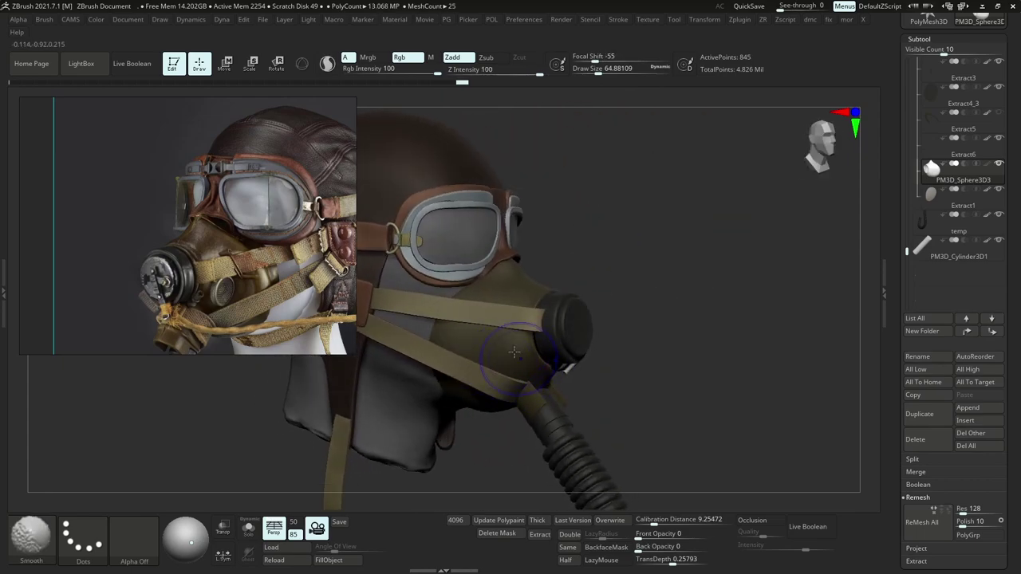
# Nudge the round front filter of the mask with the Move brush at a draw size of about 274.
pyautogui.keyDown('shift'); pyautogui.moveTo(514, 352); pyautogui.dragTo(536, 352, button='right'); pyautogui.keyUp('shift')
pyautogui.press('s')
pyautogui.moveTo(527, 344); pyautogui.dragTo(554, 331)
pyautogui.press('s')
pyautogui.press('s')
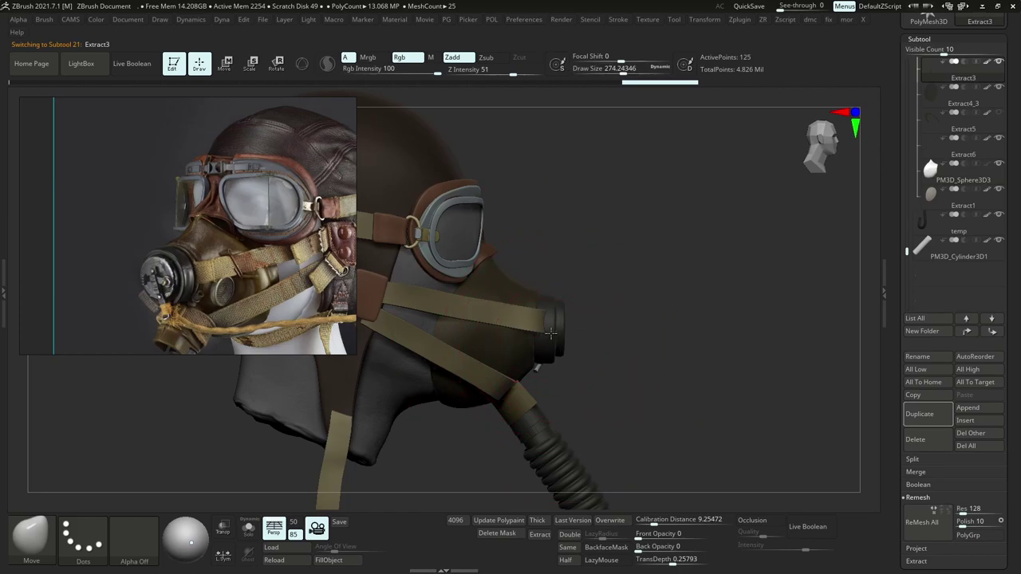
pyautogui.press('Down')
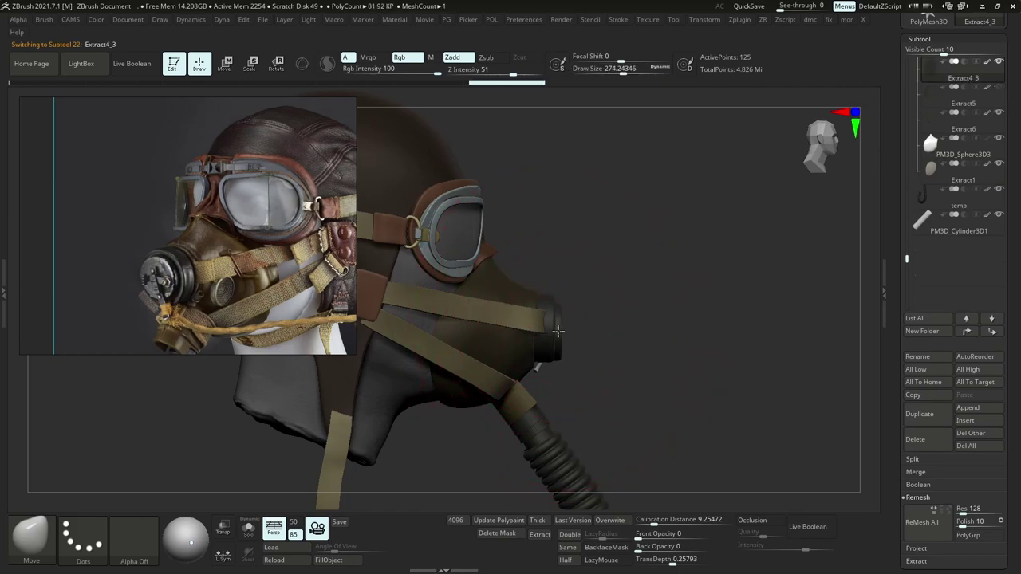
pyautogui.moveTo(558, 331); pyautogui.dragTo(546, 389, button='right')
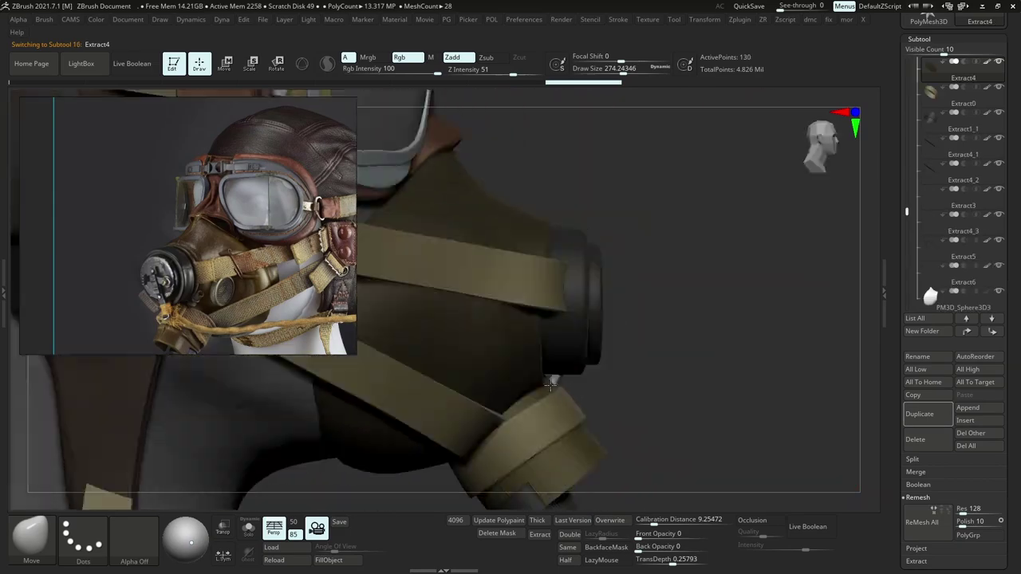
# Adjust the upper end of the hose collar with the Move brush and check the collar in isolation.
pyautogui.moveTo(536, 398); pyautogui.dragTo(546, 386)
pyautogui.moveTo(638, 350); pyautogui.dragTo(609, 391, button='right')
pyautogui.hotkey('alt', 's')
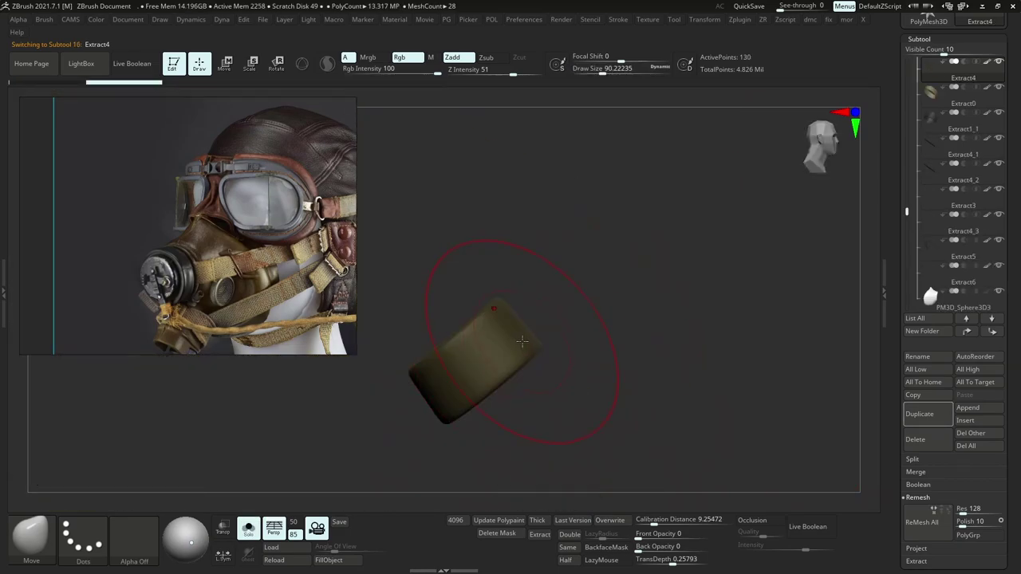
pyautogui.hotkey('alt', 's')
pyautogui.moveTo(522, 341)
pyautogui.mouseDown(button='right')
pyautogui.moveTo(478, 323)
pyautogui.moveTo(423, 327)
pyautogui.moveTo(510, 366)
pyautogui.moveTo(541, 346)
pyautogui.moveTo(515, 333)
pyautogui.mouseUp(button='right')
# Hide the Extract0 subtool and make the Extract4 hose collar the active subtool.
pyautogui.click(961, 96)
pyautogui.click(998, 62)
pyautogui.moveTo(614, 315); pyautogui.dragTo(483, 296, button='right')
pyautogui.click(943, 129)
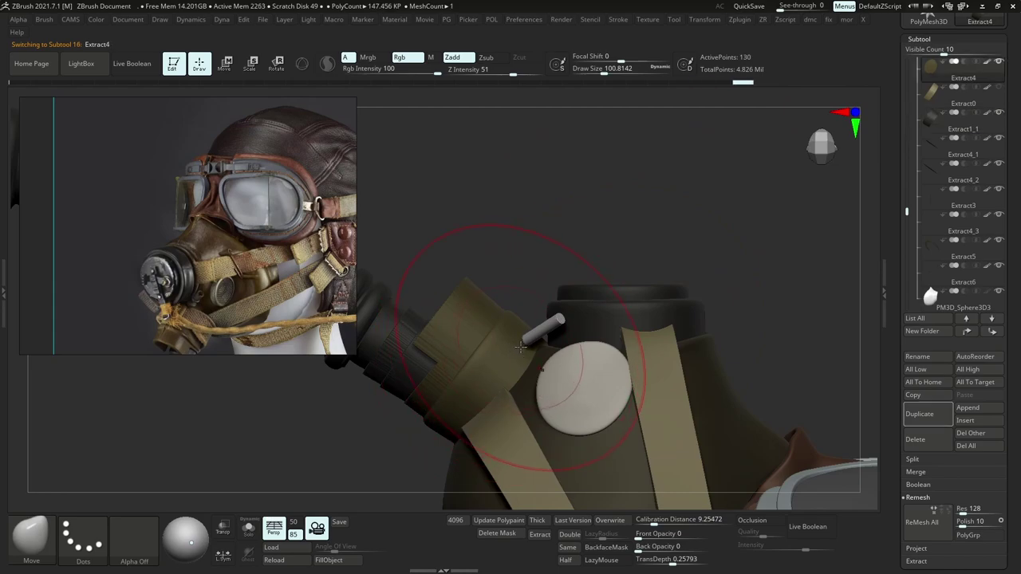
# Select the open band around the hose collar, Extract6, and examine it in isolation.
pyautogui.keyDown('alt'); pyautogui.click(518, 346); pyautogui.keyUp('alt')
pyautogui.moveTo(518, 346)
pyautogui.mouseDown(button='right')
pyautogui.moveTo(422, 330)
pyautogui.moveTo(433, 365)
pyautogui.mouseUp(button='right')
pyautogui.keyDown('ctrl'); pyautogui.moveTo(513, 384); pyautogui.dragTo(524, 319, button='right'); pyautogui.keyUp('ctrl')
pyautogui.keyDown('alt'); pyautogui.click(504, 403); pyautogui.keyUp('alt')
pyautogui.hotkey('shift', 'alt', 's')
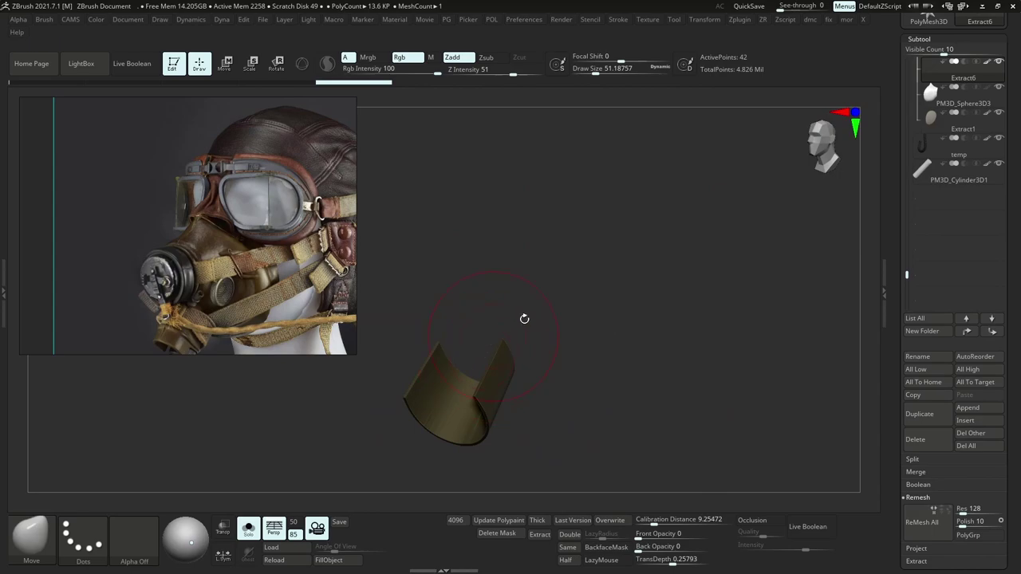
pyautogui.hotkey('shift', 'alt', 's')
# Select the mask body and reshape its lower edge around the hose collar with the Move brush at a draw size of about 51 to 62.
pyautogui.keyDown('alt'); pyautogui.click(496, 351); pyautogui.keyUp('alt')
pyautogui.hotkey('shift', 'alt', 's')
pyautogui.hotkey('shift', 'alt', 's')
pyautogui.moveTo(471, 371); pyautogui.dragTo(517, 365, button='right')
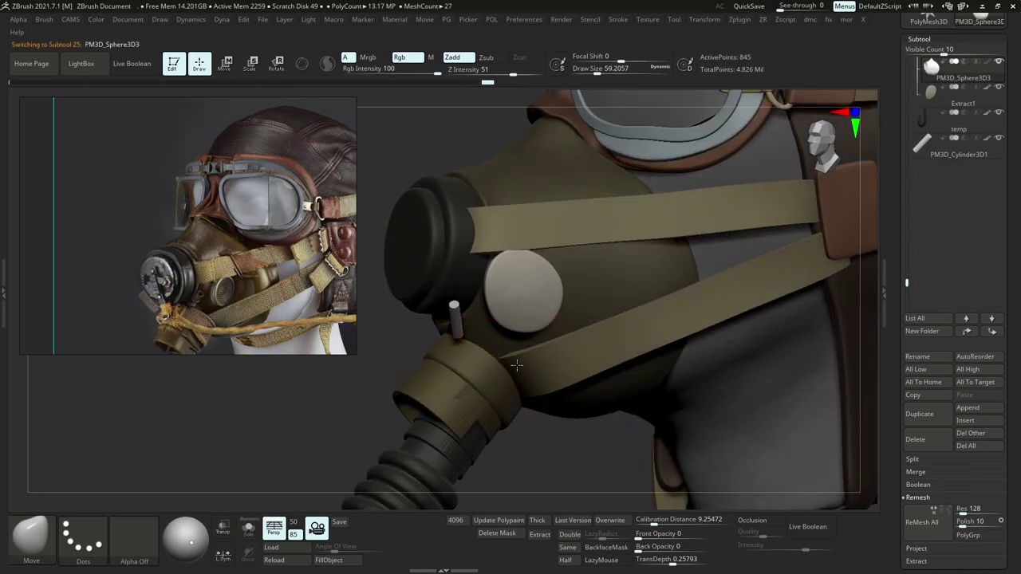
pyautogui.moveTo(517, 366); pyautogui.dragTo(501, 360)
pyautogui.moveTo(501, 361)
pyautogui.mouseDown(button='right')
pyautogui.moveTo(504, 370)
pyautogui.moveTo(515, 309)
pyautogui.mouseUp(button='right')
pyautogui.moveTo(514, 309); pyautogui.dragTo(567, 306, button='right')
pyautogui.keyDown('ctrl'); pyautogui.moveTo(519, 295); pyautogui.dragTo(488, 357, button='right'); pyautogui.keyUp('ctrl')
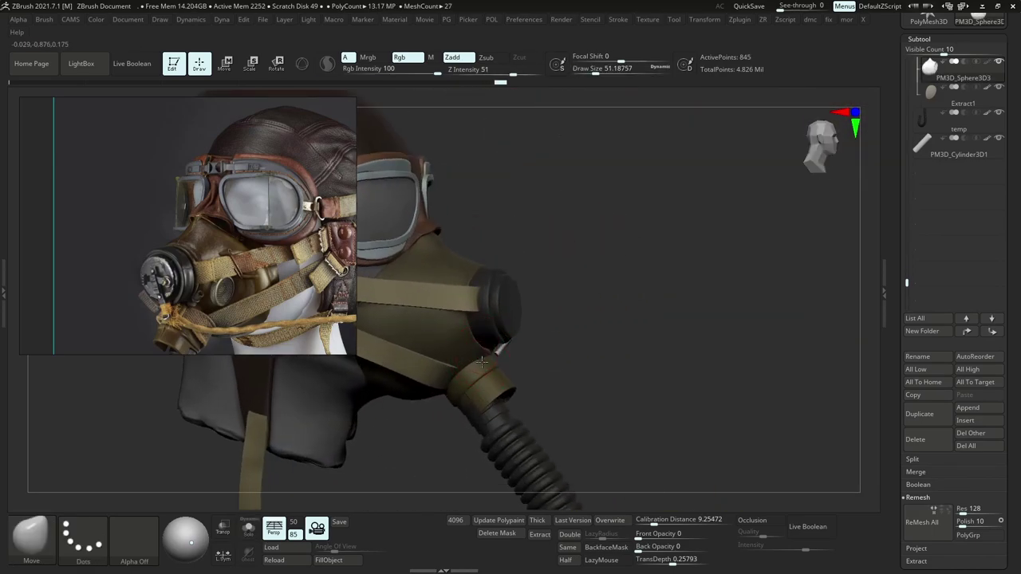
pyautogui.moveTo(455, 379); pyautogui.dragTo(475, 364)
pyautogui.moveTo(475, 364)
pyautogui.keyDown('ctrl'); pyautogui.mouseDown(button='right')
pyautogui.moveTo(470, 299)
pyautogui.moveTo(454, 307)
pyautogui.mouseUp(button='right'); pyautogui.keyUp('ctrl')
pyautogui.keyDown('ctrl'); pyautogui.moveTo(455, 307); pyautogui.dragTo(480, 368, button='right'); pyautogui.keyUp('ctrl')
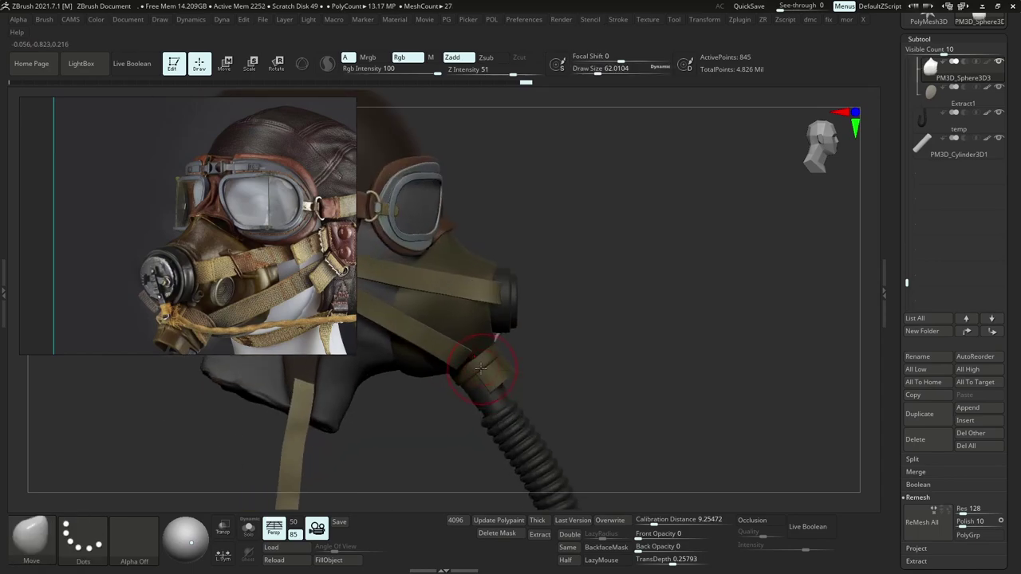
# Select the Extract4 hose collar and toggle the Post SubDiv option in its dynamic thickness settings.
pyautogui.keyDown('alt'); pyautogui.click(480, 367); pyautogui.keyUp('alt')
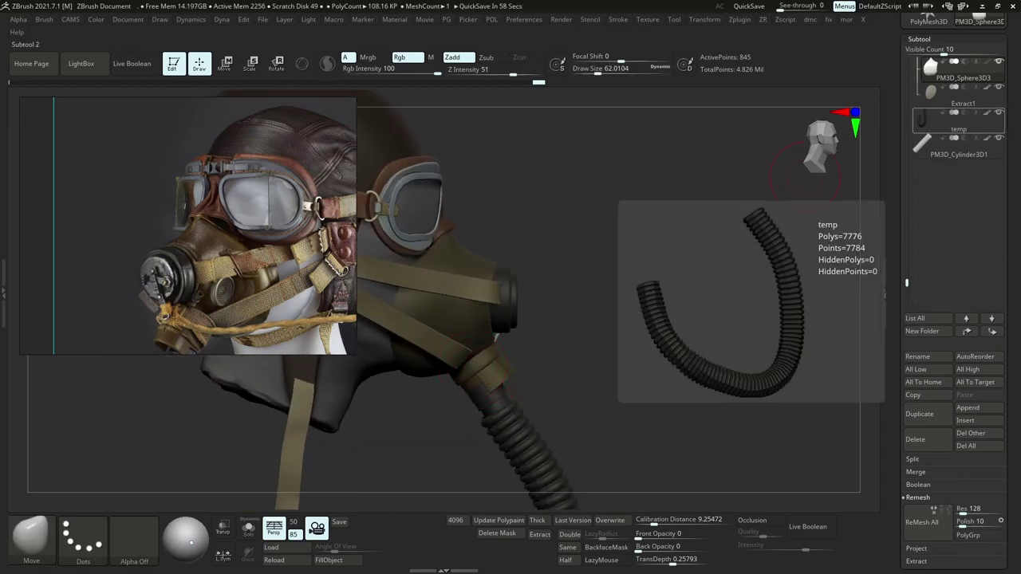
pyautogui.keyDown('ctrl'); pyautogui.moveTo(572, 310); pyautogui.dragTo(510, 372, button='right'); pyautogui.keyUp('ctrl')
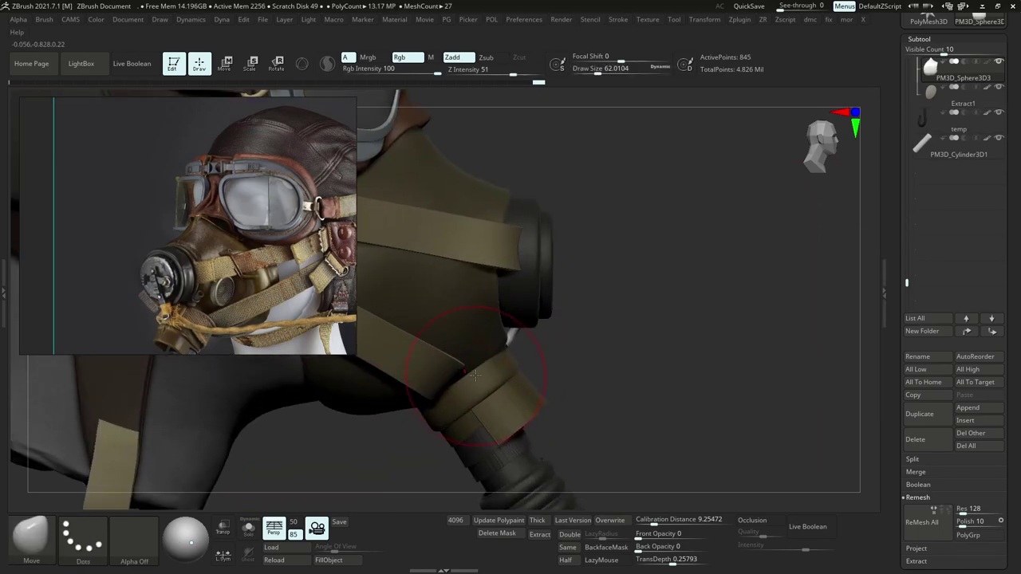
pyautogui.keyDown('alt'); pyautogui.click(496, 375); pyautogui.keyUp('alt')
pyautogui.hotkey('ctrl', 'd')
pyautogui.click(573, 472)
pyautogui.click(579, 473)
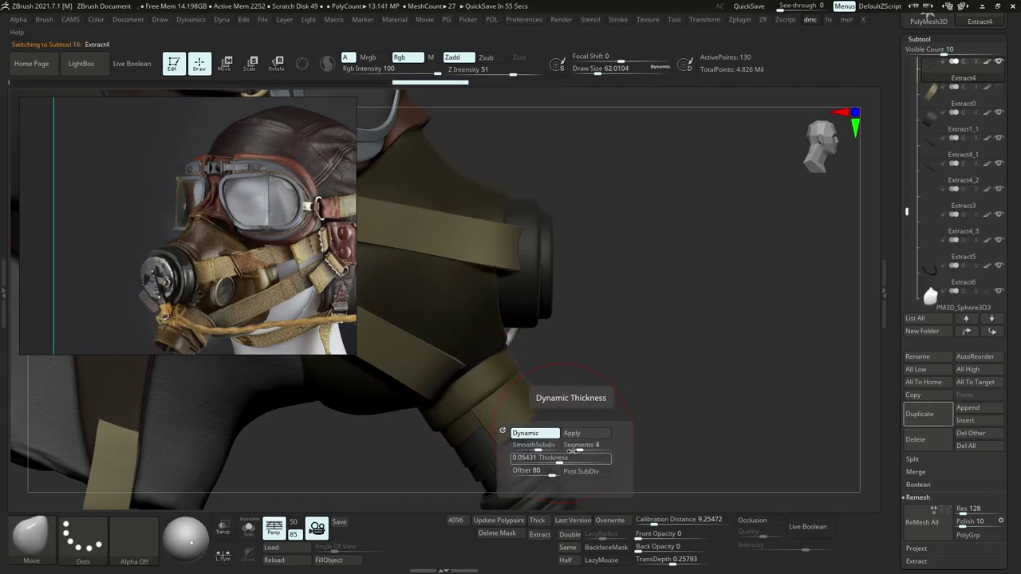
# Select the mask body and pull its lower front beside the hose collar with the Move brush, using draw sizes of about 177 and 62.
pyautogui.moveTo(530, 383)
pyautogui.mouseDown(button='right')
pyautogui.moveTo(437, 373)
pyautogui.moveTo(385, 351)
pyautogui.moveTo(369, 382)
pyautogui.moveTo(542, 319)
pyautogui.moveTo(485, 348)
pyautogui.mouseUp(button='right')
pyautogui.keyDown('alt'); pyautogui.click(495, 312); pyautogui.keyUp('alt')
pyautogui.press(']')
pyautogui.press(']')
pyautogui.press(']')
pyautogui.moveTo(485, 349); pyautogui.dragTo(471, 342)
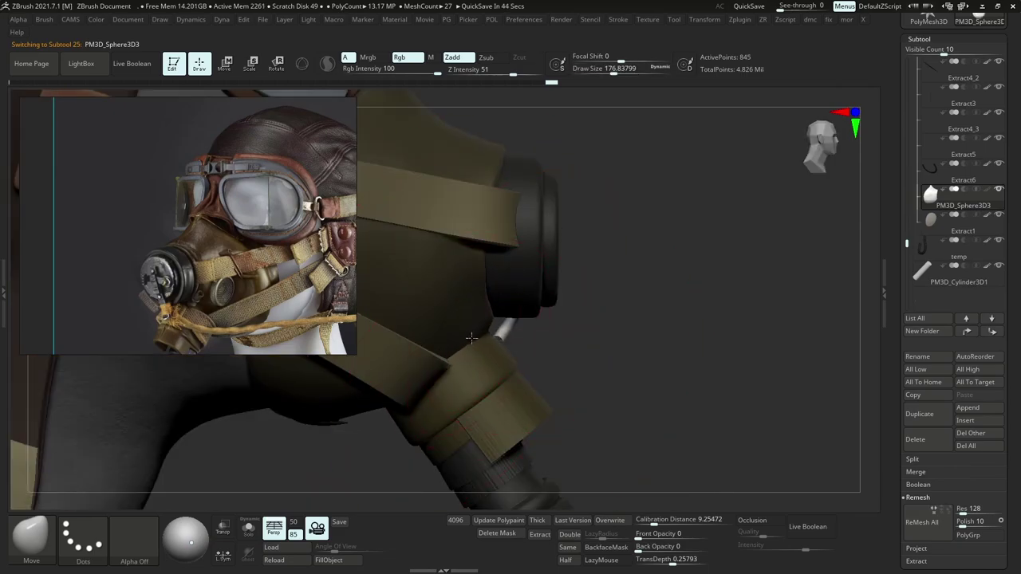
pyautogui.press('[')
pyautogui.press('[')
pyautogui.moveTo(475, 295); pyautogui.dragTo(481, 244, button='right')
pyautogui.moveTo(482, 244); pyautogui.dragTo(407, 252, button='right')
pyautogui.press('s')
pyautogui.moveTo(560, 307)
pyautogui.mouseDown(button='right')
pyautogui.moveTo(535, 351)
pyautogui.moveTo(607, 337)
pyautogui.moveTo(510, 339)
pyautogui.moveTo(490, 310)
pyautogui.mouseUp(button='right')
pyautogui.click(547, 355)
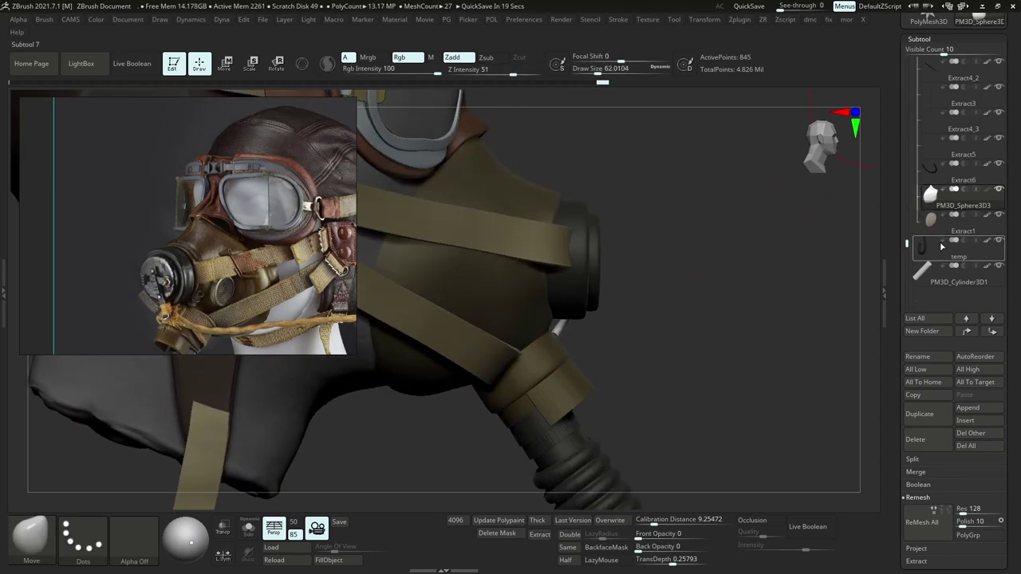
# Make the Extract0 collar piece visible again and select it.
pyautogui.scroll(6, 939, 191)
pyautogui.keyDown('alt'); pyautogui.click(496, 344); pyautogui.keyUp('alt')
pyautogui.hotkey('ctrl', 'shift', 'd')
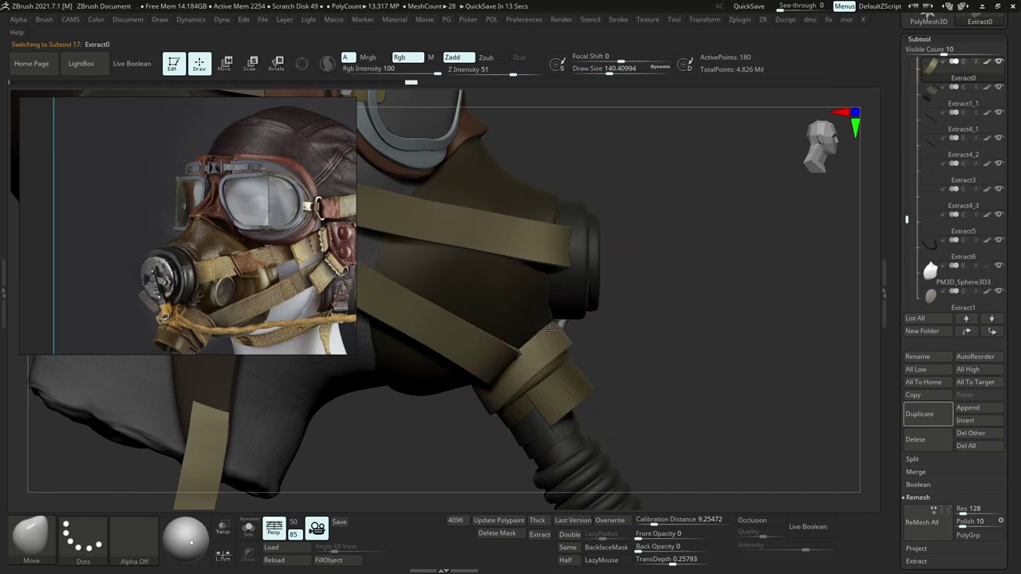
# Select the mask body, set the draw size to about 71, and check its lower edge in isolation.
pyautogui.keyDown('alt'); pyautogui.click(520, 327); pyautogui.keyUp('alt')
pyautogui.press('s')
pyautogui.moveTo(526, 333)
pyautogui.mouseDown()
pyautogui.moveTo(515, 333)
pyautogui.moveTo(520, 356)
pyautogui.mouseUp()
pyautogui.press('s')
pyautogui.hotkey('shift', 's')
pyautogui.press('s')
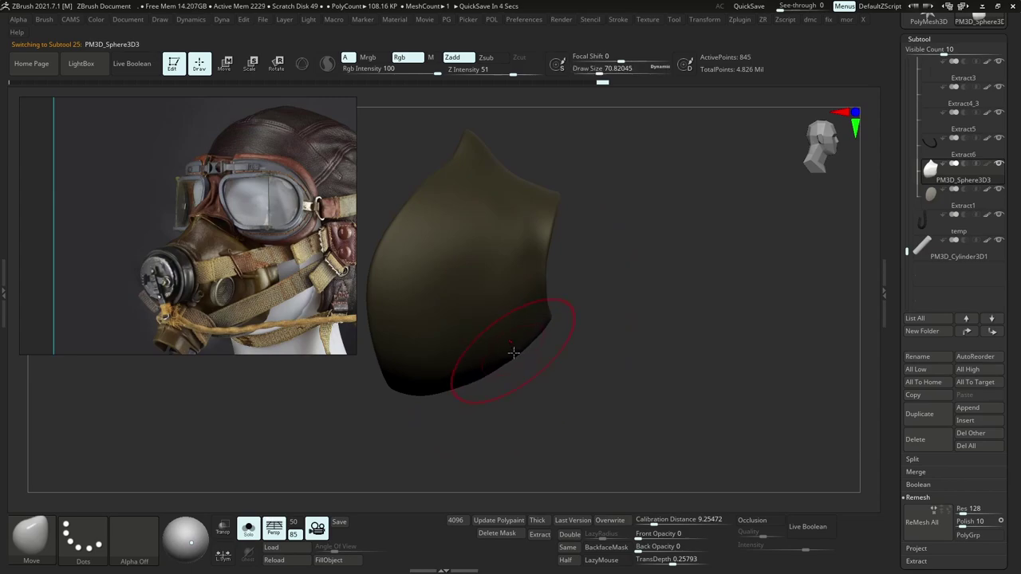
pyautogui.hotkey('ctrl', 'shift', 's')
# Select the Extract0 collar piece and adjust it against the mask with the Move brush at a draw size of about 65.
pyautogui.keyDown('alt'); pyautogui.click(529, 357); pyautogui.keyUp('alt')
pyautogui.press('s')
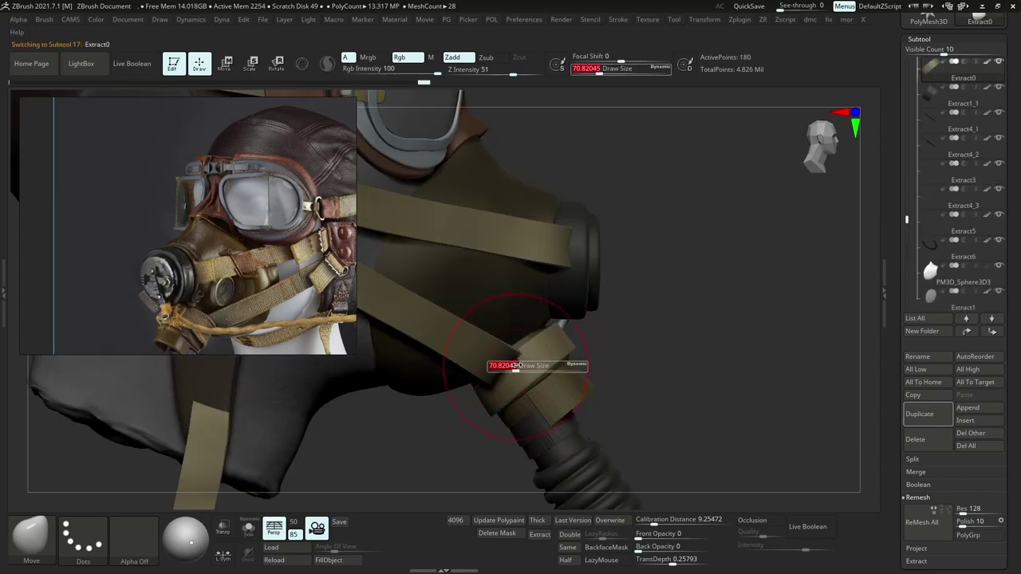
pyautogui.moveTo(518, 367); pyautogui.dragTo(527, 366)
pyautogui.keyDown('ctrl'); pyautogui.moveTo(516, 359); pyautogui.dragTo(476, 370, button='right'); pyautogui.keyUp('ctrl')
# Select the mask body and refine its lower contour near the lower strap with the Move brush at a draw size of about 71.
pyautogui.keyDown('alt'); pyautogui.click(477, 367); pyautogui.keyUp('alt')
pyautogui.press('s')
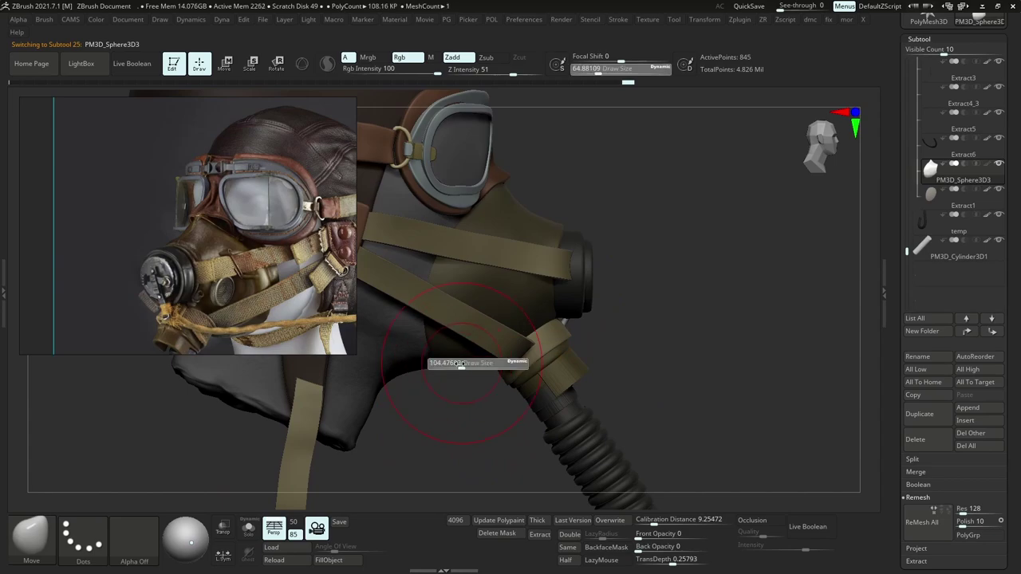
pyautogui.moveTo(467, 366); pyautogui.dragTo(458, 367)
pyautogui.keyDown('ctrl'); pyautogui.moveTo(451, 365); pyautogui.dragTo(441, 236, button='right'); pyautogui.keyUp('ctrl')
pyautogui.keyDown('ctrl'); pyautogui.moveTo(549, 341); pyautogui.dragTo(536, 394, button='right'); pyautogui.keyUp('ctrl')
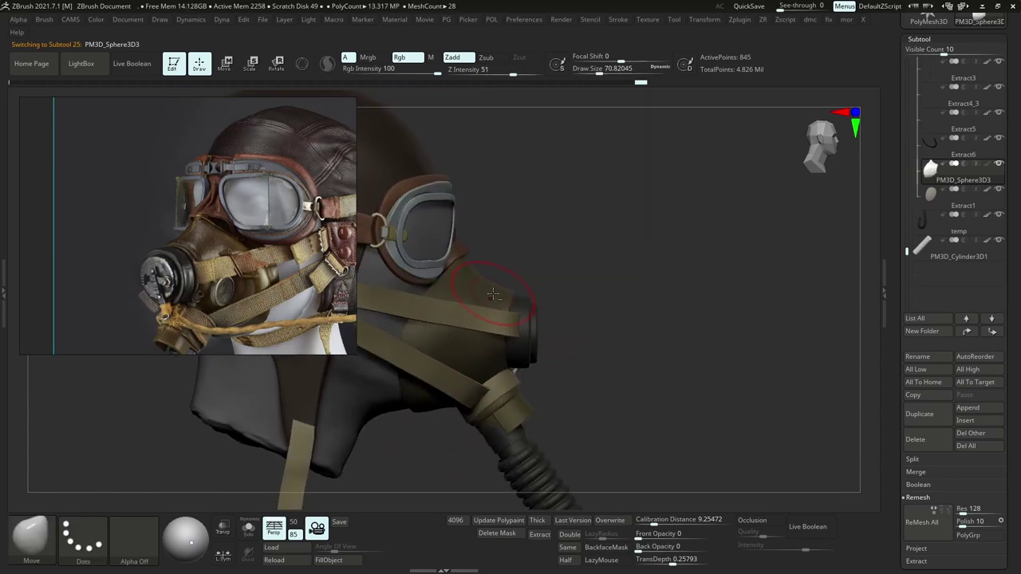
# Select the round front filter and pull it slightly forward with the Move brush at a draw size of about 187.
pyautogui.press('s')
pyautogui.moveTo(505, 293); pyautogui.dragTo(507, 292)
pyautogui.keyDown('alt'); pyautogui.click(517, 309); pyautogui.keyUp('alt')
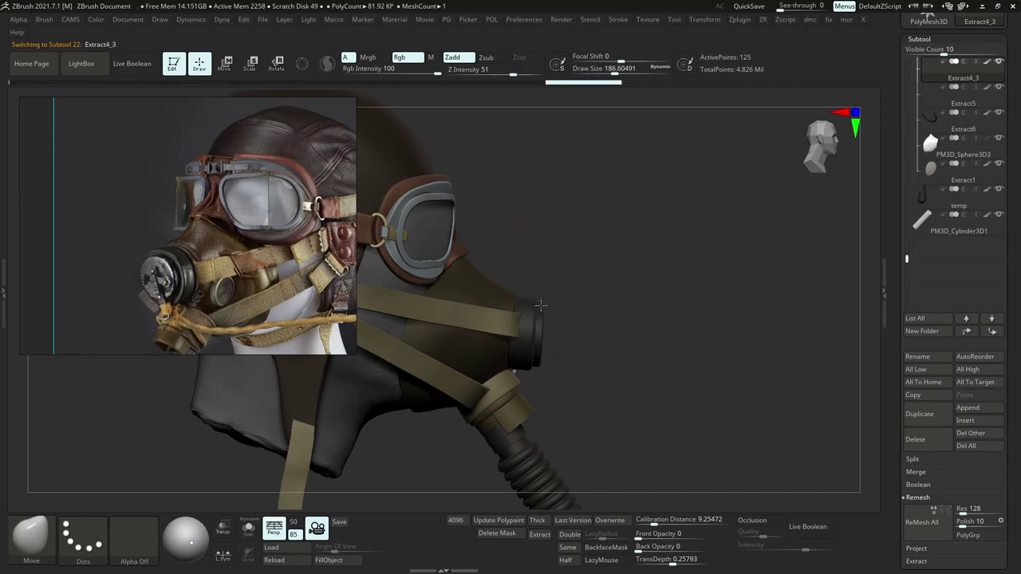
pyautogui.moveTo(541, 339)
pyautogui.mouseDown(button='right')
pyautogui.moveTo(418, 331)
pyautogui.moveTo(476, 322)
pyautogui.moveTo(460, 321)
pyautogui.moveTo(554, 374)
pyautogui.moveTo(525, 371)
pyautogui.mouseUp(button='right')
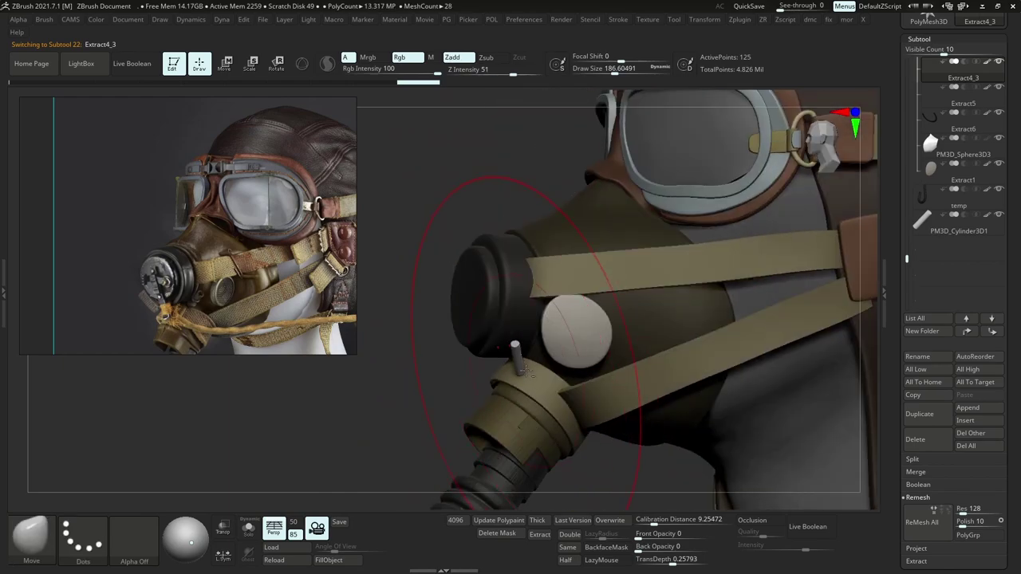
# Select the small cylinder below the front filter and reposition it with the Move brush at a draw size of about 365.
pyautogui.keyDown('alt'); pyautogui.click(519, 367); pyautogui.keyUp('alt')
pyautogui.press('s')
pyautogui.moveTo(522, 366); pyautogui.dragTo(533, 365)
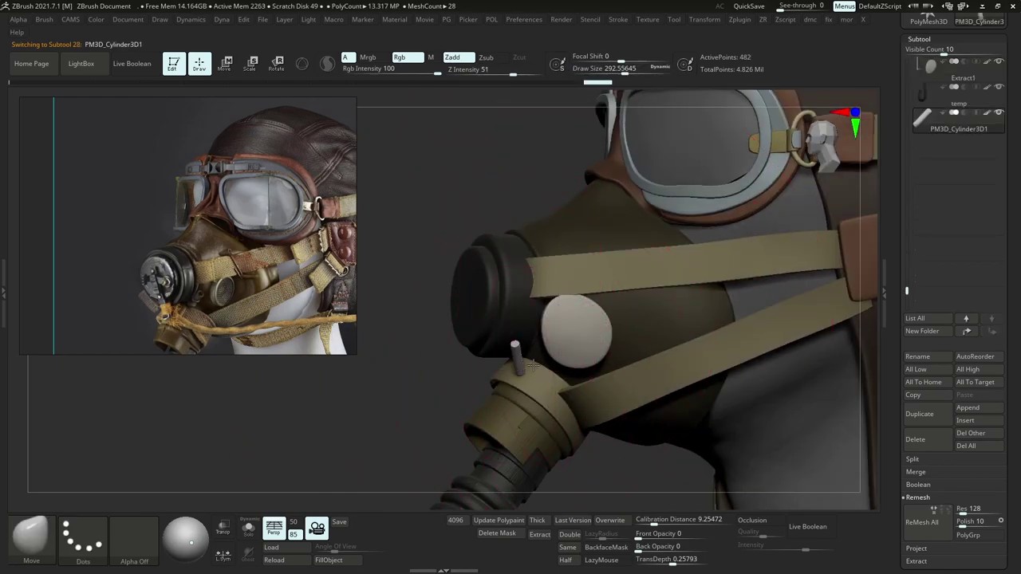
pyautogui.moveTo(533, 365); pyautogui.dragTo(520, 364, button='right')
pyautogui.press('s')
pyautogui.moveTo(520, 364); pyautogui.dragTo(525, 365)
pyautogui.moveTo(520, 366); pyautogui.dragTo(559, 351)
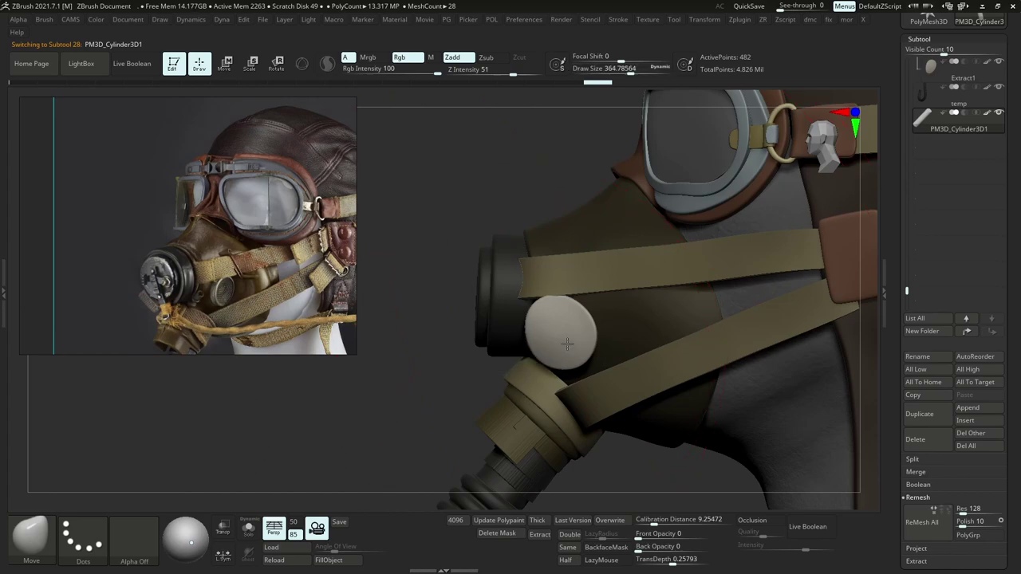
# Adjust the round side disc and select the mask body, reducing the Move brush's draw size to about 37.
pyautogui.keyDown('alt'); pyautogui.click(568, 339); pyautogui.keyUp('alt')
pyautogui.moveTo(568, 340); pyautogui.dragTo(559, 334, button='right')
pyautogui.press('s')
pyautogui.moveTo(560, 334)
pyautogui.mouseDown()
pyautogui.moveTo(614, 317)
pyautogui.moveTo(610, 335)
pyautogui.moveTo(614, 323)
pyautogui.mouseUp()
pyautogui.press('s')
pyautogui.keyDown('alt'); pyautogui.click(631, 315); pyautogui.keyUp('alt')
pyautogui.press('s')
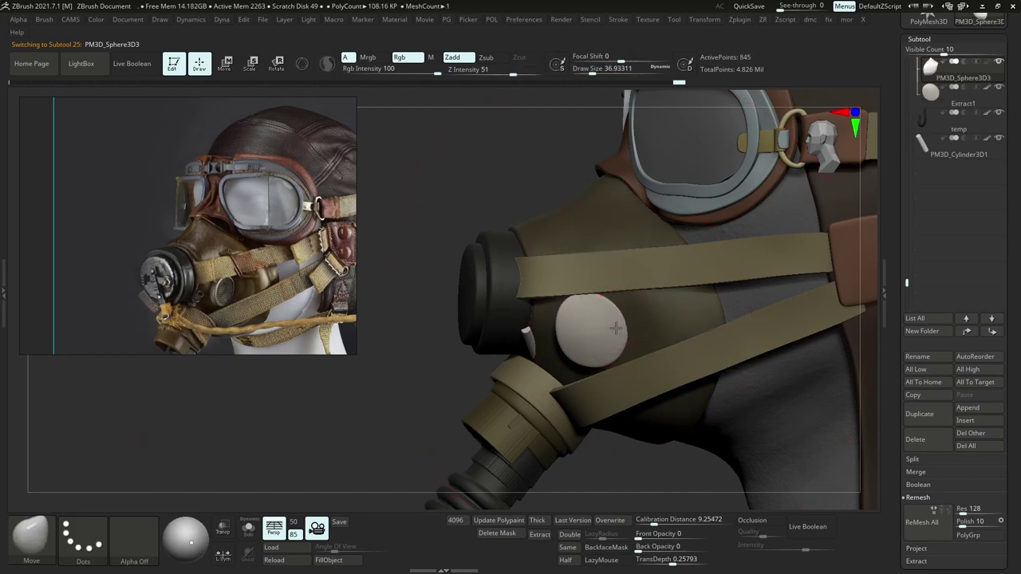
# Select the round side disc, shape it to the side of the mask with the Move brush at a draw size of about 46, and smooth it.
pyautogui.keyDown('alt'); pyautogui.click(608, 310); pyautogui.keyUp('alt')
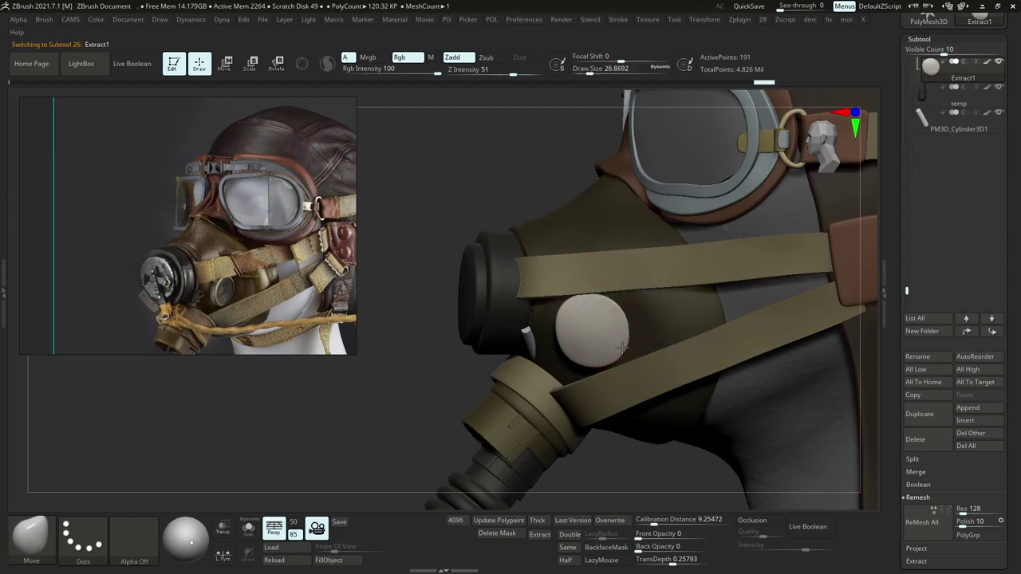
pyautogui.press(']')
pyautogui.press(']')
pyautogui.press('s')
pyautogui.moveTo(592, 319)
pyautogui.mouseDown()
pyautogui.moveTo(615, 321)
pyautogui.moveTo(597, 339)
pyautogui.mouseUp()
pyautogui.moveTo(598, 340); pyautogui.dragTo(702, 340, button='right')
pyautogui.moveTo(601, 320); pyautogui.dragTo(590, 319)
pyautogui.press('s')
pyautogui.moveTo(590, 315); pyautogui.dragTo(582, 314)
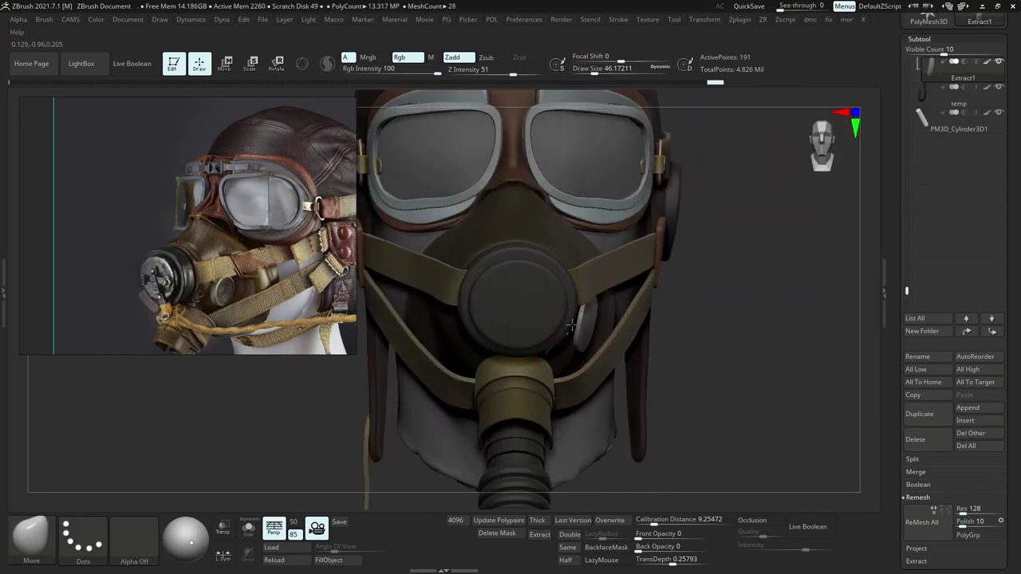
pyautogui.keyDown('shift'); pyautogui.moveTo(572, 324); pyautogui.dragTo(586, 339); pyautogui.keyUp('shift')
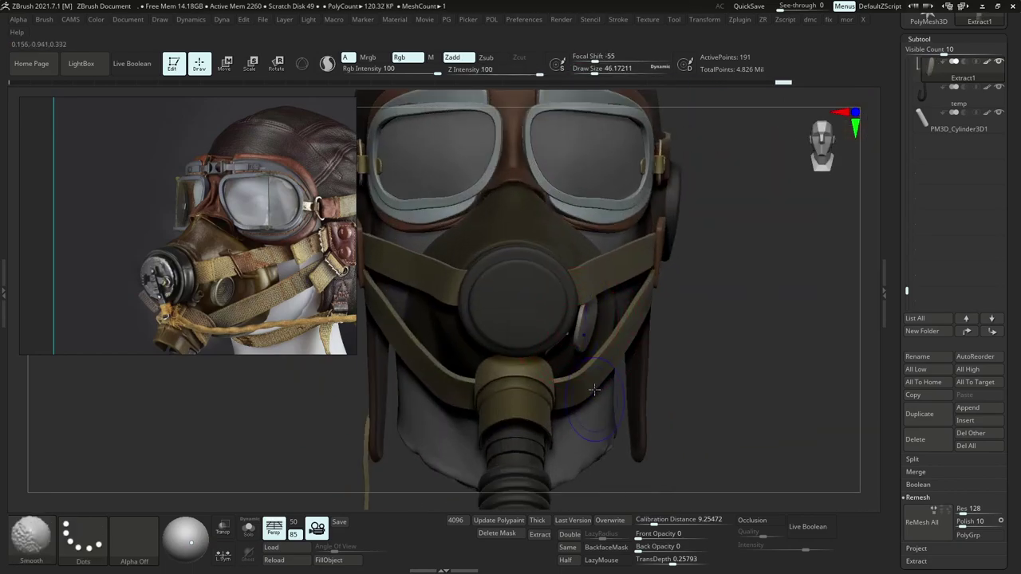
# Select the mask body and save the file.
pyautogui.moveTo(604, 439)
pyautogui.keyDown('ctrl'); pyautogui.mouseDown(button='right')
pyautogui.moveTo(602, 309)
pyautogui.moveTo(542, 298)
pyautogui.mouseUp(button='right'); pyautogui.keyUp('ctrl')
pyautogui.moveTo(541, 297); pyautogui.dragTo(666, 290)
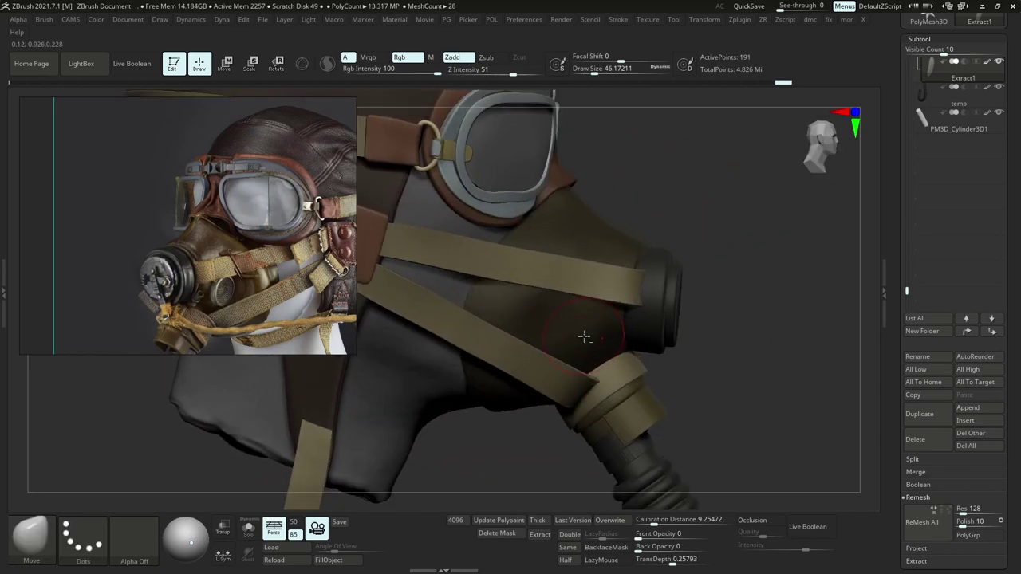
pyautogui.keyDown('alt'); pyautogui.click(538, 312); pyautogui.keyUp('alt')
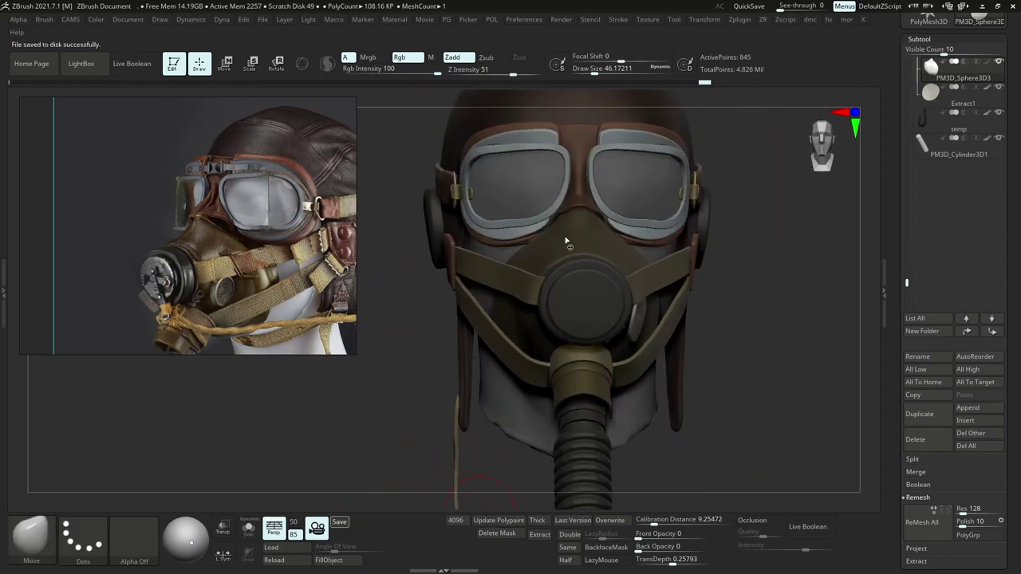
pyautogui.keyDown('alt'); pyautogui.moveTo(602, 267); pyautogui.dragTo(581, 316, button='right'); pyautogui.keyUp('alt')
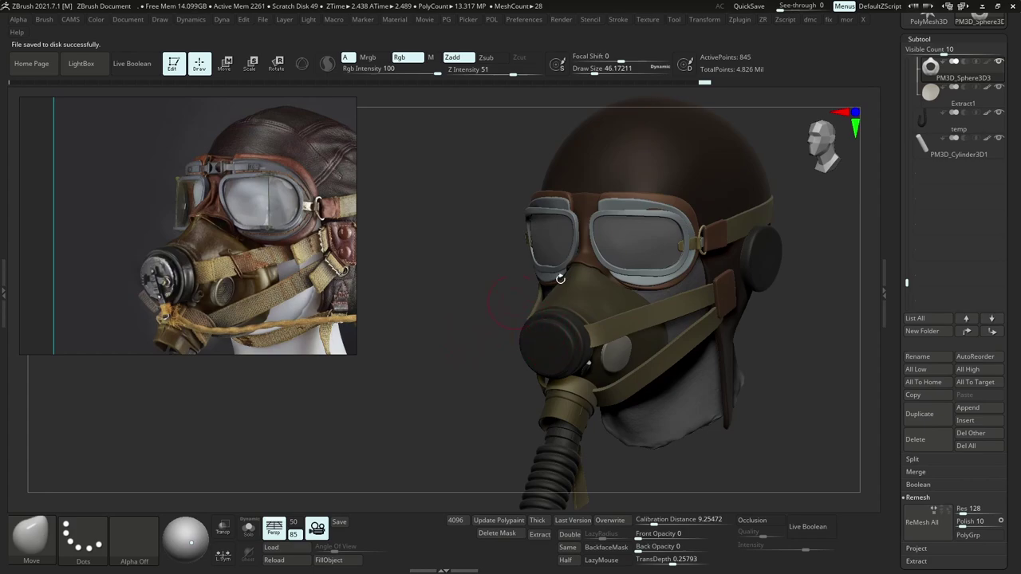
# Compare the mask, valve, straps and hose collar of the model with close-ups in the reference photo.
pyautogui.scroll(4, 191, 338)
pyautogui.moveTo(199, 343); pyautogui.dragTo(188, 279, button='middle')
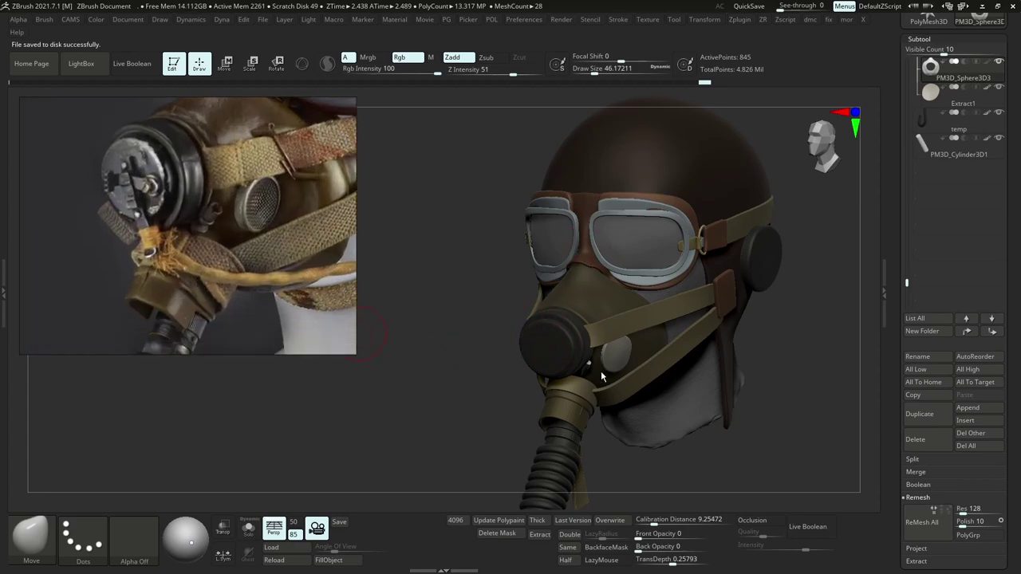
pyautogui.moveTo(603, 376)
pyautogui.keyDown('shift'); pyautogui.mouseDown(button='right')
pyautogui.moveTo(615, 383)
pyautogui.moveTo(600, 427)
pyautogui.moveTo(579, 414)
pyautogui.moveTo(555, 438)
pyautogui.mouseUp(button='right'); pyautogui.keyUp('shift')
pyautogui.keyDown('alt'); pyautogui.click(577, 397); pyautogui.keyUp('alt')
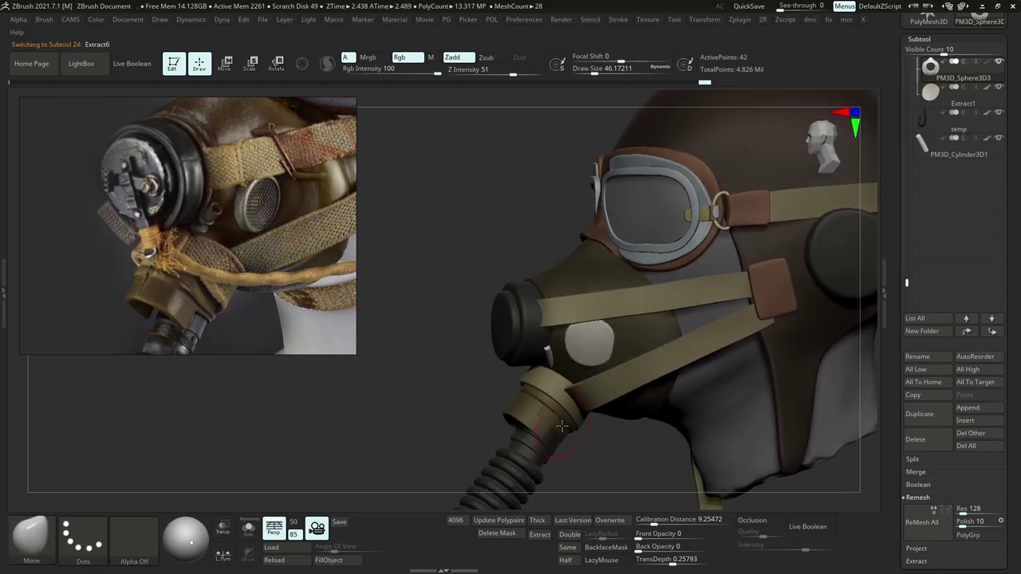
pyautogui.press('f')
pyautogui.moveTo(427, 296); pyautogui.dragTo(366, 281, button='right')
pyautogui.moveTo(339, 199); pyautogui.dragTo(36, 312, button='middle')
pyautogui.moveTo(398, 294); pyautogui.dragTo(459, 311, button='right')
pyautogui.scroll(-4, 203, 265)
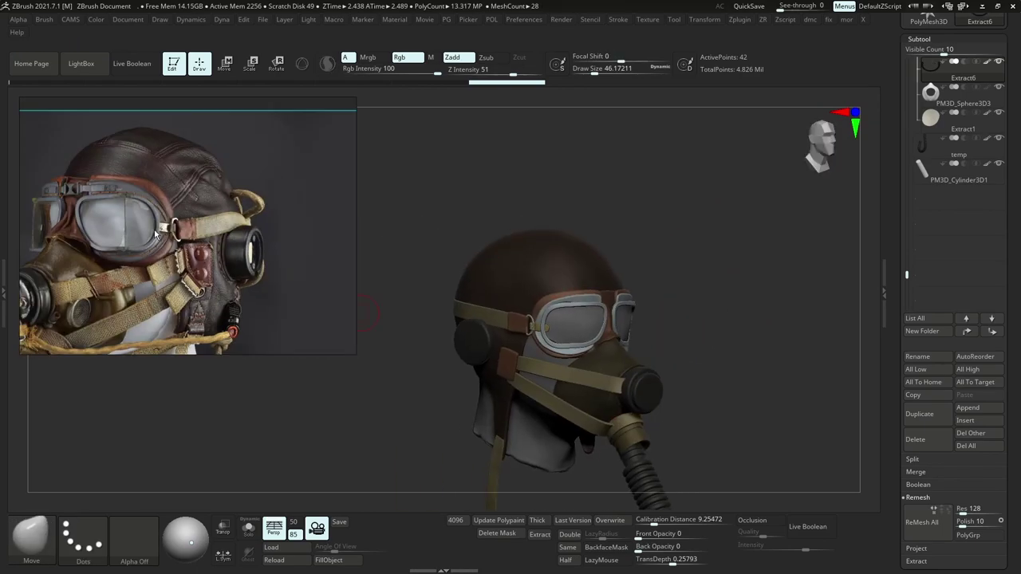
# Examine the helmet's seams in the reference photo and select the leather helmet subtool.
pyautogui.moveTo(496, 471); pyautogui.dragTo(440, 466, button='right')
pyautogui.scroll(3, 177, 168)
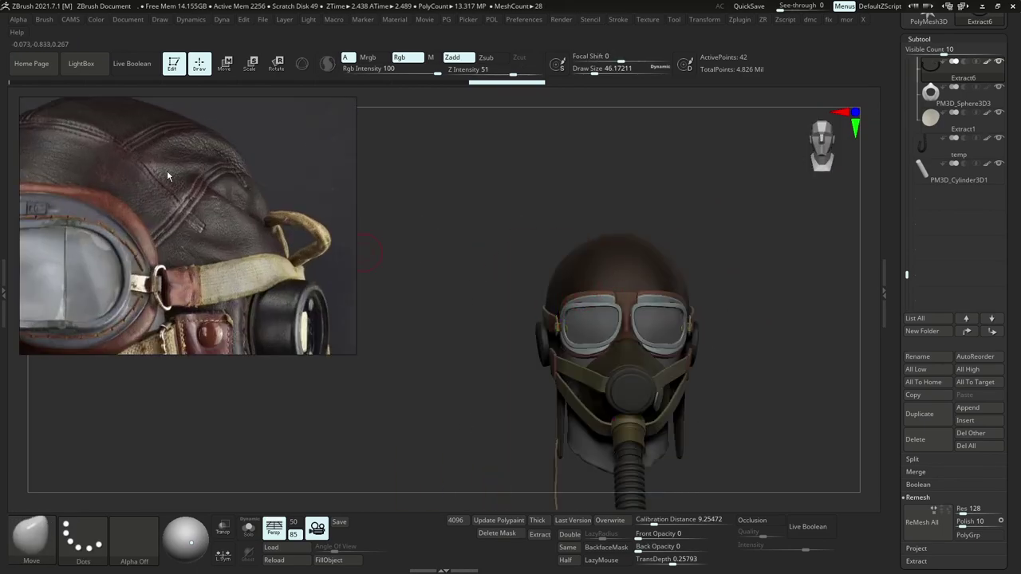
pyautogui.scroll(-3, 152, 178)
pyautogui.moveTo(479, 272); pyautogui.dragTo(541, 270, button='right')
pyautogui.keyDown('alt'); pyautogui.click(564, 260); pyautogui.keyUp('alt')
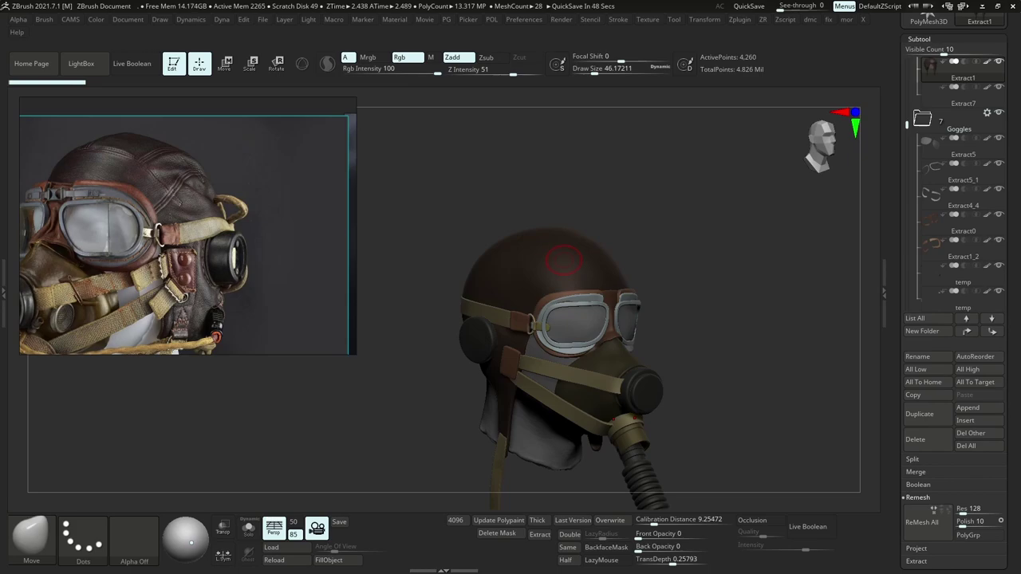
# Adjust the leather helmet's ear flaps, switching to the Move Topological brush with a draw size of about 172.
pyautogui.press('space')
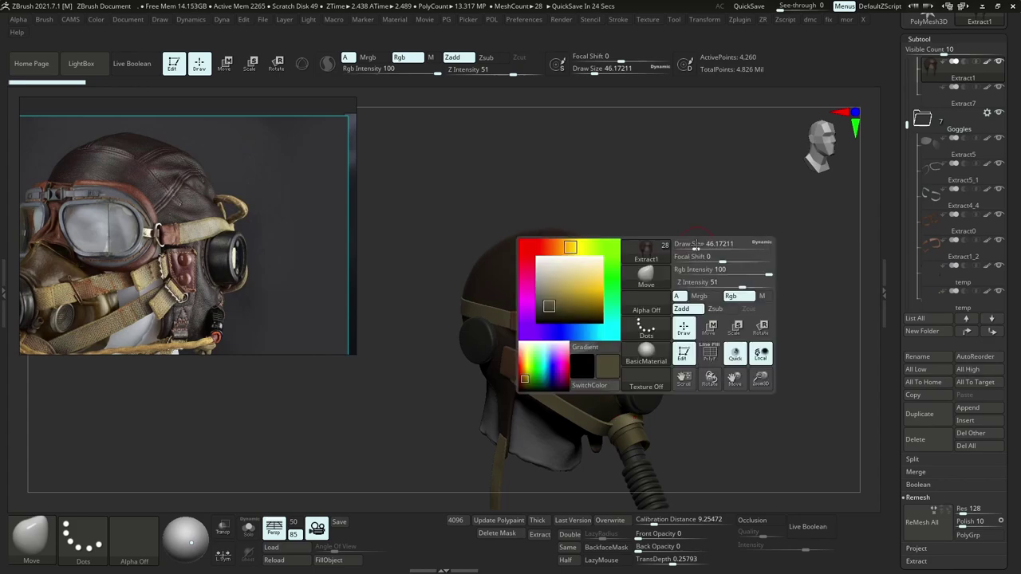
pyautogui.keyDown('shift'); pyautogui.moveTo(590, 414); pyautogui.dragTo(497, 424, button='right'); pyautogui.keyUp('shift')
pyautogui.press('s')
pyautogui.moveTo(498, 436)
pyautogui.mouseDown()
pyautogui.moveTo(513, 437)
pyautogui.moveTo(504, 456)
pyautogui.moveTo(486, 459)
pyautogui.mouseUp()
pyautogui.press('s')
pyautogui.press('b')
pyautogui.press('m')
pyautogui.press('t')
pyautogui.press('space')
pyautogui.press('s')
pyautogui.press('s')
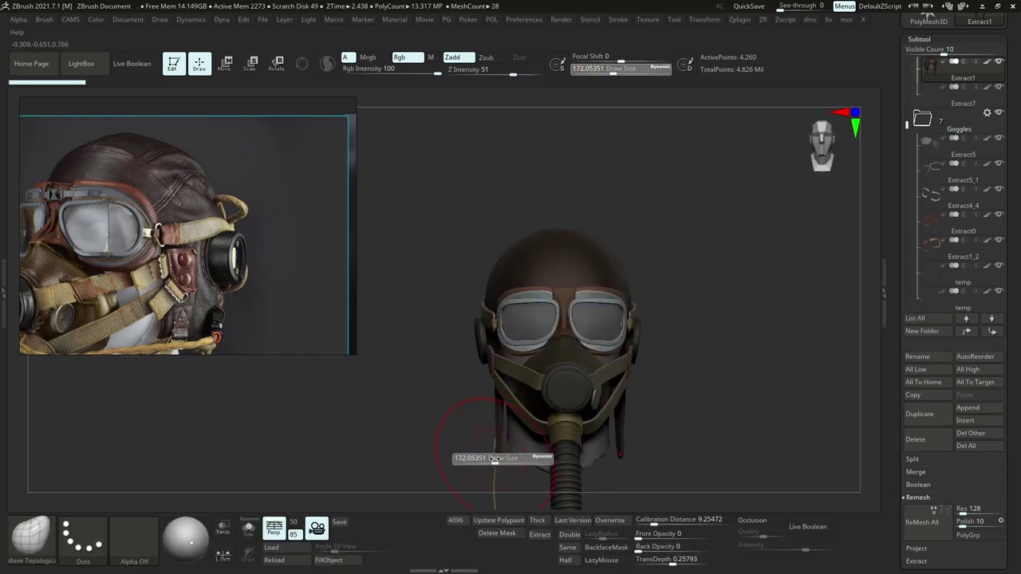
# Turn on the helmet's subdivision preview and shorten and reshape the ear flap tip, undoing the last stroke.
pyautogui.hotkey('ctrl', 'd')
pyautogui.press('s')
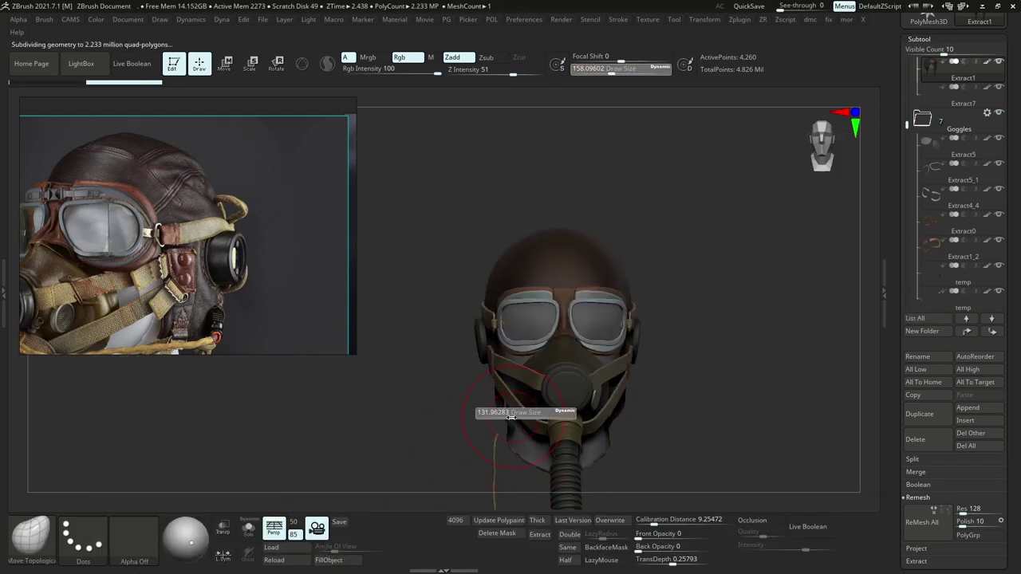
pyautogui.click(498, 410)
pyautogui.moveTo(510, 407); pyautogui.dragTo(570, 410, button='right')
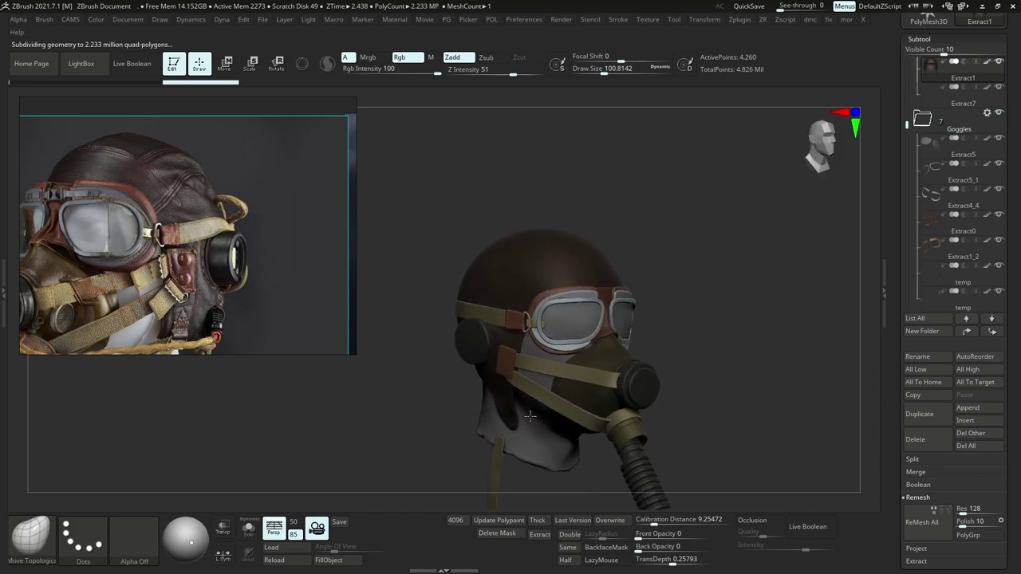
pyautogui.moveTo(519, 408); pyautogui.dragTo(523, 430)
pyautogui.moveTo(523, 430)
pyautogui.mouseDown(button='right')
pyautogui.moveTo(528, 408)
pyautogui.moveTo(529, 448)
pyautogui.mouseUp(button='right')
pyautogui.moveTo(529, 448)
pyautogui.mouseDown(button='right')
pyautogui.moveTo(510, 431)
pyautogui.moveTo(511, 408)
pyautogui.mouseUp(button='right')
pyautogui.moveTo(513, 406); pyautogui.dragTo(503, 412)
pyautogui.hotkey('ctrl', 'z')
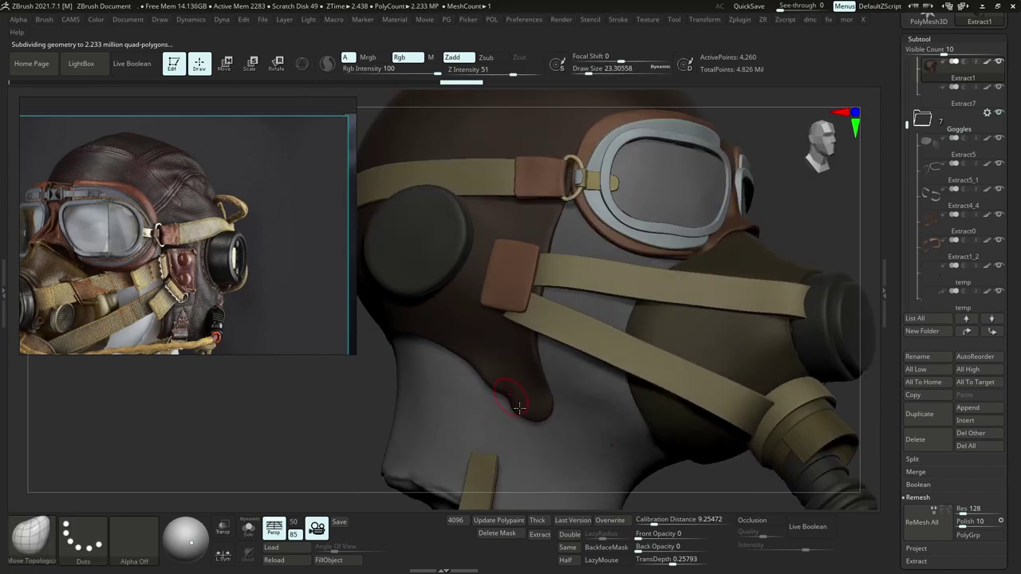
# Isolate the helmet without its subdivision preview and even out the ear flap edge with Polish By Features.
pyautogui.press('v')
pyautogui.hotkey('shift', 'd')
pyautogui.hotkey('ctrl', 'z')
pyautogui.moveTo(511, 385); pyautogui.dragTo(514, 394, button='right')
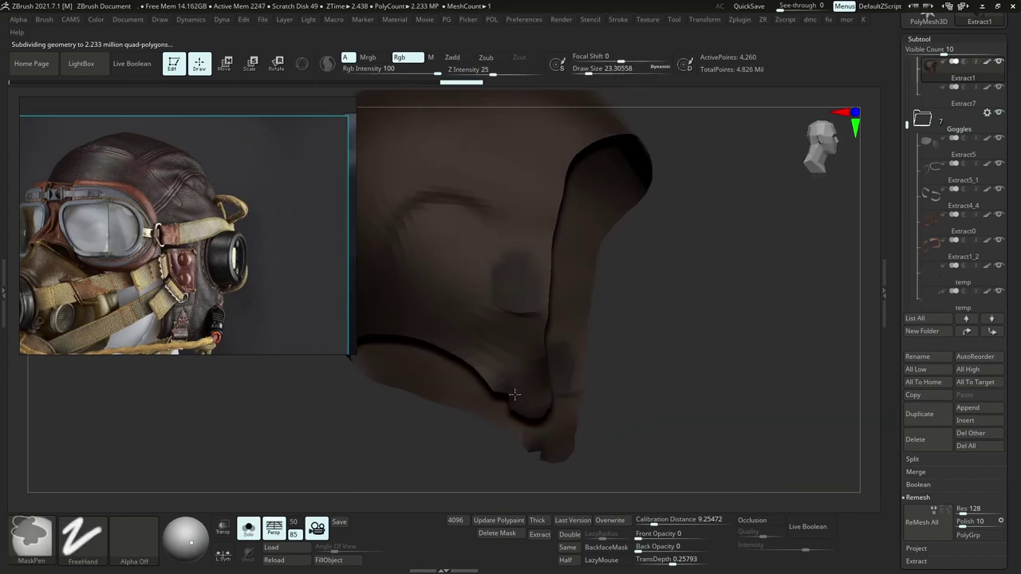
pyautogui.keyDown('ctrl'); pyautogui.click(649, 388); pyautogui.keyUp('ctrl')
pyautogui.press('p')
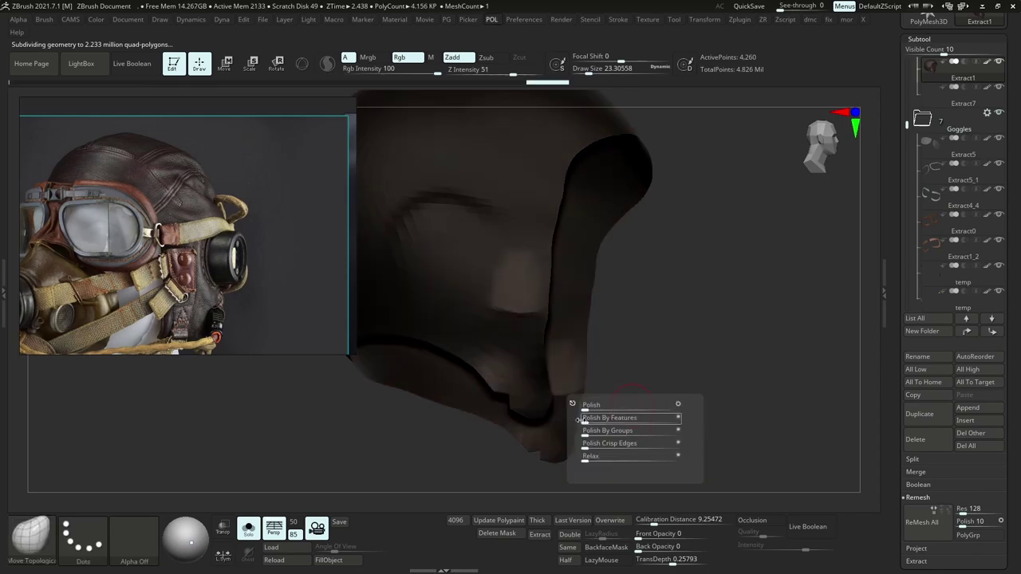
pyautogui.click(583, 419)
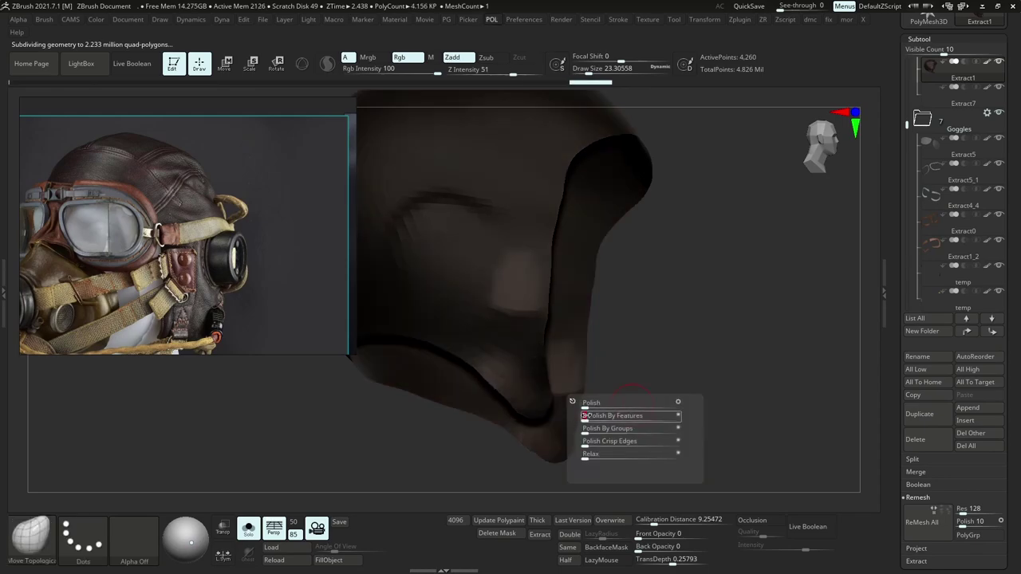
# Try clearing the mask, remeshing the helmet at the same density and reshaping the ear flap tip with subdivision on.
pyautogui.hotkey('shift', 'f')
pyautogui.keyDown('ctrl'); pyautogui.moveTo(629, 344); pyautogui.dragTo(619, 351); pyautogui.keyUp('ctrl')
pyautogui.moveTo(610, 347); pyautogui.dragTo(507, 340, button='right')
pyautogui.click(567, 548)
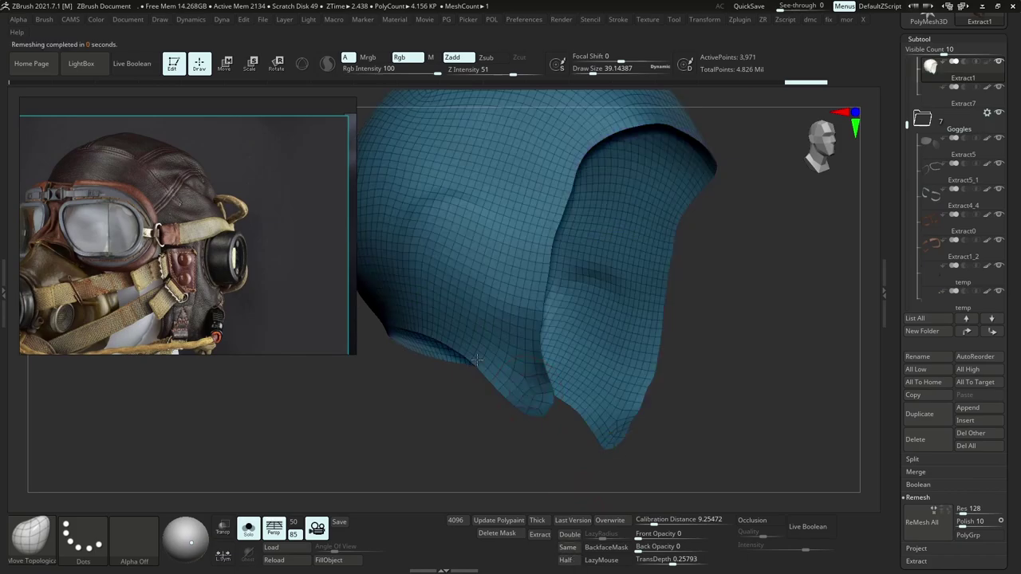
pyautogui.hotkey('alt', 's')
pyautogui.press('s')
pyautogui.moveTo(523, 397); pyautogui.dragTo(535, 396)
pyautogui.press('d')
pyautogui.hotkey('shift', 'f')
pyautogui.keyDown('ctrl'); pyautogui.moveTo(542, 384); pyautogui.dragTo(608, 89, button='right'); pyautogui.keyUp('ctrl')
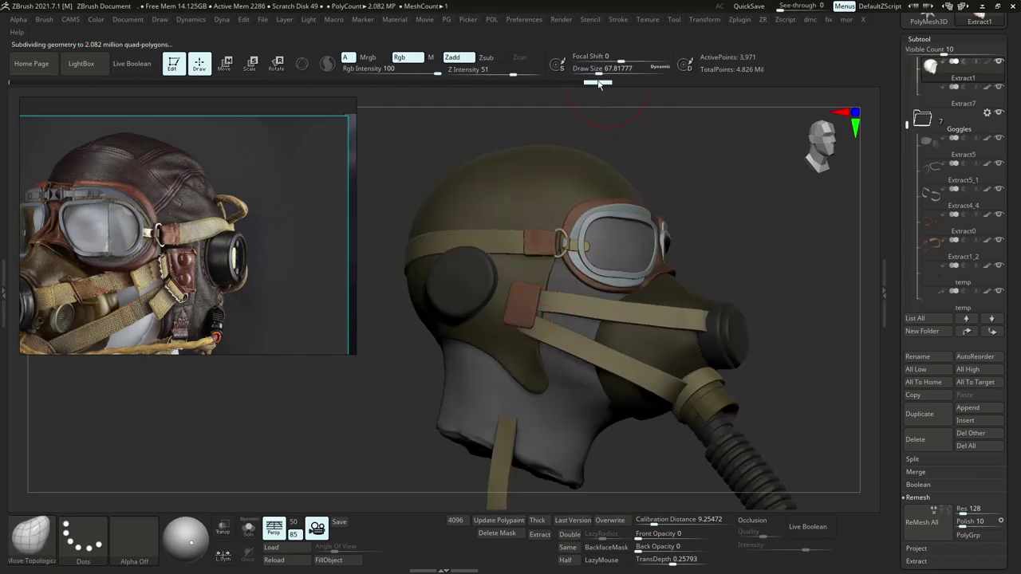
# Undo the helmet remesh, pick a dark brown colour, remesh again at the same density and widen the ear flap tip.
pyautogui.hotkey('shift', 'd')
pyautogui.hotkey('ctrl', 'z')
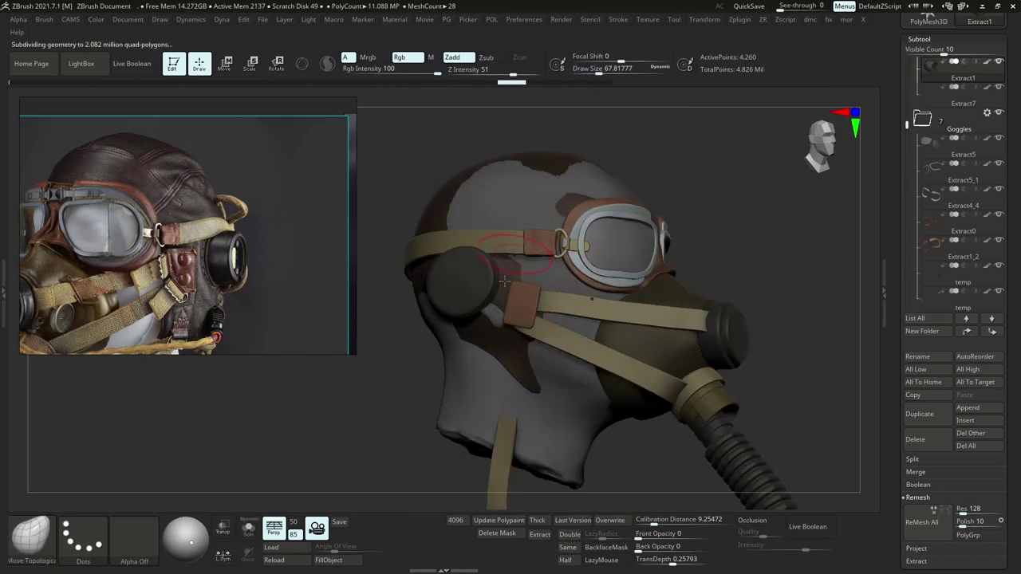
pyautogui.press('space')
pyautogui.moveTo(373, 376); pyautogui.dragTo(444, 205)
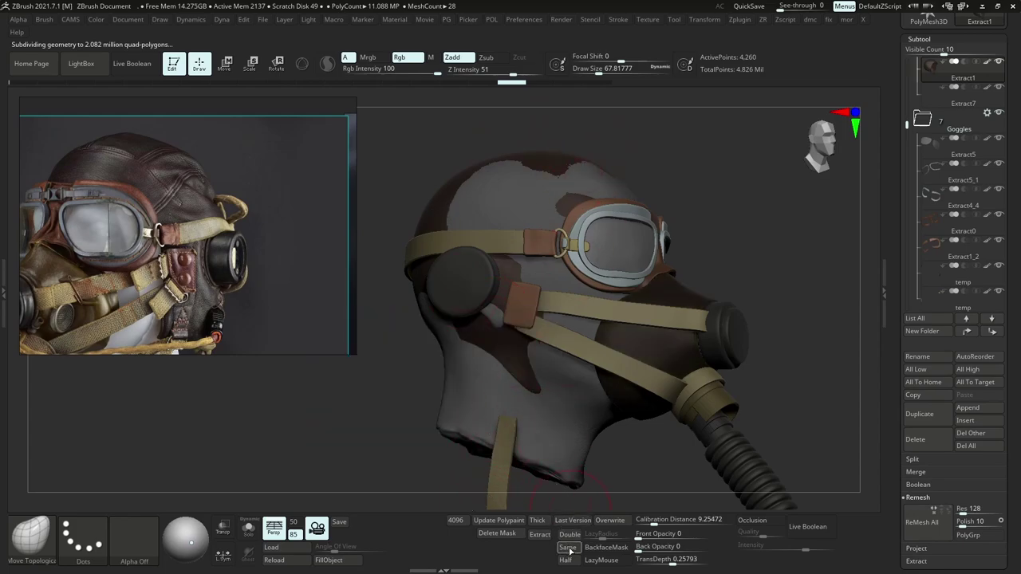
pyautogui.press('s')
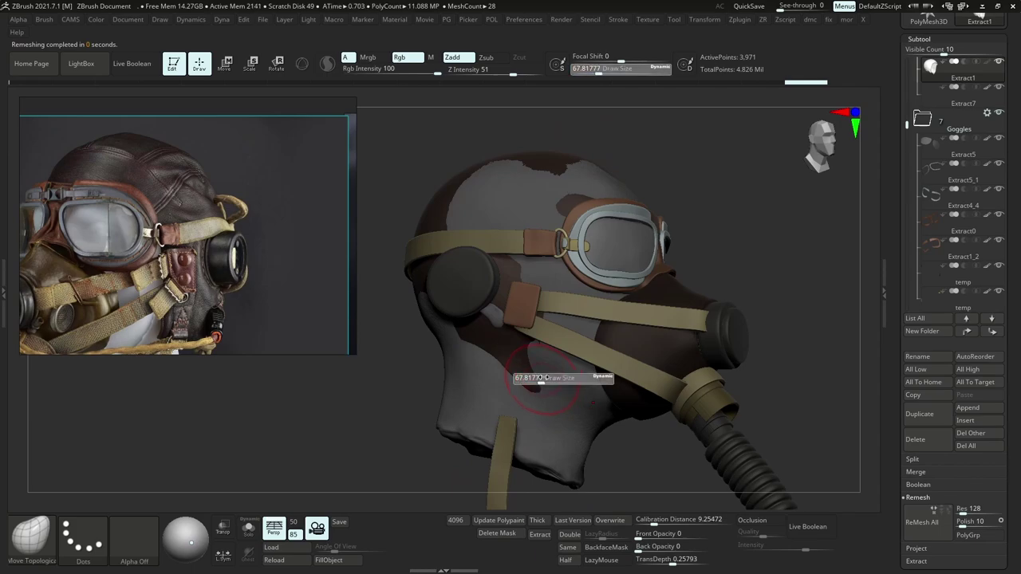
pyautogui.moveTo(541, 380); pyautogui.dragTo(545, 371)
pyautogui.press('d')
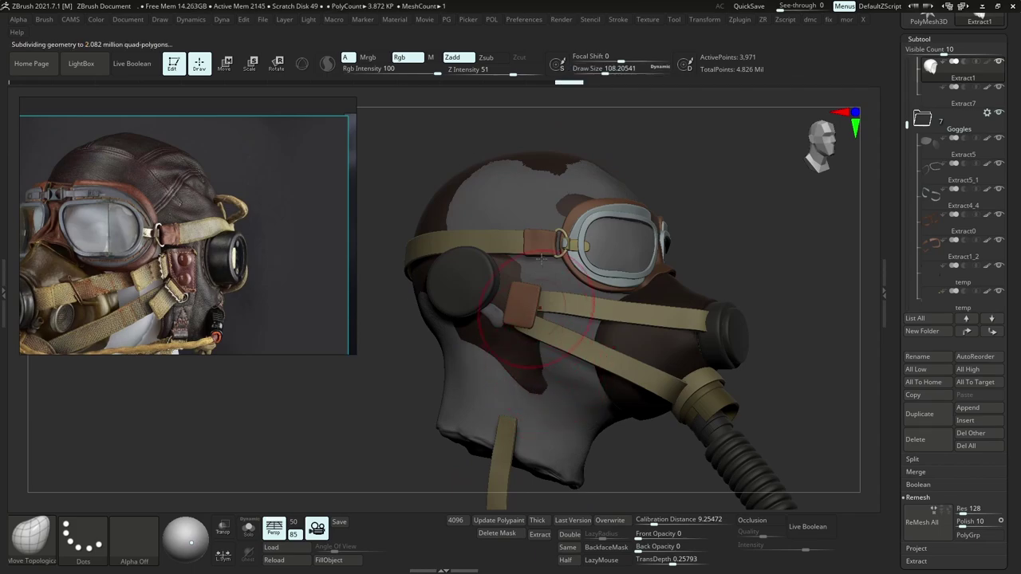
# Shape the helmet's side and ear flaps from several angles with the Move Topological brush at draw sizes of about 154 and 132.
pyautogui.press('s')
pyautogui.moveTo(536, 223); pyautogui.dragTo(542, 224)
pyautogui.moveTo(527, 371); pyautogui.dragTo(456, 327, button='right')
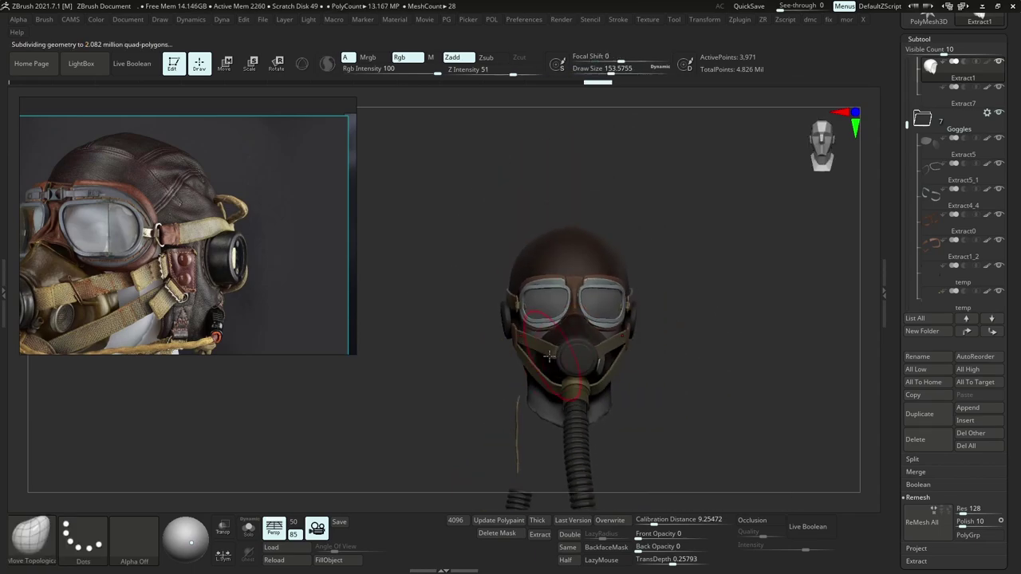
pyautogui.moveTo(638, 351)
pyautogui.mouseDown(button='right')
pyautogui.moveTo(605, 352)
pyautogui.moveTo(604, 375)
pyautogui.moveTo(586, 361)
pyautogui.moveTo(527, 377)
pyautogui.mouseUp(button='right')
pyautogui.press('s')
pyautogui.moveTo(572, 371); pyautogui.dragTo(581, 371)
pyautogui.press('s')
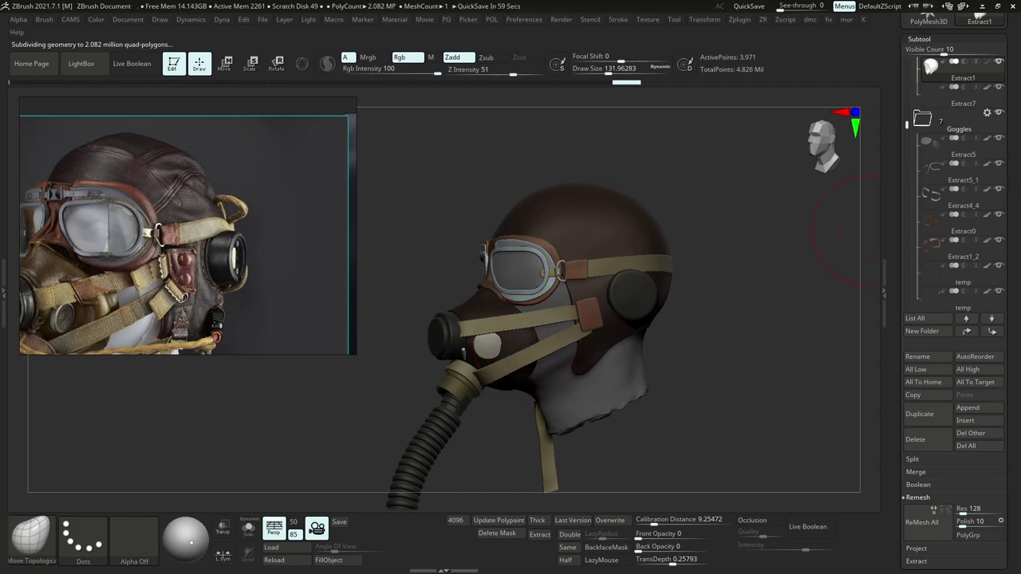
# Reduce the brush draw size to about 74, select the hanging chin strap below the helmet and isolate it.
pyautogui.moveTo(593, 255); pyautogui.dragTo(590, 314, button='right')
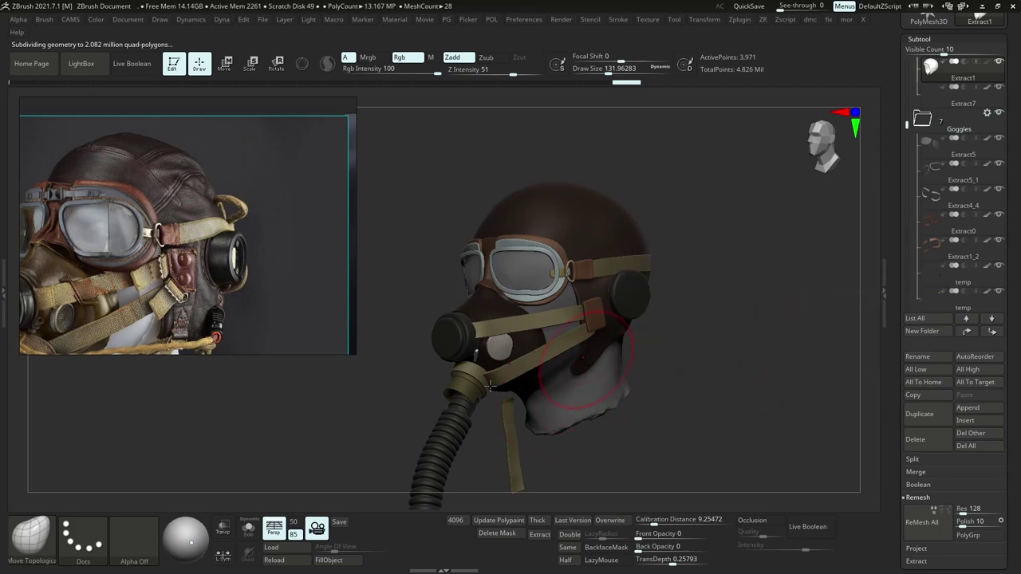
pyautogui.press('[')
pyautogui.press('[')
pyautogui.keyDown('ctrl'); pyautogui.moveTo(670, 216); pyautogui.dragTo(675, 209, button='right'); pyautogui.keyUp('ctrl')
pyautogui.moveTo(689, 82)
pyautogui.mouseDown()
pyautogui.moveTo(424, 125)
pyautogui.moveTo(0, 80)
pyautogui.moveTo(838, 151)
pyautogui.mouseUp()
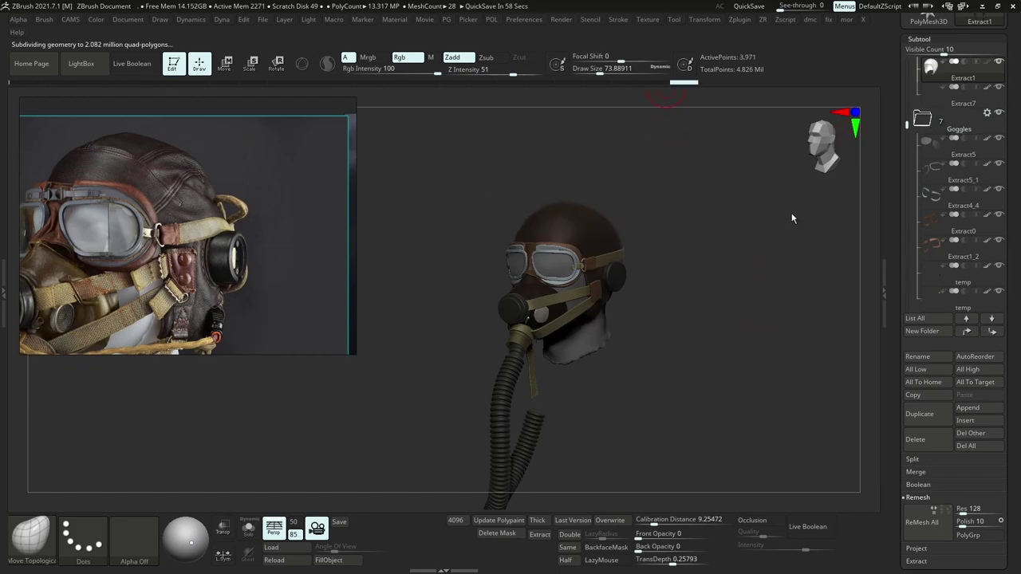
pyautogui.keyDown('ctrl'); pyautogui.moveTo(644, 349); pyautogui.dragTo(638, 383, button='right'); pyautogui.keyUp('ctrl')
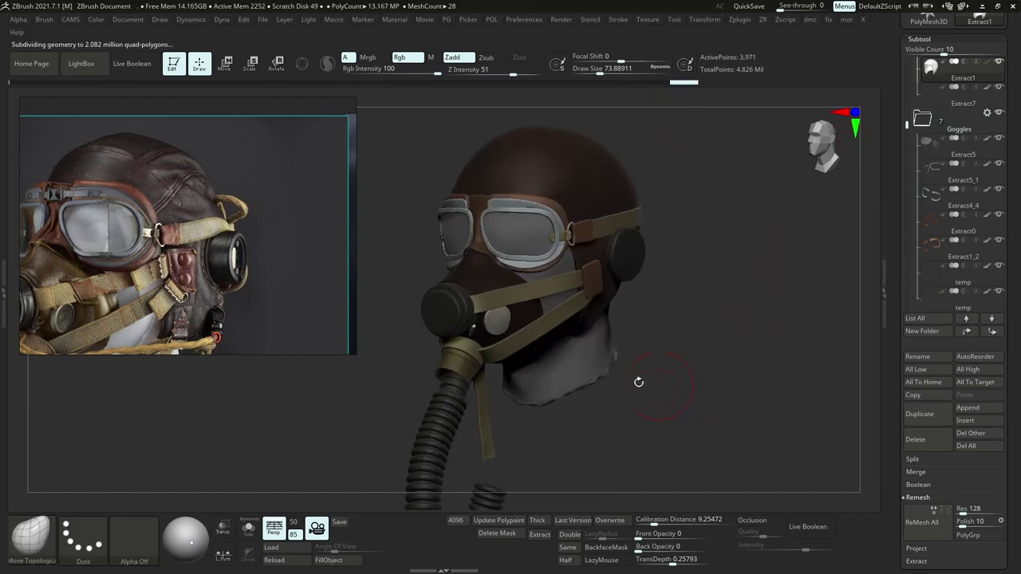
pyautogui.keyDown('alt'); pyautogui.click(485, 399); pyautogui.keyUp('alt')
pyautogui.hotkey('shift', 'f')
pyautogui.moveTo(492, 406); pyautogui.dragTo(522, 396, button='right')
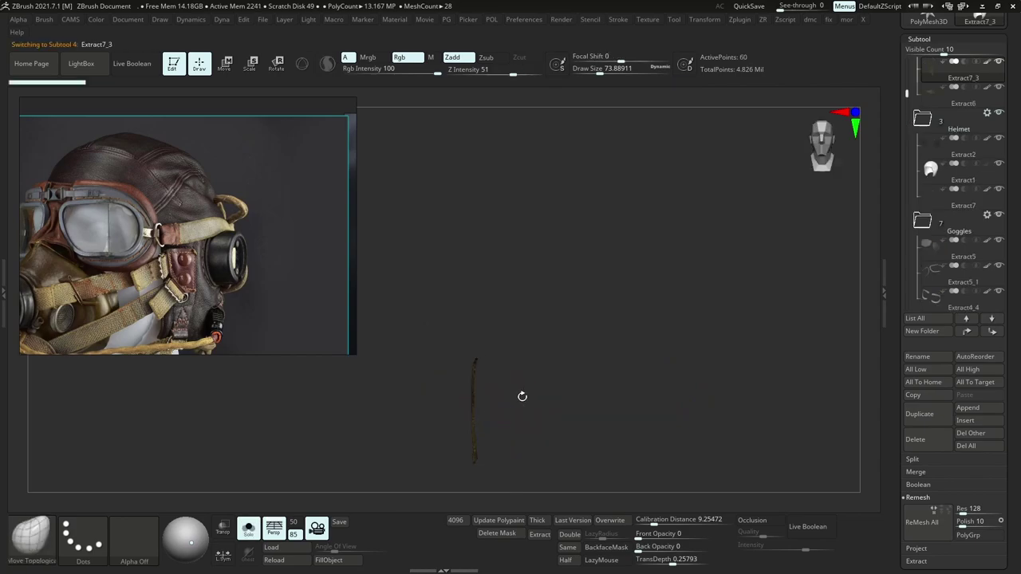
# Centre the transform gizmo on the chin strap and apply a Bend Curve deformer to it.
pyautogui.press('w')
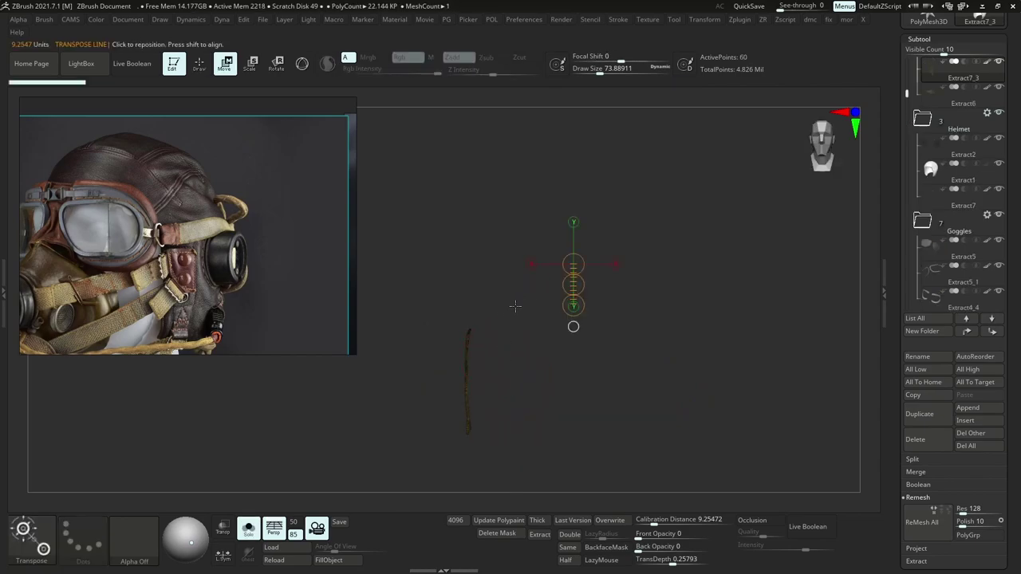
pyautogui.press('y')
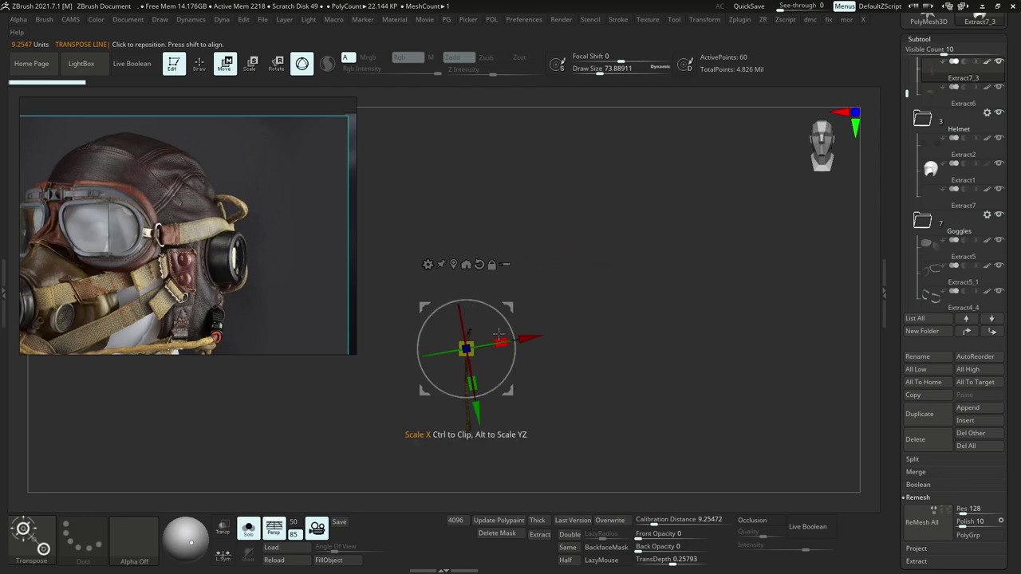
pyautogui.click(453, 264)
pyautogui.click(428, 264)
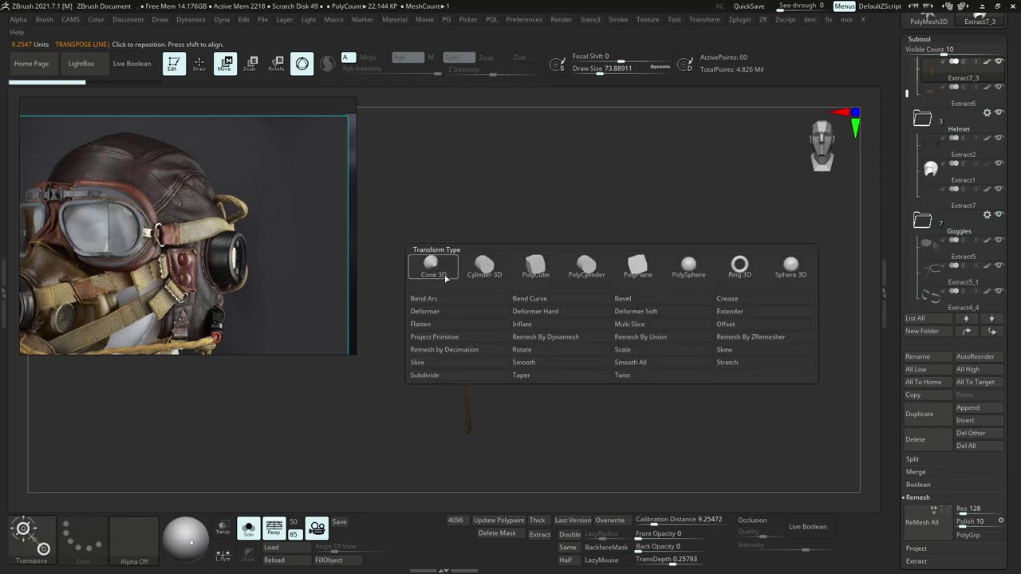
pyautogui.click(529, 299)
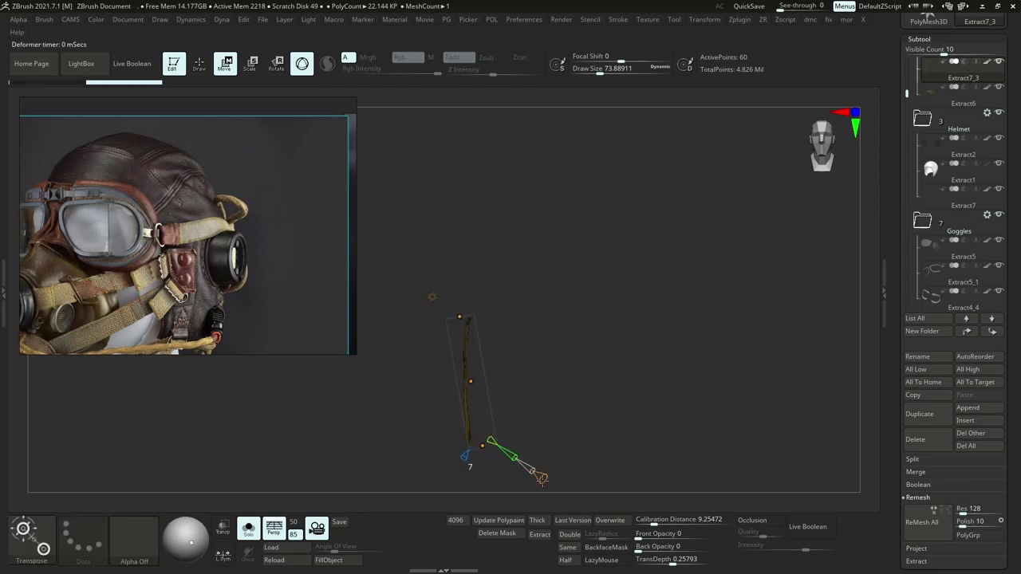
# Bend the chin strap's curve points in front view so the strap runs from the ear flap under the jaw.
pyautogui.moveTo(479, 443); pyautogui.dragTo(573, 330)
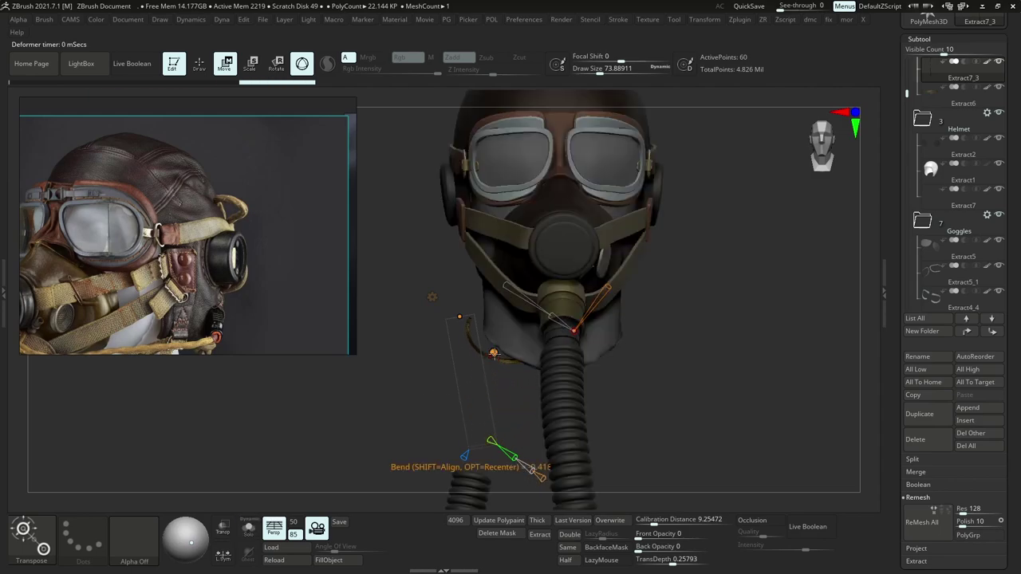
pyautogui.moveTo(493, 352); pyautogui.dragTo(514, 363)
pyautogui.moveTo(460, 317); pyautogui.dragTo(475, 294)
pyautogui.moveTo(430, 309); pyautogui.dragTo(488, 270)
pyautogui.moveTo(485, 335); pyautogui.dragTo(485, 368)
pyautogui.moveTo(594, 381); pyautogui.dragTo(417, 340)
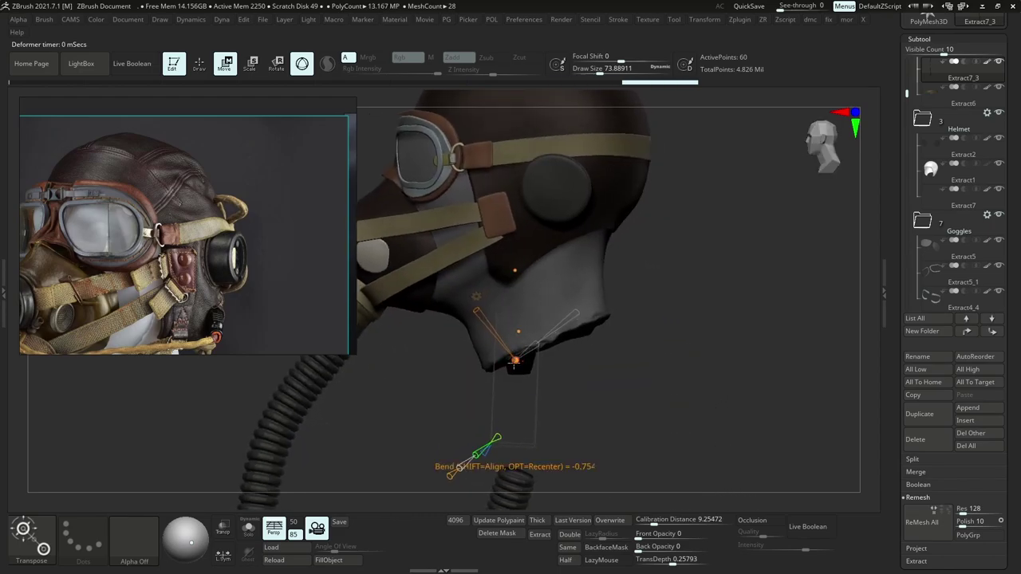
# Adjust the chin strap's bend points in side view to line its upper end up with the ear flap.
pyautogui.moveTo(514, 362); pyautogui.dragTo(610, 328)
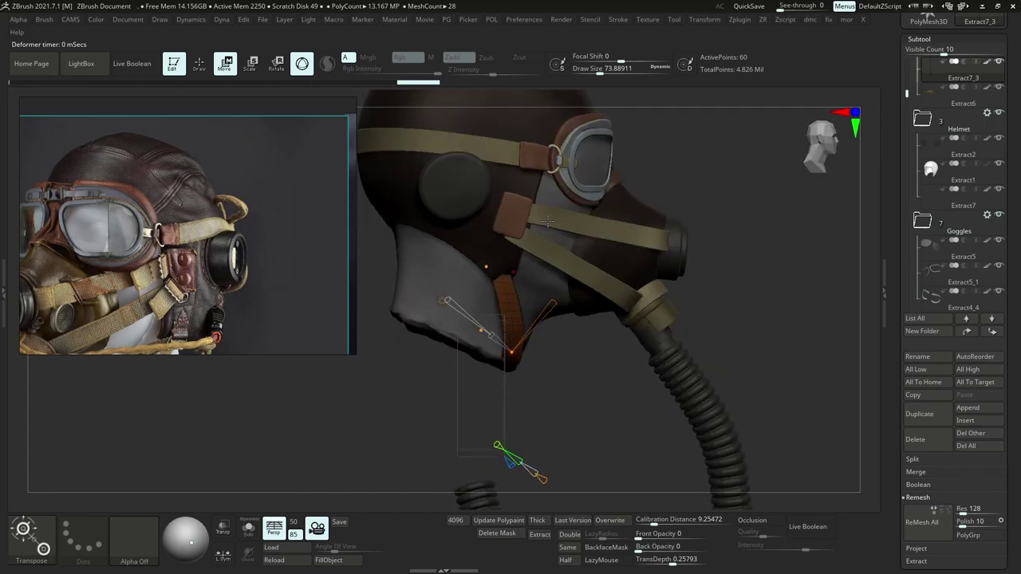
pyautogui.moveTo(487, 267); pyautogui.dragTo(523, 245)
pyautogui.moveTo(514, 350); pyautogui.dragTo(549, 306)
pyautogui.moveTo(548, 305); pyautogui.dragTo(454, 291, button='right')
pyautogui.moveTo(663, 265); pyautogui.dragTo(679, 246)
# Refine the chin strap's bend points from below so the strap follows the underside of the jaw.
pyautogui.moveTo(608, 301); pyautogui.dragTo(570, 307, button='right')
pyautogui.moveTo(571, 310); pyautogui.dragTo(576, 321)
pyautogui.moveTo(630, 311); pyautogui.dragTo(590, 303, button='right')
pyautogui.moveTo(586, 311); pyautogui.dragTo(590, 321)
pyautogui.keyDown('ctrl'); pyautogui.moveTo(621, 263); pyautogui.dragTo(630, 294, button='right'); pyautogui.keyUp('ctrl')
pyautogui.moveTo(630, 294); pyautogui.dragTo(562, 340)
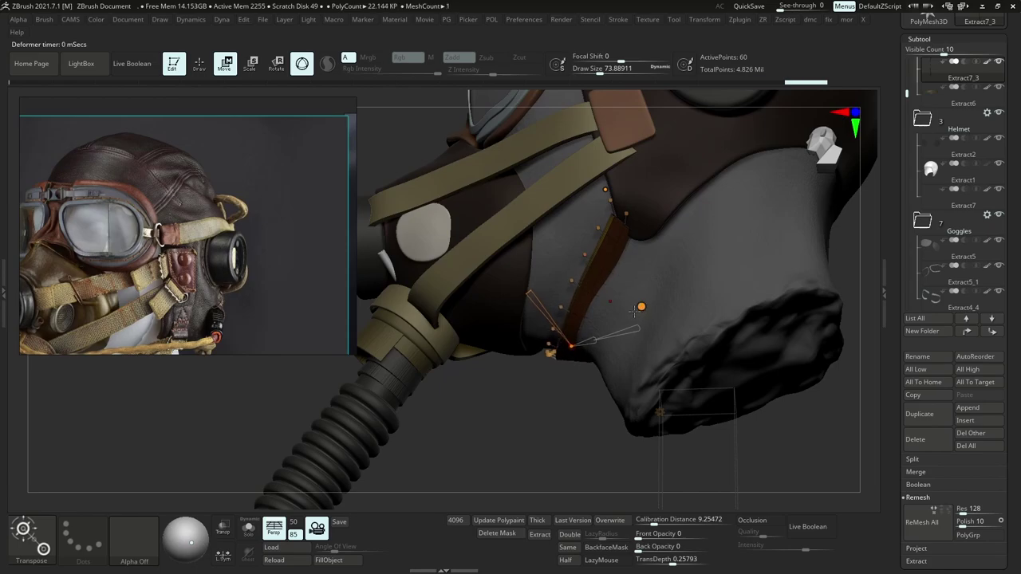
pyautogui.moveTo(605, 365); pyautogui.dragTo(641, 403, button='right')
pyautogui.keyDown('ctrl'); pyautogui.moveTo(640, 403); pyautogui.dragTo(648, 364, button='right'); pyautogui.keyUp('ctrl')
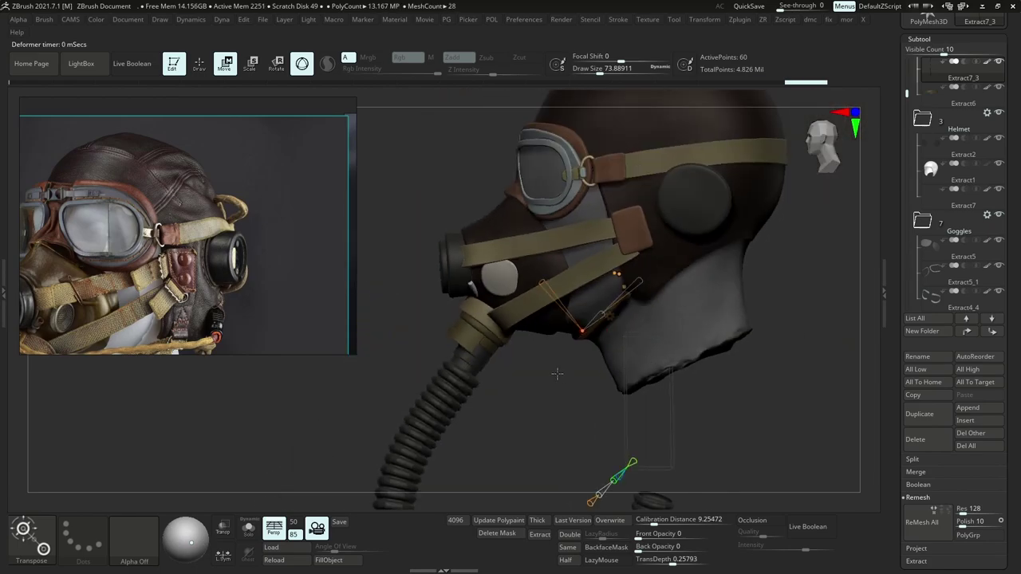
# Leave the Bend Curve deformer and fit the chin strap between ear flap and jaw with the Move Topological brush.
pyautogui.press('b')
pyautogui.press('s')
pyautogui.press('m')
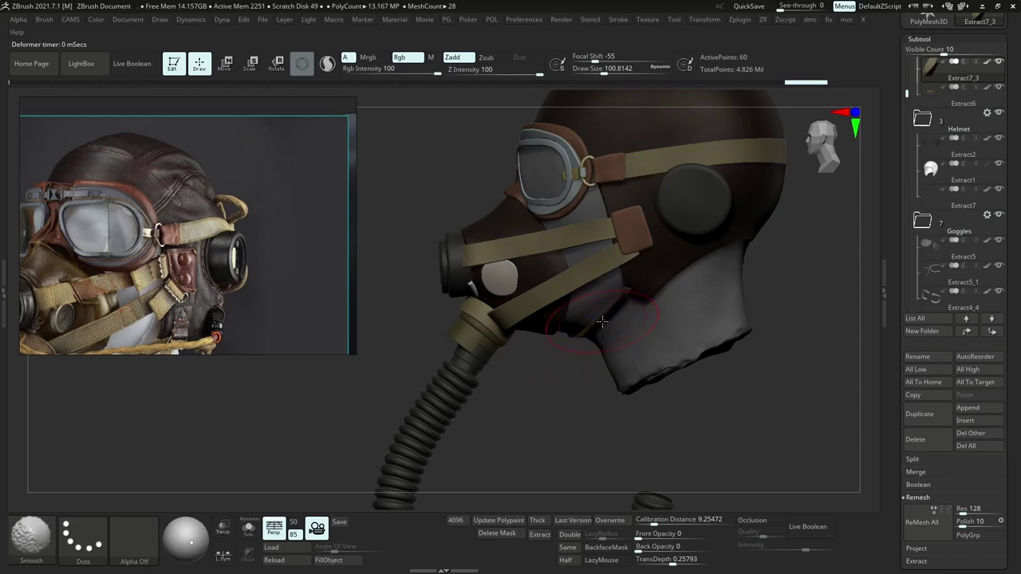
pyautogui.hotkey('alt', 's')
pyautogui.moveTo(603, 321)
pyautogui.mouseDown(button='right')
pyautogui.moveTo(647, 300)
pyautogui.moveTo(669, 307)
pyautogui.mouseUp(button='right')
pyautogui.hotkey('alt', 's')
pyautogui.moveTo(538, 330)
pyautogui.mouseDown(button='right')
pyautogui.moveTo(501, 312)
pyautogui.moveTo(520, 314)
pyautogui.mouseUp(button='right')
pyautogui.press('s')
pyautogui.click(508, 316)
pyautogui.moveTo(509, 311)
pyautogui.mouseDown()
pyautogui.moveTo(492, 303)
pyautogui.moveTo(494, 284)
pyautogui.moveTo(508, 323)
pyautogui.moveTo(503, 301)
pyautogui.mouseUp()
pyautogui.press('s')
pyautogui.click(504, 331)
pyautogui.press('s')
pyautogui.click(496, 283)
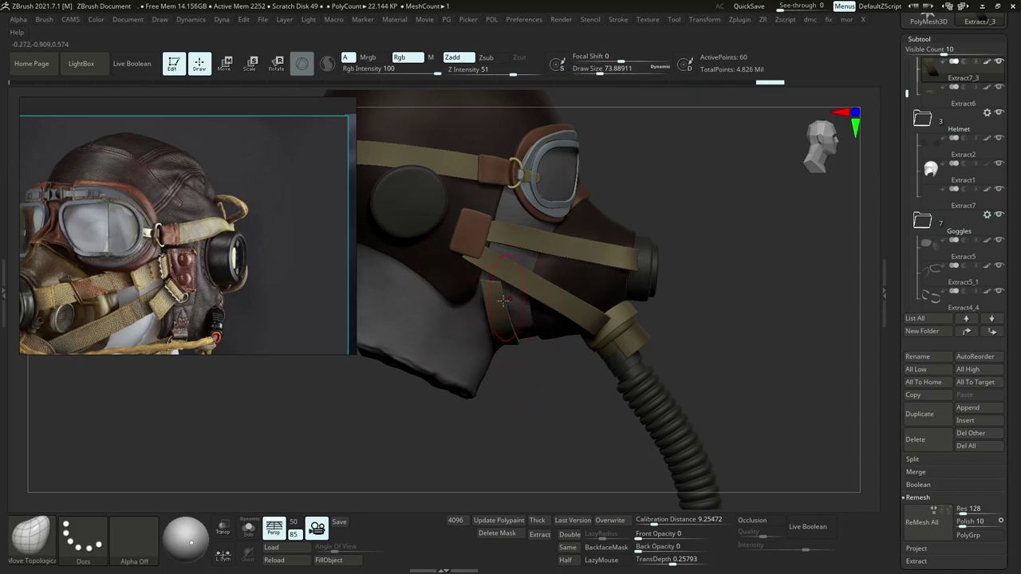
# Look over neighbouring parts, reselect the chin strap and save the file.
pyautogui.moveTo(503, 300); pyautogui.dragTo(543, 372, button='right')
pyautogui.keyDown('alt'); pyautogui.click(587, 347); pyautogui.keyUp('alt')
pyautogui.keyDown('alt'); pyautogui.click(585, 237); pyautogui.keyUp('alt')
pyautogui.keyDown('alt'); pyautogui.click(570, 328); pyautogui.keyUp('alt')
# Isolate the chin strap, turn off its subdivision preview and reshape its upper end at a draw size of about 49.
pyautogui.hotkey('alt', 's')
pyautogui.press('s')
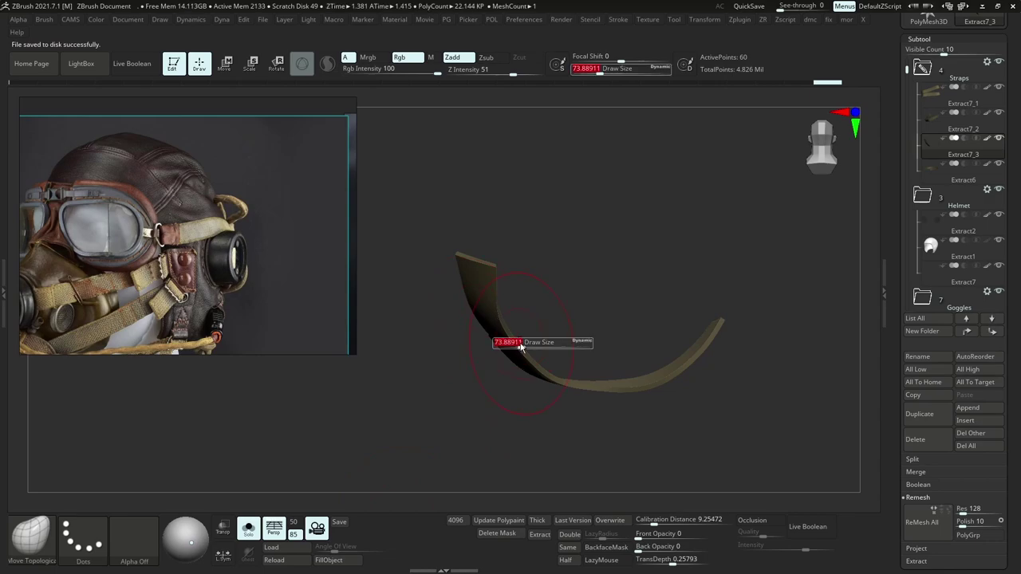
pyautogui.moveTo(523, 344); pyautogui.dragTo(501, 344)
pyautogui.hotkey('shift', 'f')
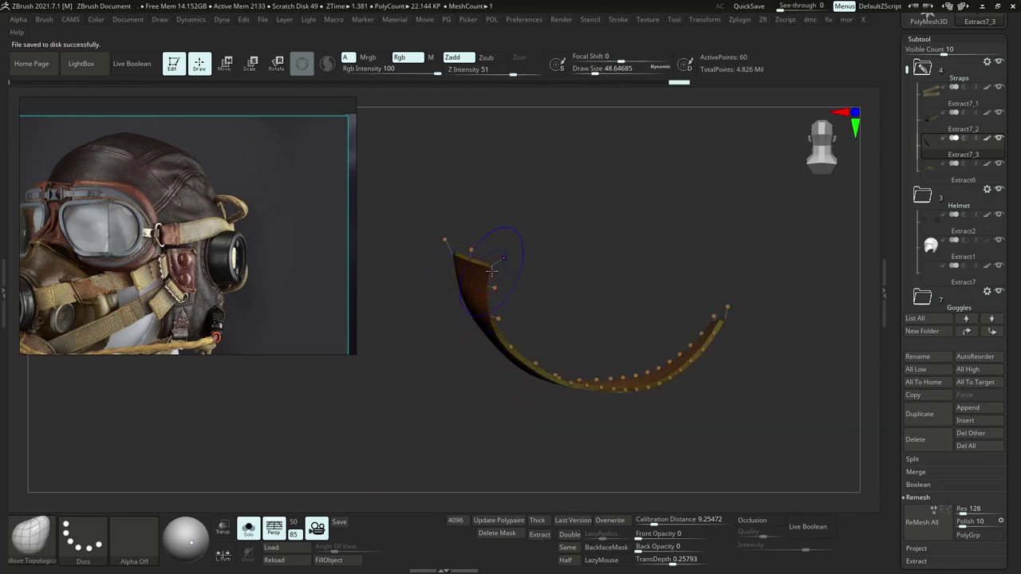
pyautogui.hotkey('shift', 'd')
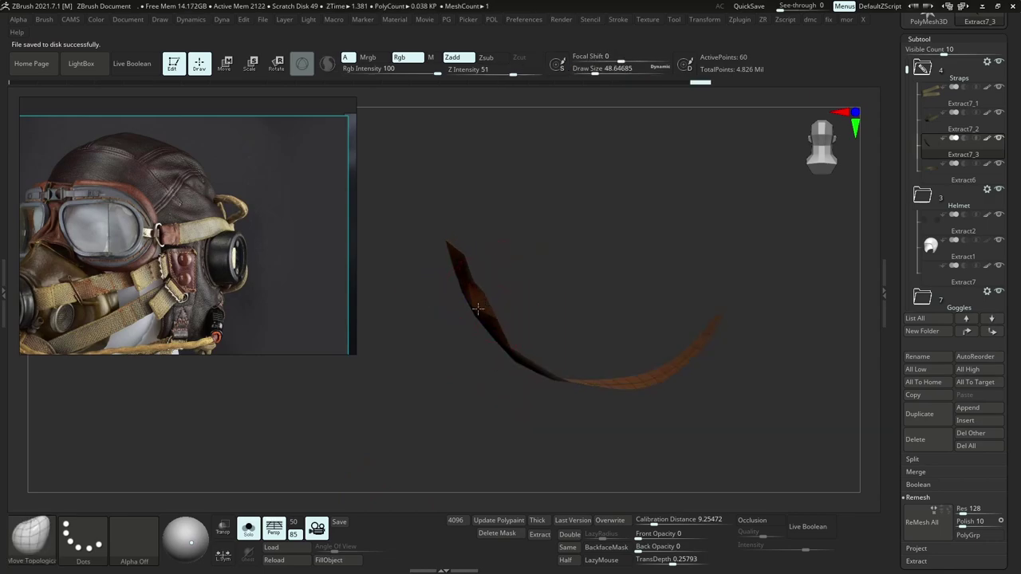
pyautogui.moveTo(485, 347); pyautogui.dragTo(493, 312, button='right')
# Show the full model and mould the low-poly chin strap around the jaw at a draw size of about 136.
pyautogui.hotkey('alt', 's')
pyautogui.press('s')
pyautogui.moveTo(492, 312)
pyautogui.mouseDown()
pyautogui.moveTo(470, 311)
pyautogui.moveTo(485, 266)
pyautogui.moveTo(510, 319)
pyautogui.mouseUp()
pyautogui.press('d')
pyautogui.press('s')
pyautogui.moveTo(486, 351); pyautogui.dragTo(470, 399, button='right')
pyautogui.moveTo(459, 392); pyautogui.dragTo(446, 389)
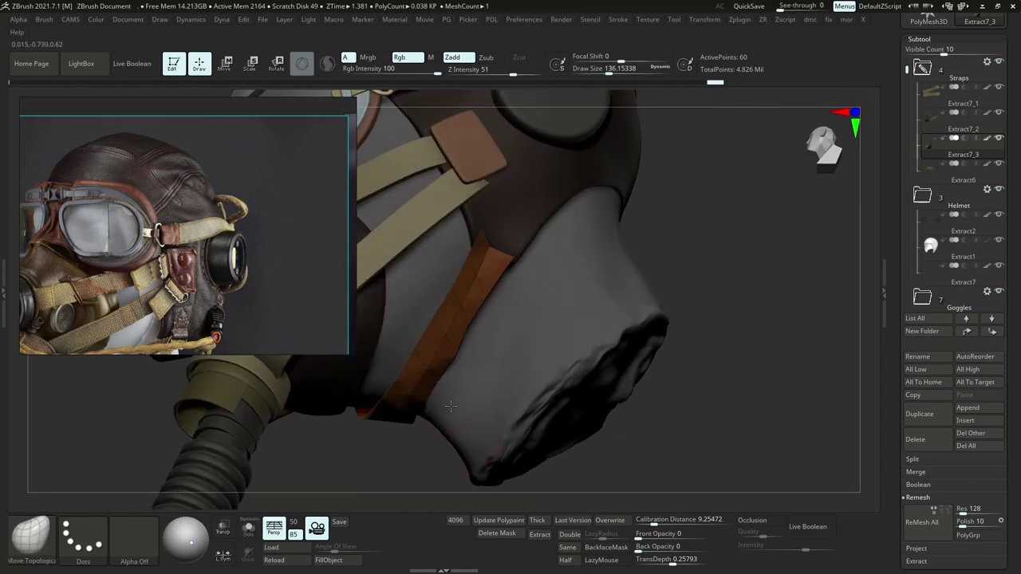
# Pull the chin strap forward along the jaw from the side view with the Move Topological brush.
pyautogui.moveTo(447, 389); pyautogui.dragTo(461, 398, button='right')
pyautogui.moveTo(461, 399)
pyautogui.keyDown('ctrl'); pyautogui.mouseDown(button='right')
pyautogui.moveTo(460, 304)
pyautogui.moveTo(464, 312)
pyautogui.mouseUp(button='right'); pyautogui.keyUp('ctrl')
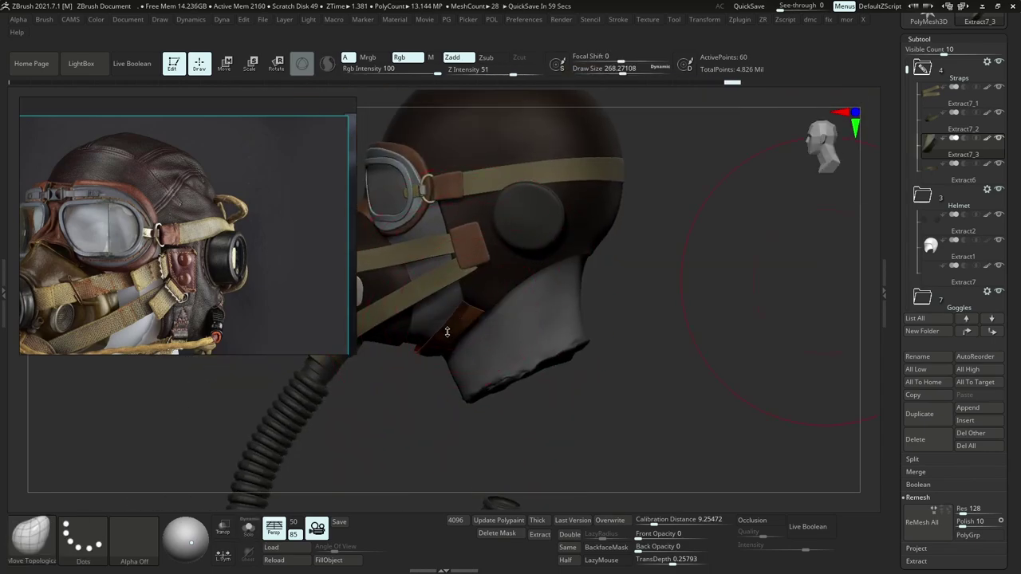
pyautogui.press('s')
pyautogui.moveTo(470, 316); pyautogui.dragTo(461, 317)
pyautogui.moveTo(471, 315)
pyautogui.mouseDown()
pyautogui.moveTo(426, 309)
pyautogui.moveTo(470, 310)
pyautogui.moveTo(435, 319)
pyautogui.moveTo(449, 337)
pyautogui.moveTo(440, 318)
pyautogui.mouseUp()
# Fit the chin strap against the jaw and mask edge at a draw size of about 97.
pyautogui.press('s')
pyautogui.press('s')
pyautogui.press('s')
pyautogui.press('s')
pyautogui.moveTo(436, 315); pyautogui.dragTo(428, 312)
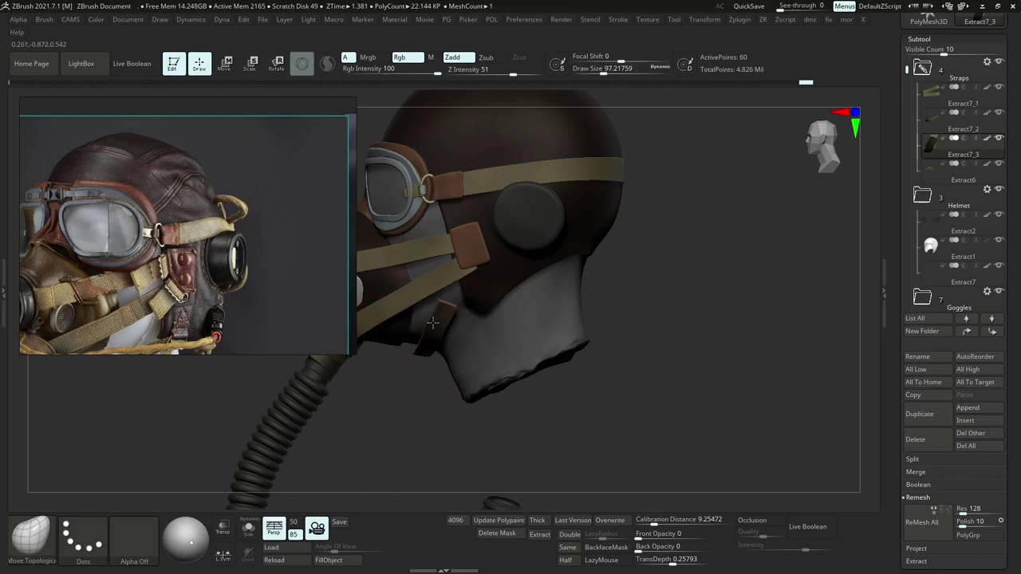
pyautogui.moveTo(432, 322); pyautogui.dragTo(486, 327, button='right')
pyautogui.press('s')
pyautogui.moveTo(437, 338); pyautogui.dragTo(446, 338)
pyautogui.moveTo(391, 326); pyautogui.dragTo(433, 331, button='right')
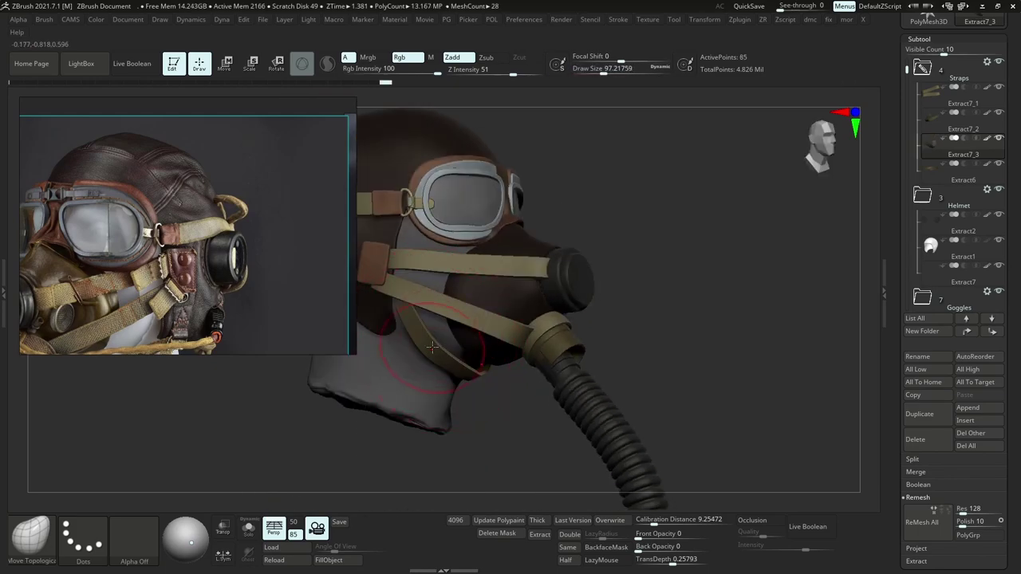
# Remesh the chin strap at the same density, isolate it and show its wireframe.
pyautogui.click(569, 548)
pyautogui.hotkey('alt', 's')
pyautogui.hotkey('shift', 'f')
pyautogui.keyDown('ctrl'); pyautogui.moveTo(488, 387); pyautogui.dragTo(503, 417, button='right'); pyautogui.keyUp('ctrl')
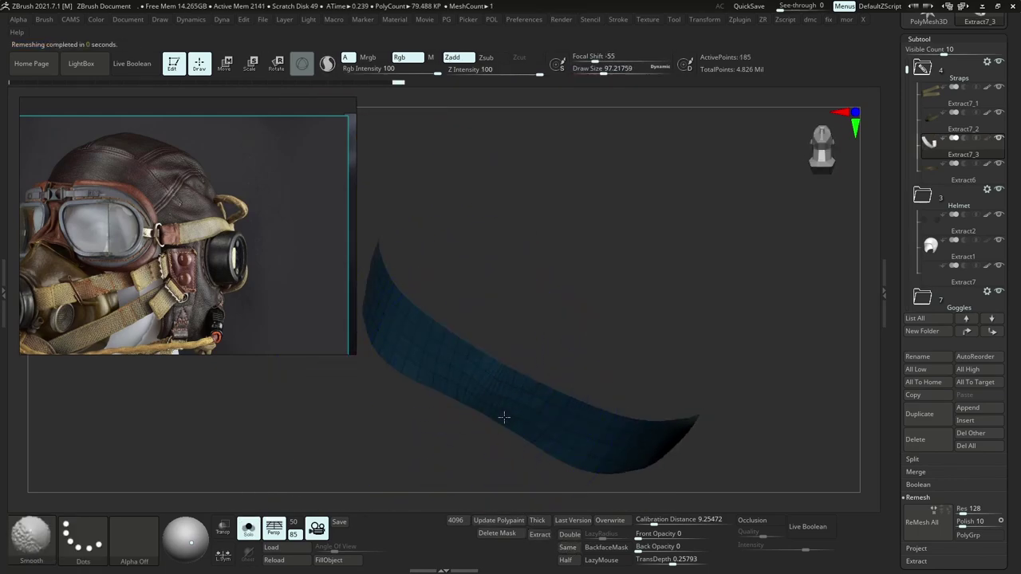
# Try remeshing the isolated chin strap to half its polygon count, then undo the result.
pyautogui.click(572, 559)
pyautogui.hotkey('ctrl', 'z')
pyautogui.hotkey('ctrl', 'z')
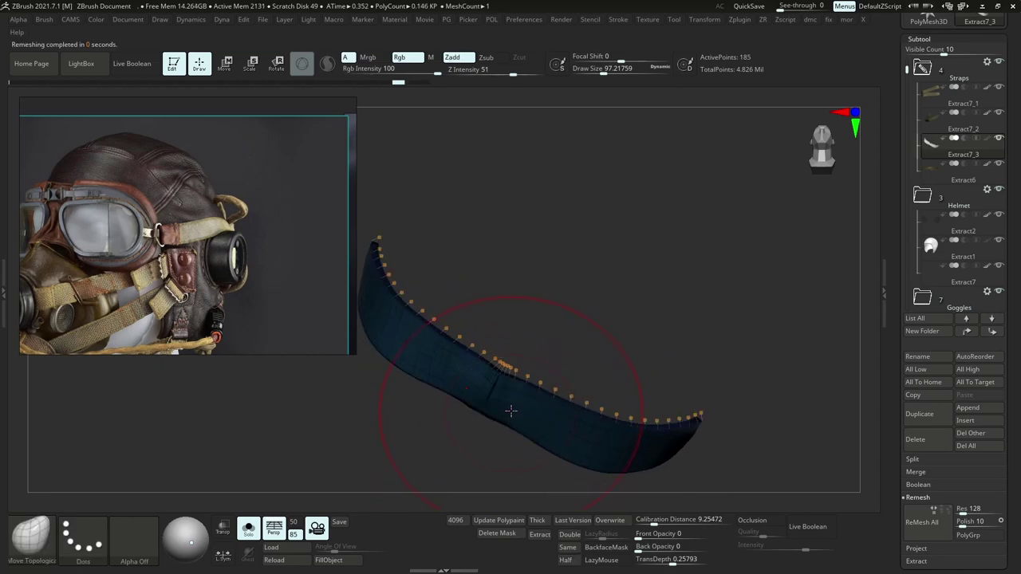
pyautogui.hotkey('shift', 'd')
pyautogui.press('s')
pyautogui.moveTo(494, 398); pyautogui.dragTo(483, 397)
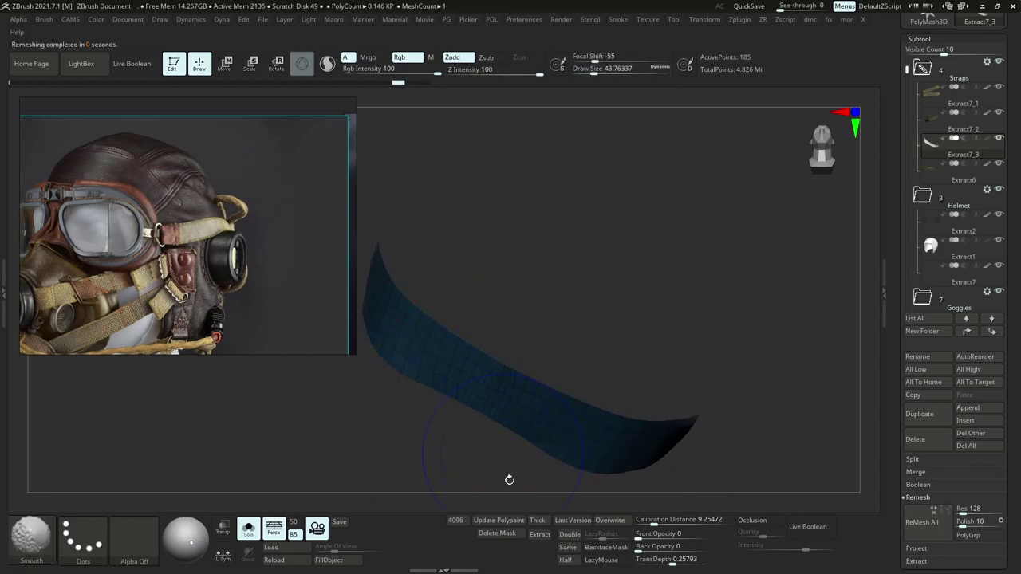
pyautogui.click(567, 561)
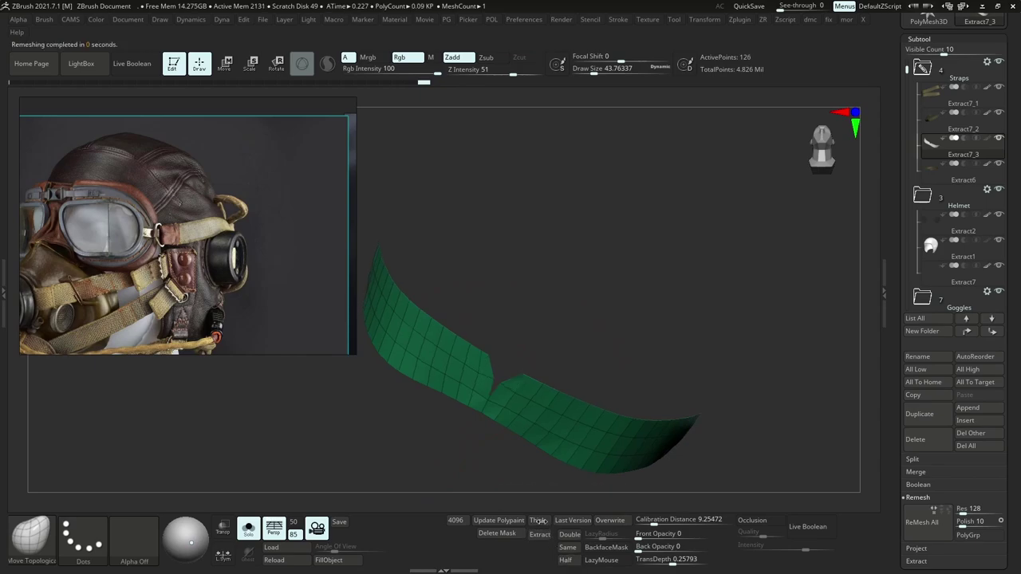
pyautogui.hotkey('ctrl', 'z')
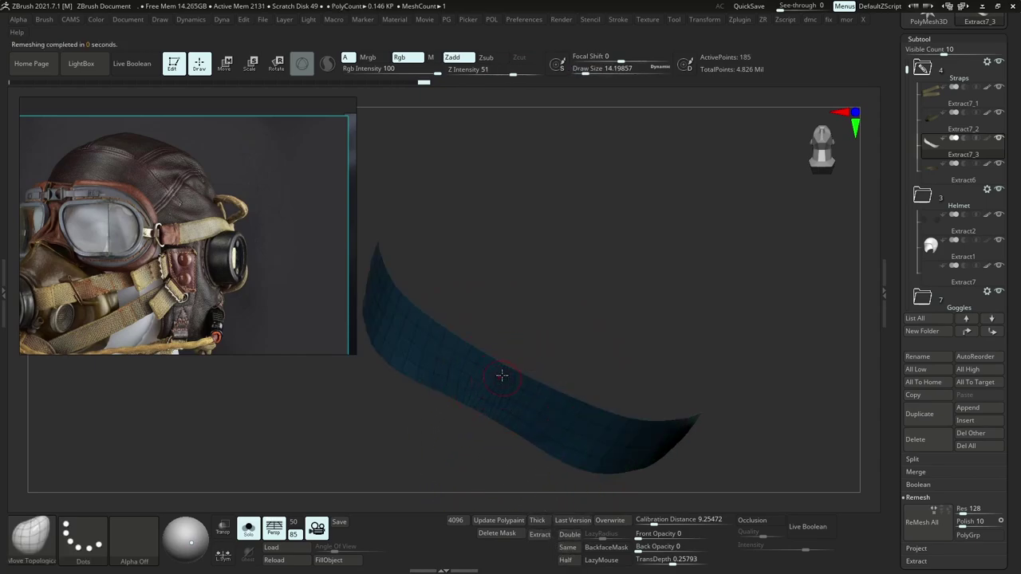
# Polish the isolated chin strap by features at about 21 and remesh it to half density.
pyautogui.moveTo(518, 422)
pyautogui.keyDown('ctrl'); pyautogui.mouseDown()
pyautogui.moveTo(517, 406)
pyautogui.moveTo(446, 371)
pyautogui.moveTo(480, 399)
pyautogui.mouseUp(); pyautogui.keyUp('ctrl')
pyautogui.press('s')
pyautogui.keyDown('ctrl'); pyautogui.click(517, 343); pyautogui.keyUp('ctrl')
pyautogui.press('p')
pyautogui.click(513, 382)
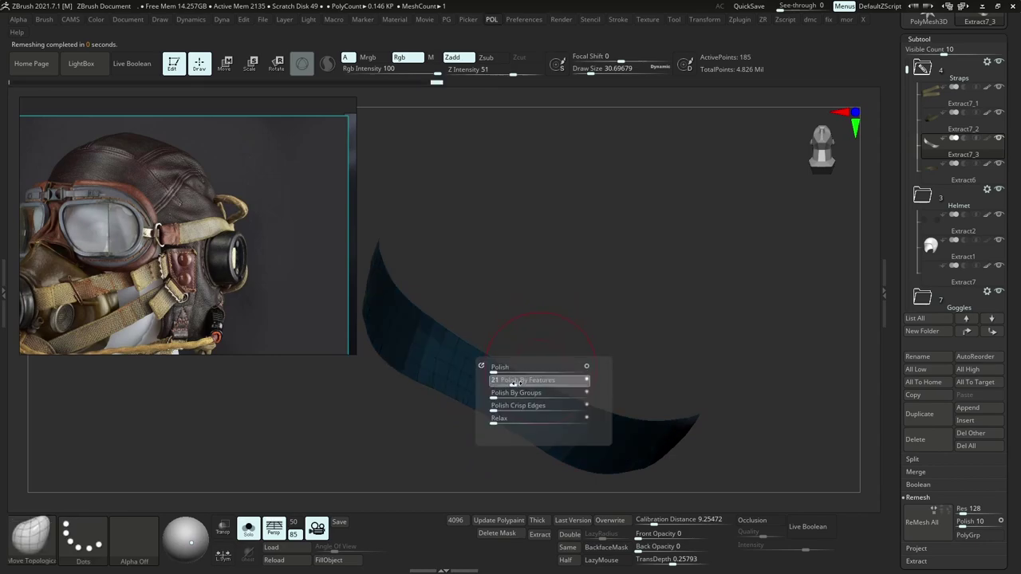
pyautogui.moveTo(526, 360); pyautogui.dragTo(563, 376)
pyautogui.press('p')
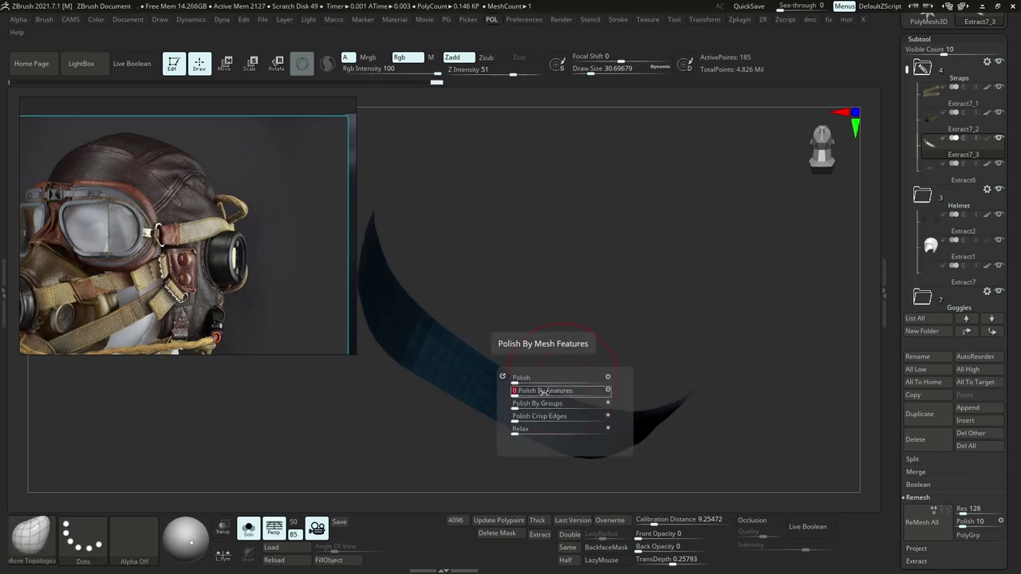
pyautogui.click(565, 558)
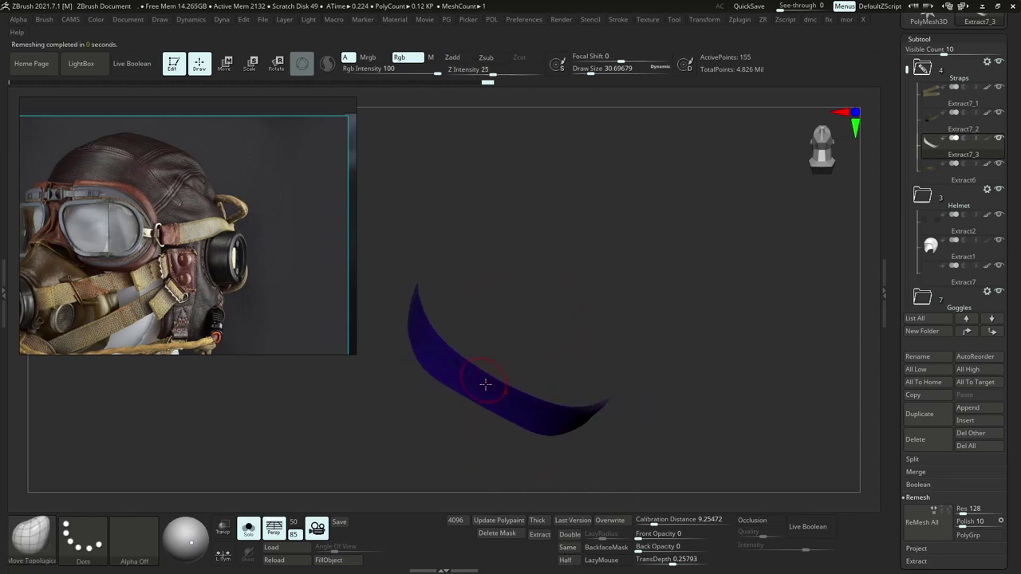
# Show the full model without wireframe and nudge the chin strap's upper end at a draw size of about 158.
pyautogui.hotkey('alt', 's')
pyautogui.hotkey('shift', 'f')
pyautogui.moveTo(401, 362); pyautogui.dragTo(421, 331, button='right')
pyautogui.moveTo(387, 308); pyautogui.dragTo(398, 311)
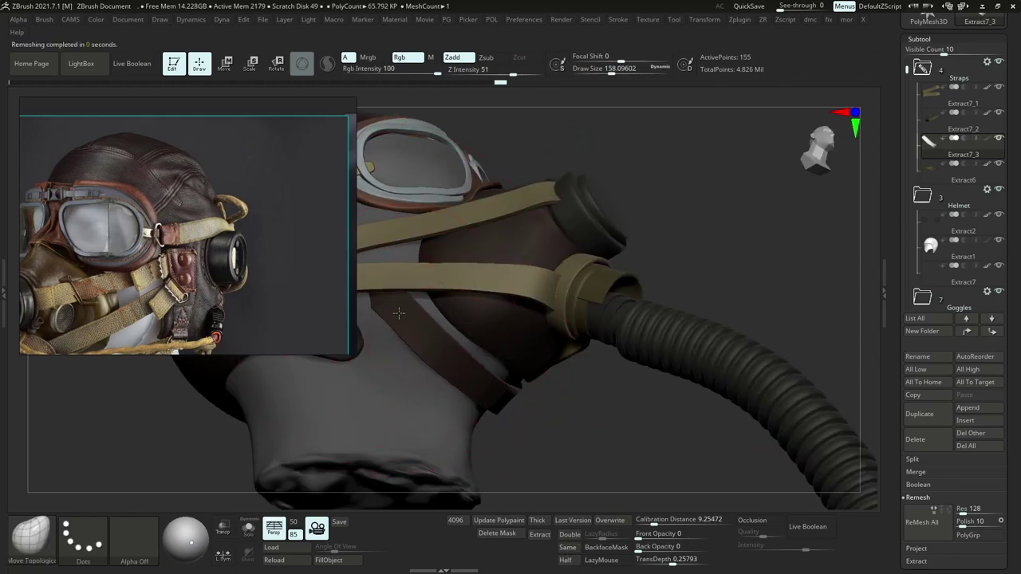
# Fill the chin strap with the khaki colour of the mask straps.
pyautogui.press('space')
pyautogui.moveTo(343, 426); pyautogui.dragTo(428, 290)
pyautogui.keyDown('ctrl'); pyautogui.moveTo(430, 292); pyautogui.dragTo(518, 263, button='right'); pyautogui.keyUp('ctrl')
pyautogui.keyDown('ctrl'); pyautogui.moveTo(519, 263); pyautogui.dragTo(530, 214, button='right'); pyautogui.keyUp('ctrl')
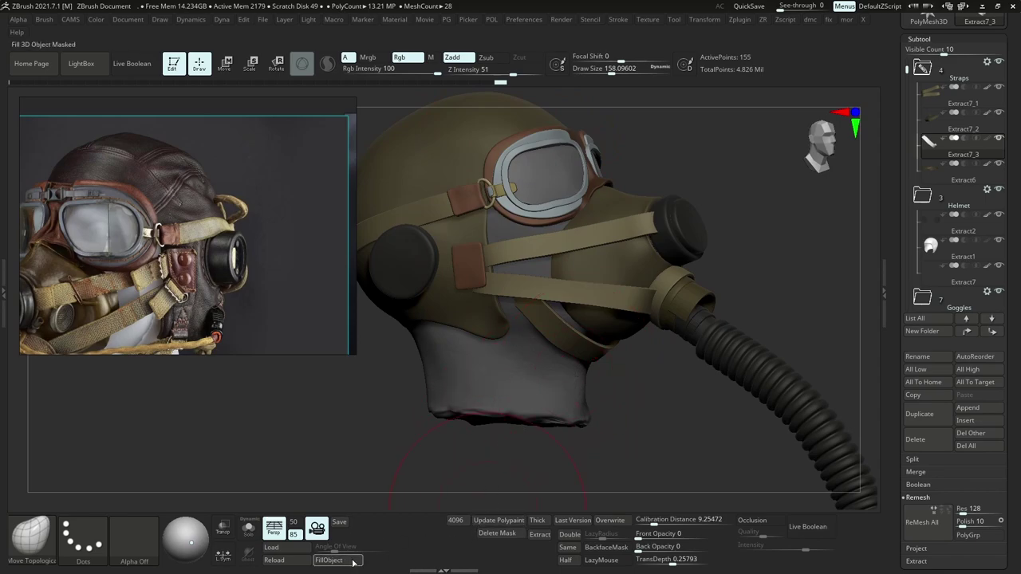
# Select the helmet shell and fill it with a dark brown colour.
pyautogui.keyDown('alt'); pyautogui.click(490, 312); pyautogui.keyUp('alt')
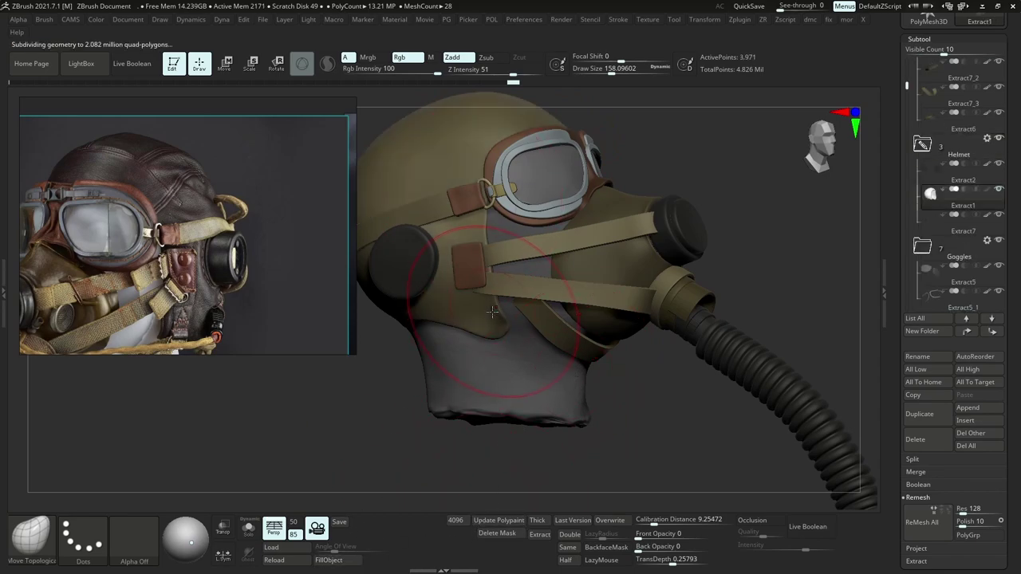
pyautogui.press('space')
pyautogui.press('space')
pyautogui.click(531, 273)
pyautogui.click(547, 341)
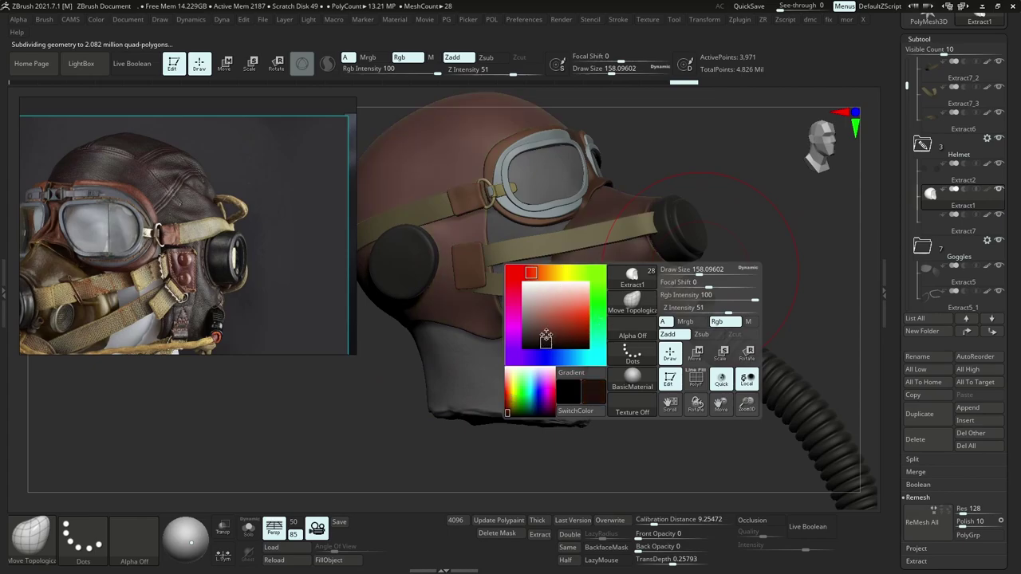
pyautogui.click(536, 328)
pyautogui.click(548, 335)
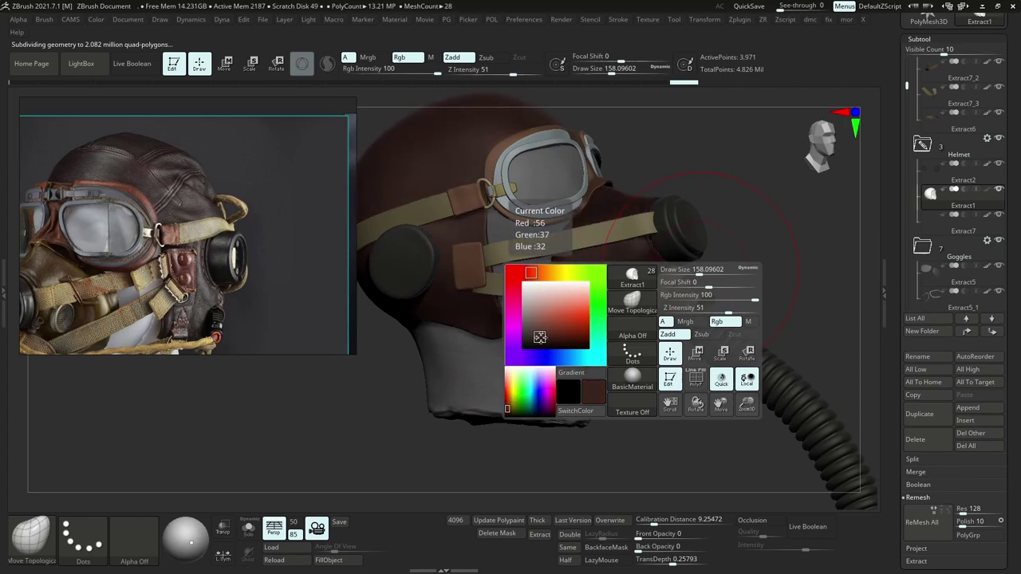
pyautogui.press('space')
pyautogui.press('space')
pyautogui.click(481, 238)
pyautogui.click(330, 561)
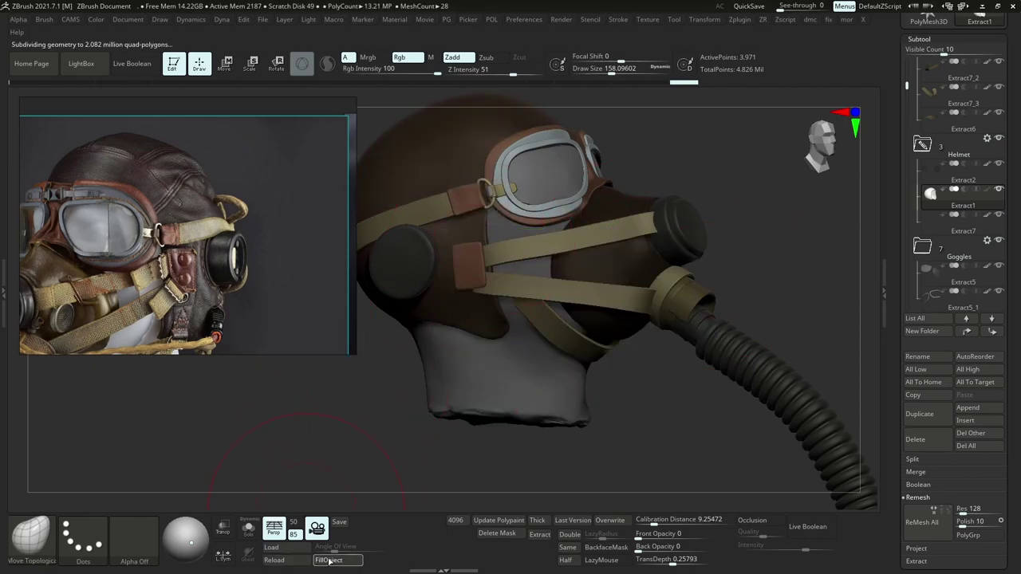
# Select the oxygen mask and fill it with a dark olive colour of about RGB 70, 64, 42.
pyautogui.keyDown('alt'); pyautogui.click(593, 283); pyautogui.keyUp('alt')
pyautogui.press('space')
pyautogui.click(416, 336)
pyautogui.click(399, 395)
pyautogui.click(397, 398)
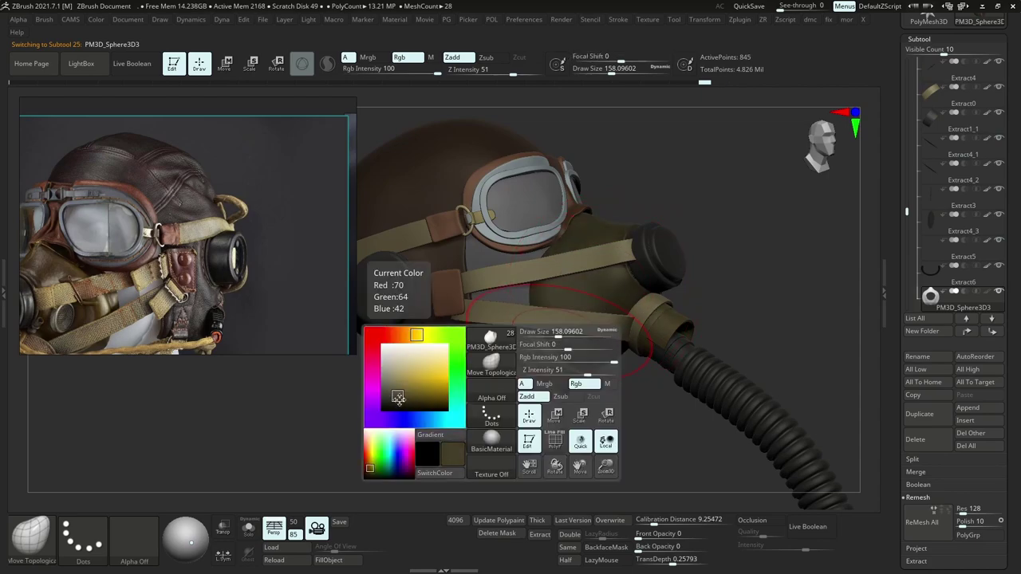
pyautogui.keyDown('ctrl'); pyautogui.moveTo(397, 398); pyautogui.dragTo(390, 426, button='right'); pyautogui.keyUp('ctrl')
pyautogui.click(329, 560)
# Reselect the chin strap and enlarge the reference photo around the lower straps and ear flap.
pyautogui.moveTo(590, 431); pyautogui.dragTo(565, 325, button='right')
pyautogui.moveTo(564, 325); pyautogui.dragTo(547, 333, button='right')
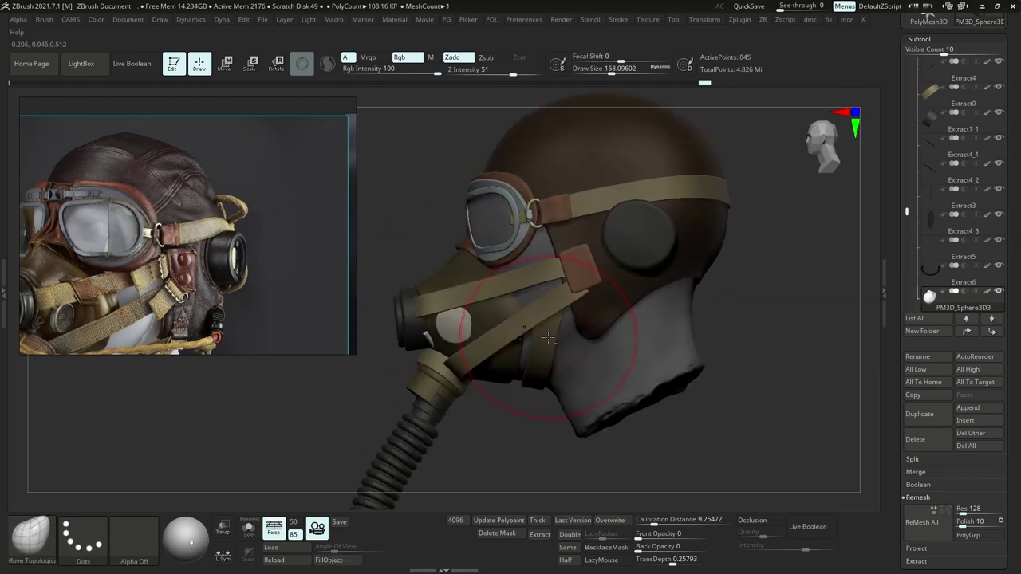
pyautogui.keyDown('alt'); pyautogui.click(547, 333); pyautogui.keyUp('alt')
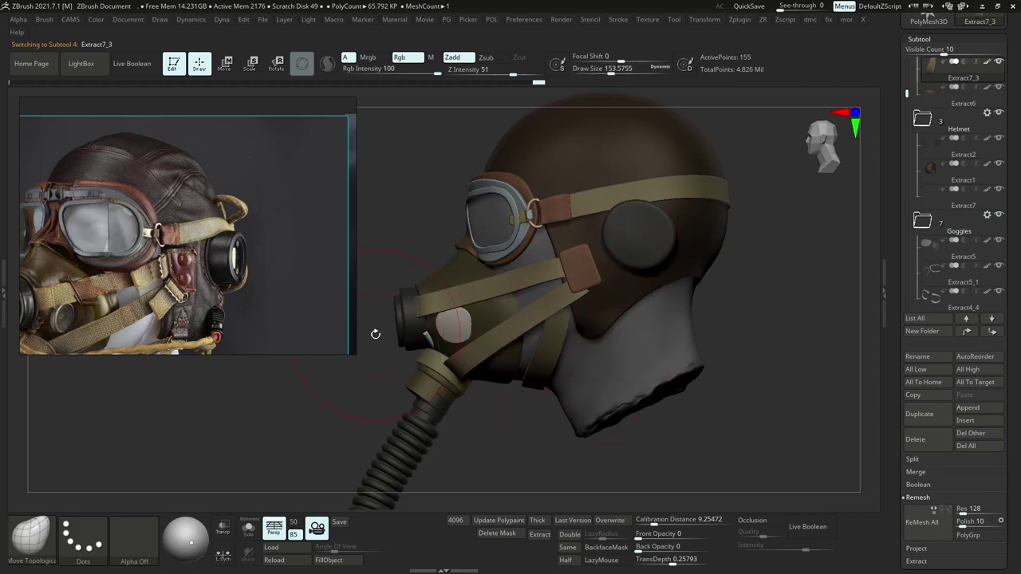
pyautogui.moveTo(193, 299); pyautogui.dragTo(199, 200, button='middle')
pyautogui.scroll(3, 191, 211)
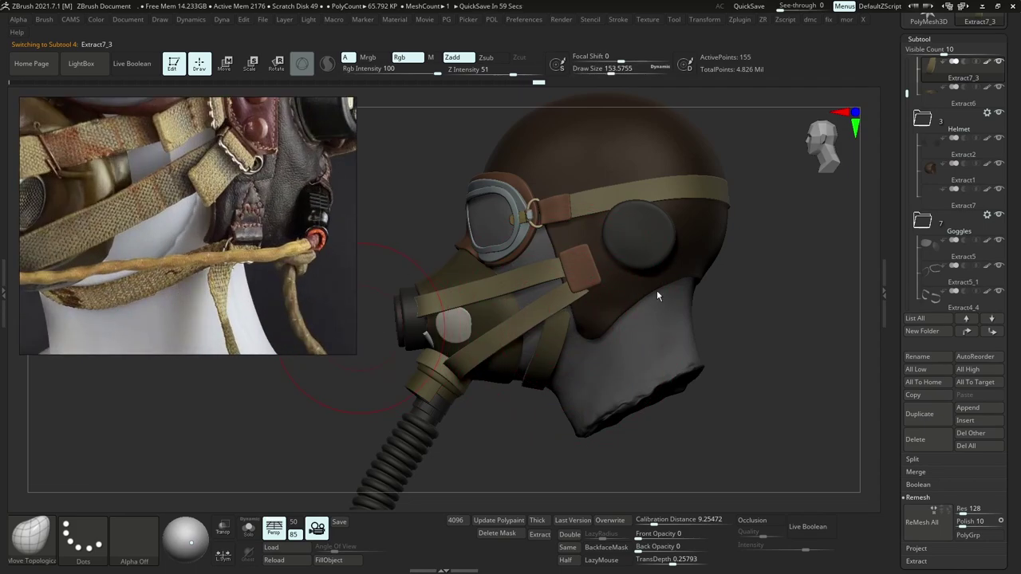
# Rotate the chin strap with the transpose line so its upper end leans back toward the ear flap.
pyautogui.press('s')
pyautogui.moveTo(540, 378); pyautogui.dragTo(542, 379)
pyautogui.press('r')
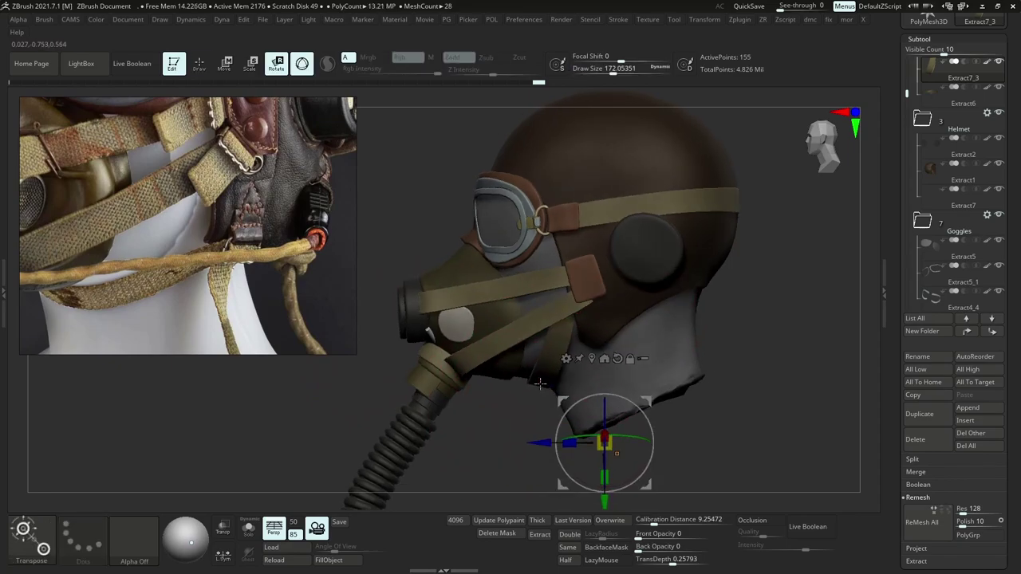
pyautogui.press('y')
pyautogui.moveTo(540, 382)
pyautogui.mouseDown()
pyautogui.moveTo(555, 298)
pyautogui.moveTo(573, 310)
pyautogui.mouseUp()
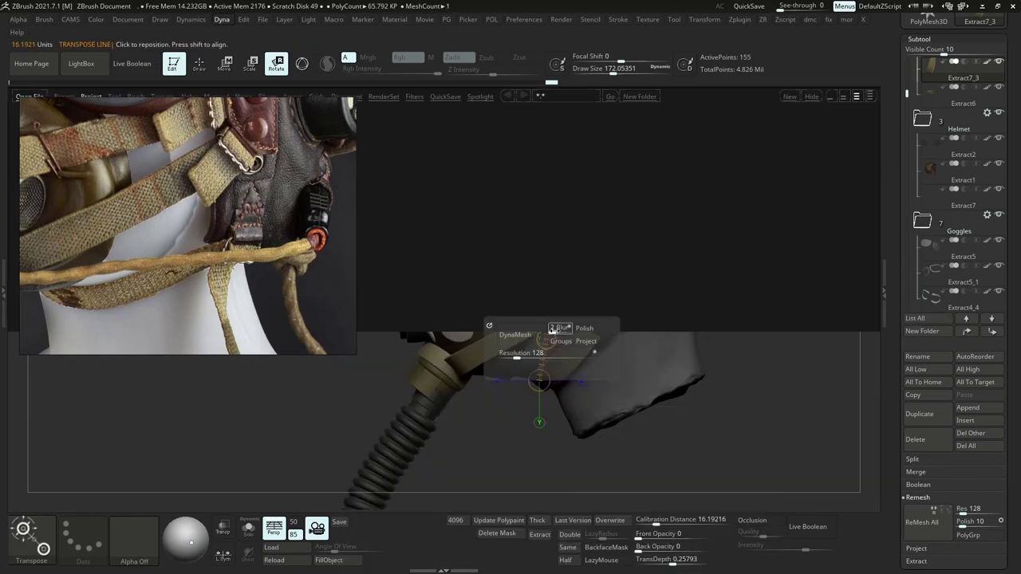
# Refit the rotated chin strap around the jaw with the Move Topological brush at a draw size of about 80.
pyautogui.press('b')
pyautogui.press('m')
pyautogui.press('t')
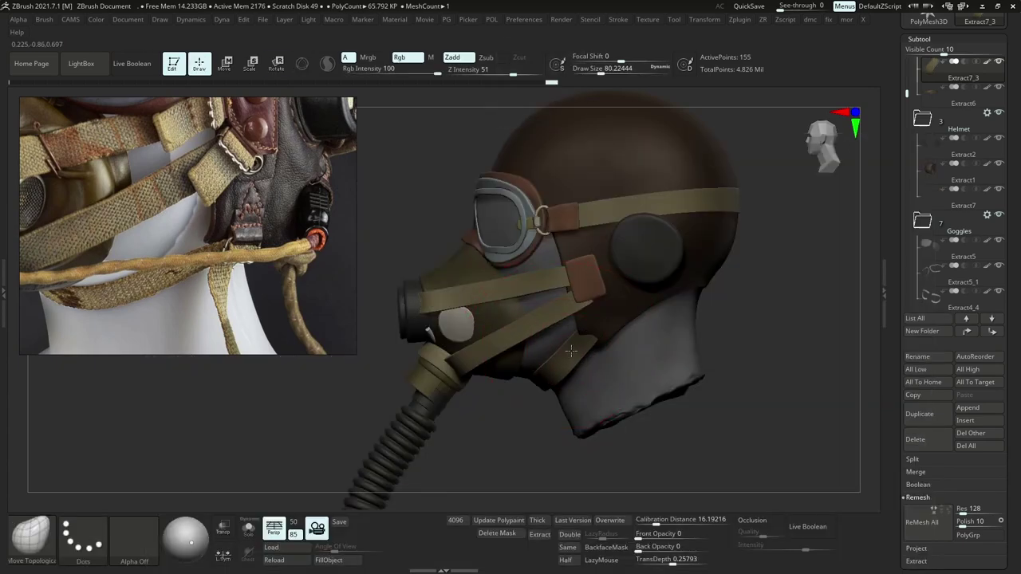
pyautogui.moveTo(594, 338); pyautogui.dragTo(586, 349)
pyautogui.moveTo(462, 357)
pyautogui.mouseDown(button='right')
pyautogui.moveTo(678, 343)
pyautogui.moveTo(671, 363)
pyautogui.mouseUp(button='right')
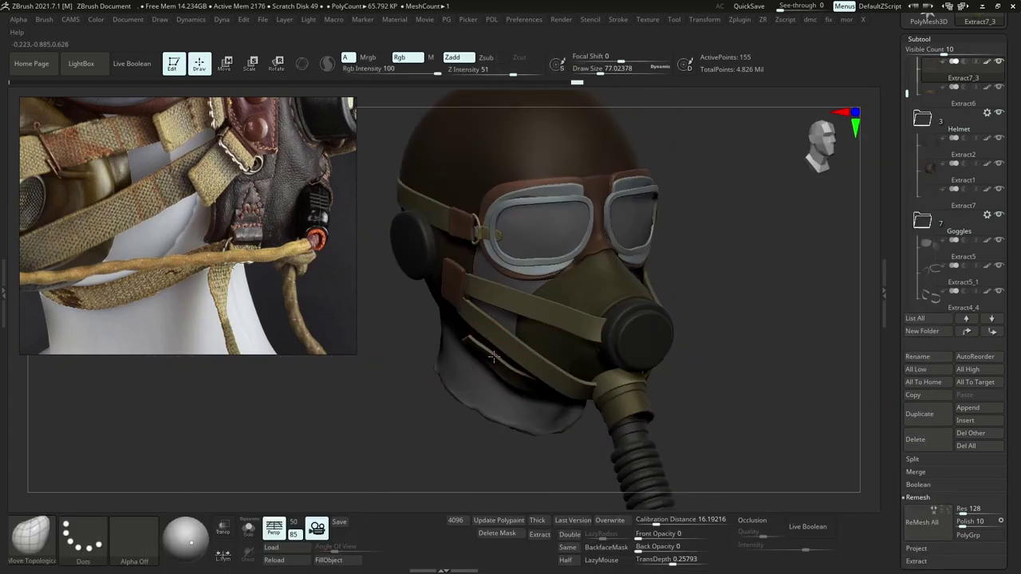
pyautogui.moveTo(507, 379); pyautogui.dragTo(559, 373, button='right')
pyautogui.moveTo(551, 394); pyautogui.dragTo(560, 387)
pyautogui.keyDown('ctrl'); pyautogui.moveTo(560, 388); pyautogui.dragTo(550, 350, button='right'); pyautogui.keyUp('ctrl')
# Reshape the chin strap's upper end where it meets the ear flap.
pyautogui.moveTo(550, 351)
pyautogui.mouseDown(button='right')
pyautogui.moveTo(495, 355)
pyautogui.moveTo(632, 349)
pyautogui.moveTo(606, 292)
pyautogui.moveTo(580, 323)
pyautogui.moveTo(587, 318)
pyautogui.moveTo(567, 300)
pyautogui.moveTo(611, 291)
pyautogui.moveTo(597, 274)
pyautogui.mouseUp(button='right')
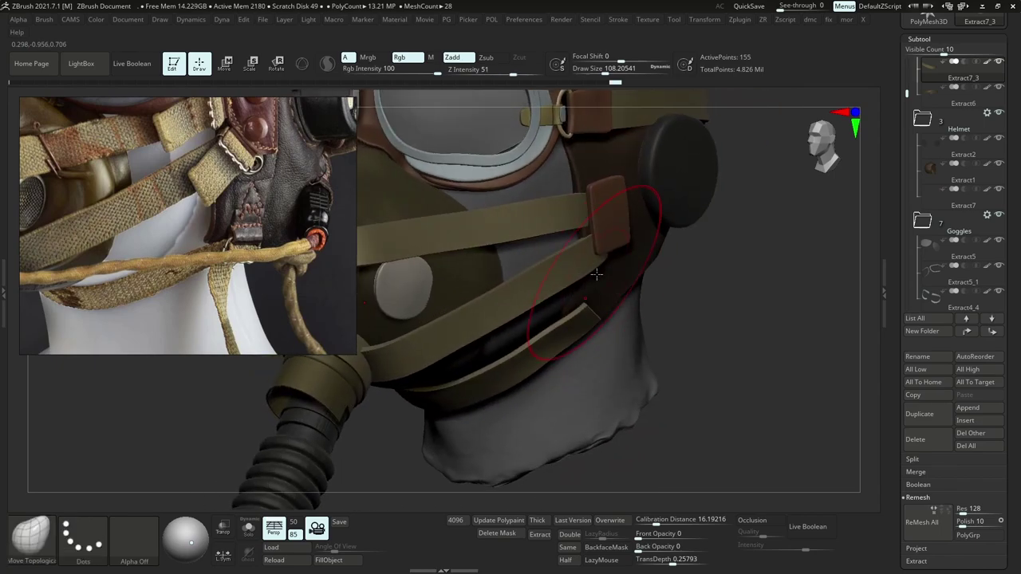
pyautogui.press('s')
pyautogui.moveTo(588, 304)
pyautogui.mouseDown()
pyautogui.moveTo(610, 323)
pyautogui.moveTo(576, 321)
pyautogui.moveTo(604, 307)
pyautogui.moveTo(578, 325)
pyautogui.moveTo(599, 319)
pyautogui.mouseUp()
pyautogui.press('s')
pyautogui.press('s')
pyautogui.press('s')
# Isolate the helmet shell, show its wireframe and remesh it to half density.
pyautogui.hotkey('alt', 's')
pyautogui.press('s')
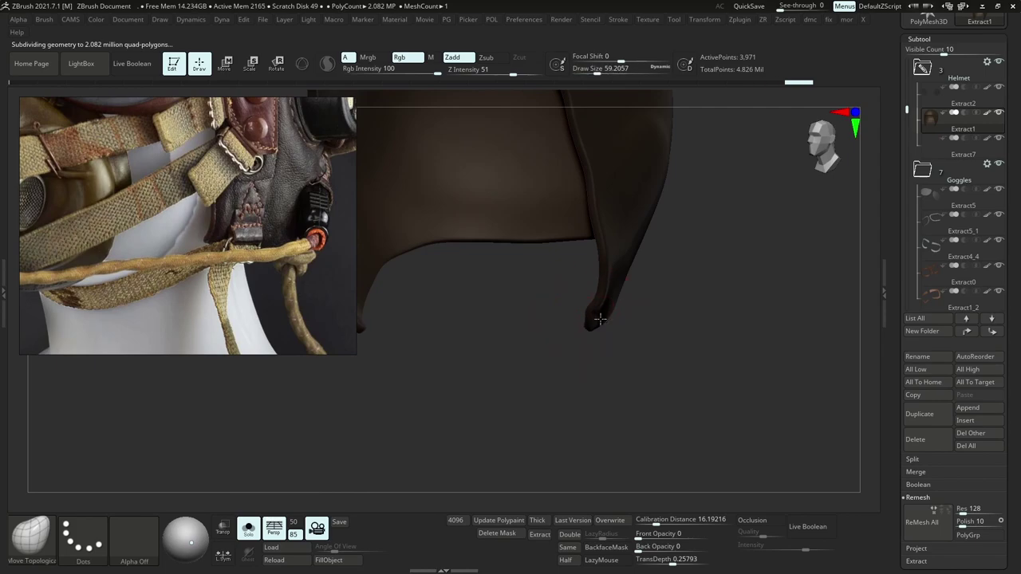
pyautogui.moveTo(598, 323)
pyautogui.mouseDown(button='right')
pyautogui.moveTo(583, 304)
pyautogui.moveTo(615, 322)
pyautogui.mouseUp(button='right')
pyautogui.hotkey('ctrl', 'z')
pyautogui.press('s')
pyautogui.moveTo(615, 322); pyautogui.dragTo(611, 322)
pyautogui.moveTo(610, 322); pyautogui.dragTo(610, 299)
pyautogui.moveTo(610, 299); pyautogui.dragTo(588, 311, button='right')
pyautogui.hotkey('shift', 'f')
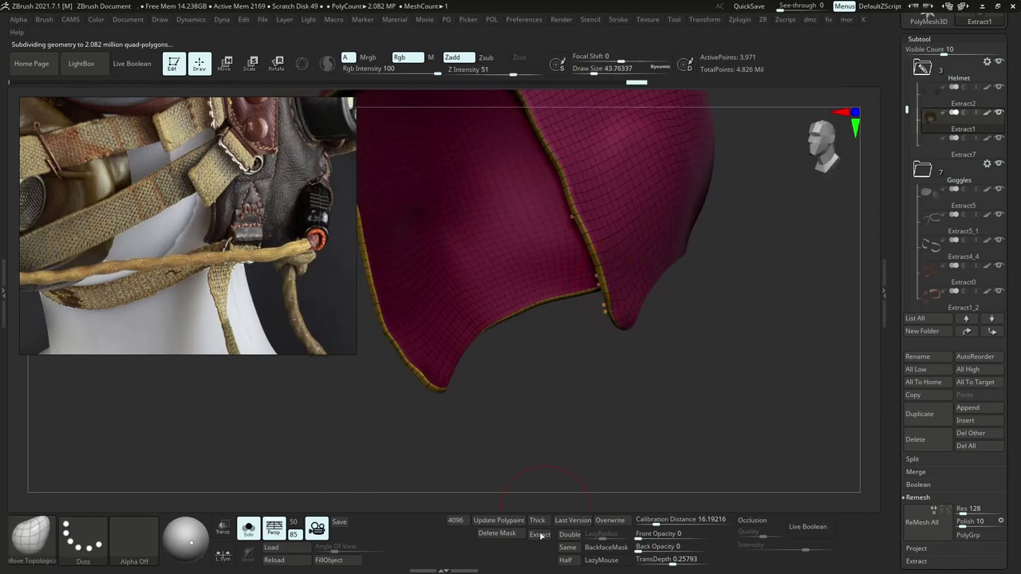
pyautogui.click(565, 560)
# Reshape the lower tip of the helmet's ear flap and bring the full model back into view.
pyautogui.press('s')
pyautogui.moveTo(618, 326)
pyautogui.mouseDown()
pyautogui.moveTo(637, 325)
pyautogui.moveTo(626, 327)
pyautogui.mouseUp()
pyautogui.moveTo(629, 328); pyautogui.dragTo(615, 324, button='right')
pyautogui.moveTo(622, 320); pyautogui.dragTo(637, 322)
pyautogui.hotkey('shift', 's')
pyautogui.press('s')
pyautogui.hotkey('shift', 'f')
pyautogui.press('s')
pyautogui.moveTo(640, 326); pyautogui.dragTo(636, 328)
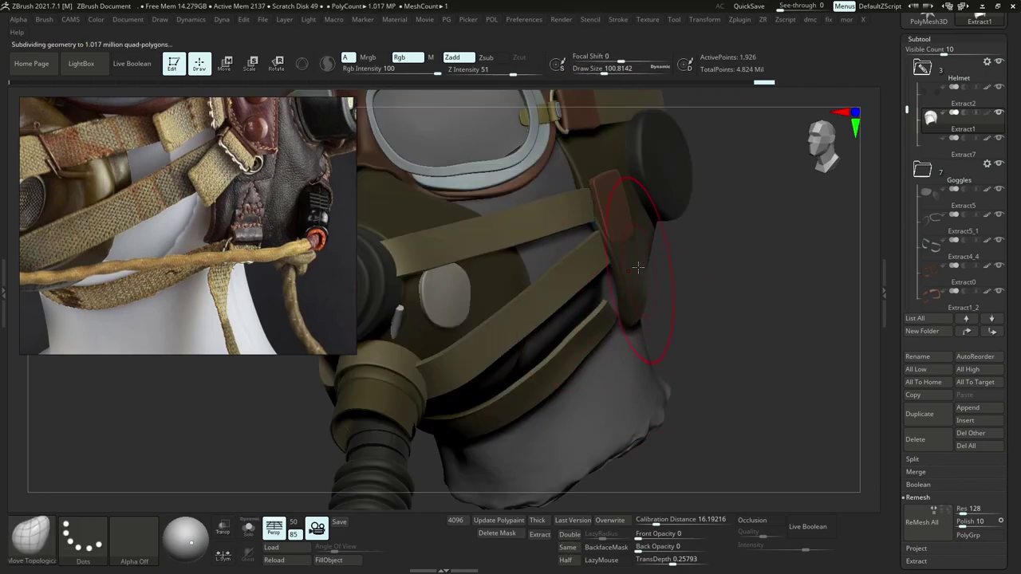
# Adjust the ear flap beside the leather patch at a draw size of about 90.
pyautogui.moveTo(621, 318)
pyautogui.mouseDown(button='right')
pyautogui.moveTo(648, 309)
pyautogui.moveTo(594, 285)
pyautogui.moveTo(590, 263)
pyautogui.mouseUp(button='right')
pyautogui.moveTo(630, 279)
pyautogui.mouseDown(button='right')
pyautogui.moveTo(576, 289)
pyautogui.moveTo(590, 311)
pyautogui.mouseUp(button='right')
pyautogui.moveTo(598, 258); pyautogui.dragTo(634, 261, button='right')
pyautogui.press('s')
pyautogui.moveTo(594, 262); pyautogui.dragTo(601, 262)
pyautogui.moveTo(603, 267); pyautogui.dragTo(614, 275, button='right')
pyautogui.moveTo(606, 279)
pyautogui.keyDown('ctrl'); pyautogui.mouseDown(button='right')
pyautogui.moveTo(588, 256)
pyautogui.moveTo(589, 283)
pyautogui.mouseUp(button='right'); pyautogui.keyUp('ctrl')
# Fill the remeshed helmet shell with a dark reddish-brown leather colour.
pyautogui.press('space')
pyautogui.moveTo(451, 302); pyautogui.dragTo(446, 301)
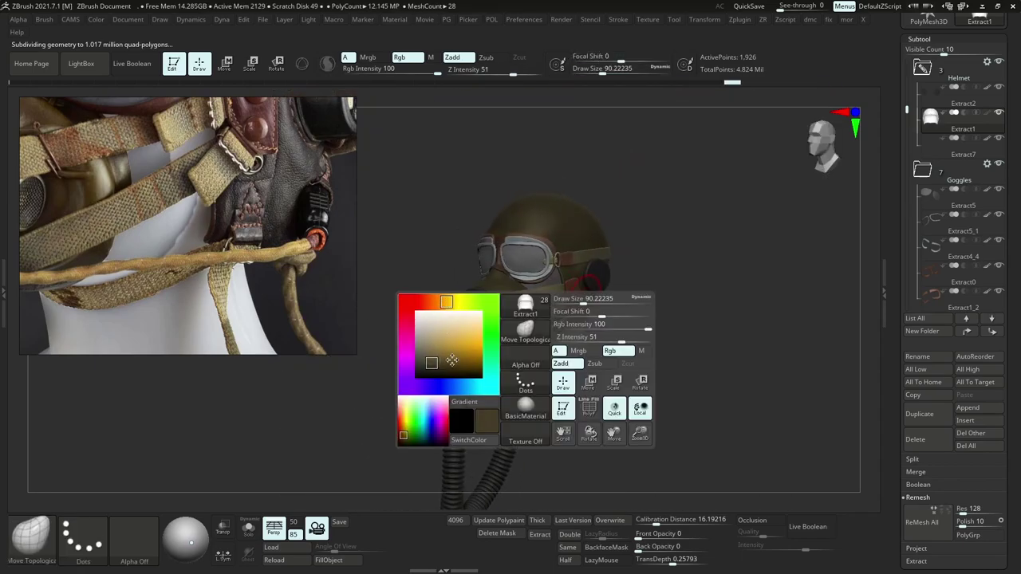
pyautogui.moveTo(461, 369); pyautogui.dragTo(451, 362)
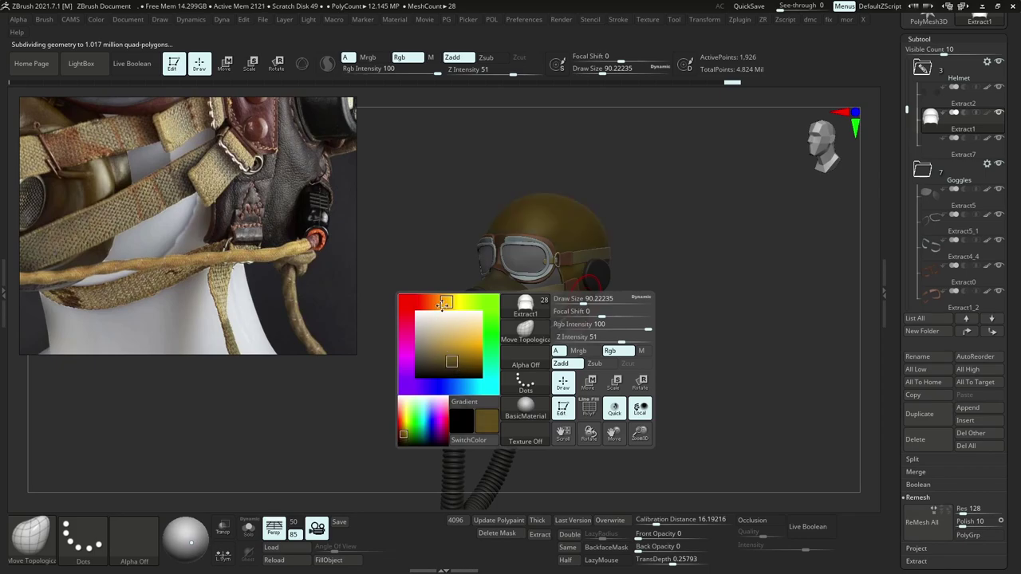
pyautogui.click(431, 301)
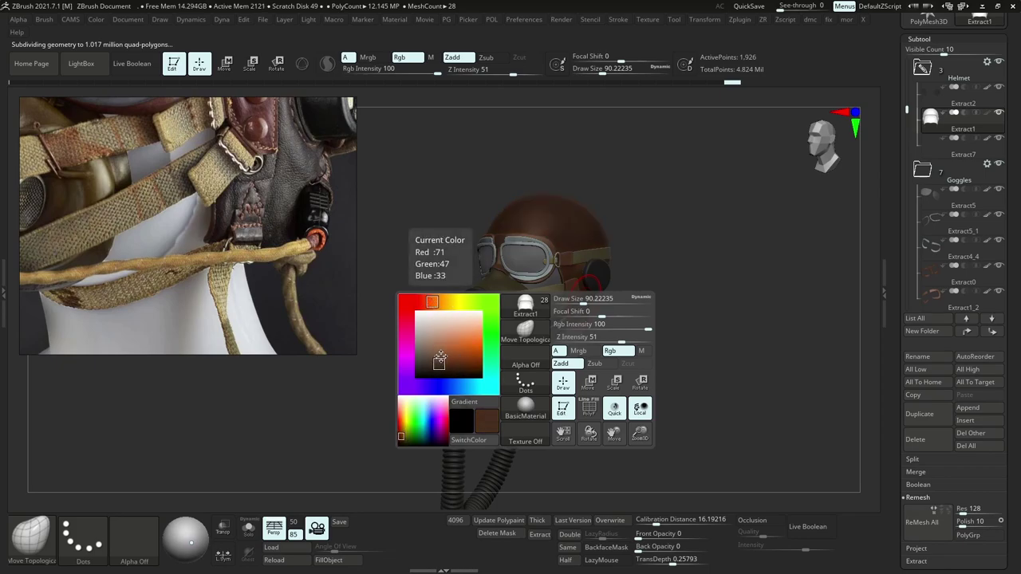
pyautogui.click(433, 363)
pyautogui.click(433, 366)
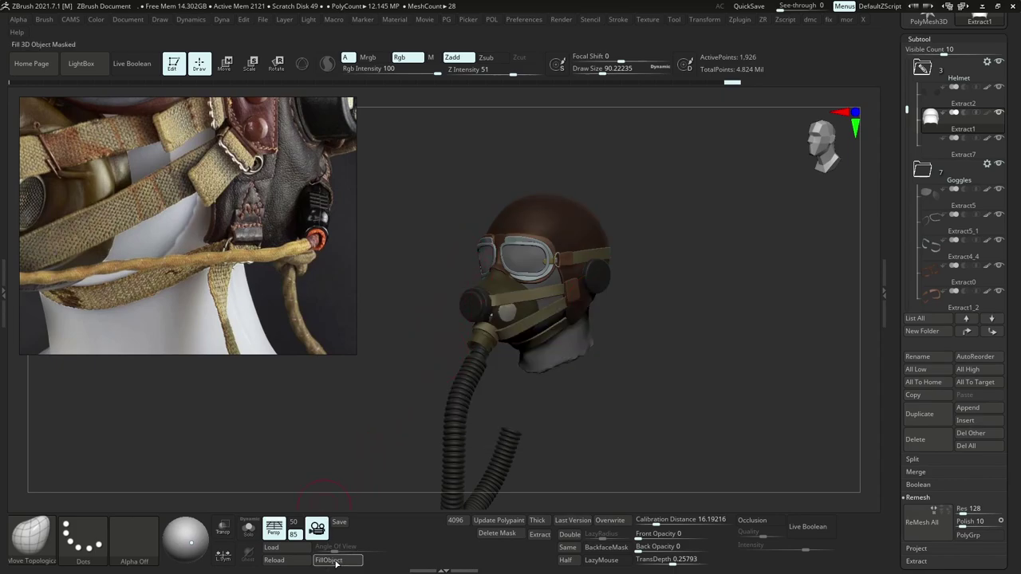
# Adjust the fit of the round ear cup against the helmet at a draw size of about 180.
pyautogui.moveTo(449, 465); pyautogui.dragTo(371, 459, button='right')
pyautogui.keyDown('ctrl'); pyautogui.moveTo(579, 273); pyautogui.dragTo(482, 288, button='right'); pyautogui.keyUp('ctrl')
pyautogui.keyDown('alt'); pyautogui.click(587, 276); pyautogui.keyUp('alt')
pyautogui.moveTo(590, 278); pyautogui.dragTo(683, 298, button='right')
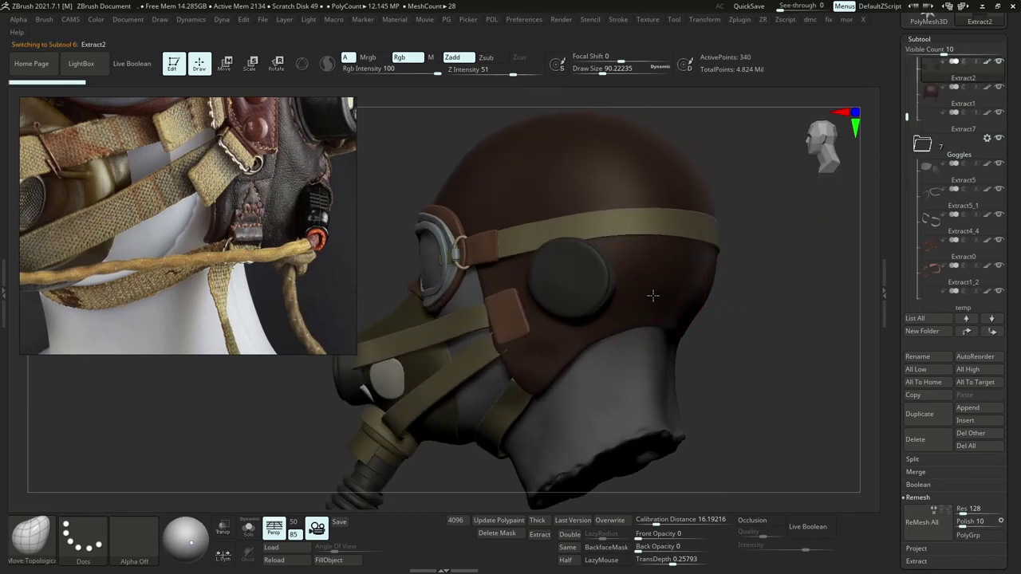
pyautogui.keyDown('alt'); pyautogui.click(650, 293); pyautogui.keyUp('alt')
pyautogui.moveTo(612, 271); pyautogui.dragTo(588, 281)
pyautogui.keyDown('alt'); pyautogui.click(590, 283); pyautogui.keyUp('alt')
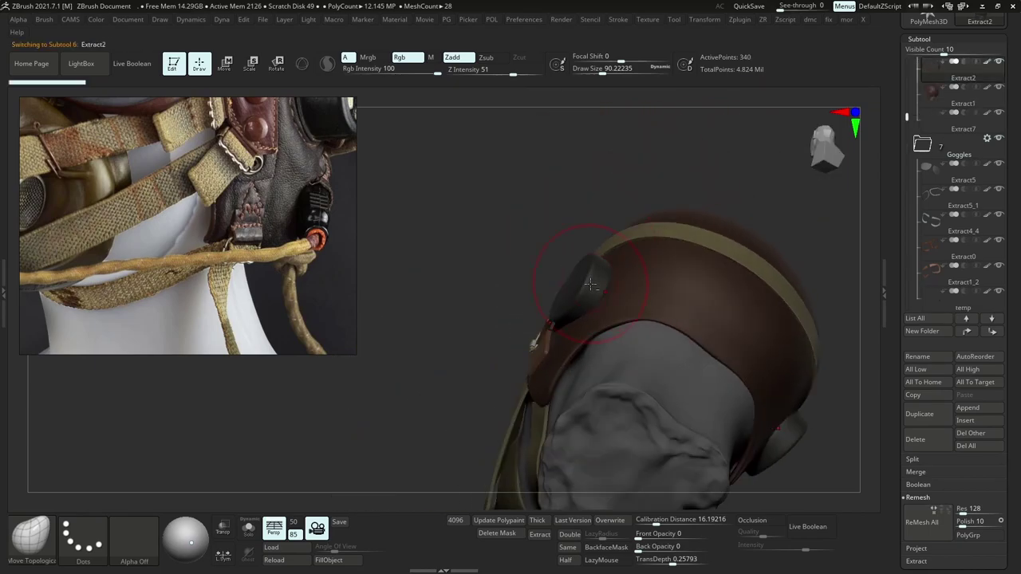
pyautogui.moveTo(315, 153); pyautogui.dragTo(207, 220, button='middle')
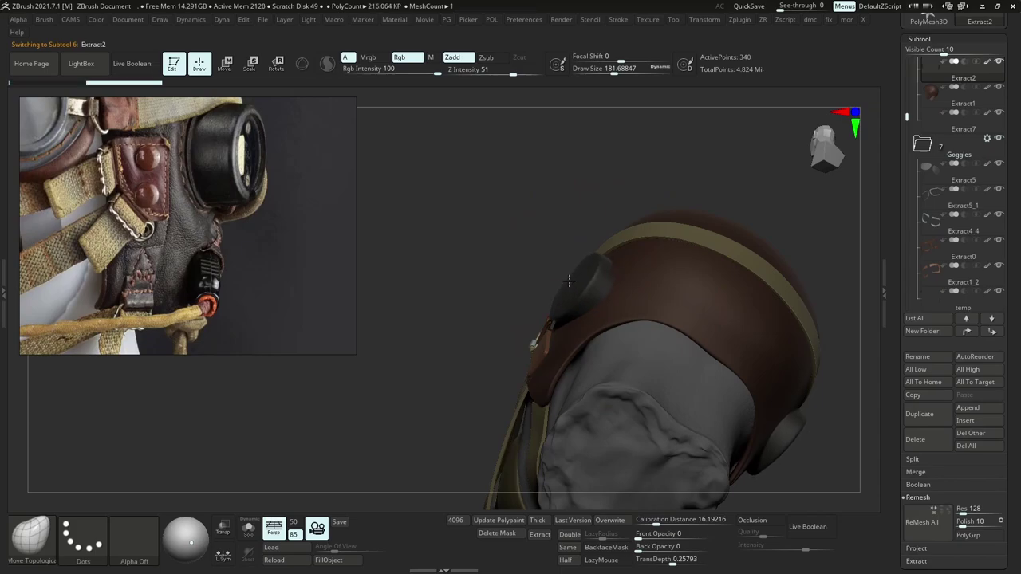
pyautogui.moveTo(615, 273)
pyautogui.mouseDown(button='right')
pyautogui.moveTo(561, 265)
pyautogui.moveTo(604, 303)
pyautogui.moveTo(654, 257)
pyautogui.moveTo(604, 271)
pyautogui.mouseUp(button='right')
pyautogui.keyDown('ctrl'); pyautogui.moveTo(603, 271); pyautogui.dragTo(587, 311, button='right'); pyautogui.keyUp('ctrl')
# Duplicate the chin strap and roll the original back through its undo history to the plain straight strip.
pyautogui.keyDown('alt'); pyautogui.click(590, 303); pyautogui.keyUp('alt')
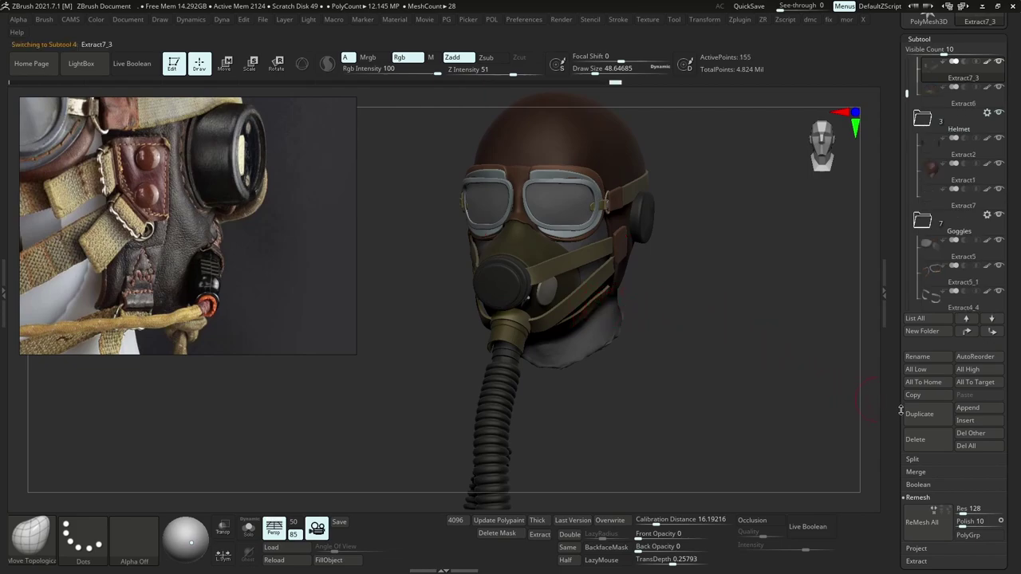
pyautogui.click(931, 418)
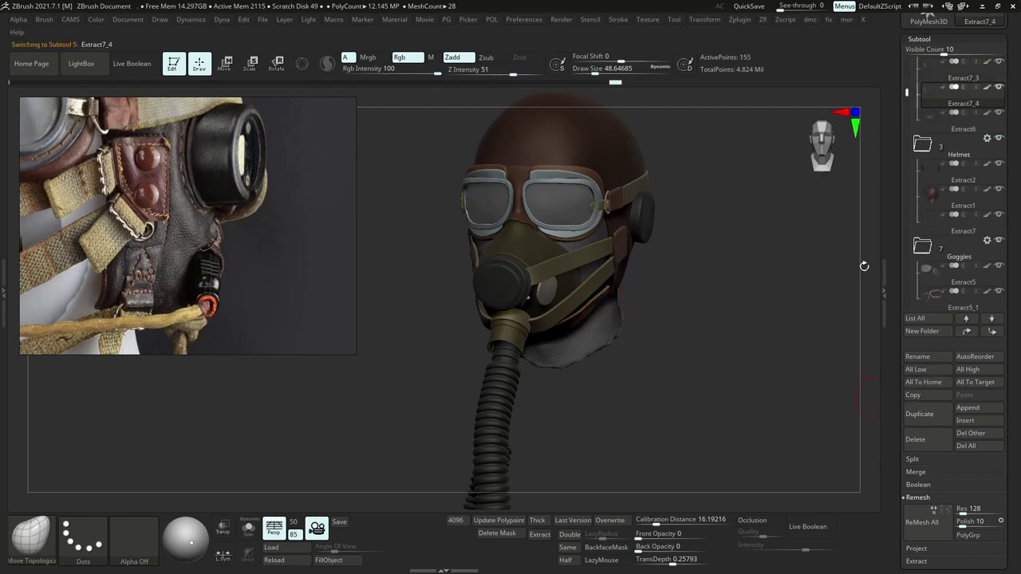
pyautogui.click(930, 77)
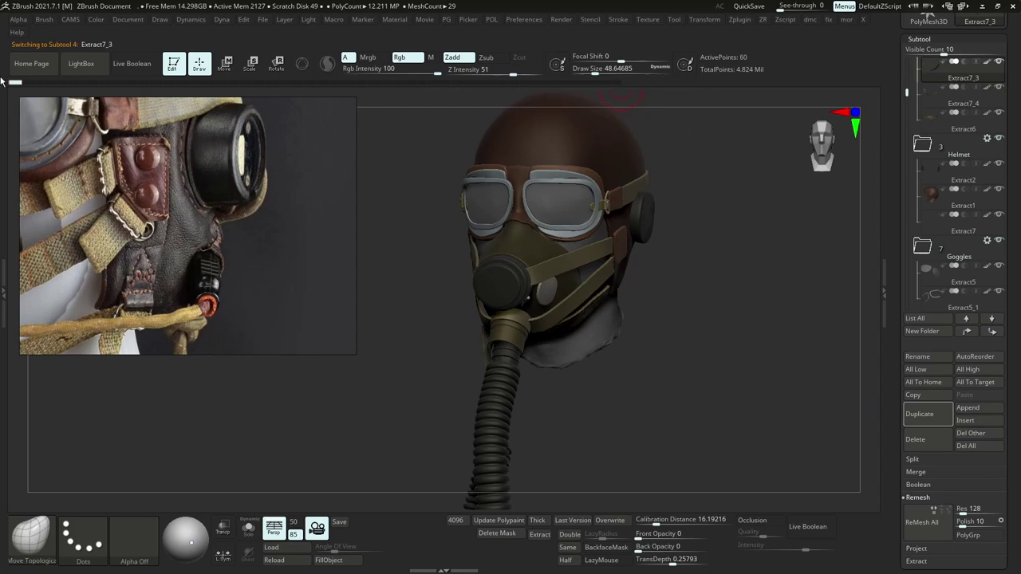
pyautogui.keyDown('shift'); pyautogui.moveTo(682, 305); pyautogui.dragTo(698, 289); pyautogui.keyUp('shift')
pyautogui.scroll(-5, 90, 230)
pyautogui.moveTo(108, 243); pyautogui.dragTo(111, 186, button='middle')
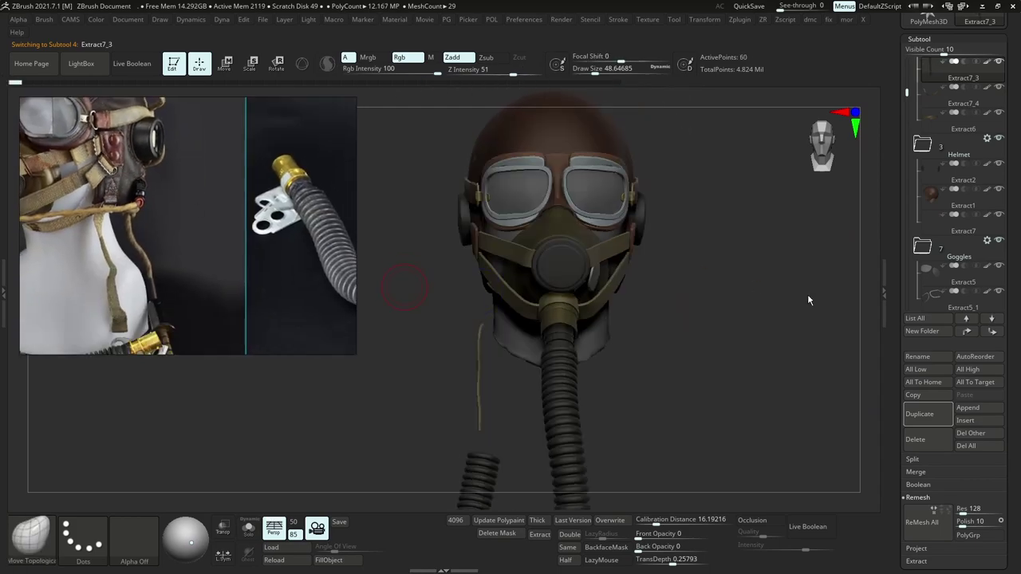
# Move the straight strip under the ear flap on the opposite side, turn it upright and lengthen it.
pyautogui.moveTo(808, 296); pyautogui.dragTo(629, 224)
pyautogui.press('w')
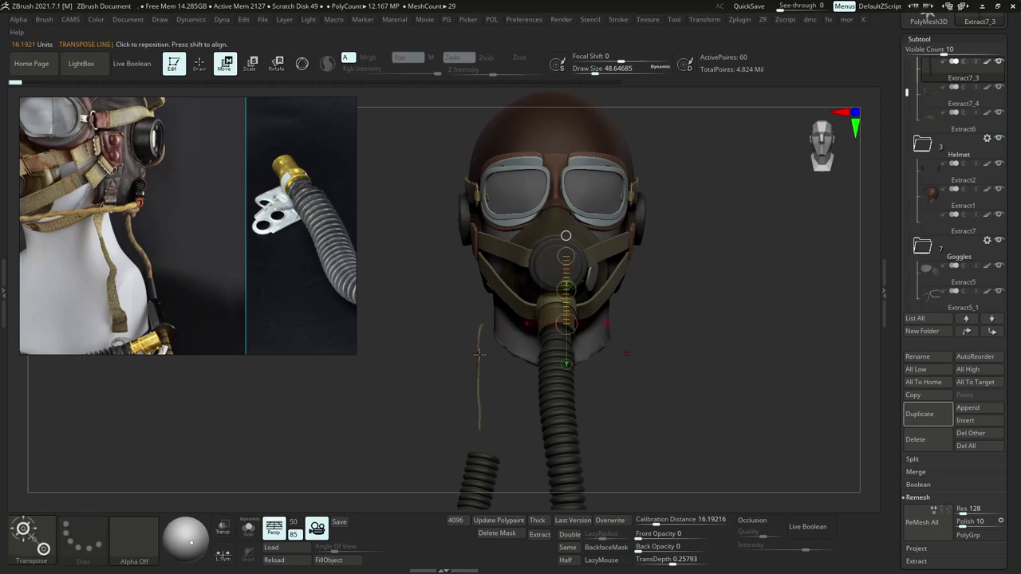
pyautogui.moveTo(479, 349); pyautogui.dragTo(624, 338)
pyautogui.moveTo(692, 295); pyautogui.dragTo(526, 299, button='right')
pyautogui.moveTo(510, 298); pyautogui.dragTo(611, 290)
pyautogui.moveTo(561, 295)
pyautogui.mouseDown()
pyautogui.moveTo(538, 309)
pyautogui.moveTo(554, 304)
pyautogui.mouseUp()
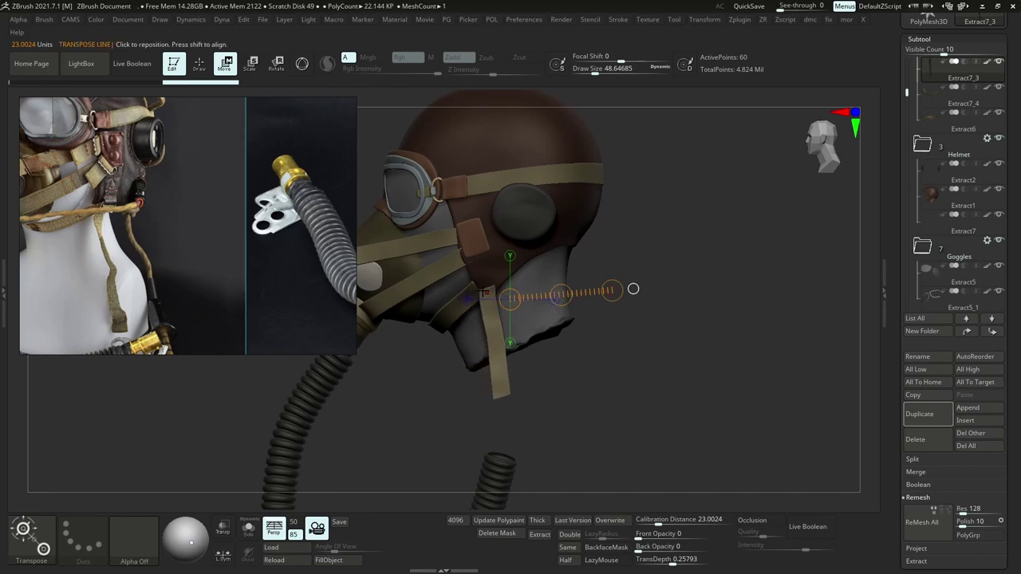
pyautogui.moveTo(633, 289)
pyautogui.mouseDown()
pyautogui.moveTo(609, 282)
pyautogui.moveTo(587, 297)
pyautogui.moveTo(556, 364)
pyautogui.moveTo(486, 423)
pyautogui.moveTo(476, 484)
pyautogui.mouseUp()
pyautogui.press('r')
pyautogui.press('w')
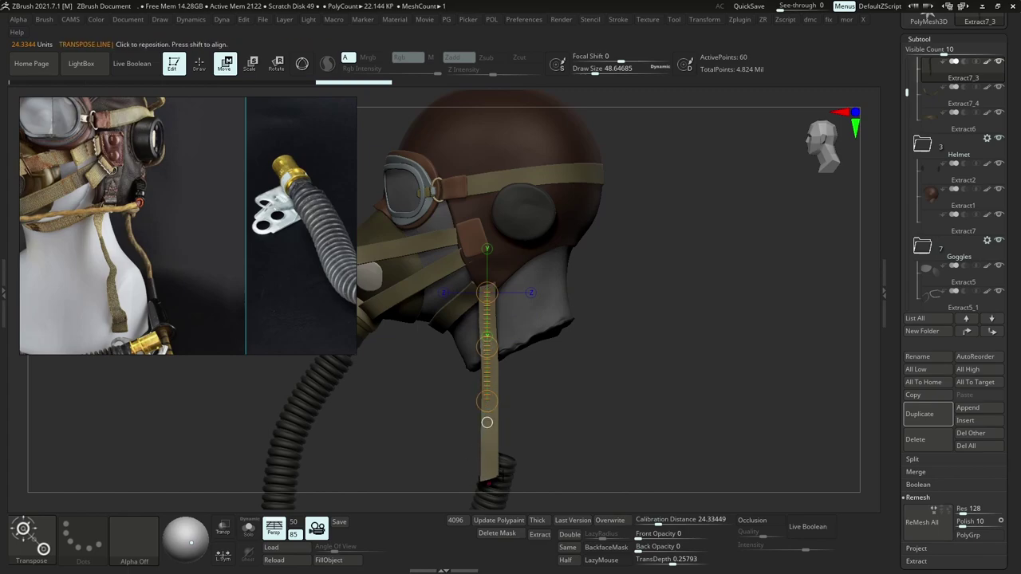
# Shape the hanging strap's side profile below the ear flap with the Move Topological brush.
pyautogui.press('b')
pyautogui.press('m')
pyautogui.press('t')
pyautogui.press('space')
pyautogui.press('s')
pyautogui.moveTo(493, 411); pyautogui.dragTo(491, 410)
pyautogui.keyDown('alt'); pyautogui.moveTo(491, 411); pyautogui.dragTo(490, 339, button='right'); pyautogui.keyUp('alt')
pyautogui.press('s')
pyautogui.moveTo(495, 401); pyautogui.dragTo(496, 407)
pyautogui.press('s')
pyautogui.press('s')
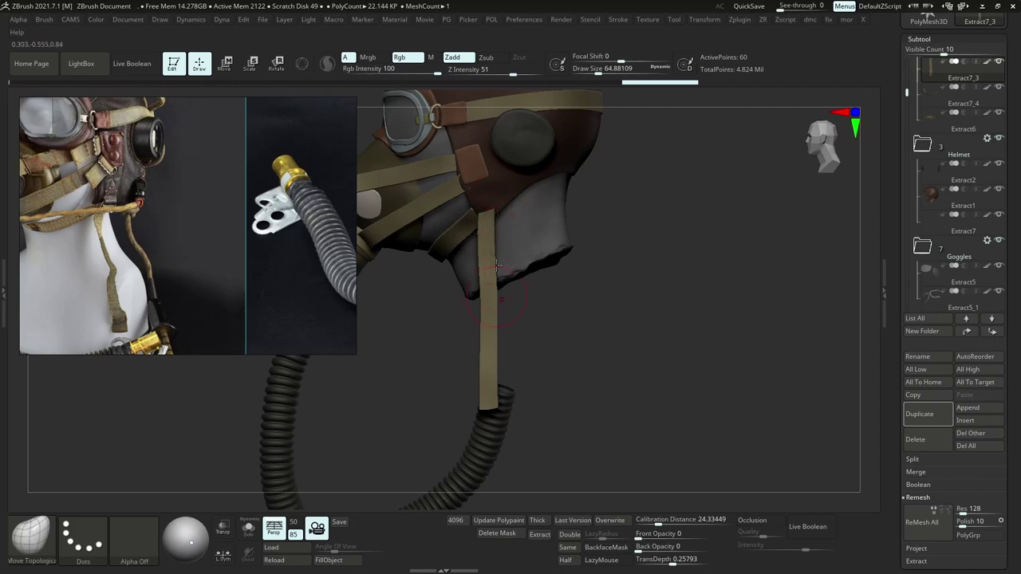
pyautogui.moveTo(488, 318)
pyautogui.mouseDown(button='right')
pyautogui.moveTo(513, 343)
pyautogui.moveTo(478, 289)
pyautogui.moveTo(490, 365)
pyautogui.mouseUp(button='right')
pyautogui.press('s')
pyautogui.moveTo(490, 365); pyautogui.dragTo(499, 365)
# Bend the hanging strap into gentle waves in the front view, at a draw size of about 77.
pyautogui.keyDown('alt'); pyautogui.moveTo(485, 433); pyautogui.dragTo(496, 364, button='right'); pyautogui.keyUp('alt')
pyautogui.press('s')
pyautogui.moveTo(499, 364); pyautogui.dragTo(498, 364)
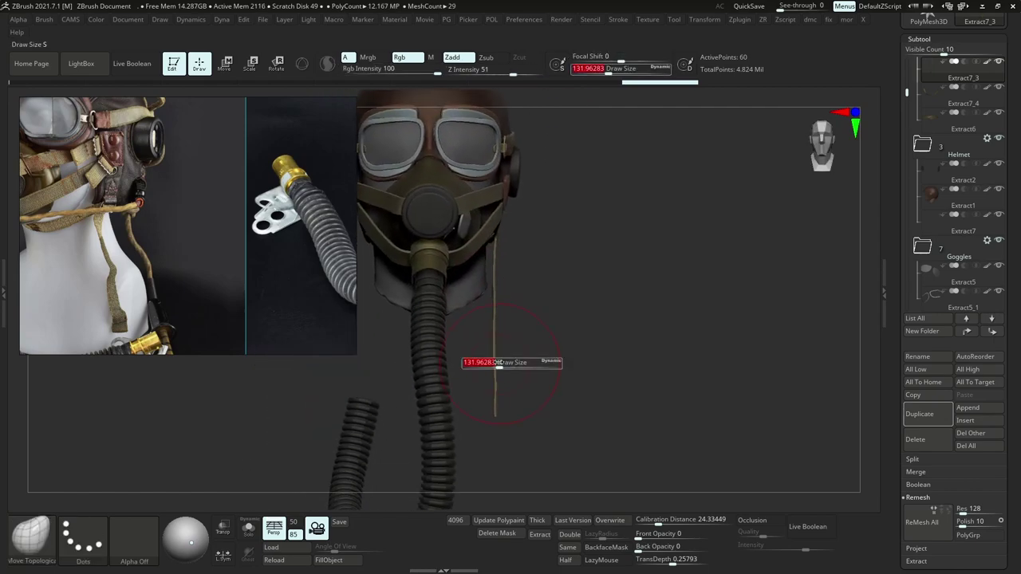
pyautogui.moveTo(497, 344); pyautogui.dragTo(473, 337, button='right')
pyautogui.moveTo(472, 337)
pyautogui.mouseDown()
pyautogui.moveTo(511, 329)
pyautogui.moveTo(509, 366)
pyautogui.mouseUp()
pyautogui.press('s')
pyautogui.press('s')
pyautogui.click(508, 370)
pyautogui.press('s')
pyautogui.moveTo(483, 327); pyautogui.dragTo(470, 327)
pyautogui.moveTo(493, 267); pyautogui.dragTo(488, 270)
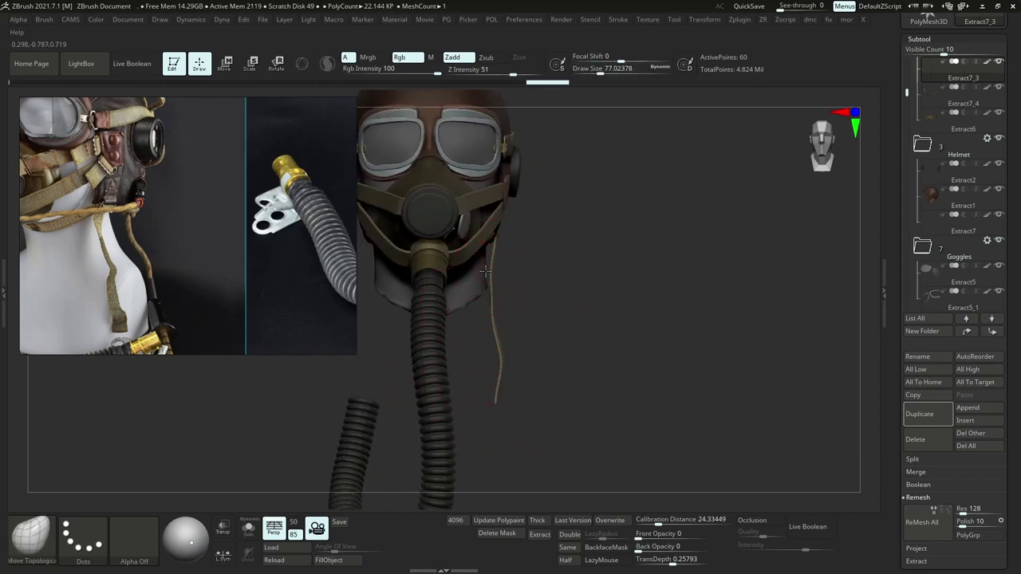
pyautogui.keyDown('ctrl'); pyautogui.moveTo(532, 350); pyautogui.dragTo(526, 287, button='right'); pyautogui.keyUp('ctrl')
pyautogui.moveTo(520, 314); pyautogui.dragTo(524, 312)
pyautogui.moveTo(524, 312); pyautogui.dragTo(483, 296, button='right')
pyautogui.keyDown('ctrl'); pyautogui.moveTo(482, 297); pyautogui.dragTo(490, 335, button='right'); pyautogui.keyUp('ctrl')
pyautogui.moveTo(522, 307); pyautogui.dragTo(558, 263, button='right')
# Select the helmet shell and drop a canvas snapshot of the full model beside it for comparison.
pyautogui.keyDown('alt'); pyautogui.click(577, 245); pyautogui.keyUp('alt')
pyautogui.moveTo(630, 263); pyautogui.dragTo(630, 227, button='right')
pyautogui.moveTo(669, 246); pyautogui.dragTo(645, 240, button='right')
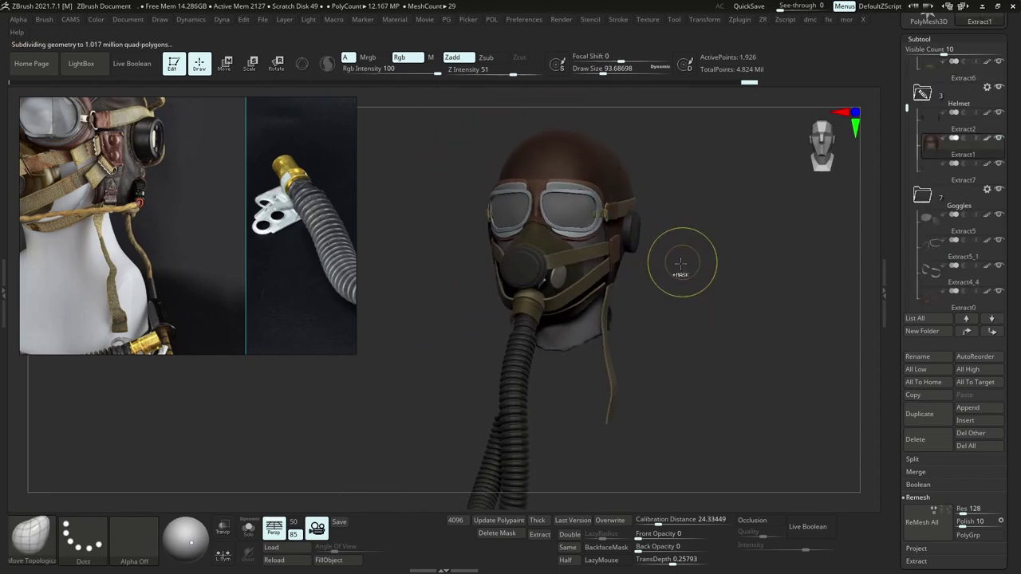
pyautogui.moveTo(674, 255)
pyautogui.keyDown('alt'); pyautogui.mouseDown(button='right')
pyautogui.moveTo(607, 259)
pyautogui.moveTo(767, 272)
pyautogui.moveTo(791, 289)
pyautogui.mouseUp(button='right'); pyautogui.keyUp('alt')
pyautogui.hotkey('shift', 's')
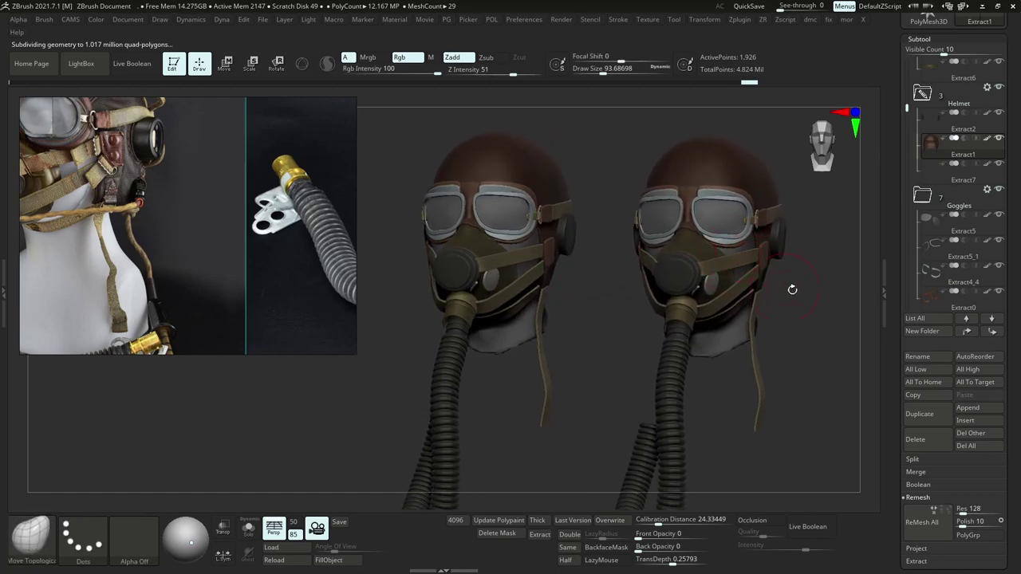
# Lengthen the helmet's ear flaps downward with the hanging strap hidden, and clear the comparison snapshot.
pyautogui.keyDown('alt'); pyautogui.click(751, 327); pyautogui.keyUp('alt')
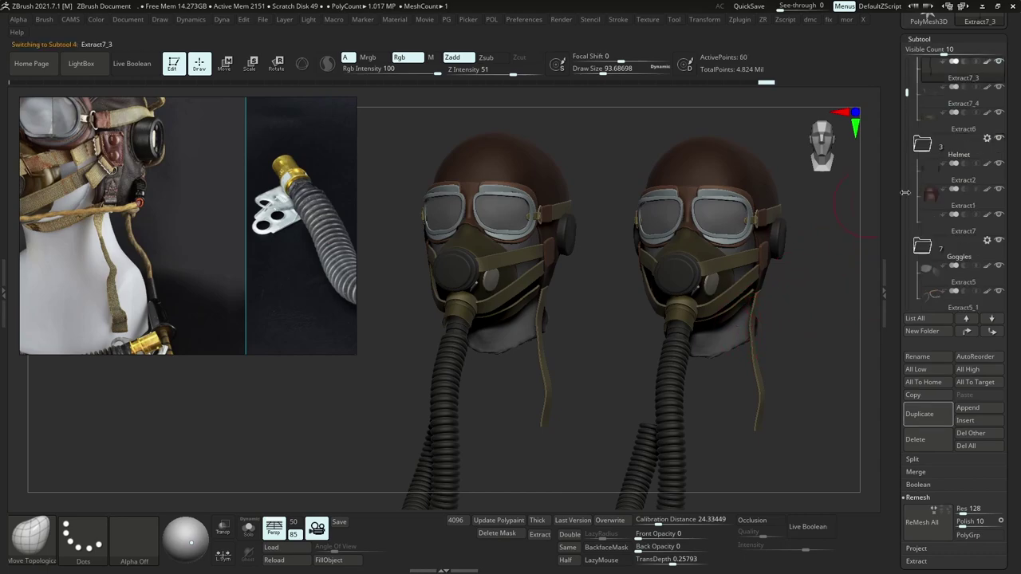
pyautogui.click(998, 62)
pyautogui.keyDown('alt'); pyautogui.click(755, 185); pyautogui.keyUp('alt')
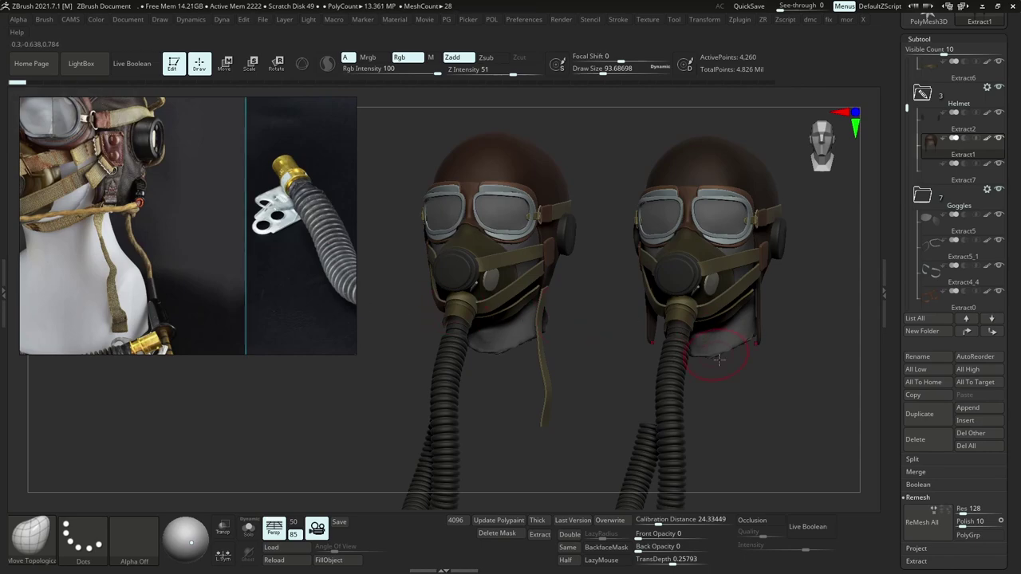
pyautogui.moveTo(758, 332); pyautogui.dragTo(852, 339, button='right')
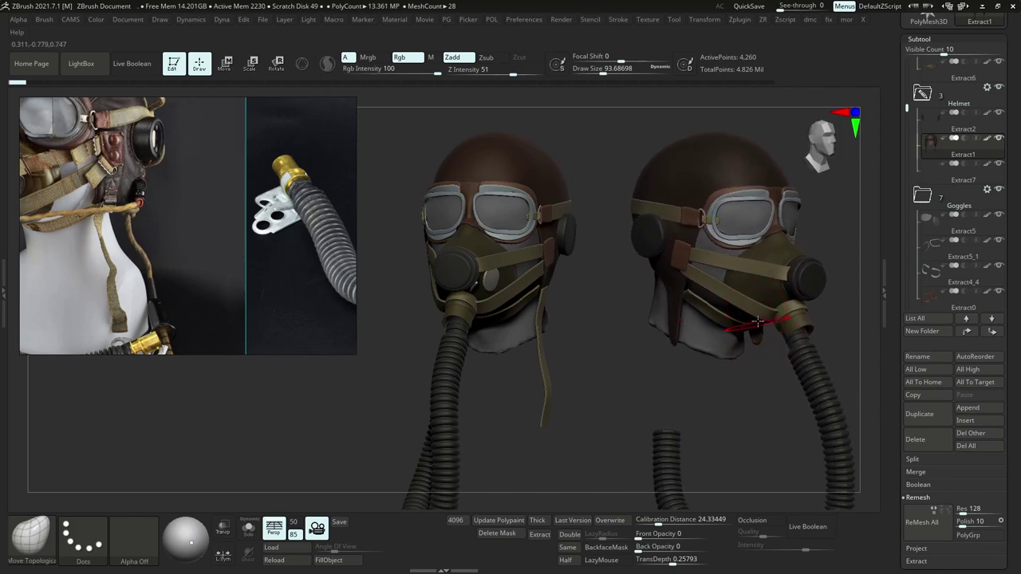
pyautogui.hotkey('ctrl', 'n')
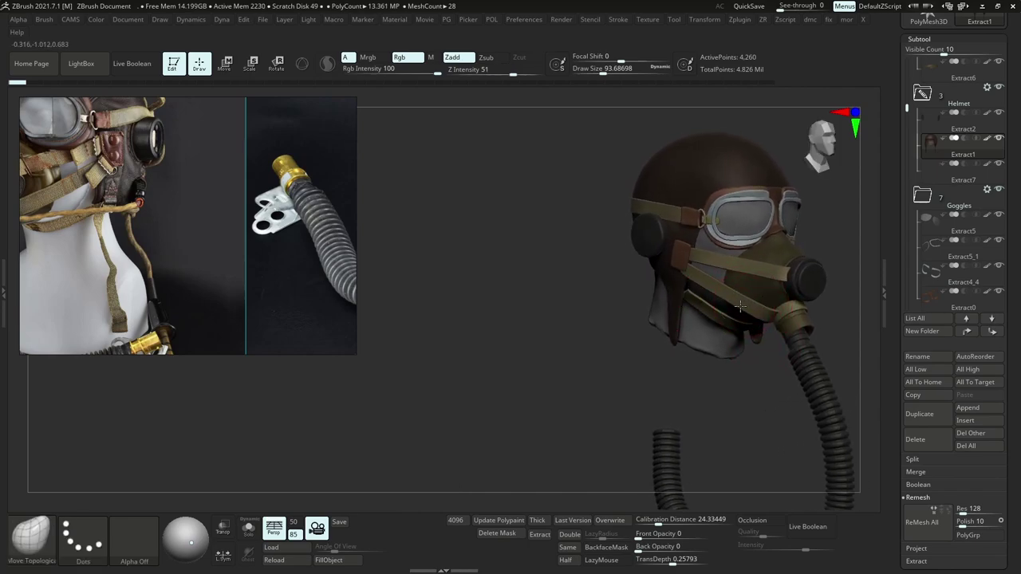
# Roll the hanging strap back to its earlier straight state and fit it under the lengthened ear flap at a draw size of about 190.
pyautogui.moveTo(819, 376); pyautogui.dragTo(729, 363, button='right')
pyautogui.click(921, 162)
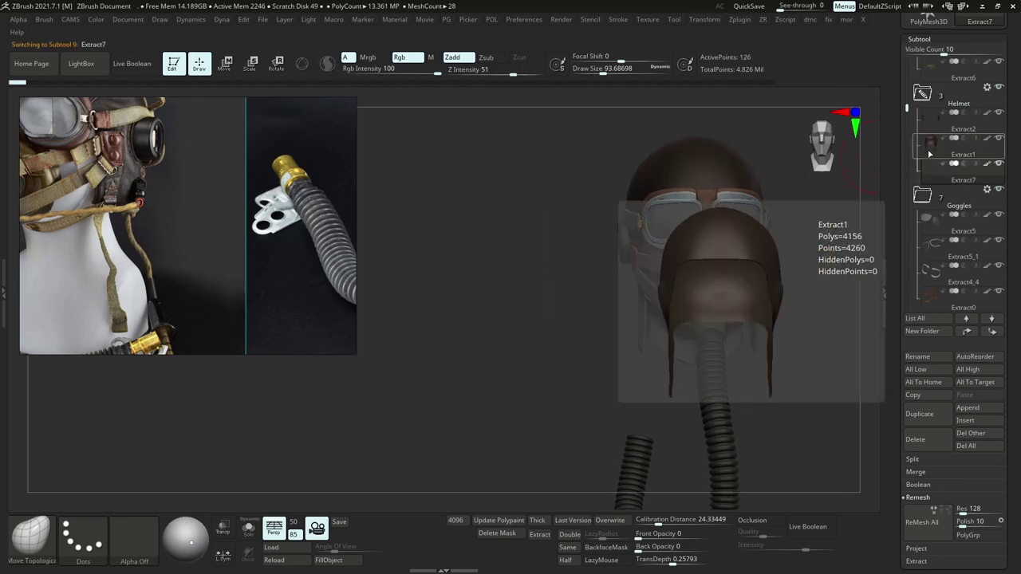
pyautogui.click(920, 118)
pyautogui.keyDown('alt'); pyautogui.moveTo(767, 256); pyautogui.dragTo(691, 247, button='right'); pyautogui.keyUp('alt')
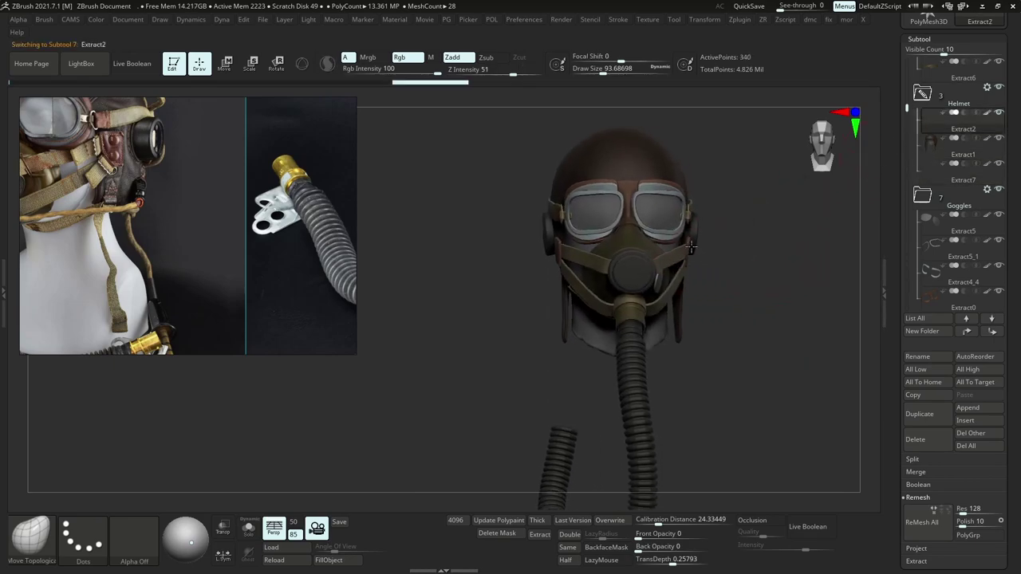
pyautogui.moveTo(909, 137); pyautogui.dragTo(909, 55)
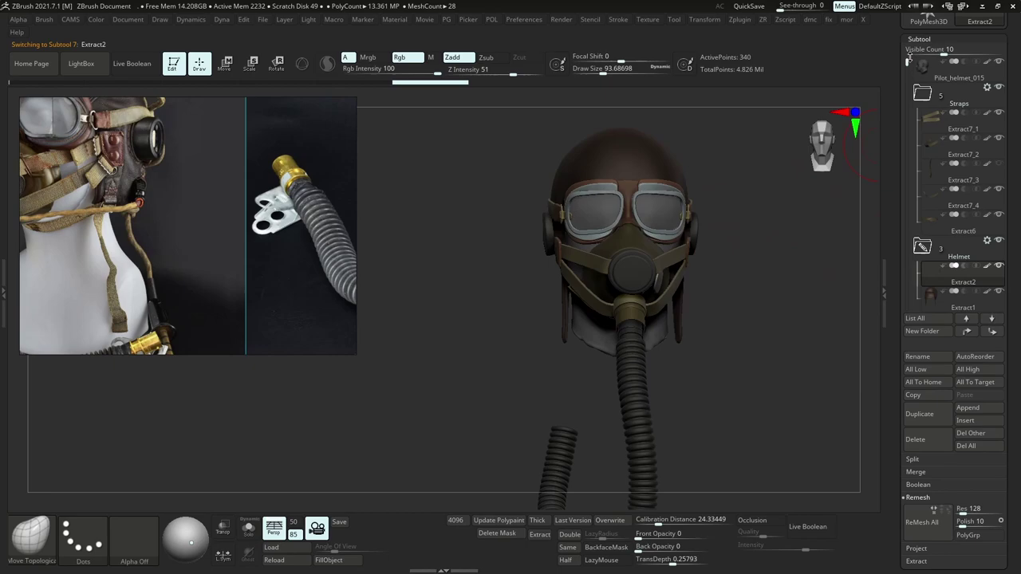
pyautogui.click(937, 188)
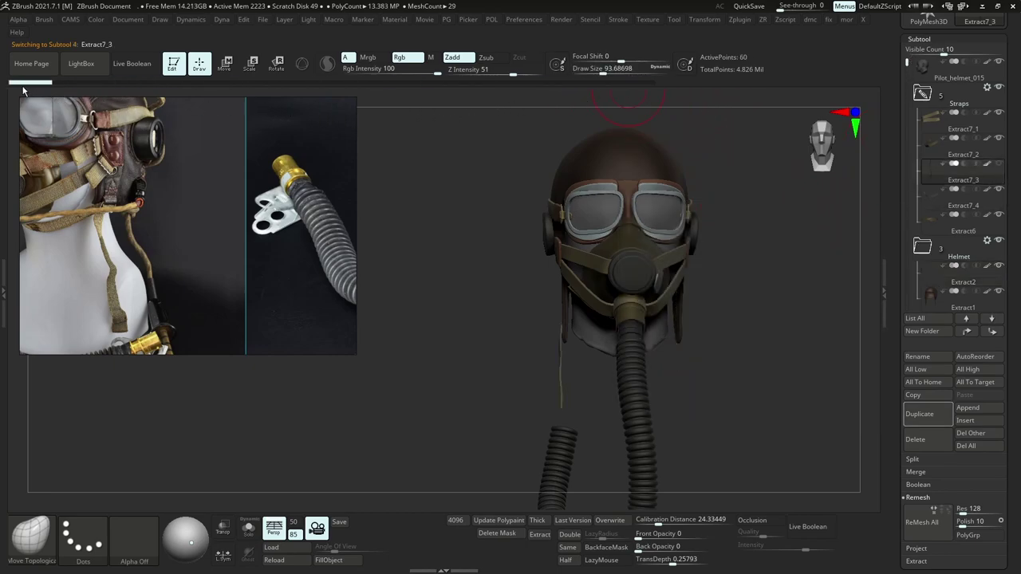
pyautogui.press('s')
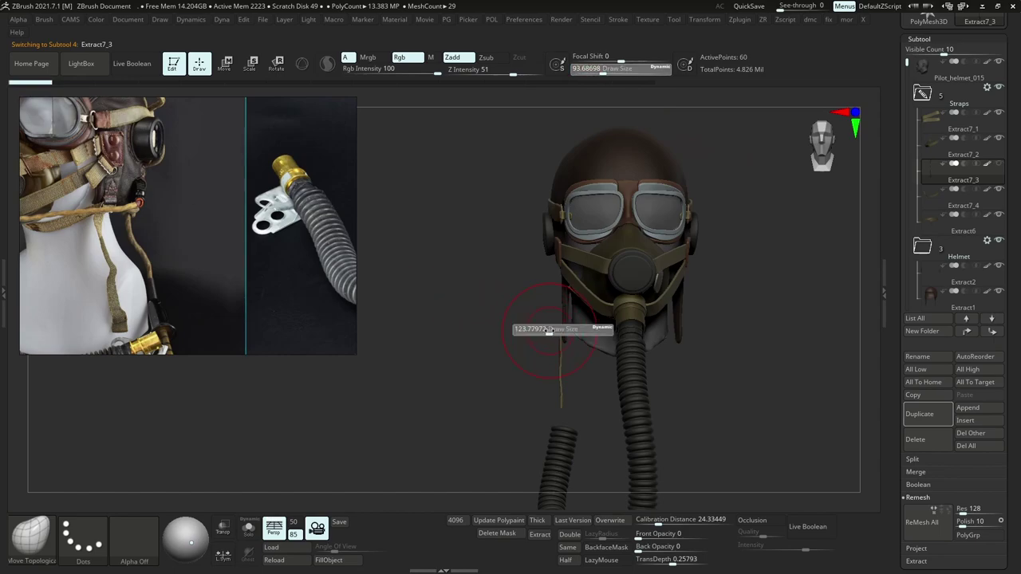
pyautogui.moveTo(546, 331); pyautogui.dragTo(561, 341)
pyautogui.press('s')
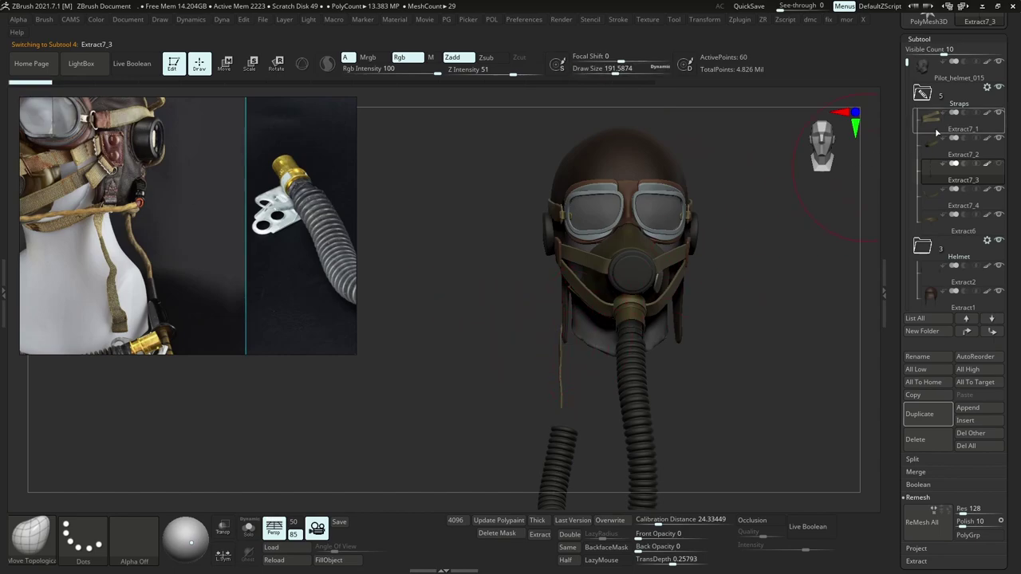
# Isolate the duplicated chin strap below the mask to check it, and delete it.
pyautogui.click(932, 161)
pyautogui.moveTo(722, 343); pyautogui.dragTo(641, 293)
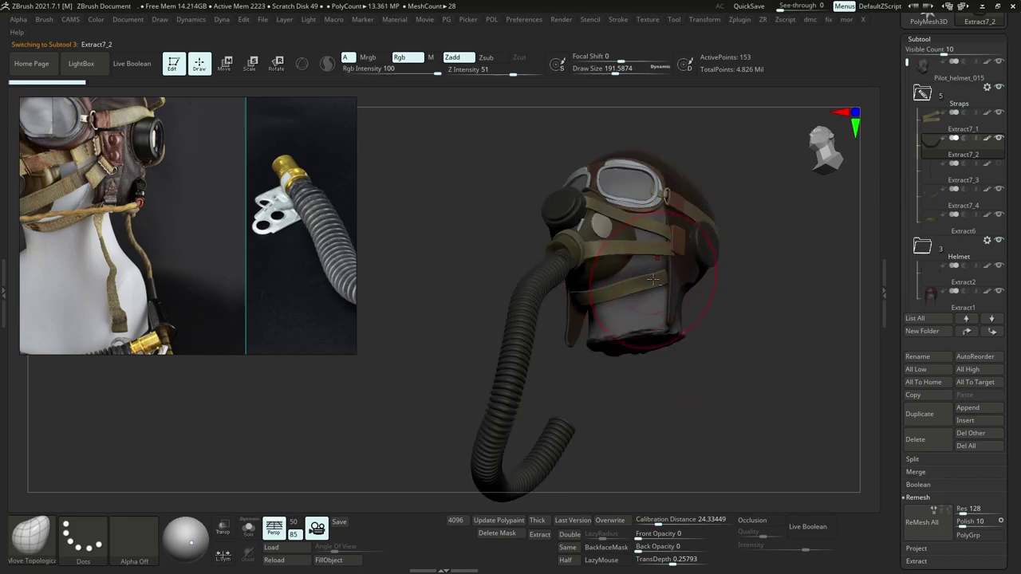
pyautogui.keyDown('alt'); pyautogui.click(653, 279); pyautogui.keyUp('alt')
pyautogui.moveTo(657, 274); pyautogui.dragTo(669, 294, button='right')
pyautogui.hotkey('shift', 's')
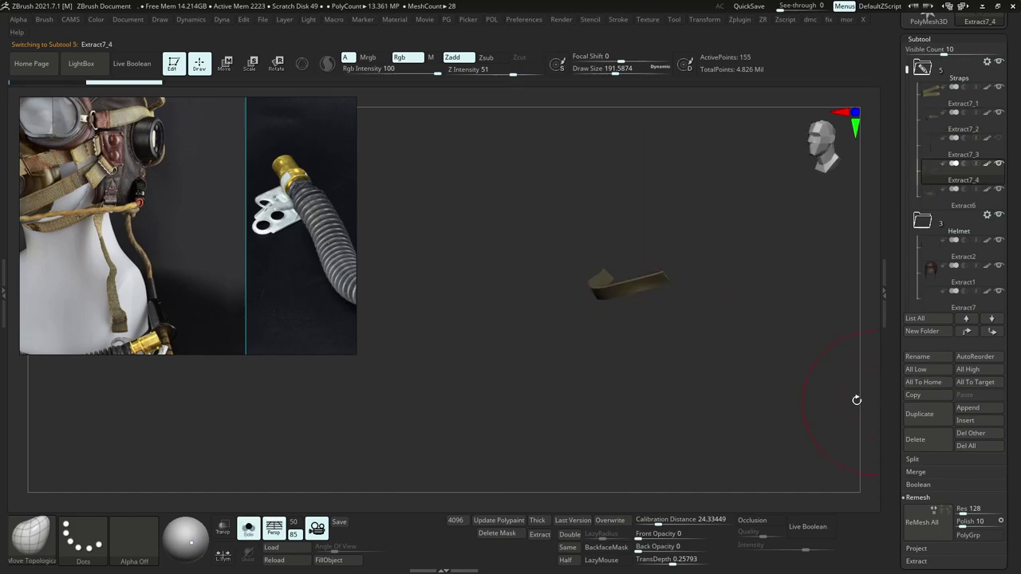
pyautogui.moveTo(856, 399); pyautogui.dragTo(856, 400)
pyautogui.click(914, 440)
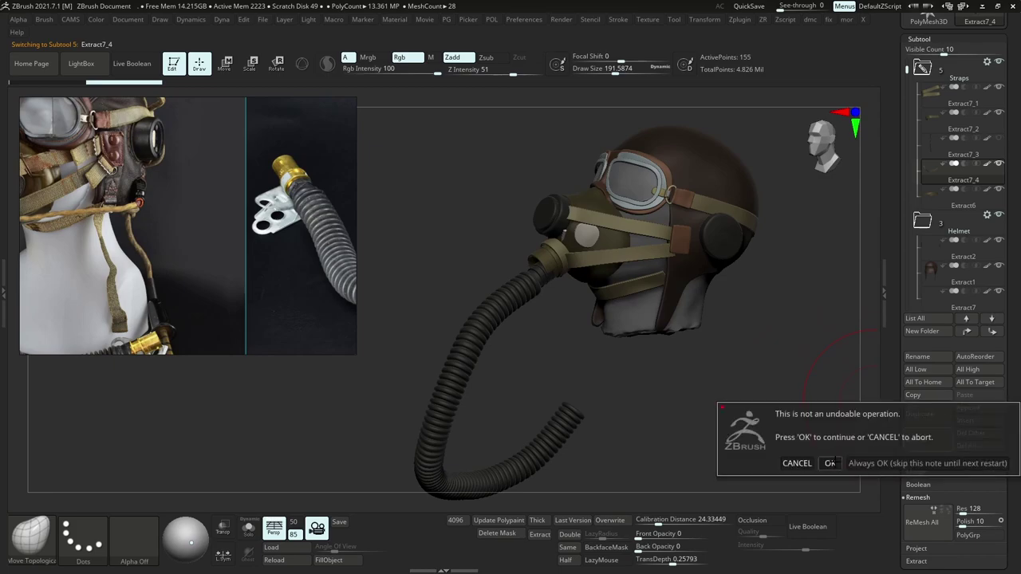
pyautogui.click(829, 464)
# Show the hanging strap again and inspect the ear flaps from both sides.
pyautogui.moveTo(667, 279); pyautogui.dragTo(644, 327)
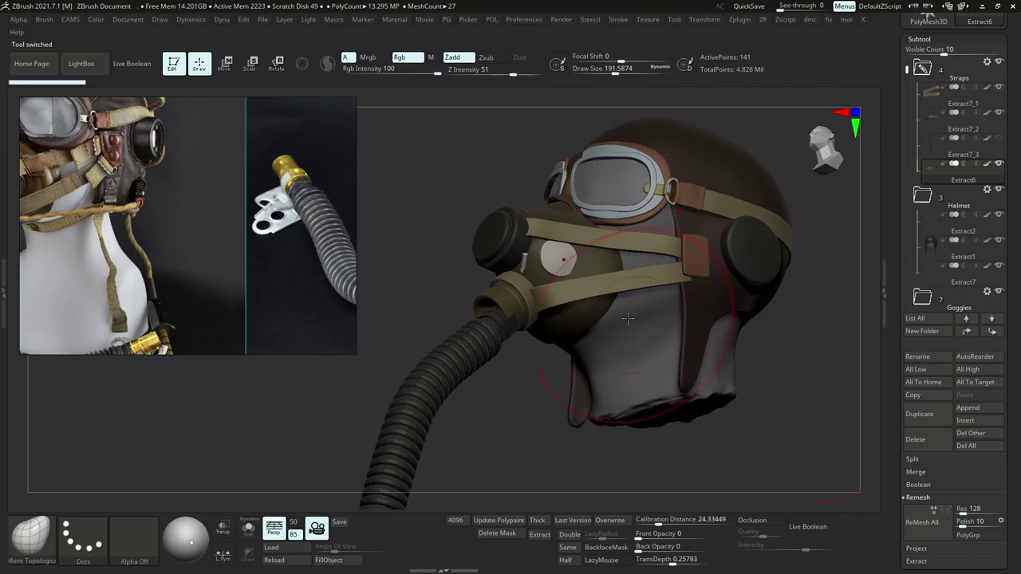
pyautogui.moveTo(645, 337); pyautogui.dragTo(670, 334)
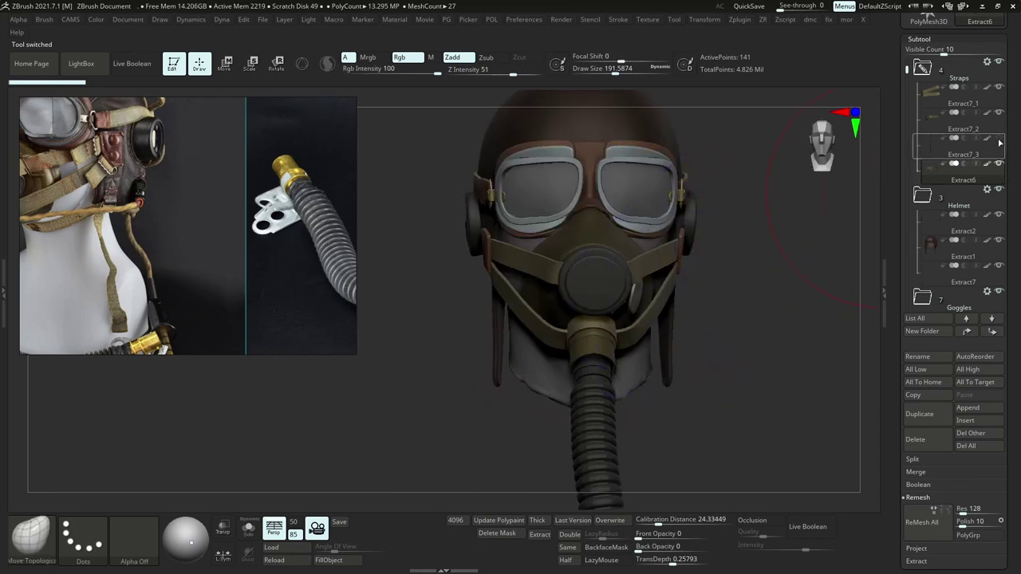
pyautogui.click(999, 141)
pyautogui.moveTo(701, 297); pyautogui.dragTo(630, 257)
pyautogui.keyDown('ctrl'); pyautogui.moveTo(661, 213); pyautogui.dragTo(623, 304, button='right'); pyautogui.keyUp('ctrl')
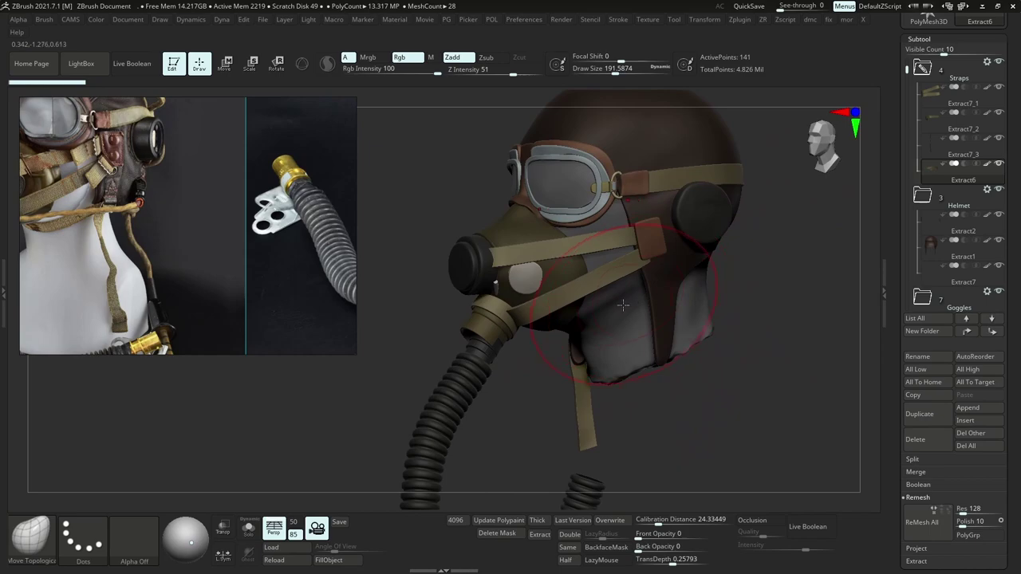
pyautogui.moveTo(646, 281); pyautogui.dragTo(612, 369)
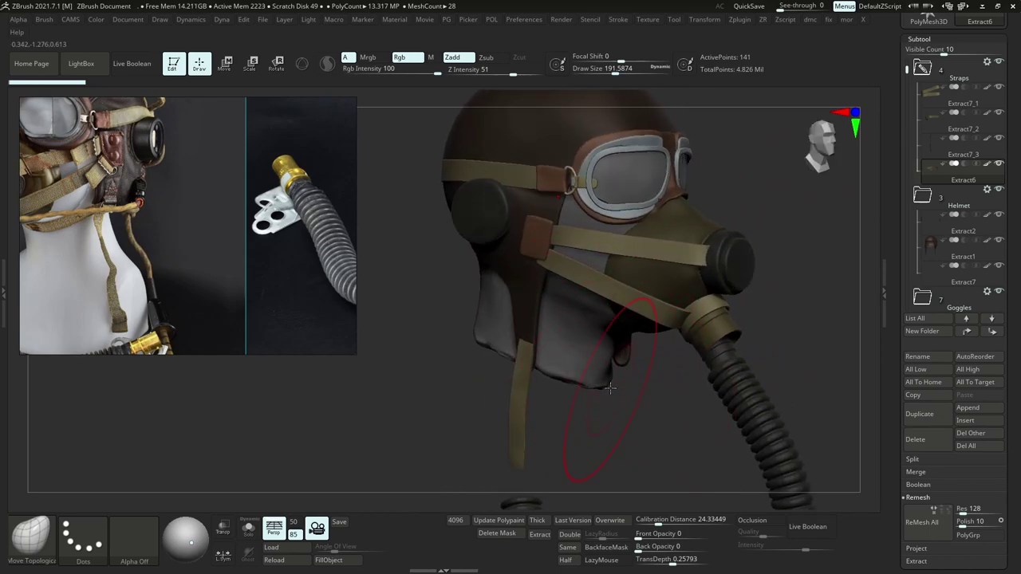
pyautogui.moveTo(709, 304); pyautogui.dragTo(598, 335, button='right')
pyautogui.moveTo(652, 211)
pyautogui.mouseDown(button='right')
pyautogui.moveTo(599, 276)
pyautogui.moveTo(678, 247)
pyautogui.moveTo(653, 240)
pyautogui.moveTo(656, 284)
pyautogui.moveTo(688, 301)
pyautogui.mouseUp(button='right')
pyautogui.press('s')
pyautogui.moveTo(767, 291); pyautogui.dragTo(705, 308, button='right')
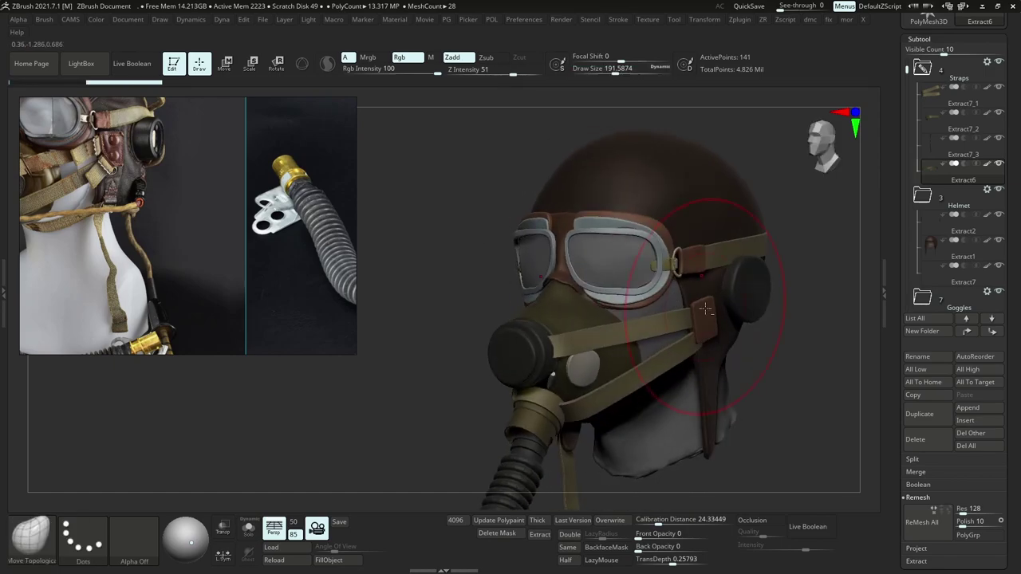
# Duplicate the strap hanging below the ear flap, after examining the strap ends in the reference photo up close.
pyautogui.moveTo(705, 308); pyautogui.dragTo(638, 247)
pyautogui.scroll(6, 171, 139)
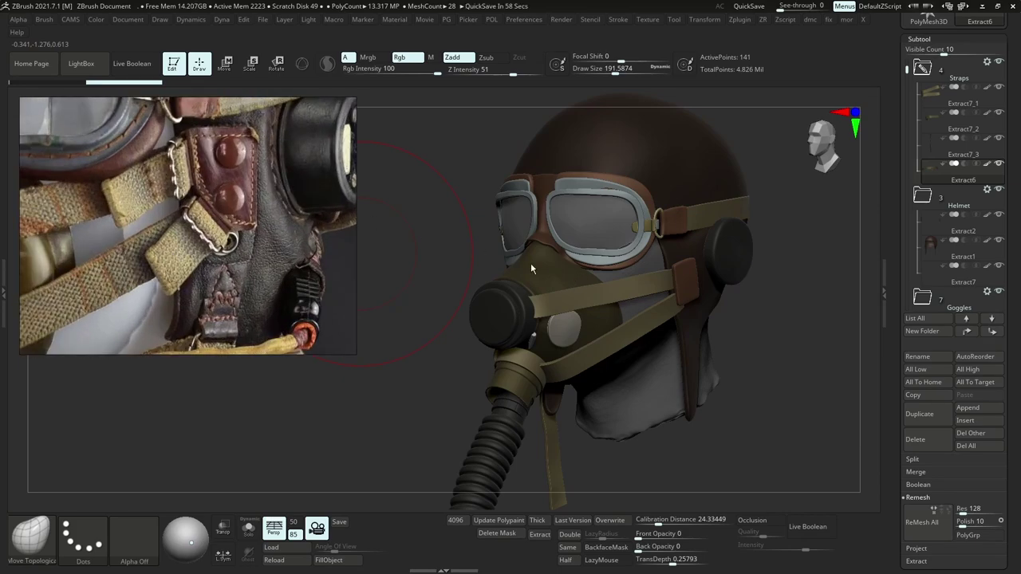
pyautogui.keyDown('alt'); pyautogui.click(548, 439); pyautogui.keyUp('alt')
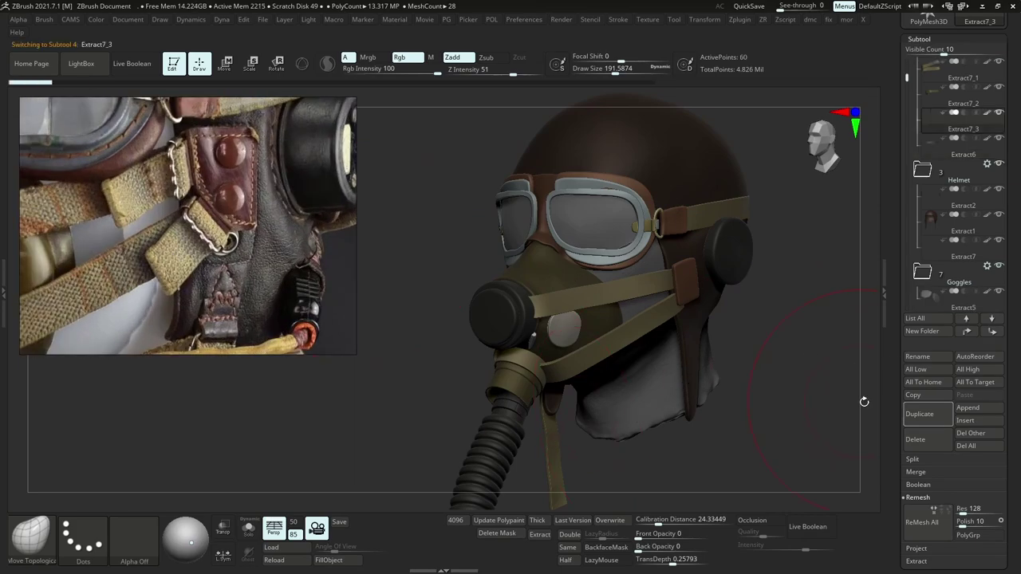
pyautogui.click(936, 416)
pyautogui.keyDown('shift'); pyautogui.moveTo(558, 359); pyautogui.dragTo(579, 349, button='right'); pyautogui.keyUp('shift')
pyautogui.press('w')
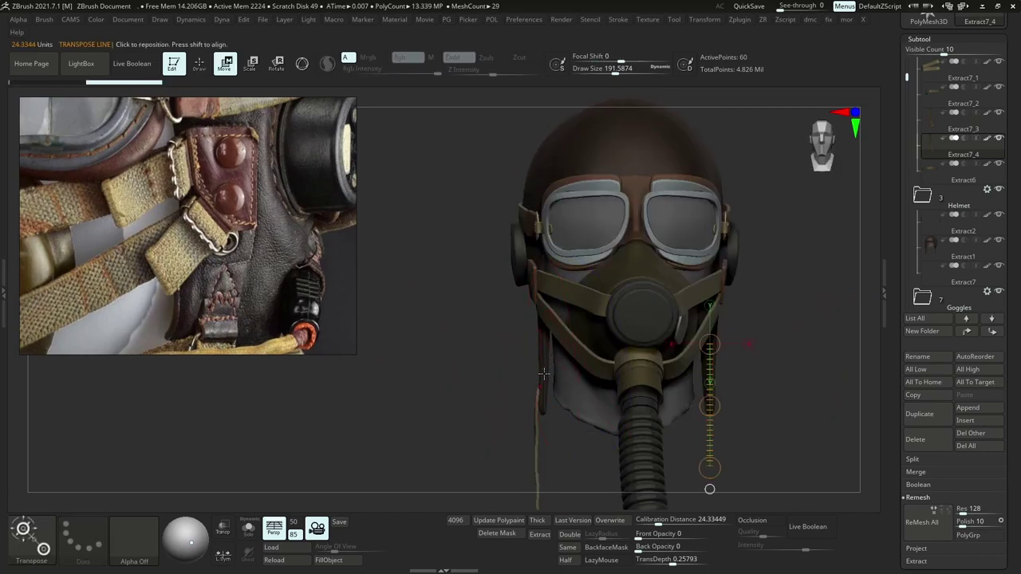
# Move and rotate the strap copy onto the cheek so it starts diagonally at the brown leather tab.
pyautogui.keyDown('alt'); pyautogui.moveTo(633, 397); pyautogui.dragTo(587, 364, button='right'); pyautogui.keyUp('alt')
pyautogui.moveTo(663, 371); pyautogui.dragTo(868, 258)
pyautogui.moveTo(857, 260); pyautogui.dragTo(692, 272, button='right')
pyautogui.press('r')
pyautogui.moveTo(673, 238)
pyautogui.mouseDown()
pyautogui.moveTo(748, 236)
pyautogui.moveTo(714, 291)
pyautogui.mouseUp()
pyautogui.press('w')
pyautogui.moveTo(709, 237); pyautogui.dragTo(687, 233)
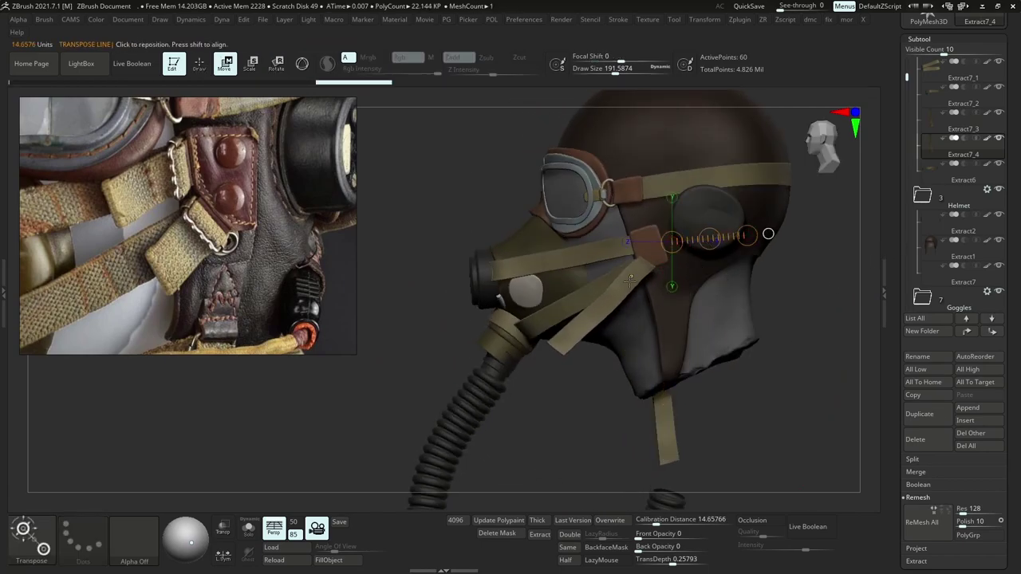
pyautogui.keyDown('shift'); pyautogui.moveTo(511, 267); pyautogui.dragTo(638, 266, button='right'); pyautogui.keyUp('shift')
pyautogui.moveTo(638, 260)
pyautogui.mouseDown()
pyautogui.moveTo(723, 260)
pyautogui.moveTo(627, 260)
pyautogui.mouseUp()
pyautogui.moveTo(627, 262); pyautogui.dragTo(526, 275, button='right')
pyautogui.keyDown('ctrl'); pyautogui.moveTo(590, 343); pyautogui.dragTo(582, 303, button='right'); pyautogui.keyUp('ctrl')
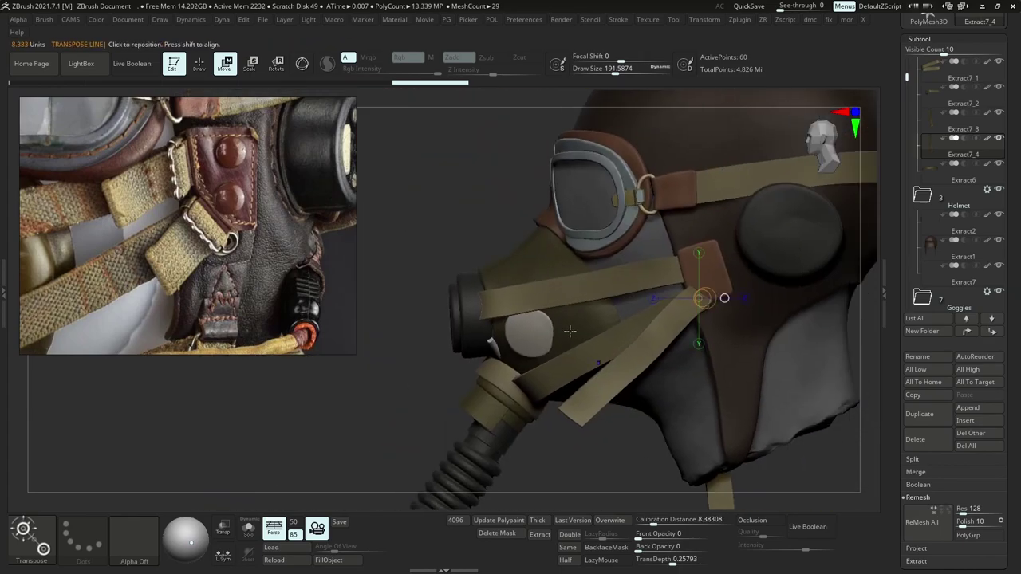
# Cut away the long lower part of the strap copy, leaving only a short piece beside the leather tab.
pyautogui.hotkey('shift', 'f')
pyautogui.keyDown('ctrl'); pyautogui.moveTo(678, 329); pyautogui.dragTo(689, 352, button='right'); pyautogui.keyUp('ctrl')
pyautogui.press('b')
pyautogui.press('c')
pyautogui.press('b')
pyautogui.keyDown('alt'); pyautogui.moveTo(670, 317); pyautogui.dragTo(636, 291, button='right'); pyautogui.keyUp('alt')
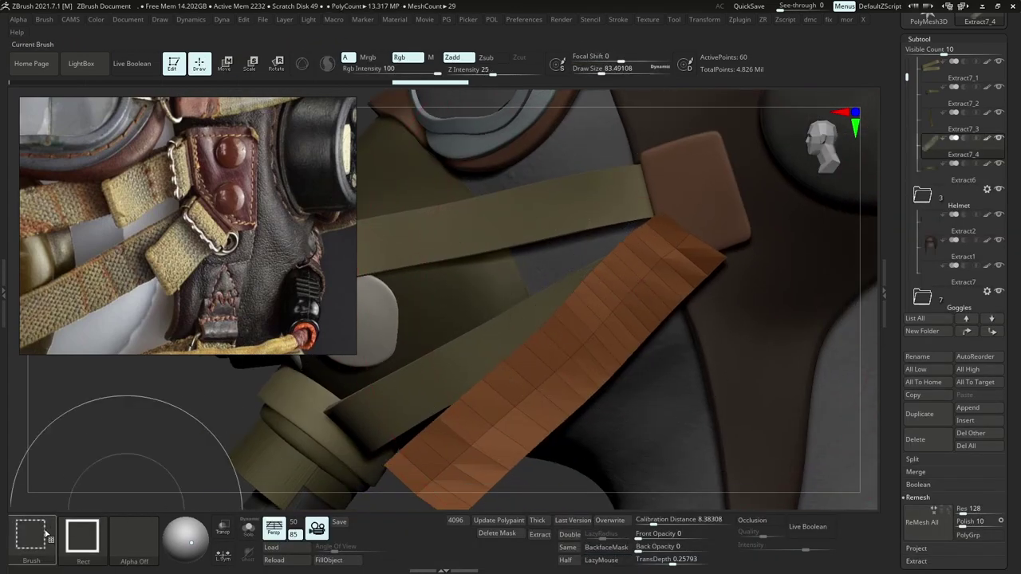
pyautogui.keyDown('ctrl'); pyautogui.keyDown('shift'); pyautogui.click(48, 535); pyautogui.keyUp('shift'); pyautogui.keyUp('ctrl')
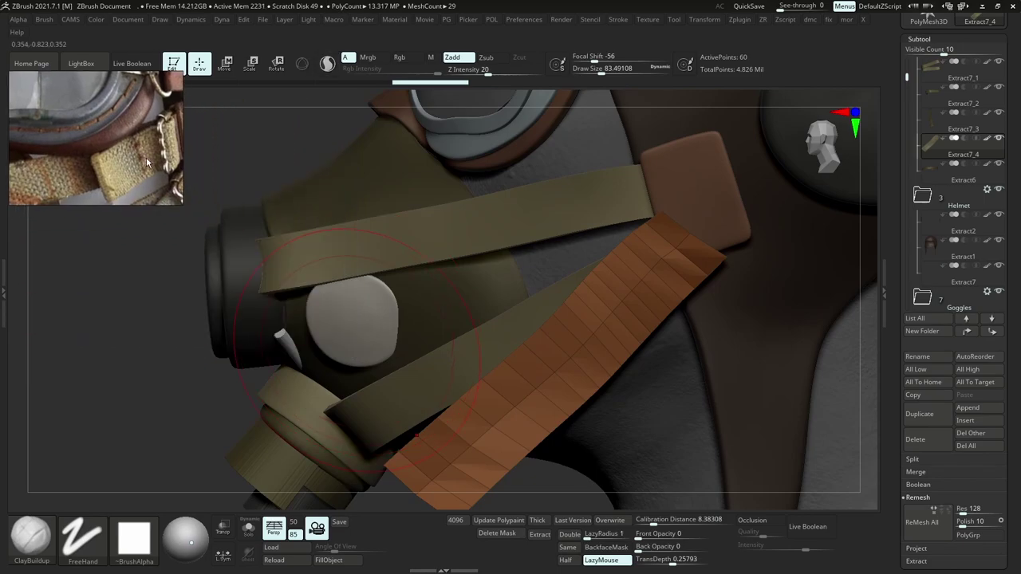
pyautogui.moveTo(594, 253)
pyautogui.keyDown('ctrl'); pyautogui.keyDown('alt'); pyautogui.keyDown('shift'); pyautogui.mouseDown()
pyautogui.moveTo(681, 417)
pyautogui.moveTo(563, 379)
pyautogui.mouseUp(); pyautogui.keyUp('shift'); pyautogui.keyUp('alt'); pyautogui.keyUp('ctrl')
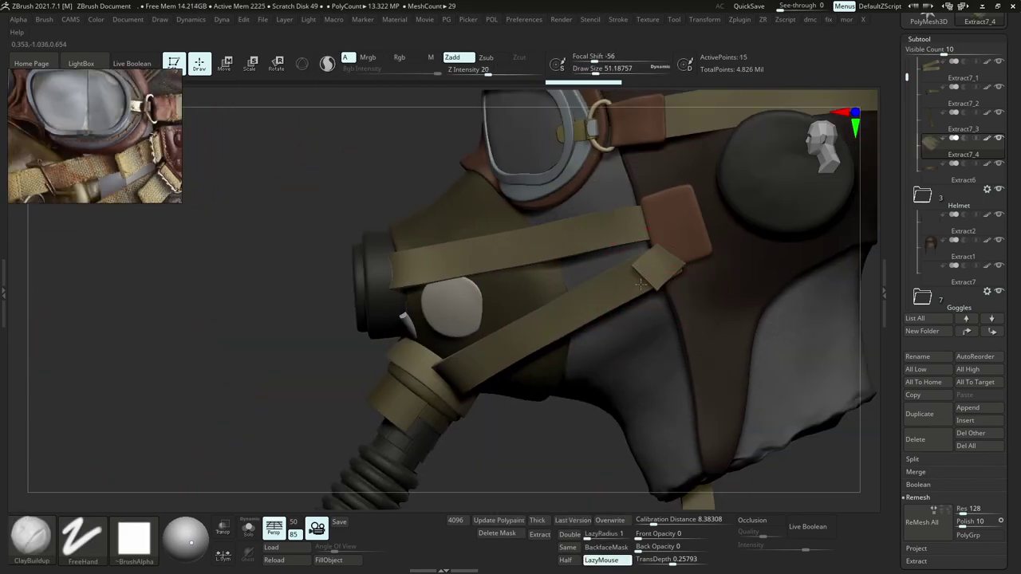
# Shape the short strap piece over the end of the lower mask strap with the Move Topological brush.
pyautogui.press('b')
pyautogui.press('m')
pyautogui.press('t')
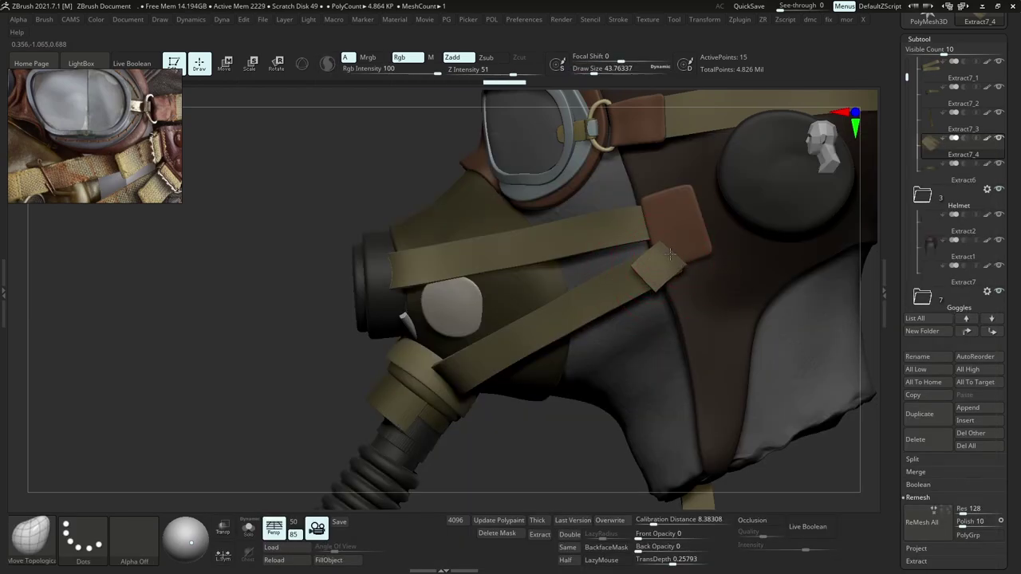
pyautogui.moveTo(670, 254)
pyautogui.mouseDown()
pyautogui.moveTo(649, 289)
pyautogui.moveTo(659, 268)
pyautogui.moveTo(677, 264)
pyautogui.moveTo(641, 274)
pyautogui.mouseUp()
pyautogui.press('s')
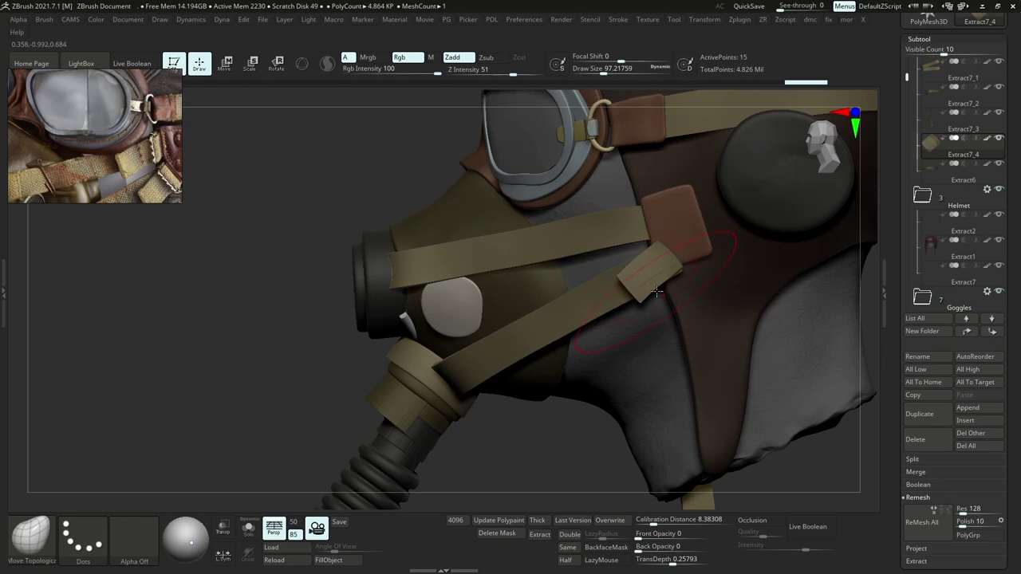
pyautogui.keyDown('ctrl'); pyautogui.moveTo(656, 292); pyautogui.dragTo(650, 254, button='right'); pyautogui.keyUp('ctrl')
pyautogui.moveTo(594, 269)
pyautogui.keyDown('shift'); pyautogui.mouseDown(button='right')
pyautogui.moveTo(661, 274)
pyautogui.moveTo(659, 293)
pyautogui.mouseUp(button='right'); pyautogui.keyUp('shift')
pyautogui.press('s')
pyautogui.moveTo(658, 277)
pyautogui.mouseDown()
pyautogui.moveTo(667, 277)
pyautogui.moveTo(658, 272)
pyautogui.mouseUp()
pyautogui.moveTo(672, 282); pyautogui.dragTo(602, 292, button='right')
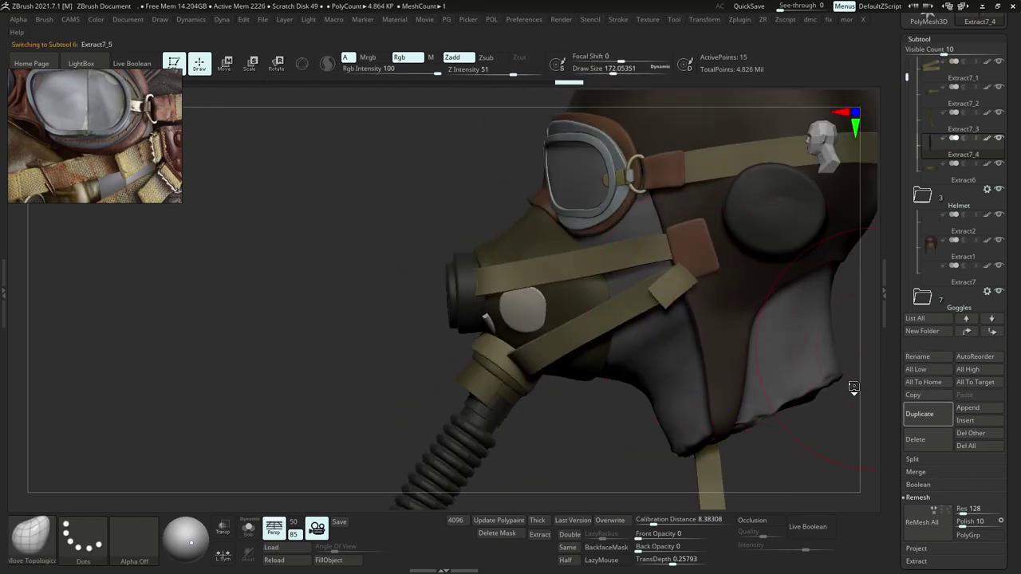
# Duplicate the short strap piece and move and rotate the copy onto the end of the upper mask strap.
pyautogui.press('w')
pyautogui.moveTo(680, 276); pyautogui.dragTo(720, 334)
pyautogui.moveTo(702, 305); pyautogui.dragTo(691, 280)
pyautogui.moveTo(676, 239)
pyautogui.mouseDown()
pyautogui.moveTo(719, 214)
pyautogui.moveTo(724, 229)
pyautogui.moveTo(666, 240)
pyautogui.mouseUp()
pyautogui.press('r')
pyautogui.press('w')
pyautogui.press('b')
pyautogui.press('m')
pyautogui.press('t')
pyautogui.press('s')
pyautogui.press('s')
pyautogui.moveTo(670, 278)
pyautogui.mouseDown(button='right')
pyautogui.moveTo(722, 266)
pyautogui.moveTo(691, 303)
pyautogui.moveTo(722, 256)
pyautogui.moveTo(561, 301)
pyautogui.moveTo(597, 295)
pyautogui.mouseUp(button='right')
# Mirror both short strap pieces to the other side of the head and refine their fit with Move Topological.
pyautogui.press('m')
pyautogui.click(665, 286)
pyautogui.keyDown('alt'); pyautogui.click(690, 303); pyautogui.keyUp('alt')
pyautogui.press('1')
pyautogui.press('s')
pyautogui.moveTo(591, 297); pyautogui.dragTo(563, 308)
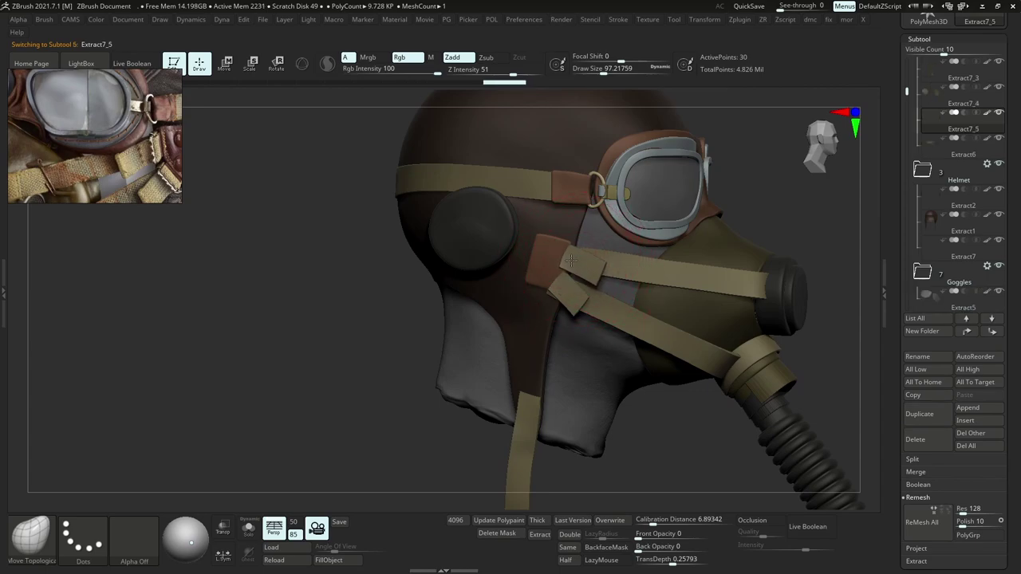
# Examine how the upper and lower mask straps sit on the mask from the front and the side.
pyautogui.keyDown('shift'); pyautogui.moveTo(629, 274); pyautogui.dragTo(486, 270, button='right'); pyautogui.keyUp('shift')
pyautogui.moveTo(486, 270)
pyautogui.keyDown('ctrl'); pyautogui.mouseDown(button='right')
pyautogui.moveTo(695, 257)
pyautogui.moveTo(531, 263)
pyautogui.mouseUp(button='right'); pyautogui.keyUp('ctrl')
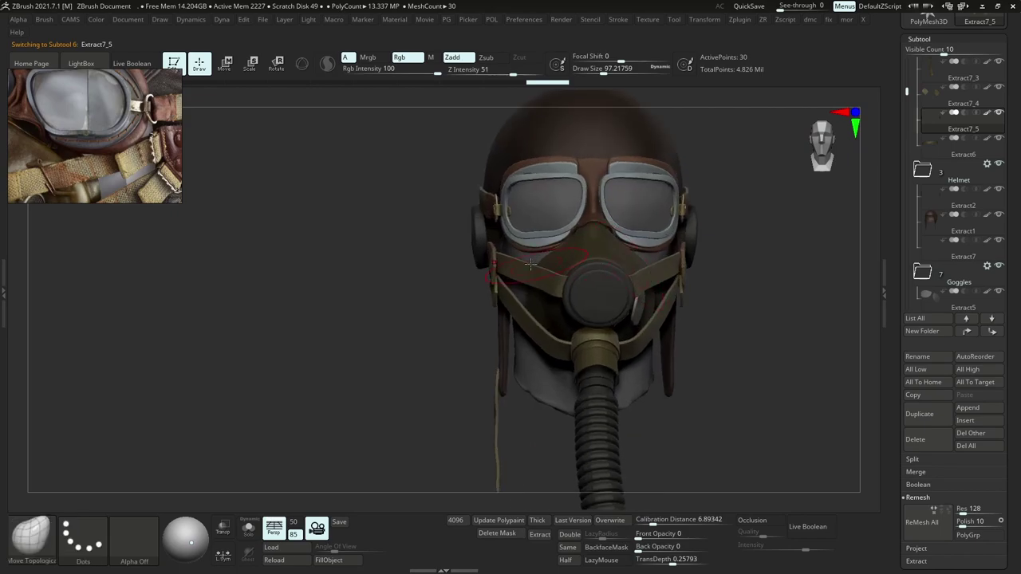
pyautogui.keyDown('alt'); pyautogui.click(530, 274); pyautogui.keyUp('alt')
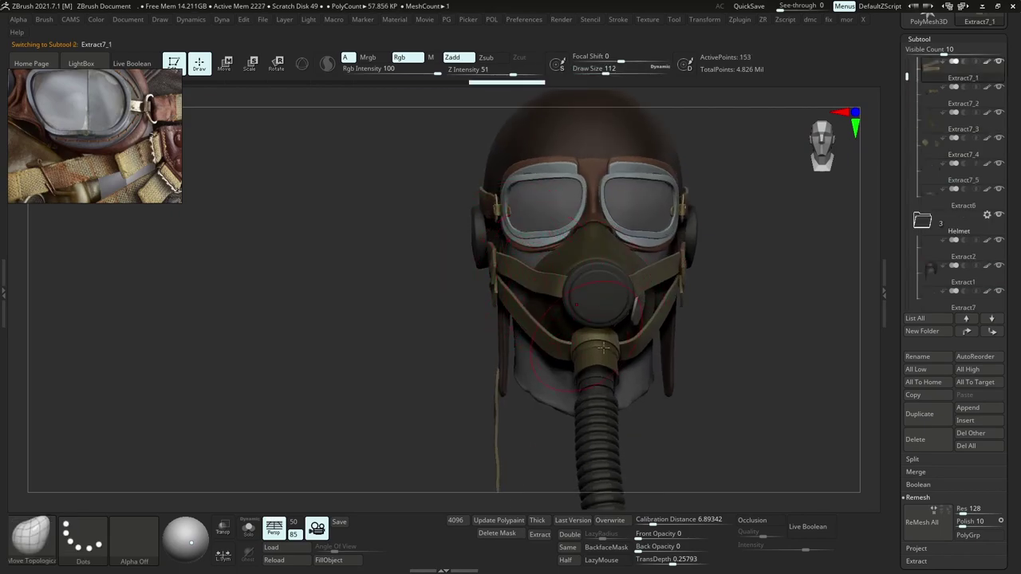
pyautogui.moveTo(753, 318); pyautogui.dragTo(685, 317, button='right')
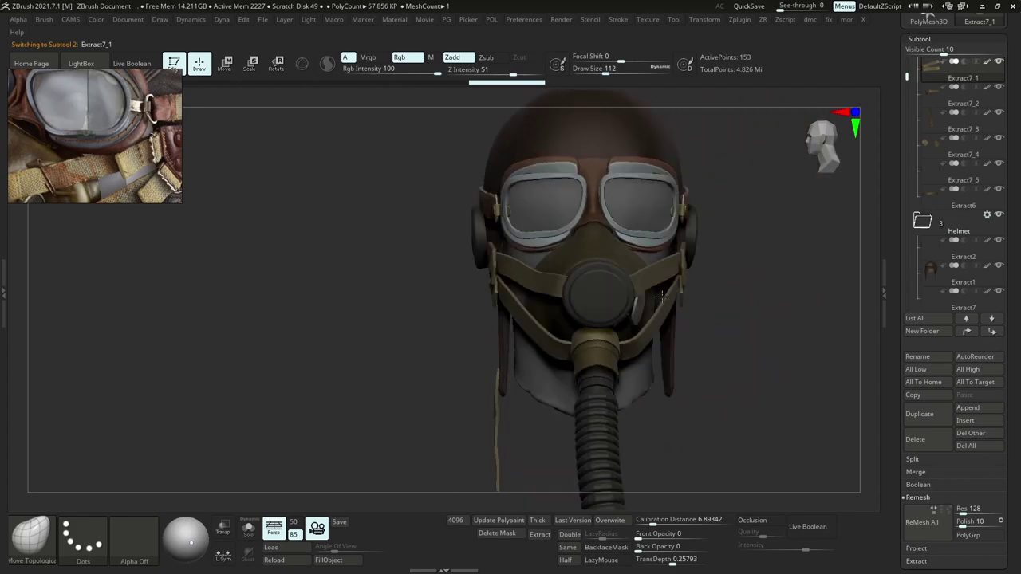
pyautogui.keyDown('alt'); pyautogui.click(542, 337); pyautogui.keyUp('alt')
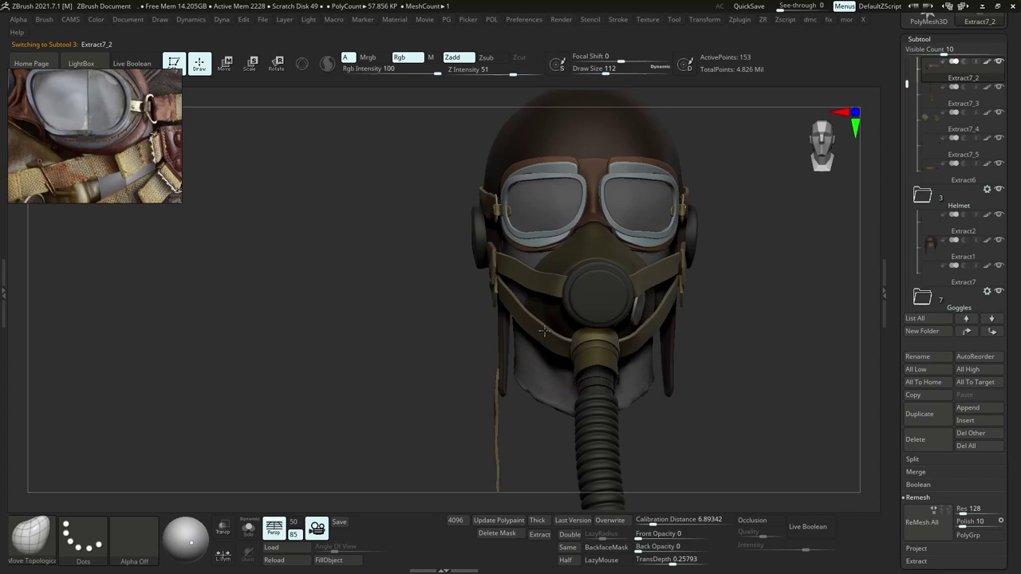
pyautogui.press('ctrl')
pyautogui.keyDown('ctrl'); pyautogui.moveTo(545, 332); pyautogui.dragTo(701, 271, button='right'); pyautogui.keyUp('ctrl')
pyautogui.moveTo(613, 305); pyautogui.dragTo(673, 293, button='right')
pyautogui.moveTo(590, 268)
pyautogui.mouseDown(button='right')
pyautogui.moveTo(633, 237)
pyautogui.moveTo(659, 244)
pyautogui.moveTo(618, 270)
pyautogui.moveTo(629, 277)
pyautogui.mouseUp(button='right')
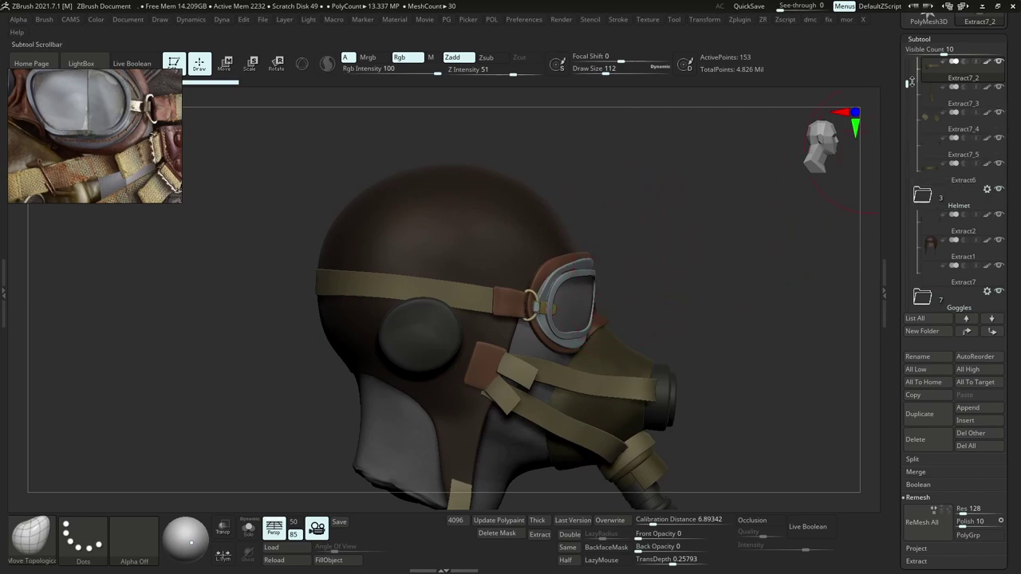
# Hide the goggle lenses to expose the eyes, checking the visibility of the lenses and the Goggles folder.
pyautogui.moveTo(906, 82); pyautogui.dragTo(906, 150)
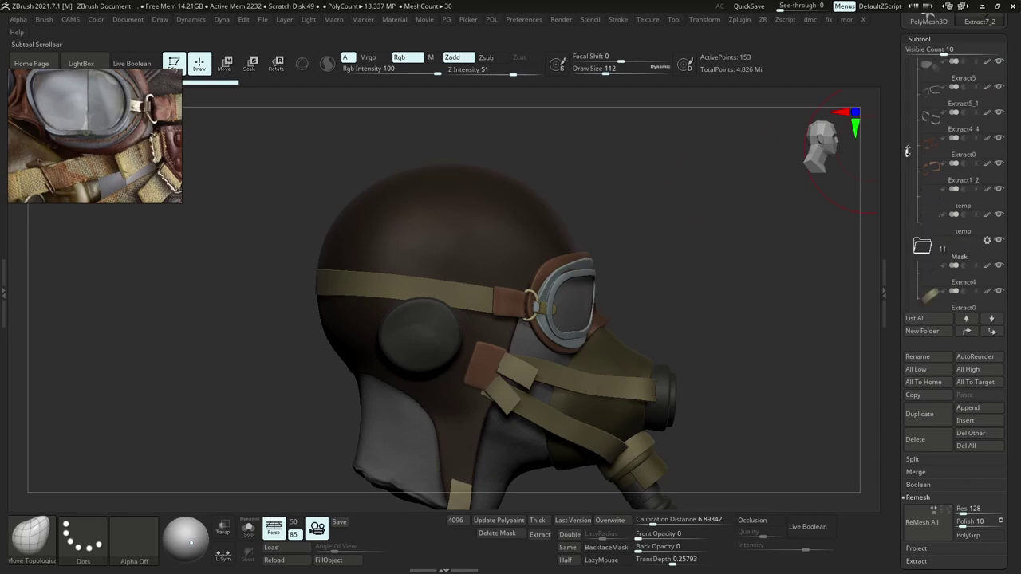
pyautogui.moveTo(969, 165)
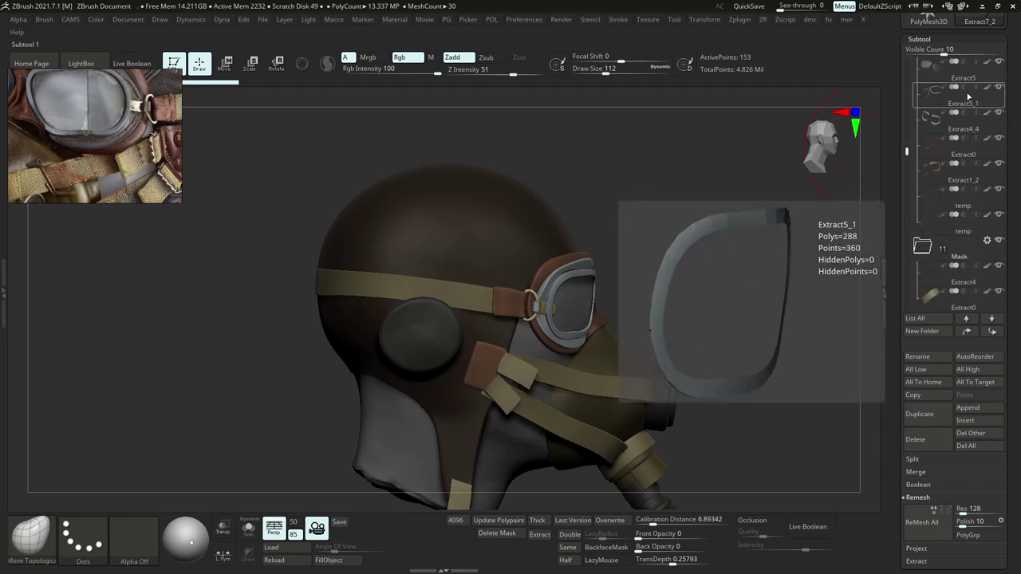
pyautogui.moveTo(777, 247); pyautogui.dragTo(654, 279)
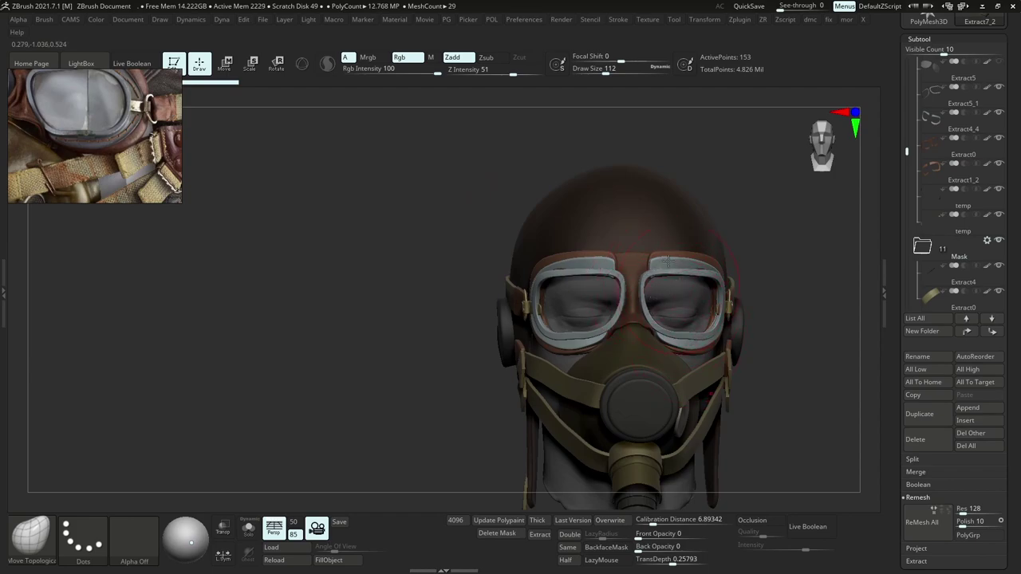
pyautogui.moveTo(813, 307); pyautogui.dragTo(701, 289)
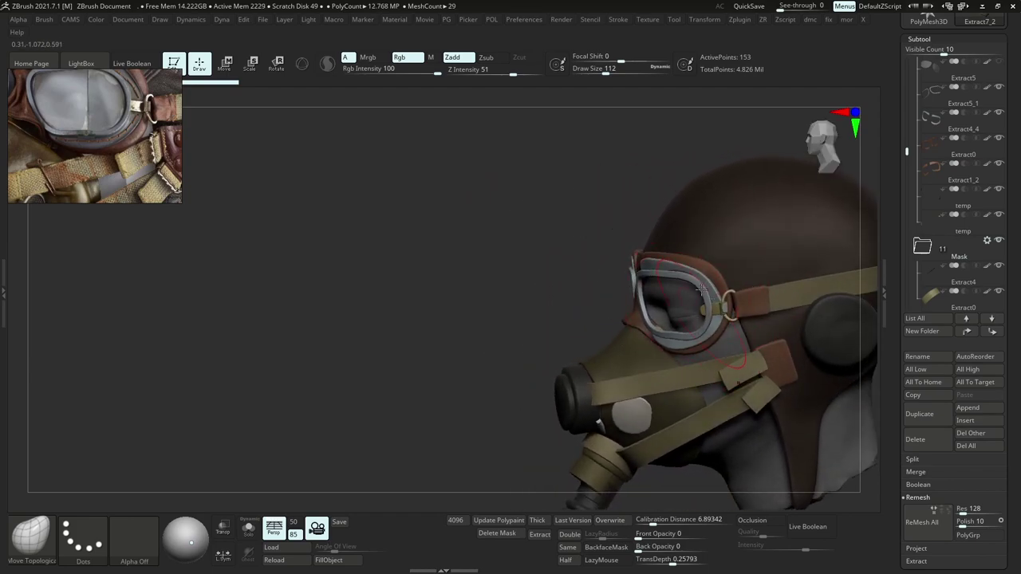
pyautogui.click(999, 63)
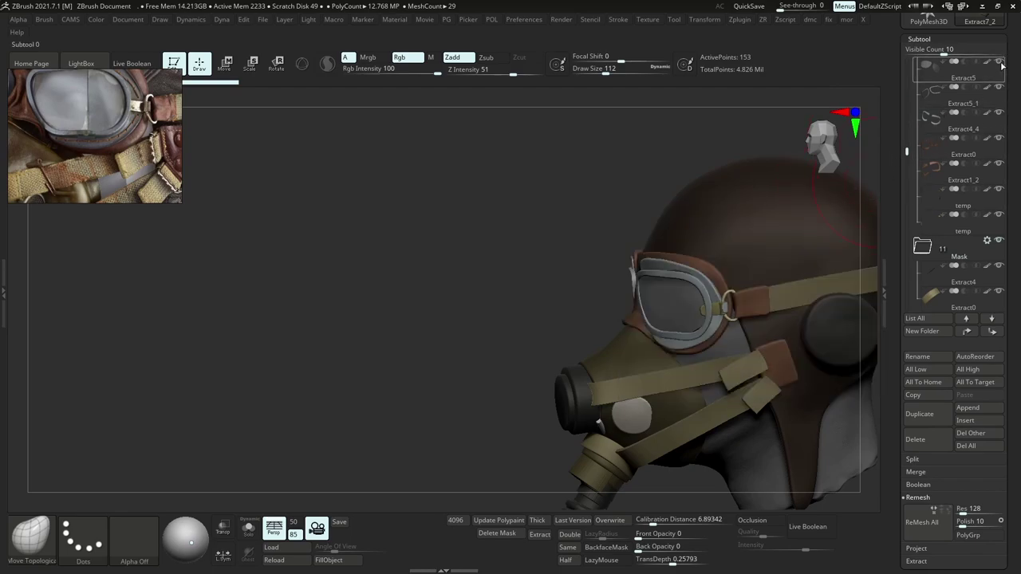
pyautogui.click(999, 63)
pyautogui.moveTo(905, 149); pyautogui.dragTo(907, 128)
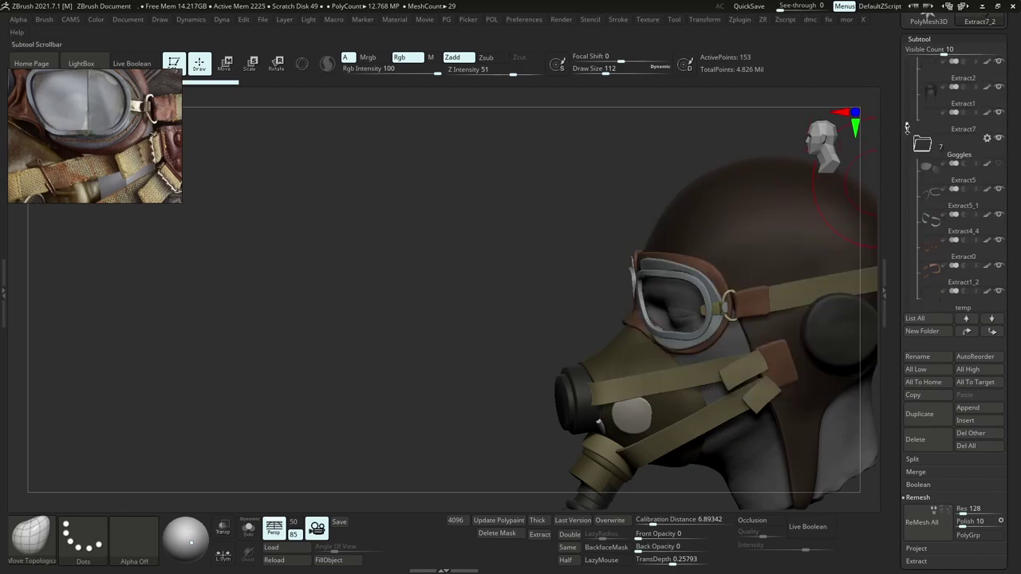
pyautogui.click(999, 140)
pyautogui.click(999, 140)
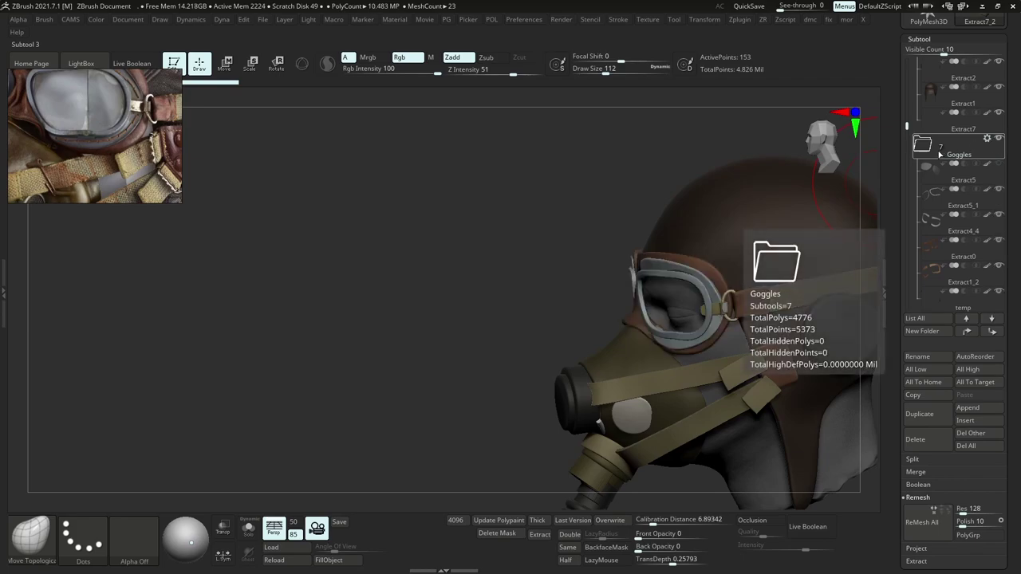
# Move the whole Goggles folder slightly down and back toward the face with the Gizmo.
pyautogui.click(988, 140)
pyautogui.click(950, 144)
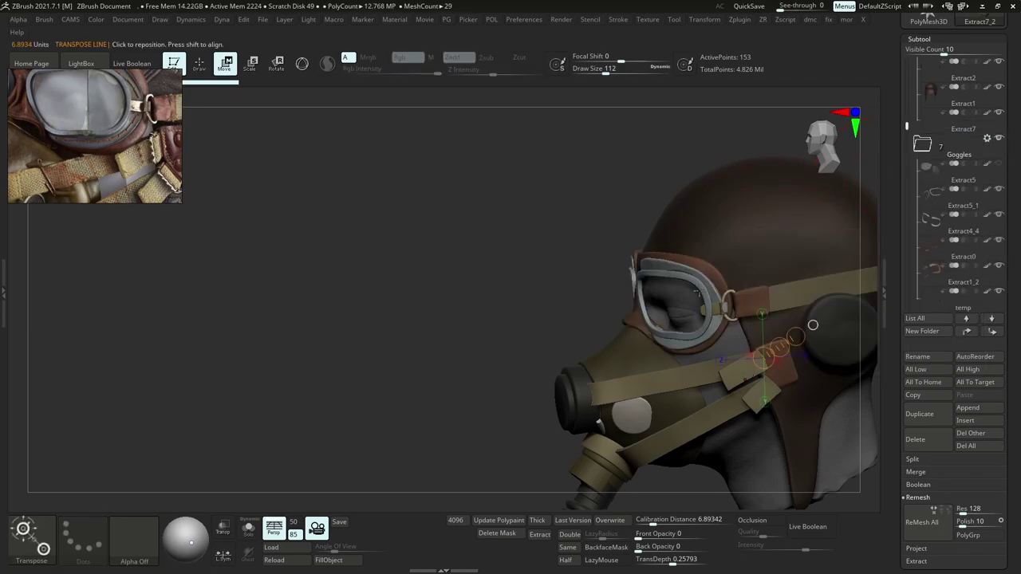
pyautogui.moveTo(677, 313); pyautogui.dragTo(630, 281, button='right')
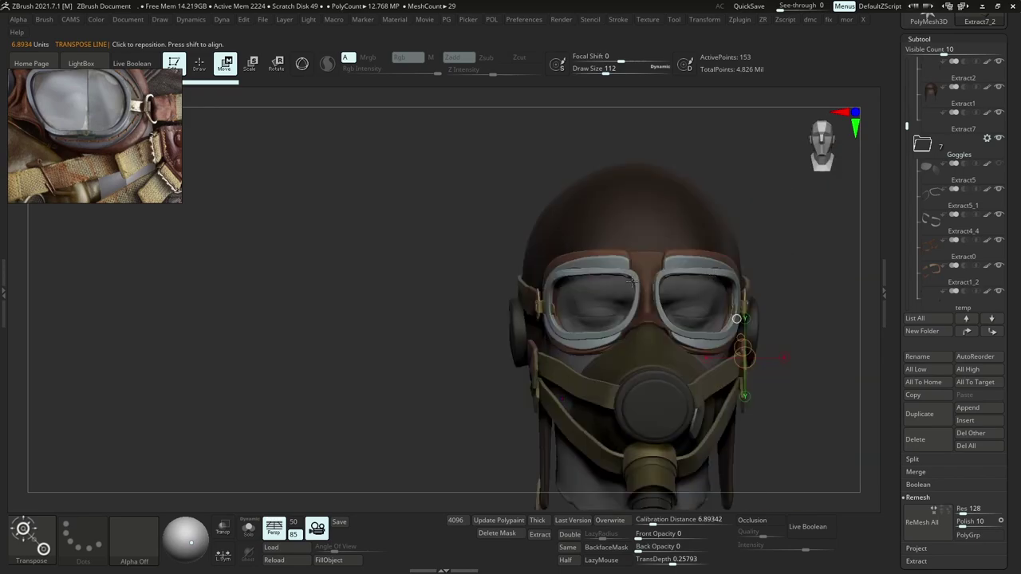
pyautogui.moveTo(650, 311); pyautogui.dragTo(642, 187)
pyautogui.press('y')
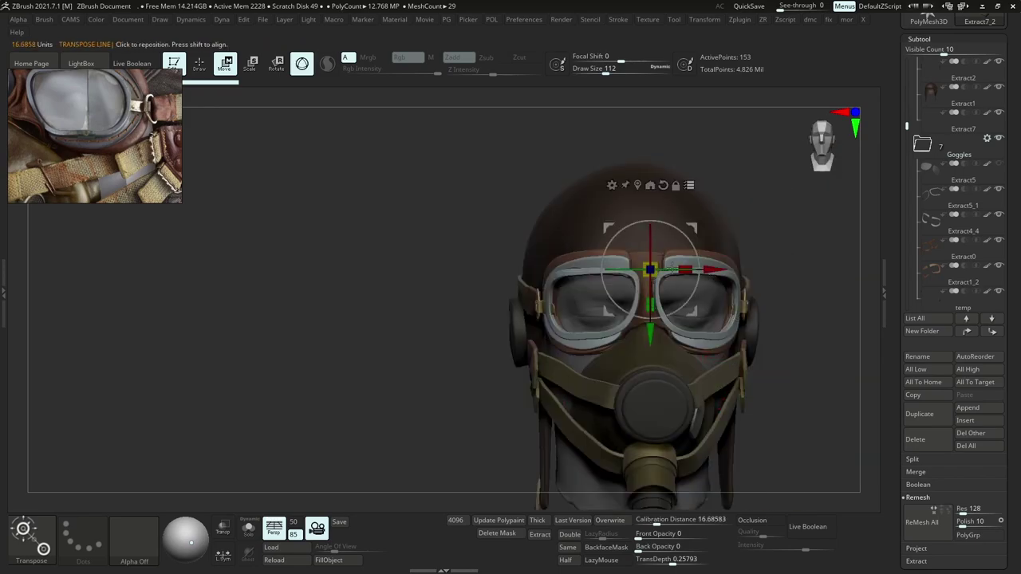
pyautogui.moveTo(650, 333); pyautogui.dragTo(655, 339)
pyautogui.moveTo(737, 342); pyautogui.dragTo(696, 344, button='right')
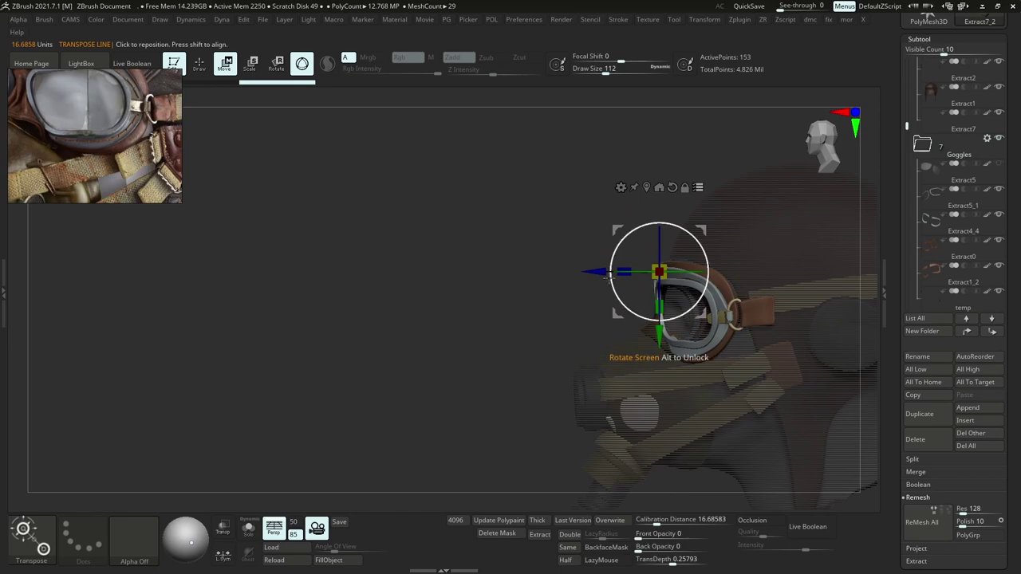
pyautogui.moveTo(598, 272); pyautogui.dragTo(601, 274)
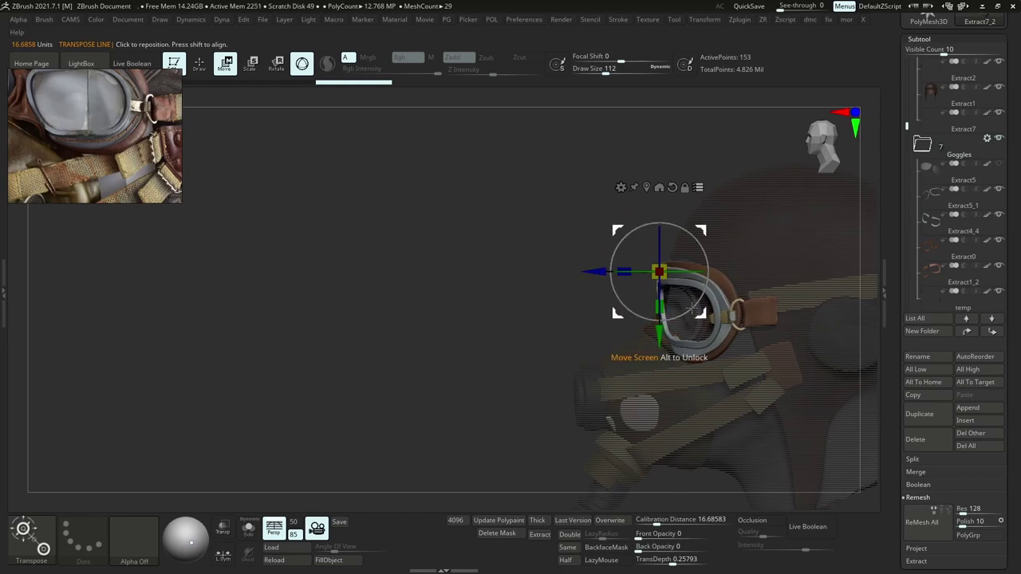
# Switch to the Move brush and hide the Mask folder to expose the nose and the goggles' lower edge.
pyautogui.press('b')
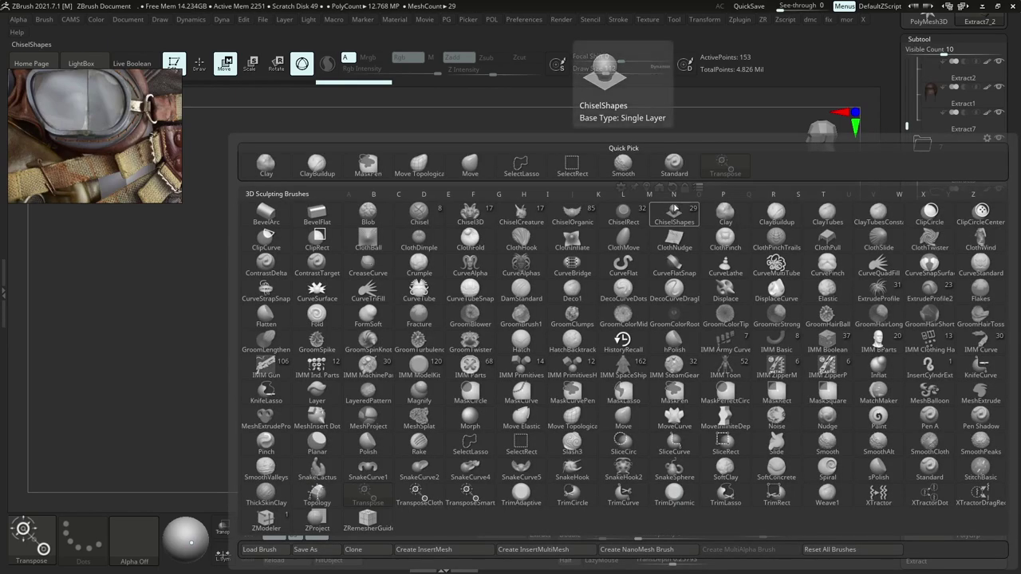
pyautogui.press('m')
pyautogui.press('v')
pyautogui.moveTo(671, 252); pyautogui.dragTo(627, 275)
pyautogui.moveTo(598, 276); pyautogui.dragTo(644, 272, button='right')
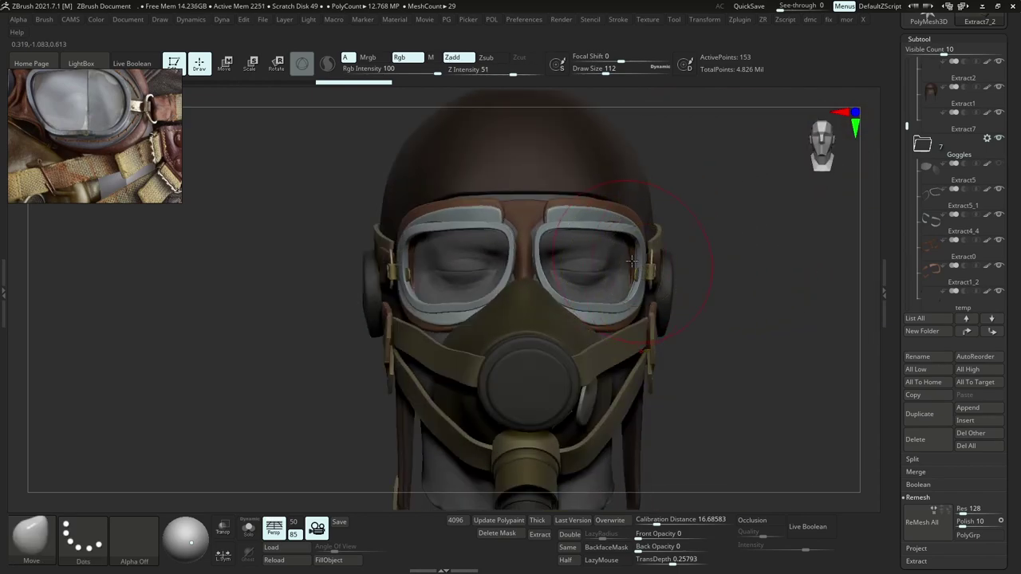
pyautogui.keyDown('alt'); pyautogui.click(626, 335); pyautogui.keyUp('alt')
pyautogui.moveTo(630, 331); pyautogui.dragTo(704, 318, button='right')
pyautogui.moveTo(907, 212); pyautogui.dragTo(900, 169)
pyautogui.click(949, 179)
pyautogui.click(998, 189)
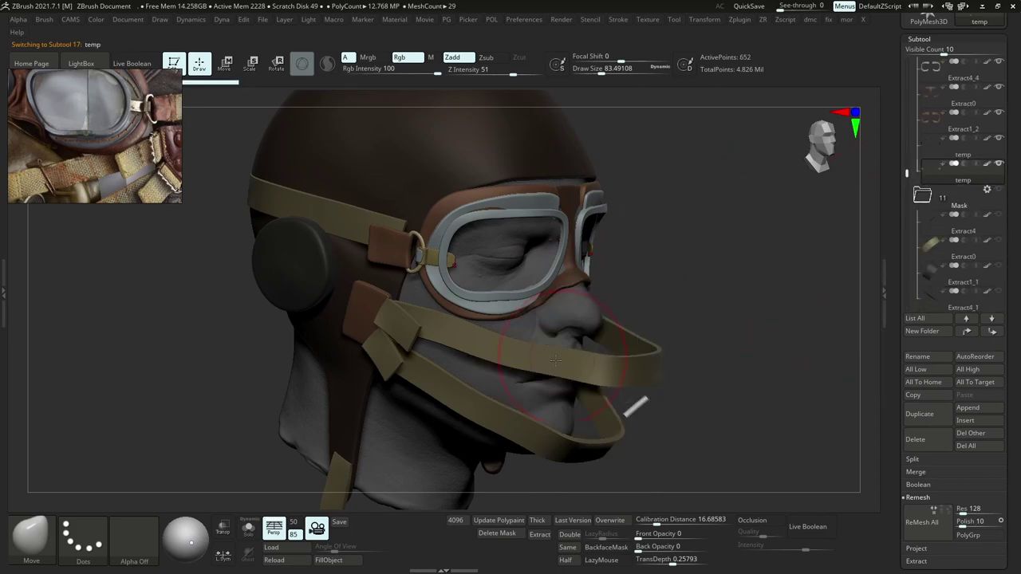
# Adjust the goggles' brown leather padding around the nose bridge with the Move brush at a small draw size.
pyautogui.keyDown('alt'); pyautogui.click(630, 359); pyautogui.keyUp('alt')
pyautogui.moveTo(638, 351); pyautogui.dragTo(591, 319, button='right')
pyautogui.keyDown('ctrl'); pyautogui.moveTo(590, 319); pyautogui.dragTo(596, 253, button='right'); pyautogui.keyUp('ctrl')
pyautogui.moveTo(597, 252); pyautogui.dragTo(548, 252)
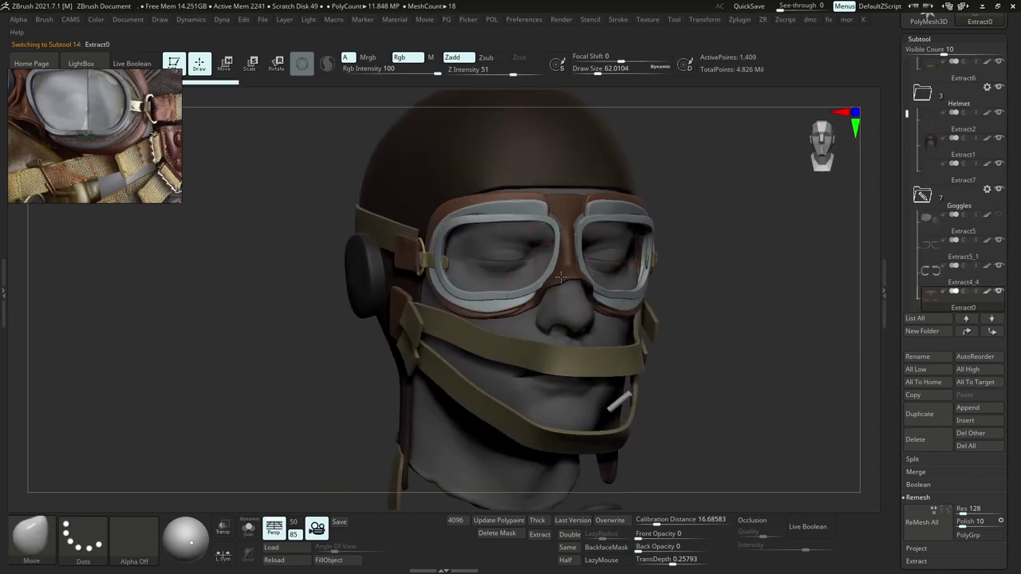
pyautogui.keyDown('alt'); pyautogui.click(548, 252); pyautogui.keyUp('alt')
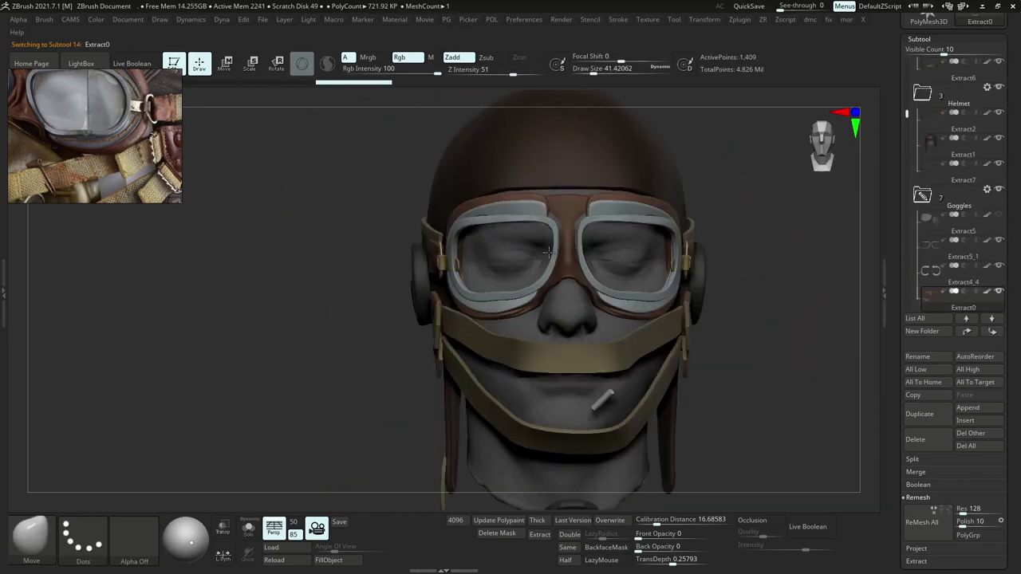
pyautogui.moveTo(548, 253)
pyautogui.keyDown('ctrl'); pyautogui.mouseDown(button='right')
pyautogui.moveTo(638, 228)
pyautogui.moveTo(592, 257)
pyautogui.moveTo(620, 381)
pyautogui.mouseUp(button='right'); pyautogui.keyUp('ctrl')
pyautogui.moveTo(626, 271)
pyautogui.mouseDown(button='right')
pyautogui.moveTo(630, 256)
pyautogui.moveTo(571, 253)
pyautogui.moveTo(466, 275)
pyautogui.mouseUp(button='right')
# Adjust the khaki goggle strap along the side of the helmet with the Move brush, using a draw size of about 65.
pyautogui.keyDown('alt'); pyautogui.click(706, 251); pyautogui.keyUp('alt')
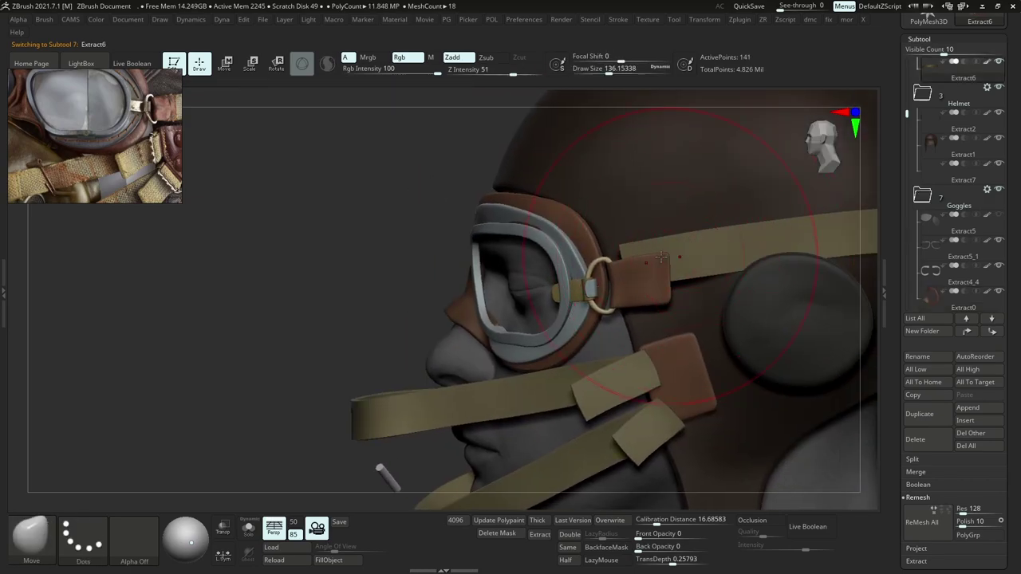
pyautogui.moveTo(654, 269); pyautogui.dragTo(653, 292)
pyautogui.press('s')
pyautogui.click(670, 279)
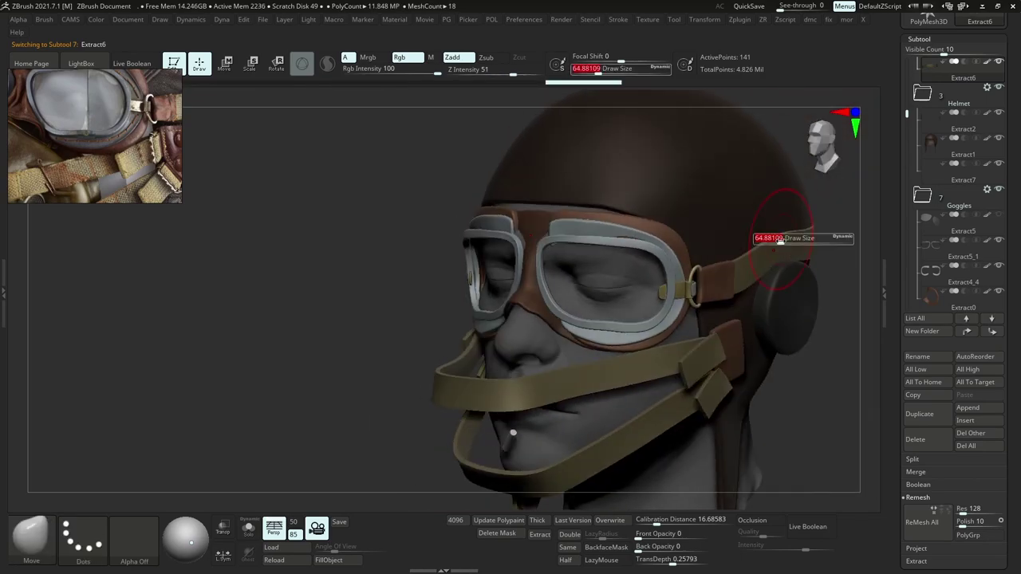
pyautogui.press('s')
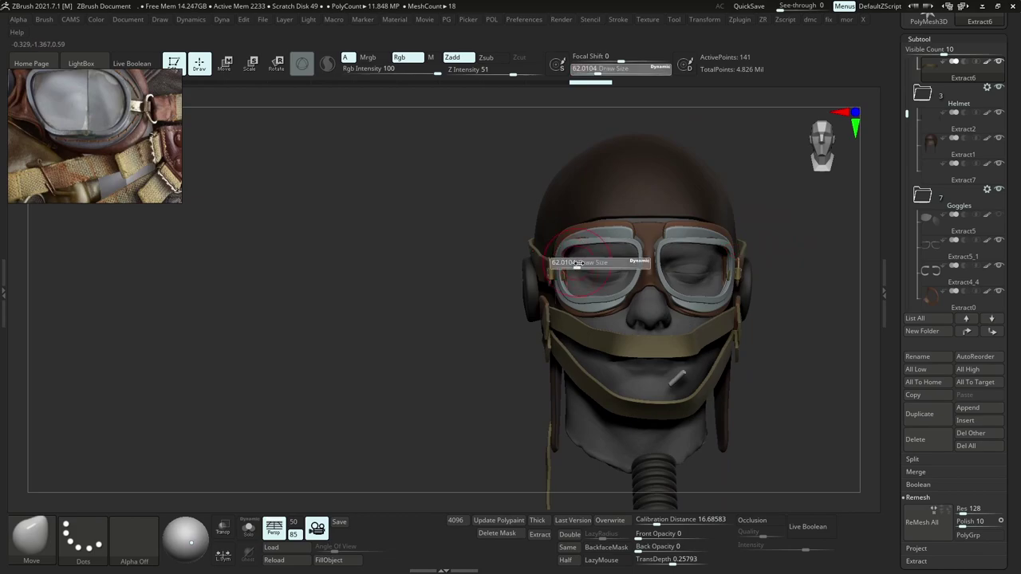
pyautogui.moveTo(576, 266); pyautogui.dragTo(592, 266)
# Refine the goggles' leather padding and metal frames around the nose bridge with the Move brush and show the Mask folder again.
pyautogui.moveTo(953, 70)
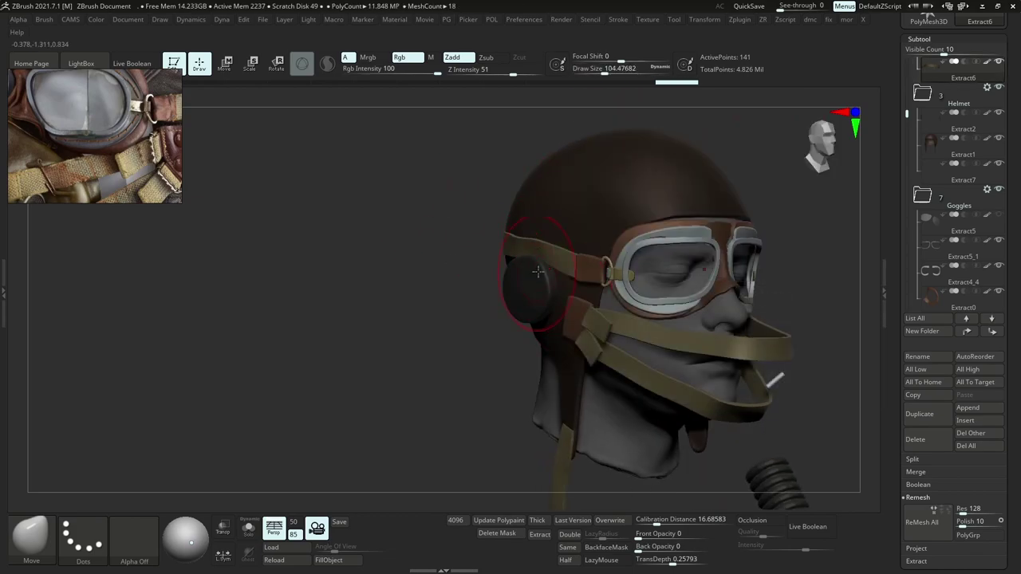
pyautogui.moveTo(382, 257); pyautogui.dragTo(477, 249)
pyautogui.moveTo(478, 249); pyautogui.dragTo(386, 251, button='right')
pyautogui.keyDown('ctrl'); pyautogui.moveTo(594, 259); pyautogui.dragTo(478, 221, button='right'); pyautogui.keyUp('ctrl')
pyautogui.keyDown('alt'); pyautogui.click(461, 213); pyautogui.keyUp('alt')
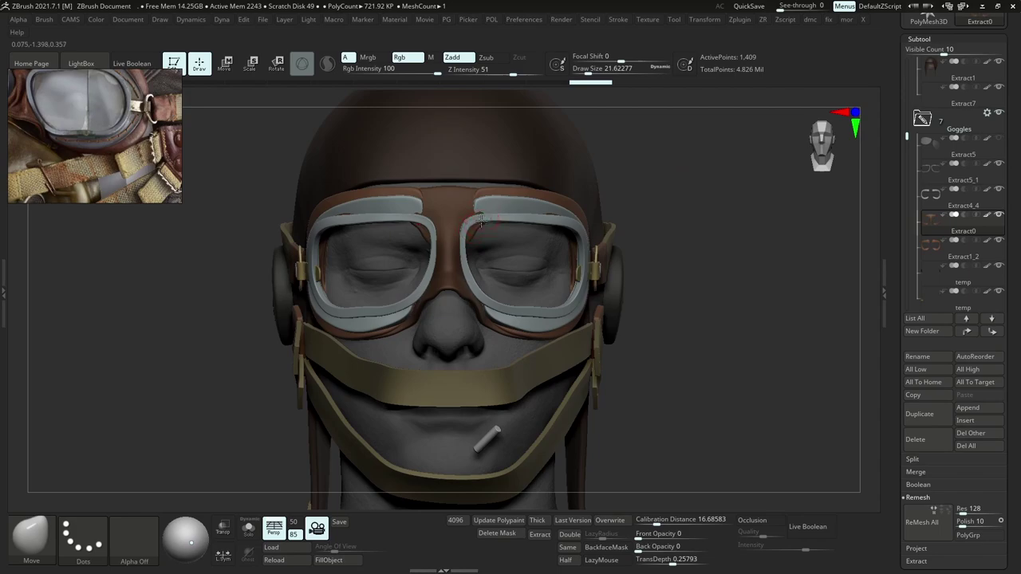
pyautogui.keyDown('alt'); pyautogui.click(482, 210); pyautogui.keyUp('alt')
pyautogui.moveTo(520, 221)
pyautogui.keyDown('ctrl'); pyautogui.mouseDown(button='right')
pyautogui.moveTo(542, 210)
pyautogui.moveTo(510, 208)
pyautogui.mouseUp(button='right'); pyautogui.keyUp('ctrl')
pyautogui.keyDown('ctrl'); pyautogui.moveTo(510, 207); pyautogui.dragTo(586, 233, button='right'); pyautogui.keyUp('ctrl')
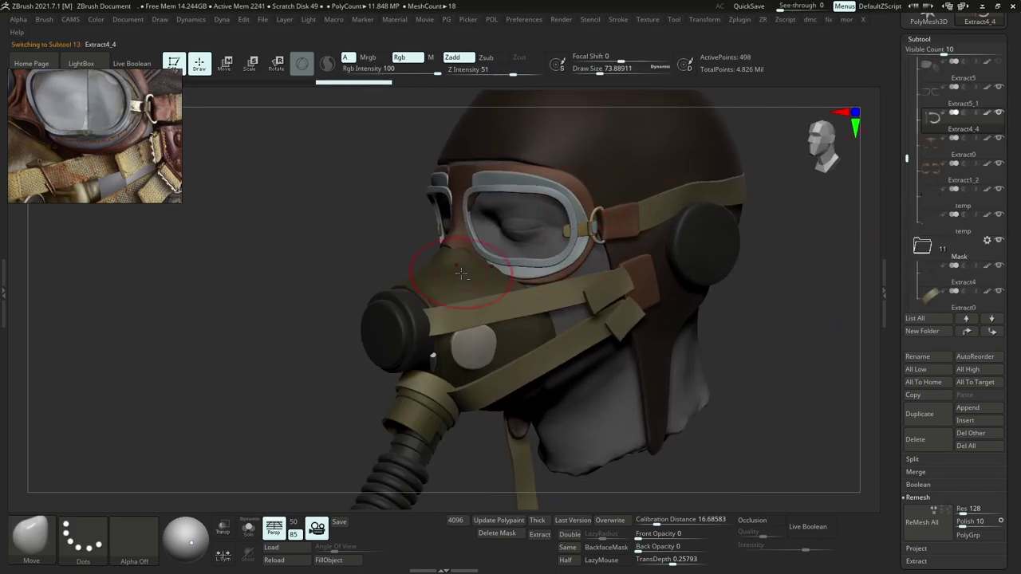
# Hide the Goggles folder and fit the mask body's upper edge to the nose and cheeks with the Move brush.
pyautogui.keyDown('alt'); pyautogui.click(461, 274); pyautogui.keyUp('alt')
pyautogui.keyDown('ctrl'); pyautogui.moveTo(461, 273); pyautogui.dragTo(511, 276, button='right'); pyautogui.keyUp('ctrl')
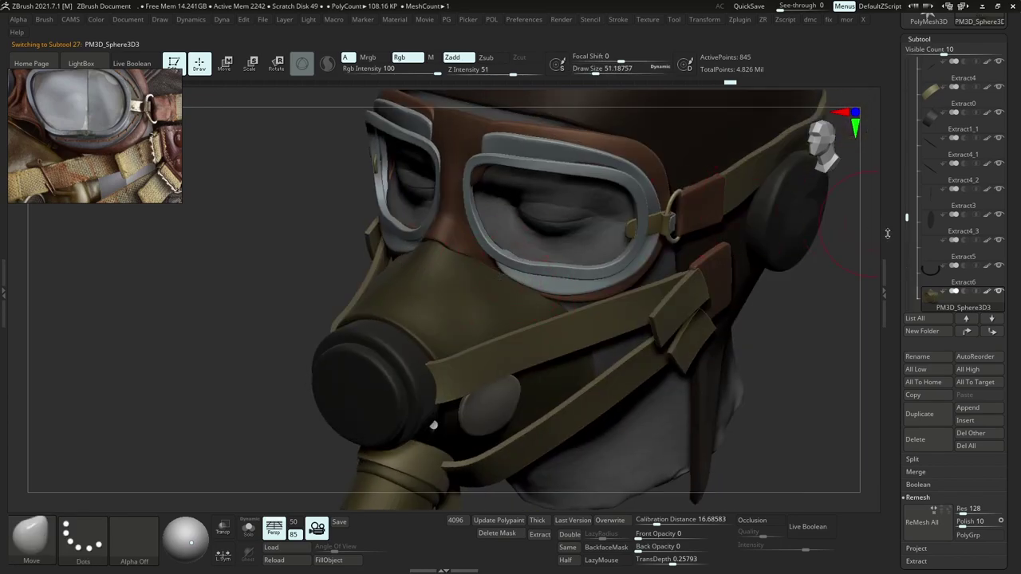
pyautogui.moveTo(908, 218); pyautogui.dragTo(909, 112)
pyautogui.click(998, 190)
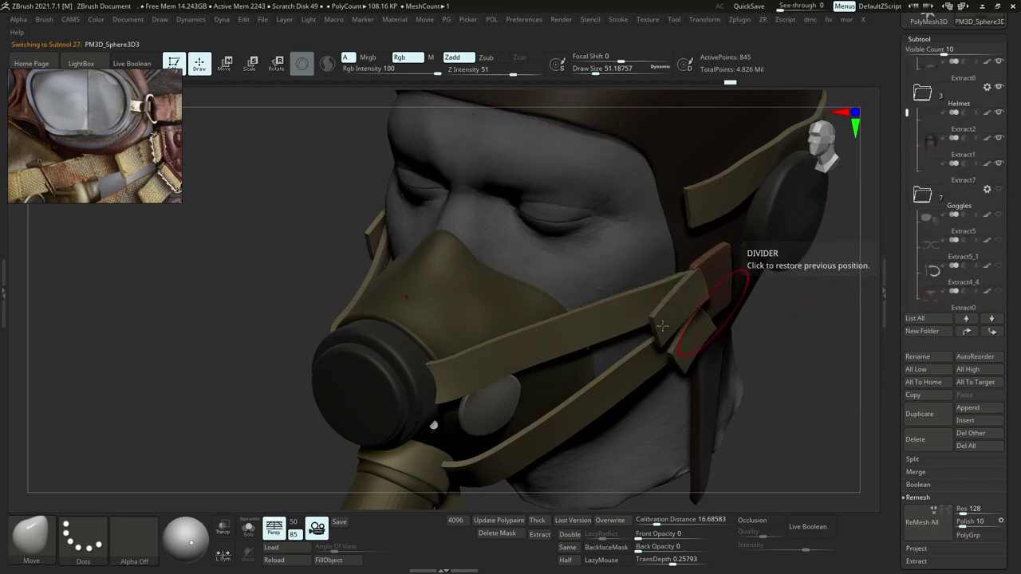
pyautogui.moveTo(586, 275)
pyautogui.mouseDown(button='right')
pyautogui.moveTo(496, 282)
pyautogui.moveTo(483, 237)
pyautogui.moveTo(526, 286)
pyautogui.mouseUp(button='right')
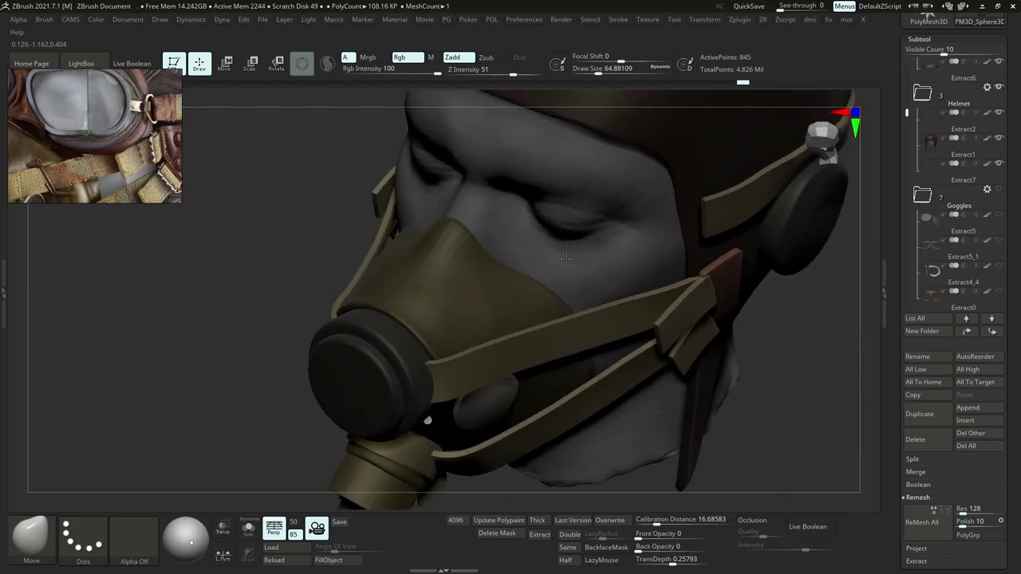
pyautogui.moveTo(550, 239); pyautogui.dragTo(571, 204, button='right')
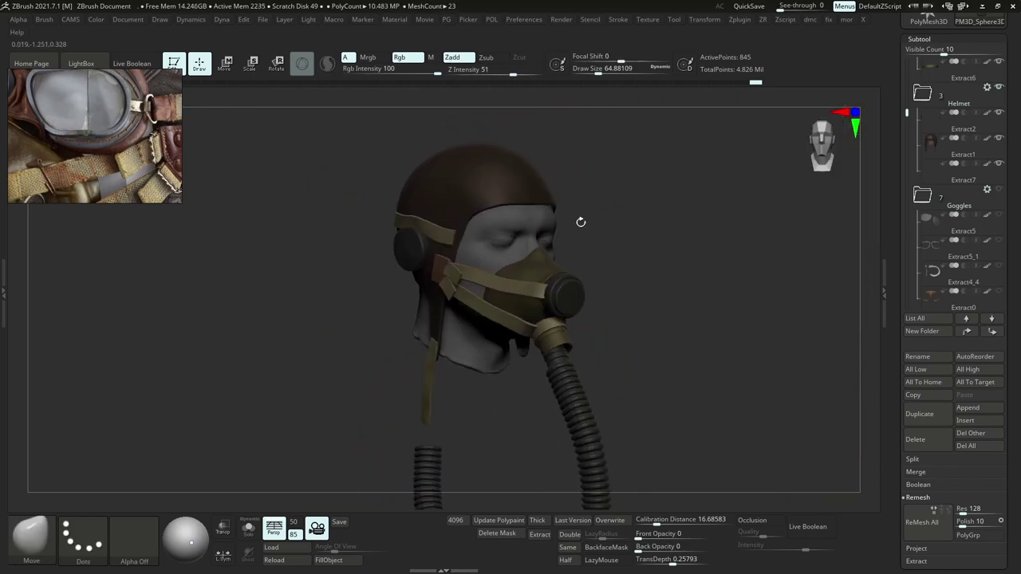
pyautogui.moveTo(579, 221)
pyautogui.mouseDown(button='right')
pyautogui.moveTo(590, 231)
pyautogui.moveTo(530, 250)
pyautogui.moveTo(499, 281)
pyautogui.moveTo(493, 270)
pyautogui.mouseUp(button='right')
# Show the Goggles folder and adjust the leather padding and metal frames where they meet the mask with the Move brush.
pyautogui.click(998, 192)
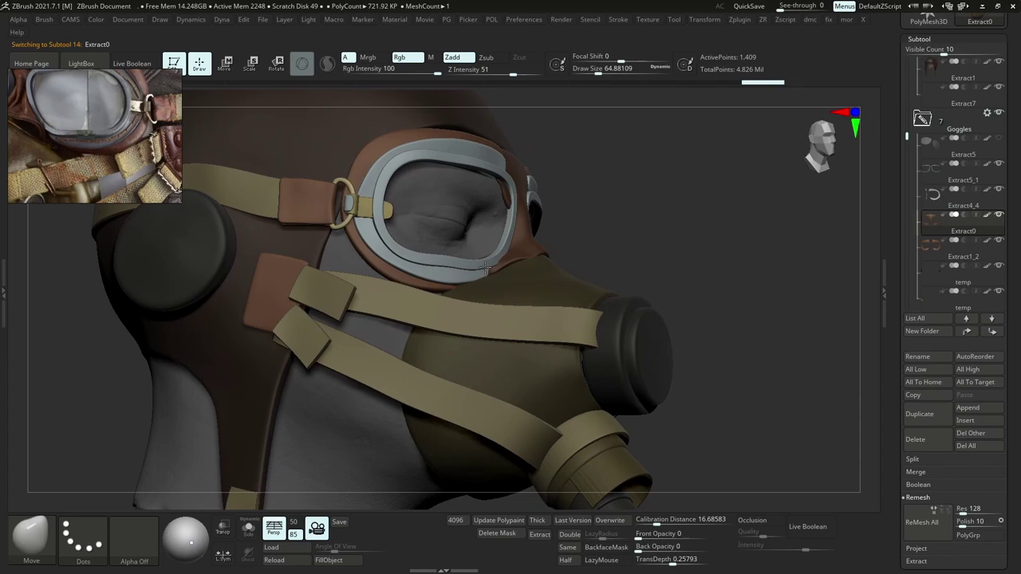
pyautogui.moveTo(457, 281)
pyautogui.mouseDown(button='right')
pyautogui.moveTo(477, 278)
pyautogui.moveTo(444, 262)
pyautogui.mouseUp(button='right')
pyautogui.keyDown('alt'); pyautogui.click(476, 278); pyautogui.keyUp('alt')
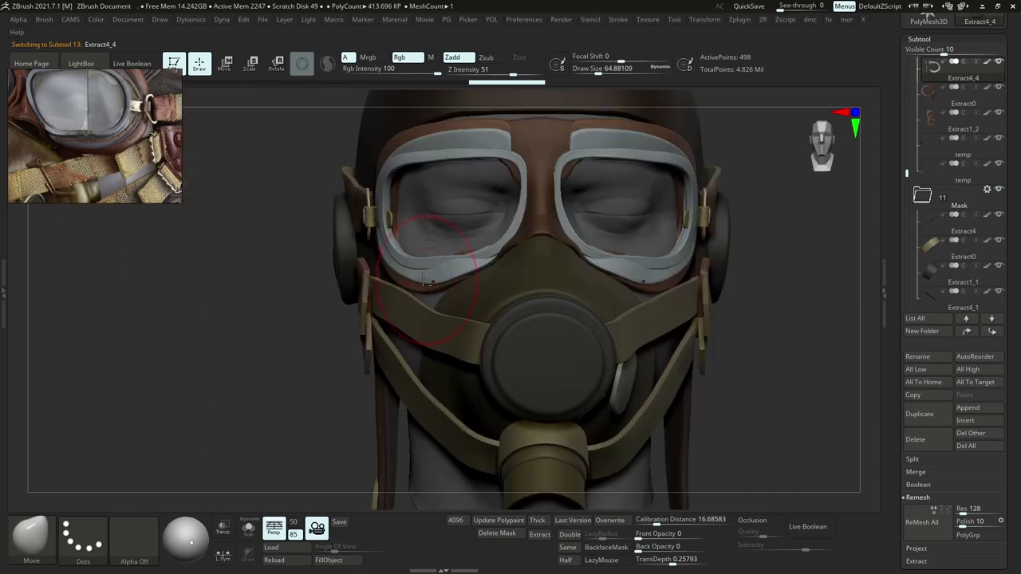
pyautogui.keyDown('alt'); pyautogui.click(479, 268); pyautogui.keyUp('alt')
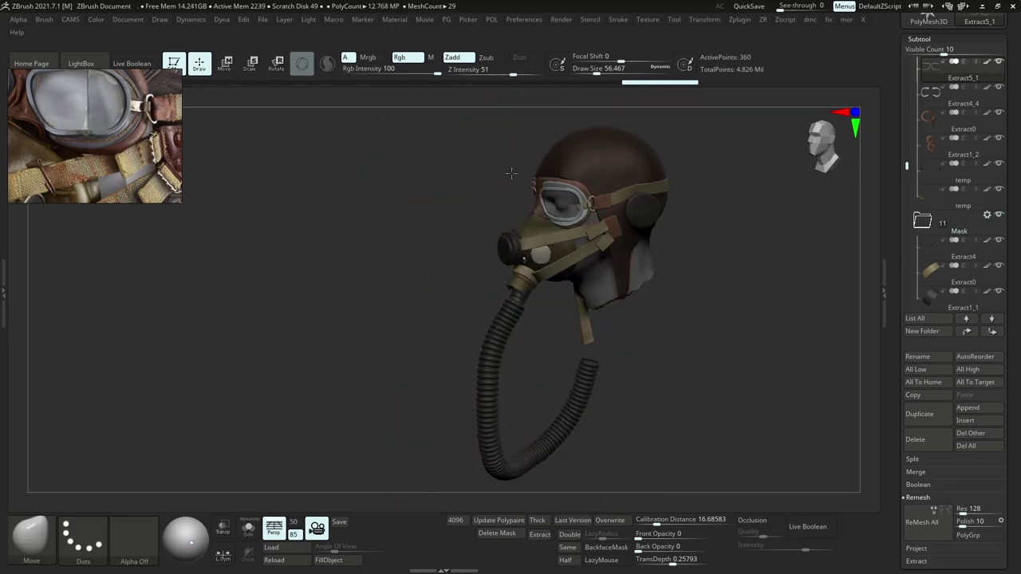
pyautogui.keyDown('ctrl'); pyautogui.moveTo(511, 173); pyautogui.dragTo(610, 256, button='right'); pyautogui.keyUp('ctrl')
pyautogui.keyDown('alt'); pyautogui.click(687, 188); pyautogui.keyUp('alt')
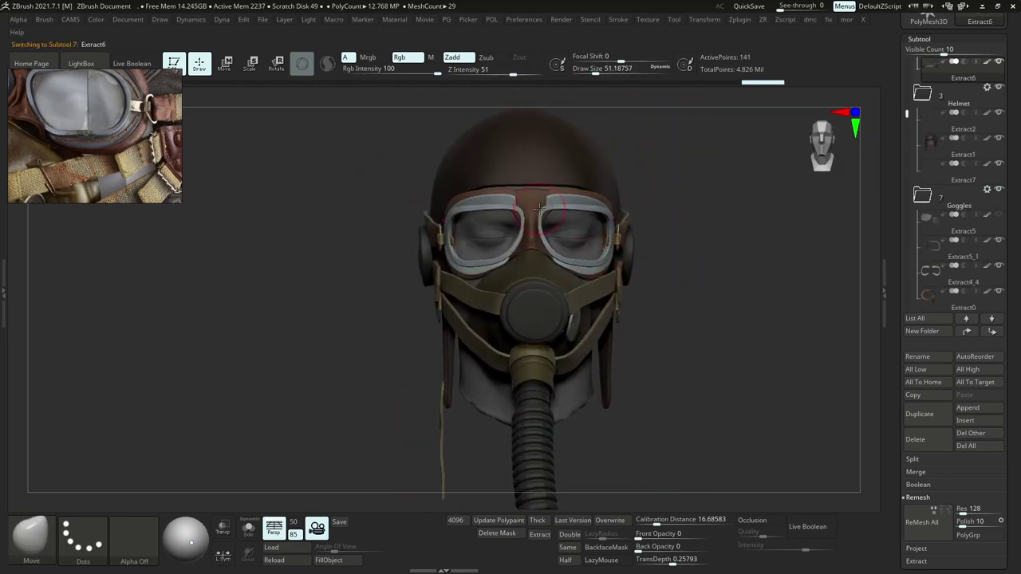
# Enlarge the reference photo and examine the mask straps, the hanging strap and the rope running from the mask to the helmet.
pyautogui.moveTo(181, 202); pyautogui.dragTo(257, 286)
pyautogui.scroll(4, 223, 236)
pyautogui.scroll(-5, 222, 240)
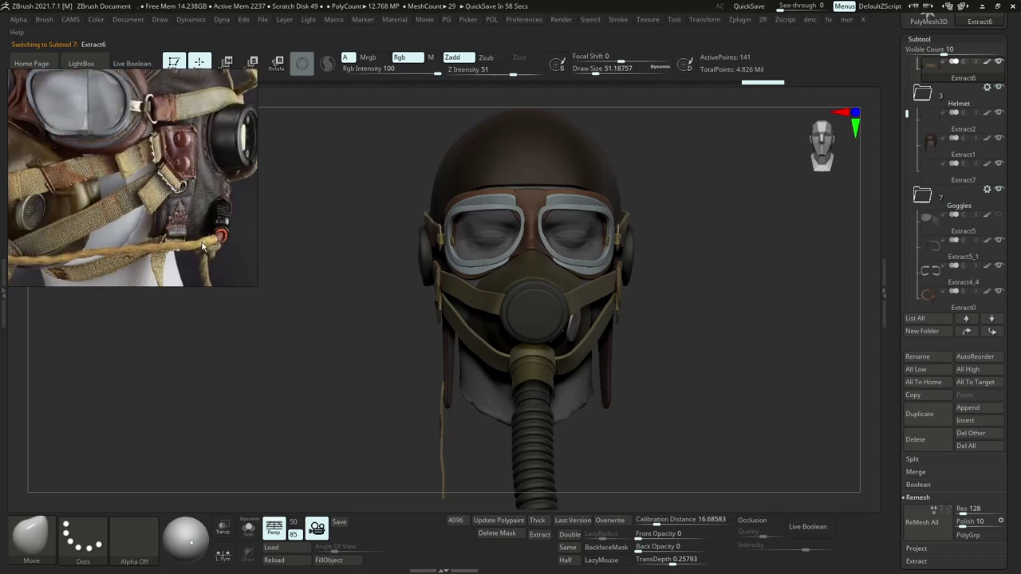
pyautogui.scroll(2, 212, 240)
pyautogui.moveTo(576, 303); pyautogui.dragTo(644, 264, button='right')
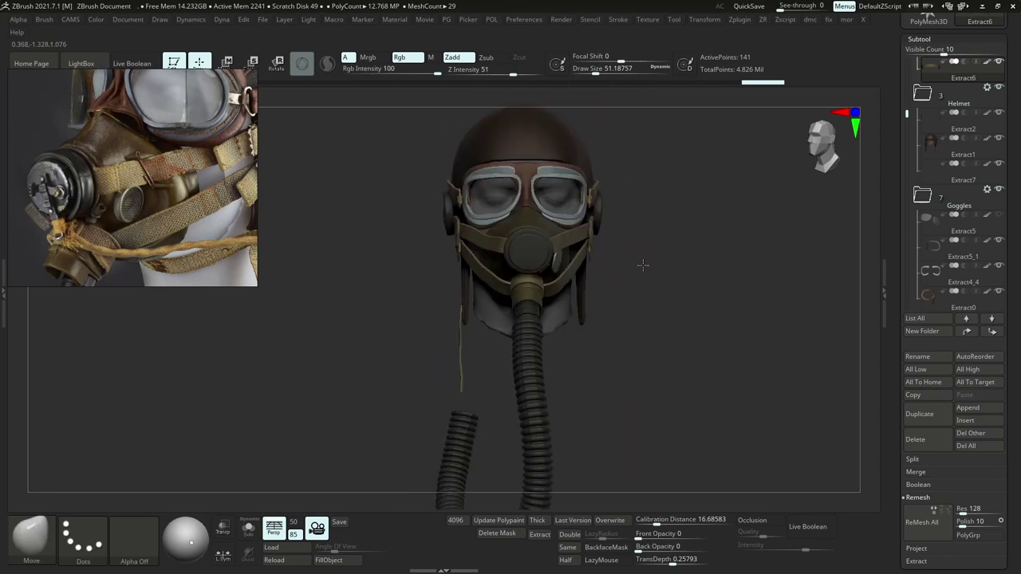
pyautogui.scroll(-5, 177, 174)
pyautogui.scroll(4, 220, 209)
pyautogui.scroll(2, 220, 211)
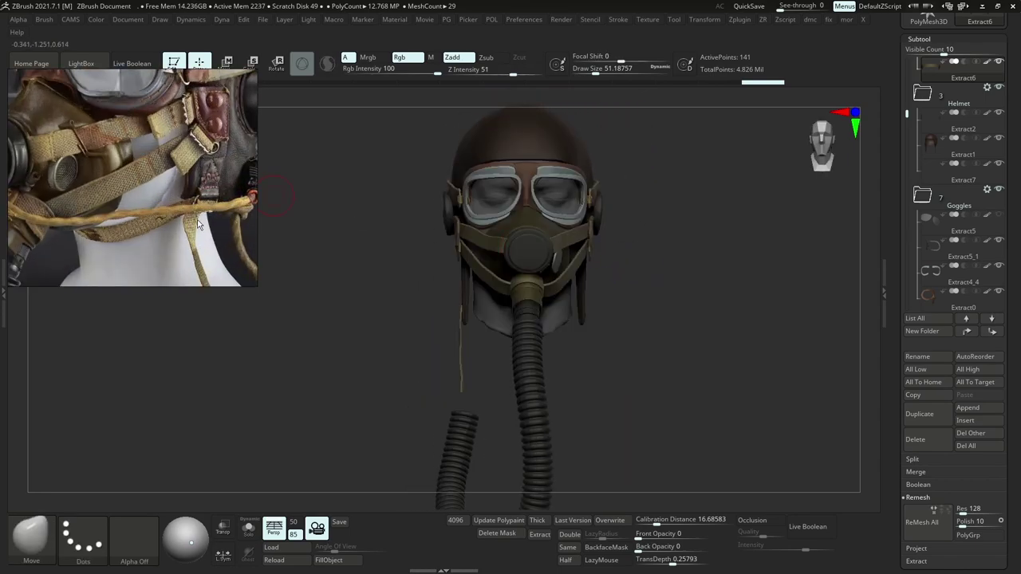
pyautogui.scroll(2, 93, 206)
pyautogui.scroll(-3, 93, 207)
pyautogui.scroll(1, 157, 214)
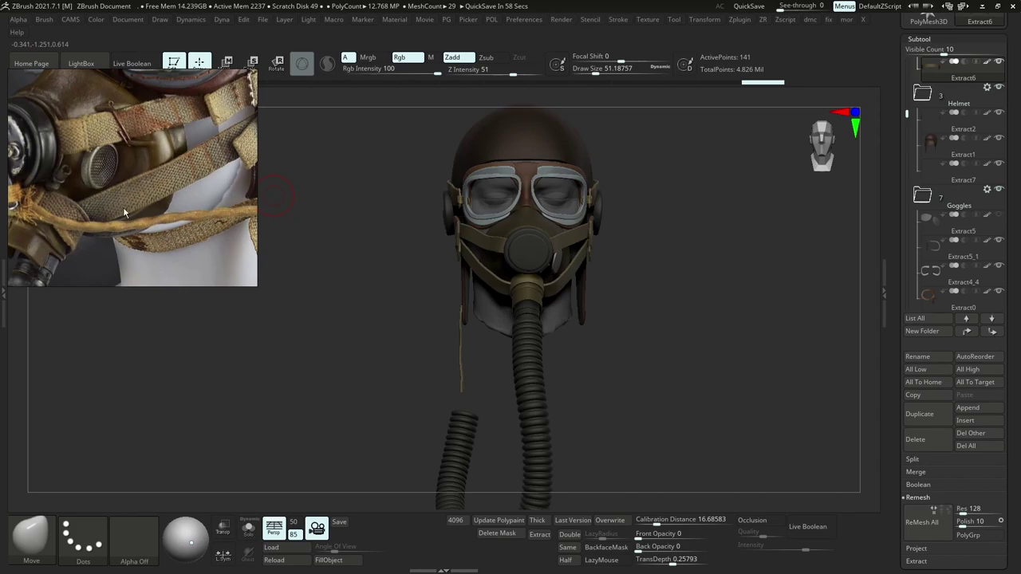
pyautogui.moveTo(734, 232); pyautogui.dragTo(757, 285, button='right')
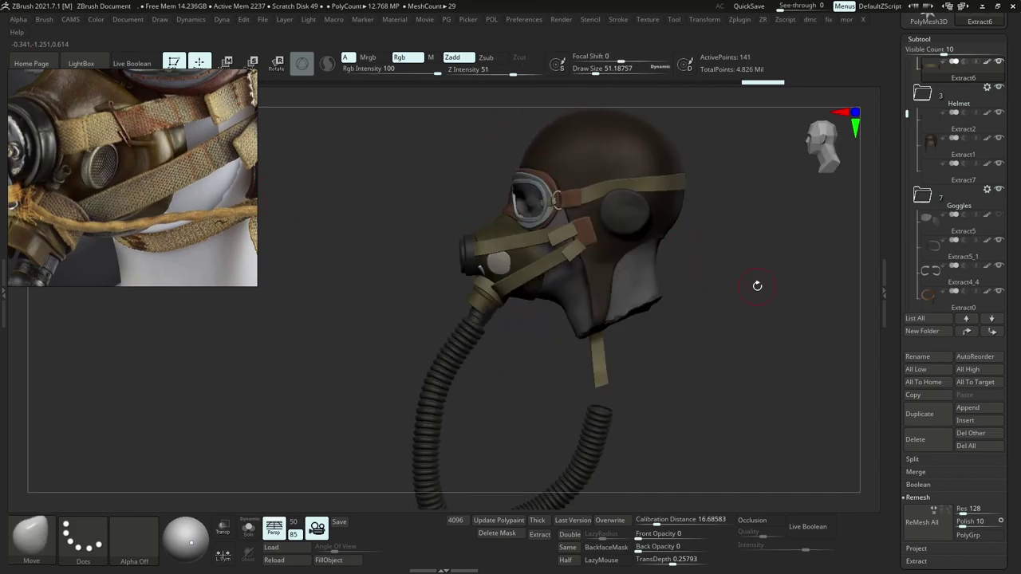
pyautogui.click(923, 415)
pyautogui.hotkey('shift', 'alt', 's')
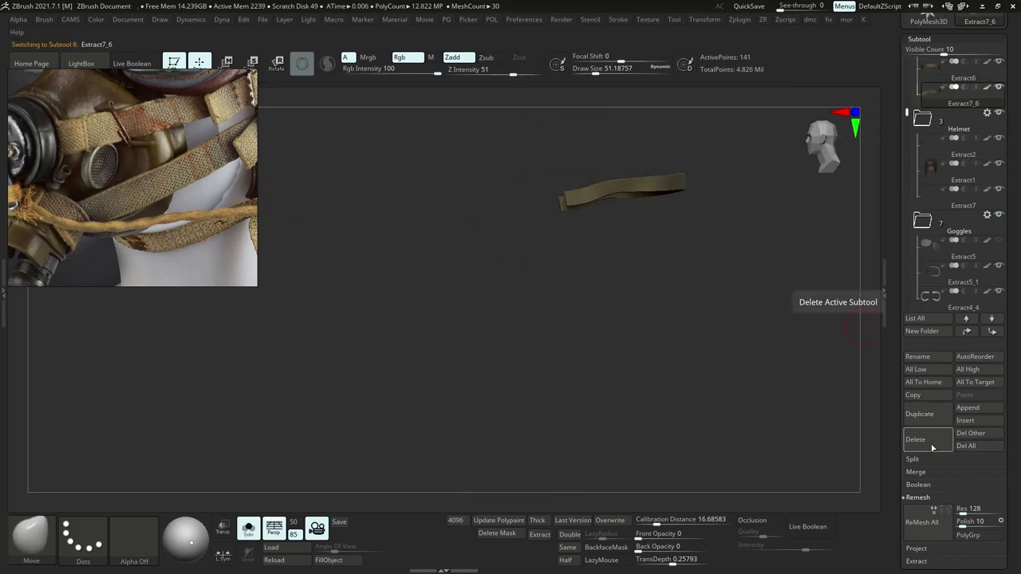
pyautogui.hotkey('ctrl', 'shift', 's')
pyautogui.click(928, 440)
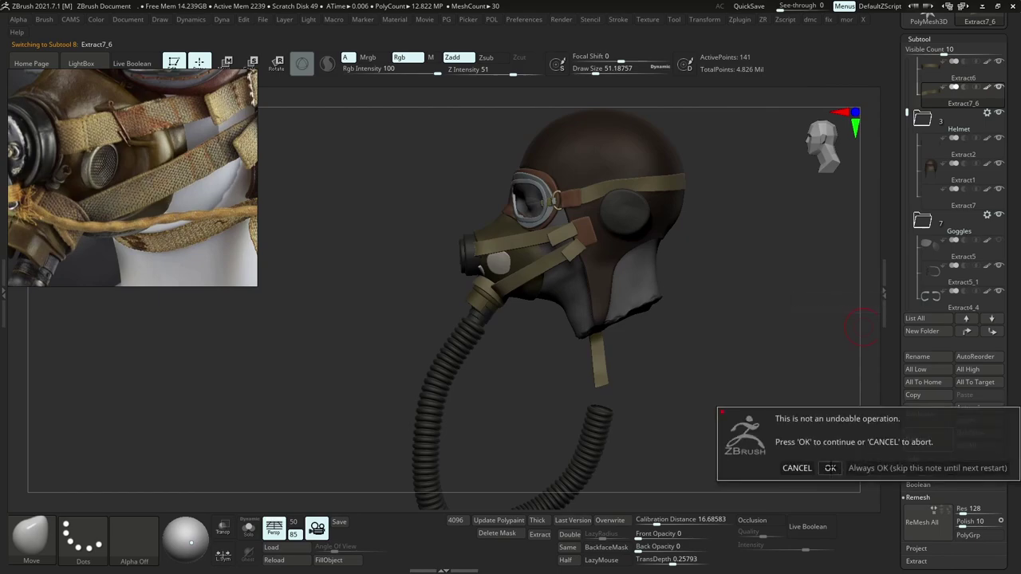
pyautogui.press('Return')
# Append a Sphereinder3D subtool and scale it down uniformly to a small cylinder beside the hose.
pyautogui.click(973, 412)
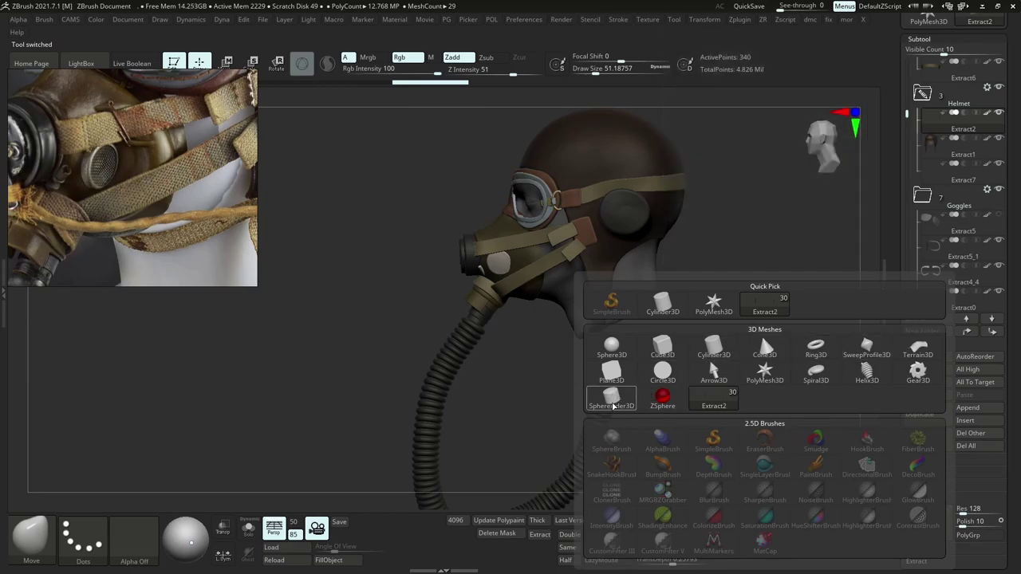
pyautogui.click(660, 395)
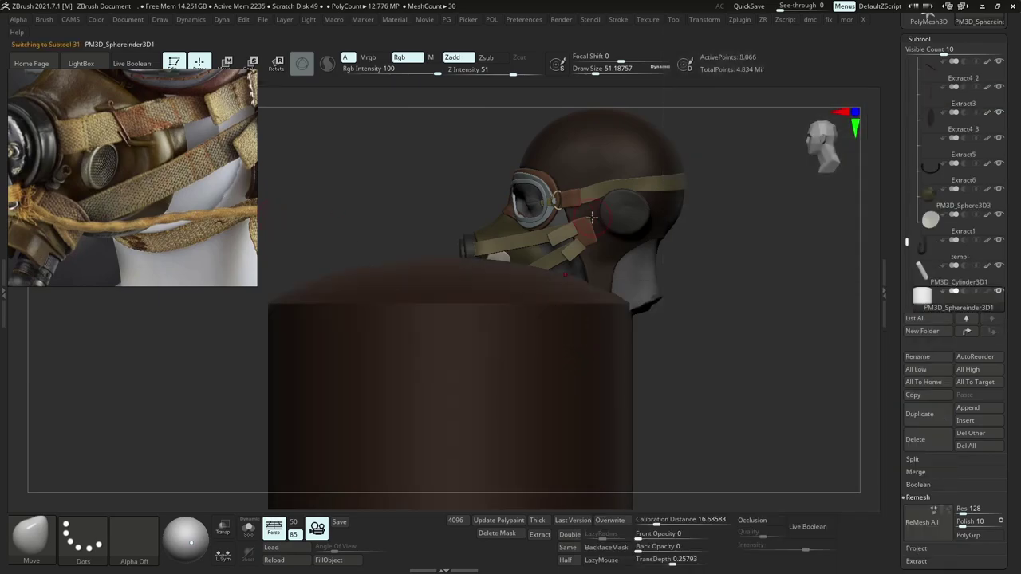
pyautogui.hotkey('shift', 'f')
pyautogui.keyDown('ctrl'); pyautogui.moveTo(535, 342); pyautogui.dragTo(549, 326, button='right'); pyautogui.keyUp('ctrl')
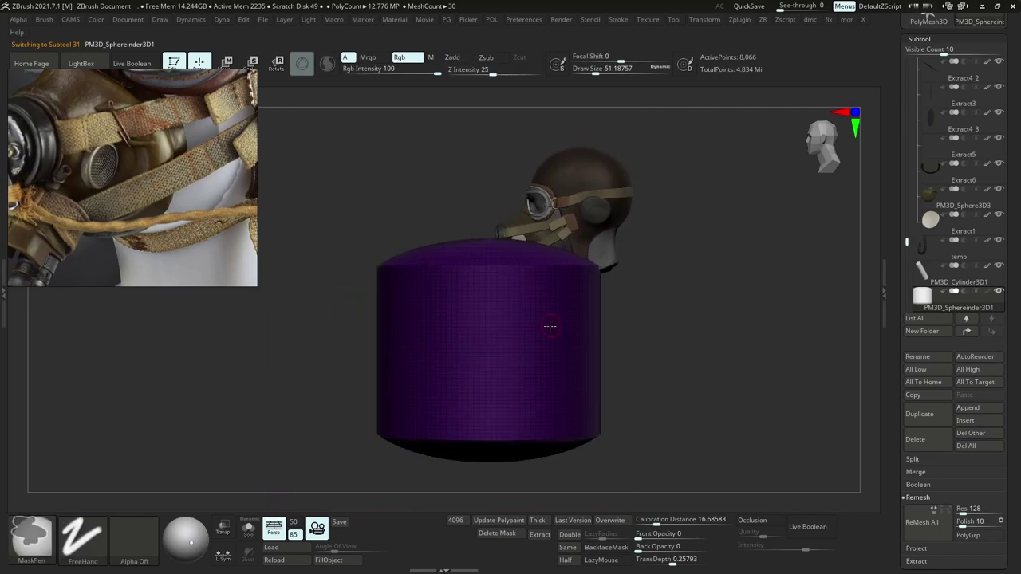
pyautogui.press('w')
pyautogui.moveTo(488, 349)
pyautogui.mouseDown()
pyautogui.moveTo(465, 332)
pyautogui.moveTo(499, 323)
pyautogui.mouseUp()
pyautogui.hotkey('ctrl', 'z')
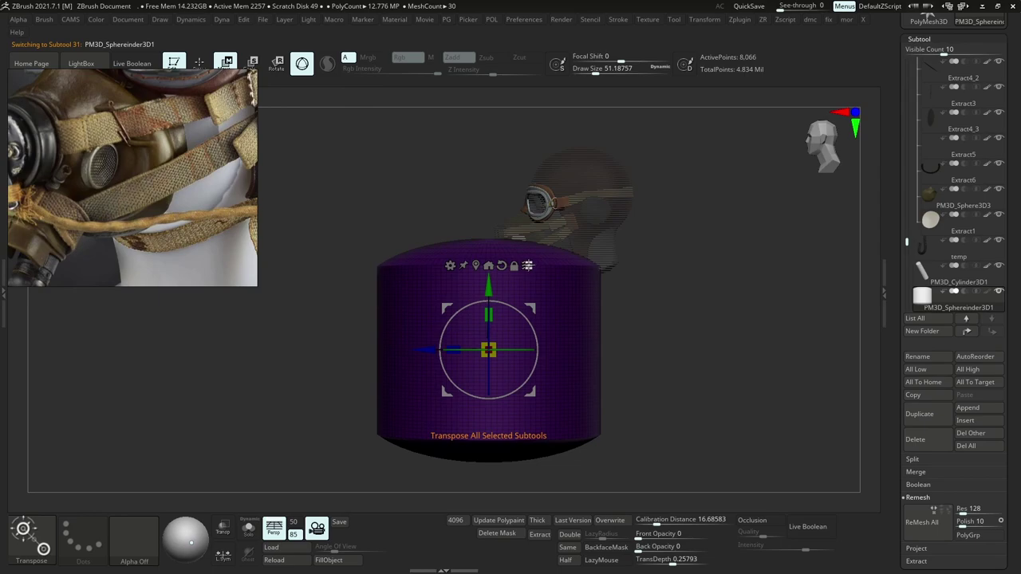
pyautogui.moveTo(492, 347); pyautogui.dragTo(422, 423)
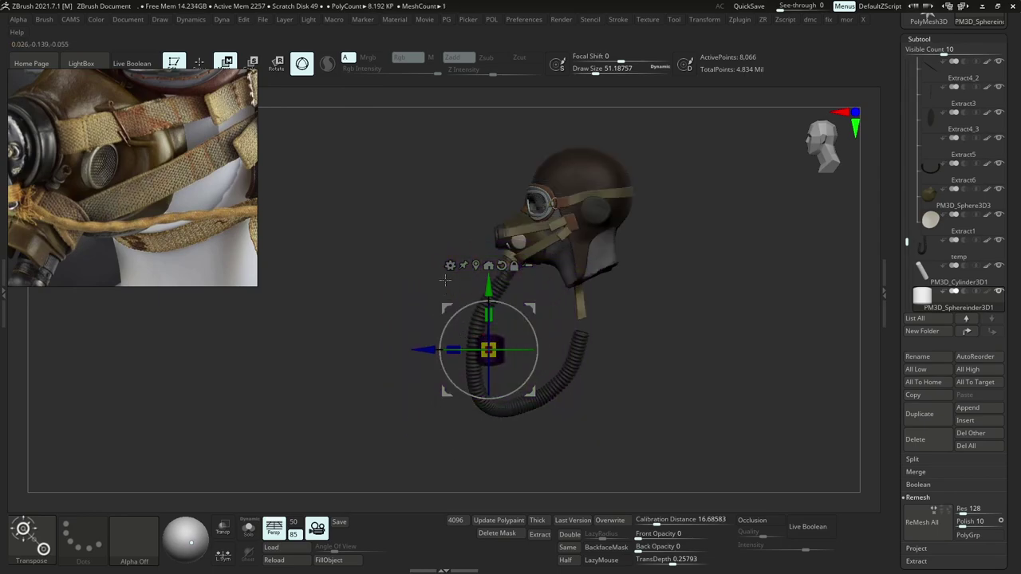
# Reorder the subtools so that the small PM3D_Cylinder3D1 and the breathing hose sit inside the Mask folder.
pyautogui.moveTo(927, 301)
pyautogui.mouseDown()
pyautogui.moveTo(924, 53)
pyautogui.moveTo(928, 132)
pyautogui.mouseUp()
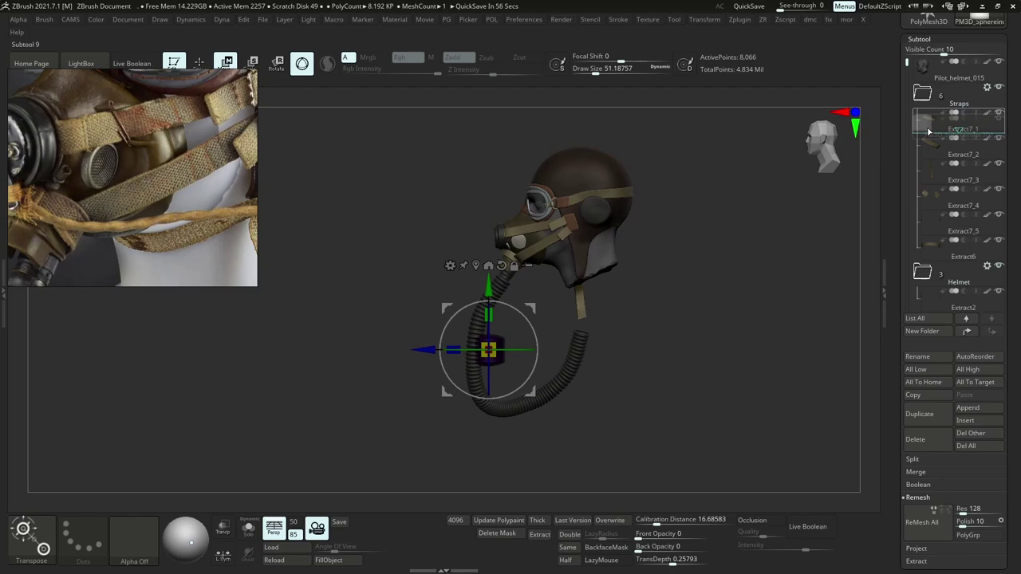
pyautogui.moveTo(929, 132); pyautogui.dragTo(938, 166)
pyautogui.click(934, 181)
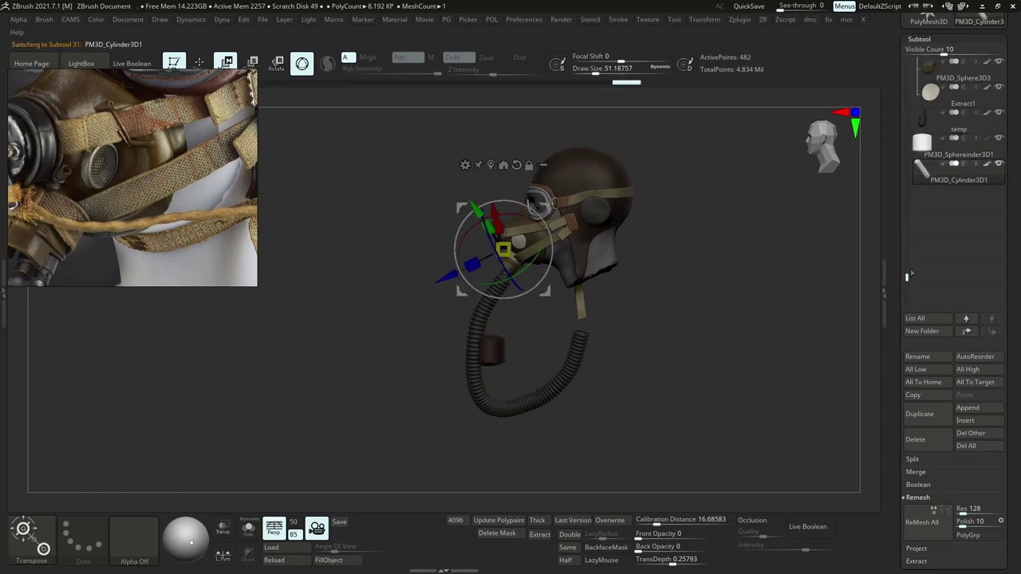
pyautogui.moveTo(905, 278); pyautogui.dragTo(907, 239)
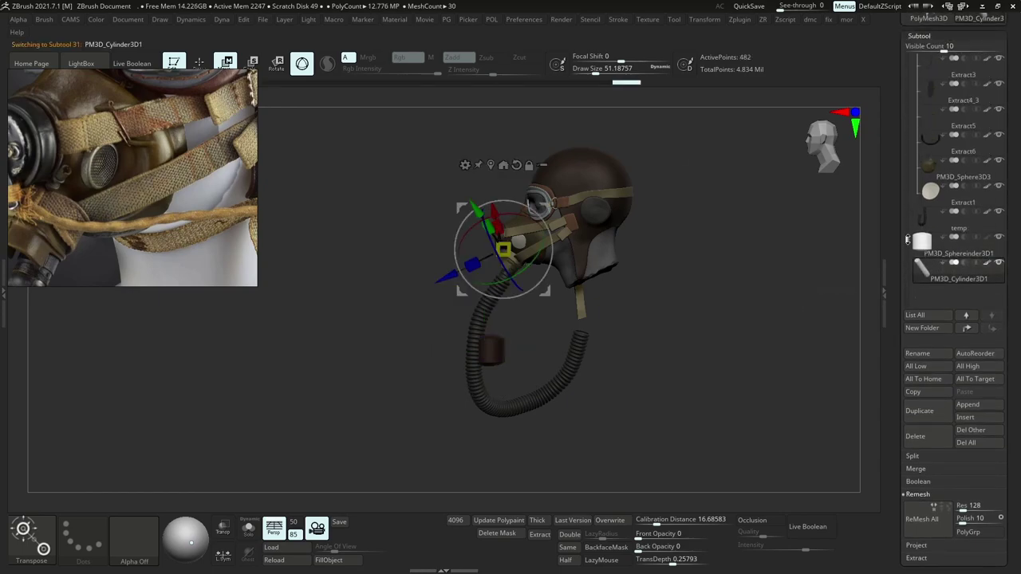
pyautogui.moveTo(925, 276); pyautogui.dragTo(933, 190)
pyautogui.moveTo(933, 251)
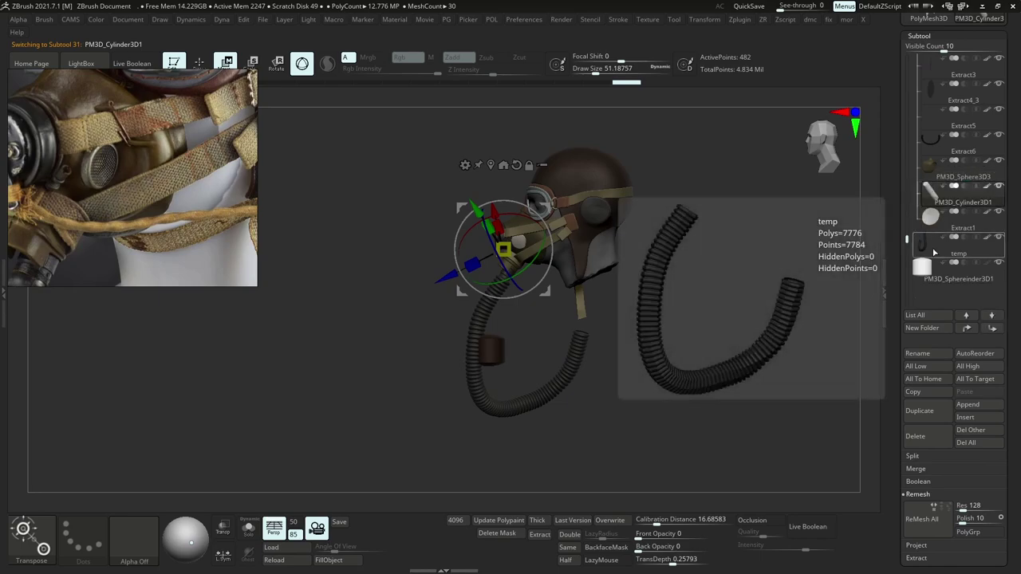
pyautogui.moveTo(933, 252); pyautogui.dragTo(932, 191)
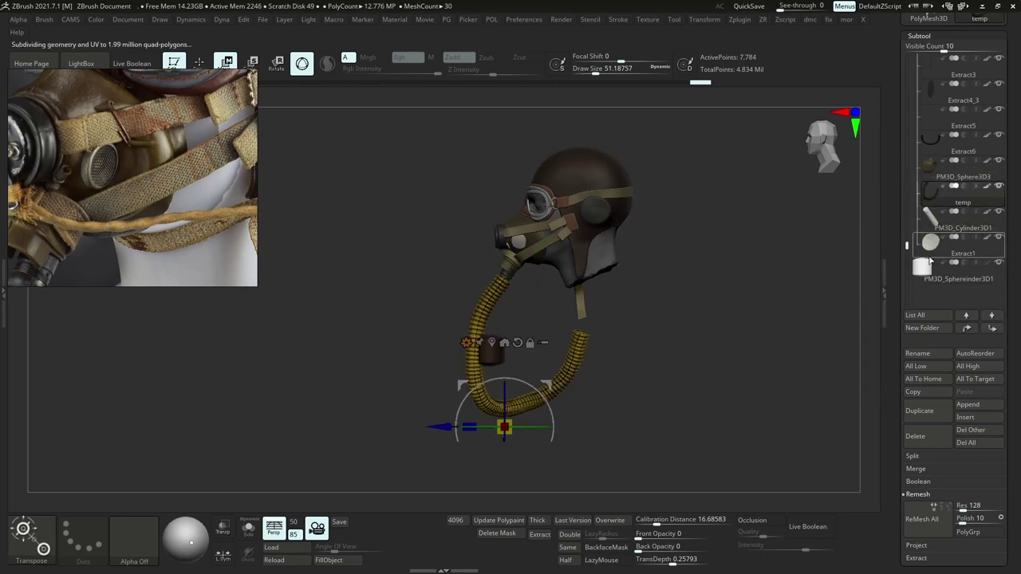
# Put the Sphereinder3D subtool in a new folder named Ropes.
pyautogui.click(927, 277)
pyautogui.click(937, 328)
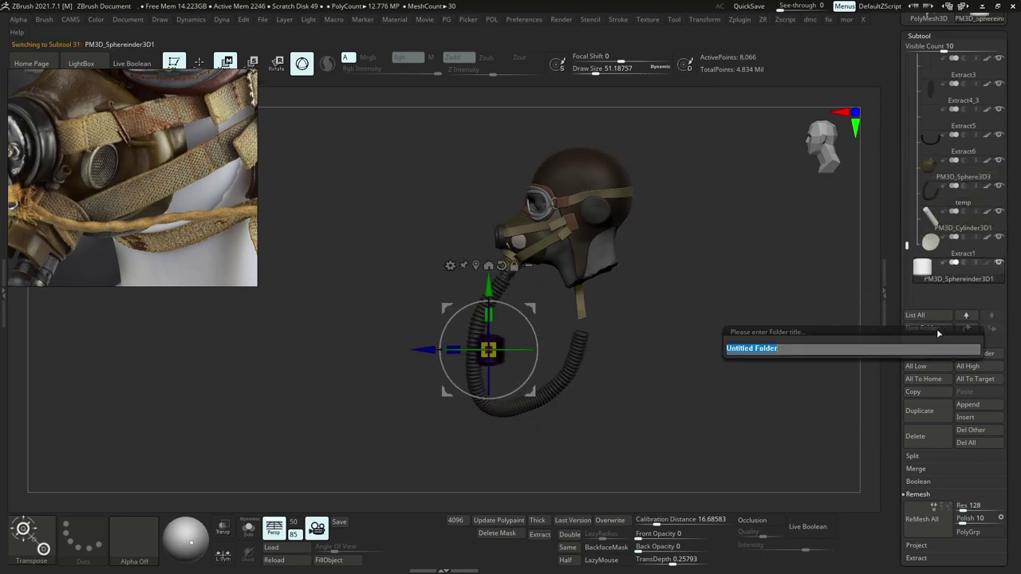
pyautogui.write('Ropes')
pyautogui.press('Return')
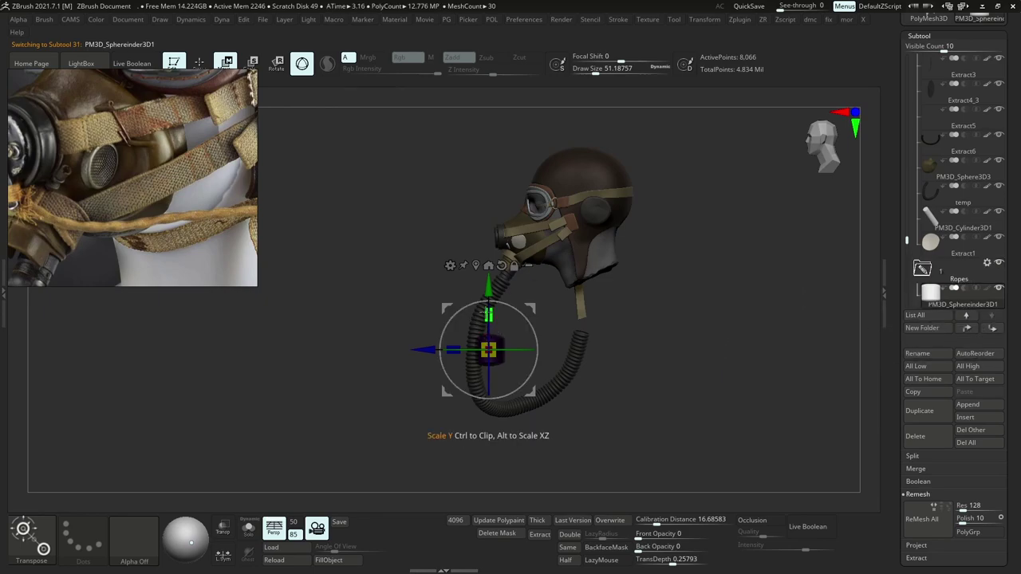
# Stretch the Sphereinder3D vertically into a long thin rod for the rope and compare it with the rope in the reference photo.
pyautogui.moveTo(488, 316); pyautogui.dragTo(488, 207)
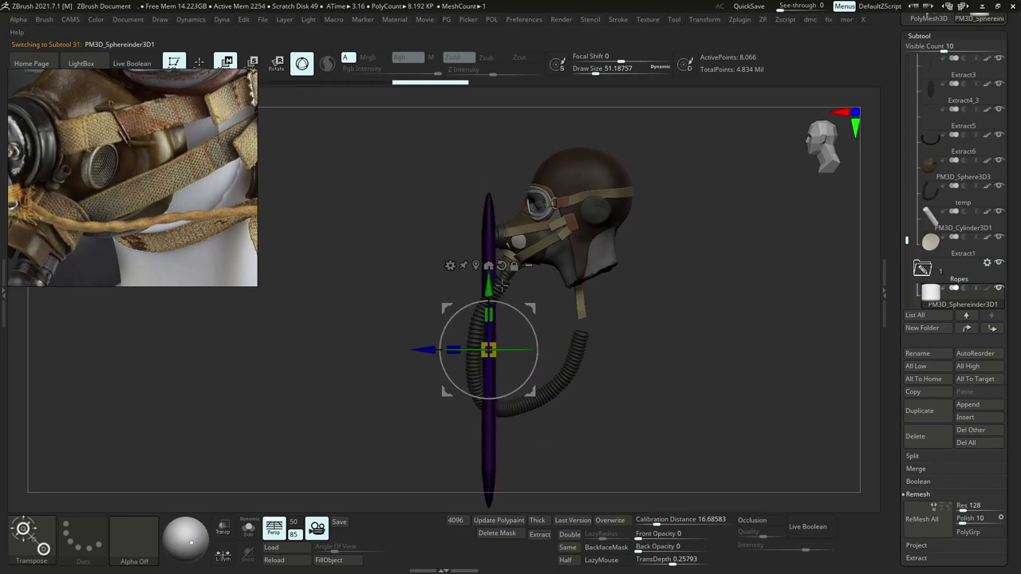
pyautogui.moveTo(375, 319); pyautogui.dragTo(535, 355)
pyautogui.scroll(-3, 225, 206)
pyautogui.keyDown('shift'); pyautogui.moveTo(649, 255); pyautogui.dragTo(588, 259); pyautogui.keyUp('shift')
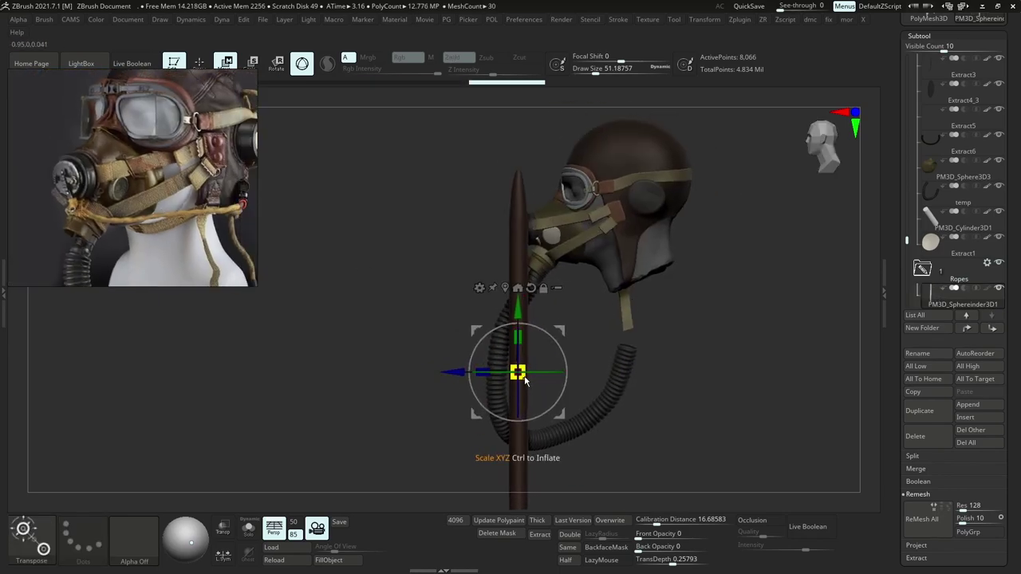
# Slim the rope rod, tilt it, and position it diagonally beneath the jaw between the mask hose and the neck.
pyautogui.moveTo(517, 371); pyautogui.dragTo(463, 373)
pyautogui.moveTo(552, 331); pyautogui.dragTo(639, 245)
pyautogui.moveTo(638, 247); pyautogui.dragTo(664, 359)
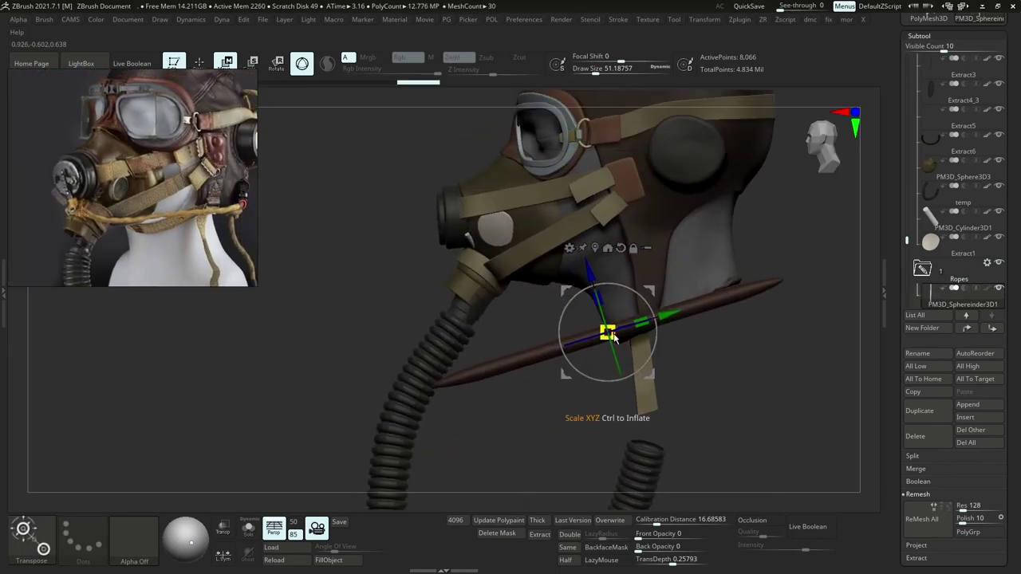
pyautogui.moveTo(608, 334); pyautogui.dragTo(563, 342)
pyautogui.moveTo(641, 327); pyautogui.dragTo(676, 317)
# Colour the rope rod a golden yellow-tan to match the rope in the reference photo.
pyautogui.press('space')
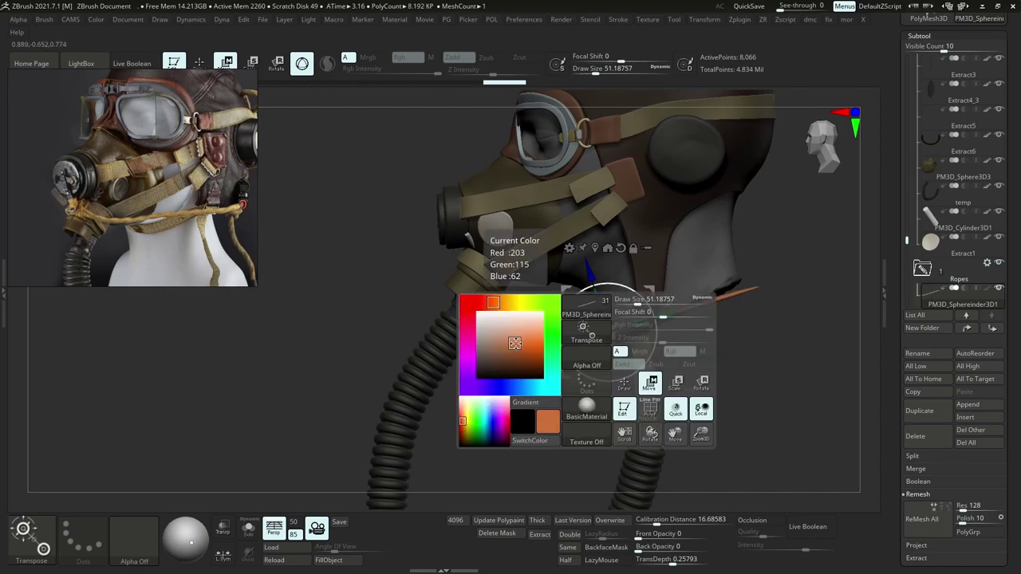
pyautogui.click(511, 303)
pyautogui.moveTo(494, 367); pyautogui.dragTo(488, 346)
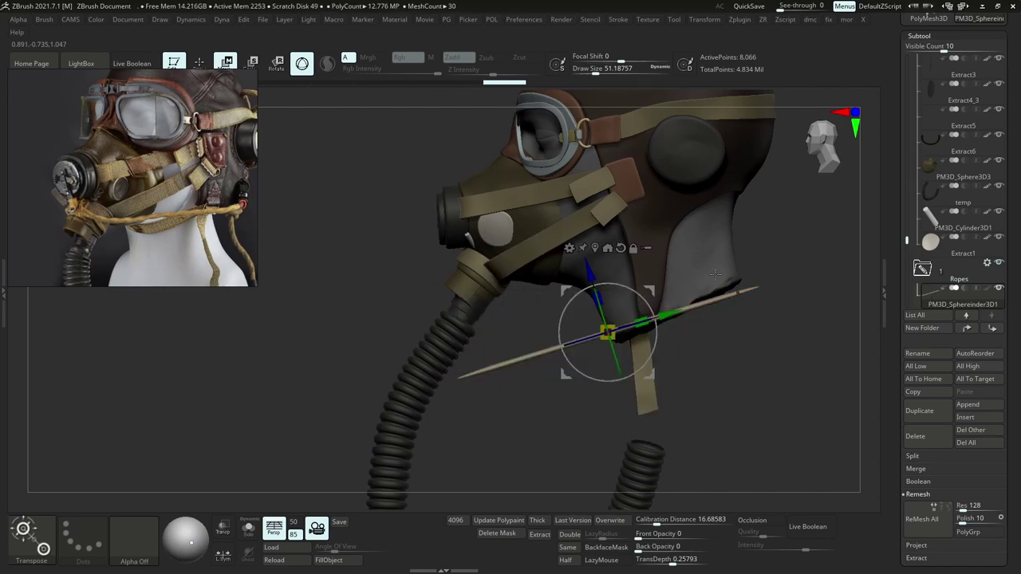
pyautogui.moveTo(683, 284); pyautogui.dragTo(733, 283)
pyautogui.press('space')
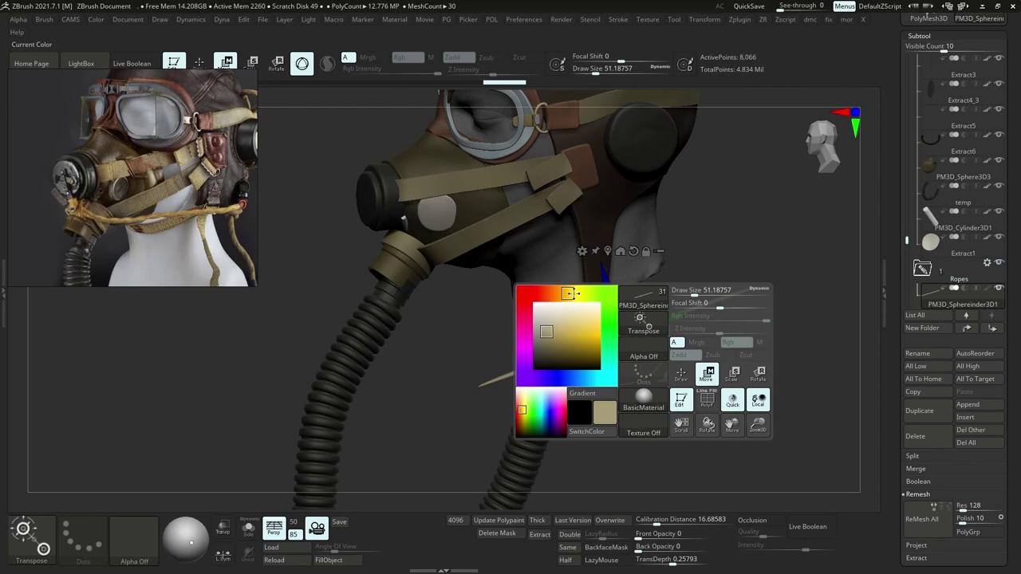
pyautogui.moveTo(568, 294); pyautogui.dragTo(574, 295)
pyautogui.click(564, 294)
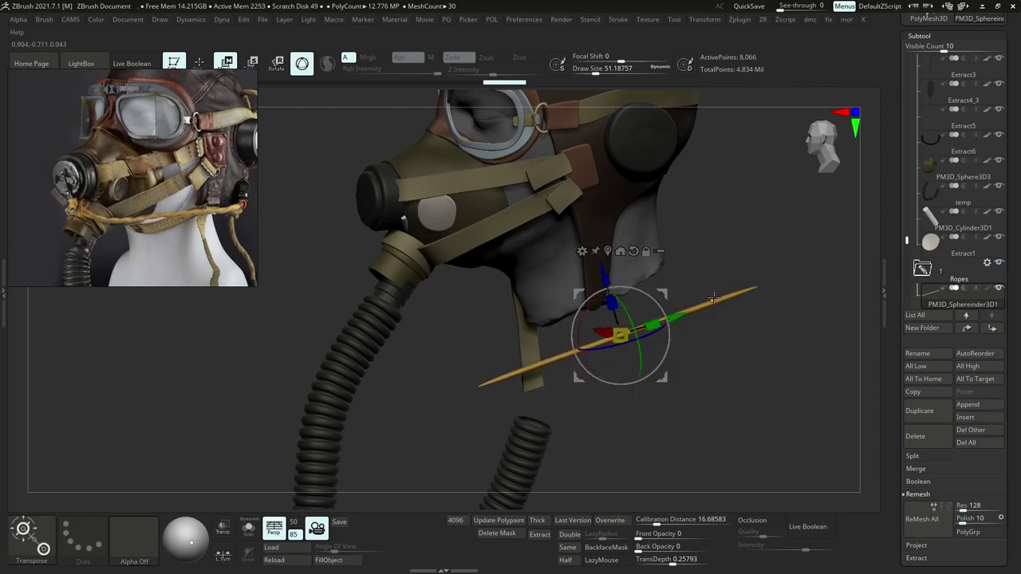
pyautogui.keyDown('ctrl'); pyautogui.moveTo(710, 295); pyautogui.dragTo(689, 284, button='right'); pyautogui.keyUp('ctrl')
pyautogui.press('space')
pyautogui.click(545, 342)
# Apply a Bend Curve deformer to the rope, pulling its front end to the mask and its rear end up below the ear cup.
pyautogui.click(604, 243)
pyautogui.click(695, 272)
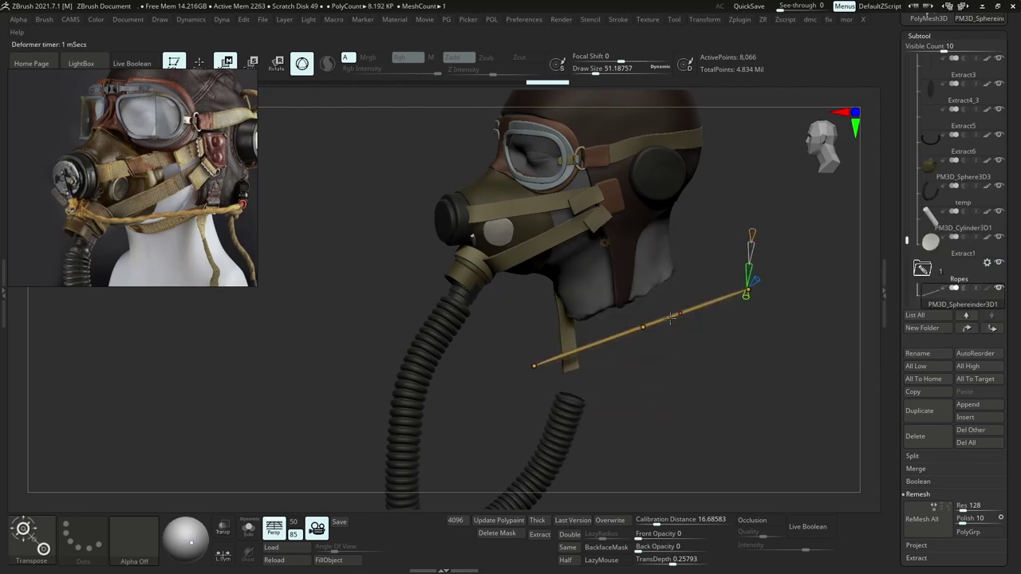
pyautogui.moveTo(477, 376); pyautogui.dragTo(470, 272)
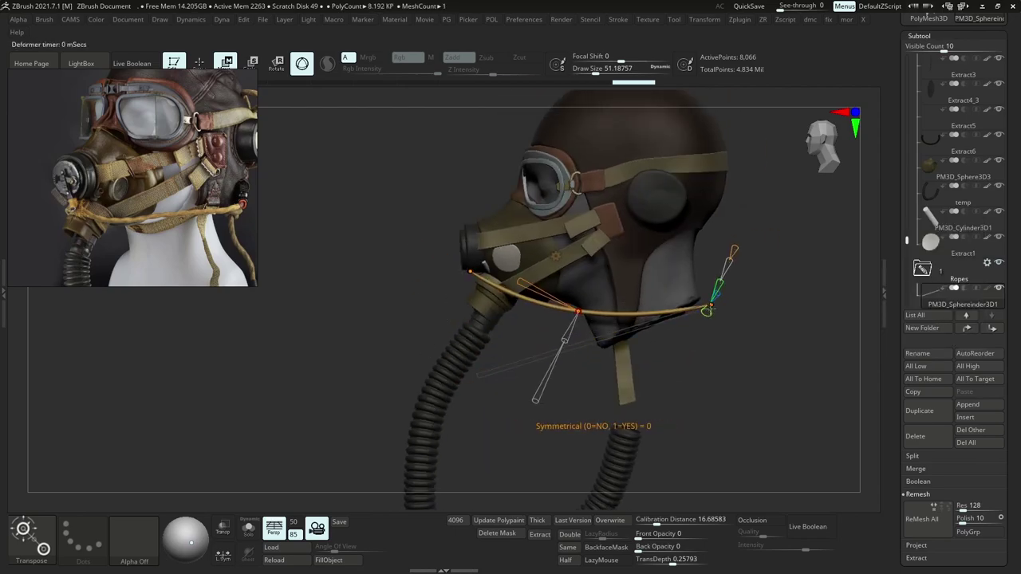
pyautogui.moveTo(711, 305); pyautogui.dragTo(692, 234)
pyautogui.scroll(5, 242, 189)
pyautogui.moveTo(242, 189); pyautogui.dragTo(191, 183, button='middle')
pyautogui.moveTo(692, 233); pyautogui.dragTo(684, 239)
# Wrap the rope around the side of the mask and attach its front end at the top centre of the hose connector.
pyautogui.moveTo(690, 238); pyautogui.dragTo(590, 241, button='right')
pyautogui.moveTo(563, 266); pyautogui.dragTo(703, 255)
pyautogui.moveTo(553, 292); pyautogui.dragTo(630, 302)
pyautogui.moveTo(638, 300); pyautogui.dragTo(668, 343, button='right')
pyautogui.scroll(-5, 223, 223)
pyautogui.scroll(5, 115, 213)
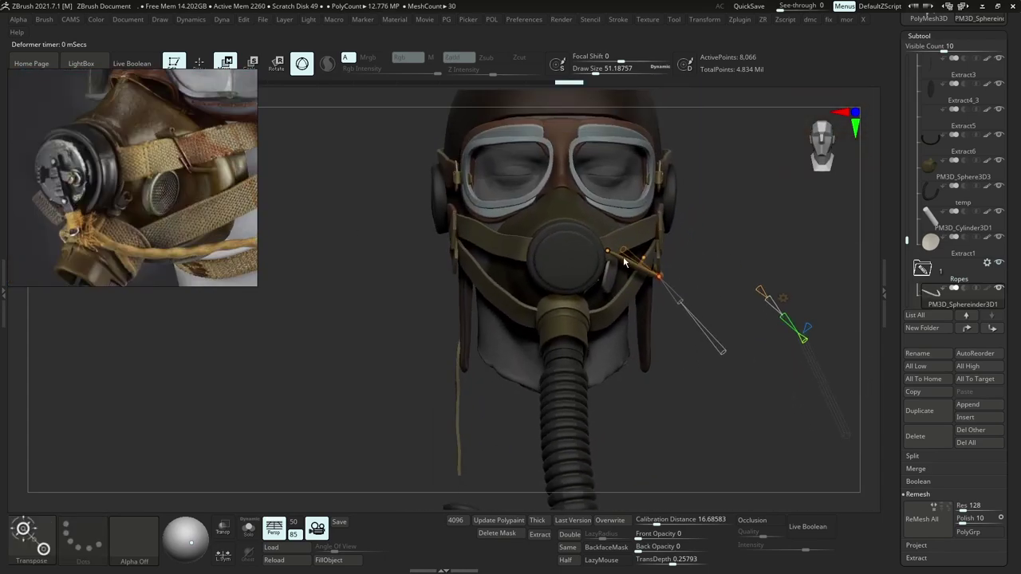
pyautogui.moveTo(608, 254); pyautogui.dragTo(569, 299)
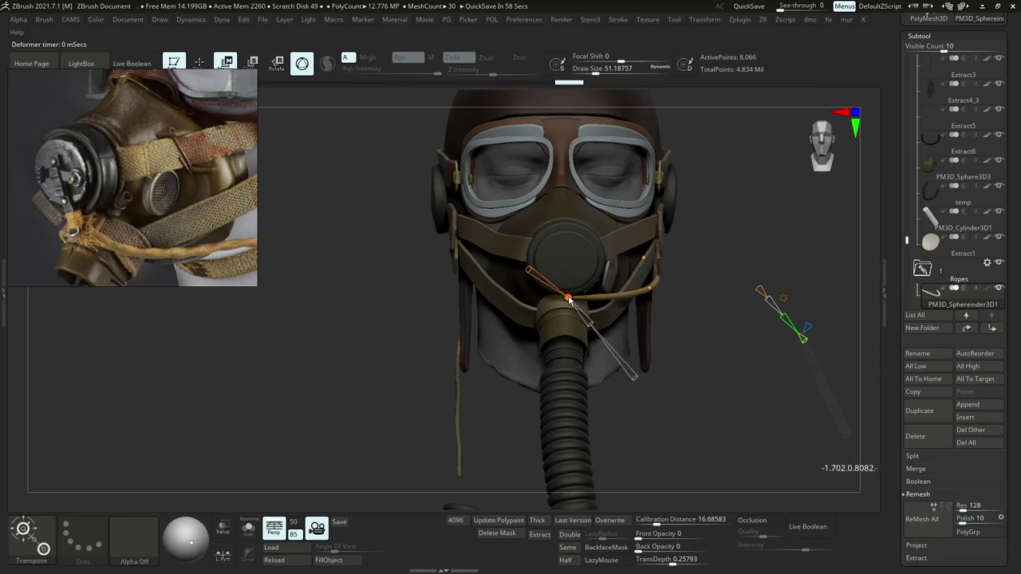
pyautogui.scroll(3, 95, 233)
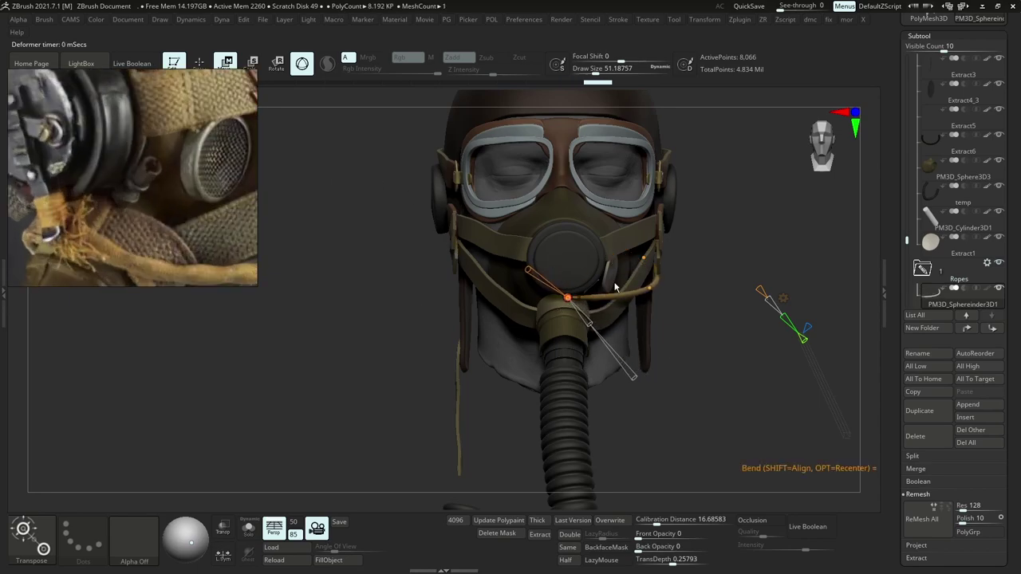
pyautogui.scroll(-5, 168, 205)
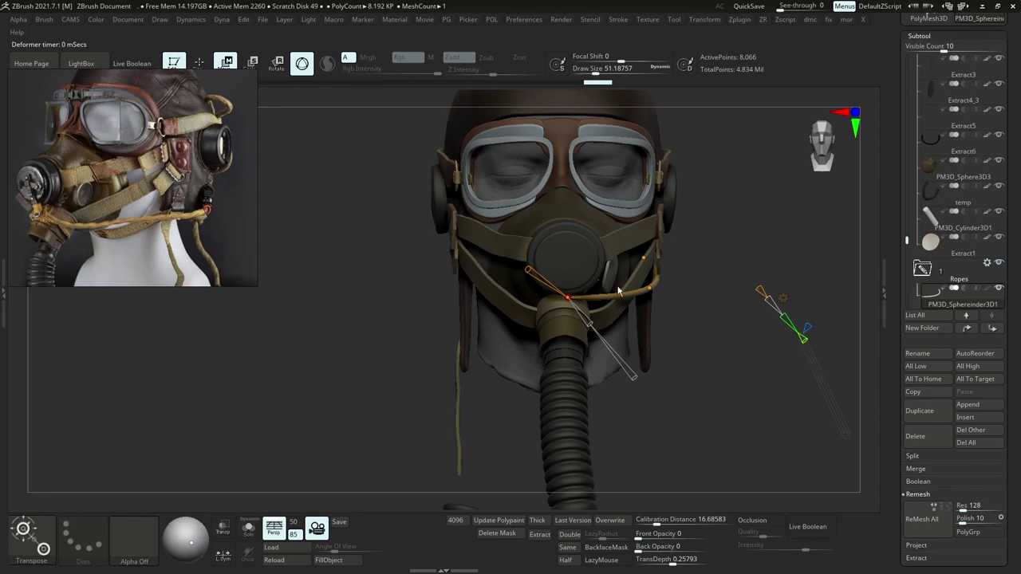
# Adjust the rope's middle and front curve points so it sags gently between the hose connector and the cheek.
pyautogui.moveTo(651, 290); pyautogui.dragTo(625, 347)
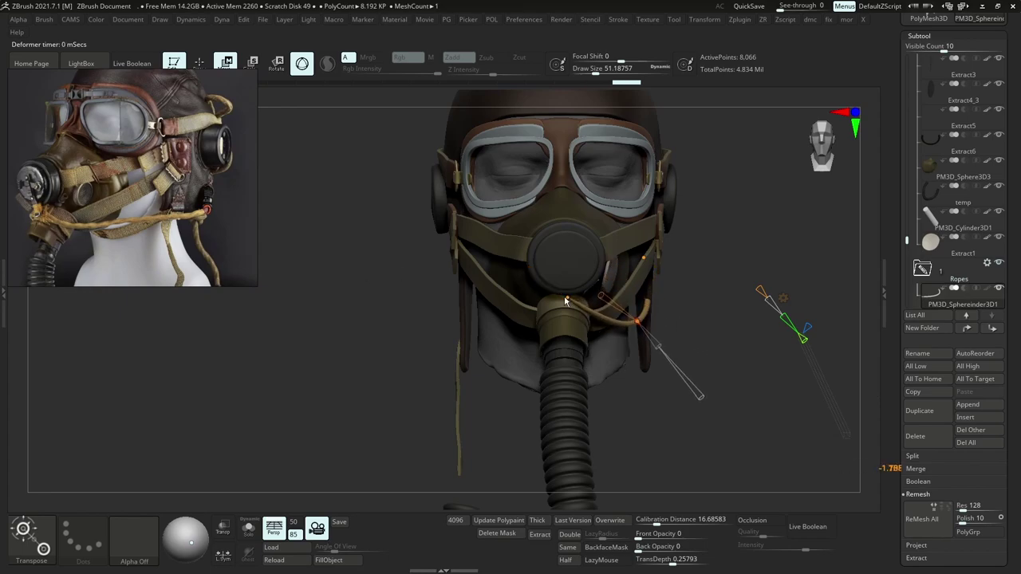
pyautogui.moveTo(567, 302); pyautogui.dragTo(566, 301)
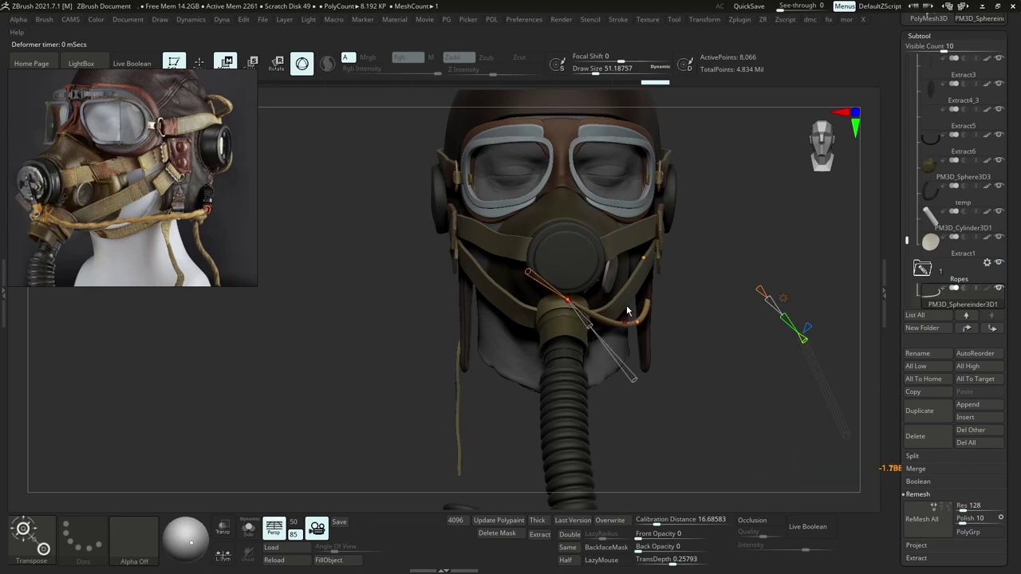
pyautogui.moveTo(638, 322); pyautogui.dragTo(634, 305)
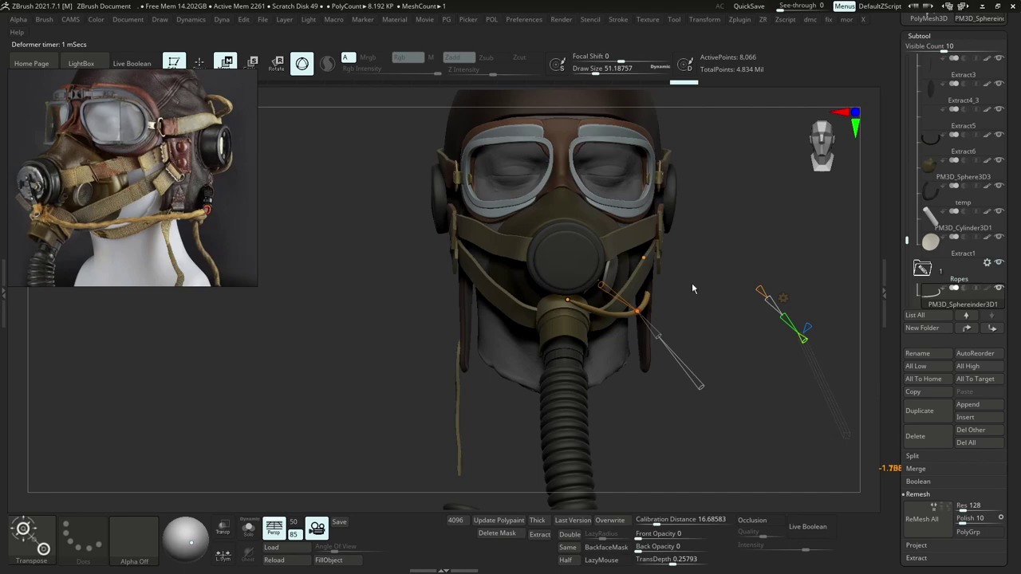
pyautogui.moveTo(693, 287); pyautogui.dragTo(590, 279)
pyautogui.keyDown('alt'); pyautogui.moveTo(590, 279); pyautogui.dragTo(509, 282); pyautogui.keyUp('alt')
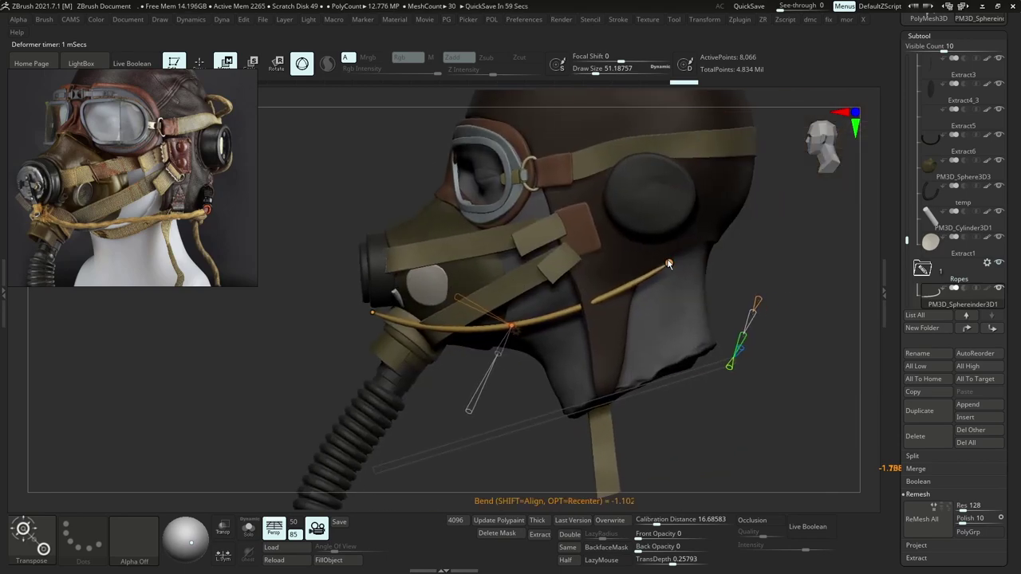
# Reshape the rope's curve points so it bulges clear of the jaw, crosses the ear flap and rises behind it.
pyautogui.moveTo(668, 263); pyautogui.dragTo(680, 264)
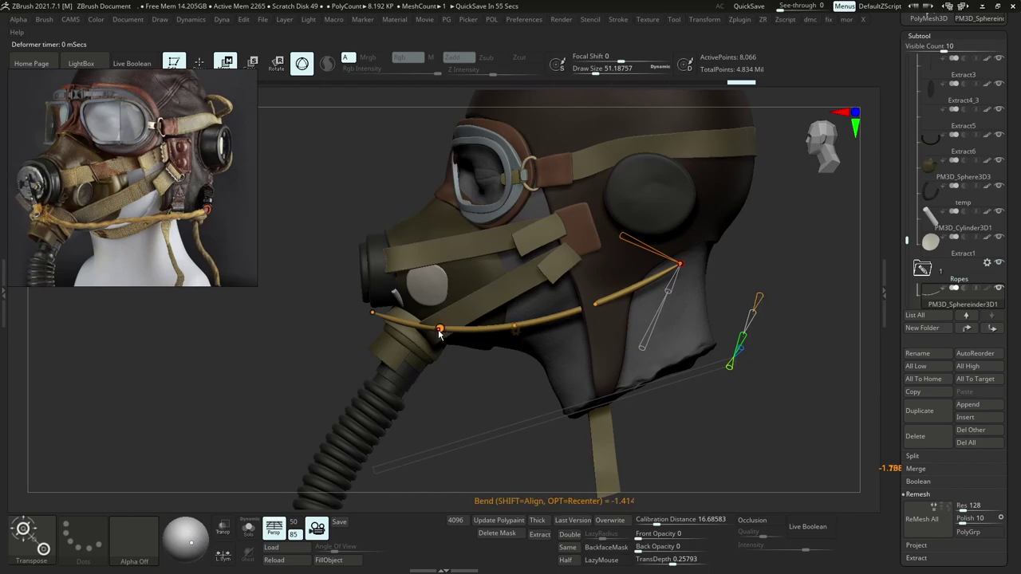
pyautogui.moveTo(440, 329); pyautogui.dragTo(374, 312)
pyautogui.moveTo(413, 333); pyautogui.dragTo(410, 333)
pyautogui.moveTo(595, 304); pyautogui.dragTo(632, 295)
pyautogui.moveTo(650, 291); pyautogui.dragTo(680, 323)
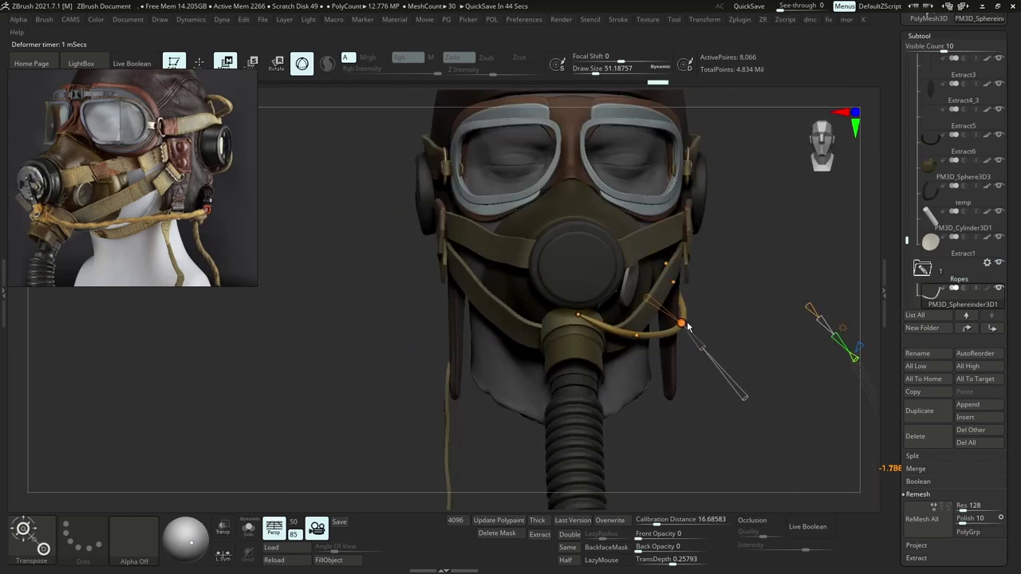
pyautogui.moveTo(700, 312); pyautogui.dragTo(737, 335)
pyautogui.moveTo(538, 327); pyautogui.dragTo(541, 333)
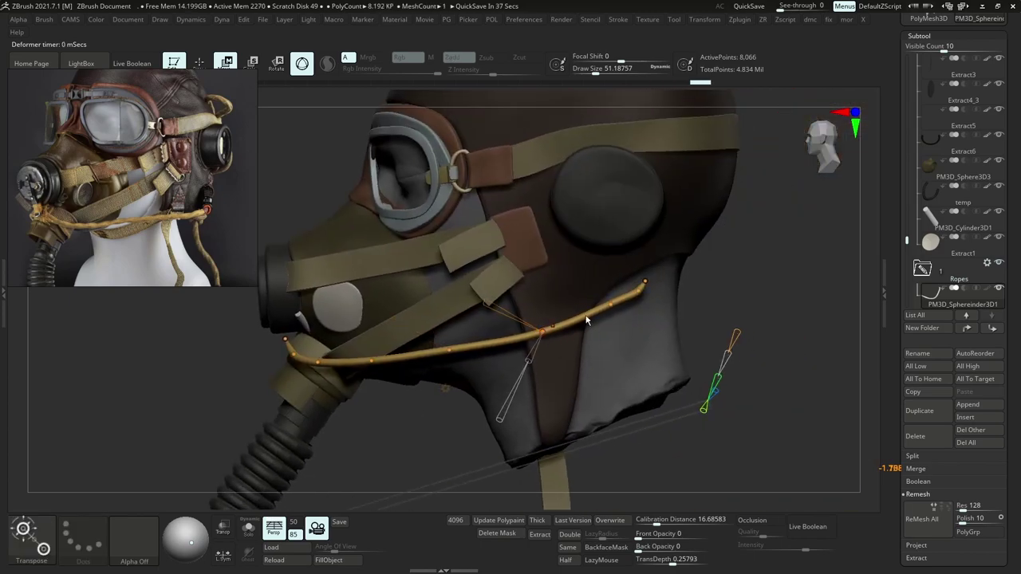
pyautogui.moveTo(610, 303); pyautogui.dragTo(604, 306)
pyautogui.moveTo(630, 295); pyautogui.dragTo(650, 275)
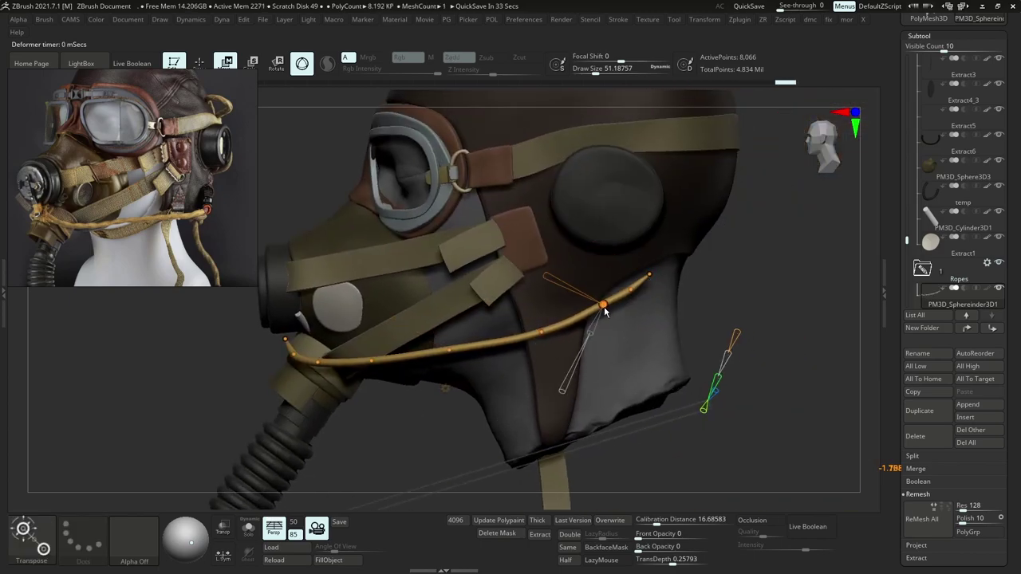
# Fine-tune the rope's curve points from the ear flap forward to the hose connector and compare with the reference photo.
pyautogui.click(538, 331)
pyautogui.click(449, 351)
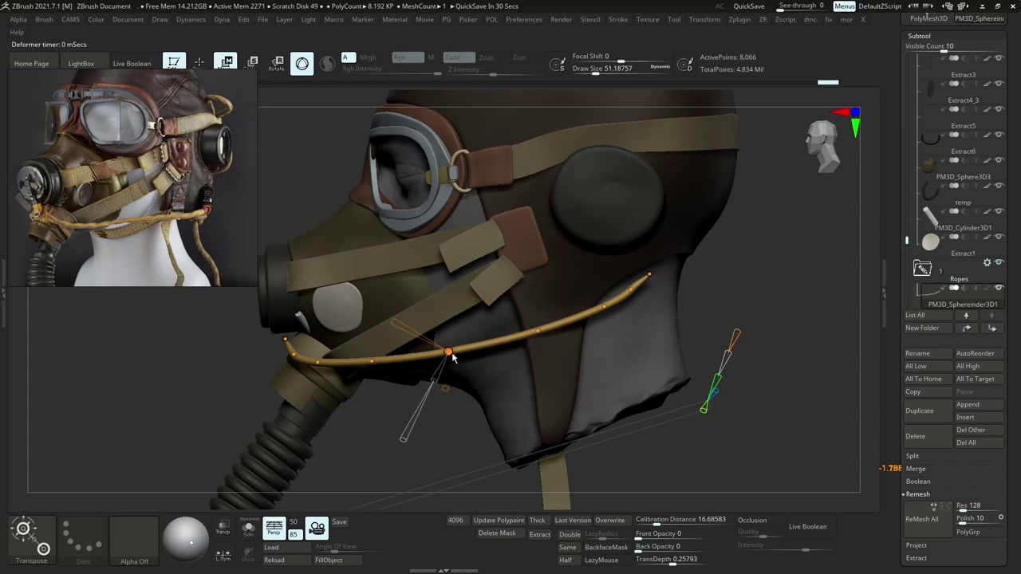
pyautogui.click(373, 362)
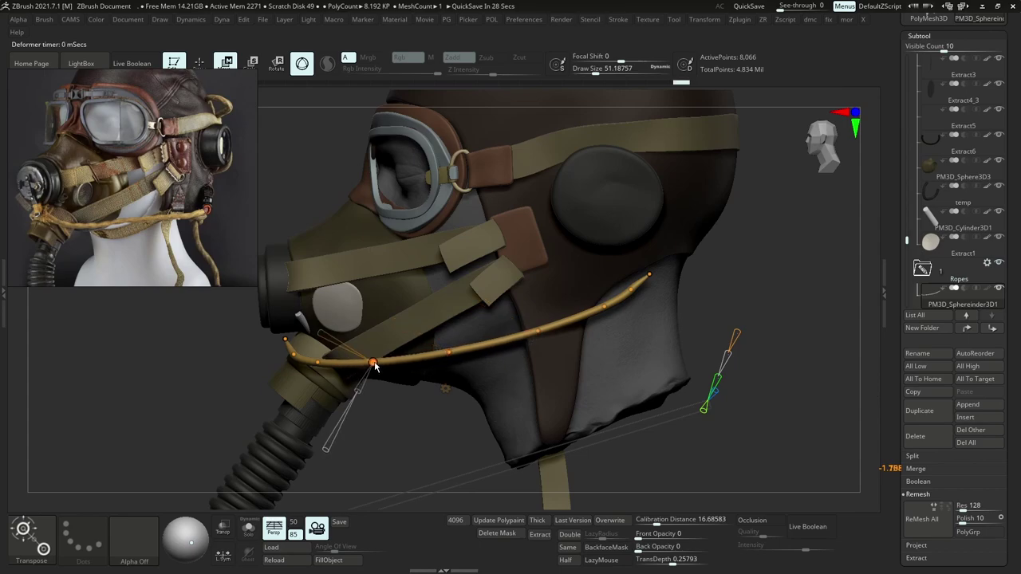
pyautogui.click(317, 364)
pyautogui.click(295, 355)
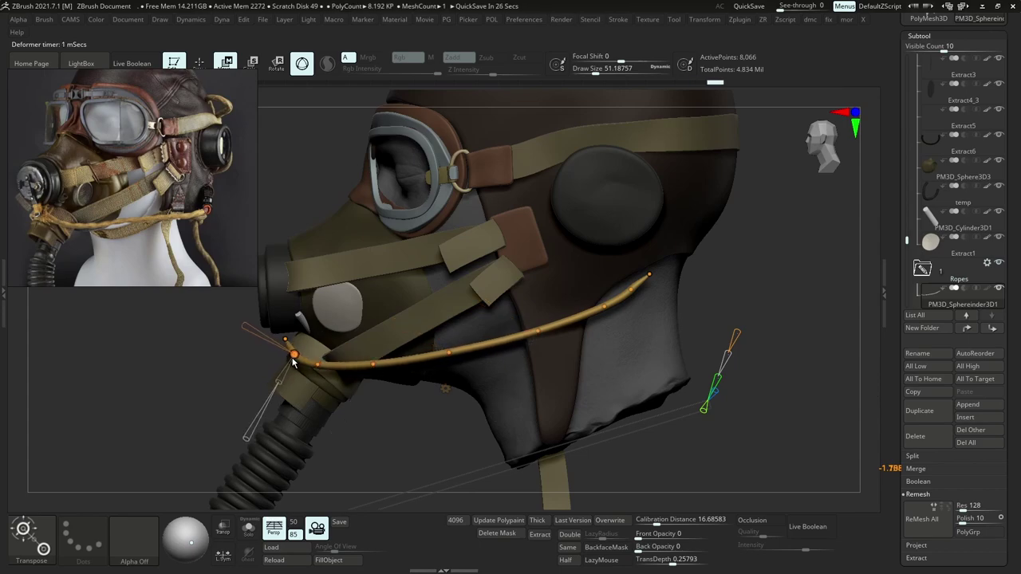
pyautogui.click(280, 339)
pyautogui.moveTo(456, 351); pyautogui.dragTo(667, 151, button='right')
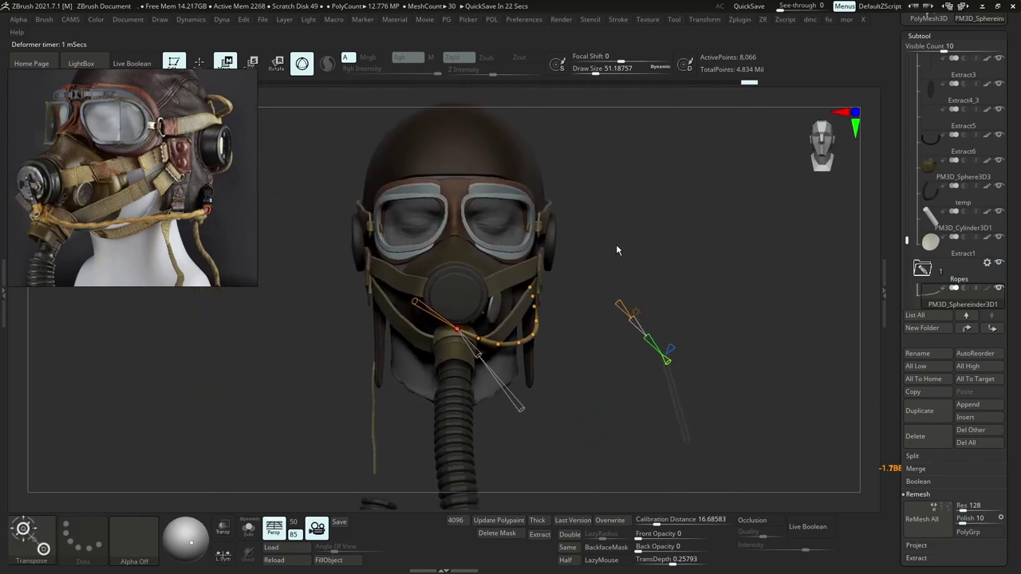
pyautogui.scroll(-3, 149, 197)
pyautogui.scroll(3, 175, 225)
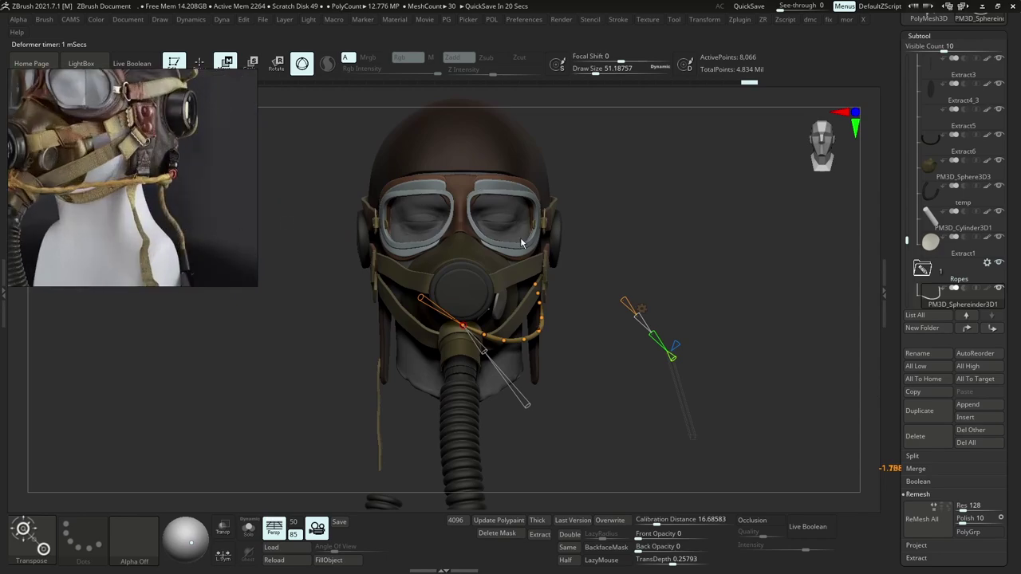
# Switch to the Move brush, isolate the rope and convert it to a DynaMesh at resolution 128.
pyautogui.press('b')
pyautogui.press('m')
pyautogui.press('p')
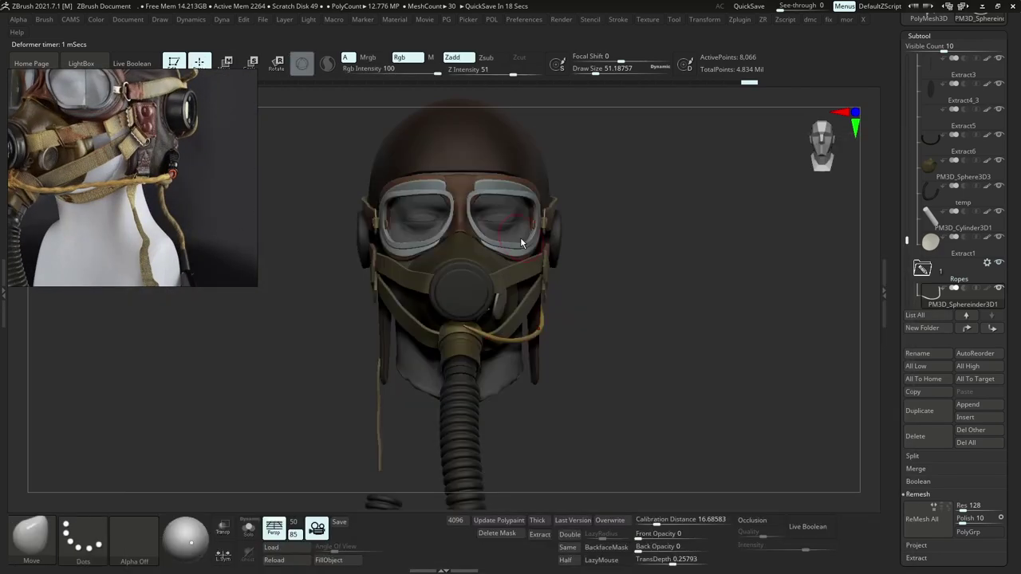
pyautogui.keyDown('ctrl'); pyautogui.moveTo(517, 327); pyautogui.dragTo(552, 351, button='right'); pyautogui.keyUp('ctrl')
pyautogui.hotkey('shift', 'f')
pyautogui.hotkey('alt', 's')
pyautogui.hotkey('alt', 'd')
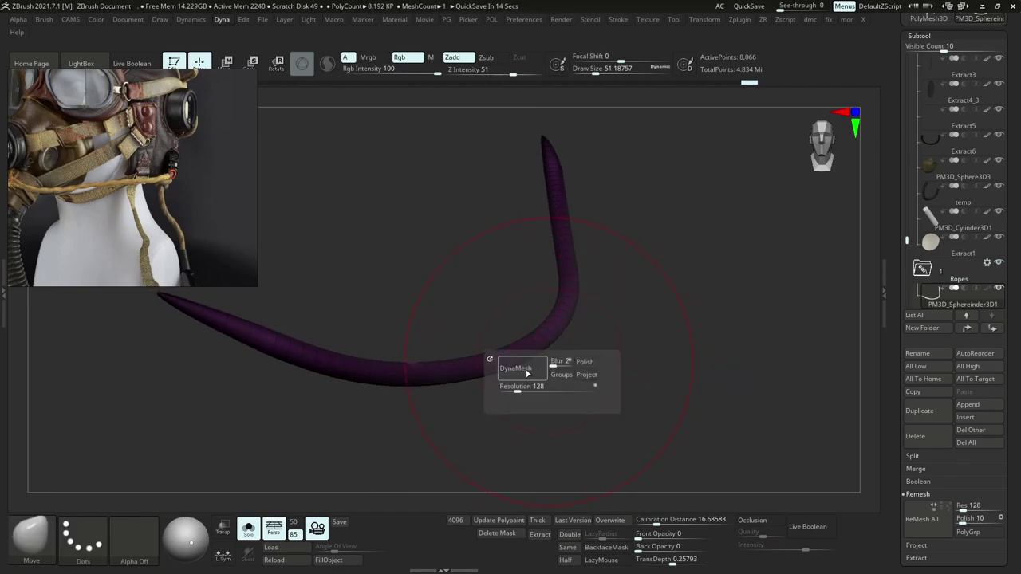
pyautogui.click(526, 373)
# Remesh the faceted rope with ZRemesher and check its wireframe.
pyautogui.moveTo(524, 335); pyautogui.dragTo(510, 351)
pyautogui.hotkey('shift', 'f')
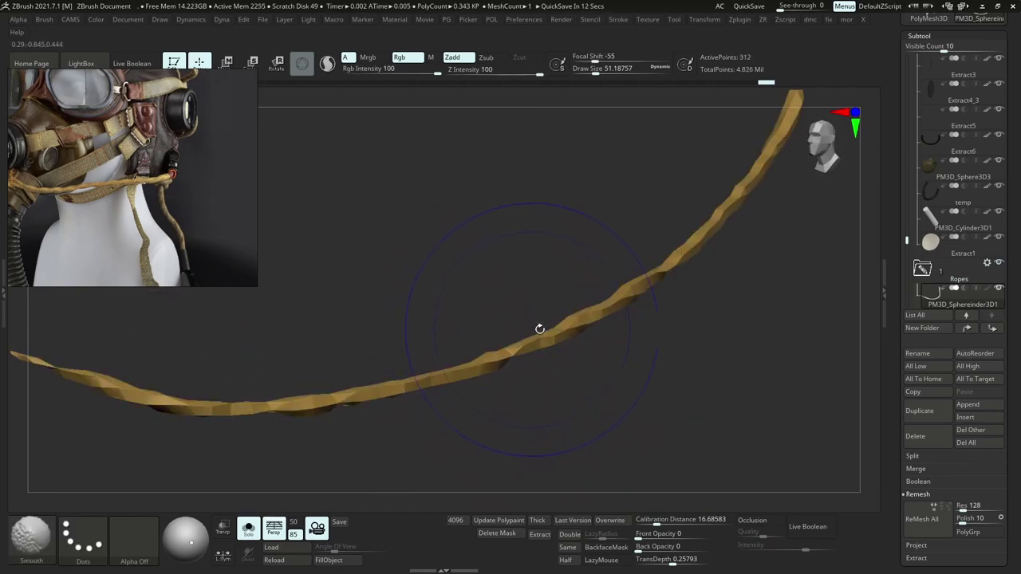
pyautogui.keyDown('ctrl'); pyautogui.moveTo(539, 330); pyautogui.dragTo(536, 271, button='right'); pyautogui.keyUp('ctrl')
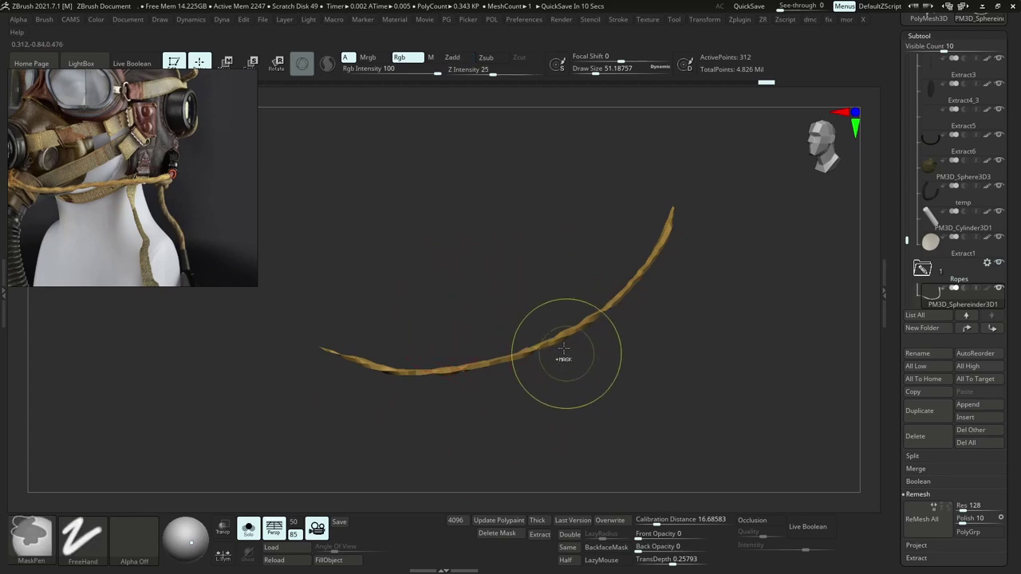
pyautogui.keyDown('ctrl'); pyautogui.moveTo(565, 353); pyautogui.dragTo(564, 359, button='right'); pyautogui.keyUp('ctrl')
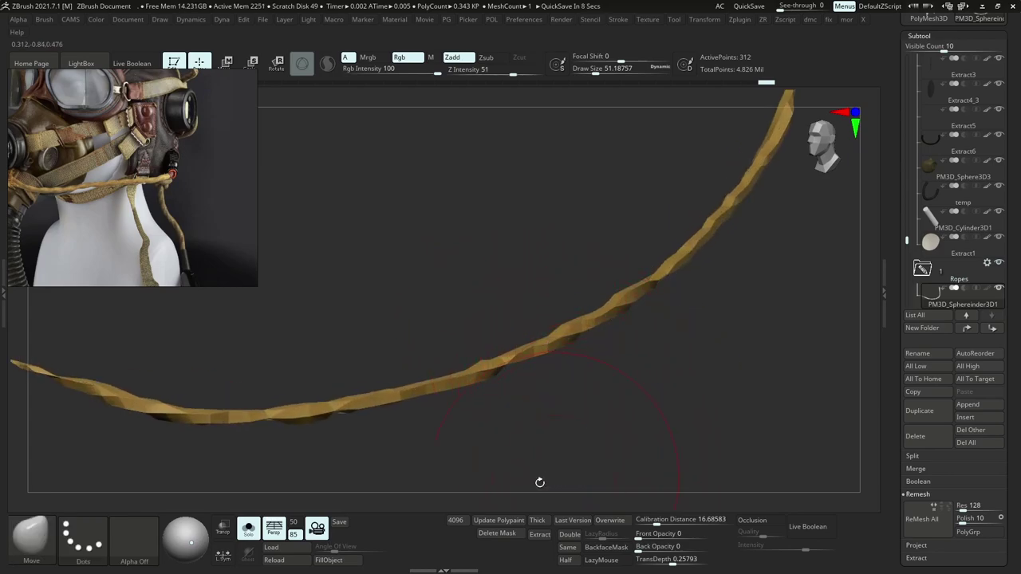
pyautogui.click(568, 548)
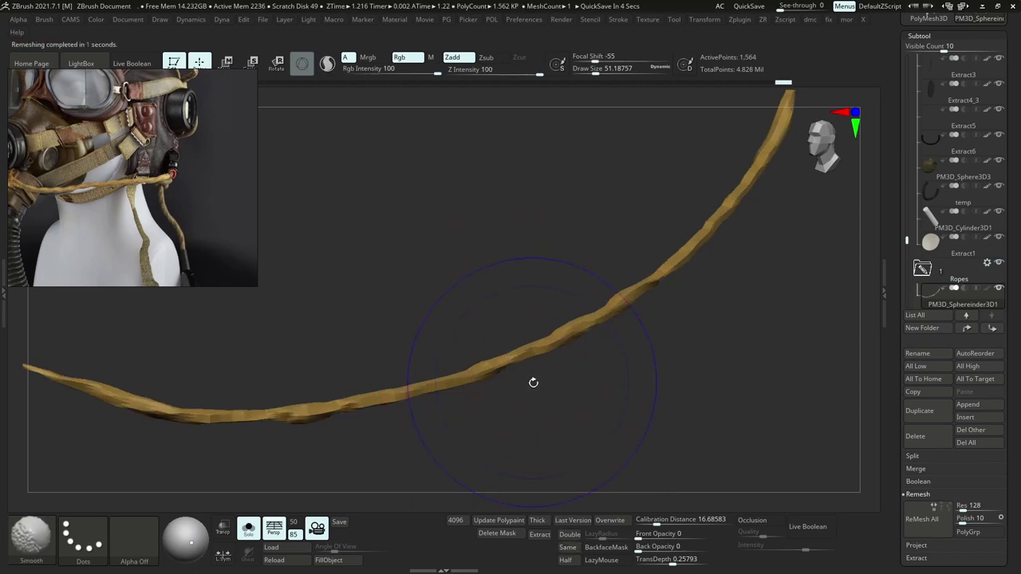
pyautogui.hotkey('shift', 'f')
pyautogui.hotkey('shift', 'f')
pyautogui.hotkey('ctrl', 'd')
pyautogui.keyDown('ctrl'); pyautogui.moveTo(534, 346); pyautogui.dragTo(558, 335, button='right'); pyautogui.keyUp('ctrl')
pyautogui.moveTo(558, 335); pyautogui.dragTo(579, 328, button='right')
pyautogui.press('w')
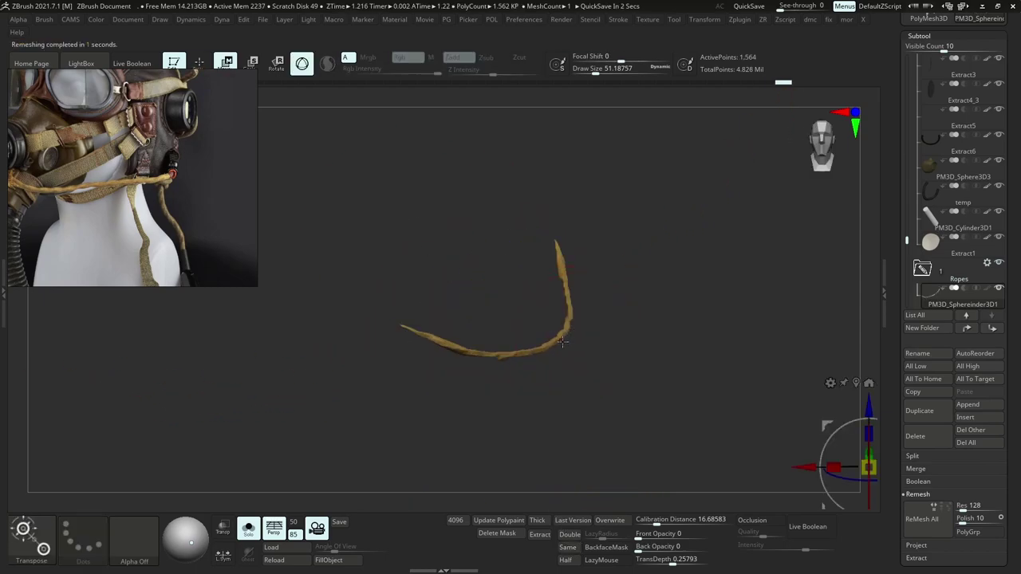
pyautogui.press('q')
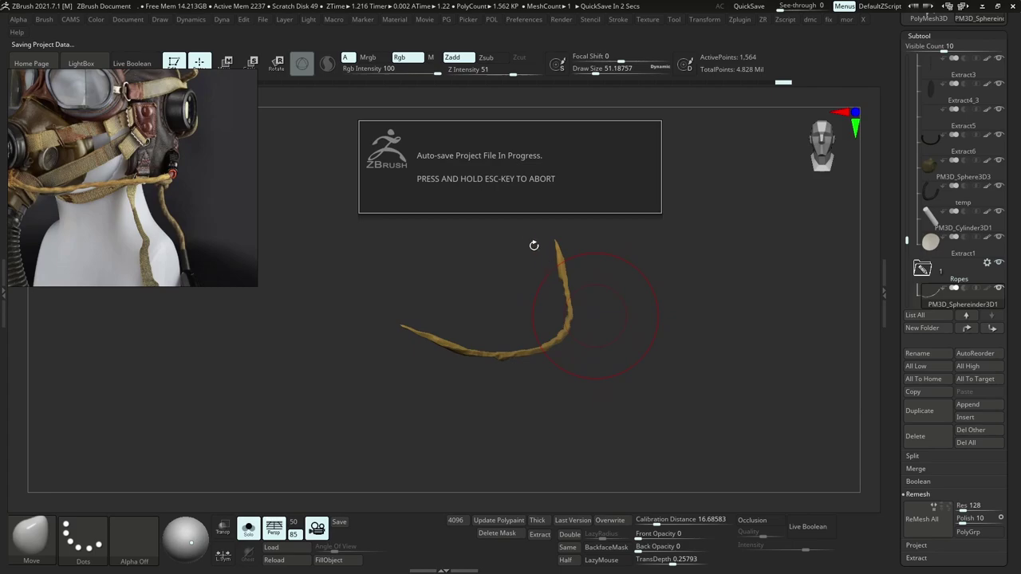
pyautogui.keyDown('ctrl'); pyautogui.moveTo(564, 312); pyautogui.dragTo(576, 349, button='right'); pyautogui.keyUp('ctrl')
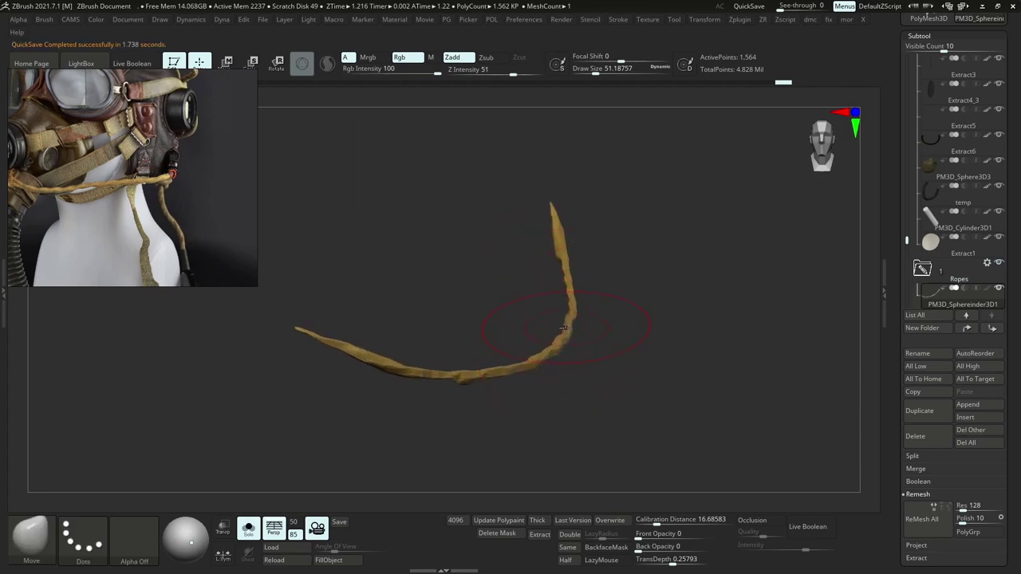
pyautogui.press('w')
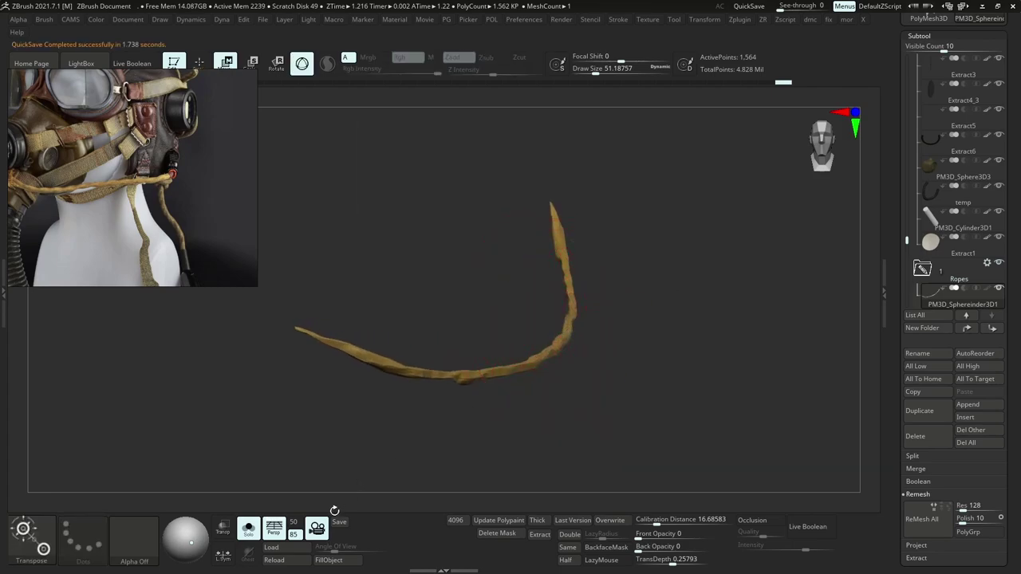
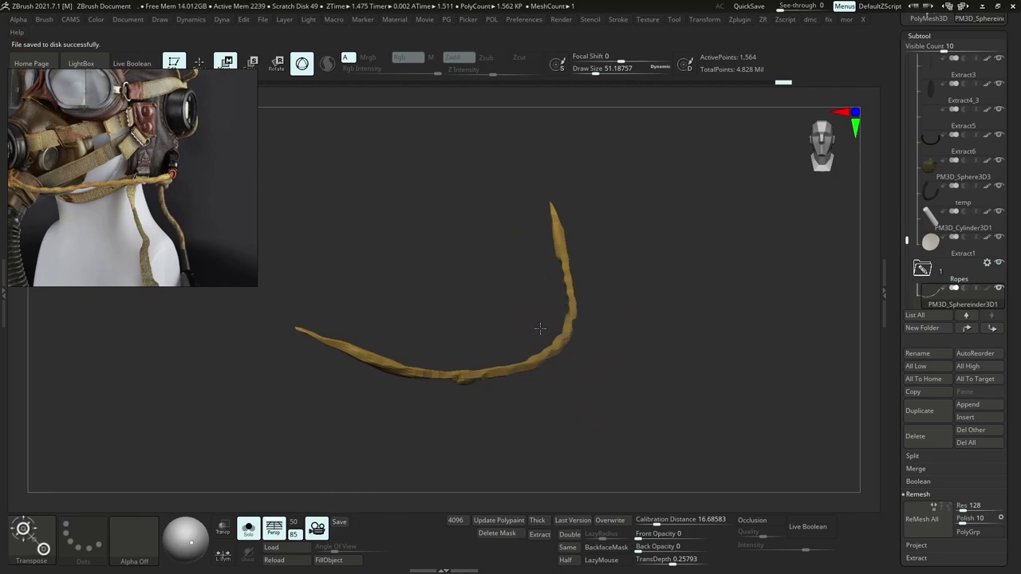
# Bring the rest of the helmet back into view around the isolated rope.
pyautogui.moveTo(563, 334); pyautogui.dragTo(603, 275)
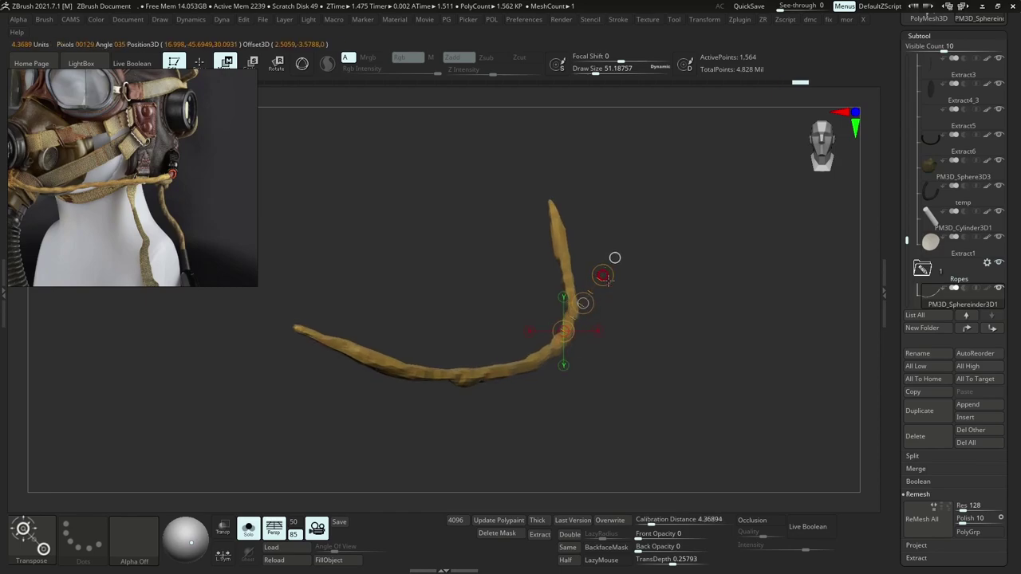
pyautogui.hotkey('alt', 's')
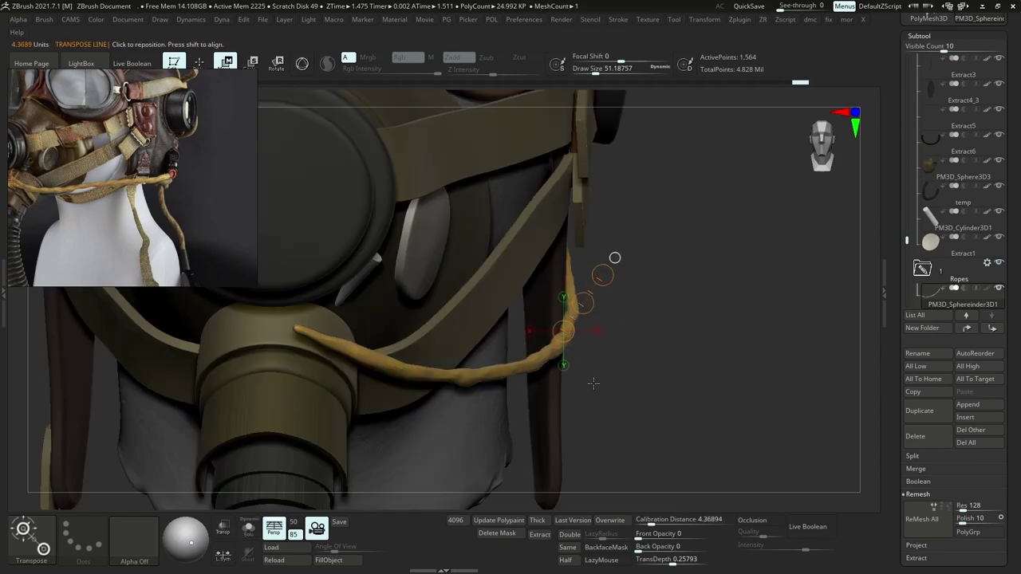
pyautogui.moveTo(589, 383); pyautogui.dragTo(500, 368, button='right')
pyautogui.keyDown('ctrl'); pyautogui.moveTo(637, 375); pyautogui.dragTo(702, 303, button='right'); pyautogui.keyUp('ctrl')
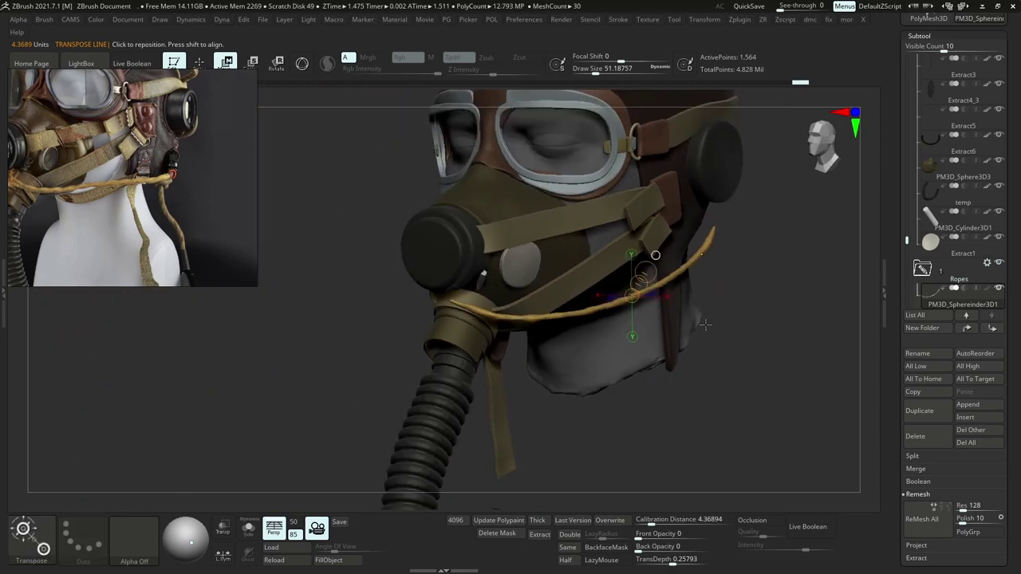
pyautogui.moveTo(778, 302)
pyautogui.mouseDown(button='right')
pyautogui.moveTo(727, 300)
pyautogui.moveTo(648, 368)
pyautogui.mouseUp(button='right')
# Thicken the rope along its length from the hose connector to the ear flap with the Inflat brush.
pyautogui.press('b')
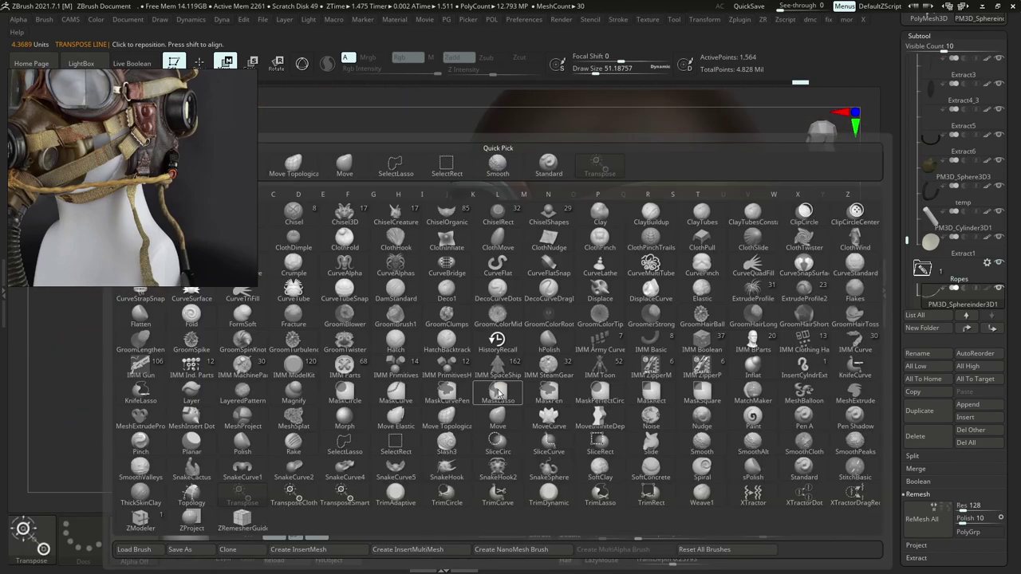
pyautogui.press('i')
pyautogui.press('n')
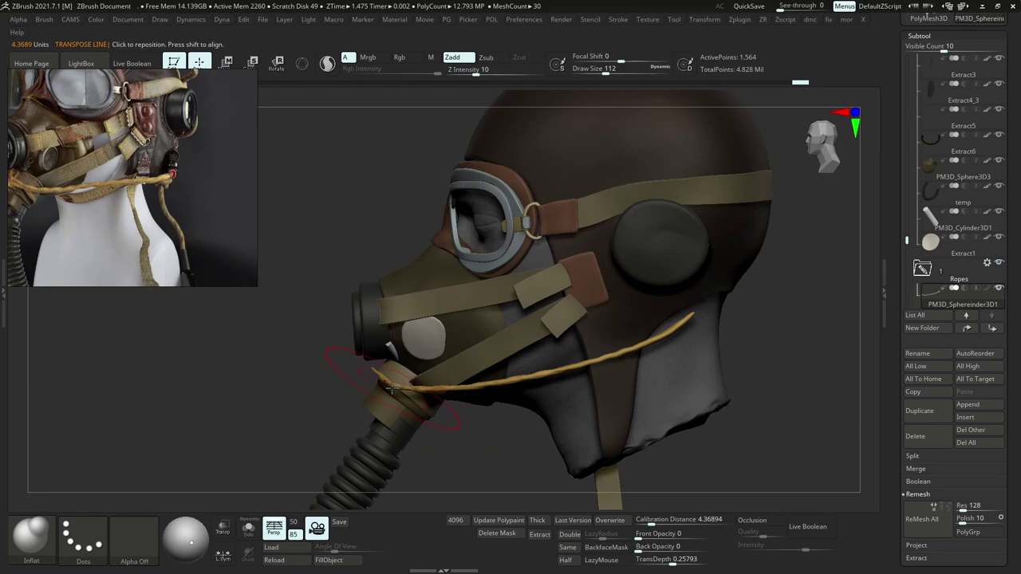
pyautogui.moveTo(385, 376); pyautogui.dragTo(479, 388)
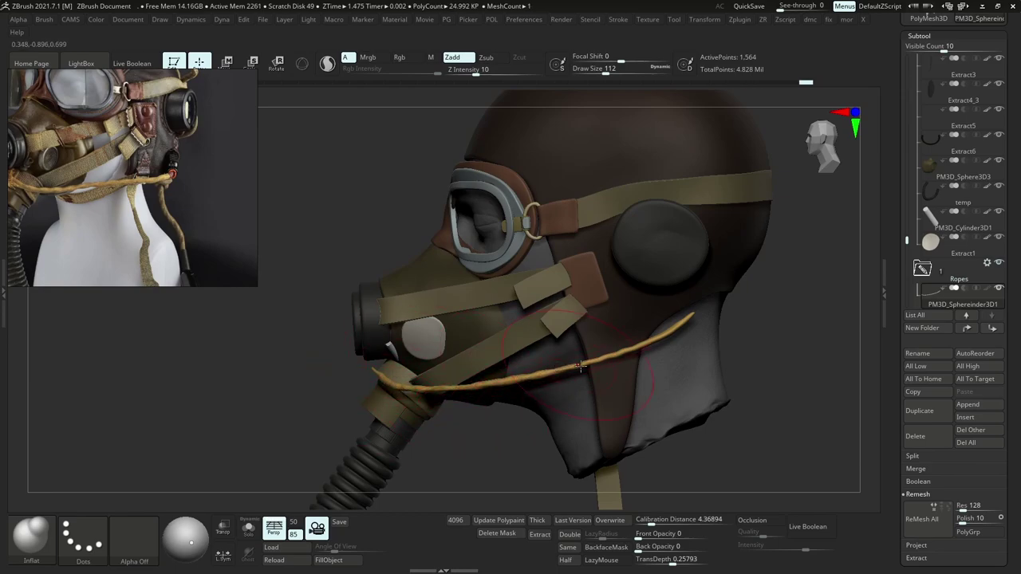
pyautogui.moveTo(520, 385); pyautogui.dragTo(678, 327)
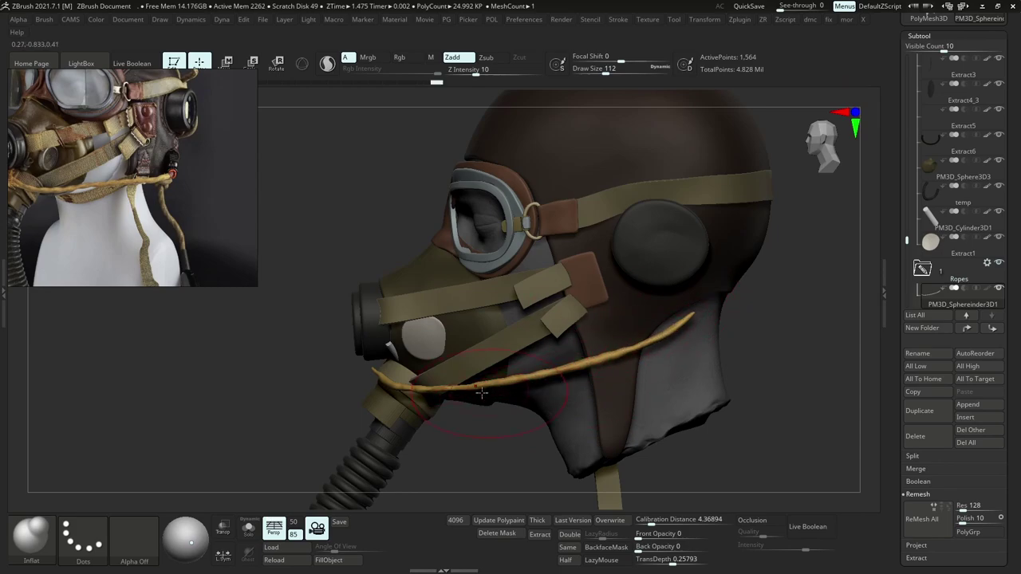
pyautogui.moveTo(447, 390); pyautogui.dragTo(422, 388)
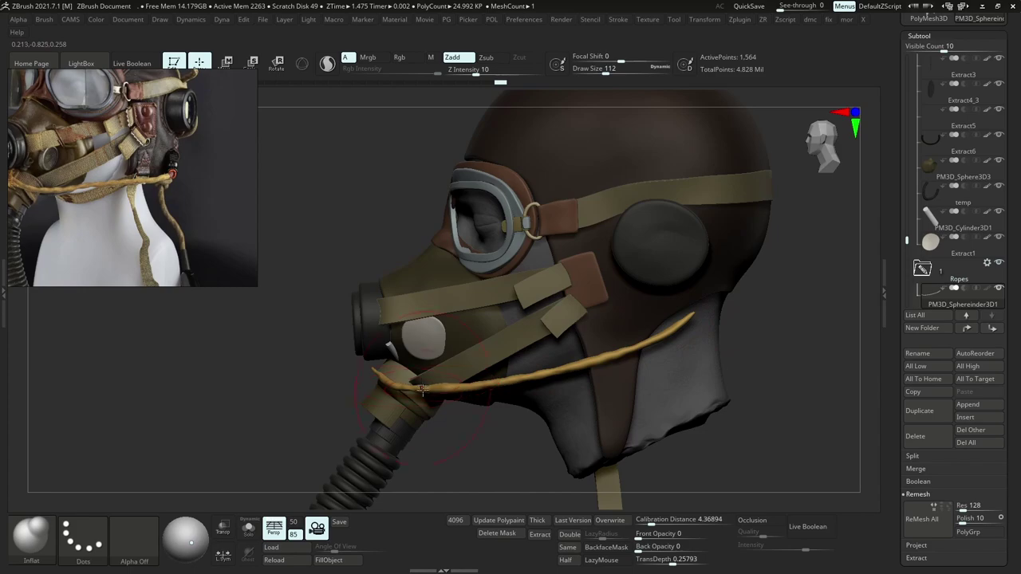
# Compare the rope and the helmet's ear flap with a close view of the reference photo.
pyautogui.moveTo(613, 382)
pyautogui.keyDown('ctrl'); pyautogui.mouseDown(button='right')
pyautogui.moveTo(558, 315)
pyautogui.moveTo(616, 326)
pyautogui.mouseUp(button='right'); pyautogui.keyUp('ctrl')
pyautogui.keyDown('ctrl'); pyautogui.moveTo(616, 325); pyautogui.dragTo(637, 379, button='right'); pyautogui.keyUp('ctrl')
pyautogui.moveTo(180, 152); pyautogui.dragTo(192, 216, button='middle')
pyautogui.moveTo(750, 351); pyautogui.dragTo(683, 331, button='right')
pyautogui.scroll(3, 189, 224)
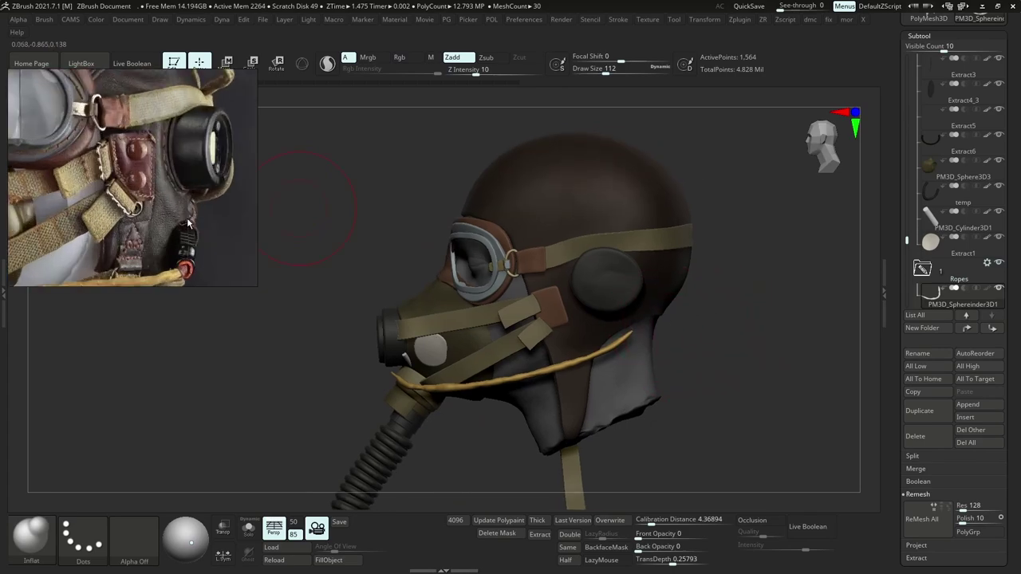
pyautogui.scroll(-3, 165, 217)
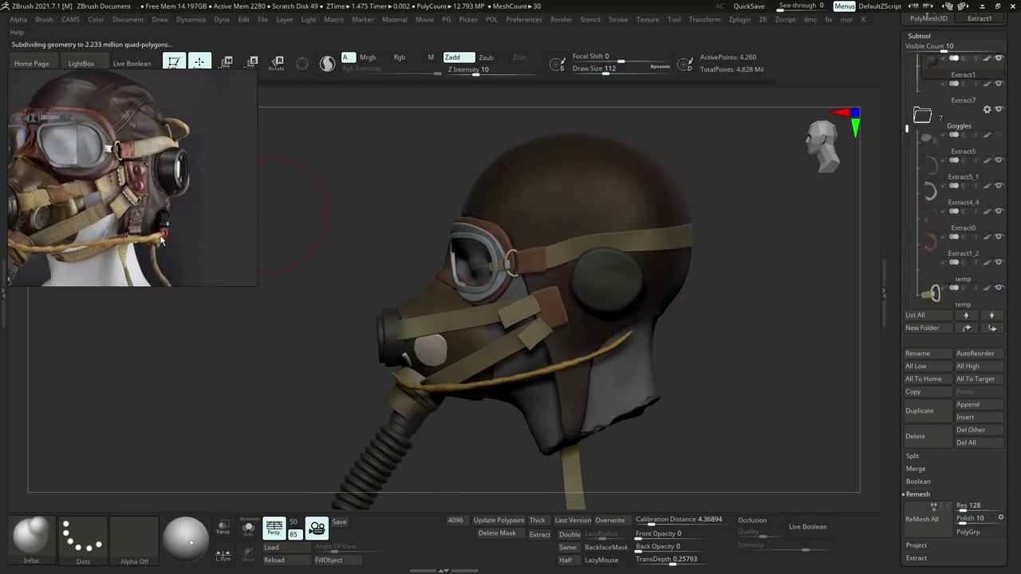
pyautogui.scroll(3, 166, 236)
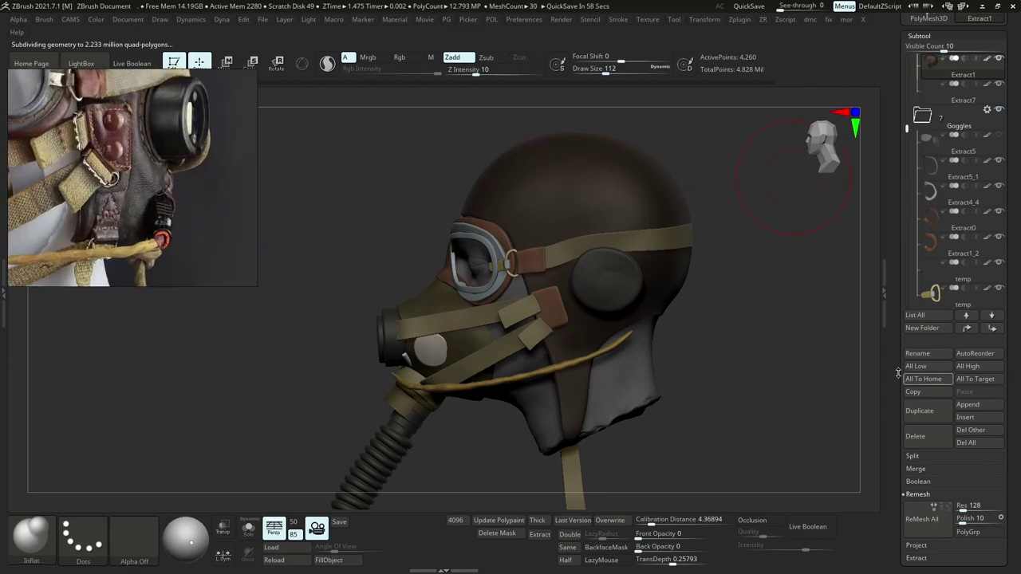
# Accept removal of the leather shell's newer undo history and set up the Move Topological brush at a draw size of about 80.
pyautogui.click(588, 311)
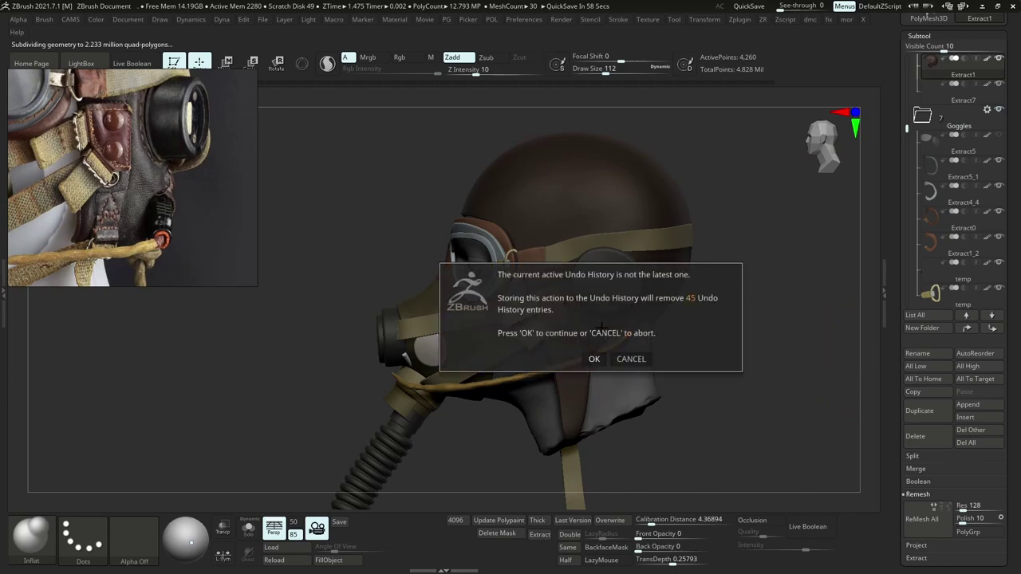
pyautogui.click(595, 356)
pyautogui.press('s')
pyautogui.moveTo(594, 345); pyautogui.dragTo(588, 345)
pyautogui.press(']')
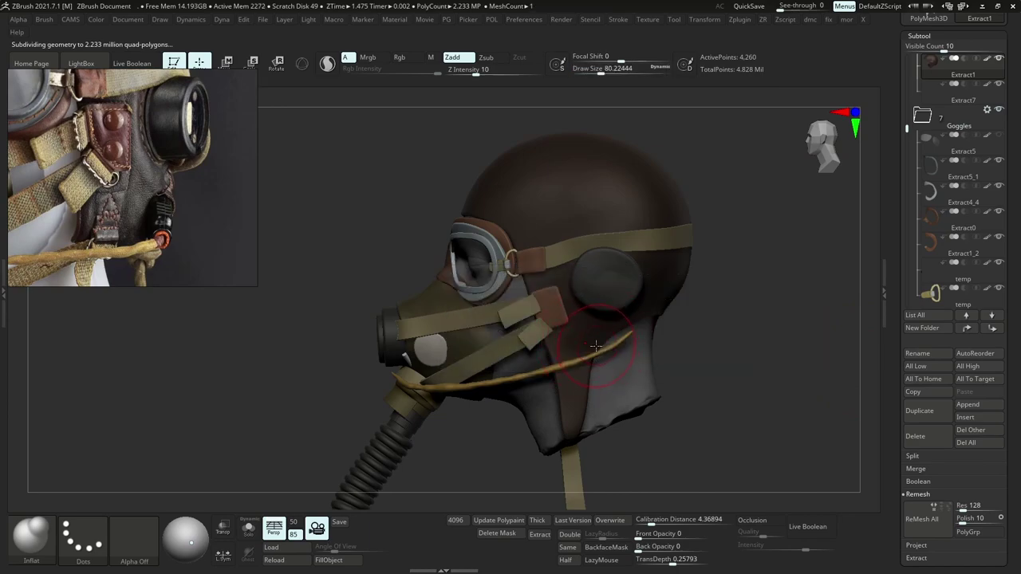
pyautogui.press('b')
pyautogui.press('m')
pyautogui.press('t')
# Turn off polypaint on all subtools and change the active colour to a muted grey-brown.
pyautogui.press('space')
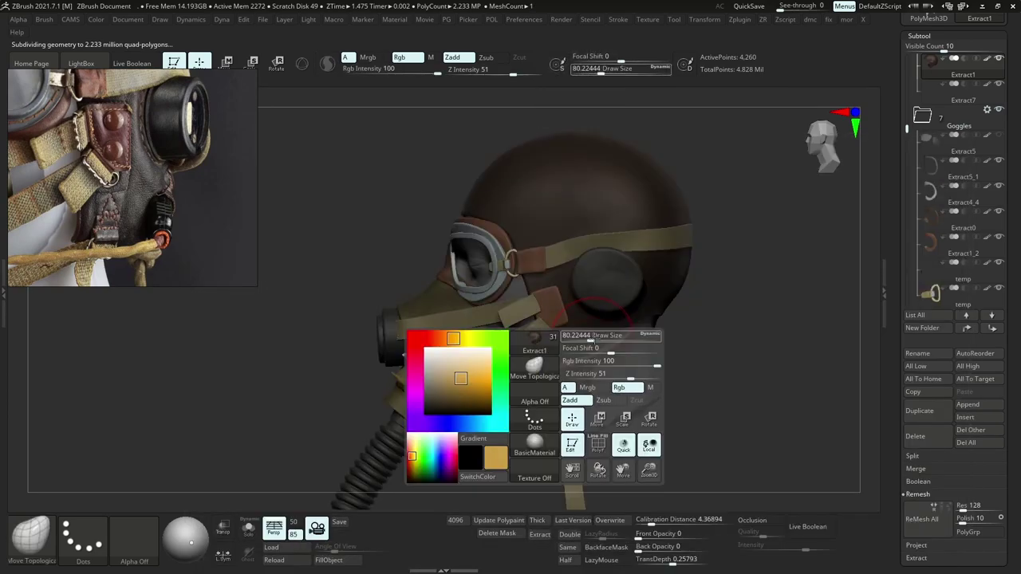
pyautogui.keyDown('shift'); pyautogui.click(986, 59); pyautogui.keyUp('shift')
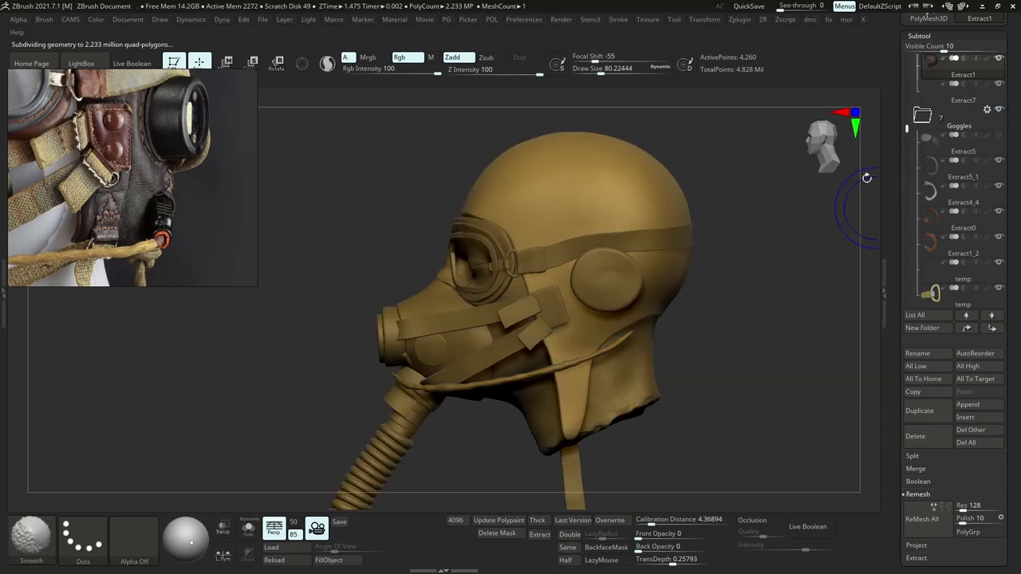
pyautogui.press('space')
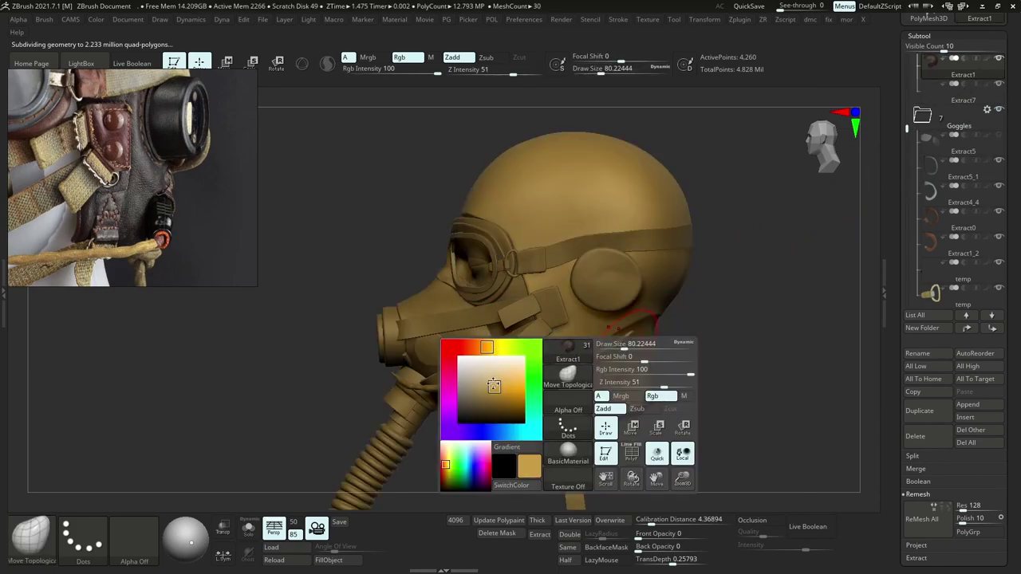
pyautogui.click(477, 379)
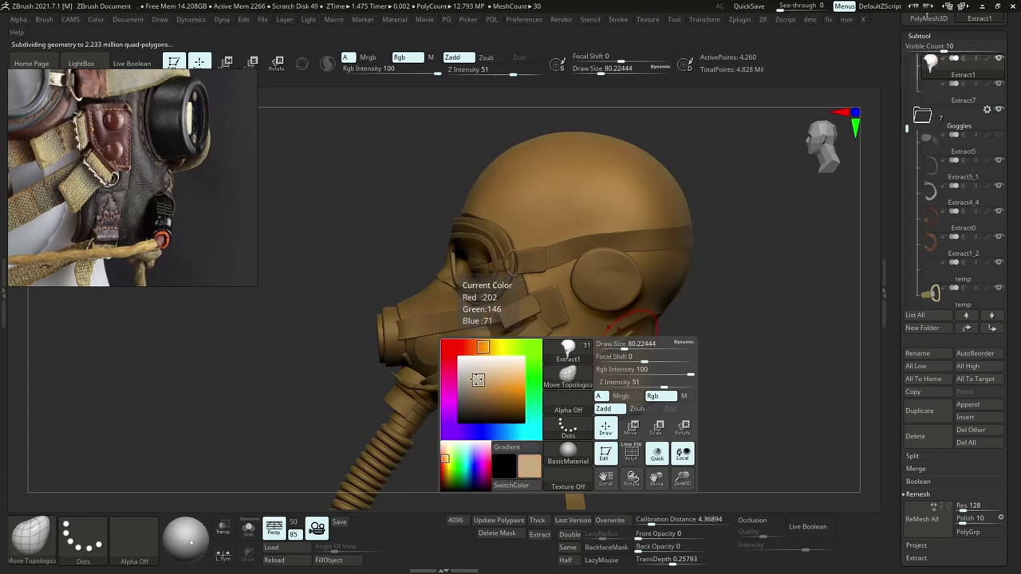
pyautogui.click(467, 388)
pyautogui.press('space')
pyautogui.click(431, 357)
pyautogui.click(387, 392)
pyautogui.click(396, 398)
pyautogui.click(419, 357)
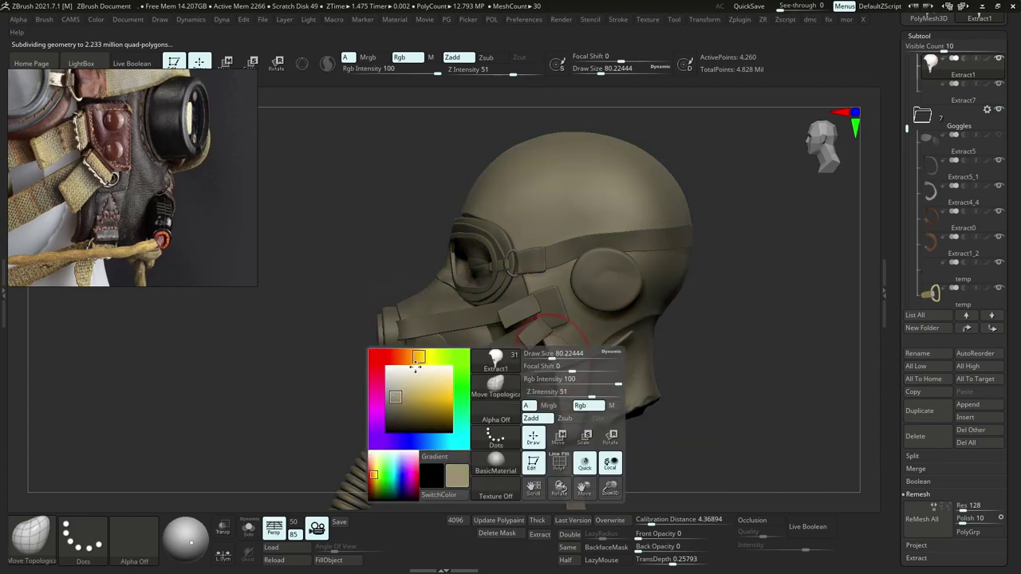
pyautogui.click(411, 357)
pyautogui.click(404, 410)
pyautogui.click(396, 399)
pyautogui.click(398, 396)
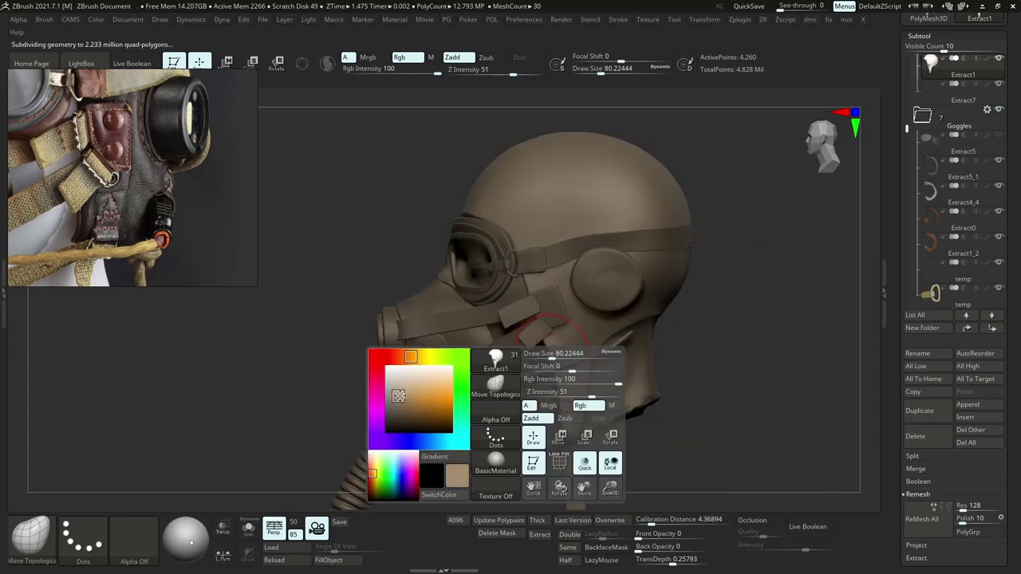
pyautogui.moveTo(399, 395); pyautogui.dragTo(631, 317)
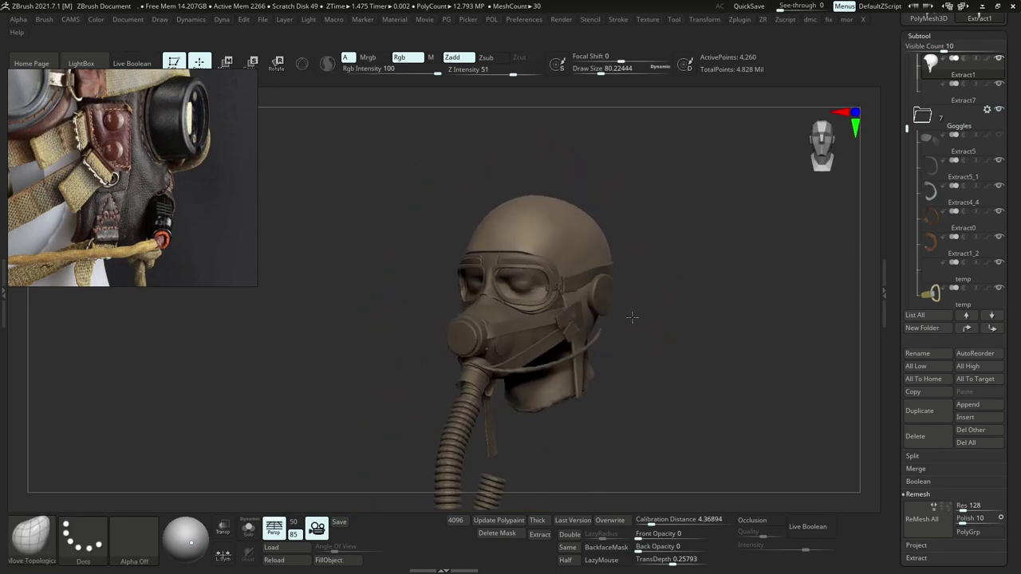
# Inspect the model from both sides with polypaint switched on for all subtools and off again.
pyautogui.keyDown('ctrl'); pyautogui.moveTo(632, 317); pyautogui.dragTo(622, 355, button='right'); pyautogui.keyUp('ctrl')
pyautogui.moveTo(558, 303); pyautogui.dragTo(648, 280, button='right')
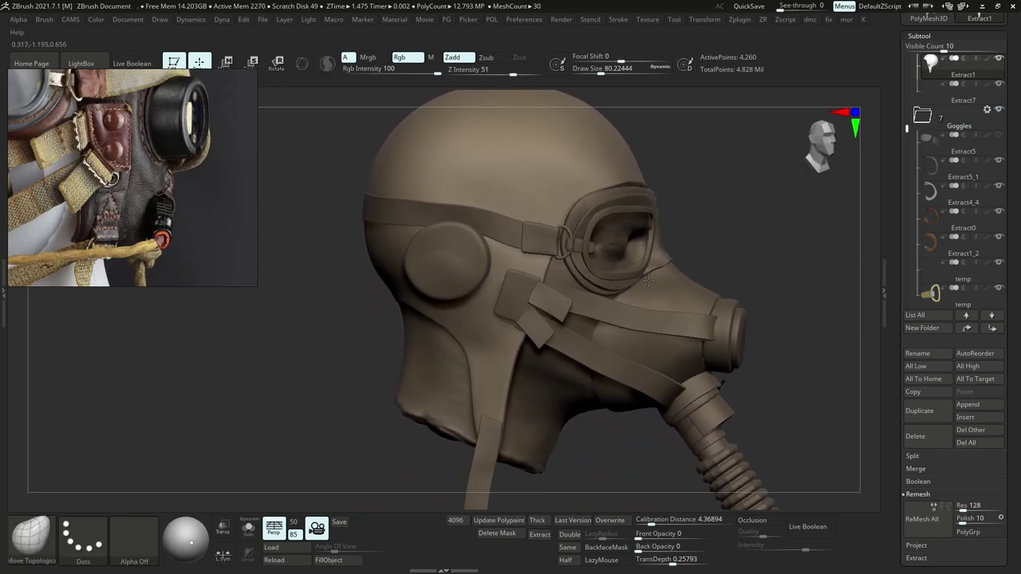
pyautogui.moveTo(730, 275); pyautogui.dragTo(643, 253, button='right')
pyautogui.keyDown('shift'); pyautogui.click(987, 60); pyautogui.keyUp('shift')
pyautogui.moveTo(837, 247); pyautogui.dragTo(729, 256, button='right')
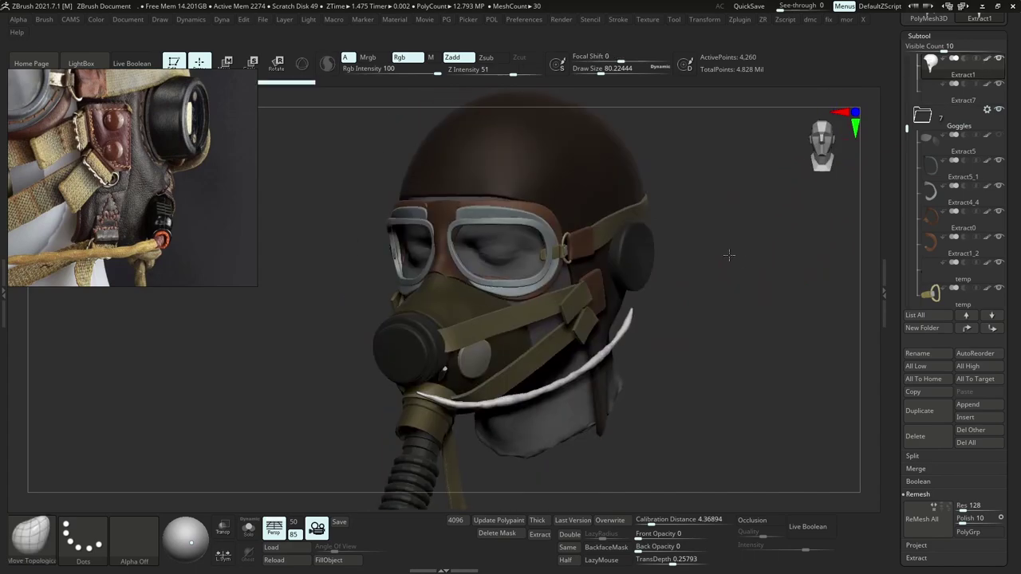
pyautogui.moveTo(728, 256); pyautogui.dragTo(736, 203)
pyautogui.keyDown('shift'); pyautogui.click(987, 59); pyautogui.keyUp('shift')
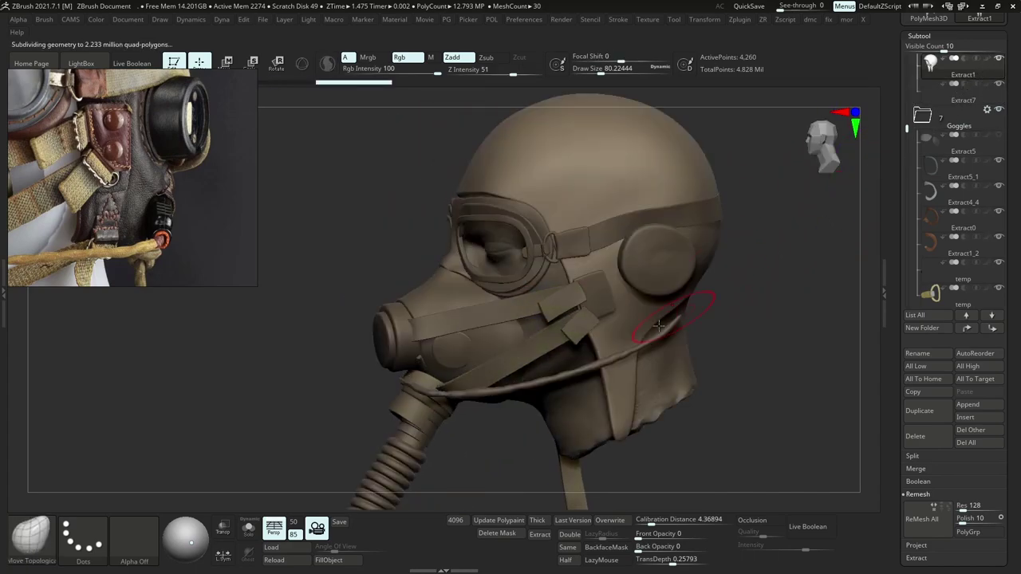
# Reshape the ear flap's rear edge with Move Topological and smooth the leather shell around the ear cup.
pyautogui.moveTo(702, 296)
pyautogui.mouseDown(button='right')
pyautogui.moveTo(618, 325)
pyautogui.moveTo(637, 346)
pyautogui.mouseUp(button='right')
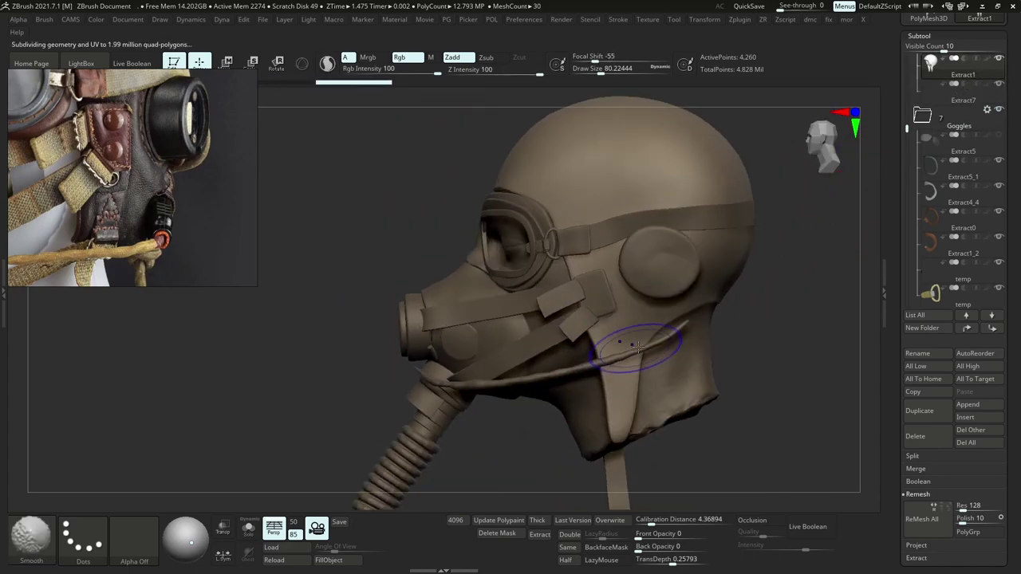
pyautogui.moveTo(631, 381); pyautogui.dragTo(645, 372)
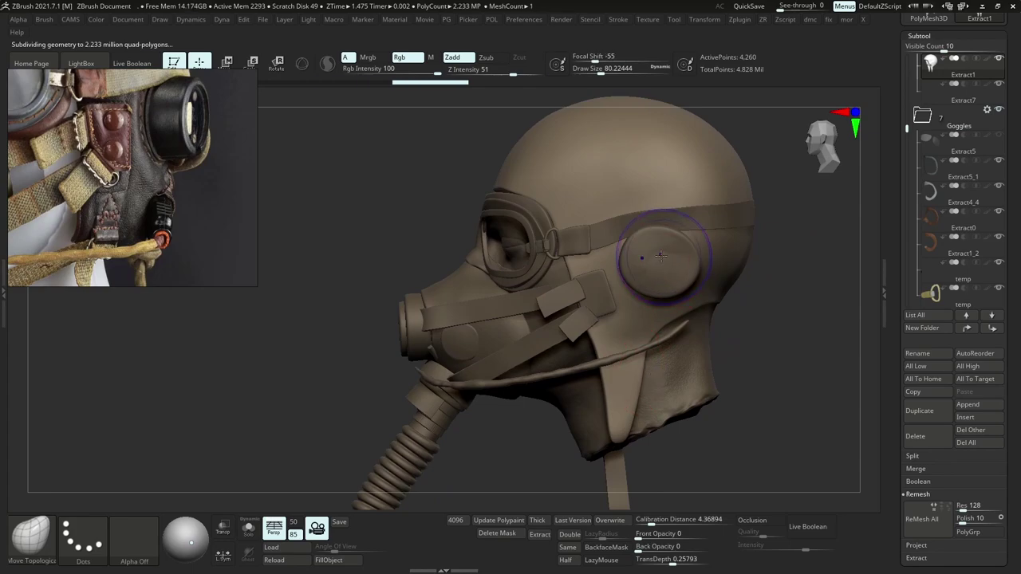
pyautogui.press('shift')
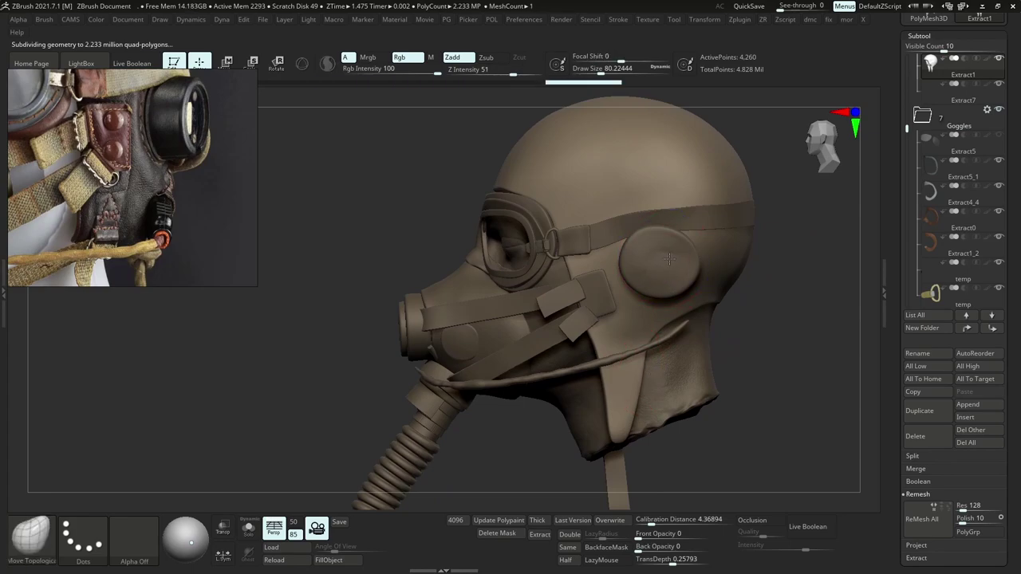
pyautogui.moveTo(671, 260); pyautogui.dragTo(676, 270)
pyautogui.hotkey('alt', 's')
pyautogui.hotkey('alt', 's')
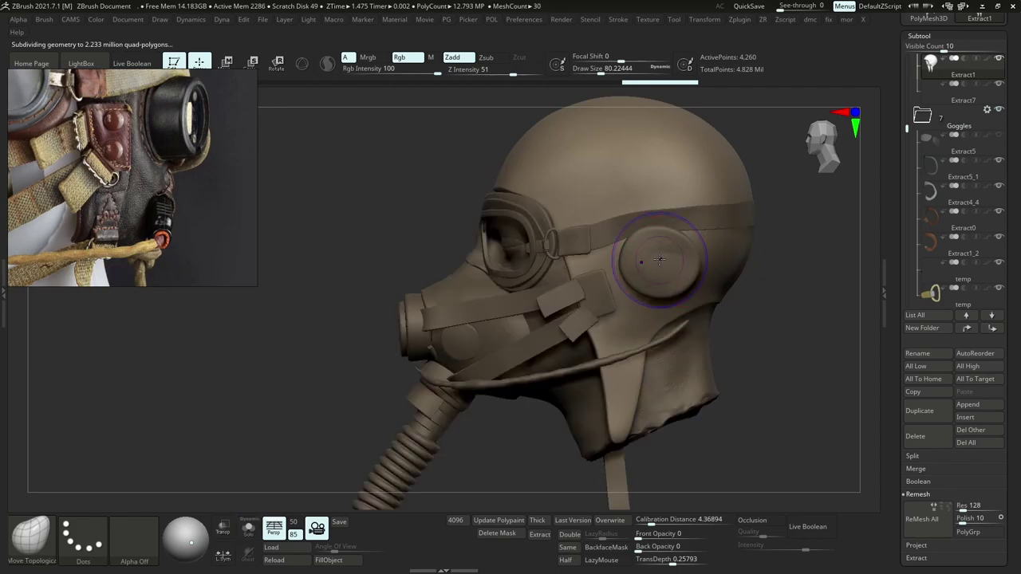
pyautogui.press('shift')
# Select the round ear cup, turn off its polypaint and smooth its face and rim.
pyautogui.keyDown('alt'); pyautogui.click(668, 266); pyautogui.keyUp('alt')
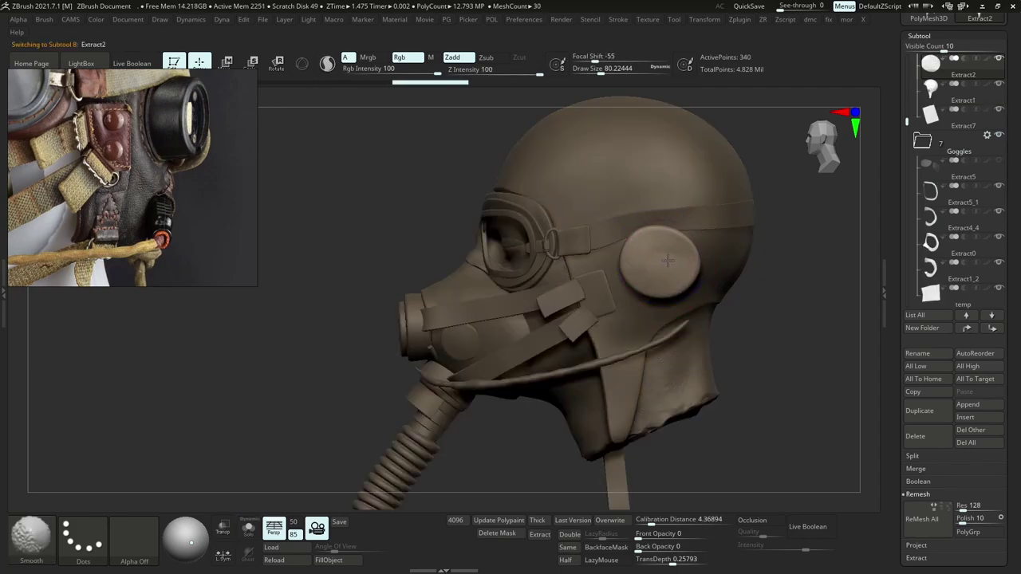
pyautogui.keyDown('ctrl'); pyautogui.click(650, 270); pyautogui.keyUp('ctrl')
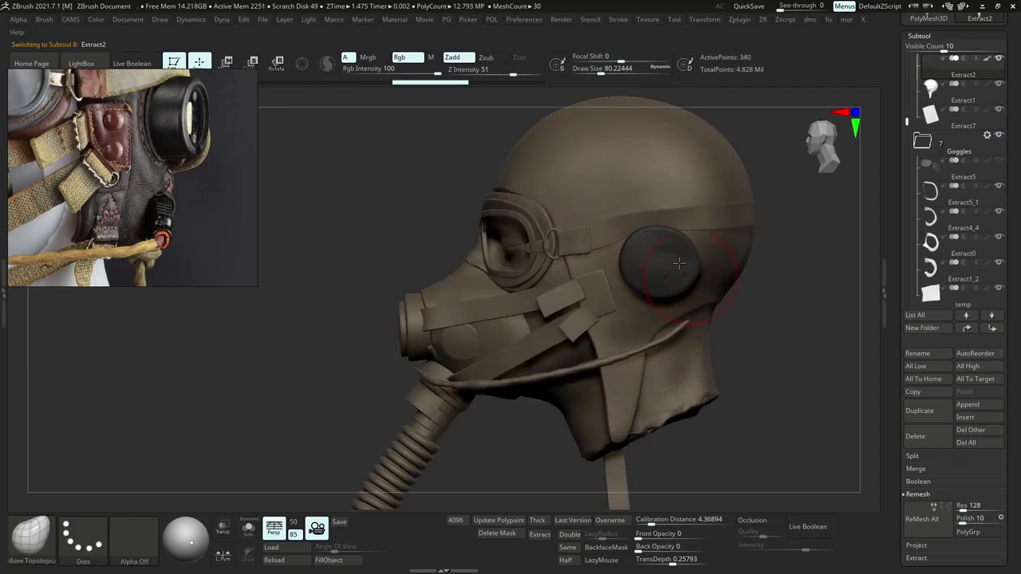
pyautogui.keyDown('shift'); pyautogui.moveTo(659, 243); pyautogui.dragTo(655, 234); pyautogui.keyUp('shift')
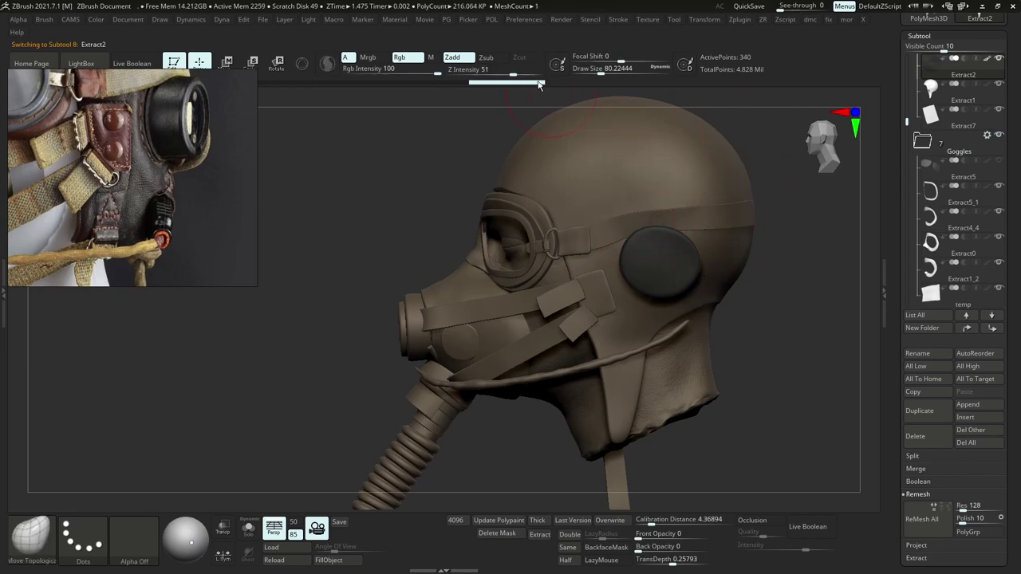
pyautogui.click(986, 62)
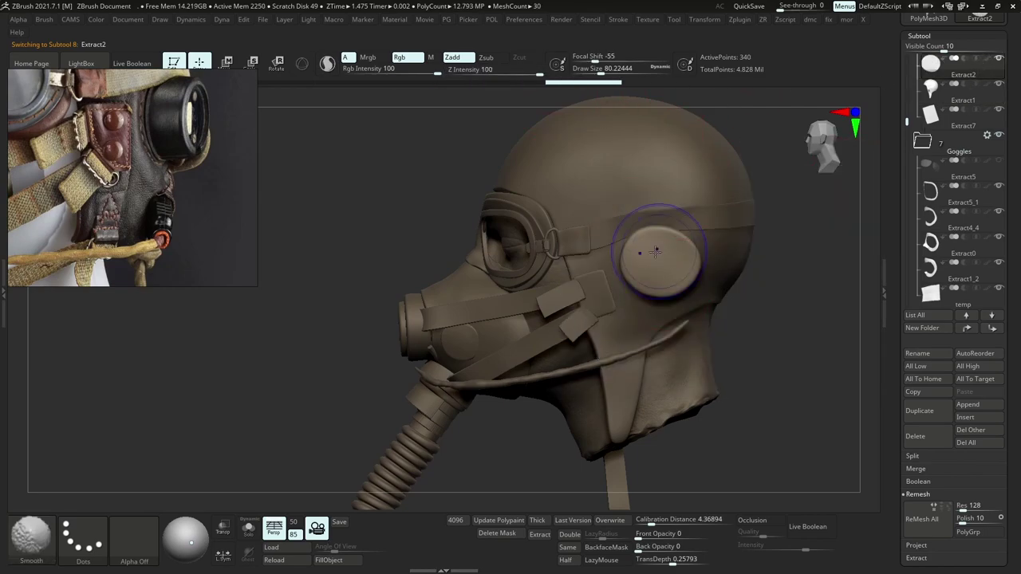
pyautogui.keyDown('shift'); pyautogui.moveTo(658, 249); pyautogui.dragTo(666, 262); pyautogui.keyUp('shift')
# Select the leather helmet shell and widen the lower ear flap into a broad, rounded end with Move Topological.
pyautogui.keyDown('alt'); pyautogui.moveTo(683, 364); pyautogui.dragTo(677, 339, button='right'); pyautogui.keyUp('alt')
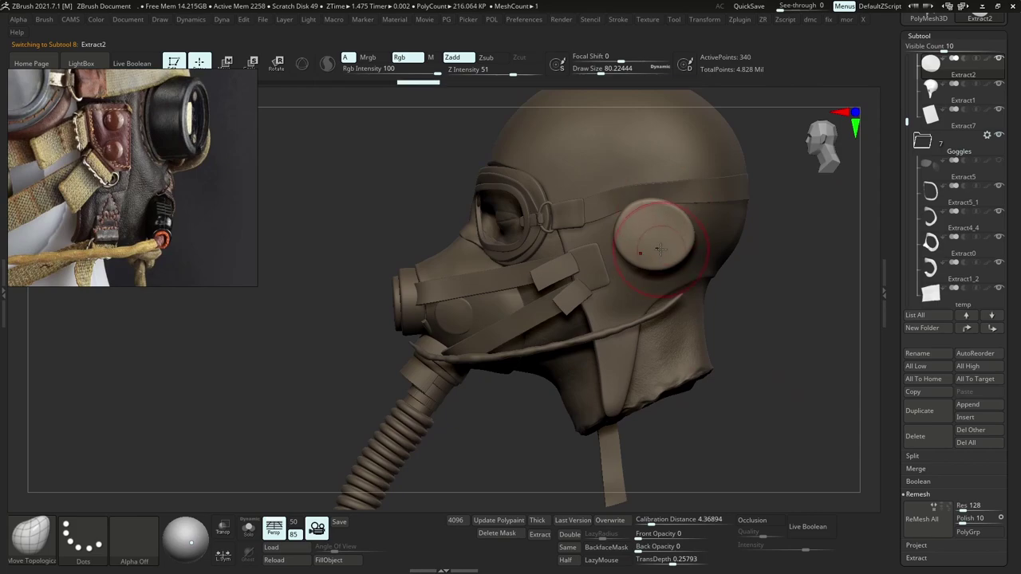
pyautogui.keyDown('alt'); pyautogui.click(650, 300); pyautogui.keyUp('alt')
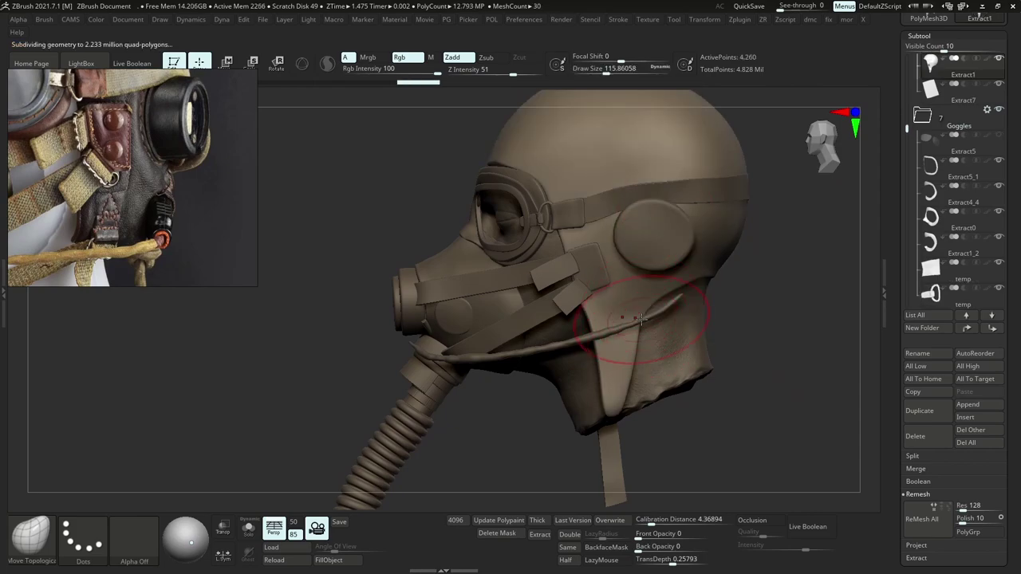
pyautogui.press('s')
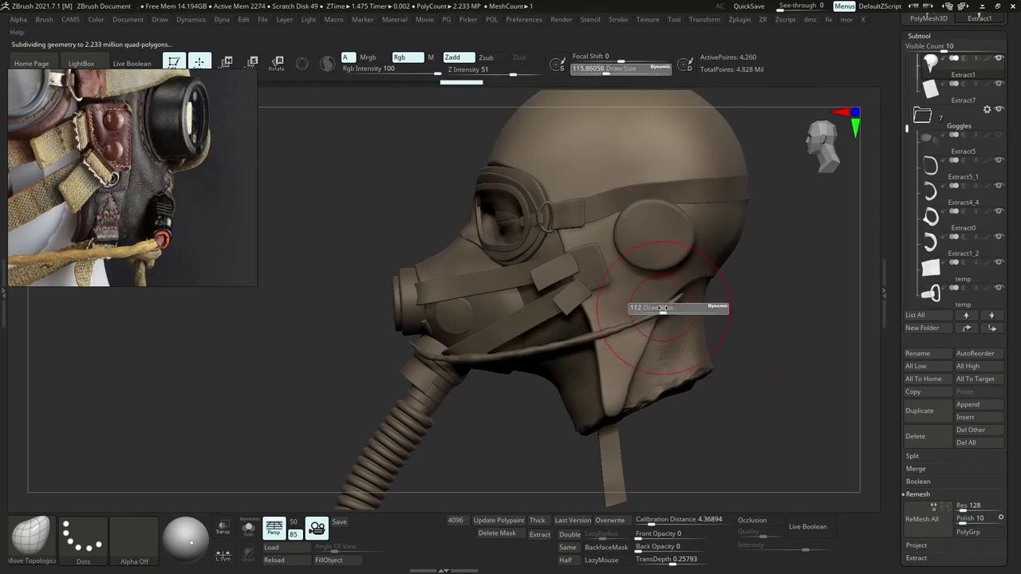
pyautogui.click(661, 310)
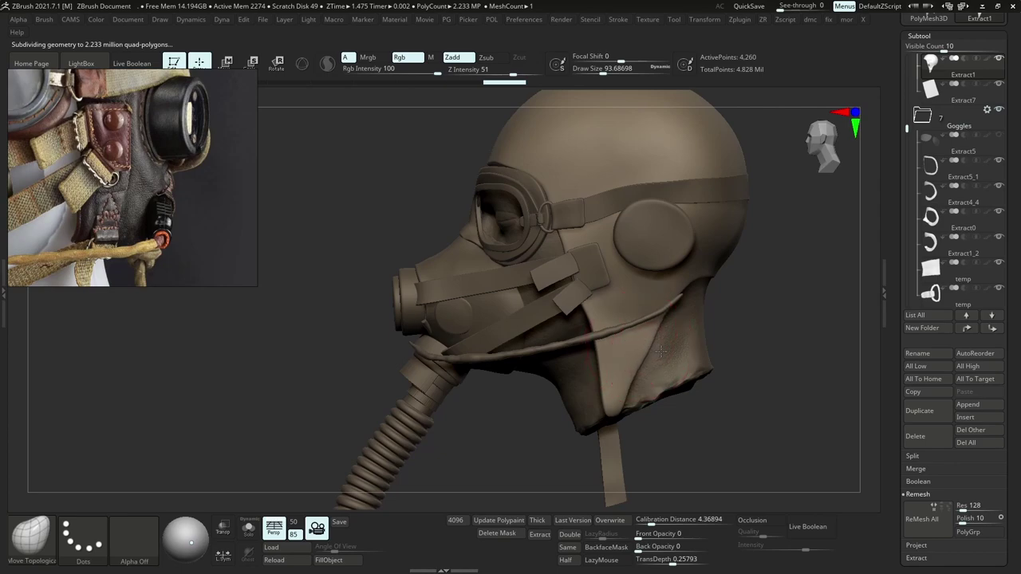
pyautogui.moveTo(661, 351); pyautogui.dragTo(663, 384)
pyautogui.press('s')
pyautogui.click(640, 369)
pyautogui.press('s')
pyautogui.click(641, 381)
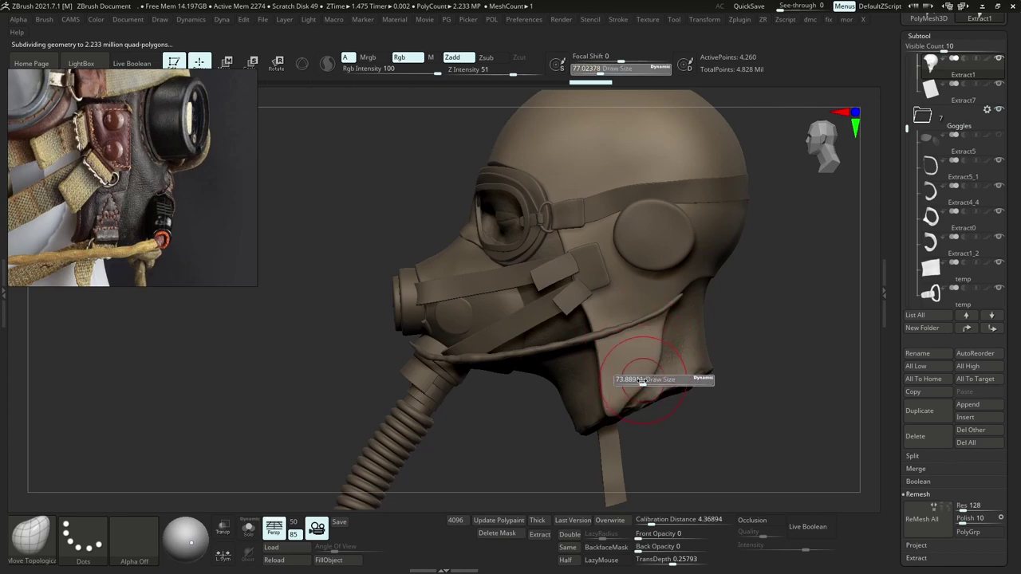
pyautogui.click(642, 382)
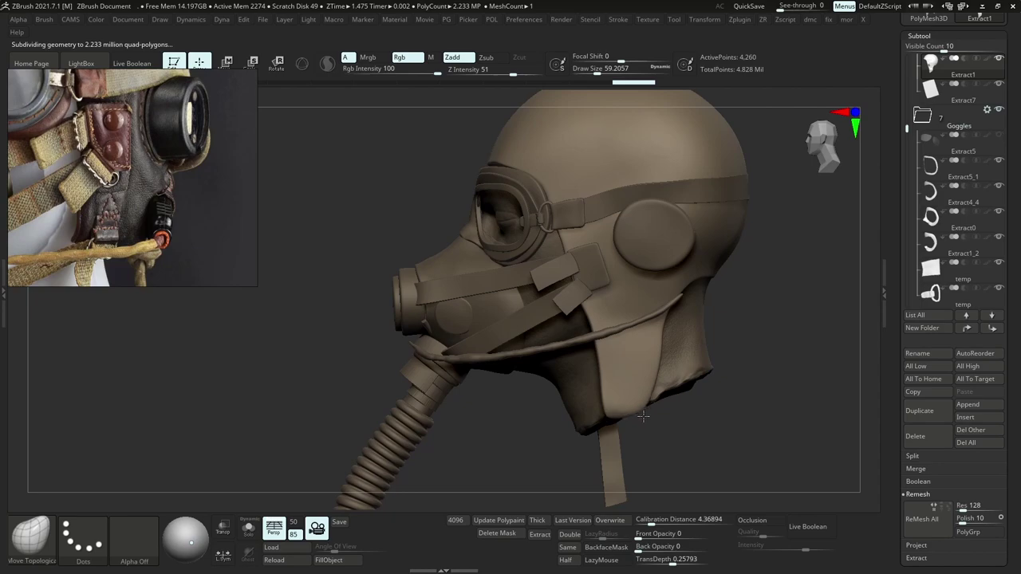
# Pull the shell's lower edge behind the ear cup into a smoother curve with a larger Move Topological brush.
pyautogui.press('s')
pyautogui.click(678, 296)
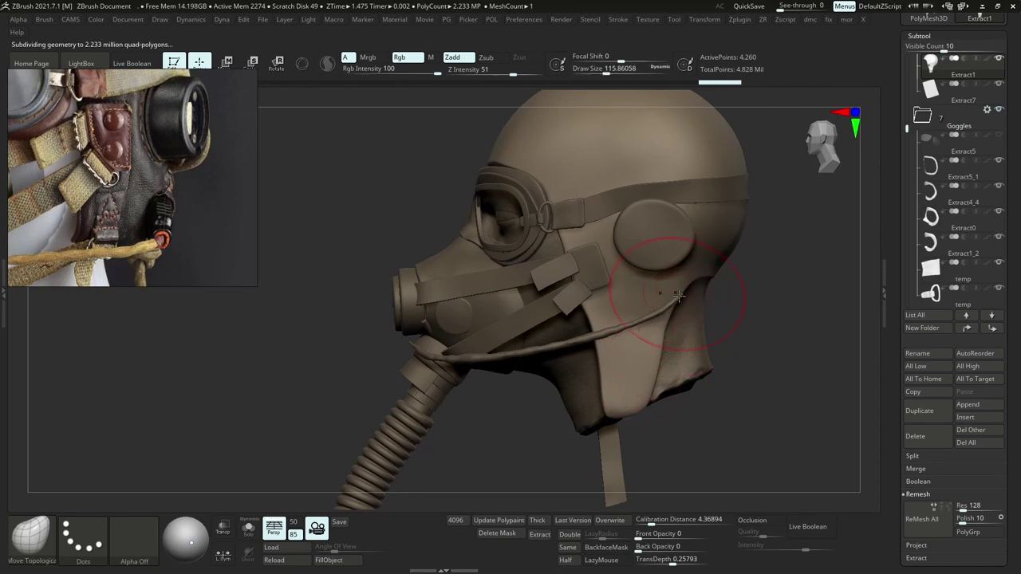
pyautogui.moveTo(680, 297)
pyautogui.mouseDown()
pyautogui.moveTo(696, 301)
pyautogui.moveTo(650, 391)
pyautogui.moveTo(681, 335)
pyautogui.mouseUp()
pyautogui.press('s')
pyautogui.click(690, 288)
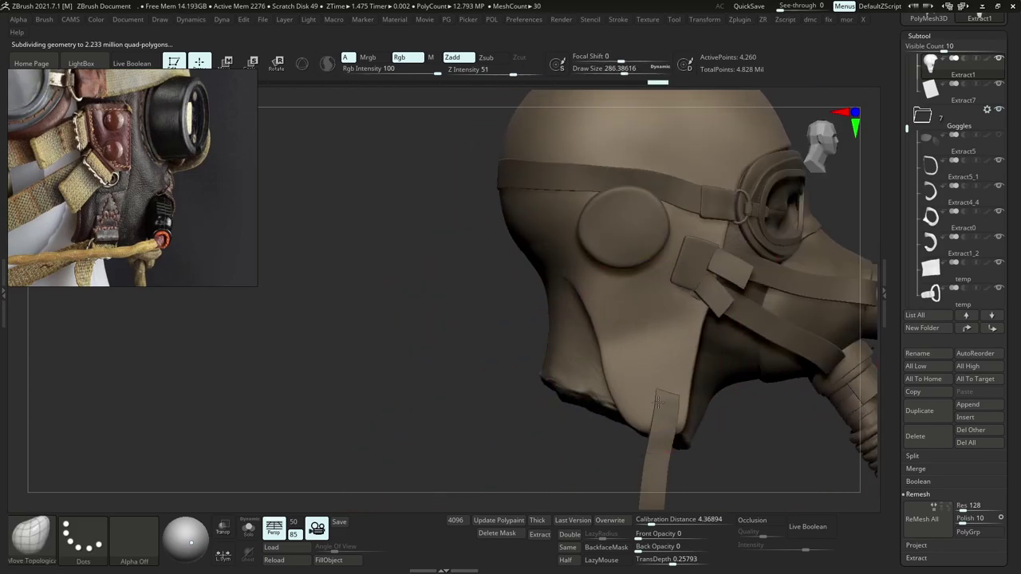
pyautogui.press('s')
pyautogui.click(527, 274)
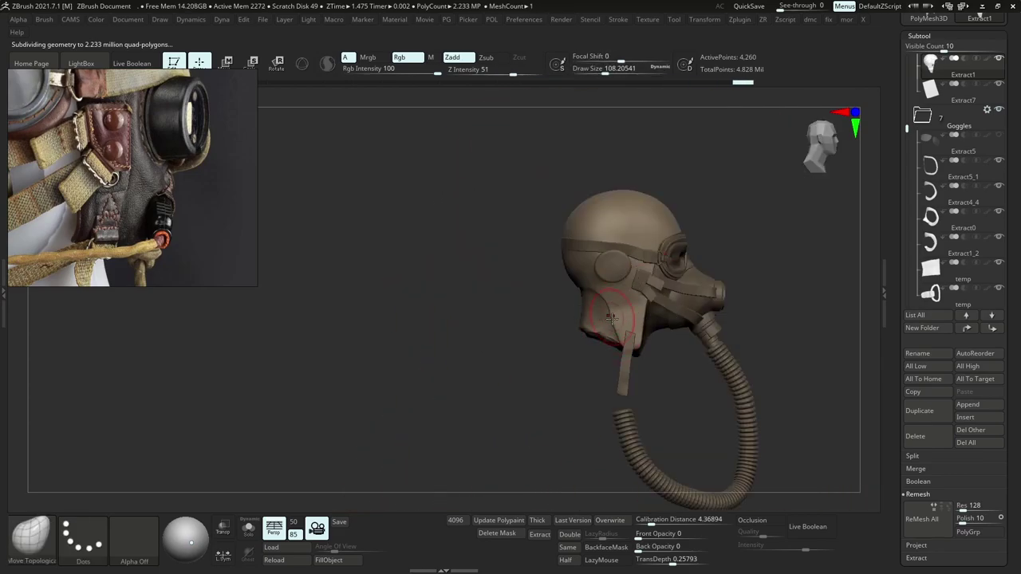
# Shorten the ear flap and round its tip with Move Topological.
pyautogui.moveTo(612, 319); pyautogui.dragTo(611, 325)
pyautogui.moveTo(612, 321); pyautogui.dragTo(495, 322, button='right')
pyautogui.press('s')
pyautogui.click(649, 318)
pyautogui.press('s')
pyautogui.click(617, 374)
pyautogui.moveTo(611, 346)
pyautogui.mouseDown()
pyautogui.moveTo(606, 327)
pyautogui.moveTo(629, 318)
pyautogui.mouseUp()
pyautogui.press('s')
pyautogui.click(630, 312)
# Refine the transition from the ear flap's rear edge to the nape edge below the ear cup.
pyautogui.press('s')
pyautogui.moveTo(669, 291)
pyautogui.mouseDown()
pyautogui.moveTo(674, 283)
pyautogui.moveTo(650, 297)
pyautogui.moveTo(680, 285)
pyautogui.mouseUp()
pyautogui.click(670, 282)
pyautogui.press('s')
pyautogui.click(676, 283)
pyautogui.press('s')
pyautogui.click(651, 301)
pyautogui.press('s')
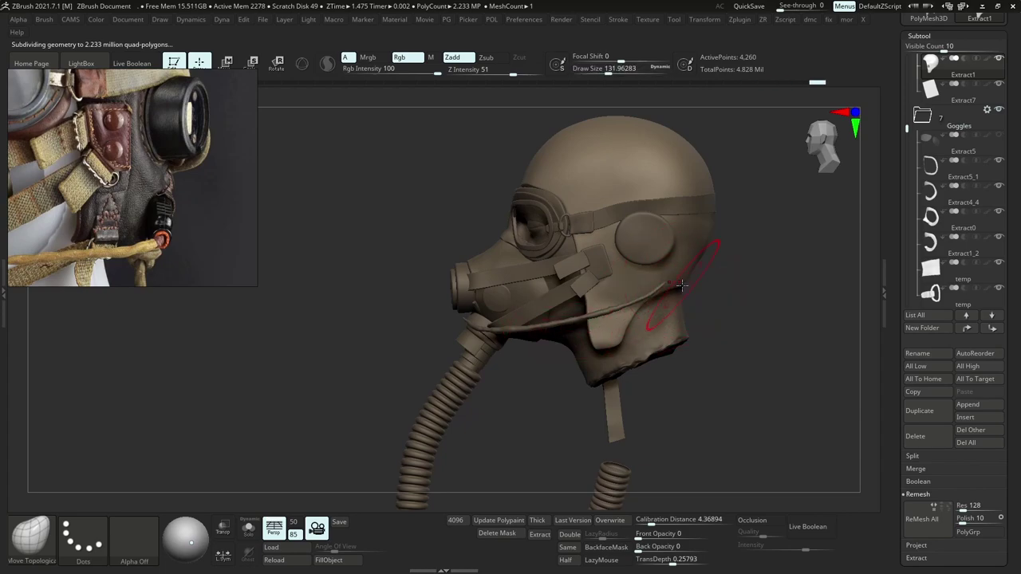
# Adjust the shell's nape edge behind the ear cup from rear and side angles to follow the neck.
pyautogui.moveTo(681, 287); pyautogui.dragTo(618, 287, button='right')
pyautogui.press('s')
pyautogui.moveTo(690, 289)
pyautogui.mouseDown()
pyautogui.moveTo(702, 281)
pyautogui.moveTo(688, 285)
pyautogui.mouseUp()
pyautogui.moveTo(670, 288)
pyautogui.mouseDown(button='right')
pyautogui.moveTo(715, 298)
pyautogui.moveTo(693, 332)
pyautogui.moveTo(665, 302)
pyautogui.mouseUp(button='right')
pyautogui.press('s')
pyautogui.moveTo(654, 301); pyautogui.dragTo(647, 303)
pyautogui.moveTo(769, 298); pyautogui.dragTo(657, 295, button='right')
pyautogui.press('s')
pyautogui.moveTo(658, 295); pyautogui.dragTo(670, 292)
# Adjust the lower end of the ear flap from the front view with Move Topological.
pyautogui.keyDown('ctrl'); pyautogui.moveTo(670, 293); pyautogui.dragTo(550, 335, button='right'); pyautogui.keyUp('ctrl')
pyautogui.keyDown('alt'); pyautogui.moveTo(538, 281); pyautogui.dragTo(606, 363, button='right'); pyautogui.keyUp('alt')
pyautogui.press('s')
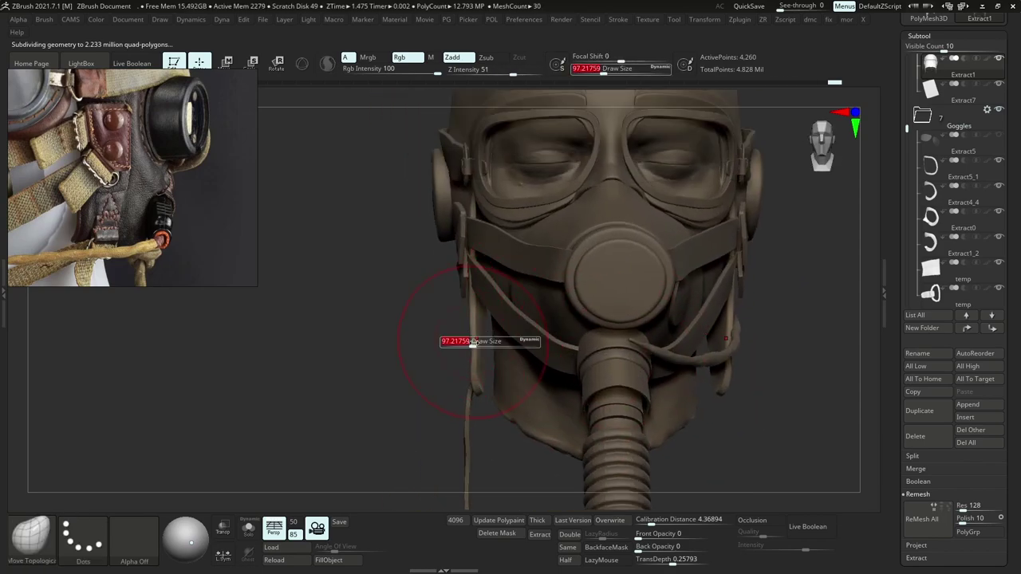
pyautogui.moveTo(473, 343); pyautogui.dragTo(475, 342)
pyautogui.moveTo(474, 351); pyautogui.dragTo(471, 365)
pyautogui.moveTo(471, 364)
pyautogui.keyDown('ctrl'); pyautogui.mouseDown(button='right')
pyautogui.moveTo(550, 217)
pyautogui.moveTo(521, 225)
pyautogui.mouseUp(button='right'); pyautogui.keyUp('ctrl')
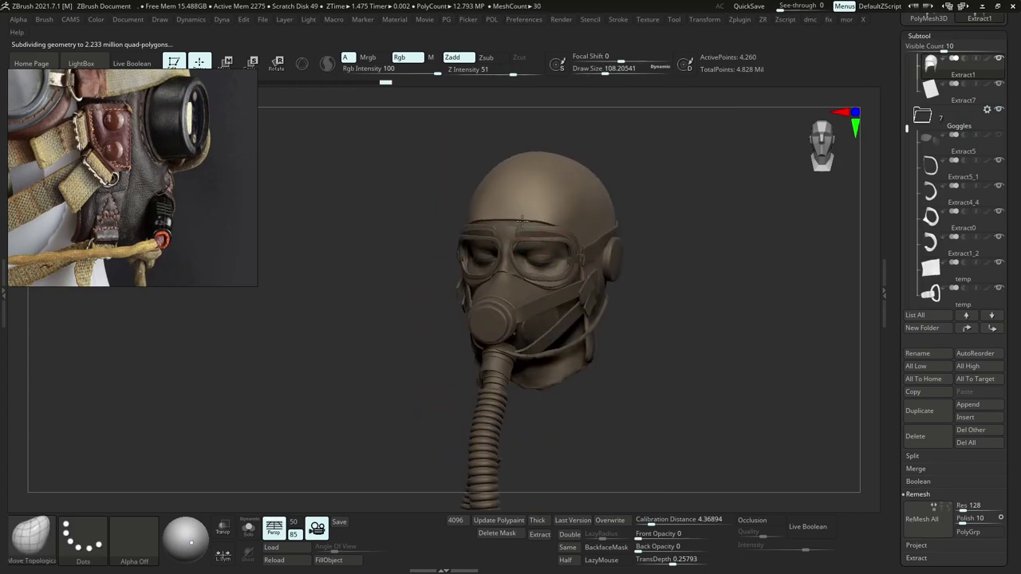
# Lower the helmet's brow edge onto the goggle frame with Move Topological, with polypaint switched on for all subtools.
pyautogui.moveTo(522, 220); pyautogui.dragTo(524, 225)
pyautogui.moveTo(524, 225)
pyautogui.mouseDown(button='right')
pyautogui.moveTo(560, 228)
pyautogui.moveTo(533, 226)
pyautogui.mouseUp(button='right')
pyautogui.press('s')
pyautogui.moveTo(533, 225); pyautogui.dragTo(539, 225)
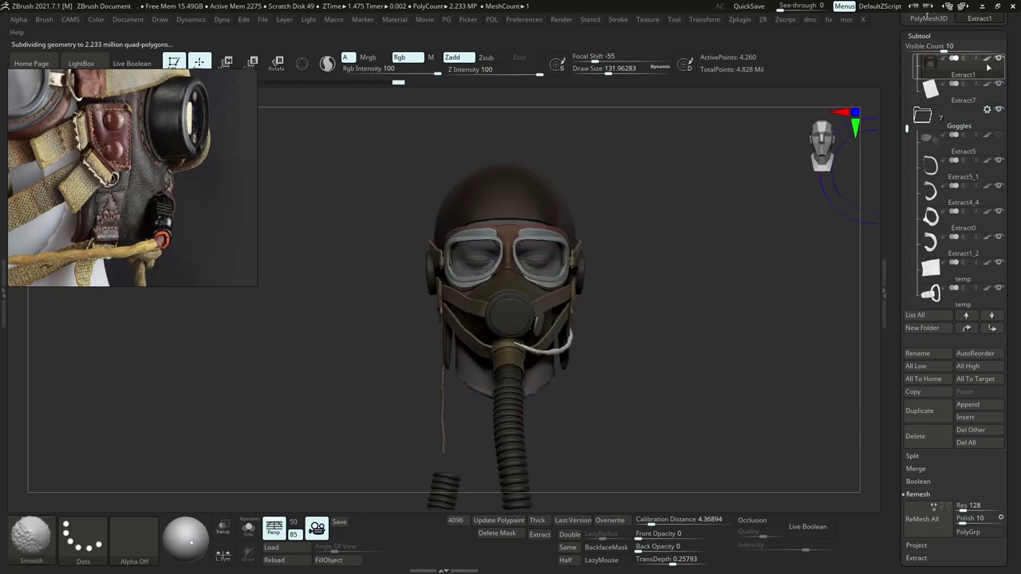
pyautogui.moveTo(638, 258)
pyautogui.mouseDown(button='right')
pyautogui.moveTo(549, 233)
pyautogui.moveTo(575, 225)
pyautogui.mouseUp(button='right')
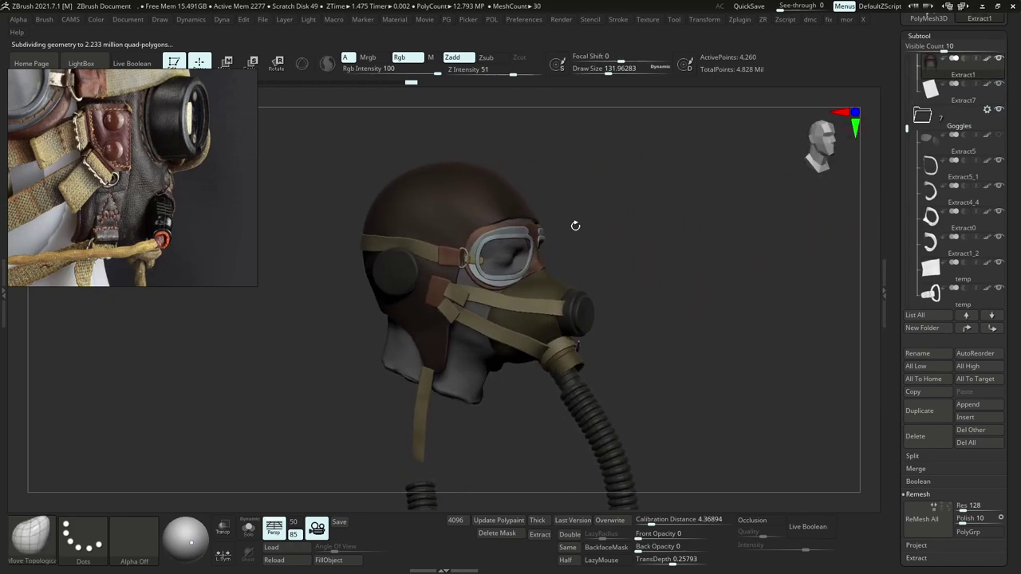
pyautogui.press('shift')
pyautogui.keyDown('shift'); pyautogui.moveTo(851, 248); pyautogui.dragTo(741, 242, button='right'); pyautogui.keyUp('shift')
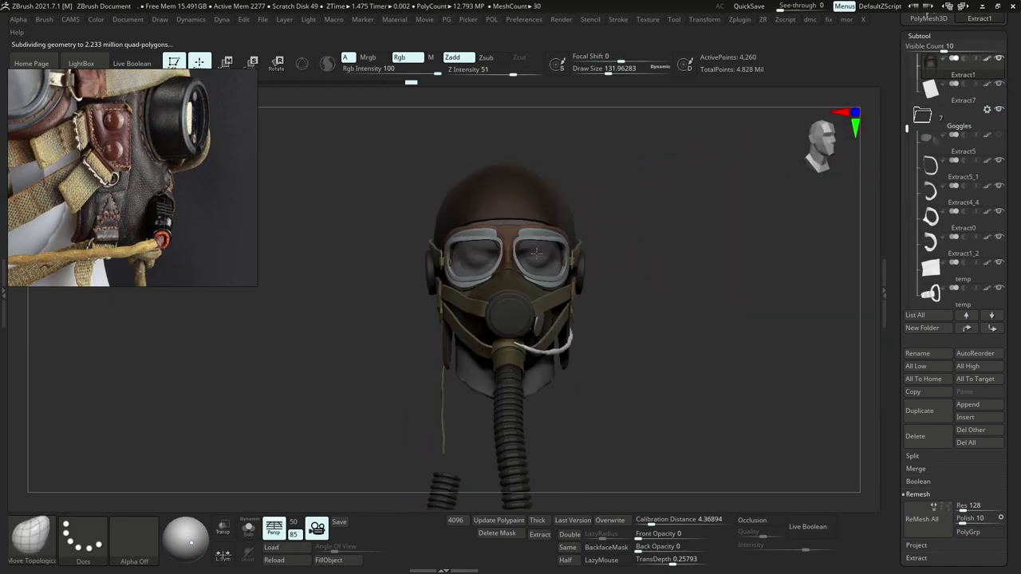
pyautogui.press('s')
pyautogui.click(529, 226)
pyautogui.moveTo(531, 223); pyautogui.dragTo(529, 239)
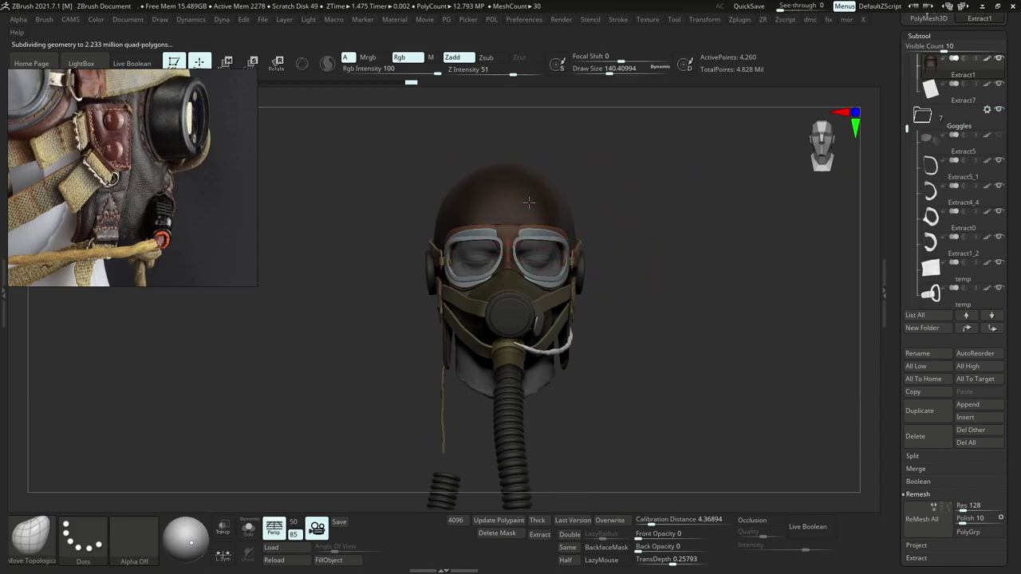
pyautogui.moveTo(590, 242); pyautogui.dragTo(542, 243, button='right')
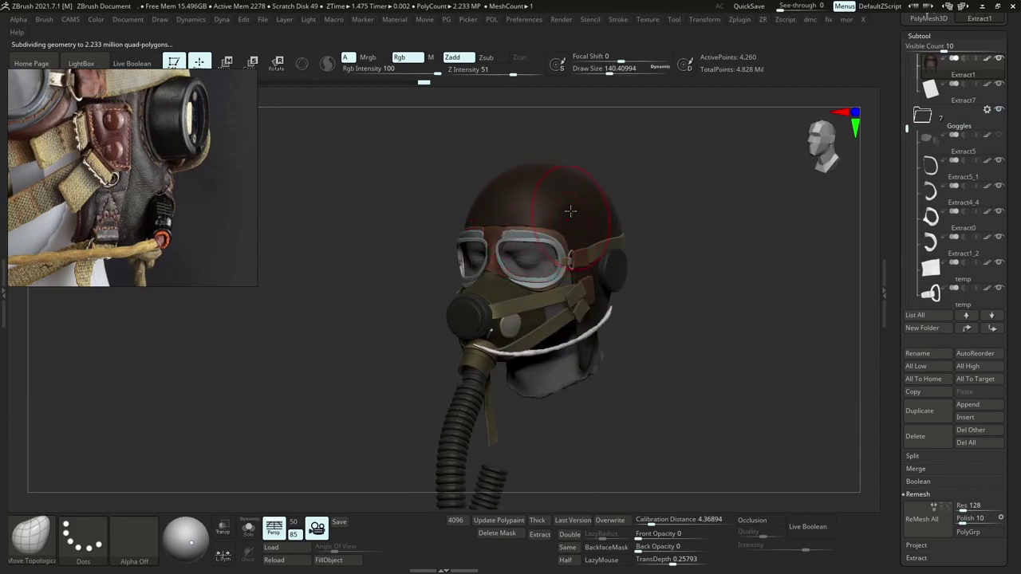
# Darken the active grey-brown colour slightly and turn off polypaint on all subtools.
pyautogui.moveTo(361, 88)
pyautogui.mouseDown()
pyautogui.moveTo(346, 103)
pyautogui.moveTo(471, 104)
pyautogui.mouseUp()
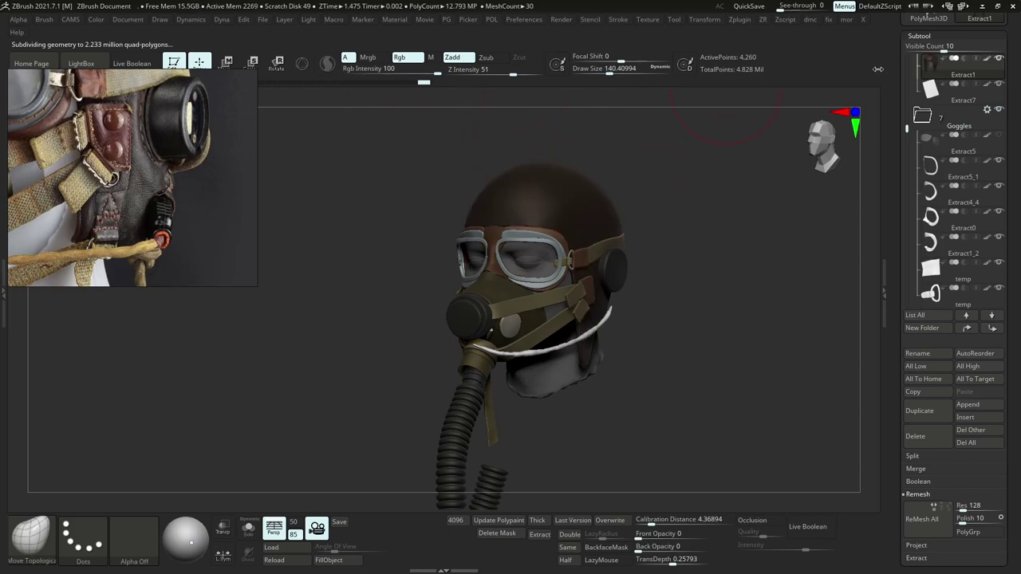
pyautogui.click(986, 59)
pyautogui.moveTo(681, 293); pyautogui.dragTo(518, 296, button='right')
pyautogui.press('s')
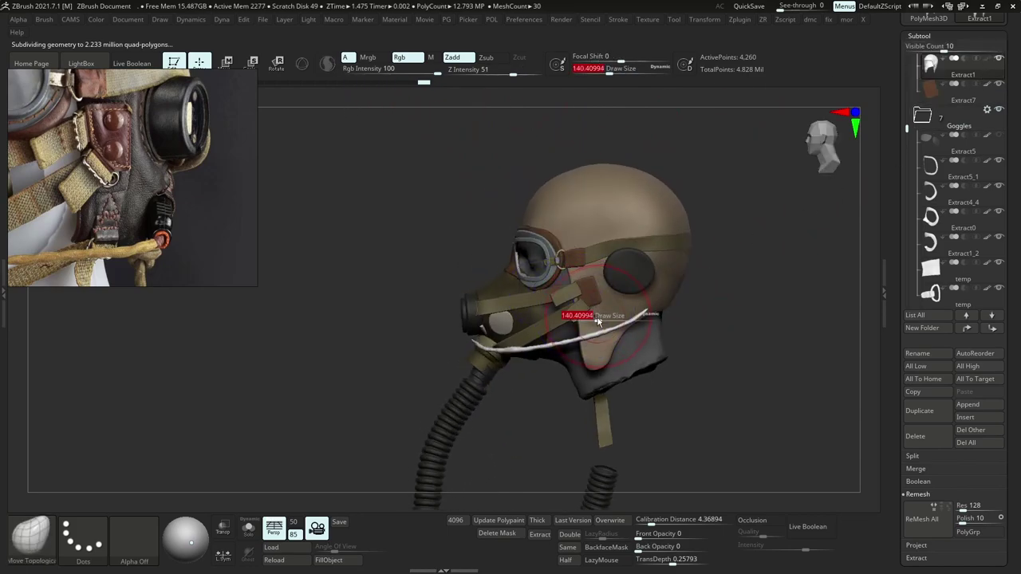
pyautogui.moveTo(597, 320); pyautogui.dragTo(590, 322)
pyautogui.press('space')
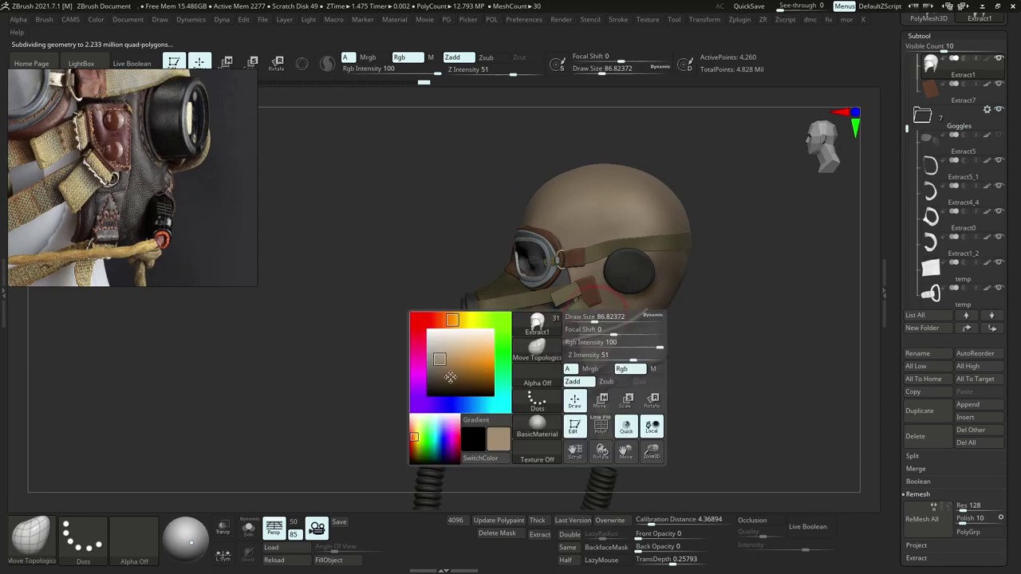
pyautogui.click(437, 366)
pyautogui.click(445, 357)
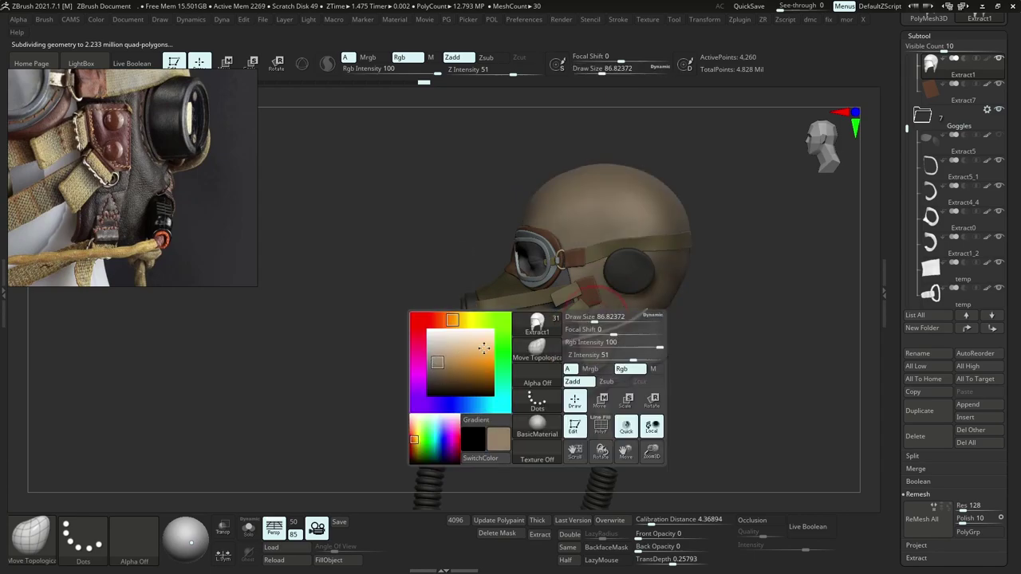
pyautogui.keyDown('shift'); pyautogui.click(989, 62); pyautogui.keyUp('shift')
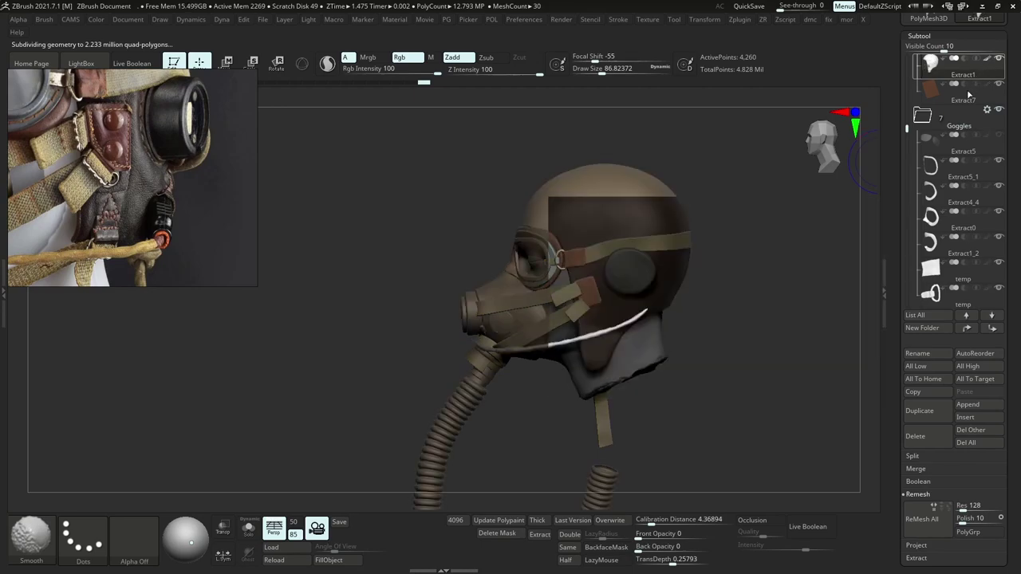
pyautogui.click(980, 74)
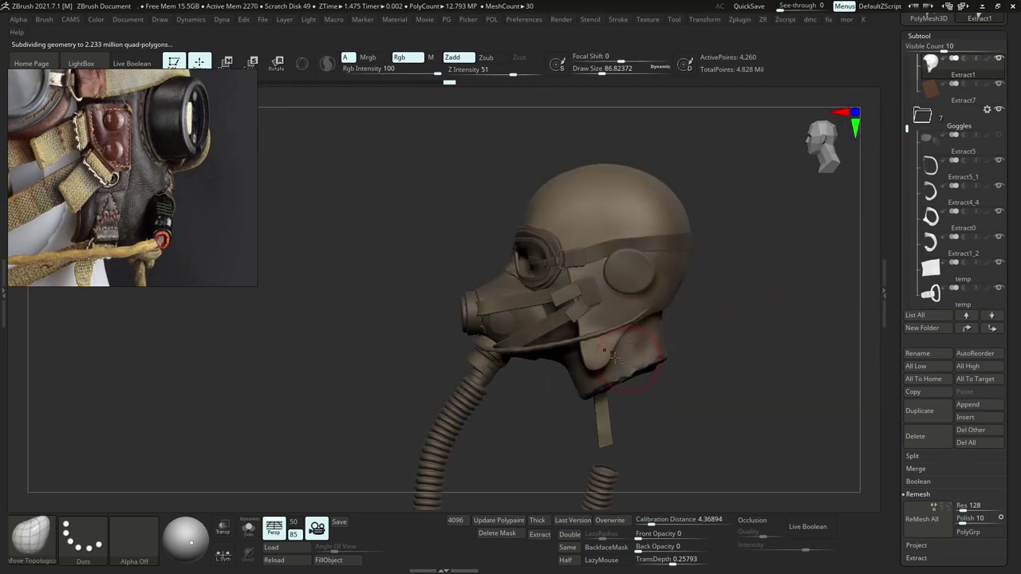
# Examine the reference board's photos of the helmet's leather panels, ear cup and straps and compare them with the model's side.
pyautogui.keyDown('alt'); pyautogui.moveTo(630, 356); pyautogui.dragTo(608, 331, button='right'); pyautogui.keyUp('alt')
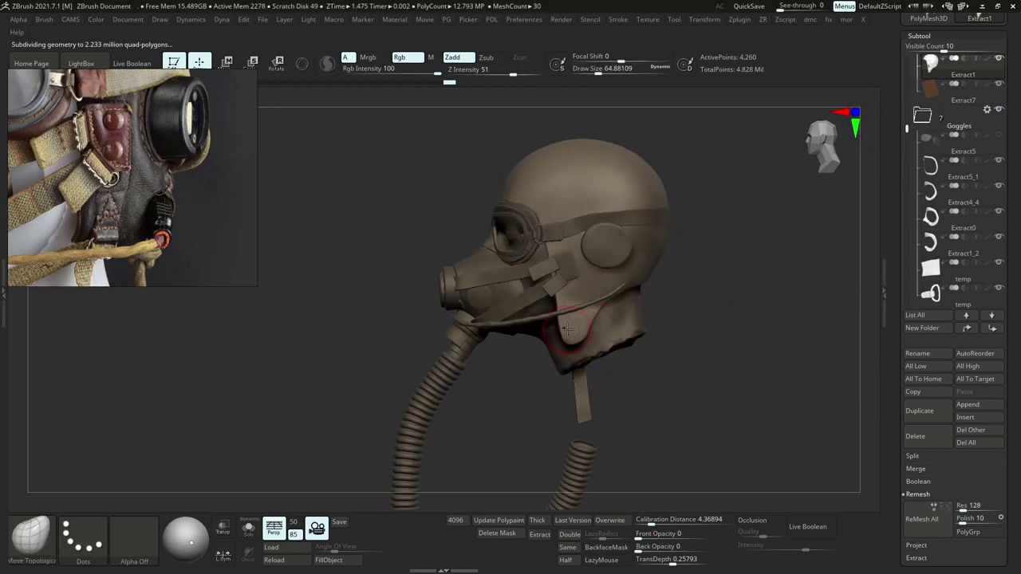
pyautogui.scroll(2, 189, 196)
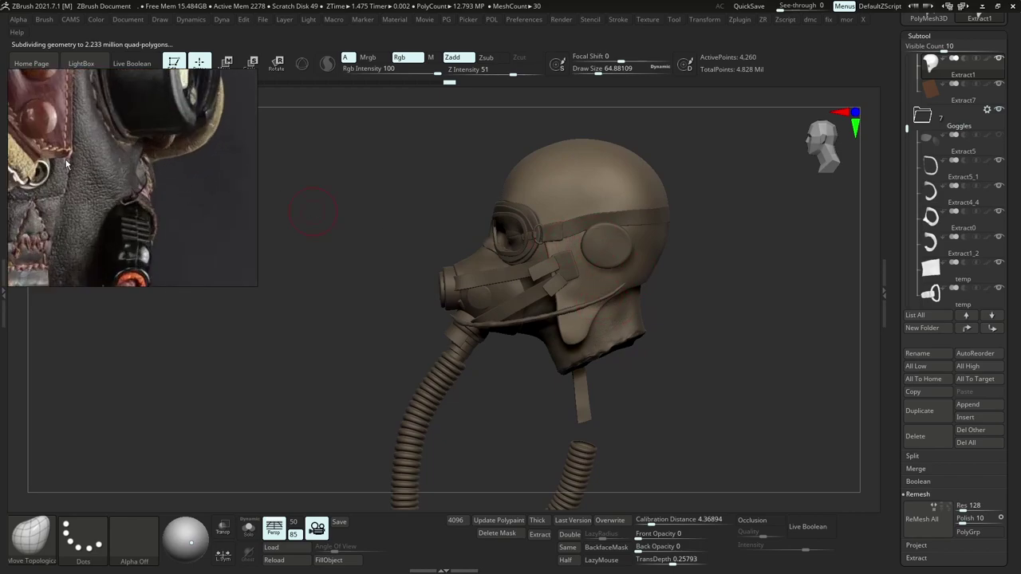
pyautogui.scroll(-4, 66, 164)
pyautogui.scroll(-4, 220, 161)
pyautogui.moveTo(249, 167); pyautogui.dragTo(169, 173, button='middle')
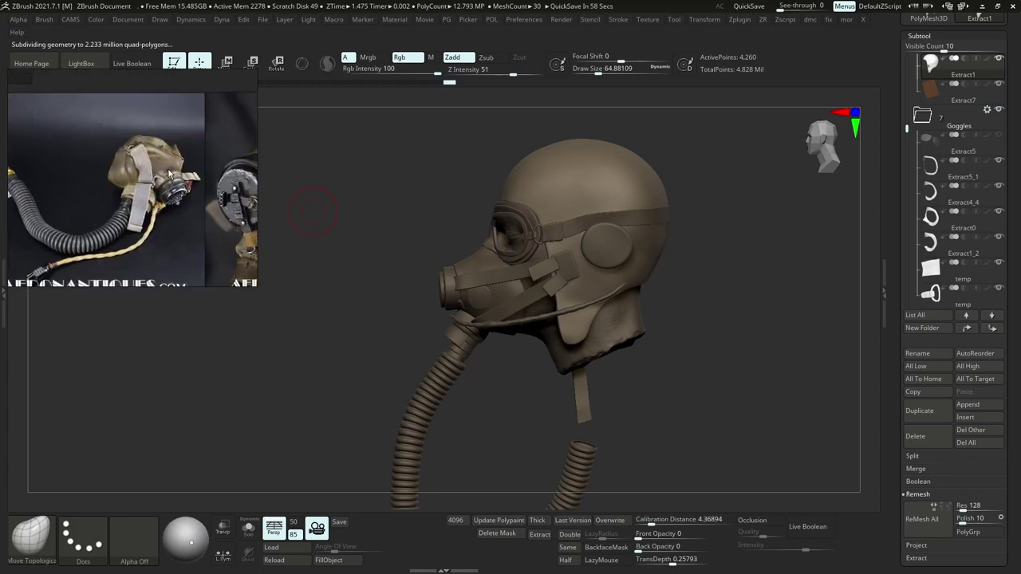
pyautogui.scroll(-3, 168, 187)
pyautogui.moveTo(33, 214); pyautogui.dragTo(128, 207, button='middle')
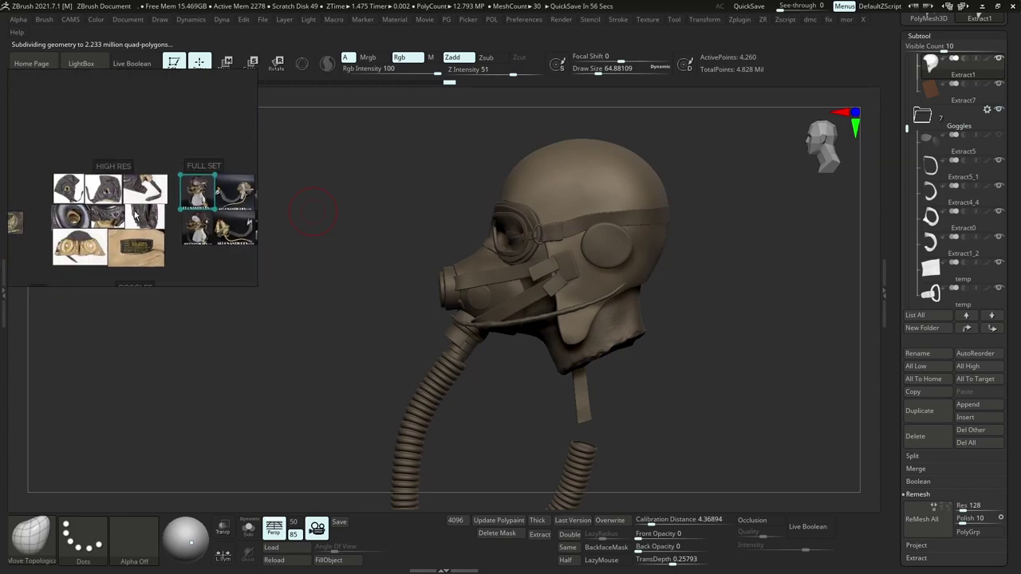
pyautogui.scroll(1, 107, 200)
pyautogui.scroll(-4, 120, 200)
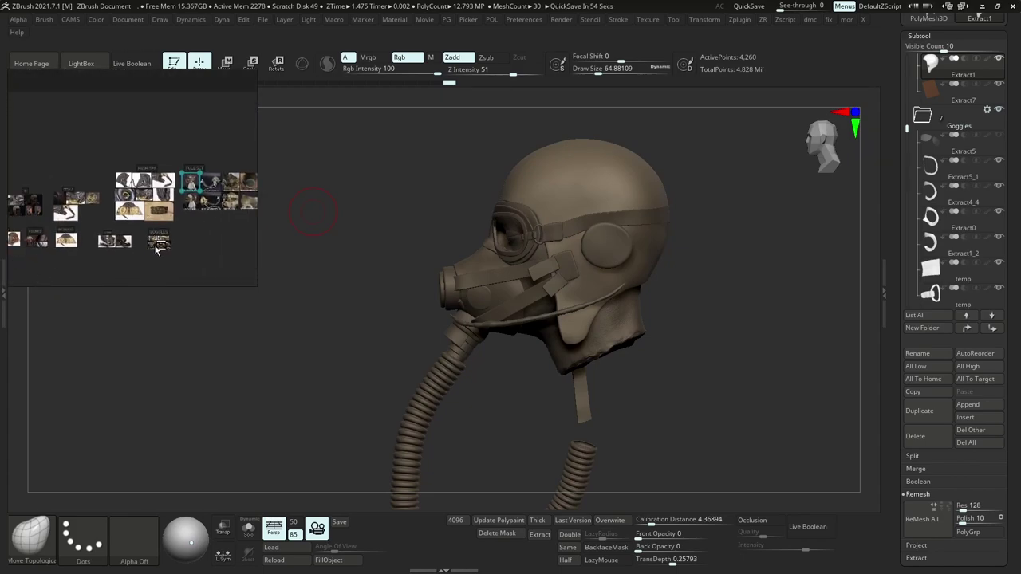
pyautogui.scroll(5, 151, 204)
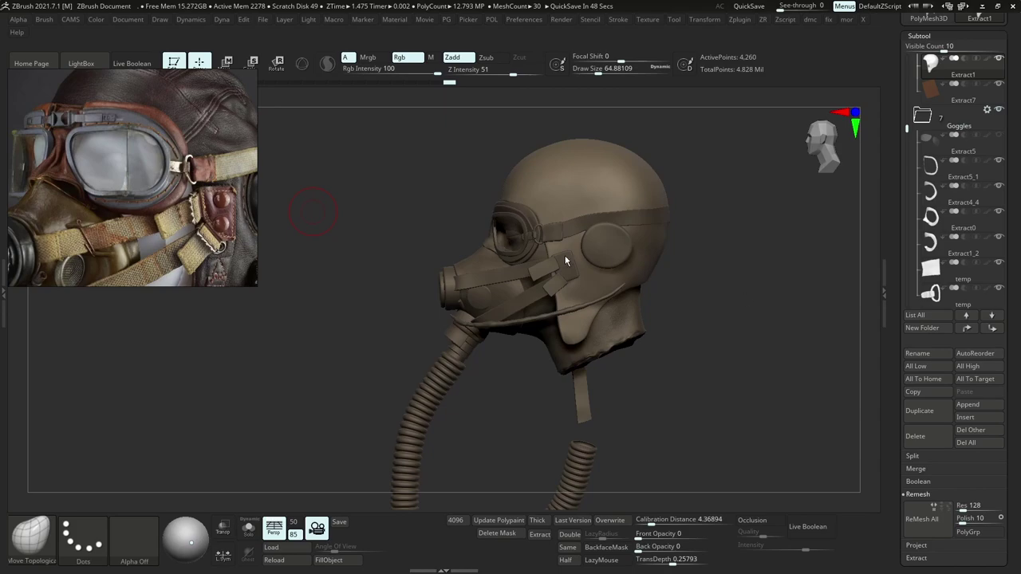
pyautogui.scroll(-4, 163, 195)
pyautogui.moveTo(188, 197); pyautogui.dragTo(170, 196, button='middle')
pyautogui.scroll(2, 172, 196)
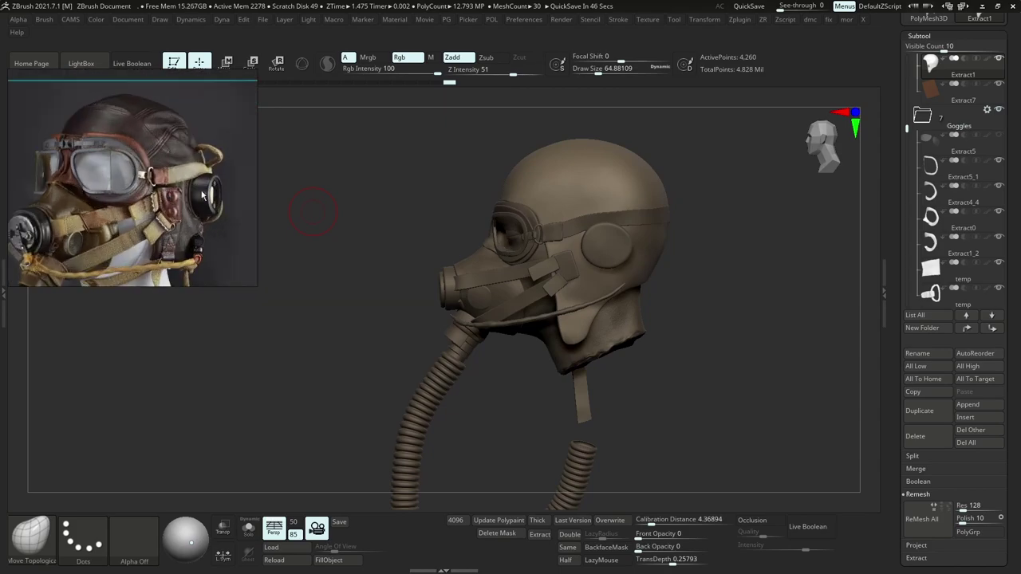
pyautogui.moveTo(510, 192); pyautogui.dragTo(505, 192, button='right')
pyautogui.keyDown('alt'); pyautogui.moveTo(609, 198); pyautogui.dragTo(595, 205, button='right'); pyautogui.keyUp('alt')
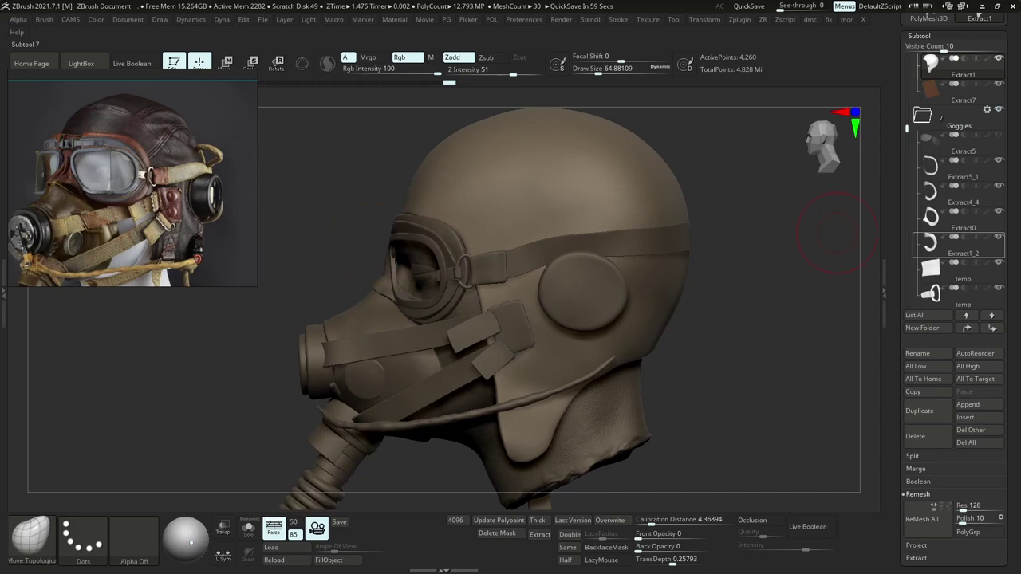
# Isolate the leather shell, smooth the dent in front of the ear cup area and convert its subdivision to real geometry.
pyautogui.moveTo(930, 242)
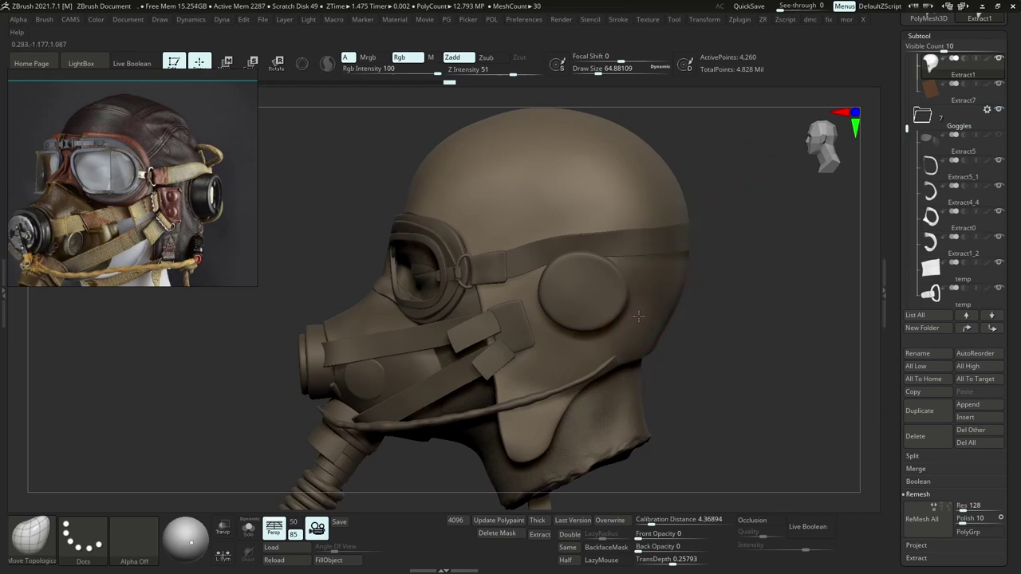
pyautogui.hotkey('alt', 's')
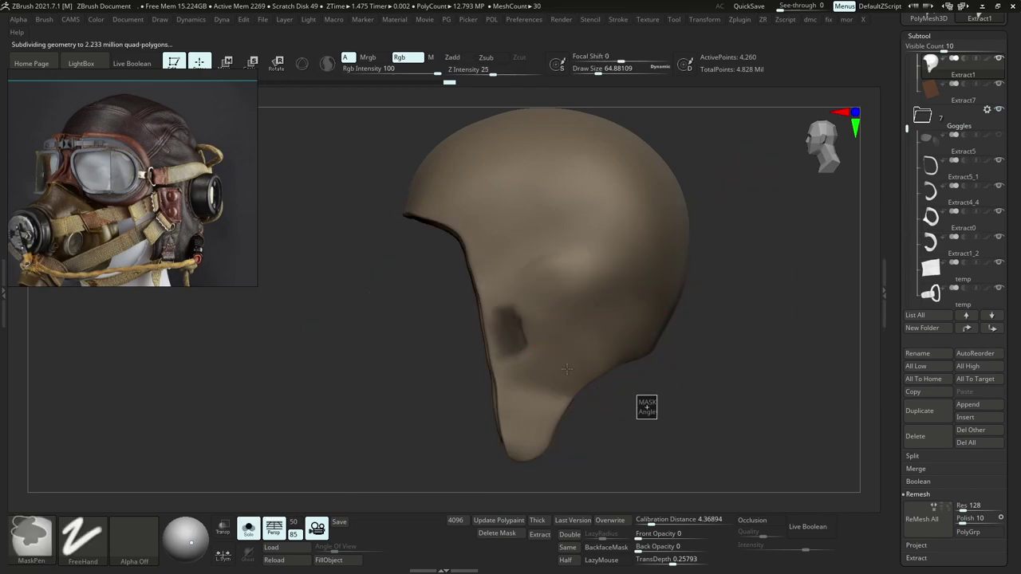
pyautogui.keyDown('shift'); pyautogui.moveTo(520, 328); pyautogui.dragTo(528, 319); pyautogui.keyUp('shift')
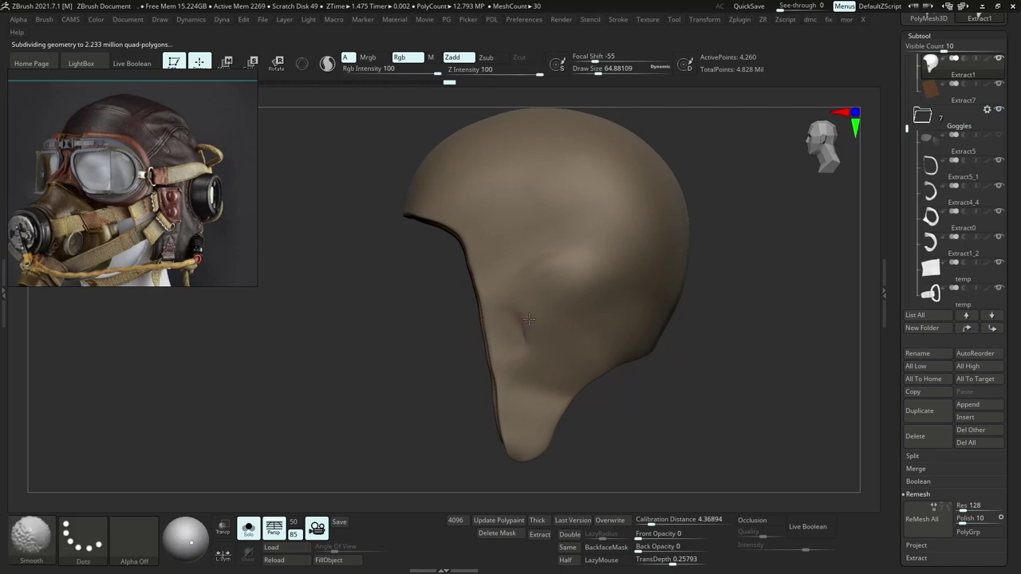
pyautogui.hotkey('ctrl', 'd')
pyautogui.click(558, 369)
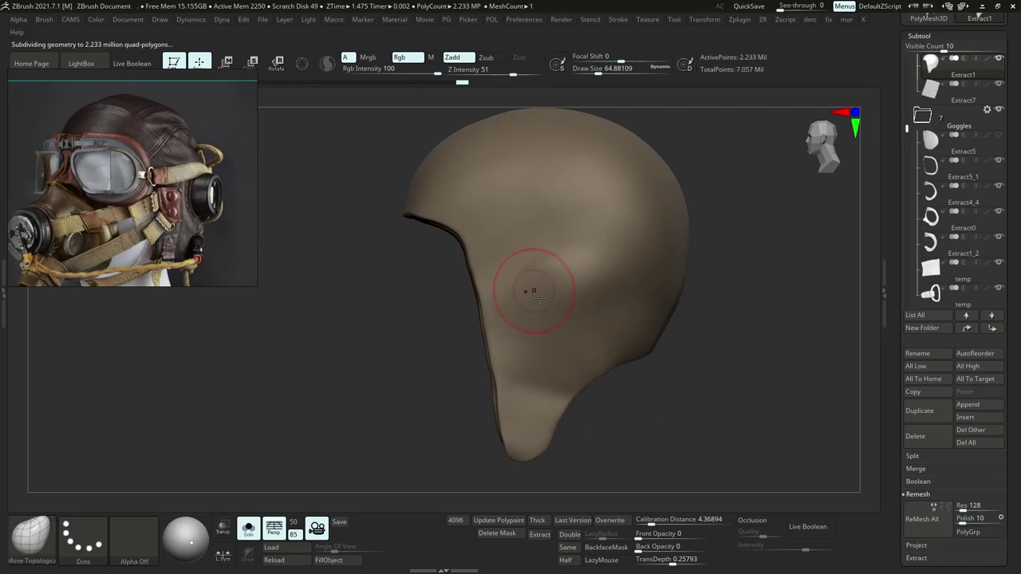
# Show the leather shell's wireframe and repeatedly remesh it at half resolution with ZRemesher, smoothing the surface between passes.
pyautogui.hotkey('shift', 'f')
pyautogui.press('d')
pyautogui.press('d')
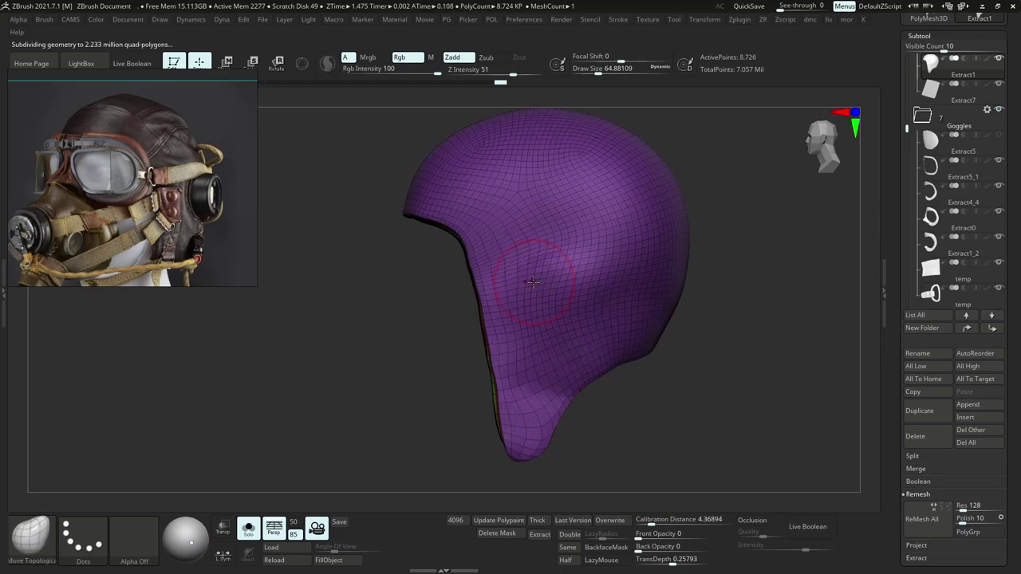
pyautogui.moveTo(535, 276); pyautogui.dragTo(572, 301, button='right')
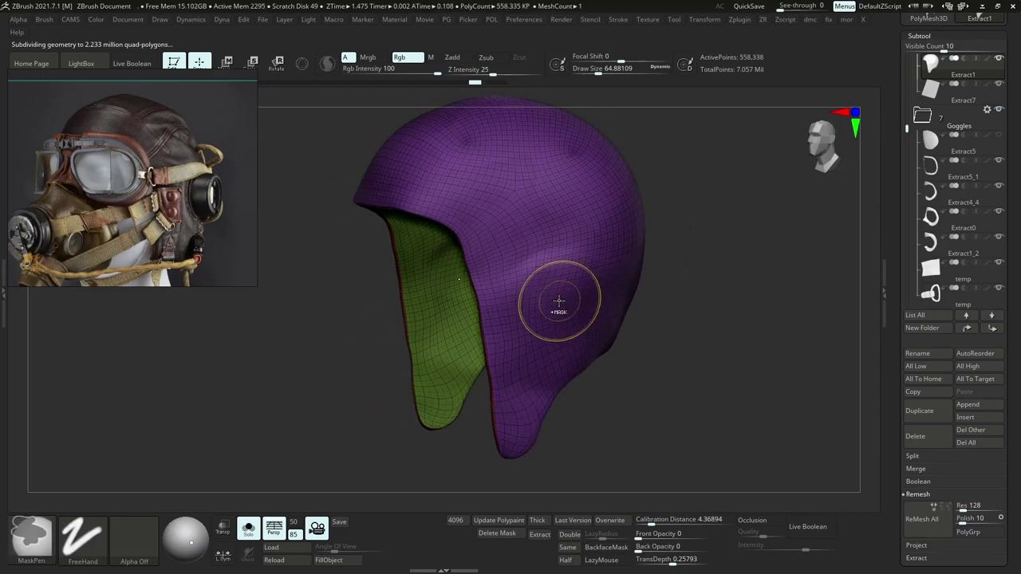
pyautogui.hotkey('ctrl', 'z')
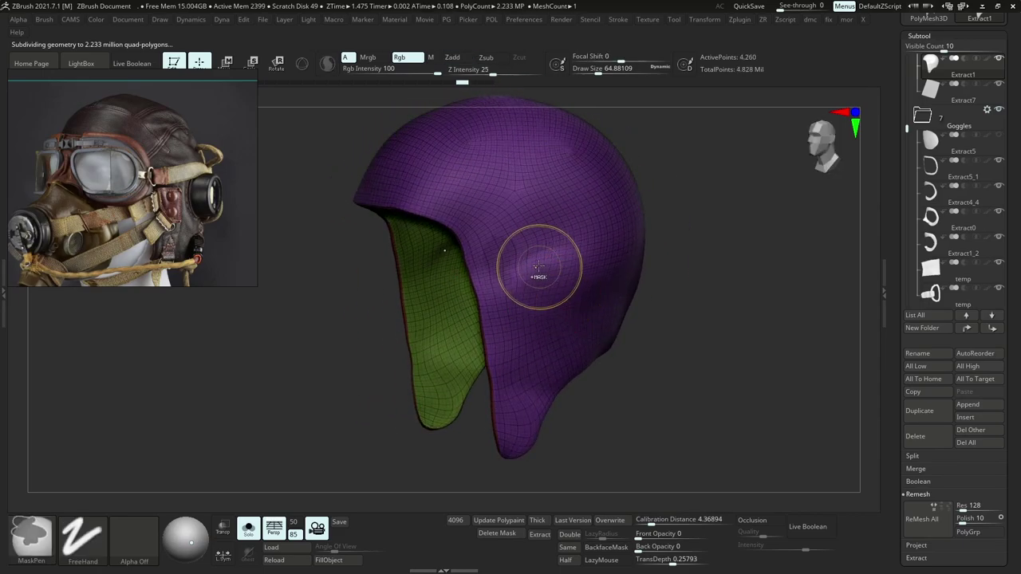
pyautogui.press('shift')
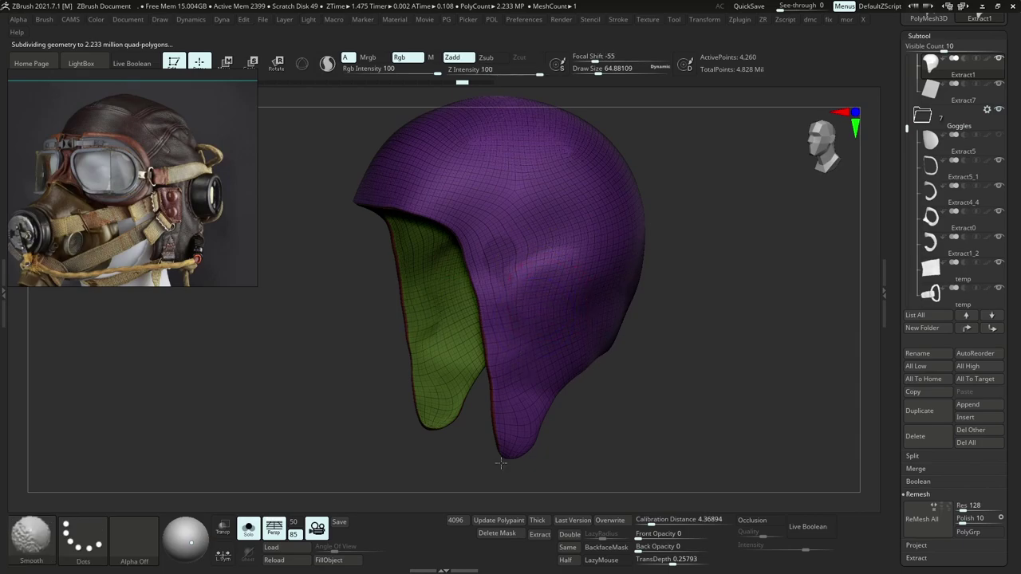
pyautogui.click(565, 560)
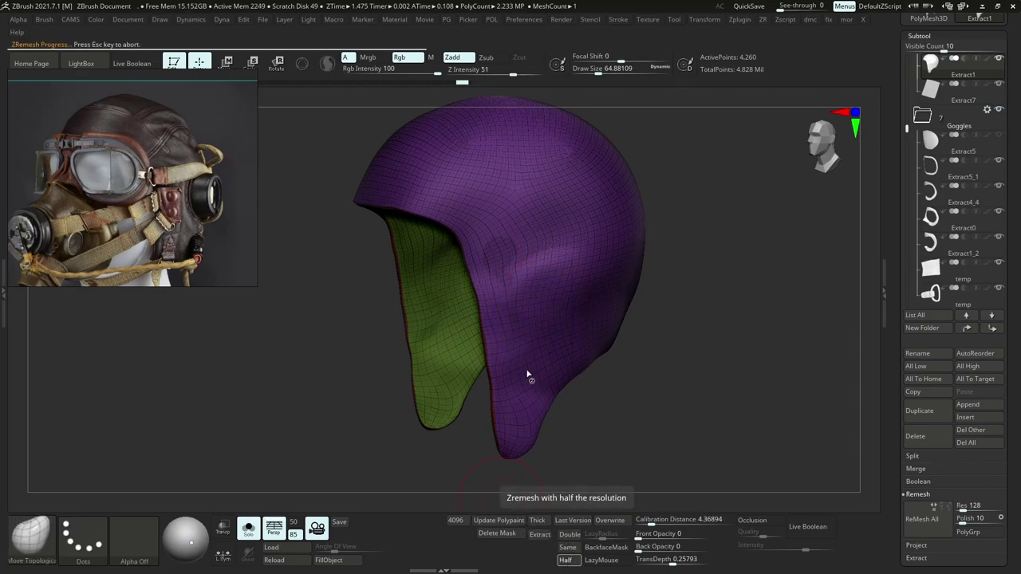
pyautogui.hotkey('shift', 'f')
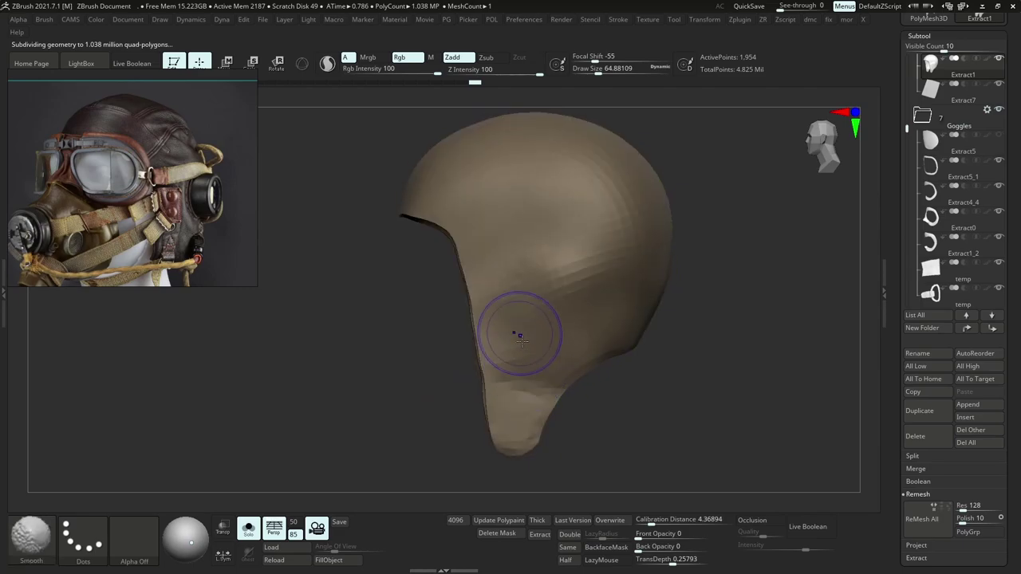
pyautogui.hotkey('shift', 'f')
pyautogui.click(566, 560)
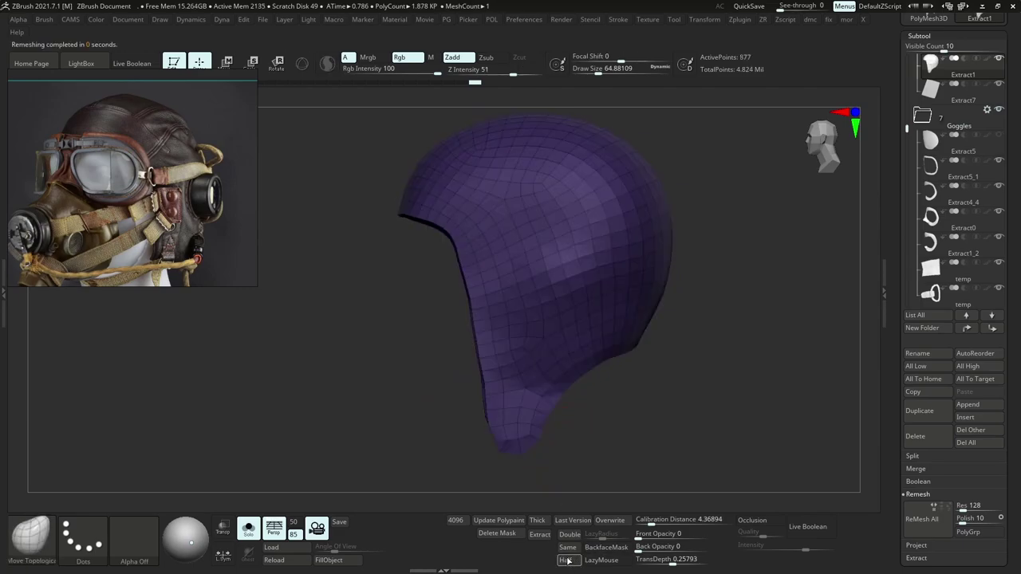
# Turn on dynamic subdivision for the remeshed leather shell and apply it to the mesh.
pyautogui.press('d')
pyautogui.hotkey('ctrl', 'd')
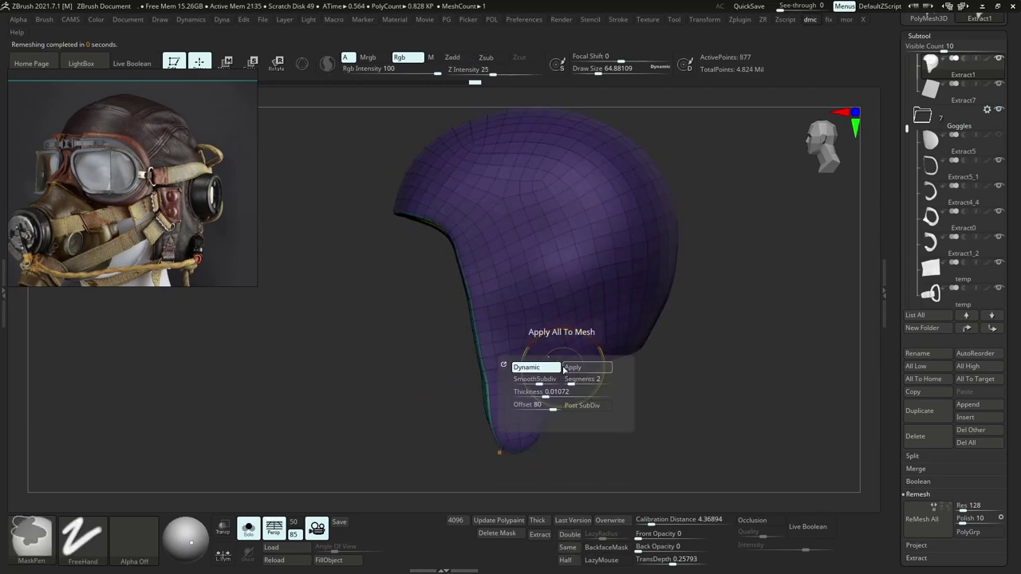
pyautogui.click(564, 368)
pyautogui.press('shift')
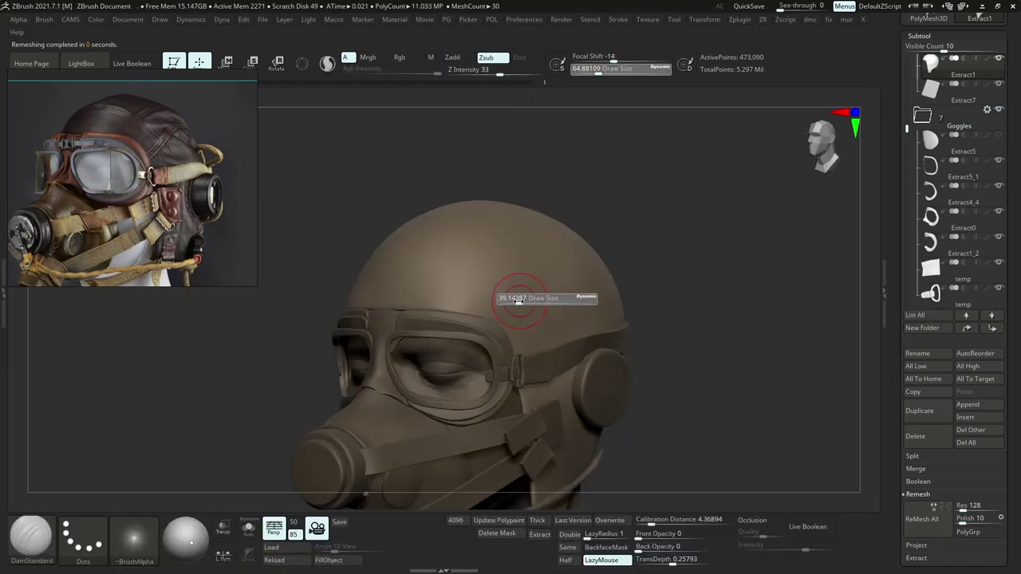
# Turn on polypaint for all subtools and fill the leather shell with a dark brown.
pyautogui.press('ctrl')
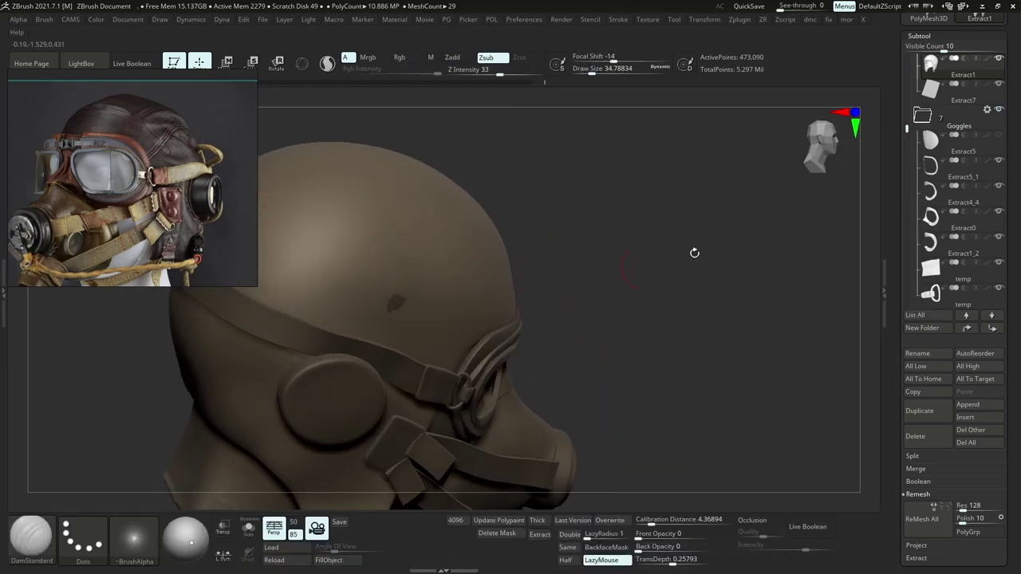
pyautogui.moveTo(990, 63)
pyautogui.press('shift')
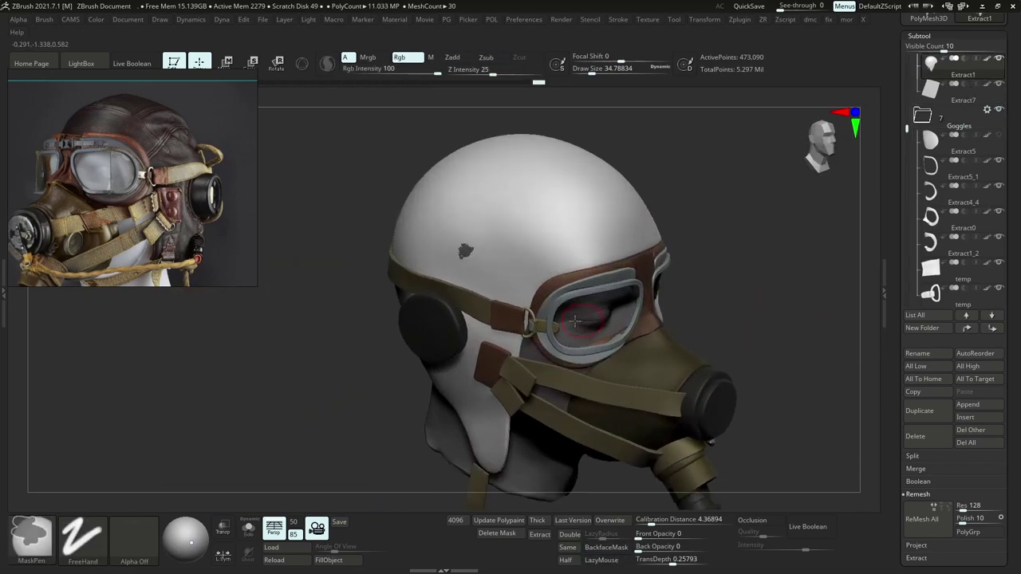
pyautogui.press('space')
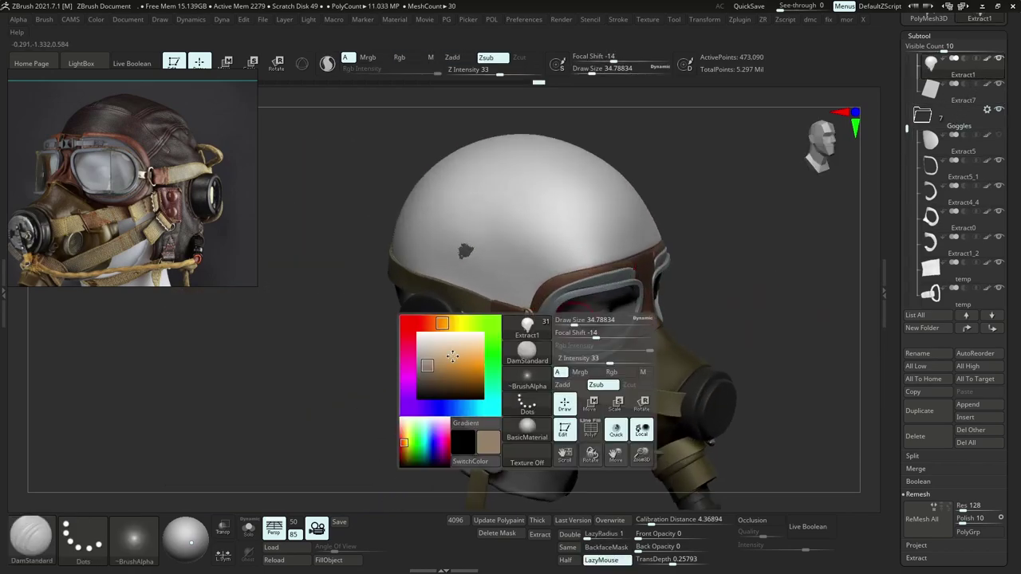
pyautogui.moveTo(450, 378); pyautogui.dragTo(436, 388)
pyautogui.click(343, 560)
# Turn off polypaint on all subtools and lighten the active colour to a medium grey-brown.
pyautogui.moveTo(588, 303); pyautogui.dragTo(527, 265, button='right')
pyautogui.moveTo(550, 259)
pyautogui.keyDown('ctrl'); pyautogui.mouseDown(button='right')
pyautogui.moveTo(569, 294)
pyautogui.moveTo(550, 282)
pyautogui.mouseUp(button='right'); pyautogui.keyUp('ctrl')
pyautogui.press('b')
pyautogui.press('d')
pyautogui.press('s')
pyautogui.press('space')
pyautogui.keyDown('shift'); pyautogui.click(985, 62); pyautogui.keyUp('shift')
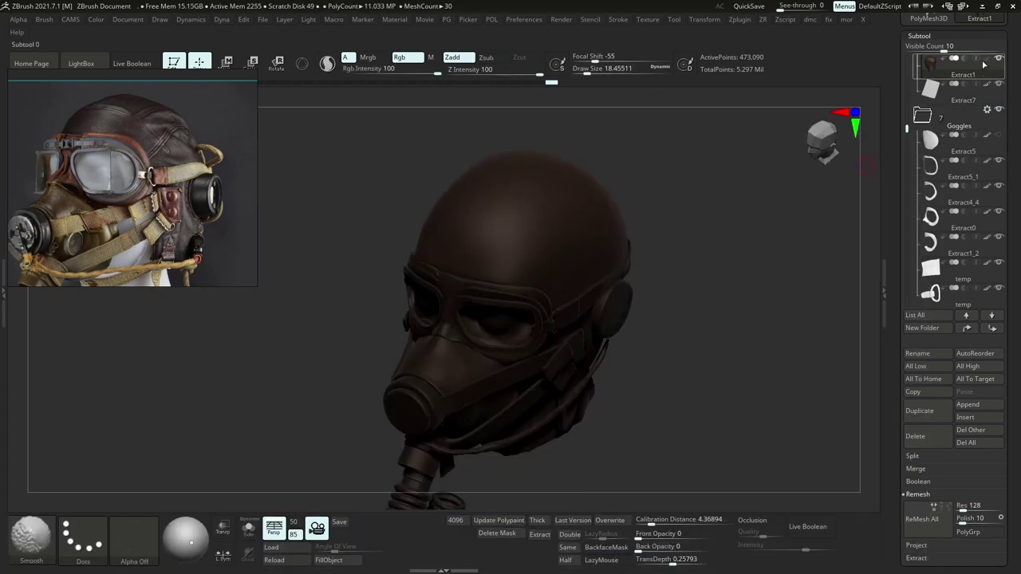
pyautogui.keyDown('shift'); pyautogui.moveTo(688, 259); pyautogui.dragTo(701, 264, button='right'); pyautogui.keyUp('shift')
pyautogui.press('space')
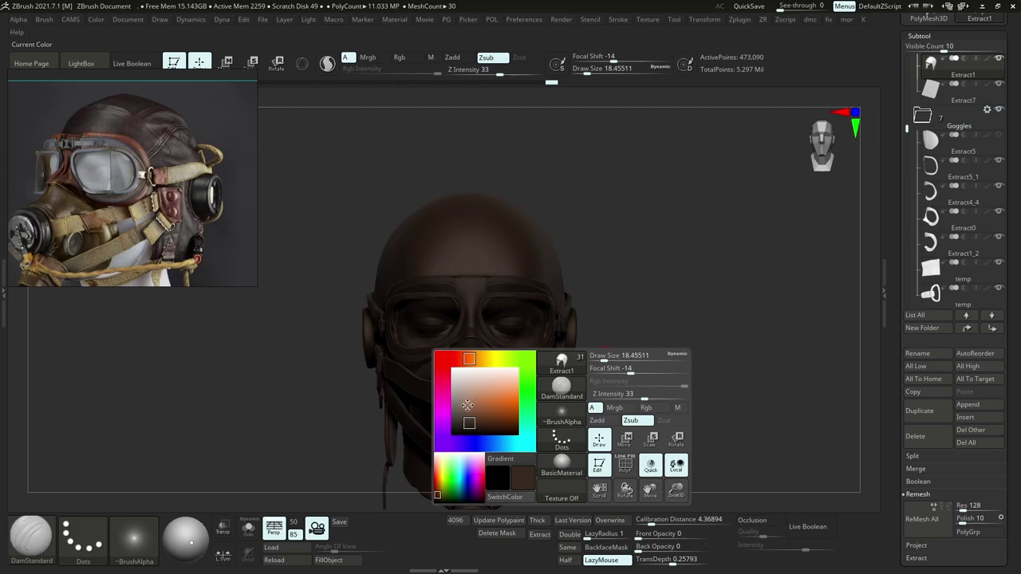
pyautogui.click(464, 403)
# Reduce the DamStandard draw size to about 14 and enlarge the reference photo around the helmet's leather seams.
pyautogui.moveTo(494, 279); pyautogui.dragTo(551, 245, button='right')
pyautogui.keyDown('ctrl'); pyautogui.moveTo(552, 245); pyautogui.dragTo(545, 252, button='right'); pyautogui.keyUp('ctrl')
pyautogui.press('s')
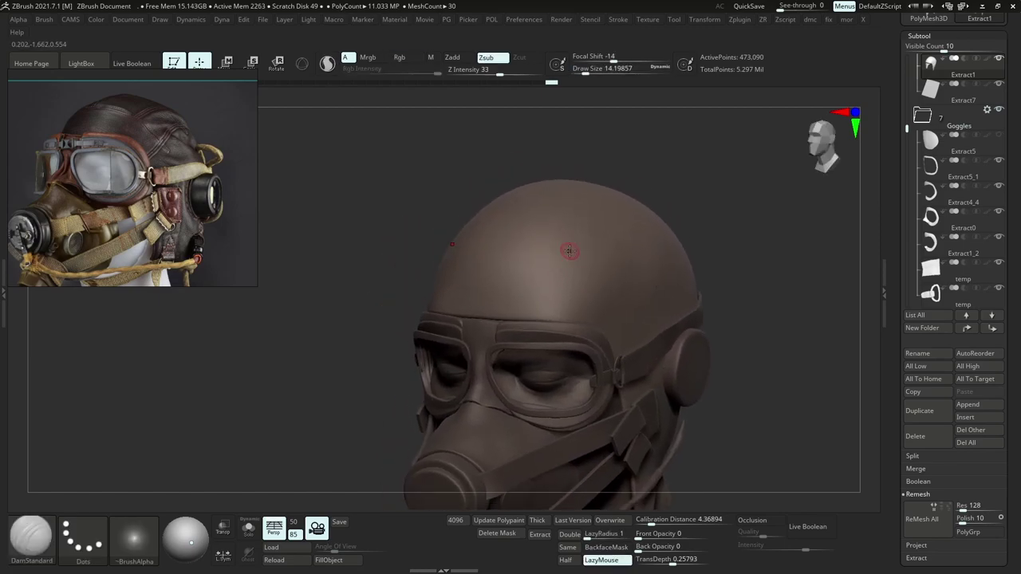
pyautogui.moveTo(243, 175); pyautogui.dragTo(255, 206, button='middle')
pyautogui.scroll(3, 254, 200)
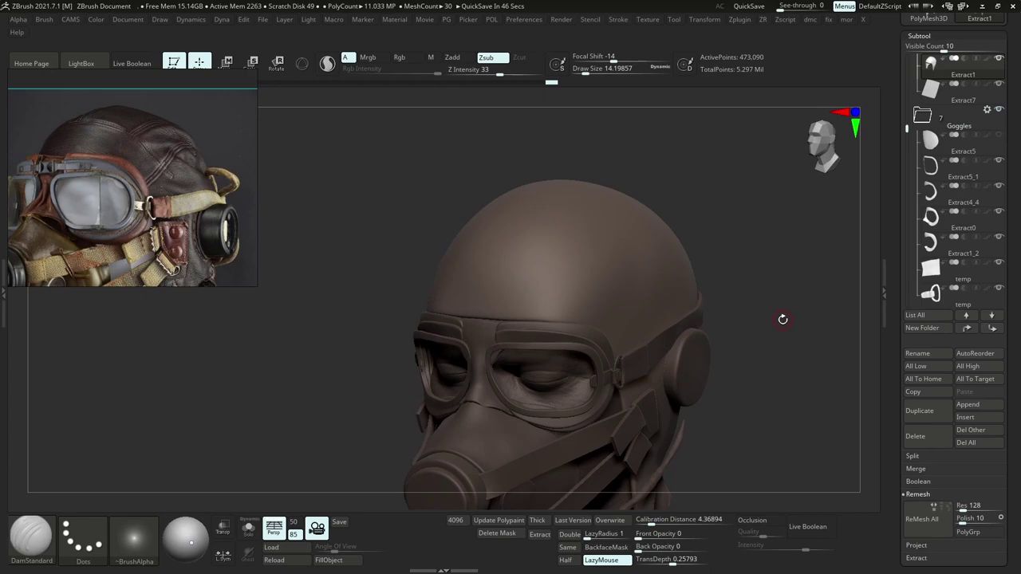
# Try carving a panel seam across the forehead and down toward the temple, smoothing its end.
pyautogui.keyDown('alt'); pyautogui.moveTo(606, 290); pyautogui.dragTo(561, 295, button='right'); pyautogui.keyUp('alt')
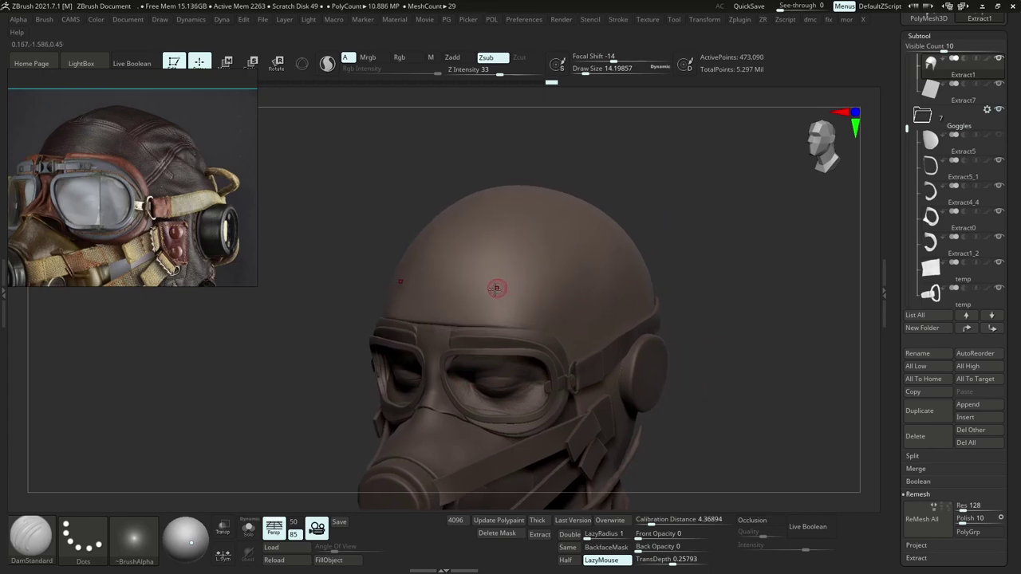
pyautogui.moveTo(496, 287); pyautogui.dragTo(482, 310, button='right')
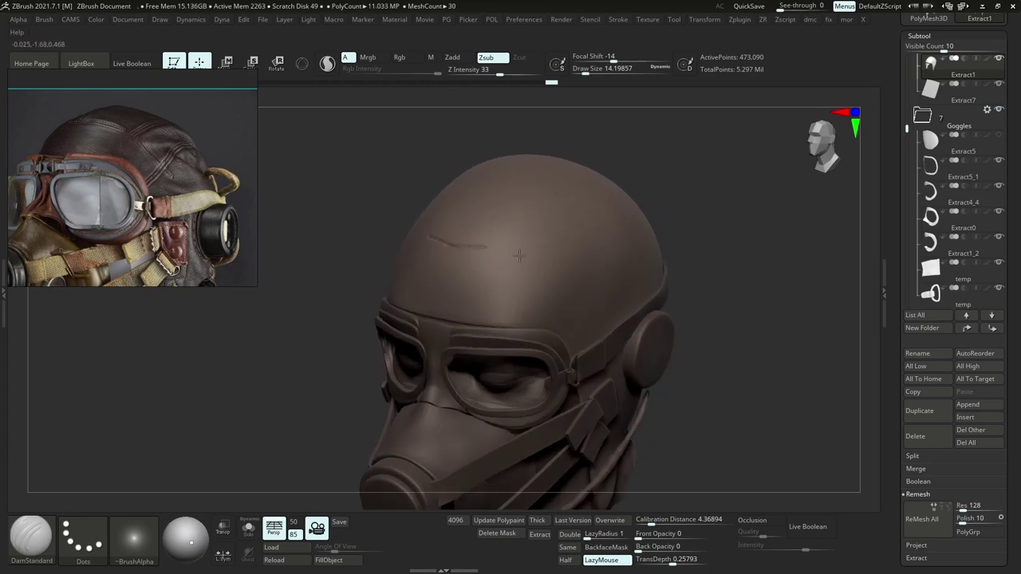
pyautogui.keyDown('shift'); pyautogui.moveTo(451, 248); pyautogui.dragTo(526, 264); pyautogui.keyUp('shift')
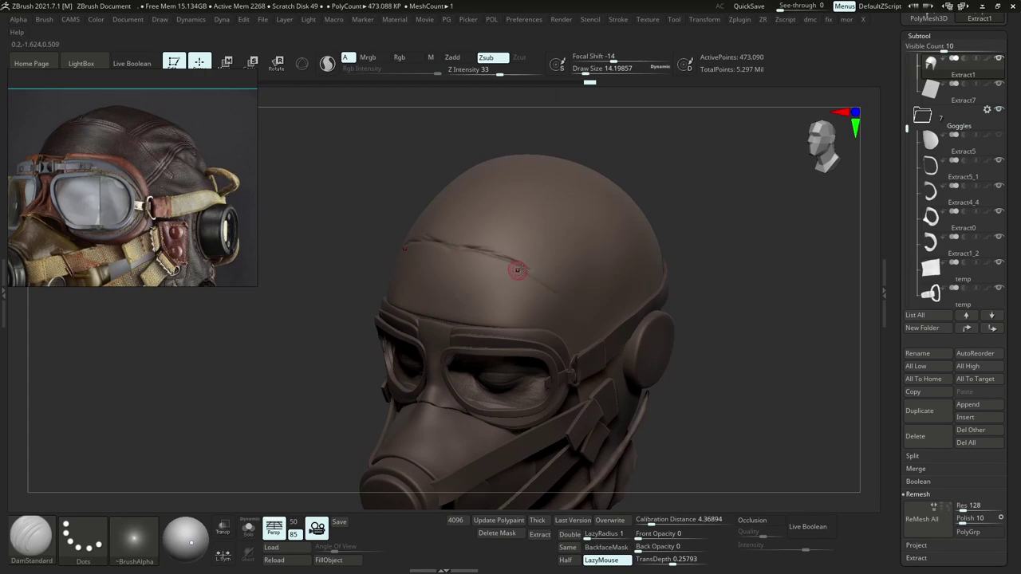
pyautogui.moveTo(553, 307); pyautogui.dragTo(486, 280, button='right')
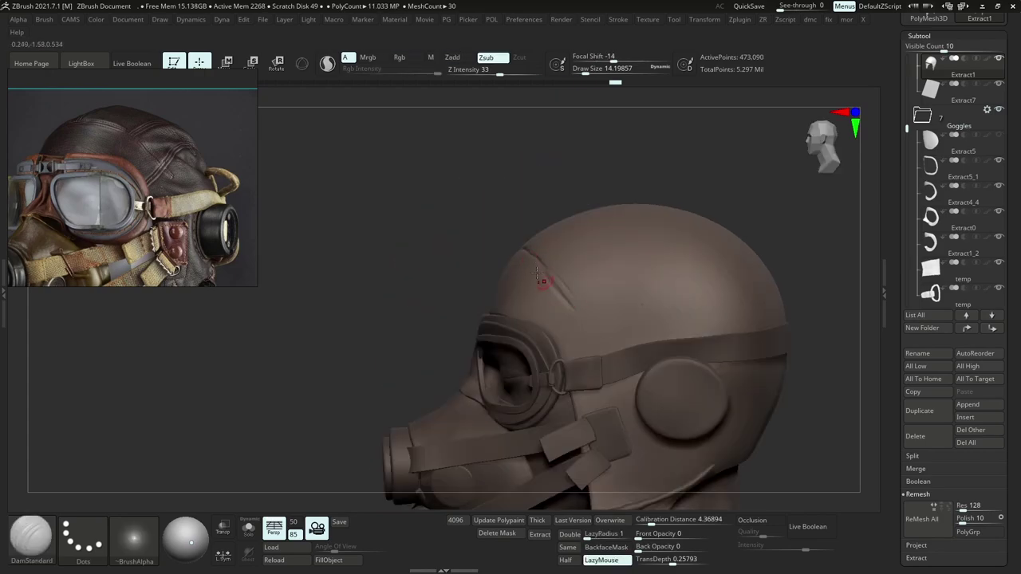
pyautogui.press('shift')
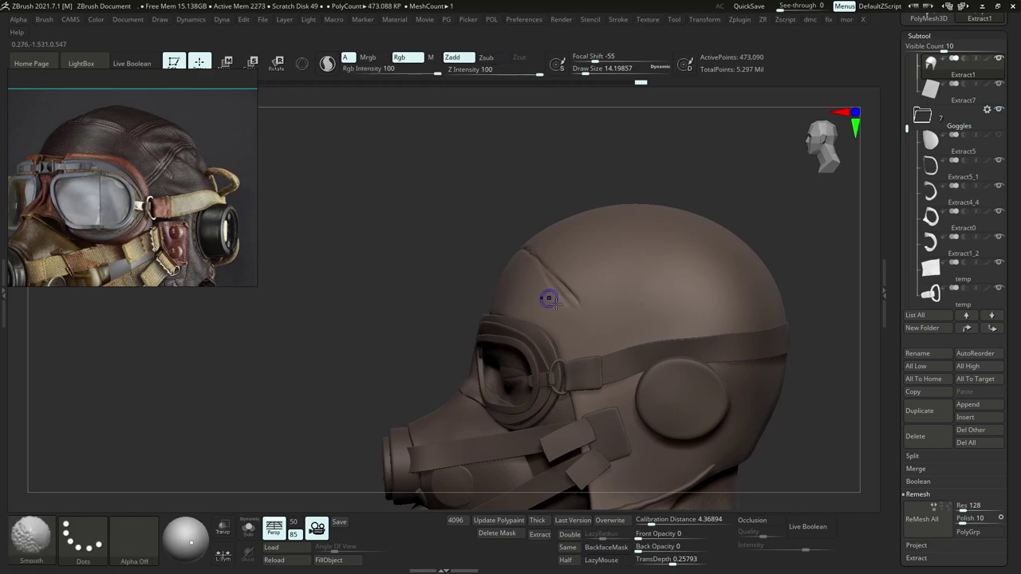
pyautogui.keyDown('shift'); pyautogui.moveTo(562, 295); pyautogui.dragTo(571, 293); pyautogui.keyUp('shift')
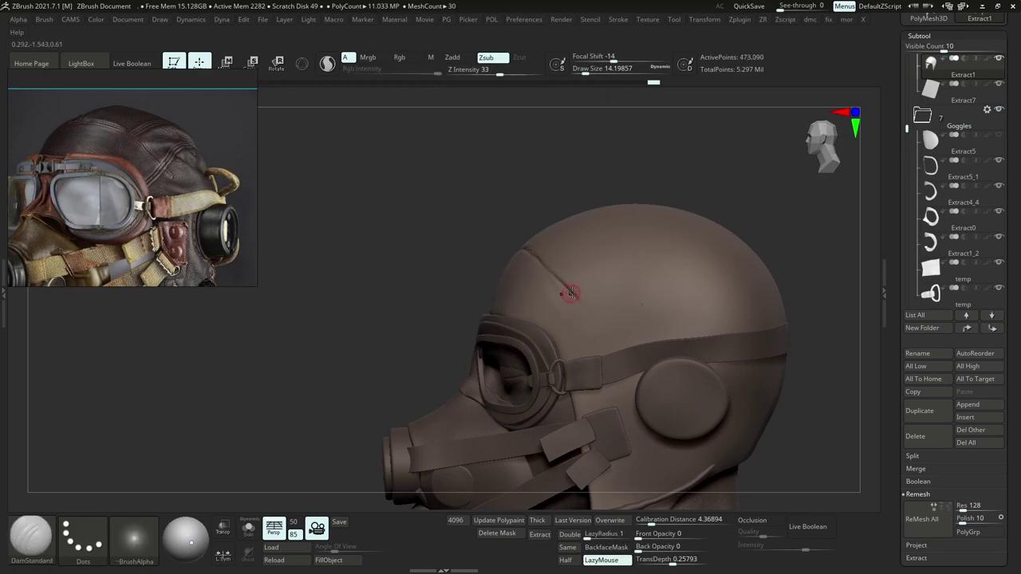
pyautogui.moveTo(541, 260); pyautogui.dragTo(622, 291, button='right')
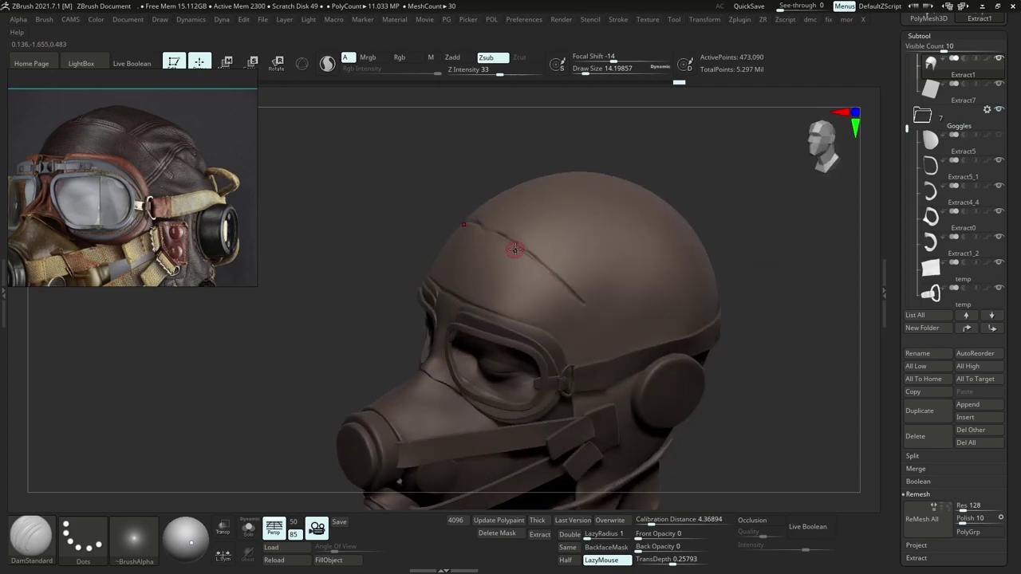
pyautogui.moveTo(552, 271); pyautogui.dragTo(516, 251)
# Undo the forehead seam strokes by stepping back through the leather shell's history.
pyautogui.moveTo(516, 251)
pyautogui.mouseDown(button='right')
pyautogui.moveTo(473, 231)
pyautogui.moveTo(540, 289)
pyautogui.moveTo(582, 278)
pyautogui.moveTo(610, 292)
pyautogui.mouseUp(button='right')
pyautogui.moveTo(511, 289); pyautogui.dragTo(536, 287, button='right')
pyautogui.keyDown('ctrl'); pyautogui.moveTo(503, 247); pyautogui.dragTo(481, 276, button='right'); pyautogui.keyUp('ctrl')
pyautogui.keyDown('alt'); pyautogui.moveTo(481, 276); pyautogui.dragTo(525, 284, button='right'); pyautogui.keyUp('alt')
pyautogui.press('ctrl')
pyautogui.press('ctrl')
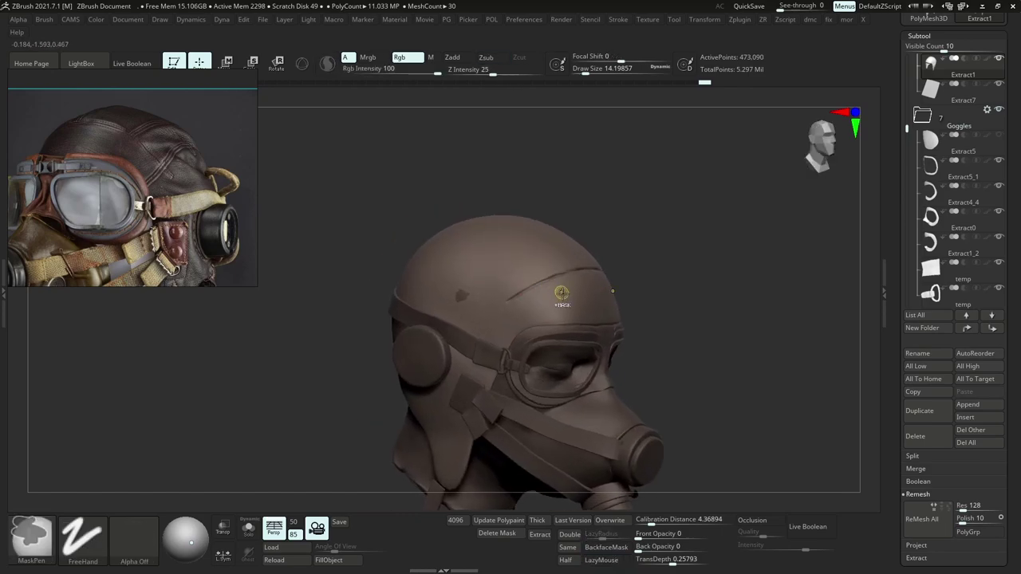
pyautogui.hotkey('ctrl', 'z')
pyautogui.hotkey('ctrl', 'z')
pyautogui.hotkey('ctrl', 'z')
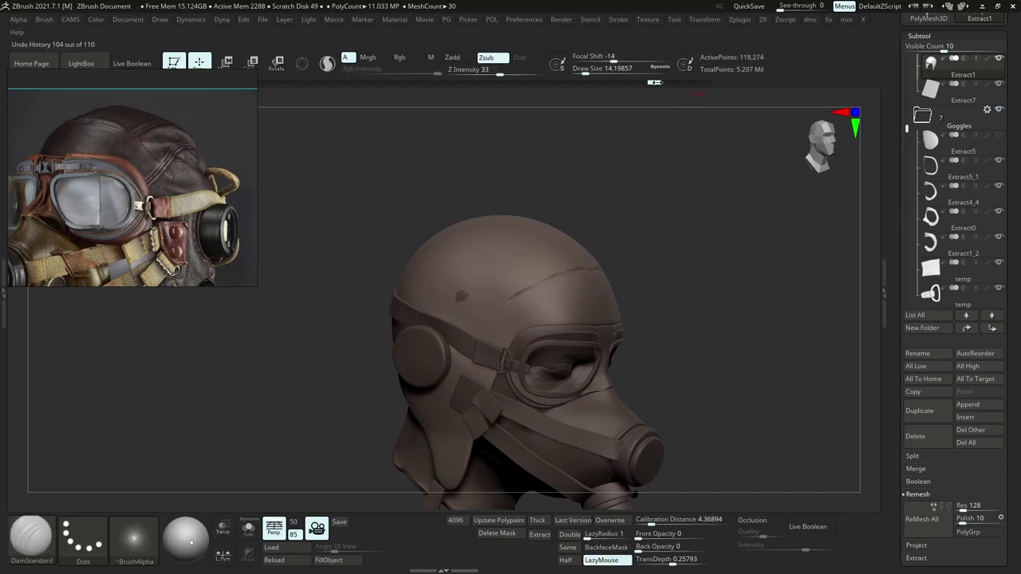
pyautogui.click(627, 83)
pyautogui.moveTo(591, 105); pyautogui.dragTo(553, 113)
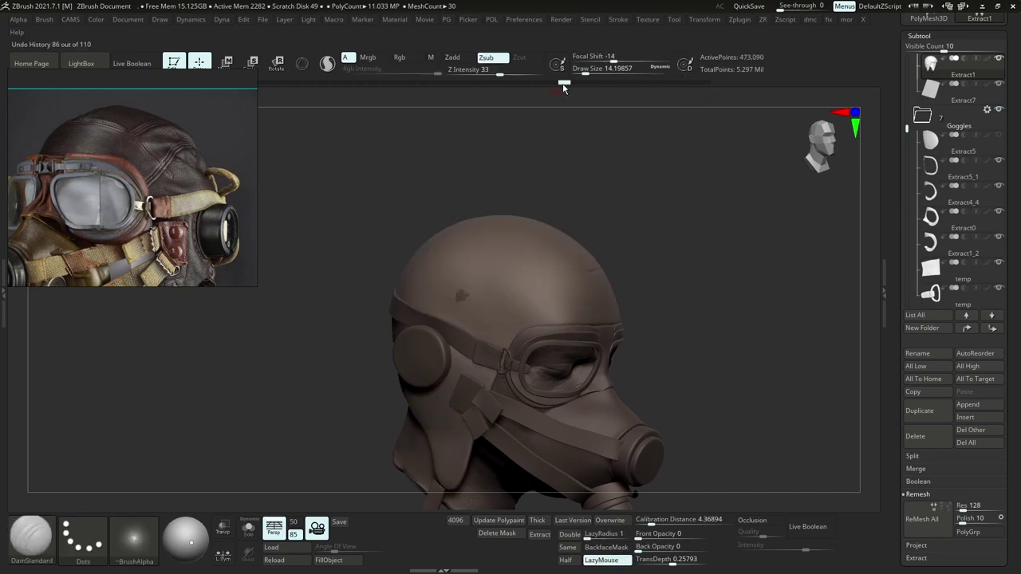
# Isolate the leather shell and carve a symmetrical seam above and roughly parallel to its brow edge.
pyautogui.press('m')
pyautogui.click(610, 217)
pyautogui.click(558, 288)
pyautogui.moveTo(564, 279)
pyautogui.mouseDown(button='right')
pyautogui.moveTo(548, 297)
pyautogui.moveTo(579, 284)
pyautogui.mouseUp(button='right')
pyautogui.hotkey('alt', 's')
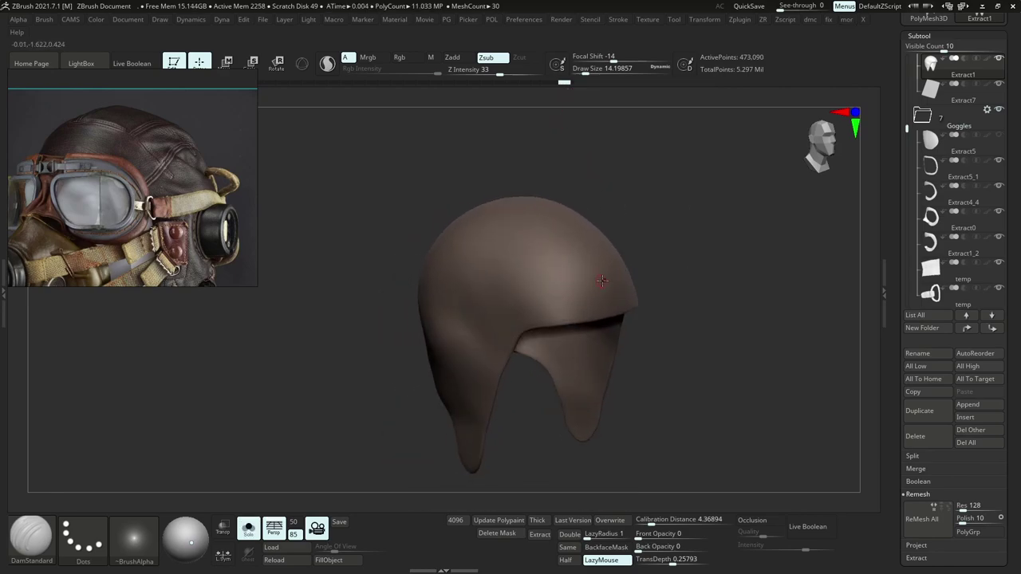
pyautogui.moveTo(604, 280); pyautogui.dragTo(542, 292)
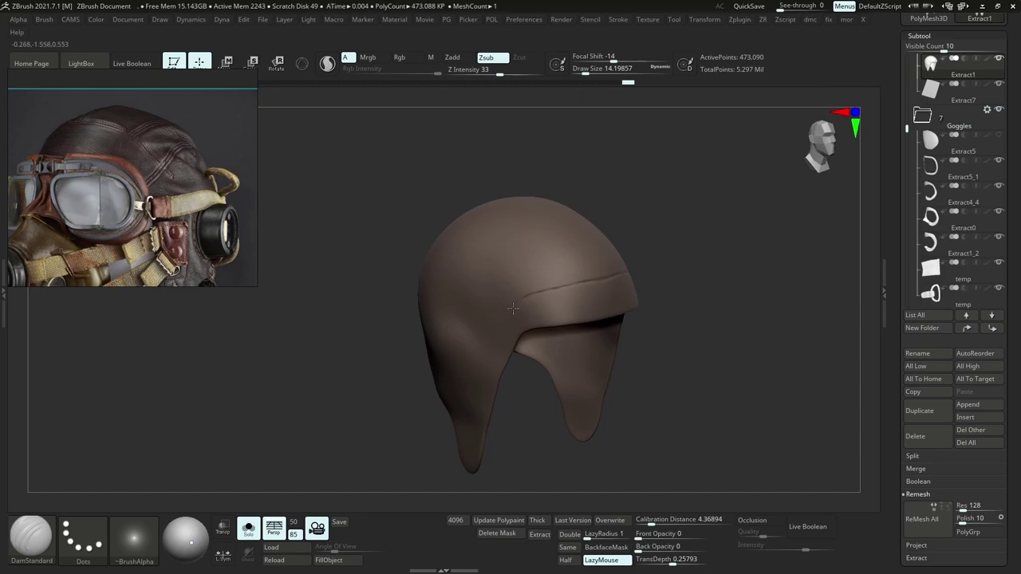
# Extend the brow seam down the temple to the goggle strap, leaving isolation to view all parts.
pyautogui.moveTo(513, 308); pyautogui.dragTo(542, 306, button='right')
pyautogui.moveTo(550, 298); pyautogui.dragTo(541, 308)
pyautogui.moveTo(541, 308); pyautogui.dragTo(553, 284, button='right')
pyautogui.hotkey('alt', 's')
pyautogui.hotkey('alt', 's')
pyautogui.moveTo(553, 274); pyautogui.dragTo(547, 288)
pyautogui.hotkey('alt', 's')
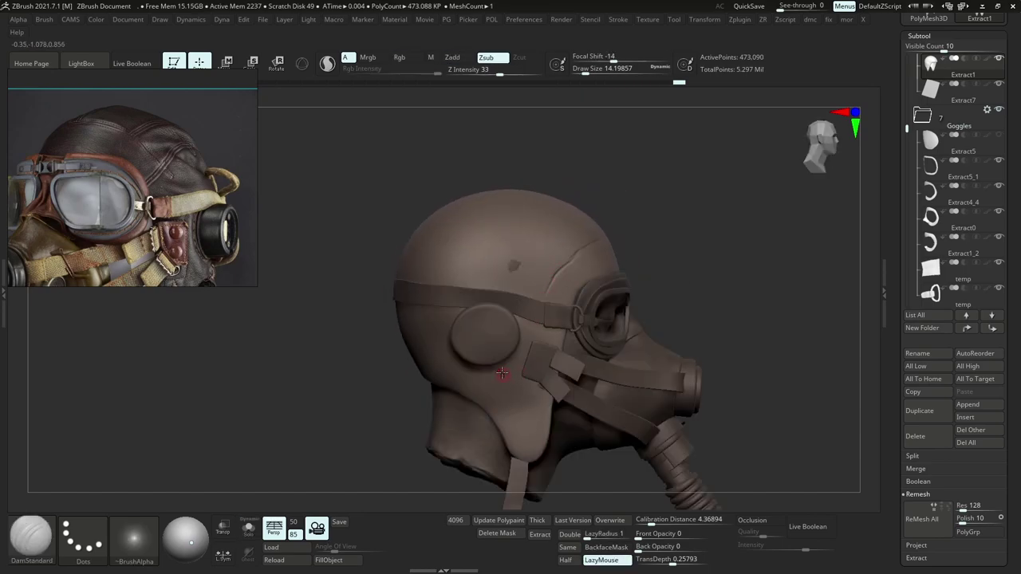
# Carve the seam onward from the goggle strap, down in front of the ear cup to its lower edge.
pyautogui.hotkey('ctrl', 'shift', 's')
pyautogui.moveTo(526, 352)
pyautogui.mouseDown()
pyautogui.moveTo(521, 337)
pyautogui.moveTo(588, 229)
pyautogui.mouseUp()
pyautogui.hotkey('ctrl', 'shift', 's')
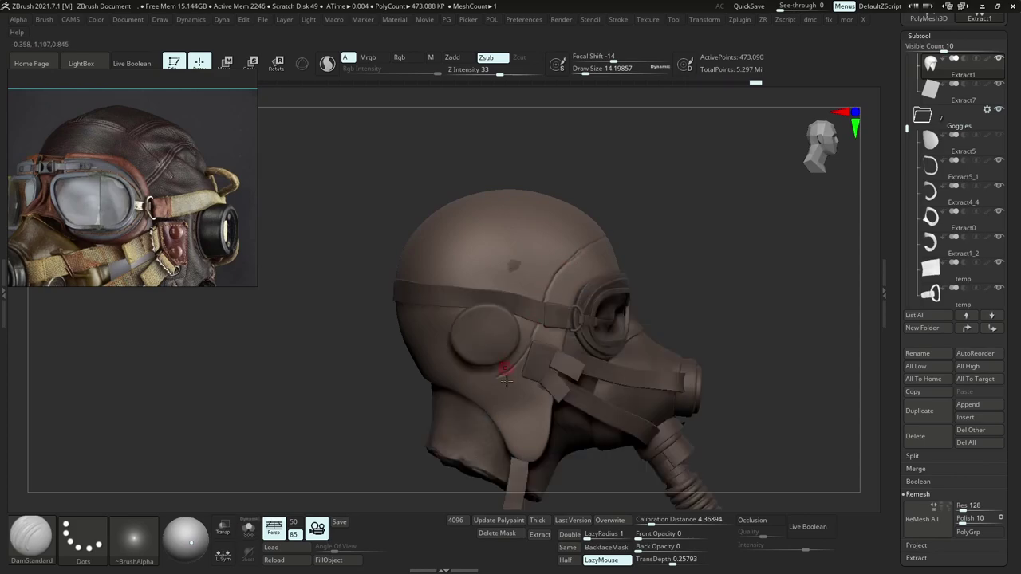
# Continue the seam in a curve beneath the ear cup and up behind it.
pyautogui.keyDown('alt'); pyautogui.moveTo(504, 368); pyautogui.dragTo(563, 357, button='right'); pyautogui.keyUp('alt')
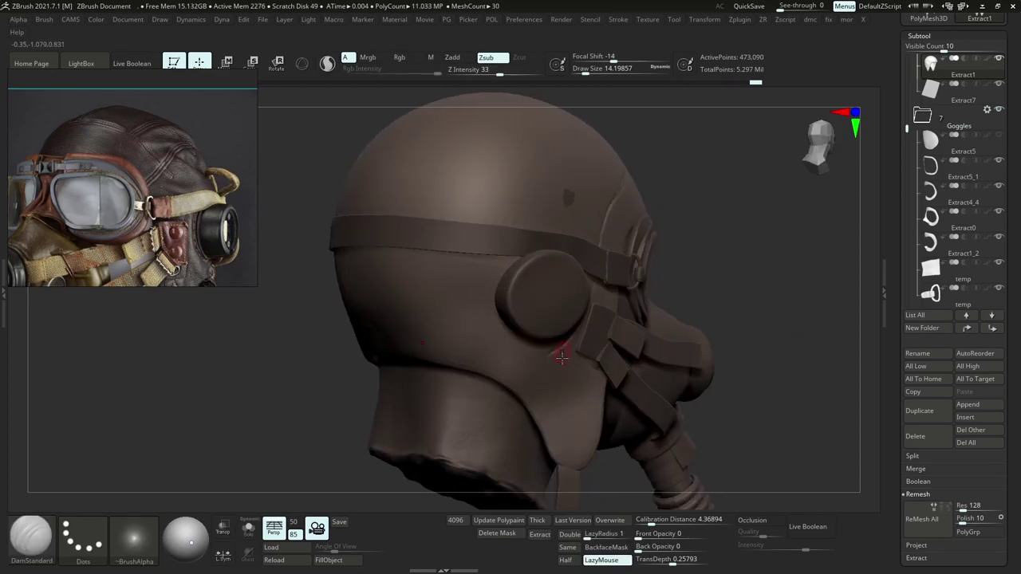
pyautogui.moveTo(927, 191)
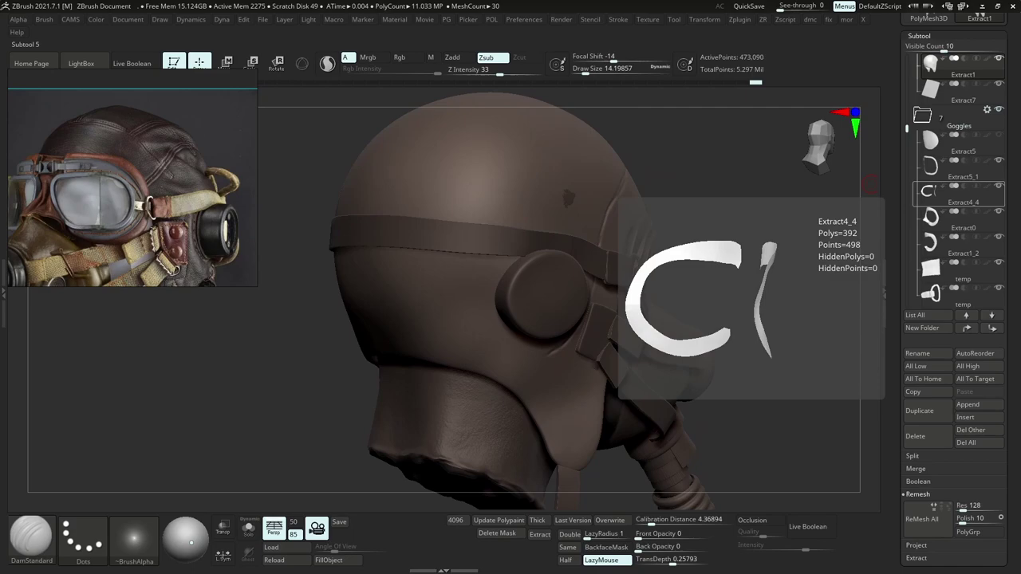
pyautogui.moveTo(786, 347); pyautogui.dragTo(422, 292, button='right')
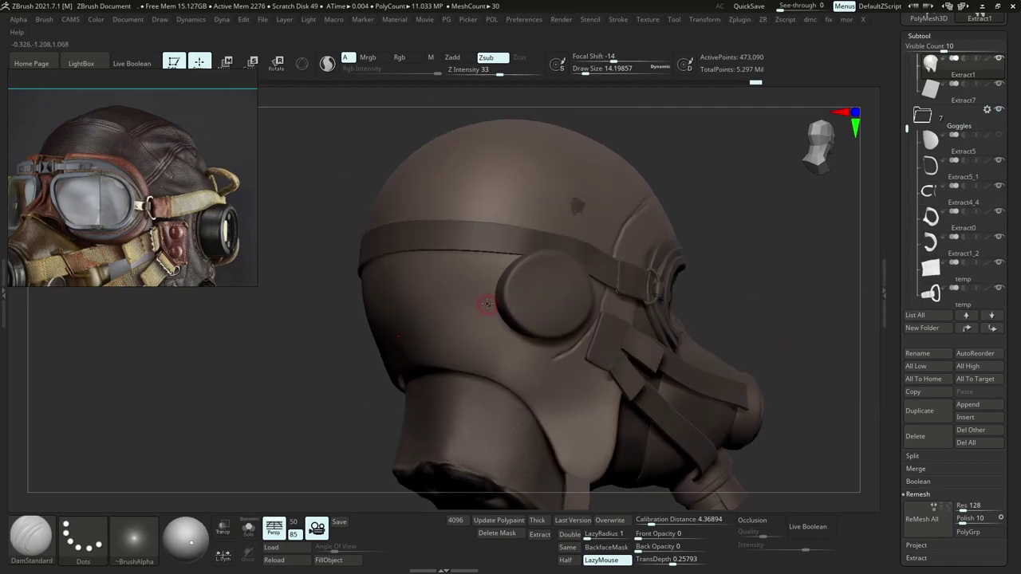
pyautogui.moveTo(487, 319)
pyautogui.mouseDown()
pyautogui.moveTo(517, 349)
pyautogui.moveTo(574, 350)
pyautogui.moveTo(494, 334)
pyautogui.mouseUp()
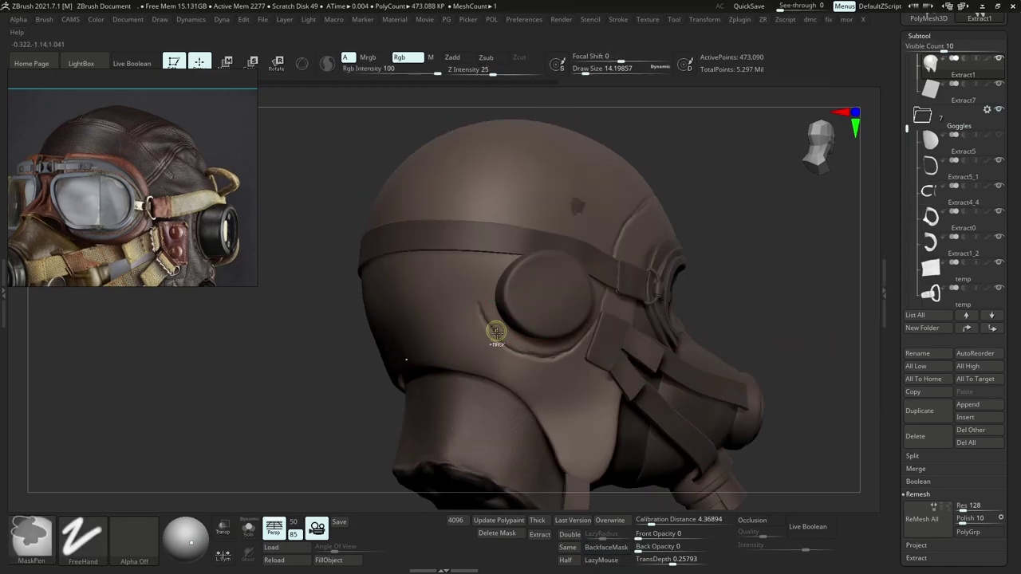
pyautogui.moveTo(481, 309)
pyautogui.keyDown('ctrl'); pyautogui.mouseDown(button='right')
pyautogui.moveTo(463, 187)
pyautogui.moveTo(479, 251)
pyautogui.moveTo(439, 259)
pyautogui.mouseUp(button='right'); pyautogui.keyUp('ctrl')
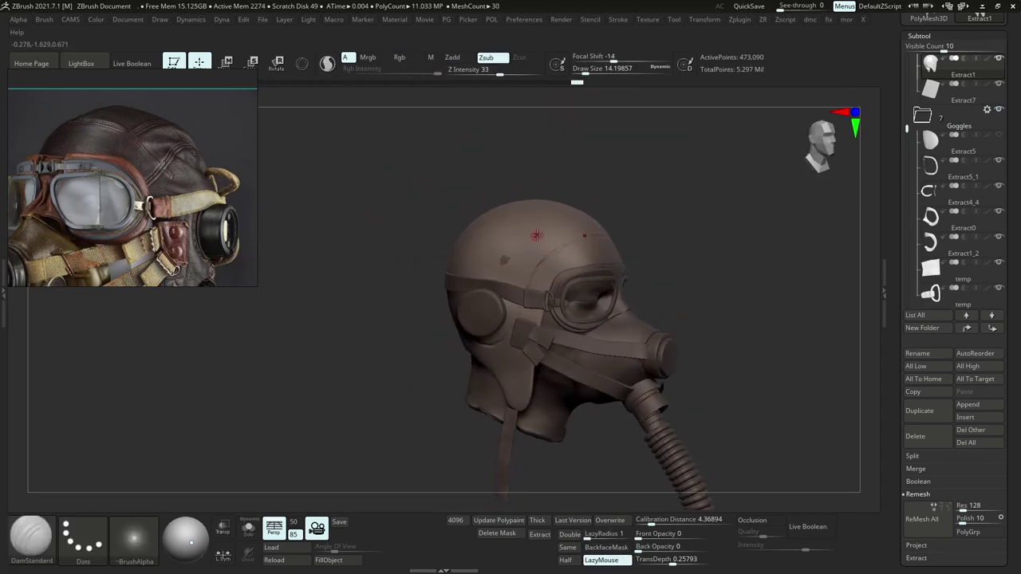
# Recarve the leather seam beneath the ear cup and up behind it, isolating the shell to judge the curve.
pyautogui.moveTo(928, 141)
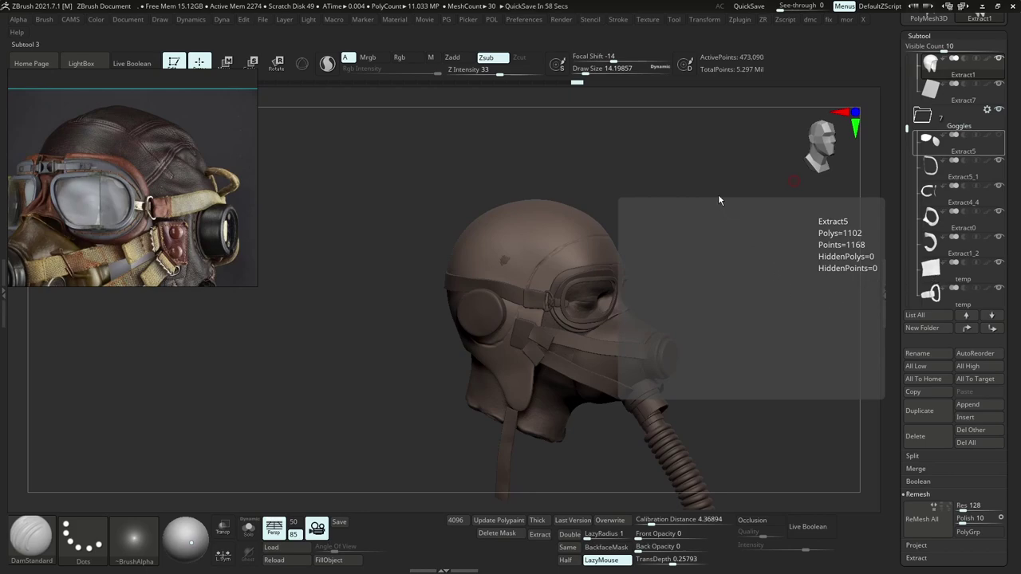
pyautogui.keyDown('ctrl'); pyautogui.moveTo(499, 340); pyautogui.dragTo(570, 338, button='right'); pyautogui.keyUp('ctrl')
pyautogui.moveTo(520, 325); pyautogui.dragTo(416, 351)
pyautogui.moveTo(416, 351); pyautogui.dragTo(459, 351, button='right')
pyautogui.moveTo(514, 339)
pyautogui.mouseDown()
pyautogui.moveTo(394, 305)
pyautogui.moveTo(404, 275)
pyautogui.mouseUp()
pyautogui.hotkey('ctrl', 'shift', 's')
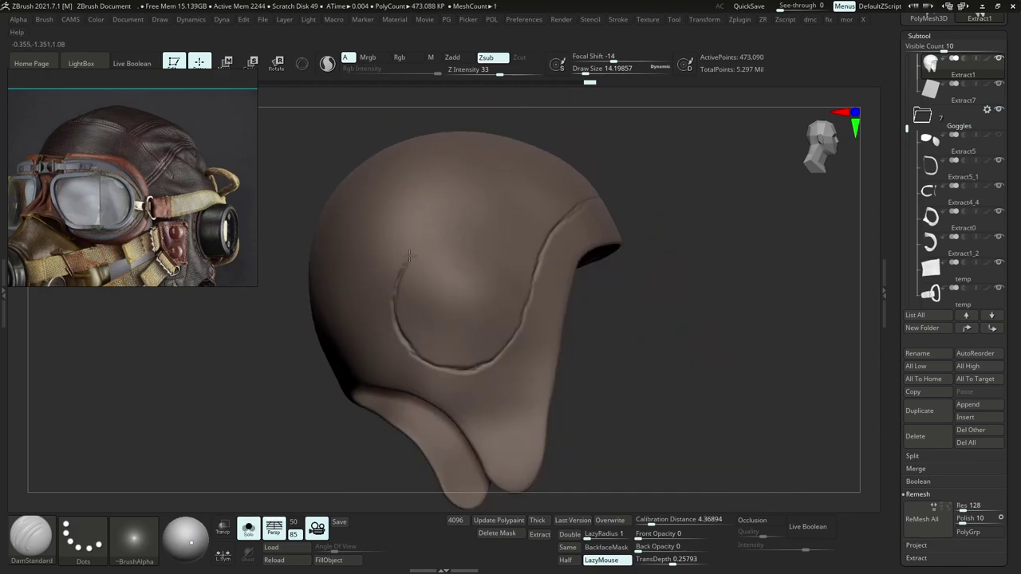
# Try to curve the seam over the ear cup beneath the goggle strap, comparing the isolated shell with the full model.
pyautogui.hotkey('ctrl', 'shift', 's')
pyautogui.moveTo(420, 239); pyautogui.dragTo(440, 240, button='right')
pyautogui.hotkey('ctrl', 'shift', 's')
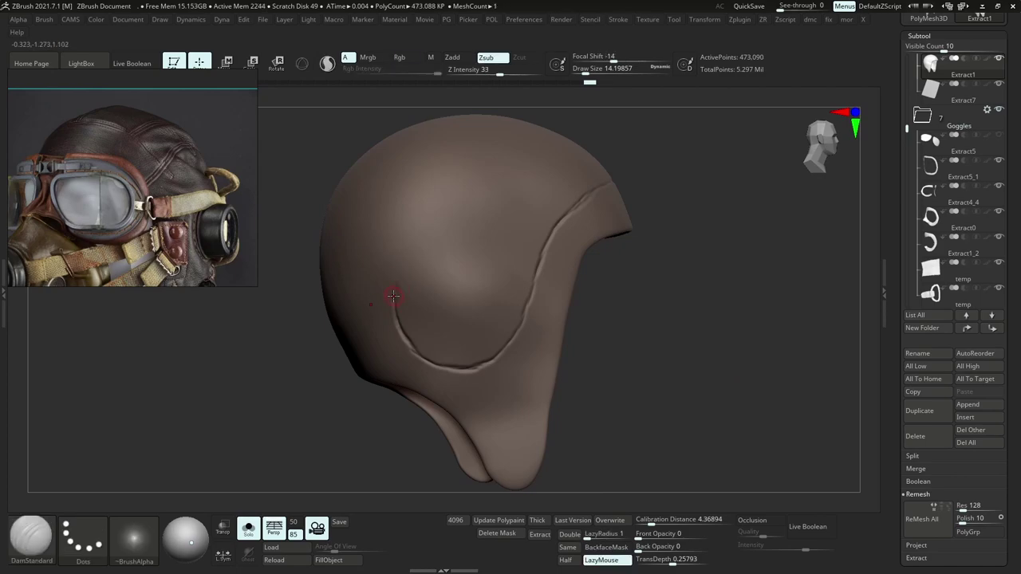
pyautogui.hotkey('ctrl', 'shift', 's')
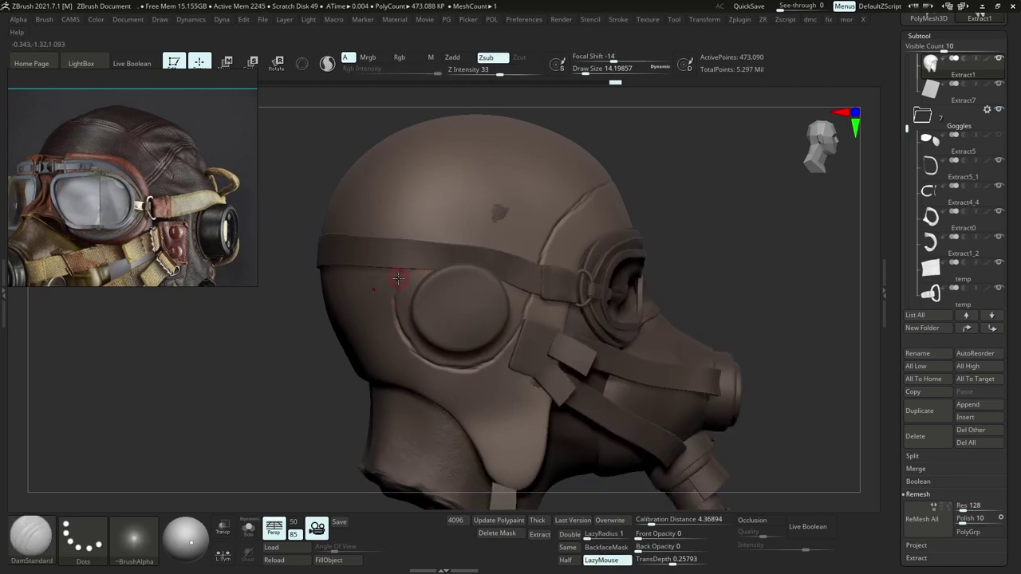
pyautogui.hotkey('ctrl', 'shift', 's')
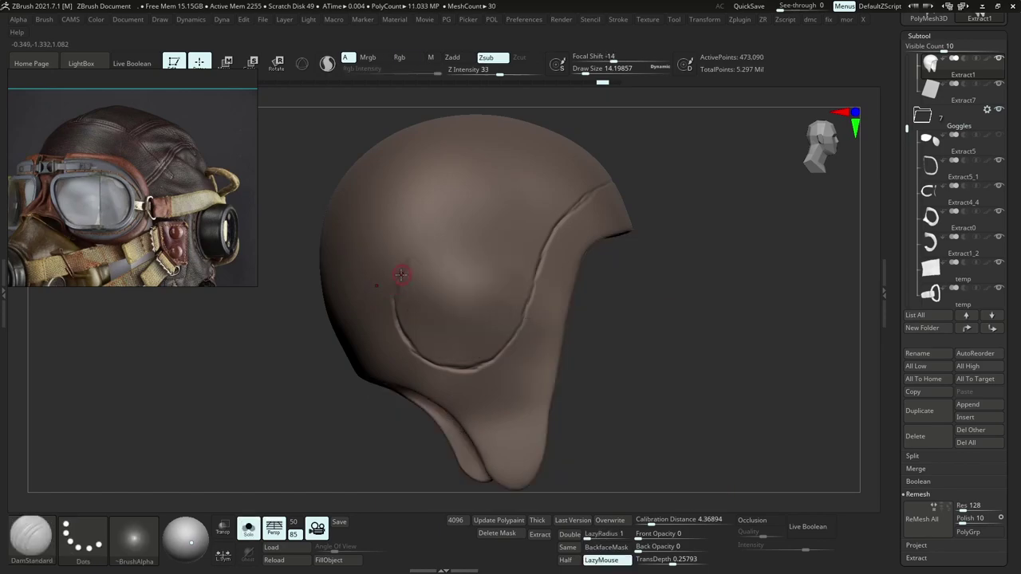
pyautogui.hotkey('ctrl', 'shift', 's')
pyautogui.hotkey('ctrl', 'shift', 's')
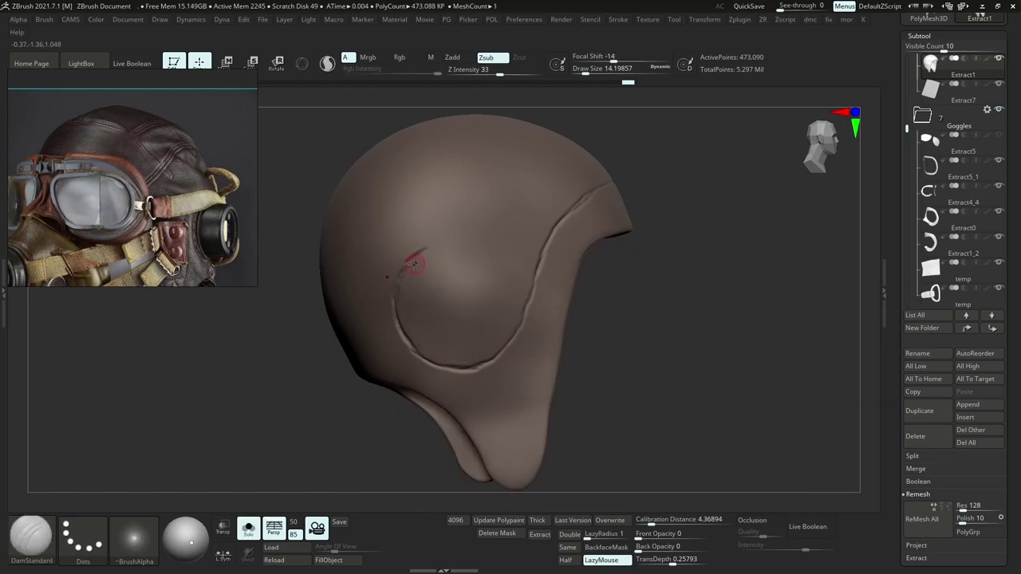
pyautogui.moveTo(440, 250); pyautogui.dragTo(468, 256)
pyautogui.hotkey('ctrl', 'shift', 's')
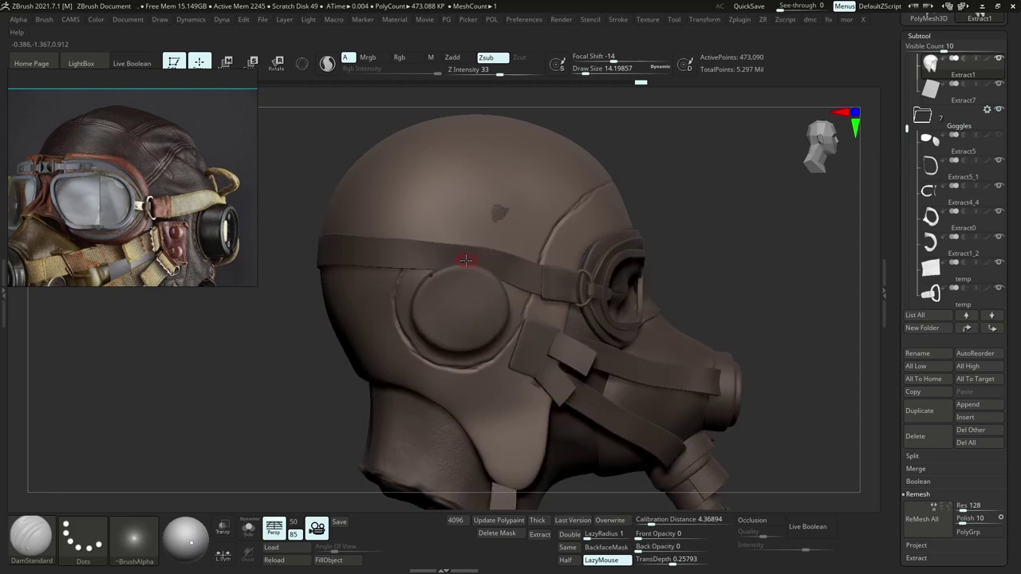
# Show all parts and hide the Straps folder to expose the leather around the ear cup.
pyautogui.moveTo(472, 248); pyautogui.dragTo(462, 240, button='right')
pyautogui.hotkey('ctrl', 'shift', 's')
pyautogui.hotkey('ctrl', 'shift', 's')
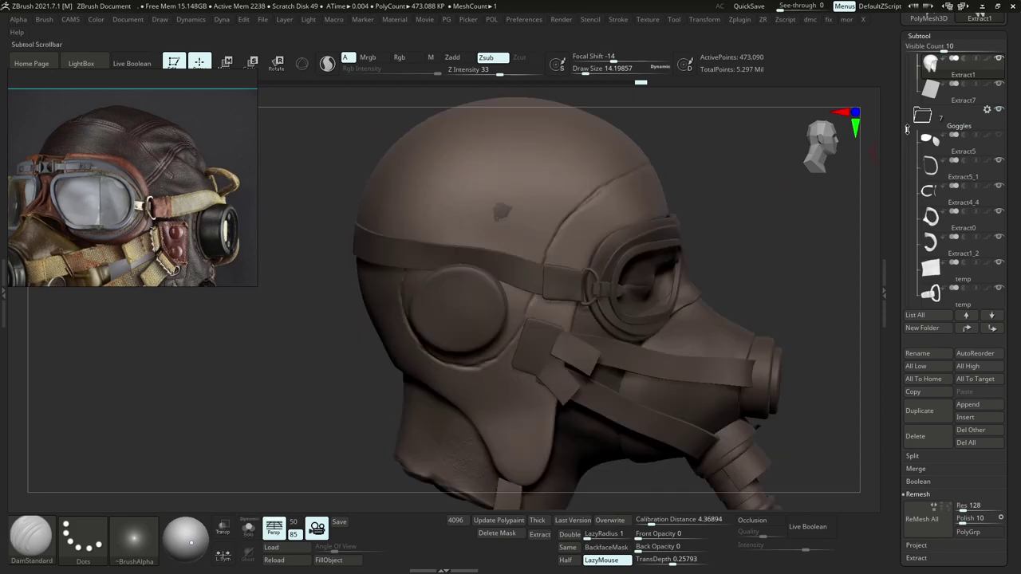
pyautogui.moveTo(907, 127); pyautogui.dragTo(908, 57)
pyautogui.click(999, 84)
# Carve the seam over the top of the ear cup and down its front side.
pyautogui.moveTo(426, 254)
pyautogui.mouseDown(button='right')
pyautogui.moveTo(460, 259)
pyautogui.moveTo(435, 256)
pyautogui.mouseUp(button='right')
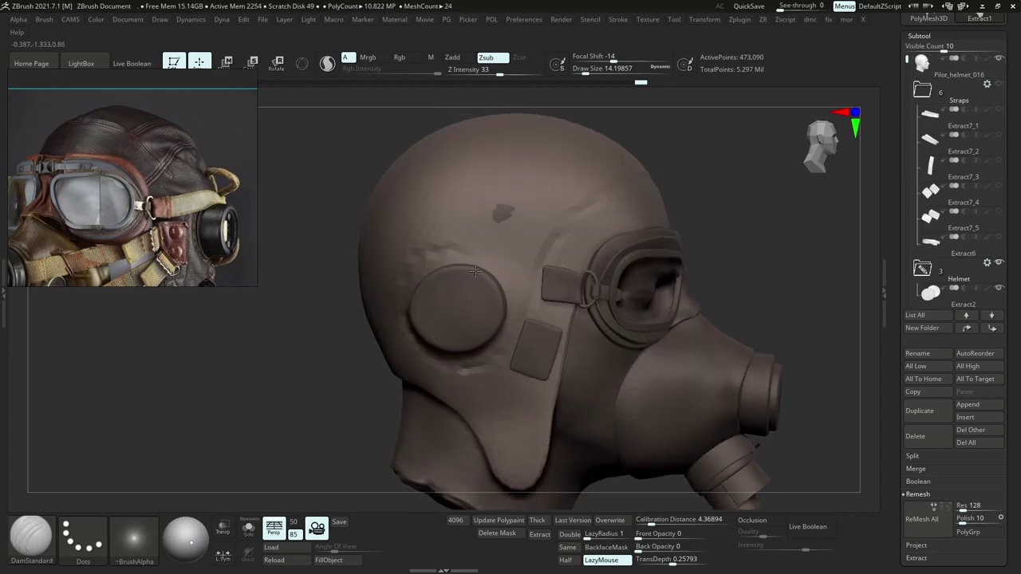
pyautogui.moveTo(429, 251)
pyautogui.mouseDown()
pyautogui.moveTo(487, 256)
pyautogui.moveTo(504, 273)
pyautogui.mouseUp()
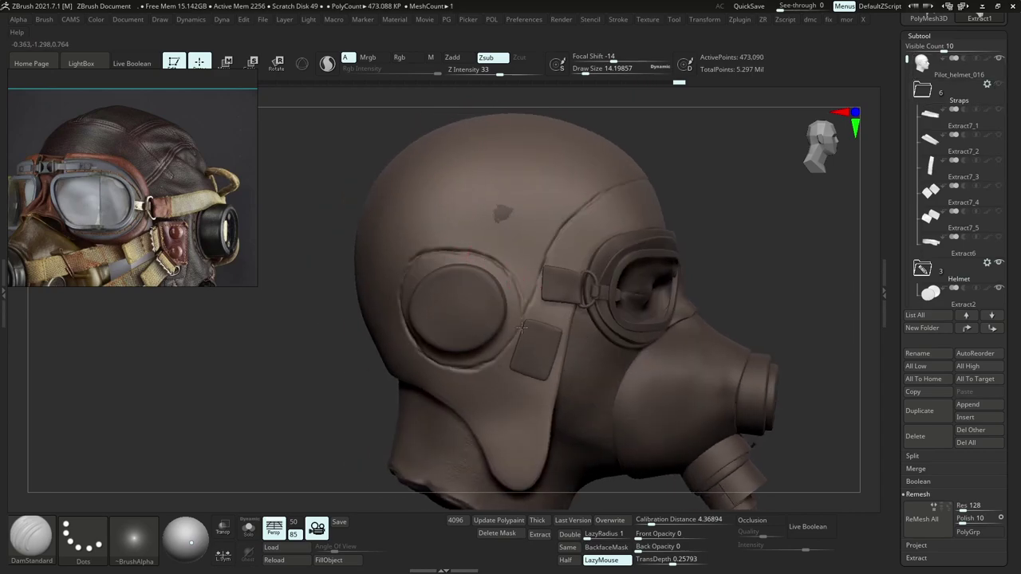
pyautogui.moveTo(469, 250); pyautogui.dragTo(411, 256, button='right')
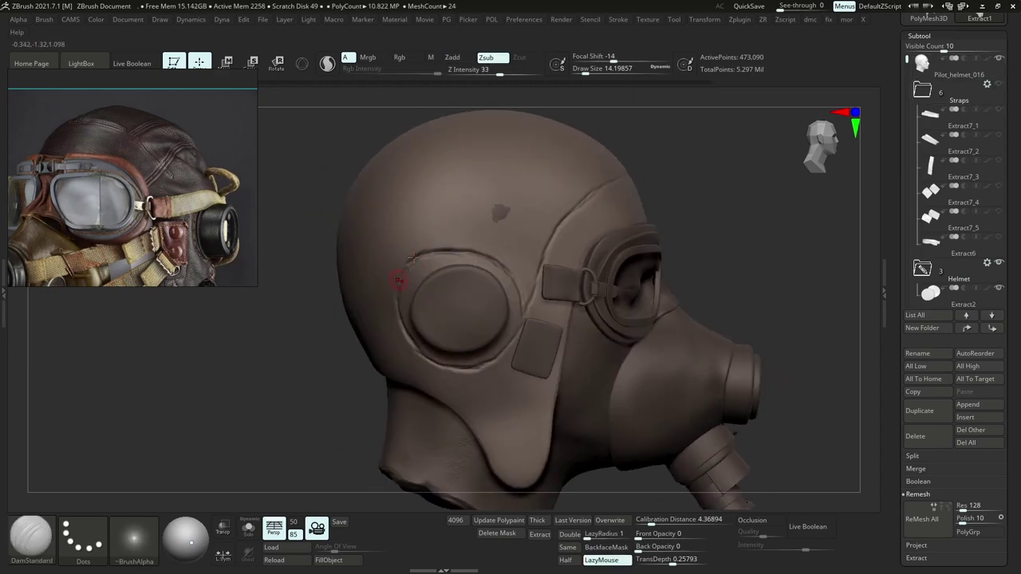
# Remove the rear upper stretch of the ear-cup seam, trying the Move and Morph brushes.
pyautogui.press('b')
pyautogui.press('m')
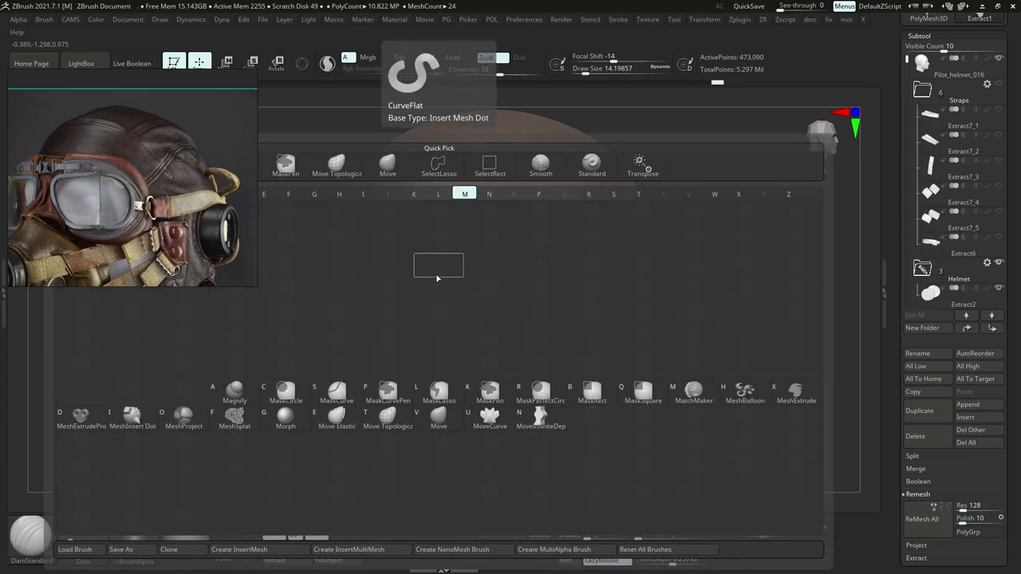
pyautogui.press('v')
pyautogui.press('b')
pyautogui.press('m')
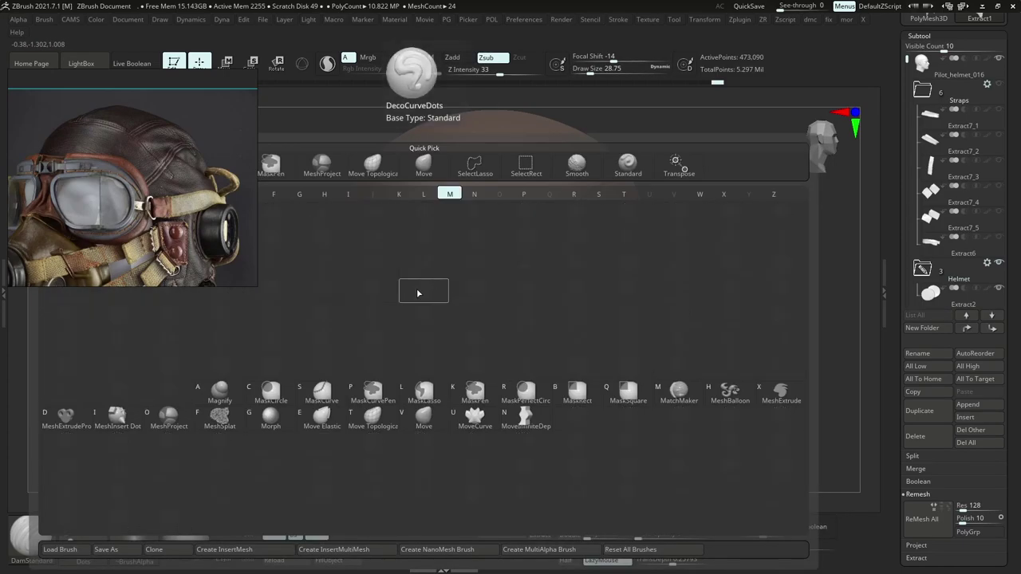
pyautogui.press('s')
pyautogui.moveTo(422, 272)
pyautogui.mouseDown()
pyautogui.moveTo(409, 262)
pyautogui.moveTo(416, 257)
pyautogui.mouseUp()
pyautogui.press('b')
pyautogui.press('m')
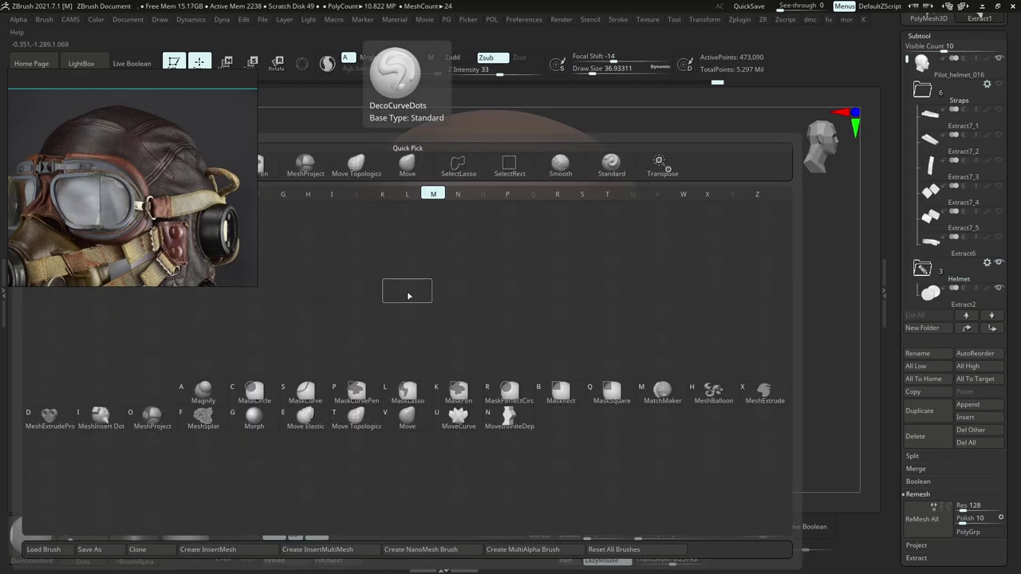
pyautogui.press('g')
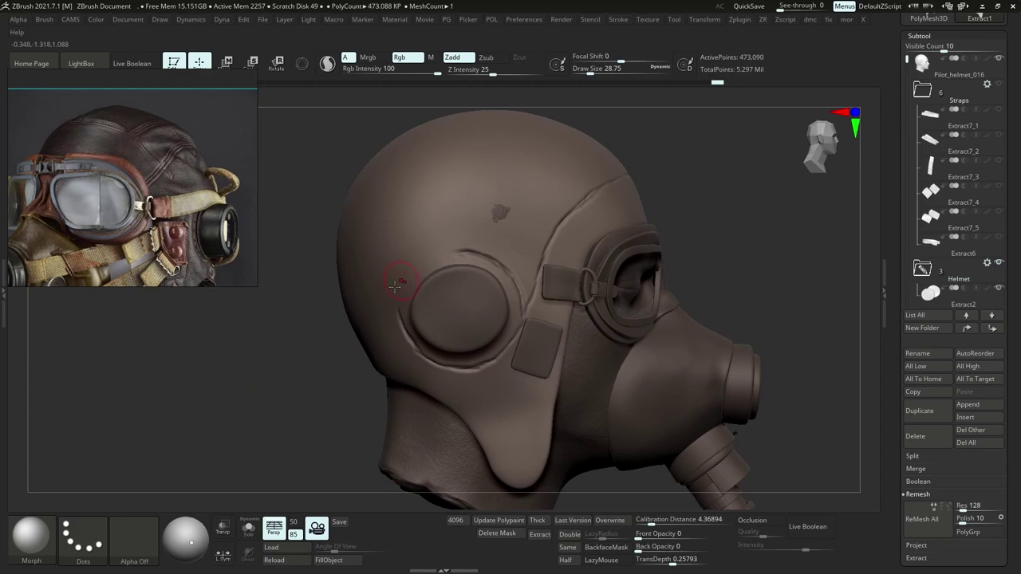
# Recarve the rear upper curve of the ear-cup seam with a smaller DamStandard brush.
pyautogui.press('b')
pyautogui.press('d')
pyautogui.press('s')
pyautogui.press('s')
pyautogui.moveTo(412, 293); pyautogui.dragTo(406, 294)
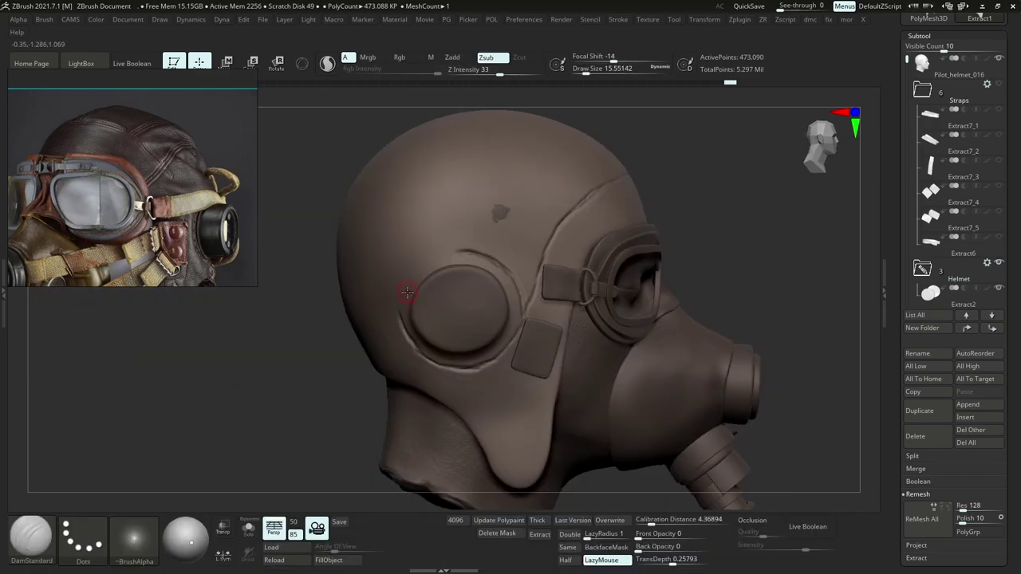
pyautogui.moveTo(408, 295); pyautogui.dragTo(405, 298, button='right')
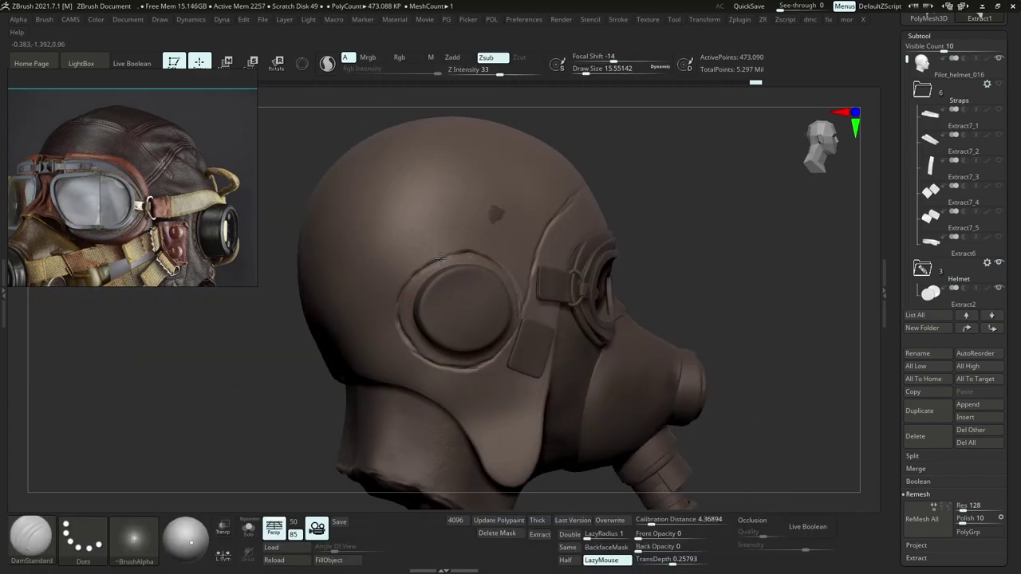
pyautogui.moveTo(434, 314)
pyautogui.mouseDown(button='right')
pyautogui.moveTo(455, 301)
pyautogui.moveTo(443, 261)
pyautogui.moveTo(448, 291)
pyautogui.mouseUp(button='right')
# Try to even out the seam around the ear cup with the Move Topological brush.
pyautogui.press('b')
pyautogui.press('m')
pyautogui.press('t')
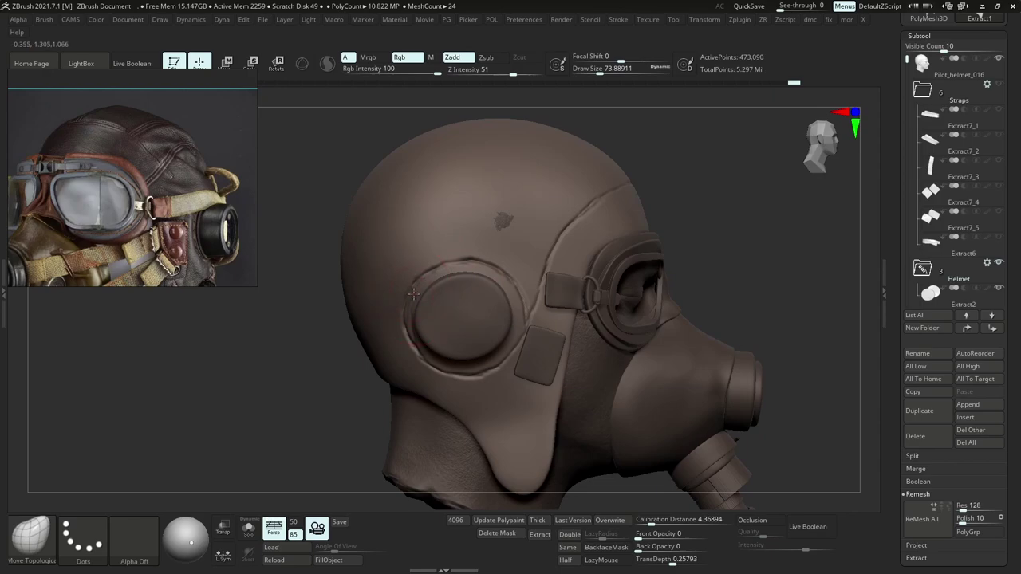
pyautogui.keyDown('ctrl'); pyautogui.moveTo(469, 270); pyautogui.dragTo(476, 240, button='right'); pyautogui.keyUp('ctrl')
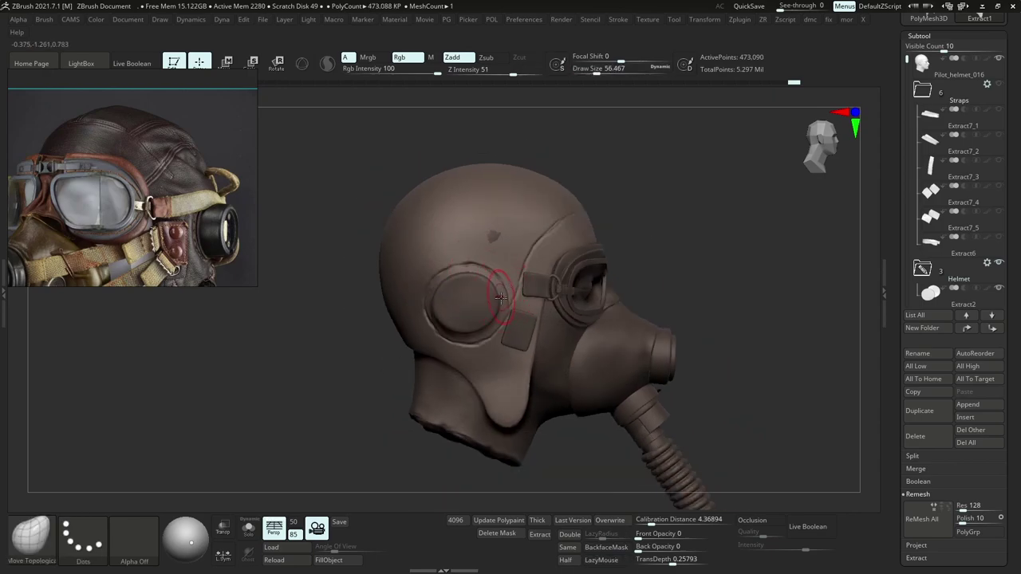
pyautogui.moveTo(500, 296)
pyautogui.keyDown('ctrl'); pyautogui.mouseDown(button='right')
pyautogui.moveTo(505, 257)
pyautogui.moveTo(504, 270)
pyautogui.mouseUp(button='right'); pyautogui.keyUp('ctrl')
pyautogui.press('s')
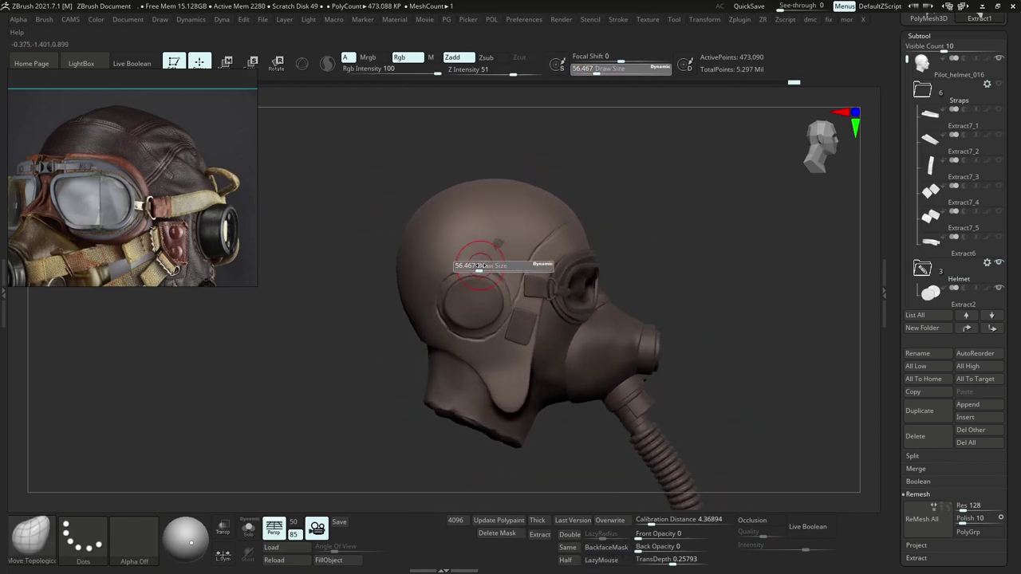
pyautogui.click(481, 270)
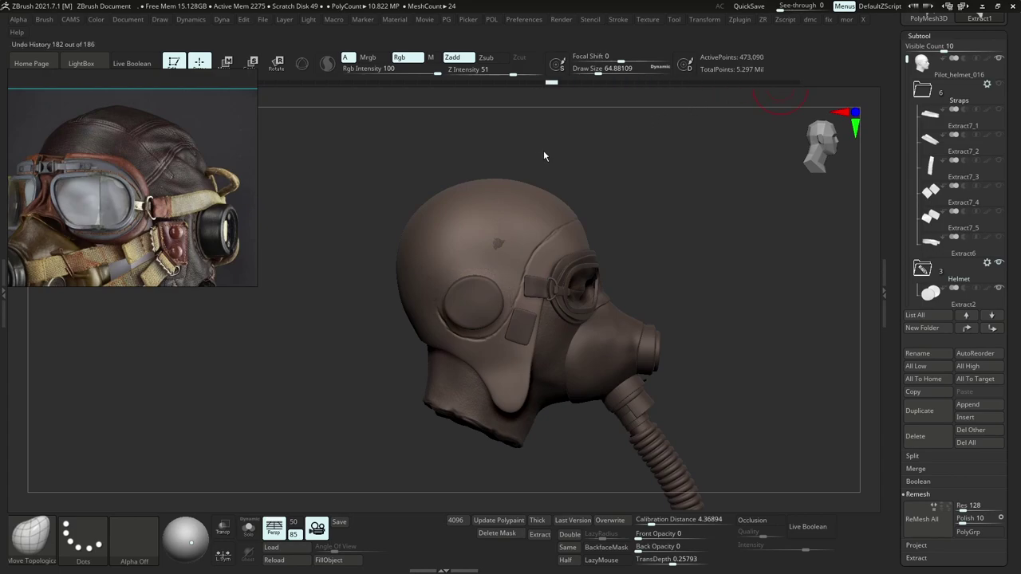
# Discard the newer undo history and carve a wider seam arching over the ear cup with DamStandard.
pyautogui.press('b')
pyautogui.press('d')
pyautogui.press('s')
pyautogui.press('s')
pyautogui.keyDown('ctrl'); pyautogui.moveTo(448, 298); pyautogui.dragTo(451, 303, button='right'); pyautogui.keyUp('ctrl')
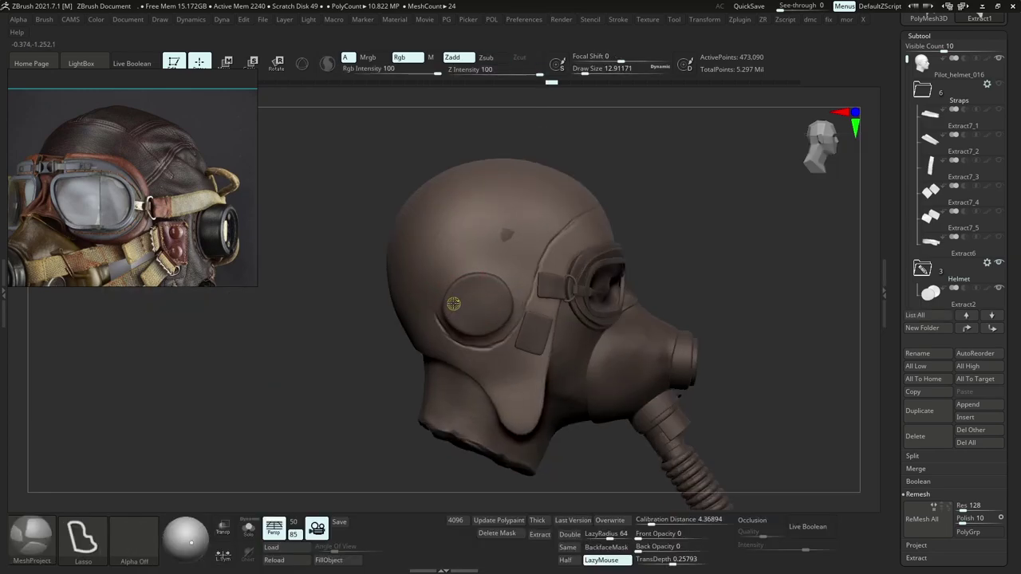
pyautogui.press('s')
pyautogui.press('s')
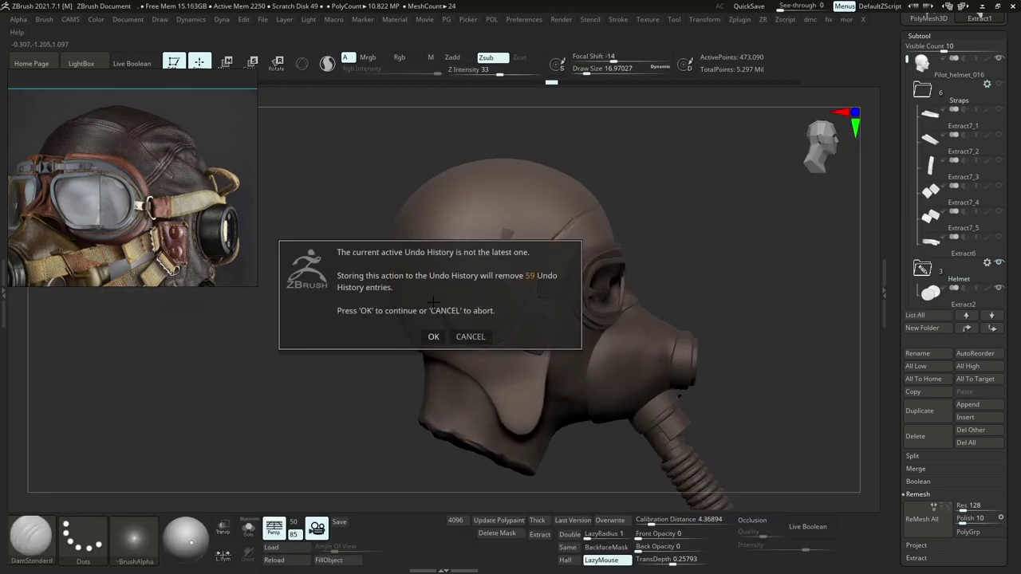
pyautogui.press('Return')
pyautogui.moveTo(439, 279)
pyautogui.mouseDown()
pyautogui.moveTo(487, 258)
pyautogui.moveTo(529, 284)
pyautogui.moveTo(525, 318)
pyautogui.mouseUp()
pyautogui.hotkey('ctrl', 'z')
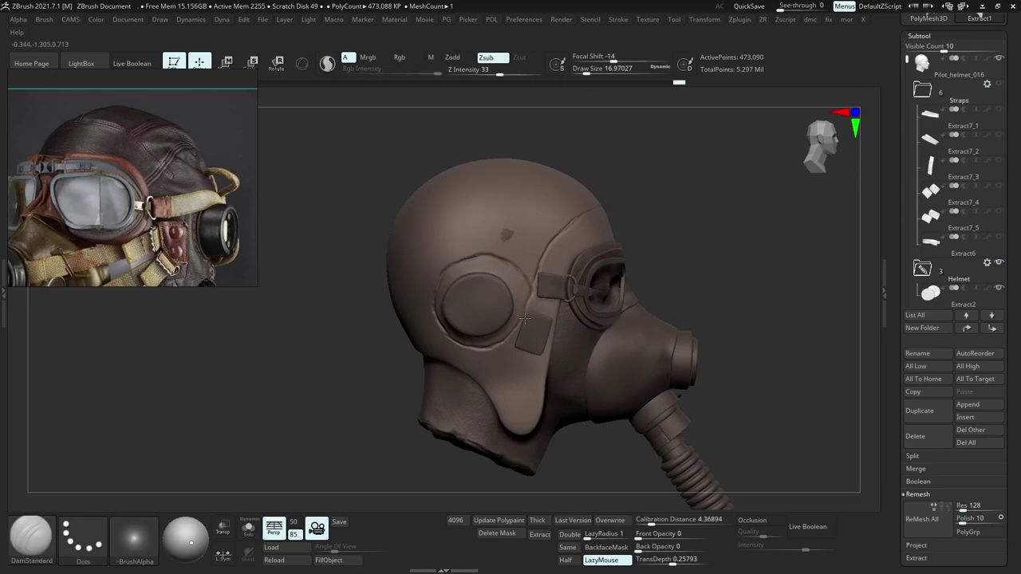
# Reshape the seam arc around the ear cup with the Move brush, keeping the leather shell as the active part.
pyautogui.press('b')
pyautogui.press('m')
pyautogui.press('v')
pyautogui.press('space')
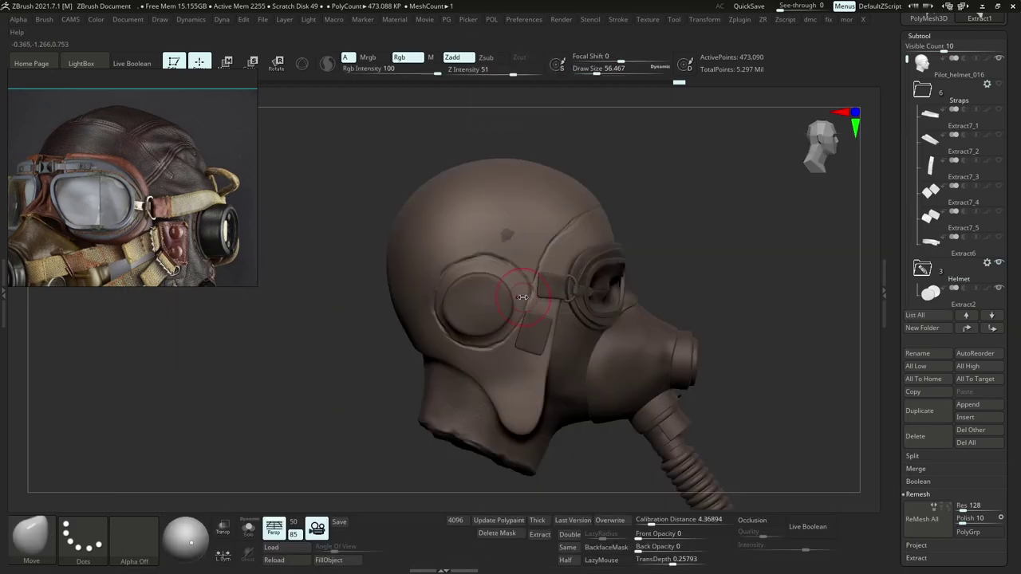
pyautogui.press('s')
pyautogui.click(525, 304)
pyautogui.press('s')
pyautogui.click(468, 258)
pyautogui.press('[')
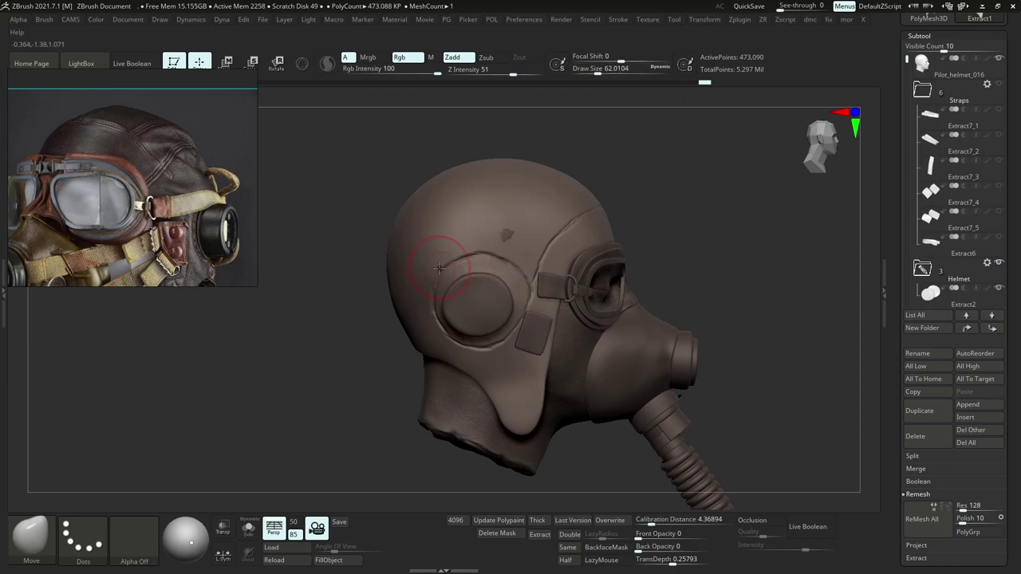
pyautogui.keyDown('alt'); pyautogui.click(466, 304); pyautogui.keyUp('alt')
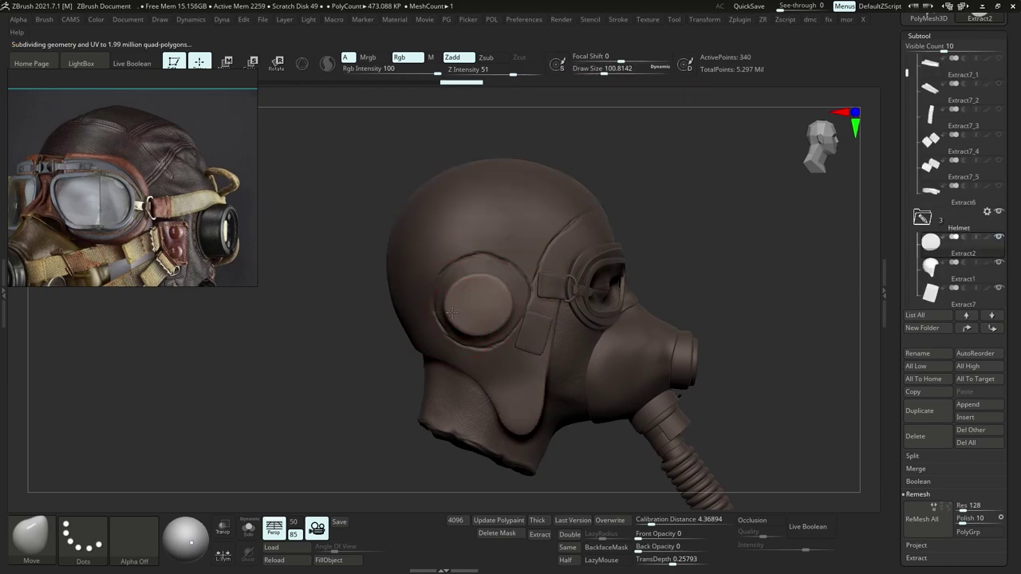
pyautogui.keyDown('alt'); pyautogui.click(497, 258); pyautogui.keyUp('alt')
# Pull the leather shell outward above the ear cup with a large Move brush to cover the dark patch showing through.
pyautogui.keyDown('ctrl'); pyautogui.moveTo(496, 258); pyautogui.dragTo(495, 197, button='right'); pyautogui.keyUp('ctrl')
pyautogui.moveTo(525, 238)
pyautogui.mouseDown(button='right')
pyautogui.moveTo(488, 252)
pyautogui.moveTo(517, 307)
pyautogui.mouseUp(button='right')
pyautogui.press('b')
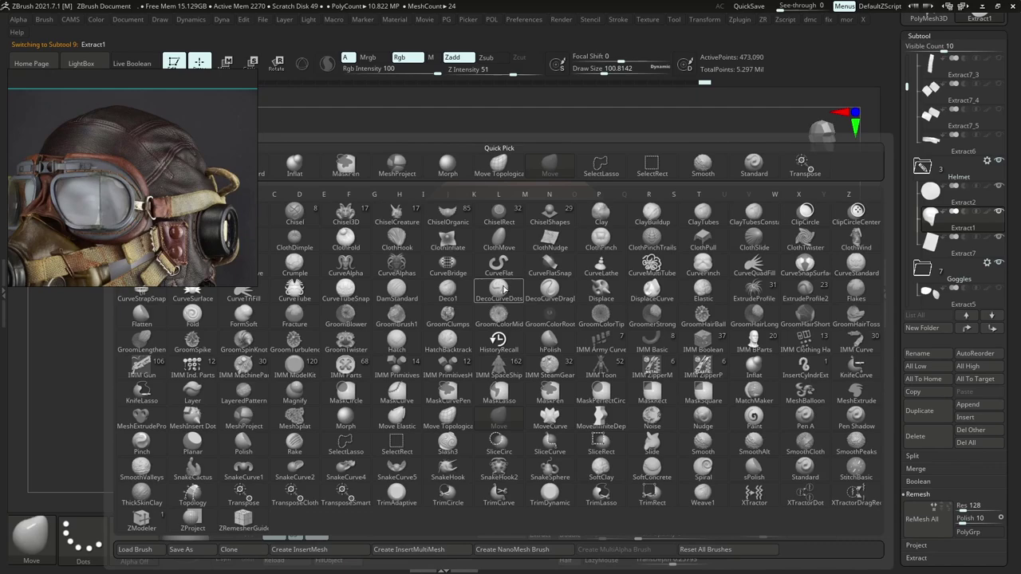
pyautogui.press('d')
pyautogui.press('s')
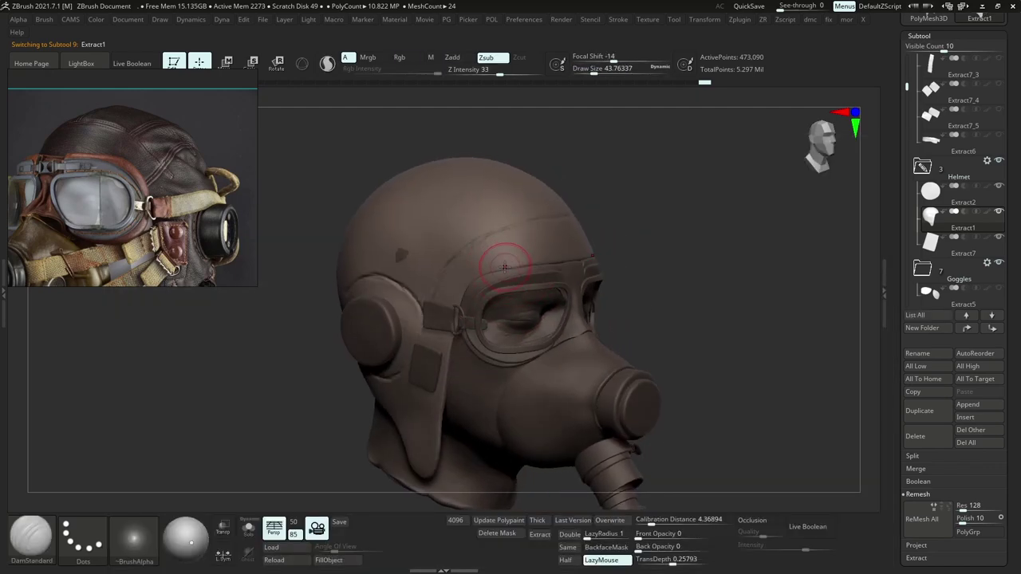
pyautogui.press('s')
pyautogui.moveTo(492, 265); pyautogui.dragTo(489, 264)
pyautogui.moveTo(493, 262); pyautogui.dragTo(512, 256, button='right')
pyautogui.press('b')
pyautogui.press('m')
pyautogui.press('v')
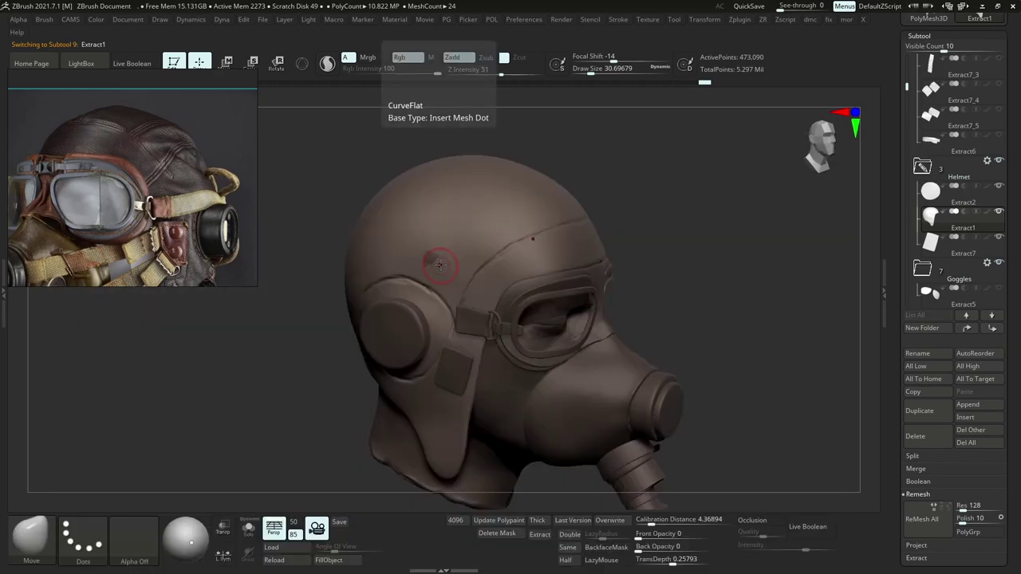
pyautogui.press('s')
pyautogui.moveTo(442, 263); pyautogui.dragTo(461, 262)
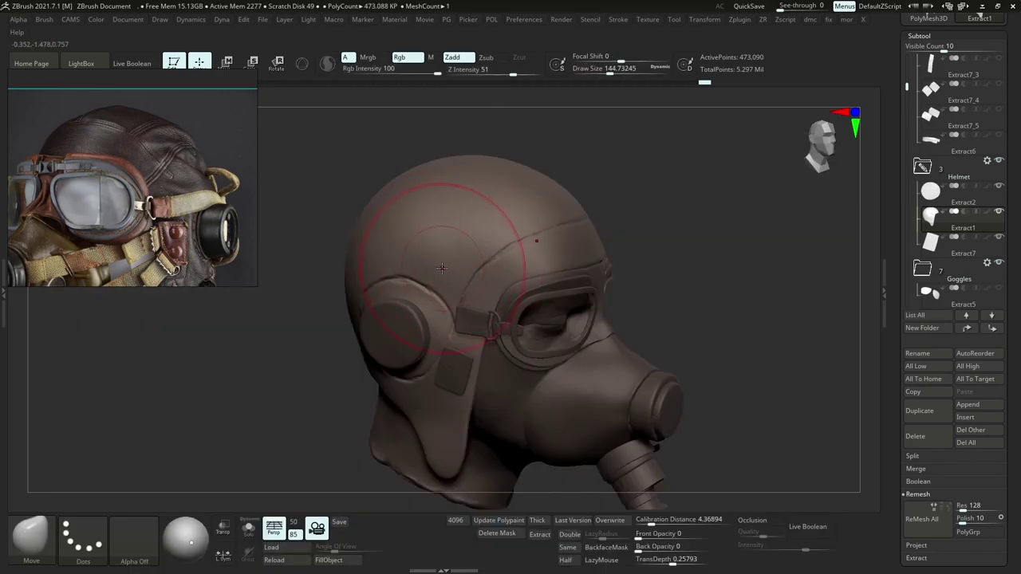
# Carve a short panel seam on the helmet's side, running from above the ear cup forward to the brow seam.
pyautogui.press('b')
pyautogui.press('d')
pyautogui.press('s')
pyautogui.press('s')
pyautogui.moveTo(450, 273); pyautogui.dragTo(498, 279)
pyautogui.press('s')
# Carve symmetrical panel seams across the front of the crown down toward the brow seam.
pyautogui.moveTo(483, 266); pyautogui.dragTo(437, 291, button='right')
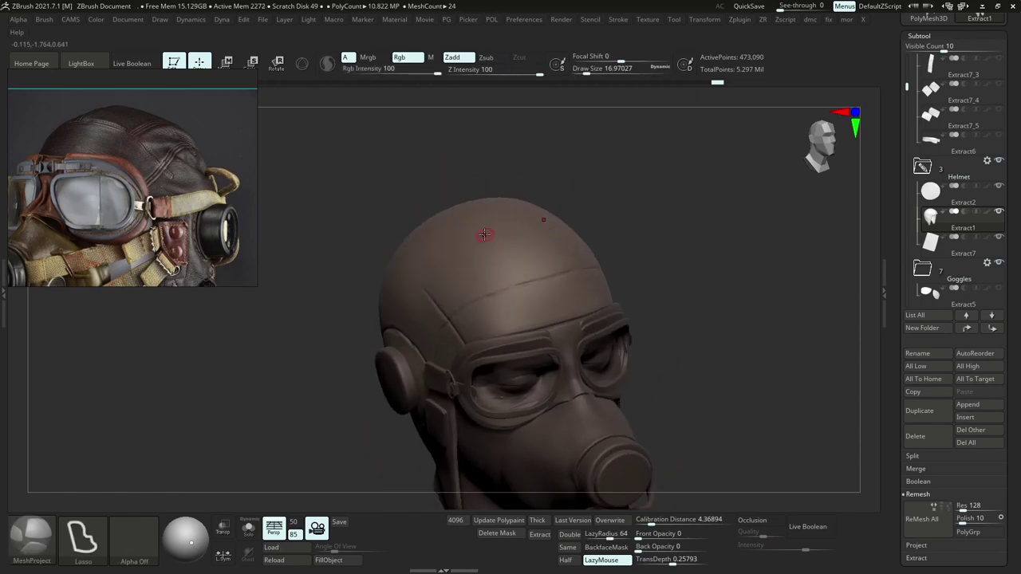
pyautogui.moveTo(491, 240); pyautogui.dragTo(520, 285)
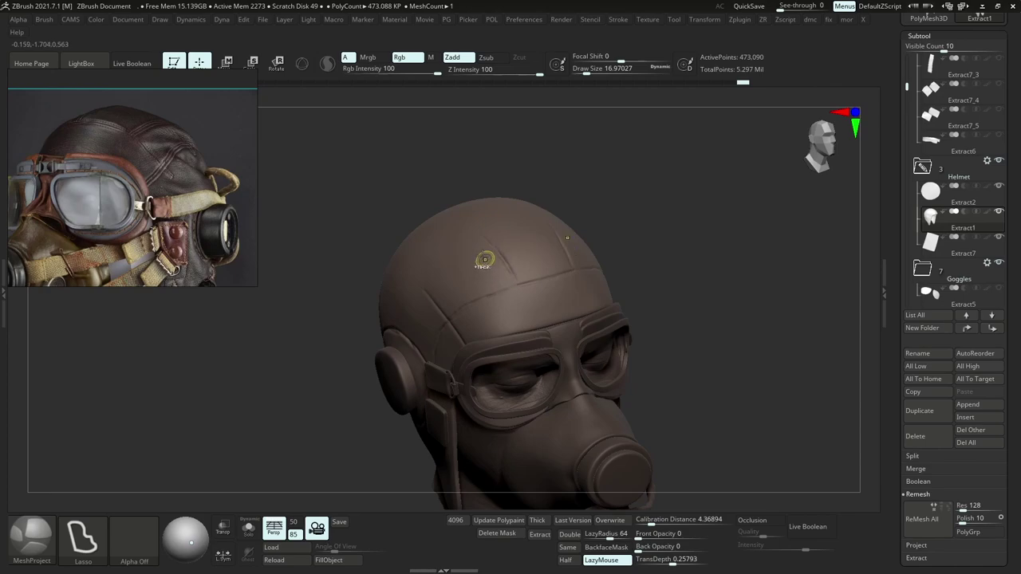
pyautogui.hotkey('ctrl', 'z')
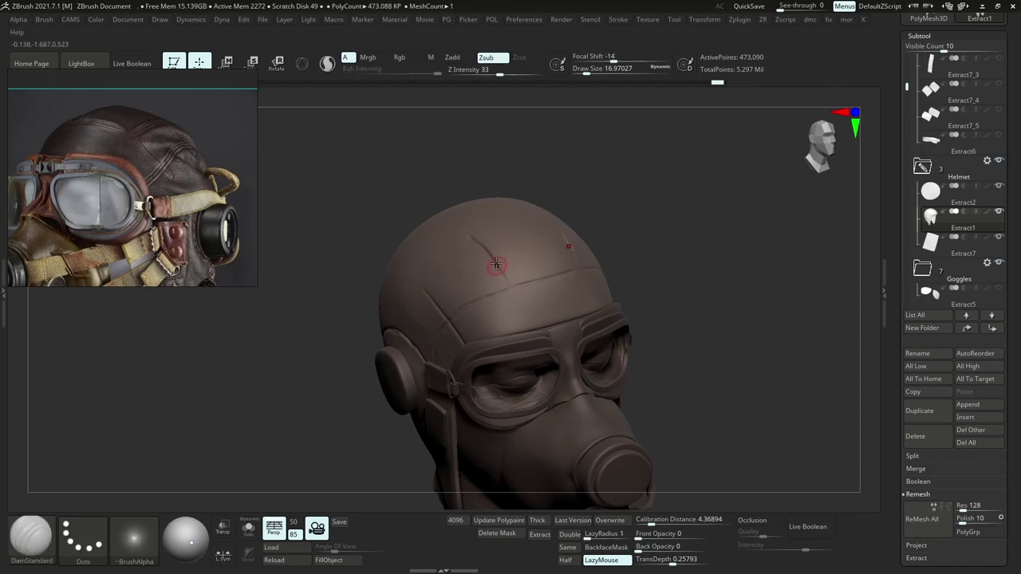
# Carve the paired crown seams down to the forehead band of the helmet with the DamStandard brush.
pyautogui.moveTo(496, 270); pyautogui.dragTo(515, 293)
pyautogui.keyDown('shift'); pyautogui.moveTo(525, 290); pyautogui.dragTo(565, 273, button='right'); pyautogui.keyUp('shift')
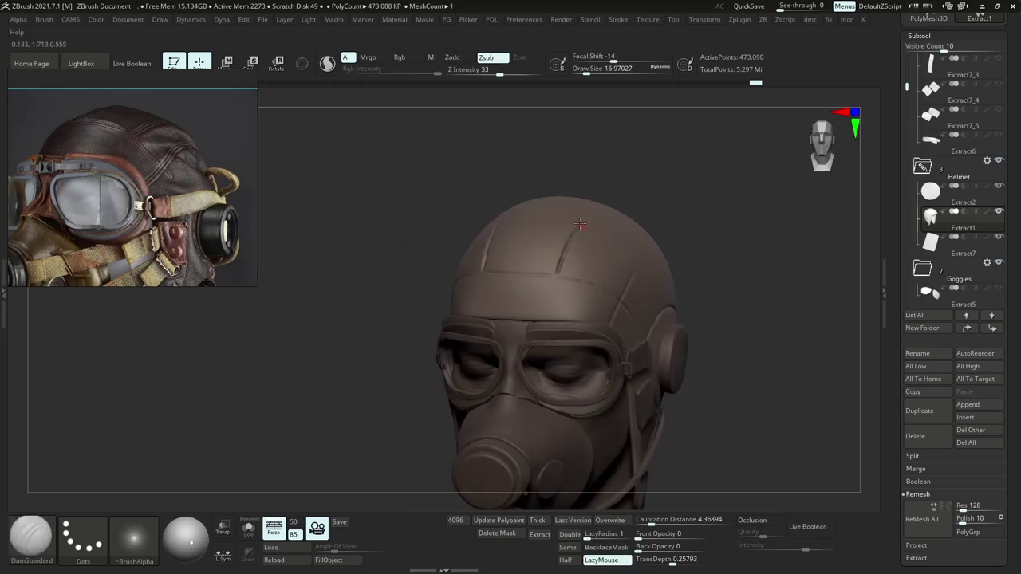
pyautogui.moveTo(580, 225); pyautogui.dragTo(471, 175, button='right')
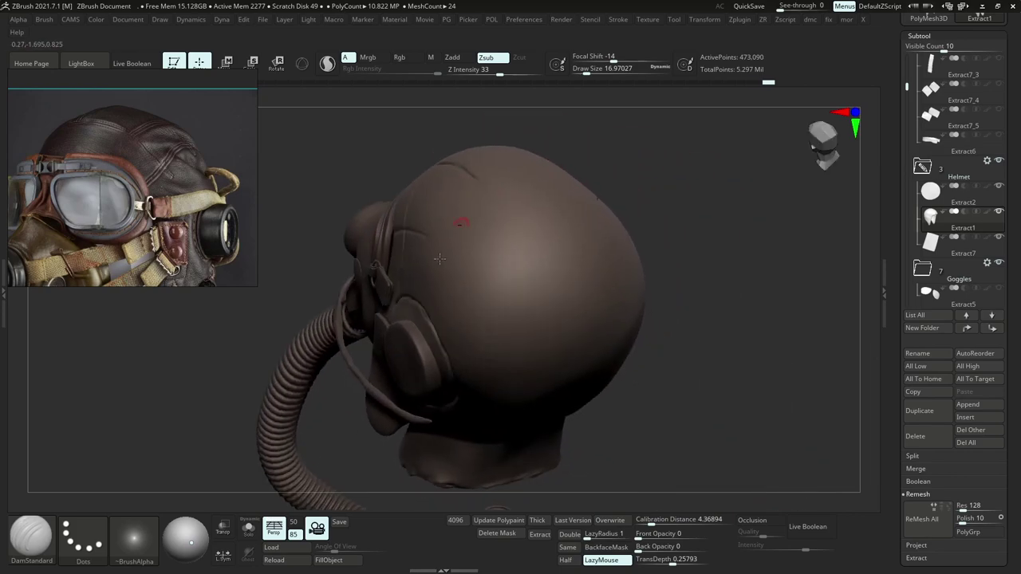
# Carve a curved side seam that arches over the ear cup and runs down to the helmet's rear lower edge.
pyautogui.moveTo(418, 243); pyautogui.dragTo(472, 243, button='right')
pyautogui.moveTo(421, 234); pyautogui.dragTo(445, 247)
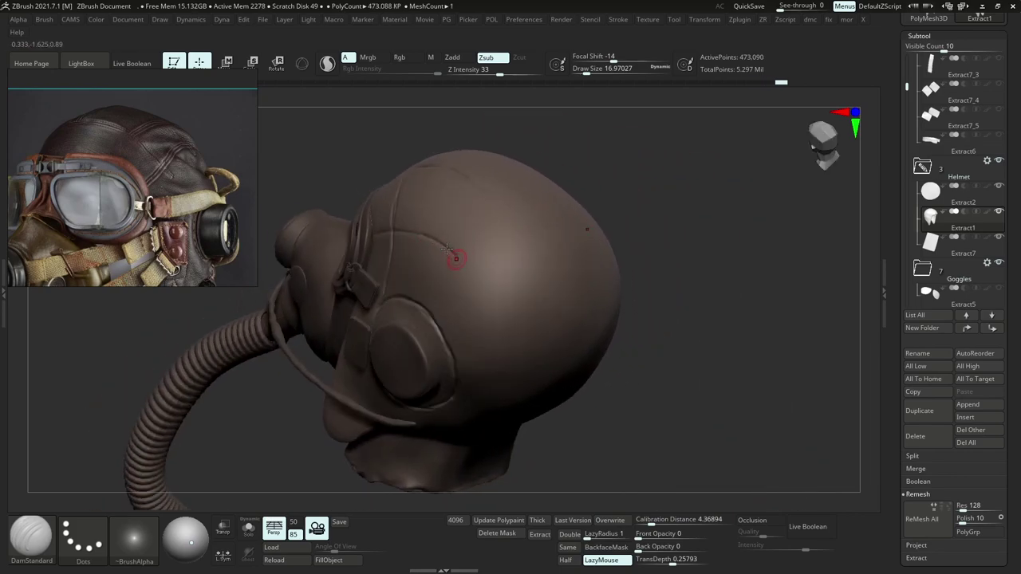
pyautogui.moveTo(490, 310); pyautogui.dragTo(532, 193, button='right')
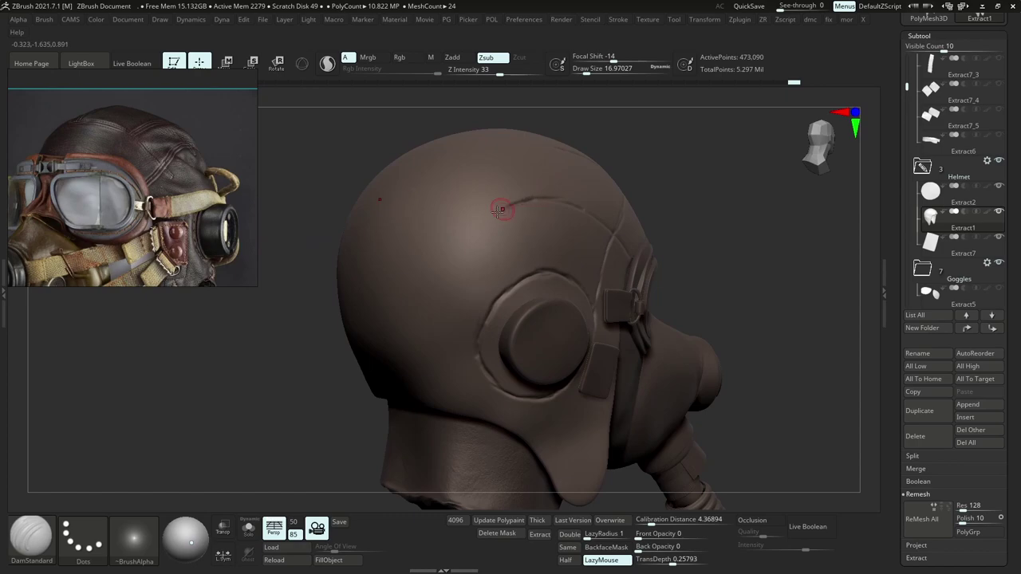
pyautogui.moveTo(506, 209); pyautogui.dragTo(483, 230)
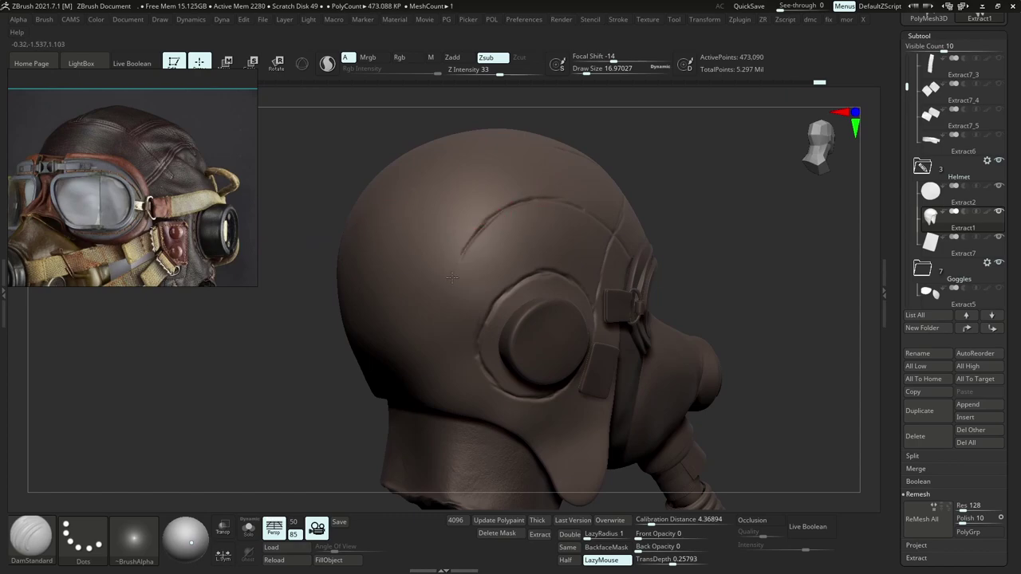
pyautogui.hotkey('ctrl', 'z')
pyautogui.moveTo(510, 210); pyautogui.dragTo(510, 231, button='right')
pyautogui.moveTo(957, 116)
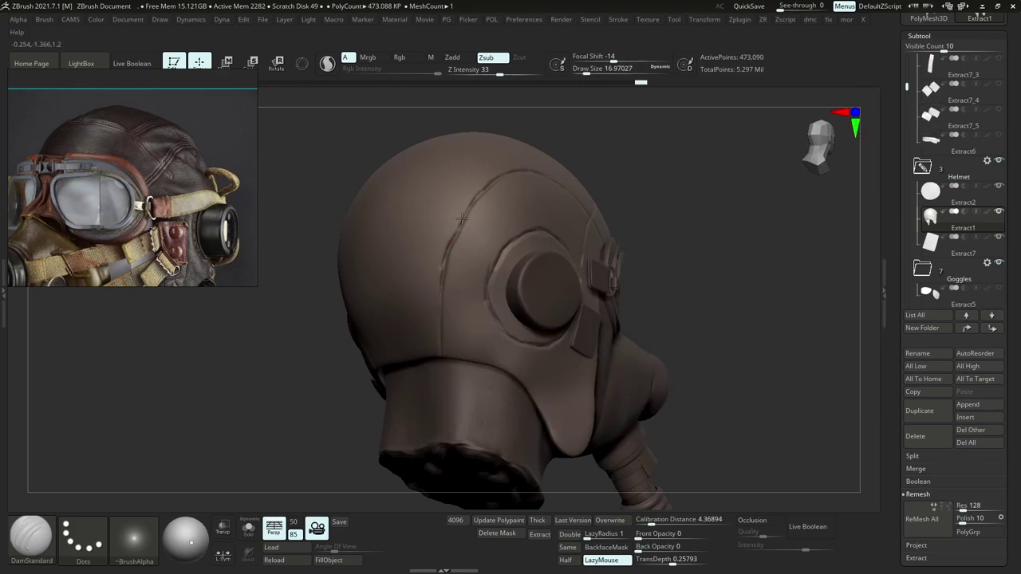
pyautogui.moveTo(486, 181); pyautogui.dragTo(489, 158, button='right')
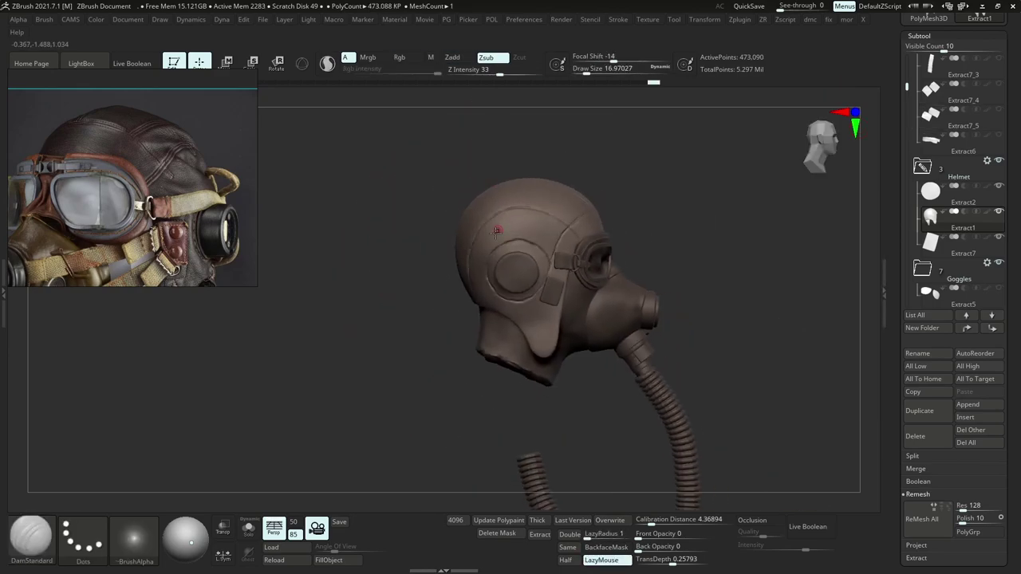
pyautogui.moveTo(498, 214)
pyautogui.keyDown('ctrl'); pyautogui.mouseDown(button='right')
pyautogui.moveTo(494, 248)
pyautogui.moveTo(508, 239)
pyautogui.mouseUp(button='right'); pyautogui.keyUp('ctrl')
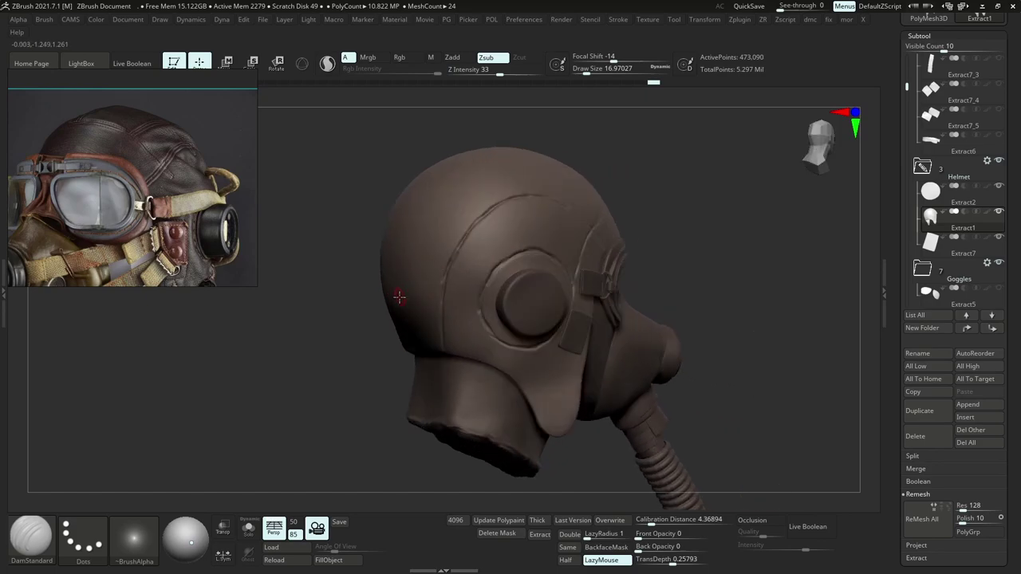
# Smooth out the curve of the side seam behind the ear cup with the Move Topological brush at a draw size of about 74.
pyautogui.press('b')
pyautogui.press('m')
pyautogui.press('t')
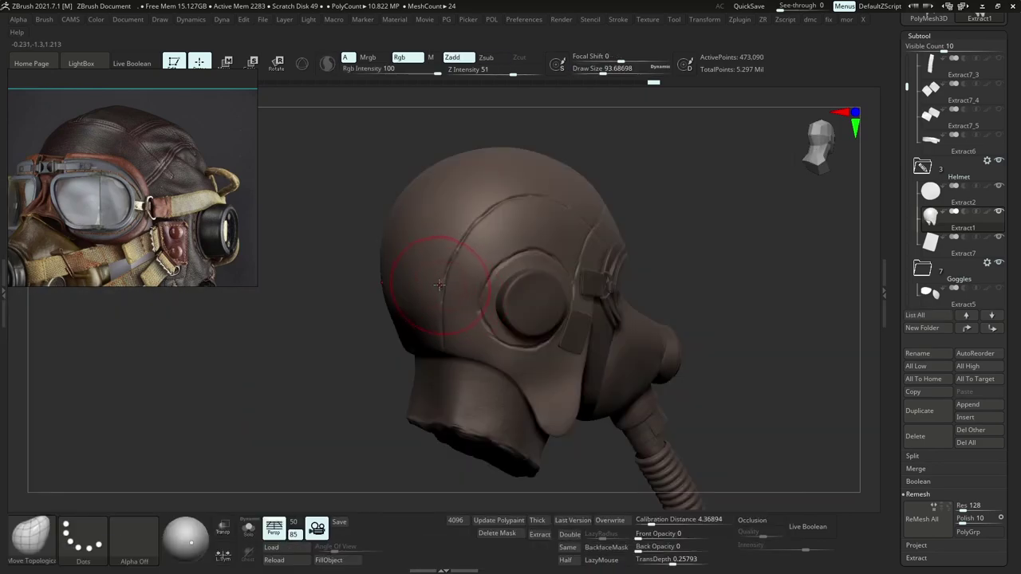
pyautogui.moveTo(437, 282); pyautogui.dragTo(444, 278)
pyautogui.press('s')
pyautogui.moveTo(462, 262); pyautogui.dragTo(455, 261)
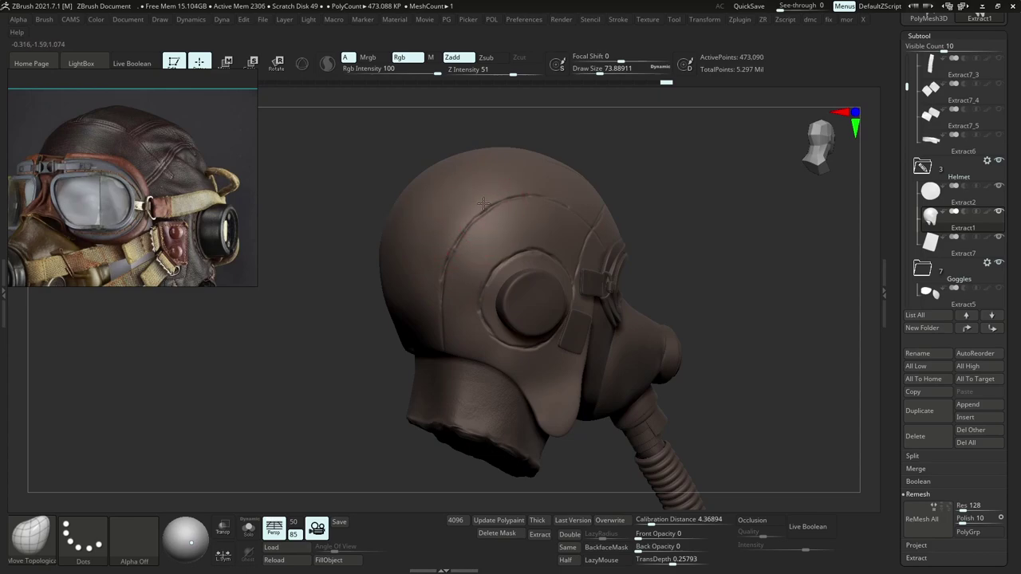
pyautogui.moveTo(440, 261); pyautogui.dragTo(439, 291, button='right')
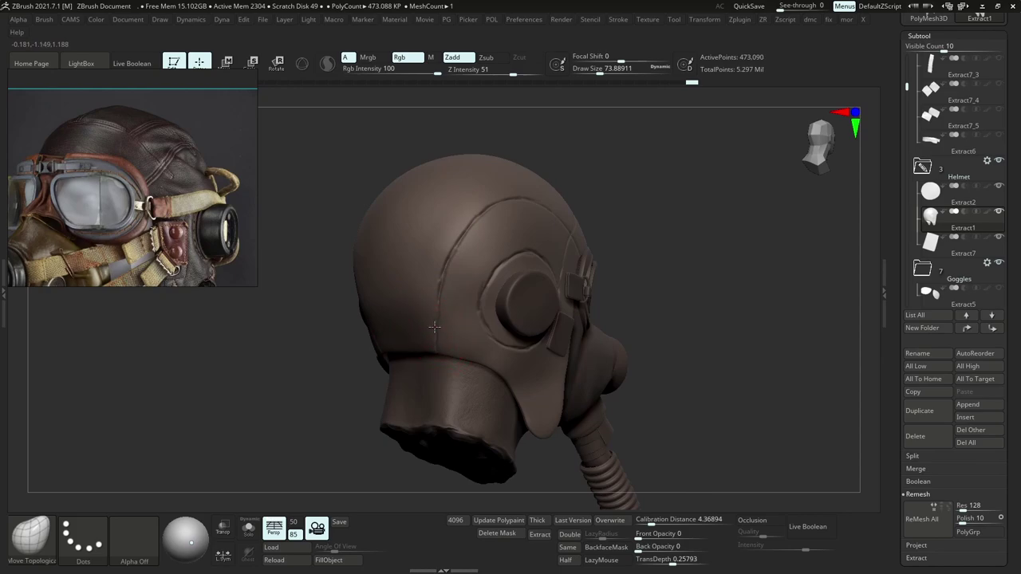
pyautogui.moveTo(444, 309)
pyautogui.mouseDown(button='right')
pyautogui.moveTo(494, 239)
pyautogui.moveTo(495, 215)
pyautogui.mouseUp(button='right')
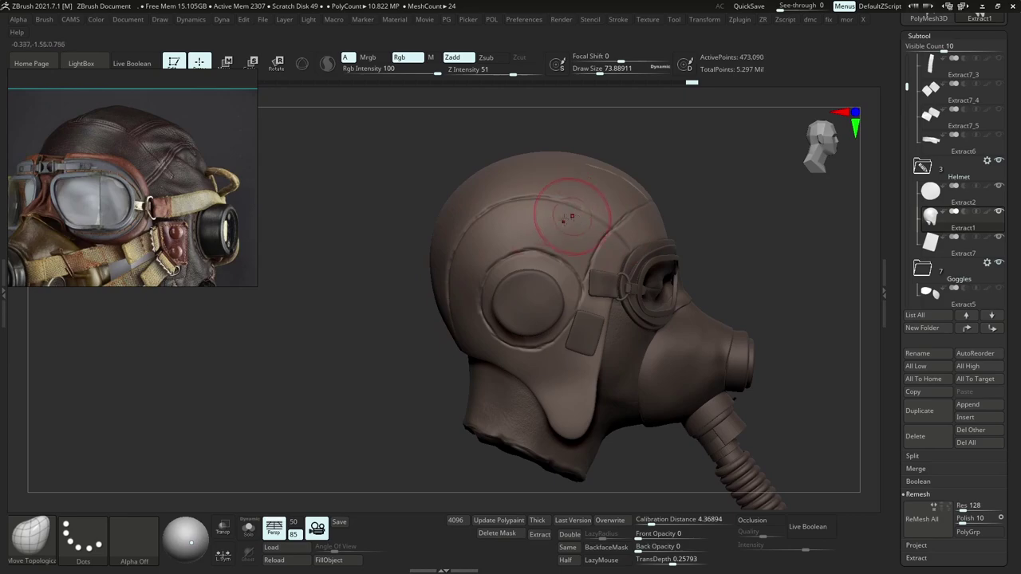
# Extend the crown seams down the back of the helmet with the DamStandard brush at a draw size of about 22.
pyautogui.press('b')
pyautogui.press('d')
pyautogui.press('s')
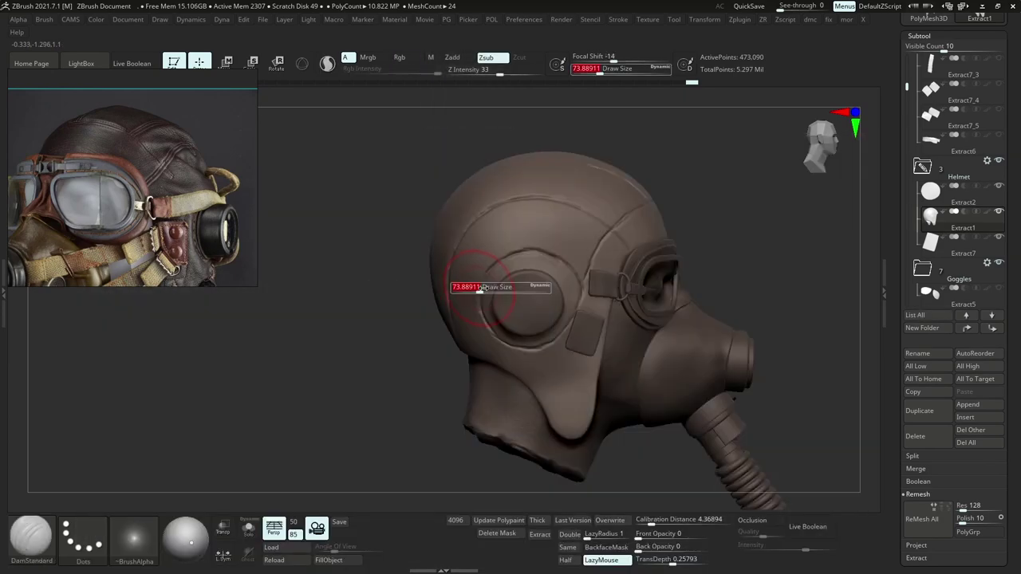
pyautogui.moveTo(466, 277)
pyautogui.keyDown('shift'); pyautogui.mouseDown(button='right')
pyautogui.moveTo(497, 246)
pyautogui.moveTo(458, 269)
pyautogui.moveTo(476, 183)
pyautogui.moveTo(481, 192)
pyautogui.mouseUp(button='right'); pyautogui.keyUp('shift')
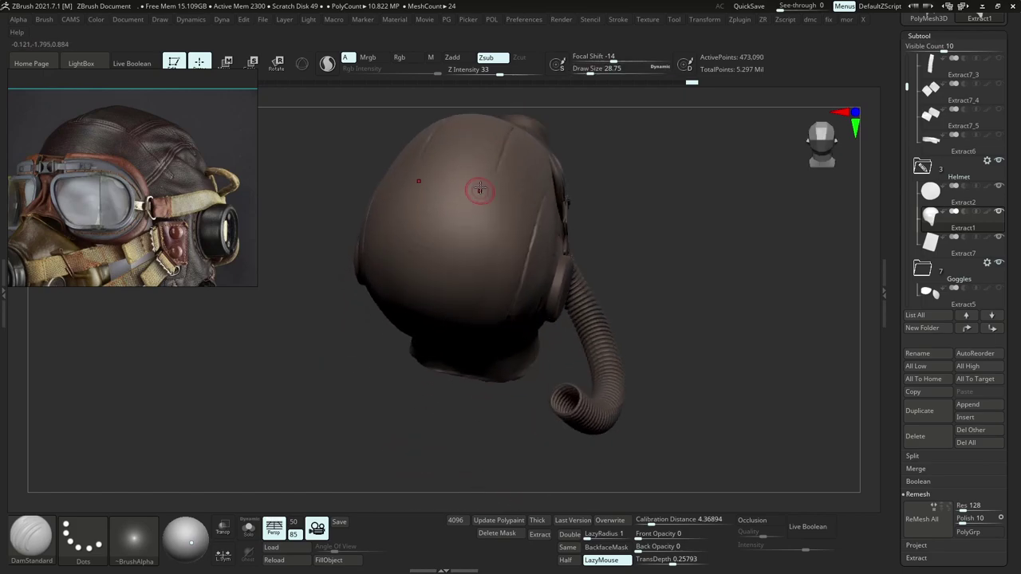
pyautogui.press('s')
pyautogui.moveTo(491, 166); pyautogui.dragTo(487, 167)
pyautogui.moveTo(496, 183); pyautogui.dragTo(499, 166, button='right')
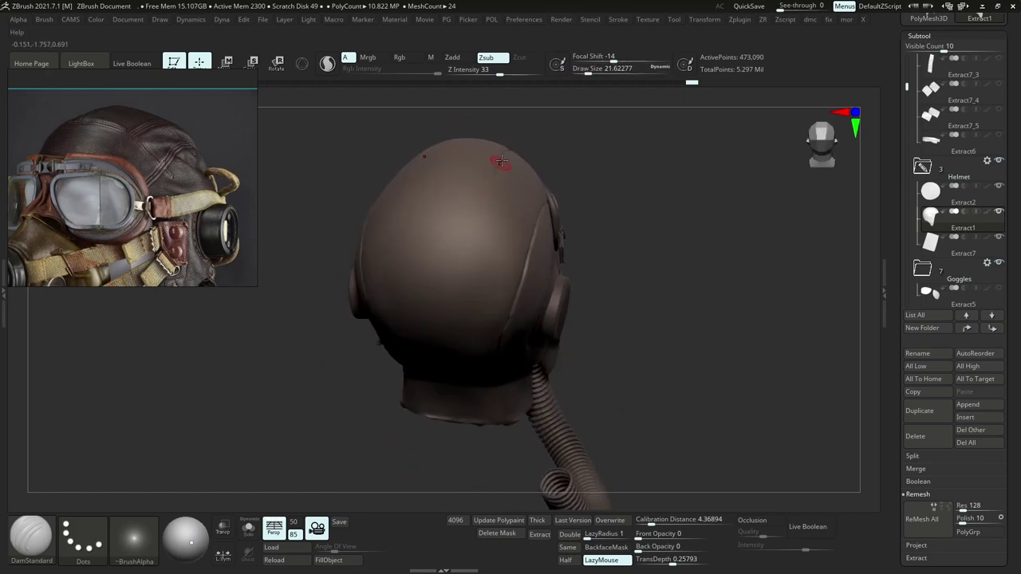
pyautogui.moveTo(494, 185); pyautogui.dragTo(460, 300)
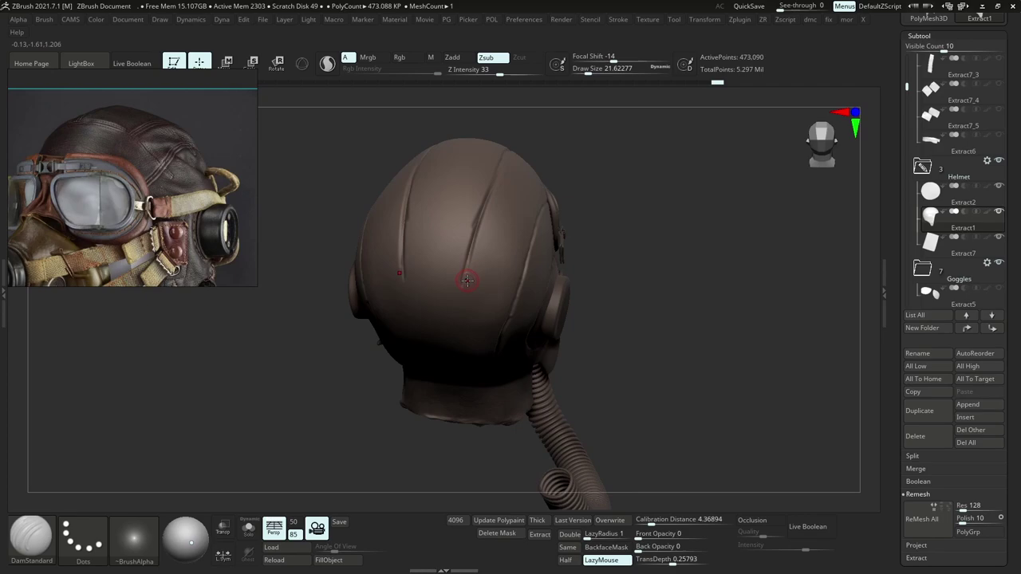
pyautogui.scroll(3, 75, 114)
pyautogui.scroll(-3, 97, 116)
pyautogui.moveTo(550, 246); pyautogui.dragTo(670, 217, button='right')
pyautogui.moveTo(438, 351)
pyautogui.mouseDown(button='right')
pyautogui.moveTo(534, 327)
pyautogui.moveTo(530, 341)
pyautogui.mouseUp(button='right')
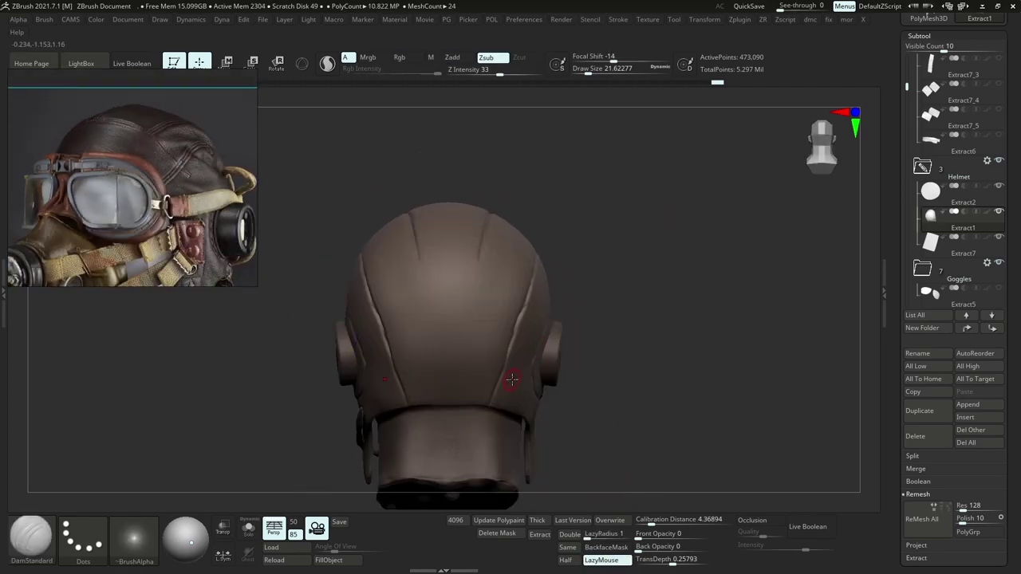
# Reshape the side seams on the helmet's back with the Move Topological brush, following the reference photo of the dark leather helmet.
pyautogui.press('b')
pyautogui.press('m')
pyautogui.press('t')
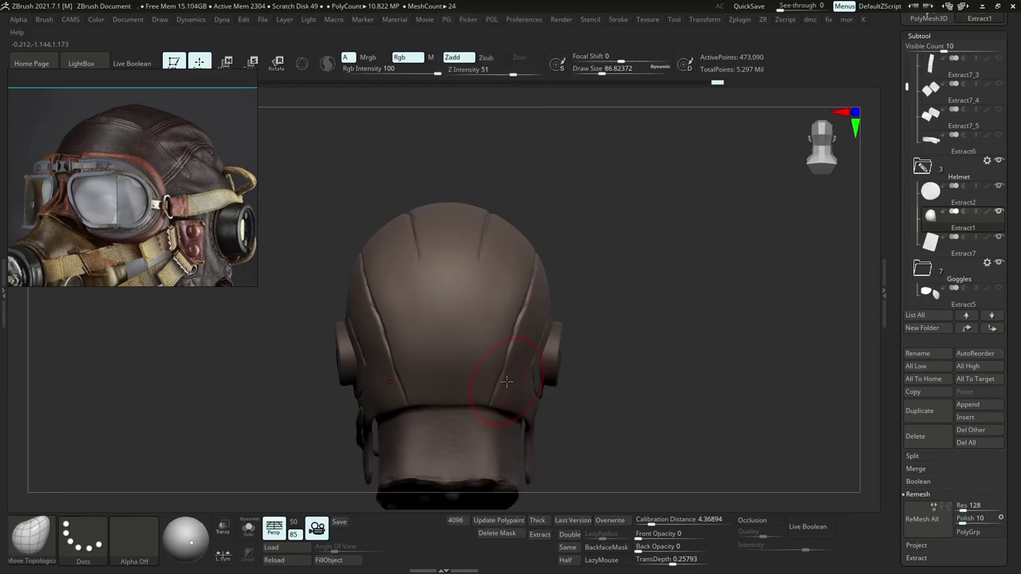
pyautogui.scroll(-10, 185, 239)
pyautogui.moveTo(196, 216); pyautogui.dragTo(129, 153, button='middle')
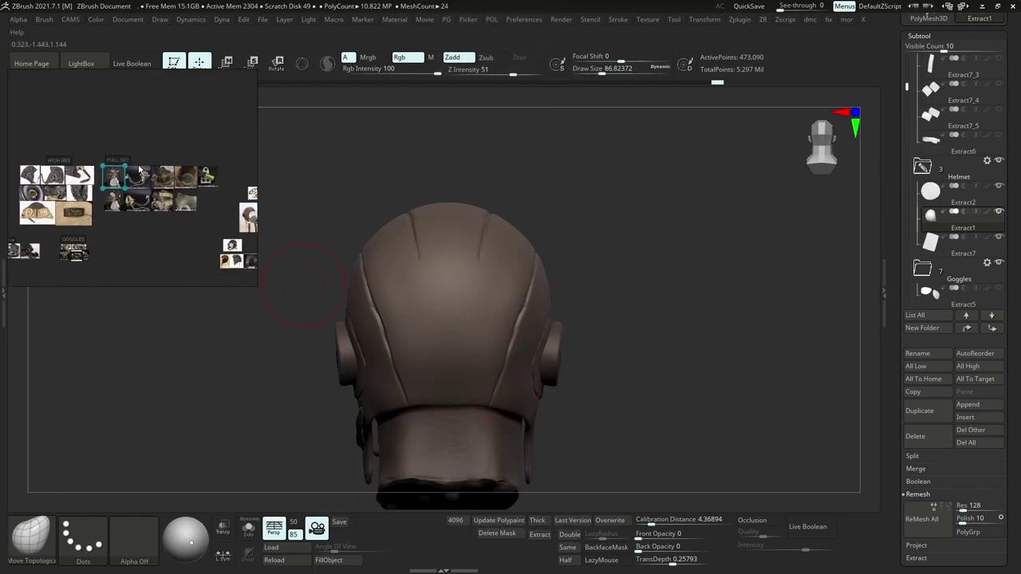
pyautogui.scroll(8, 221, 252)
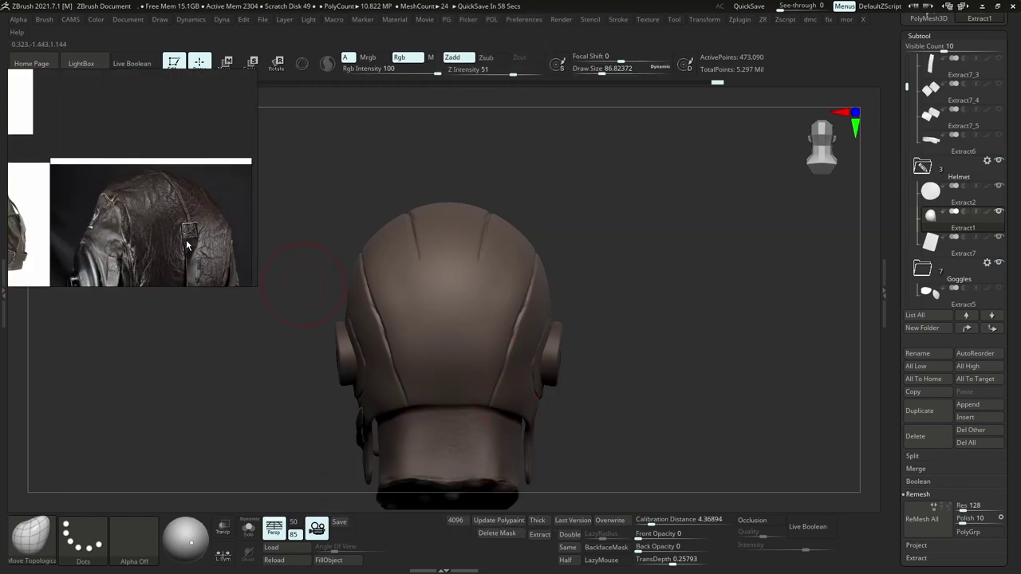
pyautogui.moveTo(535, 212); pyautogui.dragTo(540, 216)
pyautogui.press('s')
pyautogui.moveTo(496, 393)
pyautogui.mouseDown()
pyautogui.moveTo(493, 402)
pyautogui.moveTo(503, 405)
pyautogui.mouseUp()
pyautogui.press('s')
pyautogui.moveTo(511, 343); pyautogui.dragTo(519, 340)
# Refine the rear side seam from an angled view and nudge the lower end of the crown seam at a draw size of about 80.
pyautogui.moveTo(571, 398)
pyautogui.keyDown('shift'); pyautogui.mouseDown()
pyautogui.moveTo(458, 406)
pyautogui.moveTo(480, 376)
pyautogui.mouseUp(); pyautogui.keyUp('shift')
pyautogui.press('s')
pyautogui.press('s')
pyautogui.press('s')
pyautogui.moveTo(520, 300); pyautogui.dragTo(523, 306)
pyautogui.moveTo(591, 362); pyautogui.dragTo(536, 366)
pyautogui.press('s')
pyautogui.moveTo(519, 367); pyautogui.dragTo(515, 366)
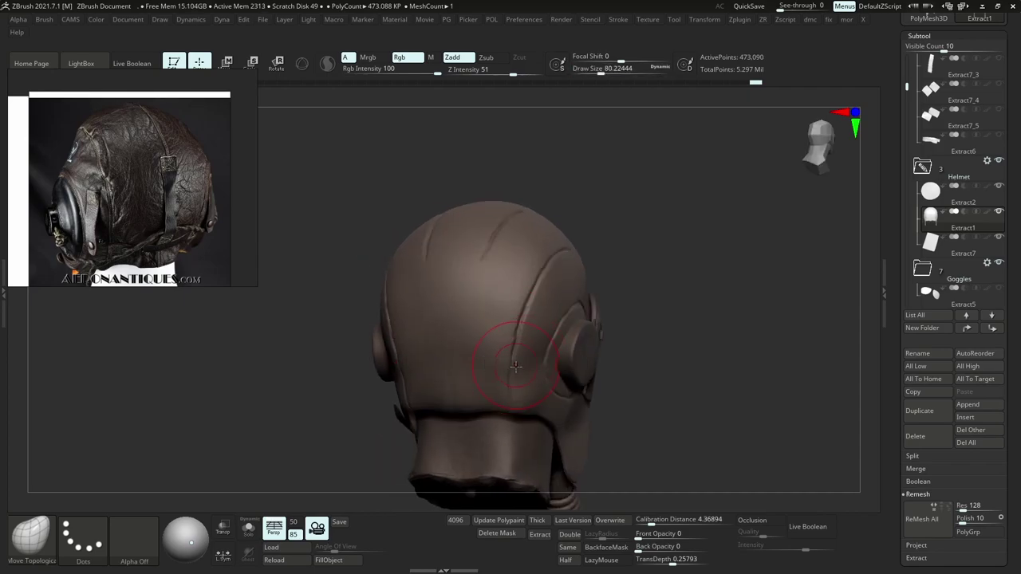
pyautogui.moveTo(494, 264); pyautogui.dragTo(490, 262)
pyautogui.keyDown('shift'); pyautogui.moveTo(270, 200); pyautogui.dragTo(280, 200); pyautogui.keyUp('shift')
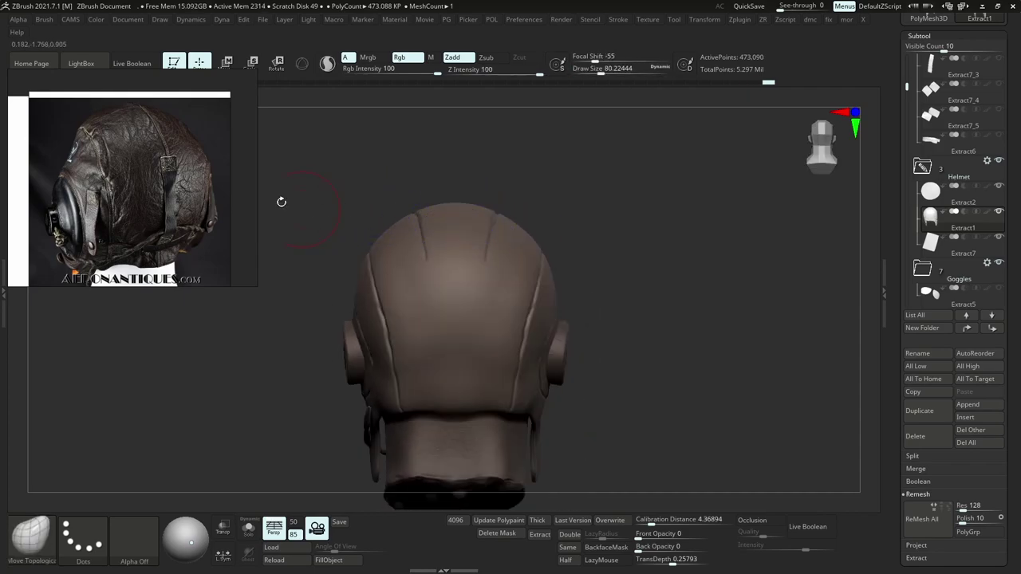
# Adjust the shape of the helmet's lower back above the neck with the Move Topological brush at a draw size of about 108 to 120.
pyautogui.moveTo(742, 259); pyautogui.dragTo(550, 249)
pyautogui.moveTo(608, 244)
pyautogui.keyDown('alt'); pyautogui.mouseDown(button='right')
pyautogui.moveTo(554, 222)
pyautogui.moveTo(594, 187)
pyautogui.mouseUp(button='right'); pyautogui.keyUp('alt')
pyautogui.moveTo(620, 200)
pyautogui.mouseDown()
pyautogui.moveTo(524, 262)
pyautogui.moveTo(492, 264)
pyautogui.moveTo(597, 312)
pyautogui.mouseUp()
pyautogui.press('s')
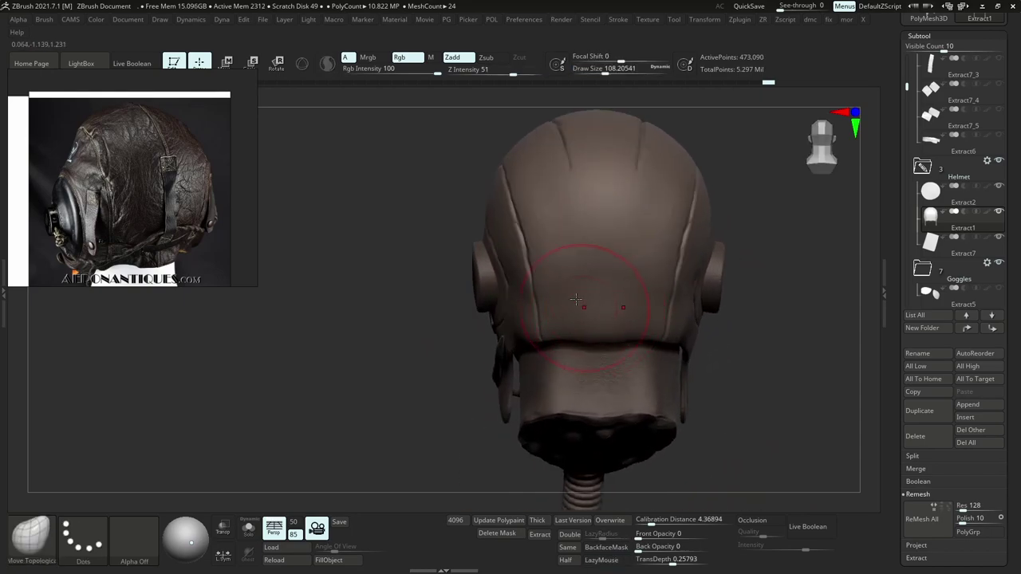
pyautogui.press(']')
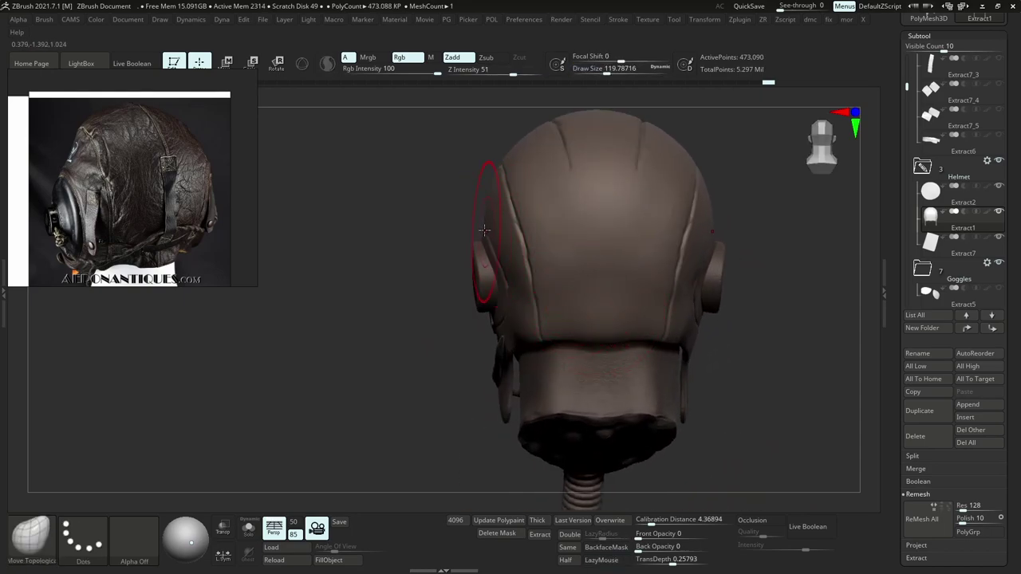
pyautogui.press('[')
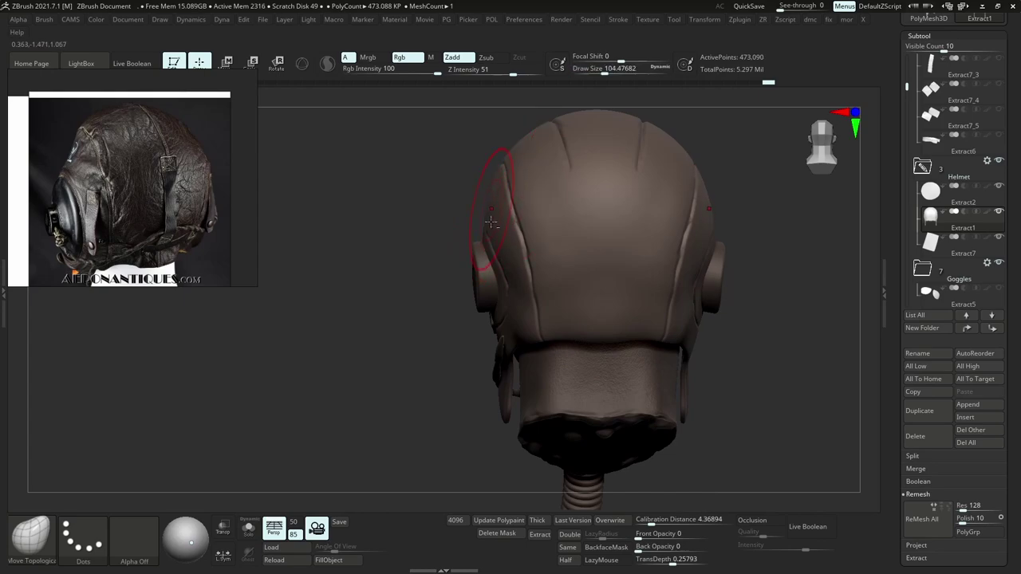
# Adjust the helmet's side contour above the ear cup, reducing the draw size from about 120 to 65.
pyautogui.keyDown('alt'); pyautogui.moveTo(490, 221); pyautogui.dragTo(491, 270, button='right'); pyautogui.keyUp('alt')
pyautogui.press(']')
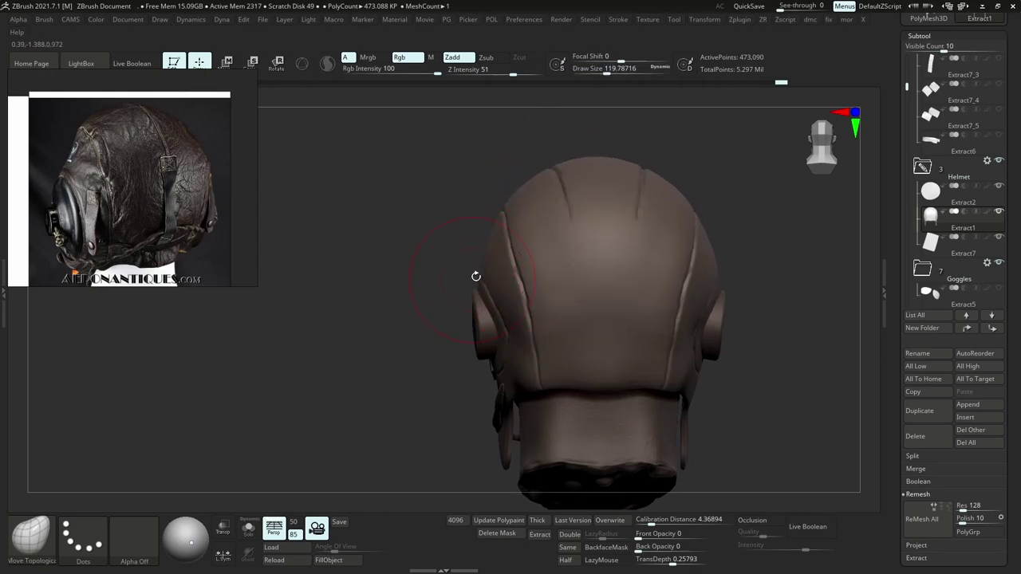
pyautogui.press('[')
pyautogui.press('[')
pyautogui.moveTo(268, 240); pyautogui.dragTo(398, 248, button='right')
pyautogui.press(']')
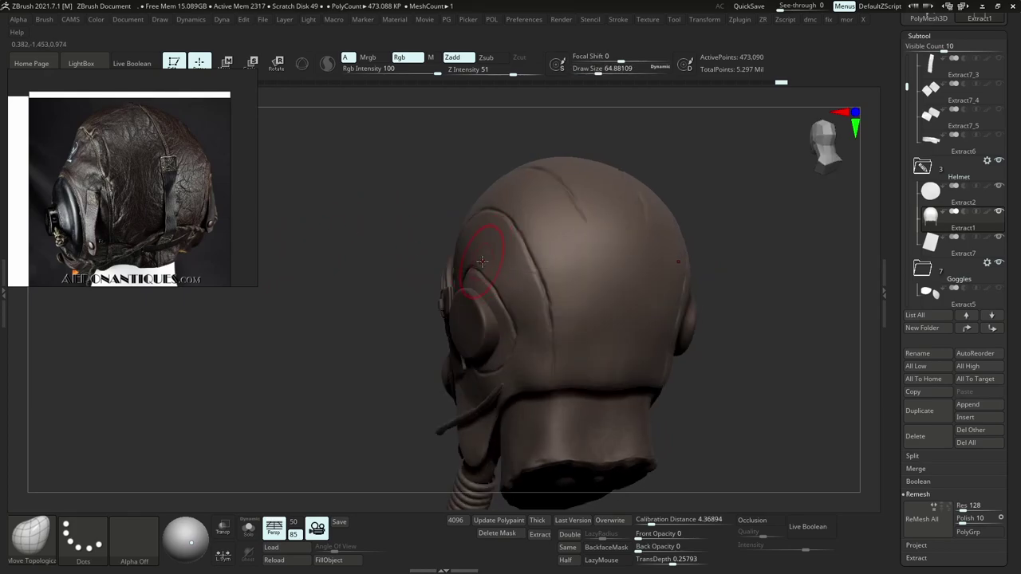
# Select the ear cup subtool Extract2 and shift it slightly sideways with the Move Topological brush at a draw size of about 299.
pyautogui.moveTo(488, 255)
pyautogui.mouseDown(button='right')
pyautogui.moveTo(447, 261)
pyautogui.moveTo(553, 272)
pyautogui.moveTo(480, 295)
pyautogui.moveTo(519, 301)
pyautogui.mouseUp(button='right')
pyautogui.press(']')
pyautogui.press(']')
pyautogui.press(']')
pyautogui.keyDown('alt'); pyautogui.click(522, 304); pyautogui.keyUp('alt')
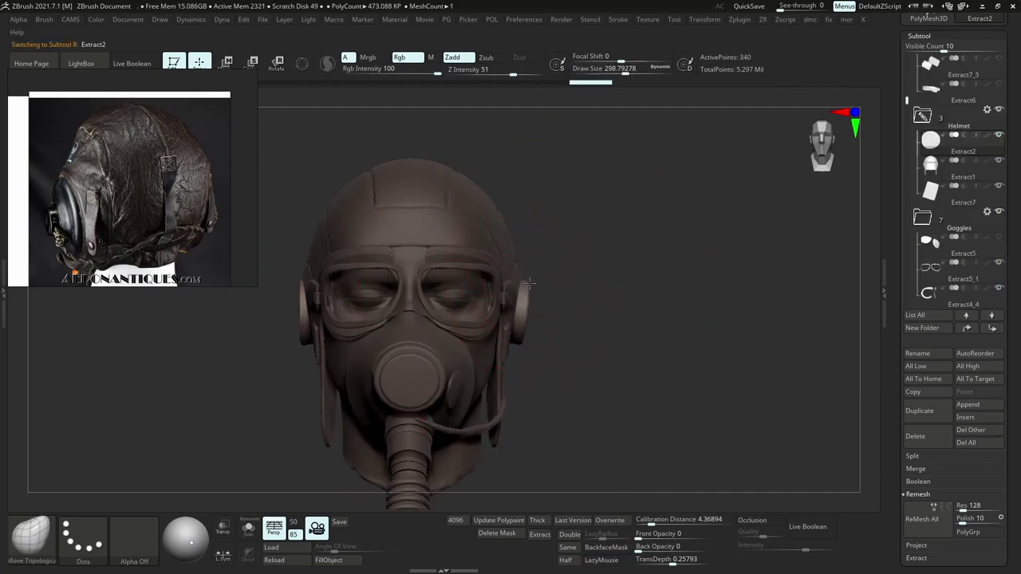
pyautogui.moveTo(521, 314); pyautogui.dragTo(527, 313)
pyautogui.press('s')
pyautogui.moveTo(526, 313)
pyautogui.keyDown('alt'); pyautogui.mouseDown(button='right')
pyautogui.moveTo(544, 304)
pyautogui.moveTo(552, 260)
pyautogui.moveTo(628, 226)
pyautogui.moveTo(495, 287)
pyautogui.mouseUp(button='right'); pyautogui.keyUp('alt')
# Select the helmet subtool Extract1 and reshape its surface around the ear cup at draw sizes of about 83 and 65.
pyautogui.keyDown('alt'); pyautogui.click(476, 290); pyautogui.keyUp('alt')
pyautogui.press('s')
pyautogui.press('s')
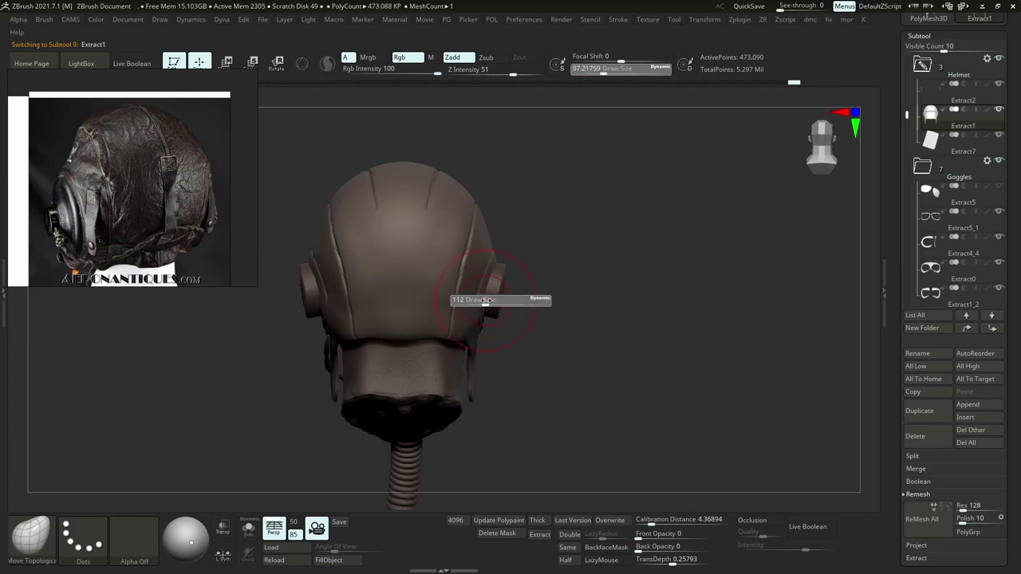
pyautogui.moveTo(483, 301); pyautogui.dragTo(472, 298)
pyautogui.press('s')
pyautogui.moveTo(464, 291); pyautogui.dragTo(382, 274, button='right')
pyautogui.moveTo(383, 274); pyautogui.dragTo(460, 272)
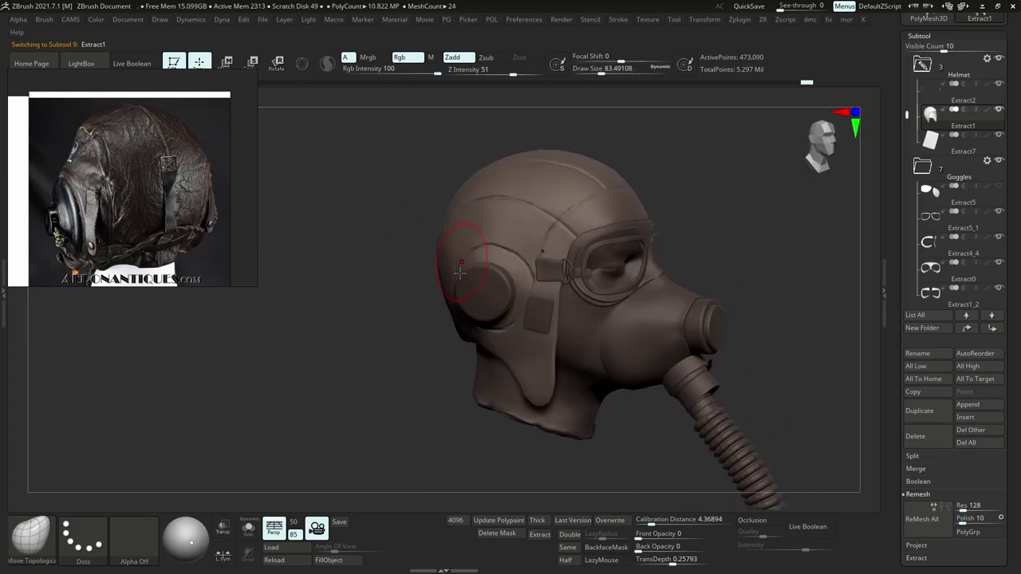
pyautogui.press('s')
pyautogui.moveTo(459, 321); pyautogui.dragTo(455, 321)
pyautogui.moveTo(455, 321)
pyautogui.mouseDown(button='right')
pyautogui.moveTo(485, 338)
pyautogui.moveTo(477, 343)
pyautogui.mouseUp(button='right')
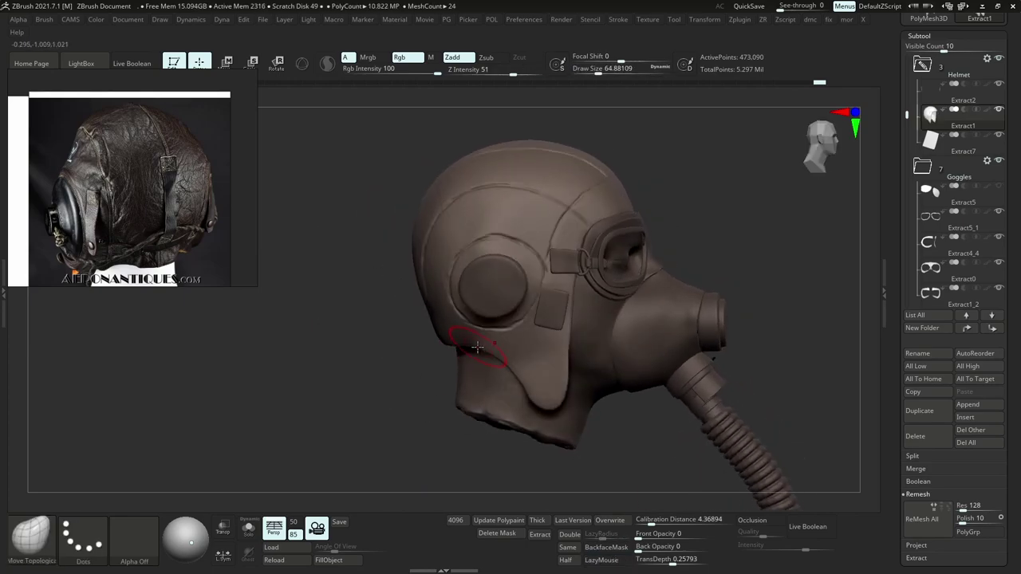
pyautogui.moveTo(456, 284)
pyautogui.mouseDown()
pyautogui.moveTo(463, 229)
pyautogui.moveTo(485, 238)
pyautogui.mouseUp()
# Build up soft volume on the helmet's side and crown panels with the Standard brush at Z intensity 9 and draw size about 68.
pyautogui.press('b')
pyautogui.press('s')
pyautogui.press('t')
pyautogui.press('s')
pyautogui.press('u')
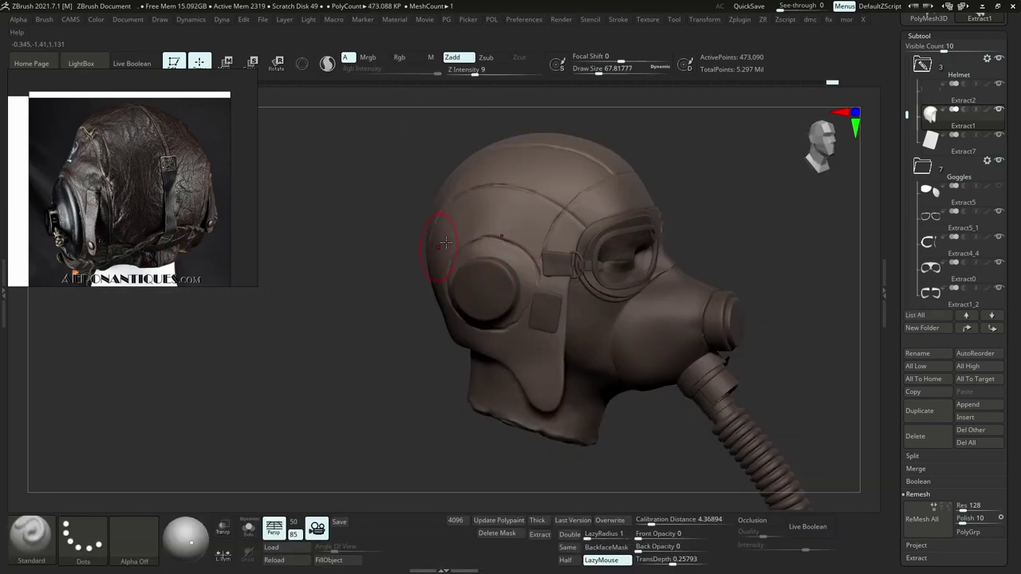
pyautogui.click(512, 216)
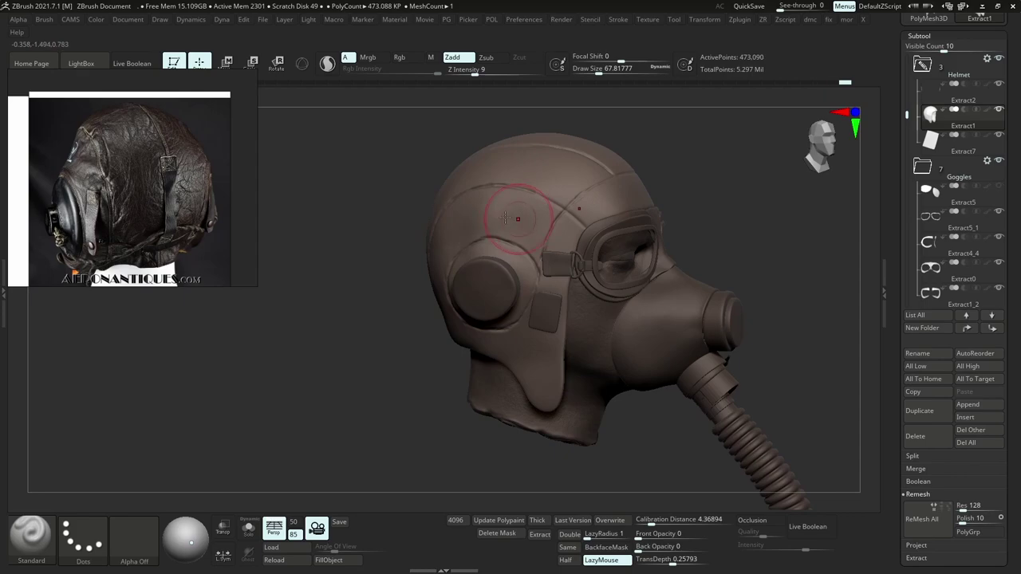
pyautogui.moveTo(504, 217); pyautogui.dragTo(532, 227, button='right')
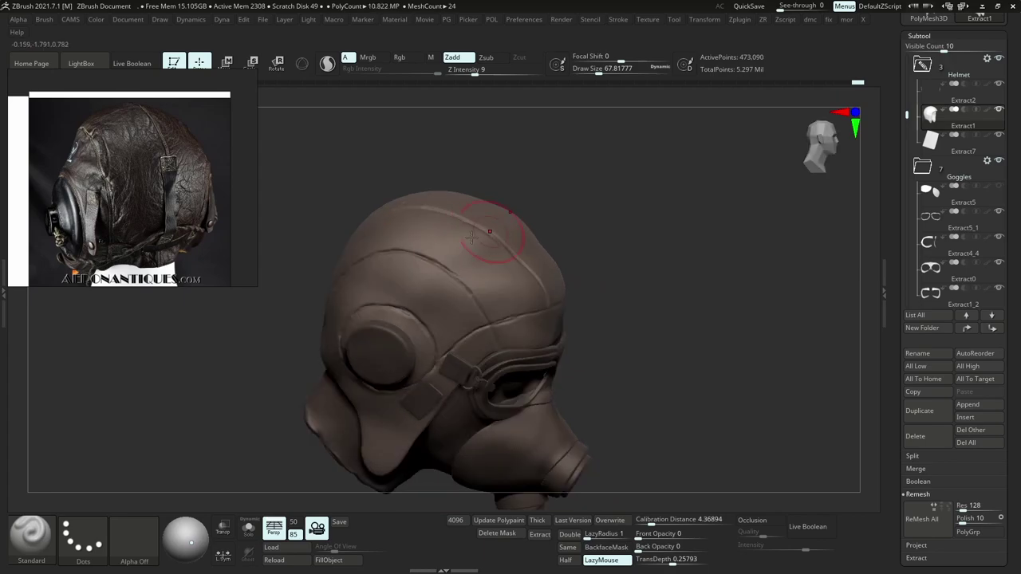
pyautogui.moveTo(471, 237); pyautogui.dragTo(348, 273, button='right')
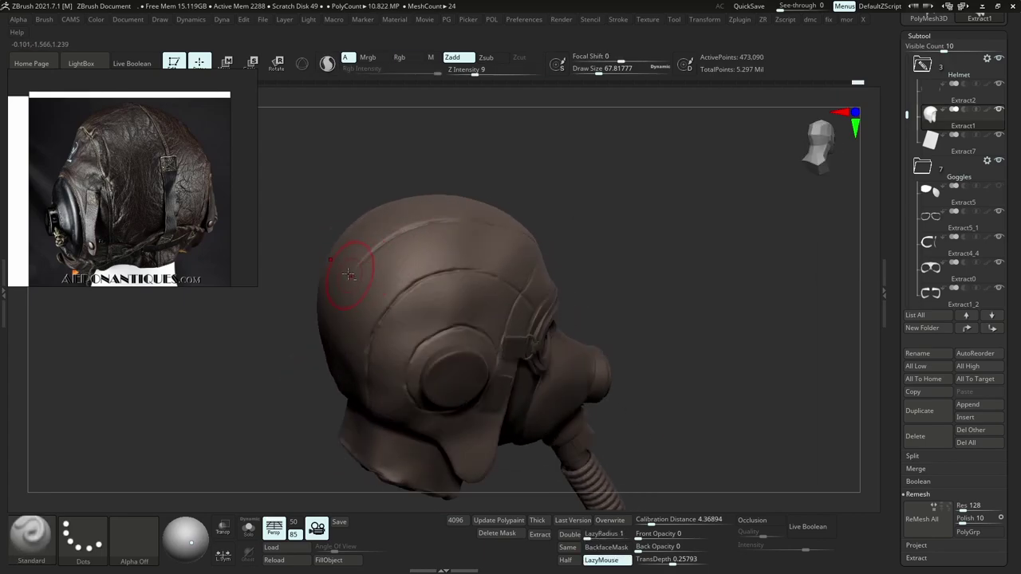
pyautogui.moveTo(444, 339); pyautogui.dragTo(419, 325, button='right')
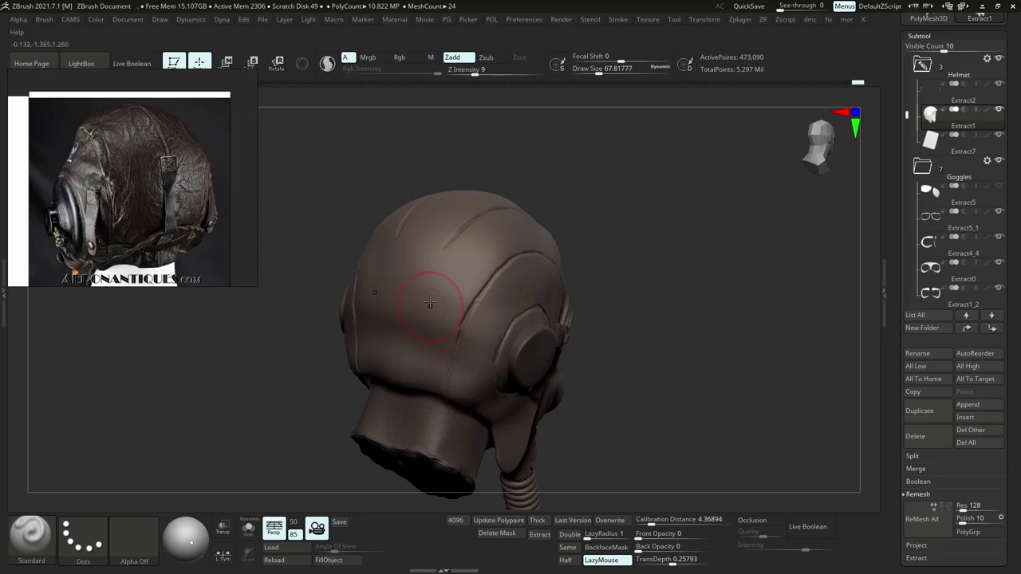
pyautogui.moveTo(396, 289); pyautogui.dragTo(424, 305, button='right')
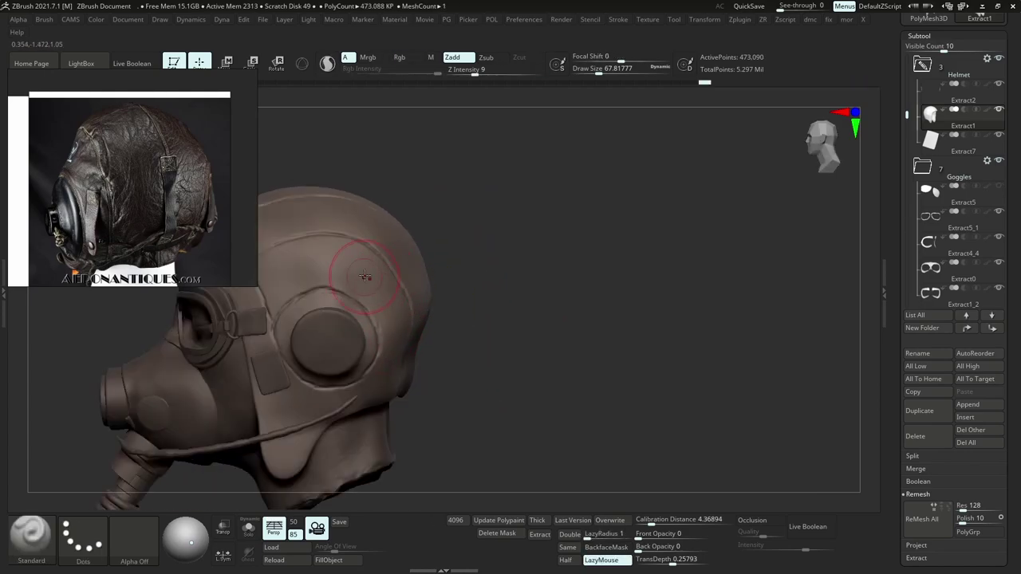
pyautogui.moveTo(406, 303); pyautogui.dragTo(408, 240, button='right')
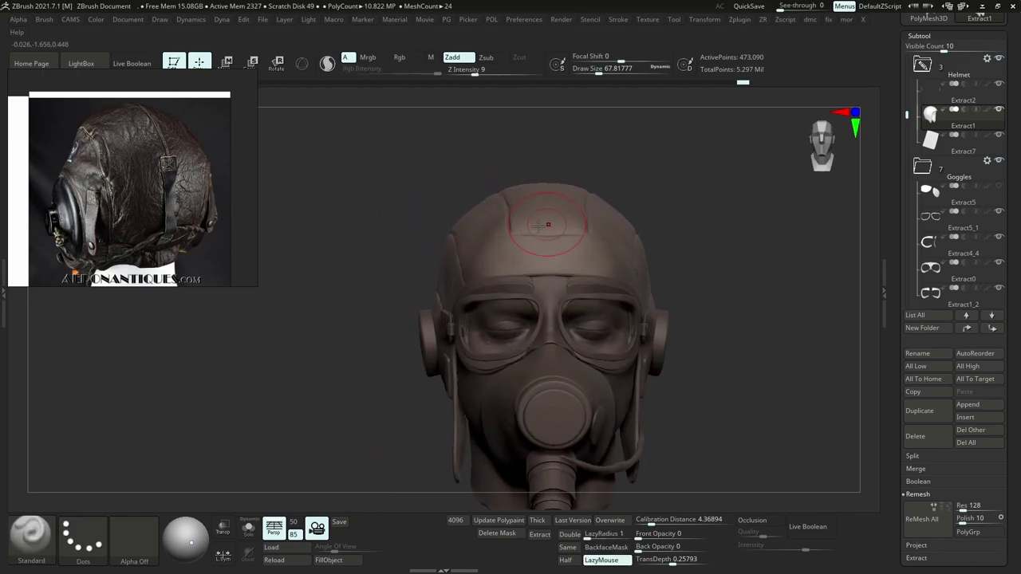
# Choose the DamStandard brush at a draw size of about 18 and bring up the reference photo of the helmet's crown seams.
pyautogui.press('b')
pyautogui.press('d')
pyautogui.press('s')
pyautogui.press('space')
pyautogui.moveTo(552, 238); pyautogui.dragTo(542, 238)
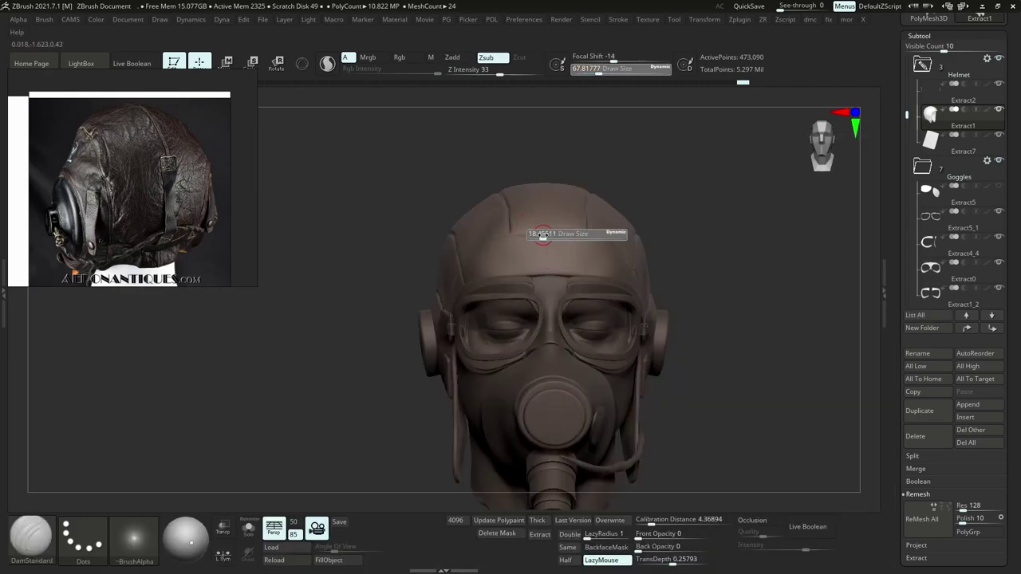
pyautogui.scroll(-6, 186, 201)
pyautogui.moveTo(159, 199); pyautogui.dragTo(231, 248, button='middle')
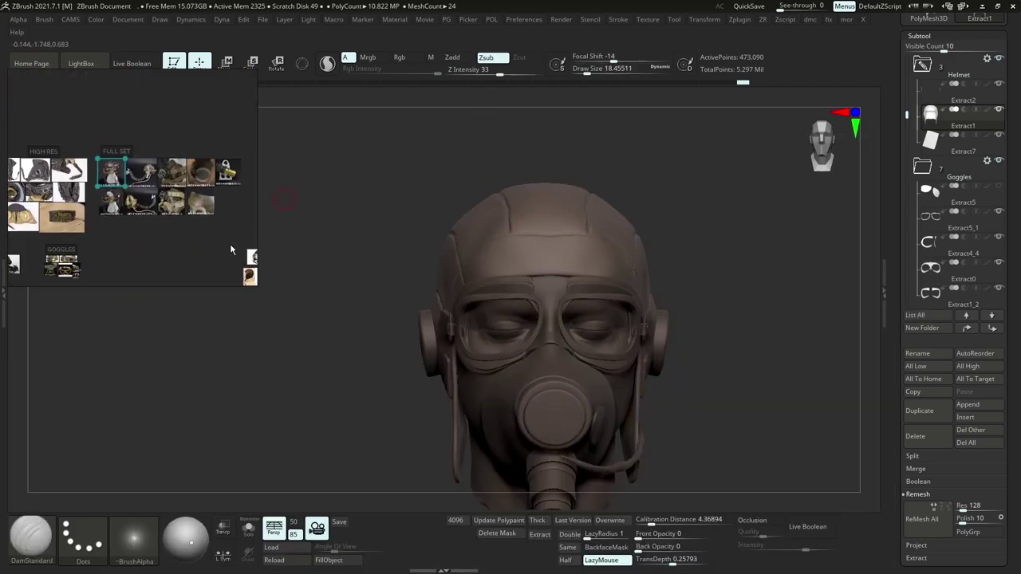
pyautogui.scroll(8, 111, 128)
pyautogui.scroll(-2, 127, 144)
pyautogui.scroll(4, 130, 136)
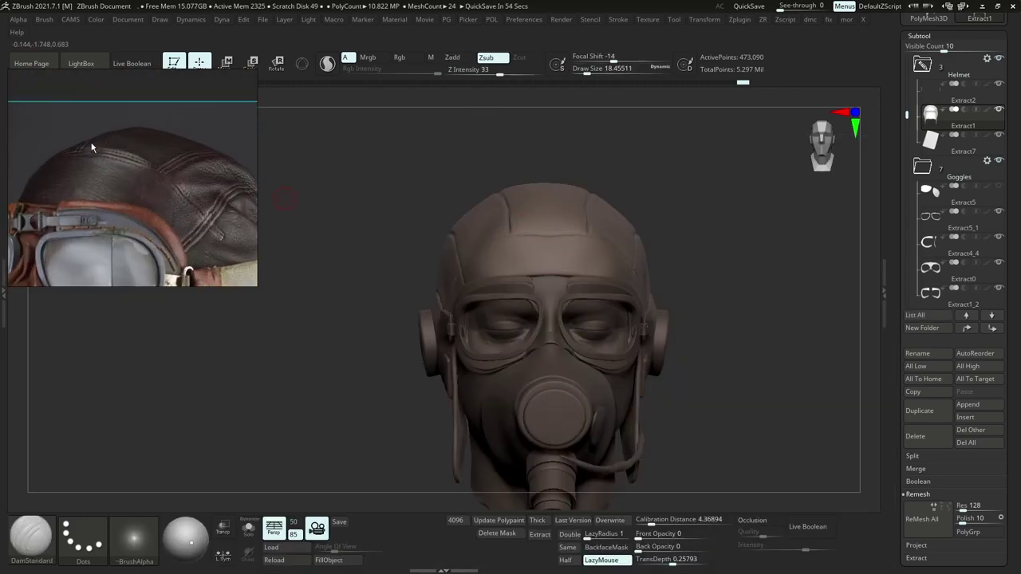
# Try to recarve the seam running over the crown beside the centre with DamStandard at a draw size of about 37.
pyautogui.press('b')
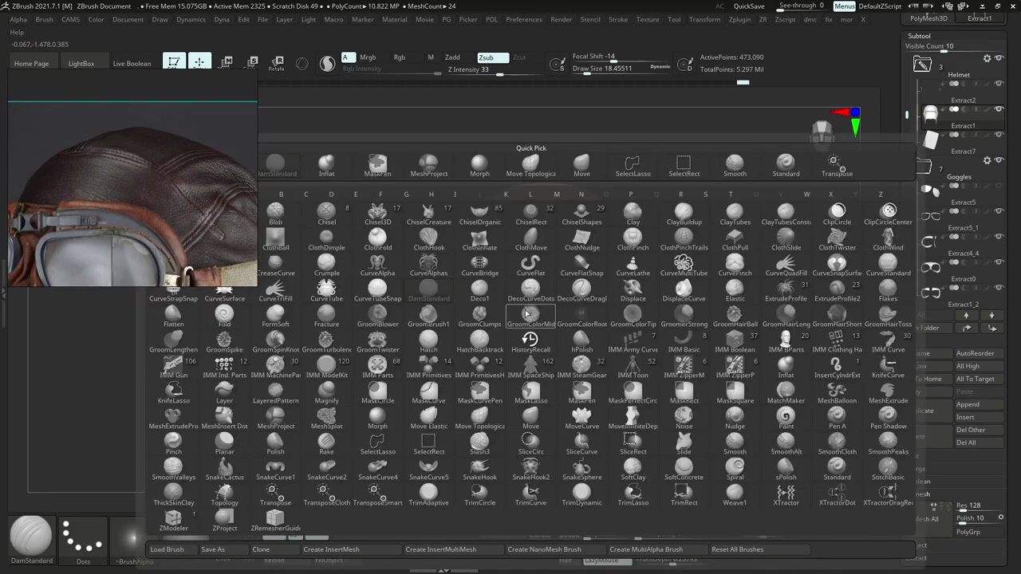
pyautogui.press('d')
pyautogui.press('s')
pyautogui.moveTo(585, 246); pyautogui.dragTo(542, 272, button='right')
pyautogui.press('s')
pyautogui.moveTo(580, 224); pyautogui.dragTo(600, 189)
pyautogui.hotkey('ctrl', 'z')
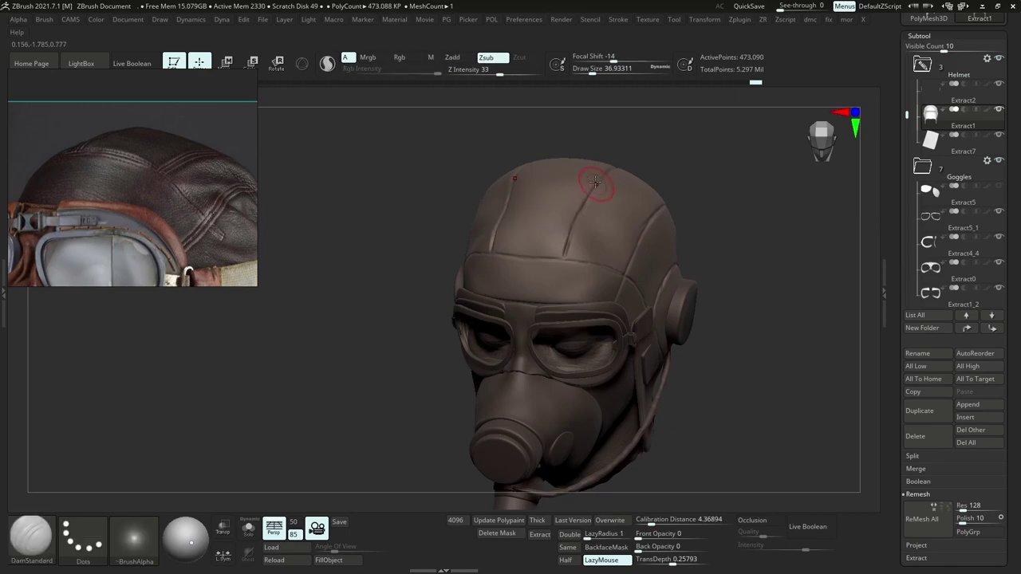
pyautogui.hotkey('ctrl', 'z')
# Flatten the front part of the crown seam above the forehead band with the Planar brush at a draw size of about 14.
pyautogui.keyDown('ctrl'); pyautogui.moveTo(594, 182); pyautogui.dragTo(587, 217, button='right'); pyautogui.keyUp('ctrl')
pyautogui.keyDown('alt'); pyautogui.moveTo(587, 217); pyautogui.dragTo(574, 258, button='right'); pyautogui.keyUp('alt')
pyautogui.press('b')
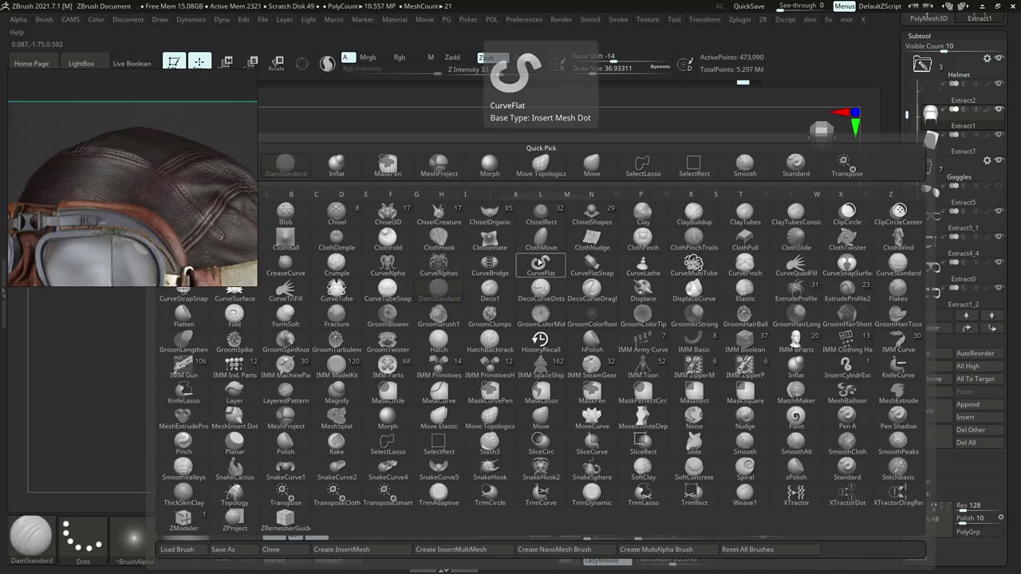
pyautogui.click(539, 263)
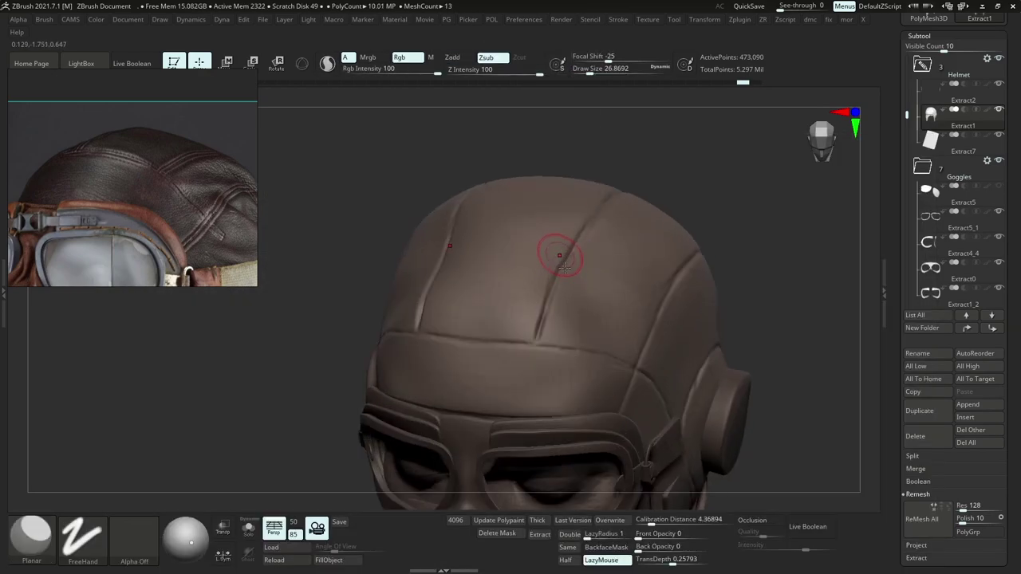
pyautogui.moveTo(564, 268); pyautogui.dragTo(552, 273, button='right')
pyautogui.keyDown('ctrl'); pyautogui.moveTo(552, 273); pyautogui.dragTo(550, 293, button='right'); pyautogui.keyUp('ctrl')
pyautogui.press('s')
pyautogui.moveTo(564, 268)
pyautogui.mouseDown()
pyautogui.moveTo(552, 295)
pyautogui.moveTo(536, 298)
pyautogui.moveTo(525, 371)
pyautogui.mouseUp()
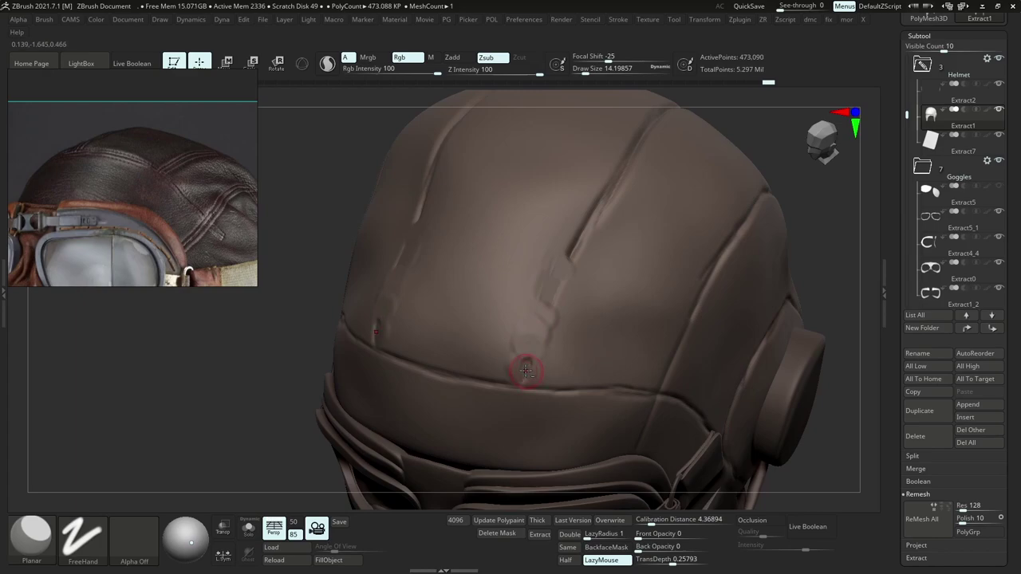
# Flatten the rest of the crown seam up over the top toward the back with the Planar brush.
pyautogui.keyDown('alt'); pyautogui.moveTo(578, 258); pyautogui.dragTo(549, 307, button='right'); pyautogui.keyUp('alt')
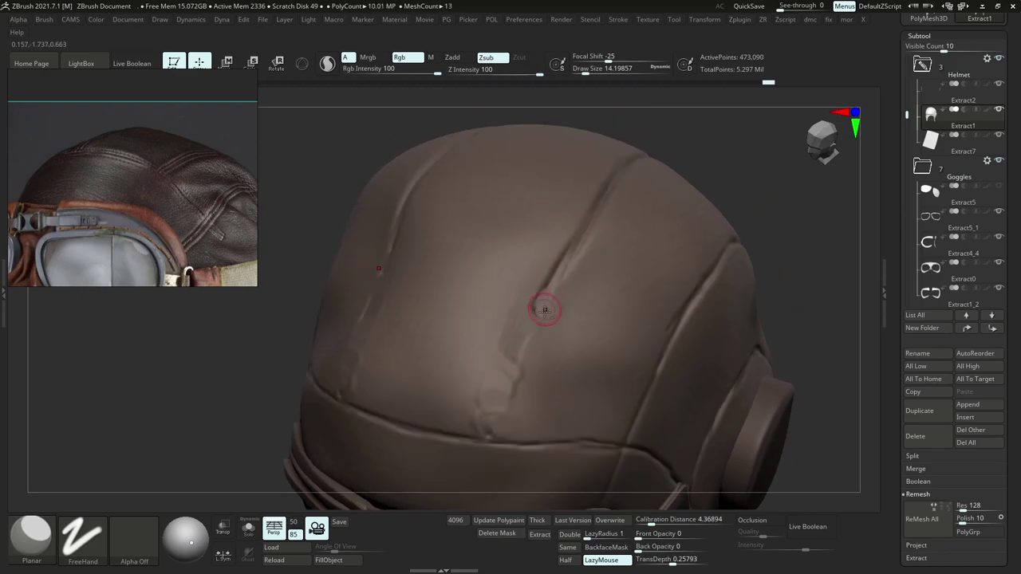
pyautogui.moveTo(548, 295)
pyautogui.mouseDown()
pyautogui.moveTo(569, 275)
pyautogui.moveTo(575, 247)
pyautogui.mouseUp()
pyautogui.moveTo(553, 260); pyautogui.dragTo(562, 313, button='right')
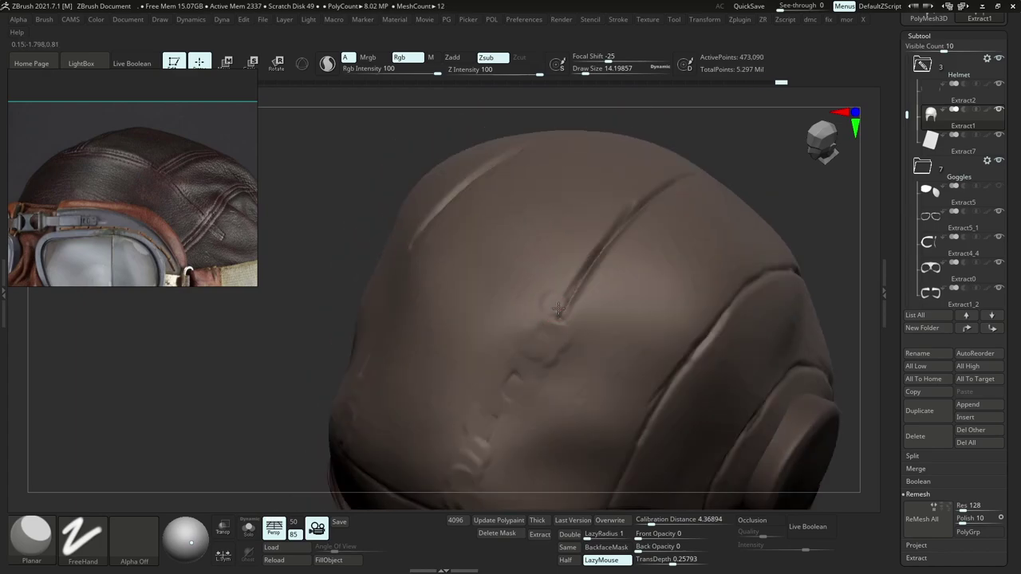
pyautogui.moveTo(561, 312); pyautogui.dragTo(627, 224)
pyautogui.moveTo(627, 223); pyautogui.dragTo(620, 233, button='right')
pyautogui.moveTo(621, 232); pyautogui.dragTo(671, 182)
pyautogui.keyDown('alt'); pyautogui.moveTo(672, 182); pyautogui.dragTo(542, 285, button='right'); pyautogui.keyUp('alt')
pyautogui.moveTo(542, 285)
pyautogui.mouseDown()
pyautogui.moveTo(546, 297)
pyautogui.moveTo(591, 256)
pyautogui.mouseUp()
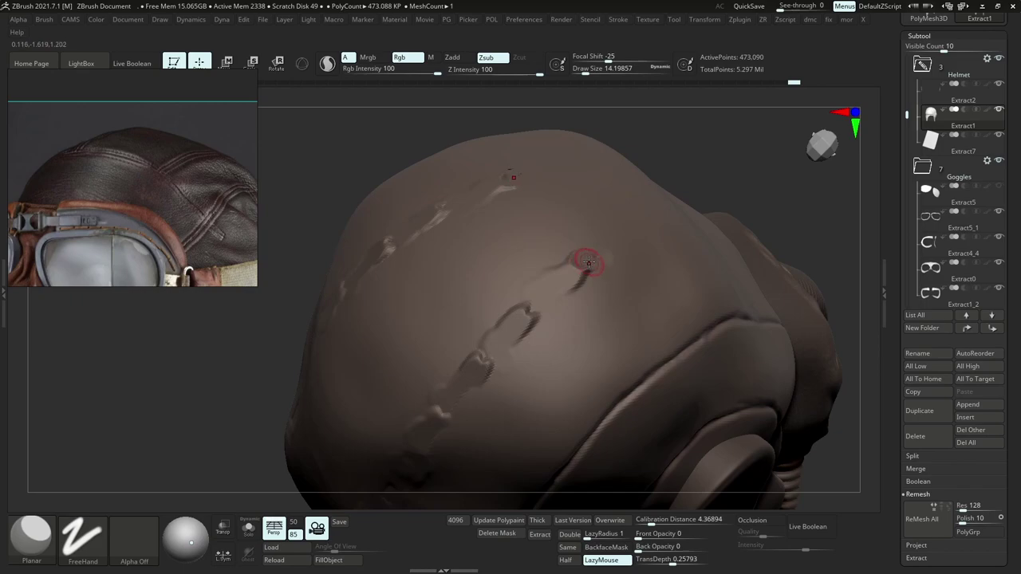
# Smooth the rear end of the flattened seam at a draw size of about 39 and load the Smooth Stronger brush.
pyautogui.press('shift')
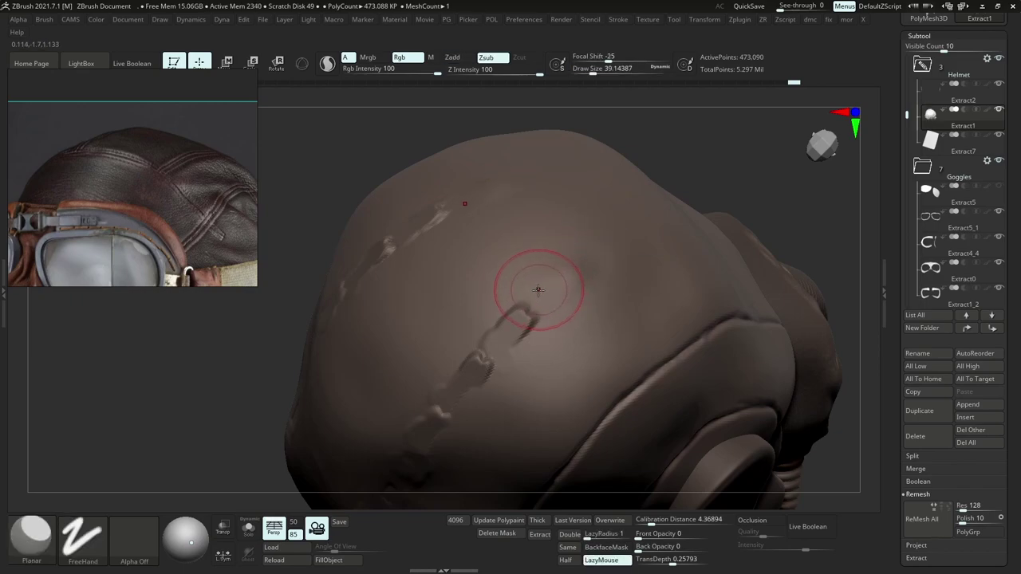
pyautogui.keyDown('alt'); pyautogui.moveTo(512, 290); pyautogui.dragTo(557, 246, button='right'); pyautogui.keyUp('alt')
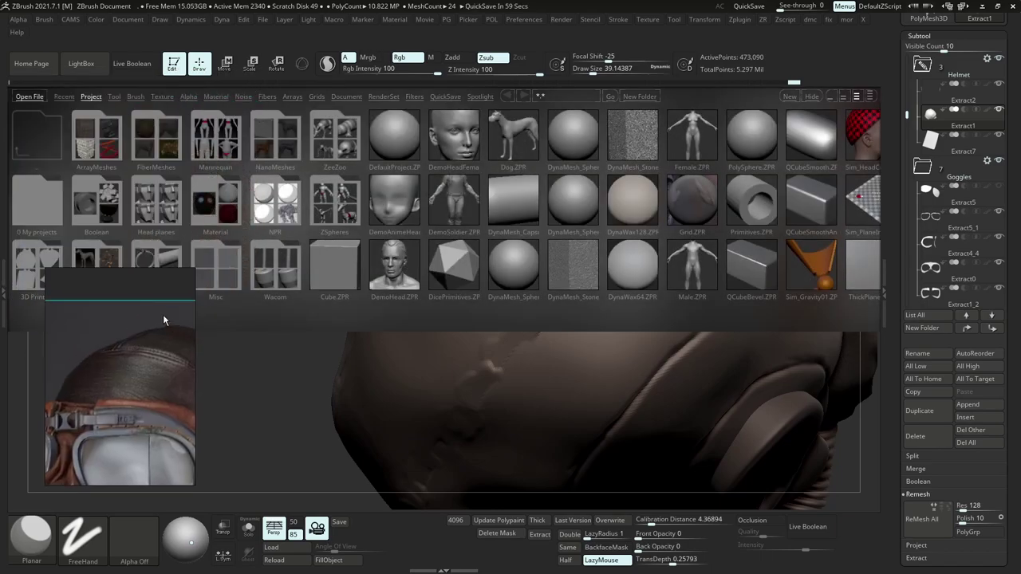
pyautogui.click(134, 96)
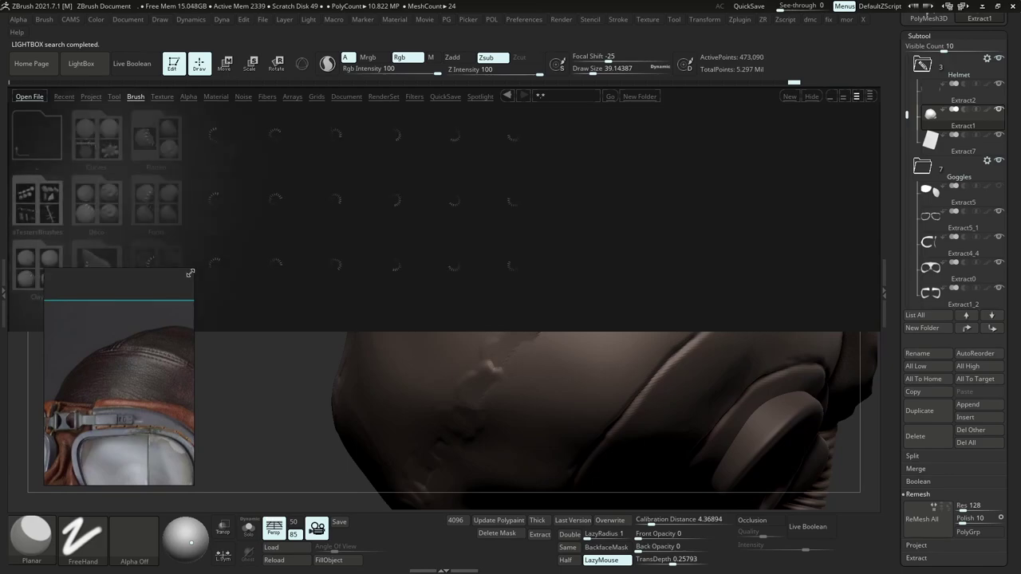
pyautogui.click(513, 274)
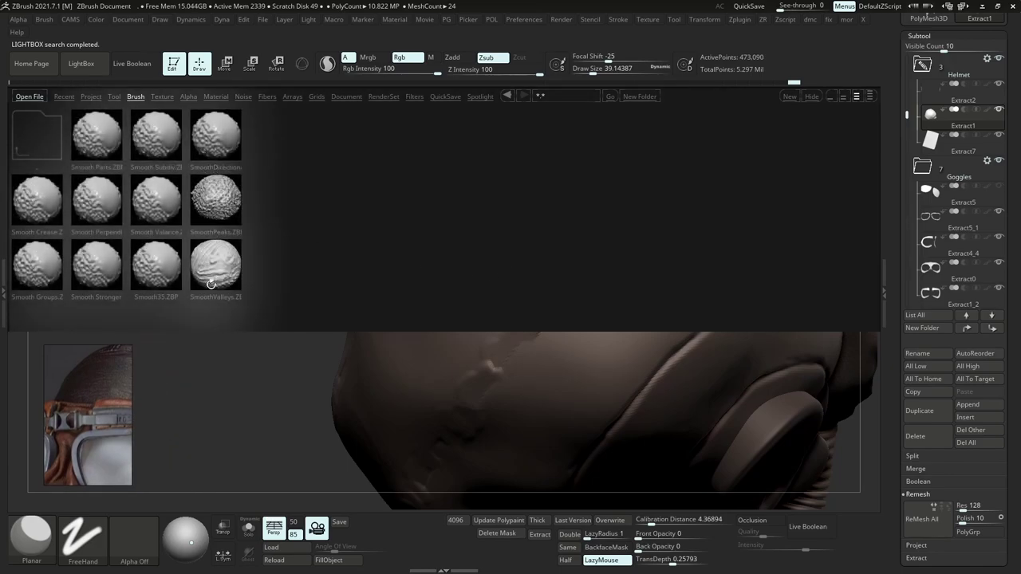
pyautogui.doubleClick(111, 273)
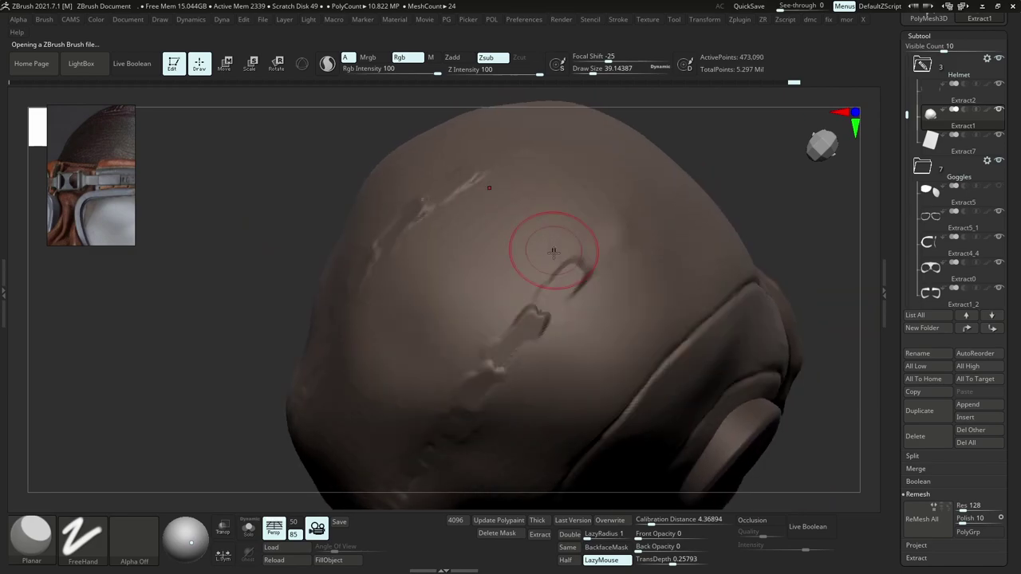
# Smooth away the leftover seam marks across the crown with Smooth Stronger at draw sizes of about 39 and 22.
pyautogui.moveTo(556, 290); pyautogui.dragTo(526, 322)
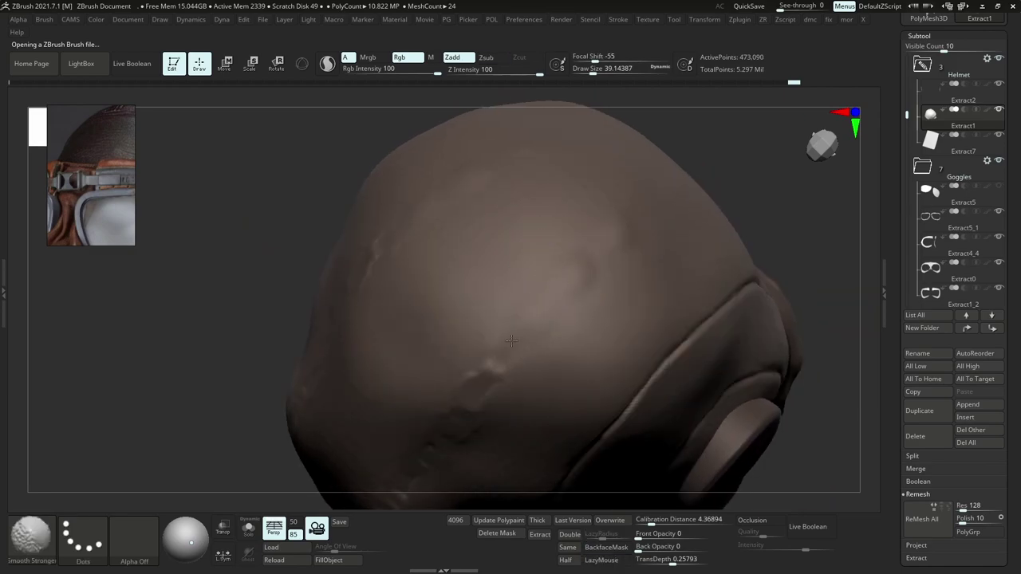
pyautogui.moveTo(502, 316); pyautogui.dragTo(547, 263, button='right')
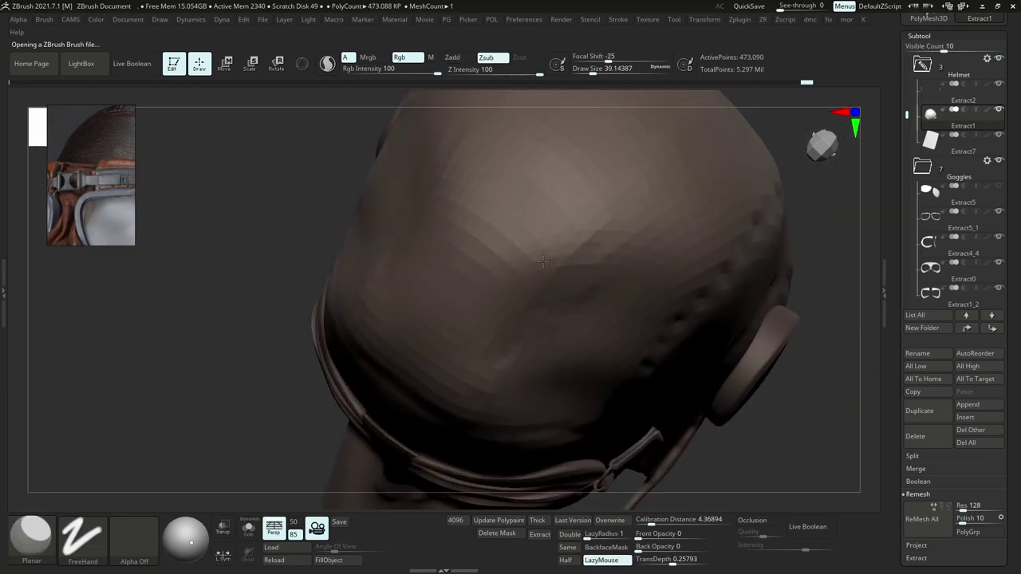
pyautogui.keyDown('shift'); pyautogui.moveTo(592, 278); pyautogui.dragTo(587, 245); pyautogui.keyUp('shift')
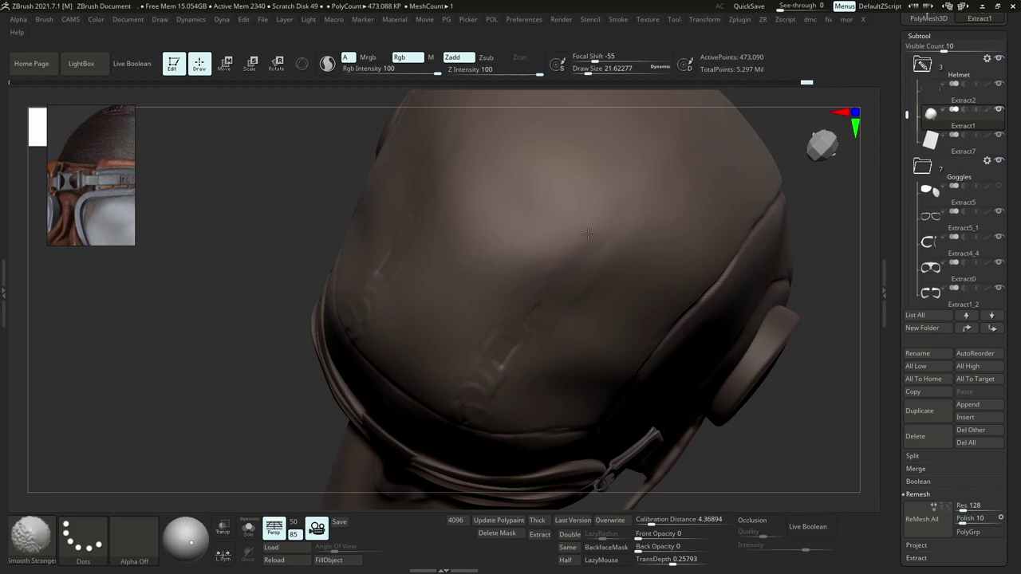
pyautogui.moveTo(490, 399); pyautogui.dragTo(475, 396, button='right')
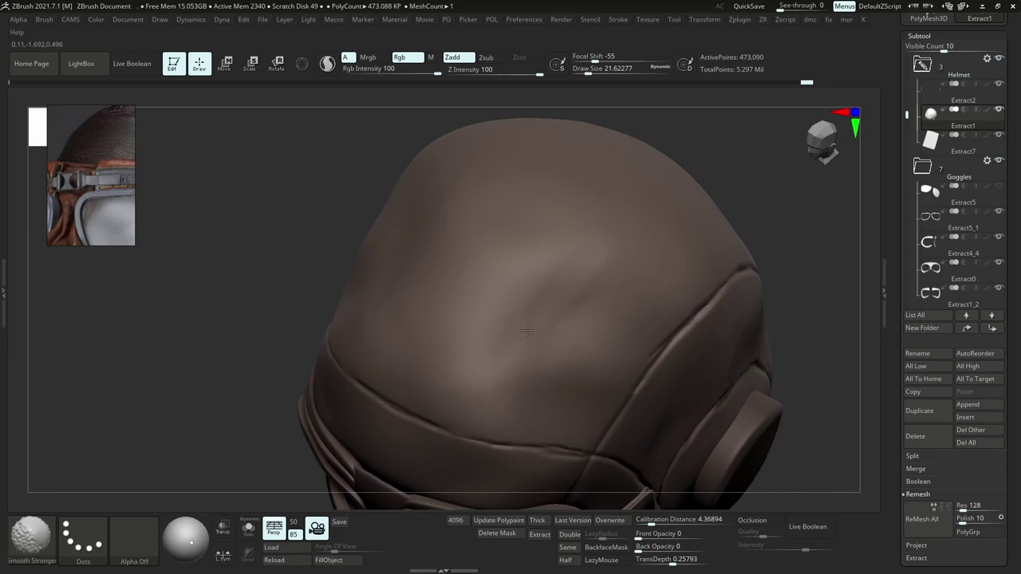
pyautogui.keyDown('shift'); pyautogui.moveTo(601, 289); pyautogui.dragTo(586, 254); pyautogui.keyUp('shift')
pyautogui.moveTo(570, 259)
pyautogui.keyDown('ctrl'); pyautogui.mouseDown(button='right')
pyautogui.moveTo(508, 199)
pyautogui.moveTo(549, 269)
pyautogui.moveTo(536, 283)
pyautogui.mouseUp(button='right'); pyautogui.keyUp('ctrl')
# Carve a centre seam from the forehead band over the crown with DamStandard at a draw size of about 10.5.
pyautogui.press('b')
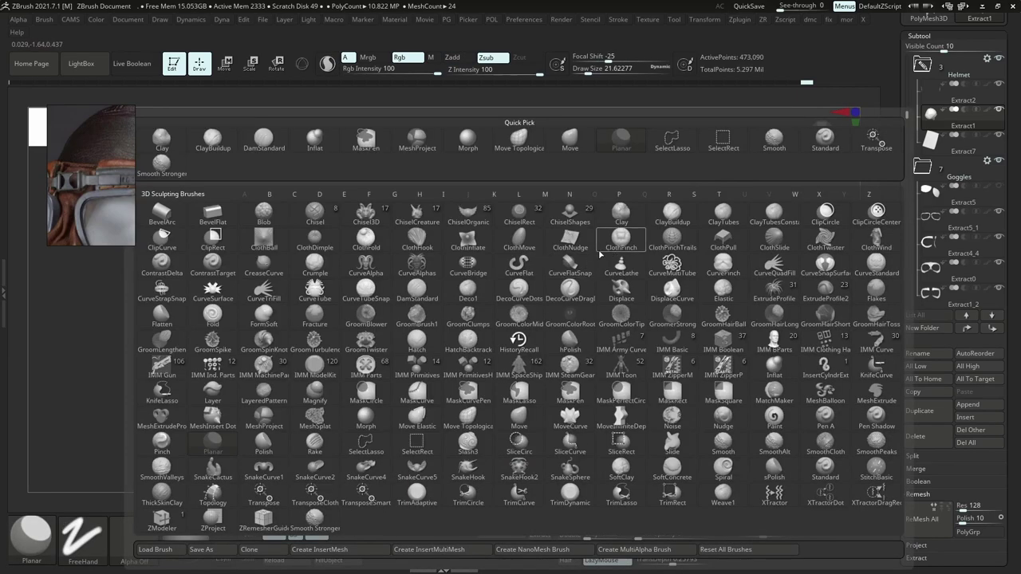
pyautogui.press('d')
pyautogui.press('s')
pyautogui.press('s')
pyautogui.moveTo(516, 281); pyautogui.dragTo(513, 281)
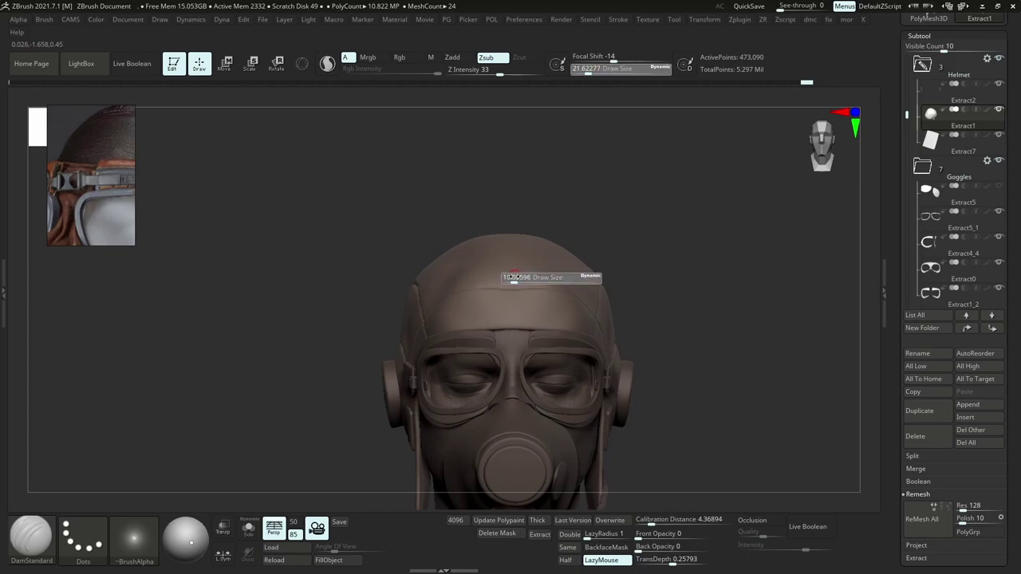
pyautogui.moveTo(514, 274); pyautogui.dragTo(511, 290, button='right')
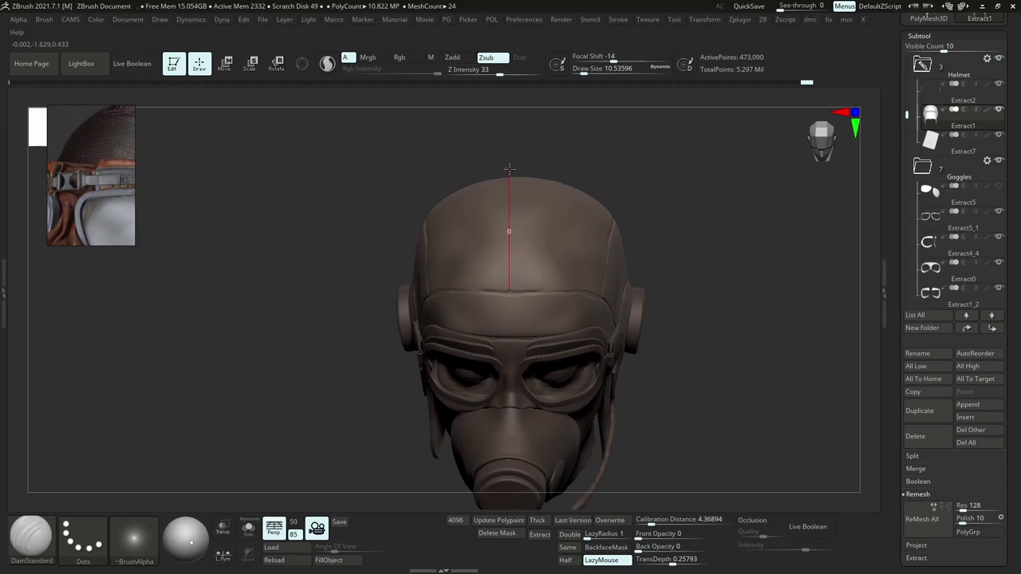
pyautogui.moveTo(510, 167)
pyautogui.mouseDown(button='right')
pyautogui.moveTo(509, 334)
pyautogui.moveTo(515, 360)
pyautogui.moveTo(533, 372)
pyautogui.moveTo(520, 325)
pyautogui.mouseUp(button='right')
pyautogui.keyDown('ctrl'); pyautogui.moveTo(522, 266); pyautogui.dragTo(509, 157, button='right'); pyautogui.keyUp('ctrl')
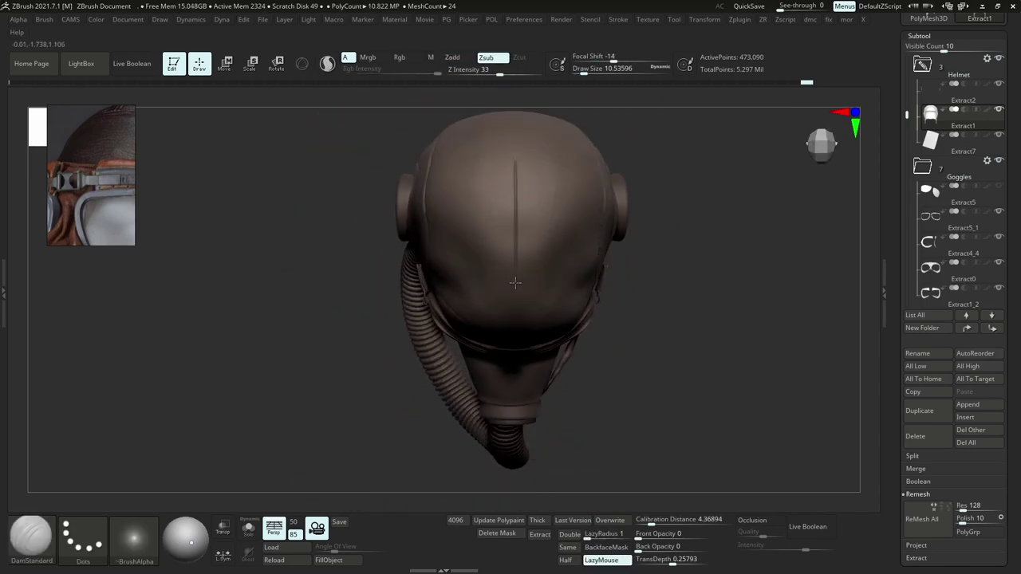
# Deepen the centre seam on the crown and extend it down the back of the helmet toward the neck edge.
pyautogui.moveTo(515, 283); pyautogui.dragTo(518, 311, button='right')
pyautogui.keyDown('ctrl'); pyautogui.moveTo(520, 247); pyautogui.dragTo(521, 343, button='right'); pyautogui.keyUp('ctrl')
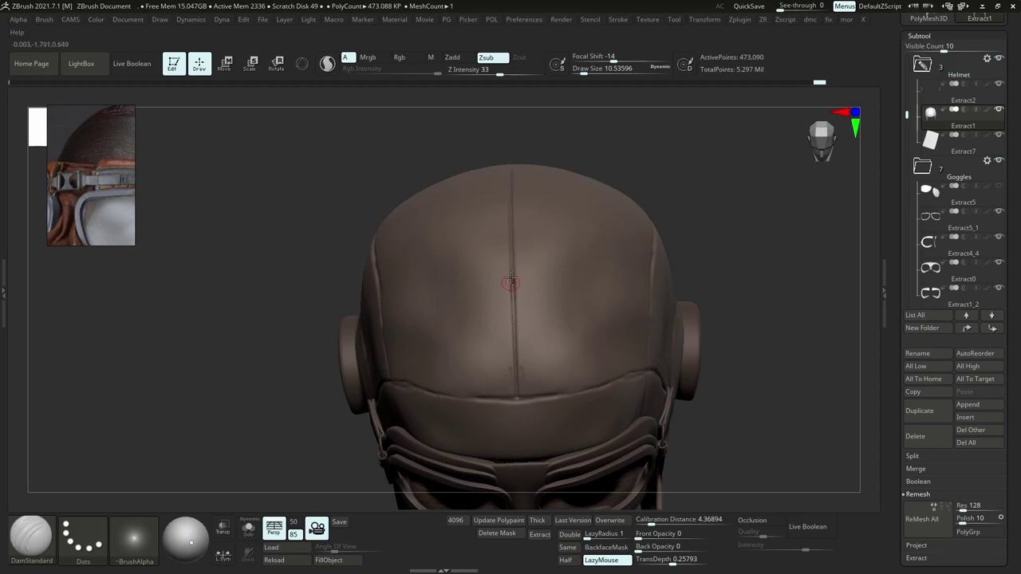
pyautogui.keyDown('ctrl'); pyautogui.moveTo(510, 301); pyautogui.dragTo(513, 244, button='right'); pyautogui.keyUp('ctrl')
pyautogui.moveTo(513, 244)
pyautogui.mouseDown(button='right')
pyautogui.moveTo(545, 244)
pyautogui.moveTo(507, 244)
pyautogui.moveTo(514, 307)
pyautogui.mouseUp(button='right')
pyautogui.moveTo(514, 307)
pyautogui.mouseDown(button='right')
pyautogui.moveTo(531, 274)
pyautogui.moveTo(518, 263)
pyautogui.moveTo(487, 322)
pyautogui.mouseUp(button='right')
pyautogui.moveTo(478, 166); pyautogui.dragTo(479, 165)
pyautogui.moveTo(479, 166); pyautogui.dragTo(481, 231, button='right')
pyautogui.moveTo(481, 320); pyautogui.dragTo(519, 239, button='right')
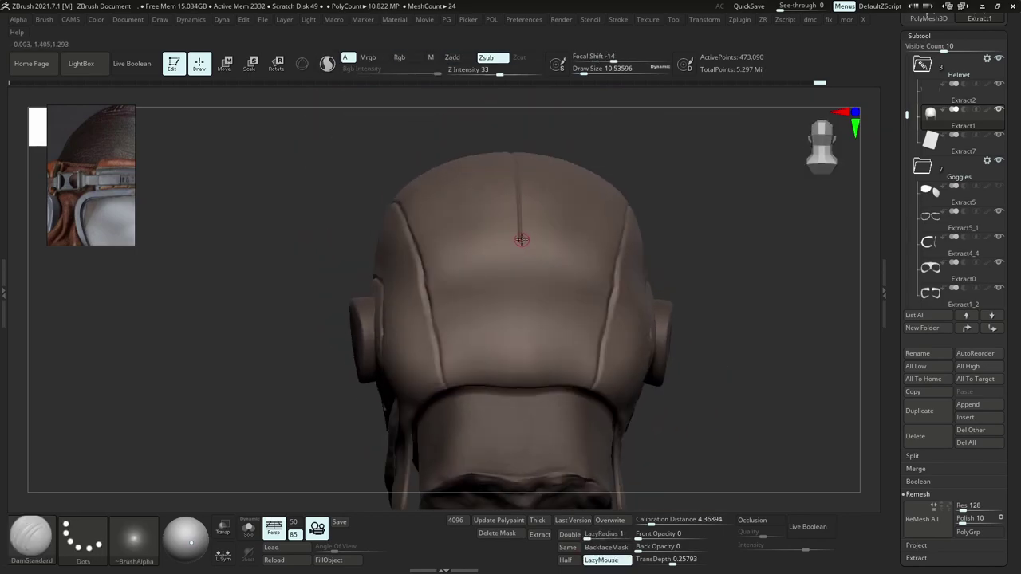
pyautogui.moveTo(521, 233); pyautogui.dragTo(522, 375)
pyautogui.moveTo(526, 307); pyautogui.dragTo(511, 269, button='right')
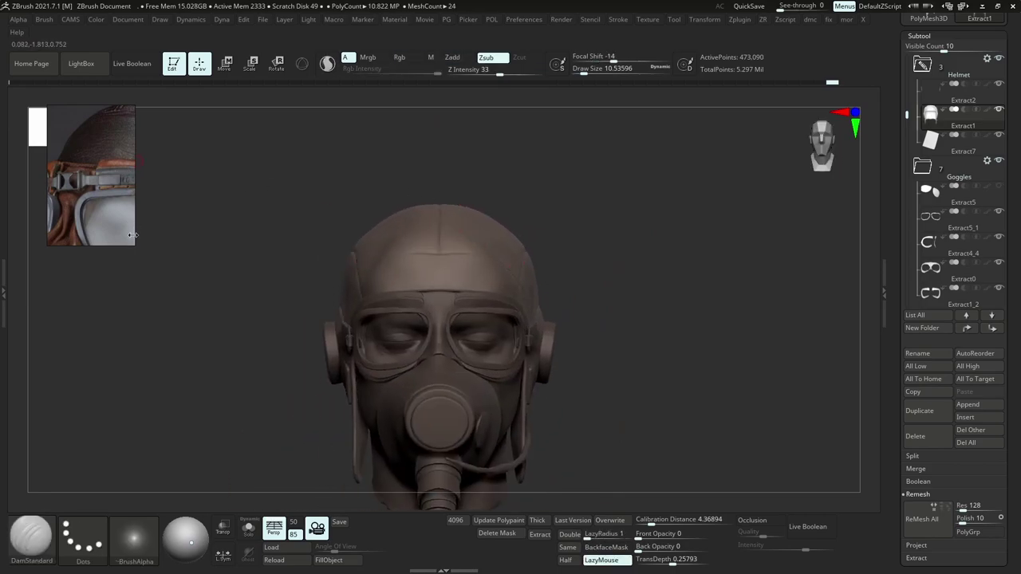
# Enlarge the reference image and examine the seam layout on the side and top of the leather helmet.
pyautogui.moveTo(134, 245); pyautogui.dragTo(225, 324)
pyautogui.scroll(-6, 161, 220)
pyautogui.scroll(3, 183, 199)
pyautogui.moveTo(195, 182); pyautogui.dragTo(124, 190, button='middle')
pyautogui.scroll(3, 138, 168)
pyautogui.scroll(-5, 165, 189)
pyautogui.scroll(-2, 124, 205)
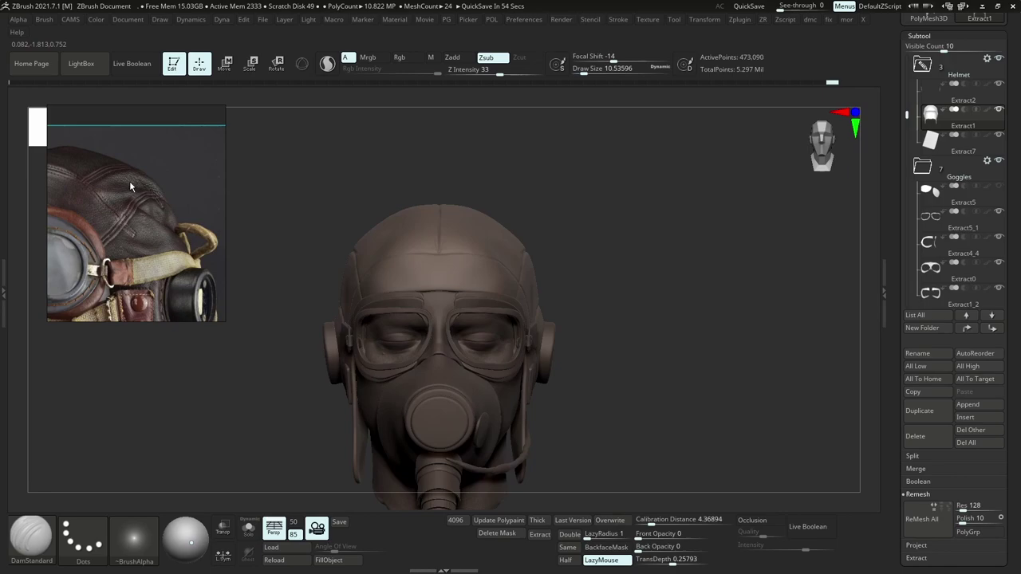
# Compare the crown and temple seam layout in the reference photo with the helmet from the front and side.
pyautogui.scroll(-3, 130, 187)
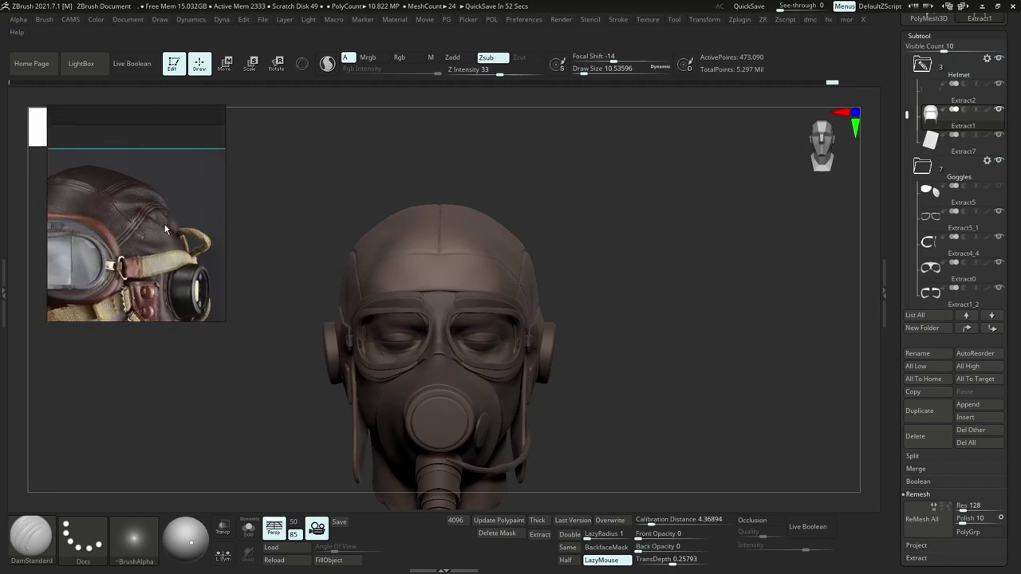
pyautogui.scroll(-2, 166, 229)
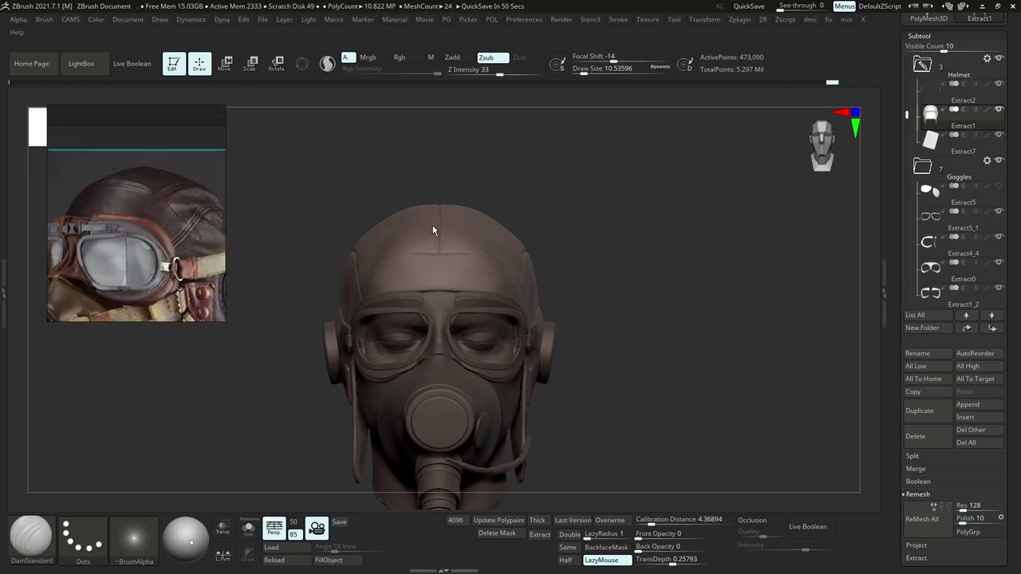
pyautogui.moveTo(650, 323); pyautogui.dragTo(543, 341)
pyautogui.scroll(-1, 86, 221)
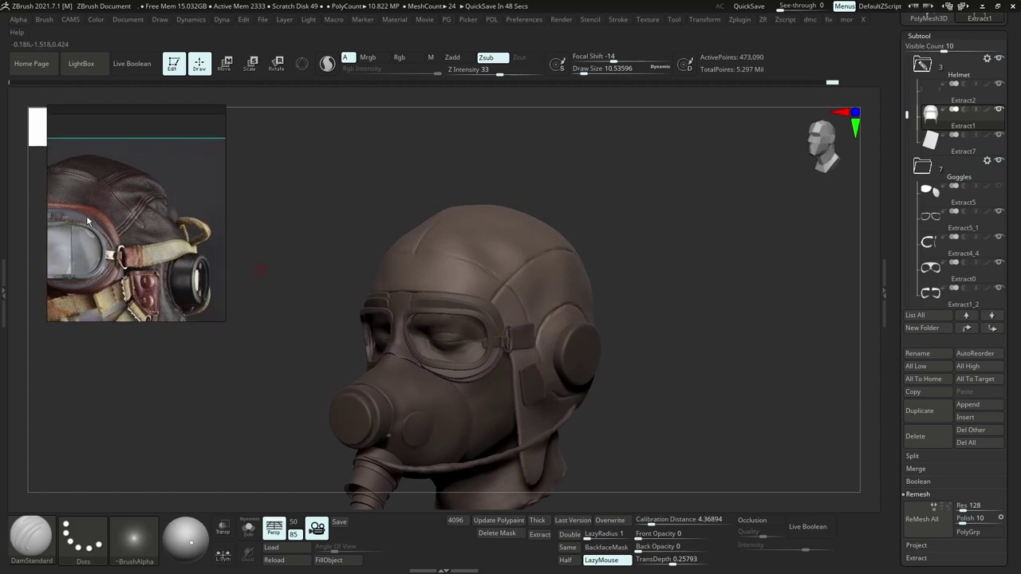
pyautogui.scroll(-2, 167, 204)
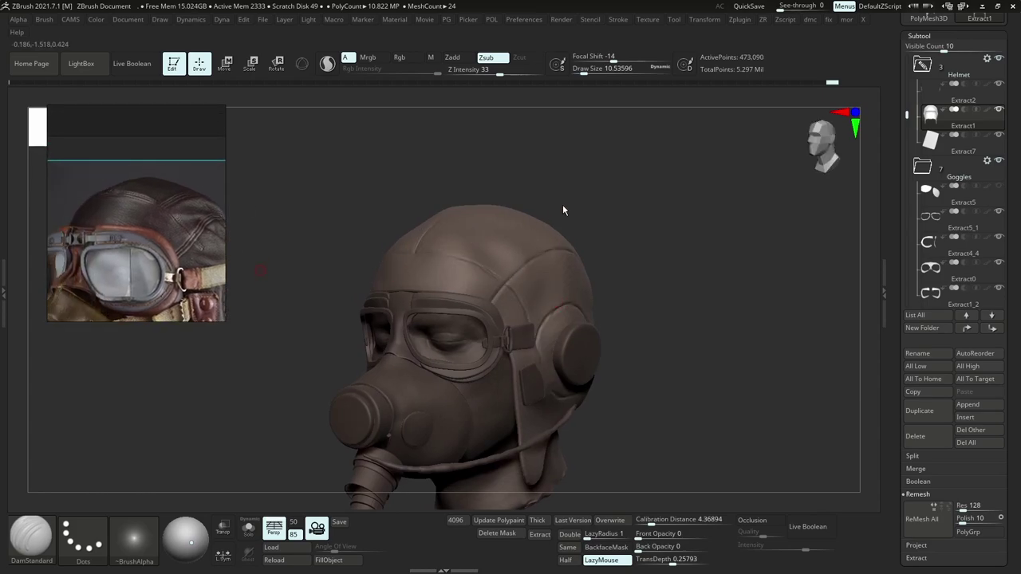
pyautogui.moveTo(562, 205); pyautogui.dragTo(587, 213, button='right')
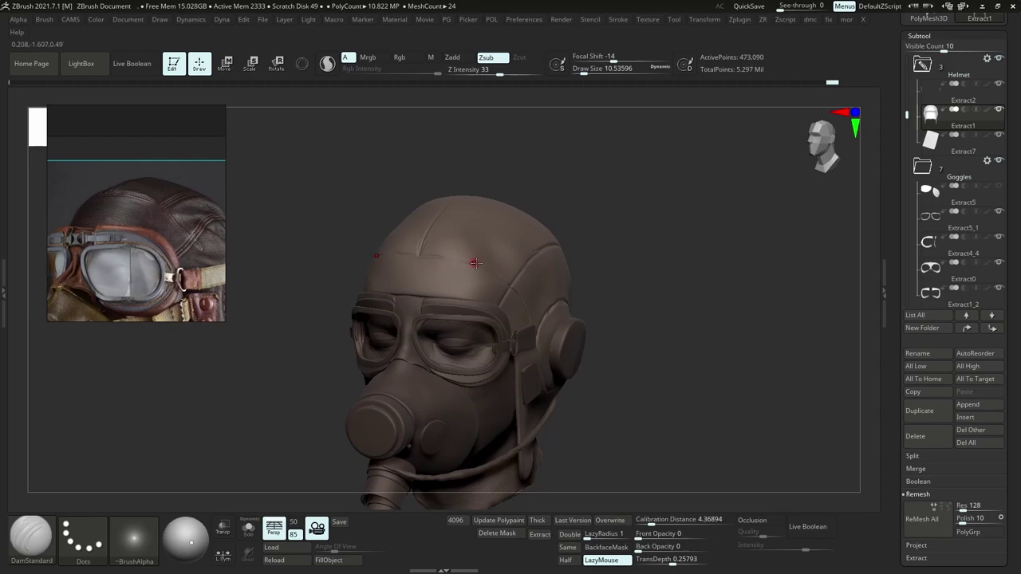
# Soften the seam junction at the temple above the goggle strap with Smooth Stronger at a draw size of about 20.
pyautogui.moveTo(478, 262)
pyautogui.keyDown('ctrl'); pyautogui.mouseDown(button='right')
pyautogui.moveTo(550, 307)
pyautogui.moveTo(500, 282)
pyautogui.mouseUp(button='right'); pyautogui.keyUp('ctrl')
pyautogui.press('s')
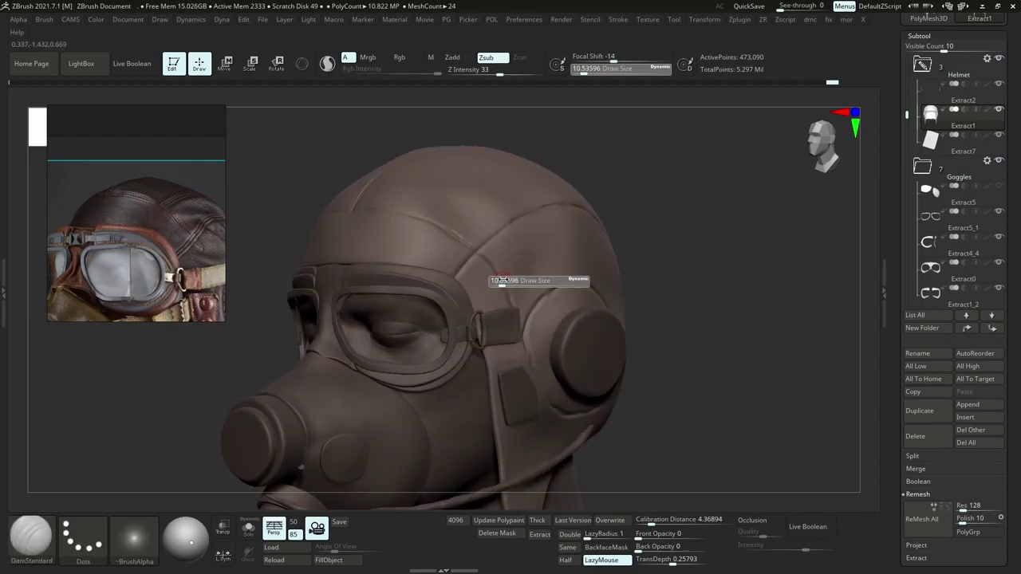
pyautogui.moveTo(500, 282); pyautogui.dragTo(504, 282)
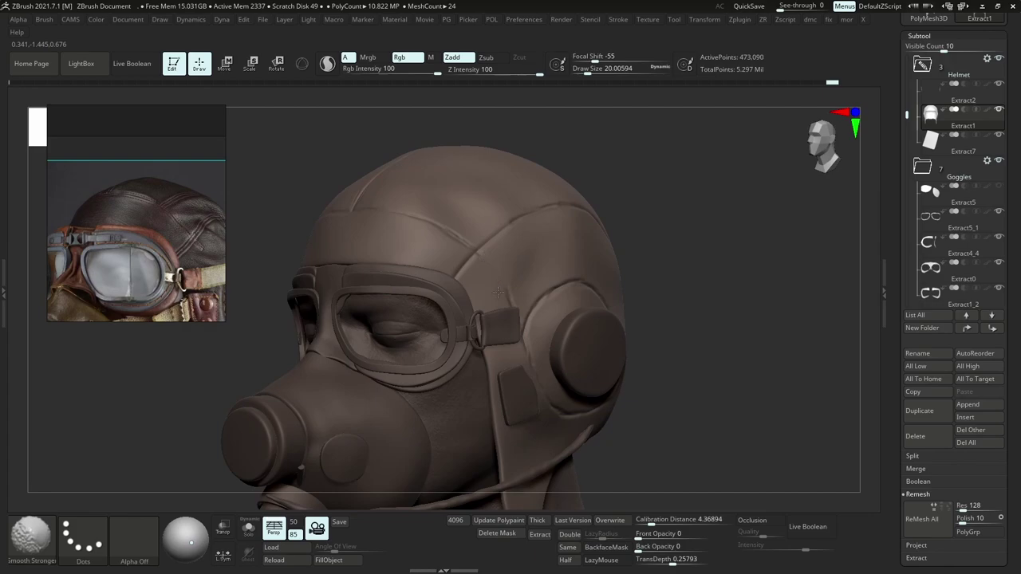
pyautogui.moveTo(503, 298)
pyautogui.keyDown('ctrl'); pyautogui.mouseDown(button='right')
pyautogui.moveTo(531, 248)
pyautogui.moveTo(494, 252)
pyautogui.moveTo(503, 274)
pyautogui.moveTo(503, 264)
pyautogui.mouseUp(button='right'); pyautogui.keyUp('ctrl')
pyautogui.press('ctrl')
# Reshape the temple seam above the goggle strap with Move Topological at draw sizes of about 90 and 74.
pyautogui.press('b')
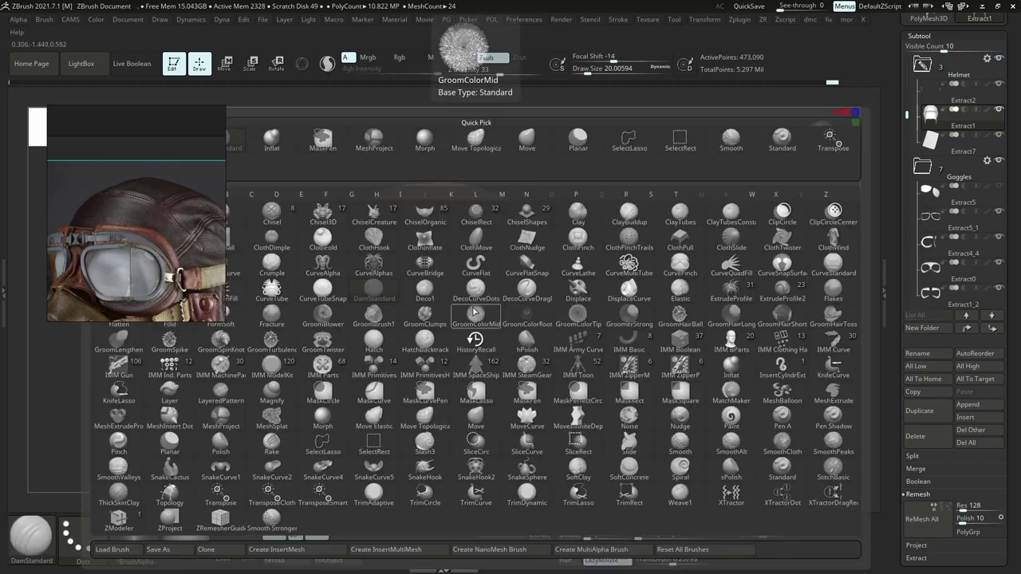
pyautogui.press('m')
pyautogui.press('t')
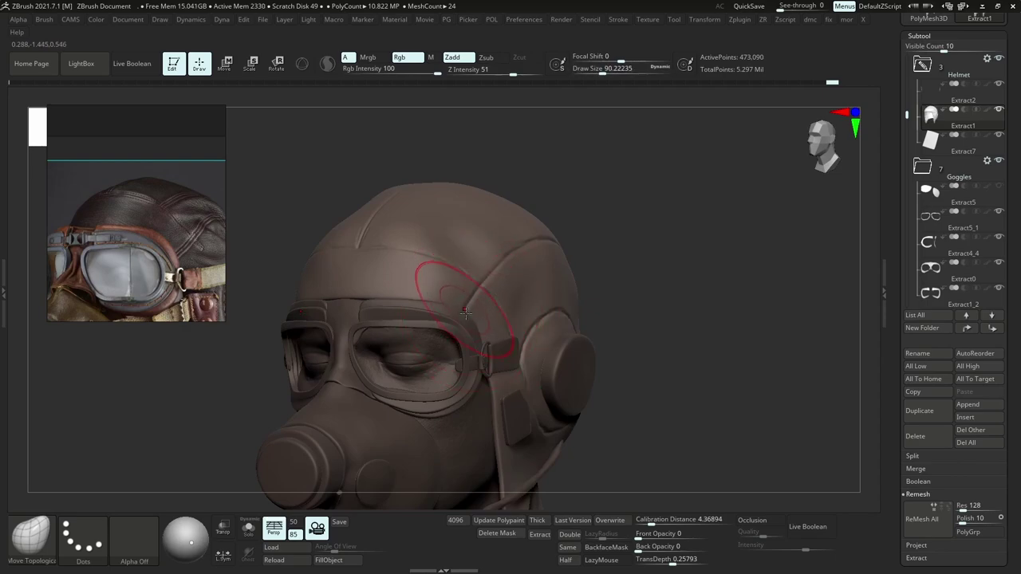
pyautogui.moveTo(465, 313); pyautogui.dragTo(471, 308)
pyautogui.press('s')
pyautogui.moveTo(527, 280); pyautogui.dragTo(504, 276, button='right')
pyautogui.press('s')
pyautogui.moveTo(504, 276); pyautogui.dragTo(534, 256)
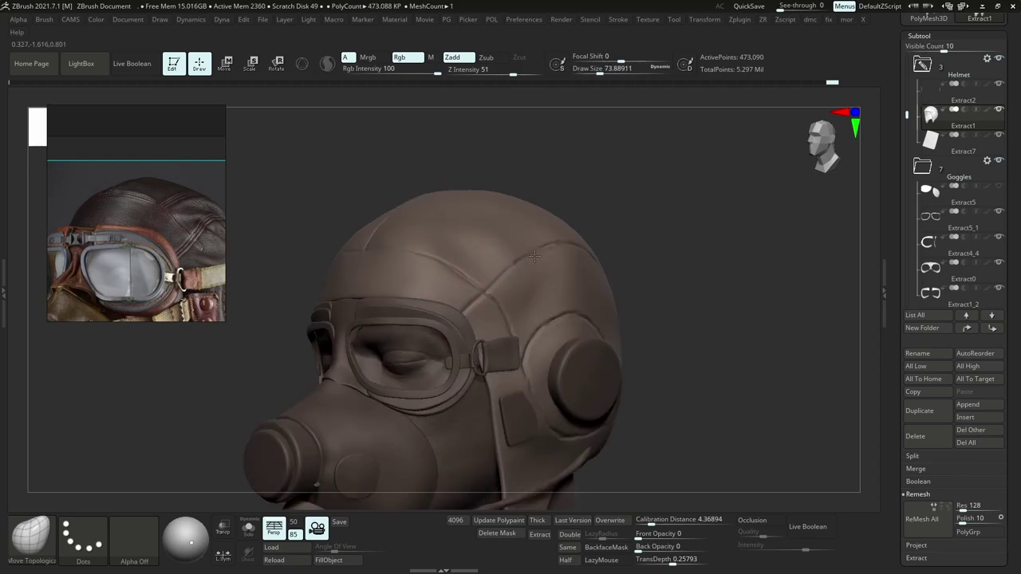
pyautogui.press('s')
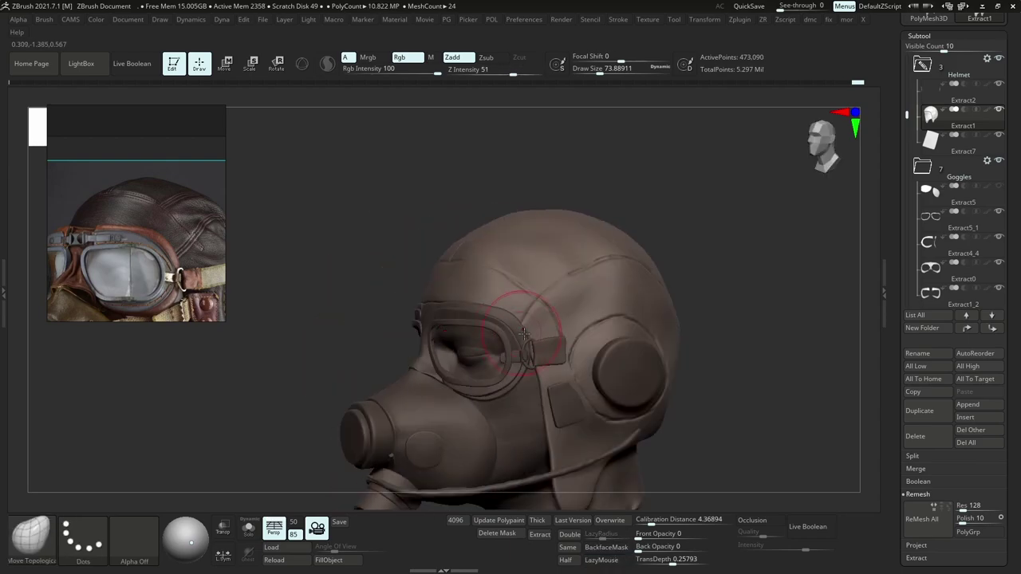
# Refine the temple seam's curve beside the goggle frame with Move Topological at draw sizes of about 46 and 51.
pyautogui.press('[')
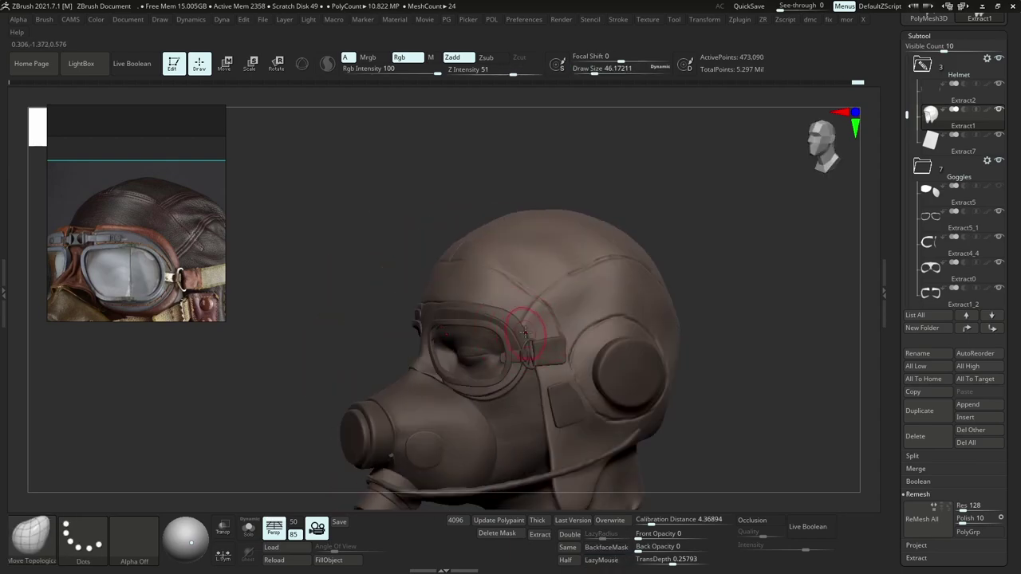
pyautogui.press('s')
pyautogui.moveTo(518, 316); pyautogui.dragTo(527, 309)
pyautogui.press('s')
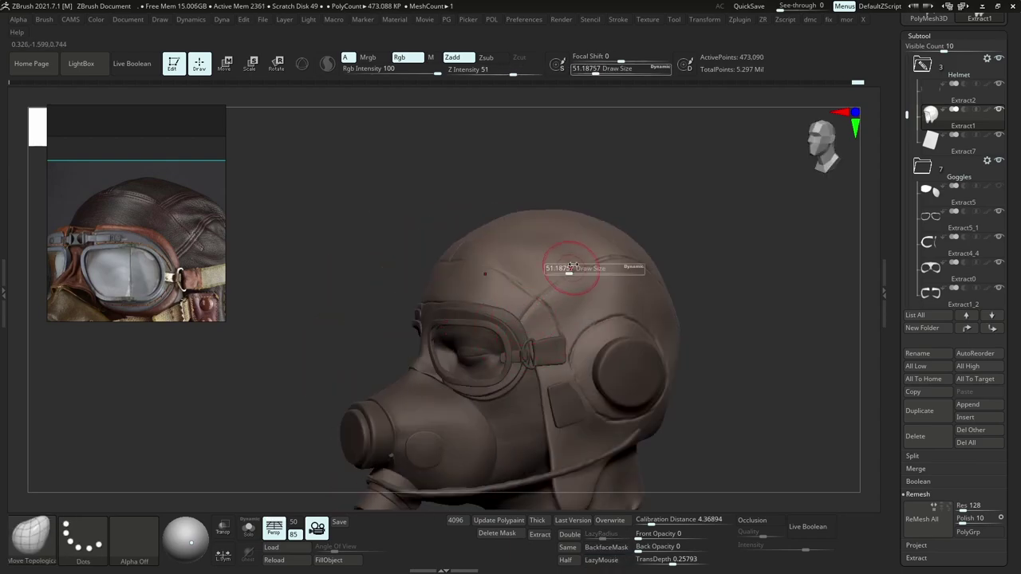
pyautogui.press('s')
pyautogui.moveTo(594, 260); pyautogui.dragTo(595, 260)
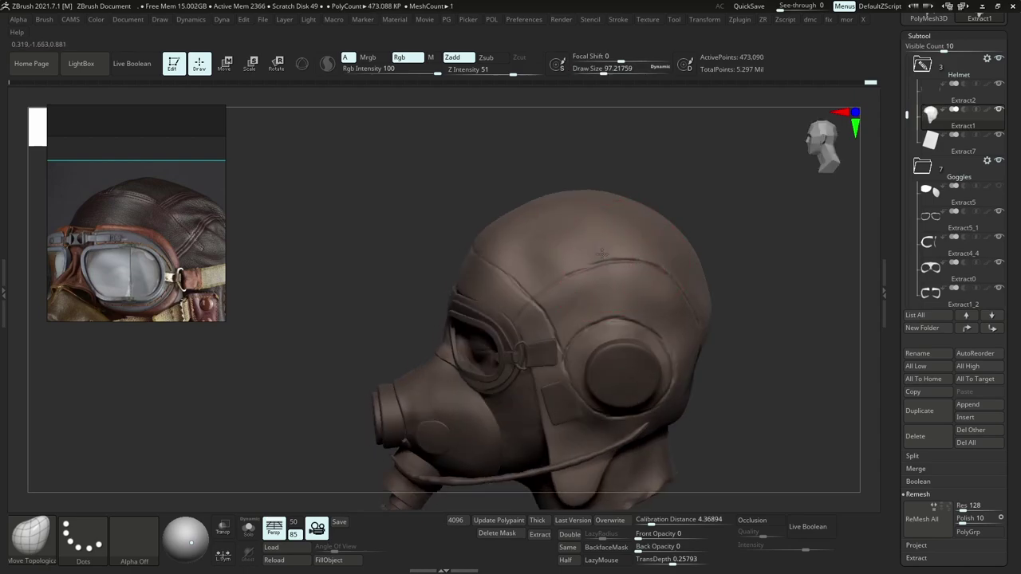
# Adjust the long side seam arching over the earphone and down the back with Move Topological at draw sizes of about 90 to 97.
pyautogui.keyDown('shift'); pyautogui.moveTo(602, 254); pyautogui.dragTo(508, 257, button='right'); pyautogui.keyUp('shift')
pyautogui.moveTo(551, 323); pyautogui.dragTo(567, 312, button='right')
pyautogui.press('s')
pyautogui.moveTo(567, 312)
pyautogui.mouseDown()
pyautogui.moveTo(549, 324)
pyautogui.moveTo(534, 292)
pyautogui.moveTo(487, 271)
pyautogui.mouseUp()
pyautogui.press('s')
pyautogui.press('s')
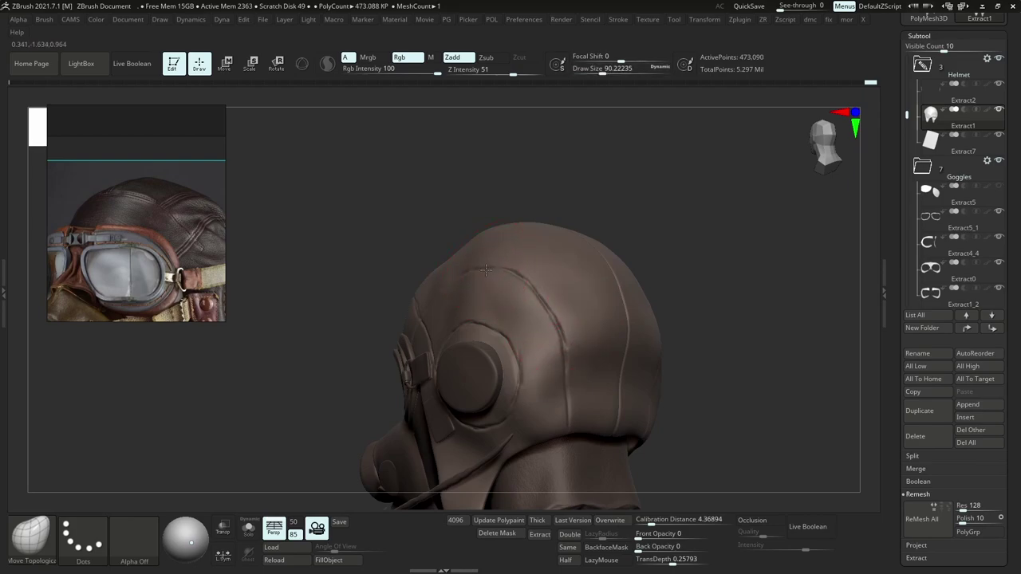
pyautogui.moveTo(495, 270); pyautogui.dragTo(506, 217, button='right')
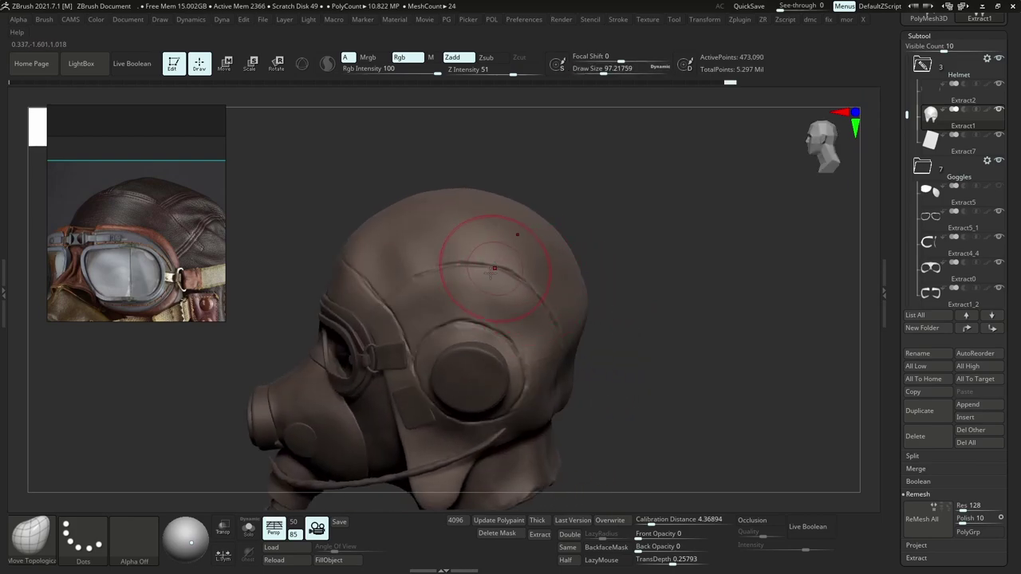
pyautogui.moveTo(455, 269)
pyautogui.mouseDown(button='right')
pyautogui.moveTo(431, 279)
pyautogui.moveTo(494, 287)
pyautogui.moveTo(536, 258)
pyautogui.mouseUp(button='right')
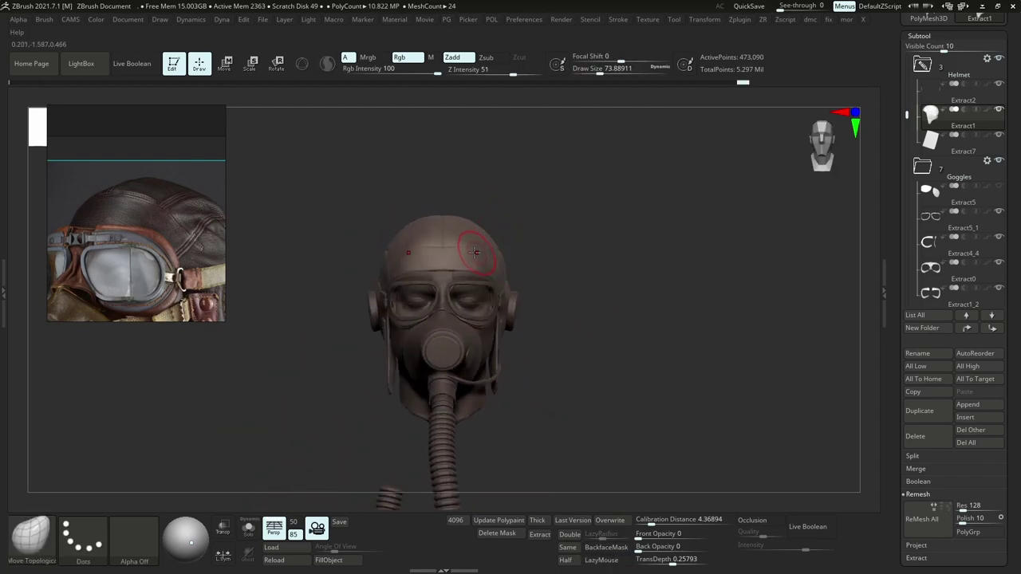
# Carve a mirrored seam between the centre and side seams on the front crown with DamStandard at a draw size of about 17.
pyautogui.press('b')
pyautogui.press('d')
pyautogui.press('s')
pyautogui.press('s')
pyautogui.moveTo(489, 245); pyautogui.dragTo(479, 244)
pyautogui.keyDown('ctrl'); pyautogui.moveTo(482, 231); pyautogui.dragTo(510, 296, button='right'); pyautogui.keyUp('ctrl')
pyautogui.moveTo(510, 297); pyautogui.dragTo(472, 279, button='right')
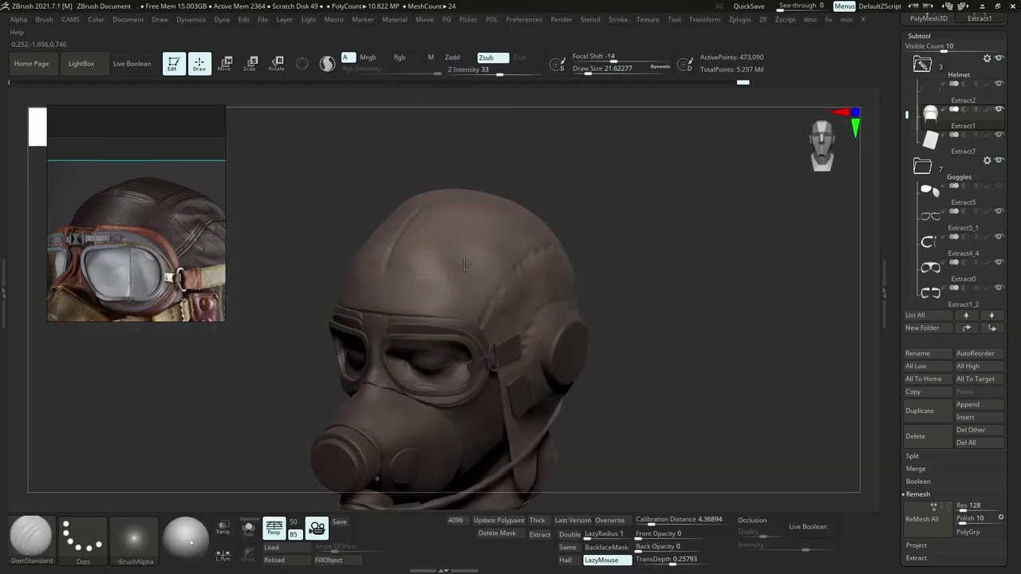
pyautogui.moveTo(480, 217)
pyautogui.mouseDown(button='right')
pyautogui.moveTo(510, 236)
pyautogui.moveTo(461, 266)
pyautogui.mouseUp(button='right')
pyautogui.hotkey('ctrl', 'z')
pyautogui.press('s')
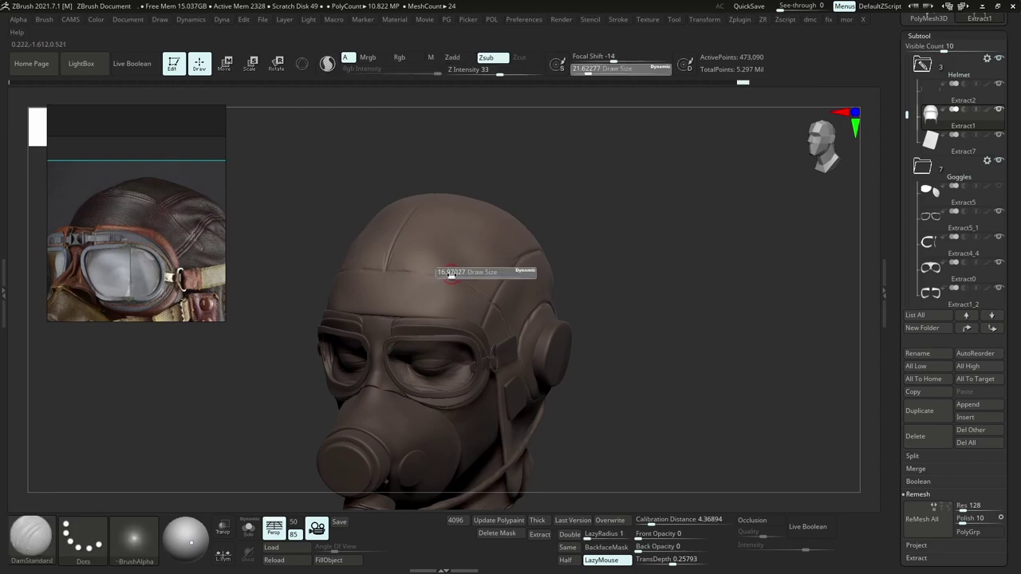
pyautogui.moveTo(451, 276); pyautogui.dragTo(448, 276)
pyautogui.moveTo(446, 279); pyautogui.dragTo(466, 243)
pyautogui.moveTo(457, 258); pyautogui.dragTo(470, 284, button='right')
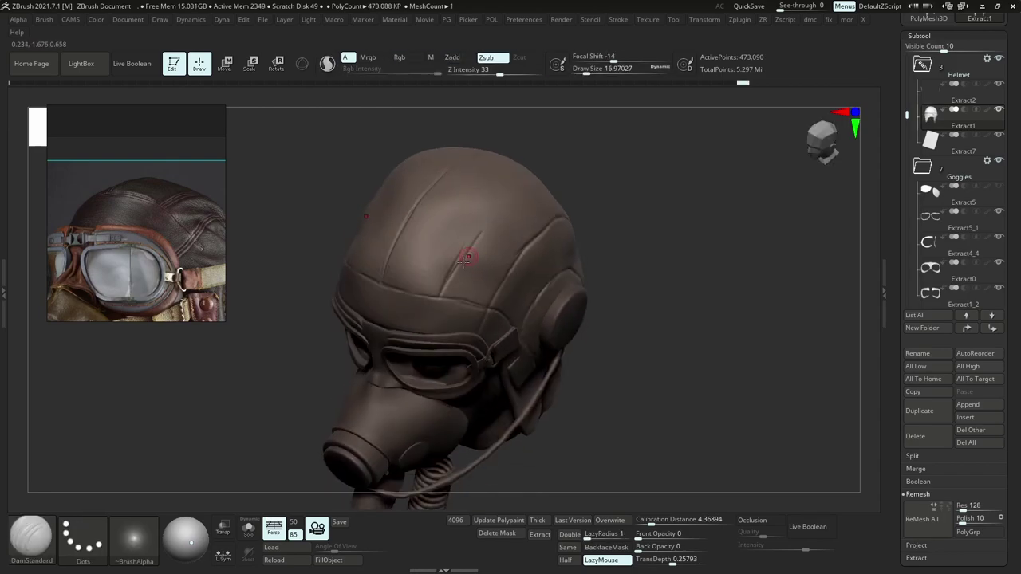
# Extend the new intermediate seams over the crown and down the back of the helmet to the neck edge.
pyautogui.moveTo(517, 192); pyautogui.dragTo(463, 278, button='right')
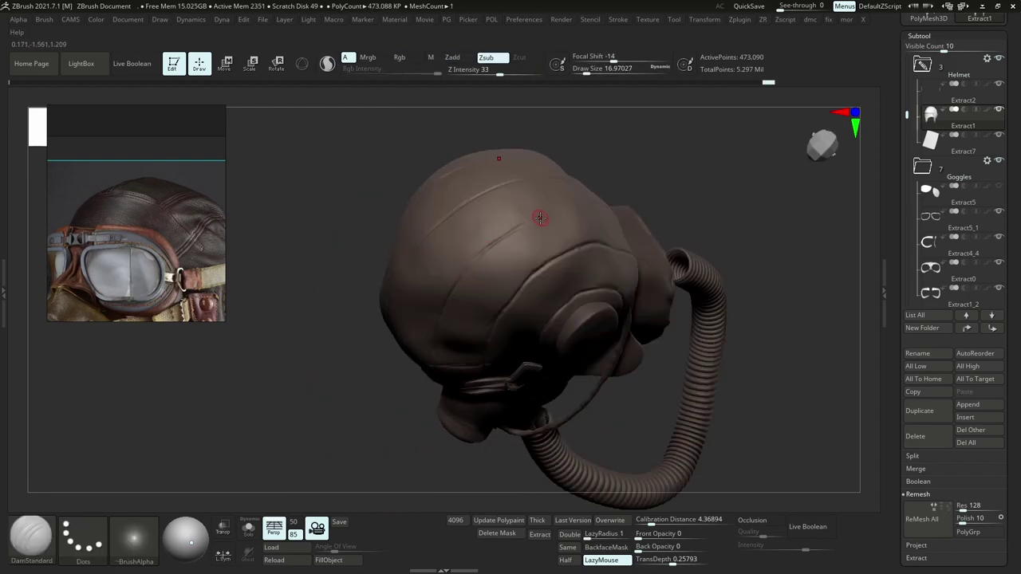
pyautogui.moveTo(558, 303); pyautogui.dragTo(519, 212, button='right')
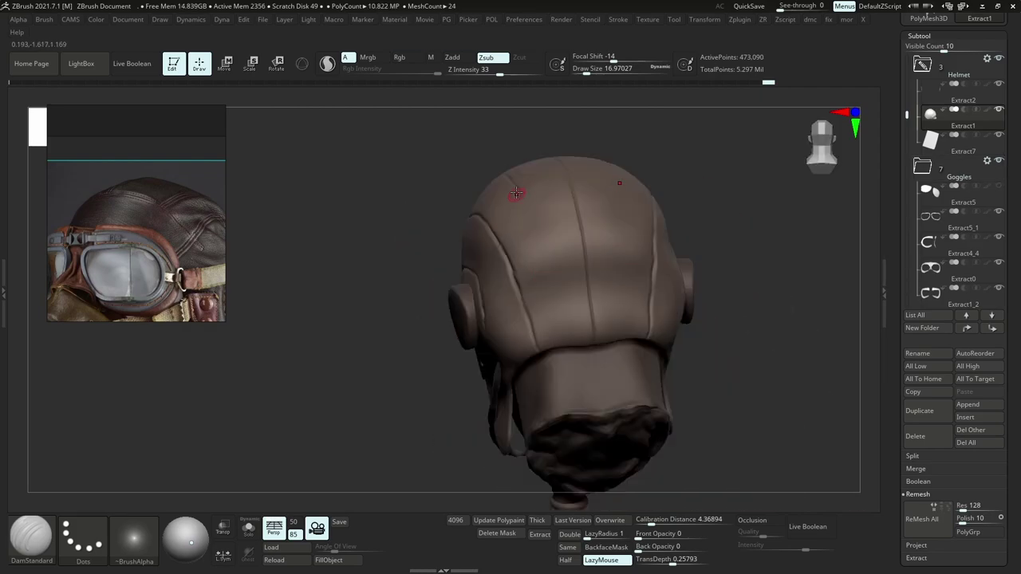
pyautogui.moveTo(546, 256); pyautogui.dragTo(563, 324)
pyautogui.hotkey('ctrl', 'z')
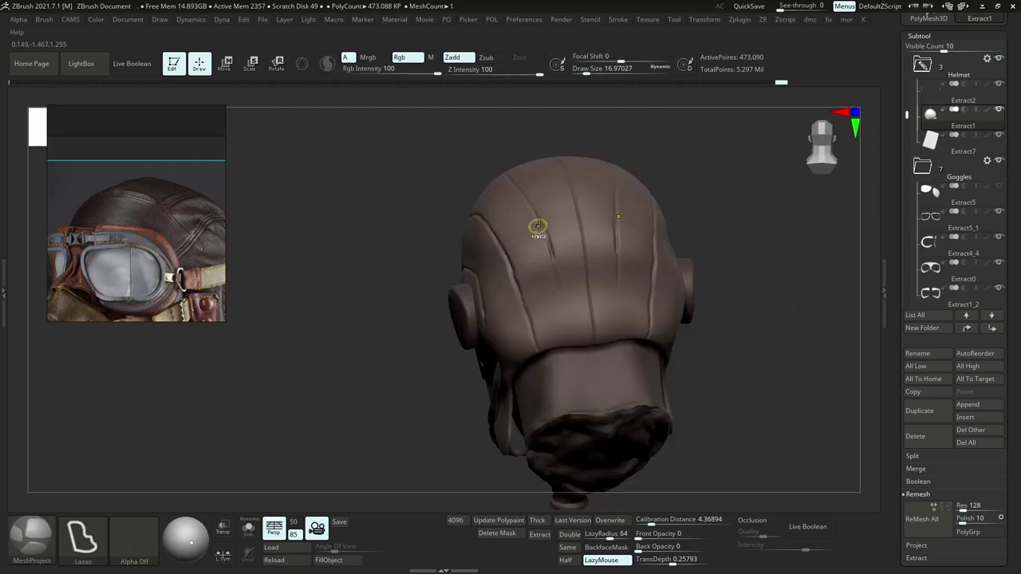
pyautogui.hotkey('ctrl', 'z')
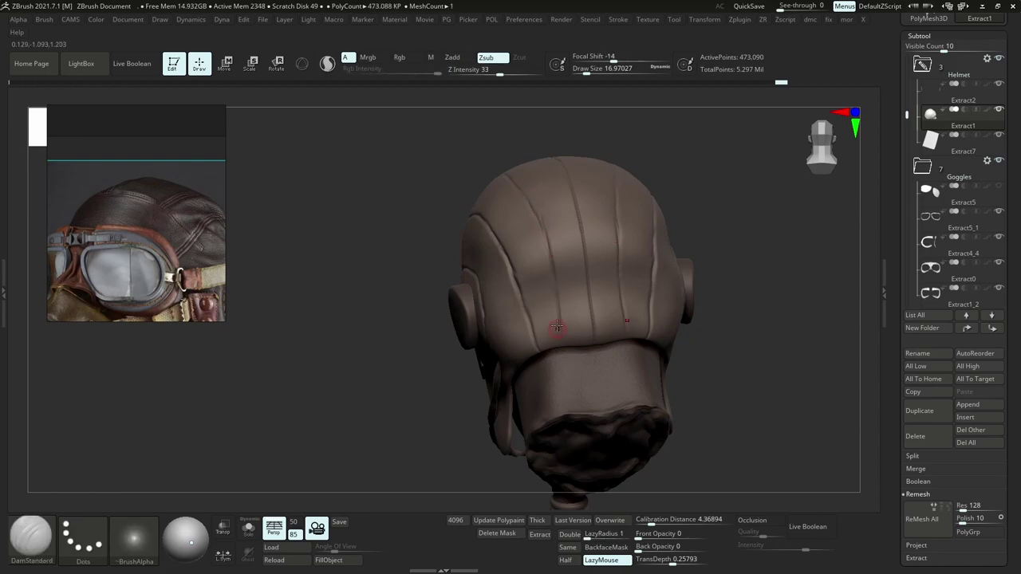
# Recarve and clean up the outer seam behind the earphone down to the neck edge with DamStandard at a draw size of about 17.
pyautogui.keyDown('shift'); pyautogui.moveTo(520, 180); pyautogui.dragTo(585, 235, button='right'); pyautogui.keyUp('shift')
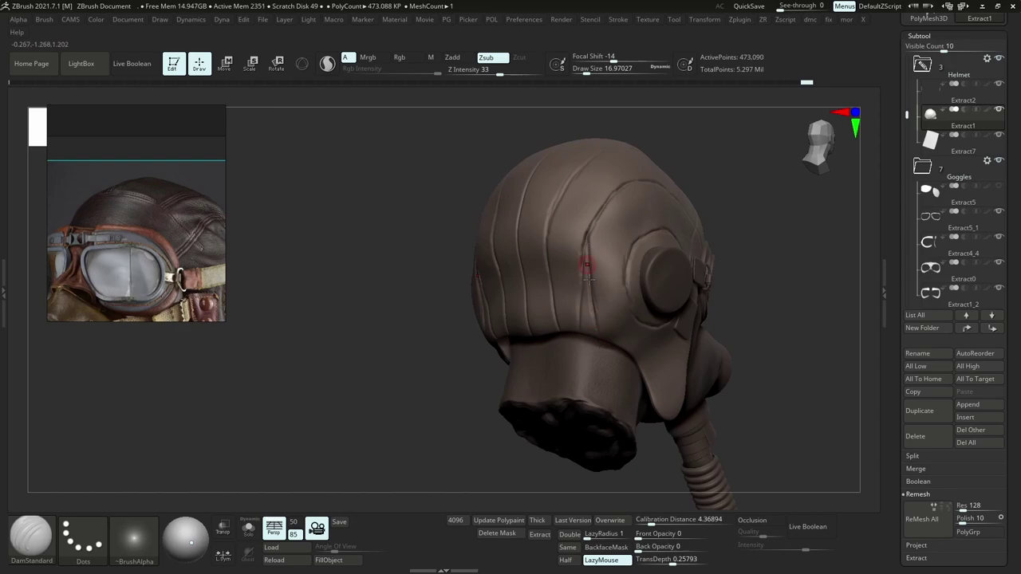
pyautogui.press('shift')
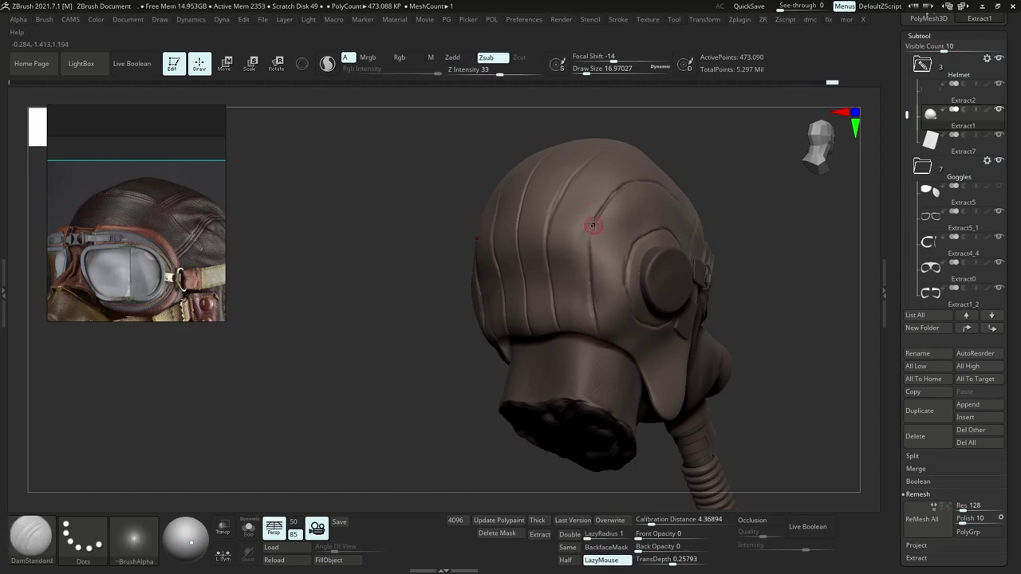
pyautogui.keyDown('shift'); pyautogui.moveTo(592, 252); pyautogui.dragTo(604, 257, button='right'); pyautogui.keyUp('shift')
pyautogui.press('b')
pyautogui.press('d')
pyautogui.press('s')
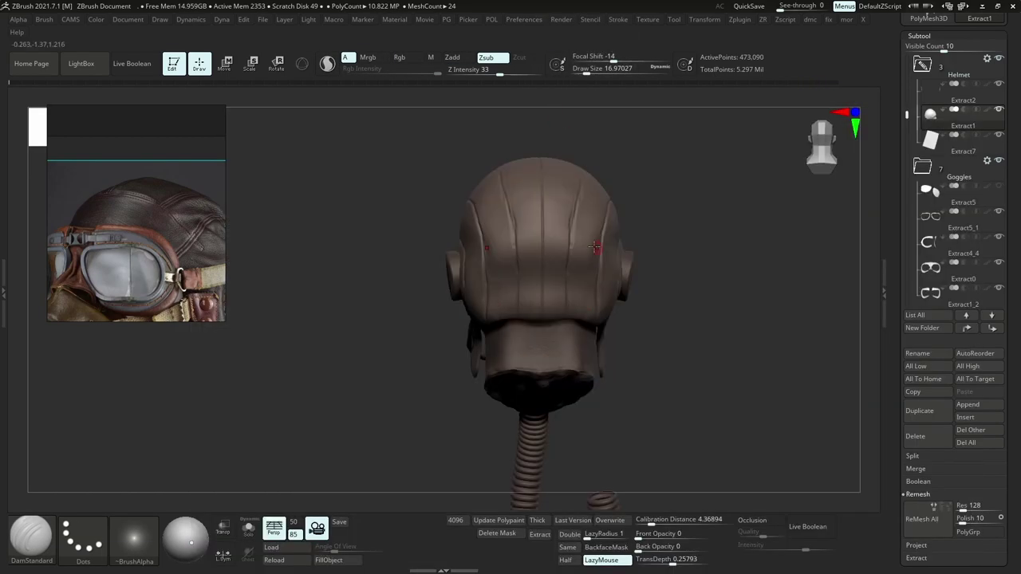
# Straighten the intermediate seams on the back of the helmet with Move Topological at a draw size of about 39.
pyautogui.press('b')
pyautogui.press('m')
pyautogui.press('t')
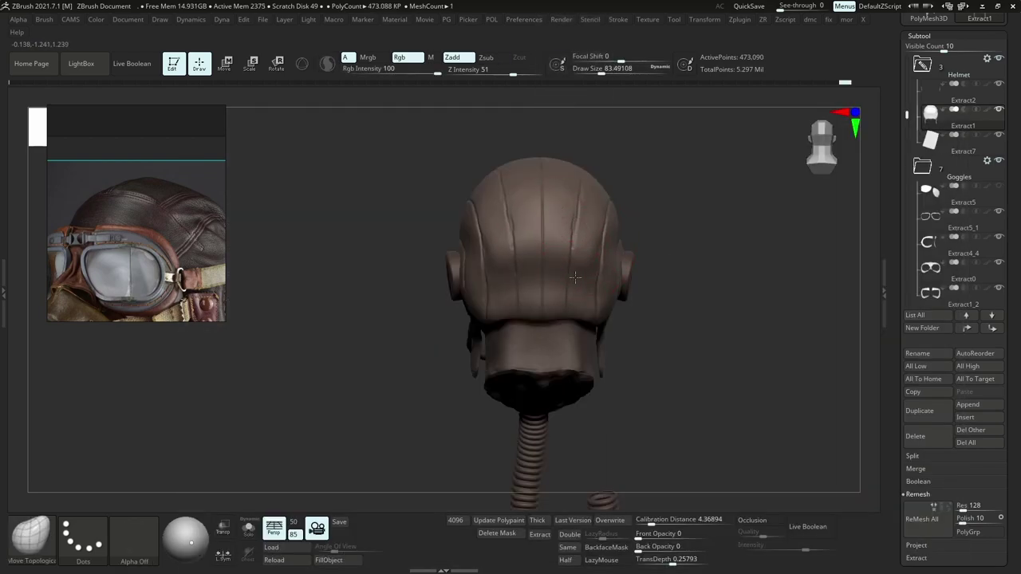
pyautogui.press('s')
pyautogui.moveTo(575, 288); pyautogui.dragTo(573, 287)
pyautogui.moveTo(606, 301); pyautogui.dragTo(600, 213, button='right')
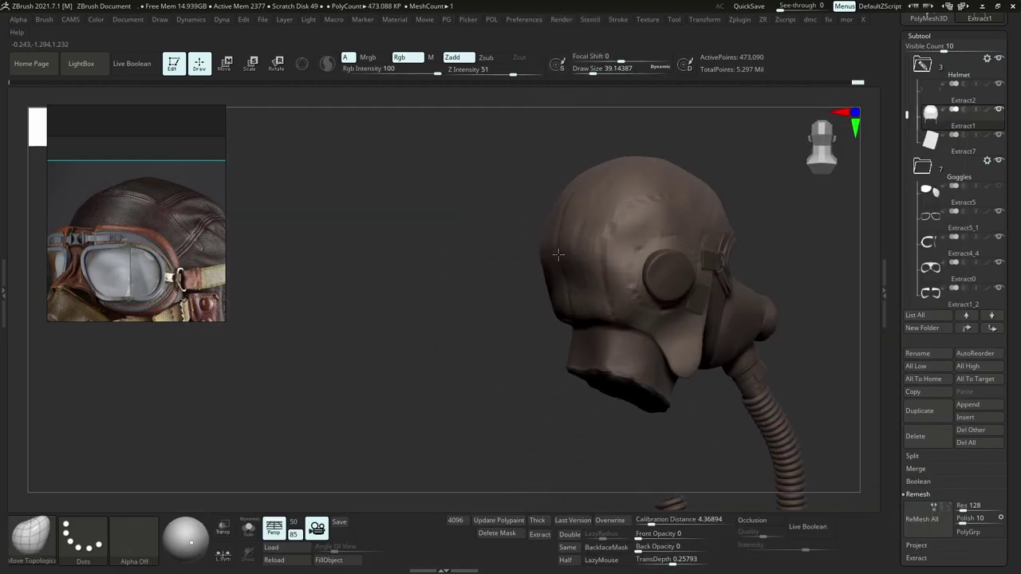
# Adjust the path of the intermediate seam over the front crown with Move Topological at a draw size of about 80.
pyautogui.press('s')
pyautogui.moveTo(601, 213); pyautogui.dragTo(611, 212)
pyautogui.moveTo(611, 212)
pyautogui.mouseDown(button='right')
pyautogui.moveTo(569, 200)
pyautogui.moveTo(615, 192)
pyautogui.moveTo(608, 231)
pyautogui.mouseUp(button='right')
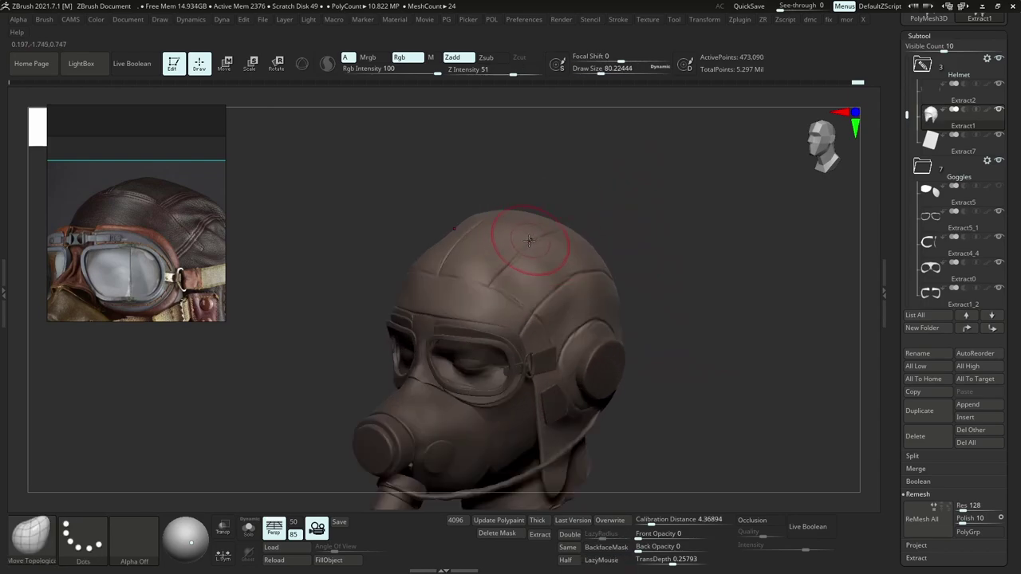
pyautogui.moveTo(533, 239); pyautogui.dragTo(516, 260)
pyautogui.moveTo(516, 260)
pyautogui.mouseDown(button='right')
pyautogui.moveTo(558, 249)
pyautogui.moveTo(584, 296)
pyautogui.mouseUp(button='right')
# Nudge the seam junction above the goggle strap with Move Topological at a draw size of about 31.
pyautogui.press('s')
pyautogui.moveTo(584, 296); pyautogui.dragTo(575, 297)
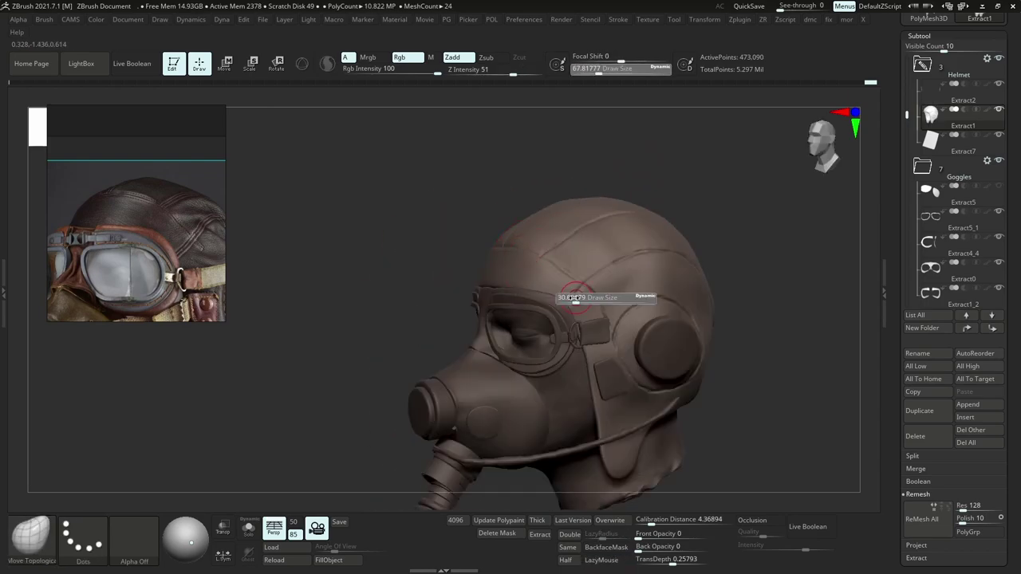
pyautogui.press('1')
pyautogui.moveTo(586, 293)
pyautogui.mouseDown(button='right')
pyautogui.moveTo(594, 279)
pyautogui.moveTo(616, 280)
pyautogui.mouseUp(button='right')
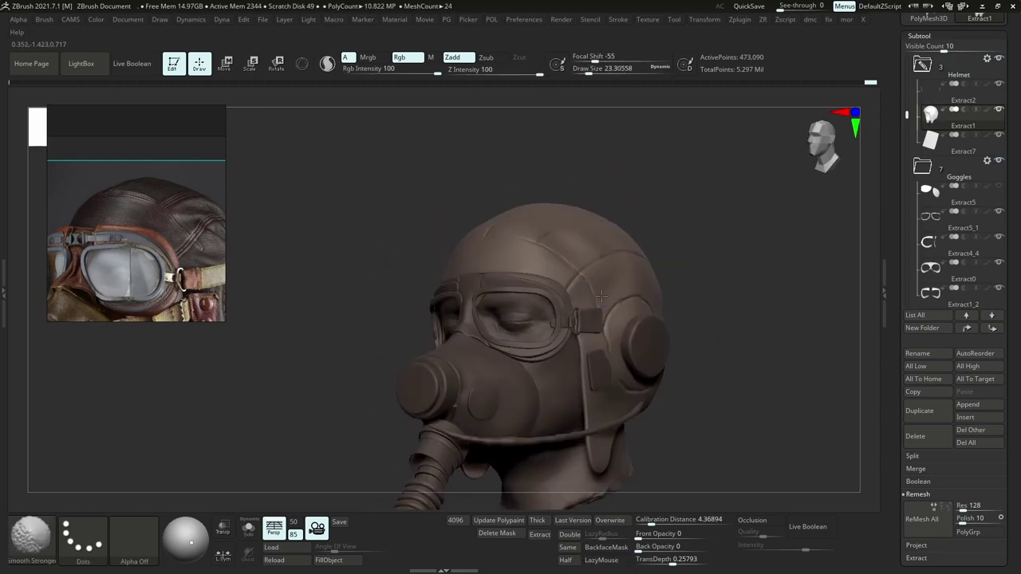
# Smooth the short temple seam near the goggle strap with Smooth Stronger at a draw size of about 14, isolating the helmet for checking.
pyautogui.hotkey('alt', 's')
pyautogui.press('s')
pyautogui.moveTo(603, 302); pyautogui.dragTo(599, 302)
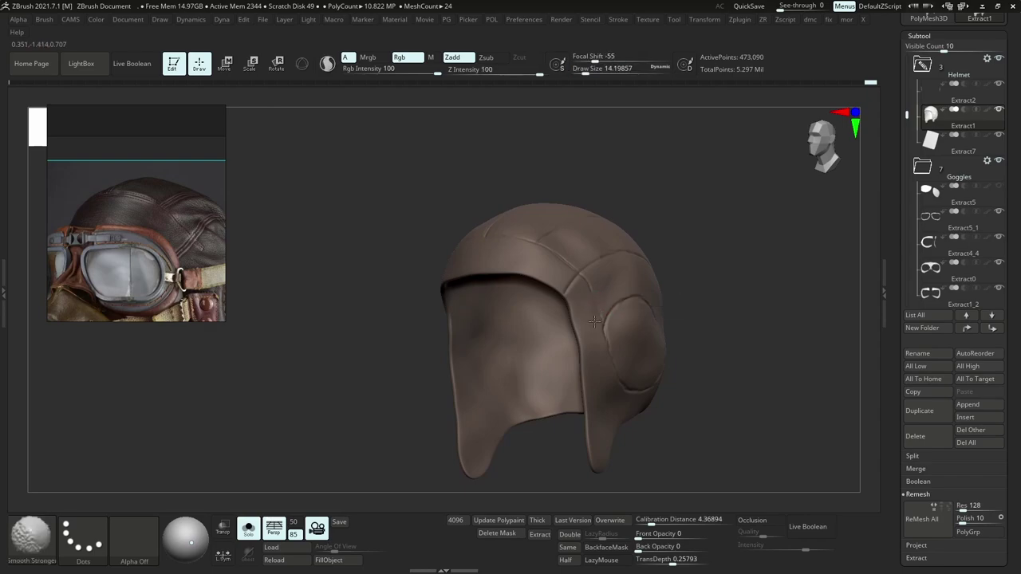
pyautogui.hotkey('shift', 's')
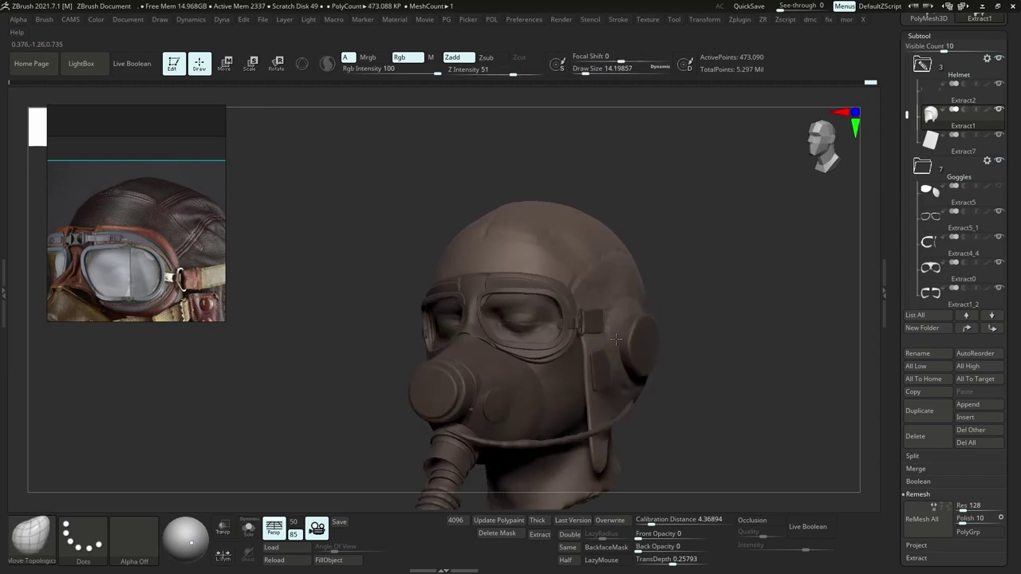
pyautogui.press('shift')
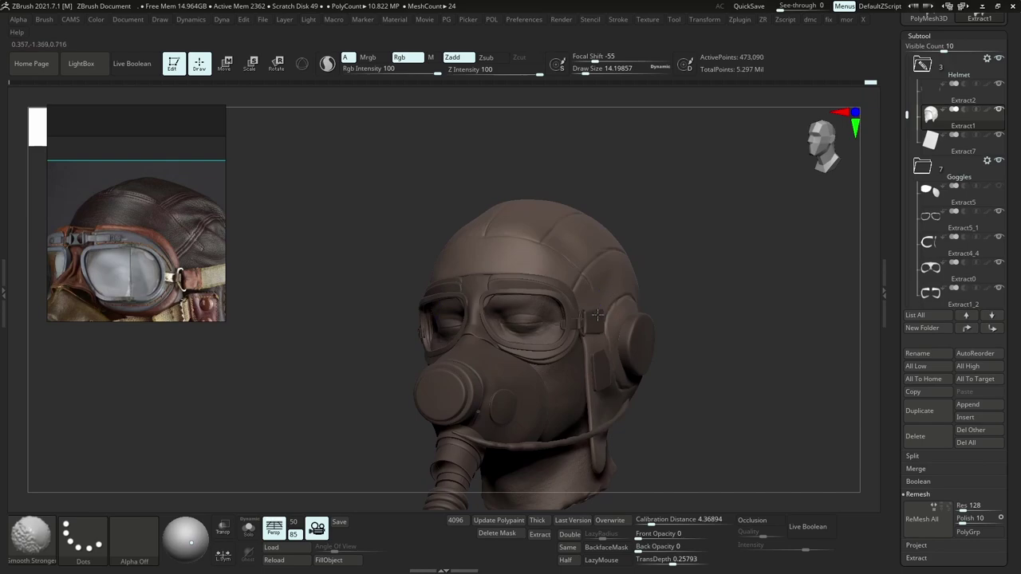
# Show the goggle lenses and adjust their upper outer corners with Move Topological at a draw size of about 104.
pyautogui.click(999, 186)
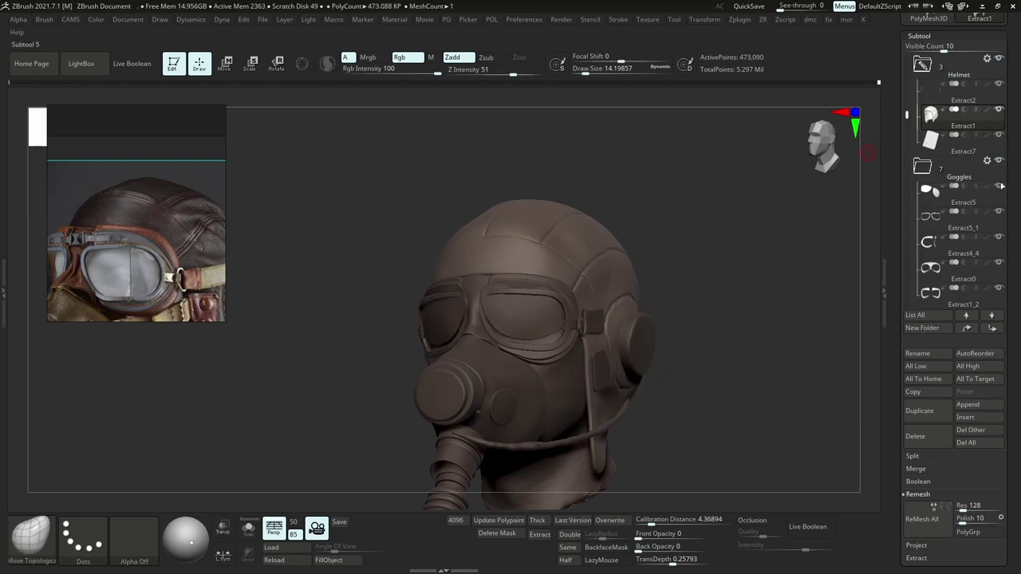
pyautogui.keyDown('alt'); pyautogui.click(529, 313); pyautogui.keyUp('alt')
pyautogui.press('s')
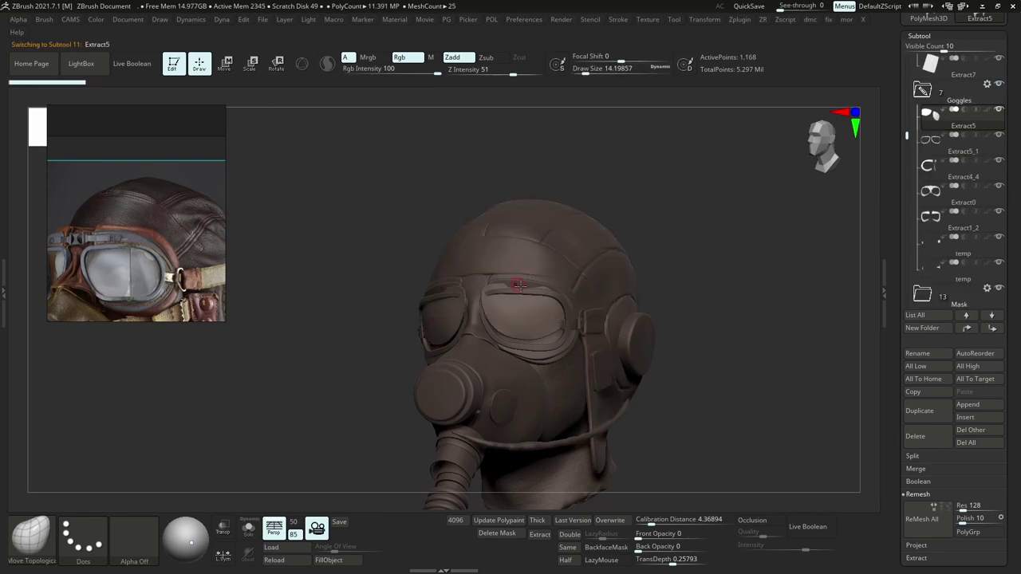
pyautogui.keyDown('shift'); pyautogui.moveTo(515, 285); pyautogui.dragTo(533, 292, button='right'); pyautogui.keyUp('shift')
pyautogui.press('s')
pyautogui.moveTo(525, 302)
pyautogui.mouseDown()
pyautogui.moveTo(560, 303)
pyautogui.moveTo(558, 316)
pyautogui.mouseUp()
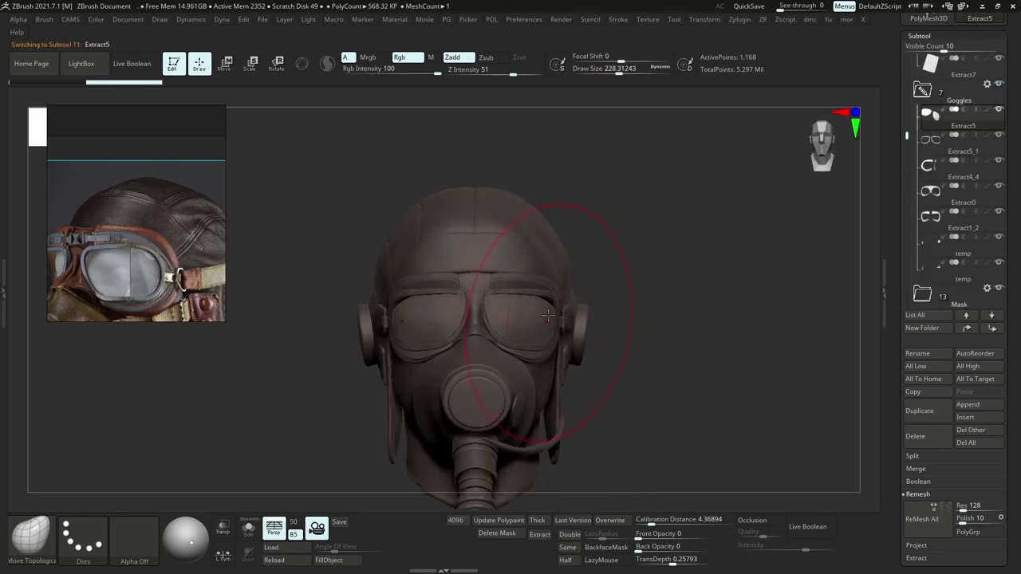
pyautogui.press('b')
pyautogui.press('m')
pyautogui.press('j')
pyautogui.press('b')
pyautogui.press('m')
pyautogui.press('t')
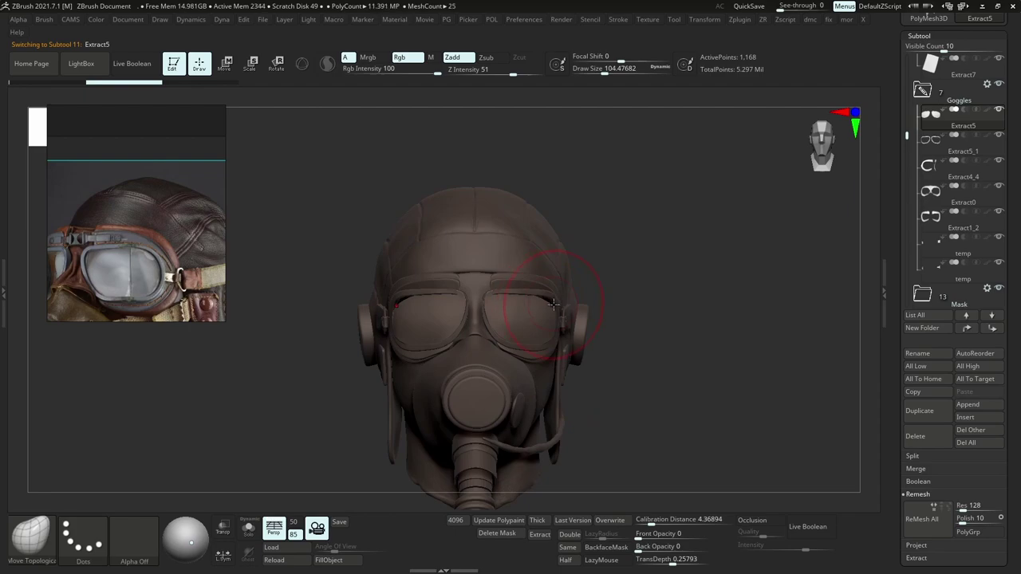
pyautogui.moveTo(551, 292)
pyautogui.mouseDown()
pyautogui.moveTo(544, 310)
pyautogui.moveTo(538, 301)
pyautogui.mouseUp()
pyautogui.press('s')
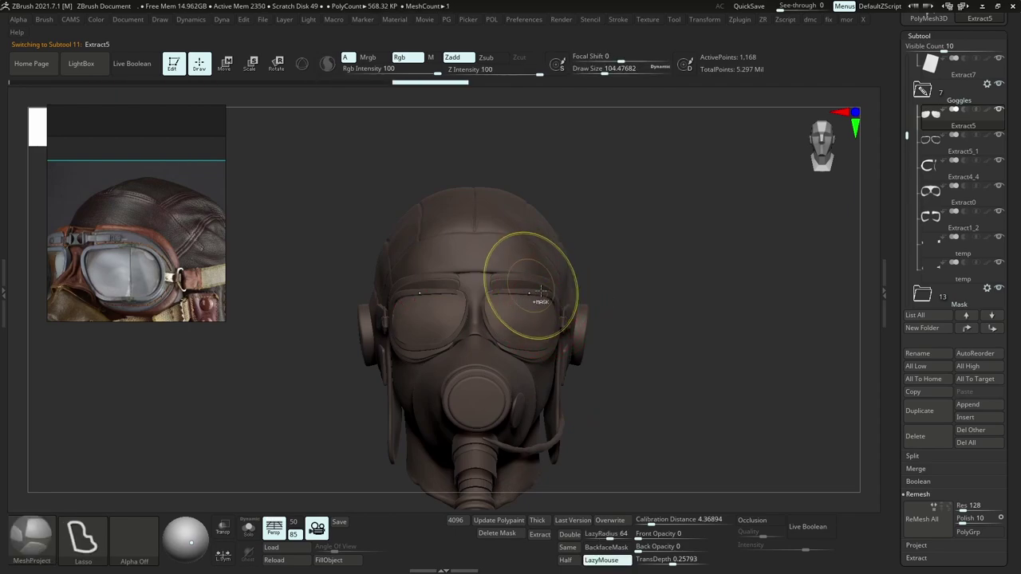
# Show the Straps folder and make the goggle strap the active subtool with a draw size of 112.
pyautogui.moveTo(531, 286); pyautogui.dragTo(588, 252, button='right')
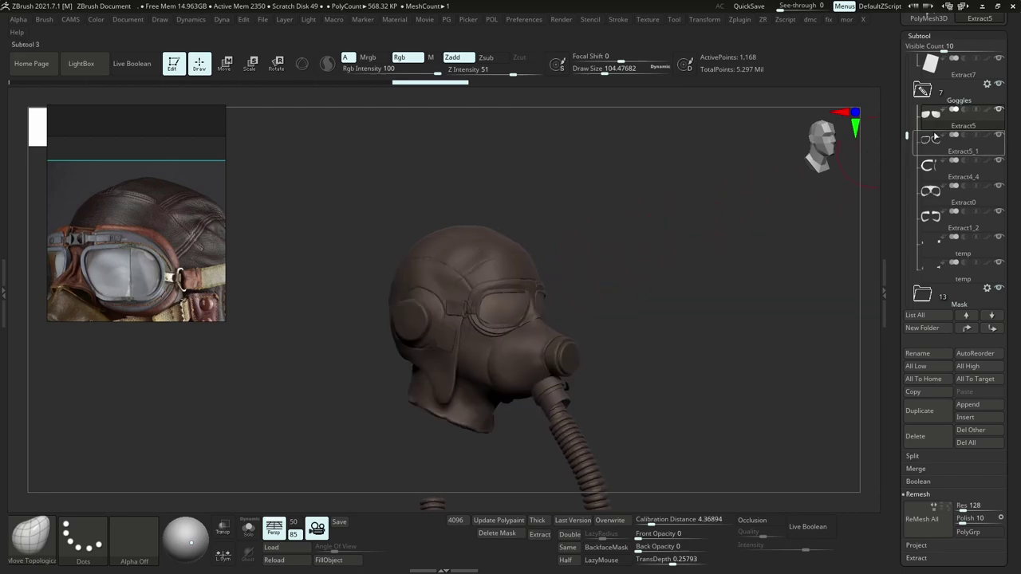
pyautogui.moveTo(907, 136); pyautogui.dragTo(906, 49)
pyautogui.click(998, 83)
pyautogui.keyDown('ctrl'); pyautogui.moveTo(580, 308); pyautogui.dragTo(588, 348, button='right'); pyautogui.keyUp('ctrl')
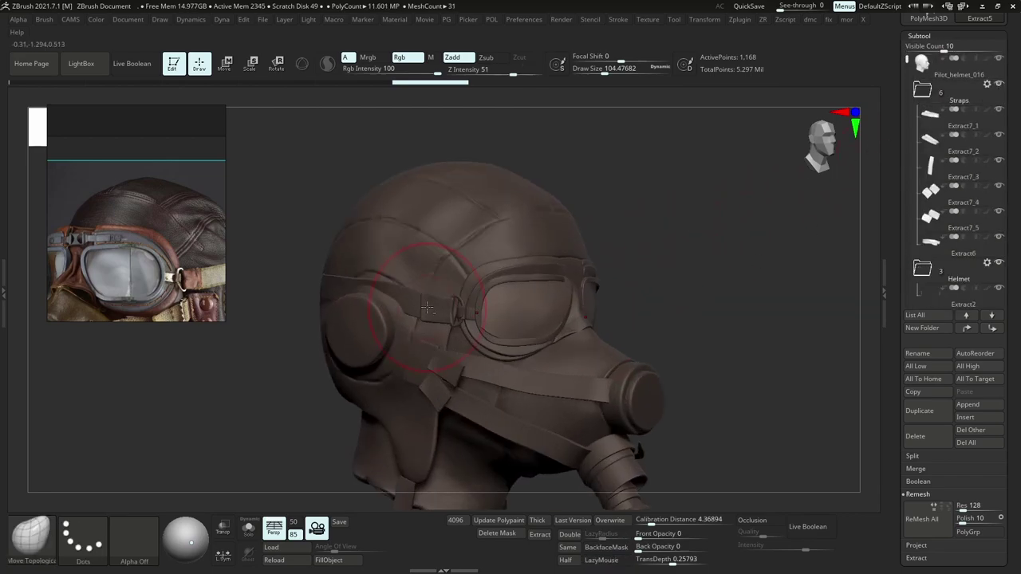
pyautogui.keyDown('alt'); pyautogui.click(370, 292); pyautogui.keyUp('alt')
pyautogui.press('s')
pyautogui.moveTo(367, 303); pyautogui.dragTo(363, 303)
pyautogui.moveTo(383, 293); pyautogui.dragTo(343, 292, button='right')
pyautogui.keyDown('ctrl'); pyautogui.moveTo(343, 292); pyautogui.dragTo(307, 267, button='right'); pyautogui.keyUp('ctrl')
# Display the polypaint colours on all subtools and save the project under a new number.
pyautogui.keyDown('shift'); pyautogui.click(986, 60); pyautogui.keyUp('shift')
pyautogui.moveTo(634, 276); pyautogui.dragTo(590, 301, button='right')
pyautogui.moveTo(579, 215)
pyautogui.mouseDown(button='right')
pyautogui.moveTo(583, 201)
pyautogui.moveTo(565, 223)
pyautogui.moveTo(659, 227)
pyautogui.moveTo(595, 214)
pyautogui.moveTo(556, 221)
pyautogui.moveTo(672, 195)
pyautogui.moveTo(615, 204)
pyautogui.mouseUp(button='right')
pyautogui.keyDown('ctrl'); pyautogui.moveTo(615, 203); pyautogui.dragTo(614, 312, button='right'); pyautogui.keyUp('ctrl')
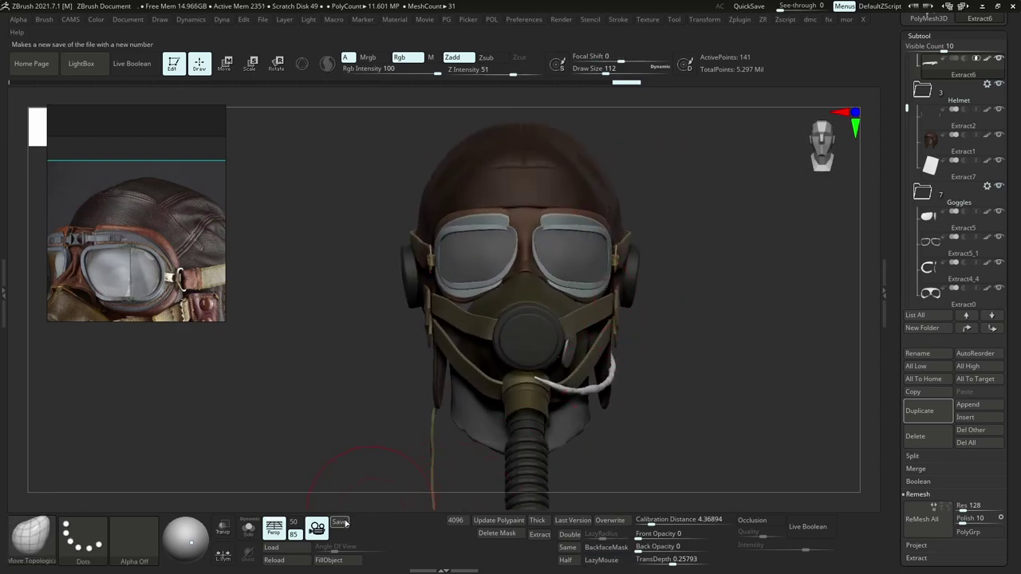
pyautogui.hotkey('ctrl', 's')
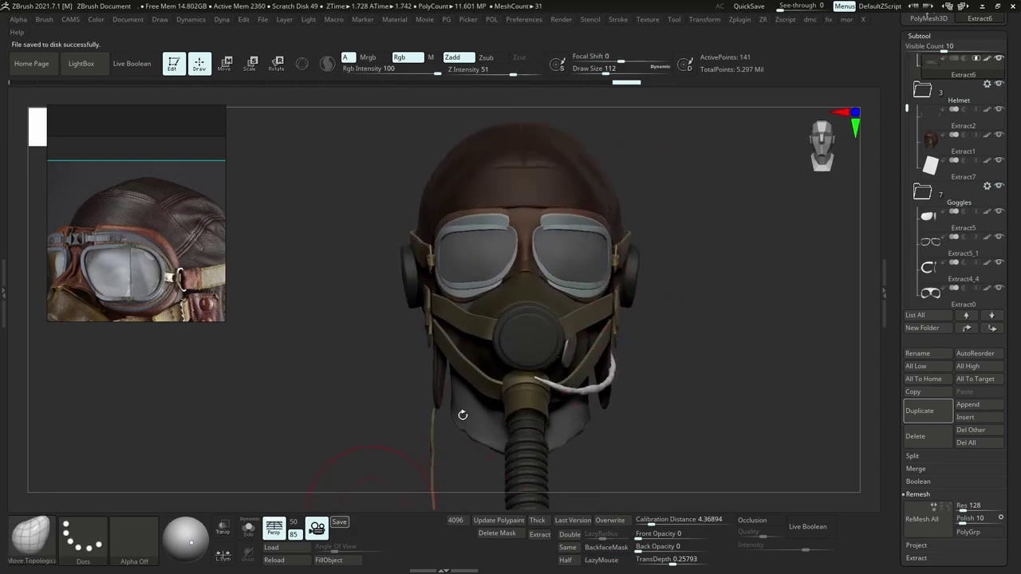
# Turn off the polypaint display on all subtools and lighten the base colour to a pale greyish brown.
pyautogui.press('shift')
pyautogui.keyDown('shift'); pyautogui.click(987, 59); pyautogui.keyUp('shift')
pyautogui.moveTo(727, 225)
pyautogui.mouseDown(button='right')
pyautogui.moveTo(707, 224)
pyautogui.moveTo(728, 177)
pyautogui.moveTo(660, 246)
pyautogui.mouseUp(button='right')
pyautogui.press('space')
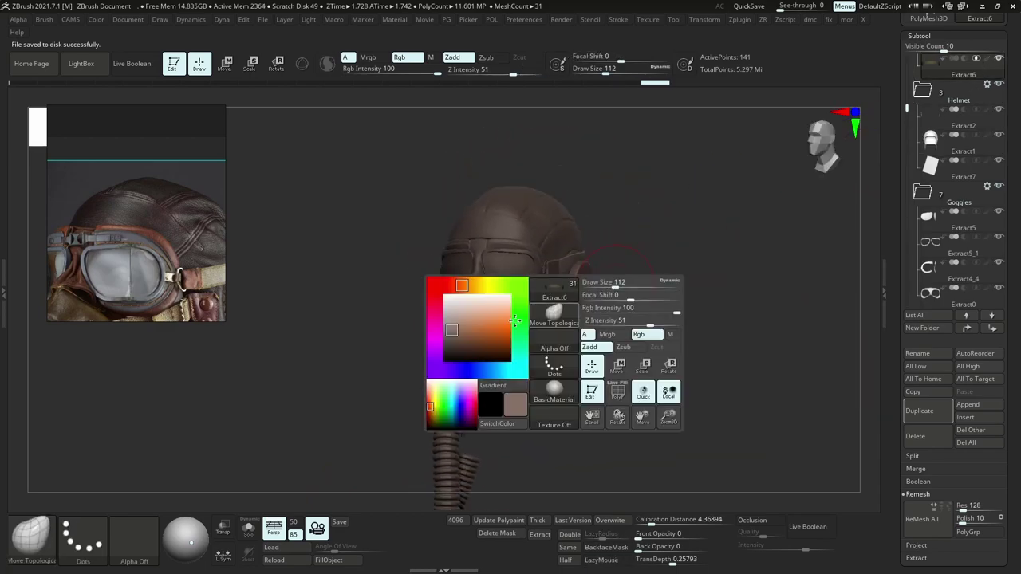
pyautogui.moveTo(453, 333); pyautogui.dragTo(455, 320)
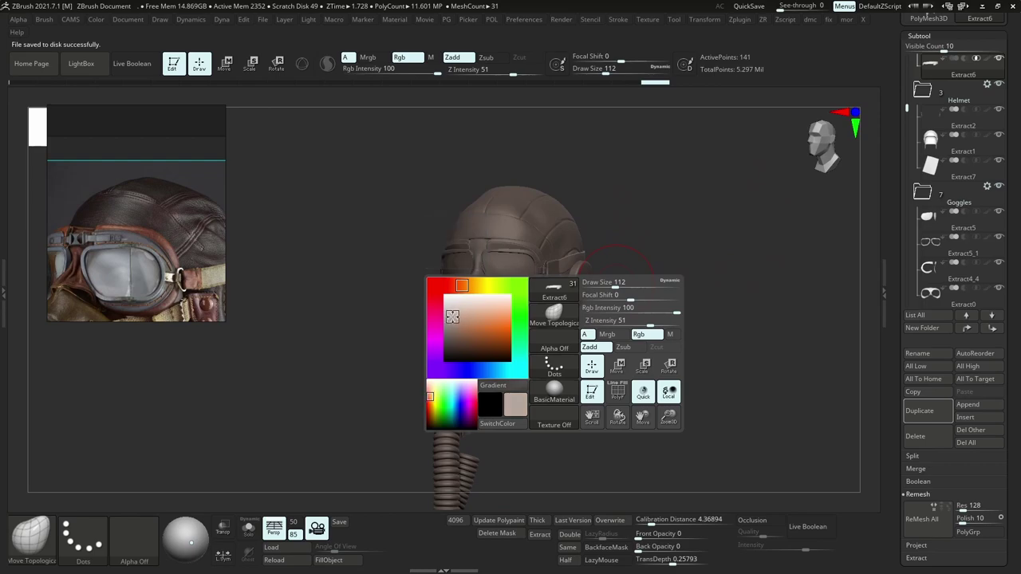
pyautogui.moveTo(622, 217); pyautogui.dragTo(697, 189, button='right')
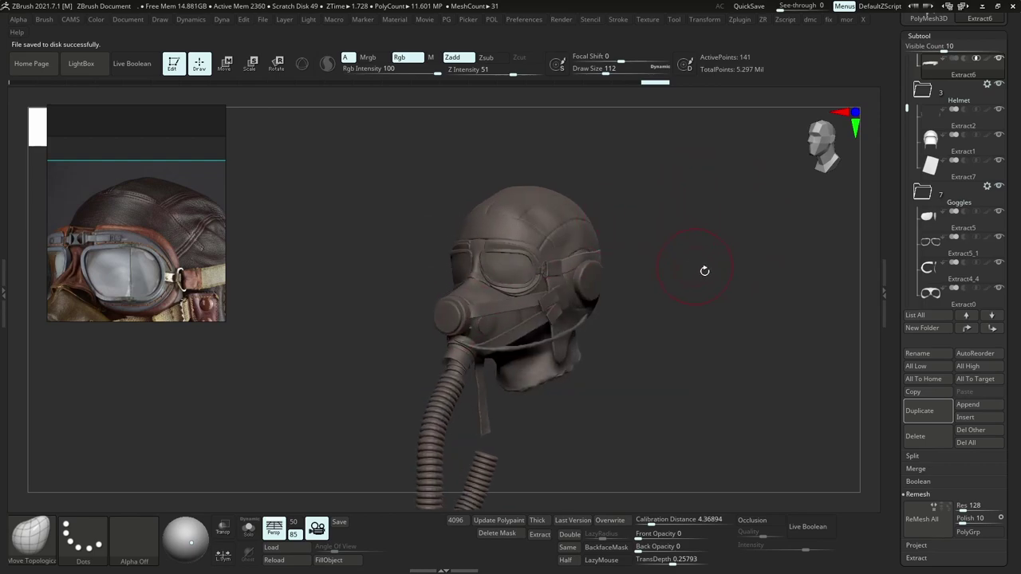
pyautogui.moveTo(933, 267)
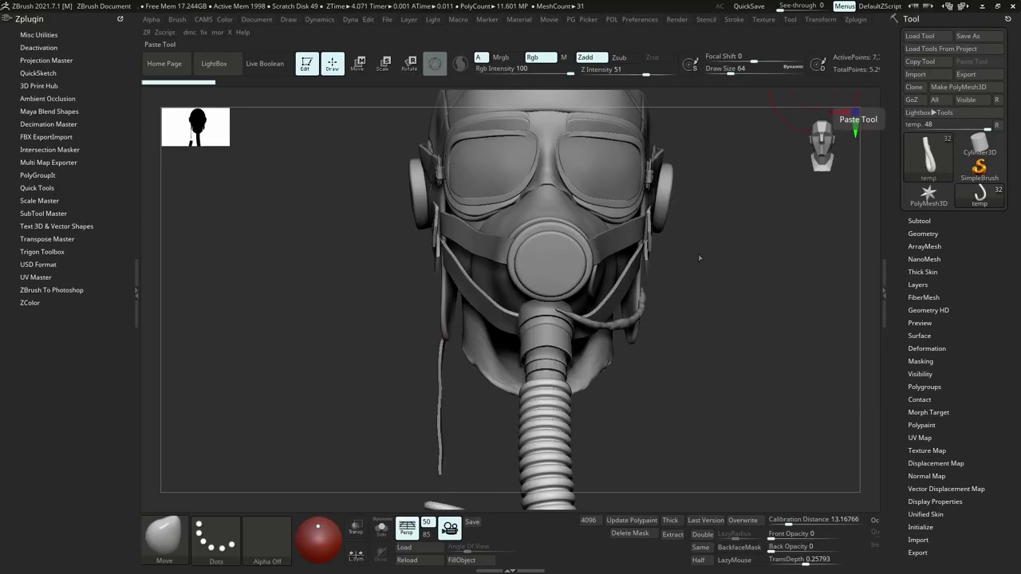
pyautogui.keyDown('alt'); pyautogui.moveTo(586, 268); pyautogui.dragTo(548, 341, button='right'); pyautogui.keyUp('alt')
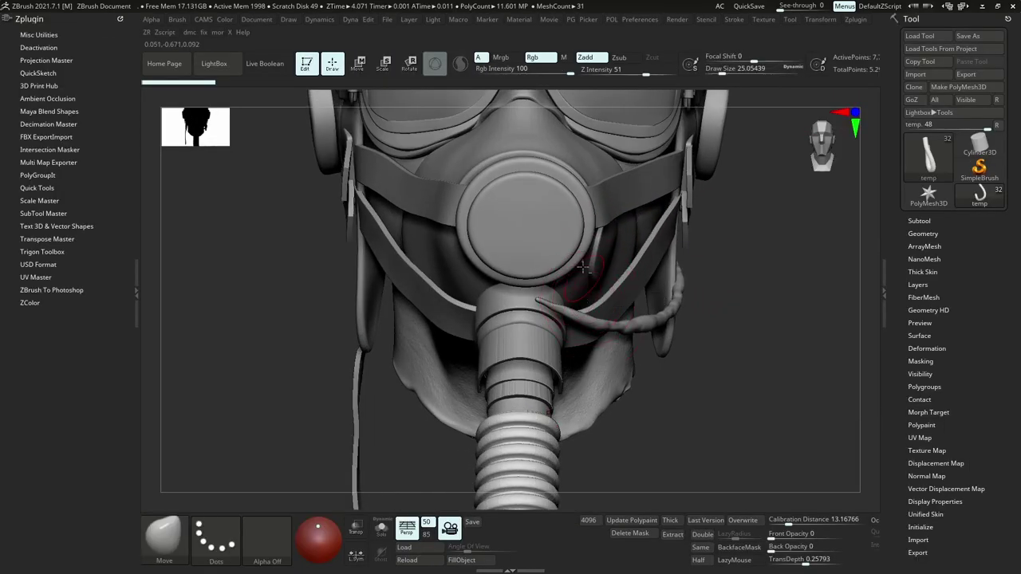
pyautogui.keyDown('alt'); pyautogui.moveTo(583, 268); pyautogui.dragTo(576, 305, button='right'); pyautogui.keyUp('alt')
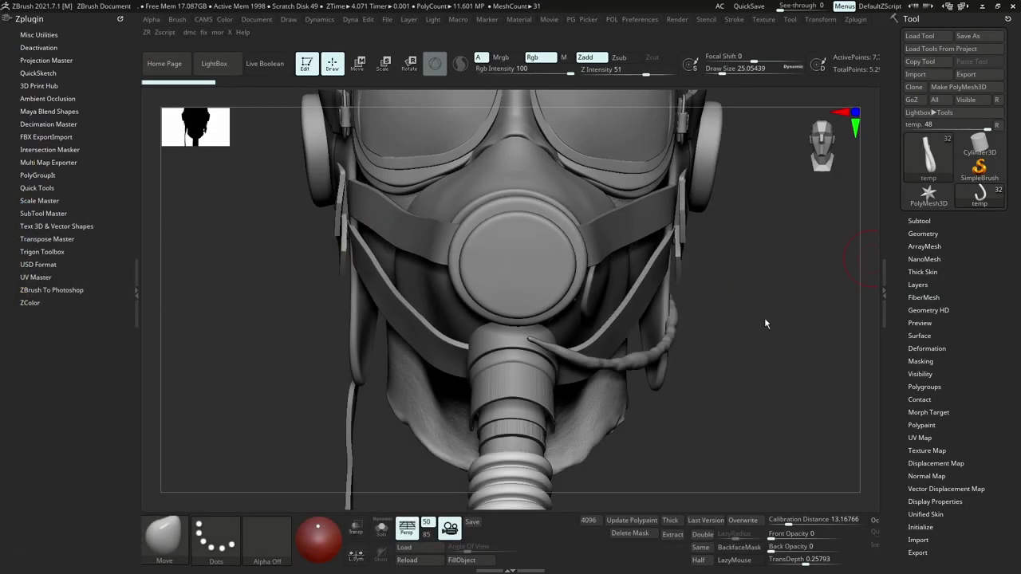
pyautogui.moveTo(739, 333); pyautogui.dragTo(778, 327, button='right')
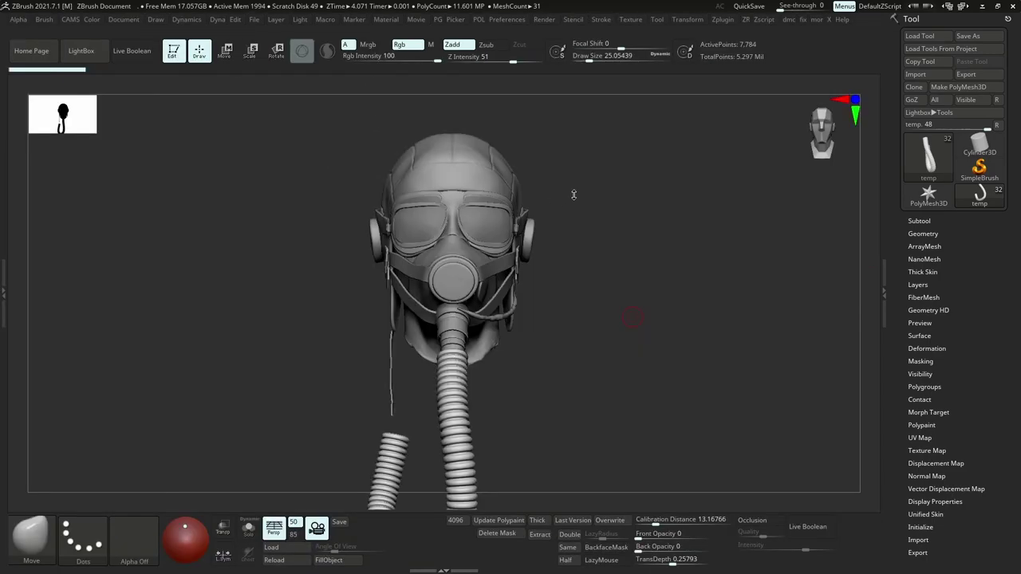
# Make the helmet the active subtool and choose the Standard brush with a draw size of about 46.
pyautogui.keyDown('ctrl'); pyautogui.moveTo(465, 190); pyautogui.dragTo(599, 342, button='right'); pyautogui.keyUp('ctrl')
pyautogui.keyDown('alt'); pyautogui.moveTo(476, 108); pyautogui.dragTo(508, 237, button='right'); pyautogui.keyUp('alt')
pyautogui.moveTo(431, 239); pyautogui.dragTo(498, 245, button='right')
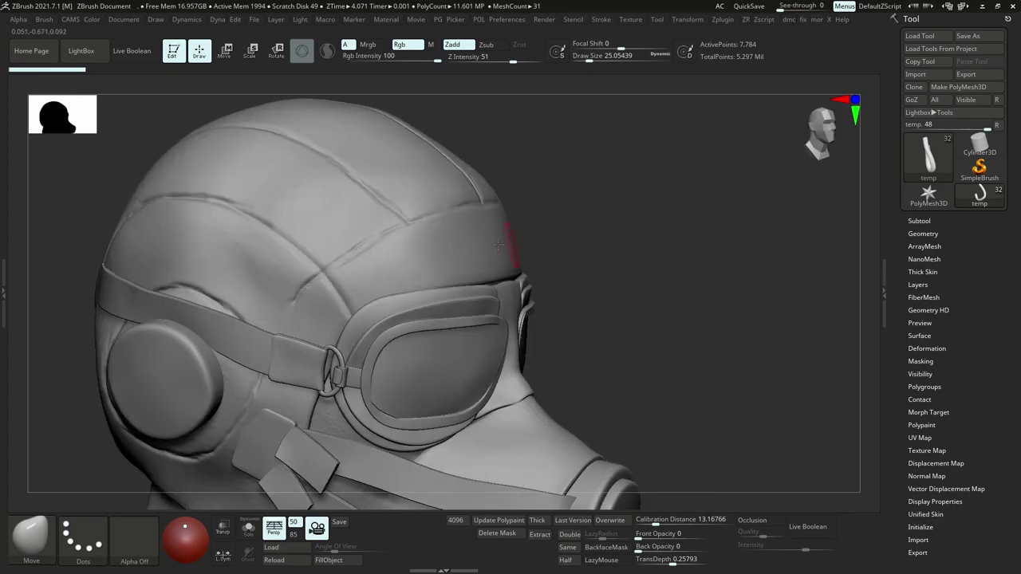
pyautogui.press('b')
pyautogui.press('s')
pyautogui.press('t')
pyautogui.keyDown('alt'); pyautogui.click(446, 238); pyautogui.keyUp('alt')
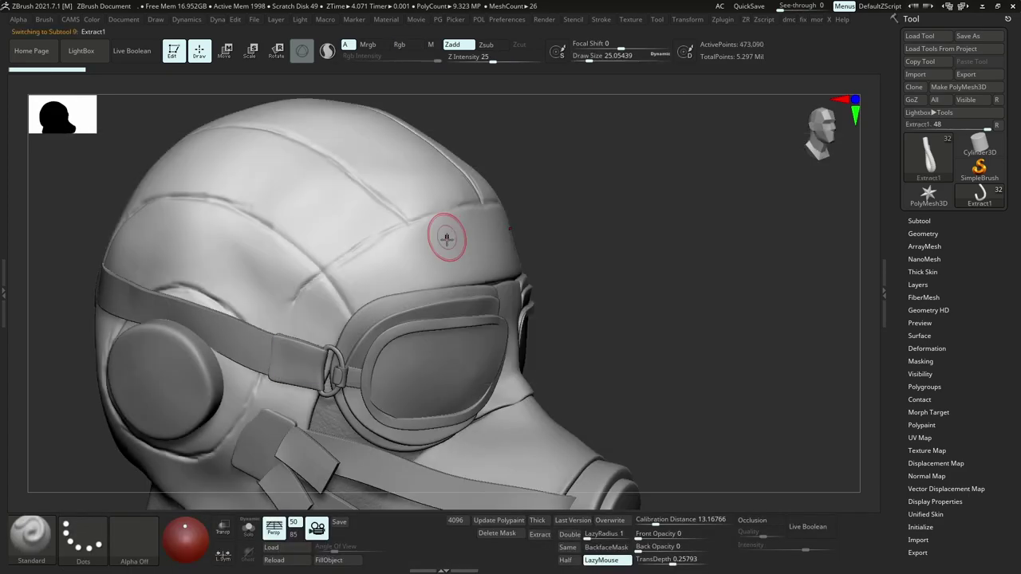
pyautogui.keyDown('alt'); pyautogui.moveTo(351, 248); pyautogui.dragTo(521, 253, button='right'); pyautogui.keyUp('alt')
pyautogui.press('s')
pyautogui.moveTo(519, 250); pyautogui.dragTo(520, 247)
# Carve soft leather folds into the temple panel above the goggle strap with the Standard brush at a draw size of about 65.
pyautogui.moveTo(542, 228)
pyautogui.mouseDown(button='right')
pyautogui.moveTo(521, 246)
pyautogui.moveTo(471, 258)
pyautogui.mouseUp(button='right')
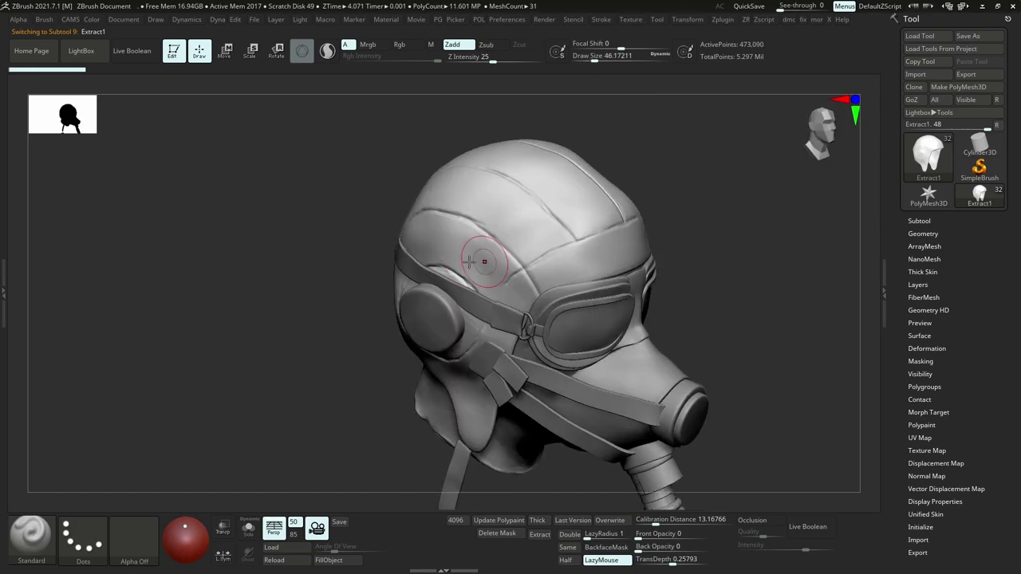
pyautogui.hotkey('alt', 's')
pyautogui.press('s')
pyautogui.moveTo(460, 267); pyautogui.dragTo(433, 269)
pyautogui.hotkey('alt', 'shift', 's')
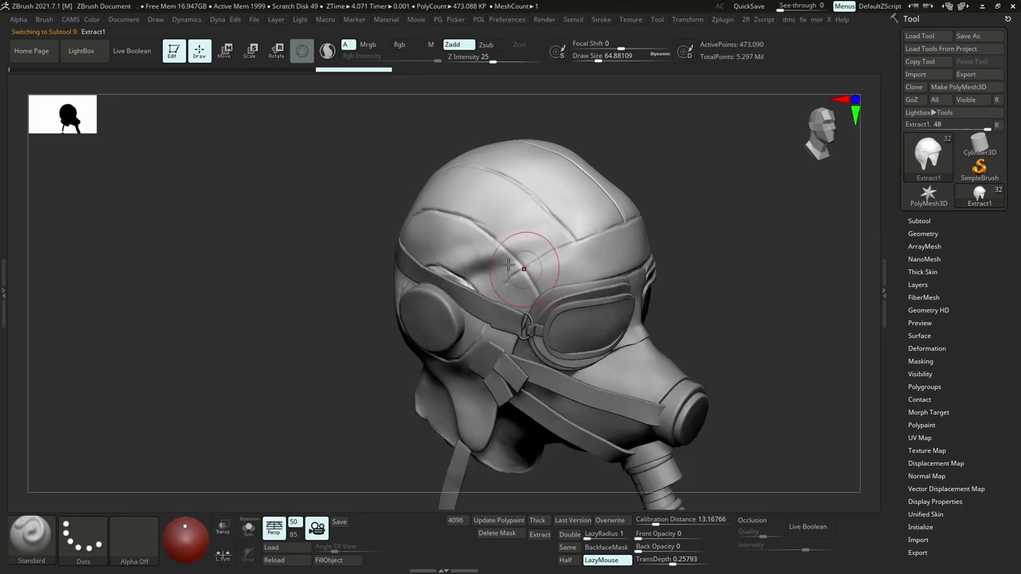
pyautogui.moveTo(453, 259)
pyautogui.mouseDown(button='right')
pyautogui.moveTo(526, 292)
pyautogui.moveTo(570, 279)
pyautogui.mouseUp(button='right')
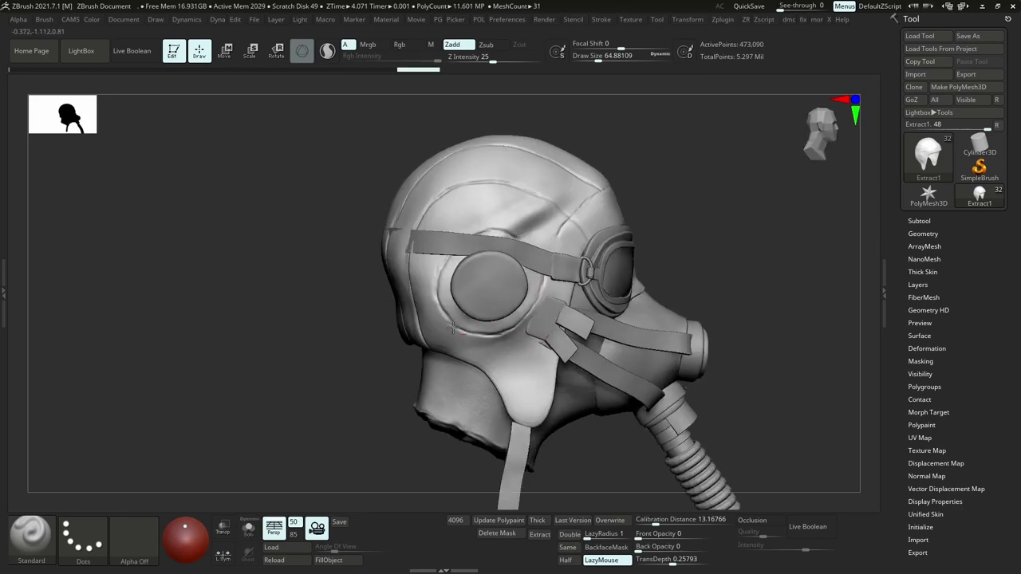
pyautogui.moveTo(494, 240); pyautogui.dragTo(519, 230)
# Sculpt soft dents into the forehead panel above the goggles with the Standard brush at a draw size of about 74.
pyautogui.moveTo(709, 239); pyautogui.dragTo(567, 239, button='right')
pyautogui.keyDown('alt'); pyautogui.moveTo(669, 242); pyautogui.dragTo(580, 280, button='right'); pyautogui.keyUp('alt')
pyautogui.press('space')
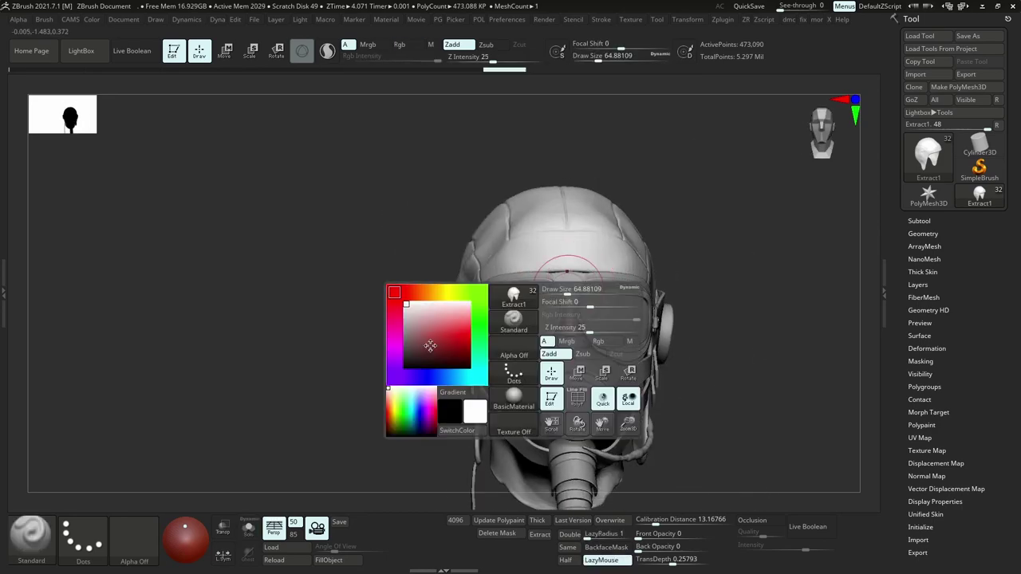
pyautogui.moveTo(429, 345); pyautogui.dragTo(398, 332)
pyautogui.keyDown('alt'); pyautogui.moveTo(678, 228); pyautogui.dragTo(552, 262, button='right'); pyautogui.keyUp('alt')
pyautogui.rightClick(622, 250)
pyautogui.press('s')
pyautogui.moveTo(542, 259); pyautogui.dragTo(522, 234)
pyautogui.moveTo(518, 237)
pyautogui.mouseDown(button='right')
pyautogui.moveTo(509, 230)
pyautogui.moveTo(452, 262)
pyautogui.mouseUp(button='right')
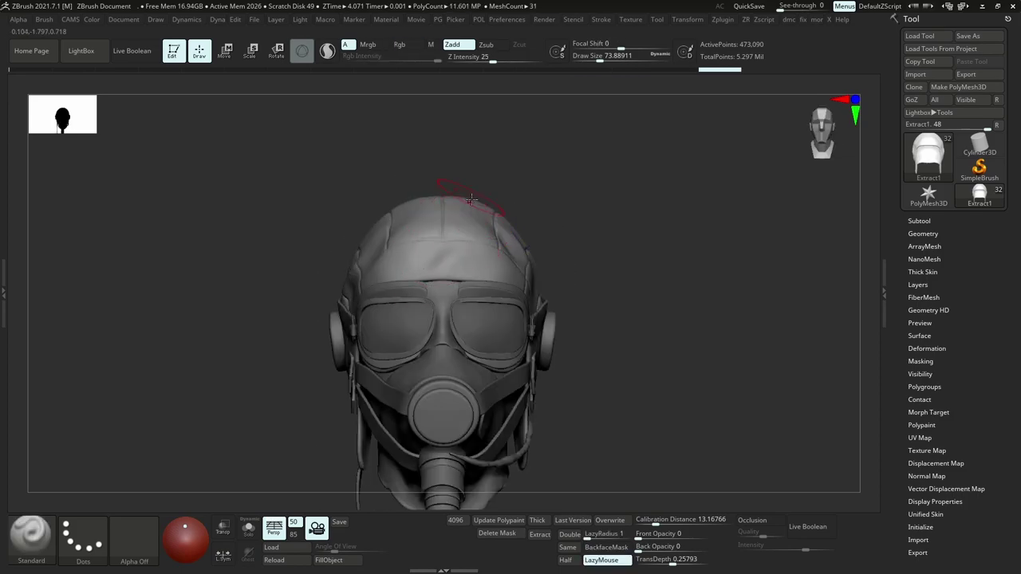
# Work soft folds into the panels on the back of the crown with the Standard brush at about 56 to 59, smoothing between strokes.
pyautogui.moveTo(470, 198)
pyautogui.mouseDown(button='right')
pyautogui.moveTo(477, 261)
pyautogui.moveTo(482, 236)
pyautogui.moveTo(423, 228)
pyautogui.moveTo(423, 167)
pyautogui.moveTo(435, 185)
pyautogui.mouseUp(button='right')
pyautogui.press('shift')
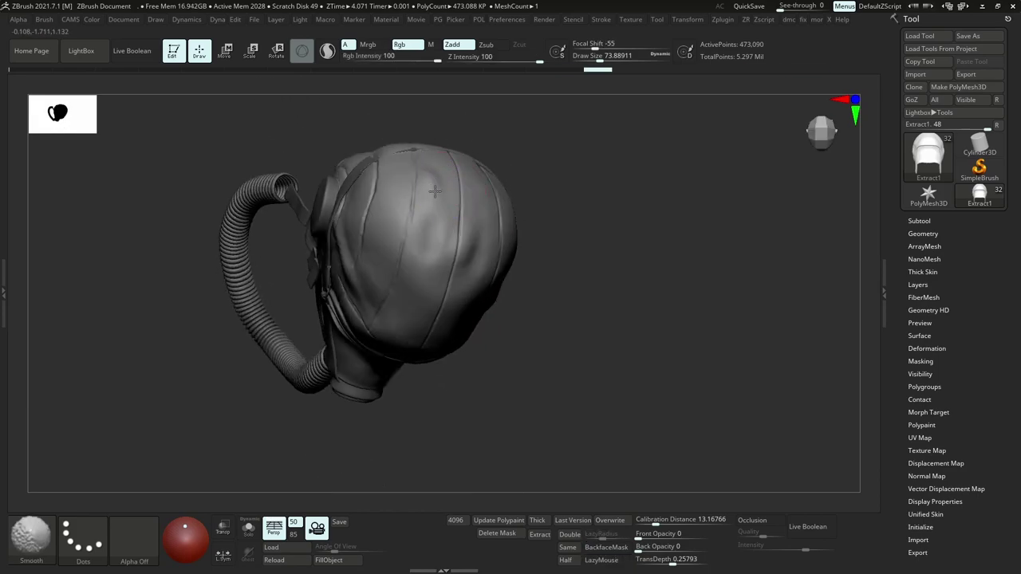
pyautogui.hotkey('ctrl', 'z')
pyautogui.moveTo(434, 192)
pyautogui.keyDown('shift'); pyautogui.mouseDown()
pyautogui.moveTo(438, 209)
pyautogui.moveTo(434, 178)
pyautogui.mouseUp(); pyautogui.keyUp('shift')
pyautogui.press('s')
pyautogui.press('s')
pyautogui.press('s')
pyautogui.press('s')
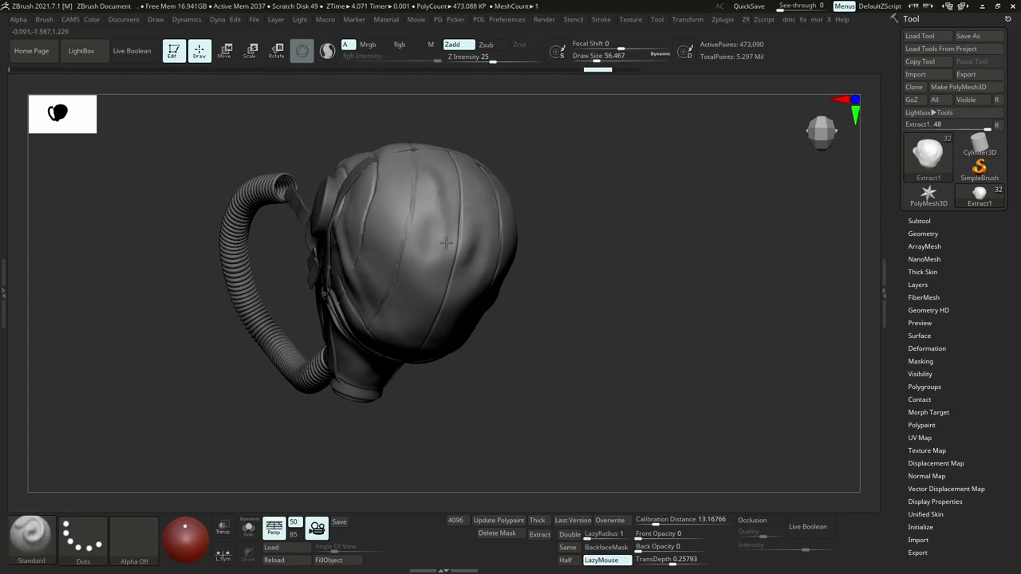
pyautogui.moveTo(446, 243)
pyautogui.mouseDown(button='right')
pyautogui.moveTo(461, 208)
pyautogui.moveTo(451, 244)
pyautogui.moveTo(456, 231)
pyautogui.moveTo(525, 239)
pyautogui.mouseUp(button='right')
pyautogui.press('s')
pyautogui.moveTo(486, 239); pyautogui.dragTo(492, 238)
pyautogui.moveTo(495, 247); pyautogui.dragTo(508, 243, button='right')
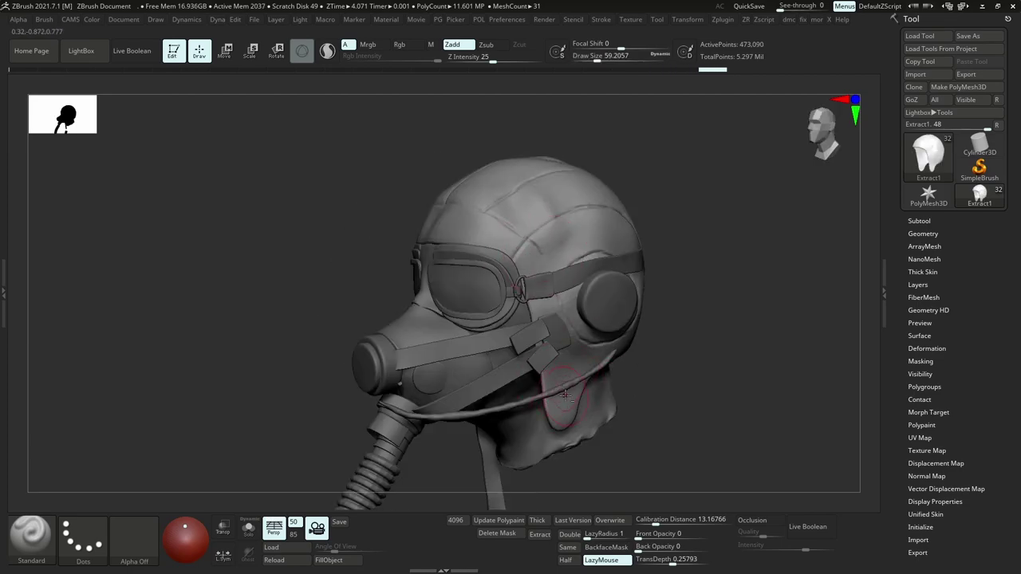
# Carve a soft fold into the helmet below the ear cup with the Standard brush and set the perspective camera to 85.
pyautogui.keyDown('alt'); pyautogui.moveTo(563, 389); pyautogui.dragTo(585, 343, button='right'); pyautogui.keyUp('alt')
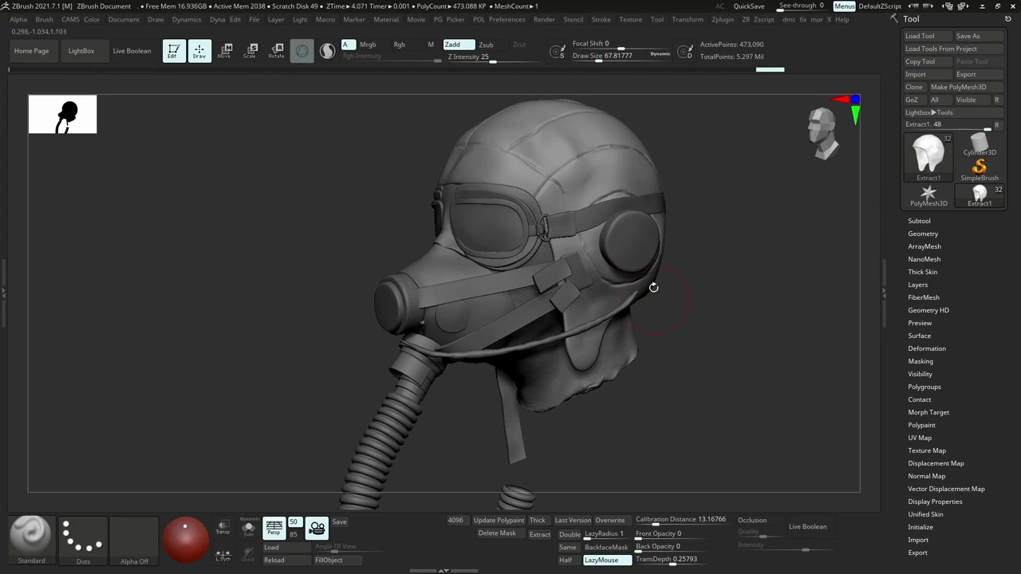
pyautogui.moveTo(653, 287); pyautogui.dragTo(675, 297, button='right')
pyautogui.keyDown('alt'); pyautogui.moveTo(618, 300); pyautogui.dragTo(596, 303); pyautogui.keyUp('alt')
pyautogui.moveTo(670, 297)
pyautogui.mouseDown(button='right')
pyautogui.moveTo(634, 303)
pyautogui.moveTo(683, 274)
pyautogui.moveTo(669, 289)
pyautogui.mouseUp(button='right')
pyautogui.keyDown('shift'); pyautogui.moveTo(668, 289); pyautogui.dragTo(608, 279, button='right'); pyautogui.keyUp('shift')
pyautogui.click(294, 534)
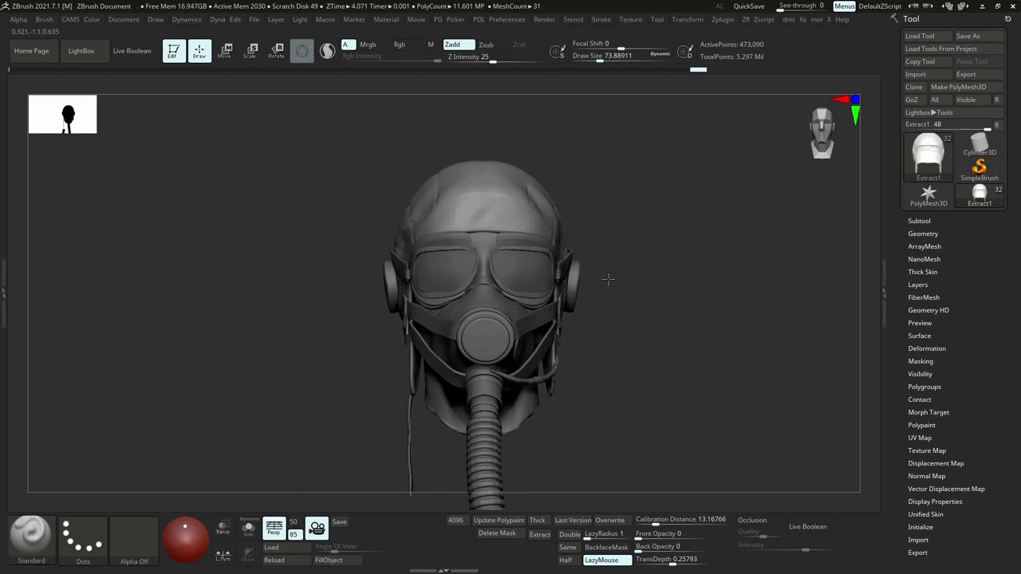
# Compare the ear cups with the earphone reference photo, then select them and isolate them in Solo mode.
pyautogui.moveTo(979, 145)
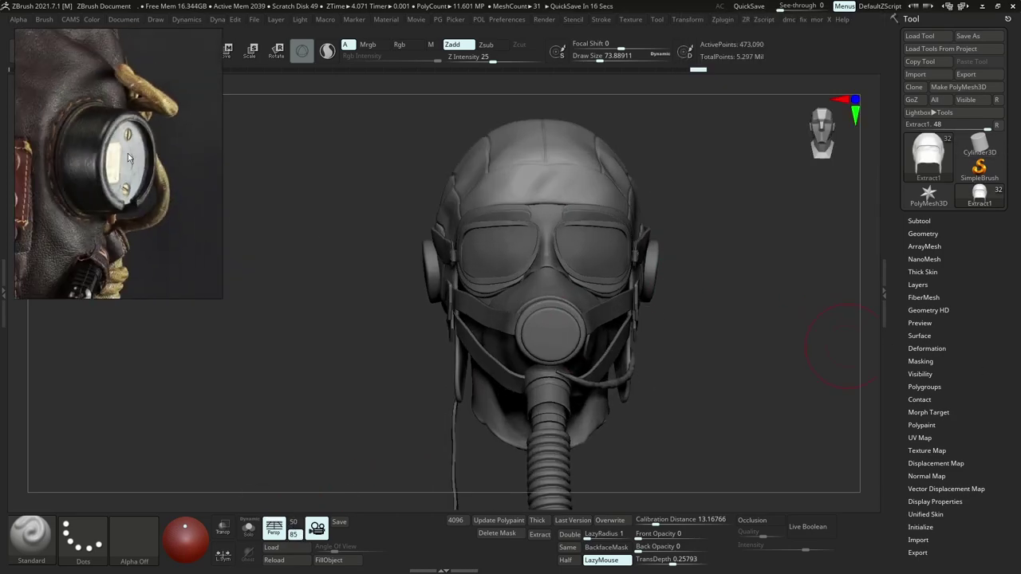
pyautogui.moveTo(653, 190); pyautogui.dragTo(619, 244, button='right')
pyautogui.keyDown('ctrl'); pyautogui.moveTo(595, 292); pyautogui.dragTo(560, 279, button='right'); pyautogui.keyUp('ctrl')
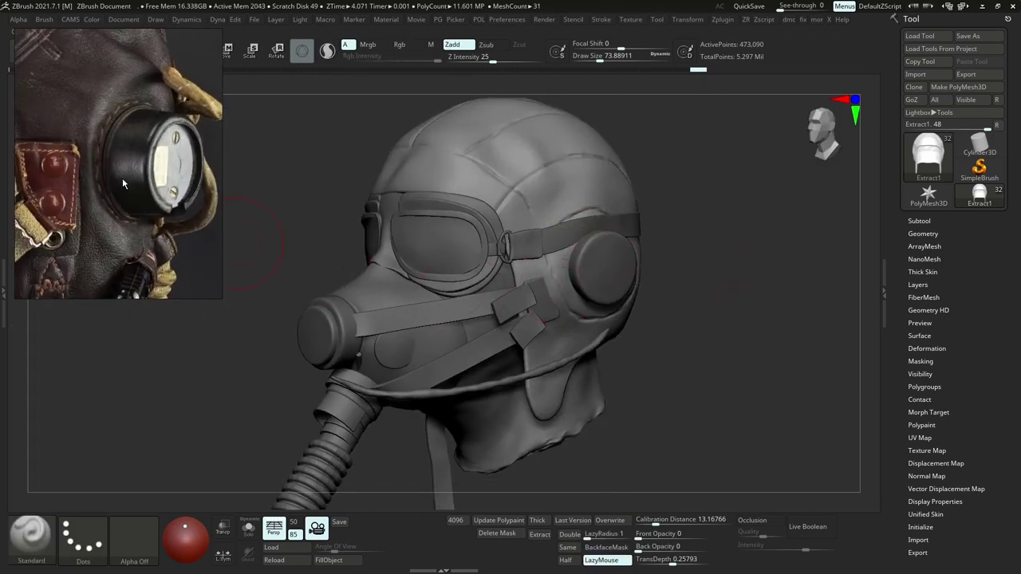
pyautogui.keyDown('alt'); pyautogui.click(585, 272); pyautogui.keyUp('alt')
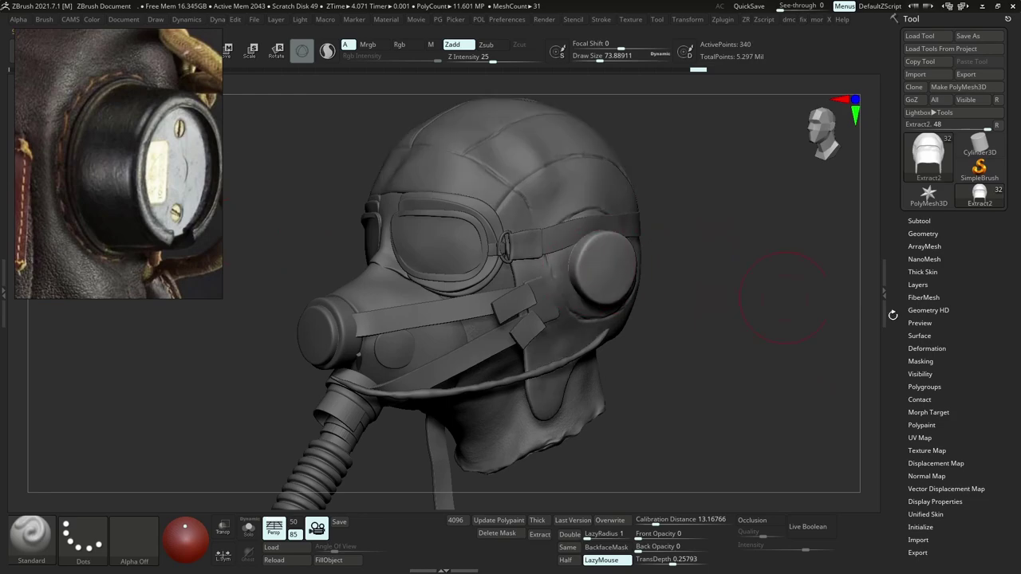
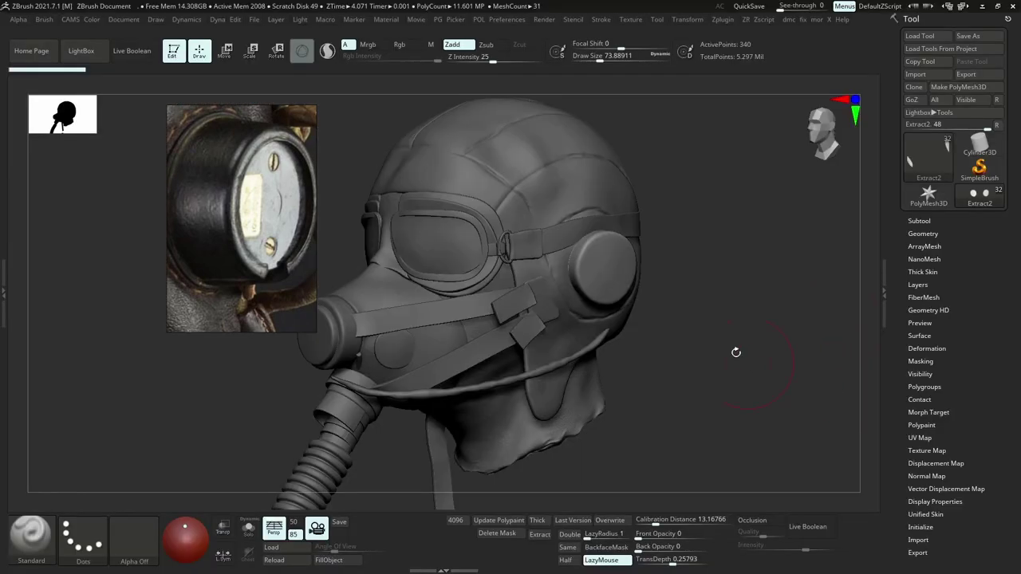
pyautogui.hotkey('alt', 's')
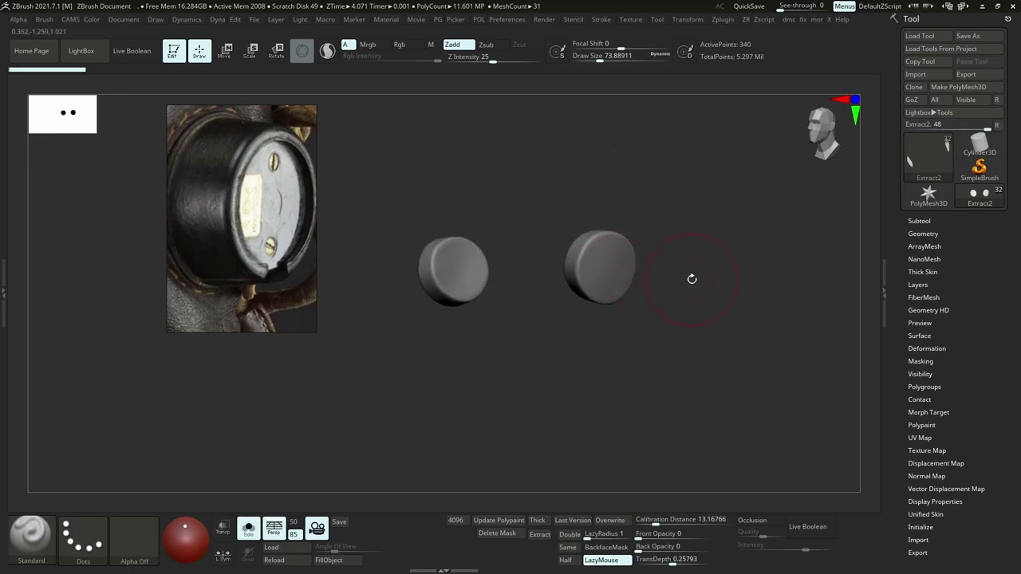
# Enable Dynamic Subdivision on the isolated ear cups and apply the smoothing to the mesh.
pyautogui.hotkey('shift', 'd')
pyautogui.press('d')
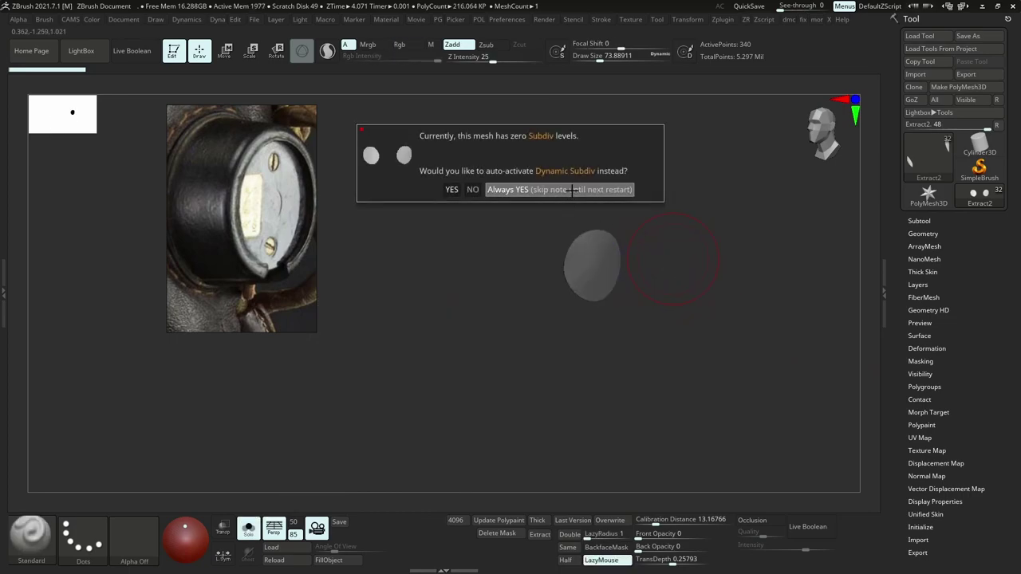
pyautogui.click(569, 190)
pyautogui.hotkey('ctrl', 'd')
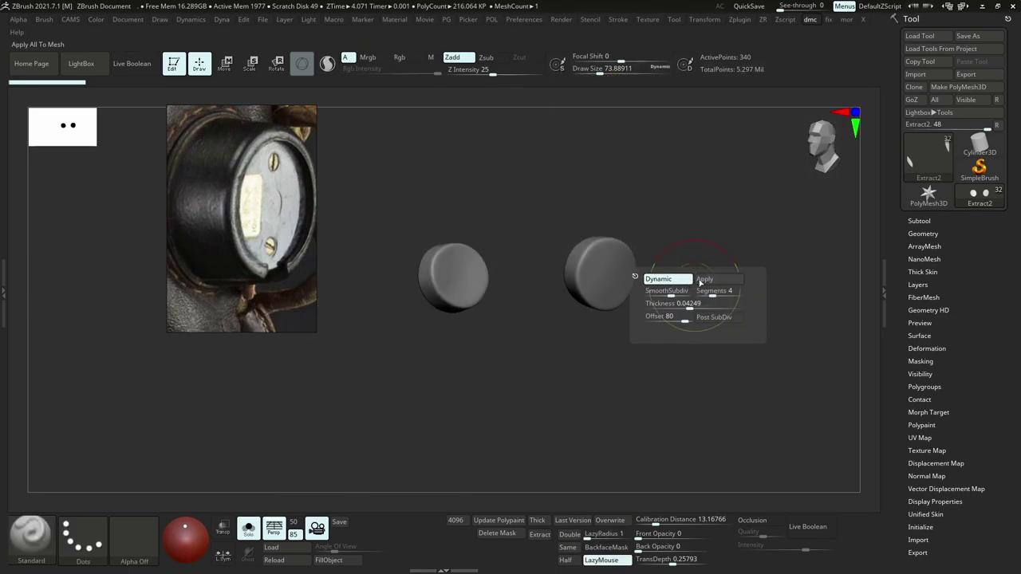
pyautogui.click(705, 279)
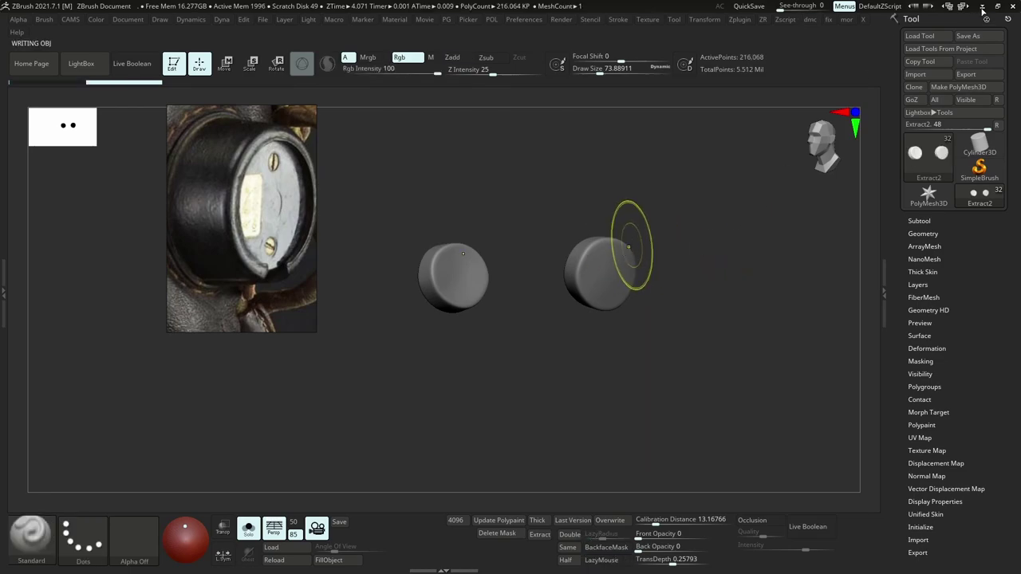
# Switch to Maya, import the exported ear cup mesh with the custom import script, and frame it.
pyautogui.click(982, 6)
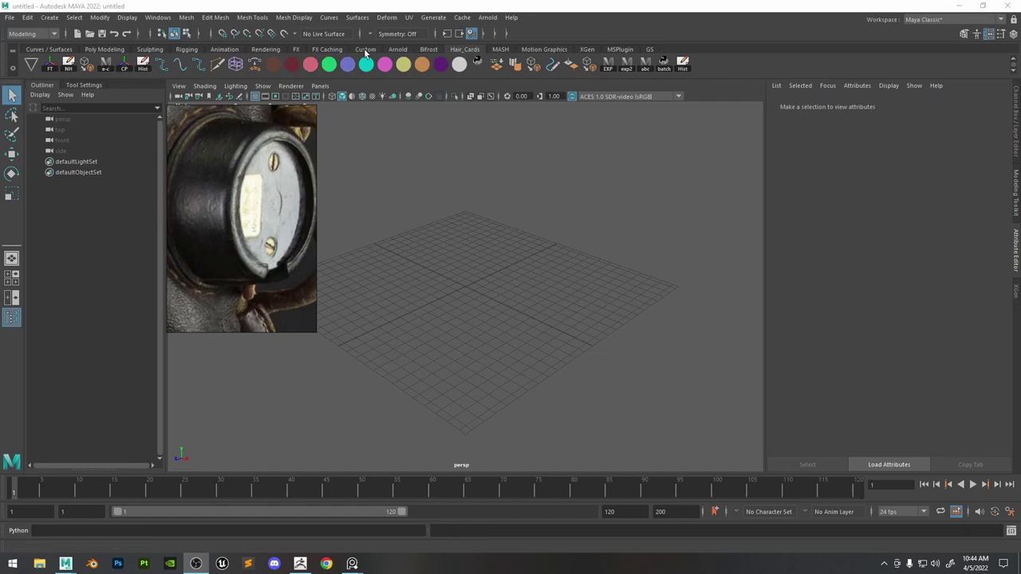
pyautogui.click(366, 51)
pyautogui.click(33, 63)
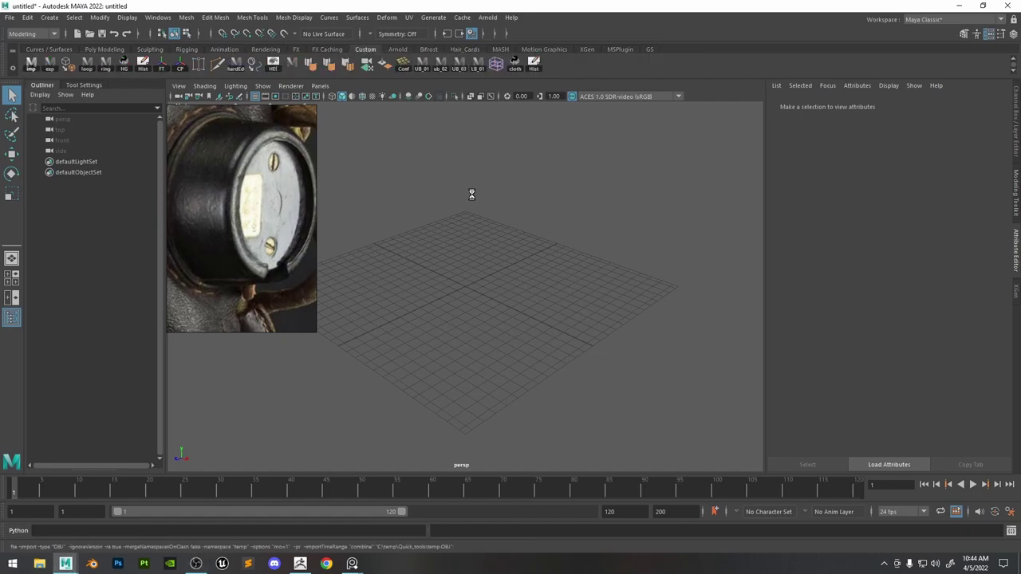
pyautogui.click(526, 202)
pyautogui.press('f')
pyautogui.scroll(-5, 591, 306)
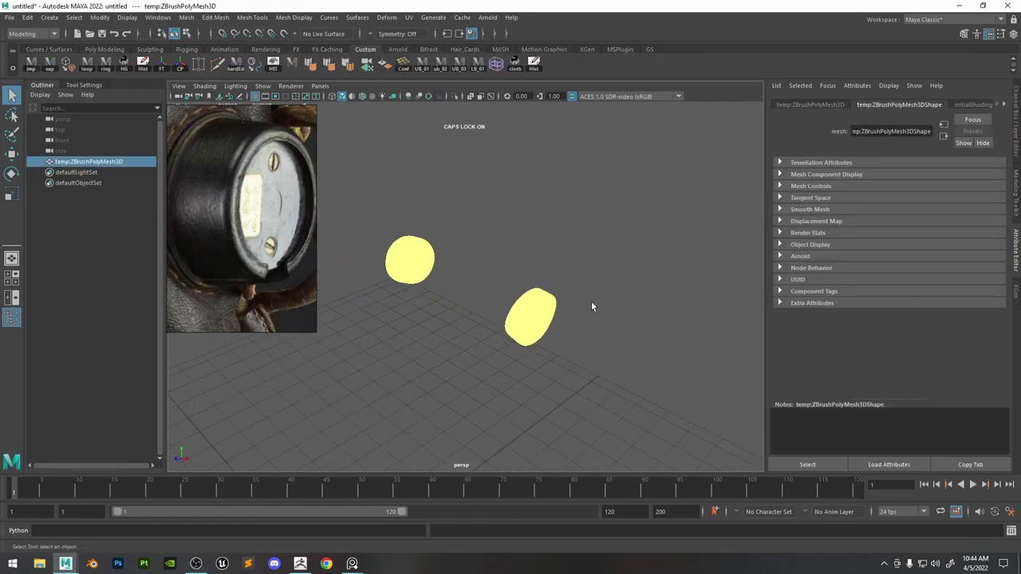
# Delete the faces of one of the two imported ear cups and return to object mode.
pyautogui.moveTo(548, 293); pyautogui.dragTo(544, 305, button='right')
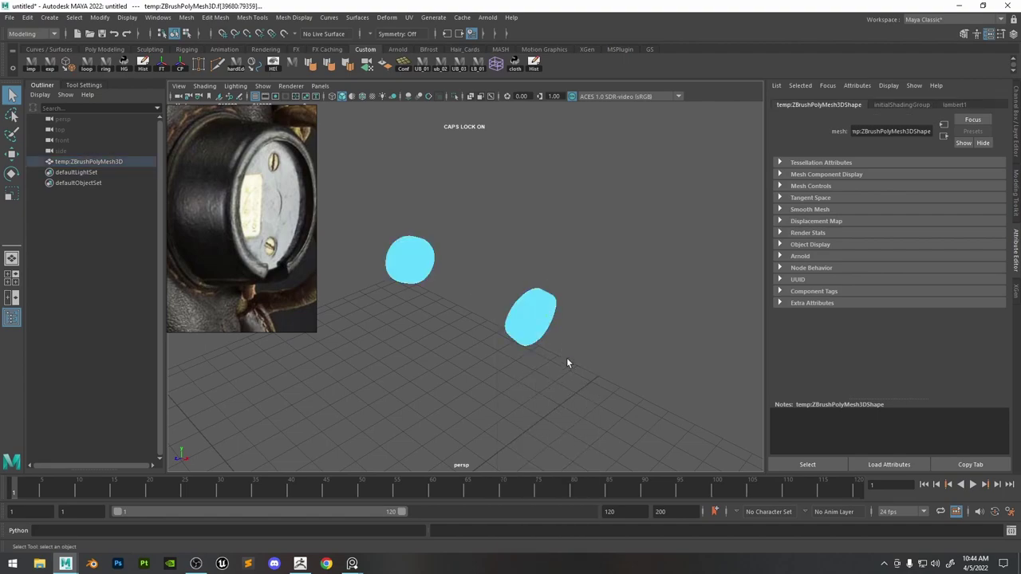
pyautogui.keyDown('alt'); pyautogui.moveTo(566, 357); pyautogui.dragTo(606, 355, button='right'); pyautogui.keyUp('alt')
pyautogui.keyDown('alt'); pyautogui.moveTo(606, 359); pyautogui.dragTo(588, 307, button='middle'); pyautogui.keyUp('alt')
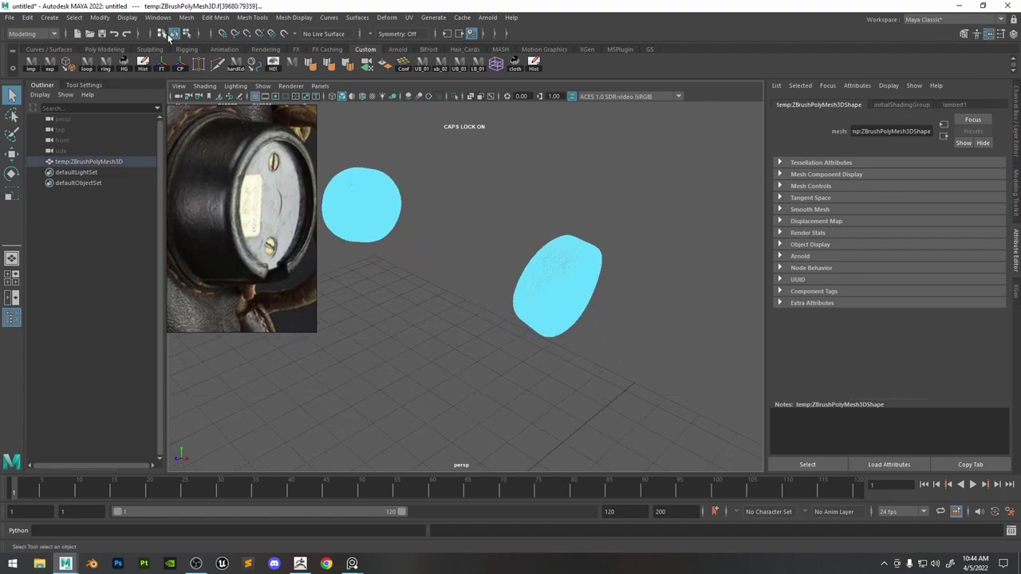
pyautogui.press('Delete')
pyautogui.moveTo(564, 280); pyautogui.dragTo(612, 249, button='right')
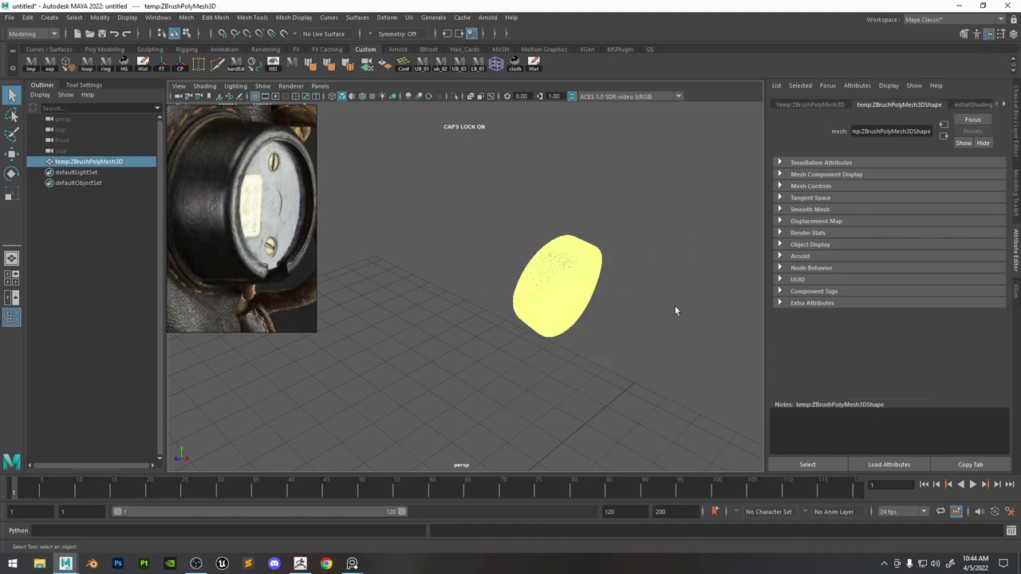
# Center the remaining ear cup's pivot and move the ear cup to the grid origin.
pyautogui.keyDown('alt'); pyautogui.moveTo(674, 306); pyautogui.dragTo(558, 239, button='right'); pyautogui.keyUp('alt')
pyautogui.press('w')
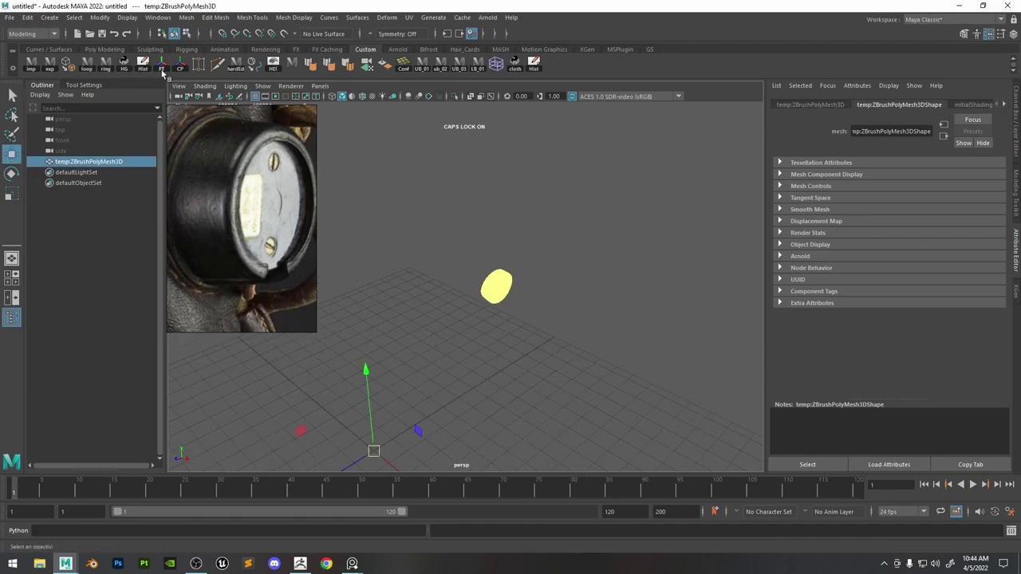
pyautogui.click(180, 68)
pyautogui.keyDown('alt'); pyautogui.moveTo(518, 314); pyautogui.dragTo(606, 212, button='middle'); pyautogui.keyUp('alt')
pyautogui.press('e')
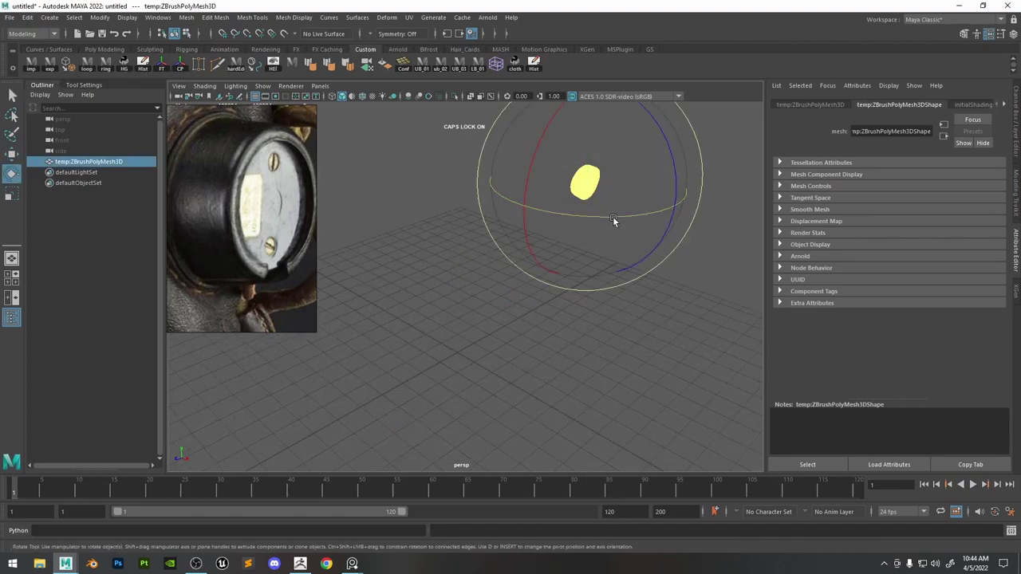
pyautogui.moveTo(613, 220)
pyautogui.mouseDown()
pyautogui.moveTo(512, 205)
pyautogui.moveTo(551, 212)
pyautogui.moveTo(563, 196)
pyautogui.moveTo(371, 373)
pyautogui.moveTo(364, 424)
pyautogui.mouseUp()
pyautogui.press('w')
pyautogui.press('f')
pyautogui.scroll(-6, 510, 280)
pyautogui.press('f')
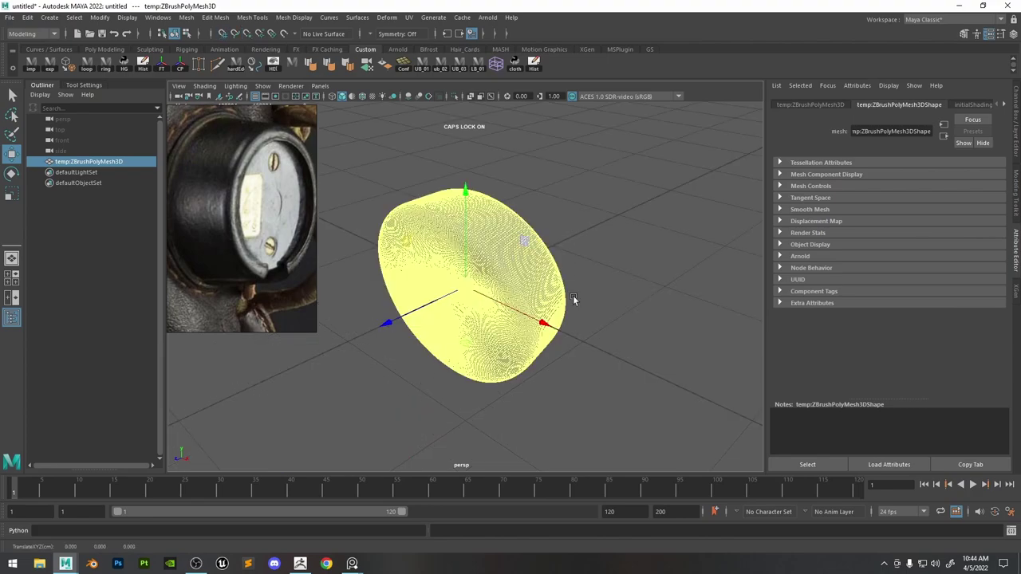
# Rotate the ear cup until its flat round face points straight forward and frame it in the front view.
pyautogui.keyDown('alt'); pyautogui.moveTo(573, 299); pyautogui.dragTo(506, 295); pyautogui.keyUp('alt')
pyautogui.press('e')
pyautogui.moveTo(520, 227); pyautogui.dragTo(537, 226)
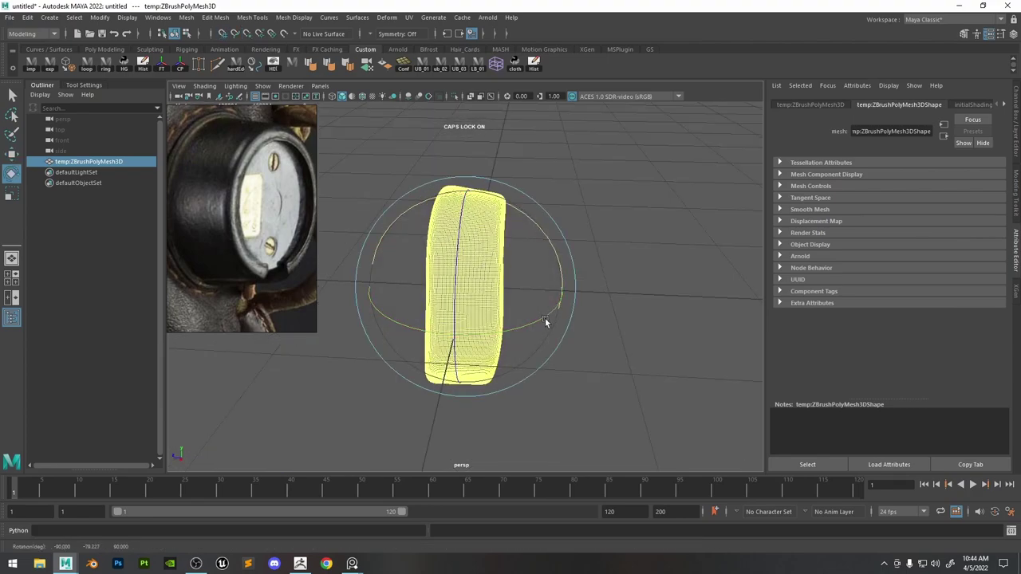
pyautogui.moveTo(546, 322); pyautogui.dragTo(577, 223)
pyautogui.press('space')
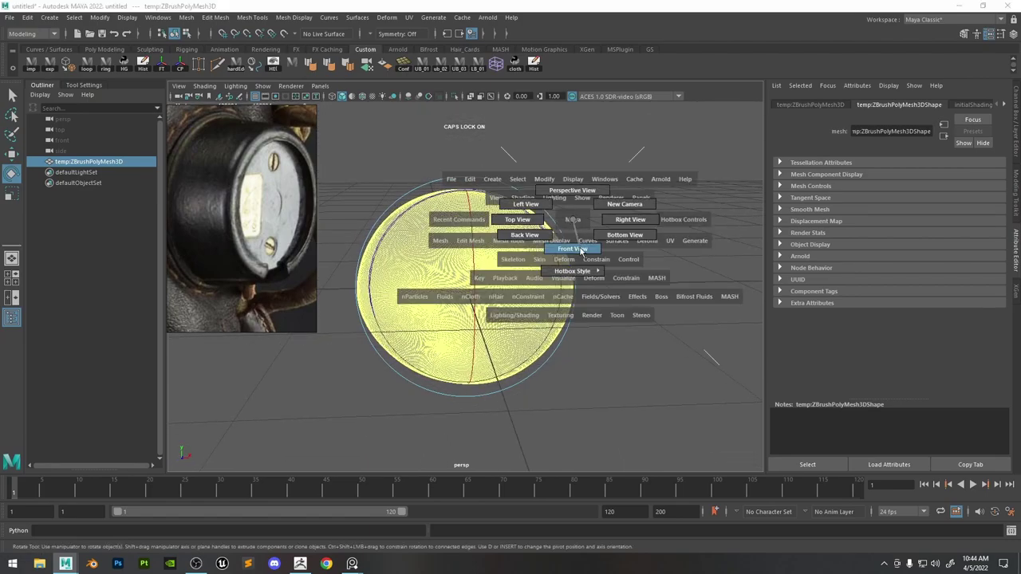
pyautogui.click(580, 252)
pyautogui.press('f')
pyautogui.click(681, 203)
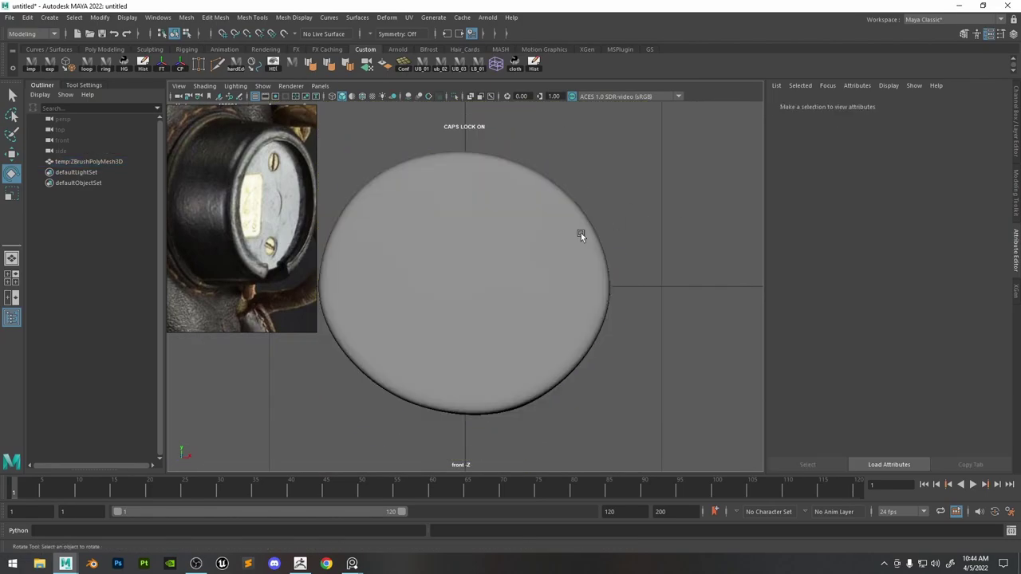
# Create a polygon cylinder at the ear cup's center and rotate it 90 degrees about the X axis.
pyautogui.keyDown('alt'); pyautogui.moveTo(581, 233); pyautogui.dragTo(510, 259, button='right'); pyautogui.keyUp('alt')
pyautogui.click(526, 252)
pyautogui.keyDown('alt'); pyautogui.moveTo(550, 240); pyautogui.dragTo(622, 231, button='middle'); pyautogui.keyUp('alt')
pyautogui.click(689, 175)
pyautogui.press('space')
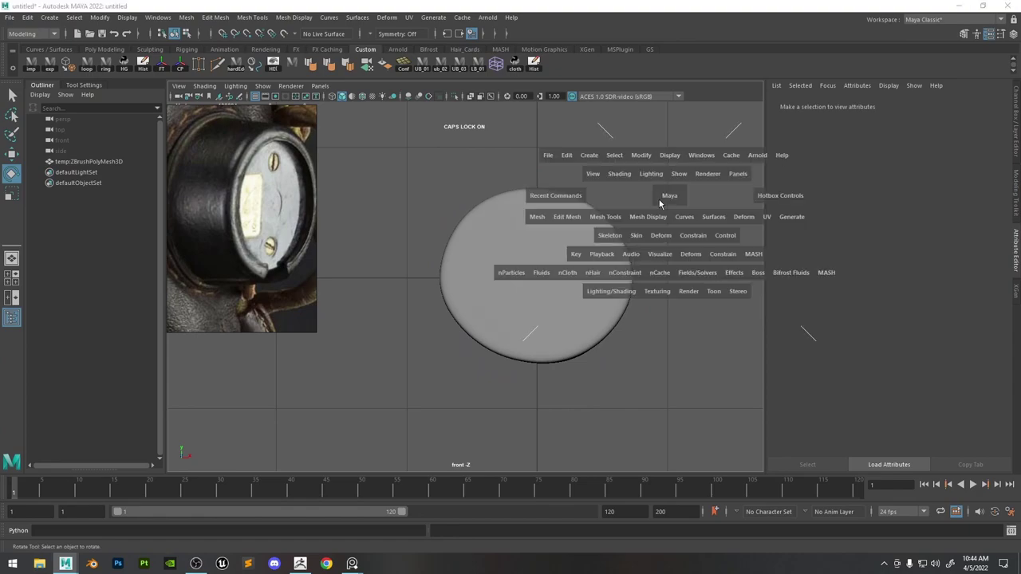
pyautogui.click(591, 157)
pyautogui.moveTo(706, 195)
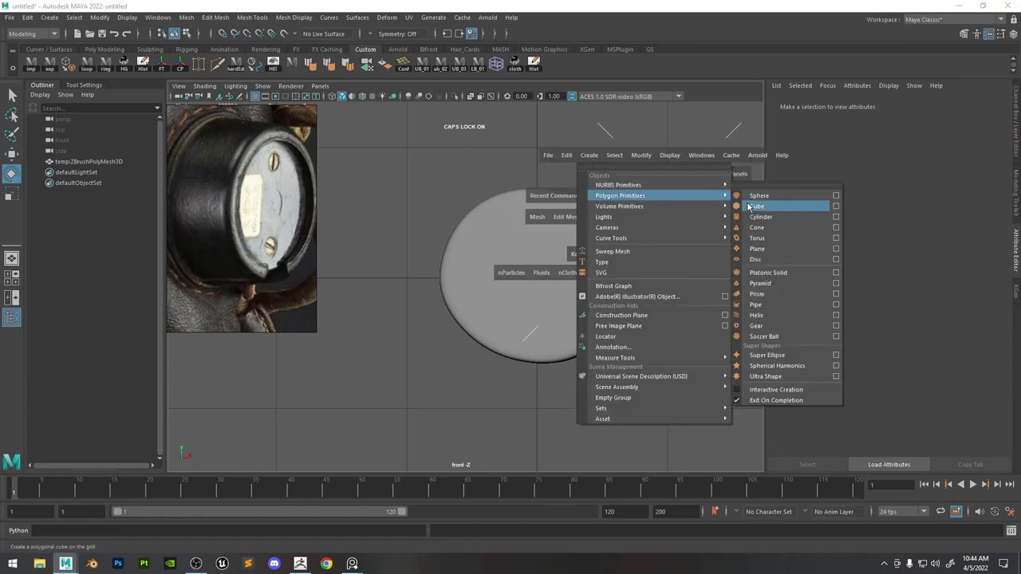
pyautogui.click(762, 217)
pyautogui.press('w')
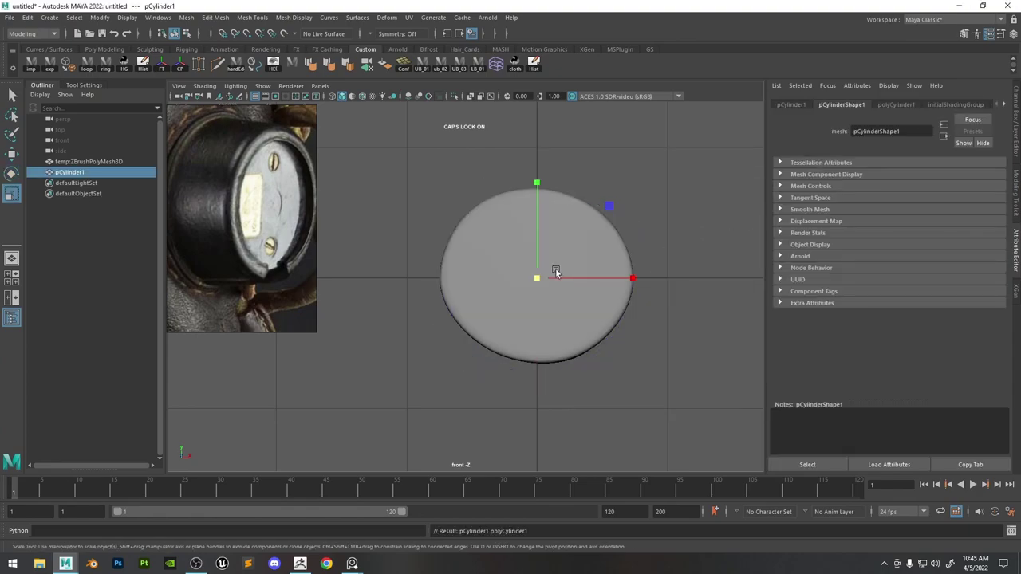
pyautogui.press('e')
pyautogui.moveTo(538, 254); pyautogui.dragTo(534, 303)
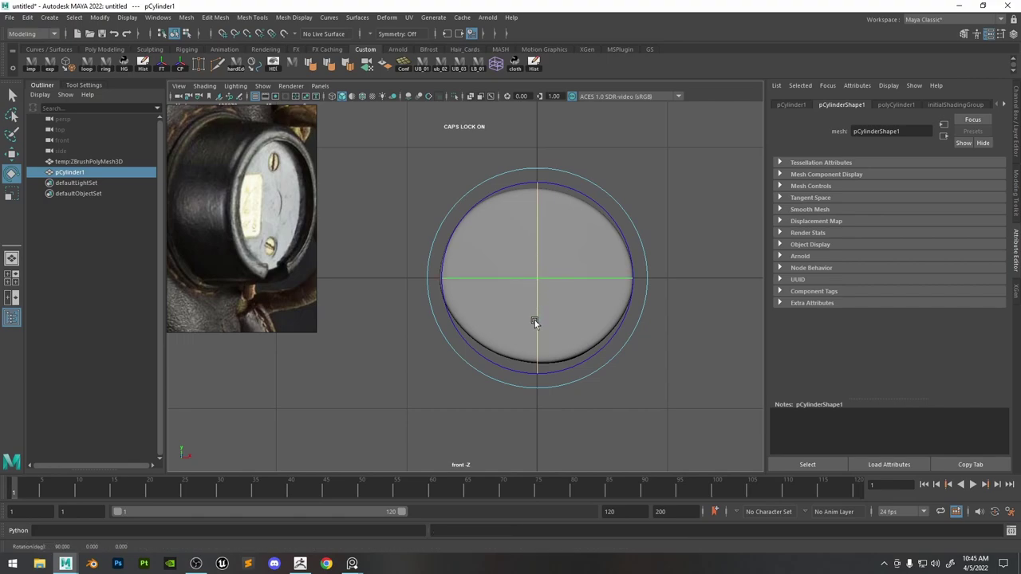
# Scale the cylinder uniformly to about 6.955 to match the ear cup's outline.
pyautogui.press('r')
pyautogui.moveTo(536, 262); pyautogui.dragTo(672, 244)
pyautogui.hotkey('ctrl', 'a')
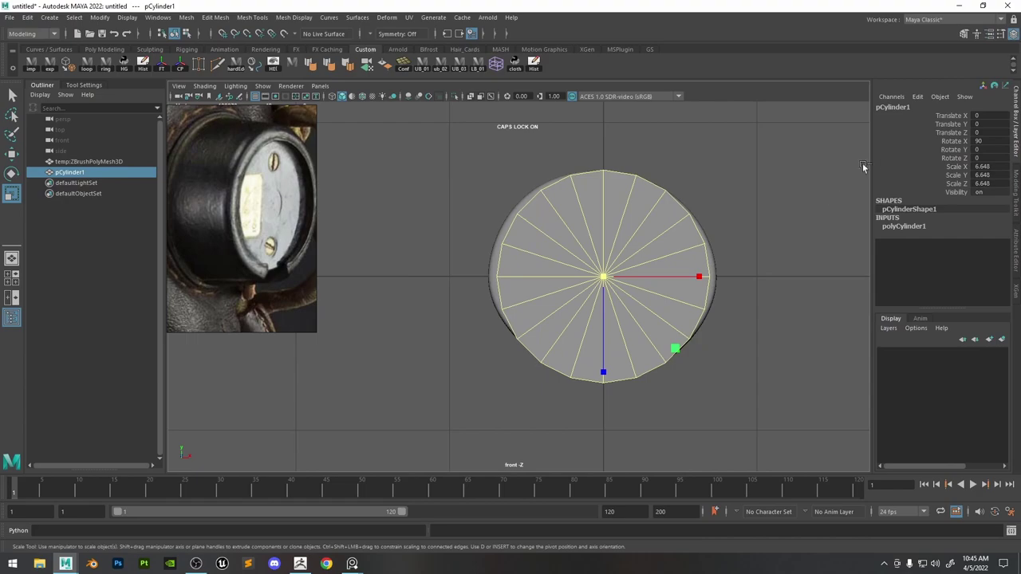
pyautogui.moveTo(614, 284); pyautogui.dragTo(615, 281)
pyautogui.hotkey('ctrl', 'a')
pyautogui.hotkey('ctrl', 'a')
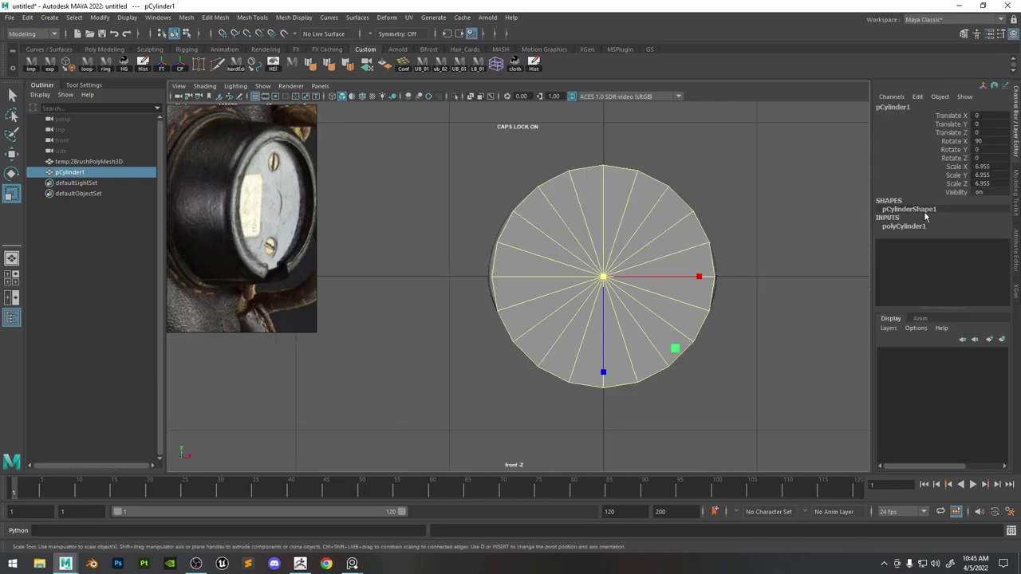
# Set the cylinder's axis subdivisions to 24.
pyautogui.click(909, 227)
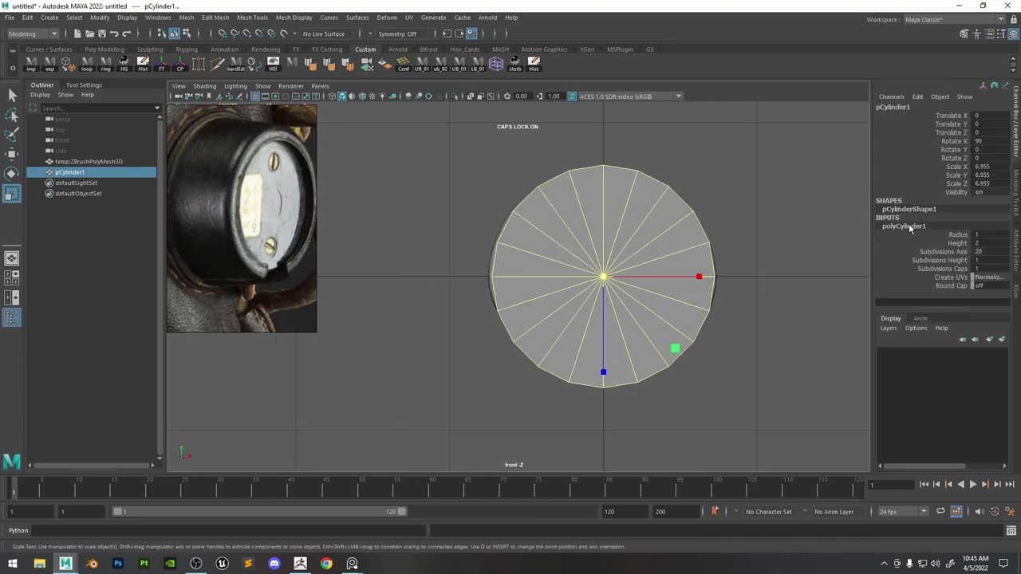
pyautogui.click(989, 252)
pyautogui.write('24')
pyautogui.press('Return')
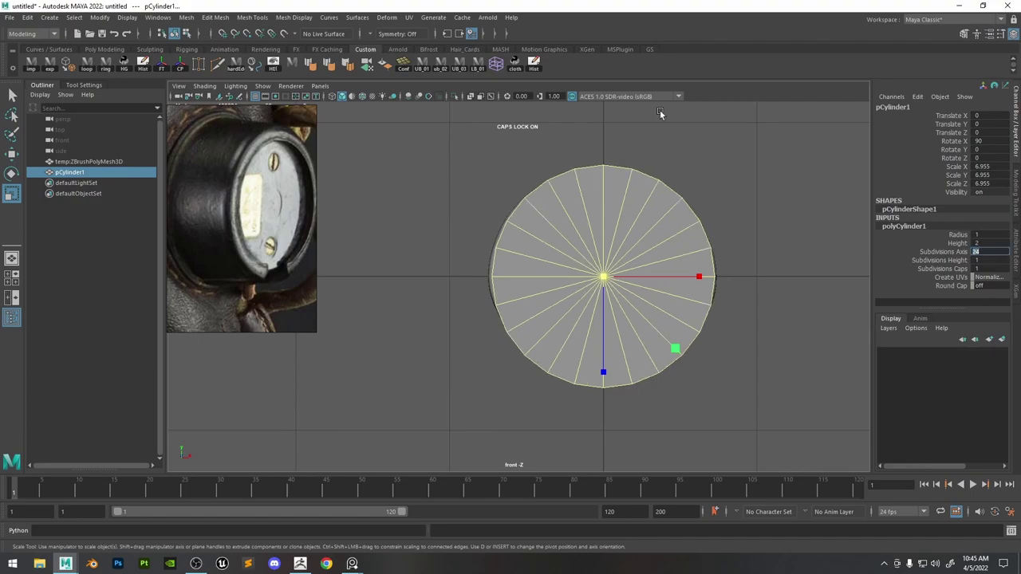
# Move the vertices of the cylinder's end caps in perspective view to reduce its depth toward the ear cup's thickness.
pyautogui.scroll(-2, 244, 143)
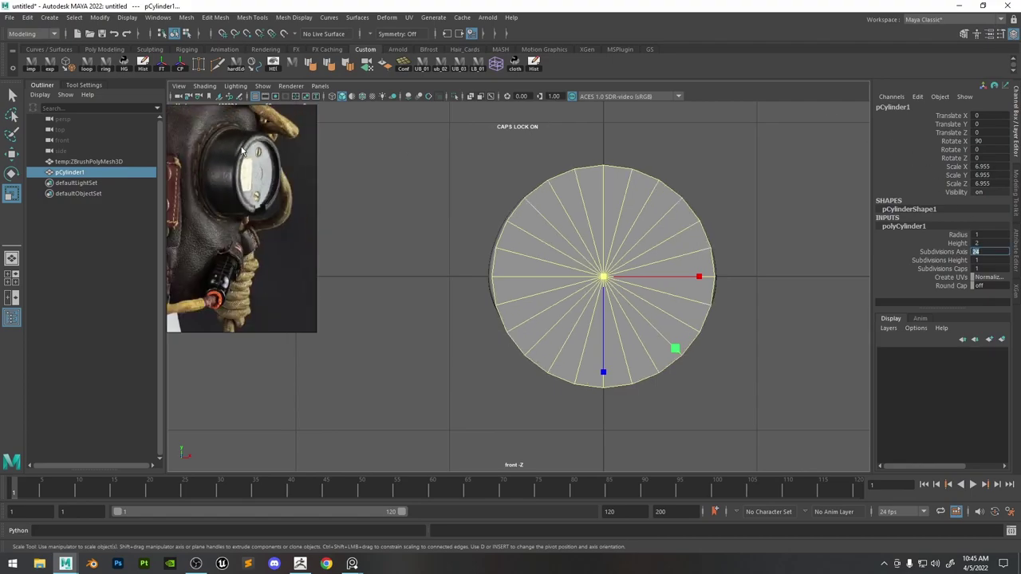
pyautogui.scroll(2, 250, 156)
pyautogui.moveTo(688, 190); pyautogui.dragTo(644, 191, button='right')
pyautogui.press('space')
pyautogui.moveTo(669, 195); pyautogui.dragTo(672, 170)
pyautogui.keyDown('alt'); pyautogui.moveTo(723, 205); pyautogui.dragTo(391, 419); pyautogui.keyUp('alt')
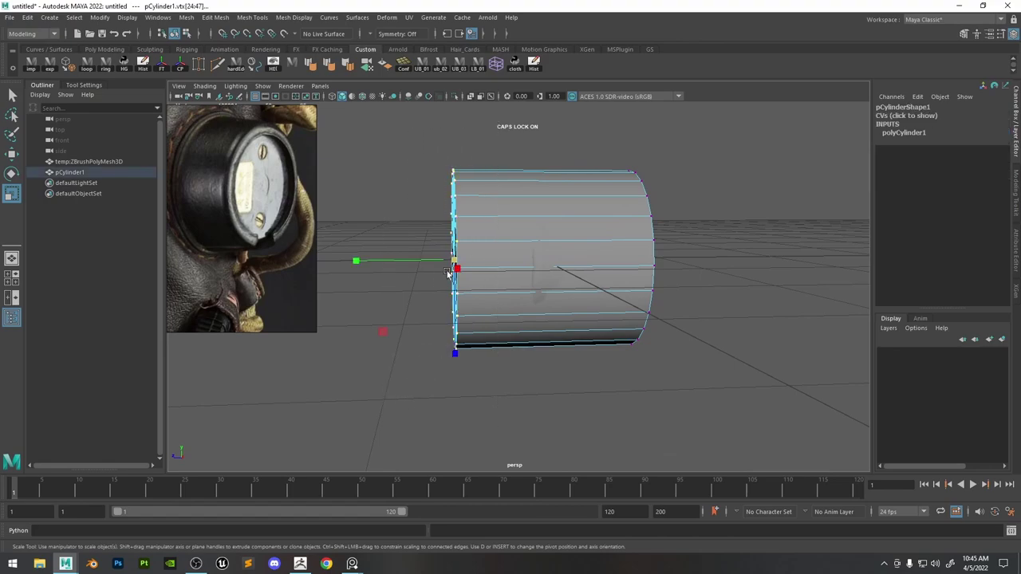
pyautogui.moveTo(455, 265); pyautogui.dragTo(447, 266)
pyautogui.keyDown('alt'); pyautogui.moveTo(635, 239); pyautogui.dragTo(600, 239); pyautogui.keyUp('alt')
pyautogui.moveTo(710, 106); pyautogui.dragTo(548, 392)
pyautogui.moveTo(629, 259); pyautogui.dragTo(632, 261)
pyautogui.moveTo(621, 263); pyautogui.dragTo(622, 291)
# Move the whole cylinder about 0.446 along Z and delete the imported ear cup mesh.
pyautogui.moveTo(547, 200); pyautogui.dragTo(576, 174, button='right')
pyautogui.moveTo(567, 315); pyautogui.dragTo(572, 317)
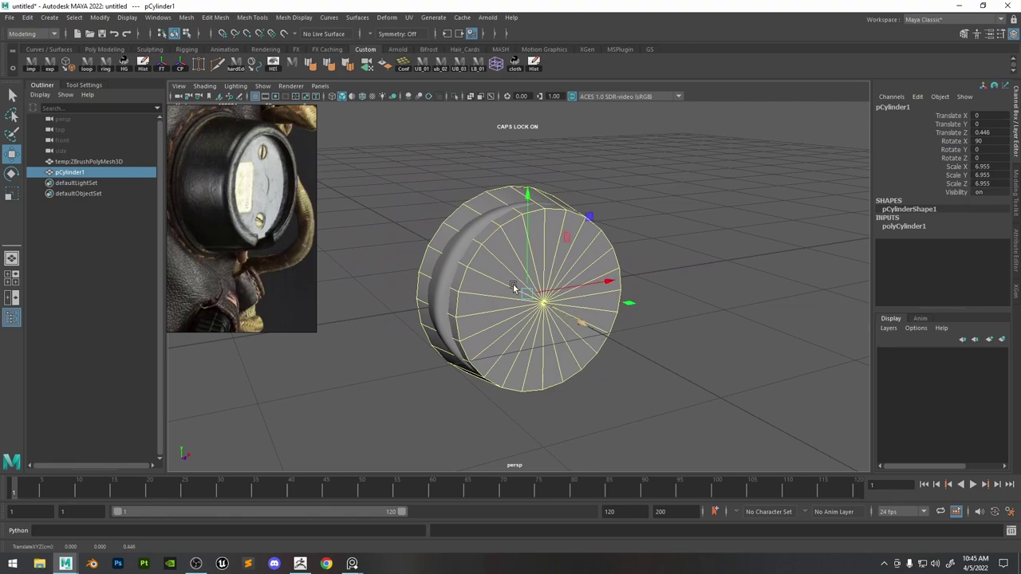
pyautogui.click(449, 262)
pyautogui.press('Delete')
pyautogui.click(516, 232)
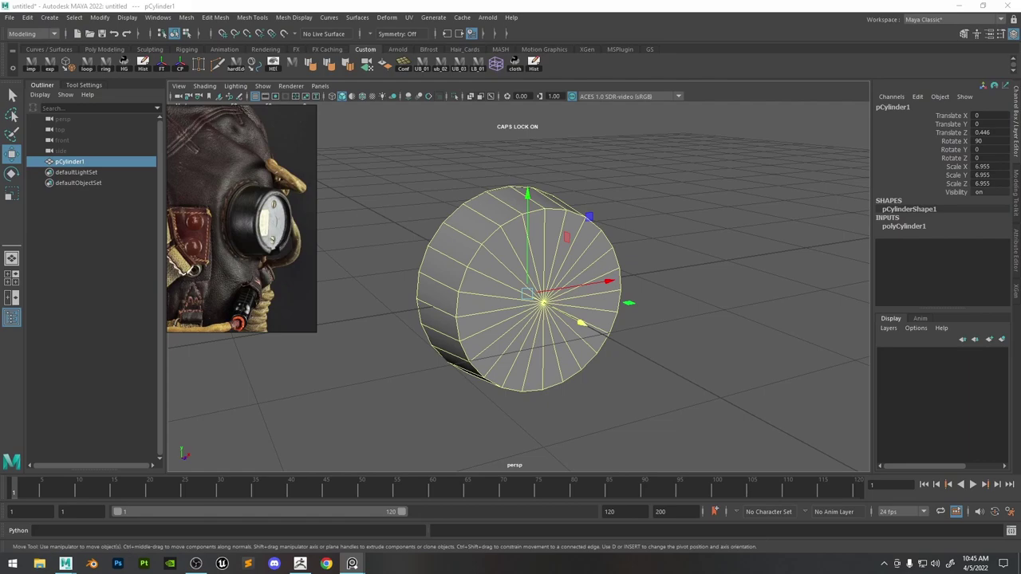
# Insert three closely spaced edge loops around the cylinder's side near its front rim, following the earphone reference photo.
pyautogui.scroll(5, 264, 224)
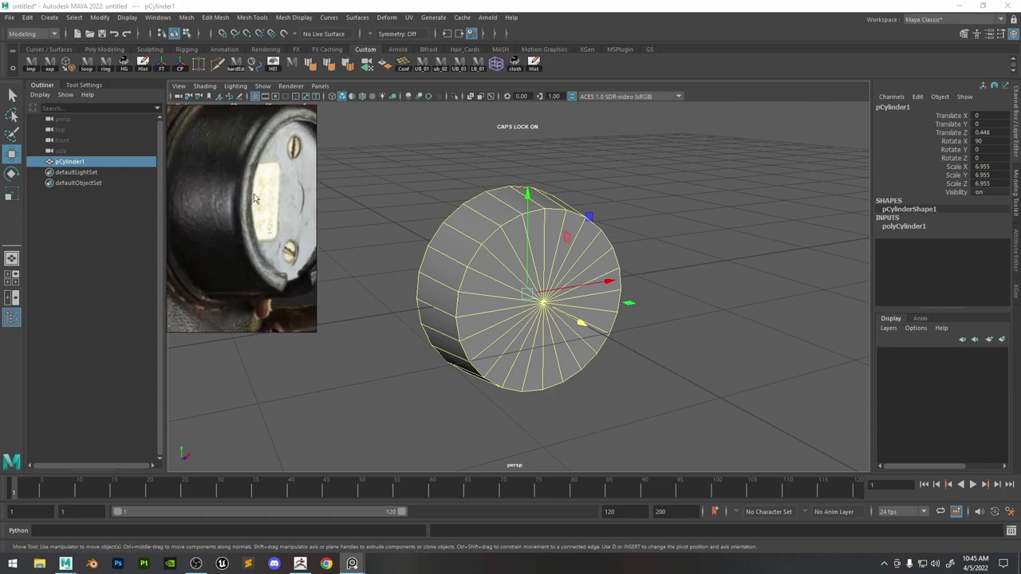
pyautogui.scroll(-2, 269, 174)
pyautogui.keyDown('alt'); pyautogui.moveTo(540, 220); pyautogui.dragTo(586, 223); pyautogui.keyUp('alt')
pyautogui.scroll(2, 286, 140)
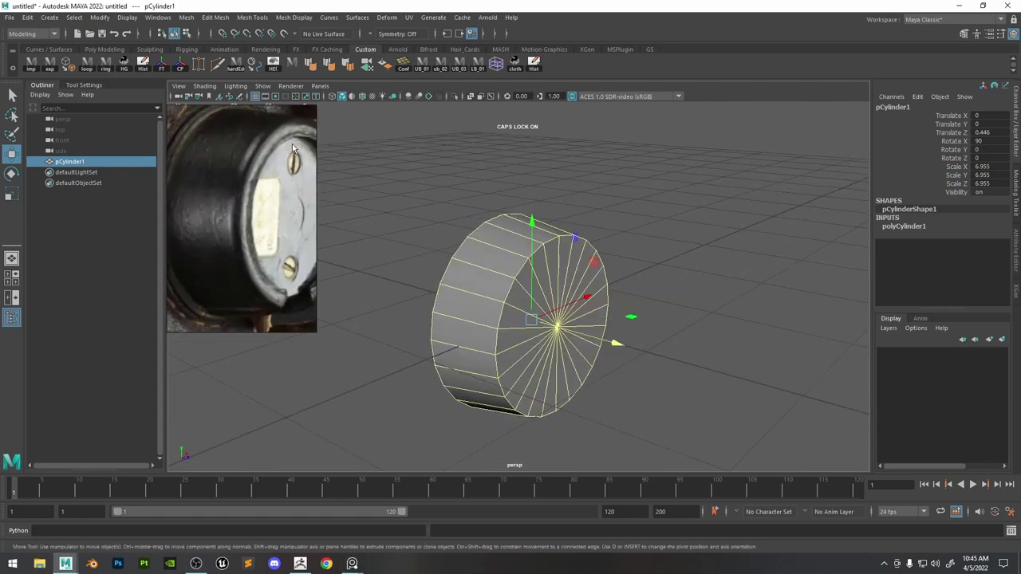
pyautogui.moveTo(289, 153); pyautogui.dragTo(242, 158, button='middle')
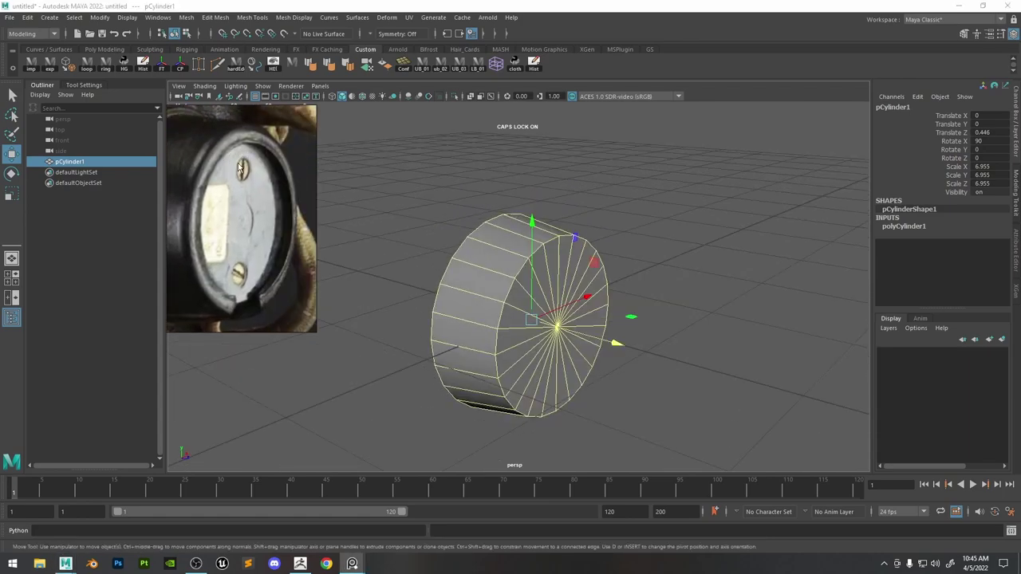
pyautogui.keyDown('alt'); pyautogui.moveTo(597, 245); pyautogui.dragTo(667, 214, button='middle'); pyautogui.keyUp('alt')
pyautogui.click(220, 66)
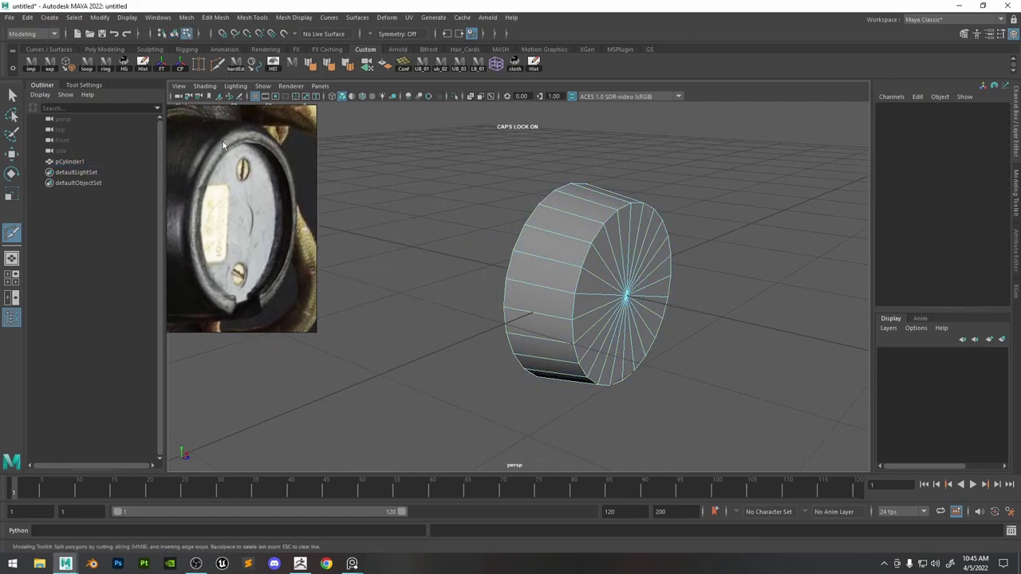
pyautogui.keyDown('alt'); pyautogui.moveTo(572, 224); pyautogui.dragTo(600, 244); pyautogui.keyUp('alt')
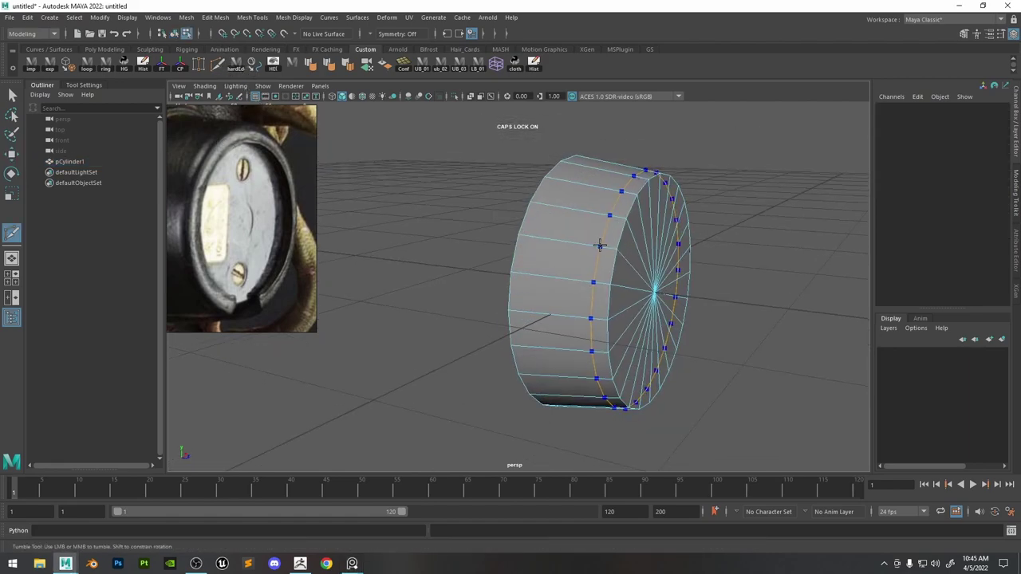
pyautogui.press('w')
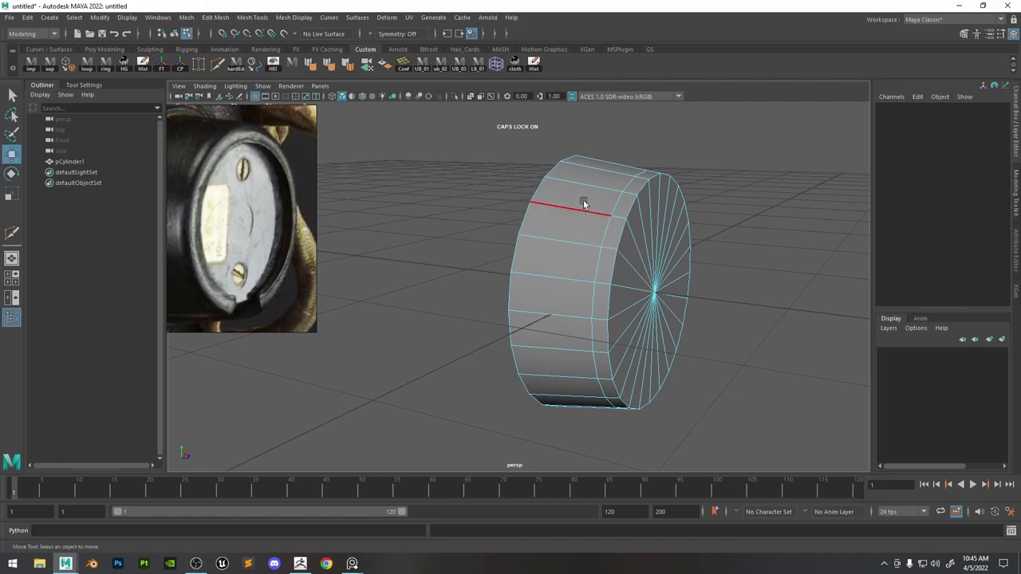
pyautogui.scroll(1, 582, 203)
pyautogui.click(218, 66)
pyautogui.keyDown('ctrl'); pyautogui.click(616, 201); pyautogui.keyUp('ctrl')
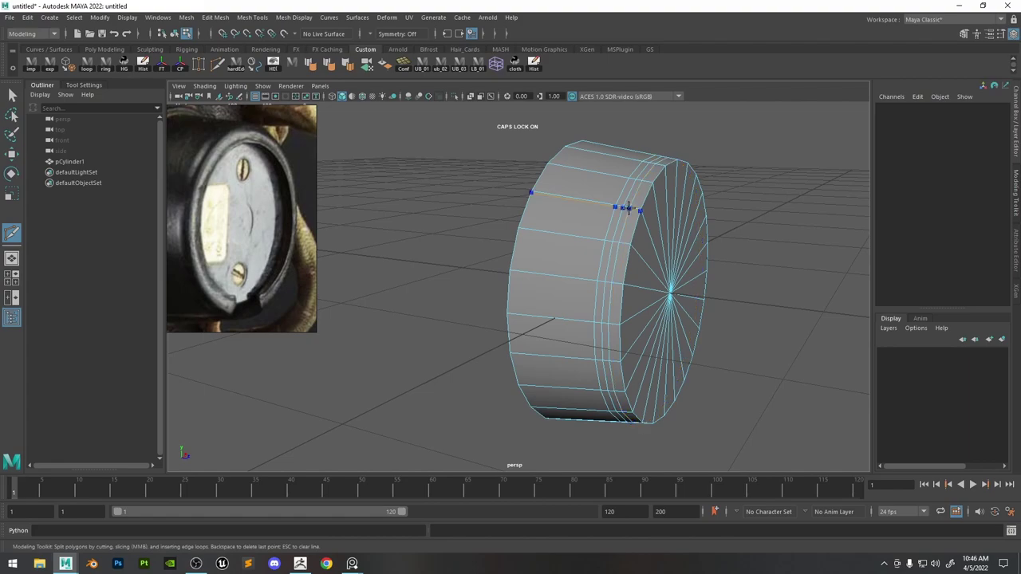
# Scale the middle of the three closely spaced edge loops slightly inward to form a shallow groove around the cylinder.
pyautogui.press('w')
pyautogui.doubleClick(622, 217)
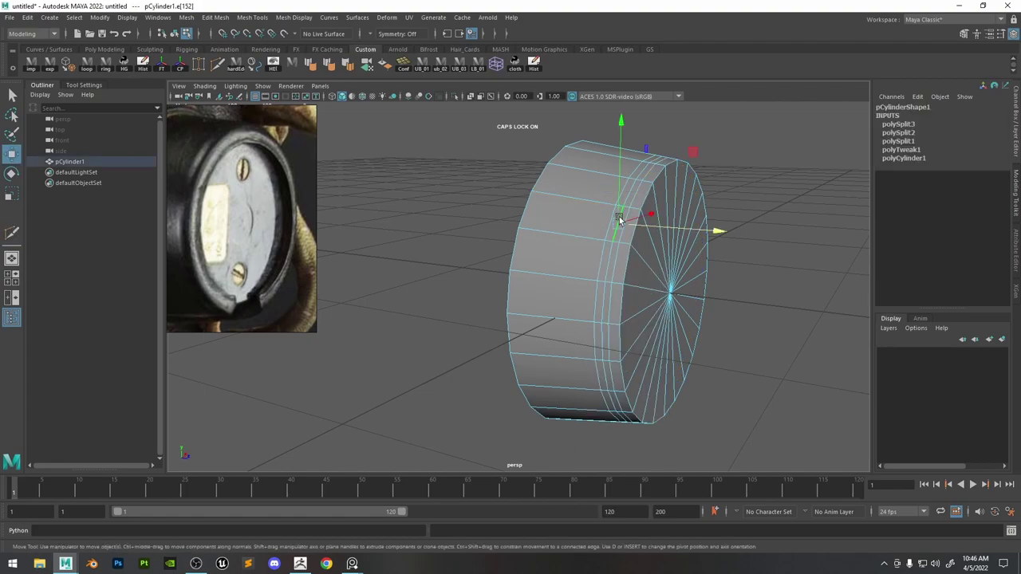
pyautogui.press('r')
pyautogui.moveTo(657, 289); pyautogui.dragTo(654, 293)
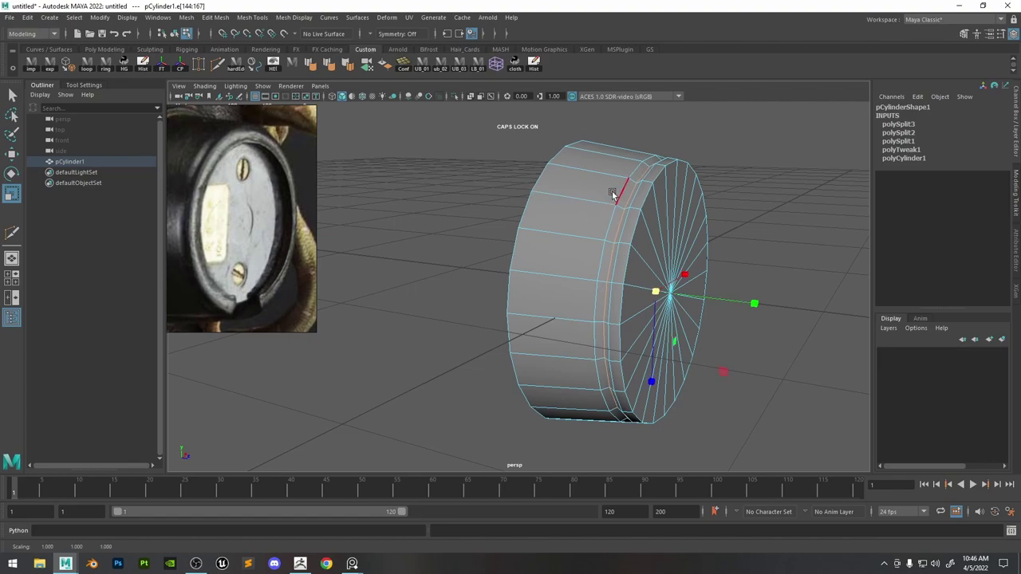
# Extrude all the front cap faces and scale them inward to leave a narrow rim around the cap.
pyautogui.keyDown('alt'); pyautogui.moveTo(652, 198); pyautogui.dragTo(635, 208); pyautogui.keyUp('alt')
pyautogui.scroll(1, 635, 208)
pyautogui.moveTo(635, 210); pyautogui.dragTo(635, 239, button='right')
pyautogui.moveTo(635, 238)
pyautogui.mouseDown()
pyautogui.moveTo(631, 311)
pyautogui.moveTo(721, 268)
pyautogui.moveTo(658, 228)
pyautogui.mouseUp()
pyautogui.hotkey('ctrl', 'e')
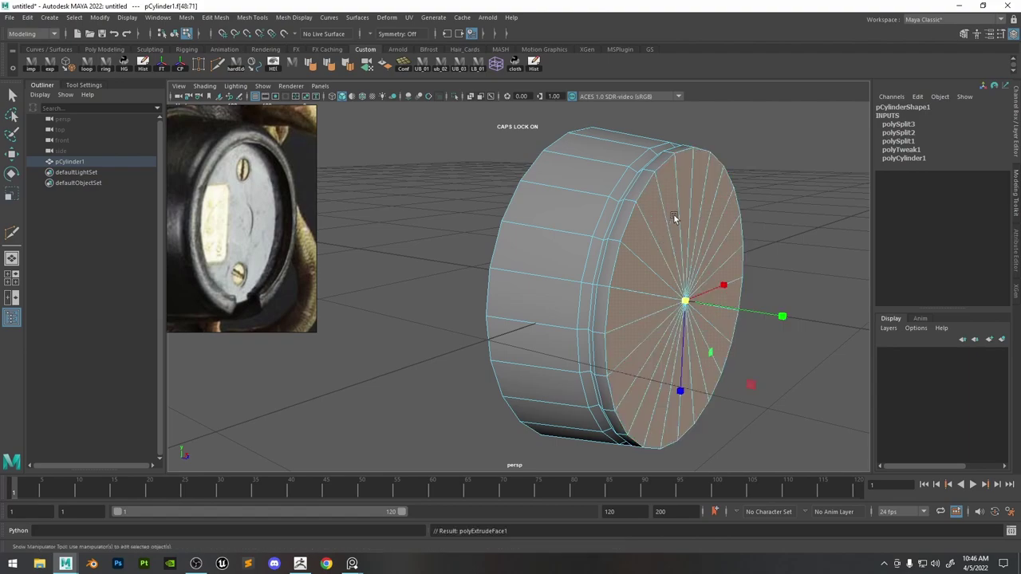
pyautogui.press('r')
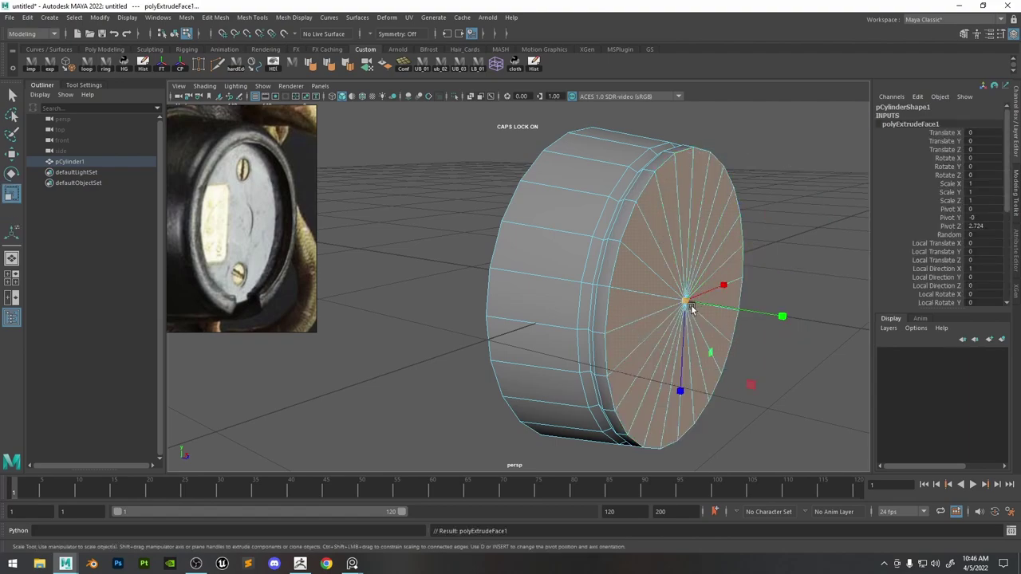
pyautogui.moveTo(691, 310); pyautogui.dragTo(660, 302)
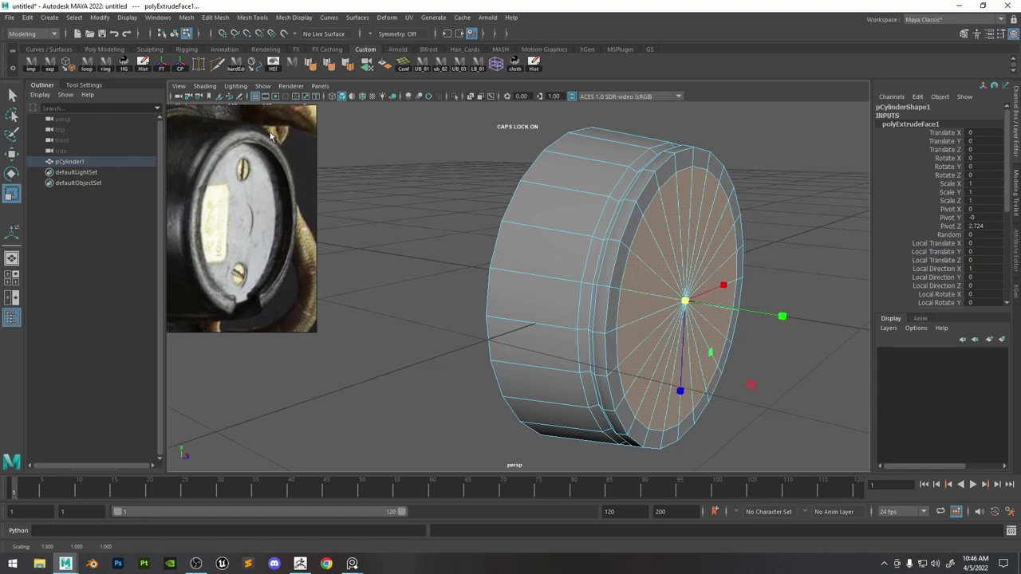
# Insert an edge loop around the middle of the front rim and move it slightly along the cylinder's axis.
pyautogui.moveTo(656, 172); pyautogui.dragTo(646, 317, button='right')
pyautogui.click(658, 181)
pyautogui.keyDown('shift'); pyautogui.doubleClick(675, 164); pyautogui.keyUp('shift')
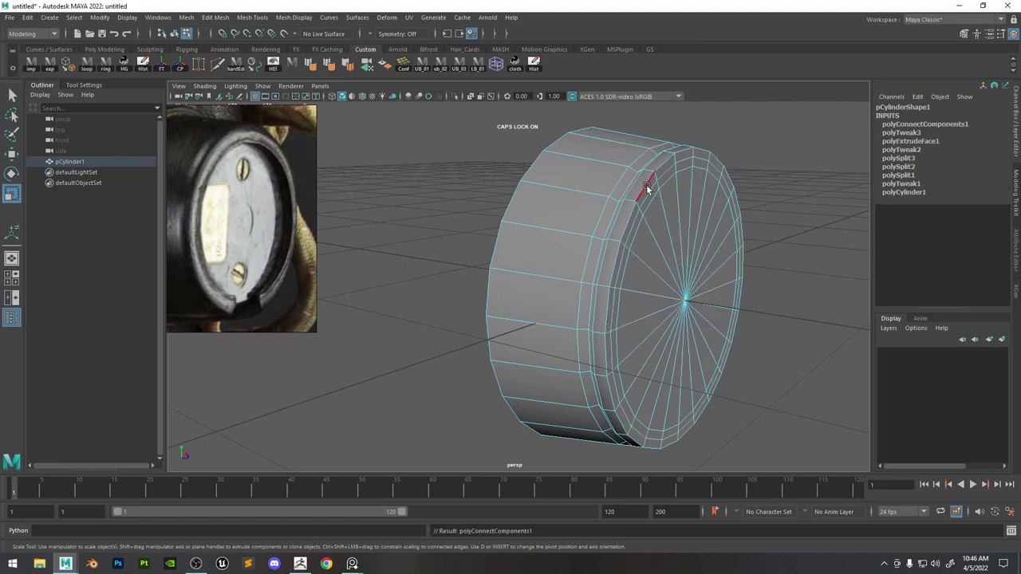
pyautogui.press('w')
pyautogui.moveTo(756, 311); pyautogui.dragTo(753, 312)
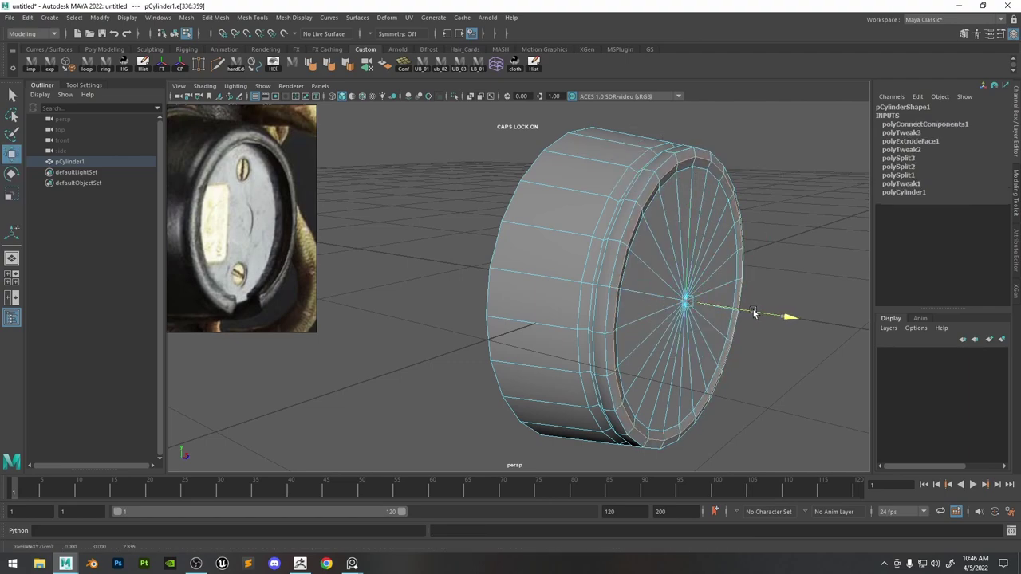
# Bevel the edge loop around the front rim with a fraction of 0.3.
pyautogui.keyDown('alt'); pyautogui.moveTo(724, 242); pyautogui.dragTo(693, 213); pyautogui.keyUp('alt')
pyautogui.keyDown('shift'); pyautogui.moveTo(722, 252); pyautogui.dragTo(712, 297, button='right'); pyautogui.keyUp('shift')
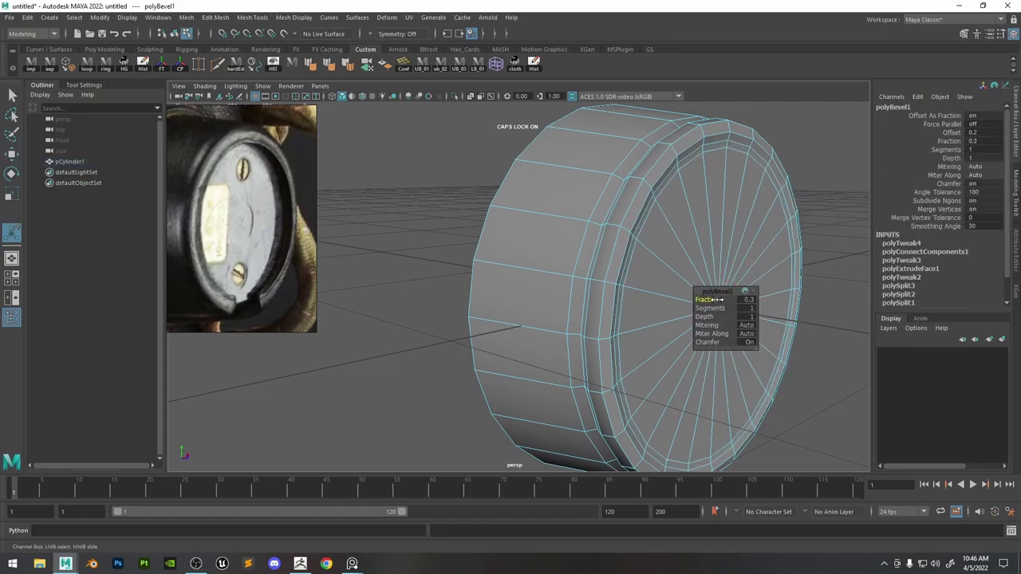
pyautogui.click(786, 323)
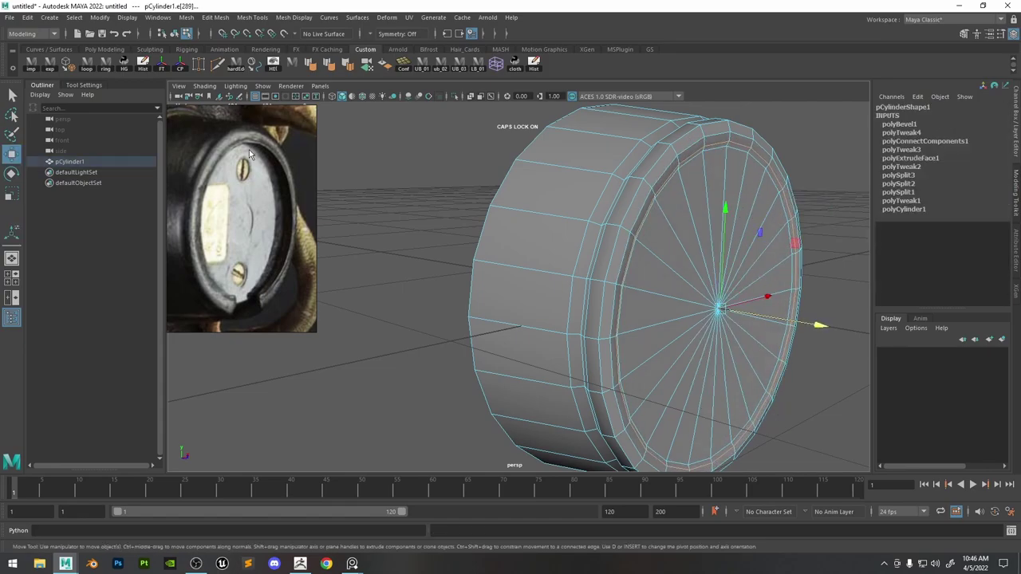
# Select the front cap faces inside the rim and move them back into the cylinder to create a recess.
pyautogui.keyDown('alt'); pyautogui.moveTo(702, 148); pyautogui.dragTo(570, 161); pyautogui.keyUp('alt')
pyautogui.moveTo(569, 161); pyautogui.dragTo(566, 196, button='right')
pyautogui.moveTo(668, 188)
pyautogui.mouseDown()
pyautogui.moveTo(670, 404)
pyautogui.moveTo(635, 209)
pyautogui.mouseUp()
pyautogui.moveTo(588, 325); pyautogui.dragTo(761, 224)
pyautogui.scroll(-4, 620, 299)
pyautogui.scroll(2, 762, 224)
pyautogui.moveTo(663, 273); pyautogui.dragTo(677, 277)
# Scale the edge loop inside the front recess slightly and hide the viewport grid.
pyautogui.keyDown('alt'); pyautogui.moveTo(758, 247); pyautogui.dragTo(657, 164); pyautogui.keyUp('alt')
pyautogui.moveTo(656, 191); pyautogui.dragTo(655, 162, button='right')
pyautogui.doubleClick(668, 162)
pyautogui.press('r')
pyautogui.keyDown('ctrl'); pyautogui.moveTo(609, 257); pyautogui.dragTo(657, 209); pyautogui.keyUp('ctrl')
pyautogui.press('space')
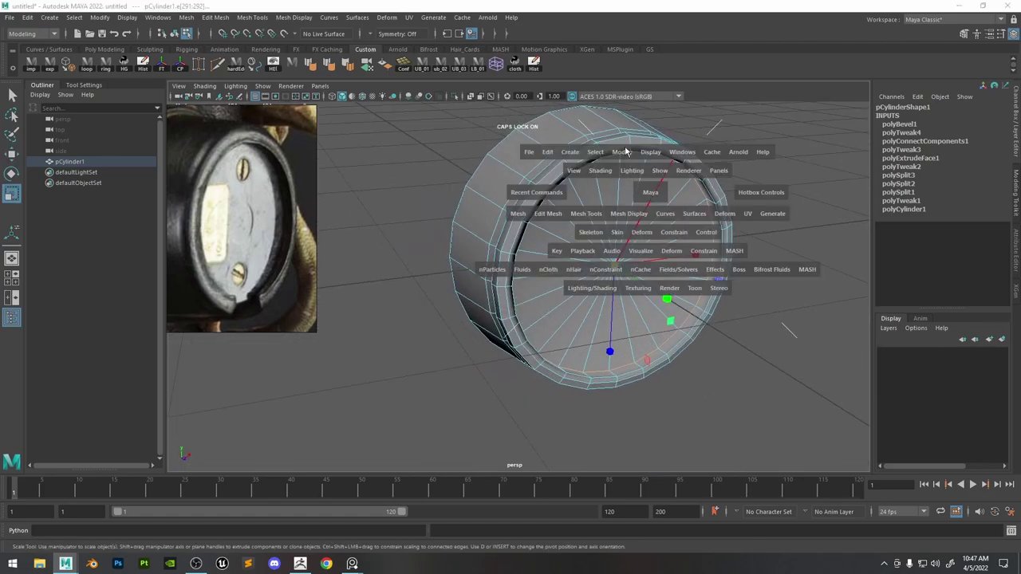
pyautogui.click(651, 153)
pyautogui.click(661, 182)
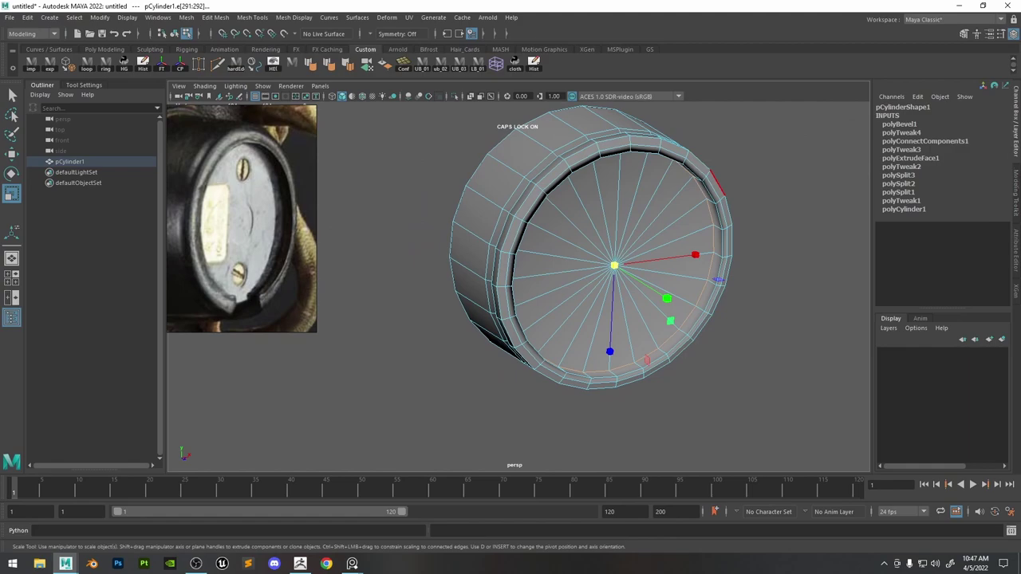
# Examine the ear cup's rim and outer profile in the reference photo and compare them with the model.
pyautogui.hotkey('alt', 'Tab')
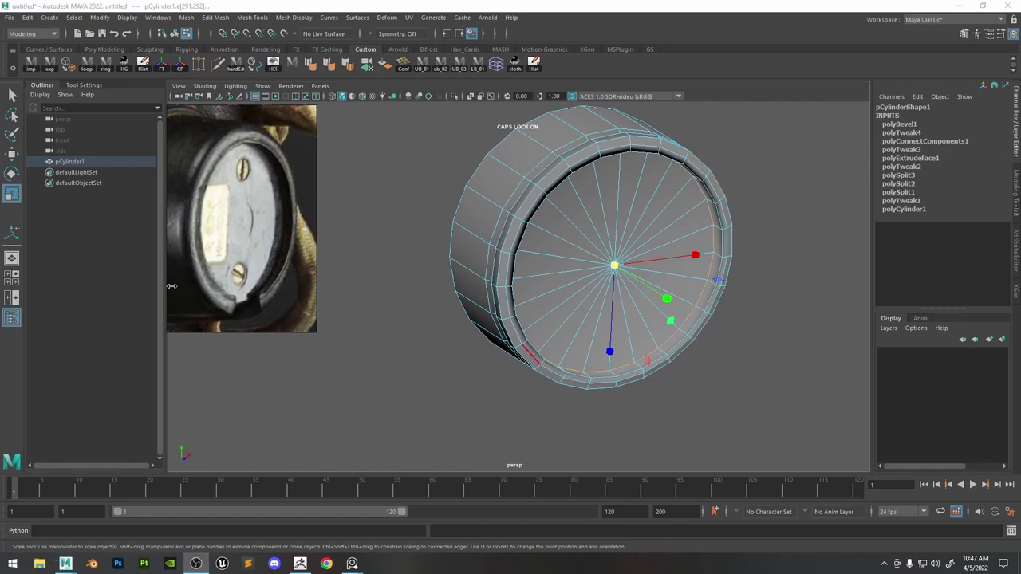
pyautogui.scroll(-3, 281, 229)
pyautogui.scroll(5, 190, 195)
pyautogui.scroll(3, 252, 142)
pyautogui.moveTo(252, 142); pyautogui.dragTo(232, 217, button='middle')
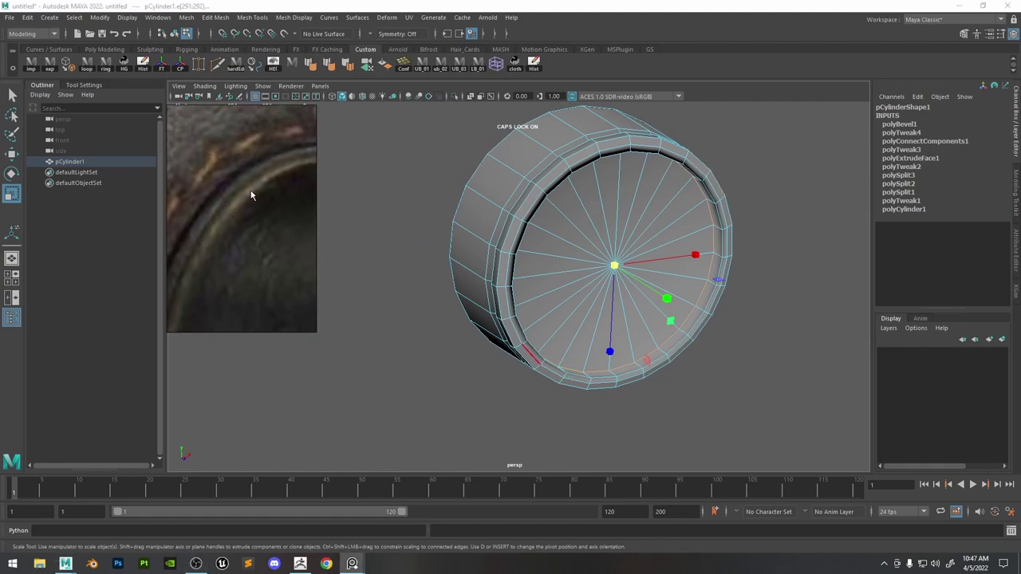
pyautogui.keyDown('alt'); pyautogui.moveTo(590, 224); pyautogui.dragTo(524, 276); pyautogui.keyUp('alt')
pyautogui.scroll(-5, 217, 210)
pyautogui.scroll(-3, 221, 213)
# Adjust the cylinder's depth with its back cap faces and insert an edge loop close to the back edge.
pyautogui.rightClick(528, 224)
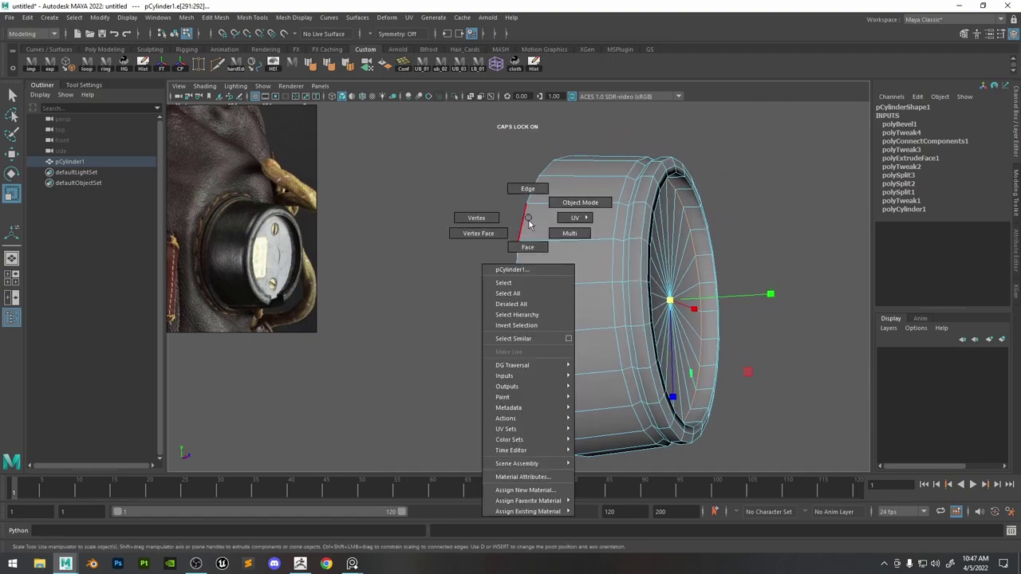
pyautogui.moveTo(530, 244); pyautogui.dragTo(529, 247, button='right')
pyautogui.keyDown('alt'); pyautogui.moveTo(530, 249); pyautogui.dragTo(597, 284); pyautogui.keyUp('alt')
pyautogui.click(494, 274)
pyautogui.moveTo(496, 285)
pyautogui.keyDown('shift'); pyautogui.mouseDown()
pyautogui.moveTo(470, 328)
pyautogui.moveTo(406, 193)
pyautogui.mouseUp(); pyautogui.keyUp('shift')
pyautogui.press('w')
pyautogui.moveTo(491, 235)
pyautogui.keyDown('shift'); pyautogui.mouseDown()
pyautogui.moveTo(494, 244)
pyautogui.moveTo(474, 251)
pyautogui.mouseUp(); pyautogui.keyUp('shift')
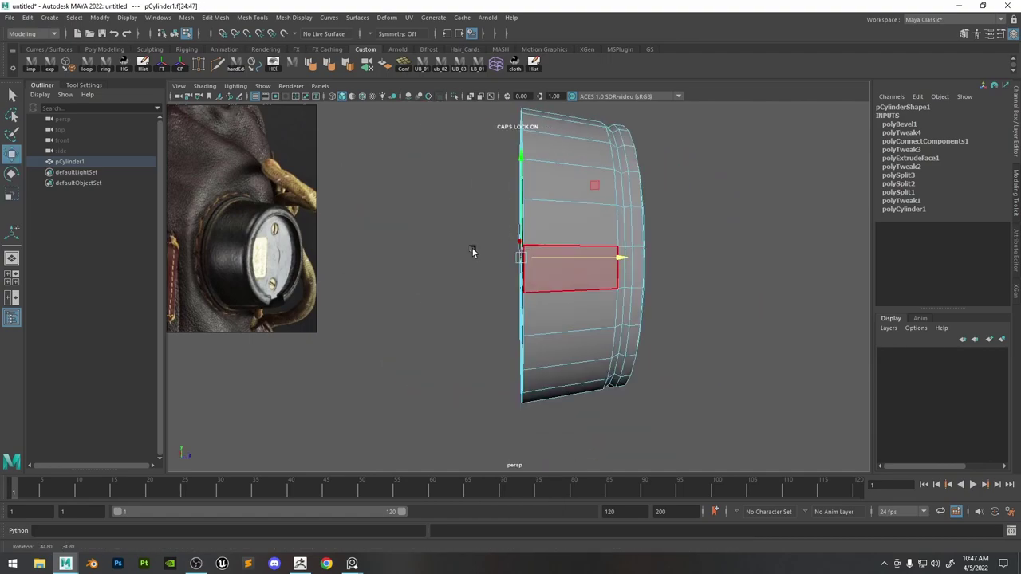
pyautogui.moveTo(565, 256); pyautogui.dragTo(622, 268)
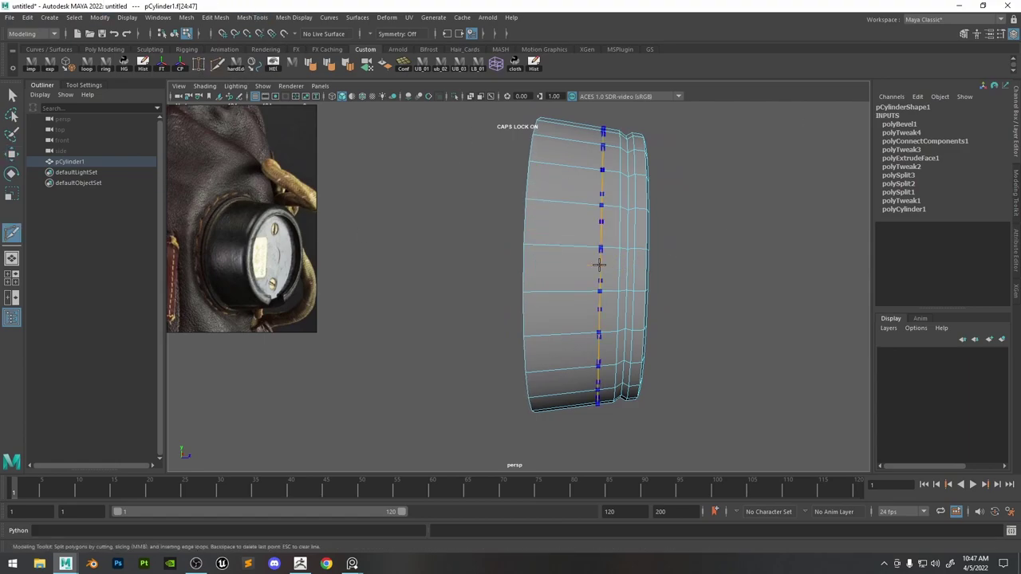
pyautogui.keyDown('ctrl'); pyautogui.click(533, 245); pyautogui.keyUp('ctrl')
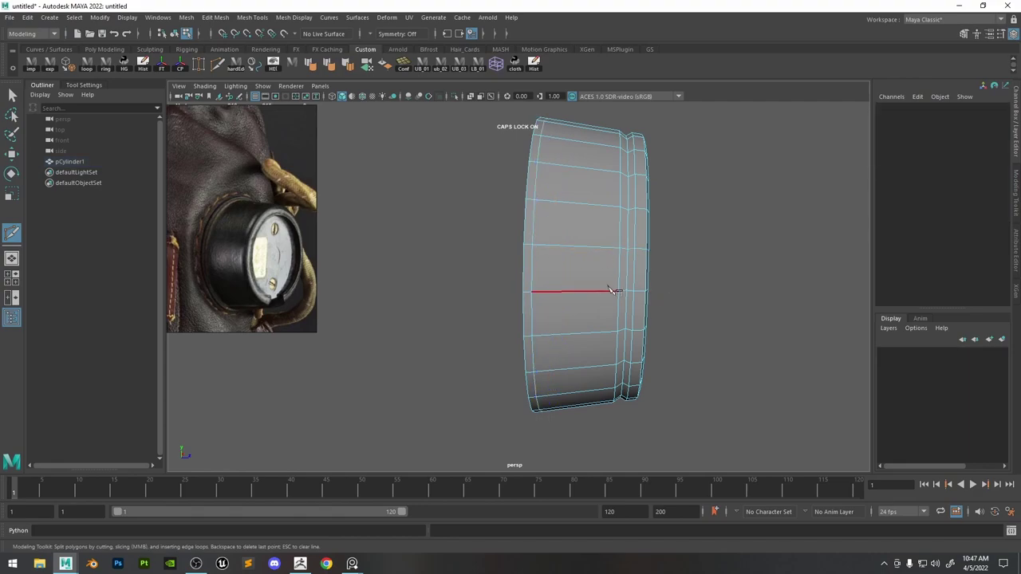
# Select the two vertex rings at the cylinder's back and move them outward along the axis to deepen it slightly.
pyautogui.press('w')
pyautogui.moveTo(594, 213); pyautogui.dragTo(559, 217, button='right')
pyautogui.keyDown('alt'); pyautogui.moveTo(566, 264); pyautogui.dragTo(573, 267); pyautogui.keyUp('alt')
pyautogui.moveTo(570, 434); pyautogui.dragTo(469, 22)
pyautogui.moveTo(630, 267); pyautogui.dragTo(616, 266)
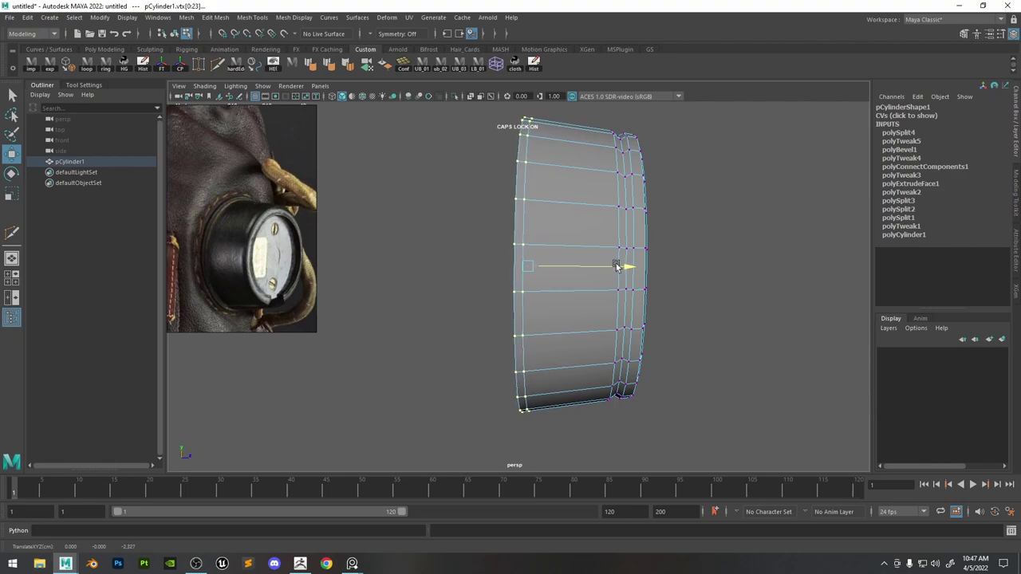
# Try to extrude the narrow ring of faces around the cylinder's back edge outward into a flange.
pyautogui.press('F11')
pyautogui.click(519, 308)
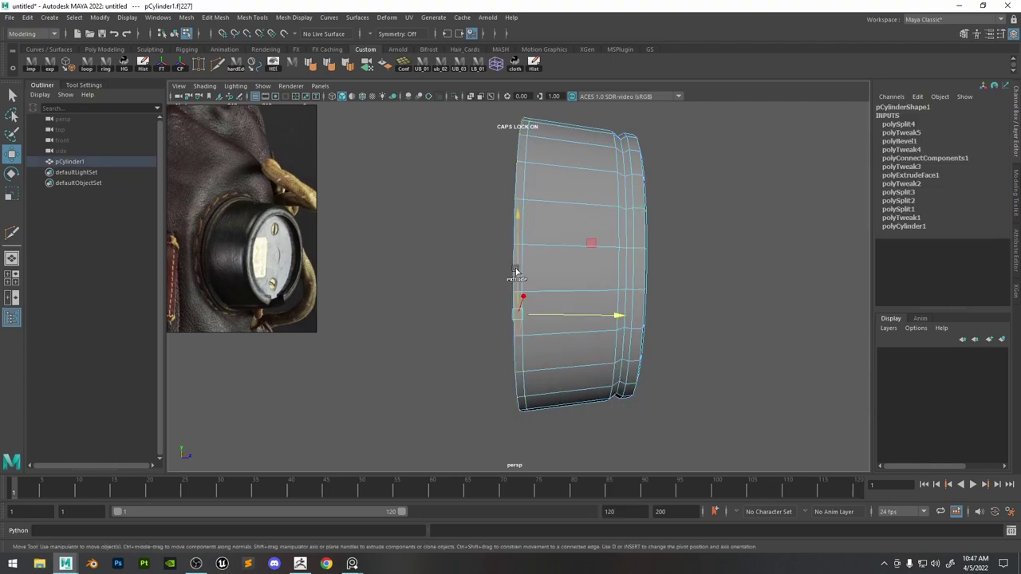
pyautogui.keyDown('shift'); pyautogui.doubleClick(518, 349); pyautogui.keyUp('shift')
pyautogui.hotkey('ctrl', 'e')
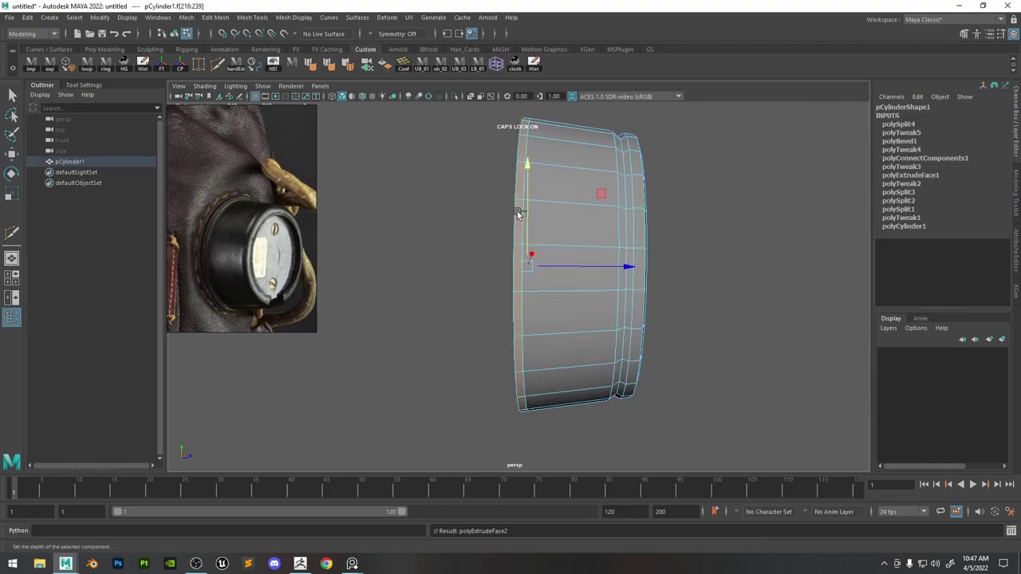
pyautogui.keyDown('alt'); pyautogui.moveTo(602, 263); pyautogui.dragTo(544, 259); pyautogui.keyUp('alt')
pyautogui.moveTo(720, 177); pyautogui.dragTo(729, 173)
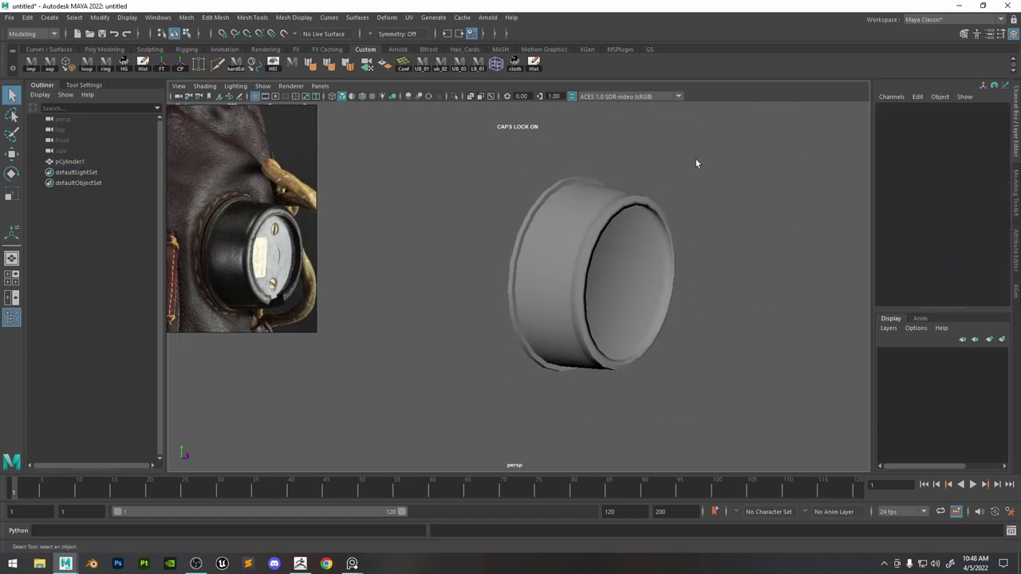
pyautogui.keyDown('alt'); pyautogui.moveTo(695, 159); pyautogui.dragTo(699, 226); pyautogui.keyUp('alt')
# Undo the extrusion of the back face ring.
pyautogui.hotkey('ctrl', 'z')
pyautogui.hotkey('ctrl', 'z')
pyautogui.hotkey('ctrl', 'z')
pyautogui.hotkey('ctrl', 'z')
pyautogui.hotkey('ctrl', 'z')
pyautogui.hotkey('ctrl', 'z')
# Extrude the narrow face ring at the cylinder's back outward with a local Z translation of 0.237.
pyautogui.click(520, 238)
pyautogui.keyDown('shift'); pyautogui.doubleClick(533, 201); pyautogui.keyUp('shift')
pyautogui.hotkey('ctrl', 'e')
pyautogui.moveTo(634, 217); pyautogui.dragTo(643, 213)
pyautogui.keyDown('alt'); pyautogui.moveTo(692, 224); pyautogui.dragTo(627, 237); pyautogui.keyUp('alt')
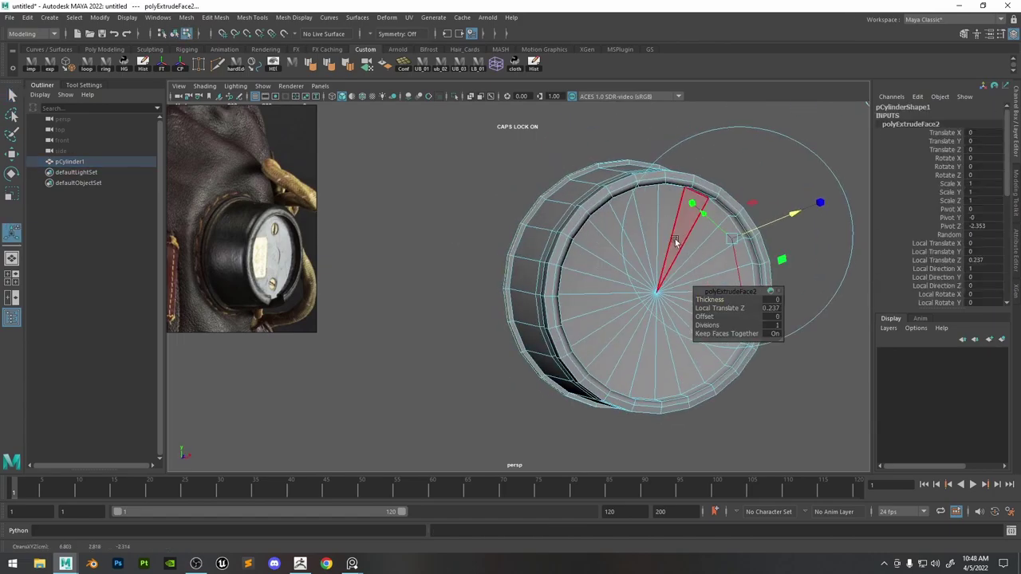
# Soften the earphone mesh's edges and check its smooth shading.
pyautogui.scroll(-8, 675, 242)
pyautogui.click(577, 187)
pyautogui.keyDown('alt'); pyautogui.moveTo(576, 187); pyautogui.dragTo(667, 245); pyautogui.keyUp('alt')
pyautogui.click(582, 275)
pyautogui.moveTo(647, 237); pyautogui.dragTo(647, 209, button='right')
pyautogui.click(672, 200)
pyautogui.keyDown('shift'); pyautogui.moveTo(673, 200); pyautogui.dragTo(728, 239, button='right'); pyautogui.keyUp('shift')
pyautogui.scroll(-8, 685, 148)
pyautogui.click(685, 149)
pyautogui.keyDown('alt'); pyautogui.moveTo(685, 148); pyautogui.dragTo(519, 188); pyautogui.keyUp('alt')
pyautogui.scroll(2, 274, 231)
pyautogui.scroll(7, 597, 244)
# Select the recessed cap faces with their surrounding inner wall and scale them slightly inward to widen the rim.
pyautogui.click(562, 205)
pyautogui.moveTo(519, 192); pyautogui.dragTo(538, 224, button='right')
pyautogui.keyDown('alt'); pyautogui.moveTo(472, 152); pyautogui.dragTo(514, 158); pyautogui.keyUp('alt')
pyautogui.click(526, 185)
pyautogui.keyDown('shift'); pyautogui.click(546, 187); pyautogui.keyUp('shift')
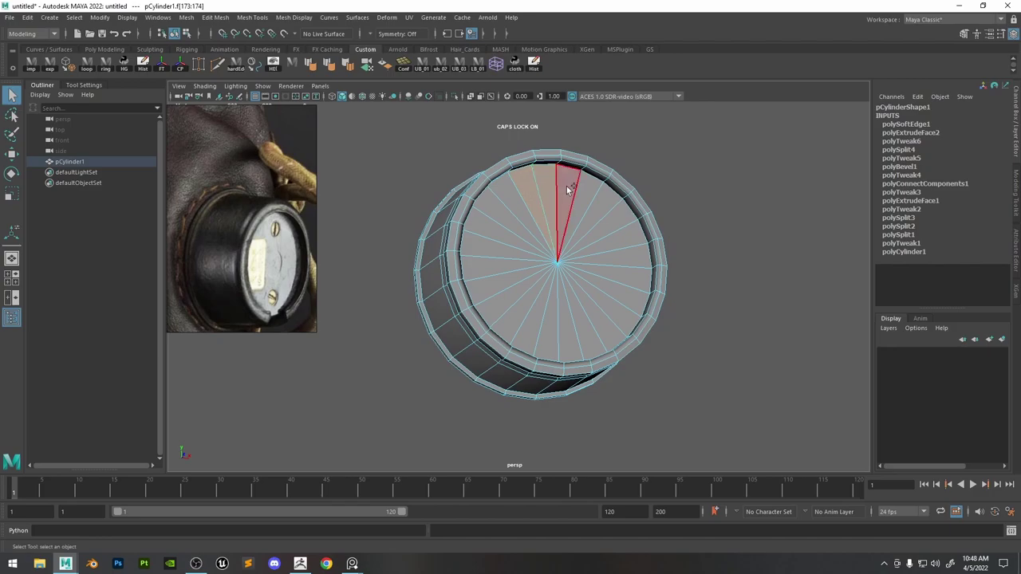
pyautogui.keyDown('shift'); pyautogui.doubleClick(533, 196); pyautogui.keyUp('shift')
pyautogui.press('r')
pyautogui.moveTo(629, 335); pyautogui.dragTo(622, 335)
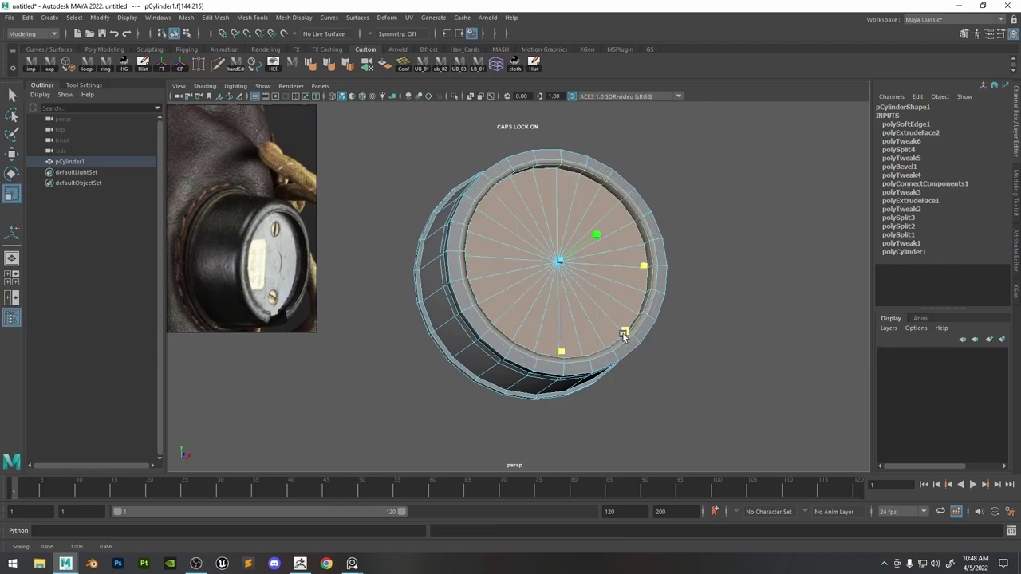
pyautogui.click(710, 231)
pyautogui.keyDown('alt'); pyautogui.moveTo(710, 231); pyautogui.dragTo(698, 242); pyautogui.keyUp('alt')
pyautogui.scroll(-8, 654, 237)
pyautogui.keyDown('alt'); pyautogui.moveTo(614, 235); pyautogui.dragTo(627, 308); pyautogui.keyUp('alt')
pyautogui.scroll(9, 627, 308)
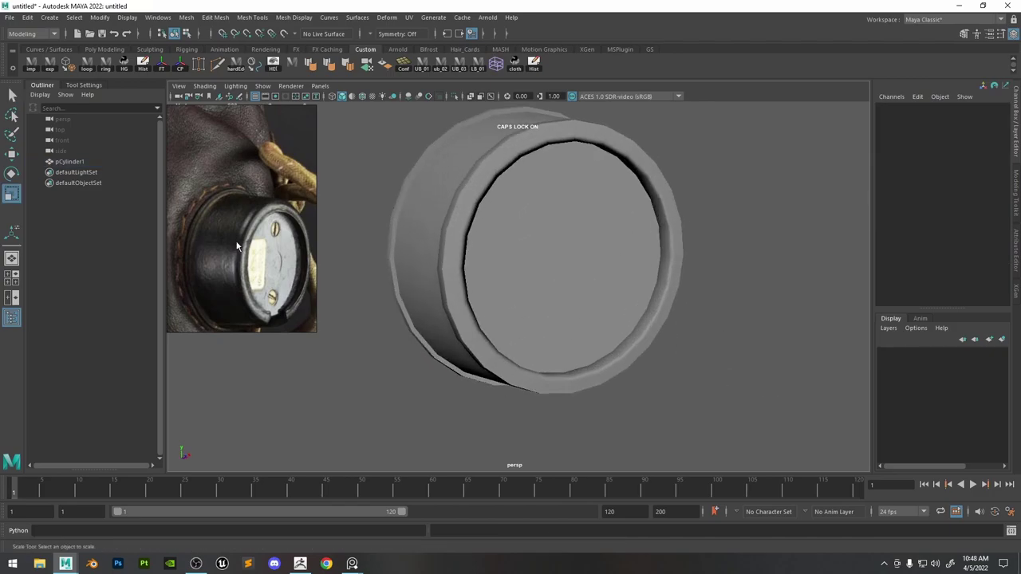
# Apply Edit Edge Flow to the edge loop around the front rim to round its profile.
pyautogui.keyDown('alt'); pyautogui.moveTo(621, 180); pyautogui.dragTo(592, 257); pyautogui.keyUp('alt')
pyautogui.click(566, 193)
pyautogui.moveTo(564, 189); pyautogui.dragTo(534, 287, button='right')
pyautogui.doubleClick(544, 182)
pyautogui.keyDown('alt'); pyautogui.moveTo(551, 281); pyautogui.dragTo(566, 232); pyautogui.keyUp('alt')
pyautogui.scroll(3, 275, 317)
pyautogui.moveTo(277, 320); pyautogui.dragTo(282, 256, button='middle')
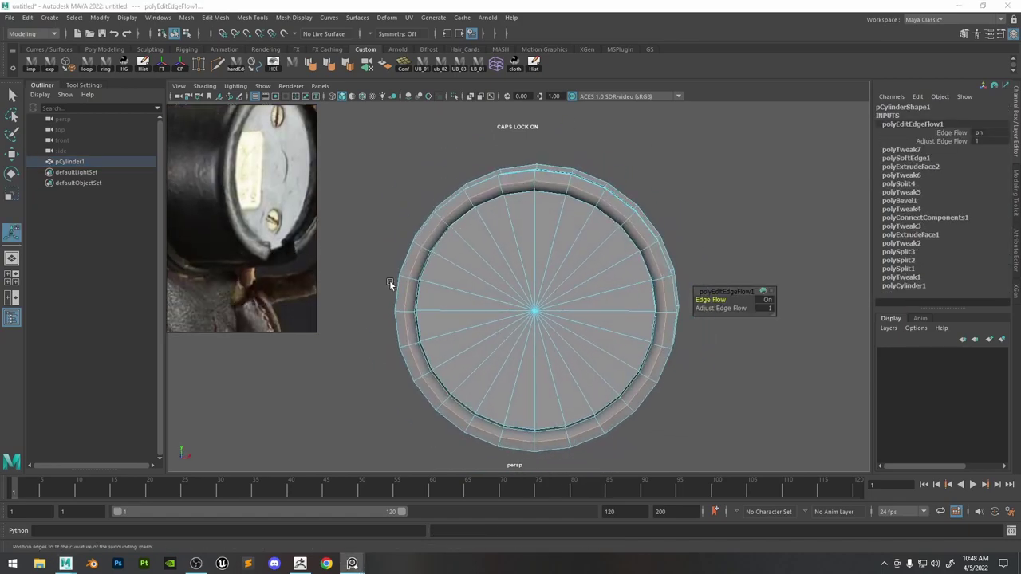
pyautogui.keyDown('alt'); pyautogui.moveTo(510, 351); pyautogui.dragTo(520, 291); pyautogui.keyUp('alt')
# Delete the raised rim's faces across two segments at the cap's lower edge to open a notch like the reference's.
pyautogui.doubleClick(532, 343)
pyautogui.keyDown('alt'); pyautogui.moveTo(533, 339); pyautogui.dragTo(510, 371); pyautogui.keyUp('alt')
pyautogui.scroll(-2, 301, 245)
pyautogui.keyDown('alt'); pyautogui.moveTo(494, 279); pyautogui.dragTo(591, 253); pyautogui.keyUp('alt')
pyautogui.scroll(2, 558, 287)
pyautogui.moveTo(595, 255); pyautogui.dragTo(593, 302, button='right')
pyautogui.keyDown('alt'); pyautogui.moveTo(576, 358); pyautogui.dragTo(604, 242); pyautogui.keyUp('alt')
pyautogui.click(560, 279)
pyautogui.keyDown('shift'); pyautogui.click(545, 311); pyautogui.keyUp('shift')
pyautogui.press('Delete')
pyautogui.click(634, 234)
pyautogui.keyDown('shift'); pyautogui.click(634, 348); pyautogui.keyUp('shift')
pyautogui.press('Delete')
pyautogui.click(541, 213)
pyautogui.keyDown('shift'); pyautogui.click(486, 237); pyautogui.keyUp('shift')
pyautogui.press('Delete')
# Bridge the opposite open edges in both segments of the notch to create its floor.
pyautogui.click(543, 199)
pyautogui.moveTo(552, 209); pyautogui.dragTo(529, 343, button='right')
pyautogui.keyDown('shift'); pyautogui.click(550, 215); pyautogui.keyUp('shift')
pyautogui.click(502, 219)
pyautogui.keyDown('shift'); pyautogui.click(499, 235); pyautogui.keyUp('shift')
pyautogui.press('g')
# Fill the remaining open borders at the two cut ends of the rim.
pyautogui.keyDown('alt'); pyautogui.moveTo(499, 234); pyautogui.dragTo(616, 261); pyautogui.keyUp('alt')
pyautogui.doubleClick(591, 263)
pyautogui.keyDown('shift'); pyautogui.moveTo(591, 263); pyautogui.dragTo(576, 403, button='right'); pyautogui.keyUp('shift')
pyautogui.scroll(-5, 584, 247)
pyautogui.keyDown('alt'); pyautogui.moveTo(584, 239); pyautogui.dragTo(532, 280); pyautogui.keyUp('alt')
# Compare the notched rim with the notch in the reference photo close up.
pyautogui.press('q')
pyautogui.click(649, 278)
pyautogui.keyDown('alt'); pyautogui.moveTo(650, 278); pyautogui.dragTo(691, 236); pyautogui.keyUp('alt')
pyautogui.scroll(3, 474, 279)
pyautogui.keyDown('alt'); pyautogui.moveTo(551, 304); pyautogui.dragTo(517, 279); pyautogui.keyUp('alt')
pyautogui.click(503, 279)
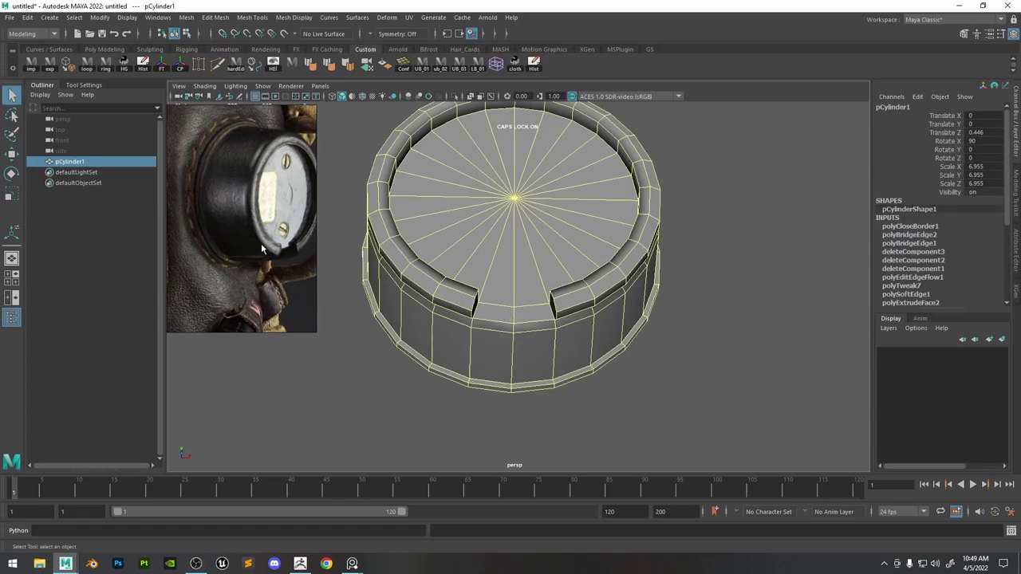
pyautogui.scroll(3, 261, 244)
pyautogui.keyDown('alt'); pyautogui.moveTo(488, 248); pyautogui.dragTo(467, 304); pyautogui.keyUp('alt')
pyautogui.scroll(4, 467, 307)
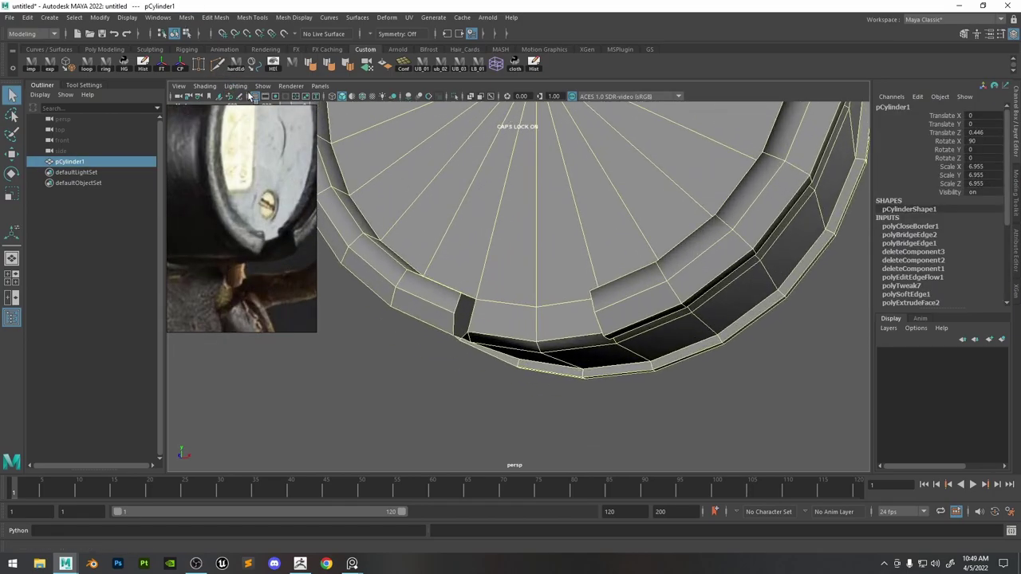
# Cut a new edge through both rim end faces and along the notch floor with Multi-Cut.
pyautogui.click(217, 65)
pyautogui.keyDown('alt'); pyautogui.moveTo(542, 319); pyautogui.dragTo(441, 315); pyautogui.keyUp('alt')
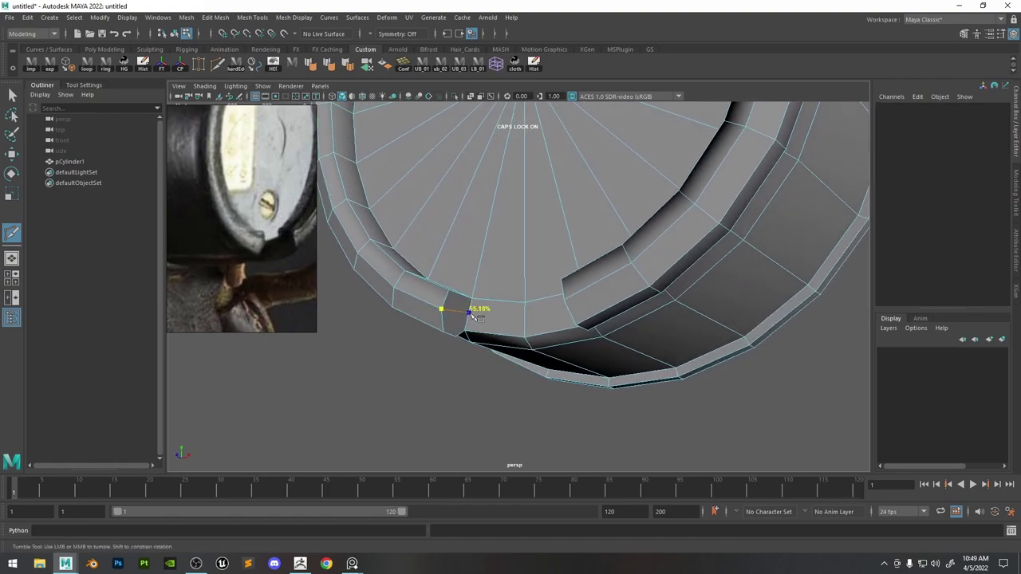
pyautogui.keyDown('alt'); pyautogui.moveTo(506, 311); pyautogui.dragTo(621, 321); pyautogui.keyUp('alt')
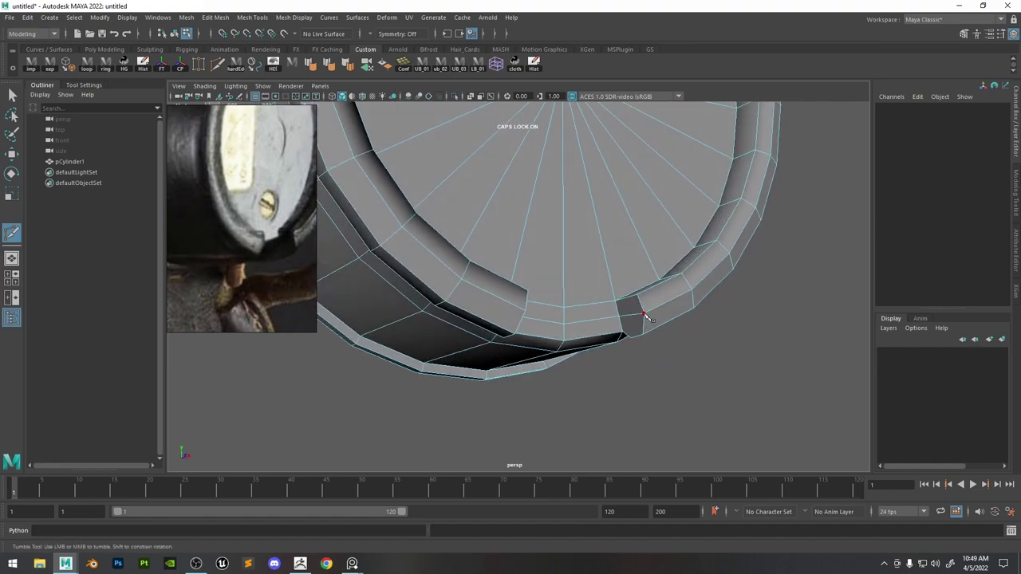
pyautogui.keyDown('alt'); pyautogui.moveTo(606, 289); pyautogui.dragTo(570, 228); pyautogui.keyUp('alt')
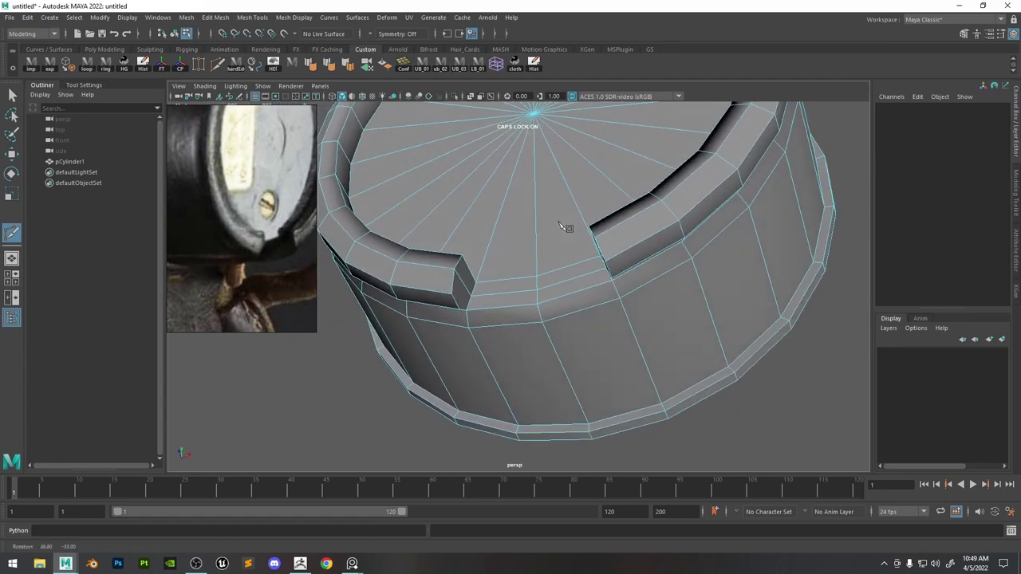
# Delete the two outer floor faces of the notch and the two narrow side faces directly below them.
pyautogui.press('w')
pyautogui.click(508, 299)
pyautogui.keyDown('shift'); pyautogui.click(563, 290); pyautogui.keyUp('shift')
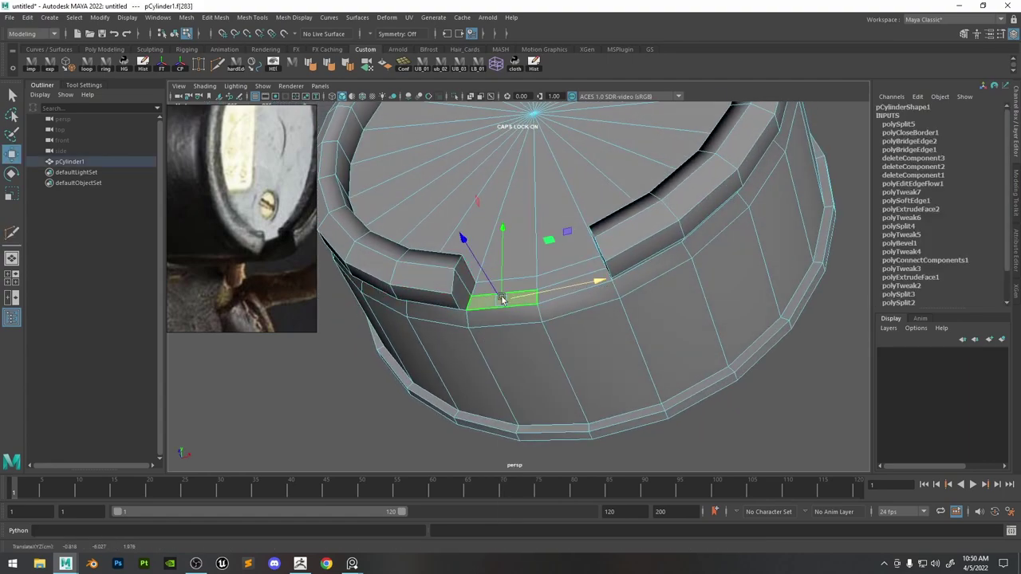
pyautogui.keyDown('shift'); pyautogui.click(547, 298); pyautogui.keyUp('shift')
pyautogui.press('Delete')
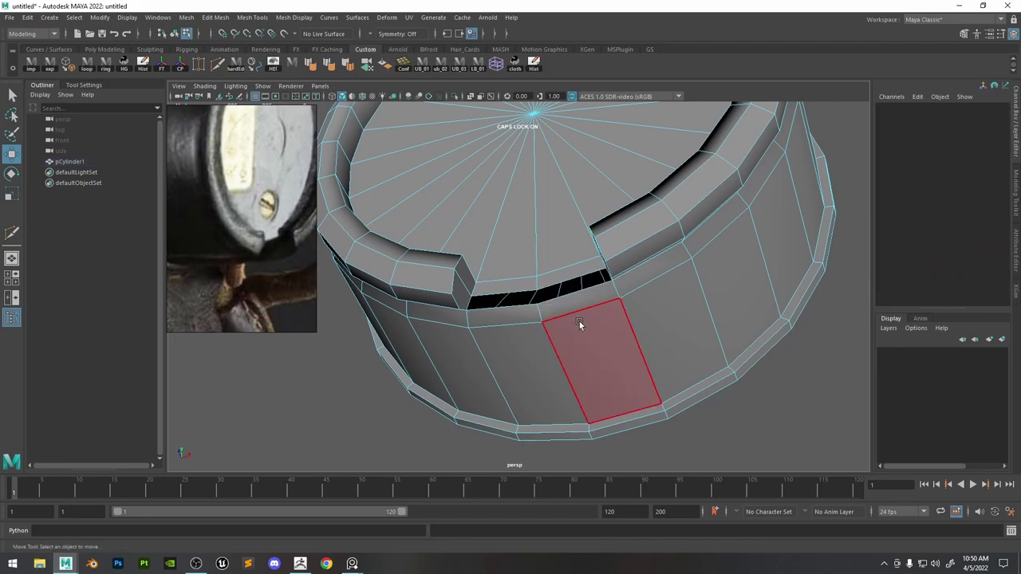
pyautogui.click(559, 307)
pyautogui.press('Delete')
pyautogui.click(510, 315)
pyautogui.press('Delete')
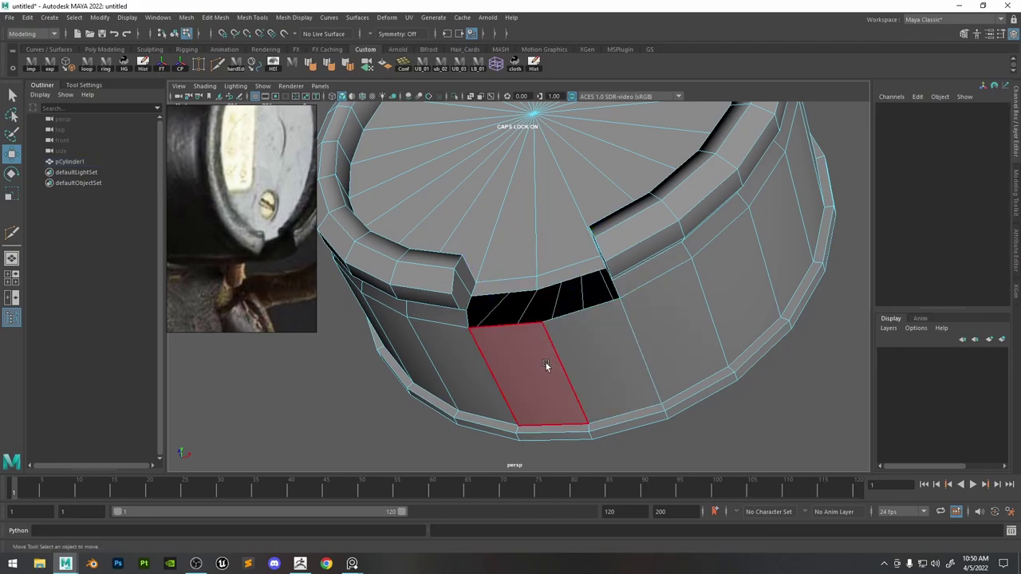
# Delete the two outer wall faces directly below the notch, down to the base rim.
pyautogui.keyDown('alt'); pyautogui.moveTo(546, 365); pyautogui.dragTo(580, 374); pyautogui.keyUp('alt')
pyautogui.click(544, 374)
pyautogui.keyDown('shift'); pyautogui.click(575, 375); pyautogui.keyUp('shift')
pyautogui.press('Delete')
# Extrude the two outer edges of the notch floor down toward the base to form an inset wall.
pyautogui.click(520, 305)
pyautogui.keyDown('shift'); pyautogui.click(564, 305); pyautogui.keyUp('shift')
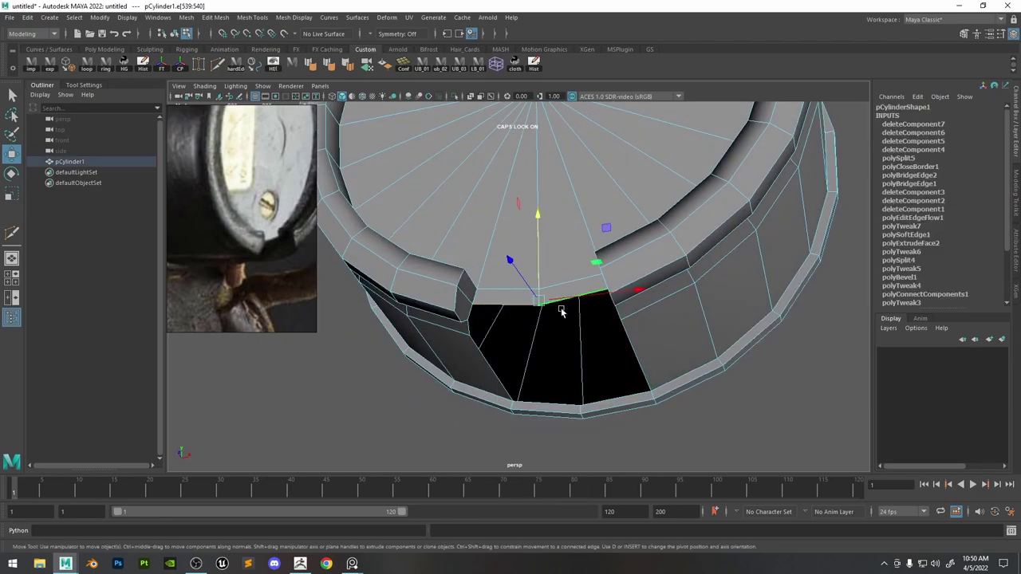
pyautogui.hotkey('ctrl', 'e')
pyautogui.press('w')
pyautogui.keyDown('alt'); pyautogui.moveTo(517, 314); pyautogui.dragTo(694, 344); pyautogui.keyUp('alt')
pyautogui.keyDown('alt'); pyautogui.moveTo(695, 344); pyautogui.dragTo(578, 233, button='right'); pyautogui.keyUp('alt')
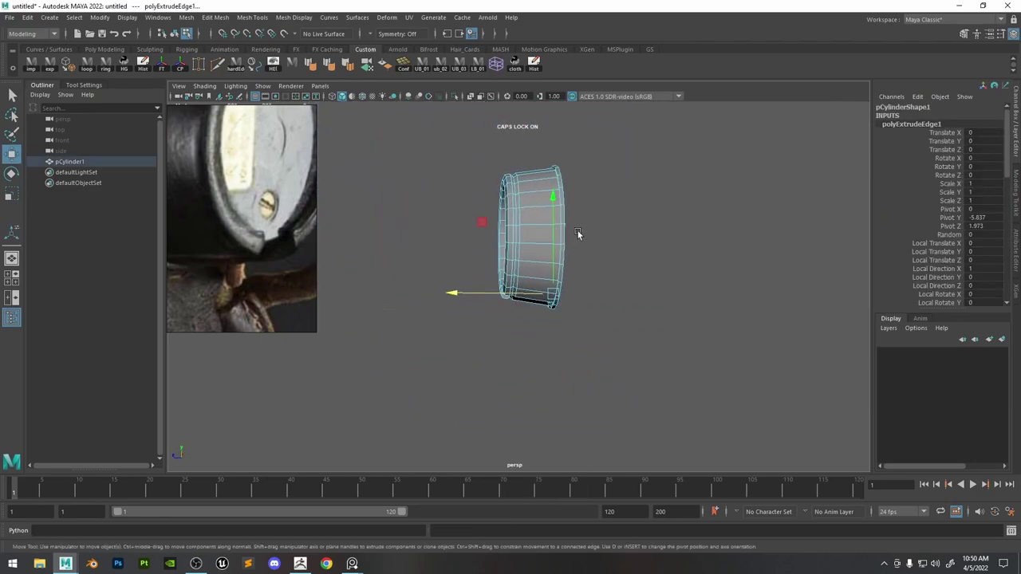
pyautogui.keyDown('alt'); pyautogui.moveTo(578, 233); pyautogui.dragTo(646, 243); pyautogui.keyUp('alt')
pyautogui.keyDown('alt'); pyautogui.moveTo(511, 239); pyautogui.dragTo(590, 279, button='right'); pyautogui.keyUp('alt')
pyautogui.moveTo(560, 276); pyautogui.dragTo(560, 292)
pyautogui.keyDown('alt'); pyautogui.moveTo(560, 292); pyautogui.dragTo(532, 309); pyautogui.keyUp('alt')
pyautogui.keyDown('alt'); pyautogui.moveTo(550, 310); pyautogui.dragTo(593, 299); pyautogui.keyUp('alt')
pyautogui.keyDown('alt'); pyautogui.moveTo(593, 299); pyautogui.dragTo(602, 309); pyautogui.keyUp('alt')
# Bridge the lower edges of the inset wall to the base rim edges on both halves.
pyautogui.keyDown('shift'); pyautogui.click(534, 351); pyautogui.keyUp('shift')
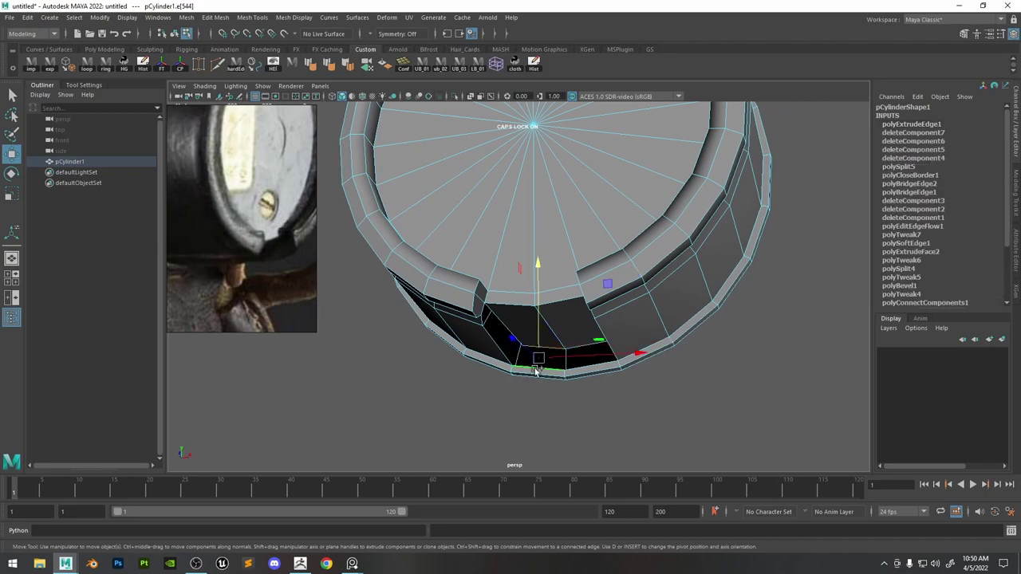
pyautogui.keyDown('shift'); pyautogui.moveTo(534, 351); pyautogui.dragTo(534, 495, button='right'); pyautogui.keyUp('shift')
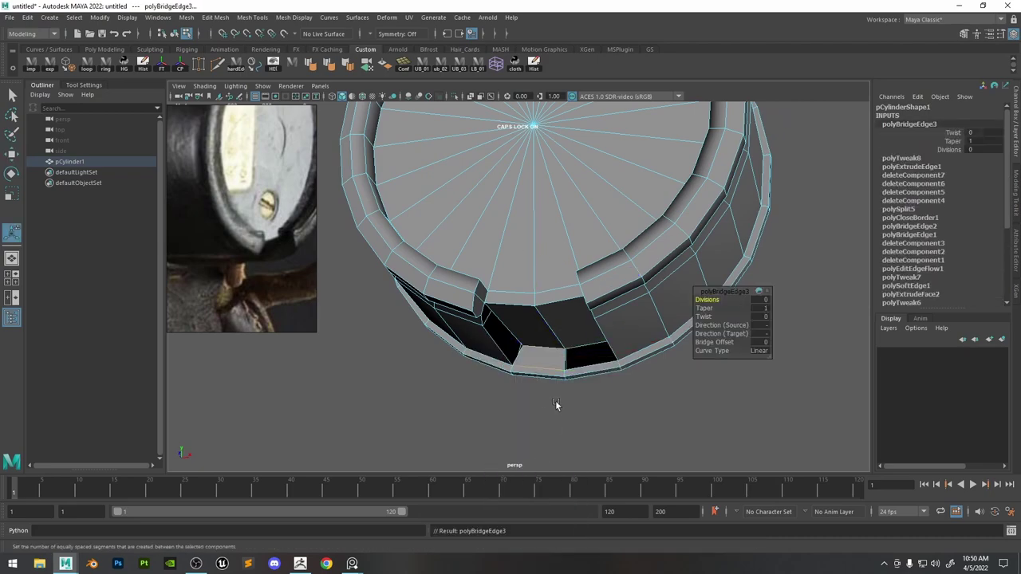
pyautogui.click(580, 365)
pyautogui.keyDown('shift'); pyautogui.click(578, 327); pyautogui.keyUp('shift')
pyautogui.press('g')
# Close both open sides of the recess by bridging the inset wall to the neighbouring outer wall edges.
pyautogui.keyDown('alt'); pyautogui.moveTo(550, 366); pyautogui.dragTo(505, 353); pyautogui.keyUp('alt')
pyautogui.click(528, 322)
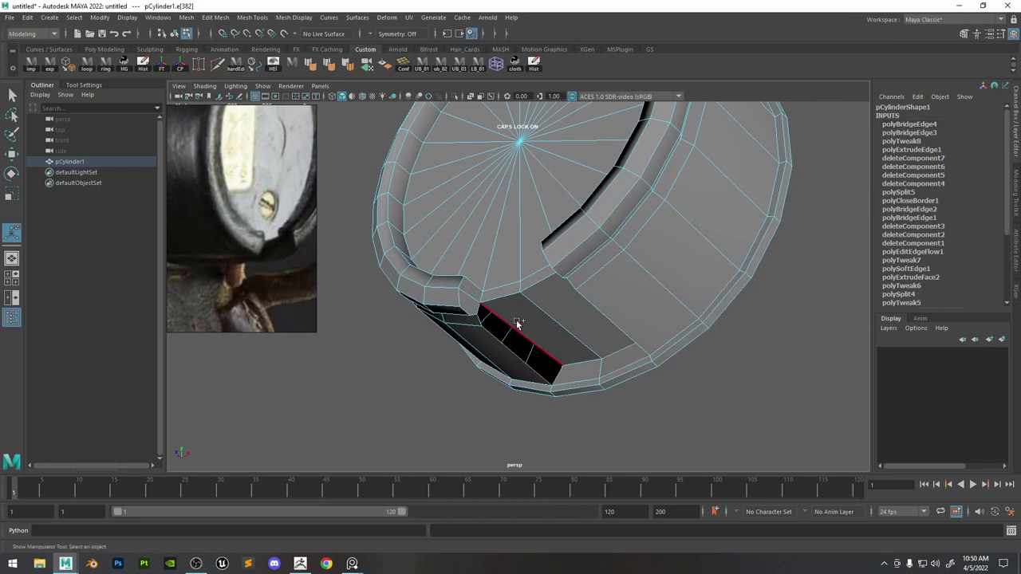
pyautogui.keyDown('shift'); pyautogui.click(517, 323); pyautogui.keyUp('shift')
pyautogui.press('g')
pyautogui.keyDown('alt'); pyautogui.moveTo(545, 342); pyautogui.dragTo(397, 102); pyautogui.keyUp('alt')
pyautogui.click(574, 357)
pyautogui.press('g')
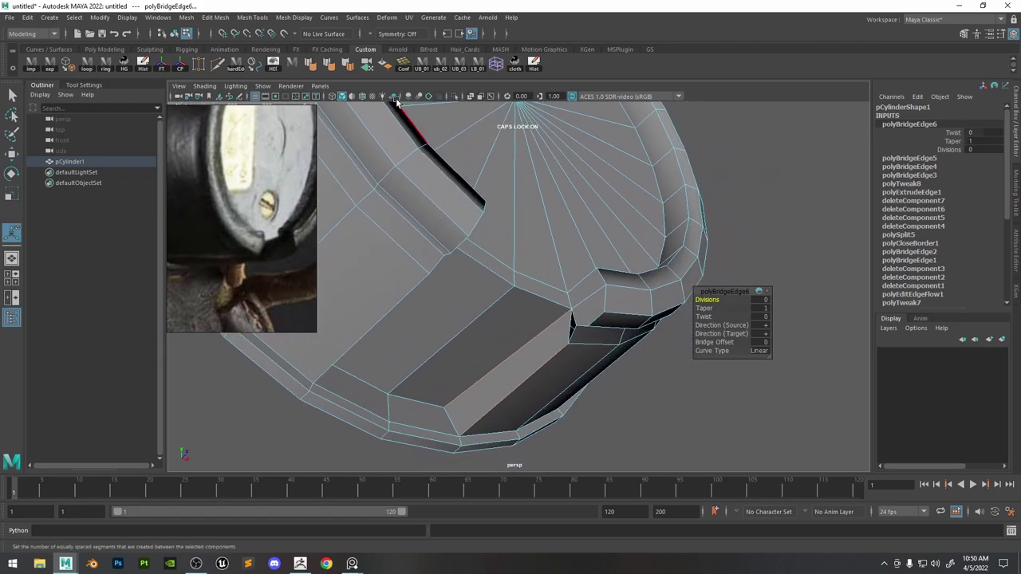
# Cut an edge across the upper part of the inset wall with Multi-Cut.
pyautogui.click(217, 66)
pyautogui.keyDown('alt'); pyautogui.moveTo(550, 335); pyautogui.dragTo(517, 317); pyautogui.keyUp('alt')
pyautogui.click(500, 309)
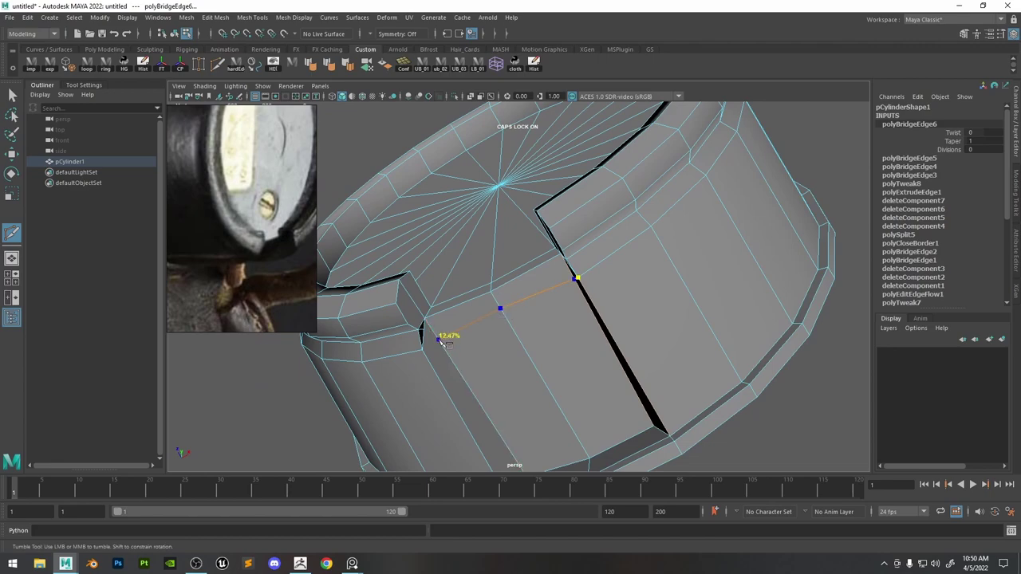
pyautogui.rightClick(449, 346)
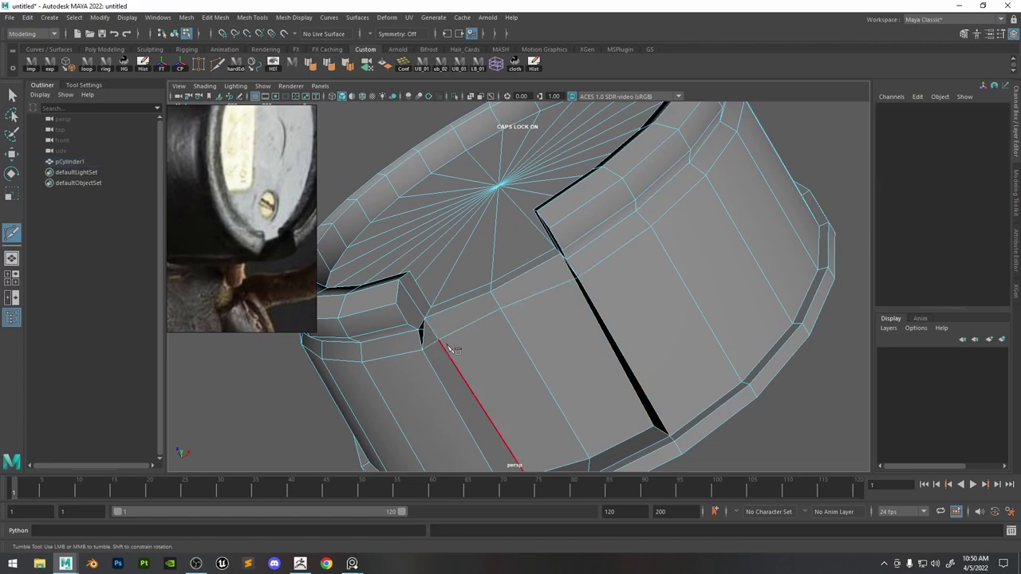
# Delete the small side faces at both upper corners of the recess and fill the open borders there.
pyautogui.press('w')
pyautogui.moveTo(441, 271); pyautogui.dragTo(444, 317, button='right')
pyautogui.click(425, 340)
pyautogui.keyDown('alt'); pyautogui.moveTo(425, 340); pyautogui.dragTo(614, 290); pyautogui.keyUp('alt')
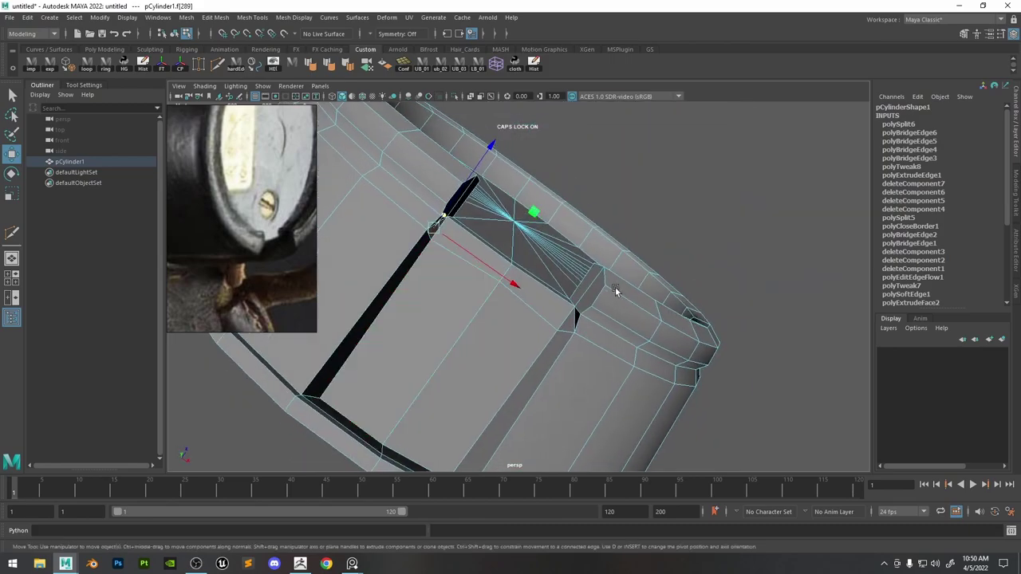
pyautogui.keyDown('shift'); pyautogui.click(570, 320); pyautogui.keyUp('shift')
pyautogui.press('Delete')
pyautogui.moveTo(619, 270); pyautogui.dragTo(615, 237, button='right')
pyautogui.click(578, 331)
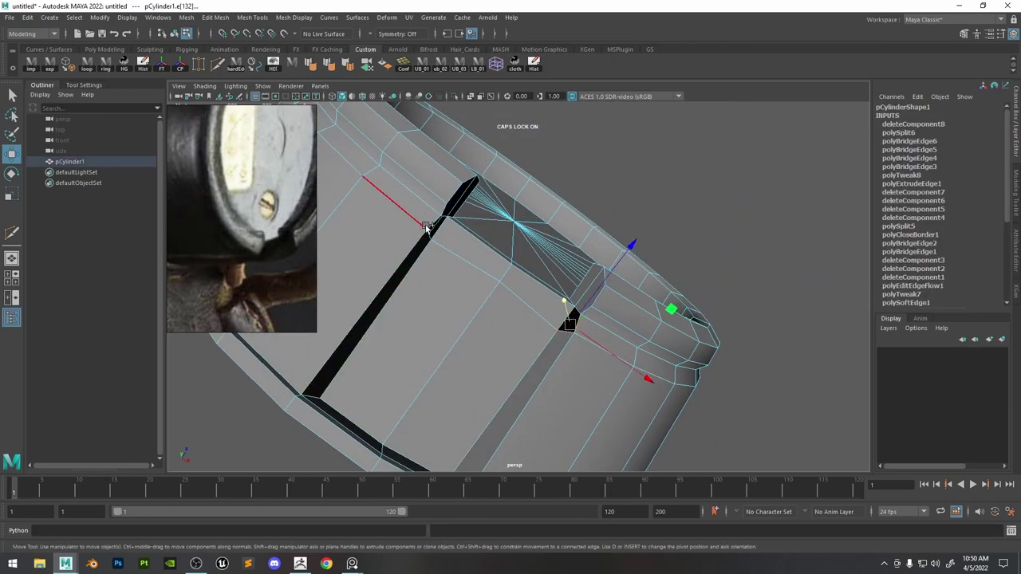
pyautogui.keyDown('shift'); pyautogui.moveTo(434, 226); pyautogui.dragTo(443, 409, button='right'); pyautogui.keyUp('shift')
pyautogui.keyDown('shift'); pyautogui.moveTo(428, 364); pyautogui.dragTo(428, 365, button='right'); pyautogui.keyUp('shift')
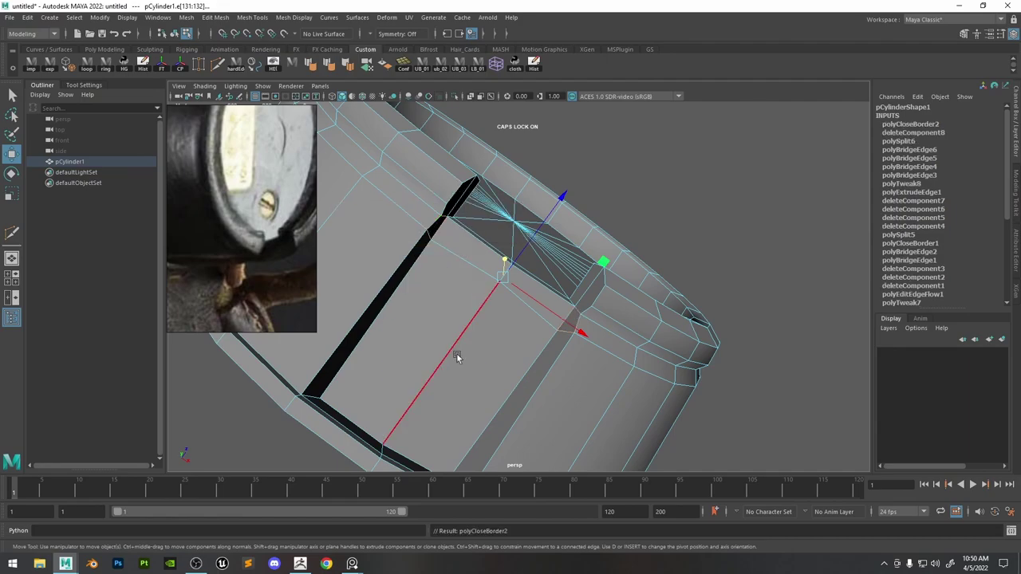
# Compare the recessed notch with the ear cup in the reference photo from several angles.
pyautogui.keyDown('alt'); pyautogui.moveTo(455, 356); pyautogui.dragTo(535, 358); pyautogui.keyUp('alt')
pyautogui.keyDown('alt'); pyautogui.moveTo(535, 358); pyautogui.dragTo(456, 143, button='right'); pyautogui.keyUp('alt')
pyautogui.keyDown('alt'); pyautogui.moveTo(458, 188); pyautogui.dragTo(501, 226); pyautogui.keyUp('alt')
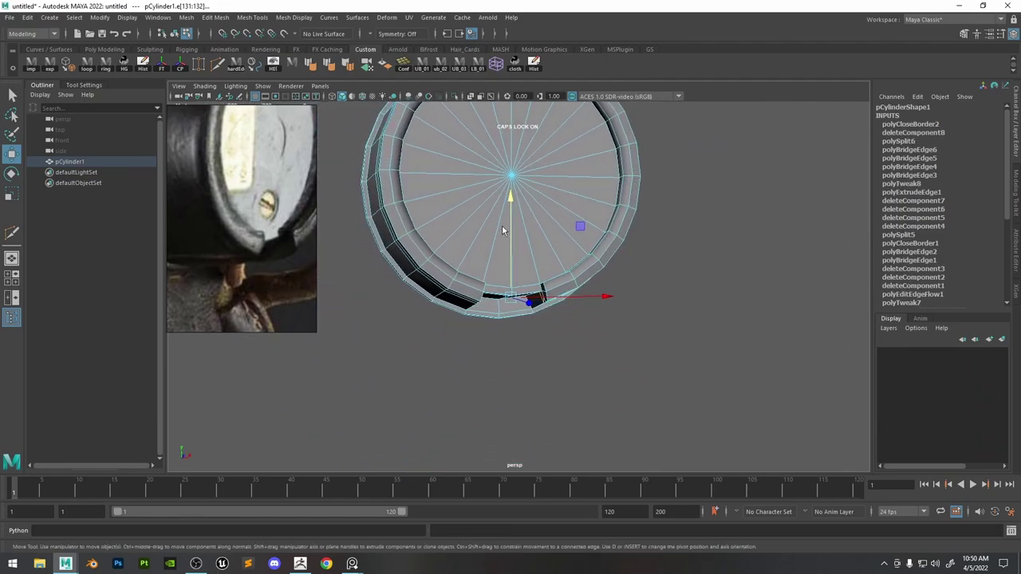
pyautogui.moveTo(503, 224); pyautogui.dragTo(580, 165, button='right')
pyautogui.click(698, 237)
pyautogui.keyDown('alt'); pyautogui.moveTo(692, 263); pyautogui.dragTo(586, 231, button='right'); pyautogui.keyUp('alt')
pyautogui.keyDown('alt'); pyautogui.moveTo(592, 234); pyautogui.dragTo(565, 231); pyautogui.keyUp('alt')
pyautogui.moveTo(227, 228); pyautogui.dragTo(299, 266, button='middle')
pyautogui.scroll(-3, 255, 272)
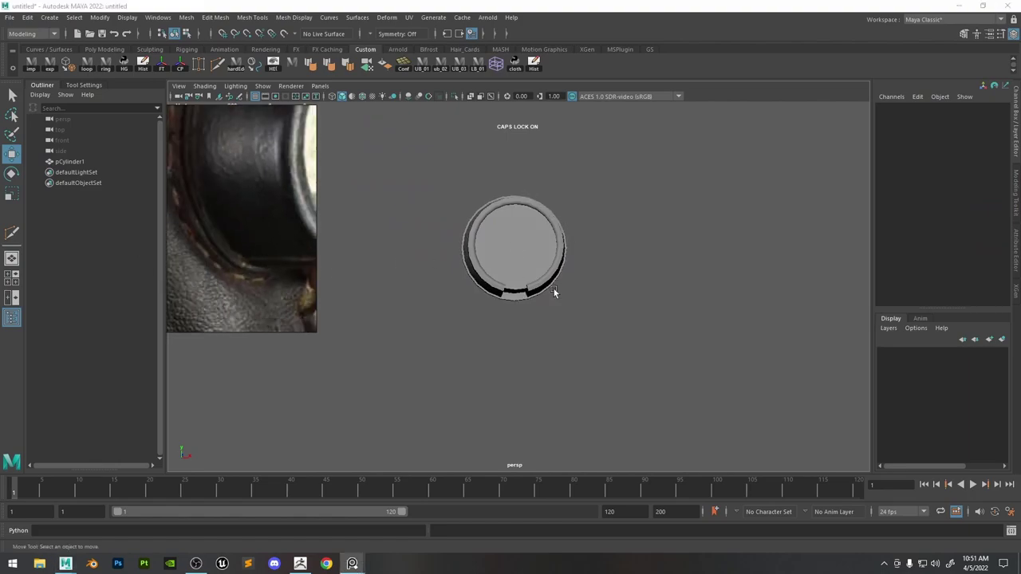
pyautogui.scroll(6, 554, 289)
pyautogui.click(564, 233)
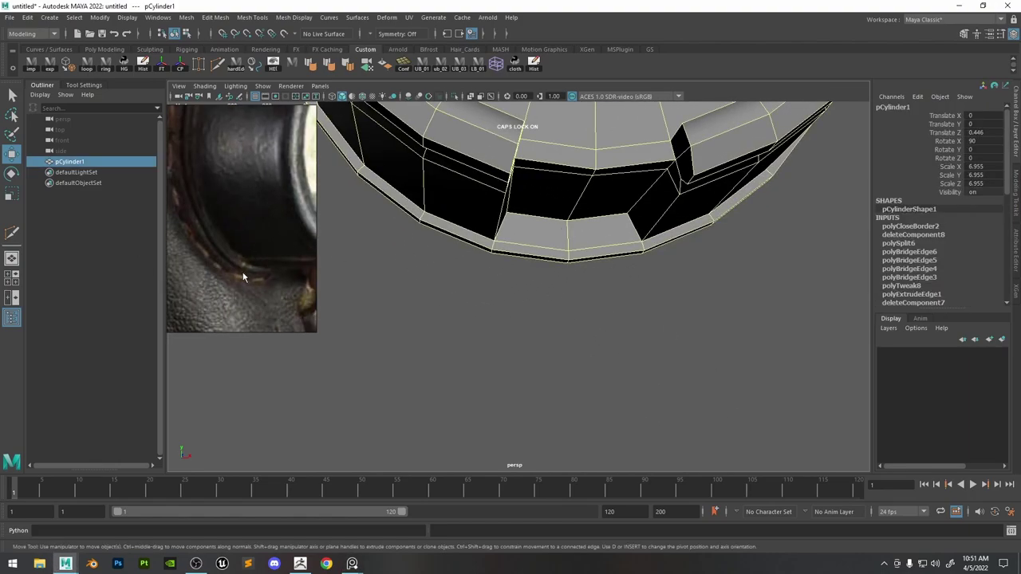
pyautogui.scroll(-3, 256, 270)
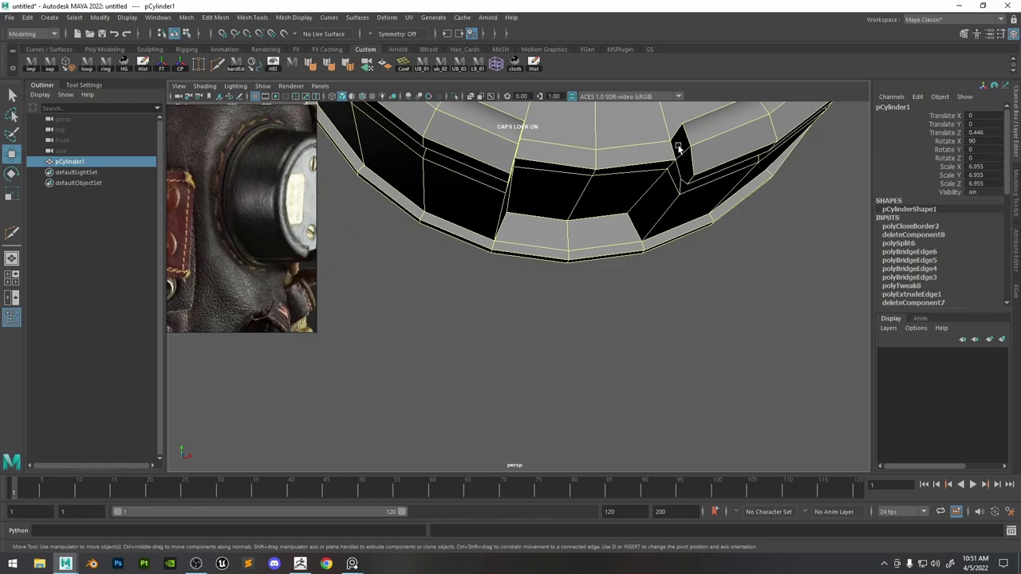
pyautogui.keyDown('alt'); pyautogui.moveTo(678, 148); pyautogui.dragTo(708, 276); pyautogui.keyUp('alt')
pyautogui.click(708, 275)
pyautogui.scroll(-5, 562, 130)
pyautogui.keyDown('alt'); pyautogui.moveTo(559, 253); pyautogui.dragTo(538, 280, button='middle'); pyautogui.keyUp('alt')
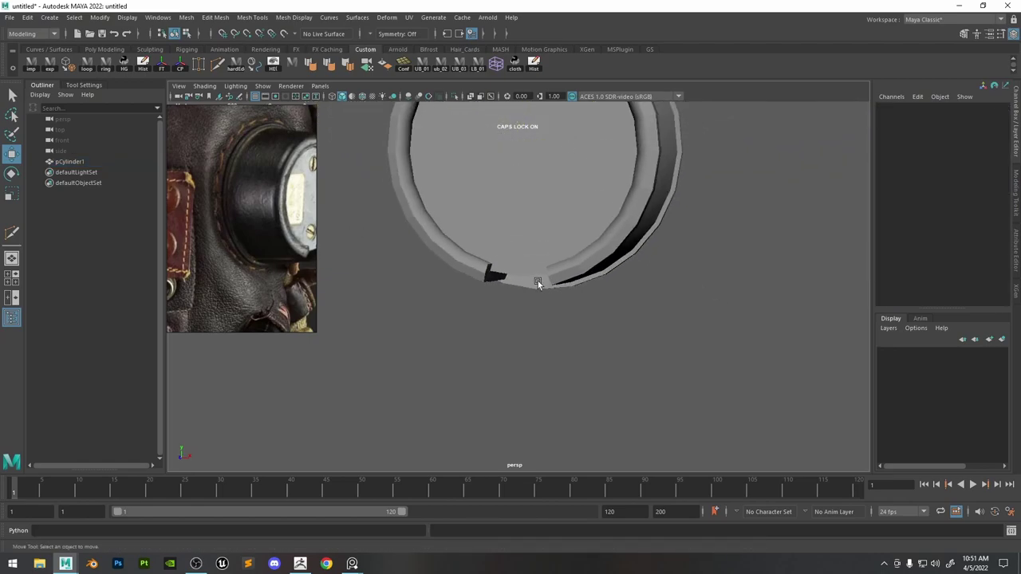
pyautogui.moveTo(537, 280)
pyautogui.keyDown('alt'); pyautogui.mouseDown()
pyautogui.moveTo(571, 281)
pyautogui.moveTo(521, 283)
pyautogui.mouseUp(); pyautogui.keyUp('alt')
pyautogui.click(517, 281)
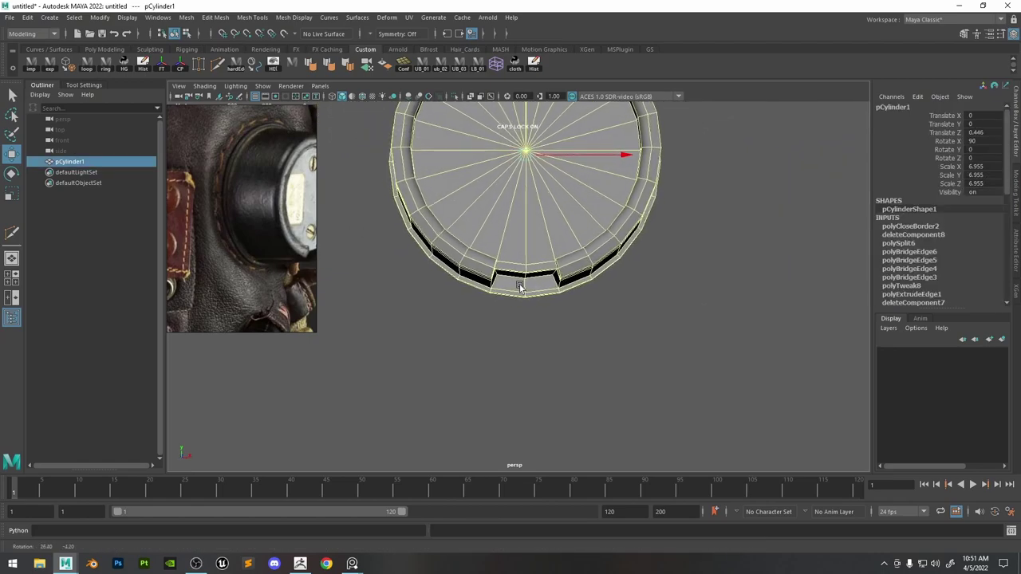
pyautogui.keyDown('alt'); pyautogui.moveTo(521, 283); pyautogui.dragTo(721, 416, button='right'); pyautogui.keyUp('alt')
# Adjust the middle vertex of the edge running across the upper part of the inset wall.
pyautogui.press('F10')
pyautogui.press('F9')
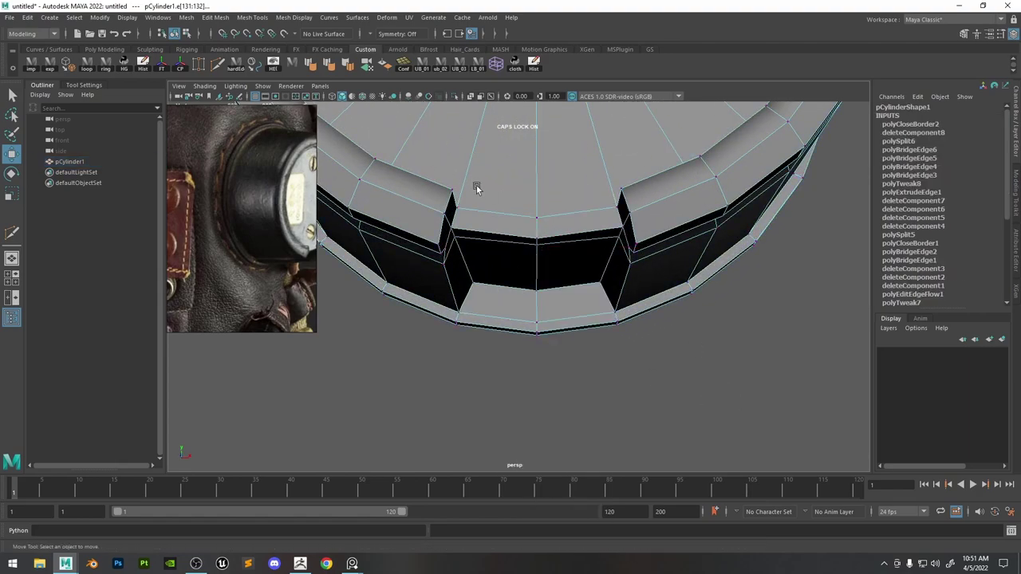
pyautogui.click(537, 245)
pyautogui.moveTo(537, 244); pyautogui.dragTo(518, 283)
pyautogui.keyDown('alt'); pyautogui.moveTo(594, 267); pyautogui.dragTo(547, 228, button='right'); pyautogui.keyUp('alt')
pyautogui.keyDown('alt'); pyautogui.moveTo(547, 228); pyautogui.dragTo(574, 231); pyautogui.keyUp('alt')
pyautogui.moveTo(574, 231); pyautogui.dragTo(685, 151, button='right')
pyautogui.click(692, 241)
pyautogui.scroll(3, 692, 240)
pyautogui.click(611, 189)
pyautogui.keyDown('alt'); pyautogui.moveTo(611, 189); pyautogui.dragTo(652, 201); pyautogui.keyUp('alt')
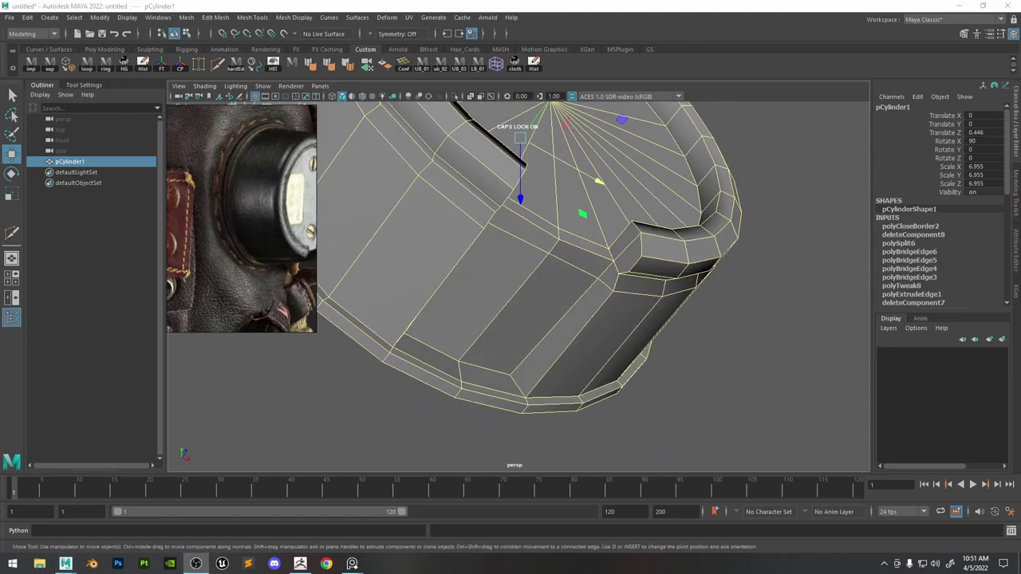
pyautogui.keyDown('alt'); pyautogui.moveTo(527, 220); pyautogui.dragTo(600, 206); pyautogui.keyUp('alt')
pyautogui.moveTo(600, 205); pyautogui.dragTo(563, 206, button='right')
pyautogui.click(536, 250)
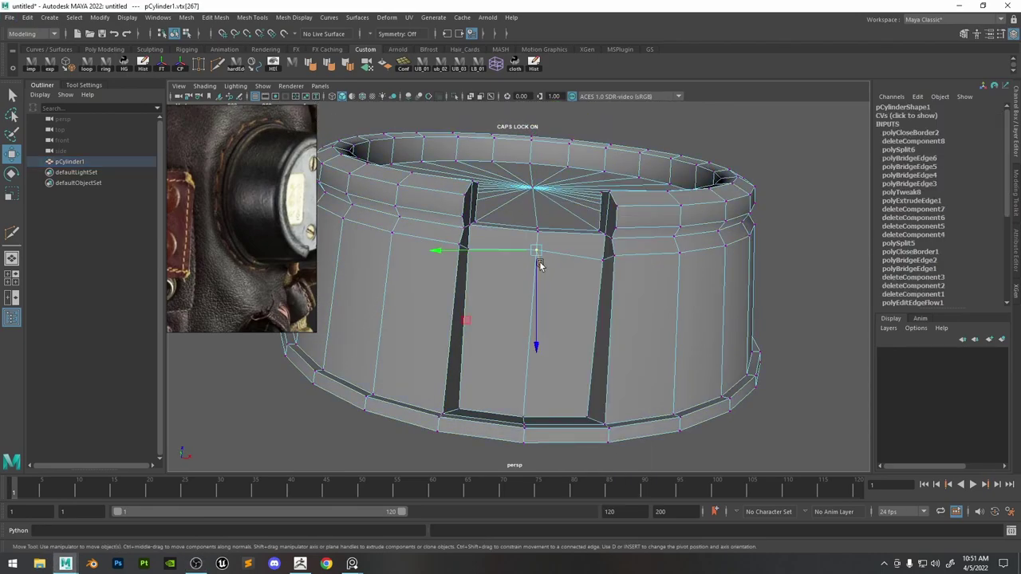
pyautogui.moveTo(536, 288)
pyautogui.mouseDown()
pyautogui.moveTo(575, 289)
pyautogui.moveTo(545, 302)
pyautogui.mouseUp()
pyautogui.click(595, 288)
pyautogui.keyDown('shift'); pyautogui.click(537, 302); pyautogui.keyUp('shift')
pyautogui.keyDown('shift'); pyautogui.click(480, 290); pyautogui.keyUp('shift')
pyautogui.keyDown('alt'); pyautogui.moveTo(510, 301); pyautogui.dragTo(493, 284); pyautogui.keyUp('alt')
pyautogui.click(692, 317)
# Select the base rim's upper face ring with the two recess floor faces and scale them flat along the cup's depth.
pyautogui.keyDown('alt'); pyautogui.moveTo(692, 318); pyautogui.dragTo(644, 299, button='right'); pyautogui.keyUp('alt')
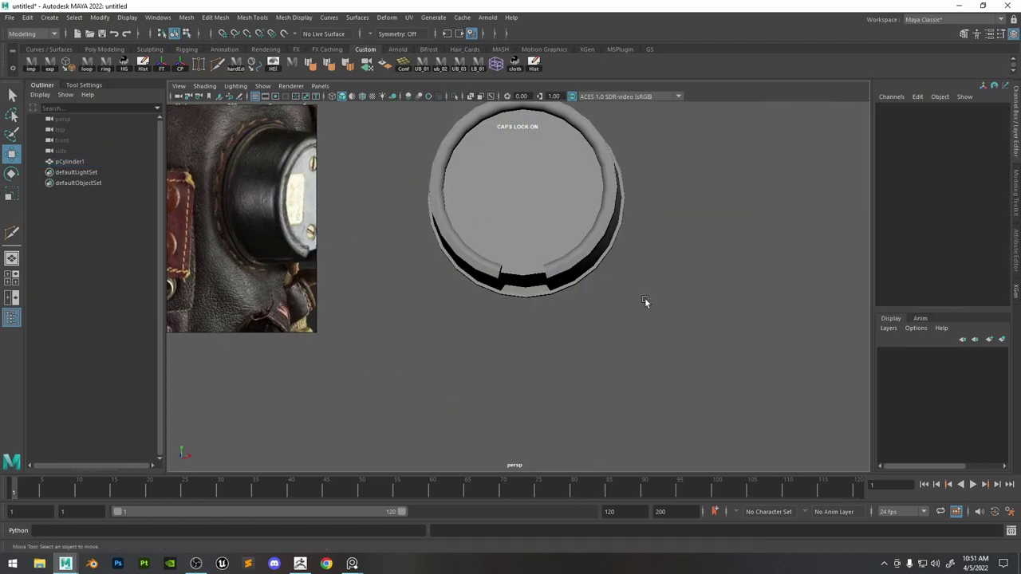
pyautogui.keyDown('alt'); pyautogui.moveTo(645, 299); pyautogui.dragTo(629, 299); pyautogui.keyUp('alt')
pyautogui.keyDown('alt'); pyautogui.moveTo(629, 300); pyautogui.dragTo(687, 333, button='right'); pyautogui.keyUp('alt')
pyautogui.keyDown('alt'); pyautogui.moveTo(687, 333); pyautogui.dragTo(540, 269); pyautogui.keyUp('alt')
pyautogui.click(602, 312)
pyautogui.keyDown('alt'); pyautogui.moveTo(540, 270); pyautogui.dragTo(554, 200, button='middle'); pyautogui.keyUp('alt')
pyautogui.keyDown('alt'); pyautogui.moveTo(554, 200); pyautogui.dragTo(598, 199, button='right'); pyautogui.keyUp('alt')
pyautogui.press('F11')
pyautogui.click(574, 269)
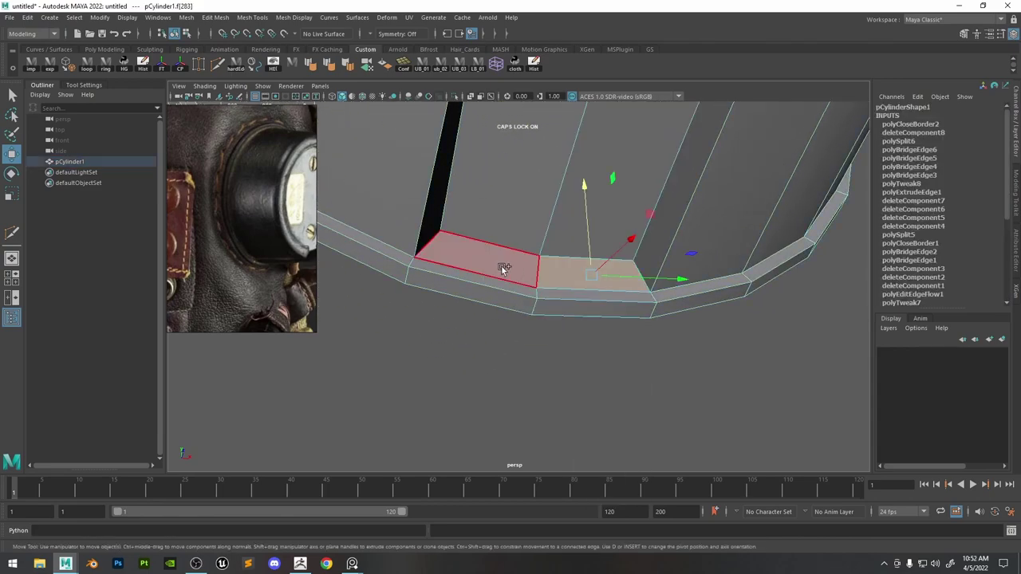
pyautogui.keyDown('shift'); pyautogui.click(503, 269); pyautogui.keyUp('shift')
pyautogui.keyDown('shift'); pyautogui.doubleClick(706, 289); pyautogui.keyUp('shift')
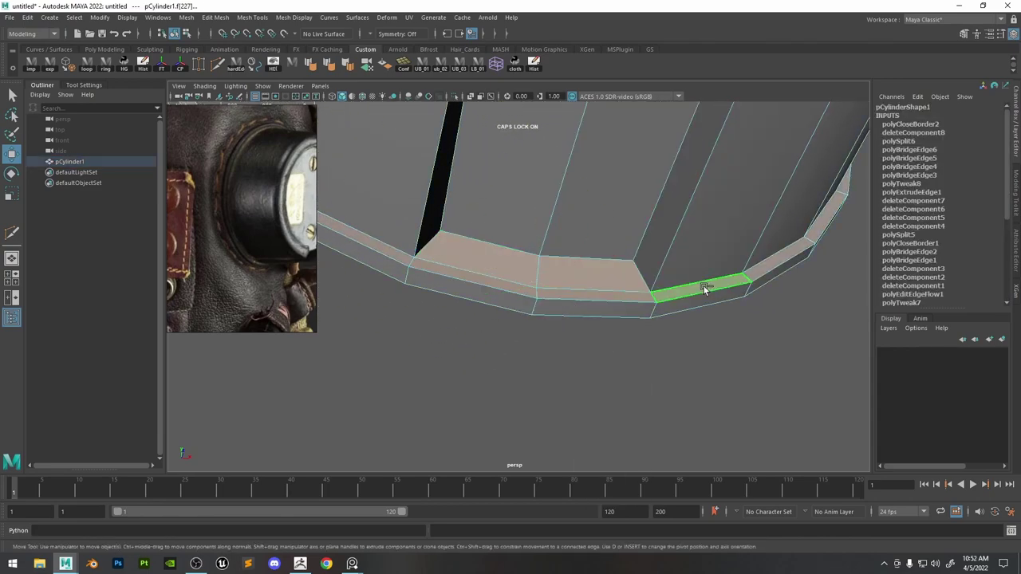
pyautogui.press('r')
pyautogui.keyDown('alt'); pyautogui.moveTo(648, 295); pyautogui.dragTo(617, 283, button='right'); pyautogui.keyUp('alt')
pyautogui.keyDown('ctrl'); pyautogui.keyDown('shift'); pyautogui.moveTo(585, 230); pyautogui.dragTo(625, 213, button='right'); pyautogui.keyUp('shift'); pyautogui.keyUp('ctrl')
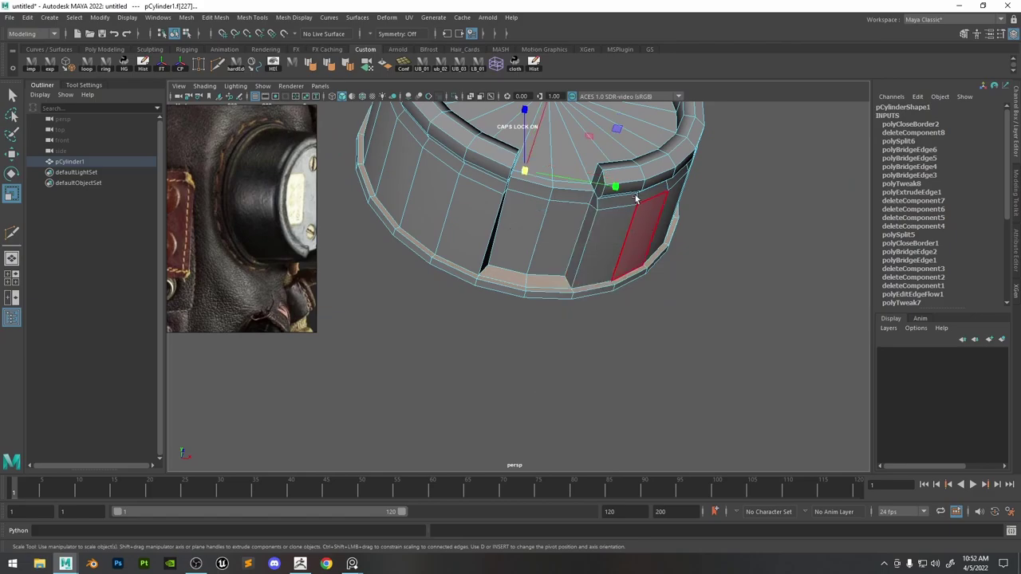
pyautogui.keyDown('alt'); pyautogui.moveTo(630, 198); pyautogui.dragTo(627, 246, button='middle'); pyautogui.keyUp('alt')
pyautogui.moveTo(548, 139); pyautogui.dragTo(488, 253)
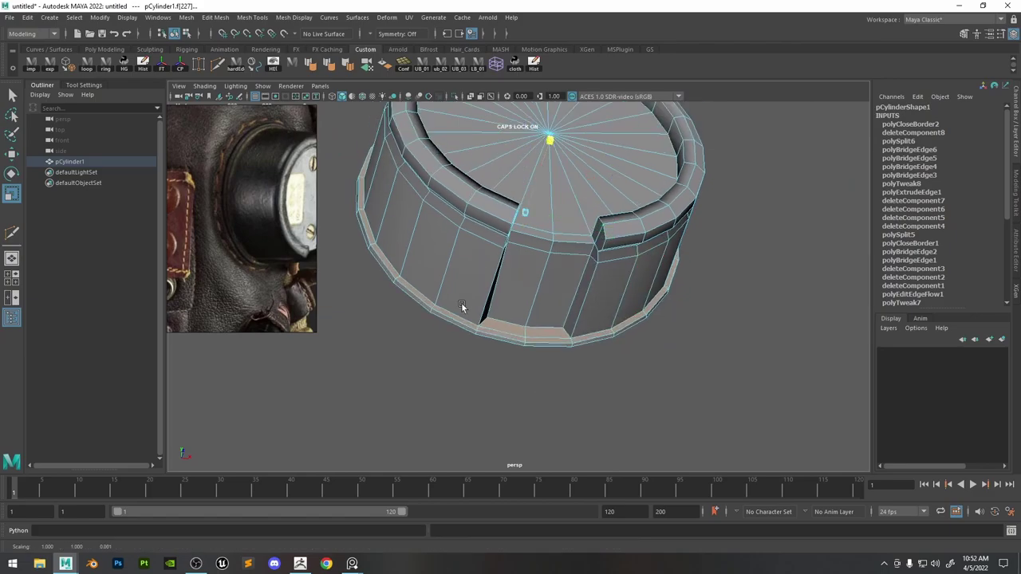
pyautogui.keyDown('alt'); pyautogui.moveTo(542, 292); pyautogui.dragTo(631, 313); pyautogui.keyUp('alt')
pyautogui.keyDown('alt'); pyautogui.moveTo(632, 312); pyautogui.dragTo(757, 424, button='right'); pyautogui.keyUp('alt')
# Try to scale only the two recess floor faces.
pyautogui.click(407, 341)
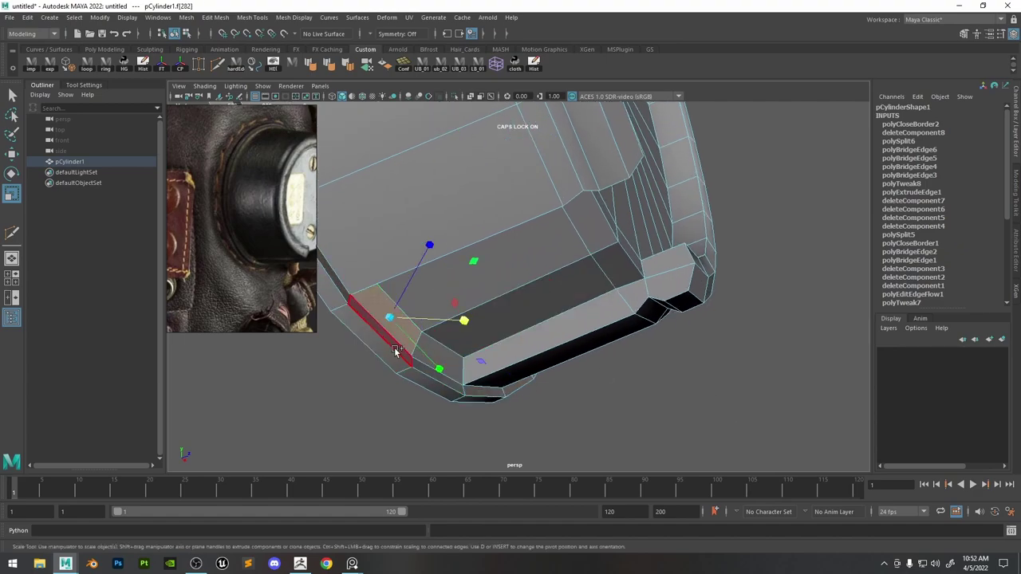
pyautogui.click(451, 375)
pyautogui.keyDown('shift'); pyautogui.click(448, 371); pyautogui.keyUp('shift')
pyautogui.moveTo(472, 340); pyautogui.dragTo(259, 338, button='middle')
pyautogui.keyDown('alt'); pyautogui.moveTo(502, 339); pyautogui.dragTo(429, 301); pyautogui.keyUp('alt')
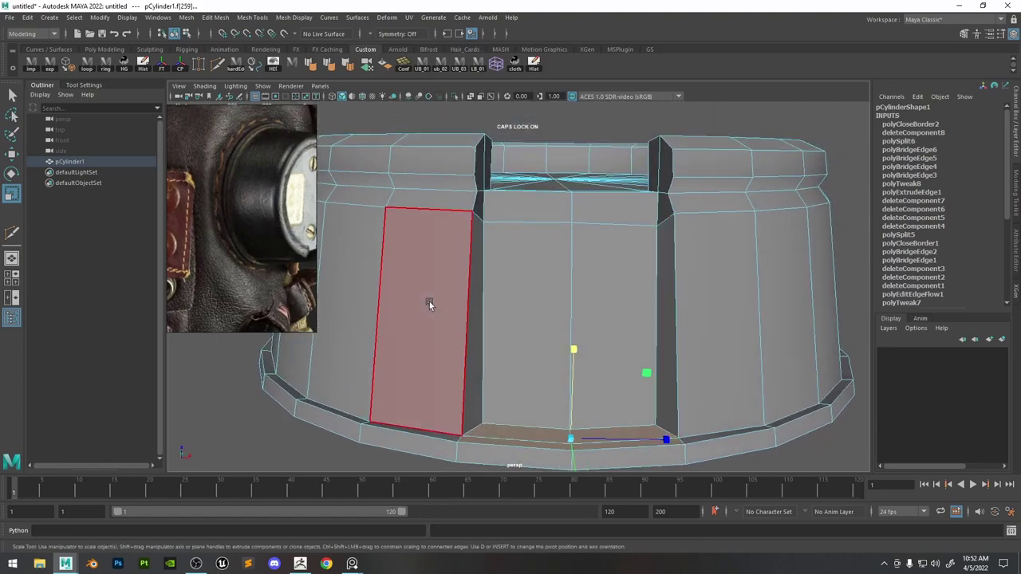
pyautogui.hotkey('ctrl', 'z')
# Adjust the two inner edges of the recess floor with the Move tool.
pyautogui.keyDown('alt'); pyautogui.moveTo(613, 329); pyautogui.dragTo(646, 375, button='right'); pyautogui.keyUp('alt')
pyautogui.keyDown('alt'); pyautogui.moveTo(647, 375); pyautogui.dragTo(551, 303, button='middle'); pyautogui.keyUp('alt')
pyautogui.keyDown('alt'); pyautogui.moveTo(550, 303); pyautogui.dragTo(601, 316); pyautogui.keyUp('alt')
pyautogui.moveTo(595, 269); pyautogui.dragTo(600, 216, button='right')
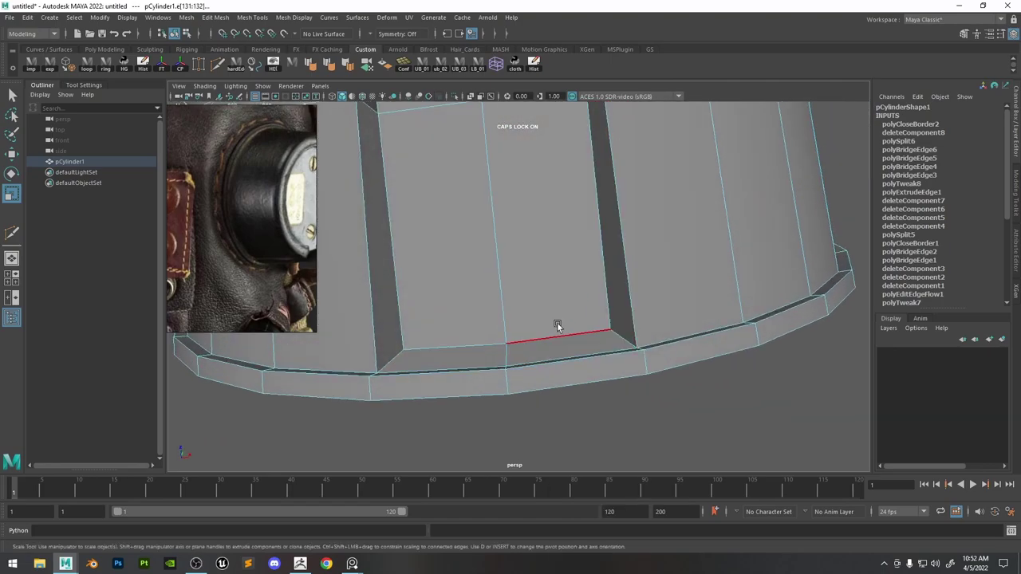
pyautogui.click(557, 324)
pyautogui.keyDown('shift'); pyautogui.click(455, 343); pyautogui.keyUp('shift')
pyautogui.press('w')
pyautogui.click(503, 276)
# Check the two recess floor faces up close and compare the whole notched cup with the reference photo.
pyautogui.keyDown('alt'); pyautogui.moveTo(558, 321); pyautogui.dragTo(585, 257); pyautogui.keyUp('alt')
pyautogui.moveTo(585, 258); pyautogui.dragTo(585, 279, button='right')
pyautogui.click(586, 267)
pyautogui.keyDown('shift'); pyautogui.click(514, 272); pyautogui.keyUp('shift')
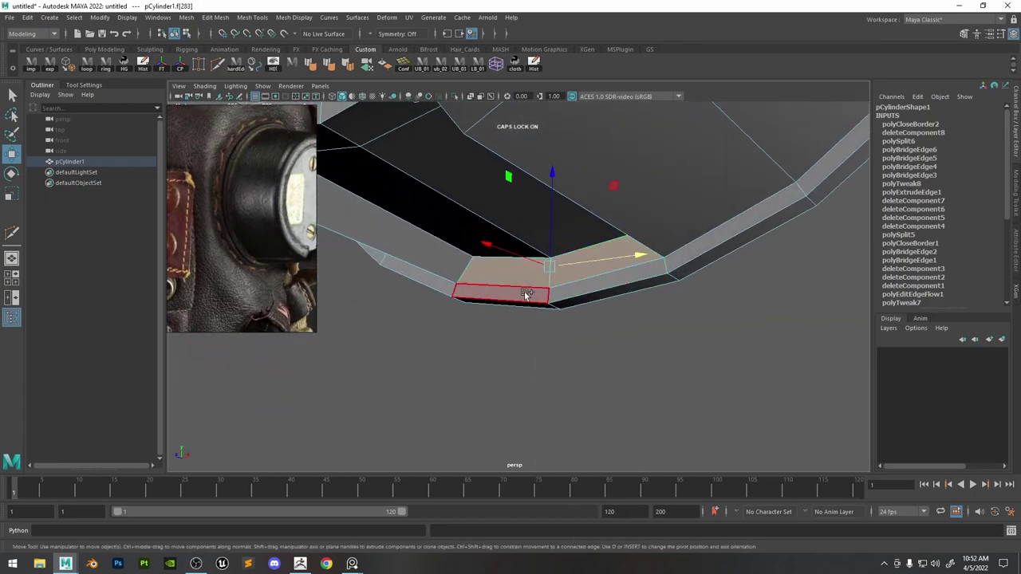
pyautogui.press('r')
pyautogui.keyDown('alt'); pyautogui.moveTo(524, 294); pyautogui.dragTo(586, 242); pyautogui.keyUp('alt')
pyautogui.scroll(-5, 658, 329)
pyautogui.moveTo(638, 183); pyautogui.dragTo(691, 130, button='right')
pyautogui.click(691, 131)
pyautogui.keyDown('alt'); pyautogui.moveTo(690, 131); pyautogui.dragTo(668, 260); pyautogui.keyUp('alt')
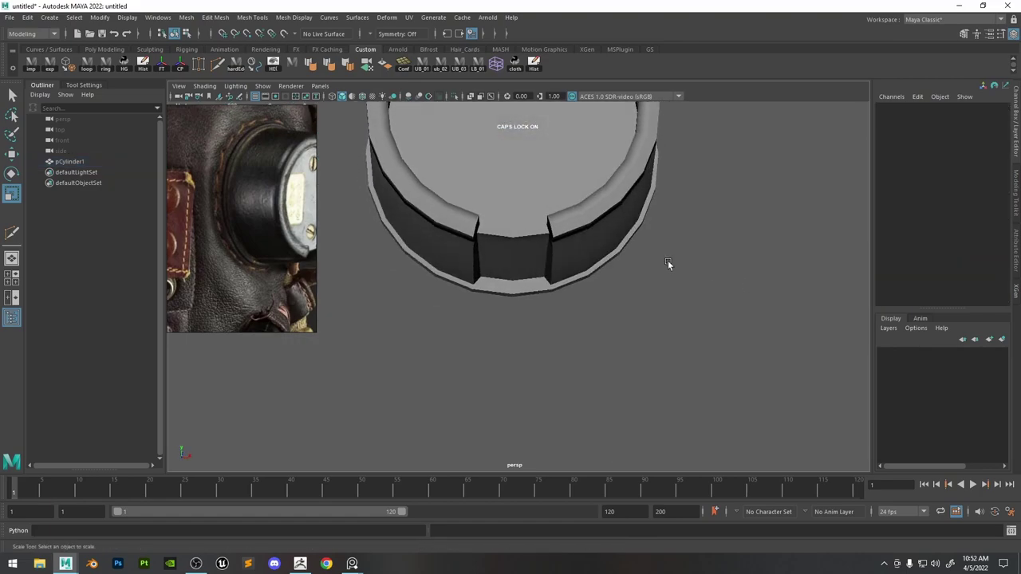
pyautogui.click(630, 239)
pyautogui.click(736, 307)
pyautogui.scroll(-4, 701, 291)
pyautogui.keyDown('alt'); pyautogui.moveTo(630, 215); pyautogui.dragTo(587, 286); pyautogui.keyUp('alt')
pyautogui.scroll(5, 557, 237)
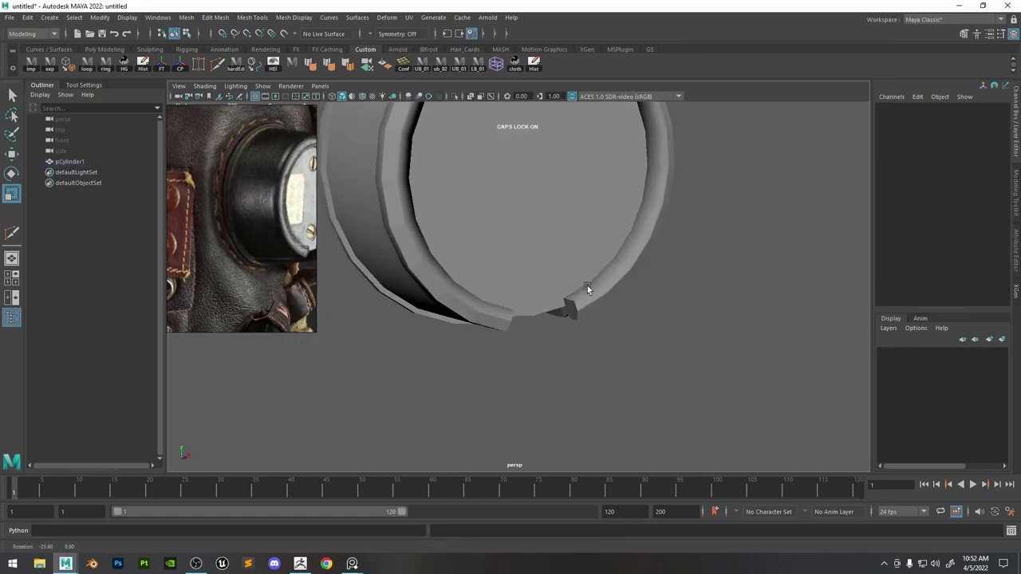
pyautogui.scroll(-7, 587, 286)
pyautogui.scroll(4, 275, 209)
pyautogui.moveTo(275, 209); pyautogui.dragTo(216, 231, button='middle')
# Export the notched cup from Maya and import it into ZBrush over the Extract2 ear cups, using quads and triangles.
pyautogui.click(532, 273)
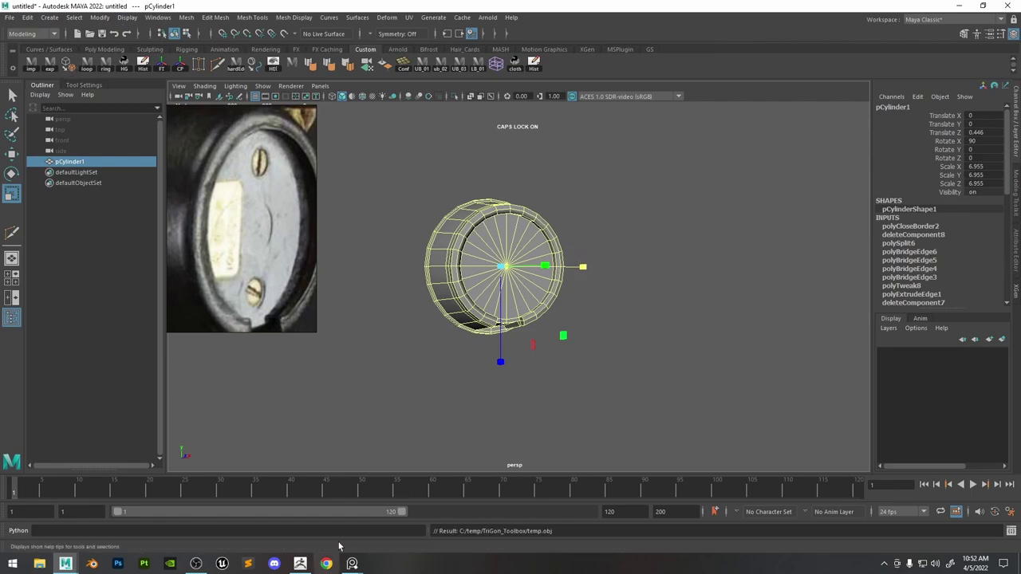
pyautogui.click(299, 563)
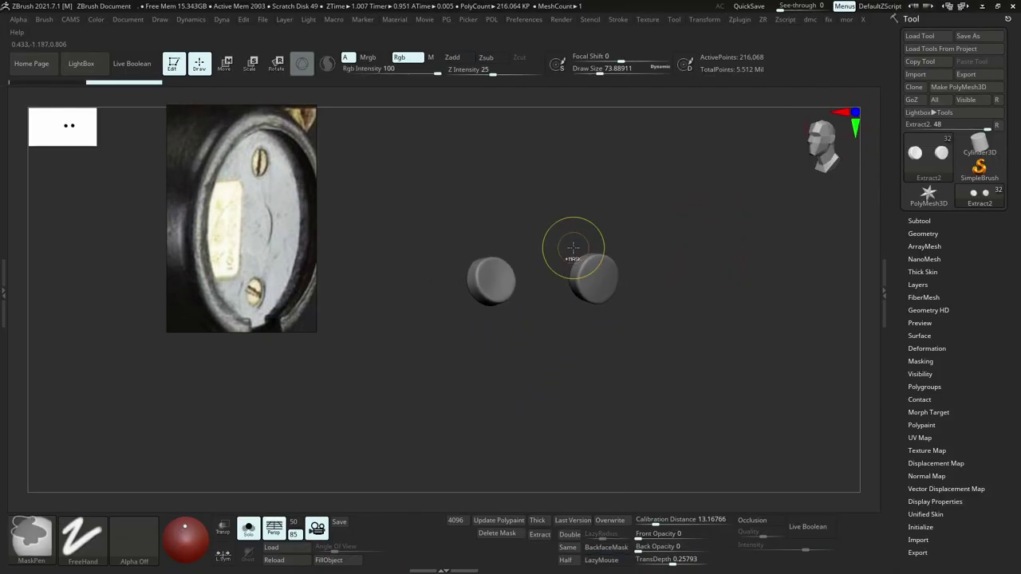
pyautogui.click(823, 98)
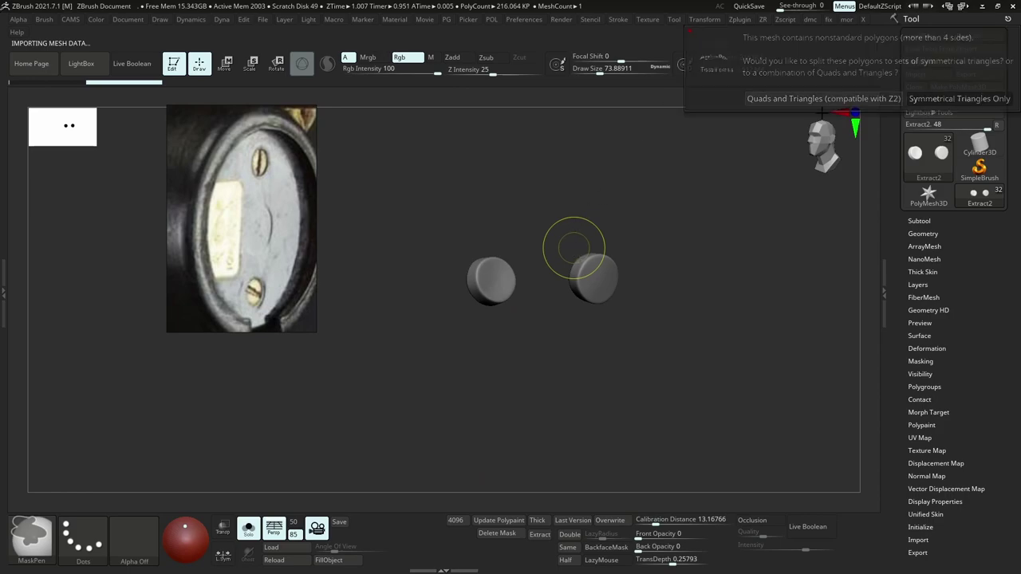
pyautogui.keyDown('alt'); pyautogui.moveTo(545, 275); pyautogui.dragTo(556, 265, button='right'); pyautogui.keyUp('alt')
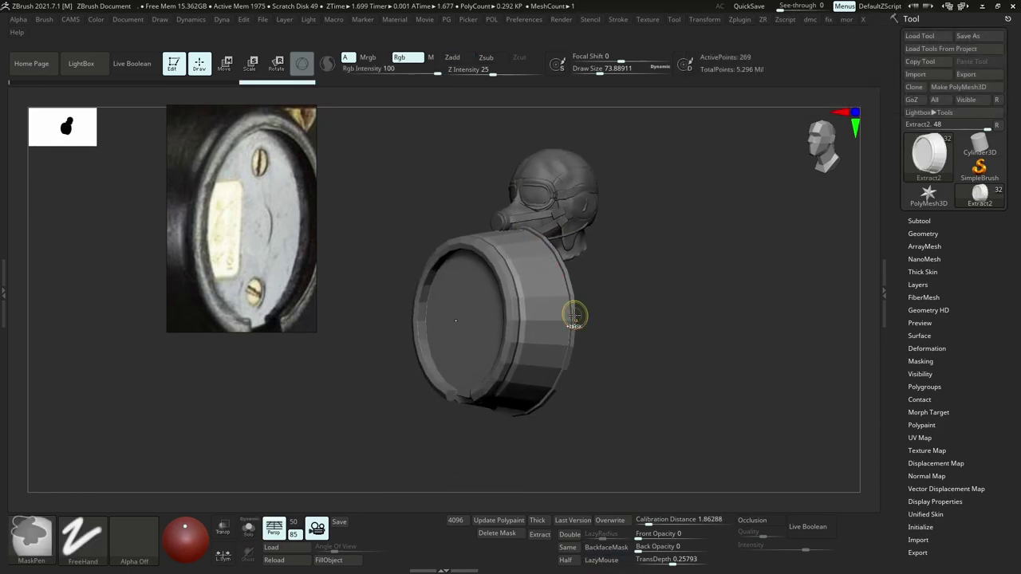
# Re-import the notched cup over Extract2 using quads and triangles, and delete the resulting oversized subtool.
pyautogui.hotkey('ctrl', 'z')
pyautogui.click(792, 98)
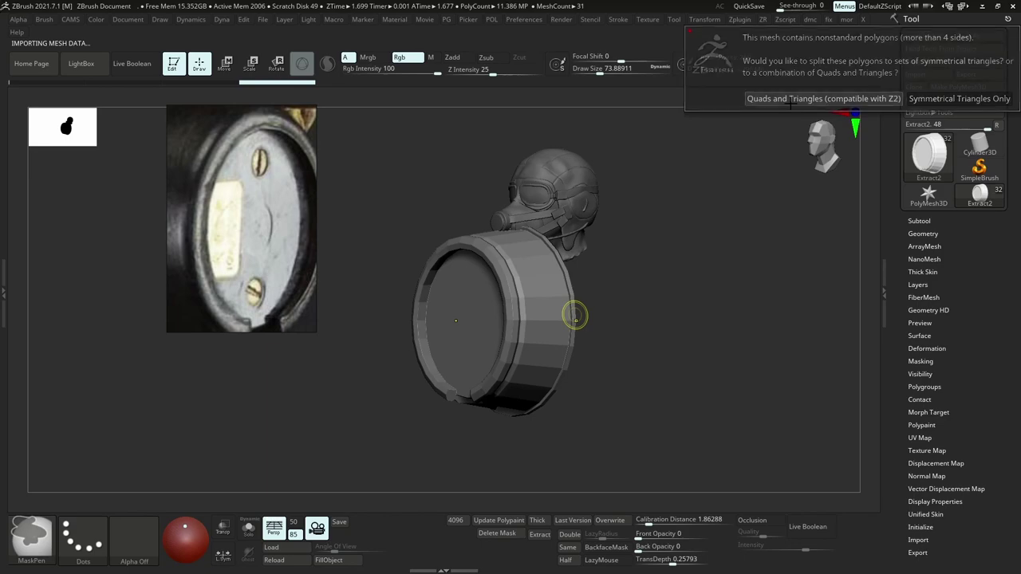
pyautogui.click(925, 221)
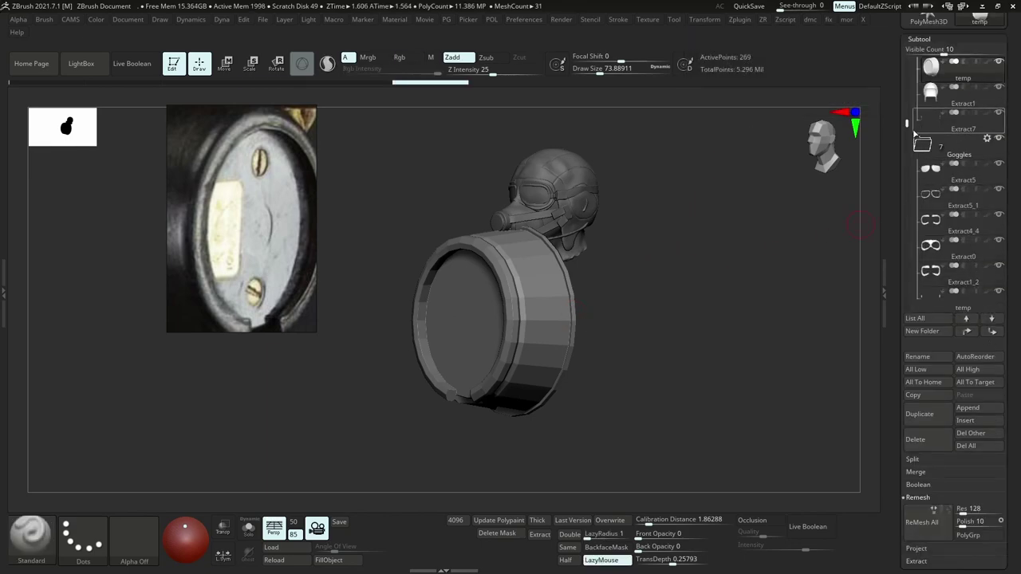
pyautogui.click(925, 439)
pyautogui.click(829, 474)
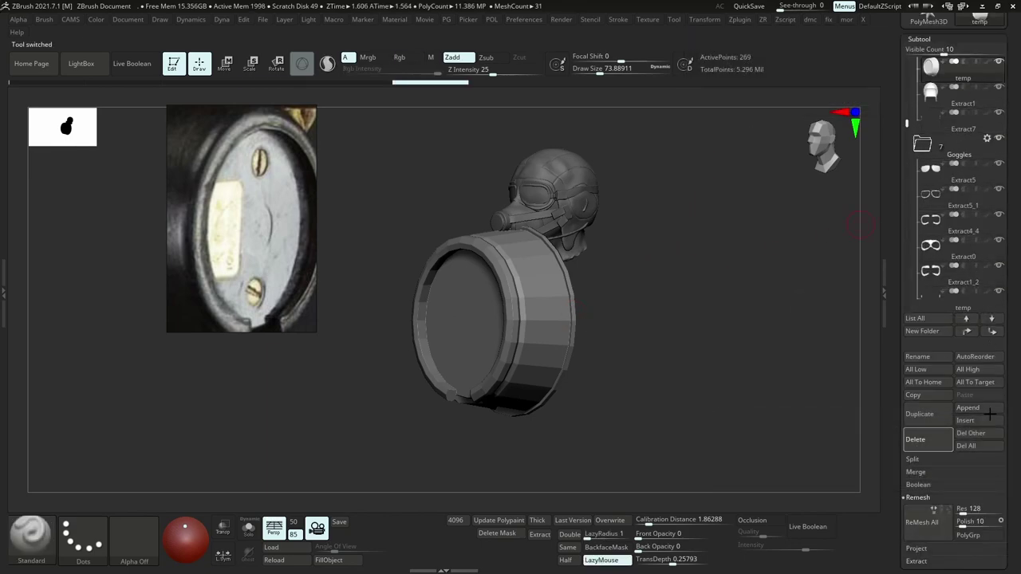
# Append a Sphere3D subtool and import the notched cup over it using quads and triangles.
pyautogui.click(977, 407)
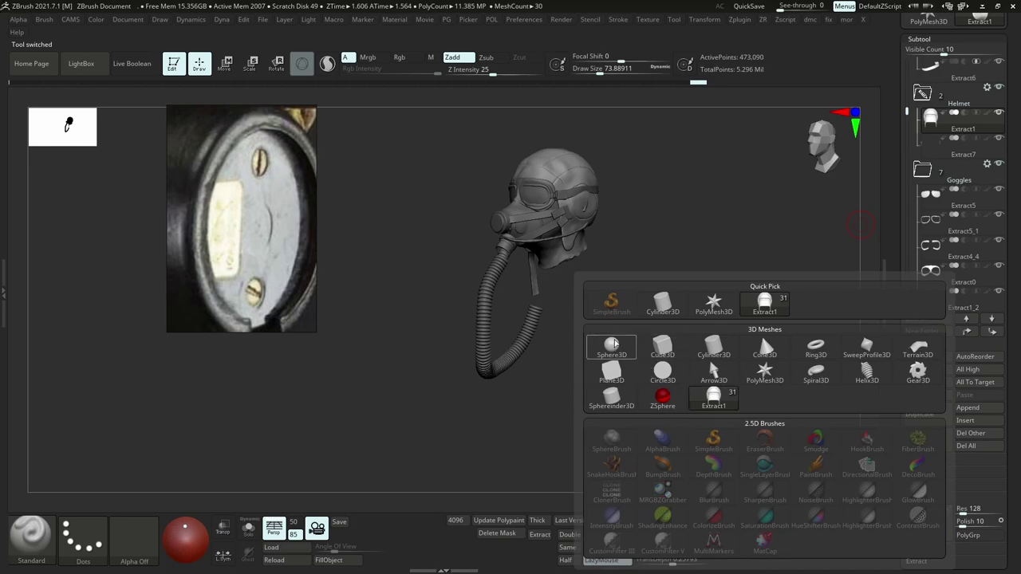
pyautogui.click(611, 348)
pyautogui.keyDown('alt'); pyautogui.click(530, 329); pyautogui.keyUp('alt')
pyautogui.hotkey('ctrl', 'v')
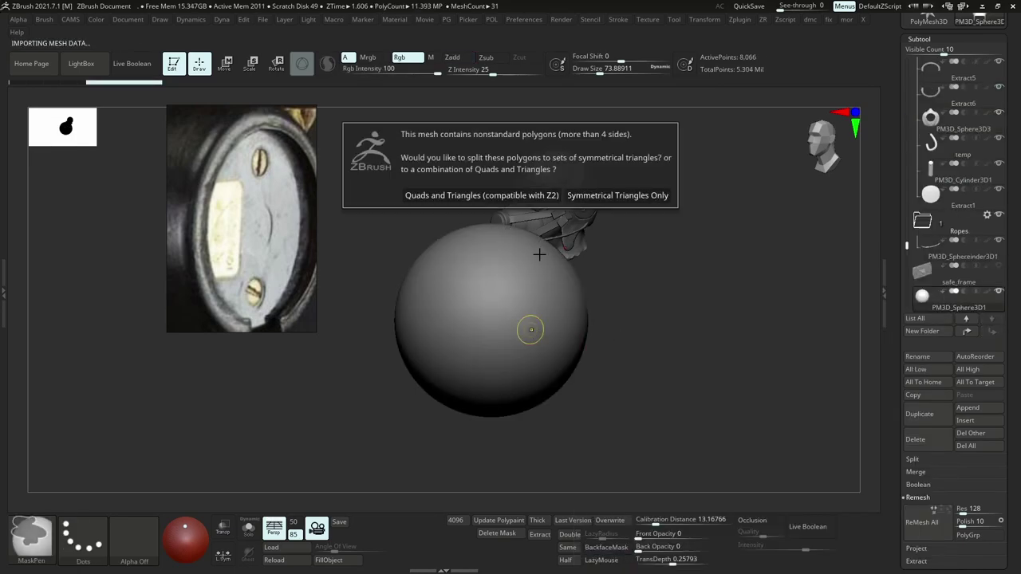
pyautogui.click(533, 196)
# Turn the imported cup to face outward and move it over the ear on the side of the helmet.
pyautogui.keyDown('shift'); pyautogui.moveTo(515, 302); pyautogui.dragTo(540, 327, button='right'); pyautogui.keyUp('shift')
pyautogui.press('w')
pyautogui.keyDown('alt'); pyautogui.moveTo(633, 303); pyautogui.dragTo(532, 341, button='right'); pyautogui.keyUp('alt')
pyautogui.moveTo(482, 334); pyautogui.dragTo(552, 123)
pyautogui.keyDown('alt'); pyautogui.moveTo(630, 150); pyautogui.dragTo(742, 279, button='right'); pyautogui.keyUp('alt')
pyautogui.moveTo(741, 279); pyautogui.dragTo(646, 268, button='right')
pyautogui.moveTo(572, 255); pyautogui.dragTo(661, 250)
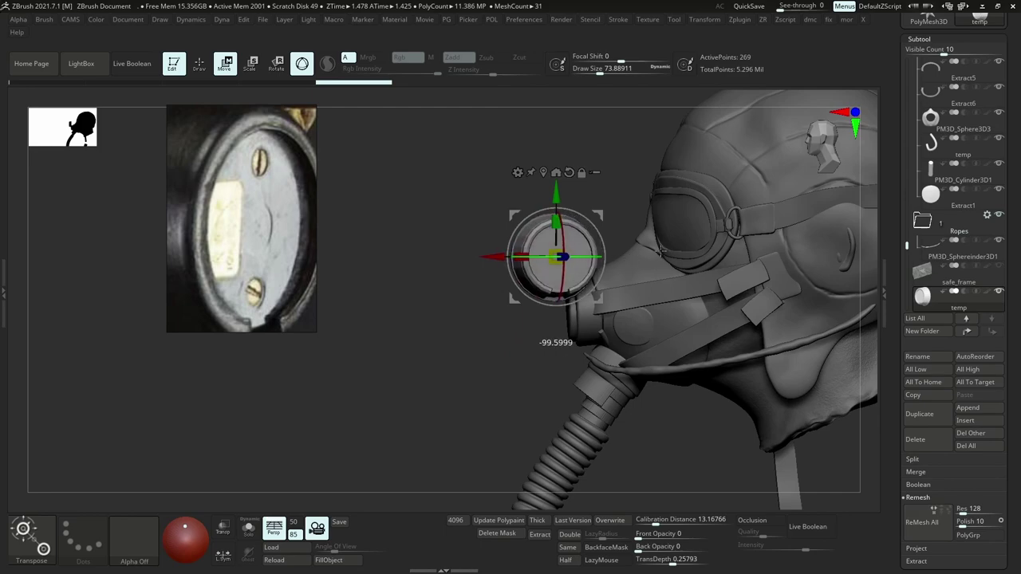
pyautogui.moveTo(492, 258); pyautogui.dragTo(775, 257)
pyautogui.moveTo(708, 233)
pyautogui.keyDown('alt'); pyautogui.mouseDown(button='right')
pyautogui.moveTo(553, 281)
pyautogui.moveTo(788, 264)
pyautogui.moveTo(805, 288)
pyautogui.moveTo(643, 246)
pyautogui.mouseUp(button='right'); pyautogui.keyUp('alt')
# Mirror the cup to the opposite ear and shift the pair to fit the helmet's ear area.
pyautogui.press('m')
pyautogui.click(552, 281)
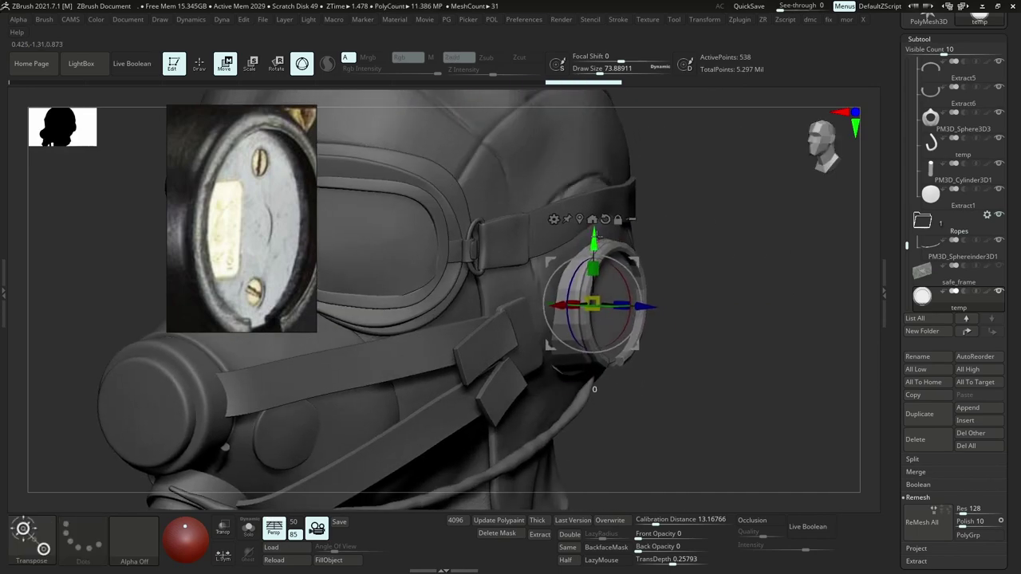
pyautogui.moveTo(596, 237); pyautogui.dragTo(597, 203)
pyautogui.moveTo(646, 272)
pyautogui.mouseDown()
pyautogui.moveTo(681, 274)
pyautogui.moveTo(665, 274)
pyautogui.mouseUp()
pyautogui.moveTo(667, 274); pyautogui.dragTo(738, 278, button='right')
pyautogui.scroll(-5, 272, 224)
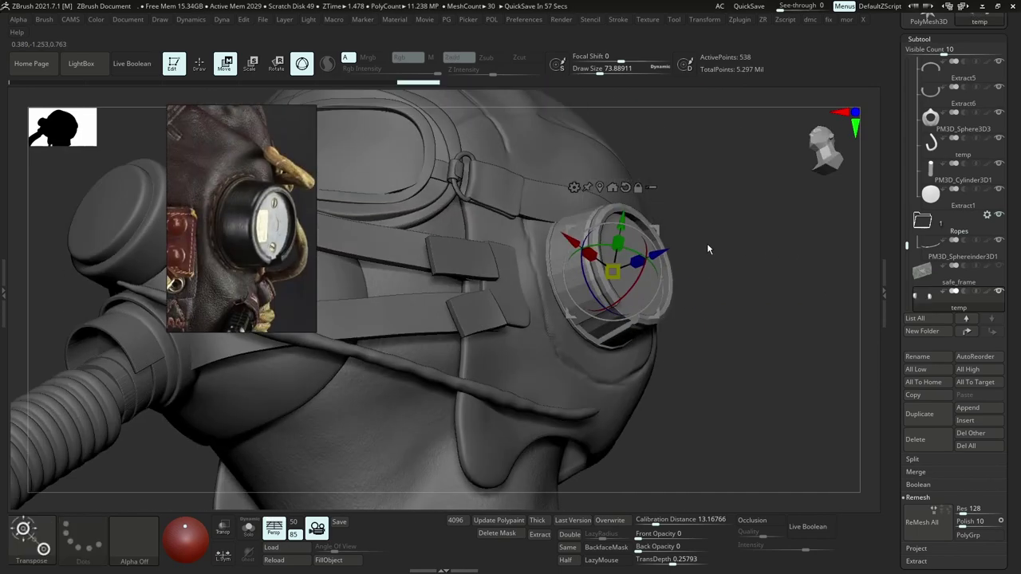
# Adjust how far both cups stick out from the sides of the helmet and check their fit from several angles.
pyautogui.press('b')
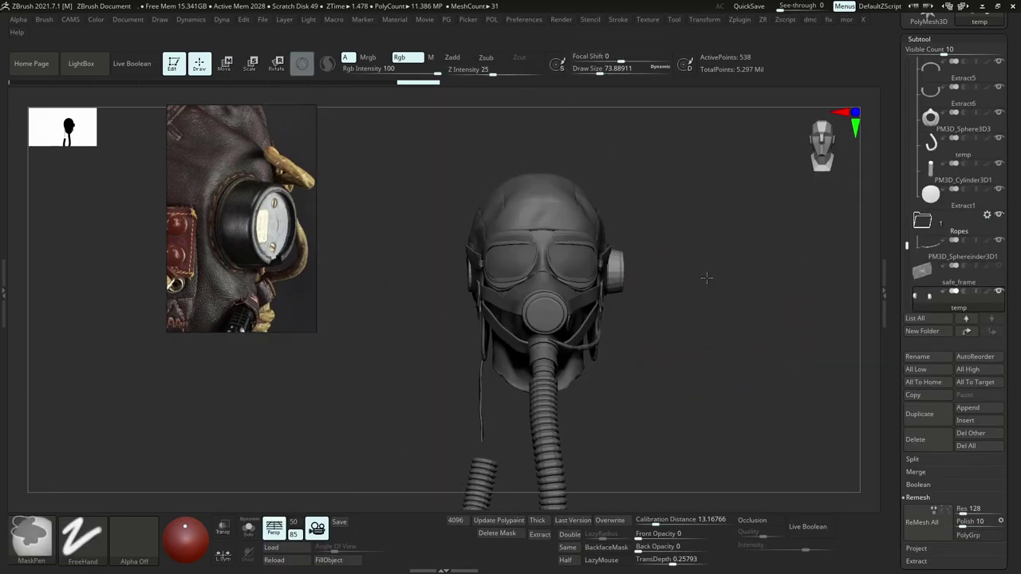
pyautogui.keyDown('ctrl'); pyautogui.moveTo(707, 278); pyautogui.dragTo(726, 219, button='right'); pyautogui.keyUp('ctrl')
pyautogui.press('w')
pyautogui.moveTo(678, 271)
pyautogui.mouseDown()
pyautogui.moveTo(700, 271)
pyautogui.moveTo(662, 273)
pyautogui.mouseUp()
pyautogui.moveTo(683, 284); pyautogui.dragTo(706, 273)
pyautogui.moveTo(802, 287); pyautogui.dragTo(773, 294, button='right')
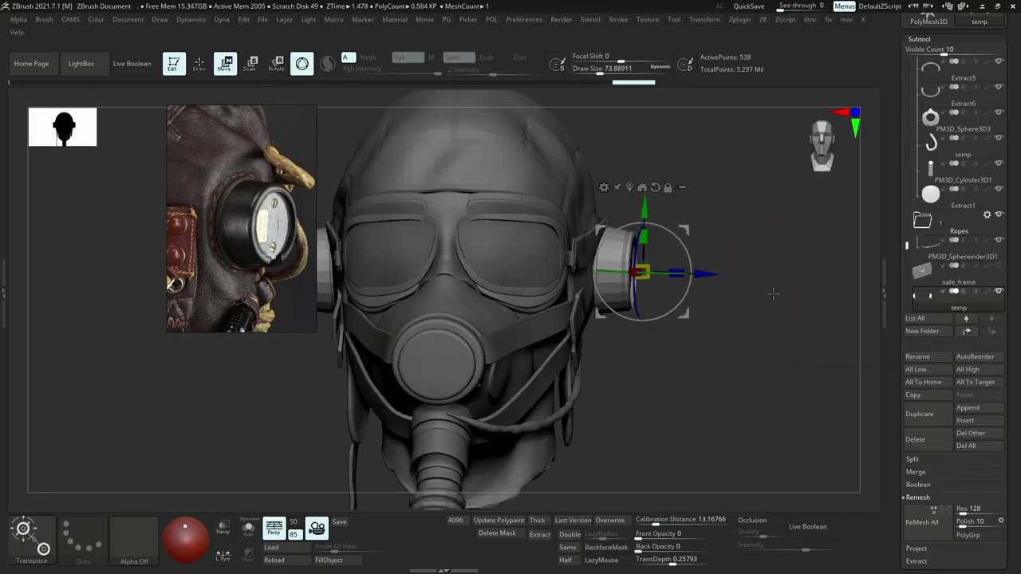
pyautogui.moveTo(773, 294); pyautogui.dragTo(698, 317)
pyautogui.press('q')
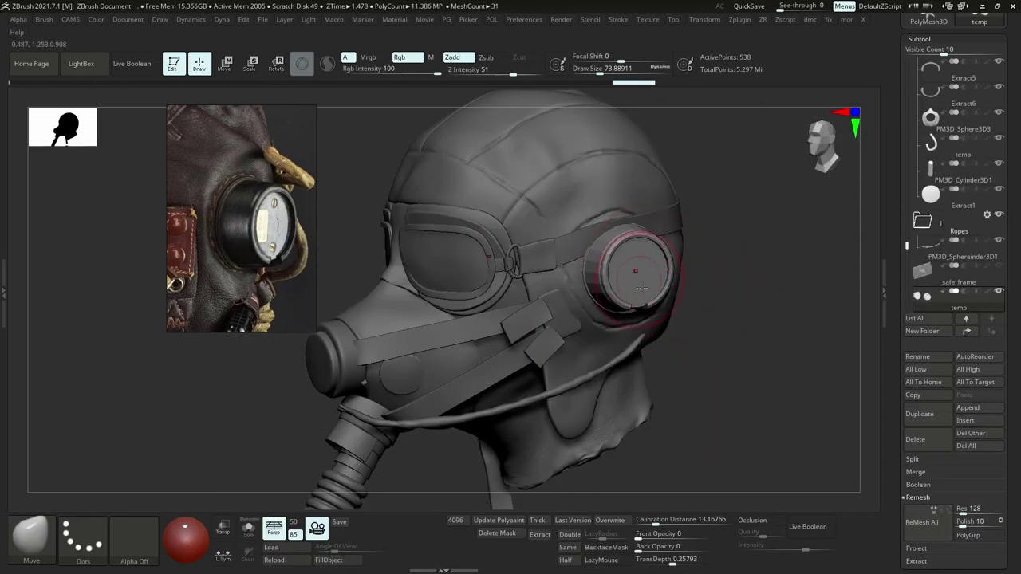
pyautogui.moveTo(641, 287); pyautogui.dragTo(558, 383, button='right')
pyautogui.keyDown('alt'); pyautogui.moveTo(722, 267); pyautogui.dragTo(772, 274, button='right'); pyautogui.keyUp('alt')
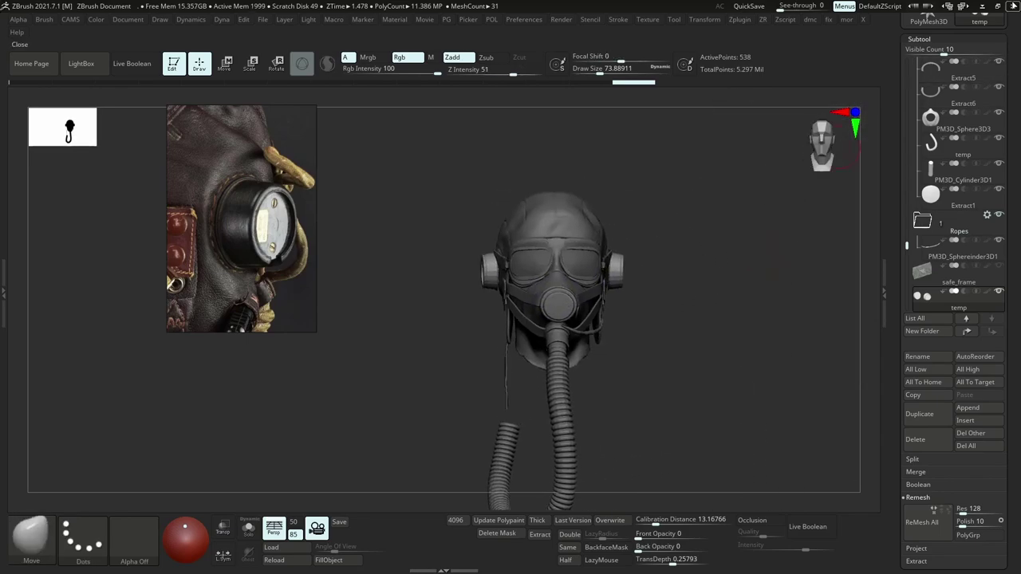
# Switch to Maya, select the cup's recessed disc faces together with the adjoining notch faces, and adjust them with the Scale tool.
pyautogui.click(988, 7)
pyautogui.scroll(5, 546, 228)
pyautogui.moveTo(546, 226); pyautogui.dragTo(551, 258, button='right')
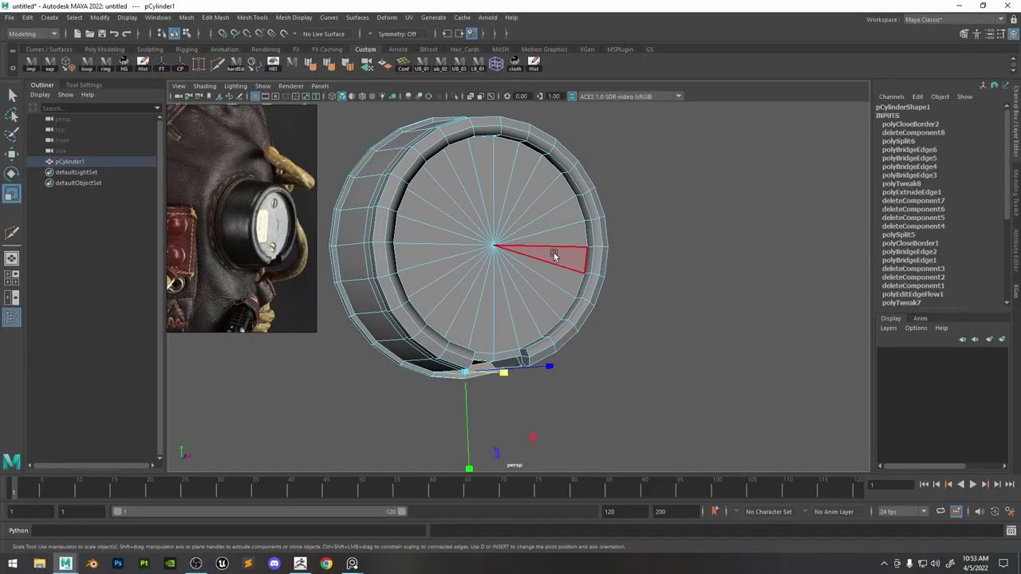
pyautogui.click(553, 257)
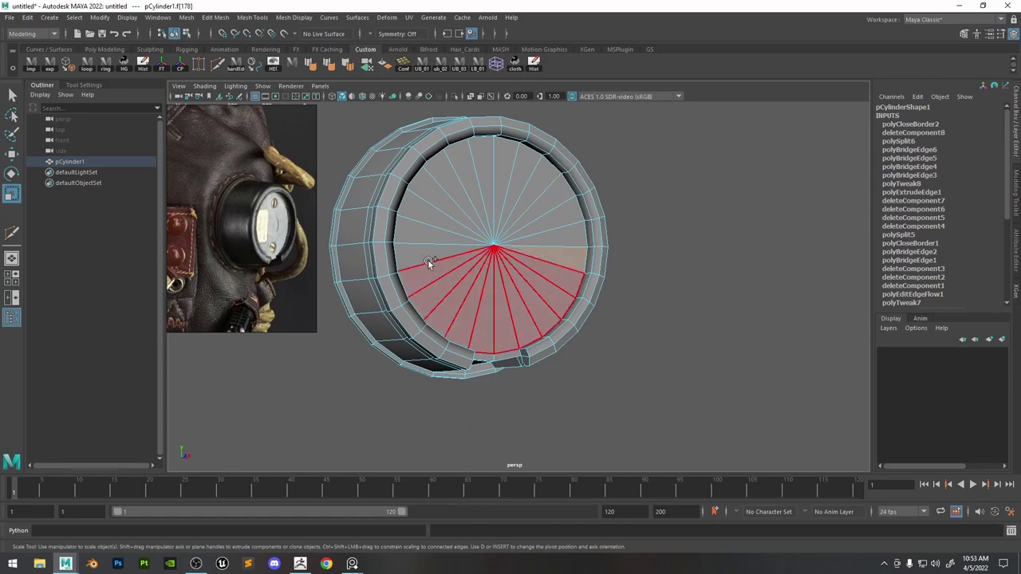
pyautogui.keyDown('shift'); pyautogui.doubleClick(540, 220); pyautogui.keyUp('shift')
pyautogui.keyDown('alt'); pyautogui.moveTo(594, 272); pyautogui.dragTo(580, 262); pyautogui.keyUp('alt')
pyautogui.keyDown('shift'); pyautogui.doubleClick(579, 262); pyautogui.keyUp('shift')
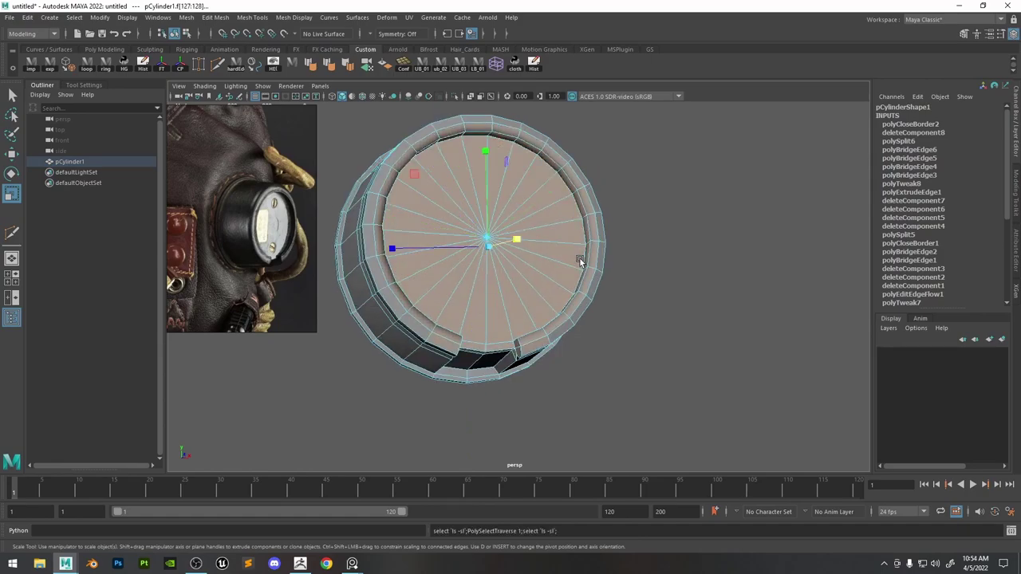
pyautogui.keyDown('alt'); pyautogui.moveTo(547, 358); pyautogui.dragTo(510, 343); pyautogui.keyUp('alt')
pyautogui.scroll(4, 540, 334)
pyautogui.keyDown('shift'); pyautogui.click(522, 359); pyautogui.keyUp('shift')
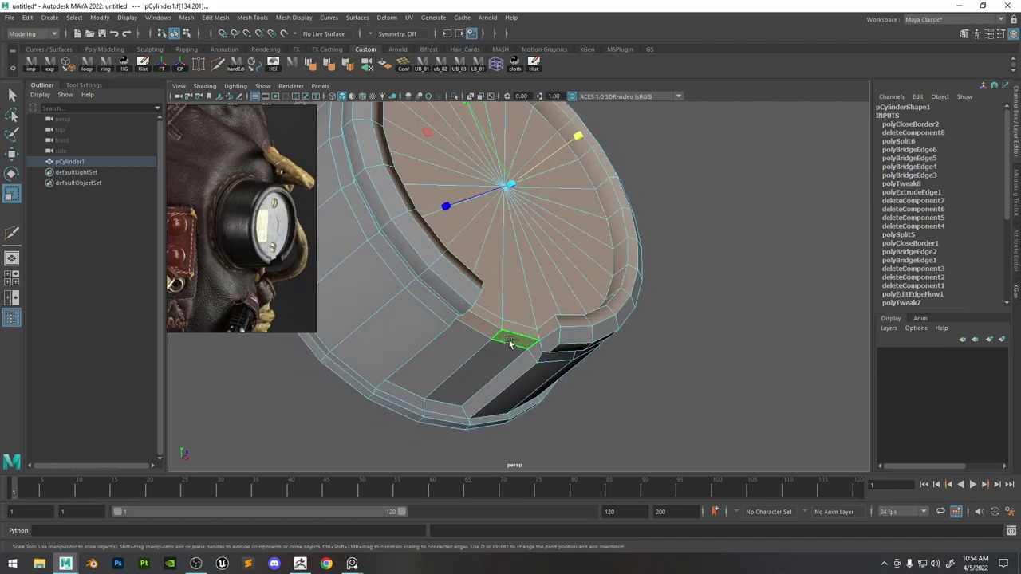
pyautogui.keyDown('alt'); pyautogui.moveTo(577, 198); pyautogui.dragTo(541, 247); pyautogui.keyUp('alt')
pyautogui.moveTo(396, 133); pyautogui.dragTo(429, 169)
# Select the edge loop along the cup's rim and apply Edit Edge Flow to it.
pyautogui.scroll(-3, 402, 141)
pyautogui.scroll(3, 477, 336)
pyautogui.keyDown('alt'); pyautogui.moveTo(546, 343); pyautogui.dragTo(619, 289); pyautogui.keyUp('alt')
pyautogui.doubleClick(628, 266)
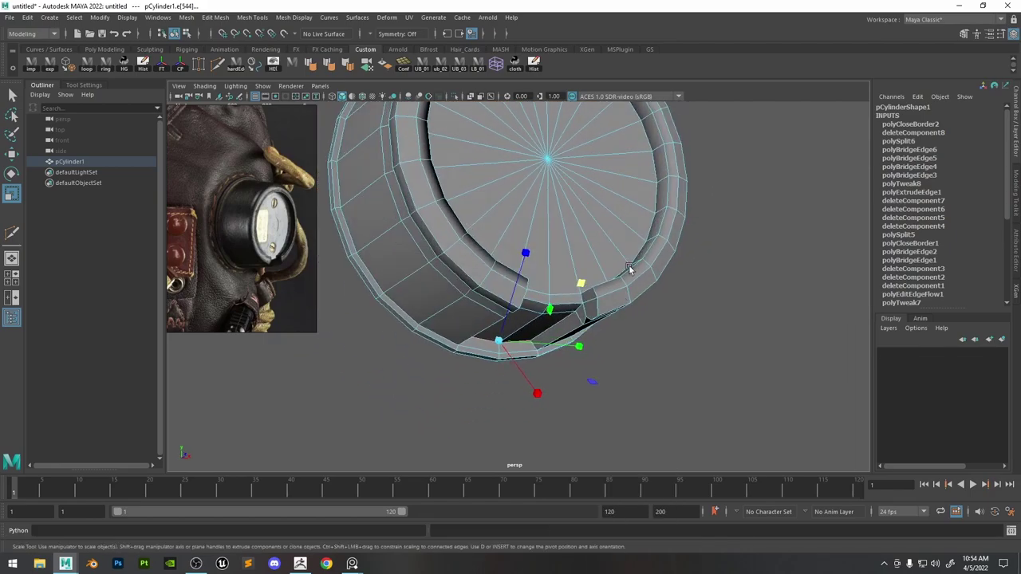
pyautogui.keyDown('shift'); pyautogui.moveTo(615, 296); pyautogui.dragTo(611, 401, button='right'); pyautogui.keyUp('shift')
# Select and delete the unwanted edge in the notch recess below the rim.
pyautogui.keyDown('alt'); pyautogui.moveTo(647, 328); pyautogui.dragTo(518, 320); pyautogui.keyUp('alt')
pyautogui.press('q')
pyautogui.click(556, 275)
pyautogui.scroll(3, 553, 284)
pyautogui.click(519, 305)
pyautogui.scroll(5, 289, 250)
pyautogui.press('w')
pyautogui.hotkey('ctrl', 'Delete')
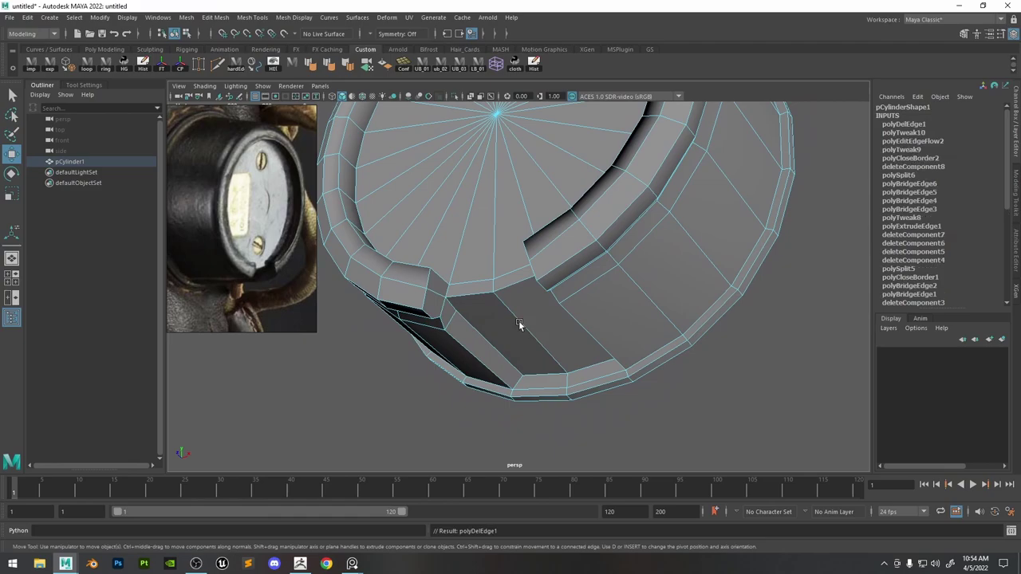
# Cut a new edge across the notch recess with Multi-Cut and adjust its middle vertex along one axis.
pyautogui.hotkey('ctrl', 'shift', 'x')
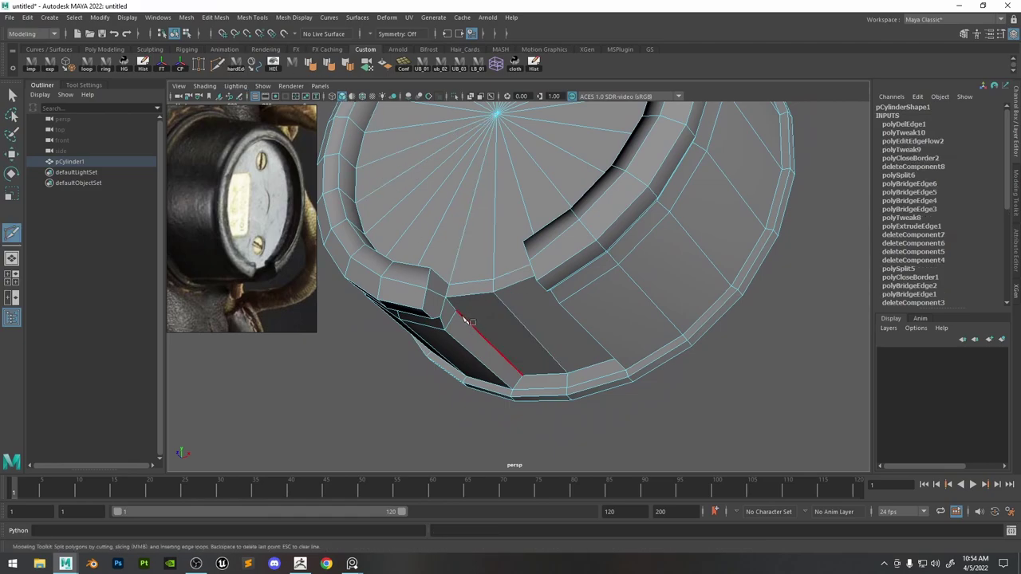
pyautogui.keyDown('alt'); pyautogui.moveTo(502, 309); pyautogui.dragTo(609, 293); pyautogui.keyUp('alt')
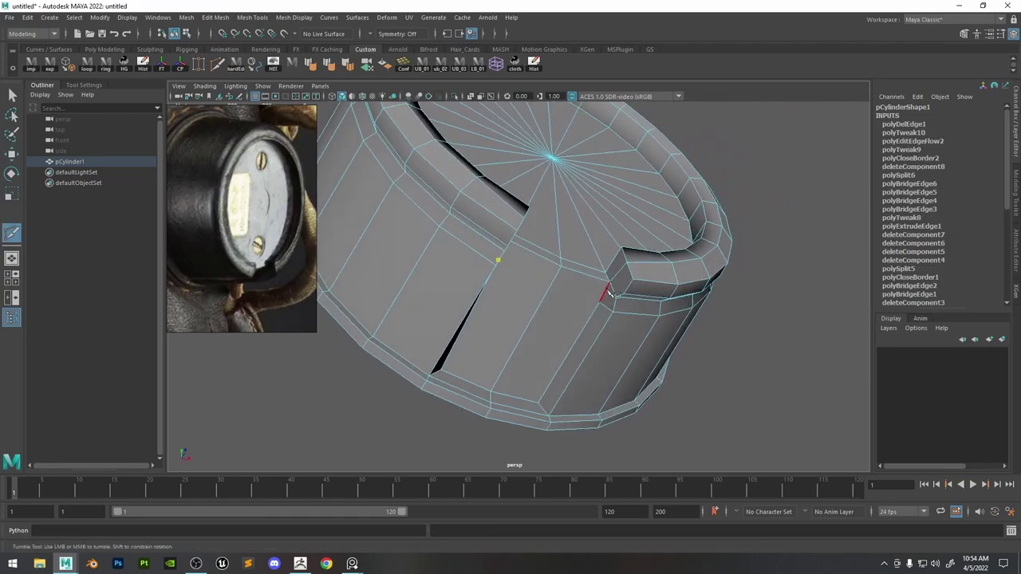
pyautogui.press('w')
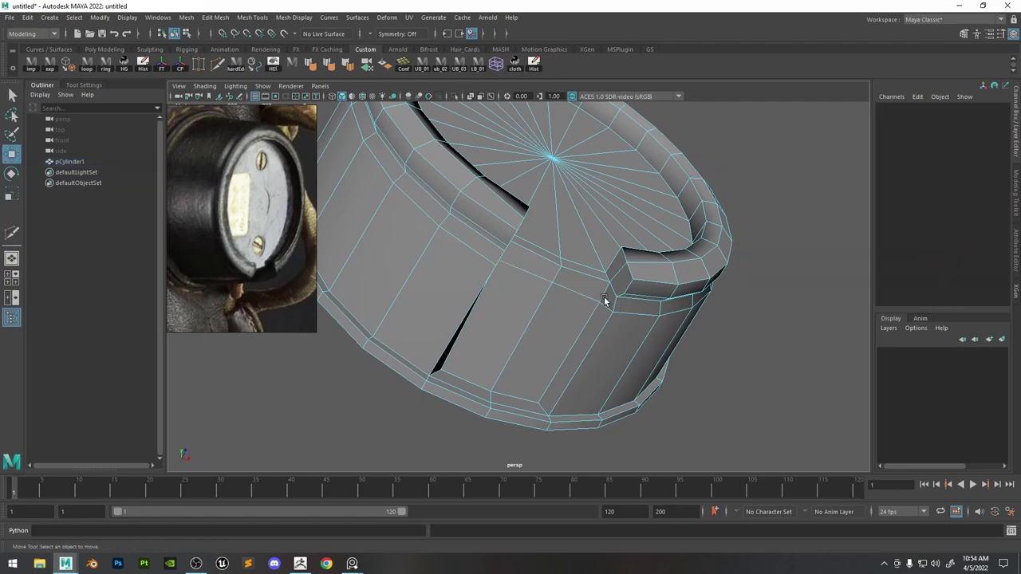
pyautogui.click(558, 285)
pyautogui.click(549, 277)
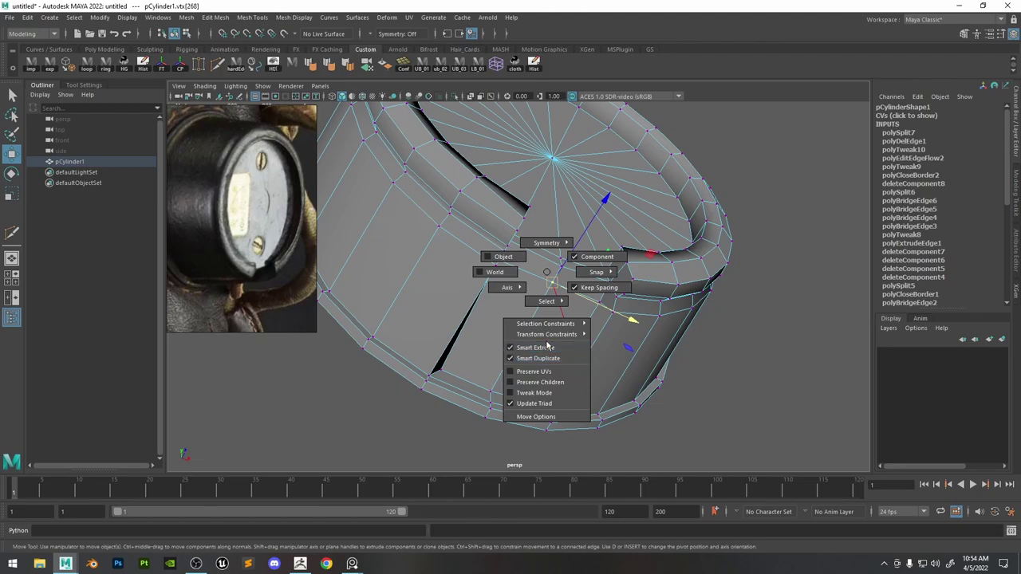
pyautogui.click(616, 346)
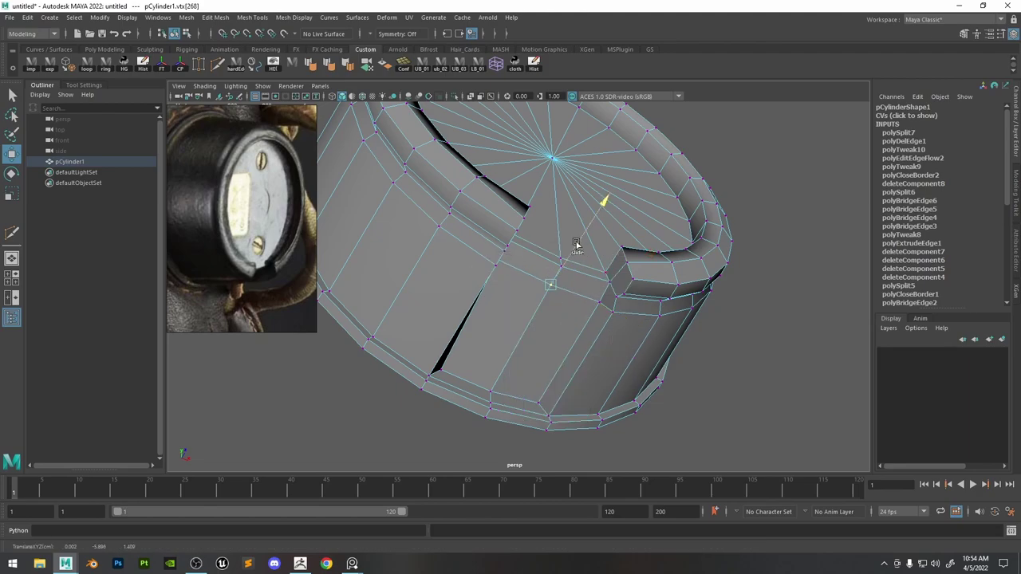
# Examine the cup's notch and rim from several angles against the reference photo.
pyautogui.keyDown('alt'); pyautogui.moveTo(596, 282); pyautogui.dragTo(481, 356); pyautogui.keyUp('alt')
pyautogui.keyDown('alt'); pyautogui.moveTo(480, 356); pyautogui.dragTo(441, 219, button='right'); pyautogui.keyUp('alt')
pyautogui.keyDown('alt'); pyautogui.moveTo(441, 219); pyautogui.dragTo(525, 289, button='middle'); pyautogui.keyUp('alt')
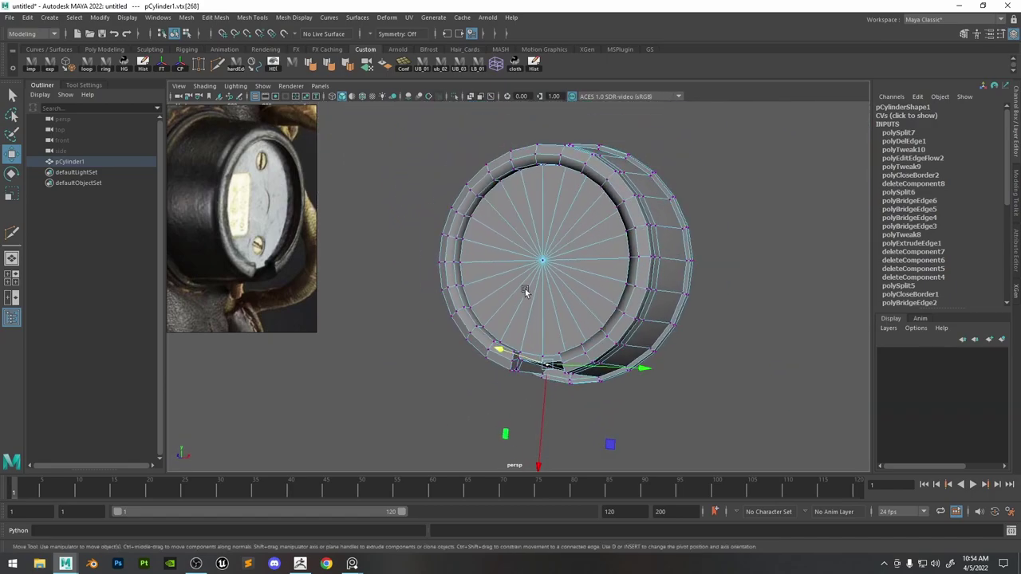
pyautogui.keyDown('alt'); pyautogui.moveTo(525, 290); pyautogui.dragTo(512, 247); pyautogui.keyUp('alt')
pyautogui.keyDown('alt'); pyautogui.moveTo(511, 247); pyautogui.dragTo(555, 328, button='right'); pyautogui.keyUp('alt')
pyautogui.keyDown('alt'); pyautogui.moveTo(555, 331); pyautogui.dragTo(576, 369); pyautogui.keyUp('alt')
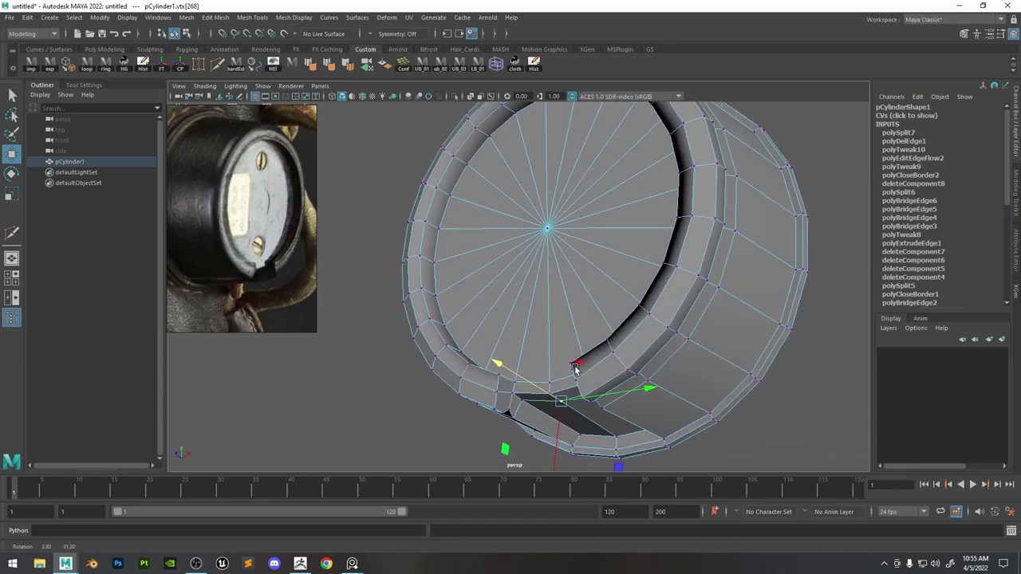
pyautogui.keyDown('alt'); pyautogui.moveTo(516, 330); pyautogui.dragTo(573, 280, button='middle'); pyautogui.keyUp('alt')
pyautogui.keyDown('alt'); pyautogui.moveTo(574, 280); pyautogui.dragTo(613, 300, button='right'); pyautogui.keyUp('alt')
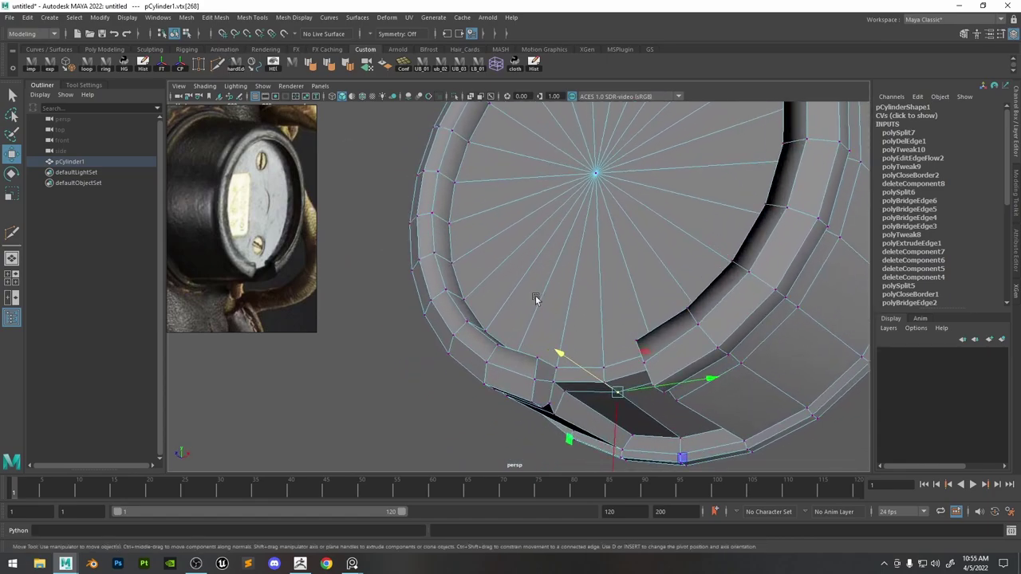
pyautogui.keyDown('alt'); pyautogui.moveTo(535, 298); pyautogui.dragTo(534, 329); pyautogui.keyUp('alt')
pyautogui.press('y')
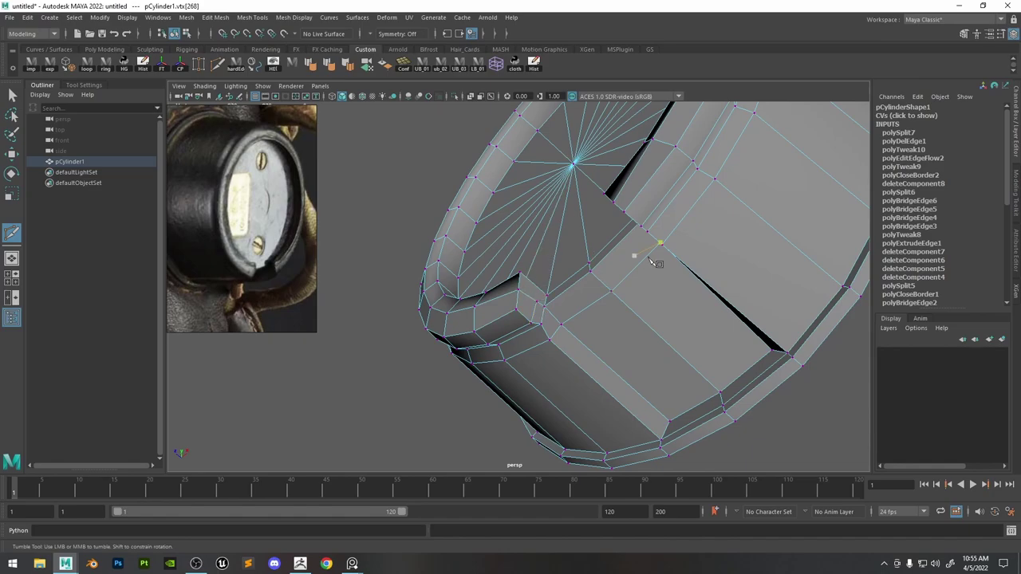
pyautogui.keyDown('alt'); pyautogui.moveTo(654, 263); pyautogui.dragTo(674, 231); pyautogui.keyUp('alt')
pyautogui.keyDown('alt'); pyautogui.moveTo(673, 231); pyautogui.dragTo(740, 311, button='right'); pyautogui.keyUp('alt')
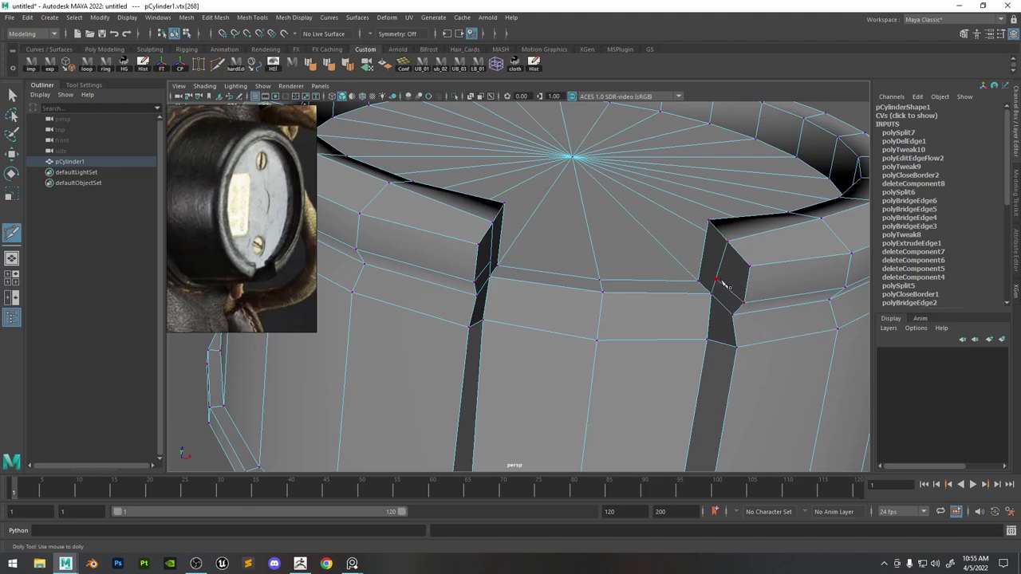
pyautogui.keyDown('alt'); pyautogui.moveTo(725, 285); pyautogui.dragTo(674, 425); pyautogui.keyUp('alt')
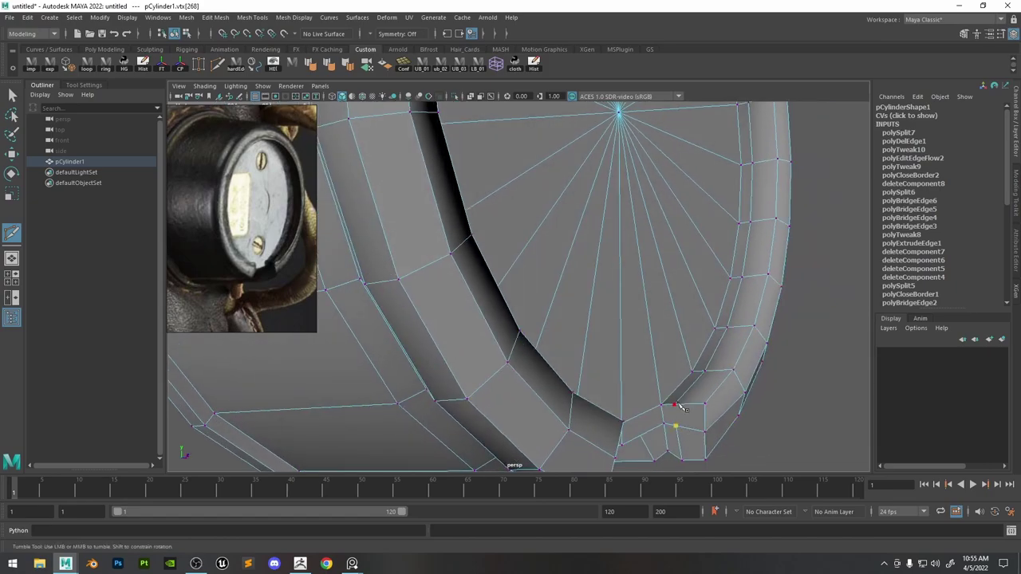
pyautogui.keyDown('alt'); pyautogui.moveTo(709, 417); pyautogui.dragTo(640, 417); pyautogui.keyUp('alt')
pyautogui.keyDown('alt'); pyautogui.moveTo(442, 459); pyautogui.dragTo(539, 360, button='middle'); pyautogui.keyUp('alt')
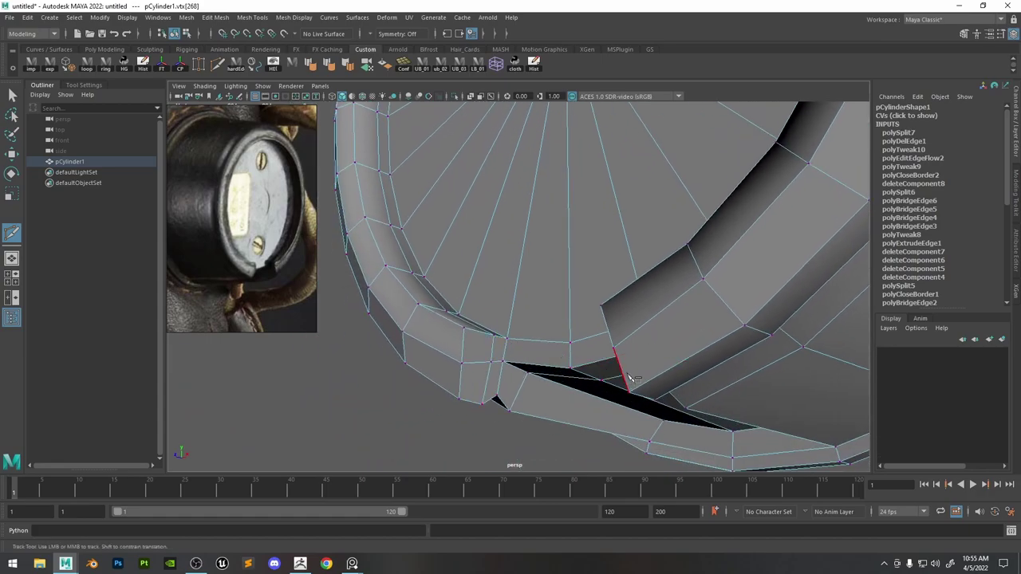
pyautogui.keyDown('alt'); pyautogui.moveTo(630, 378); pyautogui.dragTo(491, 225, button='right'); pyautogui.keyUp('alt')
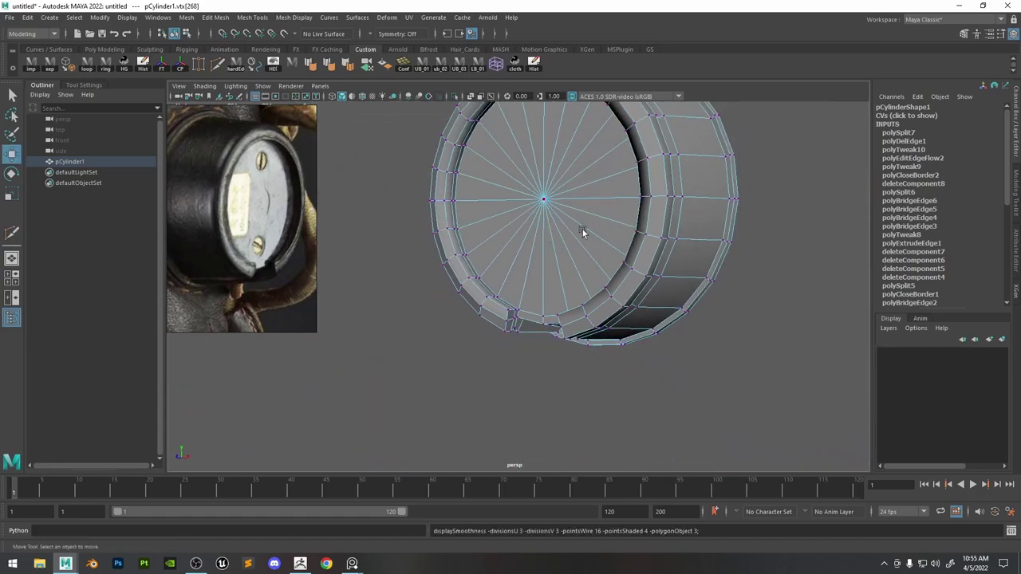
# Preview the cup smoothed to check the rim and notch, and return to the unsmoothed mesh in edge mode.
pyautogui.moveTo(595, 224); pyautogui.dragTo(779, 141, button='right')
pyautogui.click(780, 141)
pyautogui.moveTo(644, 282)
pyautogui.keyDown('alt'); pyautogui.mouseDown()
pyautogui.moveTo(723, 248)
pyautogui.moveTo(636, 263)
pyautogui.mouseUp(); pyautogui.keyUp('alt')
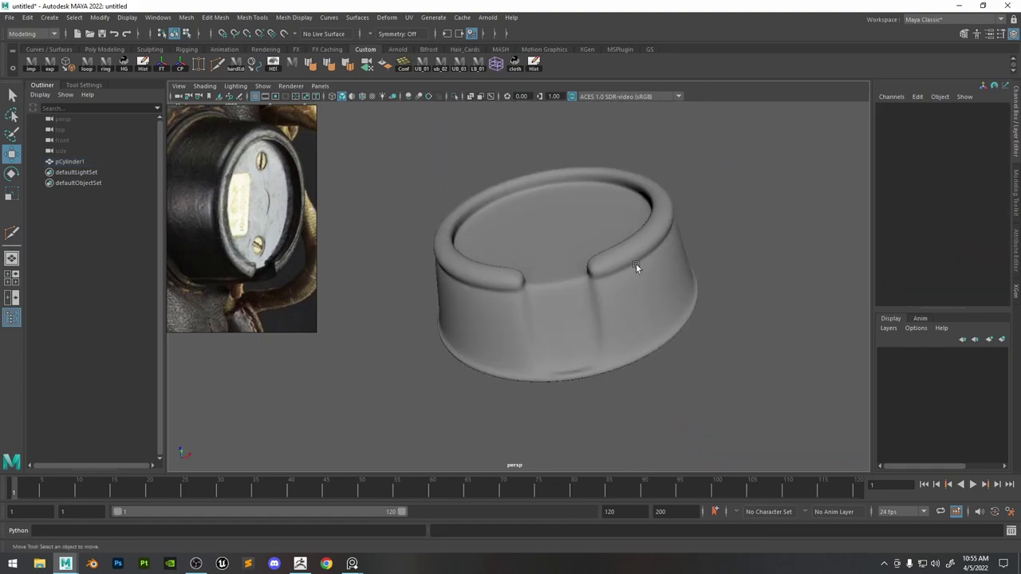
pyautogui.moveTo(622, 295); pyautogui.dragTo(614, 270, button='right')
pyautogui.press('1')
# Inspect the cup's rim profile and inner edge up close and compare them with the reference photo.
pyautogui.keyDown('alt'); pyautogui.moveTo(597, 334); pyautogui.dragTo(655, 382, button='right'); pyautogui.keyUp('alt')
pyautogui.keyDown('alt'); pyautogui.moveTo(607, 221); pyautogui.dragTo(609, 289); pyautogui.keyUp('alt')
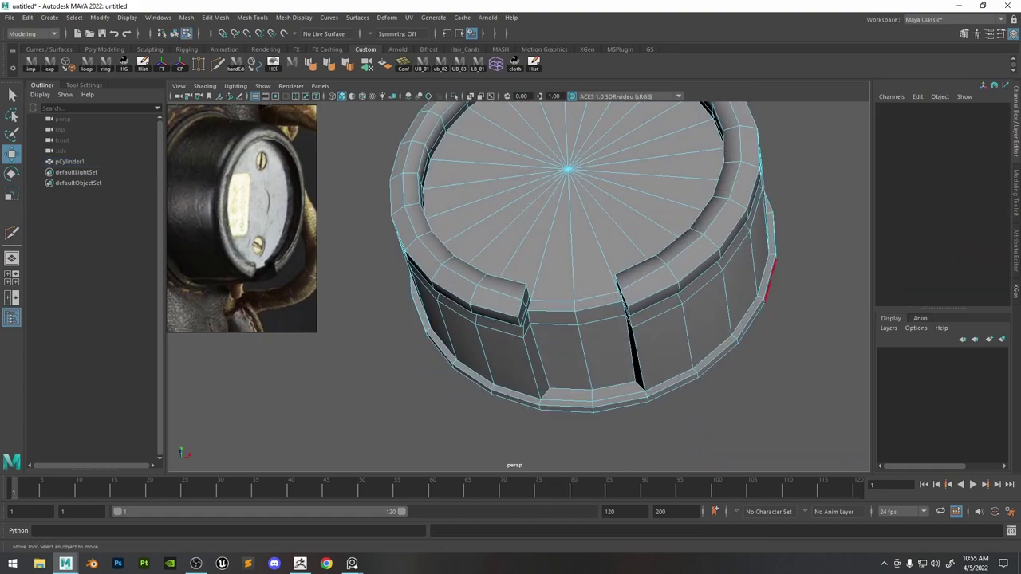
pyautogui.keyDown('alt'); pyautogui.moveTo(492, 182); pyautogui.dragTo(505, 247, button='middle'); pyautogui.keyUp('alt')
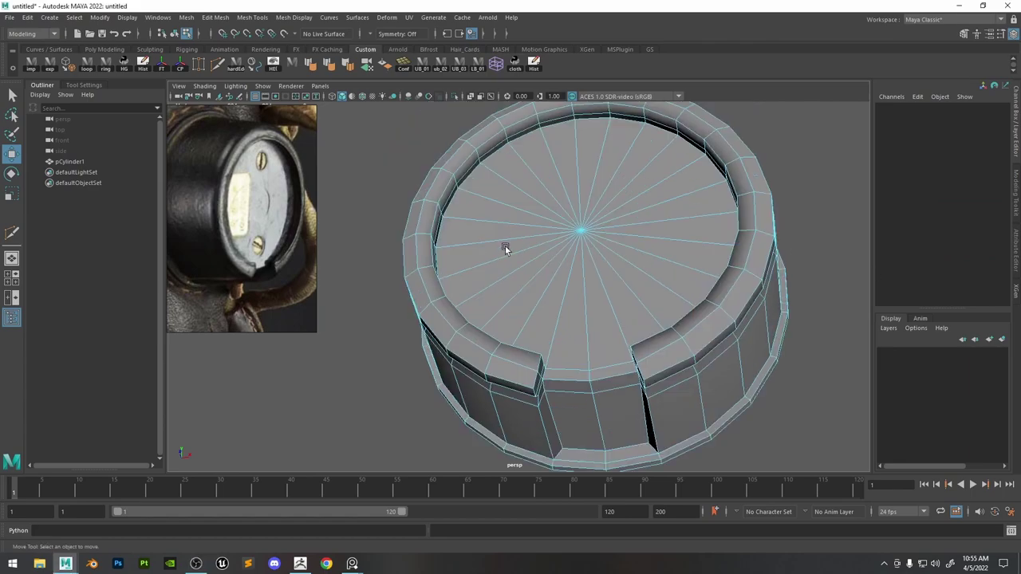
pyautogui.keyDown('alt'); pyautogui.moveTo(505, 248); pyautogui.dragTo(508, 275); pyautogui.keyUp('alt')
pyautogui.keyDown('alt'); pyautogui.moveTo(505, 220); pyautogui.dragTo(575, 240, button='middle'); pyautogui.keyUp('alt')
pyautogui.keyDown('alt'); pyautogui.moveTo(576, 240); pyautogui.dragTo(630, 259, button='right'); pyautogui.keyUp('alt')
pyautogui.keyDown('alt'); pyautogui.moveTo(548, 227); pyautogui.dragTo(585, 210); pyautogui.keyUp('alt')
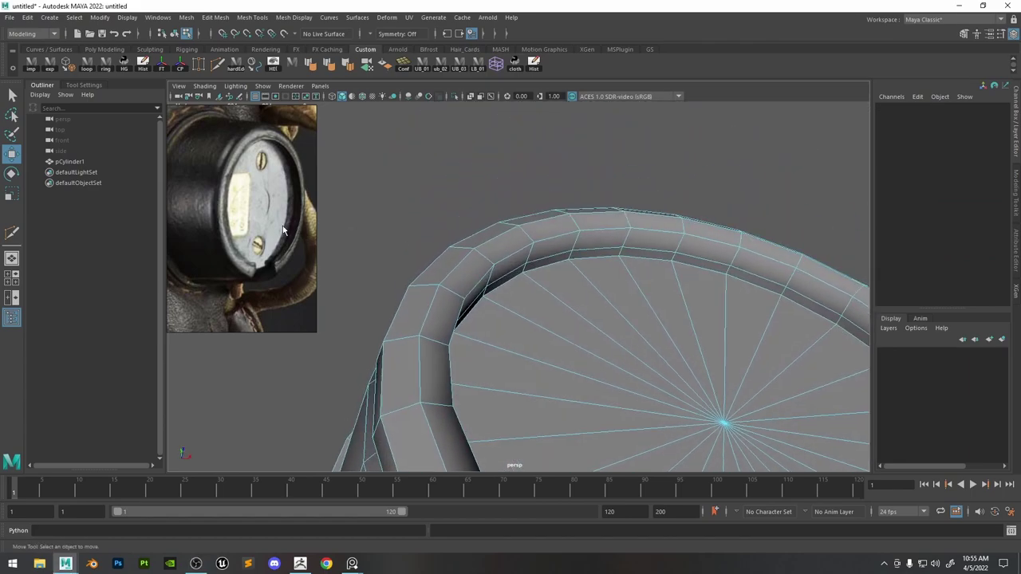
# Examine the reference photo up close and the cup's back and side from several angles.
pyautogui.scroll(2, 280, 267)
pyautogui.moveTo(223, 161); pyautogui.dragTo(216, 216, button='middle')
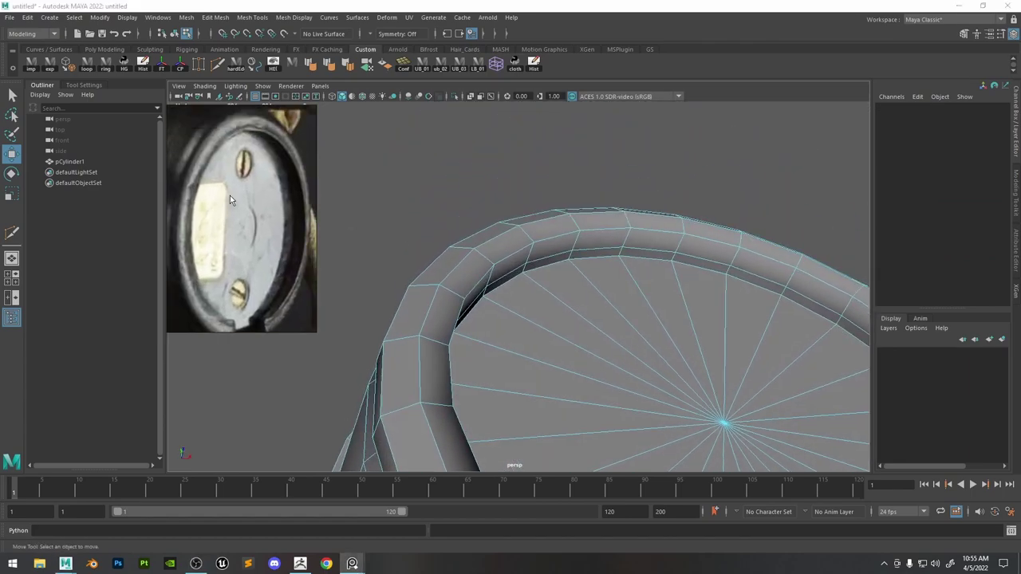
pyautogui.scroll(-3, 527, 290)
pyautogui.keyDown('alt'); pyautogui.moveTo(529, 290); pyautogui.dragTo(609, 323); pyautogui.keyUp('alt')
pyautogui.scroll(-2, 513, 258)
pyautogui.keyDown('alt'); pyautogui.moveTo(518, 234); pyautogui.dragTo(555, 237); pyautogui.keyUp('alt')
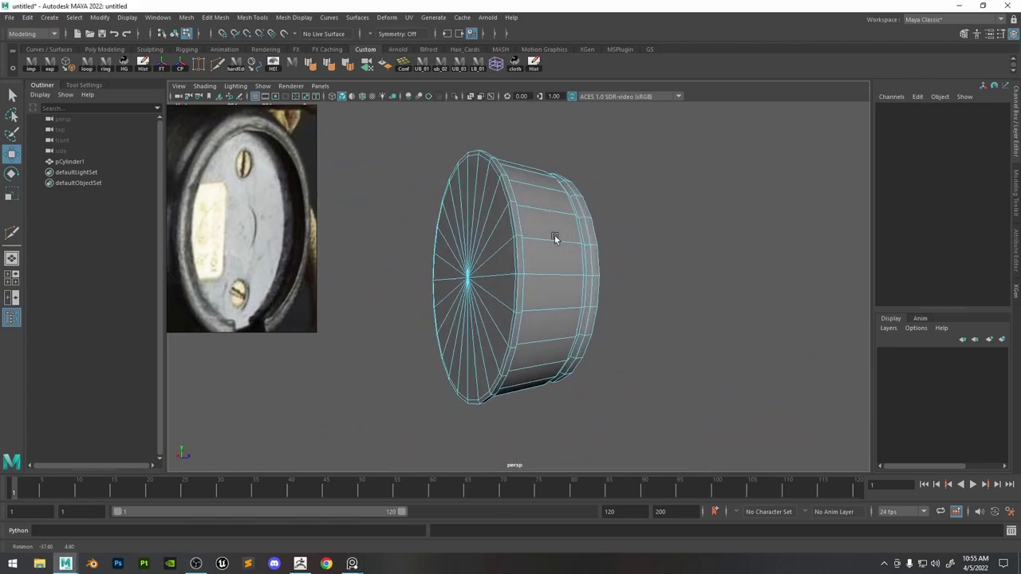
pyautogui.scroll(5, 555, 233)
pyautogui.keyDown('alt'); pyautogui.moveTo(523, 190); pyautogui.dragTo(441, 208); pyautogui.keyUp('alt')
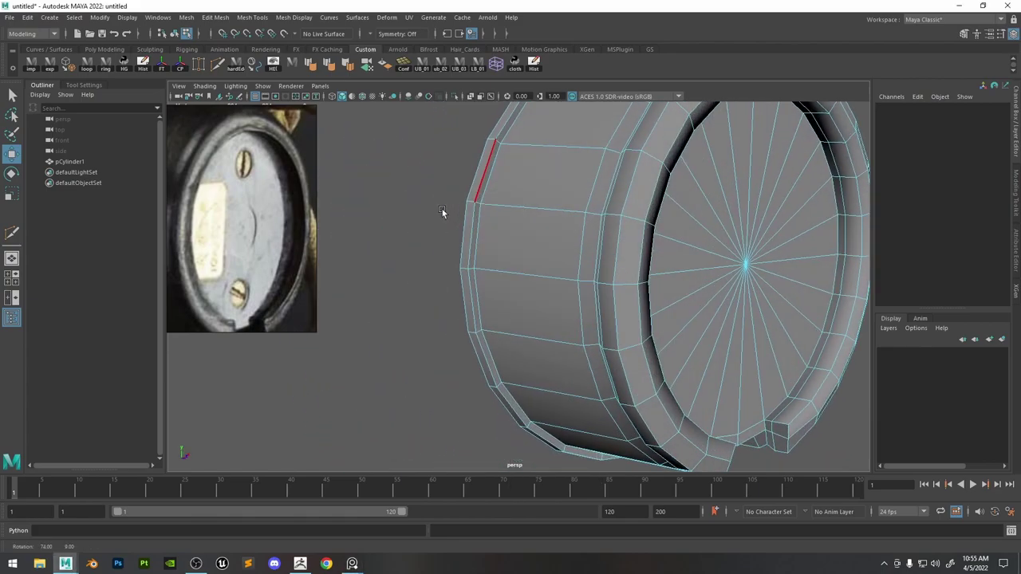
# Bevel the edge loop where the cup's side meets the thin back flange, with Fraction 0.2 and Chamfer off.
pyautogui.doubleClick(475, 236)
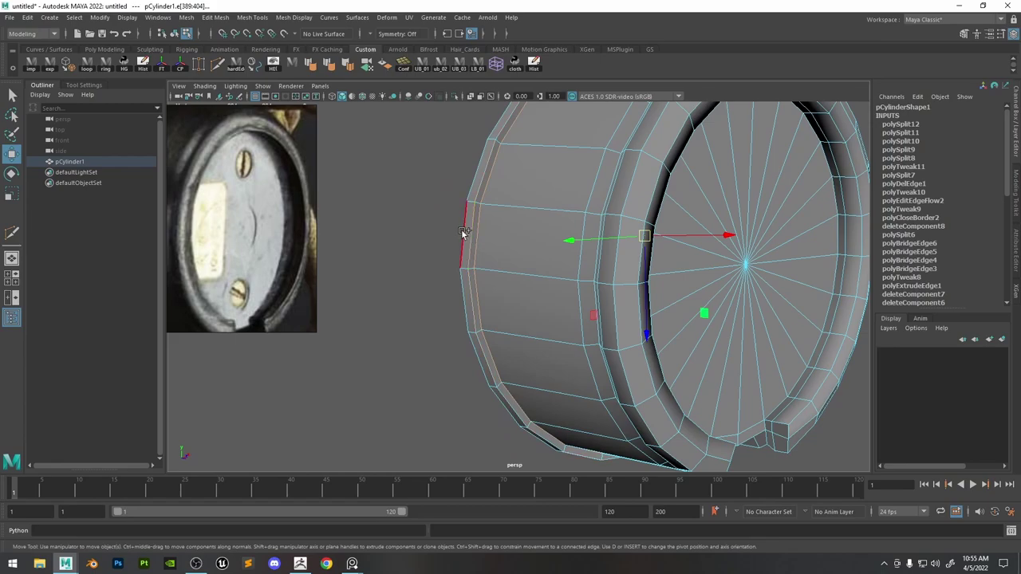
pyautogui.keyDown('alt'); pyautogui.moveTo(466, 233); pyautogui.dragTo(157, 177); pyautogui.keyUp('alt')
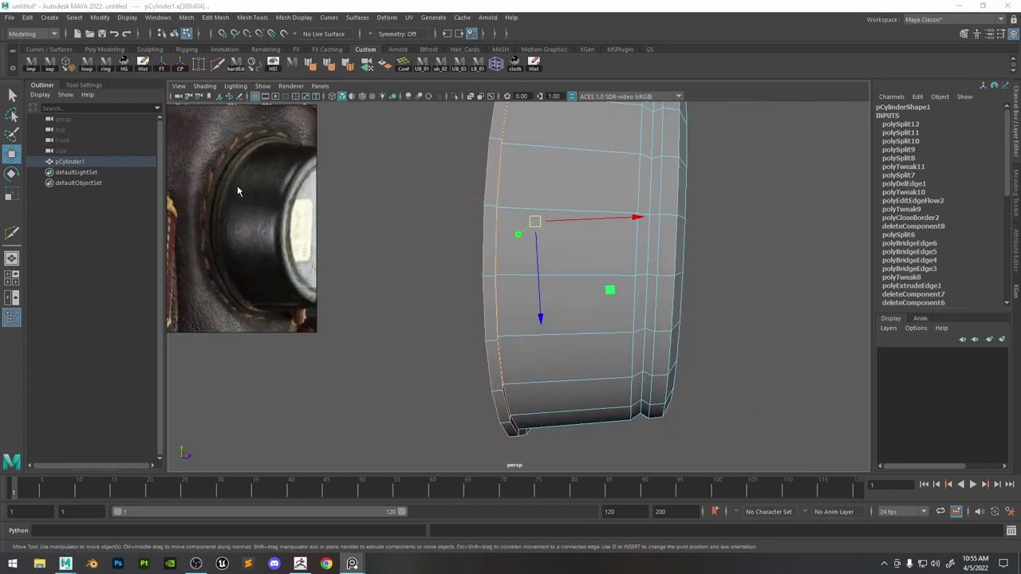
pyautogui.keyDown('alt'); pyautogui.moveTo(502, 221); pyautogui.dragTo(503, 196); pyautogui.keyUp('alt')
pyautogui.keyDown('alt'); pyautogui.moveTo(503, 196); pyautogui.dragTo(535, 210, button='right'); pyautogui.keyUp('alt')
pyautogui.keyDown('shift'); pyautogui.moveTo(499, 171); pyautogui.dragTo(550, 172, button='right'); pyautogui.keyUp('shift')
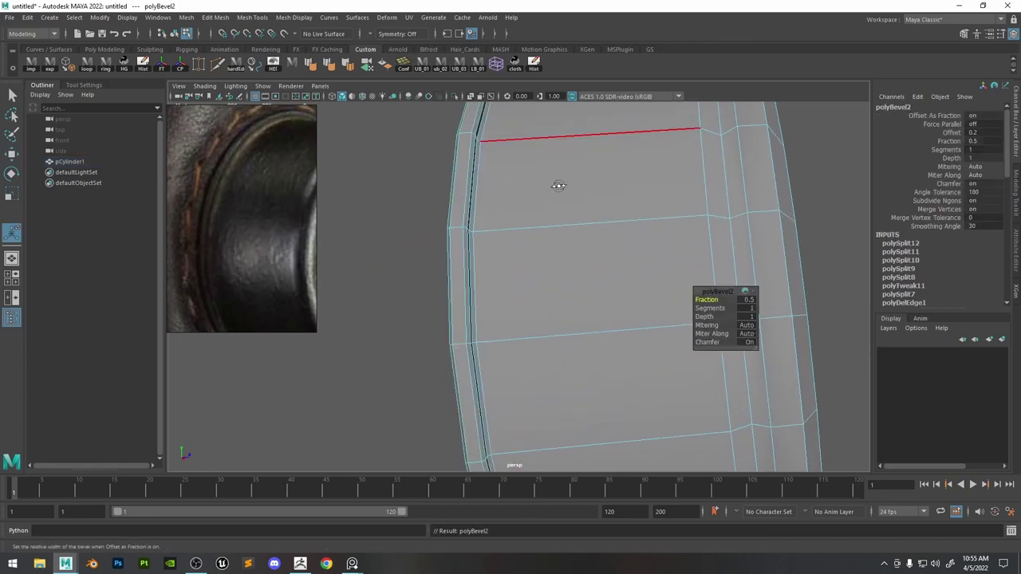
pyautogui.keyDown('alt'); pyautogui.moveTo(558, 186); pyautogui.dragTo(535, 191); pyautogui.keyUp('alt')
pyautogui.keyDown('alt'); pyautogui.moveTo(535, 191); pyautogui.dragTo(549, 210, button='right'); pyautogui.keyUp('alt')
pyautogui.moveTo(550, 209)
pyautogui.mouseDown(button='middle')
pyautogui.moveTo(541, 208)
pyautogui.moveTo(551, 209)
pyautogui.mouseUp(button='middle')
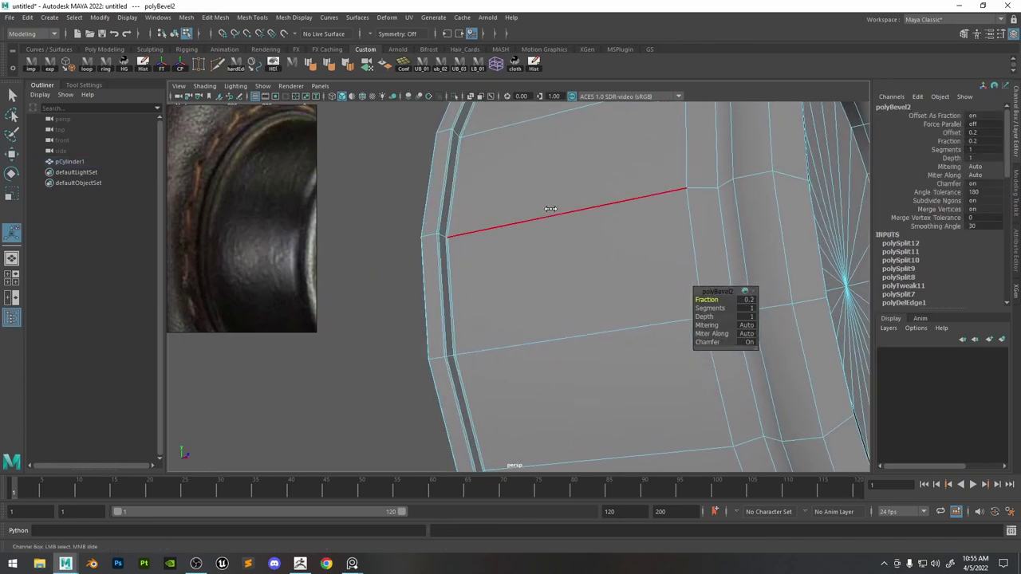
pyautogui.keyDown('alt'); pyautogui.moveTo(550, 211); pyautogui.dragTo(532, 220); pyautogui.keyUp('alt')
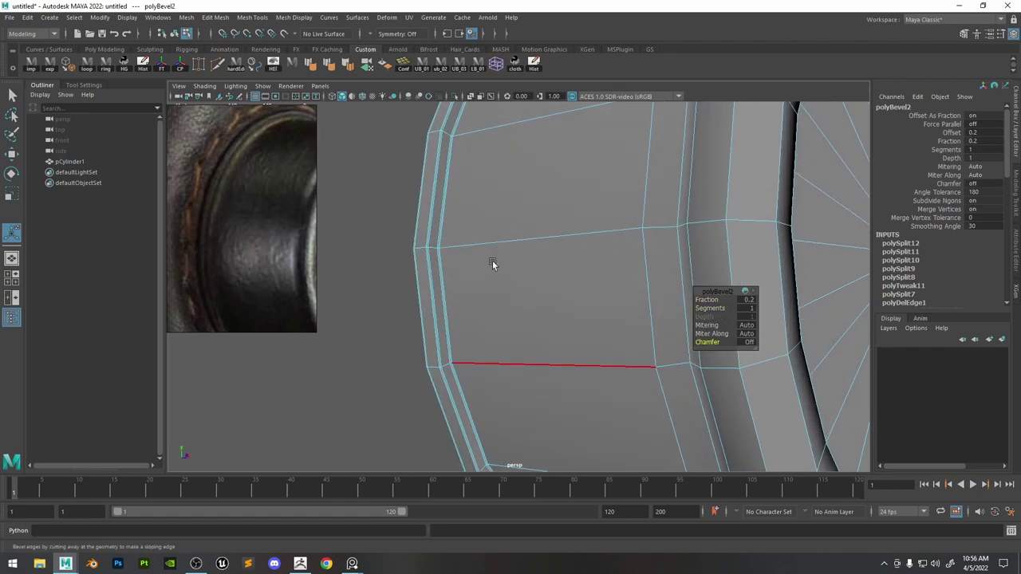
# Preview the cup smoothed in object mode and inspect the bevelled back flange up close.
pyautogui.press('3')
pyautogui.moveTo(471, 244); pyautogui.dragTo(496, 217, button='right')
pyautogui.click(395, 161)
pyautogui.keyDown('alt'); pyautogui.moveTo(565, 228); pyautogui.dragTo(557, 190, button='right'); pyautogui.keyUp('alt')
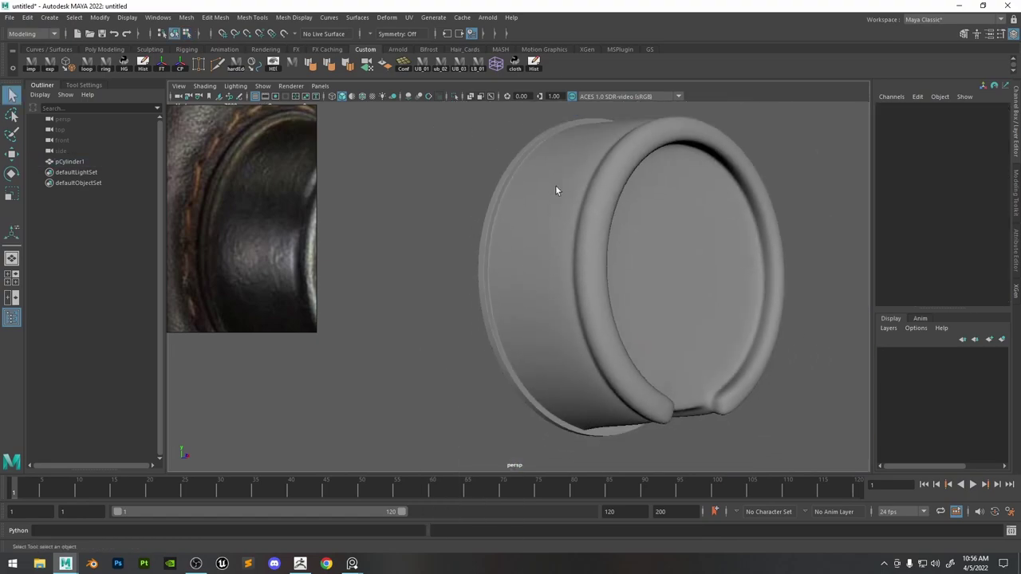
pyautogui.moveTo(556, 186)
pyautogui.keyDown('alt'); pyautogui.mouseDown()
pyautogui.moveTo(513, 213)
pyautogui.moveTo(562, 200)
pyautogui.moveTo(552, 190)
pyautogui.mouseUp(); pyautogui.keyUp('alt')
pyautogui.keyDown('alt'); pyautogui.moveTo(552, 190); pyautogui.dragTo(589, 249, button='right'); pyautogui.keyUp('alt')
pyautogui.keyDown('alt'); pyautogui.moveTo(509, 185); pyautogui.dragTo(548, 228, button='middle'); pyautogui.keyUp('alt')
pyautogui.keyDown('alt'); pyautogui.moveTo(548, 228); pyautogui.dragTo(641, 288, button='right'); pyautogui.keyUp('alt')
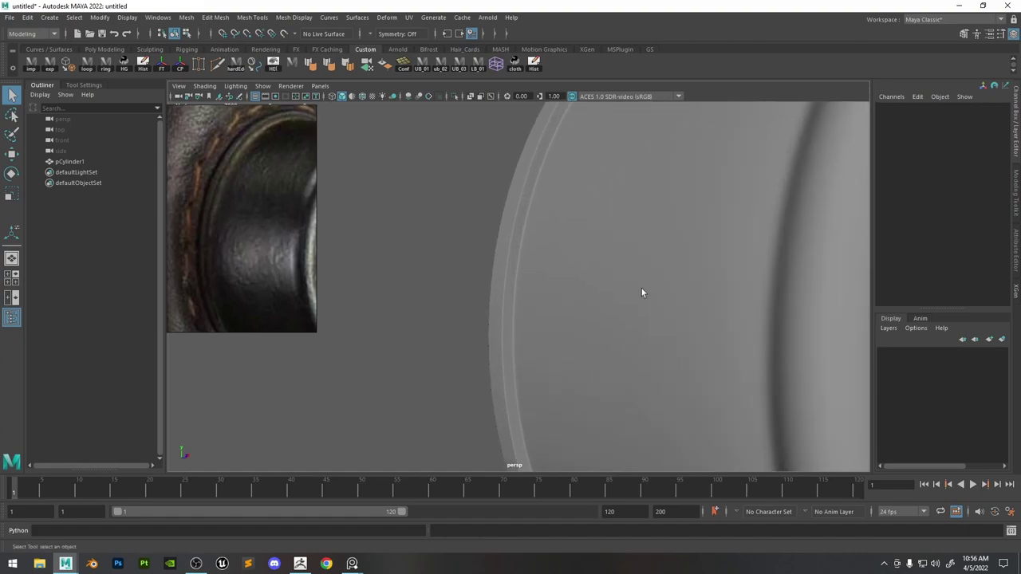
pyautogui.scroll(5, 567, 221)
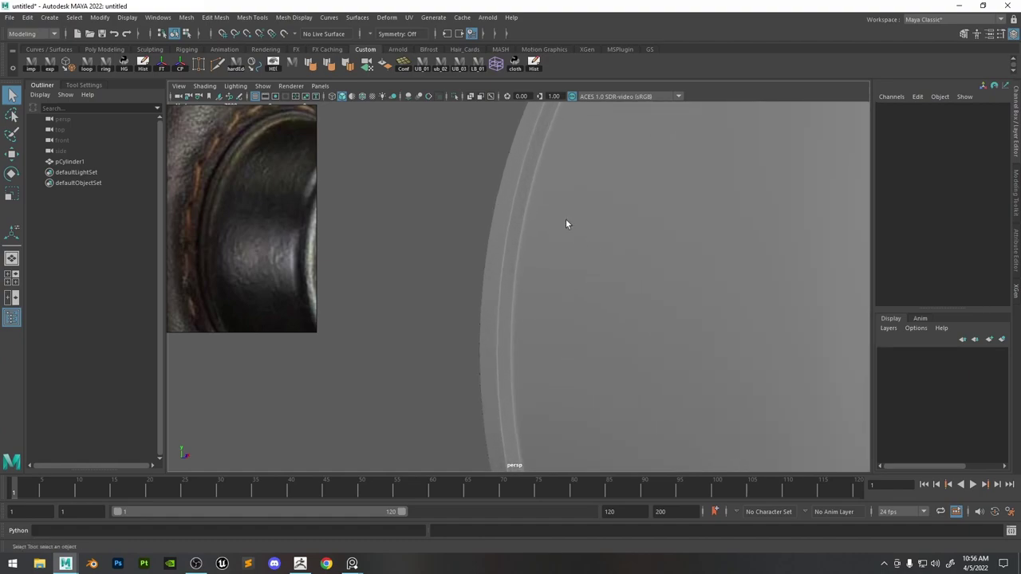
# Adjust the back flange's bevel settings on the smoothed cup and compare the flange with the reference photo.
pyautogui.click(606, 254)
pyautogui.click(900, 226)
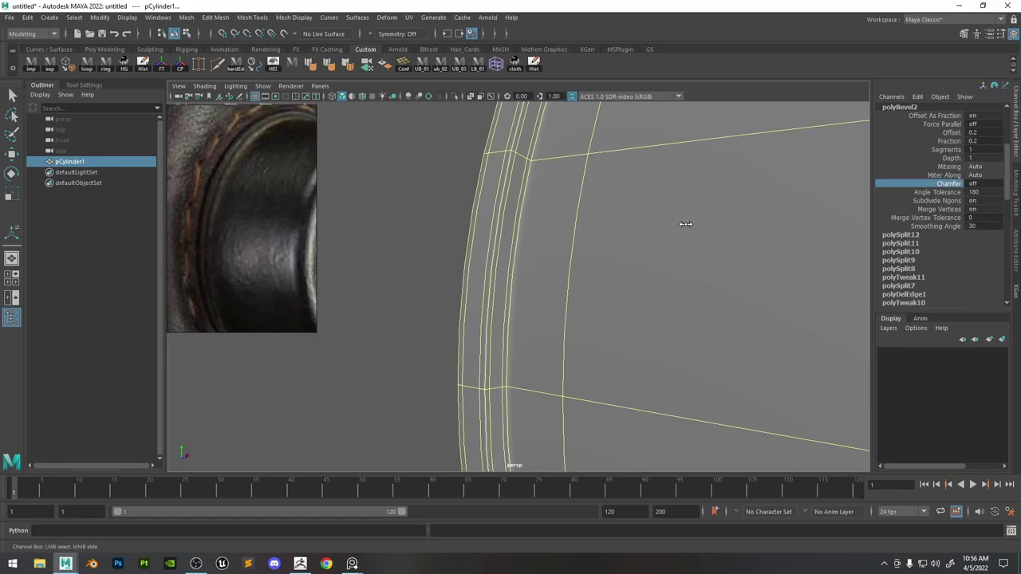
pyautogui.moveTo(783, 217); pyautogui.dragTo(820, 219, button='middle')
pyautogui.press('q')
pyautogui.click(437, 252)
pyautogui.scroll(-10, 579, 253)
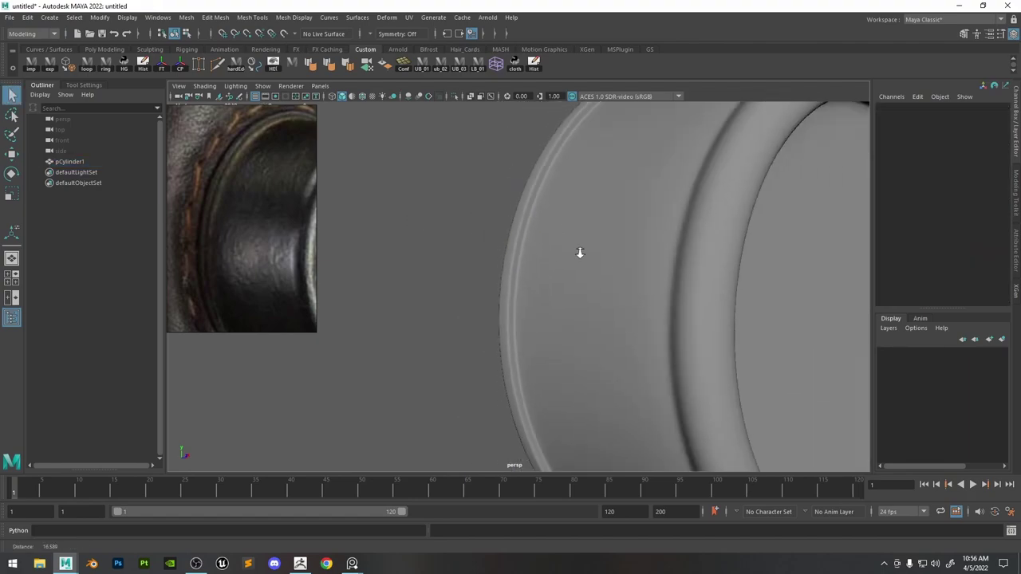
pyautogui.moveTo(596, 248)
pyautogui.keyDown('alt'); pyautogui.mouseDown()
pyautogui.moveTo(542, 267)
pyautogui.moveTo(600, 256)
pyautogui.mouseUp(); pyautogui.keyUp('alt')
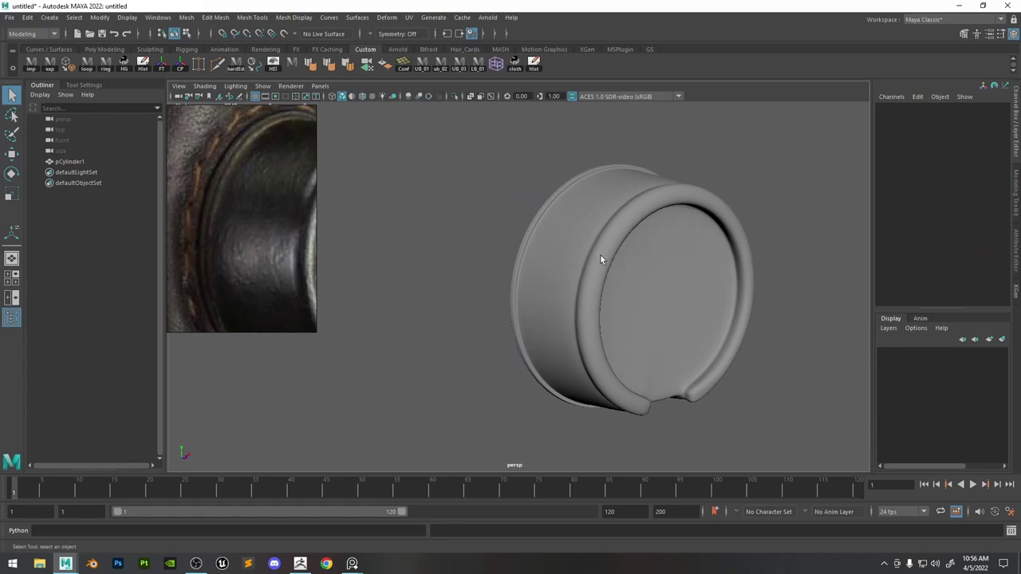
pyautogui.keyDown('alt'); pyautogui.moveTo(600, 255); pyautogui.dragTo(711, 303, button='right'); pyautogui.keyUp('alt')
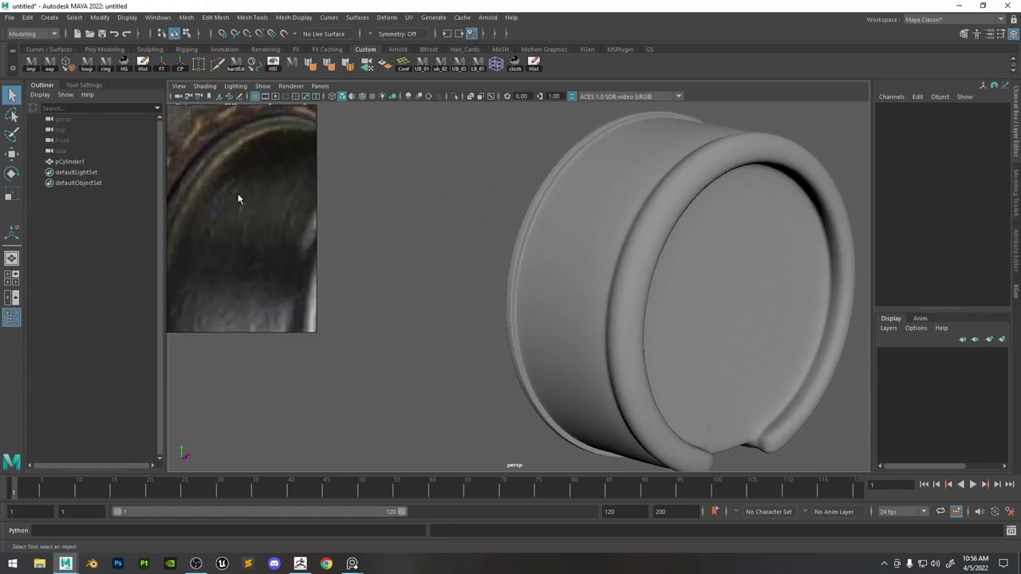
pyautogui.scroll(-3, 527, 195)
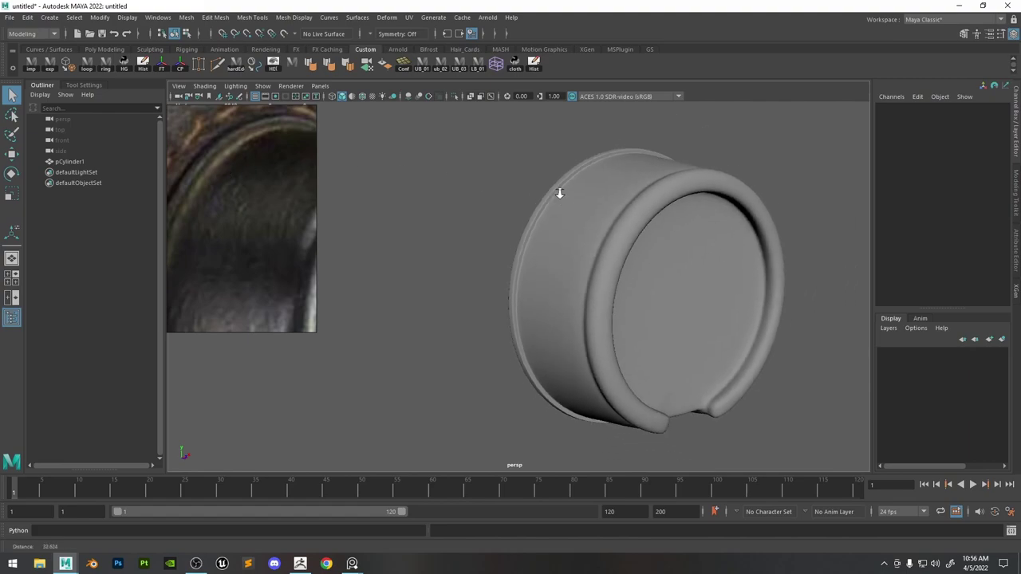
# Return to the unsmoothed mesh and bevel the edge loop where the cup's side meets the front groove, with Fraction 0.4.
pyautogui.click(590, 231)
pyautogui.press('1')
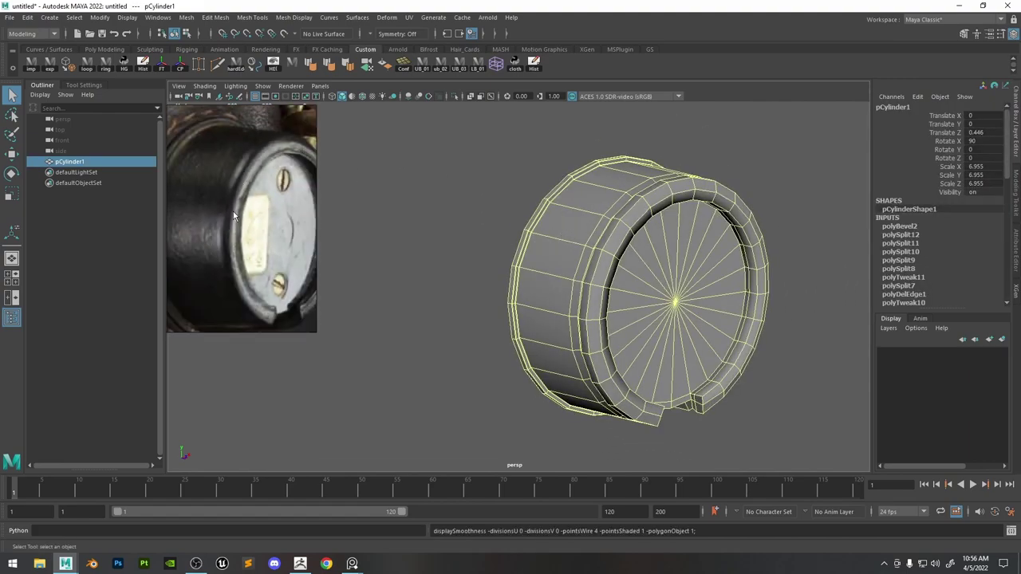
pyautogui.scroll(3, 679, 283)
pyautogui.keyDown('alt'); pyautogui.moveTo(680, 283); pyautogui.dragTo(648, 240); pyautogui.keyUp('alt')
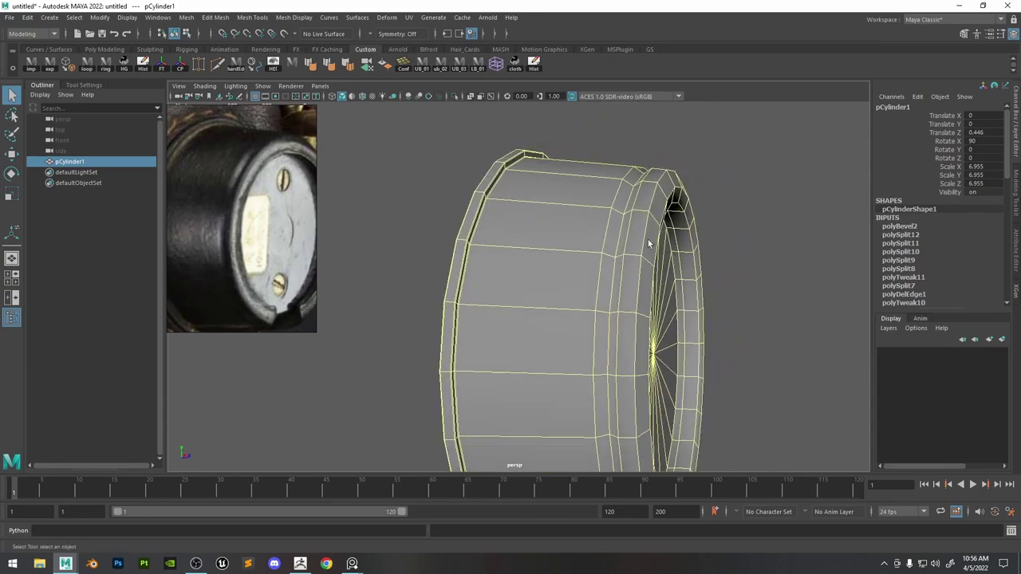
pyautogui.moveTo(639, 229); pyautogui.dragTo(656, 199, button='right')
pyautogui.doubleClick(612, 195)
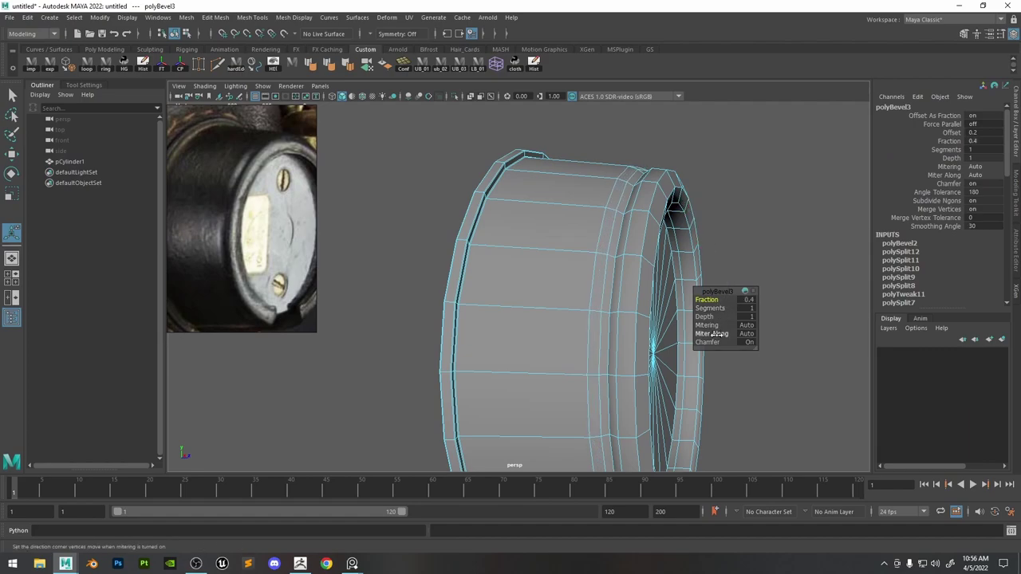
# Preview the cup smoothed and inspect the bevelled side of the front groove.
pyautogui.press('3')
pyautogui.moveTo(688, 265); pyautogui.dragTo(756, 120, button='right')
pyautogui.click(760, 114)
pyautogui.keyDown('alt'); pyautogui.moveTo(778, 201); pyautogui.dragTo(747, 221); pyautogui.keyUp('alt')
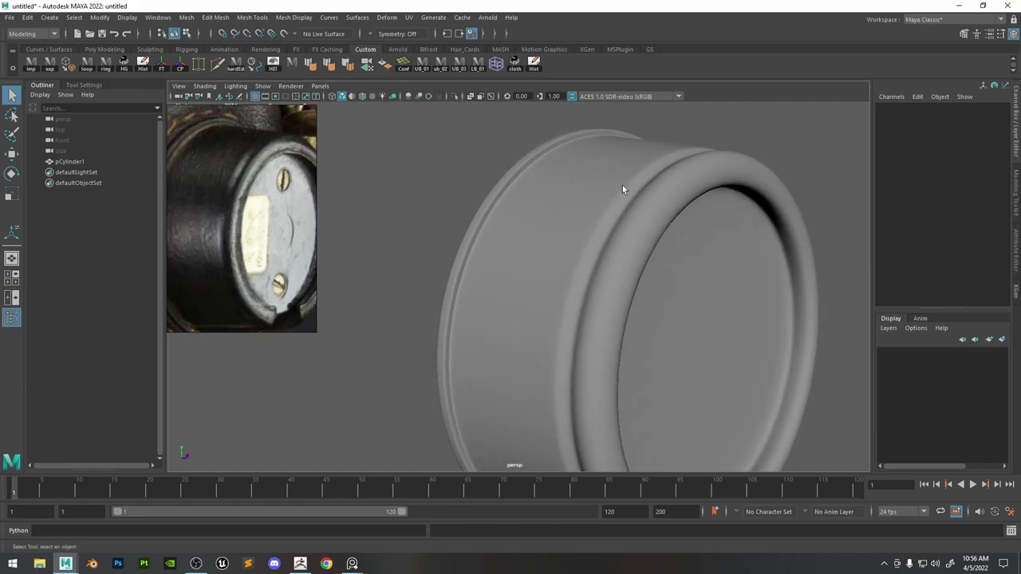
# Set the Fraction of the front groove's side bevel to 0.3.
pyautogui.click(561, 188)
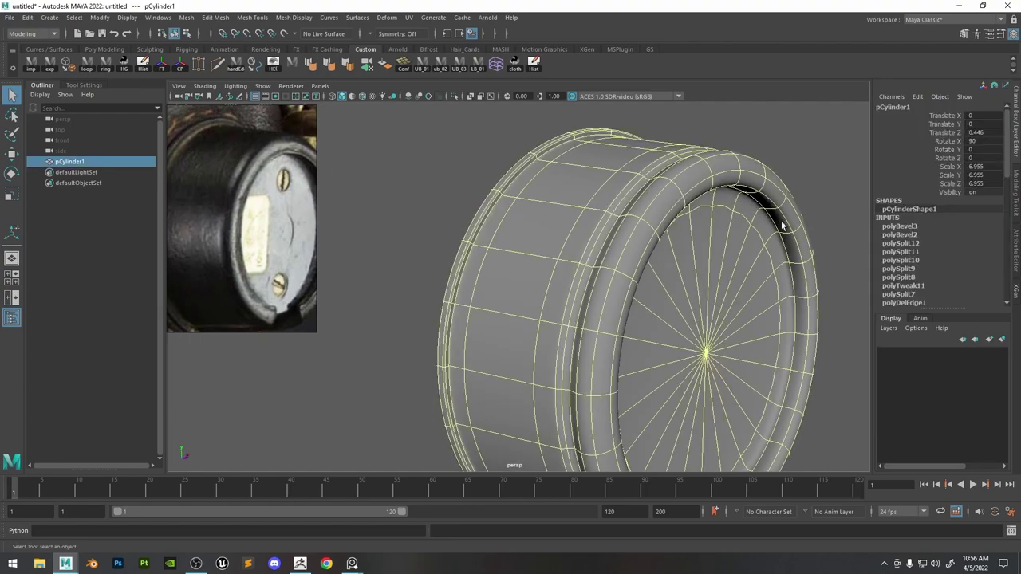
pyautogui.click(900, 226)
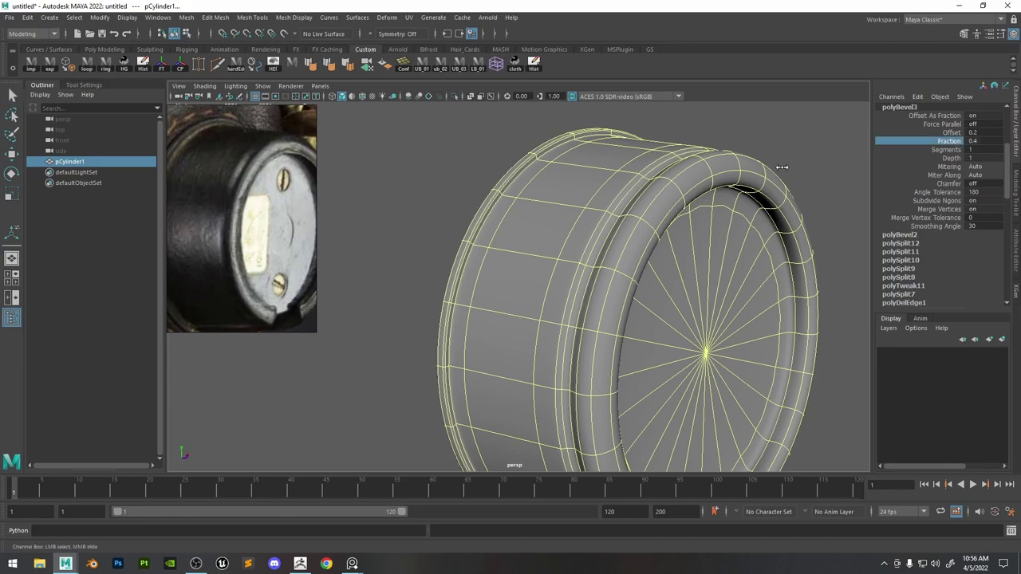
pyautogui.moveTo(781, 166); pyautogui.dragTo(779, 167, button='middle')
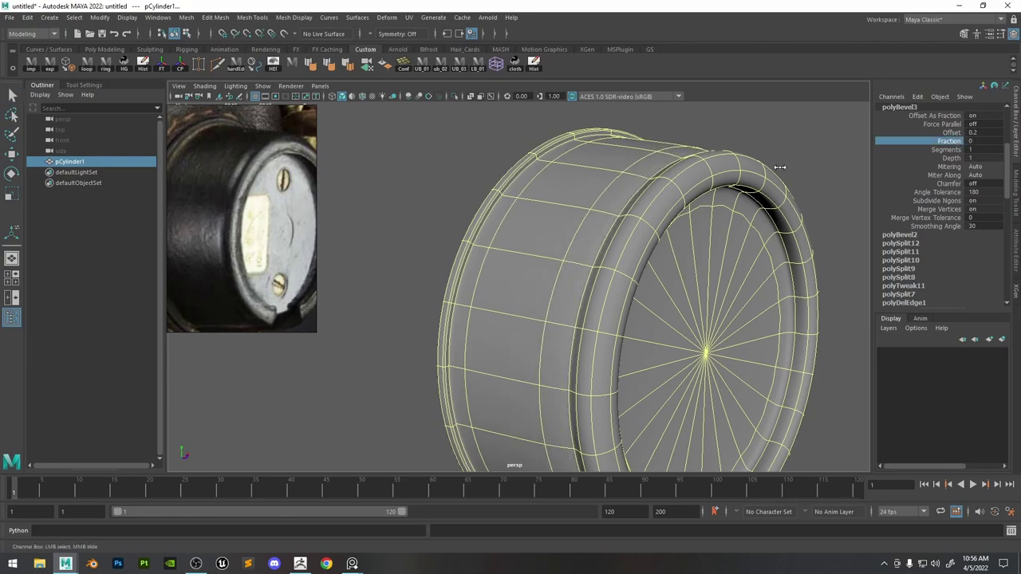
pyautogui.click(790, 158)
pyautogui.keyDown('alt'); pyautogui.moveTo(790, 158); pyautogui.dragTo(763, 197); pyautogui.keyUp('alt')
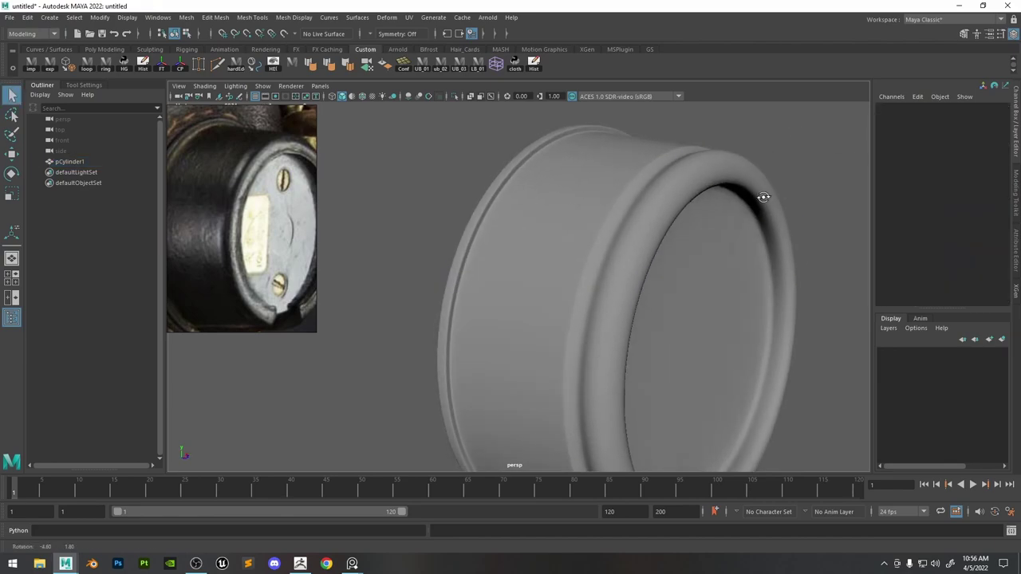
pyautogui.click(772, 199)
pyautogui.click(904, 225)
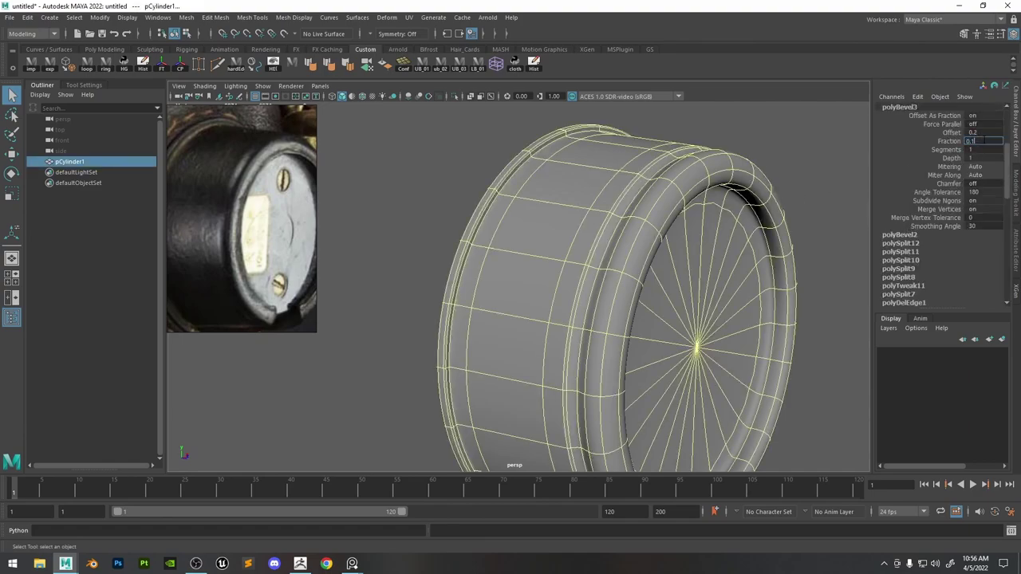
pyautogui.write('0.3')
pyautogui.press('Return')
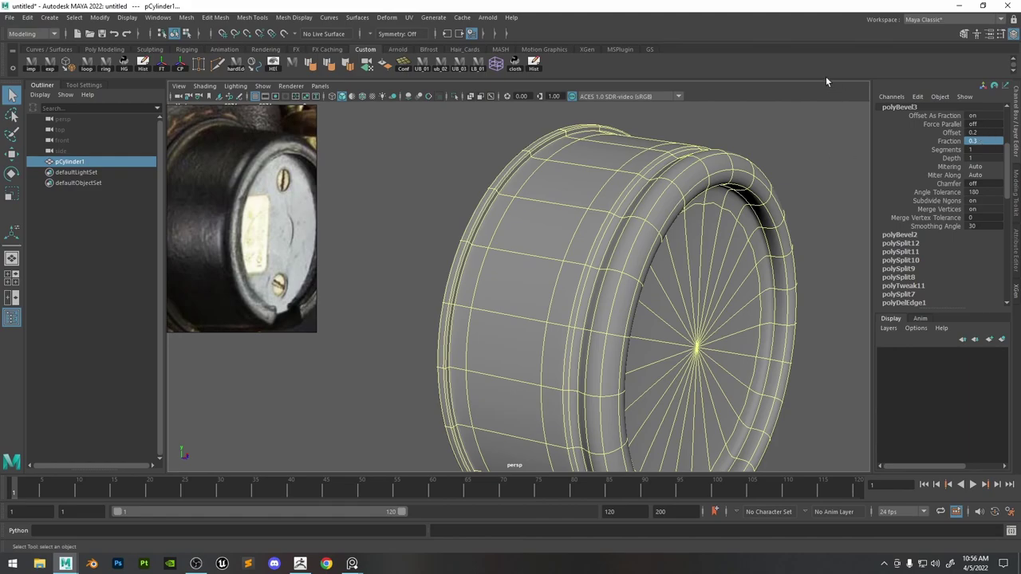
# Bevel the edge loop at the bottom of the front groove on the unsmoothed mesh, using a narrow fraction and Chamfer off.
pyautogui.click(782, 174)
pyautogui.keyDown('alt'); pyautogui.moveTo(781, 174); pyautogui.dragTo(740, 77, button='right'); pyautogui.keyUp('alt')
pyautogui.keyDown('alt'); pyautogui.moveTo(646, 187); pyautogui.dragTo(570, 172); pyautogui.keyUp('alt')
pyautogui.keyDown('alt'); pyautogui.moveTo(570, 172); pyautogui.dragTo(733, 239, button='right'); pyautogui.keyUp('alt')
pyautogui.click(556, 217)
pyautogui.keyDown('alt'); pyautogui.moveTo(556, 216); pyautogui.dragTo(659, 215); pyautogui.keyUp('alt')
pyautogui.press('1')
pyautogui.moveTo(659, 215); pyautogui.dragTo(643, 190, button='right')
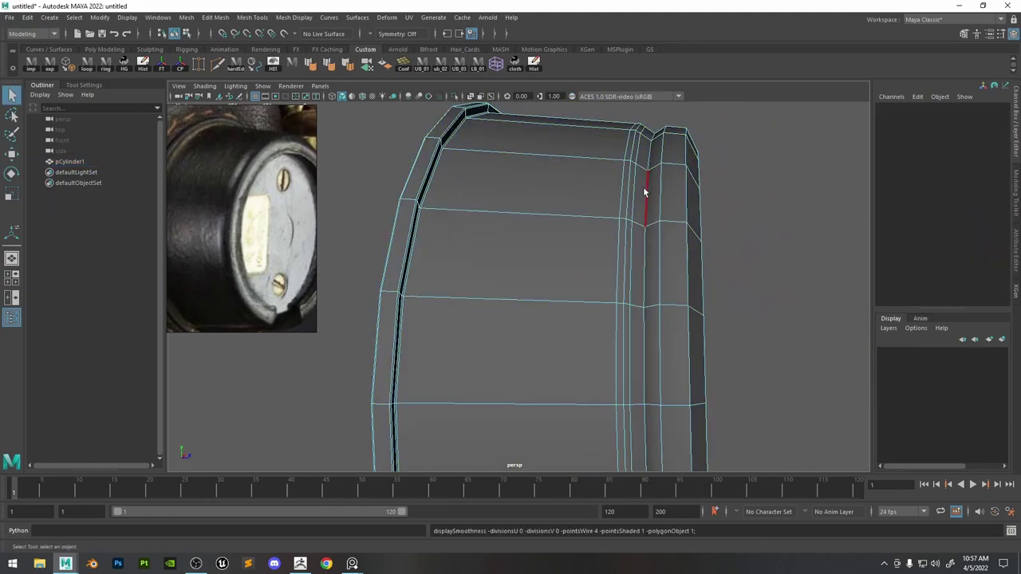
pyautogui.doubleClick(644, 191)
pyautogui.hotkey('ctrl', 'b')
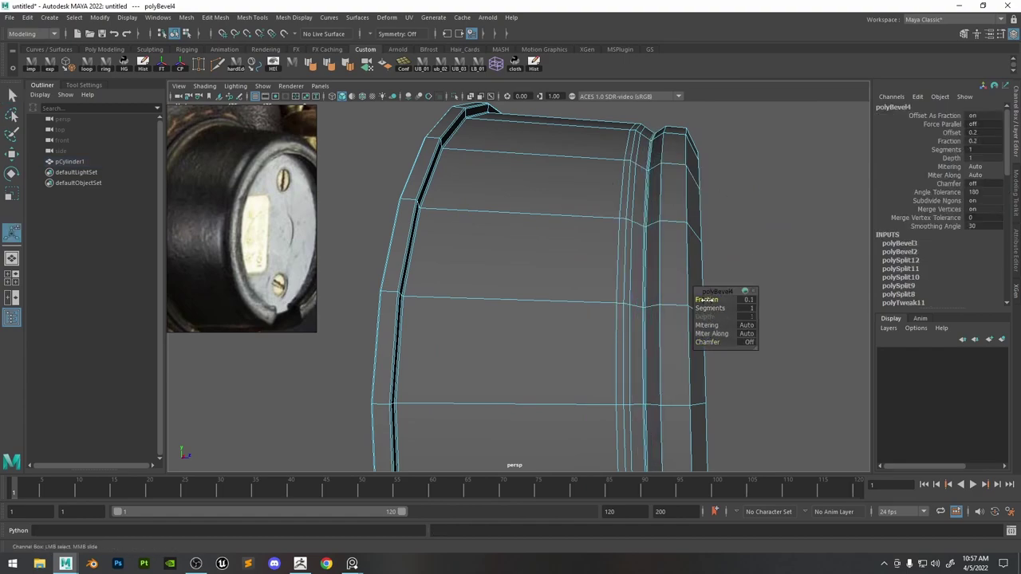
pyautogui.moveTo(707, 300); pyautogui.dragTo(711, 300)
# Bevel the groove's edge loop next to the front rim and adjust the bevel fraction.
pyautogui.press('3')
pyautogui.doubleClick(664, 159)
pyautogui.press('1')
pyautogui.keyDown('shift'); pyautogui.moveTo(681, 158); pyautogui.dragTo(754, 159, button='right'); pyautogui.keyUp('shift')
pyautogui.moveTo(752, 189); pyautogui.dragTo(764, 190)
pyautogui.moveTo(706, 299); pyautogui.dragTo(716, 300)
# Preview the cup smoothed in object mode to check the sharpened groove and front rim.
pyautogui.moveTo(688, 190); pyautogui.dragTo(774, 129, button='right')
pyautogui.press('3')
pyautogui.click(773, 144)
pyautogui.keyDown('alt'); pyautogui.moveTo(765, 207); pyautogui.dragTo(707, 264); pyautogui.keyUp('alt')
pyautogui.scroll(4, 662, 243)
pyautogui.click(586, 206)
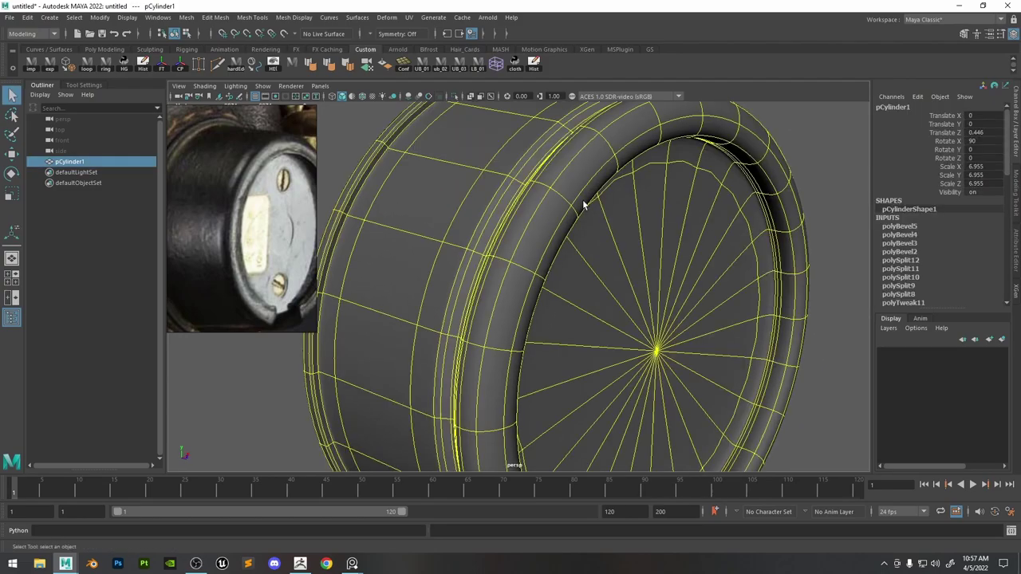
# Return to the unsmoothed mesh and insert a new edge loop in the front rim with Multi-Cut.
pyautogui.keyDown('alt'); pyautogui.moveTo(583, 205); pyautogui.dragTo(611, 191); pyautogui.keyUp('alt')
pyautogui.press('1')
pyautogui.scroll(3, 259, 159)
pyautogui.keyDown('alt'); pyautogui.moveTo(686, 154); pyautogui.dragTo(701, 166); pyautogui.keyUp('alt')
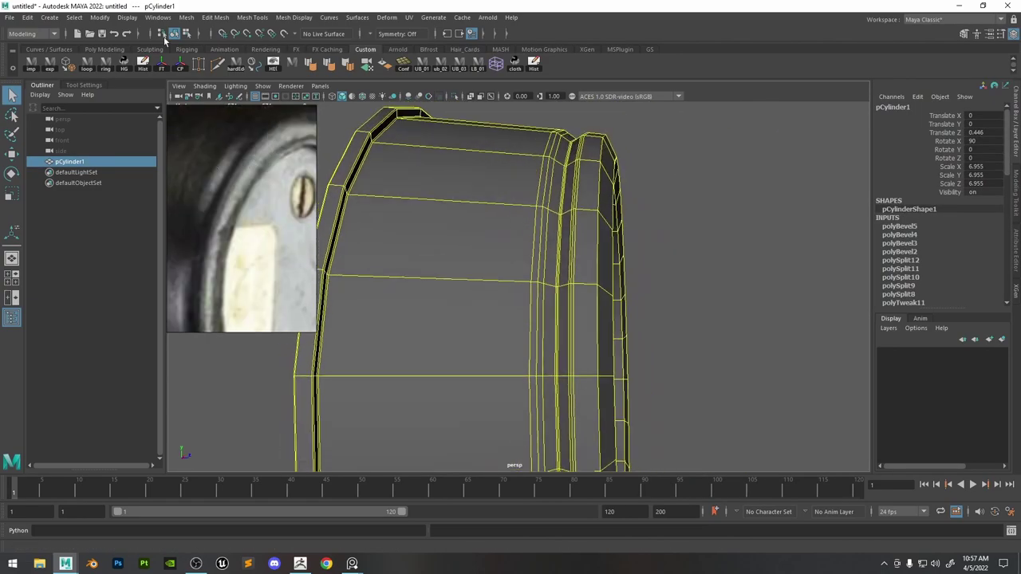
pyautogui.click(217, 63)
pyautogui.keyDown('alt'); pyautogui.moveTo(622, 177); pyautogui.dragTo(588, 146); pyautogui.keyUp('alt')
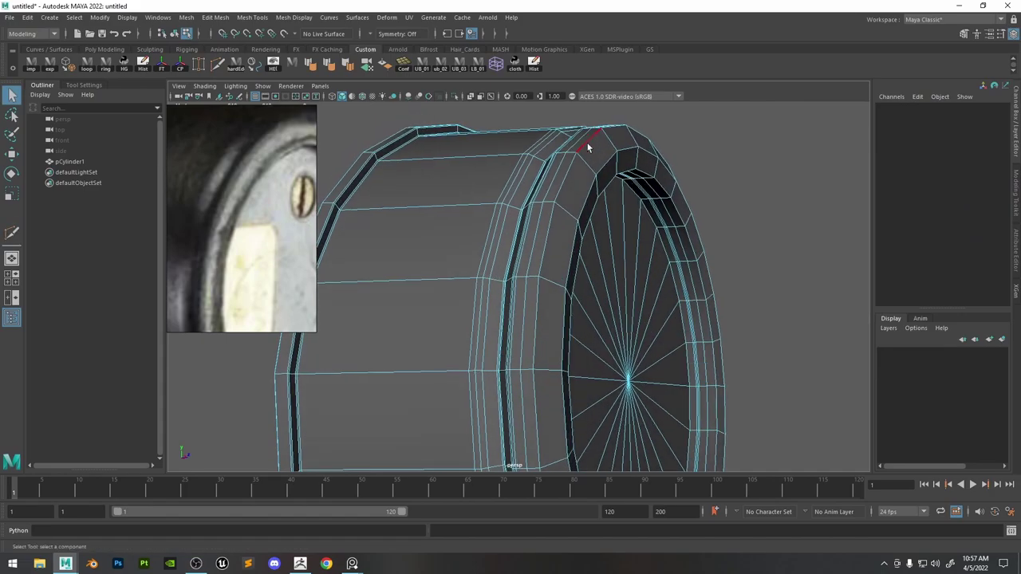
# Select the edge loop around the front rim and scale it slightly.
pyautogui.doubleClick(588, 147)
pyautogui.scroll(-5, 606, 231)
pyautogui.moveTo(625, 300)
pyautogui.keyDown('alt'); pyautogui.mouseDown()
pyautogui.moveTo(549, 280)
pyautogui.moveTo(617, 308)
pyautogui.mouseUp(); pyautogui.keyUp('alt')
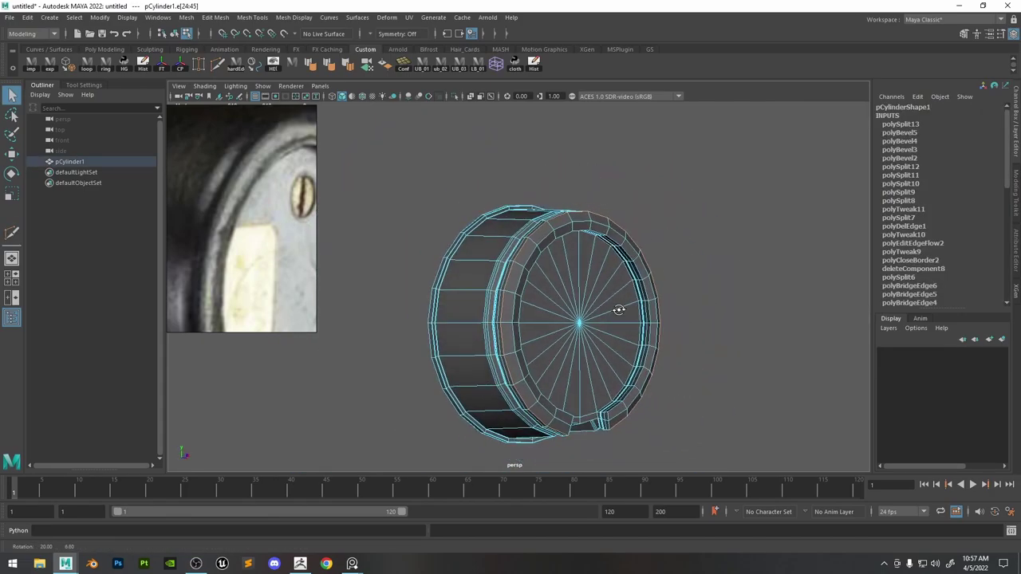
pyautogui.press('r')
pyautogui.keyDown('alt'); pyautogui.moveTo(640, 382); pyautogui.dragTo(600, 381); pyautogui.keyUp('alt')
pyautogui.moveTo(668, 400); pyautogui.dragTo(665, 395)
pyautogui.keyDown('alt'); pyautogui.moveTo(646, 320); pyautogui.dragTo(709, 320); pyautogui.keyUp('alt')
# Bevel the selected front rim edge loop with Fraction 0.2 and Chamfer off.
pyautogui.scroll(5, 662, 224)
pyautogui.keyDown('alt'); pyautogui.moveTo(663, 224); pyautogui.dragTo(639, 232); pyautogui.keyUp('alt')
pyautogui.keyDown('shift'); pyautogui.moveTo(570, 175); pyautogui.dragTo(606, 198, button='right'); pyautogui.keyUp('shift')
pyautogui.moveTo(706, 299); pyautogui.dragTo(692, 300)
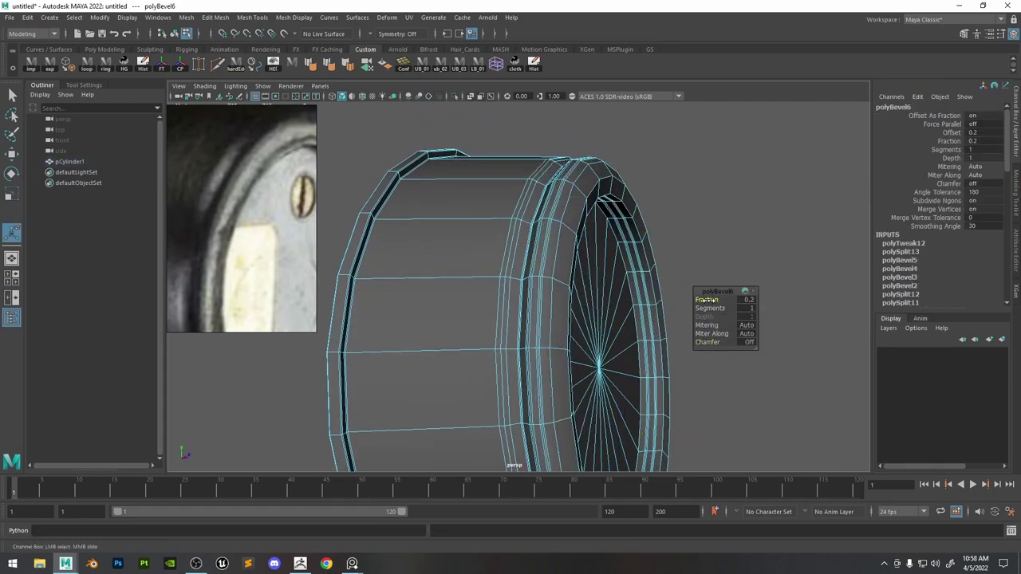
# Preview the cup smoothed from several angles, return to the unsmoothed mesh and compare its front with the reference photo.
pyautogui.keyDown('alt'); pyautogui.moveTo(622, 327); pyautogui.dragTo(451, 259); pyautogui.keyUp('alt')
pyautogui.press('3')
pyautogui.moveTo(444, 260); pyautogui.dragTo(482, 241, button='right')
pyautogui.click(398, 255)
pyautogui.keyDown('alt'); pyautogui.moveTo(495, 279); pyautogui.dragTo(595, 287); pyautogui.keyUp('alt')
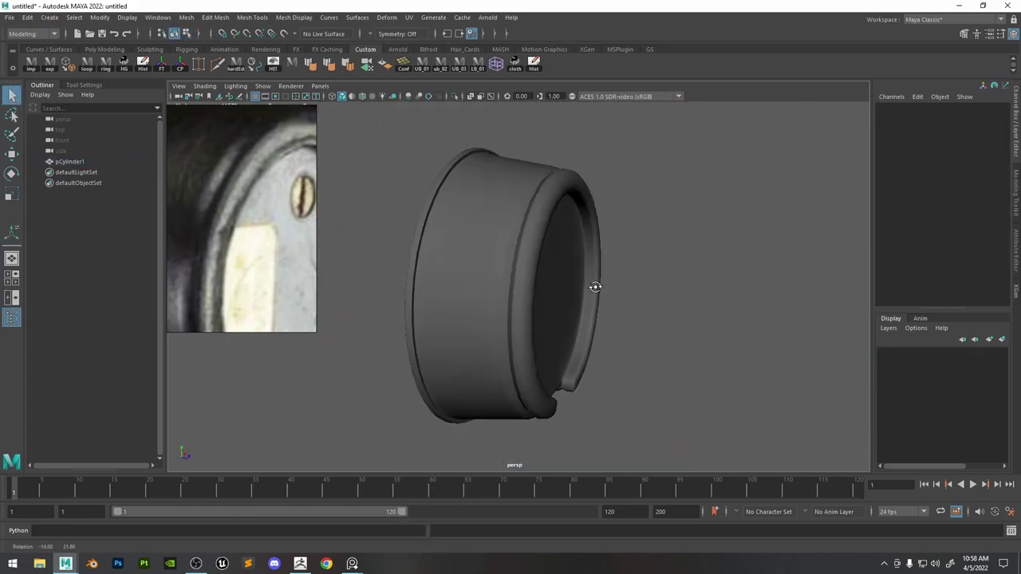
pyautogui.keyDown('alt'); pyautogui.moveTo(595, 287); pyautogui.dragTo(654, 289, button='right'); pyautogui.keyUp('alt')
pyautogui.click(638, 307)
pyautogui.press('1')
pyautogui.keyDown('alt'); pyautogui.moveTo(646, 319); pyautogui.dragTo(528, 317); pyautogui.keyUp('alt')
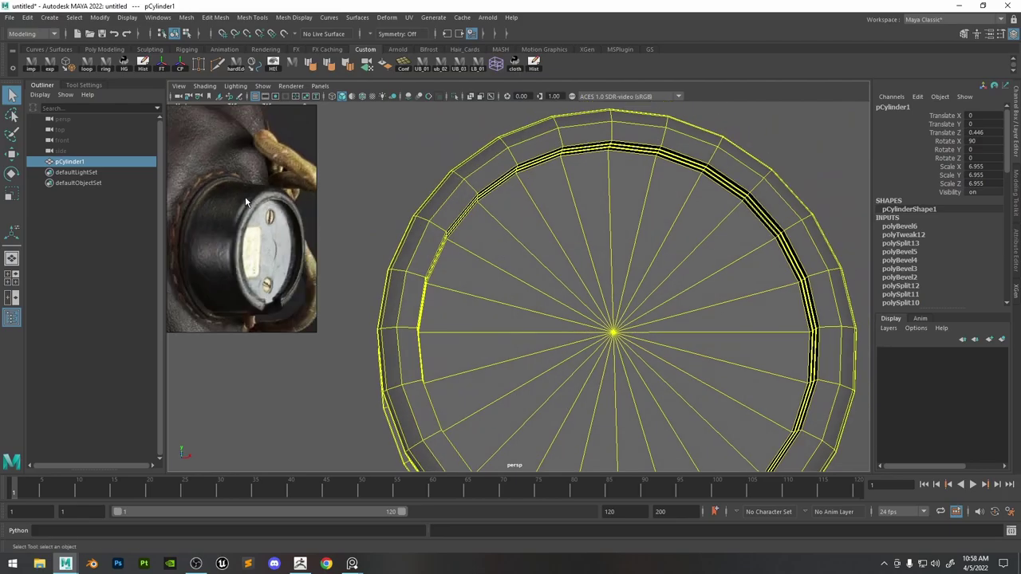
# Preview the cup smoothed, compare its rim with a close-up of the reference photo and return to the unsmoothed mesh.
pyautogui.scroll(4, 245, 199)
pyautogui.keyDown('alt'); pyautogui.moveTo(488, 171); pyautogui.dragTo(610, 175); pyautogui.keyUp('alt')
pyautogui.press('3')
pyautogui.click(698, 164)
pyautogui.keyDown('alt'); pyautogui.moveTo(530, 185); pyautogui.dragTo(586, 194); pyautogui.keyUp('alt')
pyautogui.click(568, 196)
pyautogui.press('1')
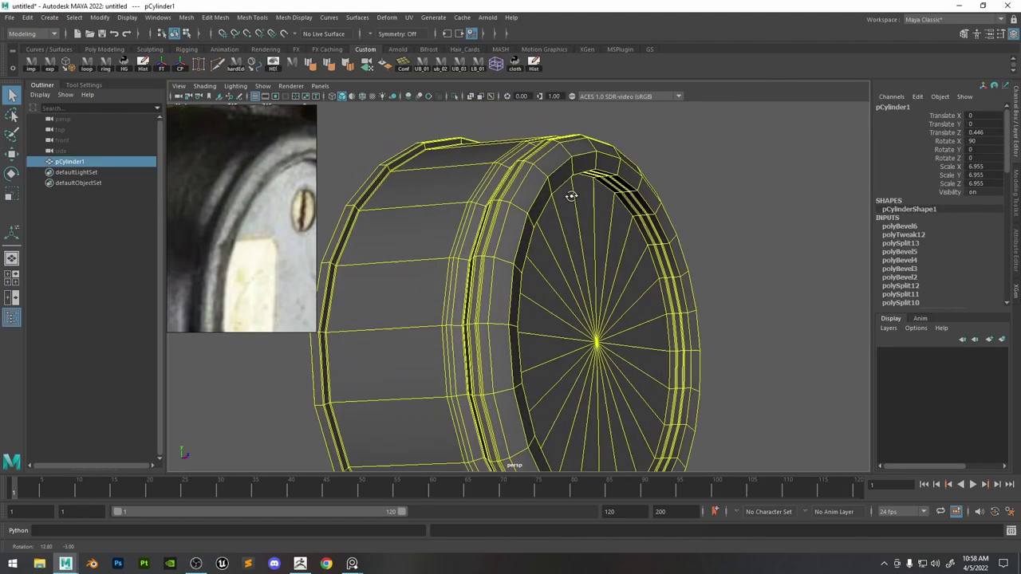
pyautogui.moveTo(550, 190); pyautogui.dragTo(546, 164, button='right')
pyautogui.doubleClick(543, 166)
pyautogui.press('w')
pyautogui.keyDown('alt'); pyautogui.moveTo(542, 166); pyautogui.dragTo(562, 120); pyautogui.keyUp('alt')
pyautogui.moveTo(642, 240); pyautogui.dragTo(638, 241)
pyautogui.hotkey('ctrl', 'z')
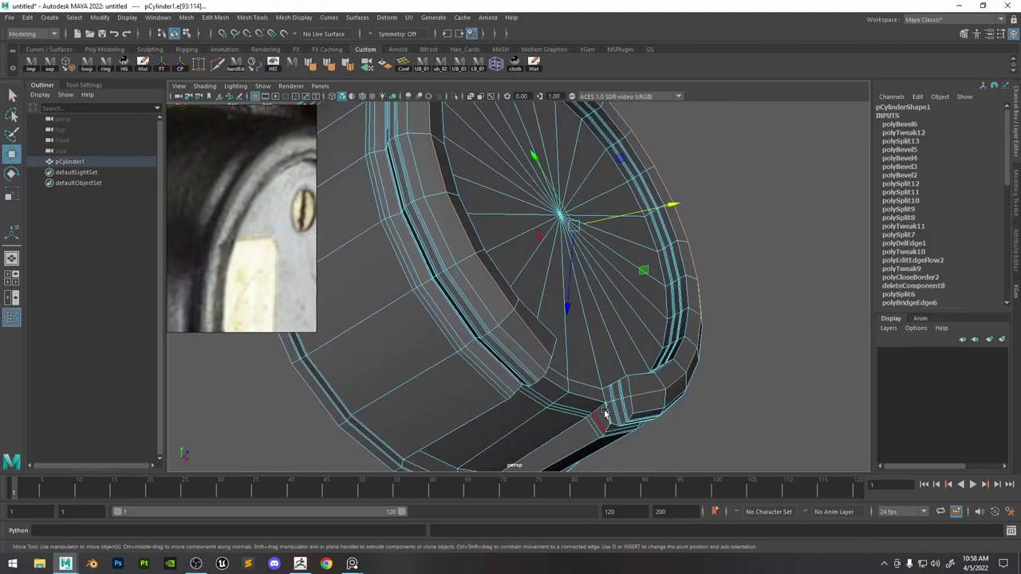
# Select the edge loop around the front rim on both sides of the notch and move it slightly along the cup's axis.
pyautogui.keyDown('alt'); pyautogui.moveTo(626, 386); pyautogui.dragTo(457, 361); pyautogui.keyUp('alt')
pyautogui.moveTo(456, 362); pyautogui.dragTo(418, 398)
pyautogui.keyDown('alt'); pyautogui.moveTo(548, 300); pyautogui.dragTo(535, 144); pyautogui.keyUp('alt')
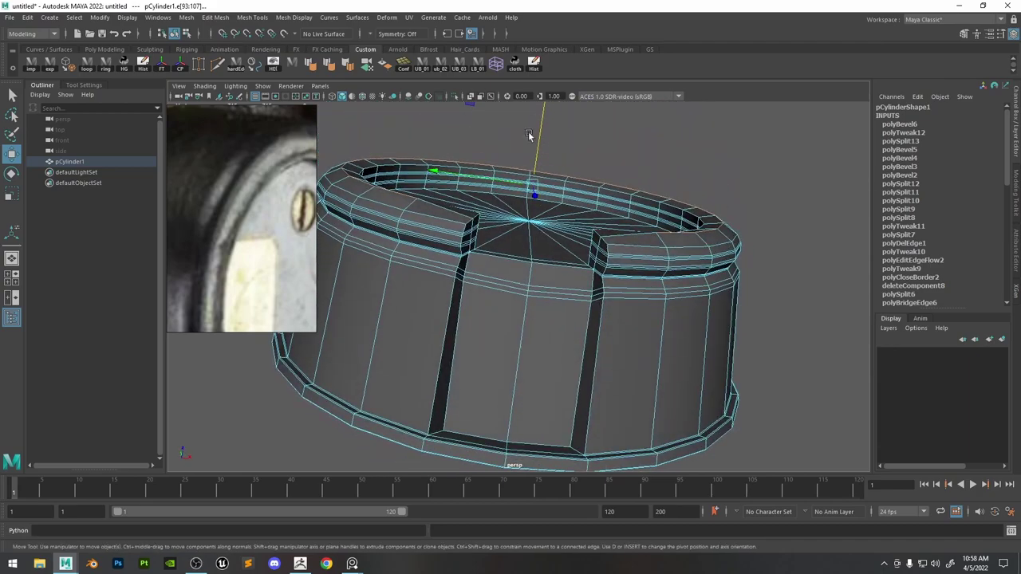
pyautogui.keyDown('shift'); pyautogui.doubleClick(634, 241); pyautogui.keyUp('shift')
pyautogui.keyDown('alt'); pyautogui.moveTo(634, 241); pyautogui.dragTo(522, 203); pyautogui.keyUp('alt')
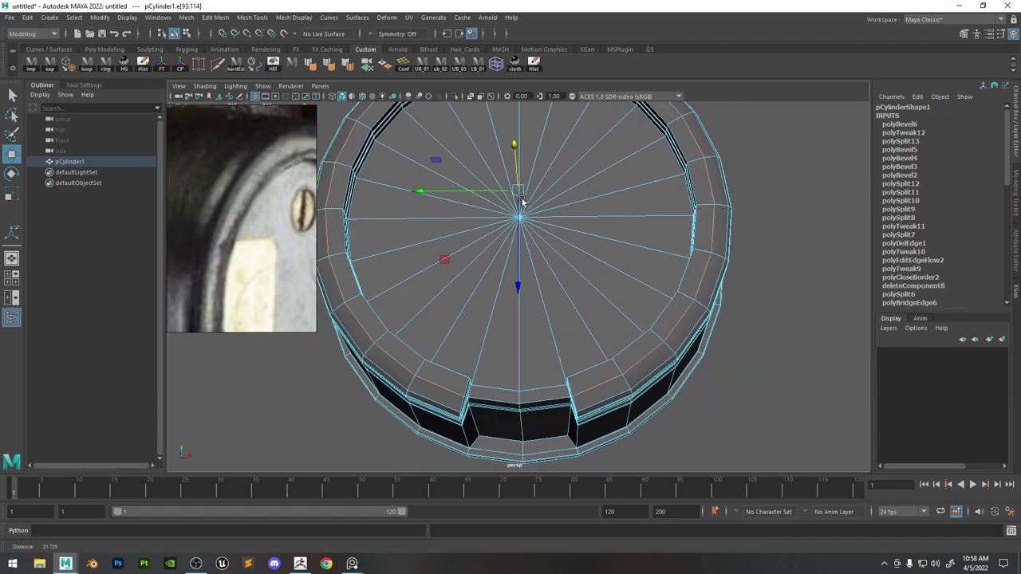
pyautogui.keyDown('alt'); pyautogui.moveTo(467, 186); pyautogui.dragTo(555, 148); pyautogui.keyUp('alt')
pyautogui.press('w')
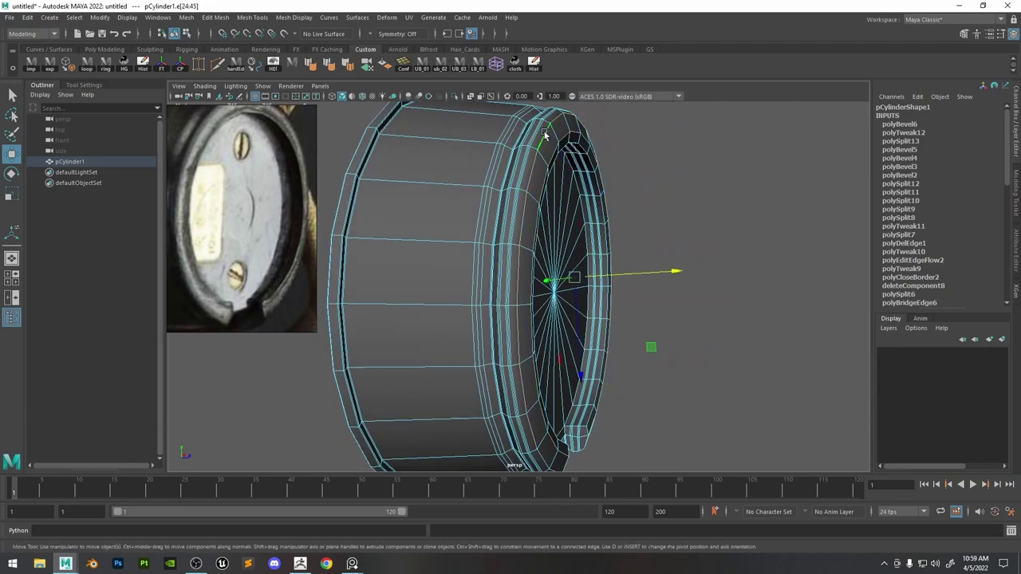
pyautogui.moveTo(636, 265); pyautogui.dragTo(643, 276)
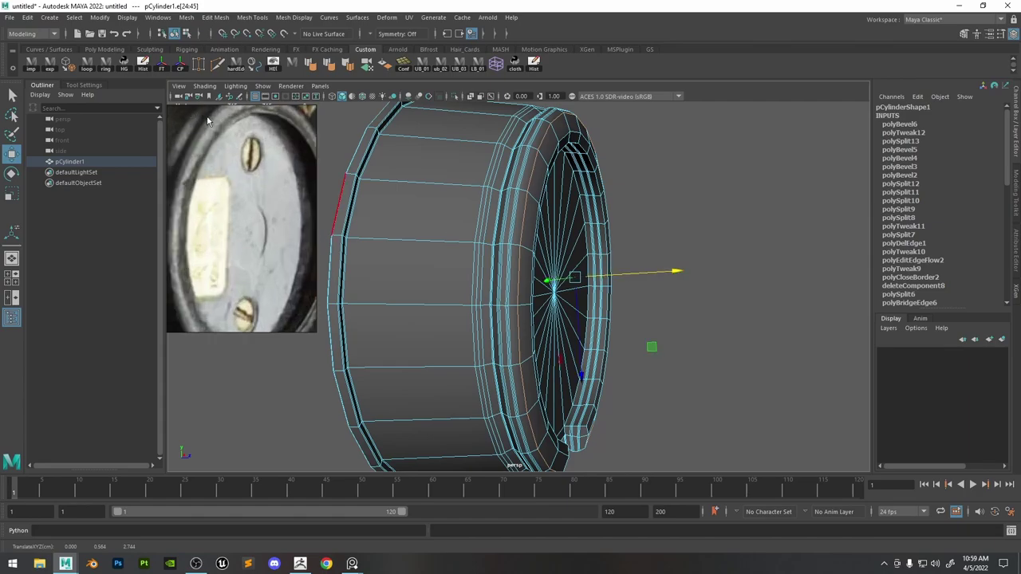
# Select the neighbouring front rim edge loop, nudge it along the cup's axis and undo the last nudge.
pyautogui.keyDown('alt'); pyautogui.moveTo(387, 165); pyautogui.dragTo(571, 192); pyautogui.keyUp('alt')
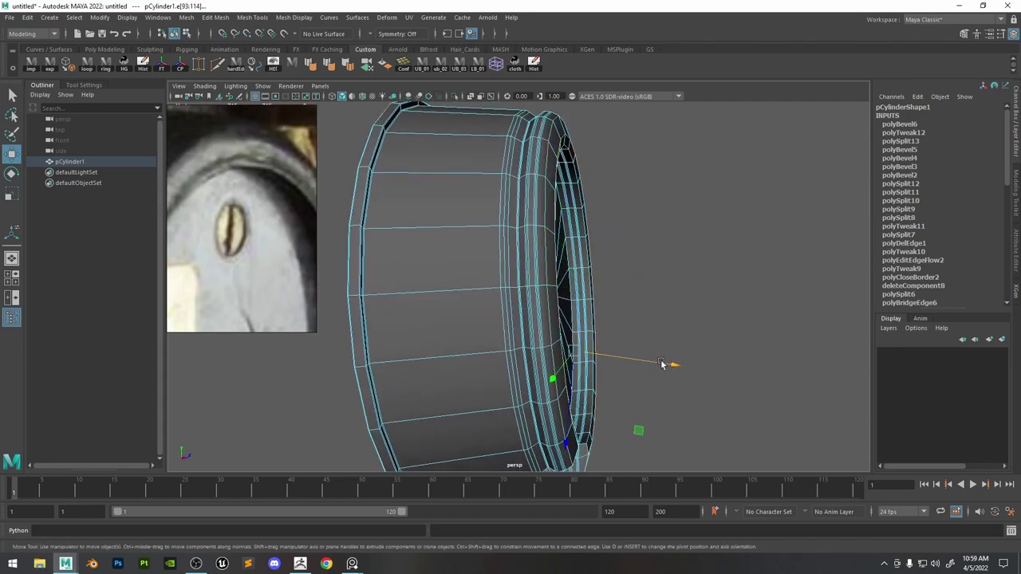
pyautogui.moveTo(661, 353); pyautogui.dragTo(649, 343)
pyautogui.moveTo(643, 299)
pyautogui.mouseDown()
pyautogui.moveTo(631, 299)
pyautogui.moveTo(647, 286)
pyautogui.mouseUp()
pyautogui.keyDown('alt'); pyautogui.moveTo(618, 193); pyautogui.dragTo(400, 157); pyautogui.keyUp('alt')
pyautogui.hotkey('ctrl', 'z')
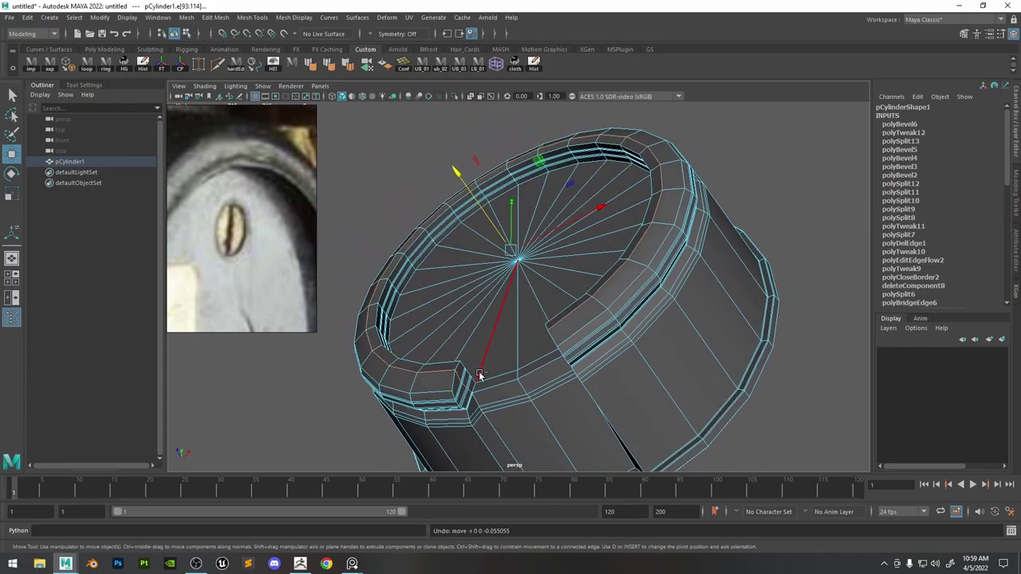
# Select the ring of faces on the front of the rim, scale it along the cup's axis and move it slightly.
pyautogui.keyDown('alt'); pyautogui.moveTo(467, 396); pyautogui.dragTo(622, 203); pyautogui.keyUp('alt')
pyautogui.press('r')
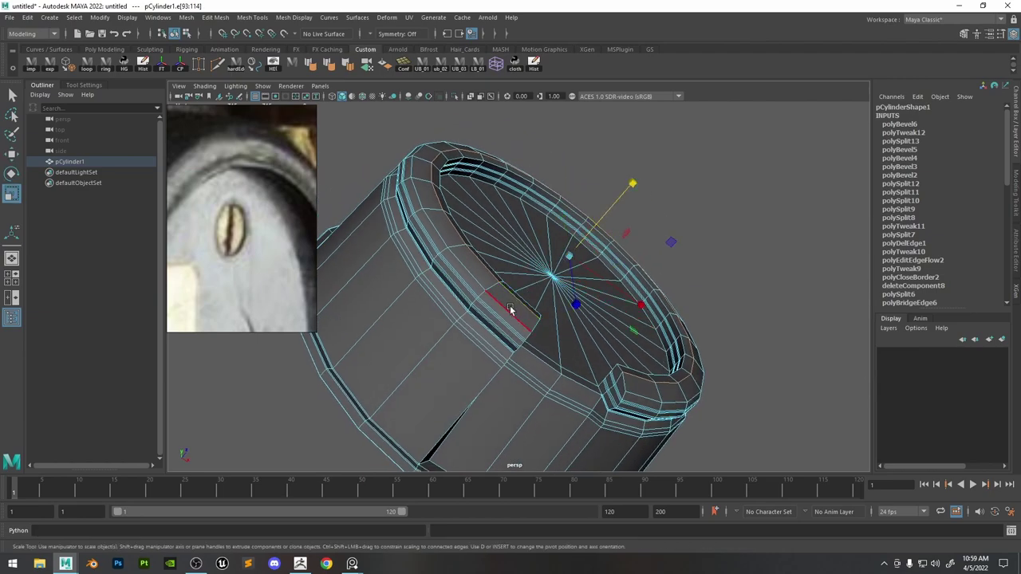
pyautogui.press('w')
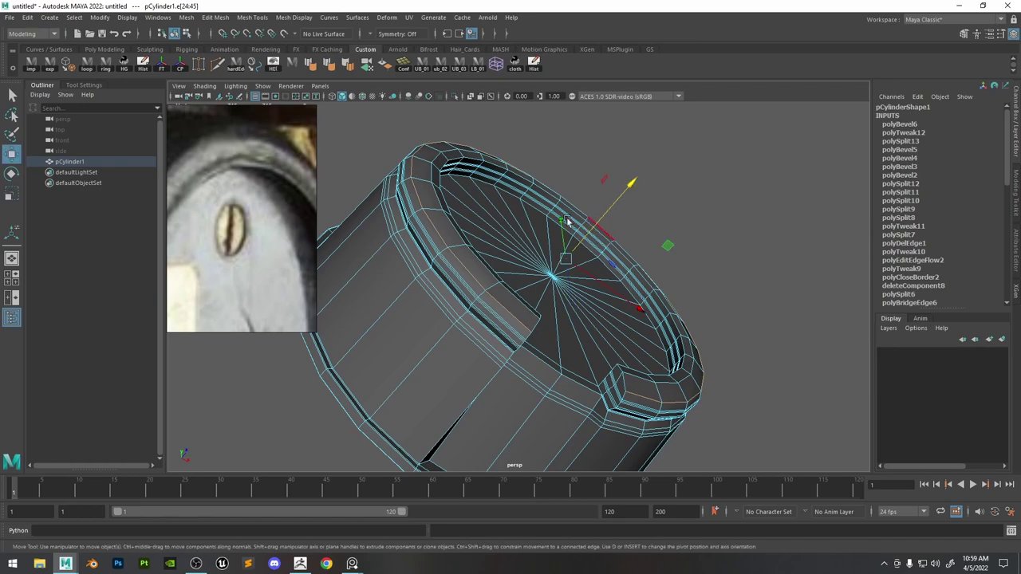
pyautogui.moveTo(488, 282); pyautogui.dragTo(498, 302, button='right')
pyautogui.click(501, 302)
pyautogui.keyDown('shift'); pyautogui.doubleClick(471, 268); pyautogui.keyUp('shift')
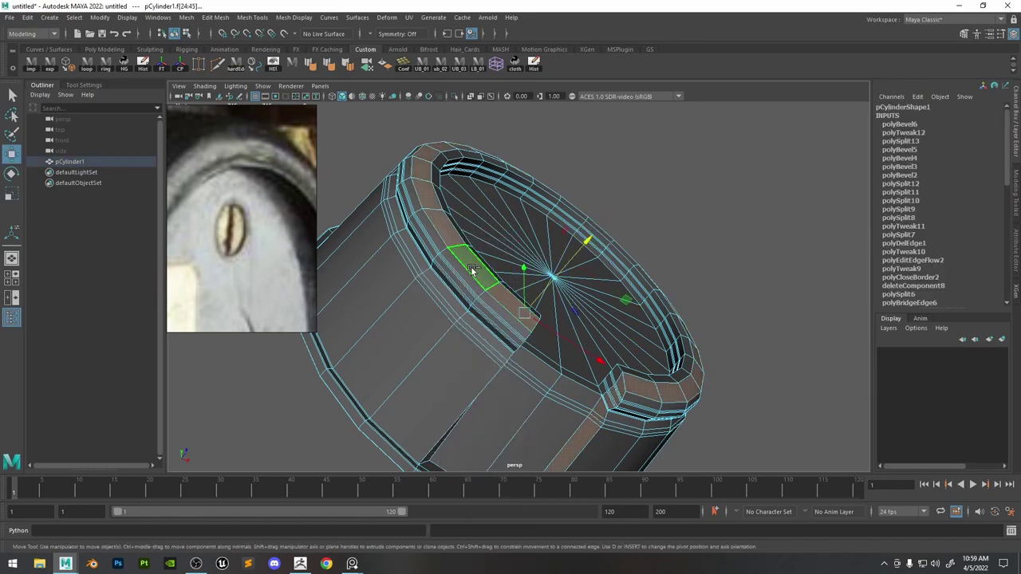
pyautogui.press('r')
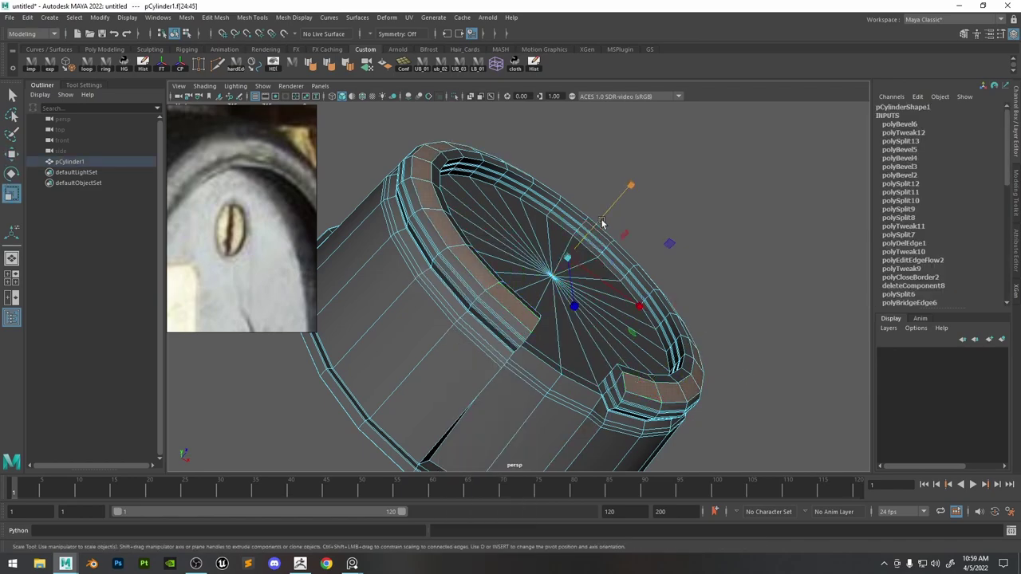
pyautogui.moveTo(504, 307); pyautogui.dragTo(437, 386)
pyautogui.keyDown('alt'); pyautogui.moveTo(526, 250); pyautogui.dragTo(448, 288); pyautogui.keyUp('alt')
pyautogui.press('w')
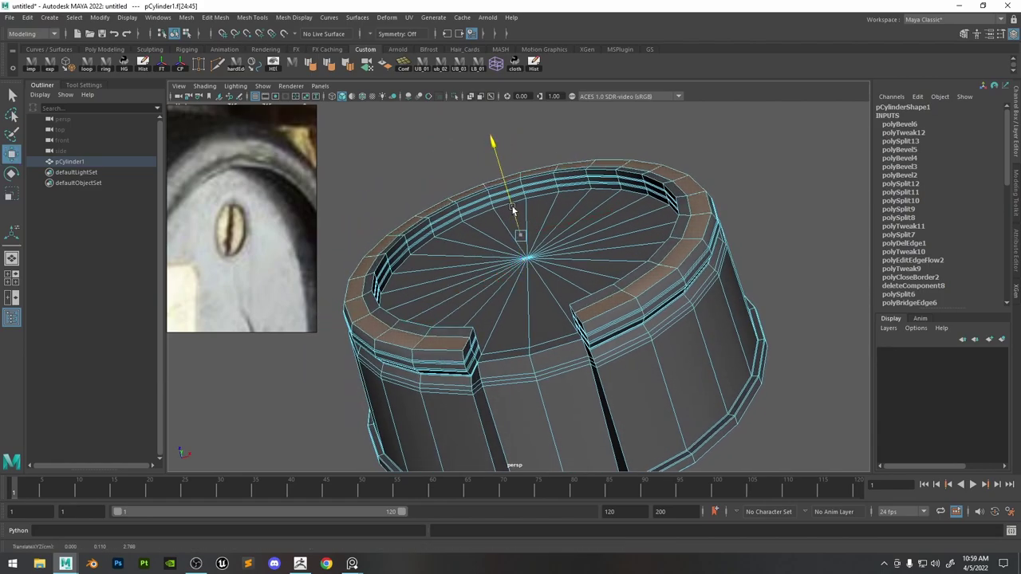
# Select the front rim's inner edge loop and move it slightly along the cup's axis.
pyautogui.hotkey('ctrl', 'F10')
pyautogui.click(513, 212)
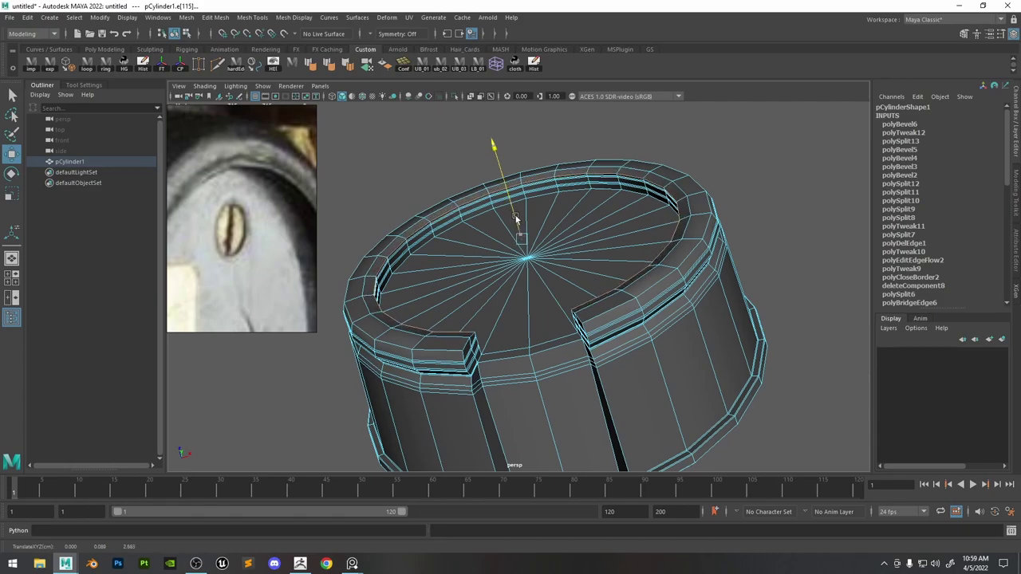
pyautogui.keyDown('alt'); pyautogui.moveTo(479, 216); pyautogui.dragTo(583, 265); pyautogui.keyUp('alt')
pyautogui.press('F11')
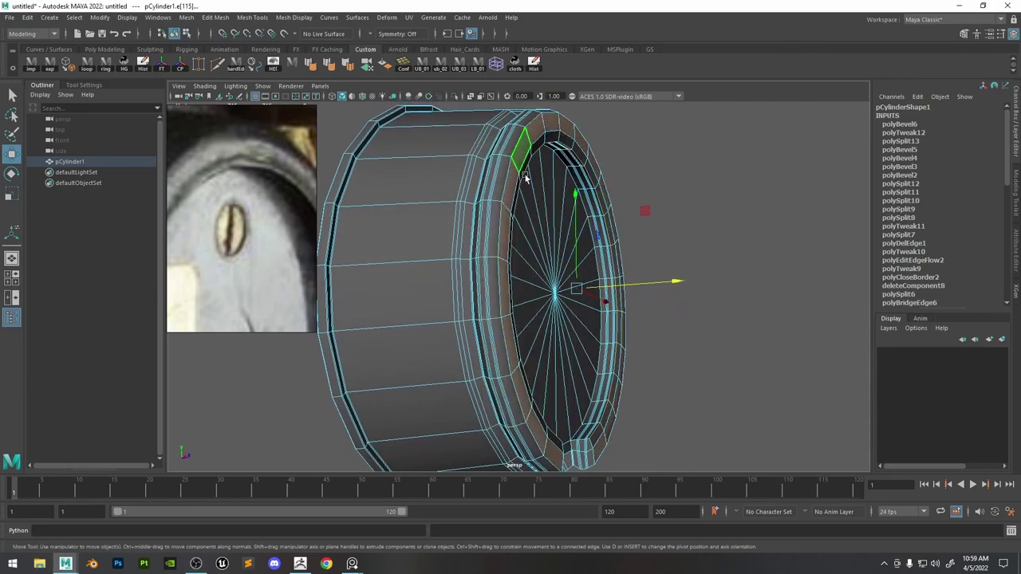
pyautogui.keyDown('alt'); pyautogui.moveTo(527, 178); pyautogui.dragTo(519, 118, button='middle'); pyautogui.keyUp('alt')
# Select the front rim's outer edges together with the sharp edges on the rim ends beside the notch.
pyautogui.keyDown('alt'); pyautogui.moveTo(636, 224); pyautogui.dragTo(631, 387); pyautogui.keyUp('alt')
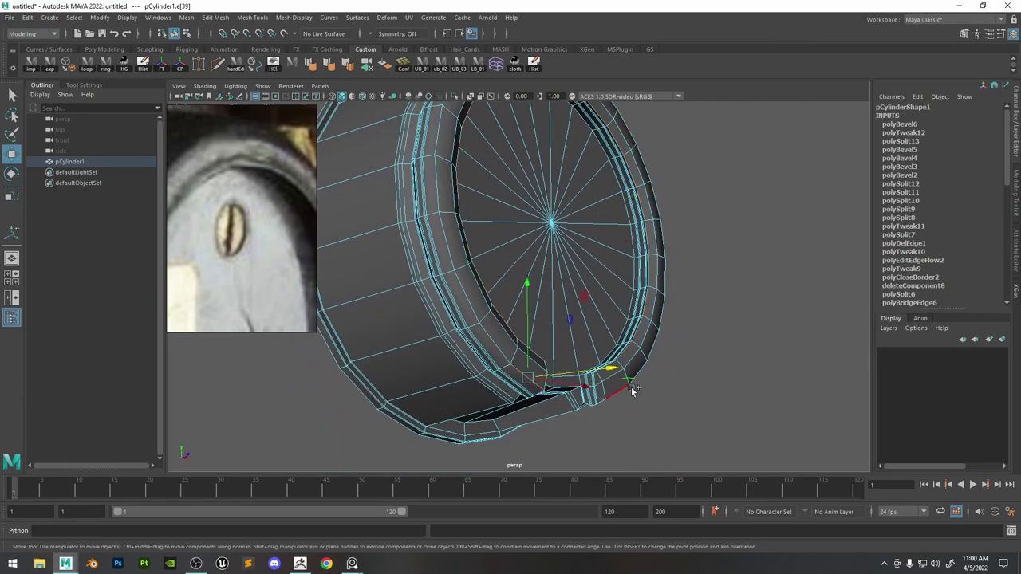
pyautogui.press('r')
pyautogui.hotkey('ctrl', 'F10')
pyautogui.keyDown('alt'); pyautogui.moveTo(500, 314); pyautogui.dragTo(422, 353); pyautogui.keyUp('alt')
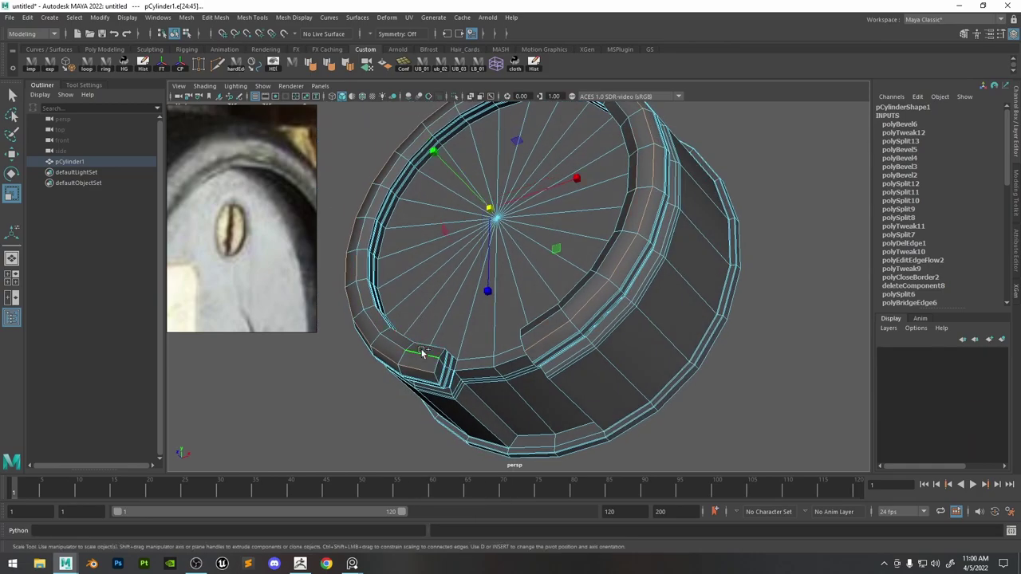
pyautogui.keyDown('alt'); pyautogui.moveTo(422, 353); pyautogui.dragTo(459, 280, button='middle'); pyautogui.keyUp('alt')
pyautogui.keyDown('alt'); pyautogui.moveTo(459, 281); pyautogui.dragTo(561, 365, button='right'); pyautogui.keyUp('alt')
pyautogui.keyDown('alt'); pyautogui.moveTo(561, 364); pyautogui.dragTo(547, 344); pyautogui.keyUp('alt')
pyautogui.keyDown('alt'); pyautogui.moveTo(547, 344); pyautogui.dragTo(631, 425, button='right'); pyautogui.keyUp('alt')
pyautogui.keyDown('alt'); pyautogui.moveTo(631, 425); pyautogui.dragTo(467, 353); pyautogui.keyUp('alt')
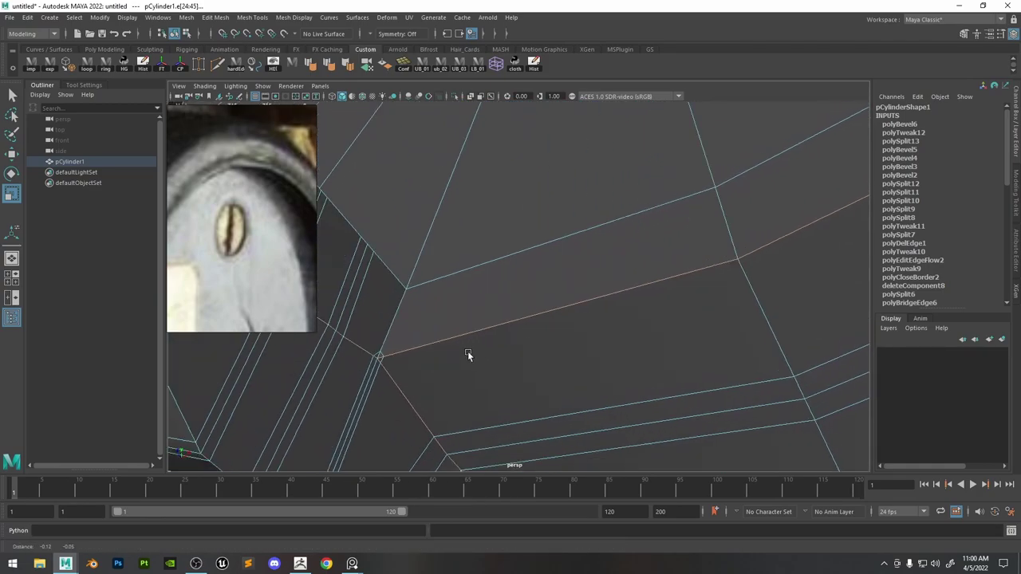
pyautogui.keyDown('alt'); pyautogui.moveTo(467, 353); pyautogui.dragTo(391, 319, button='right'); pyautogui.keyUp('alt')
pyautogui.keyDown('alt'); pyautogui.moveTo(588, 328); pyautogui.dragTo(618, 301); pyautogui.keyUp('alt')
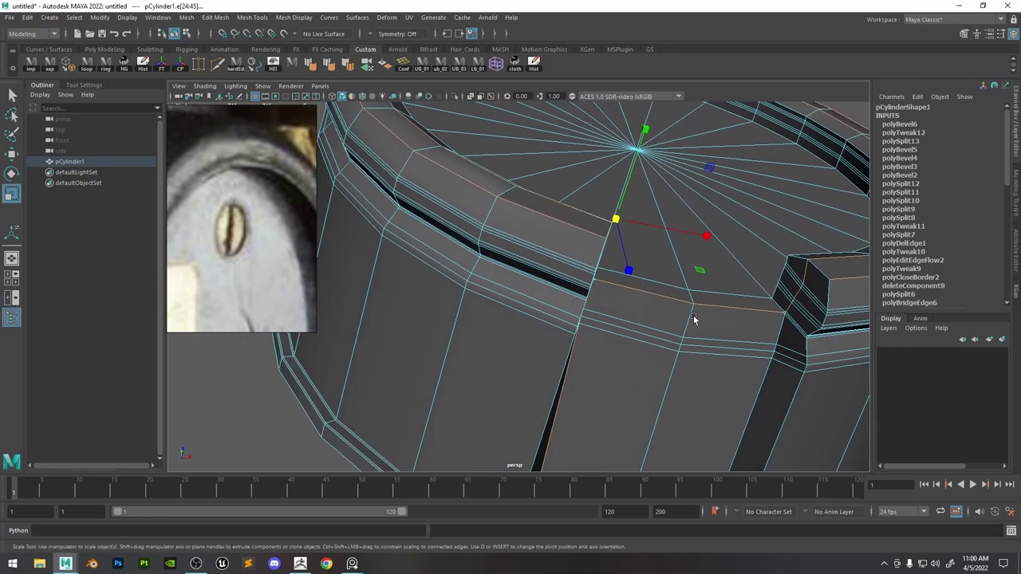
pyautogui.keyDown('alt'); pyautogui.moveTo(618, 301); pyautogui.dragTo(675, 357, button='right'); pyautogui.keyUp('alt')
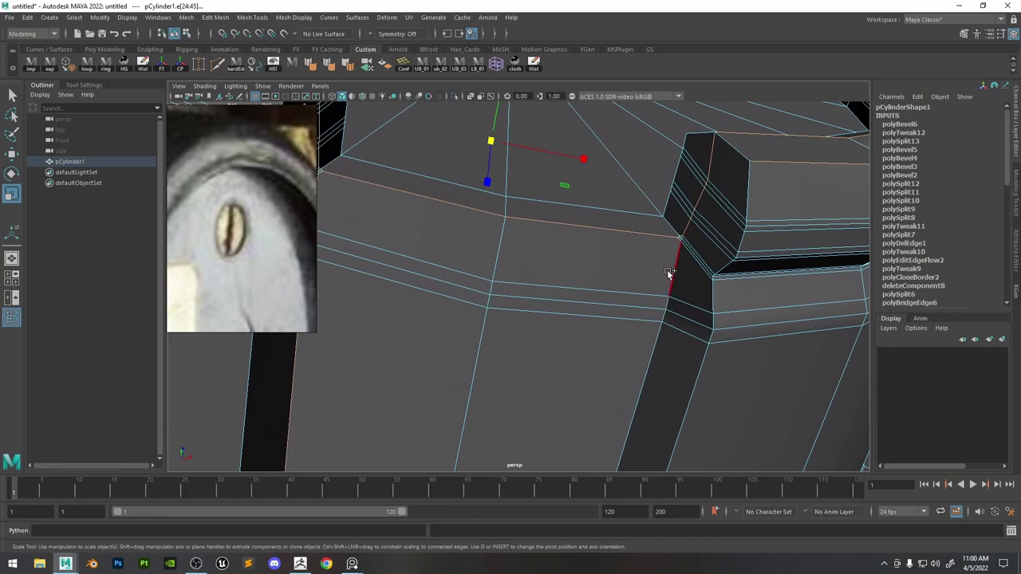
# Extend the edge selection with the sharp edges at the notch's upper corners and along the front plate's border.
pyautogui.keyDown('alt'); pyautogui.moveTo(695, 268); pyautogui.dragTo(638, 364); pyautogui.keyUp('alt')
pyautogui.keyDown('alt'); pyautogui.moveTo(638, 365); pyautogui.dragTo(674, 385, button='right'); pyautogui.keyUp('alt')
pyautogui.keyDown('alt'); pyautogui.moveTo(606, 223); pyautogui.dragTo(585, 260); pyautogui.keyUp('alt')
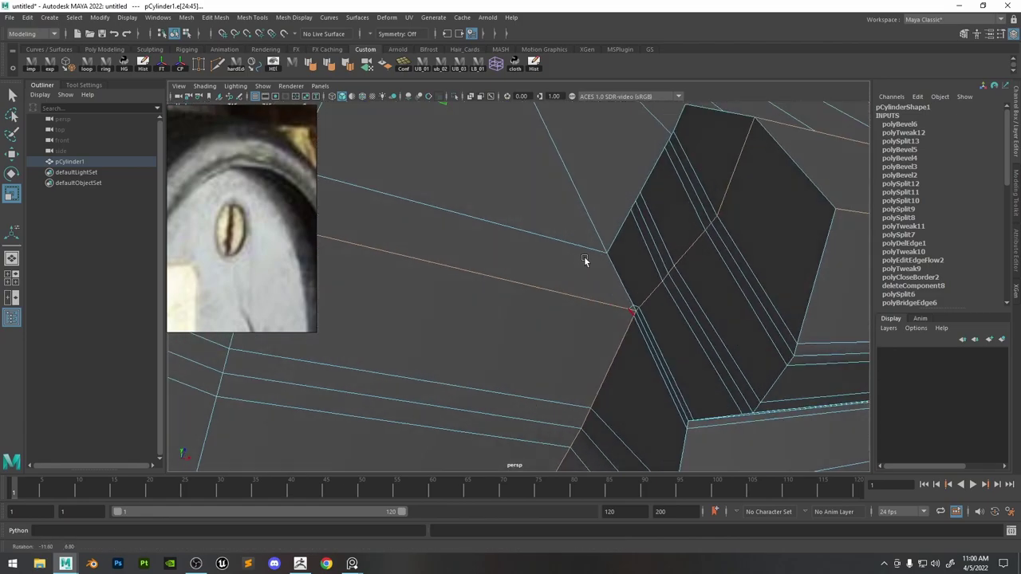
pyautogui.keyDown('alt'); pyautogui.moveTo(658, 323); pyautogui.dragTo(552, 211, button='right'); pyautogui.keyUp('alt')
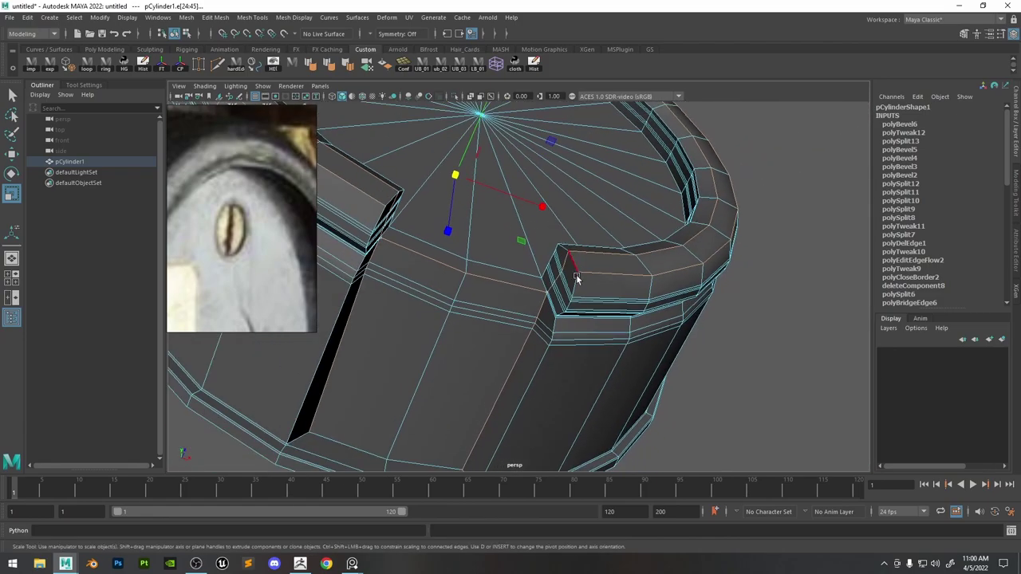
pyautogui.keyDown('alt'); pyautogui.moveTo(576, 279); pyautogui.dragTo(597, 294); pyautogui.keyUp('alt')
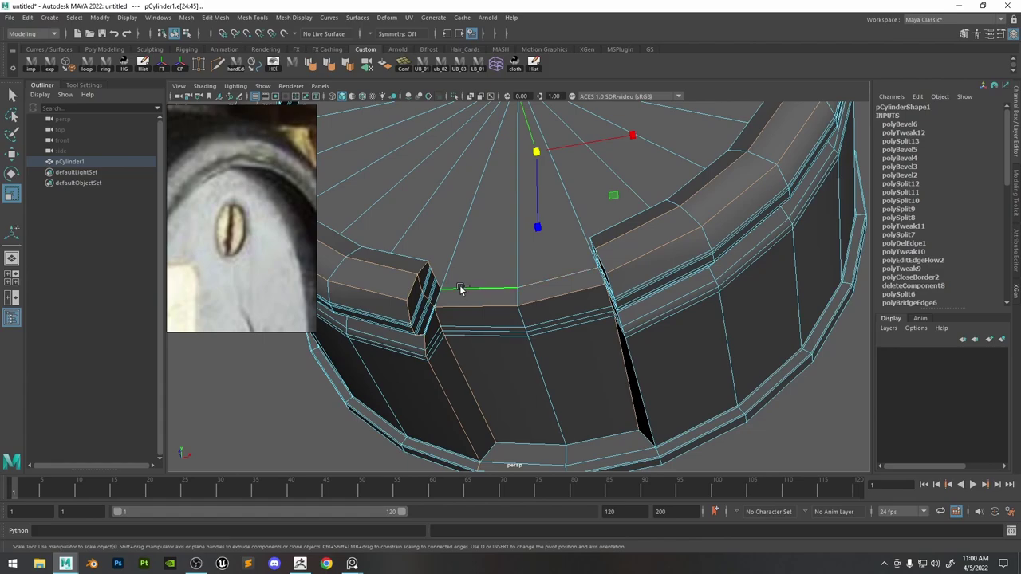
pyautogui.keyDown('alt'); pyautogui.moveTo(460, 288); pyautogui.dragTo(604, 310); pyautogui.keyUp('alt')
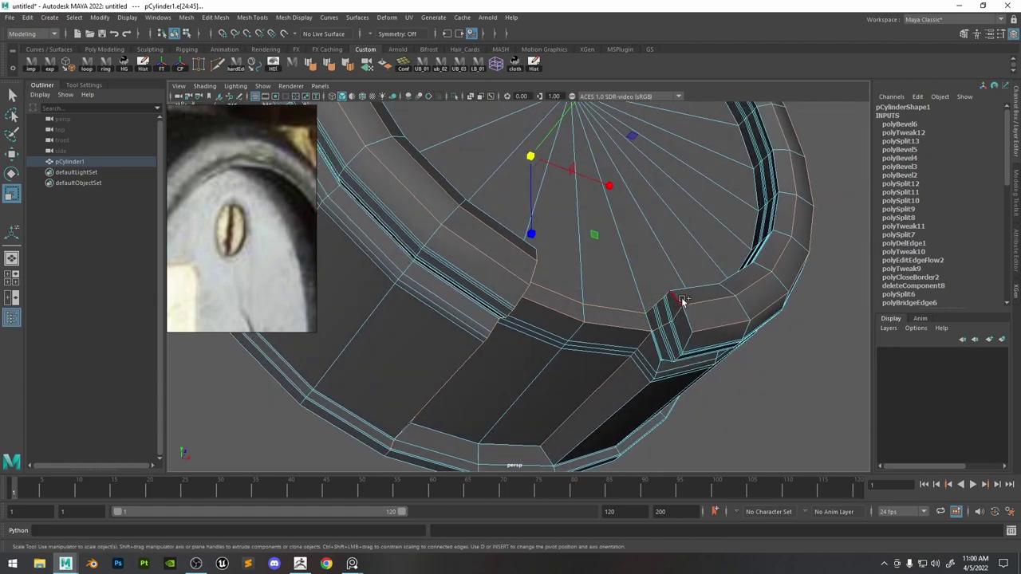
# Add the edges at the notch's base by the flange and its tiny corner edges to the selection.
pyautogui.keyDown('alt'); pyautogui.moveTo(686, 343); pyautogui.dragTo(604, 301); pyautogui.keyUp('alt')
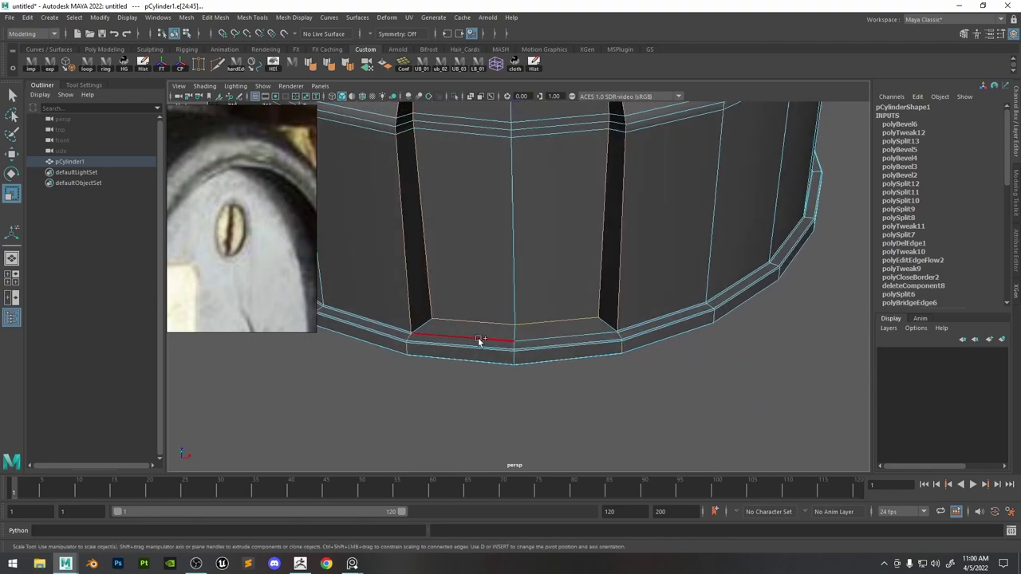
pyautogui.keyDown('alt'); pyautogui.moveTo(502, 335); pyautogui.dragTo(646, 359, button='right'); pyautogui.keyUp('alt')
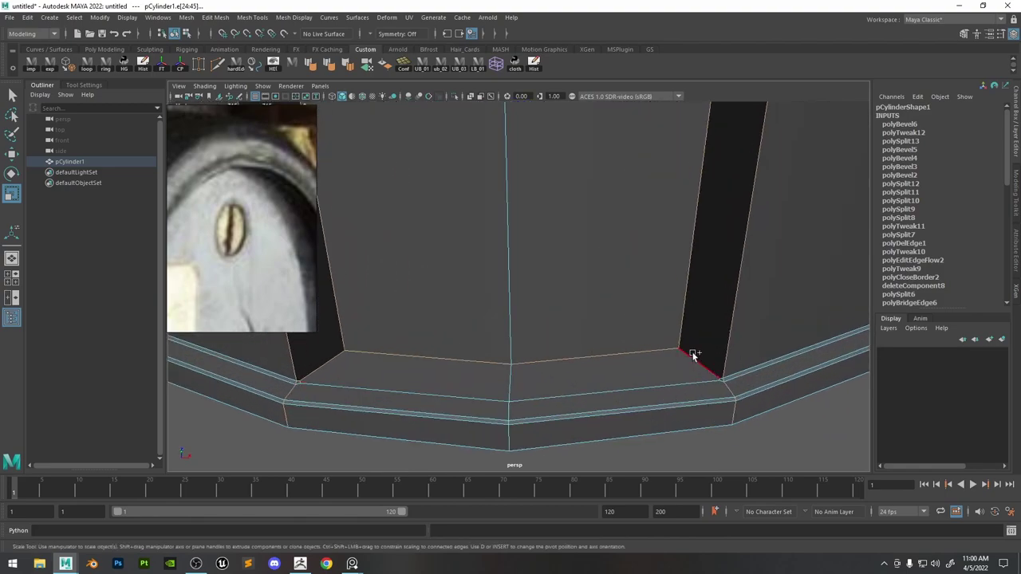
pyautogui.keyDown('alt'); pyautogui.moveTo(667, 391); pyautogui.dragTo(549, 322); pyautogui.keyUp('alt')
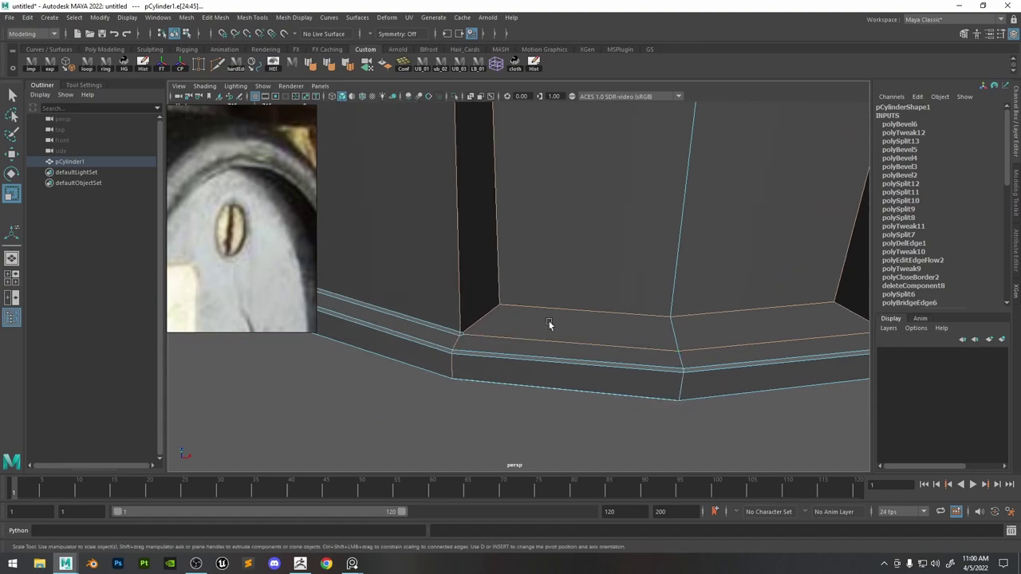
pyautogui.keyDown('alt'); pyautogui.moveTo(625, 340); pyautogui.dragTo(457, 380); pyautogui.keyUp('alt')
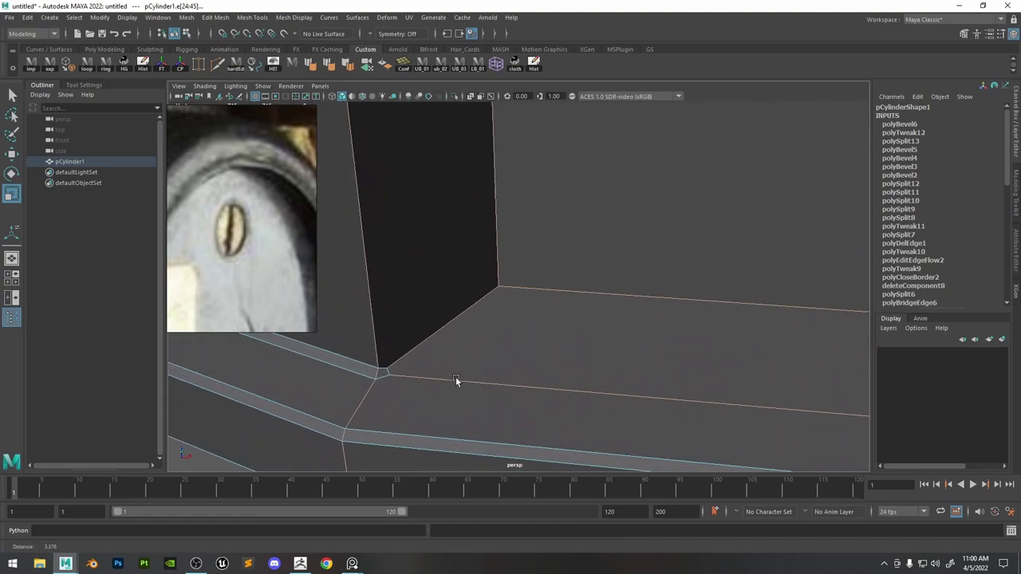
pyautogui.keyDown('shift'); pyautogui.click(387, 375); pyautogui.keyUp('shift')
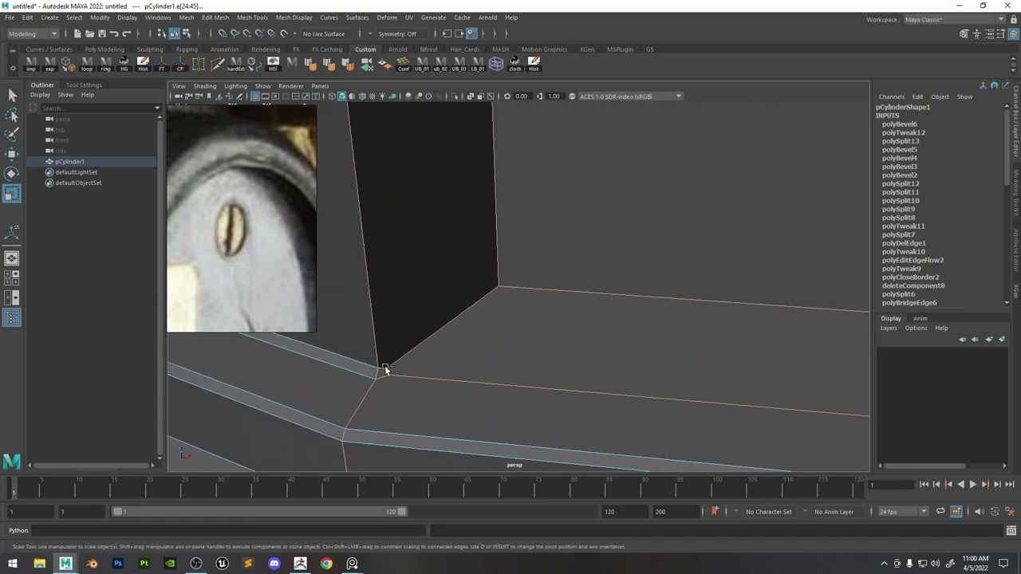
pyautogui.keyDown('alt'); pyautogui.moveTo(538, 370); pyautogui.dragTo(528, 389); pyautogui.keyUp('alt')
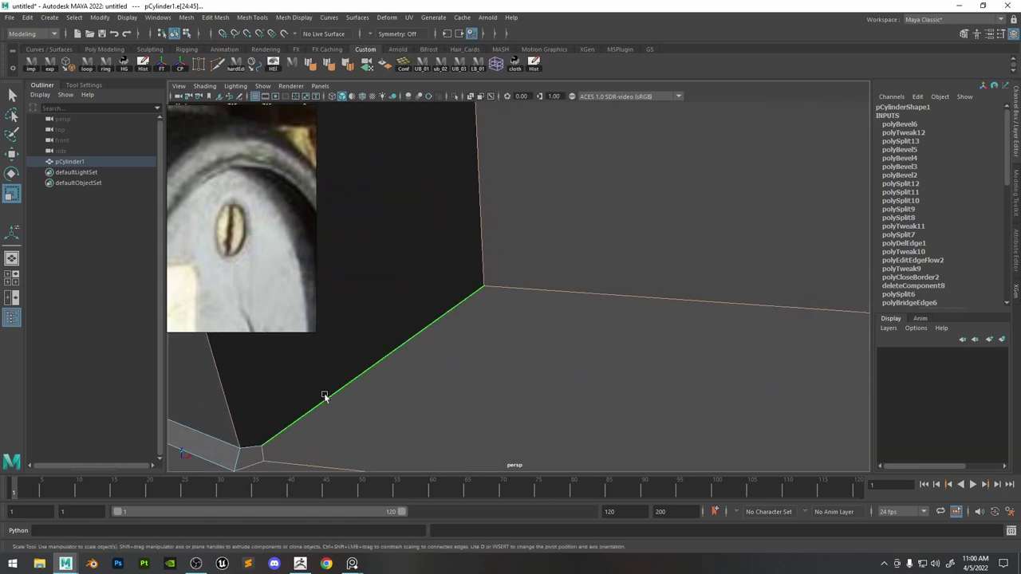
pyautogui.keyDown('alt'); pyautogui.moveTo(373, 364); pyautogui.dragTo(401, 333, button='middle'); pyautogui.keyUp('alt')
pyautogui.keyDown('alt'); pyautogui.moveTo(317, 403); pyautogui.dragTo(649, 292); pyautogui.keyUp('alt')
pyautogui.keyDown('alt'); pyautogui.moveTo(652, 366); pyautogui.dragTo(563, 334); pyautogui.keyUp('alt')
# Bevel the selected rim and notch edges and adjust the bevel's Fraction.
pyautogui.keyDown('shift'); pyautogui.moveTo(543, 287); pyautogui.dragTo(595, 357, button='right'); pyautogui.keyUp('shift')
pyautogui.keyDown('alt'); pyautogui.moveTo(595, 356); pyautogui.dragTo(609, 230, button='middle'); pyautogui.keyUp('alt')
pyautogui.keyDown('alt'); pyautogui.moveTo(610, 230); pyautogui.dragTo(625, 313, button='right'); pyautogui.keyUp('alt')
pyautogui.moveTo(624, 311); pyautogui.dragTo(609, 292, button='middle')
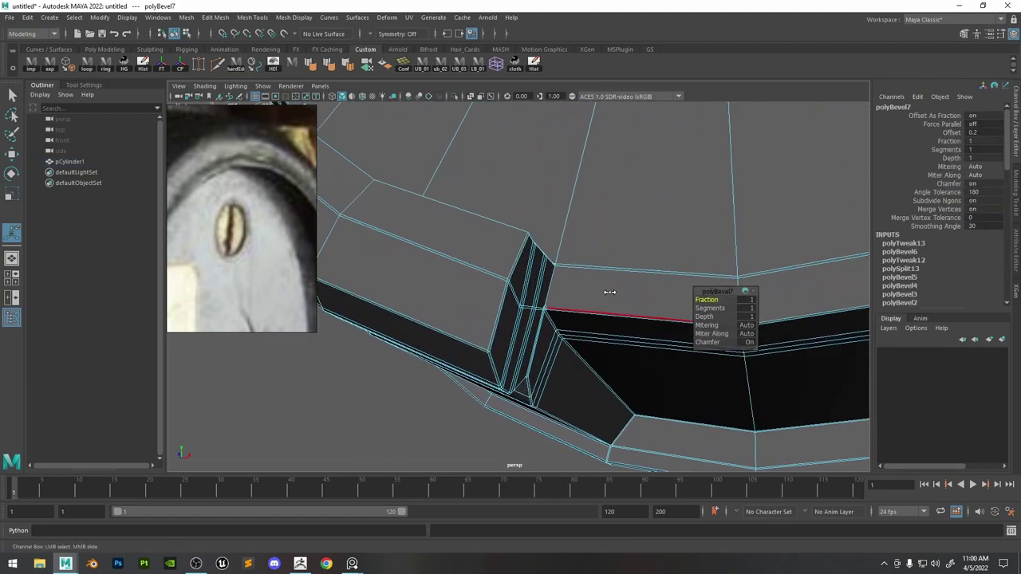
# Preview the beveled cup smoothed and compare its overall shape with the reference photo.
pyautogui.press('3')
pyautogui.moveTo(546, 247); pyautogui.dragTo(572, 221, button='right')
pyautogui.press('q')
pyautogui.click(443, 437)
pyautogui.keyDown('alt'); pyautogui.moveTo(446, 431); pyautogui.dragTo(538, 171, button='right'); pyautogui.keyUp('alt')
pyautogui.keyDown('alt'); pyautogui.moveTo(539, 187); pyautogui.dragTo(619, 221); pyautogui.keyUp('alt')
pyautogui.keyDown('alt'); pyautogui.moveTo(620, 221); pyautogui.dragTo(612, 261, button='middle'); pyautogui.keyUp('alt')
pyautogui.scroll(-4, 268, 205)
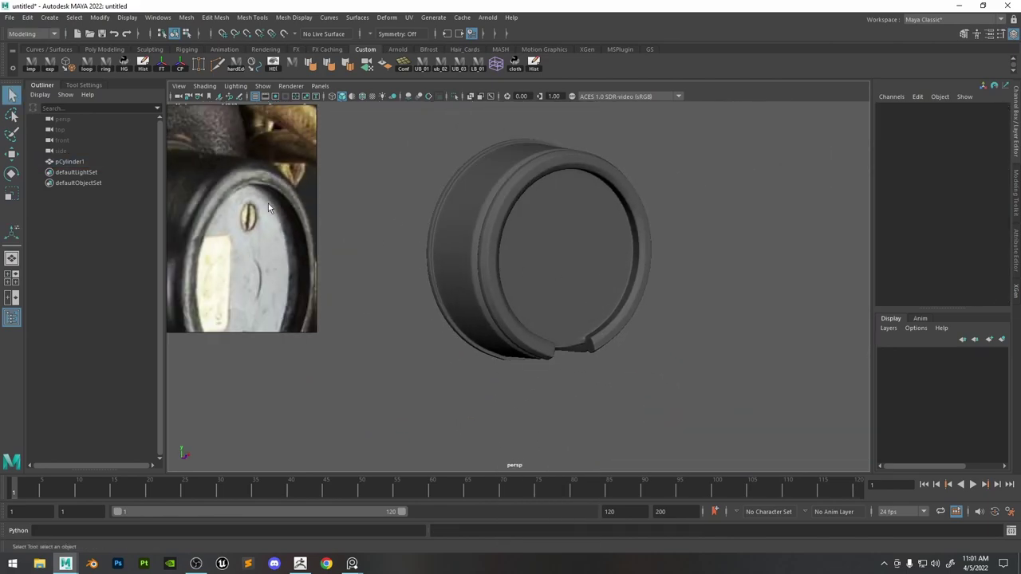
pyautogui.keyDown('alt'); pyautogui.moveTo(527, 227); pyautogui.dragTo(563, 253); pyautogui.keyUp('alt')
pyautogui.keyDown('alt'); pyautogui.moveTo(563, 253); pyautogui.dragTo(562, 217, button='right'); pyautogui.keyUp('alt')
pyautogui.keyDown('alt'); pyautogui.moveTo(562, 217); pyautogui.dragTo(554, 204); pyautogui.keyUp('alt')
# Return the cup to its unsmoothed mesh and examine the rim ends and notch corners up close.
pyautogui.keyDown('alt'); pyautogui.moveTo(554, 204); pyautogui.dragTo(712, 374, button='right'); pyautogui.keyUp('alt')
pyautogui.click(602, 229)
pyautogui.press('1')
pyautogui.keyDown('alt'); pyautogui.moveTo(712, 374); pyautogui.dragTo(638, 319); pyautogui.keyUp('alt')
pyautogui.keyDown('alt'); pyautogui.moveTo(638, 319); pyautogui.dragTo(625, 289, button='middle'); pyautogui.keyUp('alt')
pyautogui.keyDown('alt'); pyautogui.moveTo(624, 289); pyautogui.dragTo(603, 307); pyautogui.keyUp('alt')
pyautogui.keyDown('alt'); pyautogui.moveTo(604, 307); pyautogui.dragTo(592, 283, button='middle'); pyautogui.keyUp('alt')
pyautogui.keyDown('alt'); pyautogui.moveTo(592, 283); pyautogui.dragTo(535, 331); pyautogui.keyUp('alt')
pyautogui.click(311, 395)
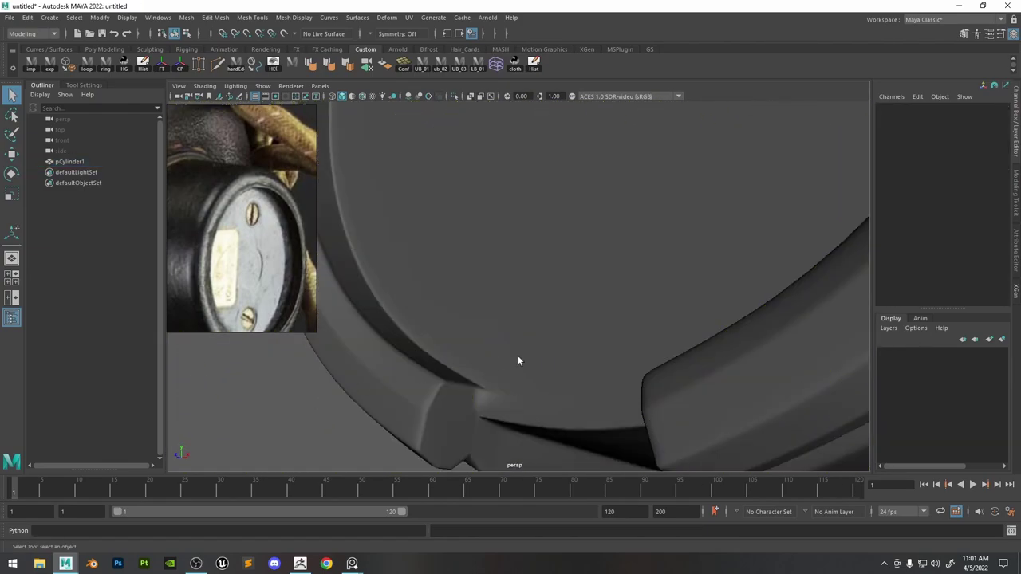
# Toggle the smoothed preview on and off while inspecting the shading and topology at the notch's inner corner.
pyautogui.click(518, 355)
pyautogui.press('3')
pyautogui.click(280, 403)
pyautogui.click(516, 372)
pyautogui.press('1')
pyautogui.keyDown('alt'); pyautogui.moveTo(515, 372); pyautogui.dragTo(521, 351, button='middle'); pyautogui.keyUp('alt')
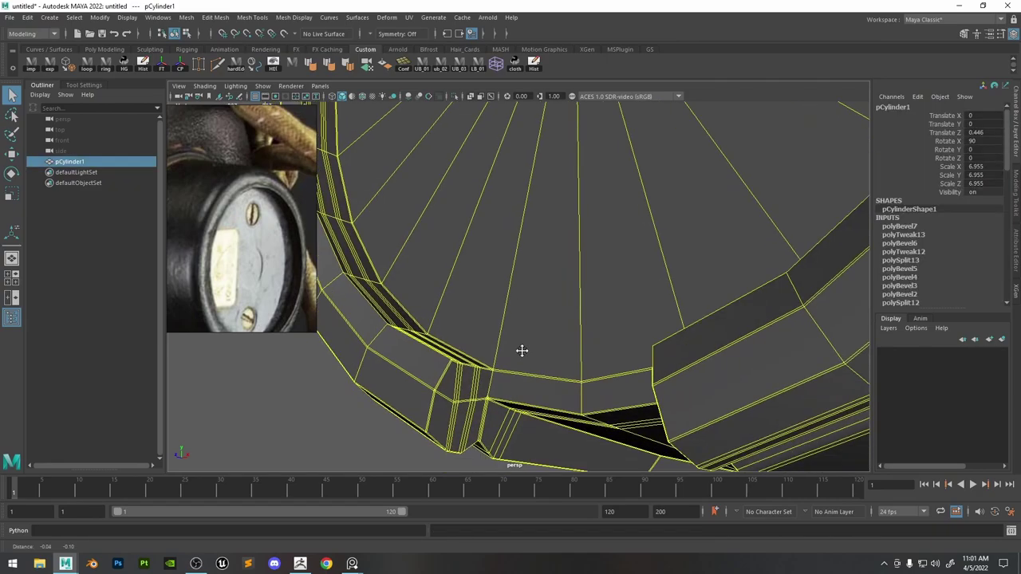
pyautogui.keyDown('alt'); pyautogui.moveTo(521, 351); pyautogui.dragTo(620, 392, button='right'); pyautogui.keyUp('alt')
pyautogui.keyDown('alt'); pyautogui.moveTo(620, 392); pyautogui.dragTo(633, 386); pyautogui.keyUp('alt')
pyautogui.scroll(5, 630, 383)
pyautogui.click(587, 301)
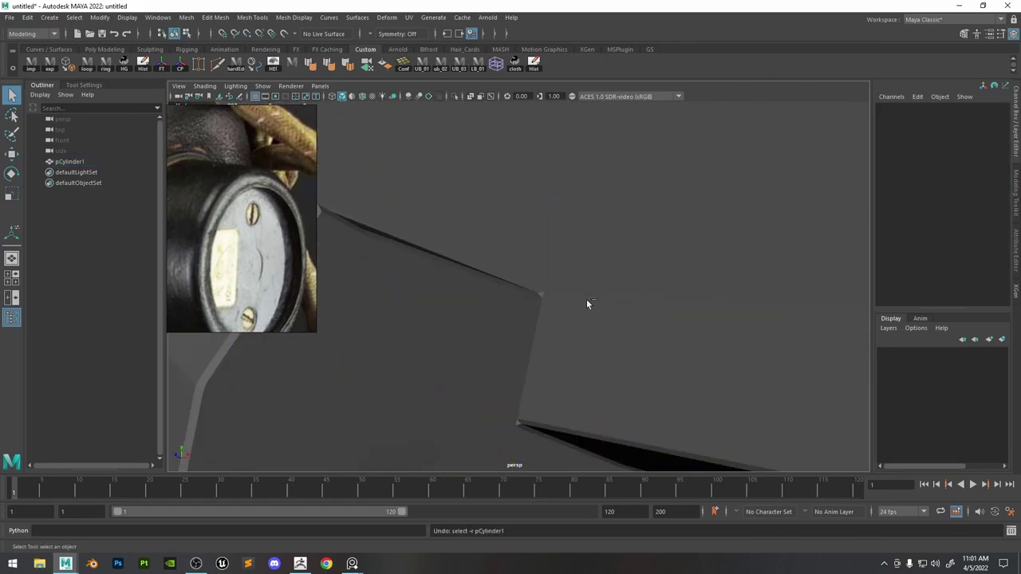
# Undo the recent display and selection changes back to before the last bevel on the cup's rim and notch edges.
pyautogui.hotkey('ctrl', 'z')
pyautogui.click(564, 269)
pyautogui.hotkey('ctrl', 'z')
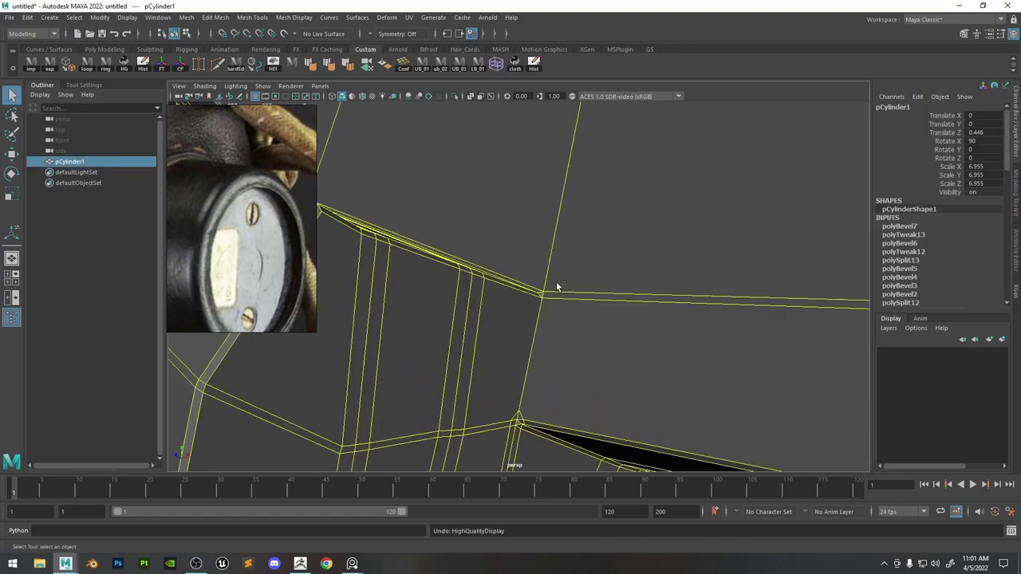
pyautogui.hotkey('ctrl', 'z')
pyautogui.hotkey('ctrl', 'z')
pyautogui.hotkey('ctrl', 'z')
pyautogui.hotkey('ctrl', 'z')
pyautogui.hotkey('ctrl', 'z')
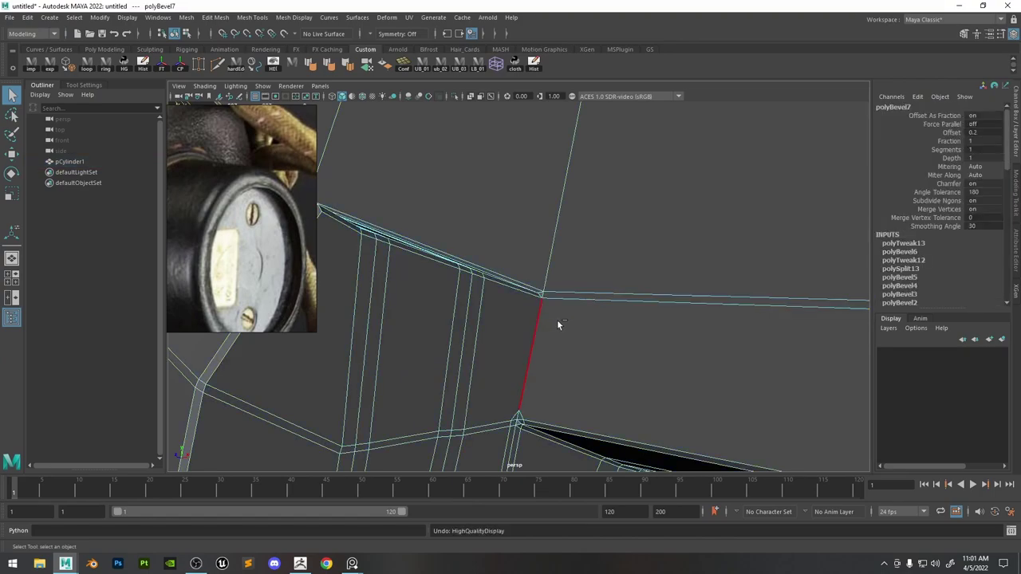
pyautogui.hotkey('ctrl', 'z')
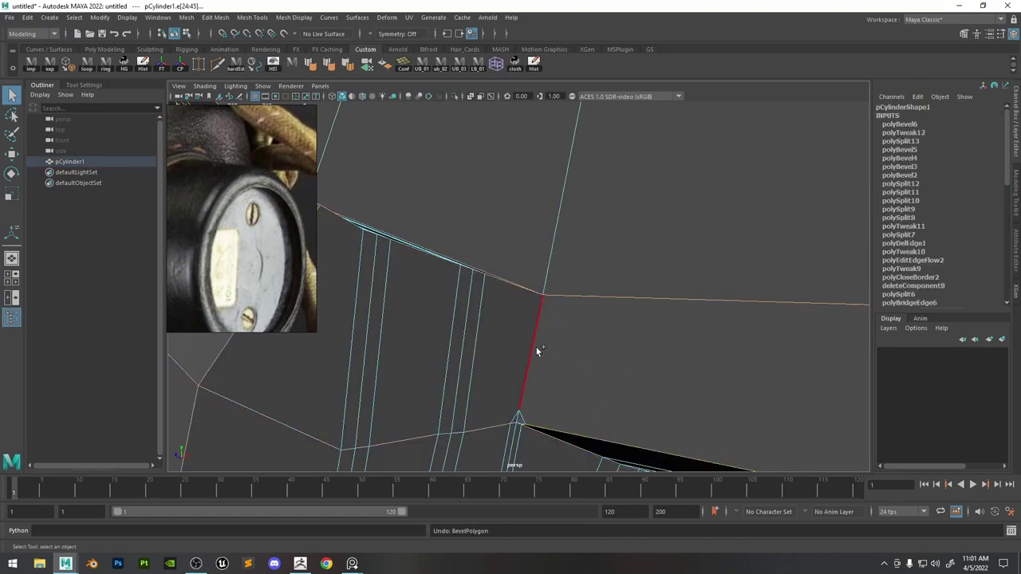
# Bevel the selected rim and notch edges again with Fraction 1 and preview the cup smoothed.
pyautogui.keyDown('alt'); pyautogui.moveTo(536, 351); pyautogui.dragTo(534, 306); pyautogui.keyUp('alt')
pyautogui.keyDown('shift'); pyautogui.moveTo(802, 215); pyautogui.dragTo(572, 160, button='right'); pyautogui.keyUp('shift')
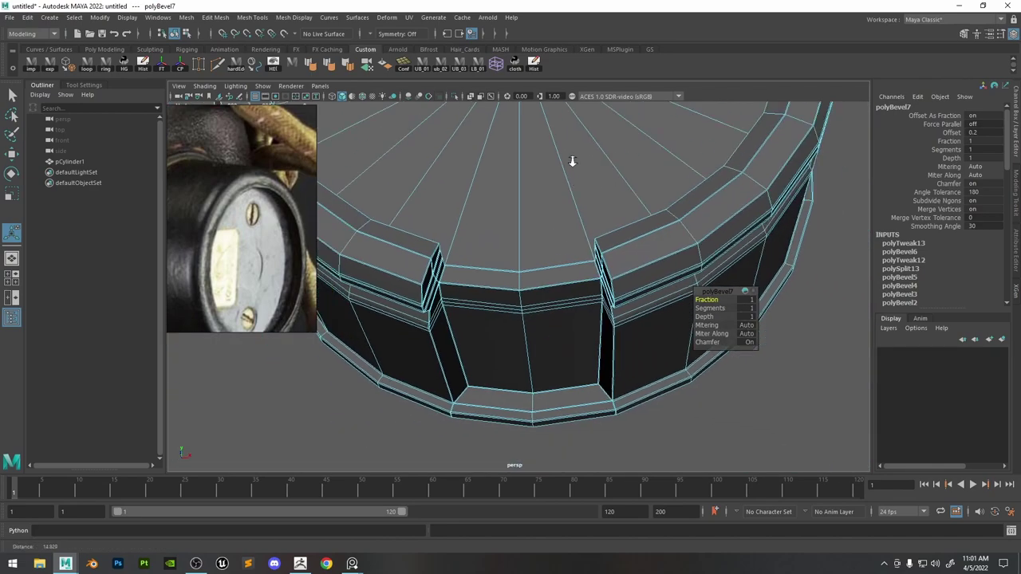
pyautogui.press('3')
pyautogui.moveTo(615, 225); pyautogui.dragTo(712, 185, button='right')
pyautogui.click(820, 235)
# Compare the smoothed rim's profile with the close-up of the earphone's rim in the reference photo.
pyautogui.keyDown('alt'); pyautogui.moveTo(819, 235); pyautogui.dragTo(638, 234, button='right'); pyautogui.keyUp('alt')
pyautogui.moveTo(638, 234)
pyautogui.keyDown('alt'); pyautogui.mouseDown()
pyautogui.moveTo(658, 266)
pyautogui.moveTo(565, 279)
pyautogui.moveTo(547, 237)
pyautogui.moveTo(619, 235)
pyautogui.mouseUp(); pyautogui.keyUp('alt')
pyautogui.keyDown('alt'); pyautogui.moveTo(619, 234); pyautogui.dragTo(681, 310, button='right'); pyautogui.keyUp('alt')
pyautogui.scroll(2, 263, 188)
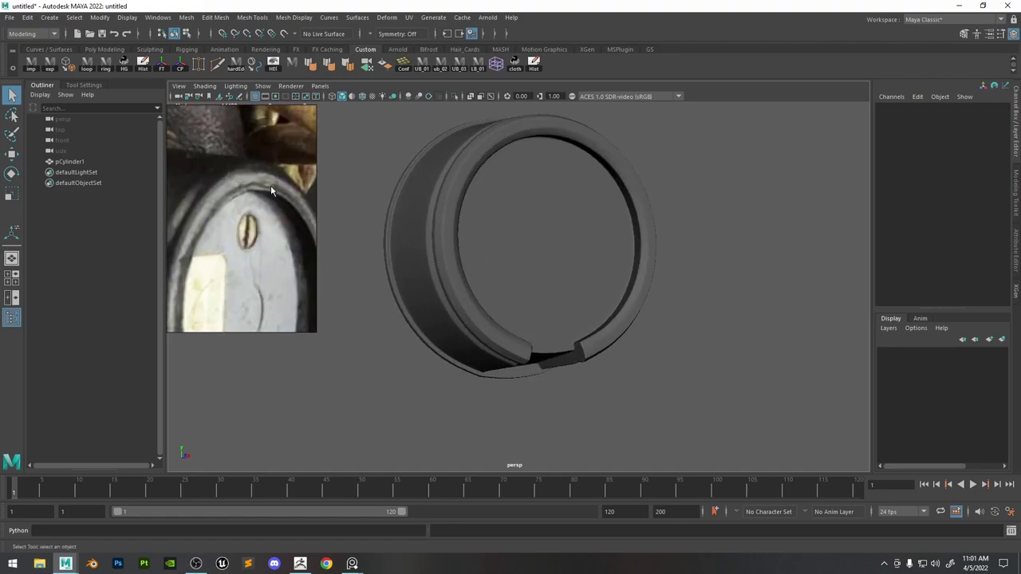
pyautogui.keyDown('alt'); pyautogui.moveTo(519, 169); pyautogui.dragTo(499, 164); pyautogui.keyUp('alt')
pyautogui.keyDown('alt'); pyautogui.moveTo(499, 165); pyautogui.dragTo(487, 243, button='right'); pyautogui.keyUp('alt')
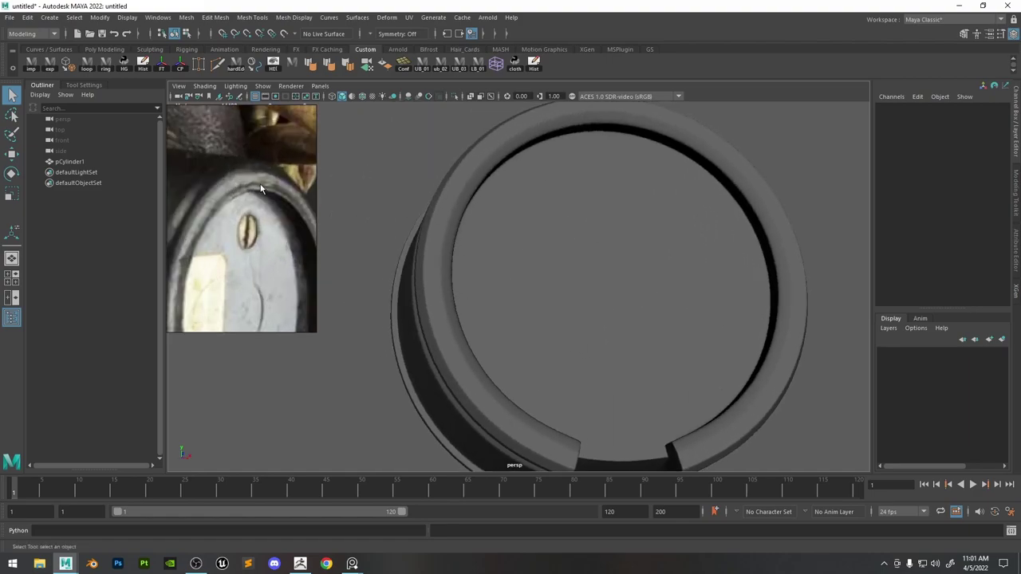
pyautogui.keyDown('alt'); pyautogui.moveTo(555, 177); pyautogui.dragTo(485, 159); pyautogui.keyUp('alt')
# Return the cup to its unsmoothed mesh and examine the inner wall and lip of the rim up close.
pyautogui.click(471, 157)
pyautogui.press('1')
pyautogui.keyDown('alt'); pyautogui.moveTo(470, 160); pyautogui.dragTo(600, 244, button='middle'); pyautogui.keyUp('alt')
pyautogui.keyDown('alt'); pyautogui.moveTo(600, 244); pyautogui.dragTo(691, 328, button='right'); pyautogui.keyUp('alt')
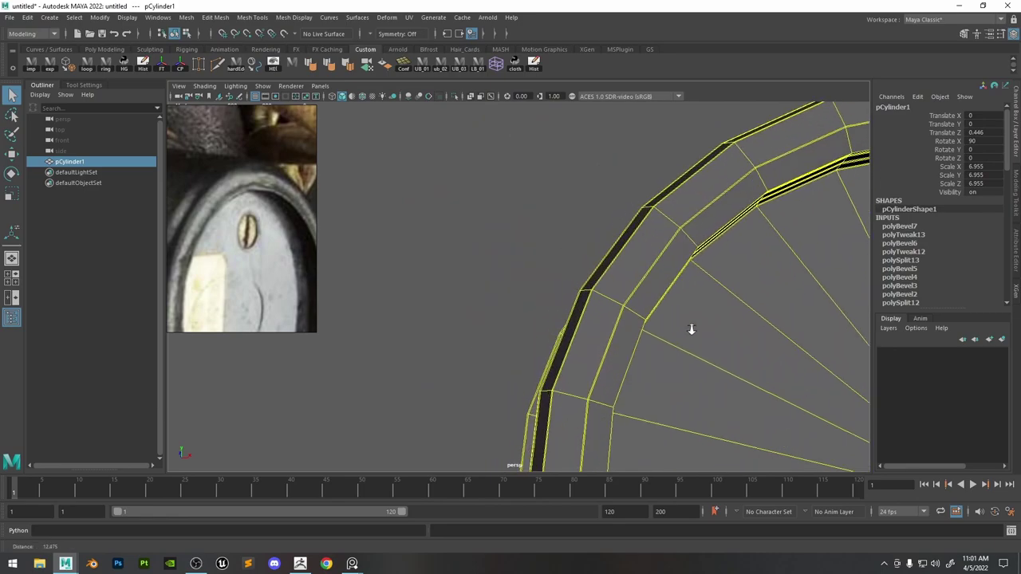
pyautogui.keyDown('alt'); pyautogui.moveTo(638, 296); pyautogui.dragTo(643, 221); pyautogui.keyUp('alt')
pyautogui.keyDown('alt'); pyautogui.moveTo(642, 222); pyautogui.dragTo(729, 208, button='right'); pyautogui.keyUp('alt')
pyautogui.keyDown('alt'); pyautogui.moveTo(729, 207); pyautogui.dragTo(630, 239, button='middle'); pyautogui.keyUp('alt')
pyautogui.keyDown('alt'); pyautogui.moveTo(630, 240); pyautogui.dragTo(648, 284, button='right'); pyautogui.keyUp('alt')
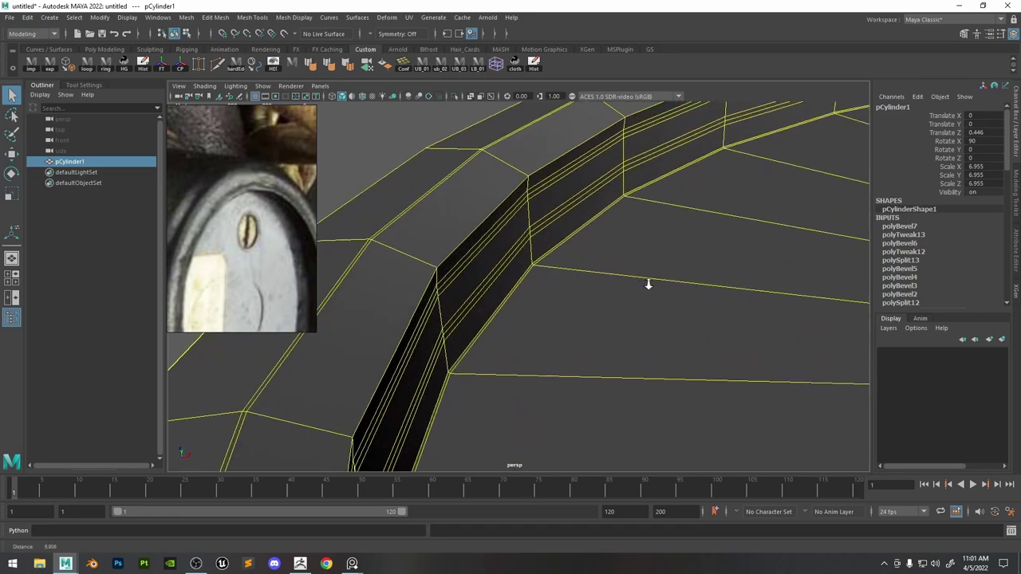
# Bevel the edge loop along the rim's inner lip with Fraction 0.5 and 2 segments.
pyautogui.moveTo(548, 194); pyautogui.dragTo(547, 158, button='right')
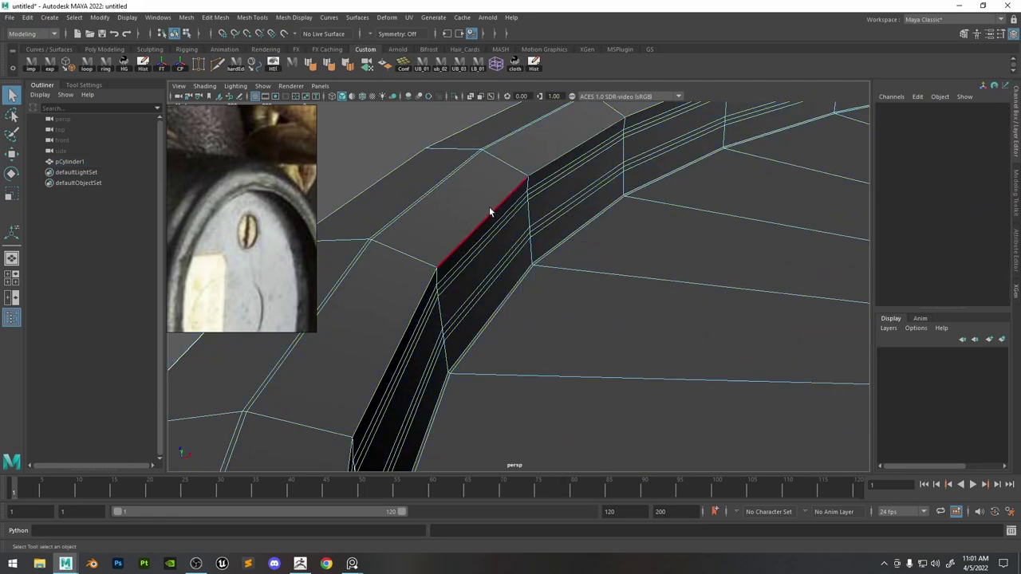
pyautogui.doubleClick(489, 207)
pyautogui.hotkey('ctrl', 'b')
pyautogui.keyDown('alt'); pyautogui.moveTo(623, 264); pyautogui.dragTo(510, 239, button='right'); pyautogui.keyUp('alt')
pyautogui.keyDown('alt'); pyautogui.moveTo(511, 239); pyautogui.dragTo(585, 312); pyautogui.keyUp('alt')
pyautogui.hotkey('ctrl', 'z')
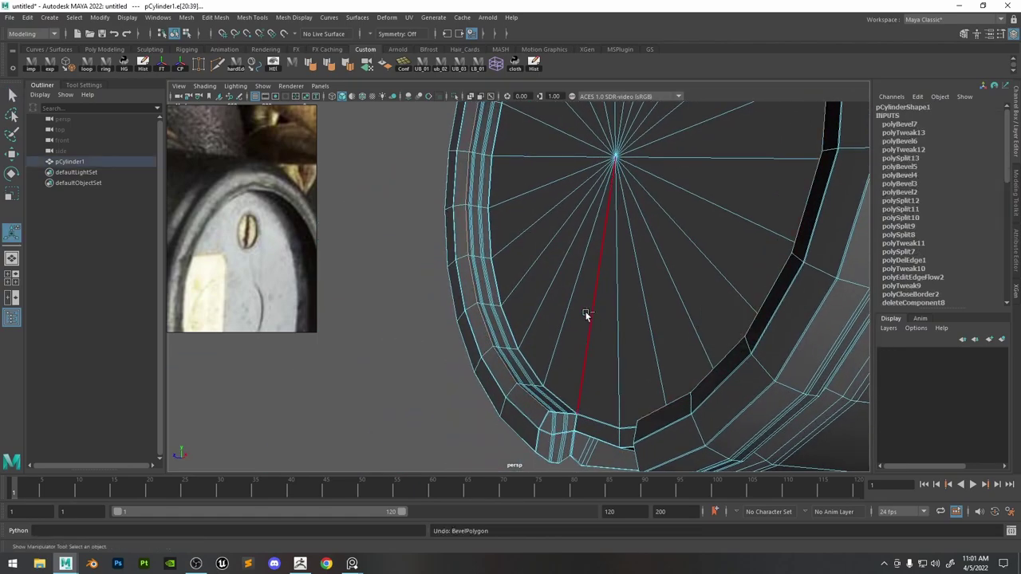
pyautogui.hotkey('ctrl', 'b')
pyautogui.keyDown('alt'); pyautogui.moveTo(539, 287); pyautogui.dragTo(567, 294); pyautogui.keyUp('alt')
pyautogui.keyDown('alt'); pyautogui.moveTo(566, 294); pyautogui.dragTo(707, 312, button='right'); pyautogui.keyUp('alt')
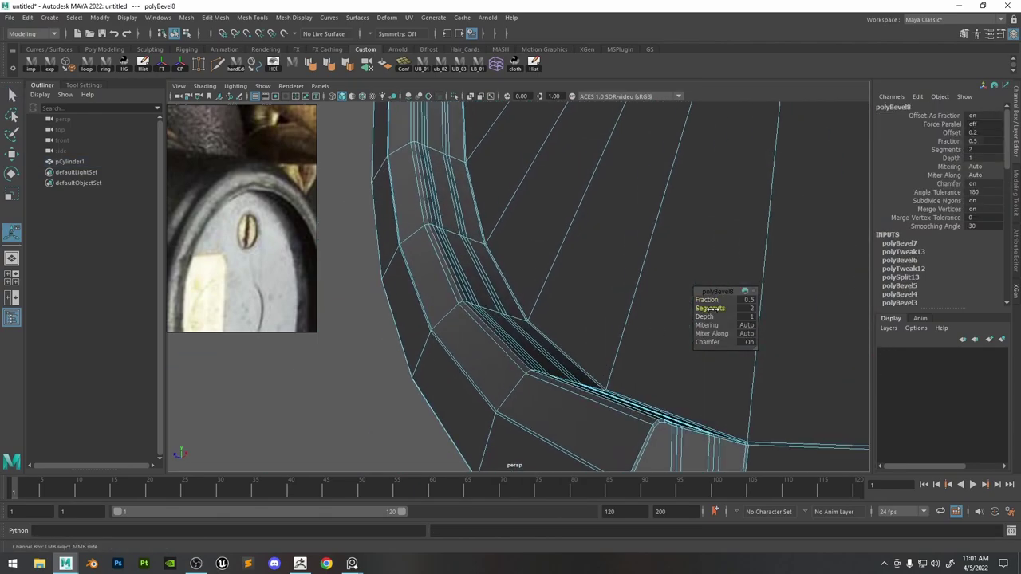
# Try to offset the middle edge loop of the inner lip bevel by moving its vertices along their normals.
pyautogui.click(494, 338)
pyautogui.press('w')
pyautogui.moveTo(522, 269); pyautogui.dragTo(422, 273)
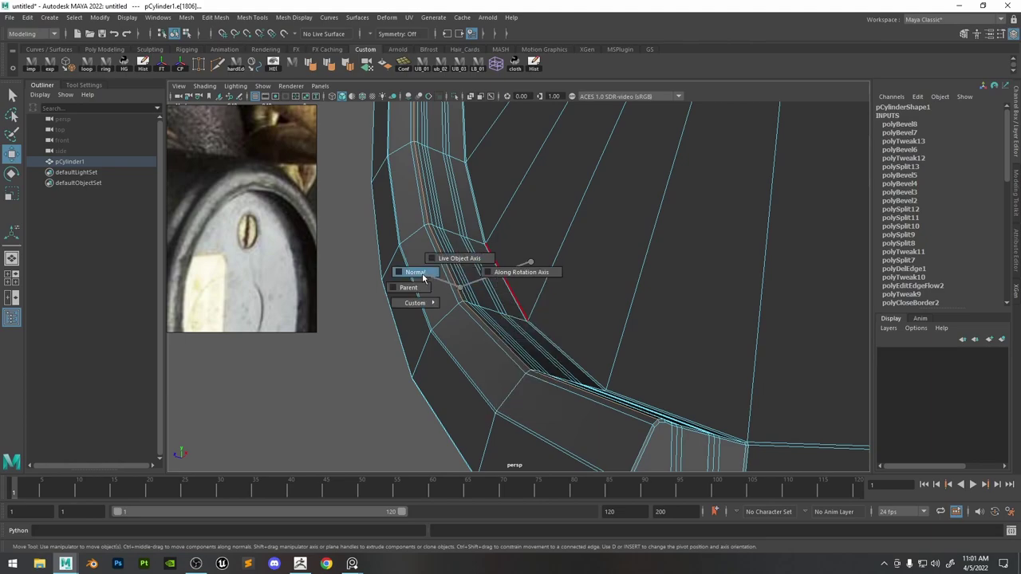
pyautogui.keyDown('alt'); pyautogui.moveTo(766, 247); pyautogui.dragTo(651, 235, button='right'); pyautogui.keyUp('alt')
pyautogui.press('w')
pyautogui.moveTo(649, 233); pyautogui.dragTo(539, 255)
pyautogui.keyDown('ctrl'); pyautogui.rightClick(653, 211); pyautogui.keyUp('ctrl')
pyautogui.keyDown('ctrl'); pyautogui.moveTo(653, 211); pyautogui.dragTo(595, 211, button='right'); pyautogui.keyUp('ctrl')
pyautogui.keyDown('alt'); pyautogui.moveTo(595, 227); pyautogui.dragTo(689, 276, button='right'); pyautogui.keyUp('alt')
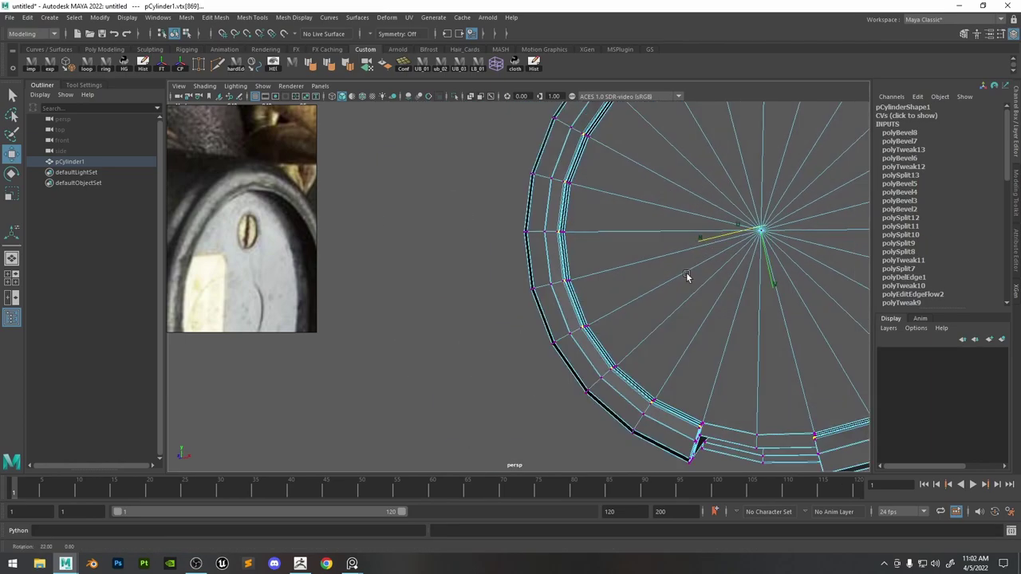
pyautogui.keyDown('alt'); pyautogui.moveTo(688, 276); pyautogui.dragTo(613, 223); pyautogui.keyUp('alt')
pyautogui.keyDown('alt'); pyautogui.moveTo(613, 223); pyautogui.dragTo(629, 294, button='right'); pyautogui.keyUp('alt')
pyautogui.keyDown('alt'); pyautogui.moveTo(629, 294); pyautogui.dragTo(618, 297); pyautogui.keyUp('alt')
pyautogui.moveTo(618, 297); pyautogui.dragTo(570, 297, button='middle')
# Preview the cup smoothed and examine how the offset loop shapes the rim's inner lip.
pyautogui.press('3')
pyautogui.moveTo(528, 288); pyautogui.dragTo(589, 249, button='right')
pyautogui.click(630, 259)
pyautogui.keyDown('alt'); pyautogui.moveTo(650, 277); pyautogui.dragTo(559, 263, button='right'); pyautogui.keyUp('alt')
pyautogui.moveTo(558, 263)
pyautogui.keyDown('alt'); pyautogui.mouseDown()
pyautogui.moveTo(610, 229)
pyautogui.moveTo(561, 243)
pyautogui.mouseUp(); pyautogui.keyUp('alt')
pyautogui.keyDown('alt'); pyautogui.moveTo(520, 259); pyautogui.dragTo(605, 323, button='right'); pyautogui.keyUp('alt')
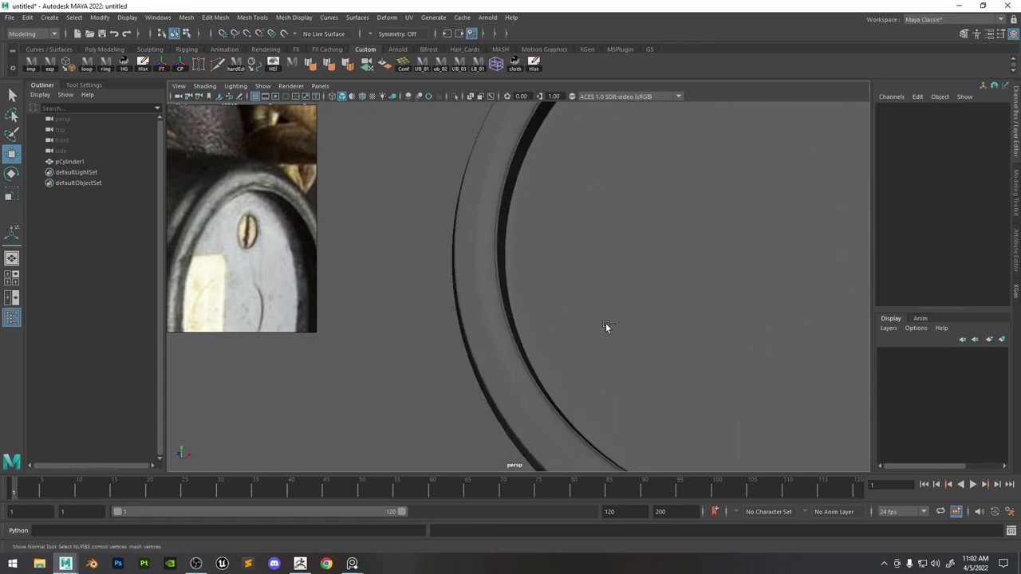
# Undo the smoothed preview and the vertex offset on the inner lip bevel.
pyautogui.hotkey('ctrl', 'z')
pyautogui.hotkey('ctrl', 'z')
pyautogui.hotkey('ctrl', 'z')
pyautogui.hotkey('ctrl', 'z')
pyautogui.hotkey('ctrl', 'z')
pyautogui.hotkey('ctrl', 'z')
pyautogui.hotkey('ctrl', 'z')
pyautogui.hotkey('ctrl', 'z')
pyautogui.hotkey('ctrl', 'z')
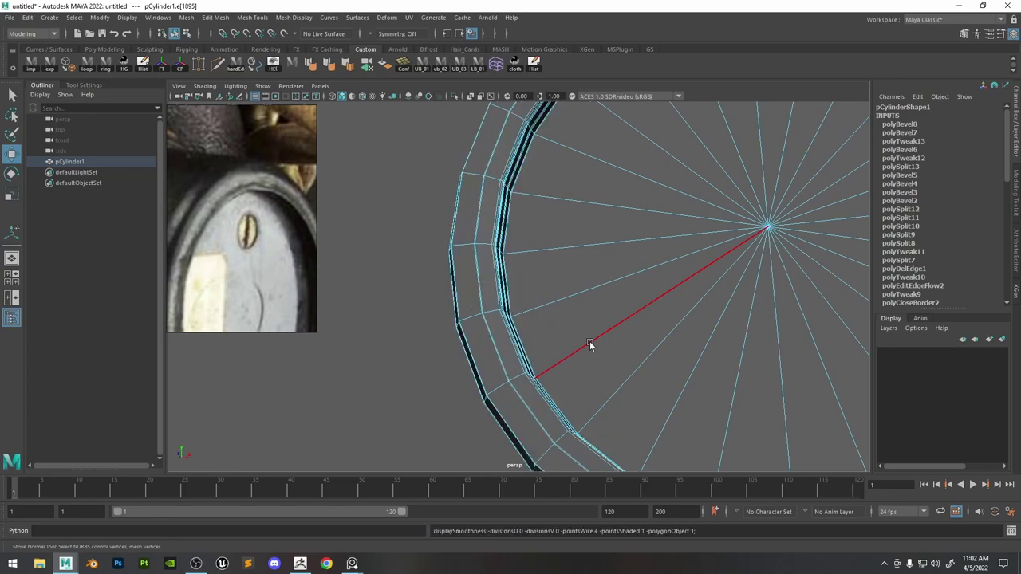
# Open the inner lip bevel's settings from the construction history and return to editing the cup's edges.
pyautogui.keyDown('alt'); pyautogui.moveTo(589, 342); pyautogui.dragTo(571, 353); pyautogui.keyUp('alt')
pyautogui.keyDown('alt'); pyautogui.moveTo(572, 353); pyautogui.dragTo(663, 348, button='right'); pyautogui.keyUp('alt')
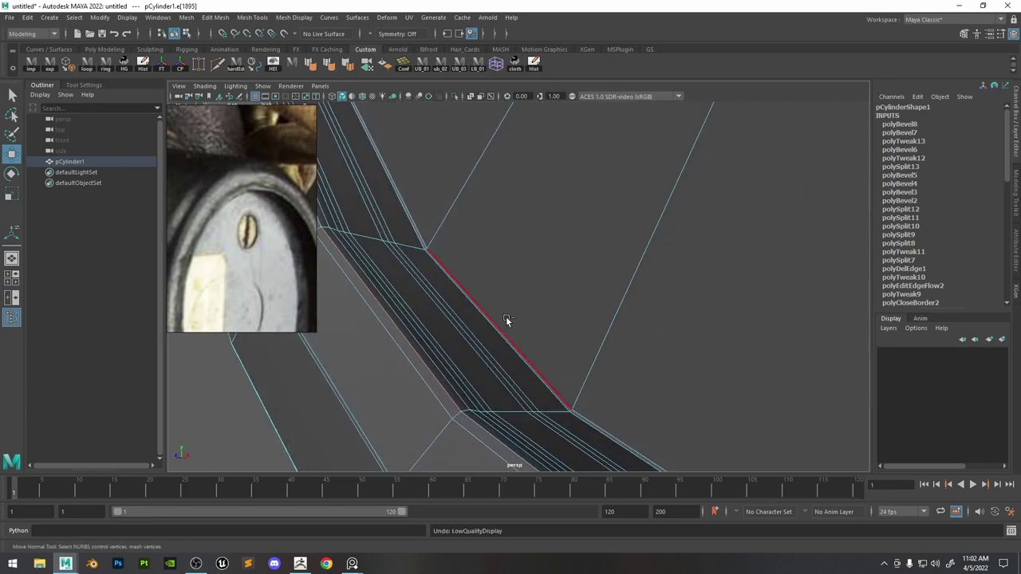
pyautogui.press('F8')
pyautogui.click(915, 226)
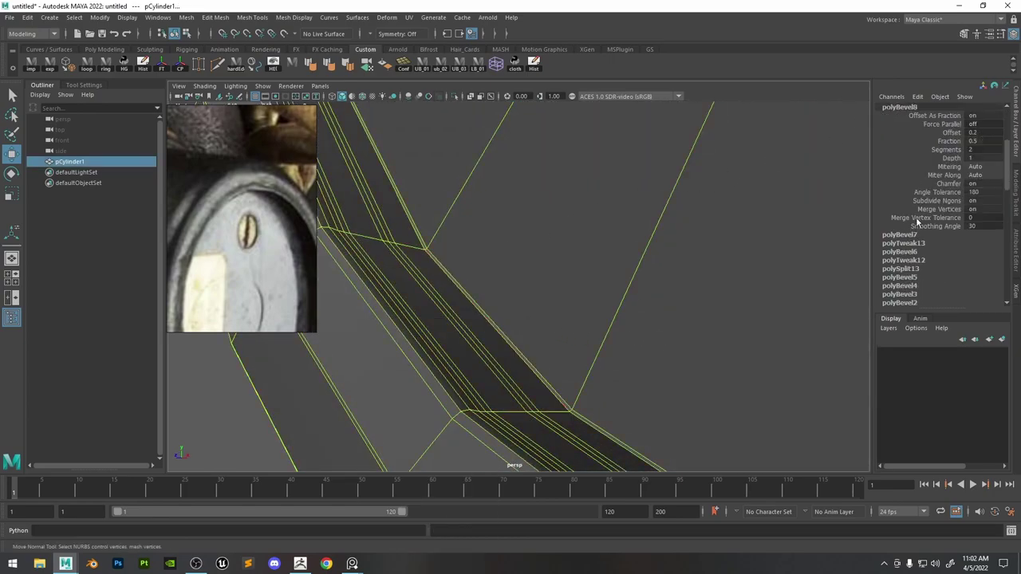
pyautogui.moveTo(581, 224); pyautogui.dragTo(585, 229, button='middle')
pyautogui.press('w')
pyautogui.scroll(-4, 585, 228)
pyautogui.press('F8')
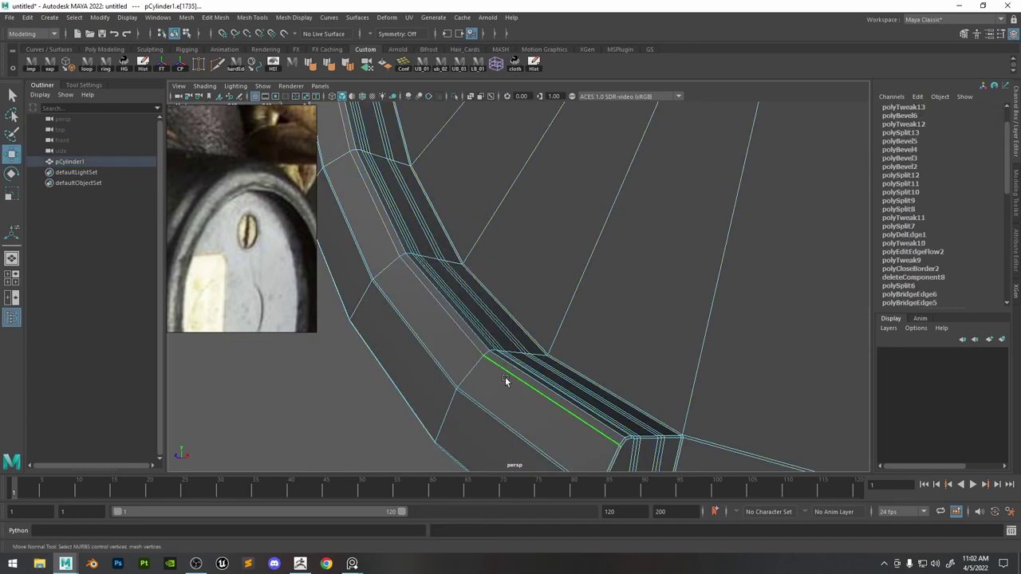
# Try to shift the outer edge loop of the inner lip bevel by converting it to vertices and moving them along their normals.
pyautogui.moveTo(526, 343); pyautogui.dragTo(520, 455)
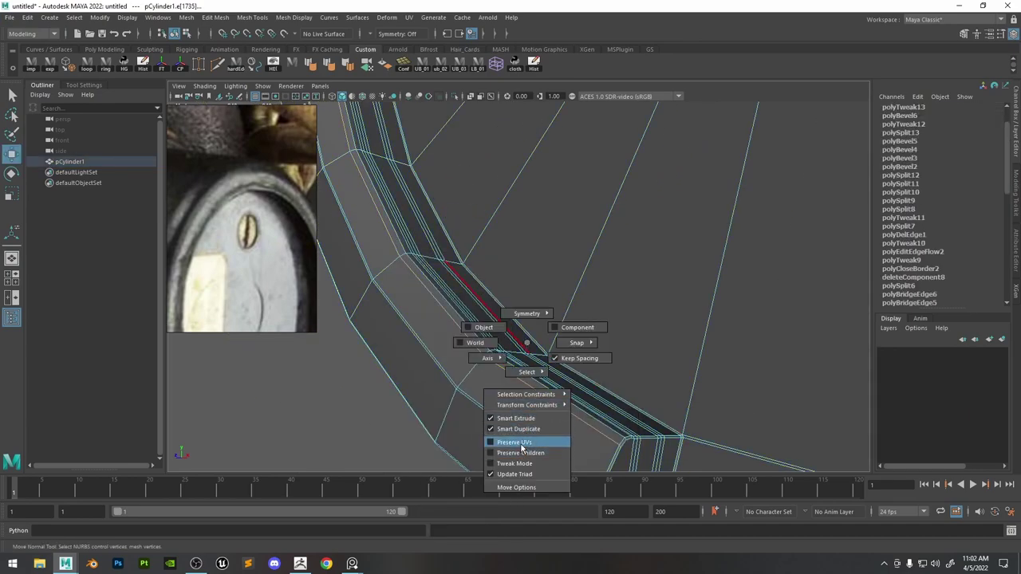
pyautogui.moveTo(592, 421); pyautogui.dragTo(592, 418)
pyautogui.keyDown('alt'); pyautogui.moveTo(693, 319); pyautogui.dragTo(566, 249, button='right'); pyautogui.keyUp('alt')
pyautogui.keyDown('alt'); pyautogui.moveTo(615, 251); pyautogui.dragTo(658, 282, button='middle'); pyautogui.keyUp('alt')
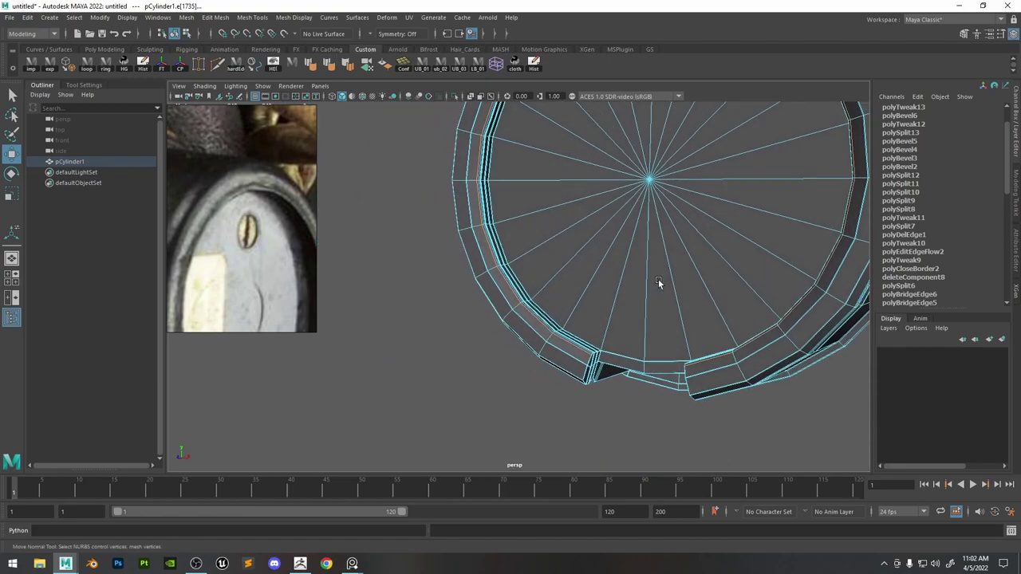
pyautogui.keyDown('ctrl'); pyautogui.moveTo(675, 268); pyautogui.dragTo(536, 283, button='right'); pyautogui.keyUp('ctrl')
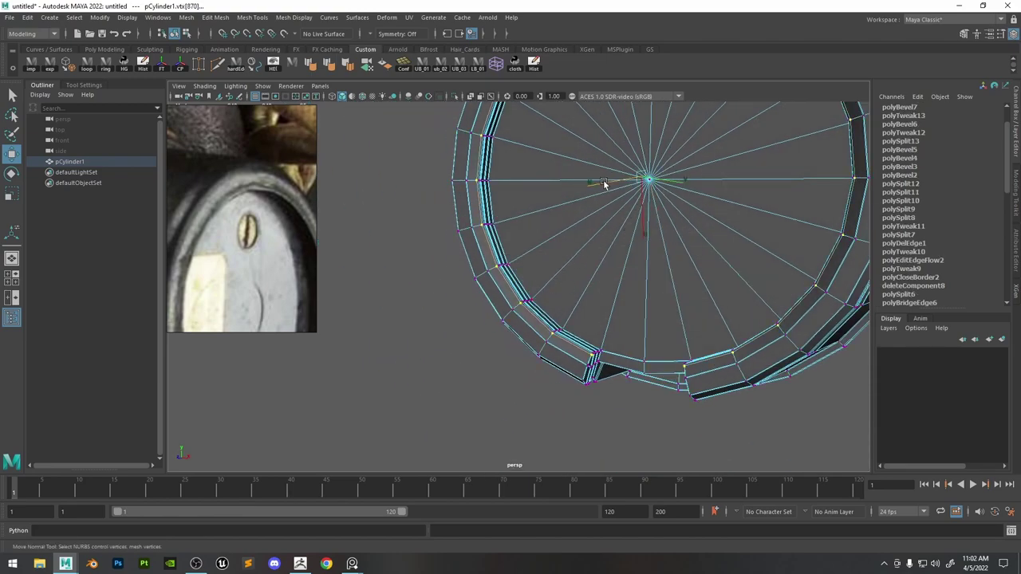
pyautogui.moveTo(600, 185); pyautogui.dragTo(608, 186)
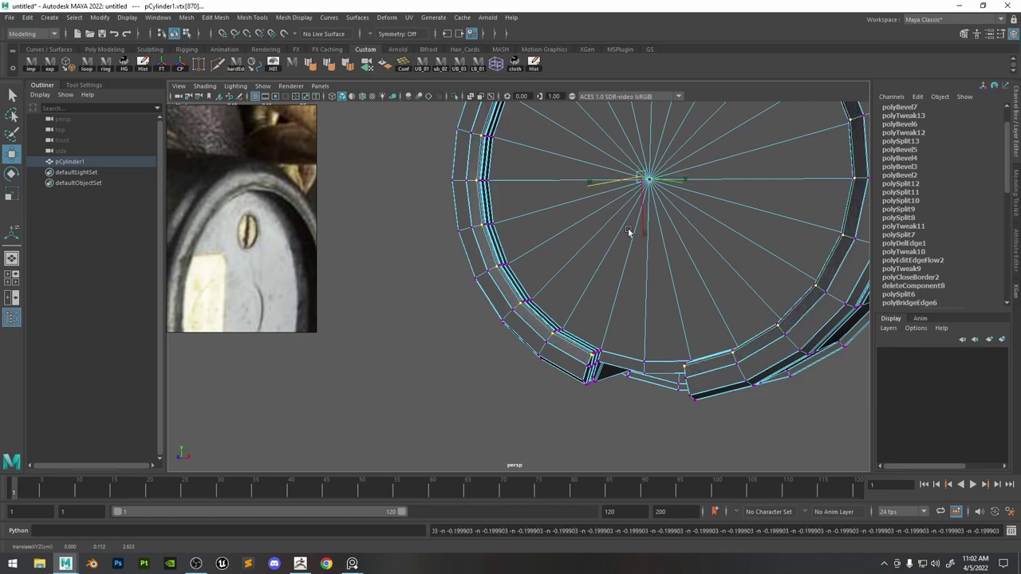
# Scale the outer edge loop of the inner lip bevel along one axis.
pyautogui.keyDown('alt'); pyautogui.moveTo(530, 276); pyautogui.dragTo(536, 274); pyautogui.keyUp('alt')
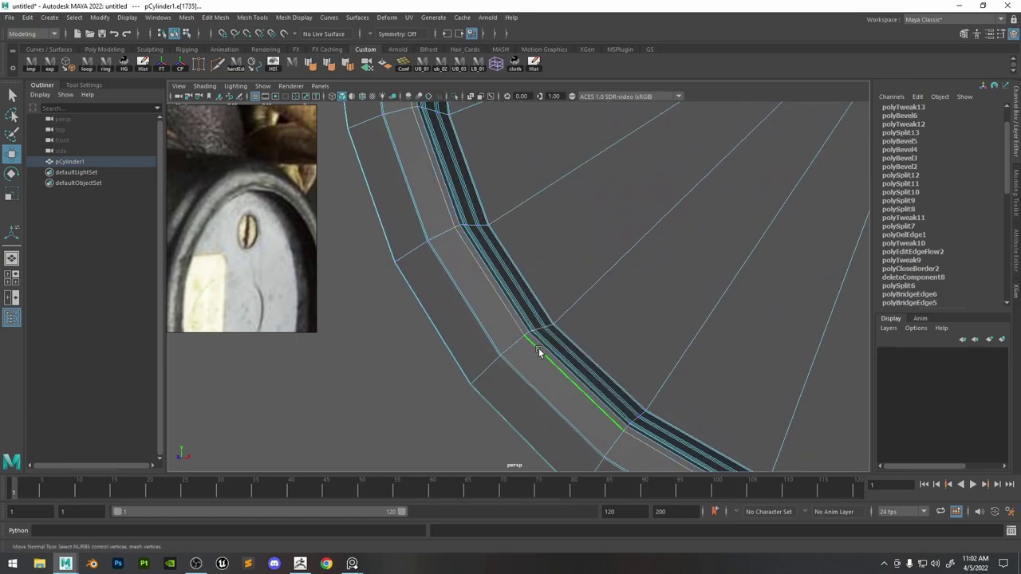
pyautogui.press('r')
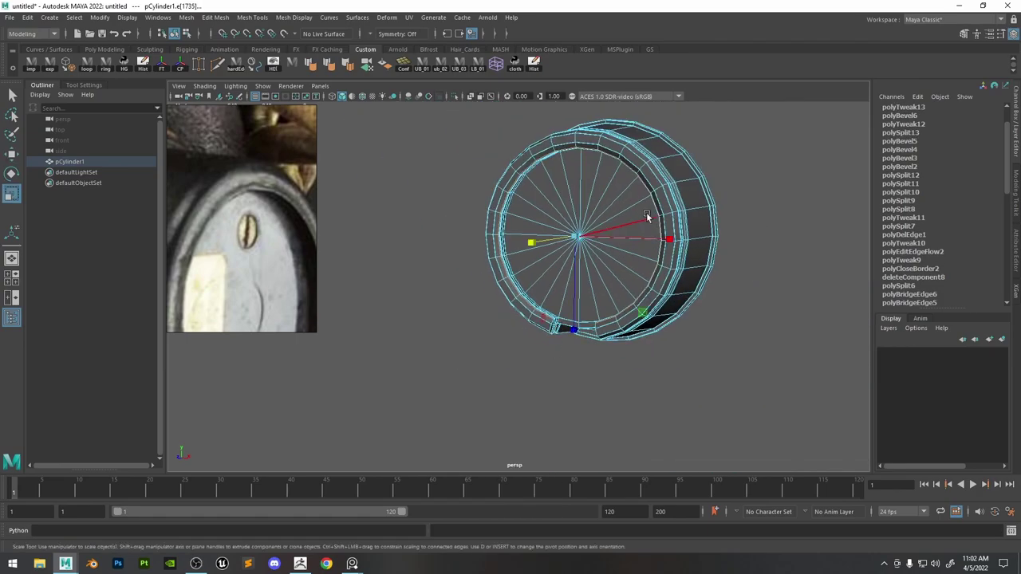
pyautogui.scroll(8, 772, 449)
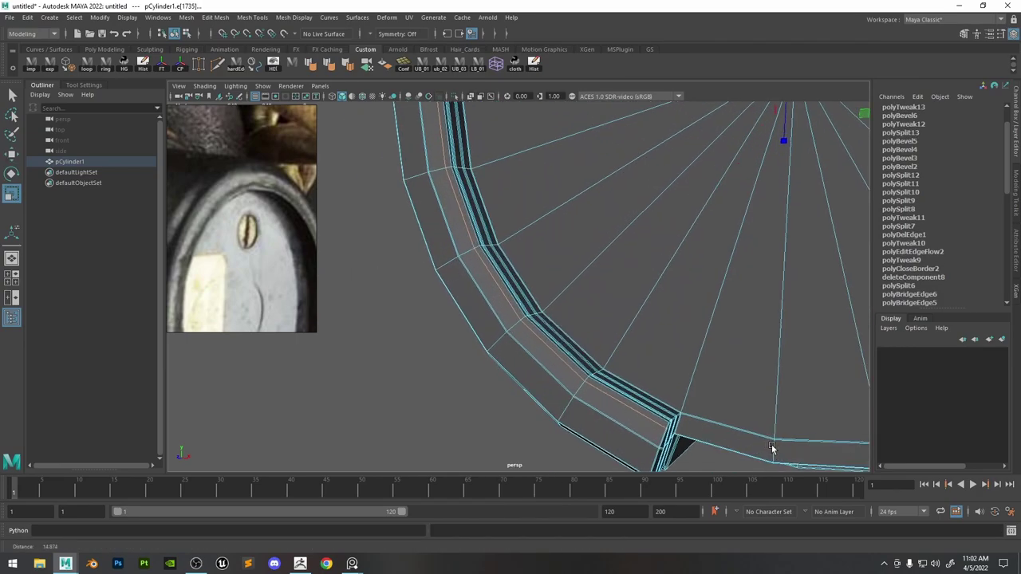
pyautogui.keyDown('alt'); pyautogui.moveTo(710, 351); pyautogui.dragTo(636, 269, button='middle'); pyautogui.keyUp('alt')
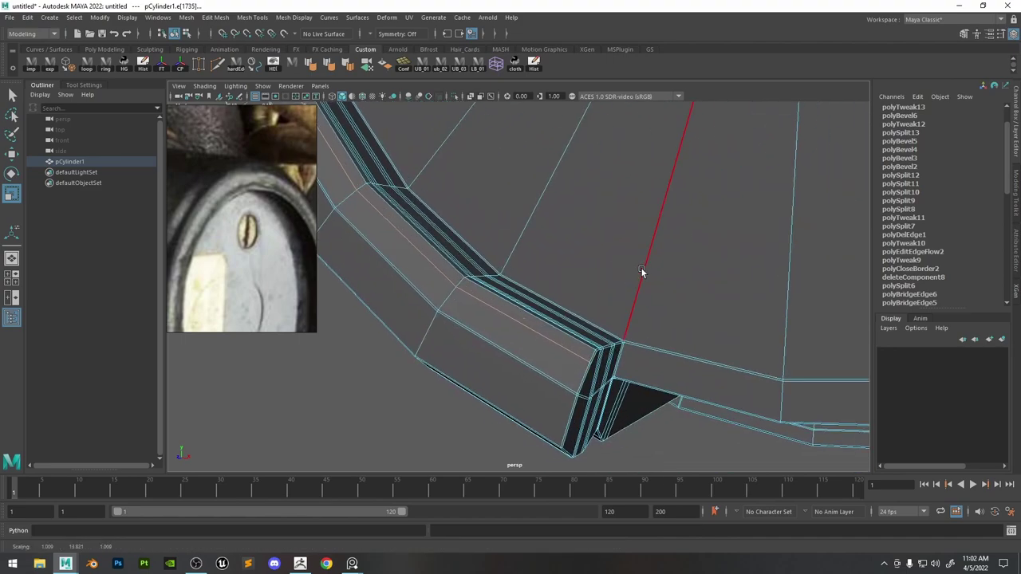
# Convert the middle edge loop of the inner lip bevel to vertices and offset them along their normals to form a groove.
pyautogui.press('w')
pyautogui.click(574, 311)
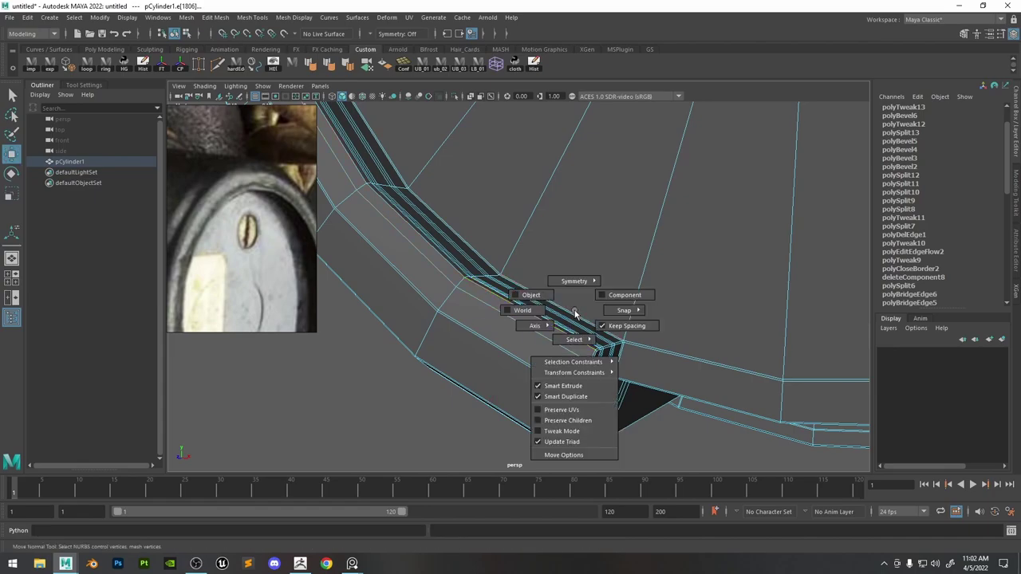
pyautogui.keyDown('ctrl'); pyautogui.moveTo(579, 284); pyautogui.dragTo(466, 273, button='right'); pyautogui.keyUp('ctrl')
pyautogui.keyDown('alt'); pyautogui.moveTo(599, 263); pyautogui.dragTo(529, 209, button='right'); pyautogui.keyUp('alt')
pyautogui.keyDown('alt'); pyautogui.moveTo(524, 251); pyautogui.dragTo(646, 319, button='right'); pyautogui.keyUp('alt')
pyautogui.scroll(-6, 638, 311)
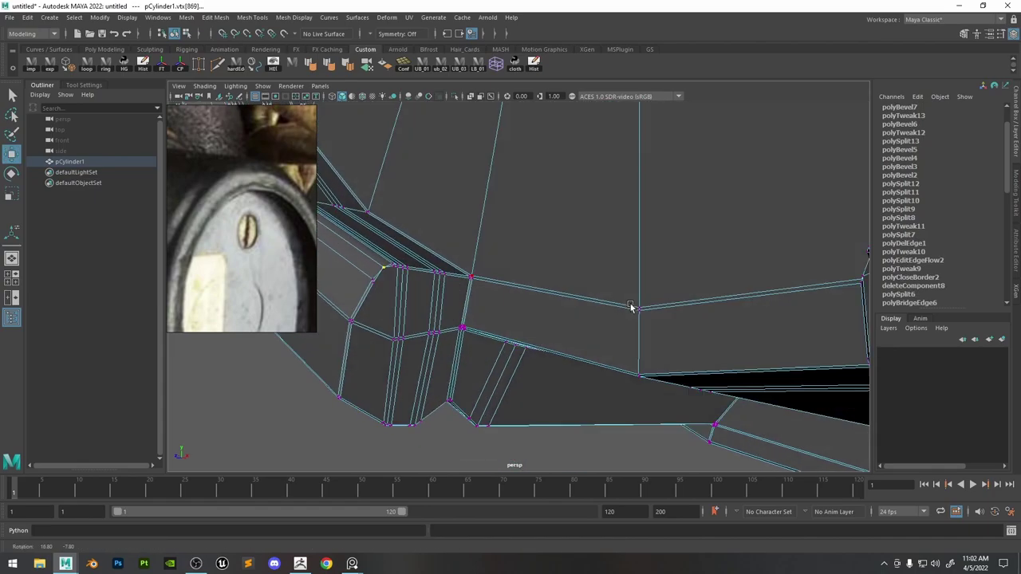
pyautogui.scroll(6, 670, 323)
pyautogui.keyDown('alt'); pyautogui.moveTo(691, 326); pyautogui.dragTo(684, 317); pyautogui.keyUp('alt')
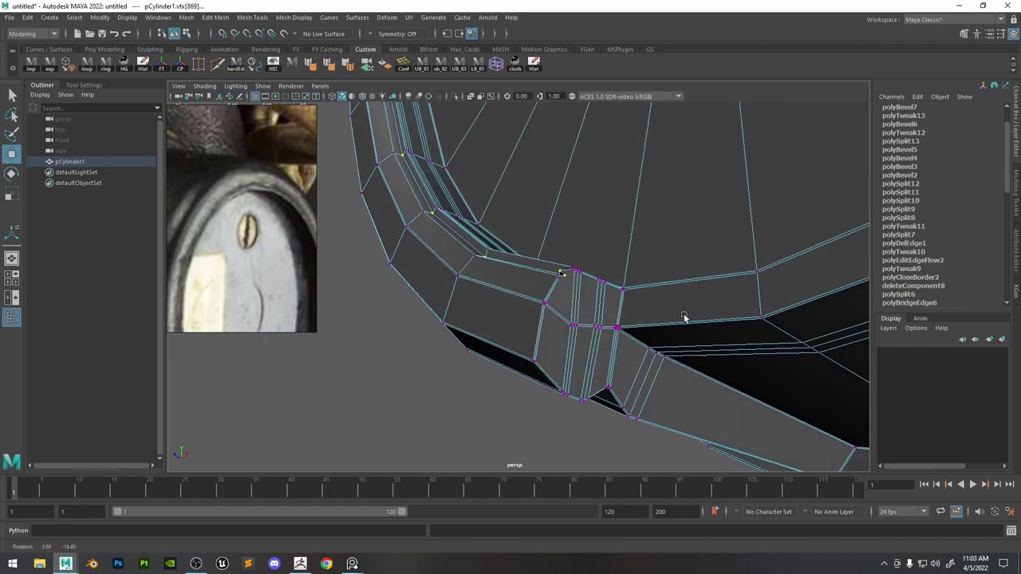
pyautogui.keyDown('alt'); pyautogui.moveTo(683, 316); pyautogui.dragTo(579, 362, button='right'); pyautogui.keyUp('alt')
# Compare both ends of the rim groove at the notch and isolate the single vertex at one groove end.
pyautogui.hotkey('ctrl', 'z')
pyautogui.click(565, 352)
pyautogui.keyDown('alt'); pyautogui.moveTo(563, 311); pyautogui.dragTo(672, 302, button='right'); pyautogui.keyUp('alt')
pyautogui.keyDown('alt'); pyautogui.moveTo(673, 303); pyautogui.dragTo(747, 273); pyautogui.keyUp('alt')
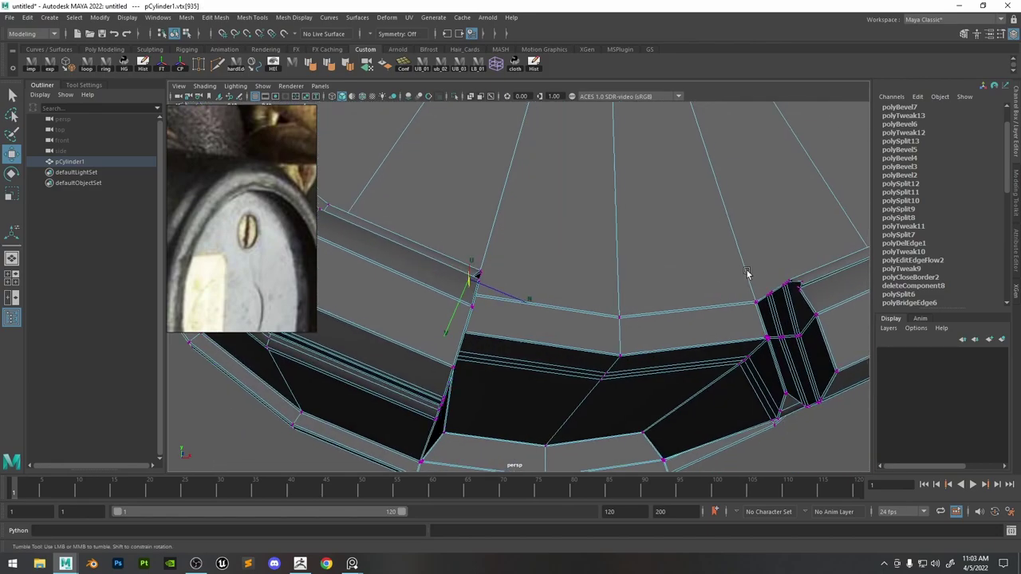
pyautogui.keyDown('alt'); pyautogui.moveTo(747, 274); pyautogui.dragTo(790, 267, button='right'); pyautogui.keyUp('alt')
pyautogui.click(768, 257)
pyautogui.click(713, 277)
pyautogui.keyDown('alt'); pyautogui.moveTo(768, 257); pyautogui.dragTo(811, 304); pyautogui.keyUp('alt')
pyautogui.hotkey('ctrl', 'z')
pyautogui.press('f')
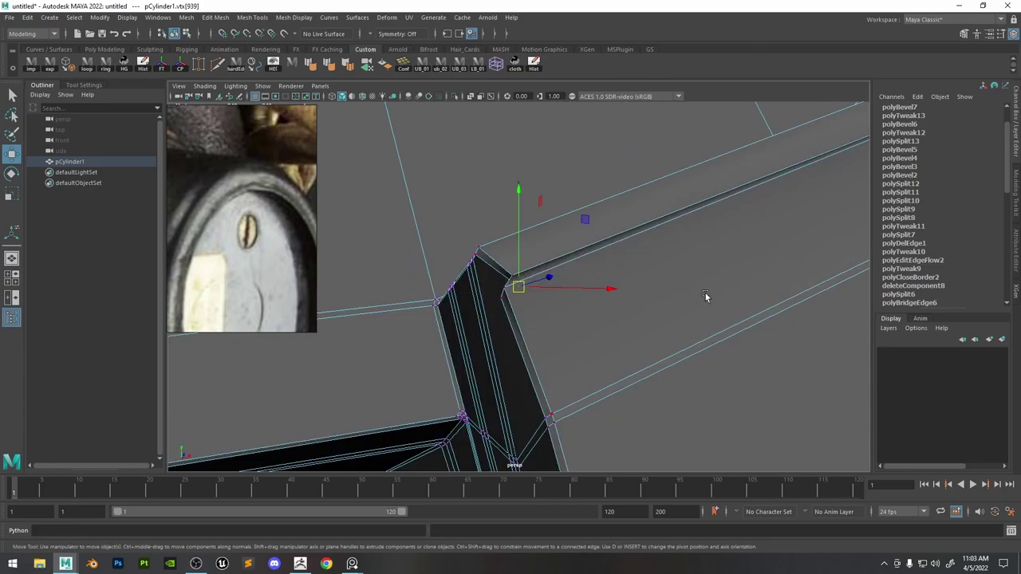
# Add further vertices at the groove's ends beside the notch to the selection.
pyautogui.keyDown('alt'); pyautogui.moveTo(705, 293); pyautogui.dragTo(514, 291); pyautogui.keyUp('alt')
pyautogui.hotkey('ctrl', 'z')
pyautogui.keyDown('ctrl'); pyautogui.keyDown('shift'); pyautogui.moveTo(519, 287); pyautogui.dragTo(558, 272); pyautogui.keyUp('shift'); pyautogui.keyUp('ctrl')
pyautogui.keyDown('alt'); pyautogui.moveTo(559, 272); pyautogui.dragTo(678, 300, button='middle'); pyautogui.keyUp('alt')
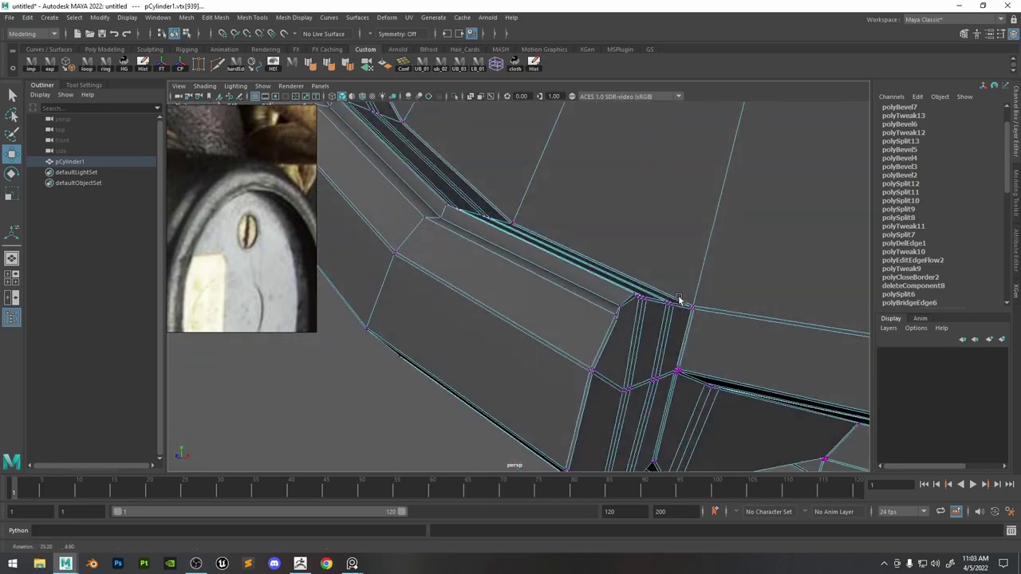
# Examine the cut end of the raised rim around the notch, both up close and in smooth preview.
pyautogui.click(629, 308)
pyautogui.press('f')
pyautogui.keyDown('alt'); pyautogui.moveTo(520, 285); pyautogui.dragTo(533, 285); pyautogui.keyUp('alt')
pyautogui.click(562, 343)
pyautogui.moveTo(562, 343)
pyautogui.keyDown('alt'); pyautogui.mouseDown()
pyautogui.moveTo(587, 369)
pyautogui.moveTo(572, 357)
pyautogui.mouseUp(); pyautogui.keyUp('alt')
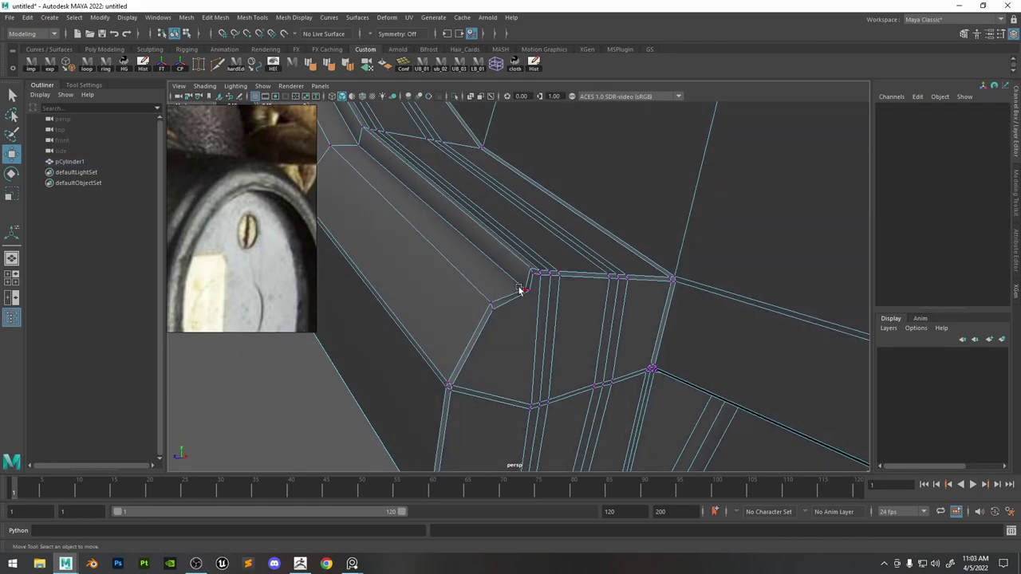
pyautogui.click(523, 290)
pyautogui.keyDown('alt'); pyautogui.moveTo(524, 291); pyautogui.dragTo(549, 297); pyautogui.keyUp('alt')
pyautogui.keyDown('alt'); pyautogui.moveTo(685, 335); pyautogui.dragTo(545, 159, button='right'); pyautogui.keyUp('alt')
pyautogui.click(696, 373)
pyautogui.keyDown('alt'); pyautogui.moveTo(699, 372); pyautogui.dragTo(549, 224, button='right'); pyautogui.keyUp('alt')
pyautogui.keyDown('alt'); pyautogui.moveTo(549, 224); pyautogui.dragTo(509, 222); pyautogui.keyUp('alt')
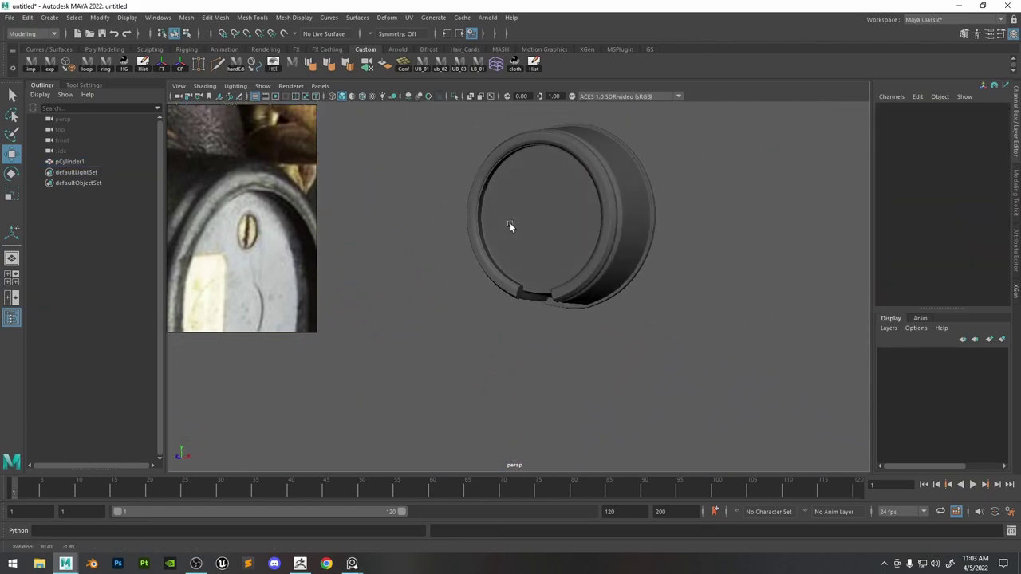
pyautogui.keyDown('alt'); pyautogui.moveTo(510, 223); pyautogui.dragTo(497, 264, button='right'); pyautogui.keyUp('alt')
pyautogui.keyDown('alt'); pyautogui.moveTo(467, 222); pyautogui.dragTo(615, 346, button='right'); pyautogui.keyUp('alt')
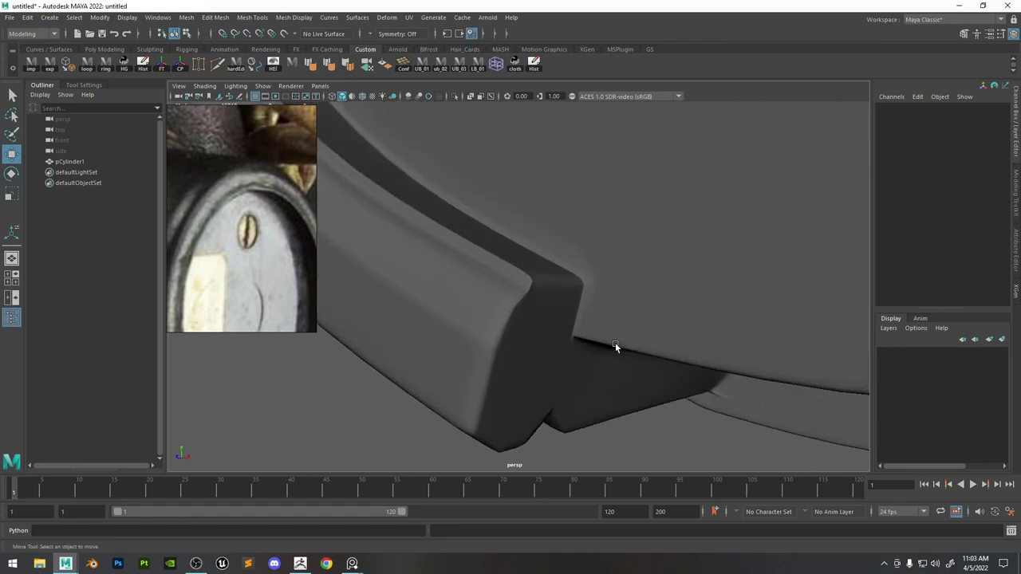
# Bevel the two neighbouring edge loops in the groove along the raised rim with a fraction of 0.2.
pyautogui.click(508, 311)
pyautogui.press('1')
pyautogui.moveTo(491, 265); pyautogui.dragTo(493, 231, button='right')
pyautogui.keyDown('alt'); pyautogui.moveTo(501, 284); pyautogui.dragTo(478, 278); pyautogui.keyUp('alt')
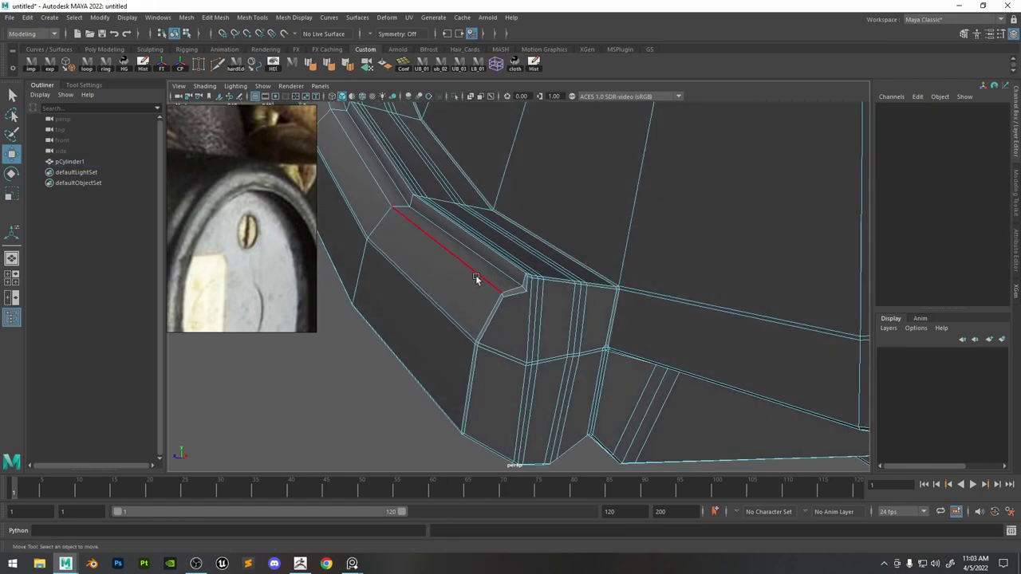
pyautogui.click(475, 278)
pyautogui.scroll(-5, 557, 318)
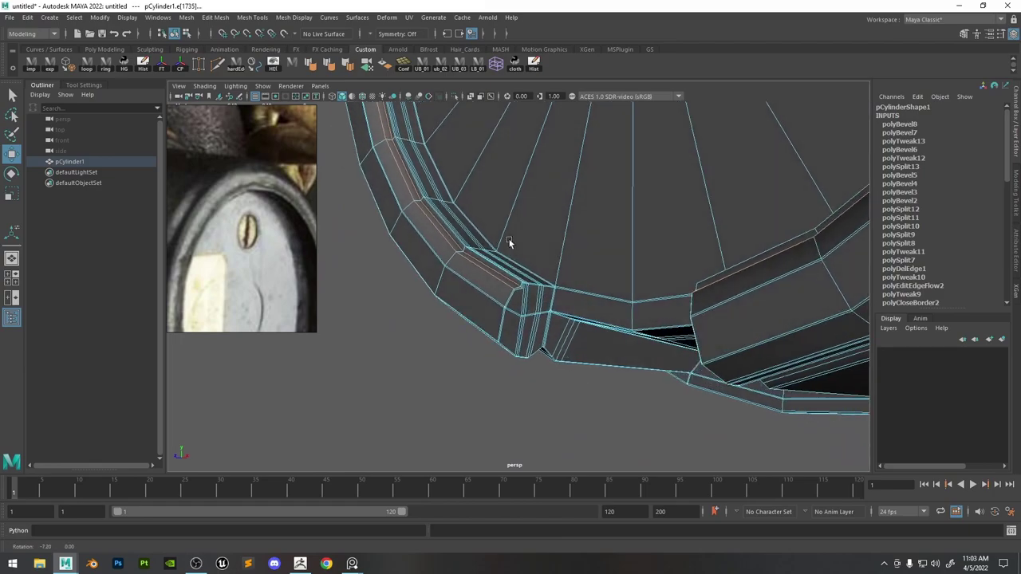
pyautogui.moveTo(510, 244)
pyautogui.keyDown('alt'); pyautogui.mouseDown()
pyautogui.moveTo(593, 244)
pyautogui.moveTo(510, 244)
pyautogui.mouseUp(); pyautogui.keyUp('alt')
pyautogui.scroll(5, 542, 277)
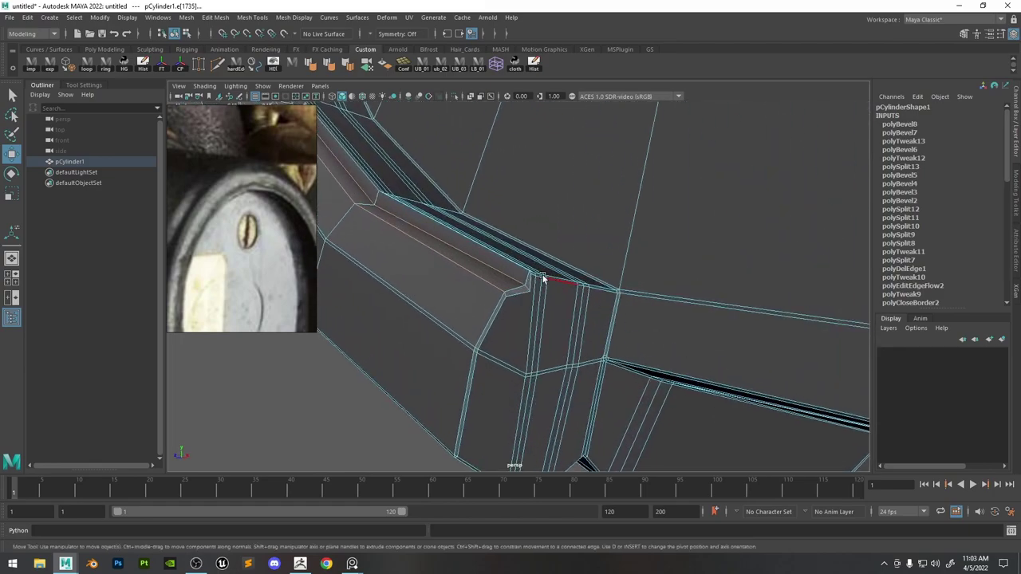
pyautogui.keyDown('shift'); pyautogui.moveTo(542, 278); pyautogui.dragTo(522, 269, button='right'); pyautogui.keyUp('shift')
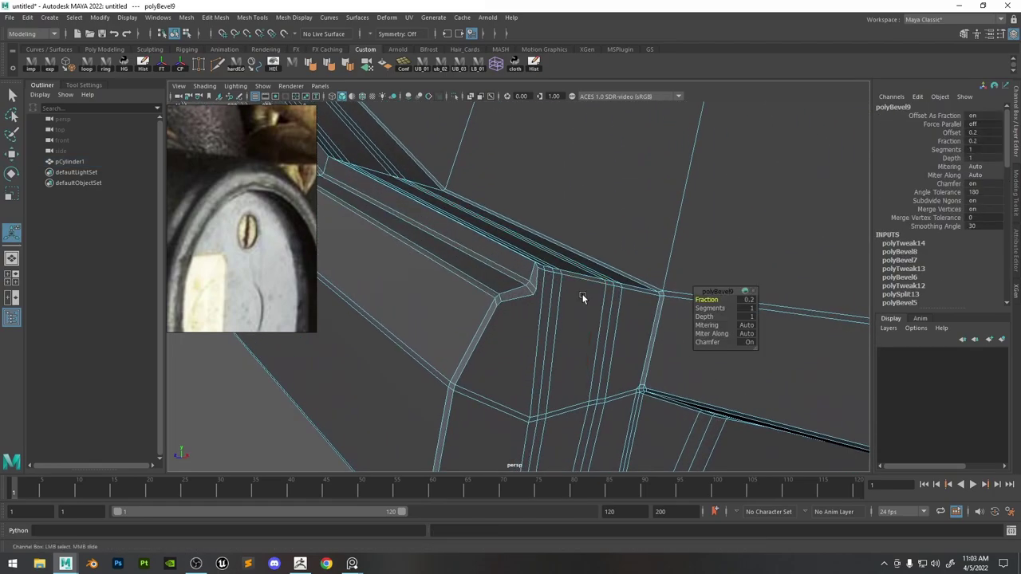
# Examine the newly bevelled rim in smooth preview from several angles and distances.
pyautogui.press('3')
pyautogui.moveTo(396, 239); pyautogui.dragTo(455, 198, button='right')
pyautogui.keyDown('alt'); pyautogui.moveTo(399, 287); pyautogui.dragTo(499, 216); pyautogui.keyUp('alt')
pyautogui.click(594, 435)
pyautogui.scroll(-5, 598, 399)
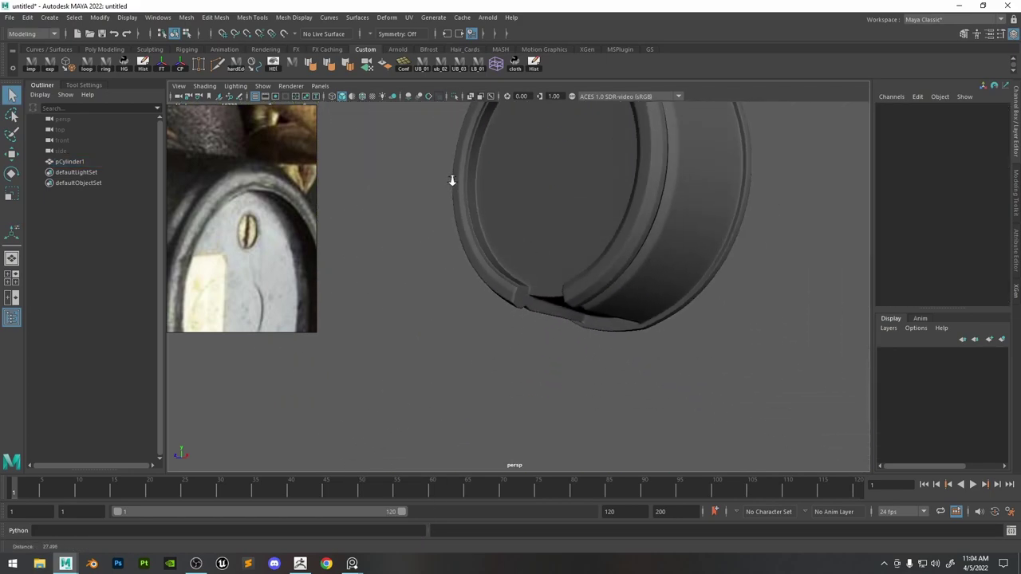
pyautogui.keyDown('alt'); pyautogui.moveTo(599, 399); pyautogui.dragTo(577, 253); pyautogui.keyUp('alt')
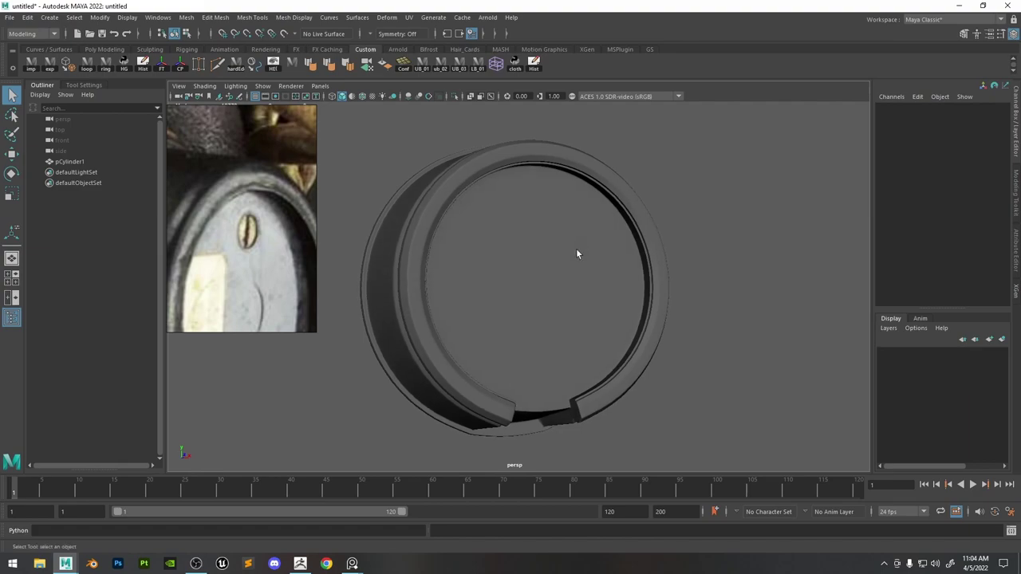
pyautogui.keyDown('alt'); pyautogui.moveTo(673, 270); pyautogui.dragTo(647, 237, button='right'); pyautogui.keyUp('alt')
pyautogui.keyDown('alt'); pyautogui.moveTo(622, 271); pyautogui.dragTo(764, 334, button='right'); pyautogui.keyUp('alt')
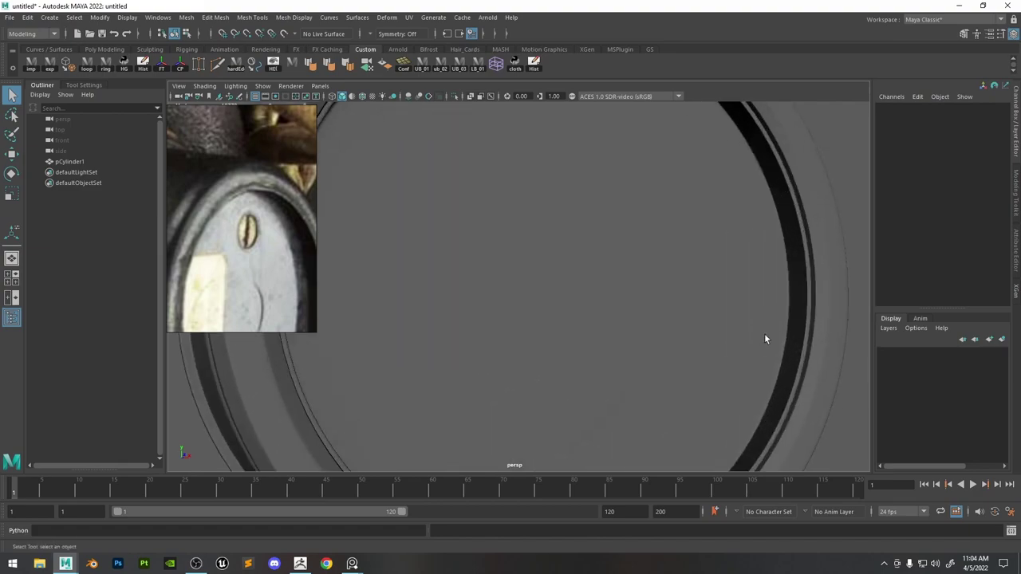
# Turn off Chamfer on the cylinder's latest bevel and inspect the smoothed rim.
pyautogui.hotkey('ctrl', 'z')
pyautogui.click(903, 227)
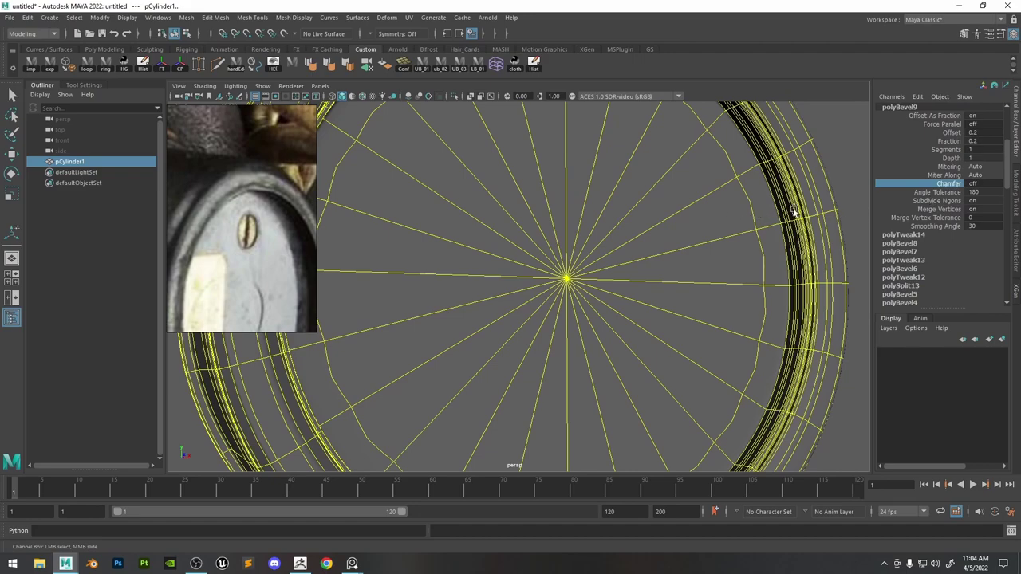
pyautogui.press('q')
pyautogui.click(839, 274)
pyautogui.keyDown('alt'); pyautogui.moveTo(838, 273); pyautogui.dragTo(740, 243, button='right'); pyautogui.keyUp('alt')
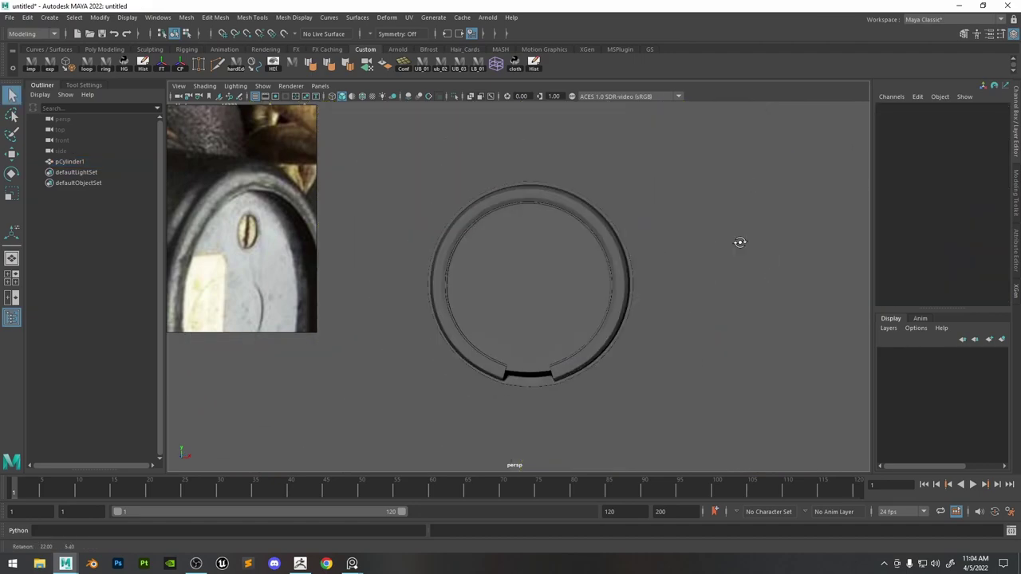
pyautogui.keyDown('alt'); pyautogui.moveTo(740, 242); pyautogui.dragTo(698, 234); pyautogui.keyUp('alt')
pyautogui.keyDown('alt'); pyautogui.moveTo(699, 234); pyautogui.dragTo(671, 224, button='right'); pyautogui.keyUp('alt')
pyautogui.keyDown('alt'); pyautogui.moveTo(671, 224); pyautogui.dragTo(756, 252); pyautogui.keyUp('alt')
# Slightly reduce the Fraction of the cylinder's latest bevel and check the smoothed rim.
pyautogui.click(457, 255)
pyautogui.press('f')
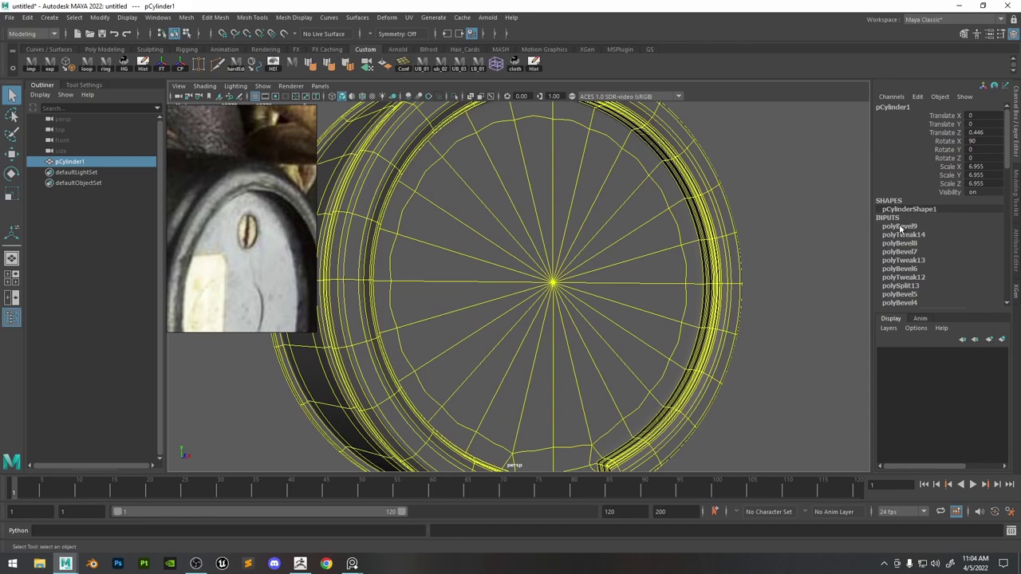
pyautogui.click(902, 227)
pyautogui.click(948, 141)
pyautogui.moveTo(820, 170); pyautogui.dragTo(815, 170, button='middle')
pyautogui.press('q')
pyautogui.click(799, 244)
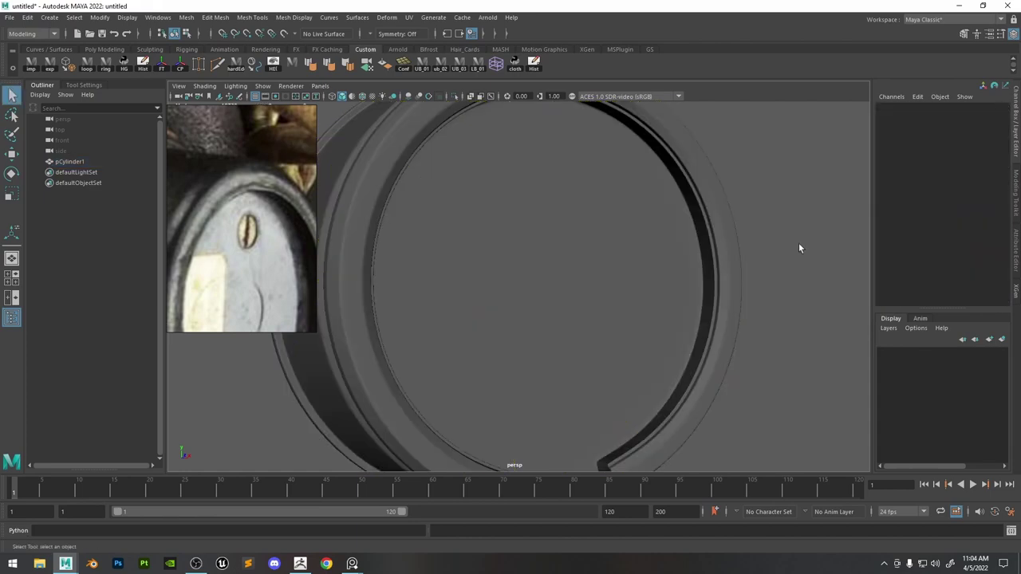
pyautogui.keyDown('alt'); pyautogui.moveTo(798, 243); pyautogui.dragTo(666, 231, button='right'); pyautogui.keyUp('alt')
pyautogui.keyDown('alt'); pyautogui.moveTo(666, 231); pyautogui.dragTo(650, 228); pyautogui.keyUp('alt')
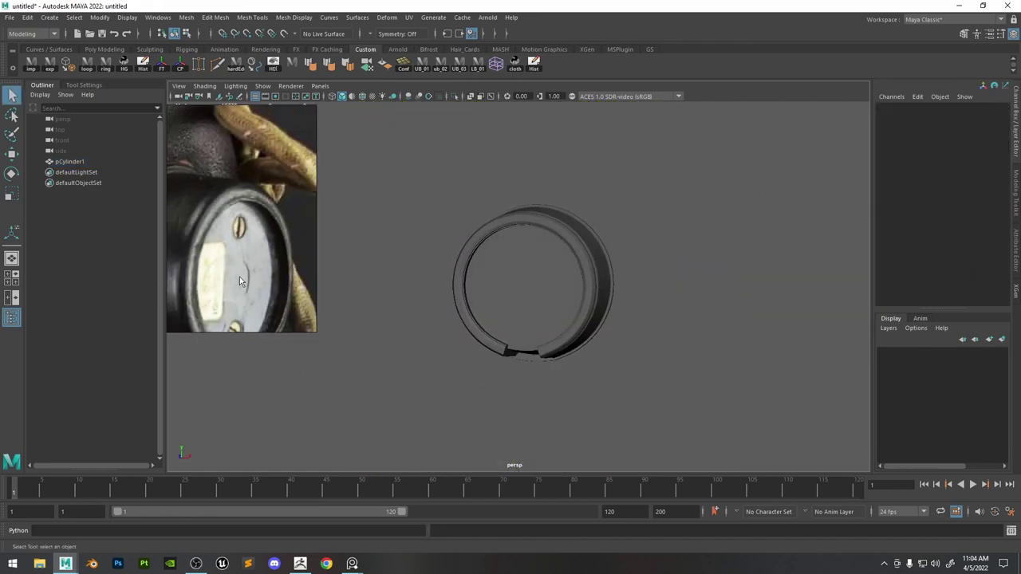
# Compare the cylinder's unsmoothed front face with the reference photo, focusing on the plate inside the rim.
pyautogui.click(541, 267)
pyautogui.press('f')
pyautogui.keyDown('alt'); pyautogui.moveTo(667, 349); pyautogui.dragTo(565, 247); pyautogui.keyUp('alt')
pyautogui.scroll(3, 238, 264)
pyautogui.scroll(-3, 227, 269)
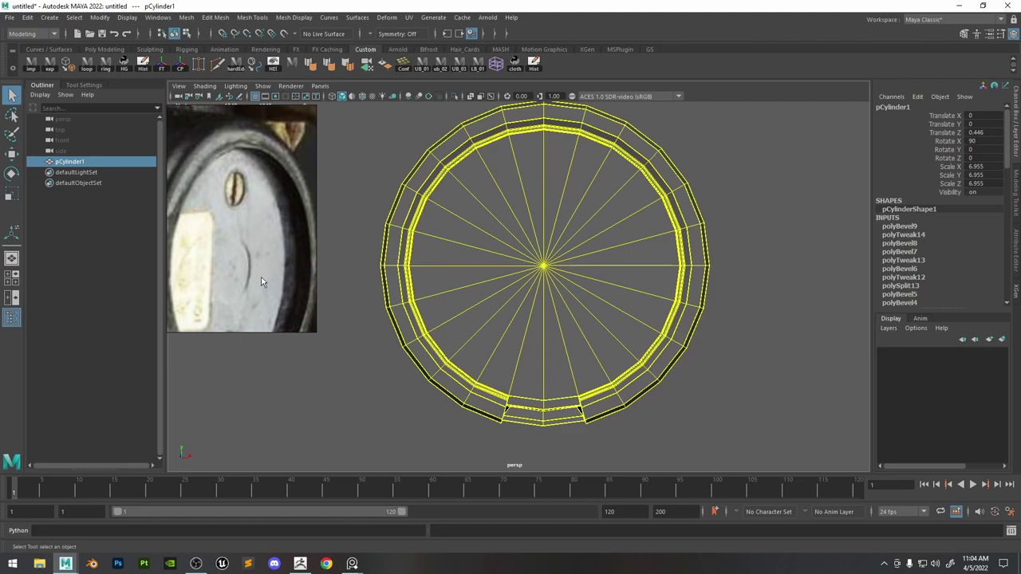
pyautogui.scroll(-2, 241, 254)
pyautogui.scroll(-2, 239, 268)
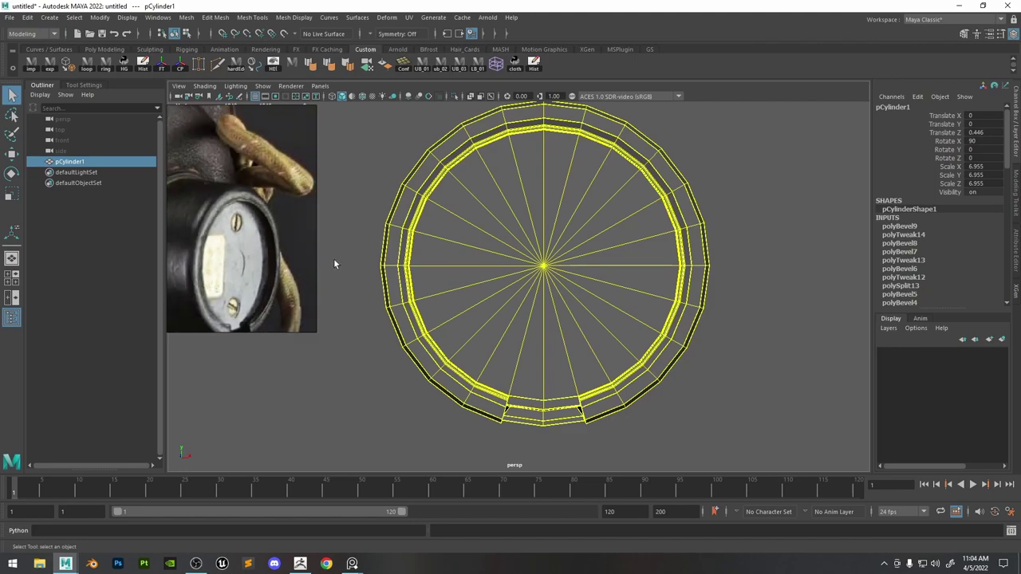
# Chamfer the centre vertex of the cylinder's front face with a width of 0.25.
pyautogui.moveTo(545, 266); pyautogui.dragTo(570, 268, button='right')
pyautogui.scroll(3, 570, 268)
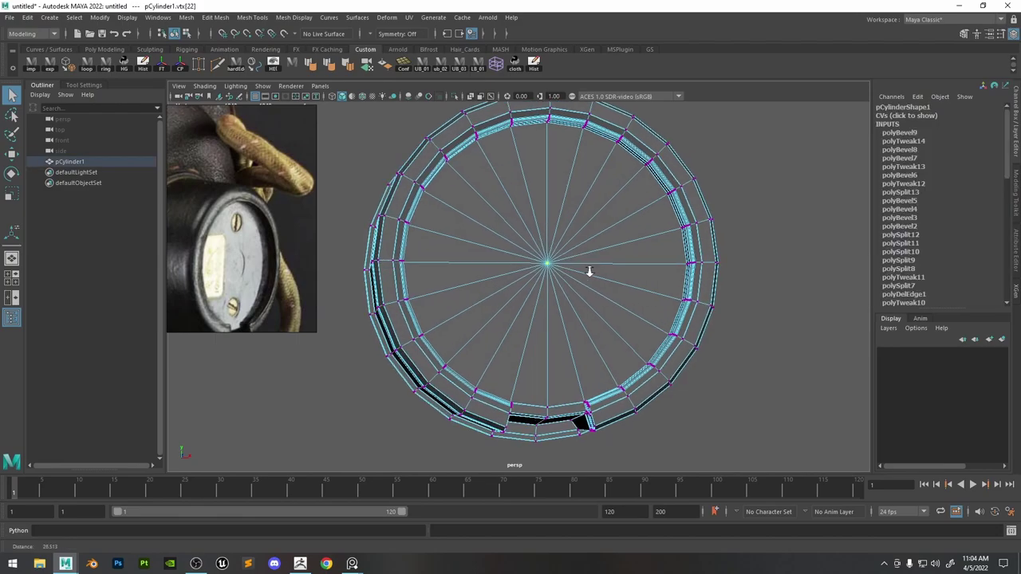
pyautogui.press('w')
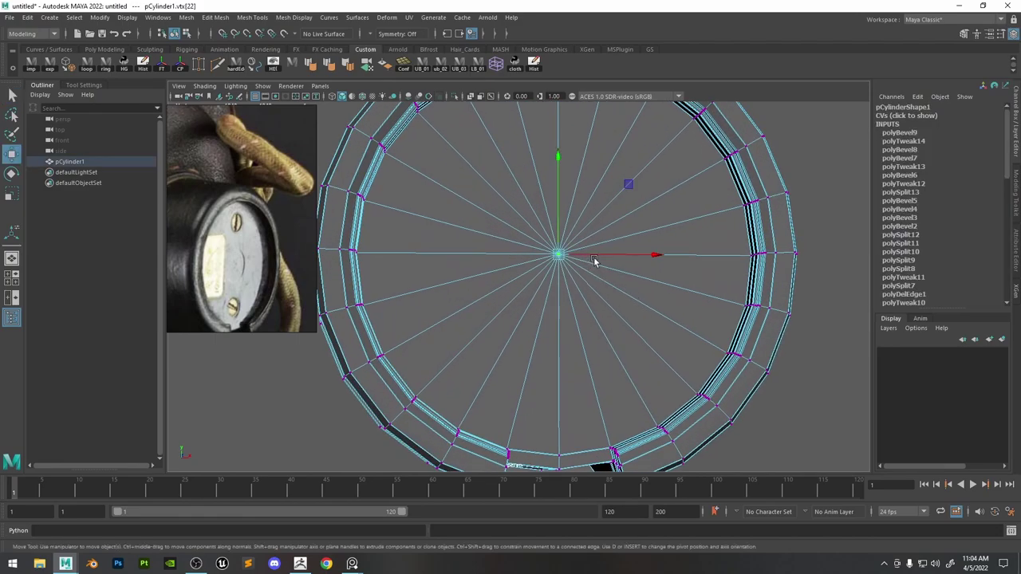
pyautogui.scroll(2, 597, 263)
pyautogui.keyDown('ctrl'); pyautogui.moveTo(571, 236); pyautogui.dragTo(572, 239, button='right'); pyautogui.keyUp('ctrl')
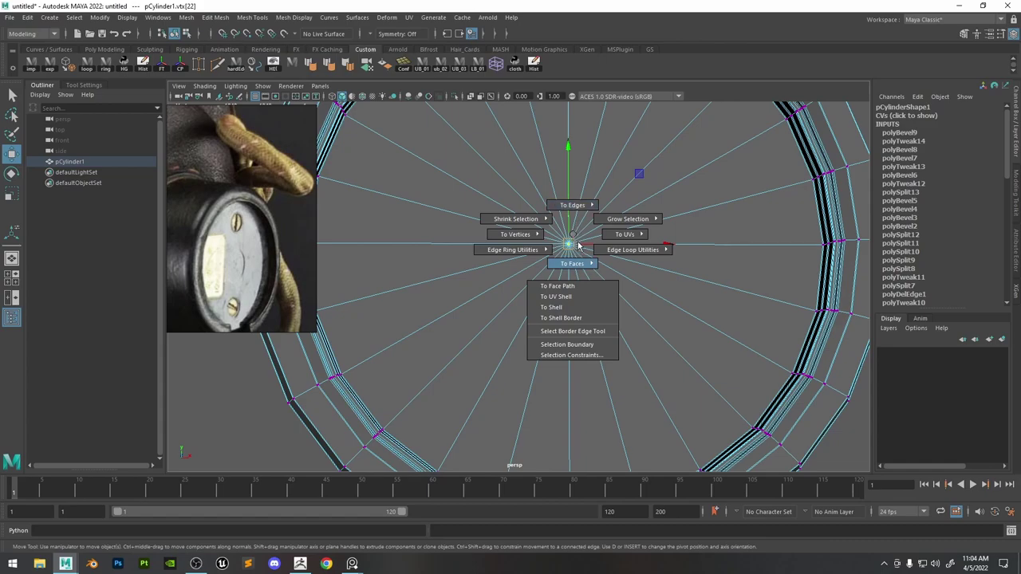
pyautogui.keyDown('ctrl'); pyautogui.moveTo(575, 233); pyautogui.dragTo(571, 233, button='right'); pyautogui.keyUp('ctrl')
pyautogui.scroll(-2, 480, 166)
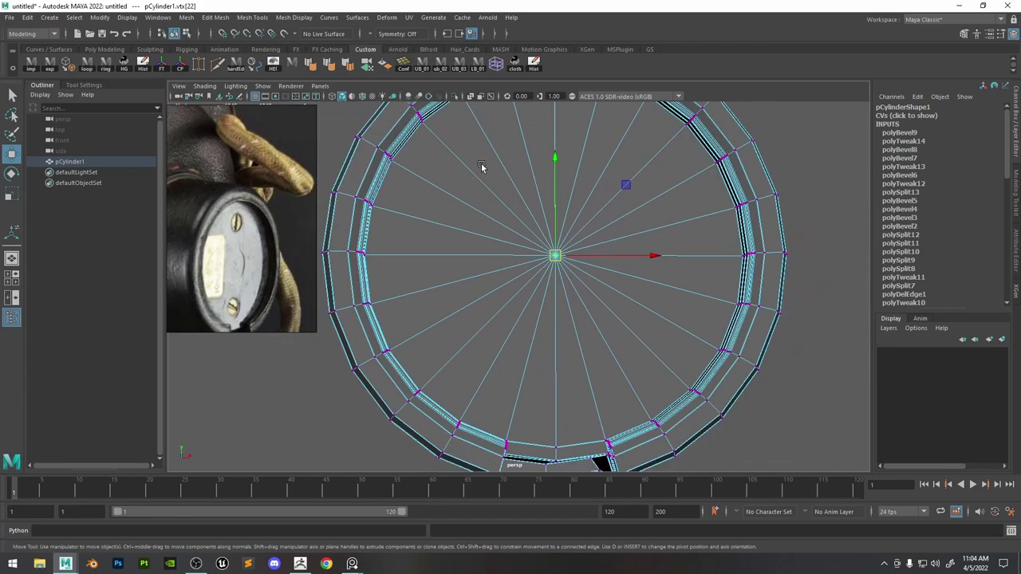
pyautogui.click(214, 17)
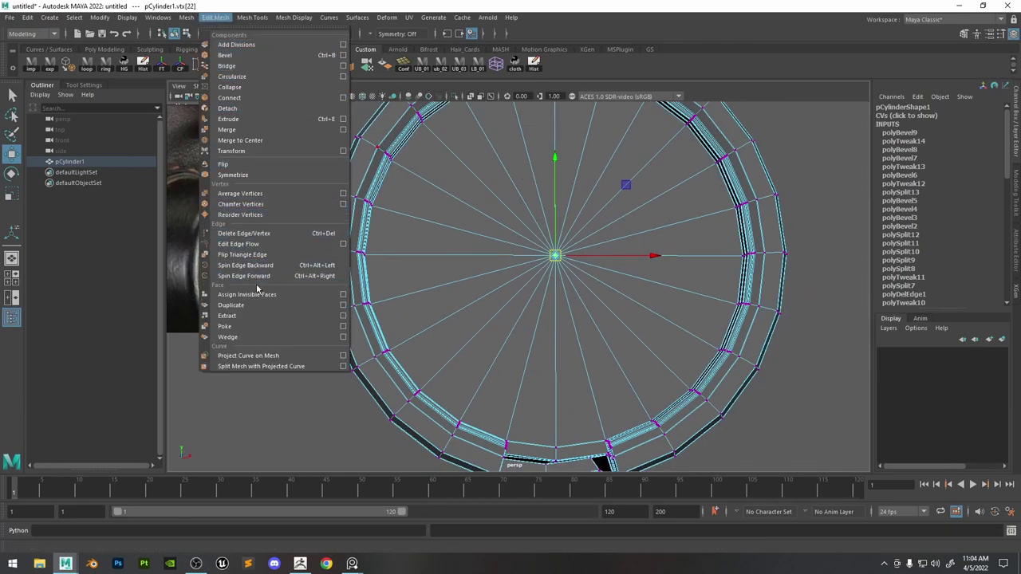
pyautogui.click(267, 208)
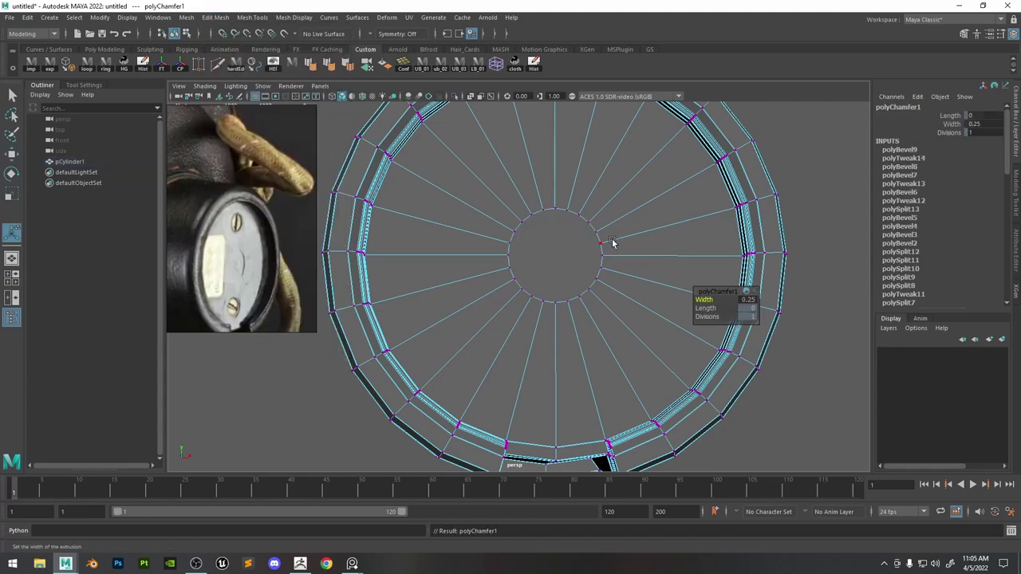
# Delete the round face at the centre of the cylinder's front plate, using the reference photo as a guide.
pyautogui.scroll(2, 610, 243)
pyautogui.scroll(4, 701, 323)
pyautogui.scroll(2, 236, 269)
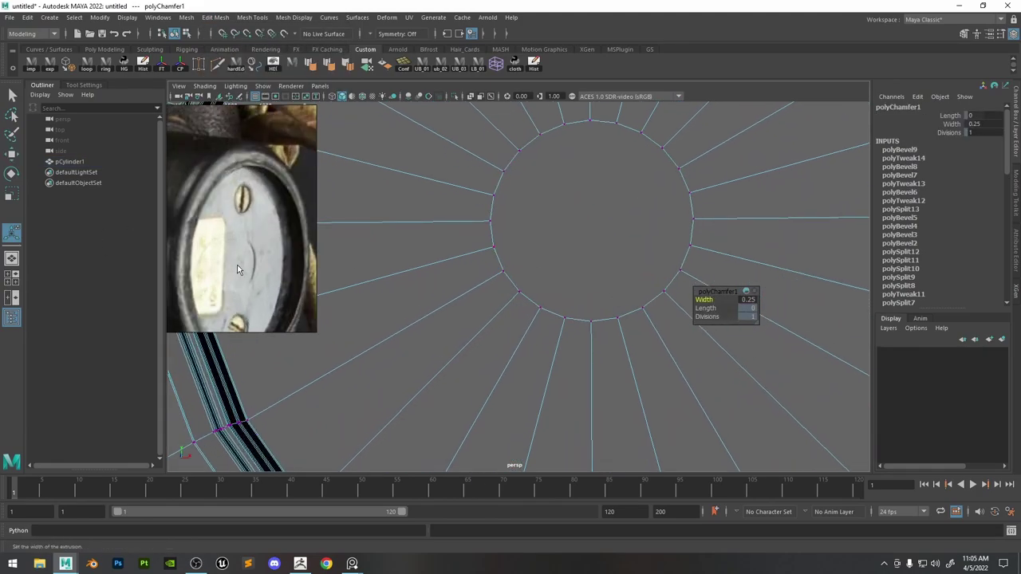
pyautogui.scroll(2, 236, 269)
pyautogui.scroll(-5, 604, 239)
pyautogui.scroll(-4, 287, 233)
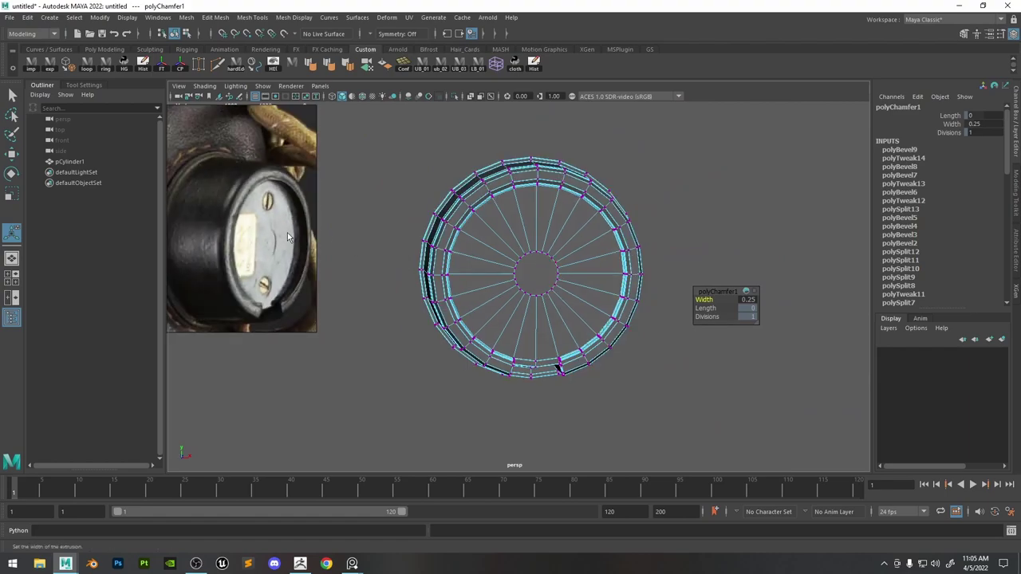
pyautogui.scroll(5, 523, 254)
pyautogui.moveTo(561, 198); pyautogui.dragTo(555, 222, button='right')
pyautogui.click(575, 221)
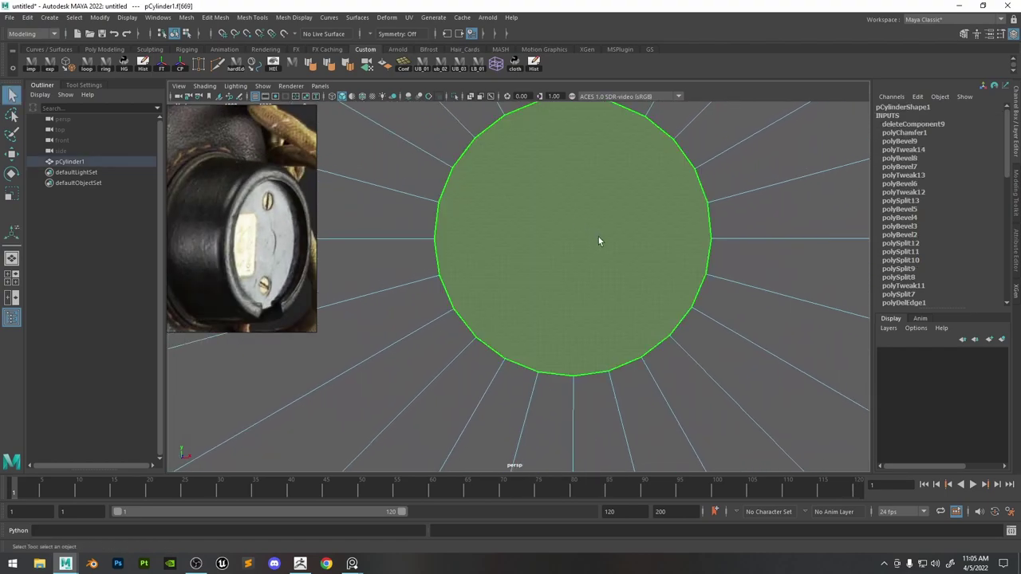
pyautogui.press('Delete')
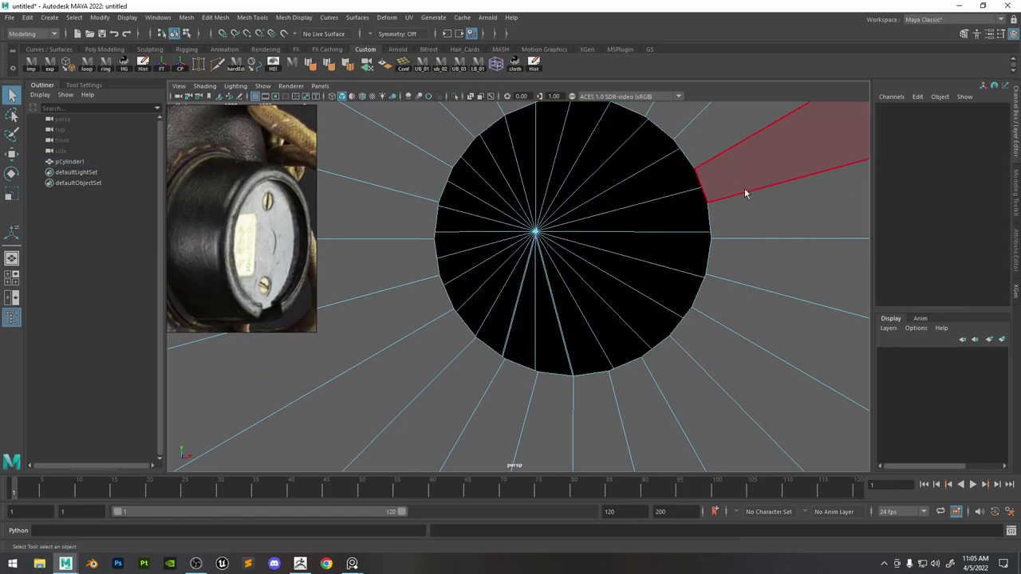
# Close the round central hole by extruding its border edge loop inward and merging the new edges to the centre.
pyautogui.click(709, 220)
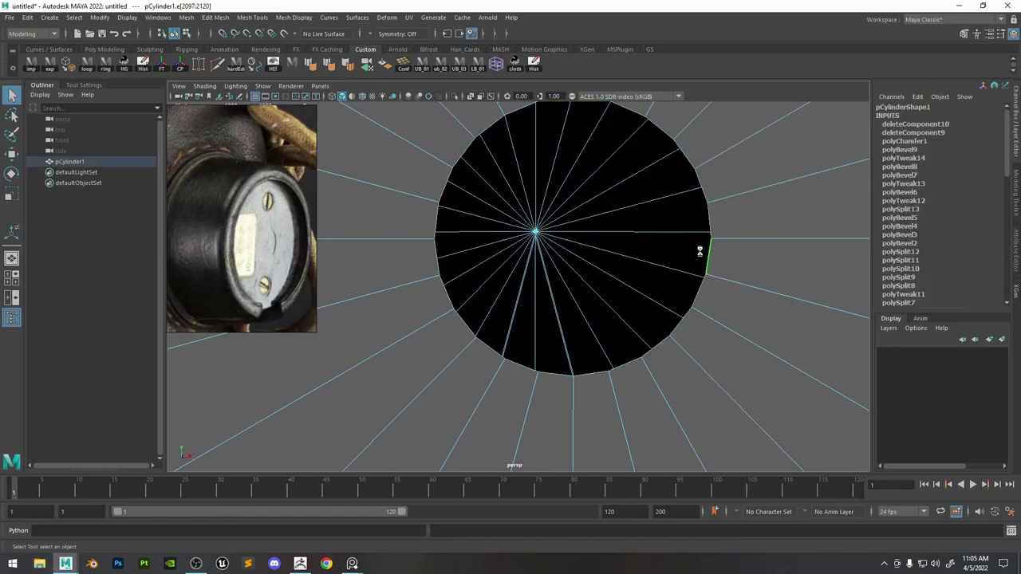
pyautogui.moveTo(572, 241); pyautogui.dragTo(570, 240)
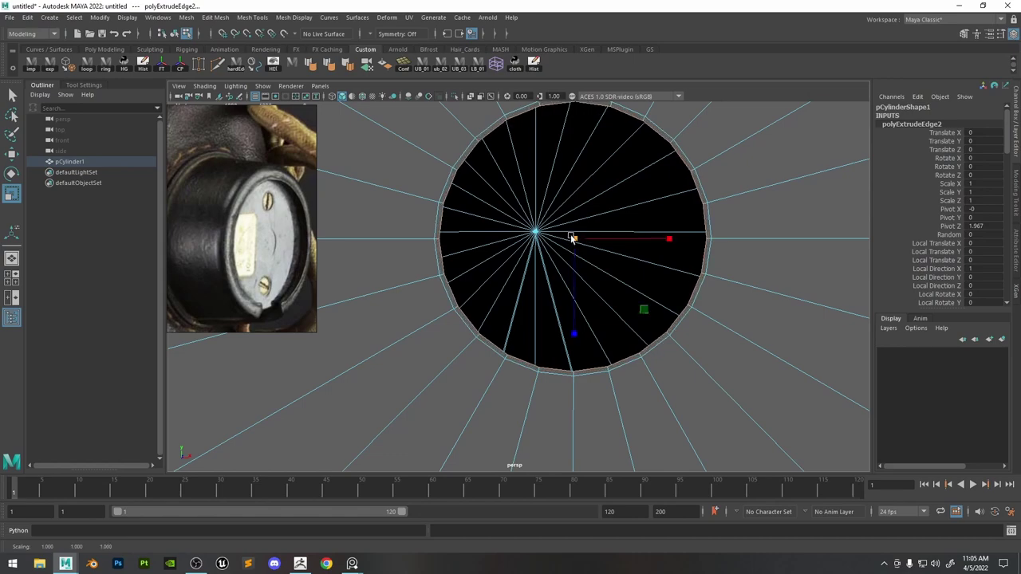
pyautogui.keyDown('shift'); pyautogui.moveTo(585, 235); pyautogui.dragTo(590, 173, button='right'); pyautogui.keyUp('shift')
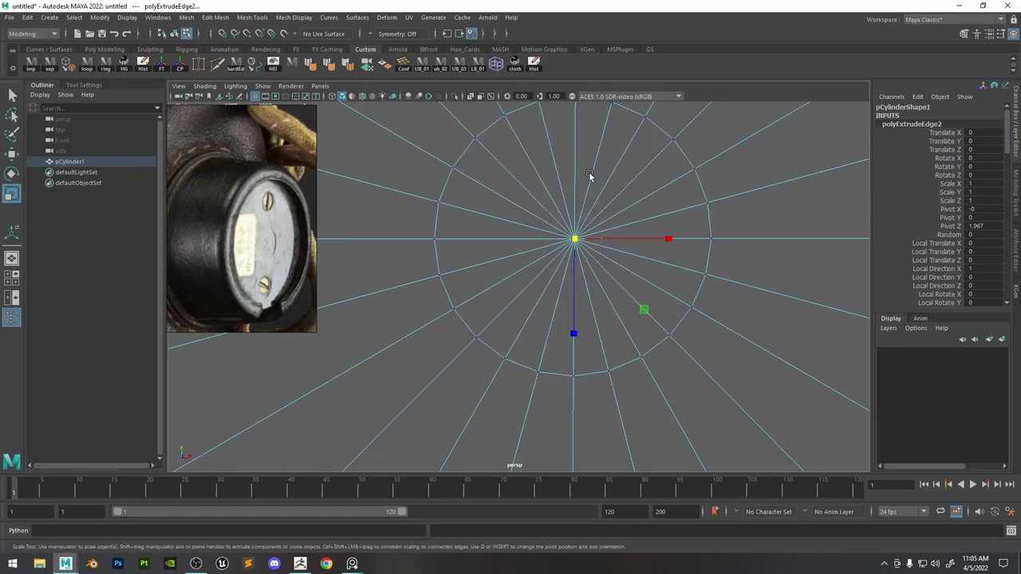
pyautogui.keyDown('alt'); pyautogui.moveTo(620, 222); pyautogui.dragTo(575, 261, button='right'); pyautogui.keyUp('alt')
pyautogui.scroll(5, 566, 303)
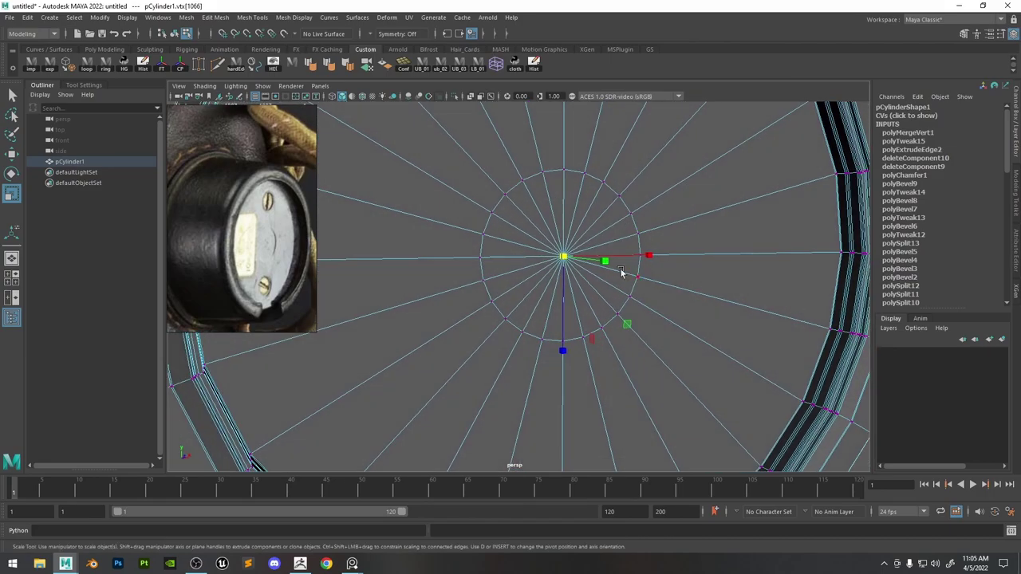
# Extrude all triangular faces of the central disc and push them inward to form a shallow recess.
pyautogui.moveTo(614, 233); pyautogui.dragTo(615, 262, button='right')
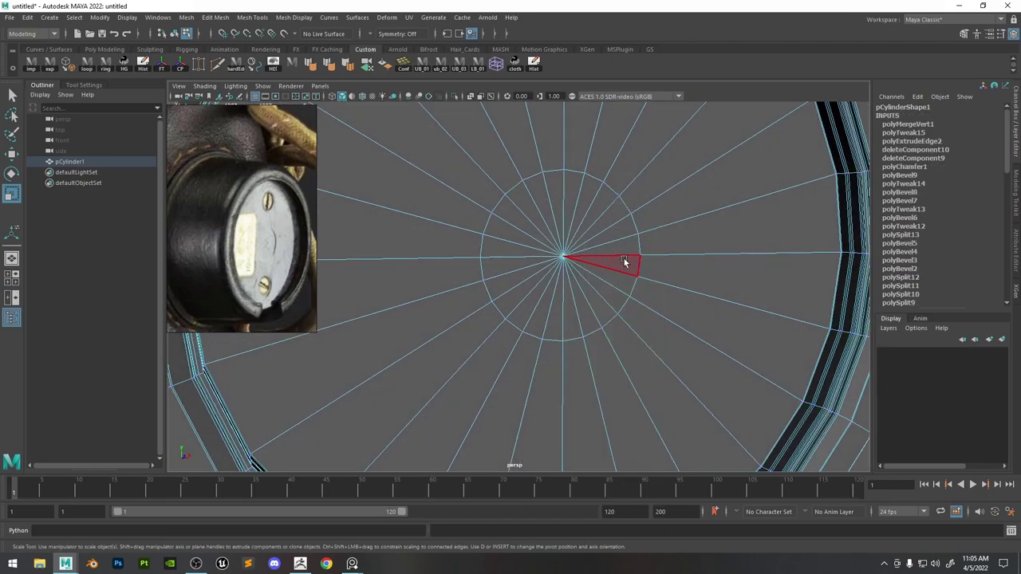
pyautogui.moveTo(618, 276)
pyautogui.mouseDown()
pyautogui.moveTo(565, 308)
pyautogui.moveTo(587, 221)
pyautogui.moveTo(608, 250)
pyautogui.moveTo(635, 253)
pyautogui.moveTo(555, 276)
pyautogui.mouseUp()
pyautogui.hotkey('ctrl', 'e')
pyautogui.press('w')
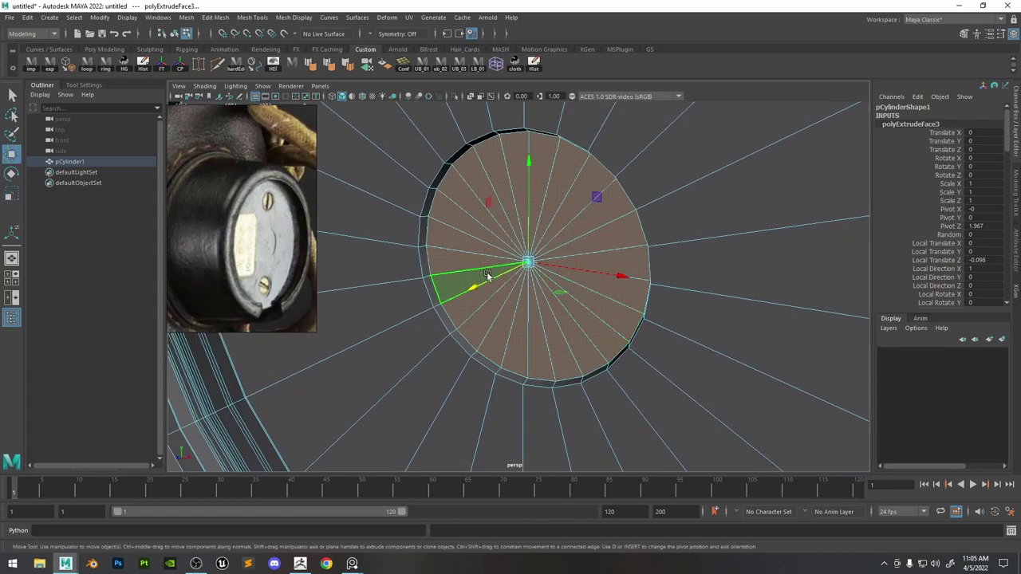
pyautogui.moveTo(490, 277); pyautogui.dragTo(482, 284)
# Apply Edit Edge Flow to the short edges across the side wall of the central recess.
pyautogui.scroll(5, 455, 251)
pyautogui.moveTo(440, 220); pyautogui.dragTo(440, 193, button='right')
pyautogui.doubleClick(351, 269)
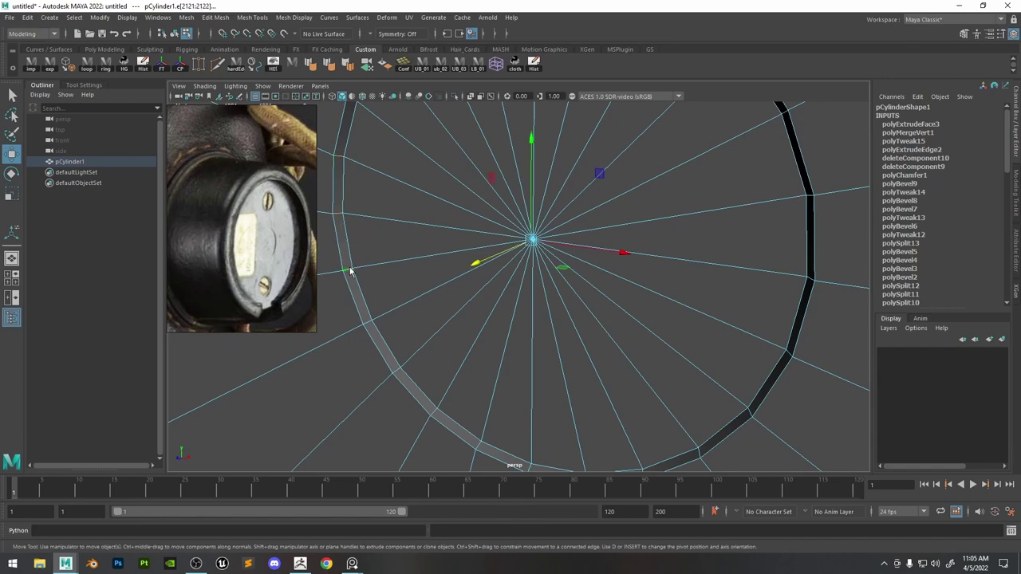
pyautogui.keyDown('shift'); pyautogui.moveTo(351, 269); pyautogui.dragTo(336, 372, button='right'); pyautogui.keyUp('shift')
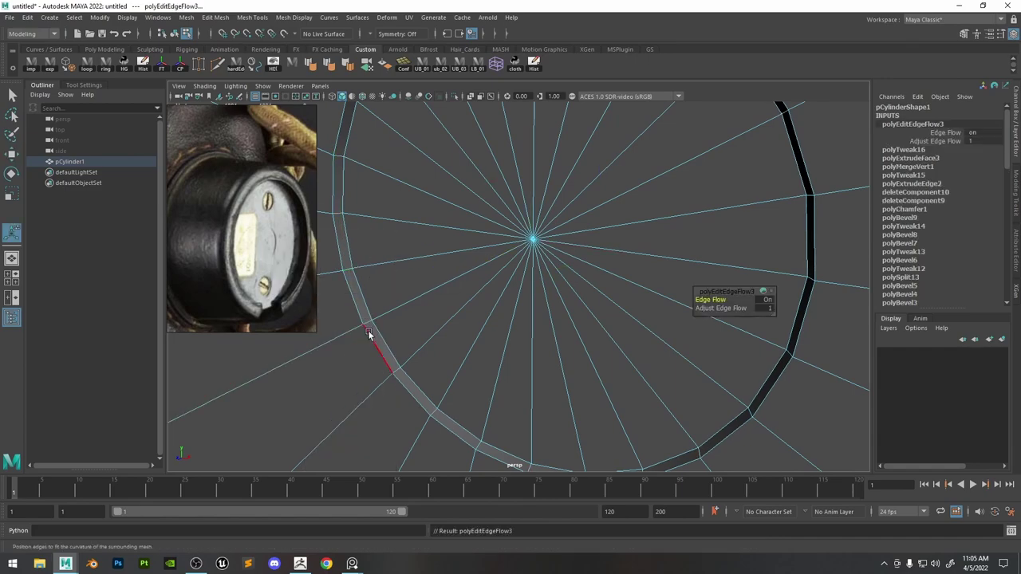
# Undo the edge flow and instead connect a new edge loop around the central recess wall, adjusted with Edit Edge Flow.
pyautogui.keyDown('shift'); pyautogui.moveTo(375, 318); pyautogui.dragTo(384, 471, button='right'); pyautogui.keyUp('shift')
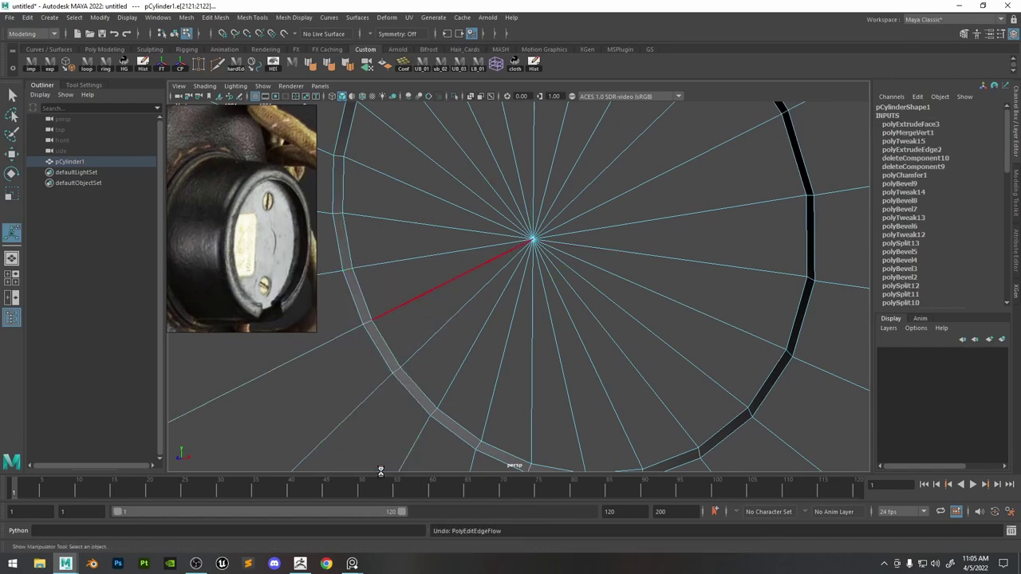
pyautogui.press('r')
pyautogui.keyDown('alt'); pyautogui.moveTo(426, 351); pyautogui.dragTo(406, 303); pyautogui.keyUp('alt')
pyautogui.keyDown('shift'); pyautogui.moveTo(394, 272); pyautogui.dragTo(388, 376, button='right'); pyautogui.keyUp('shift')
pyautogui.press('r')
pyautogui.keyDown('alt'); pyautogui.moveTo(499, 151); pyautogui.dragTo(493, 171); pyautogui.keyUp('alt')
pyautogui.keyDown('alt'); pyautogui.moveTo(409, 302); pyautogui.dragTo(422, 319); pyautogui.keyUp('alt')
# Bevel the edge loops around the wall of the central recess and preview the smoothed front plate.
pyautogui.doubleClick(401, 372)
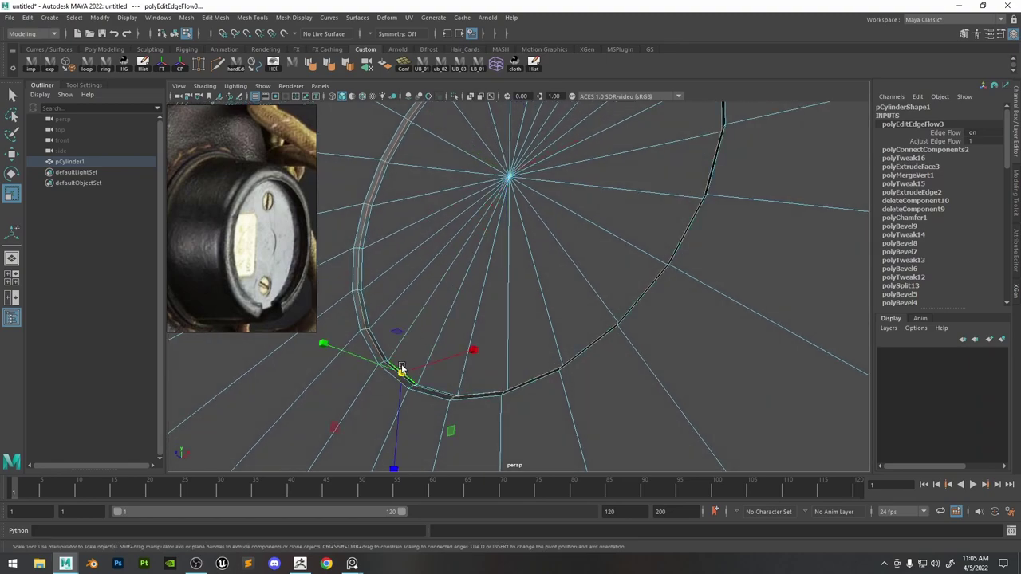
pyautogui.keyDown('shift'); pyautogui.doubleClick(387, 372); pyautogui.keyUp('shift')
pyautogui.keyDown('shift'); pyautogui.moveTo(399, 310); pyautogui.dragTo(502, 235, button='right'); pyautogui.keyUp('shift')
pyautogui.press('3')
pyautogui.press('q')
pyautogui.keyDown('alt'); pyautogui.moveTo(559, 276); pyautogui.dragTo(304, 393, button='right'); pyautogui.keyUp('alt')
pyautogui.click(259, 396)
pyautogui.keyDown('alt'); pyautogui.moveTo(540, 317); pyautogui.dragTo(474, 267, button='right'); pyautogui.keyUp('alt')
pyautogui.keyDown('alt'); pyautogui.moveTo(475, 268); pyautogui.dragTo(556, 223); pyautogui.keyUp('alt')
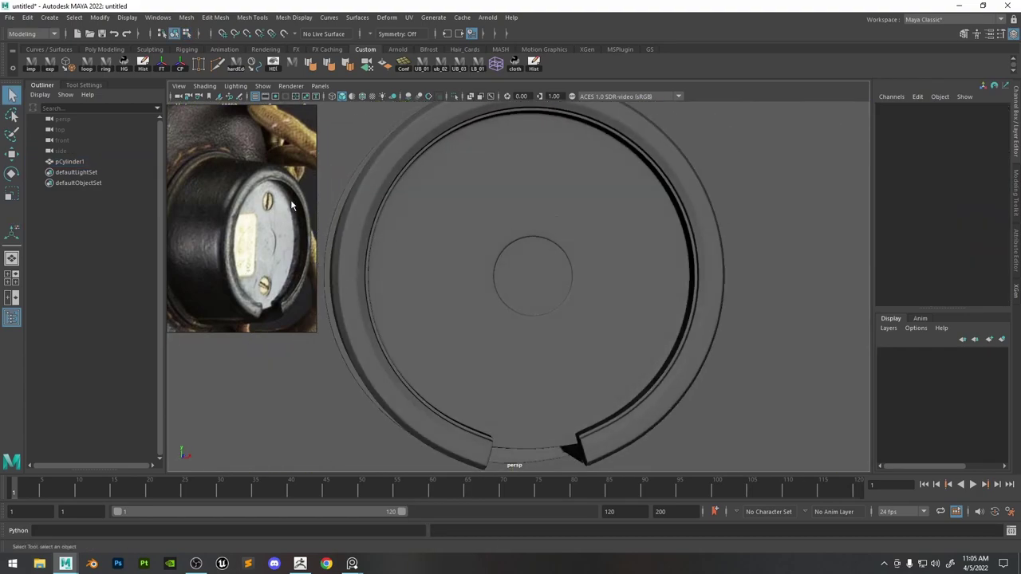
# Connect the front plate's radial edges to add a ring midway between the central recess and the rim.
pyautogui.scroll(-2, 574, 243)
pyautogui.click(554, 242)
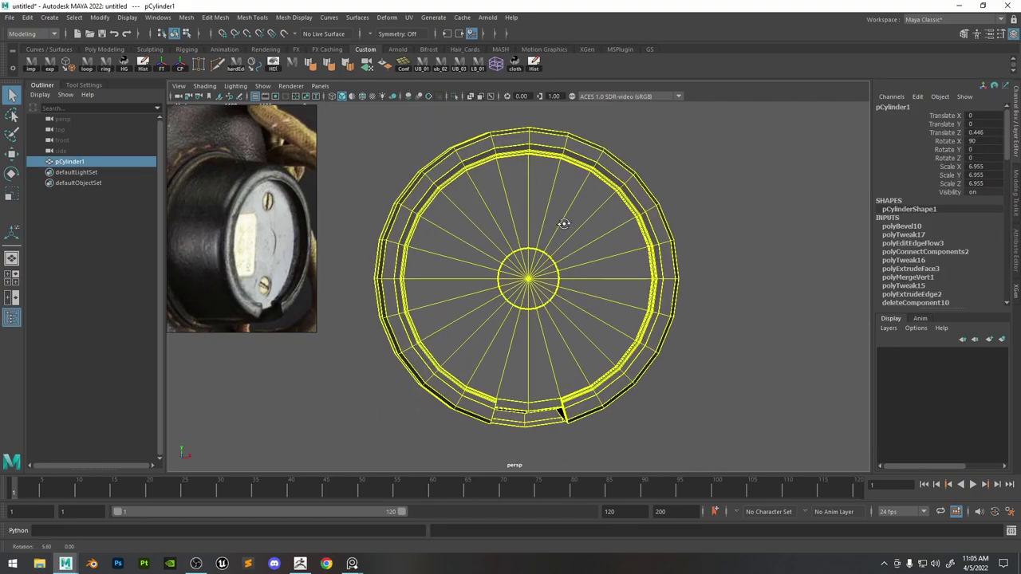
pyautogui.scroll(3, 613, 263)
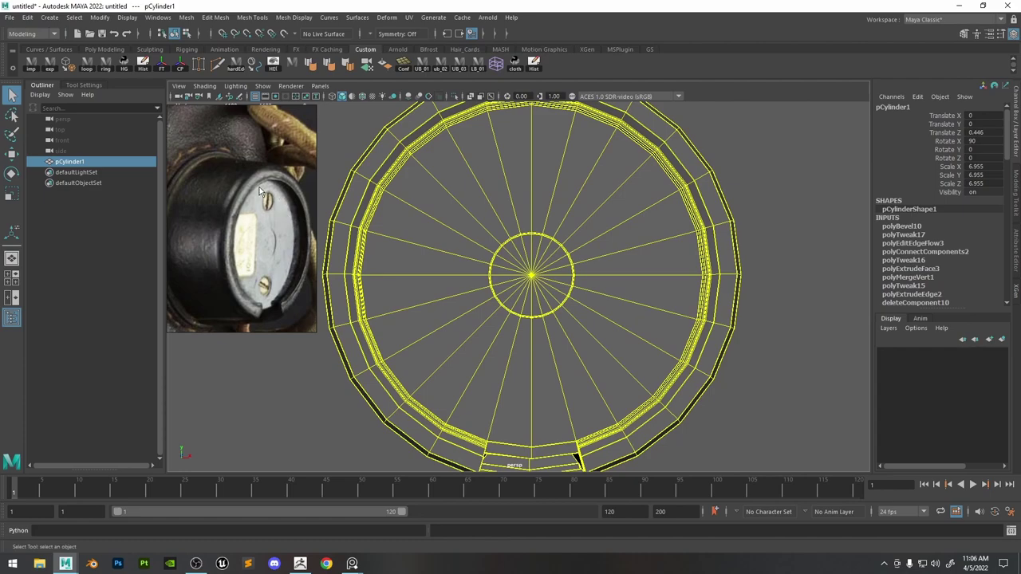
pyautogui.moveTo(585, 169); pyautogui.dragTo(576, 140, button='right')
pyautogui.click(579, 181)
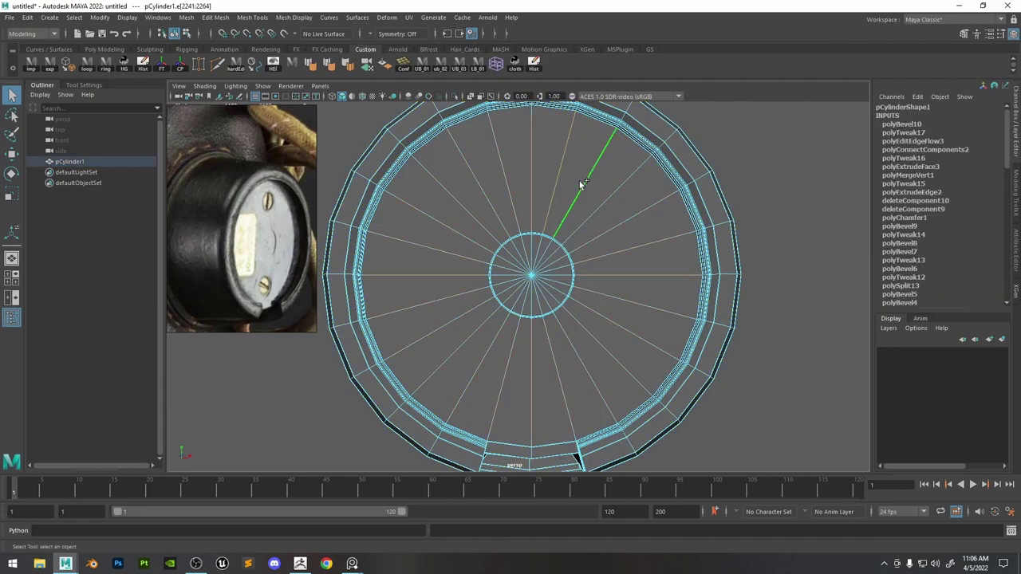
pyautogui.keyDown('shift'); pyautogui.moveTo(579, 181); pyautogui.dragTo(513, 369, button='right'); pyautogui.keyUp('shift')
# Try chamfering the vertices directly above and below the recess on the new middle ring.
pyautogui.moveTo(641, 271); pyautogui.dragTo(598, 266, button='right')
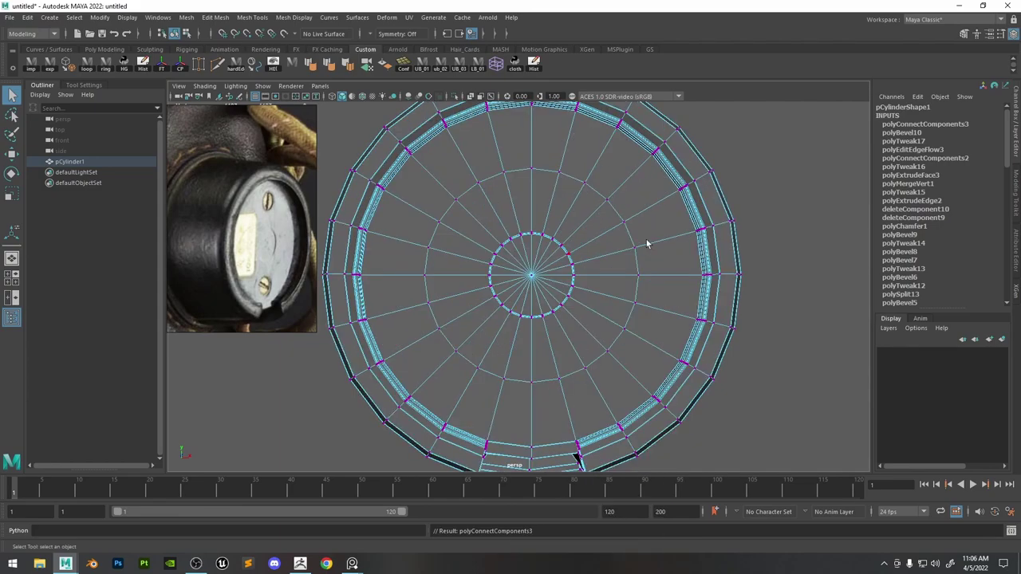
pyautogui.click(789, 229)
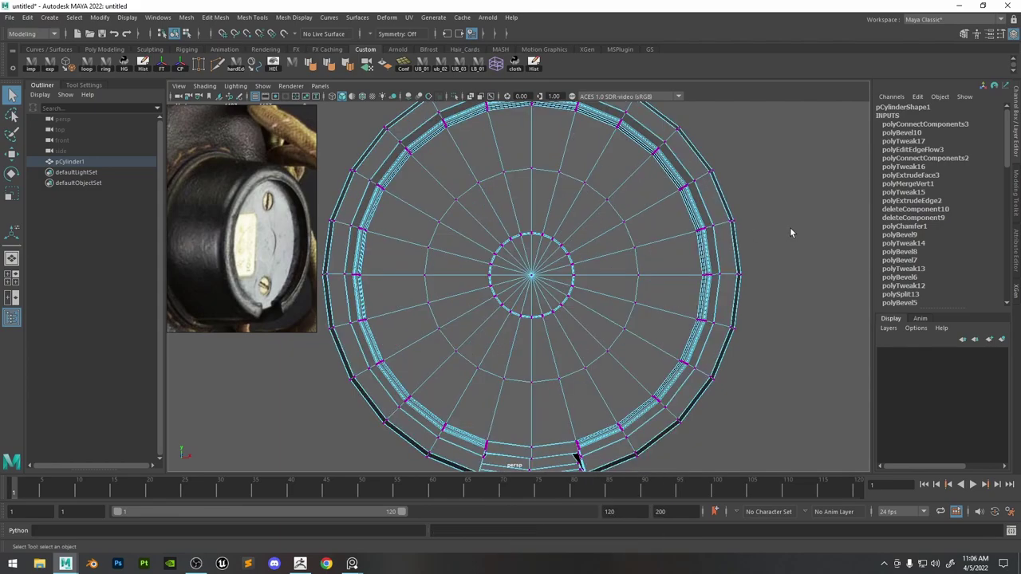
pyautogui.click(539, 388)
pyautogui.keyDown('shift'); pyautogui.moveTo(539, 164); pyautogui.dragTo(585, 163, button='right'); pyautogui.keyUp('shift')
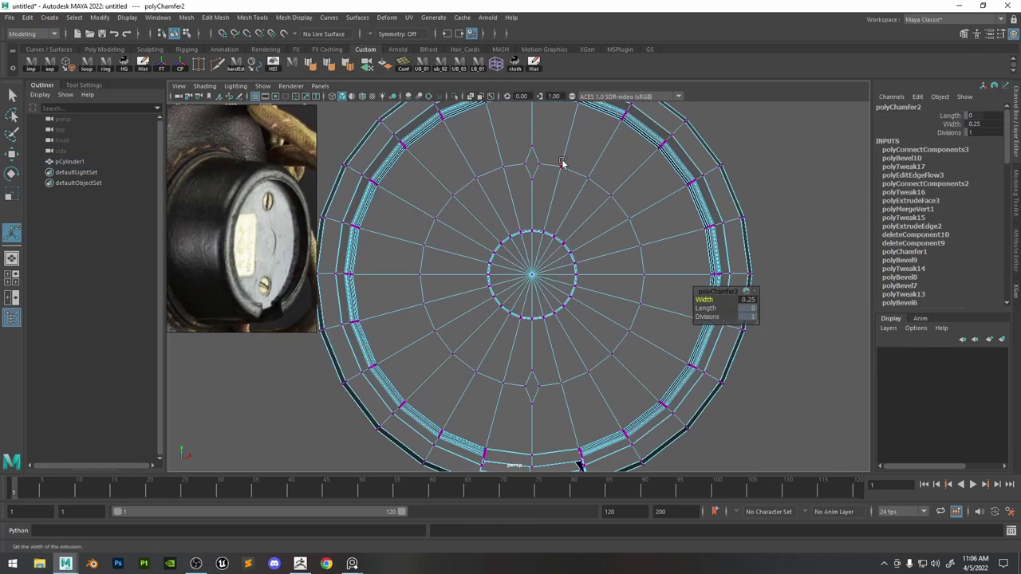
pyautogui.keyDown('alt'); pyautogui.moveTo(733, 160); pyautogui.dragTo(727, 178, button='middle'); pyautogui.keyUp('alt')
pyautogui.keyDown('alt'); pyautogui.moveTo(727, 178); pyautogui.dragTo(759, 144, button='right'); pyautogui.keyUp('alt')
pyautogui.hotkey('ctrl', 'z')
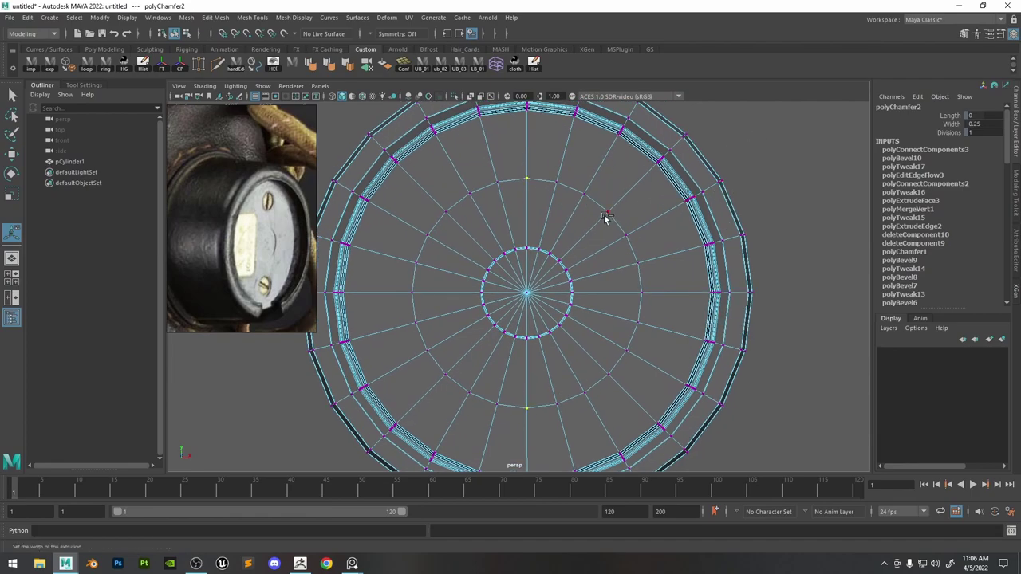
pyautogui.hotkey('ctrl', 'z')
# Bevel the middle edge ring of the front plate with a fraction of 0.5 and 2 segments.
pyautogui.press('F10')
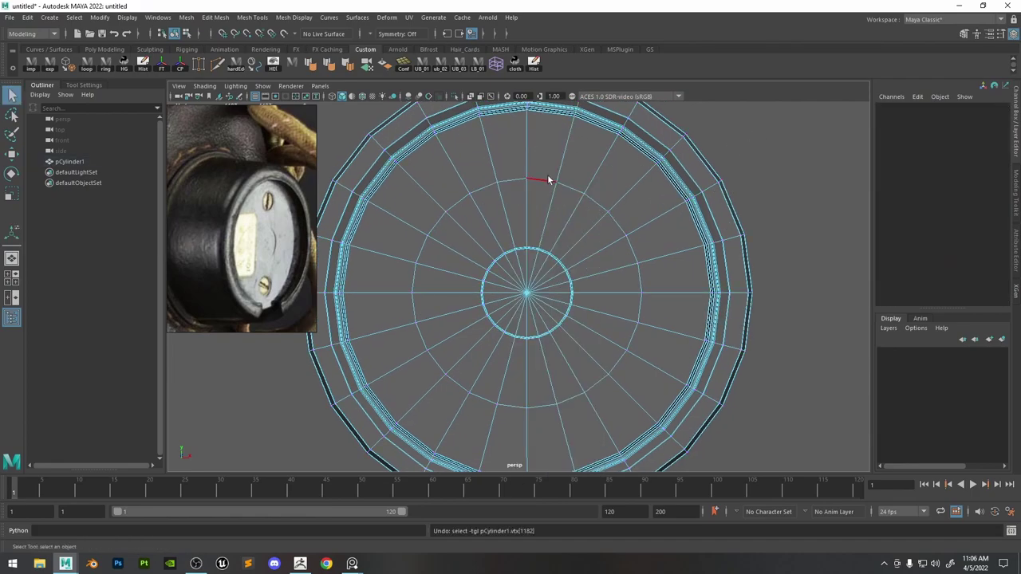
pyautogui.doubleClick(547, 176)
pyautogui.keyDown('shift'); pyautogui.moveTo(548, 175); pyautogui.dragTo(657, 190, button='right'); pyautogui.keyUp('shift')
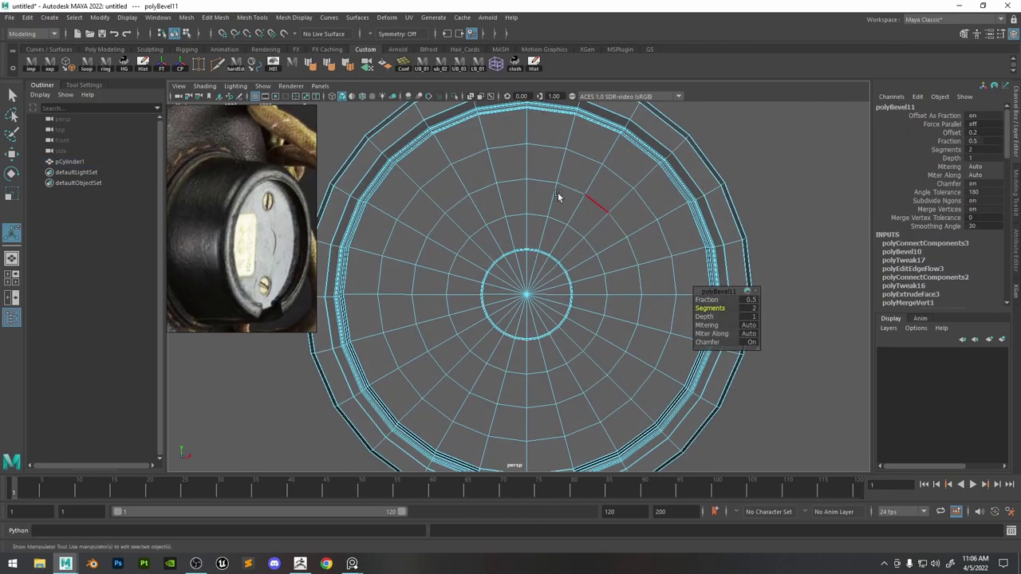
# Chamfer the middle ring's vertices directly above and below the recess with a width of 1.
pyautogui.moveTo(550, 179); pyautogui.dragTo(547, 150, button='right')
pyautogui.click(528, 178)
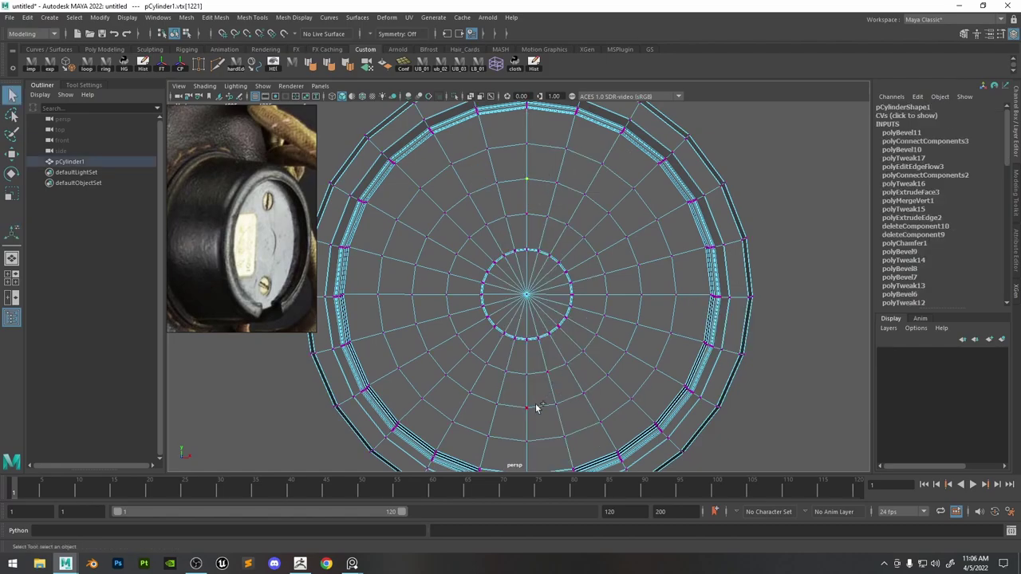
pyautogui.keyDown('shift'); pyautogui.click(535, 406); pyautogui.keyUp('shift')
pyautogui.keyDown('alt'); pyautogui.moveTo(598, 392); pyautogui.dragTo(615, 373, button='middle'); pyautogui.keyUp('alt')
pyautogui.keyDown('alt'); pyautogui.moveTo(616, 372); pyautogui.dragTo(592, 307, button='right'); pyautogui.keyUp('alt')
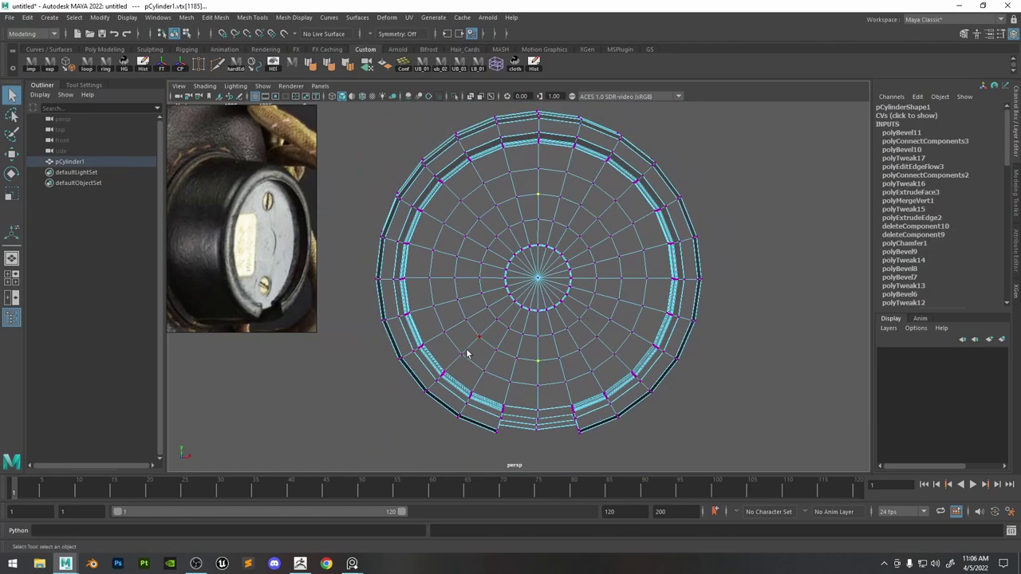
pyautogui.keyDown('shift'); pyautogui.moveTo(603, 263); pyautogui.dragTo(630, 263, button='right'); pyautogui.keyUp('shift')
pyautogui.scroll(3, 599, 317)
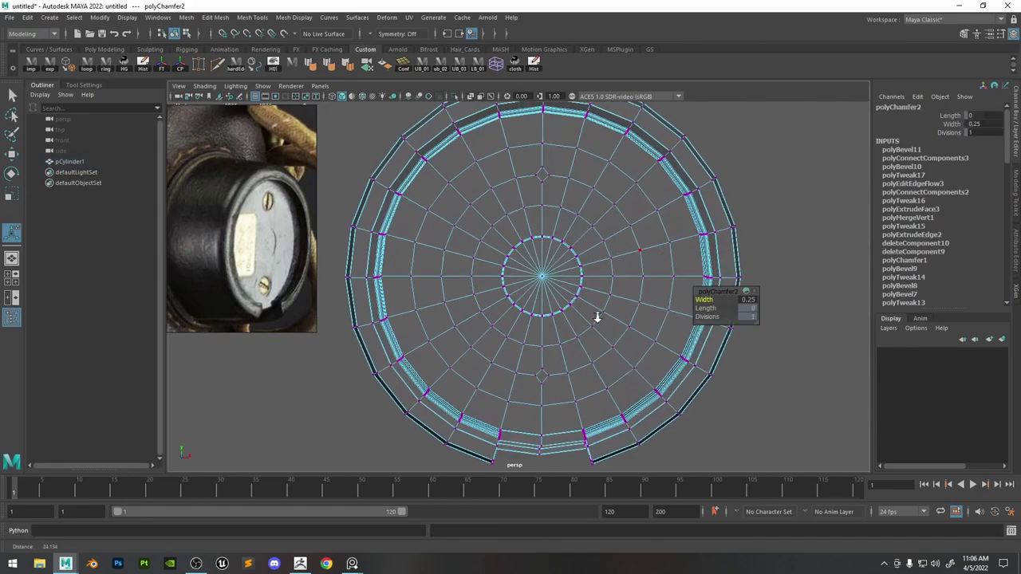
pyautogui.keyDown('alt'); pyautogui.moveTo(588, 296); pyautogui.dragTo(579, 264, button='middle'); pyautogui.keyUp('alt')
pyautogui.moveTo(579, 264); pyautogui.dragTo(588, 266, button='middle')
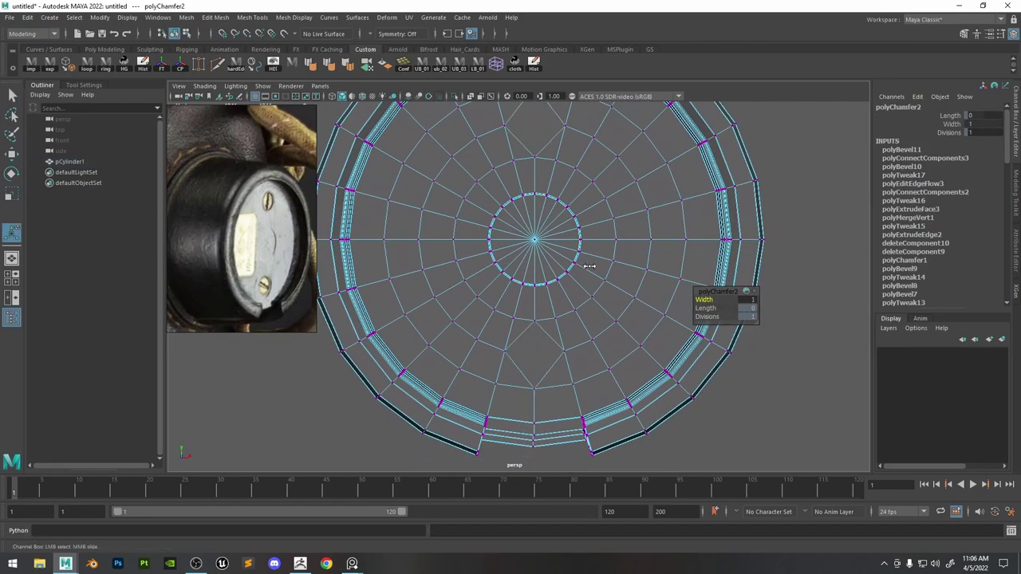
pyautogui.scroll(-2, 594, 266)
pyautogui.keyDown('alt'); pyautogui.moveTo(564, 163); pyautogui.dragTo(567, 210, button='middle'); pyautogui.keyUp('alt')
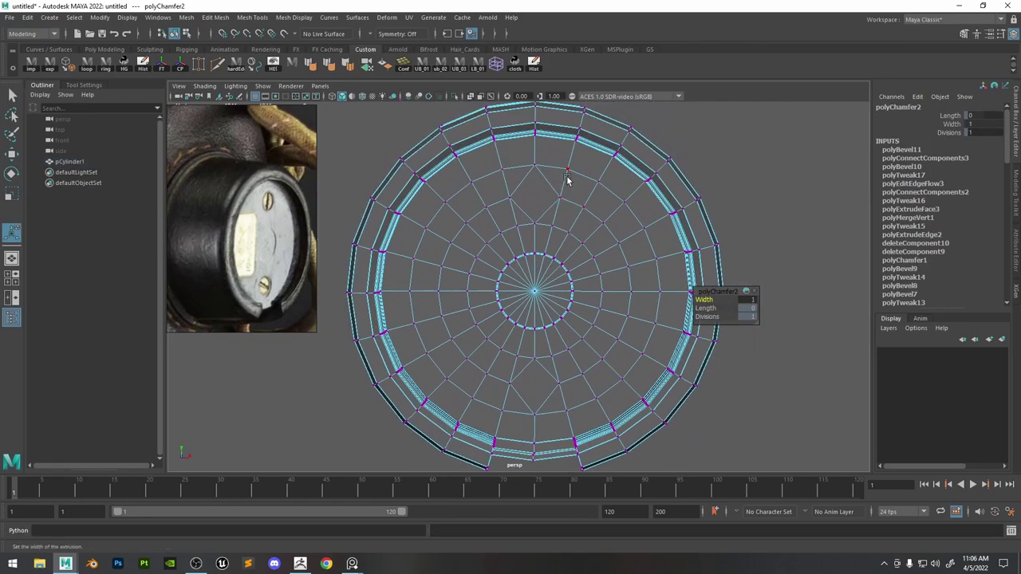
pyautogui.press('3')
pyautogui.press('1')
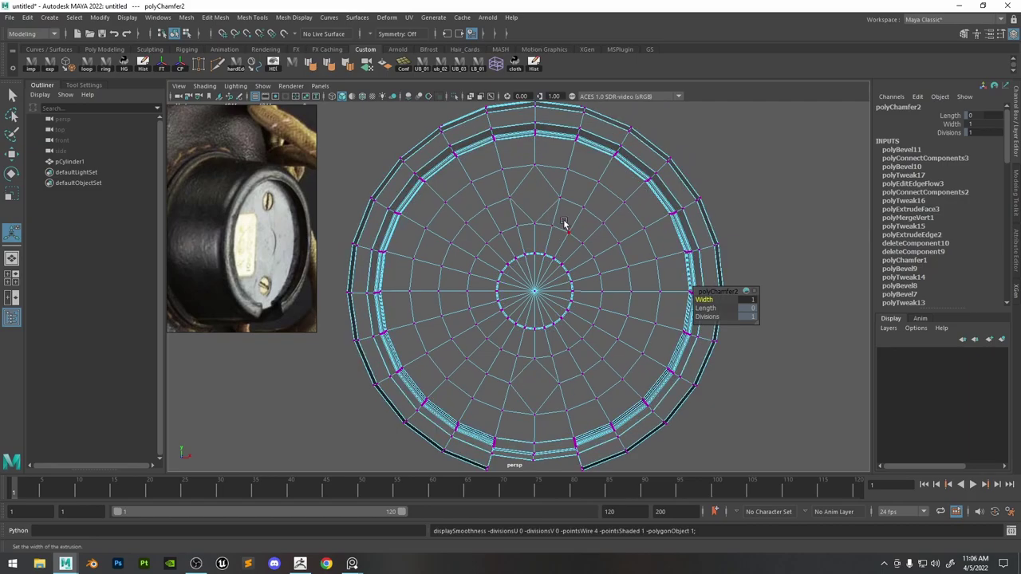
# Delete the two diamond-shaped faces on the front plate and merge their surrounding vertices with a 0.01 distance threshold.
pyautogui.moveTo(569, 222); pyautogui.dragTo(519, 205, button='right')
pyautogui.keyDown('alt'); pyautogui.moveTo(572, 393); pyautogui.dragTo(568, 331, button='middle'); pyautogui.keyUp('alt')
pyautogui.scroll(3, 569, 331)
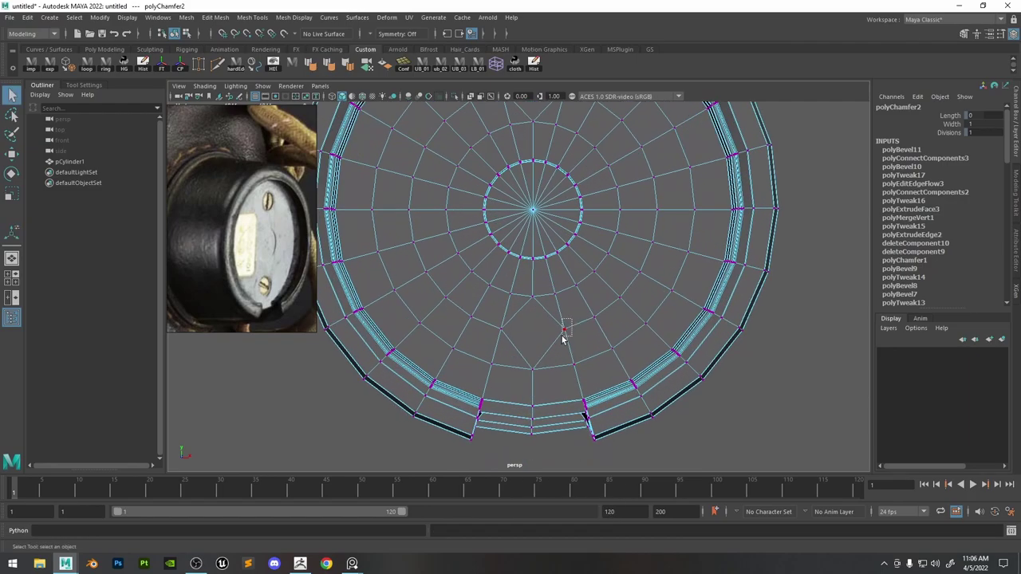
pyautogui.click(562, 337)
pyautogui.moveTo(562, 339)
pyautogui.keyDown('alt'); pyautogui.mouseDown()
pyautogui.moveTo(586, 340)
pyautogui.moveTo(573, 351)
pyautogui.mouseUp(); pyautogui.keyUp('alt')
pyautogui.press('w')
pyautogui.click(783, 373)
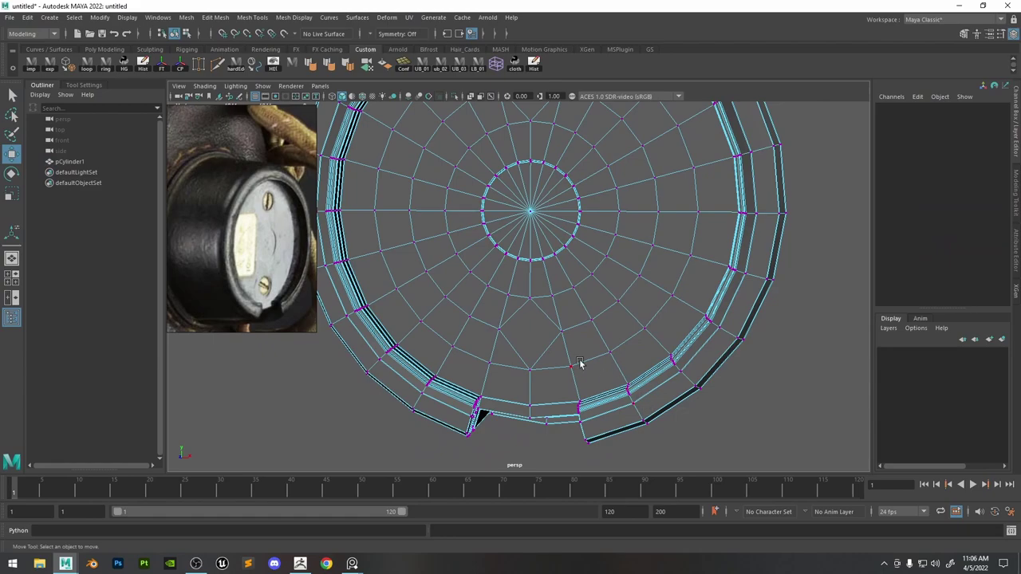
pyautogui.moveTo(592, 391); pyautogui.dragTo(483, 289)
pyautogui.keyDown('alt'); pyautogui.moveTo(483, 289); pyautogui.dragTo(481, 161); pyautogui.keyUp('alt')
pyautogui.keyDown('shift'); pyautogui.moveTo(519, 172); pyautogui.dragTo(549, 119, button='right'); pyautogui.keyUp('shift')
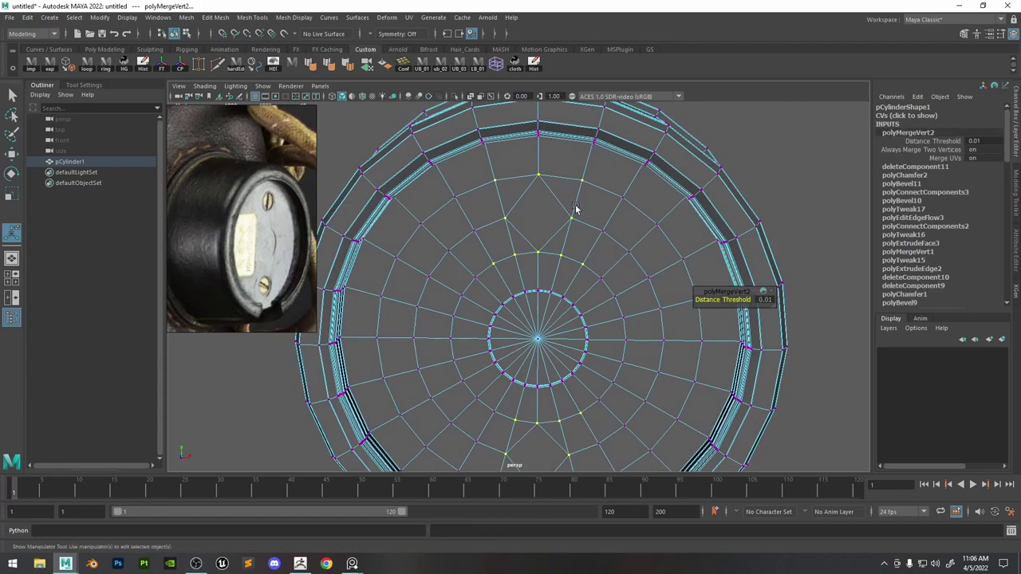
# Cut edges from the midpoints of both diamonds' sides to the neighbouring ring vertices, then preview the smoothed mesh.
pyautogui.keyDown('alt'); pyautogui.moveTo(583, 217); pyautogui.dragTo(591, 235); pyautogui.keyUp('alt')
pyautogui.press('1')
pyautogui.keyDown('alt'); pyautogui.moveTo(701, 234); pyautogui.dragTo(683, 176, button='middle'); pyautogui.keyUp('alt')
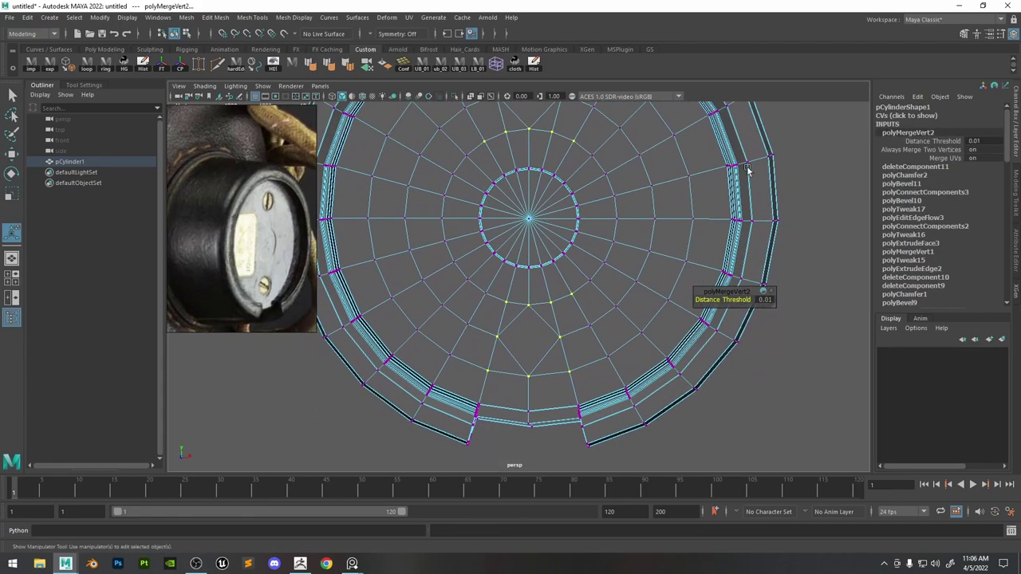
pyautogui.click(747, 170)
pyautogui.keyDown('alt'); pyautogui.moveTo(572, 287); pyautogui.dragTo(588, 236, button='middle'); pyautogui.keyUp('alt')
pyautogui.scroll(3, 588, 236)
pyautogui.click(217, 62)
pyautogui.click(451, 309)
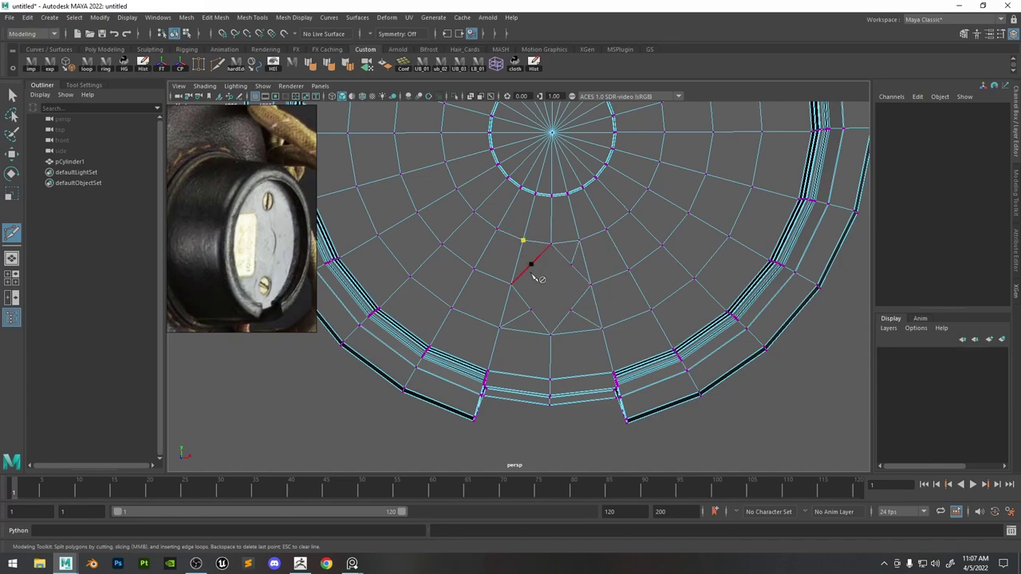
pyautogui.rightClick(605, 243)
pyautogui.keyDown('alt'); pyautogui.moveTo(606, 222); pyautogui.dragTo(586, 186, button='right'); pyautogui.keyUp('alt')
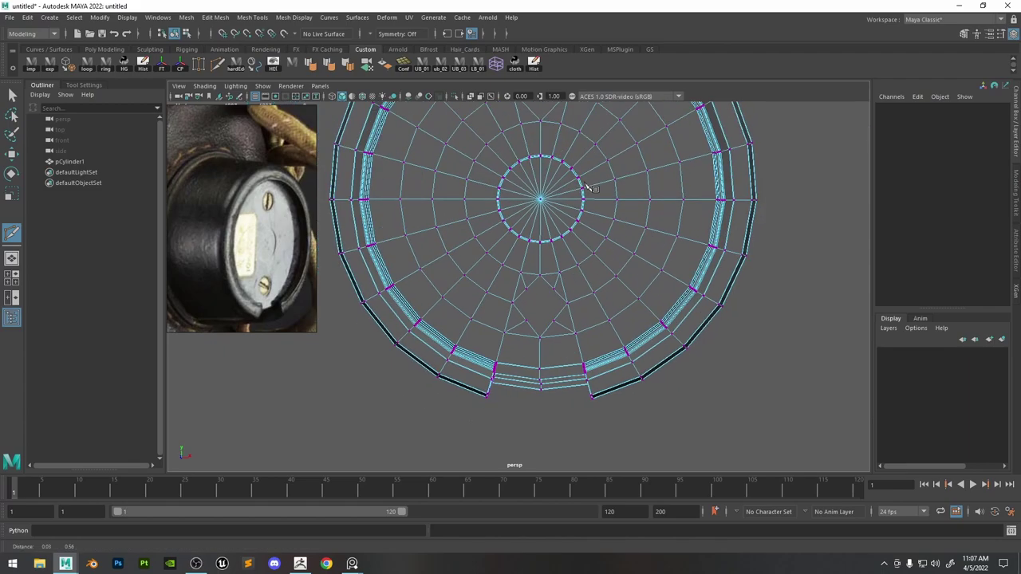
pyautogui.keyDown('alt'); pyautogui.moveTo(585, 187); pyautogui.dragTo(588, 303, button='middle'); pyautogui.keyUp('alt')
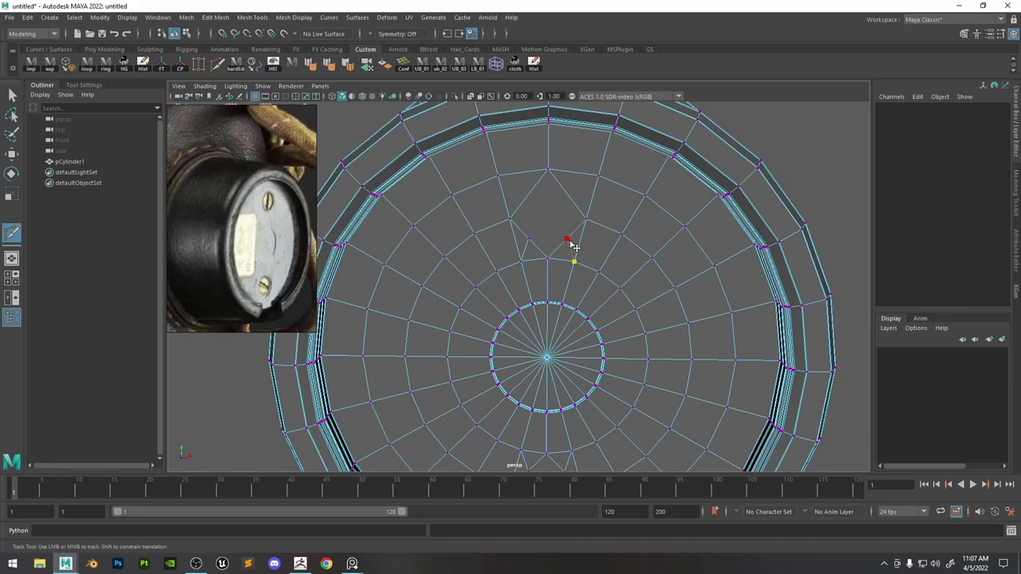
pyautogui.rightClick(557, 194)
pyautogui.press('w')
pyautogui.press('3')
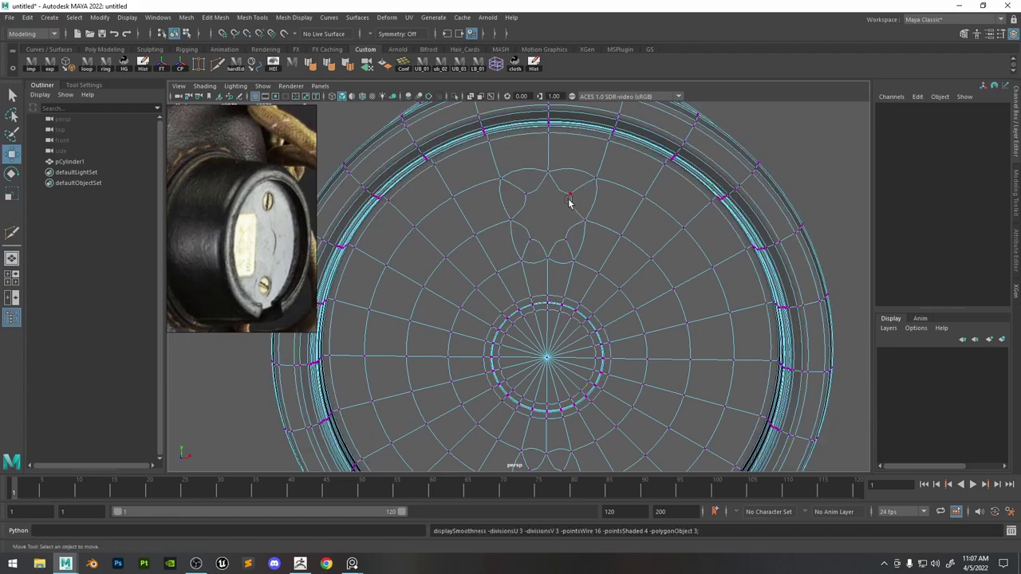
pyautogui.press('1')
# Scale the four side-midpoint vertices of the upper diamond outward with the Edge Slide transform constraint to round it.
pyautogui.moveTo(577, 188); pyautogui.dragTo(547, 193, button='right')
pyautogui.click(529, 238)
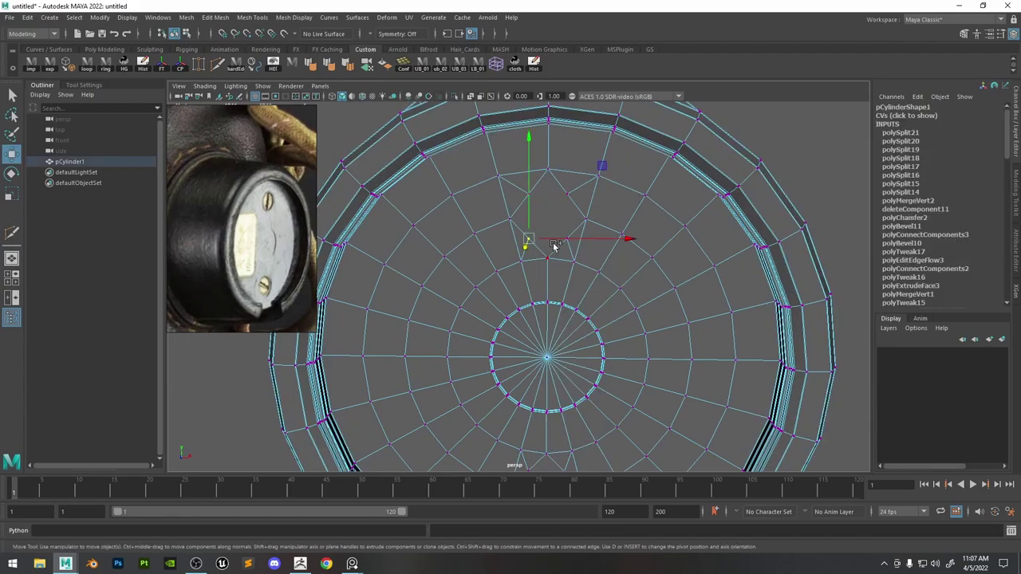
pyautogui.moveTo(571, 250); pyautogui.dragTo(523, 188)
pyautogui.press('r')
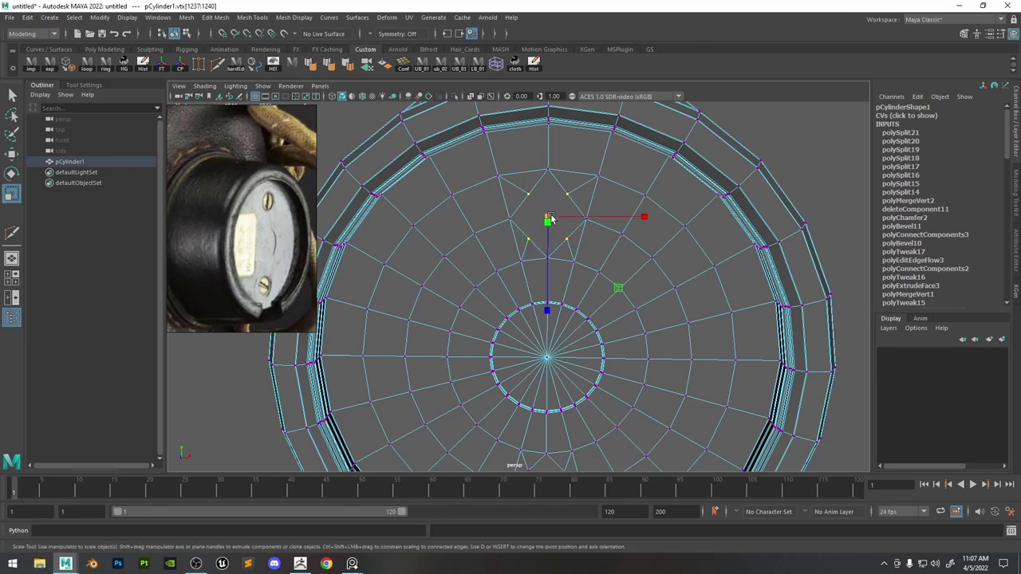
pyautogui.keyDown('ctrl'); pyautogui.keyDown('shift'); pyautogui.moveTo(560, 211); pyautogui.dragTo(570, 282, button='right'); pyautogui.keyUp('shift'); pyautogui.keyUp('ctrl')
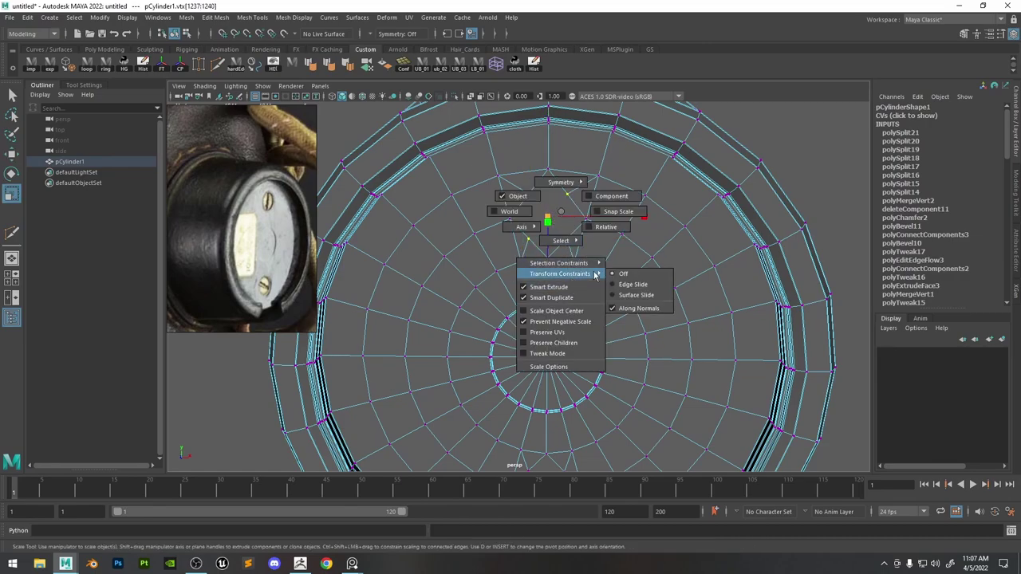
pyautogui.moveTo(594, 275); pyautogui.dragTo(633, 285)
pyautogui.moveTo(548, 217); pyautogui.dragTo(561, 217)
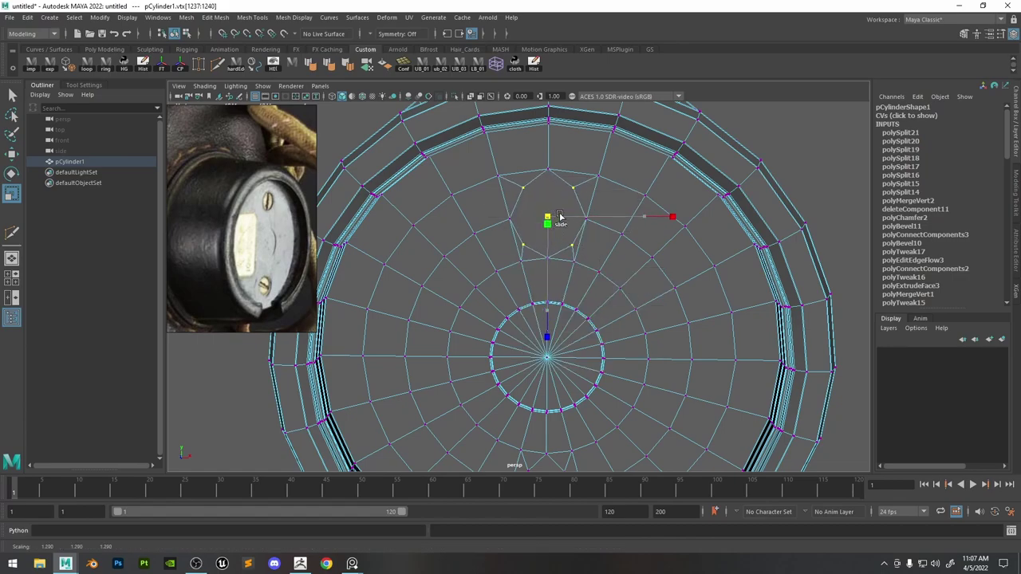
# Scale the four side-midpoint vertices of the lower diamond outward along their edges.
pyautogui.scroll(-3, 573, 264)
pyautogui.keyDown('alt'); pyautogui.moveTo(582, 335); pyautogui.dragTo(602, 173, button='middle'); pyautogui.keyUp('alt')
pyautogui.scroll(3, 600, 239)
pyautogui.click(595, 283)
pyautogui.keyDown('shift'); pyautogui.click(560, 238); pyautogui.keyUp('shift')
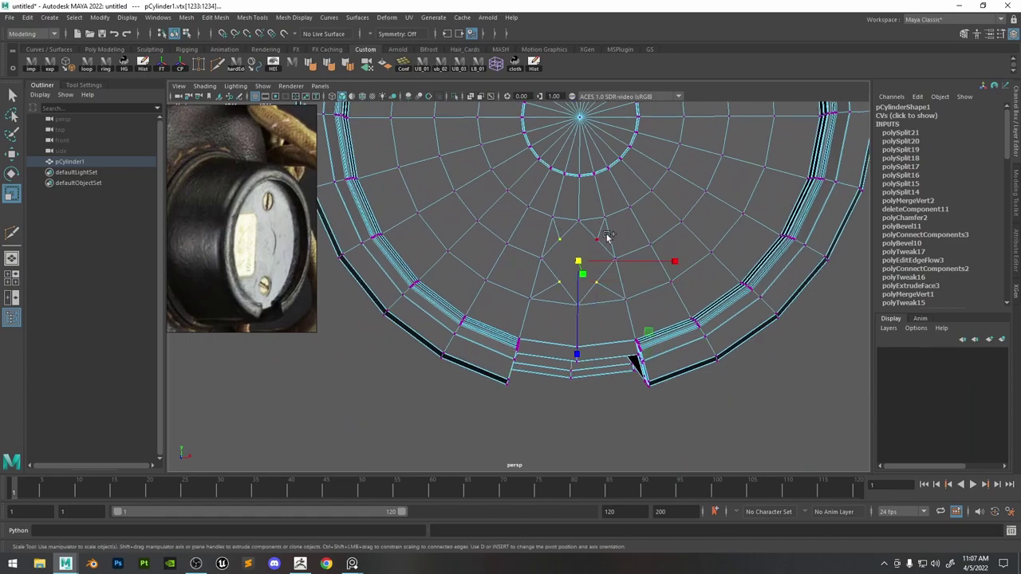
pyautogui.moveTo(590, 261); pyautogui.dragTo(586, 261)
# Slide the side, top and bottom vertices of the lower opening to even out its round outline.
pyautogui.click(542, 258)
pyautogui.press('w')
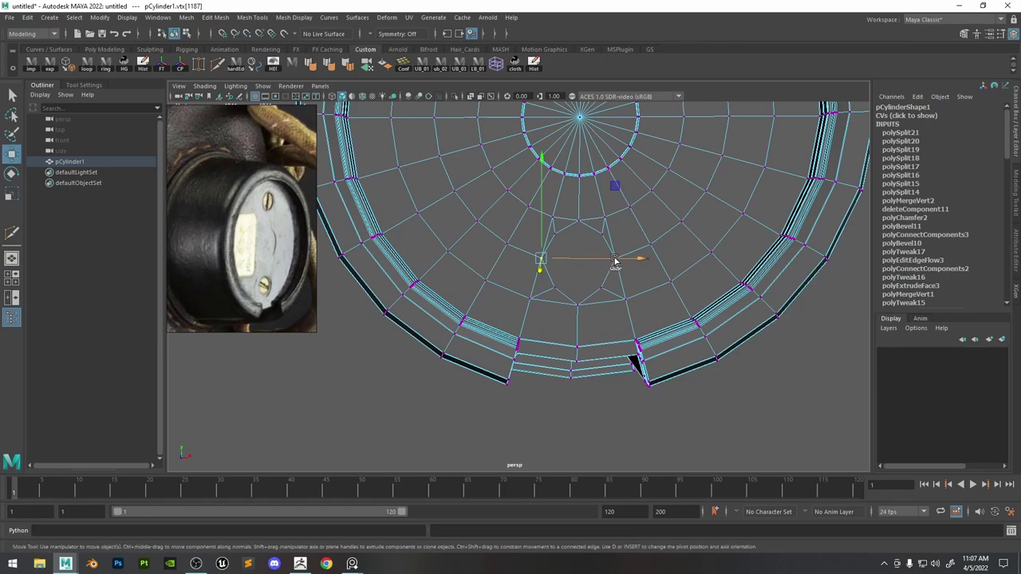
pyautogui.click(625, 260)
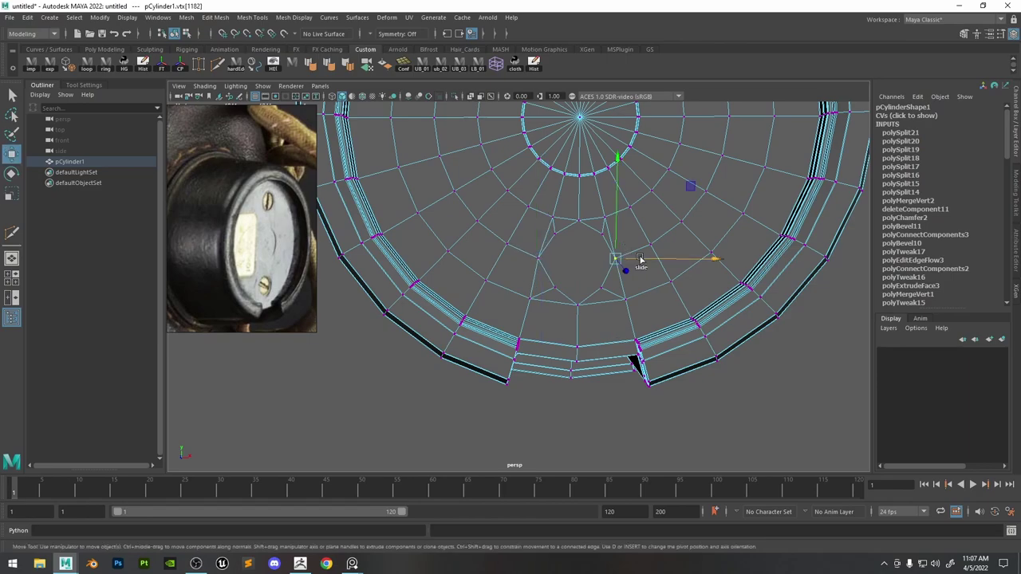
pyautogui.click(579, 301)
pyautogui.moveTo(580, 280); pyautogui.dragTo(580, 276)
pyautogui.click(586, 221)
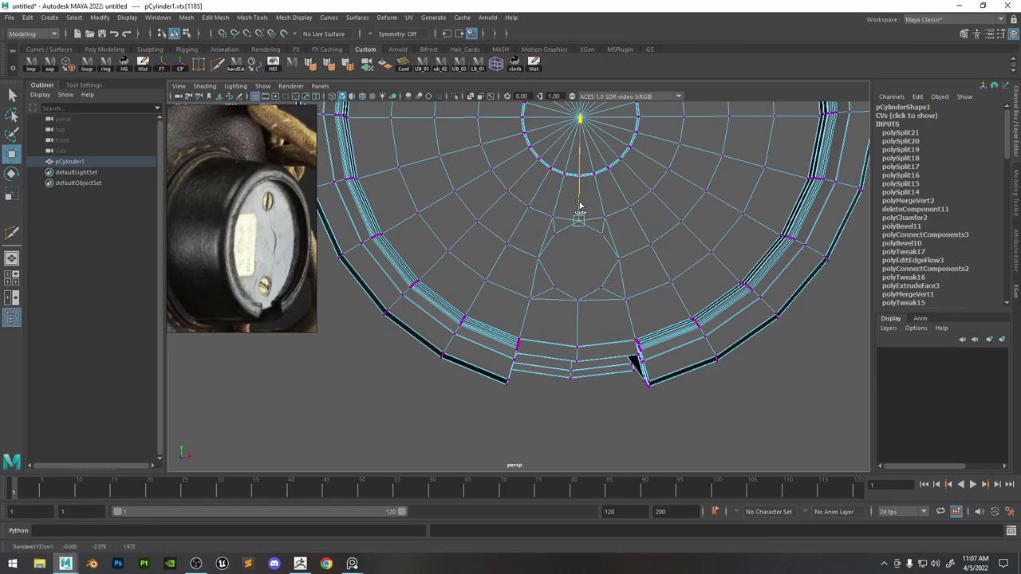
pyautogui.click(618, 259)
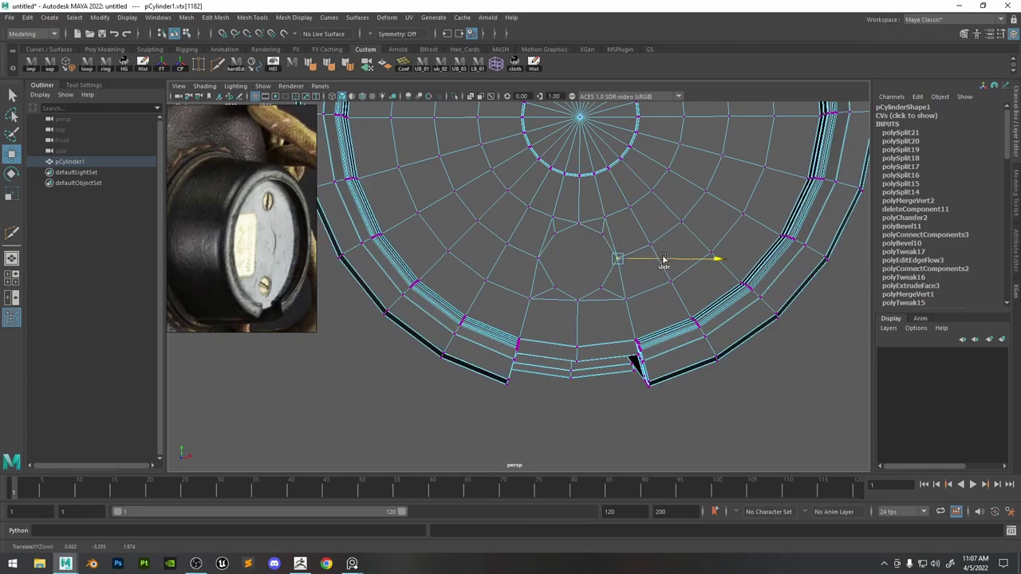
pyautogui.click(540, 259)
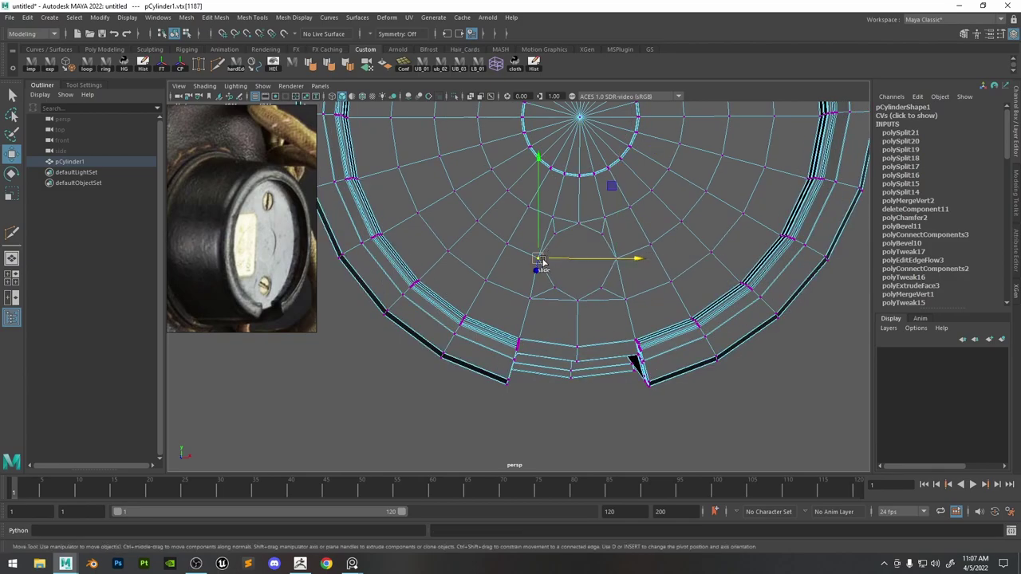
pyautogui.click(602, 236)
pyautogui.click(557, 236)
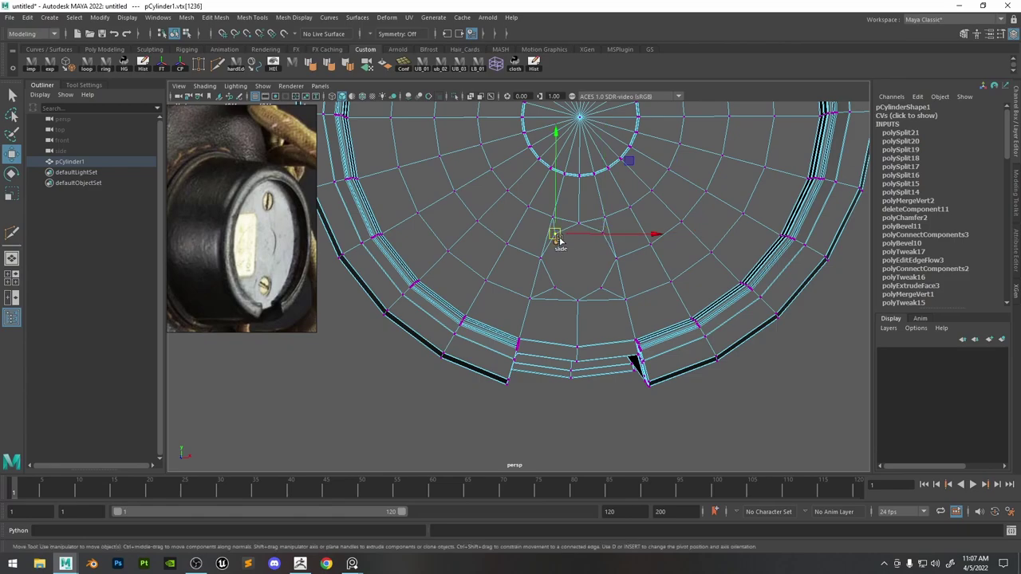
# Reposition the upper-left, lower-left and lower-right ring vertices surrounding the lower opening to space the frame evenly.
pyautogui.moveTo(556, 236); pyautogui.dragTo(544, 218)
pyautogui.click(552, 218)
pyautogui.click(532, 307)
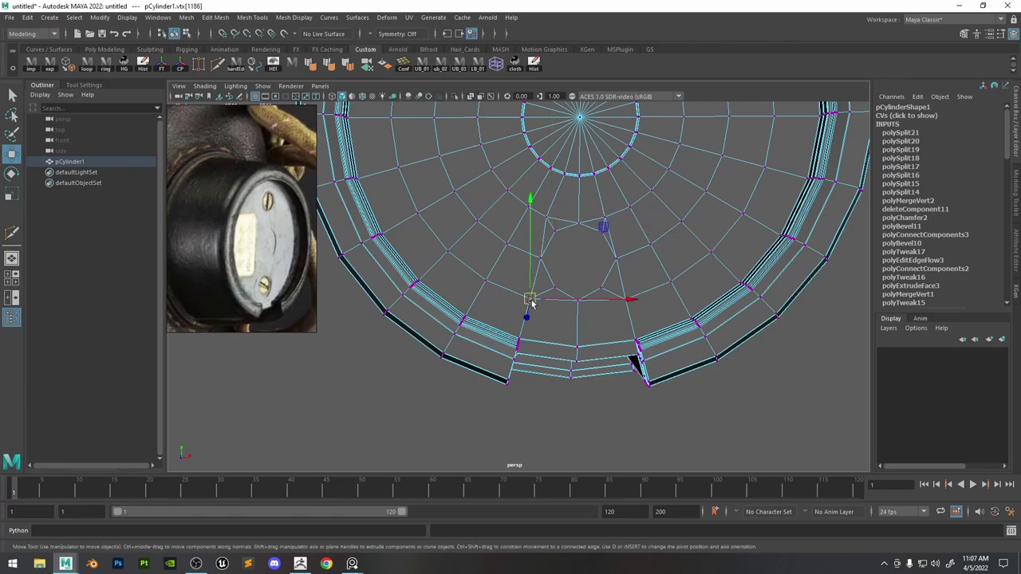
pyautogui.moveTo(535, 309); pyautogui.dragTo(536, 309)
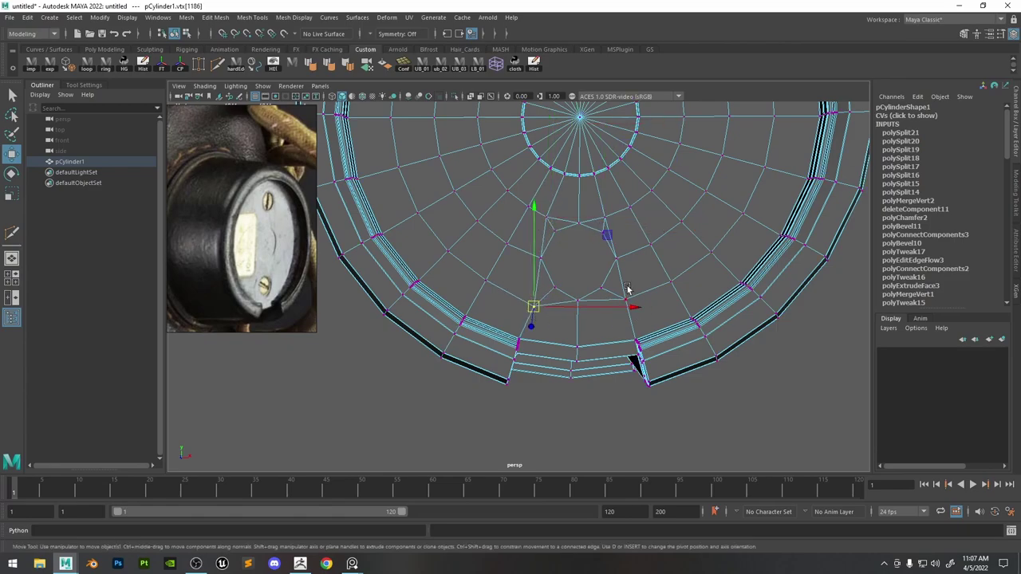
pyautogui.click(627, 301)
pyautogui.moveTo(627, 301); pyautogui.dragTo(626, 307)
# Fine-tune the right, bottom and lower-right vertices of the lower opening and the ring vertex at its upper right.
pyautogui.click(617, 259)
pyautogui.moveTo(617, 260); pyautogui.dragTo(622, 261)
pyautogui.click(580, 302)
pyautogui.moveTo(582, 303); pyautogui.dragTo(583, 304)
pyautogui.click(608, 218)
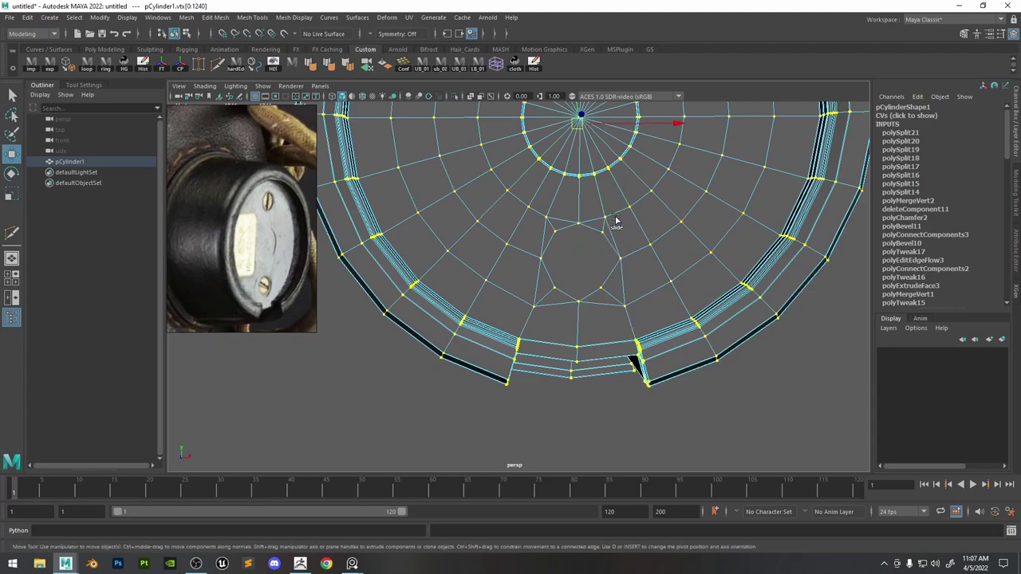
pyautogui.moveTo(608, 218); pyautogui.dragTo(615, 218)
pyautogui.click(623, 262)
pyautogui.click(606, 236)
pyautogui.moveTo(625, 262); pyautogui.dragTo(603, 235)
pyautogui.click(579, 304)
pyautogui.click(603, 291)
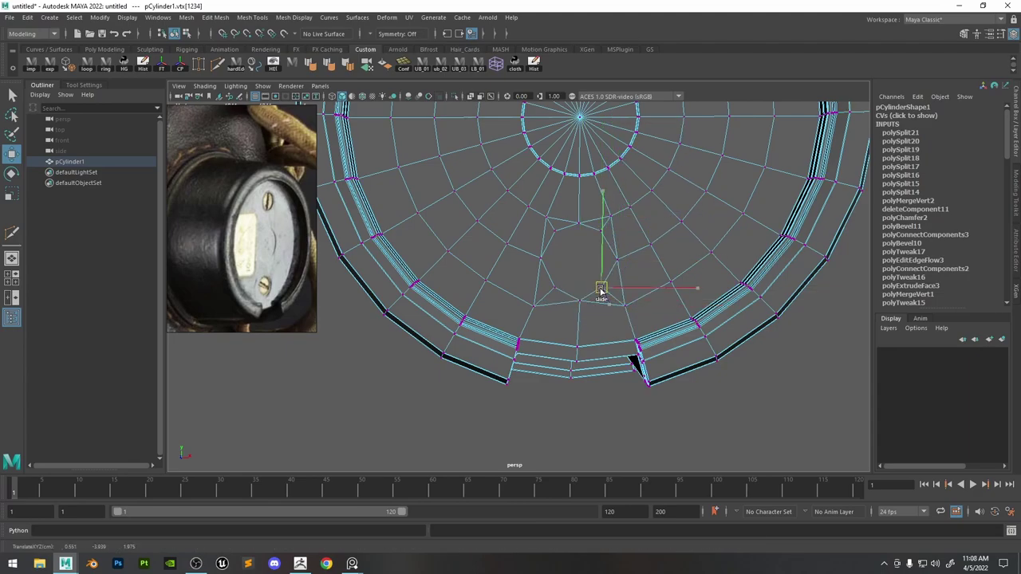
pyautogui.moveTo(603, 291); pyautogui.dragTo(607, 291)
# Adjust the top and side vertices of the upper opening and the surrounding vertices below it to round the outline.
pyautogui.scroll(-2, 609, 287)
pyautogui.keyDown('alt'); pyautogui.moveTo(626, 184); pyautogui.dragTo(638, 350, button='middle'); pyautogui.keyUp('alt')
pyautogui.click(576, 196)
pyautogui.moveTo(576, 196); pyautogui.dragTo(574, 196)
pyautogui.click(539, 234)
pyautogui.click(552, 269)
pyautogui.moveTo(553, 269); pyautogui.dragTo(542, 269)
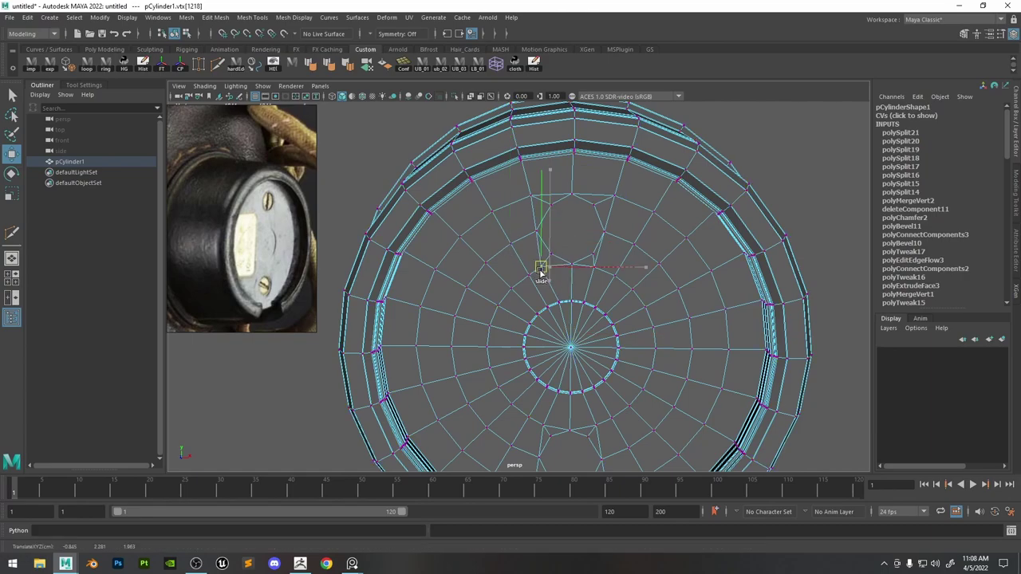
pyautogui.click(537, 233)
pyautogui.moveTo(538, 233); pyautogui.dragTo(539, 235)
pyautogui.click(605, 235)
pyautogui.moveTo(606, 235); pyautogui.dragTo(611, 236)
pyautogui.click(611, 274)
pyautogui.click(596, 264)
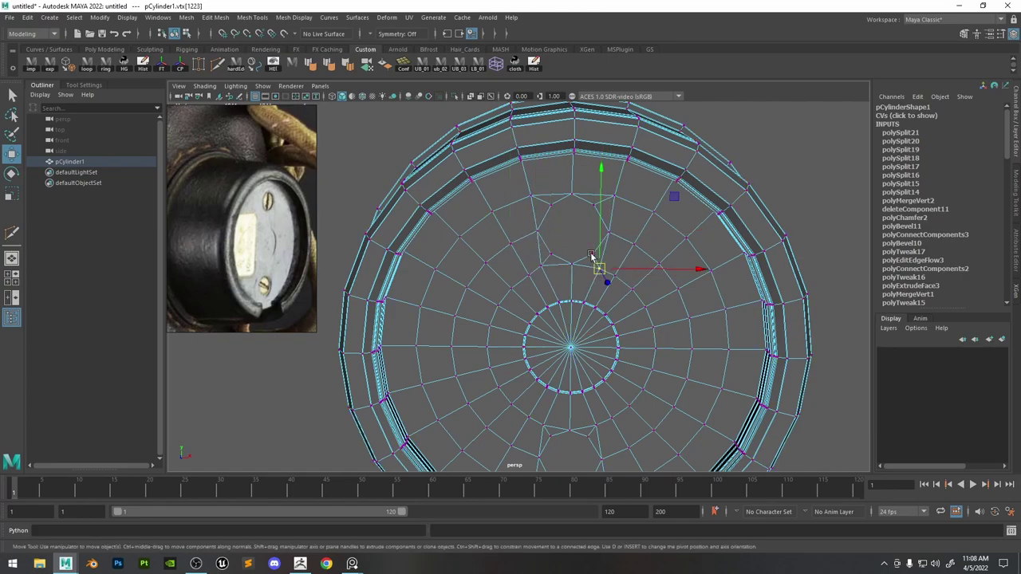
# Refine the upper-right, side and top vertices of the upper opening by sliding them along their edges.
pyautogui.click(598, 211)
pyautogui.click(608, 234)
pyautogui.click(540, 231)
pyautogui.click(598, 209)
pyautogui.click(573, 197)
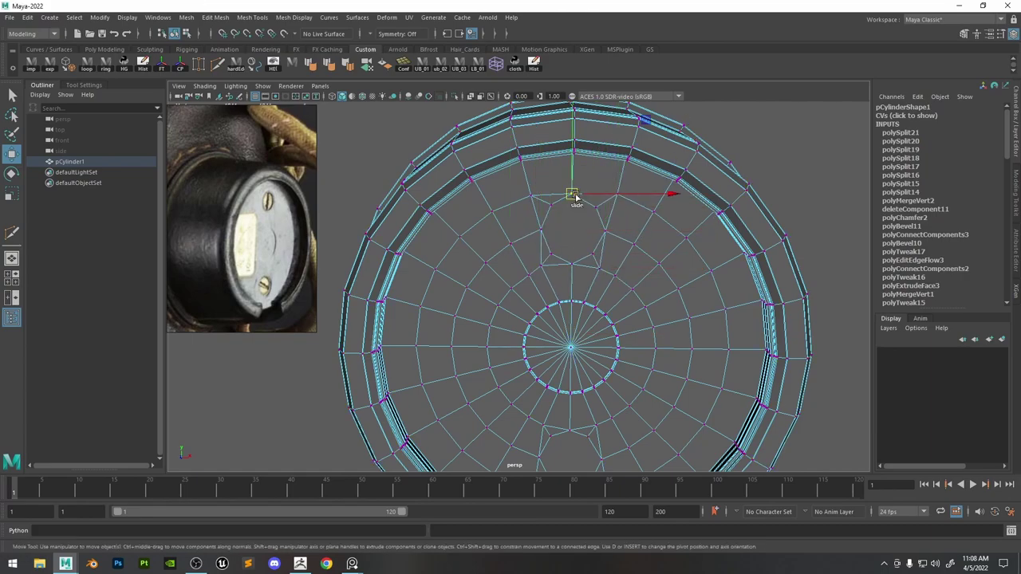
pyautogui.keyDown('ctrl'); pyautogui.keyDown('shift'); pyautogui.moveTo(573, 197); pyautogui.dragTo(575, 197); pyautogui.keyUp('shift'); pyautogui.keyUp('ctrl')
pyautogui.click(600, 209)
pyautogui.click(575, 195)
pyautogui.keyDown('alt'); pyautogui.moveTo(544, 231); pyautogui.dragTo(554, 215, button='middle'); pyautogui.keyUp('alt')
pyautogui.click(553, 214)
# Try to apply Edit Edge Flow to the two lower diagonal edges beside the upper opening.
pyautogui.keyDown('alt'); pyautogui.moveTo(600, 218); pyautogui.dragTo(596, 245); pyautogui.keyUp('alt')
pyautogui.scroll(-6, 604, 209)
pyautogui.scroll(6, 594, 231)
pyautogui.press('F10')
pyautogui.click(603, 204)
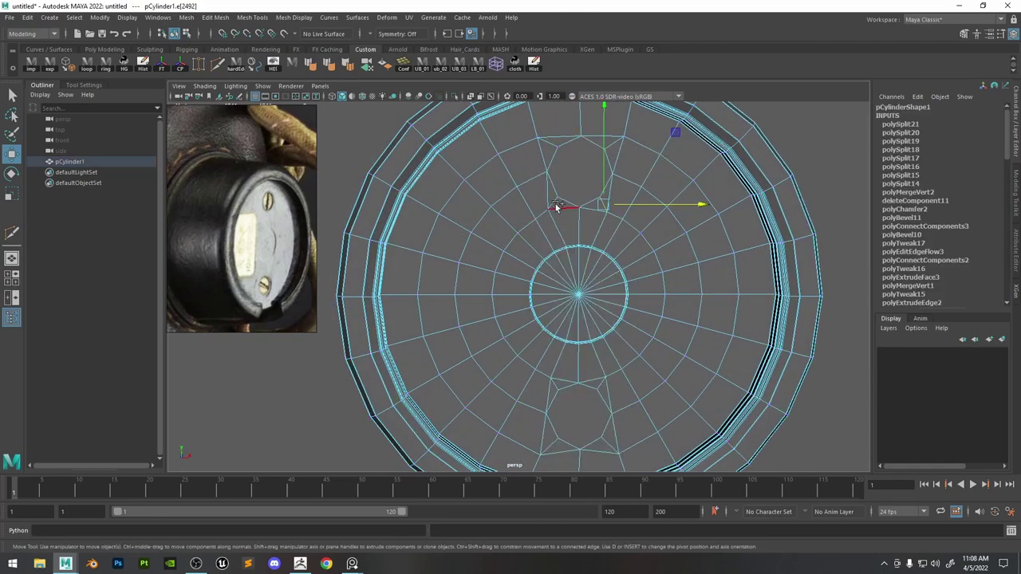
pyautogui.keyDown('shift'); pyautogui.click(554, 204); pyautogui.keyUp('shift')
pyautogui.keyDown('shift'); pyautogui.moveTo(554, 203); pyautogui.dragTo(550, 306, button='right'); pyautogui.keyUp('shift')
pyautogui.hotkey('ctrl', 'z')
pyautogui.press('q')
# Extrude the two octagonal opening faces inward into the front plate to form the screw recesses.
pyautogui.press('F11')
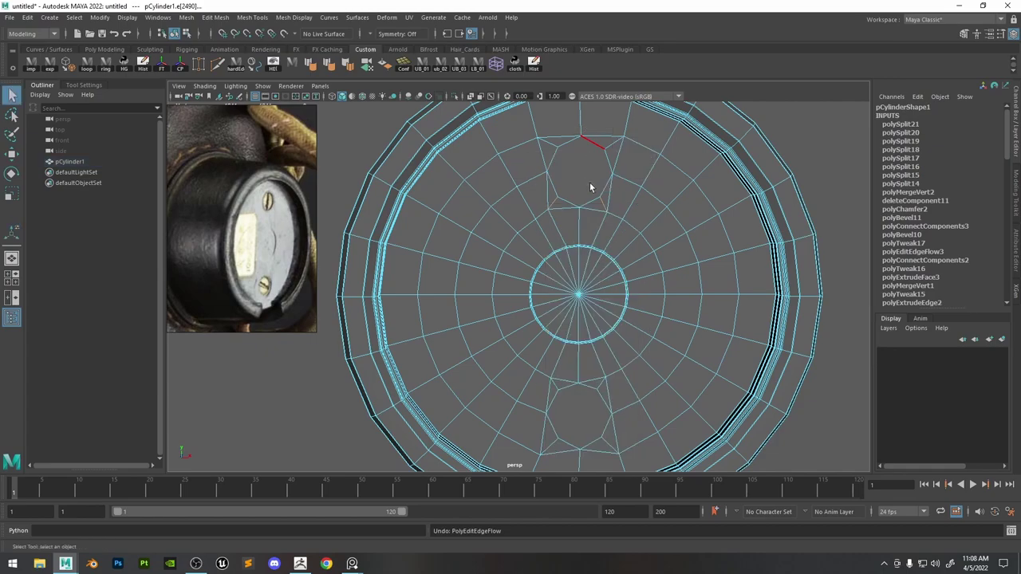
pyautogui.click(589, 183)
pyautogui.keyDown('shift'); pyautogui.click(591, 398); pyautogui.keyUp('shift')
pyautogui.keyDown('alt'); pyautogui.moveTo(649, 343); pyautogui.dragTo(648, 334, button='middle'); pyautogui.keyUp('alt')
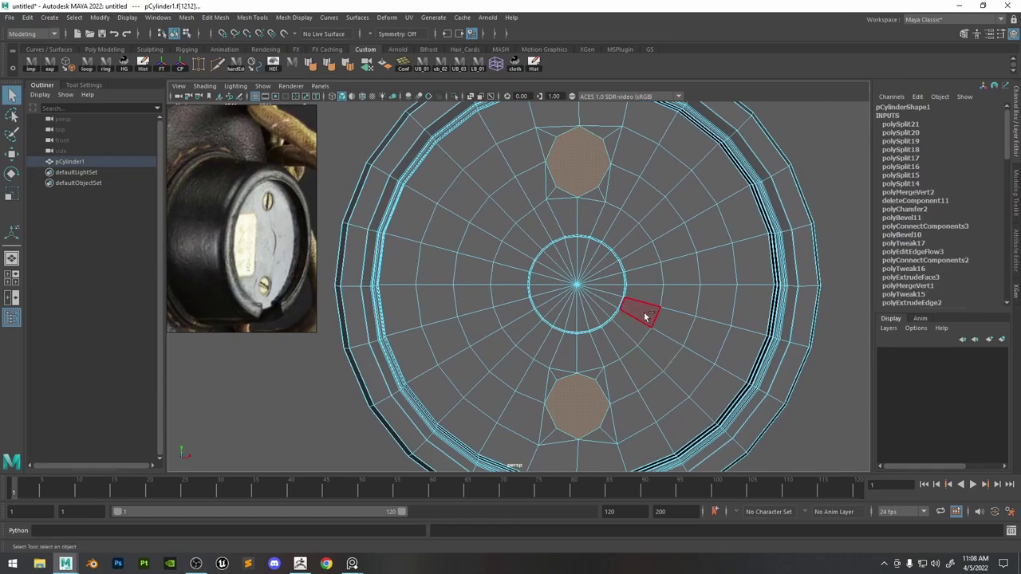
pyautogui.hotkey('ctrl', 'e')
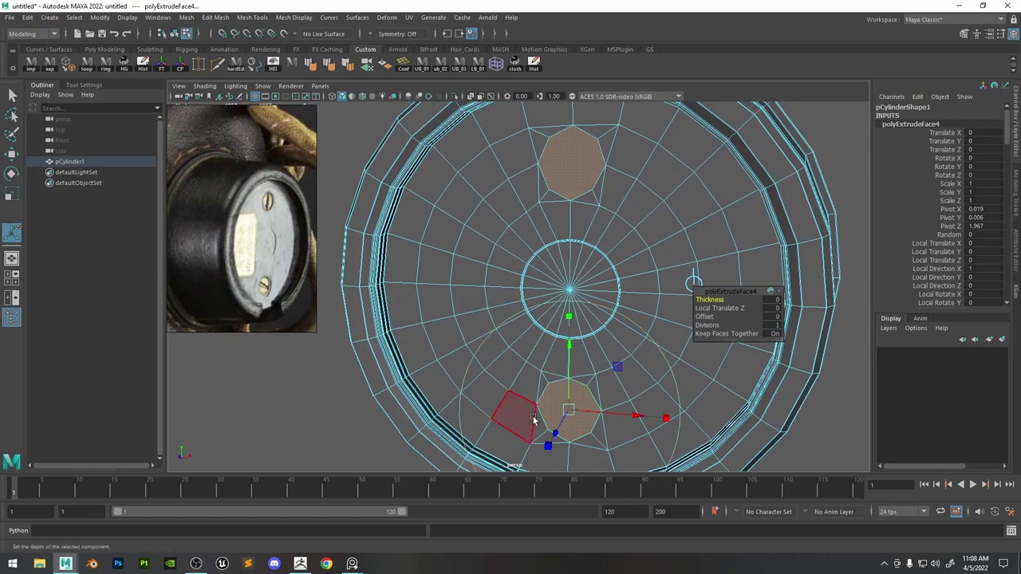
pyautogui.moveTo(548, 443); pyautogui.dragTo(569, 405)
# Adjust the scale of the recessed floor faces in the two openings and preview the smoothed mesh.
pyautogui.click(572, 408)
pyautogui.press('r')
pyautogui.hotkey('ctrl', 'z')
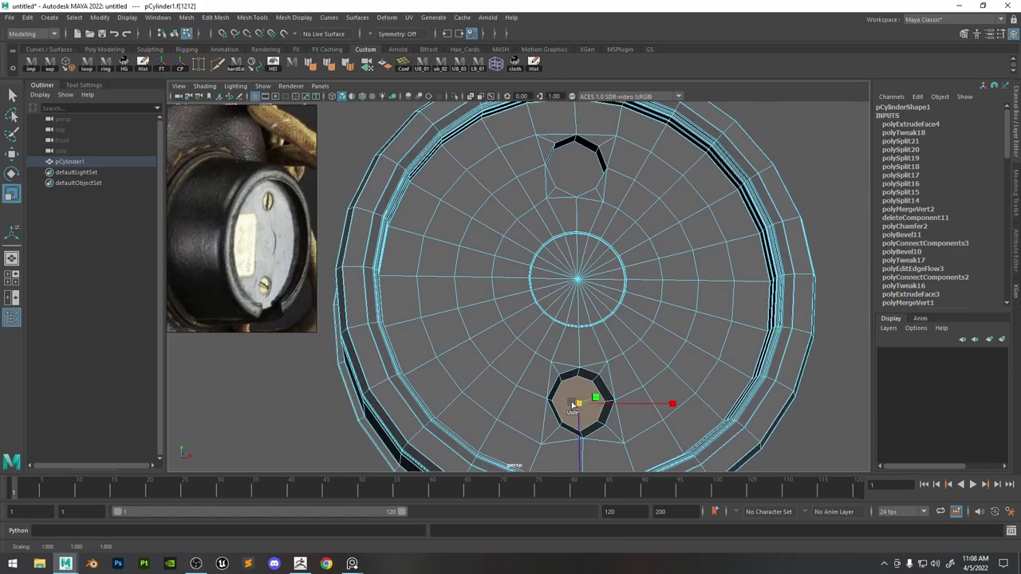
pyautogui.keyDown('alt'); pyautogui.moveTo(624, 241); pyautogui.dragTo(608, 247); pyautogui.keyUp('alt')
pyautogui.click(586, 170)
pyautogui.moveTo(570, 169); pyautogui.dragTo(561, 170)
pyautogui.press('3')
pyautogui.keyDown('alt'); pyautogui.moveTo(631, 238); pyautogui.dragTo(616, 293); pyautogui.keyUp('alt')
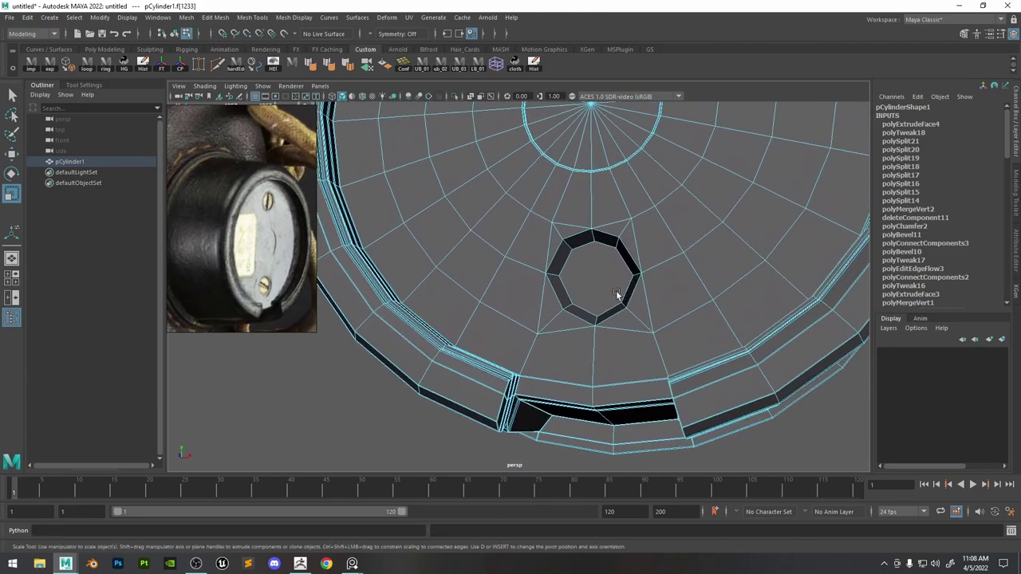
pyautogui.click(622, 241)
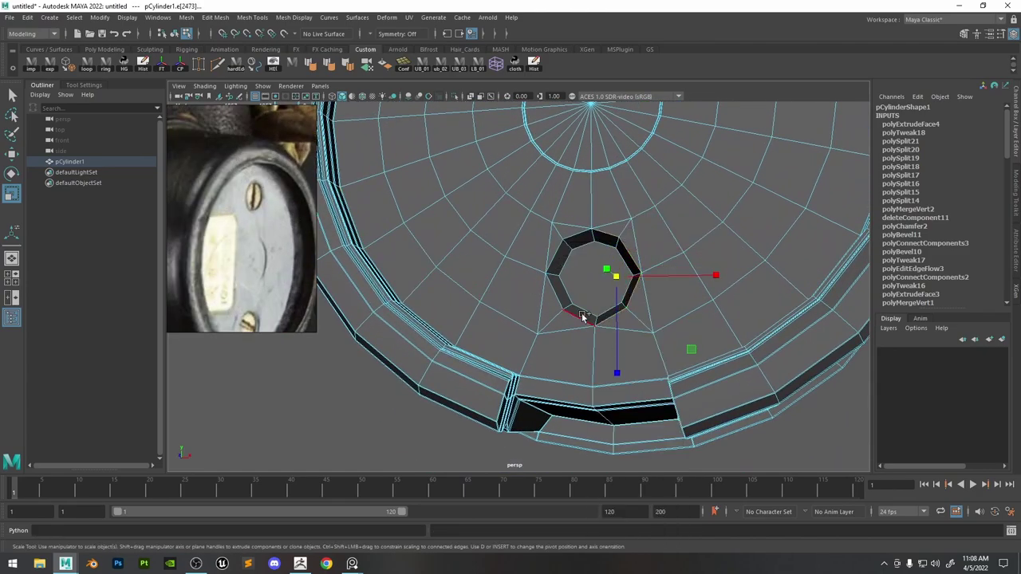
pyautogui.keyDown('shift'); pyautogui.click(582, 317); pyautogui.keyUp('shift')
pyautogui.keyDown('shift'); pyautogui.click(566, 303); pyautogui.keyUp('shift')
pyautogui.keyDown('shift'); pyautogui.click(563, 267); pyautogui.keyUp('shift')
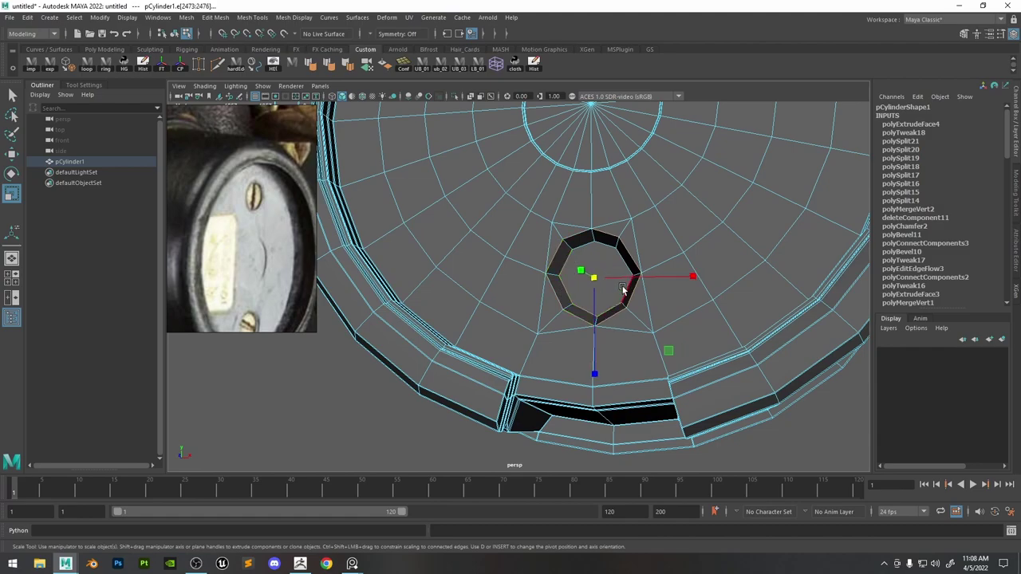
# Connect the top and bottom vertices of the lower opening's floor with a vertical edge.
pyautogui.moveTo(615, 228); pyautogui.dragTo(585, 222, button='right')
pyautogui.click(594, 240)
pyautogui.keyDown('shift'); pyautogui.click(597, 316); pyautogui.keyUp('shift')
pyautogui.keyDown('shift'); pyautogui.moveTo(602, 297); pyautogui.dragTo(602, 298, button='right'); pyautogui.keyUp('shift')
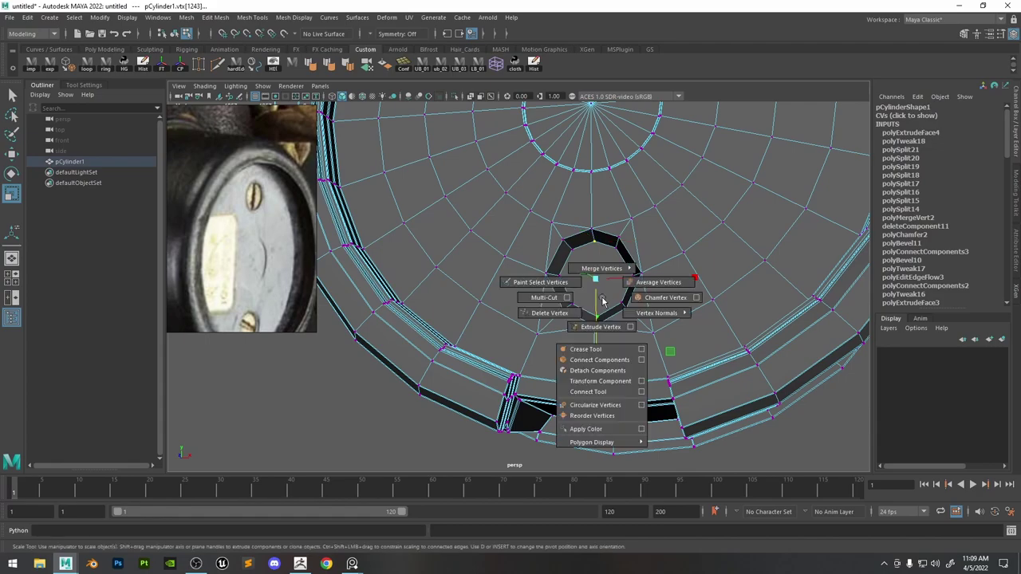
pyautogui.click(600, 359)
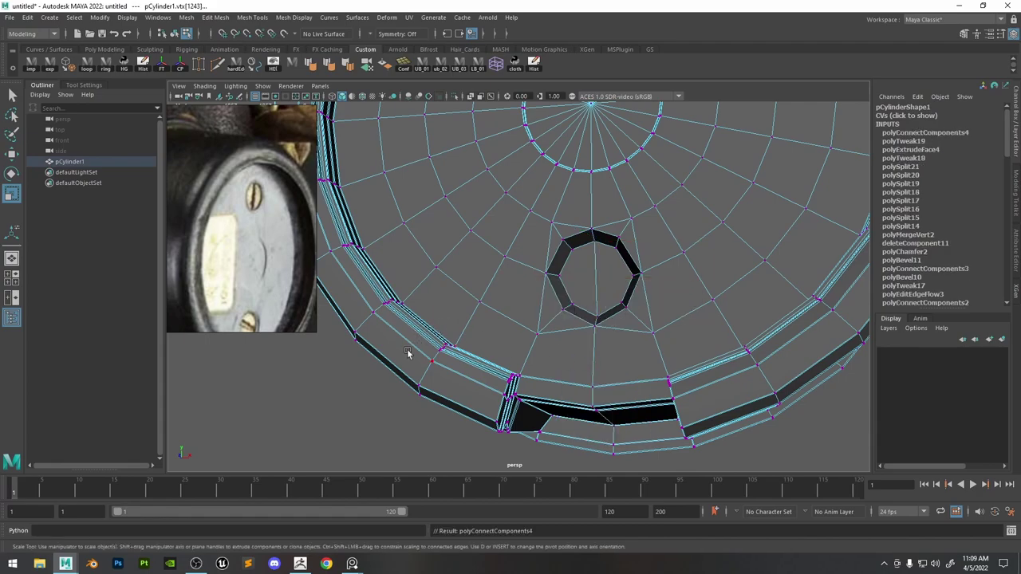
# Cut a horizontal edge across the lower opening's floor and crossing horizontal and vertical edges across the upper one with Multi-Cut.
pyautogui.click(407, 352)
pyautogui.click(220, 69)
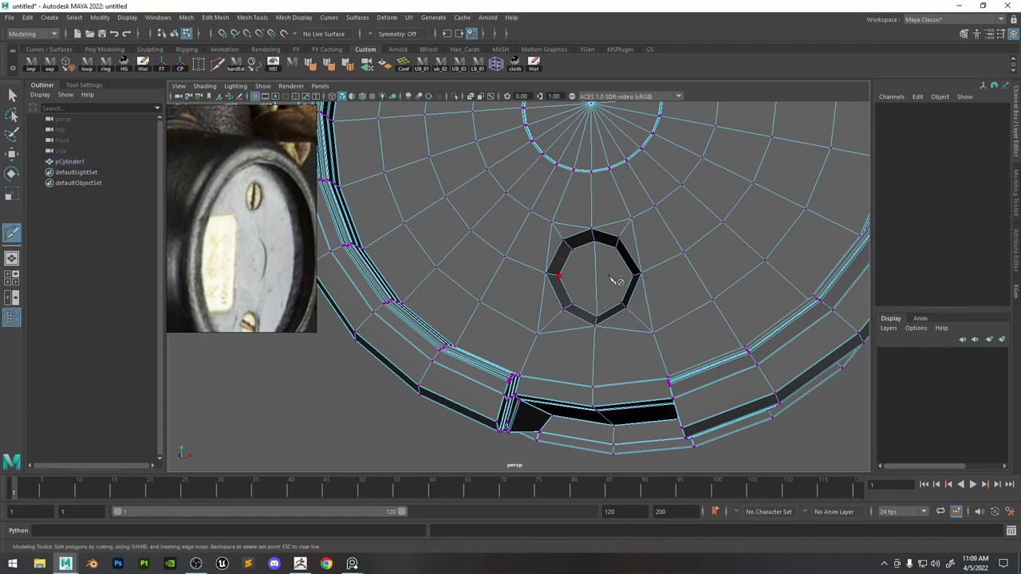
pyautogui.scroll(-3, 652, 234)
pyautogui.keyDown('alt'); pyautogui.moveTo(629, 148); pyautogui.dragTo(641, 343, button='middle'); pyautogui.keyUp('alt')
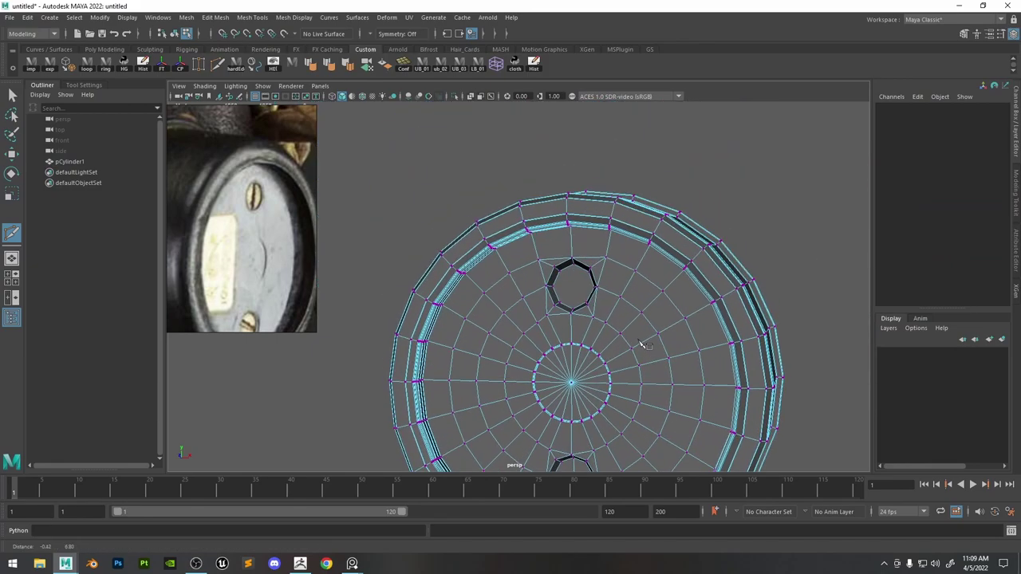
pyautogui.scroll(2, 641, 311)
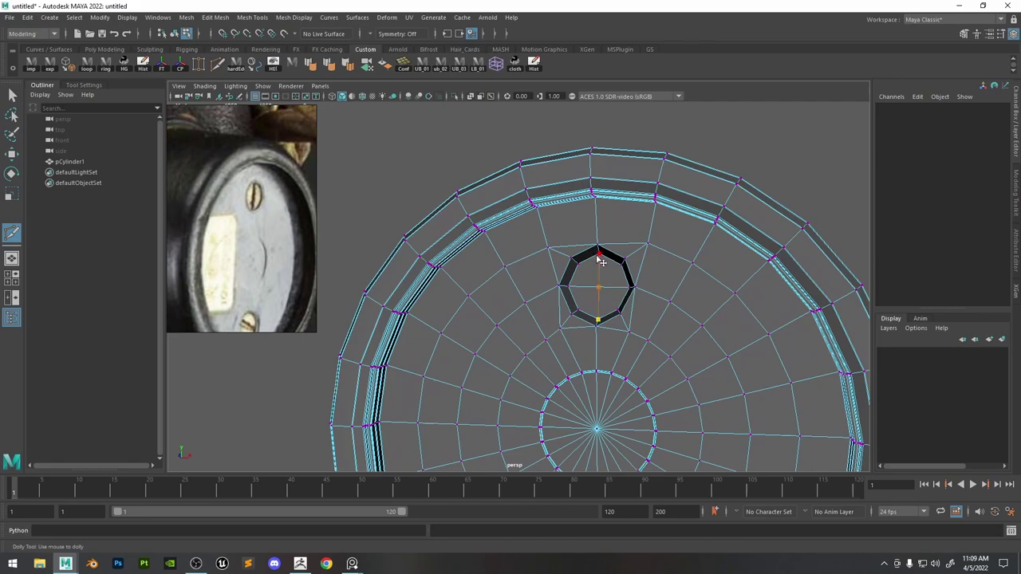
pyautogui.keyDown('alt'); pyautogui.moveTo(617, 283); pyautogui.dragTo(617, 229, button='middle'); pyautogui.keyUp('alt')
pyautogui.press('w')
# Bevel the border edges of both openings' inner wall face loops with a fraction of 0.4.
pyautogui.moveTo(614, 205); pyautogui.dragTo(613, 234, button='right')
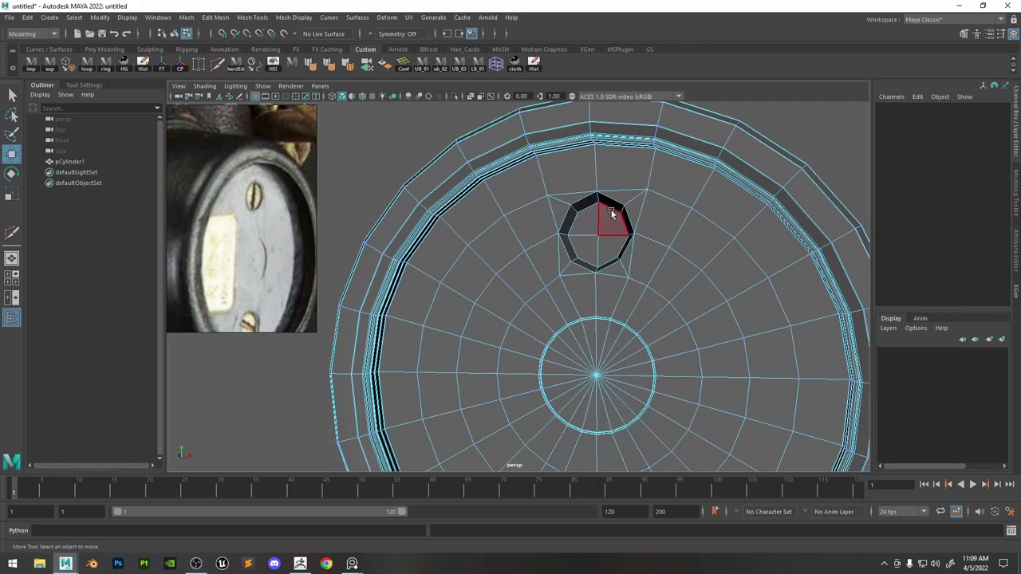
pyautogui.click(622, 217)
pyautogui.doubleClick(622, 219)
pyautogui.keyDown('alt'); pyautogui.moveTo(626, 223); pyautogui.dragTo(645, 189); pyautogui.keyUp('alt')
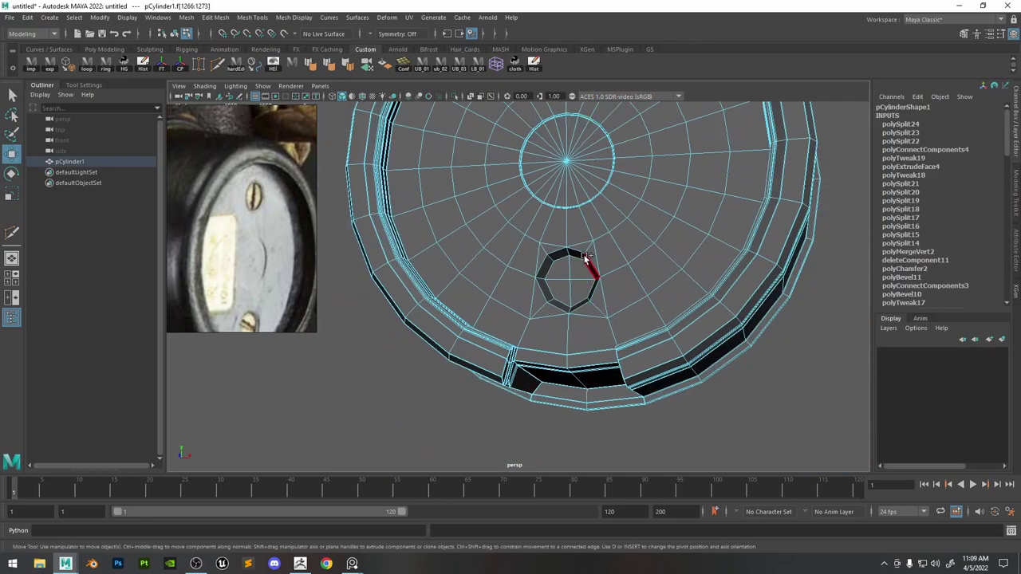
pyautogui.keyDown('shift'); pyautogui.doubleClick(555, 256); pyautogui.keyUp('shift')
pyautogui.keyDown('ctrl'); pyautogui.moveTo(555, 256); pyautogui.dragTo(580, 201, button='right'); pyautogui.keyUp('ctrl')
pyautogui.keyDown('alt'); pyautogui.moveTo(607, 210); pyautogui.dragTo(588, 282, button='middle'); pyautogui.keyUp('alt')
pyautogui.scroll(4, 579, 236)
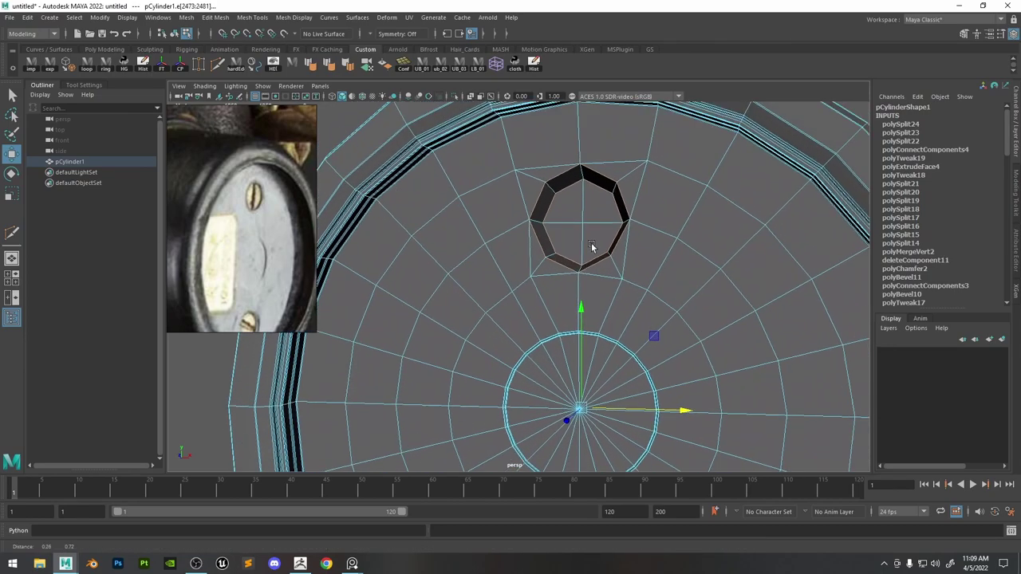
pyautogui.keyDown('shift'); pyautogui.moveTo(587, 216); pyautogui.dragTo(610, 230, button='right'); pyautogui.keyUp('shift')
pyautogui.keyDown('alt'); pyautogui.moveTo(611, 229); pyautogui.dragTo(621, 229); pyautogui.keyUp('alt')
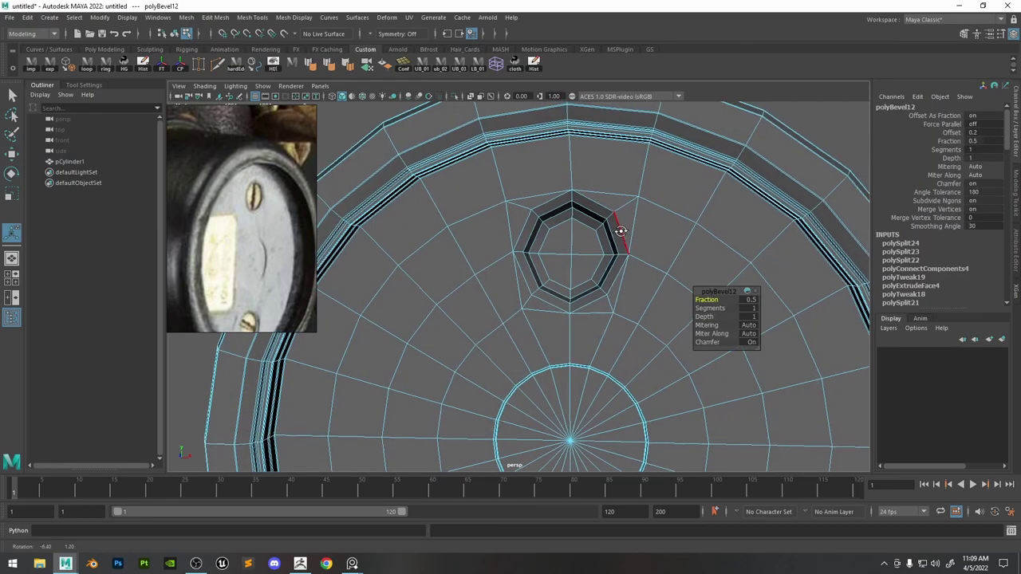
pyautogui.scroll(1, 692, 247)
pyautogui.moveTo(692, 246); pyautogui.dragTo(689, 244, button='middle')
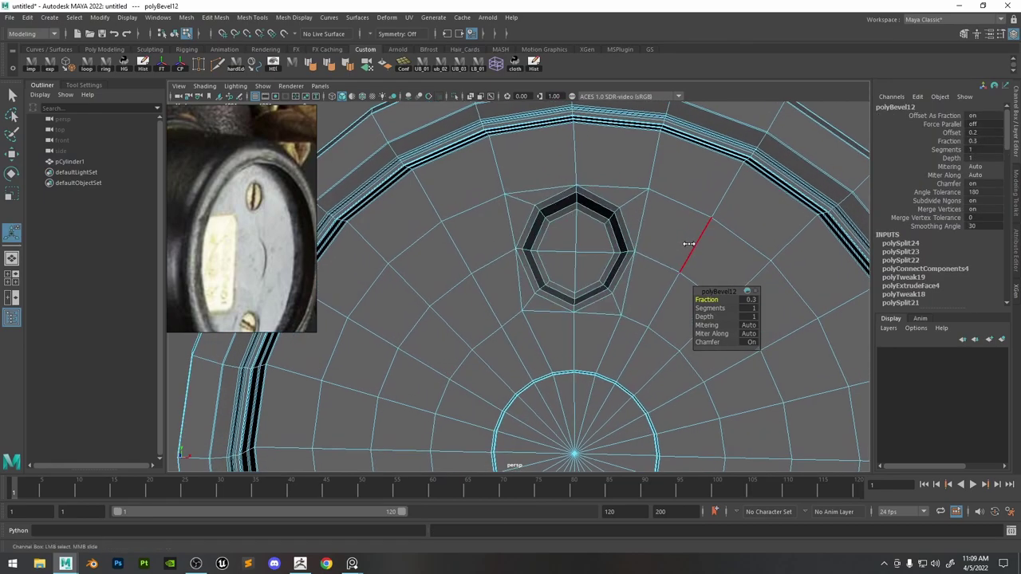
pyautogui.keyDown('alt'); pyautogui.moveTo(690, 243); pyautogui.dragTo(290, 201); pyautogui.keyUp('alt')
pyautogui.scroll(3, 260, 186)
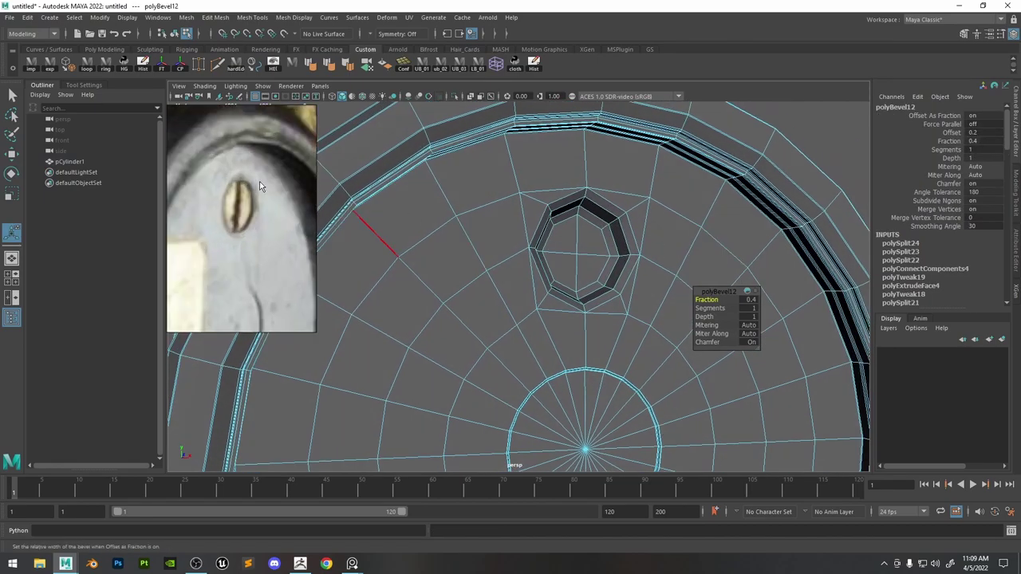
# Reselect the inner wall face loops of both openings and bevel their border edges again with a fraction of 0.5.
pyautogui.click(615, 204)
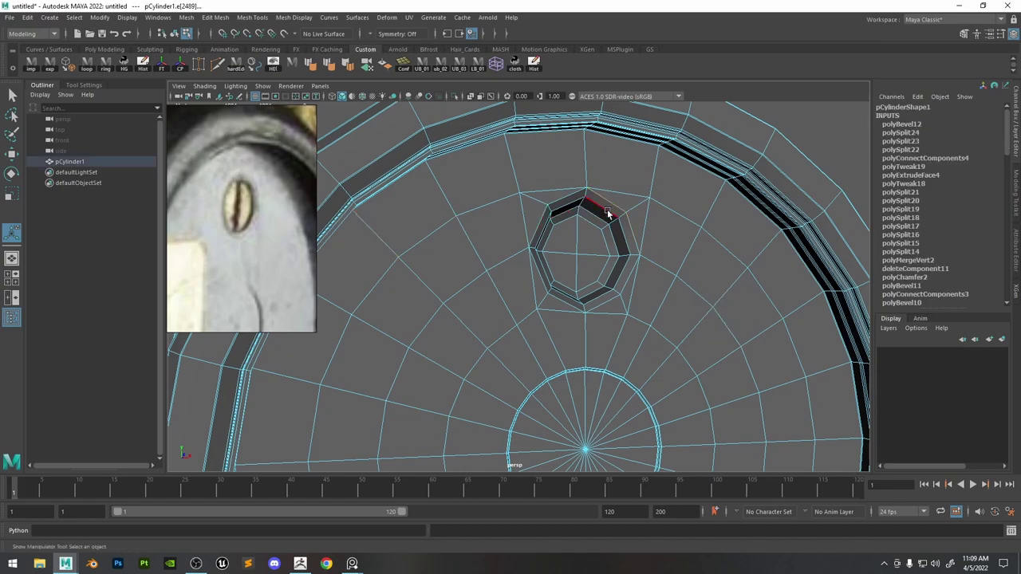
pyautogui.moveTo(607, 207); pyautogui.dragTo(609, 237, button='right')
pyautogui.press('q')
pyautogui.click(603, 211)
pyautogui.keyDown('shift'); pyautogui.doubleClick(626, 230); pyautogui.keyUp('shift')
pyautogui.keyDown('alt'); pyautogui.moveTo(629, 446); pyautogui.dragTo(661, 187, button='middle'); pyautogui.keyUp('alt')
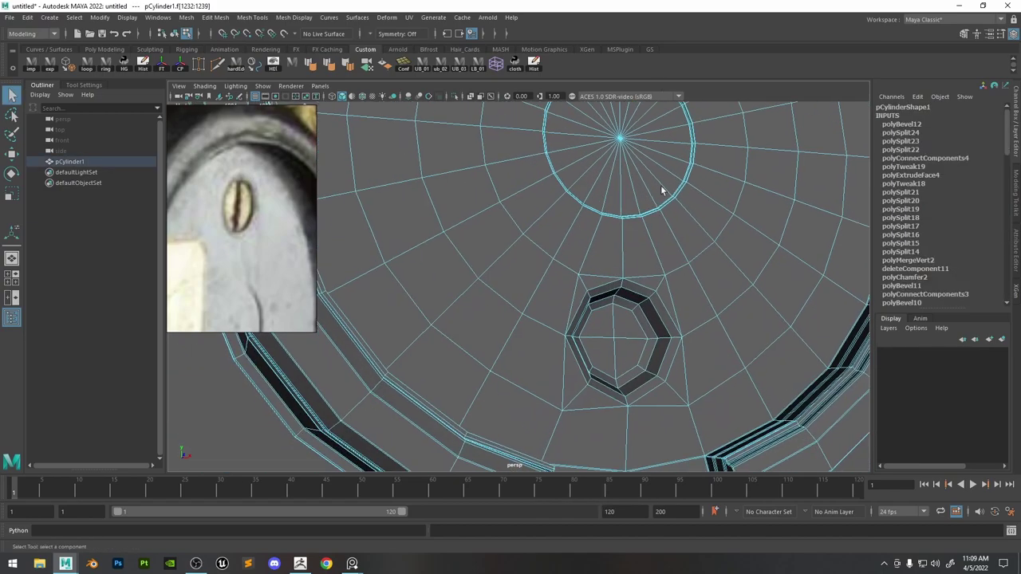
pyautogui.keyDown('shift'); pyautogui.doubleClick(647, 292); pyautogui.keyUp('shift')
pyautogui.keyDown('ctrl'); pyautogui.moveTo(626, 234); pyautogui.dragTo(650, 188, button='right'); pyautogui.keyUp('ctrl')
pyautogui.keyDown('shift'); pyautogui.moveTo(674, 233); pyautogui.dragTo(697, 231, button='right'); pyautogui.keyUp('shift')
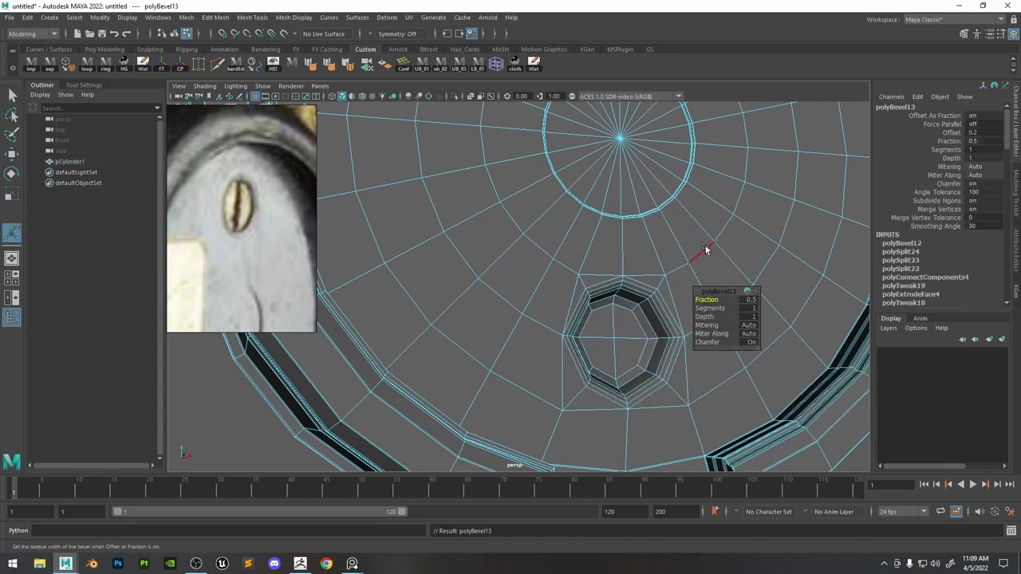
# Set the fraction of the inner wall bevel on both openings to 0.1.
pyautogui.moveTo(703, 246); pyautogui.dragTo(645, 200, button='middle')
pyautogui.keyDown('alt'); pyautogui.moveTo(645, 200); pyautogui.dragTo(671, 231, button='right'); pyautogui.keyUp('alt')
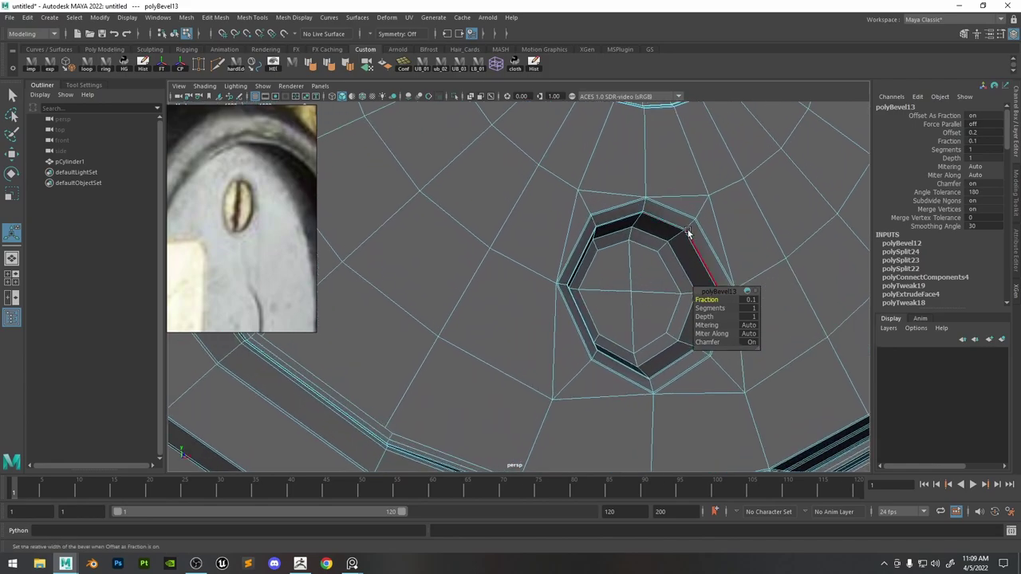
pyautogui.moveTo(689, 223); pyautogui.dragTo(641, 386, button='middle')
# Select the edge rings around the beveled rims of both openings and connect them with an extra edge loop.
pyautogui.click(688, 225)
pyautogui.keyDown('alt'); pyautogui.moveTo(633, 155); pyautogui.dragTo(631, 290, button='middle'); pyautogui.keyUp('alt')
pyautogui.keyDown('alt'); pyautogui.moveTo(631, 291); pyautogui.dragTo(644, 299, button='right'); pyautogui.keyUp('alt')
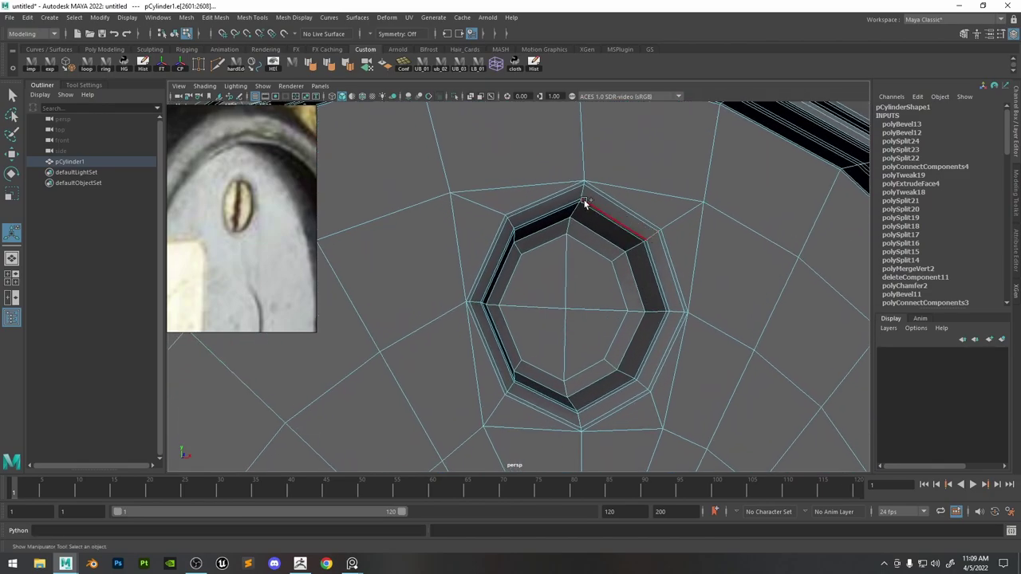
pyautogui.keyDown('shift'); pyautogui.moveTo(582, 193); pyautogui.dragTo(563, 412, button='right'); pyautogui.keyUp('shift')
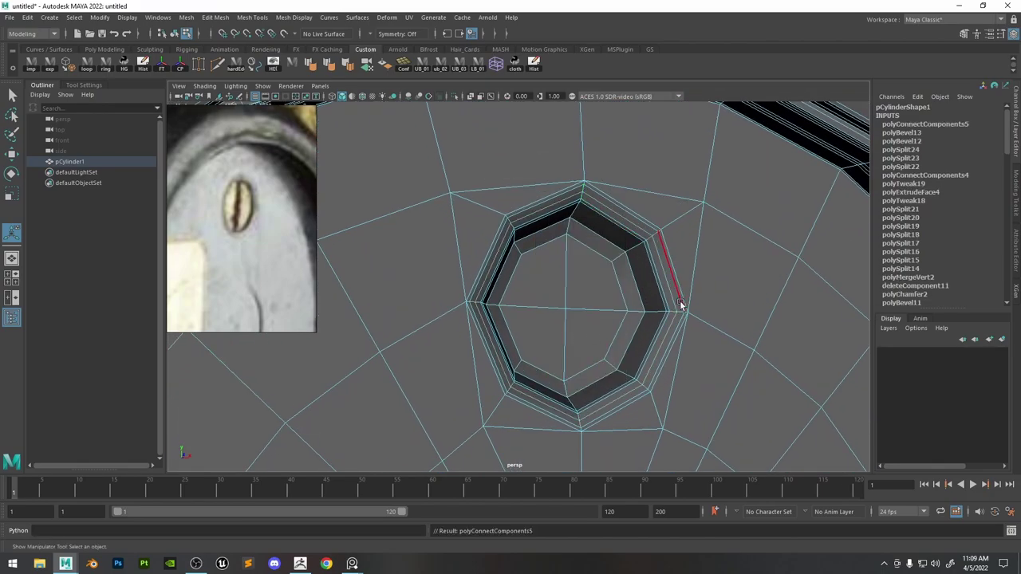
pyautogui.keyDown('alt'); pyautogui.moveTo(702, 319); pyautogui.dragTo(641, 113, button='middle'); pyautogui.keyUp('alt')
pyautogui.keyDown('alt'); pyautogui.moveTo(635, 363); pyautogui.dragTo(629, 264, button='middle'); pyautogui.keyUp('alt')
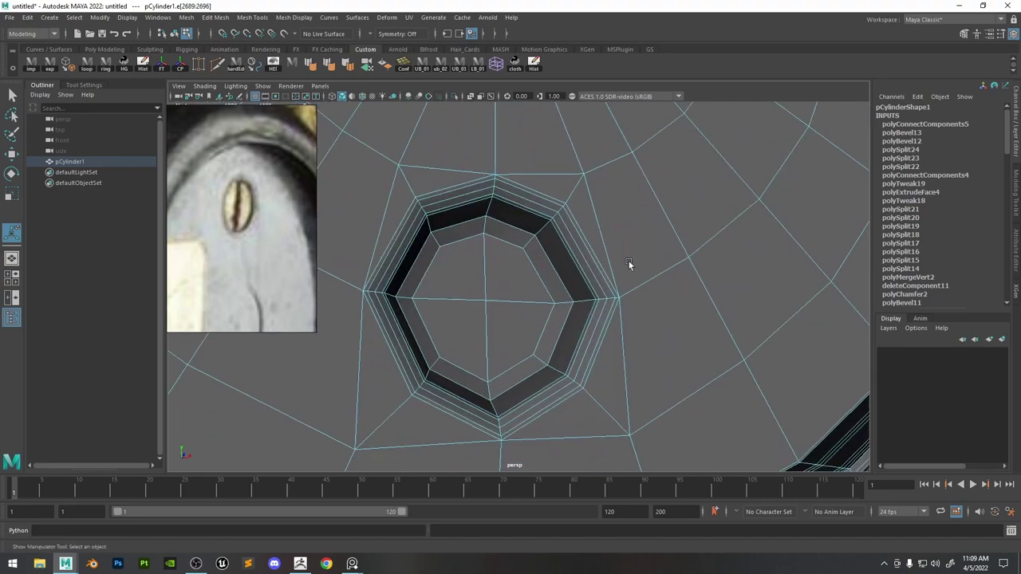
# Convert the new loops on both openings to vertices, shift them slightly along the opening depth and turn on smooth preview.
pyautogui.keyDown('ctrl'); pyautogui.moveTo(638, 225); pyautogui.dragTo(551, 239, button='right'); pyautogui.keyUp('ctrl')
pyautogui.press('w')
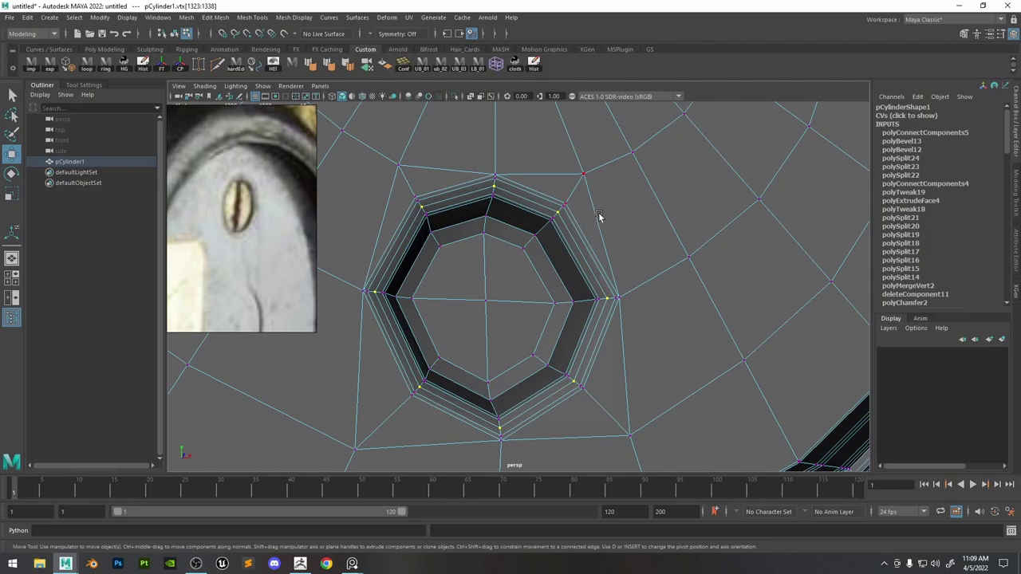
pyautogui.moveTo(618, 209); pyautogui.dragTo(549, 228)
pyautogui.keyDown('alt'); pyautogui.moveTo(585, 251); pyautogui.dragTo(545, 204, button='right'); pyautogui.keyUp('alt')
pyautogui.keyDown('alt'); pyautogui.moveTo(545, 204); pyautogui.dragTo(563, 308, button='middle'); pyautogui.keyUp('alt')
pyautogui.keyDown('alt'); pyautogui.moveTo(563, 308); pyautogui.dragTo(576, 300, button='right'); pyautogui.keyUp('alt')
pyautogui.keyDown('alt'); pyautogui.moveTo(550, 144); pyautogui.dragTo(561, 228, button='middle'); pyautogui.keyUp('alt')
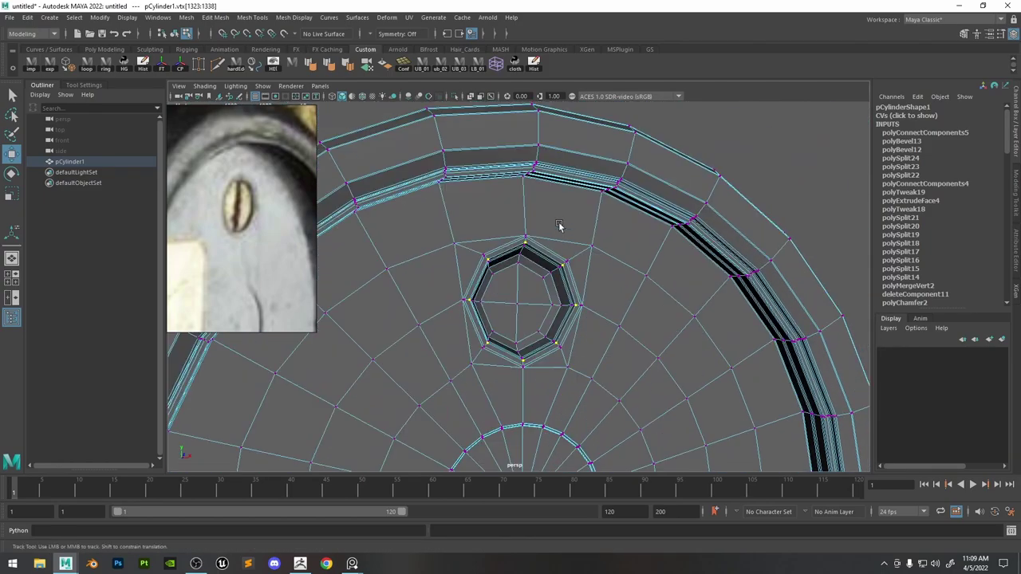
pyautogui.keyDown('alt'); pyautogui.moveTo(560, 228); pyautogui.dragTo(725, 280, button='right'); pyautogui.keyUp('alt')
pyautogui.keyDown('alt'); pyautogui.moveTo(724, 280); pyautogui.dragTo(622, 277); pyautogui.keyUp('alt')
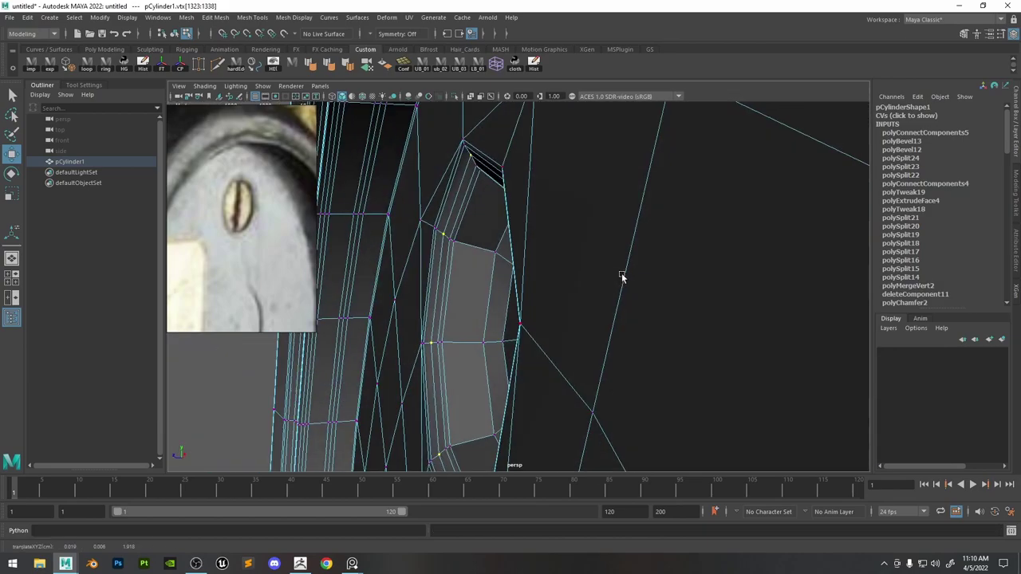
pyautogui.press('3')
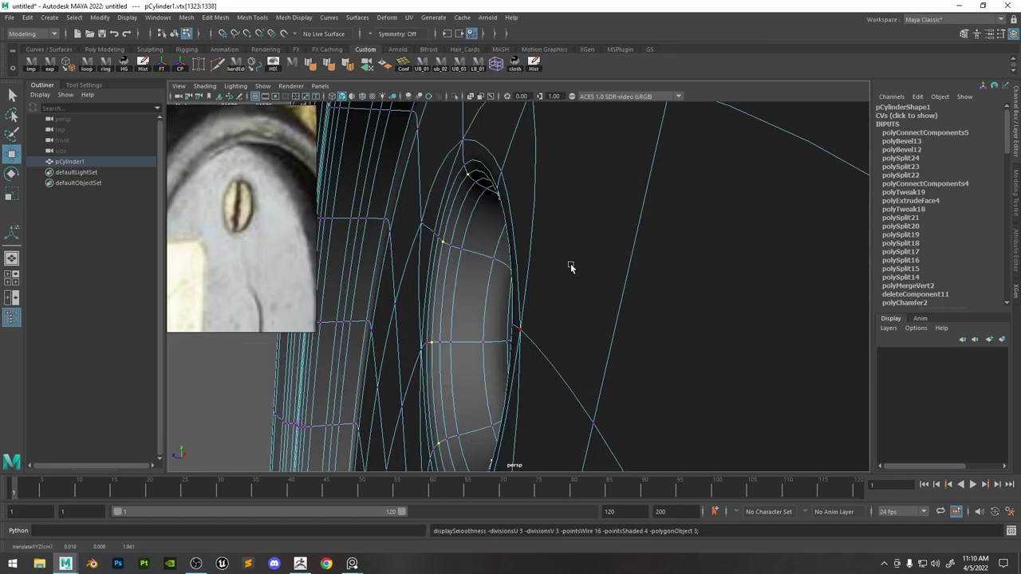
# Examine the smoothed rims of both screw openings and the notch area from several angles in object mode.
pyautogui.keyDown('alt'); pyautogui.moveTo(570, 267); pyautogui.dragTo(517, 254, button='right'); pyautogui.keyUp('alt')
pyautogui.press('F8')
pyautogui.click(343, 228)
pyautogui.keyDown('alt'); pyautogui.moveTo(502, 255); pyautogui.dragTo(610, 261); pyautogui.keyUp('alt')
pyautogui.keyDown('alt'); pyautogui.moveTo(610, 261); pyautogui.dragTo(387, 63, button='right'); pyautogui.keyUp('alt')
pyautogui.keyDown('alt'); pyautogui.moveTo(506, 223); pyautogui.dragTo(526, 253); pyautogui.keyUp('alt')
pyautogui.keyDown('alt'); pyautogui.moveTo(526, 253); pyautogui.dragTo(532, 169, button='middle'); pyautogui.keyUp('alt')
pyautogui.keyDown('alt'); pyautogui.moveTo(532, 169); pyautogui.dragTo(737, 455, button='right'); pyautogui.keyUp('alt')
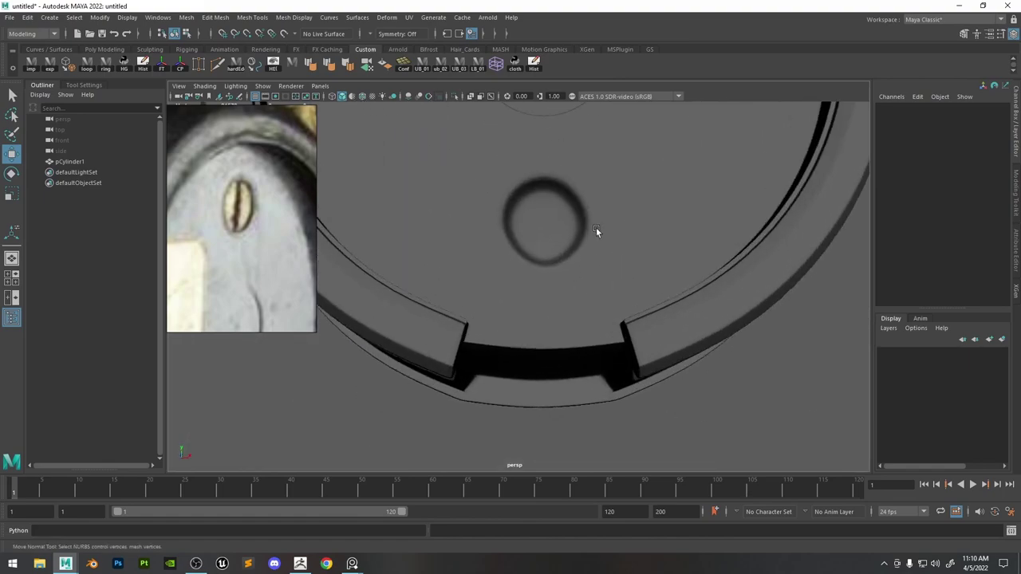
pyautogui.keyDown('alt'); pyautogui.moveTo(597, 228); pyautogui.dragTo(575, 258); pyautogui.keyUp('alt')
pyautogui.click(584, 232)
pyautogui.rightClick(587, 228)
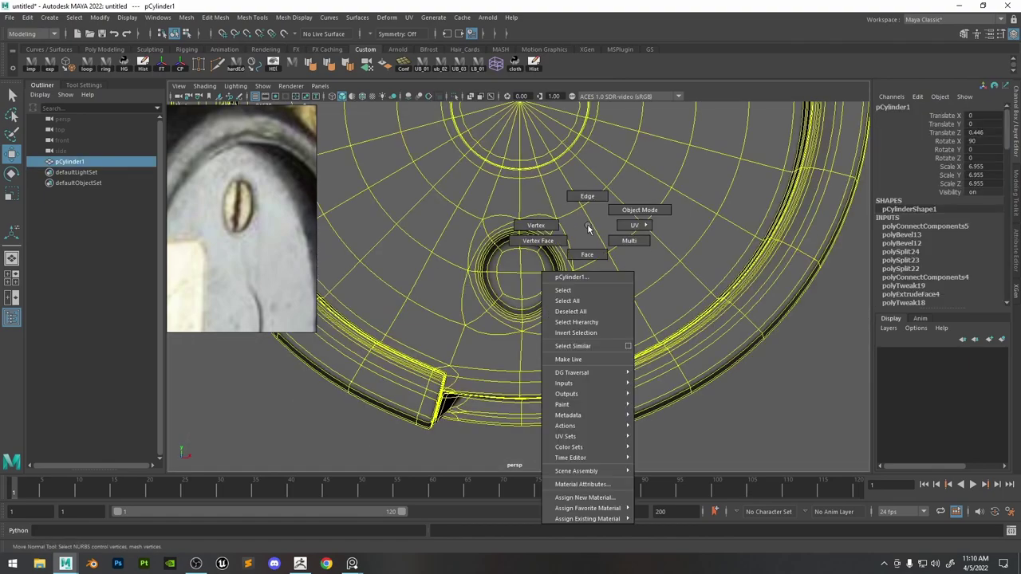
pyautogui.click(559, 222)
pyautogui.scroll(2, 553, 237)
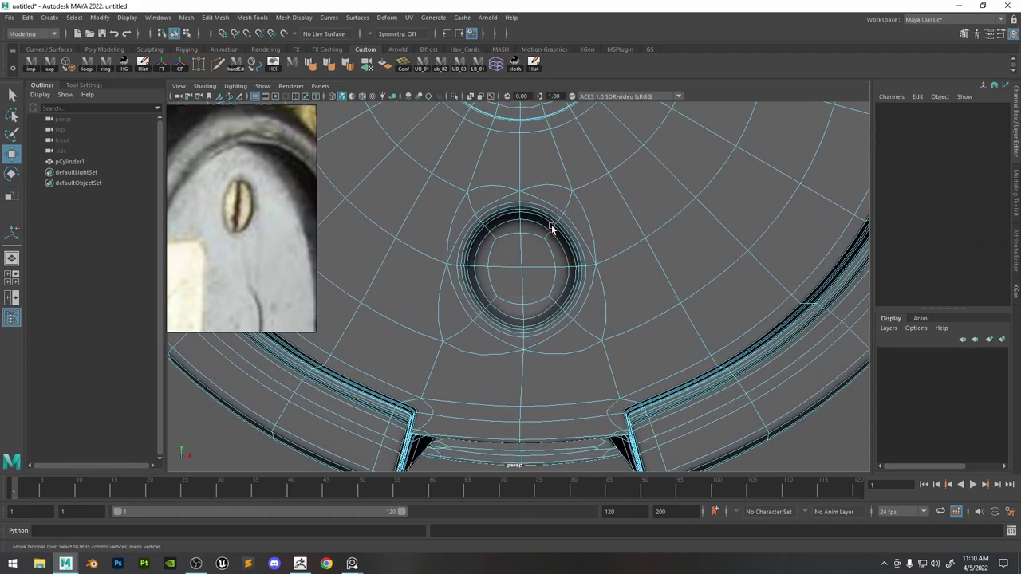
pyautogui.click(551, 228)
pyautogui.moveTo(561, 212); pyautogui.dragTo(642, 171, button='right')
pyautogui.keyDown('alt'); pyautogui.moveTo(751, 428); pyautogui.dragTo(668, 333, button='right'); pyautogui.keyUp('alt')
pyautogui.click(668, 332)
pyautogui.keyDown('alt'); pyautogui.moveTo(667, 333); pyautogui.dragTo(567, 231); pyautogui.keyUp('alt')
pyautogui.scroll(-4, 586, 259)
pyautogui.keyDown('alt'); pyautogui.moveTo(555, 175); pyautogui.dragTo(540, 264, button='middle'); pyautogui.keyUp('alt')
pyautogui.scroll(4, 539, 264)
pyautogui.keyDown('alt'); pyautogui.moveTo(538, 264); pyautogui.dragTo(620, 360); pyautogui.keyUp('alt')
pyautogui.scroll(2, 595, 305)
# Select the bottom-middle vertices of the upper opening in smooth preview and nudge them to round out its outline.
pyautogui.click(580, 196)
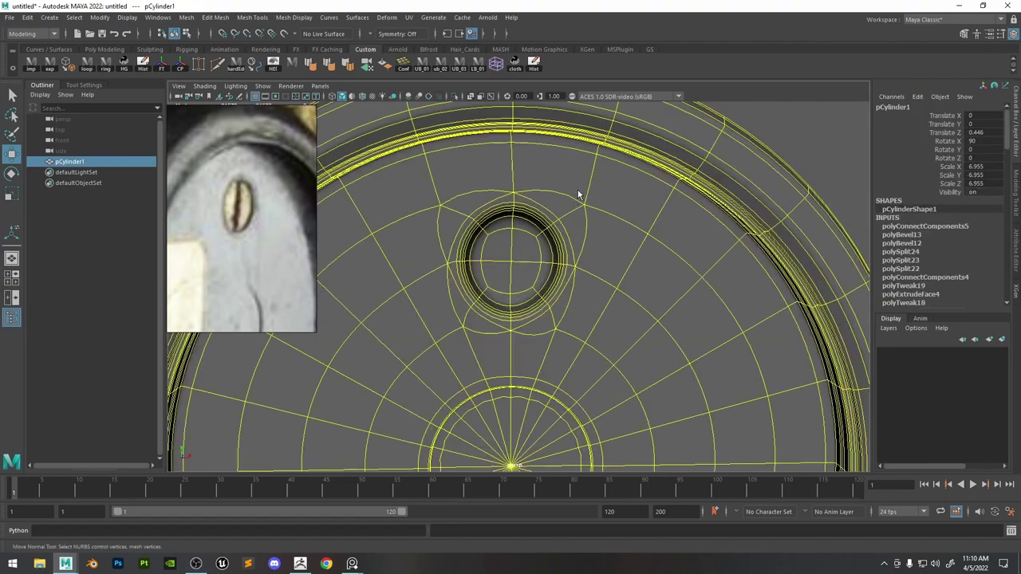
pyautogui.press('F10')
pyautogui.click(515, 209)
pyautogui.press('F9')
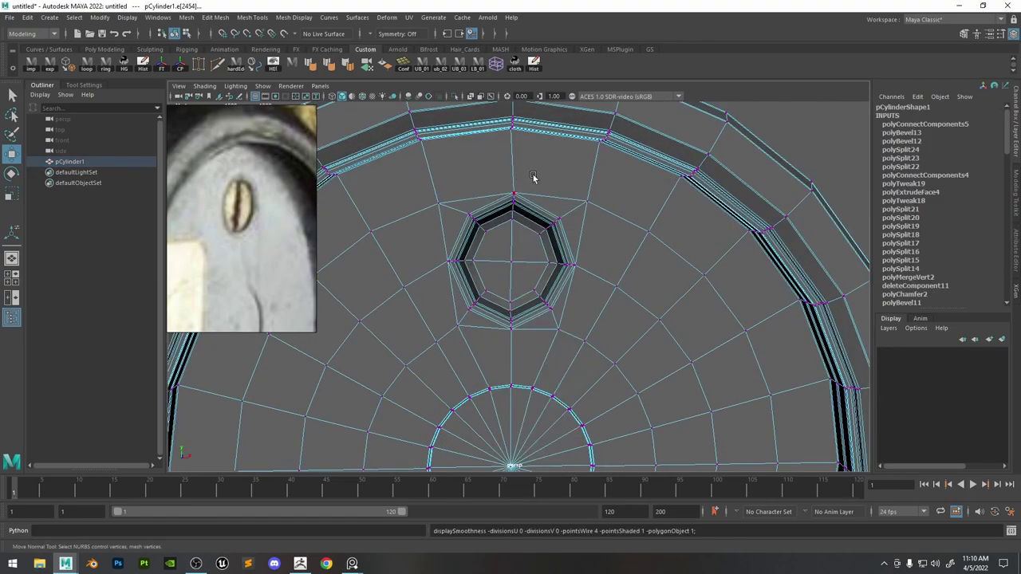
pyautogui.press('3')
pyautogui.moveTo(503, 232); pyautogui.dragTo(529, 280)
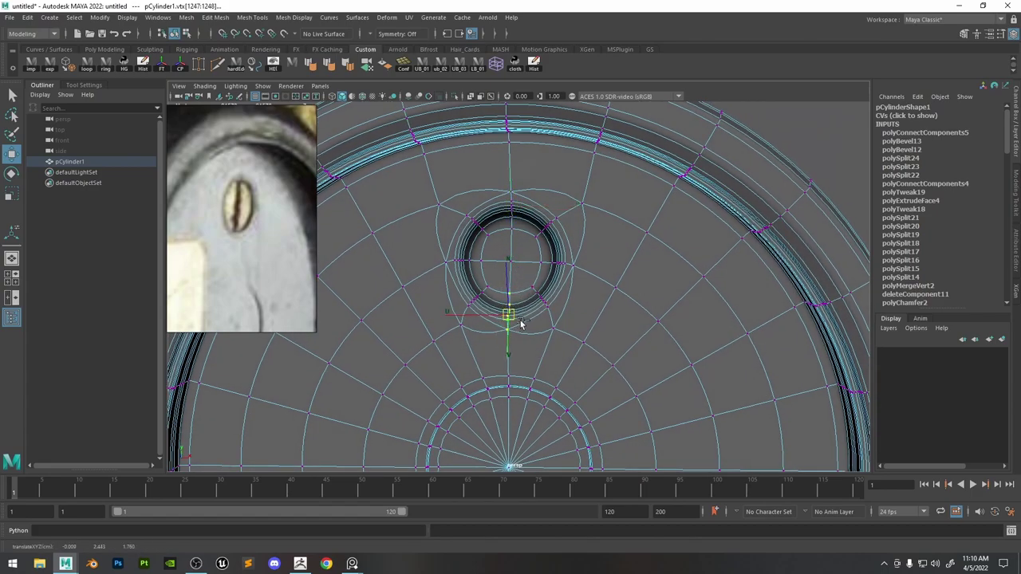
pyautogui.moveTo(527, 296)
pyautogui.mouseDown()
pyautogui.moveTo(434, 306)
pyautogui.moveTo(511, 297)
pyautogui.mouseUp()
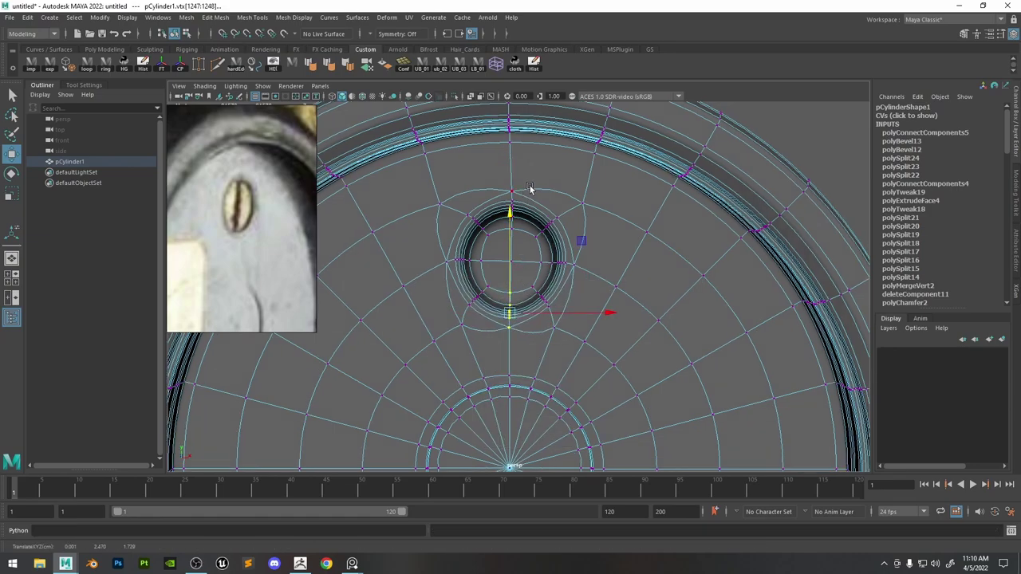
# Select the top-middle vertices of the upper opening, nudge them vertically and return to object mode to check the shape.
pyautogui.moveTo(526, 175); pyautogui.dragTo(498, 239)
pyautogui.moveTo(514, 188); pyautogui.dragTo(512, 179)
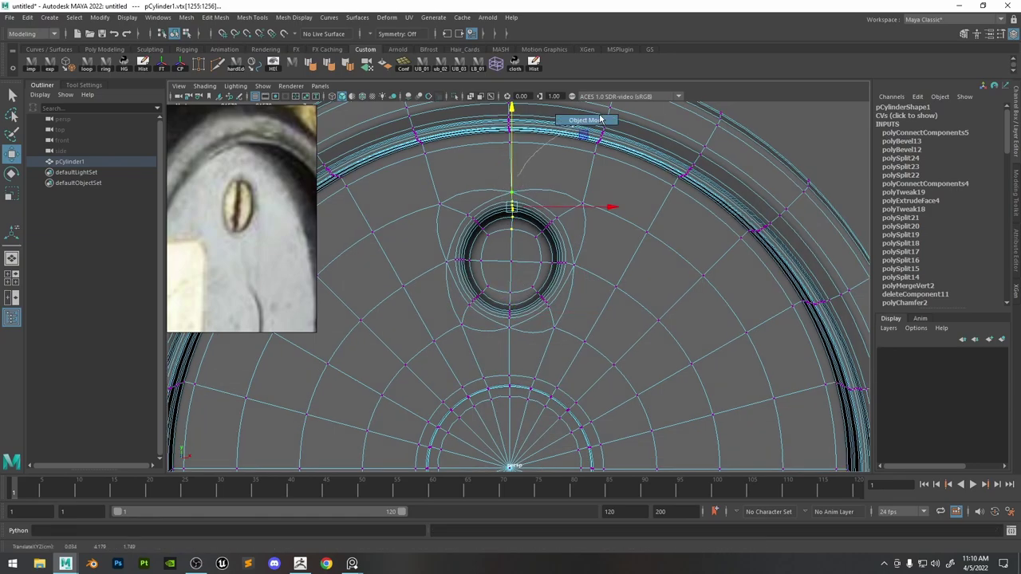
pyautogui.moveTo(600, 118); pyautogui.dragTo(603, 117, button='right')
pyautogui.click(781, 132)
pyautogui.keyDown('alt'); pyautogui.moveTo(782, 133); pyautogui.dragTo(566, 254, button='right'); pyautogui.keyUp('alt')
pyautogui.moveTo(566, 253)
pyautogui.keyDown('alt'); pyautogui.mouseDown()
pyautogui.moveTo(548, 234)
pyautogui.moveTo(564, 251)
pyautogui.mouseUp(); pyautogui.keyUp('alt')
pyautogui.keyDown('alt'); pyautogui.moveTo(565, 250); pyautogui.dragTo(669, 311, button='right'); pyautogui.keyUp('alt')
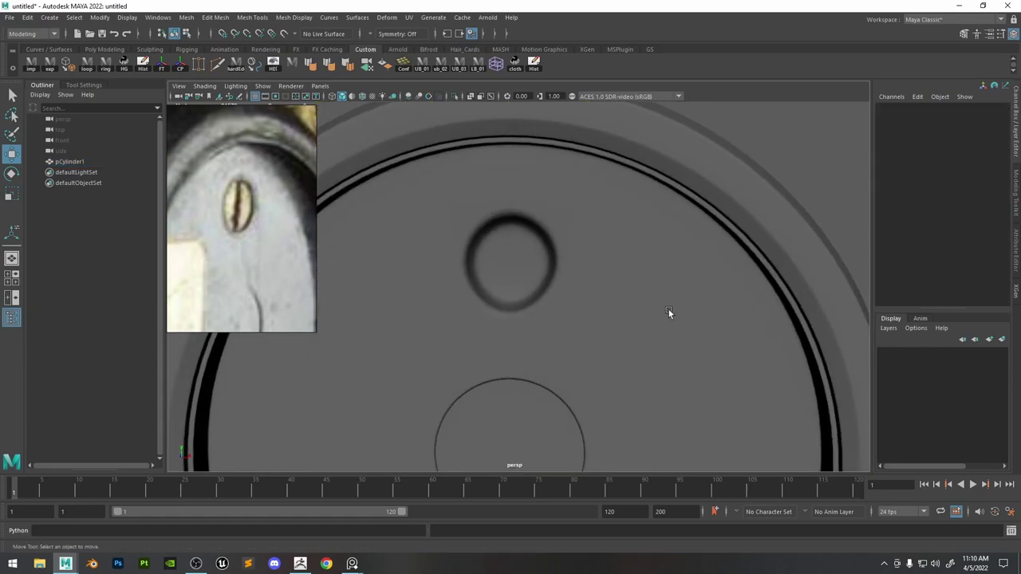
# Try to slide the top-middle vertices of the upper opening down toward its center, and undo the move.
pyautogui.click(604, 212)
pyautogui.moveTo(606, 212); pyautogui.dragTo(557, 215, button='right')
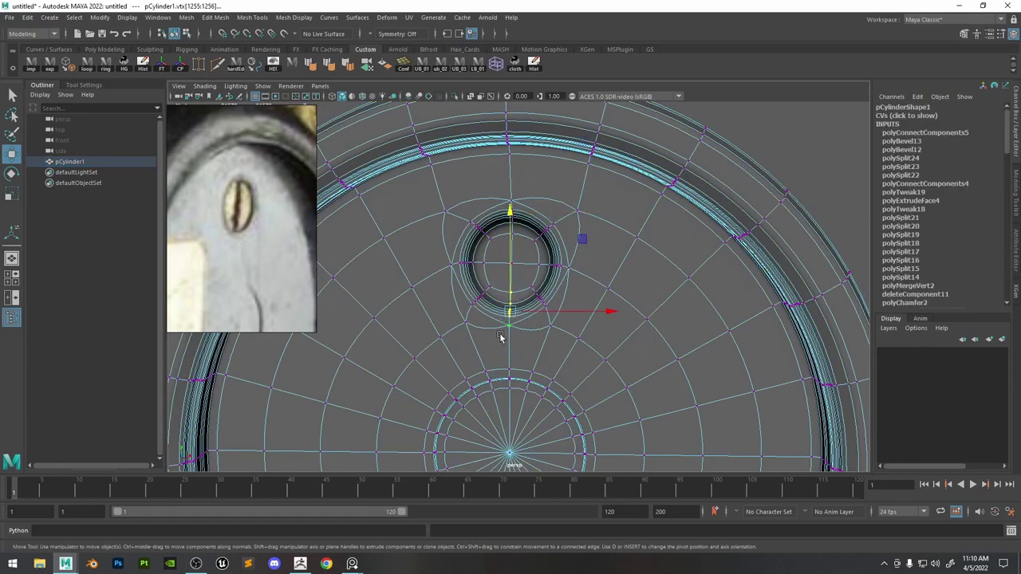
pyautogui.moveTo(499, 334); pyautogui.dragTo(508, 291)
pyautogui.moveTo(521, 183); pyautogui.dragTo(497, 256)
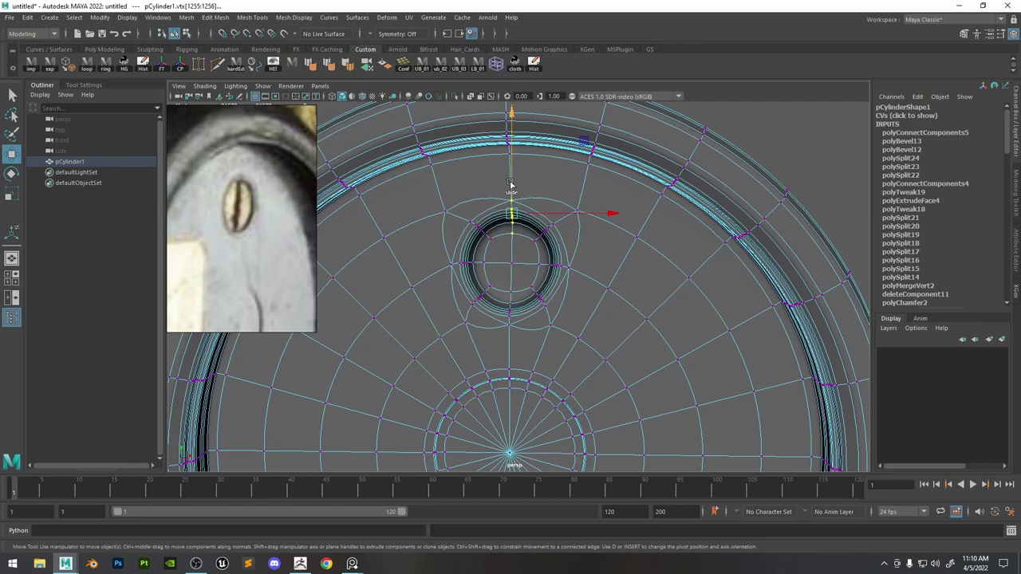
pyautogui.moveTo(510, 185); pyautogui.dragTo(511, 188)
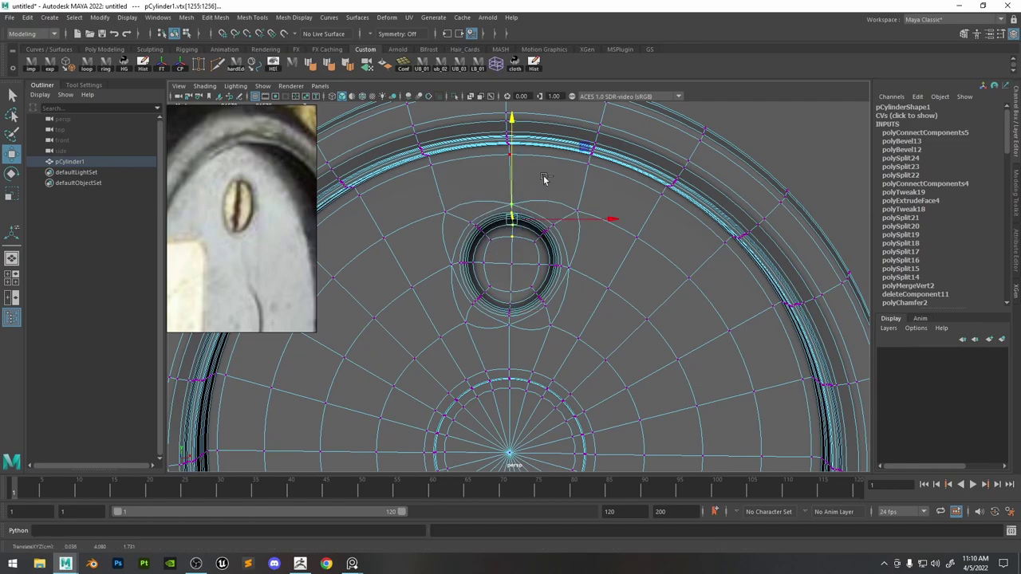
pyautogui.hotkey('ctrl', 'z')
# Raise the top-middle vertices of the upper opening slightly and deselect the cylinder.
pyautogui.keyDown('alt'); pyautogui.moveTo(594, 249); pyautogui.dragTo(568, 253); pyautogui.keyUp('alt')
pyautogui.keyDown('alt'); pyautogui.moveTo(568, 253); pyautogui.dragTo(614, 271, button='right'); pyautogui.keyUp('alt')
pyautogui.keyDown('ctrl'); pyautogui.keyDown('shift'); pyautogui.moveTo(525, 174); pyautogui.dragTo(607, 238, button='right'); pyautogui.keyUp('shift'); pyautogui.keyUp('ctrl')
pyautogui.scroll(-2, 500, 178)
pyautogui.keyDown('alt'); pyautogui.moveTo(500, 178); pyautogui.dragTo(508, 191, button='middle'); pyautogui.keyUp('alt')
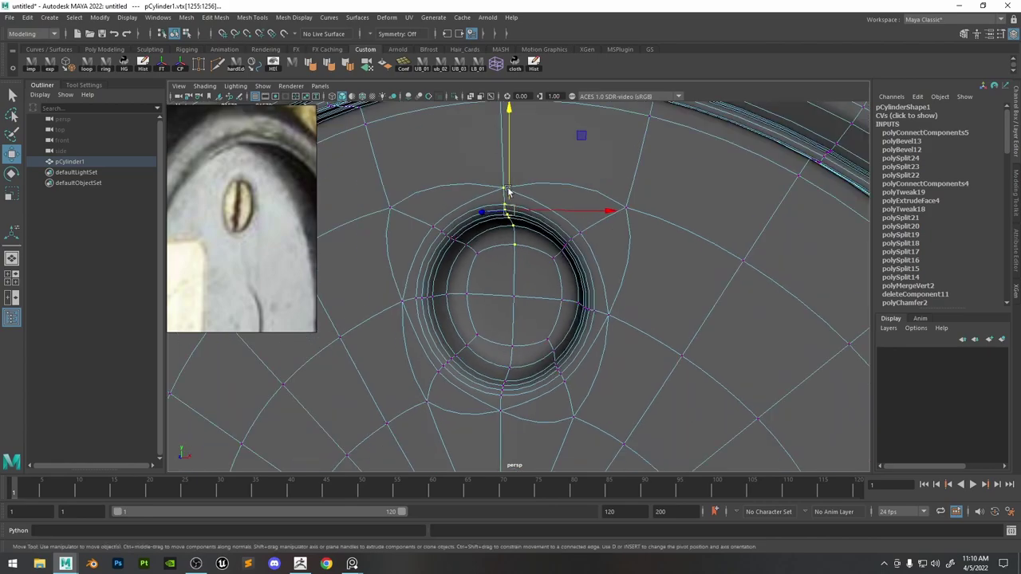
pyautogui.moveTo(508, 192); pyautogui.dragTo(507, 168)
pyautogui.keyDown('alt'); pyautogui.moveTo(645, 287); pyautogui.dragTo(501, 172, button='right'); pyautogui.keyUp('alt')
pyautogui.doubleClick(748, 138)
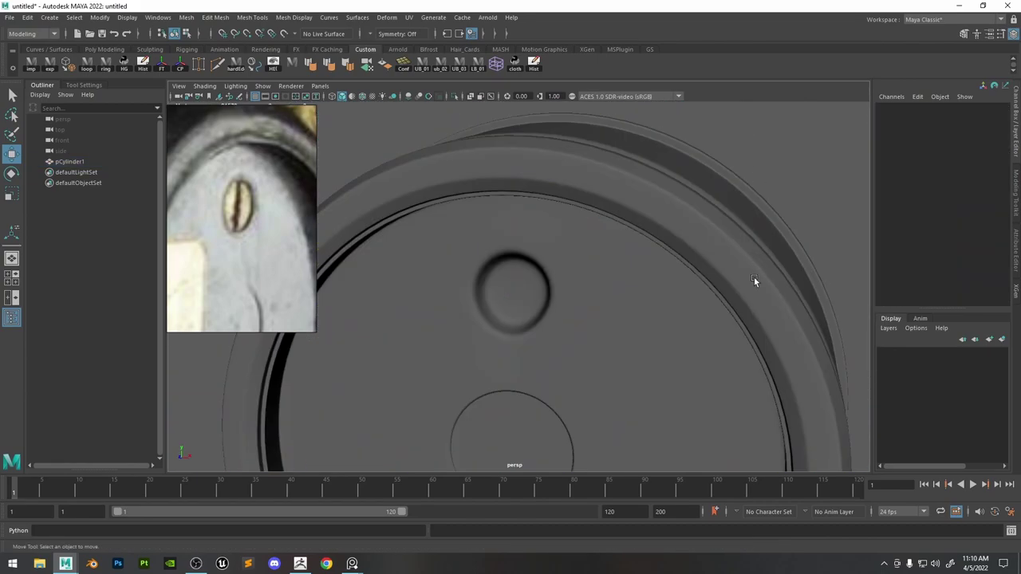
# Adjust the bottom-middle vertices of the upper opening from a frontal view and return to object mode.
pyautogui.keyDown('alt'); pyautogui.moveTo(754, 278); pyautogui.dragTo(560, 214, button='right'); pyautogui.keyUp('alt')
pyautogui.keyDown('alt'); pyautogui.moveTo(560, 214); pyautogui.dragTo(577, 245); pyautogui.keyUp('alt')
pyautogui.keyDown('alt'); pyautogui.moveTo(576, 242); pyautogui.dragTo(585, 194, button='middle'); pyautogui.keyUp('alt')
pyautogui.keyDown('alt'); pyautogui.moveTo(586, 194); pyautogui.dragTo(624, 278, button='right'); pyautogui.keyUp('alt')
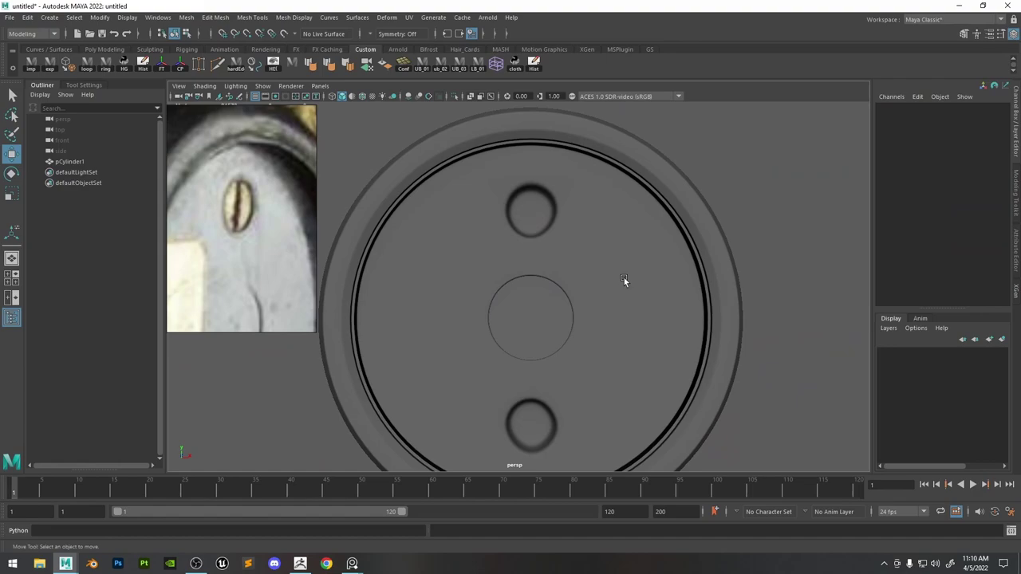
pyautogui.click(584, 199)
pyautogui.moveTo(585, 200); pyautogui.dragTo(542, 211, button='right')
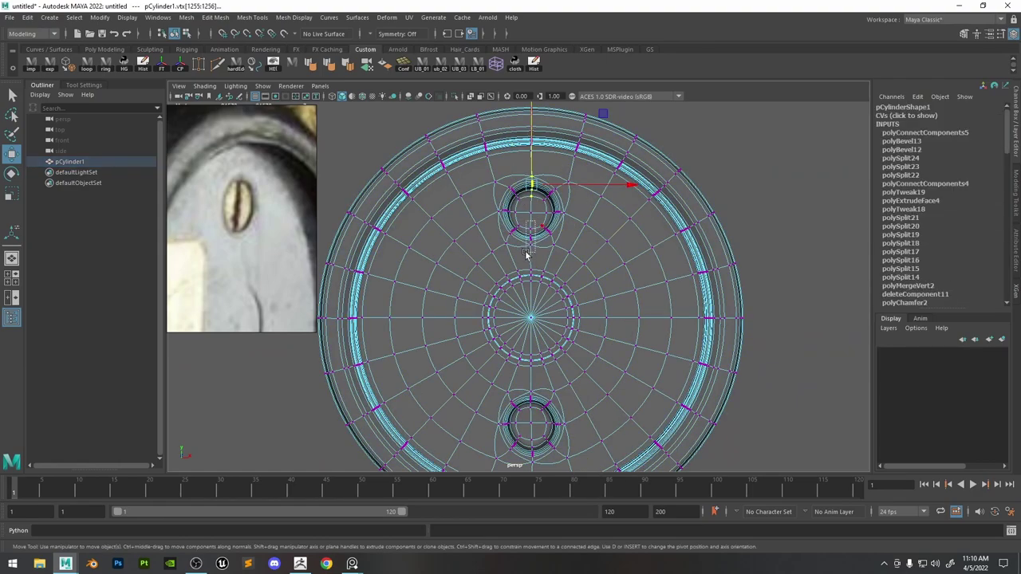
pyautogui.moveTo(533, 227); pyautogui.dragTo(540, 310)
pyautogui.moveTo(574, 239); pyautogui.dragTo(646, 196, button='right')
pyautogui.click(806, 402)
pyautogui.keyDown('alt'); pyautogui.moveTo(805, 401); pyautogui.dragTo(606, 263, button='right'); pyautogui.keyUp('alt')
pyautogui.moveTo(606, 263)
pyautogui.keyDown('alt'); pyautogui.mouseDown()
pyautogui.moveTo(579, 231)
pyautogui.moveTo(612, 279)
pyautogui.mouseUp(); pyautogui.keyUp('alt')
pyautogui.keyDown('alt'); pyautogui.moveTo(612, 279); pyautogui.dragTo(657, 318, button='right'); pyautogui.keyUp('alt')
pyautogui.keyDown('alt'); pyautogui.moveTo(526, 143); pyautogui.dragTo(585, 203, button='right'); pyautogui.keyUp('alt')
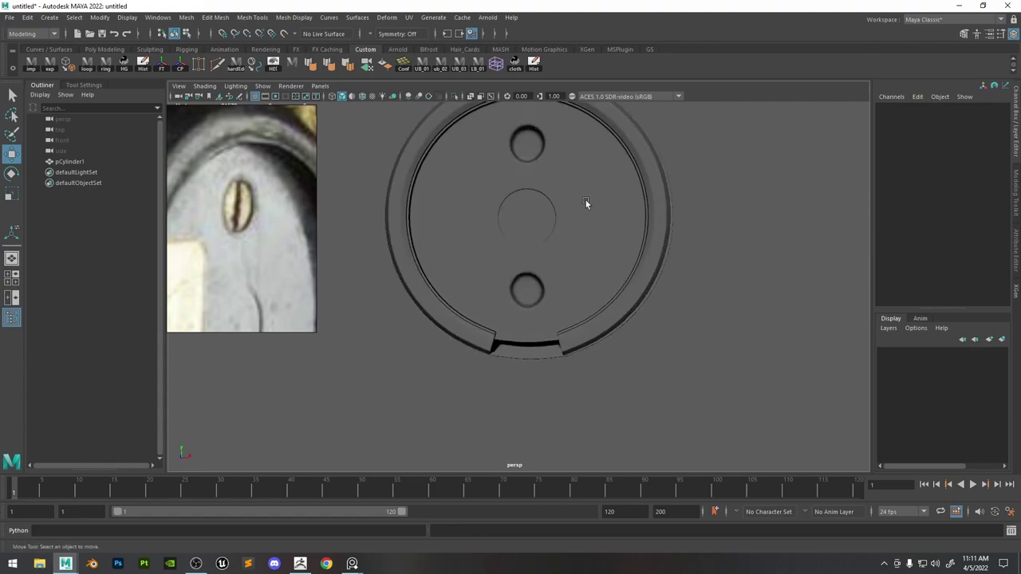
# Select the lower-left corner vertices of the upper opening and nudge them slightly to even out the circle.
pyautogui.keyDown('alt'); pyautogui.moveTo(586, 203); pyautogui.dragTo(564, 252); pyautogui.keyUp('alt')
pyautogui.keyDown('alt'); pyautogui.moveTo(565, 252); pyautogui.dragTo(599, 288, button='right'); pyautogui.keyUp('alt')
pyautogui.keyDown('alt'); pyautogui.moveTo(573, 246); pyautogui.dragTo(565, 239); pyautogui.keyUp('alt')
pyautogui.keyDown('alt'); pyautogui.moveTo(564, 239); pyautogui.dragTo(595, 274, button='right'); pyautogui.keyUp('alt')
pyautogui.keyDown('alt'); pyautogui.moveTo(595, 274); pyautogui.dragTo(587, 269); pyautogui.keyUp('alt')
pyautogui.click(560, 192)
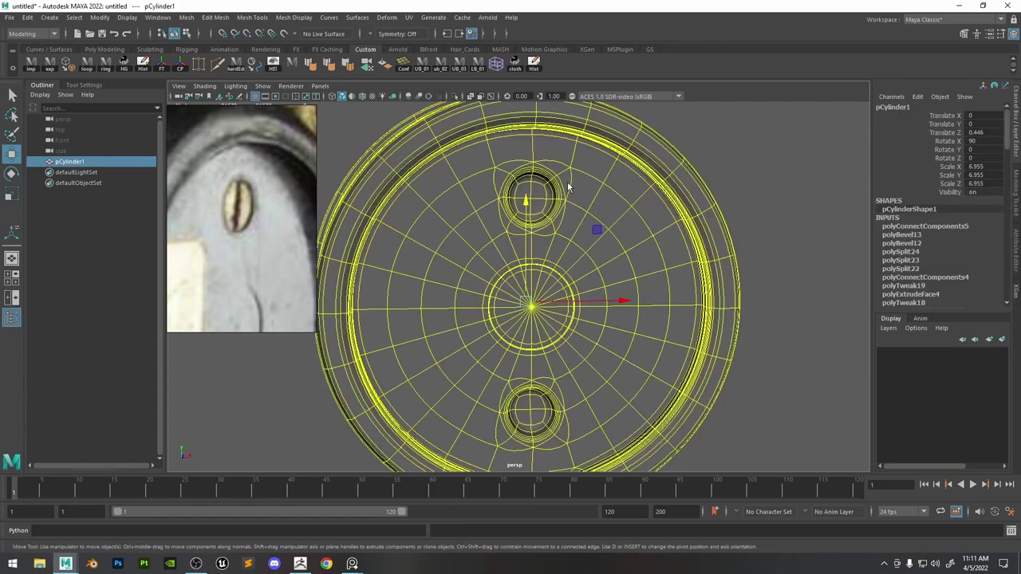
pyautogui.moveTo(568, 187); pyautogui.dragTo(517, 211, button='right')
pyautogui.moveTo(508, 231); pyautogui.dragTo(508, 228)
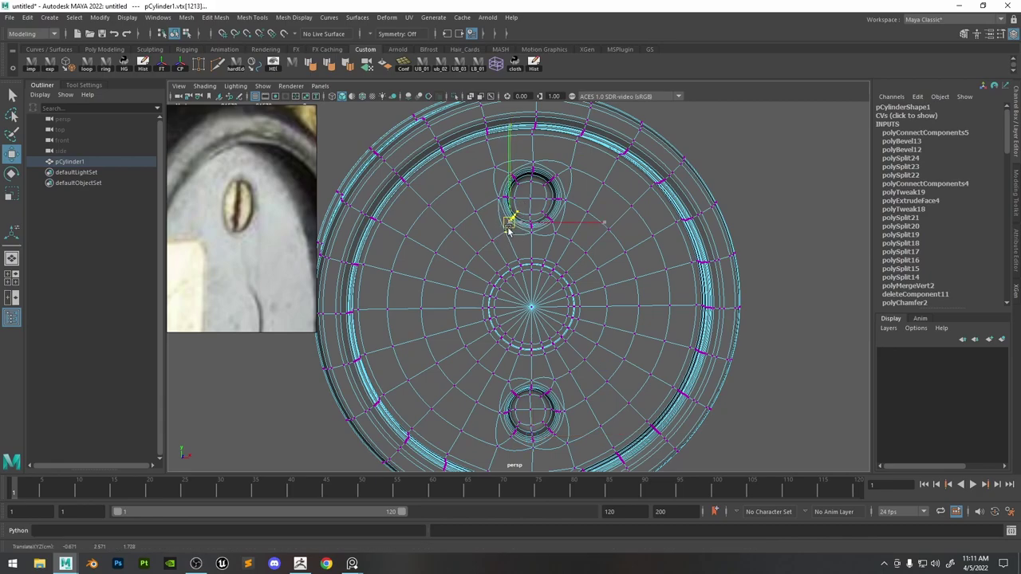
pyautogui.click(750, 248)
# Examine the whole smoothed housing from the front, comparing the roundness of both screw openings.
pyautogui.scroll(-5, 587, 189)
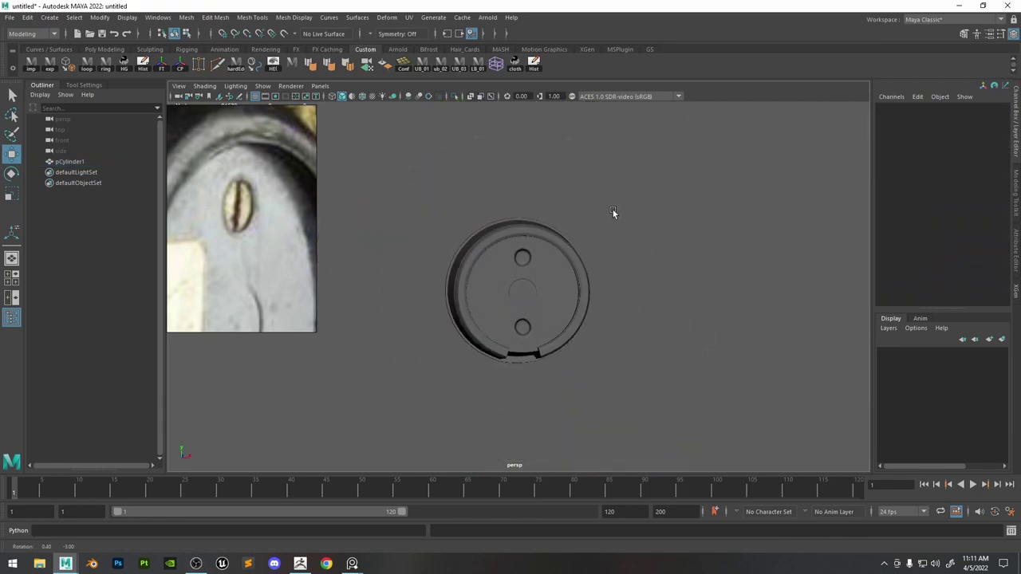
pyautogui.keyDown('alt'); pyautogui.moveTo(604, 209); pyautogui.dragTo(604, 289, button='right'); pyautogui.keyUp('alt')
pyautogui.keyDown('alt'); pyautogui.moveTo(604, 289); pyautogui.dragTo(598, 225, button='middle'); pyautogui.keyUp('alt')
pyautogui.keyDown('alt'); pyautogui.moveTo(598, 224); pyautogui.dragTo(499, 197, button='right'); pyautogui.keyUp('alt')
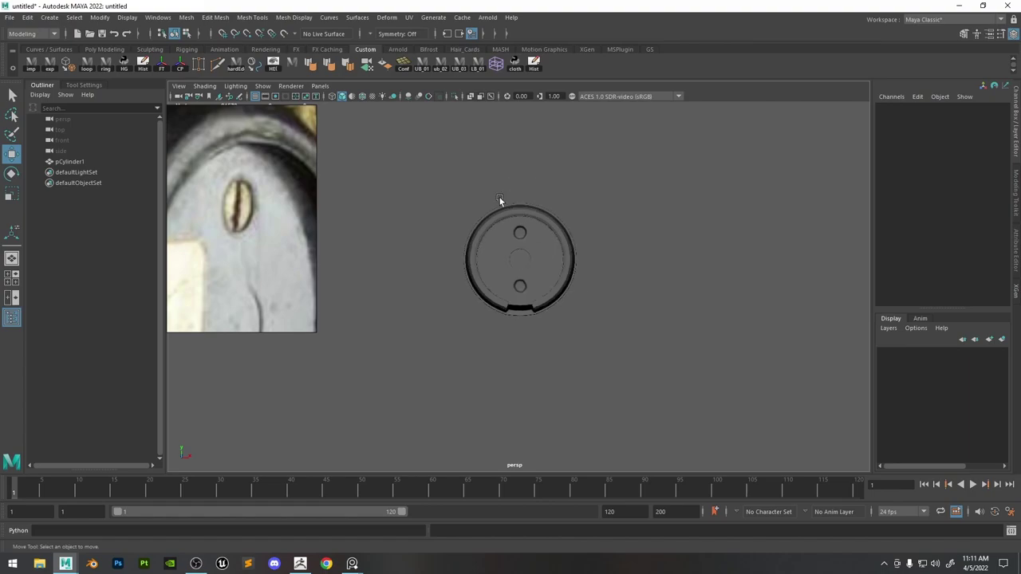
pyautogui.scroll(-1, 271, 204)
pyautogui.keyDown('alt'); pyautogui.moveTo(550, 256); pyautogui.dragTo(577, 250); pyautogui.keyUp('alt')
pyautogui.keyDown('alt'); pyautogui.moveTo(578, 250); pyautogui.dragTo(686, 321, button='right'); pyautogui.keyUp('alt')
pyautogui.keyDown('alt'); pyautogui.moveTo(559, 271); pyautogui.dragTo(606, 303, button='right'); pyautogui.keyUp('alt')
pyautogui.keyDown('alt'); pyautogui.moveTo(559, 210); pyautogui.dragTo(533, 359, button='middle'); pyautogui.keyUp('alt')
pyautogui.keyDown('alt'); pyautogui.moveTo(502, 168); pyautogui.dragTo(542, 201, button='right'); pyautogui.keyUp('alt')
# Turn off smooth preview, select the central recess's floor faces, grow the selection and shift them slightly along the recess depth.
pyautogui.click(543, 201)
pyautogui.keyDown('alt'); pyautogui.moveTo(543, 201); pyautogui.dragTo(567, 226); pyautogui.keyUp('alt')
pyautogui.keyDown('alt'); pyautogui.moveTo(567, 225); pyautogui.dragTo(616, 267, button='right'); pyautogui.keyUp('alt')
pyautogui.press('1')
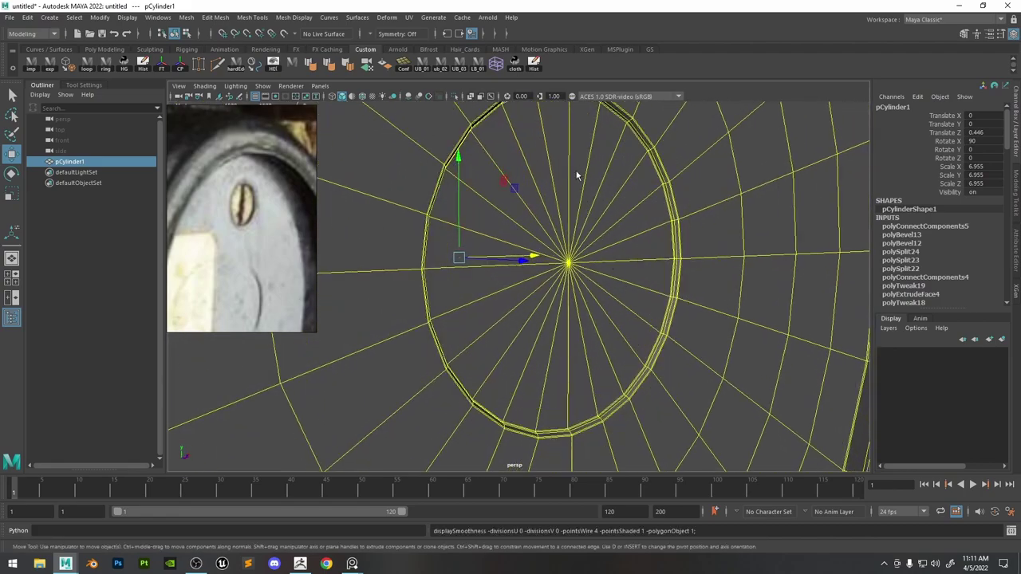
pyautogui.moveTo(577, 173); pyautogui.dragTo(586, 217, button='right')
pyautogui.click(620, 229)
pyautogui.moveTo(638, 250)
pyautogui.mouseDown()
pyautogui.moveTo(513, 212)
pyautogui.moveTo(627, 183)
pyautogui.moveTo(620, 177)
pyautogui.mouseUp()
pyautogui.keyDown('alt'); pyautogui.moveTo(619, 178); pyautogui.dragTo(630, 397, button='right'); pyautogui.keyUp('alt')
pyautogui.keyDown('alt'); pyautogui.moveTo(630, 397); pyautogui.dragTo(612, 331); pyautogui.keyUp('alt')
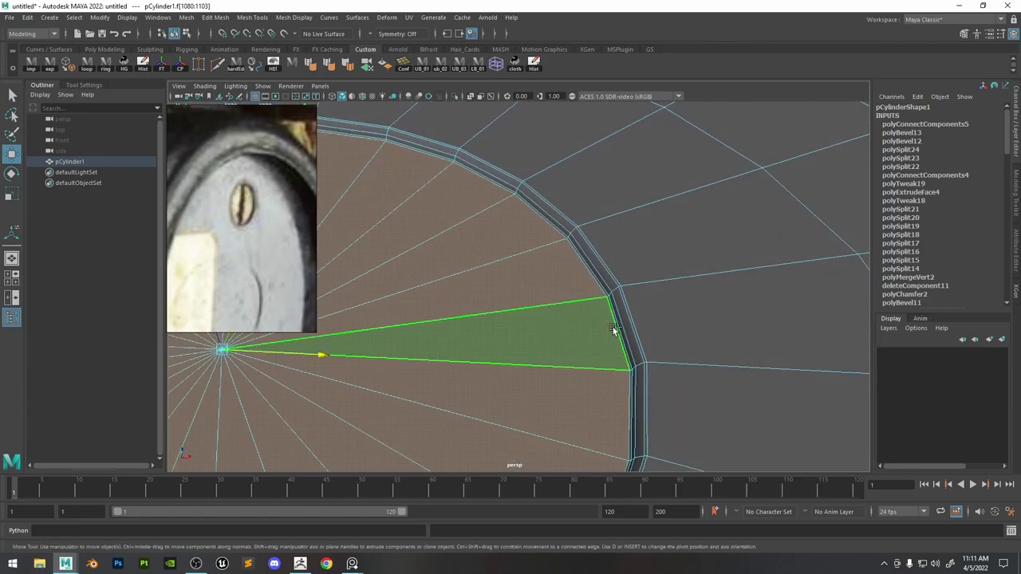
pyautogui.hotkey('shift', '.')
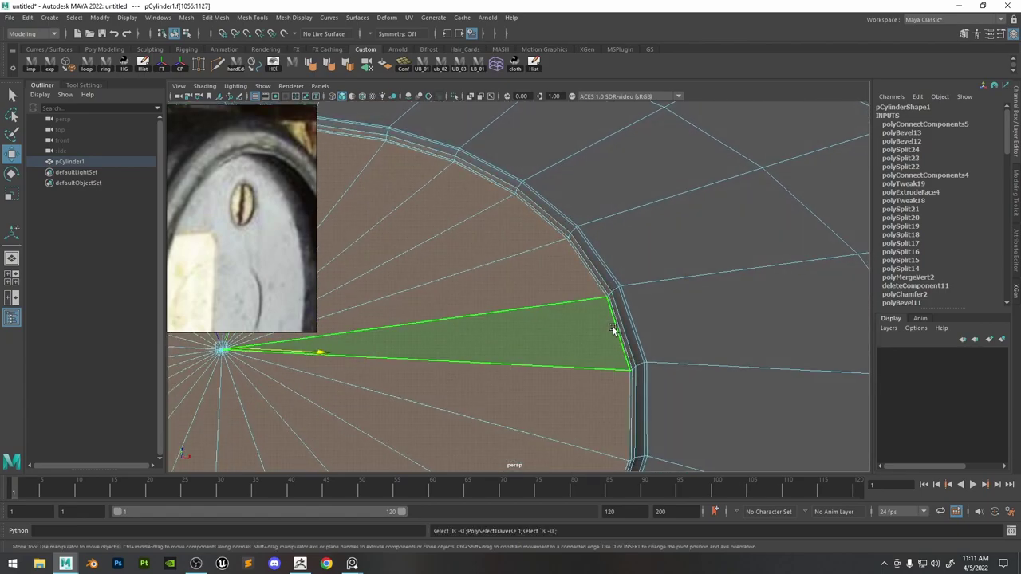
pyautogui.keyDown('alt'); pyautogui.moveTo(567, 328); pyautogui.dragTo(471, 310, button='right'); pyautogui.keyUp('alt')
pyautogui.moveTo(366, 274); pyautogui.dragTo(364, 276)
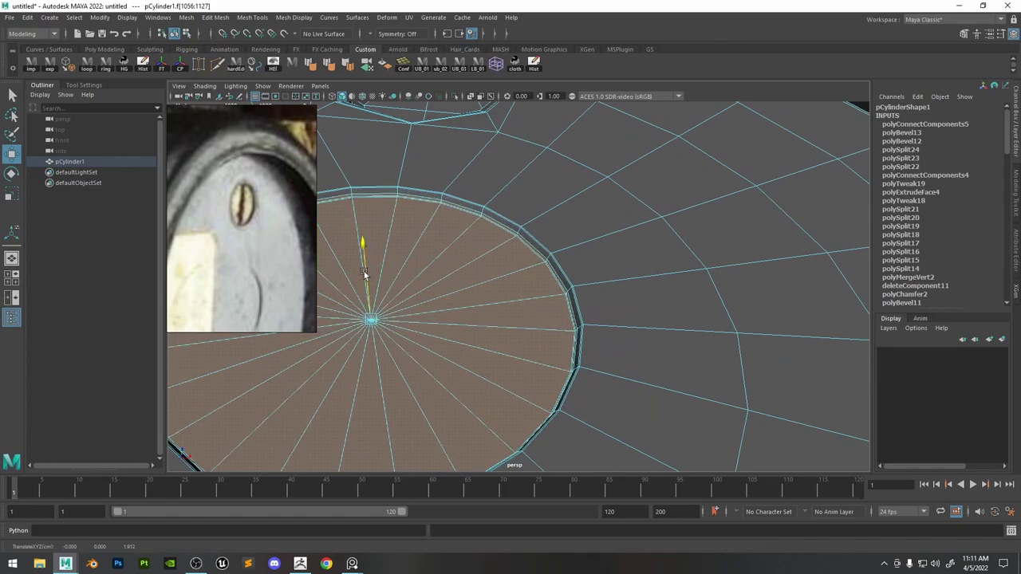
# Select the middle edge loop on the central recess's border and apply Edit Edge Flow to it.
pyautogui.press('F10')
pyautogui.click(533, 250)
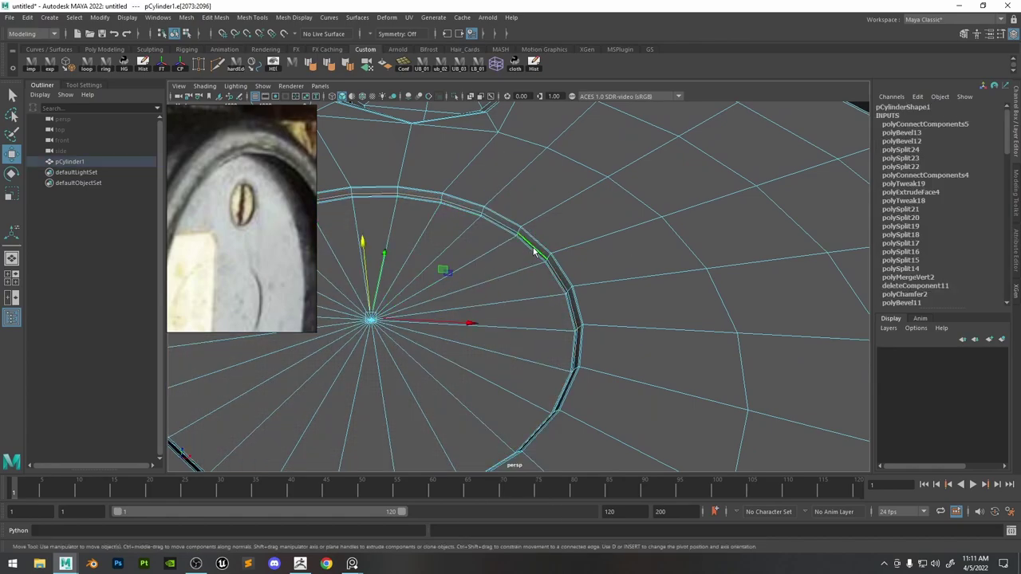
pyautogui.keyDown('shift'); pyautogui.moveTo(531, 255); pyautogui.dragTo(524, 351, button='right'); pyautogui.keyUp('shift')
pyautogui.scroll(-4, 508, 255)
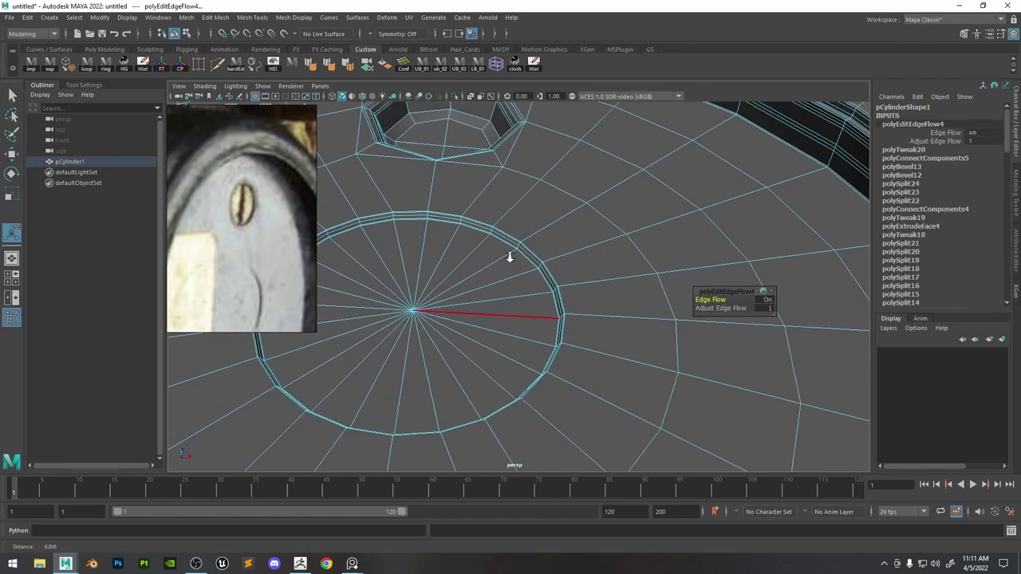
# Return to object mode, deselect the recess edges, review the whole housing and select it as one object for export.
pyautogui.press('q')
pyautogui.click(699, 166)
pyautogui.scroll(-6, 781, 165)
pyautogui.click(789, 163)
pyautogui.moveTo(519, 270); pyautogui.dragTo(570, 256, button='right')
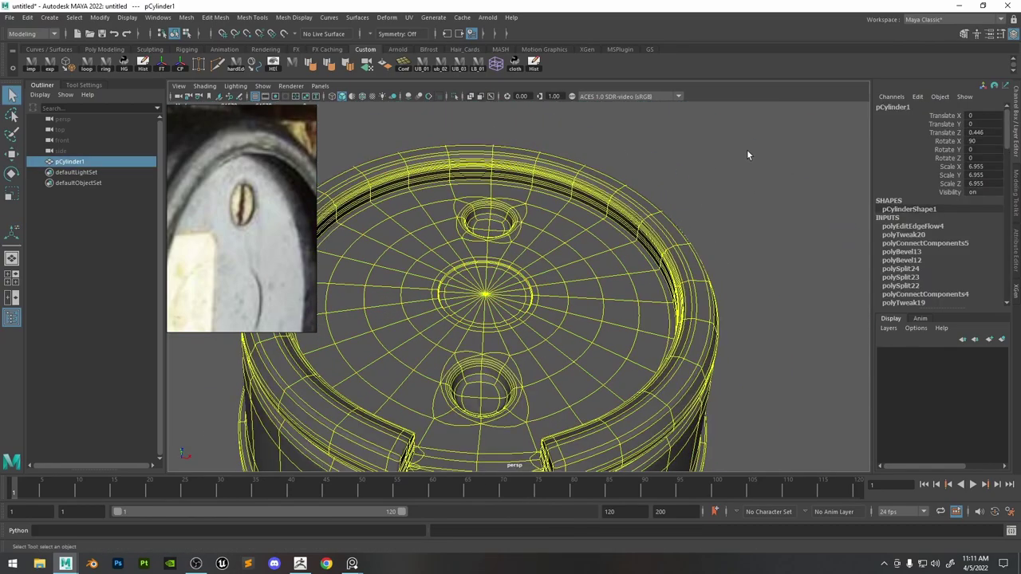
pyautogui.click(747, 149)
pyautogui.scroll(-5, 635, 176)
pyautogui.keyDown('alt'); pyautogui.moveTo(633, 177); pyautogui.dragTo(686, 266); pyautogui.keyUp('alt')
pyautogui.click(508, 253)
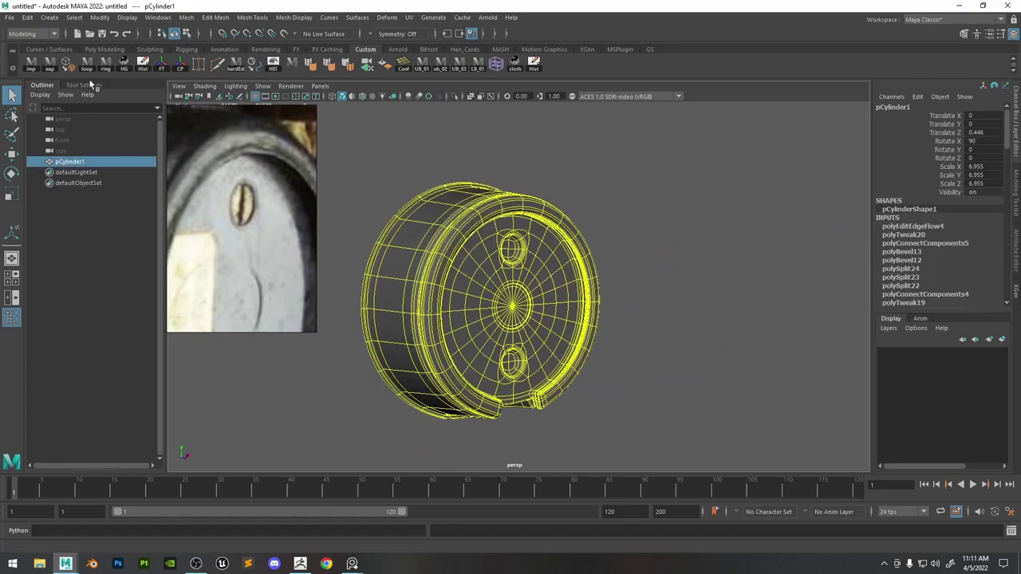
pyautogui.click(642, 268)
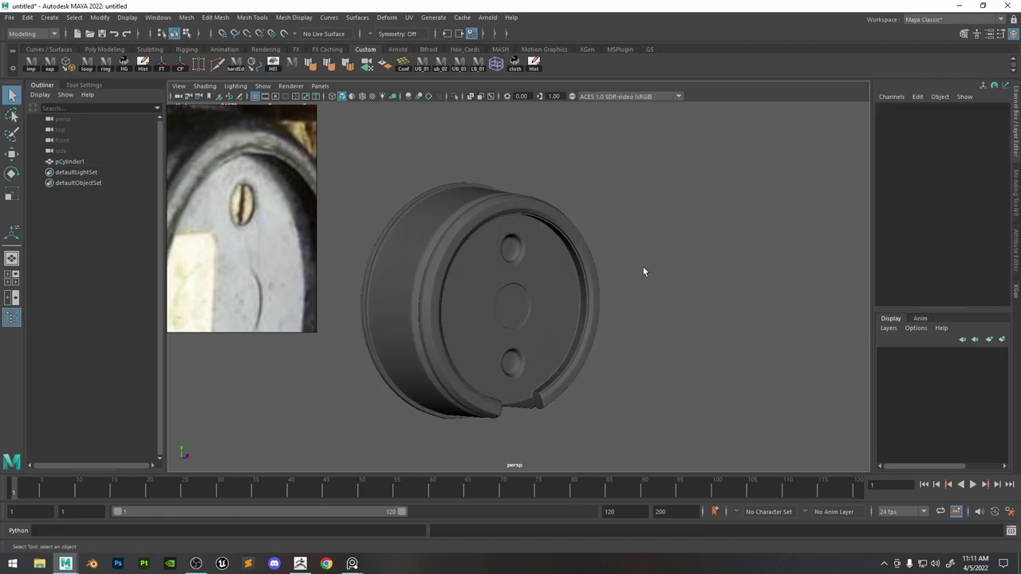
pyautogui.scroll(-3, 644, 272)
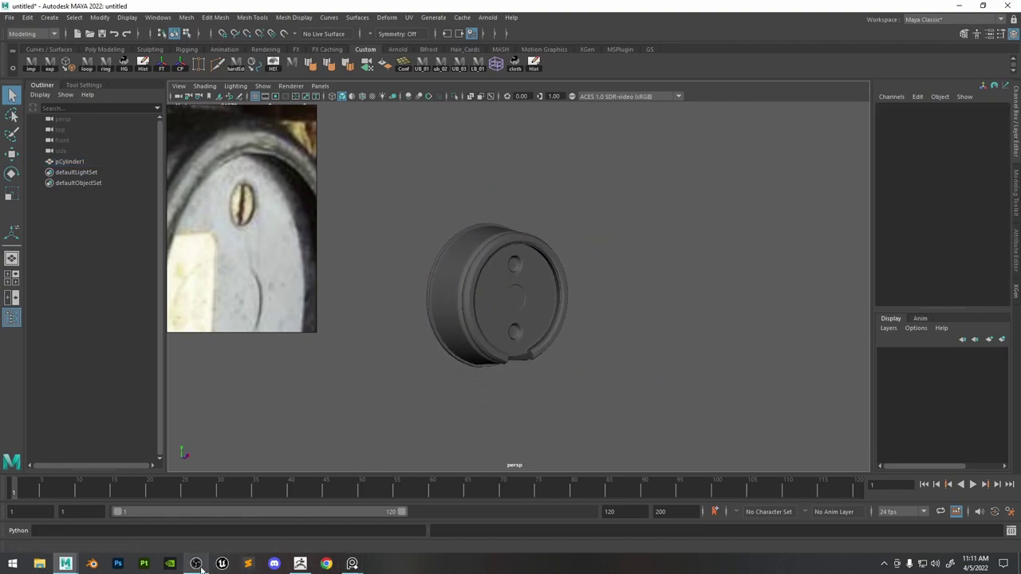
# Switch to ZBrush, bring the housing in as the temp subtool and move it up beside the helmet's ear.
pyautogui.click(300, 564)
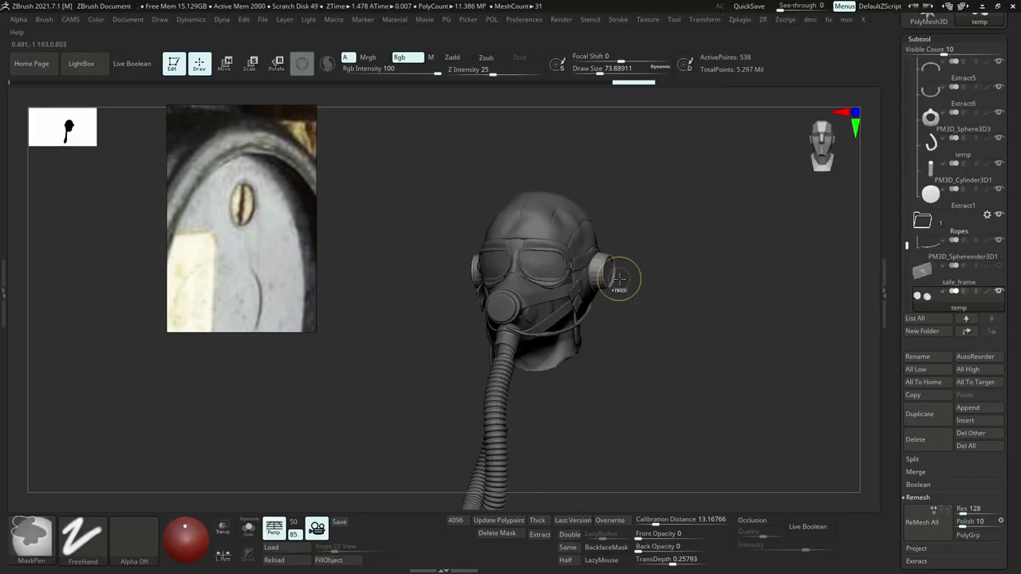
pyautogui.click(493, 196)
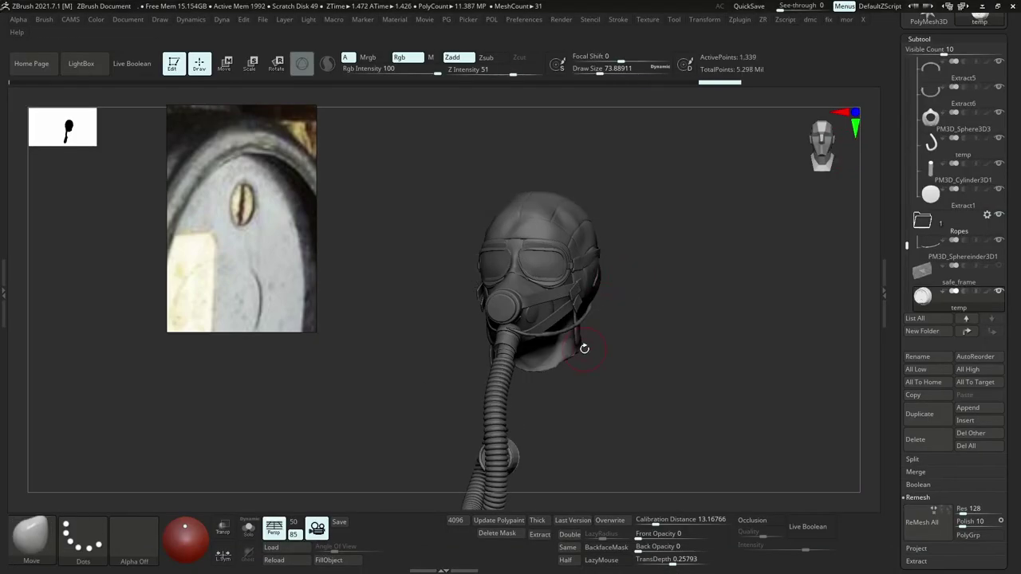
pyautogui.press('w')
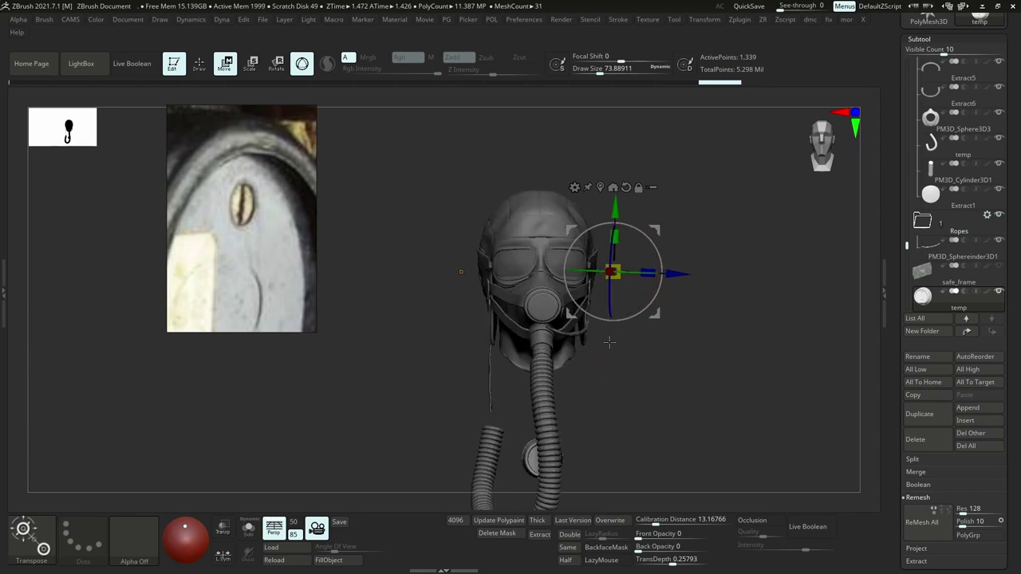
pyautogui.click(612, 186)
pyautogui.moveTo(590, 419); pyautogui.dragTo(666, 242)
pyautogui.hotkey('ctrl', 'z')
pyautogui.moveTo(591, 419); pyautogui.dragTo(648, 227)
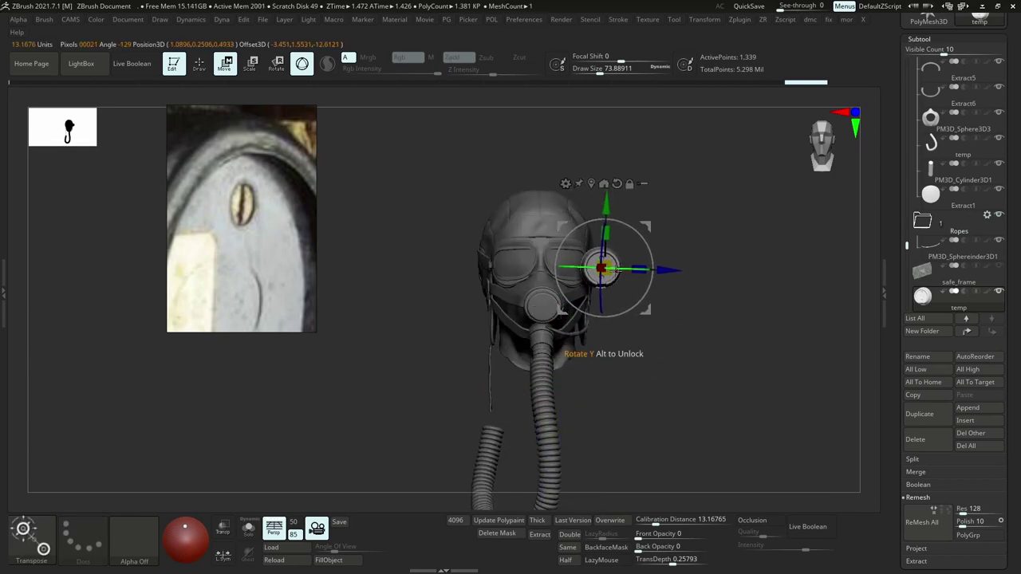
# Rotate the housing so its plate faces outward and seat it against the side of the helmet over the ear.
pyautogui.moveTo(618, 270); pyautogui.dragTo(676, 283)
pyautogui.click(679, 335)
pyautogui.moveTo(758, 275); pyautogui.dragTo(802, 268)
pyautogui.keyDown('alt'); pyautogui.moveTo(798, 335); pyautogui.dragTo(765, 414); pyautogui.keyUp('alt')
pyautogui.moveTo(609, 303); pyautogui.dragTo(650, 310)
pyautogui.moveTo(758, 311); pyautogui.dragTo(833, 309)
pyautogui.moveTo(720, 306); pyautogui.dragTo(588, 296)
# Mirror the housing to the opposite ear and adjust the pair's position against the helmet.
pyautogui.press('space')
pyautogui.click(589, 292)
pyautogui.moveTo(692, 295); pyautogui.dragTo(607, 289)
pyautogui.moveTo(552, 286); pyautogui.dragTo(687, 285)
pyautogui.moveTo(687, 284); pyautogui.dragTo(684, 318, button='right')
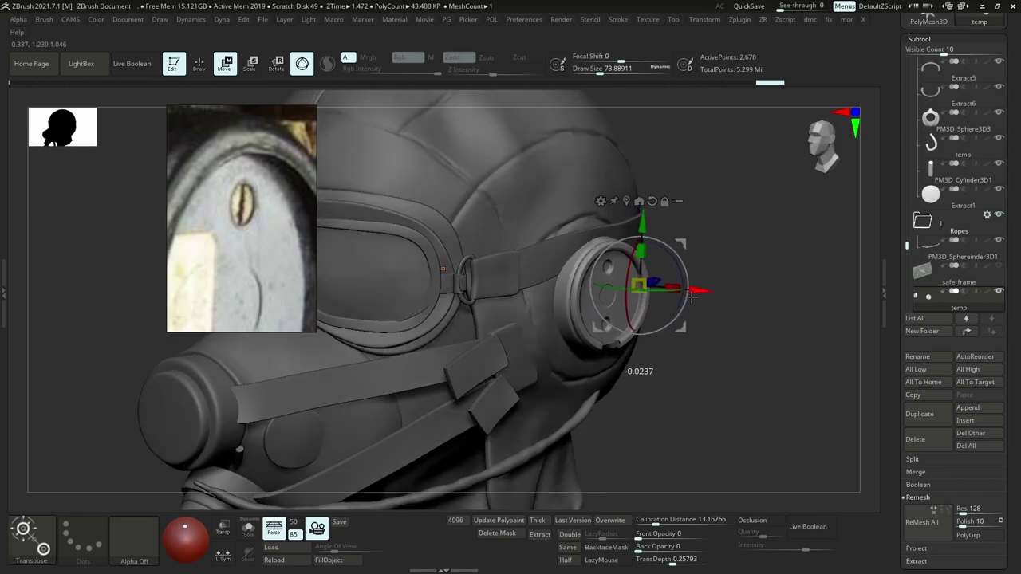
# Undo the latest housing adjustments and shift the housing pair slightly along its vertical axis over the ears.
pyautogui.moveTo(692, 298); pyautogui.dragTo(709, 299)
pyautogui.hotkey('ctrl', 'z')
pyautogui.hotkey('ctrl', 'z')
pyautogui.hotkey('ctrl', 'z')
pyautogui.hotkey('ctrl', 'z')
pyautogui.hotkey('ctrl', 'shift', 'z')
pyautogui.moveTo(663, 300)
pyautogui.keyDown('shift'); pyautogui.mouseDown(button='right')
pyautogui.moveTo(680, 303)
pyautogui.moveTo(618, 295)
pyautogui.mouseUp(button='right'); pyautogui.keyUp('shift')
pyautogui.moveTo(617, 233); pyautogui.dragTo(618, 244)
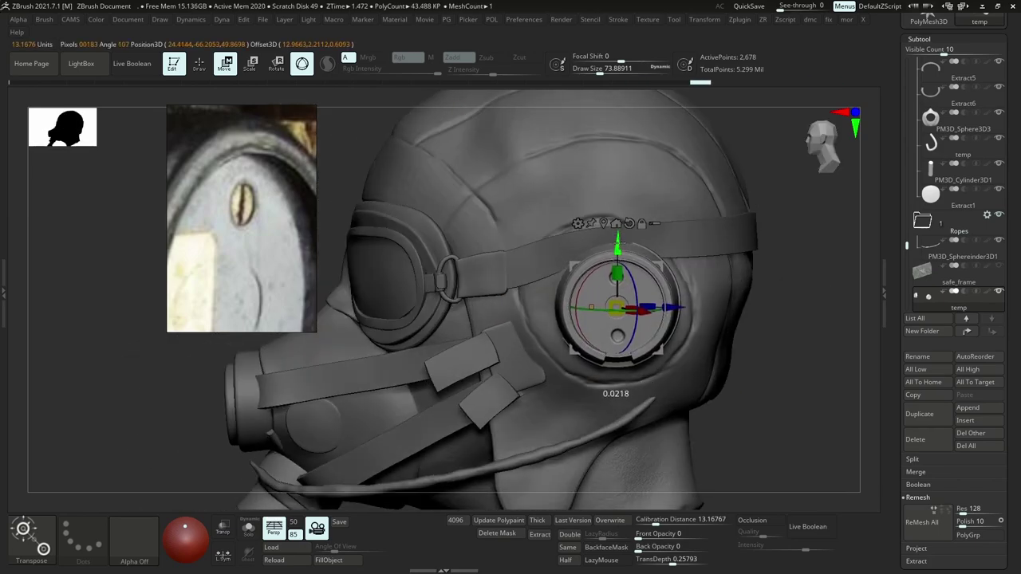
# Return to Draw mode and examine both housings on the helmet from several angles against the reference photo.
pyautogui.press('b')
pyautogui.click(714, 312)
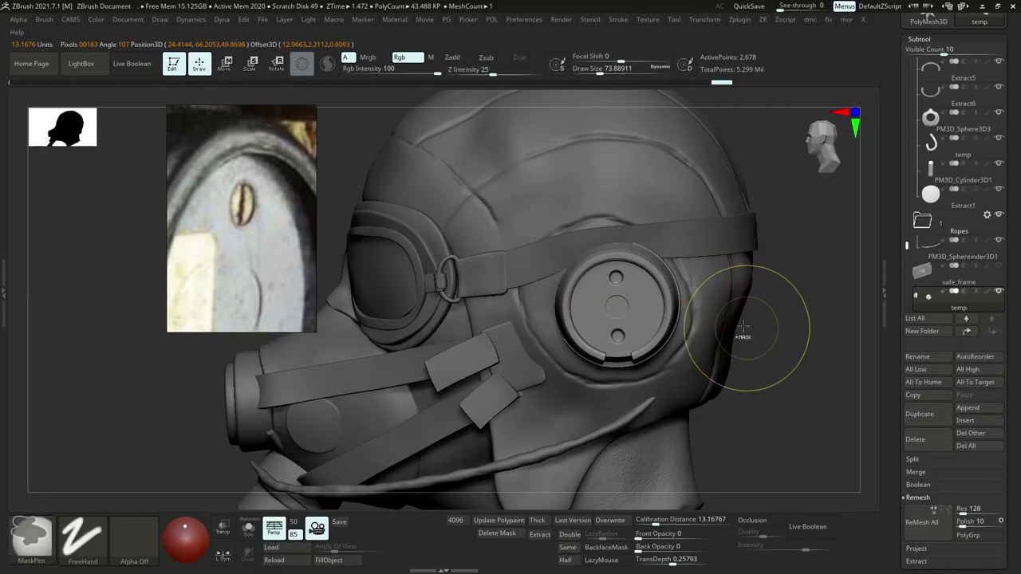
pyautogui.moveTo(742, 334)
pyautogui.keyDown('ctrl'); pyautogui.mouseDown(button='right')
pyautogui.moveTo(713, 312)
pyautogui.moveTo(724, 317)
pyautogui.mouseUp(button='right'); pyautogui.keyUp('ctrl')
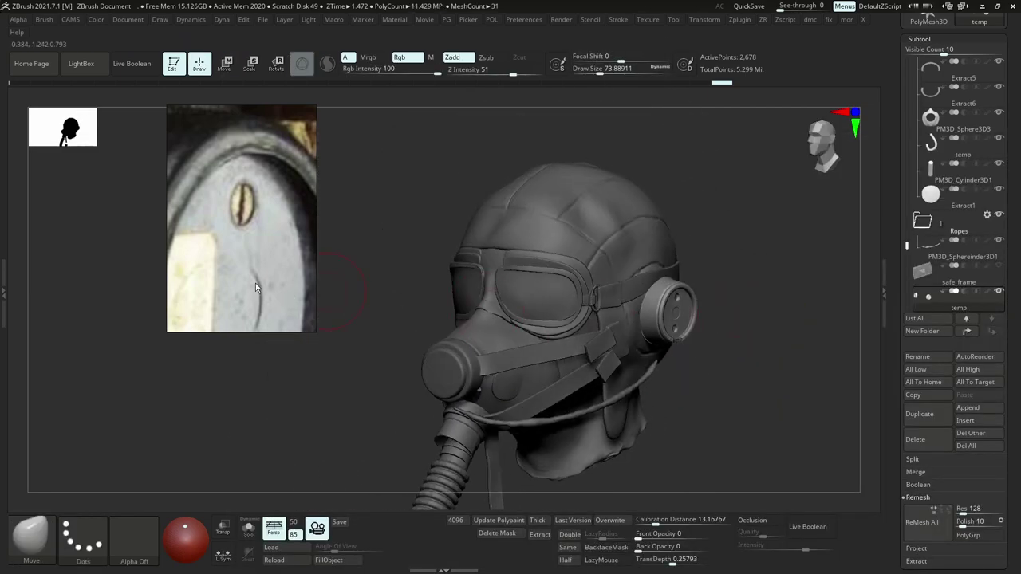
pyautogui.scroll(-4, 255, 283)
pyautogui.moveTo(433, 301); pyautogui.dragTo(742, 281, button='right')
pyautogui.scroll(4, 243, 284)
pyautogui.moveTo(806, 253); pyautogui.dragTo(788, 290, button='right')
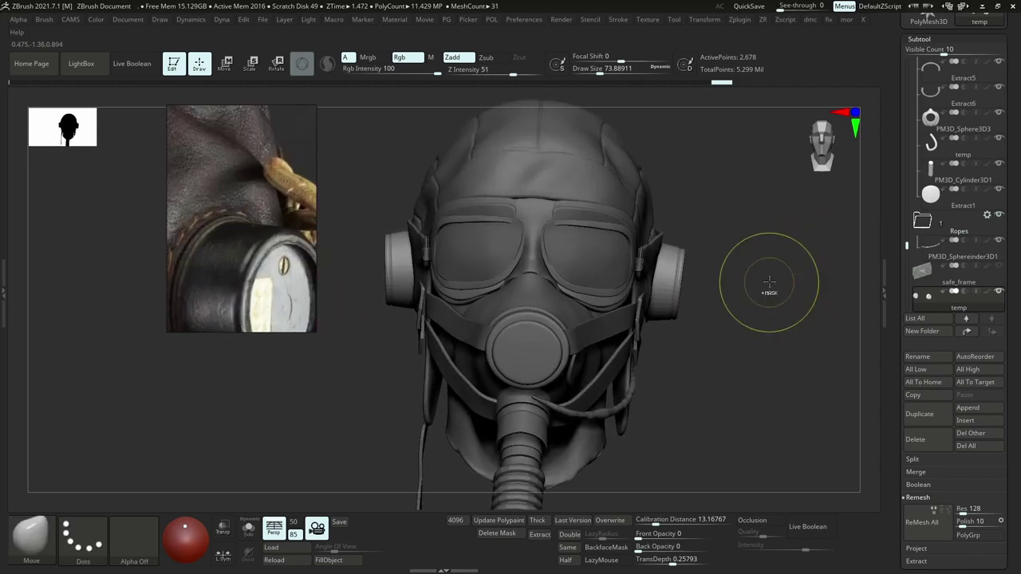
# Subdivide the housing pair to smooth it and examine the notch and screw openings up close.
pyautogui.press('ctrl')
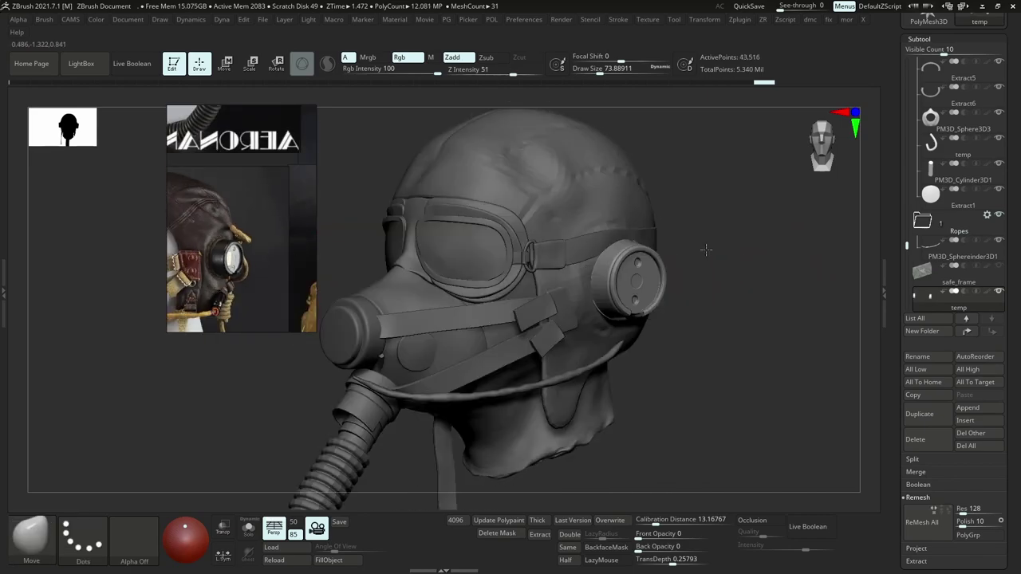
pyautogui.moveTo(706, 250); pyautogui.dragTo(733, 250, button='right')
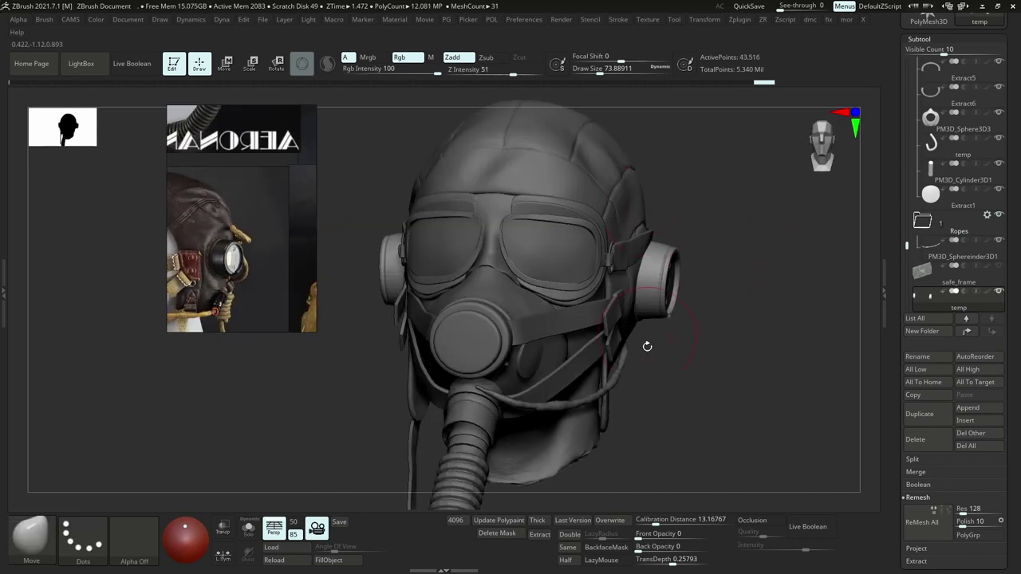
pyautogui.moveTo(724, 300)
pyautogui.mouseDown(button='right')
pyautogui.moveTo(790, 287)
pyautogui.moveTo(774, 283)
pyautogui.mouseUp(button='right')
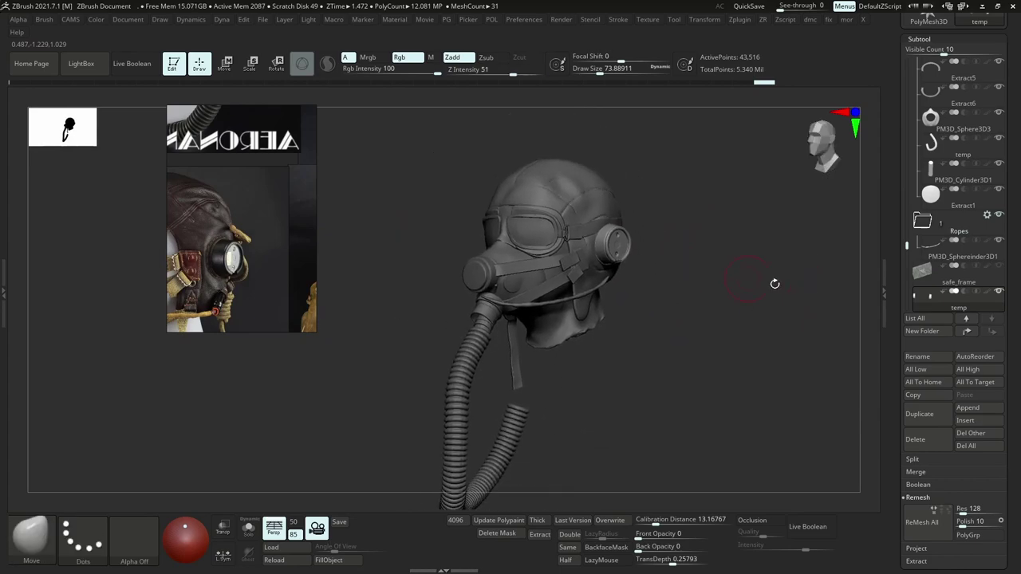
pyautogui.moveTo(926, 299)
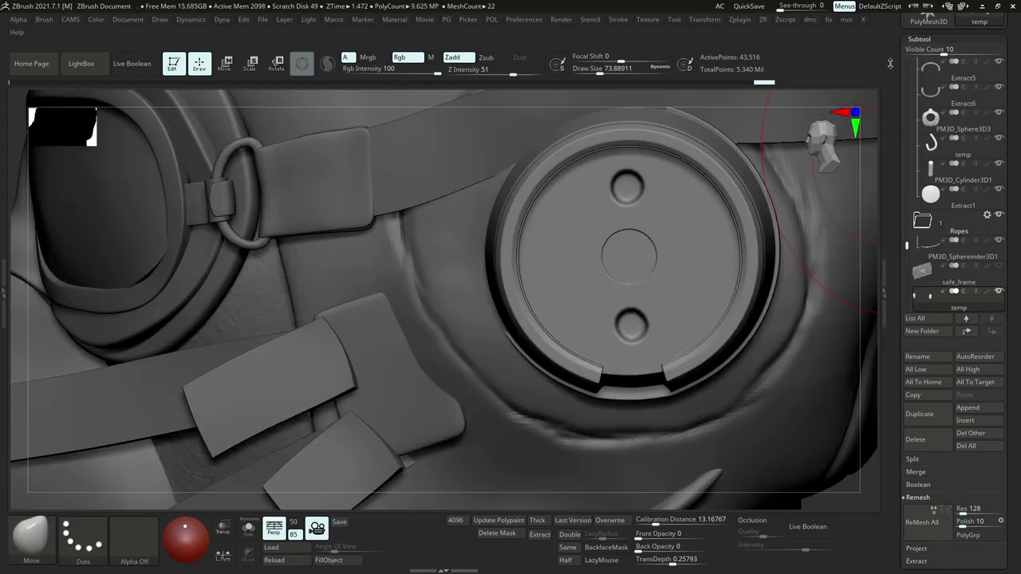
# Switch back to Maya and create a polygon cylinder primitive for the screw.
pyautogui.click(982, 8)
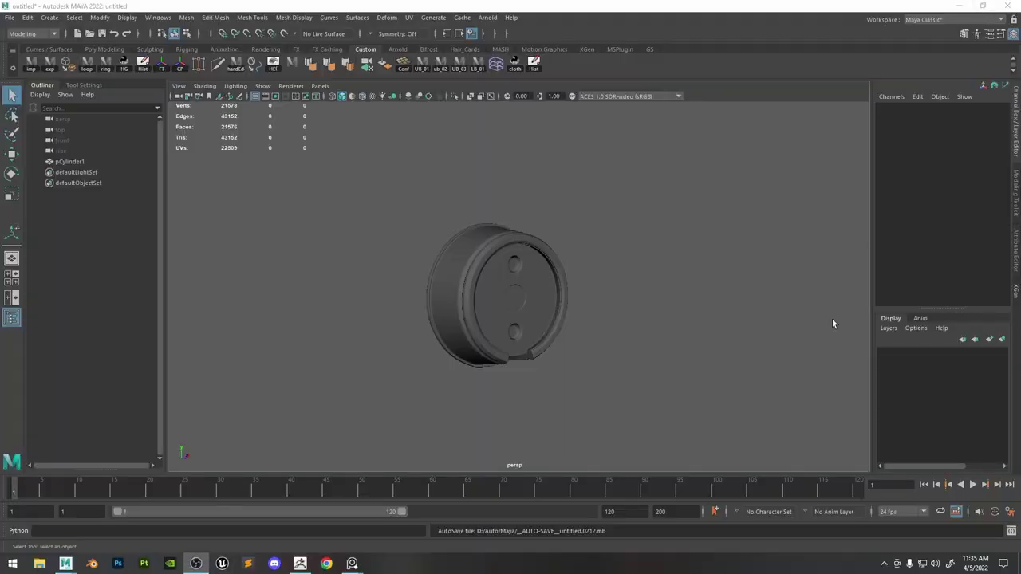
pyautogui.keyDown('alt'); pyautogui.moveTo(833, 320); pyautogui.dragTo(373, 244, button='right'); pyautogui.keyUp('alt')
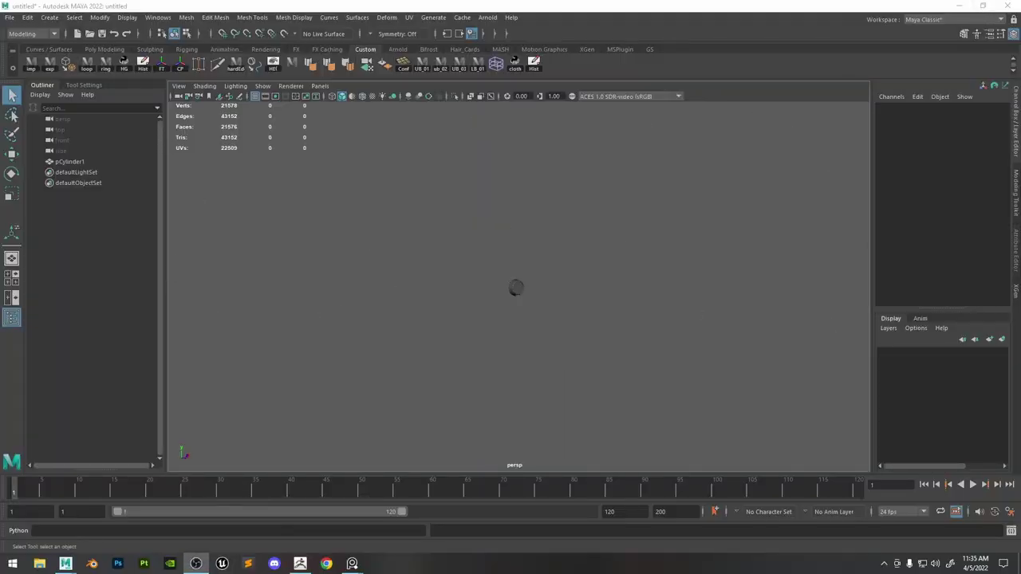
pyautogui.scroll(10, 552, 246)
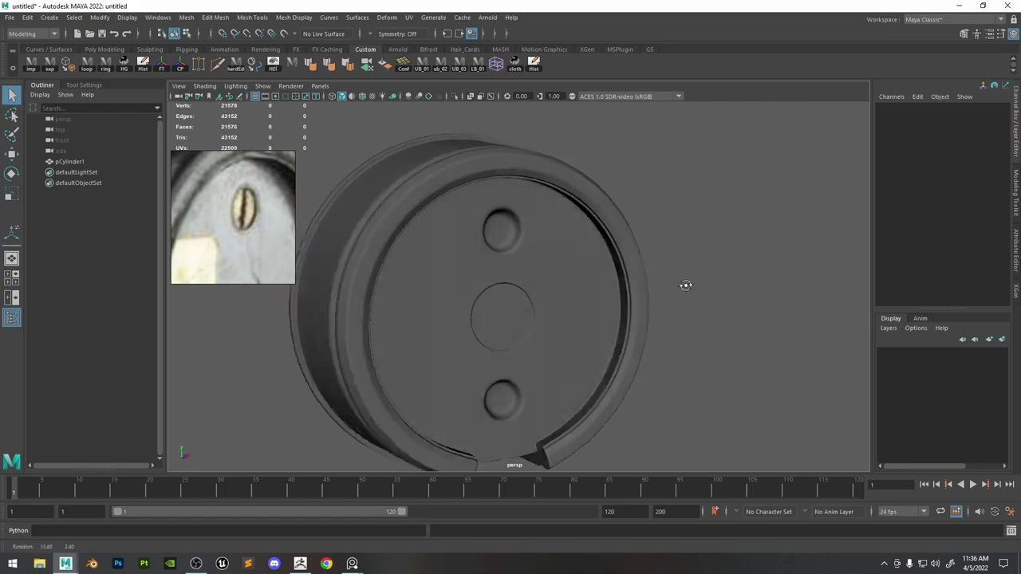
pyautogui.press('space')
pyautogui.click(539, 247)
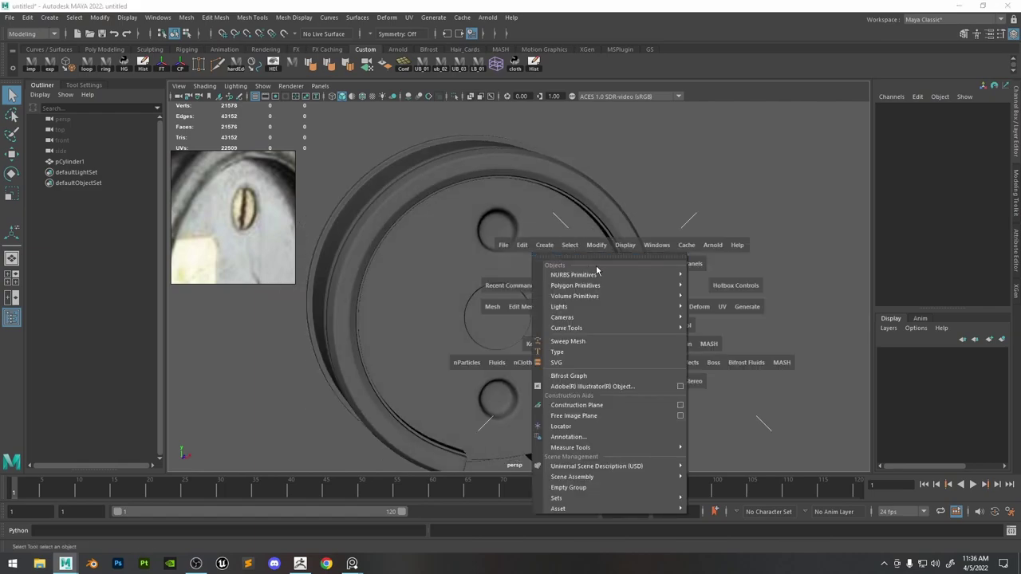
pyautogui.moveTo(603, 285)
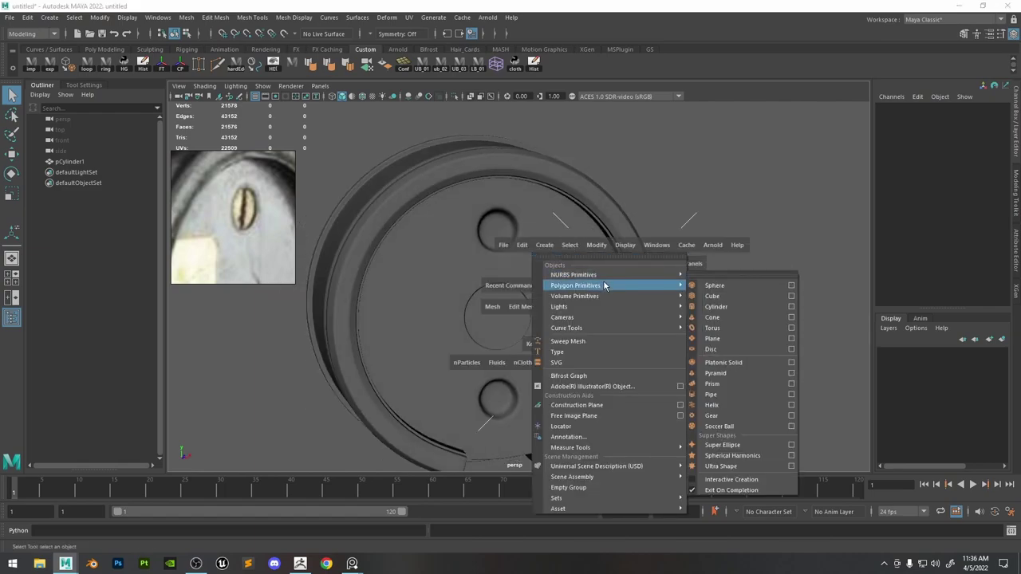
pyautogui.click(736, 311)
# Rotate the new cylinder 90 degrees about X and move it into the upper screw opening, at Y 3.286 and Z 0.65.
pyautogui.scroll(-5, 566, 293)
pyautogui.scroll(8, 523, 285)
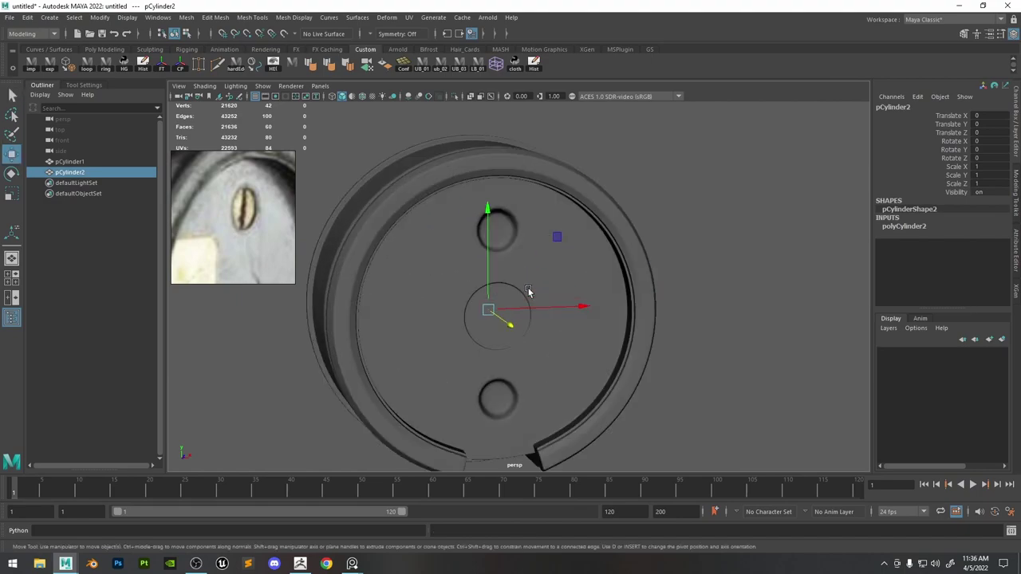
pyautogui.press('e')
pyautogui.moveTo(494, 284); pyautogui.dragTo(519, 362)
pyautogui.press('w')
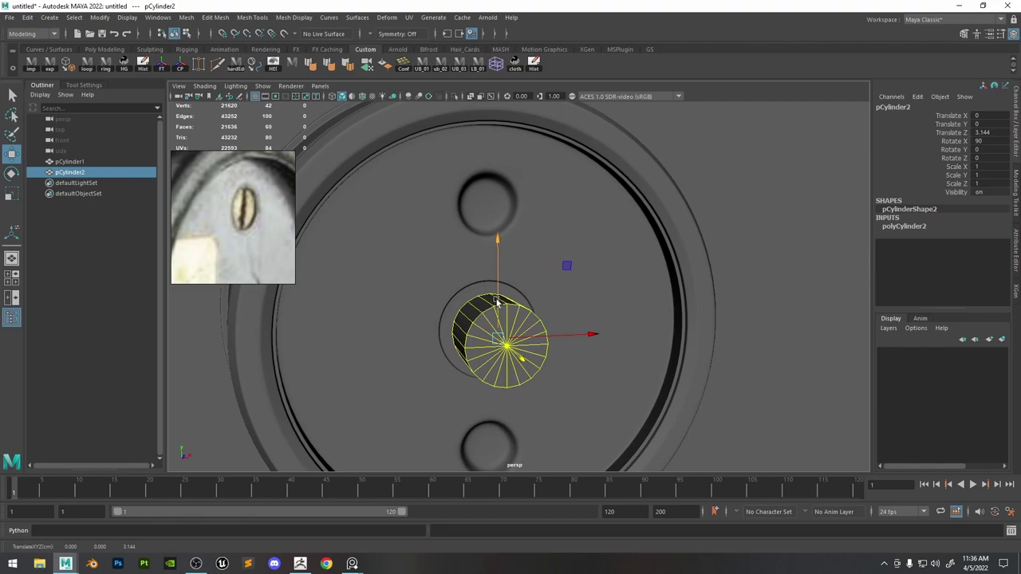
pyautogui.moveTo(496, 301); pyautogui.dragTo(494, 167)
pyautogui.moveTo(520, 207); pyautogui.dragTo(497, 213)
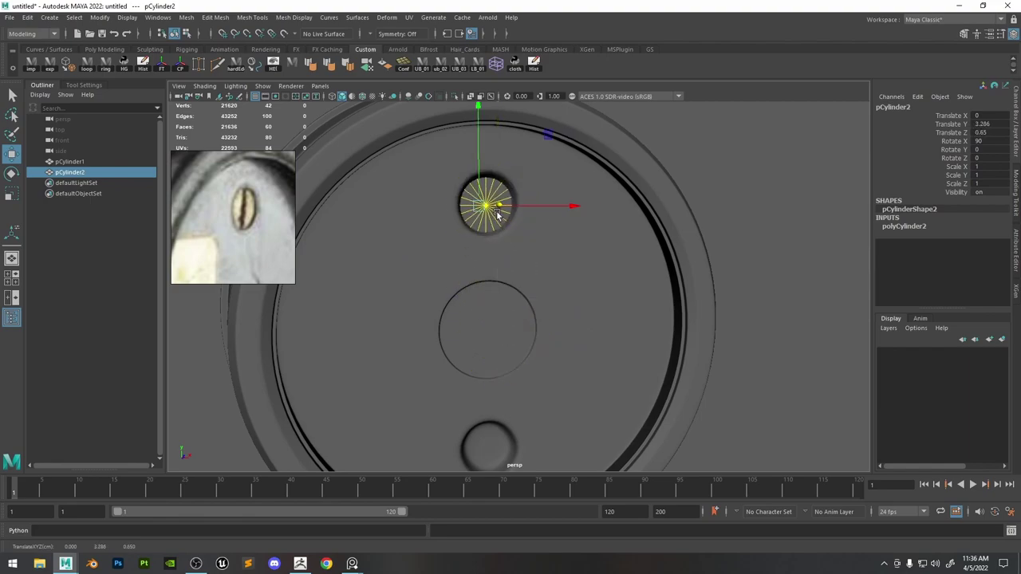
# Move the cylinder forward in the opening to Z 1.064 and scale it uniformly to 0.718.
pyautogui.press('f')
pyautogui.keyDown('alt'); pyautogui.moveTo(574, 300); pyautogui.dragTo(519, 318); pyautogui.keyUp('alt')
pyautogui.press('r')
pyautogui.press('w')
pyautogui.press('f')
pyautogui.moveTo(506, 337); pyautogui.dragTo(583, 310)
pyautogui.press('r')
pyautogui.moveTo(518, 288); pyautogui.dragTo(520, 325)
pyautogui.press('w')
pyautogui.keyDown('alt'); pyautogui.moveTo(578, 320); pyautogui.dragTo(502, 289); pyautogui.keyUp('alt')
pyautogui.press('r')
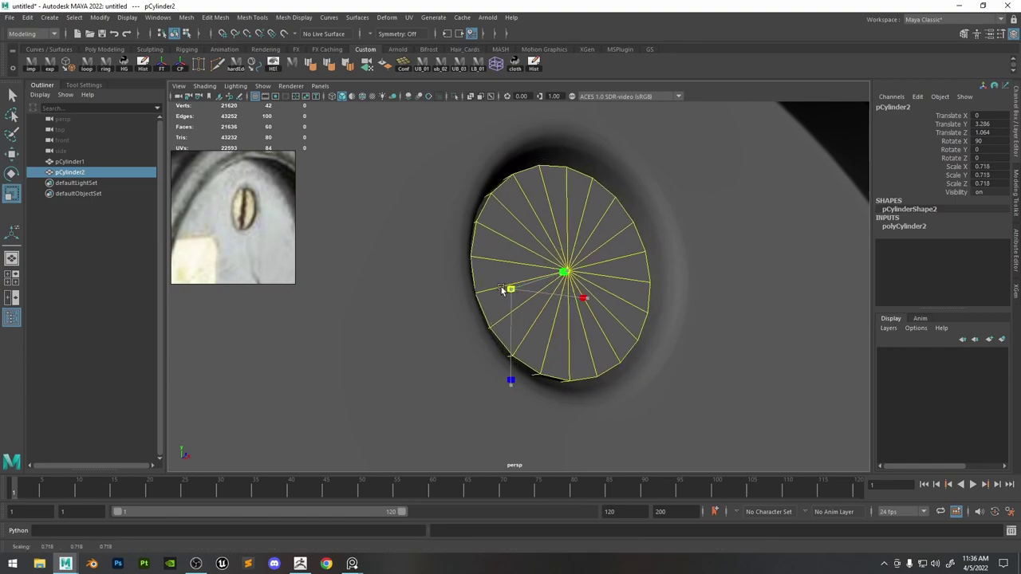
# Fine-tune the screw cylinder's depth and size until it fits inside the upper opening.
pyautogui.press('w')
pyautogui.moveTo(567, 271); pyautogui.dragTo(575, 269)
pyautogui.keyDown('alt'); pyautogui.moveTo(664, 292); pyautogui.dragTo(635, 236, button='right'); pyautogui.keyUp('alt')
pyautogui.keyDown('alt'); pyautogui.moveTo(635, 236); pyautogui.dragTo(584, 252); pyautogui.keyUp('alt')
pyautogui.press('r')
pyautogui.moveTo(520, 286); pyautogui.dragTo(552, 242)
pyautogui.press('w')
# Select the vertical centre edges of the cylinder's front cap and bevel them with a fraction of 0.4 for the screw slot.
pyautogui.moveTo(552, 242); pyautogui.dragTo(553, 235, button='right')
pyautogui.click(552, 214)
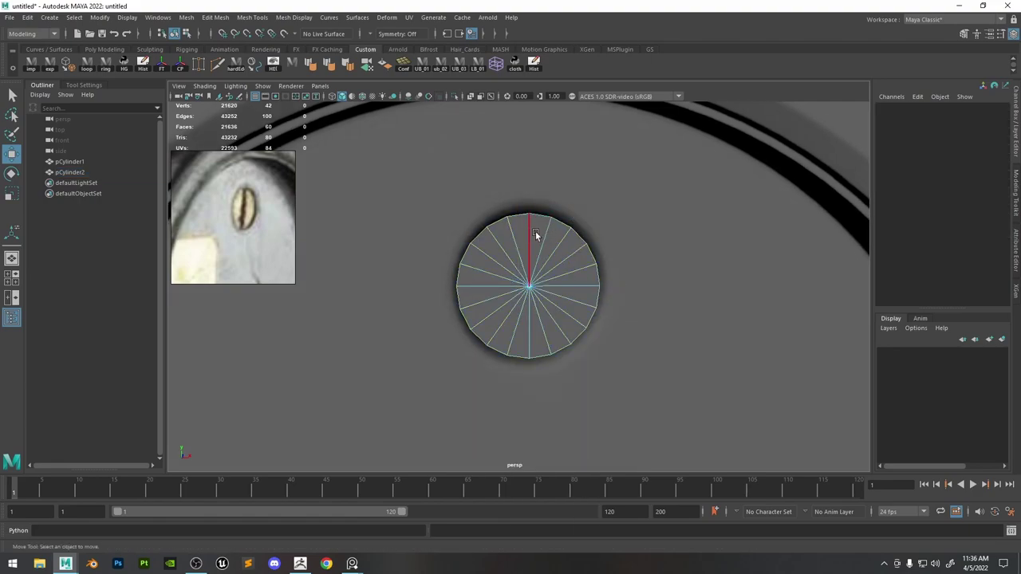
pyautogui.click(533, 235)
pyautogui.keyDown('shift'); pyautogui.moveTo(532, 317); pyautogui.dragTo(614, 285, button='right'); pyautogui.keyUp('shift')
pyautogui.moveTo(616, 286); pyautogui.dragTo(614, 286, button='middle')
pyautogui.scroll(-4, 264, 241)
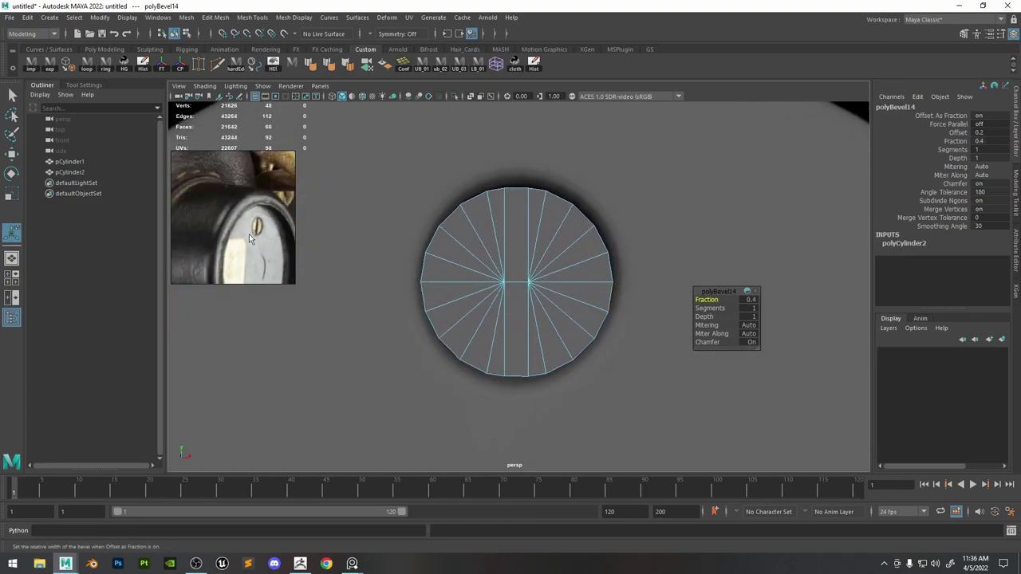
pyautogui.keyDown('alt'); pyautogui.moveTo(581, 311); pyautogui.dragTo(609, 317); pyautogui.keyUp('alt')
pyautogui.scroll(-8, 594, 279)
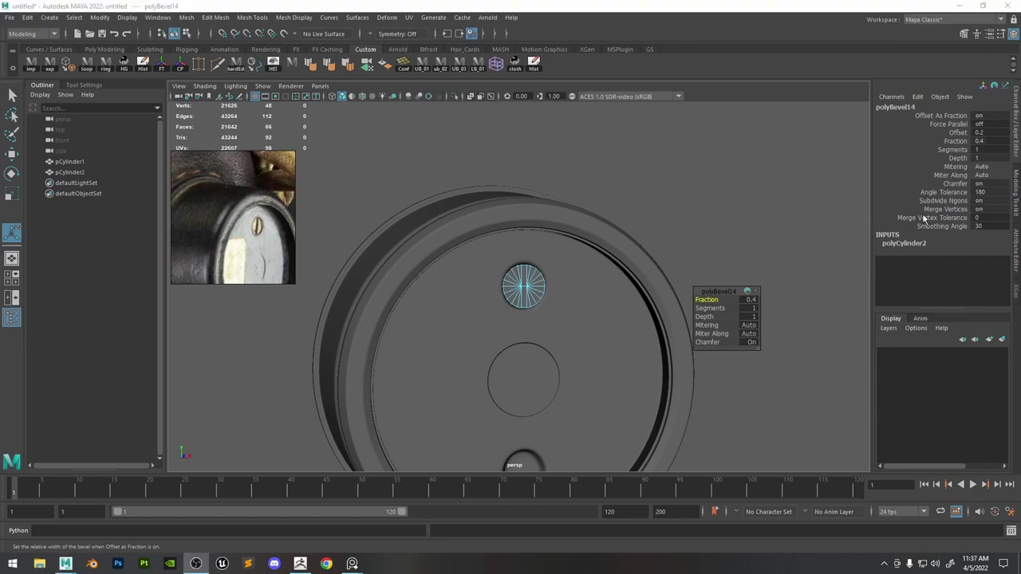
pyautogui.keyDown('alt'); pyautogui.moveTo(500, 234); pyautogui.dragTo(728, 372, button='right'); pyautogui.keyUp('alt')
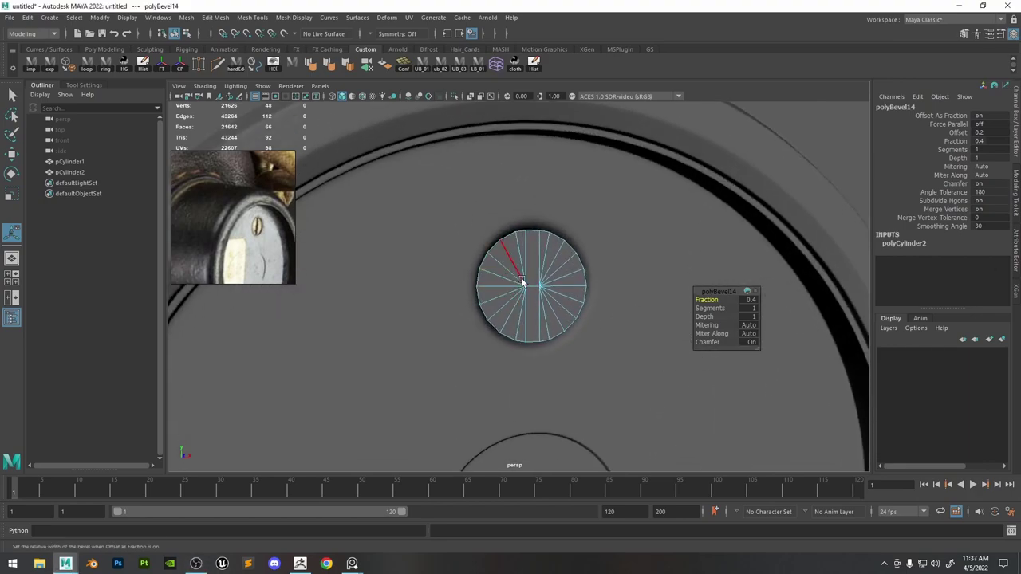
# Return to object mode and examine the screw and housing topology with wireframe on shaded temporarily displayed.
pyautogui.moveTo(539, 257); pyautogui.dragTo(591, 242, button='right')
pyautogui.press('q')
pyautogui.click(826, 117)
pyautogui.keyDown('alt'); pyautogui.moveTo(822, 118); pyautogui.dragTo(578, 185, button='right'); pyautogui.keyUp('alt')
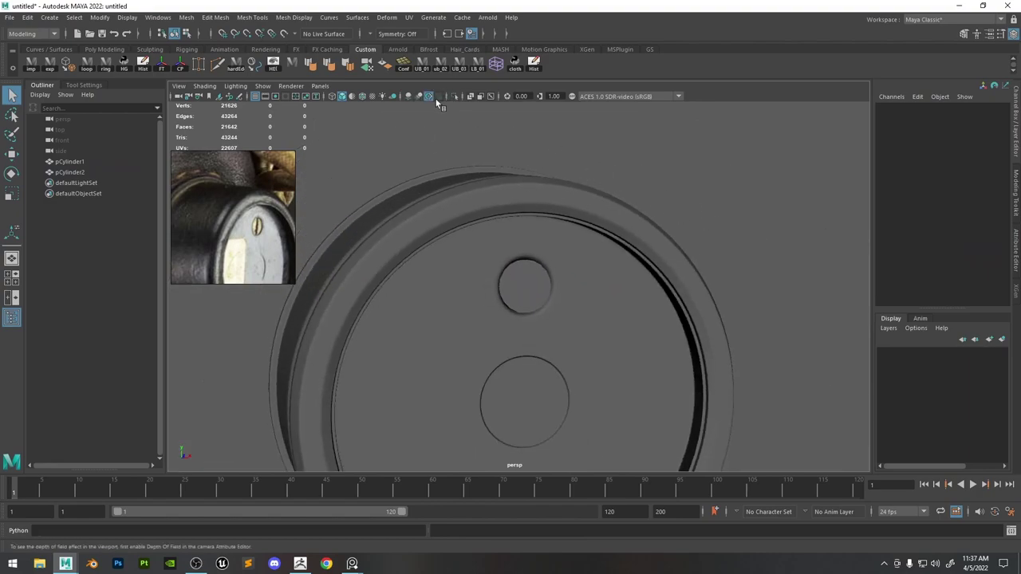
pyautogui.click(363, 96)
pyautogui.scroll(-8, 615, 133)
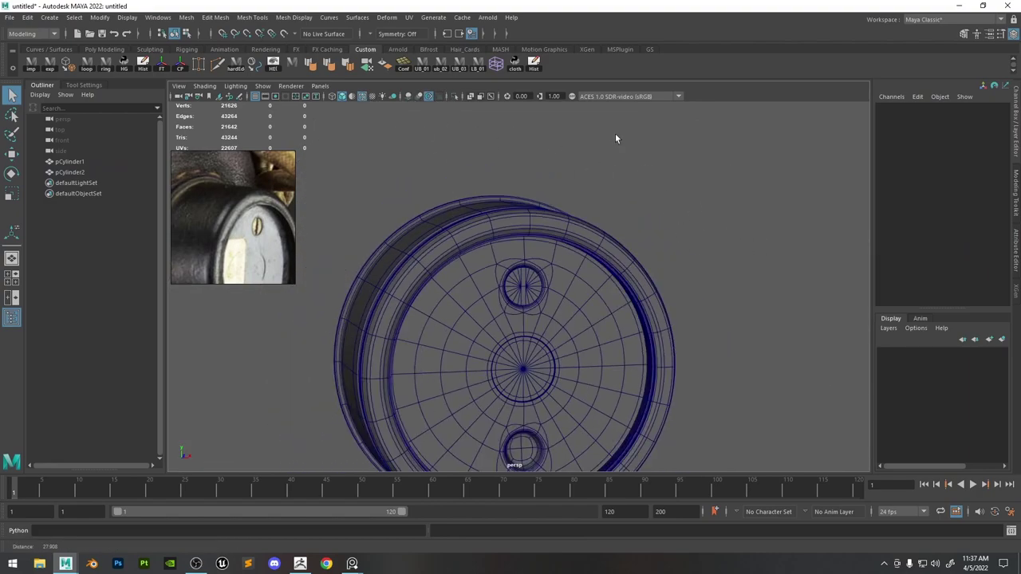
pyautogui.keyDown('alt'); pyautogui.moveTo(649, 221); pyautogui.dragTo(644, 218); pyautogui.keyUp('alt')
pyautogui.keyDown('alt'); pyautogui.moveTo(644, 218); pyautogui.dragTo(677, 247, button='right'); pyautogui.keyUp('alt')
pyautogui.keyDown('alt'); pyautogui.moveTo(594, 242); pyautogui.dragTo(697, 329, button='right'); pyautogui.keyUp('alt')
pyautogui.moveTo(697, 329); pyautogui.dragTo(471, 207)
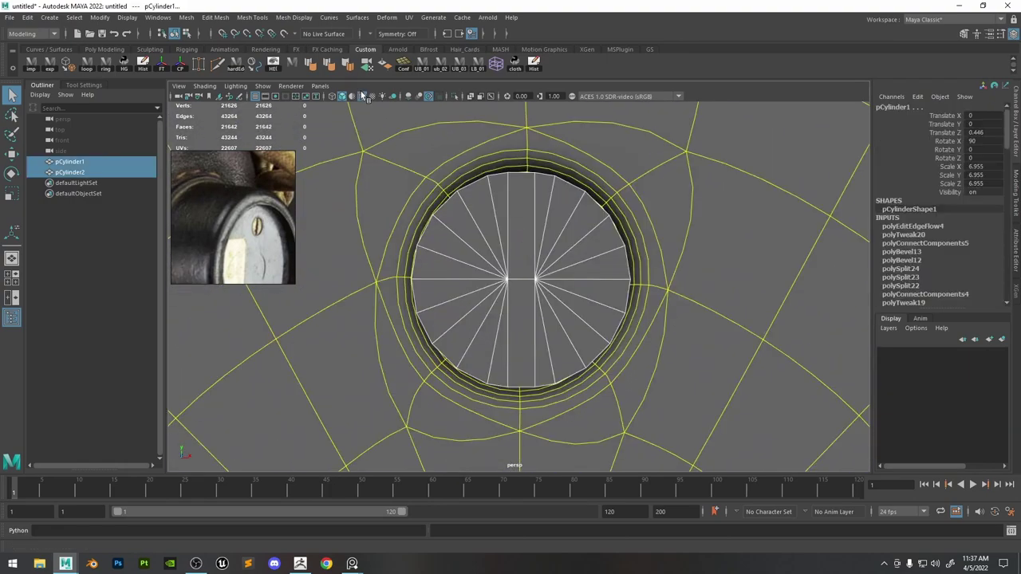
pyautogui.click(362, 96)
pyautogui.keyDown('alt'); pyautogui.moveTo(341, 108); pyautogui.dragTo(363, 104); pyautogui.keyUp('alt')
pyautogui.click(366, 107)
# Isolate the screw cylinder, delete its side and back faces and select the remaining front cap faces.
pyautogui.scroll(-5, 856, 119)
pyautogui.click(856, 119)
pyautogui.click(555, 239)
pyautogui.hotkey('ctrl', '1')
pyautogui.moveTo(479, 178)
pyautogui.keyDown('alt'); pyautogui.mouseDown()
pyautogui.moveTo(515, 198)
pyautogui.moveTo(580, 199)
pyautogui.mouseUp(); pyautogui.keyUp('alt')
pyautogui.moveTo(550, 242); pyautogui.dragTo(551, 269, button='right')
pyautogui.keyDown('alt'); pyautogui.moveTo(464, 196); pyautogui.dragTo(345, 412); pyautogui.keyUp('alt')
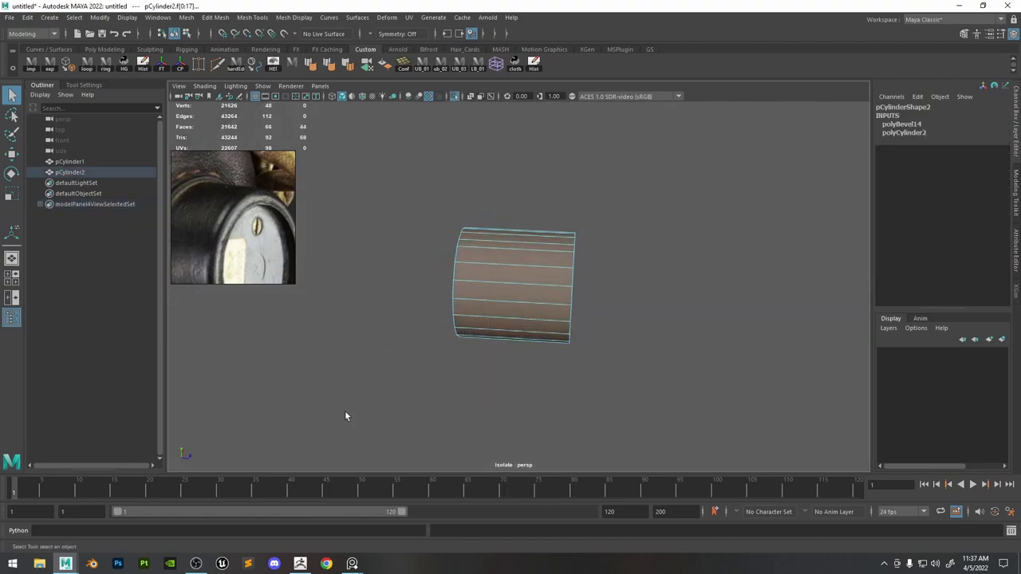
pyautogui.moveTo(555, 307)
pyautogui.keyDown('alt'); pyautogui.mouseDown()
pyautogui.moveTo(597, 278)
pyautogui.moveTo(558, 296)
pyautogui.mouseUp(); pyautogui.keyUp('alt')
pyautogui.click(561, 297)
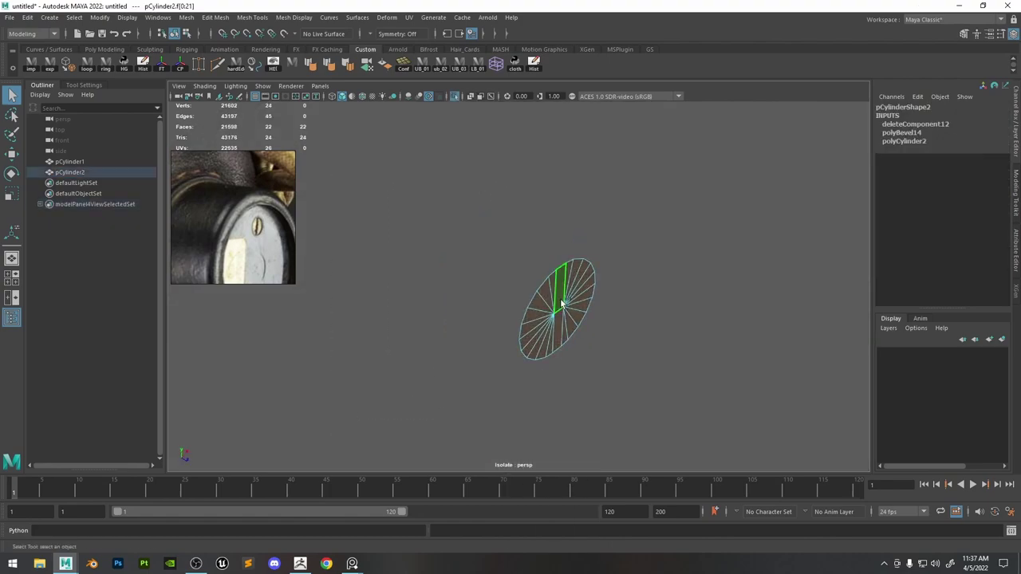
# Extrude the screw's front cap faces about 0.2 along their local Z to give the disc thickness.
pyautogui.hotkey('ctrl', 'e')
pyautogui.keyDown('alt'); pyautogui.moveTo(583, 328); pyautogui.dragTo(674, 307); pyautogui.keyUp('alt')
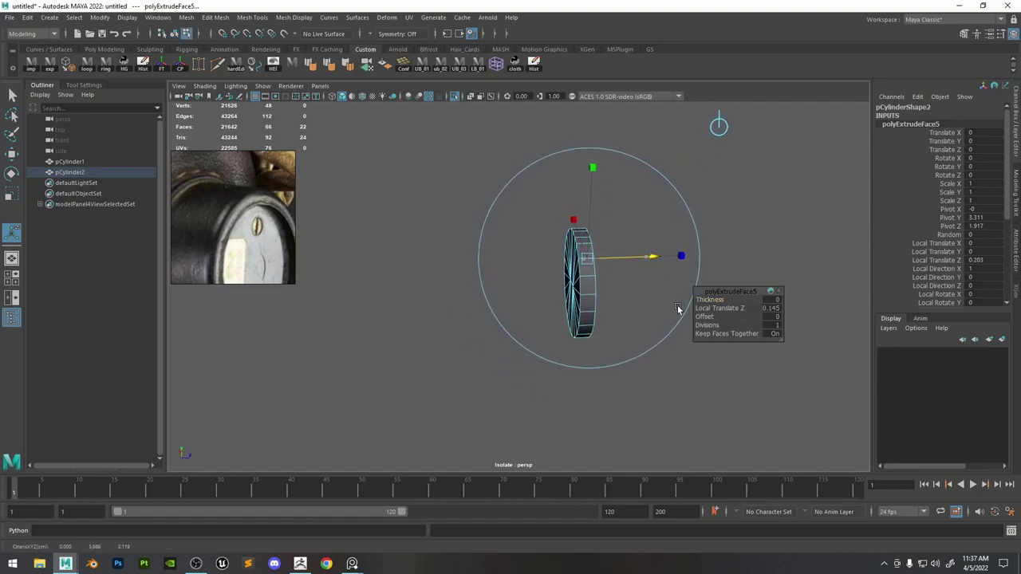
pyautogui.moveTo(679, 309); pyautogui.dragTo(680, 309, button='middle')
pyautogui.keyDown('alt'); pyautogui.moveTo(665, 329); pyautogui.dragTo(610, 343); pyautogui.keyUp('alt')
pyautogui.keyDown('alt'); pyautogui.moveTo(610, 343); pyautogui.dragTo(678, 371, button='right'); pyautogui.keyUp('alt')
pyautogui.keyDown('alt'); pyautogui.moveTo(678, 370); pyautogui.dragTo(571, 323, button='middle'); pyautogui.keyUp('alt')
# Insert an edge loop around the screw disc's side wall, nearer the back rim.
pyautogui.click(492, 247)
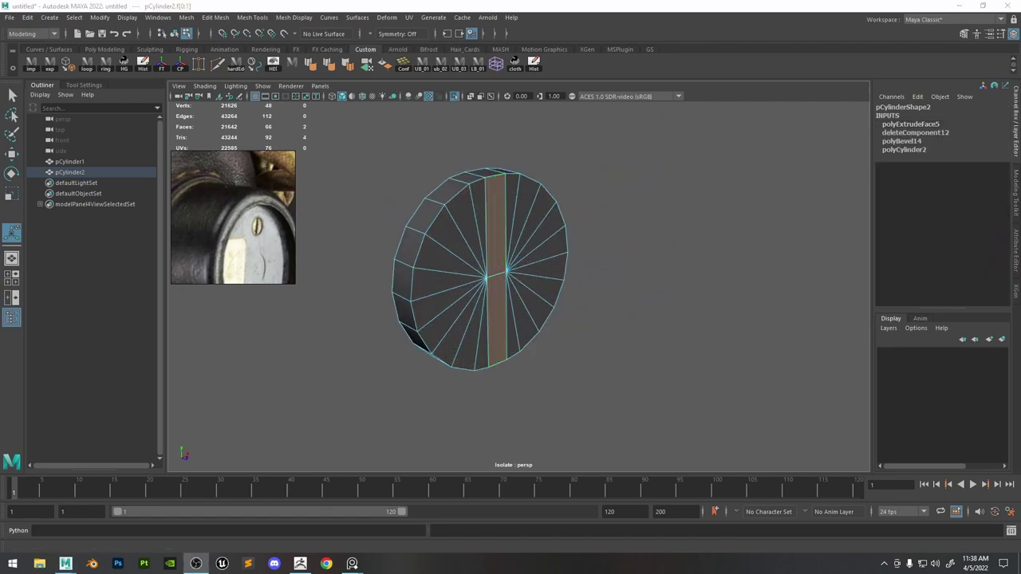
pyautogui.keyDown('alt'); pyautogui.moveTo(492, 214); pyautogui.dragTo(528, 275); pyautogui.keyUp('alt')
pyautogui.keyDown('alt'); pyautogui.moveTo(528, 275); pyautogui.dragTo(564, 296, button='right'); pyautogui.keyUp('alt')
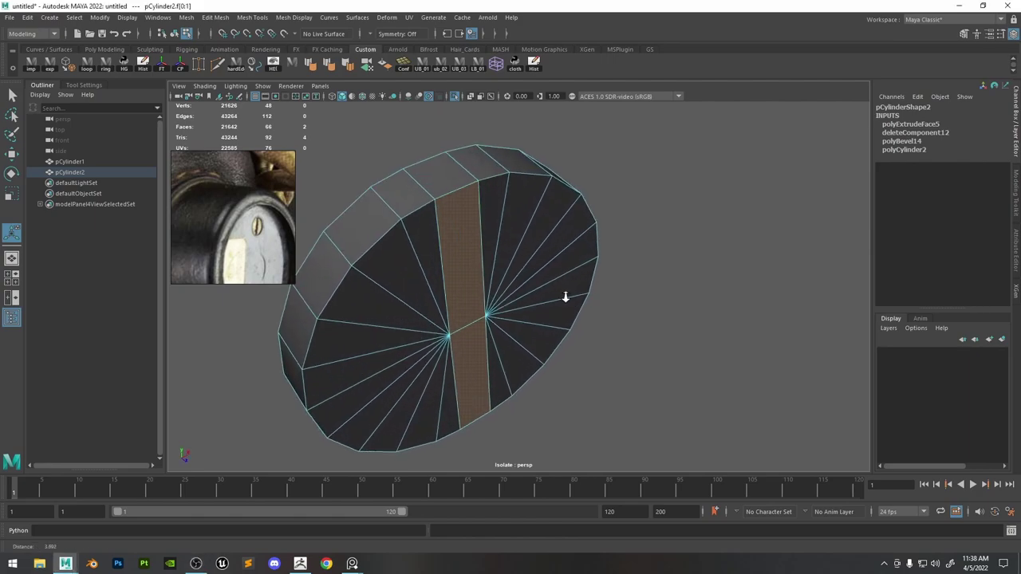
pyautogui.keyDown('alt'); pyautogui.moveTo(565, 296); pyautogui.dragTo(656, 298, button='middle'); pyautogui.keyUp('alt')
pyautogui.hotkey('ctrl', 'shift', 'x')
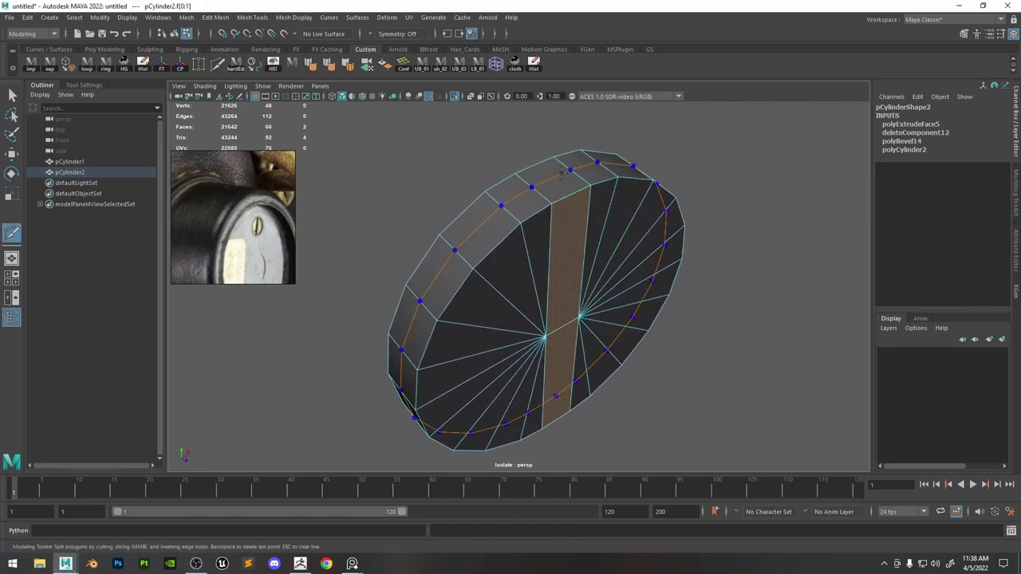
pyautogui.keyDown('ctrl'); pyautogui.click(595, 161); pyautogui.keyUp('ctrl')
pyautogui.press('w')
# Delete the two front centre strip faces and the adjoining front side faces at both ends to open the slot.
pyautogui.keyDown('alt'); pyautogui.moveTo(587, 202); pyautogui.dragTo(524, 193); pyautogui.keyUp('alt')
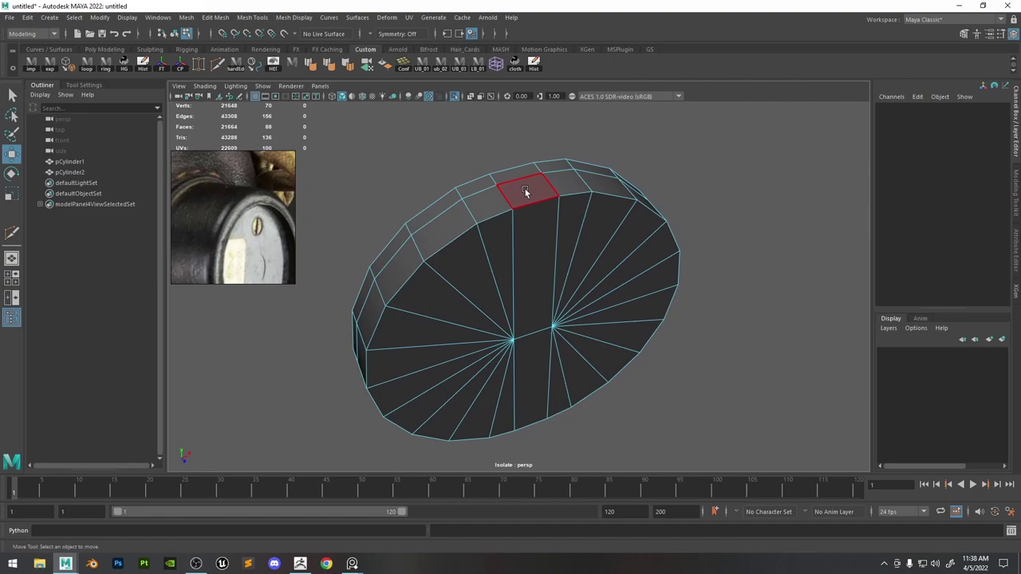
pyautogui.click(524, 192)
pyautogui.keyDown('alt'); pyautogui.moveTo(526, 266); pyautogui.dragTo(526, 311); pyautogui.keyUp('alt')
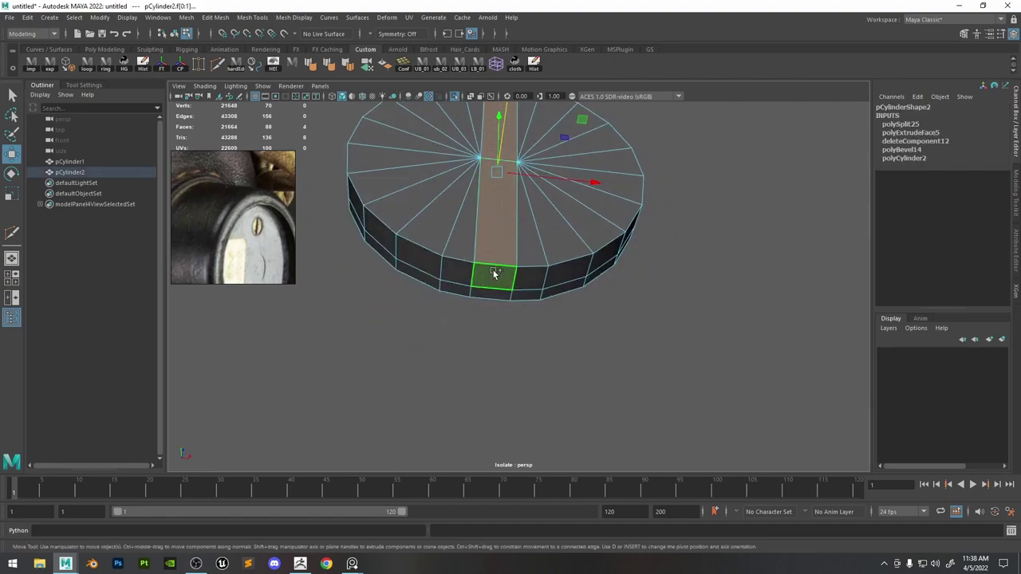
pyautogui.press('Delete')
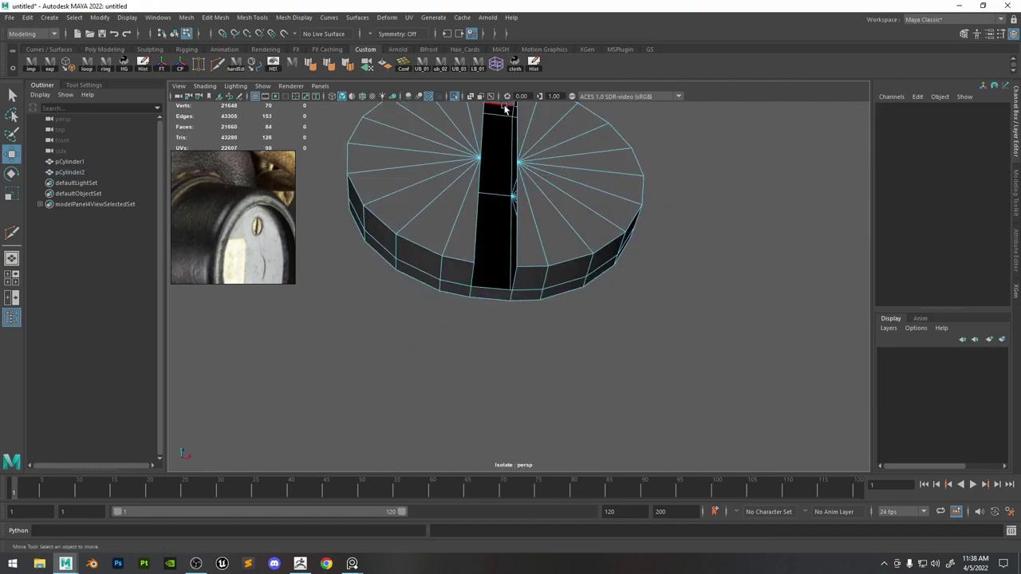
# Bridge the slot's two end edges to form its floor and connect the floor's long edges across the middle.
pyautogui.click(504, 110)
pyautogui.keyDown('shift'); pyautogui.moveTo(490, 294); pyautogui.dragTo(484, 375, button='right'); pyautogui.keyUp('shift')
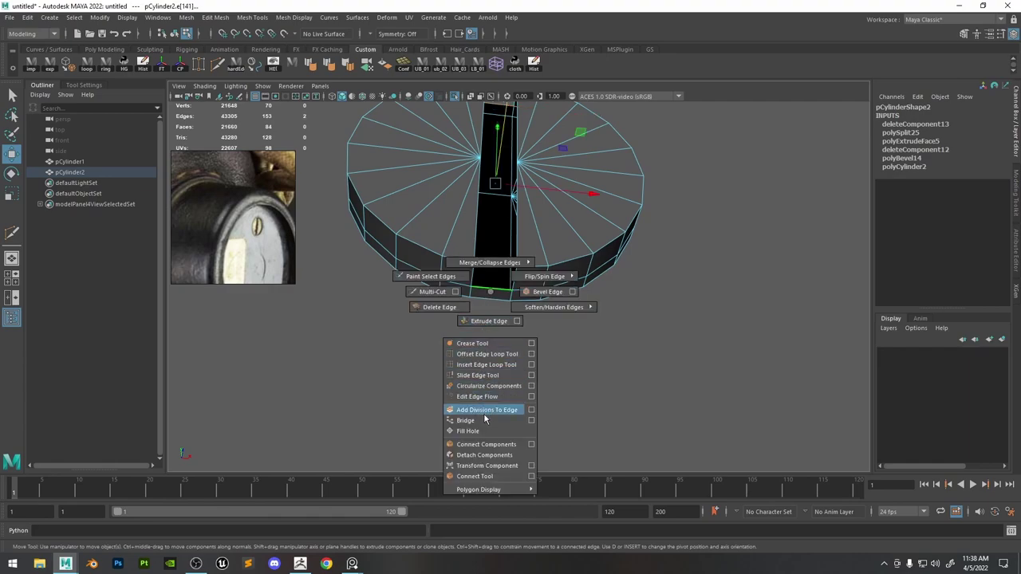
pyautogui.keyDown('shift'); pyautogui.moveTo(484, 418); pyautogui.dragTo(484, 419, button='right'); pyautogui.keyUp('shift')
pyautogui.keyDown('alt'); pyautogui.moveTo(531, 335); pyautogui.dragTo(510, 221); pyautogui.keyUp('alt')
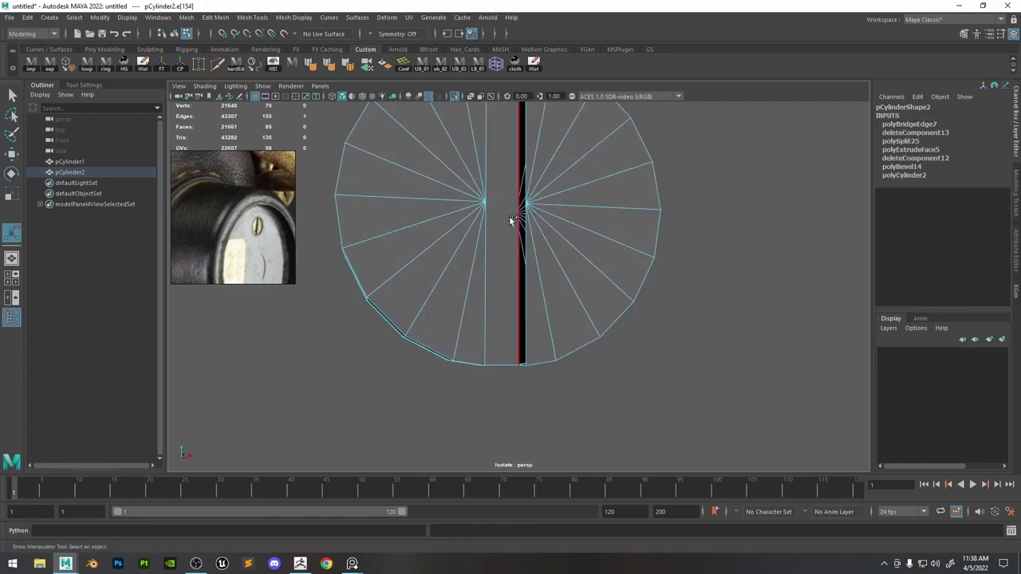
pyautogui.keyDown('shift'); pyautogui.click(510, 221); pyautogui.keyUp('shift')
pyautogui.keyDown('shift'); pyautogui.moveTo(510, 220); pyautogui.dragTo(511, 237, button='right'); pyautogui.keyUp('shift')
pyautogui.keyDown('shift'); pyautogui.moveTo(478, 371); pyautogui.dragTo(479, 372, button='right'); pyautogui.keyUp('shift')
pyautogui.keyDown('alt'); pyautogui.moveTo(524, 241); pyautogui.dragTo(469, 217); pyautogui.keyUp('alt')
# Fill the open side walls of the slot, selecting a border edge on each side.
pyautogui.moveTo(468, 215); pyautogui.dragTo(467, 188, button='right')
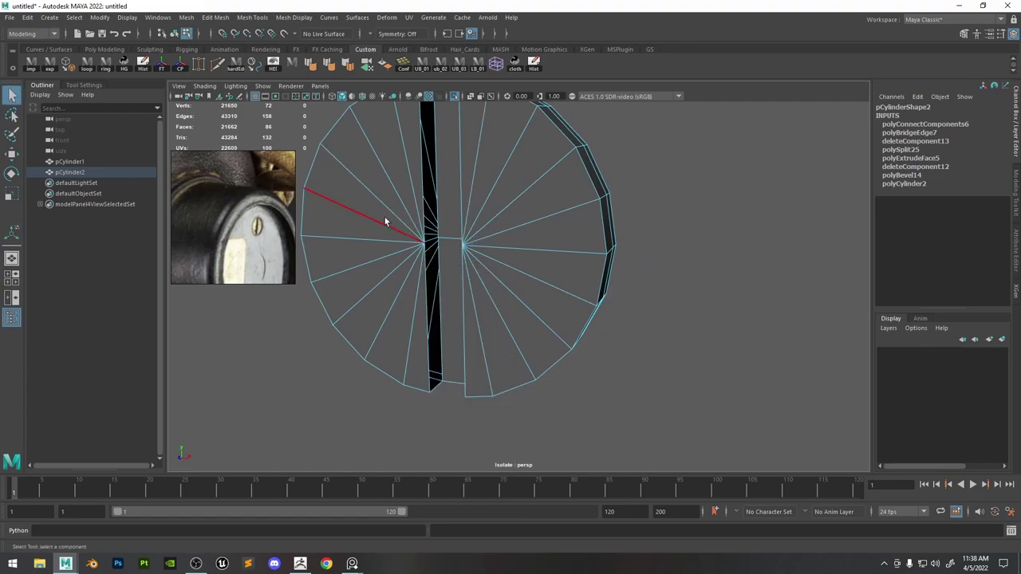
pyautogui.click(421, 200)
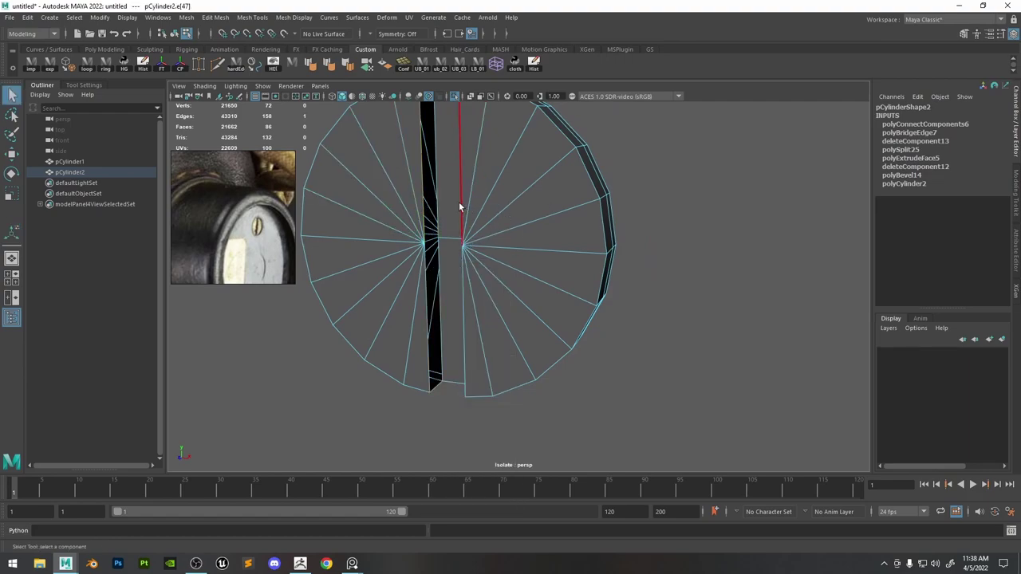
pyautogui.keyDown('shift'); pyautogui.click(422, 198); pyautogui.keyUp('shift')
pyautogui.keyDown('shift'); pyautogui.moveTo(422, 198); pyautogui.dragTo(422, 339, button='right'); pyautogui.keyUp('shift')
# Connect the centre cap vertex to the floor's centre vertex on both slot walls.
pyautogui.moveTo(458, 198); pyautogui.dragTo(439, 234, button='right')
pyautogui.click(423, 241)
pyautogui.keyDown('shift'); pyautogui.click(439, 235); pyautogui.keyUp('shift')
pyautogui.keyDown('shift'); pyautogui.moveTo(443, 348); pyautogui.dragTo(442, 300, button='right'); pyautogui.keyUp('shift')
pyautogui.keyDown('alt'); pyautogui.moveTo(446, 297); pyautogui.dragTo(523, 279); pyautogui.keyUp('alt')
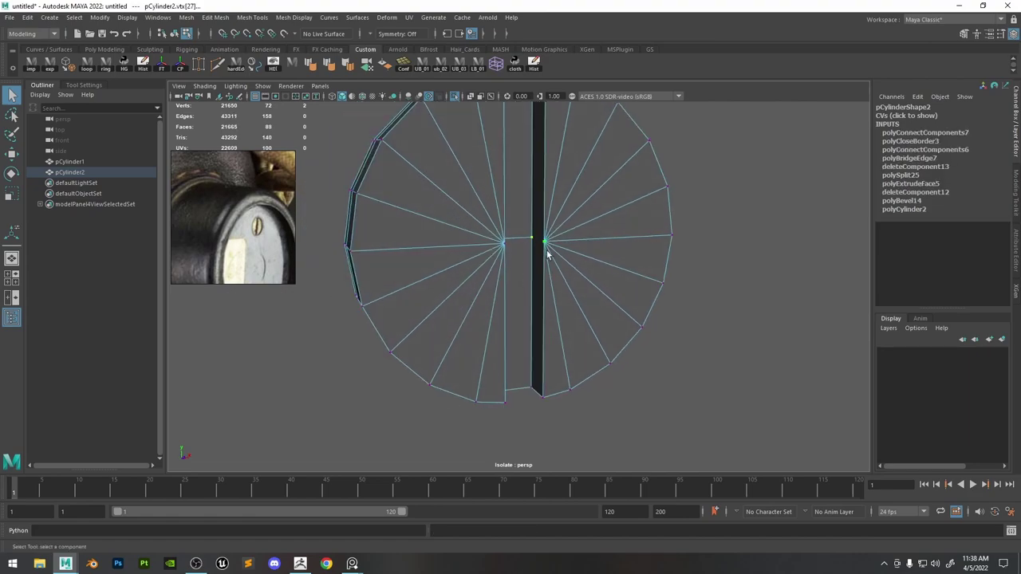
pyautogui.press('g')
# Return to object mode and select the slotted screw.
pyautogui.moveTo(558, 215); pyautogui.dragTo(603, 190, button='right')
pyautogui.click(744, 181)
pyautogui.scroll(-5, 654, 190)
pyautogui.keyDown('alt'); pyautogui.moveTo(595, 199); pyautogui.dragTo(574, 190); pyautogui.keyUp('alt')
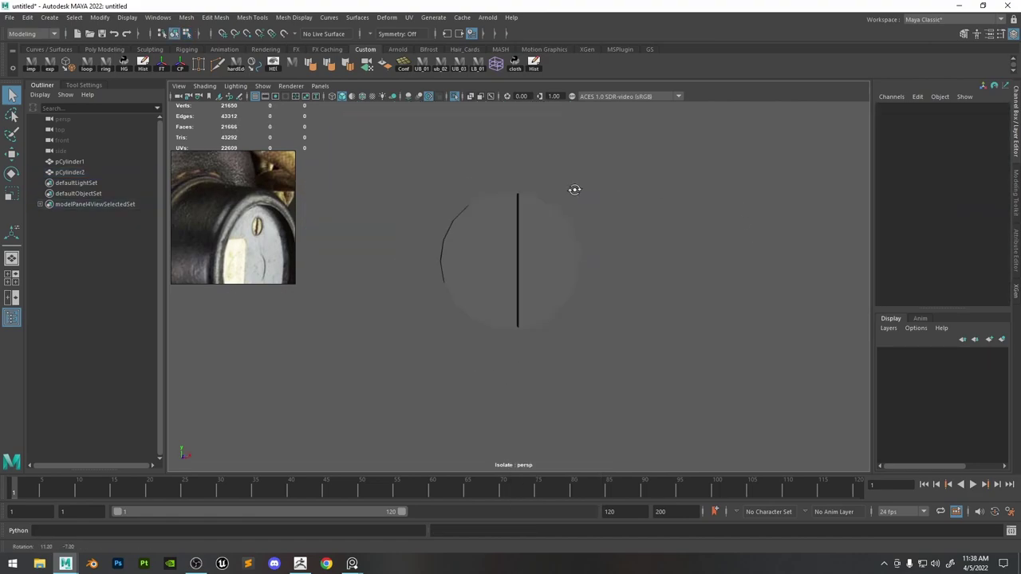
pyautogui.keyDown('alt'); pyautogui.moveTo(413, 265); pyautogui.dragTo(553, 192); pyautogui.keyUp('alt')
pyautogui.click(579, 231)
pyautogui.keyDown('alt'); pyautogui.moveTo(579, 230); pyautogui.dragTo(587, 209); pyautogui.keyUp('alt')
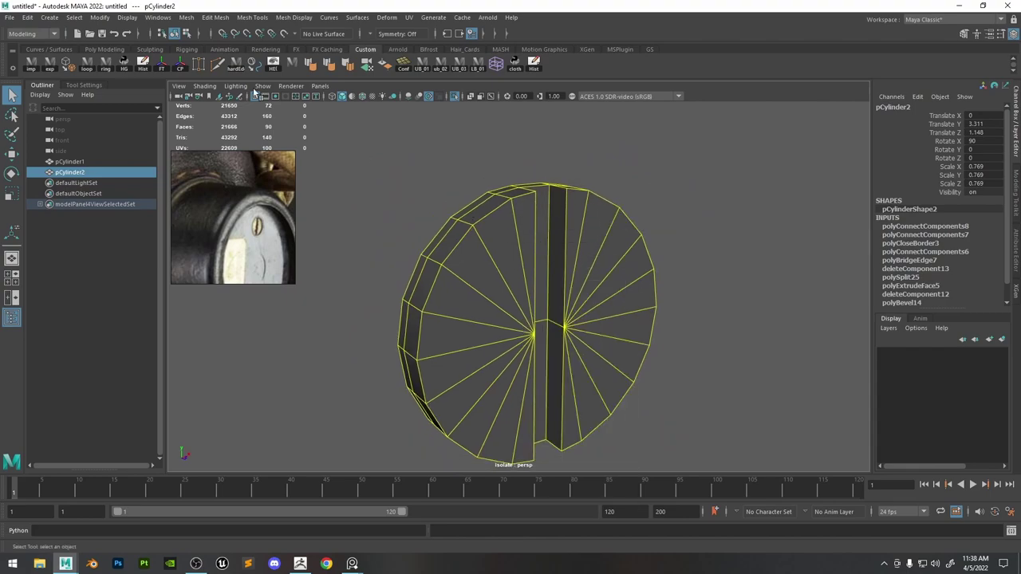
# Soften the screw's edges and adjust the softening angle so only the rim and slot borders stay hard.
pyautogui.click(329, 66)
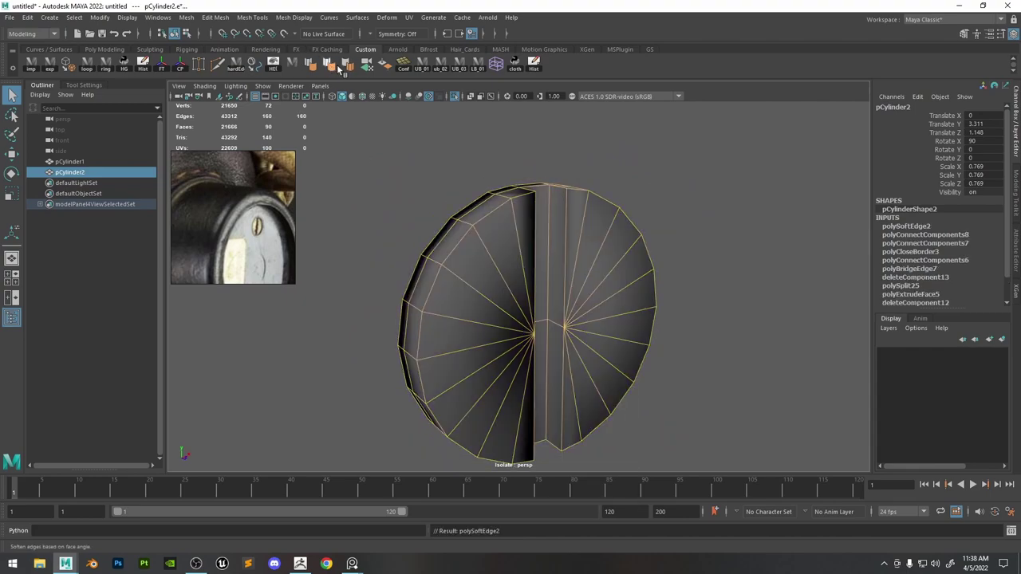
pyautogui.click(551, 118)
pyautogui.keyDown('alt'); pyautogui.moveTo(652, 207); pyautogui.dragTo(617, 208); pyautogui.keyUp('alt')
pyautogui.hotkey('ctrl', 'z')
pyautogui.click(911, 228)
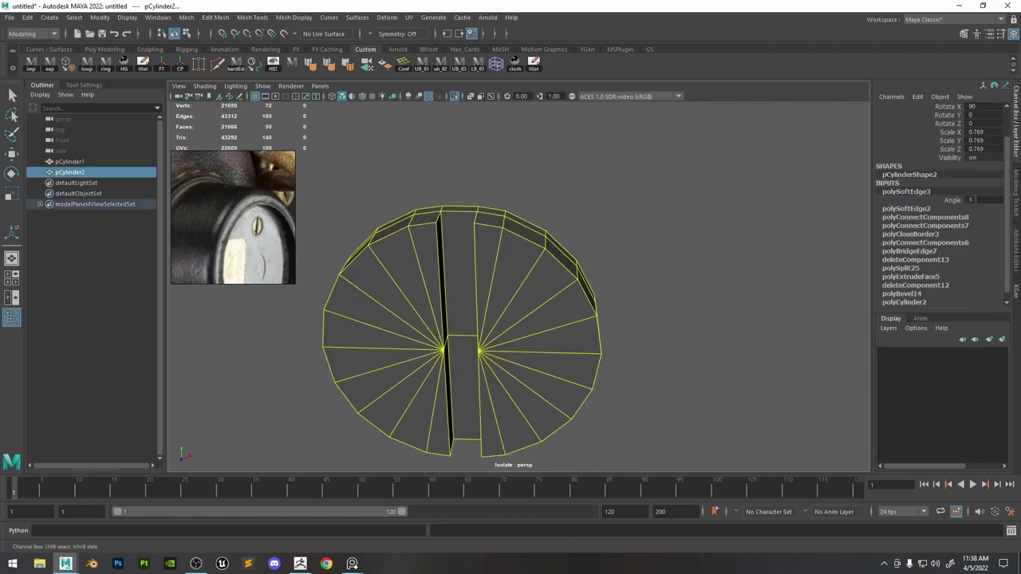
pyautogui.moveTo(747, 216)
pyautogui.mouseDown(button='middle')
pyautogui.moveTo(823, 216)
pyautogui.moveTo(759, 222)
pyautogui.mouseUp(button='middle')
pyautogui.click(766, 223)
pyautogui.keyDown('alt'); pyautogui.moveTo(765, 223); pyautogui.dragTo(558, 267); pyautogui.keyUp('alt')
pyautogui.click(548, 273)
pyautogui.press('f')
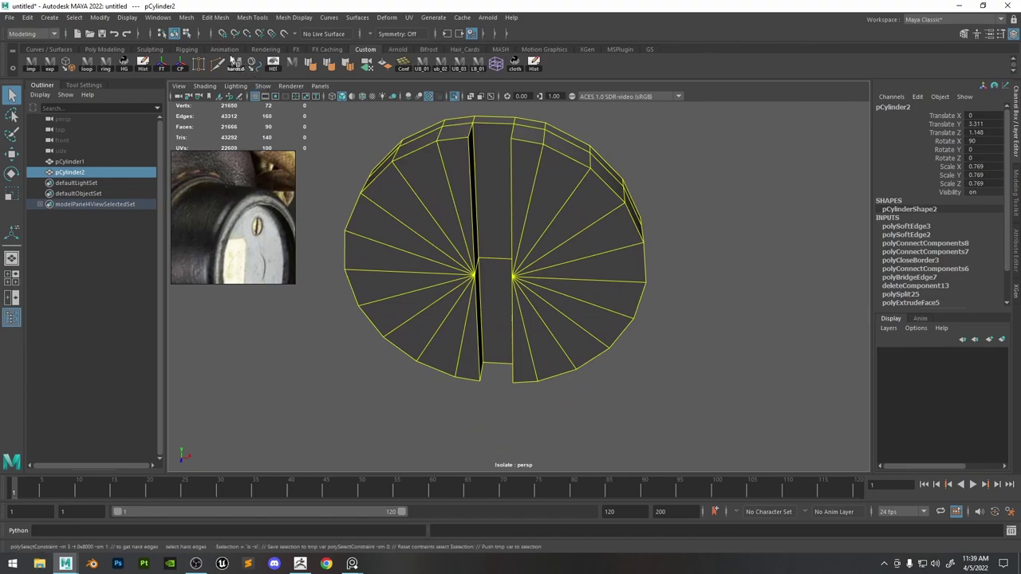
# Select the screw's hard edges with the custom shelf script and review the script's MEL code.
pyautogui.click(233, 62)
pyautogui.keyDown('alt'); pyautogui.moveTo(550, 209); pyautogui.dragTo(567, 207); pyautogui.keyUp('alt')
pyautogui.rightClick(235, 69)
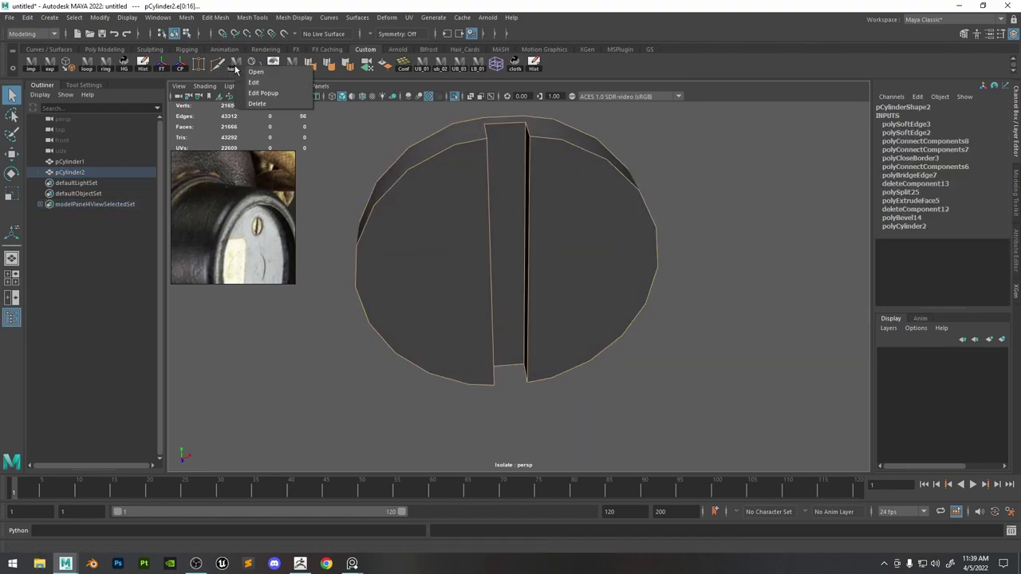
pyautogui.click(252, 82)
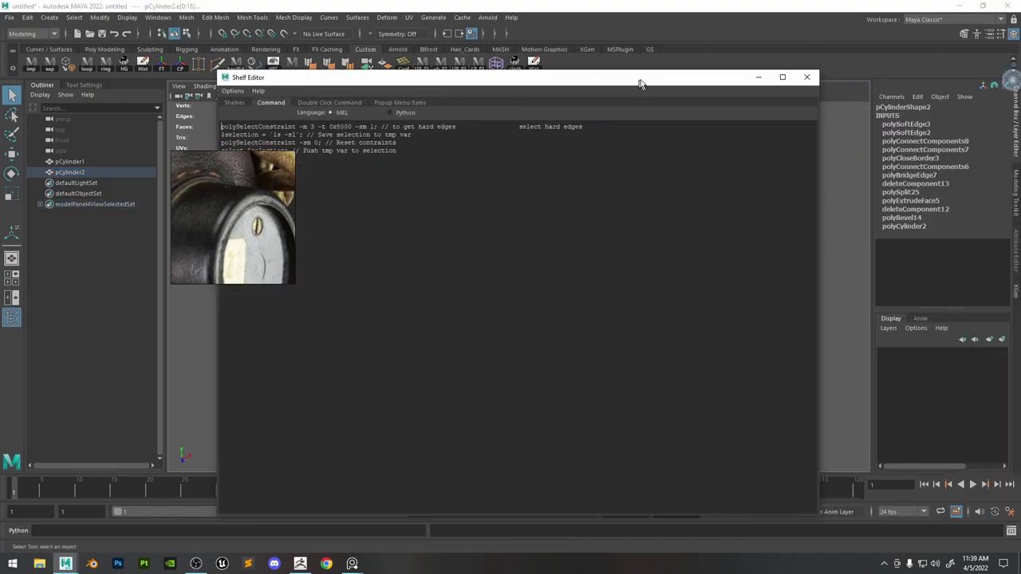
pyautogui.moveTo(640, 83); pyautogui.dragTo(754, 84)
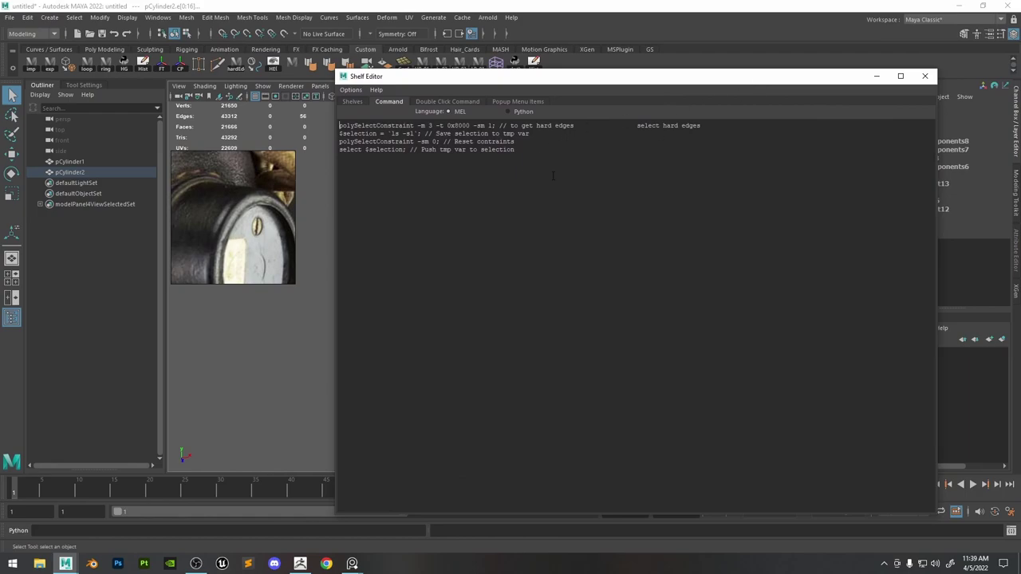
pyautogui.click(932, 76)
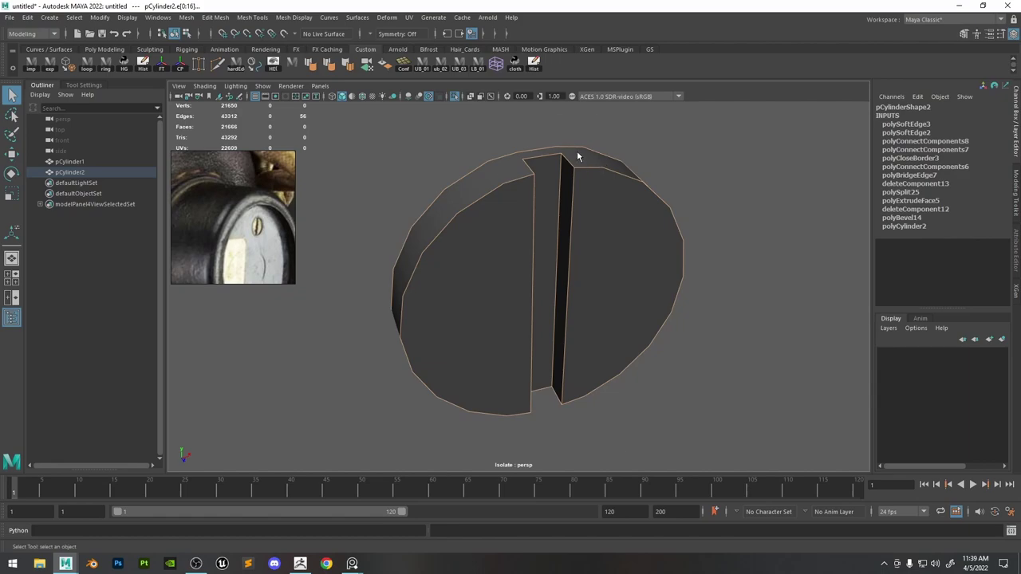
# Try beveling the screw's hard edges with a fraction of 0.5 and additional segments.
pyautogui.moveTo(578, 156); pyautogui.dragTo(586, 121, button='right')
pyautogui.keyDown('alt'); pyautogui.moveTo(590, 121); pyautogui.dragTo(594, 174); pyautogui.keyUp('alt')
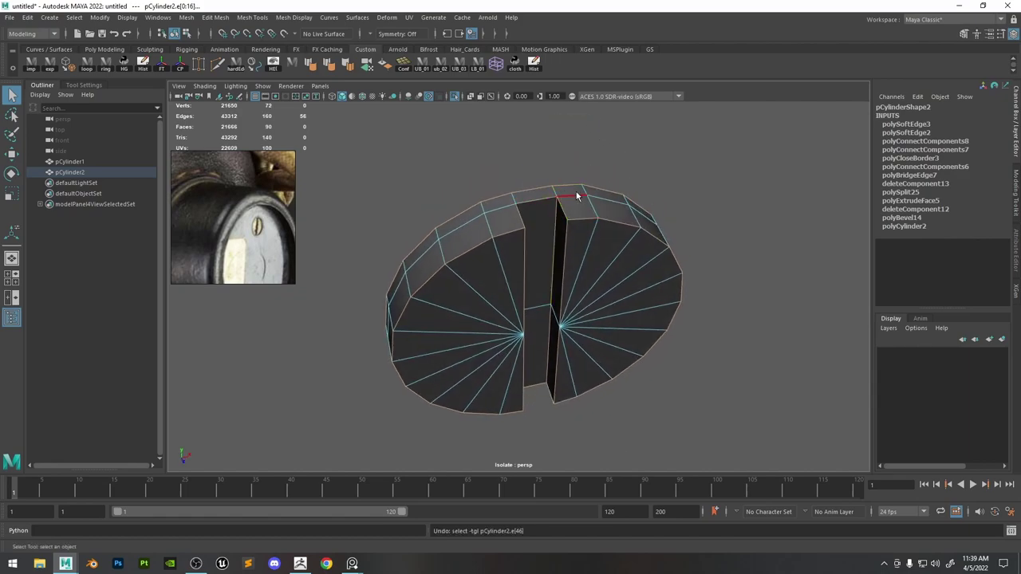
pyautogui.keyDown('shift'); pyautogui.moveTo(577, 195); pyautogui.dragTo(636, 191, button='right'); pyautogui.keyUp('shift')
pyautogui.keyDown('alt'); pyautogui.moveTo(634, 199); pyautogui.dragTo(619, 226); pyautogui.keyUp('alt')
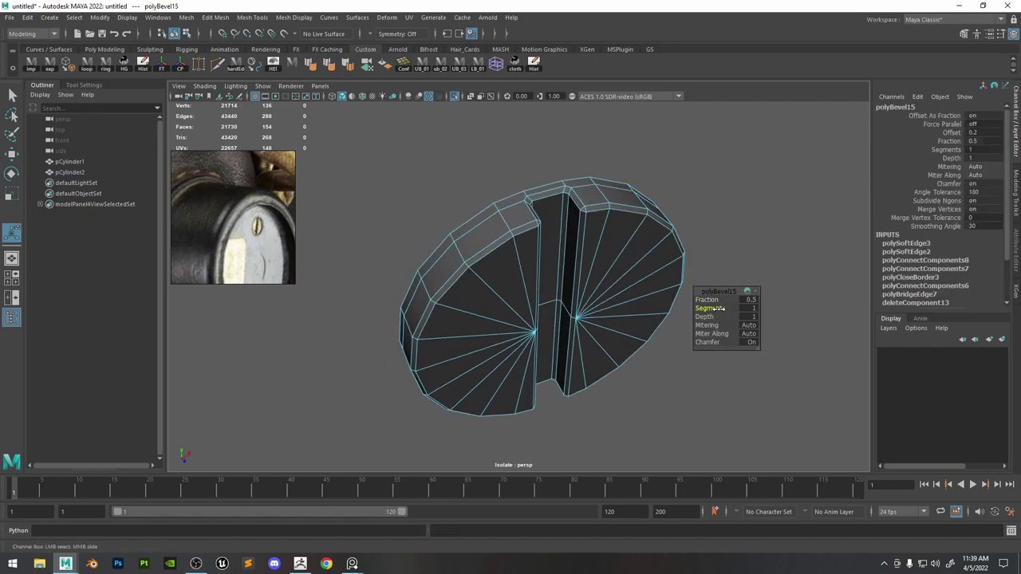
pyautogui.moveTo(722, 308); pyautogui.dragTo(722, 312)
pyautogui.moveTo(585, 236); pyautogui.dragTo(654, 200, button='right')
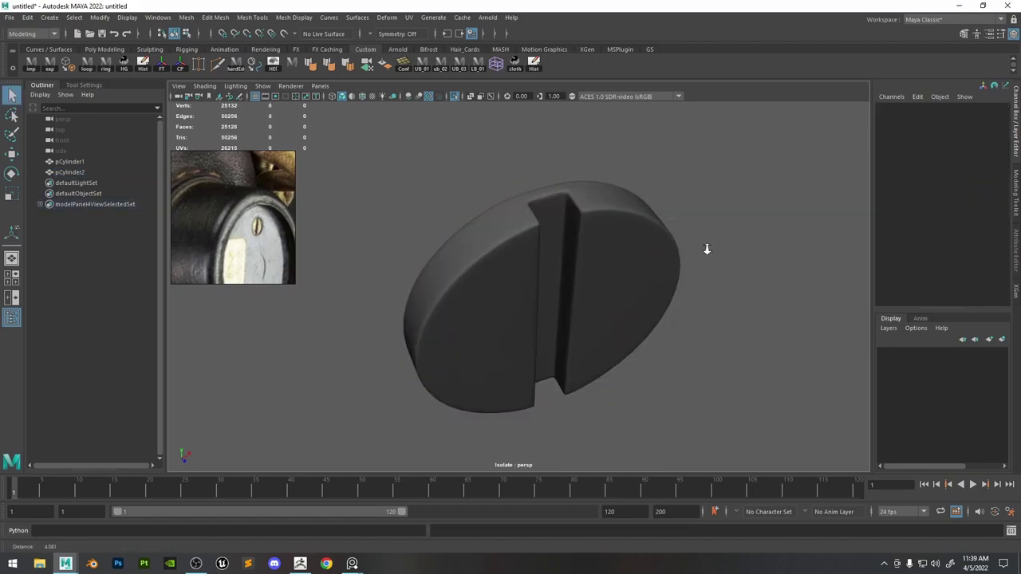
# Examine the beveled screw's slot up close in smooth preview and undo the bevel.
pyautogui.moveTo(707, 247)
pyautogui.keyDown('alt'); pyautogui.mouseDown()
pyautogui.moveTo(646, 212)
pyautogui.moveTo(612, 211)
pyautogui.mouseUp(); pyautogui.keyUp('alt')
pyautogui.keyDown('alt'); pyautogui.moveTo(612, 210); pyautogui.dragTo(697, 322, button='right'); pyautogui.keyUp('alt')
pyautogui.keyDown('alt'); pyautogui.moveTo(697, 321); pyautogui.dragTo(569, 213); pyautogui.keyUp('alt')
pyautogui.click(537, 186)
pyautogui.keyDown('alt'); pyautogui.moveTo(536, 186); pyautogui.dragTo(596, 254, button='right'); pyautogui.keyUp('alt')
pyautogui.hotkey('ctrl', 'z')
pyautogui.hotkey('ctrl', 'z')
pyautogui.hotkey('ctrl', 'z')
pyautogui.hotkey('ctrl', 'z')
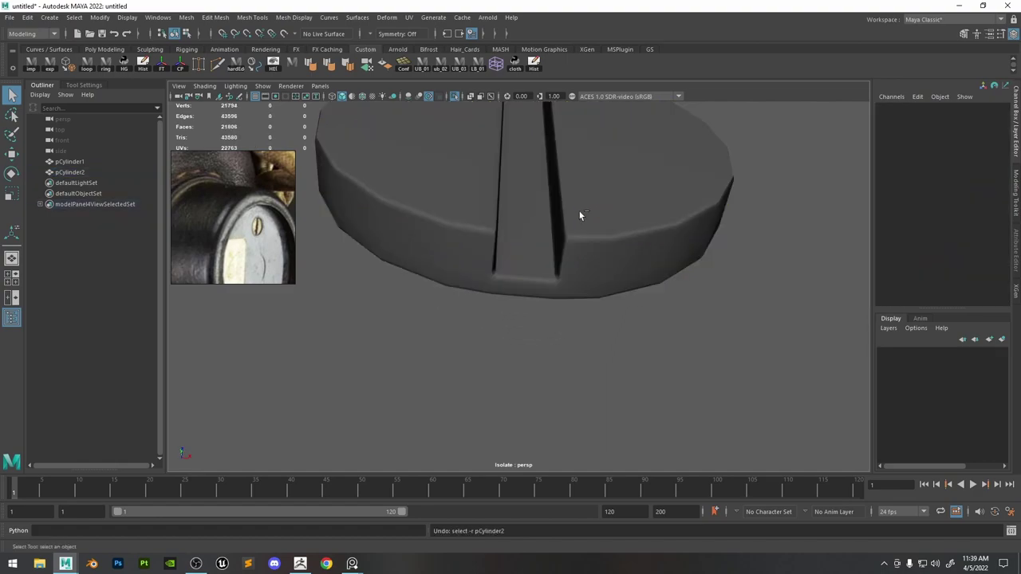
pyautogui.hotkey('ctrl', 'z')
# Select the two faces of the slot floor.
pyautogui.keyDown('alt'); pyautogui.moveTo(542, 197); pyautogui.dragTo(529, 183); pyautogui.keyUp('alt')
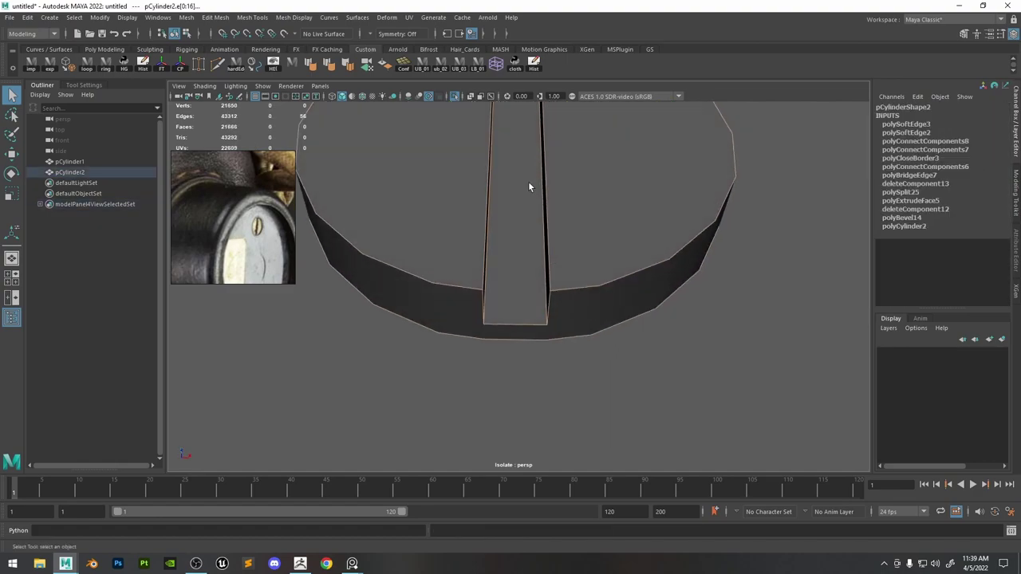
pyautogui.click(516, 153)
pyautogui.moveTo(517, 152); pyautogui.dragTo(520, 181, button='right')
pyautogui.click(520, 182)
pyautogui.keyDown('shift'); pyautogui.click(511, 128); pyautogui.keyUp('shift')
pyautogui.keyDown('alt'); pyautogui.moveTo(512, 127); pyautogui.dragTo(556, 206); pyautogui.keyUp('alt')
# Try to scale the slot floor faces narrower along X, check the taper in the front view and undo it.
pyautogui.press('r')
pyautogui.scroll(-5, 558, 204)
pyautogui.moveTo(613, 279); pyautogui.dragTo(604, 279)
pyautogui.scroll(2, 641, 323)
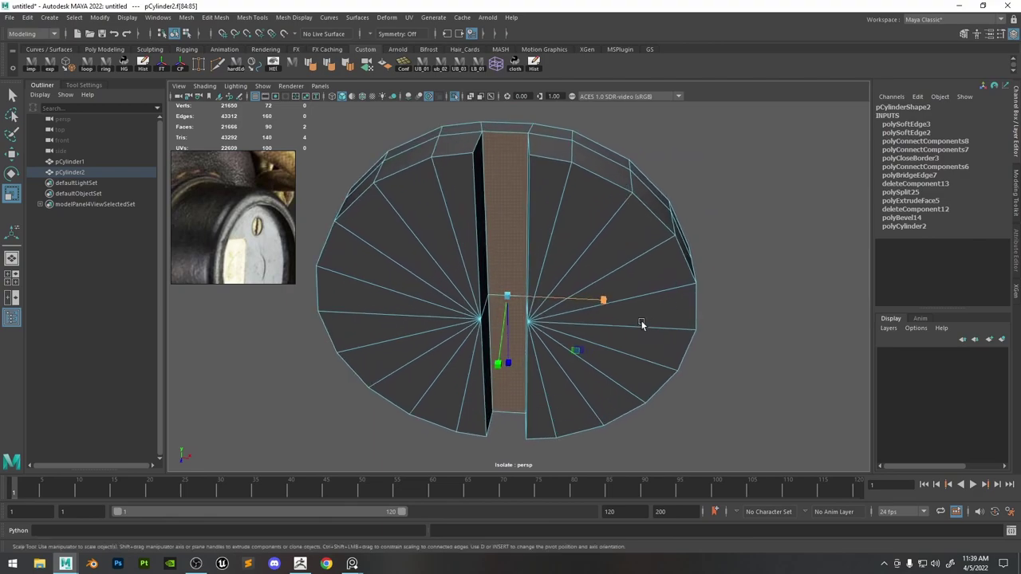
pyautogui.click(604, 302)
pyautogui.press('space')
pyautogui.moveTo(549, 190); pyautogui.dragTo(550, 229)
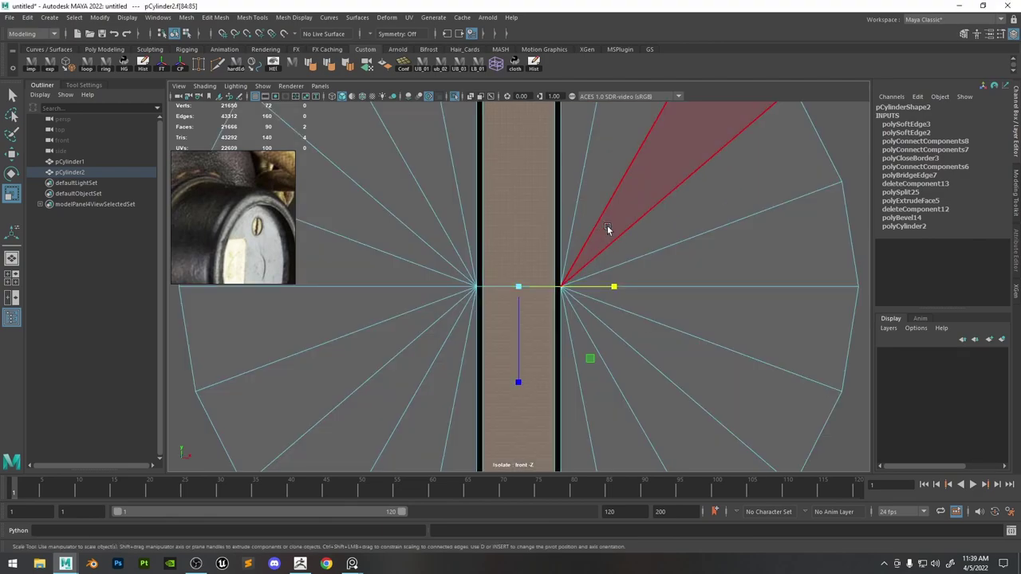
pyautogui.hotkey('ctrl', 'z')
# Scale the slot floor faces slightly narrower along X in the front view to taper the slot walls.
pyautogui.scroll(2, 587, 271)
pyautogui.keyDown('alt'); pyautogui.moveTo(613, 382); pyautogui.dragTo(619, 290, button='middle'); pyautogui.keyUp('alt')
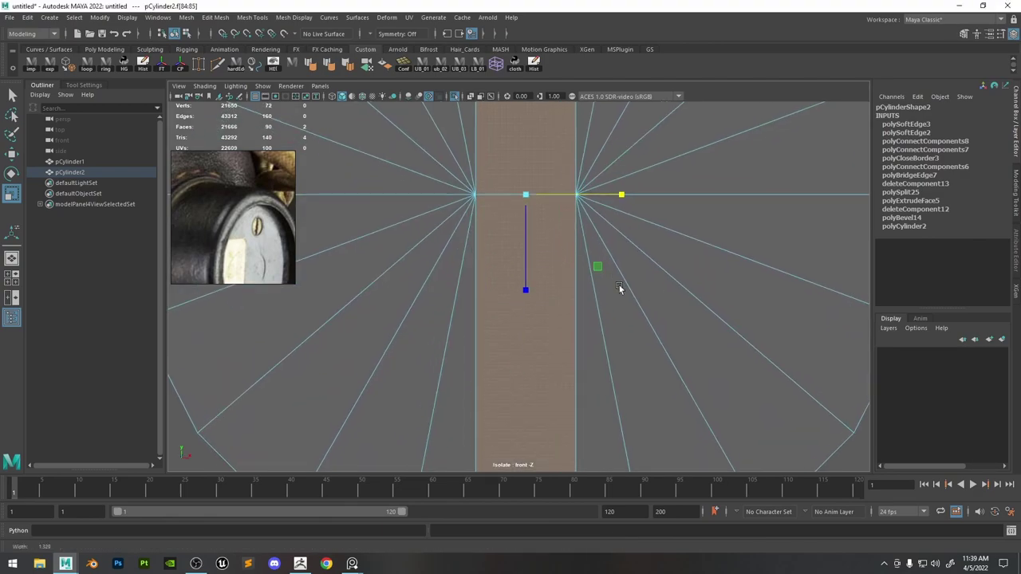
pyautogui.keyDown('alt'); pyautogui.moveTo(563, 176); pyautogui.dragTo(550, 391, button='middle'); pyautogui.keyUp('alt')
pyautogui.moveTo(518, 186); pyautogui.dragTo(639, 124, button='right')
pyautogui.scroll(-10, 639, 124)
pyautogui.click(486, 250)
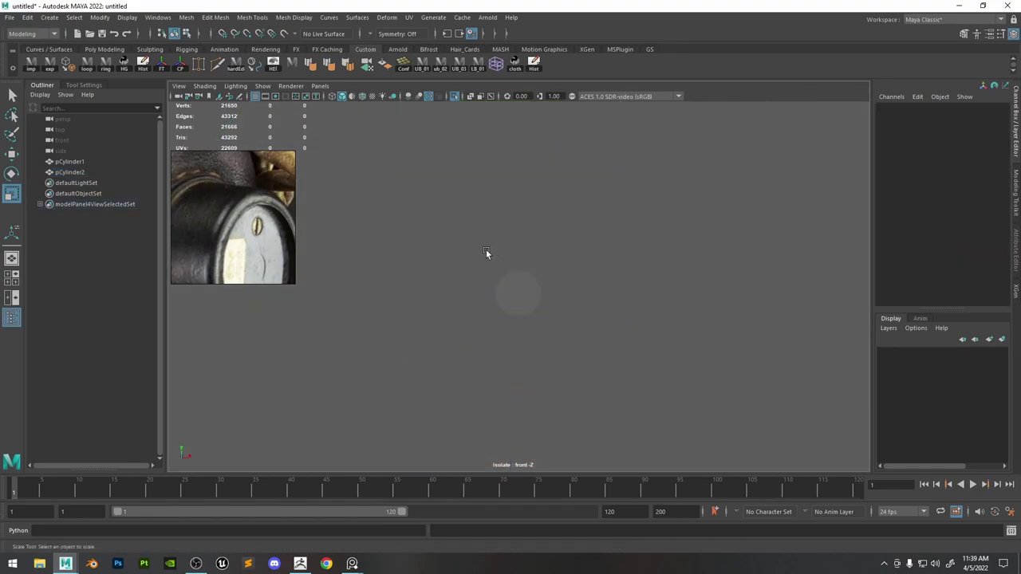
pyautogui.scroll(4, 487, 230)
pyautogui.click(512, 292)
pyautogui.keyDown('alt'); pyautogui.moveTo(546, 293); pyautogui.dragTo(548, 203, button='middle'); pyautogui.keyUp('alt')
pyautogui.scroll(2, 549, 203)
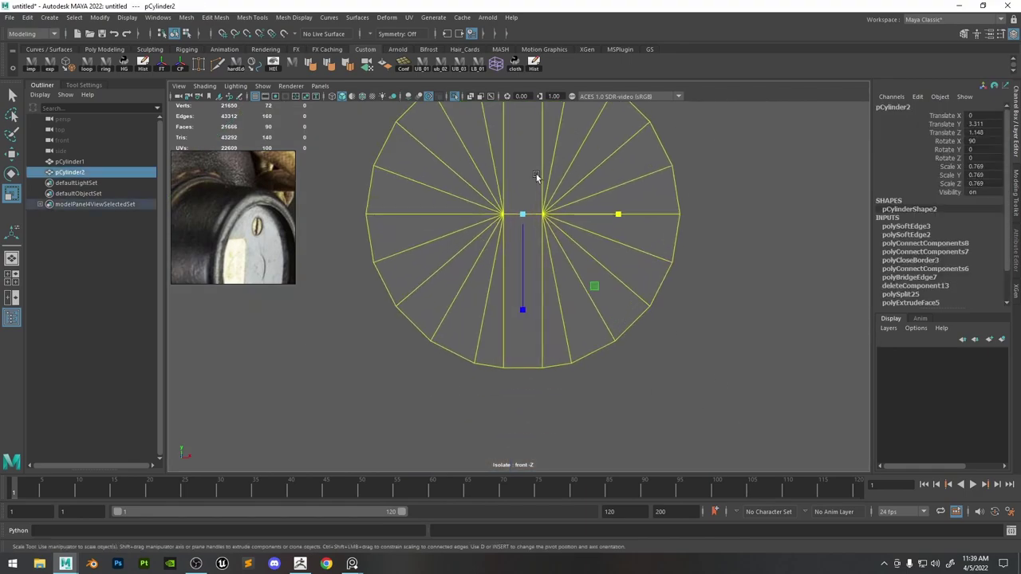
pyautogui.moveTo(536, 175); pyautogui.dragTo(530, 205, button='right')
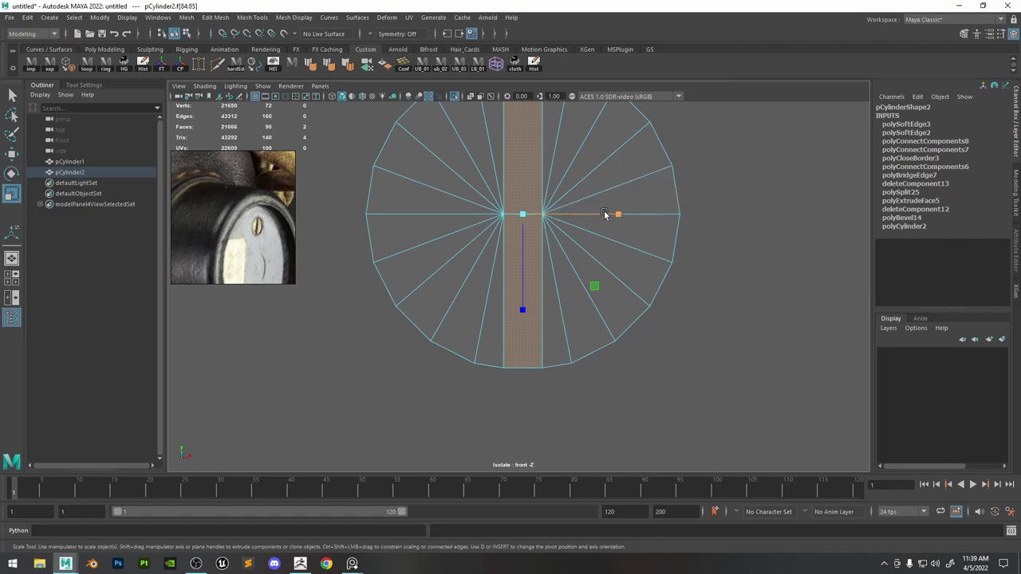
pyautogui.moveTo(604, 212); pyautogui.dragTo(600, 216)
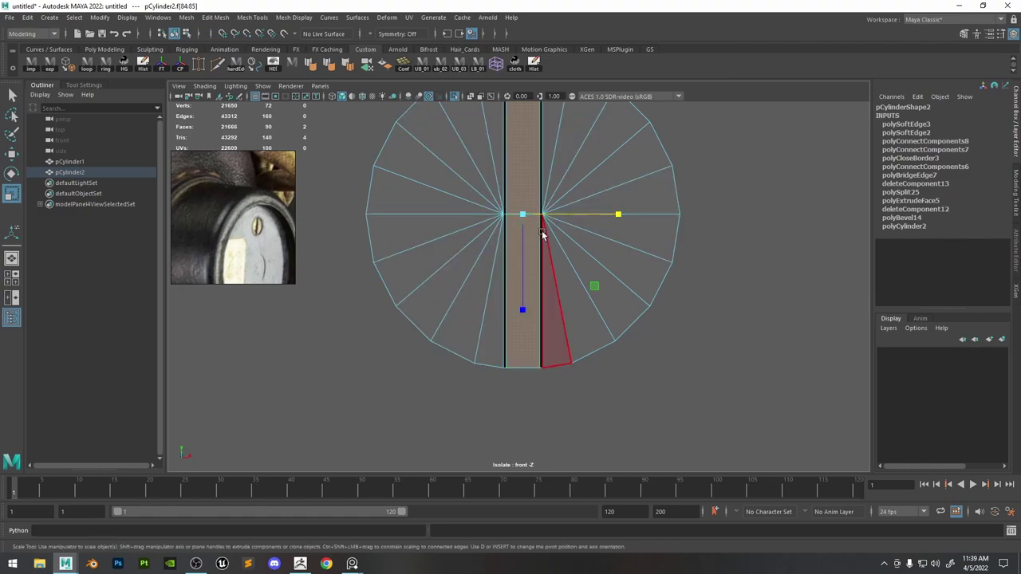
# Return to the perspective view, select all hard edges of the slotted screw and bevel them.
pyautogui.click(772, 138)
pyautogui.keyDown('alt'); pyautogui.moveTo(548, 167); pyautogui.dragTo(540, 228, button='middle'); pyautogui.keyUp('alt')
pyautogui.press('space')
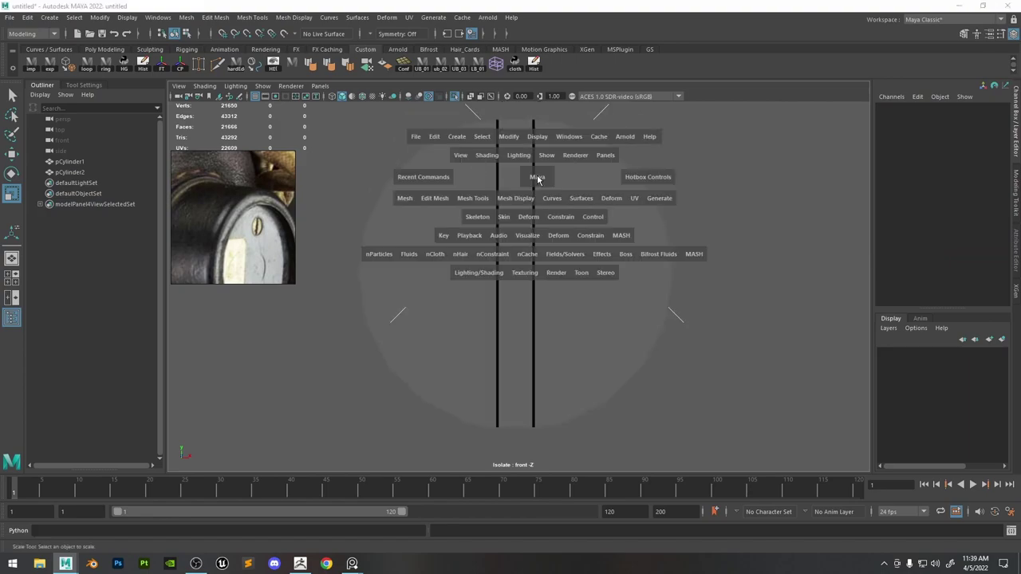
pyautogui.moveTo(540, 179); pyautogui.dragTo(578, 165)
pyautogui.click(578, 165)
pyautogui.rightClick(571, 169)
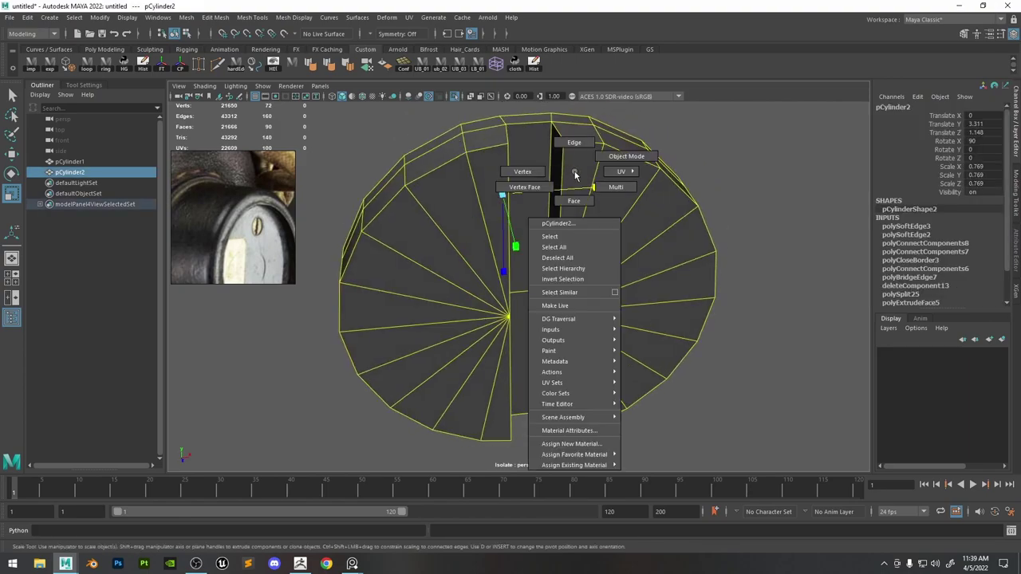
pyautogui.click(242, 70)
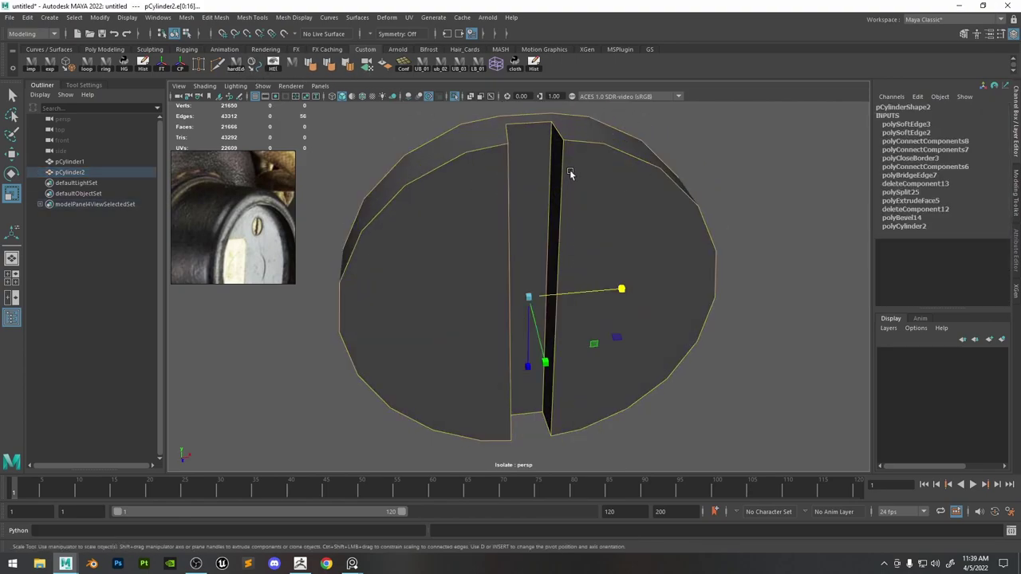
pyautogui.keyDown('shift'); pyautogui.moveTo(563, 165); pyautogui.dragTo(608, 183, button='right'); pyautogui.keyUp('shift')
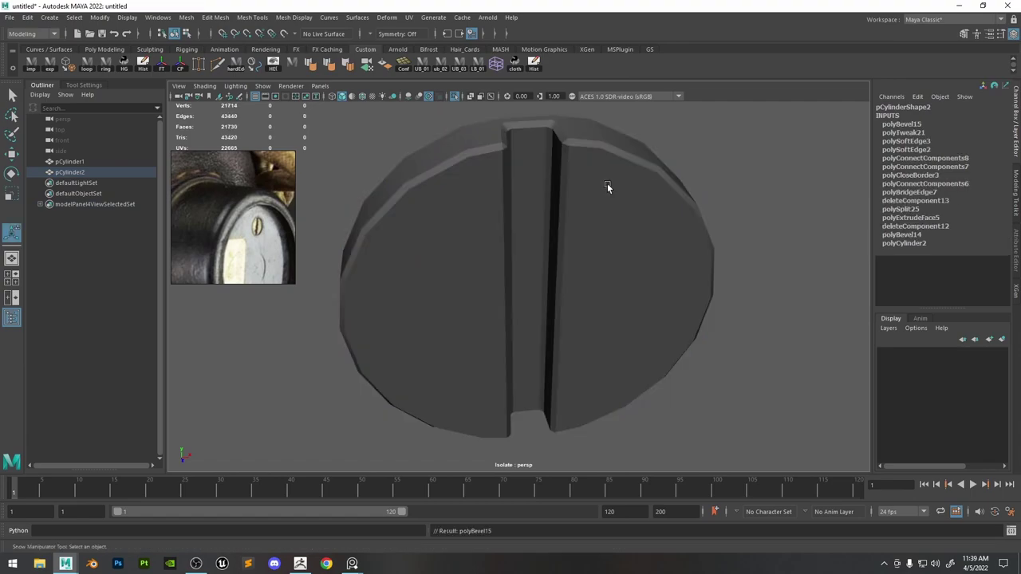
# Set the screw bevel's fraction to 0.4 and its segments to 2, with smooth preview on.
pyautogui.click(695, 214)
pyautogui.click(902, 226)
pyautogui.click(952, 208)
pyautogui.moveTo(841, 194); pyautogui.dragTo(823, 194, button='middle')
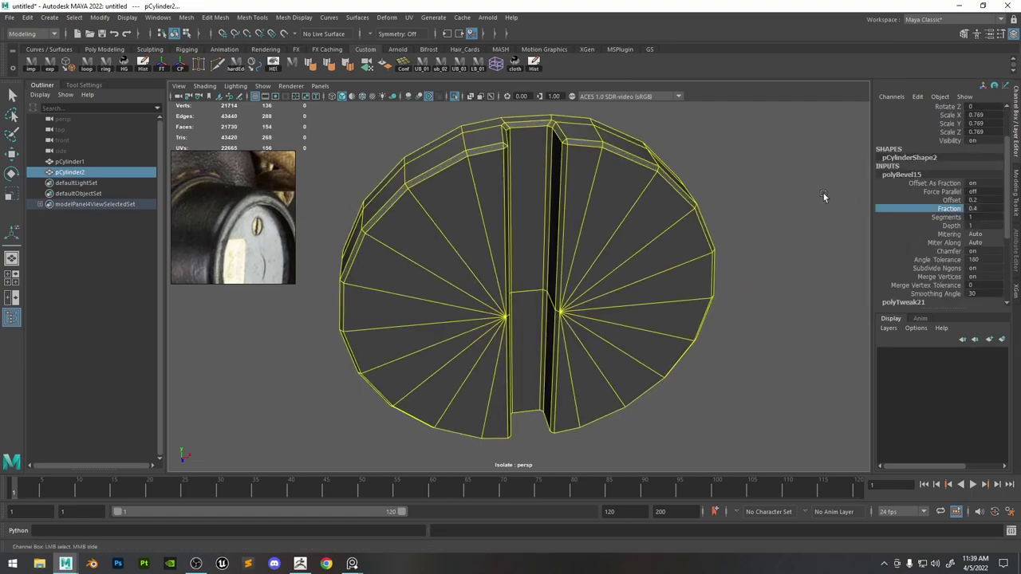
pyautogui.press('3')
pyautogui.press('space')
pyautogui.moveTo(635, 160); pyautogui.dragTo(633, 177)
pyautogui.click(951, 217)
pyautogui.moveTo(765, 190); pyautogui.dragTo(783, 190, button='middle')
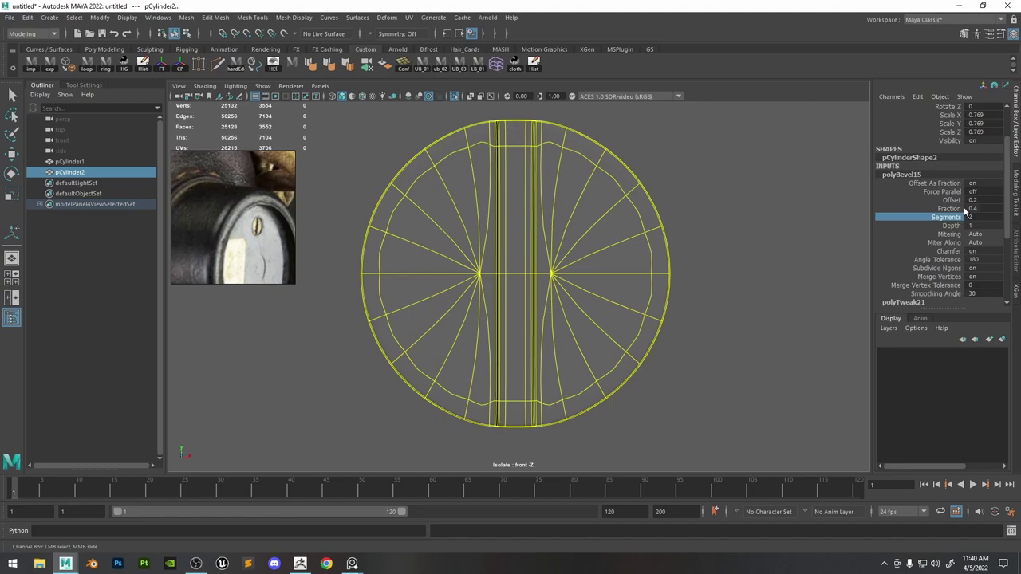
# Return the screw to object mode in the perspective view and end isolation so the housing shows again.
pyautogui.click(725, 184)
pyautogui.moveTo(563, 199); pyautogui.dragTo(671, 152, button='right')
pyautogui.press('q')
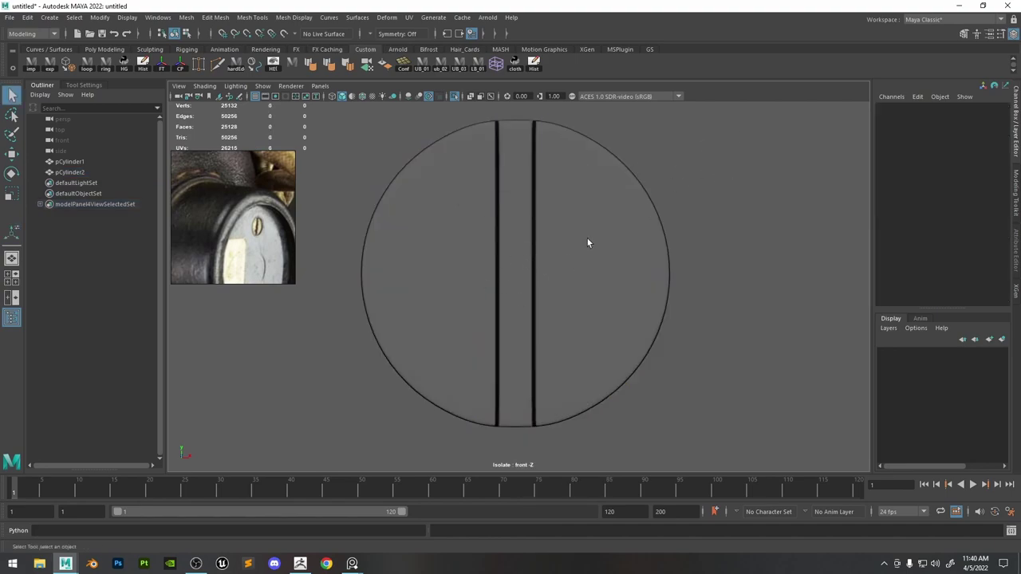
pyautogui.press('space')
pyautogui.moveTo(588, 243)
pyautogui.mouseDown()
pyautogui.moveTo(572, 213)
pyautogui.moveTo(605, 221)
pyautogui.moveTo(593, 231)
pyautogui.mouseUp()
pyautogui.click(594, 233)
pyautogui.keyDown('alt'); pyautogui.moveTo(655, 256); pyautogui.dragTo(608, 241); pyautogui.keyUp('alt')
pyautogui.click(757, 264)
pyautogui.scroll(-5, 754, 263)
pyautogui.moveTo(607, 241); pyautogui.dragTo(401, 216)
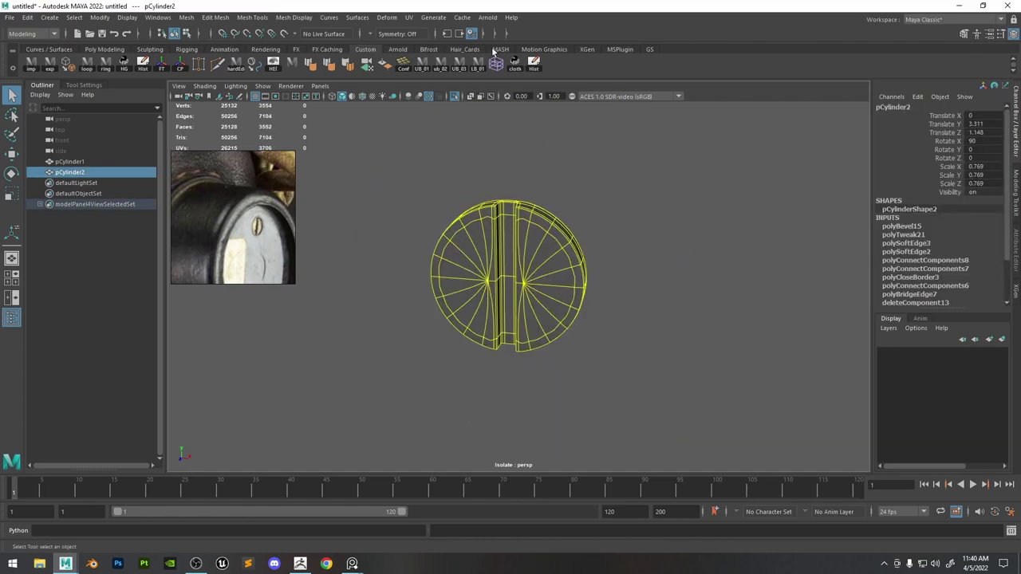
pyautogui.click(456, 97)
# Rotate the screw to about -11.4 degrees in Z so its slot leans slightly clockwise in the upper recess.
pyautogui.keyDown('alt'); pyautogui.moveTo(656, 262); pyautogui.dragTo(606, 193); pyautogui.keyUp('alt')
pyautogui.press('e')
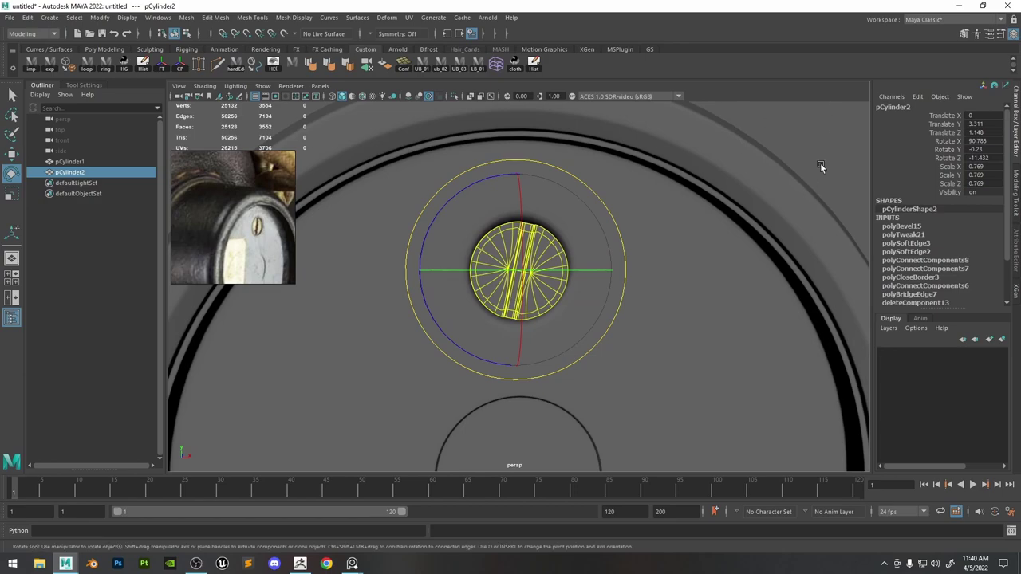
pyautogui.click(820, 163)
pyautogui.keyDown('alt'); pyautogui.moveTo(818, 165); pyautogui.dragTo(542, 292, button='right'); pyautogui.keyUp('alt')
pyautogui.keyDown('alt'); pyautogui.moveTo(542, 292); pyautogui.dragTo(537, 222, button='middle'); pyautogui.keyUp('alt')
pyautogui.keyDown('alt'); pyautogui.moveTo(537, 223); pyautogui.dragTo(605, 250); pyautogui.keyUp('alt')
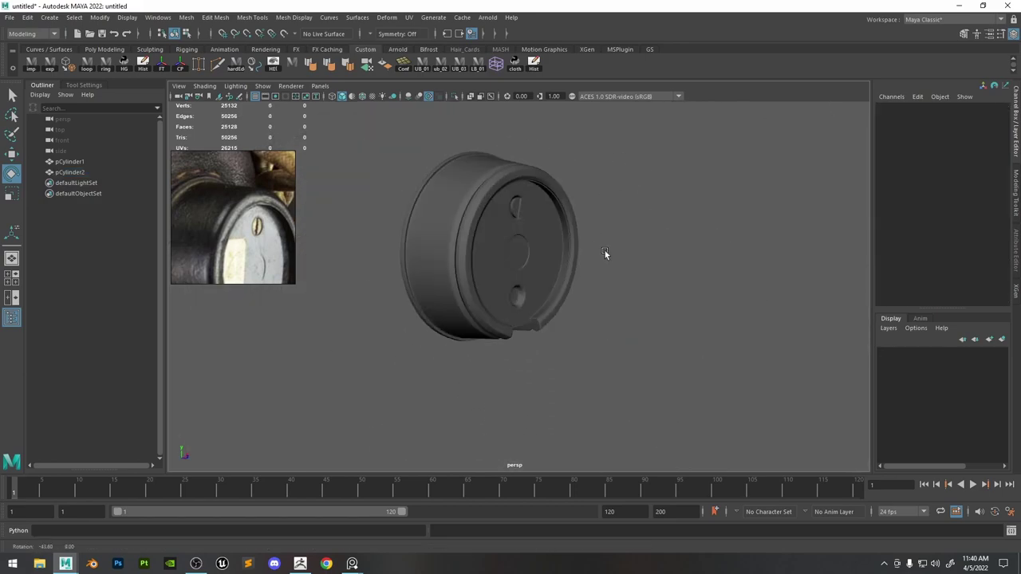
pyautogui.keyDown('alt'); pyautogui.moveTo(604, 250); pyautogui.dragTo(678, 250, button='right'); pyautogui.keyUp('alt')
# Overlay the wireframe on the shaded models and centre the upper screw's pivot.
pyautogui.click(525, 132)
pyautogui.press('f')
pyautogui.keyDown('alt'); pyautogui.moveTo(565, 187); pyautogui.dragTo(551, 219); pyautogui.keyUp('alt')
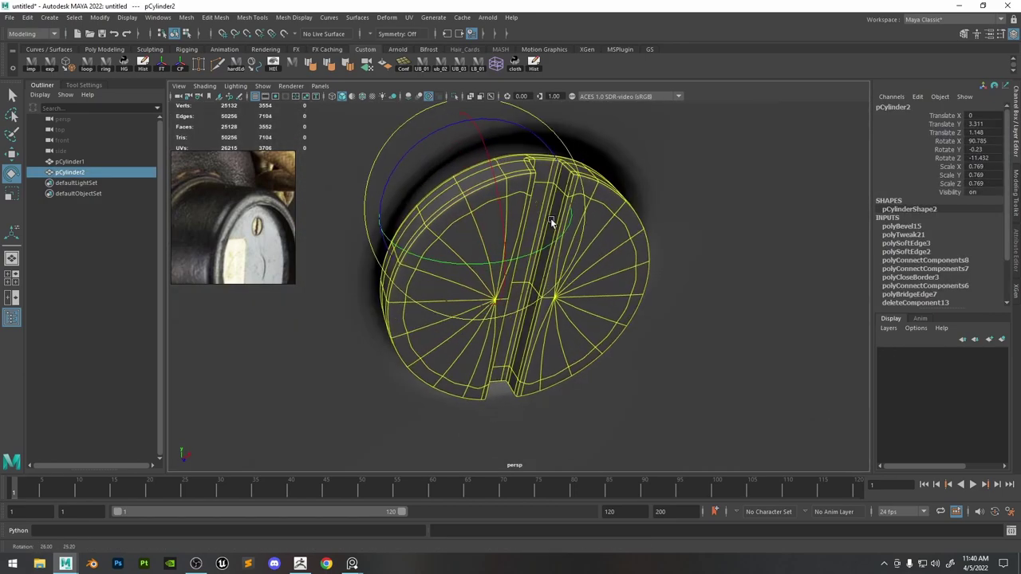
pyautogui.press('w')
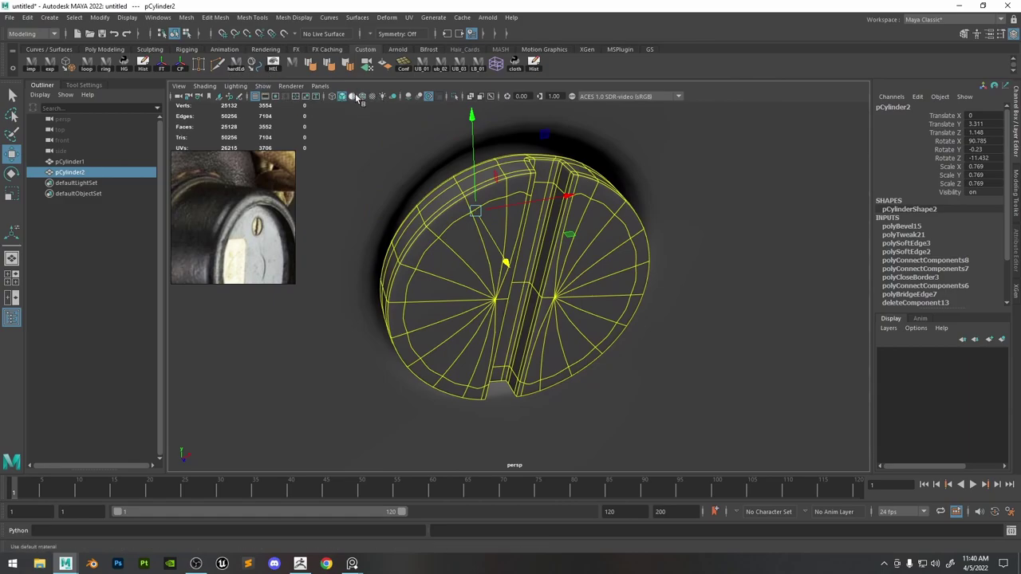
pyautogui.click(362, 96)
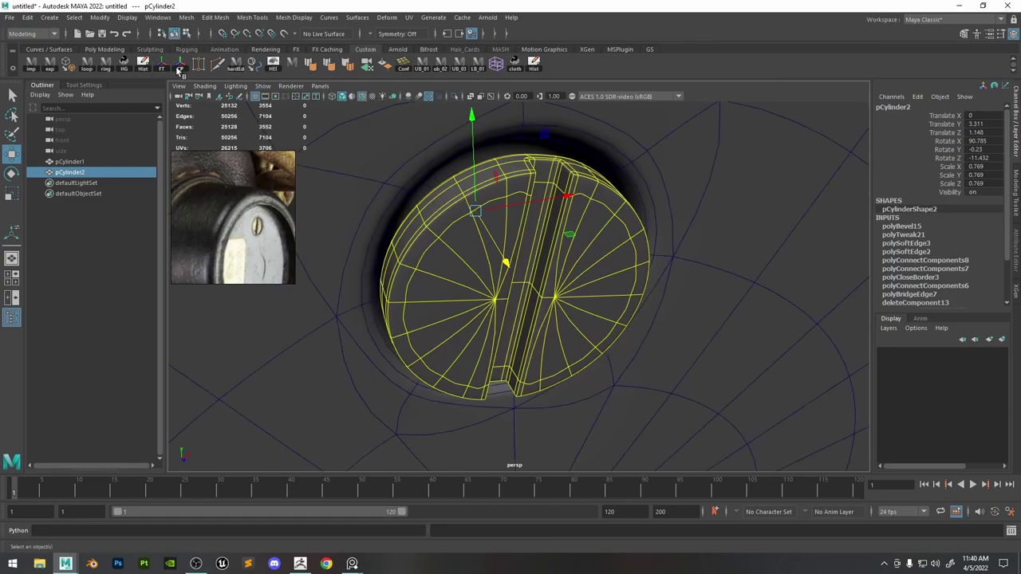
pyautogui.keyDown('alt'); pyautogui.moveTo(686, 250); pyautogui.dragTo(476, 220); pyautogui.keyUp('alt')
# Move the screw back into the upper recess and centre it there at about 0.022, 3.318, 0.876.
pyautogui.moveTo(448, 279); pyautogui.dragTo(580, 287)
pyautogui.click(761, 167)
pyautogui.keyDown('alt'); pyautogui.moveTo(763, 170); pyautogui.dragTo(767, 213); pyautogui.keyUp('alt')
pyautogui.click(506, 287)
pyautogui.keyDown('alt'); pyautogui.moveTo(514, 287); pyautogui.dragTo(559, 276); pyautogui.keyUp('alt')
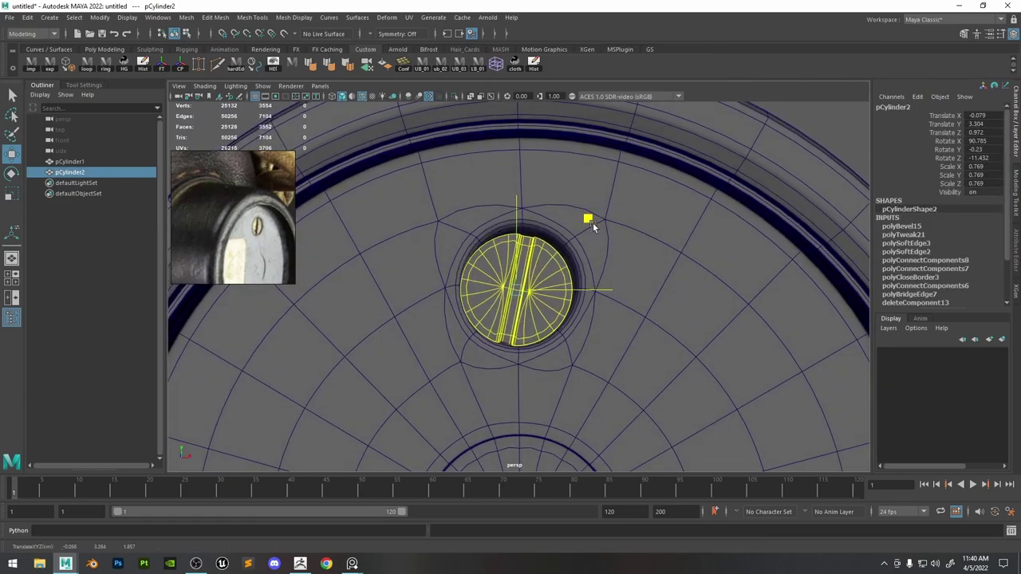
pyautogui.moveTo(584, 215); pyautogui.dragTo(760, 244)
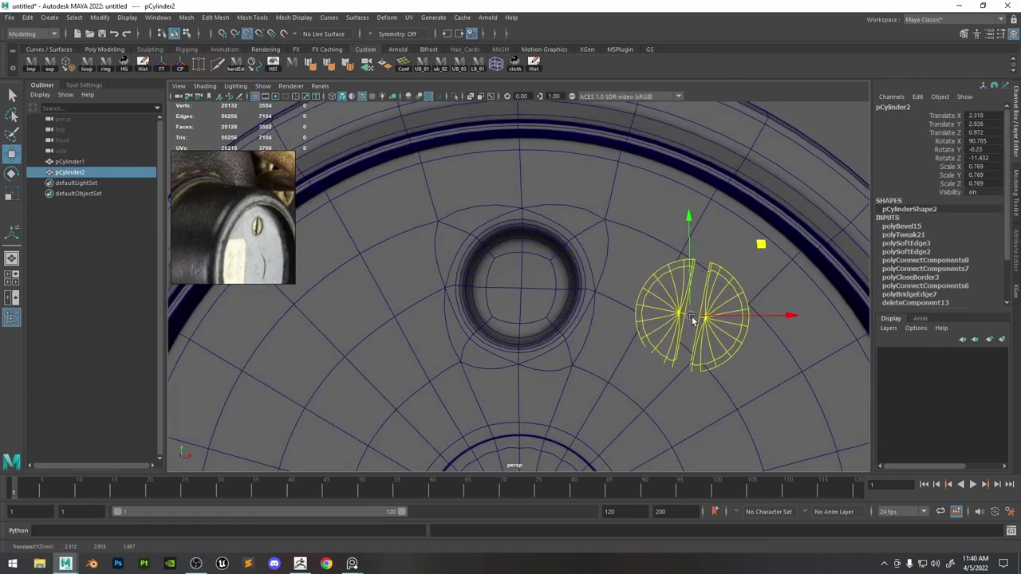
pyautogui.moveTo(693, 319); pyautogui.dragTo(637, 296)
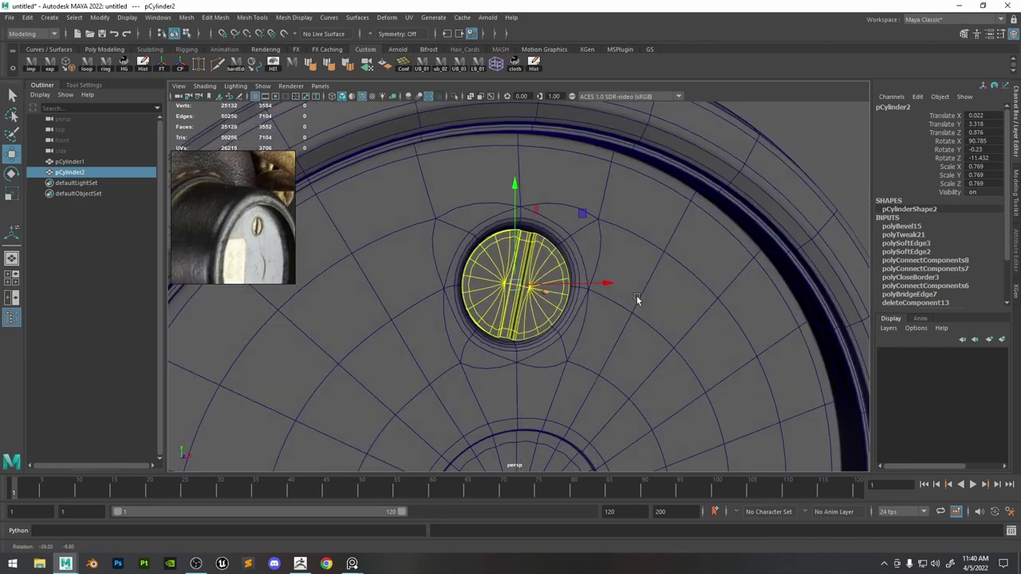
# Duplicate the upper screw and position the copy inside the lower recess of the housing.
pyautogui.scroll(-4, 694, 247)
pyautogui.click(782, 163)
pyautogui.keyDown('alt'); pyautogui.moveTo(801, 211); pyautogui.dragTo(434, 419); pyautogui.keyUp('alt')
pyautogui.click(445, 165)
pyautogui.hotkey('ctrl', 'd')
pyautogui.keyDown('alt'); pyautogui.moveTo(469, 389); pyautogui.dragTo(524, 284, button='middle'); pyautogui.keyUp('alt')
pyautogui.keyDown('alt'); pyautogui.moveTo(524, 283); pyautogui.dragTo(510, 383, button='right'); pyautogui.keyUp('alt')
pyautogui.keyDown('alt'); pyautogui.moveTo(511, 383); pyautogui.dragTo(487, 385); pyautogui.keyUp('alt')
pyautogui.moveTo(415, 381); pyautogui.dragTo(412, 390)
# Rotate the lower screw until its slot runs nearly horizontal, sloping slightly down toward +X.
pyautogui.press('e')
pyautogui.moveTo(505, 311); pyautogui.dragTo(532, 380)
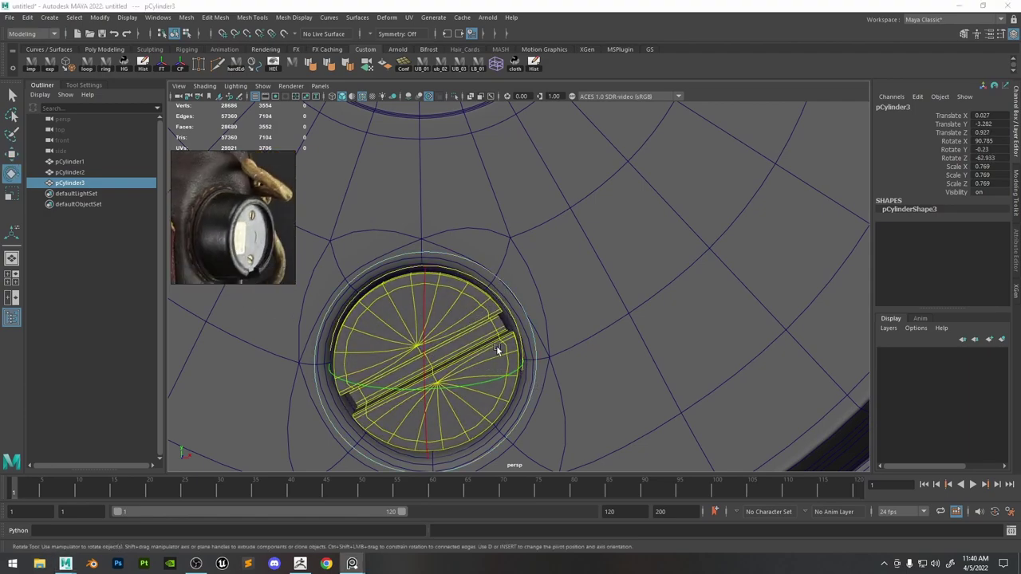
pyautogui.moveTo(500, 296); pyautogui.dragTo(518, 372)
pyautogui.scroll(-3, 494, 115)
pyautogui.scroll(-1, 494, 115)
pyautogui.click(786, 376)
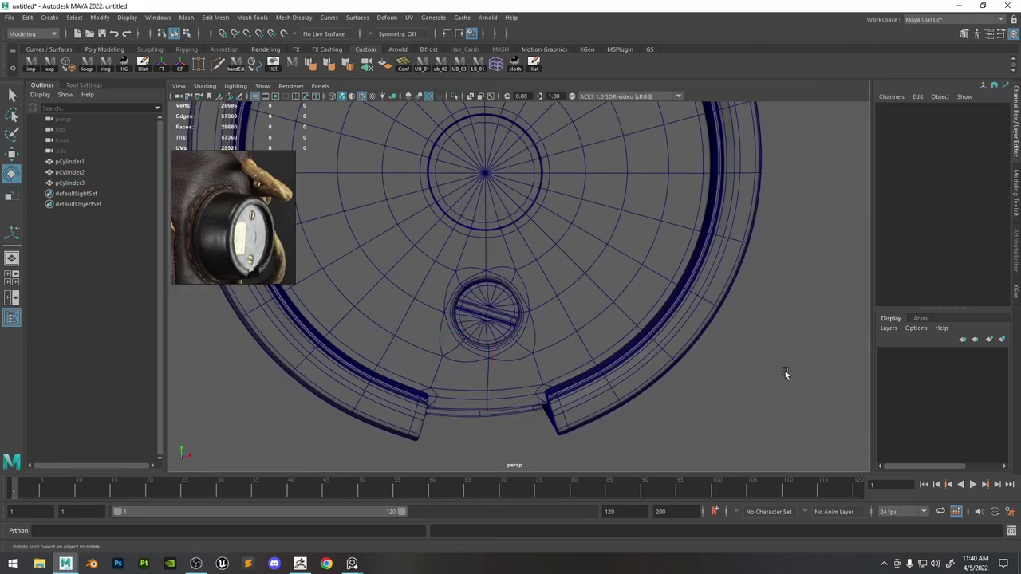
# Turn off the wireframe overlay and examine how the screws sit in their recesses.
pyautogui.scroll(-3, 580, 252)
pyautogui.click(362, 97)
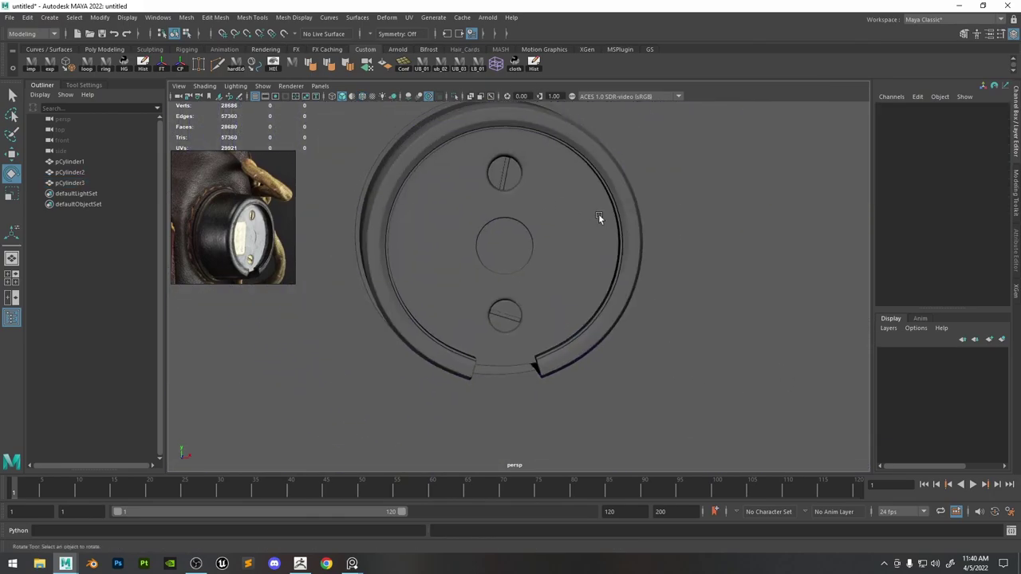
pyautogui.moveTo(598, 213)
pyautogui.keyDown('alt'); pyautogui.mouseDown()
pyautogui.moveTo(644, 244)
pyautogui.moveTo(563, 249)
pyautogui.moveTo(638, 239)
pyautogui.moveTo(583, 237)
pyautogui.moveTo(640, 241)
pyautogui.mouseUp(); pyautogui.keyUp('alt')
pyautogui.scroll(3, 646, 247)
pyautogui.keyDown('alt'); pyautogui.moveTo(651, 252); pyautogui.dragTo(640, 338, button='middle'); pyautogui.keyUp('alt')
pyautogui.scroll(3, 639, 339)
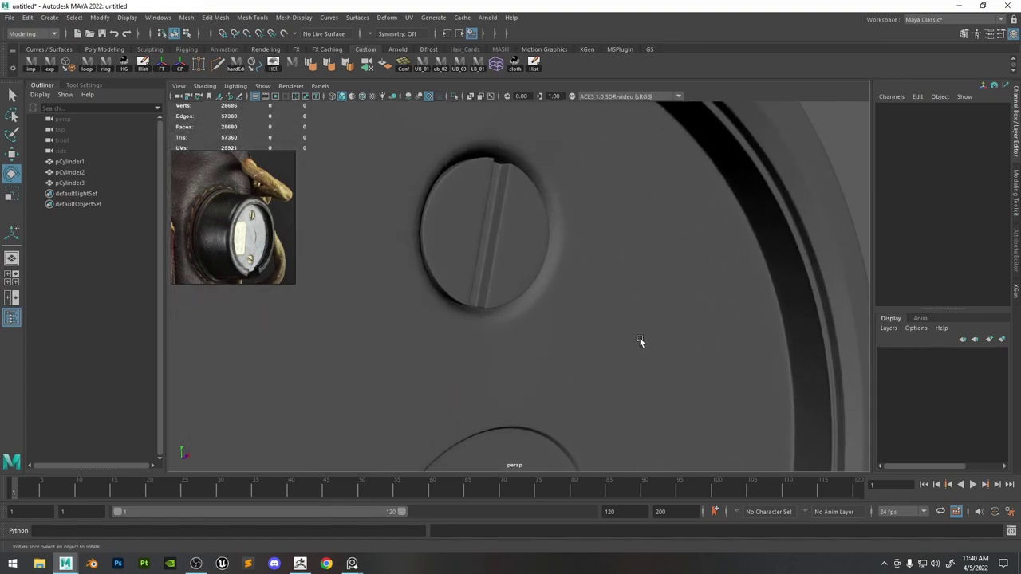
pyautogui.keyDown('alt'); pyautogui.moveTo(639, 338); pyautogui.dragTo(649, 308); pyautogui.keyUp('alt')
# Turn off the housing's smooth preview and select the edge rings across the outer and inner bevels of the upper screw recess.
pyautogui.click(684, 269)
pyautogui.press('1')
pyautogui.keyDown('alt'); pyautogui.moveTo(684, 269); pyautogui.dragTo(528, 221); pyautogui.keyUp('alt')
pyautogui.scroll(4, 677, 318)
pyautogui.keyDown('alt'); pyautogui.moveTo(677, 316); pyautogui.dragTo(665, 287); pyautogui.keyUp('alt')
pyautogui.moveTo(665, 287); pyautogui.dragTo(665, 260, button='right')
pyautogui.click(664, 294)
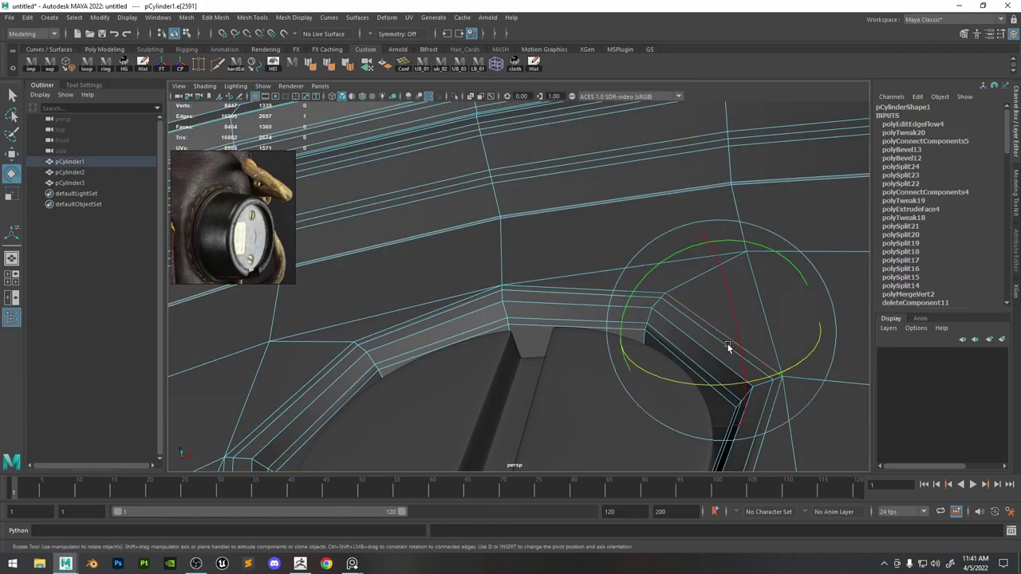
pyautogui.scroll(3, 499, 296)
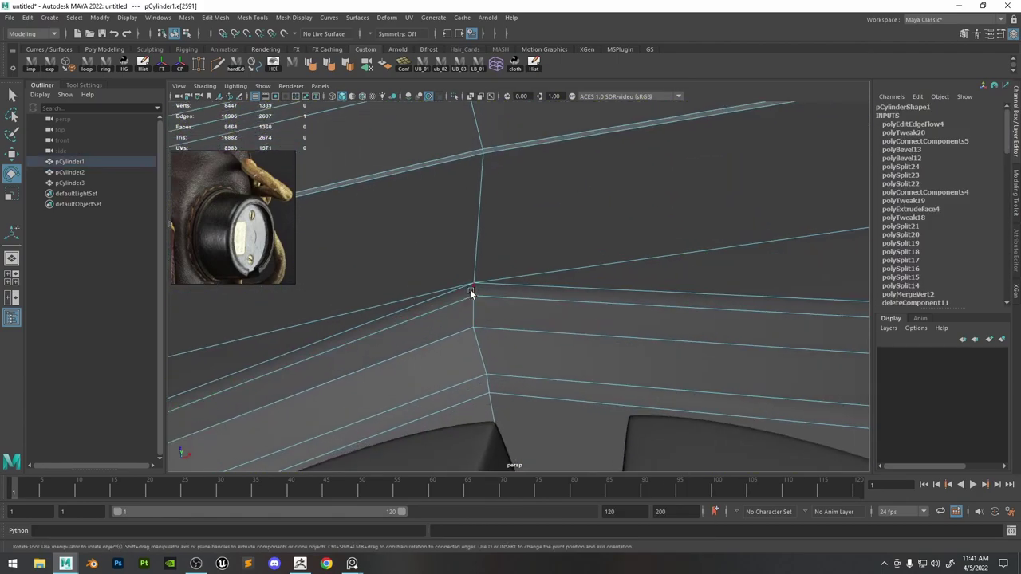
pyautogui.scroll(-3, 471, 291)
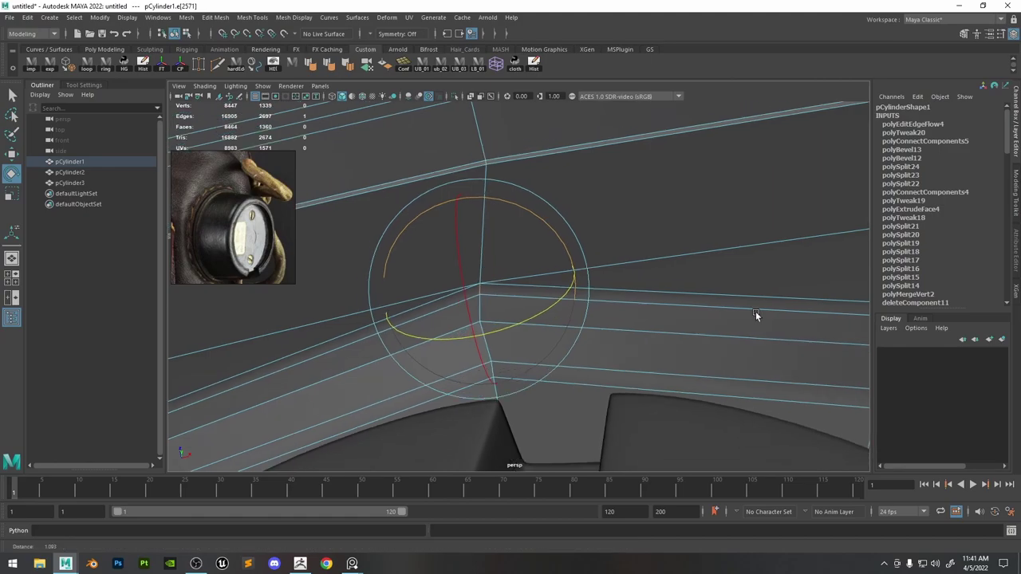
pyautogui.keyDown('shift'); pyautogui.doubleClick(767, 303); pyautogui.keyUp('shift')
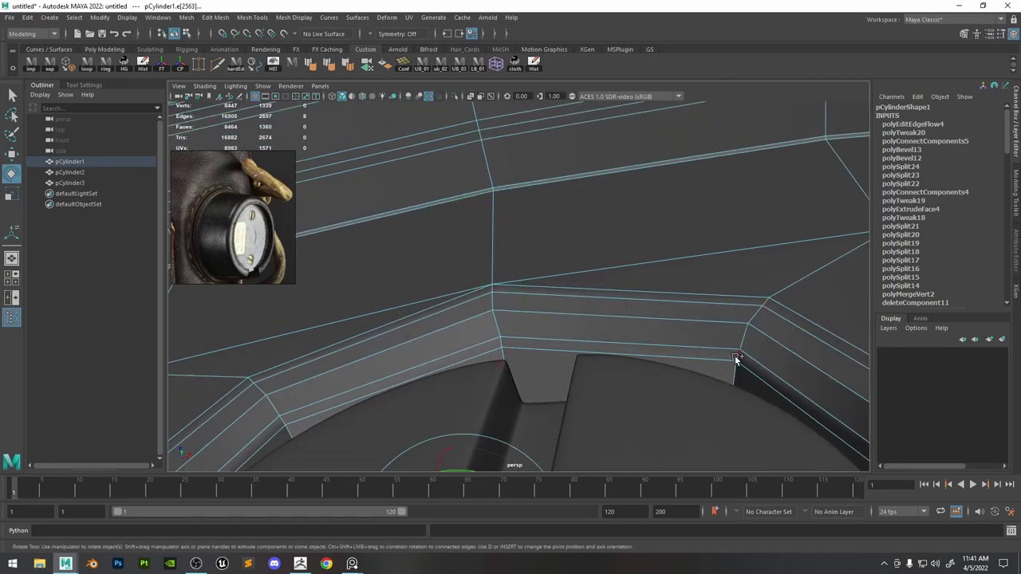
pyautogui.keyDown('shift'); pyautogui.doubleClick(504, 342); pyautogui.keyUp('shift')
# Add the matching outer and inner bevel edge rings of the lower screw recess to the selection.
pyautogui.scroll(-5, 504, 342)
pyautogui.keyDown('alt'); pyautogui.moveTo(535, 141); pyautogui.dragTo(622, 388); pyautogui.keyUp('alt')
pyautogui.scroll(4, 622, 388)
pyautogui.keyDown('alt'); pyautogui.moveTo(636, 439); pyautogui.dragTo(668, 239, button='middle'); pyautogui.keyUp('alt')
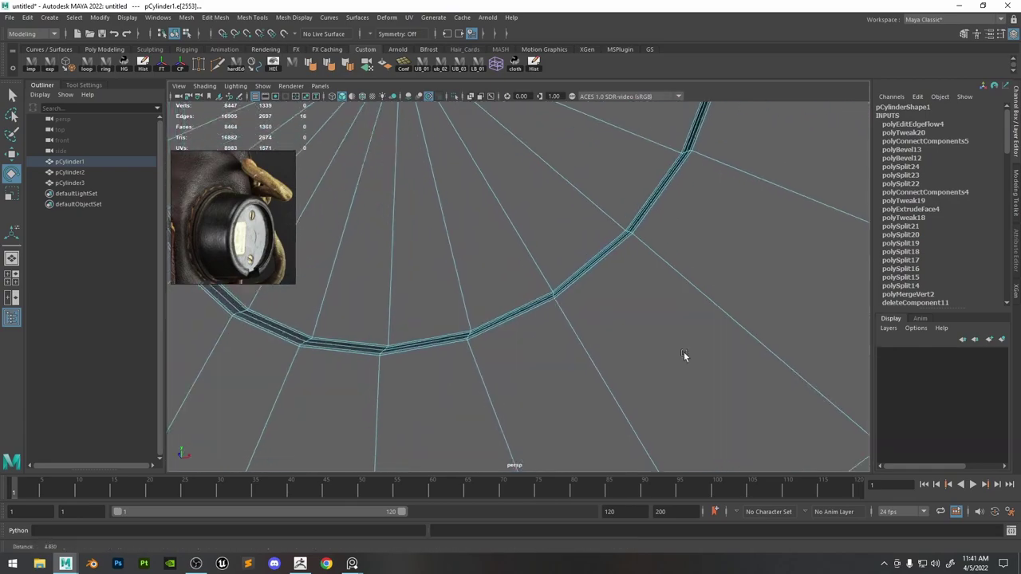
pyautogui.keyDown('alt'); pyautogui.moveTo(683, 352); pyautogui.dragTo(607, 162, button='middle'); pyautogui.keyUp('alt')
pyautogui.scroll(-6, 608, 162)
pyautogui.scroll(5, 630, 216)
pyautogui.keyDown('alt'); pyautogui.moveTo(649, 266); pyautogui.dragTo(720, 269); pyautogui.keyUp('alt')
pyautogui.keyDown('alt'); pyautogui.moveTo(713, 219); pyautogui.dragTo(626, 265, button='middle'); pyautogui.keyUp('alt')
pyautogui.scroll(7, 625, 266)
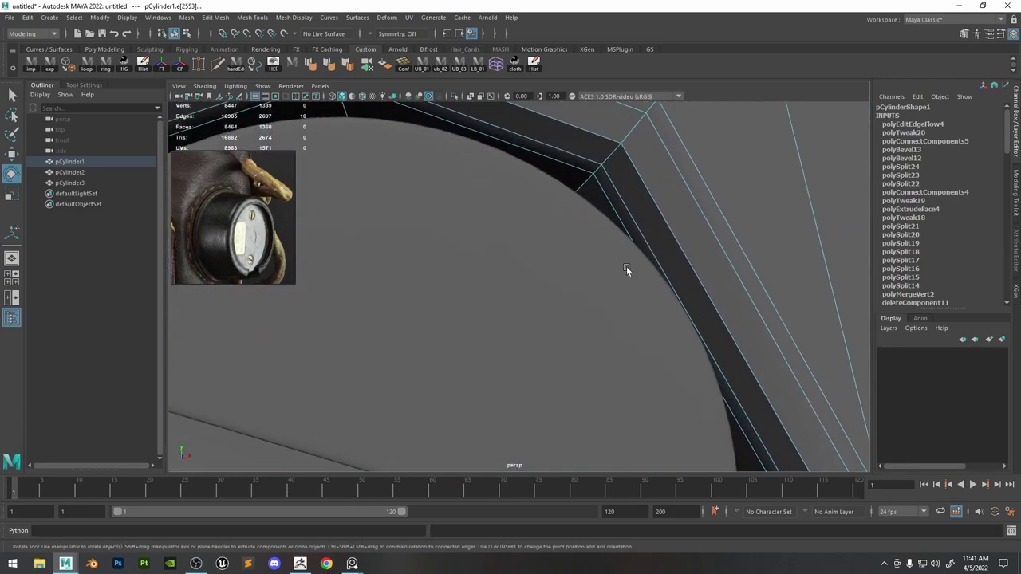
pyautogui.keyDown('alt'); pyautogui.moveTo(674, 208); pyautogui.dragTo(659, 243, button='middle'); pyautogui.keyUp('alt')
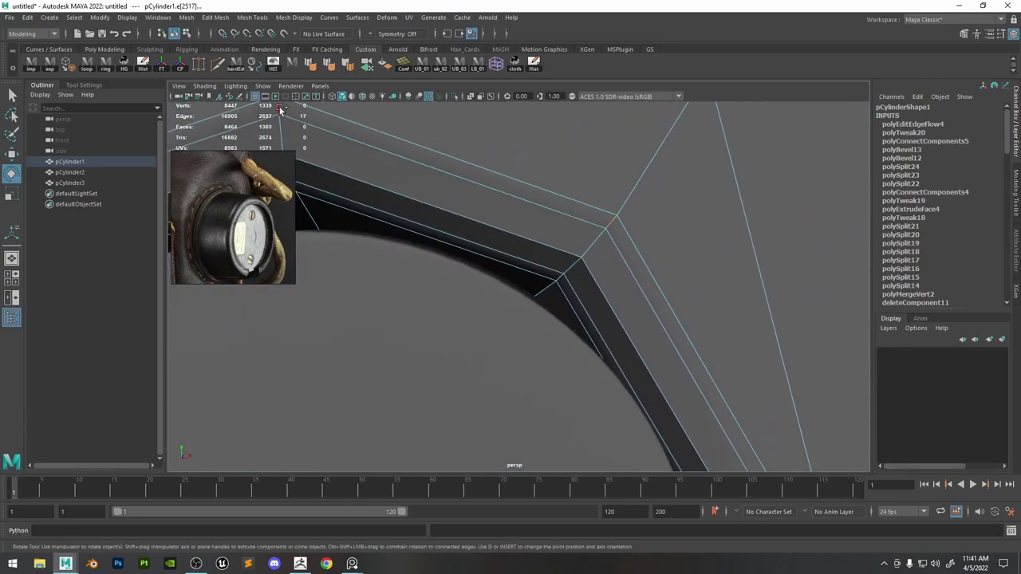
pyautogui.keyDown('alt'); pyautogui.moveTo(594, 288); pyautogui.dragTo(541, 278); pyautogui.keyUp('alt')
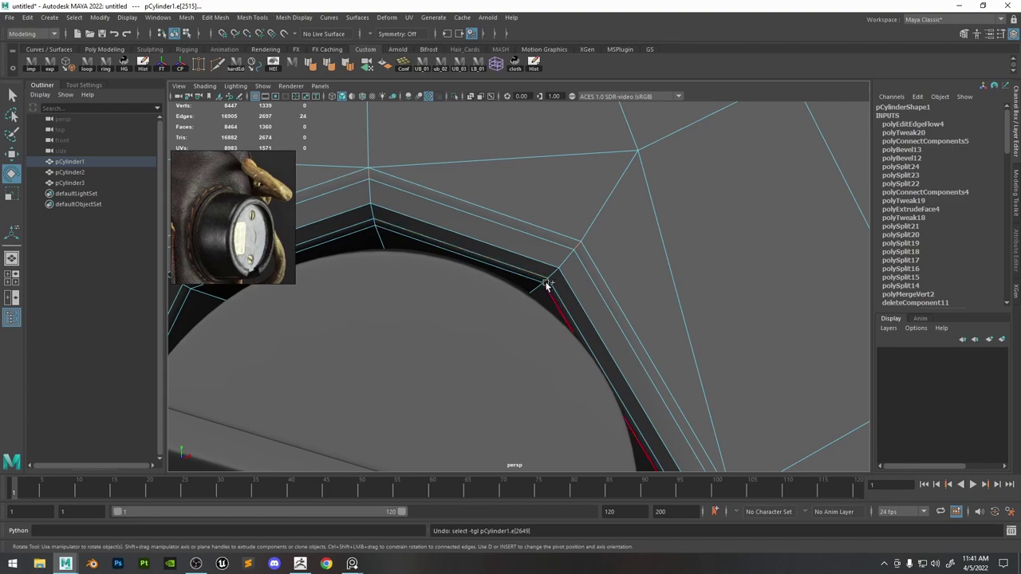
pyautogui.scroll(7, 547, 285)
pyautogui.scroll(-3, 622, 237)
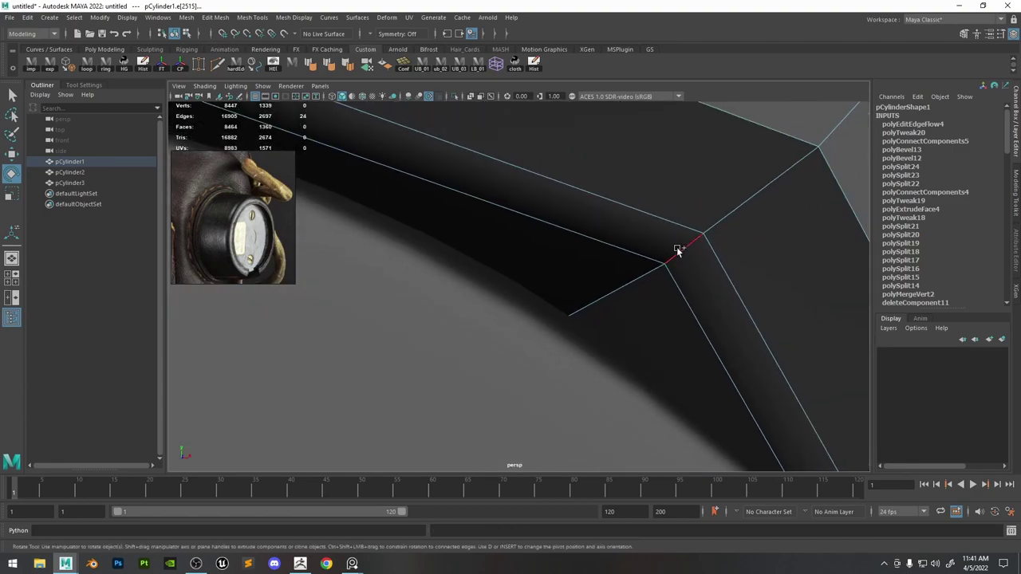
pyautogui.keyDown('shift'); pyautogui.click(678, 250); pyautogui.keyUp('shift')
# Connect the selected edges to insert extra loops around both screw recesses and preview the housing smoothed.
pyautogui.scroll(-4, 692, 255)
pyautogui.keyDown('alt'); pyautogui.moveTo(692, 255); pyautogui.dragTo(638, 232); pyautogui.keyUp('alt')
pyautogui.scroll(3, 638, 232)
pyautogui.keyDown('alt'); pyautogui.moveTo(655, 281); pyautogui.dragTo(562, 199); pyautogui.keyUp('alt')
pyautogui.keyDown('shift'); pyautogui.moveTo(562, 199); pyautogui.dragTo(618, 346, button='right'); pyautogui.keyUp('shift')
pyautogui.press('3')
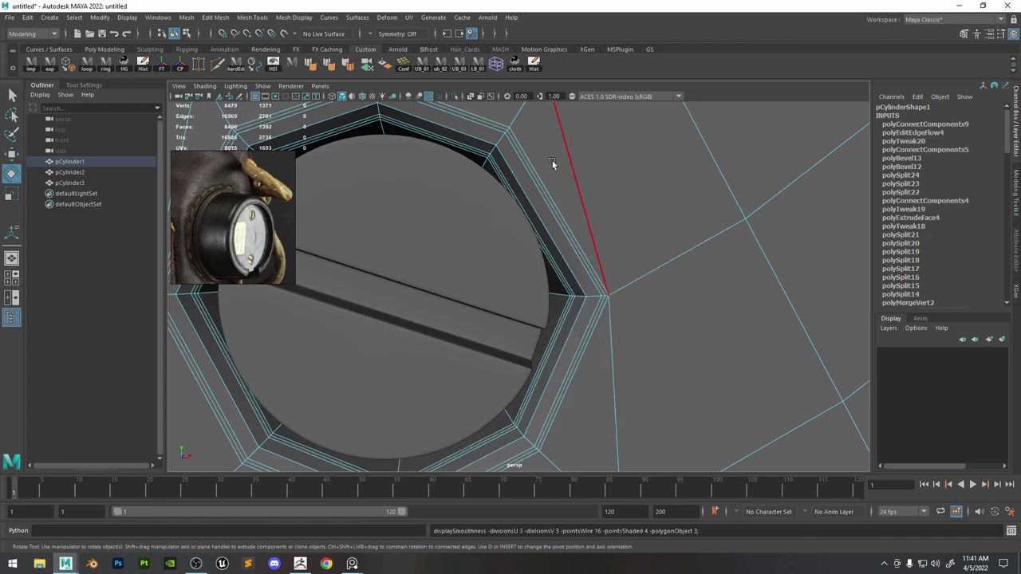
# Return to object mode and examine the smoothed recesses, screws and centre disc of the housing against the reference.
pyautogui.keyDown('alt'); pyautogui.moveTo(552, 161); pyautogui.dragTo(479, 119, button='right'); pyautogui.keyUp('alt')
pyautogui.moveTo(618, 137); pyautogui.dragTo(670, 91, button='right')
pyautogui.click(834, 433)
pyautogui.keyDown('alt'); pyautogui.moveTo(658, 292); pyautogui.dragTo(607, 330); pyautogui.keyUp('alt')
pyautogui.keyDown('alt'); pyautogui.moveTo(669, 311); pyautogui.dragTo(614, 205, button='right'); pyautogui.keyUp('alt')
pyautogui.keyDown('alt'); pyautogui.moveTo(614, 206); pyautogui.dragTo(650, 294, button='middle'); pyautogui.keyUp('alt')
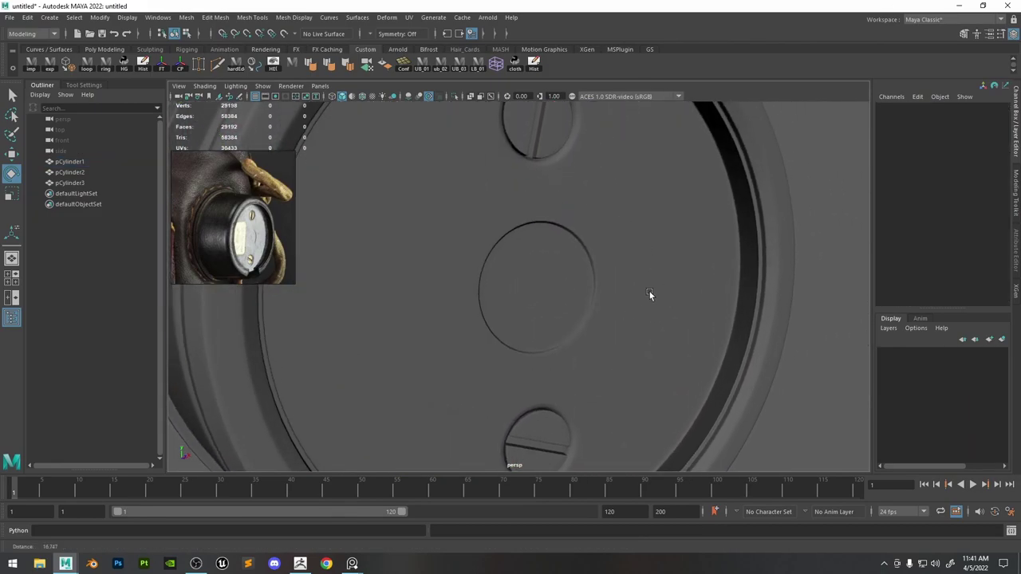
pyautogui.keyDown('alt'); pyautogui.moveTo(649, 293); pyautogui.dragTo(594, 231, button='right'); pyautogui.keyUp('alt')
pyautogui.keyDown('alt'); pyautogui.moveTo(595, 232); pyautogui.dragTo(612, 222); pyautogui.keyUp('alt')
pyautogui.scroll(3, 264, 245)
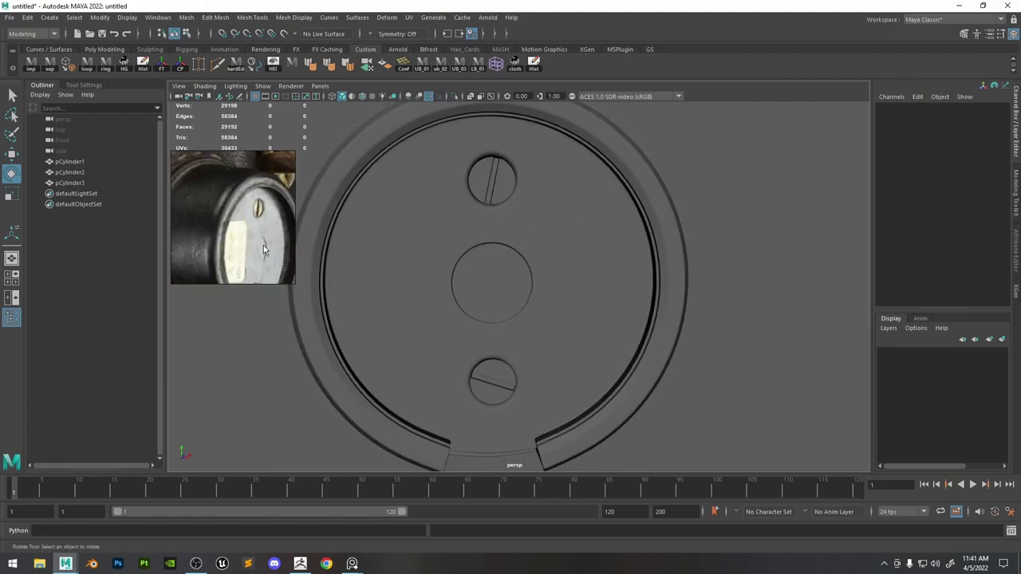
# Select the centre vertex of the housing's centre disc and grow the selection out to its surrounding bevel ring.
pyautogui.click(490, 262)
pyautogui.scroll(5, 582, 243)
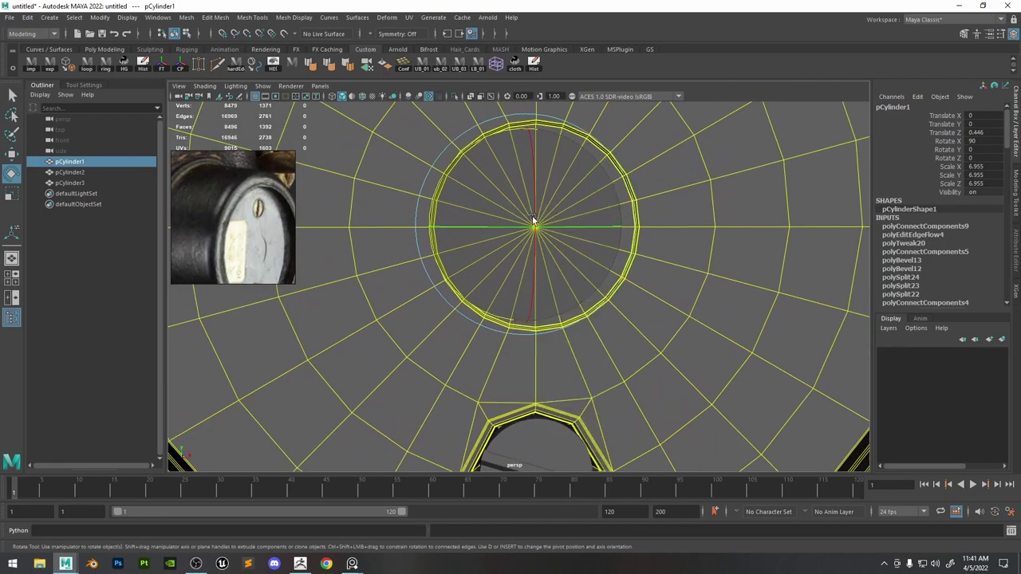
pyautogui.click(534, 223)
pyautogui.click(535, 226)
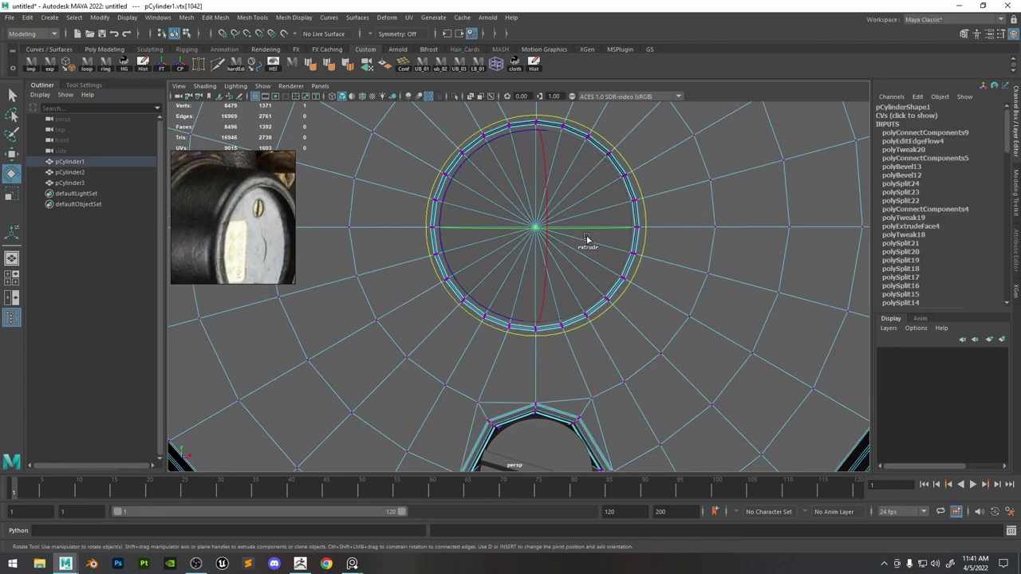
pyautogui.hotkey('shift', '.')
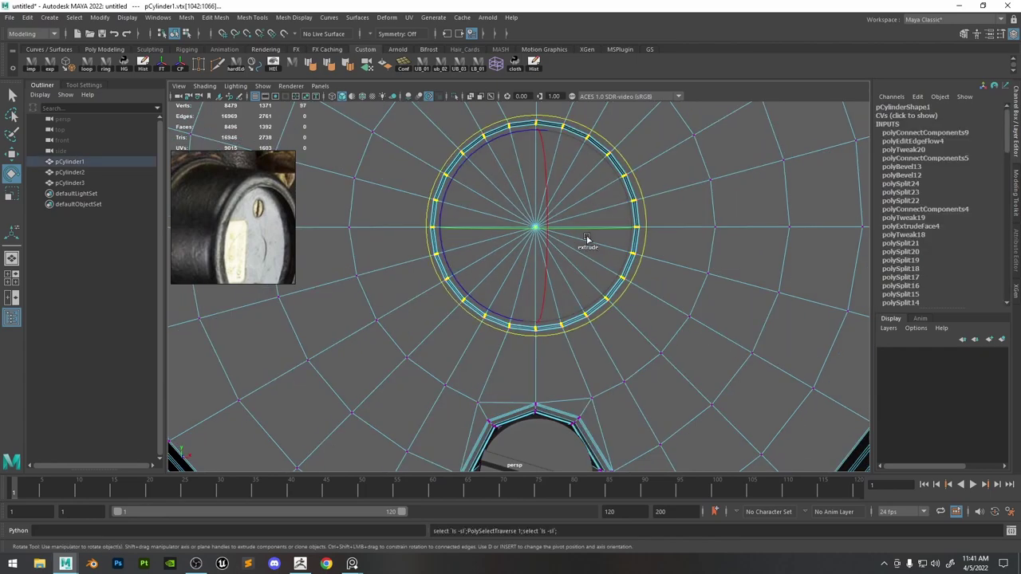
pyautogui.press('r')
pyautogui.scroll(-2, 605, 136)
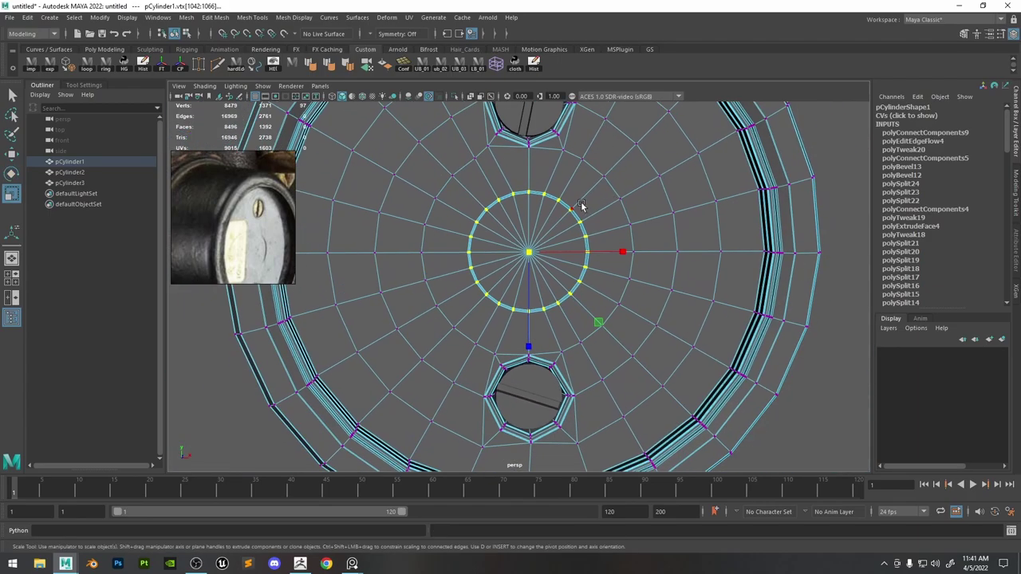
# Try to scale up the selected centre disc vertices.
pyautogui.moveTo(582, 206); pyautogui.dragTo(511, 218)
pyautogui.moveTo(546, 190); pyautogui.dragTo(487, 193)
pyautogui.moveTo(601, 181); pyautogui.dragTo(609, 173)
pyautogui.hotkey('ctrl', 'z')
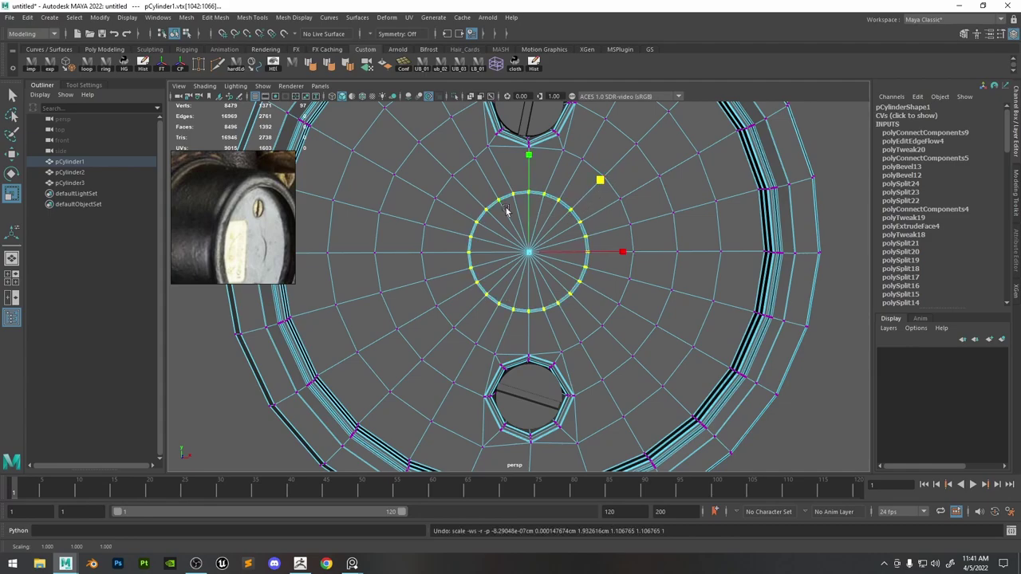
# Grow the vertex selection by one more ring, enlarge the centre disc uniformly and return to object mode.
pyautogui.keyDown('alt'); pyautogui.moveTo(505, 210); pyautogui.dragTo(637, 290, button='right'); pyautogui.keyUp('alt')
pyautogui.keyDown('alt'); pyautogui.moveTo(637, 290); pyautogui.dragTo(696, 319); pyautogui.keyUp('alt')
pyautogui.keyDown('alt'); pyautogui.moveTo(696, 319); pyautogui.dragTo(631, 262, button='right'); pyautogui.keyUp('alt')
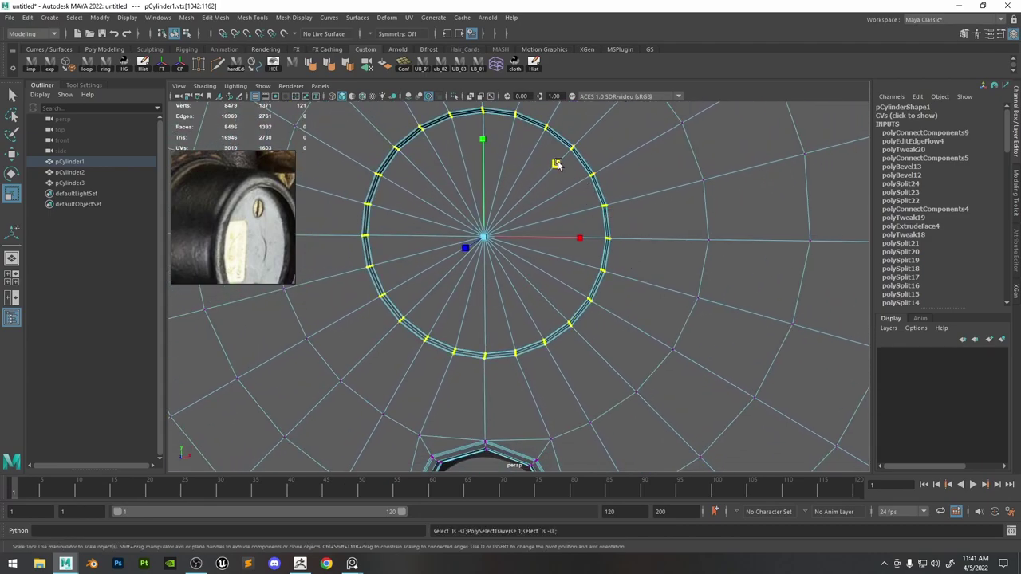
pyautogui.moveTo(556, 164); pyautogui.dragTo(571, 159)
pyautogui.keyDown('alt'); pyautogui.moveTo(642, 244); pyautogui.dragTo(561, 206, button='right'); pyautogui.keyUp('alt')
pyautogui.keyDown('alt'); pyautogui.moveTo(561, 206); pyautogui.dragTo(584, 198); pyautogui.keyUp('alt')
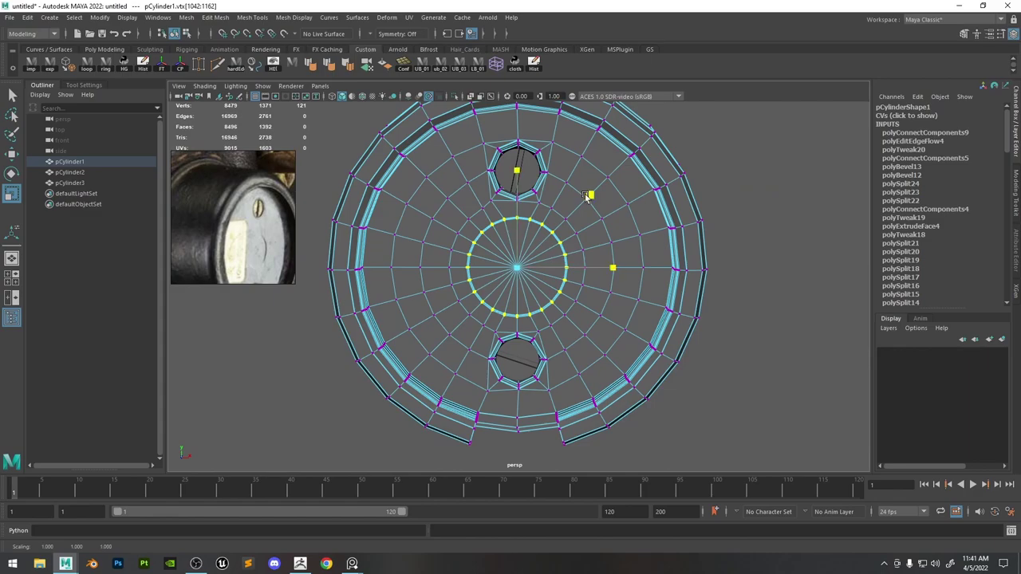
pyautogui.moveTo(587, 197); pyautogui.dragTo(643, 176, button='right')
pyautogui.click(814, 152)
pyautogui.keyDown('alt'); pyautogui.moveTo(786, 174); pyautogui.dragTo(624, 239, button='right'); pyautogui.keyUp('alt')
pyautogui.keyDown('alt'); pyautogui.moveTo(624, 239); pyautogui.dragTo(672, 250); pyautogui.keyUp('alt')
pyautogui.keyDown('alt'); pyautogui.moveTo(672, 250); pyautogui.dragTo(724, 311, button='right'); pyautogui.keyUp('alt')
pyautogui.scroll(2, 724, 309)
# Return to the centre disc's selected vertices and fine-tune the disc's size relative to the screws.
pyautogui.click(599, 214)
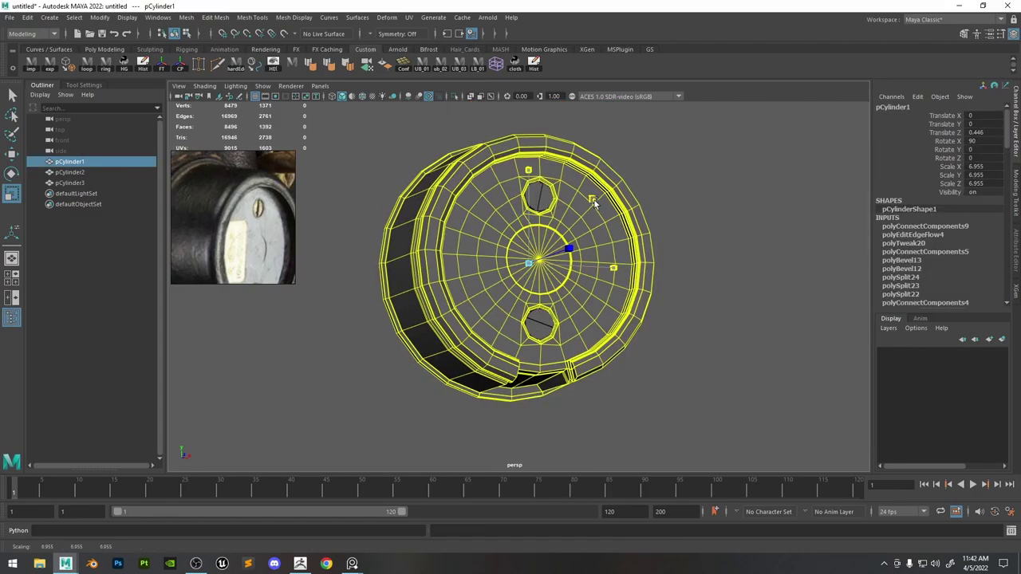
pyautogui.press('F8')
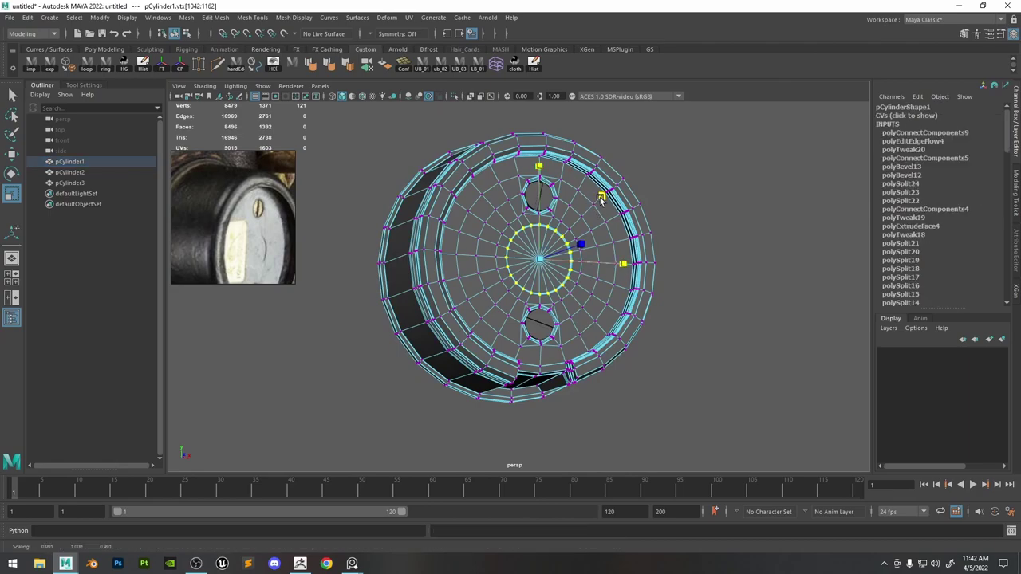
pyautogui.press('F8')
pyautogui.click(711, 274)
pyautogui.scroll(-5, 711, 273)
pyautogui.keyDown('alt'); pyautogui.moveTo(711, 274); pyautogui.dragTo(689, 285); pyautogui.keyUp('alt')
pyautogui.scroll(5, 825, 367)
pyautogui.click(598, 209)
pyautogui.press('F8')
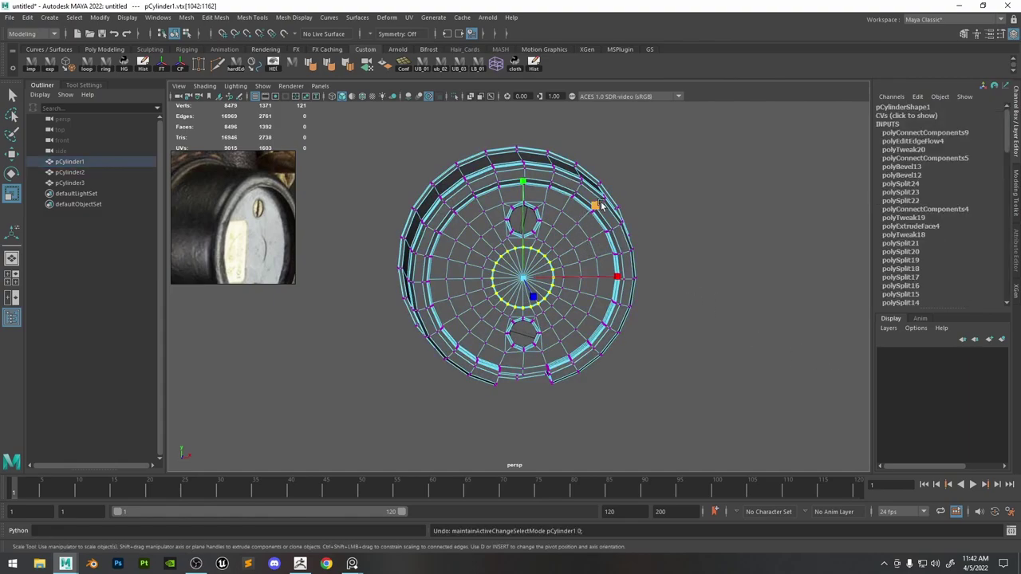
pyautogui.press('F8')
pyautogui.click(697, 211)
# Preview the housing smoothed and check the resized centre disc against the reference.
pyautogui.scroll(-5, 673, 244)
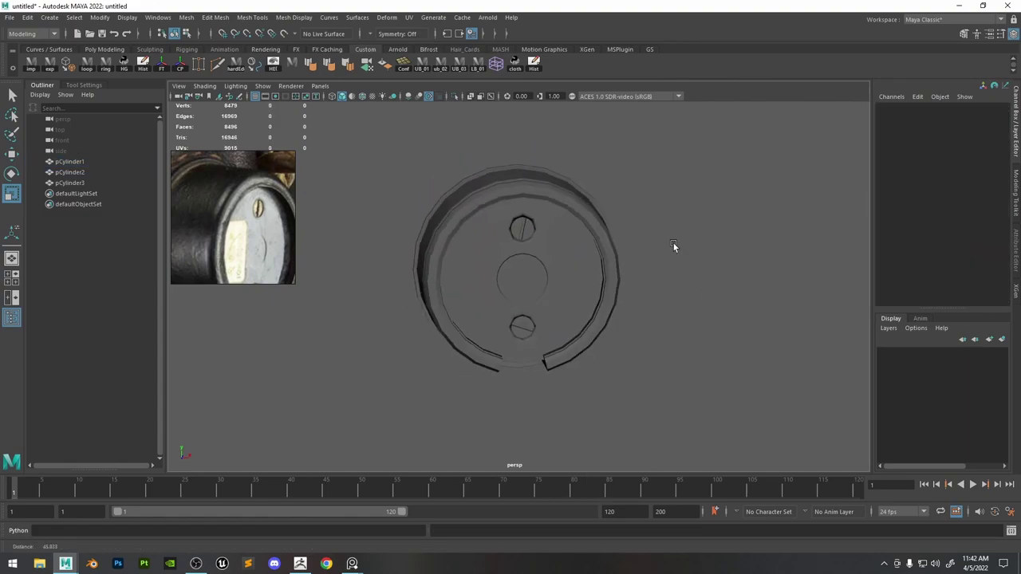
pyautogui.keyDown('alt'); pyautogui.moveTo(647, 228); pyautogui.dragTo(618, 247); pyautogui.keyUp('alt')
pyautogui.keyDown('alt'); pyautogui.moveTo(618, 248); pyautogui.dragTo(752, 372, button='right'); pyautogui.keyUp('alt')
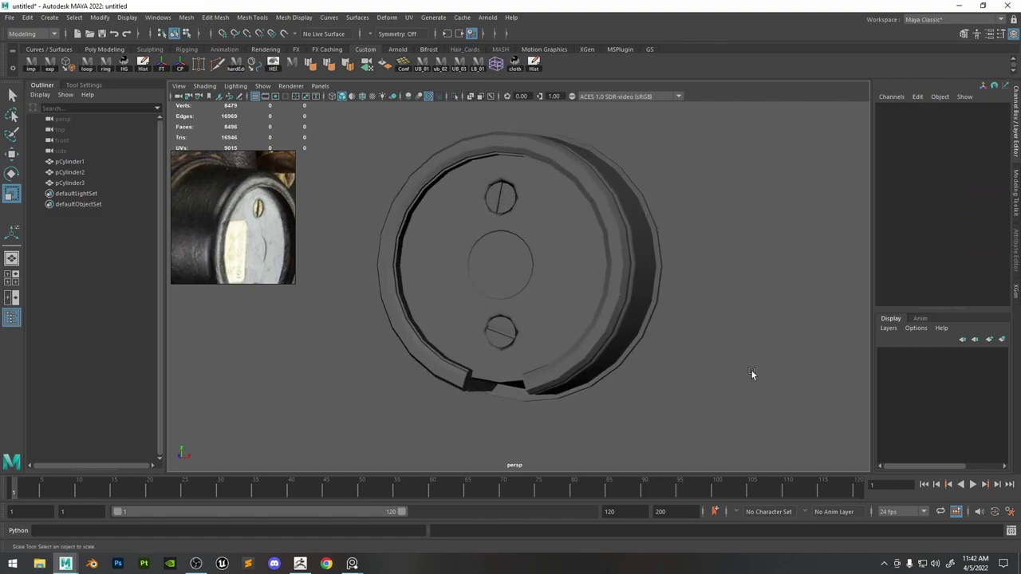
pyautogui.keyDown('alt'); pyautogui.moveTo(495, 209); pyautogui.dragTo(556, 215); pyautogui.keyUp('alt')
pyautogui.click(559, 215)
pyautogui.press('3')
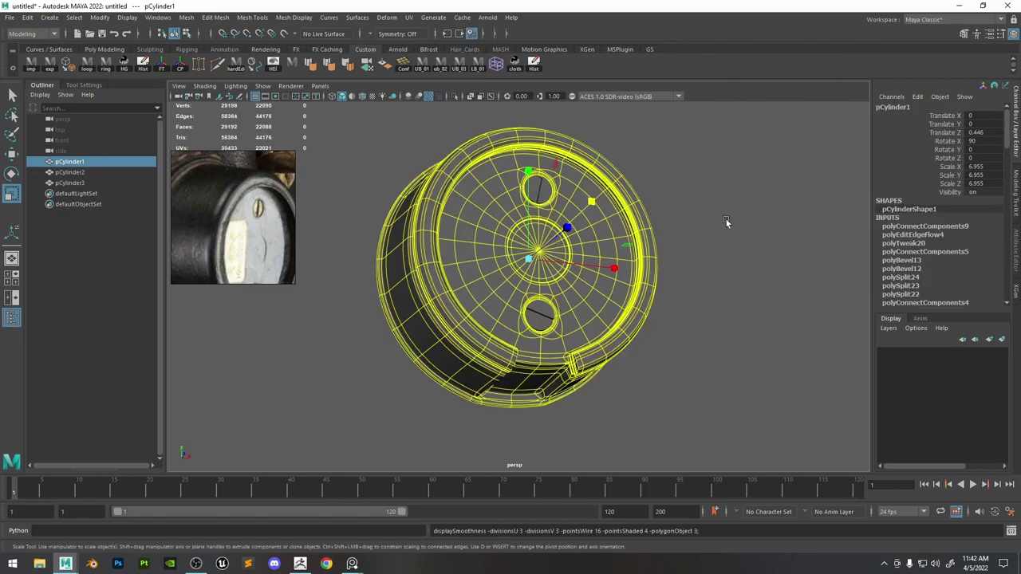
pyautogui.click(725, 219)
# Group the housing with both screws and duplicate the group.
pyautogui.click(611, 262)
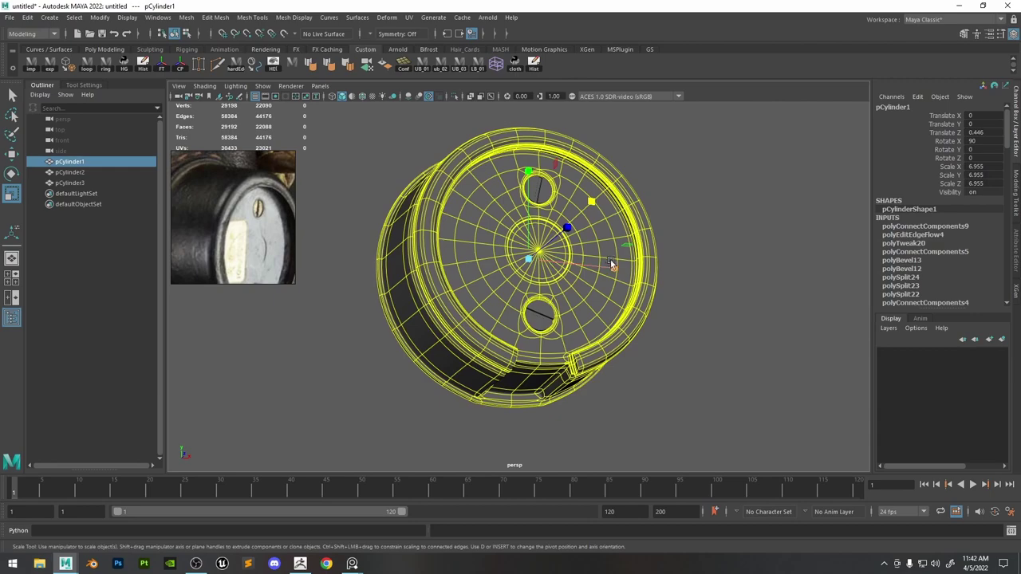
pyautogui.press('w')
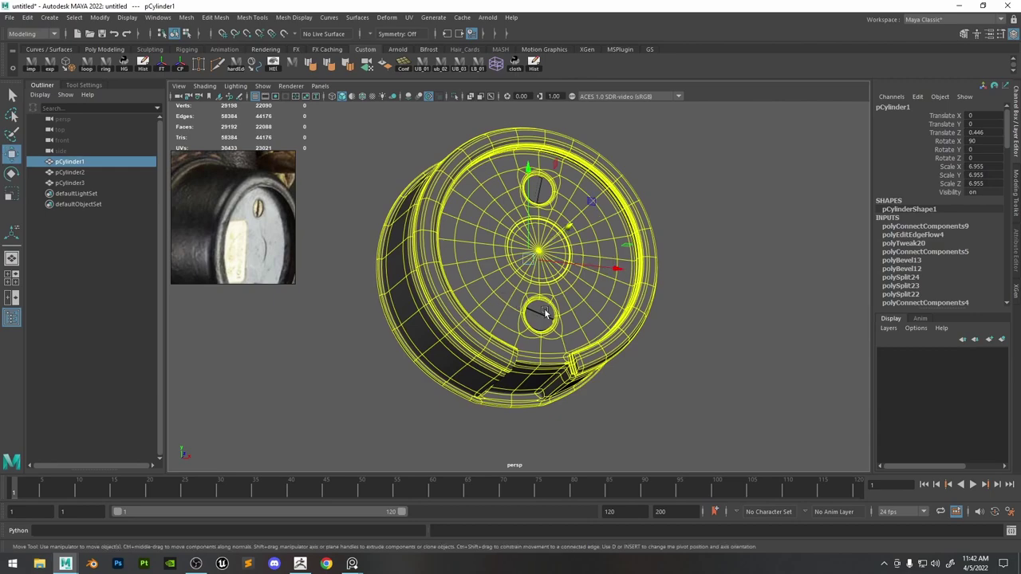
pyautogui.keyDown('alt'); pyautogui.moveTo(623, 295); pyautogui.dragTo(649, 336); pyautogui.keyUp('alt')
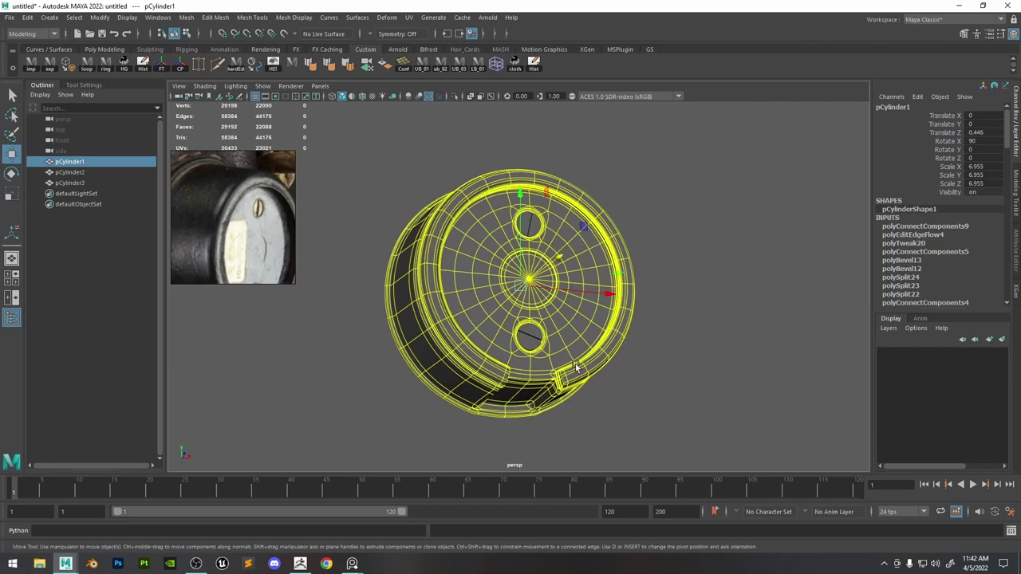
pyautogui.moveTo(721, 445); pyautogui.dragTo(225, 58)
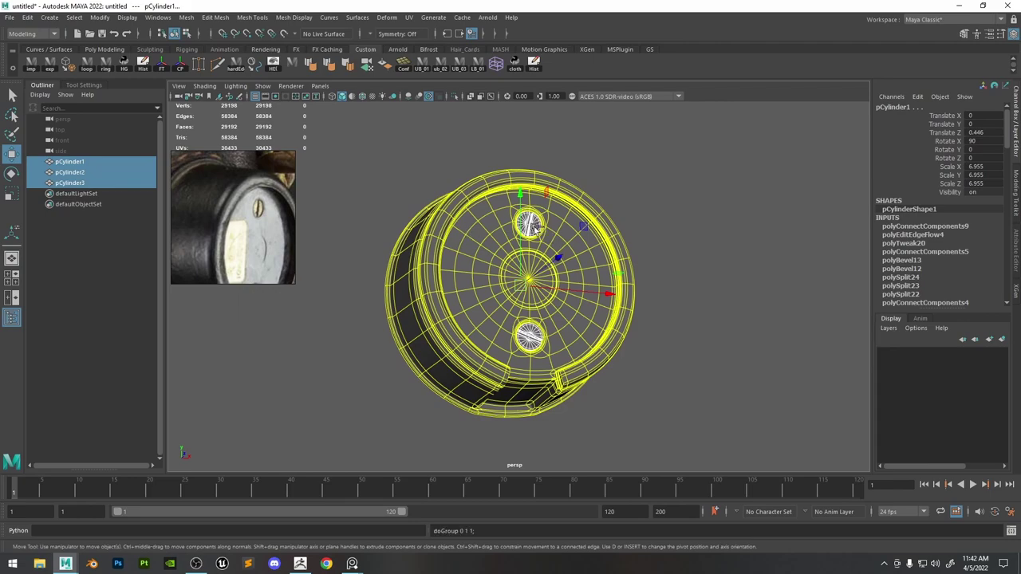
pyautogui.hotkey('ctrl', 'g')
pyautogui.hotkey('ctrl', 'd')
# Expand the duplicate group2 in the outliner and hide the original group1.
pyautogui.click(42, 172)
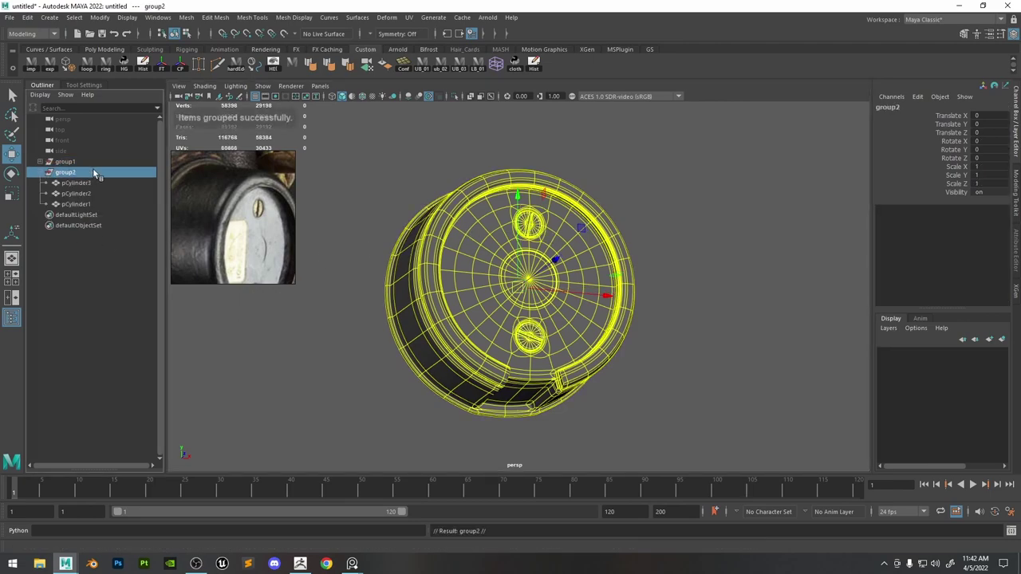
pyautogui.click(90, 183)
pyautogui.click(70, 160)
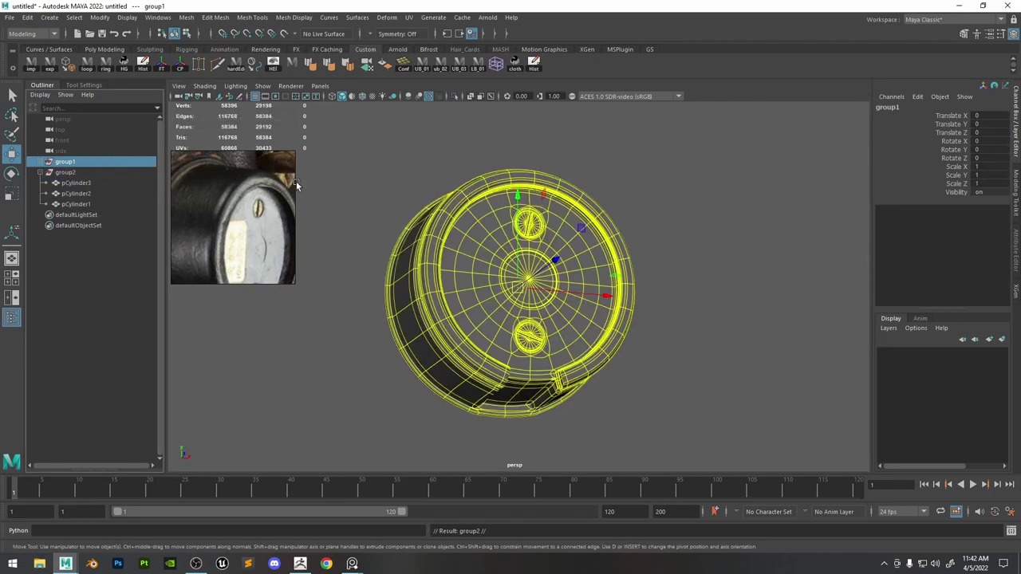
pyautogui.hotkey('ctrl', 'h')
# Apply a mesh smooth to the housing pCylinder1 in the duplicated group.
pyautogui.click(458, 284)
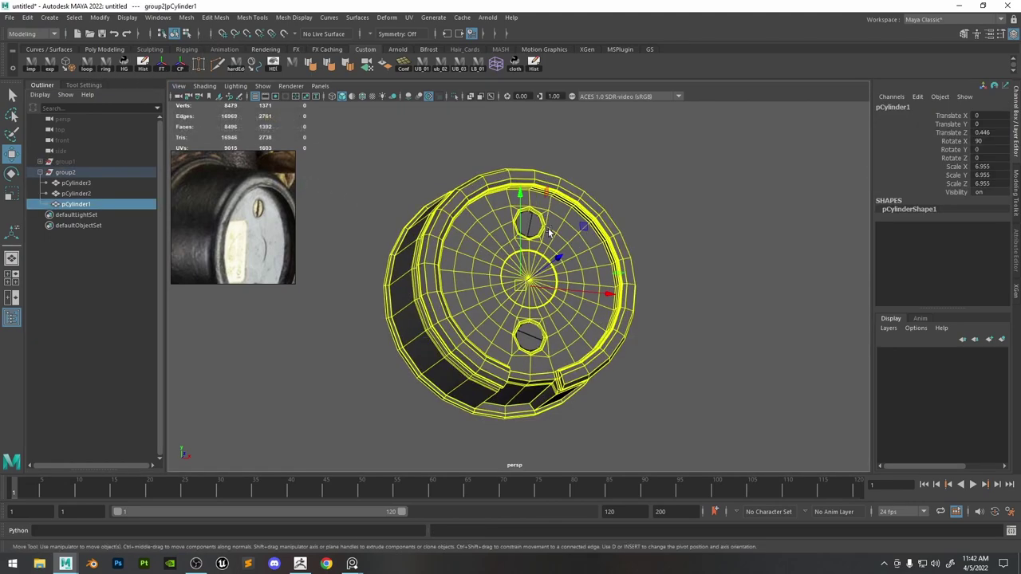
pyautogui.keyDown('alt'); pyautogui.moveTo(502, 275); pyautogui.dragTo(506, 231, button='middle'); pyautogui.keyUp('alt')
pyautogui.keyDown('alt'); pyautogui.moveTo(506, 232); pyautogui.dragTo(656, 342, button='right'); pyautogui.keyUp('alt')
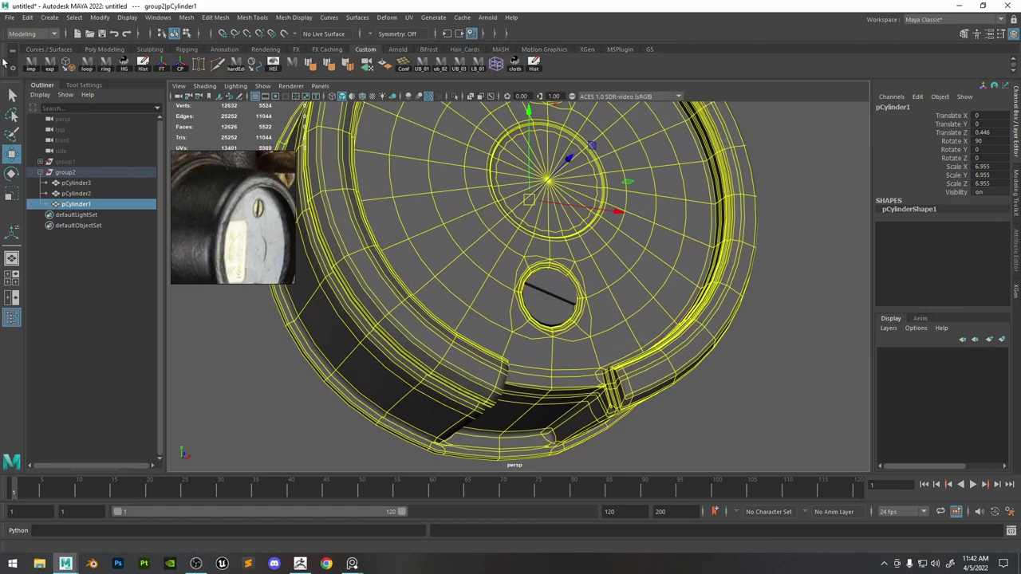
pyautogui.click(69, 69)
# Apply a mesh smooth to the lower and upper slotted screws of the duplicated group.
pyautogui.keyDown('alt'); pyautogui.moveTo(561, 258); pyautogui.dragTo(544, 275); pyautogui.keyUp('alt')
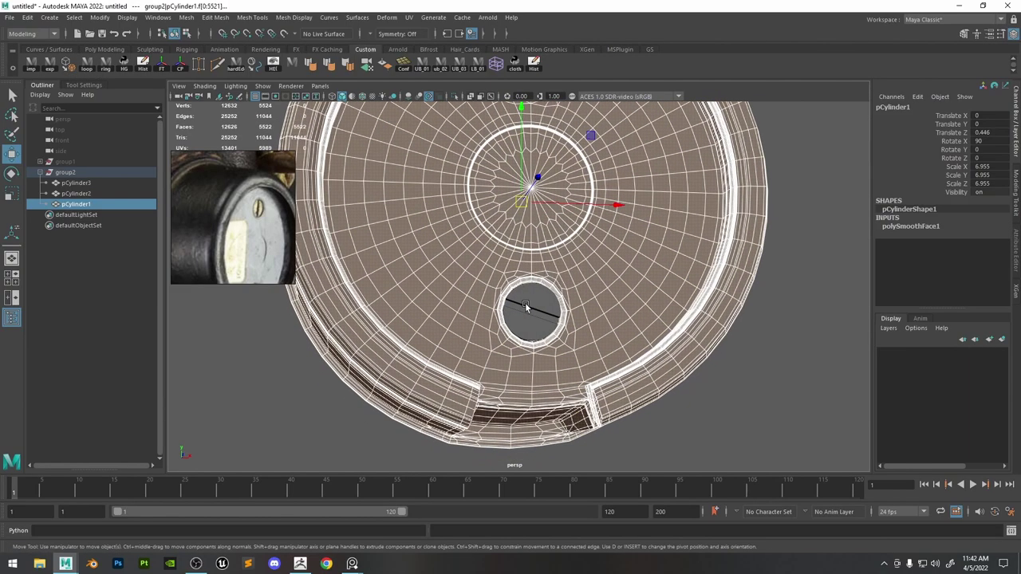
pyautogui.click(524, 303)
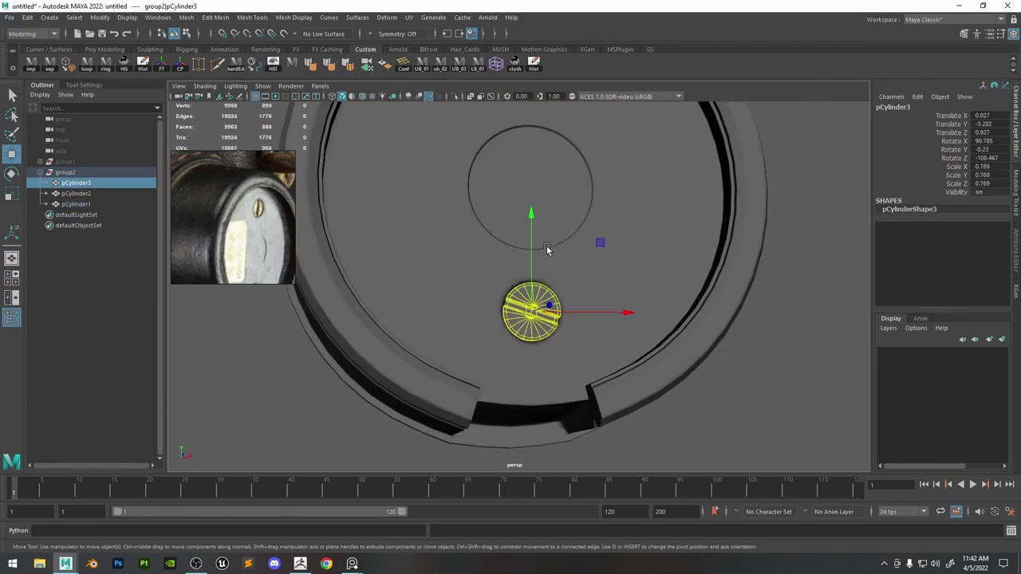
pyautogui.click(71, 69)
pyautogui.keyDown('alt'); pyautogui.moveTo(488, 195); pyautogui.dragTo(449, 351, button='middle'); pyautogui.keyUp('alt')
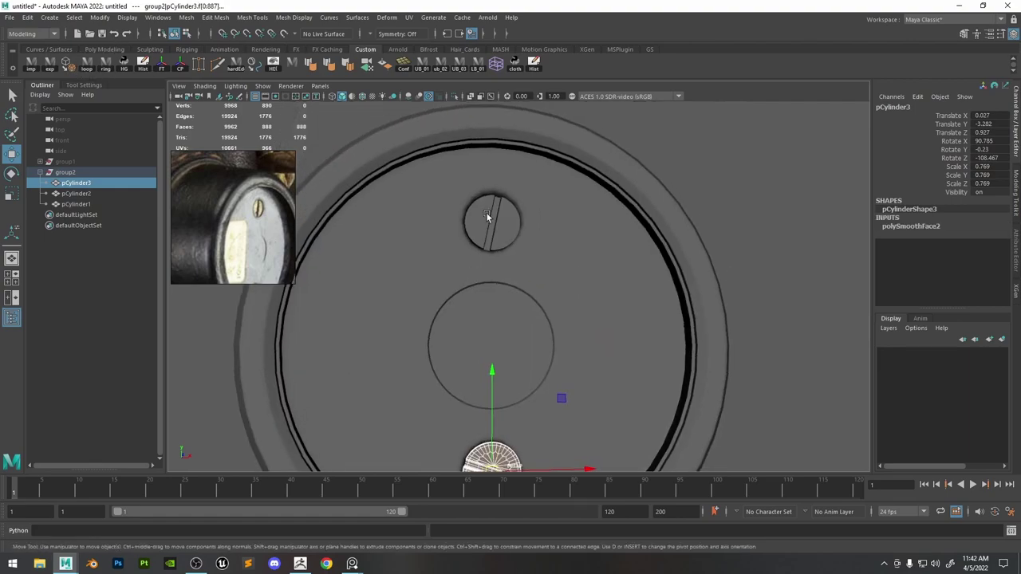
pyautogui.click(487, 216)
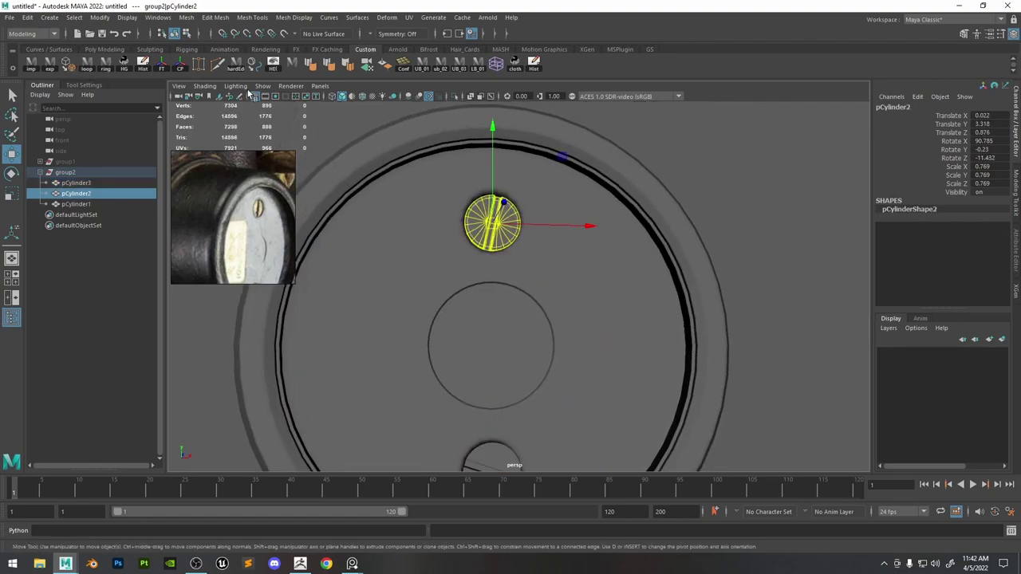
pyautogui.click(71, 70)
# Examine the smoothed housing's topology around the centre disc, the screw recess and the rim notch.
pyautogui.click(647, 214)
pyautogui.keyDown('alt'); pyautogui.moveTo(649, 217); pyautogui.dragTo(658, 259, button='right'); pyautogui.keyUp('alt')
pyautogui.keyDown('alt'); pyautogui.moveTo(658, 259); pyautogui.dragTo(656, 261); pyautogui.keyUp('alt')
pyautogui.keyDown('alt'); pyautogui.moveTo(583, 314); pyautogui.dragTo(577, 216, button='middle'); pyautogui.keyUp('alt')
pyautogui.keyDown('alt'); pyautogui.moveTo(578, 215); pyautogui.dragTo(577, 274, button='right'); pyautogui.keyUp('alt')
pyautogui.scroll(-5, 581, 313)
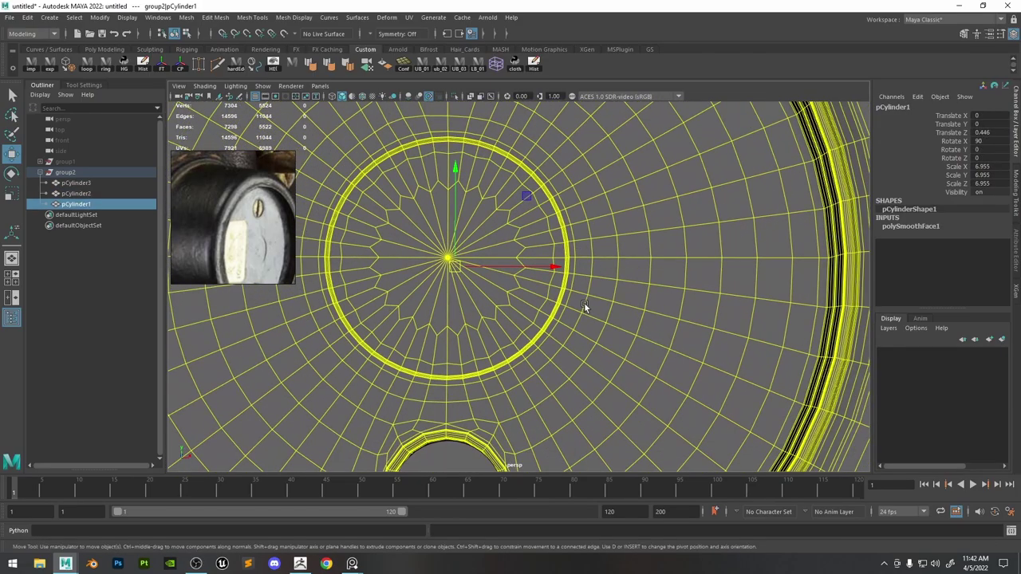
pyautogui.keyDown('alt'); pyautogui.moveTo(584, 303); pyautogui.dragTo(681, 292); pyautogui.keyUp('alt')
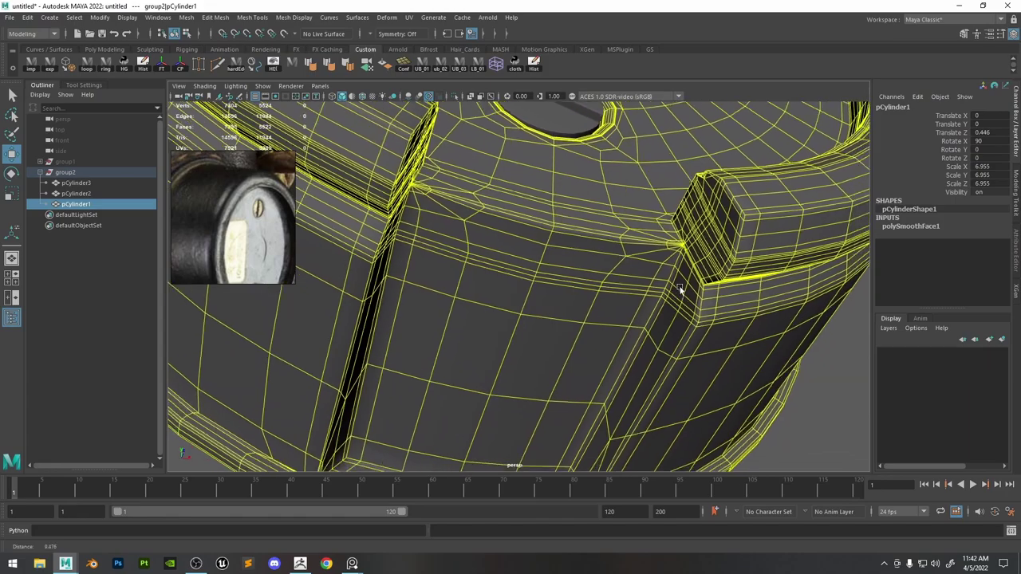
pyautogui.scroll(-5, 676, 286)
pyautogui.keyDown('alt'); pyautogui.moveTo(562, 157); pyautogui.dragTo(540, 192); pyautogui.keyUp('alt')
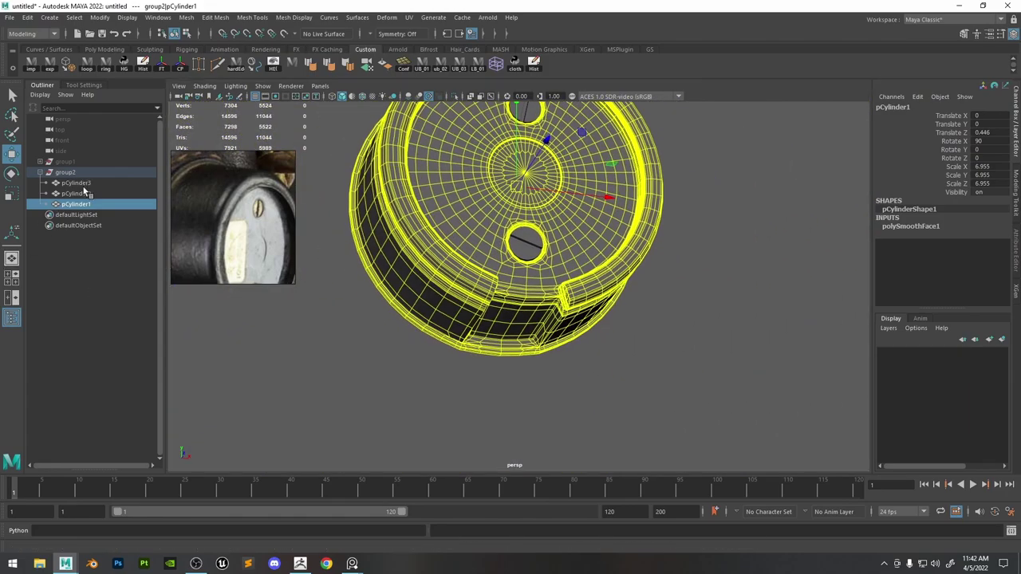
# Select pCylinder3, pCylinder2 and pCylinder1 in group2 and export them as temp.obj.
pyautogui.click(76, 183)
pyautogui.keyDown('shift'); pyautogui.click(75, 205); pyautogui.keyUp('shift')
pyautogui.click(49, 64)
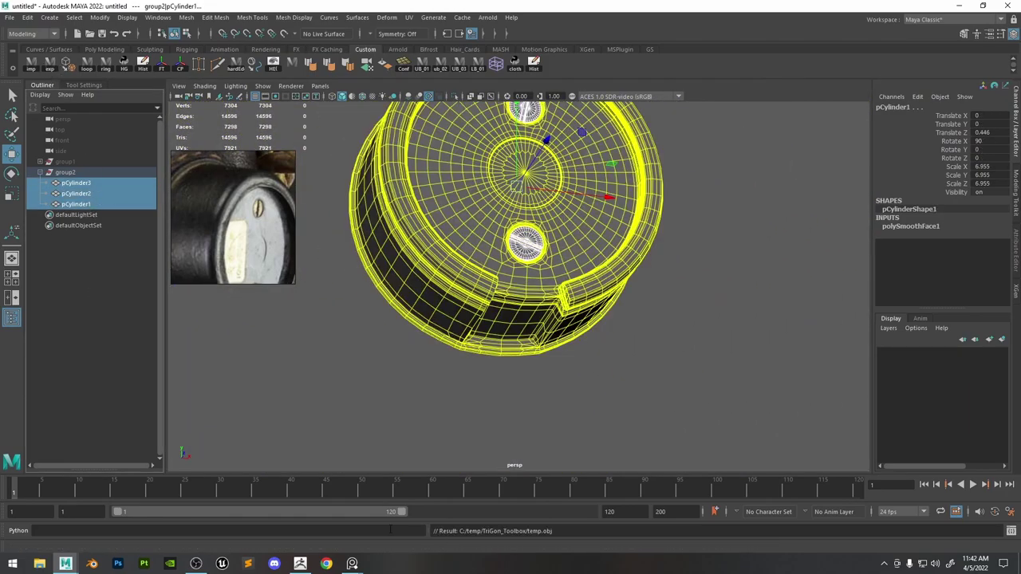
# Switch to ZBrush, import the exported earphone into the temp subtool and inspect it from the front beside the helmet.
pyautogui.click(300, 564)
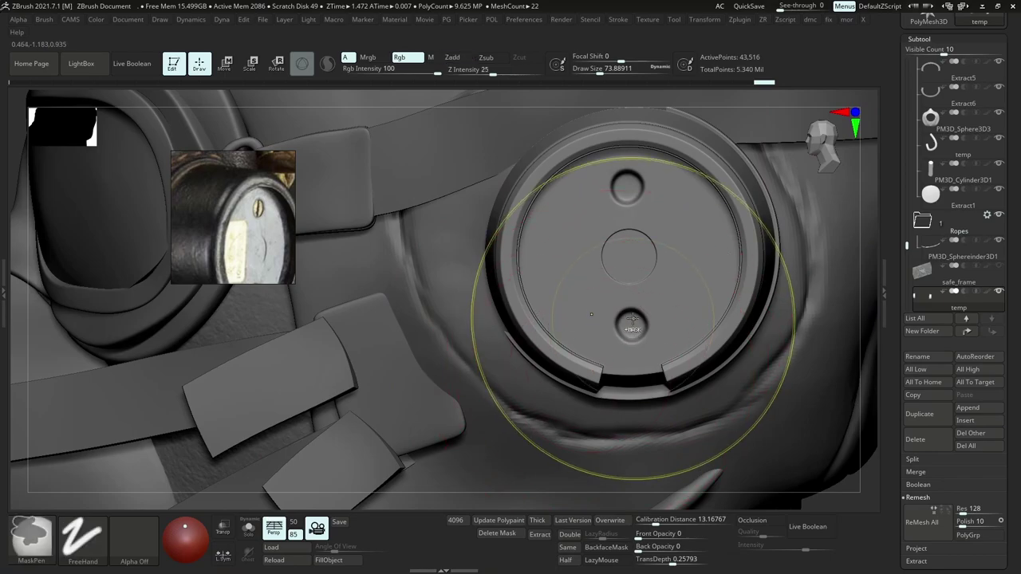
pyautogui.hotkey('ctrl', 'i')
pyautogui.keyDown('ctrl'); pyautogui.moveTo(630, 343); pyautogui.dragTo(702, 199, button='right'); pyautogui.keyUp('ctrl')
pyautogui.moveTo(478, 319); pyautogui.dragTo(598, 343, button='right')
pyautogui.keyDown('ctrl'); pyautogui.moveTo(558, 359); pyautogui.dragTo(534, 255, button='right'); pyautogui.keyUp('ctrl')
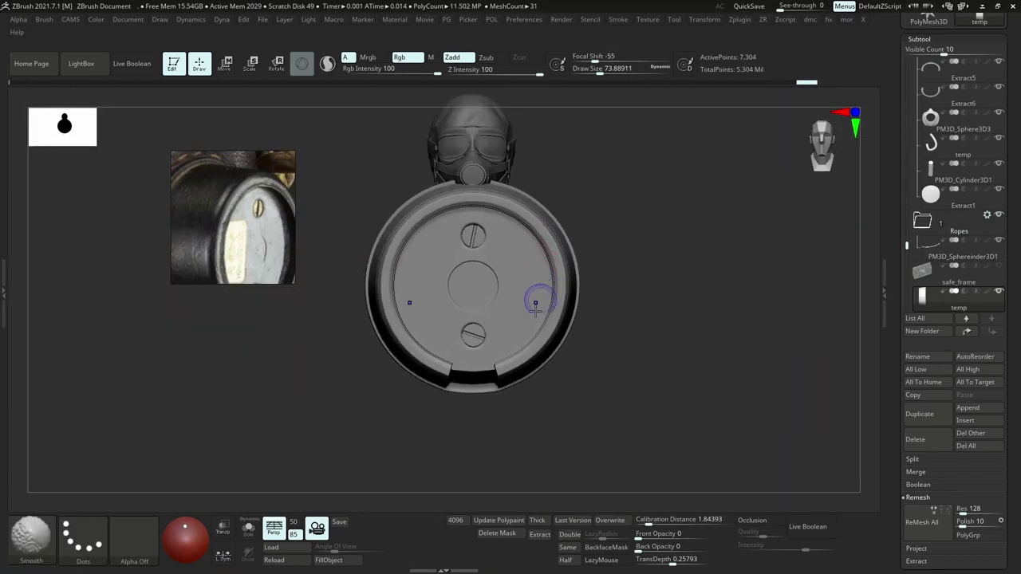
pyautogui.hotkey('shift', 'f')
pyautogui.hotkey('shift', 'f')
pyautogui.keyDown('ctrl'); pyautogui.moveTo(491, 282); pyautogui.dragTo(553, 321, button='right'); pyautogui.keyUp('ctrl')
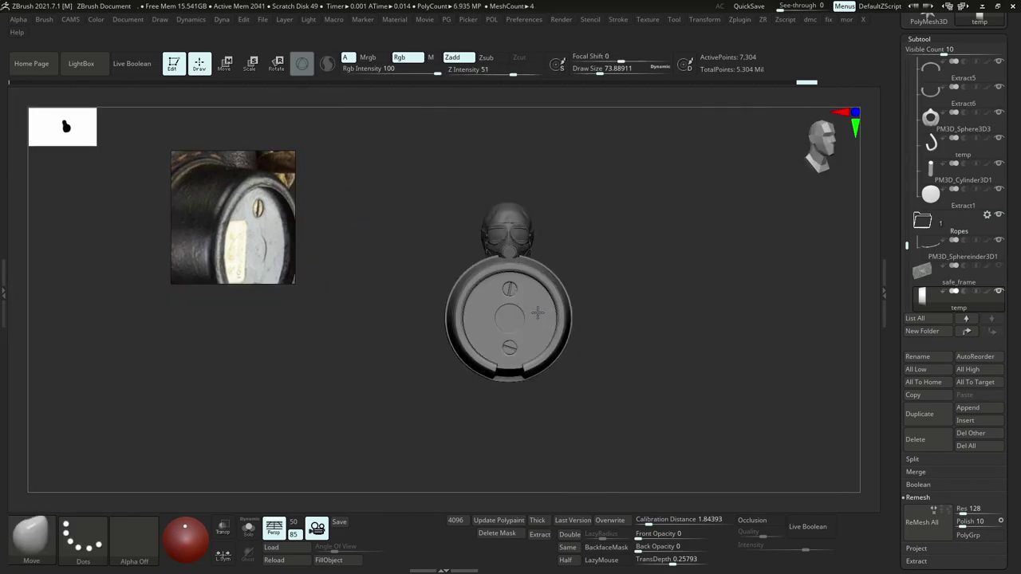
# Centre the transform gizmo on the imported earphone and change the reference view to the whole helmet.
pyautogui.press('w')
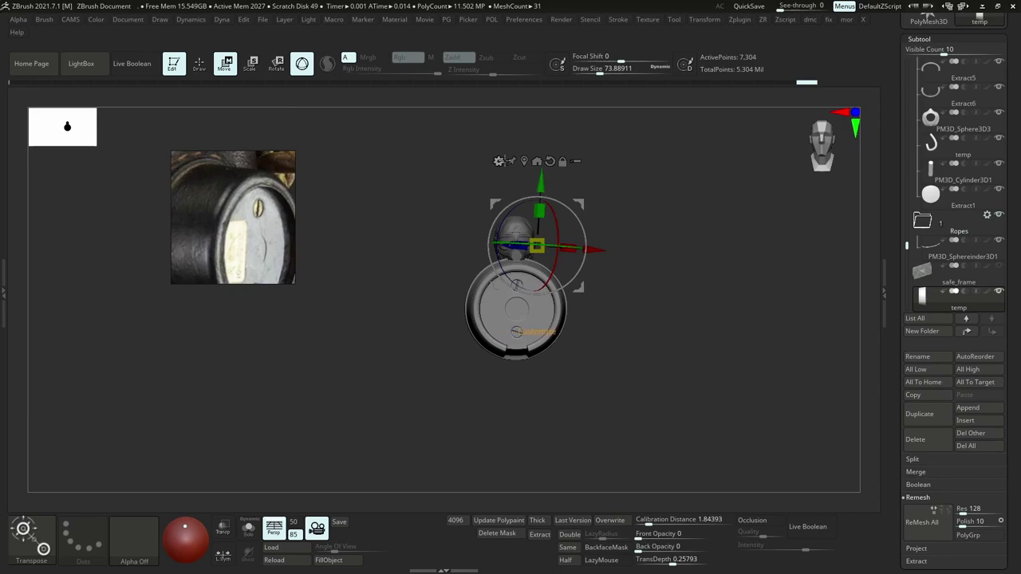
pyautogui.click(523, 161)
pyautogui.scroll(-8, 252, 220)
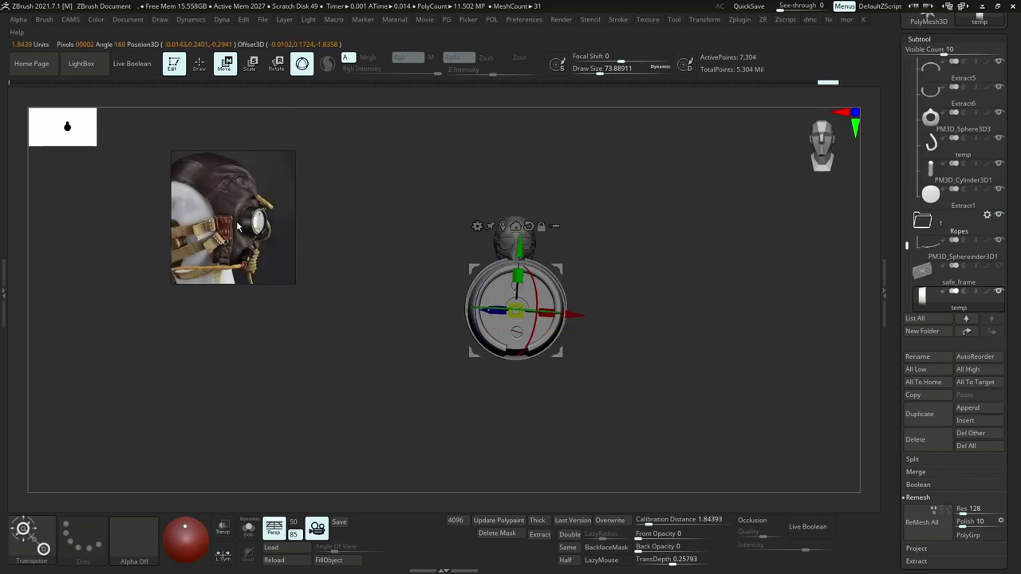
pyautogui.doubleClick(230, 224)
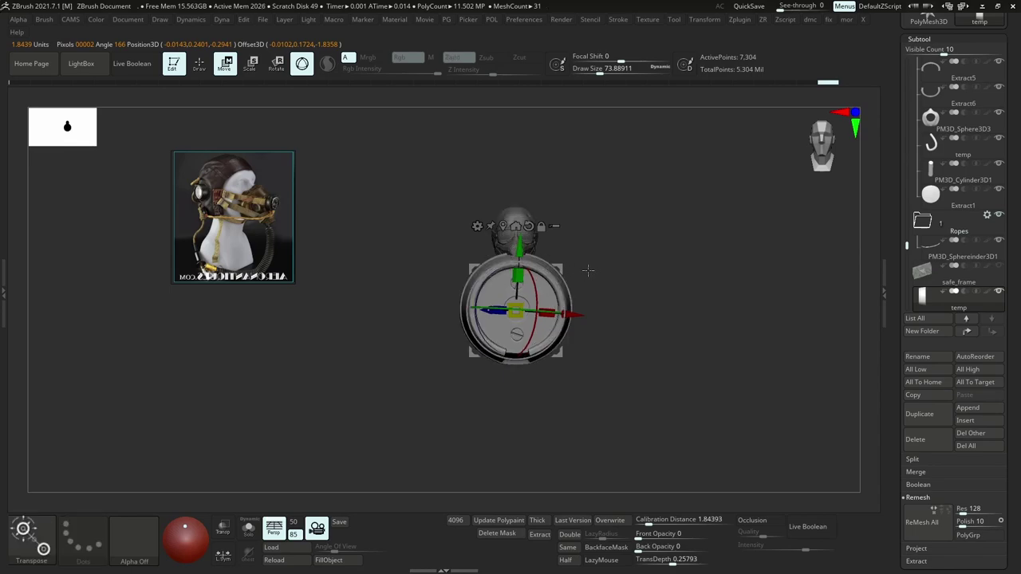
# Try to move the imported earphone up over the helmet with a vertical transpose line, and undo the move.
pyautogui.press('y')
pyautogui.keyDown('shift'); pyautogui.moveTo(516, 309); pyautogui.dragTo(517, 221); pyautogui.keyUp('shift')
pyautogui.keyDown('ctrl'); pyautogui.moveTo(562, 264); pyautogui.dragTo(587, 333, button='right'); pyautogui.keyUp('ctrl')
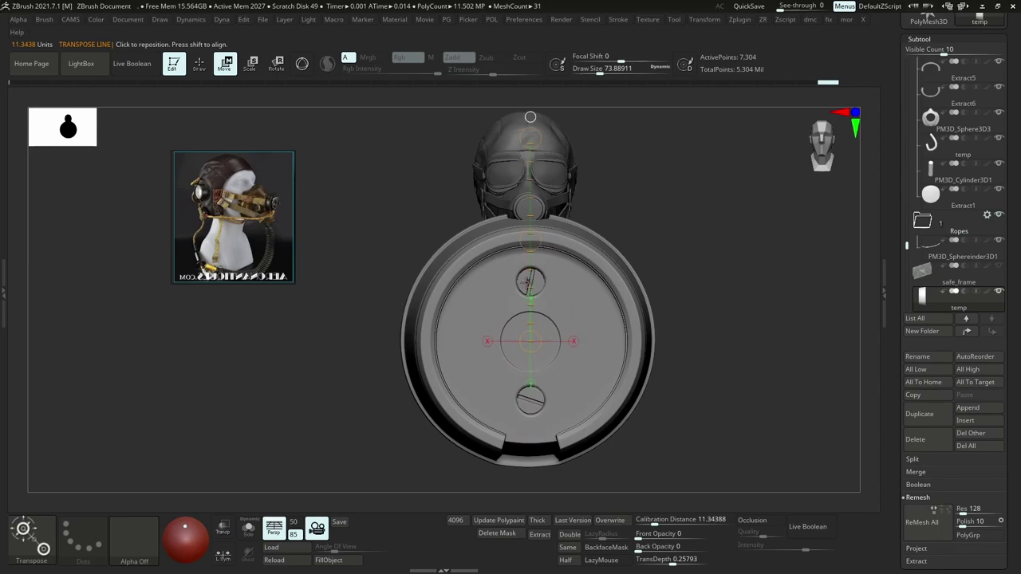
pyautogui.moveTo(531, 239); pyautogui.dragTo(450, 87)
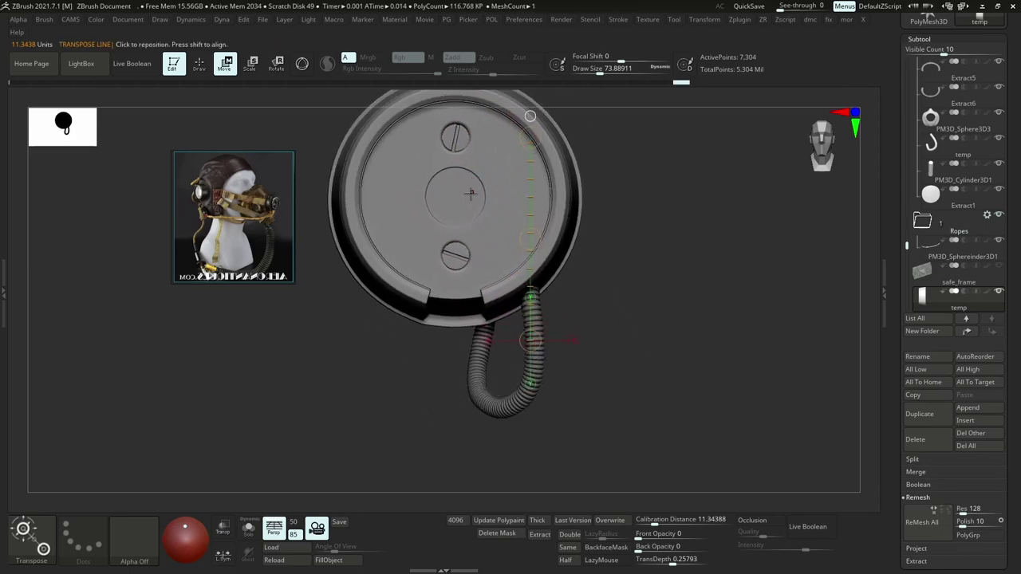
pyautogui.press('y')
pyautogui.click(518, 227)
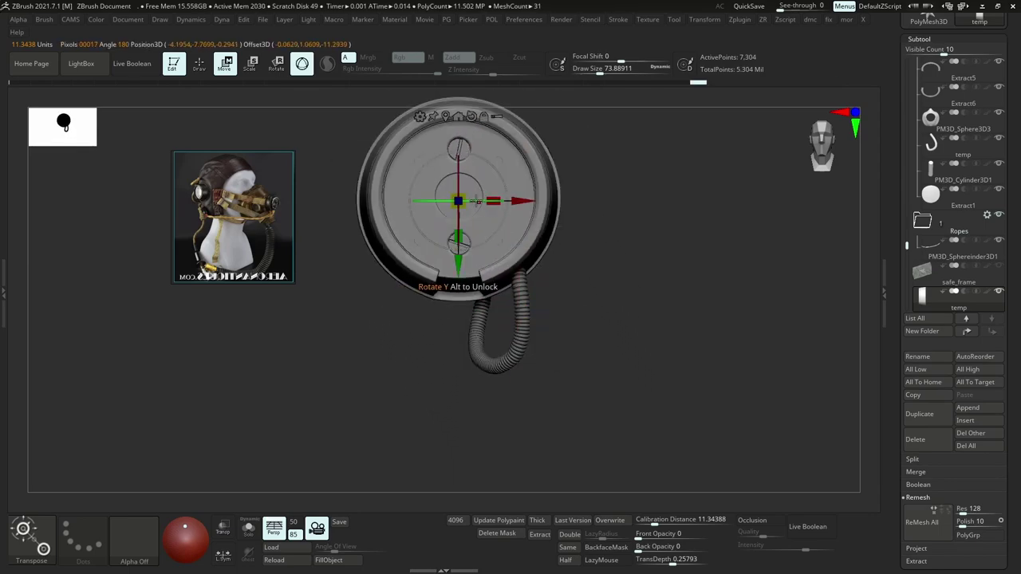
pyautogui.moveTo(488, 204)
pyautogui.mouseDown()
pyautogui.moveTo(407, 201)
pyautogui.moveTo(555, 244)
pyautogui.moveTo(638, 239)
pyautogui.mouseUp()
pyautogui.press('ctrl')
pyautogui.hotkey('ctrl', 'z')
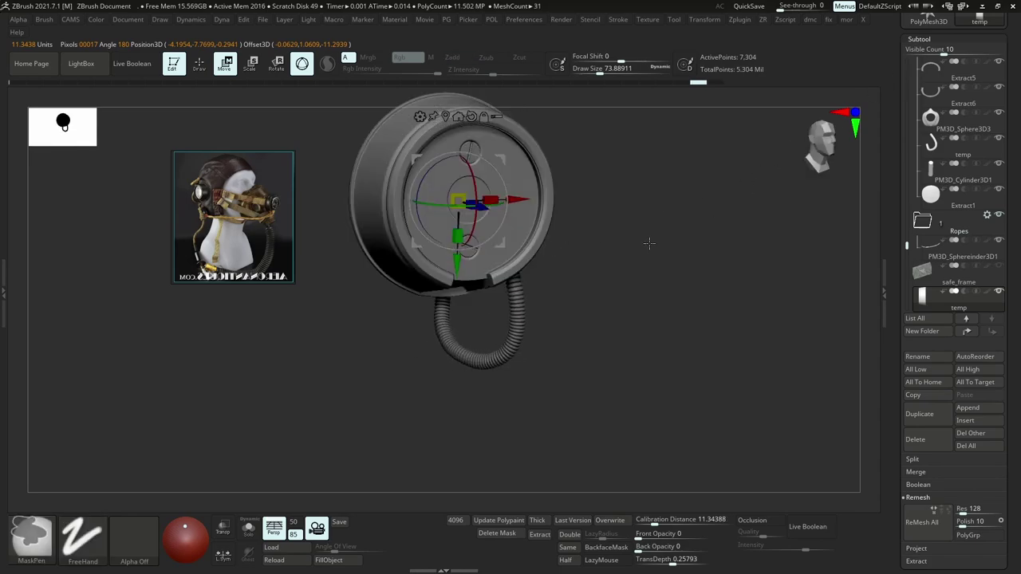
pyautogui.hotkey('ctrl', 'z')
pyautogui.hotkey('ctrl', 'z')
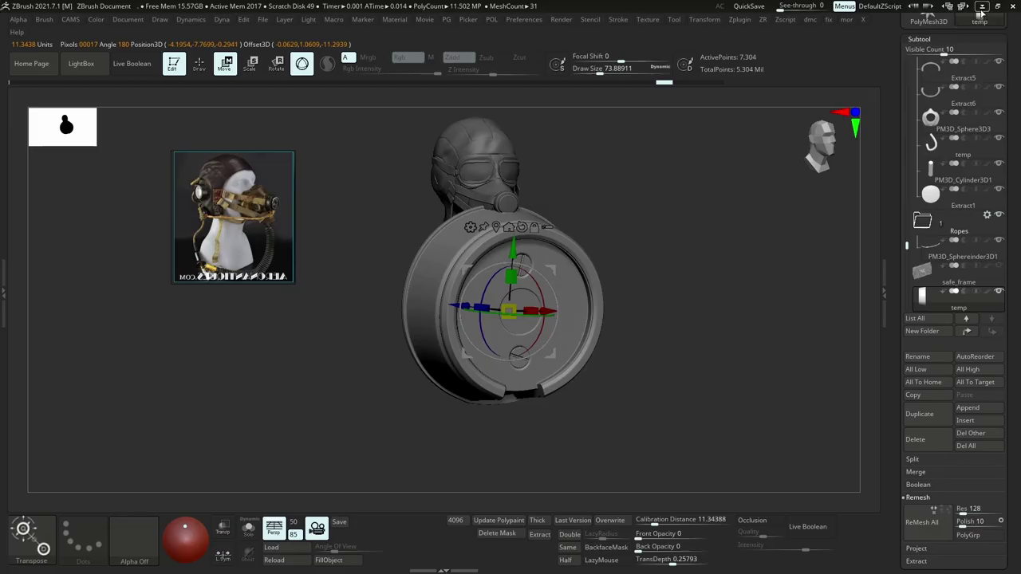
# Switch to Maya and, in side view, move the rear faces of pCylinder1 backward along the housing's axis.
pyautogui.click(980, 9)
pyautogui.keyDown('alt'); pyautogui.moveTo(718, 239); pyautogui.dragTo(555, 242); pyautogui.keyUp('alt')
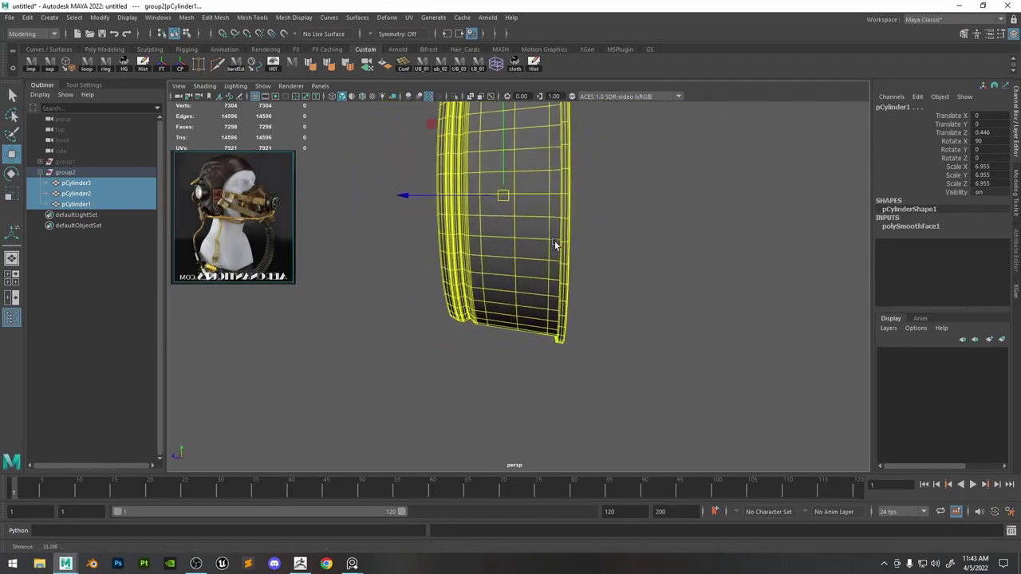
pyautogui.keyDown('alt'); pyautogui.moveTo(555, 241); pyautogui.dragTo(522, 189, button='right'); pyautogui.keyUp('alt')
pyautogui.rightClick(522, 188)
pyautogui.keyDown('shift'); pyautogui.click(522, 192); pyautogui.keyUp('shift')
pyautogui.keyDown('alt'); pyautogui.moveTo(522, 191); pyautogui.dragTo(539, 241); pyautogui.keyUp('alt')
pyautogui.press('space')
pyautogui.moveTo(574, 147); pyautogui.dragTo(624, 146)
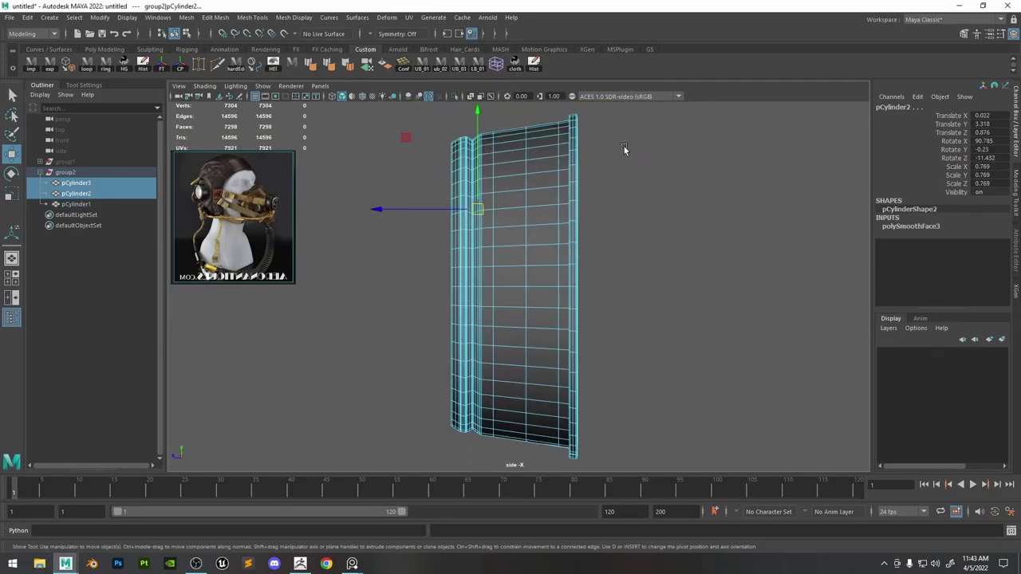
pyautogui.scroll(-2, 602, 146)
pyautogui.moveTo(537, 388); pyautogui.dragTo(537, 391)
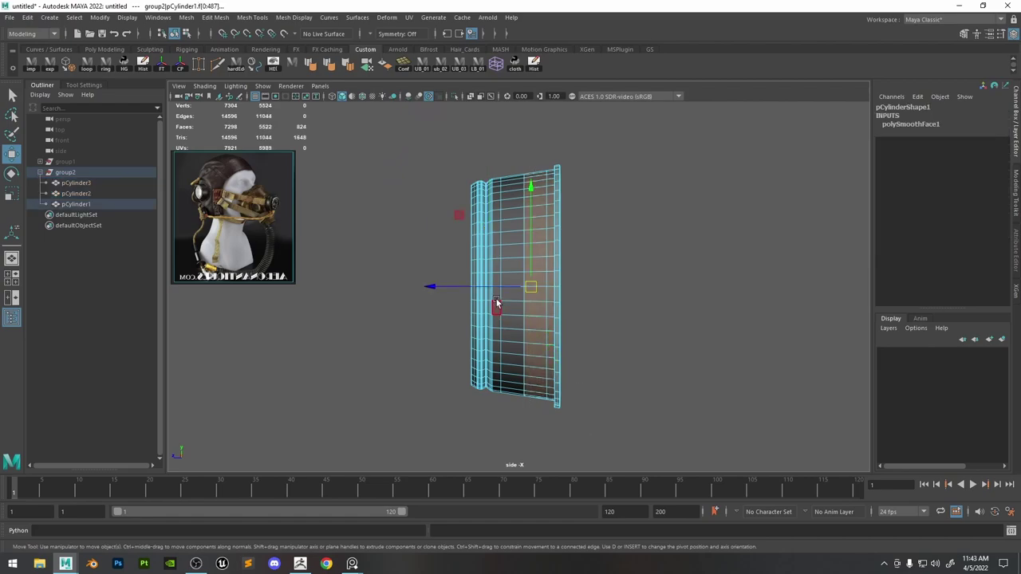
pyautogui.moveTo(494, 289); pyautogui.dragTo(494, 291)
# Apply Edit Edge Flow to the edge loop around the middle of the housing's side wall.
pyautogui.moveTo(550, 237); pyautogui.dragTo(553, 167, button='right')
pyautogui.click(524, 239)
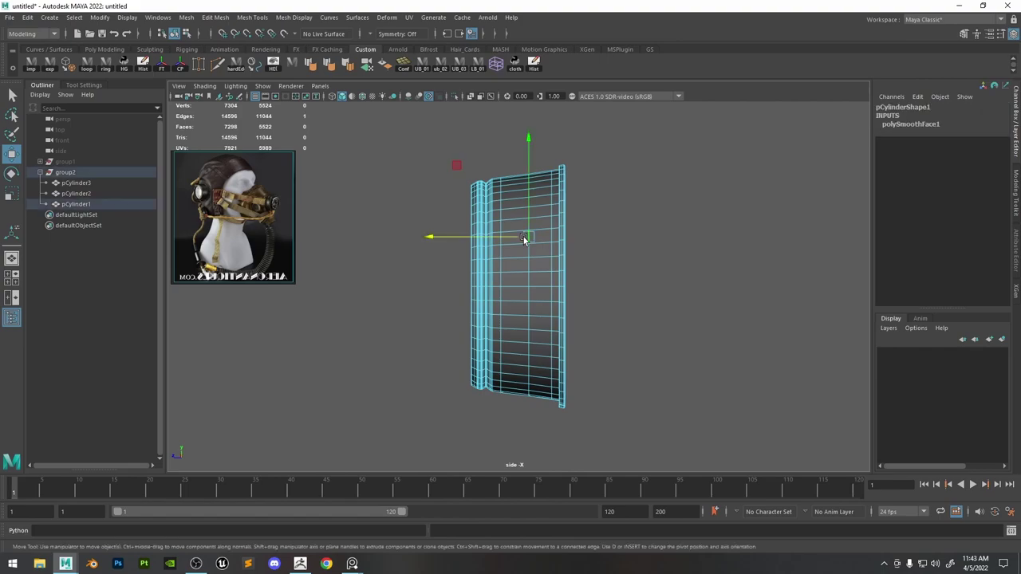
pyautogui.keyDown('shift'); pyautogui.moveTo(524, 238); pyautogui.dragTo(518, 344, button='right'); pyautogui.keyUp('shift')
pyautogui.press('q')
pyautogui.click(359, 257)
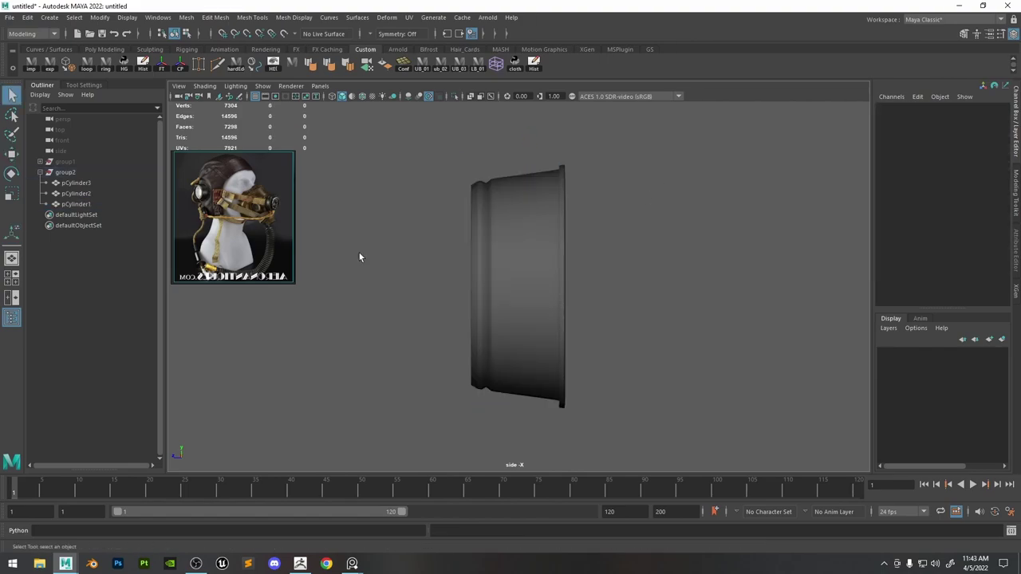
# Export group2 as temp.obj and switch to ZBrush to update the temp subtool.
pyautogui.click(66, 172)
pyautogui.click(50, 64)
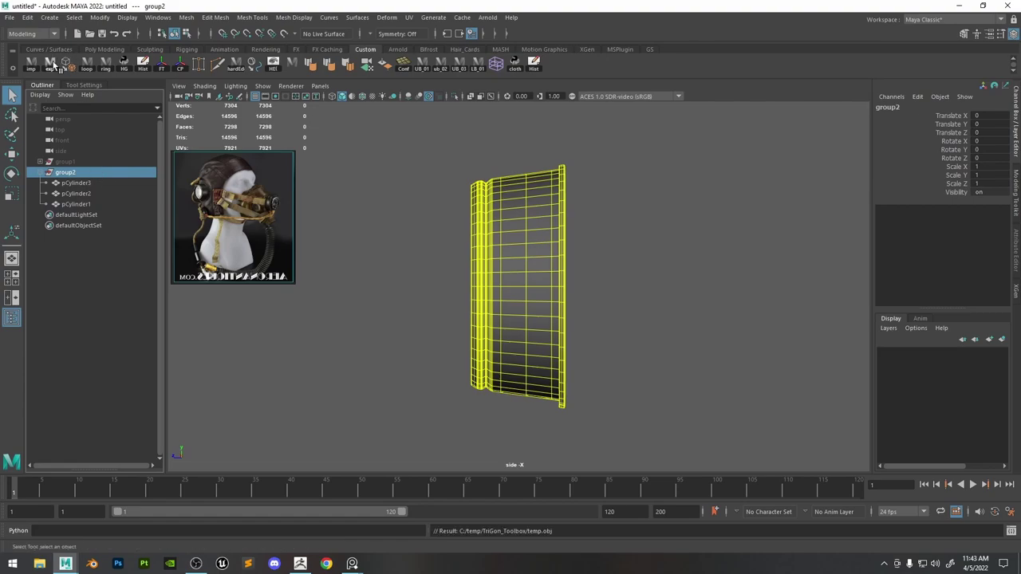
pyautogui.click(297, 565)
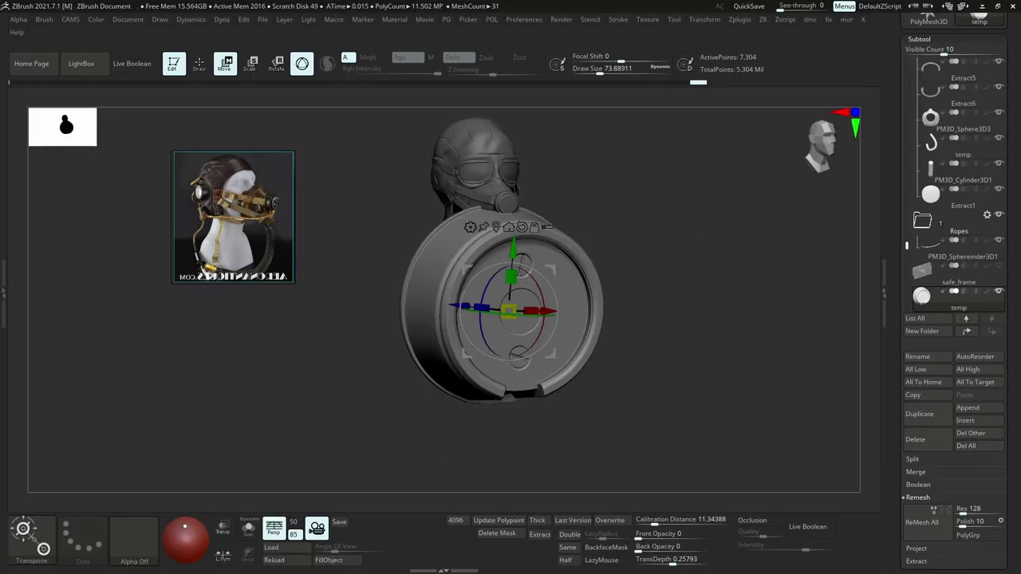
# Zoom the reference image in on the earphone's rear rim beside the stitched leather, and switch back to Maya.
pyautogui.scroll(5, 190, 190)
pyautogui.scroll(3, 254, 196)
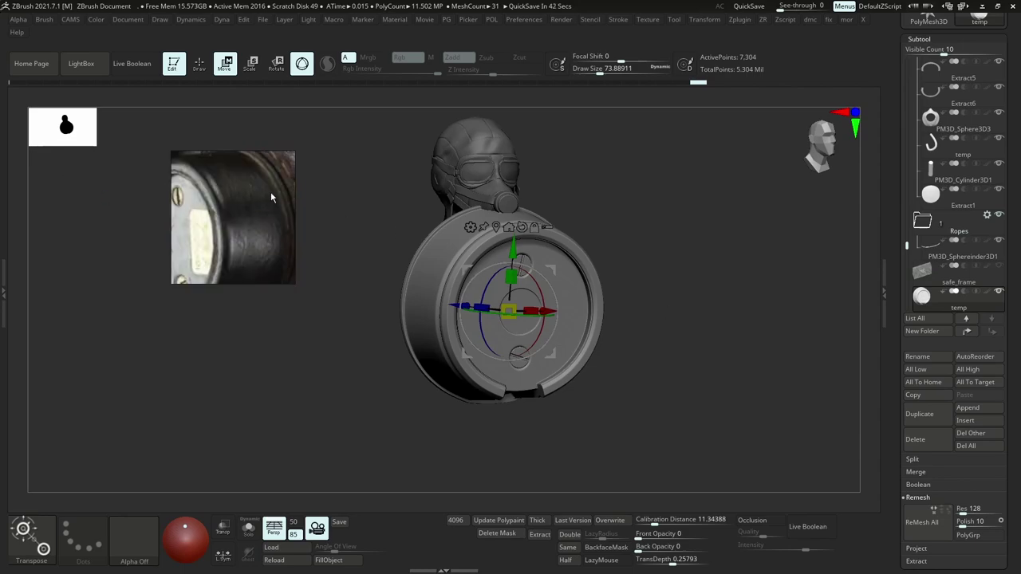
pyautogui.moveTo(270, 191); pyautogui.dragTo(242, 197, button='middle')
pyautogui.scroll(2, 256, 201)
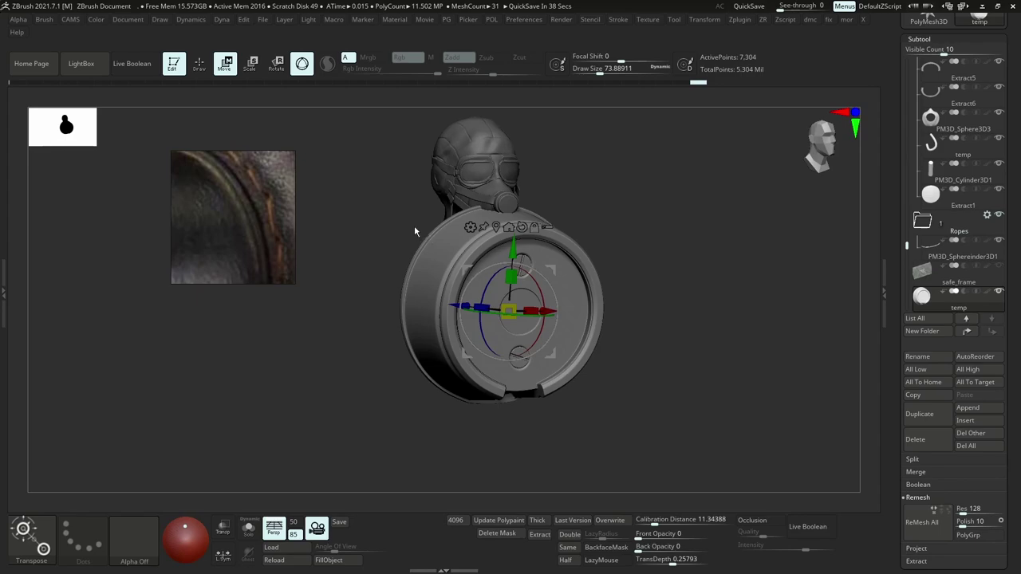
pyautogui.click(983, 6)
pyautogui.keyDown('alt'); pyautogui.moveTo(531, 285); pyautogui.dragTo(608, 262); pyautogui.keyUp('alt')
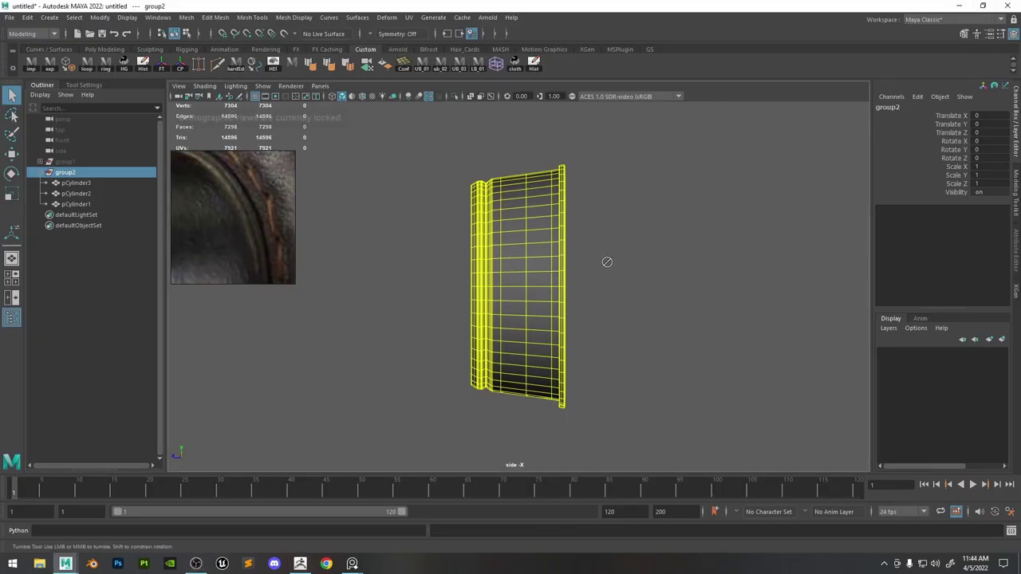
pyautogui.press('Delete')
pyautogui.click(64, 163)
pyautogui.hotkey('ctrl', 'z')
pyautogui.hotkey('ctrl', 'z')
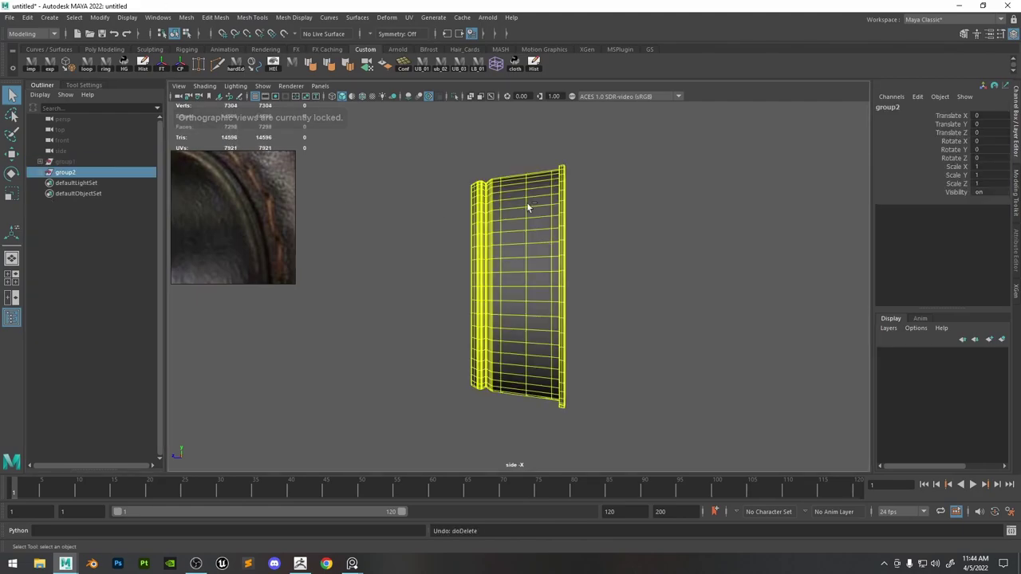
# In the perspective view, extrude the ring of faces on the housing's back rim with a Local Translate Z of 0.334.
pyautogui.click(598, 216)
pyautogui.moveTo(598, 216); pyautogui.dragTo(555, 128)
pyautogui.moveTo(544, 197)
pyautogui.keyDown('alt'); pyautogui.mouseDown()
pyautogui.moveTo(536, 222)
pyautogui.moveTo(555, 188)
pyautogui.mouseUp(); pyautogui.keyUp('alt')
pyautogui.press('space')
pyautogui.keyDown('alt'); pyautogui.moveTo(558, 207); pyautogui.dragTo(582, 247); pyautogui.keyUp('alt')
pyautogui.keyDown('alt'); pyautogui.moveTo(582, 247); pyautogui.dragTo(596, 289, button='right'); pyautogui.keyUp('alt')
pyautogui.moveTo(477, 200); pyautogui.dragTo(483, 227, button='right')
pyautogui.click(441, 227)
pyautogui.keyDown('shift'); pyautogui.doubleClick(455, 213); pyautogui.keyUp('shift')
pyautogui.hotkey('ctrl', 'e')
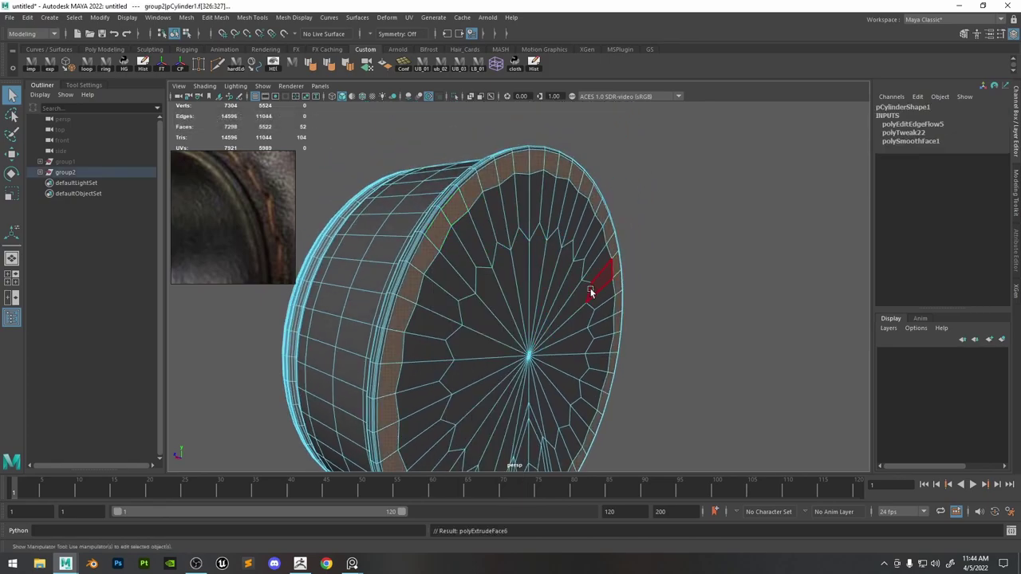
pyautogui.keyDown('alt'); pyautogui.moveTo(567, 404); pyautogui.dragTo(603, 364, button='middle'); pyautogui.keyUp('alt')
pyautogui.moveTo(480, 312); pyautogui.dragTo(542, 304)
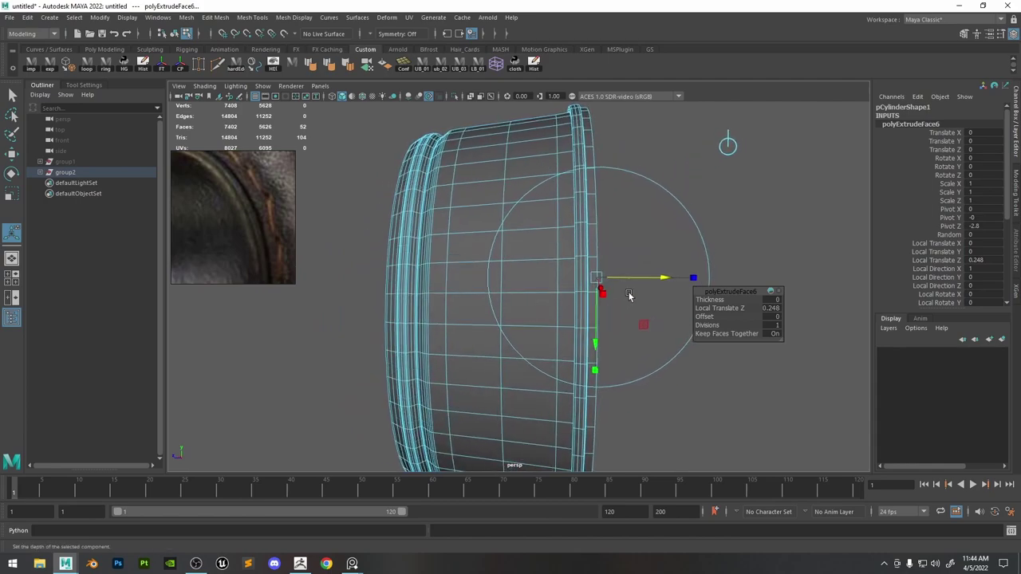
pyautogui.moveTo(647, 282); pyautogui.dragTo(655, 279)
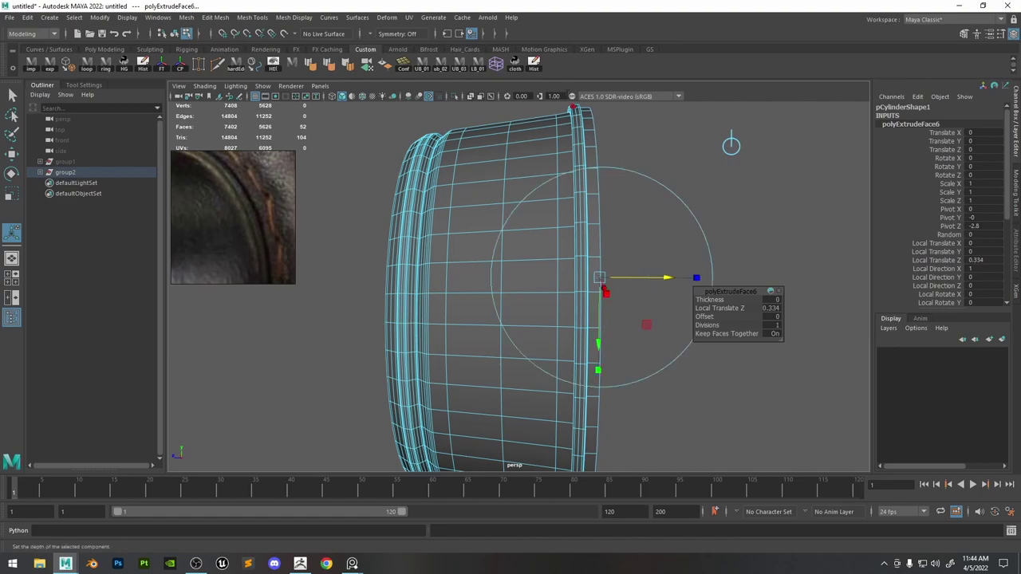
pyautogui.keyDown('alt'); pyautogui.moveTo(597, 154); pyautogui.dragTo(575, 162); pyautogui.keyUp('alt')
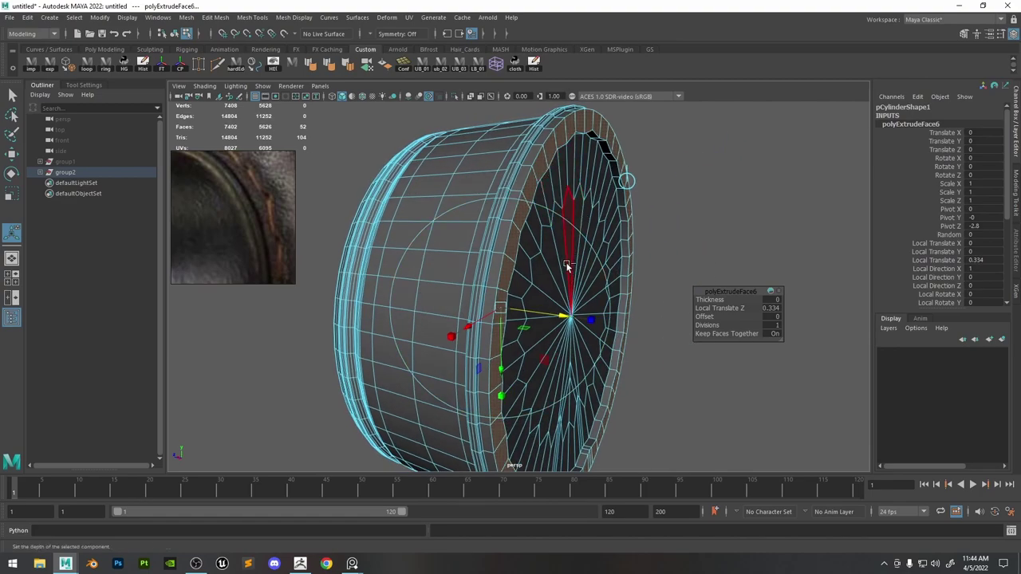
# Extrude the back rim's face ring twice more, giving the last extrusion a Local Translate Z of 0.45.
pyautogui.hotkey('ctrl', 'e')
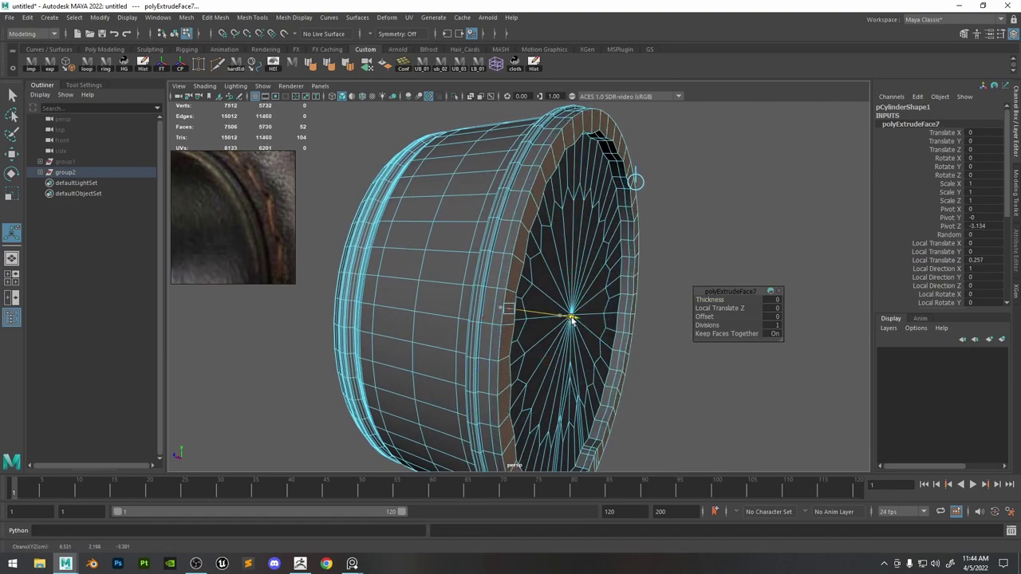
pyautogui.hotkey('ctrl', 'e')
pyautogui.moveTo(468, 302); pyautogui.dragTo(453, 300)
pyautogui.keyDown('alt'); pyautogui.moveTo(471, 307); pyautogui.dragTo(644, 275); pyautogui.keyUp('alt')
pyautogui.click(651, 270)
pyautogui.keyDown('alt'); pyautogui.moveTo(644, 275); pyautogui.dragTo(561, 283, button='right'); pyautogui.keyUp('alt')
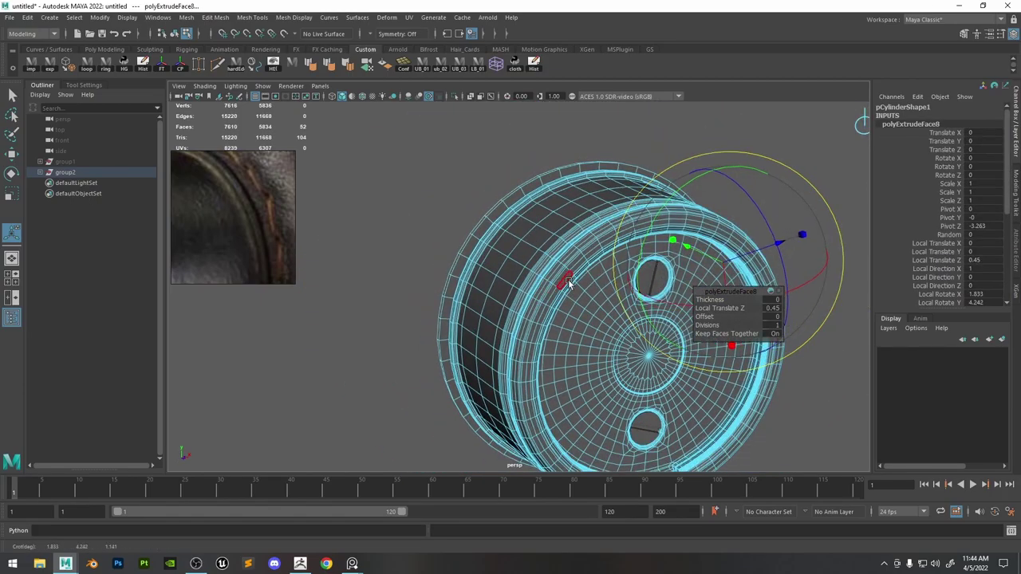
# Adjust the position of the extruded back-rim faces along the housing's axis with the Move tool.
pyautogui.press('w')
pyautogui.keyDown('alt'); pyautogui.moveTo(634, 267); pyautogui.dragTo(718, 294); pyautogui.keyUp('alt')
pyautogui.keyDown('alt'); pyautogui.moveTo(648, 314); pyautogui.dragTo(663, 275); pyautogui.keyUp('alt')
pyautogui.moveTo(604, 360); pyautogui.dragTo(604, 359)
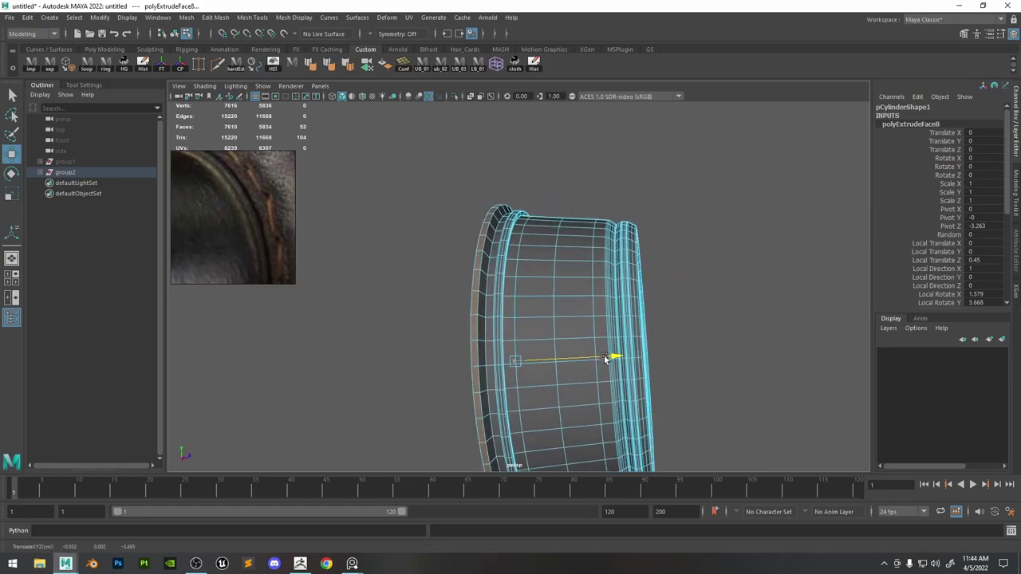
# Bevel the edge loops around the new rear flange and reduce the bevel's fraction.
pyautogui.keyDown('alt'); pyautogui.moveTo(562, 251); pyautogui.dragTo(496, 228); pyautogui.keyUp('alt')
pyautogui.click(492, 164)
pyautogui.keyDown('alt'); pyautogui.moveTo(495, 195); pyautogui.dragTo(606, 244, button='middle'); pyautogui.keyUp('alt')
pyautogui.keyDown('alt'); pyautogui.moveTo(606, 244); pyautogui.dragTo(638, 271, button='right'); pyautogui.keyUp('alt')
pyautogui.keyDown('alt'); pyautogui.moveTo(638, 271); pyautogui.dragTo(741, 317); pyautogui.keyUp('alt')
pyautogui.doubleClick(639, 303)
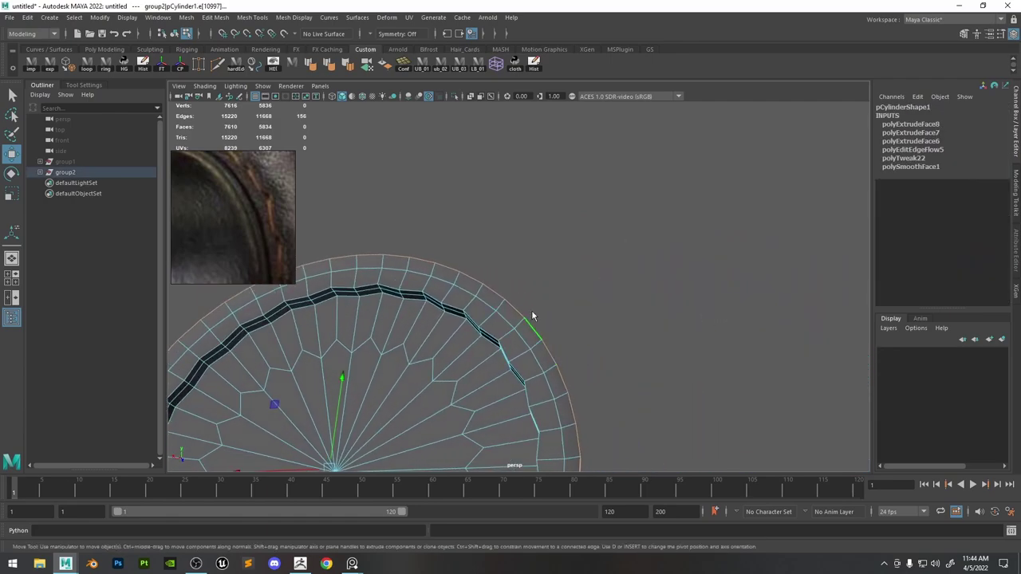
pyautogui.moveTo(615, 303)
pyautogui.keyDown('alt'); pyautogui.mouseDown()
pyautogui.moveTo(547, 316)
pyautogui.moveTo(606, 303)
pyautogui.mouseUp(); pyautogui.keyUp('alt')
pyautogui.keyDown('shift'); pyautogui.moveTo(594, 253); pyautogui.dragTo(626, 255, button='right'); pyautogui.keyUp('shift')
pyautogui.keyDown('alt'); pyautogui.moveTo(625, 255); pyautogui.dragTo(576, 234); pyautogui.keyUp('alt')
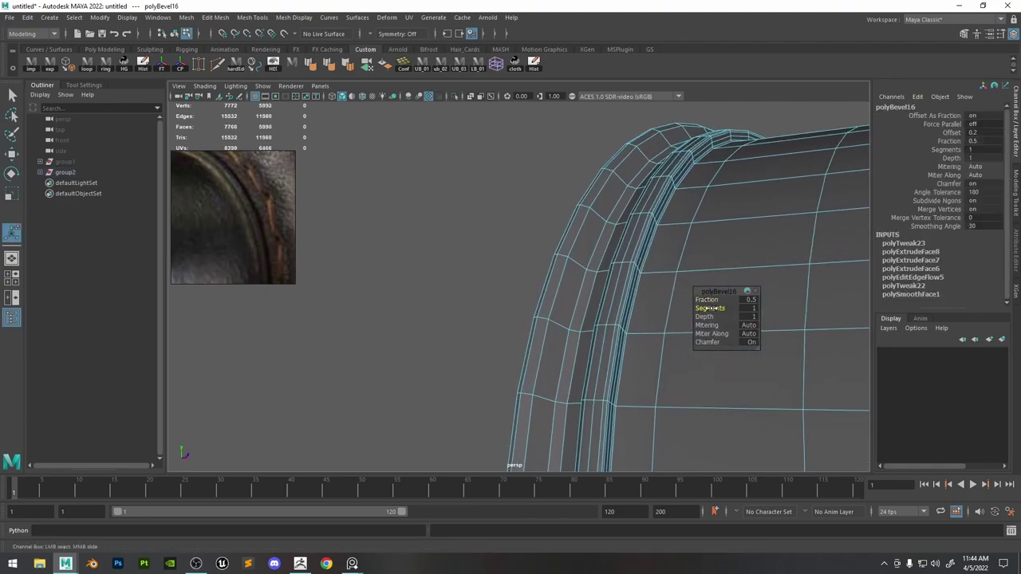
pyautogui.moveTo(708, 300); pyautogui.dragTo(619, 316)
# Bevel one more edge loop at the rear flange with a fraction of 0.1.
pyautogui.click(620, 315)
pyautogui.keyDown('shift'); pyautogui.moveTo(618, 275); pyautogui.dragTo(684, 303, button='right'); pyautogui.keyUp('shift')
pyautogui.moveTo(712, 299); pyautogui.dragTo(708, 299)
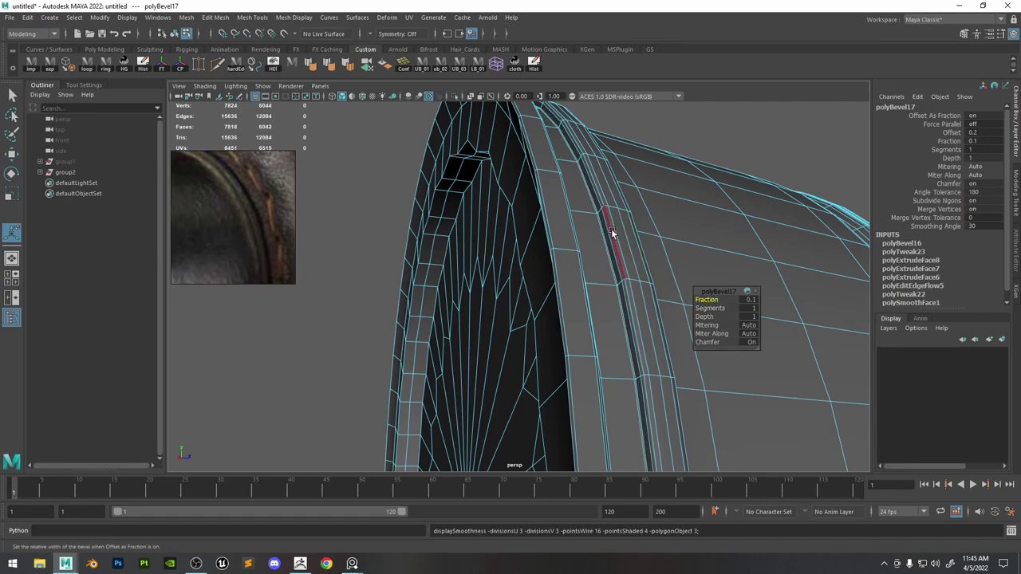
# Select pCylinder1 as an object and preview it smoothed at one subdivision level.
pyautogui.moveTo(611, 228); pyautogui.dragTo(713, 212, button='right')
pyautogui.click(708, 229)
pyautogui.keyDown('alt'); pyautogui.moveTo(708, 229); pyautogui.dragTo(547, 276); pyautogui.keyUp('alt')
pyautogui.press('3')
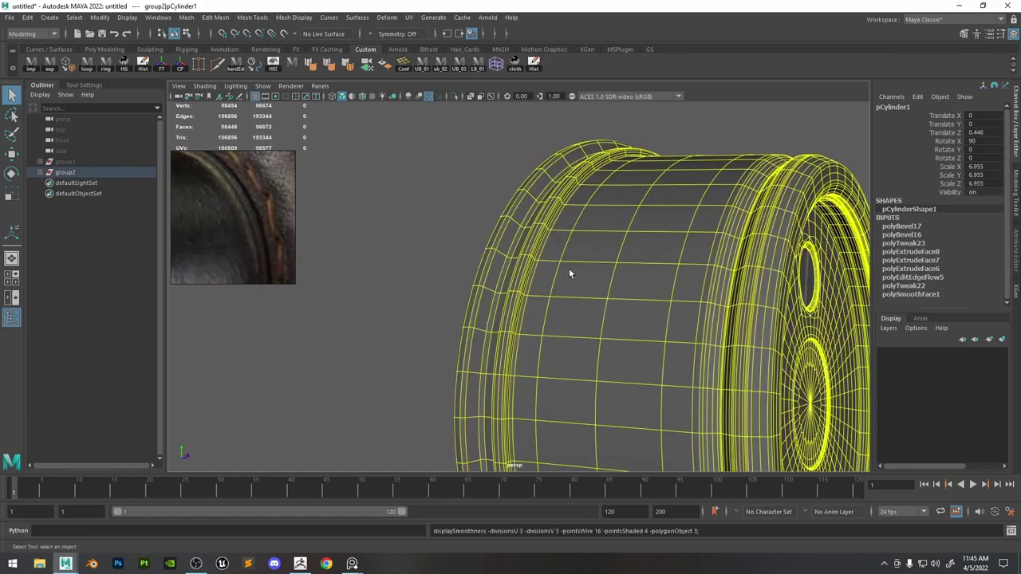
pyautogui.press('pagedown')
pyautogui.press('pagedown')
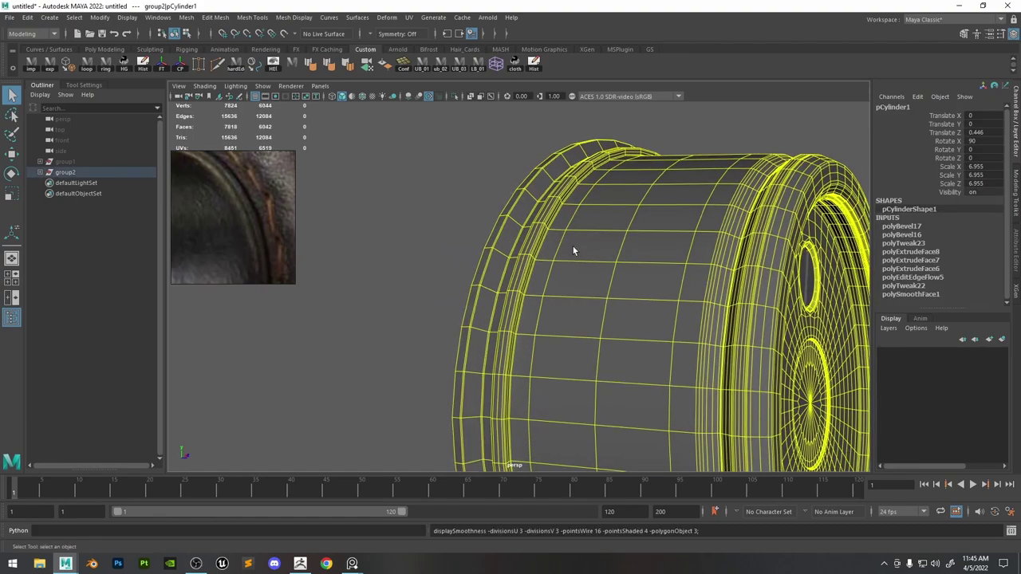
pyautogui.press('pageup')
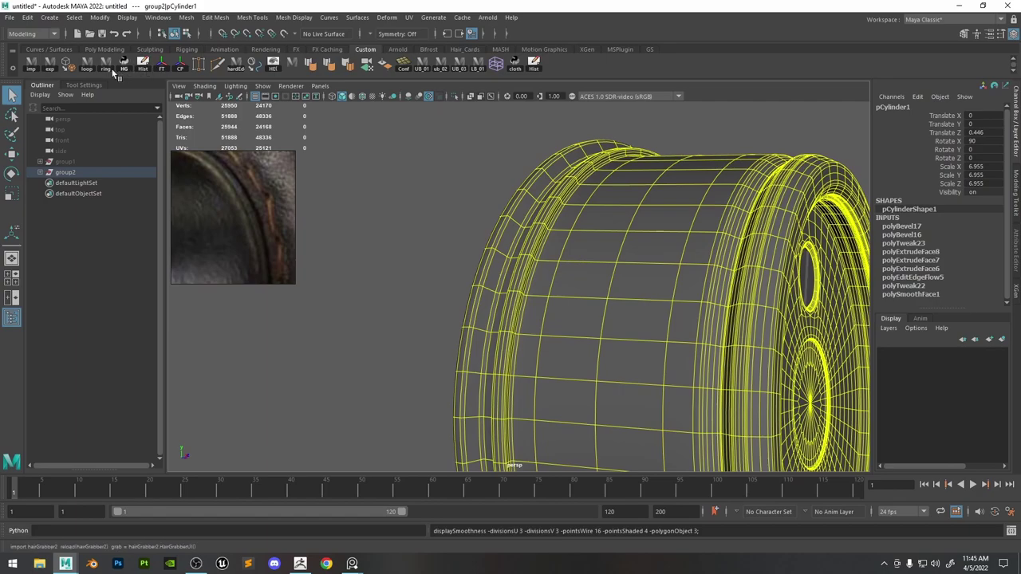
# Apply a one-level polygon Smooth to pCylinder1 and check the whole housing.
pyautogui.click(72, 67)
pyautogui.click(443, 141)
pyautogui.scroll(-5, 455, 116)
pyautogui.keyDown('alt'); pyautogui.moveTo(483, 110); pyautogui.dragTo(399, 115); pyautogui.keyUp('alt')
pyautogui.click(547, 282)
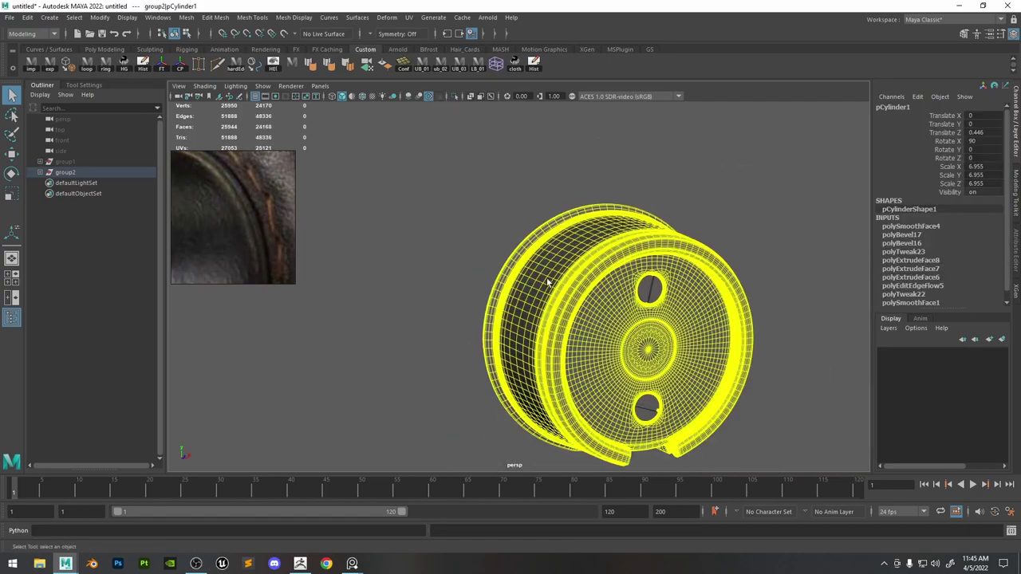
# Export group2 as temp.obj, switch to ZBrush and reimport it into the temp subtool.
pyautogui.click(47, 70)
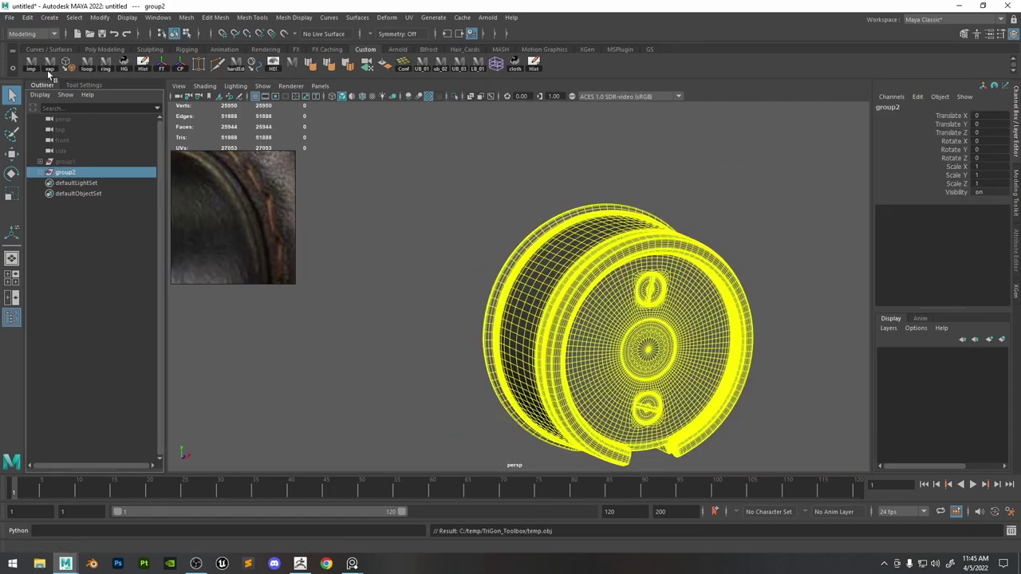
pyautogui.click(300, 564)
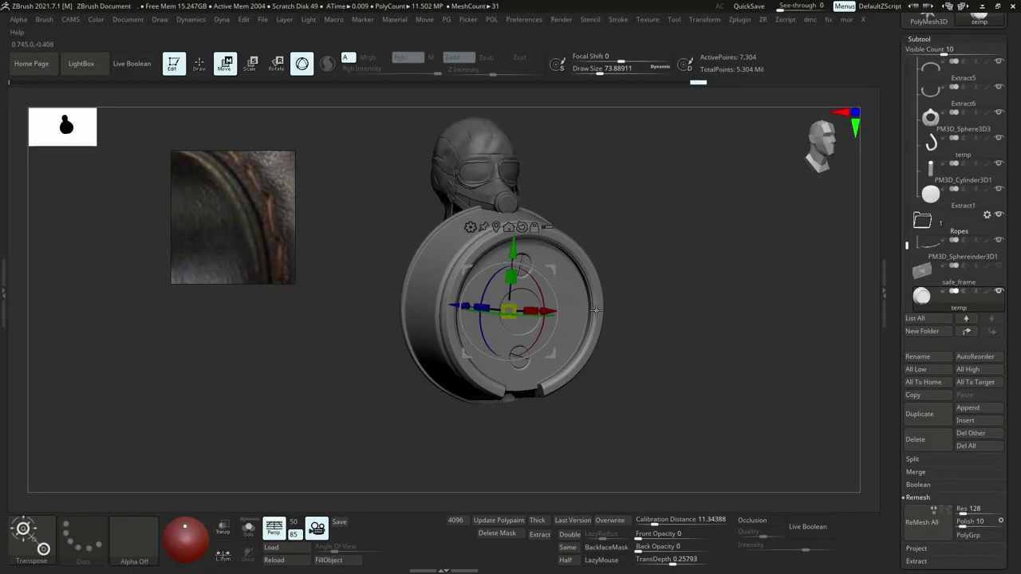
pyautogui.keyDown('ctrl'); pyautogui.moveTo(429, 256); pyautogui.dragTo(394, 272, button='right'); pyautogui.keyUp('ctrl')
pyautogui.press('f')
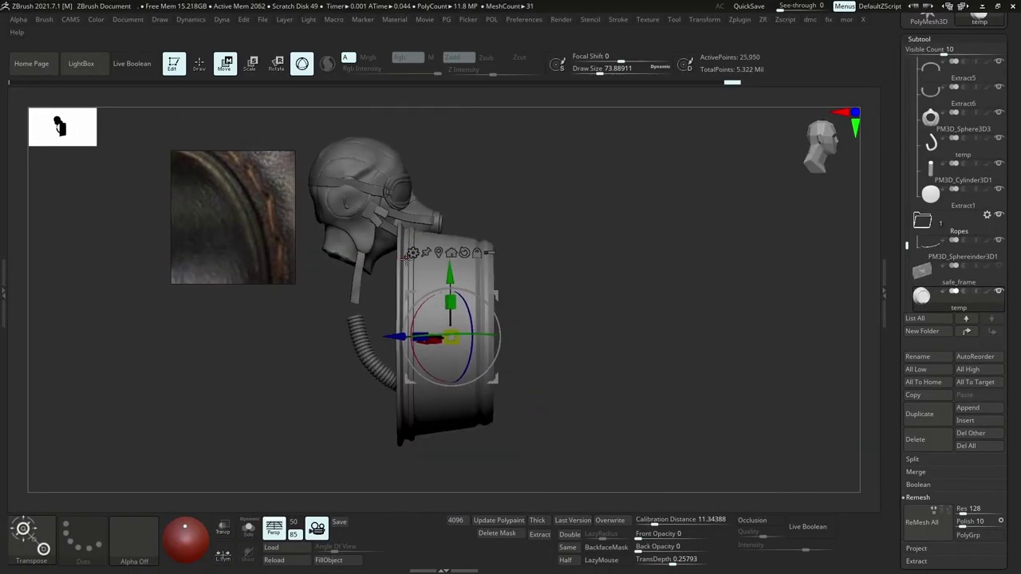
# Realign the gizmo with a straight horizontal transpose line and centre it on the temp housing.
pyautogui.keyDown('shift'); pyautogui.moveTo(565, 253); pyautogui.dragTo(510, 259, button='right'); pyautogui.keyUp('shift')
pyautogui.keyDown('ctrl'); pyautogui.moveTo(476, 335); pyautogui.dragTo(468, 295, button='right'); pyautogui.keyUp('ctrl')
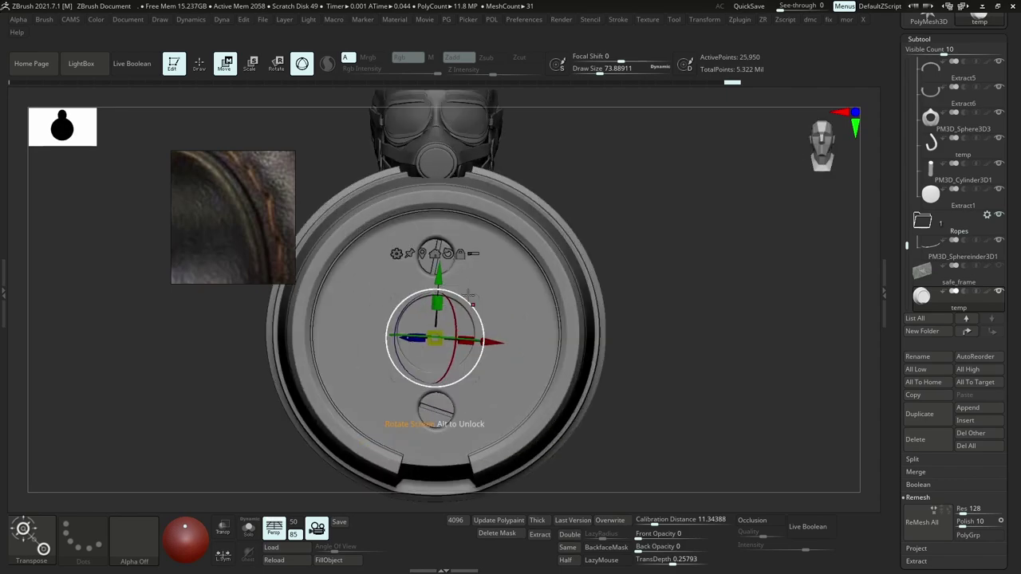
pyautogui.press('y')
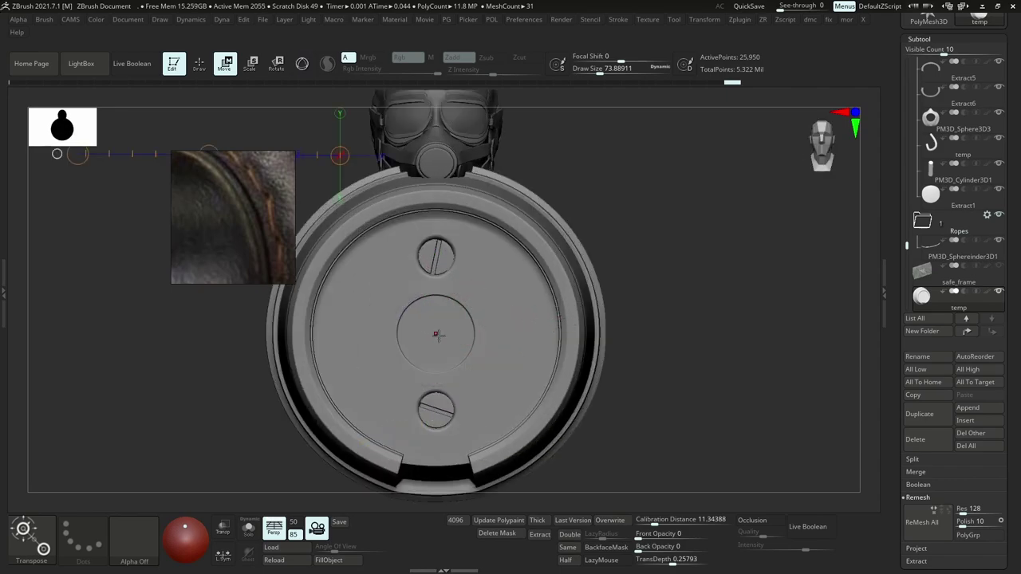
pyautogui.keyDown('shift'); pyautogui.moveTo(436, 334); pyautogui.dragTo(647, 334); pyautogui.keyUp('shift')
pyautogui.moveTo(526, 334)
pyautogui.keyDown('ctrl'); pyautogui.mouseDown(button='right')
pyautogui.moveTo(510, 271)
pyautogui.moveTo(432, 154)
pyautogui.mouseUp(button='right'); pyautogui.keyUp('ctrl')
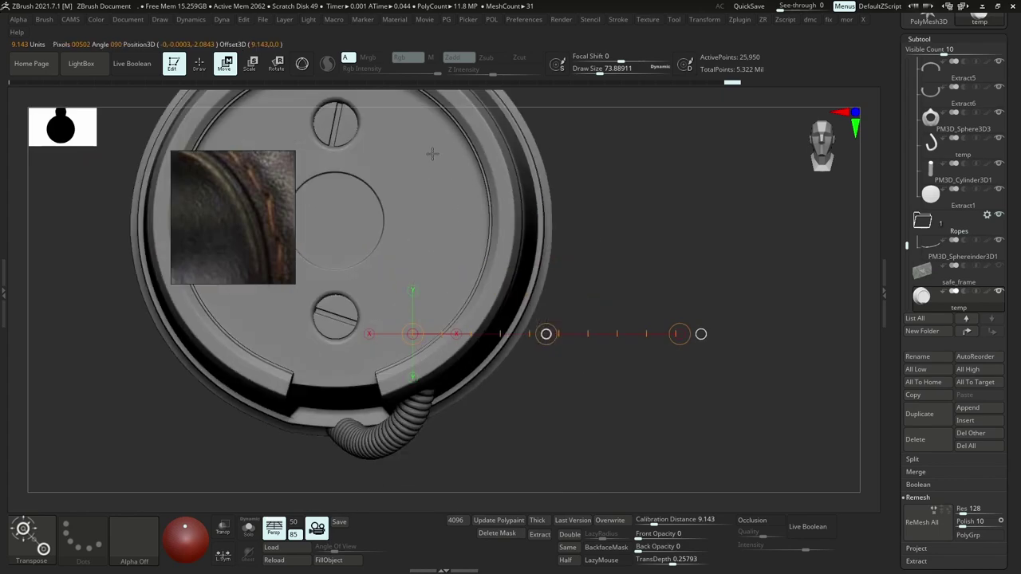
pyautogui.moveTo(432, 154); pyautogui.dragTo(393, 100)
pyautogui.press('y')
pyautogui.keyDown('alt'); pyautogui.moveTo(427, 159); pyautogui.dragTo(628, 335, button='right'); pyautogui.keyUp('alt')
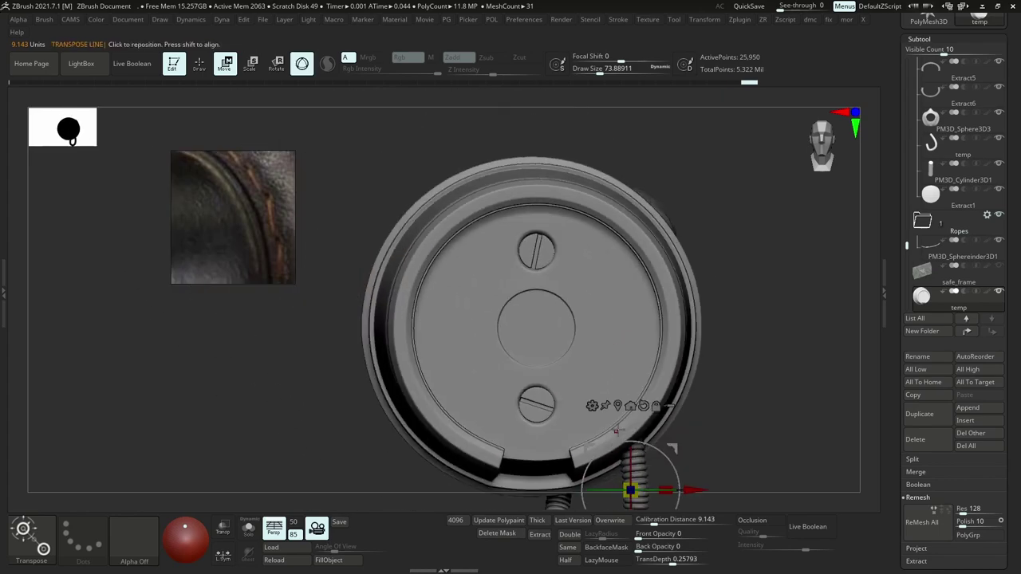
pyautogui.click(617, 405)
# Turn the housing to face sideways, scale it down to ear size and place it over the helmet's ear.
pyautogui.moveTo(546, 335); pyautogui.dragTo(669, 323)
pyautogui.moveTo(670, 323); pyautogui.dragTo(654, 343, button='right')
pyautogui.moveTo(645, 344); pyautogui.dragTo(650, 309)
pyautogui.moveTo(705, 338); pyautogui.dragTo(597, 336)
pyautogui.keyDown('ctrl'); pyautogui.moveTo(597, 336); pyautogui.dragTo(550, 343, button='right'); pyautogui.keyUp('ctrl')
pyautogui.moveTo(554, 338); pyautogui.dragTo(598, 341)
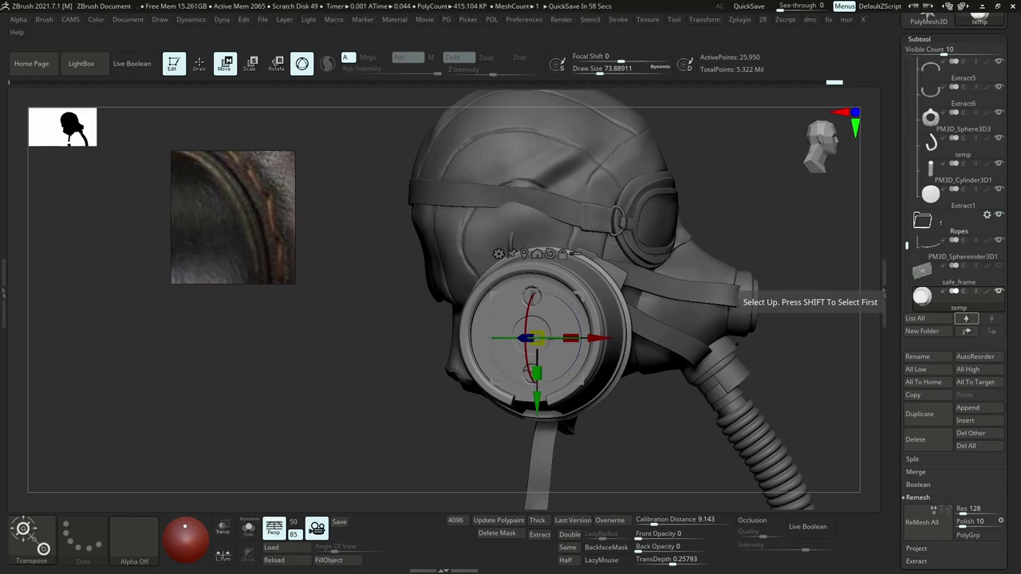
# Rotate the housing about 10 degrees to follow the helmet's side and seat it against the ear.
pyautogui.moveTo(539, 344); pyautogui.dragTo(570, 346)
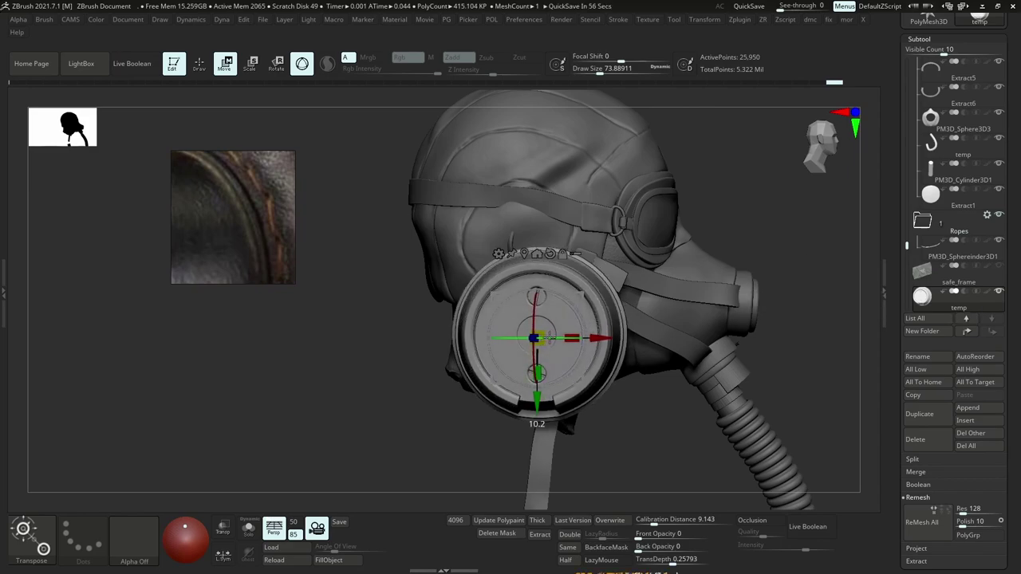
pyautogui.moveTo(585, 296); pyautogui.dragTo(557, 192)
pyautogui.moveTo(798, 248); pyautogui.dragTo(570, 295)
pyautogui.moveTo(458, 266); pyautogui.dragTo(563, 278)
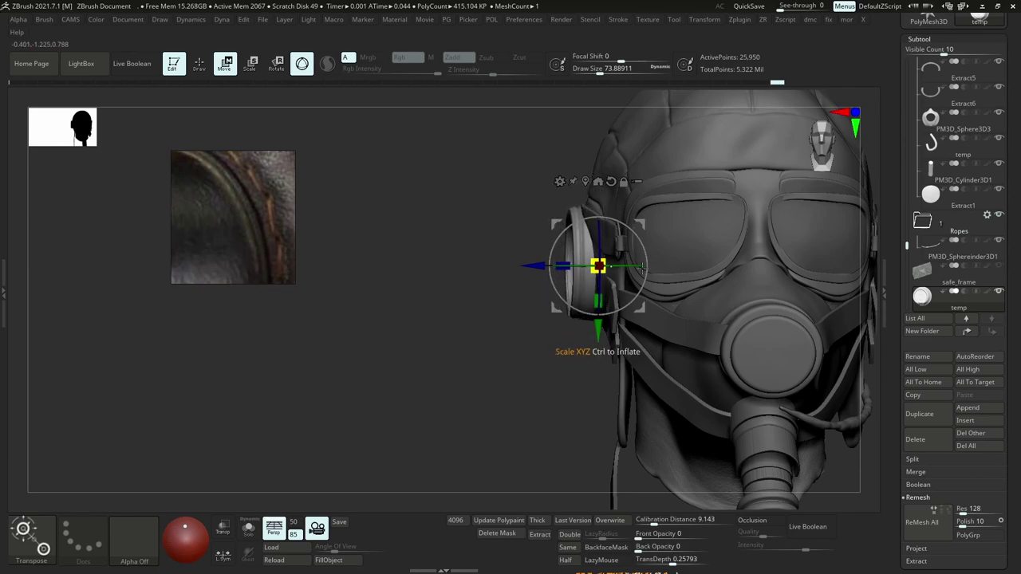
pyautogui.keyDown('ctrl'); pyautogui.moveTo(642, 269); pyautogui.dragTo(619, 296, button='right'); pyautogui.keyUp('ctrl')
pyautogui.moveTo(470, 276); pyautogui.dragTo(590, 312, button='right')
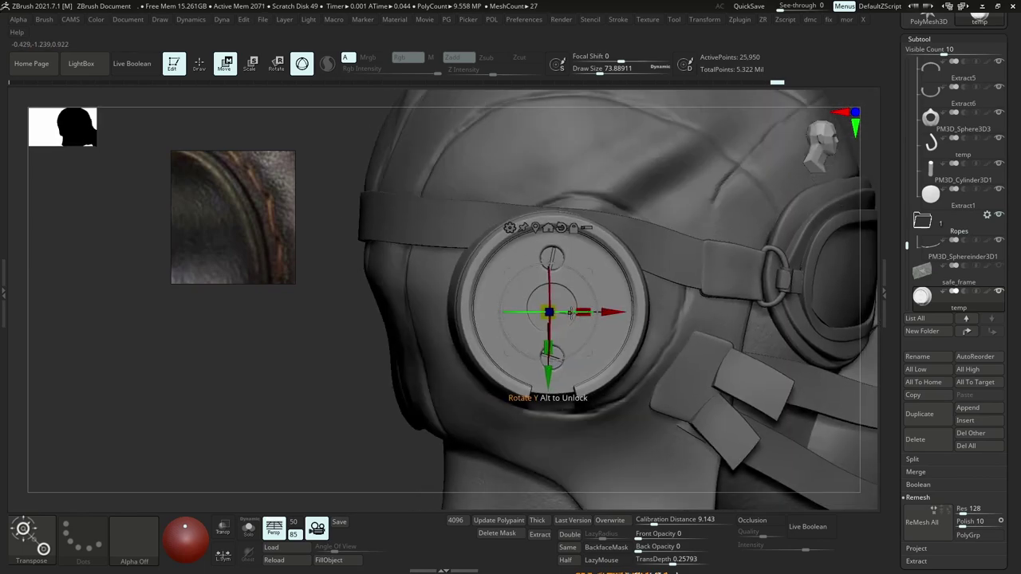
pyautogui.moveTo(612, 312); pyautogui.dragTo(606, 311)
# Hide the Straps folder and make the temp housing the active subtool again.
pyautogui.keyDown('alt'); pyautogui.click(666, 253); pyautogui.keyUp('alt')
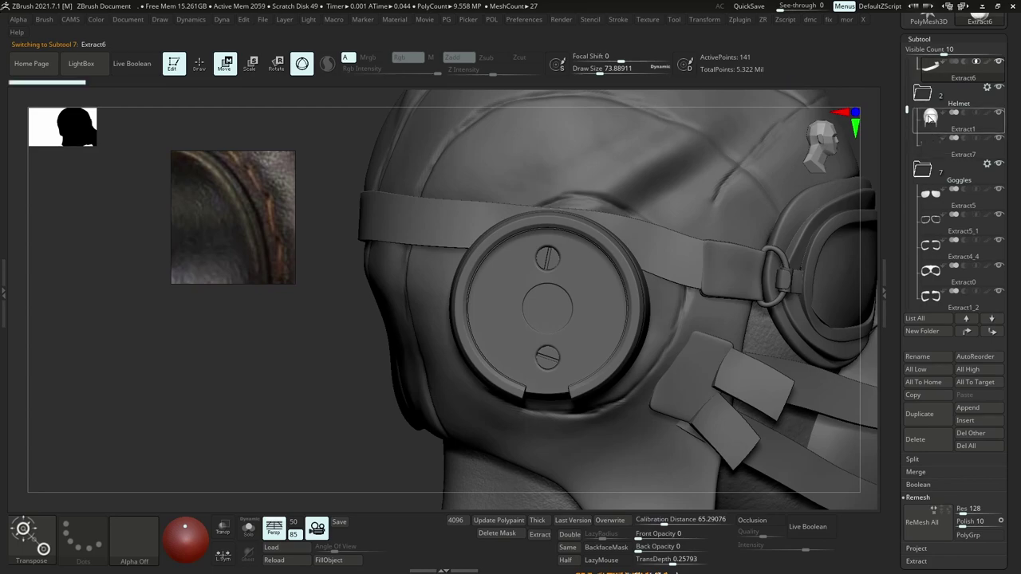
pyautogui.moveTo(908, 110); pyautogui.dragTo(908, 57)
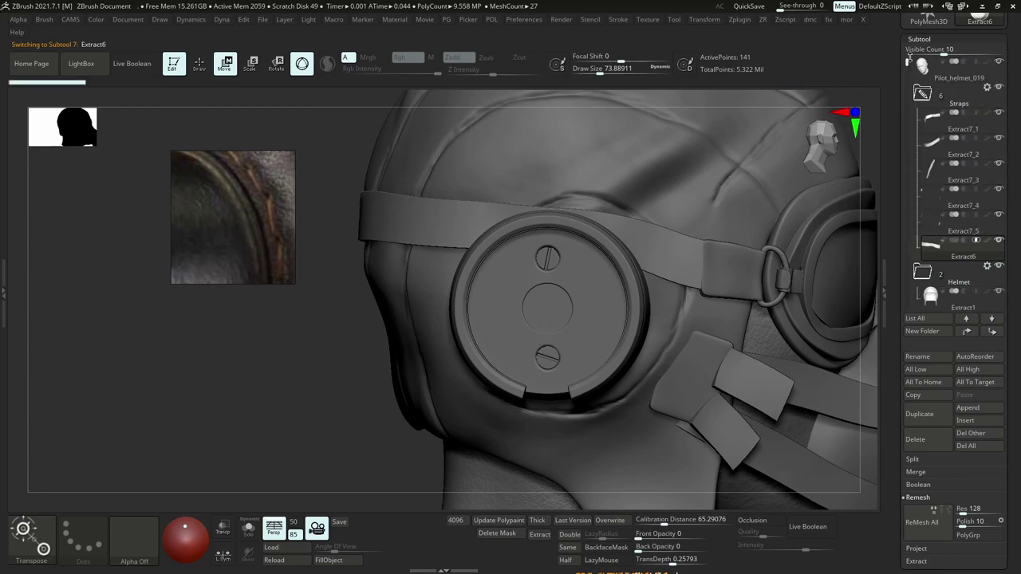
pyautogui.click(1002, 91)
pyautogui.click(926, 70)
pyautogui.keyDown('alt'); pyautogui.click(592, 281); pyautogui.keyUp('alt')
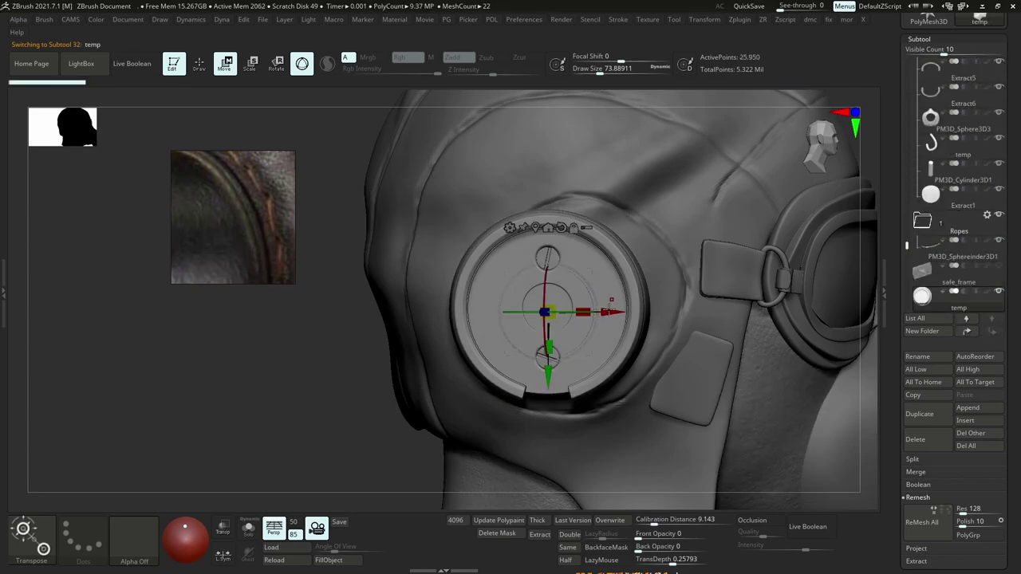
# Fine-tune the housing's angle, scale it uniformly to about 0.94 and centre it in the helmet's round ear recess.
pyautogui.moveTo(597, 322); pyautogui.dragTo(620, 321)
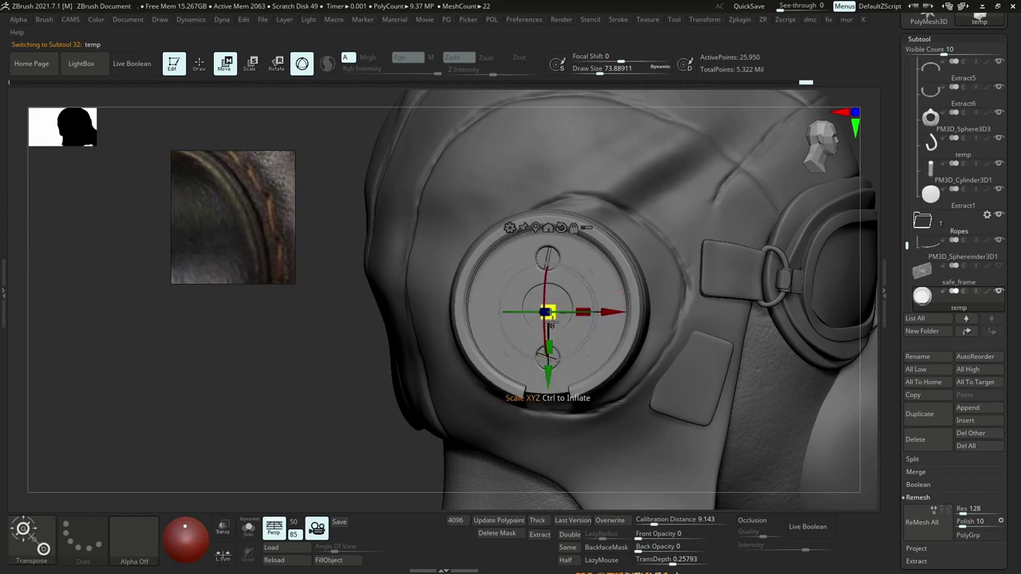
pyautogui.moveTo(599, 271)
pyautogui.mouseDown()
pyautogui.moveTo(598, 254)
pyautogui.moveTo(614, 265)
pyautogui.moveTo(611, 285)
pyautogui.mouseUp()
pyautogui.moveTo(571, 313); pyautogui.dragTo(570, 310)
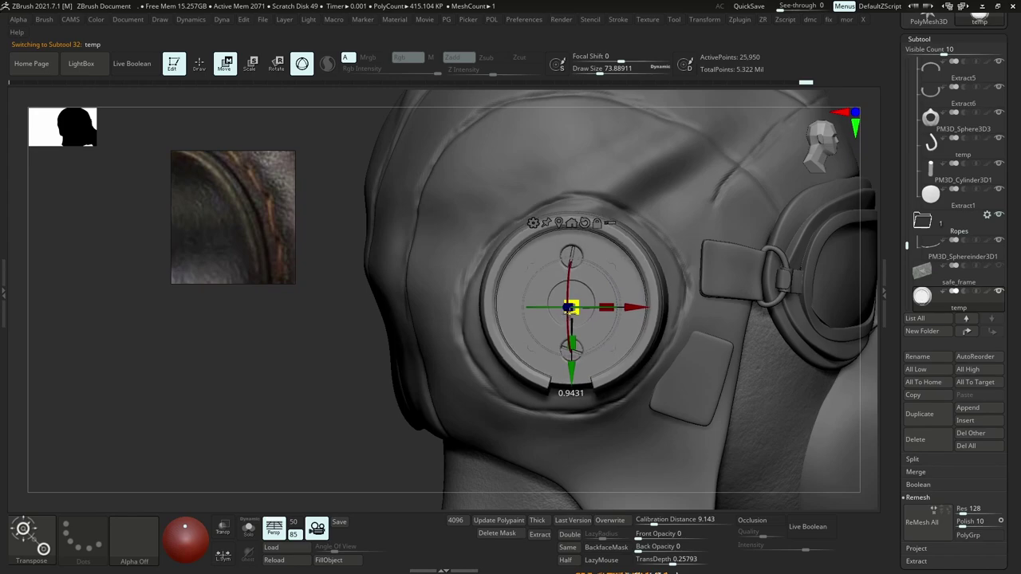
pyautogui.keyDown('ctrl'); pyautogui.moveTo(736, 280); pyautogui.dragTo(722, 178, button='right'); pyautogui.keyUp('ctrl')
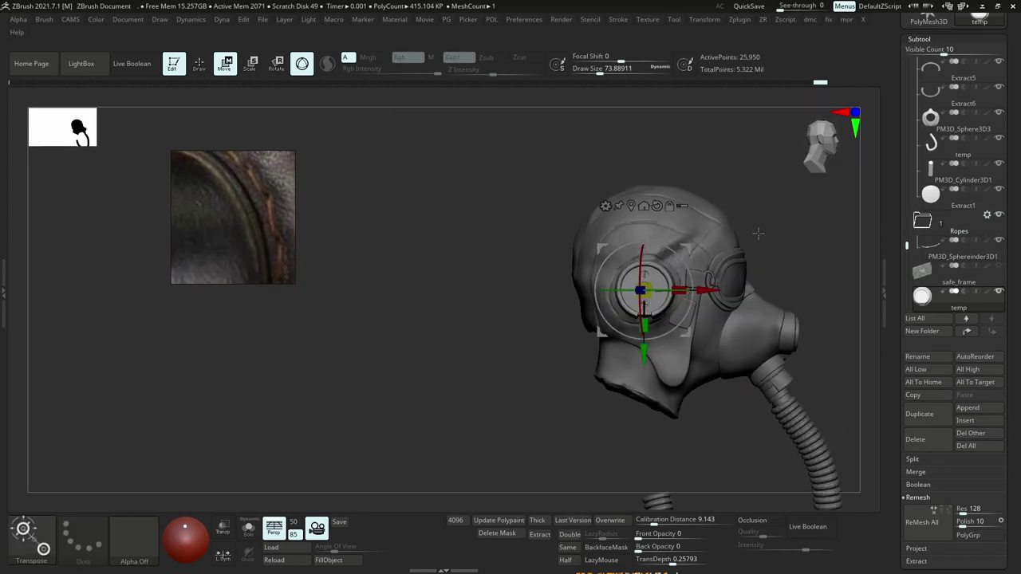
# Mirror the temp housing across the helmet so the opposite ear gets one too.
pyautogui.keyDown('alt'); pyautogui.moveTo(757, 234); pyautogui.dragTo(618, 245, button='right'); pyautogui.keyUp('alt')
pyautogui.keyDown('shift'); pyautogui.moveTo(758, 266); pyautogui.dragTo(714, 273, button='right'); pyautogui.keyUp('shift')
pyautogui.press('2')
pyautogui.click(699, 275)
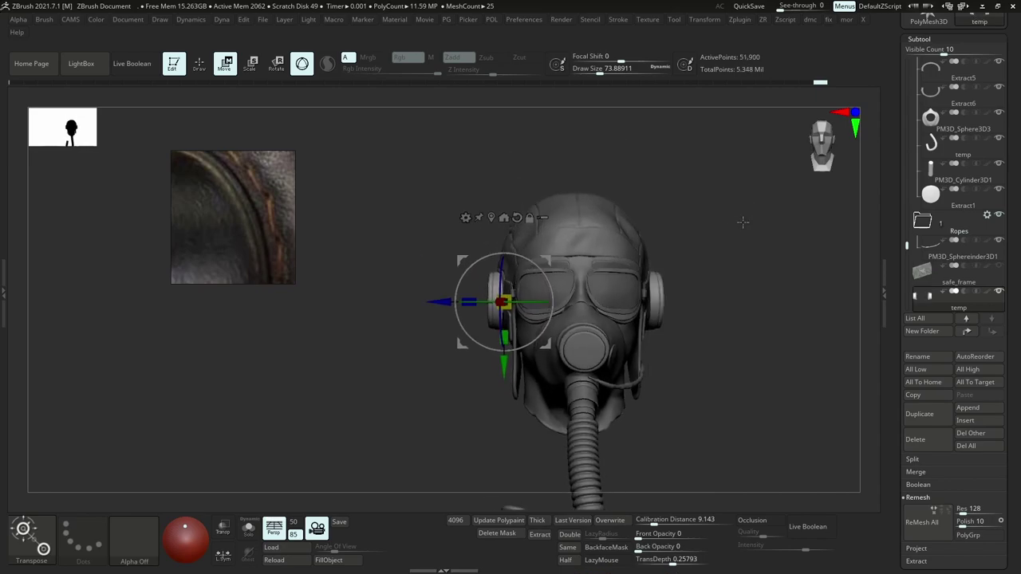
pyautogui.keyDown('ctrl'); pyautogui.moveTo(742, 221); pyautogui.dragTo(744, 256, button='right'); pyautogui.keyUp('ctrl')
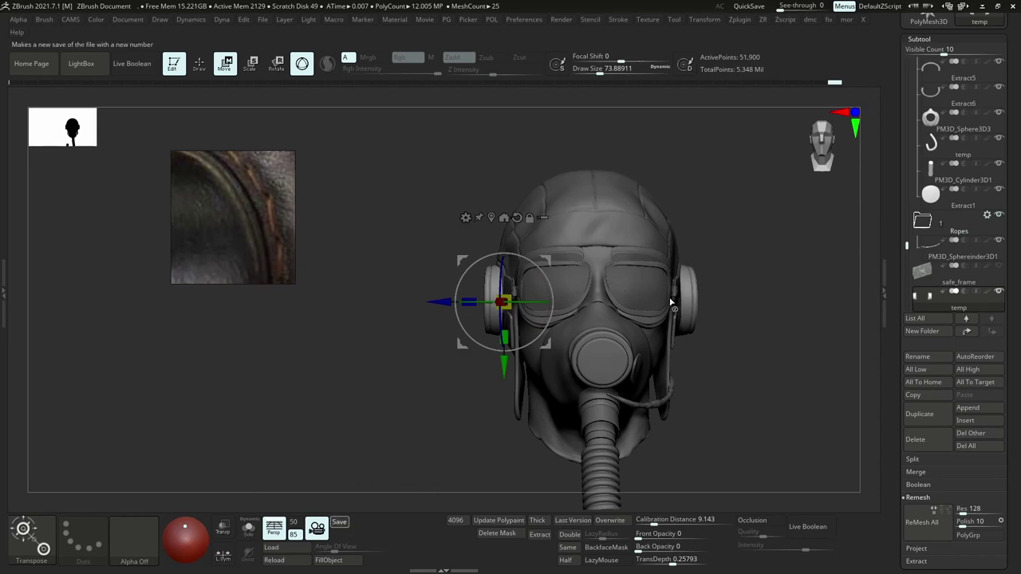
# Move both ear housings outward so more of their barrels stands clear of the helmet.
pyautogui.keyDown('alt'); pyautogui.moveTo(802, 305); pyautogui.dragTo(374, 333, button='right'); pyautogui.keyUp('alt')
pyautogui.moveTo(353, 335); pyautogui.dragTo(355, 335)
pyautogui.hotkey('ctrl', 'z')
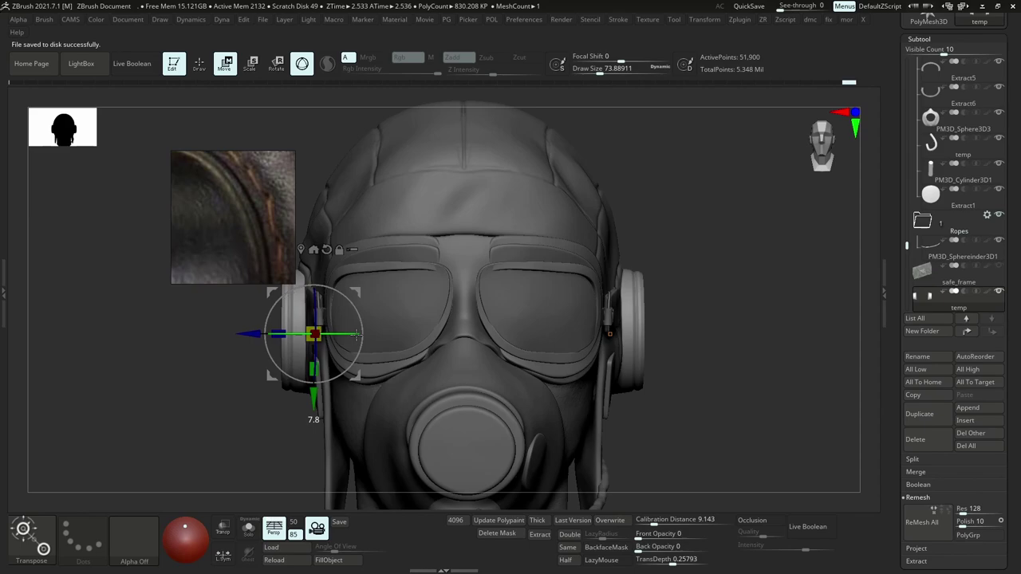
pyautogui.moveTo(250, 334); pyautogui.dragTo(220, 334)
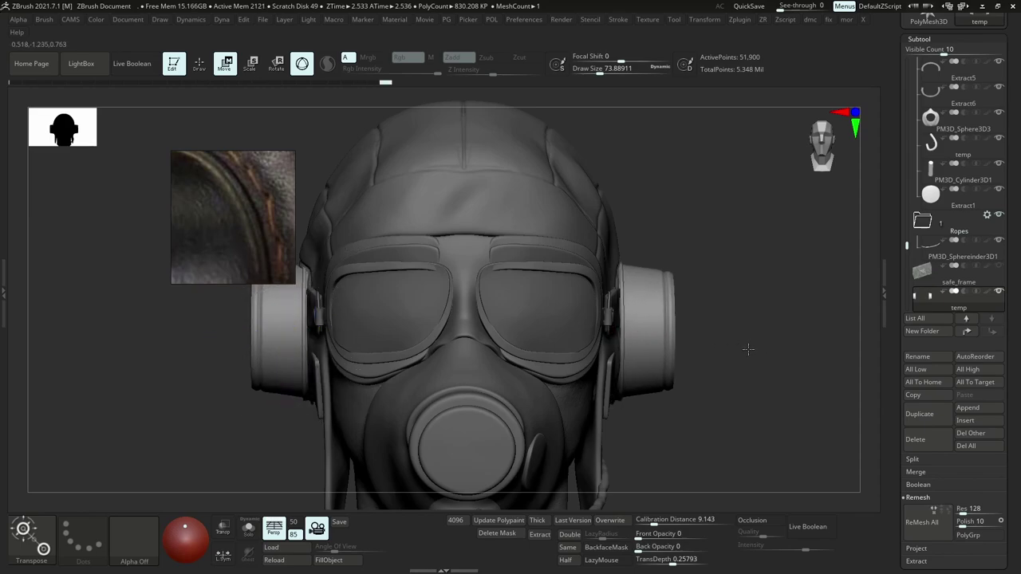
pyautogui.moveTo(745, 346); pyautogui.dragTo(685, 322)
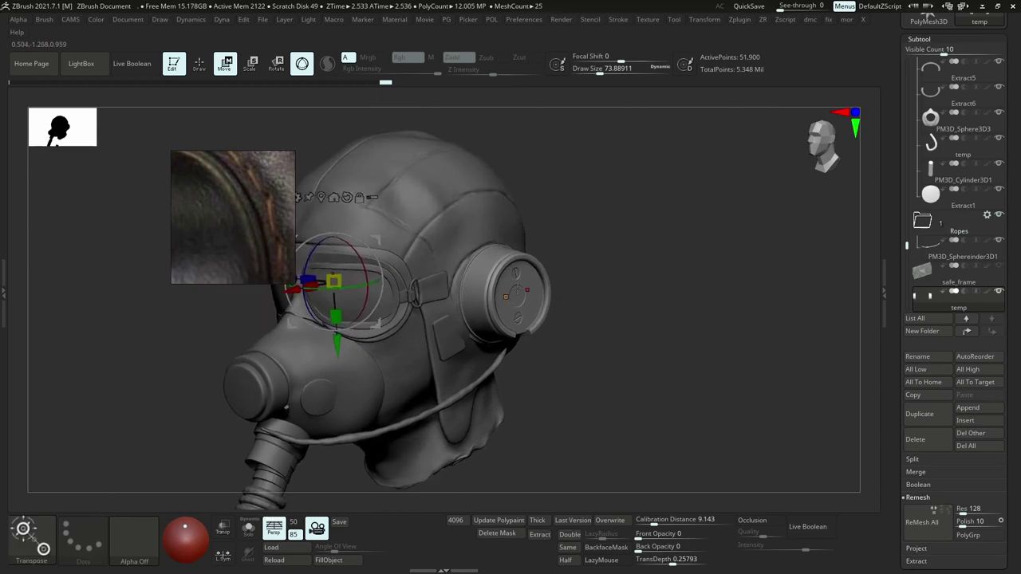
# Scale both ear housings uniformly to about 0.9 within the round ear recesses.
pyautogui.keyDown('shift'); pyautogui.moveTo(516, 291); pyautogui.dragTo(611, 275, button='right'); pyautogui.keyUp('shift')
pyautogui.keyDown('alt'); pyautogui.moveTo(611, 287); pyautogui.dragTo(787, 300, button='right'); pyautogui.keyUp('alt')
pyautogui.keyDown('ctrl'); pyautogui.moveTo(614, 309); pyautogui.dragTo(745, 327, button='right'); pyautogui.keyUp('ctrl')
pyautogui.keyDown('ctrl'); pyautogui.moveTo(590, 327); pyautogui.dragTo(591, 394, button='right'); pyautogui.keyUp('ctrl')
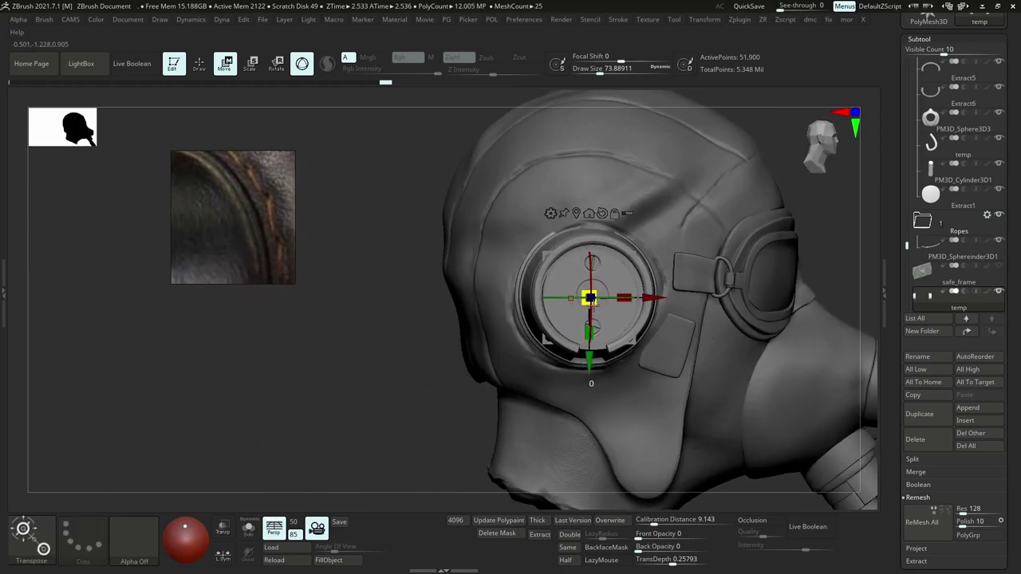
pyautogui.moveTo(589, 298); pyautogui.dragTo(561, 301)
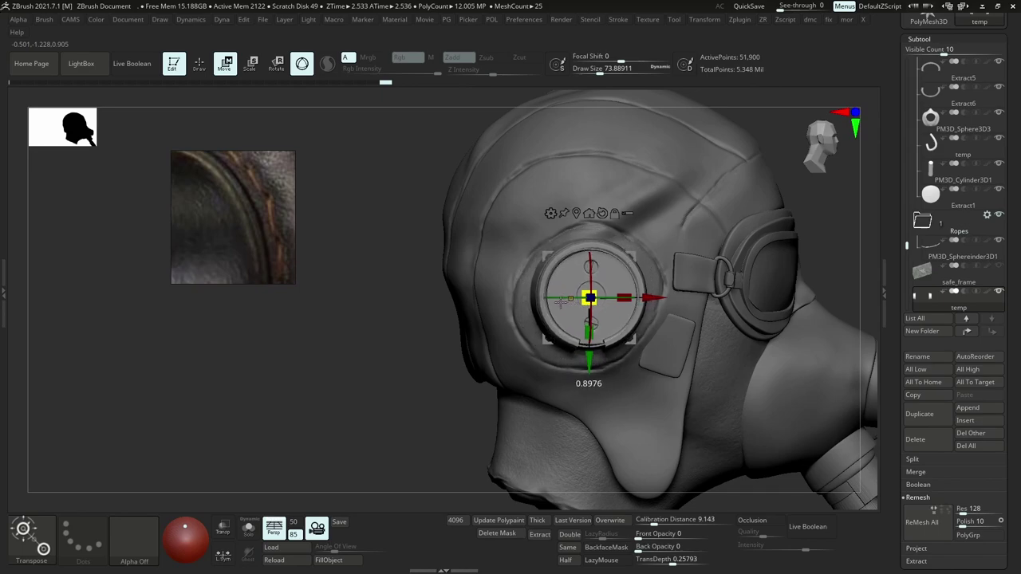
pyautogui.moveTo(561, 302)
pyautogui.mouseDown(button='right')
pyautogui.moveTo(503, 303)
pyautogui.moveTo(568, 306)
pyautogui.mouseUp(button='right')
# Move both housings outward about 0.05 and compare their protrusion with the reference photo.
pyautogui.keyDown('shift'); pyautogui.moveTo(786, 317); pyautogui.dragTo(725, 321, button='right'); pyautogui.keyUp('shift')
pyautogui.keyDown('alt'); pyautogui.moveTo(726, 321); pyautogui.dragTo(575, 318, button='right'); pyautogui.keyUp('alt')
pyautogui.scroll(-7, 203, 231)
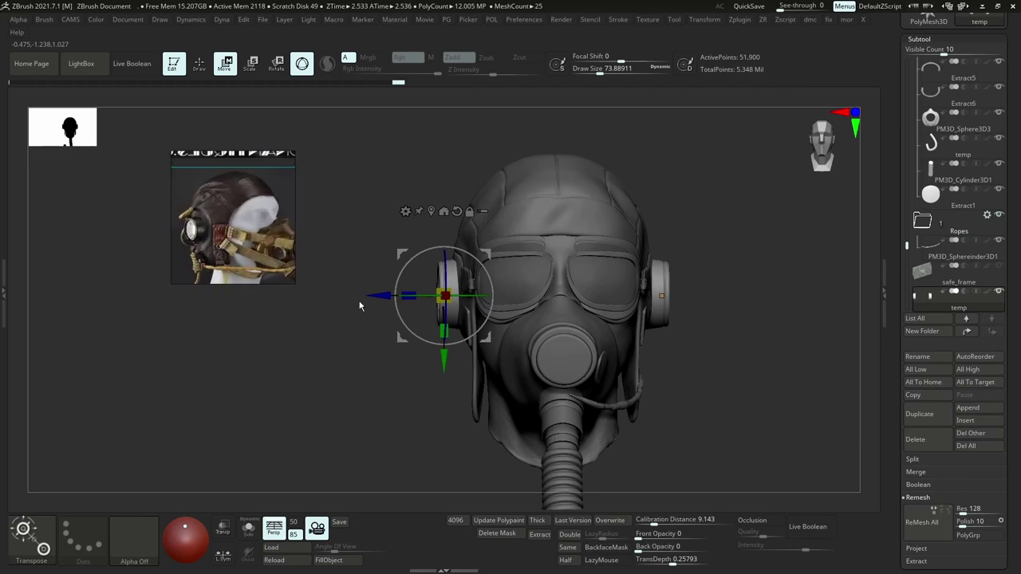
pyautogui.moveTo(377, 297); pyautogui.dragTo(366, 300)
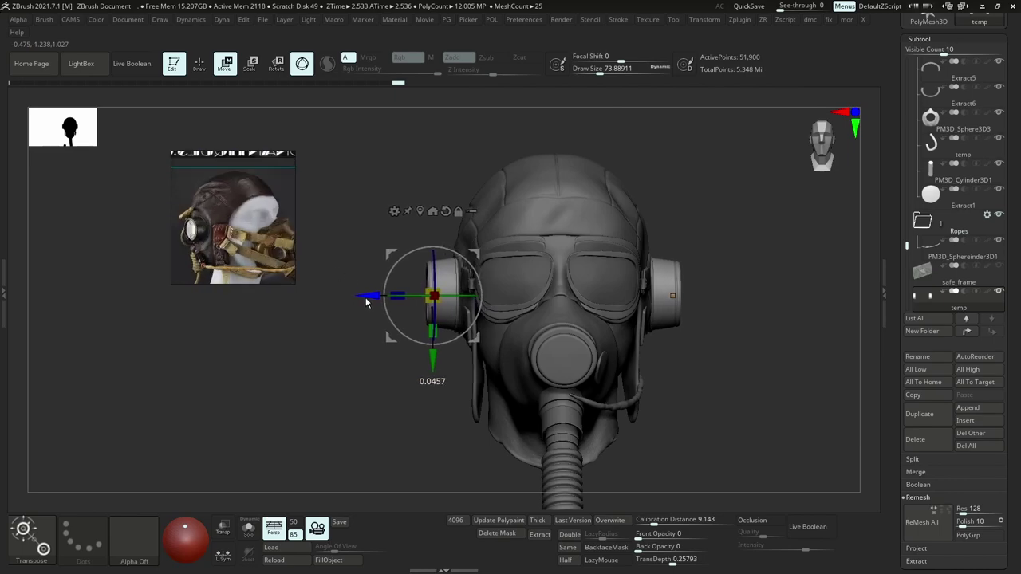
pyautogui.moveTo(687, 289); pyautogui.dragTo(687, 325, button='right')
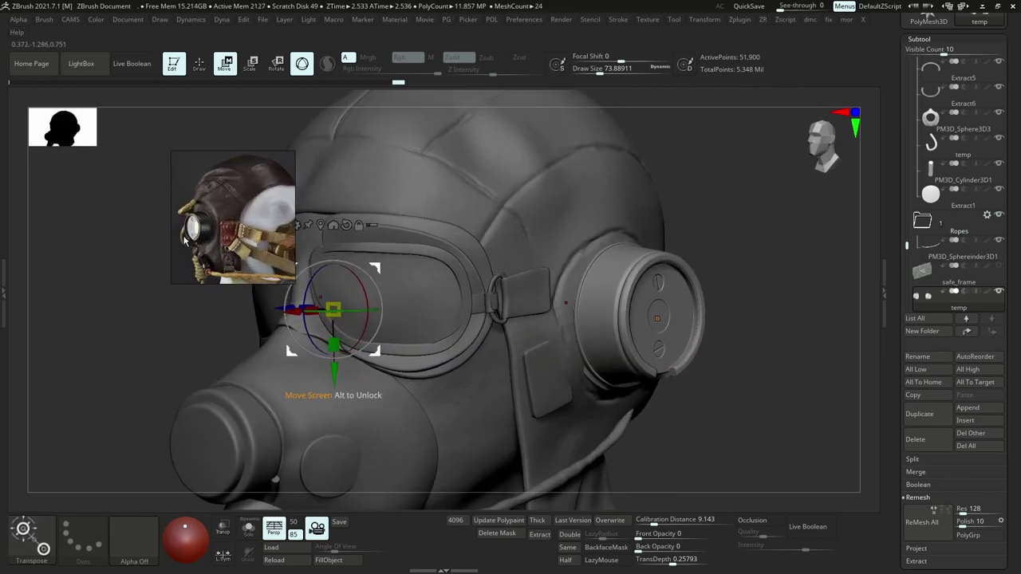
# Turn on polypaint for all subtools and fill both ear housings with black.
pyautogui.press('space')
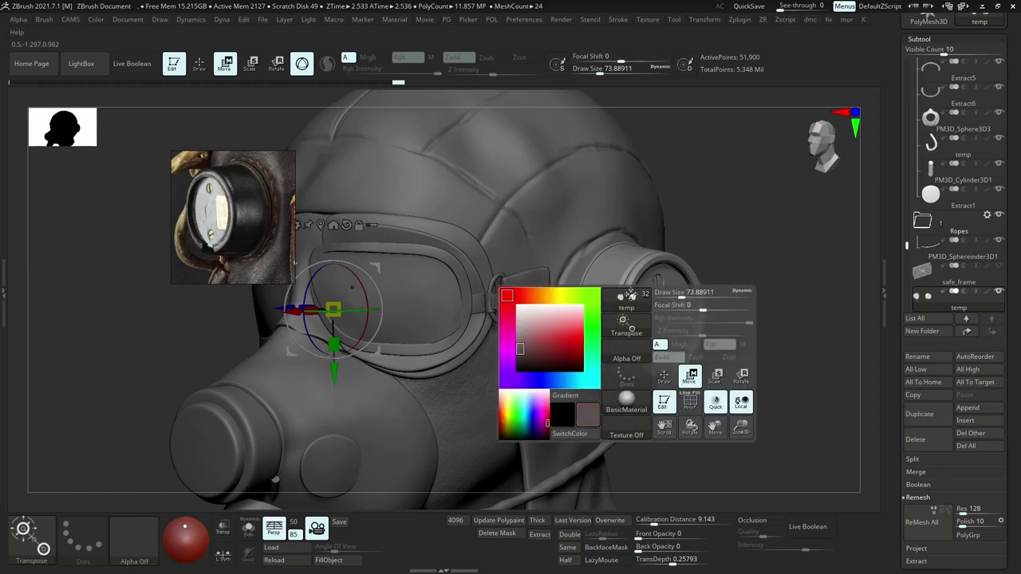
pyautogui.keyDown('shift'); pyautogui.click(987, 113); pyautogui.keyUp('shift')
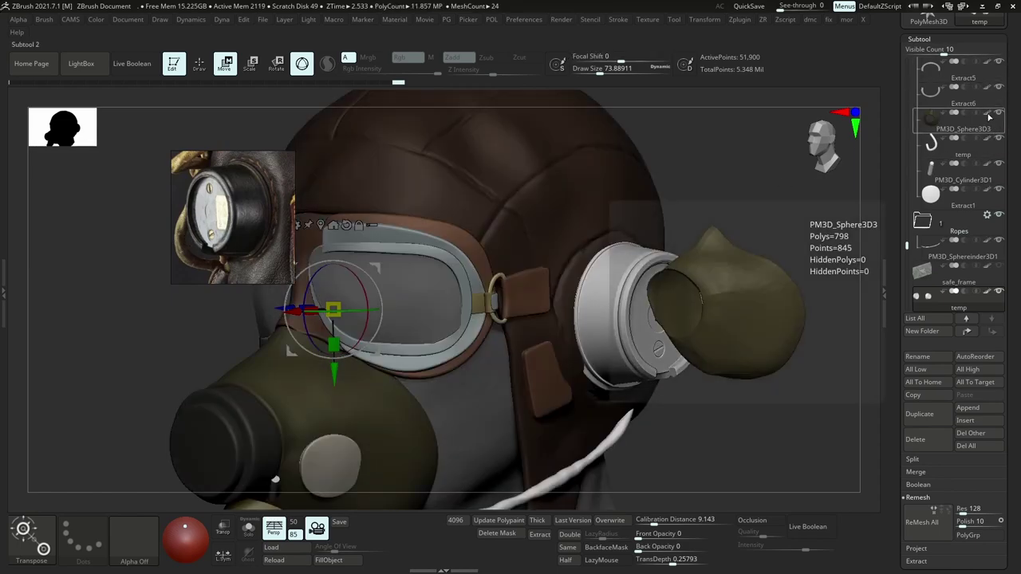
pyautogui.keyDown('alt'); pyautogui.click(615, 318); pyautogui.keyUp('alt')
pyautogui.press('space')
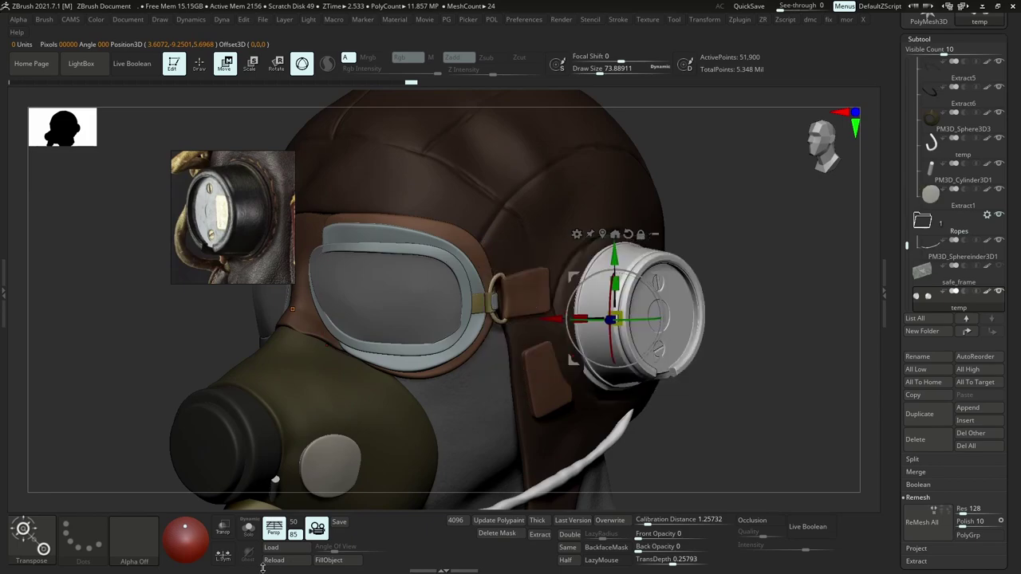
pyautogui.click(331, 561)
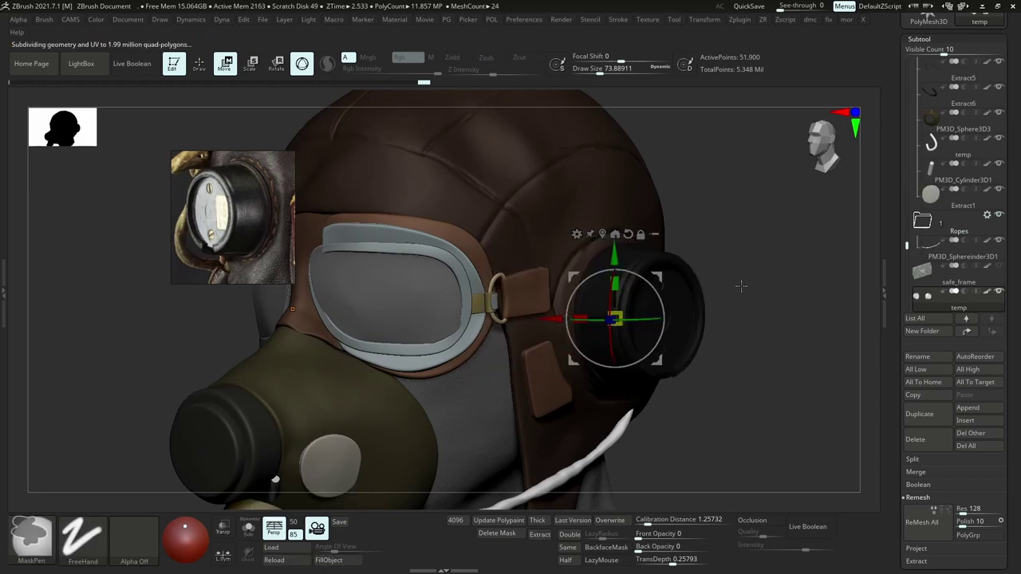
# Isolate the upper screw on the housing's face with a mask and fill it with brass yellow.
pyautogui.press('space')
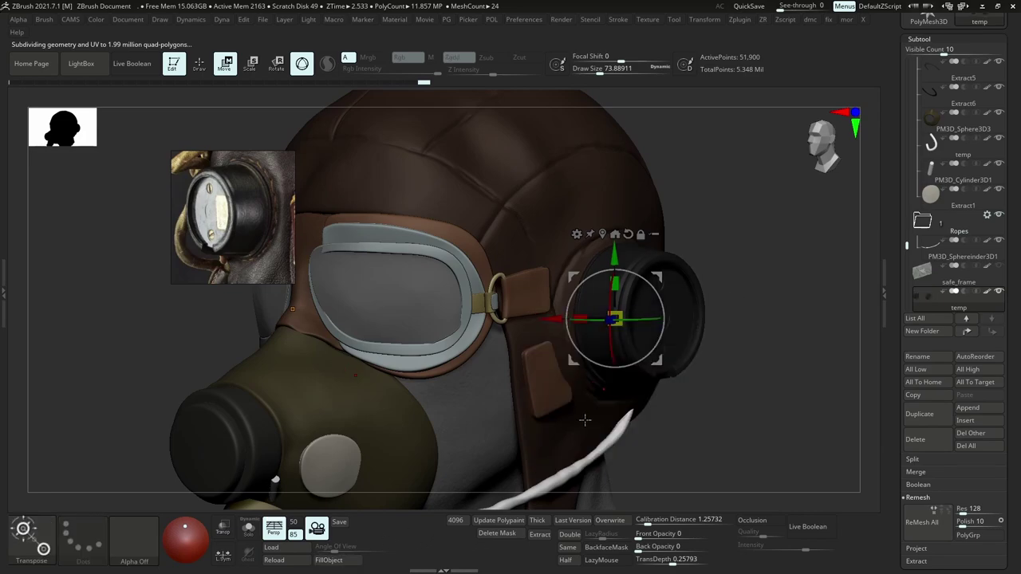
pyautogui.keyDown('alt'); pyautogui.moveTo(765, 311); pyautogui.dragTo(699, 414); pyautogui.keyUp('alt')
pyautogui.keyDown('alt'); pyautogui.click(680, 311); pyautogui.keyUp('alt')
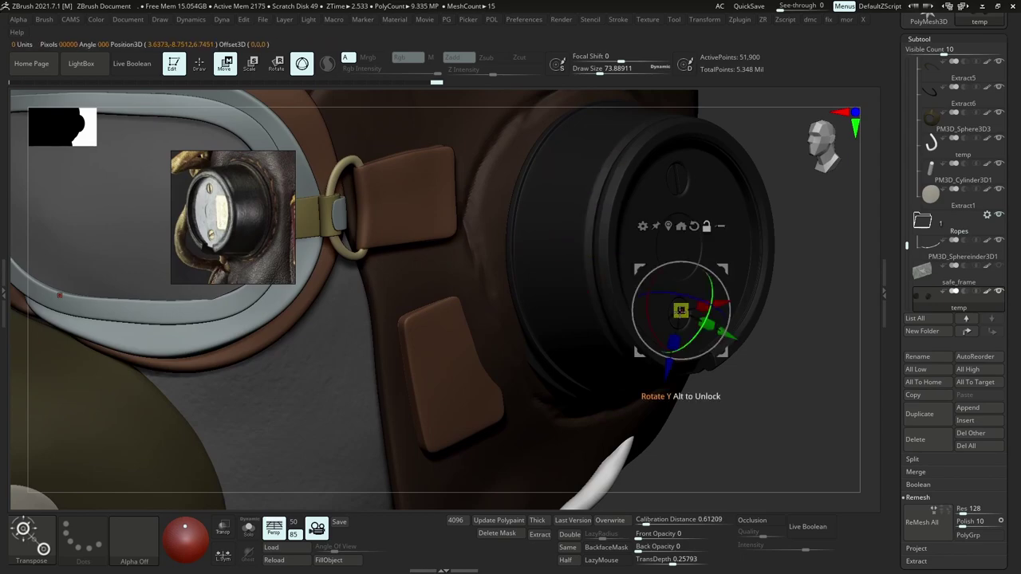
pyautogui.click(684, 180)
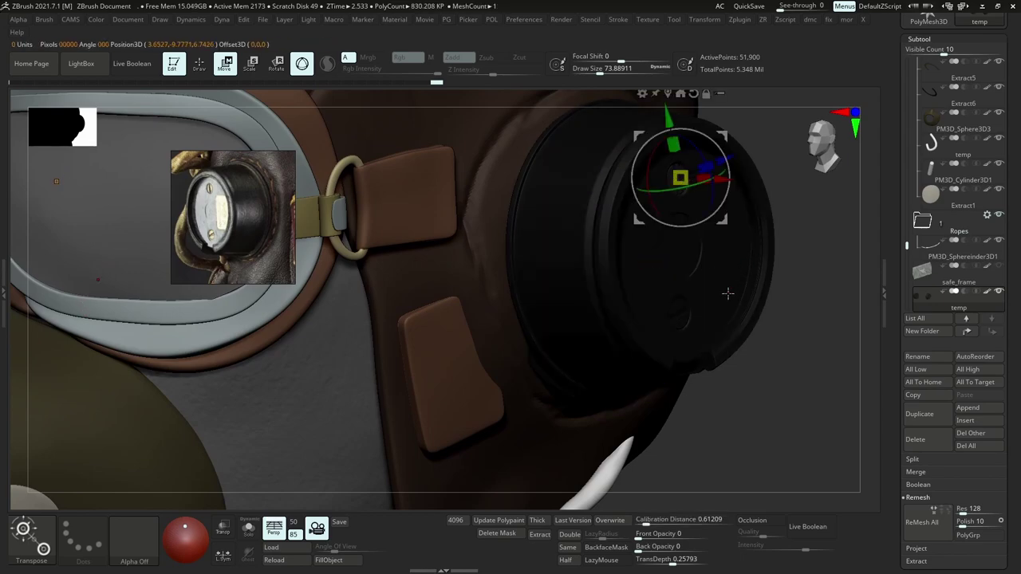
pyautogui.press('space')
pyautogui.click(577, 374)
# Isolate the lower screw, fill it with the same brass yellow and inspect the painted housings on both sides.
pyautogui.click(680, 315)
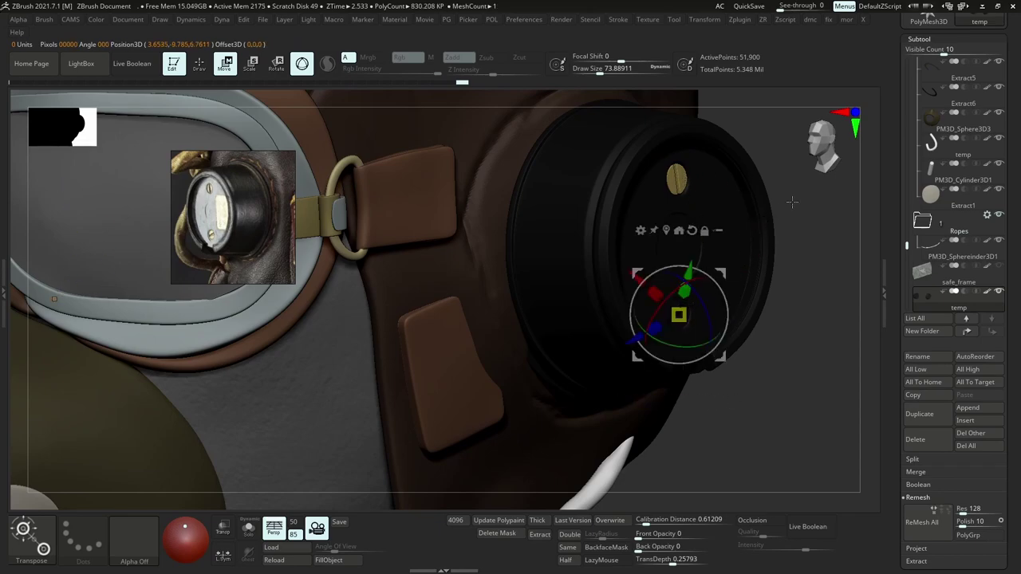
pyautogui.press('y')
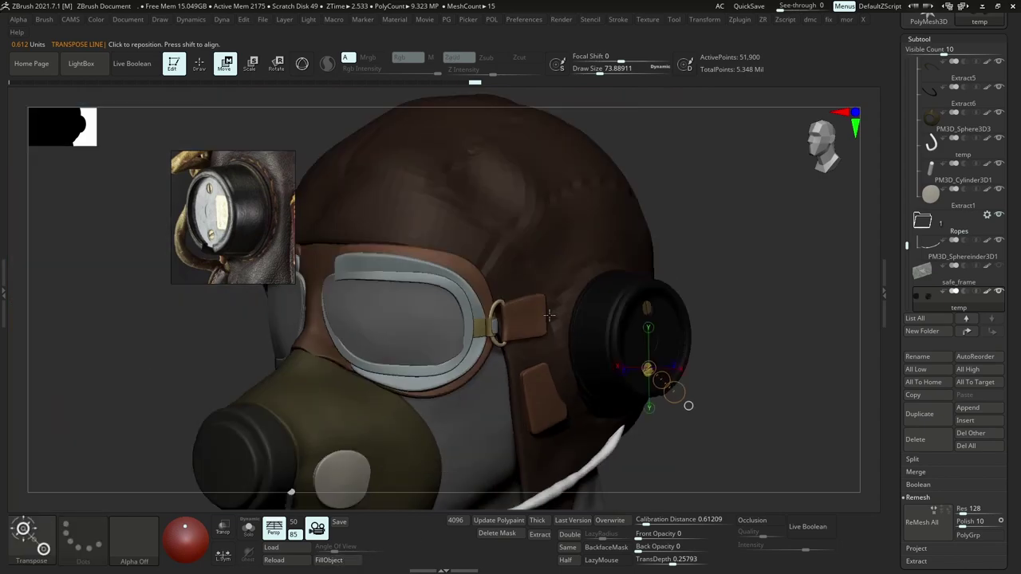
pyautogui.moveTo(654, 319); pyautogui.dragTo(718, 313)
pyautogui.moveTo(640, 352); pyautogui.dragTo(714, 356, button='right')
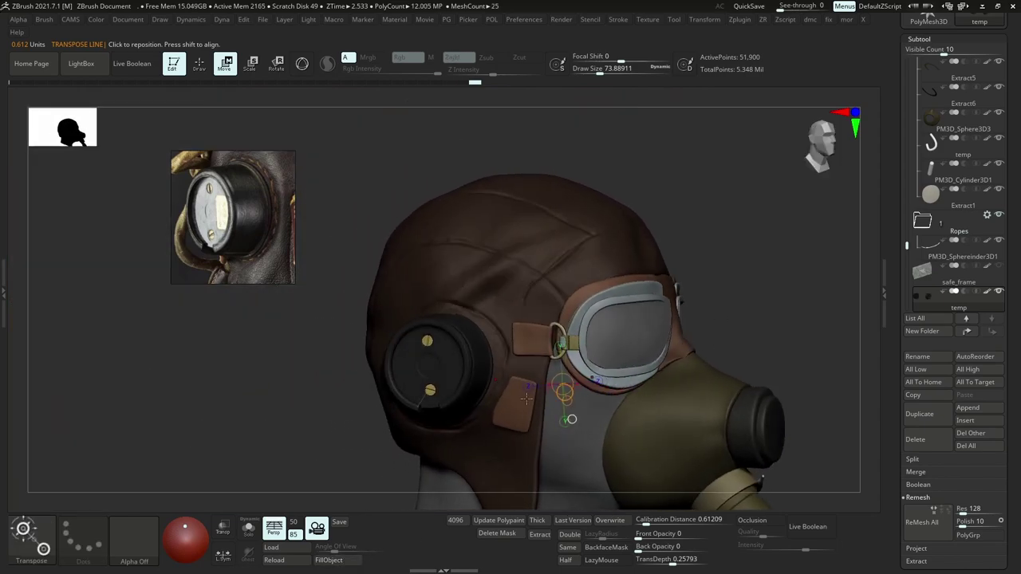
pyautogui.keyDown('ctrl'); pyautogui.moveTo(510, 375); pyautogui.dragTo(438, 374, button='right'); pyautogui.keyUp('ctrl')
pyautogui.hotkey('alt', 's')
pyautogui.hotkey('ctrl', 'shift', 's')
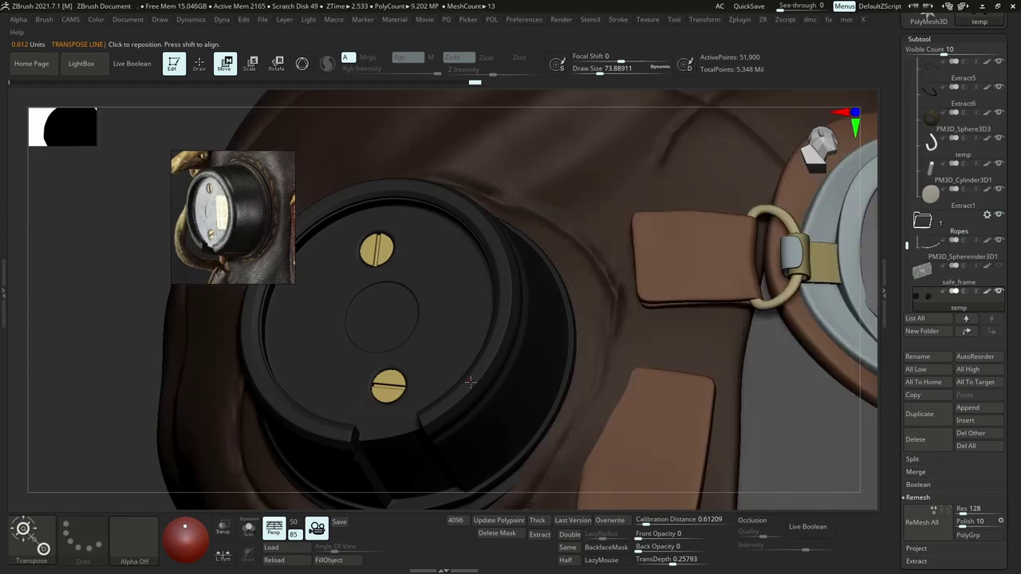
# Pick the Move brush and compare the ear housings with a close-up of the reference photo, viewing the housing alone as well.
pyautogui.keyDown('ctrl'); pyautogui.moveTo(529, 315); pyautogui.dragTo(677, 288, button='right'); pyautogui.keyUp('ctrl')
pyautogui.press('b')
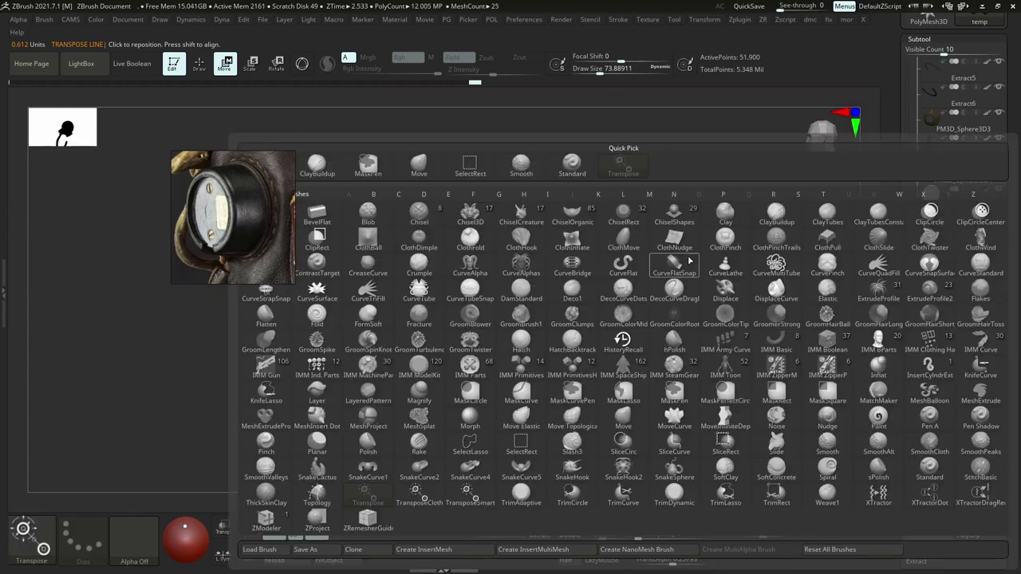
pyautogui.press('m')
pyautogui.press('v')
pyautogui.moveTo(670, 316); pyautogui.dragTo(644, 303)
pyautogui.moveTo(644, 304); pyautogui.dragTo(634, 310, button='right')
pyautogui.keyDown('ctrl'); pyautogui.moveTo(633, 309); pyautogui.dragTo(706, 366, button='right'); pyautogui.keyUp('ctrl')
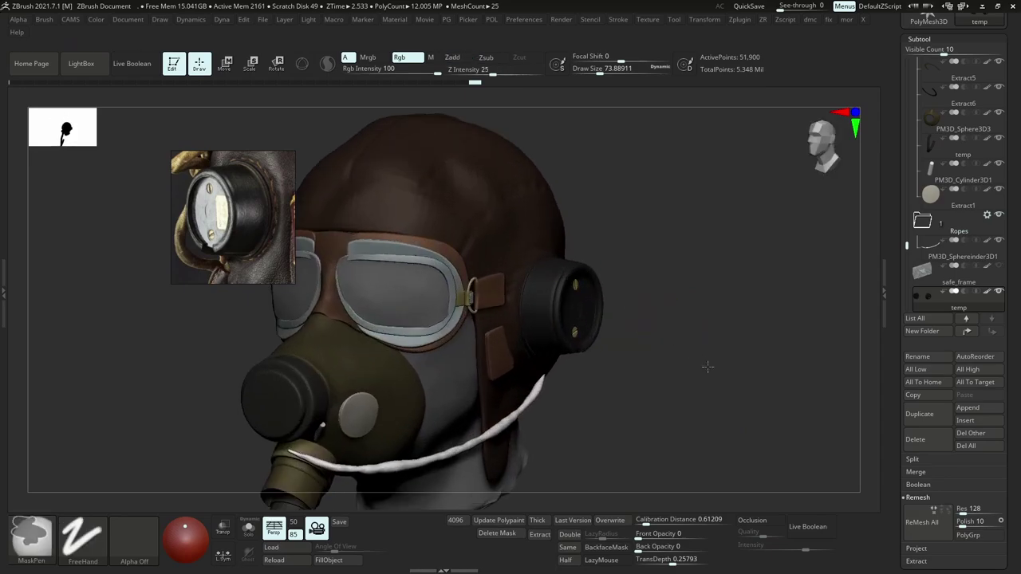
pyautogui.keyDown('ctrl'); pyautogui.moveTo(597, 311); pyautogui.dragTo(620, 347, button='right'); pyautogui.keyUp('ctrl')
pyautogui.scroll(5, 231, 225)
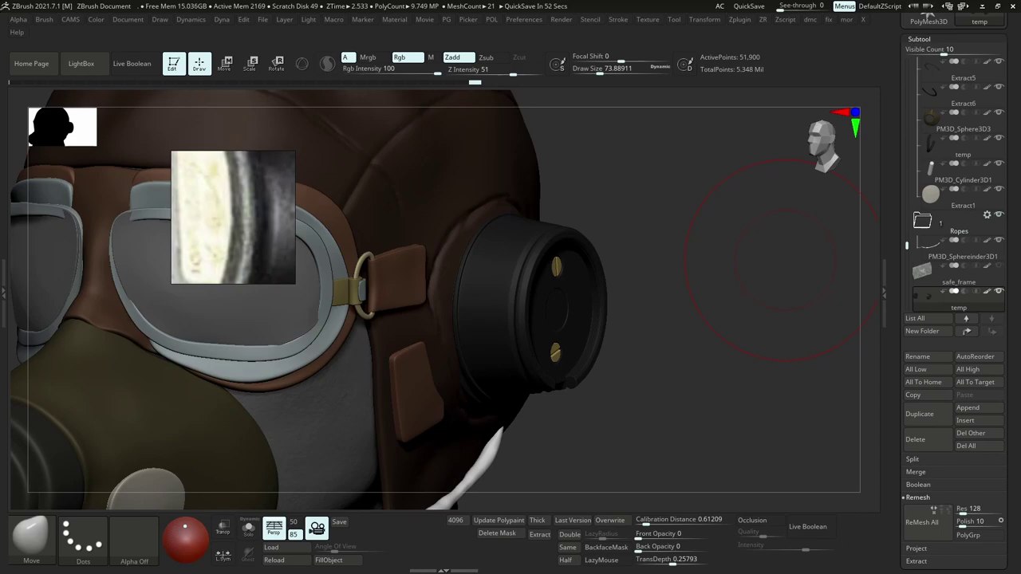
pyautogui.moveTo(292, 235); pyautogui.dragTo(199, 211)
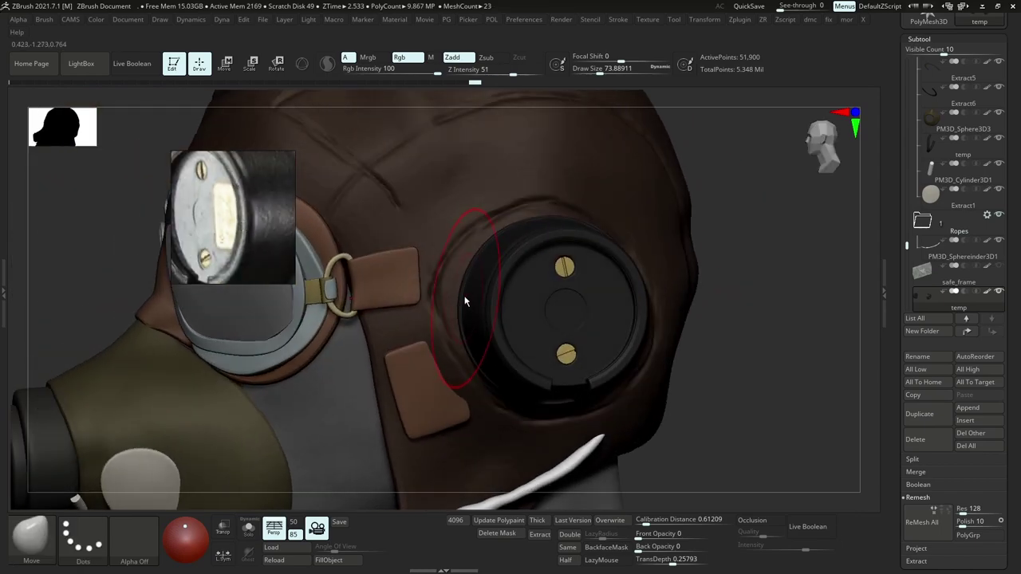
pyautogui.moveTo(467, 300); pyautogui.dragTo(518, 298, button='right')
pyautogui.hotkey('shift', 's')
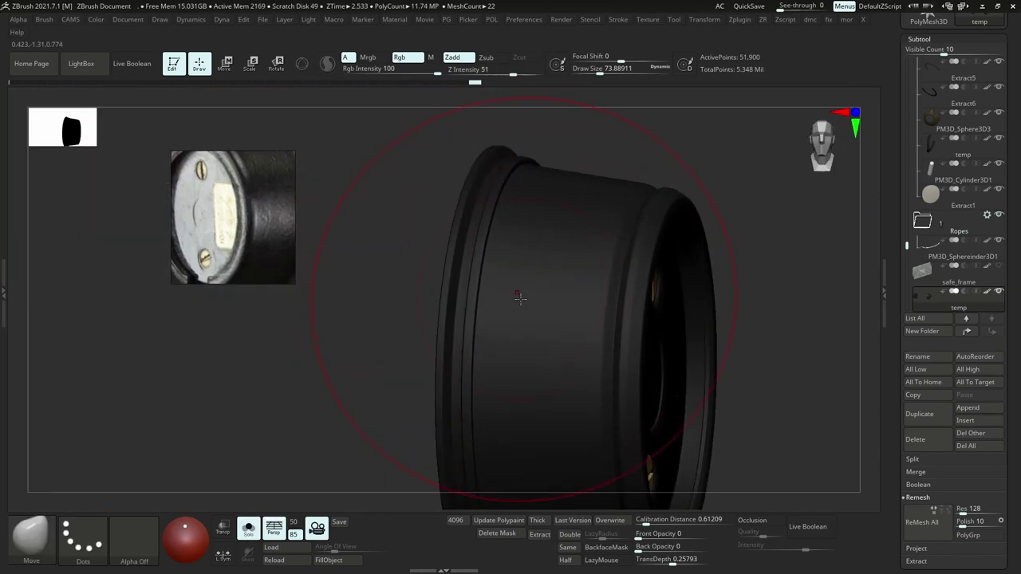
pyautogui.hotkey('shift', 's')
pyautogui.hotkey('shift', 's')
pyautogui.hotkey('shift', 's')
# Select the leather helmet and smooth the raised ridges around the front of the ear housing.
pyautogui.keyDown('alt'); pyautogui.click(444, 258); pyautogui.keyUp('alt')
pyautogui.keyDown('ctrl'); pyautogui.moveTo(445, 258); pyautogui.dragTo(438, 180, button='right'); pyautogui.keyUp('ctrl')
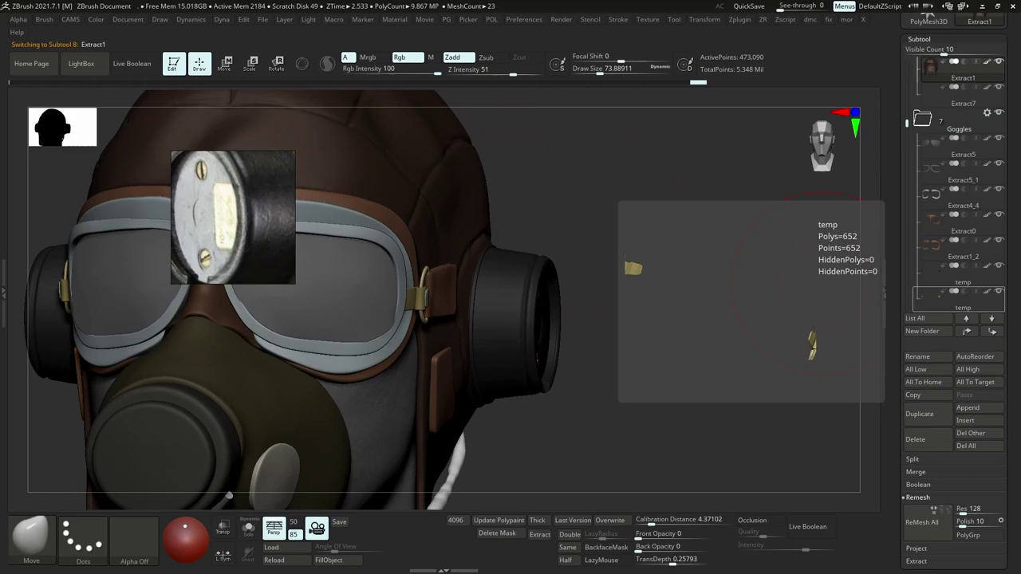
pyautogui.moveTo(609, 269); pyautogui.dragTo(478, 259, button='right')
pyautogui.keyDown('ctrl'); pyautogui.moveTo(658, 244); pyautogui.dragTo(663, 196, button='right'); pyautogui.keyUp('ctrl')
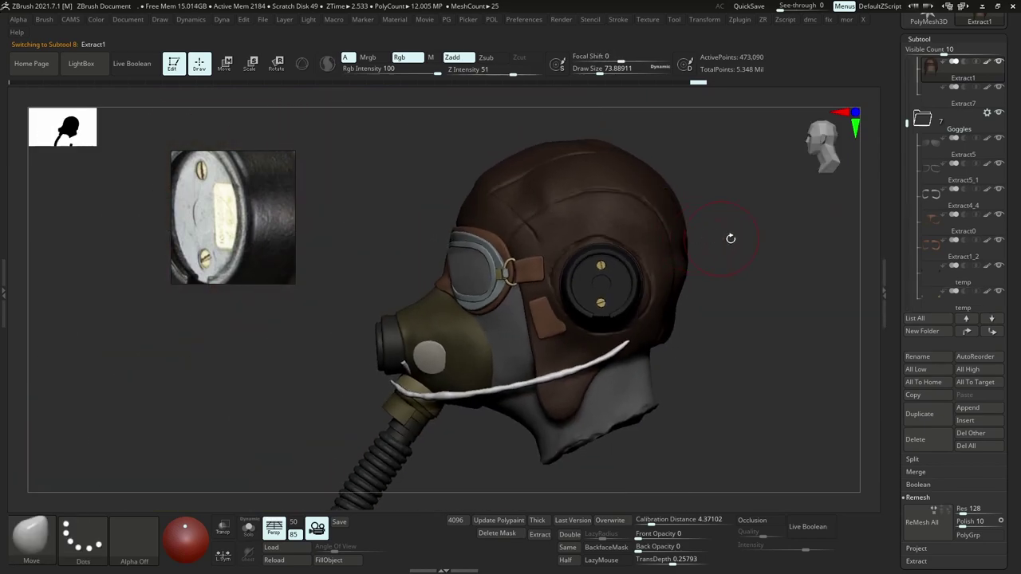
pyautogui.moveTo(731, 239); pyautogui.dragTo(704, 247, button='right')
pyautogui.moveTo(941, 223)
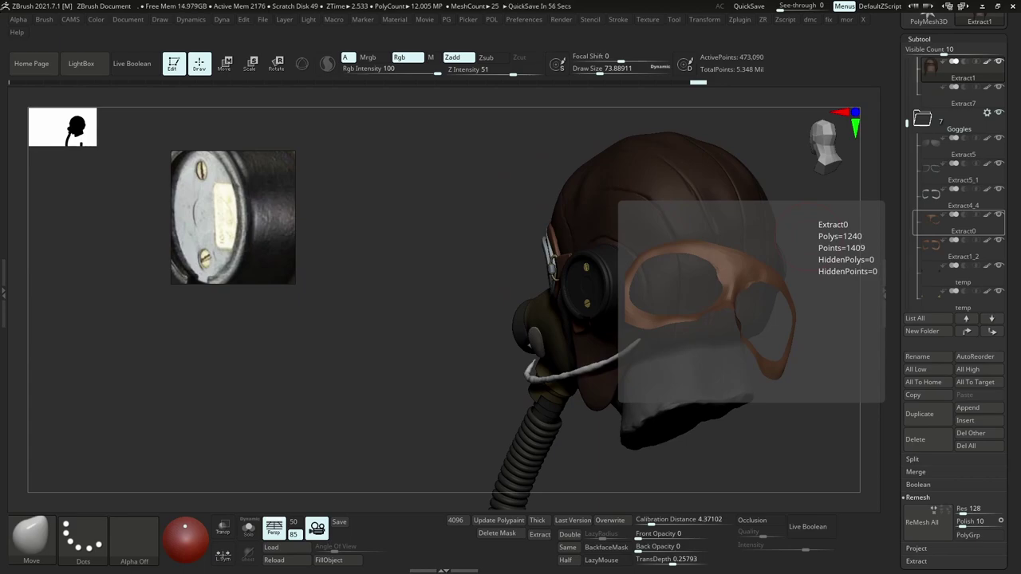
pyautogui.moveTo(603, 270); pyautogui.dragTo(709, 265, button='right')
pyautogui.moveTo(630, 268)
pyautogui.keyDown('ctrl'); pyautogui.mouseDown(button='right')
pyautogui.moveTo(627, 221)
pyautogui.moveTo(712, 237)
pyautogui.mouseUp(button='right'); pyautogui.keyUp('ctrl')
pyautogui.keyDown('ctrl'); pyautogui.moveTo(712, 236); pyautogui.dragTo(696, 312, button='right'); pyautogui.keyUp('ctrl')
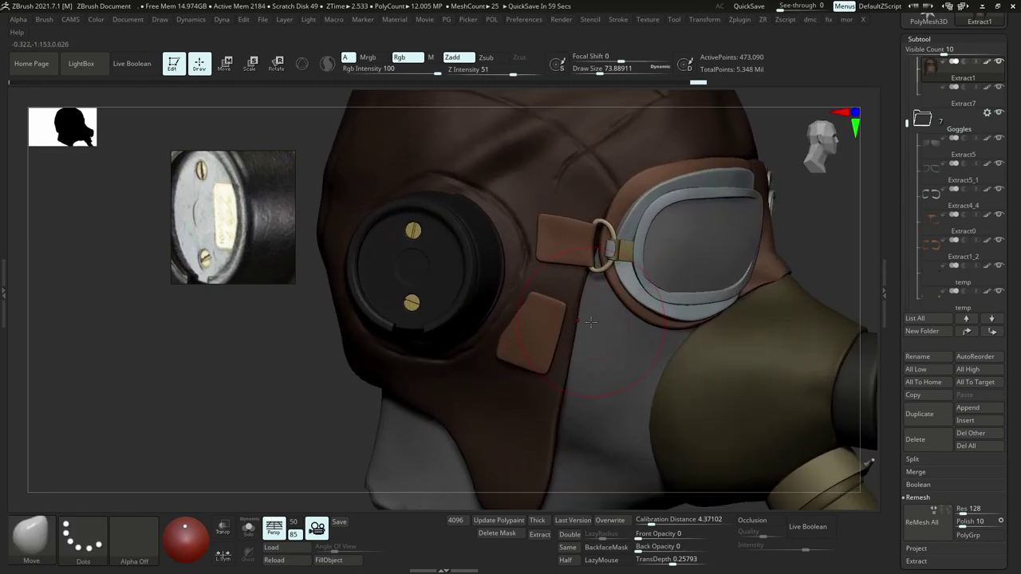
pyautogui.press('s')
pyautogui.click(520, 233)
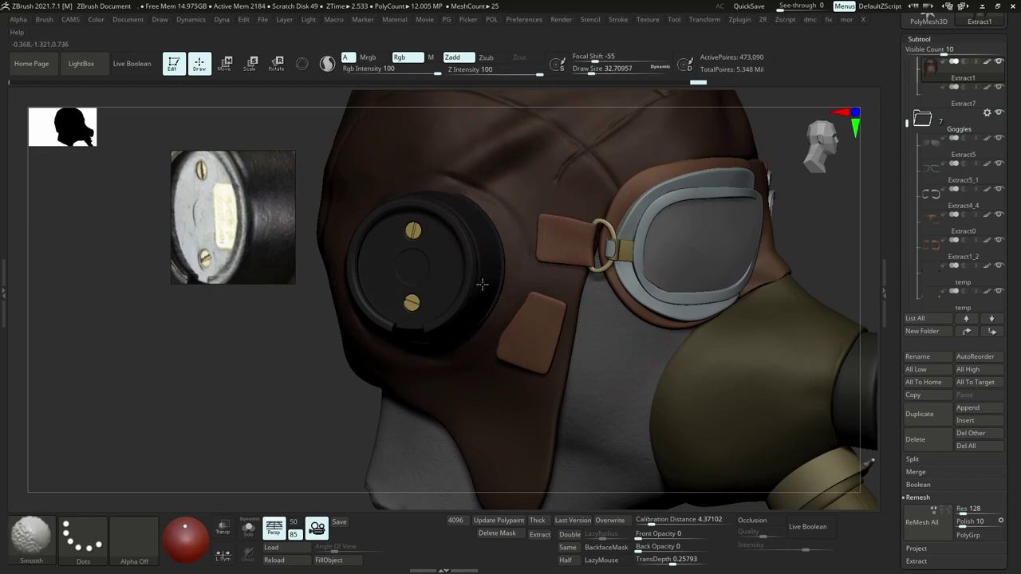
pyautogui.keyDown('ctrl'); pyautogui.moveTo(483, 284); pyautogui.dragTo(517, 192, button='right'); pyautogui.keyUp('ctrl')
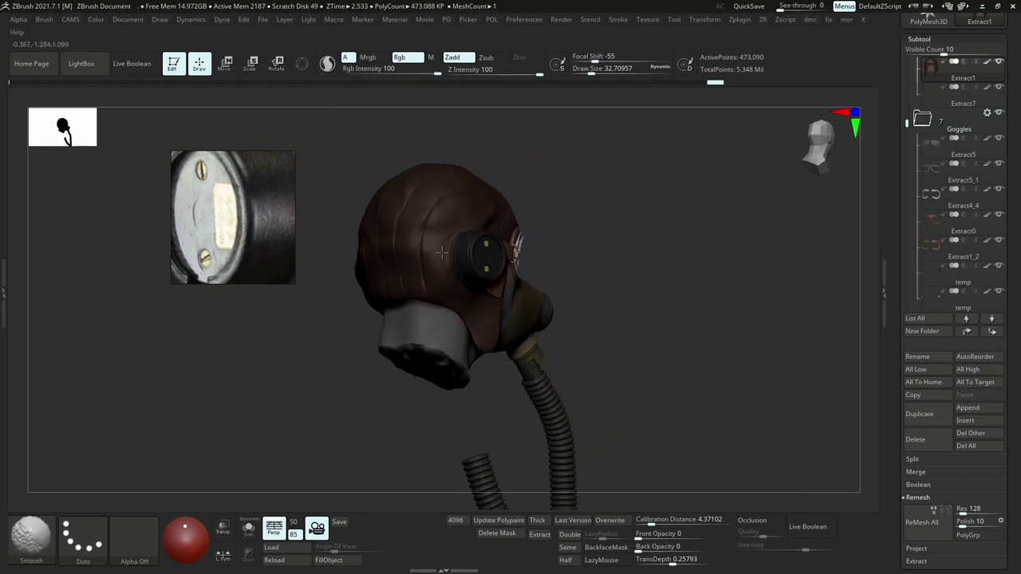
# Set the brush size to about 56 and smooth the leather ridge behind the ear housing.
pyautogui.moveTo(444, 262)
pyautogui.mouseDown(button='right')
pyautogui.moveTo(500, 296)
pyautogui.moveTo(444, 279)
pyautogui.mouseUp(button='right')
pyautogui.press('s')
pyautogui.moveTo(452, 295); pyautogui.dragTo(452, 295)
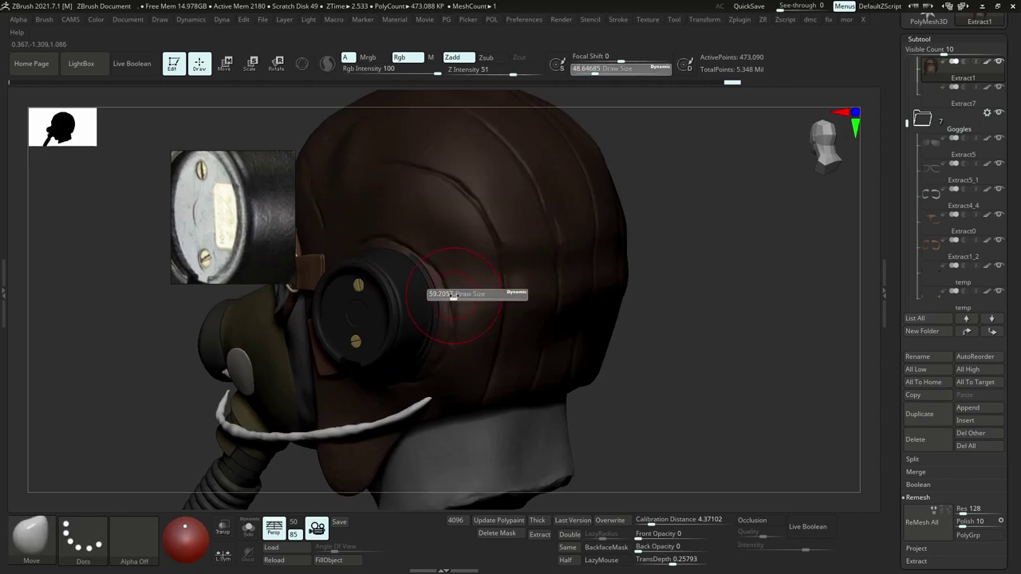
pyautogui.press('shift')
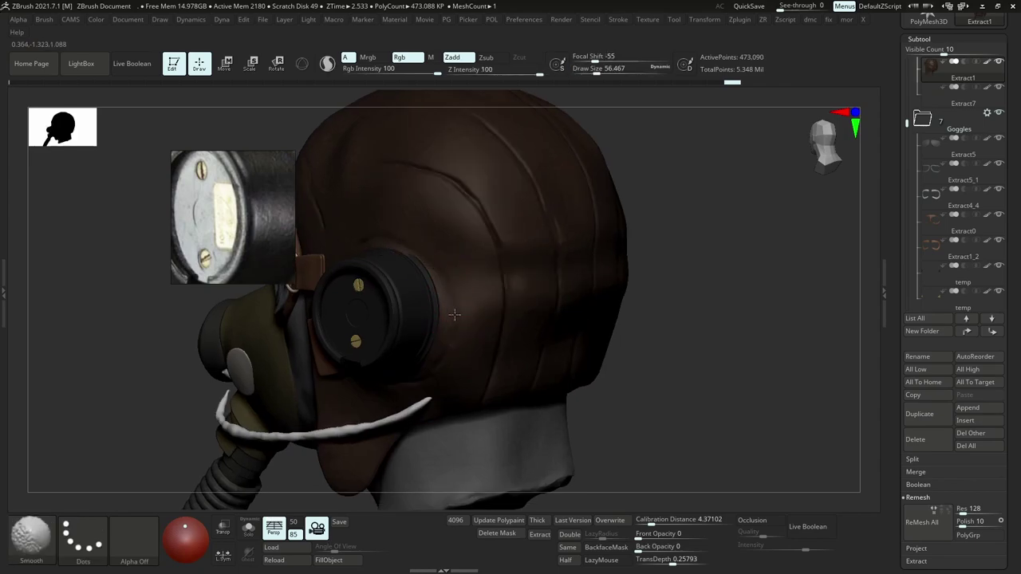
# Smooth the leather above the ear housing, undoing the first strokes and smoothing the area again.
pyautogui.moveTo(401, 388); pyautogui.dragTo(378, 386, button='right')
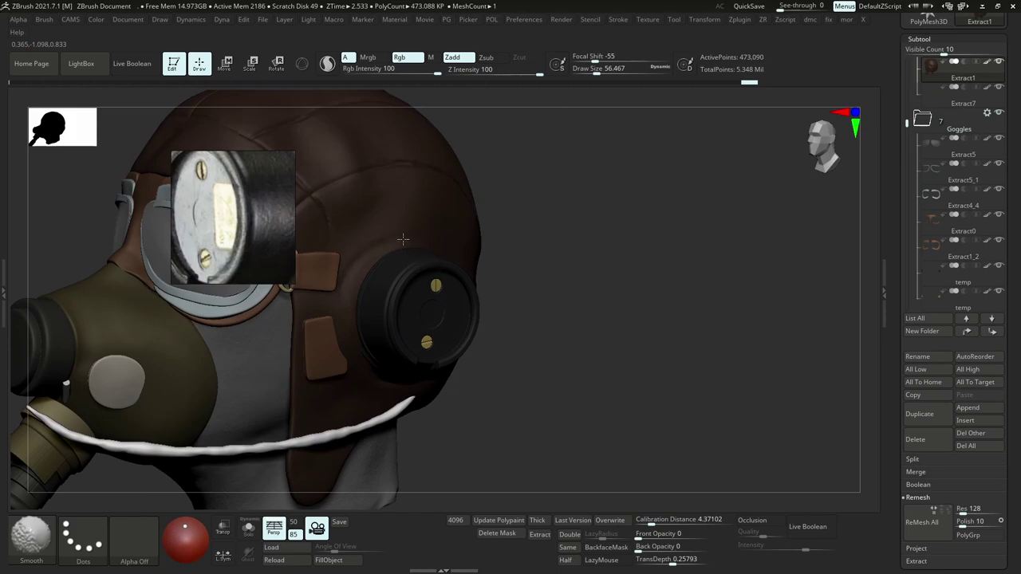
pyautogui.keyDown('shift'); pyautogui.moveTo(402, 239); pyautogui.dragTo(477, 273); pyautogui.keyUp('shift')
pyautogui.hotkey('ctrl', 'z')
pyautogui.hotkey('ctrl', 'z')
pyautogui.keyDown('shift'); pyautogui.moveTo(439, 245); pyautogui.dragTo(425, 232); pyautogui.keyUp('shift')
pyautogui.keyDown('ctrl'); pyautogui.moveTo(378, 311); pyautogui.dragTo(351, 311, button='right'); pyautogui.keyUp('ctrl')
# Show the Straps folder and check how the bands sit against the ear housings.
pyautogui.moveTo(907, 123); pyautogui.dragTo(913, 63)
pyautogui.click(998, 62)
pyautogui.moveTo(446, 239); pyautogui.dragTo(485, 236, button='right')
pyautogui.keyDown('ctrl'); pyautogui.moveTo(485, 236); pyautogui.dragTo(488, 269, button='right'); pyautogui.keyUp('ctrl')
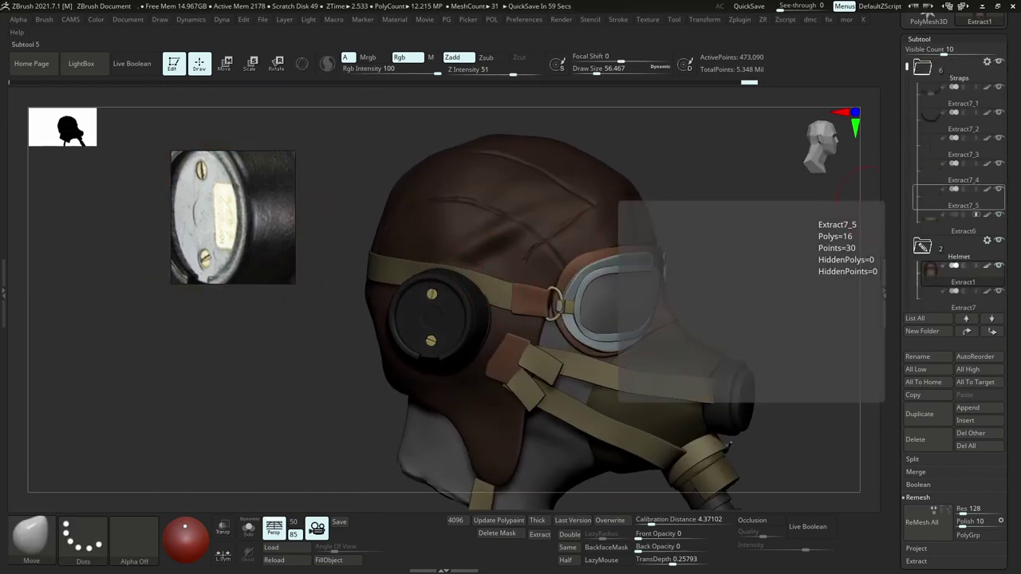
# Select the ear housings and shift both sideways relative to the helmet with the transpose Move tool.
pyautogui.keyDown('alt'); pyautogui.click(481, 289); pyautogui.keyUp('alt')
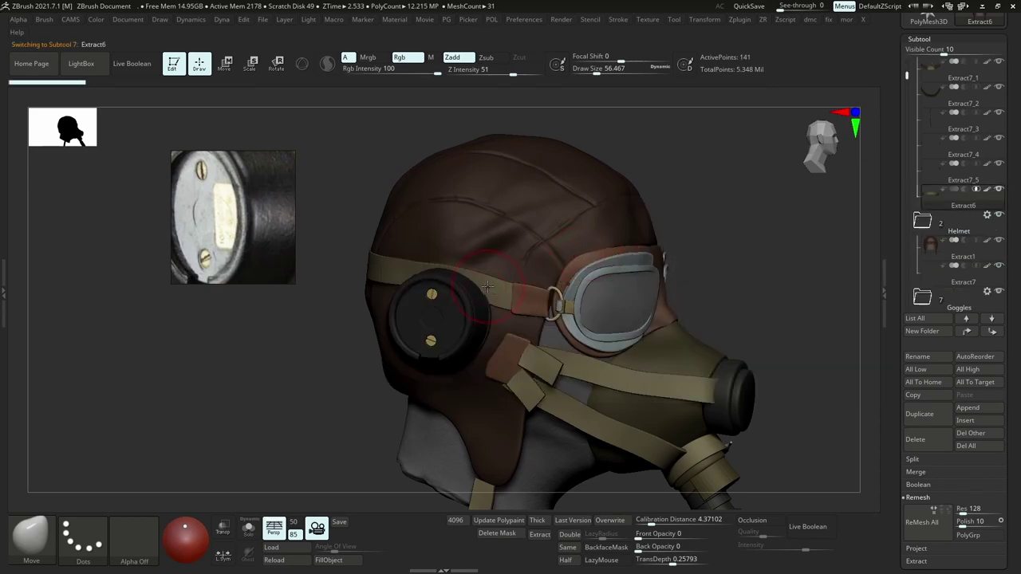
pyautogui.keyDown('alt'); pyautogui.click(465, 302); pyautogui.keyUp('alt')
pyautogui.keyDown('ctrl'); pyautogui.moveTo(786, 239); pyautogui.dragTo(785, 211, button='right'); pyautogui.keyUp('ctrl')
pyautogui.moveTo(784, 210); pyautogui.dragTo(730, 261, button='right')
pyautogui.keyDown('ctrl'); pyautogui.moveTo(643, 268); pyautogui.dragTo(651, 298, button='right'); pyautogui.keyUp('ctrl')
pyautogui.press('w')
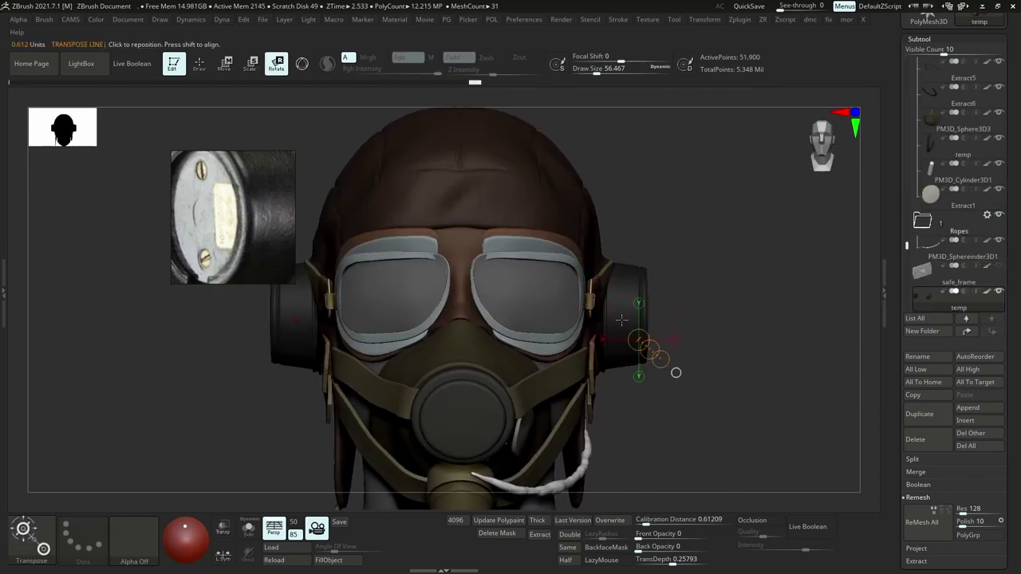
pyautogui.moveTo(602, 320)
pyautogui.mouseDown()
pyautogui.moveTo(688, 313)
pyautogui.moveTo(650, 316)
pyautogui.mouseUp()
pyautogui.moveTo(702, 327); pyautogui.dragTo(633, 319, button='right')
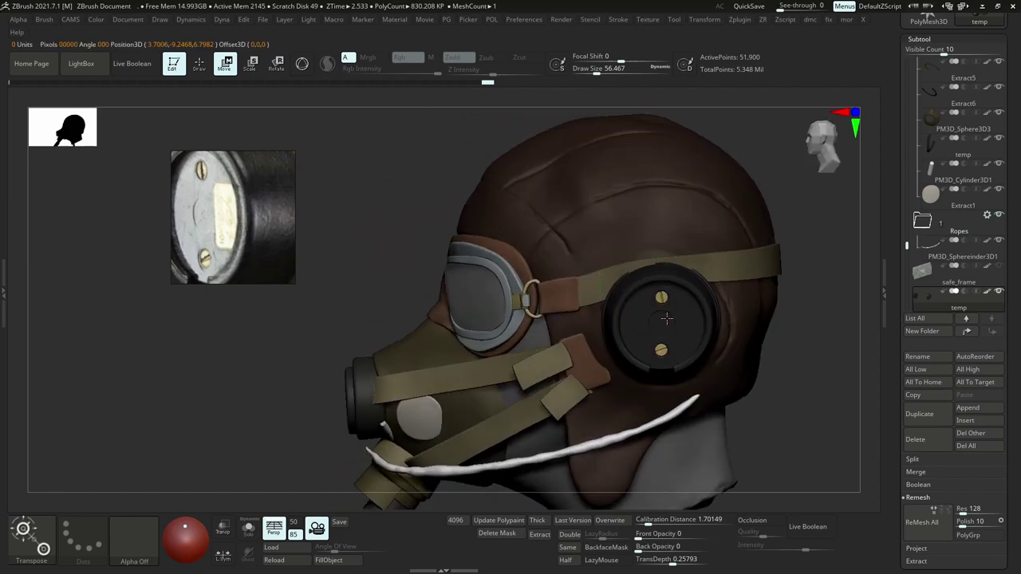
pyautogui.moveTo(666, 316); pyautogui.dragTo(677, 400)
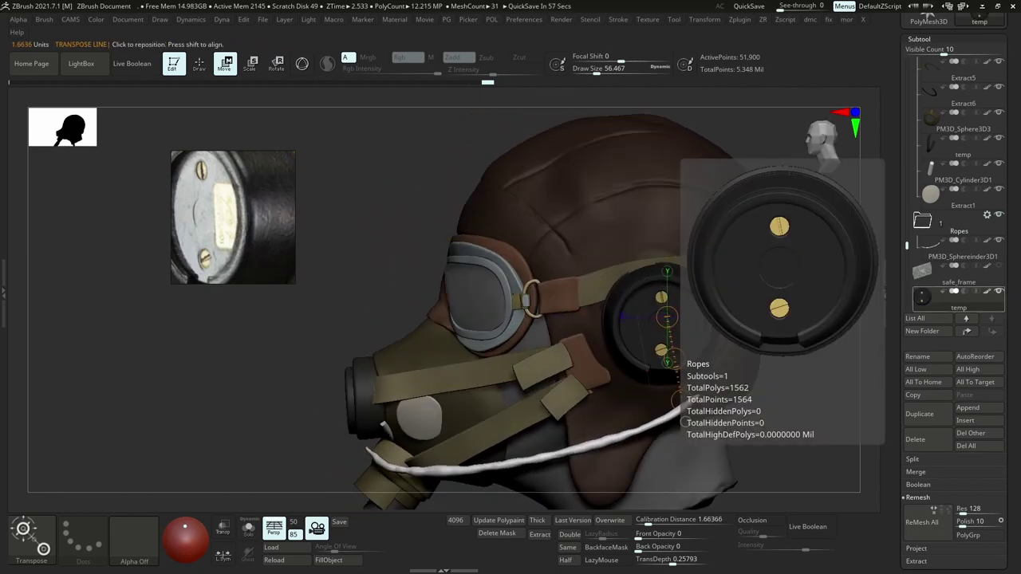
# Step back and forth through the undo history to compare the housings' position before and after the shift from the front.
pyautogui.moveTo(687, 296); pyautogui.dragTo(751, 279, button='right')
pyautogui.keyDown('ctrl'); pyautogui.moveTo(752, 279); pyautogui.dragTo(737, 180, button='right'); pyautogui.keyUp('ctrl')
pyautogui.click(464, 83)
pyautogui.click(474, 83)
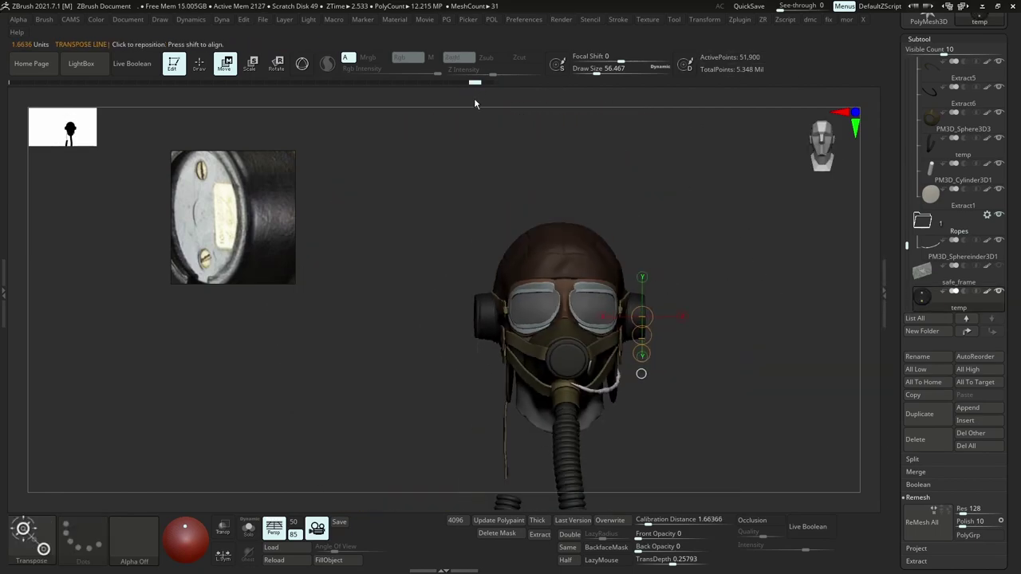
pyautogui.moveTo(475, 102); pyautogui.dragTo(505, 101)
pyautogui.click(463, 83)
pyautogui.moveTo(558, 188)
pyautogui.keyDown('alt'); pyautogui.mouseDown(button='right')
pyautogui.moveTo(506, 167)
pyautogui.moveTo(579, 221)
pyautogui.mouseUp(button='right'); pyautogui.keyUp('alt')
pyautogui.moveTo(482, 114); pyautogui.dragTo(538, 93)
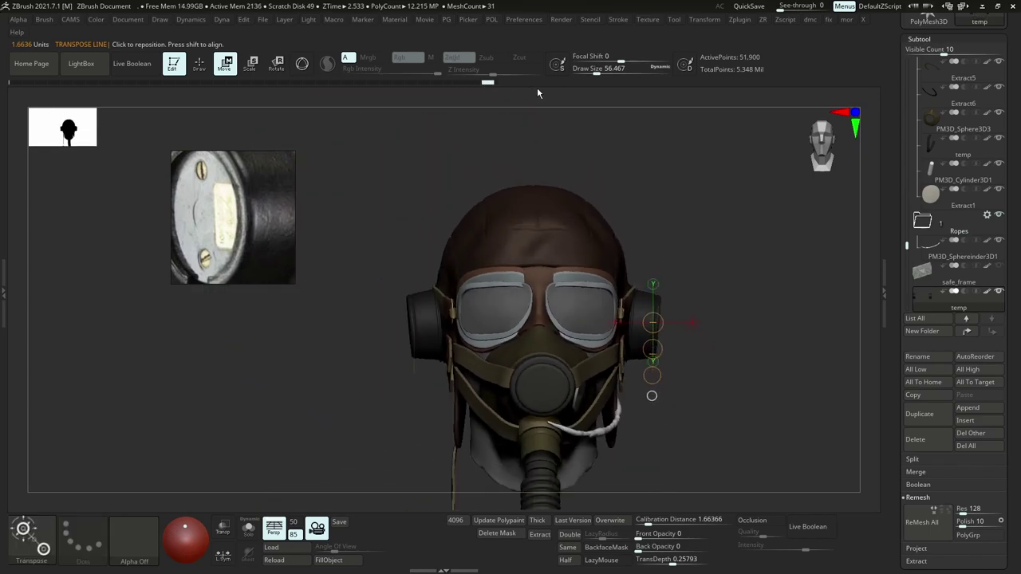
# Select the goggle strap, pick the Move Topological brush and undo the first pull on the strap.
pyautogui.keyDown('ctrl'); pyautogui.moveTo(627, 297); pyautogui.dragTo(627, 335, button='right'); pyautogui.keyUp('ctrl')
pyautogui.keyDown('alt'); pyautogui.click(622, 298); pyautogui.keyUp('alt')
pyautogui.press('b')
pyautogui.moveTo(622, 298)
pyautogui.keyDown('ctrl'); pyautogui.mouseDown(button='right')
pyautogui.moveTo(623, 278)
pyautogui.moveTo(572, 299)
pyautogui.mouseUp(button='right'); pyautogui.keyUp('ctrl')
pyautogui.press('m')
pyautogui.press('t')
pyautogui.press('s')
pyautogui.moveTo(622, 299)
pyautogui.mouseDown()
pyautogui.moveTo(648, 299)
pyautogui.moveTo(655, 268)
pyautogui.mouseUp()
pyautogui.hotkey('ctrl', 'z')
pyautogui.hotkey('ctrl', 'z')
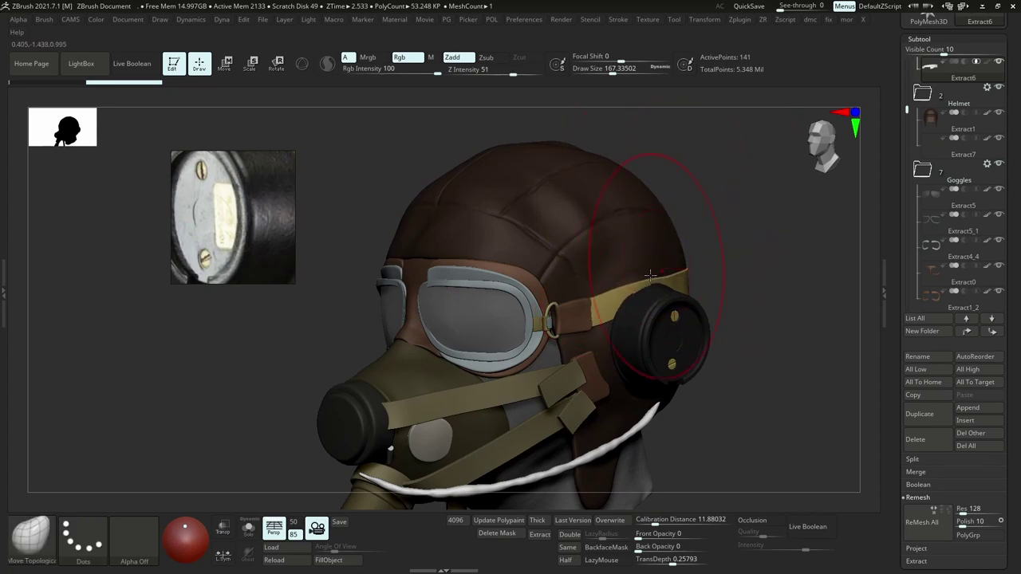
# Pull the goggle strap up and outward near the ear housing, reducing the brush size to about 90.
pyautogui.moveTo(651, 275); pyautogui.dragTo(606, 162, button='right')
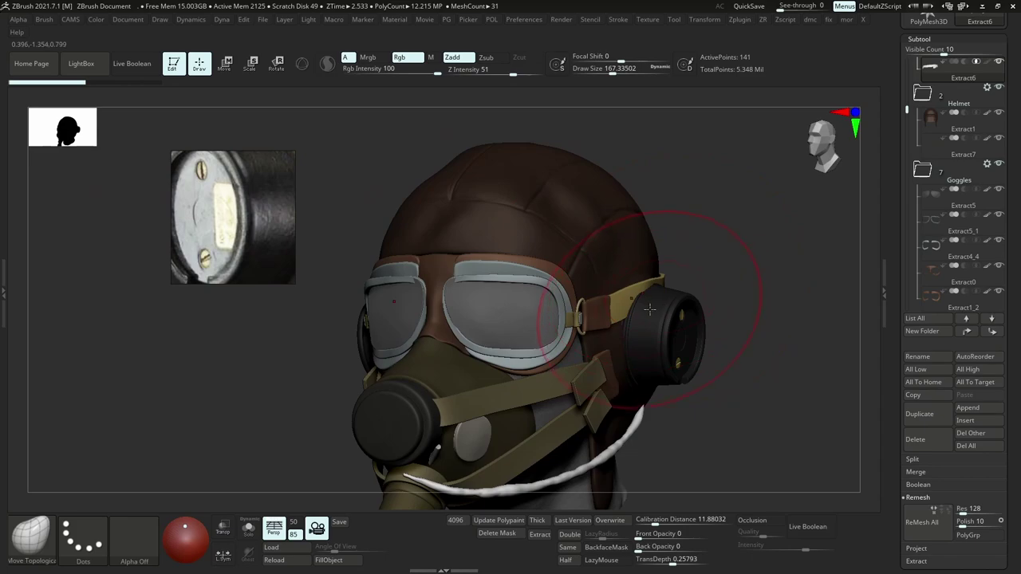
pyautogui.press('s')
pyautogui.moveTo(664, 300); pyautogui.dragTo(662, 273)
pyautogui.press('s')
pyautogui.moveTo(640, 273); pyautogui.dragTo(672, 276, button='right')
pyautogui.press('s')
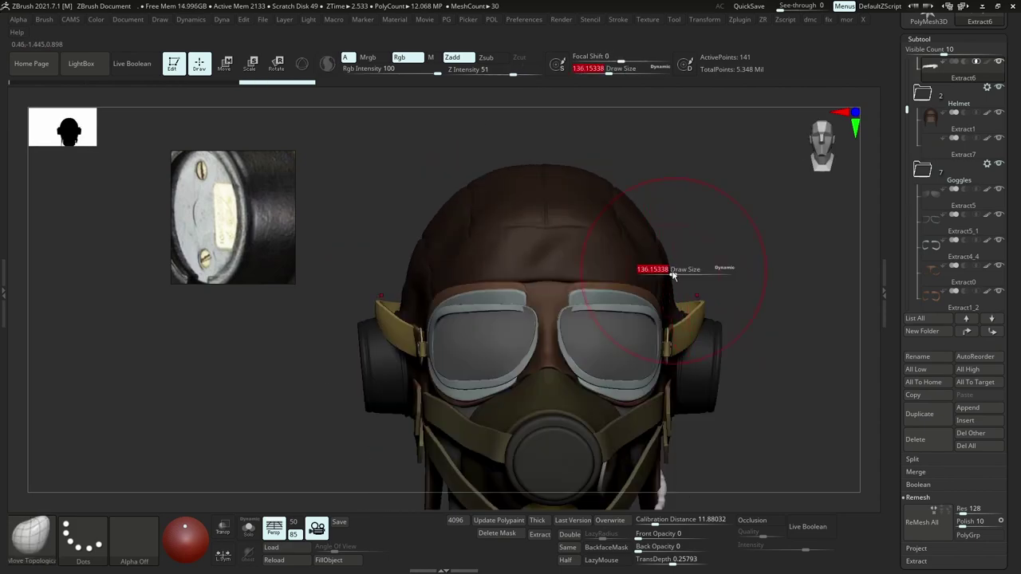
pyautogui.moveTo(672, 276); pyautogui.dragTo(666, 277)
pyautogui.hotkey('ctrl', 'shift', 'z')
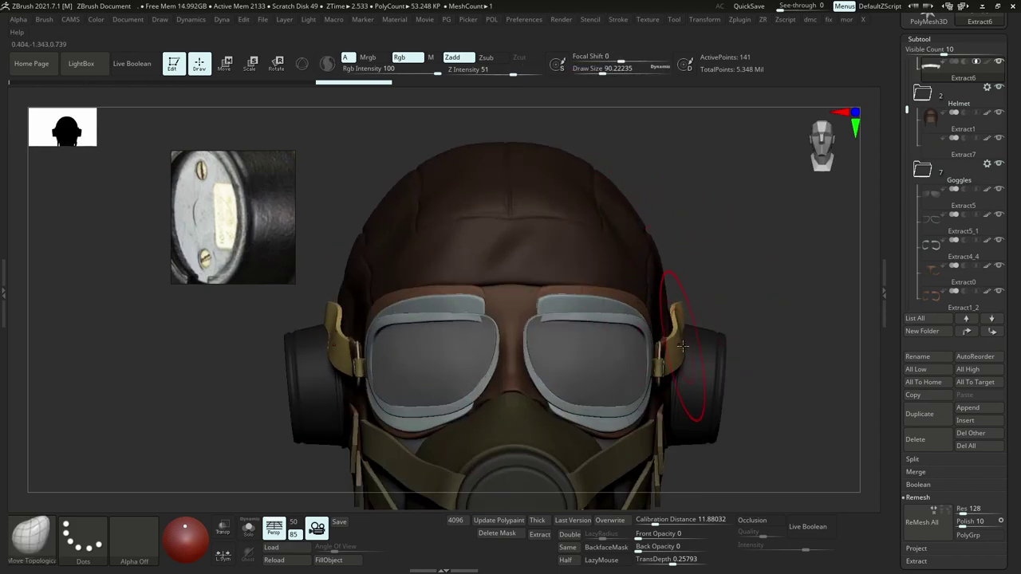
# Push the strap's front section back toward the helmet and set the brush size to about 140.
pyautogui.moveTo(683, 346); pyautogui.dragTo(668, 347)
pyautogui.moveTo(716, 327); pyautogui.dragTo(682, 331, button='right')
pyautogui.press('s')
pyautogui.moveTo(682, 331)
pyautogui.mouseDown()
pyautogui.moveTo(642, 337)
pyautogui.moveTo(678, 325)
pyautogui.moveTo(705, 337)
pyautogui.mouseUp()
pyautogui.hotkey('ctrl', 'shift', 'z')
pyautogui.press('s')
pyautogui.hotkey('ctrl', 'shift', 'z')
pyautogui.hotkey('ctrl', 'shift', 'z')
pyautogui.press('s')
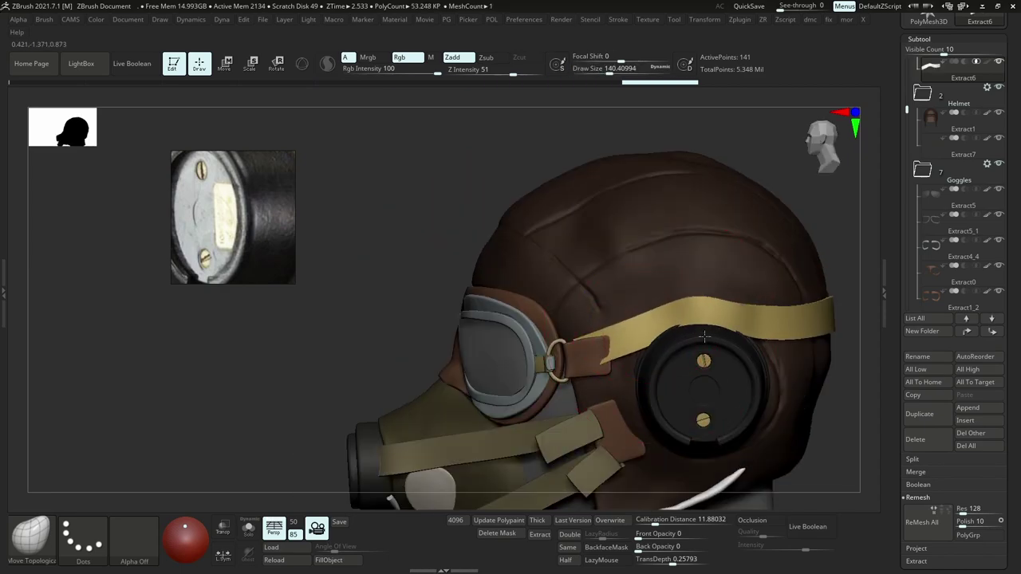
# Adjust the strap's curve above and behind the ear housing, reducing the brush size to about 87.
pyautogui.moveTo(692, 327); pyautogui.dragTo(719, 343, button='right')
pyautogui.moveTo(684, 327); pyautogui.dragTo(673, 346)
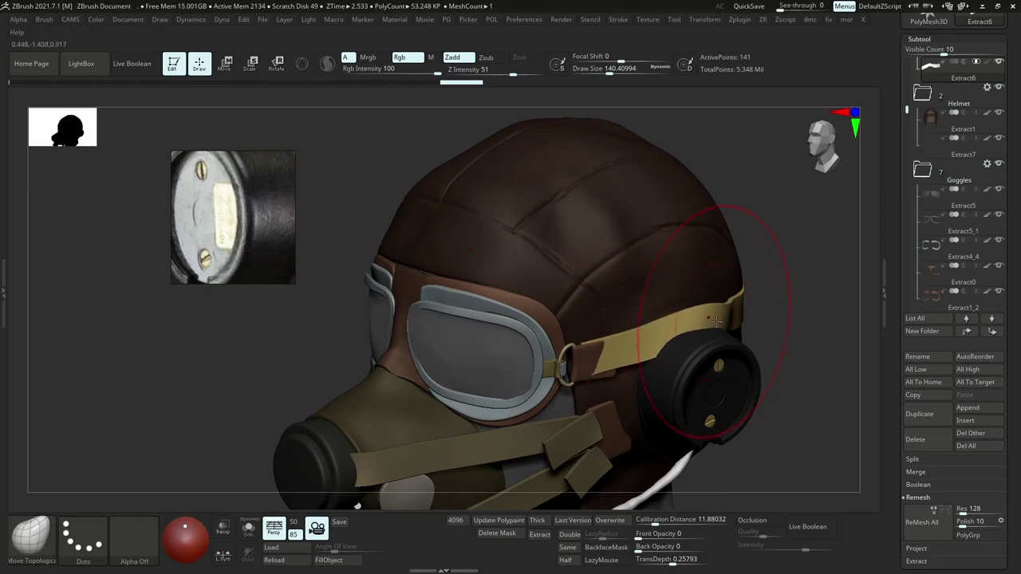
pyautogui.moveTo(829, 338); pyautogui.dragTo(777, 320, button='right')
pyautogui.press('s')
pyautogui.moveTo(770, 317); pyautogui.dragTo(740, 312)
pyautogui.keyDown('ctrl'); pyautogui.moveTo(745, 335); pyautogui.dragTo(764, 319, button='right'); pyautogui.keyUp('ctrl')
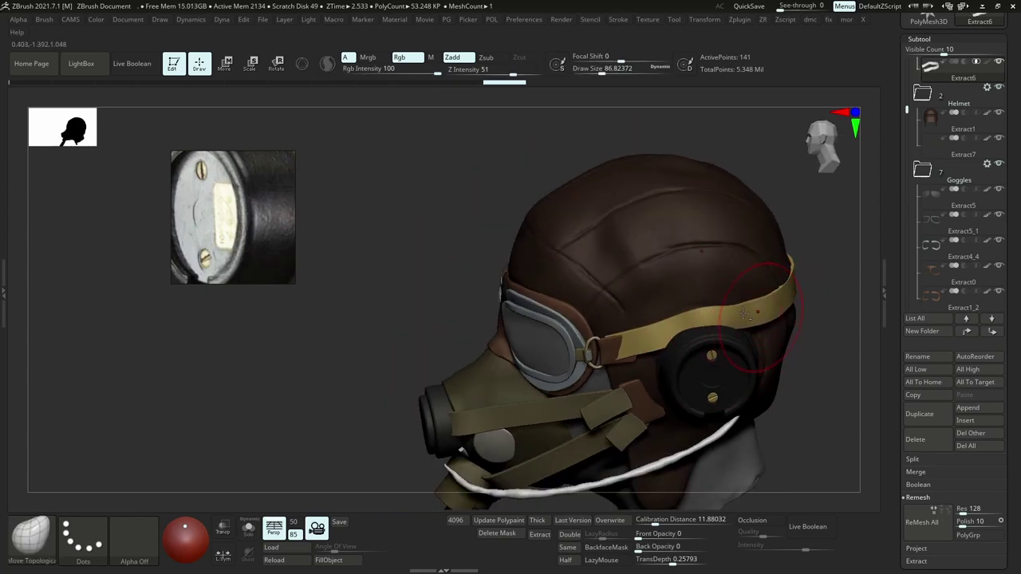
# Fine-tune the strap just above the ear housing and check its fit from the front.
pyautogui.hotkey('ctrl', 'shift', 'z')
pyautogui.moveTo(709, 338); pyautogui.dragTo(709, 346)
pyautogui.keyDown('ctrl'); pyautogui.moveTo(710, 354); pyautogui.dragTo(710, 311, button='right'); pyautogui.keyUp('ctrl')
pyautogui.moveTo(710, 311); pyautogui.dragTo(769, 293, button='right')
pyautogui.moveTo(757, 292)
pyautogui.keyDown('ctrl'); pyautogui.mouseDown(button='right')
pyautogui.moveTo(738, 260)
pyautogui.moveTo(689, 229)
pyautogui.mouseUp(button='right'); pyautogui.keyUp('ctrl')
pyautogui.hotkey('ctrl', 'shift', 'z')
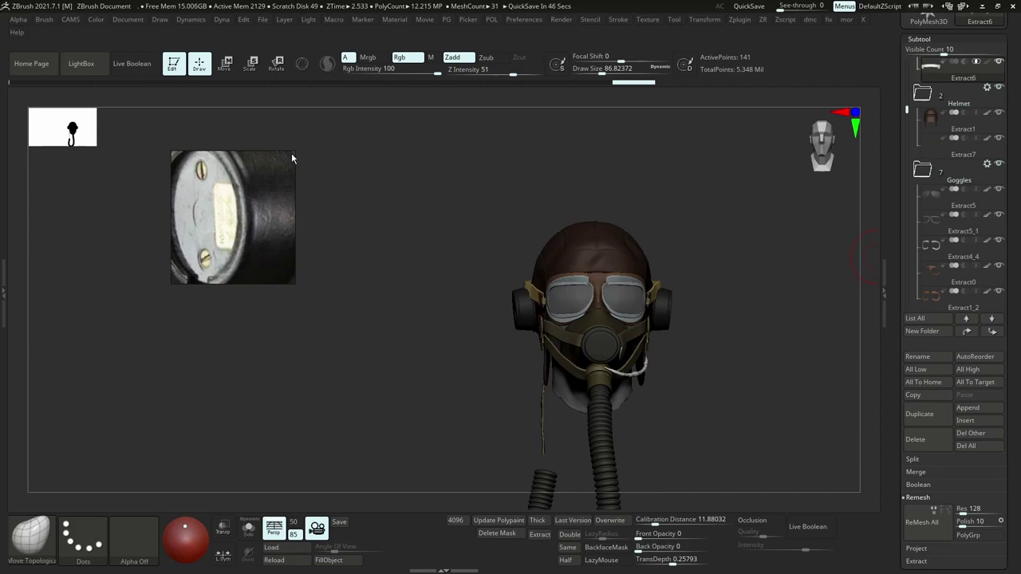
# Enlarge the reference board and find a helmet photo showing how the goggle strap passes over the earphone.
pyautogui.moveTo(294, 153); pyautogui.dragTo(438, 73)
pyautogui.scroll(-5, 287, 206)
pyautogui.scroll(-6, 287, 209)
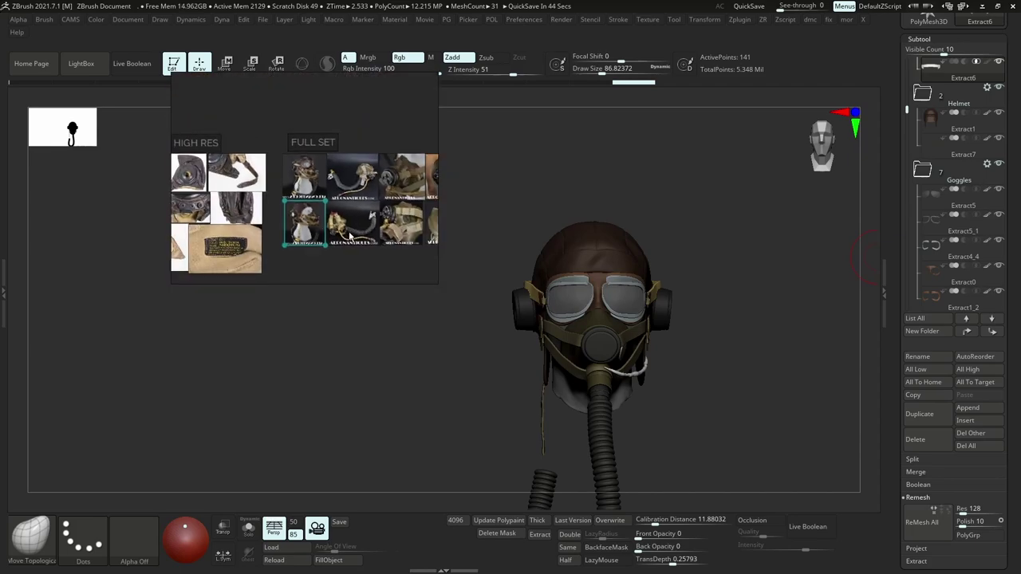
pyautogui.scroll(8, 312, 219)
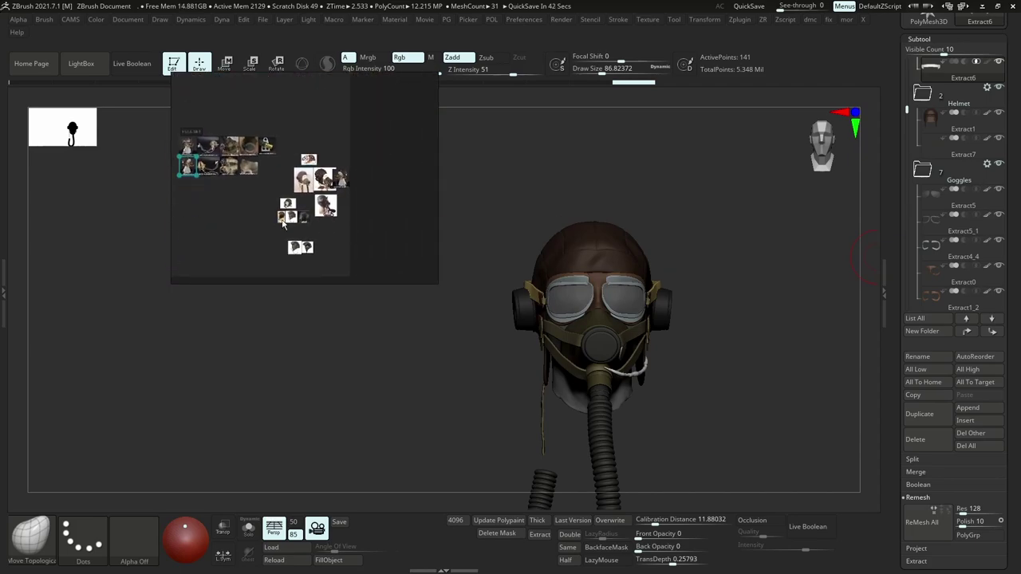
pyautogui.scroll(-6, 295, 205)
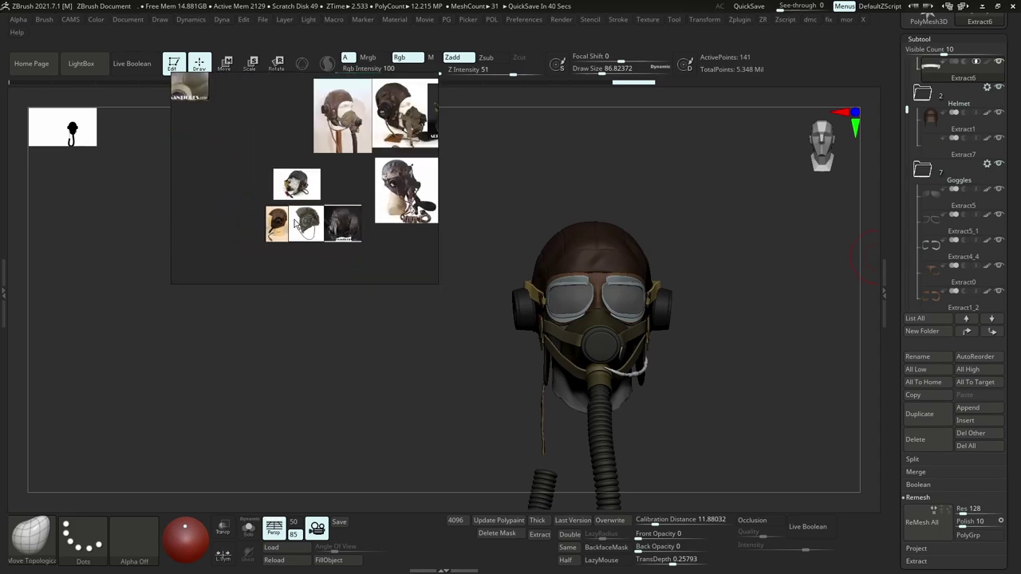
pyautogui.scroll(5, 340, 215)
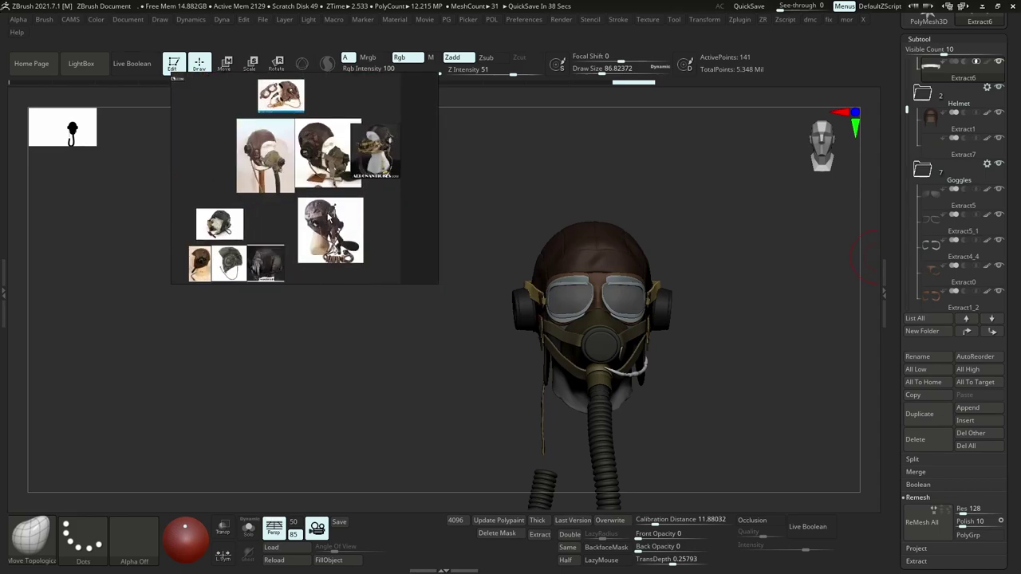
pyautogui.scroll(6, 329, 217)
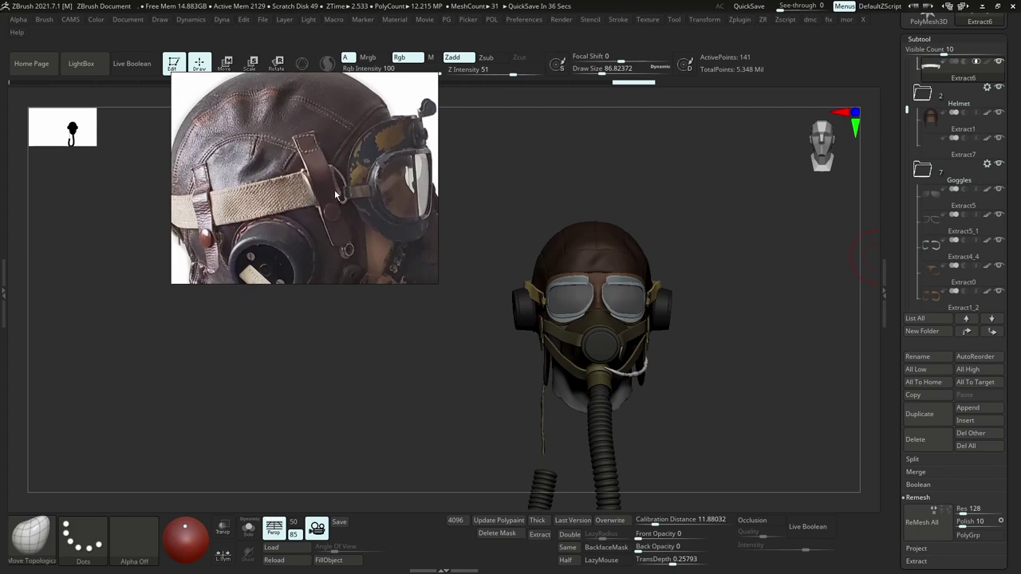
# Compare the helmet's side with the strap photo and select the metal ring joining the strap to the goggles.
pyautogui.moveTo(575, 209); pyautogui.dragTo(627, 218)
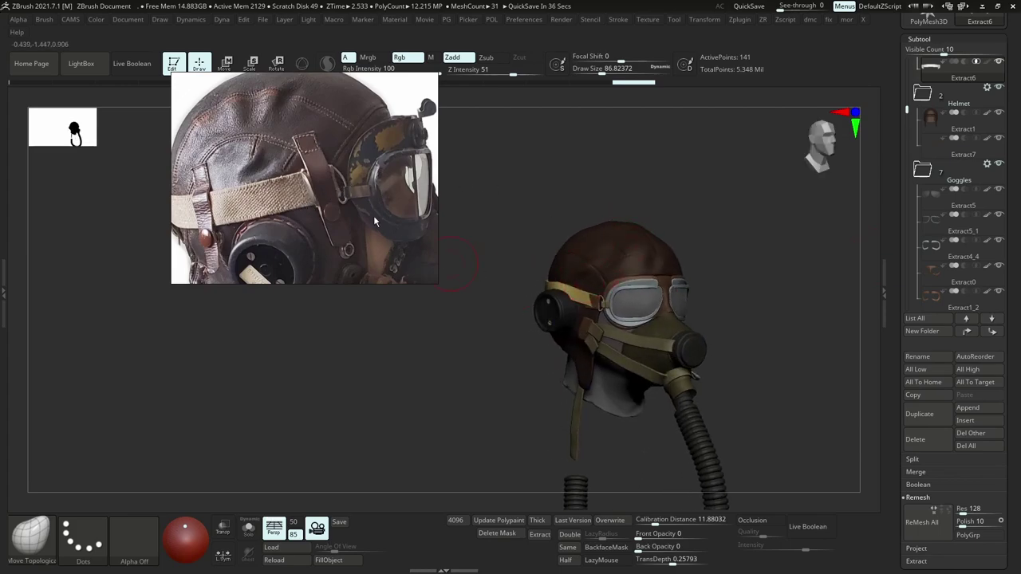
pyautogui.moveTo(566, 277)
pyautogui.mouseDown(button='right')
pyautogui.moveTo(616, 279)
pyautogui.moveTo(639, 297)
pyautogui.mouseUp(button='right')
pyautogui.keyDown('alt'); pyautogui.click(633, 308); pyautogui.keyUp('alt')
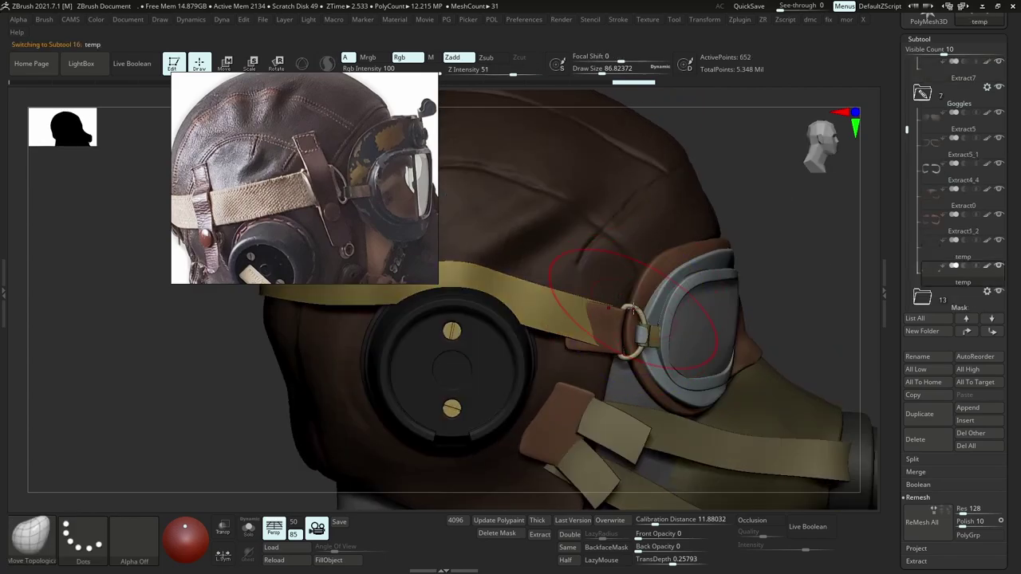
# Set the Move Topological draw size to about 280, adjust the metal ring beside the goggles, and check it in isolation.
pyautogui.press('s')
pyautogui.moveTo(623, 309); pyautogui.dragTo(638, 312)
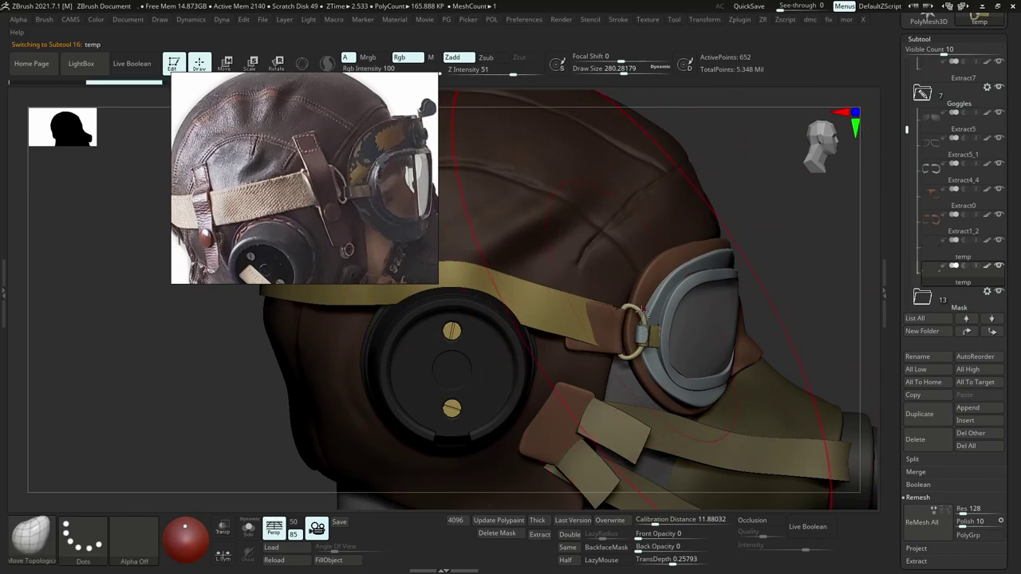
pyautogui.hotkey('alt', 's')
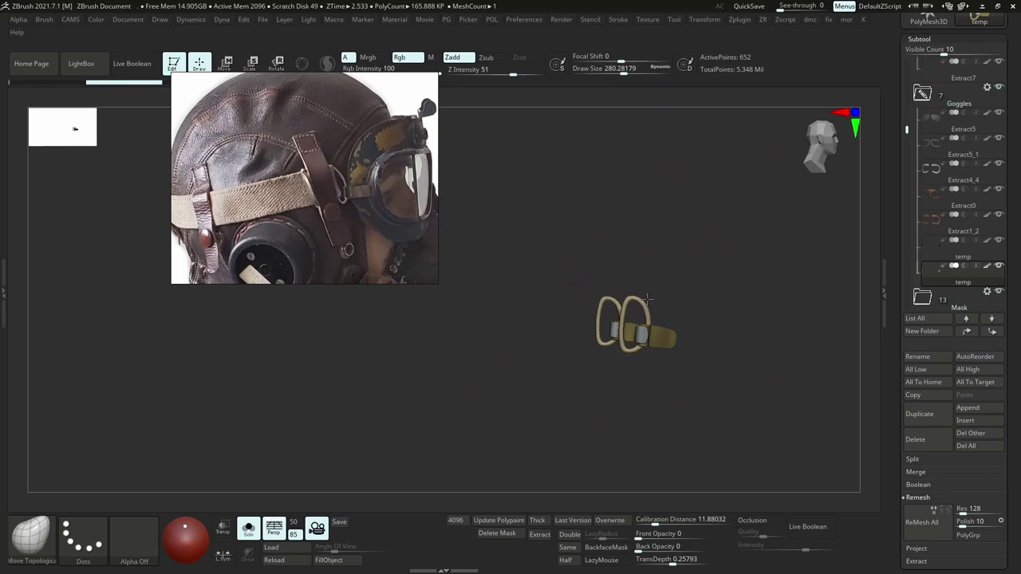
pyautogui.hotkey('shift', 's')
# Reshape the strap end and pull the leather tab back over it so that the tab overlaps the strap squarely.
pyautogui.keyDown('alt'); pyautogui.click(597, 327); pyautogui.keyUp('alt')
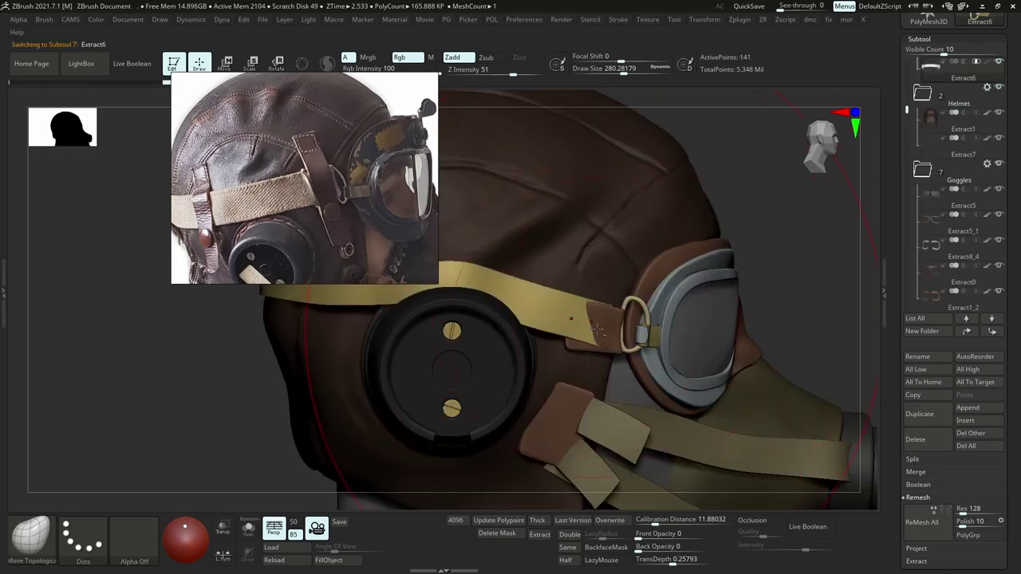
pyautogui.moveTo(597, 329); pyautogui.dragTo(619, 321)
pyautogui.press('s')
pyautogui.moveTo(619, 320)
pyautogui.mouseDown()
pyautogui.moveTo(605, 321)
pyautogui.moveTo(622, 322)
pyautogui.moveTo(598, 341)
pyautogui.moveTo(595, 309)
pyautogui.moveTo(580, 307)
pyautogui.mouseUp()
pyautogui.keyDown('alt'); pyautogui.click(600, 345); pyautogui.keyUp('alt')
pyautogui.press('s')
pyautogui.press('s')
pyautogui.moveTo(579, 308); pyautogui.dragTo(580, 307)
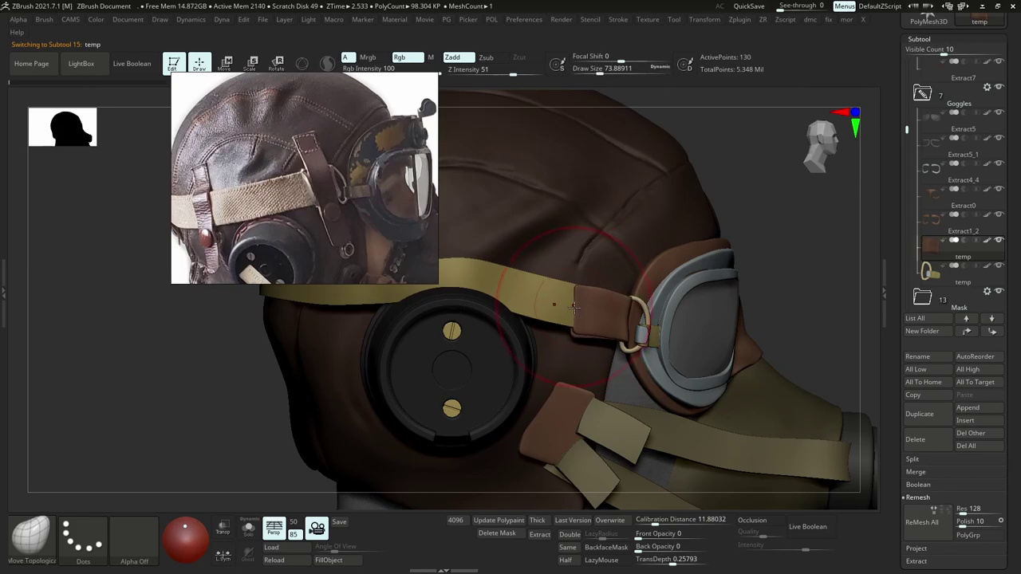
# Select the yellow goggle strap, set the draw size to about 80, and adjust its run above the ear cup.
pyautogui.keyDown('ctrl'); pyautogui.moveTo(574, 307); pyautogui.dragTo(580, 128, button='right'); pyautogui.keyUp('ctrl')
pyautogui.moveTo(597, 248); pyautogui.dragTo(555, 311, button='right')
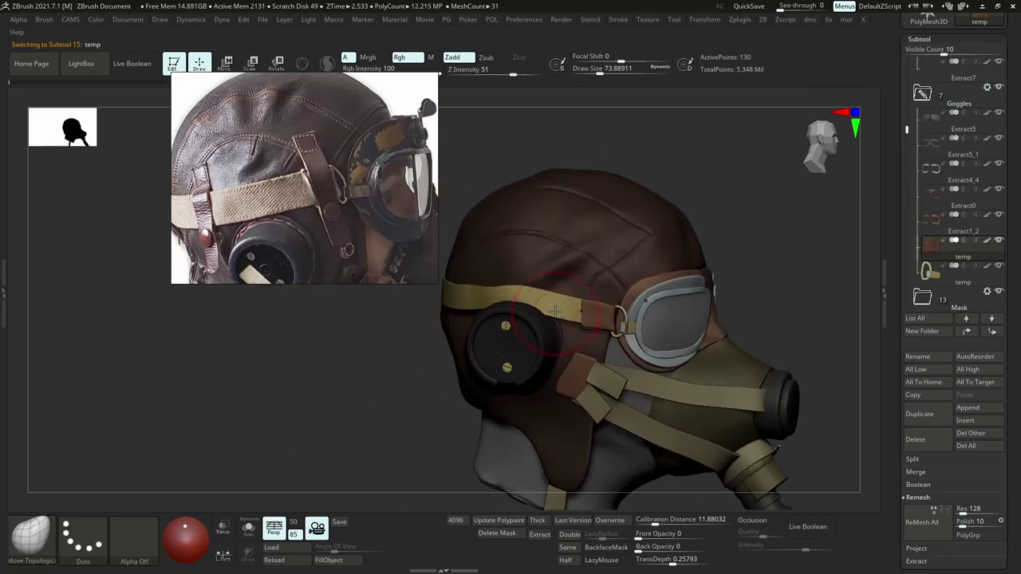
pyautogui.keyDown('alt'); pyautogui.click(552, 309); pyautogui.keyUp('alt')
pyautogui.press('s')
pyautogui.press('s')
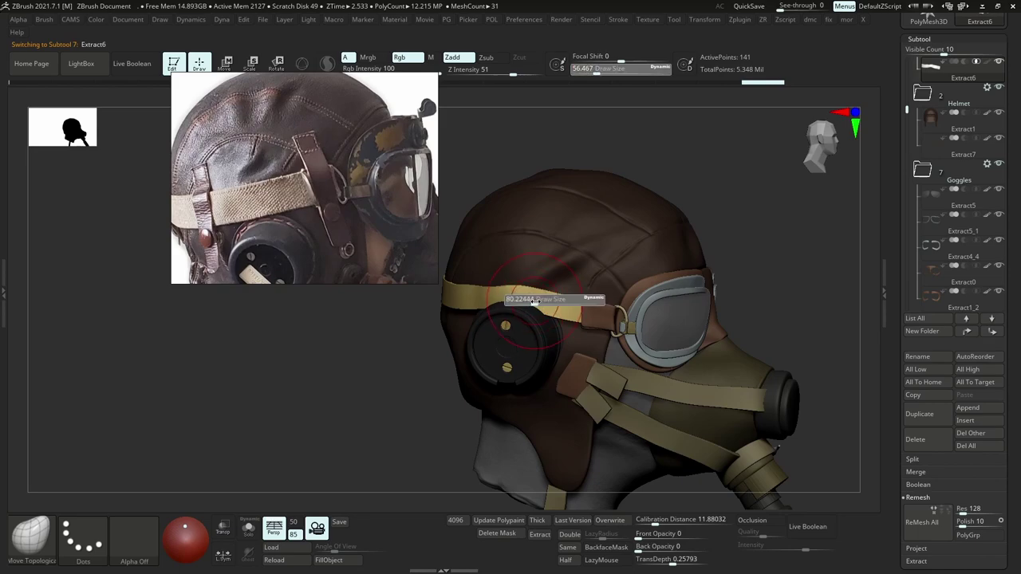
pyautogui.moveTo(535, 301); pyautogui.dragTo(538, 302)
# Reframe the reference photo to show the whole ear cup together with the goggle strap.
pyautogui.keyDown('alt'); pyautogui.click(527, 329); pyautogui.keyUp('alt')
pyautogui.keyDown('ctrl'); pyautogui.moveTo(542, 371); pyautogui.dragTo(527, 334, button='right'); pyautogui.keyUp('ctrl')
pyautogui.scroll(-3, 387, 237)
pyautogui.scroll(2, 387, 236)
pyautogui.moveTo(381, 238); pyautogui.dragTo(356, 188, button='middle')
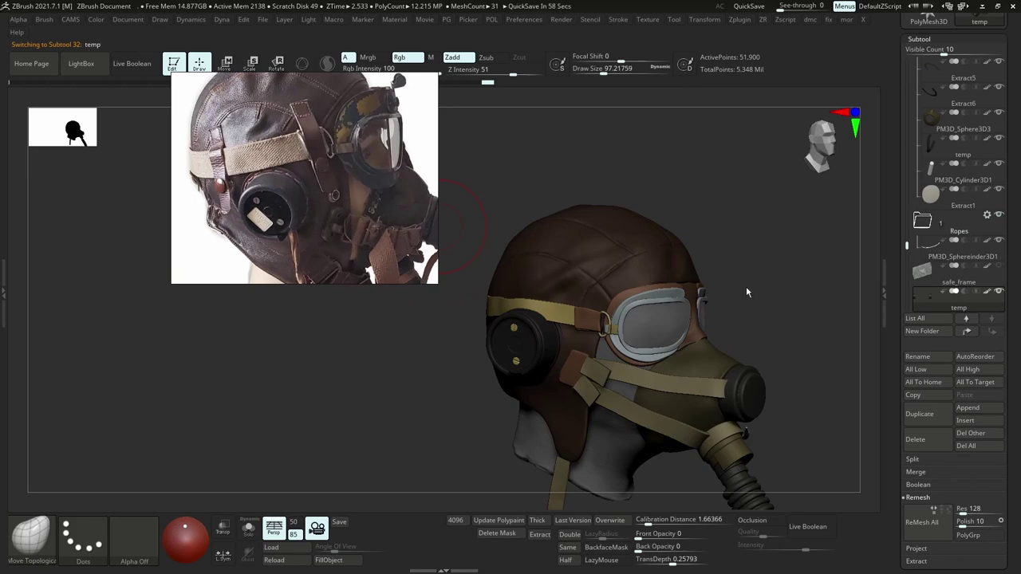
# From the front, pull the side of the goggle strap inward against the helmet above the ear cup.
pyautogui.keyDown('shift'); pyautogui.moveTo(672, 286); pyautogui.dragTo(642, 301, button='right'); pyautogui.keyUp('shift')
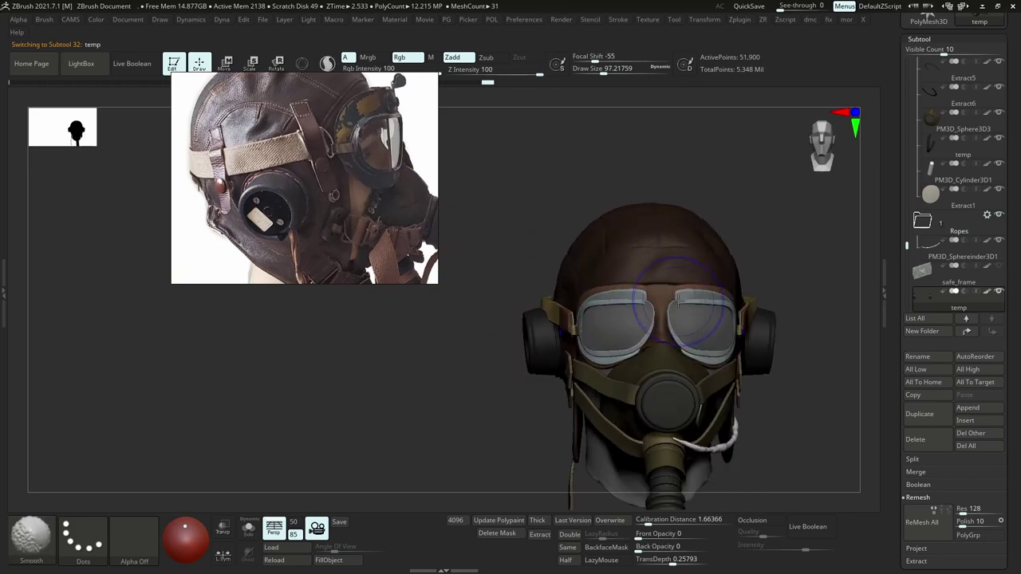
pyautogui.keyDown('ctrl'); pyautogui.moveTo(538, 239); pyautogui.dragTo(518, 299, button='right'); pyautogui.keyUp('ctrl')
pyautogui.keyDown('alt'); pyautogui.click(507, 293); pyautogui.keyUp('alt')
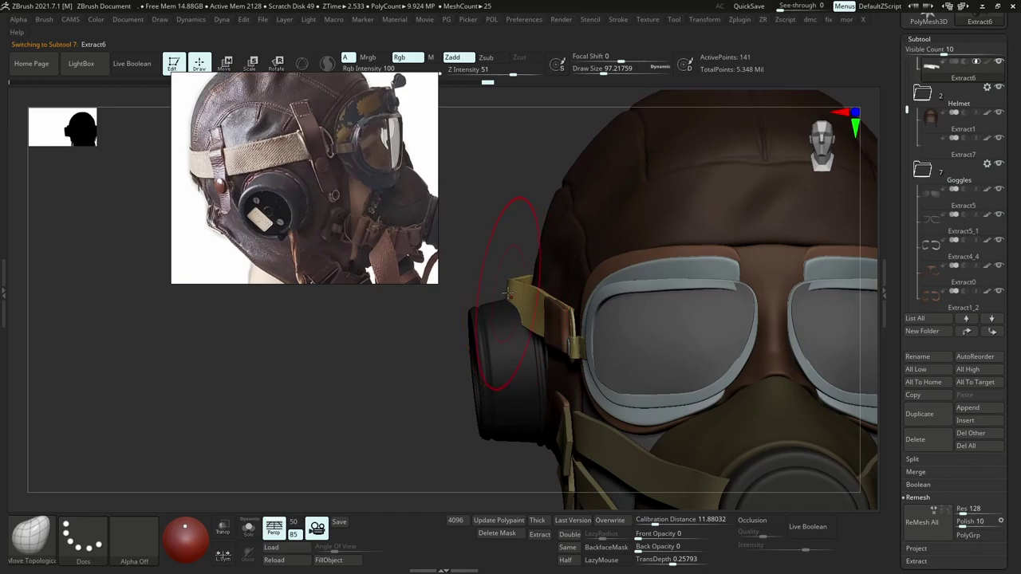
pyautogui.press(']')
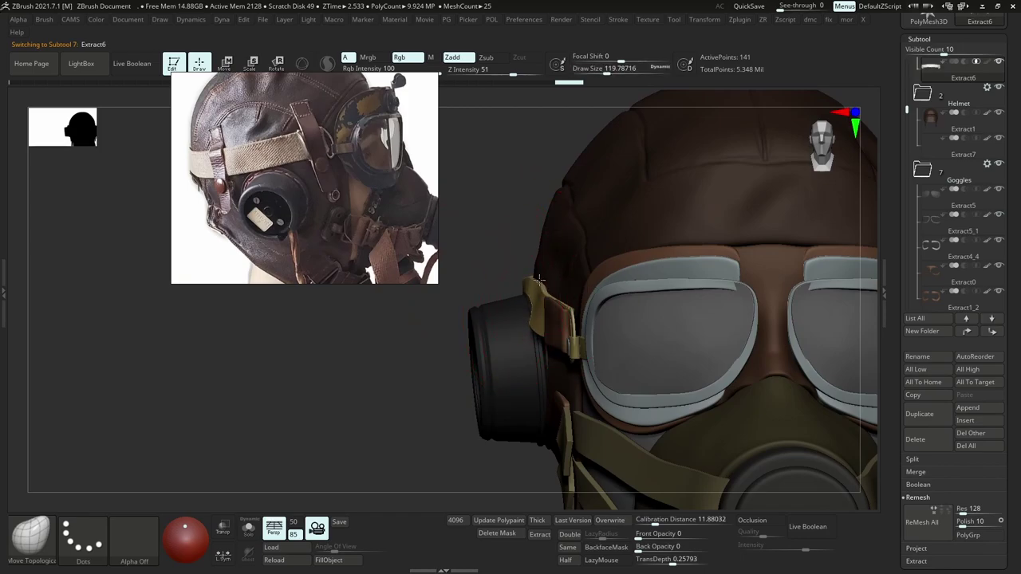
pyautogui.press('[')
pyautogui.press('[')
pyautogui.moveTo(528, 309); pyautogui.dragTo(538, 282, button='right')
pyautogui.press('s')
pyautogui.moveTo(537, 283); pyautogui.dragTo(562, 287)
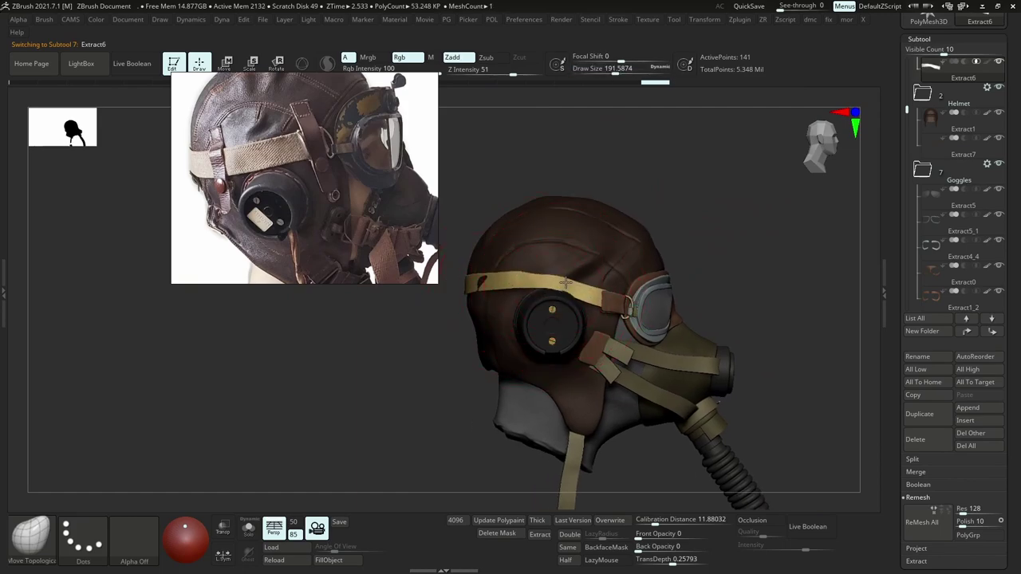
# From the side, reshape the rear section of the goggle strap to follow the helmet, using a draw size of about 163.
pyautogui.moveTo(476, 261); pyautogui.dragTo(477, 264)
pyautogui.press('s')
pyautogui.moveTo(481, 274); pyautogui.dragTo(473, 279)
pyautogui.moveTo(472, 279)
pyautogui.keyDown('ctrl'); pyautogui.mouseDown(button='right')
pyautogui.moveTo(465, 275)
pyautogui.moveTo(523, 282)
pyautogui.mouseUp(button='right'); pyautogui.keyUp('ctrl')
pyautogui.press('s')
pyautogui.moveTo(524, 282); pyautogui.dragTo(515, 283)
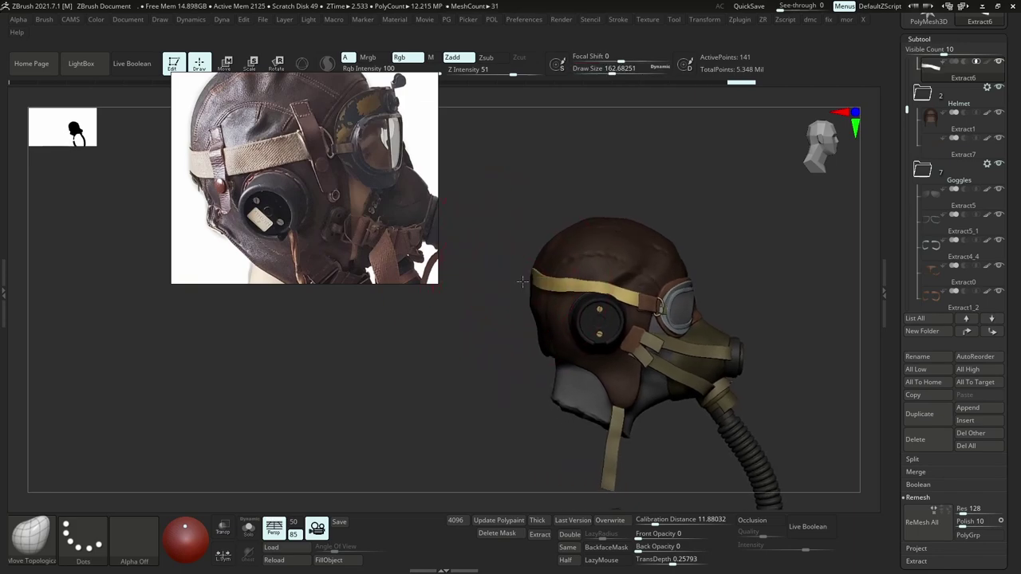
# Lower the middle of the goggle strap at the back of the helmet using a draw size of about 128.
pyautogui.moveTo(516, 279); pyautogui.dragTo(558, 283, button='right')
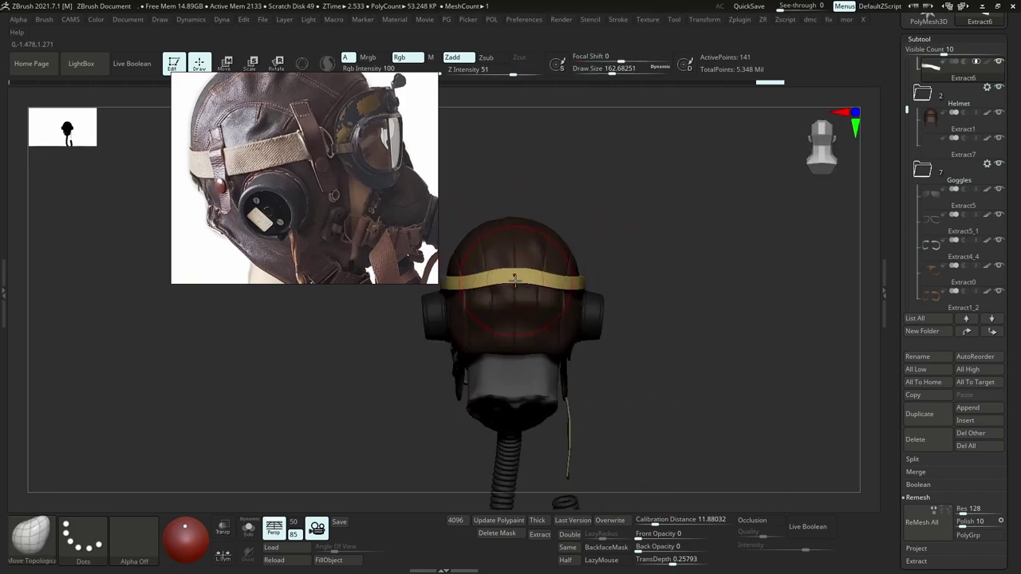
pyautogui.press('[')
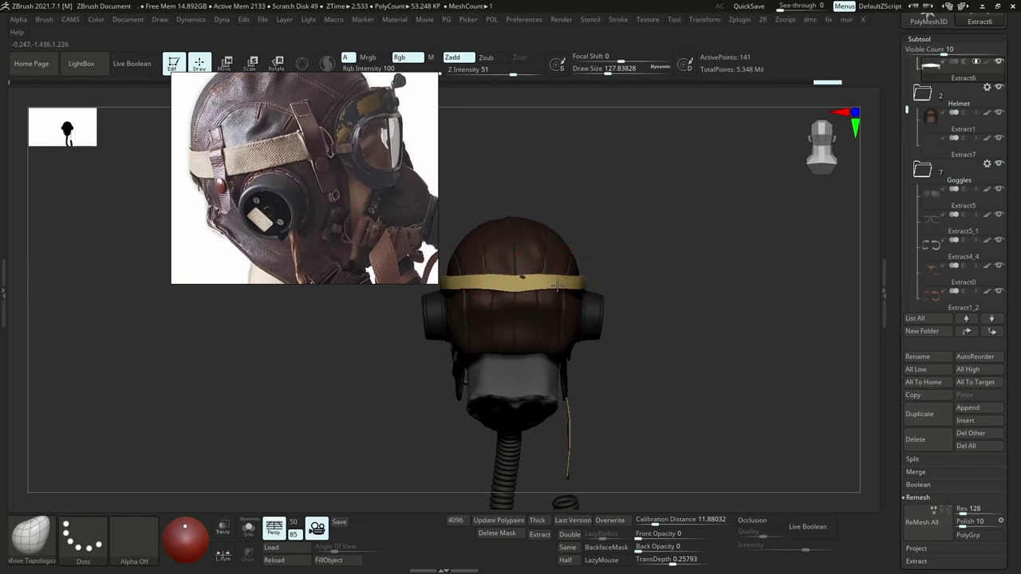
pyautogui.press(']')
pyautogui.moveTo(518, 282)
pyautogui.keyDown('shift'); pyautogui.mouseDown(button='right')
pyautogui.moveTo(619, 278)
pyautogui.moveTo(593, 231)
pyautogui.moveTo(600, 267)
pyautogui.moveTo(578, 297)
pyautogui.moveTo(526, 309)
pyautogui.mouseUp(button='right'); pyautogui.keyUp('shift')
pyautogui.press('[')
pyautogui.press('[')
# Fit the strap section above the ear cup with Move Topological at draw size about 80 and smooth its surface.
pyautogui.press('s')
pyautogui.moveTo(592, 317); pyautogui.dragTo(596, 316)
pyautogui.press('s')
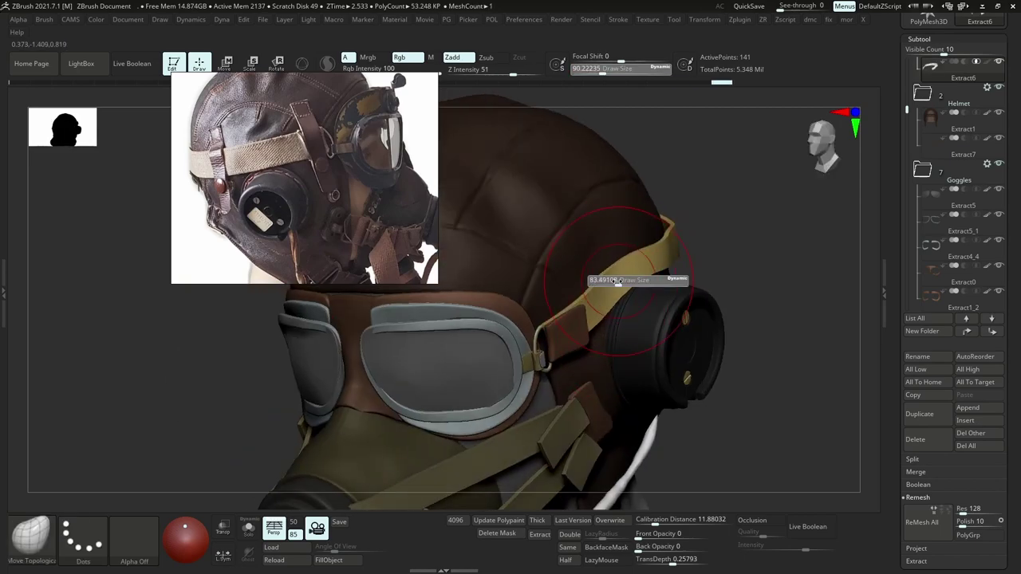
pyautogui.moveTo(621, 280); pyautogui.dragTo(615, 281)
pyautogui.moveTo(694, 262); pyautogui.dragTo(626, 259, button='right')
pyautogui.keyDown('shift'); pyautogui.moveTo(650, 257); pyautogui.dragTo(678, 252); pyautogui.keyUp('shift')
pyautogui.moveTo(678, 252); pyautogui.dragTo(719, 239, button='right')
pyautogui.keyDown('shift'); pyautogui.moveTo(684, 239); pyautogui.dragTo(680, 249); pyautogui.keyUp('shift')
pyautogui.press('b')
pyautogui.press('m')
pyautogui.press('t')
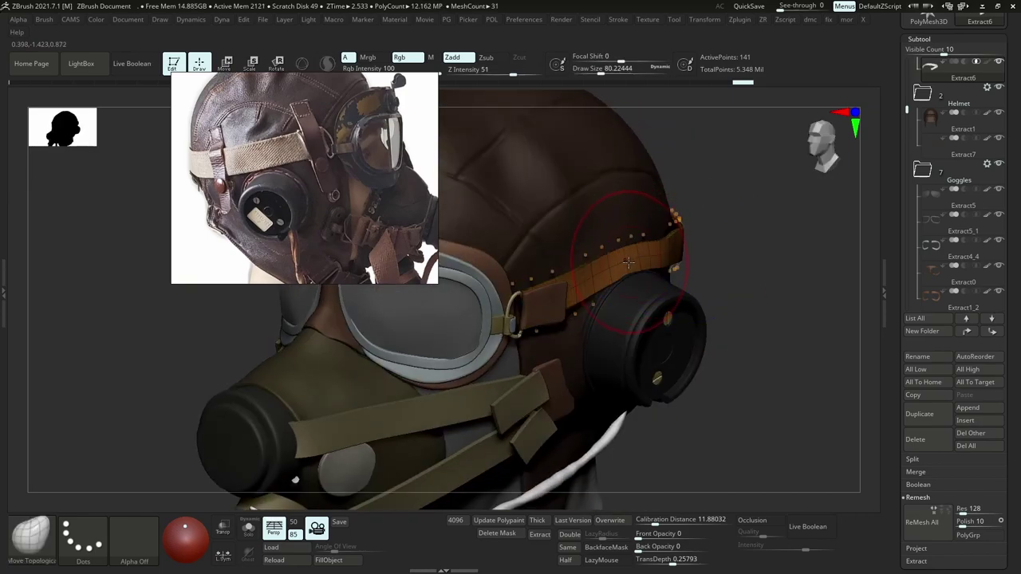
pyautogui.keyDown('shift'); pyautogui.moveTo(652, 247); pyautogui.dragTo(675, 250); pyautogui.keyUp('shift')
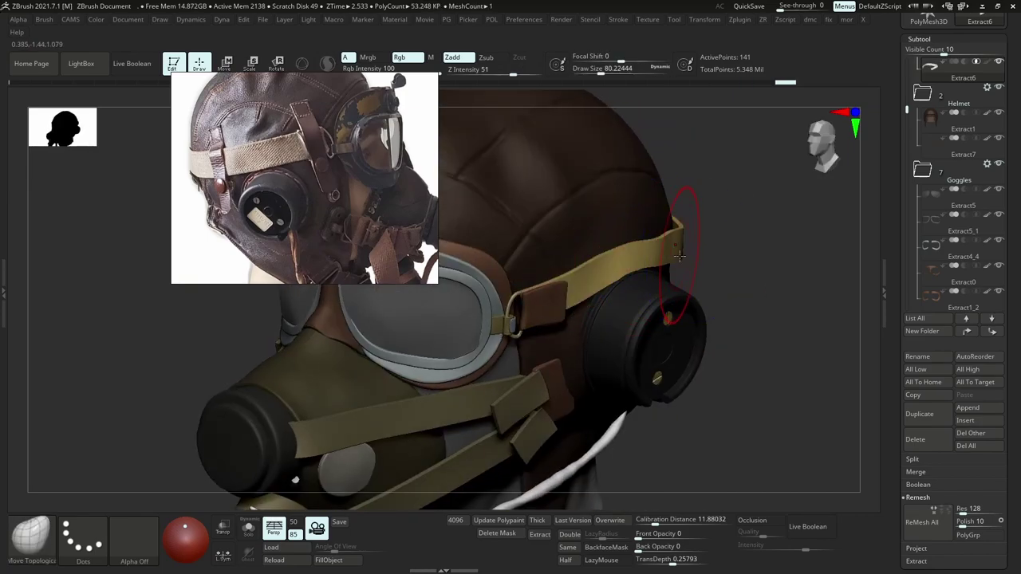
# Isolate the goggle strap, apply Polish By Features to it repeatedly, and restore the other parts.
pyautogui.hotkey('alt', 's')
pyautogui.moveTo(585, 289); pyautogui.dragTo(540, 298, button='right')
pyautogui.keyDown('ctrl'); pyautogui.moveTo(540, 298); pyautogui.dragTo(522, 303); pyautogui.keyUp('ctrl')
pyautogui.press('p')
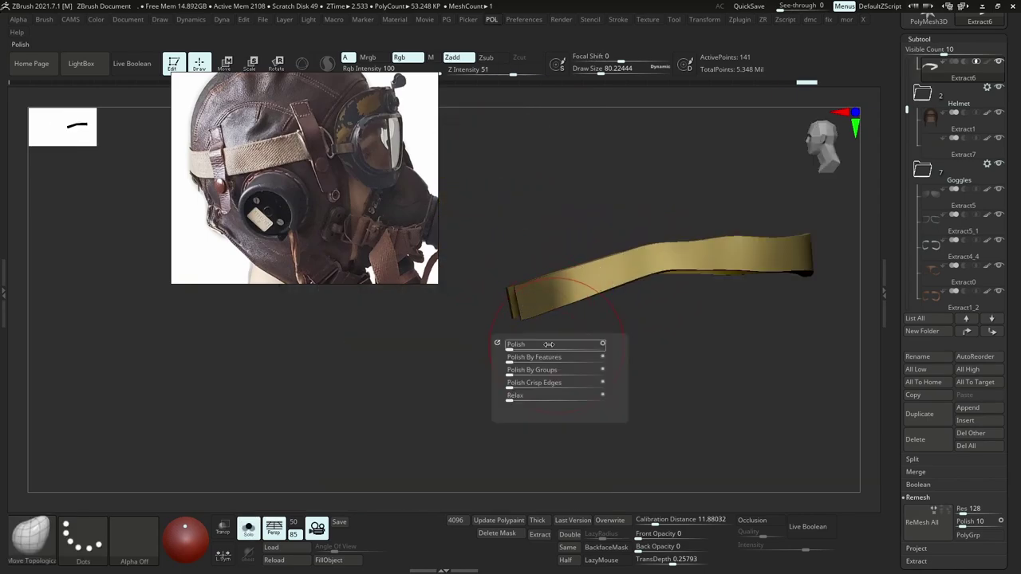
pyautogui.click(526, 358)
pyautogui.click(526, 358)
pyautogui.click(527, 358)
pyautogui.hotkey('alt', 's')
# Refine the polished strap's fit around the side of the helmet with a larger brush, ending at draw size about 132.
pyautogui.keyDown('ctrl'); pyautogui.moveTo(620, 215); pyautogui.dragTo(630, 188, button='right'); pyautogui.keyUp('ctrl')
pyautogui.moveTo(630, 187); pyautogui.dragTo(687, 216, button='right')
pyautogui.press('s')
pyautogui.moveTo(693, 245)
pyautogui.mouseDown()
pyautogui.moveTo(698, 233)
pyautogui.moveTo(661, 258)
pyautogui.mouseUp()
pyautogui.press('s')
pyautogui.moveTo(602, 284)
pyautogui.keyDown('shift'); pyautogui.mouseDown(button='right')
pyautogui.moveTo(610, 282)
pyautogui.moveTo(572, 230)
pyautogui.mouseUp(button='right'); pyautogui.keyUp('shift')
pyautogui.press('s')
pyautogui.moveTo(572, 229)
pyautogui.keyDown('alt'); pyautogui.mouseDown(button='right')
pyautogui.moveTo(629, 235)
pyautogui.moveTo(542, 286)
pyautogui.mouseUp(button='right'); pyautogui.keyUp('alt')
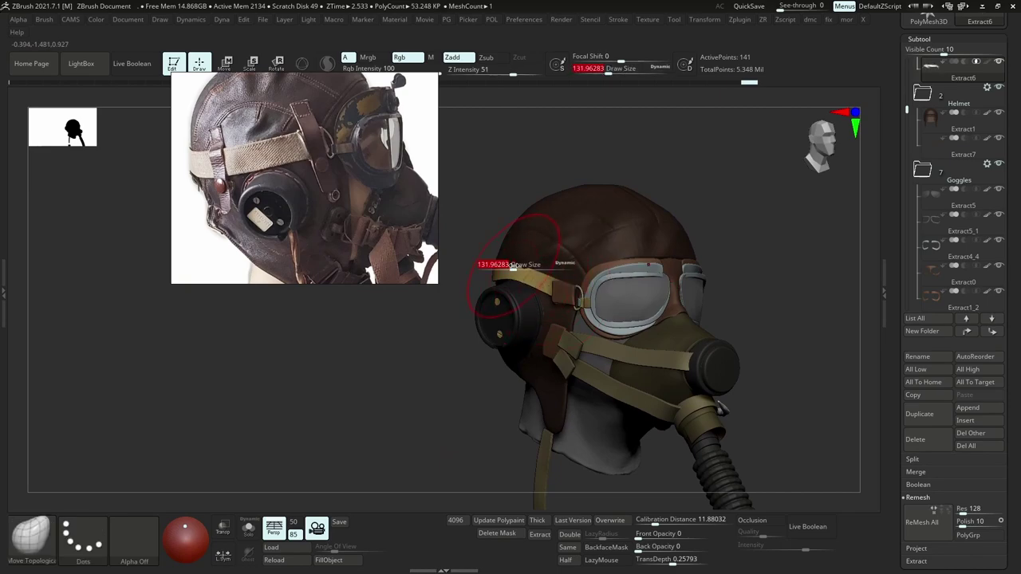
# Select the ear cup and move it slightly upward with a vertical transpose line.
pyautogui.keyDown('alt'); pyautogui.click(518, 271); pyautogui.keyUp('alt')
pyautogui.press('w')
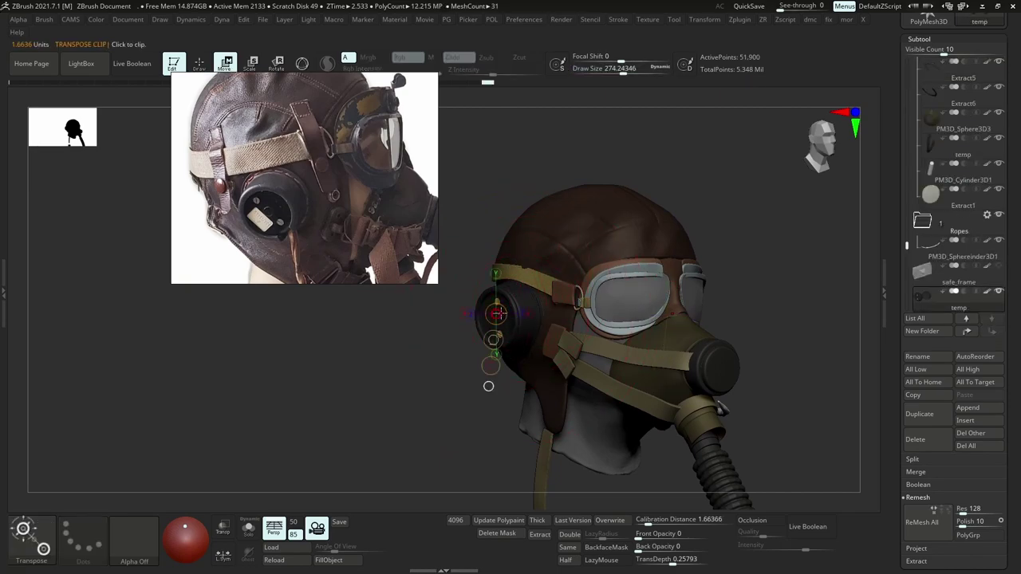
pyautogui.moveTo(519, 293)
pyautogui.mouseDown()
pyautogui.moveTo(522, 334)
pyautogui.moveTo(497, 367)
pyautogui.moveTo(498, 430)
pyautogui.moveTo(499, 420)
pyautogui.mouseUp()
pyautogui.moveTo(499, 368); pyautogui.dragTo(500, 368)
pyautogui.moveTo(517, 370); pyautogui.dragTo(587, 363, button='right')
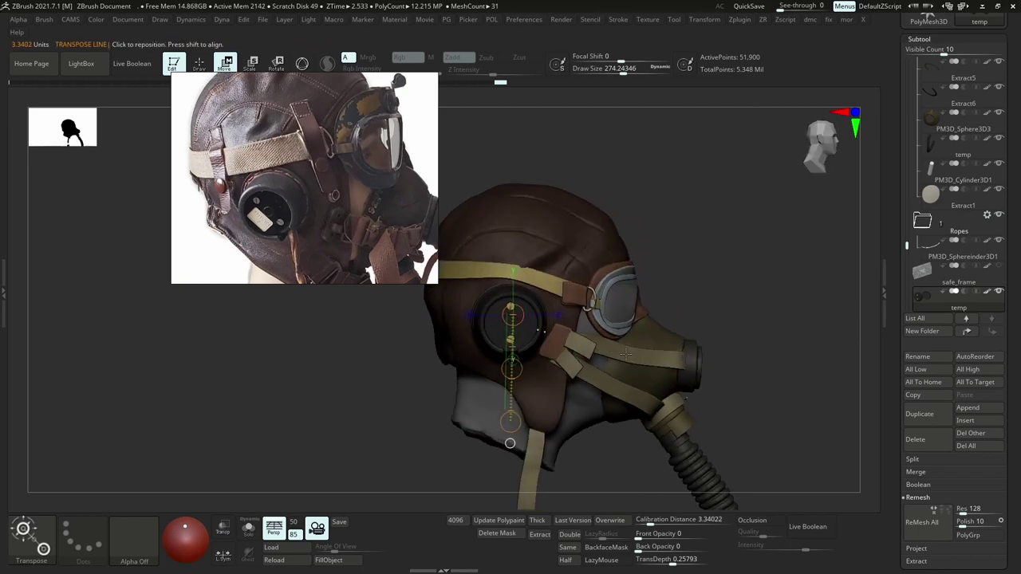
pyautogui.moveTo(511, 368); pyautogui.dragTo(511, 369)
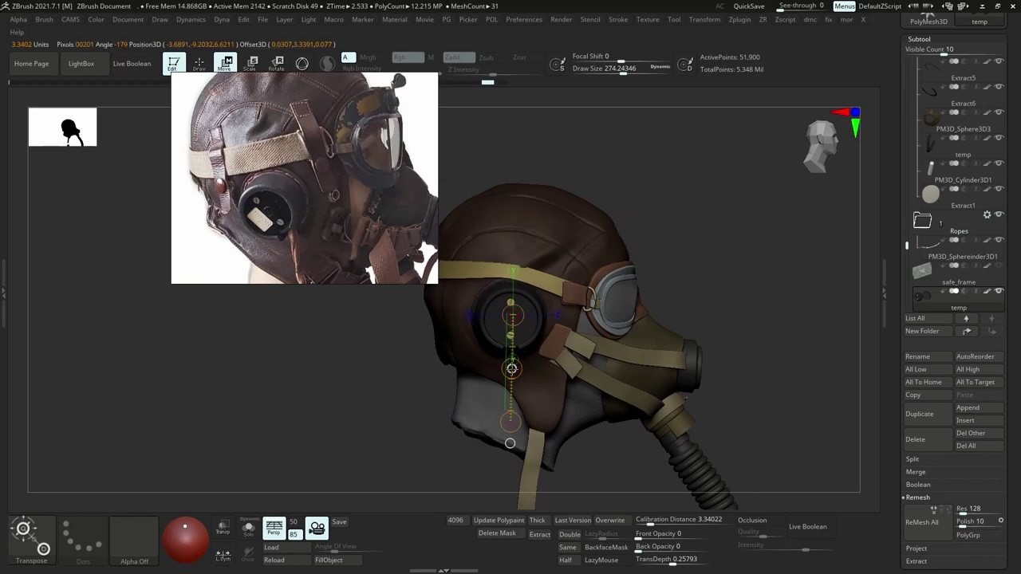
# Select the goggle strap and reshape its curve above the raised ear cup with the Move Topological brush.
pyautogui.keyDown('alt'); pyautogui.click(549, 285); pyautogui.keyUp('alt')
pyautogui.keyDown('ctrl'); pyautogui.moveTo(547, 296); pyautogui.dragTo(536, 316, button='right'); pyautogui.keyUp('ctrl')
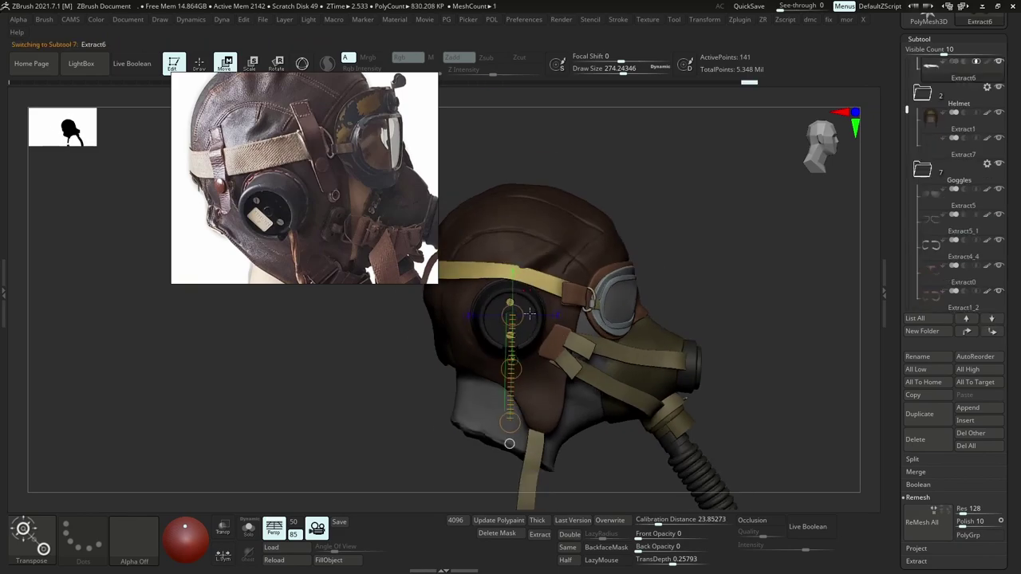
pyautogui.press('b')
pyautogui.press('m')
pyautogui.press('t')
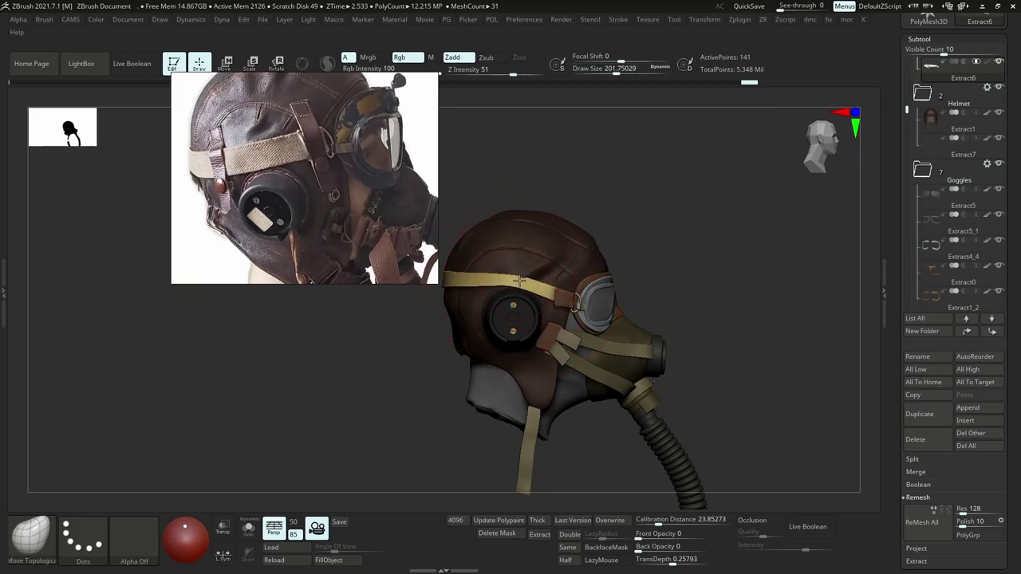
pyautogui.press('s')
pyautogui.moveTo(533, 281); pyautogui.dragTo(519, 281)
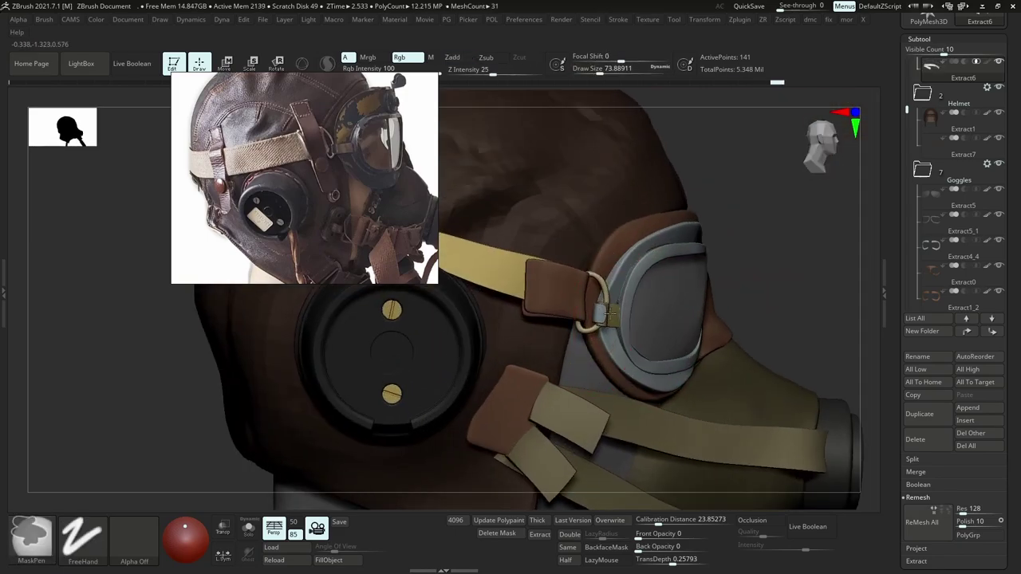
# Inspect the metal ring and the leather tab where the strap joins the goggles, selecting each piece.
pyautogui.press('s')
pyautogui.click(618, 314)
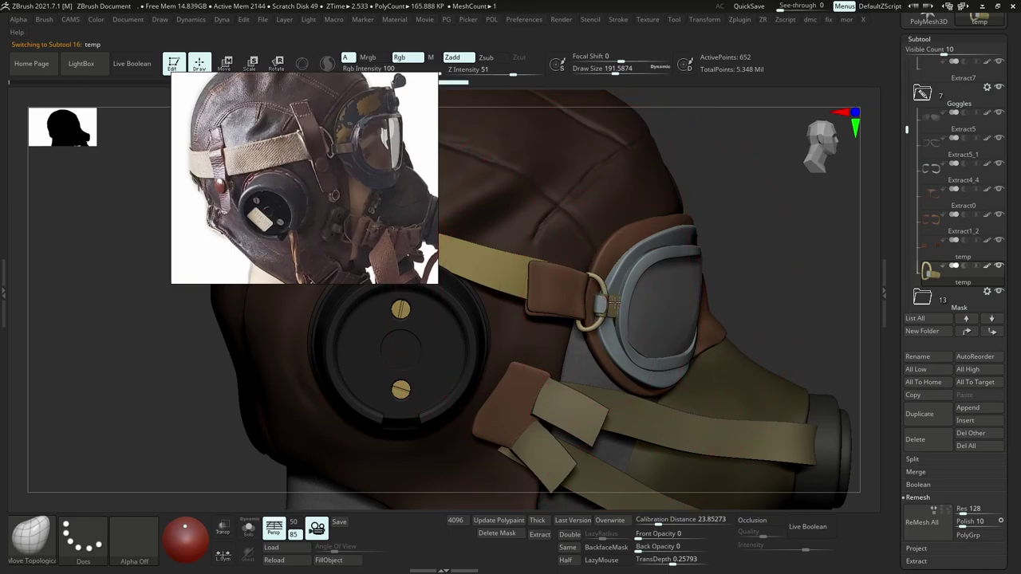
pyautogui.moveTo(615, 307); pyautogui.dragTo(487, 307, button='right')
pyautogui.moveTo(614, 315)
pyautogui.keyDown('ctrl'); pyautogui.mouseDown(button='right')
pyautogui.moveTo(606, 254)
pyautogui.moveTo(505, 288)
pyautogui.moveTo(600, 294)
pyautogui.mouseUp(button='right'); pyautogui.keyUp('ctrl')
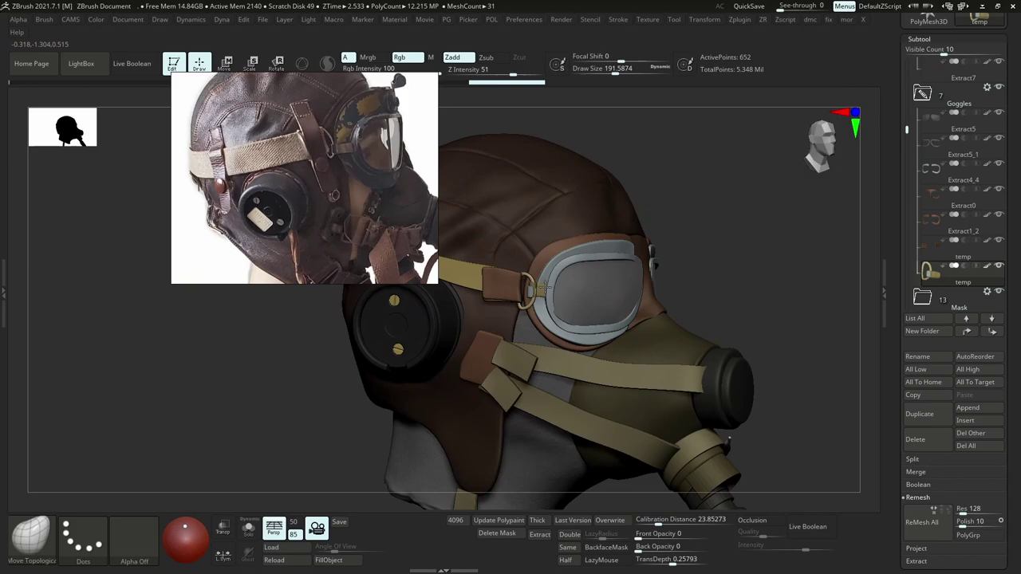
pyautogui.keyDown('alt'); pyautogui.click(498, 285); pyautogui.keyUp('alt')
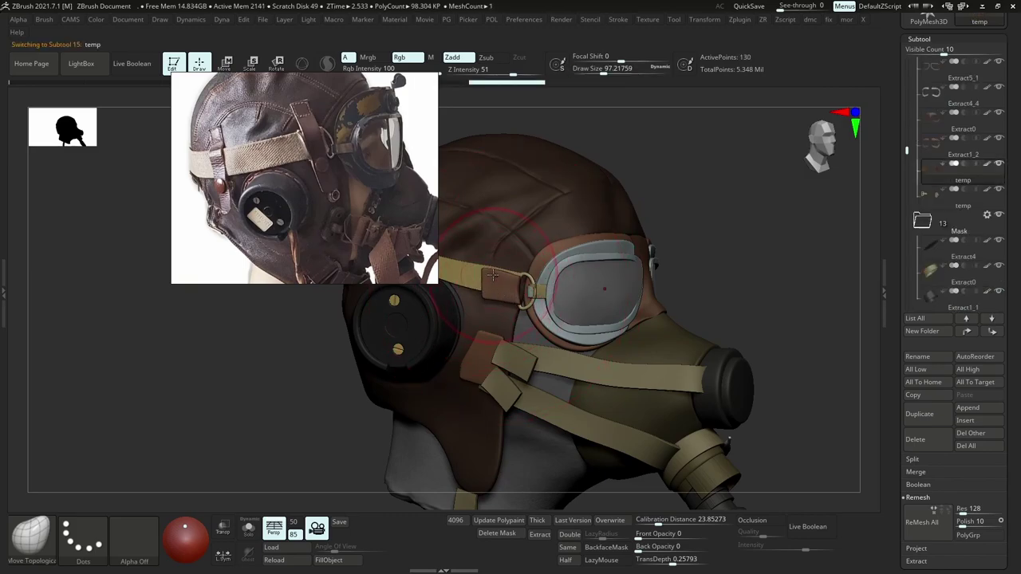
# Refine the goggle strap's curve from the leather tab over the ear cup and around the back of the helmet.
pyautogui.keyDown('alt'); pyautogui.click(477, 276); pyautogui.keyUp('alt')
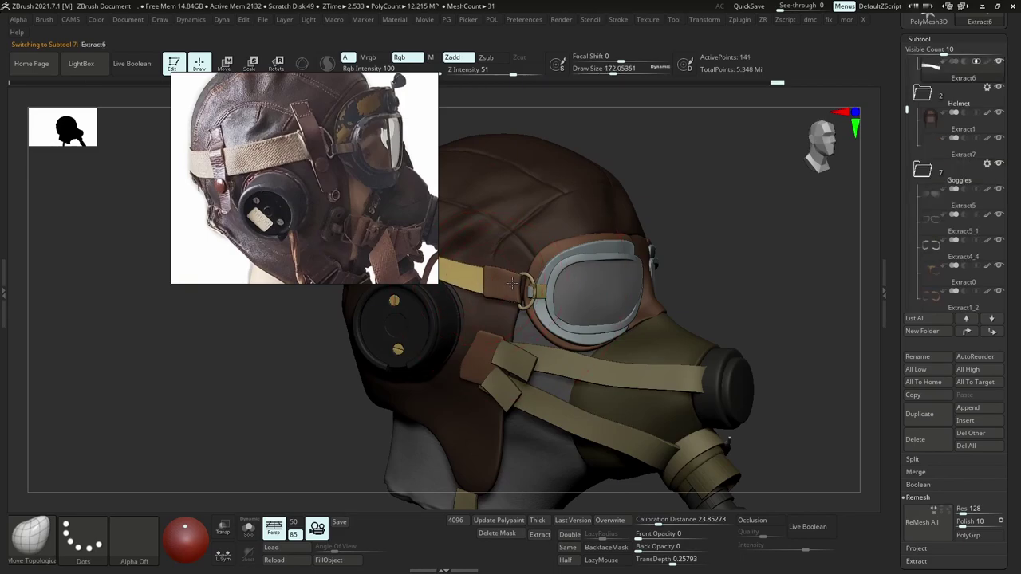
pyautogui.moveTo(509, 288)
pyautogui.keyDown('ctrl'); pyautogui.mouseDown(button='right')
pyautogui.moveTo(507, 254)
pyautogui.moveTo(559, 260)
pyautogui.moveTo(535, 284)
pyautogui.mouseUp(button='right'); pyautogui.keyUp('ctrl')
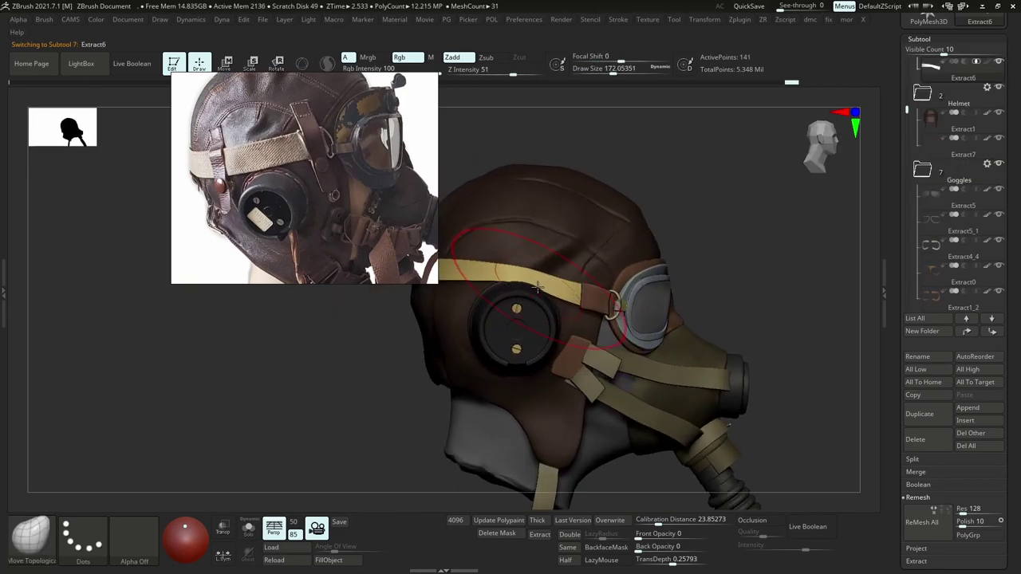
pyautogui.press('s')
pyautogui.moveTo(533, 285); pyautogui.dragTo(525, 283)
pyautogui.moveTo(521, 267)
pyautogui.keyDown('ctrl'); pyautogui.mouseDown(button='right')
pyautogui.moveTo(514, 281)
pyautogui.moveTo(498, 282)
pyautogui.moveTo(515, 280)
pyautogui.mouseUp(button='right'); pyautogui.keyUp('ctrl')
pyautogui.press('s')
pyautogui.moveTo(517, 283); pyautogui.dragTo(526, 286)
pyautogui.moveTo(537, 293); pyautogui.dragTo(537, 290)
pyautogui.moveTo(529, 278); pyautogui.dragTo(586, 243, button='right')
pyautogui.keyDown('ctrl'); pyautogui.moveTo(587, 242); pyautogui.dragTo(564, 289, button='right'); pyautogui.keyUp('ctrl')
pyautogui.moveTo(565, 288)
pyautogui.keyDown('alt'); pyautogui.mouseDown(button='right')
pyautogui.moveTo(540, 261)
pyautogui.moveTo(579, 292)
pyautogui.mouseUp(button='right'); pyautogui.keyUp('alt')
pyautogui.keyDown('ctrl'); pyautogui.moveTo(579, 291); pyautogui.dragTo(577, 323, button='right'); pyautogui.keyUp('ctrl')
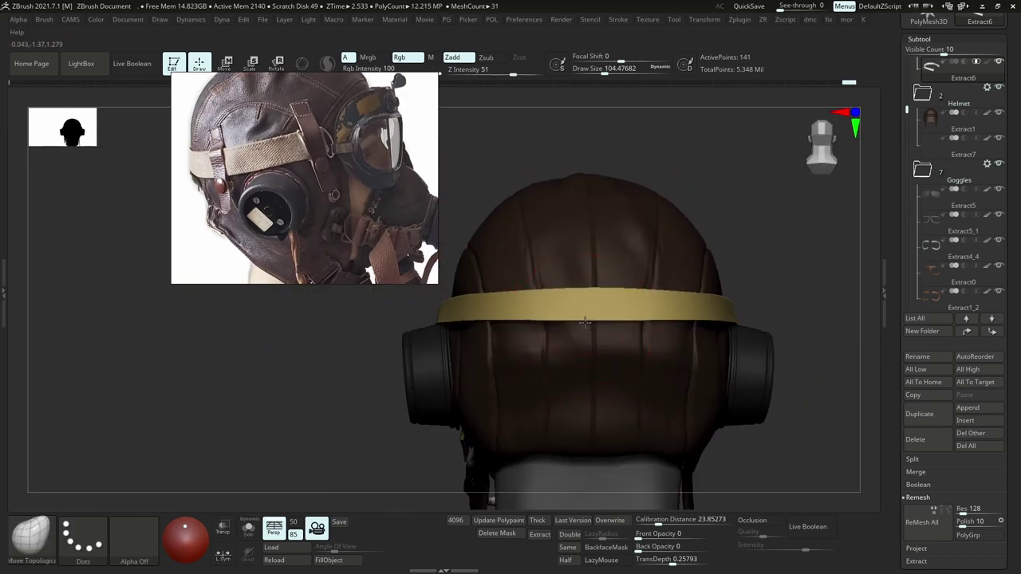
# Add a new layer to the goggle strap for recording its deformation.
pyautogui.scroll(-5, 921, 452)
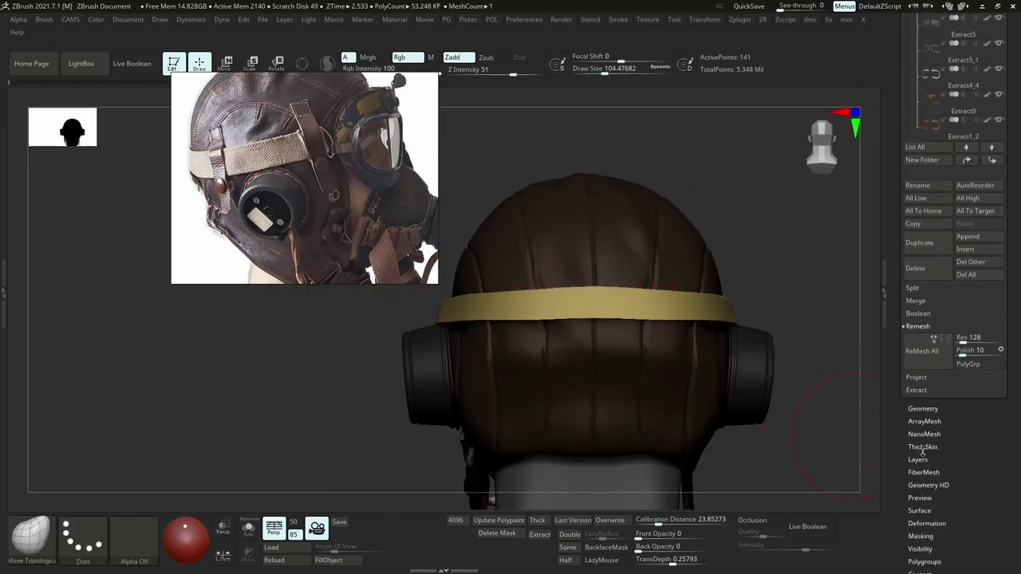
pyautogui.click(920, 460)
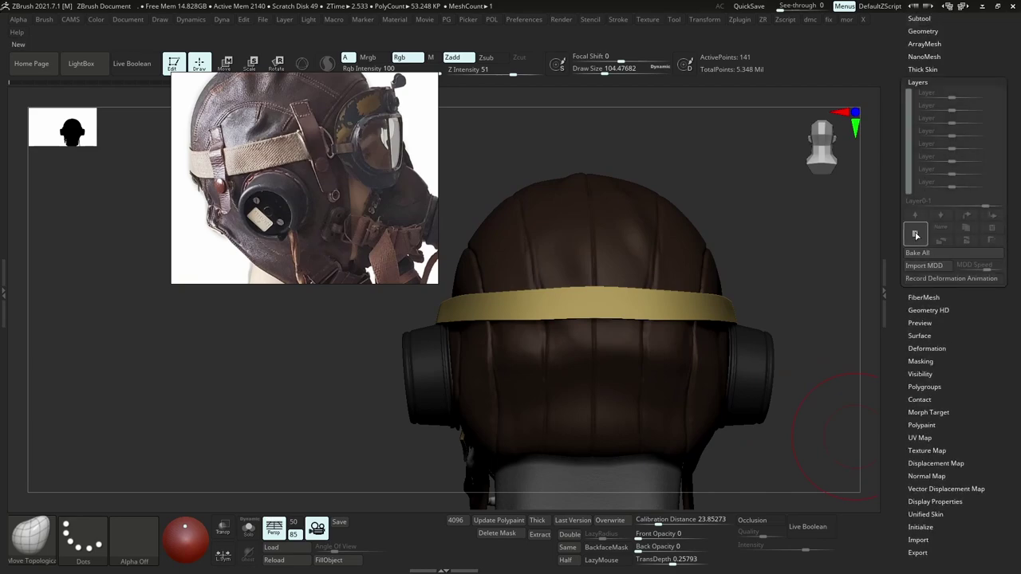
pyautogui.click(915, 234)
pyautogui.press('m')
pyautogui.press('p')
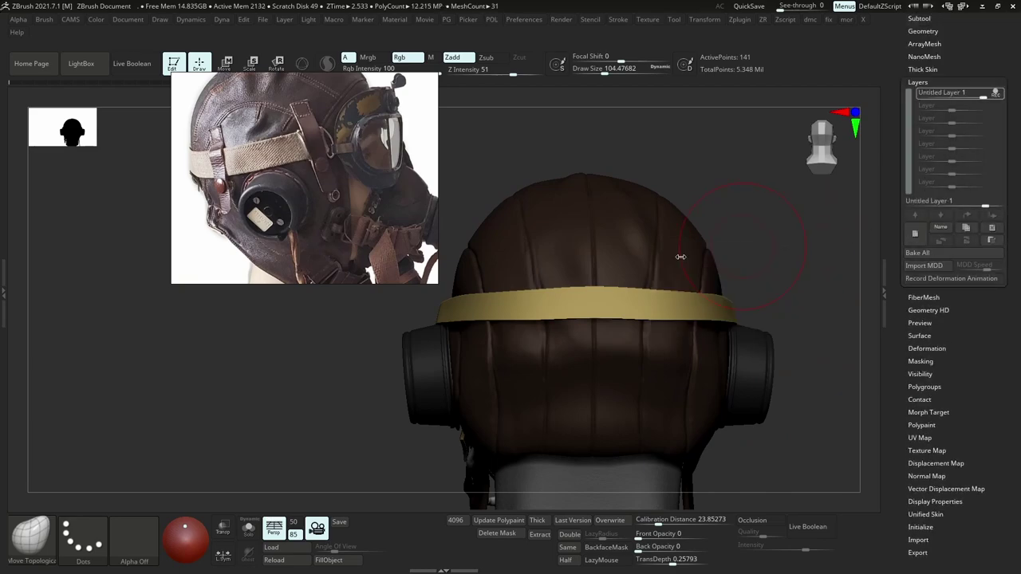
pyautogui.hotkey('shift', 'd')
# Set the strap layer's intensity to about -0.42 and adjust the strap's fit near the goggles.
pyautogui.moveTo(999, 201); pyautogui.dragTo(929, 202)
pyautogui.moveTo(774, 303); pyautogui.dragTo(669, 296, button='right')
pyautogui.keyDown('alt'); pyautogui.moveTo(768, 244); pyautogui.dragTo(678, 231, button='right'); pyautogui.keyUp('alt')
pyautogui.keyDown('ctrl'); pyautogui.moveTo(678, 231); pyautogui.dragTo(710, 258, button='right'); pyautogui.keyUp('ctrl')
pyautogui.moveTo(711, 257); pyautogui.dragTo(733, 261)
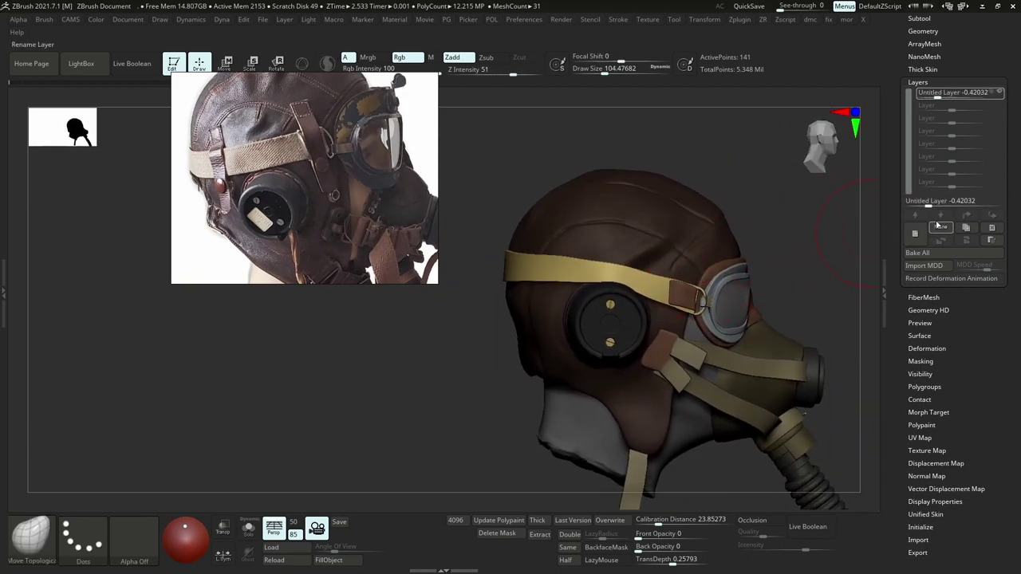
# Set the strap layer's intensity to about -0.24 and bake the layer into the strap mesh.
pyautogui.moveTo(928, 203); pyautogui.dragTo(931, 205)
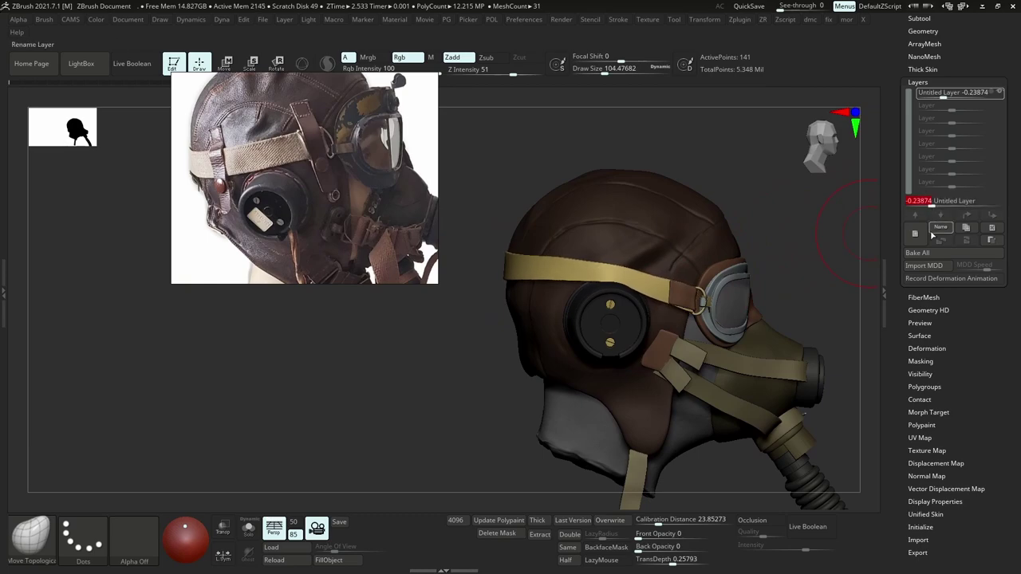
pyautogui.click(931, 253)
# Reshape the goggle strap where it passes over the right ear cup with the Move Topological brush, isolating the strap to check it.
pyautogui.moveTo(535, 296)
pyautogui.mouseDown(button='right')
pyautogui.moveTo(659, 287)
pyautogui.moveTo(622, 275)
pyautogui.mouseUp(button='right')
pyautogui.press('s')
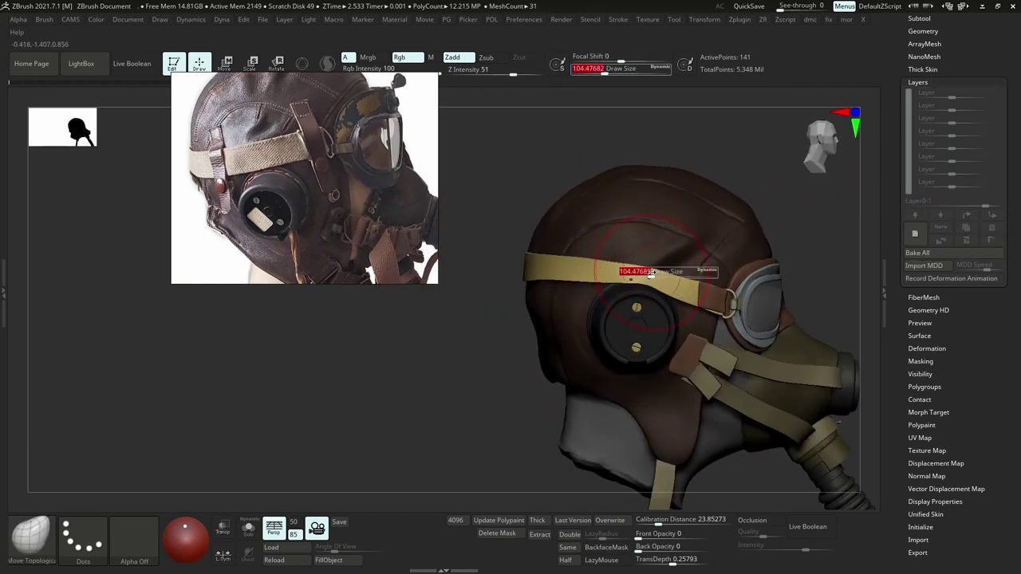
pyautogui.moveTo(651, 273); pyautogui.dragTo(645, 273)
pyautogui.moveTo(645, 272); pyautogui.dragTo(648, 260)
pyautogui.hotkey('alt', 's')
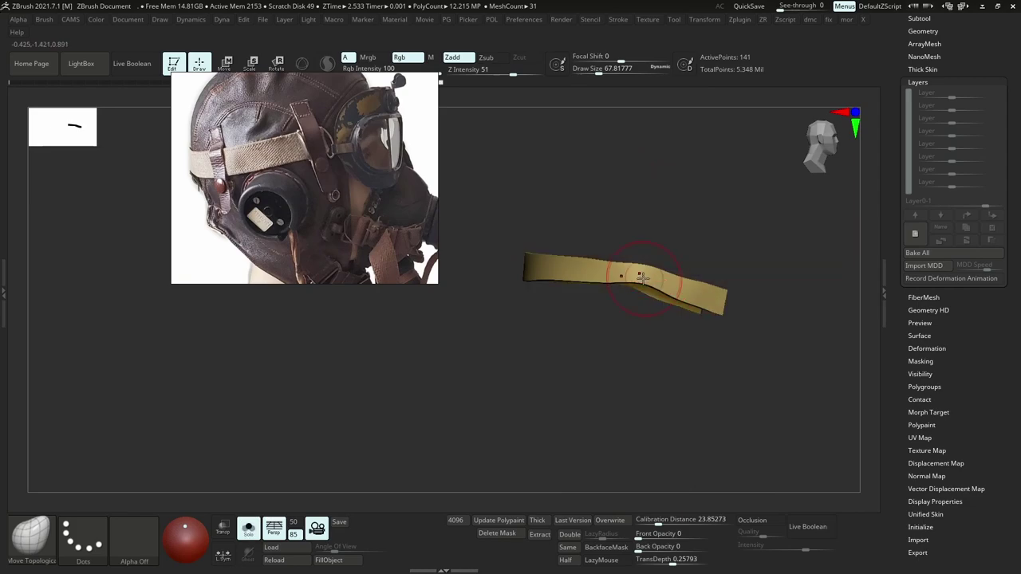
pyautogui.hotkey('alt', 's')
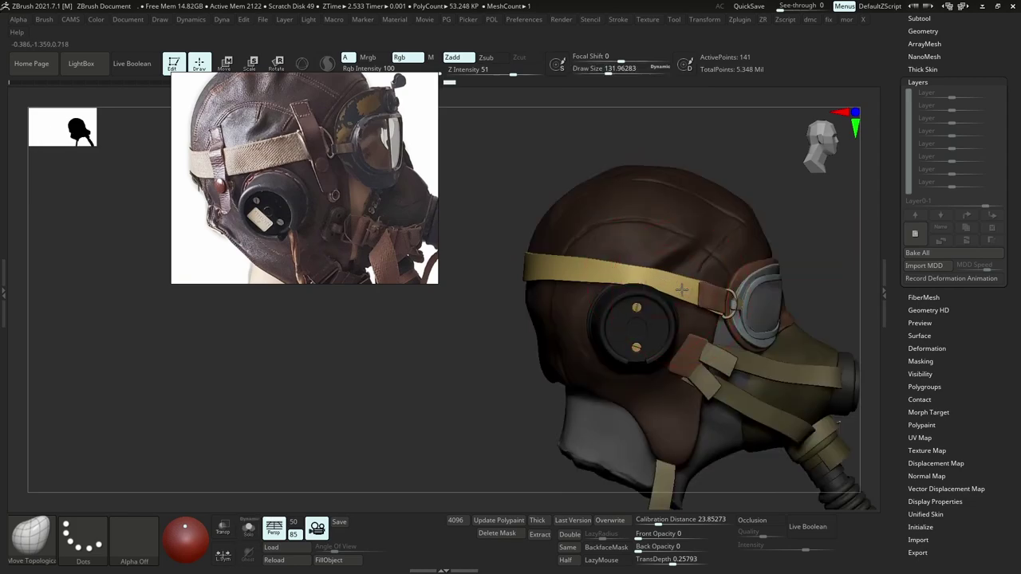
# Bring the strap's upper edge closer to the helmet beside the right ear cup, working from the front.
pyautogui.keyDown('ctrl'); pyautogui.moveTo(669, 276); pyautogui.dragTo(610, 226, button='right'); pyautogui.keyUp('ctrl')
pyautogui.keyDown('ctrl'); pyautogui.moveTo(630, 227); pyautogui.dragTo(558, 312, button='right'); pyautogui.keyUp('ctrl')
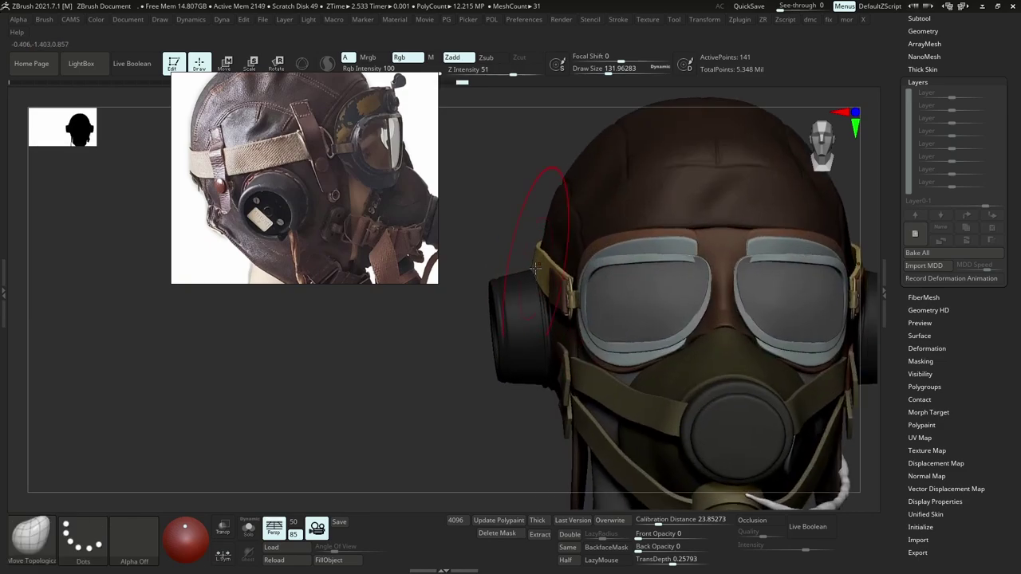
pyautogui.press('[')
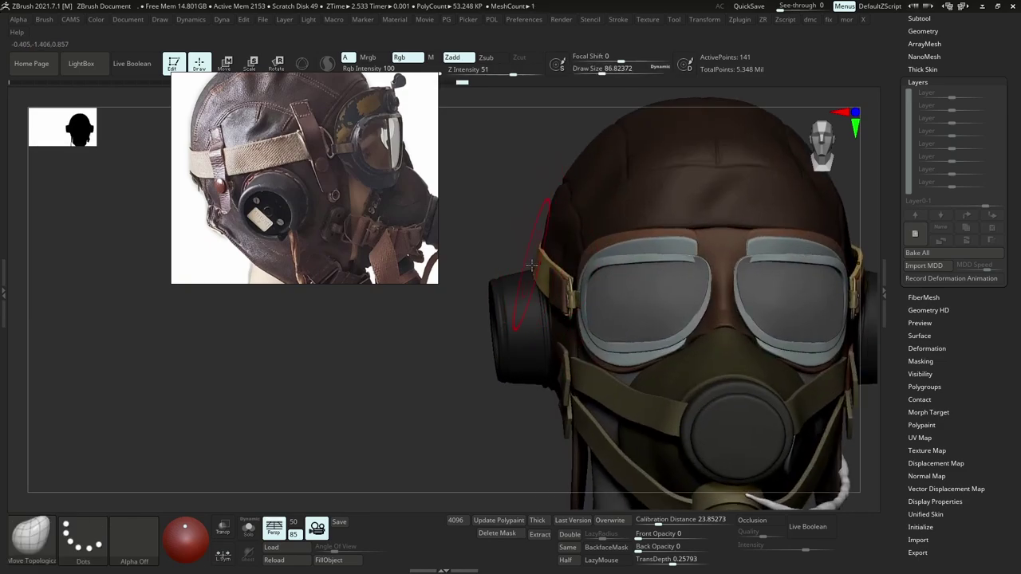
pyautogui.moveTo(551, 266)
pyautogui.keyDown('ctrl'); pyautogui.mouseDown(button='right')
pyautogui.moveTo(654, 213)
pyautogui.moveTo(517, 258)
pyautogui.mouseUp(button='right'); pyautogui.keyUp('ctrl')
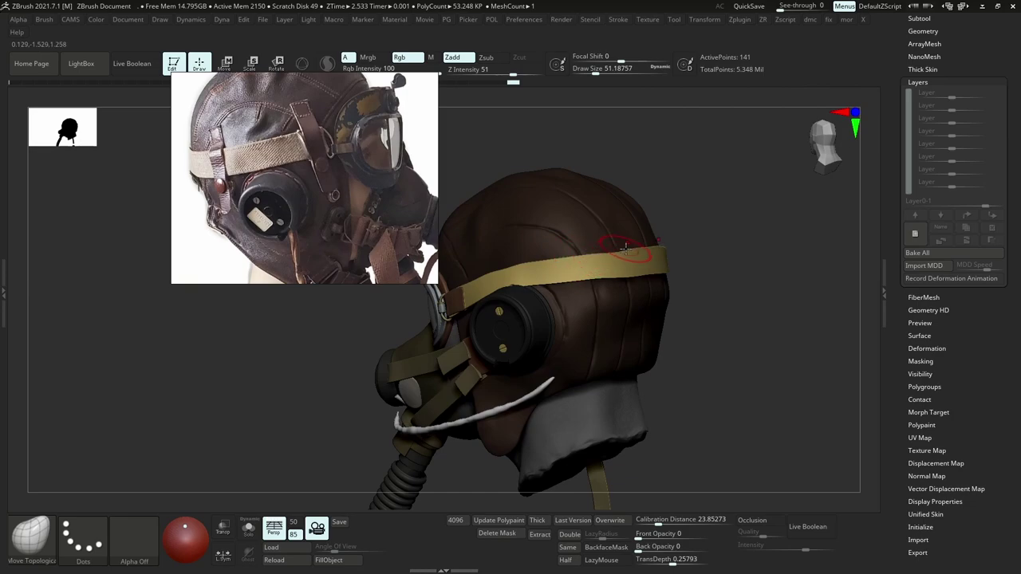
# Adjust the strap's sweep from above the left ear cup toward the back of the helmet.
pyautogui.press(']')
pyautogui.moveTo(651, 249)
pyautogui.keyDown('ctrl'); pyautogui.mouseDown(button='right')
pyautogui.moveTo(662, 239)
pyautogui.moveTo(531, 269)
pyautogui.mouseUp(button='right'); pyautogui.keyUp('ctrl')
pyautogui.press('s')
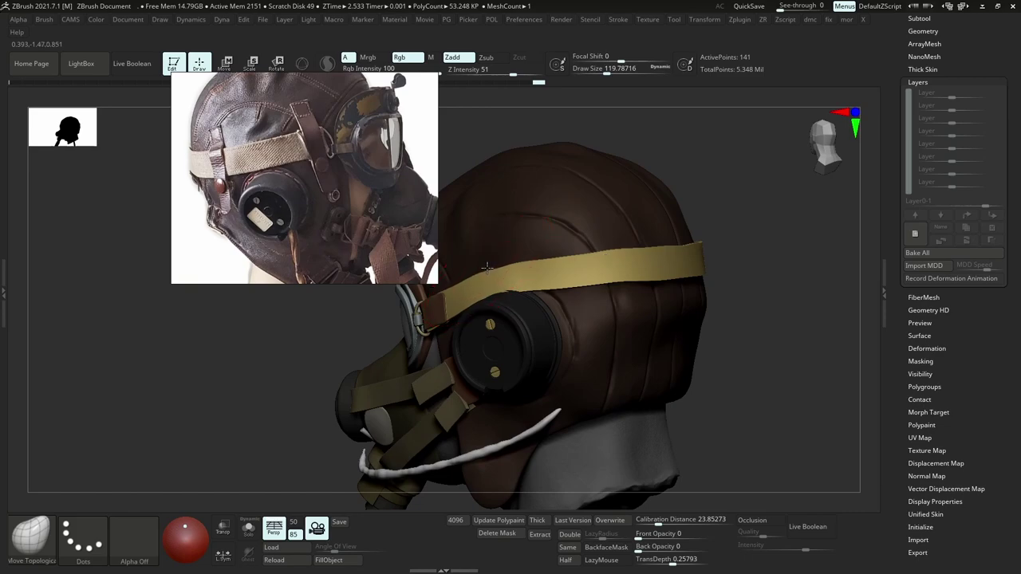
pyautogui.press('s')
pyautogui.moveTo(496, 267); pyautogui.dragTo(491, 268)
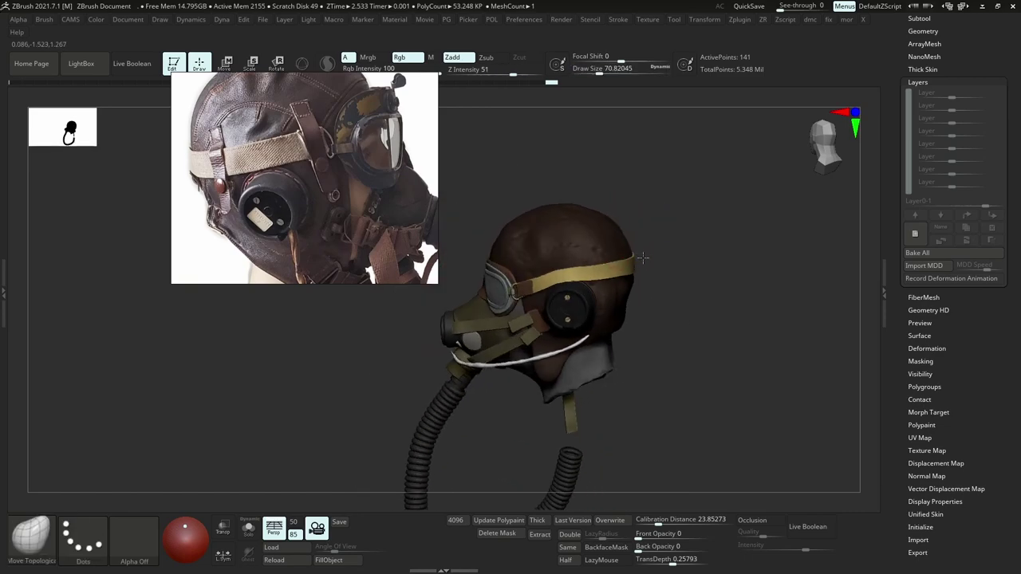
pyautogui.press('s')
pyautogui.moveTo(661, 253); pyautogui.dragTo(634, 257)
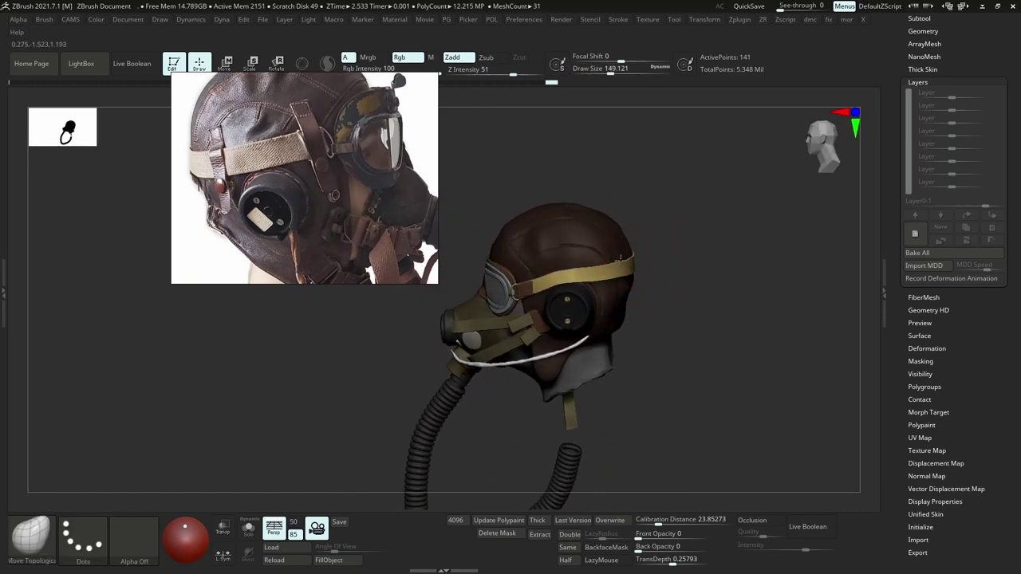
# Refine the leather tab's fit against the strap's front end and make the strap the active subtool again.
pyautogui.moveTo(526, 273); pyautogui.dragTo(523, 295, button='right')
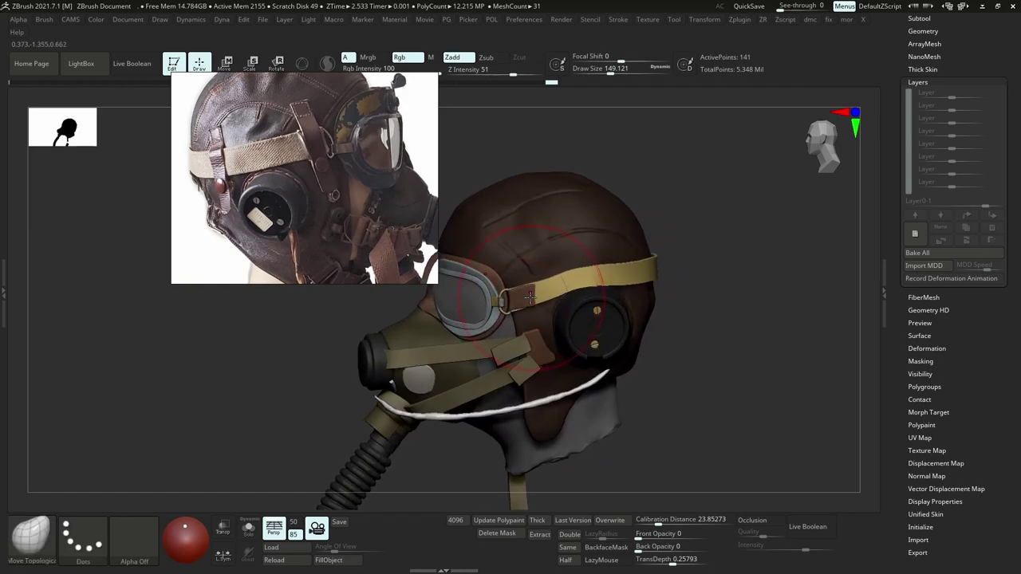
pyautogui.press('s')
pyautogui.moveTo(527, 296)
pyautogui.mouseDown()
pyautogui.moveTo(521, 315)
pyautogui.moveTo(532, 296)
pyautogui.mouseUp()
pyautogui.press('s')
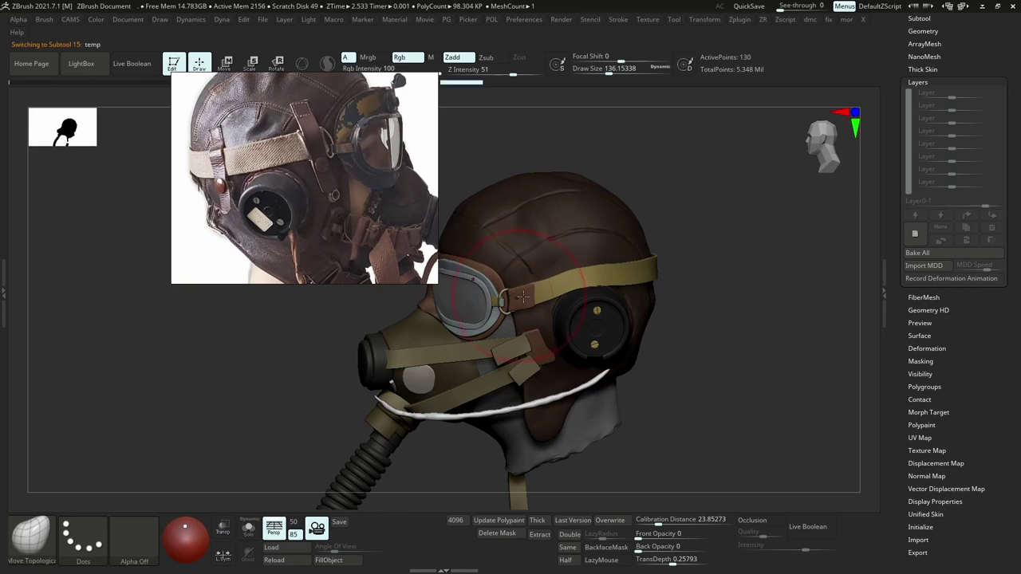
pyautogui.keyDown('alt'); pyautogui.click(579, 280); pyautogui.keyUp('alt')
# Fit the strap more closely to the helmet between the leather tab and the left ear cup.
pyautogui.moveTo(590, 278); pyautogui.dragTo(603, 280, button='right')
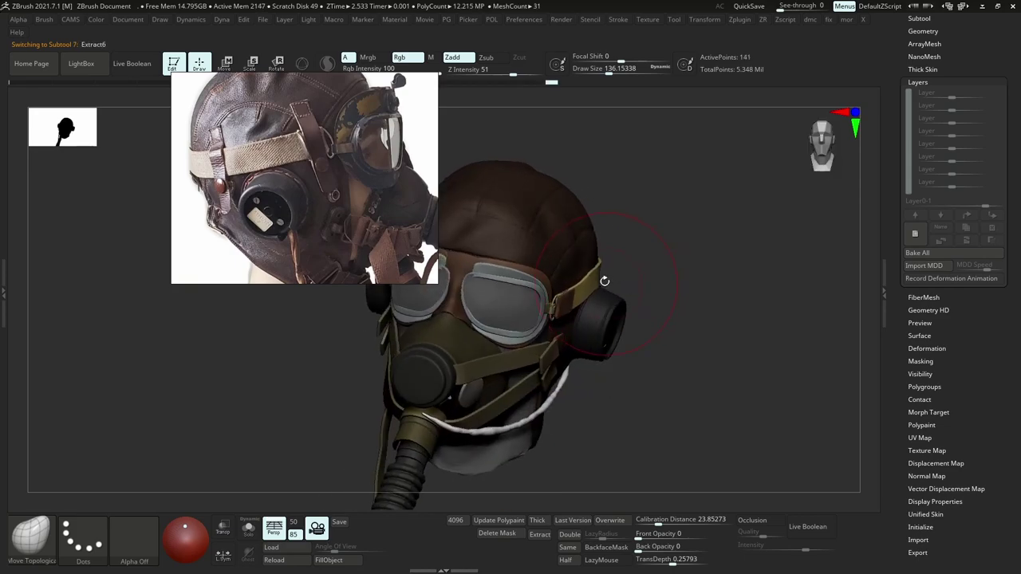
pyautogui.press('s')
pyautogui.moveTo(597, 270); pyautogui.dragTo(590, 269)
pyautogui.keyDown('ctrl'); pyautogui.moveTo(647, 277); pyautogui.dragTo(607, 291, button='right'); pyautogui.keyUp('ctrl')
pyautogui.press('s')
pyautogui.moveTo(601, 283); pyautogui.dragTo(594, 286)
pyautogui.press('s')
pyautogui.moveTo(606, 275); pyautogui.dragTo(583, 276, button='right')
pyautogui.moveTo(583, 277); pyautogui.dragTo(570, 296)
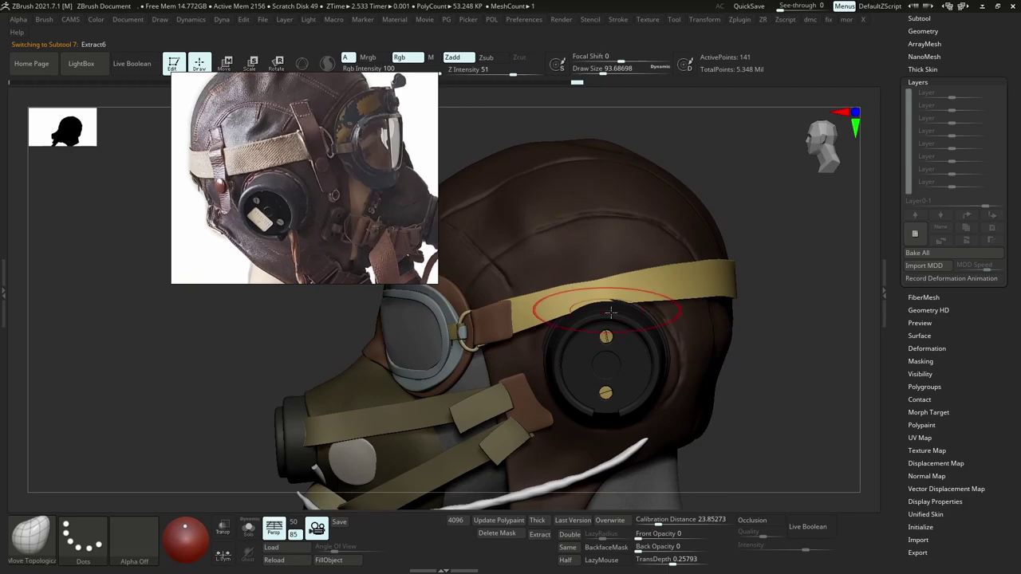
# Shape the strap's lower edge with a smaller brush so it rests on top of the left ear cup.
pyautogui.moveTo(603, 310)
pyautogui.mouseDown(button='right')
pyautogui.moveTo(619, 316)
pyautogui.moveTo(611, 309)
pyautogui.mouseUp(button='right')
pyautogui.press('s')
pyautogui.moveTo(611, 308); pyautogui.dragTo(588, 311)
pyautogui.press('s')
pyautogui.moveTo(578, 321); pyautogui.dragTo(572, 323)
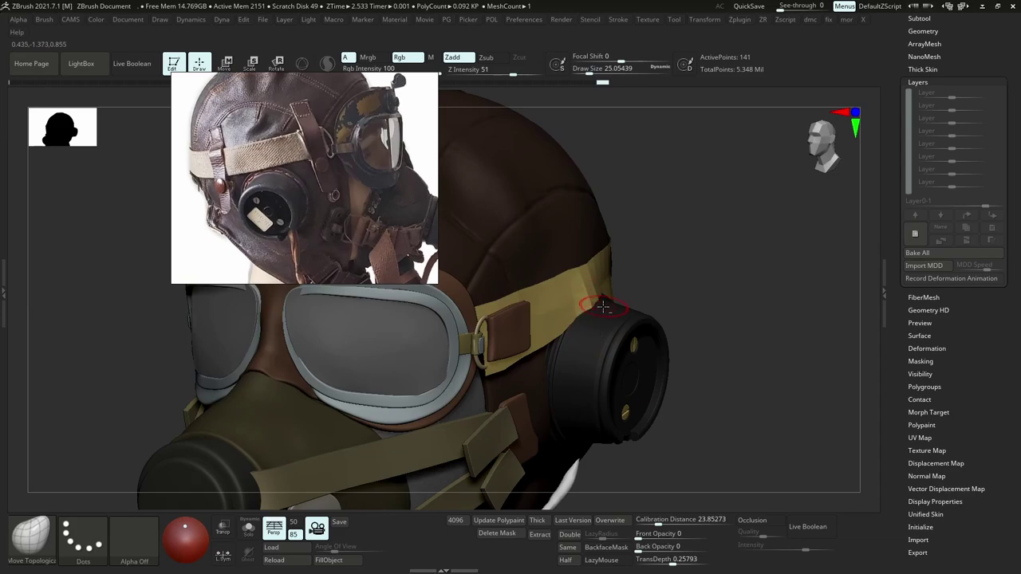
pyautogui.moveTo(605, 311); pyautogui.dragTo(603, 307)
# Fine-tune and smooth the strap's lower edge around the left ear cup with a brush size of about 16.
pyautogui.moveTo(604, 306); pyautogui.dragTo(562, 318, button='right')
pyautogui.press('s')
pyautogui.moveTo(614, 300)
pyautogui.mouseDown()
pyautogui.moveTo(623, 300)
pyautogui.moveTo(585, 305)
pyautogui.mouseUp()
pyautogui.press('s')
pyautogui.moveTo(587, 306); pyautogui.dragTo(640, 309, button='right')
pyautogui.press('s')
pyautogui.moveTo(578, 302); pyautogui.dragTo(570, 302)
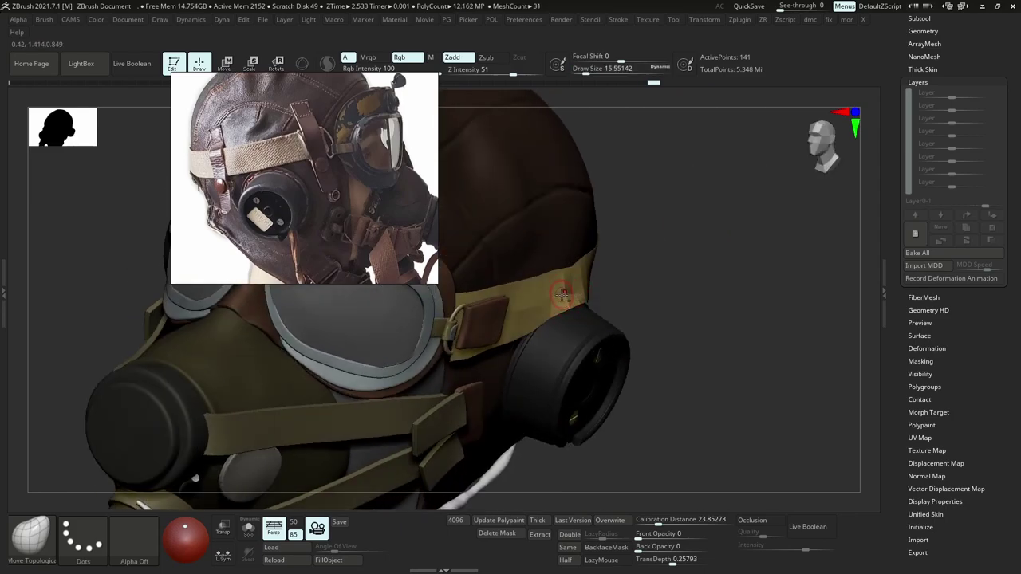
pyautogui.moveTo(545, 301)
pyautogui.keyDown('shift'); pyautogui.mouseDown(button='right')
pyautogui.moveTo(580, 305)
pyautogui.moveTo(558, 300)
pyautogui.mouseUp(button='right'); pyautogui.keyUp('shift')
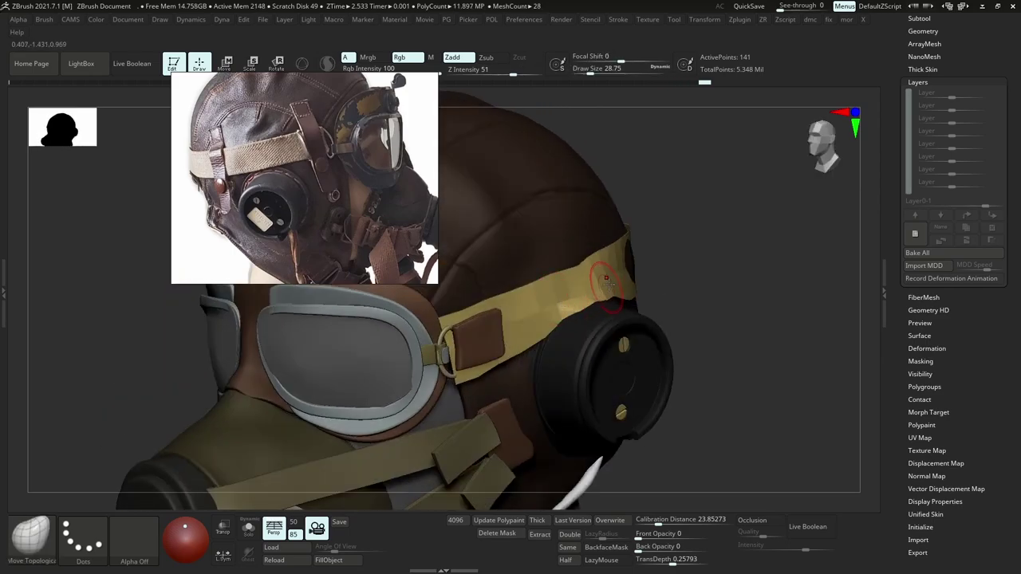
# Shape the strap section above and behind the left ear cup where it wraps toward the back of the helmet.
pyautogui.moveTo(635, 267); pyautogui.dragTo(620, 263, button='right')
pyautogui.press('s')
pyautogui.moveTo(622, 263)
pyautogui.mouseDown()
pyautogui.moveTo(639, 260)
pyautogui.moveTo(642, 270)
pyautogui.mouseUp()
pyautogui.press('s')
pyautogui.keyDown('ctrl'); pyautogui.moveTo(649, 284); pyautogui.dragTo(640, 246, button='right'); pyautogui.keyUp('ctrl')
pyautogui.press('s')
pyautogui.moveTo(641, 246)
pyautogui.mouseDown()
pyautogui.moveTo(654, 257)
pyautogui.moveTo(643, 266)
pyautogui.mouseUp()
pyautogui.press('s')
pyautogui.moveTo(645, 257); pyautogui.dragTo(681, 266, button='right')
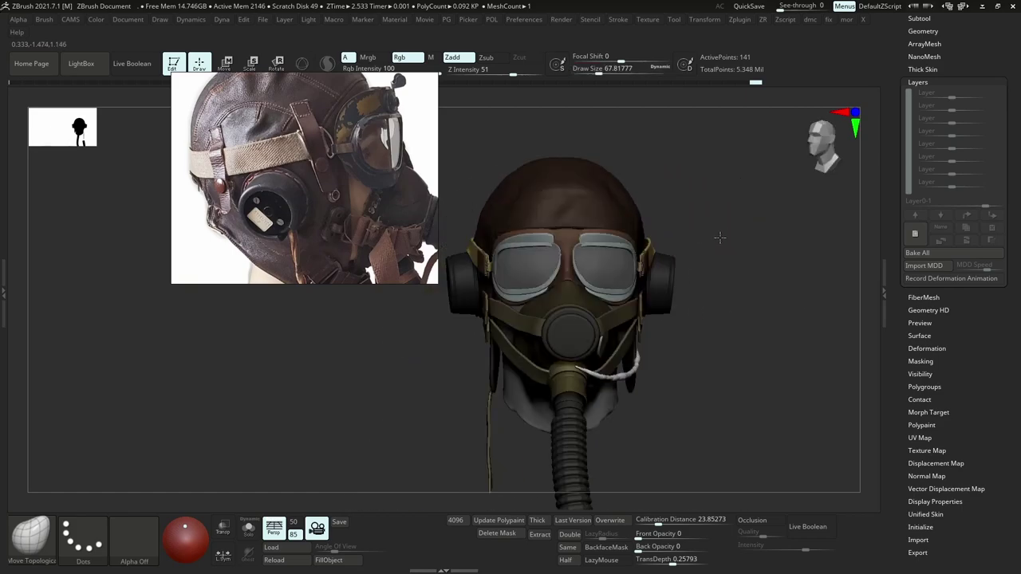
# Adjust how far the strap stands off the helmet beside the ear cups, using a brush size of about 124.
pyautogui.press('ctrl')
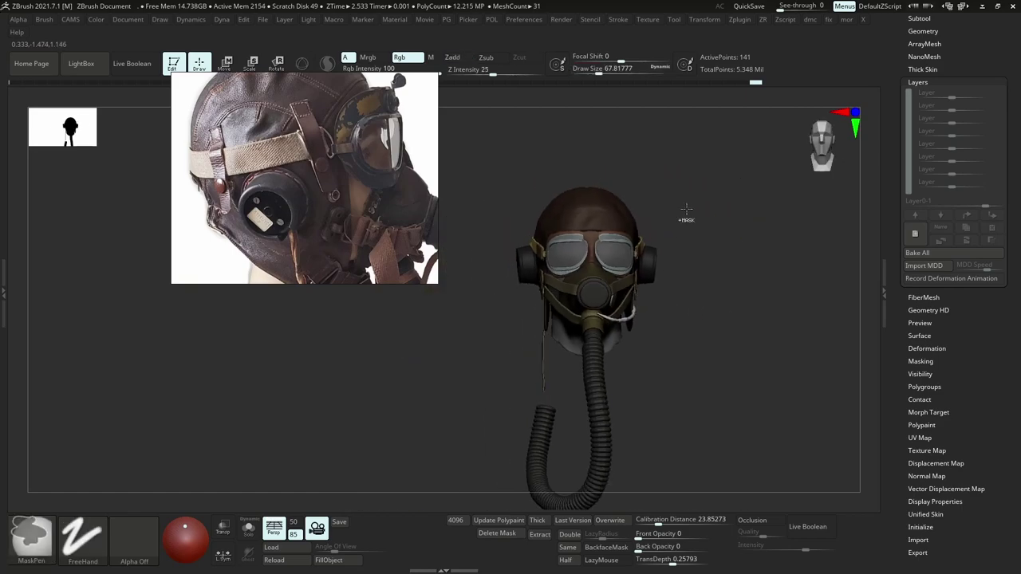
pyautogui.keyDown('ctrl'); pyautogui.moveTo(644, 221); pyautogui.dragTo(661, 251, button='right'); pyautogui.keyUp('ctrl')
pyautogui.press('s')
pyautogui.moveTo(660, 251); pyautogui.dragTo(665, 251)
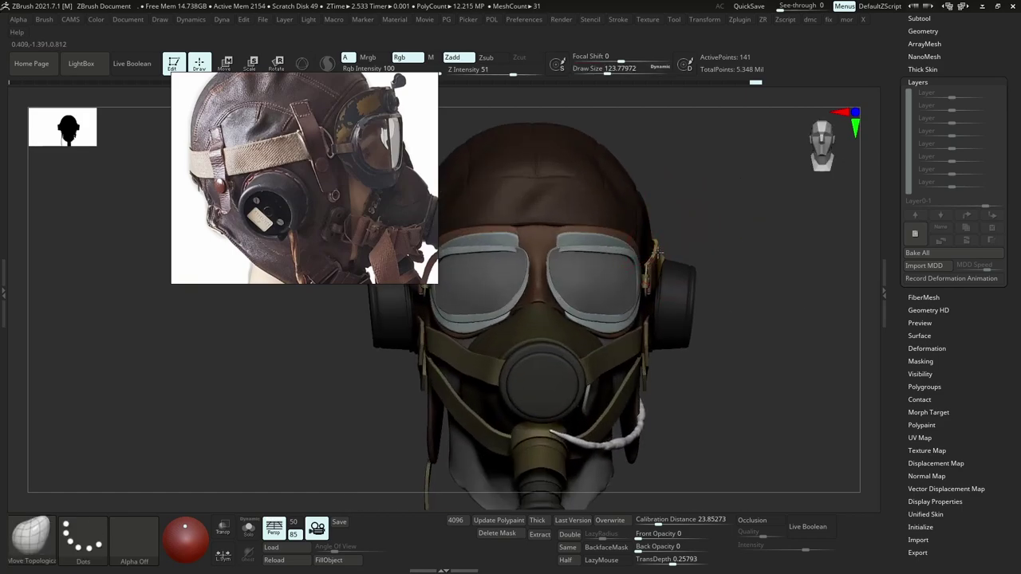
pyautogui.keyDown('ctrl'); pyautogui.moveTo(658, 253); pyautogui.dragTo(661, 191, button='right'); pyautogui.keyUp('ctrl')
pyautogui.keyDown('alt'); pyautogui.moveTo(662, 191); pyautogui.dragTo(738, 295, button='right'); pyautogui.keyUp('alt')
pyautogui.moveTo(670, 275); pyautogui.dragTo(726, 267, button='right')
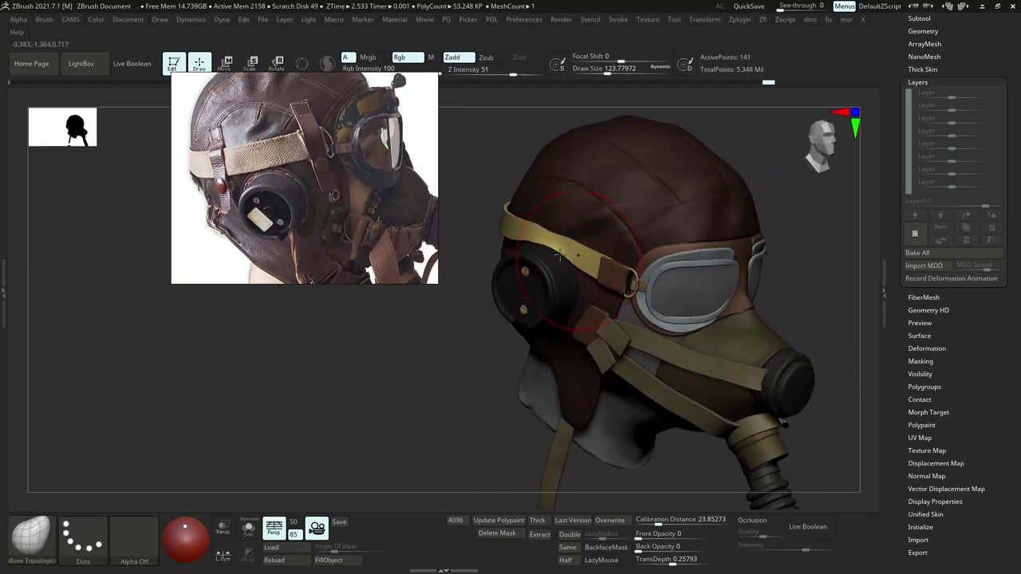
# Adjust the strap above the right ear cup and display its wireframe.
pyautogui.press('s')
pyautogui.moveTo(540, 237)
pyautogui.mouseDown()
pyautogui.moveTo(526, 238)
pyautogui.moveTo(551, 223)
pyautogui.mouseUp()
pyautogui.hotkey('shift', 'd')
pyautogui.hotkey('shift', 'f')
pyautogui.keyDown('ctrl'); pyautogui.moveTo(566, 196); pyautogui.dragTo(563, 230, button='right'); pyautogui.keyUp('ctrl')
pyautogui.press('s')
pyautogui.moveTo(562, 229); pyautogui.dragTo(554, 229)
pyautogui.moveTo(555, 230)
pyautogui.mouseDown(button='right')
pyautogui.moveTo(567, 244)
pyautogui.moveTo(531, 217)
pyautogui.moveTo(538, 258)
pyautogui.moveTo(606, 313)
pyautogui.mouseUp(button='right')
# Move the strap's lower edge points so the strap arches cleanly over the top of the right ear cup.
pyautogui.press('s')
pyautogui.moveTo(603, 304)
pyautogui.mouseDown()
pyautogui.moveTo(590, 304)
pyautogui.moveTo(612, 334)
pyautogui.moveTo(563, 320)
pyautogui.mouseUp()
pyautogui.press('s')
pyautogui.click(574, 332)
pyautogui.press('s')
pyautogui.click(614, 321)
pyautogui.moveTo(661, 320); pyautogui.dragTo(643, 330, button='right')
pyautogui.press('s')
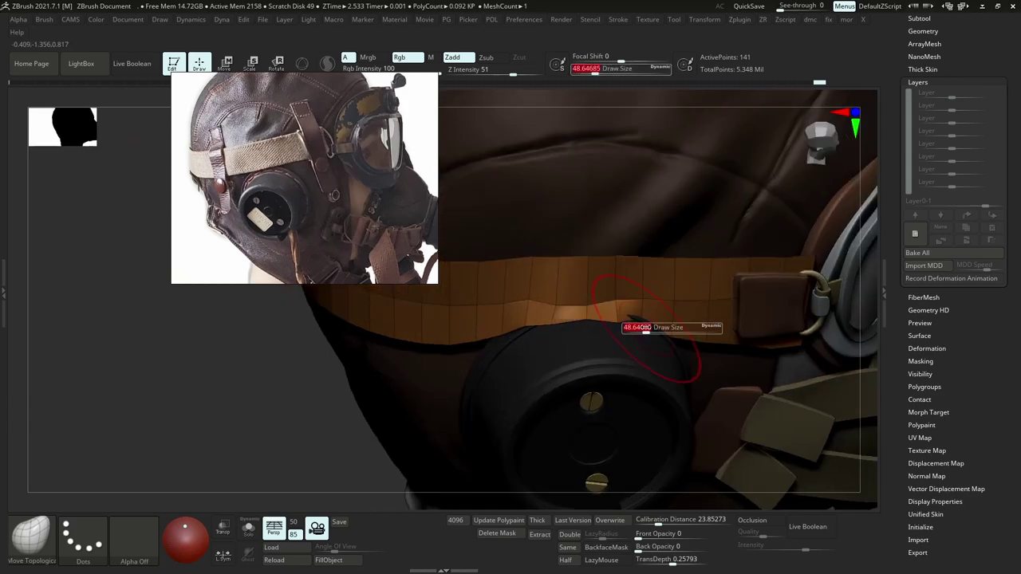
pyautogui.click(638, 331)
pyautogui.moveTo(644, 328); pyautogui.dragTo(649, 325)
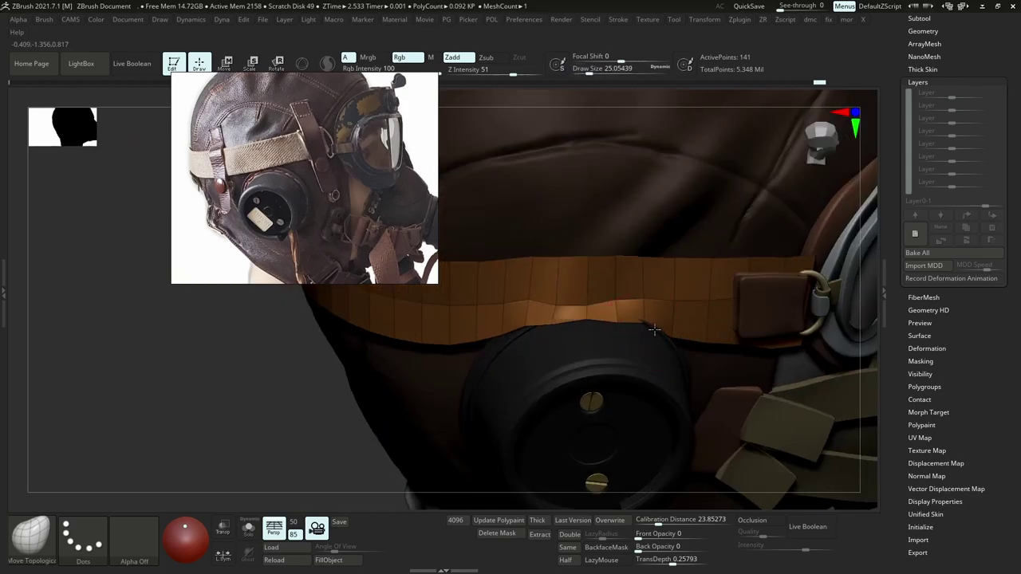
# Even out individual strap points just above the right ear cup with a brush size of about 8.
pyautogui.moveTo(602, 302)
pyautogui.mouseDown(button='right')
pyautogui.moveTo(592, 283)
pyautogui.moveTo(617, 299)
pyautogui.mouseUp(button='right')
pyautogui.press('s')
pyautogui.click(587, 300)
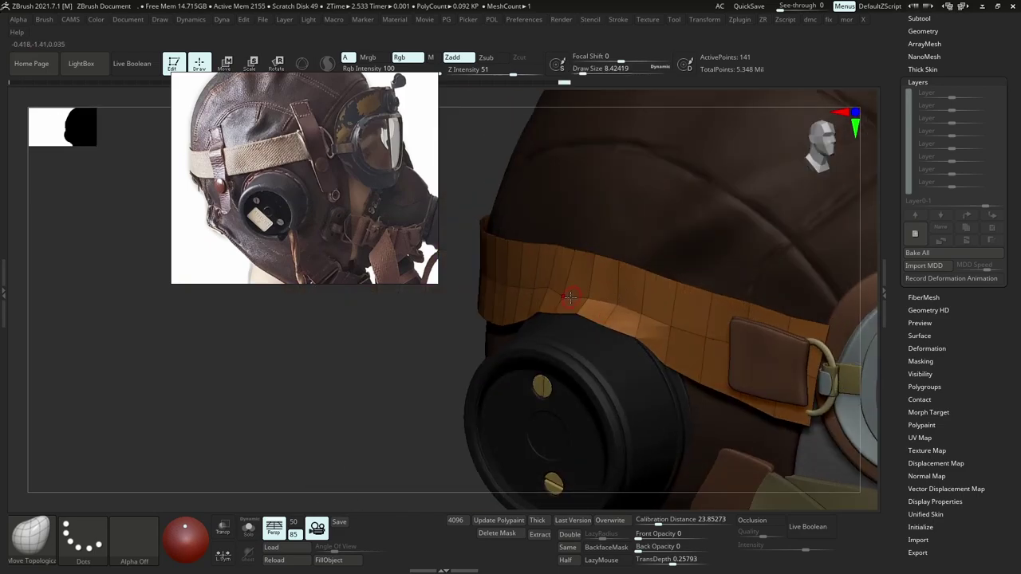
pyautogui.moveTo(566, 275)
pyautogui.keyDown('ctrl'); pyautogui.mouseDown(button='right')
pyautogui.moveTo(579, 243)
pyautogui.moveTo(593, 277)
pyautogui.moveTo(581, 334)
pyautogui.moveTo(618, 313)
pyautogui.moveTo(662, 307)
pyautogui.moveTo(588, 287)
pyautogui.mouseUp(button='right'); pyautogui.keyUp('ctrl')
pyautogui.press('s')
pyautogui.click(613, 280)
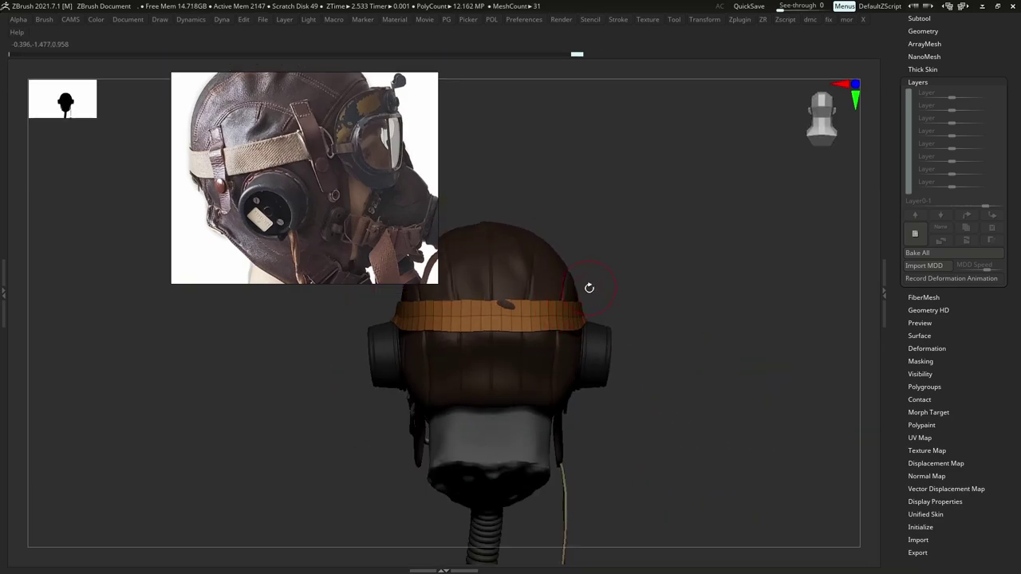
# Isolate the goggle strap and try smoothing its lower edge where it arches over the ear cup.
pyautogui.hotkey('alt', 's')
pyautogui.moveTo(738, 291); pyautogui.dragTo(708, 285, button='right')
pyautogui.keyDown('ctrl'); pyautogui.moveTo(708, 285); pyautogui.dragTo(717, 346, button='right'); pyautogui.keyUp('ctrl')
pyautogui.press('p')
pyautogui.moveTo(599, 280)
pyautogui.keyDown('shift'); pyautogui.mouseDown()
pyautogui.moveTo(530, 275)
pyautogui.moveTo(610, 309)
pyautogui.mouseUp(); pyautogui.keyUp('shift')
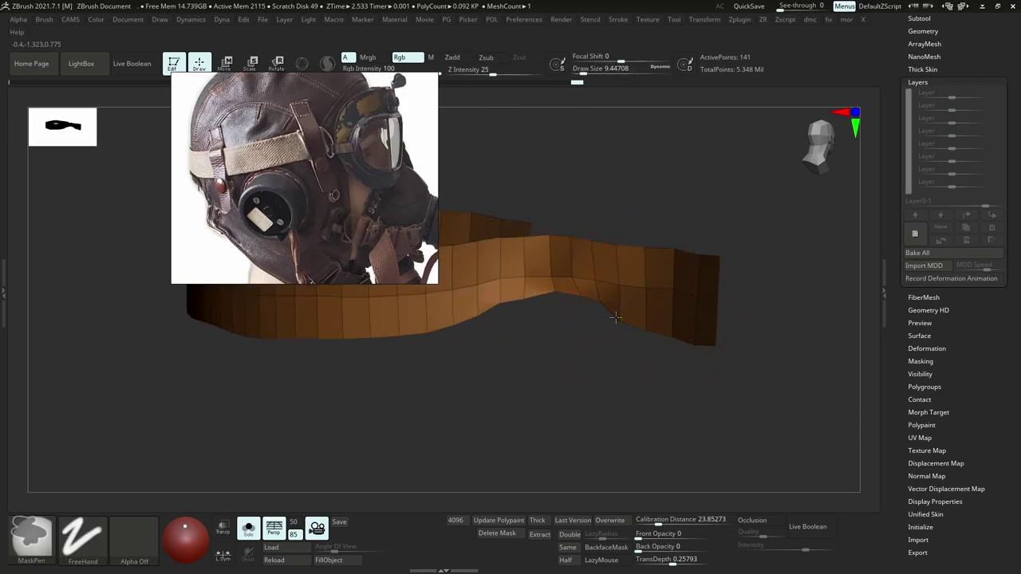
pyautogui.hotkey('ctrl', 'z')
pyautogui.press('p')
pyautogui.hotkey('ctrl', 'z')
# Apply Polish By Features to the goggle strap and show the rest of the helmet again.
pyautogui.click(583, 392)
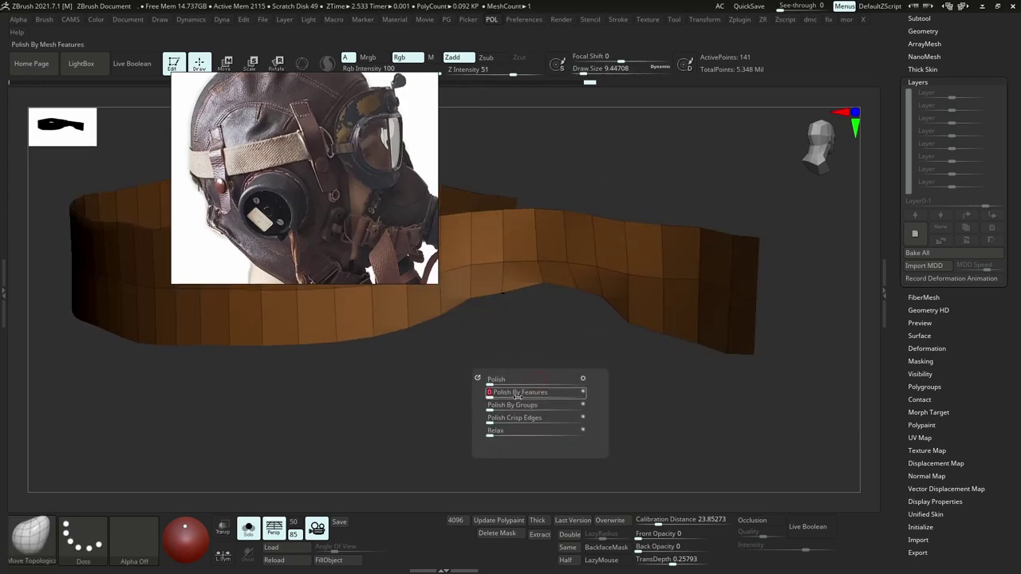
pyautogui.moveTo(490, 395); pyautogui.dragTo(467, 394)
pyautogui.press('p')
pyautogui.hotkey('alt', 's')
pyautogui.keyDown('ctrl'); pyautogui.moveTo(702, 351); pyautogui.dragTo(635, 277, button='right'); pyautogui.keyUp('ctrl')
pyautogui.keyDown('ctrl'); pyautogui.moveTo(634, 277); pyautogui.dragTo(623, 313, button='right'); pyautogui.keyUp('ctrl')
# Examine the ear cups across the reference photos, comparing the label plate, screws, stamped markings and cable exit.
pyautogui.scroll(6, 256, 231)
pyautogui.moveTo(256, 255); pyautogui.dragTo(329, 220, button='middle')
pyautogui.scroll(-2, 328, 220)
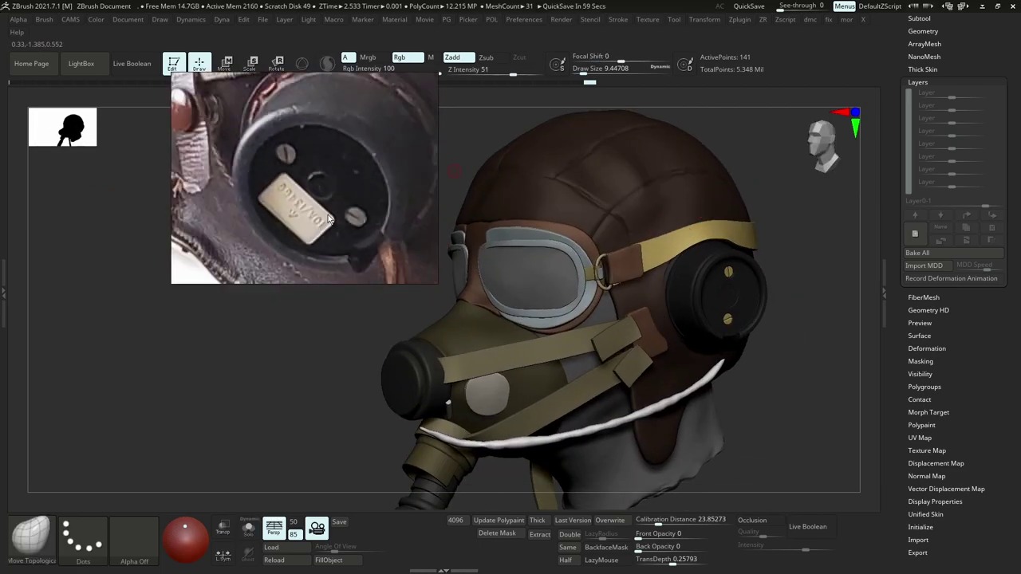
pyautogui.scroll(2, 310, 210)
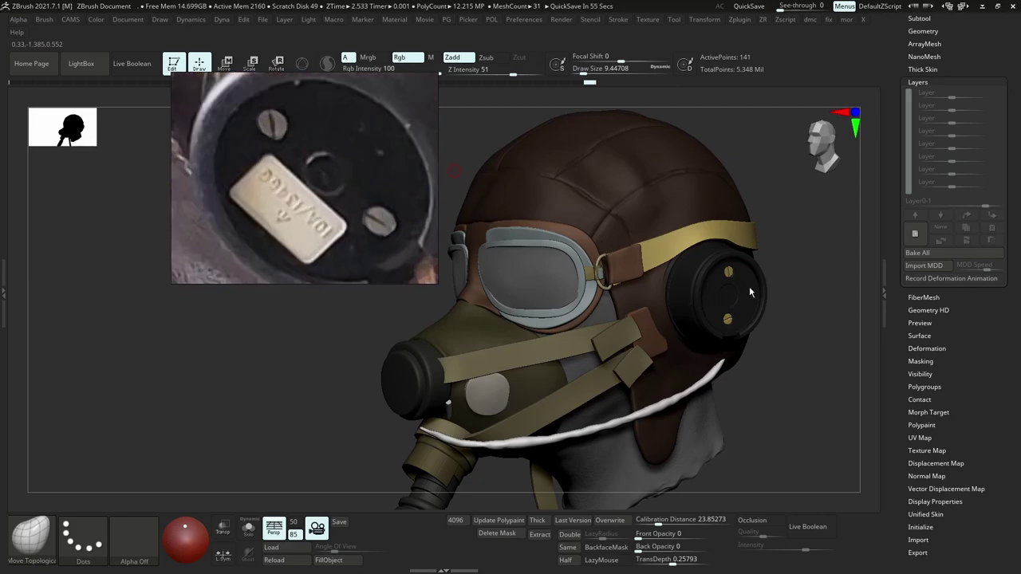
pyautogui.scroll(-5, 364, 187)
pyautogui.scroll(-6, 343, 175)
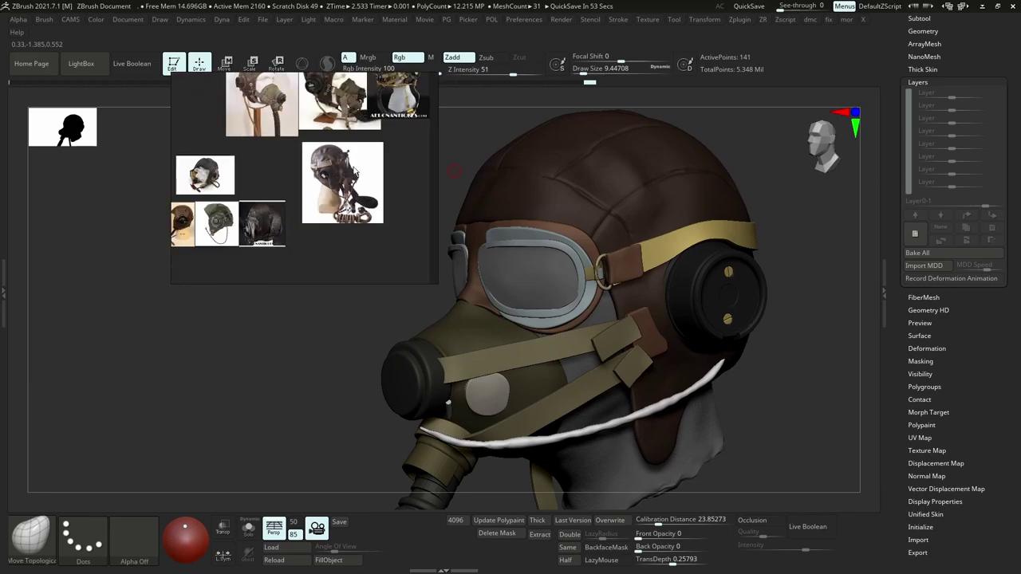
pyautogui.scroll(6, 379, 148)
pyautogui.scroll(4, 379, 148)
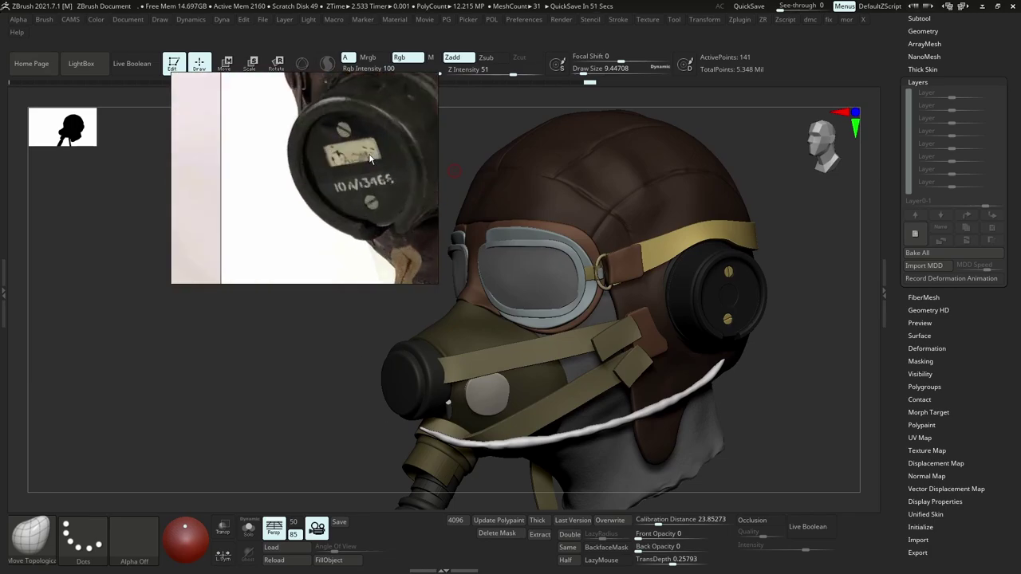
pyautogui.scroll(-5, 373, 152)
pyautogui.scroll(1, 246, 162)
pyautogui.scroll(-5, 246, 161)
pyautogui.scroll(8, 267, 147)
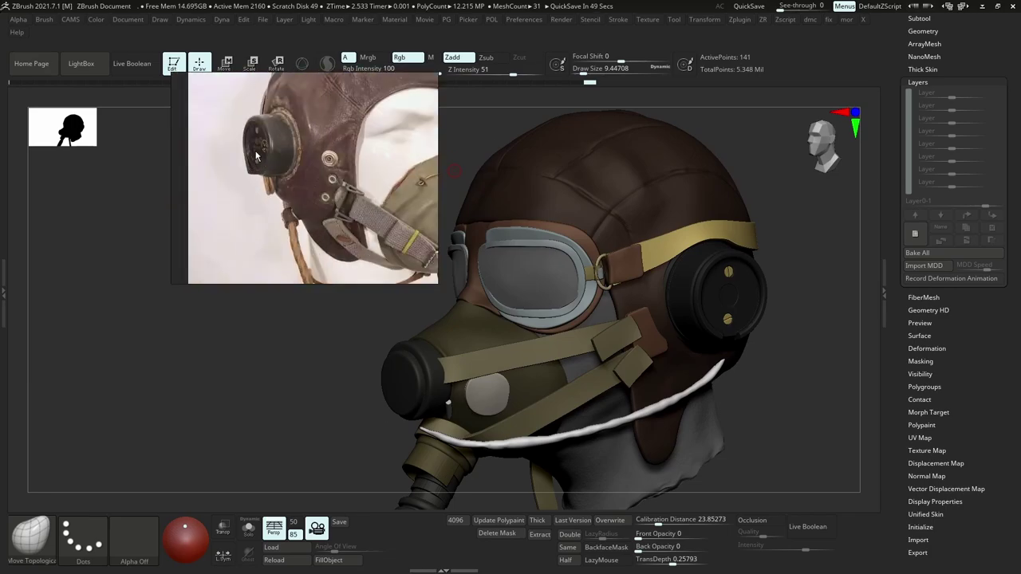
pyautogui.scroll(-6, 275, 150)
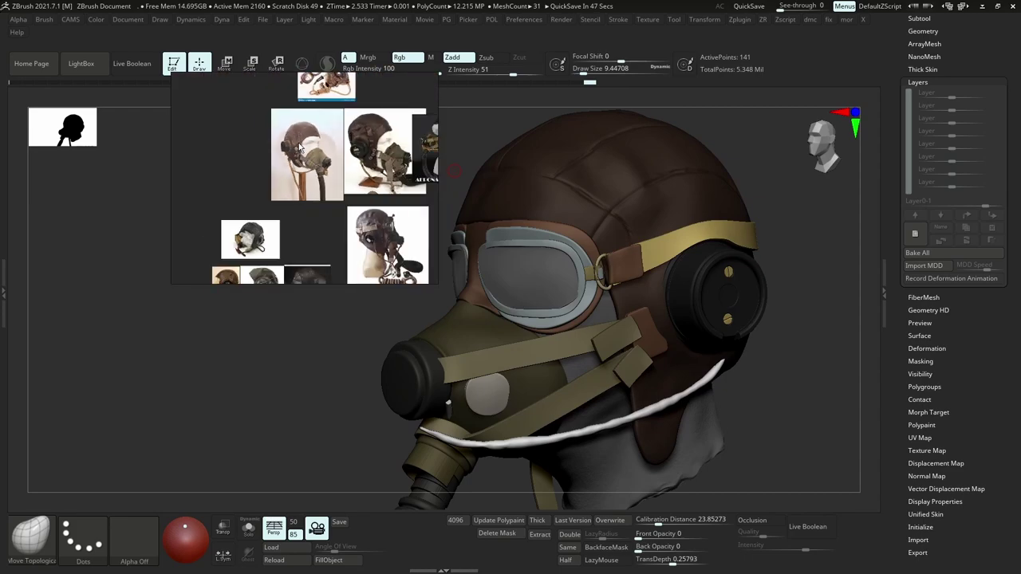
pyautogui.scroll(3, 384, 159)
pyautogui.scroll(3, 384, 159)
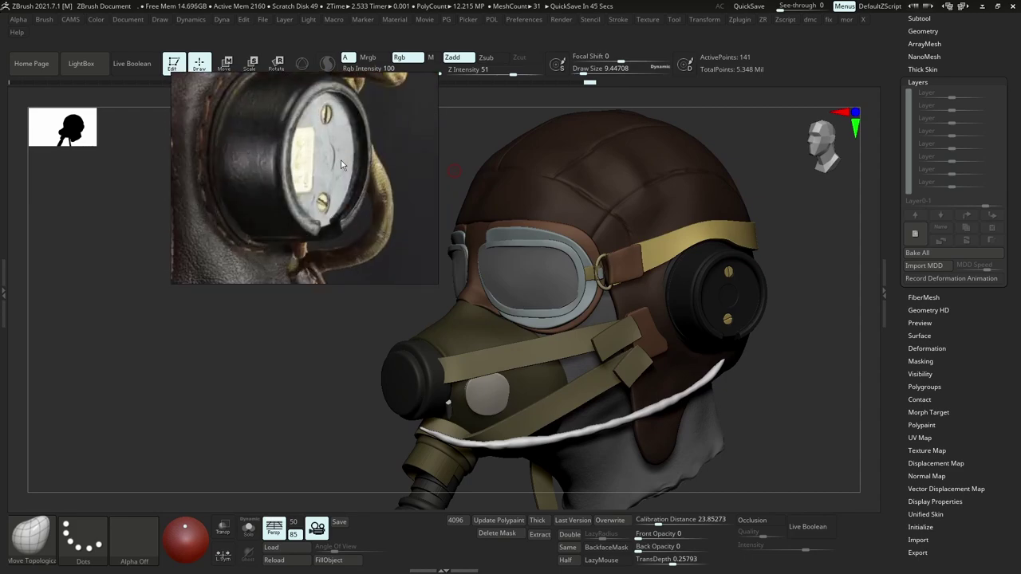
pyautogui.scroll(-7, 307, 164)
pyautogui.scroll(8, 307, 163)
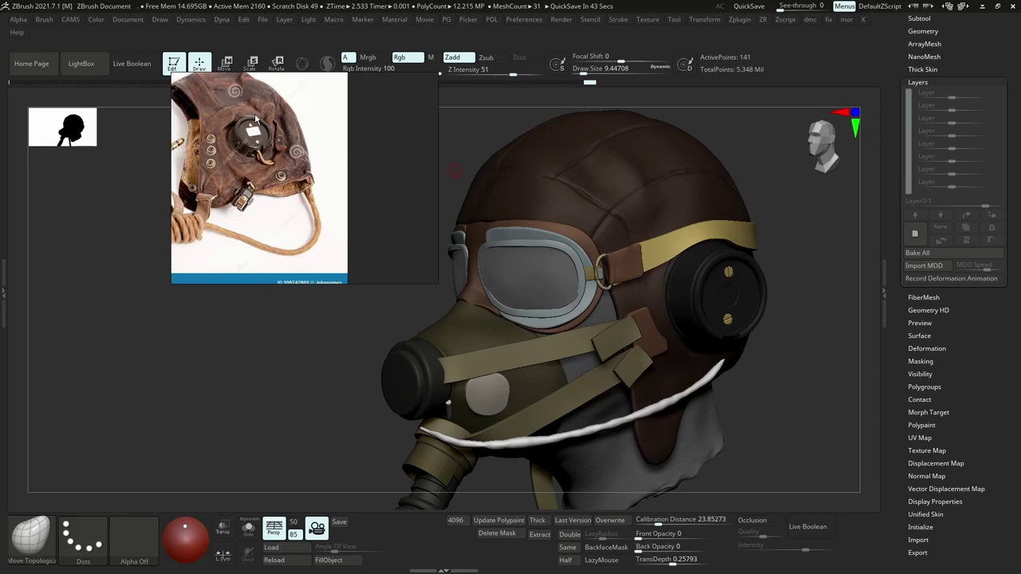
# Examine the ear cup reference photos again, ending on a close-up of the pale label plate between the two screws.
pyautogui.scroll(-6, 249, 163)
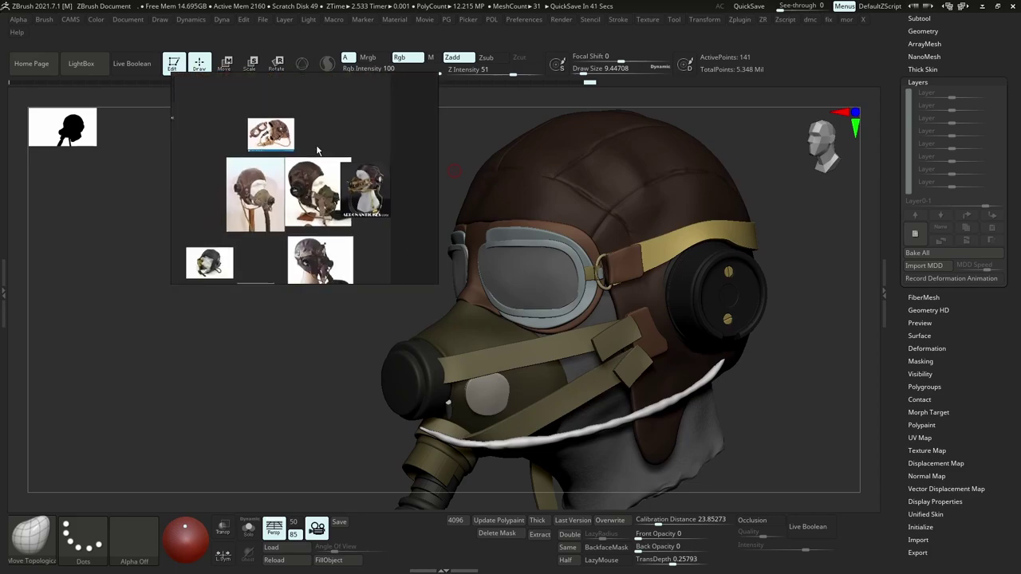
pyautogui.scroll(4, 231, 173)
pyautogui.scroll(-2, 232, 173)
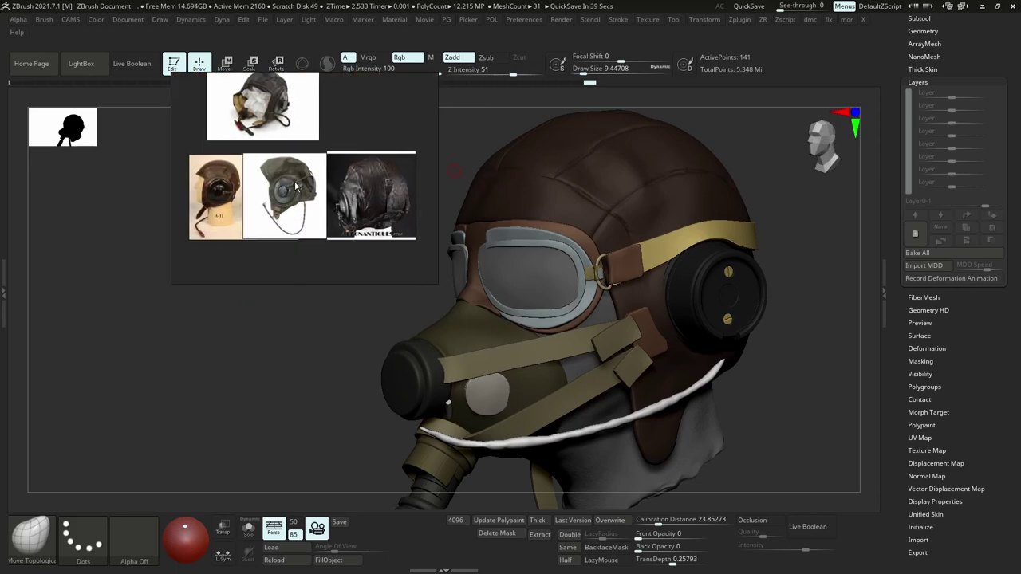
pyautogui.scroll(5, 263, 206)
pyautogui.scroll(-7, 263, 205)
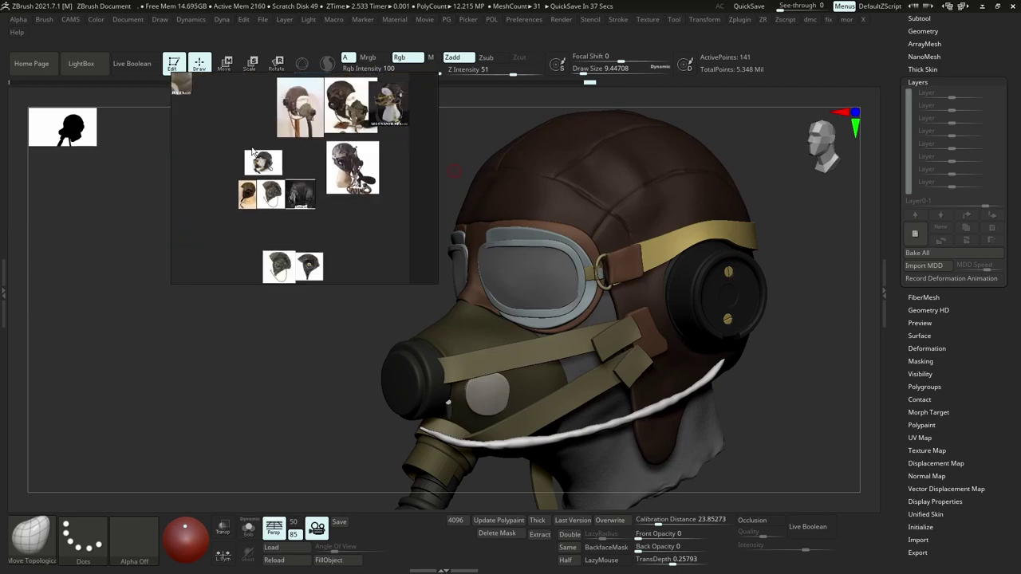
pyautogui.scroll(3, 339, 169)
pyautogui.scroll(6, 338, 169)
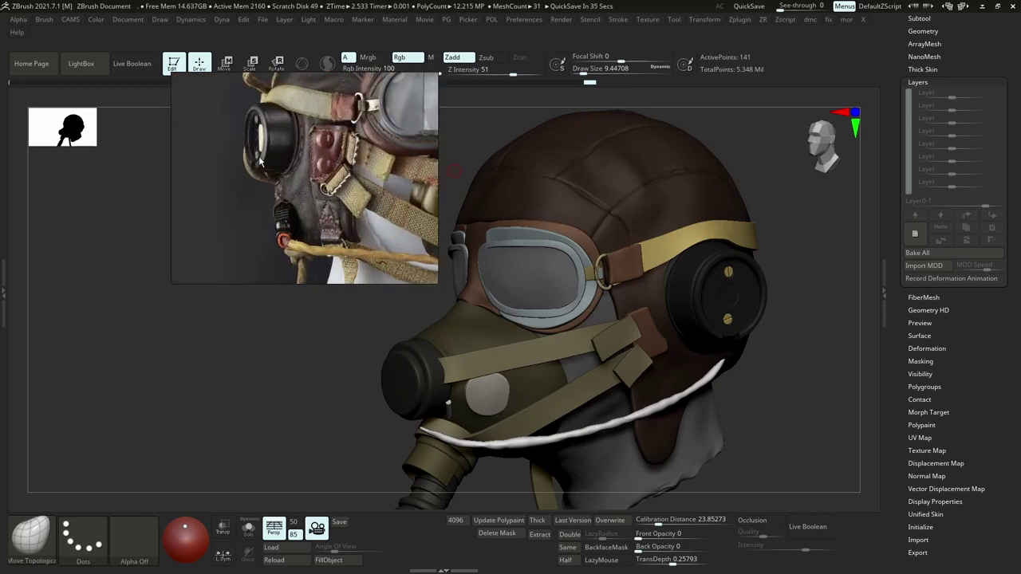
pyautogui.scroll(-3, 354, 82)
pyautogui.scroll(7, 275, 191)
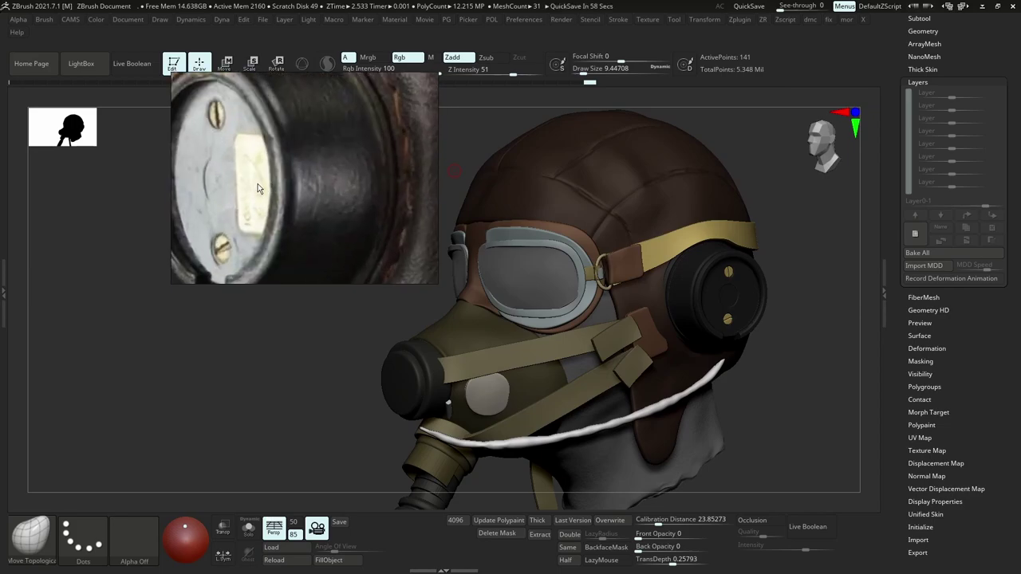
# Select the ear cup in the helmet sculpt, switch to Maya, and create a polygon cube for the cup's label plate.
pyautogui.moveTo(788, 241); pyautogui.dragTo(727, 285)
pyautogui.keyDown('alt'); pyautogui.click(727, 261); pyautogui.keyUp('alt')
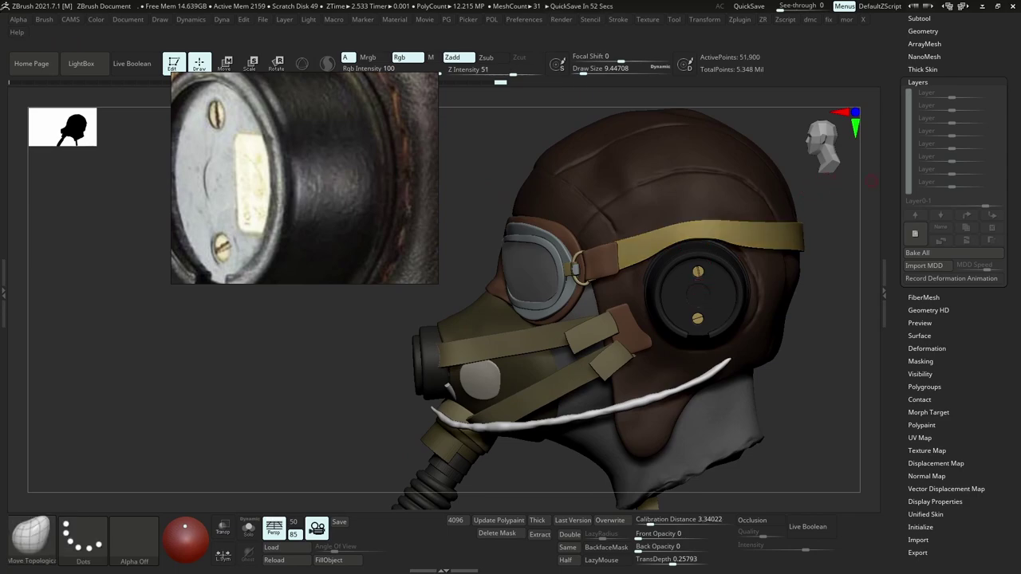
pyautogui.click(979, 7)
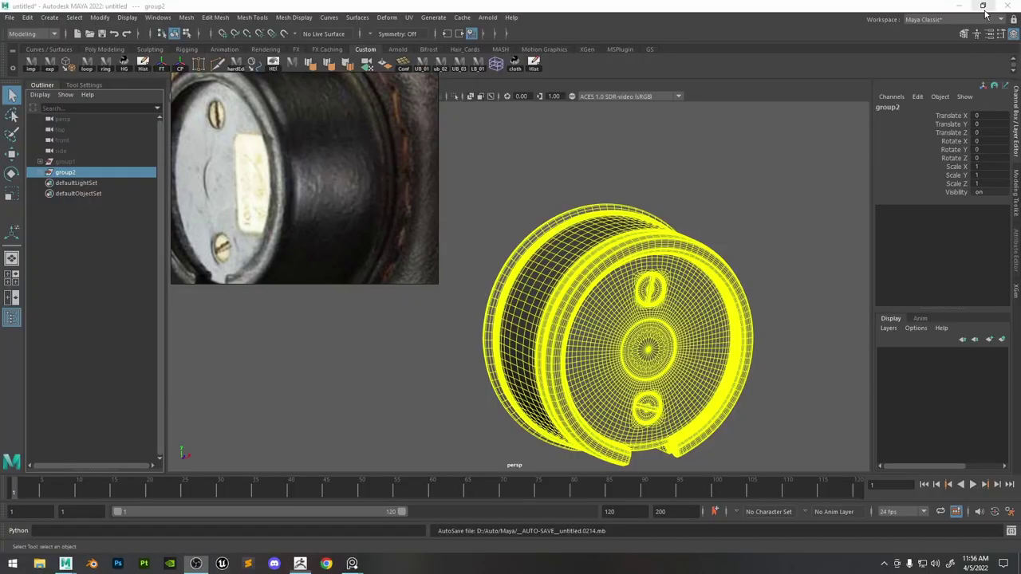
pyautogui.keyDown('alt'); pyautogui.moveTo(770, 236); pyautogui.dragTo(734, 210, button='middle'); pyautogui.keyUp('alt')
pyautogui.click(773, 208)
pyautogui.keyDown('alt'); pyautogui.moveTo(773, 208); pyautogui.dragTo(724, 264); pyautogui.keyUp('alt')
pyautogui.press('space')
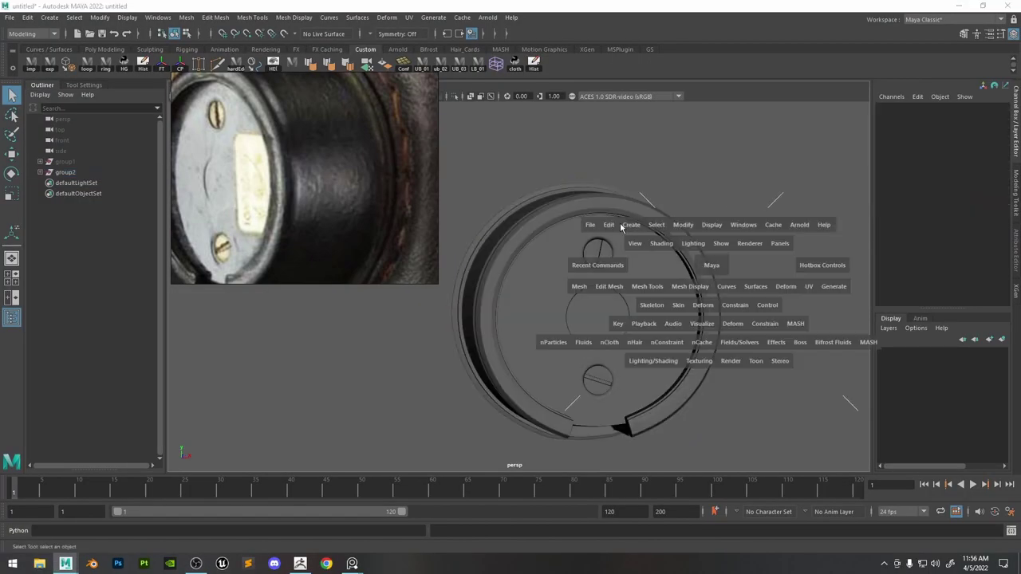
pyautogui.click(629, 226)
pyautogui.moveTo(662, 264)
pyautogui.click(806, 276)
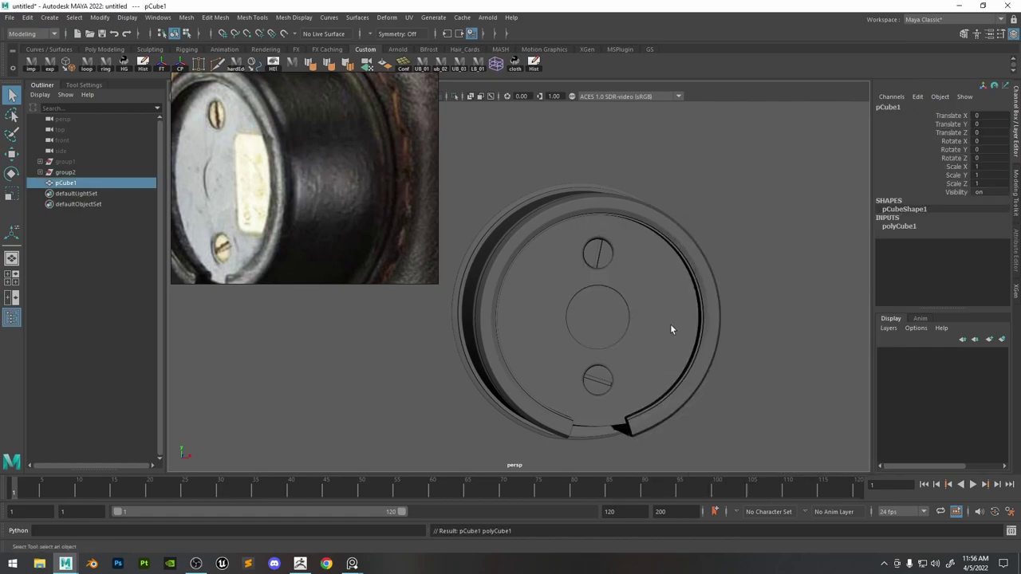
# Place the cube in front of the ear cup face, left of its centre, and scale it into a tall rectangular block.
pyautogui.keyDown('alt'); pyautogui.moveTo(570, 319); pyautogui.dragTo(650, 364); pyautogui.keyUp('alt')
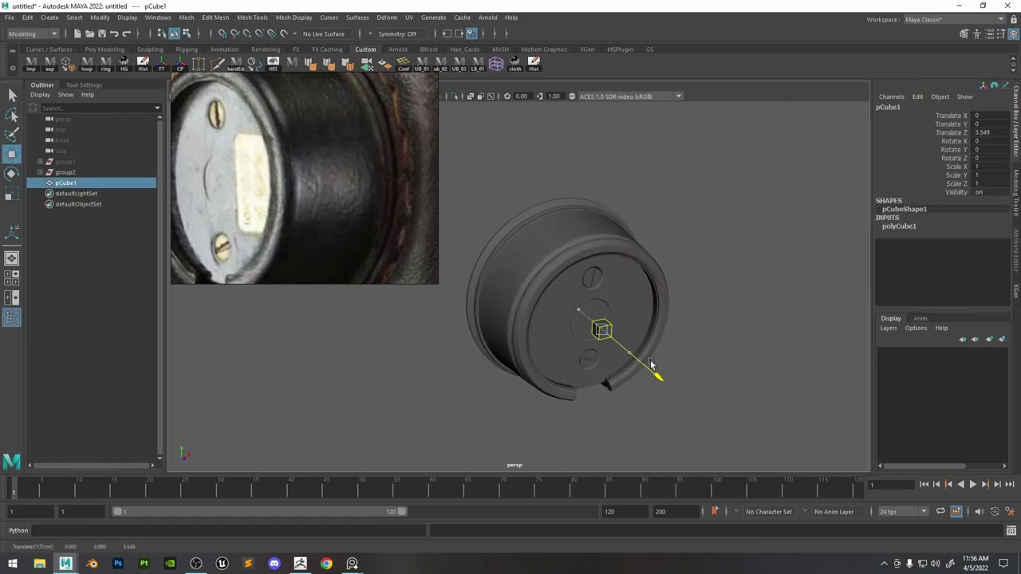
pyautogui.keyDown('alt'); pyautogui.moveTo(602, 322); pyautogui.dragTo(708, 356, button='right'); pyautogui.keyUp('alt')
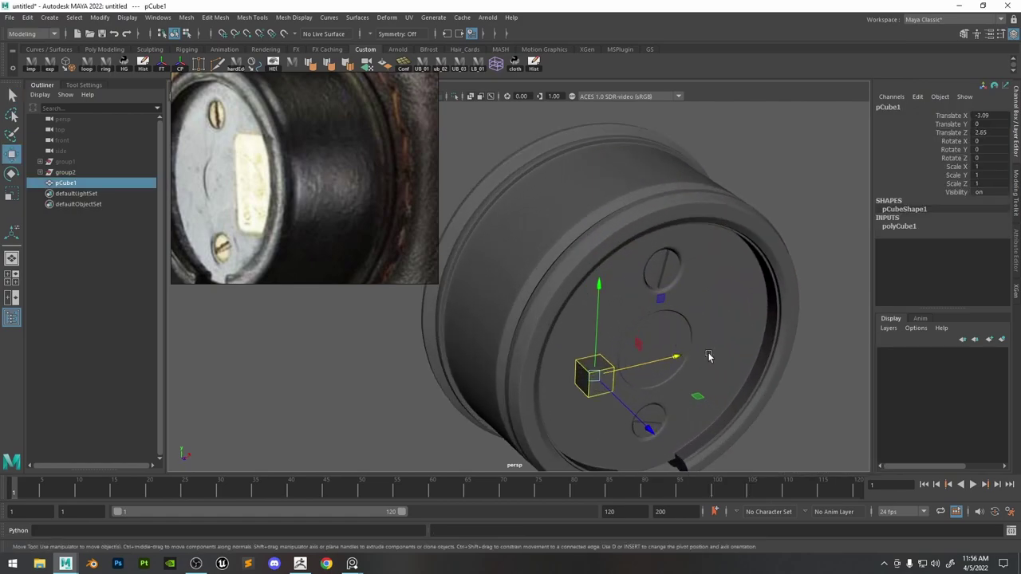
pyautogui.keyDown('alt'); pyautogui.moveTo(708, 356); pyautogui.dragTo(632, 354); pyautogui.keyUp('alt')
pyautogui.press('r')
pyautogui.moveTo(553, 359); pyautogui.dragTo(603, 335)
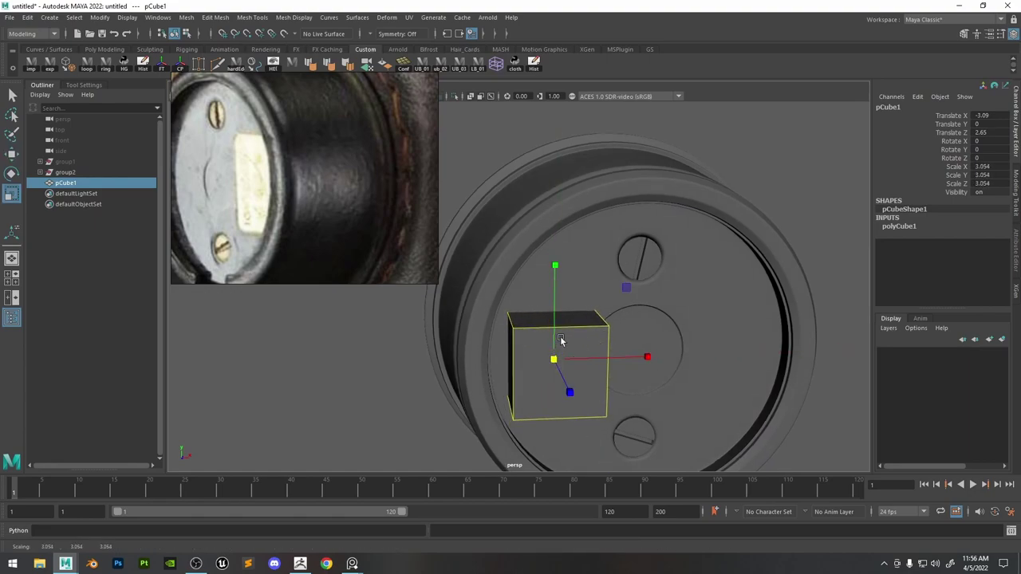
pyautogui.moveTo(555, 309); pyautogui.dragTo(539, 232)
pyautogui.keyDown('alt'); pyautogui.moveTo(589, 360); pyautogui.dragTo(526, 344); pyautogui.keyUp('alt')
pyautogui.press('w')
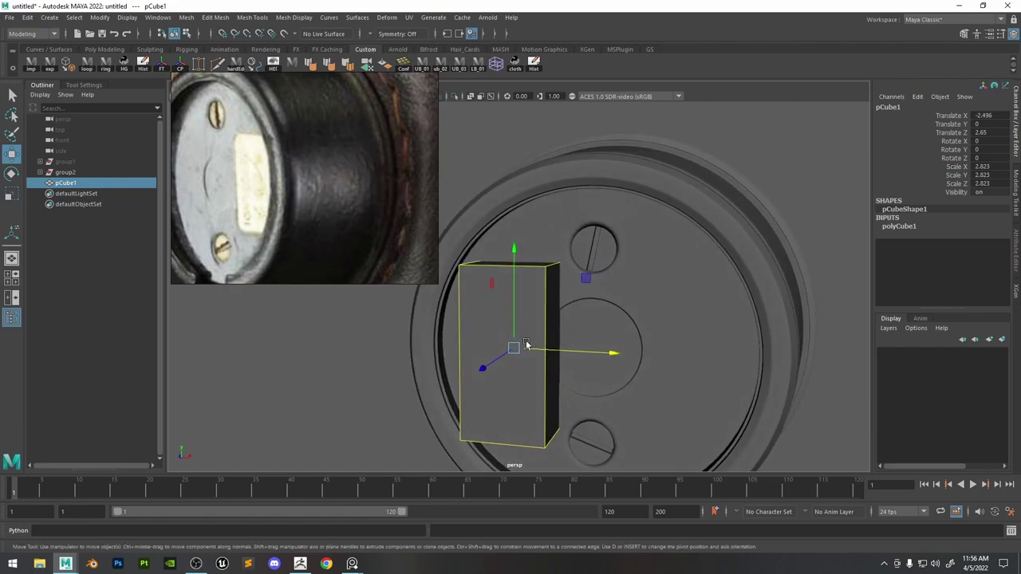
pyautogui.press('r')
# Delete every face of the block except the front one and return to object selection.
pyautogui.press('F11')
pyautogui.click(532, 310)
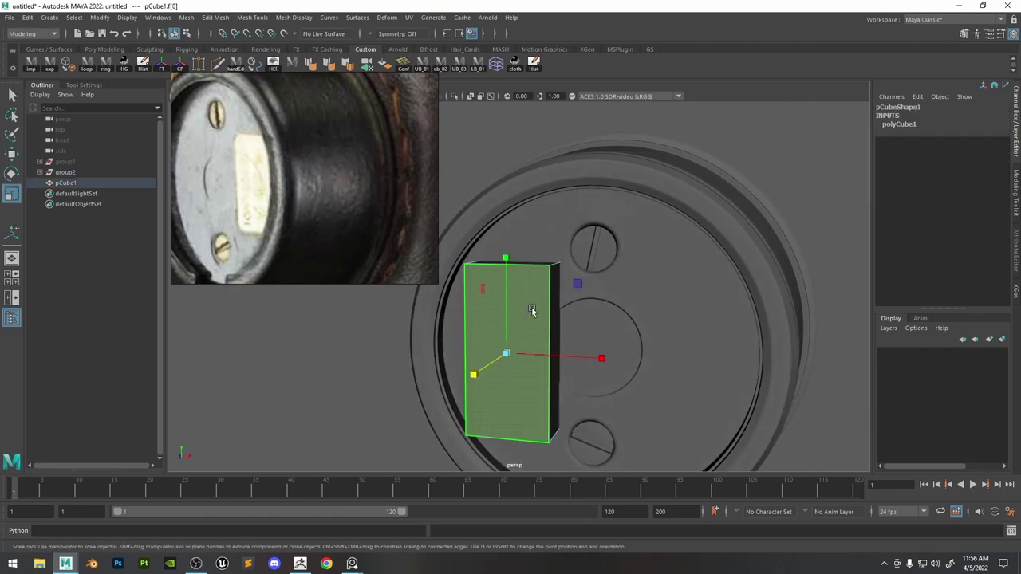
pyautogui.keyDown('shift'); pyautogui.moveTo(344, 218); pyautogui.dragTo(343, 217); pyautogui.keyUp('shift')
pyautogui.press('Delete')
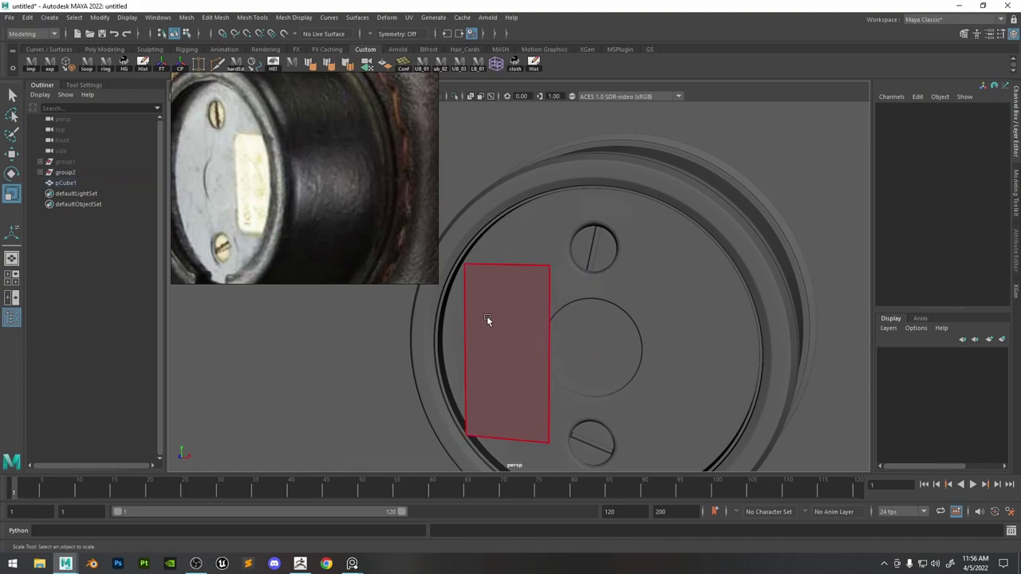
pyautogui.moveTo(487, 317); pyautogui.dragTo(609, 235, button='right')
# Centre the plane's pivot, move it back to the ear cup face at about 1.114 in Z, and scale it to about 2.904.
pyautogui.press('f')
pyautogui.keyDown('alt'); pyautogui.moveTo(586, 280); pyautogui.dragTo(483, 263); pyautogui.keyUp('alt')
pyautogui.press('w')
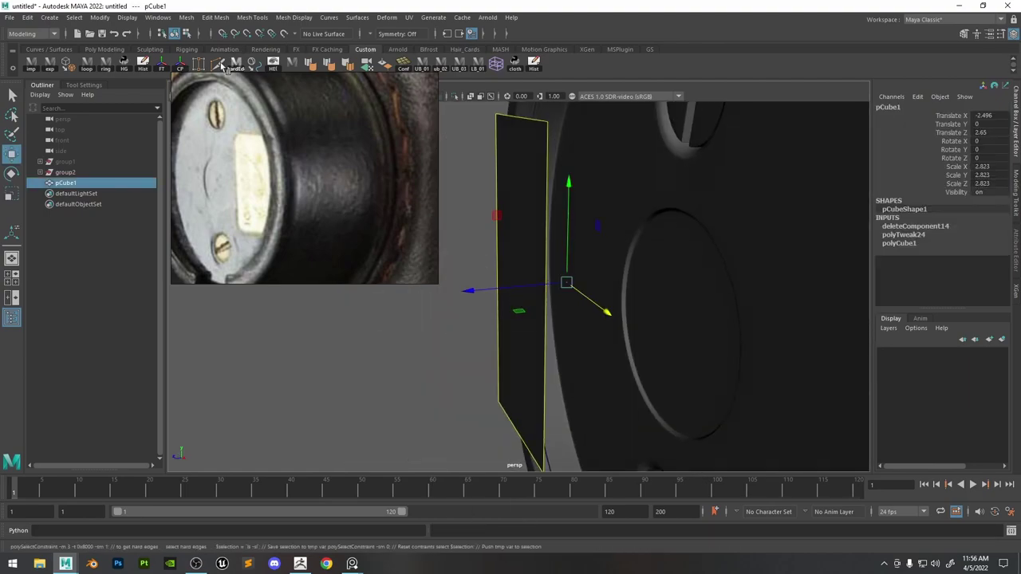
pyautogui.click(177, 67)
pyautogui.moveTo(444, 292); pyautogui.dragTo(654, 281)
pyautogui.press('r')
pyautogui.press('w')
pyautogui.moveTo(548, 279); pyautogui.dragTo(606, 219)
pyautogui.press('r')
pyautogui.moveTo(590, 277); pyautogui.dragTo(505, 280)
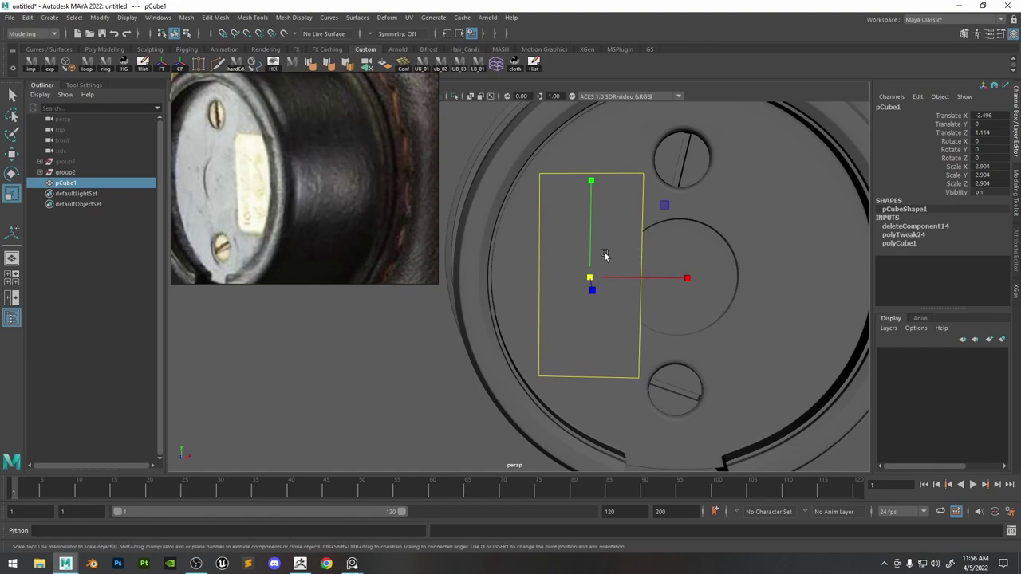
# Extrude the label plane's face outward by about 0.117 to give the plate thickness.
pyautogui.press('w')
pyautogui.press('F11')
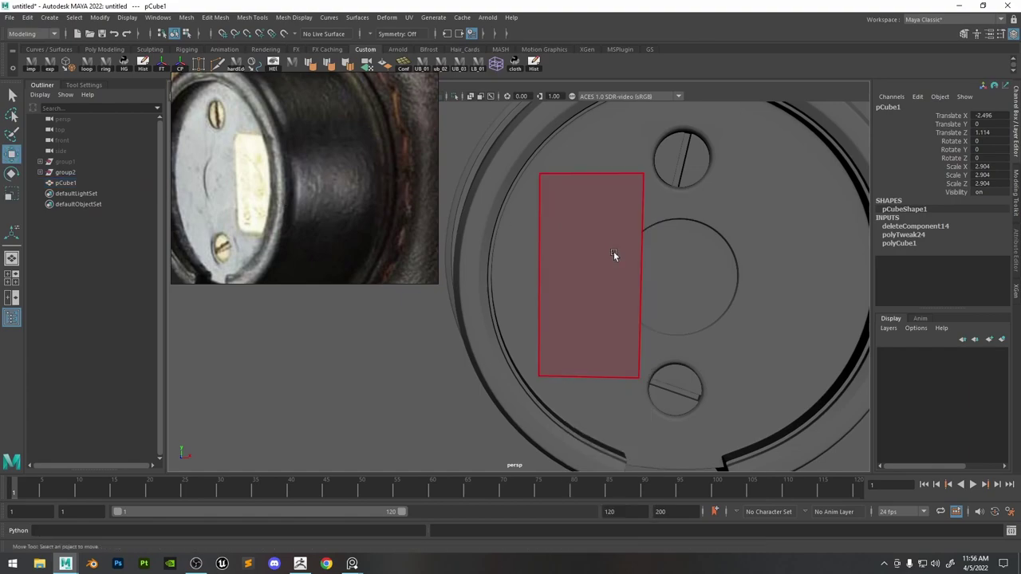
pyautogui.click(613, 255)
pyautogui.hotkey('ctrl', 'e')
pyautogui.keyDown('alt'); pyautogui.moveTo(613, 256); pyautogui.dragTo(567, 325); pyautogui.keyUp('alt')
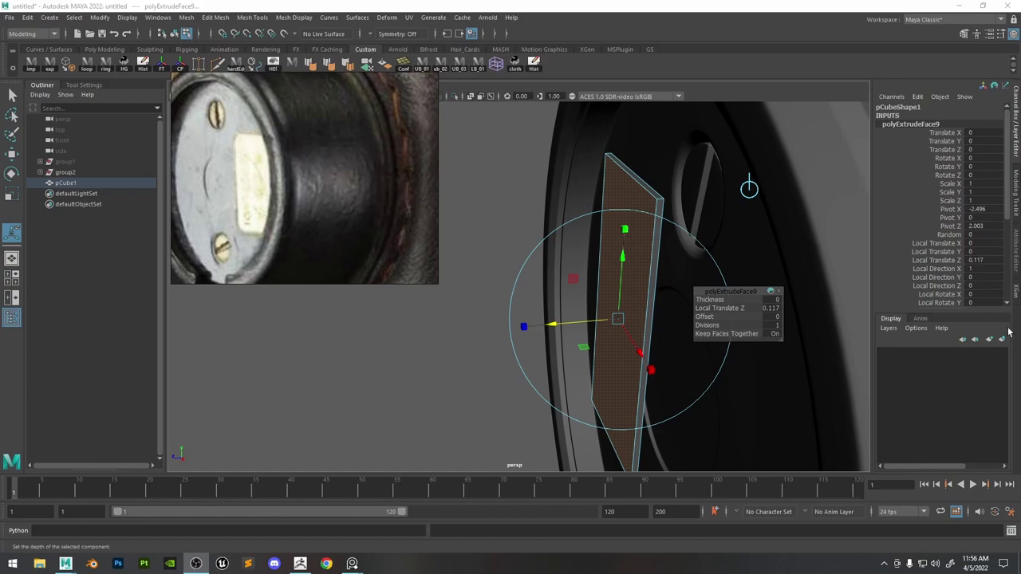
# Scale the plate's front face slightly inward in the front view to taper its sides, and check the shape deselected.
pyautogui.keyDown('alt'); pyautogui.moveTo(690, 278); pyautogui.dragTo(735, 281); pyautogui.keyUp('alt')
pyautogui.press('r')
pyautogui.keyDown('alt'); pyautogui.moveTo(658, 231); pyautogui.dragTo(639, 237); pyautogui.keyUp('alt')
pyautogui.hotkey('ctrl', 'z')
pyautogui.press('space')
pyautogui.press('f')
pyautogui.keyDown('alt'); pyautogui.moveTo(639, 237); pyautogui.dragTo(582, 266, button='right'); pyautogui.keyUp('alt')
pyautogui.scroll(5, 536, 215)
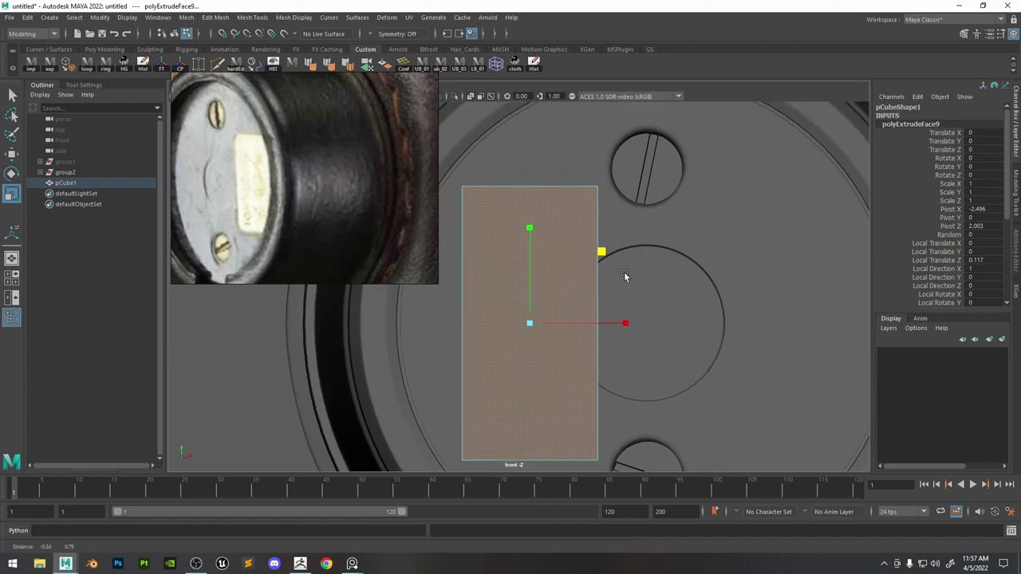
pyautogui.keyDown('alt'); pyautogui.moveTo(685, 310); pyautogui.dragTo(681, 277, button='middle'); pyautogui.keyUp('alt')
pyautogui.moveTo(668, 312); pyautogui.dragTo(665, 313)
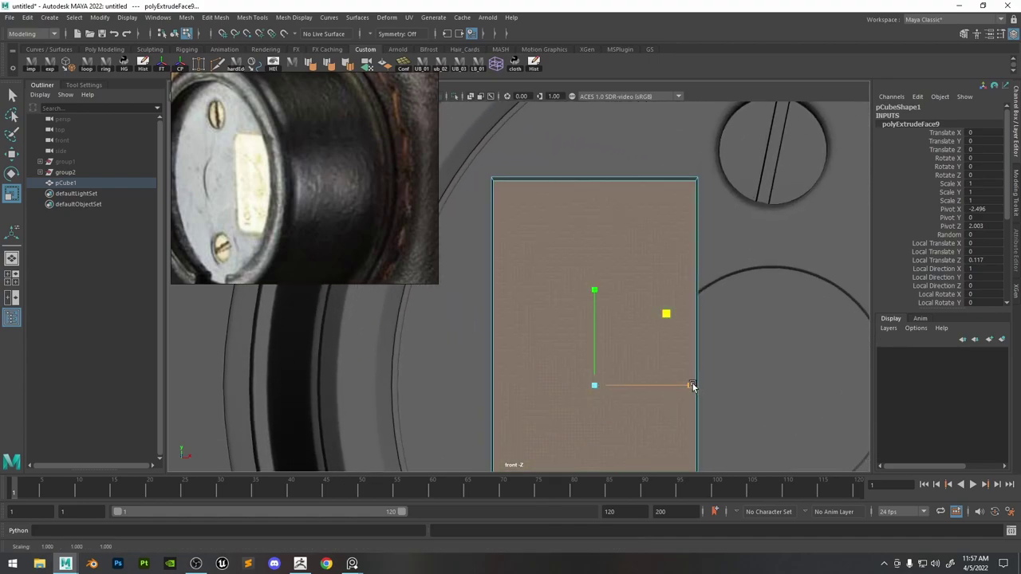
pyautogui.moveTo(666, 234); pyautogui.dragTo(734, 176, button='right')
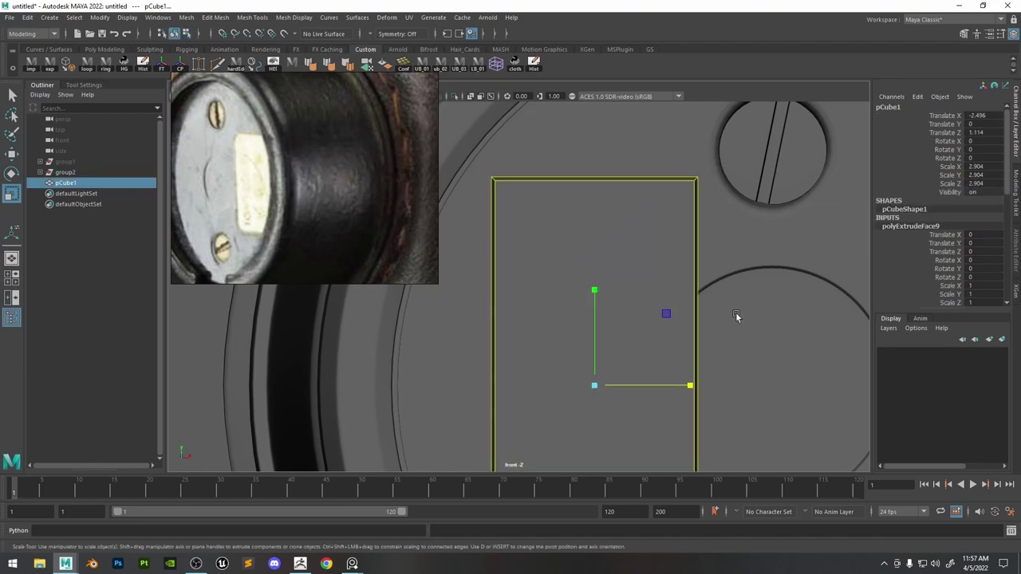
pyautogui.keyDown('alt'); pyautogui.moveTo(736, 312); pyautogui.dragTo(799, 342, button='right'); pyautogui.keyUp('alt')
pyautogui.click(401, 347)
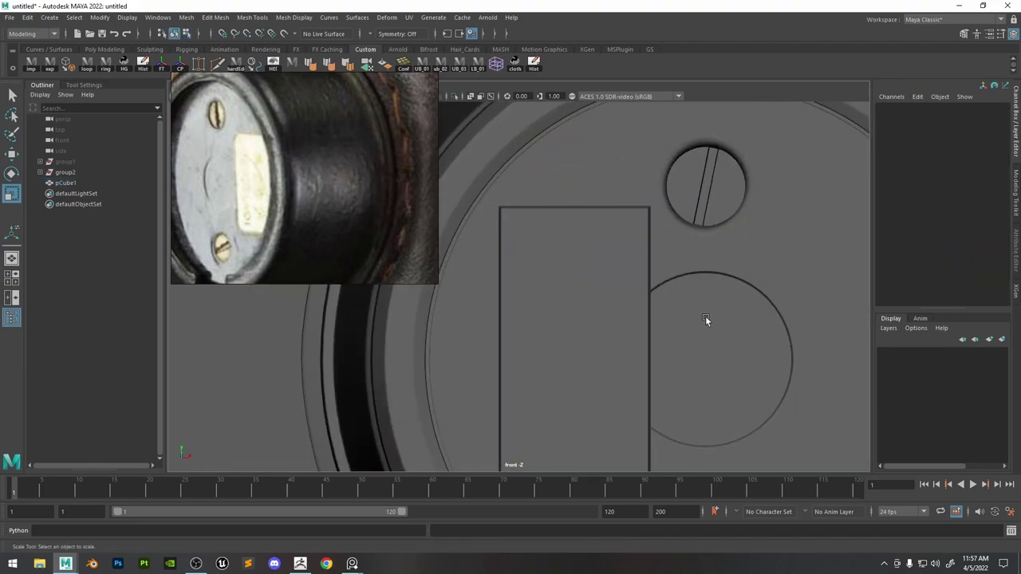
pyautogui.keyDown('alt'); pyautogui.moveTo(705, 318); pyautogui.dragTo(683, 283, button='middle'); pyautogui.keyUp('alt')
pyautogui.press('space')
pyautogui.moveTo(635, 205); pyautogui.dragTo(640, 132)
# Extrude the plate's front face again and scale it slightly inward to form a thin border.
pyautogui.click(578, 252)
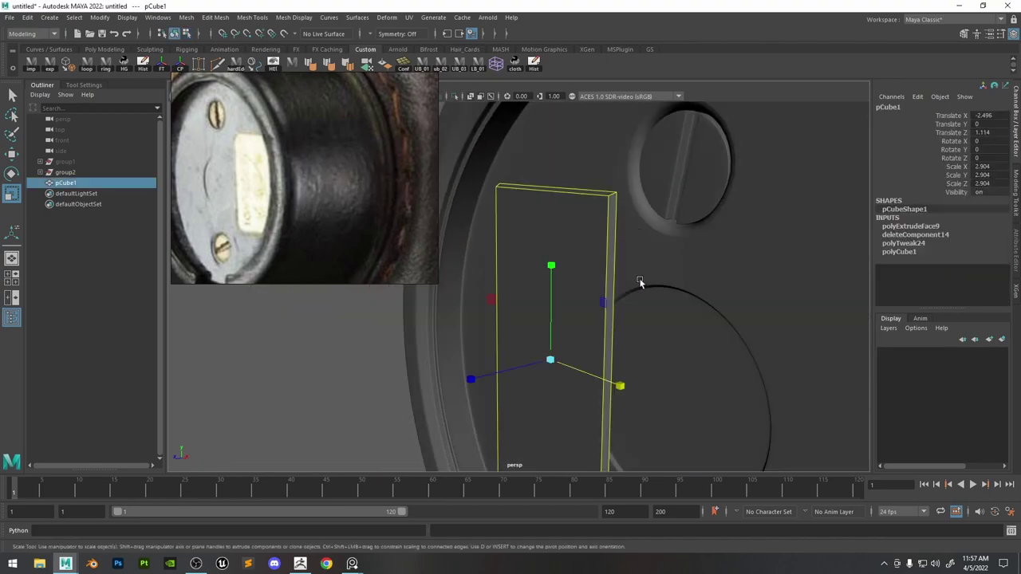
pyautogui.keyDown('alt'); pyautogui.moveTo(640, 282); pyautogui.dragTo(641, 250, button='middle'); pyautogui.keyUp('alt')
pyautogui.keyDown('alt'); pyautogui.moveTo(641, 250); pyautogui.dragTo(670, 253); pyautogui.keyUp('alt')
pyautogui.keyDown('alt'); pyautogui.moveTo(670, 254); pyautogui.dragTo(580, 230, button='right'); pyautogui.keyUp('alt')
pyautogui.click(577, 238)
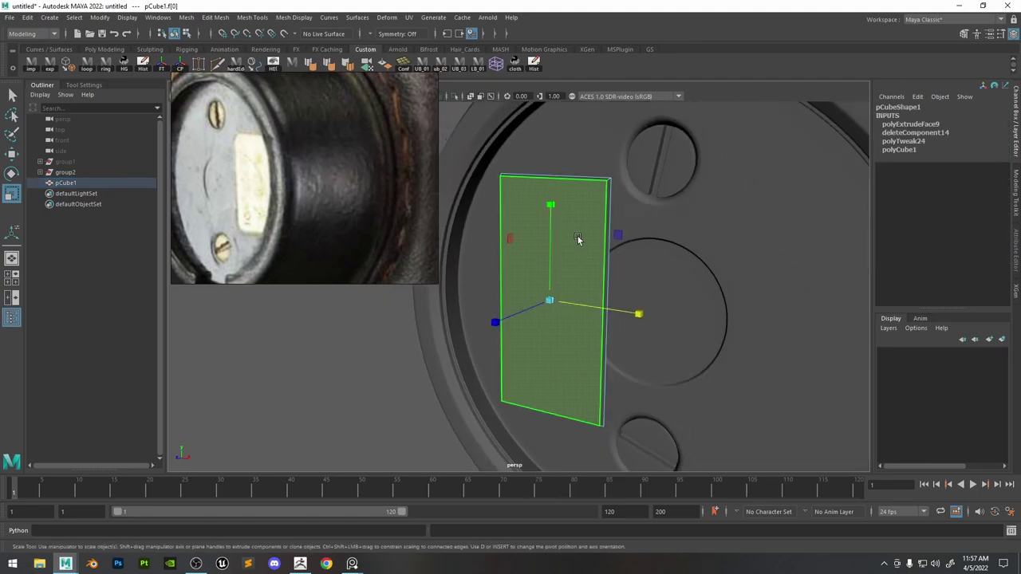
pyautogui.hotkey('ctrl', 'e')
pyautogui.click(553, 301)
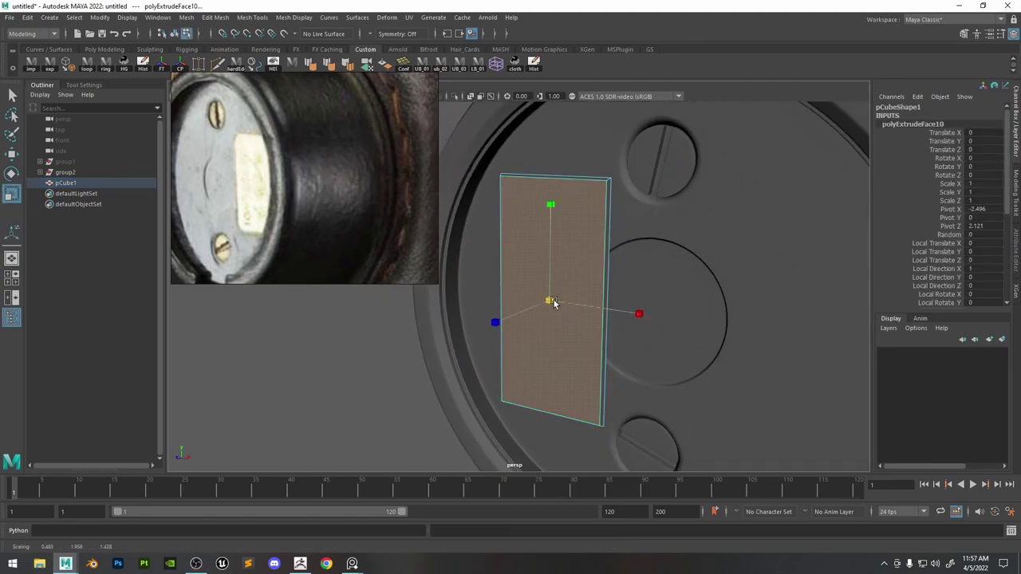
pyautogui.keyDown('alt'); pyautogui.moveTo(610, 219); pyautogui.dragTo(656, 228, button='right'); pyautogui.keyUp('alt')
pyautogui.keyDown('alt'); pyautogui.moveTo(656, 228); pyautogui.dragTo(700, 241); pyautogui.keyUp('alt')
pyautogui.keyDown('alt'); pyautogui.moveTo(701, 241); pyautogui.dragTo(700, 310, button='middle'); pyautogui.keyUp('alt')
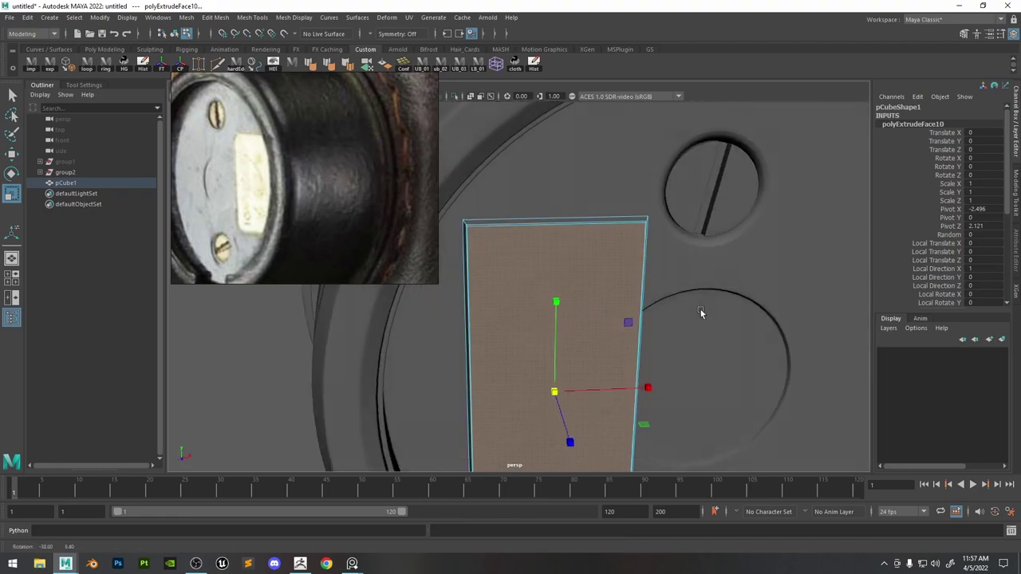
# Fine-tune the inset face's overall scale and width so the plate's border is even on all sides.
pyautogui.keyDown('alt'); pyautogui.moveTo(725, 302); pyautogui.dragTo(736, 266); pyautogui.keyUp('alt')
pyautogui.keyDown('alt'); pyautogui.moveTo(737, 266); pyautogui.dragTo(782, 376, button='right'); pyautogui.keyUp('alt')
pyautogui.moveTo(811, 329); pyautogui.dragTo(806, 330, button='middle')
pyautogui.keyDown('alt'); pyautogui.moveTo(738, 396); pyautogui.dragTo(724, 276, button='middle'); pyautogui.keyUp('alt')
pyautogui.moveTo(679, 387); pyautogui.dragTo(677, 387)
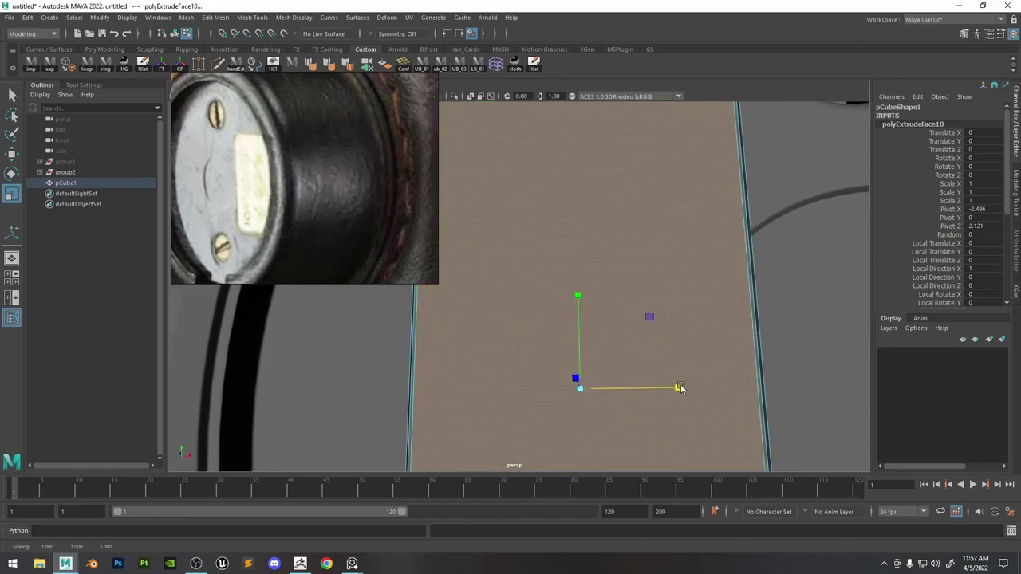
pyautogui.keyDown('alt'); pyautogui.moveTo(680, 383); pyautogui.dragTo(669, 306, button='right'); pyautogui.keyUp('alt')
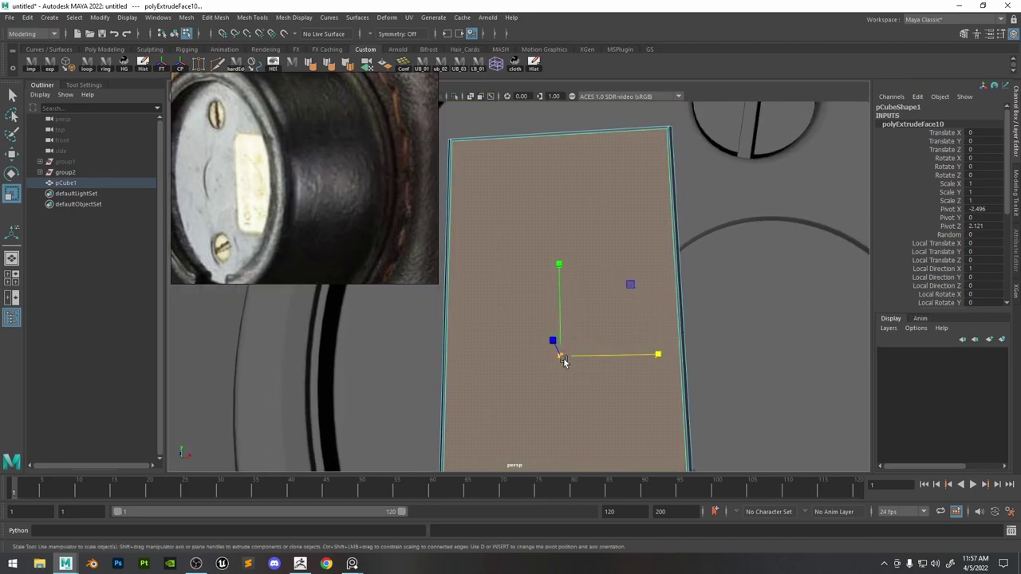
pyautogui.moveTo(560, 356); pyautogui.dragTo(559, 366)
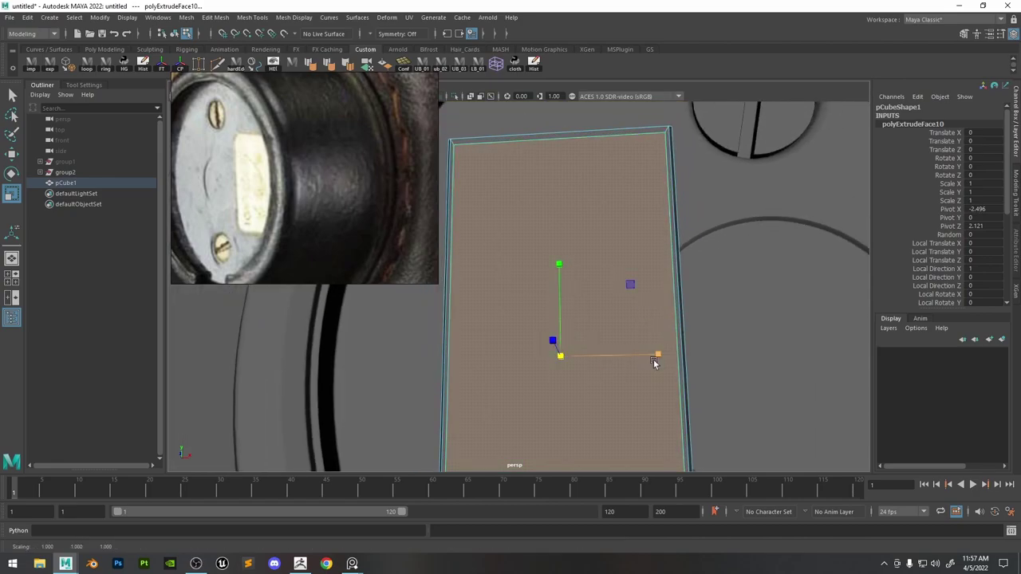
pyautogui.moveTo(653, 359); pyautogui.dragTo(650, 358)
pyautogui.keyDown('alt'); pyautogui.moveTo(666, 353); pyautogui.dragTo(665, 316, button='right'); pyautogui.keyUp('alt')
pyautogui.moveTo(655, 348); pyautogui.dragTo(655, 346)
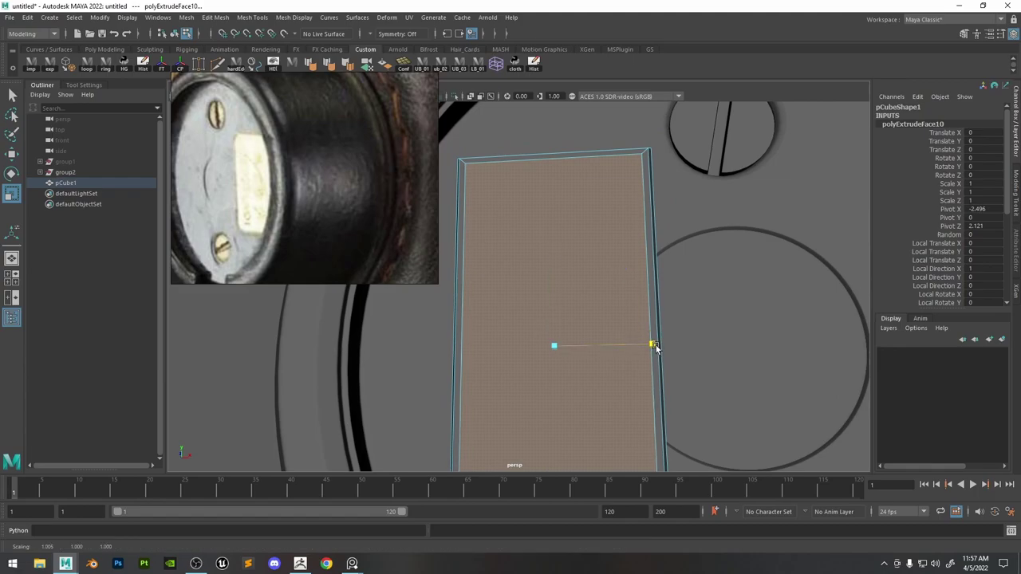
# Extrude the inset face once more and push it inward to recess the centre of the label plate.
pyautogui.keyDown('alt'); pyautogui.moveTo(682, 309); pyautogui.dragTo(590, 163, button='right'); pyautogui.keyUp('alt')
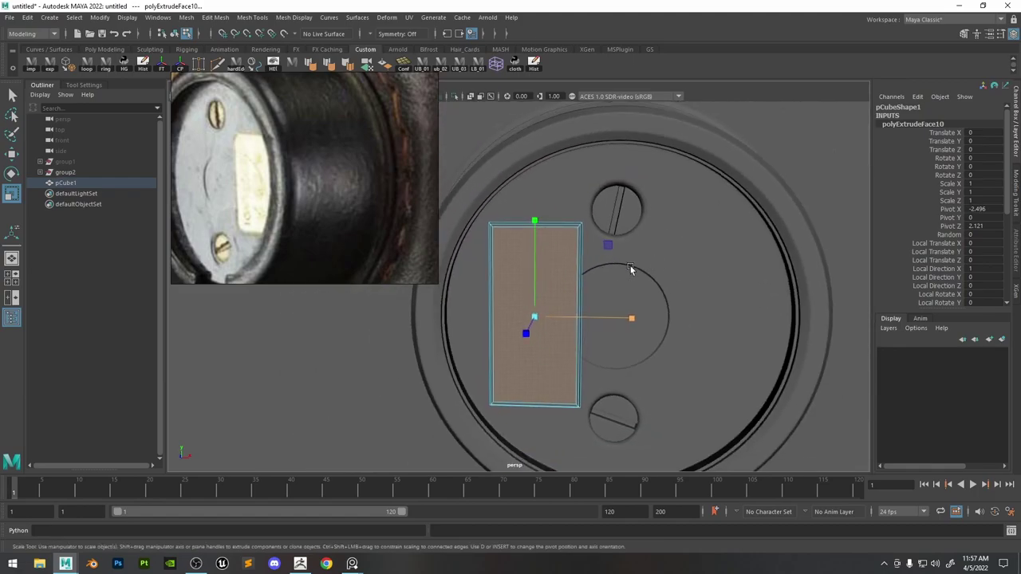
pyautogui.keyDown('alt'); pyautogui.moveTo(630, 266); pyautogui.dragTo(542, 267); pyautogui.keyUp('alt')
pyautogui.keyDown('alt'); pyautogui.moveTo(558, 275); pyautogui.dragTo(684, 343, button='right'); pyautogui.keyUp('alt')
pyautogui.hotkey('ctrl', 'e')
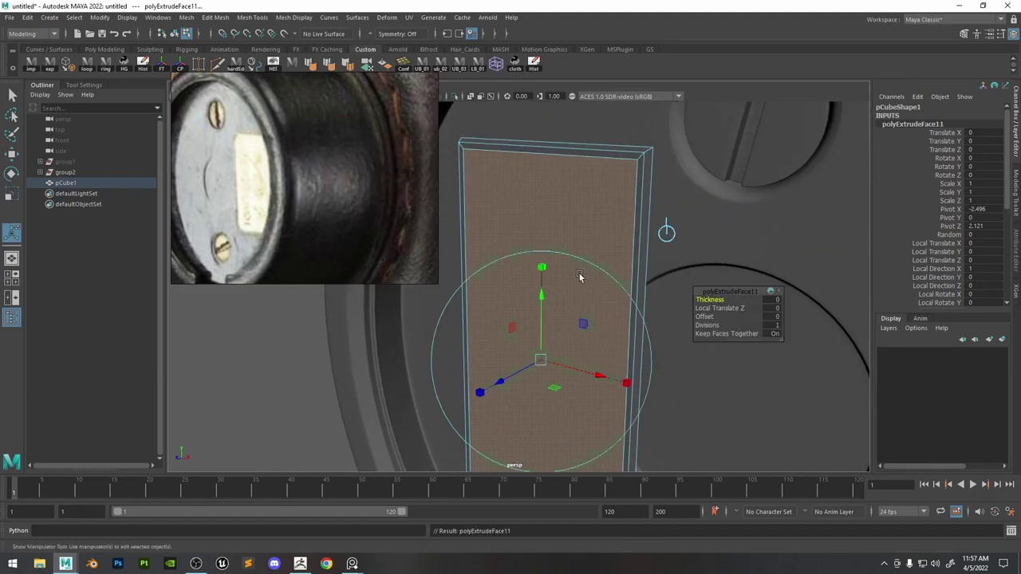
pyautogui.press('w')
pyautogui.moveTo(500, 385); pyautogui.dragTo(637, 355)
# Check the recess from the side, restore the inner face selection, and adjust the face's depth within the border.
pyautogui.press('r')
pyautogui.moveTo(650, 314); pyautogui.dragTo(394, 326, button='right')
pyautogui.click(394, 325)
pyautogui.keyDown('alt'); pyautogui.moveTo(396, 319); pyautogui.dragTo(554, 277); pyautogui.keyUp('alt')
pyautogui.scroll(3, 602, 303)
pyautogui.hotkey('ctrl', 'z')
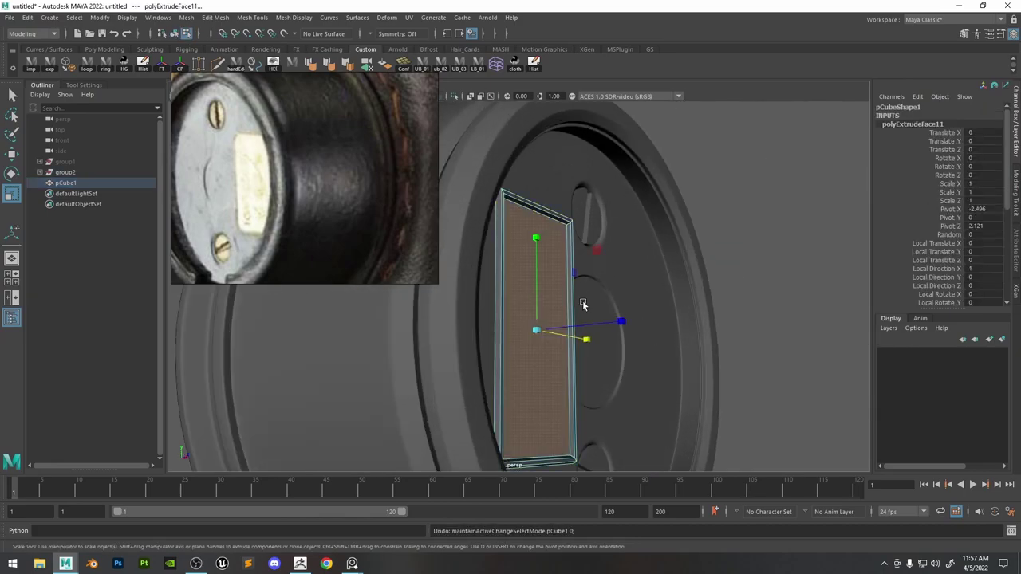
pyautogui.press('w')
pyautogui.moveTo(611, 325); pyautogui.dragTo(539, 276)
pyautogui.scroll(2, 546, 263)
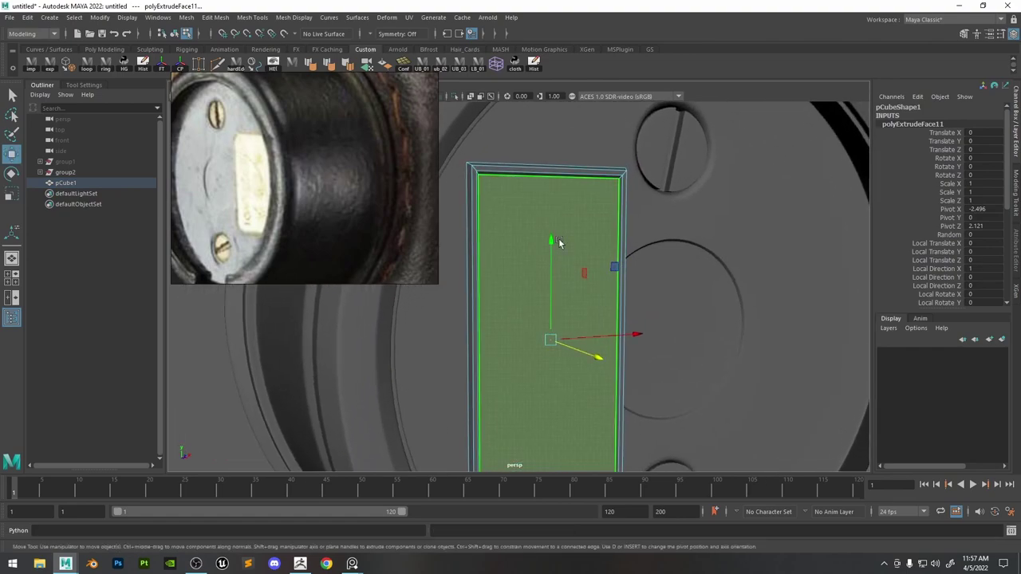
# Bevel the label plate's four outer corners with fraction 0.3 and 2 segments.
pyautogui.moveTo(559, 242); pyautogui.dragTo(563, 206, button='right')
pyautogui.keyDown('alt'); pyautogui.moveTo(637, 185); pyautogui.dragTo(620, 173); pyautogui.keyUp('alt')
pyautogui.click(630, 169)
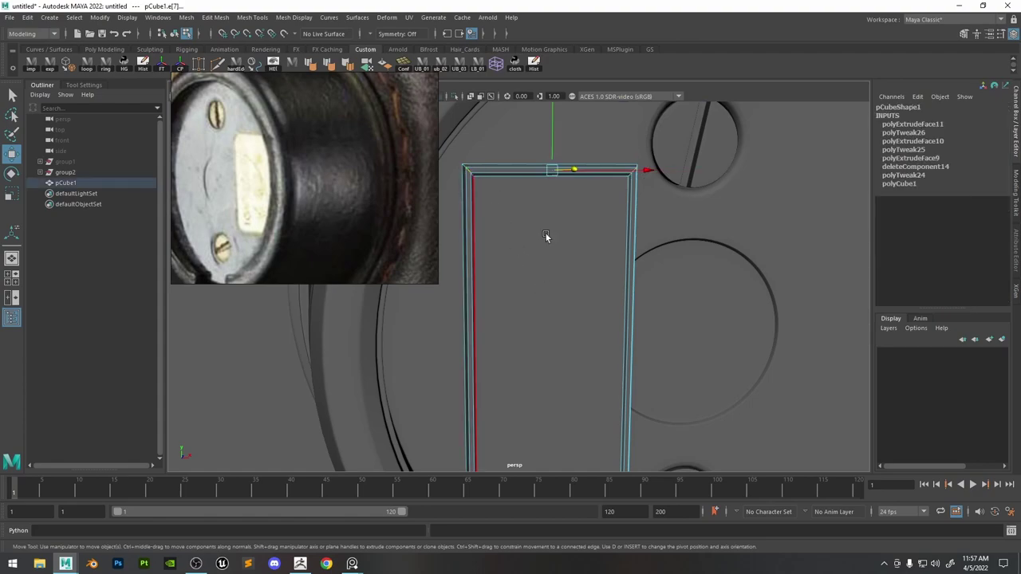
pyautogui.keyDown('alt'); pyautogui.moveTo(545, 236); pyautogui.dragTo(678, 343); pyautogui.keyUp('alt')
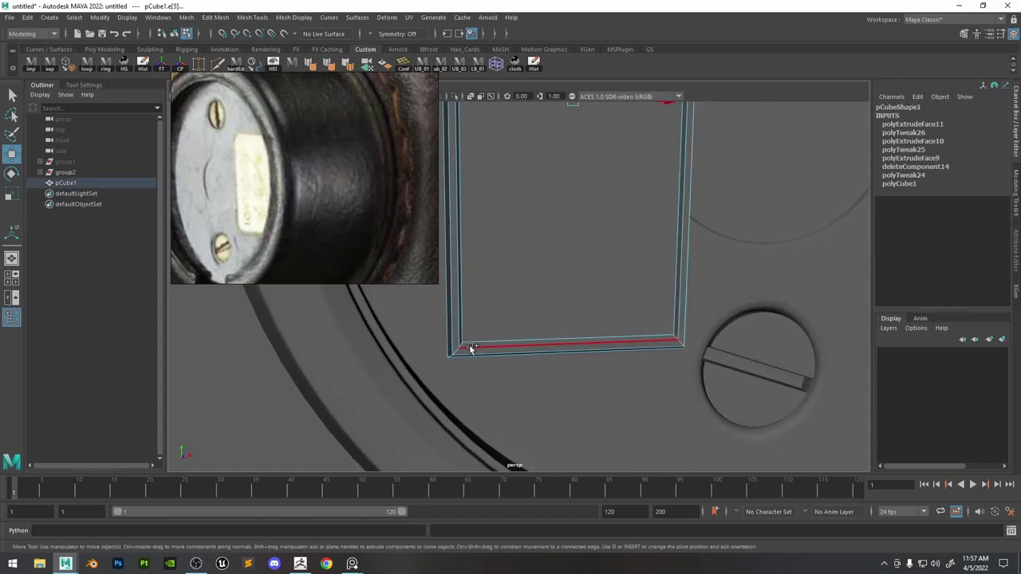
pyautogui.hotkey('ctrl', 'b')
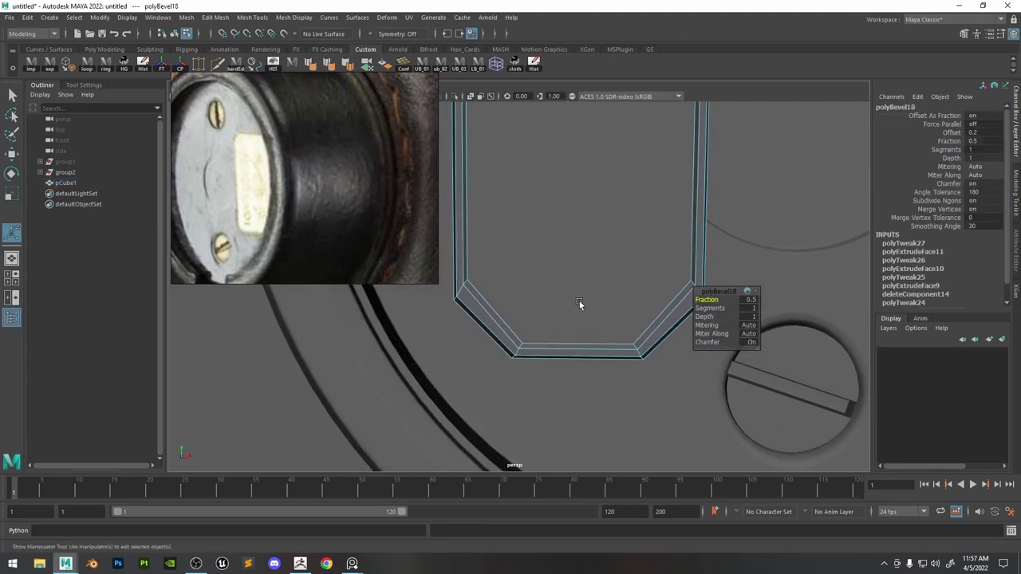
pyautogui.moveTo(718, 310); pyautogui.dragTo(724, 310)
pyautogui.keyDown('alt'); pyautogui.moveTo(550, 240); pyautogui.dragTo(479, 212, button='right'); pyautogui.keyUp('alt')
pyautogui.moveTo(717, 301); pyautogui.dragTo(706, 302)
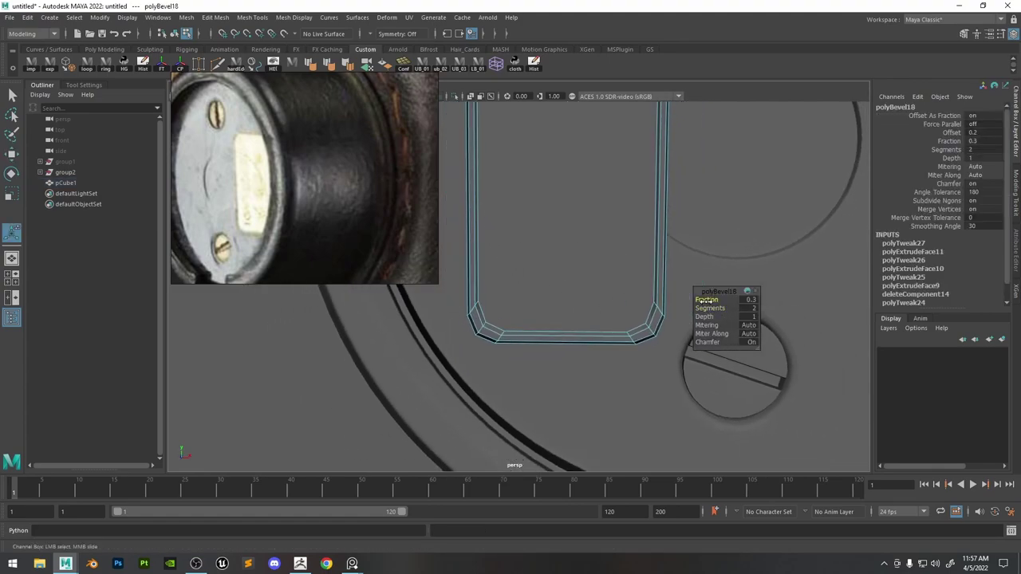
# Preview the label plate with smoothing, isolate it in the view, and move the photo reference aside.
pyautogui.keyDown('alt'); pyautogui.moveTo(558, 187); pyautogui.dragTo(483, 146, button='right'); pyautogui.keyUp('alt')
pyautogui.moveTo(773, 217)
pyautogui.keyDown('alt'); pyautogui.mouseDown()
pyautogui.moveTo(725, 215)
pyautogui.moveTo(769, 209)
pyautogui.mouseUp(); pyautogui.keyUp('alt')
pyautogui.click(553, 192)
pyautogui.press('3')
pyautogui.press('1')
pyautogui.click(454, 96)
pyautogui.moveTo(400, 102); pyautogui.dragTo(376, 221, button='right')
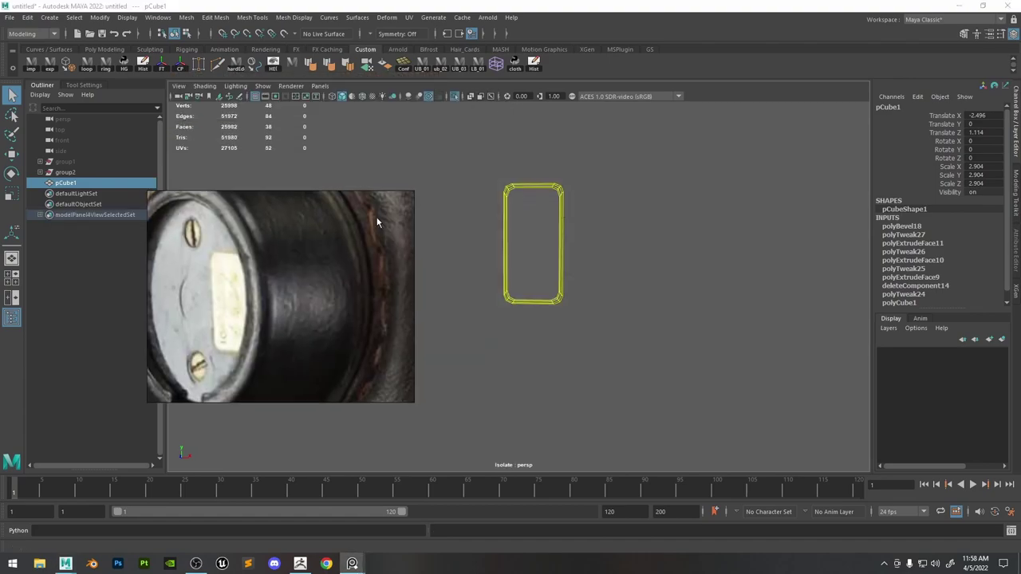
pyautogui.keyDown('alt'); pyautogui.moveTo(511, 207); pyautogui.dragTo(606, 255, button='right'); pyautogui.keyUp('alt')
# Cut two horizontal and two vertical edges across the plate's front face, connecting the bevelled corner vertices.
pyautogui.click(464, 184)
pyautogui.hotkey('ctrl', 'shift', 'x')
pyautogui.click(462, 197)
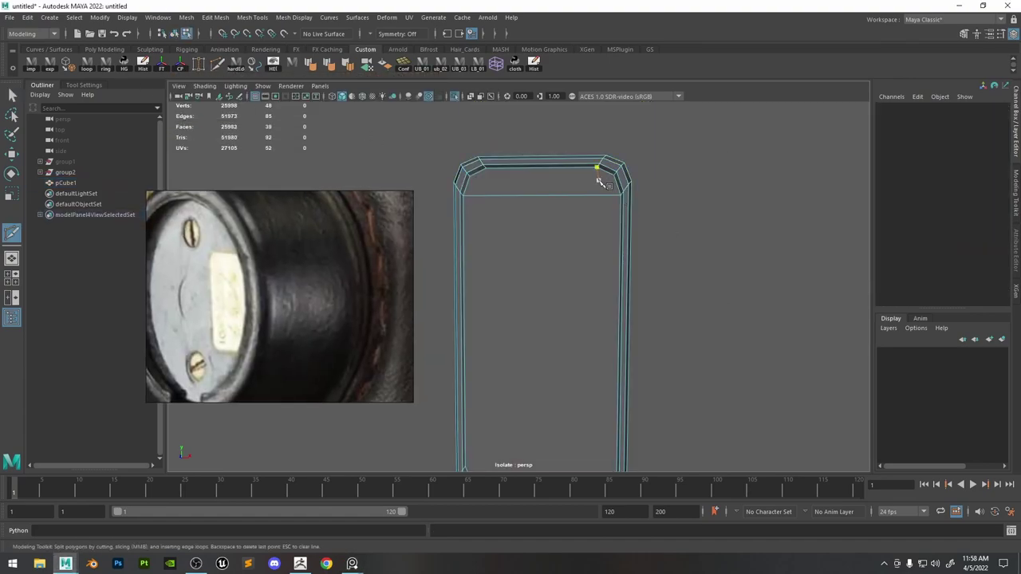
pyautogui.keyDown('alt'); pyautogui.moveTo(482, 443); pyautogui.dragTo(511, 263, button='middle'); pyautogui.keyUp('alt')
pyautogui.keyDown('alt'); pyautogui.moveTo(632, 293); pyautogui.dragTo(628, 185, button='middle'); pyautogui.keyUp('alt')
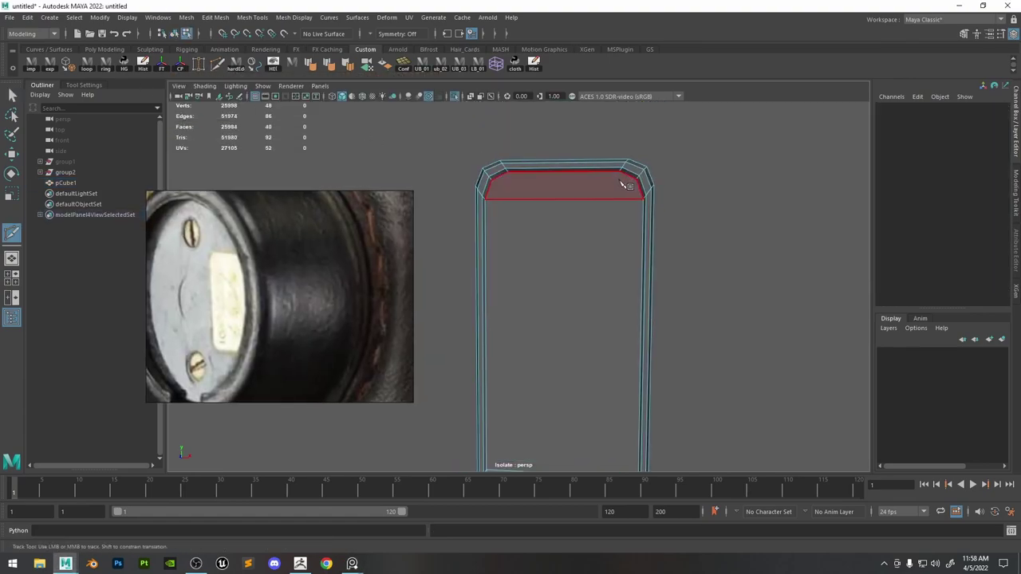
pyautogui.rightClick(604, 192)
pyautogui.click(506, 171)
pyautogui.keyDown('alt'); pyautogui.moveTo(529, 289); pyautogui.dragTo(531, 176, button='middle'); pyautogui.keyUp('alt')
pyautogui.click(511, 385)
pyautogui.rightClick(526, 367)
pyautogui.keyDown('alt'); pyautogui.moveTo(674, 302); pyautogui.dragTo(620, 292, button='right'); pyautogui.keyUp('alt')
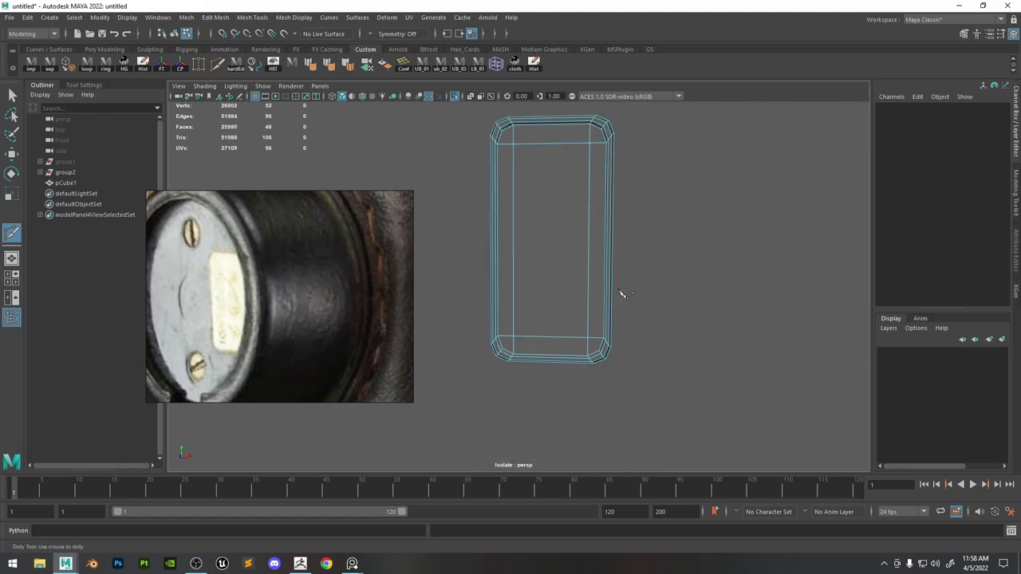
# Cut a lower and an upper horizontal edge across the plate's back face between its corner vertices.
pyautogui.keyDown('alt'); pyautogui.moveTo(620, 292); pyautogui.dragTo(523, 281); pyautogui.keyUp('alt')
pyautogui.keyDown('alt'); pyautogui.moveTo(522, 280); pyautogui.dragTo(584, 283, button='right'); pyautogui.keyUp('alt')
pyautogui.keyDown('alt'); pyautogui.moveTo(584, 283); pyautogui.dragTo(580, 241); pyautogui.keyUp('alt')
pyautogui.moveTo(580, 241); pyautogui.dragTo(586, 197, button='right')
pyautogui.keyDown('alt'); pyautogui.moveTo(597, 257); pyautogui.dragTo(550, 253); pyautogui.keyUp('alt')
pyautogui.click(489, 240)
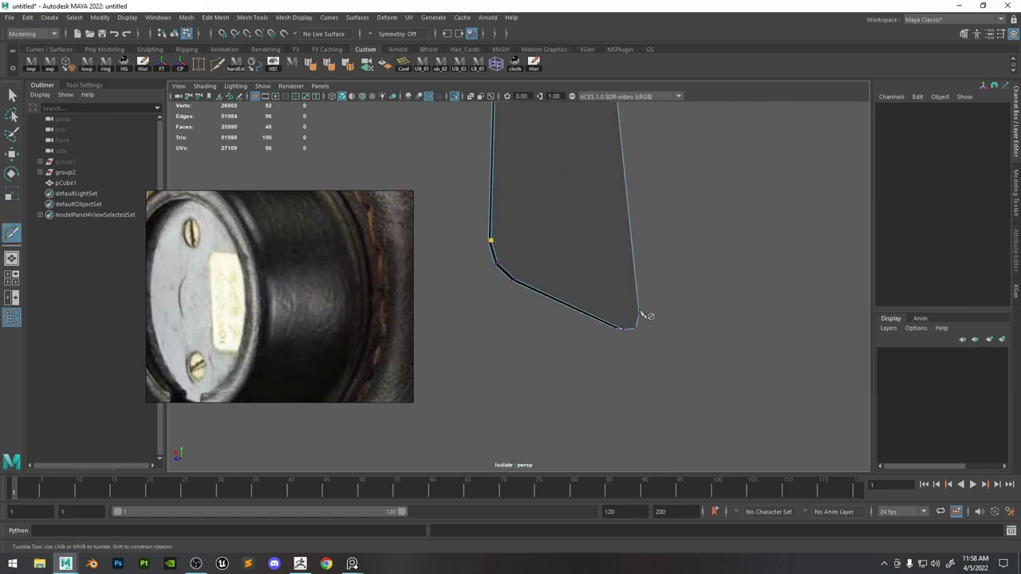
pyautogui.click(639, 310)
pyautogui.rightClick(640, 310)
pyautogui.keyDown('alt'); pyautogui.moveTo(639, 310); pyautogui.dragTo(594, 295, button='right'); pyautogui.keyUp('alt')
pyautogui.click(589, 134)
pyautogui.keyDown('alt'); pyautogui.moveTo(577, 176); pyautogui.dragTo(625, 209); pyautogui.keyUp('alt')
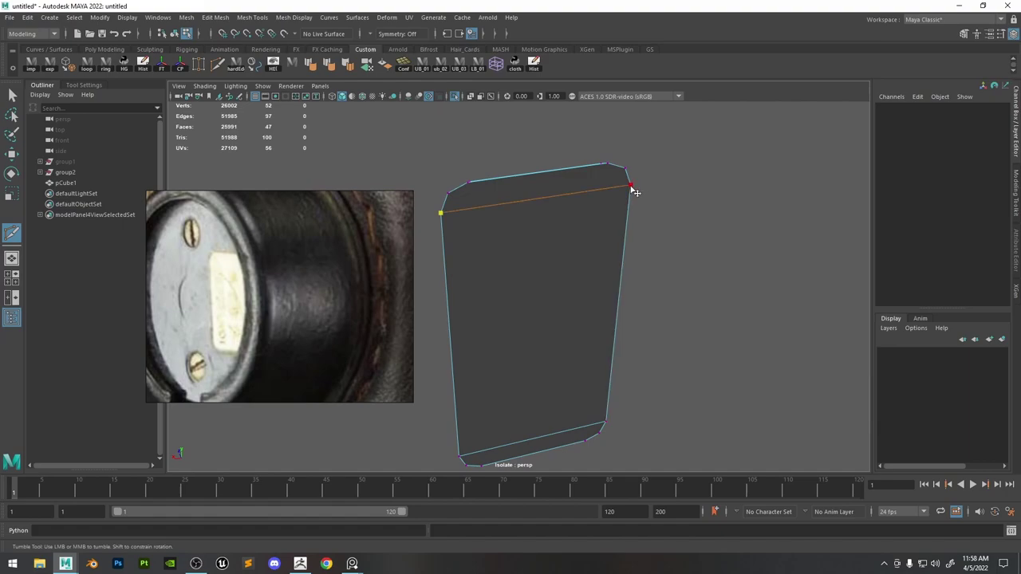
pyautogui.click(631, 186)
pyautogui.rightClick(630, 186)
# Cut two vertical edges across the plate's back face, linking the upper and lower corner vertices.
pyautogui.click(608, 165)
pyautogui.keyDown('alt'); pyautogui.moveTo(603, 286); pyautogui.dragTo(612, 209, button='middle'); pyautogui.keyUp('alt')
pyautogui.click(594, 375)
pyautogui.rightClick(561, 357)
pyautogui.click(491, 398)
pyautogui.keyDown('alt'); pyautogui.moveTo(547, 318); pyautogui.dragTo(493, 308, button='right'); pyautogui.keyUp('alt')
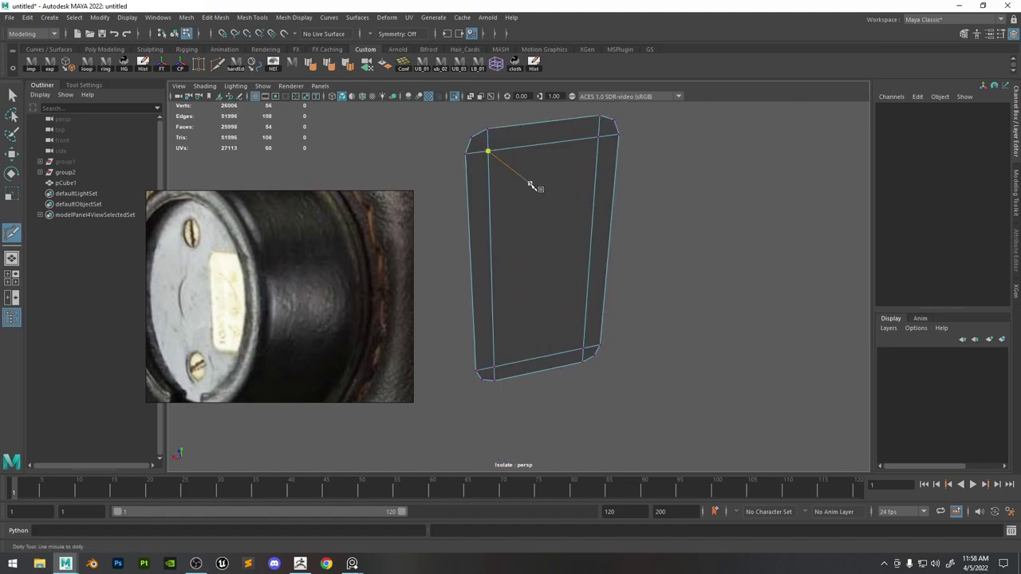
# Select the plate's perimeter edge loops and bevel them with fraction 0.2 and 1 segment.
pyautogui.press('w')
pyautogui.keyDown('alt'); pyautogui.moveTo(531, 185); pyautogui.dragTo(520, 115); pyautogui.keyUp('alt')
pyautogui.click(496, 149)
pyautogui.keyDown('alt'); pyautogui.moveTo(541, 343); pyautogui.dragTo(550, 247); pyautogui.keyUp('alt')
pyautogui.keyDown('shift'); pyautogui.doubleClick(569, 337); pyautogui.keyUp('shift')
pyautogui.keyDown('alt'); pyautogui.moveTo(551, 248); pyautogui.dragTo(583, 200, button='right'); pyautogui.keyUp('alt')
pyautogui.hotkey('ctrl', 'b')
pyautogui.moveTo(706, 206)
pyautogui.mouseDown(button='middle')
pyautogui.moveTo(687, 206)
pyautogui.moveTo(715, 216)
pyautogui.mouseUp(button='middle')
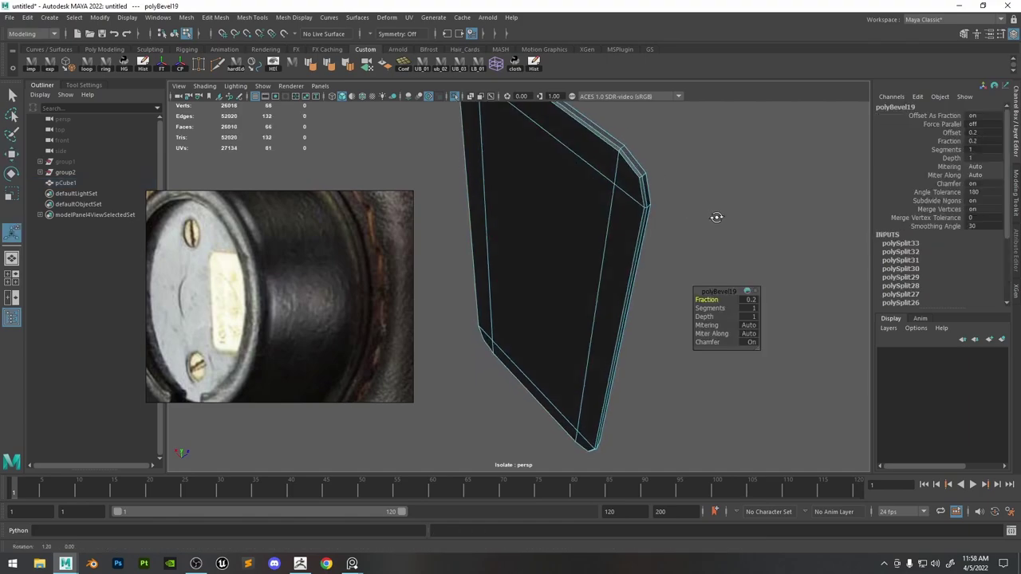
pyautogui.keyDown('alt'); pyautogui.moveTo(716, 216); pyautogui.dragTo(669, 118); pyautogui.keyUp('alt')
# Preview the plate with smoothing and examine its rounded corners and recessed border.
pyautogui.press('q')
pyautogui.keyDown('alt'); pyautogui.moveTo(669, 118); pyautogui.dragTo(634, 108, button='right'); pyautogui.keyUp('alt')
pyautogui.press('F8')
pyautogui.click(633, 96)
pyautogui.click(628, 229)
pyautogui.press('3')
pyautogui.keyDown('alt'); pyautogui.moveTo(574, 202); pyautogui.dragTo(602, 287, button='middle'); pyautogui.keyUp('alt')
pyautogui.keyDown('alt'); pyautogui.moveTo(603, 287); pyautogui.dragTo(606, 228, button='right'); pyautogui.keyUp('alt')
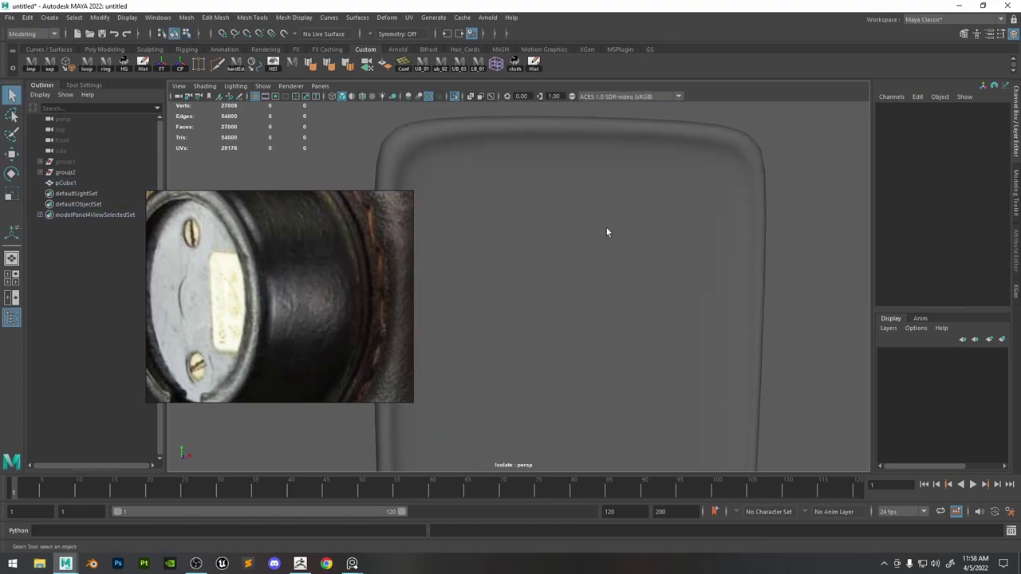
pyautogui.click(612, 223)
pyautogui.press('1')
# Bevel the face loop around the plate's recess with fraction 0.2 and 2 segments, and check the smoothed result.
pyautogui.press('F11')
pyautogui.click(729, 143)
pyautogui.keyDown('shift'); pyautogui.doubleClick(758, 186); pyautogui.keyUp('shift')
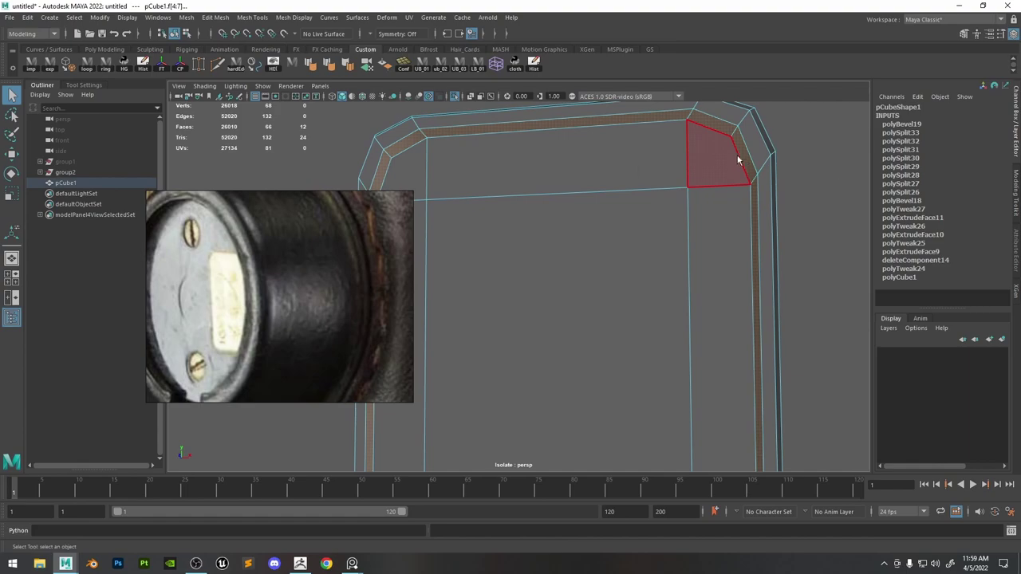
pyautogui.hotkey('ctrl', 'b')
pyautogui.moveTo(709, 301); pyautogui.dragTo(704, 301)
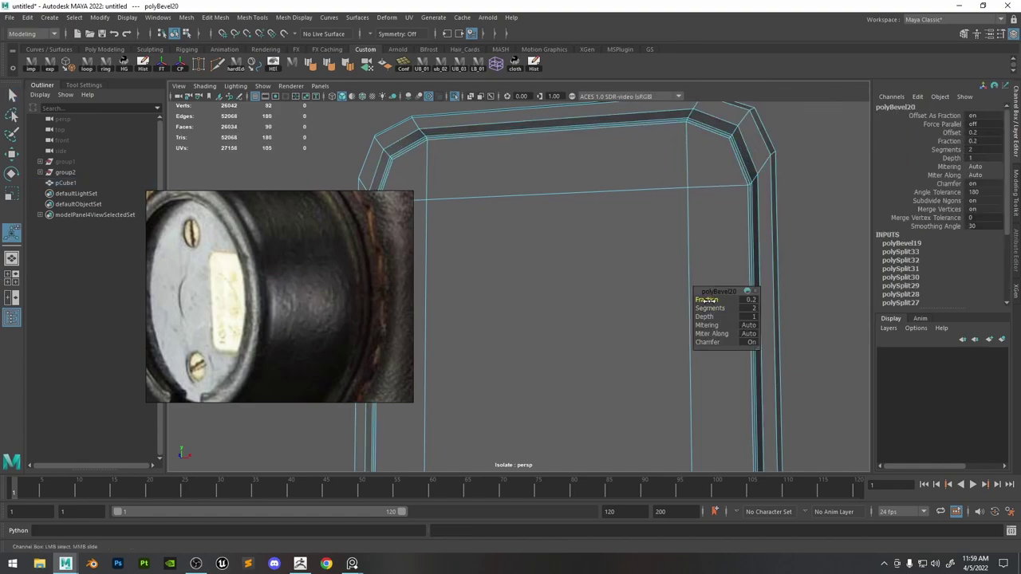
pyautogui.press('q')
pyautogui.press('3')
pyautogui.click(637, 223)
pyautogui.keyDown('alt'); pyautogui.moveTo(678, 231); pyautogui.dragTo(638, 225, button='right'); pyautogui.keyUp('alt')
pyautogui.click(524, 233)
pyautogui.press('3')
# Try to move the plate's upper left corner vertex outward, undo it, and reselect that corner's vertices.
pyautogui.press('F9')
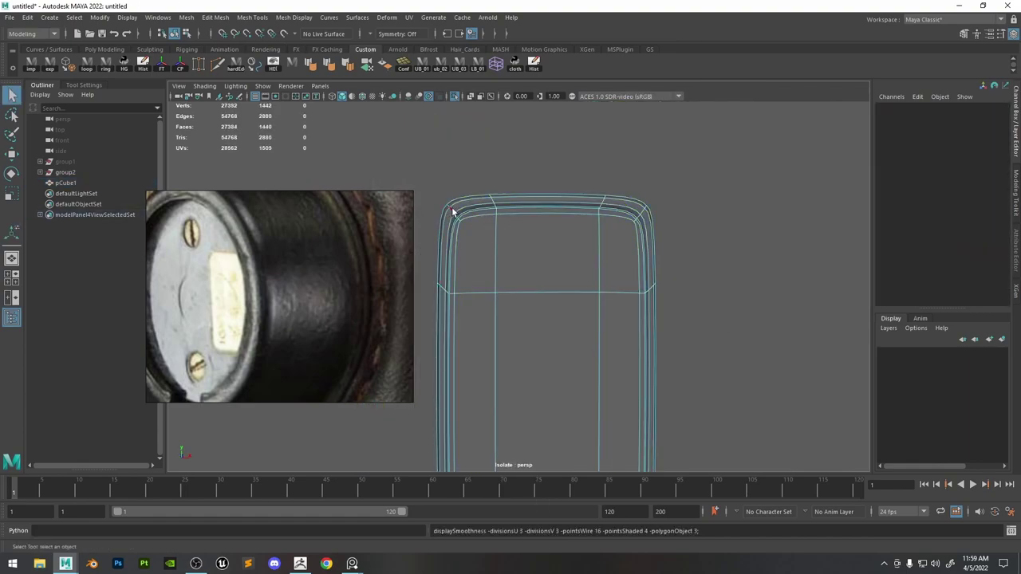
pyautogui.click(450, 210)
pyautogui.press('w')
pyautogui.moveTo(487, 251); pyautogui.dragTo(493, 245)
pyautogui.hotkey('ctrl', 'z')
pyautogui.hotkey('ctrl', 'z')
pyautogui.moveTo(420, 168); pyautogui.dragTo(484, 254)
pyautogui.press('1')
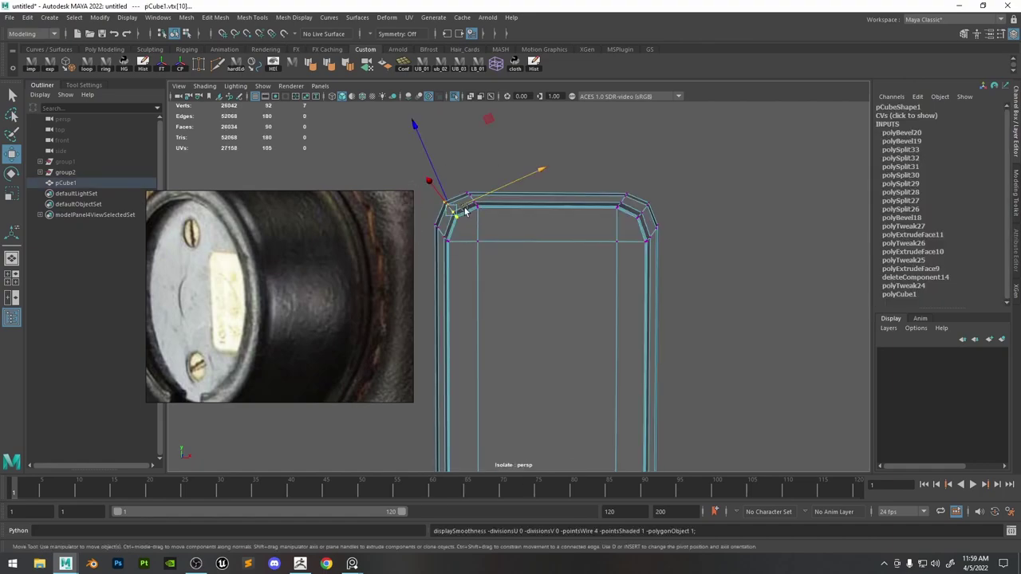
# Open the plate's corner bevel in the construction history and set its fraction to 0.4.
pyautogui.moveTo(499, 205); pyautogui.dragTo(544, 190, button='right')
pyautogui.click(903, 234)
pyautogui.click(945, 174)
pyautogui.press('w')
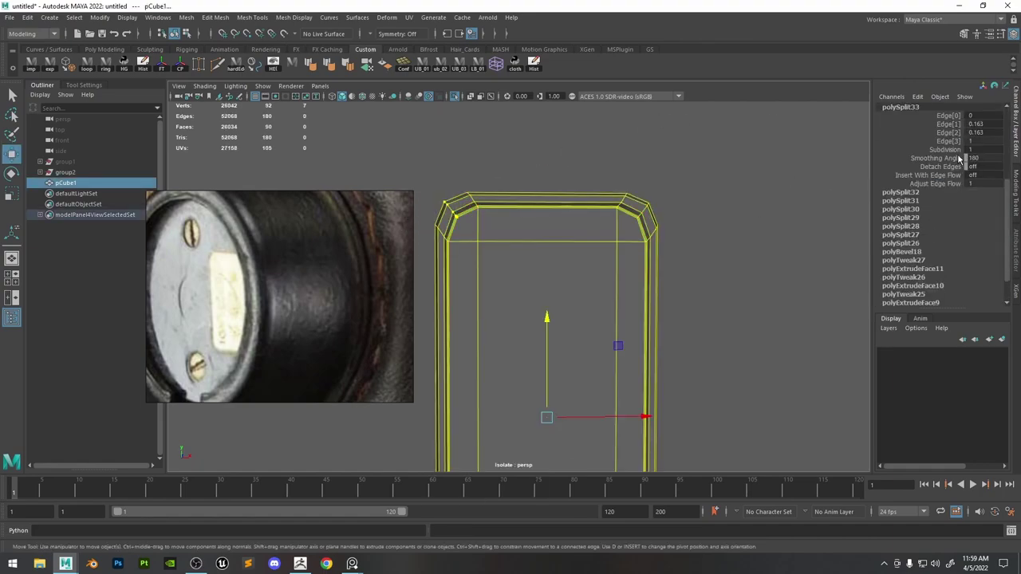
pyautogui.scroll(-4, 915, 233)
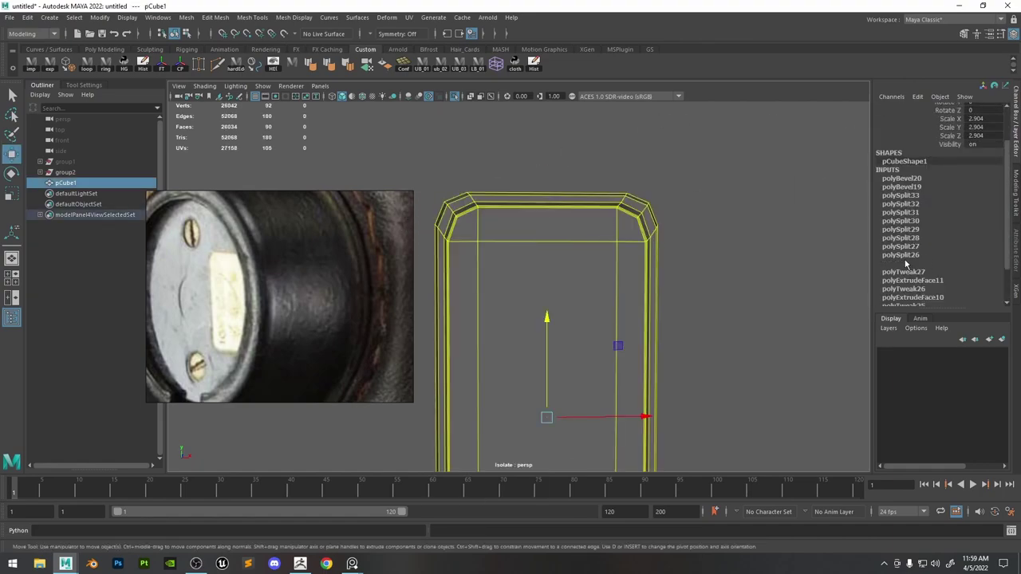
pyautogui.click(949, 250)
pyautogui.moveTo(739, 238); pyautogui.dragTo(759, 238, button='middle')
pyautogui.press('w')
pyautogui.click(758, 240)
pyautogui.keyDown('alt'); pyautogui.moveTo(756, 240); pyautogui.dragTo(676, 279, button='right'); pyautogui.keyUp('alt')
pyautogui.keyDown('alt'); pyautogui.moveTo(676, 279); pyautogui.dragTo(674, 246, button='middle'); pyautogui.keyUp('alt')
pyautogui.click(558, 279)
pyautogui.scroll(-4, 903, 239)
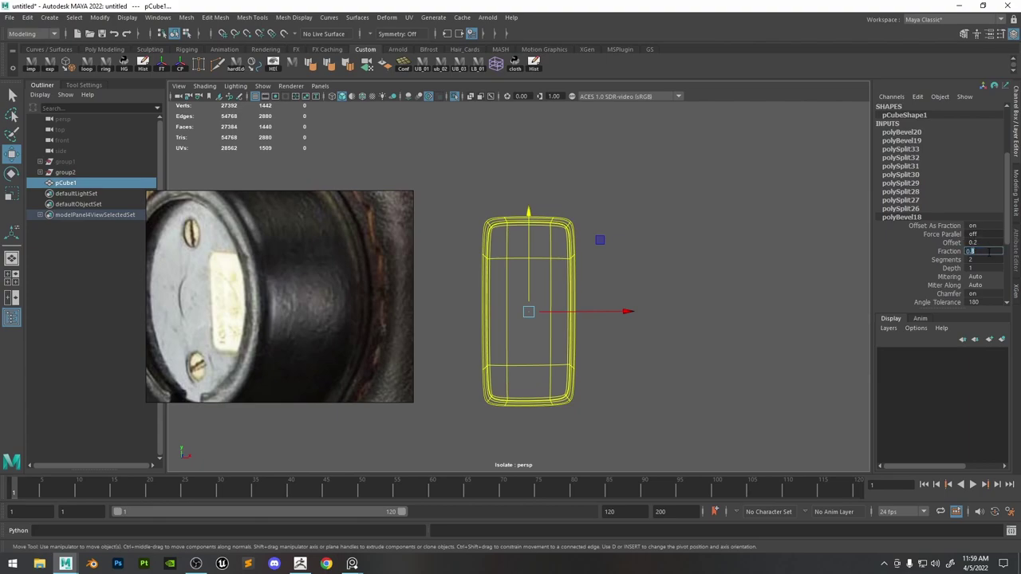
pyautogui.click(986, 251)
pyautogui.write('0.4')
pyautogui.press('Return')
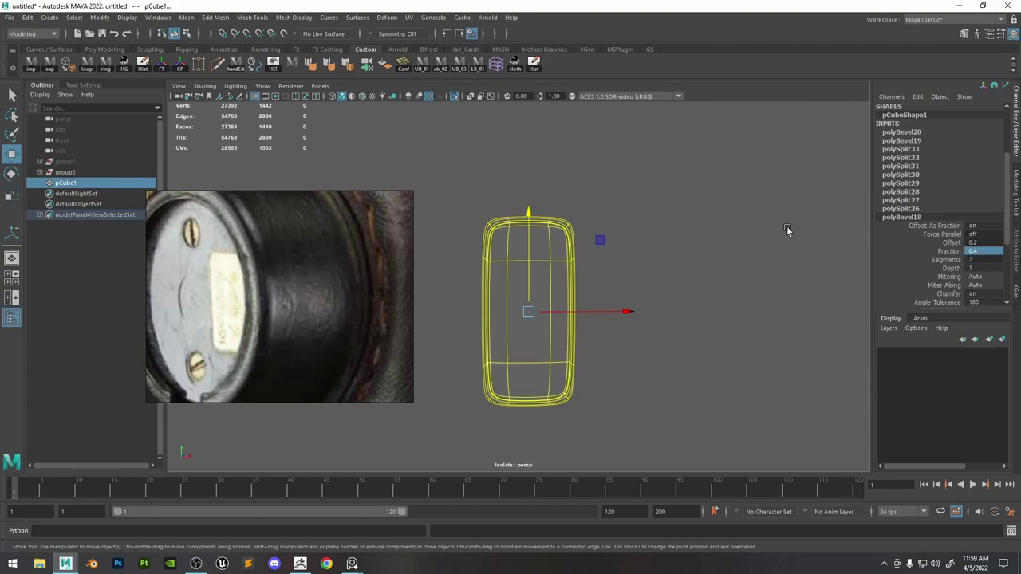
# Undo the last change to the corner bevel's fraction.
pyautogui.click(697, 249)
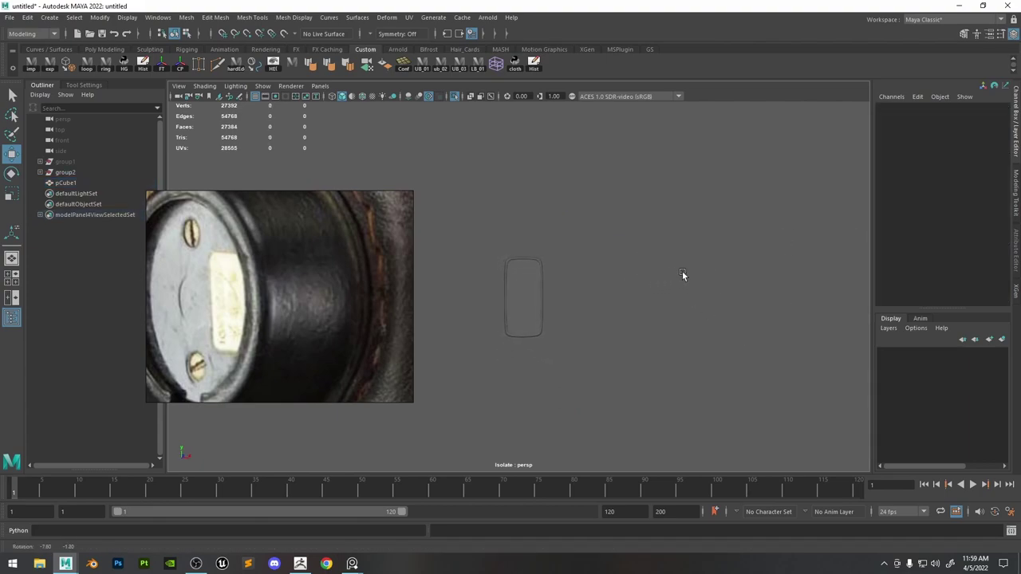
pyautogui.hotkey('ctrl', 'z')
pyautogui.click(593, 252)
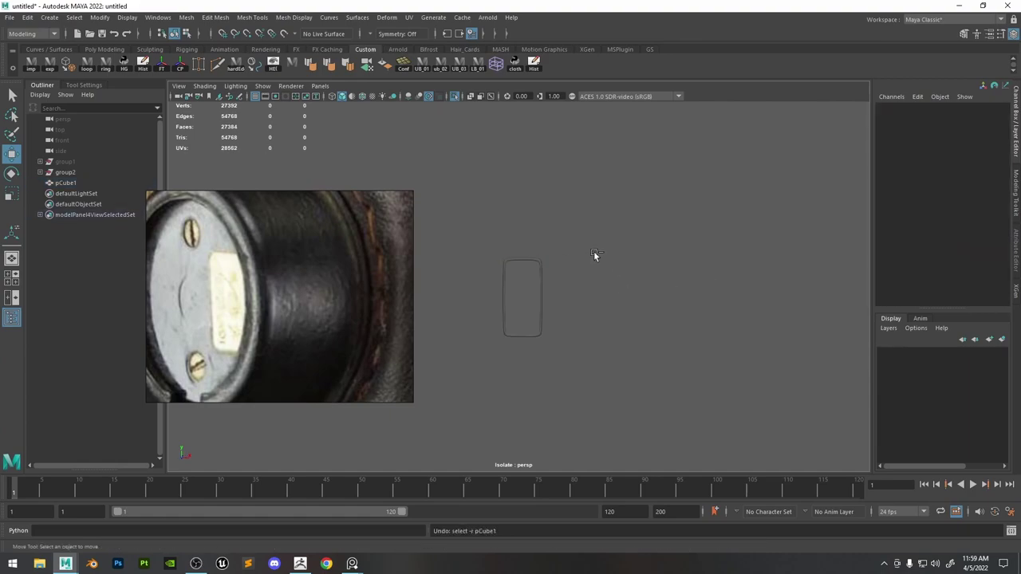
# Insert an edge loop around the plate's raised border and scale it slightly.
pyautogui.scroll(5, 734, 348)
pyautogui.click(609, 228)
pyautogui.keyDown('alt'); pyautogui.moveTo(609, 228); pyautogui.dragTo(706, 254); pyautogui.keyUp('alt')
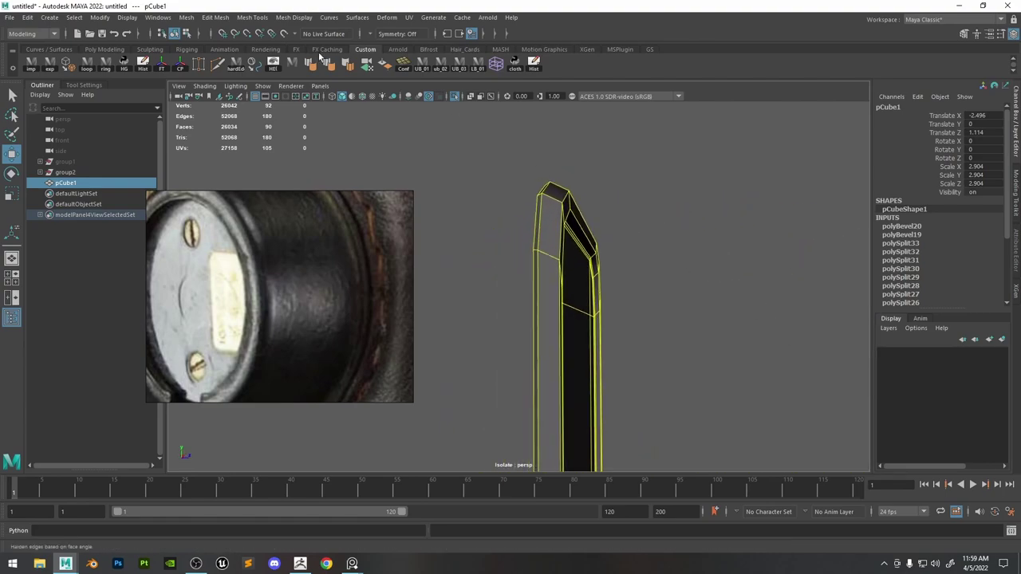
pyautogui.click(219, 65)
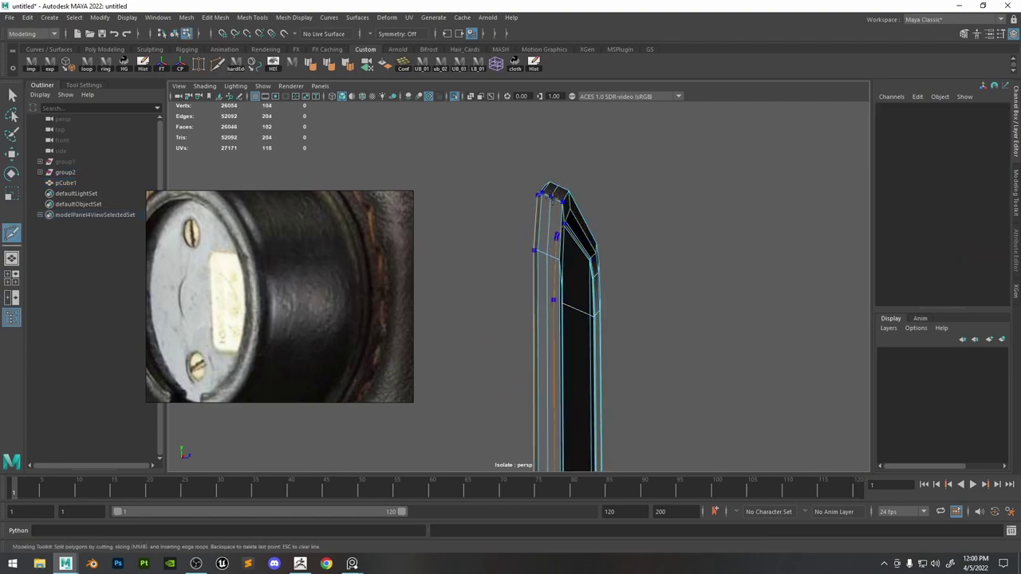
pyautogui.press('w')
pyautogui.doubleClick(552, 211)
pyautogui.press('r')
pyautogui.scroll(-4, 590, 303)
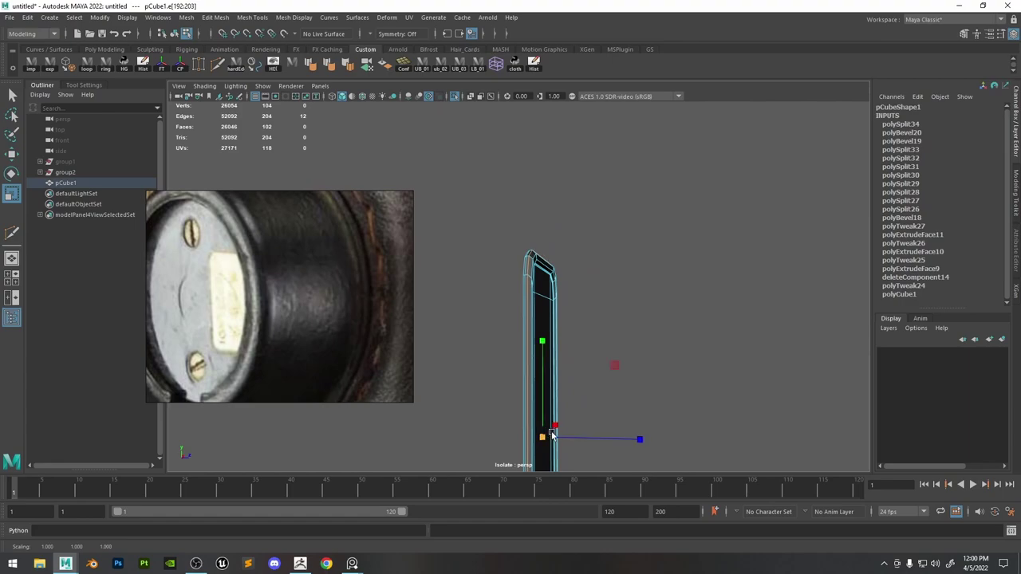
pyautogui.keyDown('alt'); pyautogui.moveTo(552, 435); pyautogui.dragTo(516, 228); pyautogui.keyUp('alt')
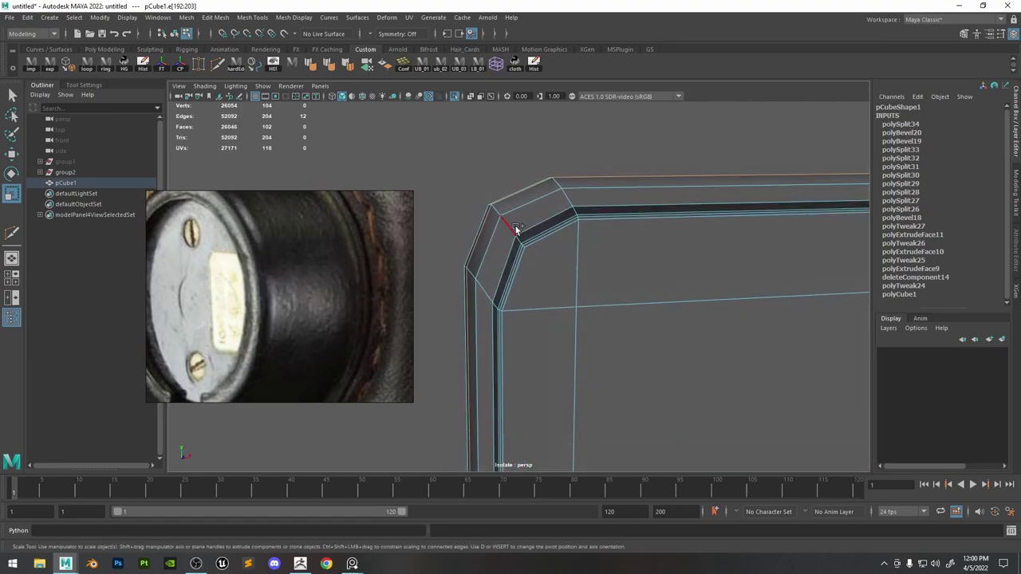
# Bevel the new border edge loop with 1 segment and check the smoothed plate from a distance.
pyautogui.keyDown('shift'); pyautogui.moveTo(516, 228); pyautogui.dragTo(567, 231, button='right'); pyautogui.keyUp('shift')
pyautogui.keyDown('alt'); pyautogui.moveTo(593, 247); pyautogui.dragTo(652, 241); pyautogui.keyUp('alt')
pyautogui.moveTo(651, 241); pyautogui.dragTo(647, 236, button='middle')
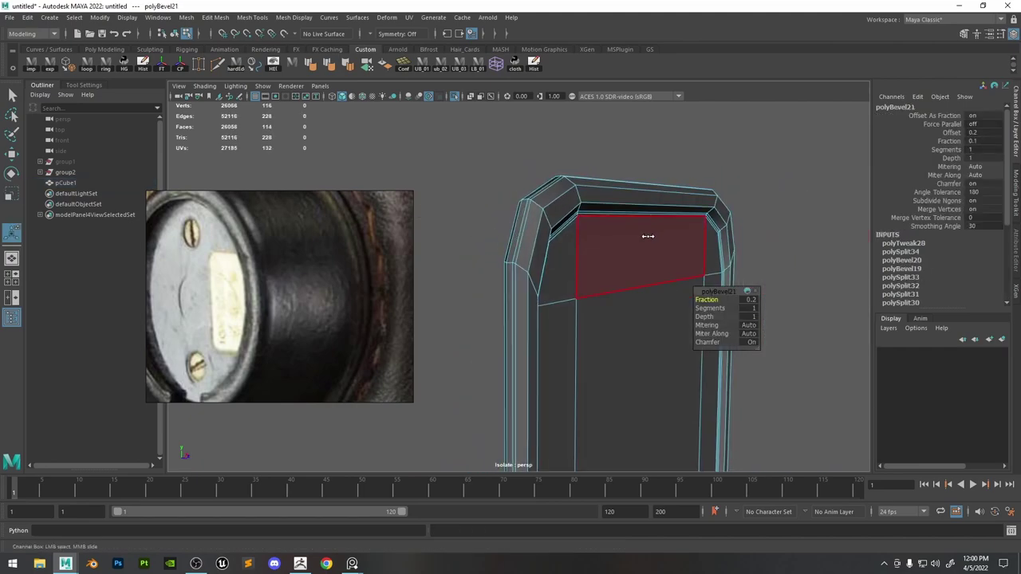
pyautogui.press('3')
pyautogui.press('q')
pyautogui.moveTo(595, 176); pyautogui.dragTo(638, 143, button='right')
pyautogui.click(745, 170)
pyautogui.keyDown('alt'); pyautogui.moveTo(744, 171); pyautogui.dragTo(576, 239, button='right'); pyautogui.keyUp('alt')
pyautogui.keyDown('alt'); pyautogui.moveTo(576, 239); pyautogui.dragTo(580, 268); pyautogui.keyUp('alt')
pyautogui.keyDown('alt'); pyautogui.moveTo(585, 255); pyautogui.dragTo(622, 276, button='right'); pyautogui.keyUp('alt')
pyautogui.click(568, 249)
# Select the outer vertices of the plate's upper left corner and nudge them diagonally to refine the rounding.
pyautogui.press('1')
pyautogui.press('F9')
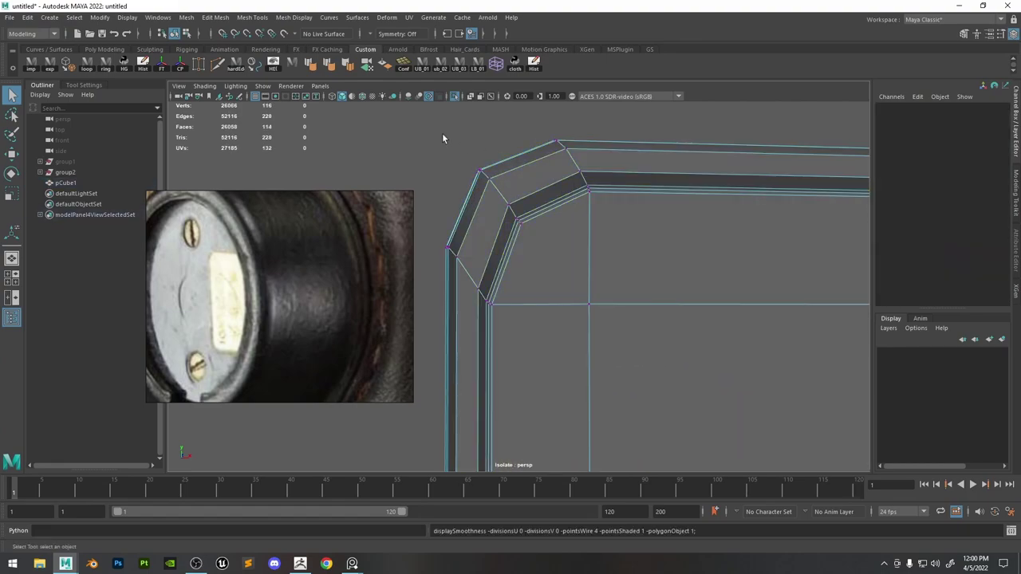
pyautogui.moveTo(442, 133); pyautogui.dragTo(486, 178)
pyautogui.press('3')
pyautogui.press('w')
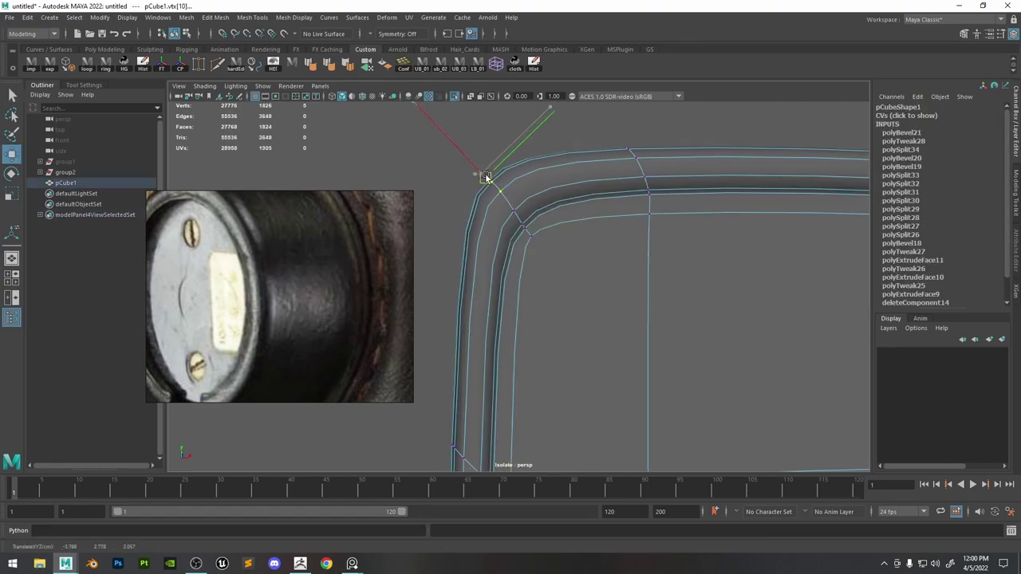
pyautogui.scroll(-8, 590, 215)
pyautogui.keyDown('alt'); pyautogui.moveTo(676, 244); pyautogui.dragTo(574, 215, button='middle'); pyautogui.keyUp('alt')
pyautogui.hotkey('ctrl', 'z')
pyautogui.keyDown('alt'); pyautogui.moveTo(519, 195); pyautogui.dragTo(620, 210, button='middle'); pyautogui.keyUp('alt')
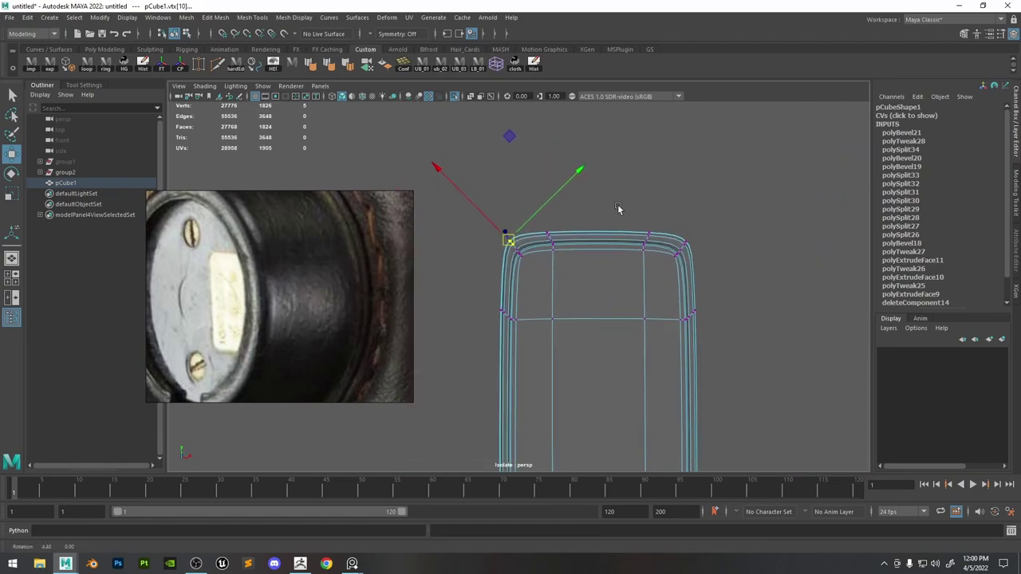
pyautogui.scroll(3, 614, 209)
pyautogui.moveTo(501, 214); pyautogui.dragTo(504, 217)
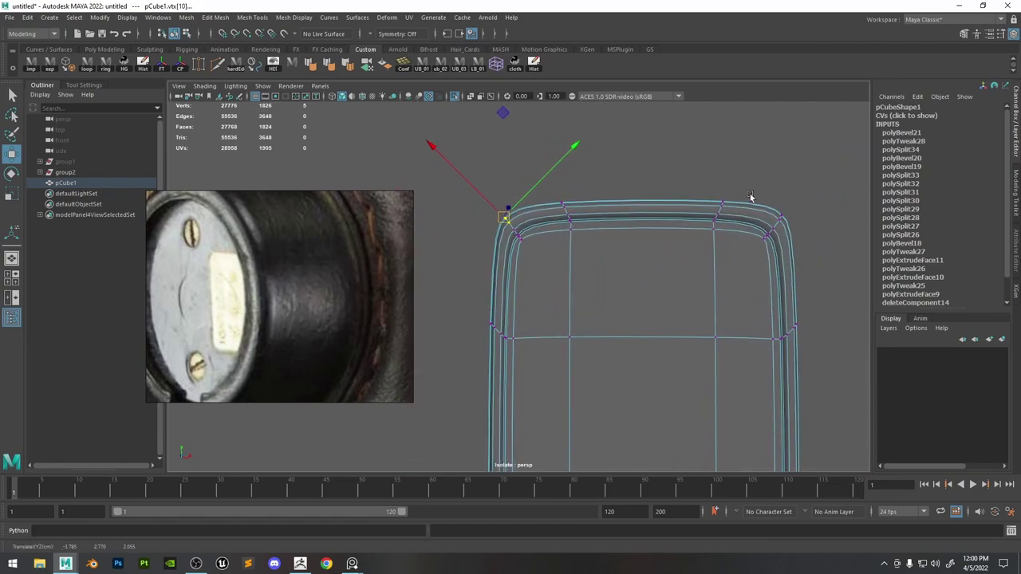
# Nudge the outer vertices of the plate's remaining corners diagonally to match the upper left corner.
pyautogui.scroll(2, 713, 238)
pyautogui.moveTo(684, 182); pyautogui.dragTo(683, 187)
pyautogui.scroll(-10, 695, 298)
pyautogui.keyDown('alt'); pyautogui.moveTo(678, 447); pyautogui.dragTo(670, 278, button='middle'); pyautogui.keyUp('alt')
pyautogui.scroll(10, 617, 335)
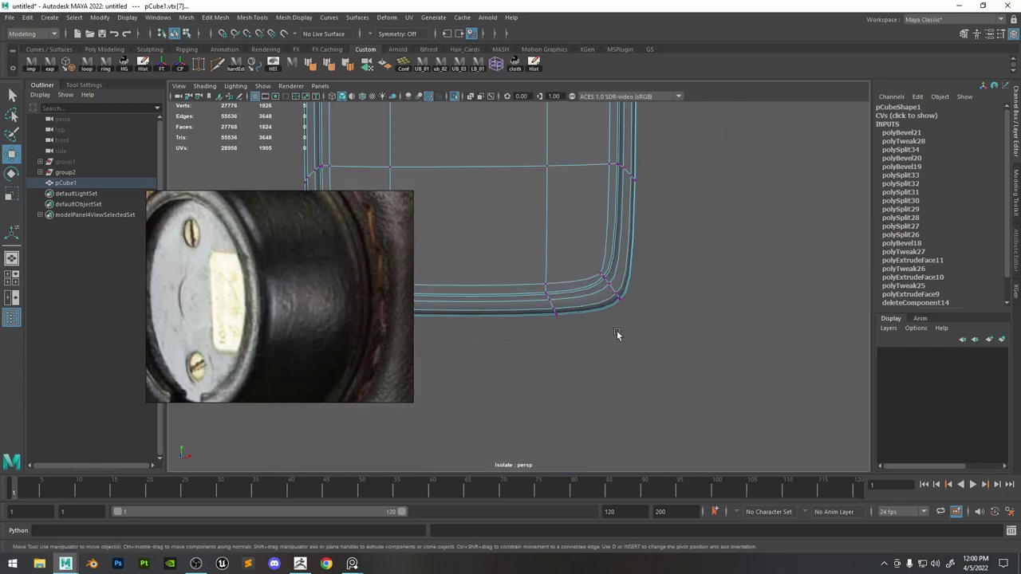
pyautogui.moveTo(696, 344); pyautogui.dragTo(665, 328)
pyautogui.keyDown('alt'); pyautogui.moveTo(512, 299); pyautogui.dragTo(714, 265, button='middle'); pyautogui.keyUp('alt')
pyautogui.keyDown('alt'); pyautogui.moveTo(502, 291); pyautogui.dragTo(517, 291); pyautogui.keyUp('alt')
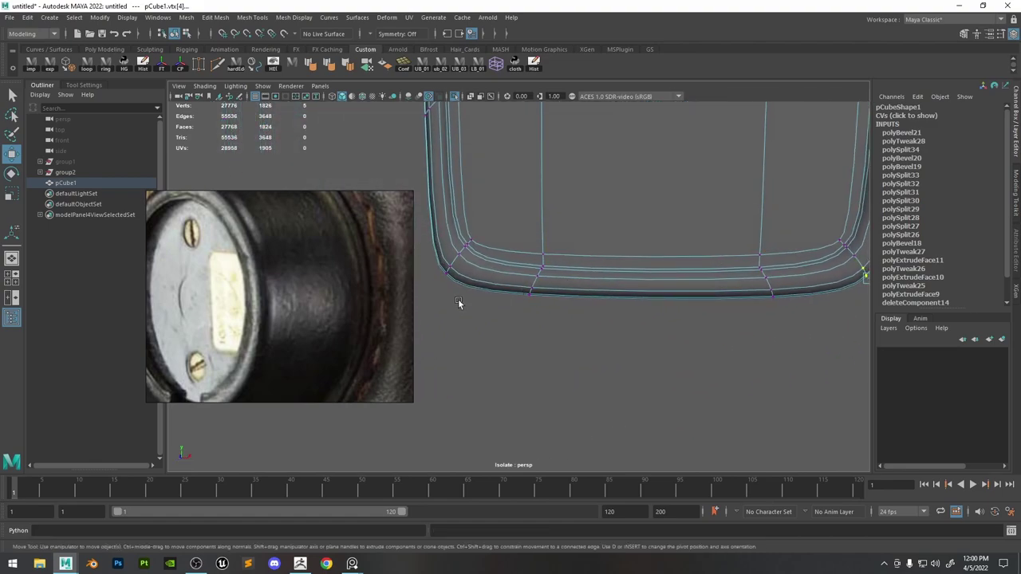
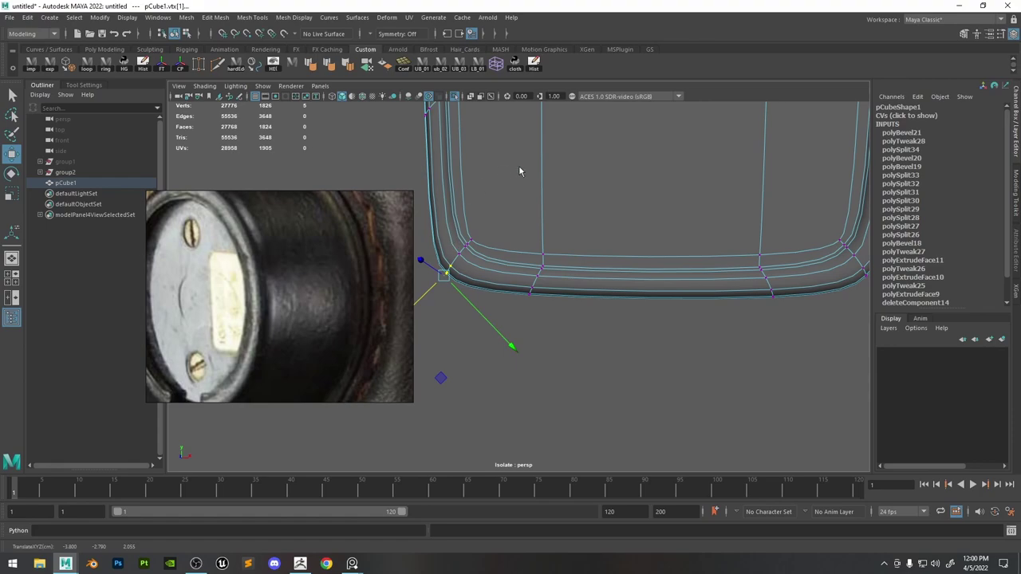
# Return to object mode and examine the smoothed plate's border and rounded corners.
pyautogui.moveTo(519, 172); pyautogui.dragTo(550, 145, button='right')
pyautogui.click(654, 413)
pyautogui.keyDown('alt'); pyautogui.moveTo(654, 412); pyautogui.dragTo(536, 192, button='right'); pyautogui.keyUp('alt')
pyautogui.keyDown('alt'); pyautogui.moveTo(536, 192); pyautogui.dragTo(524, 271, button='middle'); pyautogui.keyUp('alt')
pyautogui.keyDown('alt'); pyautogui.moveTo(532, 253); pyautogui.dragTo(566, 241); pyautogui.keyUp('alt')
pyautogui.scroll(5, 540, 261)
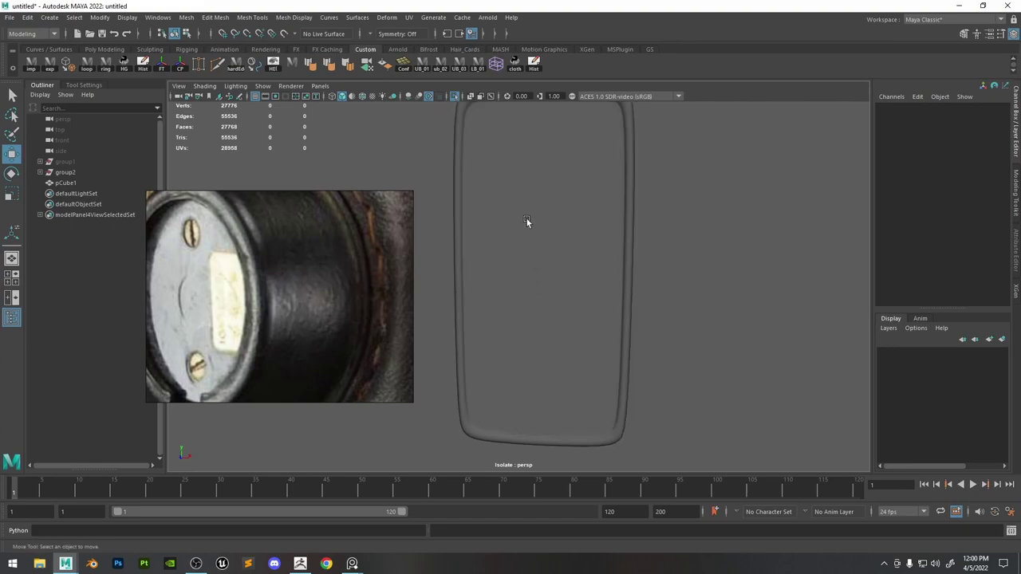
pyautogui.keyDown('alt'); pyautogui.moveTo(550, 118); pyautogui.dragTo(552, 206, button='middle'); pyautogui.keyUp('alt')
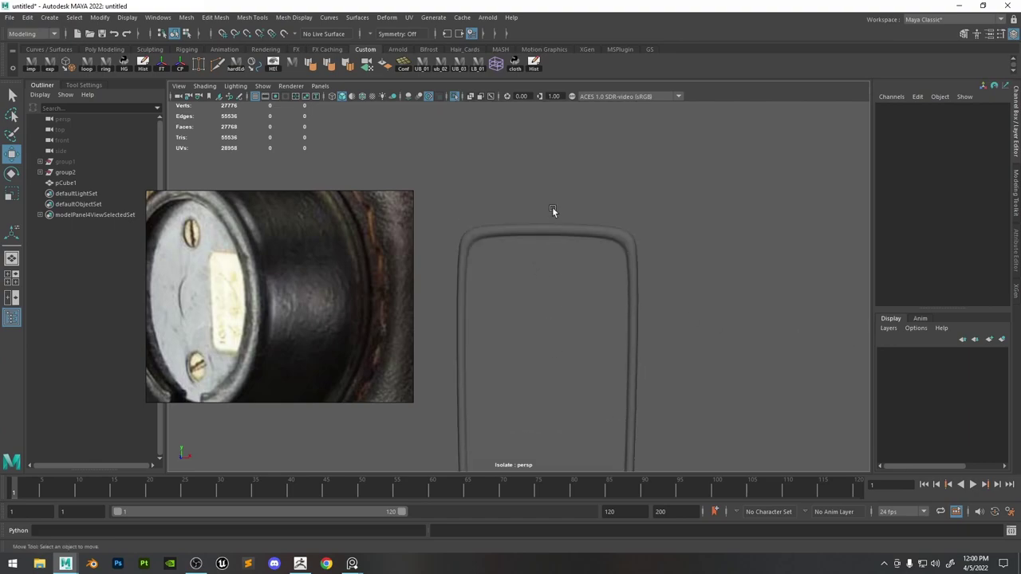
# Bevel two of the edge loops on the plate's raised border with Fraction 0.1 and 2 segments.
pyautogui.click(508, 243)
pyautogui.keyDown('alt'); pyautogui.moveTo(479, 212); pyautogui.dragTo(675, 242); pyautogui.keyUp('alt')
pyautogui.scroll(4, 678, 244)
pyautogui.moveTo(708, 237); pyautogui.dragTo(750, 181, button='right')
pyautogui.doubleClick(676, 168)
pyautogui.keyDown('shift'); pyautogui.doubleClick(699, 183); pyautogui.keyUp('shift')
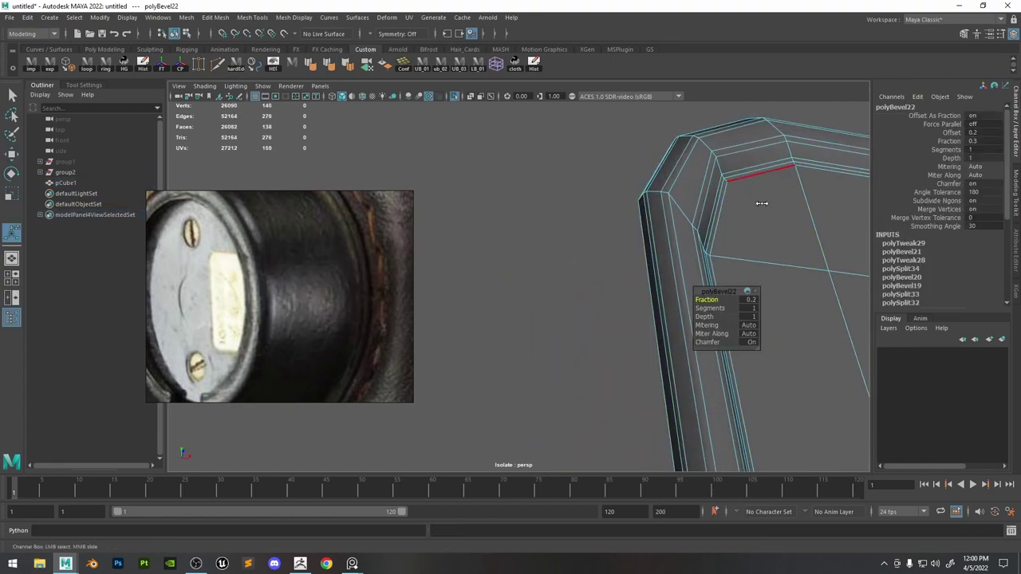
pyautogui.keyDown('alt'); pyautogui.moveTo(769, 204); pyautogui.dragTo(748, 235); pyautogui.keyUp('alt')
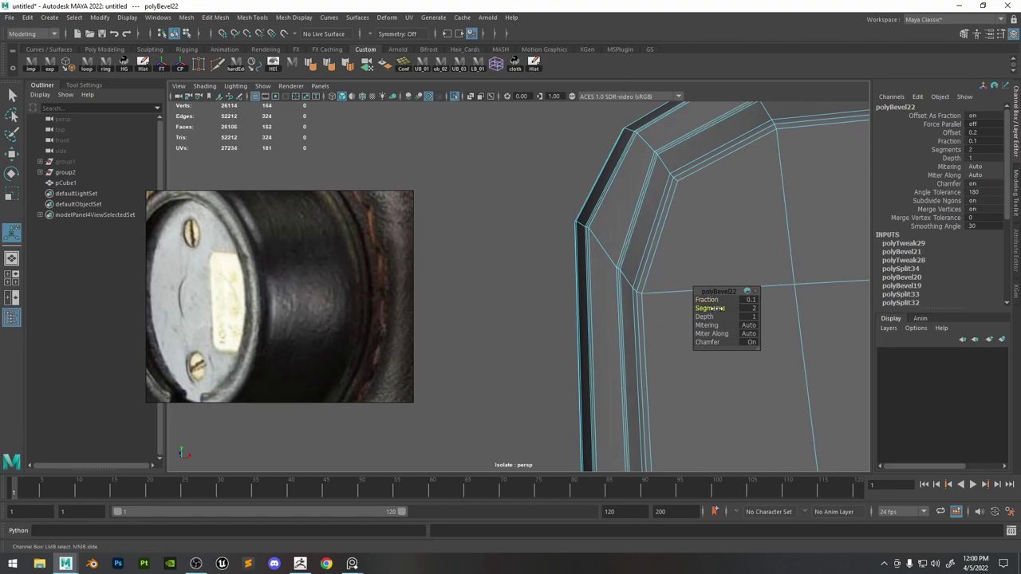
# Return the plate to object mode and turn off isolation to show the whole ear cup again.
pyautogui.press('3')
pyautogui.moveTo(688, 218); pyautogui.dragTo(733, 187, button='right')
pyautogui.click(539, 210)
pyautogui.scroll(-8, 678, 287)
pyautogui.keyDown('alt'); pyautogui.moveTo(654, 259); pyautogui.dragTo(675, 295); pyautogui.keyUp('alt')
pyautogui.click(557, 321)
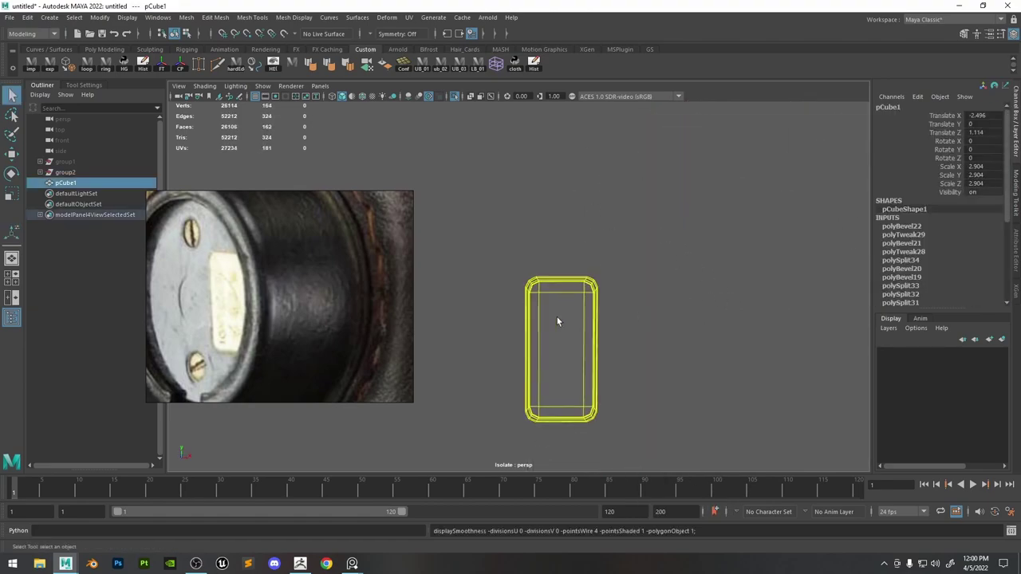
pyautogui.click(456, 96)
# Preview the plate smoothed on the ear cup's face and compare it with the reference photo.
pyautogui.scroll(3, 651, 280)
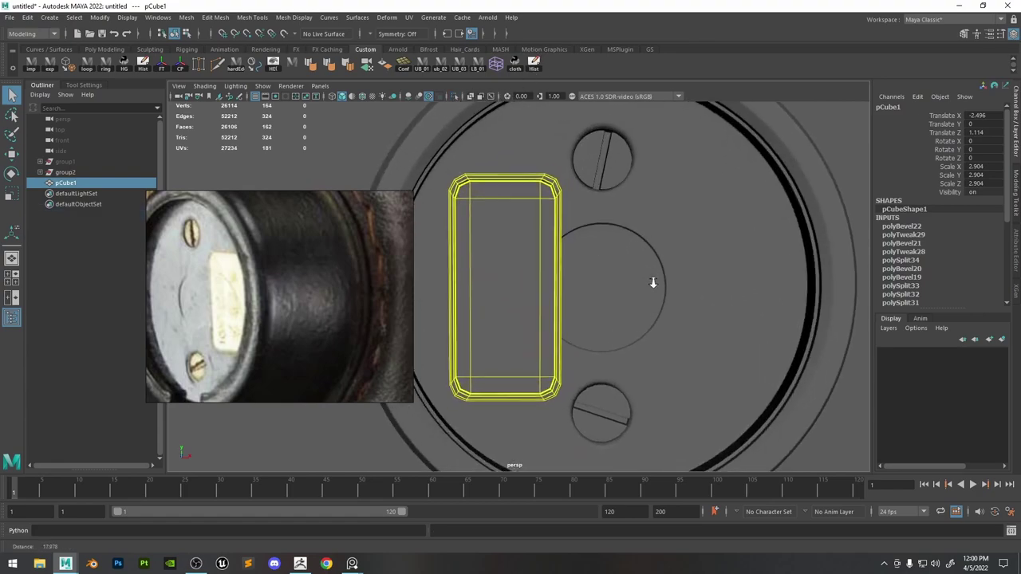
pyautogui.click(852, 137)
pyautogui.scroll(3, 581, 239)
pyautogui.click(508, 260)
pyautogui.press('3')
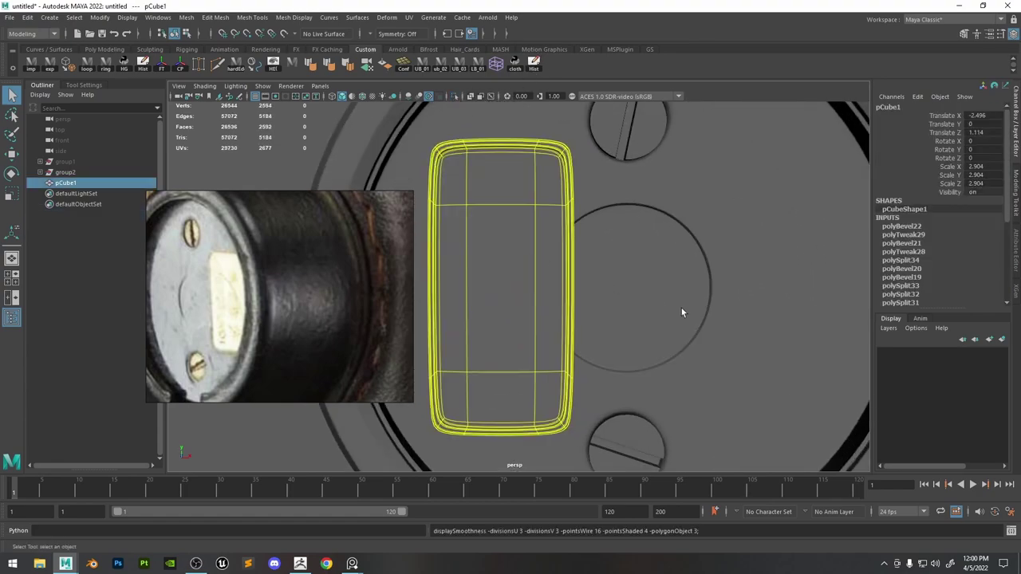
pyautogui.scroll(-5, 682, 311)
pyautogui.click(815, 336)
pyautogui.keyDown('alt'); pyautogui.moveTo(815, 336); pyautogui.dragTo(756, 343); pyautogui.keyUp('alt')
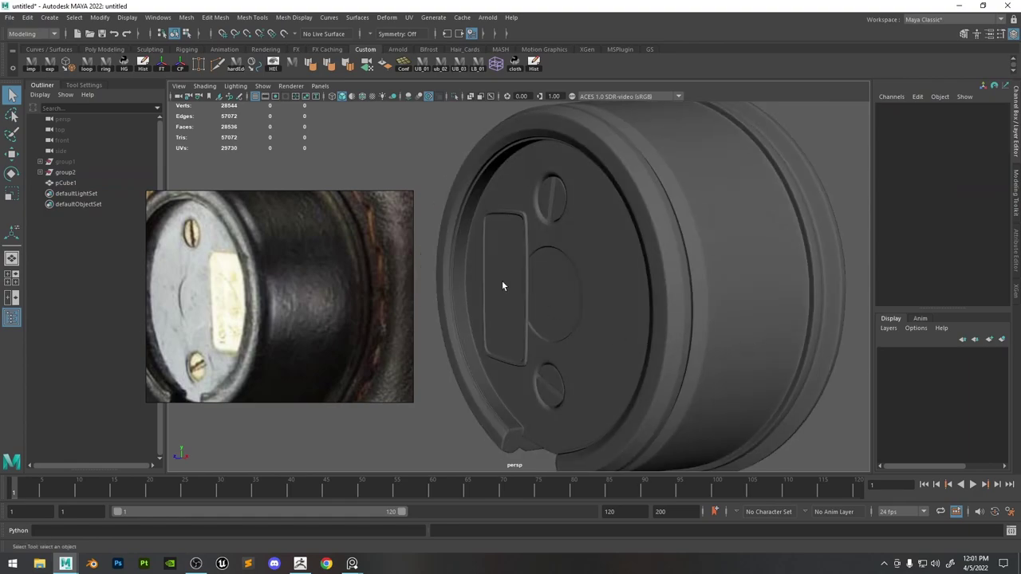
# Select the plate's inner front faces, grow the selection twice and shift it slightly along the plate's depth.
pyautogui.scroll(5, 501, 285)
pyautogui.click(469, 201)
pyautogui.moveTo(481, 161); pyautogui.dragTo(479, 192, button='right')
pyautogui.press('1')
pyautogui.keyDown('alt'); pyautogui.moveTo(464, 187); pyautogui.dragTo(488, 190); pyautogui.keyUp('alt')
pyautogui.keyDown('alt'); pyautogui.moveTo(488, 190); pyautogui.dragTo(539, 277, button='middle'); pyautogui.keyUp('alt')
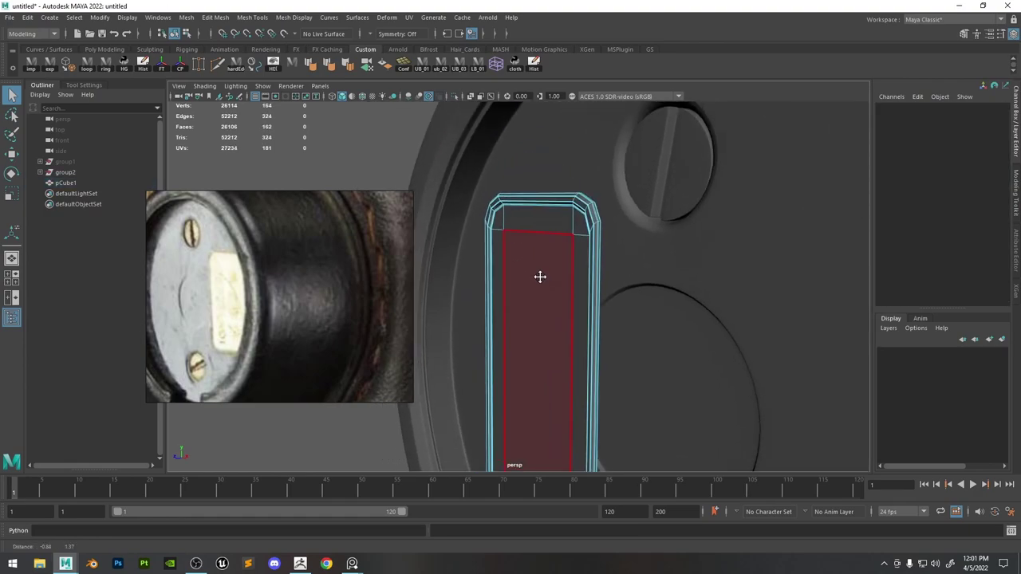
pyautogui.keyDown('alt'); pyautogui.moveTo(540, 275); pyautogui.dragTo(696, 220); pyautogui.keyUp('alt')
pyautogui.click(496, 207)
pyautogui.click(560, 219)
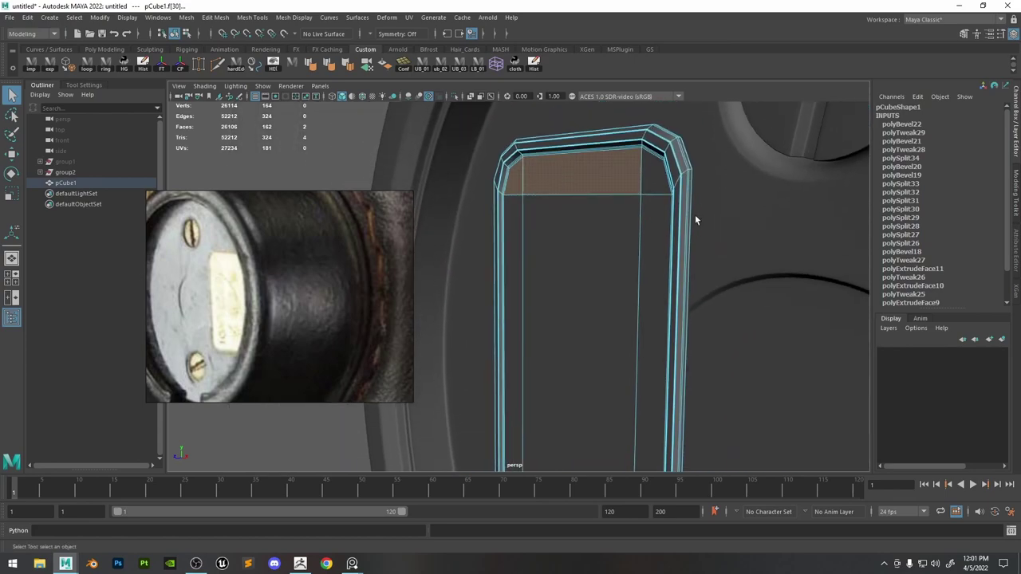
pyautogui.moveTo(529, 280); pyautogui.dragTo(513, 283)
pyautogui.keyDown('alt'); pyautogui.moveTo(591, 271); pyautogui.dragTo(561, 327, button='right'); pyautogui.keyUp('alt')
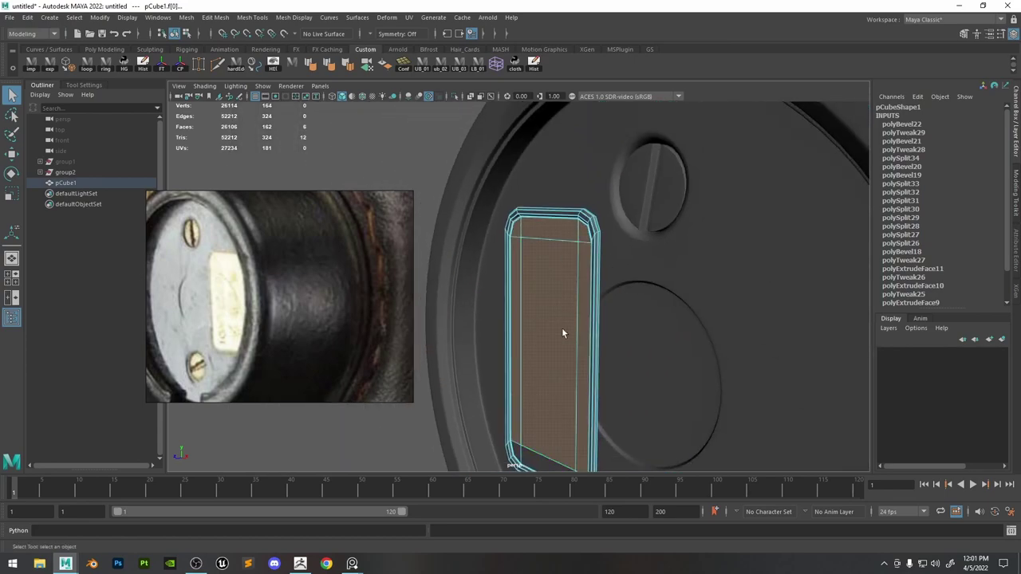
pyautogui.keyDown('alt'); pyautogui.moveTo(561, 327); pyautogui.dragTo(576, 210, button='middle'); pyautogui.keyUp('alt')
pyautogui.keyDown('alt'); pyautogui.moveTo(576, 210); pyautogui.dragTo(777, 444, button='right'); pyautogui.keyUp('alt')
pyautogui.keyDown('shift'); pyautogui.moveTo(803, 442); pyautogui.dragTo(800, 455); pyautogui.keyUp('shift')
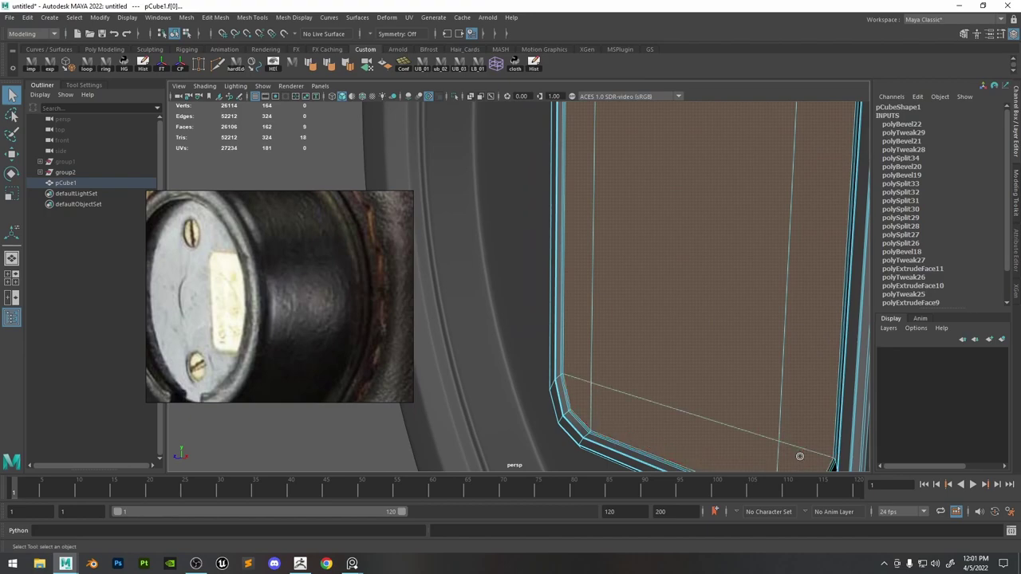
pyautogui.press('r')
pyautogui.keyDown('alt'); pyautogui.moveTo(691, 359); pyautogui.dragTo(657, 290); pyautogui.keyUp('alt')
pyautogui.keyDown('alt'); pyautogui.moveTo(656, 290); pyautogui.dragTo(686, 401, button='right'); pyautogui.keyUp('alt')
pyautogui.keyDown('alt'); pyautogui.moveTo(686, 404); pyautogui.dragTo(651, 232); pyautogui.keyUp('alt')
pyautogui.hotkey('shift', '.')
pyautogui.hotkey('shift', '.')
pyautogui.keyDown('alt'); pyautogui.moveTo(652, 232); pyautogui.dragTo(566, 155, button='right'); pyautogui.keyUp('alt')
pyautogui.keyDown('alt'); pyautogui.moveTo(567, 156); pyautogui.dragTo(588, 244, button='middle'); pyautogui.keyUp('alt')
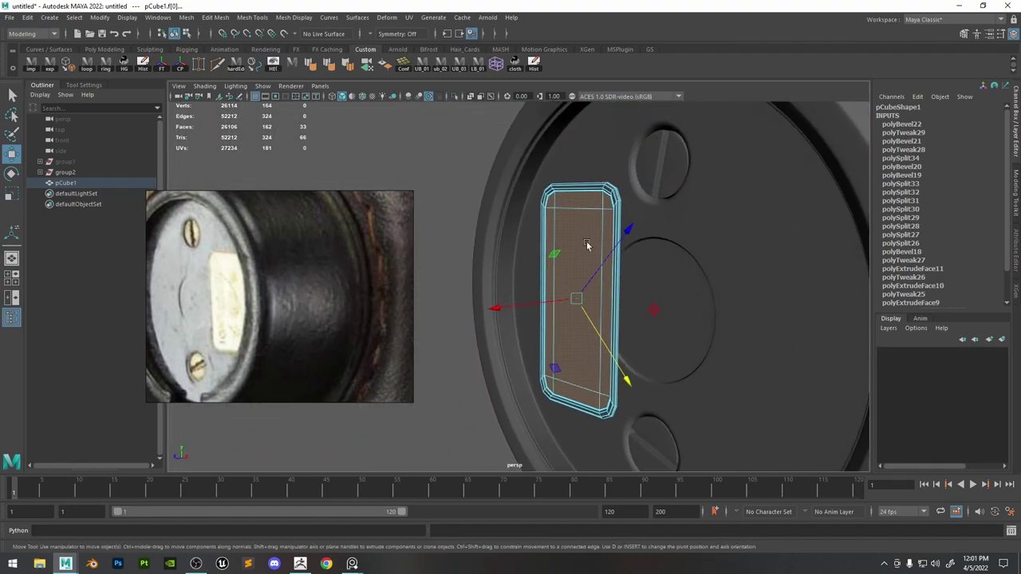
pyautogui.press('w')
pyautogui.moveTo(544, 262); pyautogui.dragTo(501, 263)
pyautogui.moveTo(550, 302); pyautogui.dragTo(554, 304)
pyautogui.keyDown('alt'); pyautogui.moveTo(554, 319); pyautogui.dragTo(579, 422, button='right'); pyautogui.keyUp('alt')
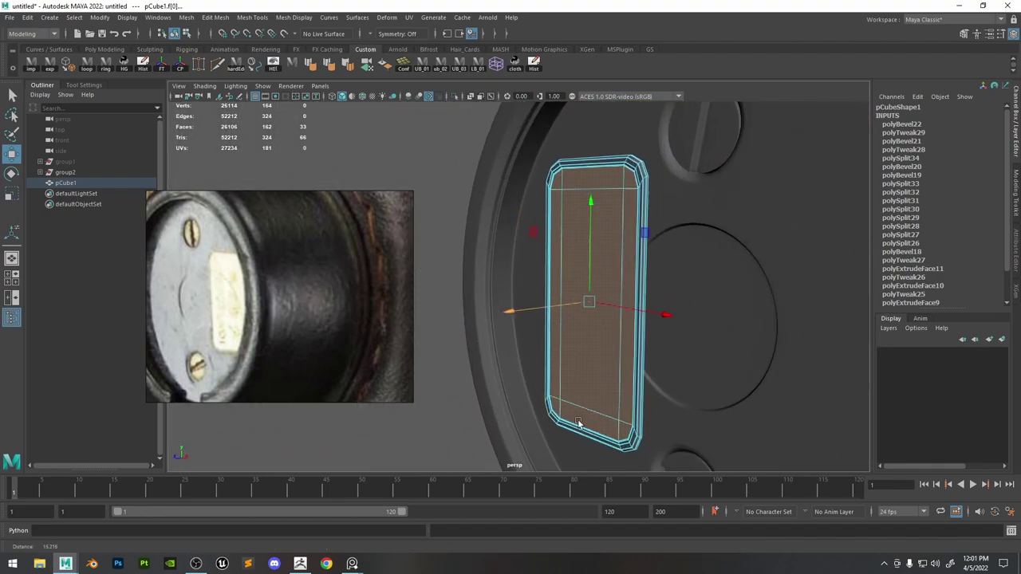
# Preview the plate smoothed and examine its lower corner and how it sits on the ear cup's face.
pyautogui.keyDown('alt'); pyautogui.moveTo(579, 422); pyautogui.dragTo(581, 173, button='middle'); pyautogui.keyUp('alt')
pyautogui.keyDown('alt'); pyautogui.moveTo(581, 173); pyautogui.dragTo(837, 419, button='right'); pyautogui.keyUp('alt')
pyautogui.keyDown('alt'); pyautogui.moveTo(837, 420); pyautogui.dragTo(673, 296); pyautogui.keyUp('alt')
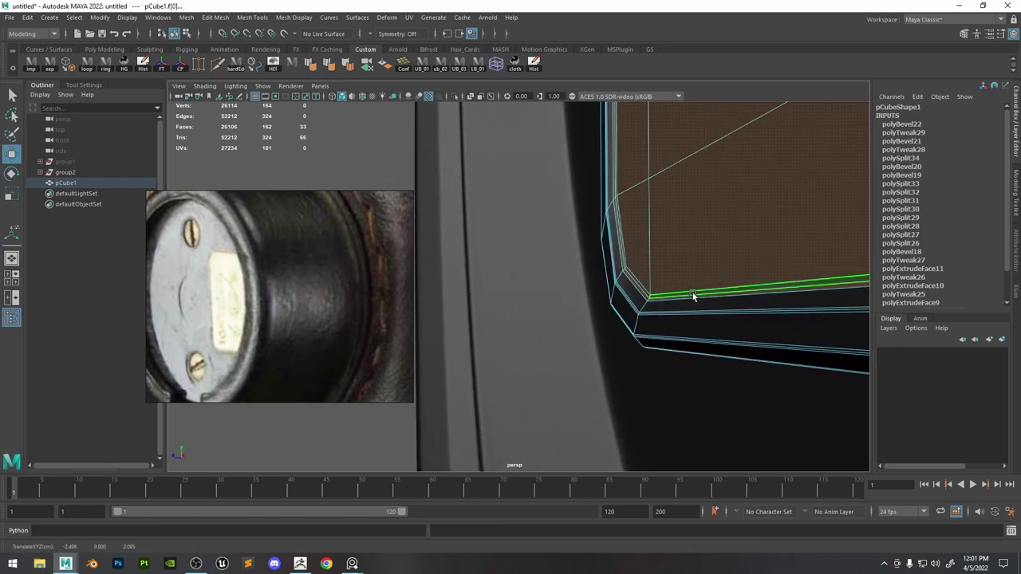
pyautogui.press('3')
pyautogui.moveTo(651, 247); pyautogui.dragTo(392, 150, button='right')
pyautogui.click(391, 151)
pyautogui.keyDown('alt'); pyautogui.moveTo(529, 229); pyautogui.dragTo(647, 228); pyautogui.keyUp('alt')
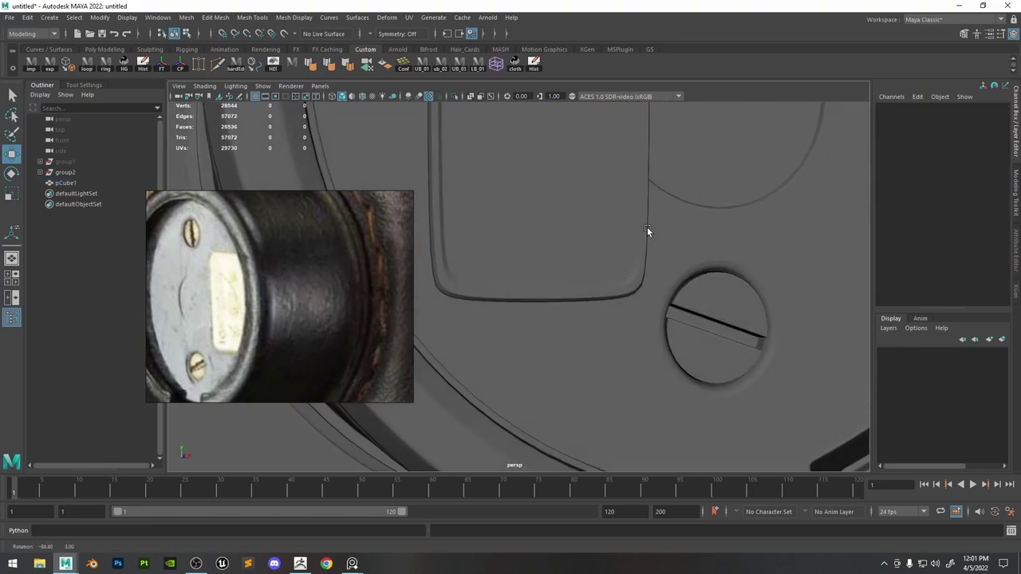
pyautogui.keyDown('alt'); pyautogui.moveTo(647, 229); pyautogui.dragTo(518, 267, button='right'); pyautogui.keyUp('alt')
pyautogui.keyDown('alt'); pyautogui.moveTo(558, 228); pyautogui.dragTo(526, 209); pyautogui.keyUp('alt')
pyautogui.keyDown('alt'); pyautogui.moveTo(526, 209); pyautogui.dragTo(729, 310, button='right'); pyautogui.keyUp('alt')
pyautogui.keyDown('alt'); pyautogui.moveTo(563, 180); pyautogui.dragTo(551, 299, button='middle'); pyautogui.keyUp('alt')
# Try to adjust the plate's thickness by scaling the whole plate along its depth.
pyautogui.click(539, 242)
pyautogui.press('r')
pyautogui.moveTo(481, 297); pyautogui.dragTo(537, 290)
pyautogui.click(497, 184)
pyautogui.keyDown('alt'); pyautogui.moveTo(498, 184); pyautogui.dragTo(536, 371); pyautogui.keyUp('alt')
pyautogui.hotkey('ctrl', 'z')
pyautogui.click(539, 229)
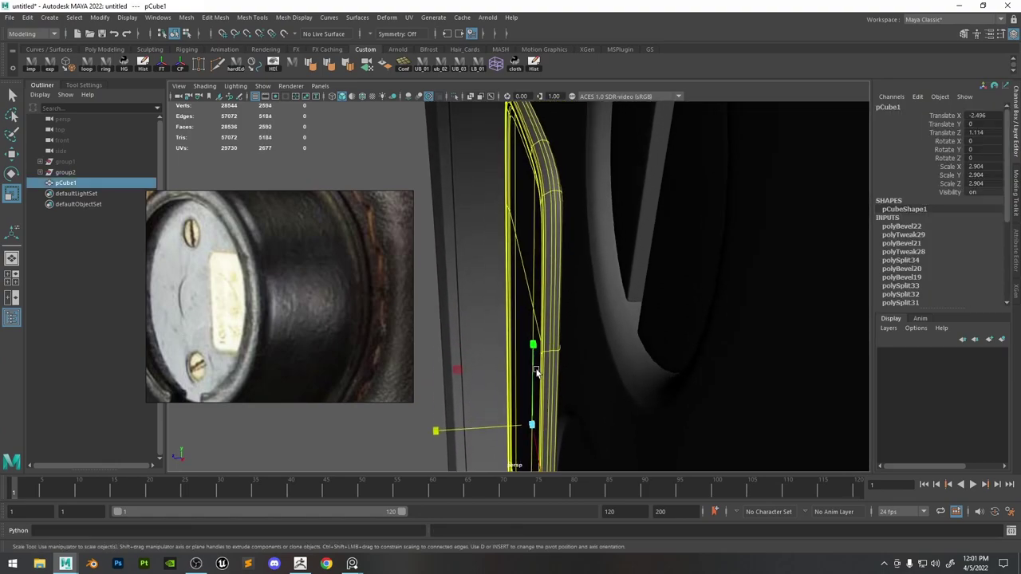
pyautogui.moveTo(462, 432); pyautogui.dragTo(473, 428)
pyautogui.hotkey('ctrl', 'z')
# Move the plate back toward the ear cup's face to Translate Z 1.063 and check it from a distance.
pyautogui.press('w')
pyautogui.click(394, 443)
pyautogui.keyDown('alt'); pyautogui.moveTo(407, 438); pyautogui.dragTo(625, 257); pyautogui.keyUp('alt')
pyautogui.scroll(-10, 662, 266)
pyautogui.scroll(10, 626, 257)
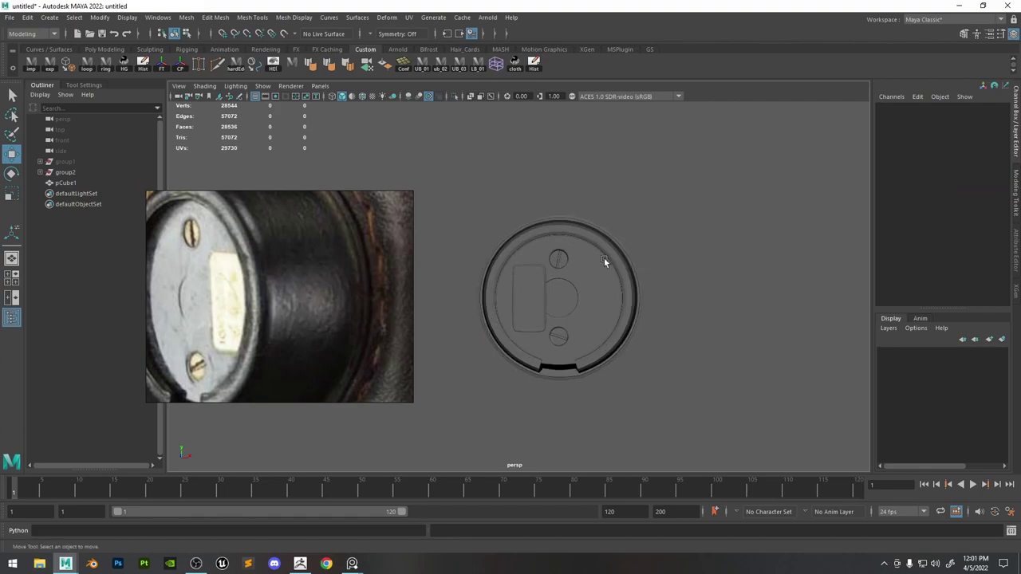
pyautogui.keyDown('alt'); pyautogui.moveTo(553, 271); pyautogui.dragTo(583, 276); pyautogui.keyUp('alt')
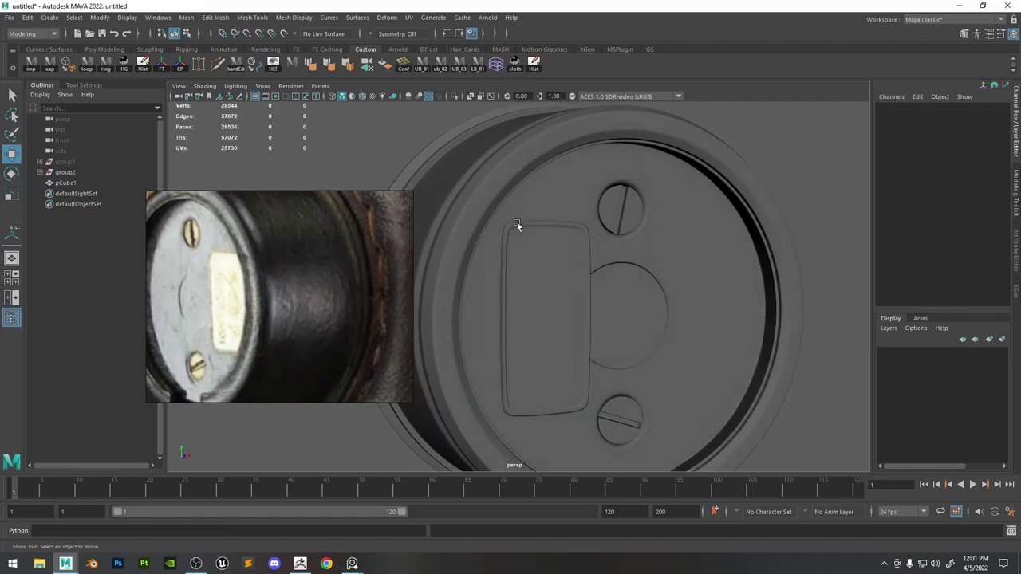
# Delete the extra middle edge loops in the bevels of the plate's raised border.
pyautogui.scroll(8, 579, 264)
pyautogui.click(575, 275)
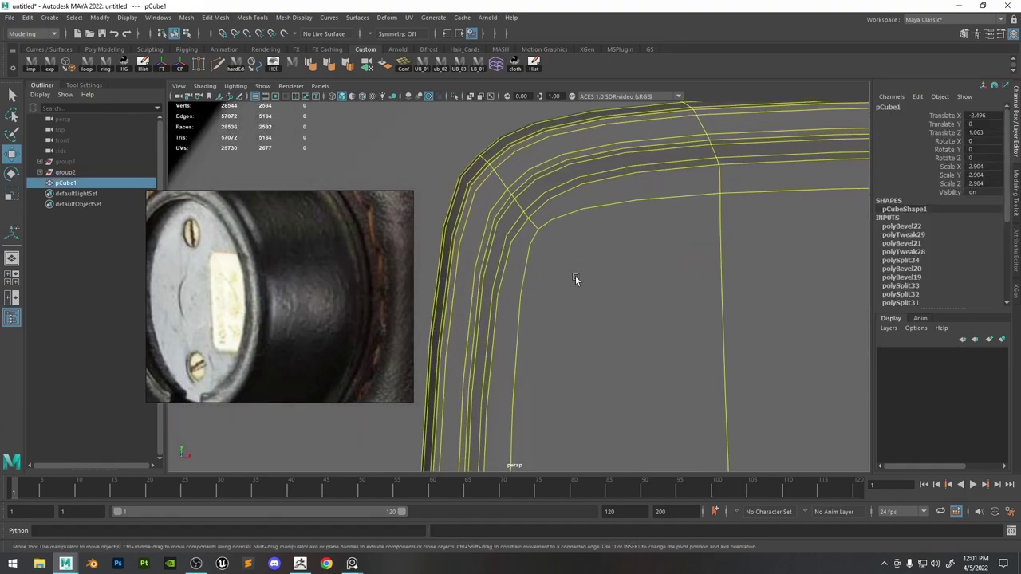
pyautogui.scroll(-3, 566, 271)
pyautogui.keyDown('alt'); pyautogui.moveTo(558, 266); pyautogui.dragTo(535, 221); pyautogui.keyUp('alt')
pyautogui.keyDown('alt'); pyautogui.moveTo(536, 221); pyautogui.dragTo(529, 189, button='right'); pyautogui.keyUp('alt')
pyautogui.doubleClick(506, 228)
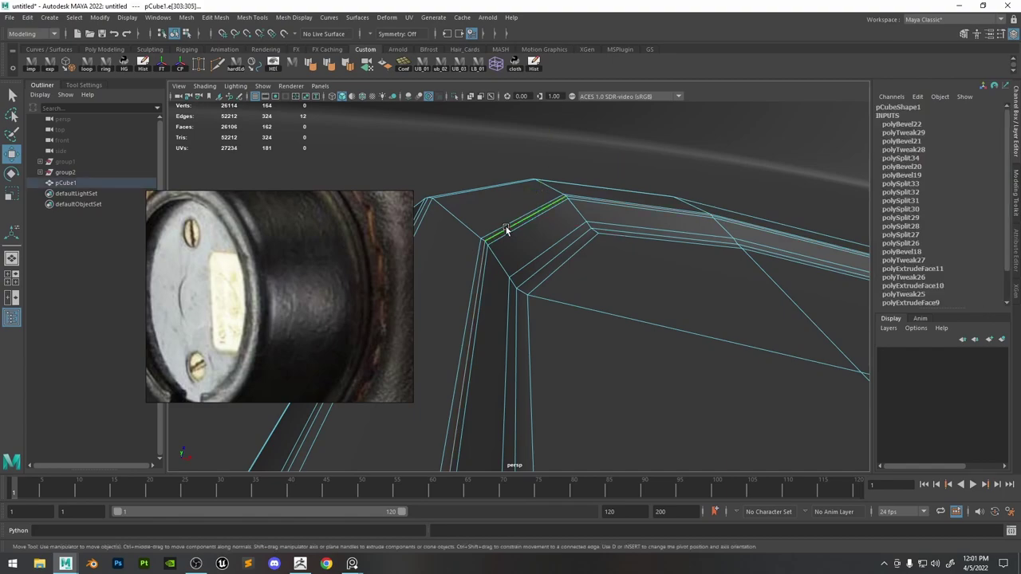
pyautogui.press('Delete')
pyautogui.keyDown('alt'); pyautogui.moveTo(506, 228); pyautogui.dragTo(533, 228); pyautogui.keyUp('alt')
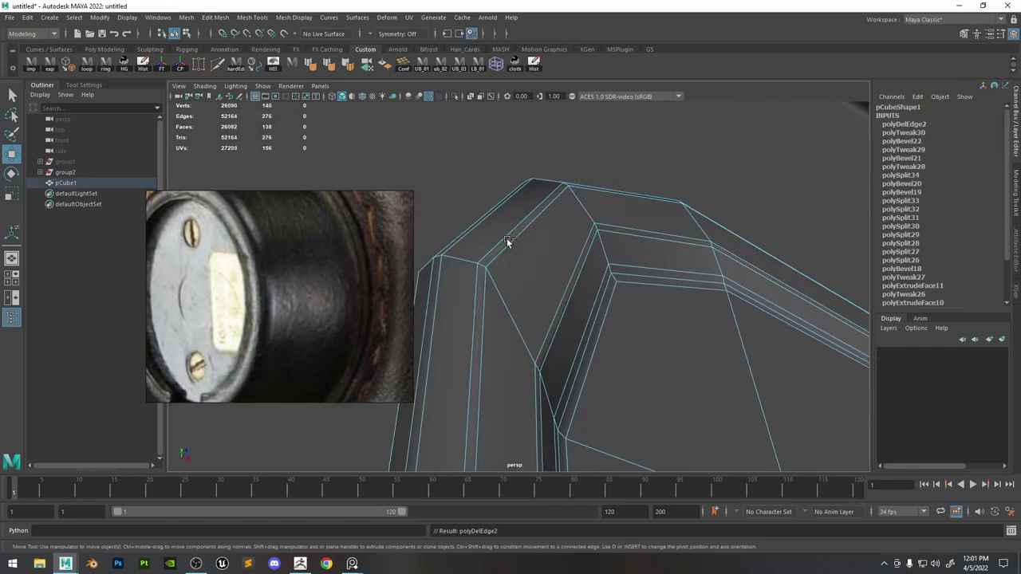
# Preview the plate smoothed without the deleted loops and examine its border from several angles.
pyautogui.press('3')
pyautogui.moveTo(560, 244); pyautogui.dragTo(597, 209, button='right')
pyautogui.keyDown('alt'); pyautogui.moveTo(596, 209); pyautogui.dragTo(478, 60, button='right'); pyautogui.keyUp('alt')
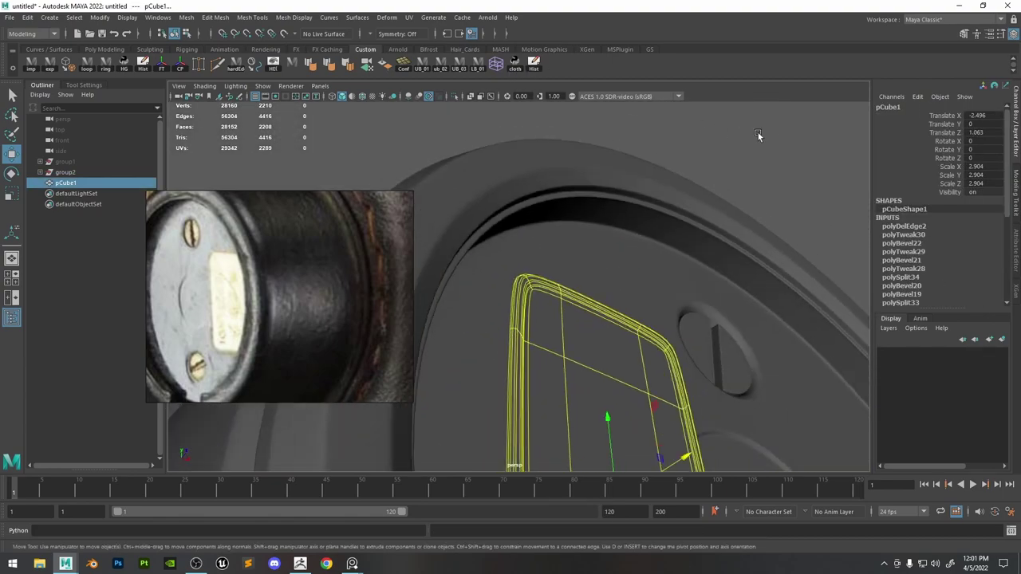
pyautogui.click(757, 133)
pyautogui.keyDown('alt'); pyautogui.moveTo(757, 135); pyautogui.dragTo(678, 240); pyautogui.keyUp('alt')
pyautogui.keyDown('alt'); pyautogui.moveTo(678, 239); pyautogui.dragTo(526, 159, button='right'); pyautogui.keyUp('alt')
pyautogui.keyDown('alt'); pyautogui.moveTo(574, 198); pyautogui.dragTo(627, 211); pyautogui.keyUp('alt')
pyautogui.keyDown('alt'); pyautogui.moveTo(635, 218); pyautogui.dragTo(781, 478, button='right'); pyautogui.keyUp('alt')
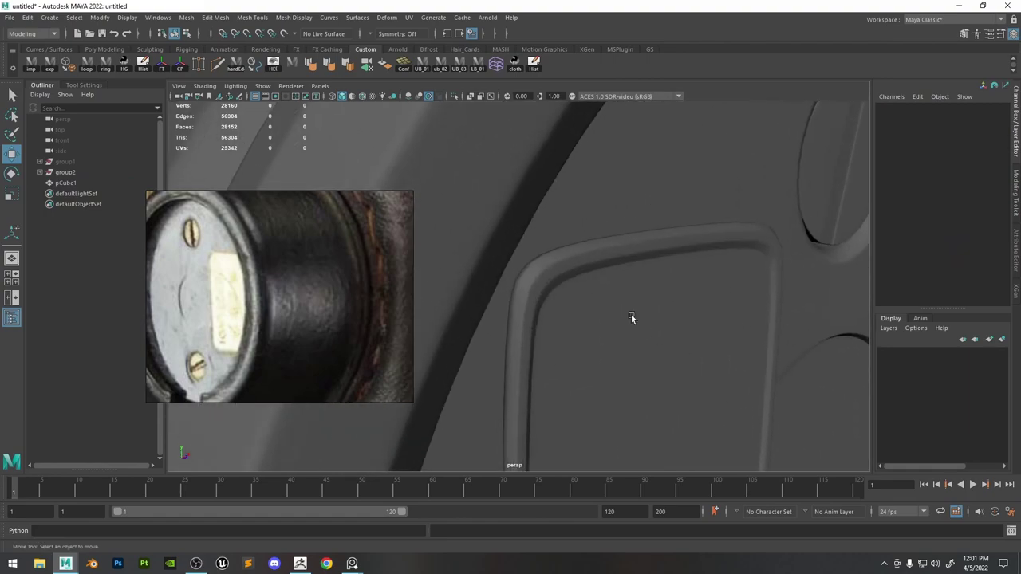
# Collapse the short edges between the doubled loops on both sides of the border's crest into single loops.
pyautogui.click(630, 314)
pyautogui.press('1')
pyautogui.keyDown('alt'); pyautogui.moveTo(584, 277); pyautogui.dragTo(854, 462, button='right'); pyautogui.keyUp('alt')
pyautogui.moveTo(588, 258); pyautogui.dragTo(588, 228, button='right')
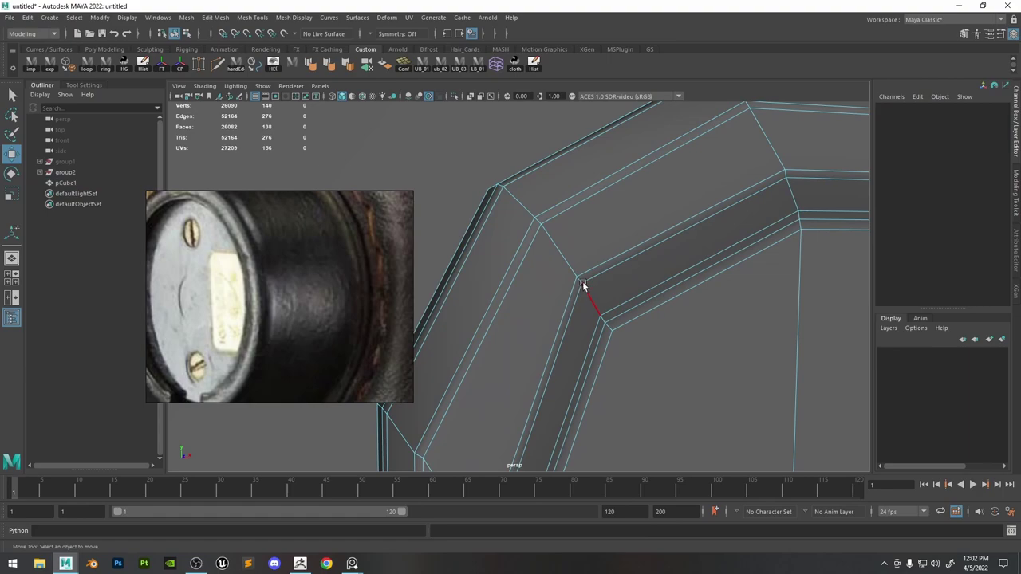
pyautogui.click(633, 252)
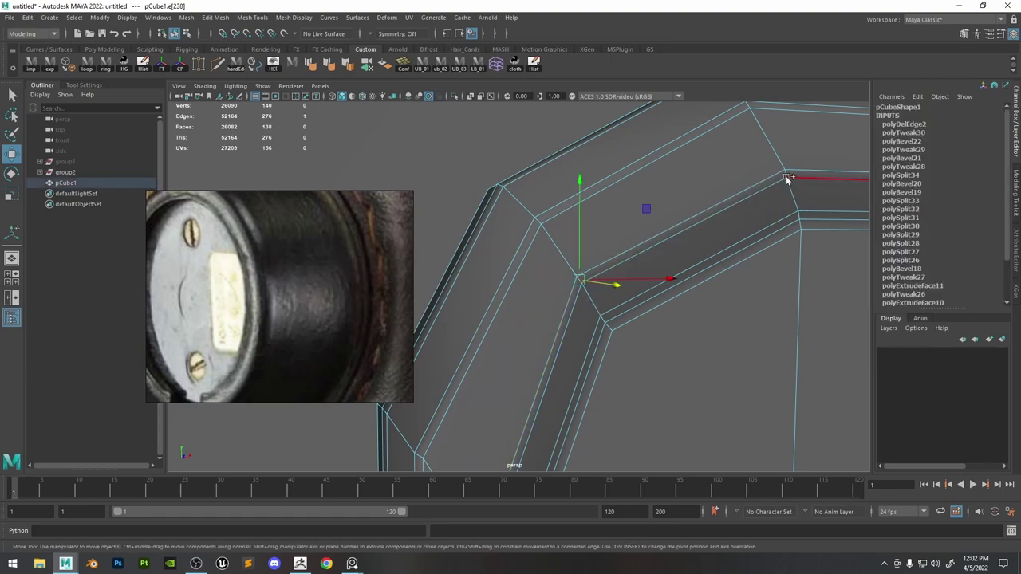
pyautogui.keyDown('shift'); pyautogui.moveTo(785, 174); pyautogui.dragTo(764, 327, button='right'); pyautogui.keyUp('shift')
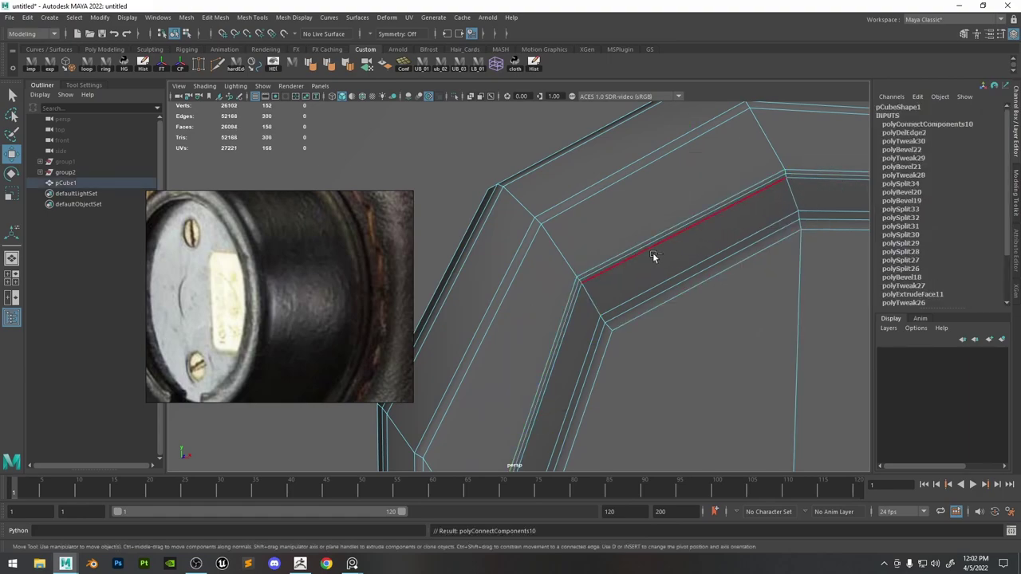
pyautogui.hotkey('ctrl', 'z')
pyautogui.keyDown('shift'); pyautogui.moveTo(658, 253); pyautogui.dragTo(659, 254, button='right'); pyautogui.keyUp('shift')
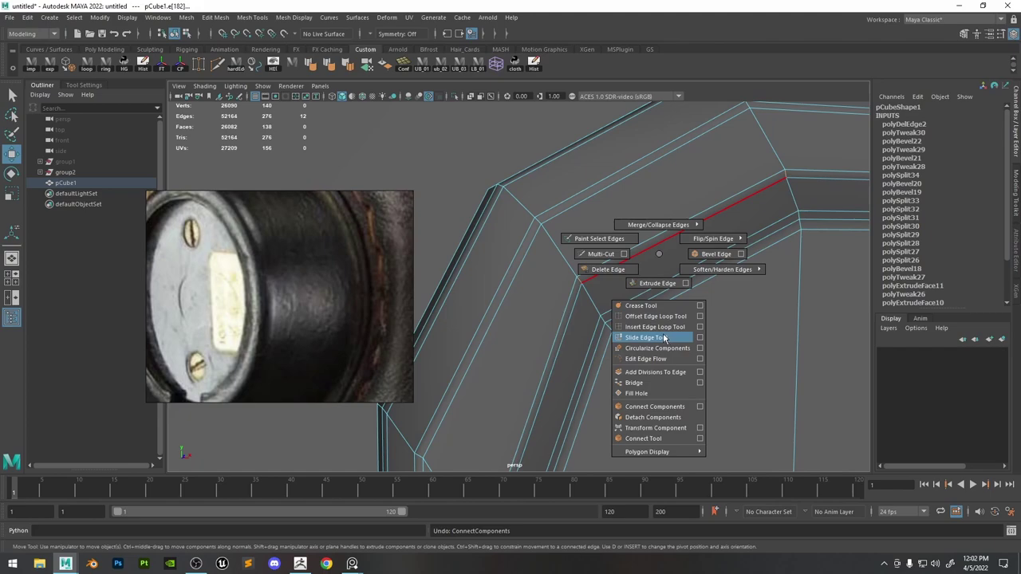
pyautogui.keyDown('shift'); pyautogui.moveTo(667, 238); pyautogui.dragTo(690, 223, button='right'); pyautogui.keyUp('shift')
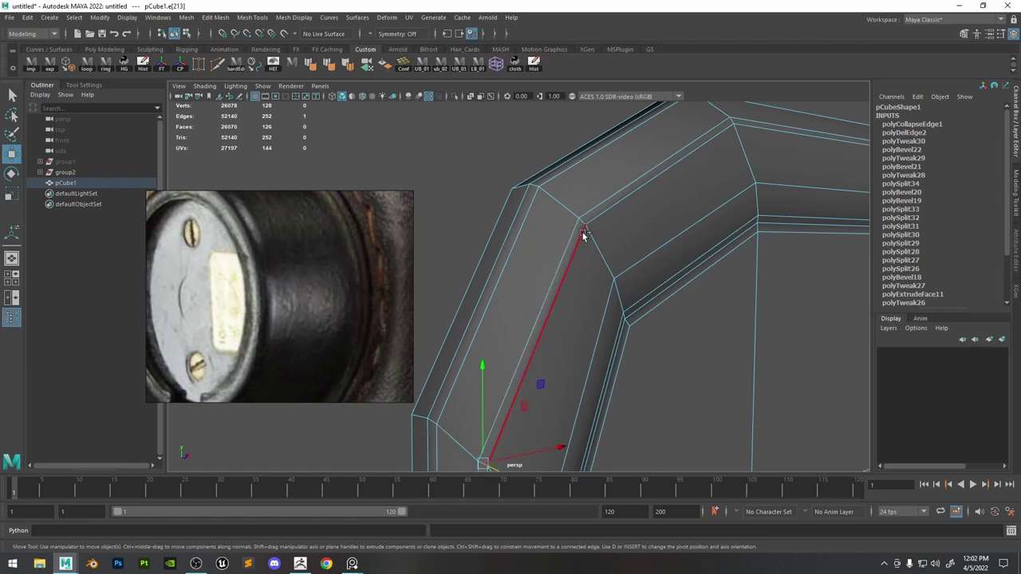
pyautogui.press('g')
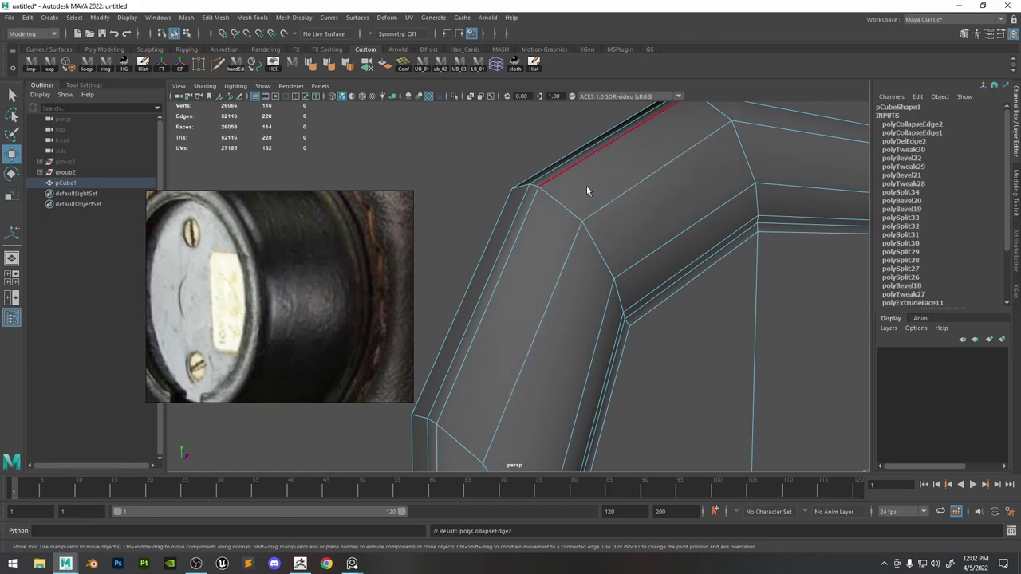
# Preview the plate smoothed in object mode and examine the softened border on the ear cup.
pyautogui.press('F8')
pyautogui.keyDown('alt'); pyautogui.moveTo(586, 185); pyautogui.dragTo(437, 117, button='right'); pyautogui.keyUp('alt')
pyautogui.keyDown('alt'); pyautogui.moveTo(437, 118); pyautogui.dragTo(483, 190); pyautogui.keyUp('alt')
pyautogui.press('3')
pyautogui.keyDown('alt'); pyautogui.moveTo(483, 190); pyautogui.dragTo(397, 151, button='right'); pyautogui.keyUp('alt')
pyautogui.click(398, 150)
pyautogui.keyDown('alt'); pyautogui.moveTo(523, 200); pyautogui.dragTo(590, 229); pyautogui.keyUp('alt')
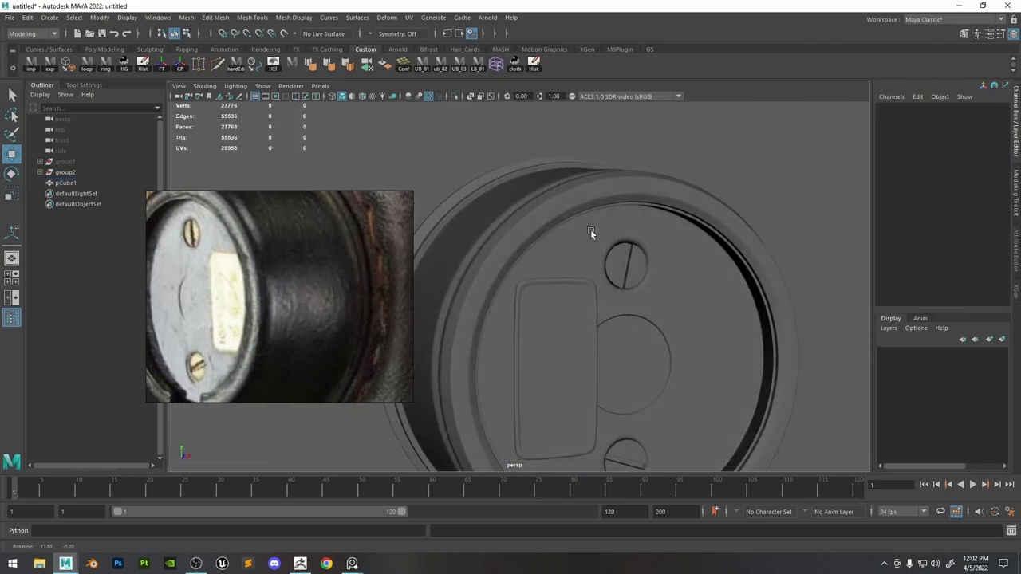
# Collapse the edge ring between the two remaining loops on top of the plate's border into one loop.
pyautogui.keyDown('alt'); pyautogui.moveTo(590, 229); pyautogui.dragTo(822, 404, button='right'); pyautogui.keyUp('alt')
pyautogui.click(710, 351)
pyautogui.press('1')
pyautogui.keyDown('alt'); pyautogui.moveTo(494, 227); pyautogui.dragTo(706, 362, button='right'); pyautogui.keyUp('alt')
pyautogui.press('F10')
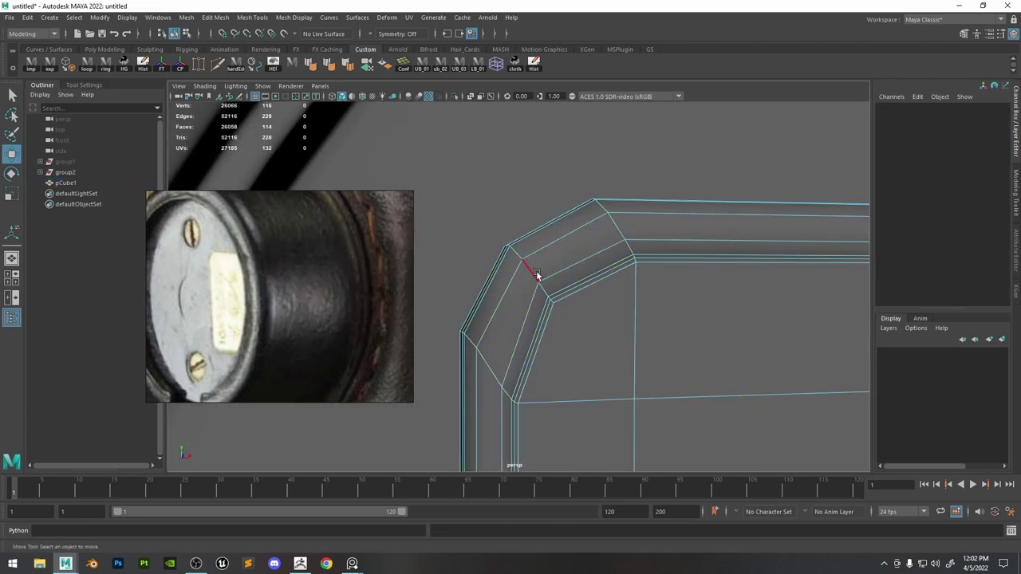
pyautogui.keyDown('shift'); pyautogui.doubleClick(616, 227); pyautogui.keyUp('shift')
pyautogui.press('g')
pyautogui.keyDown('alt'); pyautogui.moveTo(626, 287); pyautogui.dragTo(583, 267, button='right'); pyautogui.keyUp('alt')
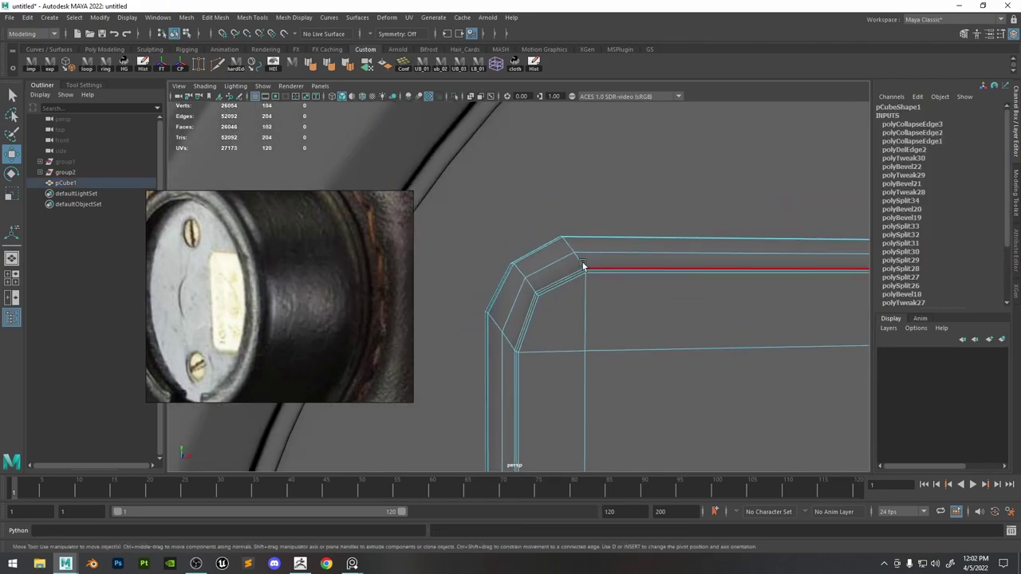
# Preview the simplified plate smoothed and examine it up close and with the whole ear cup in view.
pyautogui.keyDown('alt'); pyautogui.moveTo(534, 254); pyautogui.dragTo(586, 229); pyautogui.keyUp('alt')
pyautogui.moveTo(572, 260); pyautogui.dragTo(608, 238, button='right')
pyautogui.press('3')
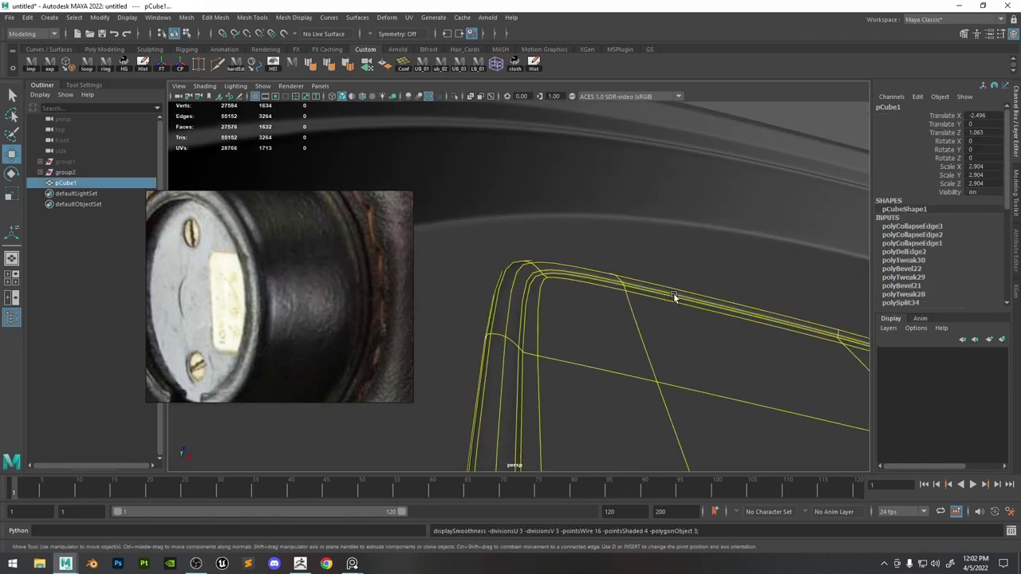
pyautogui.keyDown('alt'); pyautogui.moveTo(673, 292); pyautogui.dragTo(674, 195, button='right'); pyautogui.keyUp('alt')
pyautogui.click(681, 168)
pyautogui.keyDown('alt'); pyautogui.moveTo(643, 218); pyautogui.dragTo(652, 241); pyautogui.keyUp('alt')
pyautogui.keyDown('alt'); pyautogui.moveTo(712, 281); pyautogui.dragTo(533, 205, button='right'); pyautogui.keyUp('alt')
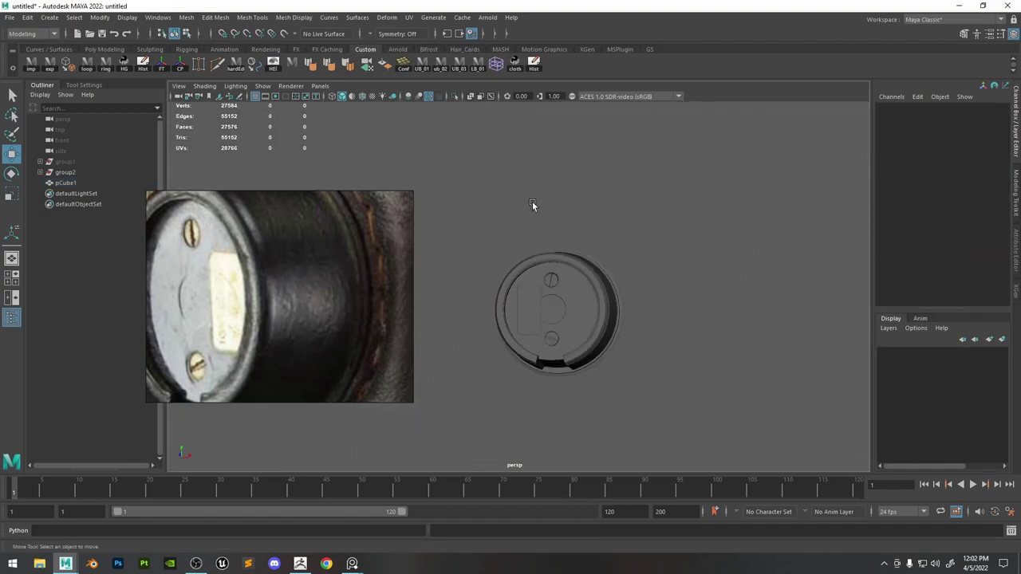
# Examine the ear cup from several angles and compare the unsmoothed label plate with the label in the photo reference.
pyautogui.keyDown('alt'); pyautogui.moveTo(534, 205); pyautogui.dragTo(613, 239); pyautogui.keyUp('alt')
pyautogui.keyDown('alt'); pyautogui.moveTo(623, 253); pyautogui.dragTo(647, 272, button='right'); pyautogui.keyUp('alt')
pyautogui.keyDown('alt'); pyautogui.moveTo(648, 269); pyautogui.dragTo(543, 206); pyautogui.keyUp('alt')
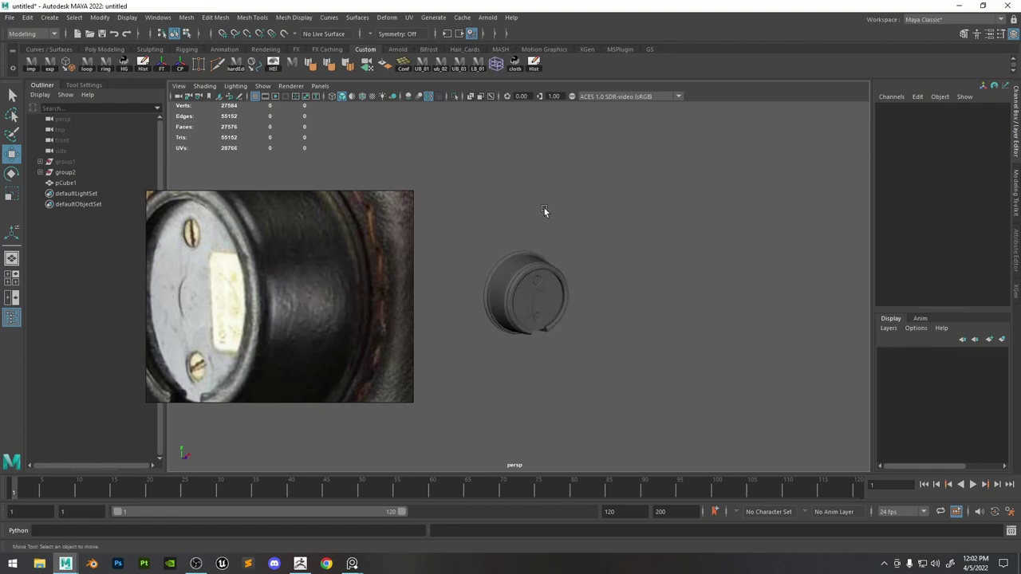
pyautogui.scroll(5, 543, 207)
pyautogui.keyDown('alt'); pyautogui.moveTo(714, 318); pyautogui.dragTo(590, 244); pyautogui.keyUp('alt')
pyautogui.keyDown('alt'); pyautogui.moveTo(590, 244); pyautogui.dragTo(605, 225, button='right'); pyautogui.keyUp('alt')
pyautogui.keyDown('alt'); pyautogui.moveTo(604, 225); pyautogui.dragTo(536, 194); pyautogui.keyUp('alt')
pyautogui.click(533, 212)
pyautogui.press('1')
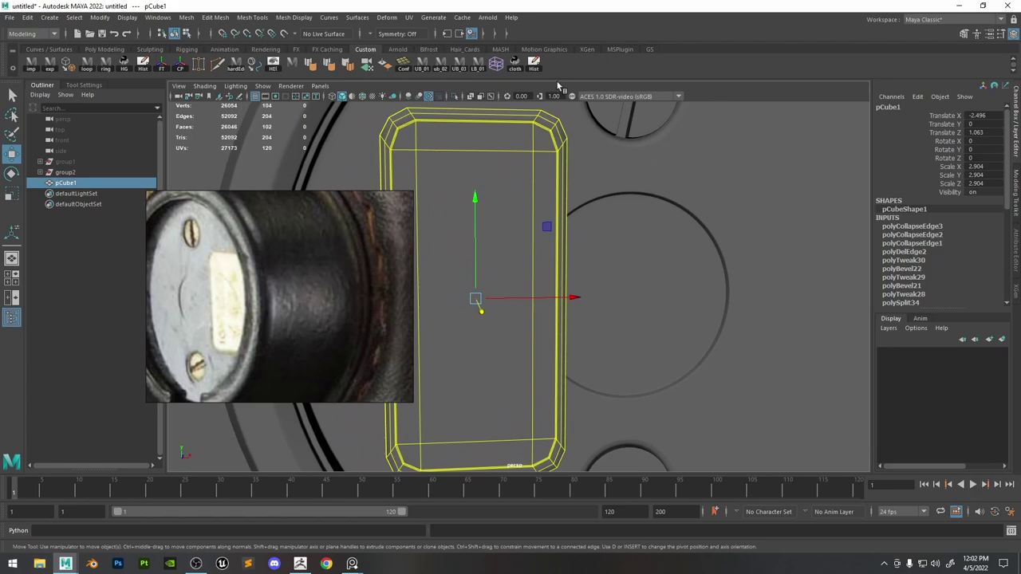
pyautogui.scroll(3, 204, 310)
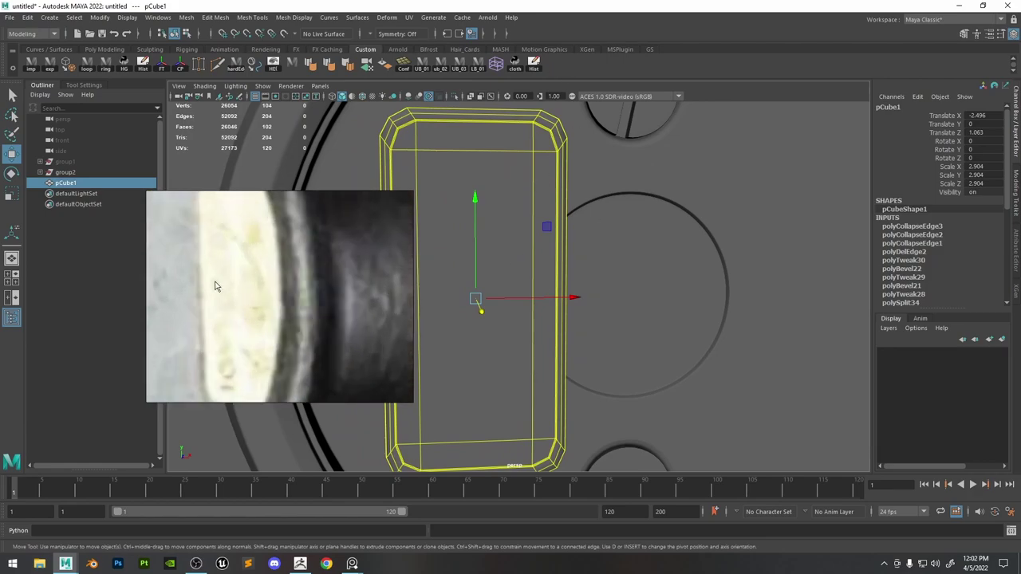
pyautogui.scroll(-5, 568, 277)
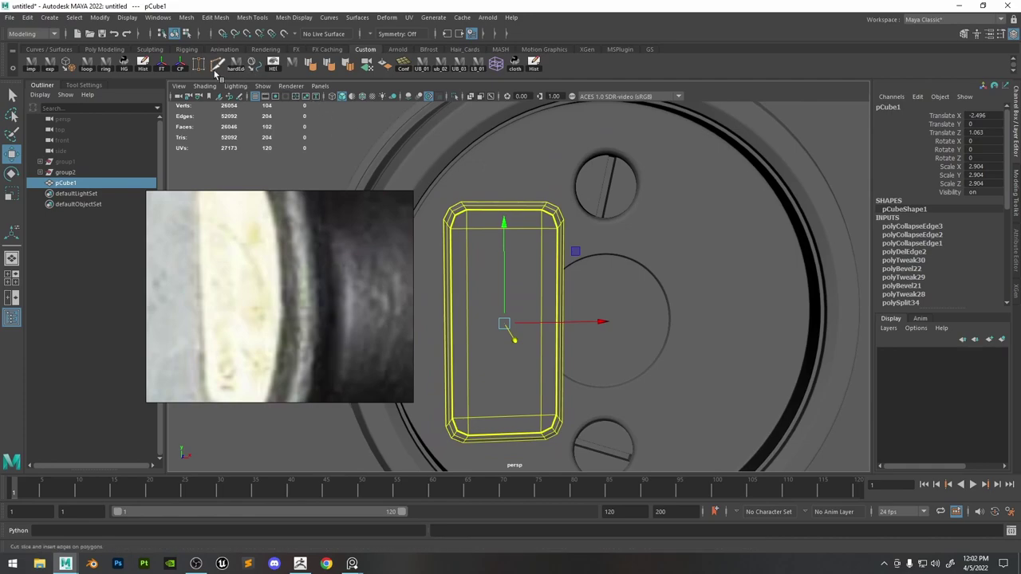
# Connect the plate's long vertical edges with a single edge loop across its middle.
pyautogui.moveTo(512, 275); pyautogui.dragTo(512, 249, button='right')
pyautogui.click(543, 291)
pyautogui.keyDown('shift'); pyautogui.doubleClick(563, 289); pyautogui.keyUp('shift')
pyautogui.keyDown('shift'); pyautogui.moveTo(567, 289); pyautogui.dragTo(569, 443, button='right'); pyautogui.keyUp('shift')
pyautogui.keyDown('alt'); pyautogui.moveTo(614, 383); pyautogui.dragTo(696, 363, button='right'); pyautogui.keyUp('alt')
pyautogui.keyDown('alt'); pyautogui.moveTo(695, 363); pyautogui.dragTo(668, 343, button='middle'); pyautogui.keyUp('alt')
# Try to cut a diagonal edge from the plate's middle loop up to where the ear cup's central circle meets the border.
pyautogui.click(218, 65)
pyautogui.click(561, 343)
pyautogui.keyDown('alt'); pyautogui.moveTo(606, 249); pyautogui.dragTo(640, 271); pyautogui.keyUp('alt')
pyautogui.keyDown('alt'); pyautogui.moveTo(641, 271); pyautogui.dragTo(671, 291, button='right'); pyautogui.keyUp('alt')
pyautogui.keyDown('alt'); pyautogui.moveTo(668, 288); pyautogui.dragTo(601, 305, button='middle'); pyautogui.keyUp('alt')
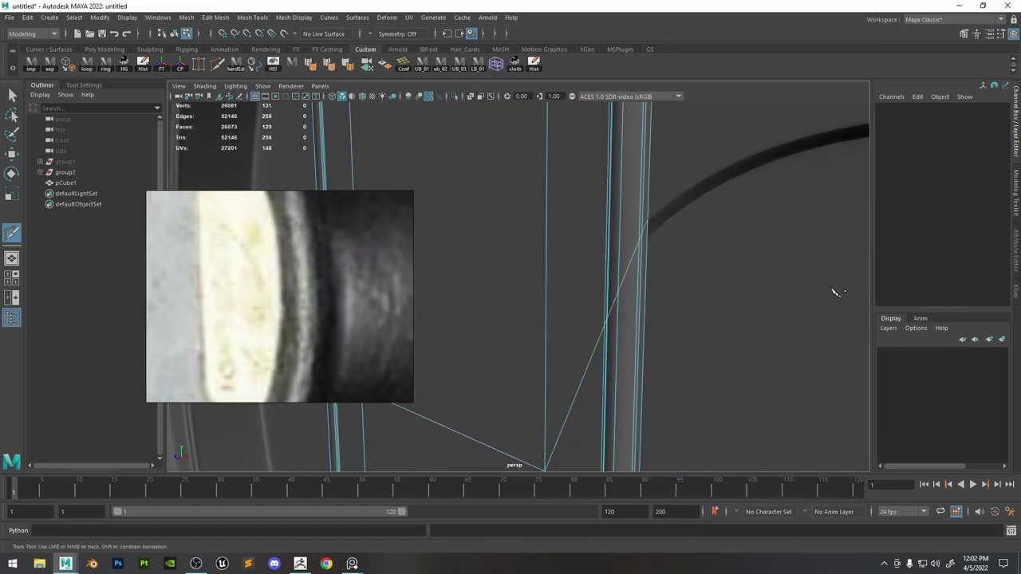
pyautogui.keyDown('alt'); pyautogui.moveTo(832, 289); pyautogui.dragTo(590, 306, button='right'); pyautogui.keyUp('alt')
pyautogui.keyDown('alt'); pyautogui.moveTo(590, 307); pyautogui.dragTo(633, 301); pyautogui.keyUp('alt')
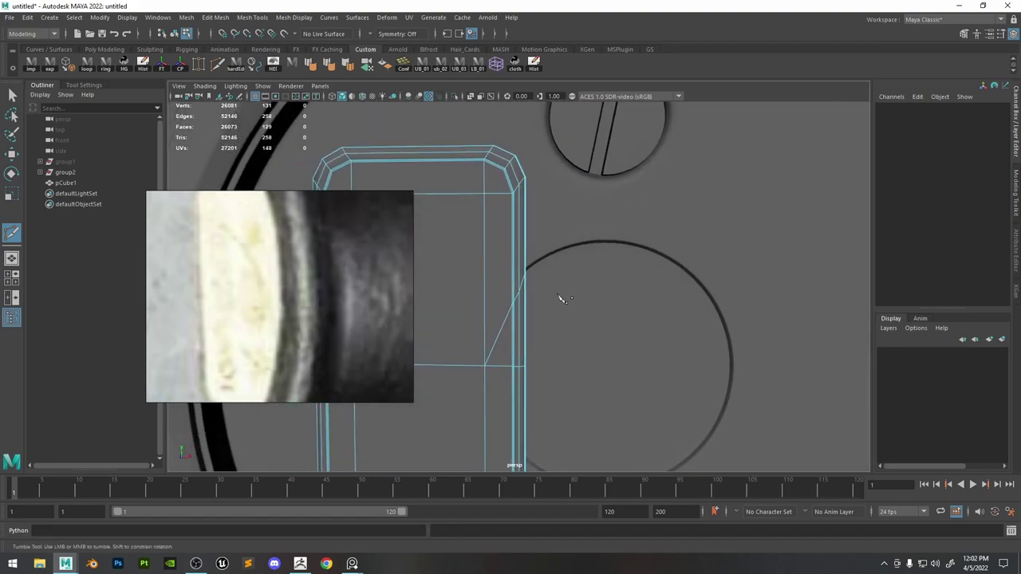
pyautogui.scroll(2, 556, 295)
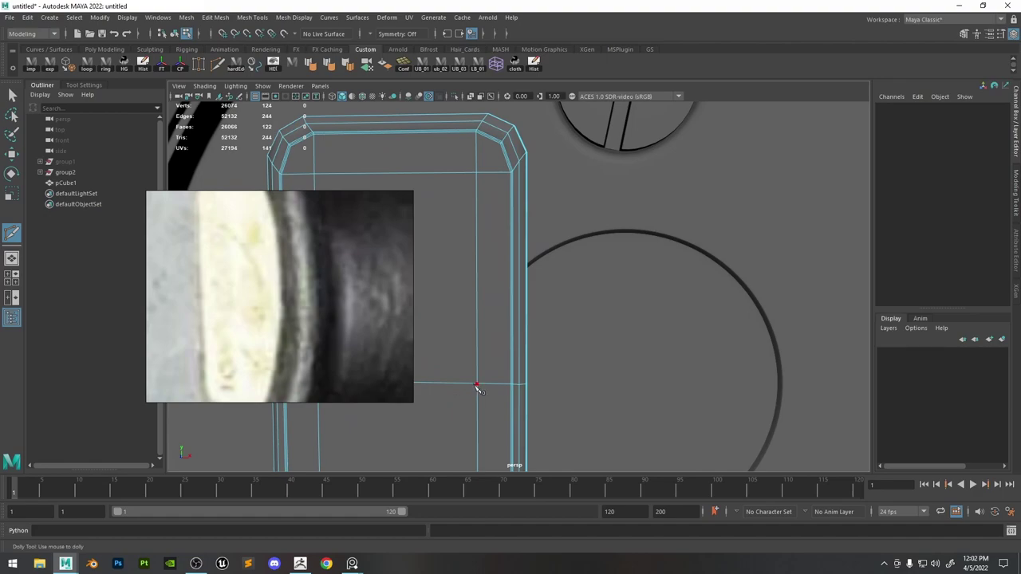
# Delete the middle of the three tight edge loops along the inner side of the plate's border.
pyautogui.keyDown('alt'); pyautogui.moveTo(477, 388); pyautogui.dragTo(552, 241); pyautogui.keyUp('alt')
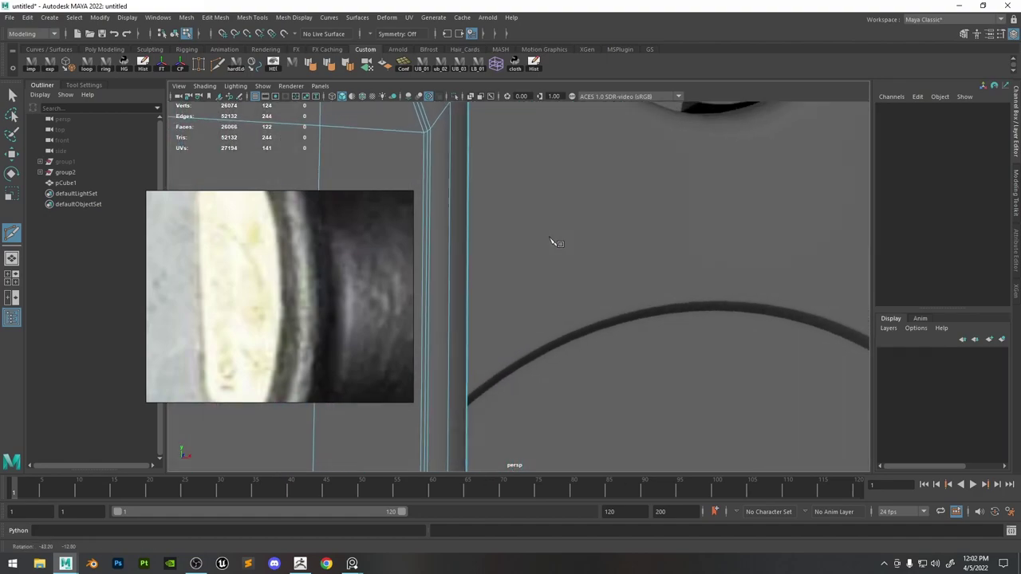
pyautogui.keyDown('alt'); pyautogui.moveTo(451, 163); pyautogui.dragTo(560, 366, button='middle'); pyautogui.keyUp('alt')
pyautogui.keyDown('alt'); pyautogui.moveTo(517, 244); pyautogui.dragTo(593, 338, button='right'); pyautogui.keyUp('alt')
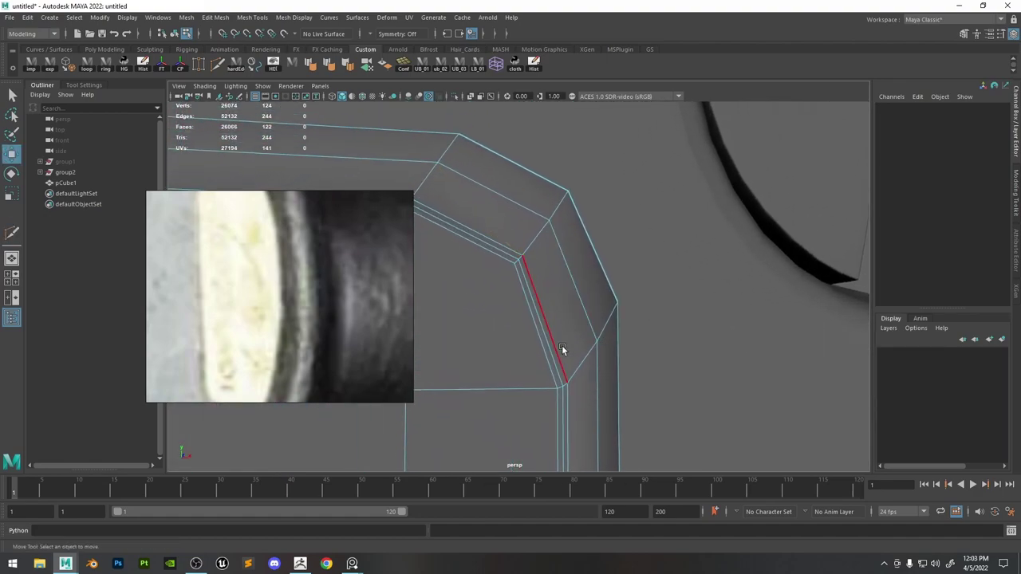
pyautogui.keyDown('alt'); pyautogui.moveTo(562, 349); pyautogui.dragTo(562, 318); pyautogui.keyUp('alt')
pyautogui.click(553, 299)
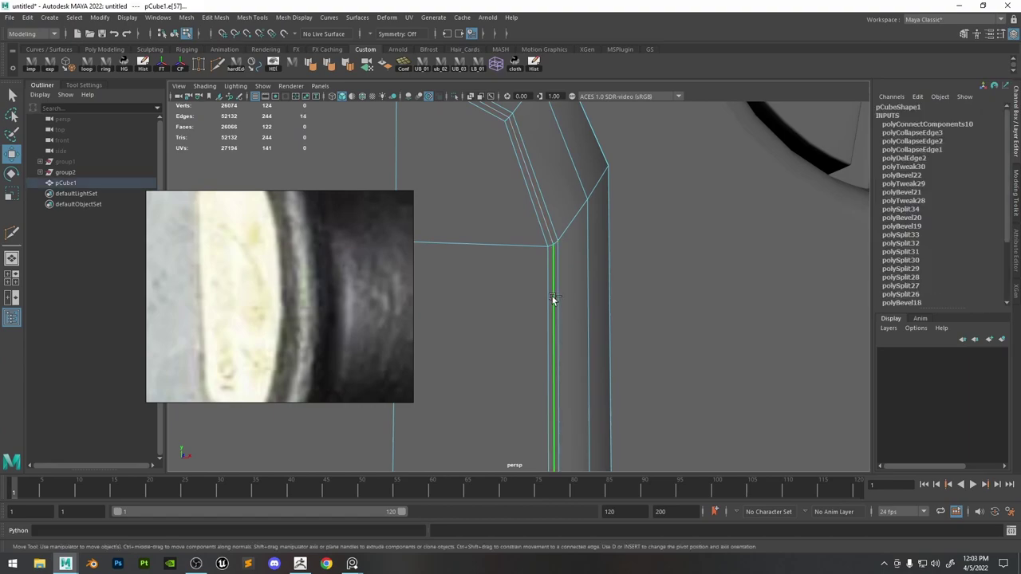
pyautogui.hotkey('ctrl', 'Delete')
# Delete the thin face ring around the plate's outer rim and the detached shell of faces behind it.
pyautogui.keyDown('alt'); pyautogui.moveTo(543, 239); pyautogui.dragTo(439, 99, button='right'); pyautogui.keyUp('alt')
pyautogui.keyDown('alt'); pyautogui.moveTo(594, 293); pyautogui.dragTo(652, 245); pyautogui.keyUp('alt')
pyautogui.click(688, 189)
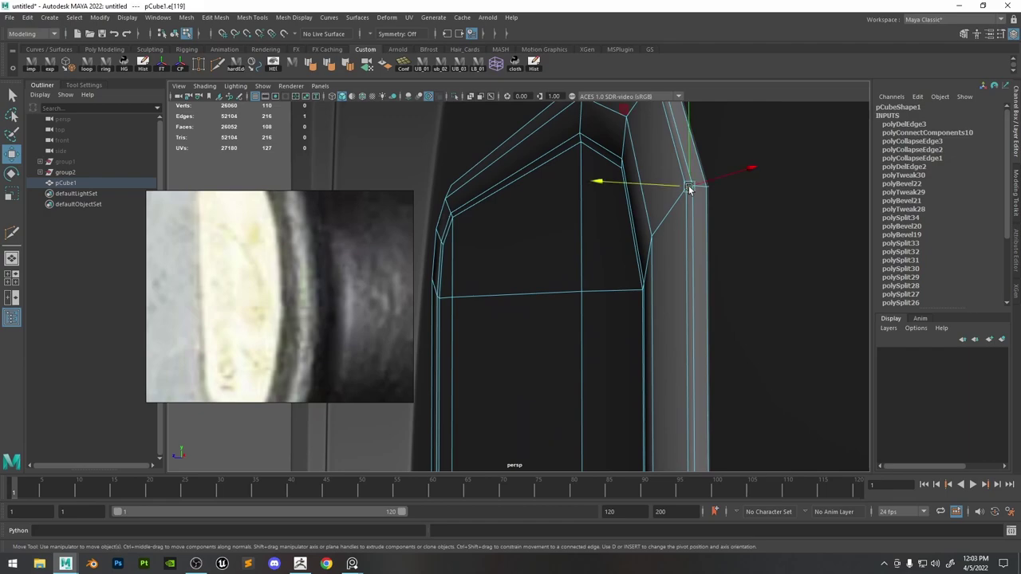
pyautogui.keyDown('alt'); pyautogui.moveTo(697, 309); pyautogui.dragTo(652, 212); pyautogui.keyUp('alt')
pyautogui.moveTo(652, 213); pyautogui.dragTo(646, 230, button='right')
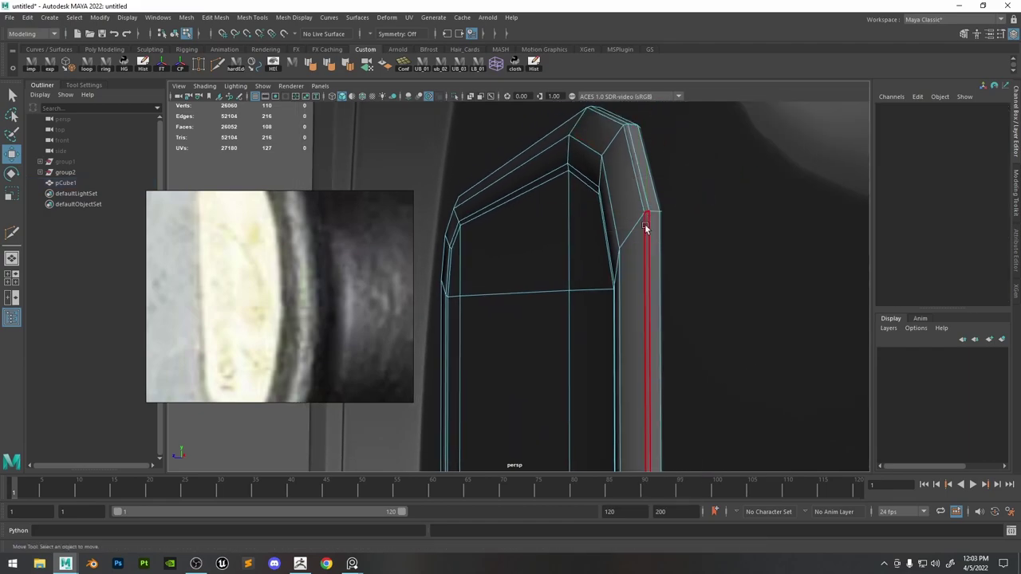
pyautogui.click(645, 209)
pyautogui.doubleClick(648, 231)
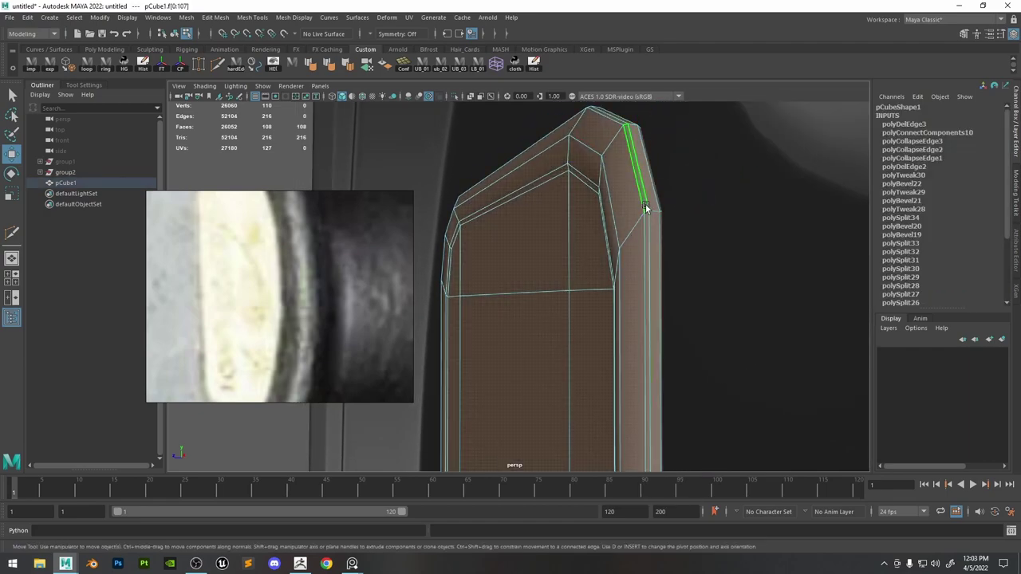
pyautogui.click(646, 207)
pyautogui.press('Delete')
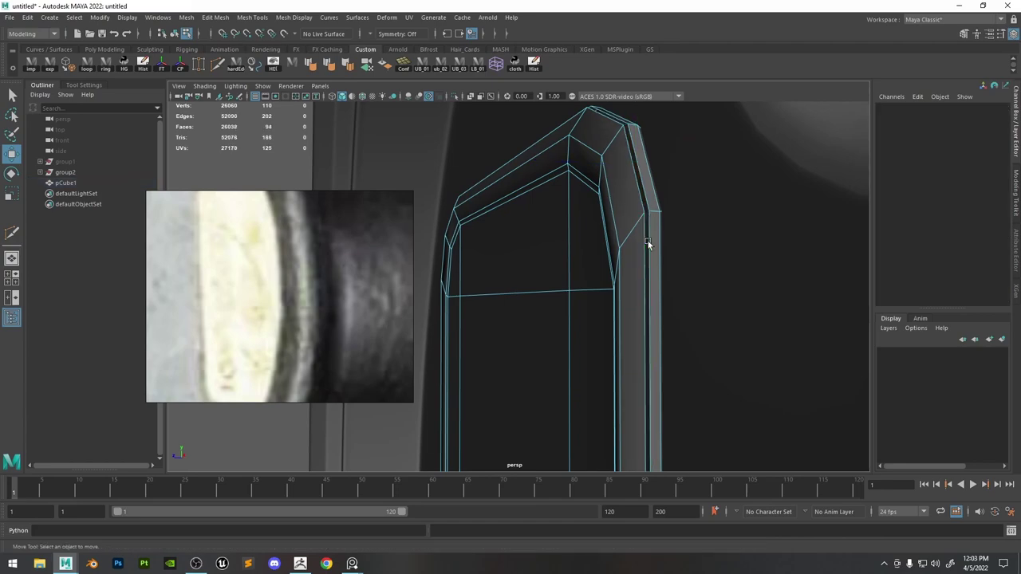
pyautogui.doubleClick(652, 245)
pyautogui.press('Delete')
# Cut two diagonal edges from the plate's middle vertex to the upper and lower points where the circle crosses the border.
pyautogui.keyDown('alt'); pyautogui.moveTo(655, 254); pyautogui.dragTo(586, 320, button='right'); pyautogui.keyUp('alt')
pyautogui.moveTo(577, 326)
pyautogui.keyDown('alt'); pyautogui.mouseDown()
pyautogui.moveTo(619, 322)
pyautogui.moveTo(577, 309)
pyautogui.mouseUp(); pyautogui.keyUp('alt')
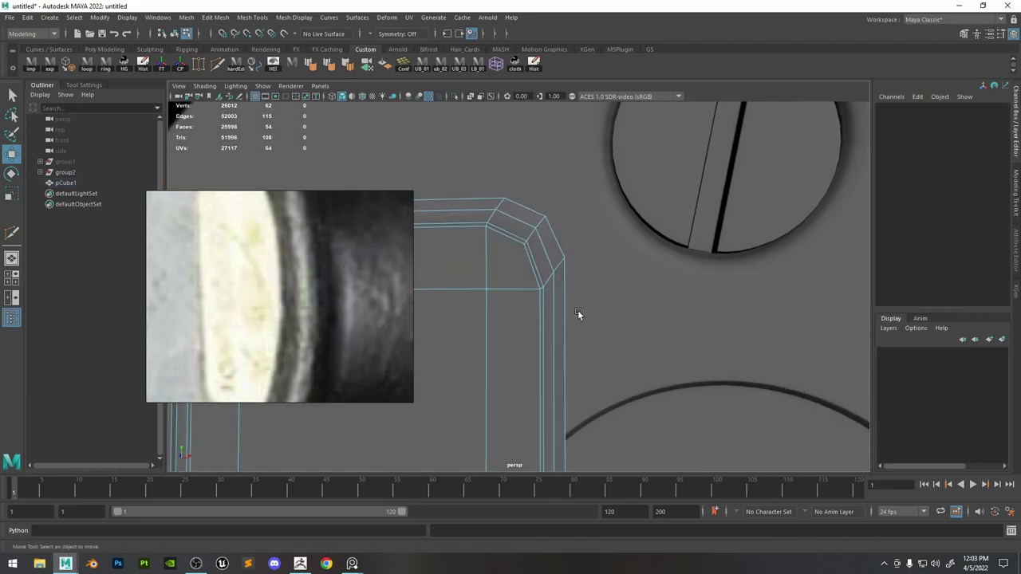
pyautogui.keyDown('alt'); pyautogui.moveTo(559, 375); pyautogui.dragTo(565, 205, button='middle'); pyautogui.keyUp('alt')
pyautogui.keyDown('alt'); pyautogui.moveTo(565, 205); pyautogui.dragTo(560, 275, button='right'); pyautogui.keyUp('alt')
pyautogui.keyDown('alt'); pyautogui.moveTo(558, 377); pyautogui.dragTo(550, 406, button='middle'); pyautogui.keyUp('alt')
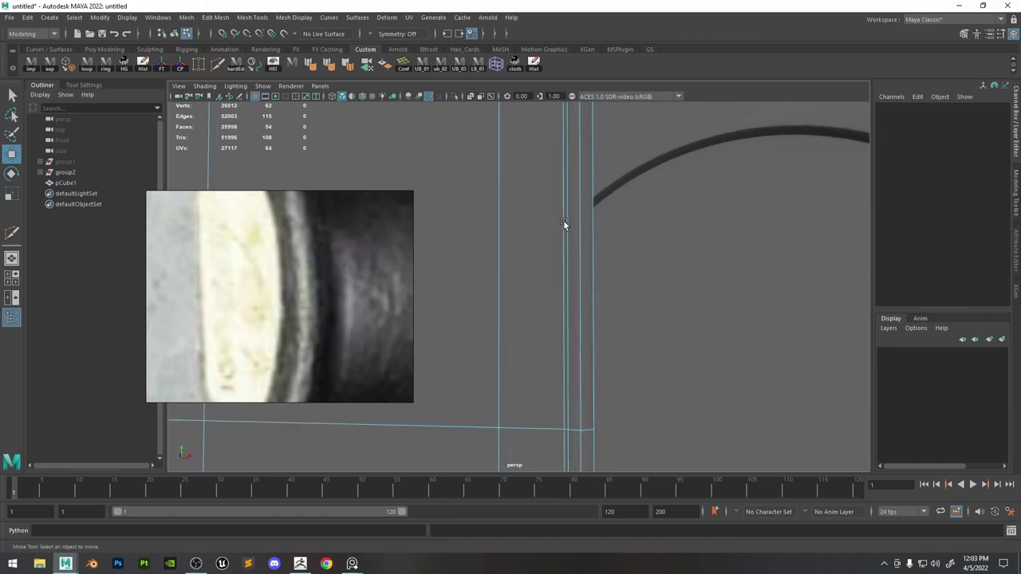
pyautogui.click(215, 67)
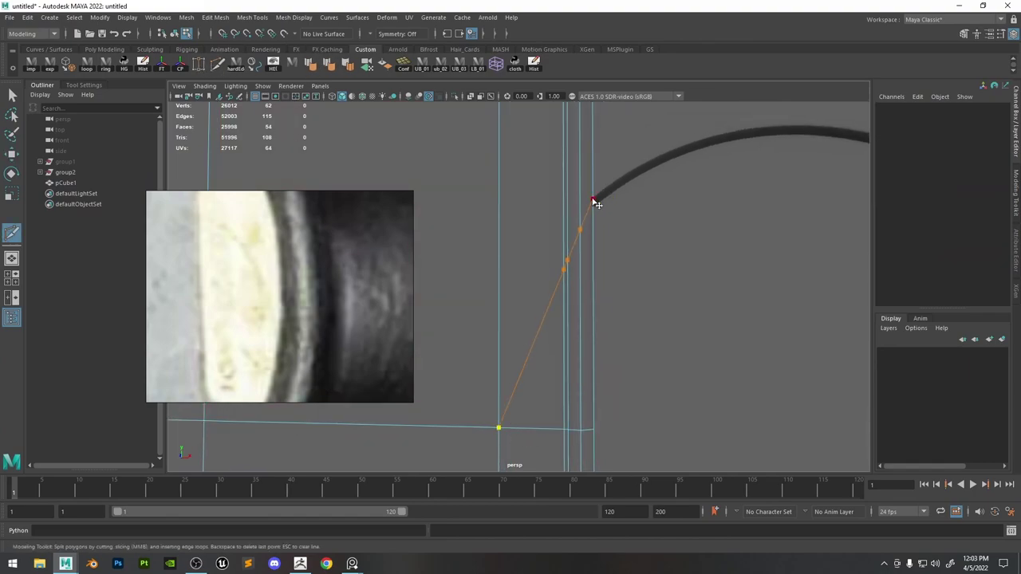
pyautogui.keyDown('alt'); pyautogui.moveTo(621, 308); pyautogui.dragTo(530, 393, button='right'); pyautogui.keyUp('alt')
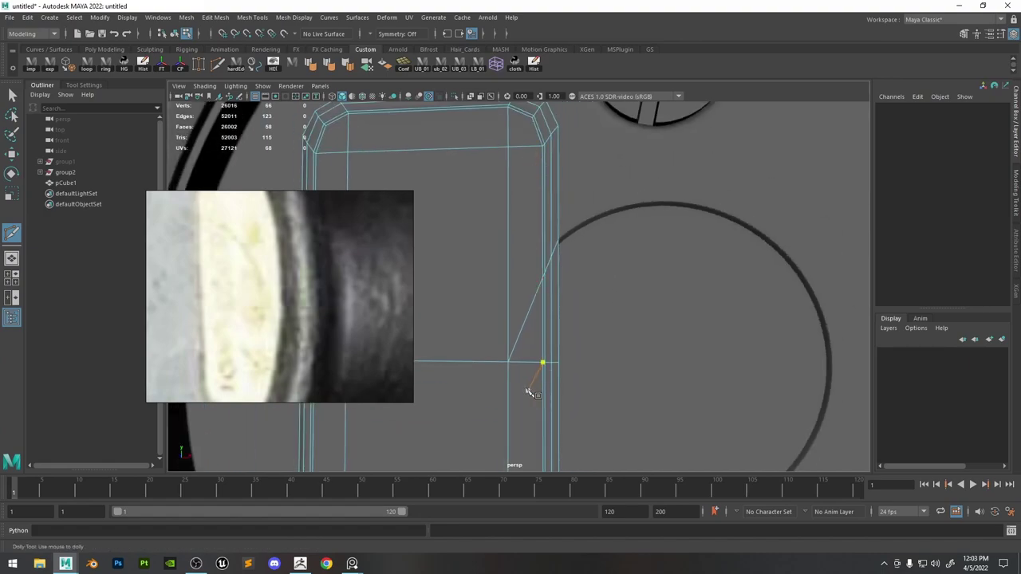
pyautogui.click(508, 364)
pyautogui.keyDown('alt'); pyautogui.moveTo(510, 367); pyautogui.dragTo(557, 328, button='middle'); pyautogui.keyUp('alt')
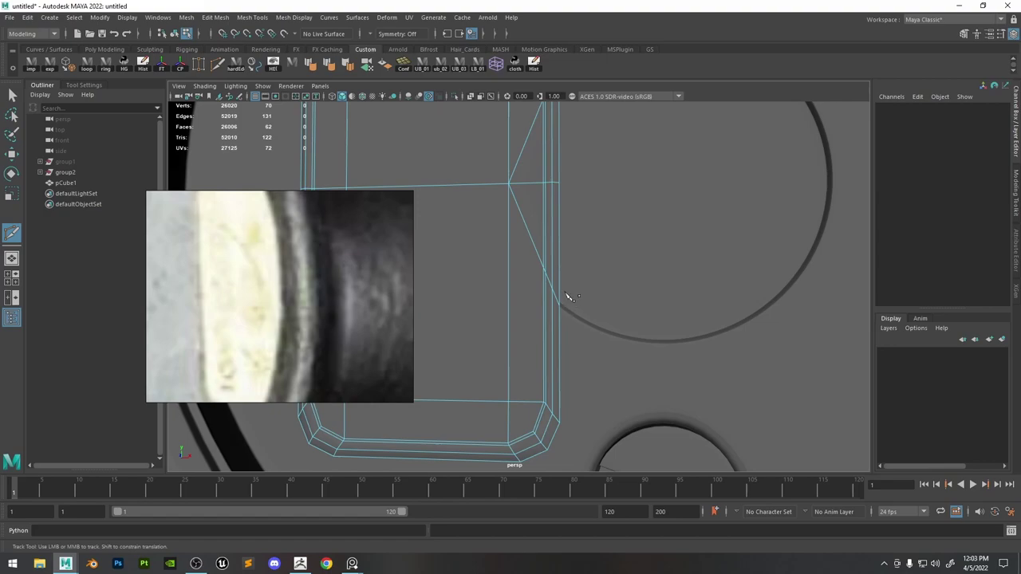
# Move the upper cut's vertex on the border's crest onto the circle's outline, working in a wireframe front view.
pyautogui.keyDown('alt'); pyautogui.moveTo(567, 297); pyautogui.dragTo(531, 242); pyautogui.keyUp('alt')
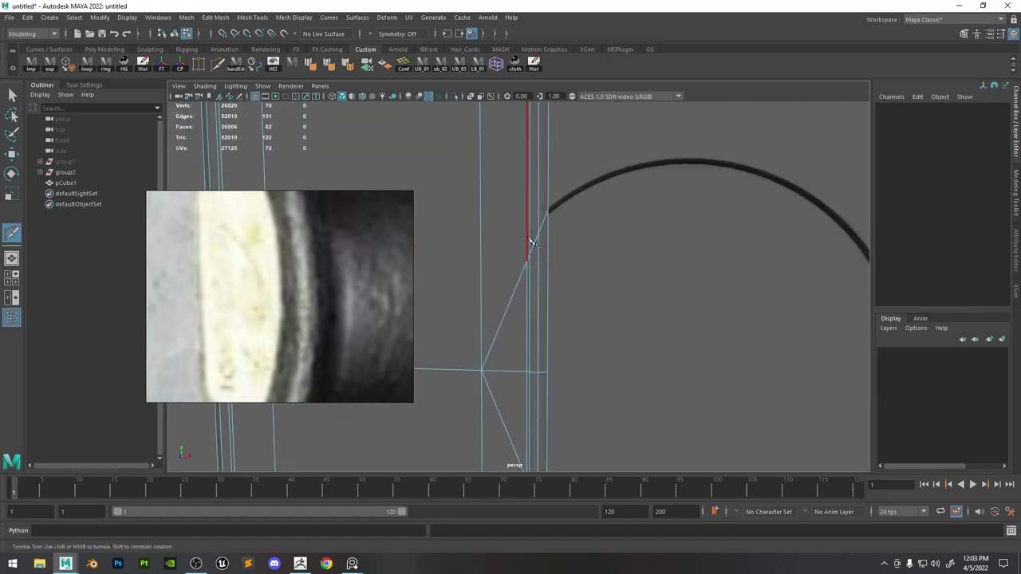
pyautogui.click(540, 225)
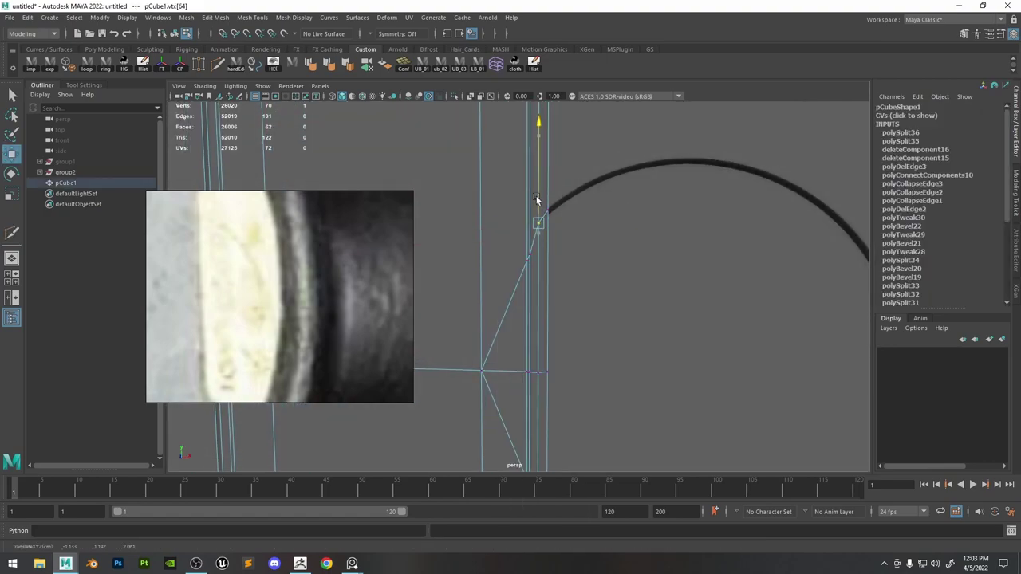
pyautogui.keyDown('alt'); pyautogui.moveTo(533, 200); pyautogui.dragTo(535, 239, button='right'); pyautogui.keyUp('alt')
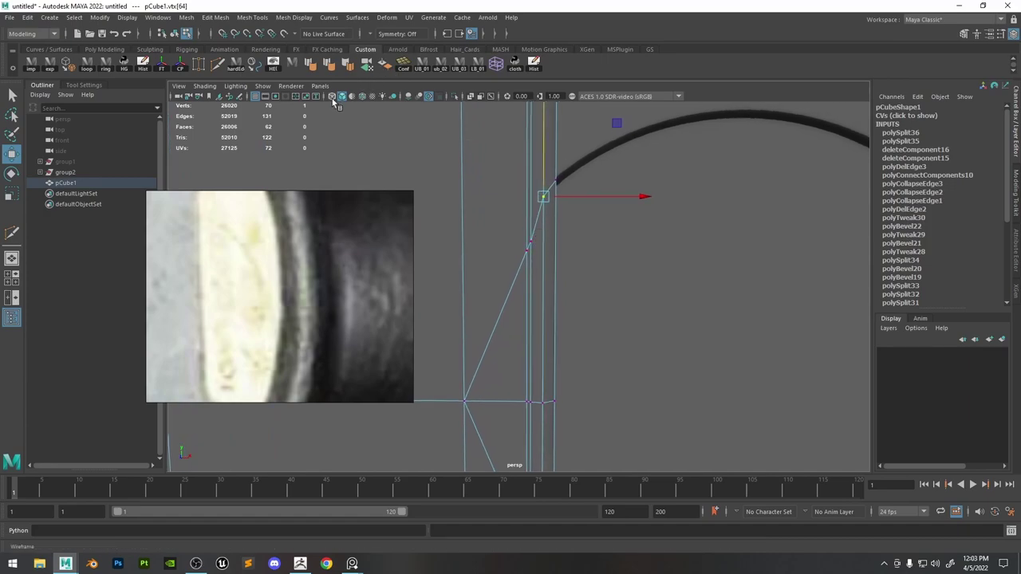
pyautogui.press('4')
pyautogui.press('space')
pyautogui.moveTo(565, 181); pyautogui.dragTo(571, 201)
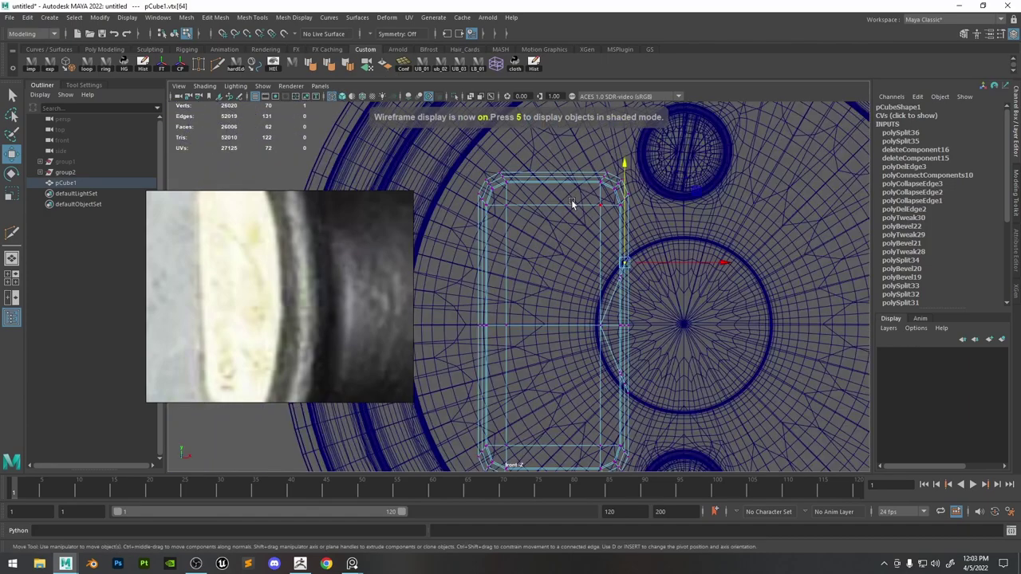
pyautogui.press('f')
pyautogui.moveTo(524, 275); pyautogui.dragTo(518, 265)
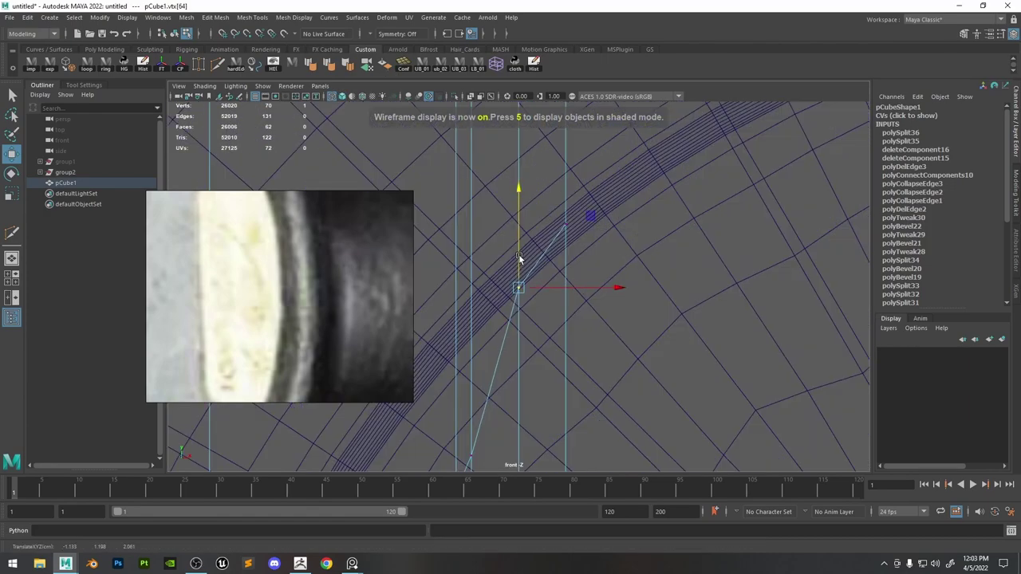
# Align the upper cut's vertex on the plate's outer edge with the circle's outline.
pyautogui.click(562, 222)
pyautogui.hotkey('ctrl', 'z')
pyautogui.click(562, 228)
pyautogui.moveTo(561, 198); pyautogui.dragTo(569, 214)
pyautogui.hotkey('ctrl', 'z')
# Move the upper cut's two vertices on the border's tight inner loops onto the circle's outline.
pyautogui.keyDown('alt'); pyautogui.moveTo(481, 408); pyautogui.dragTo(524, 362, button='middle'); pyautogui.keyUp('alt')
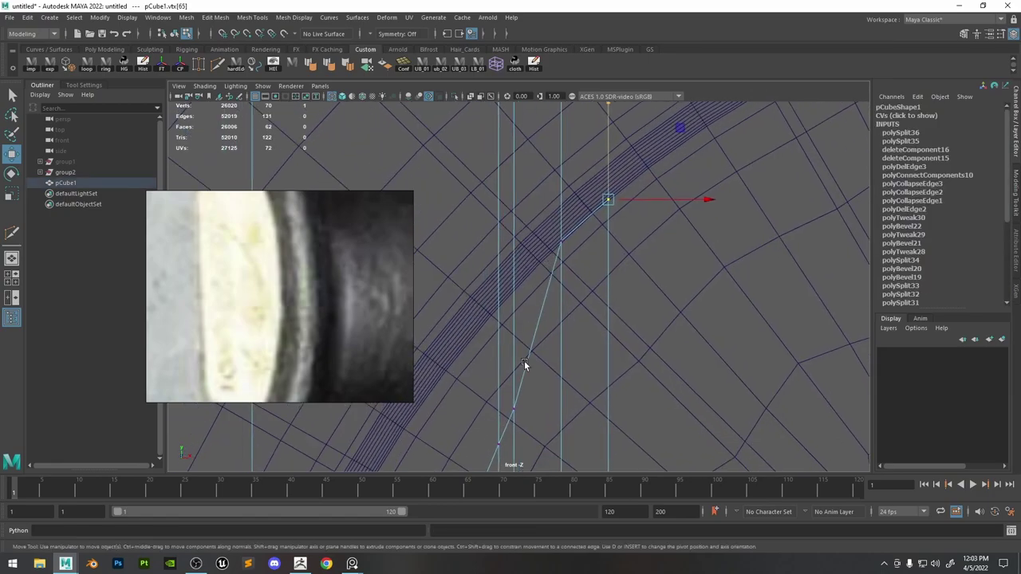
pyautogui.moveTo(515, 382); pyautogui.dragTo(520, 281)
pyautogui.keyDown('alt'); pyautogui.moveTo(501, 396); pyautogui.dragTo(517, 339, button='middle'); pyautogui.keyUp('alt')
pyautogui.click(515, 389)
pyautogui.moveTo(515, 306); pyautogui.dragTo(520, 257)
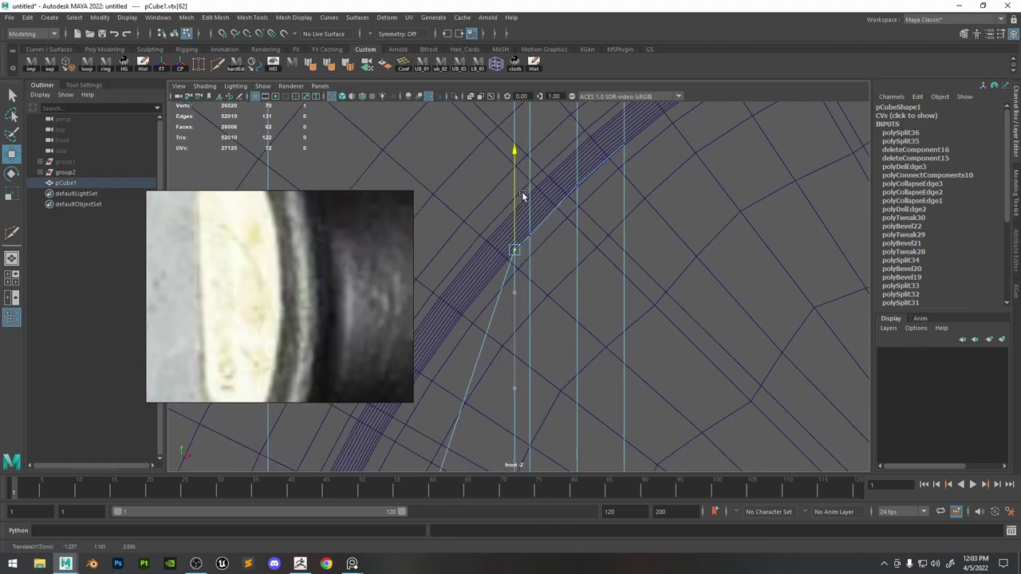
pyautogui.click(531, 235)
pyautogui.moveTo(529, 217); pyautogui.dragTo(527, 210)
# Move the lower cut's vertex on the plate's outer edge onto the circle's outline.
pyautogui.keyDown('alt'); pyautogui.moveTo(525, 447); pyautogui.dragTo(594, 263, button='middle'); pyautogui.keyUp('alt')
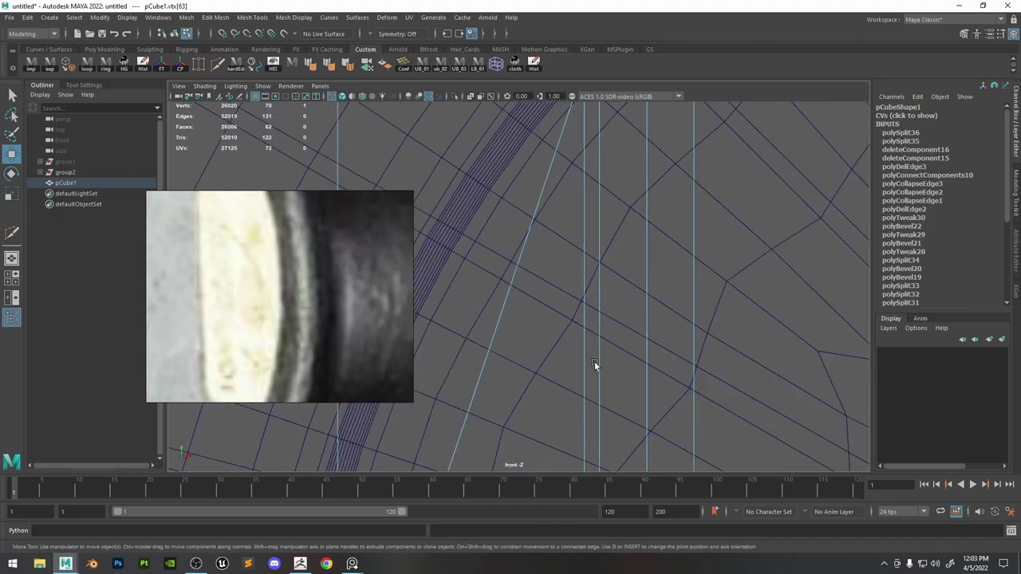
pyautogui.scroll(-18, 594, 363)
pyautogui.keyDown('alt'); pyautogui.moveTo(570, 324); pyautogui.dragTo(592, 274, button='middle'); pyautogui.keyUp('alt')
pyautogui.scroll(10, 590, 269)
pyautogui.keyDown('alt'); pyautogui.moveTo(813, 259); pyautogui.dragTo(746, 445, button='middle'); pyautogui.keyUp('alt')
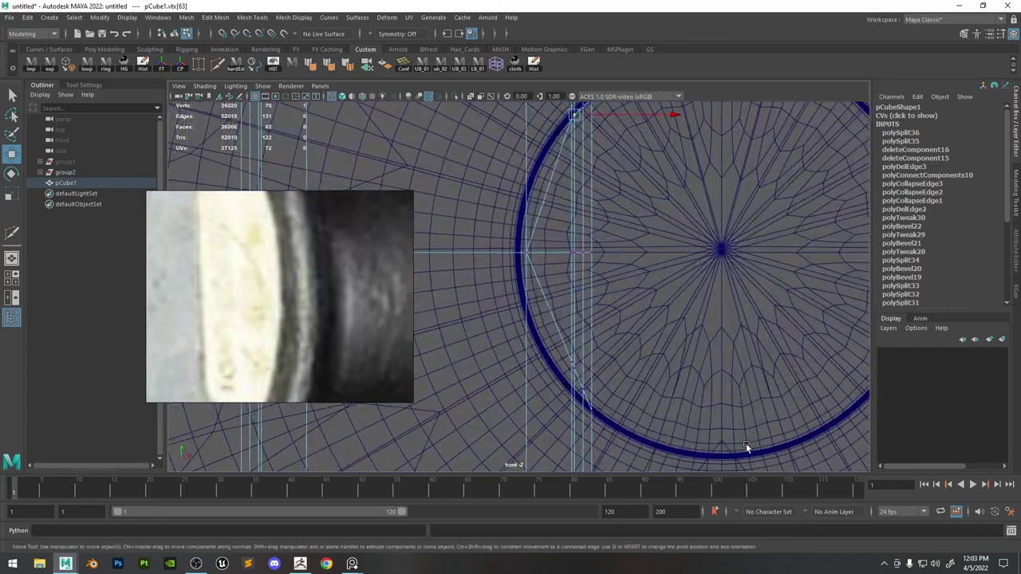
pyautogui.scroll(10, 745, 448)
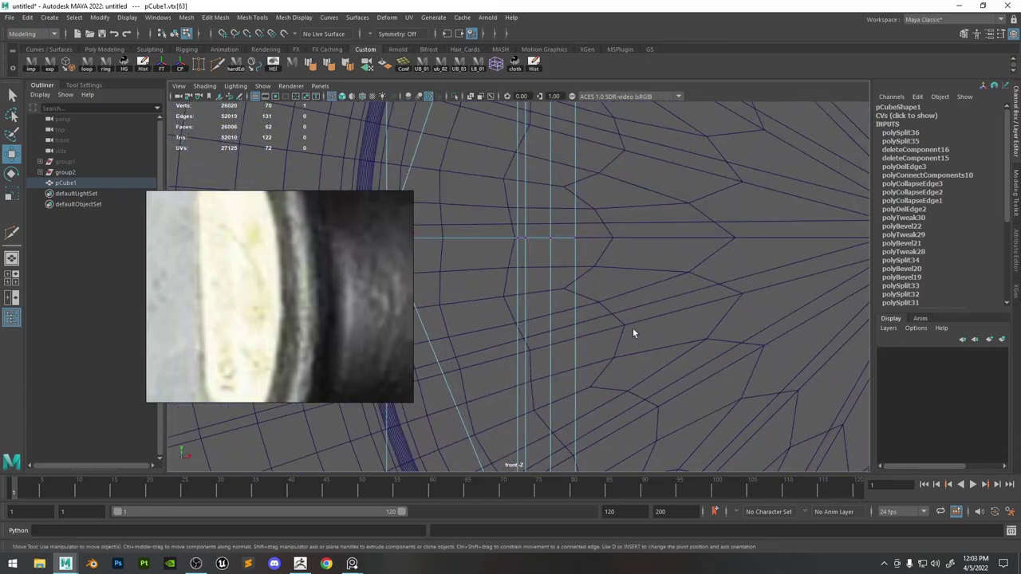
pyautogui.scroll(-6, 626, 311)
pyautogui.scroll(5, 588, 244)
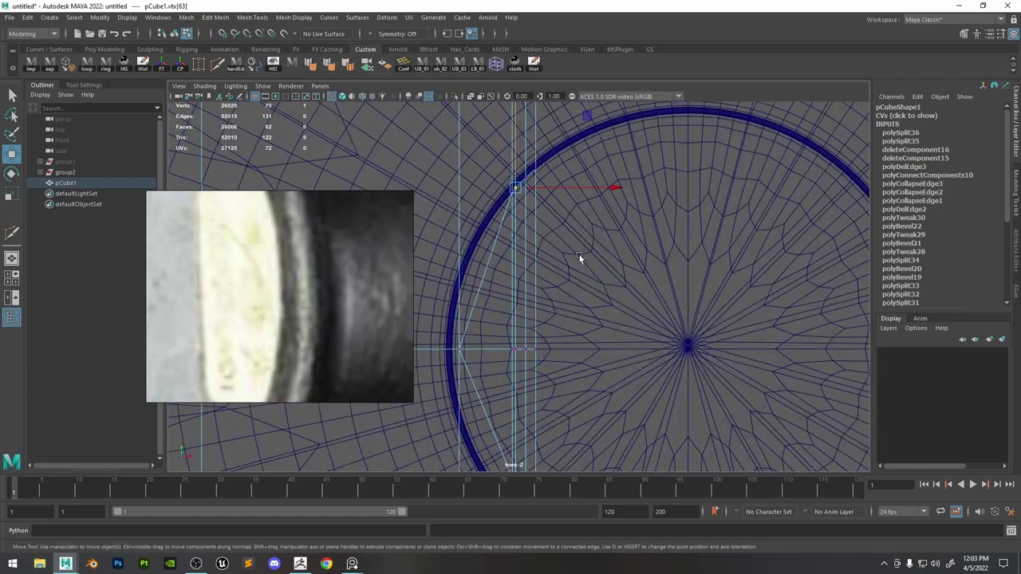
pyautogui.keyDown('alt'); pyautogui.moveTo(566, 200); pyautogui.dragTo(569, 241, button='middle'); pyautogui.keyUp('alt')
pyautogui.scroll(-4, 558, 319)
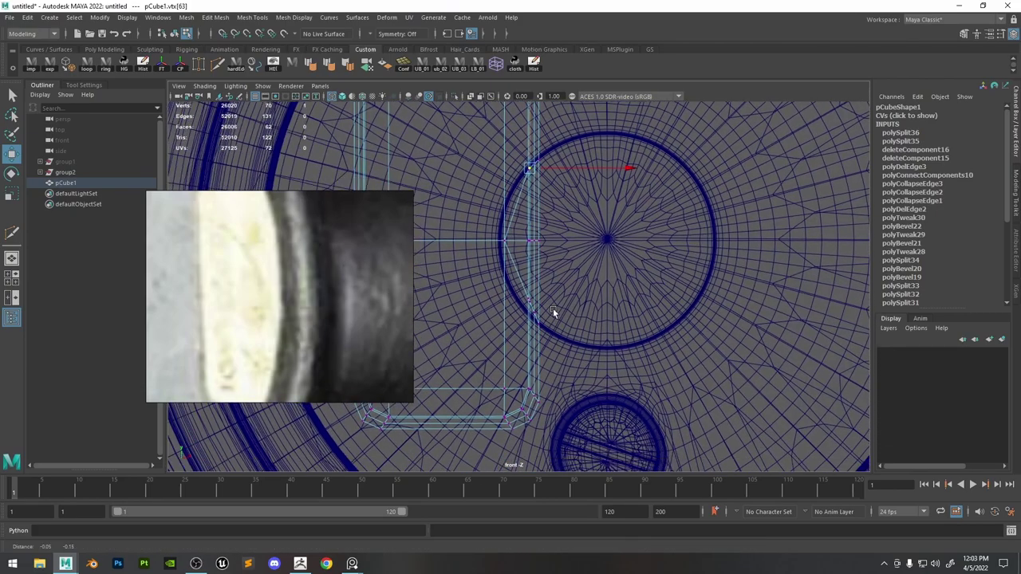
pyautogui.scroll(8, 553, 307)
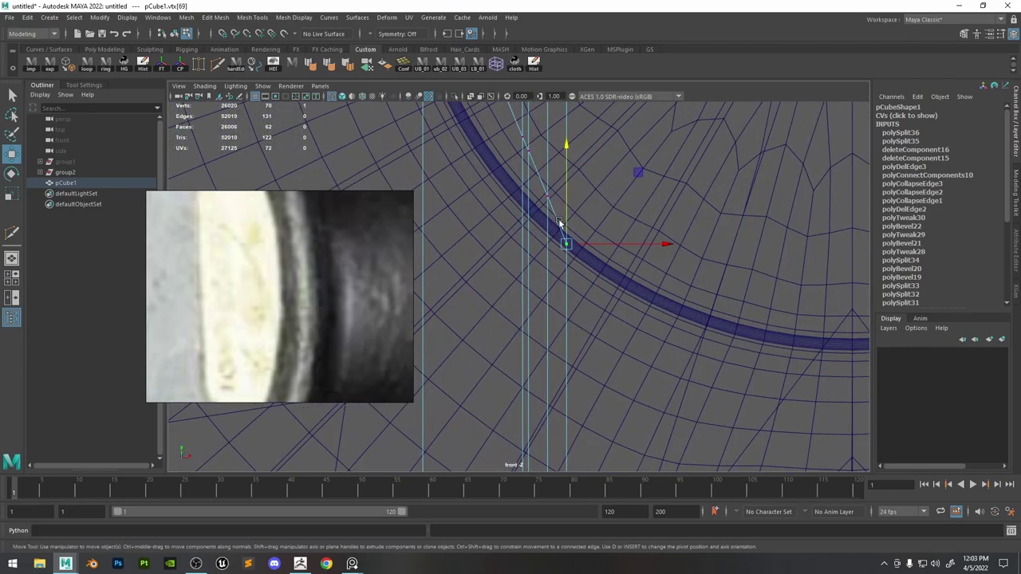
pyautogui.moveTo(565, 205); pyautogui.dragTo(565, 199)
# Align the lower cut's remaining three border vertices, on the crest and the two inner loops, with the circle's outline.
pyautogui.keyDown('alt'); pyautogui.moveTo(563, 201); pyautogui.dragTo(555, 277, button='middle'); pyautogui.keyUp('alt')
pyautogui.scroll(2, 559, 304)
pyautogui.click(542, 268)
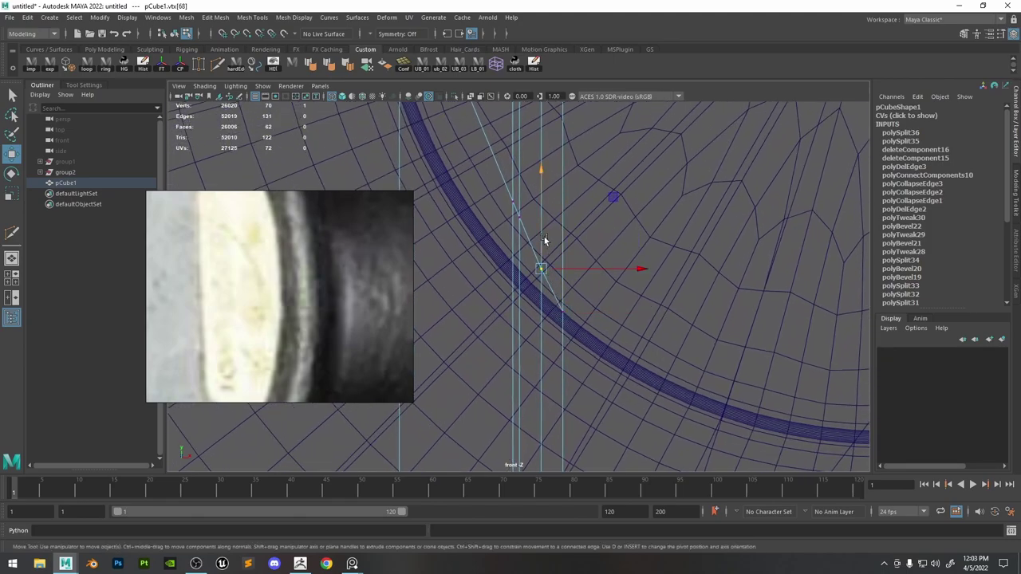
pyautogui.moveTo(541, 239); pyautogui.dragTo(519, 253)
pyautogui.click(520, 234)
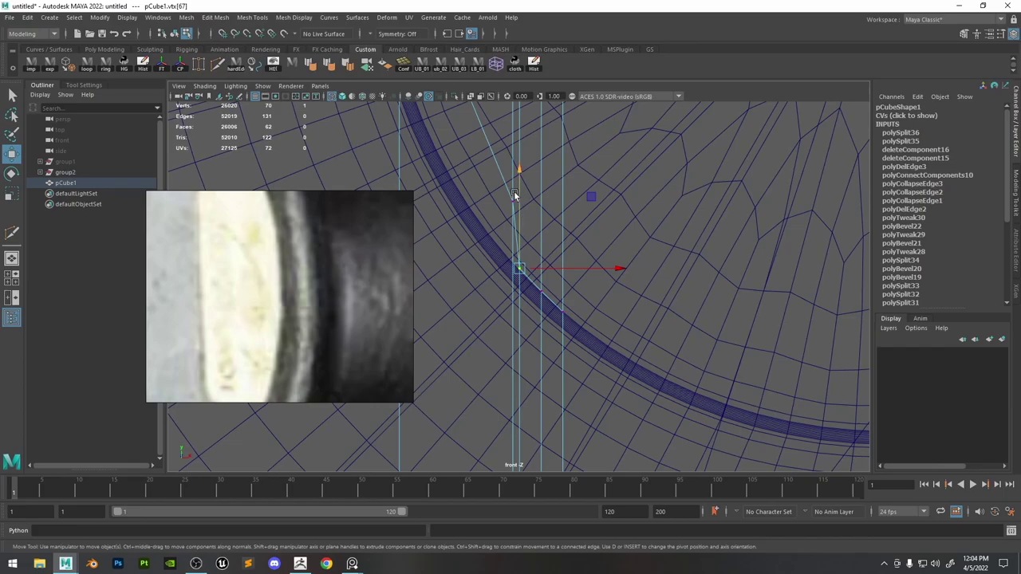
pyautogui.moveTo(511, 188); pyautogui.dragTo(507, 243)
pyautogui.keyDown('alt'); pyautogui.moveTo(584, 187); pyautogui.dragTo(453, 161, button='right'); pyautogui.keyUp('alt')
pyautogui.keyDown('alt'); pyautogui.moveTo(501, 185); pyautogui.dragTo(515, 220, button='middle'); pyautogui.keyUp('alt')
pyautogui.keyDown('alt'); pyautogui.moveTo(432, 165); pyautogui.dragTo(452, 170, button='right'); pyautogui.keyUp('alt')
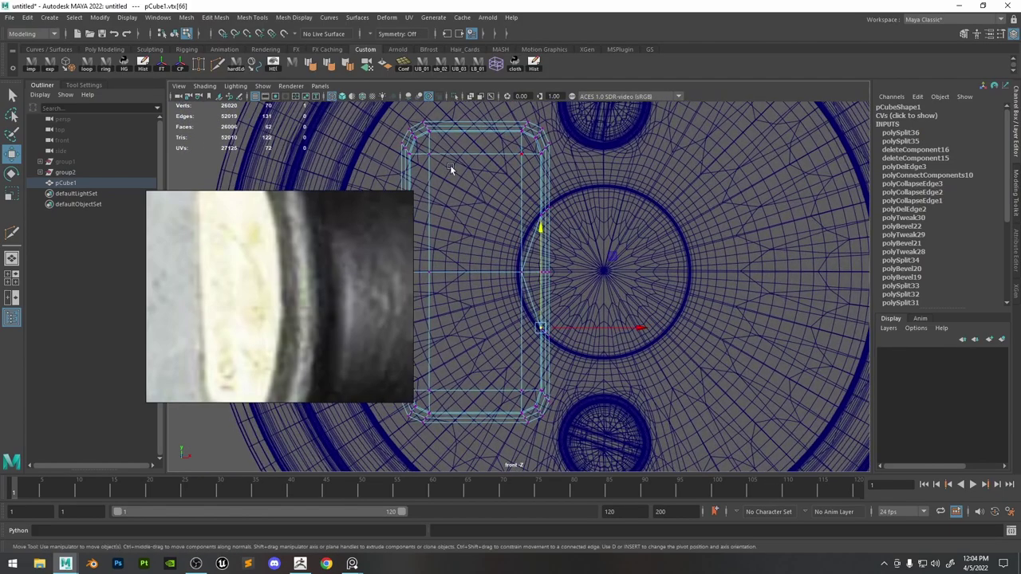
# Cut two edges with Multi-Cut from the plate face's inner corners nearest the circle to the upper and lower arc edges.
pyautogui.click(253, 67)
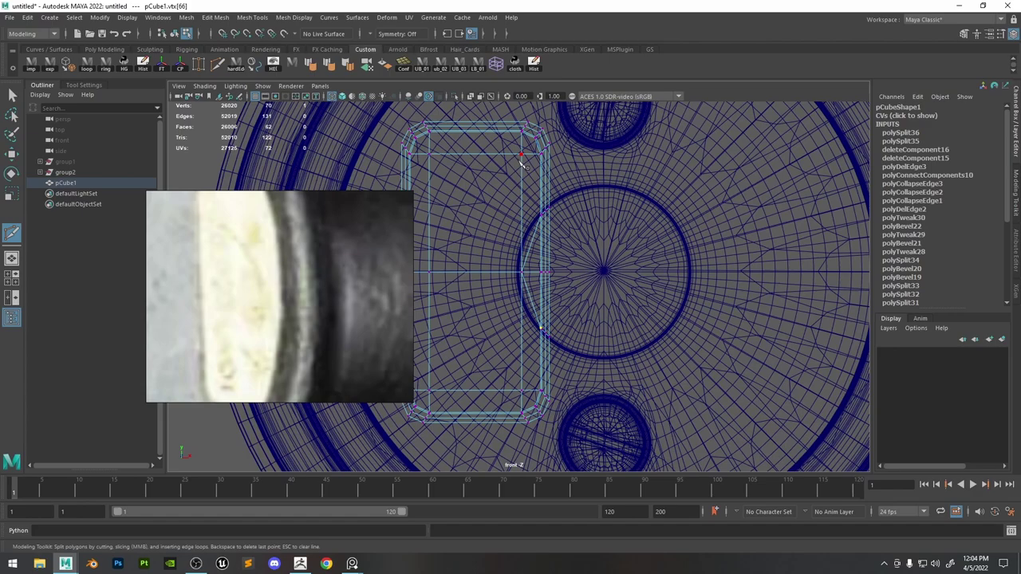
pyautogui.rightClick(537, 266)
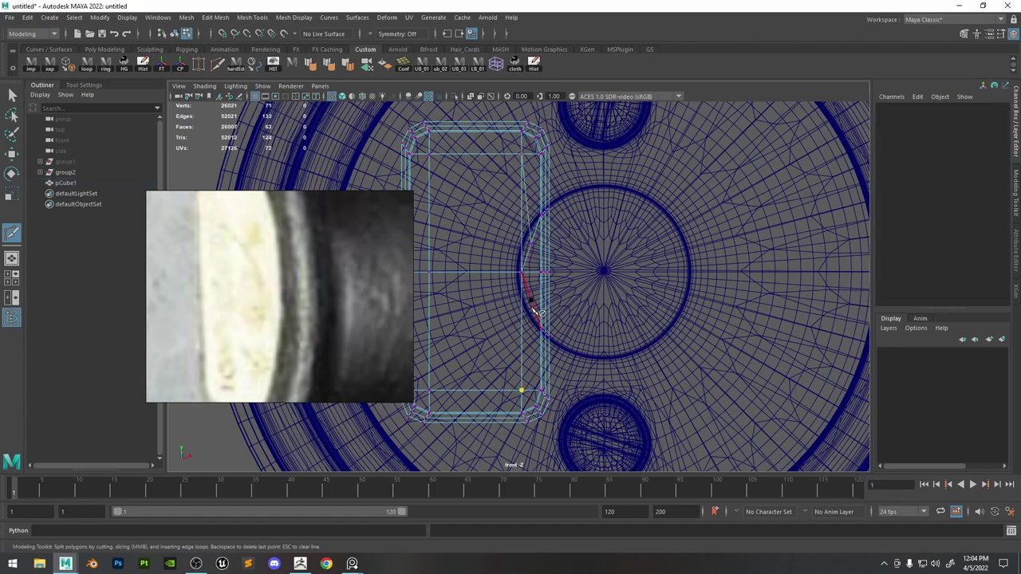
pyautogui.scroll(5, 534, 310)
# Move the new lower arc vertex and the plate's middle arc vertex onto the circle's outline.
pyautogui.press('w')
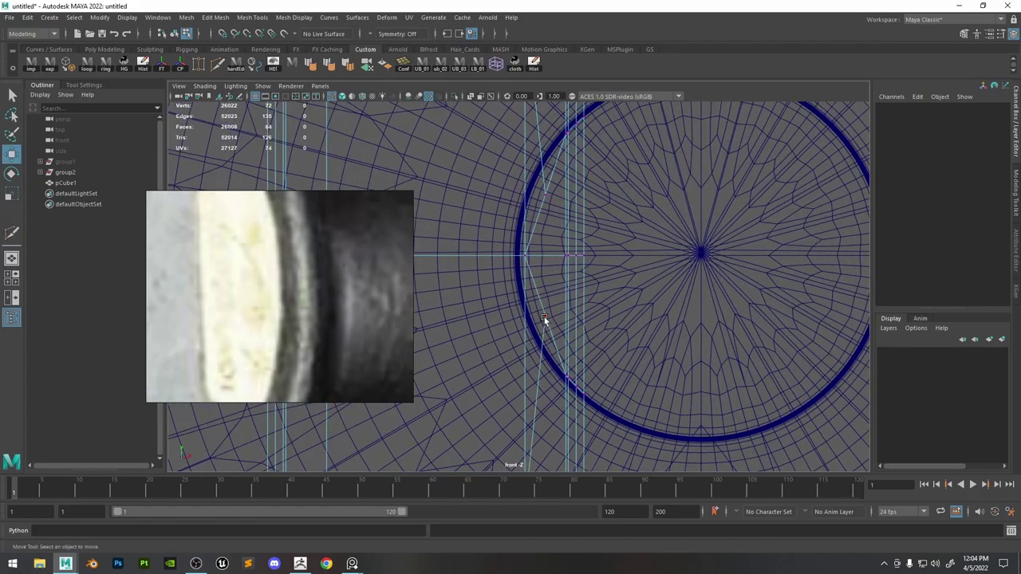
pyautogui.click(545, 313)
pyautogui.scroll(-3, 608, 231)
pyautogui.moveTo(608, 230); pyautogui.dragTo(604, 228)
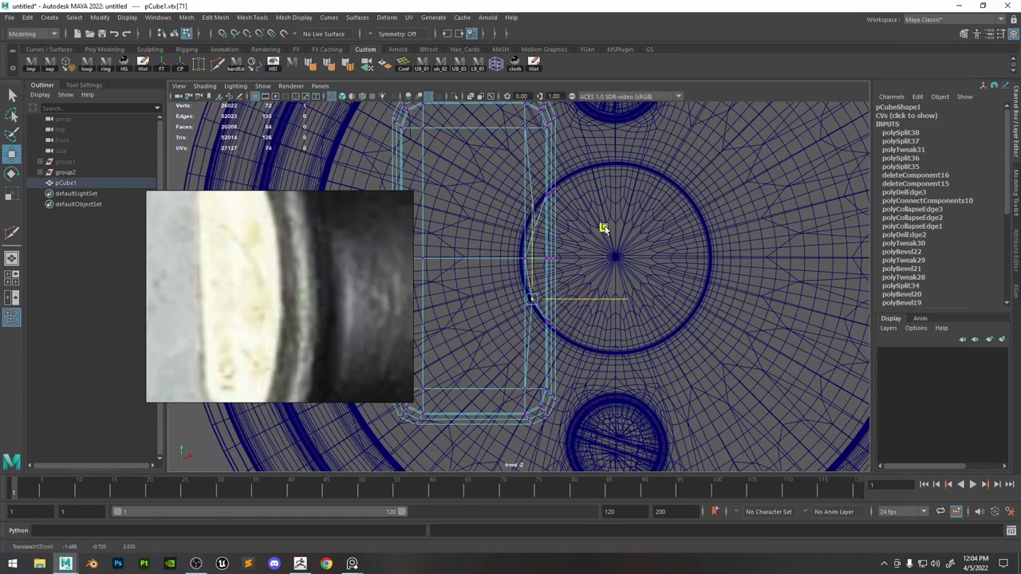
pyautogui.scroll(5, 604, 228)
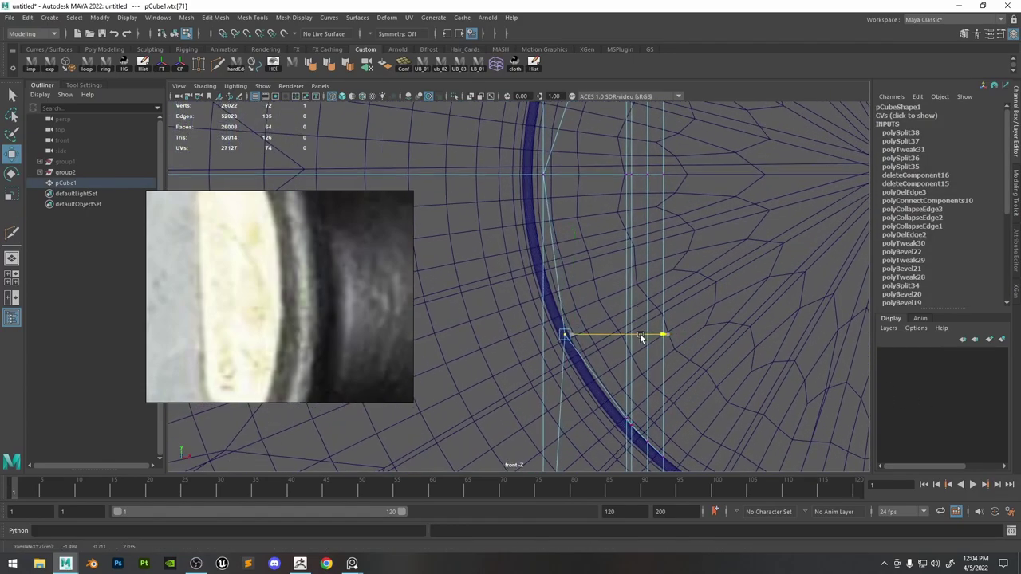
pyautogui.click(565, 183)
pyautogui.moveTo(564, 175)
pyautogui.mouseDown()
pyautogui.moveTo(590, 176)
pyautogui.moveTo(582, 174)
pyautogui.mouseUp()
pyautogui.hotkey('ctrl', 'z')
pyautogui.click(568, 336)
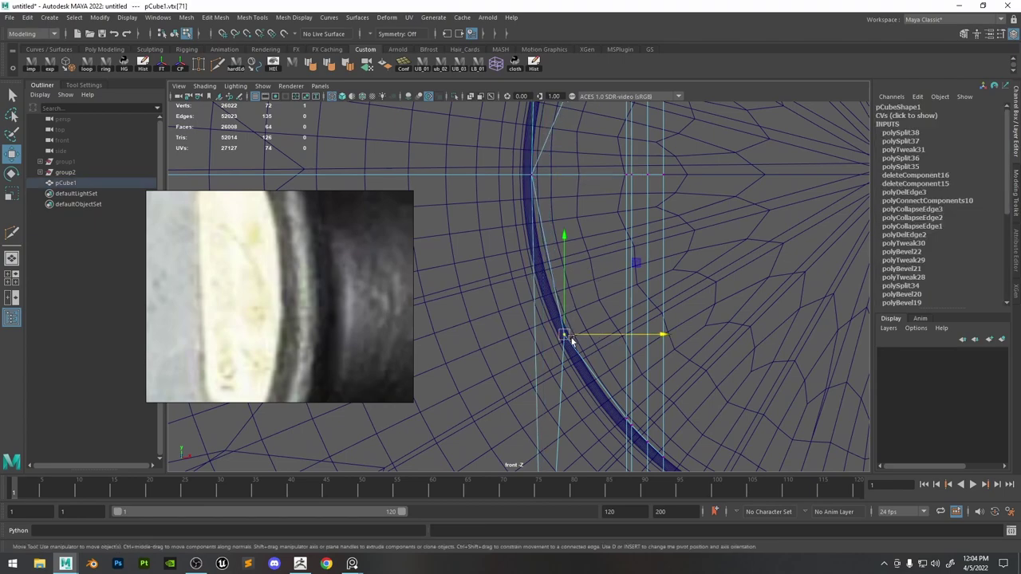
pyautogui.moveTo(631, 261); pyautogui.dragTo(626, 244)
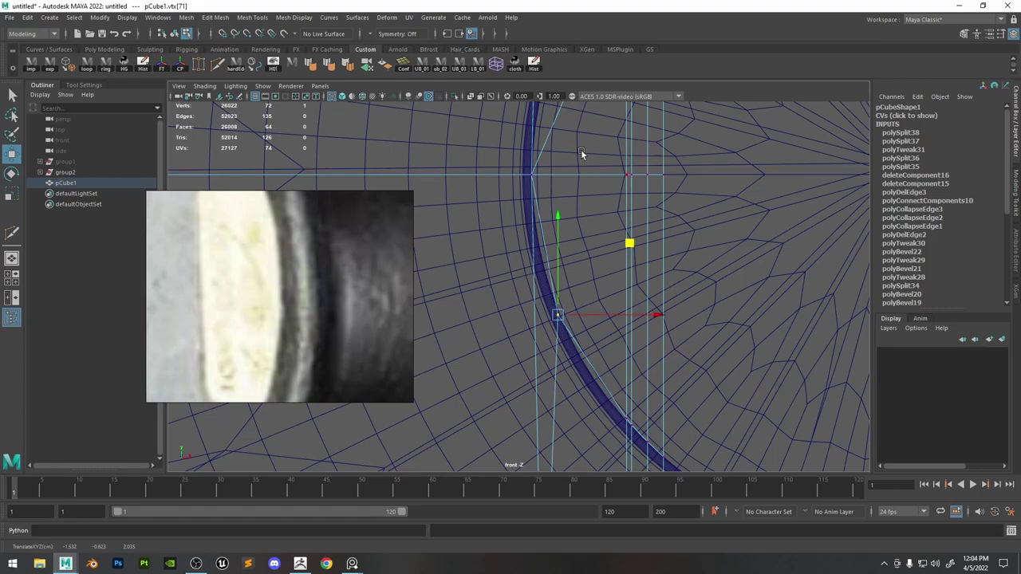
# Move the new upper arc vertex onto the circle's outline and preview the plate smoothed.
pyautogui.keyDown('alt'); pyautogui.moveTo(581, 149); pyautogui.dragTo(568, 313, button='middle'); pyautogui.keyUp('alt')
pyautogui.click(576, 209)
pyautogui.moveTo(640, 150); pyautogui.dragTo(614, 136)
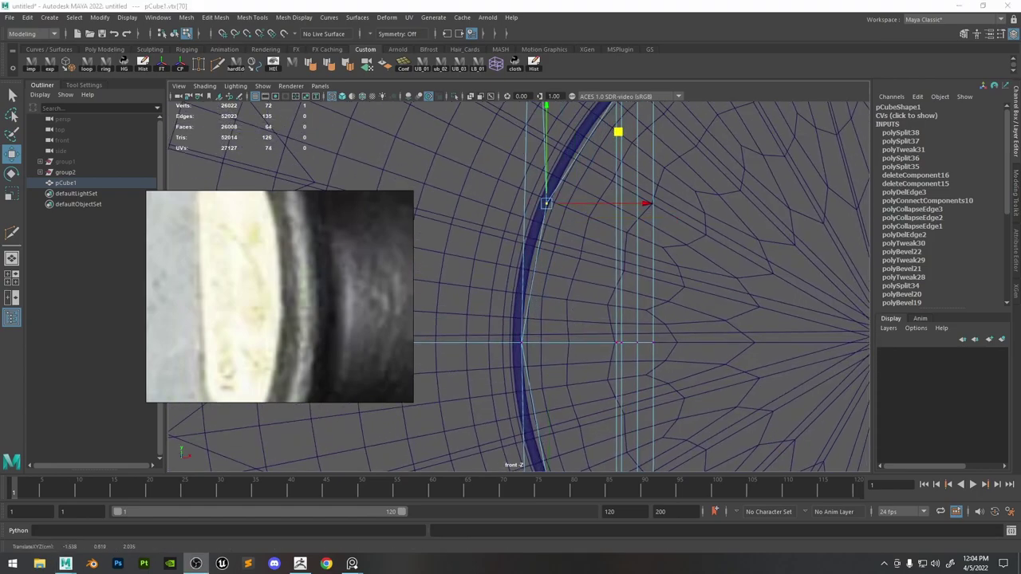
pyautogui.scroll(-5, 607, 270)
pyautogui.press('3')
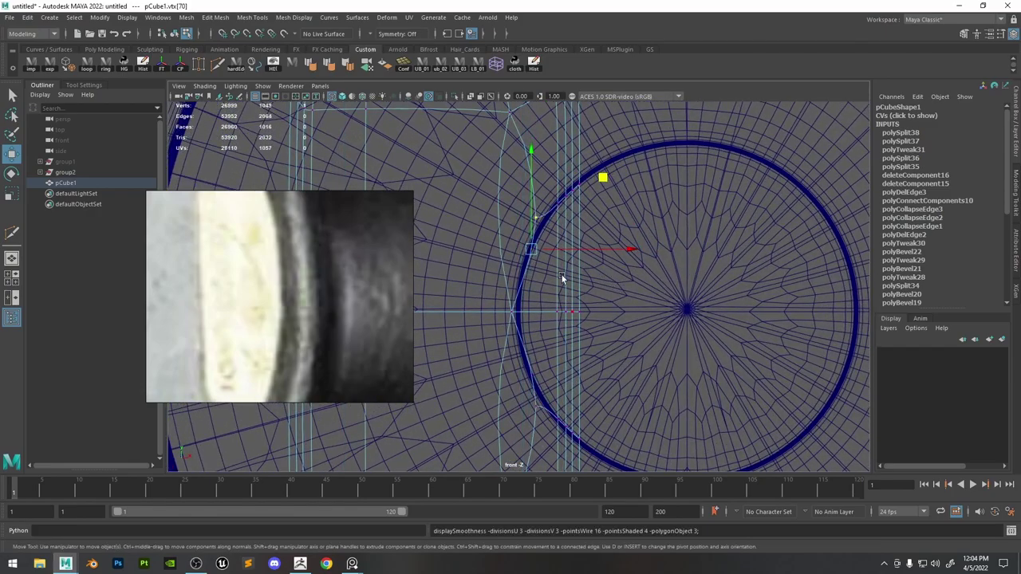
pyautogui.keyDown('alt'); pyautogui.moveTo(546, 293); pyautogui.dragTo(585, 294, button='middle'); pyautogui.keyUp('alt')
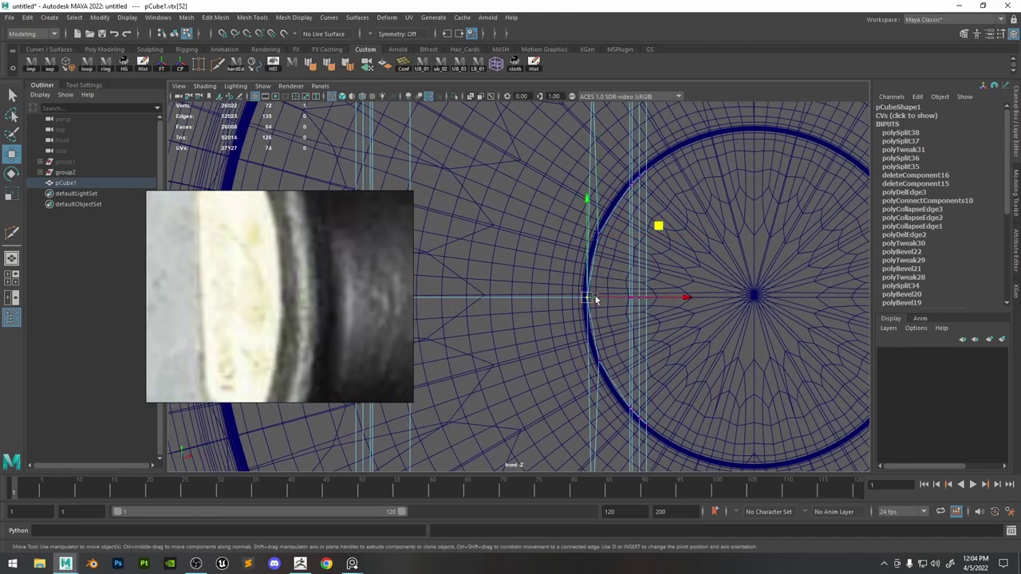
# Spin the two edges leading to the middle arc vertex so they connect it to the plate face's far inner corners.
pyautogui.scroll(-3, 611, 292)
pyautogui.click(549, 209)
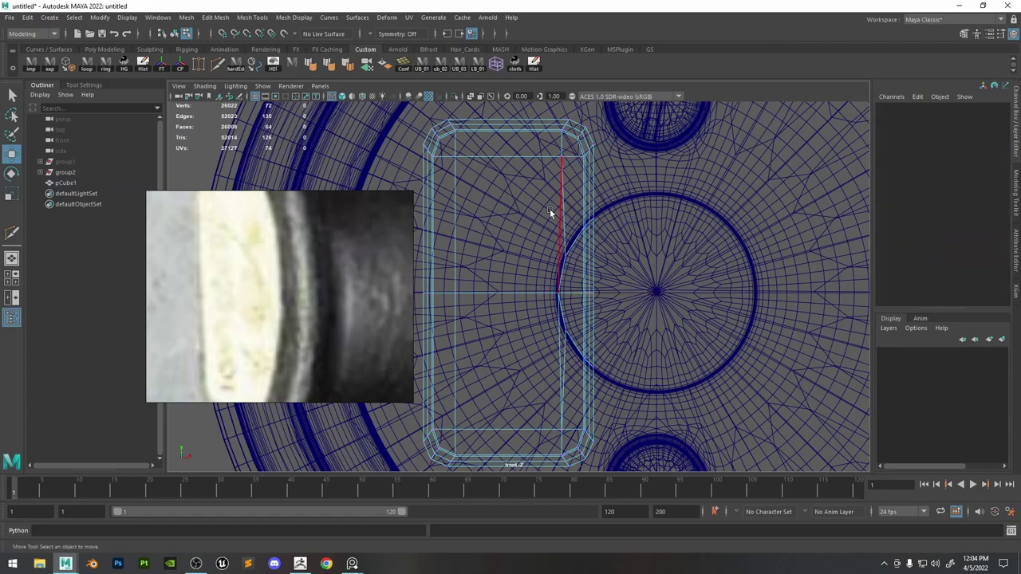
pyautogui.click(550, 208)
pyautogui.hotkey('ctrl', 'alt', 'Right')
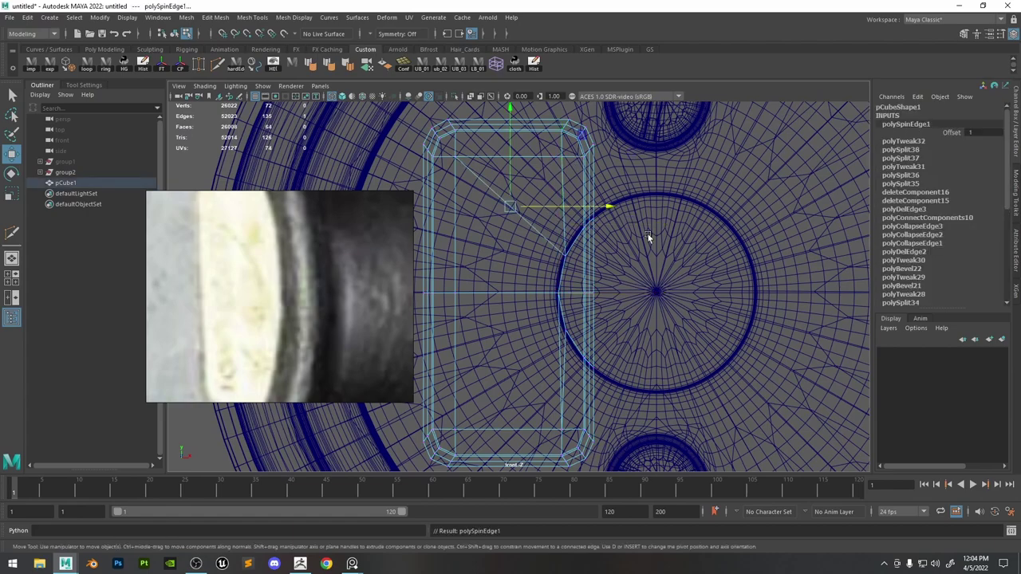
pyautogui.click(550, 340)
pyautogui.hotkey('ctrl', 'alt', 'Right')
pyautogui.hotkey('ctrl', 'alt', 'Right')
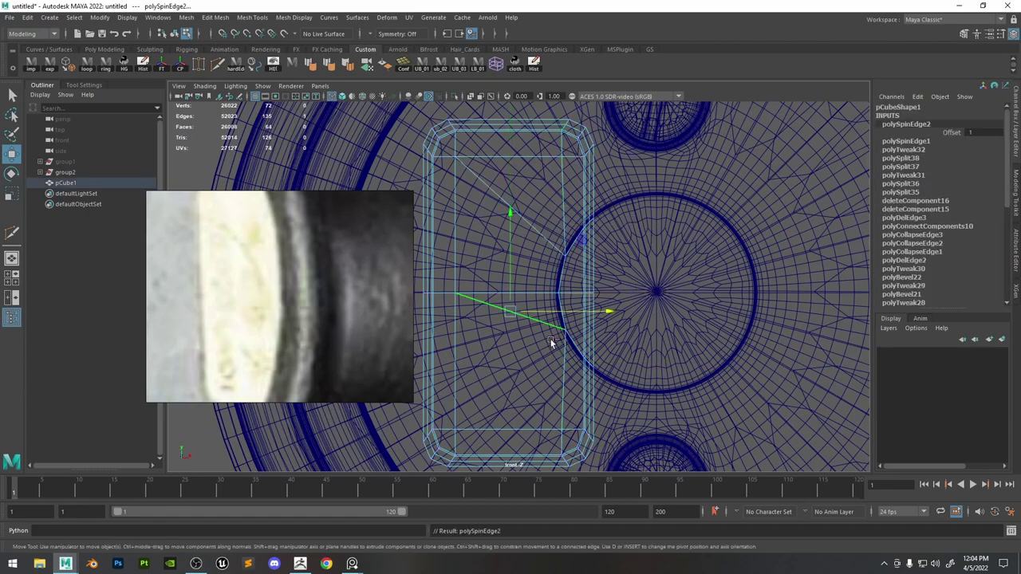
pyautogui.click(553, 242)
pyautogui.hotkey('ctrl', 'alt', 'Right')
pyautogui.hotkey('ctrl', 'alt', 'Right')
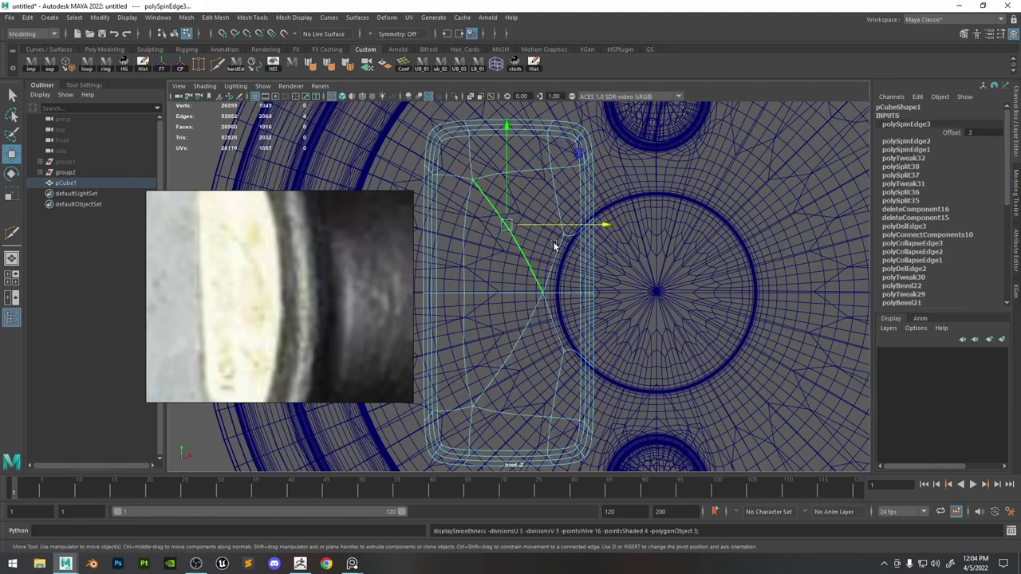
# Slide the upper and lower arc vertices along the circle's outline, farther from the middle arc vertex.
pyautogui.keyDown('alt'); pyautogui.moveTo(545, 248); pyautogui.dragTo(711, 369, button='right'); pyautogui.keyUp('alt')
pyautogui.keyDown('alt'); pyautogui.moveTo(583, 224); pyautogui.dragTo(548, 250, button='middle'); pyautogui.keyUp('alt')
pyautogui.moveTo(573, 192); pyautogui.dragTo(525, 193, button='right')
pyautogui.hotkey('ctrl', 'z')
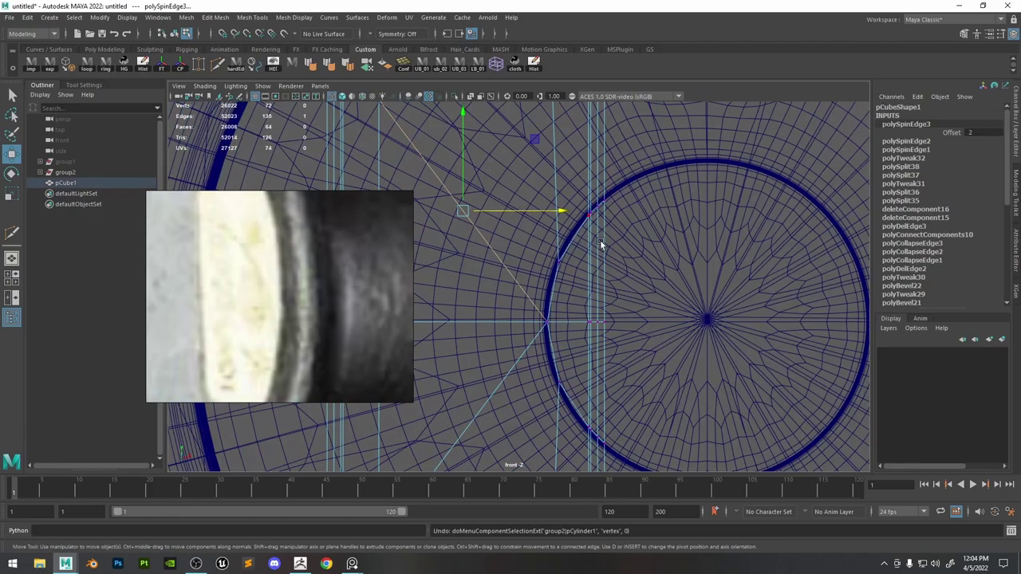
pyautogui.keyDown('alt'); pyautogui.moveTo(599, 239); pyautogui.dragTo(374, 167, button='right'); pyautogui.keyUp('alt')
pyautogui.moveTo(423, 109); pyautogui.dragTo(370, 109, button='right')
pyautogui.keyDown('alt'); pyautogui.moveTo(551, 231); pyautogui.dragTo(674, 298, button='right'); pyautogui.keyUp('alt')
pyautogui.scroll(3, 592, 250)
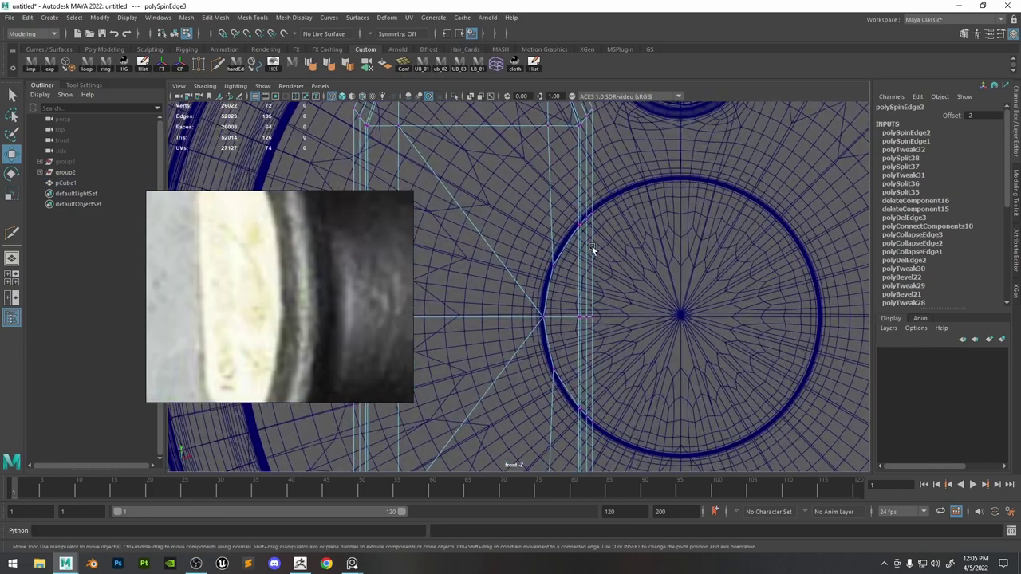
pyautogui.click(557, 265)
pyautogui.moveTo(558, 264); pyautogui.dragTo(565, 250)
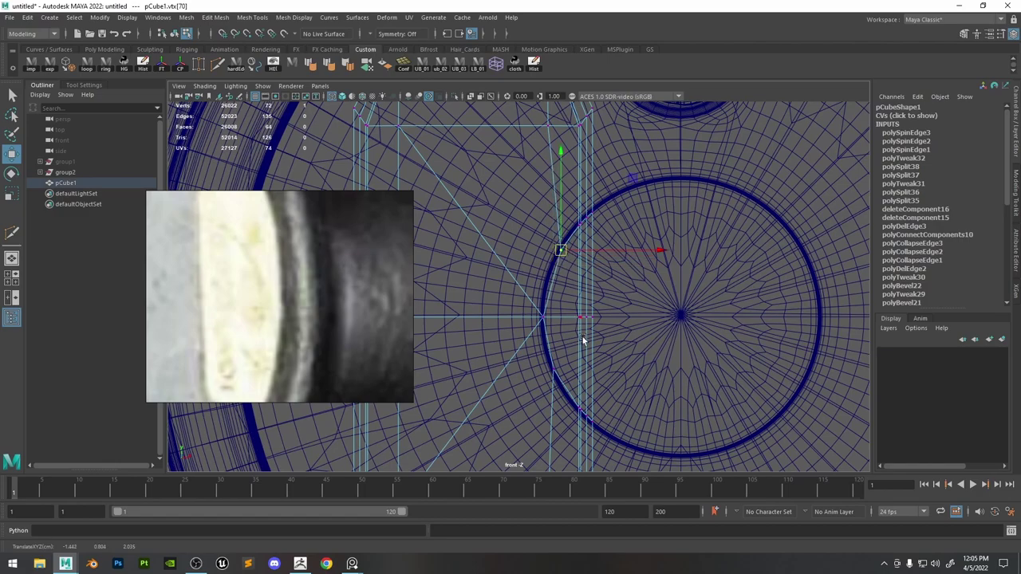
pyautogui.keyDown('alt'); pyautogui.moveTo(583, 340); pyautogui.dragTo(608, 256, button='middle'); pyautogui.keyUp('alt')
pyautogui.moveTo(578, 285); pyautogui.dragTo(585, 301)
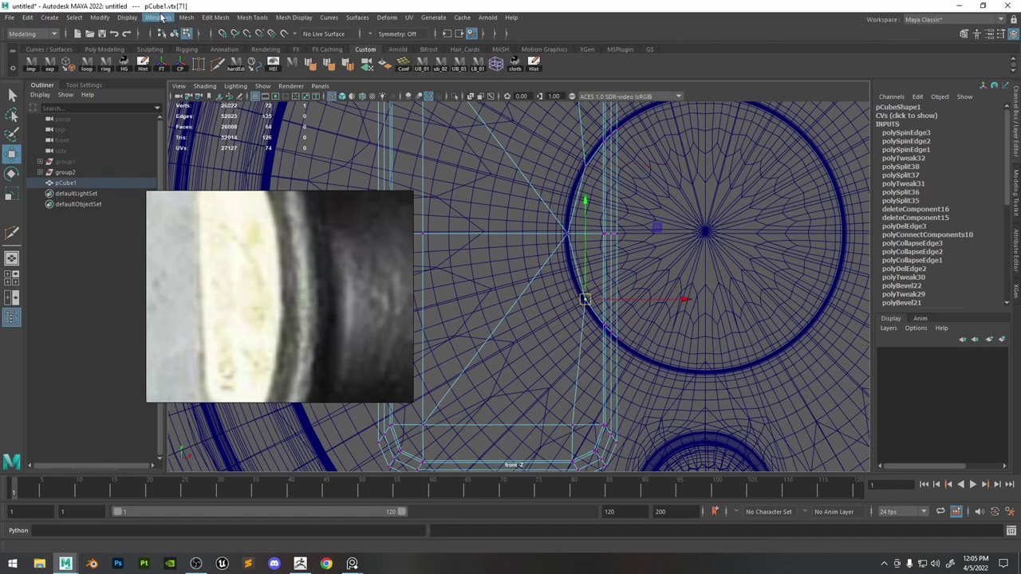
# Cut edges from the plate face's far lower and upper inner corners to the arc edges beside the middle vertex.
pyautogui.click(219, 66)
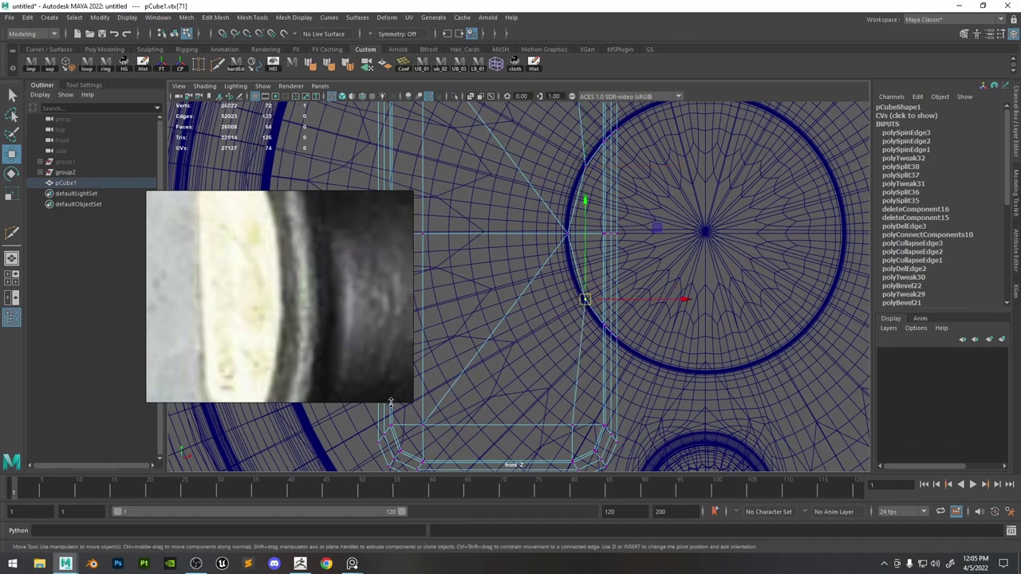
pyautogui.keyDown('alt'); pyautogui.moveTo(597, 185); pyautogui.dragTo(587, 269, button='middle'); pyautogui.keyUp('alt')
pyautogui.rightClick(550, 278)
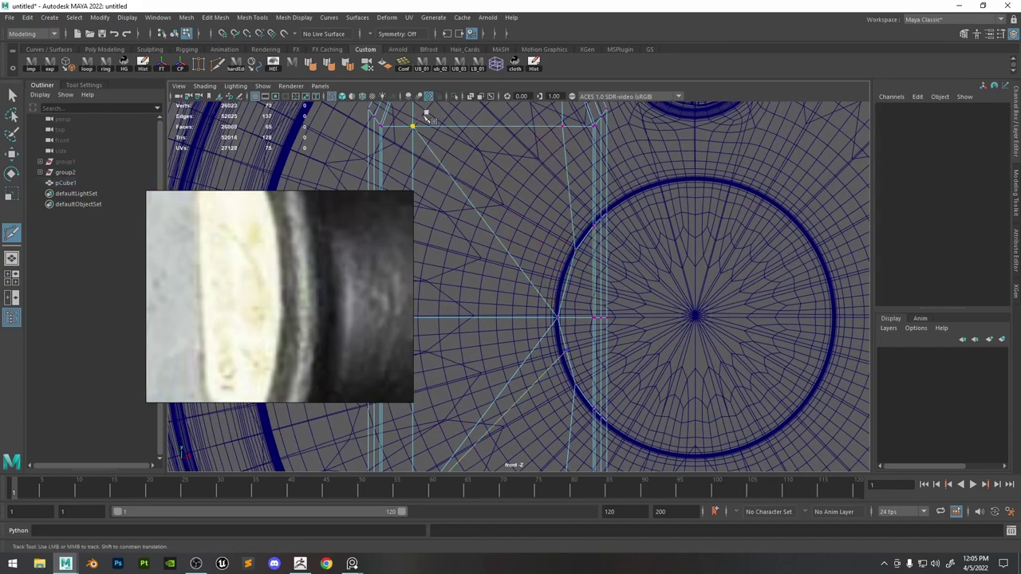
pyautogui.click(429, 128)
pyautogui.scroll(5, 567, 287)
# Move the two new arc vertices above and below the middle vertex onto the circle's outline.
pyautogui.press('w')
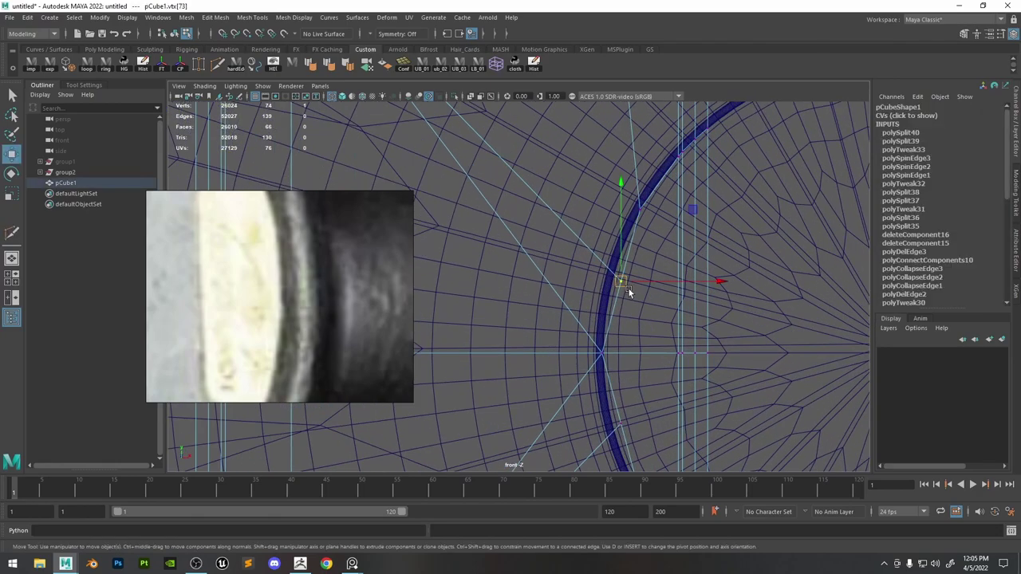
pyautogui.click(618, 278)
pyautogui.moveTo(621, 284); pyautogui.dragTo(616, 281)
pyautogui.keyDown('alt'); pyautogui.moveTo(608, 378); pyautogui.dragTo(598, 310, button='middle'); pyautogui.keyUp('alt')
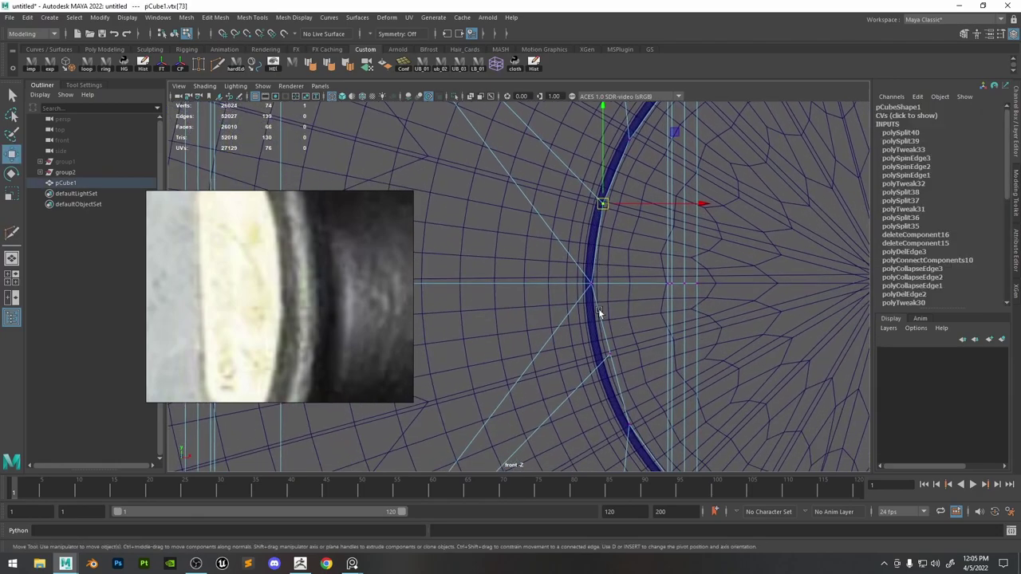
pyautogui.moveTo(611, 353); pyautogui.dragTo(603, 362)
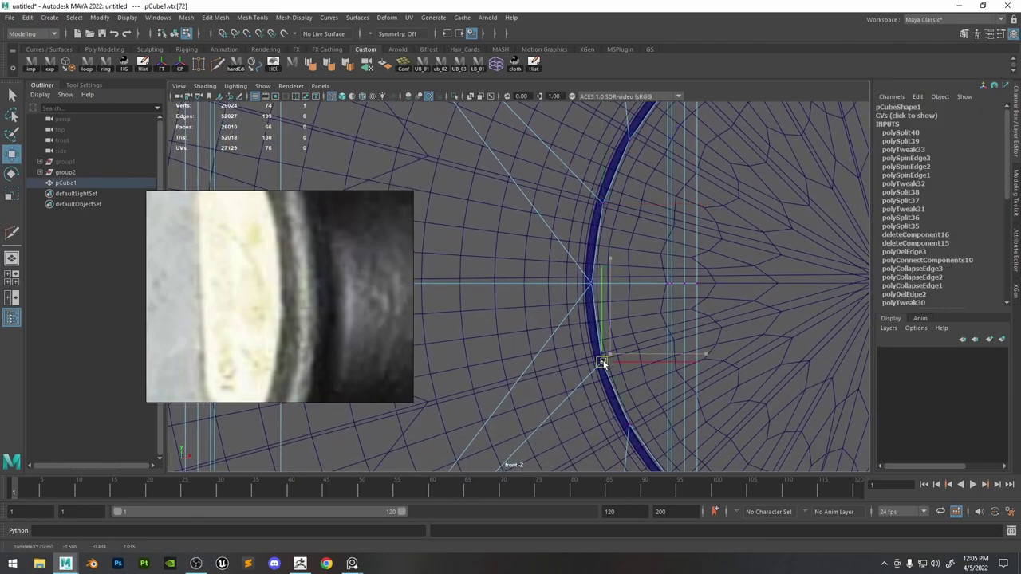
pyautogui.keyDown('alt'); pyautogui.moveTo(628, 356); pyautogui.dragTo(608, 329, button='middle'); pyautogui.keyUp('alt')
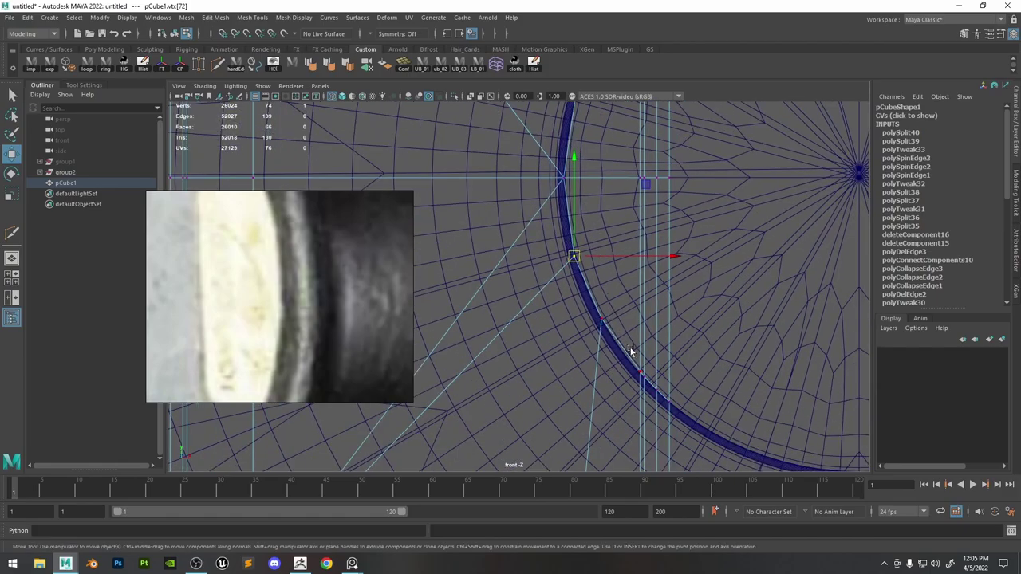
pyautogui.keyDown('alt'); pyautogui.moveTo(623, 333); pyautogui.dragTo(568, 289, button='right'); pyautogui.keyUp('alt')
pyautogui.scroll(5, 569, 277)
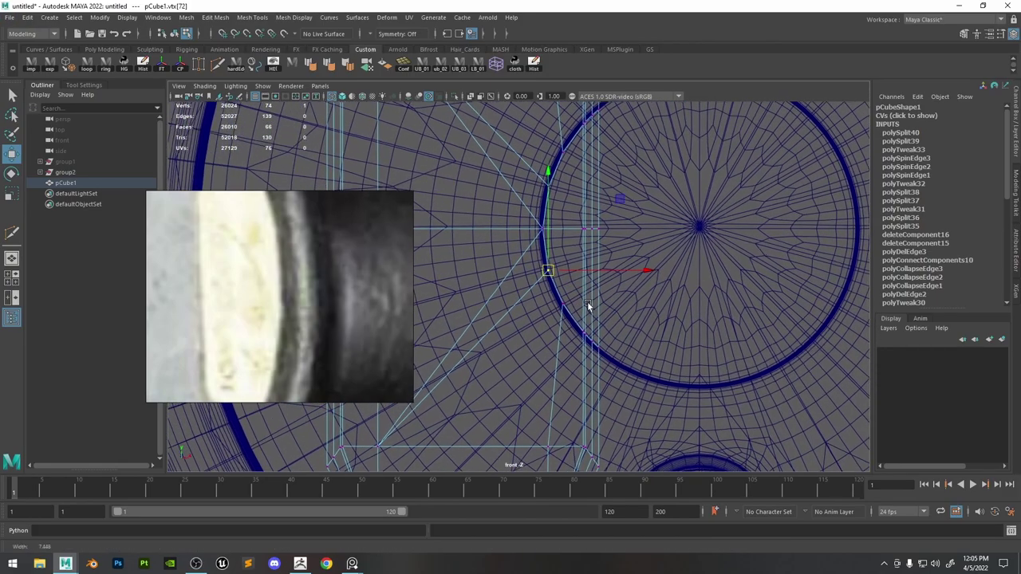
pyautogui.click(217, 65)
pyautogui.scroll(5, 569, 342)
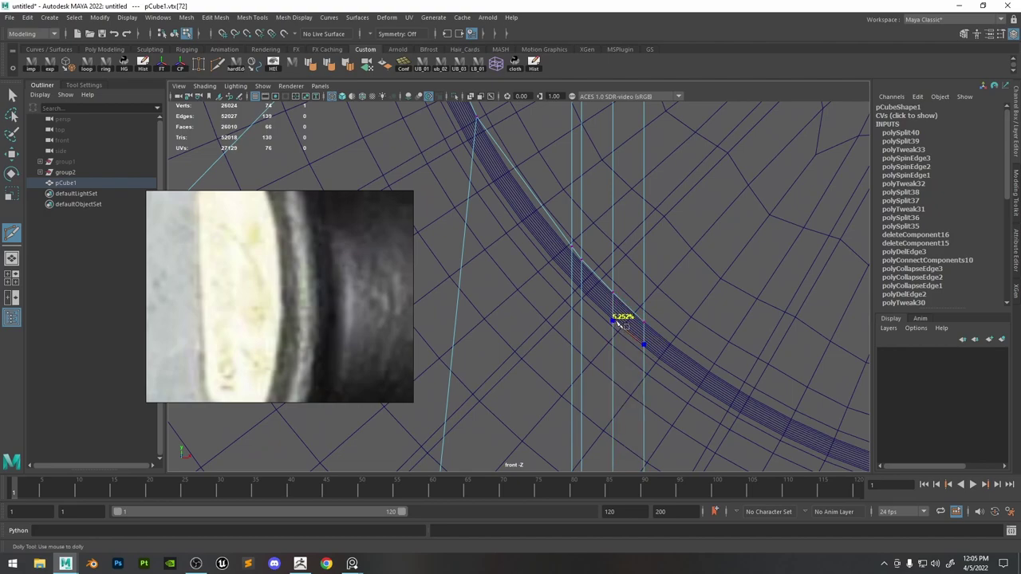
pyautogui.hotkey('ctrl', 'z')
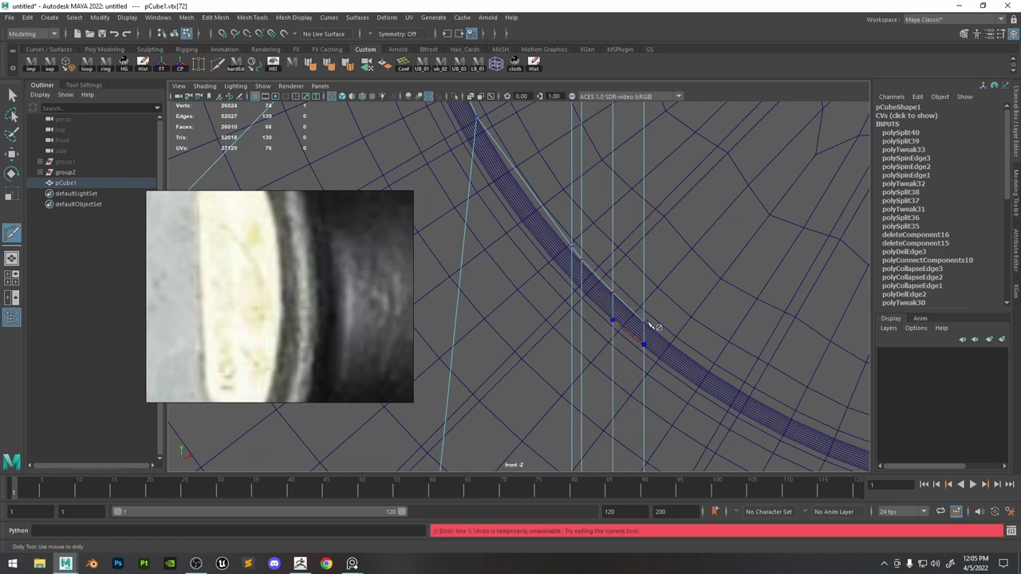
pyautogui.press('Return')
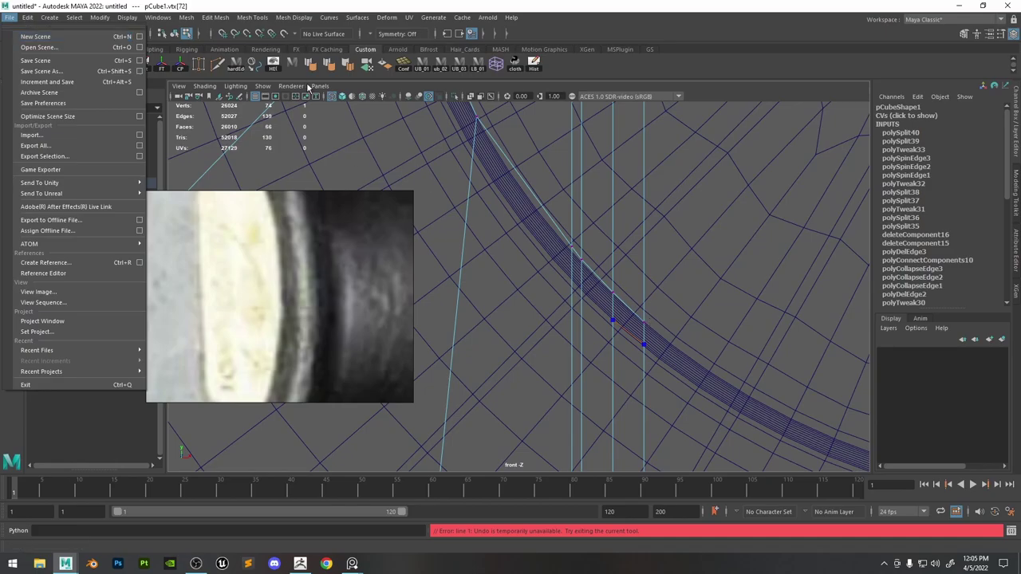
pyautogui.click(358, 135)
pyautogui.press('w')
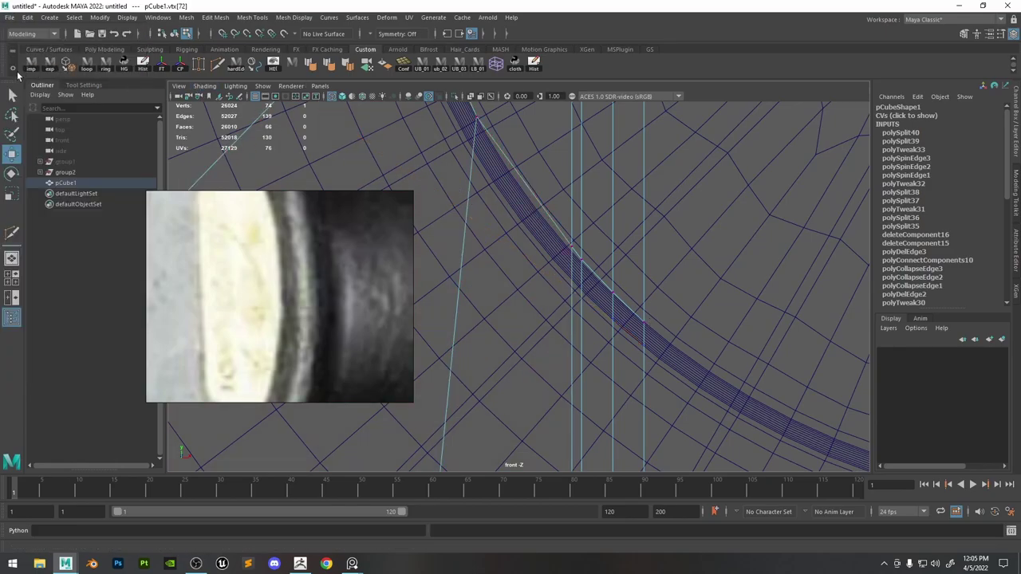
# Fine-tune the two arc vertices below the middle one so they follow the circle's outline.
pyautogui.keyDown('alt'); pyautogui.moveTo(619, 297); pyautogui.dragTo(769, 419, button='right'); pyautogui.keyUp('alt')
pyautogui.keyDown('alt'); pyautogui.moveTo(551, 214); pyautogui.dragTo(580, 306, button='middle'); pyautogui.keyUp('alt')
pyautogui.click(507, 231)
pyautogui.press('w')
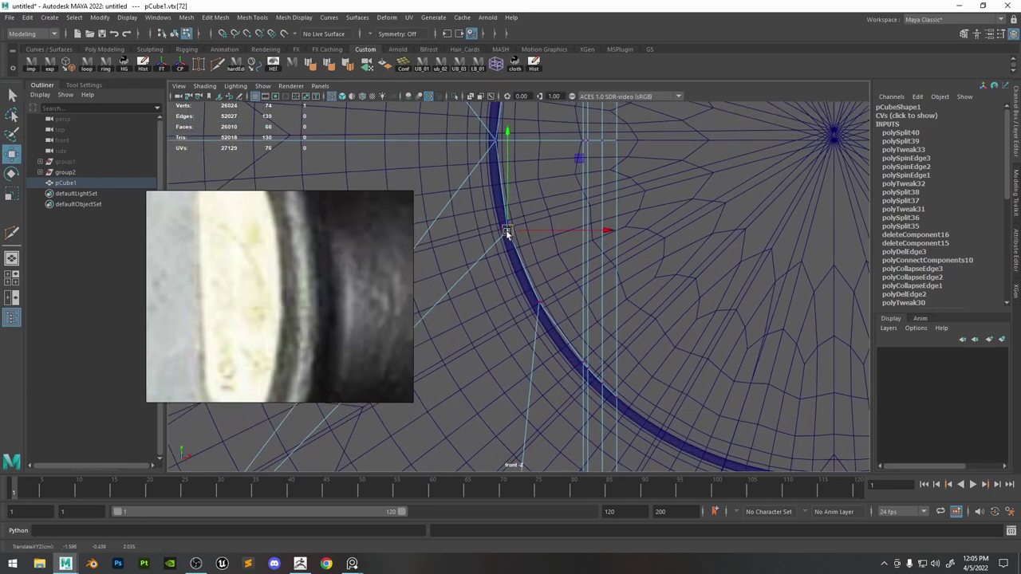
pyautogui.scroll(3, 527, 255)
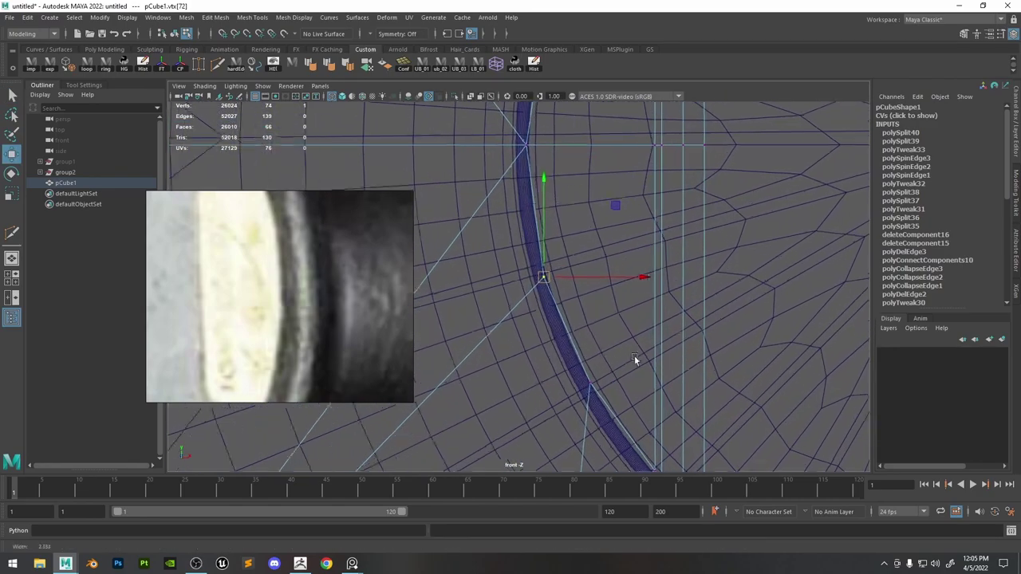
pyautogui.click(594, 393)
pyautogui.moveTo(593, 392); pyautogui.dragTo(590, 398)
pyautogui.keyDown('alt'); pyautogui.moveTo(589, 398); pyautogui.dragTo(553, 258, button='middle'); pyautogui.keyUp('alt')
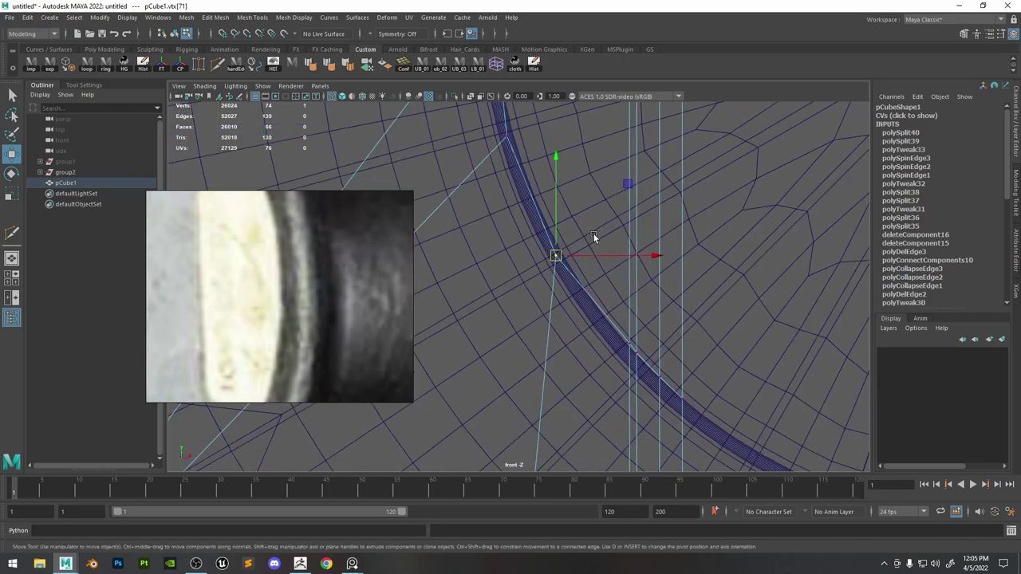
# Refine the heights of the lower cut's four border vertices to match the circle's outline.
pyautogui.click(628, 352)
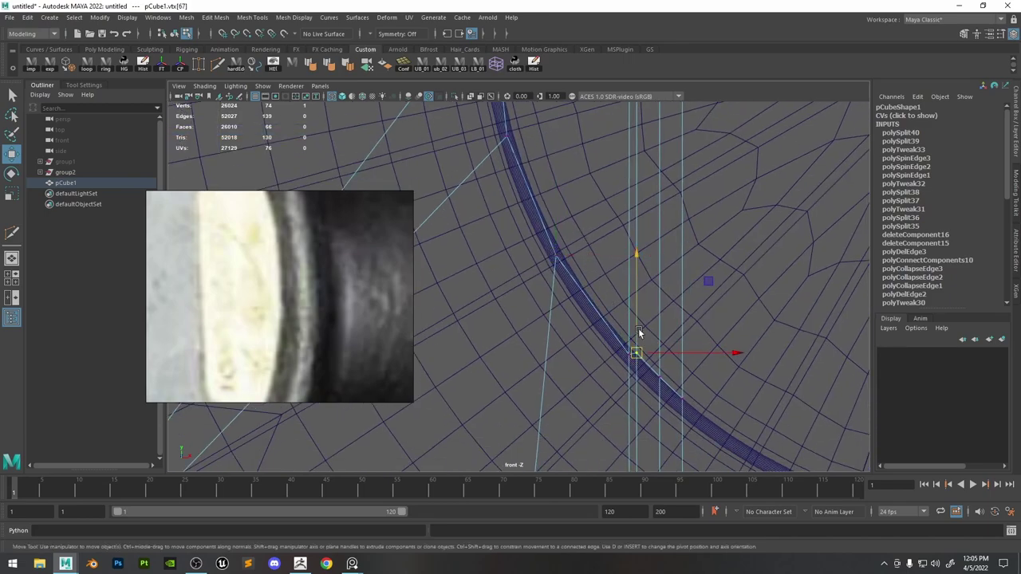
pyautogui.click(635, 363)
pyautogui.hotkey('ctrl', 'z')
pyautogui.hotkey('ctrl', 'z')
pyautogui.hotkey('ctrl', 'z')
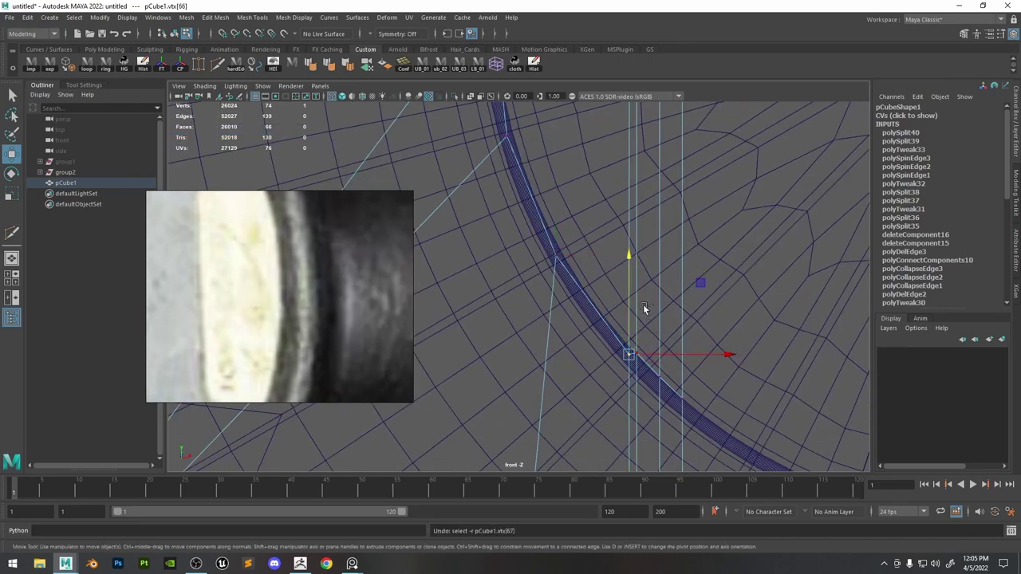
pyautogui.moveTo(630, 299); pyautogui.dragTo(681, 377)
pyautogui.click(637, 354)
pyautogui.click(661, 376)
pyautogui.click(681, 400)
pyautogui.keyDown('alt'); pyautogui.moveTo(620, 236); pyautogui.dragTo(613, 409, button='middle'); pyautogui.keyUp('alt')
pyautogui.keyDown('alt'); pyautogui.moveTo(537, 320); pyautogui.dragTo(583, 248, button='middle'); pyautogui.keyUp('alt')
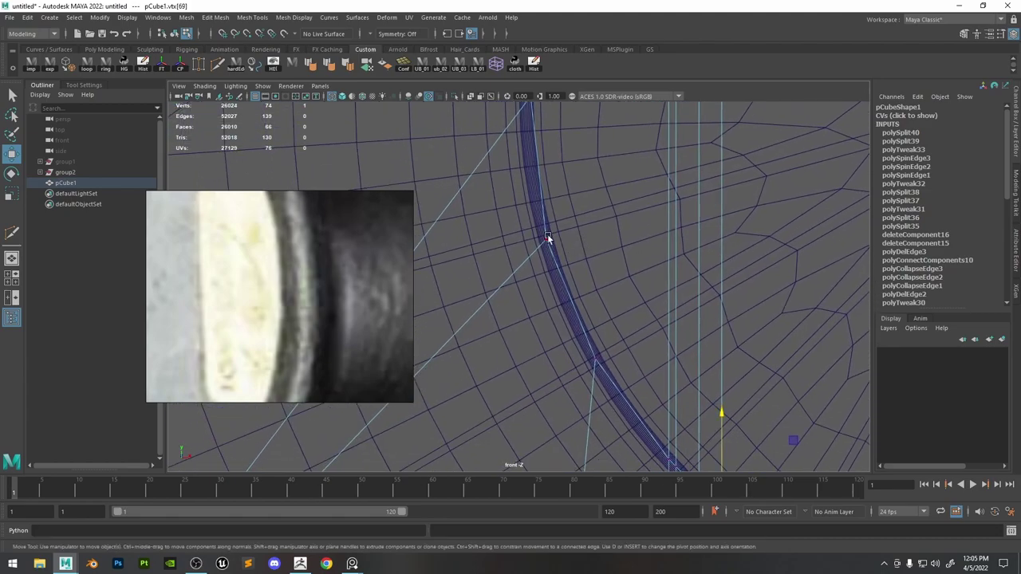
# Nudge the arc's middle vertex horizontally so it sits on the circle's outline.
pyautogui.click(547, 237)
pyautogui.click(589, 240)
pyautogui.keyDown('alt'); pyautogui.moveTo(611, 367); pyautogui.dragTo(519, 301, button='right'); pyautogui.keyUp('alt')
pyautogui.scroll(10, 528, 287)
pyautogui.click(530, 271)
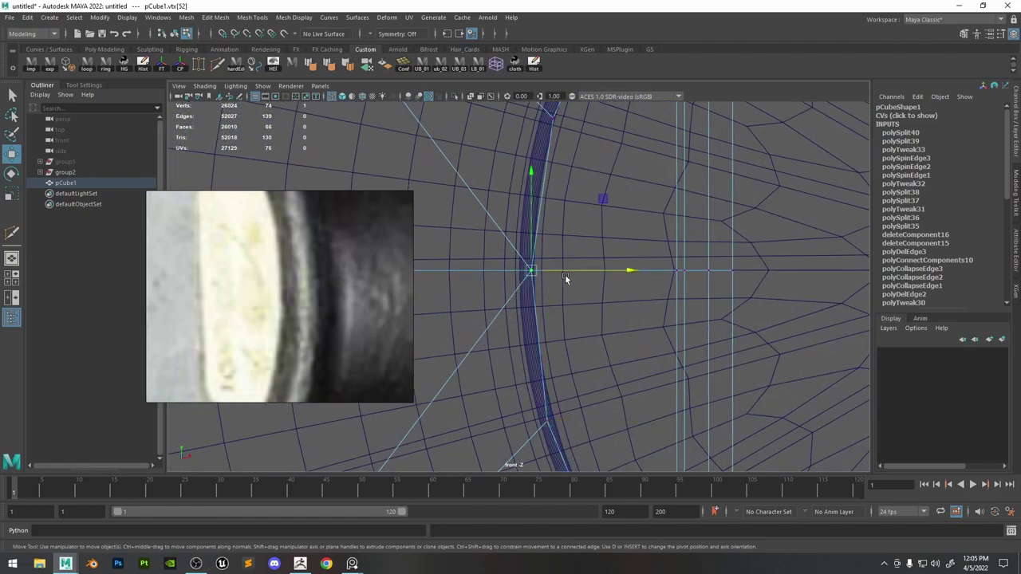
pyautogui.moveTo(575, 270); pyautogui.dragTo(571, 270)
pyautogui.scroll(-6, 576, 259)
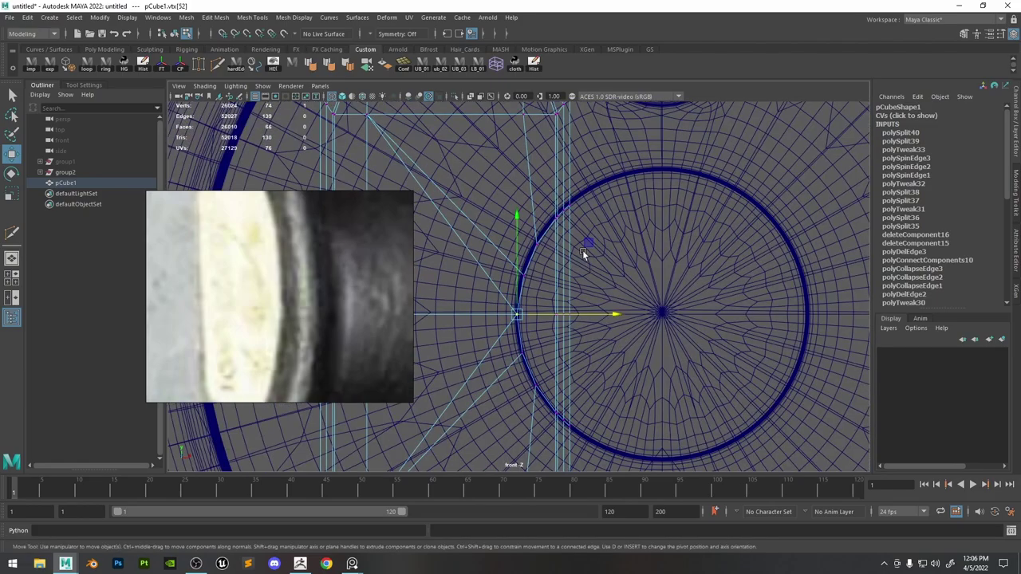
# Adjust the two arc vertices above the middle one so they follow the circle's outline.
pyautogui.scroll(2, 528, 271)
pyautogui.scroll(2, 526, 276)
pyautogui.click(529, 264)
pyautogui.scroll(3, 585, 165)
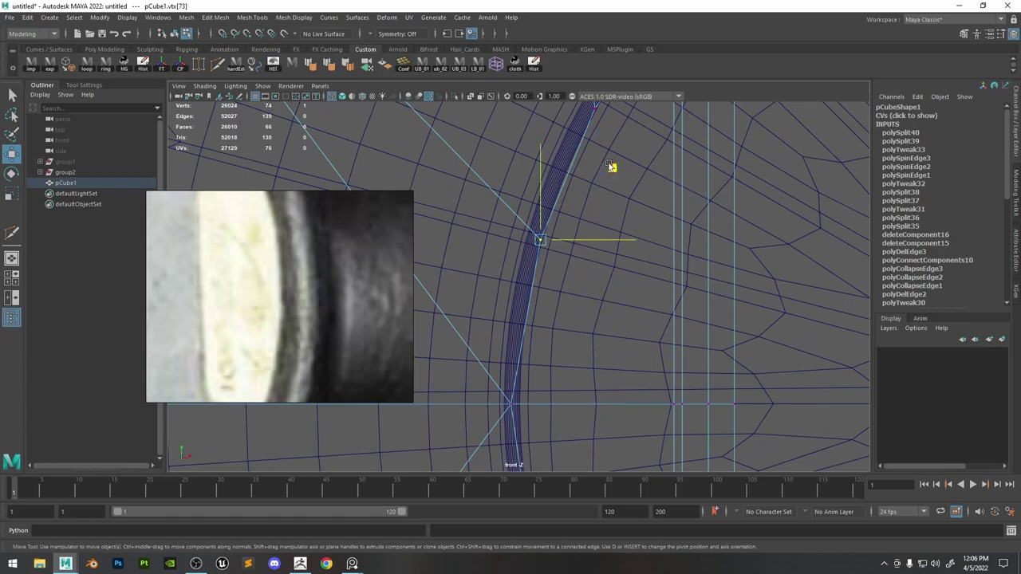
pyautogui.moveTo(609, 165); pyautogui.dragTo(604, 160)
pyautogui.keyDown('alt'); pyautogui.moveTo(605, 161); pyautogui.dragTo(567, 324, button='middle'); pyautogui.keyUp('alt')
pyautogui.click(556, 269)
pyautogui.moveTo(628, 199); pyautogui.dragTo(630, 184)
# Raise the two border vertices at the arc's upper end to meet the circle's outline.
pyautogui.click(637, 162)
pyautogui.moveTo(638, 146); pyautogui.dragTo(638, 136)
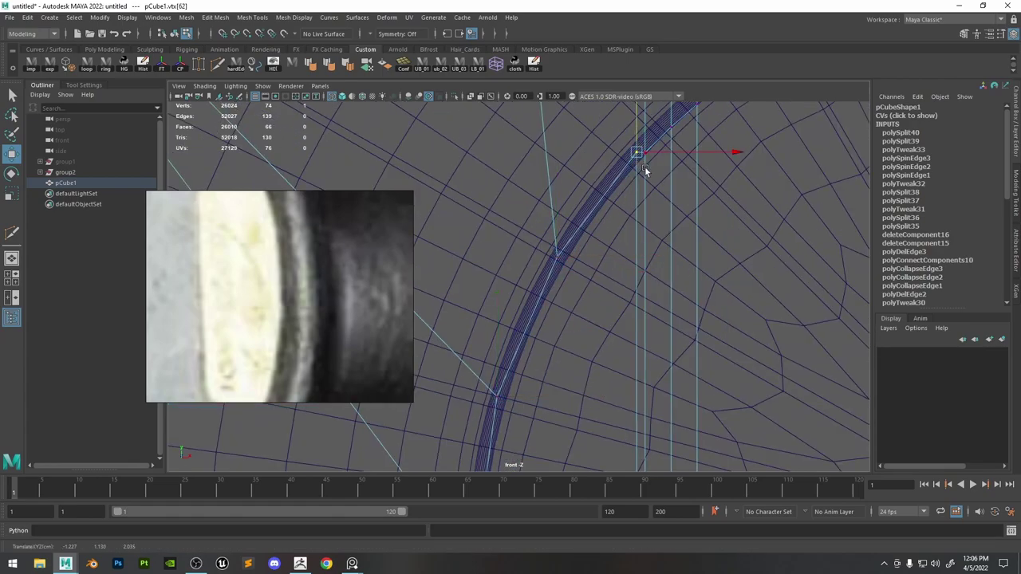
pyautogui.click(646, 153)
pyautogui.keyDown('alt'); pyautogui.moveTo(666, 156); pyautogui.dragTo(637, 201, button='middle'); pyautogui.keyUp('alt')
pyautogui.click(641, 171)
pyautogui.moveTo(642, 141); pyautogui.dragTo(643, 136)
# Return the plate to object mode and show it shaded in the perspective view.
pyautogui.scroll(-7, 624, 240)
pyautogui.keyDown('alt'); pyautogui.moveTo(530, 252); pyautogui.dragTo(576, 220, button='middle'); pyautogui.keyUp('alt')
pyautogui.press('5')
pyautogui.moveTo(555, 221); pyautogui.dragTo(609, 182, button='right')
pyautogui.press('space')
pyautogui.moveTo(577, 268)
pyautogui.mouseDown()
pyautogui.moveTo(580, 241)
pyautogui.moveTo(569, 276)
pyautogui.moveTo(522, 284)
pyautogui.moveTo(605, 277)
pyautogui.mouseUp()
pyautogui.keyDown('alt'); pyautogui.moveTo(605, 277); pyautogui.dragTo(500, 198, button='right'); pyautogui.keyUp('alt')
pyautogui.keyDown('alt'); pyautogui.moveTo(500, 198); pyautogui.dragTo(603, 220); pyautogui.keyUp('alt')
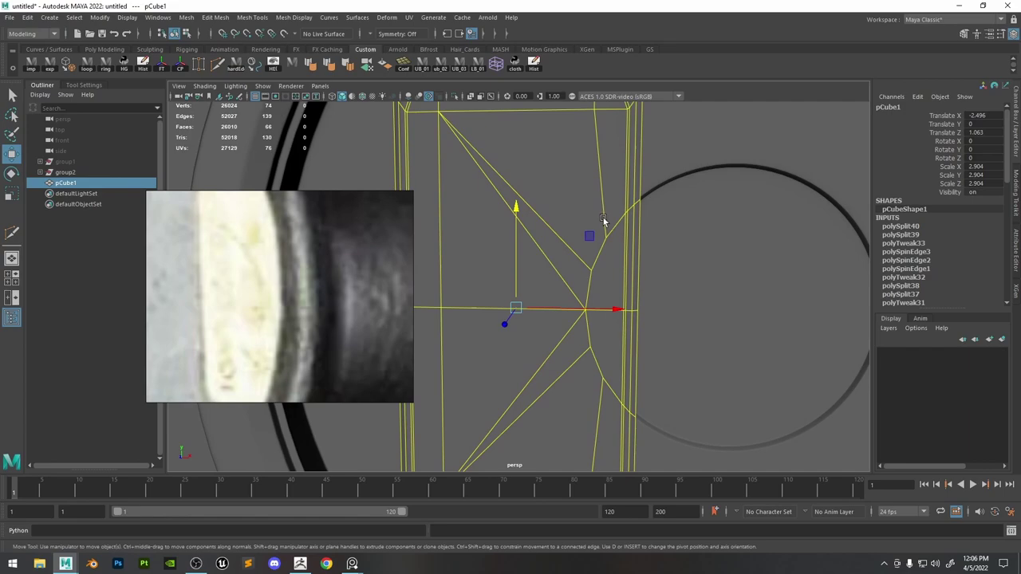
# Cut edges from the arc vertices above and below the middle one to the inner edge's midpoint and preview the smoothing.
pyautogui.click(217, 67)
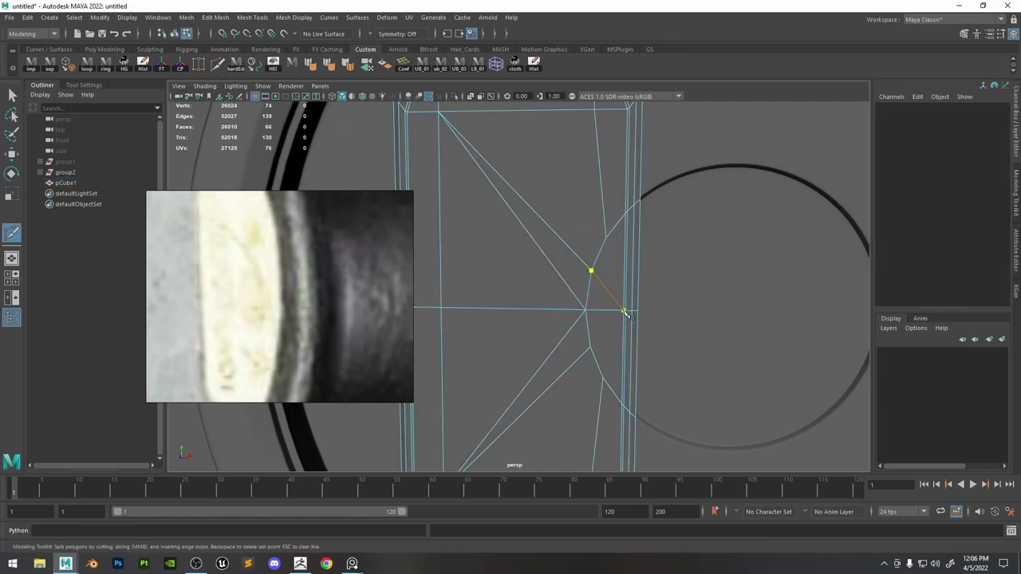
pyautogui.press('3')
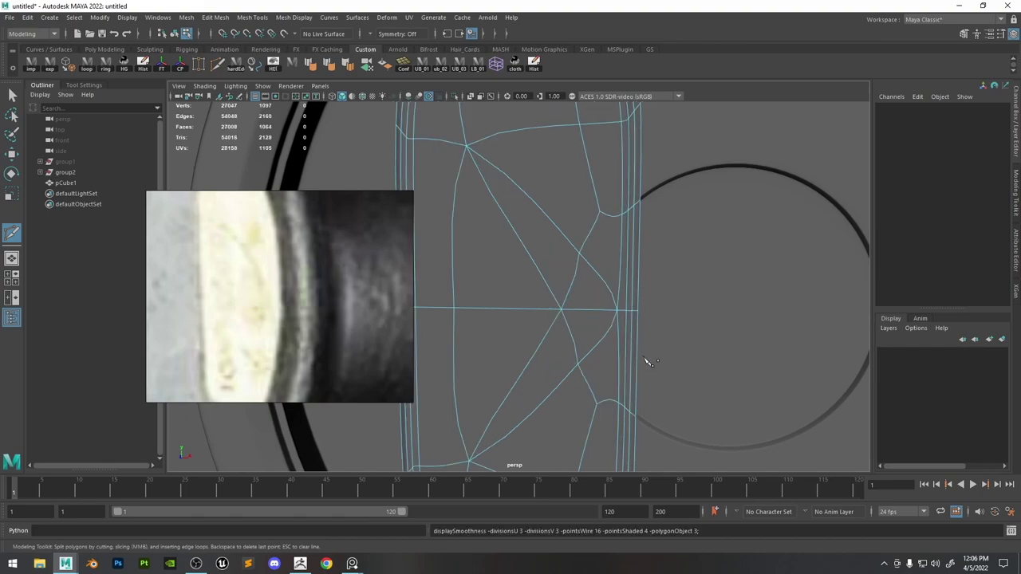
pyautogui.press('1')
pyautogui.press('w')
# Select all of the plate's faces and extrude them with a Local Translate Z of -0.148.
pyautogui.keyDown('alt'); pyautogui.moveTo(635, 242); pyautogui.dragTo(599, 250); pyautogui.keyUp('alt')
pyautogui.moveTo(599, 193); pyautogui.dragTo(594, 239, button='right')
pyautogui.click(588, 275)
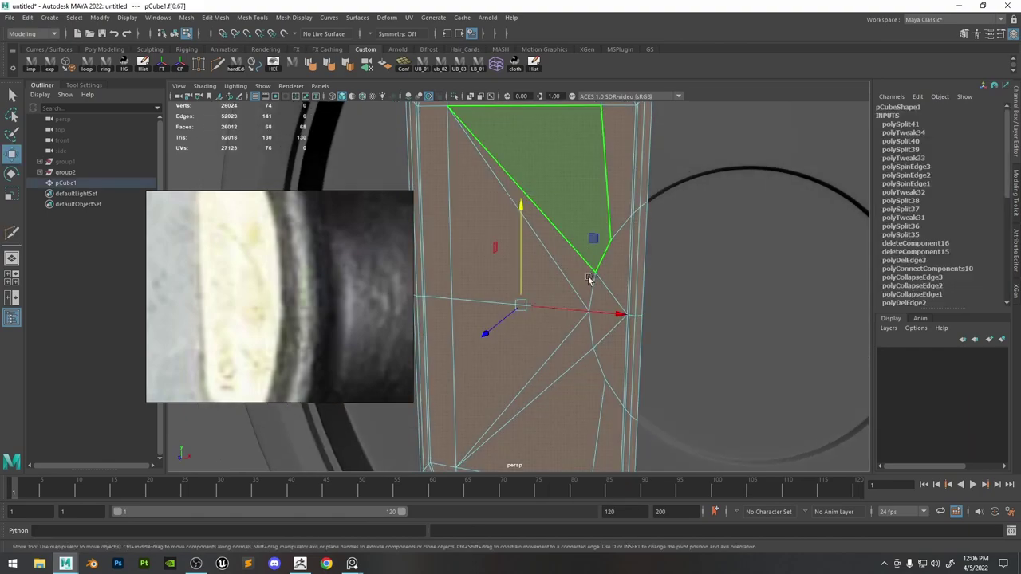
pyautogui.hotkey('ctrl', 'e')
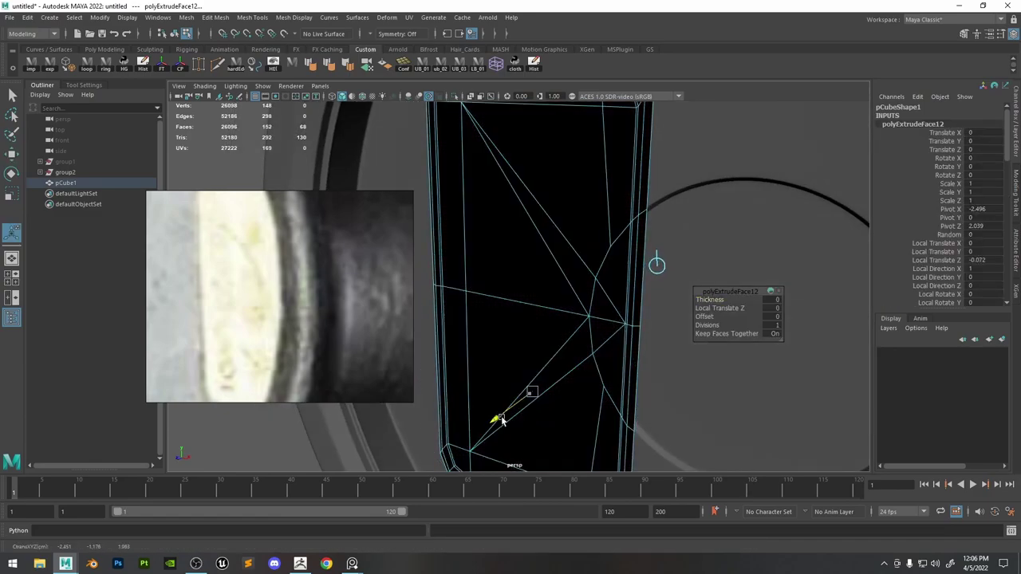
pyautogui.moveTo(495, 420); pyautogui.dragTo(563, 296)
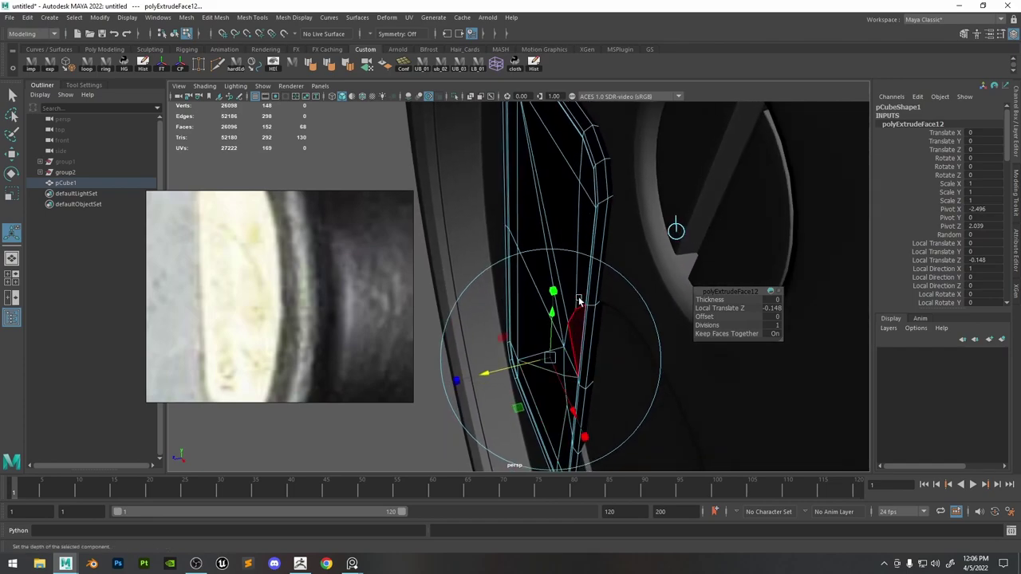
# Isolate the extruded plate and reverse its normals.
pyautogui.press('F8')
pyautogui.click(455, 97)
pyautogui.keyDown('alt'); pyautogui.moveTo(535, 182); pyautogui.dragTo(484, 173); pyautogui.keyUp('alt')
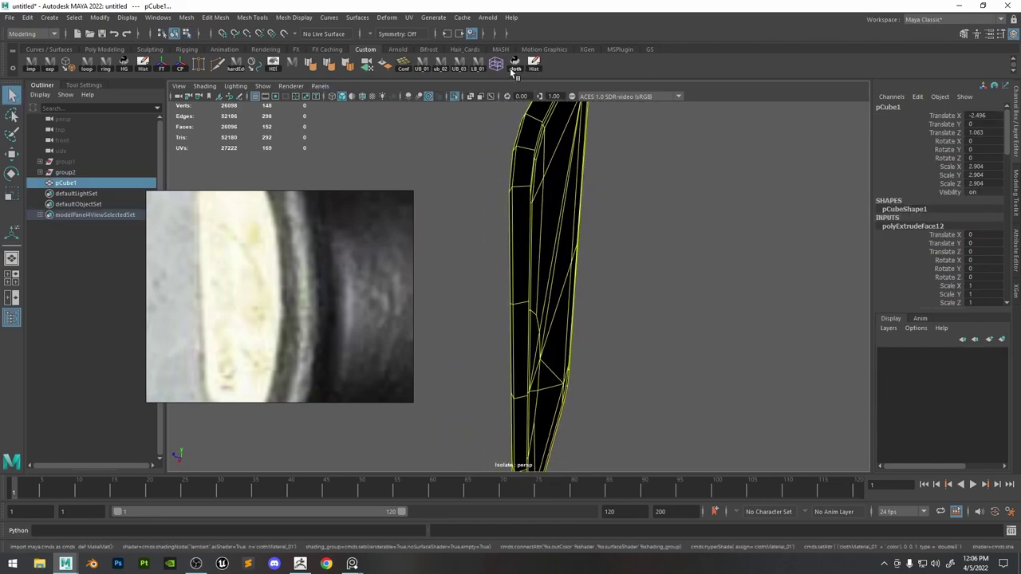
pyautogui.press('w')
pyautogui.keyDown('alt'); pyautogui.moveTo(562, 251); pyautogui.dragTo(581, 230); pyautogui.keyUp('alt')
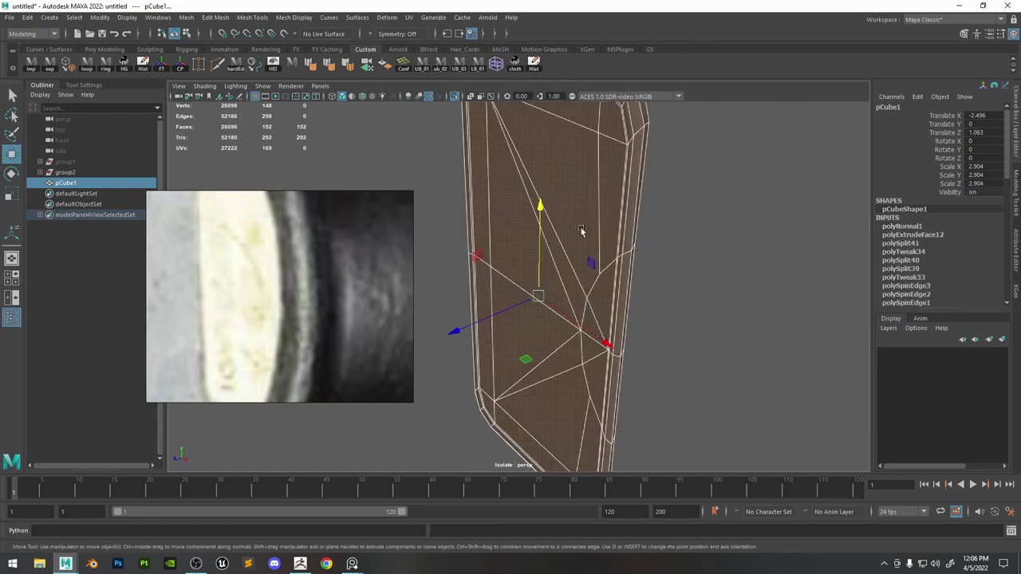
pyautogui.click(664, 235)
pyautogui.keyDown('alt'); pyautogui.moveTo(663, 234); pyautogui.dragTo(656, 211); pyautogui.keyUp('alt')
pyautogui.click(612, 242)
pyautogui.keyDown('alt'); pyautogui.moveTo(613, 241); pyautogui.dragTo(629, 300); pyautogui.keyUp('alt')
pyautogui.keyDown('alt'); pyautogui.moveTo(628, 300); pyautogui.dragTo(630, 159, button='middle'); pyautogui.keyUp('alt')
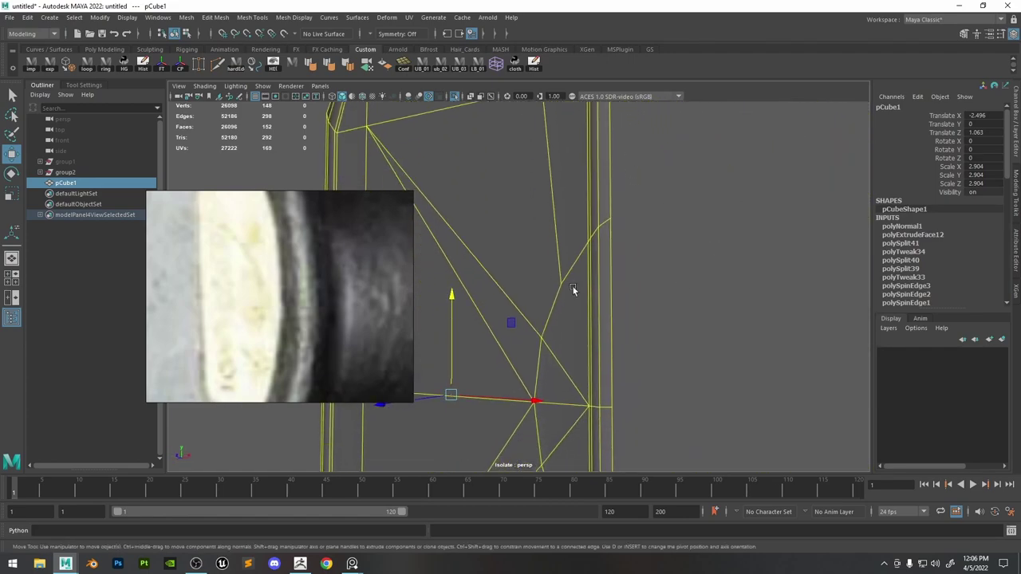
# Select the edges along the circular arc on the plate's face.
pyautogui.moveTo(572, 287); pyautogui.dragTo(569, 251, button='right')
pyautogui.doubleClick(572, 264)
pyautogui.keyDown('alt'); pyautogui.moveTo(574, 293); pyautogui.dragTo(572, 255); pyautogui.keyUp('alt')
pyautogui.keyDown('shift'); pyautogui.click(560, 258); pyautogui.keyUp('shift')
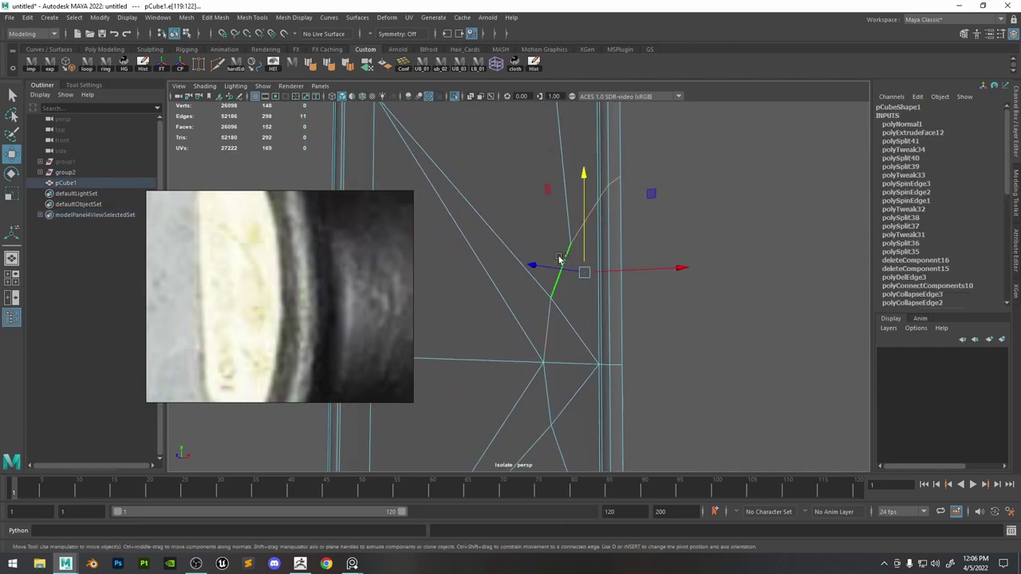
pyautogui.keyDown('shift'); pyautogui.click(550, 413); pyautogui.keyUp('shift')
pyautogui.keyDown('shift'); pyautogui.click(558, 443); pyautogui.keyUp('shift')
pyautogui.keyDown('alt'); pyautogui.moveTo(578, 367); pyautogui.dragTo(588, 171, button='middle'); pyautogui.keyUp('alt')
pyautogui.keyDown('alt'); pyautogui.moveTo(577, 298); pyautogui.dragTo(595, 314); pyautogui.keyUp('alt')
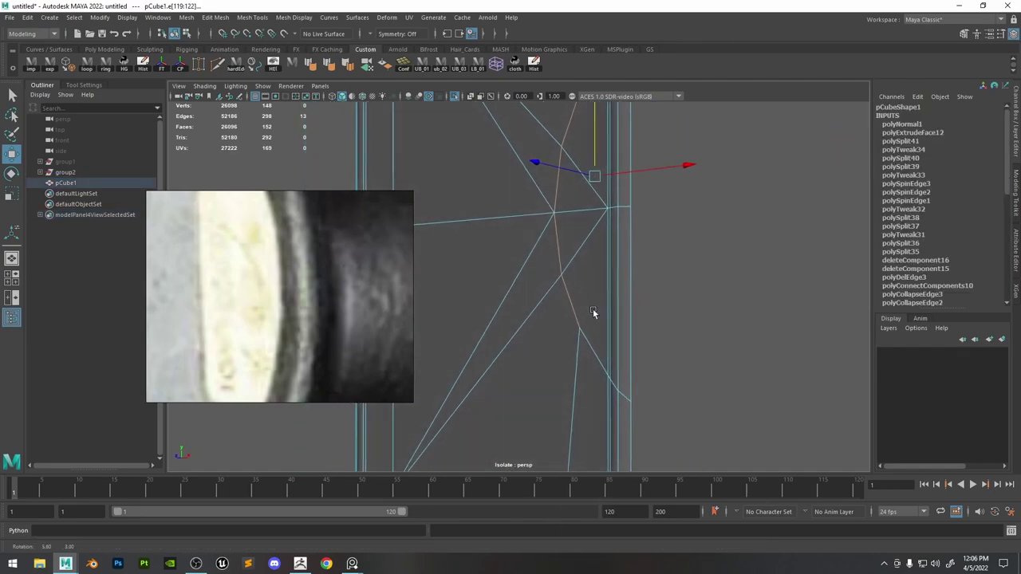
pyautogui.keyDown('alt'); pyautogui.moveTo(601, 249); pyautogui.dragTo(640, 221); pyautogui.keyUp('alt')
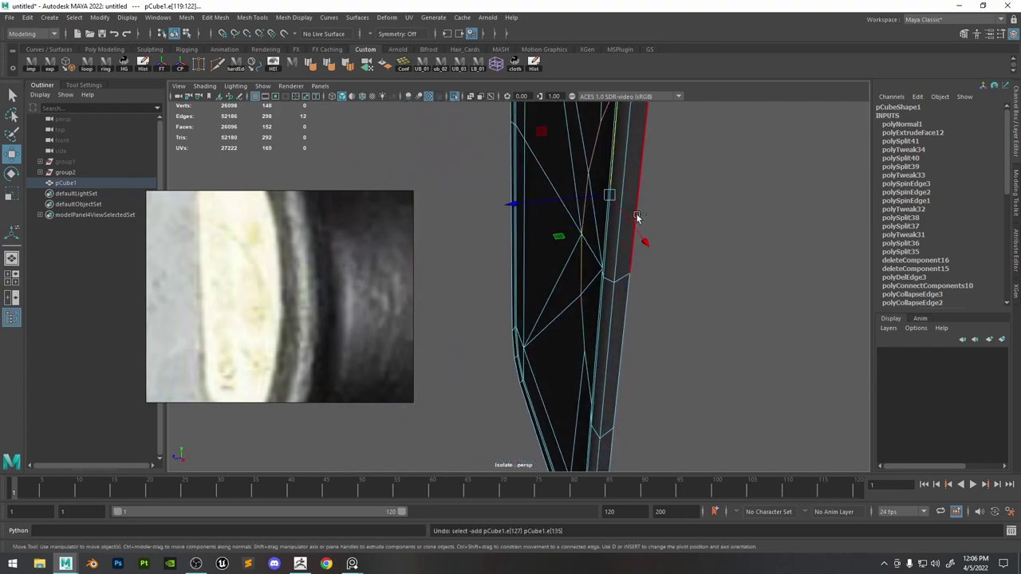
# Undo everything back to before the two cuts between the arc and the inner edge.
pyautogui.hotkey('ctrl', 'z')
pyautogui.hotkey('ctrl', 'z')
pyautogui.hotkey('ctrl', 'z')
pyautogui.hotkey('ctrl', 'z')
pyautogui.hotkey('ctrl', 'z')
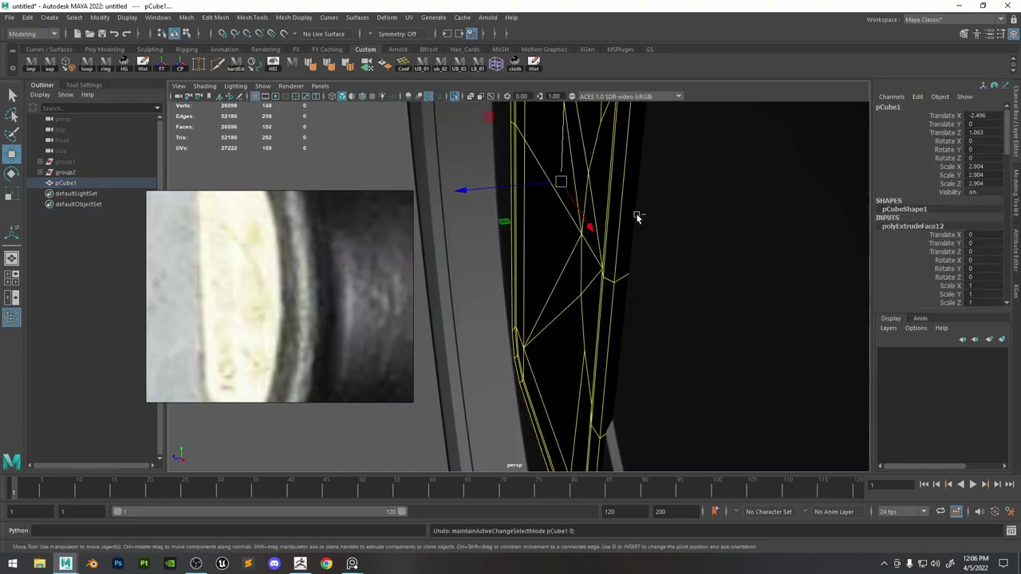
pyautogui.hotkey('ctrl', 'z')
pyautogui.hotkey('ctrl', 'z')
pyautogui.keyDown('alt'); pyautogui.moveTo(630, 225); pyautogui.dragTo(650, 245); pyautogui.keyUp('alt')
pyautogui.hotkey('ctrl', 'z')
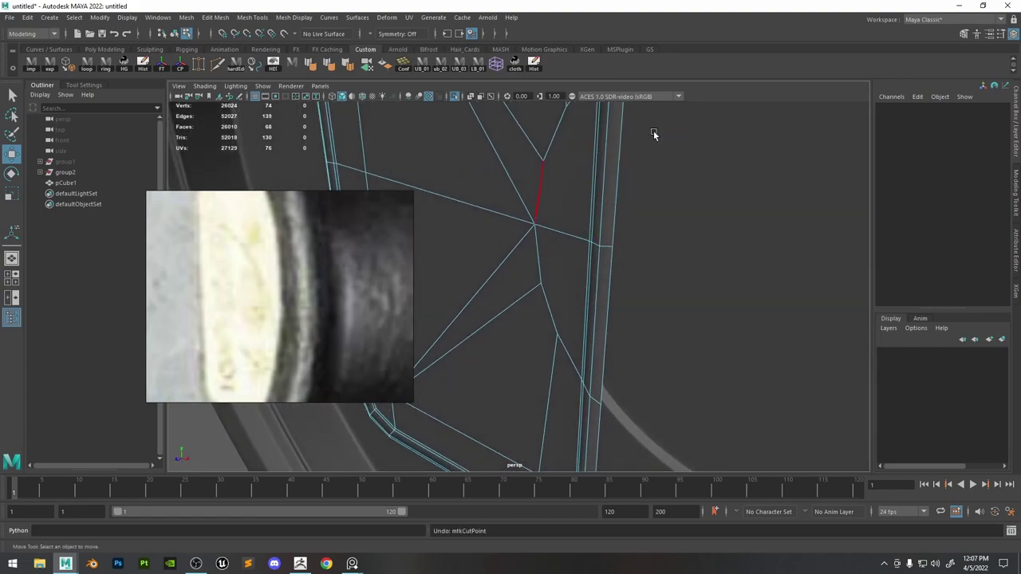
# Isolate the plate and extrude the faces inside the arc inward with a Local Translate Z of about -0.04.
pyautogui.moveTo(565, 163); pyautogui.dragTo(646, 130, button='right')
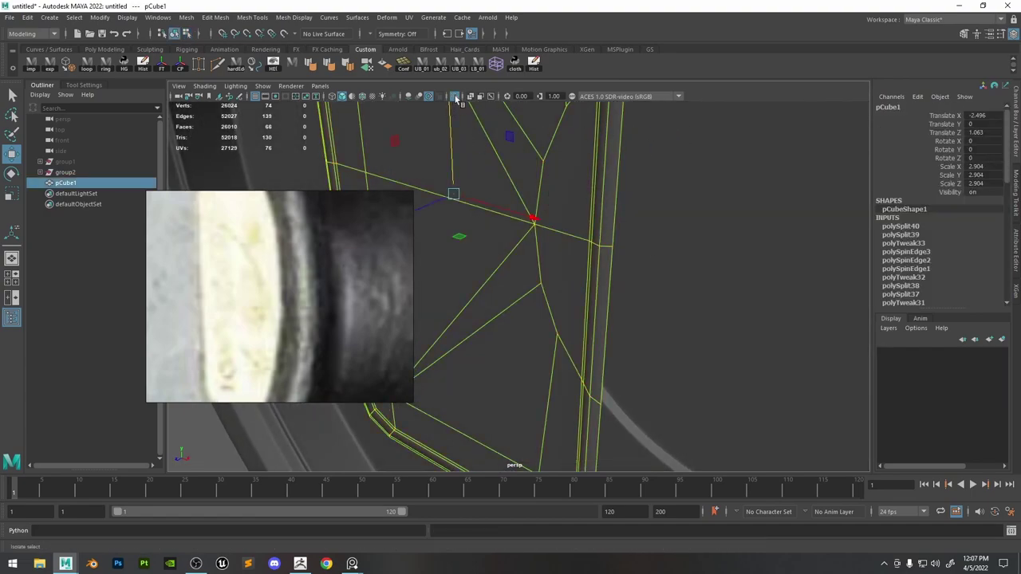
pyautogui.click(454, 96)
pyautogui.keyDown('alt'); pyautogui.moveTo(568, 136); pyautogui.dragTo(558, 187, button='middle'); pyautogui.keyUp('alt')
pyautogui.moveTo(557, 196); pyautogui.dragTo(553, 230, button='right')
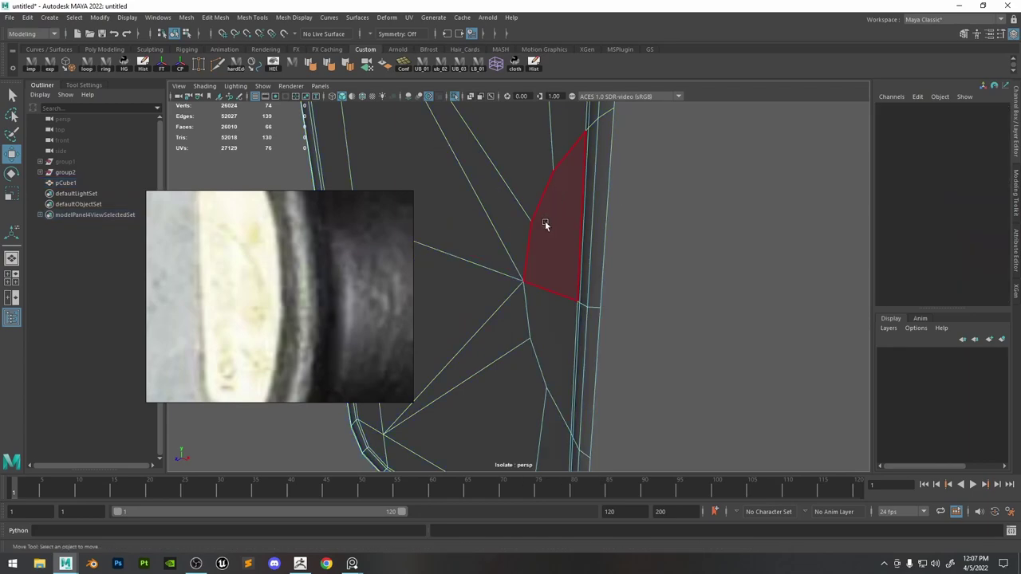
pyautogui.moveTo(544, 223); pyautogui.dragTo(608, 259)
pyautogui.moveTo(553, 353); pyautogui.dragTo(558, 300)
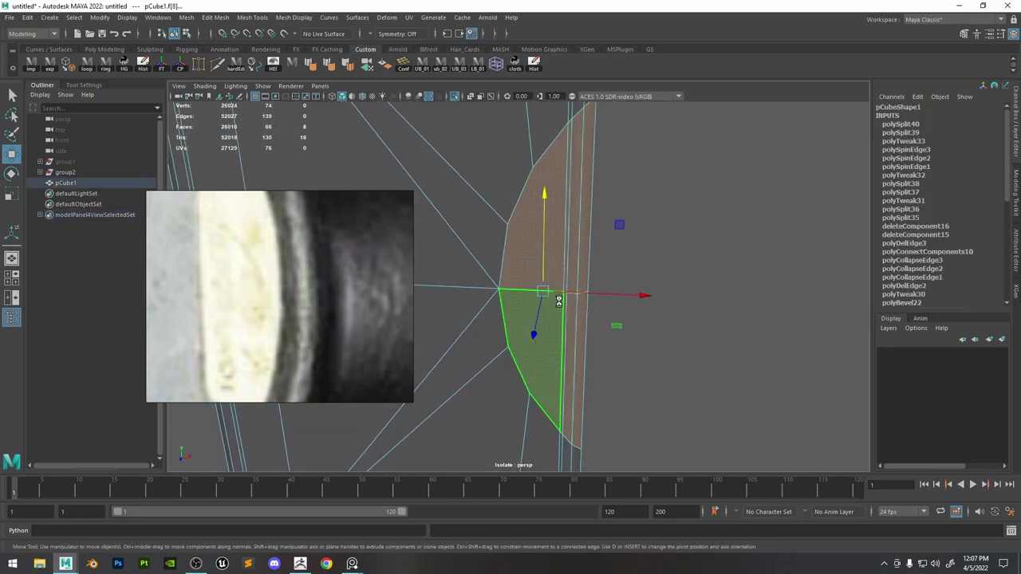
pyautogui.hotkey('ctrl', 'e')
pyautogui.moveTo(534, 383); pyautogui.dragTo(718, 342)
# Delete the extrusion's two leftover side faces along the plate's inner edge.
pyautogui.scroll(3, 670, 343)
pyautogui.click(527, 292)
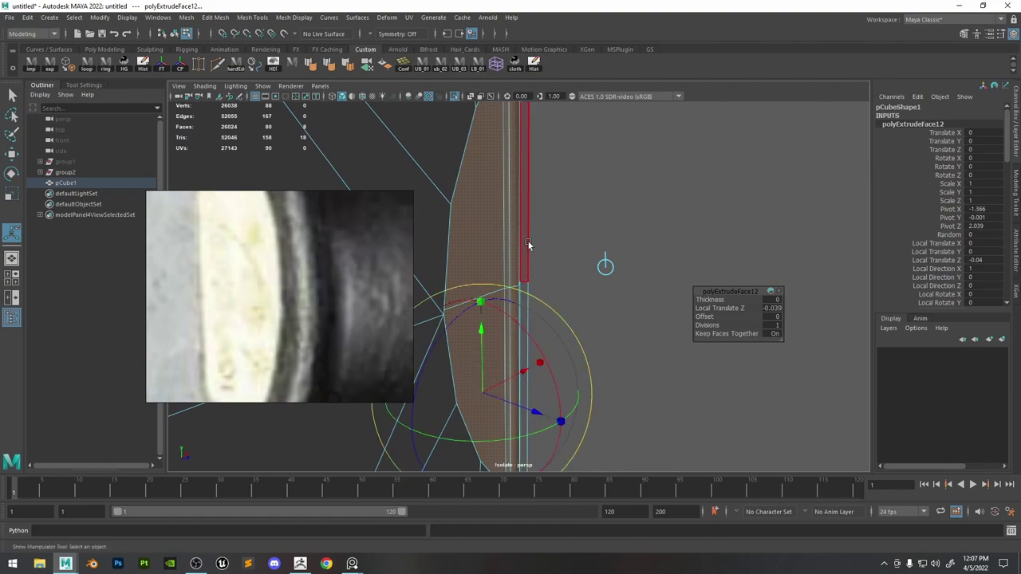
pyautogui.click(527, 242)
pyautogui.keyDown('shift'); pyautogui.click(521, 316); pyautogui.keyUp('shift')
pyautogui.press('Delete')
pyautogui.click(521, 317)
pyautogui.keyDown('alt'); pyautogui.moveTo(520, 318); pyautogui.dragTo(511, 239); pyautogui.keyUp('alt')
pyautogui.scroll(-3, 499, 212)
pyautogui.press('q')
pyautogui.press('F8')
pyautogui.moveTo(520, 232); pyautogui.dragTo(521, 210, button='right')
pyautogui.doubleClick(523, 209)
pyautogui.keyDown('alt'); pyautogui.moveTo(523, 209); pyautogui.dragTo(557, 206); pyautogui.keyUp('alt')
pyautogui.moveTo(556, 205); pyautogui.dragTo(528, 209, button='right')
pyautogui.keyDown('alt'); pyautogui.moveTo(530, 194); pyautogui.dragTo(568, 233); pyautogui.keyUp('alt')
pyautogui.moveTo(568, 233); pyautogui.dragTo(568, 262, button='right')
pyautogui.moveTo(677, 264); pyautogui.dragTo(547, 470)
pyautogui.press('r')
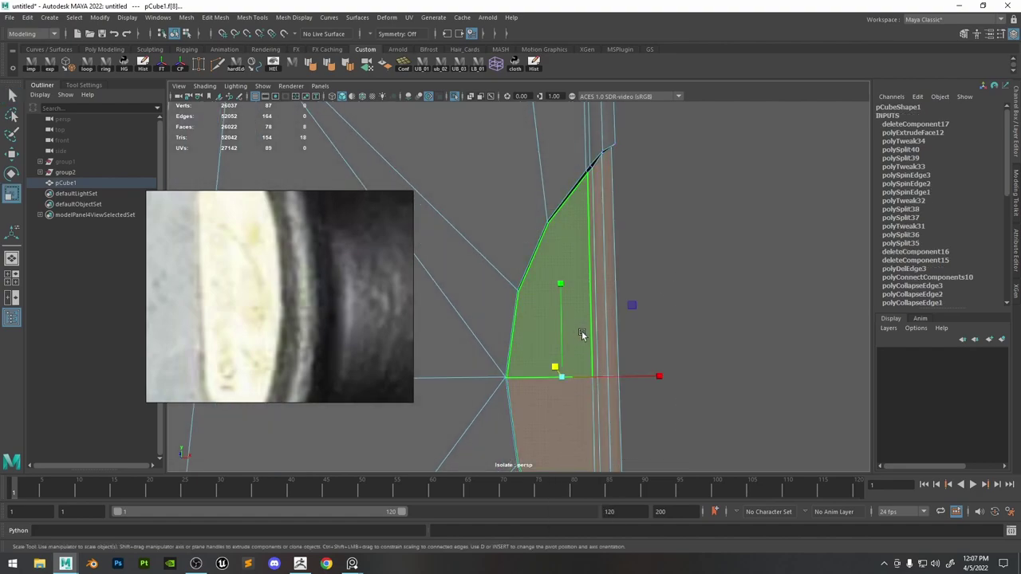
pyautogui.keyDown('alt'); pyautogui.moveTo(559, 319); pyautogui.dragTo(633, 249); pyautogui.keyUp('alt')
pyautogui.click(633, 249)
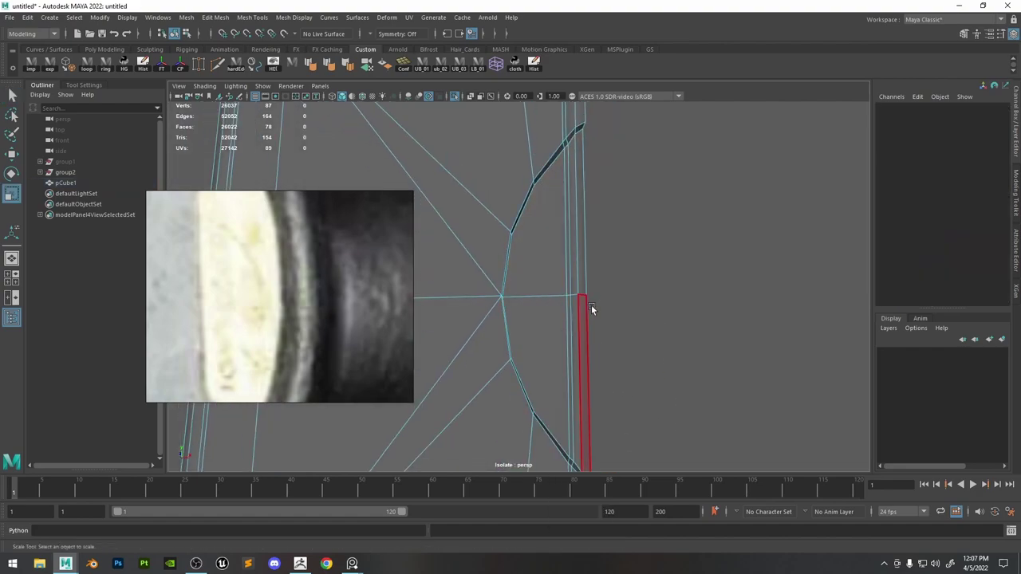
# Move the two large recessed faces slightly along X to widen the sloped wall along the arc.
pyautogui.click(538, 319)
pyautogui.click(547, 279)
pyautogui.moveTo(601, 295); pyautogui.dragTo(609, 296)
pyautogui.press('w')
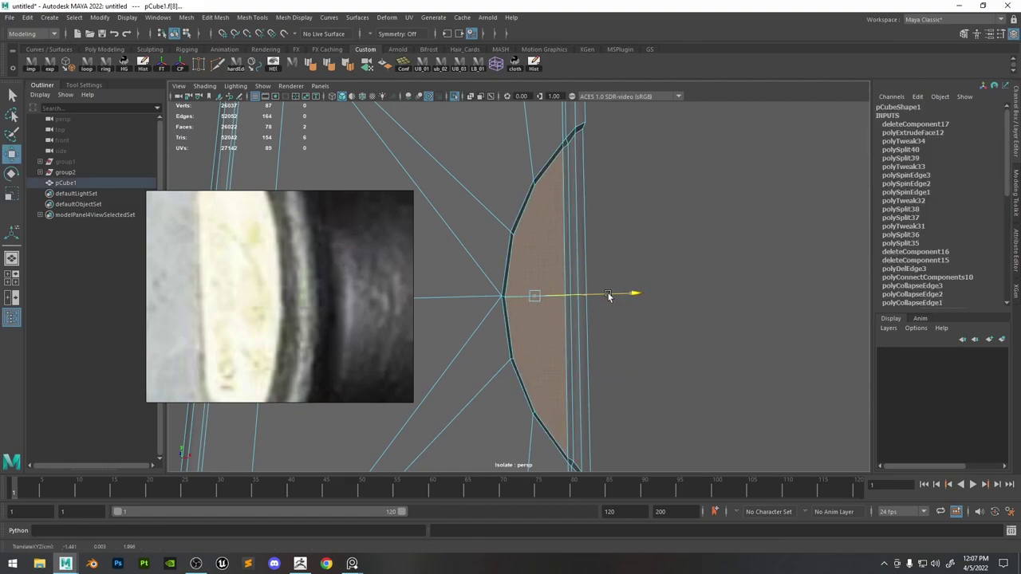
pyautogui.press('r')
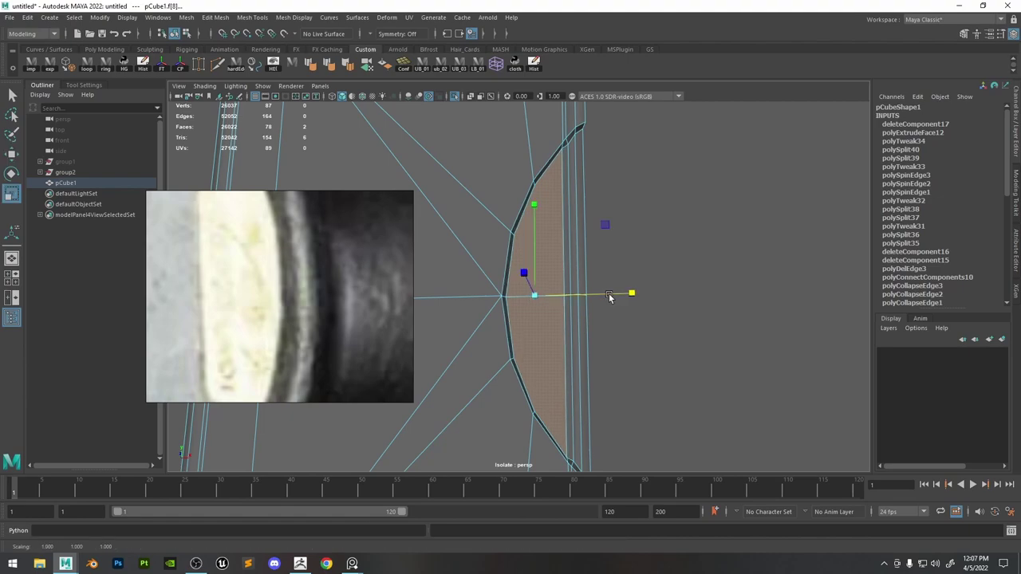
pyautogui.press('w')
# Examine the arc-shaped recess on the plate with the smoothed preview, then in the unsmoothed display.
pyautogui.press('F8')
pyautogui.press('3')
pyautogui.keyDown('alt'); pyautogui.moveTo(620, 454); pyautogui.dragTo(619, 294, button='right'); pyautogui.keyUp('alt')
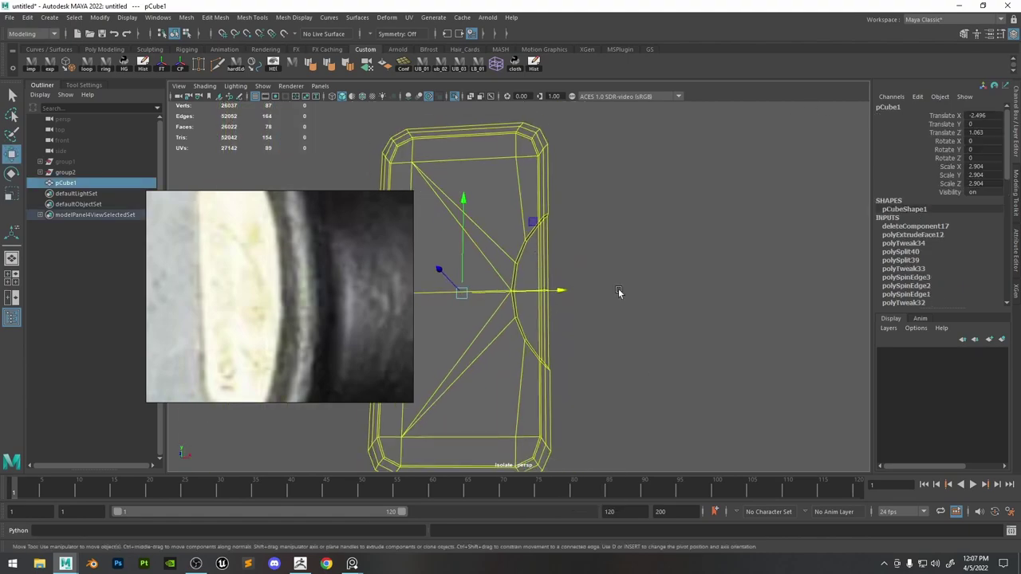
pyautogui.click(619, 294)
pyautogui.keyDown('alt'); pyautogui.moveTo(620, 293); pyautogui.dragTo(636, 359); pyautogui.keyUp('alt')
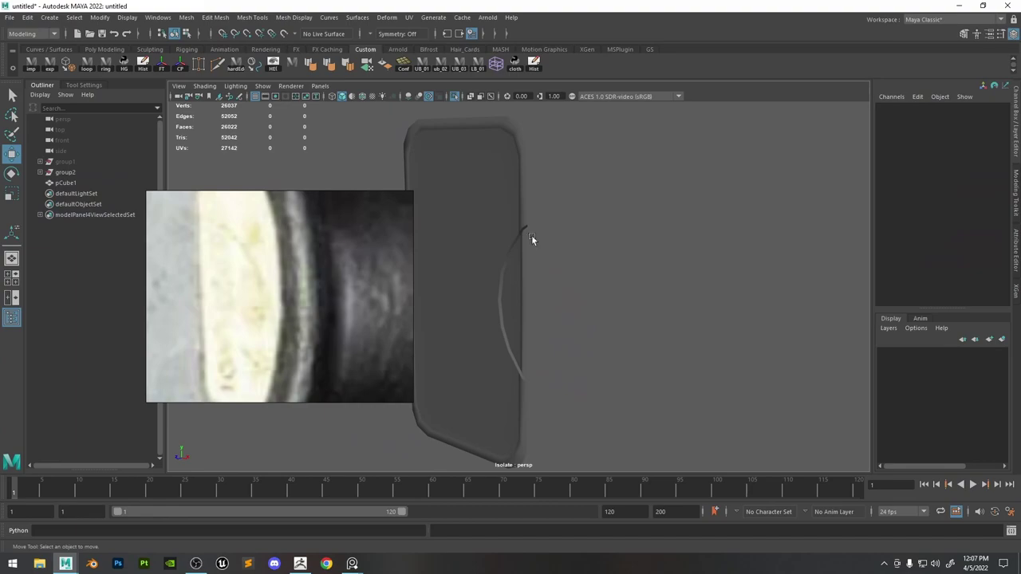
pyautogui.click(514, 234)
pyautogui.press('1')
pyautogui.keyDown('alt'); pyautogui.moveTo(460, 210); pyautogui.dragTo(498, 197, button='middle'); pyautogui.keyUp('alt')
pyautogui.keyDown('alt'); pyautogui.moveTo(499, 197); pyautogui.dragTo(574, 335, button='right'); pyautogui.keyUp('alt')
pyautogui.click(656, 258)
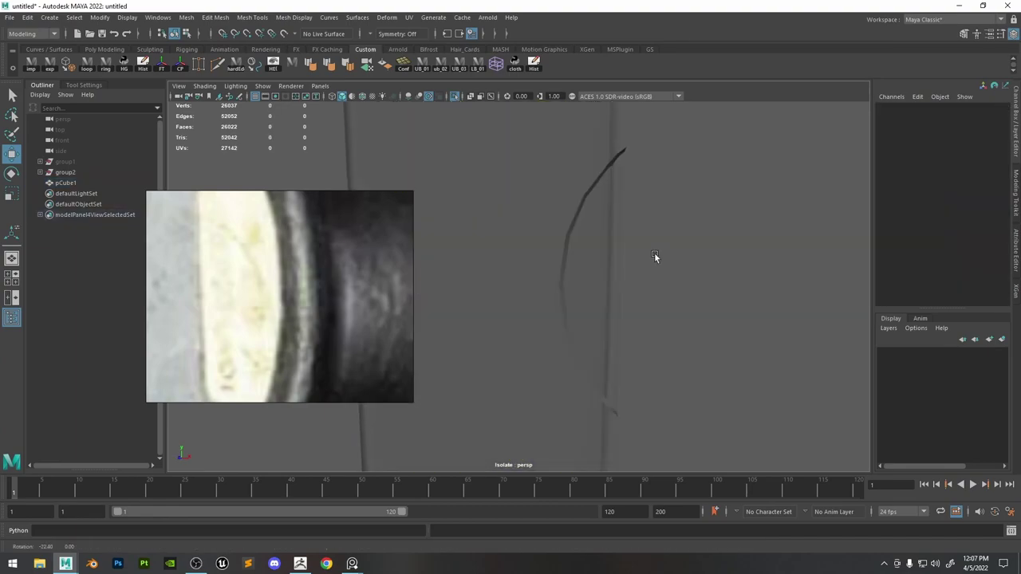
pyautogui.keyDown('alt'); pyautogui.moveTo(650, 239); pyautogui.dragTo(576, 210); pyautogui.keyUp('alt')
# Extrude the plate's open outer border edges straight back to give the plate thickness.
pyautogui.click(580, 199)
pyautogui.moveTo(576, 210); pyautogui.dragTo(582, 273, button='right')
pyautogui.doubleClick(558, 269)
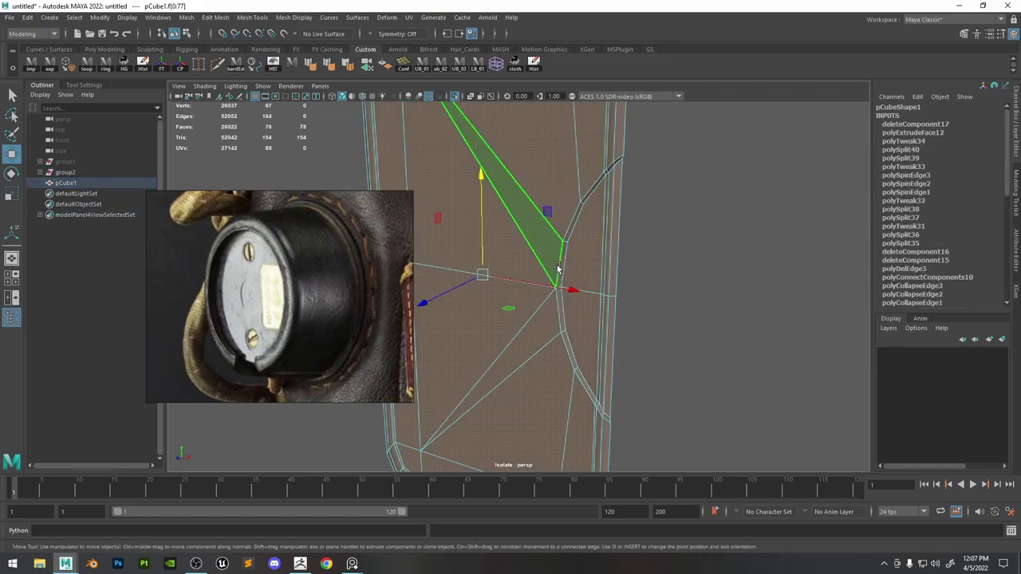
pyautogui.keyDown('alt'); pyautogui.moveTo(573, 266); pyautogui.dragTo(558, 253); pyautogui.keyUp('alt')
pyautogui.moveTo(558, 253); pyautogui.dragTo(572, 172, button='right')
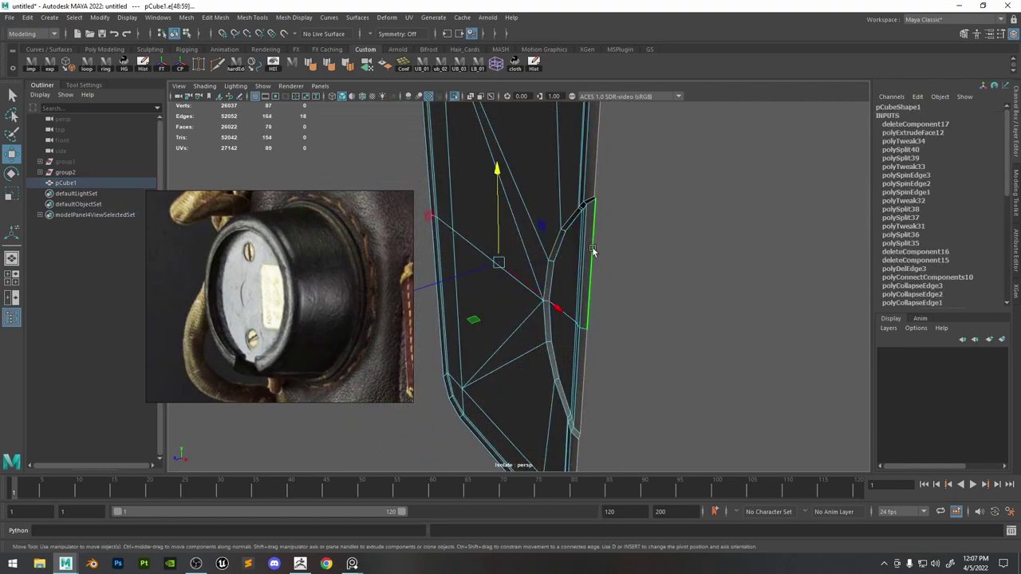
pyautogui.hotkey('ctrl', 'e')
pyautogui.press('w')
pyautogui.moveTo(455, 276); pyautogui.dragTo(501, 270)
pyautogui.press('r')
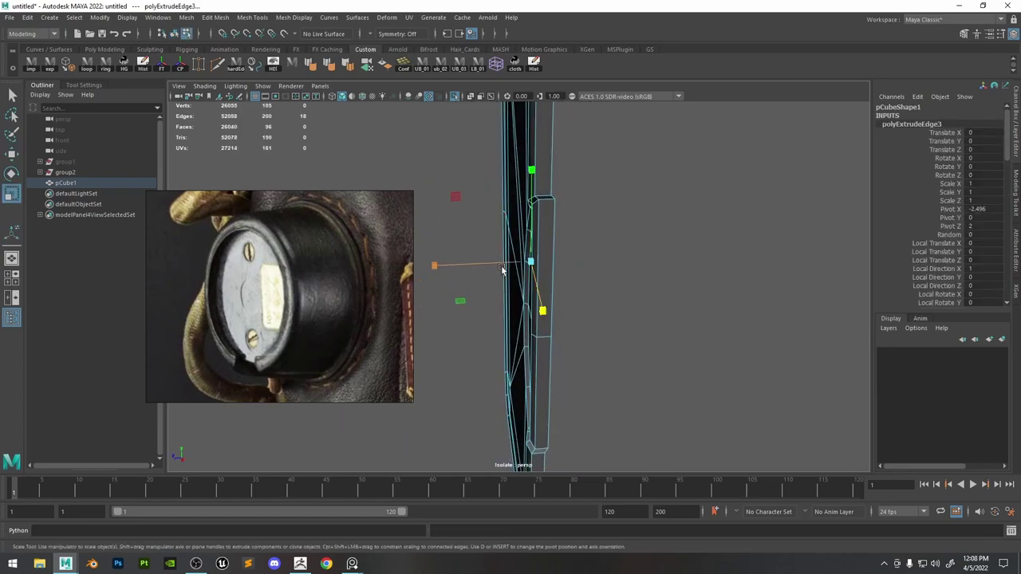
pyautogui.press('w')
# Extrude the plate's back border again and scale it inward to form a rim.
pyautogui.keyDown('alt'); pyautogui.moveTo(673, 299); pyautogui.dragTo(612, 290); pyautogui.keyUp('alt')
pyautogui.hotkey('ctrl', 'e')
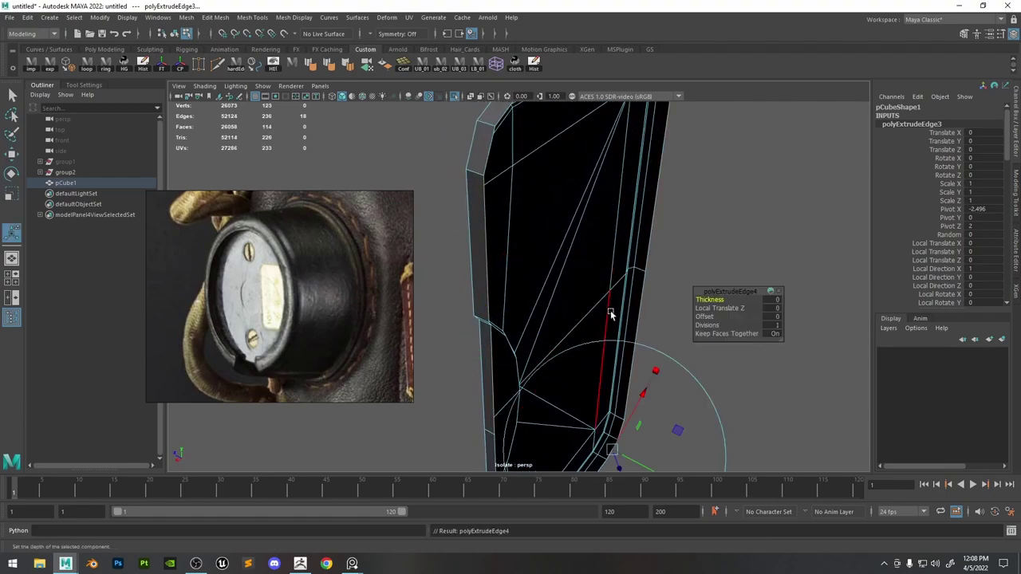
pyautogui.press('r')
pyautogui.moveTo(580, 343); pyautogui.dragTo(631, 308)
# Extrude the back rim's inner border and merge its vertices into one central point to close the back.
pyautogui.hotkey('ctrl', 'e')
pyautogui.moveTo(569, 355); pyautogui.dragTo(562, 335)
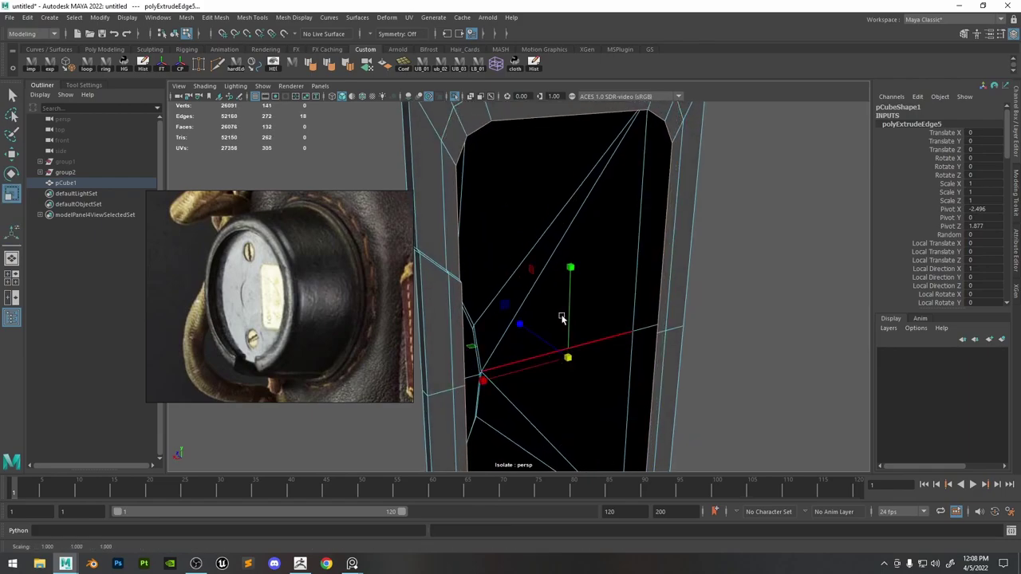
pyautogui.keyDown('shift'); pyautogui.moveTo(576, 282); pyautogui.dragTo(579, 213, button='right'); pyautogui.keyUp('shift')
pyautogui.keyDown('alt'); pyautogui.moveTo(588, 244); pyautogui.dragTo(561, 266); pyautogui.keyUp('alt')
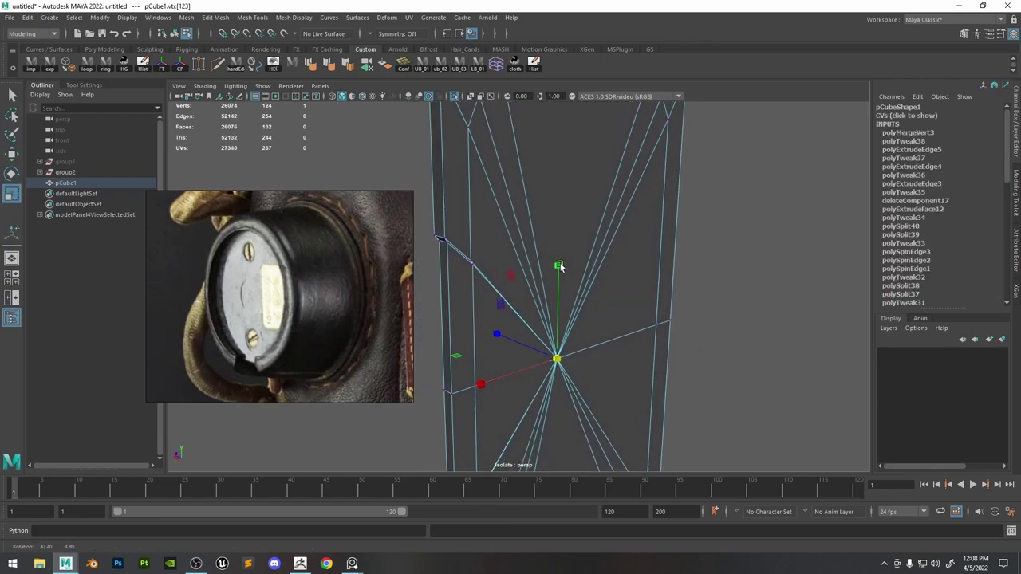
# Examine the closed label plate from several angles with the smoothed preview turned on.
pyautogui.keyDown('alt'); pyautogui.moveTo(522, 226); pyautogui.dragTo(596, 271, button='middle'); pyautogui.keyUp('alt')
pyautogui.keyDown('alt'); pyautogui.moveTo(556, 240); pyautogui.dragTo(682, 234); pyautogui.keyUp('alt')
pyautogui.moveTo(608, 213); pyautogui.dragTo(753, 154, button='right')
pyautogui.click(754, 154)
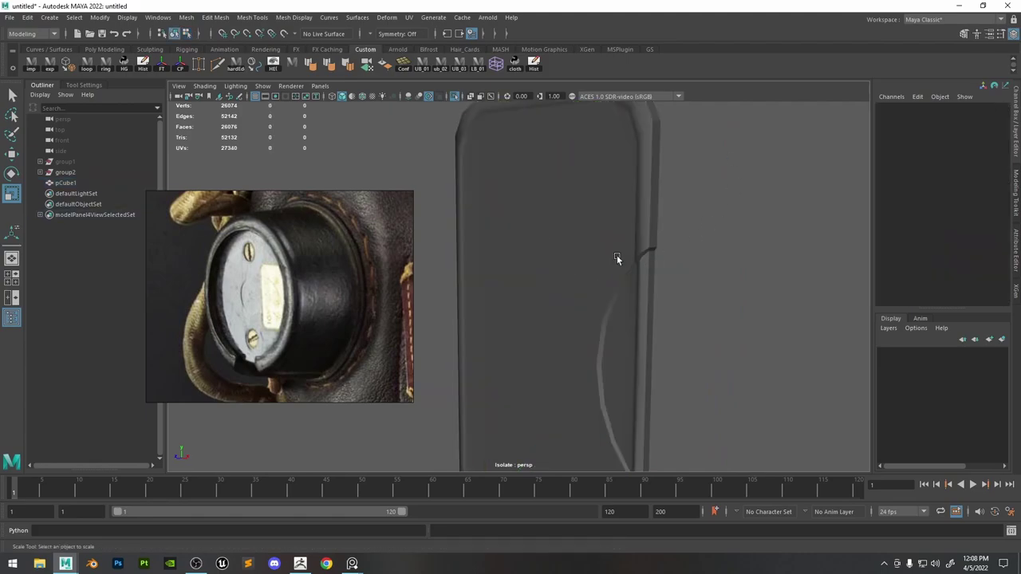
pyautogui.click(618, 259)
pyautogui.press('3')
pyautogui.click(720, 244)
pyautogui.keyDown('alt'); pyautogui.moveTo(719, 244); pyautogui.dragTo(678, 267); pyautogui.keyUp('alt')
pyautogui.keyDown('alt'); pyautogui.moveTo(678, 266); pyautogui.dragTo(588, 279, button='middle'); pyautogui.keyUp('alt')
pyautogui.keyDown('alt'); pyautogui.moveTo(588, 279); pyautogui.dragTo(694, 278, button='right'); pyautogui.keyUp('alt')
# Bevel the edge loop that runs along the plate's arc-shaped recess and its outer border, reducing the bevel fraction.
pyautogui.click(510, 282)
pyautogui.keyDown('alt'); pyautogui.moveTo(695, 278); pyautogui.dragTo(628, 232); pyautogui.keyUp('alt')
pyautogui.keyDown('alt'); pyautogui.moveTo(628, 232); pyautogui.dragTo(686, 333, button='middle'); pyautogui.keyUp('alt')
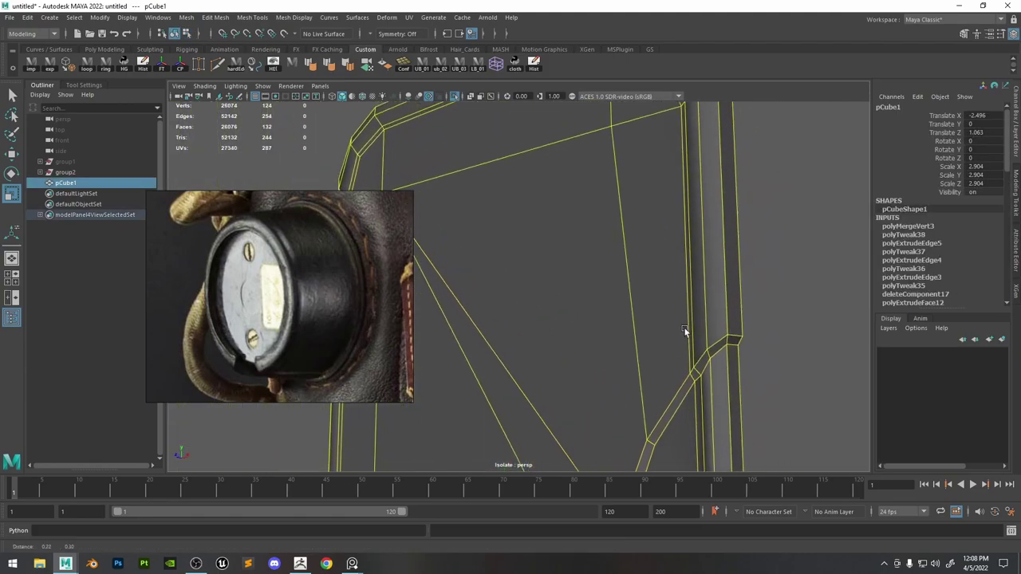
pyautogui.keyDown('alt'); pyautogui.moveTo(686, 332); pyautogui.dragTo(601, 223, button='right'); pyautogui.keyUp('alt')
pyautogui.keyDown('alt'); pyautogui.moveTo(602, 223); pyautogui.dragTo(623, 234); pyautogui.keyUp('alt')
pyautogui.keyDown('alt'); pyautogui.moveTo(623, 235); pyautogui.dragTo(517, 207, button='middle'); pyautogui.keyUp('alt')
pyautogui.keyDown('alt'); pyautogui.moveTo(517, 207); pyautogui.dragTo(602, 288, button='right'); pyautogui.keyUp('alt')
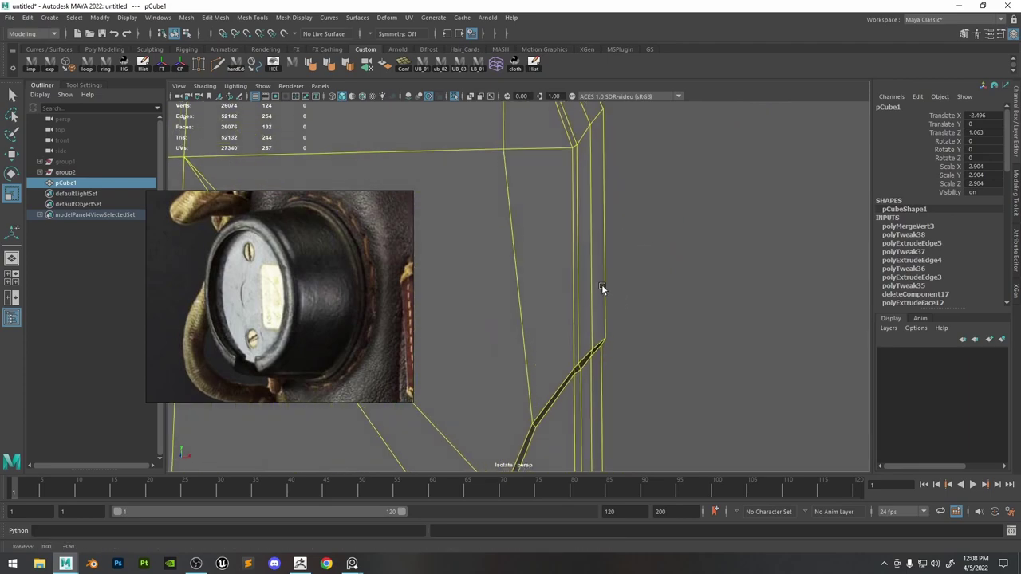
pyautogui.keyDown('alt'); pyautogui.moveTo(602, 288); pyautogui.dragTo(575, 248); pyautogui.keyUp('alt')
pyautogui.keyDown('alt'); pyautogui.moveTo(575, 248); pyautogui.dragTo(526, 175, button='middle'); pyautogui.keyUp('alt')
pyautogui.keyDown('alt'); pyautogui.moveTo(527, 175); pyautogui.dragTo(604, 282, button='right'); pyautogui.keyUp('alt')
pyautogui.keyDown('alt'); pyautogui.moveTo(603, 282); pyautogui.dragTo(594, 224); pyautogui.keyUp('alt')
pyautogui.moveTo(594, 226); pyautogui.dragTo(662, 217, button='right')
pyautogui.click(574, 259)
pyautogui.keyDown('shift'); pyautogui.doubleClick(592, 241); pyautogui.keyUp('shift')
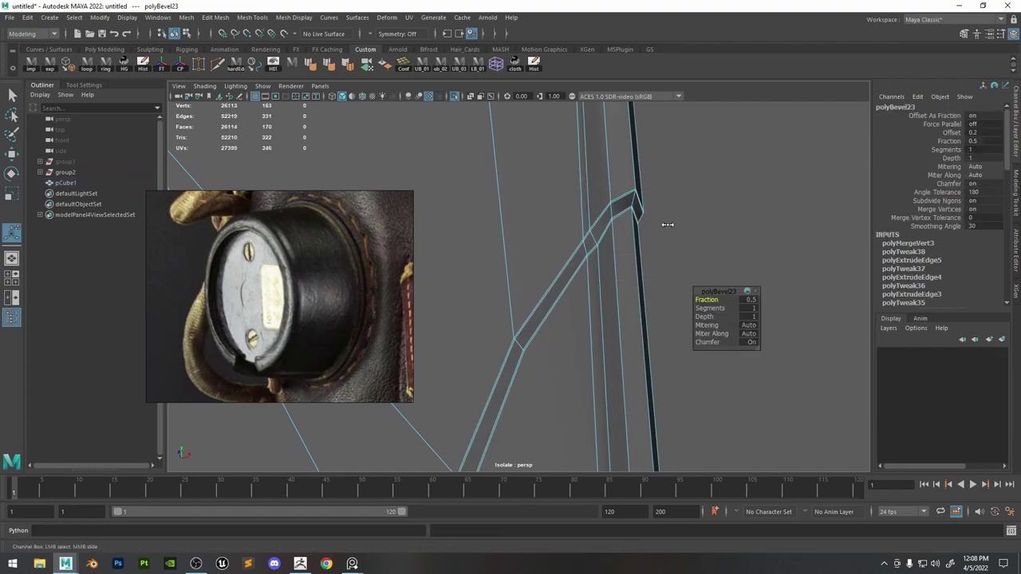
pyautogui.moveTo(670, 225); pyautogui.dragTo(673, 225, button='middle')
# Check the bevelled recess edges on the plate in the smoothed preview.
pyautogui.press('3')
pyautogui.press('q')
pyautogui.moveTo(661, 223); pyautogui.dragTo(700, 127, button='right')
pyautogui.click(700, 127)
pyautogui.keyDown('alt'); pyautogui.moveTo(686, 191); pyautogui.dragTo(514, 120, button='right'); pyautogui.keyUp('alt')
pyautogui.keyDown('alt'); pyautogui.moveTo(586, 239); pyautogui.dragTo(486, 189); pyautogui.keyUp('alt')
pyautogui.click(505, 218)
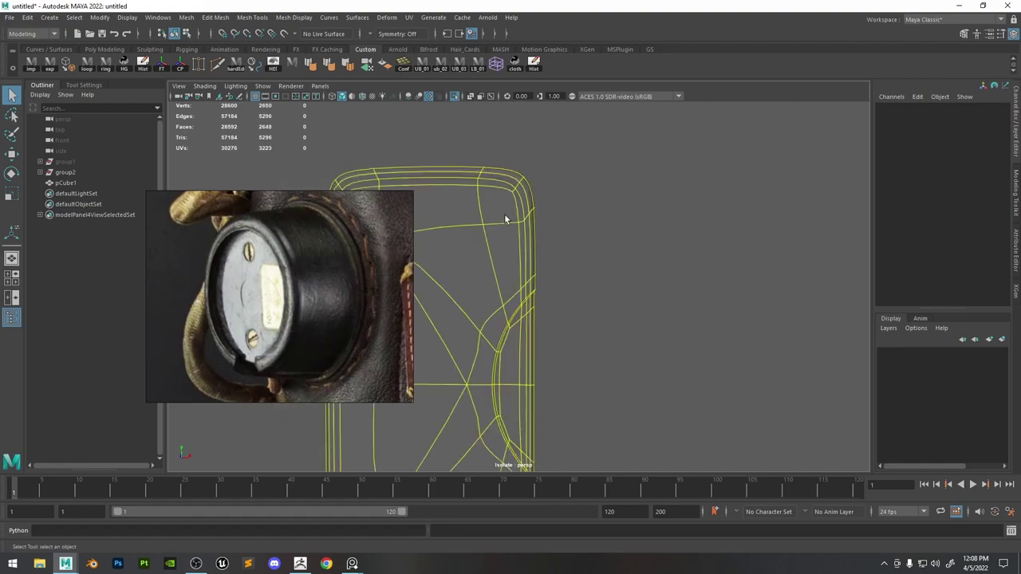
# Connect the ring of short edges along the plate's border to add a supporting edge loop.
pyautogui.press('1')
pyautogui.keyDown('alt'); pyautogui.moveTo(550, 271); pyautogui.dragTo(702, 403, button='right'); pyautogui.keyUp('alt')
pyautogui.keyDown('alt'); pyautogui.moveTo(666, 295); pyautogui.dragTo(594, 281); pyautogui.keyUp('alt')
pyautogui.moveTo(514, 276); pyautogui.dragTo(512, 239, button='right')
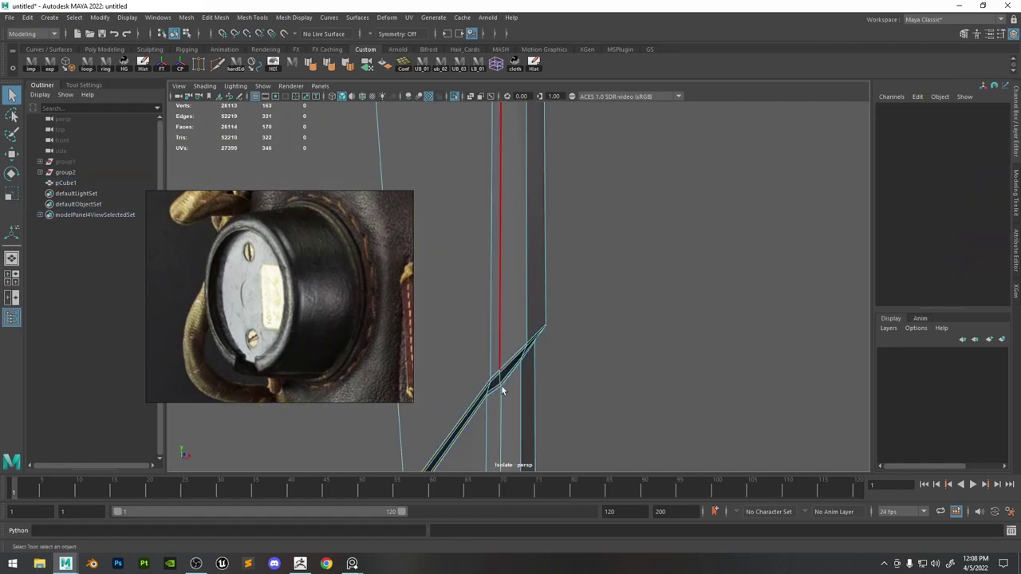
pyautogui.click(496, 379)
pyautogui.keyDown('shift'); pyautogui.moveTo(493, 366); pyautogui.dragTo(495, 519, button='right'); pyautogui.keyUp('shift')
pyautogui.keyDown('alt'); pyautogui.moveTo(550, 263); pyautogui.dragTo(437, 100, button='right'); pyautogui.keyUp('alt')
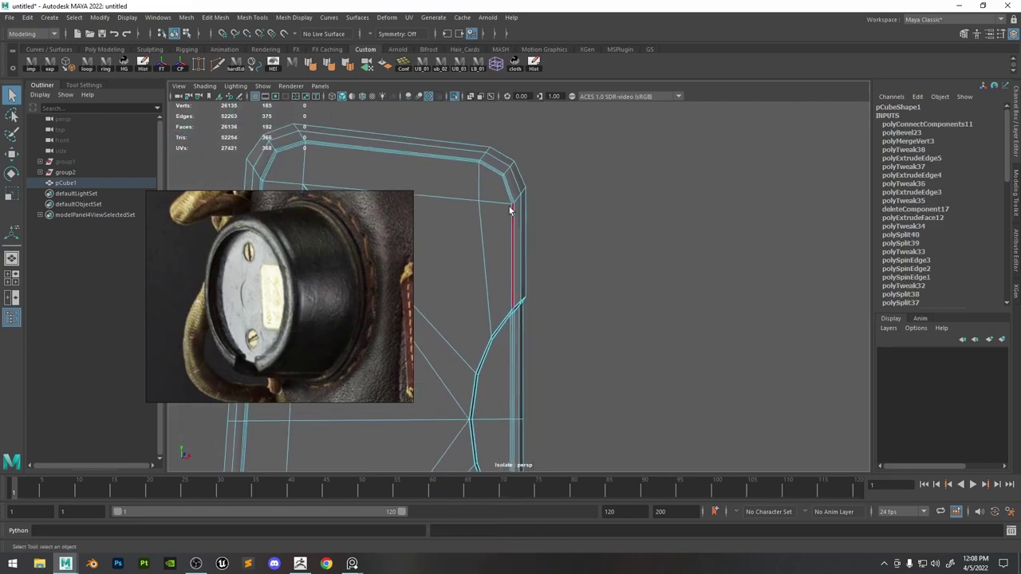
# Turn on the plate's smoothed preview in object mode and bring back the rest of the ear cup.
pyautogui.press('3')
pyautogui.moveTo(512, 204); pyautogui.dragTo(618, 136, button='right')
pyautogui.click(596, 292)
pyautogui.keyDown('alt'); pyautogui.moveTo(573, 280); pyautogui.dragTo(552, 287); pyautogui.keyUp('alt')
pyautogui.click(456, 96)
# Examine how the plate sits on the ear cup from several angles and compare it with the reference photo.
pyautogui.keyDown('alt'); pyautogui.moveTo(547, 221); pyautogui.dragTo(523, 221); pyautogui.keyUp('alt')
pyautogui.keyDown('alt'); pyautogui.moveTo(523, 221); pyautogui.dragTo(559, 329, button='right'); pyautogui.keyUp('alt')
pyautogui.keyDown('alt'); pyautogui.moveTo(559, 329); pyautogui.dragTo(548, 268, button='middle'); pyautogui.keyUp('alt')
pyautogui.keyDown('alt'); pyautogui.moveTo(548, 267); pyautogui.dragTo(645, 289); pyautogui.keyUp('alt')
pyautogui.keyDown('alt'); pyautogui.moveTo(645, 290); pyautogui.dragTo(511, 278, button='right'); pyautogui.keyUp('alt')
pyautogui.keyDown('alt'); pyautogui.moveTo(512, 278); pyautogui.dragTo(523, 299); pyautogui.keyUp('alt')
pyautogui.keyDown('alt'); pyautogui.moveTo(522, 299); pyautogui.dragTo(830, 446, button='right'); pyautogui.keyUp('alt')
pyautogui.moveTo(603, 278)
pyautogui.keyDown('alt'); pyautogui.mouseDown(button='right')
pyautogui.moveTo(613, 290)
pyautogui.moveTo(615, 273)
pyautogui.mouseUp(button='right'); pyautogui.keyUp('alt')
pyautogui.keyDown('alt'); pyautogui.moveTo(733, 204); pyautogui.dragTo(684, 226); pyautogui.keyUp('alt')
pyautogui.keyDown('alt'); pyautogui.moveTo(574, 253); pyautogui.dragTo(504, 270, button='right'); pyautogui.keyUp('alt')
pyautogui.keyDown('alt'); pyautogui.moveTo(504, 272); pyautogui.dragTo(551, 267); pyautogui.keyUp('alt')
pyautogui.keyDown('alt'); pyautogui.moveTo(551, 267); pyautogui.dragTo(674, 383, button='right'); pyautogui.keyUp('alt')
pyautogui.scroll(5, 271, 314)
pyautogui.scroll(-10, 269, 317)
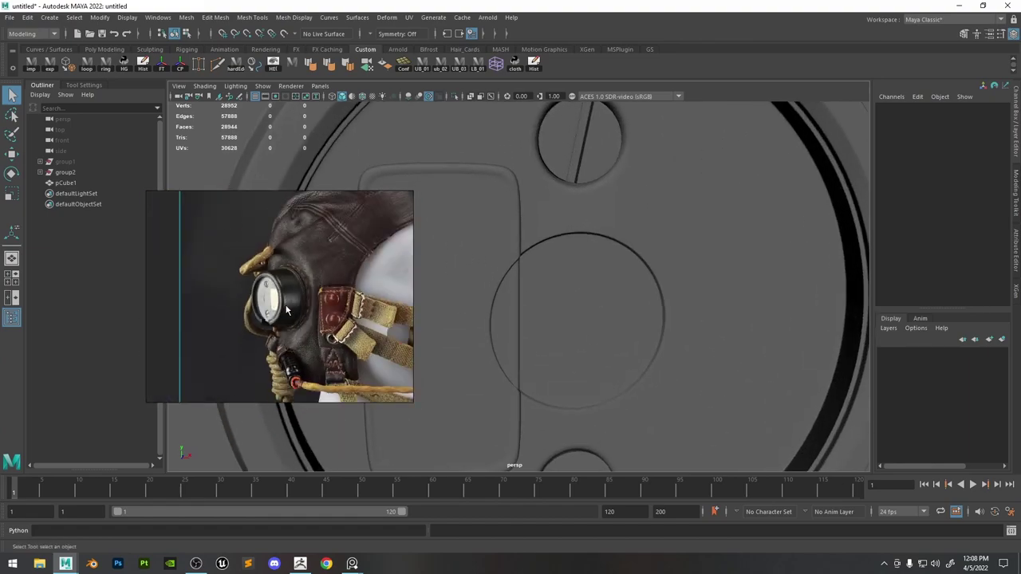
# Select all parts of the ear cup and export them as temp.obj.
pyautogui.click(502, 262)
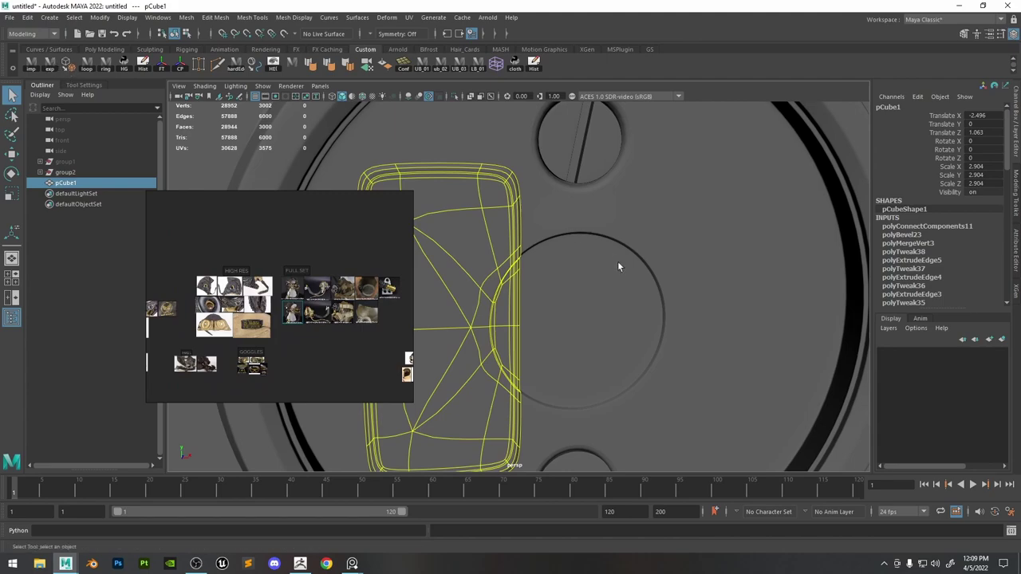
pyautogui.keyDown('alt'); pyautogui.moveTo(617, 262); pyautogui.dragTo(499, 169, button='right'); pyautogui.keyUp('alt')
pyautogui.keyDown('alt'); pyautogui.moveTo(598, 358); pyautogui.dragTo(565, 235); pyautogui.keyUp('alt')
pyautogui.click(738, 132)
pyautogui.moveTo(740, 131); pyautogui.dragTo(426, 461)
pyautogui.moveTo(672, 142); pyautogui.dragTo(455, 398)
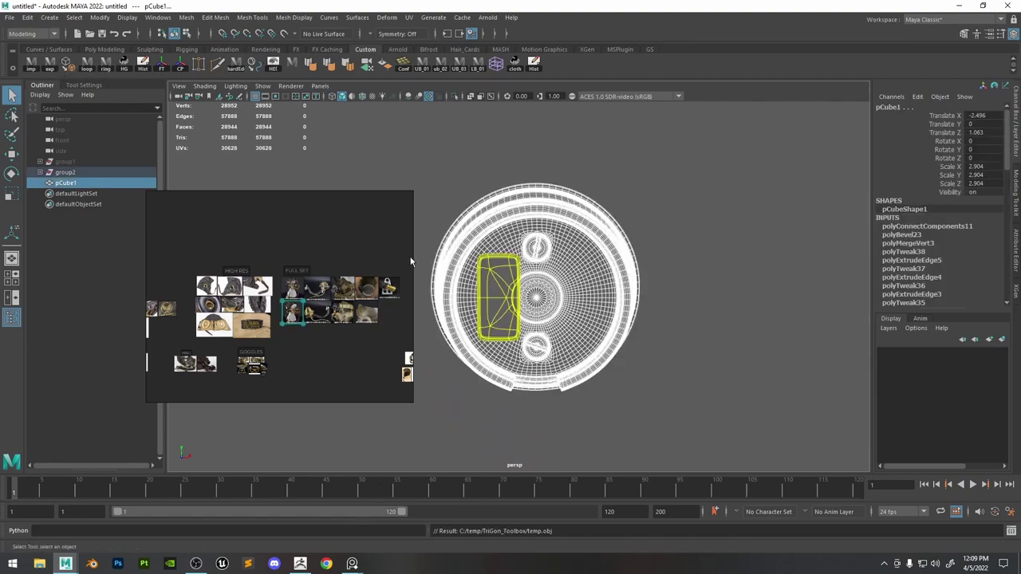
# Apply a real mesh smooth to the label plate and reselect all ear cup parts for export.
pyautogui.click(491, 292)
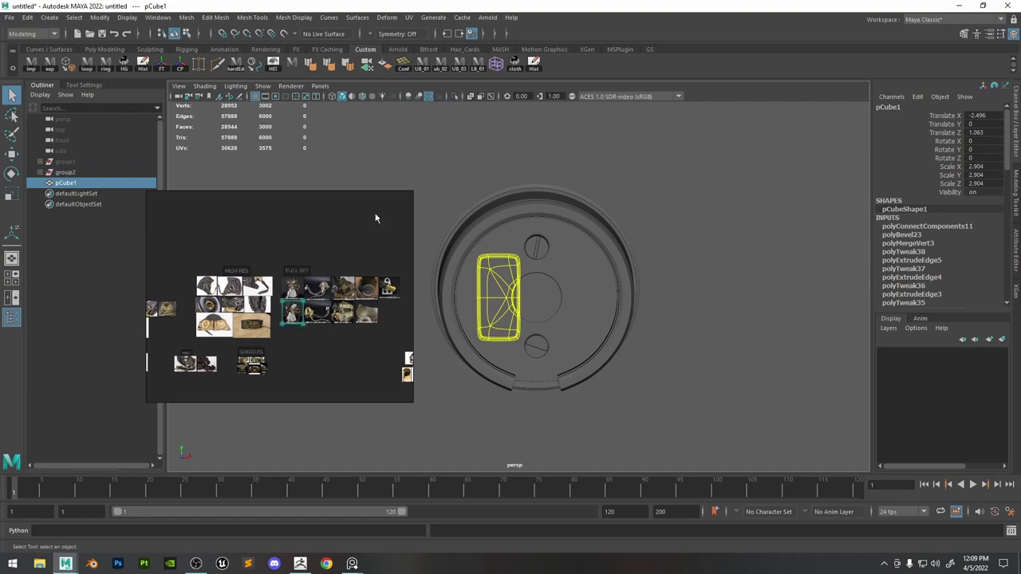
pyautogui.click(71, 69)
pyautogui.click(632, 203)
pyautogui.moveTo(511, 388); pyautogui.dragTo(469, 423)
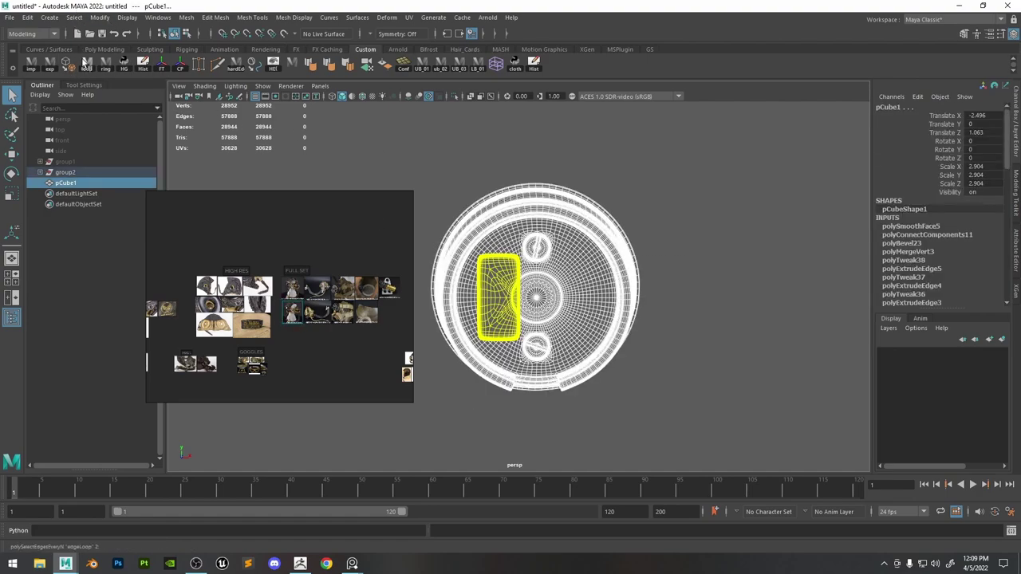
# Switch to ZBrush and append a sphere as a new placeholder subtool in the pilot head model.
pyautogui.click(299, 564)
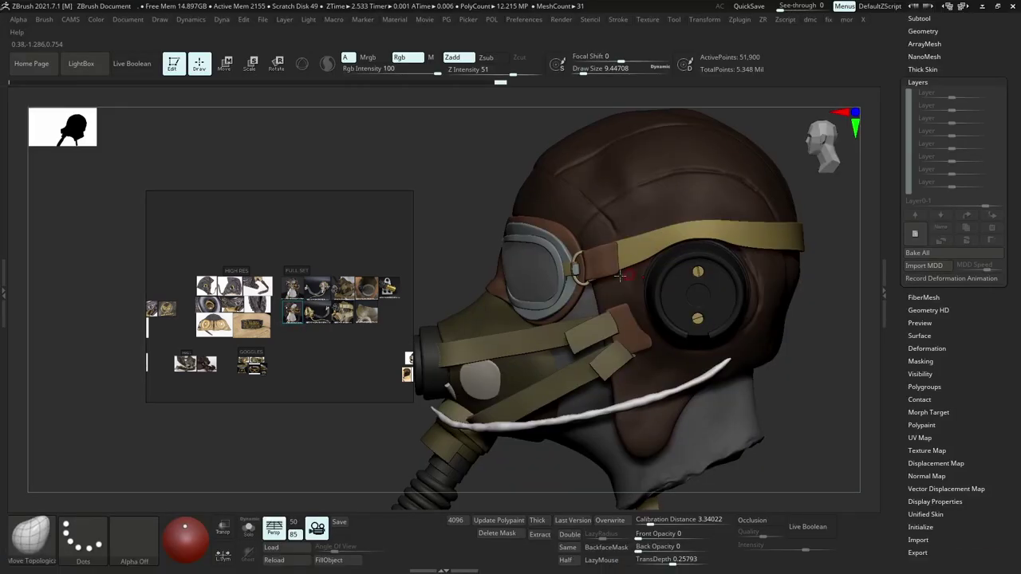
pyautogui.moveTo(752, 295); pyautogui.dragTo(676, 271, button='right')
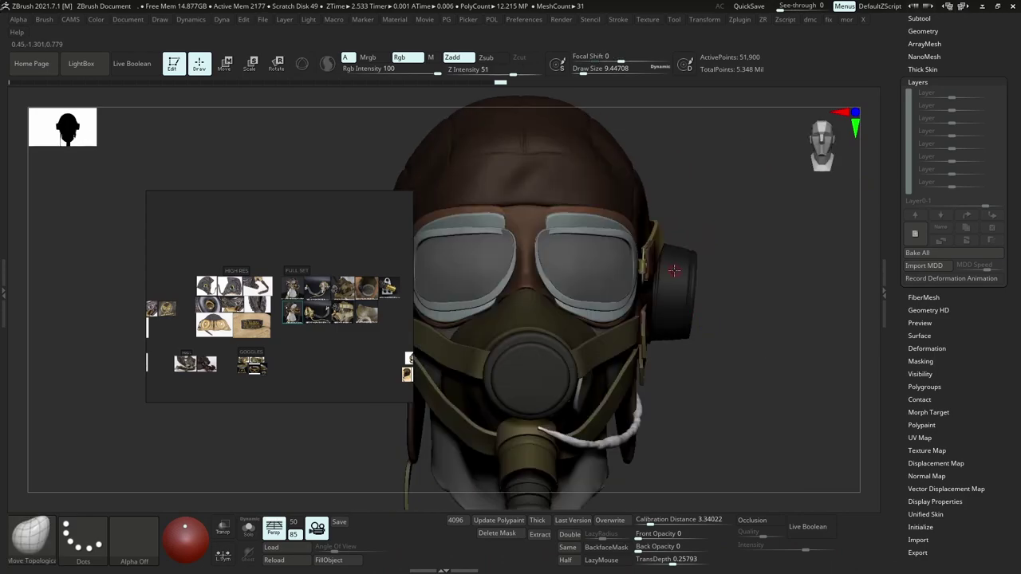
pyautogui.hotkey('ctrl', 'v')
pyautogui.hotkey('ctrl', 'z')
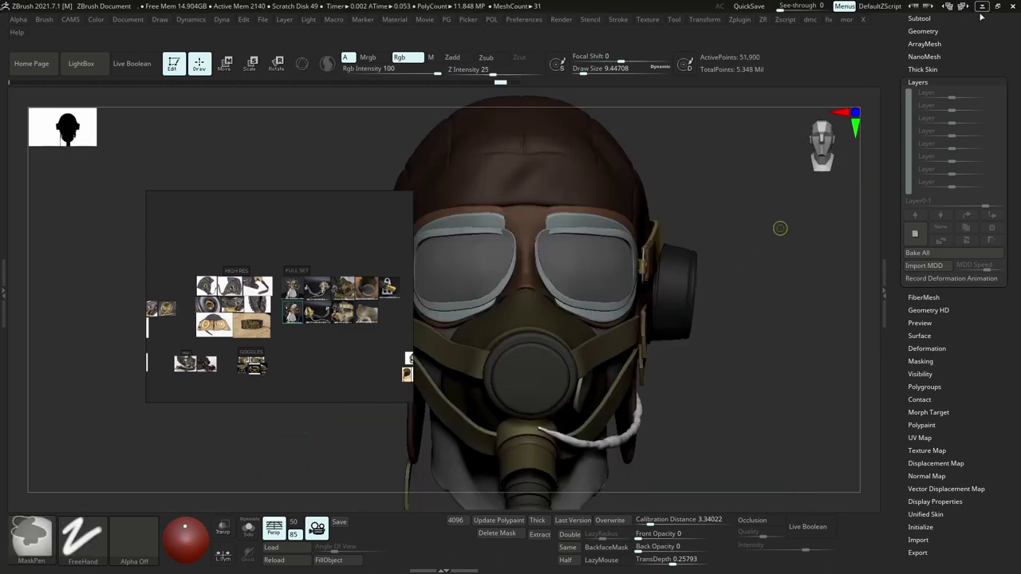
pyautogui.moveTo(936, 28); pyautogui.dragTo(935, 57)
pyautogui.click(922, 43)
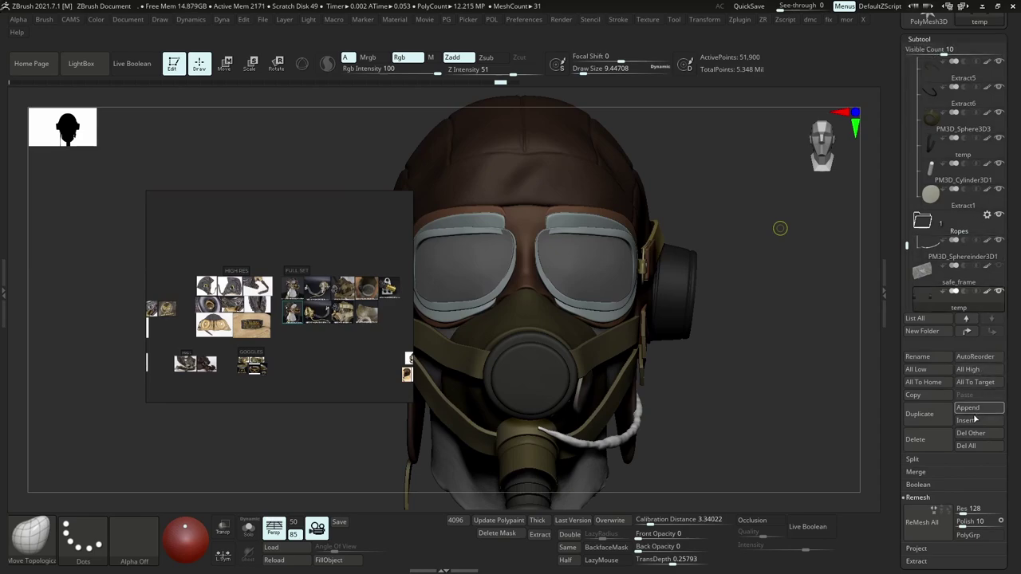
pyautogui.click(974, 413)
pyautogui.click(760, 333)
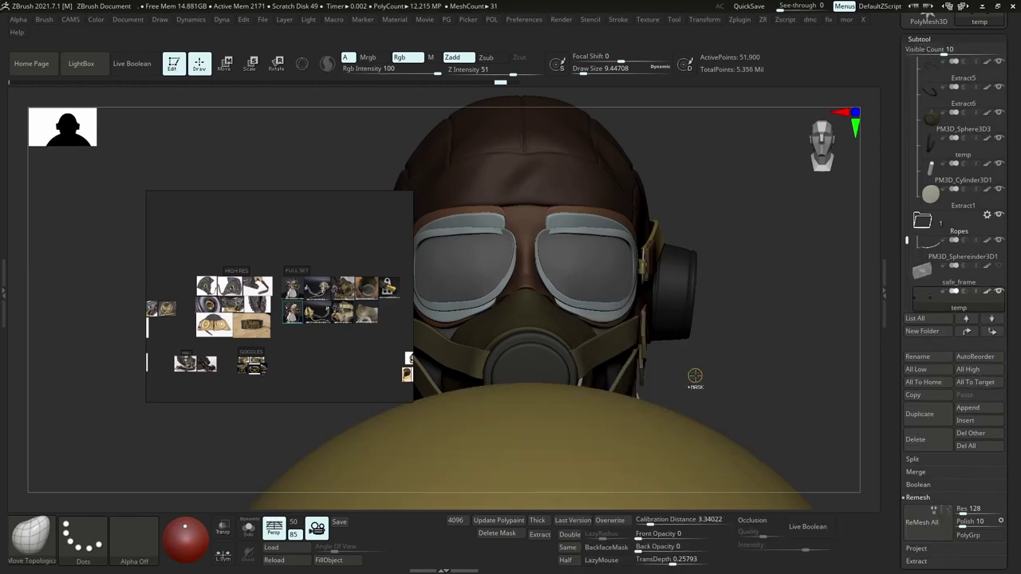
# Replace the placeholder sphere with the exported ear cup, then isolate and frame it.
pyautogui.keyDown('alt'); pyautogui.click(655, 434); pyautogui.keyUp('alt')
pyautogui.hotkey('ctrl', 'v')
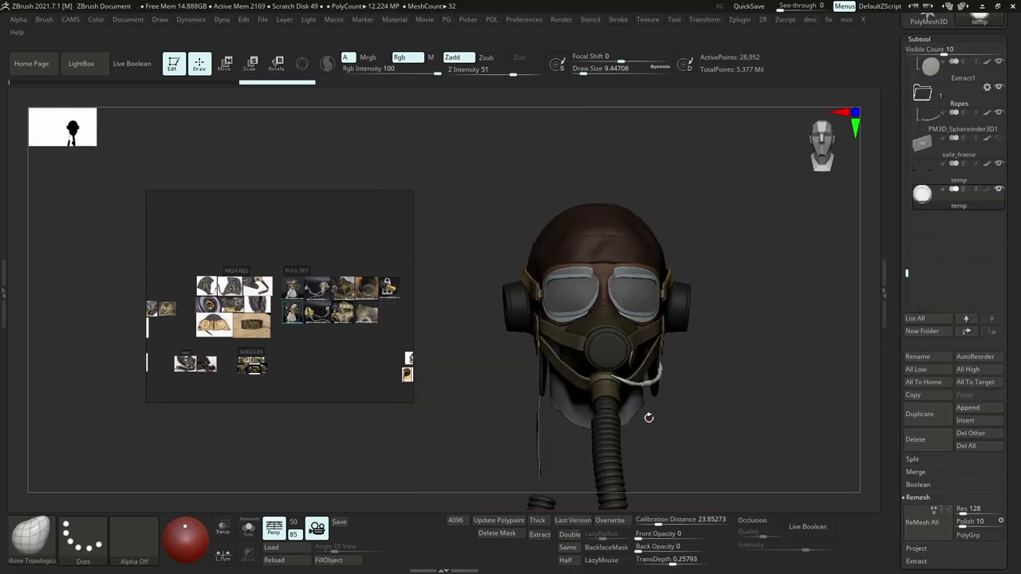
pyautogui.keyDown('ctrl'); pyautogui.moveTo(625, 400); pyautogui.dragTo(618, 383, button='right'); pyautogui.keyUp('ctrl')
pyautogui.keyDown('alt'); pyautogui.moveTo(617, 383); pyautogui.dragTo(619, 306, button='right'); pyautogui.keyUp('alt')
pyautogui.hotkey('alt', 's')
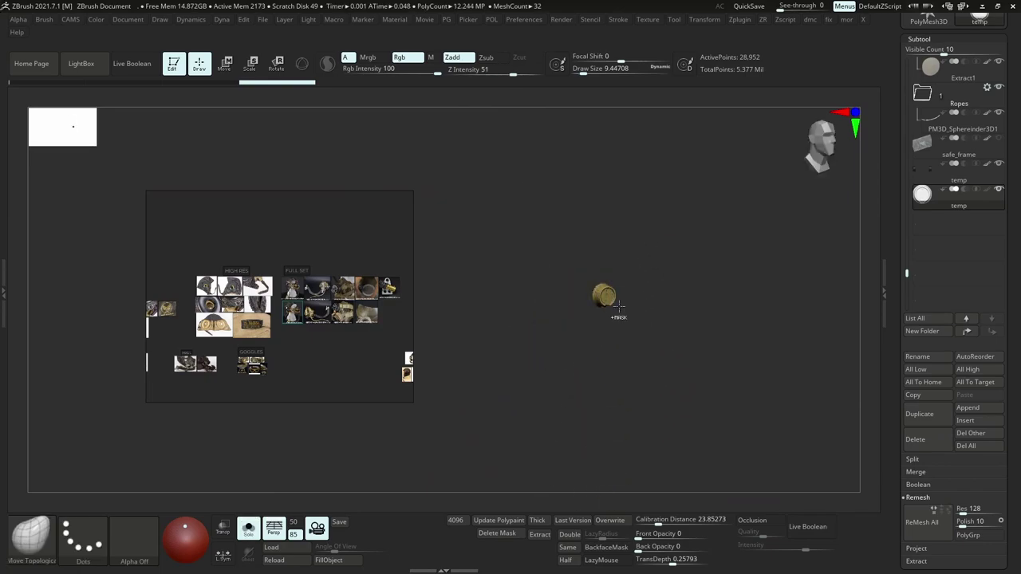
pyautogui.press('f')
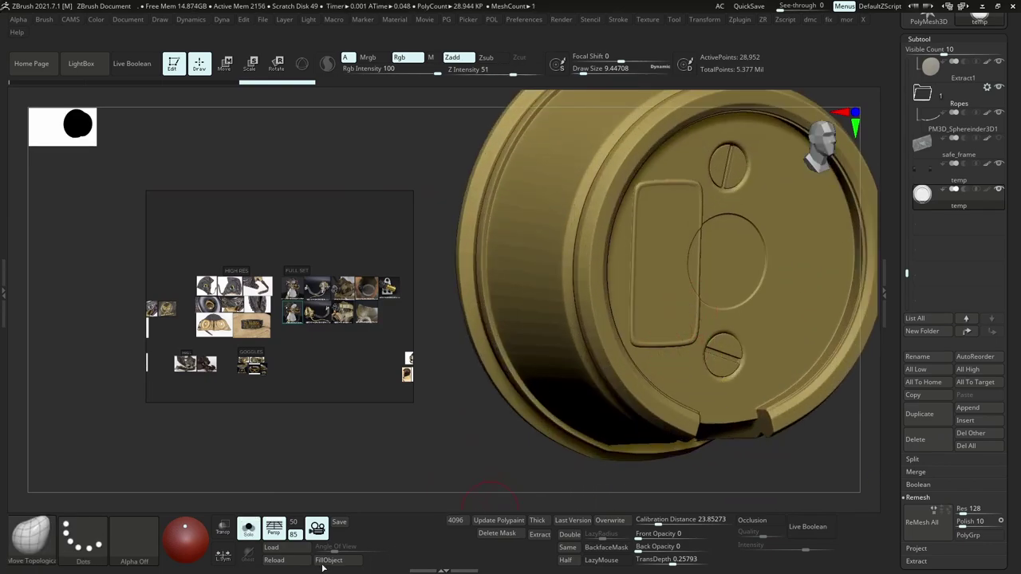
# Pick black, mask off the label plate and screws, and fill the rest of the ear cup with it.
pyautogui.press('space')
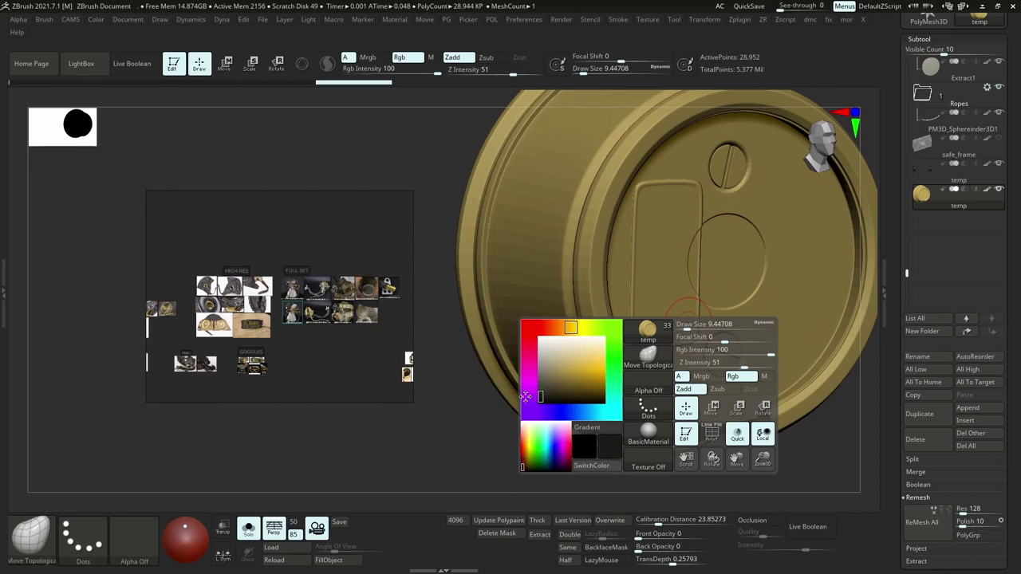
pyautogui.press('w')
pyautogui.keyDown('ctrl'); pyautogui.click(550, 241); pyautogui.keyUp('ctrl')
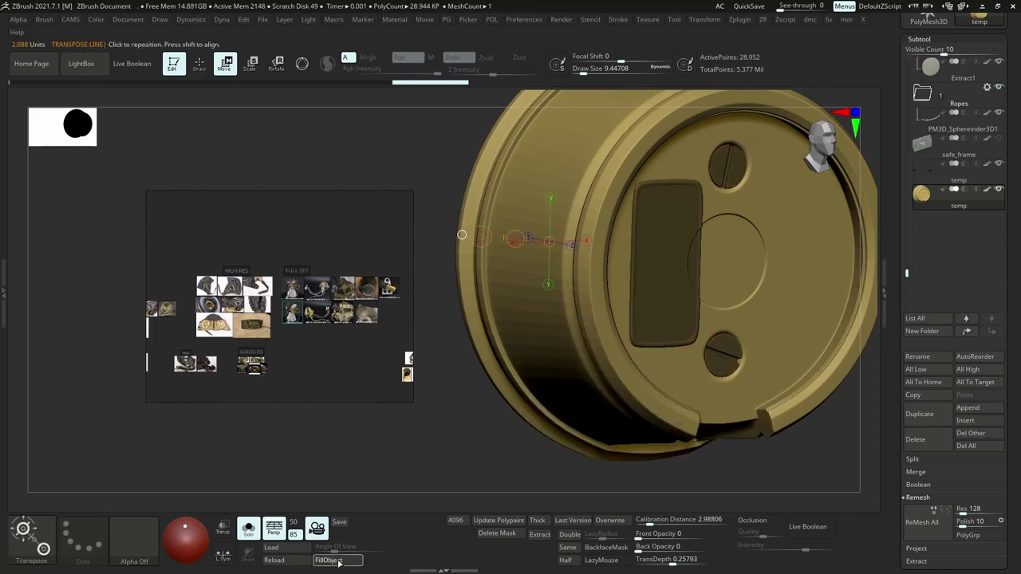
pyautogui.click(339, 563)
pyautogui.press('f')
# Compare the isolated ear cup with the rest of the model and with a close-up of the reference photo.
pyautogui.keyDown('shift'); pyautogui.moveTo(713, 212); pyautogui.dragTo(802, 258); pyautogui.keyUp('shift')
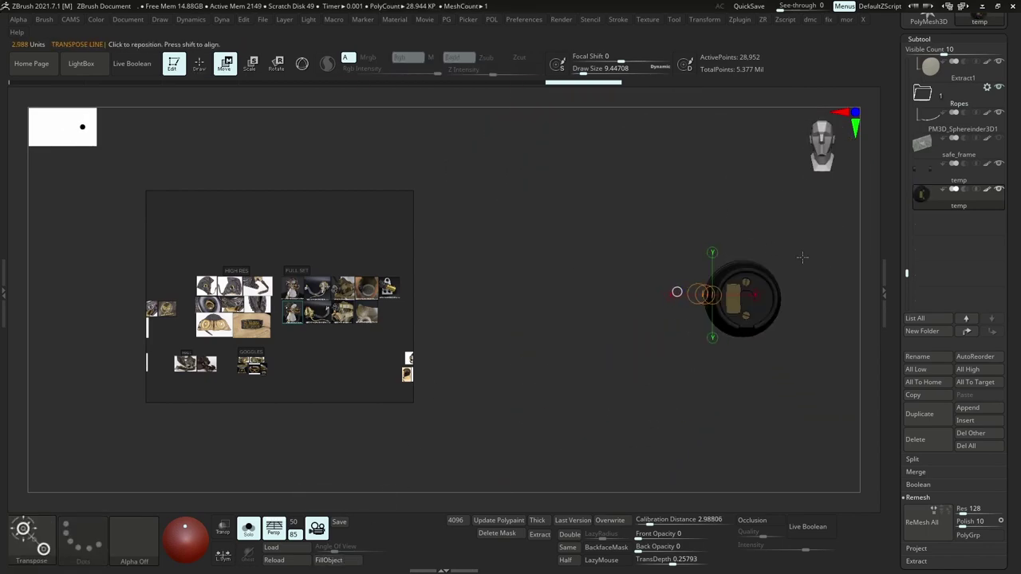
pyautogui.keyDown('ctrl'); pyautogui.moveTo(802, 257); pyautogui.dragTo(801, 312, button='right'); pyautogui.keyUp('ctrl')
pyautogui.keyDown('shift'); pyautogui.moveTo(746, 309); pyautogui.dragTo(805, 310); pyautogui.keyUp('shift')
pyautogui.hotkey('alt', 's')
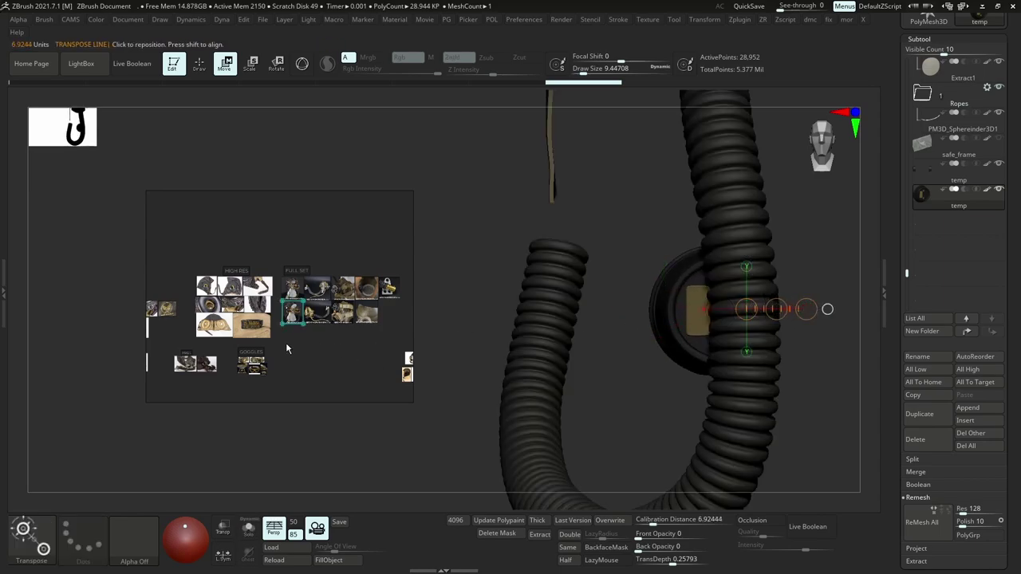
pyautogui.hotkey('alt', 's')
pyautogui.scroll(7, 268, 363)
pyautogui.moveTo(370, 243); pyautogui.dragTo(306, 347, button='middle')
pyautogui.scroll(1, 311, 335)
pyautogui.scroll(5, 306, 209)
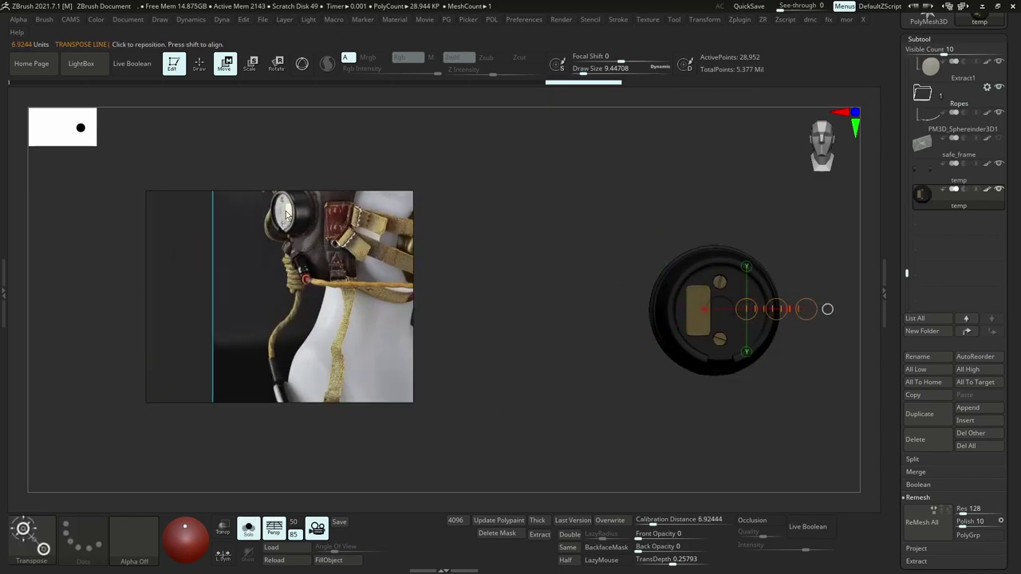
pyautogui.scroll(3, 289, 223)
pyautogui.keyDown('alt'); pyautogui.moveTo(726, 343); pyautogui.dragTo(760, 340, button='right'); pyautogui.keyUp('alt')
pyautogui.moveTo(760, 341); pyautogui.dragTo(744, 384, button='right')
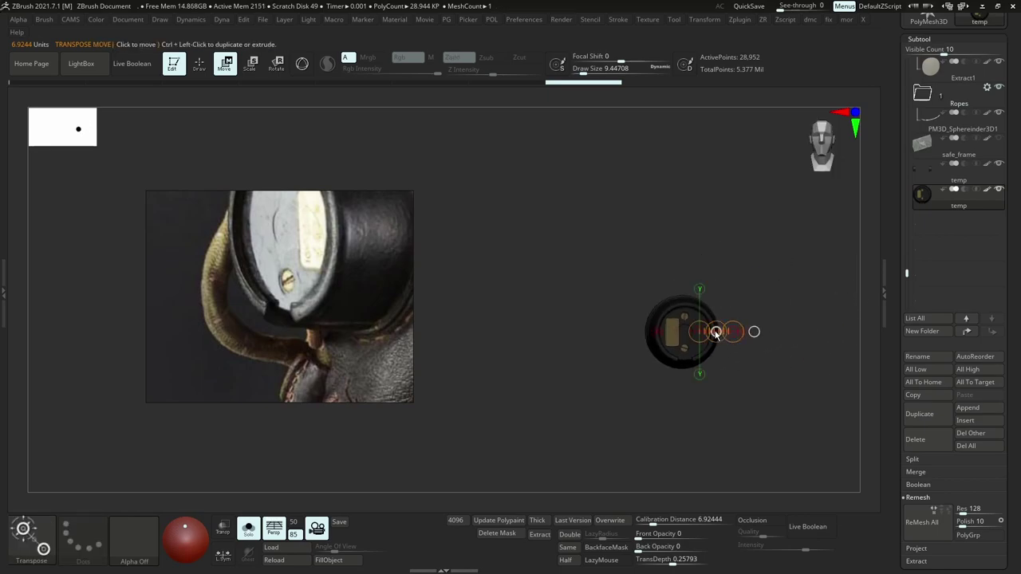
# Clear the ear cup's mask and centre the Gizmo on the whole part.
pyautogui.moveTo(716, 333); pyautogui.dragTo(675, 226)
pyautogui.hotkey('ctrl', 'z')
pyautogui.keyDown('ctrl'); pyautogui.moveTo(750, 366); pyautogui.dragTo(761, 378); pyautogui.keyUp('ctrl')
pyautogui.keyDown('ctrl'); pyautogui.moveTo(761, 378); pyautogui.dragTo(829, 419, button='right'); pyautogui.keyUp('ctrl')
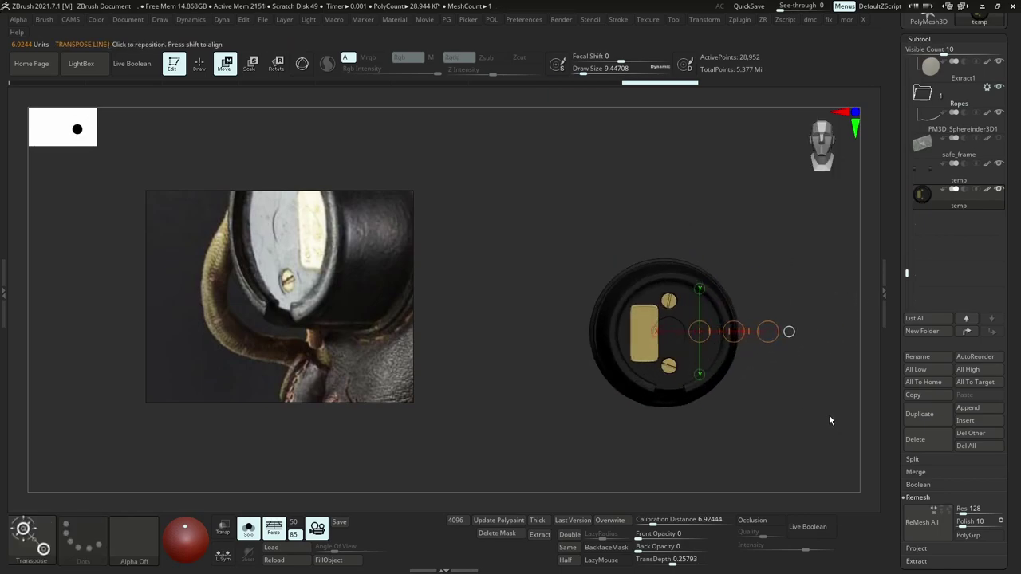
pyautogui.press('y')
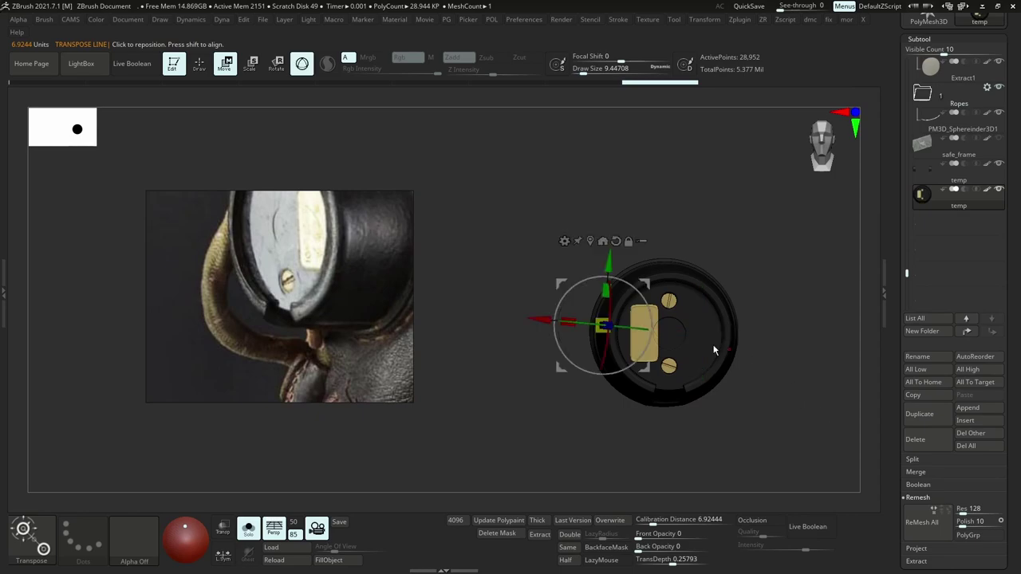
pyautogui.click(590, 243)
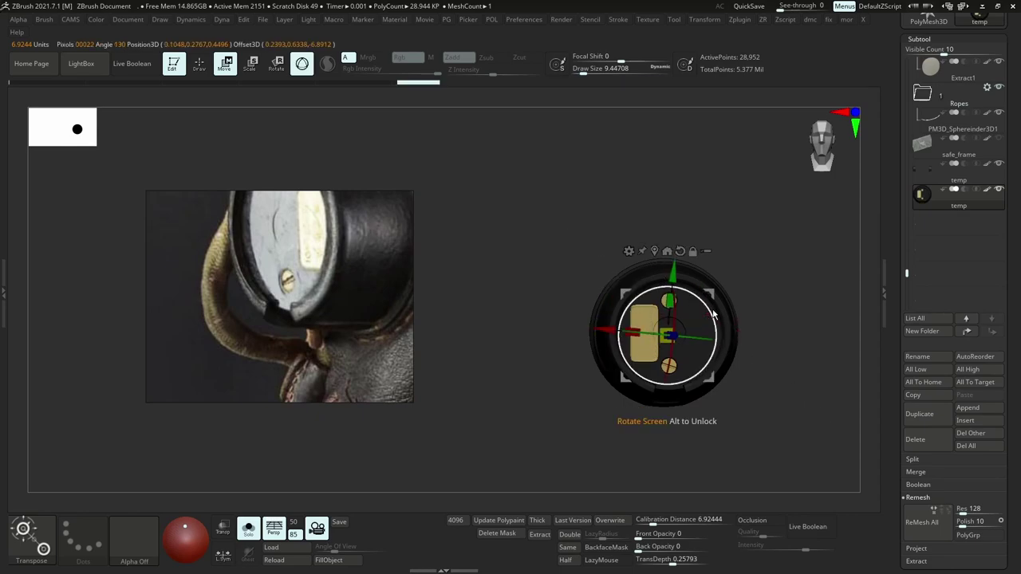
# Draw a Transpose line straight down from the ear cup's centre and align the Gizmo to it.
pyautogui.press('y')
pyautogui.moveTo(731, 322); pyautogui.dragTo(837, 303)
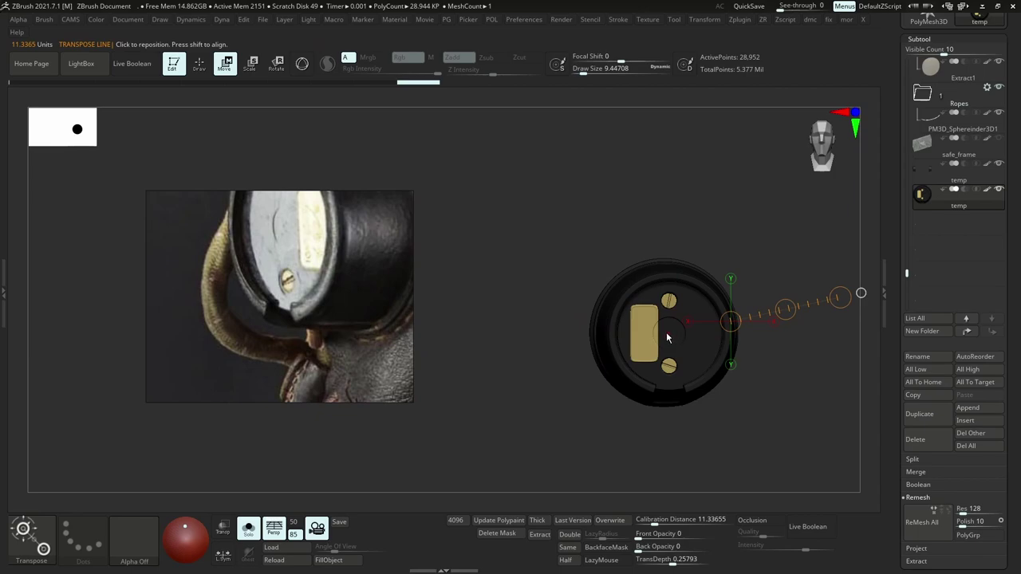
pyautogui.moveTo(668, 428); pyautogui.dragTo(668, 433)
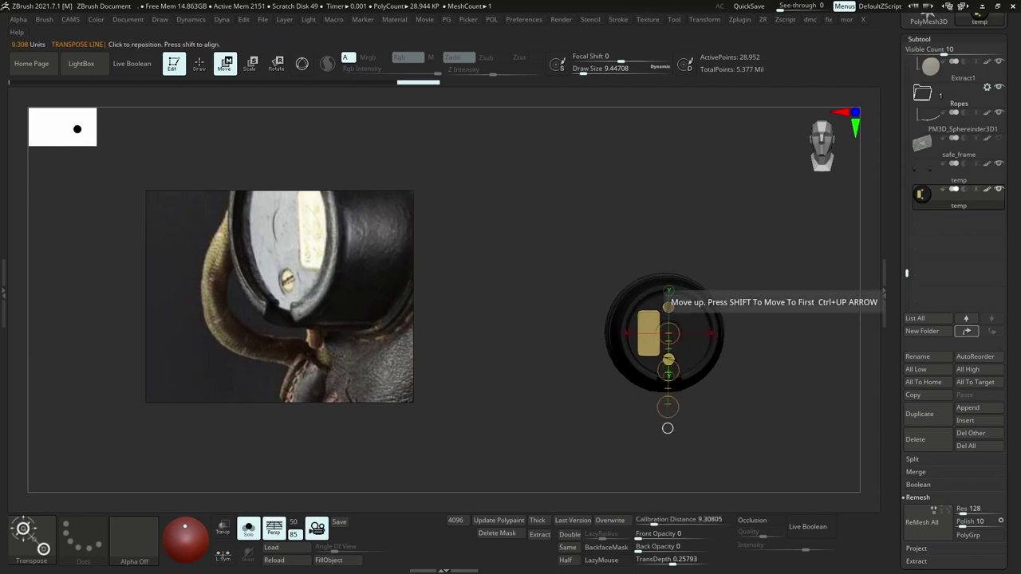
pyautogui.moveTo(762, 235); pyautogui.dragTo(768, 351)
pyautogui.press('y')
pyautogui.keyDown('ctrl'); pyautogui.moveTo(730, 398); pyautogui.dragTo(637, 188, button='right'); pyautogui.keyUp('ctrl')
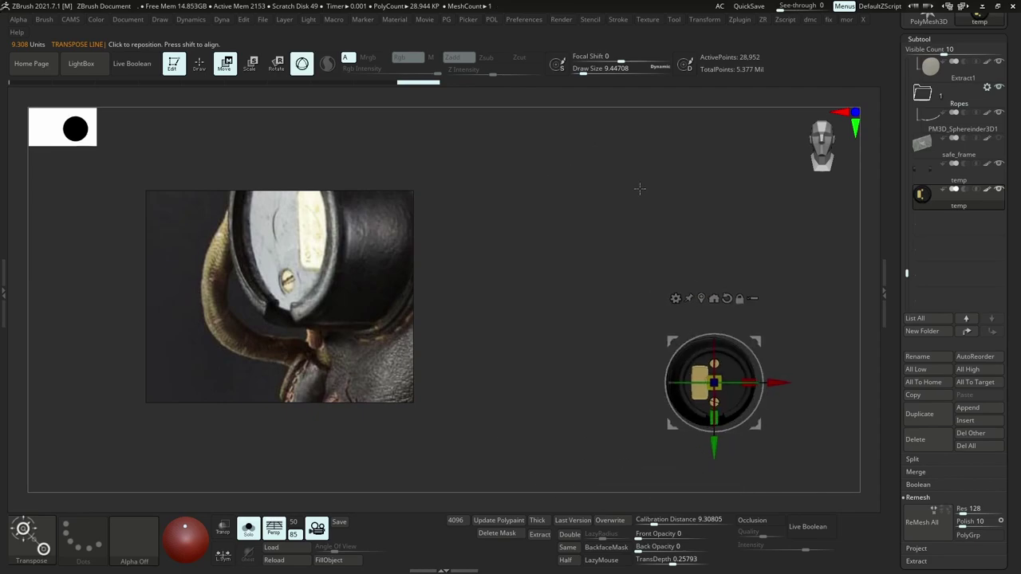
# Show the full model, turn the ear cup to face sideways and place it over the rough ear piece on the helmet's side.
pyautogui.hotkey('alt', 's')
pyautogui.moveTo(758, 347); pyautogui.dragTo(679, 123)
pyautogui.keyDown('alt'); pyautogui.moveTo(752, 248); pyautogui.dragTo(758, 447); pyautogui.keyUp('alt')
pyautogui.moveTo(681, 314); pyautogui.dragTo(599, 172)
pyautogui.moveTo(576, 214); pyautogui.dragTo(510, 215)
pyautogui.moveTo(629, 307); pyautogui.dragTo(729, 313)
pyautogui.keyDown('alt'); pyautogui.moveTo(638, 316); pyautogui.dragTo(612, 387); pyautogui.keyUp('alt')
pyautogui.scroll(-5, 305, 274)
pyautogui.scroll(-2, 305, 274)
pyautogui.moveTo(733, 289); pyautogui.dragTo(516, 281)
pyautogui.keyDown('alt'); pyautogui.moveTo(562, 243); pyautogui.dragTo(720, 276); pyautogui.keyUp('alt')
pyautogui.keyDown('ctrl'); pyautogui.moveTo(720, 276); pyautogui.dragTo(710, 358, button='right'); pyautogui.keyUp('ctrl')
pyautogui.scroll(-3, 304, 274)
pyautogui.moveTo(642, 348); pyautogui.dragTo(508, 346)
pyautogui.keyDown('shift'); pyautogui.moveTo(510, 338); pyautogui.dragTo(431, 318, button='right'); pyautogui.keyUp('shift')
# Tilt the ear cup about 4 degrees, adjust its seating on the helmet's side and mirror it to the opposite side.
pyautogui.keyDown('alt'); pyautogui.moveTo(431, 317); pyautogui.dragTo(588, 306, button='right'); pyautogui.keyUp('alt')
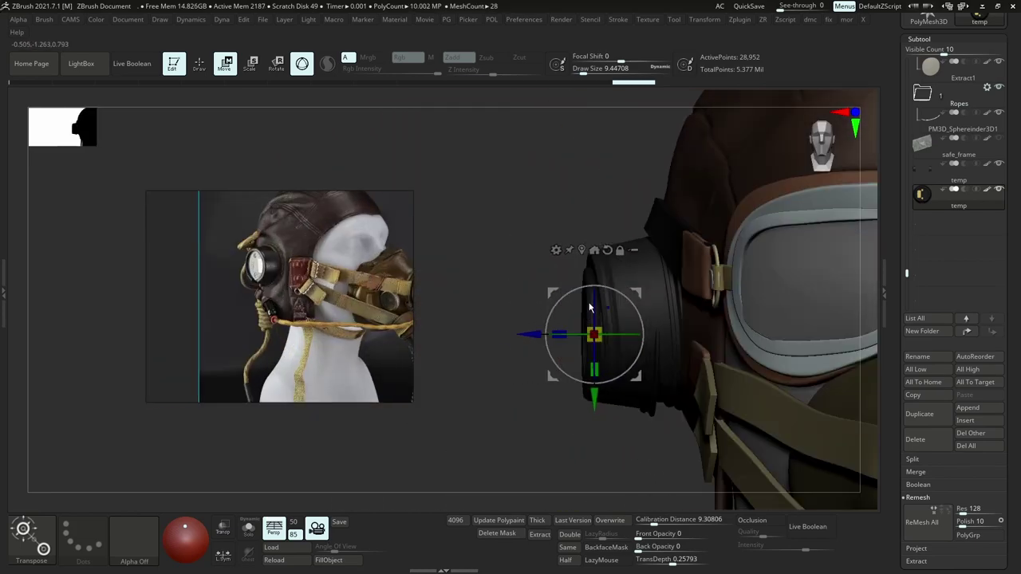
pyautogui.moveTo(594, 288); pyautogui.dragTo(584, 290)
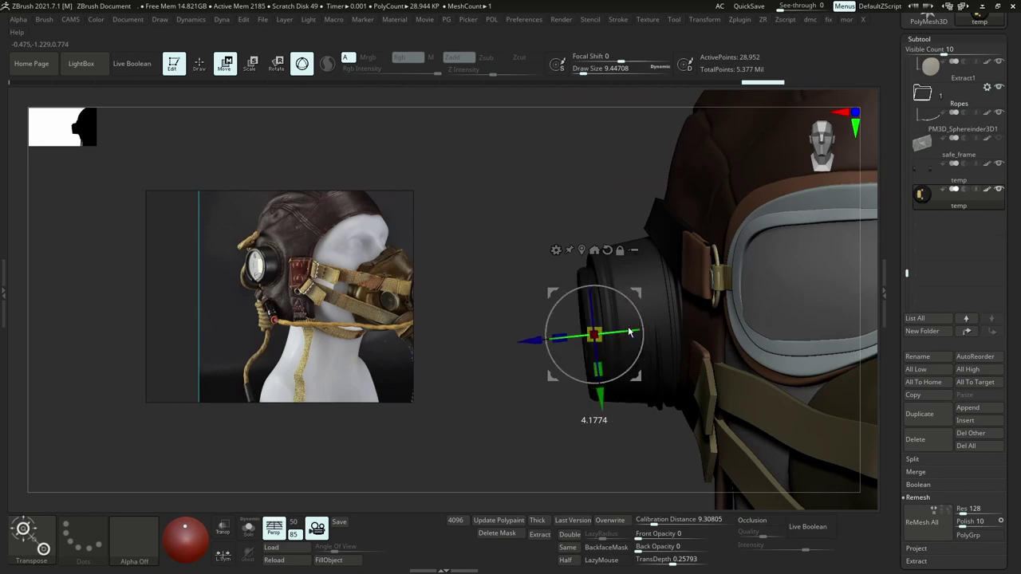
pyautogui.moveTo(510, 339); pyautogui.dragTo(586, 343, button='right')
pyautogui.keyDown('ctrl'); pyautogui.moveTo(586, 343); pyautogui.dragTo(575, 408, button='right'); pyautogui.keyUp('ctrl')
pyautogui.moveTo(529, 409); pyautogui.dragTo(529, 387)
pyautogui.moveTo(528, 313); pyautogui.dragTo(545, 333)
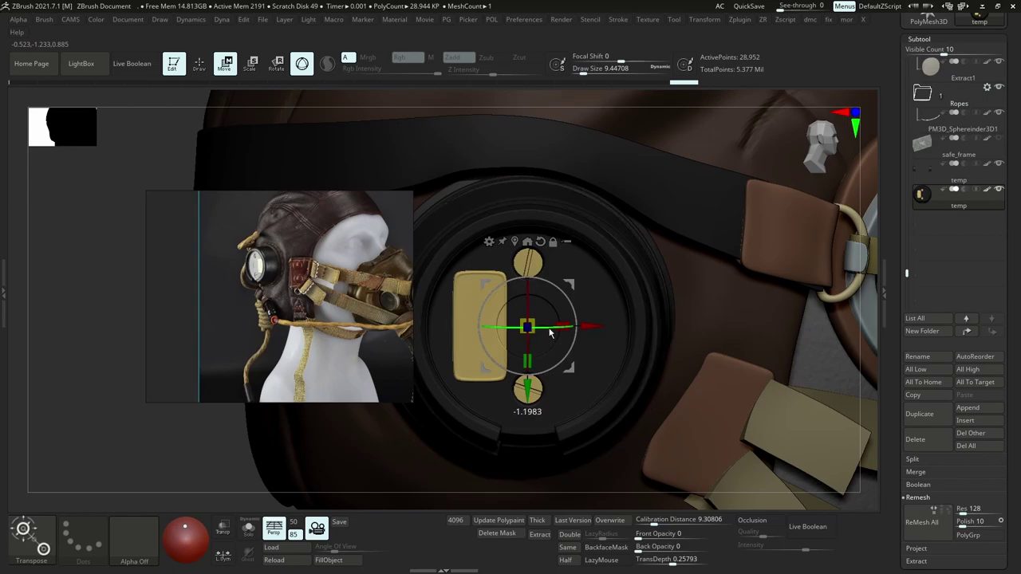
pyautogui.keyDown('shift'); pyautogui.moveTo(642, 355); pyautogui.dragTo(601, 348, button='right'); pyautogui.keyUp('shift')
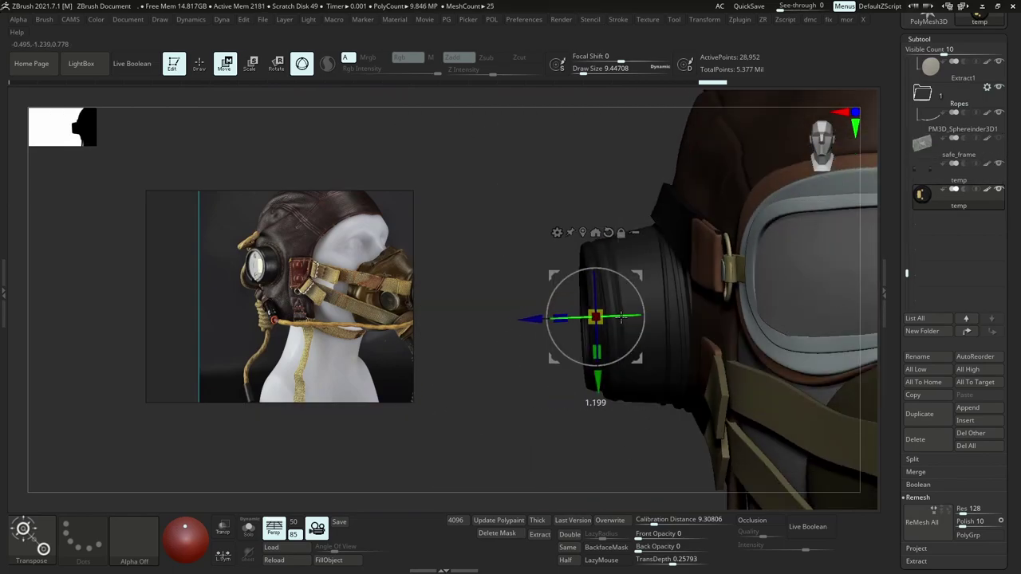
pyautogui.moveTo(621, 317); pyautogui.dragTo(547, 320)
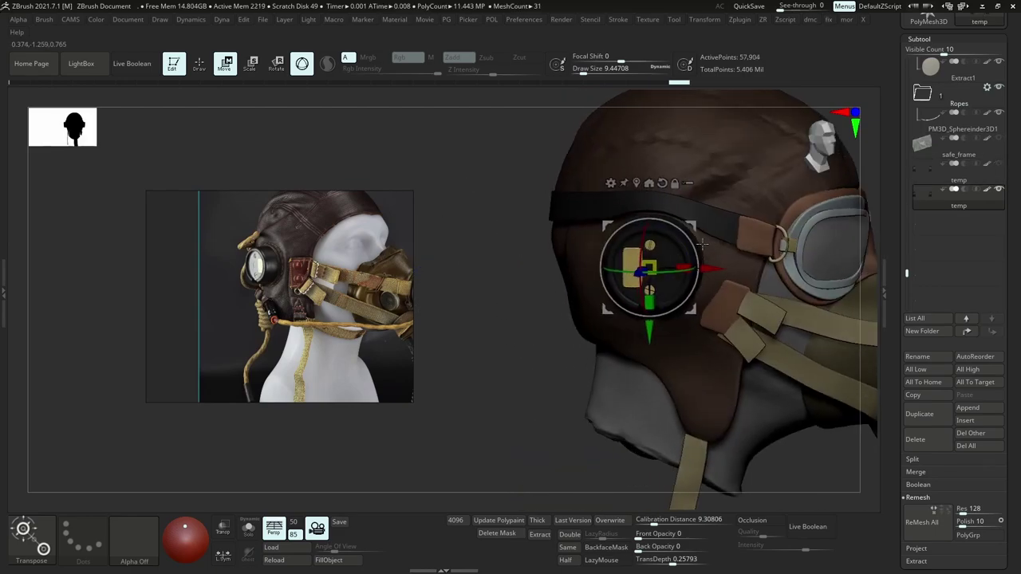
# Select the black goggle strap around the helmet and fill it with the olive colour sampled from the mask straps.
pyautogui.moveTo(701, 244)
pyautogui.mouseDown(button='right')
pyautogui.moveTo(777, 263)
pyautogui.moveTo(759, 253)
pyautogui.mouseUp(button='right')
pyautogui.press('b')
pyautogui.press('m')
pyautogui.press('v')
pyautogui.rightClick(775, 275)
pyautogui.moveTo(760, 254)
pyautogui.keyDown('alt'); pyautogui.mouseDown(button='right')
pyautogui.moveTo(598, 275)
pyautogui.moveTo(604, 307)
pyautogui.moveTo(581, 266)
pyautogui.moveTo(559, 259)
pyautogui.mouseUp(button='right'); pyautogui.keyUp('alt')
pyautogui.keyDown('alt'); pyautogui.click(586, 222); pyautogui.keyUp('alt')
pyautogui.press('space')
pyautogui.moveTo(470, 435); pyautogui.dragTo(733, 345)
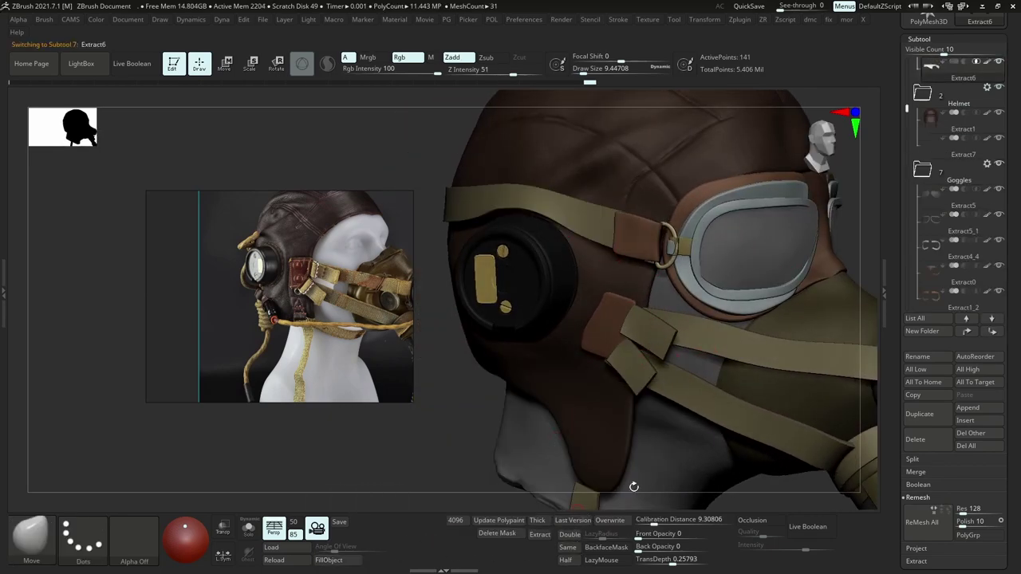
# Select the ear cups, mask off the inner disc parts, fill the outer housing with dark grey and clear the mask.
pyautogui.moveTo(594, 291); pyautogui.dragTo(470, 279, button='right')
pyautogui.keyDown('ctrl'); pyautogui.moveTo(683, 239); pyautogui.dragTo(558, 191, button='right'); pyautogui.keyUp('ctrl')
pyautogui.keyDown('alt'); pyautogui.click(648, 241); pyautogui.keyUp('alt')
pyautogui.moveTo(705, 255); pyautogui.dragTo(680, 298, button='right')
pyautogui.rightClick(641, 368)
pyautogui.press('w')
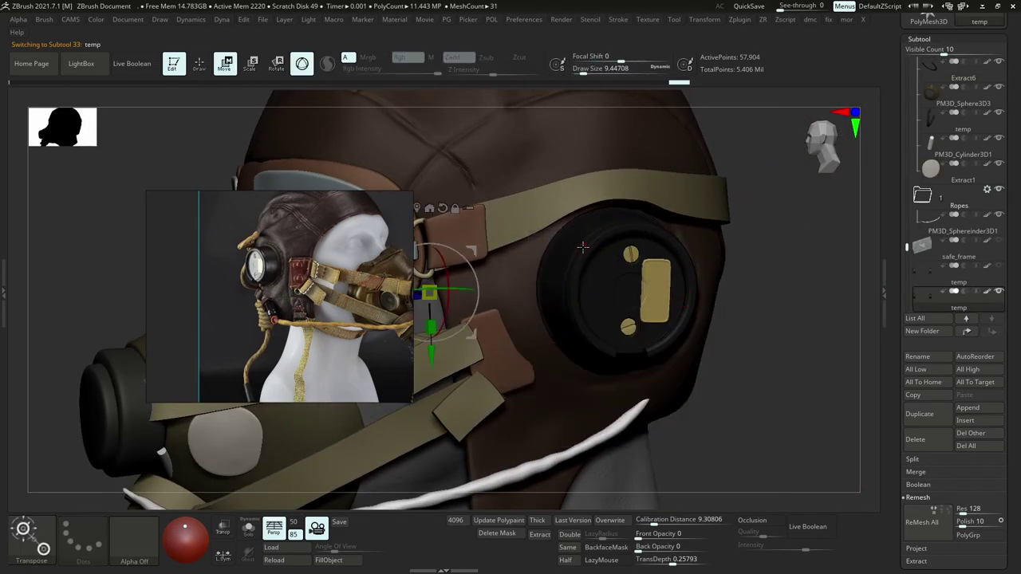
pyautogui.keyDown('ctrl'); pyautogui.click(582, 261); pyautogui.keyUp('ctrl')
pyautogui.rightClick(585, 439)
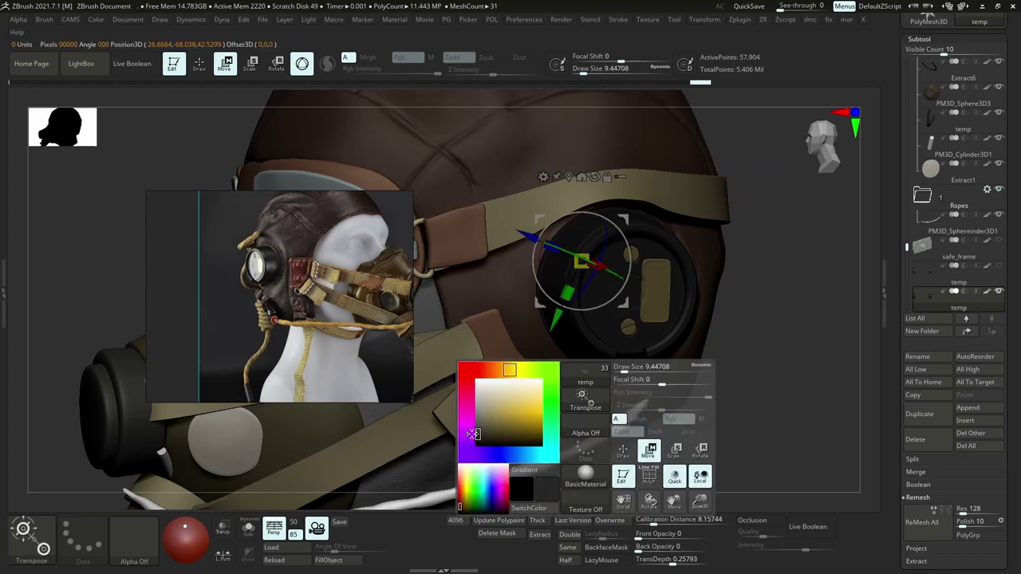
pyautogui.press('space')
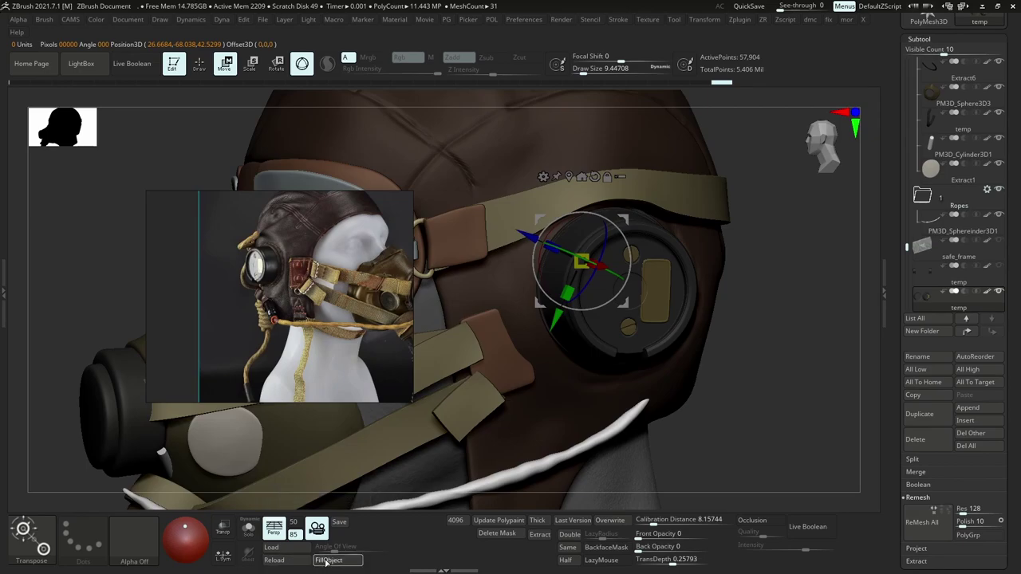
pyautogui.keyDown('ctrl'); pyautogui.moveTo(777, 268); pyautogui.dragTo(789, 292); pyautogui.keyUp('ctrl')
pyautogui.keyDown('ctrl'); pyautogui.moveTo(759, 271); pyautogui.dragTo(745, 330, button='right'); pyautogui.keyUp('ctrl')
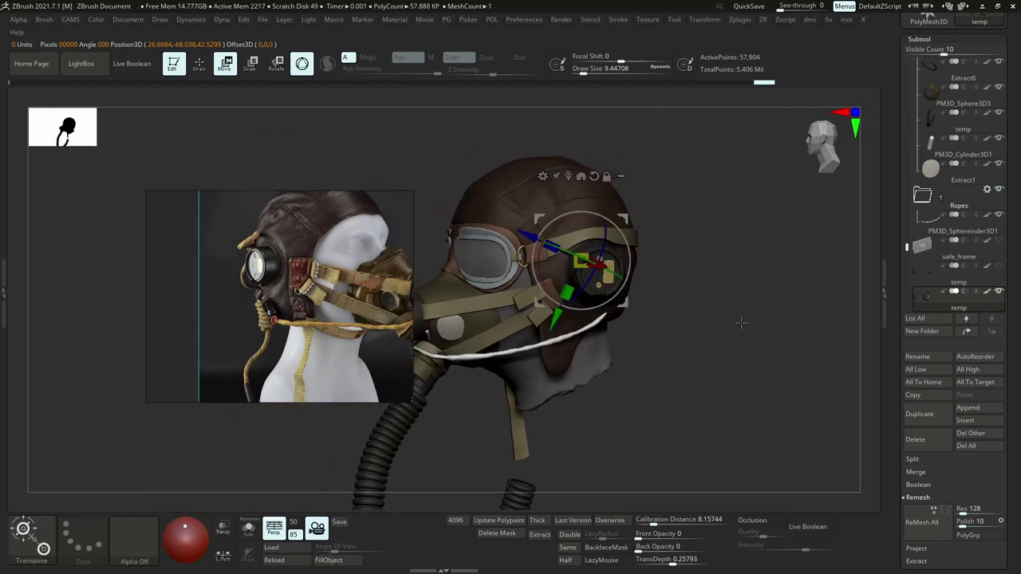
# Delete the leftover duplicate ear cup subtool listed directly above the finished one.
pyautogui.press('b')
pyautogui.press('m')
pyautogui.press('v')
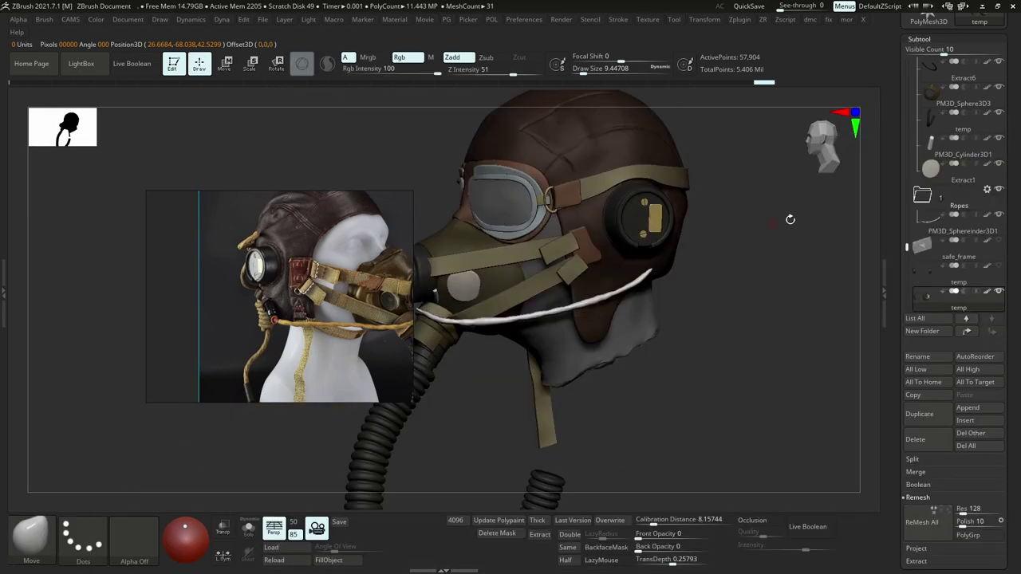
pyautogui.click(929, 293)
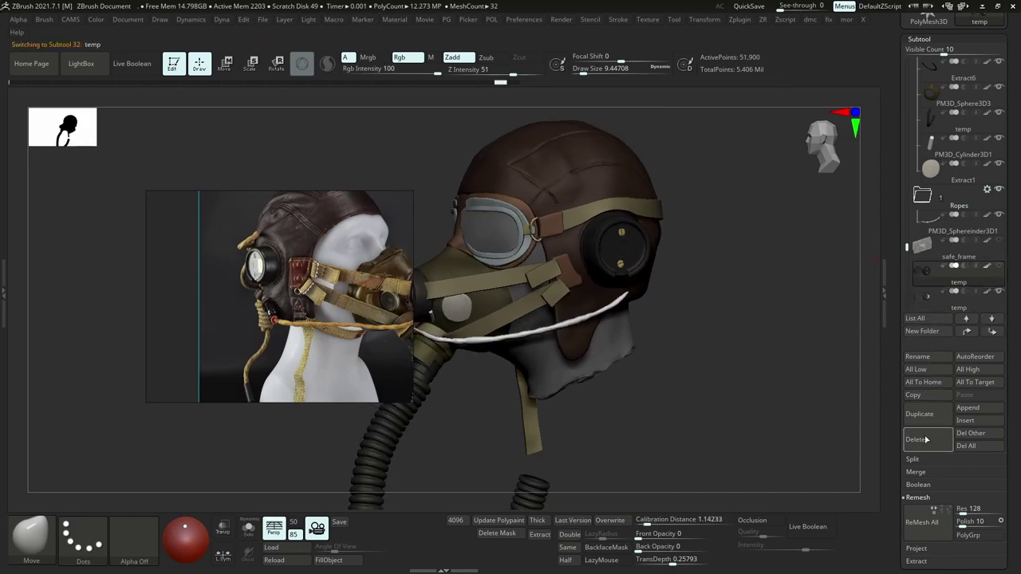
pyautogui.click(924, 439)
pyautogui.click(763, 467)
# Move the finished ear cup subtool into the Helmet folder, between Extract1 and Extract7.
pyautogui.moveTo(919, 102); pyautogui.dragTo(935, 85)
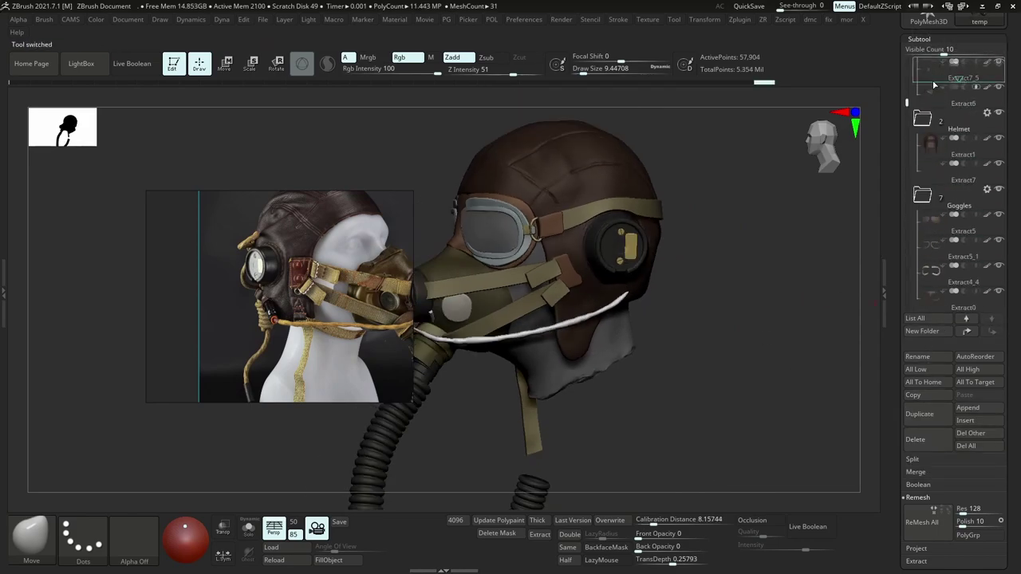
pyautogui.moveTo(921, 160); pyautogui.dragTo(921, 171)
pyautogui.keyDown('ctrl'); pyautogui.moveTo(742, 215); pyautogui.dragTo(676, 278, button='right'); pyautogui.keyUp('ctrl')
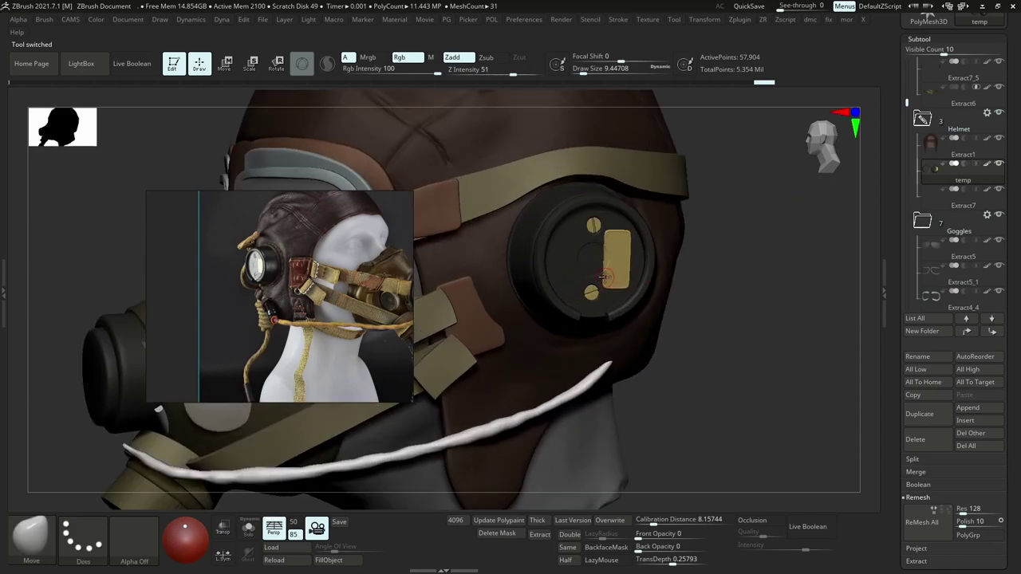
# Replace the Gizmo with a Transpose line in Scale mode, drawn across the ear cup's depth to adjust its fit.
pyautogui.press('w')
pyautogui.scroll(2, 602, 271)
pyautogui.press('y')
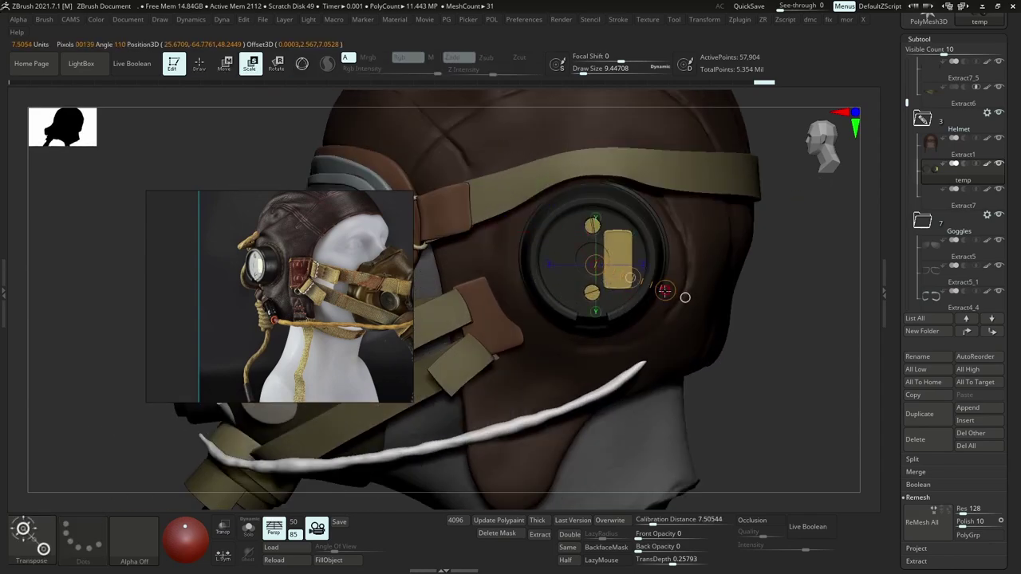
pyautogui.keyDown('ctrl'); pyautogui.moveTo(685, 236); pyautogui.dragTo(750, 253, button='right'); pyautogui.keyUp('ctrl')
pyautogui.hotkey('shift', 's')
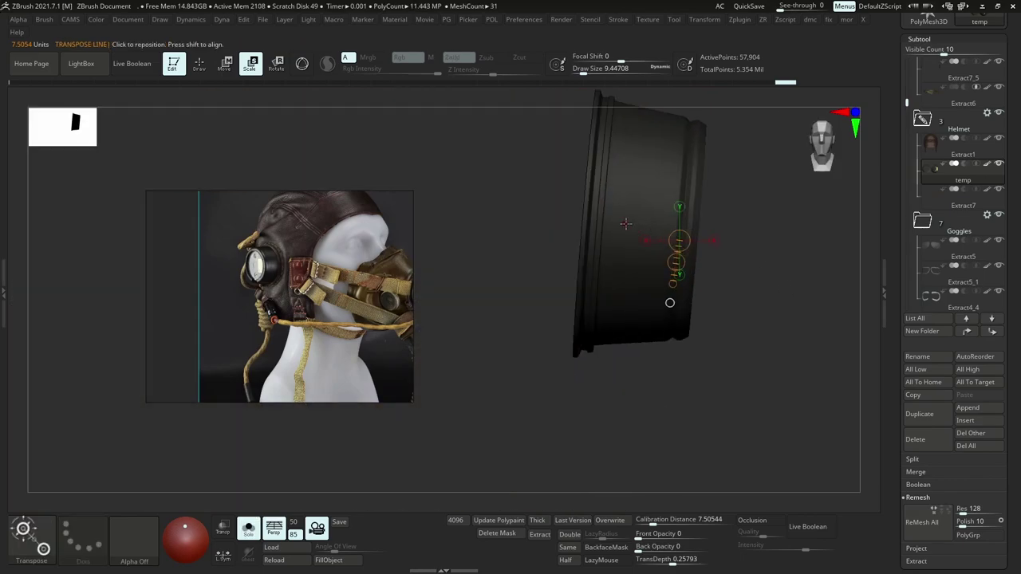
pyautogui.hotkey('shift', 's')
pyautogui.moveTo(626, 208)
pyautogui.mouseDown()
pyautogui.moveTo(682, 215)
pyautogui.moveTo(673, 220)
pyautogui.mouseUp()
pyautogui.moveTo(684, 239); pyautogui.dragTo(590, 391, button='right')
pyautogui.moveTo(785, 317)
pyautogui.mouseDown(button='right')
pyautogui.moveTo(697, 302)
pyautogui.moveTo(742, 288)
pyautogui.moveTo(722, 253)
pyautogui.moveTo(630, 231)
pyautogui.mouseUp(button='right')
pyautogui.moveTo(630, 231)
pyautogui.keyDown('alt'); pyautogui.mouseDown(button='right')
pyautogui.moveTo(749, 264)
pyautogui.moveTo(705, 306)
pyautogui.moveTo(687, 262)
pyautogui.moveTo(720, 274)
pyautogui.moveTo(700, 242)
pyautogui.moveTo(725, 244)
pyautogui.moveTo(789, 281)
pyautogui.moveTo(777, 241)
pyautogui.moveTo(724, 255)
pyautogui.moveTo(754, 231)
pyautogui.moveTo(769, 237)
pyautogui.mouseUp(button='right'); pyautogui.keyUp('alt')
# Switch to the Move brush and turn off the polypaint display on all subtools.
pyautogui.press('b')
pyautogui.click(707, 300)
pyautogui.keyDown('shift'); pyautogui.click(988, 164); pyautogui.keyUp('shift')
pyautogui.press('space')
pyautogui.click(633, 303)
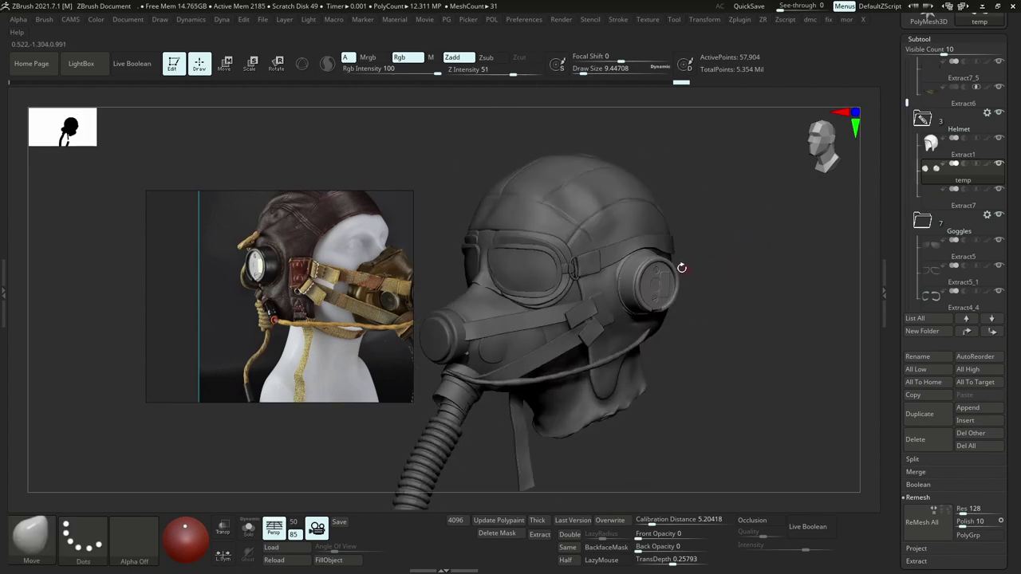
# Compare the round front cover of the oxygen mask with the close-up reference photo, including its engraved lettering and switch.
pyautogui.moveTo(682, 268); pyautogui.dragTo(762, 321, button='right')
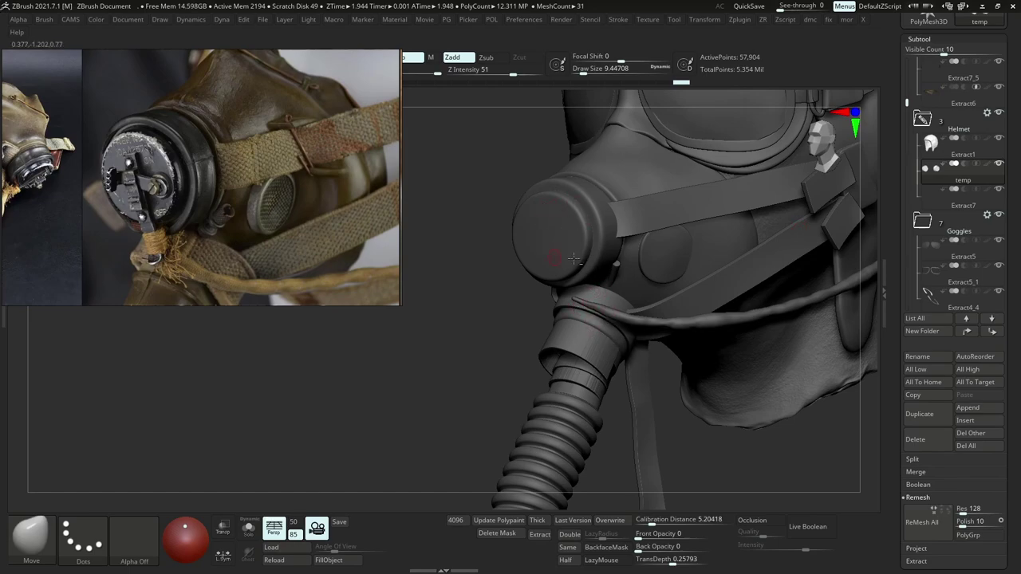
pyautogui.keyDown('alt'); pyautogui.moveTo(546, 207); pyautogui.dragTo(508, 192, button='right'); pyautogui.keyUp('alt')
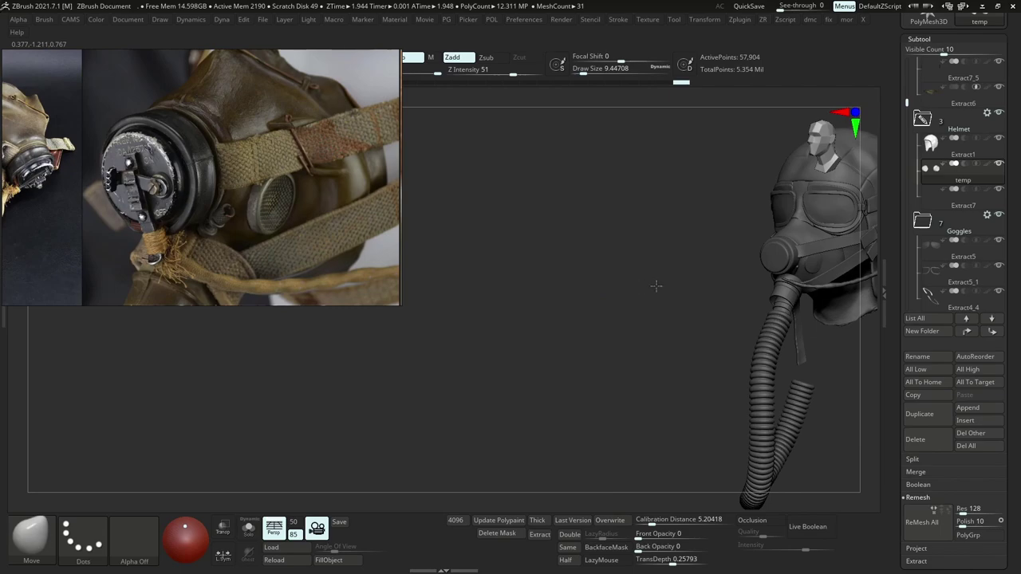
pyautogui.keyDown('alt'); pyautogui.moveTo(750, 255); pyautogui.dragTo(515, 293, button='right'); pyautogui.keyUp('alt')
pyautogui.keyDown('ctrl'); pyautogui.moveTo(710, 277); pyautogui.dragTo(717, 381, button='right'); pyautogui.keyUp('ctrl')
pyautogui.moveTo(758, 279); pyautogui.dragTo(843, 265, button='right')
pyautogui.moveTo(470, 307); pyautogui.dragTo(545, 315, button='right')
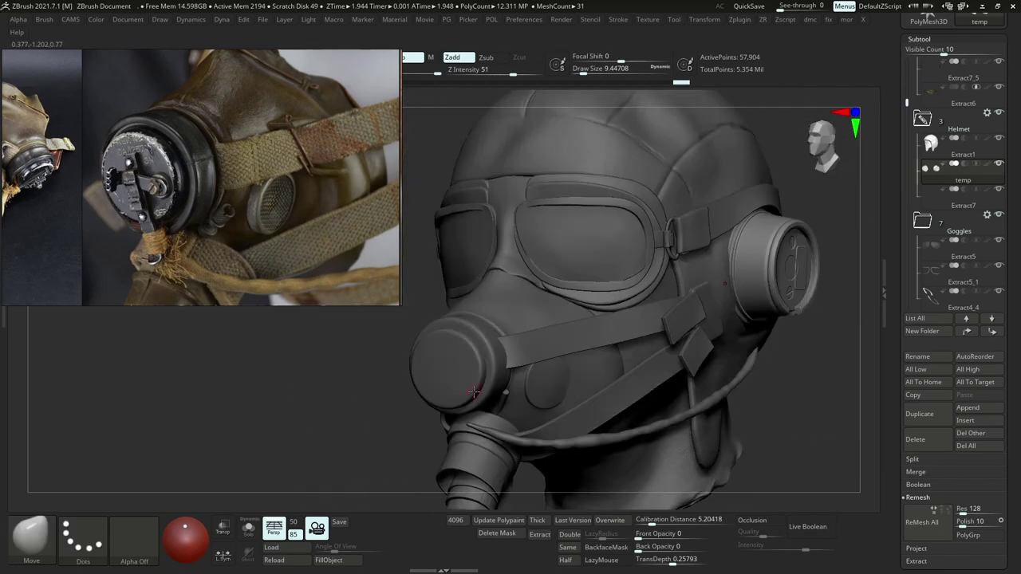
pyautogui.keyDown('ctrl'); pyautogui.moveTo(481, 317); pyautogui.dragTo(488, 410, button='right'); pyautogui.keyUp('ctrl')
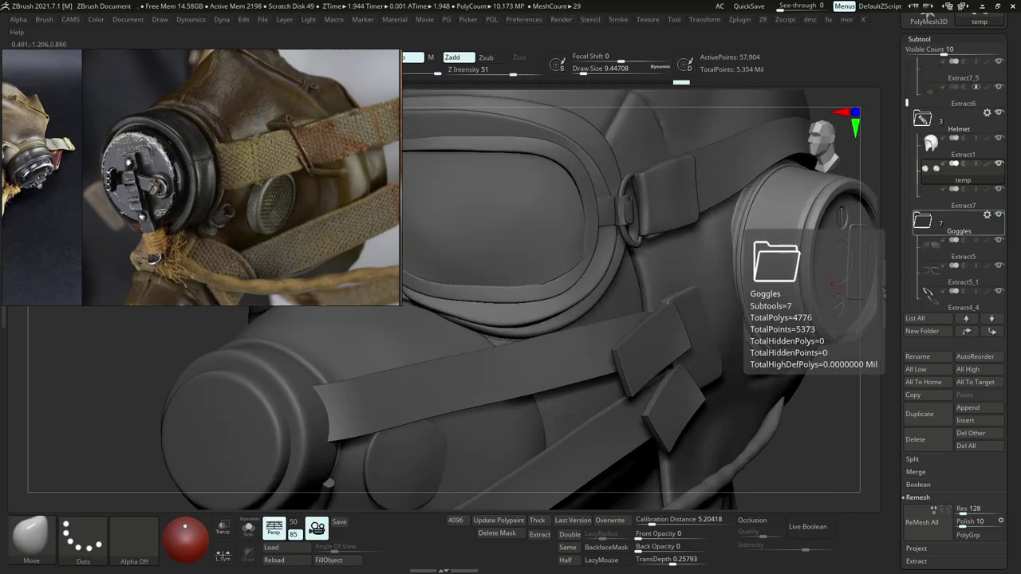
pyautogui.scroll(3, 175, 158)
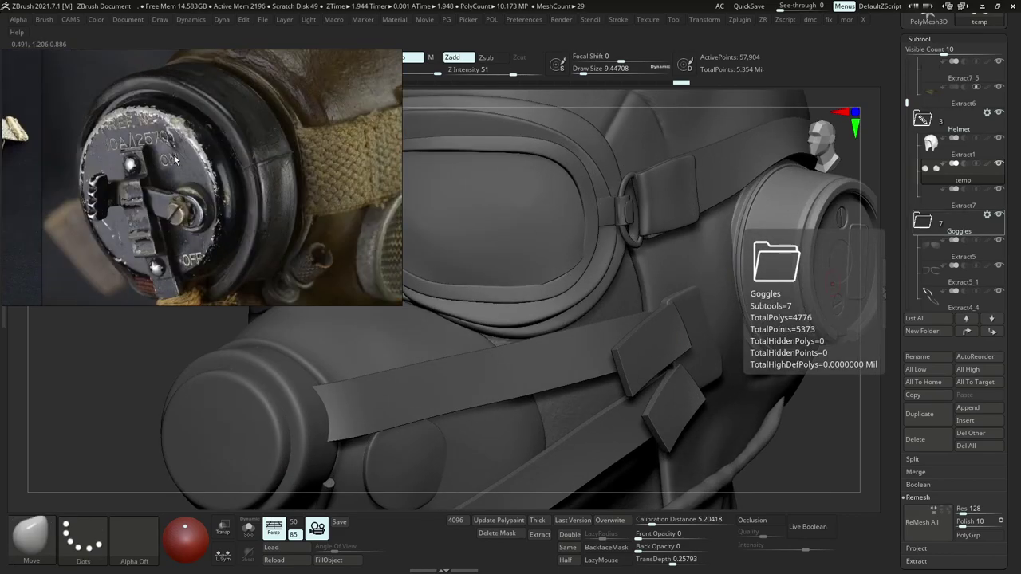
pyautogui.scroll(4, 296, 154)
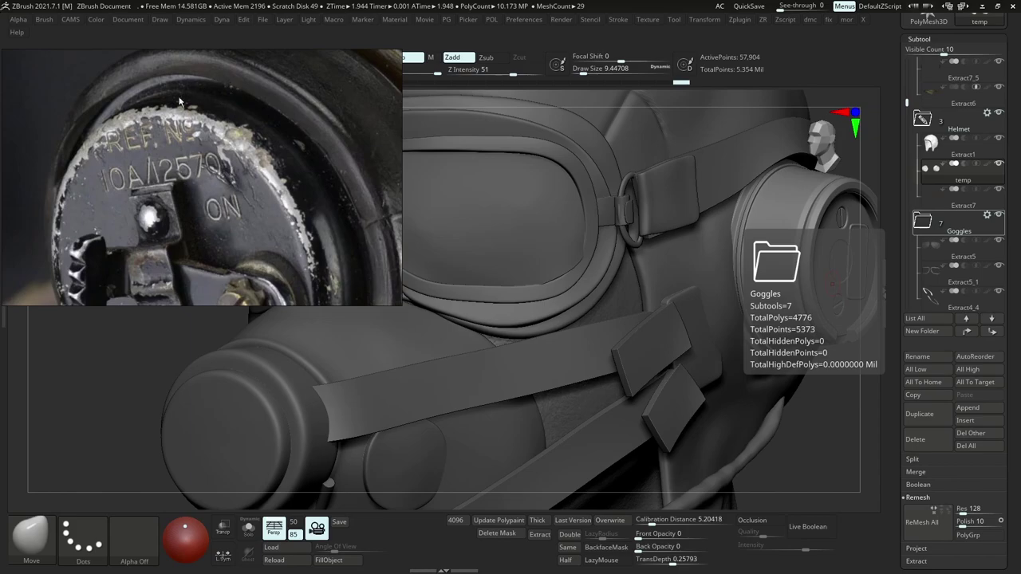
pyautogui.scroll(-2, 228, 166)
pyautogui.scroll(2, 195, 128)
pyautogui.scroll(-3, 140, 110)
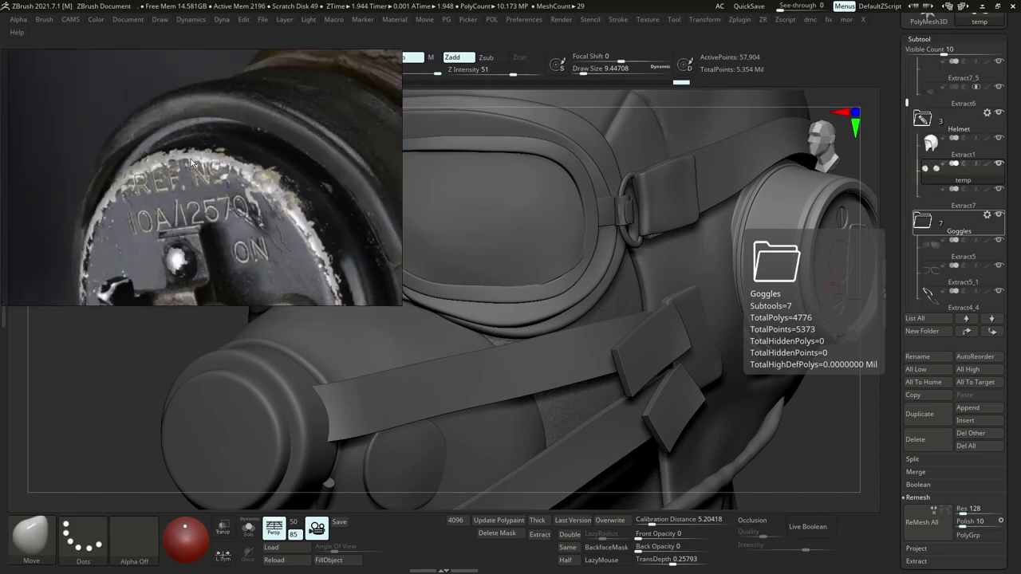
pyautogui.moveTo(266, 205); pyautogui.dragTo(258, 161, button='middle')
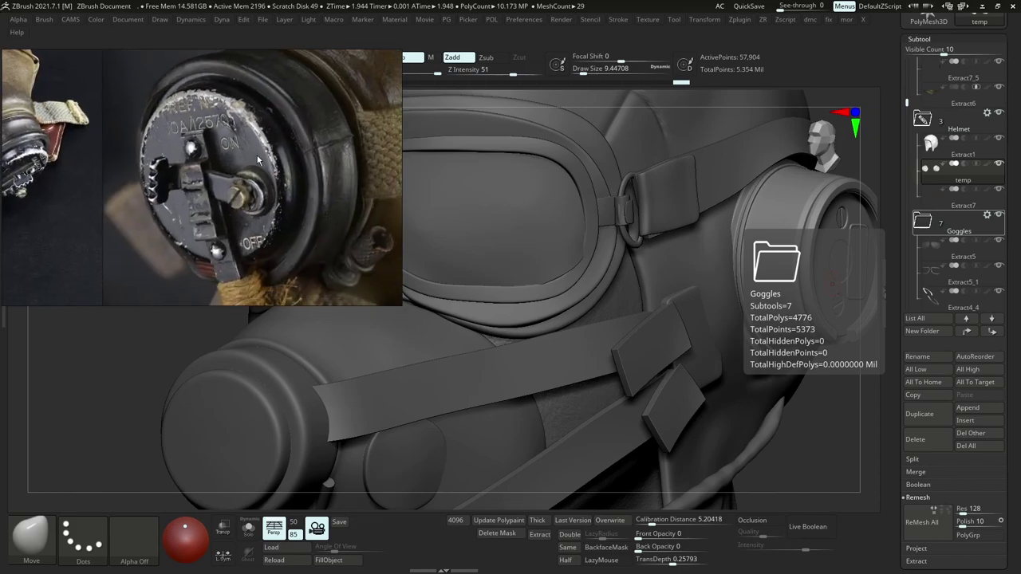
# Select the mask's round front disc, Extract4_3, and apply its dynamic thickness and subdivision to the mesh.
pyautogui.moveTo(295, 363); pyautogui.dragTo(558, 334, button='right')
pyautogui.keyDown('ctrl'); pyautogui.moveTo(639, 360); pyautogui.dragTo(630, 324, button='right'); pyautogui.keyUp('ctrl')
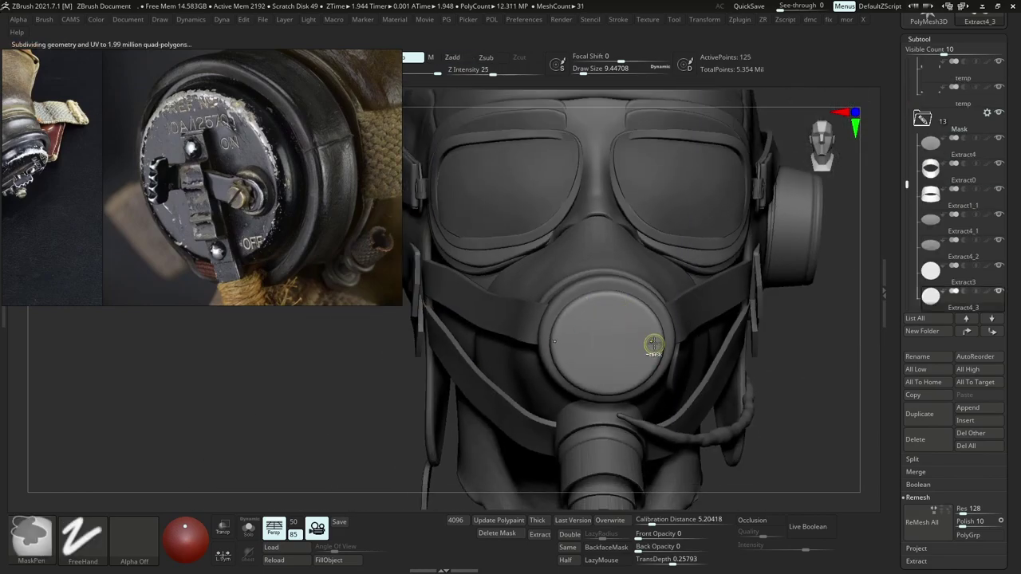
pyautogui.hotkey('ctrl', 'd')
pyautogui.click(664, 340)
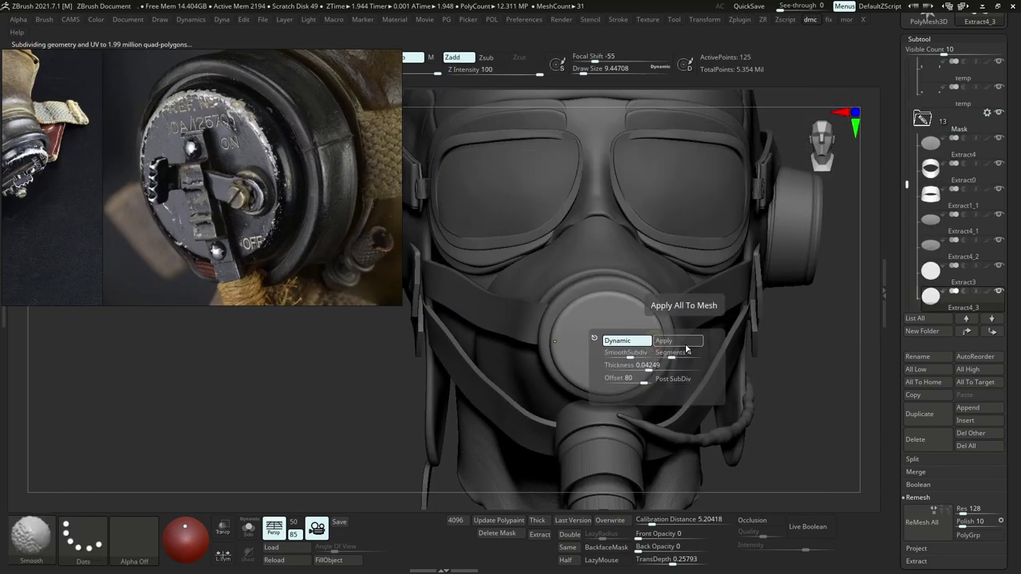
pyautogui.moveTo(531, 306); pyautogui.dragTo(592, 293, button='right')
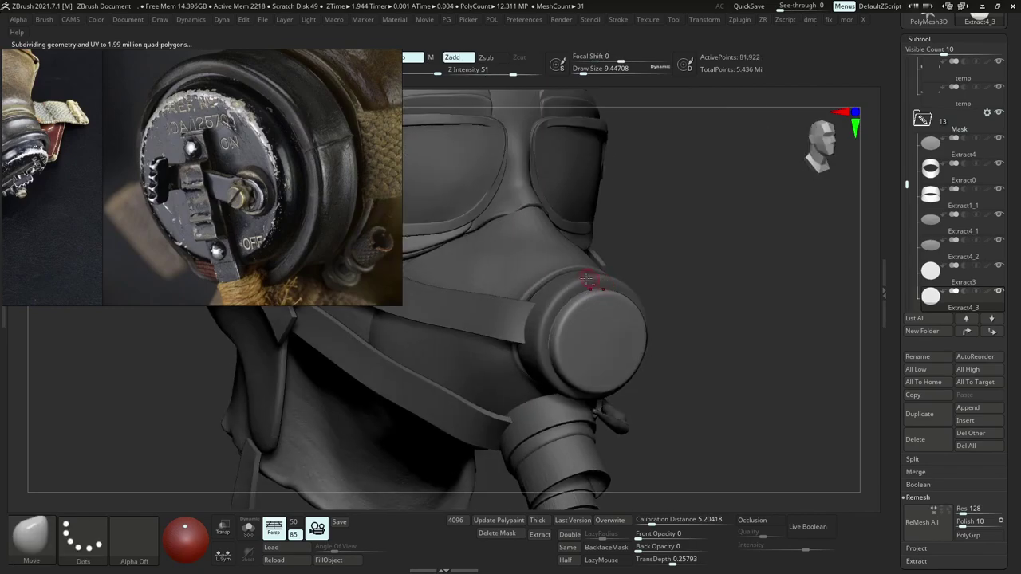
# Isolate the wider disc behind it, Extract3, apply its dynamic thickness to the mesh and show the full model.
pyautogui.keyDown('alt'); pyautogui.click(580, 289); pyautogui.keyUp('alt')
pyautogui.hotkey('alt', 's')
pyautogui.press('d')
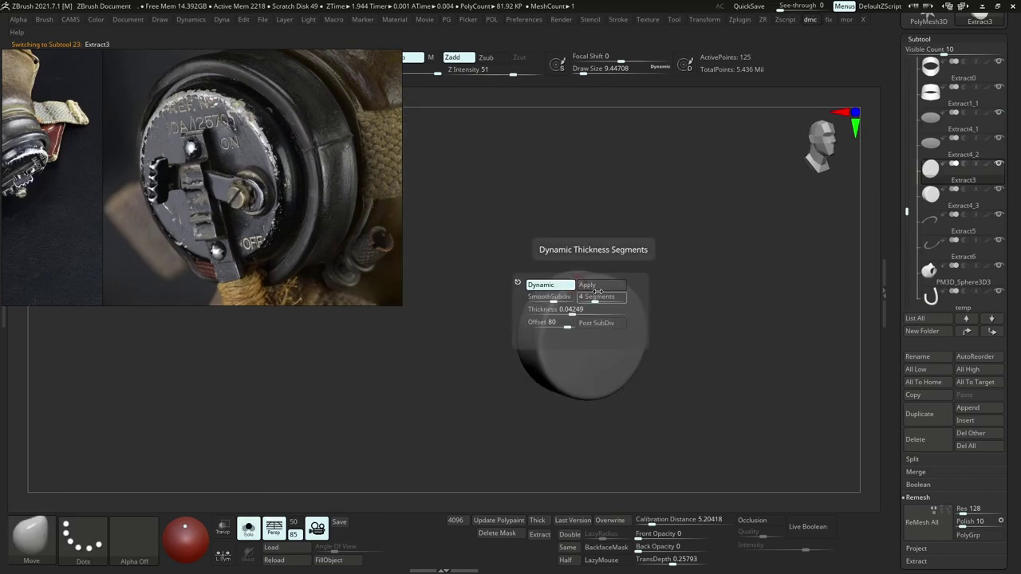
pyautogui.click(601, 290)
pyautogui.hotkey('ctrl', 'shift', 's')
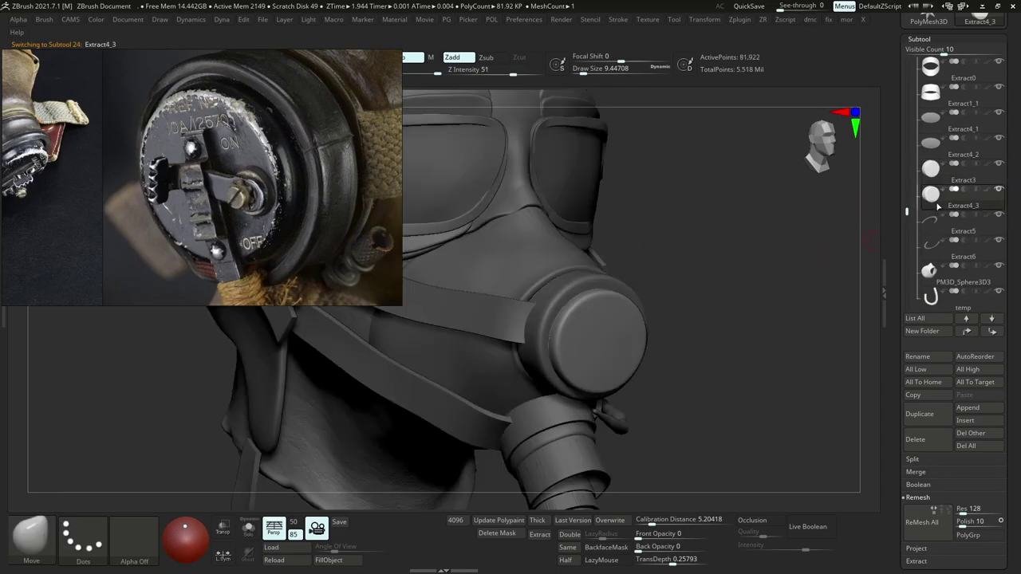
# Merge Extract3 down with Extract4_3 into one front cover subtool.
pyautogui.click(920, 474)
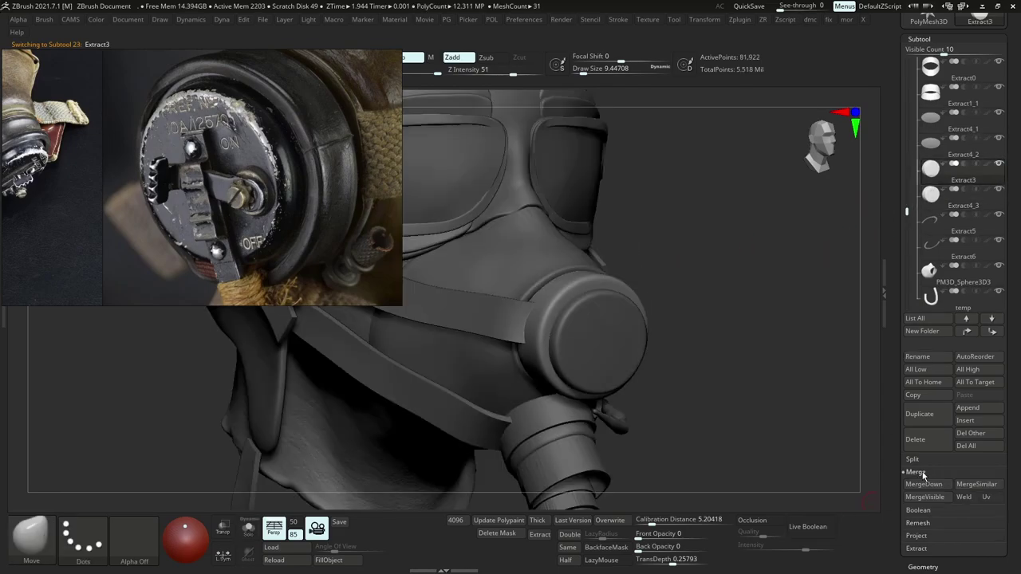
pyautogui.click(920, 484)
pyautogui.click(830, 505)
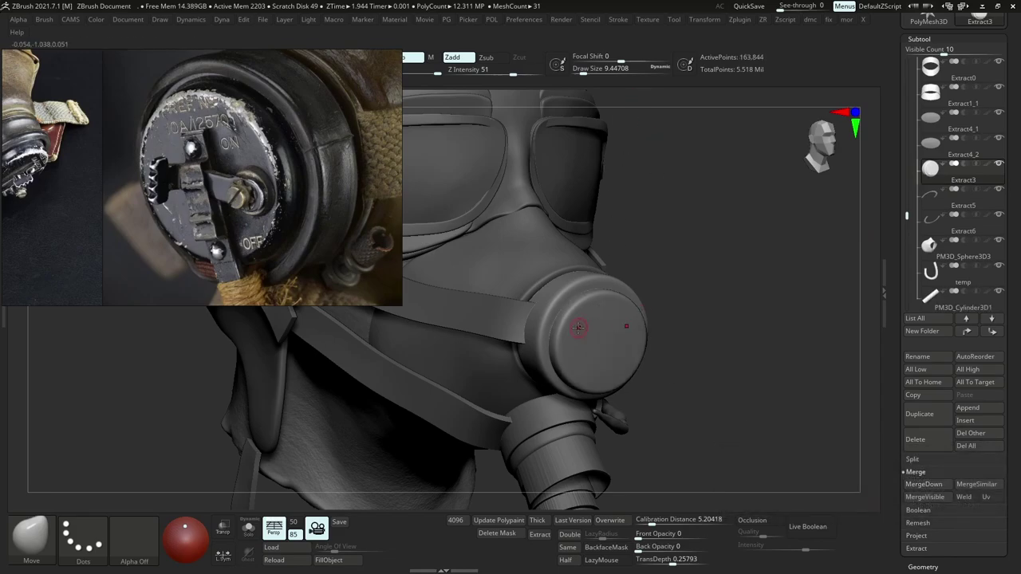
# Lower the merged front cover's subdivision level and switch to Maya.
pyautogui.press('shift')
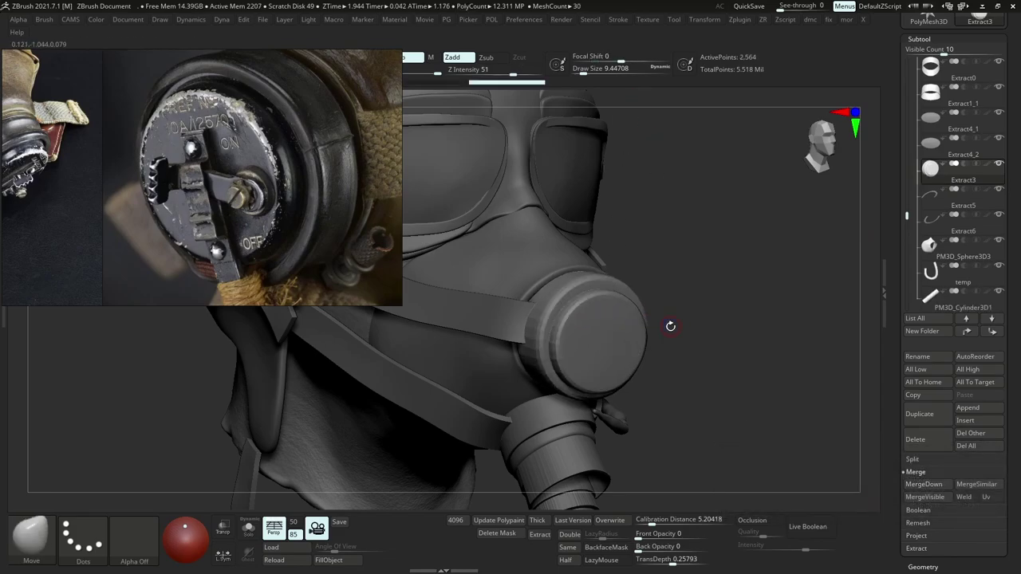
pyautogui.press('ctrl')
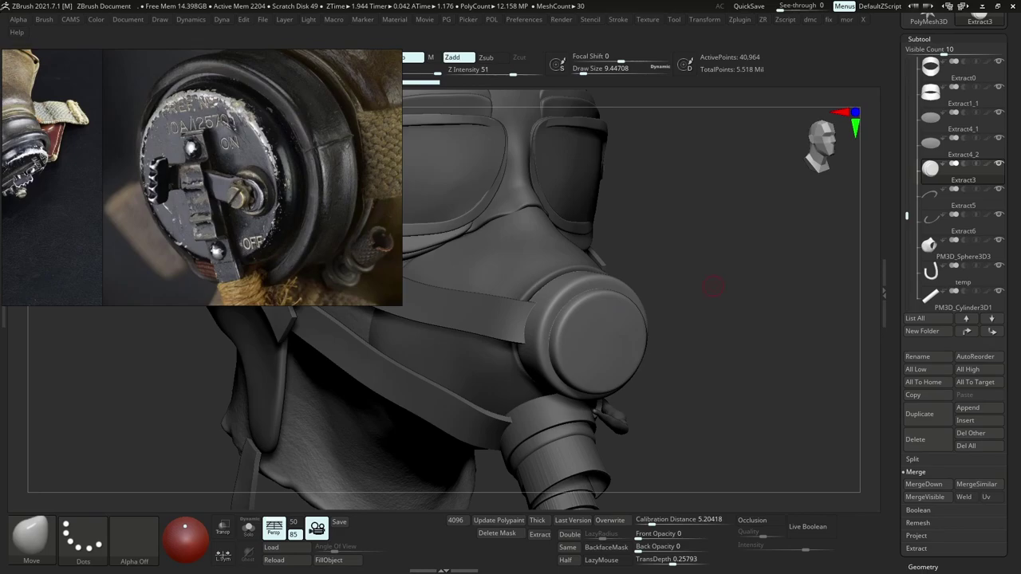
pyautogui.moveTo(712, 286); pyautogui.dragTo(707, 386)
pyautogui.hotkey('alt', 'Tab')
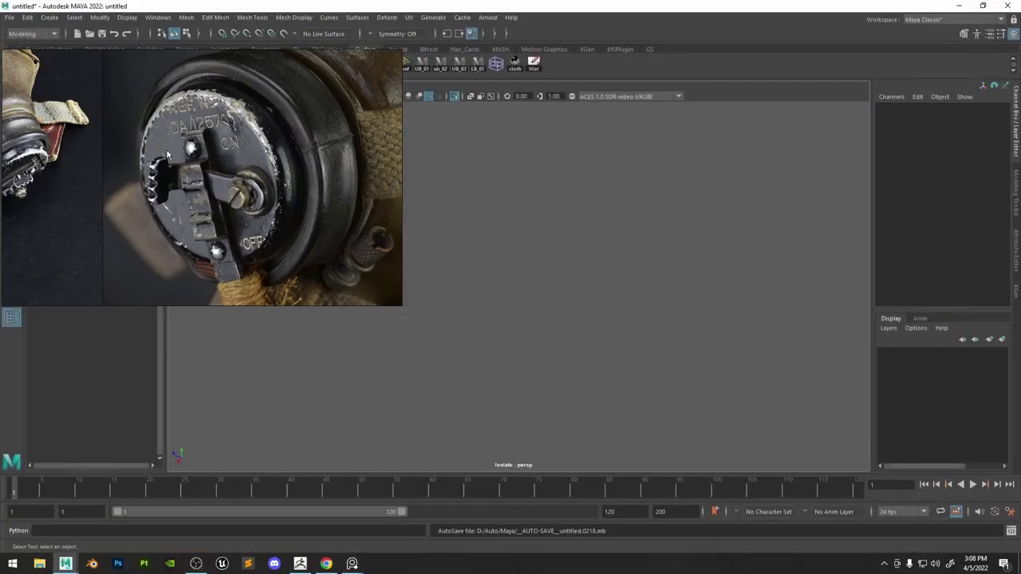
# Shrink the reference photo window and place it clear of the viewport's centre and the scene list.
pyautogui.moveTo(166, 154); pyautogui.dragTo(671, 170)
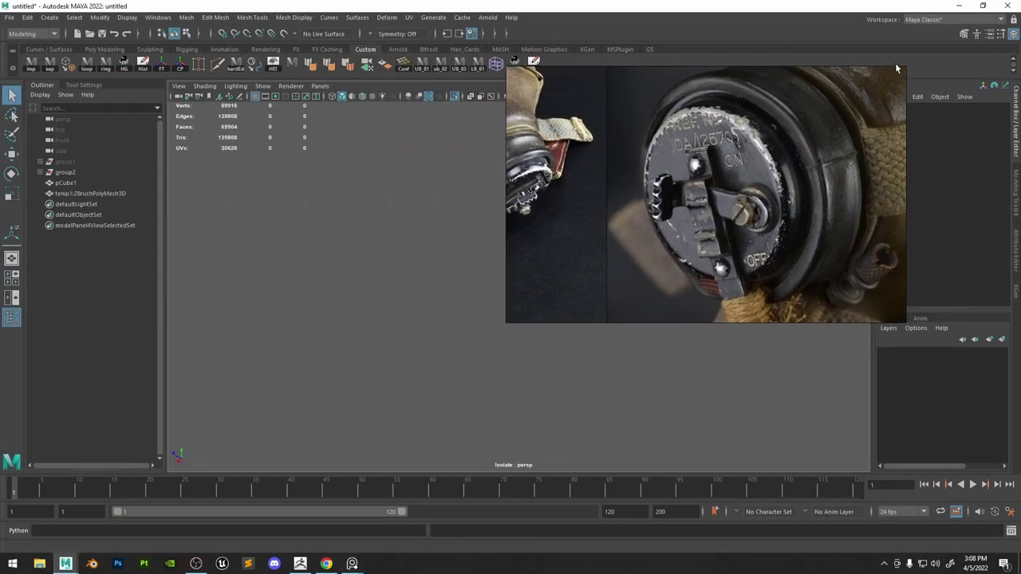
pyautogui.moveTo(905, 68); pyautogui.dragTo(681, 194)
pyautogui.moveTo(619, 225); pyautogui.dragTo(268, 218, button='right')
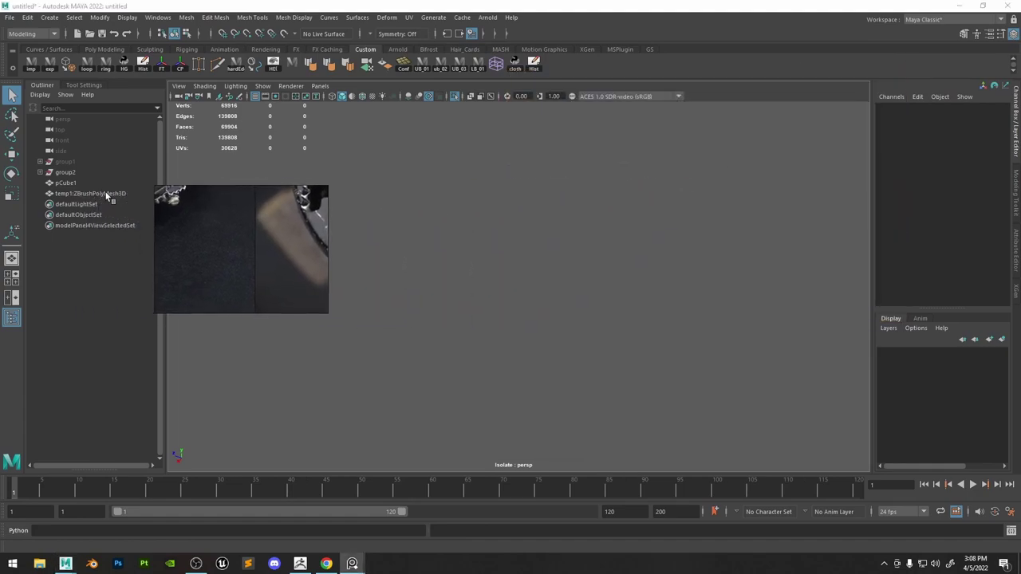
# Select temp1:ZBrushPolyMesh3D and turn off isolation to show every object in the scene.
pyautogui.click(105, 194)
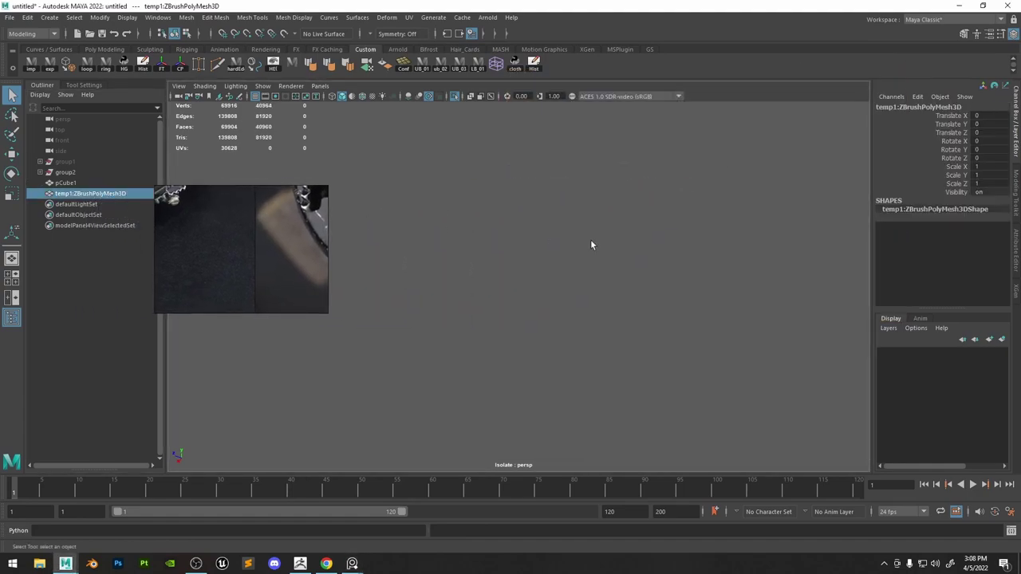
pyautogui.click(455, 96)
pyautogui.keyDown('alt'); pyautogui.moveTo(506, 170); pyautogui.dragTo(573, 237); pyautogui.keyUp('alt')
pyautogui.click(502, 229)
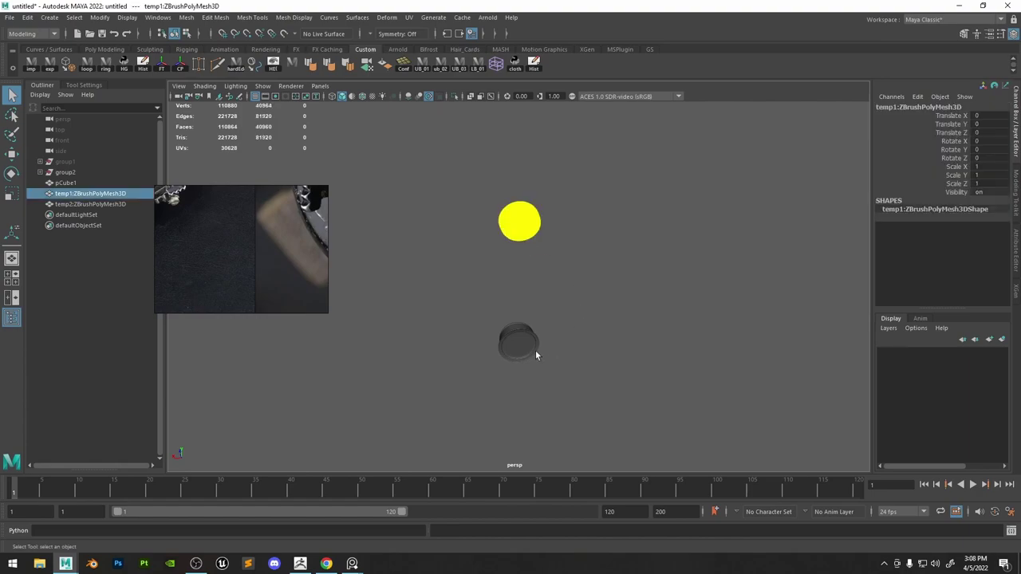
pyautogui.keyDown('alt'); pyautogui.moveTo(535, 352); pyautogui.dragTo(651, 377); pyautogui.keyUp('alt')
# Delete the old leftover geometry, group1, group2 and pCube1, from the scene.
pyautogui.click(515, 395)
pyautogui.click(84, 173)
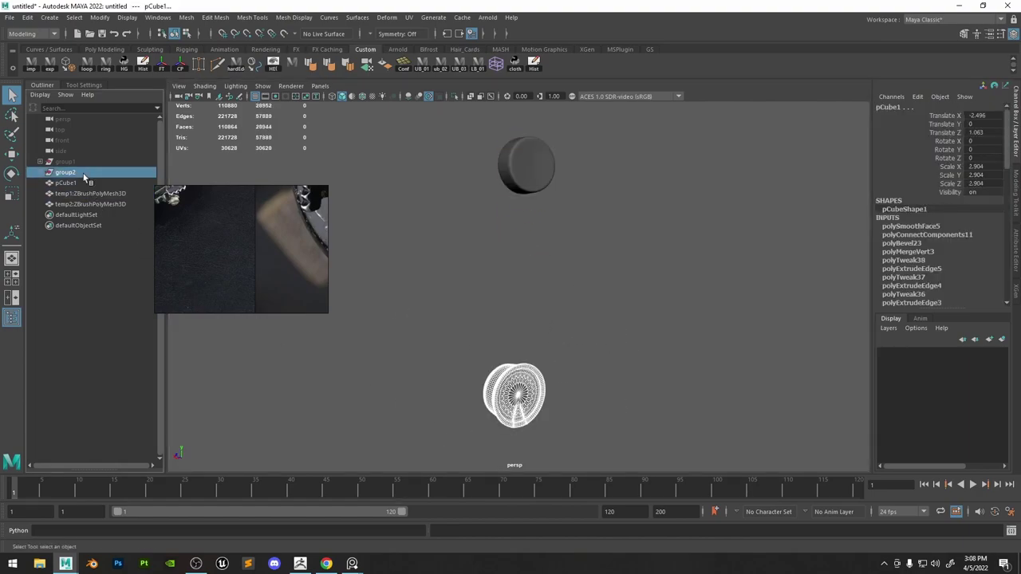
pyautogui.keyDown('shift'); pyautogui.click(77, 164); pyautogui.keyUp('shift')
pyautogui.press('Delete')
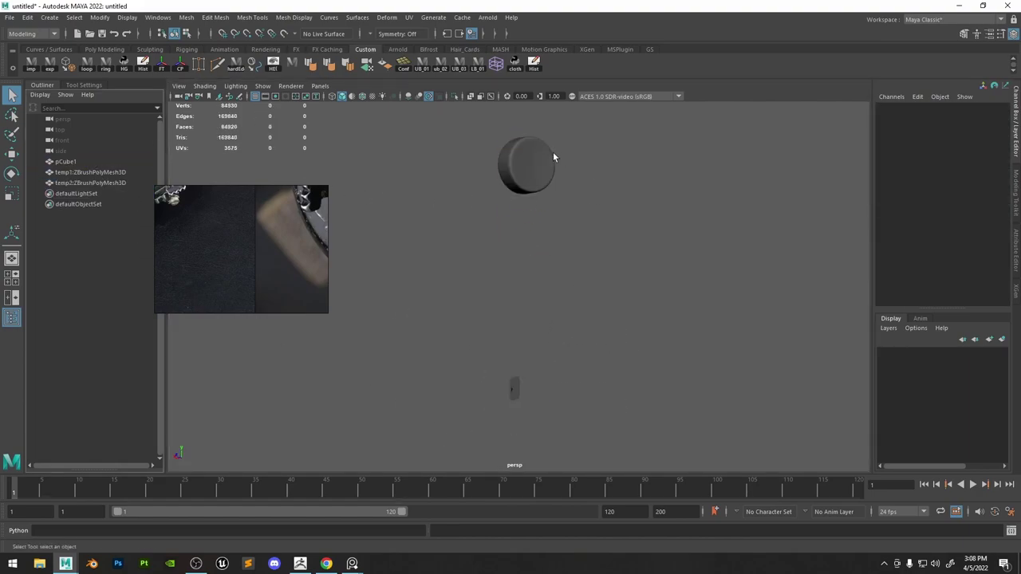
pyautogui.click(514, 390)
pyautogui.press('Delete')
# Delete the duplicate imported cover mesh, temp2:ZBrushPolyMesh3D, keeping temp1:ZBrushPolyMesh3D.
pyautogui.click(108, 161)
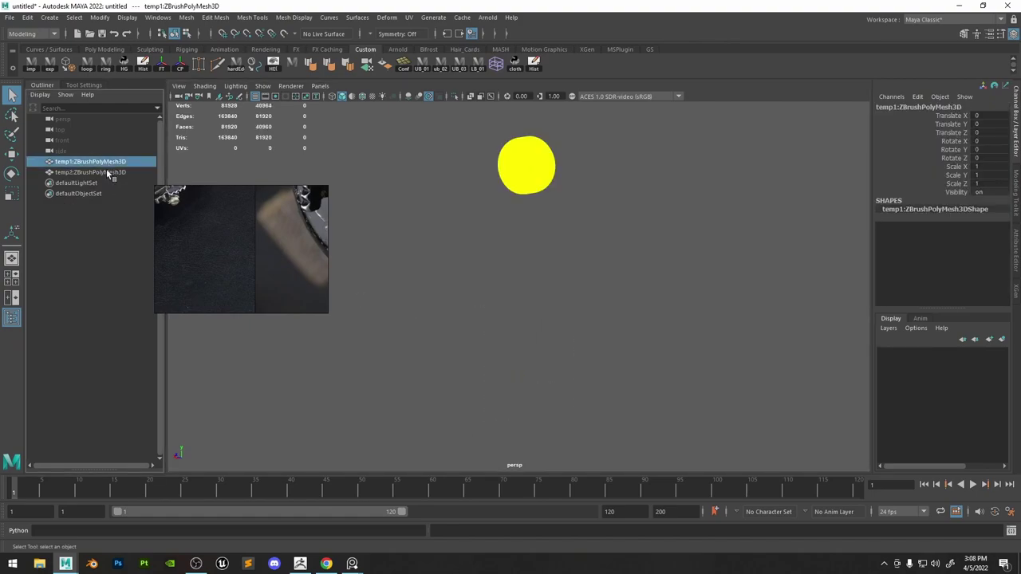
pyautogui.click(110, 172)
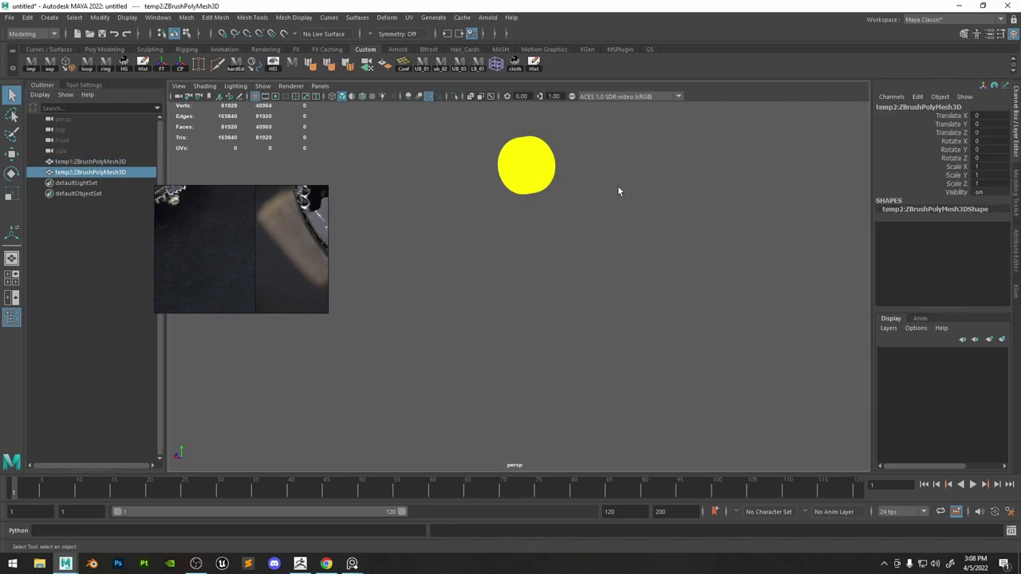
pyautogui.press('Delete')
# Enlarge the reference photo window around the mask and frame the front cover mesh for comparison.
pyautogui.hotkey('alt', 'Tab')
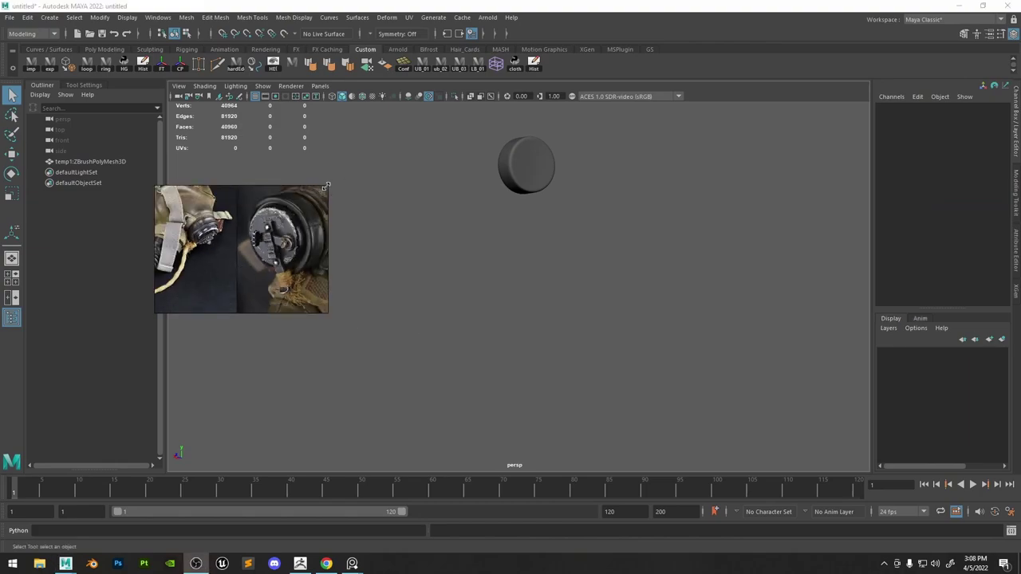
pyautogui.moveTo(326, 187); pyautogui.dragTo(397, 137)
pyautogui.keyDown('alt'); pyautogui.moveTo(483, 163); pyautogui.dragTo(550, 133, button='right'); pyautogui.keyUp('alt')
pyautogui.keyDown('alt'); pyautogui.moveTo(550, 132); pyautogui.dragTo(524, 311, button='middle'); pyautogui.keyUp('alt')
pyautogui.keyDown('alt'); pyautogui.moveTo(518, 279); pyautogui.dragTo(631, 244); pyautogui.keyUp('alt')
pyautogui.keyDown('alt'); pyautogui.moveTo(631, 244); pyautogui.dragTo(653, 199, button='right'); pyautogui.keyUp('alt')
pyautogui.keyDown('alt'); pyautogui.moveTo(660, 239); pyautogui.dragTo(608, 273, button='middle'); pyautogui.keyUp('alt')
pyautogui.keyDown('alt'); pyautogui.moveTo(609, 273); pyautogui.dragTo(614, 264); pyautogui.keyUp('alt')
pyautogui.keyDown('alt'); pyautogui.moveTo(615, 264); pyautogui.dragTo(651, 296, button='right'); pyautogui.keyUp('alt')
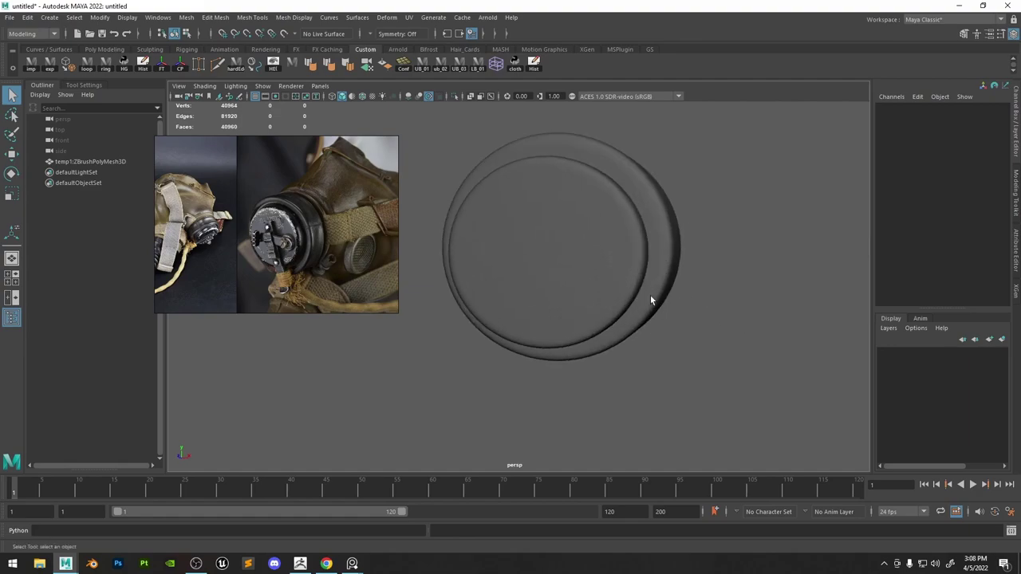
# Create a polygon cylinder and raise it to the front cover's height, about 52.43 in Y.
pyautogui.press('space')
pyautogui.moveTo(561, 247); pyautogui.dragTo(730, 311)
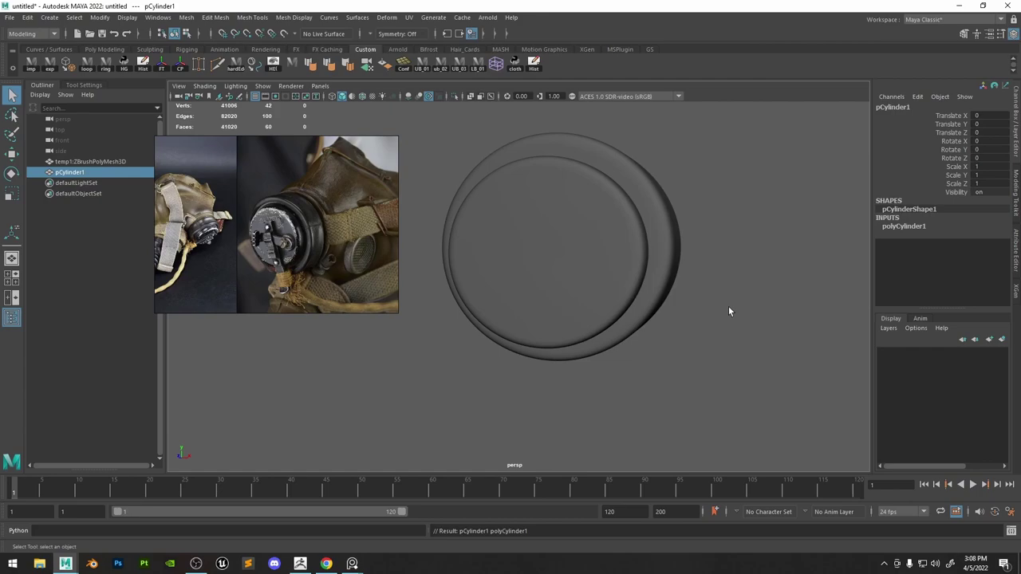
pyautogui.press('w')
pyautogui.scroll(-5, 576, 330)
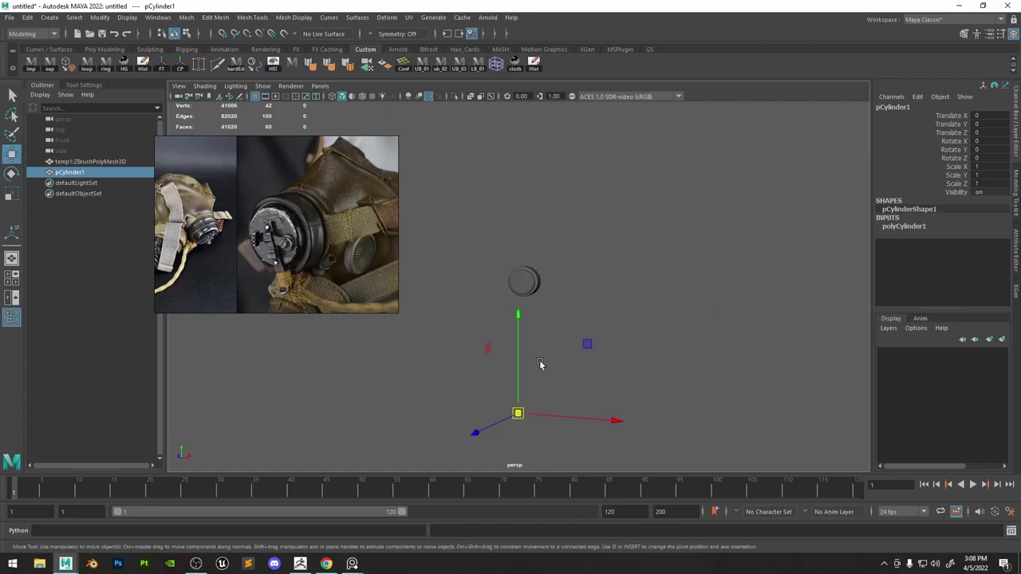
pyautogui.moveTo(514, 367); pyautogui.dragTo(522, 250)
pyautogui.press('f')
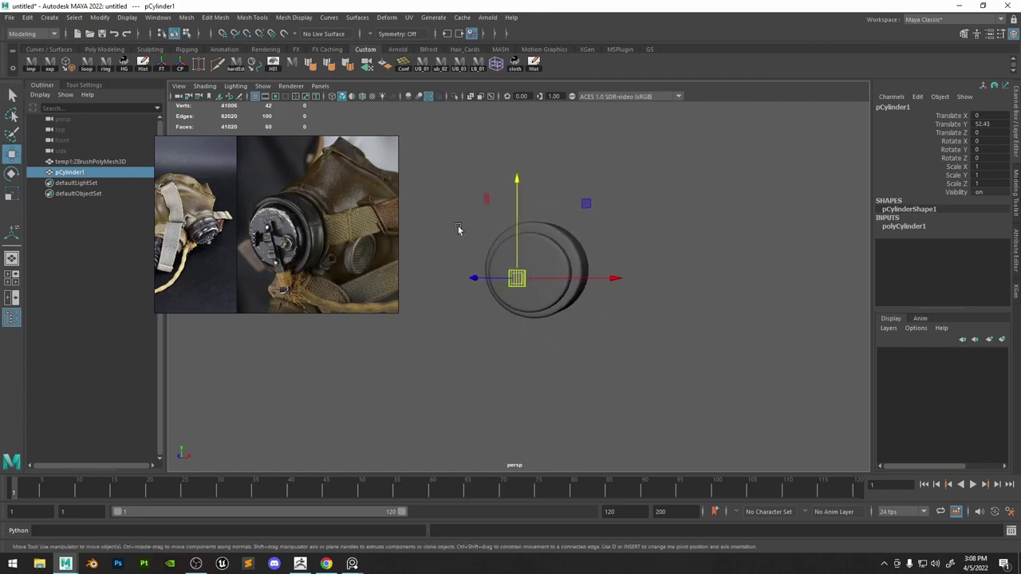
# Rotate the cylinder 90° about X to face forward and set its axis subdivisions to 24.
pyautogui.press('e')
pyautogui.moveTo(479, 212); pyautogui.dragTo(452, 281)
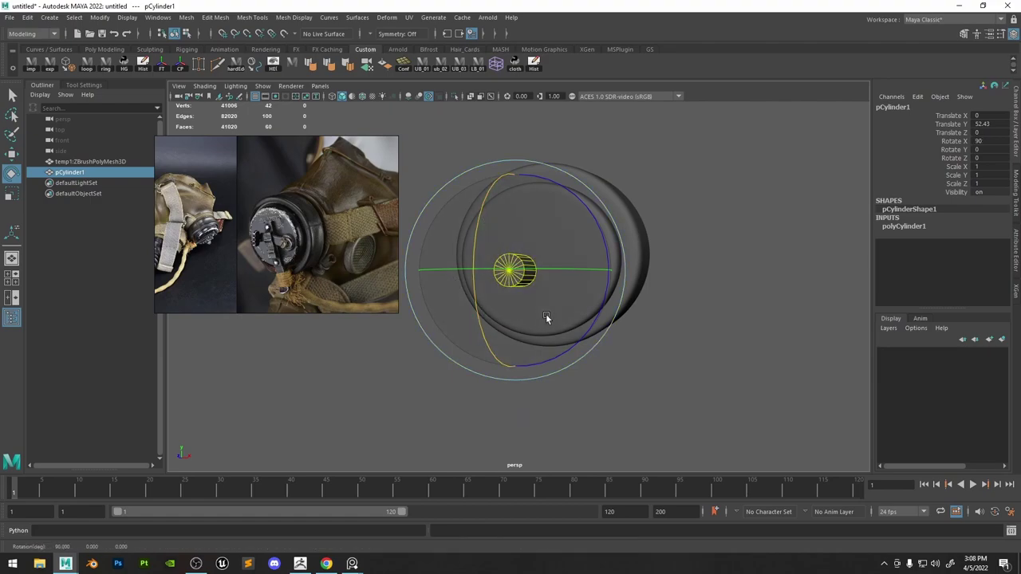
pyautogui.press('t')
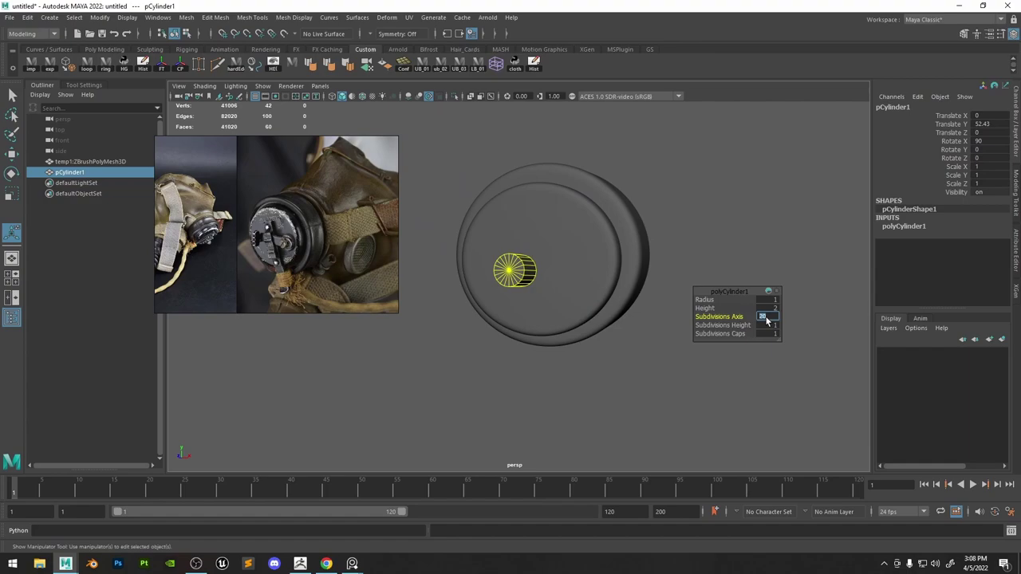
pyautogui.click(765, 319)
pyautogui.write('24')
pyautogui.press('Return')
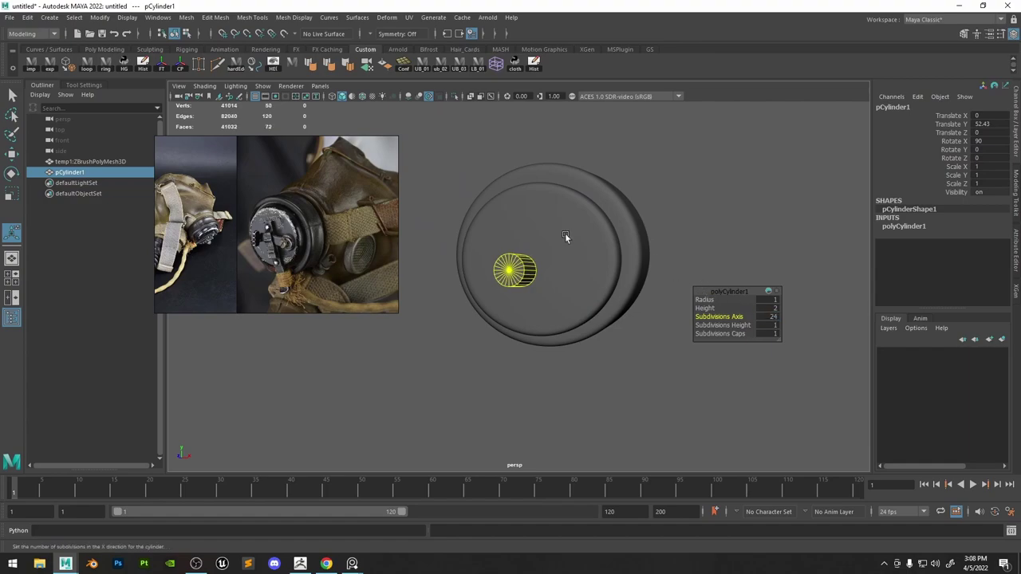
# Scale the cylinder uniformly to about 3.285 and tilt it to the cover's angle, about 93.9° in X.
pyautogui.keyDown('alt'); pyautogui.moveTo(565, 234); pyautogui.dragTo(602, 295, button='right'); pyautogui.keyUp('alt')
pyautogui.press('w')
pyautogui.press('r')
pyautogui.moveTo(513, 258); pyautogui.dragTo(621, 220)
pyautogui.press('e')
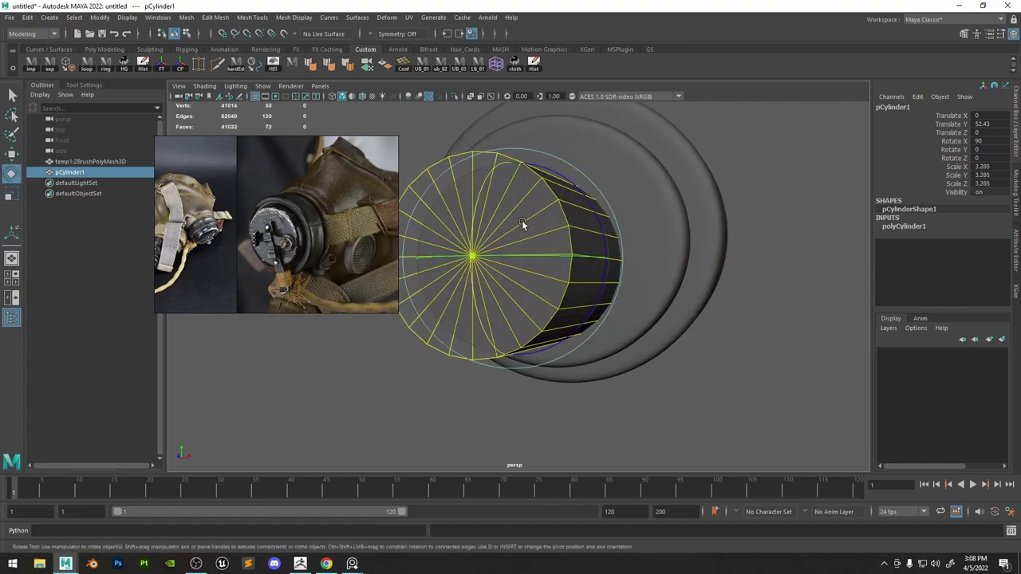
pyautogui.keyDown('alt'); pyautogui.moveTo(521, 224); pyautogui.dragTo(688, 228); pyautogui.keyUp('alt')
pyautogui.press('w')
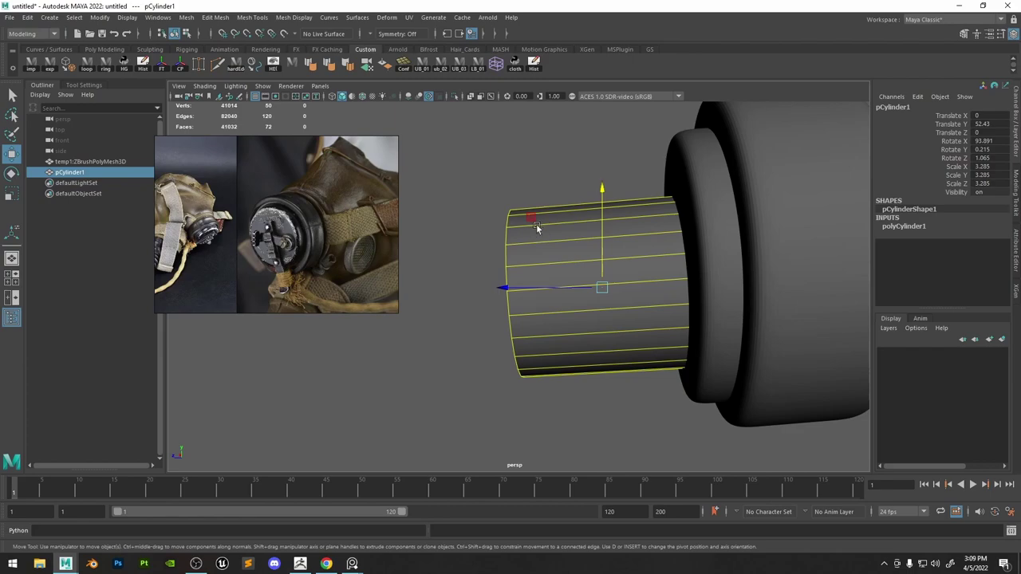
# Move the cylinder onto the cover at about Y 53.265, Z -4.956, and scale it uniformly to about 4.46.
pyautogui.moveTo(534, 222); pyautogui.dragTo(661, 195)
pyautogui.press('f')
pyautogui.keyDown('alt'); pyautogui.moveTo(575, 259); pyautogui.dragTo(704, 290); pyautogui.keyUp('alt')
pyautogui.keyDown('alt'); pyautogui.moveTo(703, 289); pyautogui.dragTo(551, 279, button='right'); pyautogui.keyUp('alt')
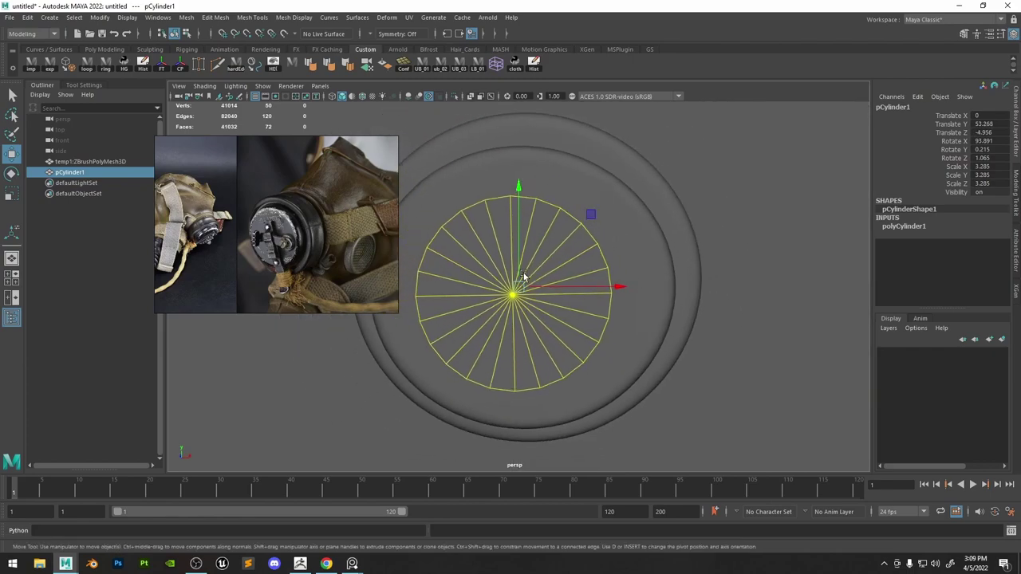
pyautogui.press('r')
pyautogui.moveTo(519, 286); pyautogui.dragTo(610, 264)
pyautogui.scroll(-3, 578, 268)
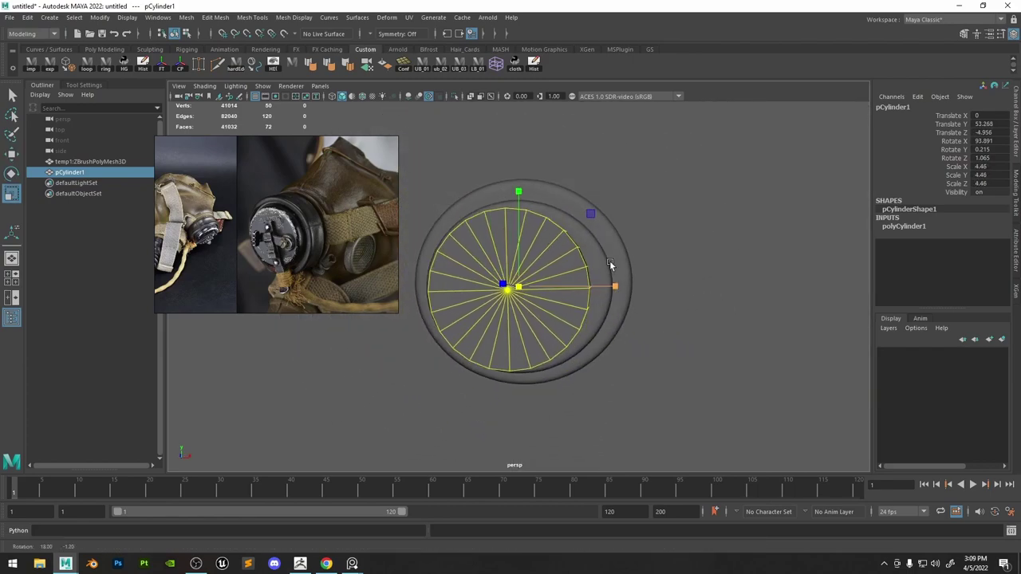
# Fit the cylinder to the cover's front disc by scaling it to about 5.208 and moving it to about Y 53.44, Z -7.448.
pyautogui.moveTo(521, 286); pyautogui.dragTo(533, 285)
pyautogui.press('w')
pyautogui.keyDown('alt'); pyautogui.moveTo(598, 277); pyautogui.dragTo(514, 290); pyautogui.keyUp('alt')
pyautogui.moveTo(514, 289)
pyautogui.keyDown('alt'); pyautogui.mouseDown()
pyautogui.moveTo(559, 284)
pyautogui.moveTo(521, 253)
pyautogui.moveTo(522, 289)
pyautogui.mouseUp(); pyautogui.keyUp('alt')
pyautogui.press('r')
pyautogui.press('w')
pyautogui.press('r')
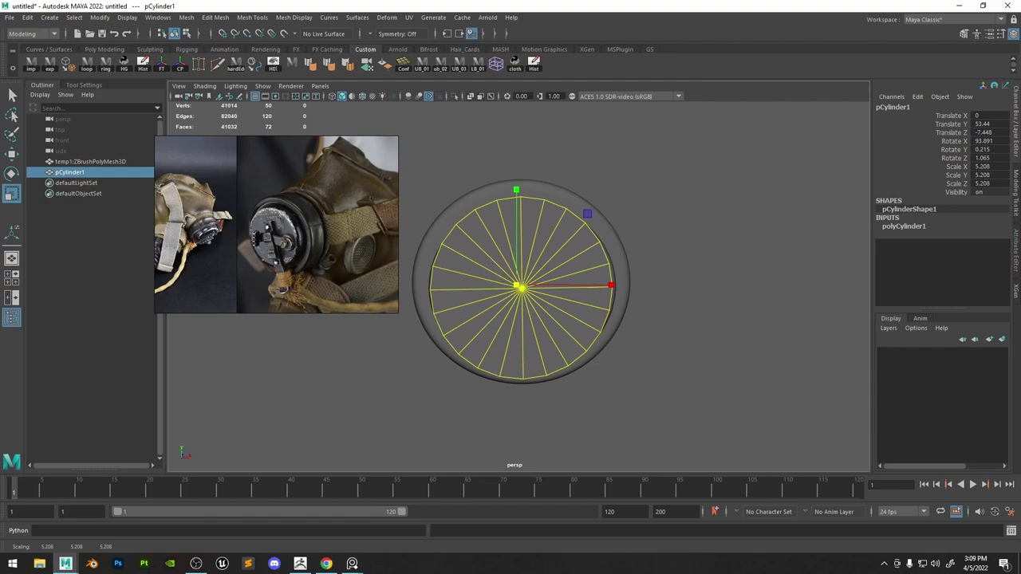
# Refine the cylinder's fit to the front disc with a uniform scale of about 5.067 and a Z position of about -7.726.
pyautogui.scroll(5, 278, 238)
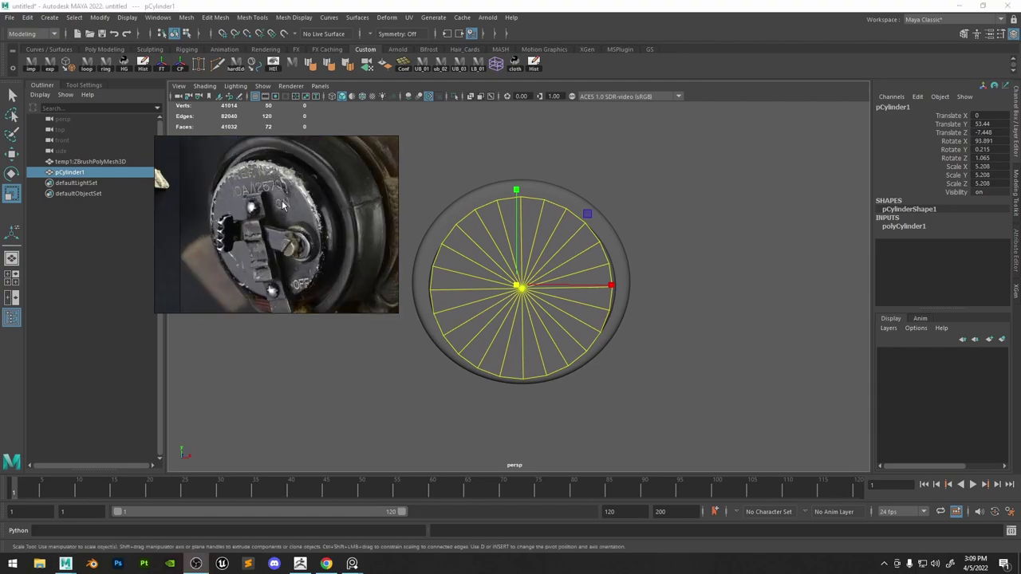
pyautogui.scroll(3, 284, 192)
pyautogui.keyDown('alt'); pyautogui.moveTo(462, 208); pyautogui.dragTo(491, 223, button='middle'); pyautogui.keyUp('alt')
pyautogui.scroll(2, 526, 259)
pyautogui.moveTo(551, 300); pyautogui.dragTo(545, 303)
pyautogui.press('w')
pyautogui.keyDown('alt'); pyautogui.moveTo(623, 285); pyautogui.dragTo(527, 303); pyautogui.keyUp('alt')
pyautogui.moveTo(533, 303); pyautogui.dragTo(586, 308)
# Enlarge the reference photo window and examine the valve disc's serrated rim and lettering up close.
pyautogui.scroll(-3, 343, 247)
pyautogui.moveTo(351, 249); pyautogui.dragTo(370, 295, button='middle')
pyautogui.scroll(4, 337, 249)
pyautogui.moveTo(395, 311); pyautogui.dragTo(437, 421)
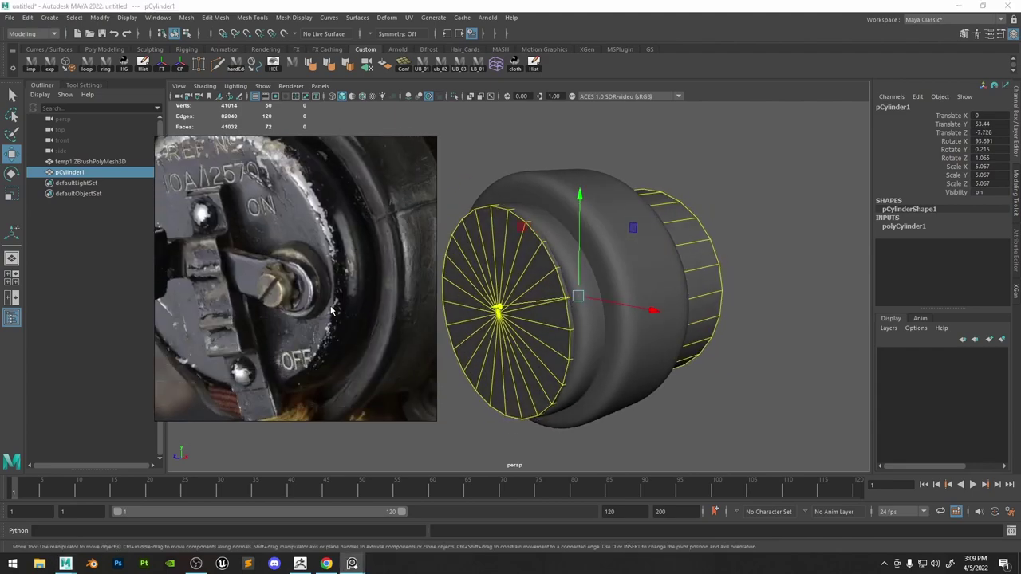
pyautogui.scroll(-4, 333, 312)
pyautogui.scroll(3, 238, 171)
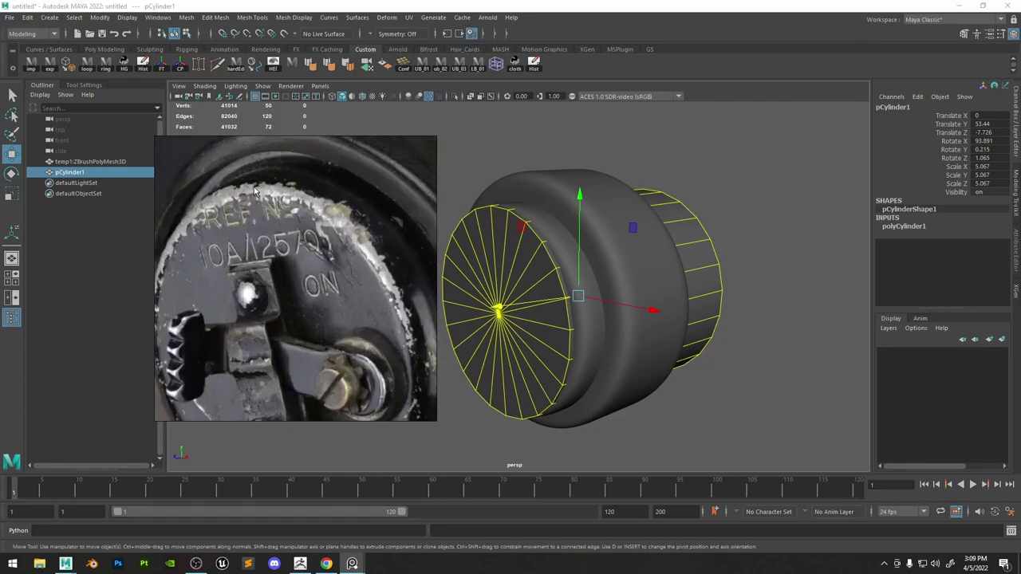
pyautogui.scroll(-2, 255, 192)
# Nudge the cylinder slightly forward along its depth to about Z -7.754.
pyautogui.keyDown('alt'); pyautogui.moveTo(628, 266); pyautogui.dragTo(589, 273); pyautogui.keyUp('alt')
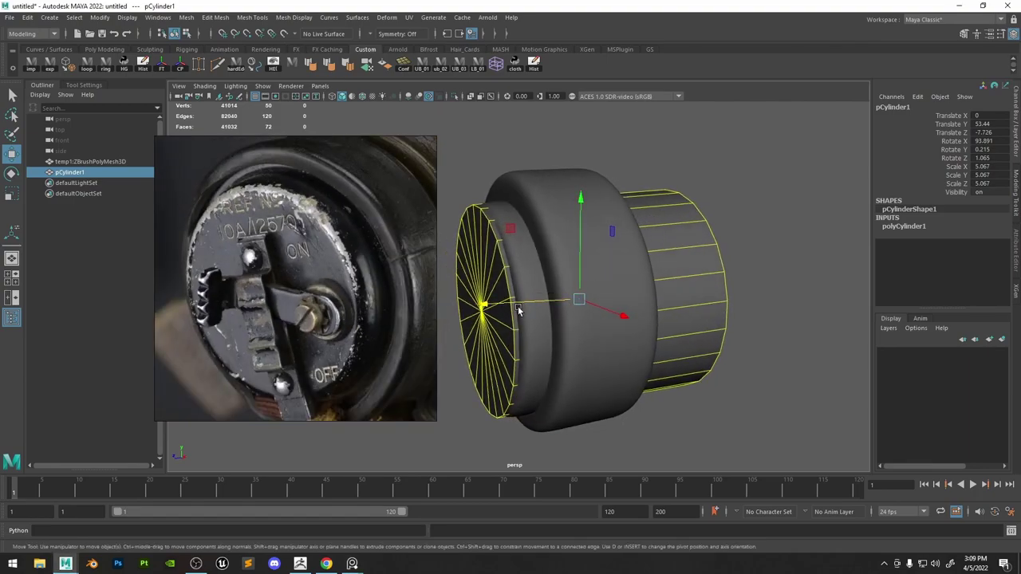
pyautogui.moveTo(515, 304); pyautogui.dragTo(519, 304)
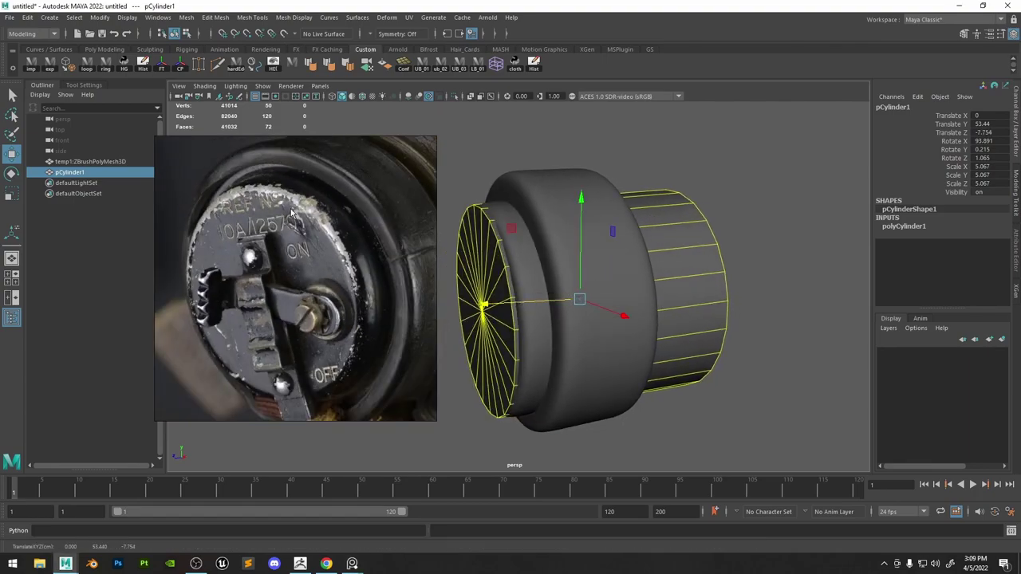
pyautogui.keyDown('alt'); pyautogui.moveTo(519, 222); pyautogui.dragTo(543, 206, button='middle'); pyautogui.keyUp('alt')
# Isolate the cylinder and select the edge loop around its front cap.
pyautogui.click(455, 96)
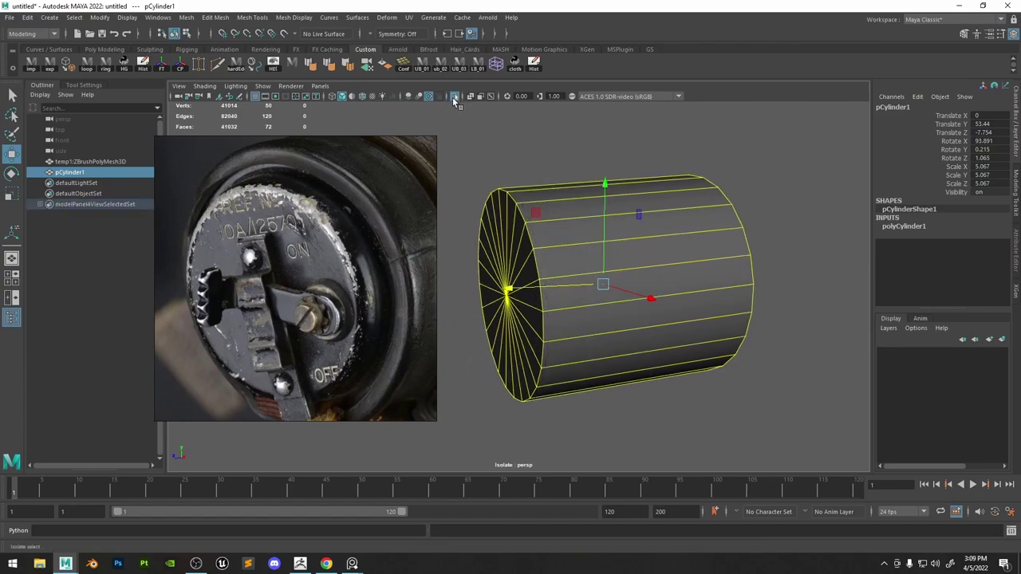
pyautogui.moveTo(563, 243); pyautogui.dragTo(540, 270, button='right')
pyautogui.doubleClick(540, 269)
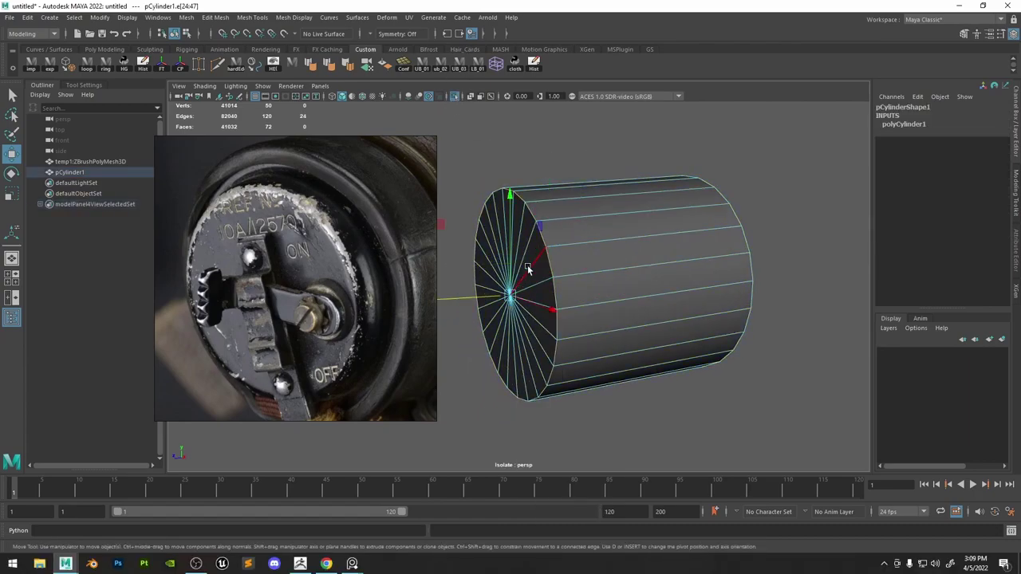
# Bevel the border edge of the cylinder's front cap with a fraction of 0.1 and 2 segments.
pyautogui.keyDown('shift'); pyautogui.moveTo(489, 214); pyautogui.dragTo(567, 205, button='right'); pyautogui.keyUp('shift')
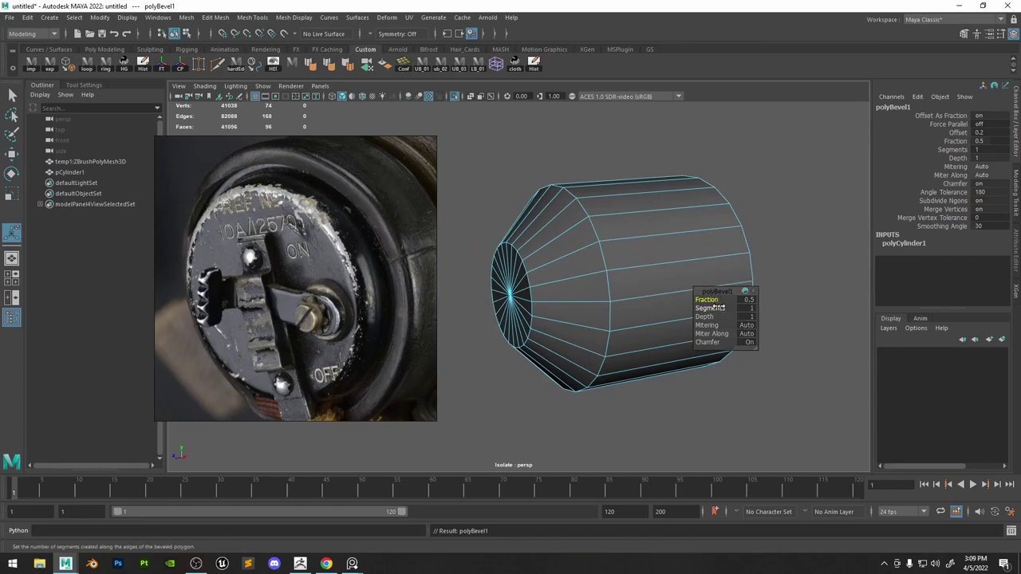
pyautogui.moveTo(719, 307); pyautogui.dragTo(706, 299)
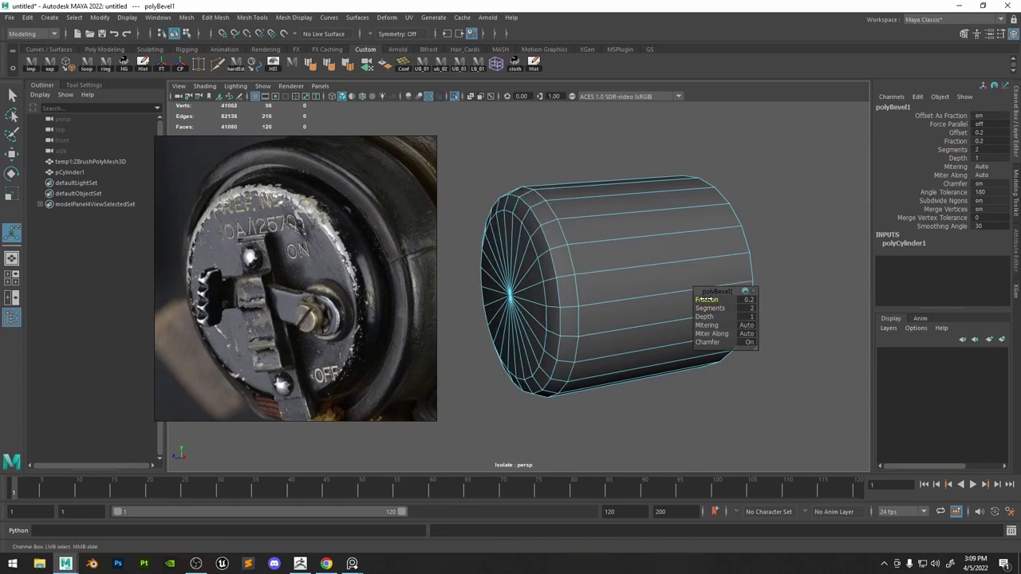
pyautogui.moveTo(705, 300); pyautogui.dragTo(706, 300, button='middle')
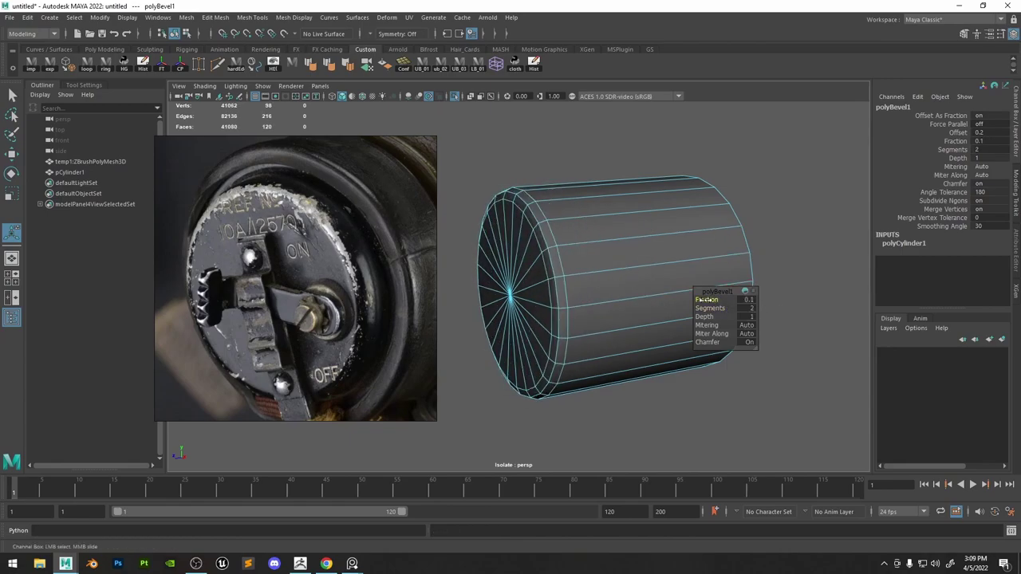
pyautogui.keyDown('alt'); pyautogui.moveTo(556, 229); pyautogui.dragTo(552, 231); pyautogui.keyUp('alt')
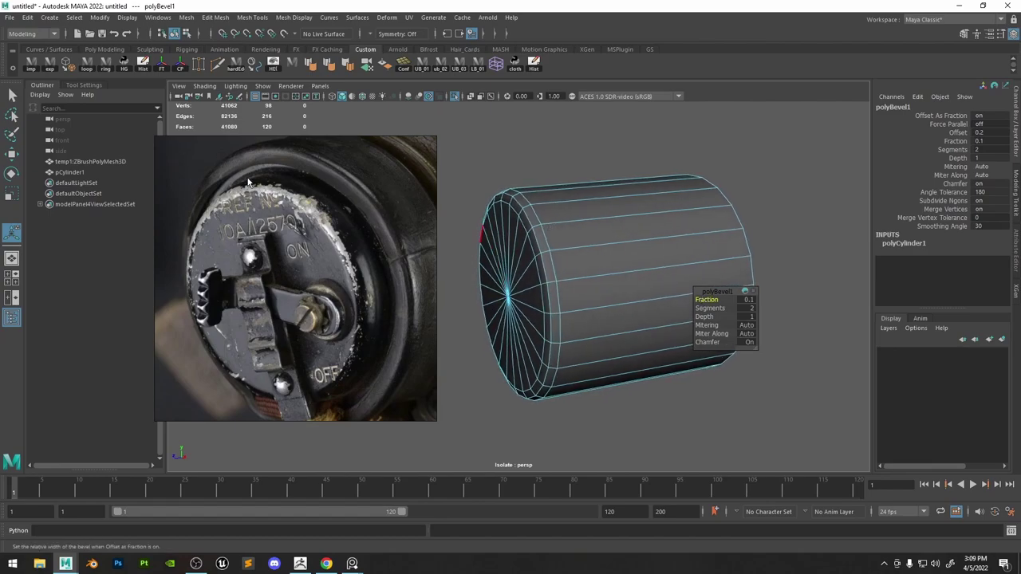
# Insert two closely spaced edge loops around the cylinder's side, just behind the beveled front edge, with Multi-Cut.
pyautogui.click(219, 67)
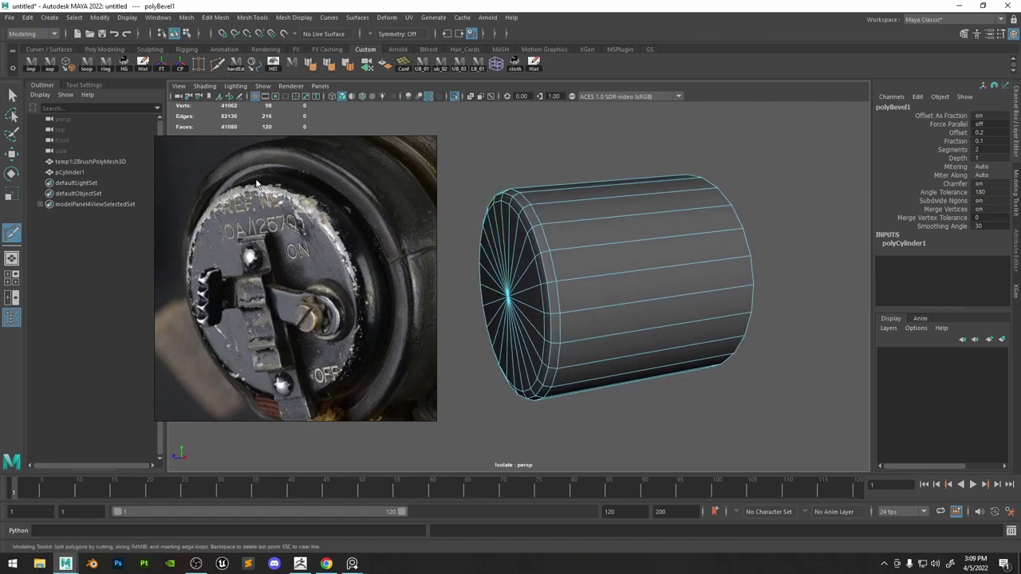
pyautogui.keyDown('ctrl'); pyautogui.click(569, 244); pyautogui.keyUp('ctrl')
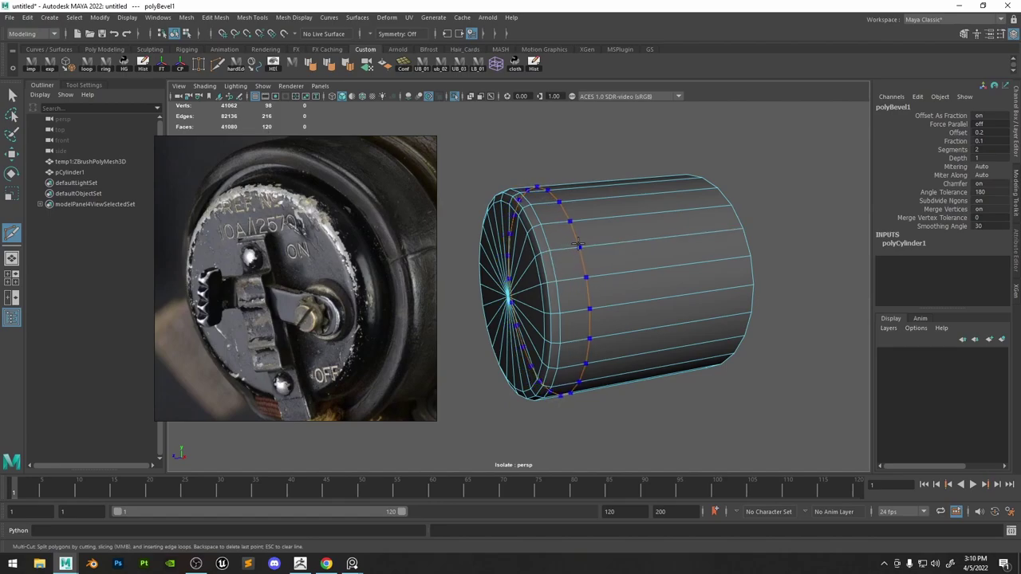
pyautogui.keyDown('ctrl'); pyautogui.click(584, 246); pyautogui.keyUp('ctrl')
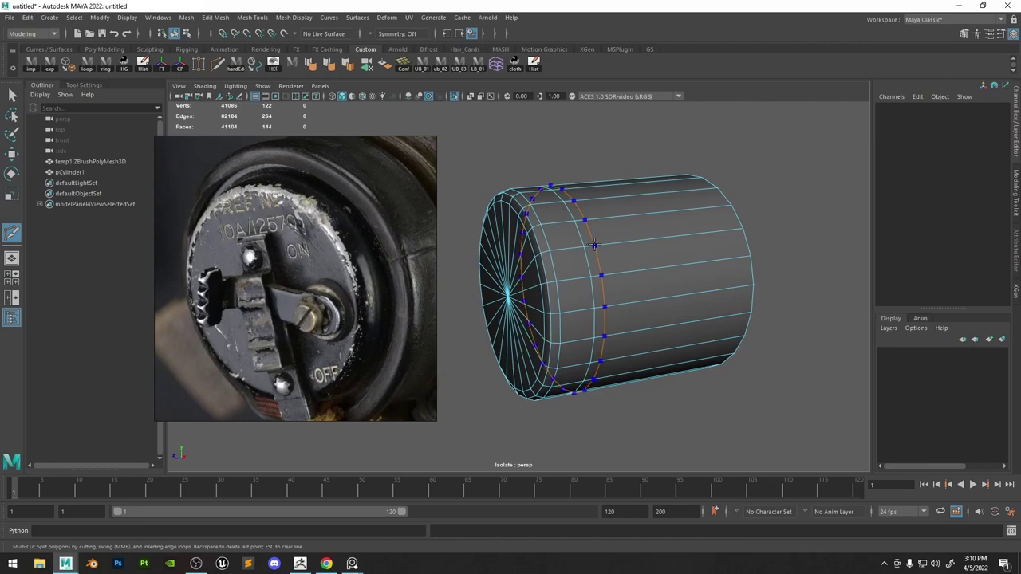
pyautogui.keyDown('ctrl'); pyautogui.click(592, 244); pyautogui.keyUp('ctrl')
# Scale the rearmost of the two inserted edge loops up uniformly to about 1.06 to form a small step.
pyautogui.press('w')
pyautogui.doubleClick(597, 241)
pyautogui.press('r')
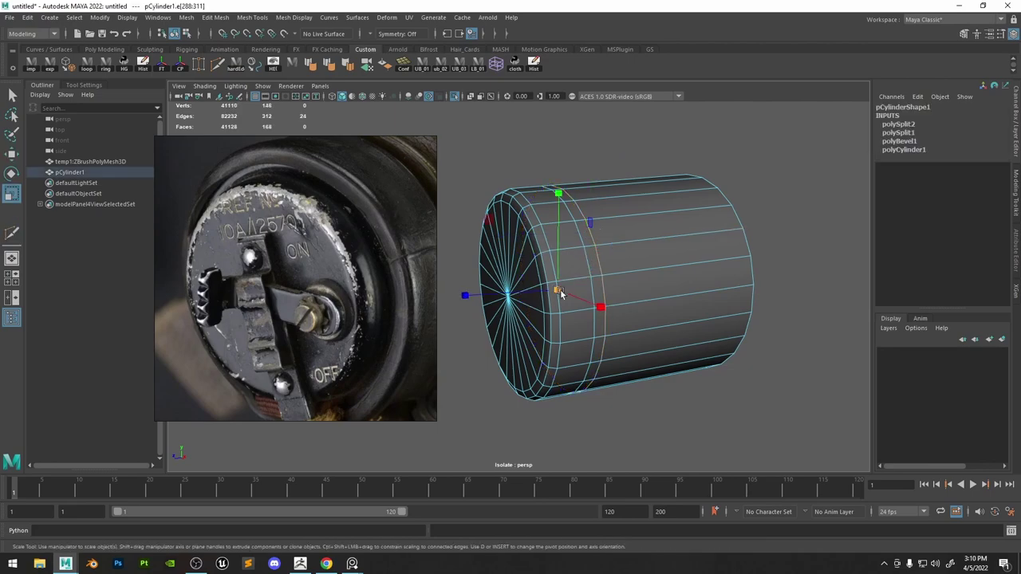
pyautogui.moveTo(556, 291); pyautogui.dragTo(568, 291)
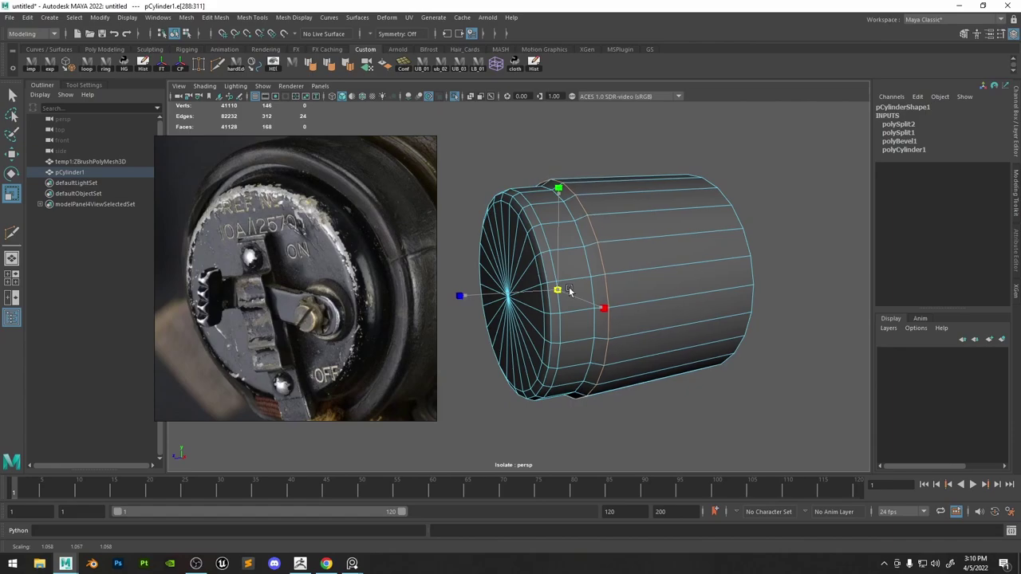
# Enlarge the cylinder's rear border edge loop to match the widened loop near the front.
pyautogui.keyDown('alt'); pyautogui.moveTo(676, 238); pyautogui.dragTo(669, 240, button='middle'); pyautogui.keyUp('alt')
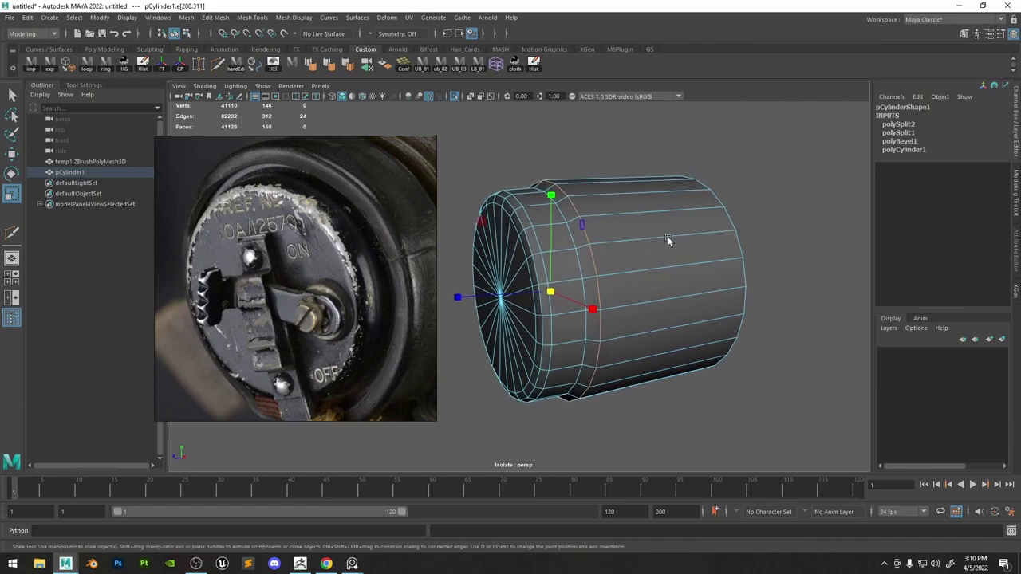
pyautogui.doubleClick(724, 224)
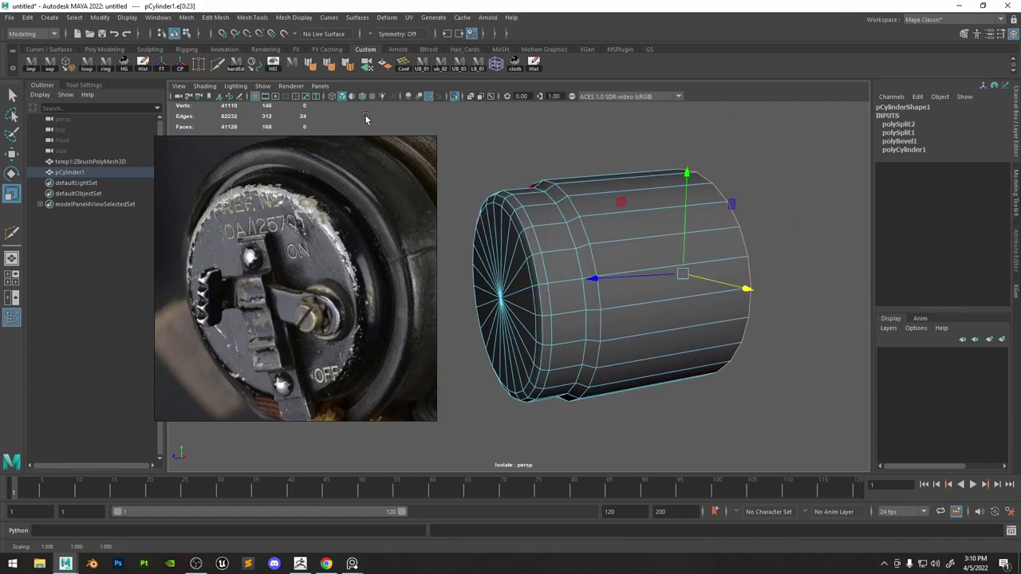
pyautogui.press('w')
pyautogui.click(218, 65)
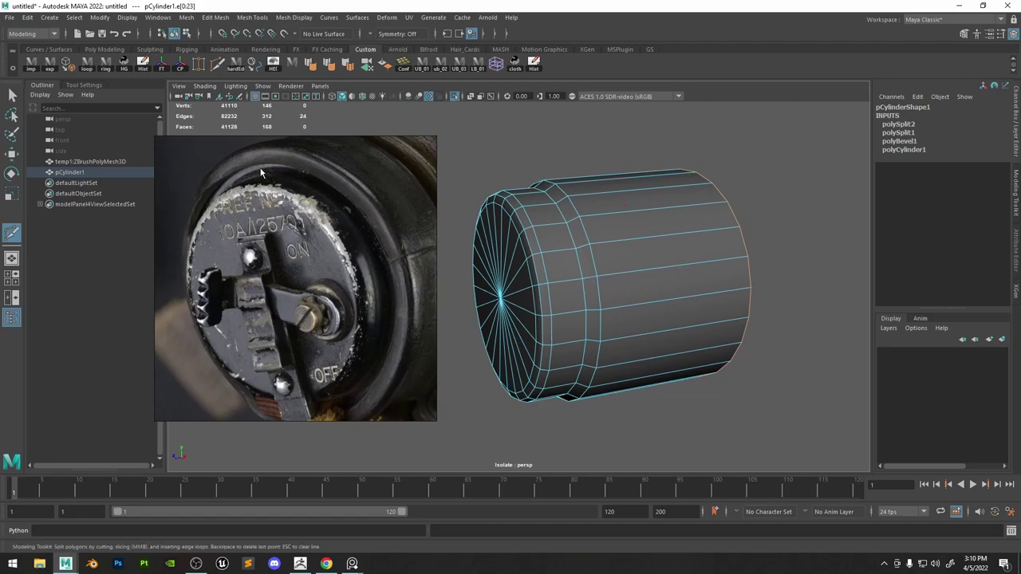
pyautogui.press('ctrl')
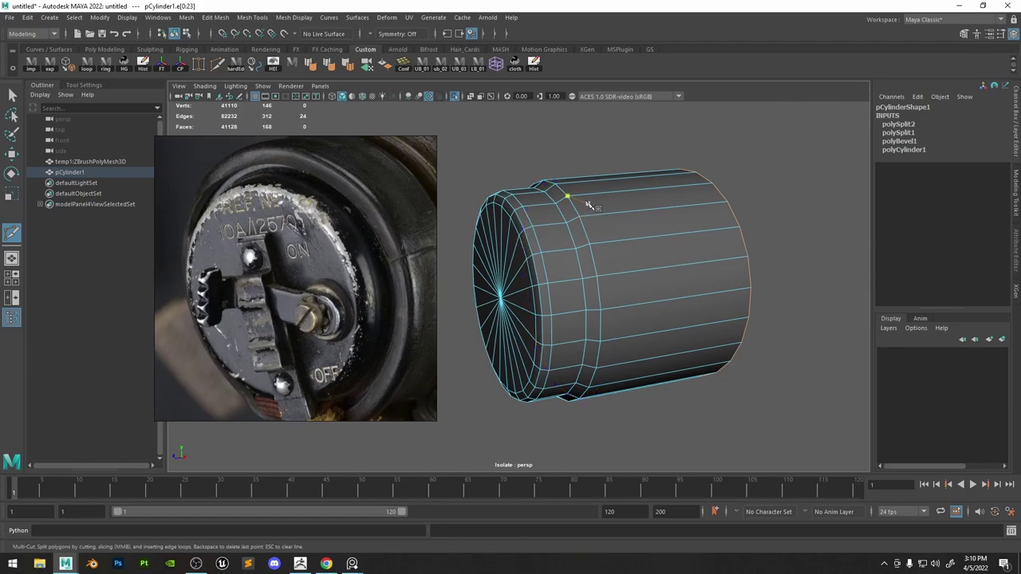
pyautogui.press('w')
# Select the band of long side faces behind the step and extrude it slightly outward as a raised collar.
pyautogui.moveTo(587, 199); pyautogui.dragTo(592, 217, button='right')
pyautogui.click(598, 211)
pyautogui.keyDown('shift'); pyautogui.doubleClick(612, 231); pyautogui.keyUp('shift')
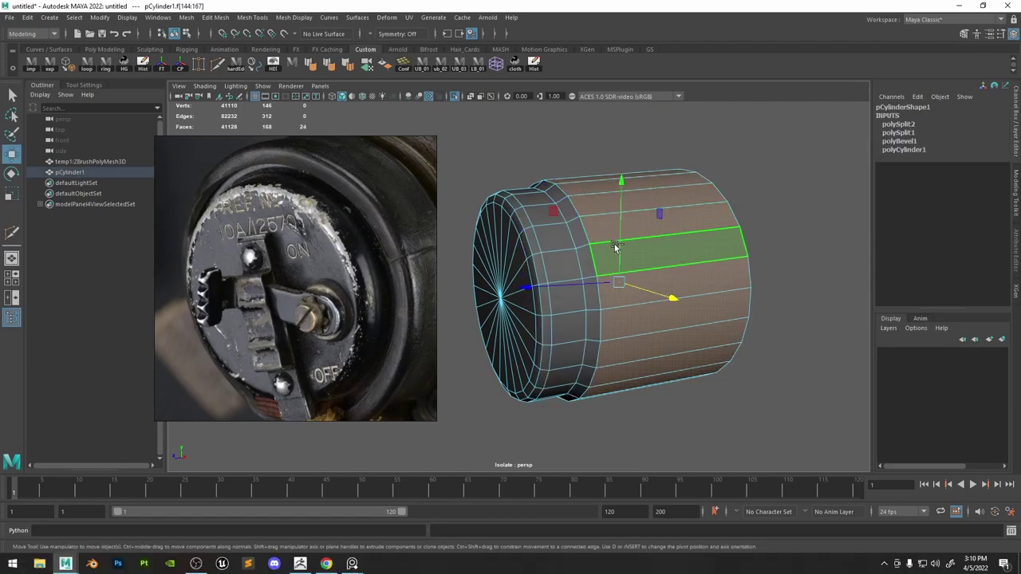
pyautogui.hotkey('ctrl', 'e')
pyautogui.moveTo(700, 159); pyautogui.dragTo(702, 184)
# Adjust the edge loop just in front of the raised collar using the Edge Slide transform constraint.
pyautogui.press('q')
pyautogui.moveTo(579, 198); pyautogui.dragTo(577, 184, button='right')
pyautogui.doubleClick(569, 204)
pyautogui.press('r')
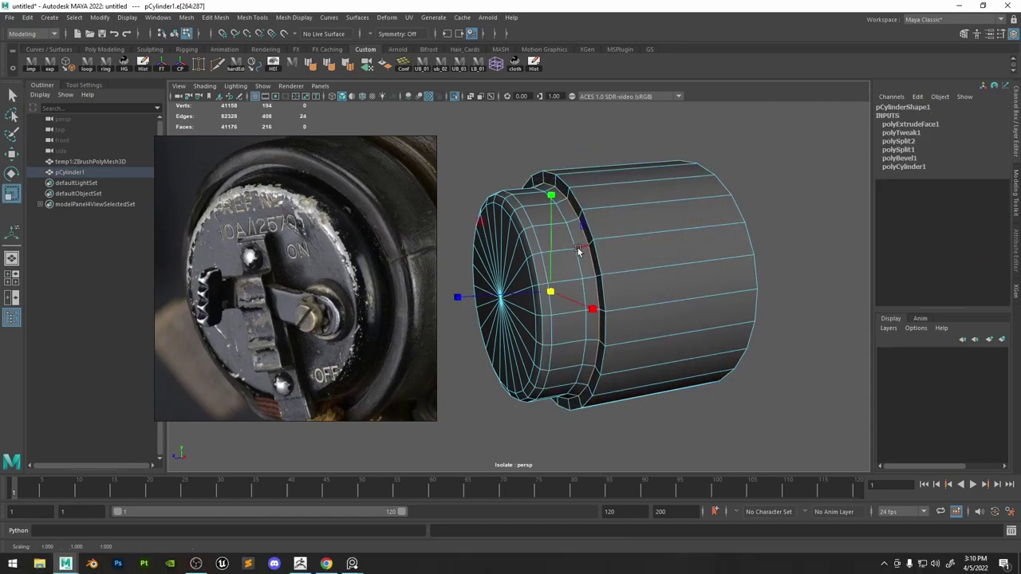
pyautogui.doubleClick(578, 249)
pyautogui.press('w')
pyautogui.keyDown('alt'); pyautogui.moveTo(582, 280); pyautogui.dragTo(547, 279); pyautogui.keyUp('alt')
pyautogui.keyDown('ctrl'); pyautogui.keyDown('shift'); pyautogui.moveTo(539, 276); pyautogui.dragTo(559, 340, button='right'); pyautogui.keyUp('shift'); pyautogui.keyUp('ctrl')
pyautogui.keyDown('ctrl'); pyautogui.keyDown('shift'); pyautogui.moveTo(534, 253); pyautogui.dragTo(570, 313, button='right'); pyautogui.keyUp('shift'); pyautogui.keyUp('ctrl')
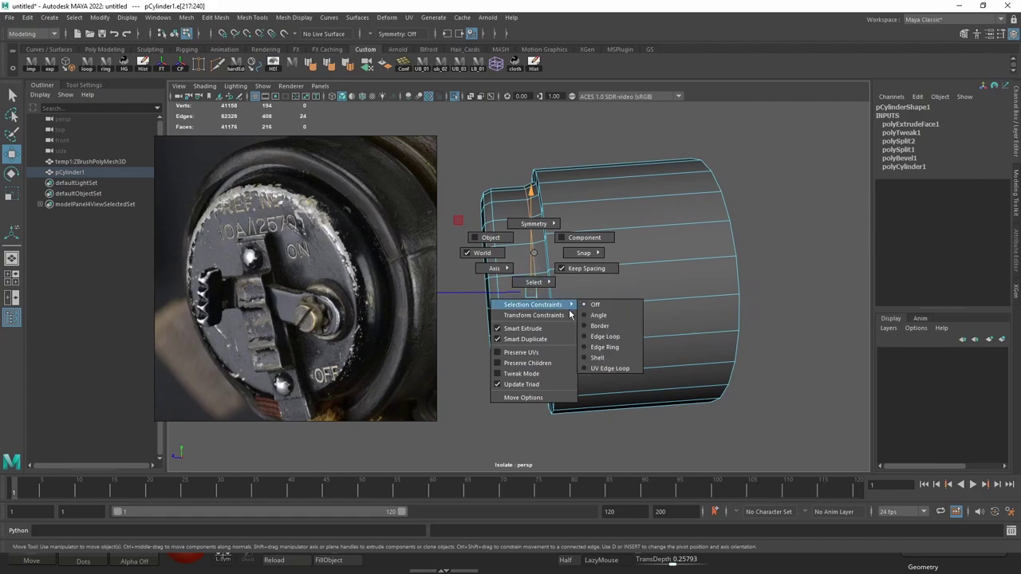
pyautogui.keyDown('alt'); pyautogui.moveTo(569, 316); pyautogui.dragTo(590, 258); pyautogui.keyUp('alt')
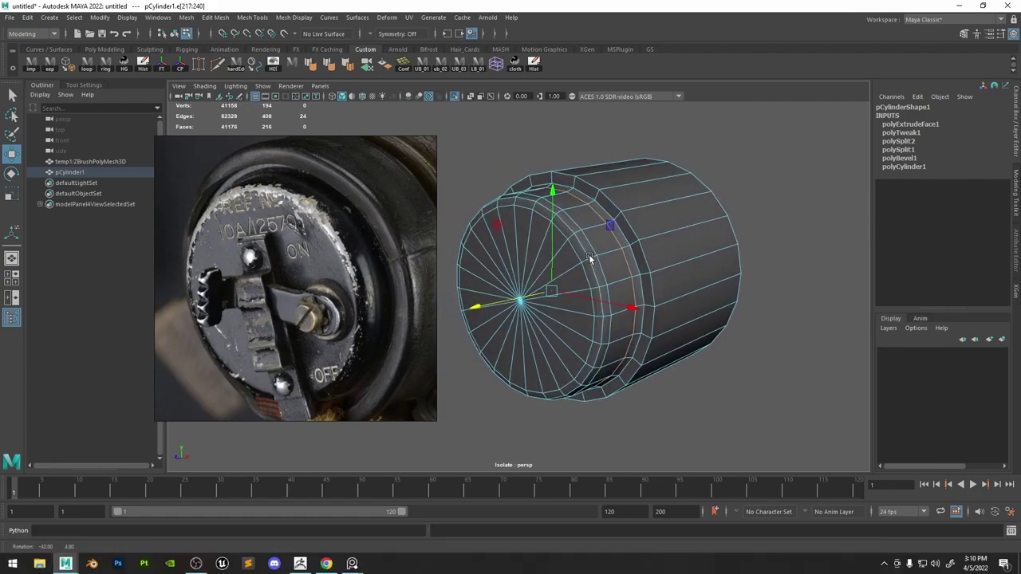
# Add the neighbouring loop at the collar's base to the selection and bevel both with a fraction of 0.2 and extra segments.
pyautogui.keyDown('shift'); pyautogui.doubleClick(606, 210); pyautogui.keyUp('shift')
pyautogui.keyDown('shift'); pyautogui.rightClick(605, 209); pyautogui.keyUp('shift')
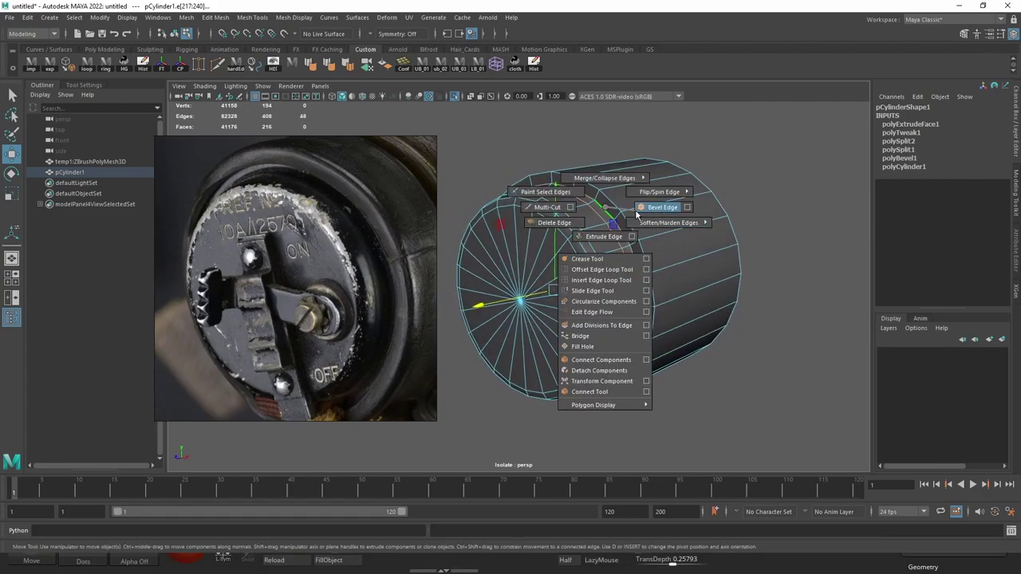
pyautogui.click(638, 209)
pyautogui.moveTo(677, 227); pyautogui.dragTo(650, 228)
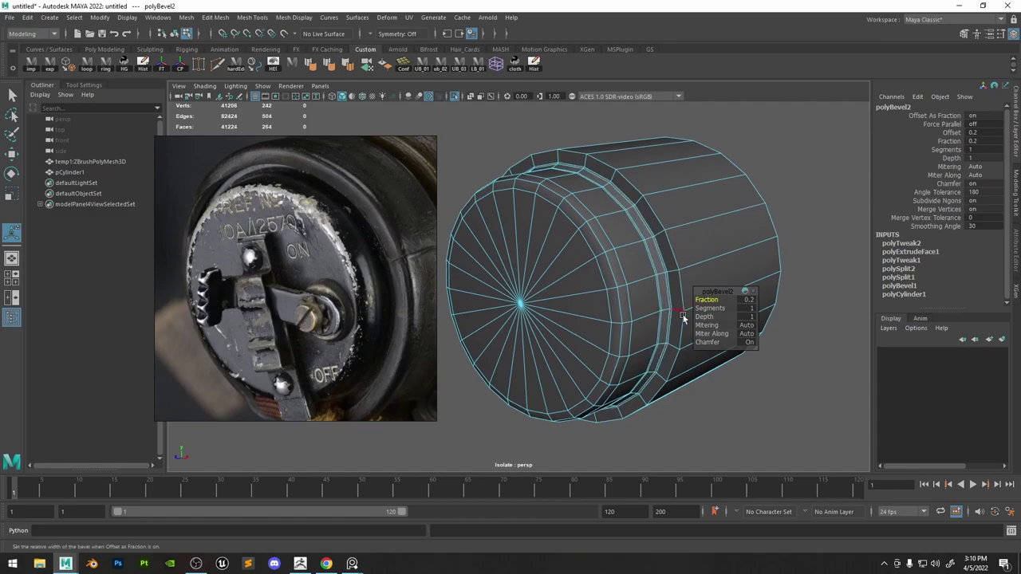
pyautogui.moveTo(711, 307); pyautogui.dragTo(713, 303)
# Bevel the collar's outer front edge loop with a fraction of 0.2, 1 segment and Chamfer off.
pyautogui.doubleClick(651, 199)
pyautogui.press('g')
pyautogui.click(715, 342)
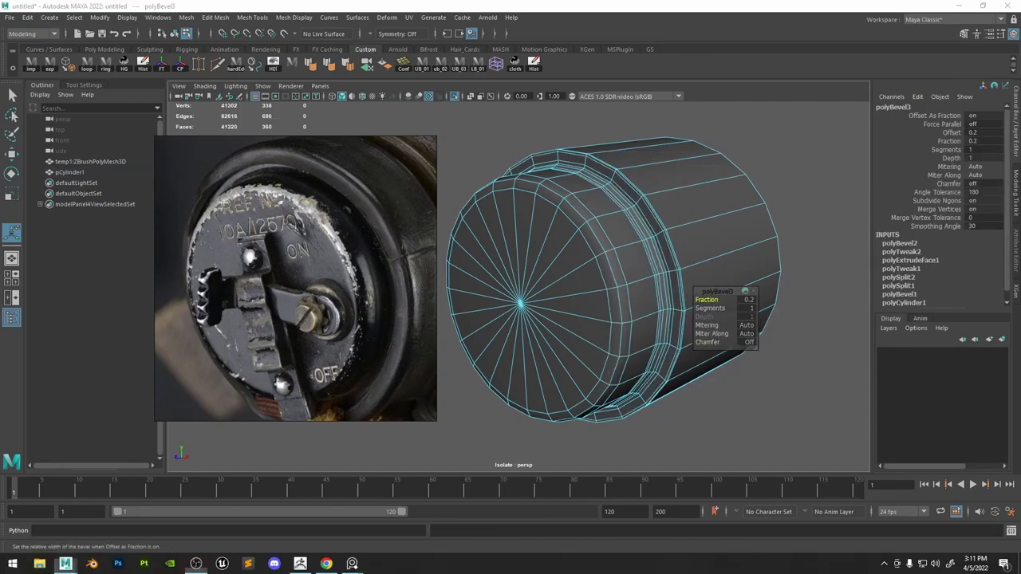
pyautogui.keyDown('alt'); pyautogui.moveTo(606, 219); pyautogui.dragTo(632, 216); pyautogui.keyUp('alt')
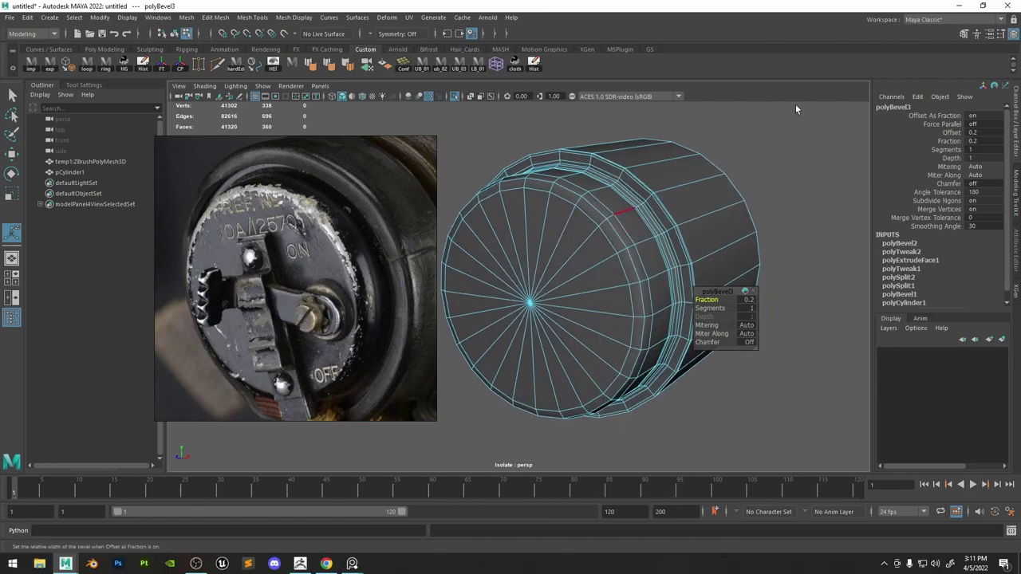
# Return to object mode and inspect the cylinder in smooth preview.
pyautogui.moveTo(795, 109); pyautogui.dragTo(798, 111, button='right')
pyautogui.press('3')
pyautogui.click(784, 200)
pyautogui.moveTo(714, 237)
pyautogui.keyDown('alt'); pyautogui.mouseDown()
pyautogui.moveTo(691, 236)
pyautogui.moveTo(752, 239)
pyautogui.moveTo(705, 239)
pyautogui.mouseUp(); pyautogui.keyUp('alt')
pyautogui.keyDown('alt'); pyautogui.moveTo(706, 239); pyautogui.dragTo(631, 255, button='right'); pyautogui.keyUp('alt')
pyautogui.click(630, 254)
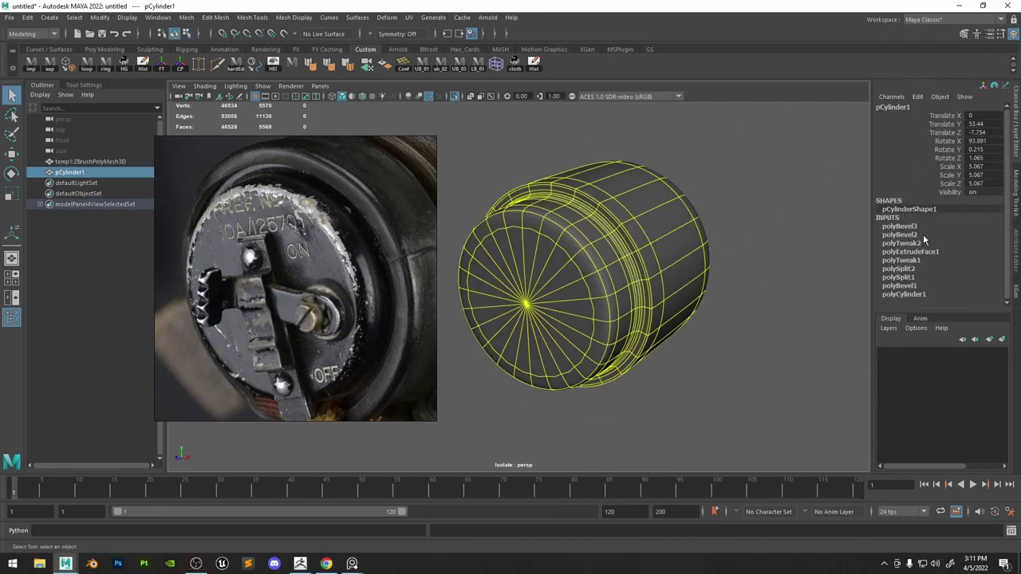
# Try a different segment count on the front-edge bevel in the construction history, then undo it and turn off smooth preview.
pyautogui.click(908, 285)
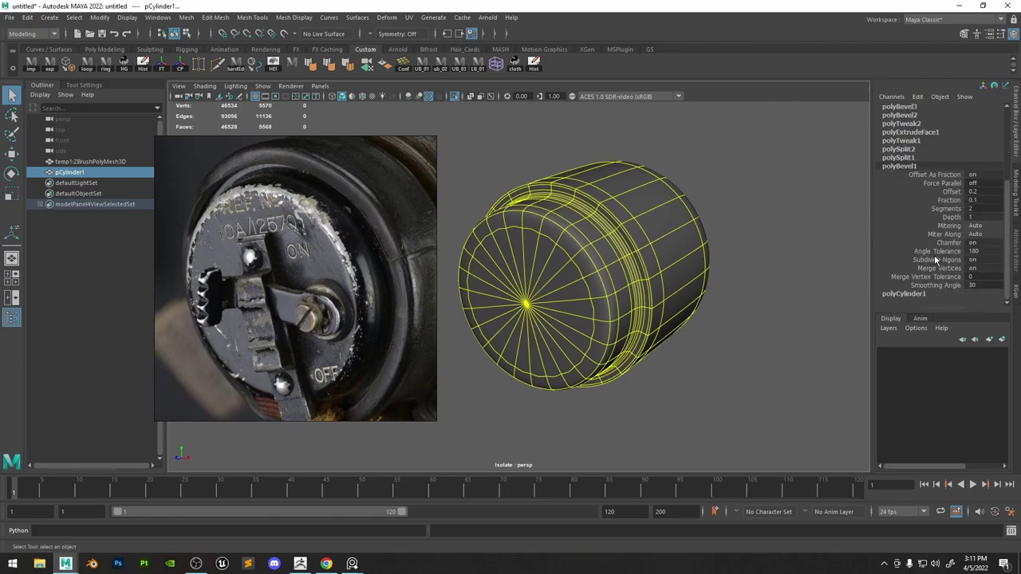
pyautogui.click(949, 209)
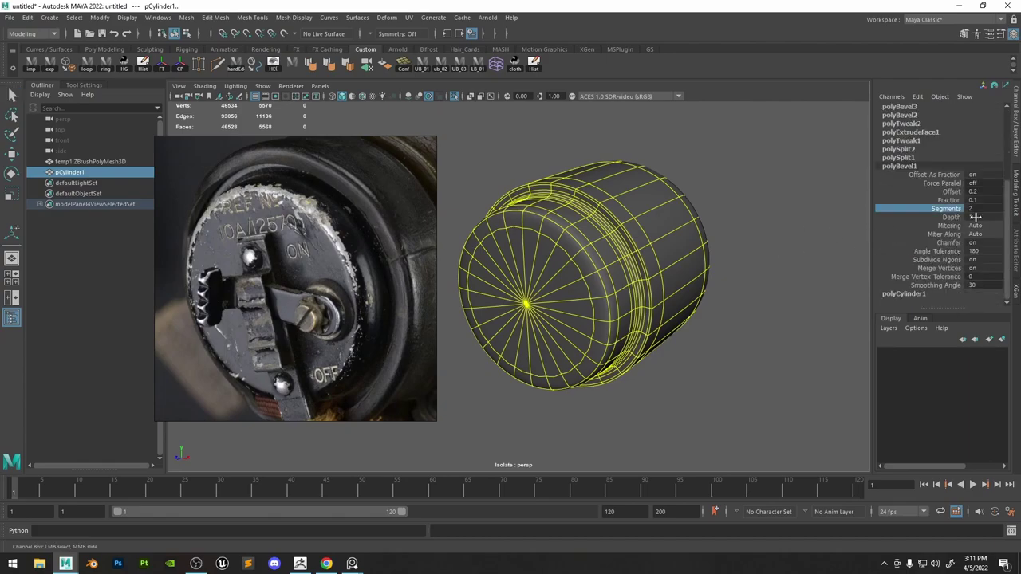
pyautogui.moveTo(805, 233); pyautogui.dragTo(806, 234, button='middle')
pyautogui.press('1')
pyautogui.keyDown('alt'); pyautogui.moveTo(693, 250); pyautogui.dragTo(790, 241, button='right'); pyautogui.keyUp('alt')
pyautogui.moveTo(780, 216); pyautogui.dragTo(788, 218, button='middle')
pyautogui.hotkey('ctrl', 'z')
pyautogui.click(809, 242)
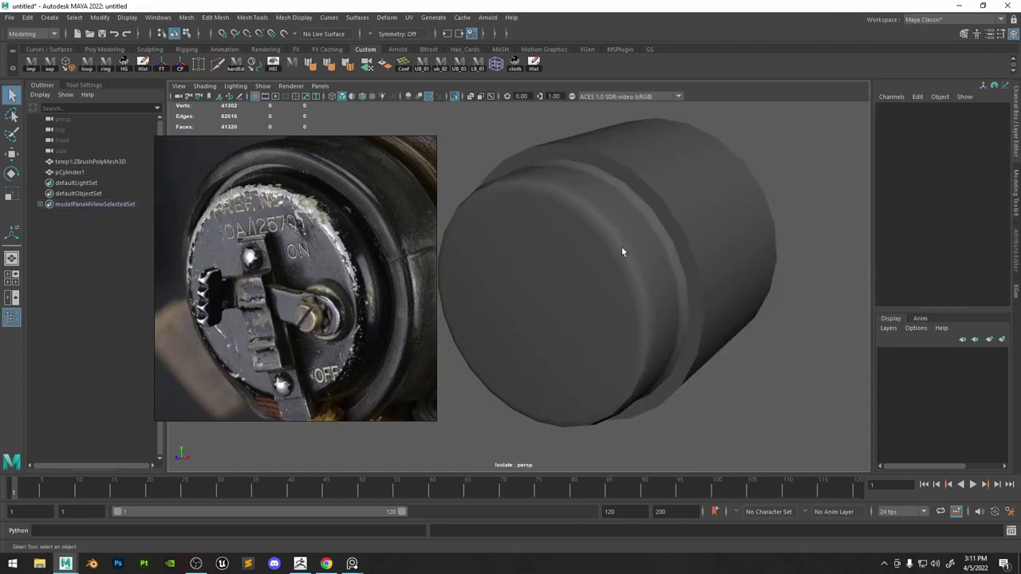
# Delete the extra bevel edge loops around the cylinder's front rim to restore a single sharp edge.
pyautogui.click(589, 229)
pyautogui.keyDown('alt'); pyautogui.moveTo(621, 247); pyautogui.dragTo(568, 217); pyautogui.keyUp('alt')
pyautogui.keyDown('alt'); pyautogui.moveTo(568, 217); pyautogui.dragTo(603, 214, button='middle'); pyautogui.keyUp('alt')
pyautogui.scroll(3, 602, 214)
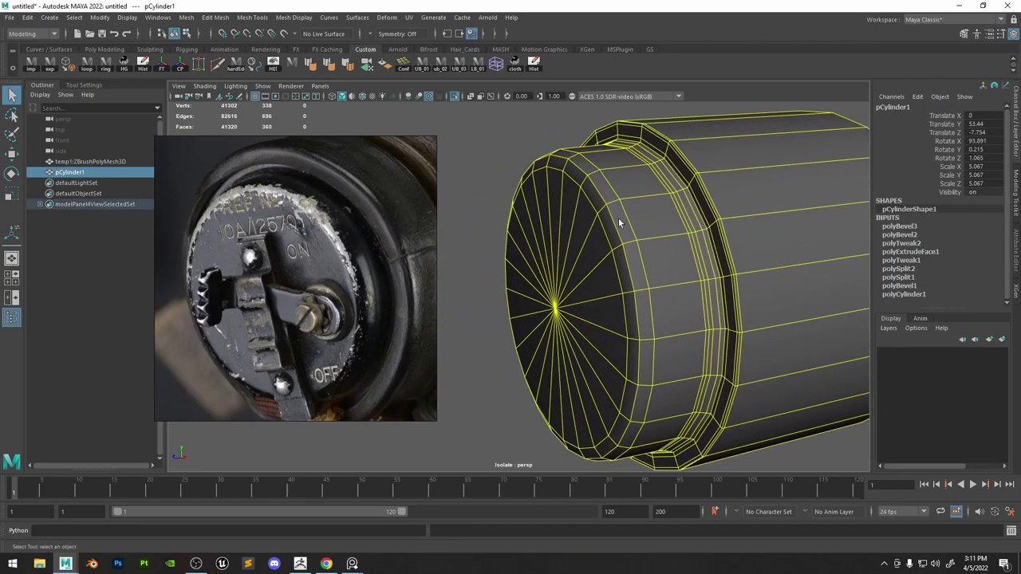
pyautogui.rightClick(612, 194)
pyautogui.click(609, 162)
pyautogui.doubleClick(613, 183)
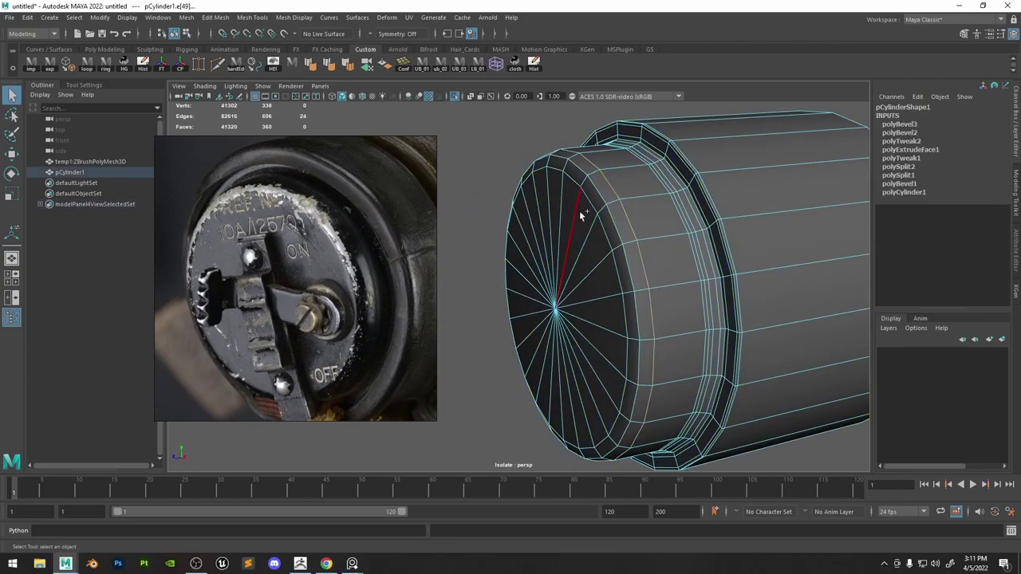
pyautogui.hotkey('ctrl', 'Delete')
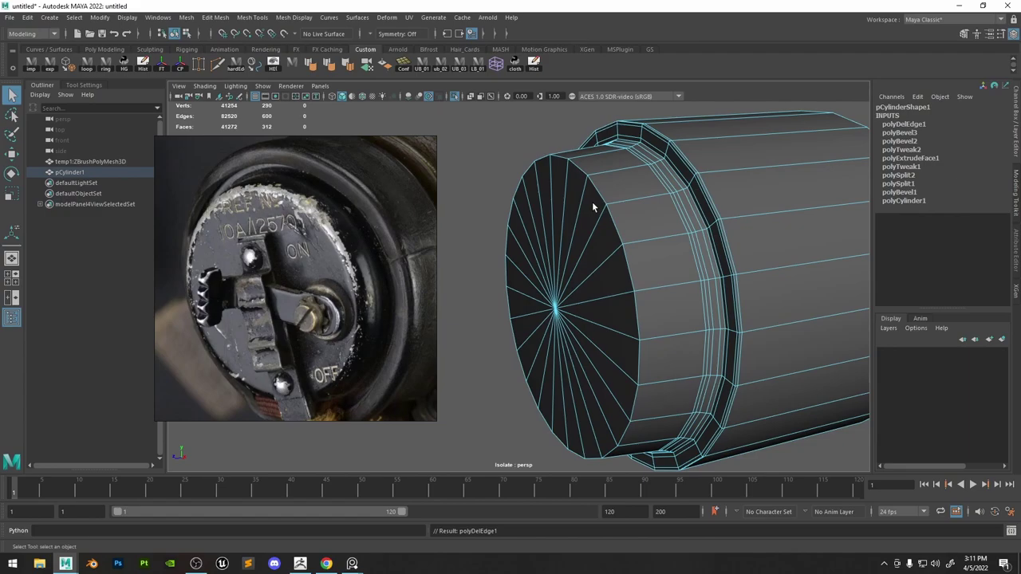
# Turn off the scale tool's Edge Slide transform constraint and scale the front rim edge loop up to about 1.04.
pyautogui.press('r')
pyautogui.keyDown('alt'); pyautogui.moveTo(620, 280); pyautogui.dragTo(543, 319); pyautogui.keyUp('alt')
pyautogui.hotkey('ctrl', 'z')
pyautogui.keyDown('ctrl'); pyautogui.keyDown('shift'); pyautogui.moveTo(546, 314); pyautogui.dragTo(560, 381, button='right'); pyautogui.keyUp('shift'); pyautogui.keyUp('ctrl')
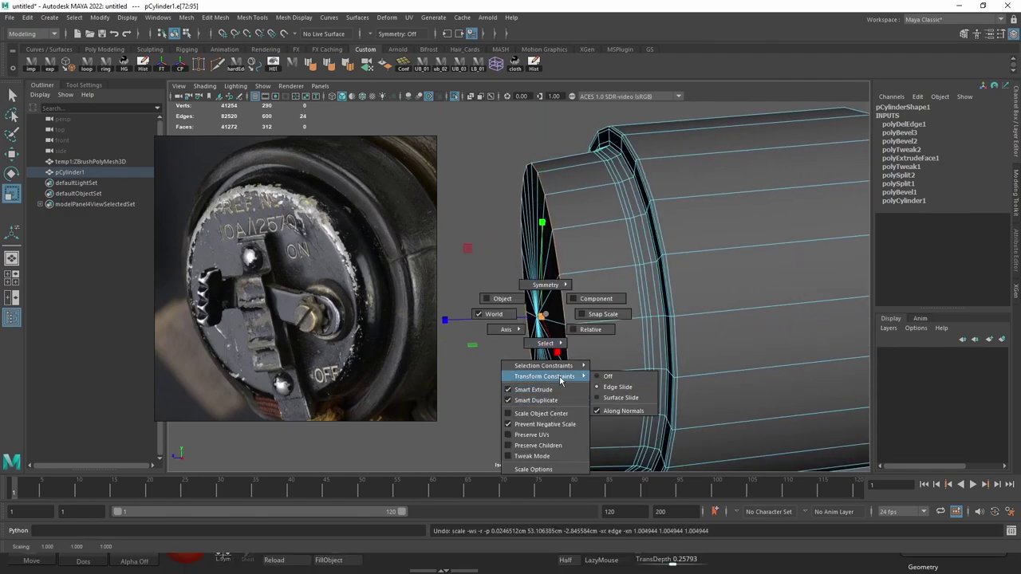
pyautogui.moveTo(641, 376); pyautogui.dragTo(641, 377)
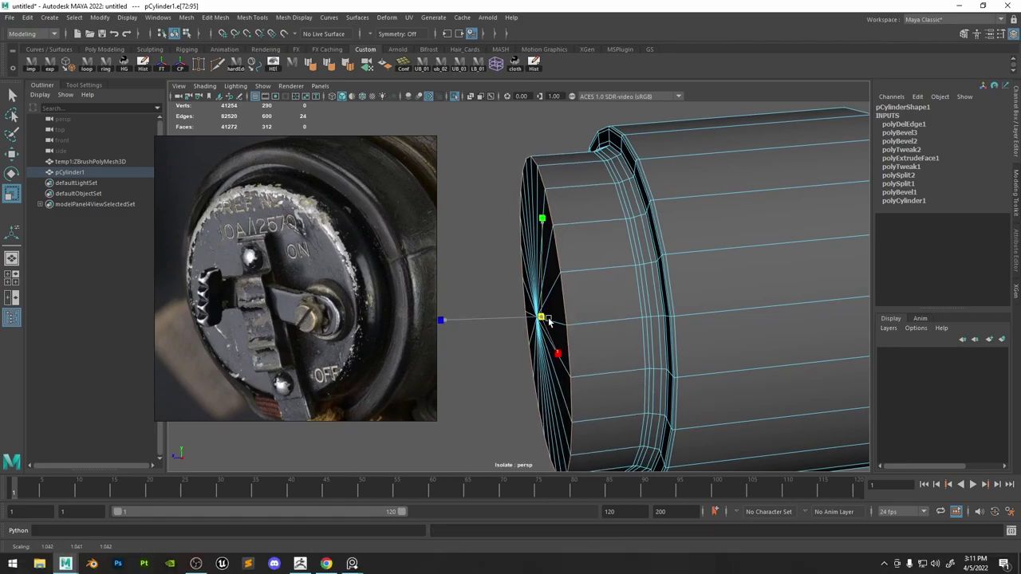
# Delete all triangular faces of the front cap so the cylinder's front end is open.
pyautogui.press('w')
pyautogui.moveTo(548, 321); pyautogui.dragTo(547, 352, button='right')
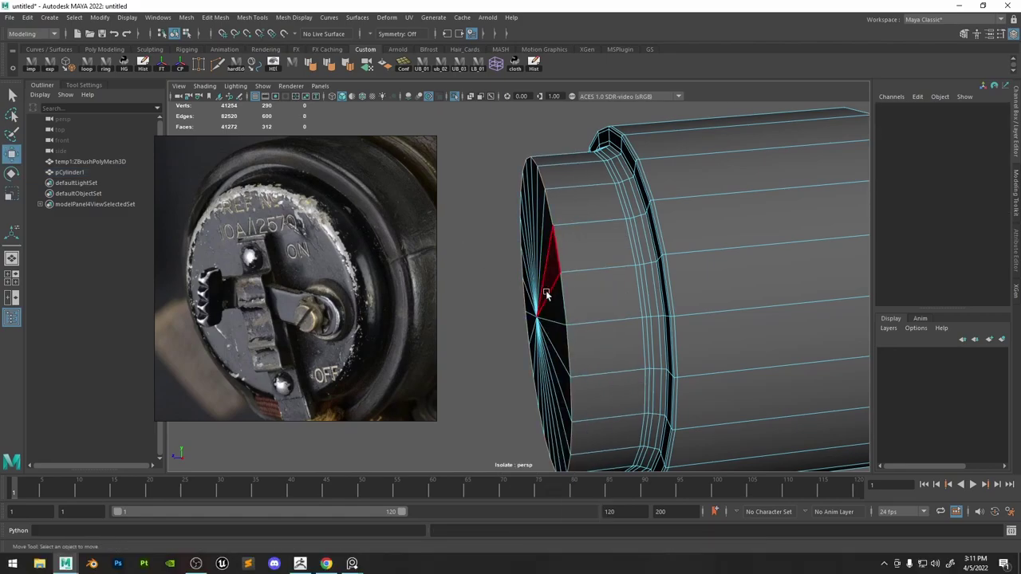
pyautogui.click(547, 288)
pyautogui.moveTo(551, 311)
pyautogui.keyDown('shift'); pyautogui.mouseDown()
pyautogui.moveTo(523, 327)
pyautogui.moveTo(554, 272)
pyautogui.mouseUp(); pyautogui.keyUp('shift')
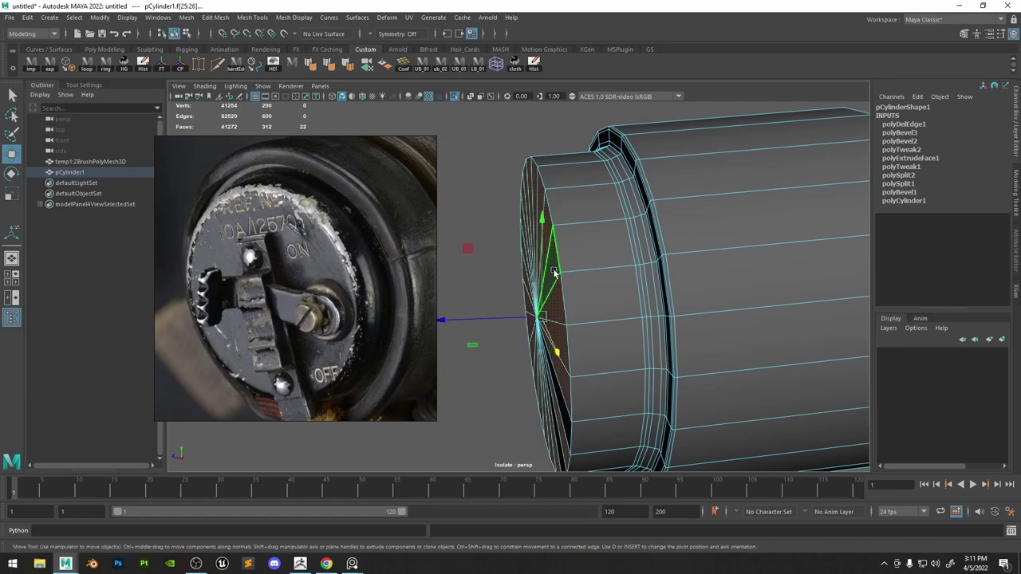
pyautogui.press('Delete')
pyautogui.click(559, 412)
pyautogui.press('Delete')
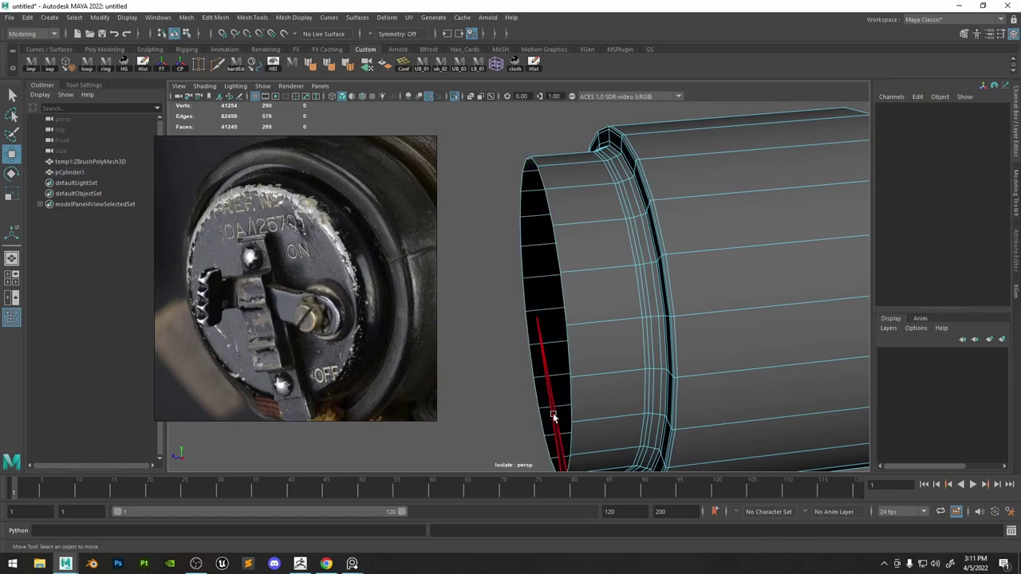
pyautogui.click(554, 416)
pyautogui.press('Delete')
# Extrude the open front border edge loop and scale it inward to form a narrow flat rim.
pyautogui.keyDown('alt'); pyautogui.moveTo(597, 296); pyautogui.dragTo(615, 291); pyautogui.keyUp('alt')
pyautogui.moveTo(621, 228); pyautogui.dragTo(621, 201, button='right')
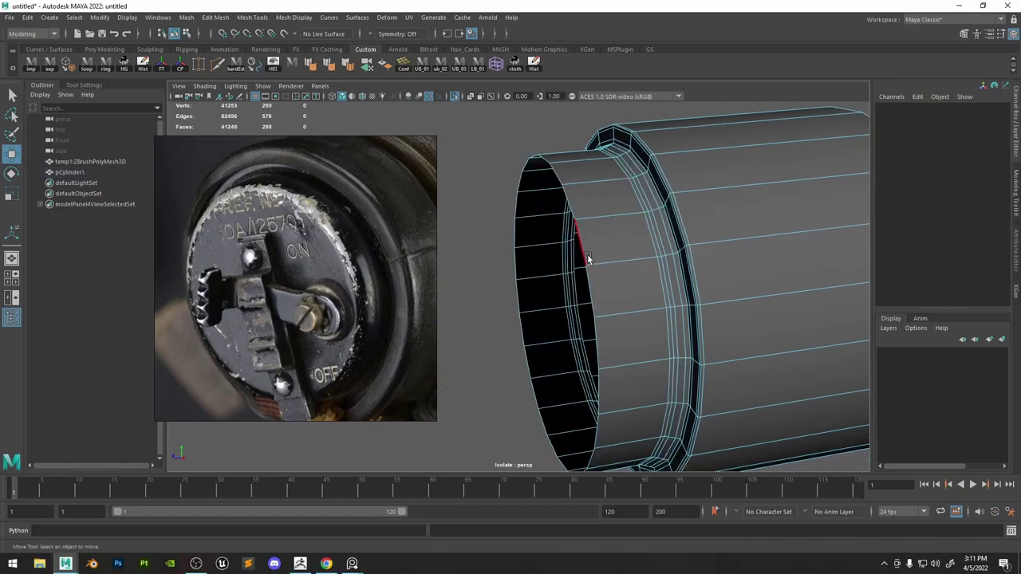
pyautogui.doubleClick(588, 257)
pyautogui.hotkey('ctrl', 'e')
pyautogui.press('r')
pyautogui.moveTo(549, 315); pyautogui.dragTo(527, 315)
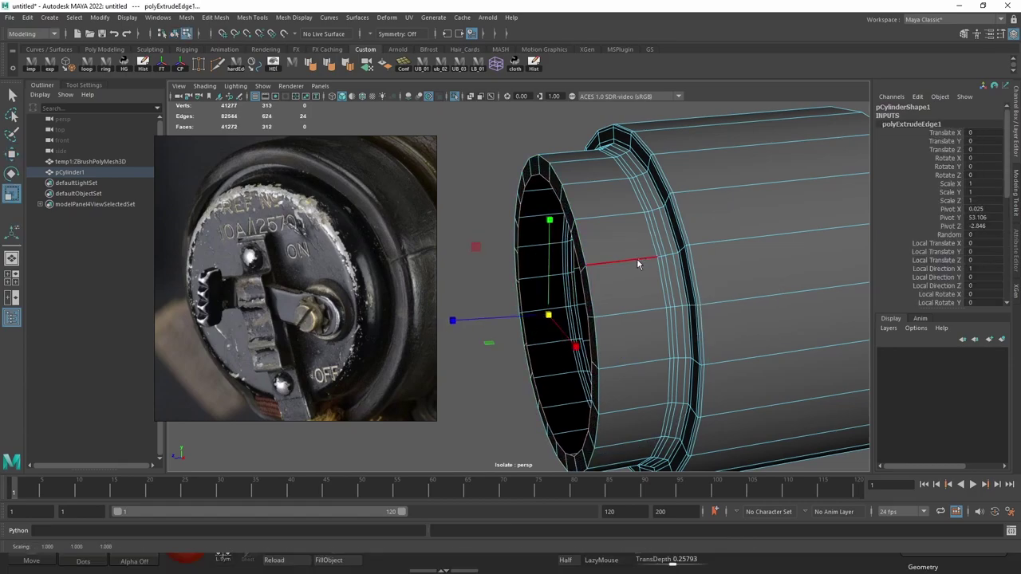
# Collapse the extruded inner border to the centre to close the front cap, and bevel the front rim edge loop with three segments and fraction 0.2.
pyautogui.keyDown('shift'); pyautogui.moveTo(636, 259); pyautogui.dragTo(634, 165, button='right'); pyautogui.keyUp('shift')
pyautogui.moveTo(603, 220)
pyautogui.mouseDown(button='right')
pyautogui.moveTo(601, 200)
pyautogui.moveTo(586, 206)
pyautogui.moveTo(600, 204)
pyautogui.mouseUp(button='right')
pyautogui.doubleClick(565, 204)
pyautogui.keyDown('alt'); pyautogui.moveTo(613, 222); pyautogui.dragTo(619, 222); pyautogui.keyUp('alt')
pyautogui.moveTo(704, 308); pyautogui.dragTo(705, 300)
pyautogui.press('3')
pyautogui.press('q')
pyautogui.moveTo(750, 151); pyautogui.dragTo(779, 122, button='right')
pyautogui.scroll(-5, 779, 122)
pyautogui.click(775, 132)
# Set the front rim bevel's fraction to 0.25.
pyautogui.keyDown('alt'); pyautogui.moveTo(718, 207); pyautogui.dragTo(713, 247); pyautogui.keyUp('alt')
pyautogui.click(588, 248)
pyautogui.scroll(-3, 953, 191)
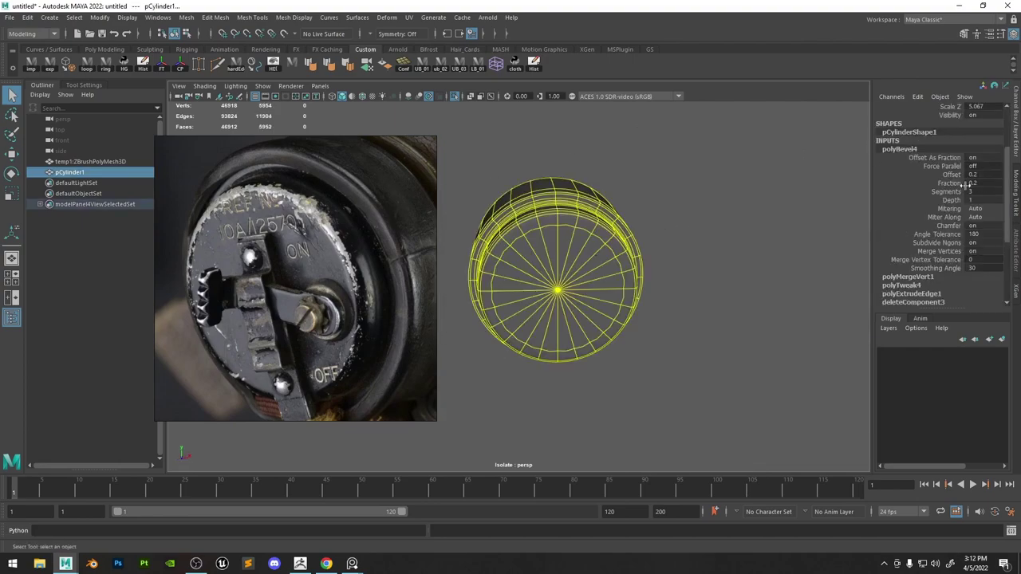
pyautogui.click(956, 183)
pyautogui.click(731, 186)
pyautogui.keyDown('alt'); pyautogui.moveTo(731, 186); pyautogui.dragTo(695, 171); pyautogui.keyUp('alt')
pyautogui.keyDown('alt'); pyautogui.moveTo(695, 170); pyautogui.dragTo(763, 296, button='right'); pyautogui.keyUp('alt')
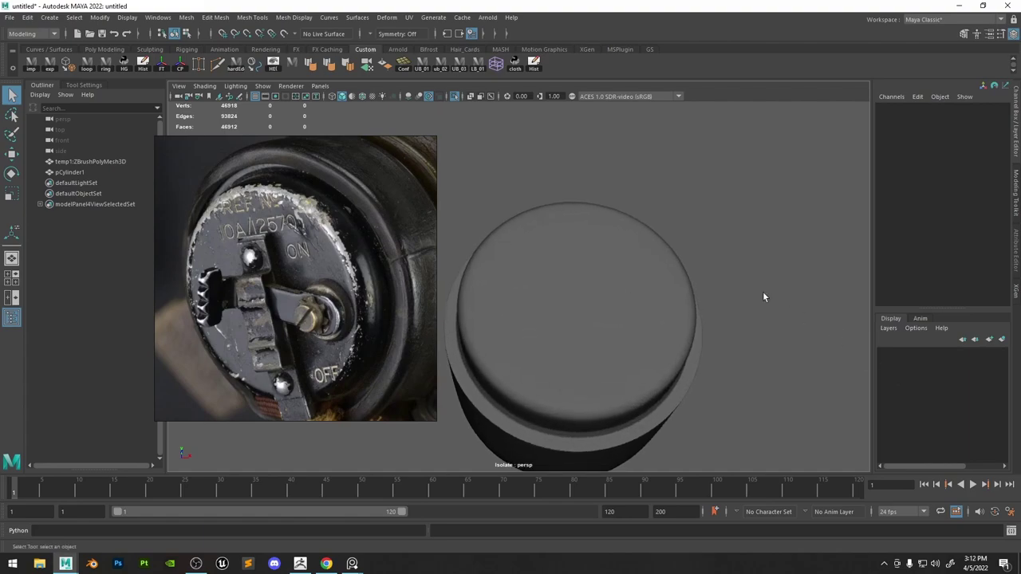
pyautogui.keyDown('alt'); pyautogui.moveTo(764, 296); pyautogui.dragTo(663, 231); pyautogui.keyUp('alt')
pyautogui.click(663, 231)
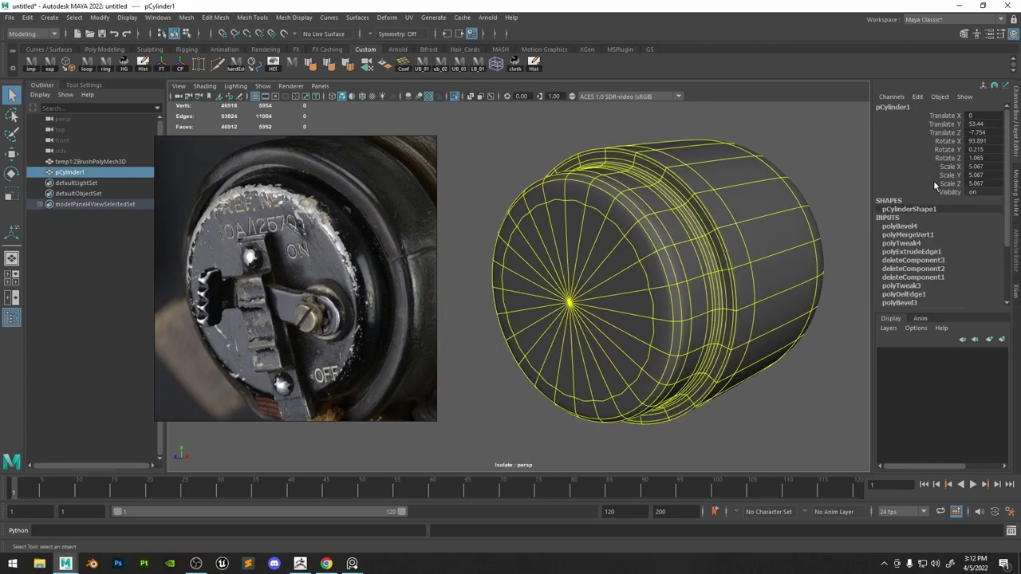
pyautogui.click(914, 227)
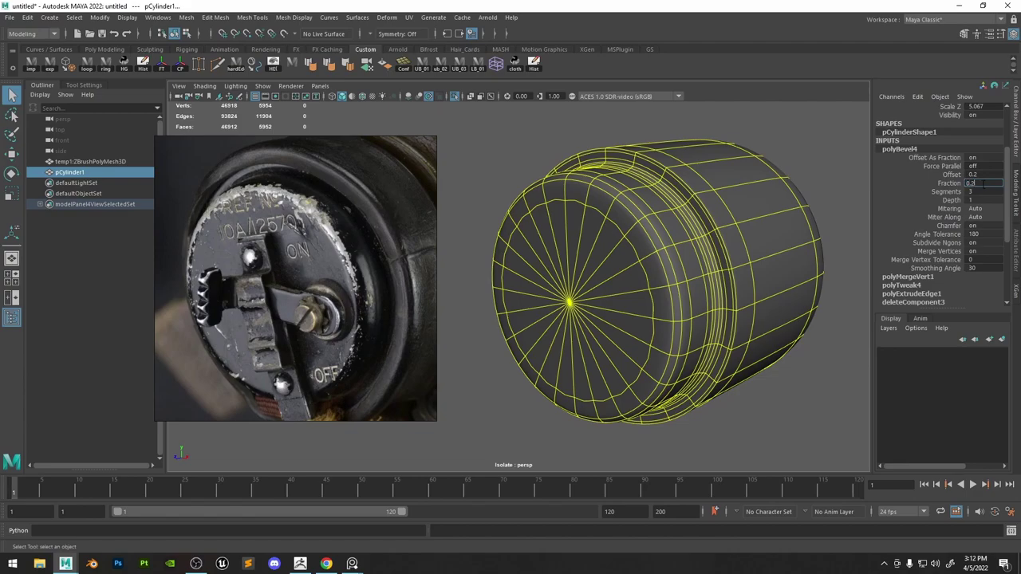
pyautogui.write('5')
pyautogui.press('Return')
pyautogui.click(800, 134)
pyautogui.keyDown('alt'); pyautogui.moveTo(800, 135); pyautogui.dragTo(837, 192); pyautogui.keyUp('alt')
pyautogui.keyDown('alt'); pyautogui.moveTo(837, 192); pyautogui.dragTo(675, 227, button='right'); pyautogui.keyUp('alt')
pyautogui.moveTo(674, 226)
pyautogui.keyDown('alt'); pyautogui.mouseDown()
pyautogui.moveTo(665, 224)
pyautogui.moveTo(674, 221)
pyautogui.mouseUp(); pyautogui.keyUp('alt')
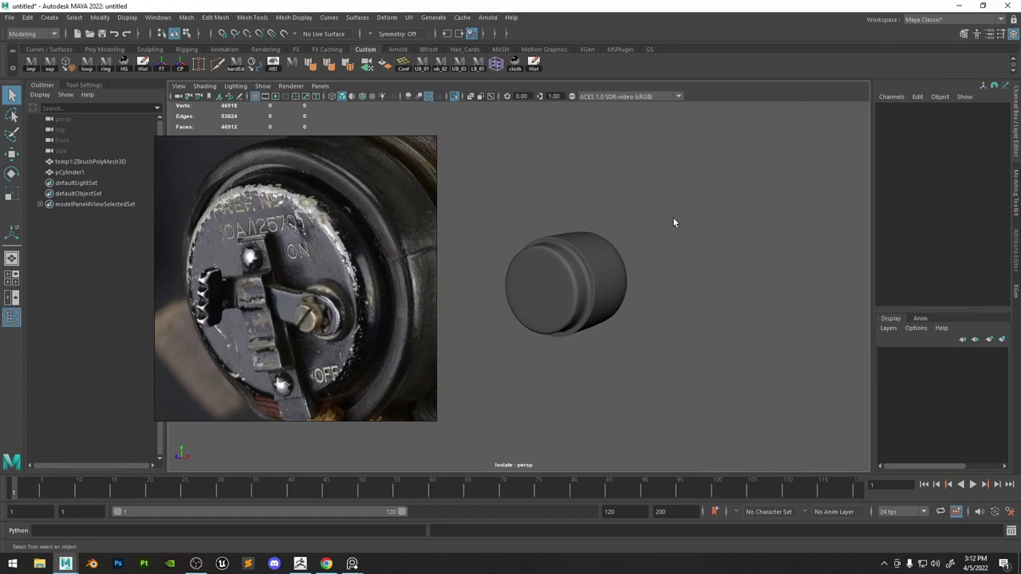
# Set the front rim bevel's segments to 2.
pyautogui.keyDown('alt'); pyautogui.moveTo(674, 221); pyautogui.dragTo(670, 270, button='right'); pyautogui.keyUp('alt')
pyautogui.keyDown('alt'); pyautogui.moveTo(646, 244); pyautogui.dragTo(606, 252); pyautogui.keyUp('alt')
pyautogui.click(606, 252)
pyautogui.click(909, 225)
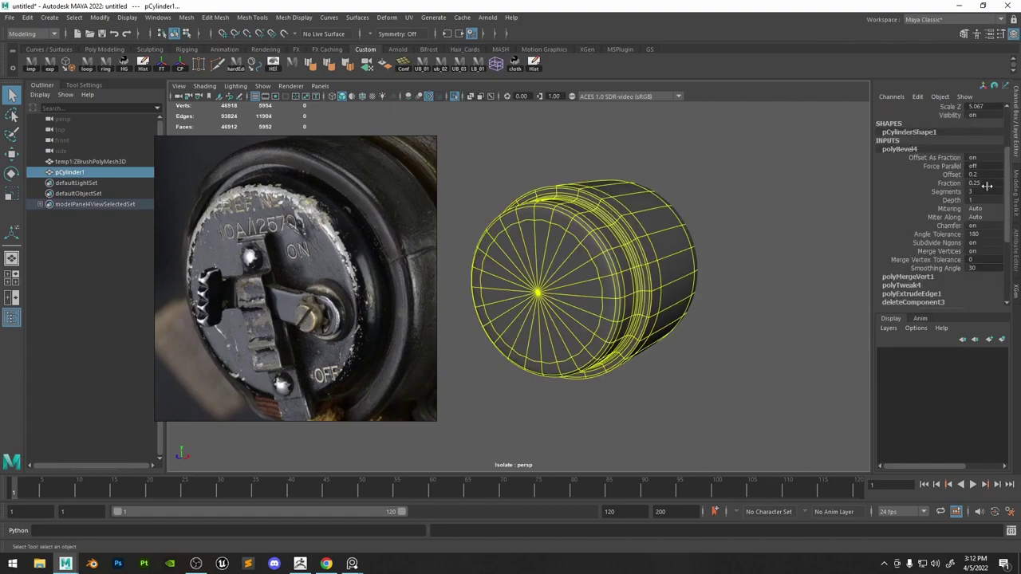
pyautogui.write('2')
pyautogui.press('Return')
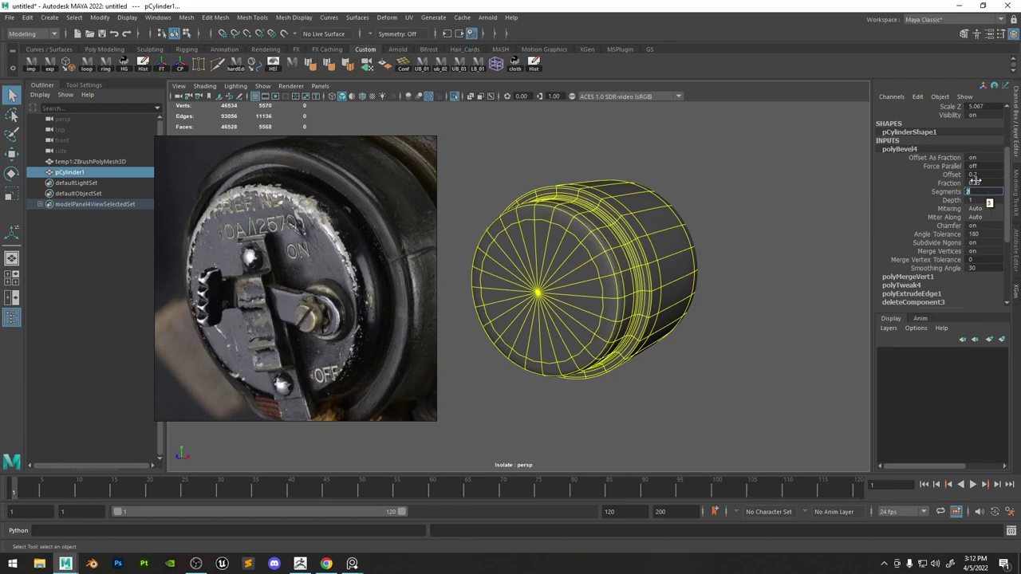
pyautogui.click(752, 221)
pyautogui.click(595, 239)
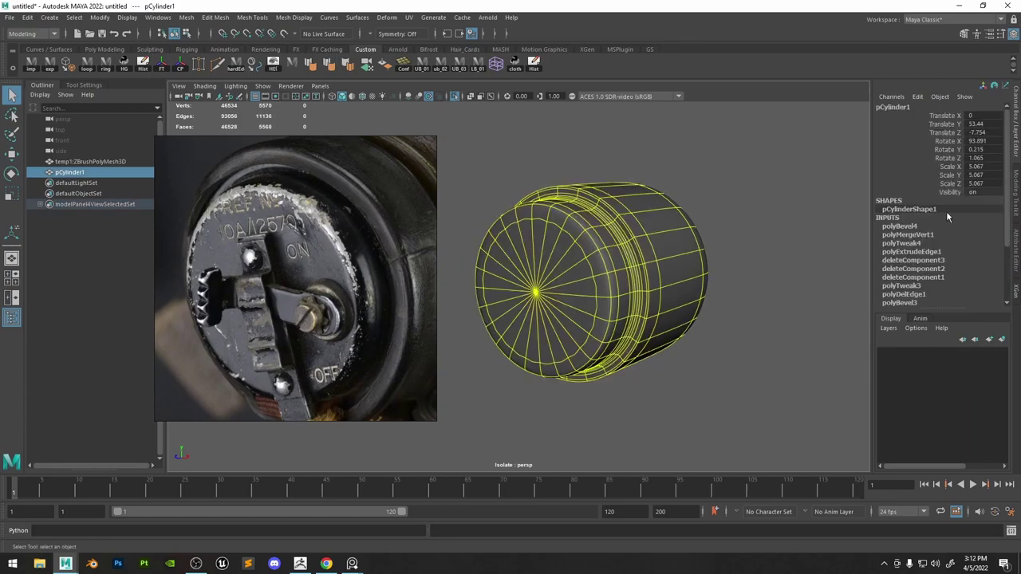
# Set the front rim bevel's fraction to 0.18.
pyautogui.click(913, 226)
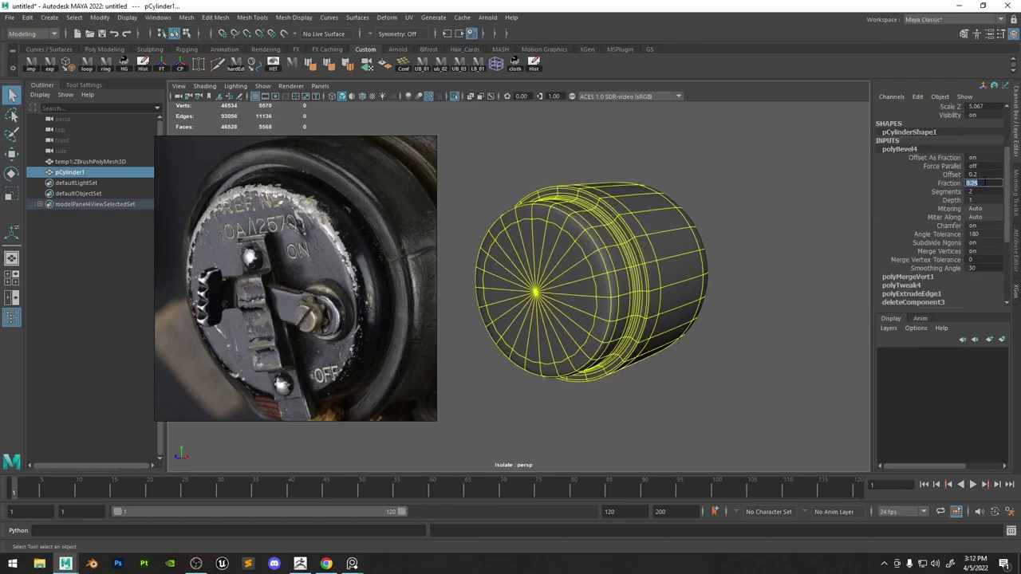
pyautogui.click(984, 181)
pyautogui.write('0.1')
pyautogui.press('Return')
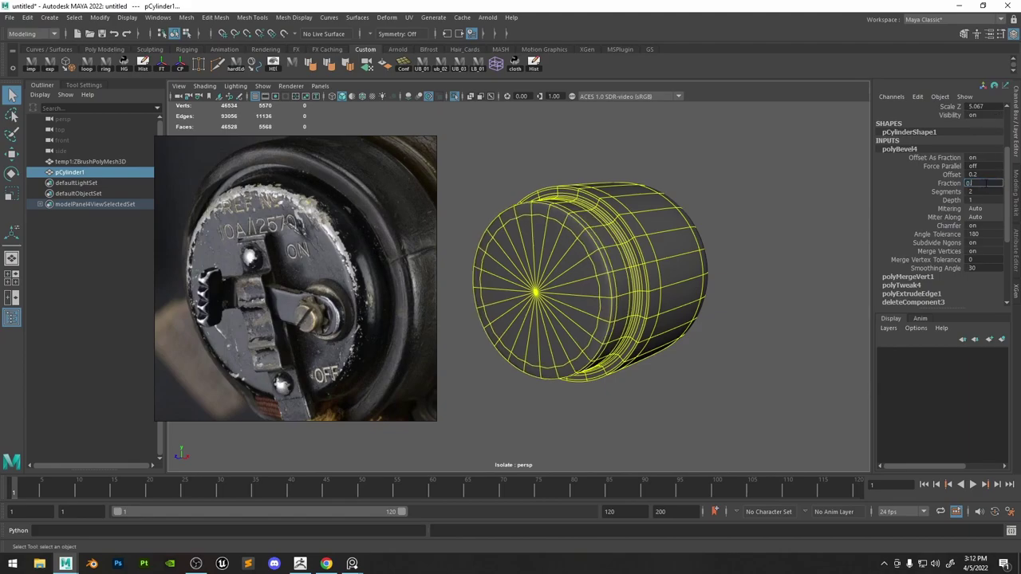
pyautogui.write('8')
pyautogui.press('Return')
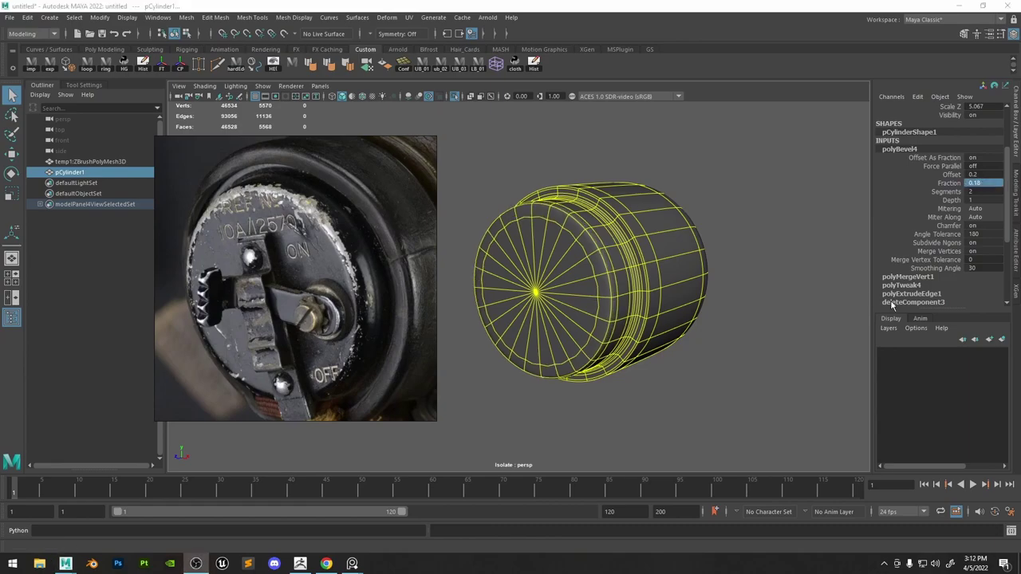
pyautogui.click(733, 248)
pyautogui.keyDown('alt'); pyautogui.moveTo(734, 248); pyautogui.dragTo(670, 260); pyautogui.keyUp('alt')
pyautogui.keyDown('alt'); pyautogui.moveTo(670, 260); pyautogui.dragTo(654, 241, button='right'); pyautogui.keyUp('alt')
pyautogui.keyDown('alt'); pyautogui.moveTo(654, 241); pyautogui.dragTo(604, 262); pyautogui.keyUp('alt')
pyautogui.keyDown('alt'); pyautogui.moveTo(603, 262); pyautogui.dragTo(946, 404, button='right'); pyautogui.keyUp('alt')
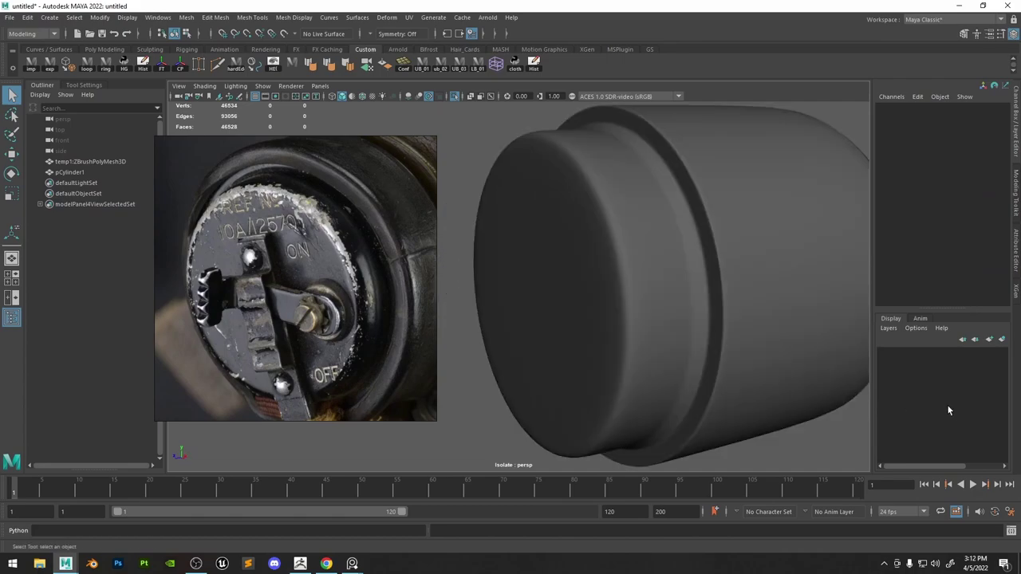
# Turn off the cylinder's smooth preview and delete the inner edge loop on its rear cap.
pyautogui.keyDown('alt'); pyautogui.moveTo(805, 275); pyautogui.dragTo(632, 296, button='middle'); pyautogui.keyUp('alt')
pyautogui.click(632, 296)
pyautogui.press('1')
pyautogui.keyDown('alt'); pyautogui.moveTo(755, 269); pyautogui.dragTo(618, 231); pyautogui.keyUp('alt')
pyautogui.moveTo(618, 232); pyautogui.dragTo(614, 190, button='right')
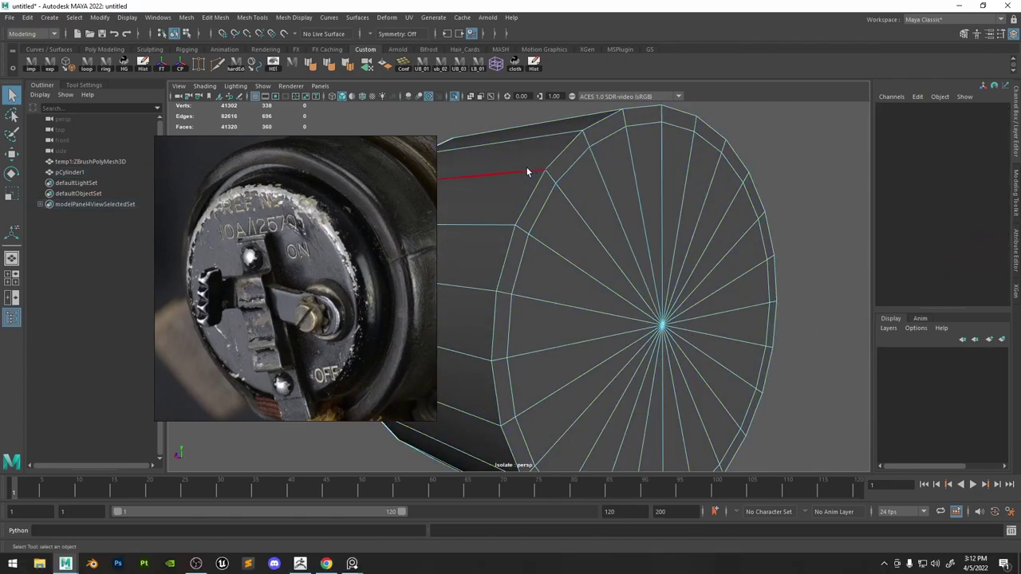
pyautogui.click(551, 200)
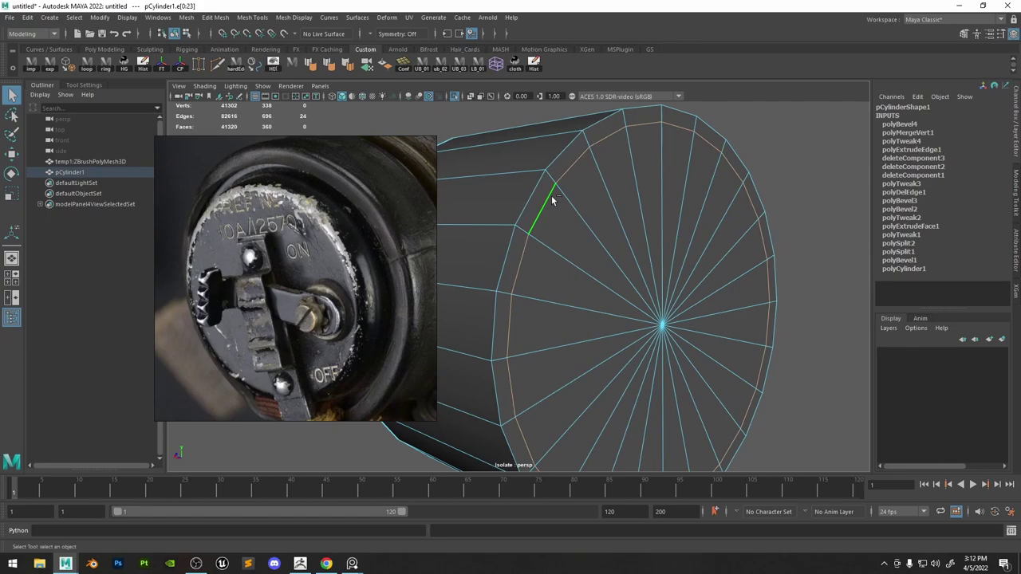
pyautogui.press('Delete')
# Bevel the rear cap's outer rim edge loop with fraction 0.1 and chamfer off.
pyautogui.click(528, 203)
pyautogui.keyDown('shift'); pyautogui.rightClick(523, 202); pyautogui.keyUp('shift')
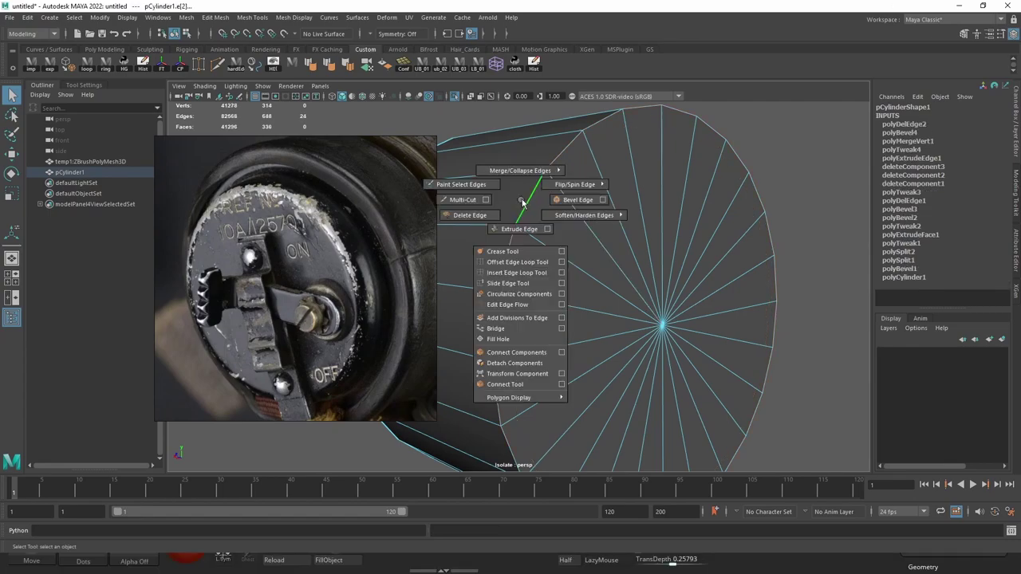
pyautogui.click(578, 200)
pyautogui.click(706, 300)
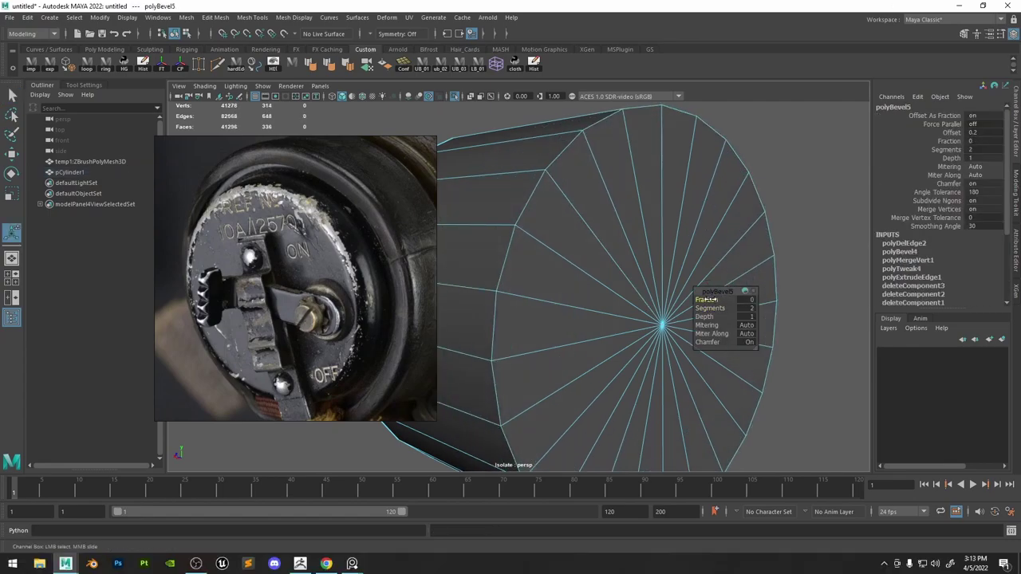
pyautogui.moveTo(710, 300); pyautogui.dragTo(716, 299)
pyautogui.click(718, 343)
pyautogui.press('q')
# Turn on the cylinder's smooth preview and increase the number of segments of the rear rim bevel.
pyautogui.press('F8')
pyautogui.press('3')
pyautogui.click(953, 261)
pyautogui.click(954, 270)
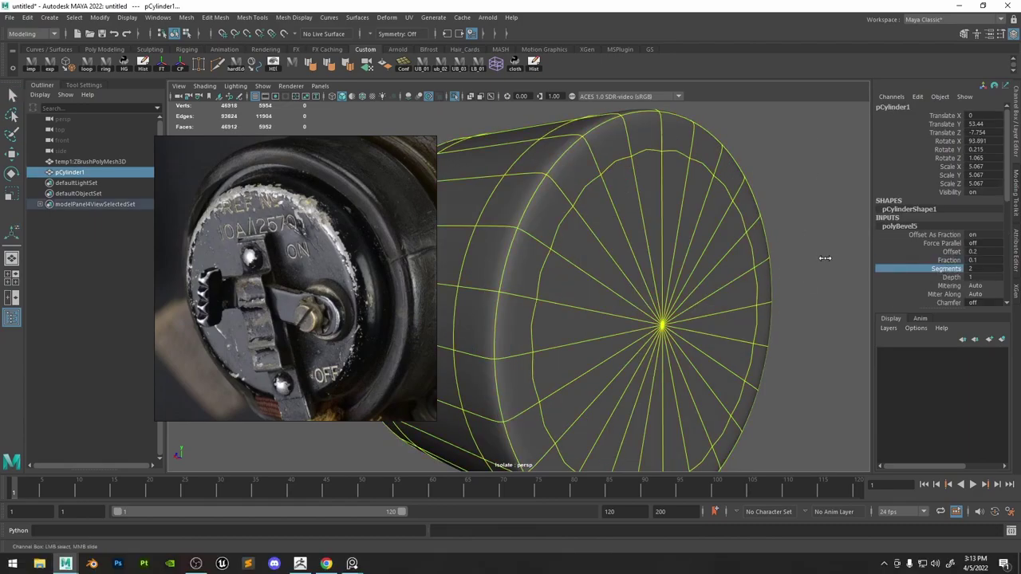
pyautogui.moveTo(825, 258); pyautogui.dragTo(837, 257, button='middle')
pyautogui.press('q')
pyautogui.click(829, 258)
# Inspect the smoothed housing's beveled rims and stepped collar from several angles against the reference photo.
pyautogui.keyDown('alt'); pyautogui.moveTo(813, 259); pyautogui.dragTo(572, 269, button='right'); pyautogui.keyUp('alt')
pyautogui.keyDown('alt'); pyautogui.moveTo(572, 269); pyautogui.dragTo(714, 254); pyautogui.keyUp('alt')
pyautogui.keyDown('alt'); pyautogui.moveTo(687, 286); pyautogui.dragTo(622, 223, button='right'); pyautogui.keyUp('alt')
pyautogui.keyDown('alt'); pyautogui.moveTo(622, 223); pyautogui.dragTo(588, 239); pyautogui.keyUp('alt')
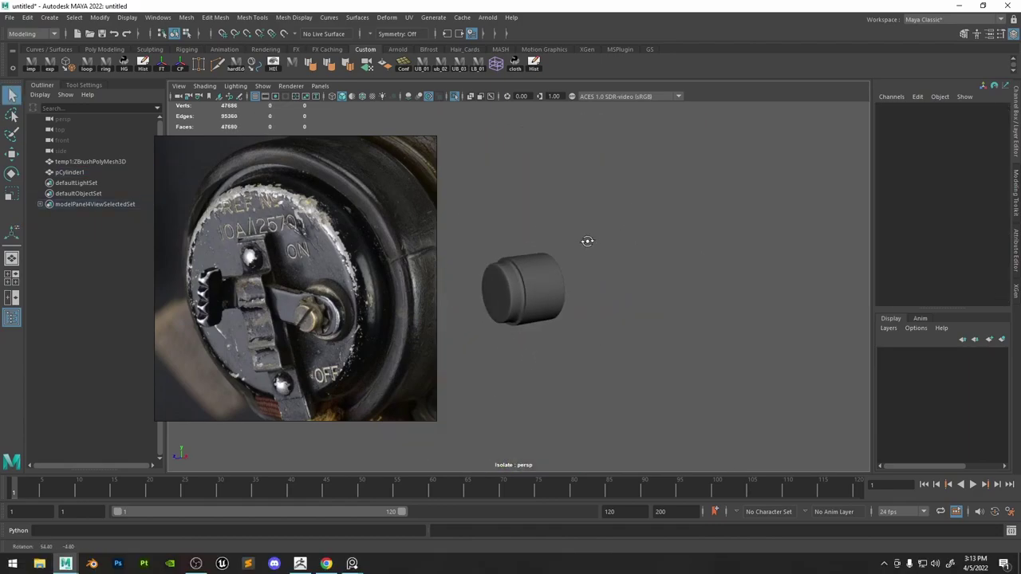
pyautogui.keyDown('alt'); pyautogui.moveTo(588, 239); pyautogui.dragTo(711, 349, button='right'); pyautogui.keyUp('alt')
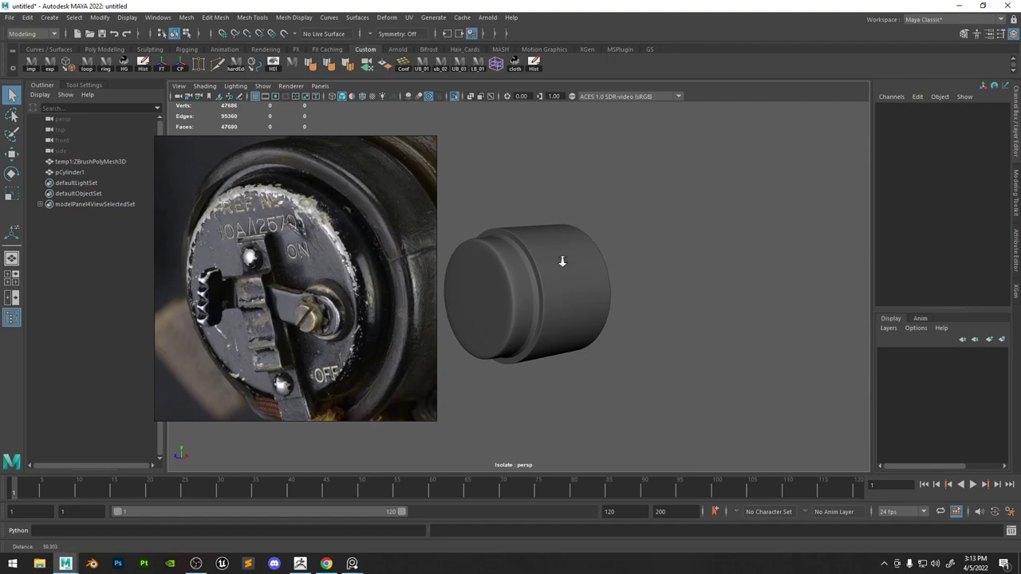
pyautogui.keyDown('alt'); pyautogui.moveTo(561, 258); pyautogui.dragTo(633, 249, button='right'); pyautogui.keyUp('alt')
pyautogui.press('space')
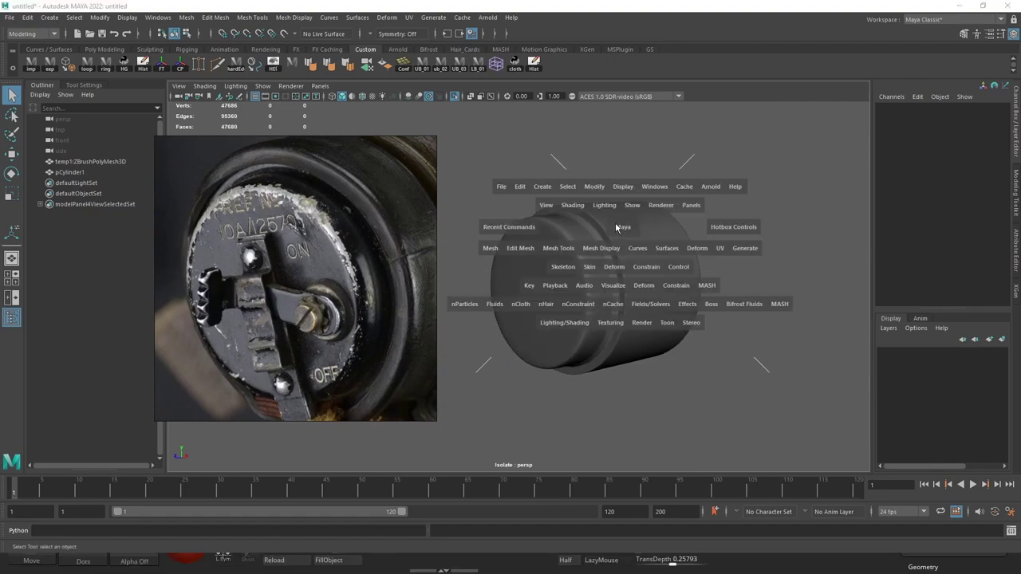
pyautogui.moveTo(555, 187); pyautogui.dragTo(735, 164)
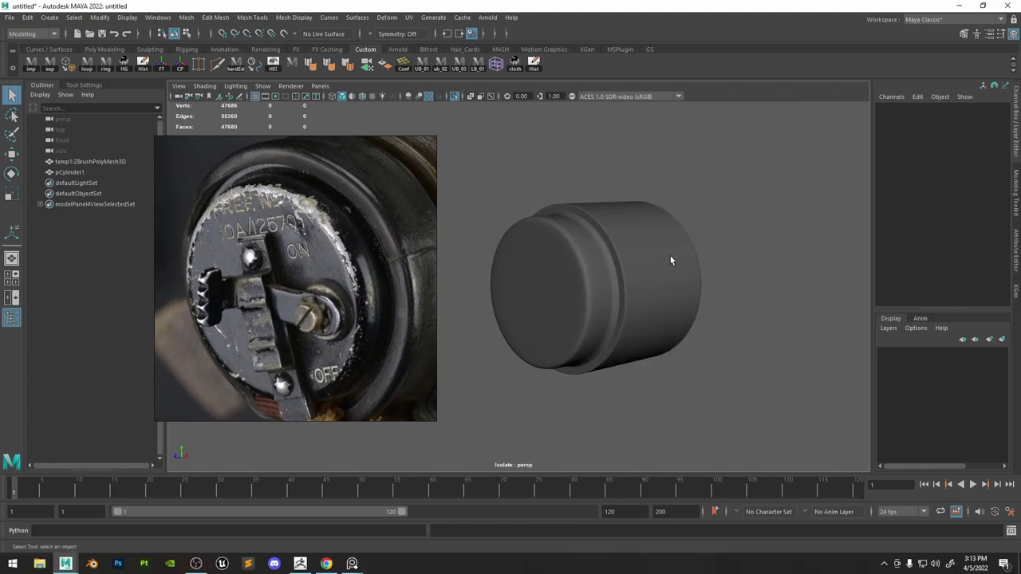
# Duplicate the housing cylinder and delete all faces of the copy except the ring of faces on its outer side wall.
pyautogui.click(667, 254)
pyautogui.press('w')
pyautogui.hotkey('ctrl', 'd')
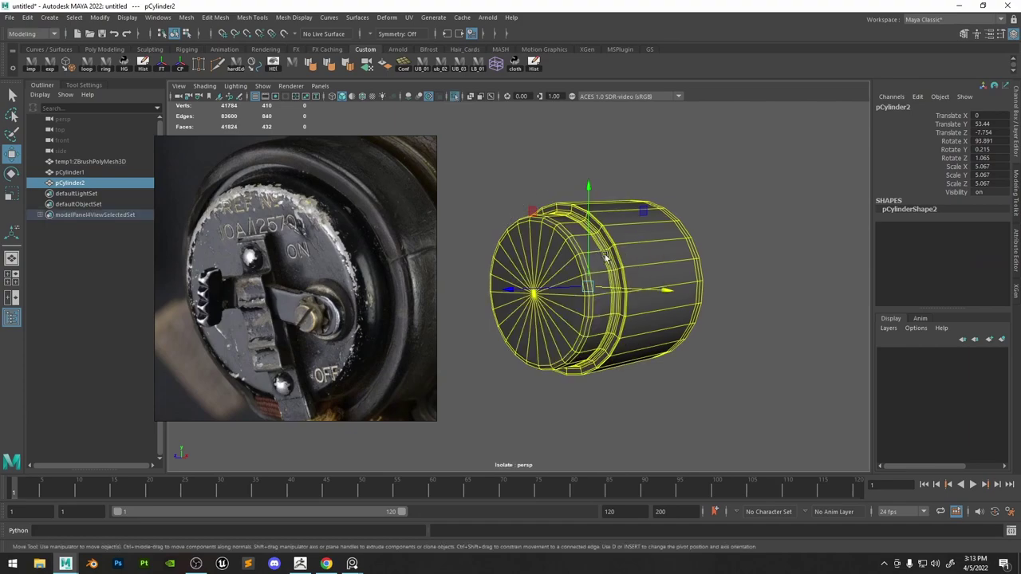
pyautogui.moveTo(638, 224); pyautogui.dragTo(641, 244, button='right')
pyautogui.click(649, 255)
pyautogui.keyDown('shift'); pyautogui.doubleClick(651, 274); pyautogui.keyUp('shift')
pyautogui.keyDown('shift'); pyautogui.moveTo(766, 459); pyautogui.dragTo(427, 198); pyautogui.keyUp('shift')
pyautogui.press('Delete')
# Move all vertices of the copied wall ring outward along their normals and show the whole scene again.
pyautogui.moveTo(639, 214); pyautogui.dragTo(588, 214, button='right')
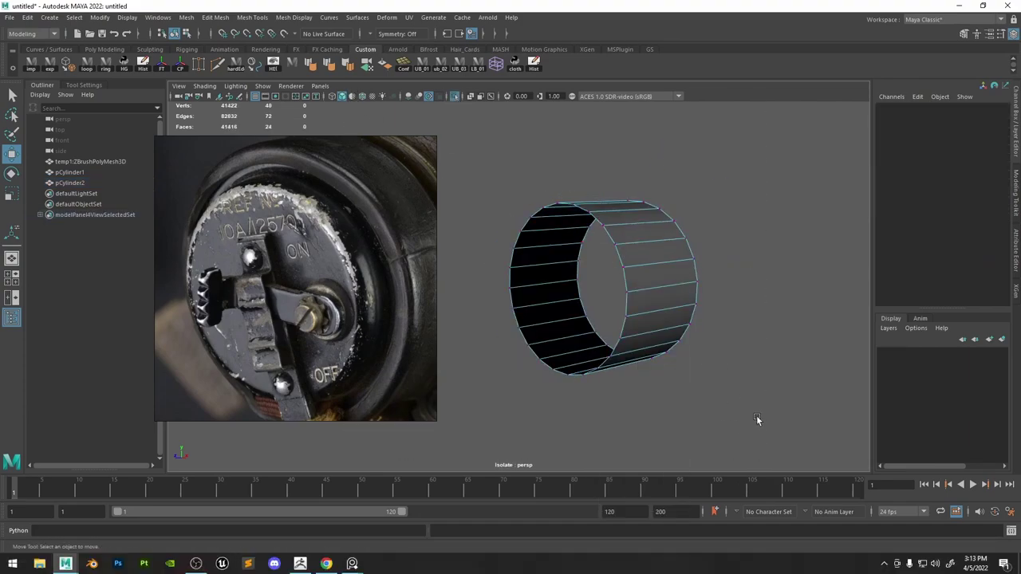
pyautogui.moveTo(757, 417); pyautogui.dragTo(404, 88)
pyautogui.press('w')
pyautogui.moveTo(563, 197); pyautogui.dragTo(439, 217)
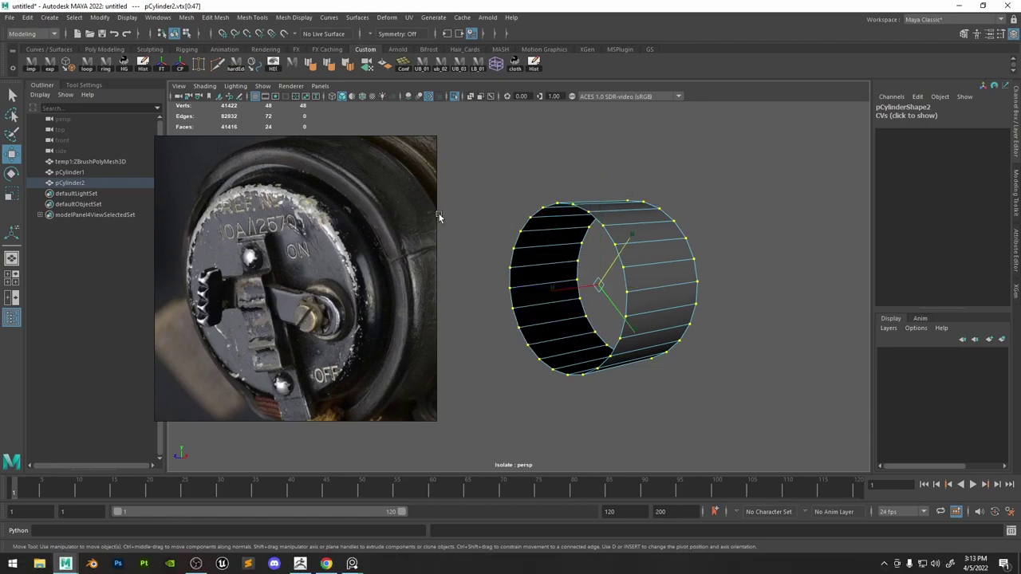
pyautogui.moveTo(621, 263); pyautogui.dragTo(624, 237)
pyautogui.click(455, 95)
pyautogui.press('F8')
# Delete the imported ZBrush mesh and turn on smooth preview for the inner housing cylinder.
pyautogui.click(550, 272)
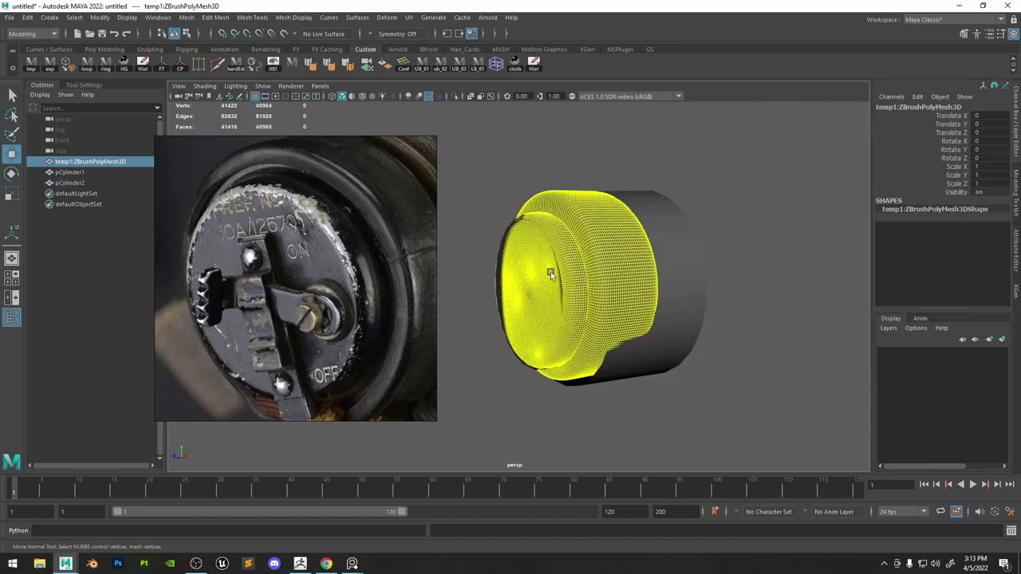
pyautogui.press('Delete')
pyautogui.click(651, 301)
pyautogui.press('3')
pyautogui.click(549, 275)
pyautogui.press('3')
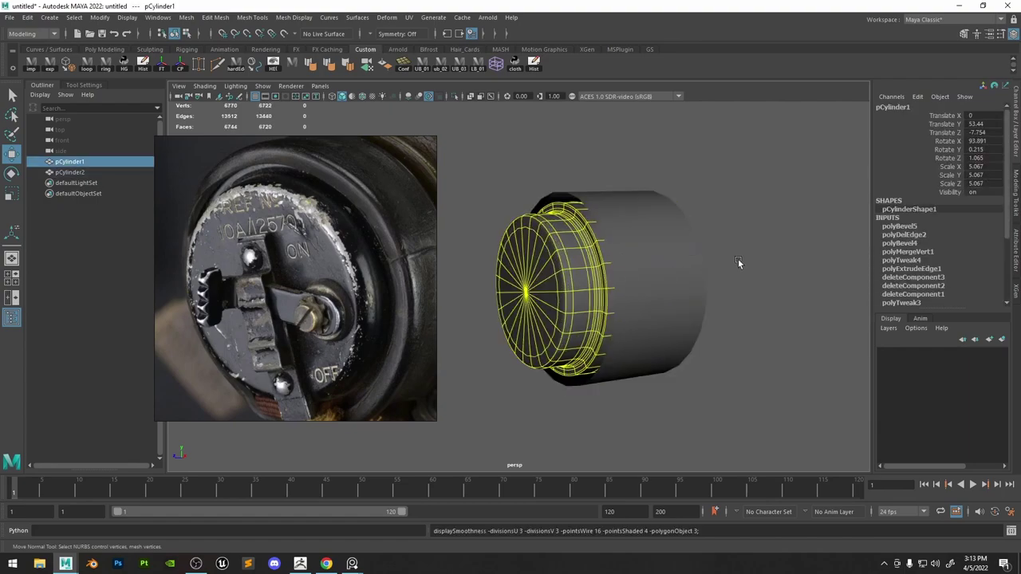
pyautogui.click(738, 258)
# Fine-tune the outer ring's clearance around the housing by moving all its vertices slightly along their normals.
pyautogui.keyDown('alt'); pyautogui.moveTo(661, 293); pyautogui.dragTo(691, 282); pyautogui.keyUp('alt')
pyautogui.click(638, 249)
pyautogui.rightClick(682, 206)
pyautogui.moveTo(682, 206); pyautogui.dragTo(630, 203, button='right')
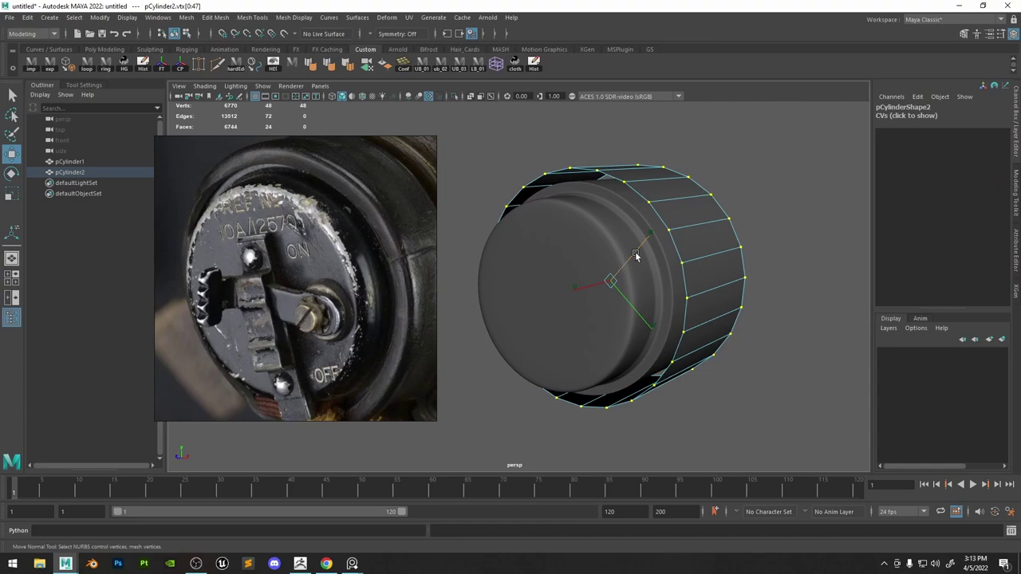
pyautogui.moveTo(635, 251)
pyautogui.mouseDown()
pyautogui.moveTo(629, 258)
pyautogui.moveTo(645, 263)
pyautogui.mouseUp()
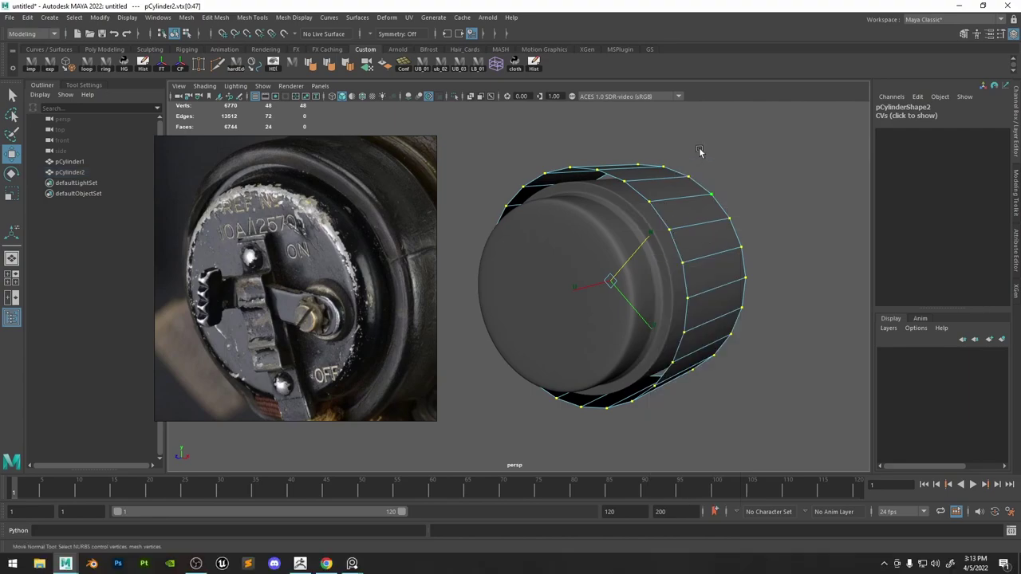
# Extrude the outer ring's front border edge loop and scale it inward to form a narrow flat lip around the inner housing.
pyautogui.press('F10')
pyautogui.hotkey('ctrl', 'e')
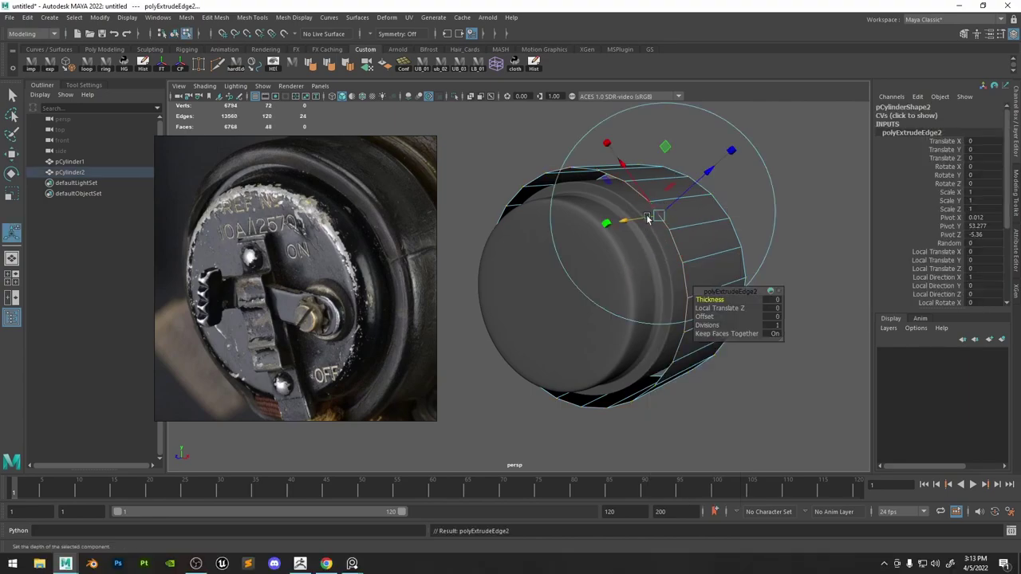
pyautogui.press('r')
pyautogui.moveTo(576, 291)
pyautogui.mouseDown()
pyautogui.moveTo(555, 300)
pyautogui.moveTo(562, 304)
pyautogui.mouseUp()
pyautogui.keyDown('alt'); pyautogui.moveTo(678, 228); pyautogui.dragTo(594, 235); pyautogui.keyUp('alt')
pyautogui.scroll(-8, 288, 252)
pyautogui.scroll(5, 252, 248)
pyautogui.scroll(5, 267, 251)
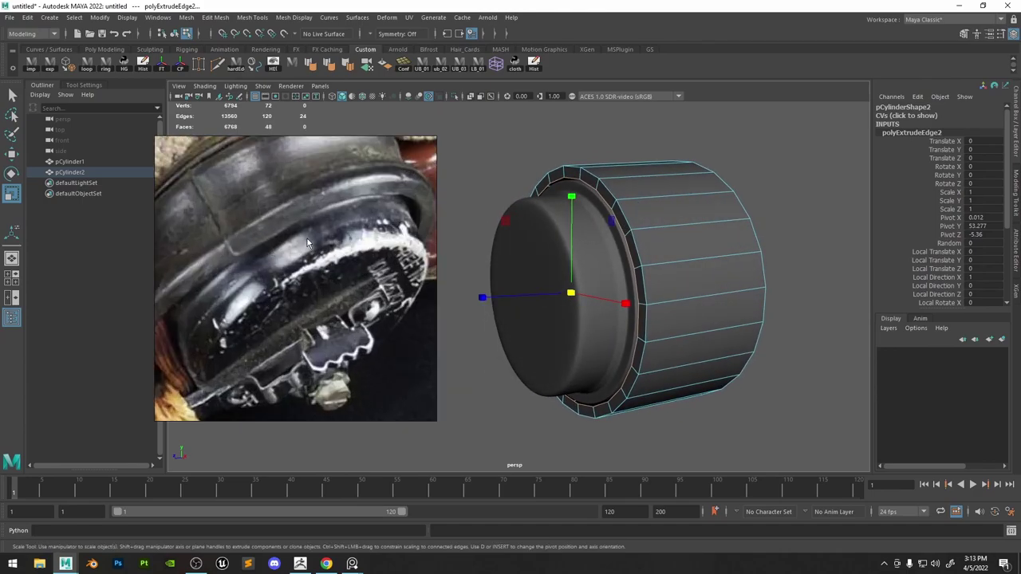
# Switch the Move tool from normal to axis-aligned movement and try to shift the lip's inner edge loop along the cylinder's axis.
pyautogui.keyDown('alt'); pyautogui.moveTo(555, 289); pyautogui.dragTo(496, 293); pyautogui.keyUp('alt')
pyautogui.press('w')
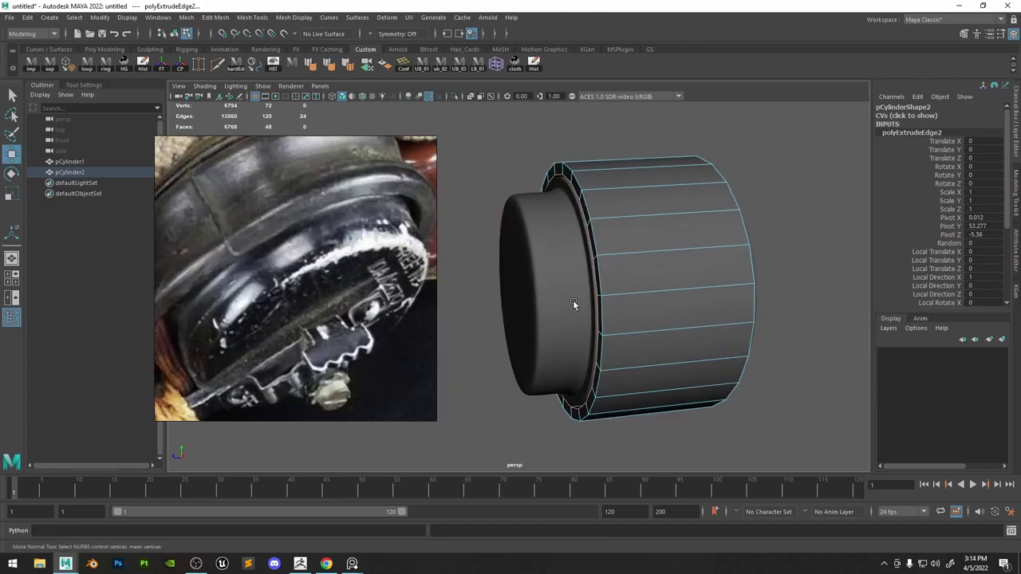
pyautogui.moveTo(573, 303)
pyautogui.mouseDown()
pyautogui.moveTo(536, 306)
pyautogui.moveTo(560, 295)
pyautogui.mouseUp()
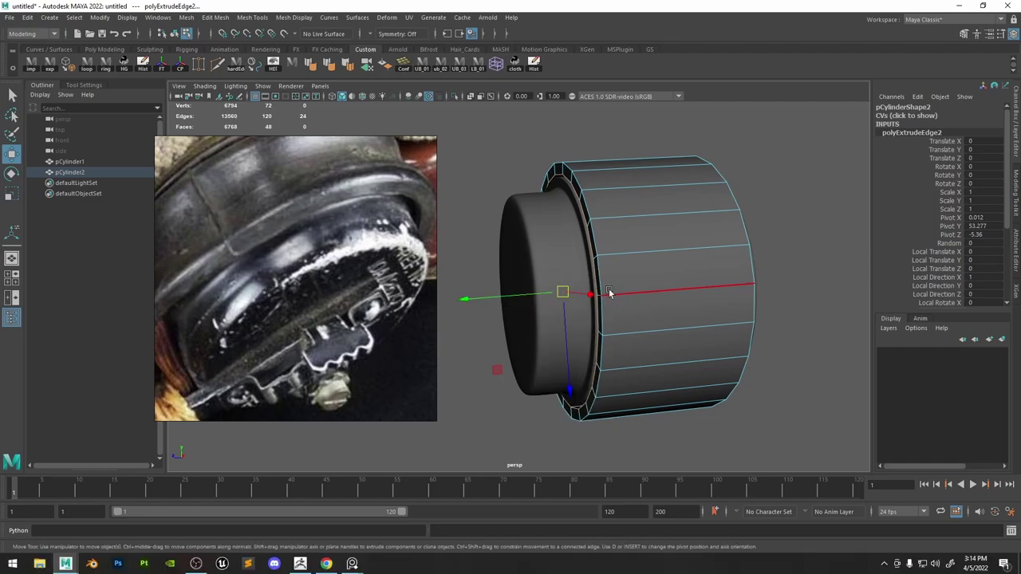
pyautogui.hotkey('ctrl', 'shift', 's')
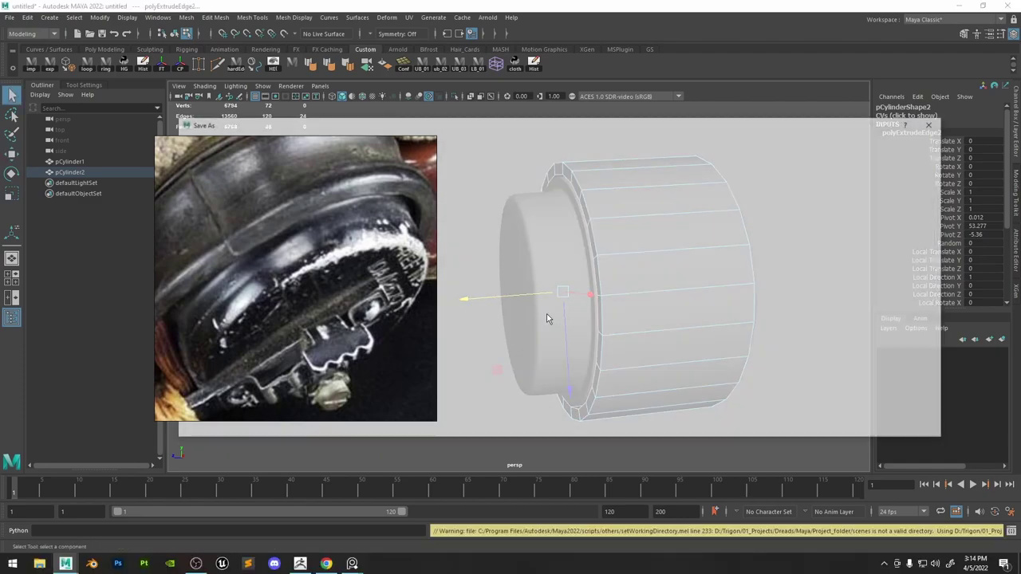
pyautogui.click(935, 121)
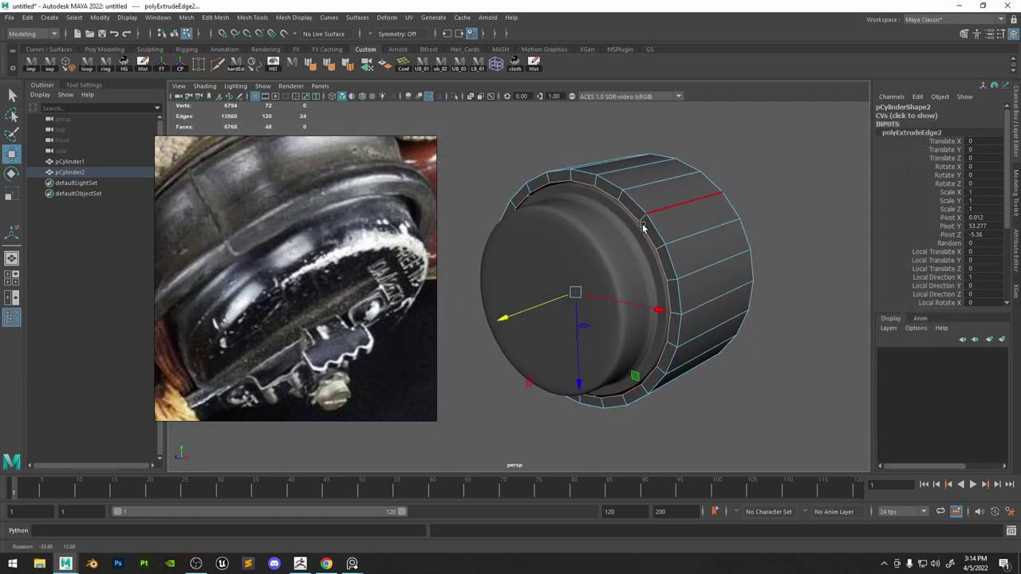
pyautogui.moveTo(520, 321); pyautogui.dragTo(533, 314)
pyautogui.hotkey('ctrl', 'z')
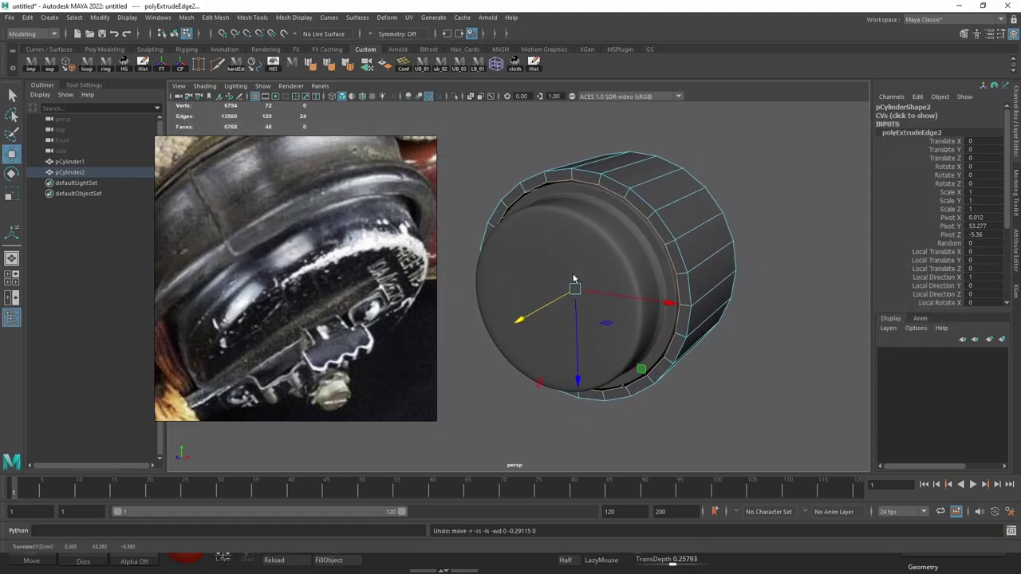
# Try other Move tool axis orientations for shifting the flat lip's inner edge loop, undoing the misaligned moves.
pyautogui.keyDown('ctrl'); pyautogui.keyDown('shift'); pyautogui.moveTo(573, 274); pyautogui.dragTo(652, 347, button='right'); pyautogui.keyUp('shift'); pyautogui.keyUp('ctrl')
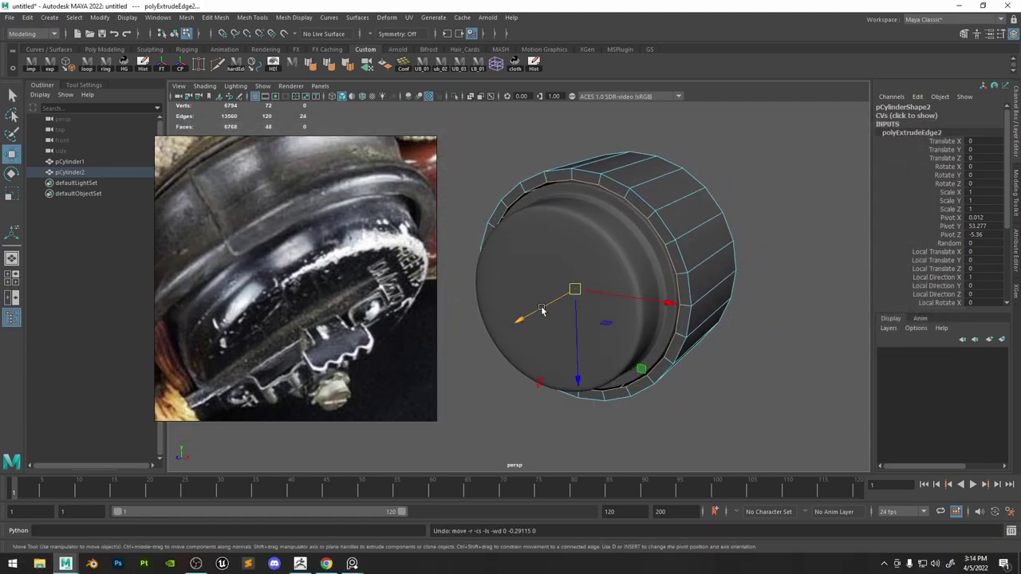
pyautogui.moveTo(540, 308); pyautogui.dragTo(623, 303)
pyautogui.hotkey('ctrl', 'z')
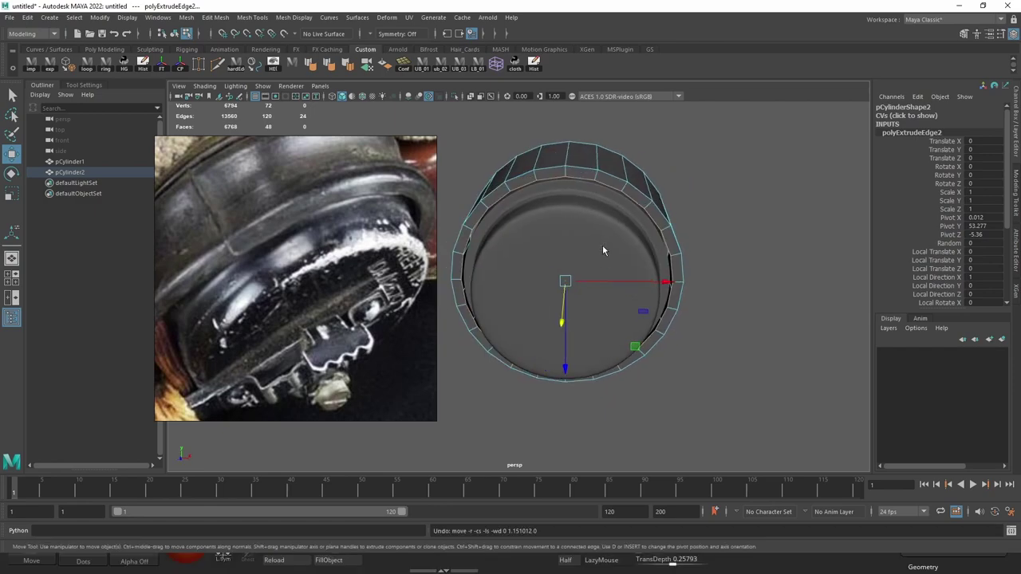
pyautogui.keyDown('ctrl'); pyautogui.keyDown('shift'); pyautogui.moveTo(603, 246); pyautogui.dragTo(548, 245, button='right'); pyautogui.keyUp('shift'); pyautogui.keyUp('ctrl')
pyautogui.keyDown('alt'); pyautogui.moveTo(564, 294); pyautogui.dragTo(691, 281); pyautogui.keyUp('alt')
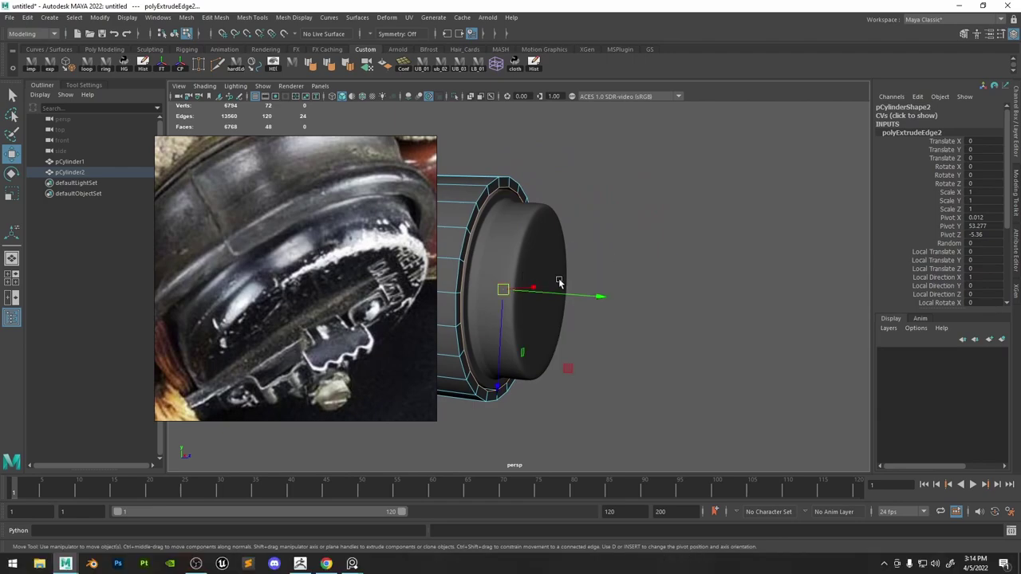
pyautogui.moveTo(557, 292)
pyautogui.mouseDown()
pyautogui.moveTo(571, 293)
pyautogui.moveTo(561, 301)
pyautogui.mouseUp()
# Delete the ring of faces forming the flat lip at the front of the outer ring.
pyautogui.keyDown('alt'); pyautogui.moveTo(647, 169); pyautogui.dragTo(563, 214); pyautogui.keyUp('alt')
pyautogui.moveTo(546, 169); pyautogui.dragTo(548, 197, button='right')
pyautogui.click(563, 171)
pyautogui.doubleClick(513, 179)
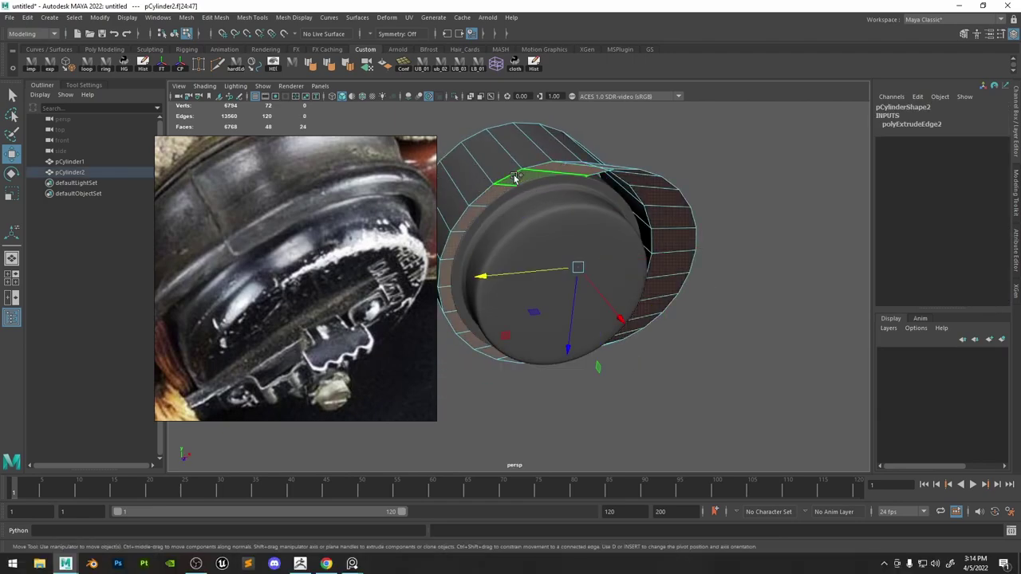
pyautogui.press('Delete')
# Extrude the outer ring's front border edge loop inward with a local Z translation of -0.994 to rebuild the lip.
pyautogui.doubleClick(576, 152)
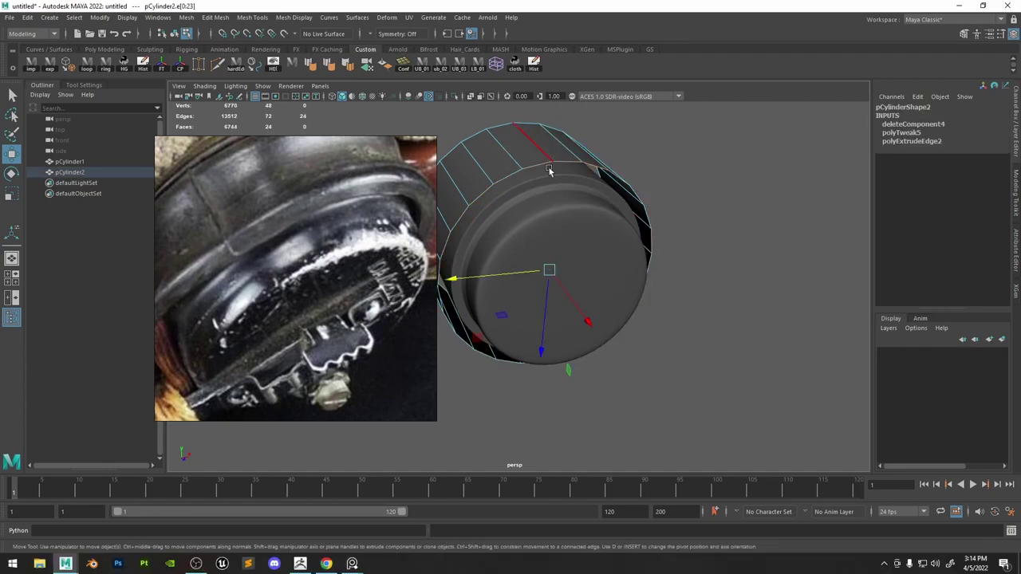
pyautogui.moveTo(587, 319); pyautogui.dragTo(600, 339)
pyautogui.hotkey('ctrl', 'z')
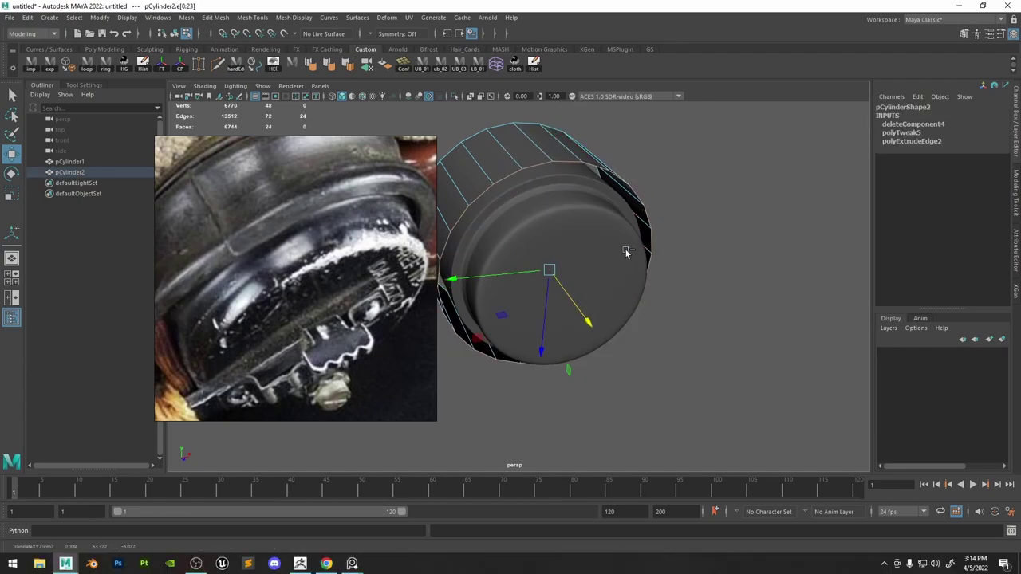
pyautogui.hotkey('ctrl', 'e')
pyautogui.moveTo(676, 165); pyautogui.dragTo(669, 175)
pyautogui.press('w')
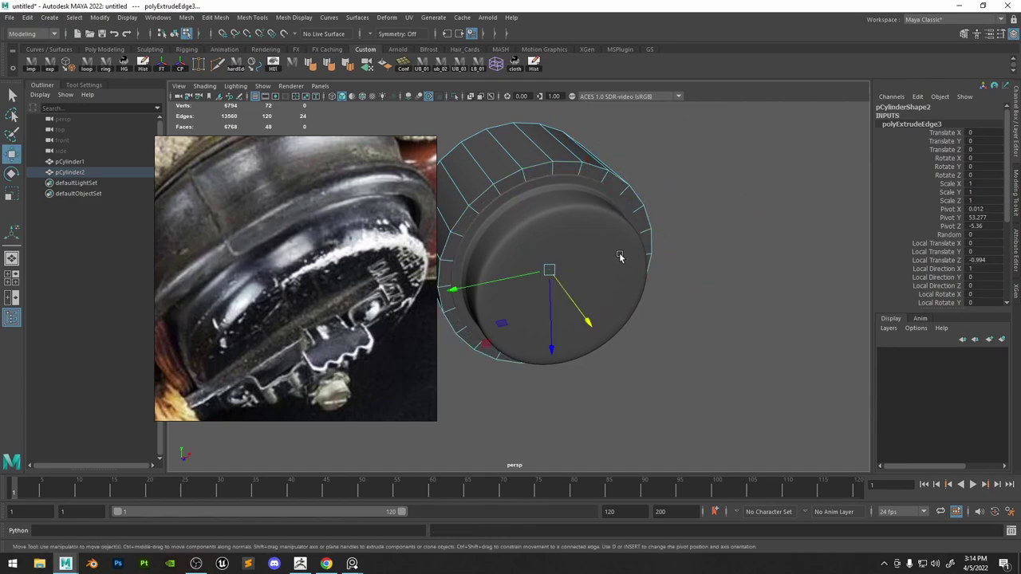
# Shift the new lip's inner edge loop forward along the cylinder's axis so the lip slants around the inner housing.
pyautogui.moveTo(576, 302); pyautogui.dragTo(495, 317)
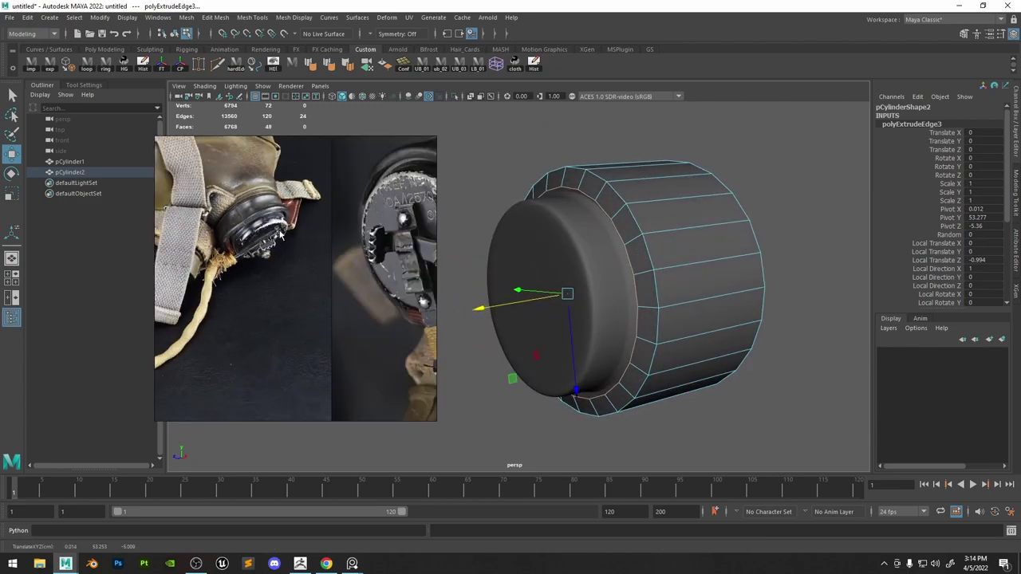
pyautogui.keyDown('alt'); pyautogui.moveTo(608, 255); pyautogui.dragTo(588, 274); pyautogui.keyUp('alt')
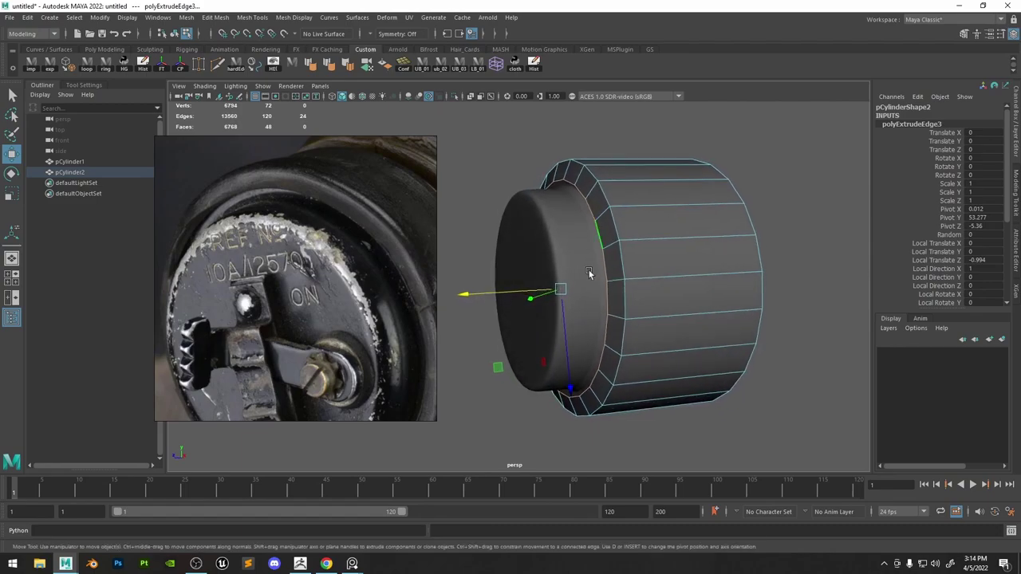
pyautogui.moveTo(520, 297); pyautogui.dragTo(593, 282)
pyautogui.press('r')
pyautogui.press('w')
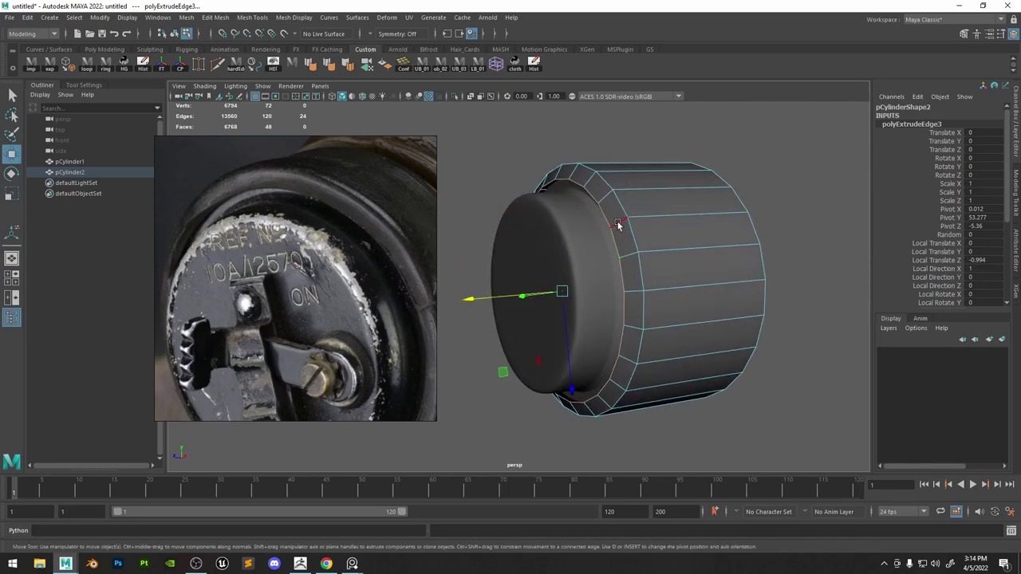
# Connect a new edge loop around the middle of the lip and push its vertices slightly outward along their normals.
pyautogui.click(618, 228)
pyautogui.keyDown('shift'); pyautogui.moveTo(628, 259); pyautogui.dragTo(621, 415, button='right'); pyautogui.keyUp('shift')
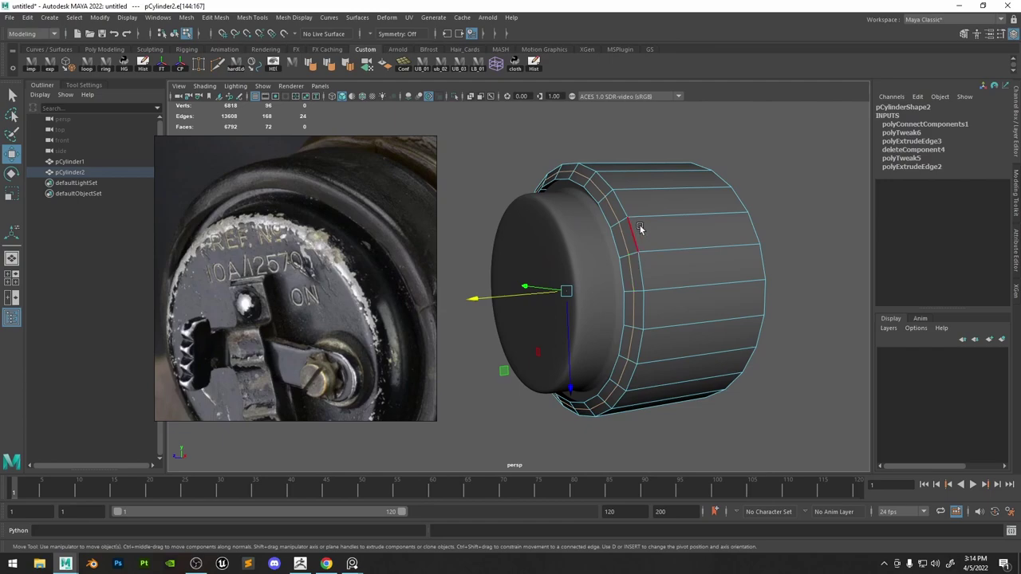
pyautogui.keyDown('ctrl'); pyautogui.moveTo(640, 229); pyautogui.dragTo(483, 228, button='right'); pyautogui.keyUp('ctrl')
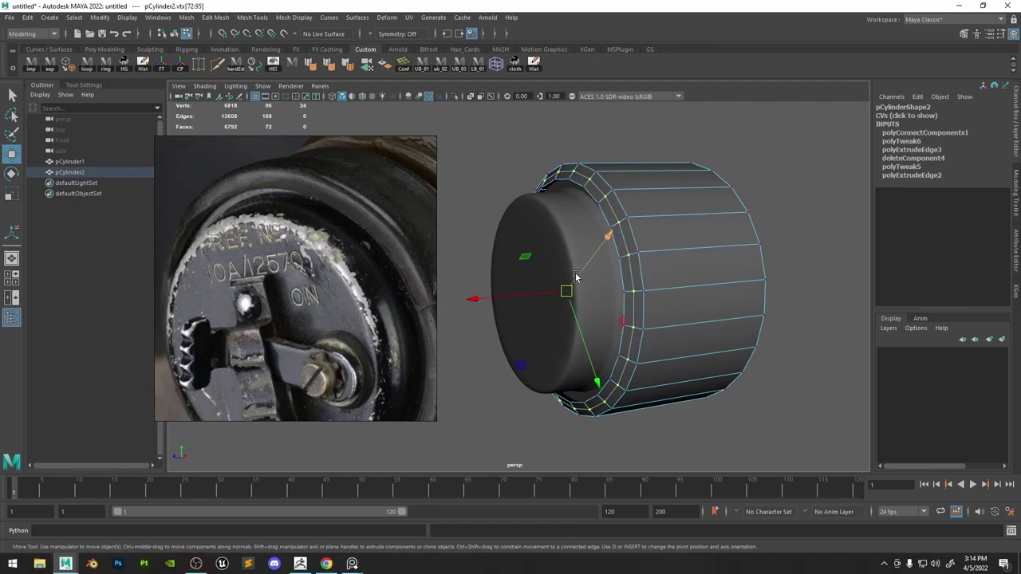
pyautogui.keyDown('shift'); pyautogui.moveTo(576, 276); pyautogui.dragTo(477, 268, button='right'); pyautogui.keyUp('shift')
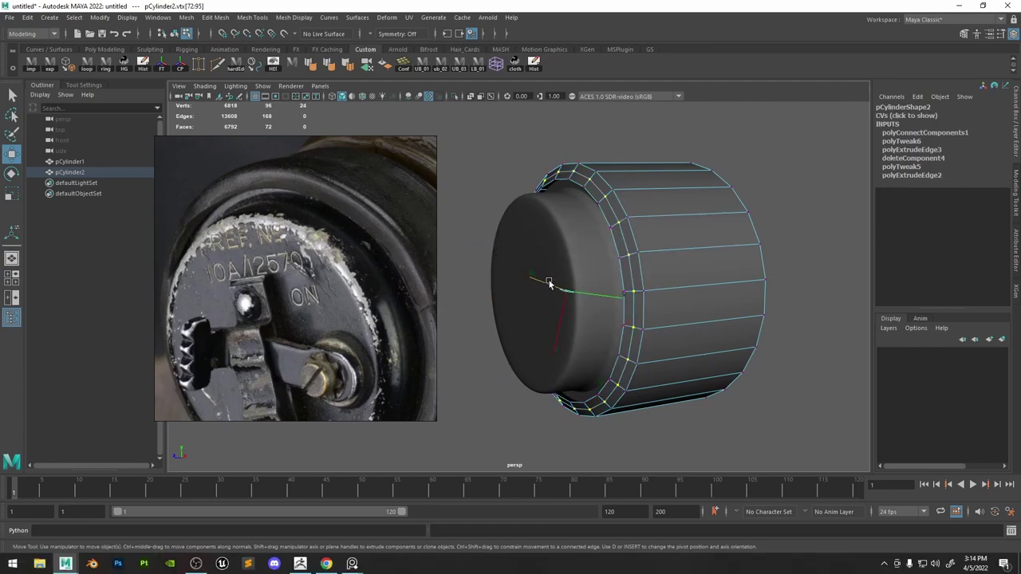
pyautogui.moveTo(549, 283); pyautogui.dragTo(548, 282)
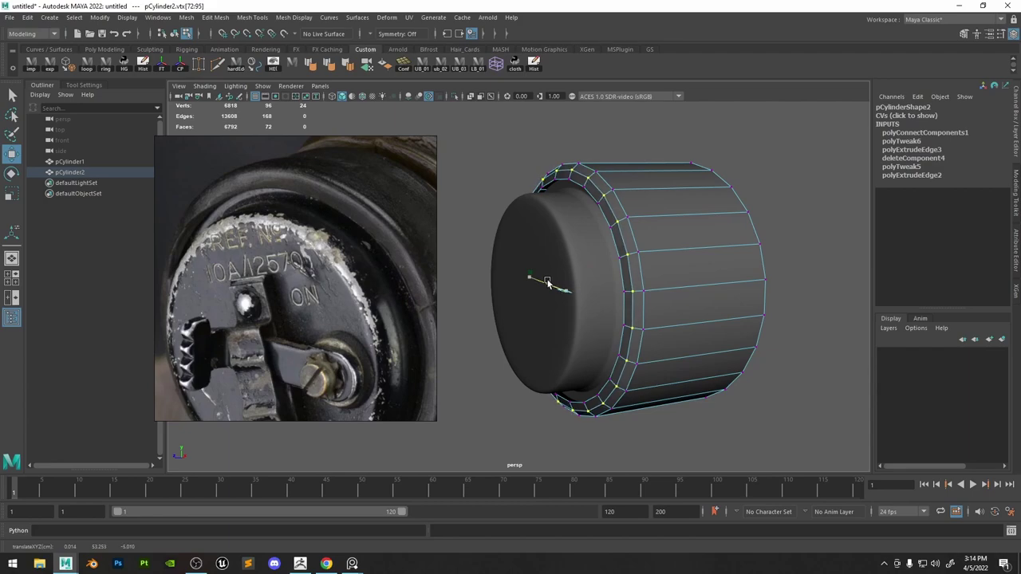
pyautogui.keyDown('alt'); pyautogui.moveTo(547, 283); pyautogui.dragTo(769, 222); pyautogui.keyUp('alt')
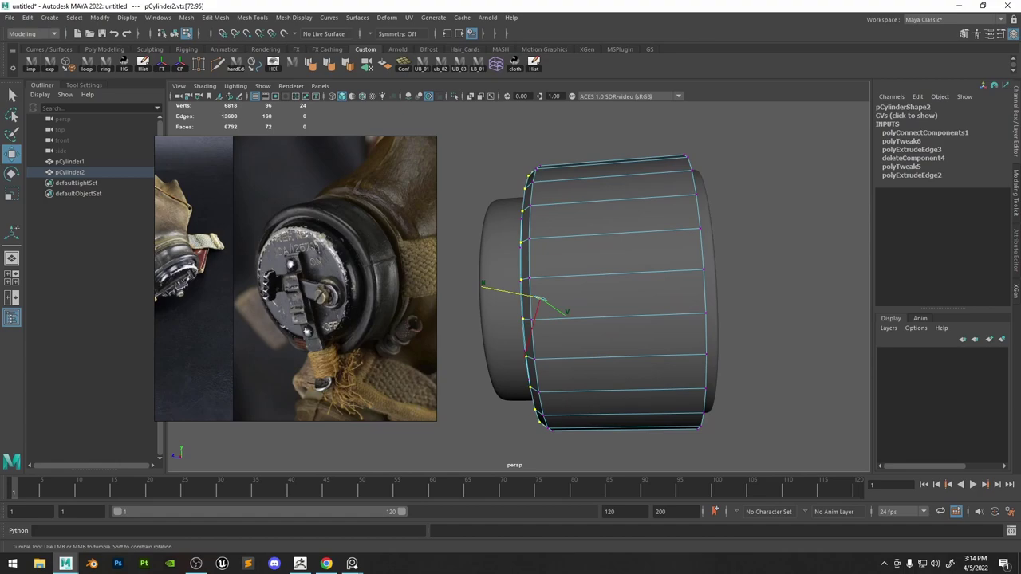
# Examine the reference photos for the outer rubber ring's side profile and the shape of its rear edge against the mask.
pyautogui.click(195, 564)
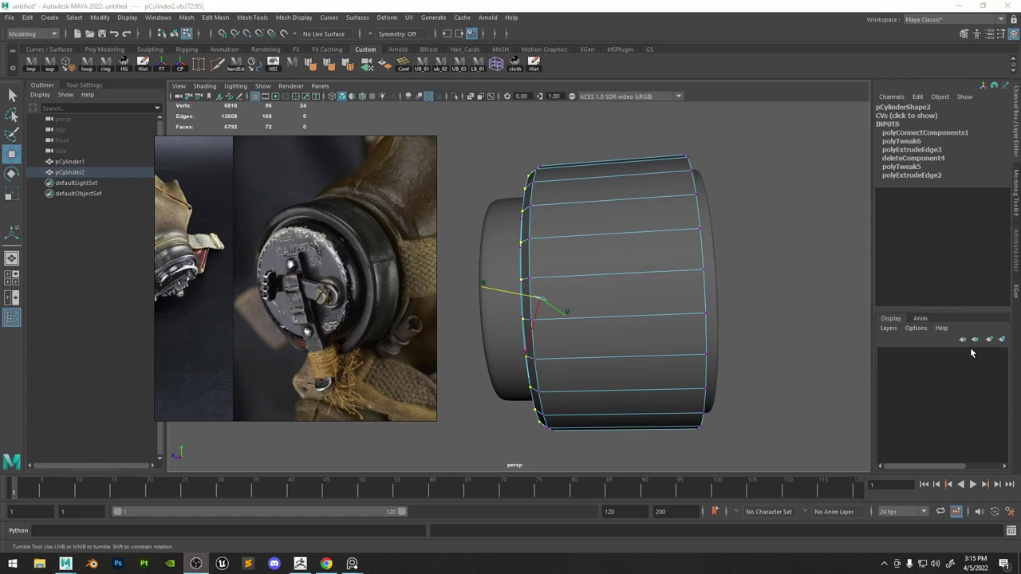
pyautogui.scroll(5, 333, 227)
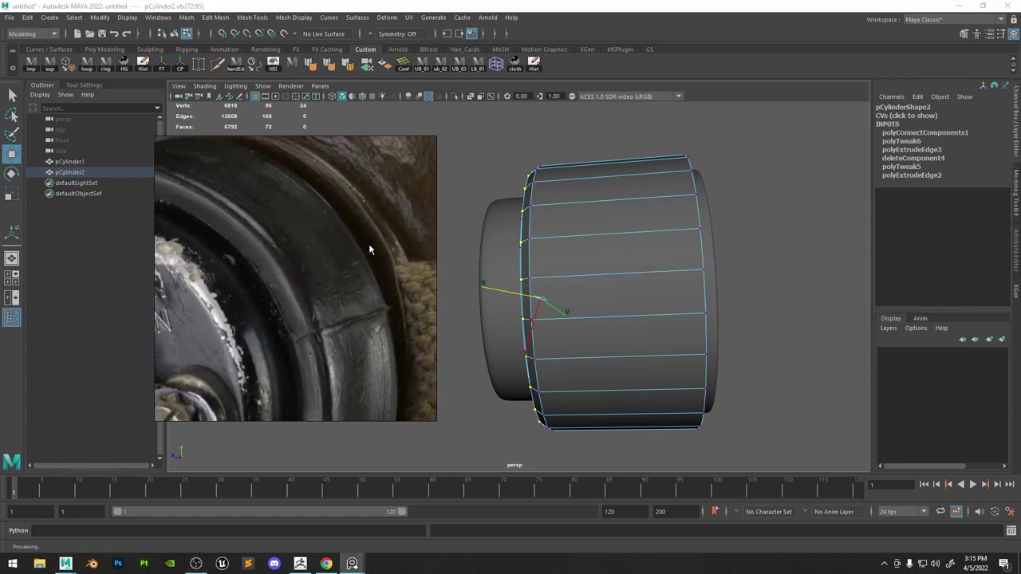
pyautogui.scroll(-6, 368, 250)
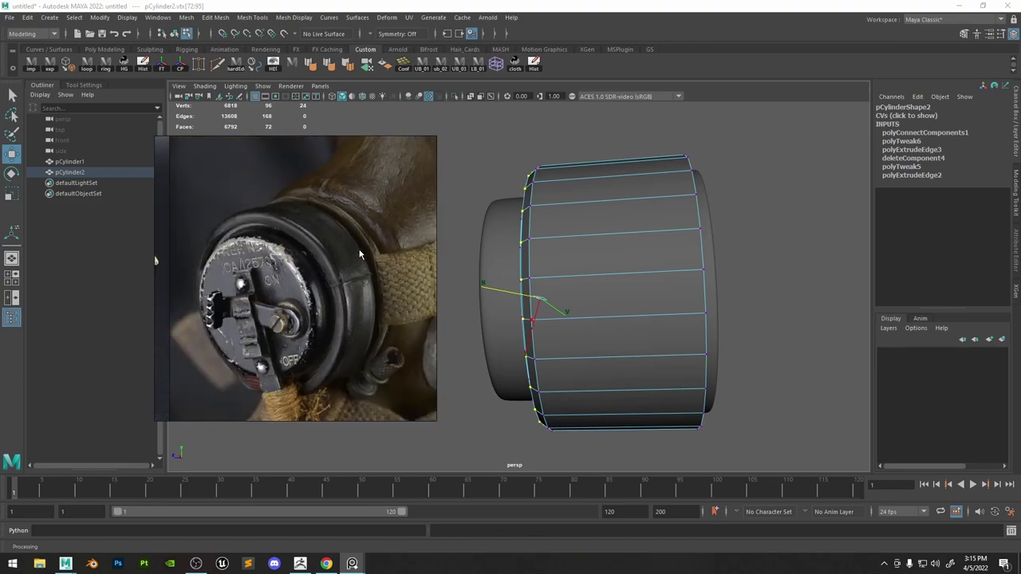
pyautogui.scroll(6, 313, 342)
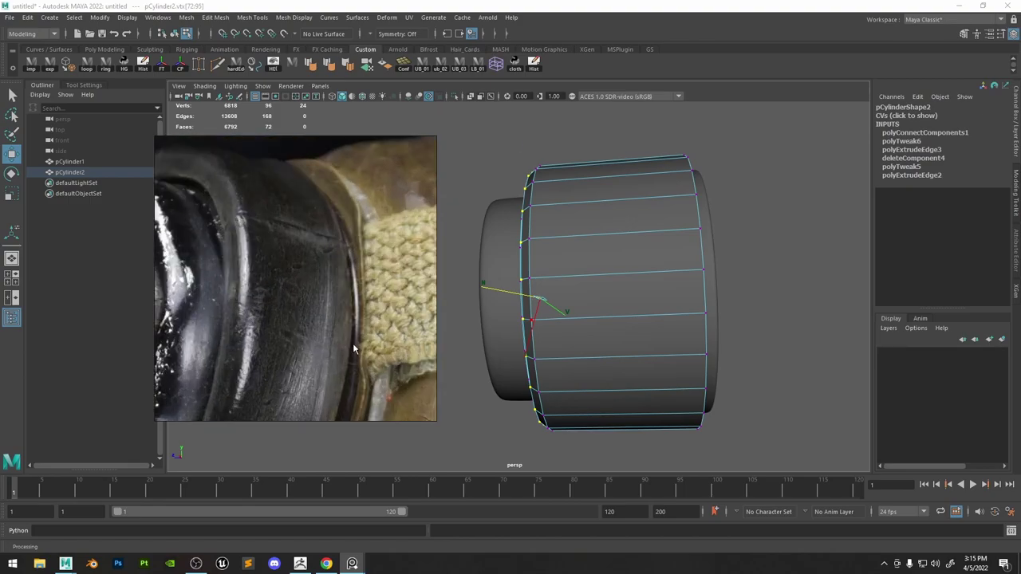
pyautogui.scroll(-3, 307, 307)
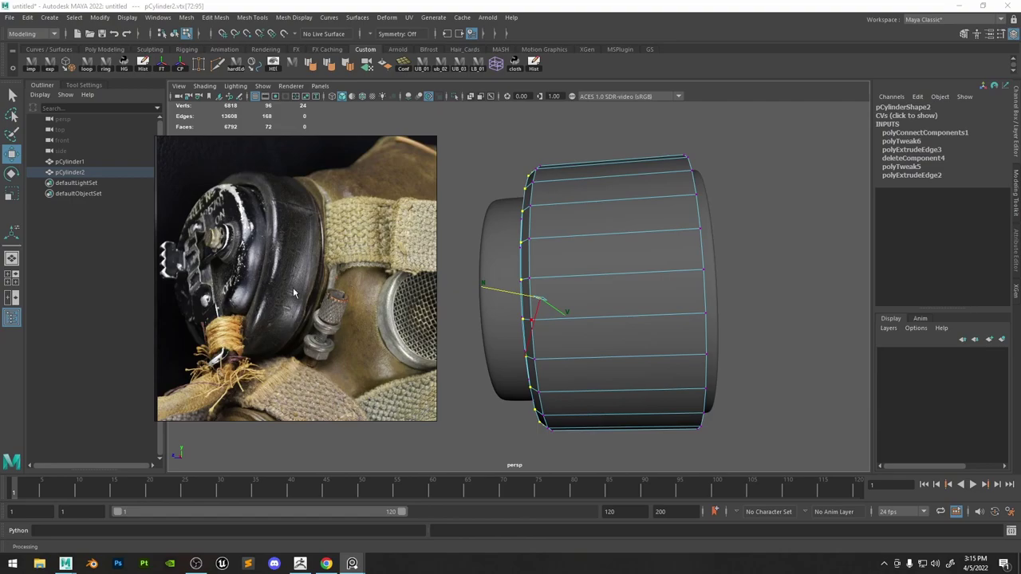
pyautogui.scroll(2, 298, 283)
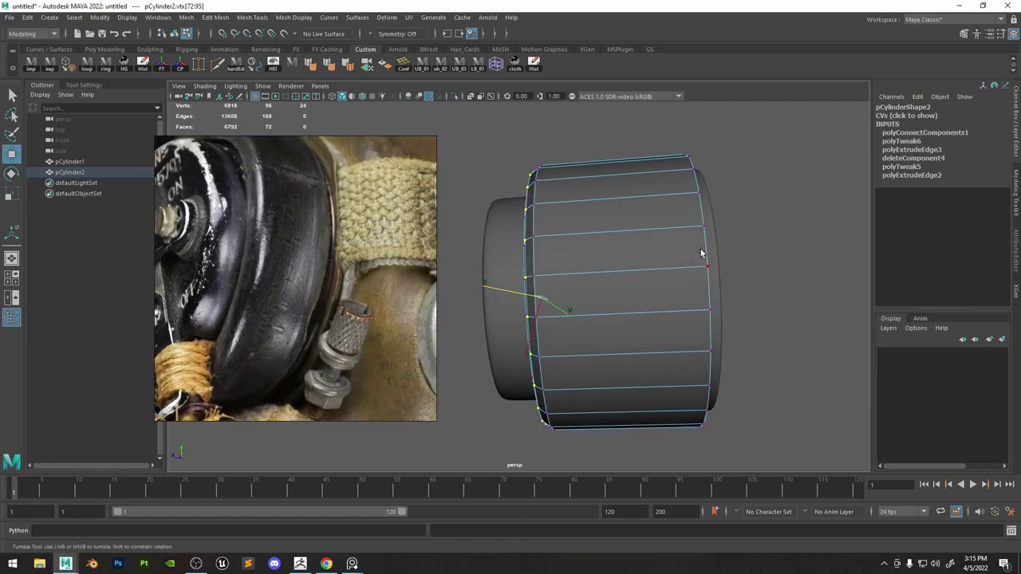
pyautogui.moveTo(701, 252); pyautogui.dragTo(650, 248, button='middle')
pyautogui.press('F8')
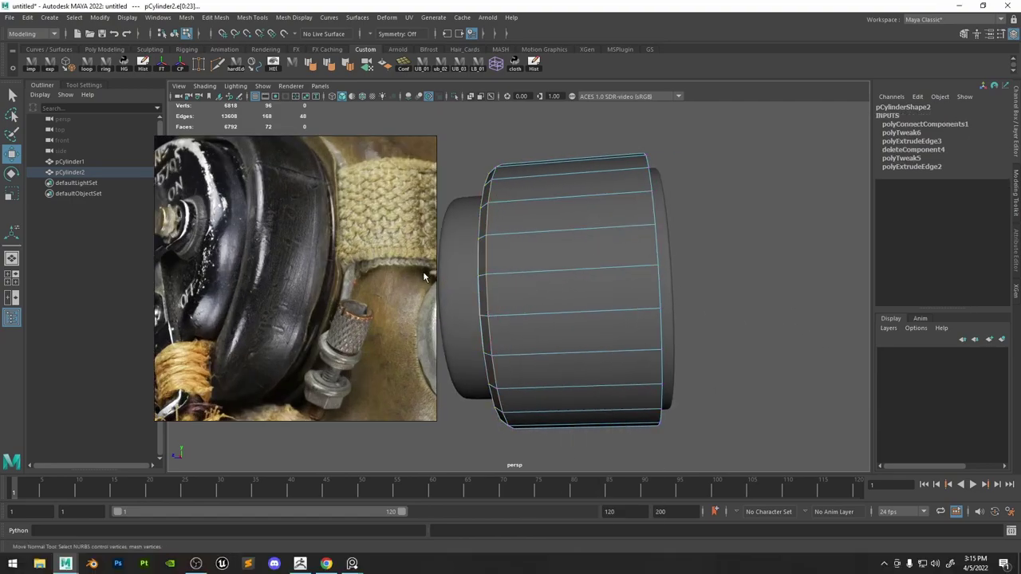
pyautogui.scroll(2, 325, 221)
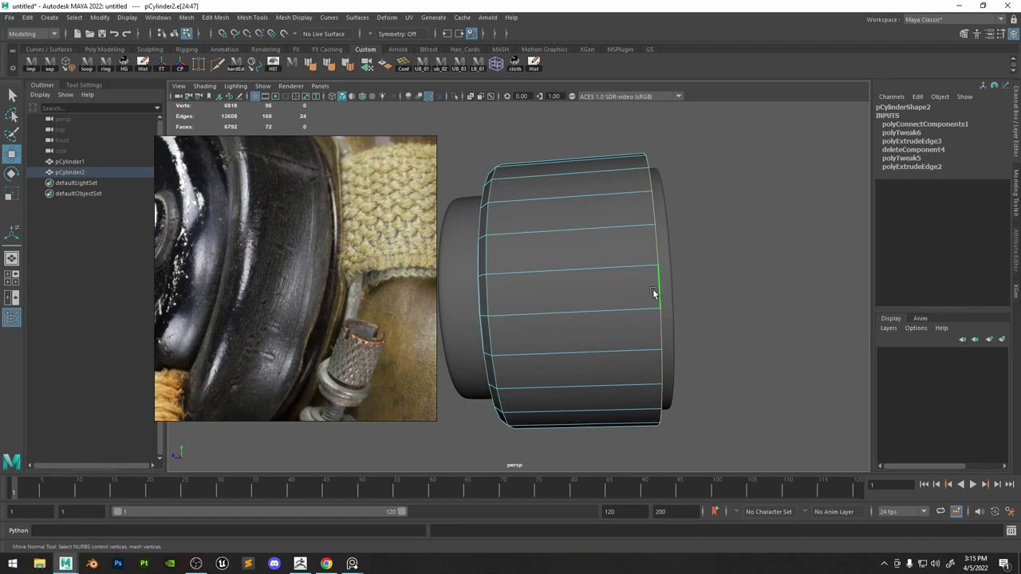
pyautogui.scroll(-3, 654, 294)
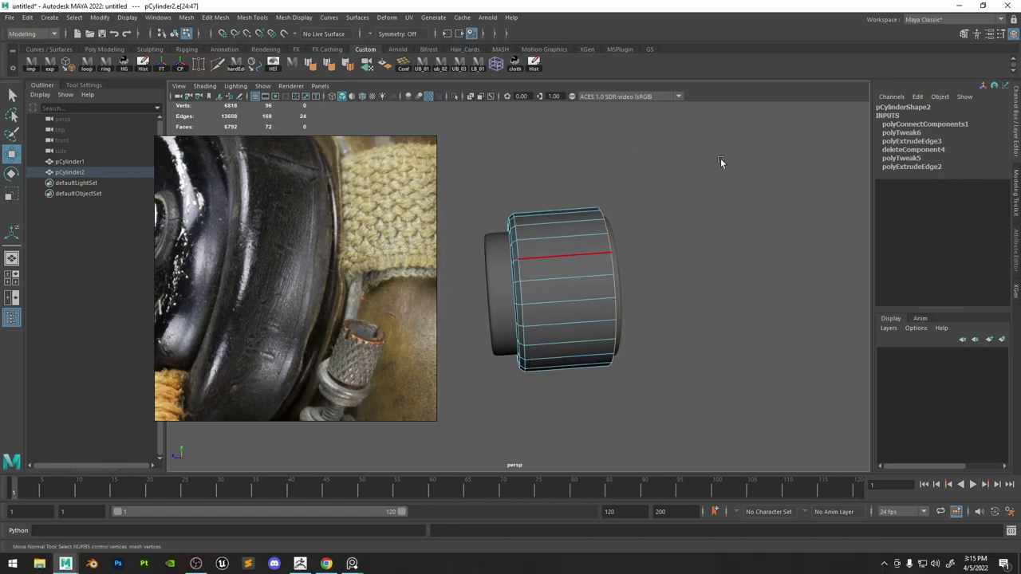
# Export the inner housing and outer ring cylinders together and switch to ZBrush.
pyautogui.press('F8')
pyautogui.keyDown('alt'); pyautogui.moveTo(668, 222); pyautogui.dragTo(730, 241); pyautogui.keyUp('alt')
pyautogui.click(745, 215)
pyautogui.moveTo(769, 173); pyautogui.dragTo(463, 384)
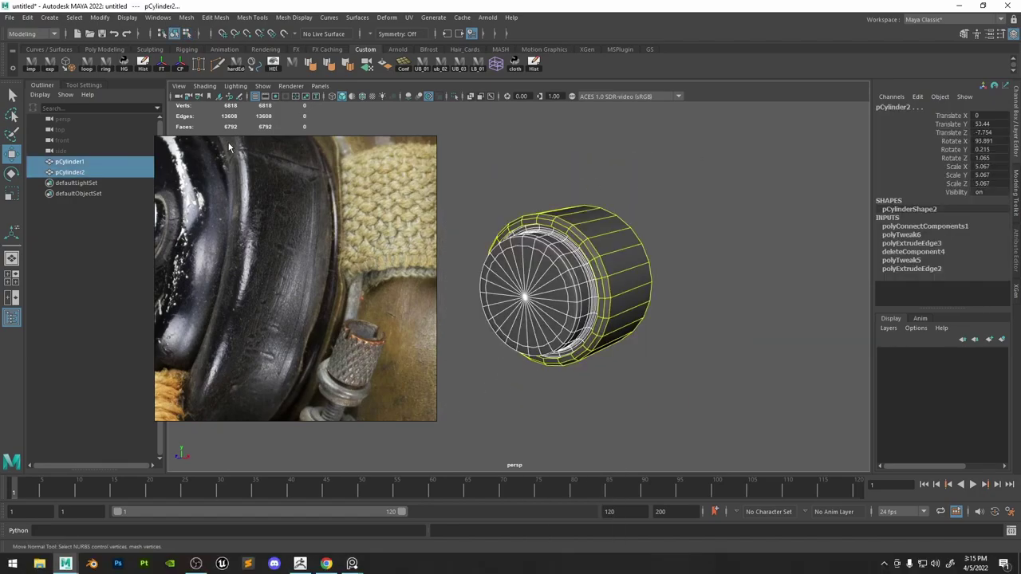
pyautogui.click(50, 64)
pyautogui.click(299, 564)
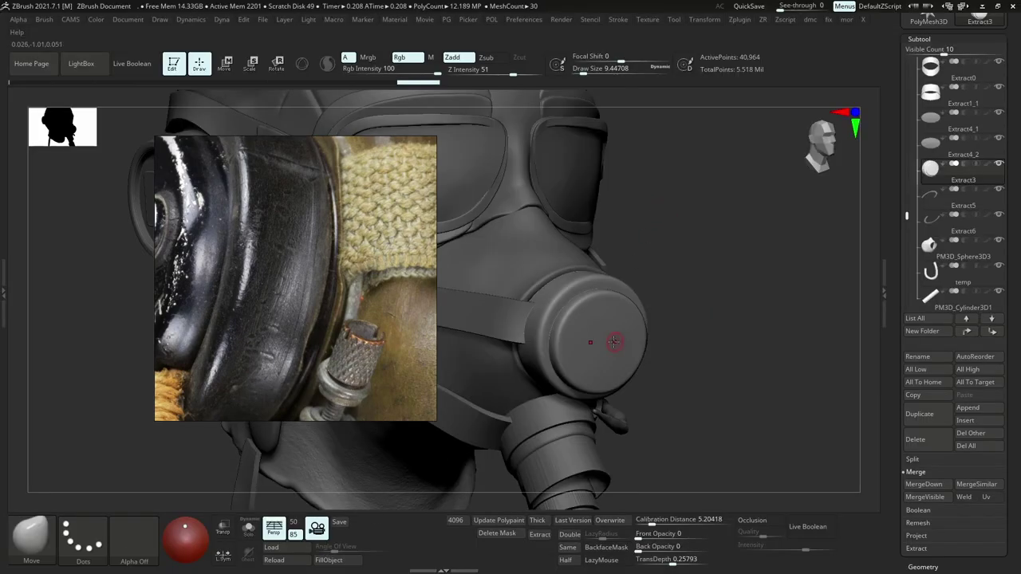
# Try to import the exported housing into the Extract3 subtool and locate it in the view.
pyautogui.press('s')
pyautogui.press('s')
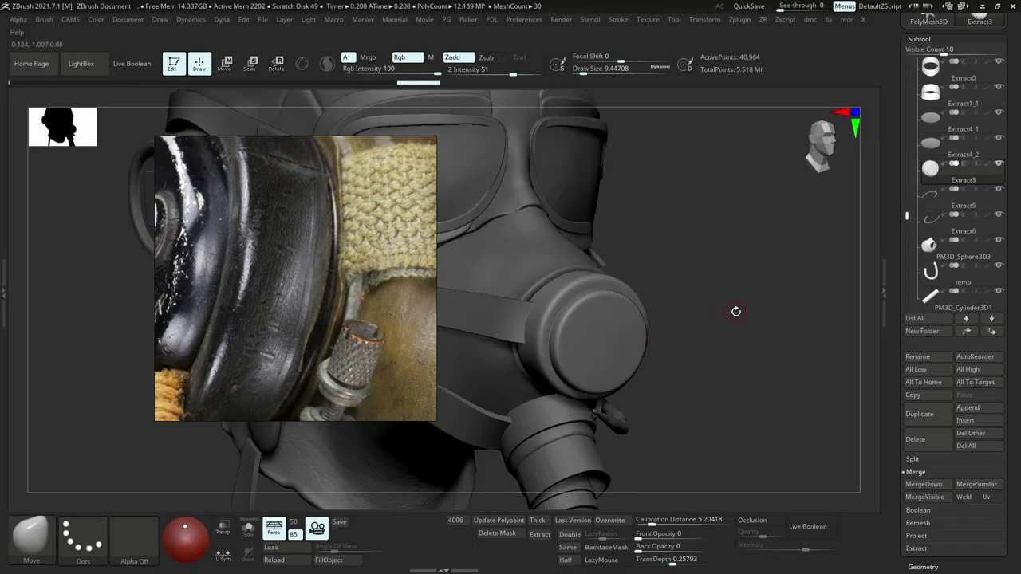
pyautogui.hotkey('ctrl', 'i')
pyautogui.click(526, 331)
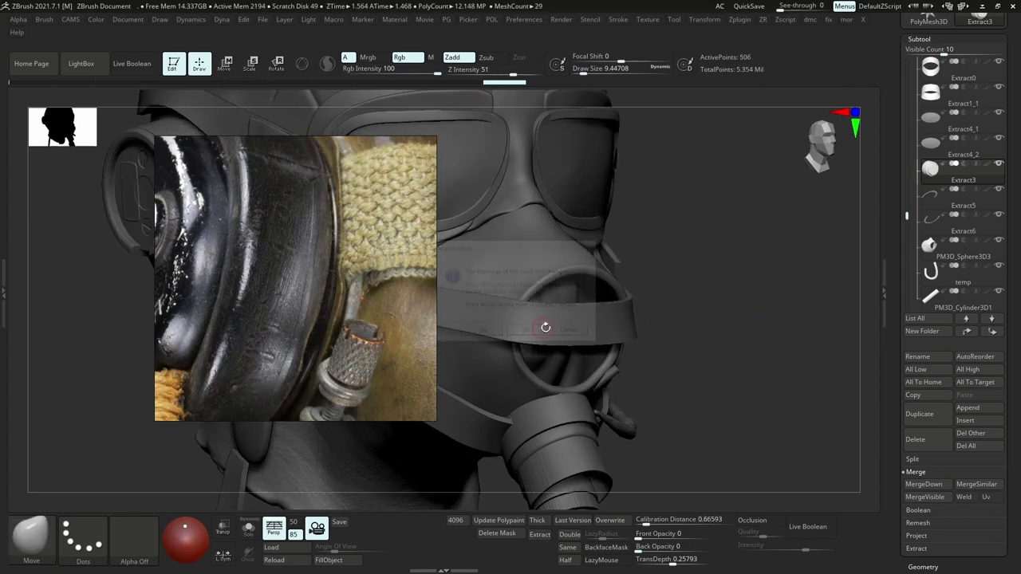
pyautogui.press('s')
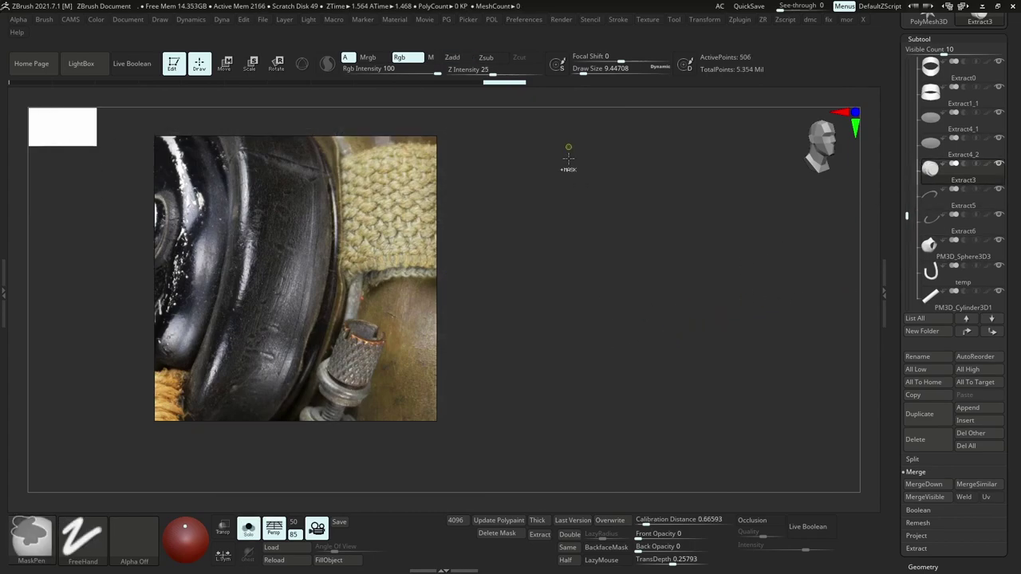
pyautogui.keyDown('ctrl'); pyautogui.moveTo(567, 166); pyautogui.dragTo(619, 291, button='right'); pyautogui.keyUp('ctrl')
pyautogui.hotkey('alt', 's')
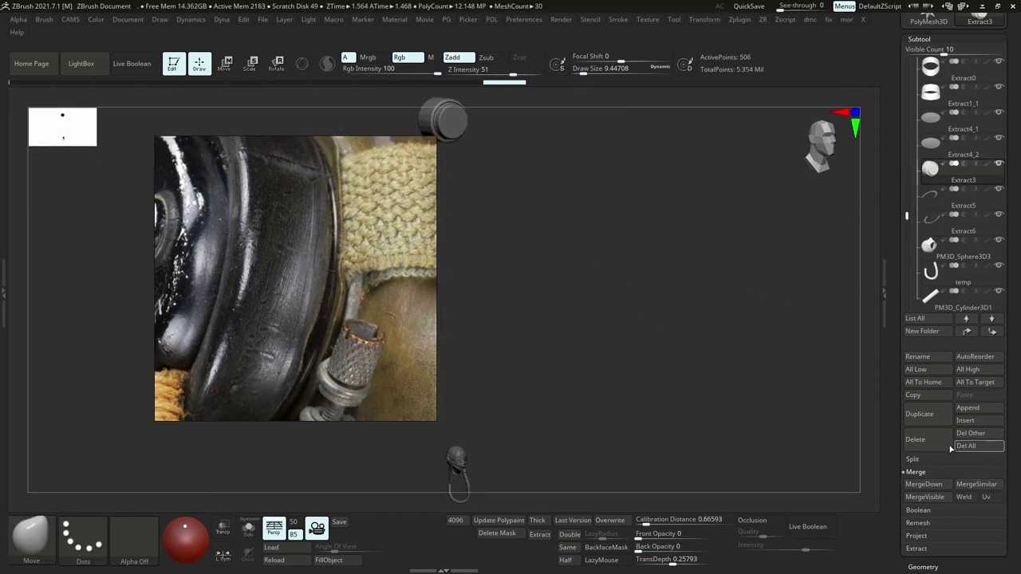
# Delete the Extract3 subtool and import the exported housing into a newly appended sphere subtool instead.
pyautogui.click(925, 440)
pyautogui.click(829, 467)
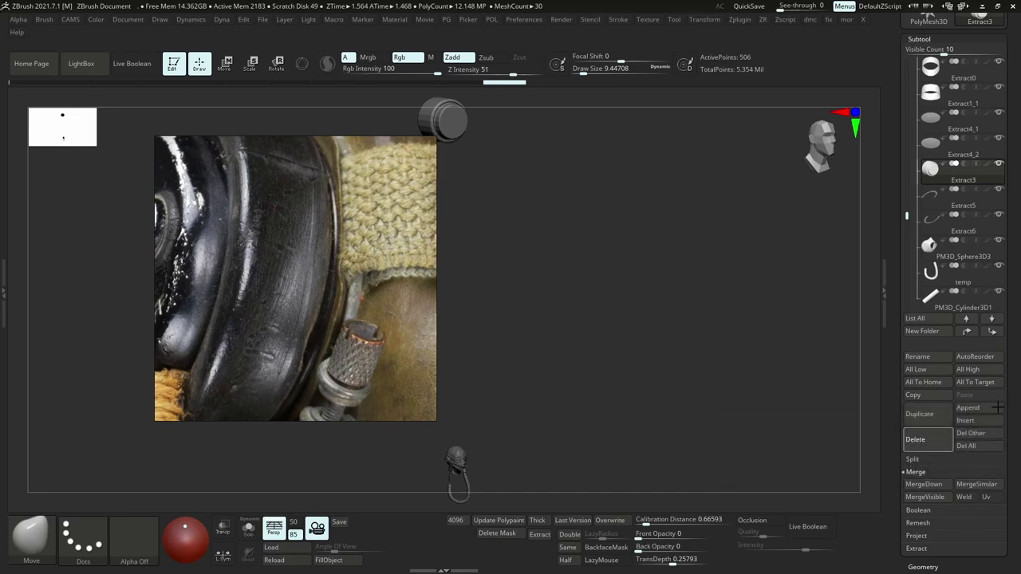
pyautogui.click(629, 353)
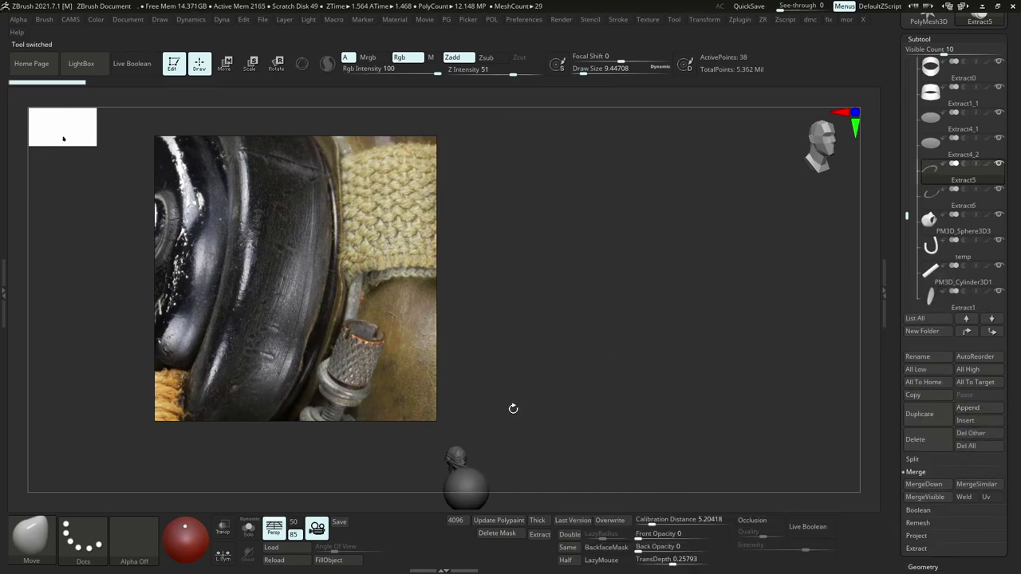
pyautogui.keyDown('alt'); pyautogui.click(484, 479); pyautogui.keyUp('alt')
pyautogui.hotkey('ctrl', 'v')
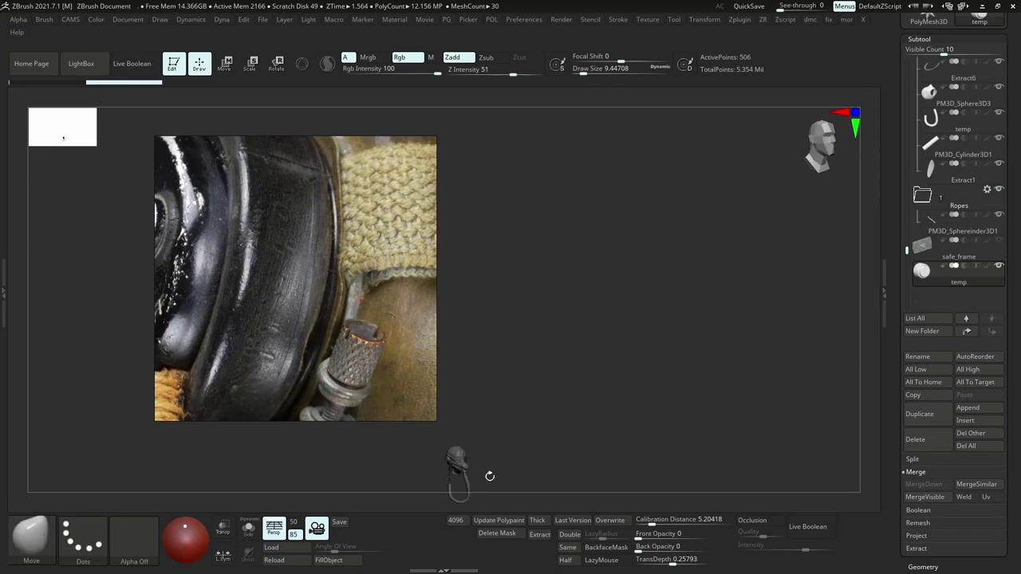
# Smooth the imported housing with dynamic subdivision and compare its fit on the mask with the reference photos.
pyautogui.press('f')
pyautogui.moveTo(591, 413); pyautogui.dragTo(578, 378, button='right')
pyautogui.press('d')
pyautogui.keyDown('ctrl'); pyautogui.moveTo(649, 279); pyautogui.dragTo(591, 299, button='right'); pyautogui.keyUp('ctrl')
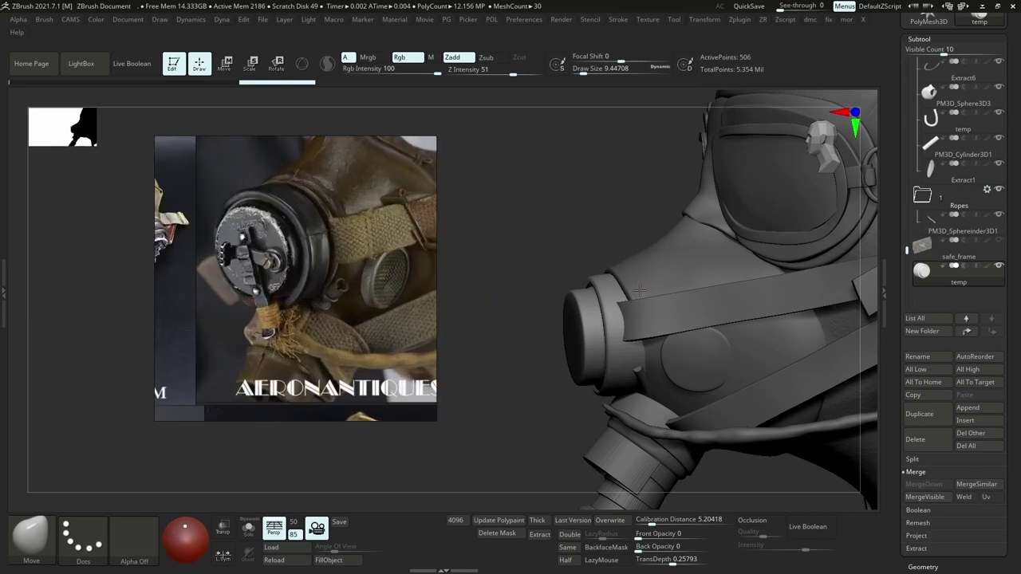
pyautogui.moveTo(639, 291); pyautogui.dragTo(586, 275, button='right')
pyautogui.keyDown('alt'); pyautogui.click(657, 345); pyautogui.keyUp('alt')
pyautogui.scroll(-6, 307, 259)
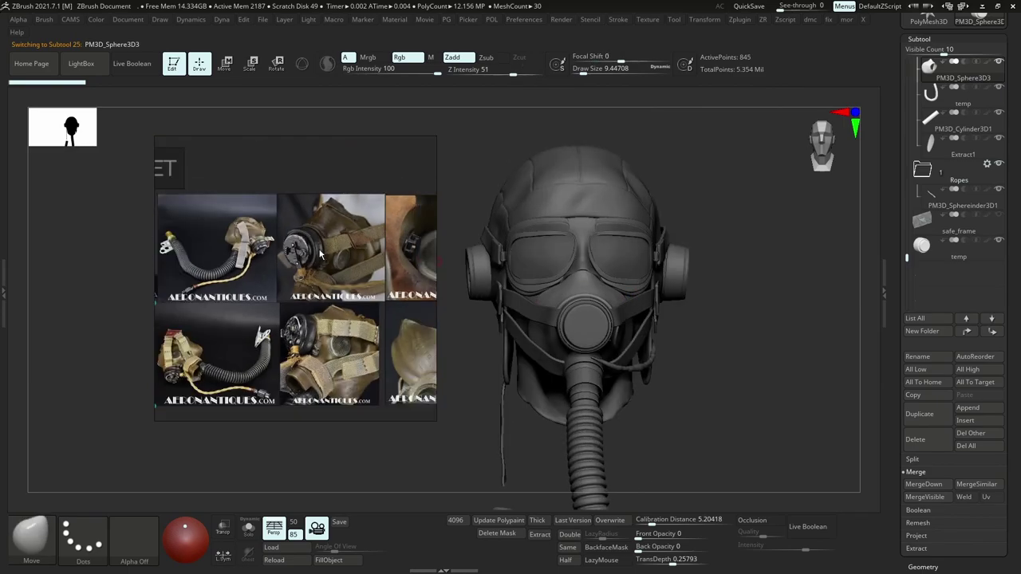
# Examine the close-up reference of the ON/OFF switch and select the switch housing subtool on the mask.
pyautogui.moveTo(169, 257); pyautogui.dragTo(249, 256, button='middle')
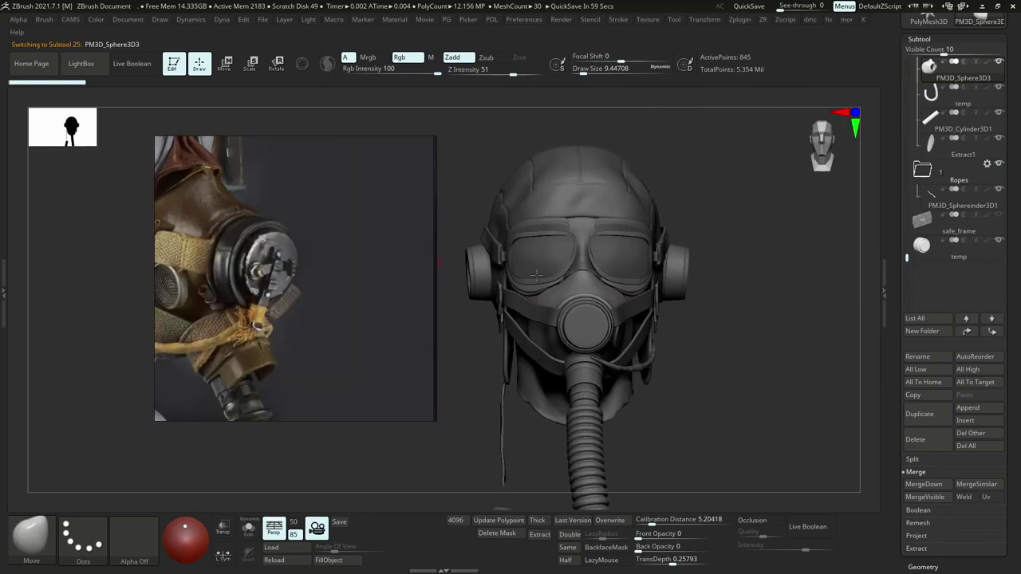
pyautogui.moveTo(537, 276); pyautogui.dragTo(783, 288, button='right')
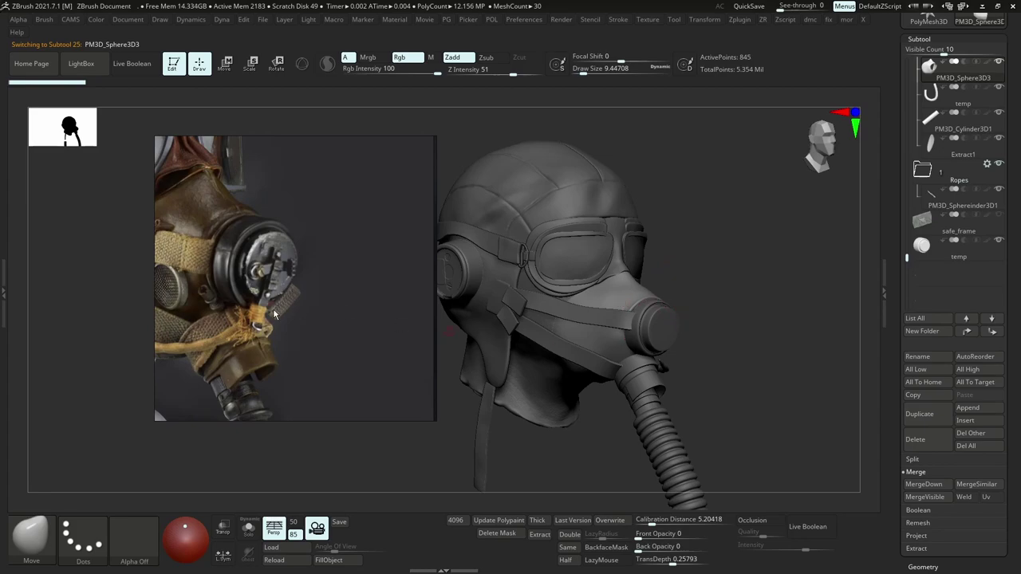
pyautogui.scroll(4, 229, 312)
pyautogui.moveTo(719, 312); pyautogui.dragTo(517, 336, button='right')
pyautogui.keyDown('alt'); pyautogui.click(606, 344); pyautogui.keyUp('alt')
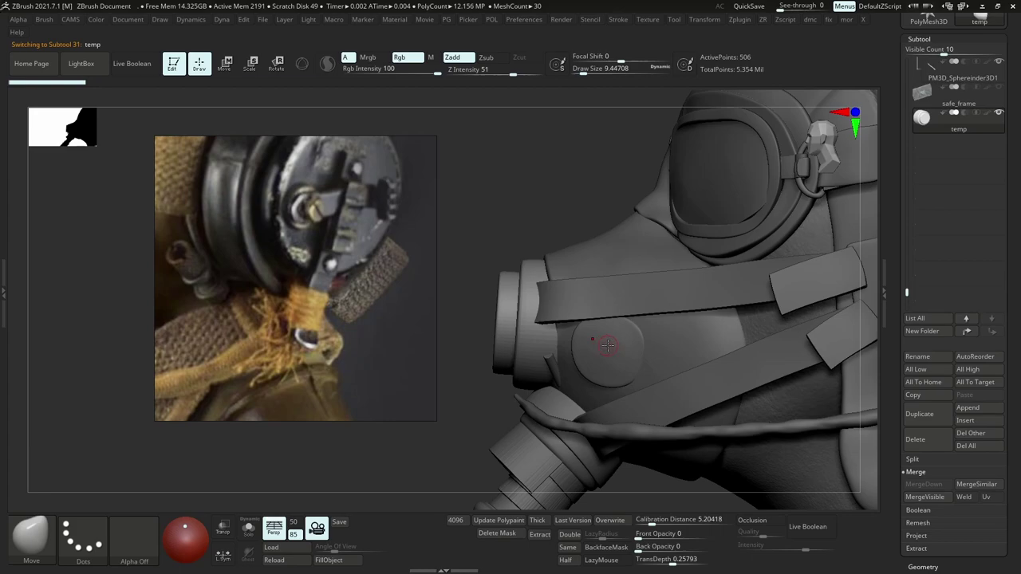
# Position the switch housing along the mask's front-to-back direction using Transpose lines in the side view.
pyautogui.press('F3')
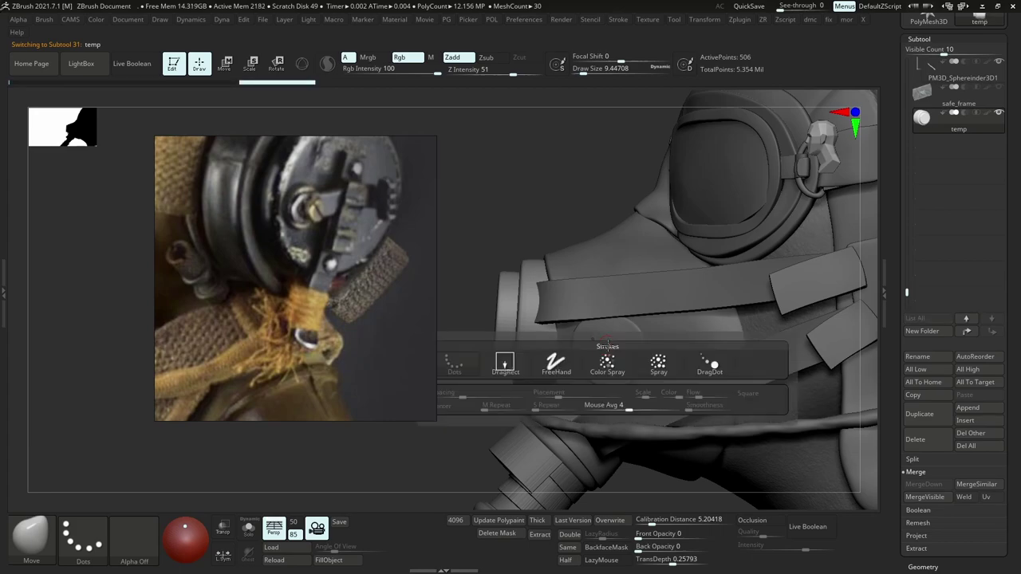
pyautogui.moveTo(502, 220); pyautogui.dragTo(526, 319)
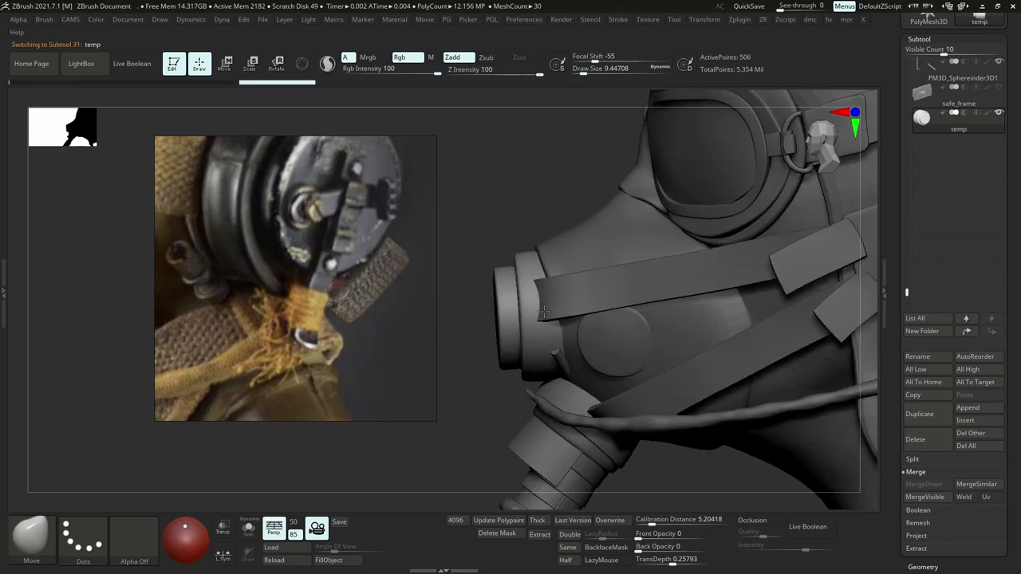
pyautogui.press('w')
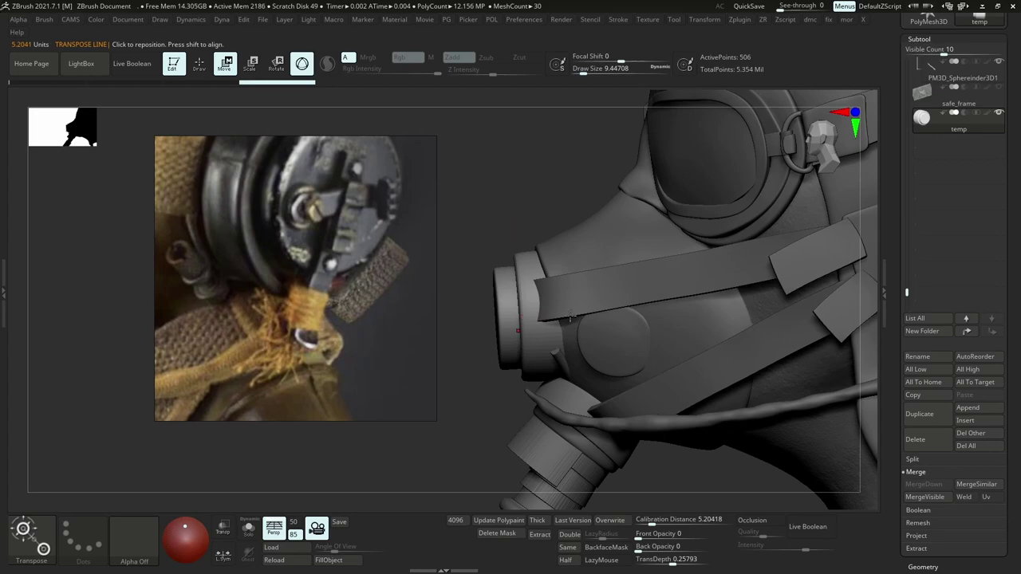
pyautogui.keyDown('ctrl'); pyautogui.moveTo(610, 311); pyautogui.dragTo(551, 316, button='right'); pyautogui.keyUp('ctrl')
pyautogui.press('y')
pyautogui.keyDown('shift'); pyautogui.moveTo(543, 308); pyautogui.dragTo(612, 310); pyautogui.keyUp('shift')
pyautogui.moveTo(607, 351); pyautogui.dragTo(524, 308, button='right')
pyautogui.press('e')
pyautogui.moveTo(520, 309)
pyautogui.mouseDown()
pyautogui.moveTo(632, 300)
pyautogui.moveTo(608, 301)
pyautogui.mouseUp()
pyautogui.press('r')
pyautogui.press('e')
pyautogui.press('w')
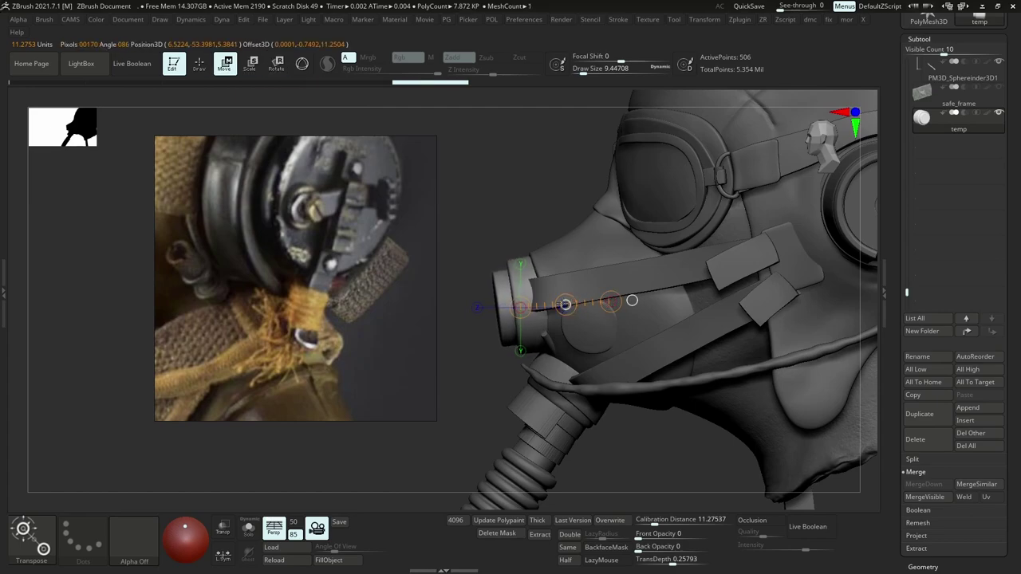
# Center the housing on the mask by setting its X position to 0 and draw a Transpose line down from its center.
pyautogui.moveTo(631, 298)
pyautogui.mouseDown(button='right')
pyautogui.moveTo(556, 287)
pyautogui.moveTo(654, 247)
pyautogui.moveTo(622, 277)
pyautogui.moveTo(630, 306)
pyautogui.mouseUp(button='right')
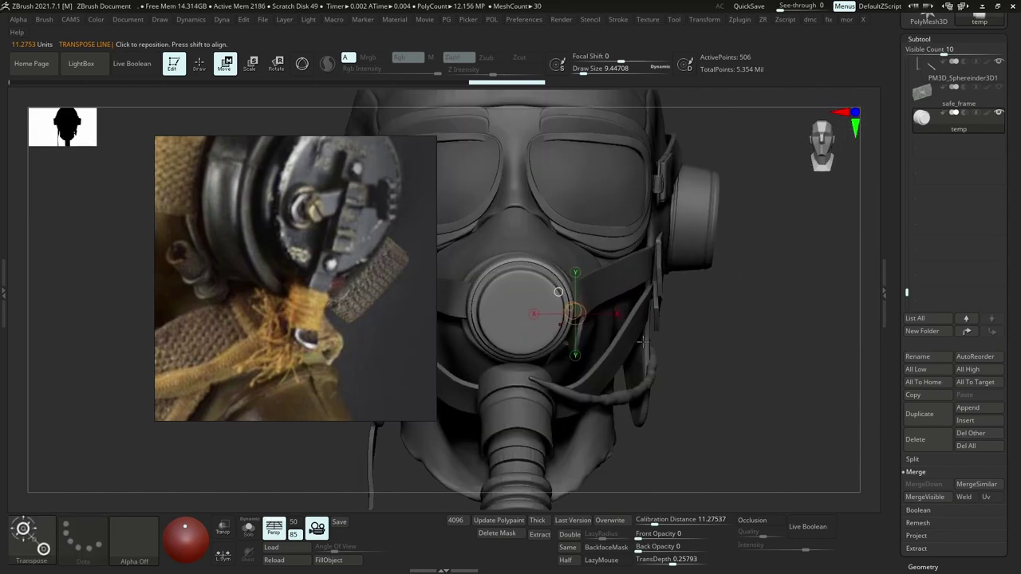
pyautogui.click(947, 568)
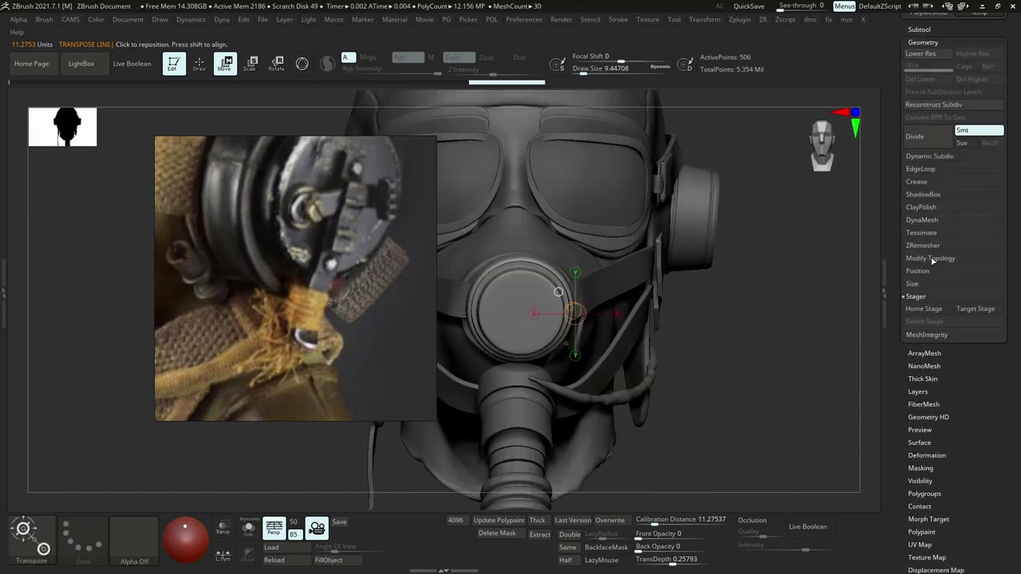
pyautogui.click(917, 271)
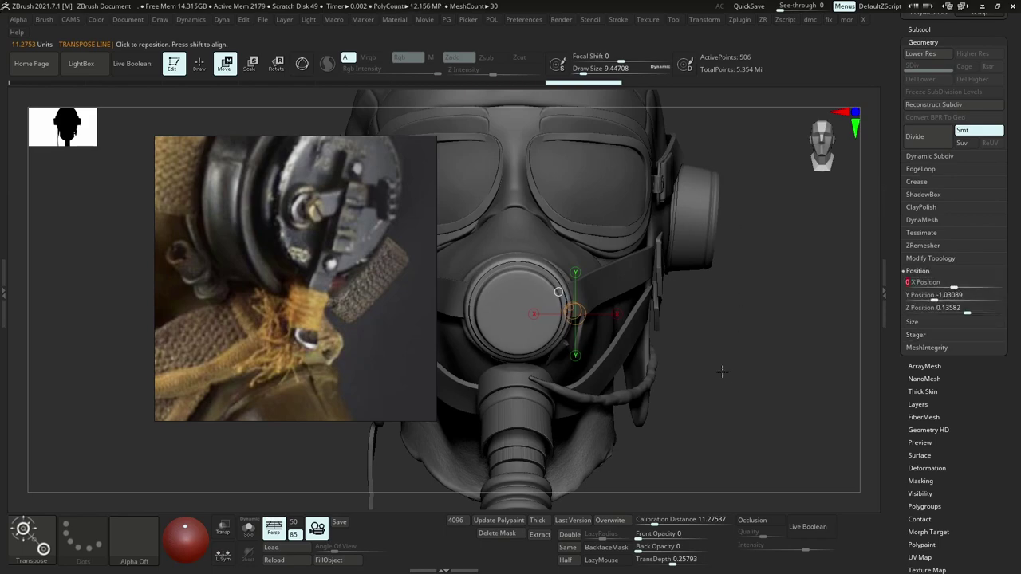
pyautogui.keyDown('alt'); pyautogui.moveTo(722, 371); pyautogui.dragTo(790, 364, button='right'); pyautogui.keyUp('alt')
pyautogui.moveTo(592, 306); pyautogui.dragTo(599, 380)
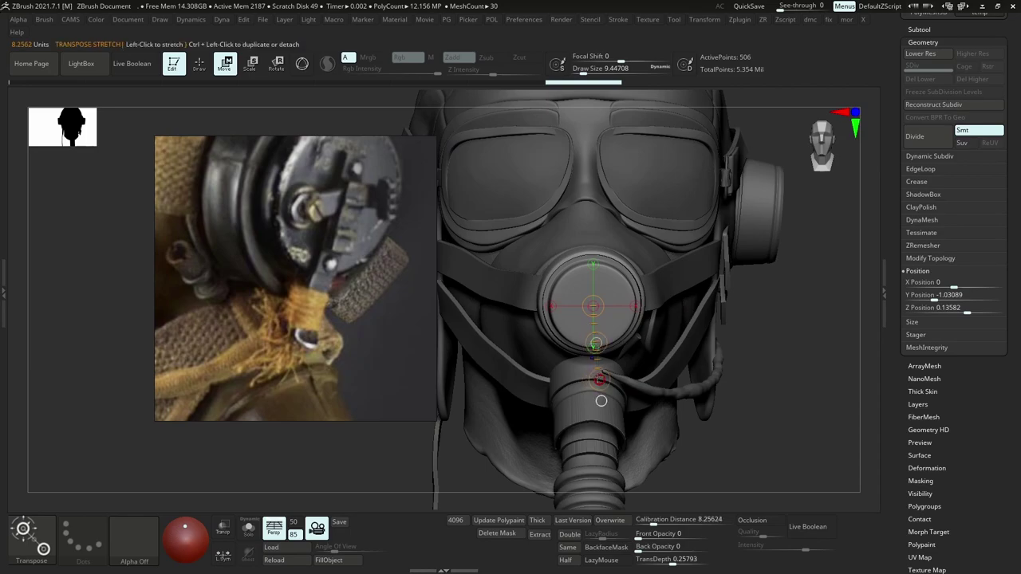
pyautogui.moveTo(639, 351)
pyautogui.mouseDown(button='right')
pyautogui.moveTo(561, 356)
pyautogui.moveTo(634, 358)
pyautogui.mouseUp(button='right')
pyautogui.moveTo(700, 371)
pyautogui.mouseDown(button='right')
pyautogui.moveTo(707, 358)
pyautogui.moveTo(638, 353)
pyautogui.moveTo(633, 291)
pyautogui.mouseUp(button='right')
# Select the mask face subtool and shape its upper edge around the housing with Move Topological at a draw size of about 101.
pyautogui.keyDown('alt'); pyautogui.click(633, 291); pyautogui.keyUp('alt')
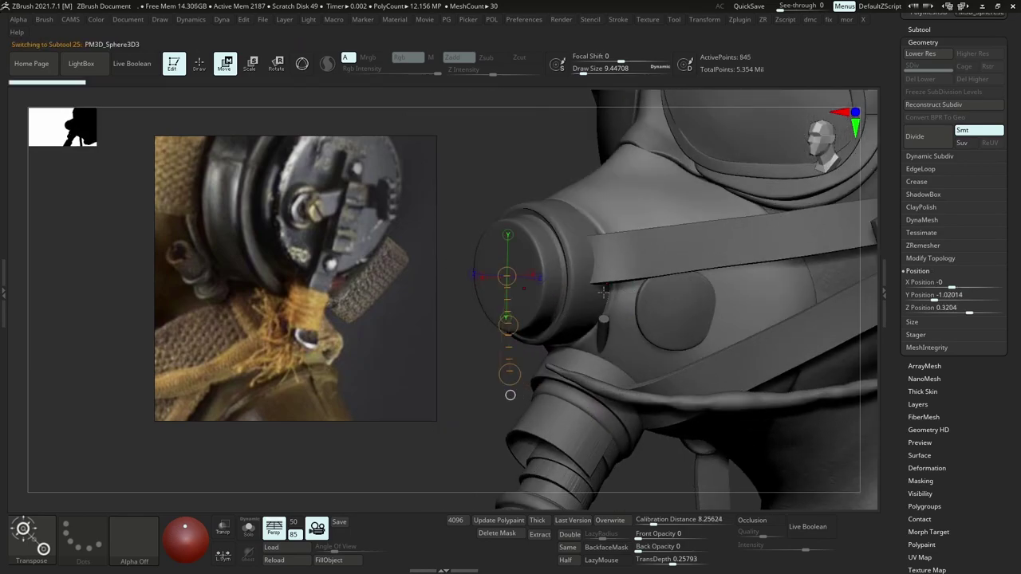
pyautogui.press('b')
pyautogui.press('m')
pyautogui.press('t')
pyautogui.moveTo(597, 250); pyautogui.dragTo(587, 216, button='right')
pyautogui.press('s')
pyautogui.moveTo(585, 212)
pyautogui.mouseDown()
pyautogui.moveTo(602, 212)
pyautogui.moveTo(594, 188)
pyautogui.mouseUp()
pyautogui.press('s')
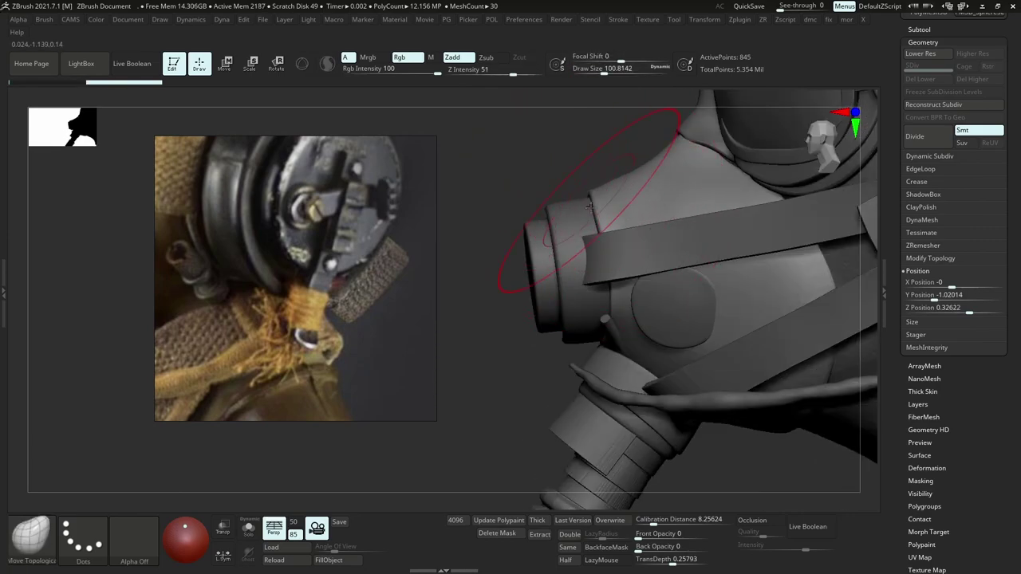
pyautogui.moveTo(590, 200); pyautogui.dragTo(603, 216, button='right')
# Refine the mask's edge against the back of the housing using Move Topological with a draw size of about 90.
pyautogui.press('s')
pyautogui.moveTo(604, 215); pyautogui.dragTo(594, 214)
pyautogui.moveTo(606, 211); pyautogui.dragTo(596, 205, button='right')
pyautogui.moveTo(596, 206); pyautogui.dragTo(597, 198)
pyautogui.press('s')
pyautogui.moveTo(585, 195); pyautogui.dragTo(592, 195, button='right')
pyautogui.press('s')
pyautogui.moveTo(587, 194)
pyautogui.mouseDown()
pyautogui.moveTo(591, 184)
pyautogui.moveTo(584, 202)
pyautogui.mouseUp()
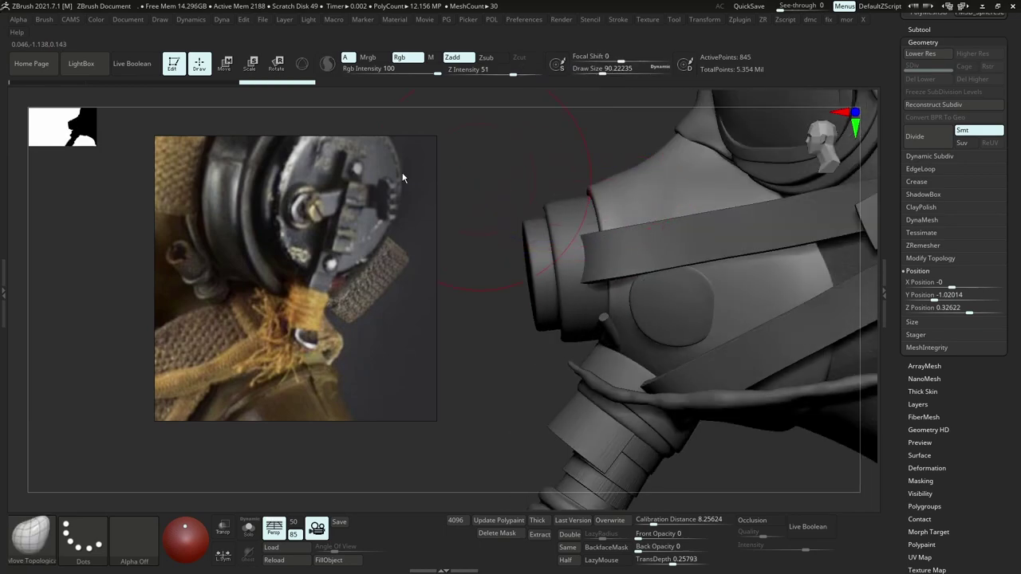
# Study the reference photo of the switch against the mask and hide the Straps folder.
pyautogui.scroll(-8, 401, 174)
pyautogui.moveTo(431, 244); pyautogui.dragTo(242, 233, button='middle')
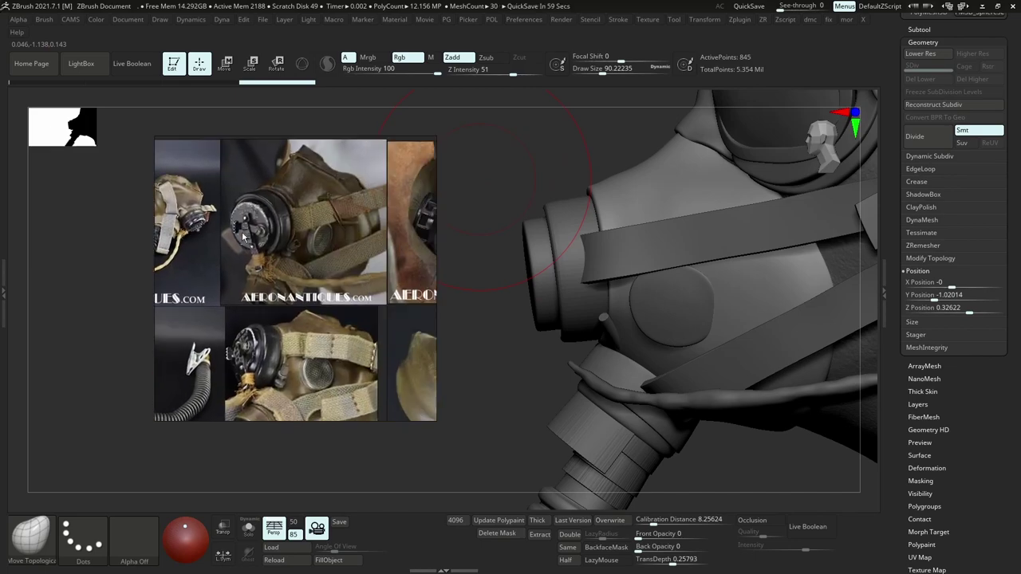
pyautogui.scroll(3, 271, 223)
pyautogui.click(927, 31)
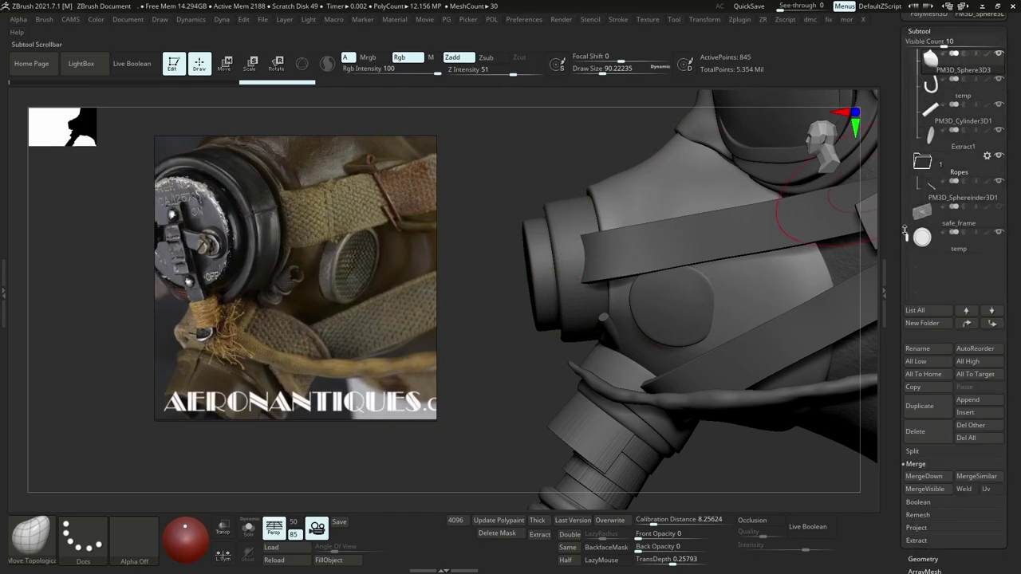
pyautogui.moveTo(906, 164); pyautogui.dragTo(906, 56)
pyautogui.click(998, 79)
# Adjust the mask surface around the housing with Move Topological at a draw size of about 51, checking front and side.
pyautogui.press('s')
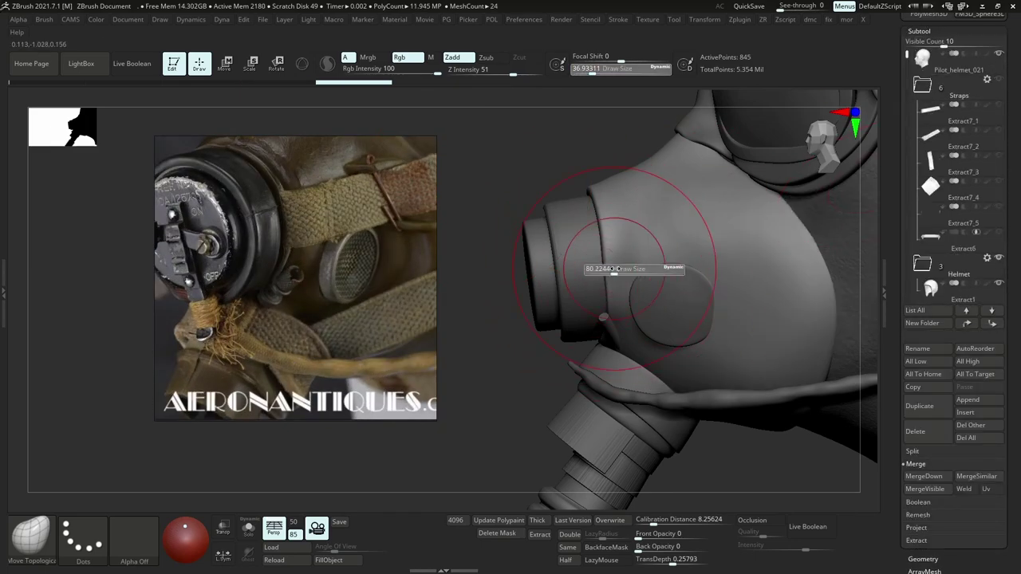
pyautogui.moveTo(615, 274); pyautogui.dragTo(605, 274)
pyautogui.moveTo(608, 285); pyautogui.dragTo(615, 279, button='right')
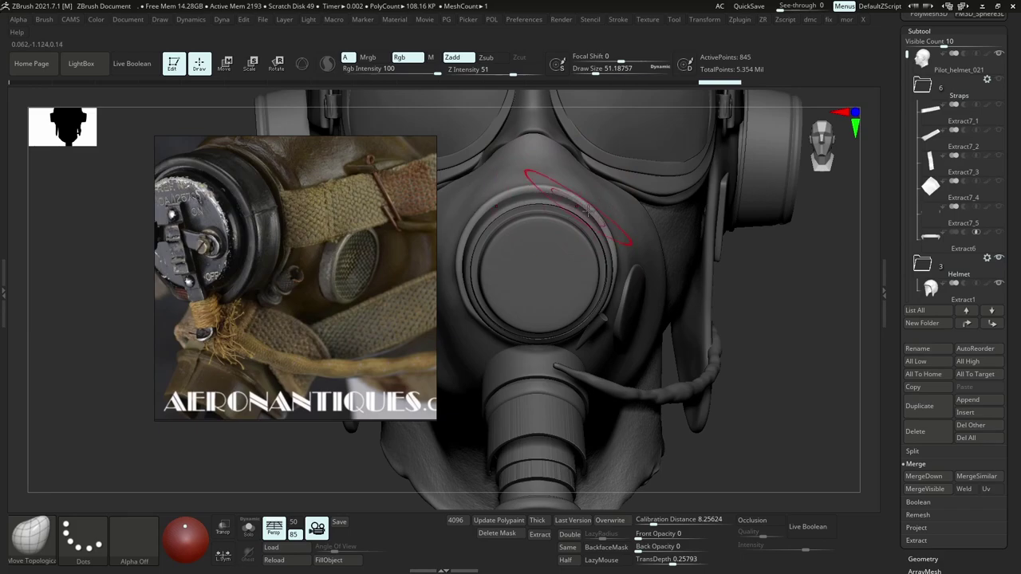
pyautogui.moveTo(587, 209); pyautogui.dragTo(613, 270, button='right')
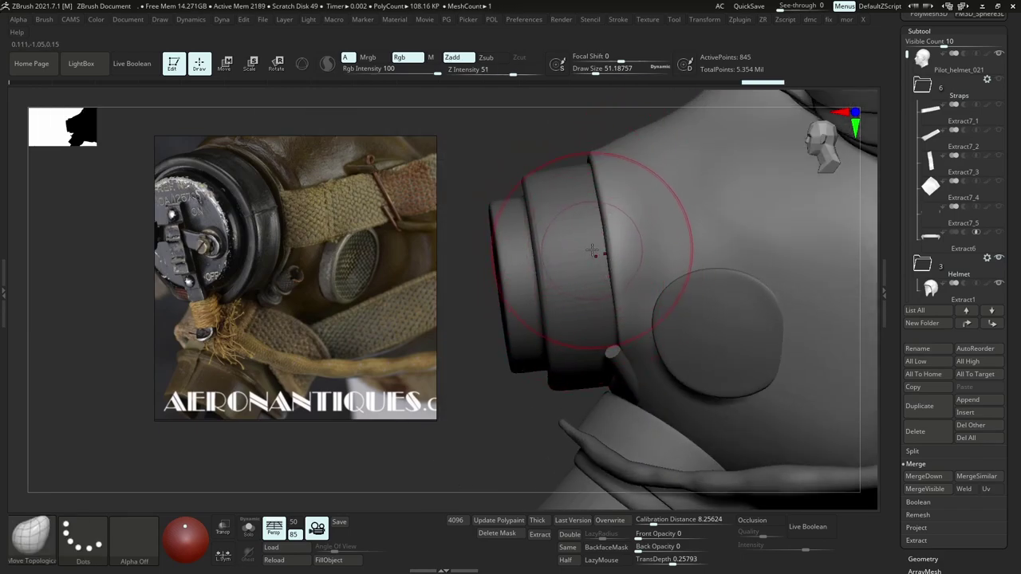
# Select the switch housing and insert an edge loop around its outer ring with ZModeler at a draw size of about 22.
pyautogui.keyDown('alt'); pyautogui.click(592, 251); pyautogui.keyUp('alt')
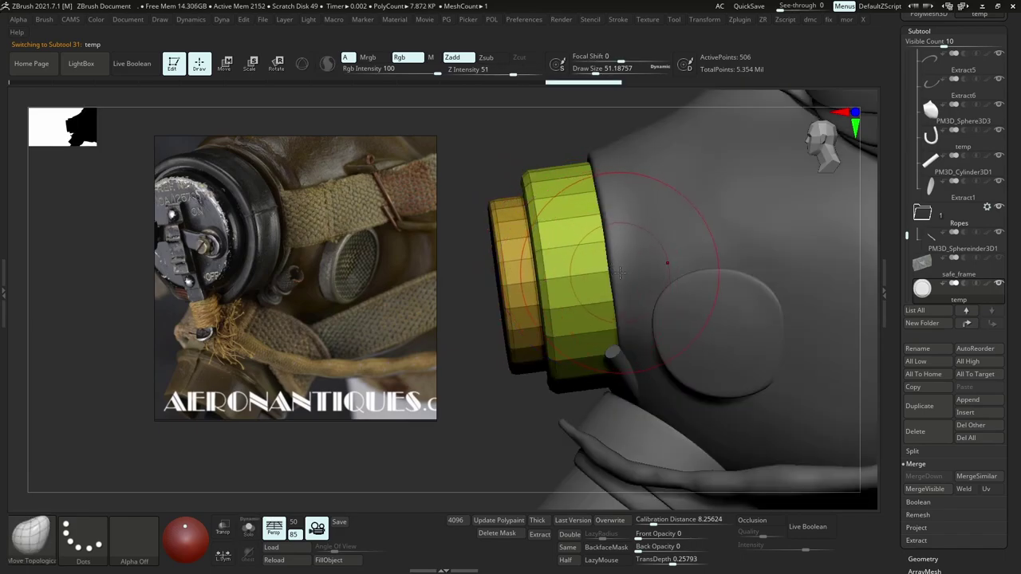
pyautogui.press('b')
pyautogui.press('z')
pyautogui.press('m')
pyautogui.press('space')
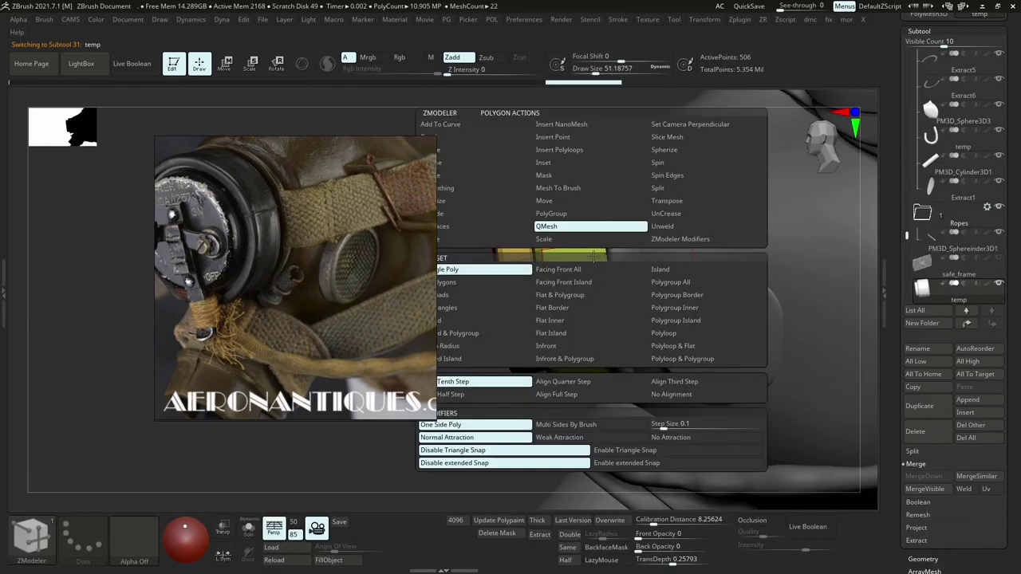
pyautogui.press('s')
pyautogui.moveTo(593, 262); pyautogui.dragTo(587, 262)
pyautogui.click(590, 242)
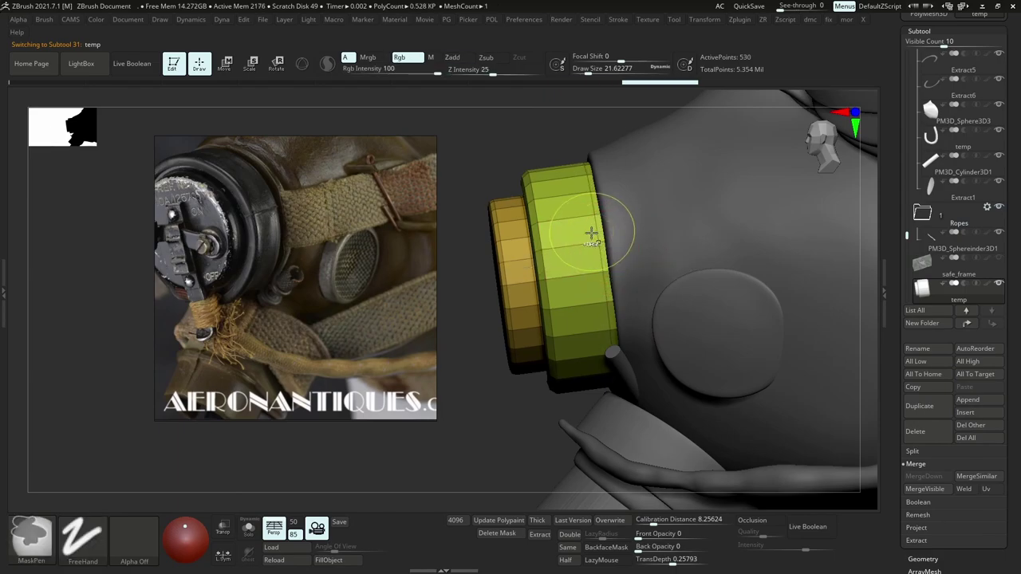
# Combine the housing into a single polygroup, switch to Maya and import it into the empty scene.
pyautogui.keyDown('ctrl'); pyautogui.moveTo(592, 235); pyautogui.dragTo(556, 173, button='right'); pyautogui.keyUp('ctrl')
pyautogui.hotkey('ctrl', 'w')
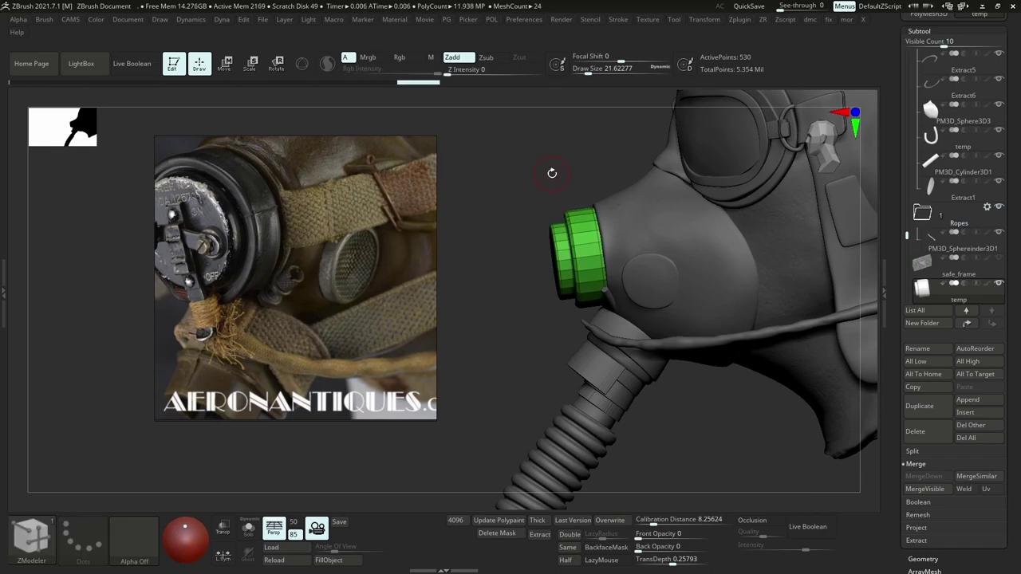
pyautogui.moveTo(954, 137)
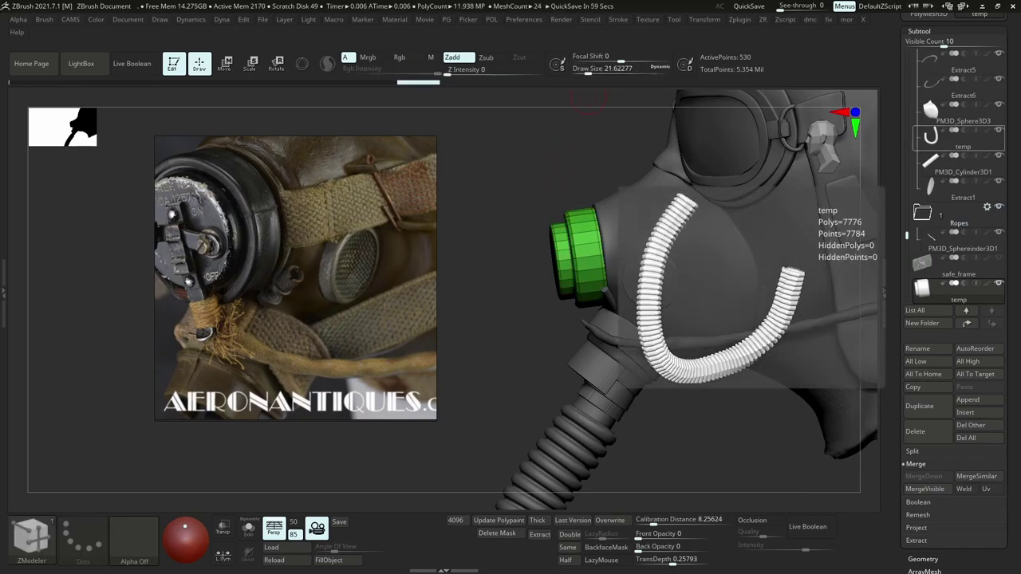
pyautogui.hotkey('alt', 'Tab')
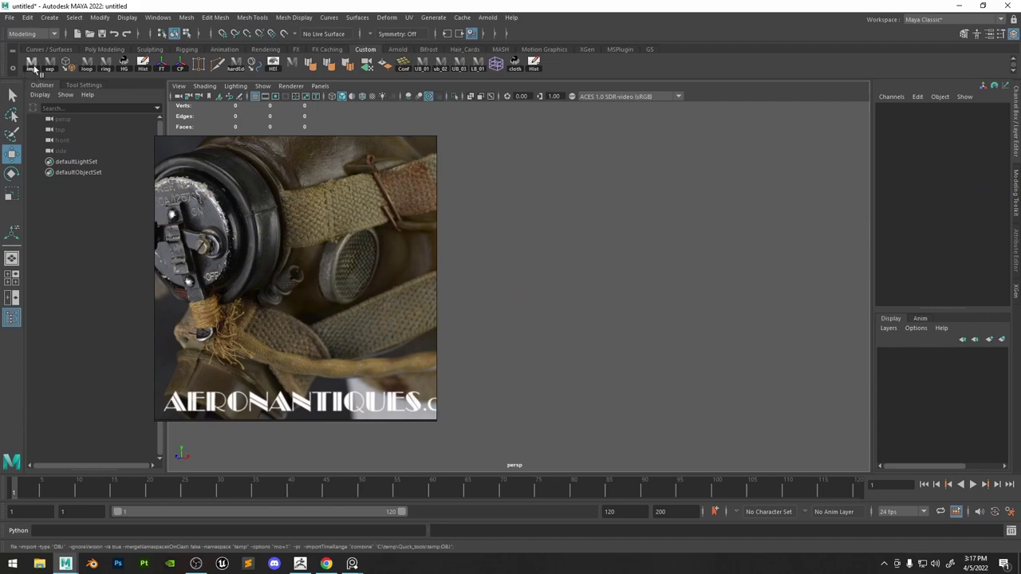
# Delete the rear loop of faces on the outer ring, behind the inserted edge loop.
pyautogui.keyDown('alt'); pyautogui.moveTo(622, 251); pyautogui.dragTo(724, 322, button='right'); pyautogui.keyUp('alt')
pyautogui.moveTo(652, 228); pyautogui.dragTo(654, 262, button='right')
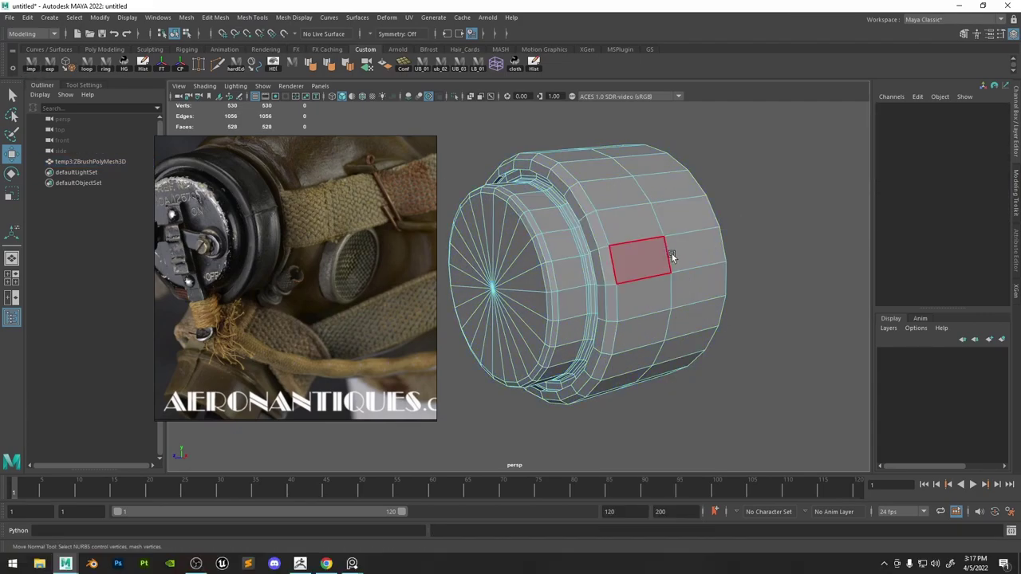
pyautogui.click(692, 251)
pyautogui.keyDown('shift'); pyautogui.doubleClick(694, 272); pyautogui.keyUp('shift')
pyautogui.press('Delete')
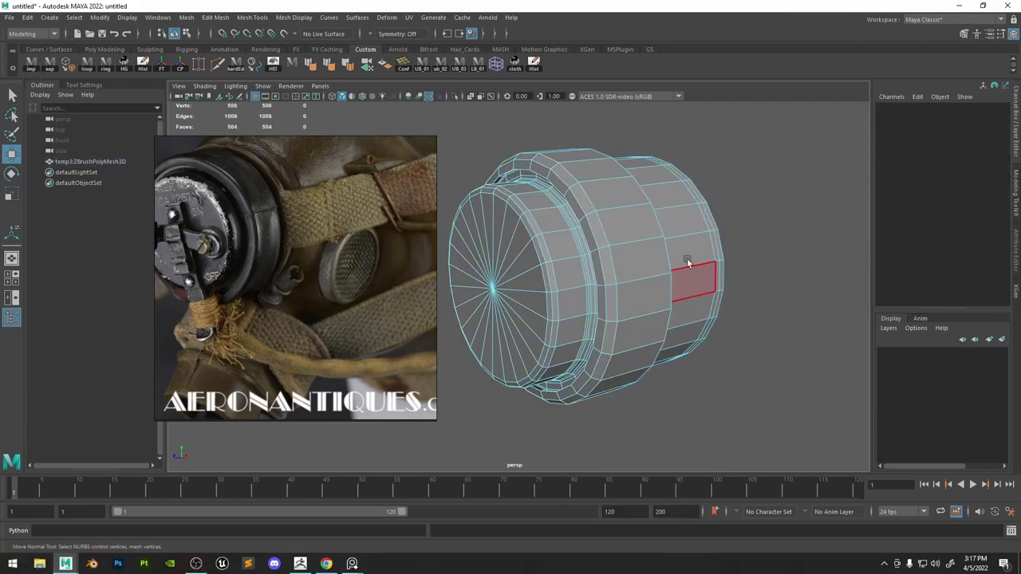
# Extrude the outer ring's open rear edge loop and scale it inward to about 0.88 toward the inner cylinder.
pyautogui.moveTo(687, 258)
pyautogui.keyDown('alt'); pyautogui.mouseDown()
pyautogui.moveTo(624, 263)
pyautogui.moveTo(670, 269)
pyautogui.mouseUp(); pyautogui.keyUp('alt')
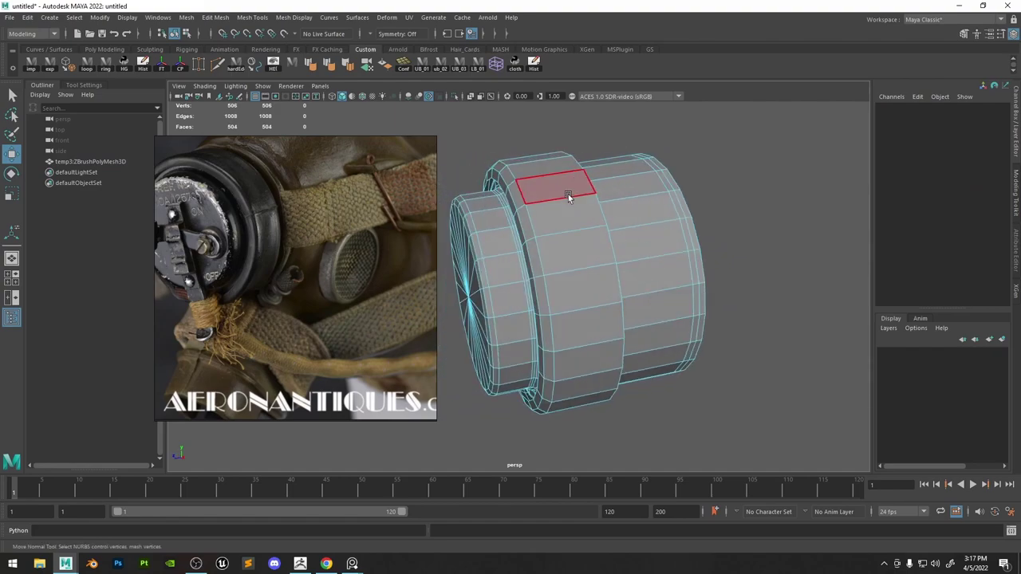
pyautogui.moveTo(568, 193); pyautogui.dragTo(569, 164, button='right')
pyautogui.doubleClick(594, 209)
pyautogui.hotkey('ctrl', 'e')
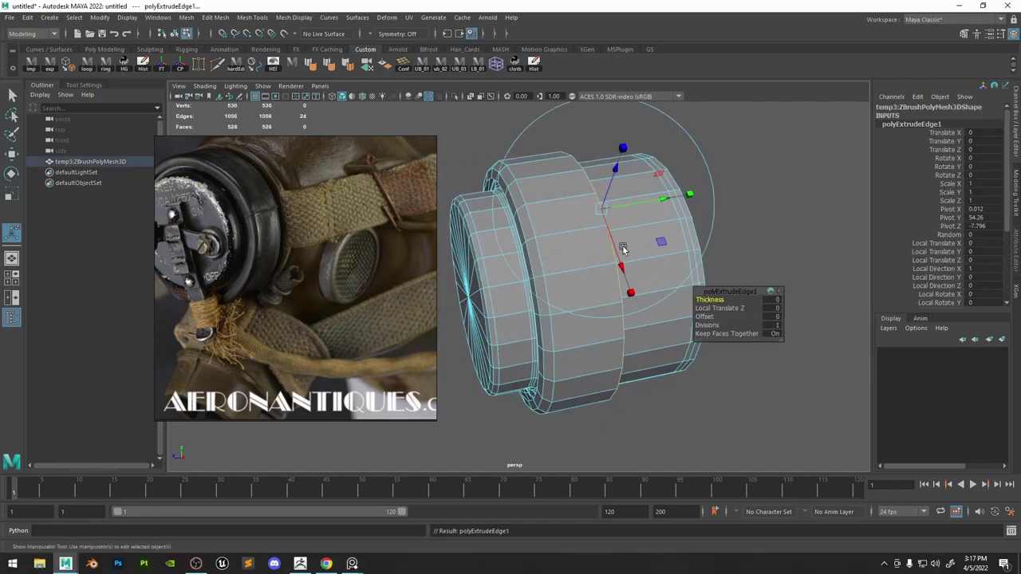
pyautogui.keyDown('alt'); pyautogui.moveTo(612, 215); pyautogui.dragTo(558, 215); pyautogui.keyUp('alt')
pyautogui.press('r')
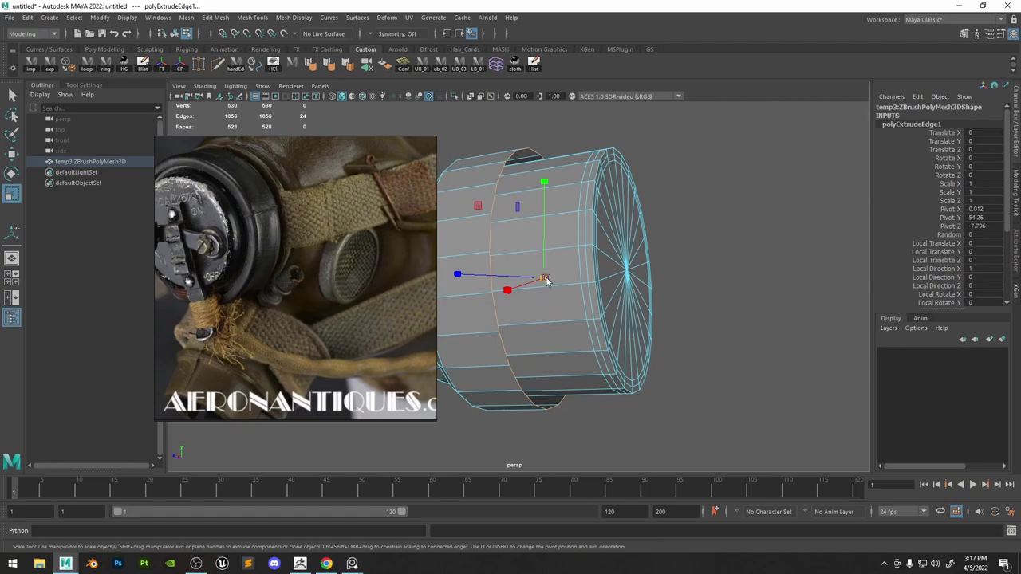
pyautogui.moveTo(546, 280); pyautogui.dragTo(527, 289)
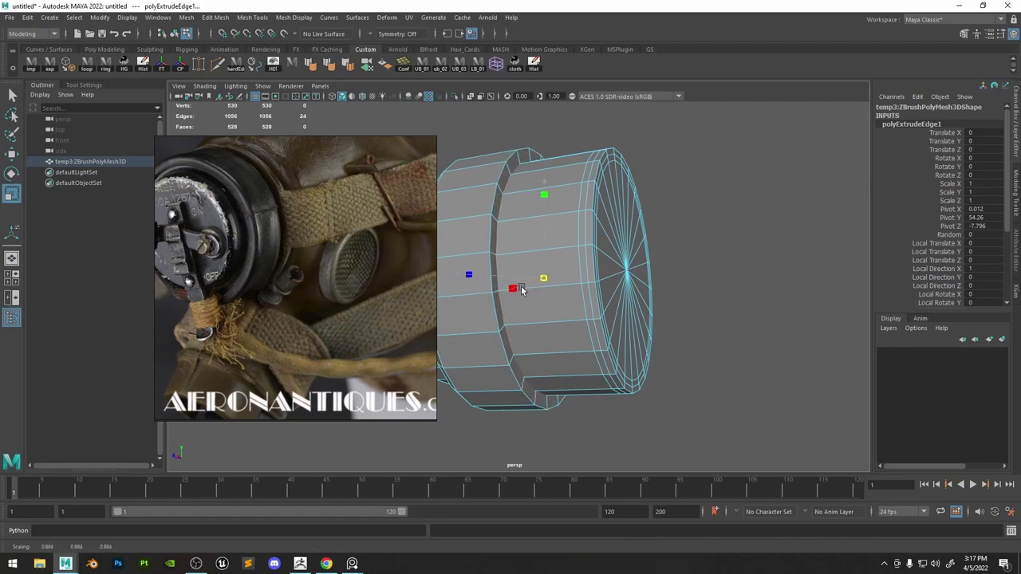
# Move the extruded edge loop back along the housing's axis to form a sloped rear lip.
pyautogui.press('w')
pyautogui.click(535, 290)
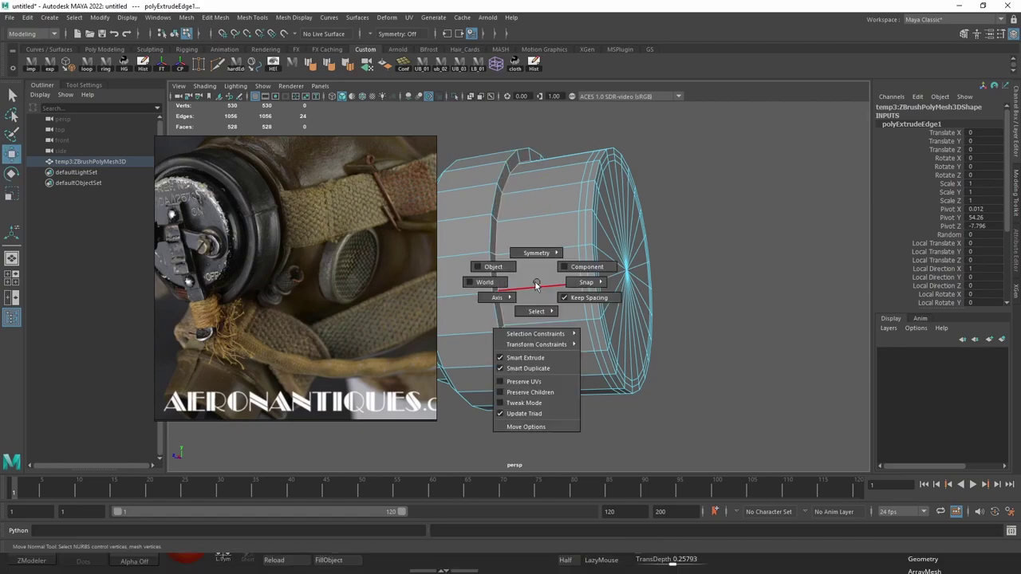
pyautogui.moveTo(496, 288); pyautogui.dragTo(533, 248)
# Insert an edge loop around the outer ring's sloped rear lip and set up its vertices for adjustment along their normals.
pyautogui.click(511, 192)
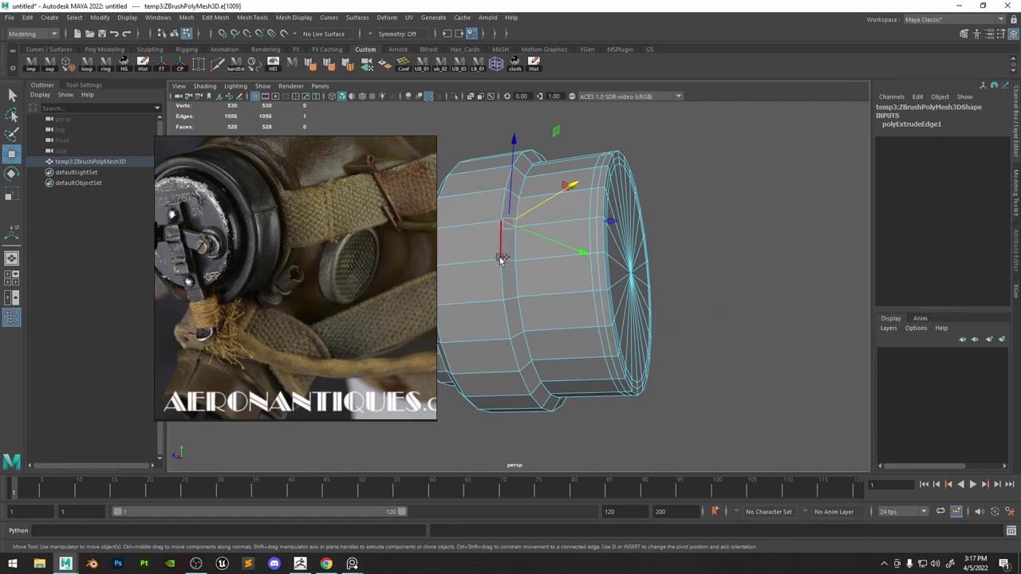
pyautogui.keyDown('shift'); pyautogui.doubleClick(508, 259); pyautogui.keyUp('shift')
pyautogui.keyDown('shift'); pyautogui.moveTo(507, 259); pyautogui.dragTo(513, 416, button='right'); pyautogui.keyUp('shift')
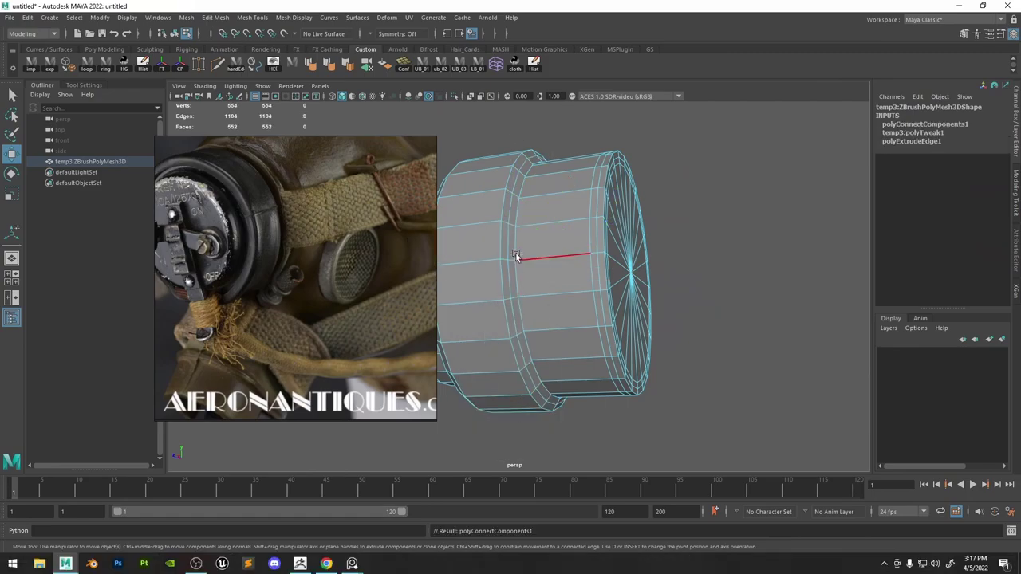
pyautogui.doubleClick(508, 237)
pyautogui.keyDown('ctrl'); pyautogui.moveTo(507, 237); pyautogui.dragTo(418, 240, button='right'); pyautogui.keyUp('ctrl')
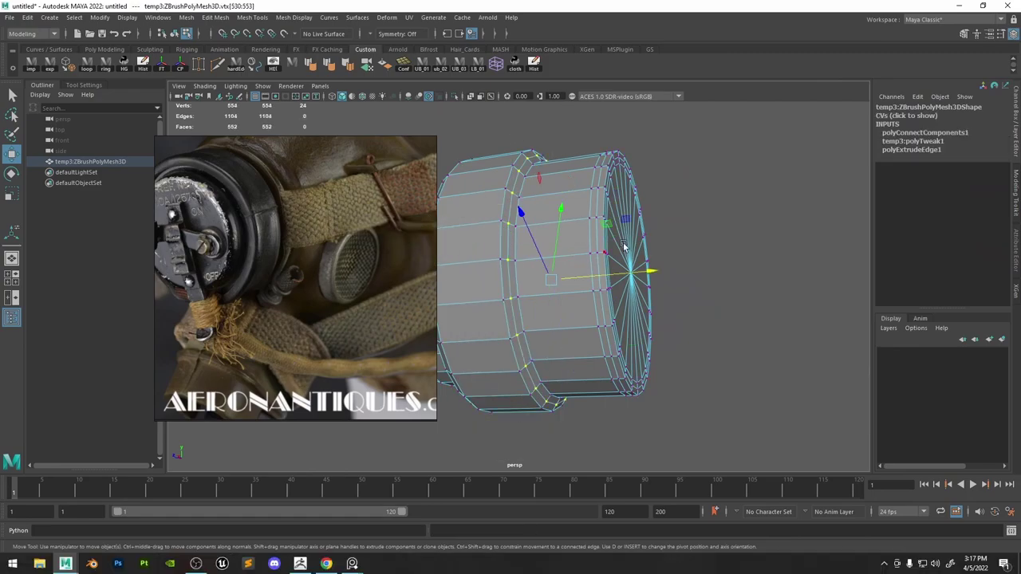
pyautogui.keyDown('alt'); pyautogui.moveTo(623, 242); pyautogui.dragTo(660, 234); pyautogui.keyUp('alt')
pyautogui.keyDown('ctrl'); pyautogui.keyDown('shift'); pyautogui.moveTo(660, 234); pyautogui.dragTo(553, 251, button='right'); pyautogui.keyUp('shift'); pyautogui.keyUp('ctrl')
pyautogui.keyDown('alt'); pyautogui.moveTo(599, 250); pyautogui.dragTo(562, 183); pyautogui.keyUp('alt')
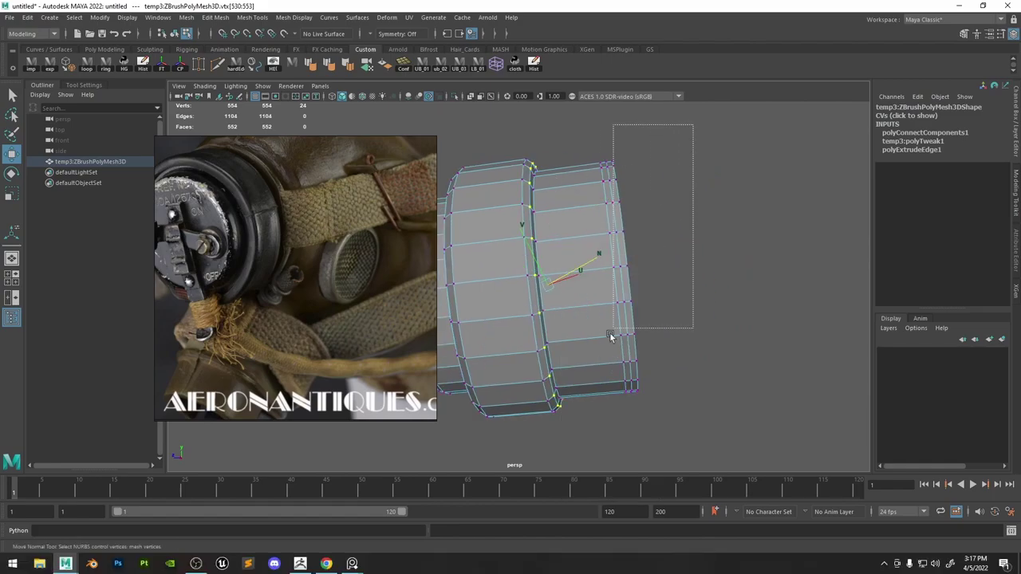
# Shorten the inner cylinder's rear section by moving its end vertices along the axis toward the outer ring.
pyautogui.moveTo(610, 335); pyautogui.dragTo(582, 443)
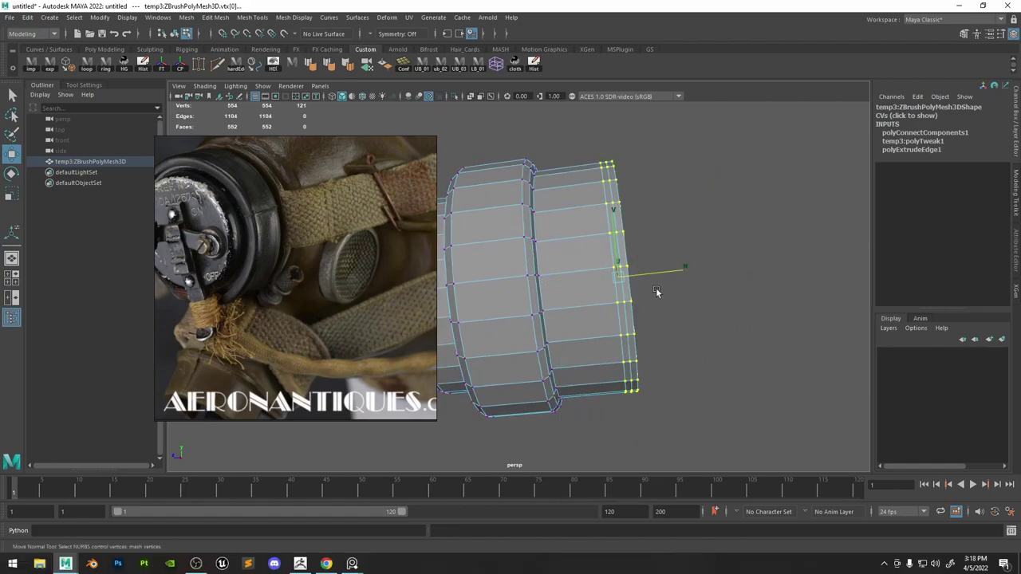
pyautogui.moveTo(656, 292)
pyautogui.keyDown('alt'); pyautogui.mouseDown()
pyautogui.moveTo(626, 296)
pyautogui.moveTo(623, 281)
pyautogui.moveTo(686, 256)
pyautogui.moveTo(690, 276)
pyautogui.moveTo(644, 286)
pyautogui.mouseUp(); pyautogui.keyUp('alt')
pyautogui.press('w')
pyautogui.moveTo(563, 275); pyautogui.dragTo(600, 248, button='right')
pyautogui.click(603, 252)
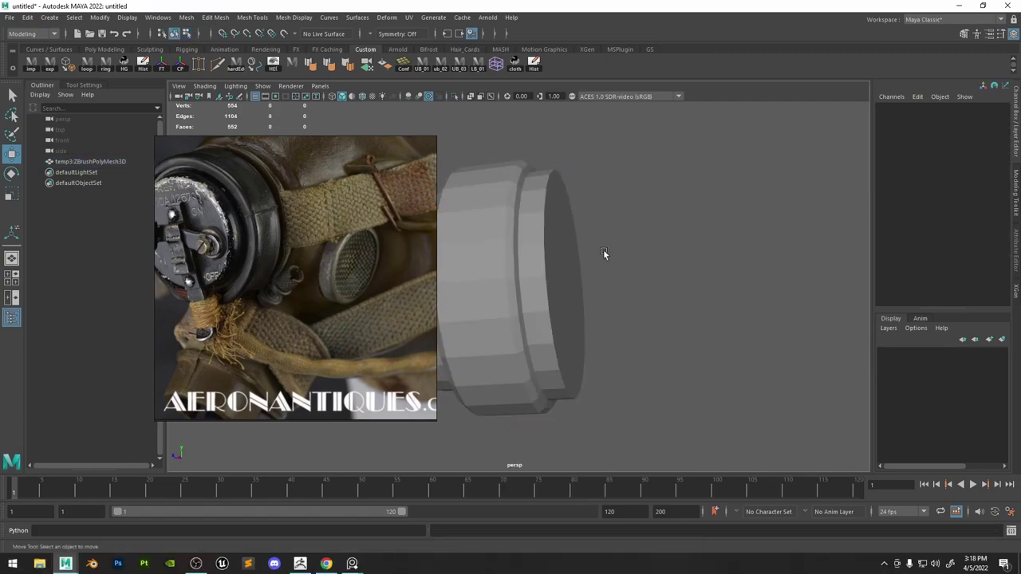
# Preview the housing smoothed and assign it a new dark Lambert material.
pyautogui.keyDown('alt'); pyautogui.moveTo(602, 253); pyautogui.dragTo(598, 179); pyautogui.keyUp('alt')
pyautogui.click(650, 292)
pyautogui.press('3')
pyautogui.press('space')
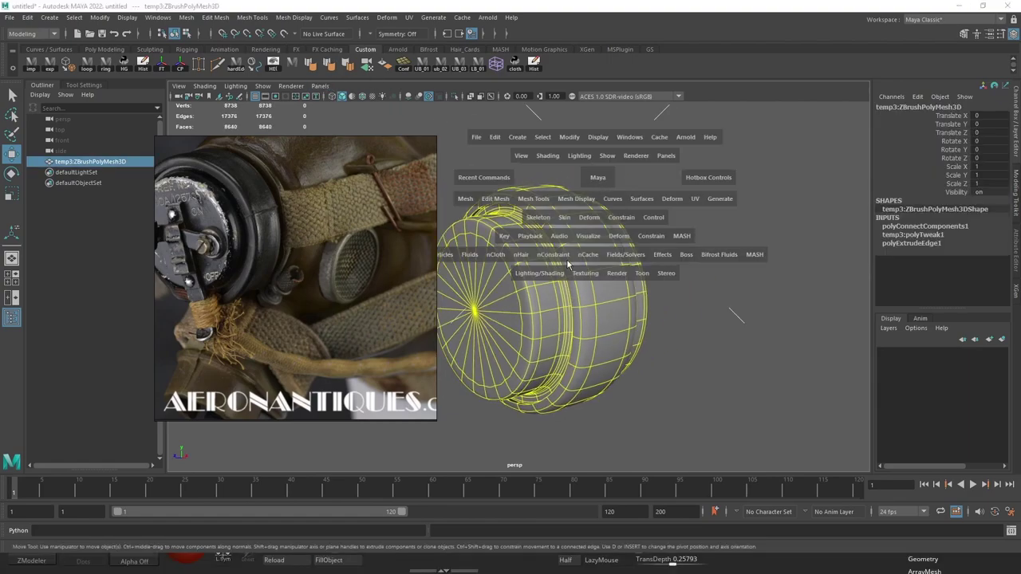
pyautogui.moveTo(568, 263); pyautogui.dragTo(684, 346, button='right')
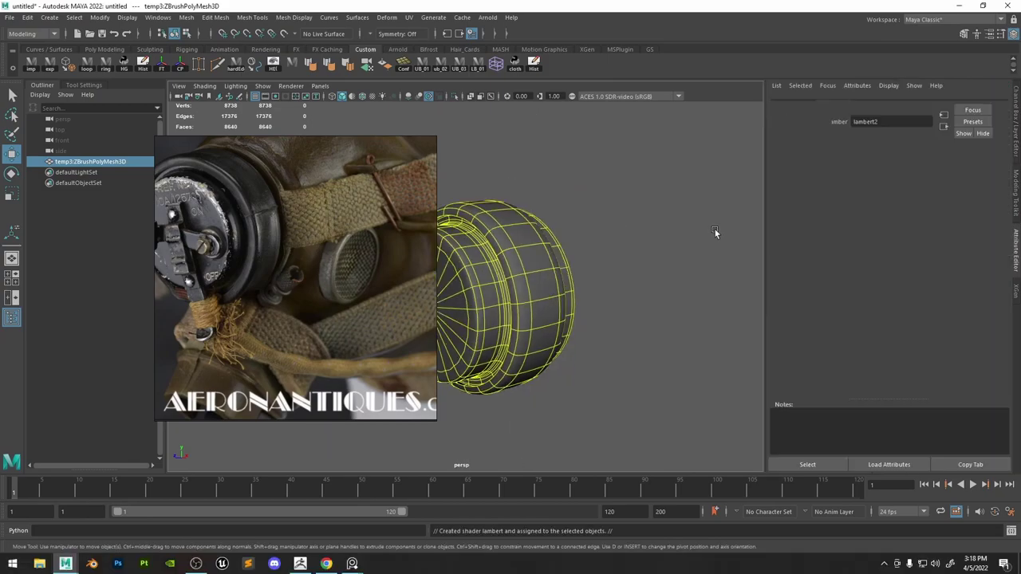
pyautogui.click(715, 231)
pyautogui.hotkey('ctrl', 'a')
pyautogui.click(595, 263)
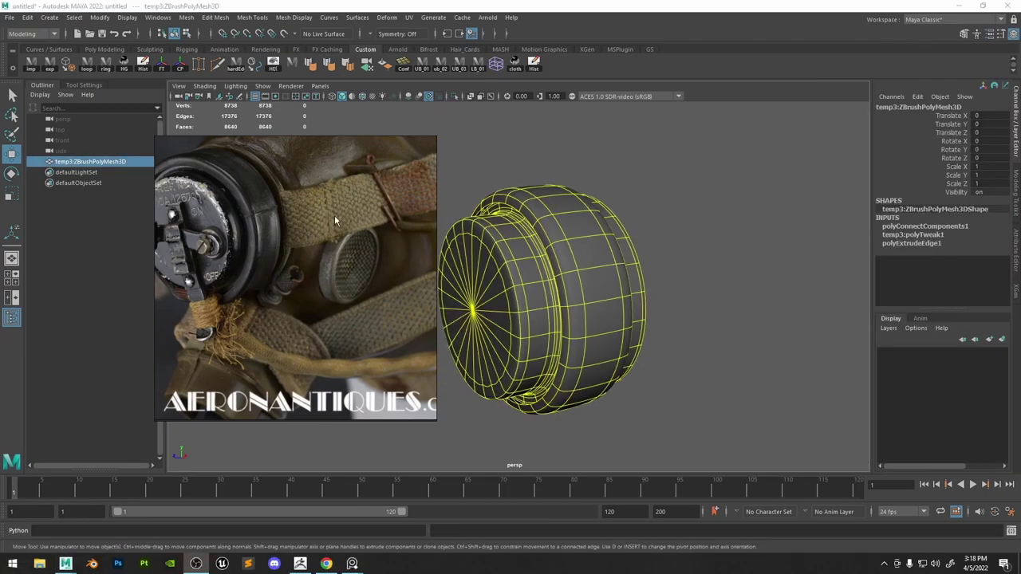
# Examine the switch's outer rim close up on the reference photo and return the housing to its unsmoothed display.
pyautogui.scroll(4, 264, 209)
pyautogui.scroll(-3, 243, 206)
pyautogui.moveTo(239, 211); pyautogui.dragTo(323, 238, button='middle')
pyautogui.scroll(5, 267, 193)
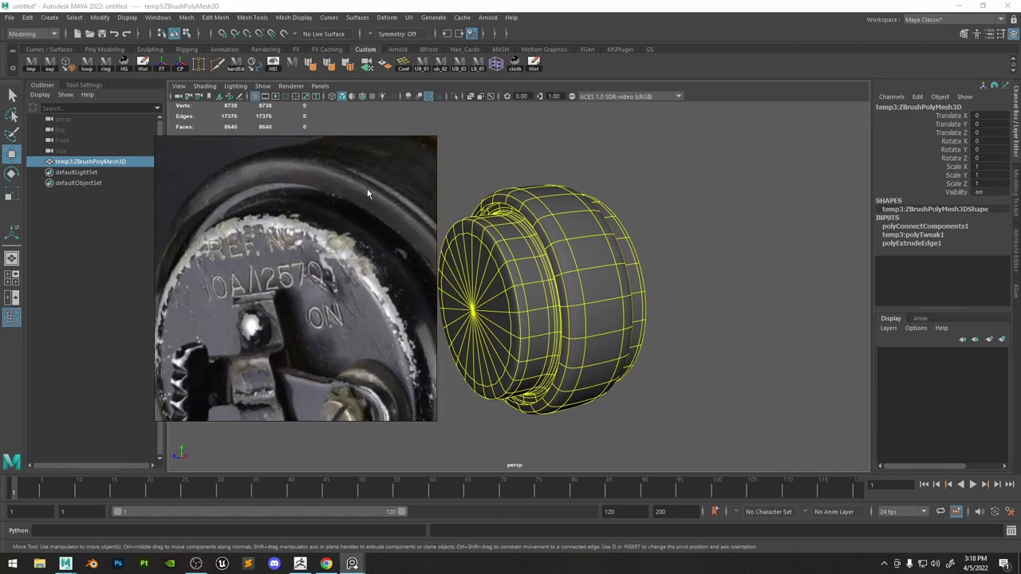
pyautogui.click(598, 263)
pyautogui.press('1')
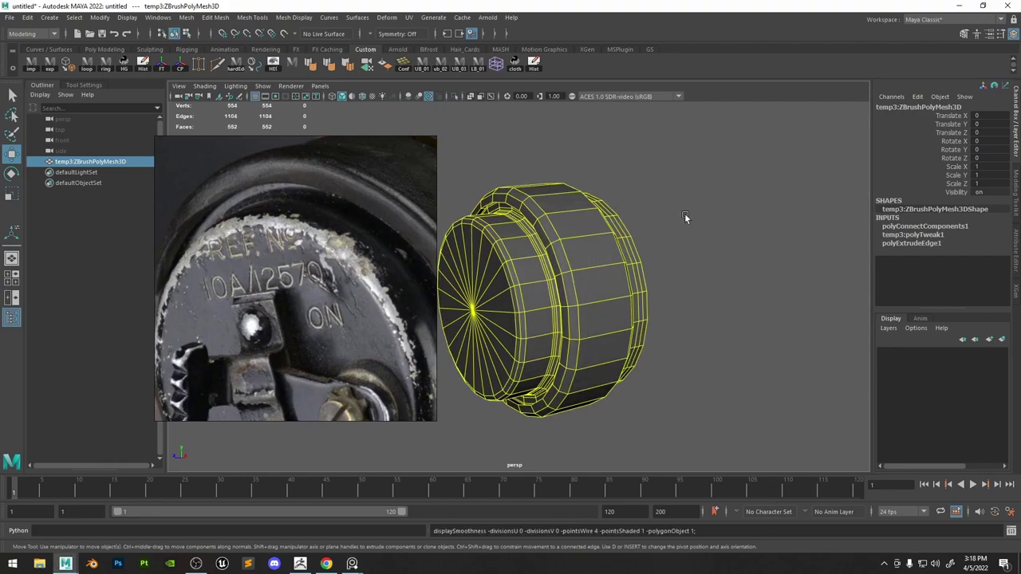
# Try to extrude the outer ring's faces inward with a local Z translation of about -0.095.
pyautogui.click(684, 213)
pyautogui.keyDown('alt'); pyautogui.moveTo(551, 237); pyautogui.dragTo(641, 252, button='middle'); pyautogui.keyUp('alt')
pyautogui.click(665, 233)
pyautogui.keyDown('alt'); pyautogui.moveTo(665, 233); pyautogui.dragTo(645, 227, button='right'); pyautogui.keyUp('alt')
pyautogui.click(662, 255)
pyautogui.hotkey('ctrl', 'e')
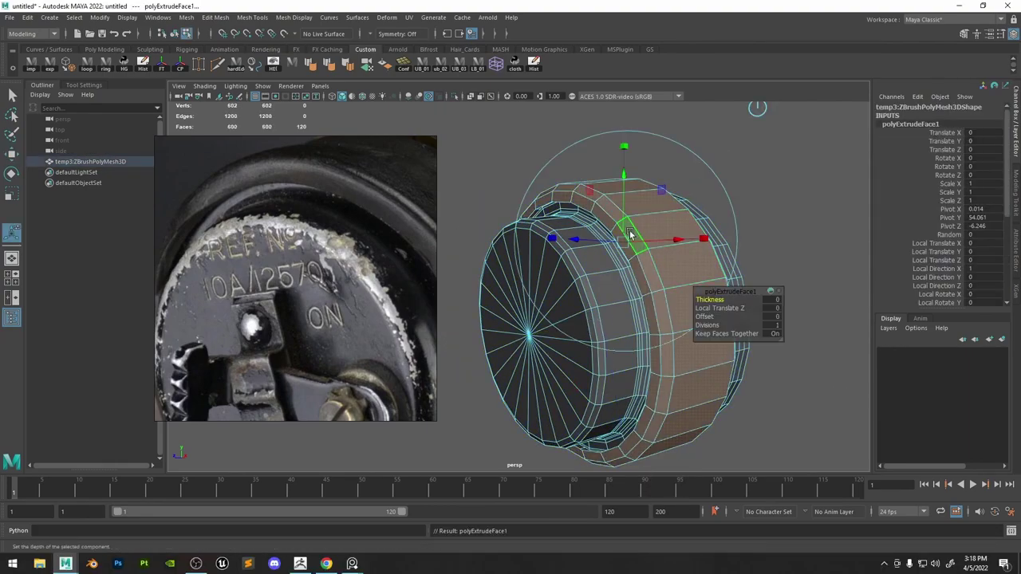
pyautogui.scroll(6, 633, 319)
pyautogui.keyDown('alt'); pyautogui.moveTo(633, 319); pyautogui.dragTo(628, 280); pyautogui.keyUp('alt')
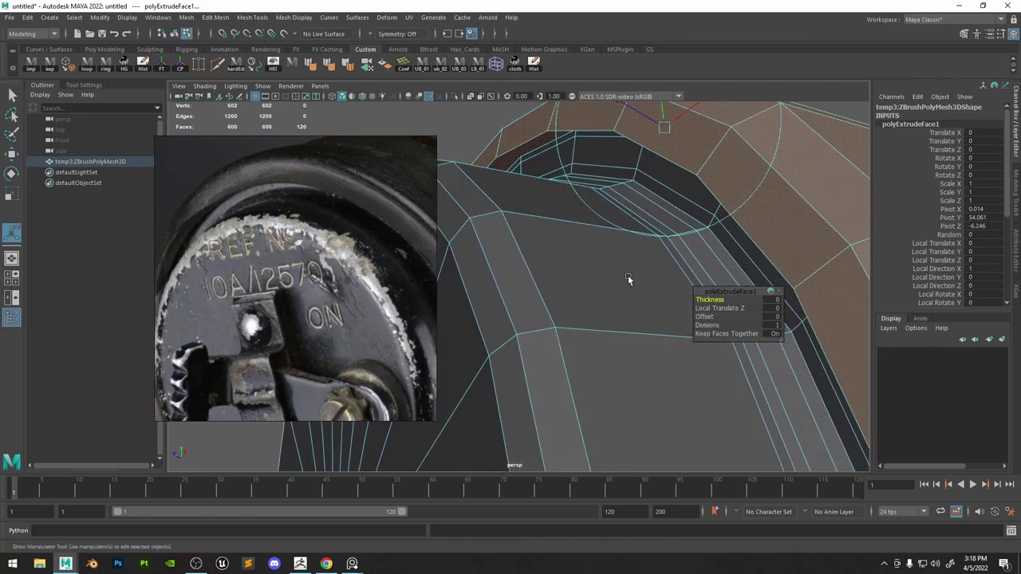
pyautogui.keyDown('alt'); pyautogui.moveTo(619, 188); pyautogui.dragTo(597, 250, button='middle'); pyautogui.keyUp('alt')
pyautogui.moveTo(586, 173); pyautogui.dragTo(611, 177)
pyautogui.keyDown('alt'); pyautogui.moveTo(795, 225); pyautogui.dragTo(744, 220); pyautogui.keyUp('alt')
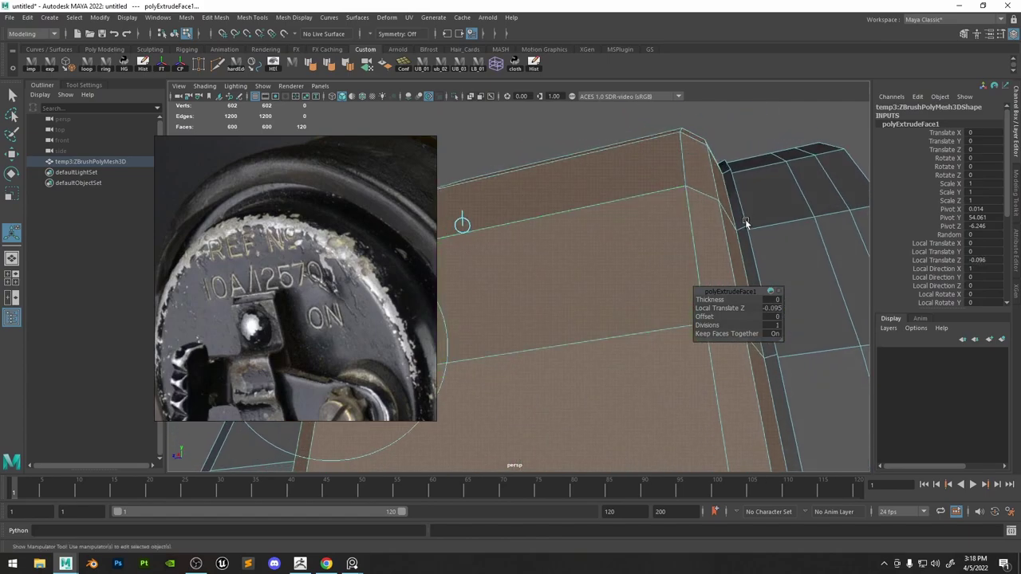
# Undo the face extrusion on the outer ring.
pyautogui.scroll(-5, 688, 285)
pyautogui.keyDown('alt'); pyautogui.moveTo(439, 287); pyautogui.dragTo(526, 292); pyautogui.keyUp('alt')
pyautogui.scroll(4, 526, 286)
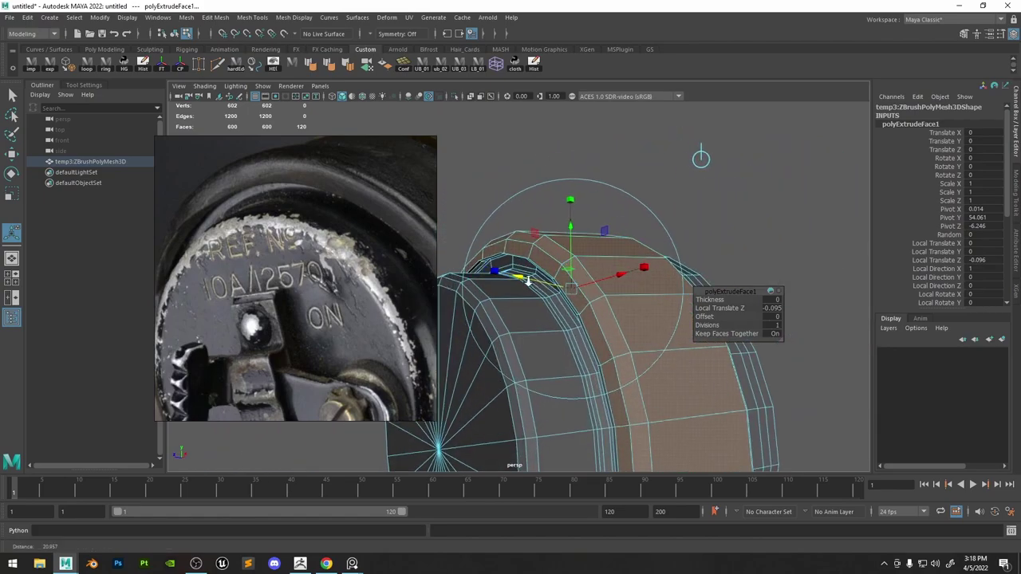
pyautogui.hotkey('ctrl', 'z')
pyautogui.hotkey('ctrl', 'z')
pyautogui.hotkey('ctrl', 'z')
pyautogui.hotkey('ctrl', 'z')
# Select the whole housing as an object, export it and switch to ZBrush.
pyautogui.moveTo(551, 218); pyautogui.dragTo(709, 130, button='right')
pyautogui.click(703, 140)
pyautogui.click(642, 236)
pyautogui.scroll(-5, 683, 272)
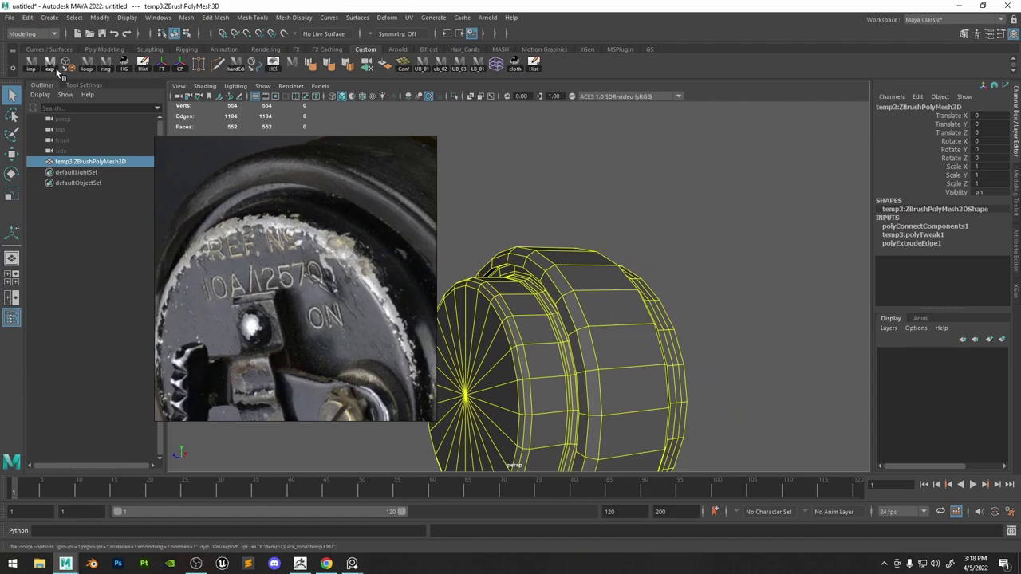
pyautogui.click(55, 69)
pyautogui.click(299, 563)
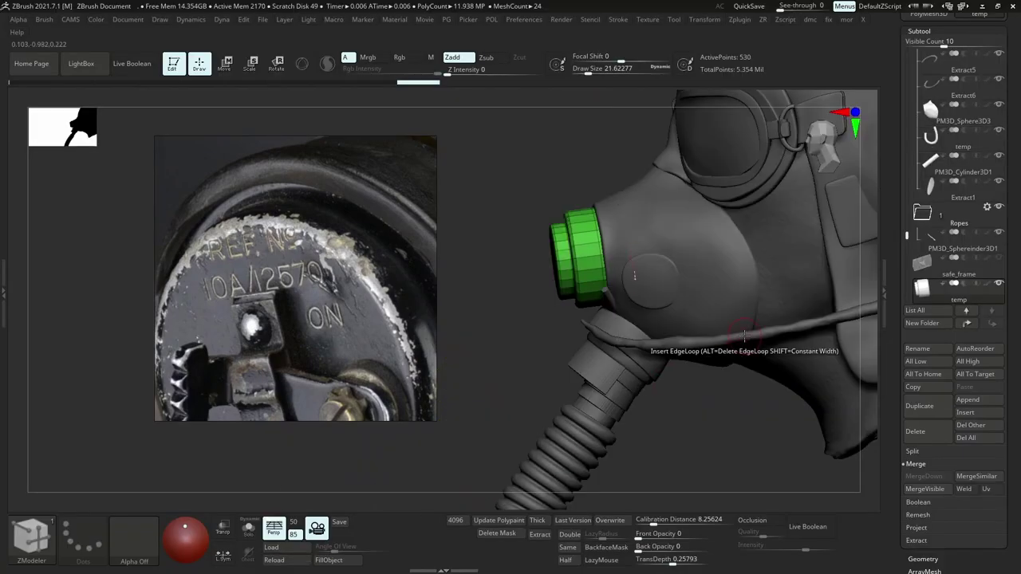
# Import the updated housing into the active subtool and split its parts into separate polygroups.
pyautogui.keyDown('ctrl'); pyautogui.moveTo(742, 309); pyautogui.dragTo(677, 399, button='right'); pyautogui.keyUp('ctrl')
pyautogui.moveTo(678, 399); pyautogui.dragTo(592, 267, button='right')
pyautogui.click(590, 285)
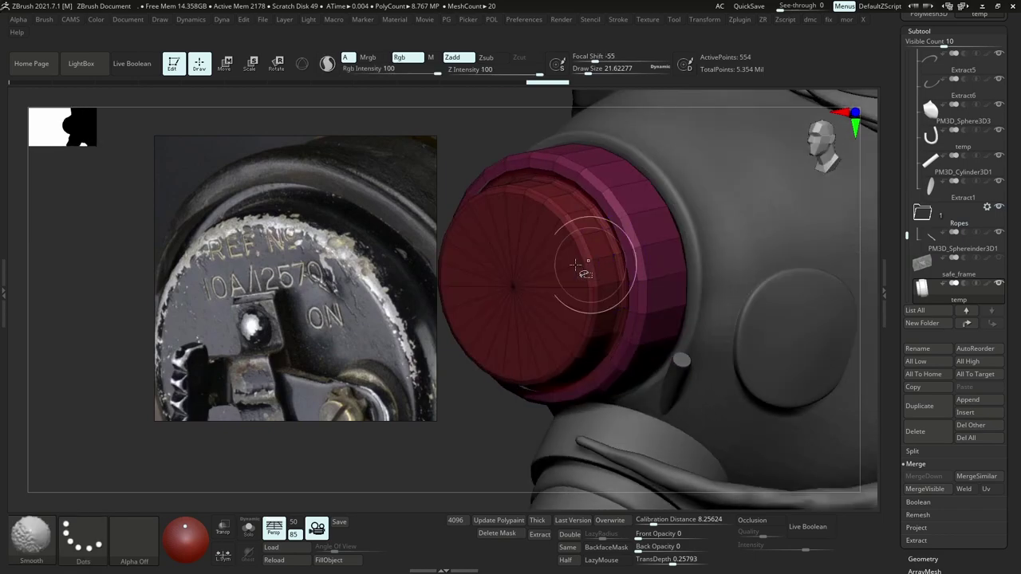
# Isolate the outer ring by hiding the inner cylinder and display its faces double-sided.
pyautogui.keyDown('ctrl'); pyautogui.keyDown('shift'); pyautogui.click(570, 265); pyautogui.keyUp('shift'); pyautogui.keyUp('ctrl')
pyautogui.keyDown('ctrl'); pyautogui.keyDown('shift'); pyautogui.click(569, 266); pyautogui.keyUp('shift'); pyautogui.keyUp('ctrl')
pyautogui.press('space')
pyautogui.click(542, 357)
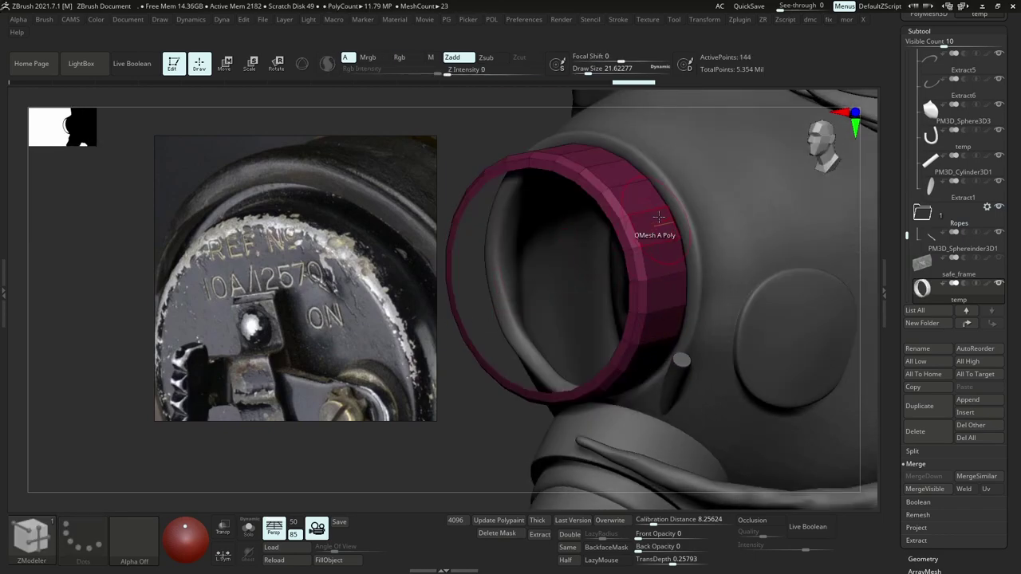
pyautogui.hotkey('ctrl', 'shift', 'z')
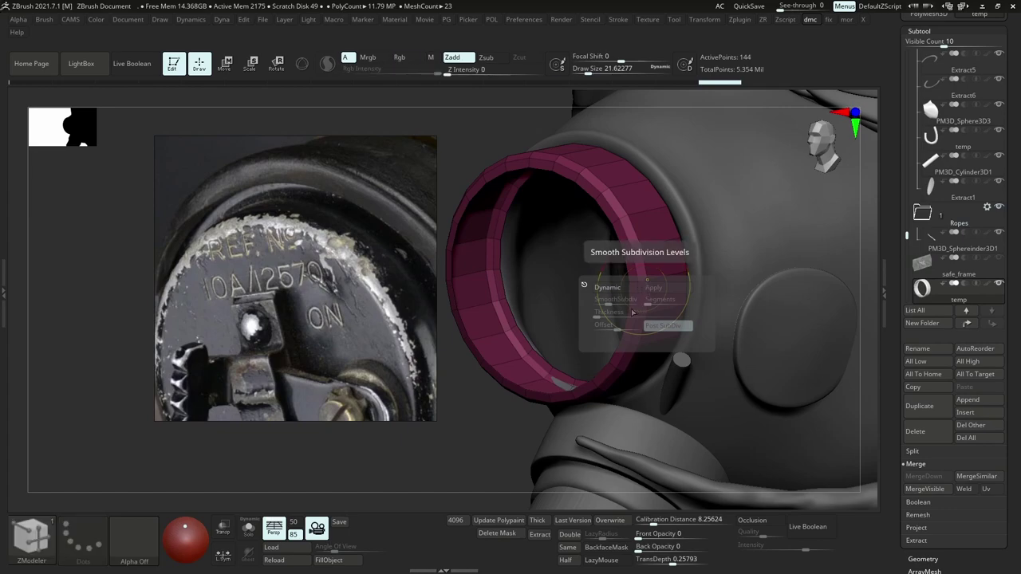
# Enable dynamic subdivision on the outer ring with a thickness of about 0.0123 and an offset of -100, and solo the ring.
pyautogui.click(614, 289)
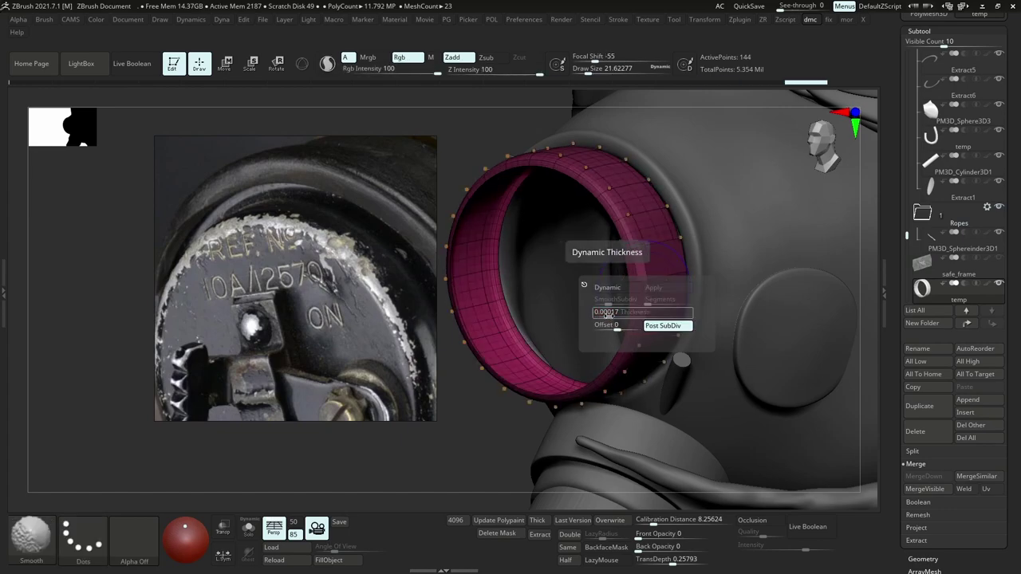
pyautogui.hotkey('ctrl', 'shift', 'z')
pyautogui.click(626, 312)
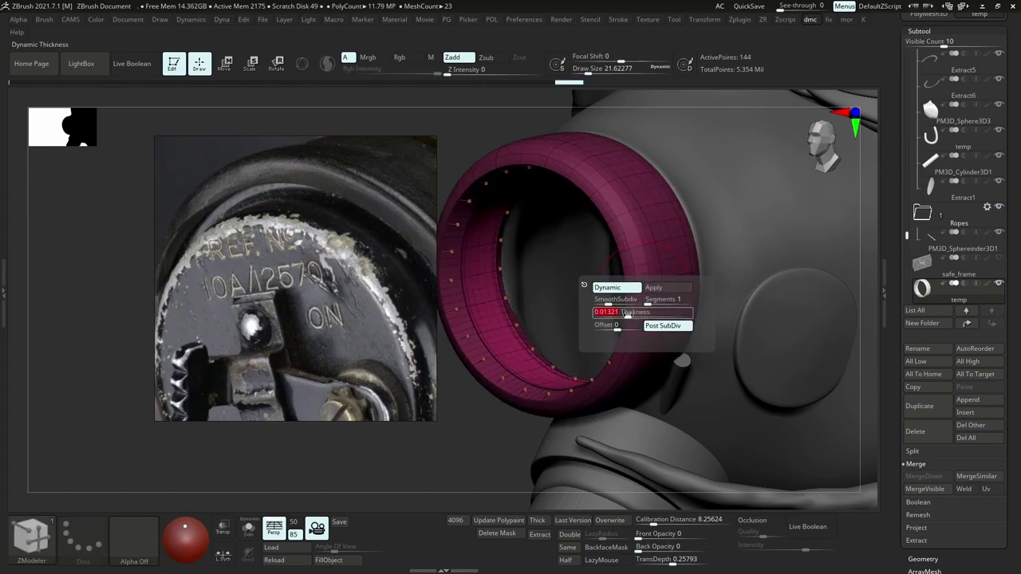
pyautogui.click(612, 325)
pyautogui.moveTo(630, 263); pyautogui.dragTo(614, 279, button='right')
pyautogui.hotkey('shift', 'd')
pyautogui.moveTo(606, 290); pyautogui.dragTo(754, 321)
pyautogui.press('d')
pyautogui.hotkey('ctrl', 'd')
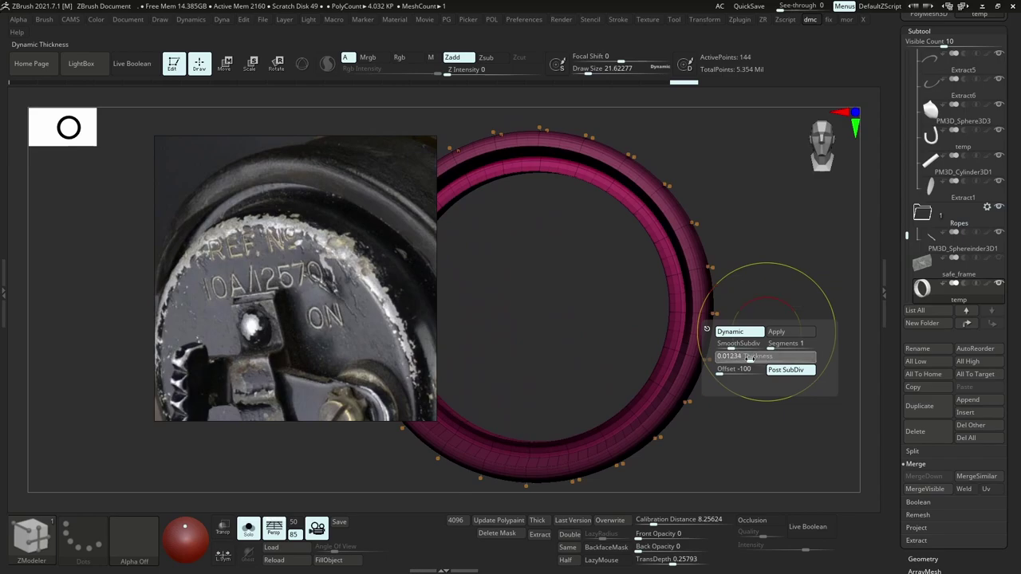
# Reduce the outer ring's dynamic thickness to about 0.0018, with the thickness offset at -100.
pyautogui.moveTo(753, 358); pyautogui.dragTo(743, 358)
pyautogui.moveTo(755, 311); pyautogui.dragTo(719, 283)
pyautogui.keyDown('ctrl'); pyautogui.moveTo(718, 283); pyautogui.dragTo(741, 367, button='right'); pyautogui.keyUp('ctrl')
pyautogui.hotkey('ctrl', 'd')
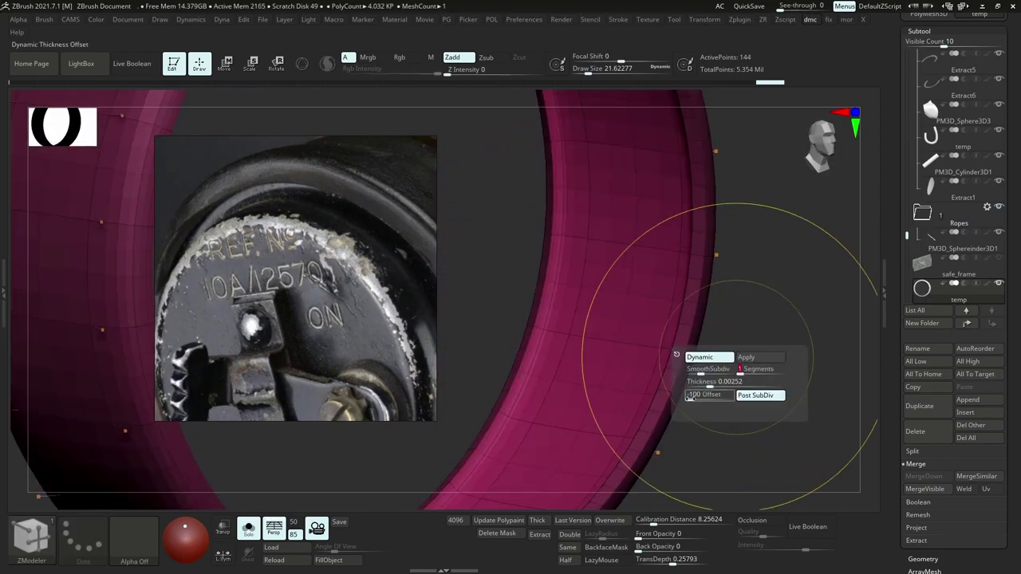
pyautogui.moveTo(705, 397); pyautogui.dragTo(678, 397)
pyautogui.moveTo(668, 383); pyautogui.dragTo(716, 332, button='right')
pyautogui.hotkey('ctrl', 'd')
pyautogui.moveTo(694, 349)
pyautogui.mouseDown()
pyautogui.moveTo(682, 349)
pyautogui.moveTo(690, 350)
pyautogui.mouseUp()
pyautogui.moveTo(687, 295); pyautogui.dragTo(734, 356, button='right')
pyautogui.hotkey('ctrl', 'd')
pyautogui.moveTo(708, 382); pyautogui.dragTo(702, 382)
pyautogui.keyDown('ctrl'); pyautogui.moveTo(707, 351); pyautogui.dragTo(661, 310, button='right'); pyautogui.keyUp('ctrl')
# Apply the dynamic thickness to the unsmoothed ring as real geometry and combine it into a single polygroup.
pyautogui.hotkey('ctrl', 'g')
pyautogui.hotkey('ctrl', 'f')
pyautogui.hotkey('ctrl', 'd')
pyautogui.click(689, 223)
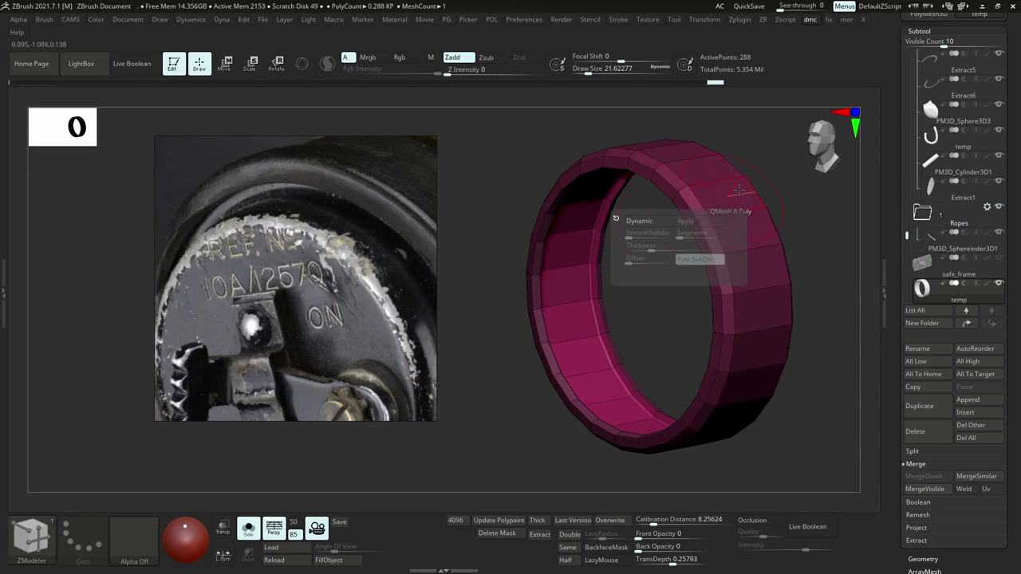
pyautogui.hotkey('ctrl', 'w')
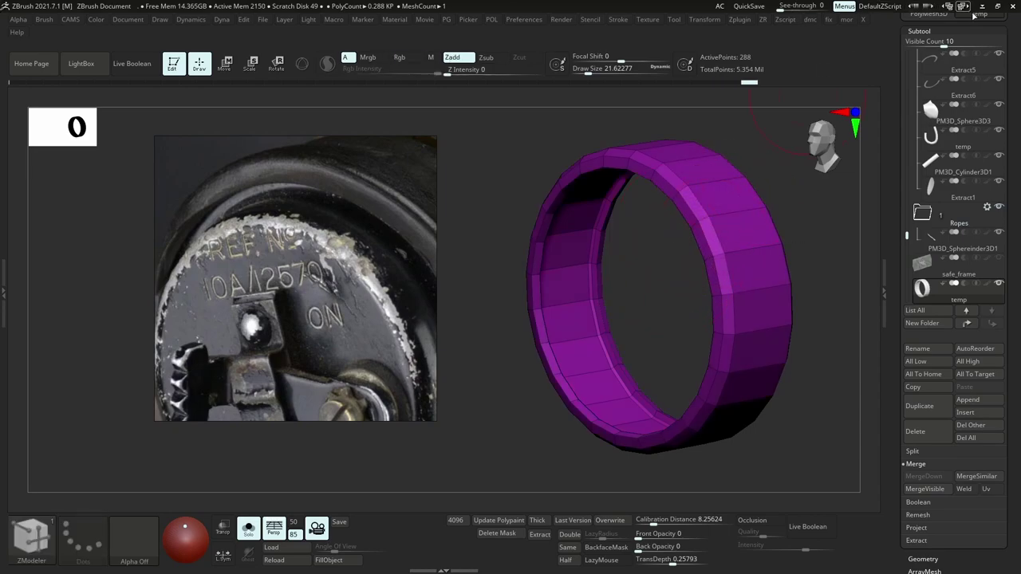
# Switch to Maya and delete the outer ring's shell from the housing.
pyautogui.click(982, 7)
pyautogui.moveTo(589, 270); pyautogui.dragTo(588, 308, button='right')
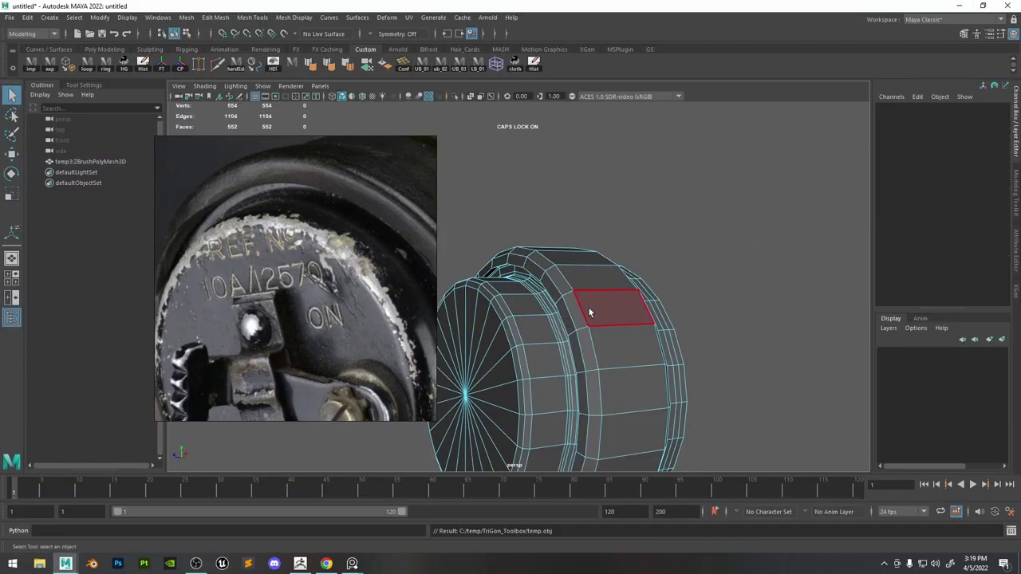
pyautogui.doubleClick(590, 307)
pyautogui.press('Delete')
pyautogui.moveTo(582, 272); pyautogui.dragTo(581, 277, button='right')
# Turn on the smooth preview for the remaining inner cylinder.
pyautogui.click(633, 254)
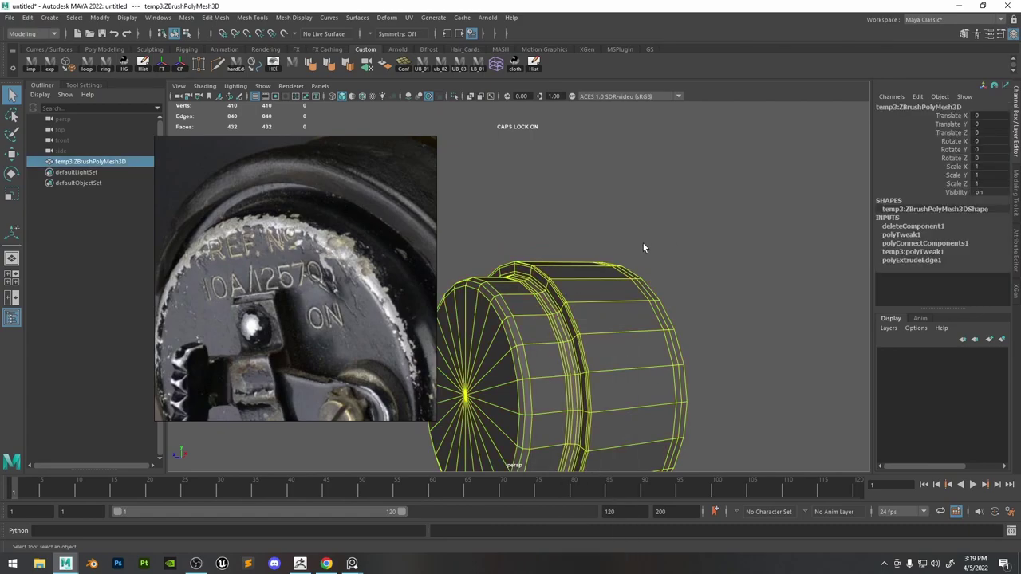
pyautogui.click(658, 254)
pyautogui.click(611, 288)
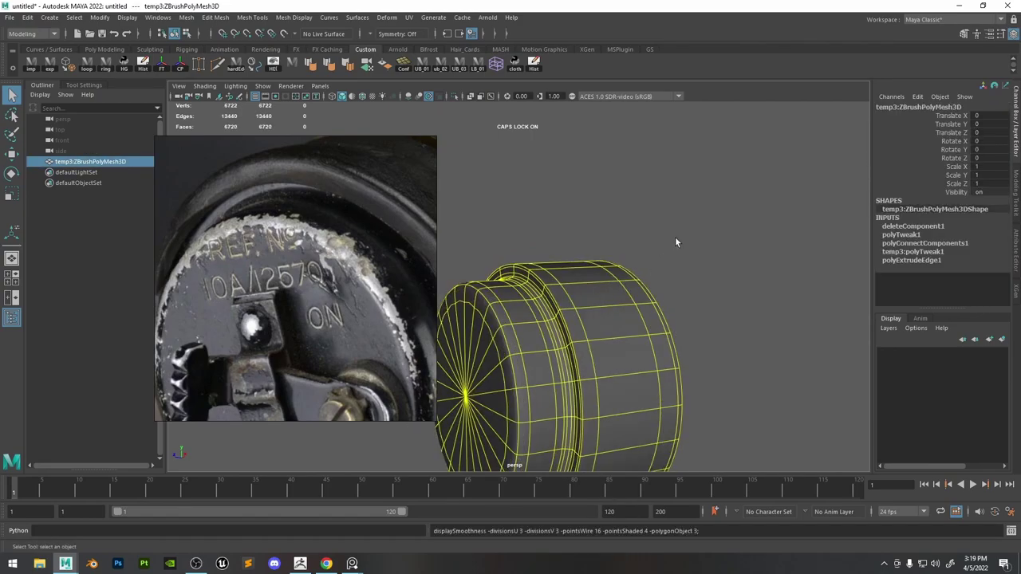
pyautogui.click(674, 236)
# Import the thickened outer ring into the scene and isolate it in the viewport.
pyautogui.click(30, 64)
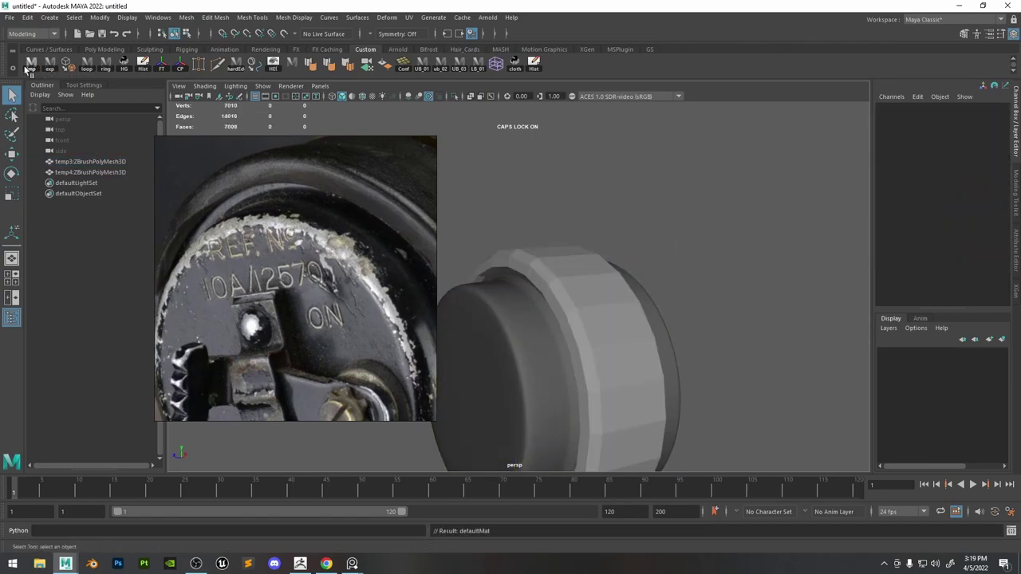
pyautogui.click(596, 306)
pyautogui.scroll(5, 607, 248)
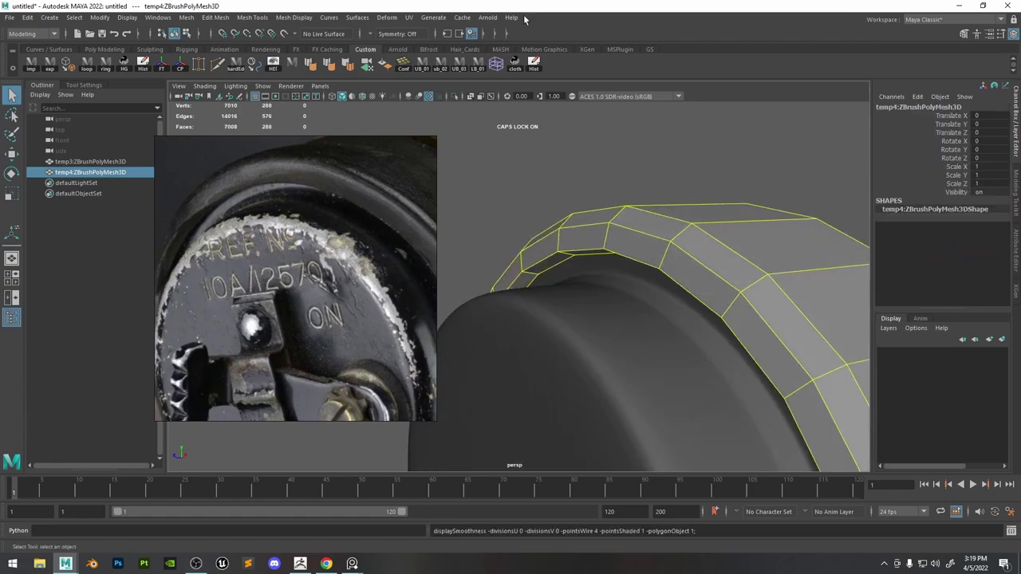
pyautogui.click(456, 98)
pyautogui.keyDown('alt'); pyautogui.moveTo(696, 303); pyautogui.dragTo(690, 267); pyautogui.keyUp('alt')
pyautogui.keyDown('alt'); pyautogui.moveTo(678, 255); pyautogui.dragTo(639, 190, button='right'); pyautogui.keyUp('alt')
pyautogui.click(639, 189)
# Switch to ZBrush, revert the ring to before its thickness was applied, and adjust and reapply the dynamic thickness.
pyautogui.hotkey('alt', 'Tab')
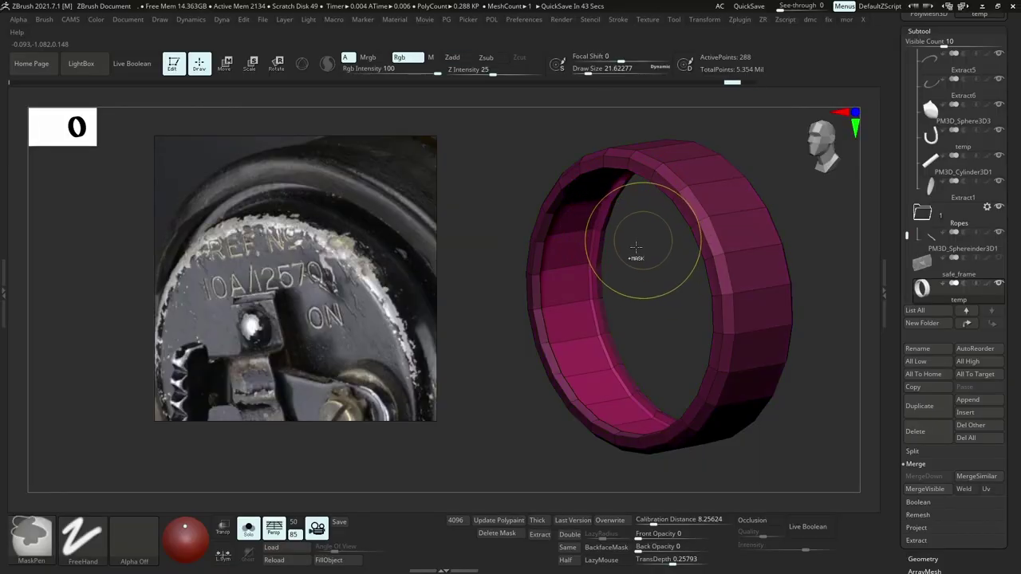
pyautogui.moveTo(633, 292)
pyautogui.keyDown('ctrl'); pyautogui.mouseDown(button='right')
pyautogui.moveTo(693, 348)
pyautogui.moveTo(745, 298)
pyautogui.mouseUp(button='right'); pyautogui.keyUp('ctrl')
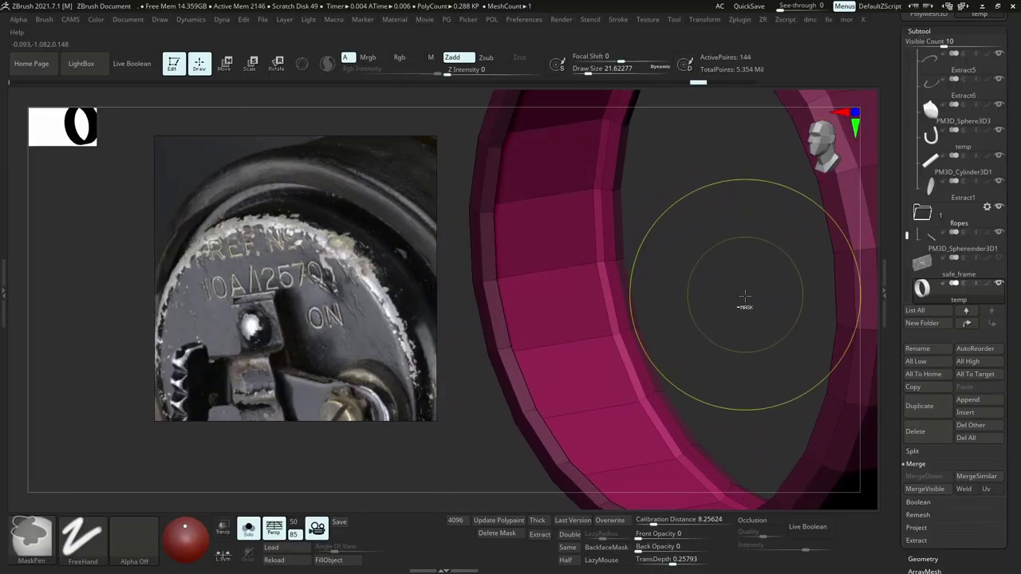
pyautogui.hotkey('shift', 'd')
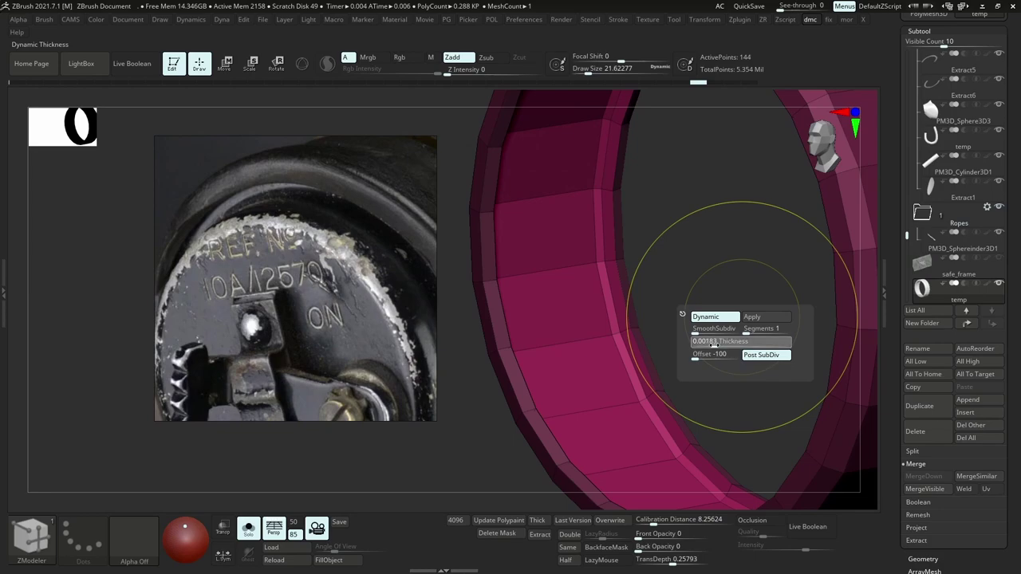
pyautogui.click(712, 343)
pyautogui.click(756, 319)
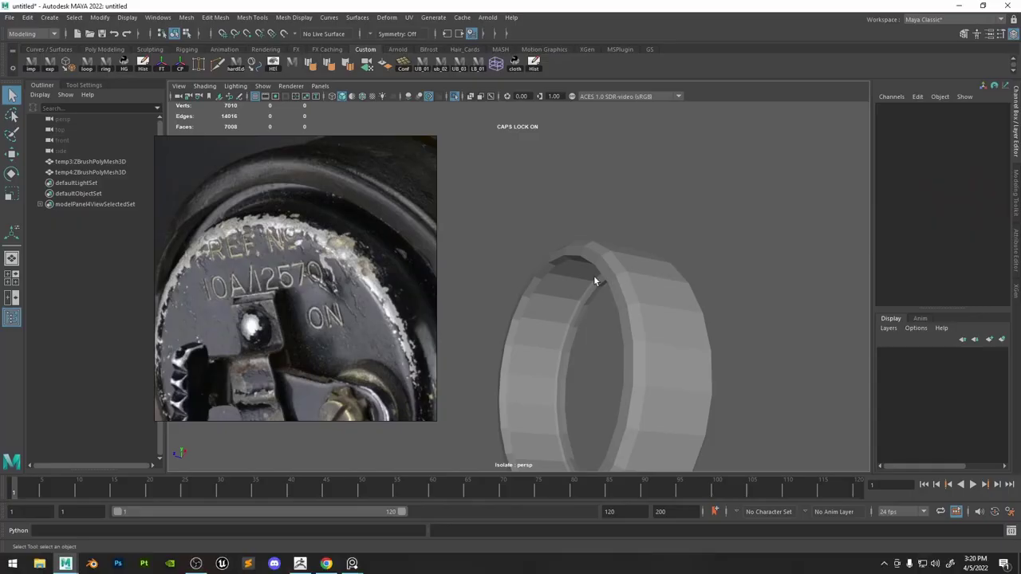
# Replace the earlier outer ring with the newly thickened version from ZBrush and isolate it in the viewport.
pyautogui.click(609, 259)
pyautogui.hotkey('ctrl', 'h')
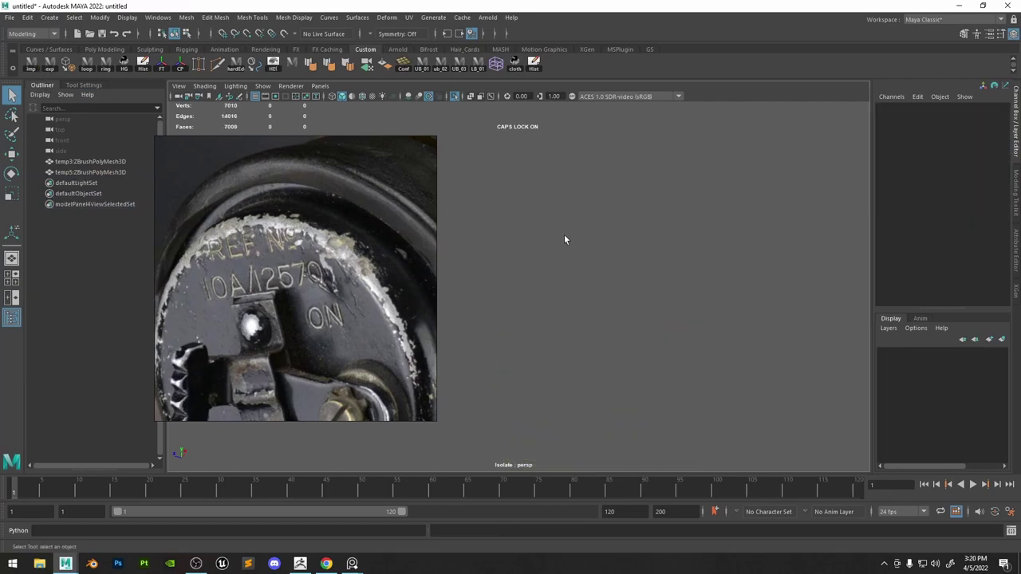
pyautogui.click(453, 97)
pyautogui.scroll(4, 666, 279)
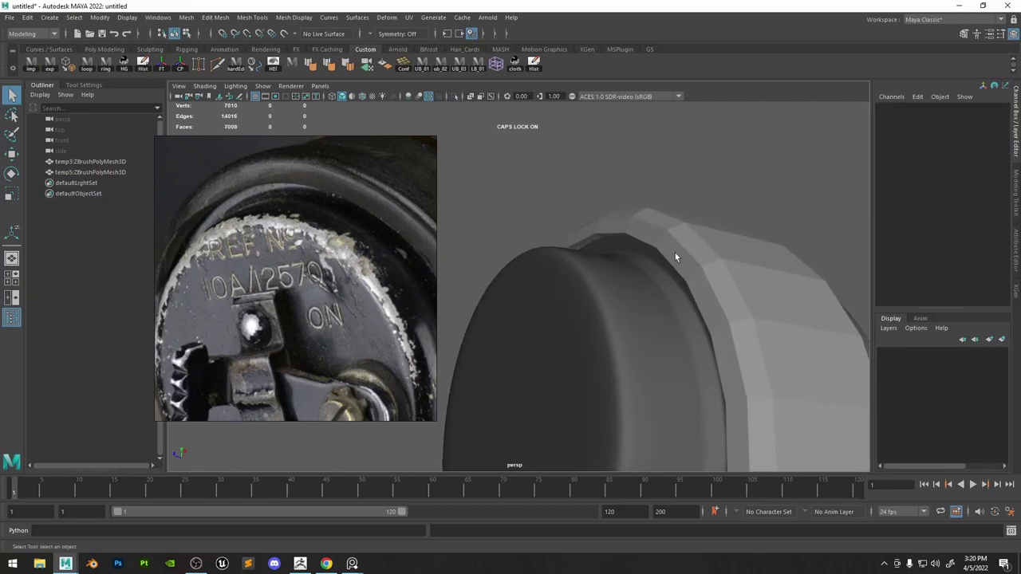
pyautogui.click(674, 253)
pyautogui.keyDown('alt'); pyautogui.moveTo(674, 253); pyautogui.dragTo(591, 235); pyautogui.keyUp('alt')
pyautogui.click(455, 96)
# Bevel the border edges of the two narrow face loops along the ring's inner rims with a fraction of 0.4.
pyautogui.moveTo(591, 236); pyautogui.dragTo(568, 255, button='right')
pyautogui.click(591, 206)
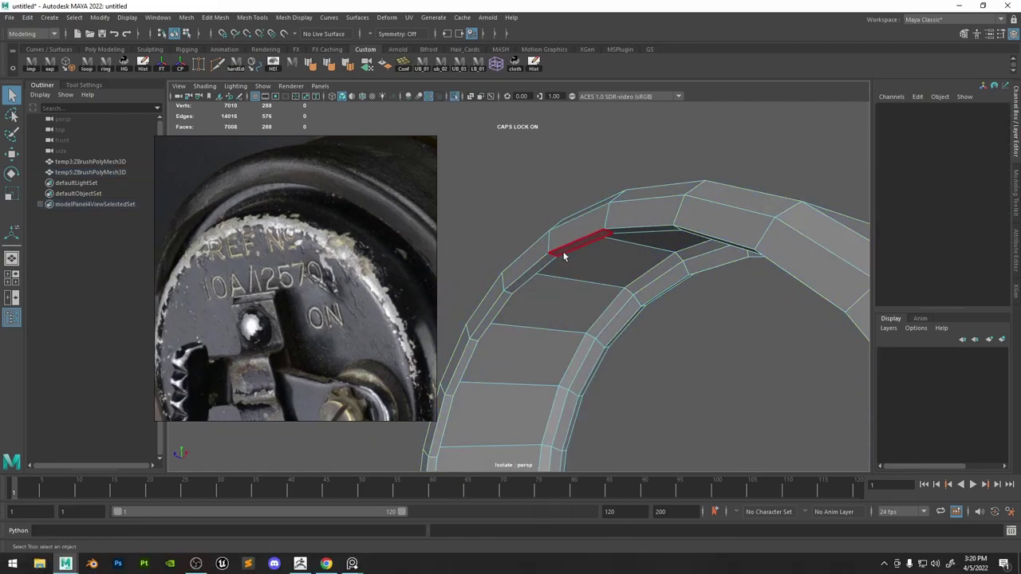
pyautogui.click(563, 250)
pyautogui.keyDown('shift'); pyautogui.doubleClick(541, 264); pyautogui.keyUp('shift')
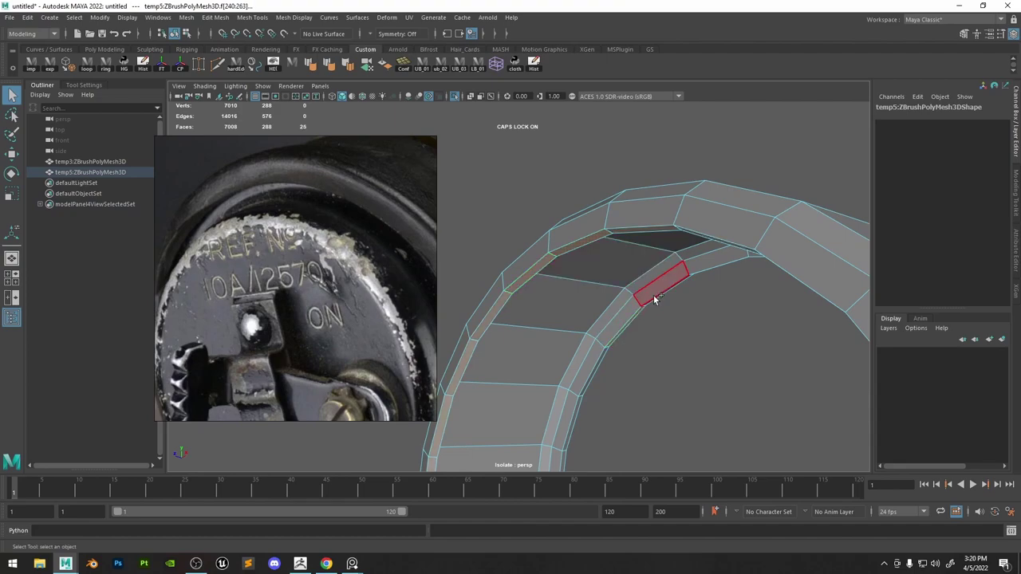
pyautogui.keyDown('shift'); pyautogui.doubleClick(653, 294); pyautogui.keyUp('shift')
pyautogui.keyDown('ctrl'); pyautogui.moveTo(621, 218); pyautogui.dragTo(711, 177, button='right'); pyautogui.keyUp('ctrl')
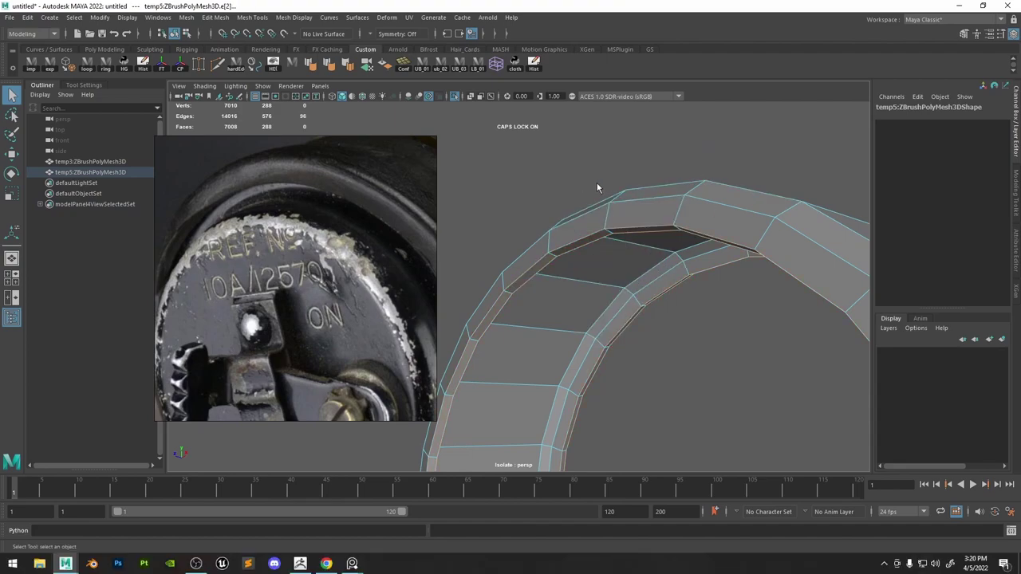
pyautogui.keyDown('shift'); pyautogui.moveTo(597, 184); pyautogui.dragTo(661, 233, button='right'); pyautogui.keyUp('shift')
pyautogui.moveTo(661, 234); pyautogui.dragTo(658, 233, button='middle')
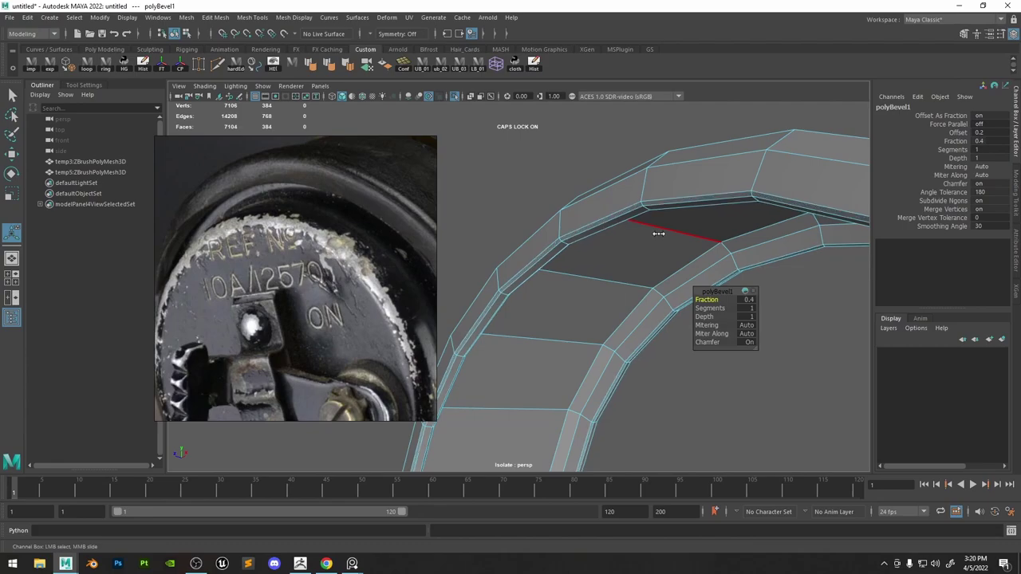
# Turn off the bevel's chamfer, fine-tune its fraction in smooth preview, and bring the inner cylinder back into view.
pyautogui.click(746, 342)
pyautogui.press('3')
pyautogui.moveTo(707, 300); pyautogui.dragTo(696, 301)
pyautogui.press('q')
pyautogui.click(678, 350)
pyautogui.keyDown('alt'); pyautogui.moveTo(587, 277); pyautogui.dragTo(551, 191, button='right'); pyautogui.keyUp('alt')
pyautogui.click(454, 96)
pyautogui.moveTo(590, 239)
pyautogui.keyDown('alt'); pyautogui.mouseDown()
pyautogui.moveTo(640, 253)
pyautogui.moveTo(614, 267)
pyautogui.mouseUp(); pyautogui.keyUp('alt')
# Assign a new Lambert material to the outer ring.
pyautogui.click(566, 281)
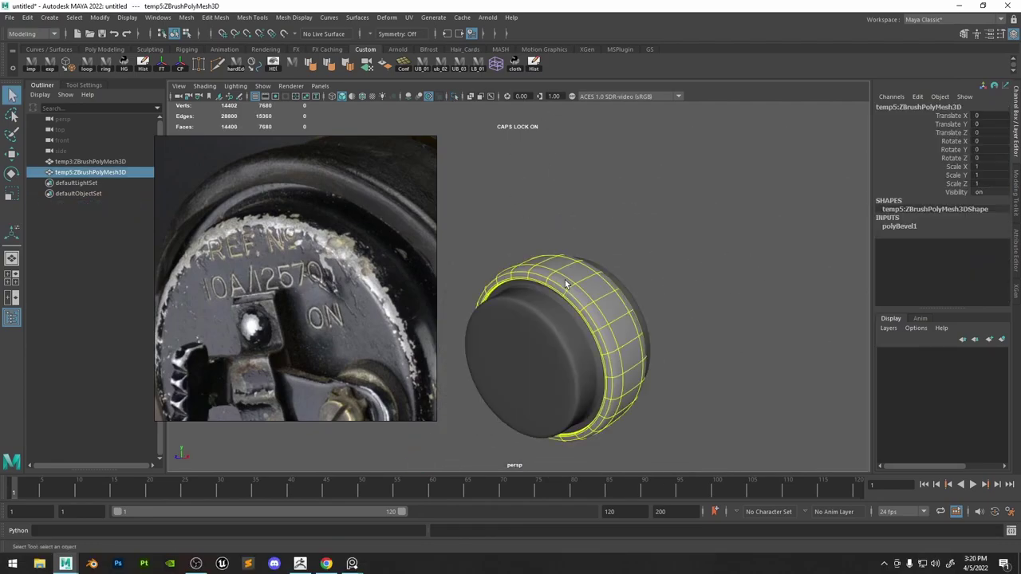
pyautogui.press('space')
pyautogui.click(530, 366)
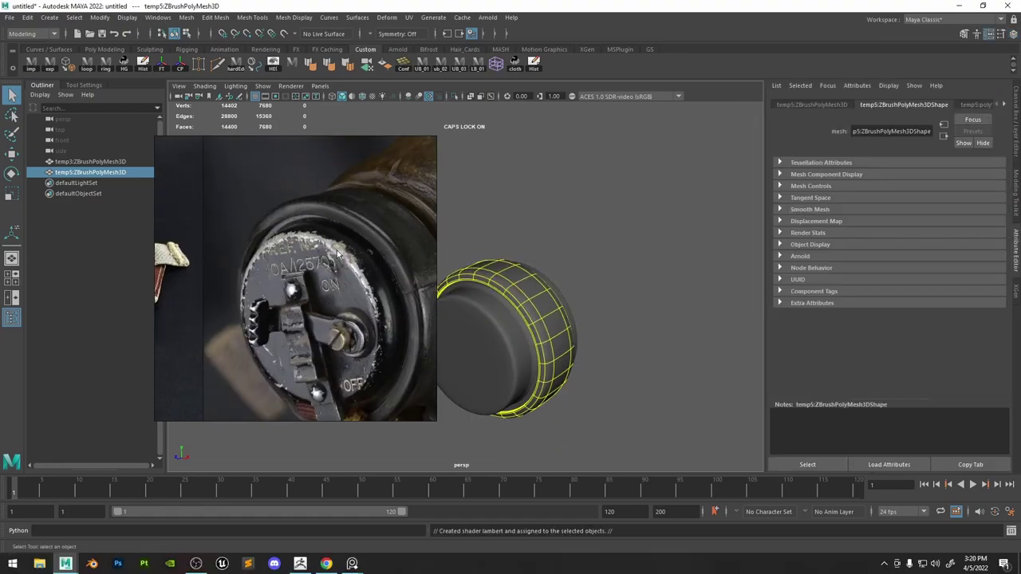
# Assign a new Blinn material to the outer ring.
pyautogui.keyDown('alt'); pyautogui.moveTo(563, 295); pyautogui.dragTo(603, 255); pyautogui.keyUp('alt')
pyautogui.click(603, 255)
pyautogui.press('space')
pyautogui.moveTo(512, 362); pyautogui.dragTo(659, 237)
pyautogui.click(611, 278)
pyautogui.keyDown('alt'); pyautogui.moveTo(611, 278); pyautogui.dragTo(629, 275); pyautogui.keyUp('alt')
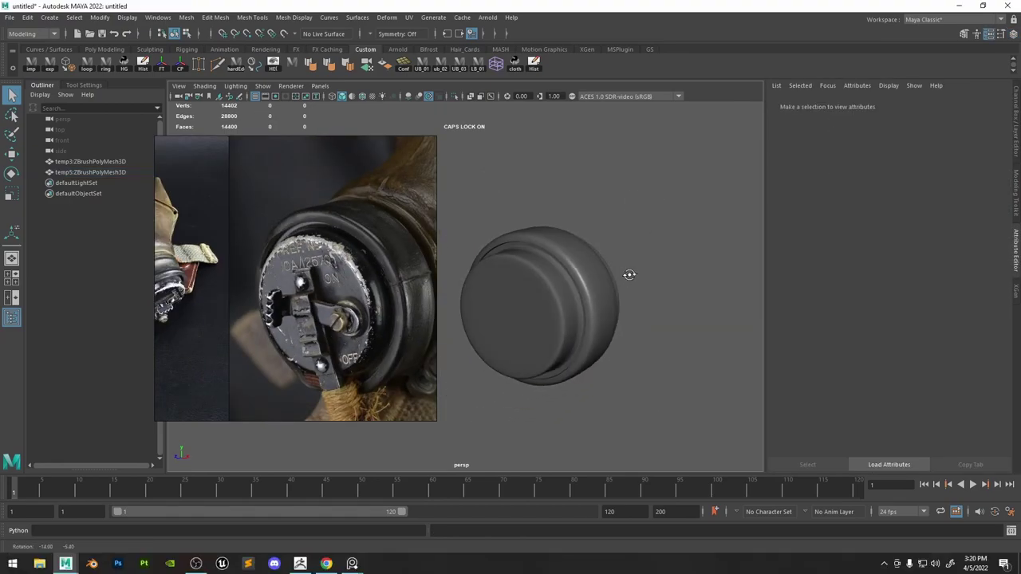
# Darken the color of the outer ring's Blinn material to match the black rubber in the reference photo.
pyautogui.click(602, 256)
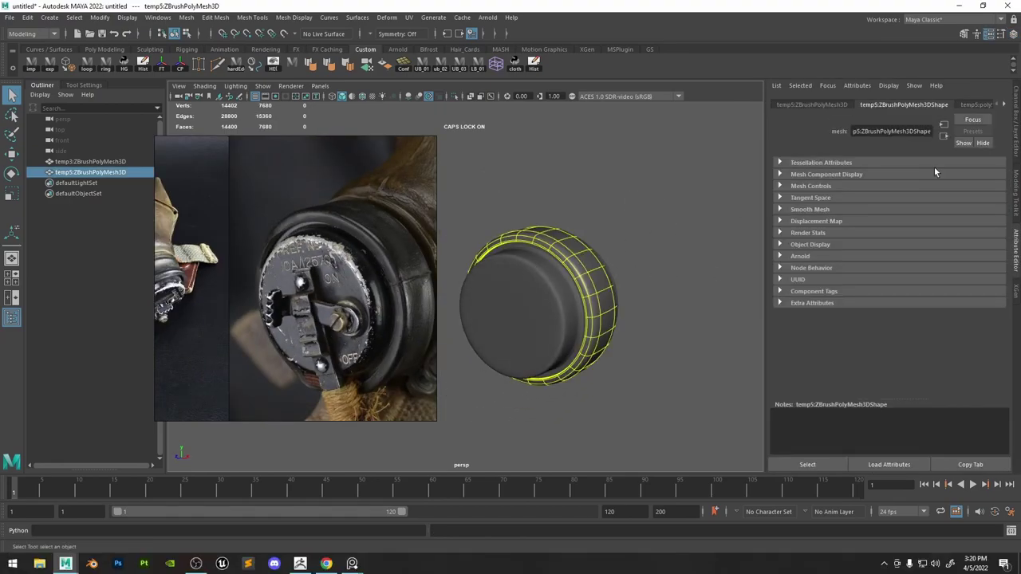
pyautogui.click(977, 105)
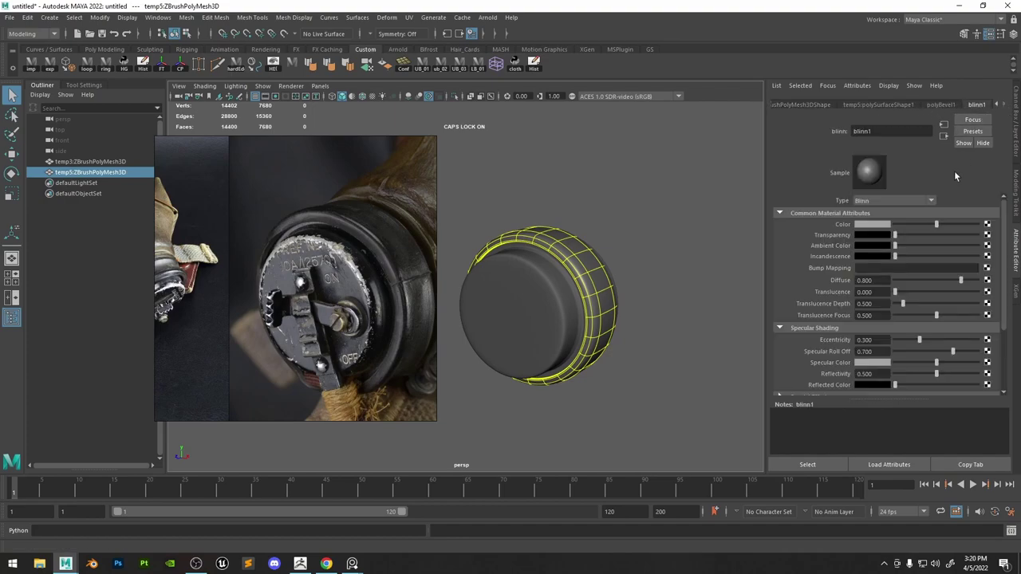
pyautogui.moveTo(934, 225); pyautogui.dragTo(914, 227)
pyautogui.click(598, 234)
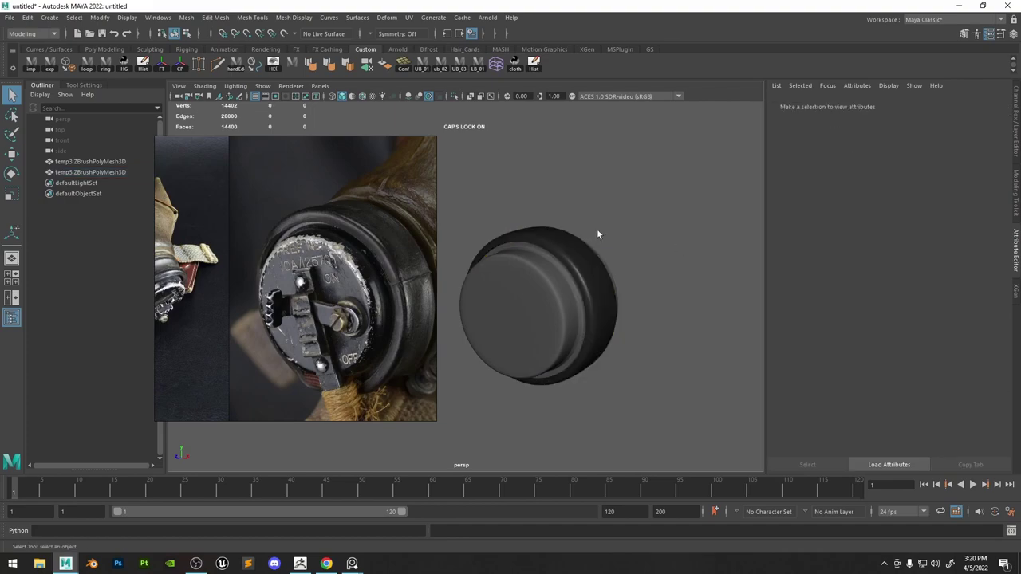
pyautogui.click(570, 259)
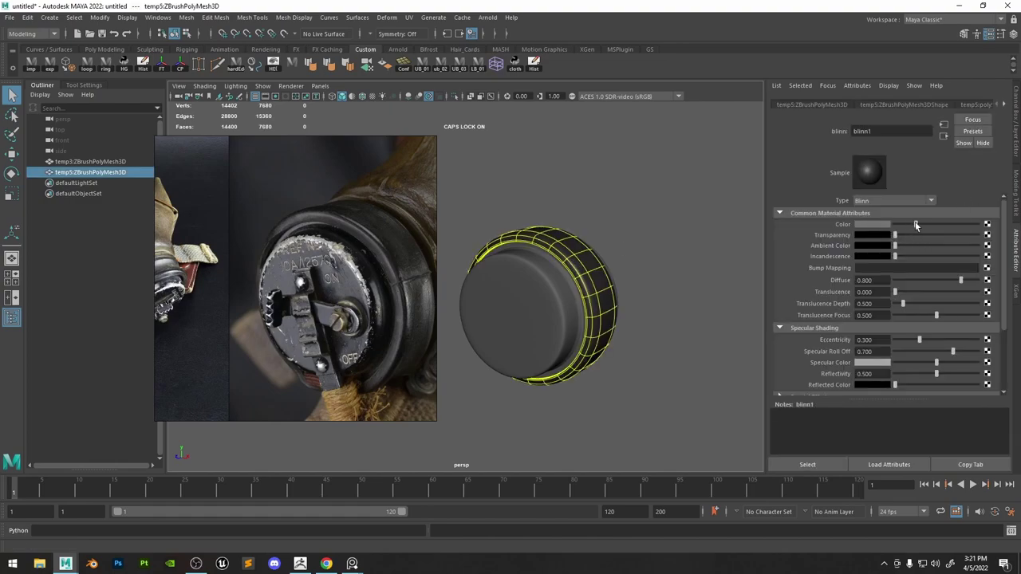
pyautogui.click(662, 228)
pyautogui.keyDown('alt'); pyautogui.moveTo(662, 227); pyautogui.dragTo(621, 225); pyautogui.keyUp('alt')
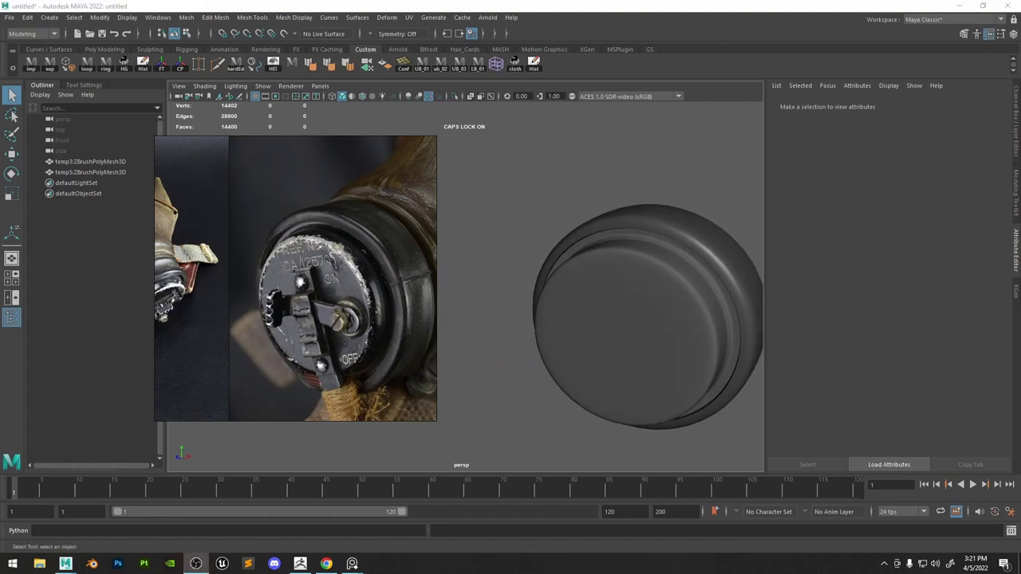
# Turn off the smooth preview for the outer ring and the inner cylinder.
pyautogui.keyDown('alt'); pyautogui.moveTo(750, 207); pyautogui.dragTo(712, 225); pyautogui.keyUp('alt')
pyautogui.keyDown('alt'); pyautogui.moveTo(712, 226); pyautogui.dragTo(637, 191, button='middle'); pyautogui.keyUp('alt')
pyautogui.keyDown('alt'); pyautogui.moveTo(666, 212); pyautogui.dragTo(598, 243, button='right'); pyautogui.keyUp('alt')
pyautogui.click(545, 255)
pyautogui.press('1')
pyautogui.click(562, 248)
pyautogui.press('1')
pyautogui.click(632, 241)
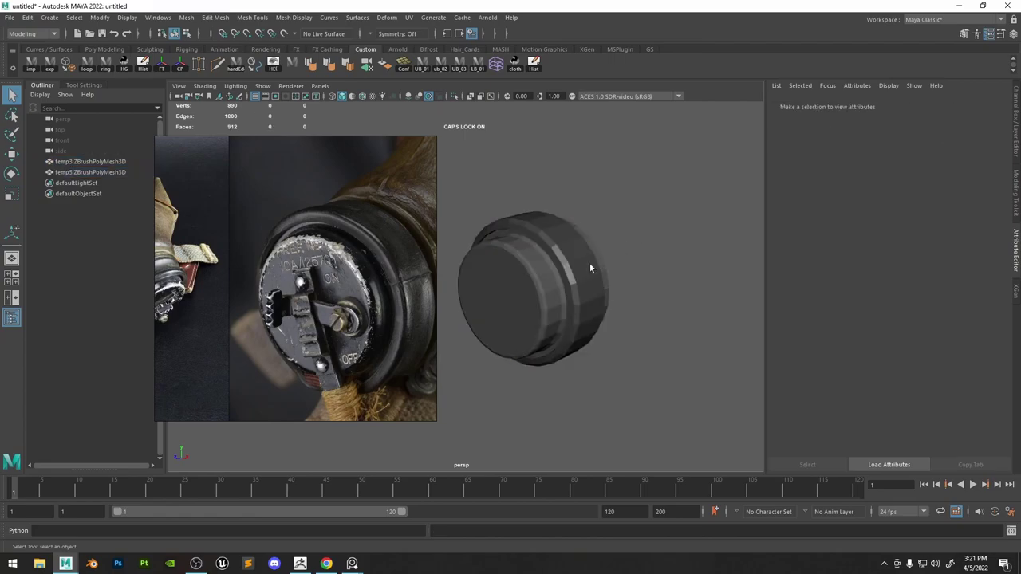
# Soften the edges of both housing parts.
pyautogui.keyDown('alt'); pyautogui.moveTo(589, 264); pyautogui.dragTo(578, 252); pyautogui.keyUp('alt')
pyautogui.moveTo(483, 341); pyautogui.dragTo(479, 344)
pyautogui.click(329, 66)
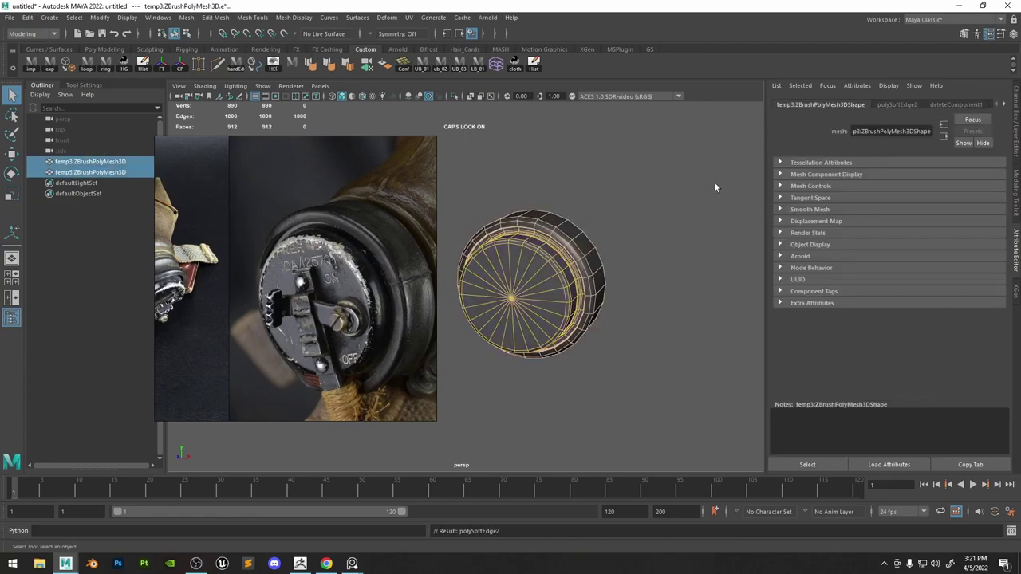
pyautogui.click(685, 192)
pyautogui.moveTo(650, 199); pyautogui.dragTo(497, 312)
pyautogui.moveTo(643, 222)
pyautogui.keyDown('alt'); pyautogui.mouseDown()
pyautogui.moveTo(574, 221)
pyautogui.moveTo(628, 212)
pyautogui.mouseUp(); pyautogui.keyUp('alt')
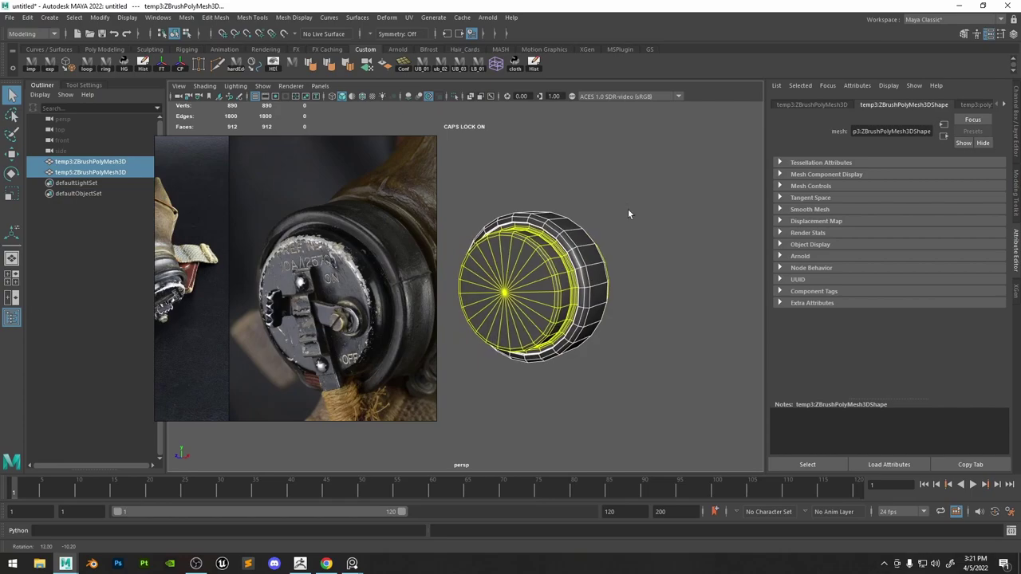
# Check the switch lever in the reference photo and turn the smooth preview back on for both housing parts.
pyautogui.scroll(4, 311, 305)
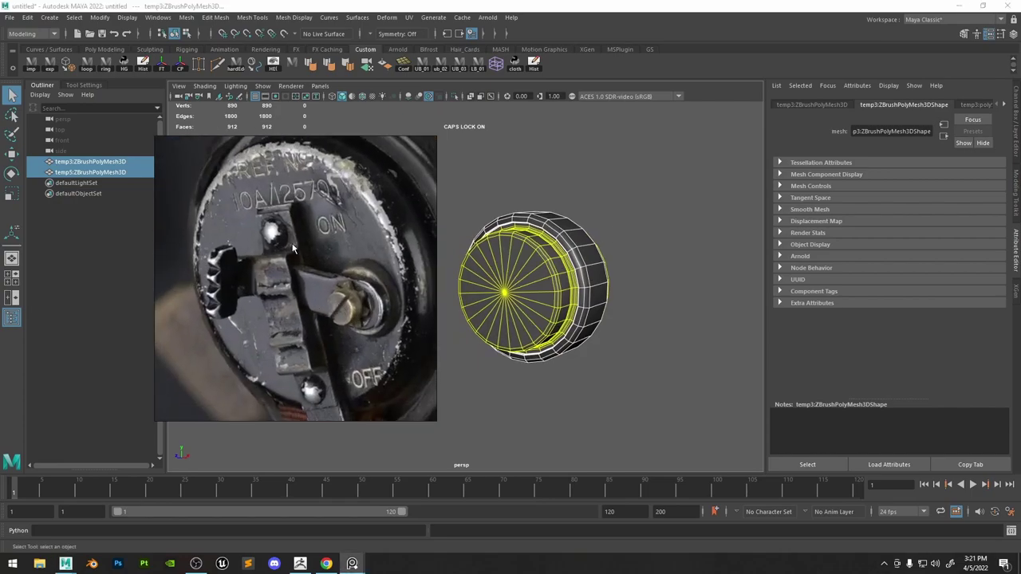
pyautogui.scroll(-3, 319, 162)
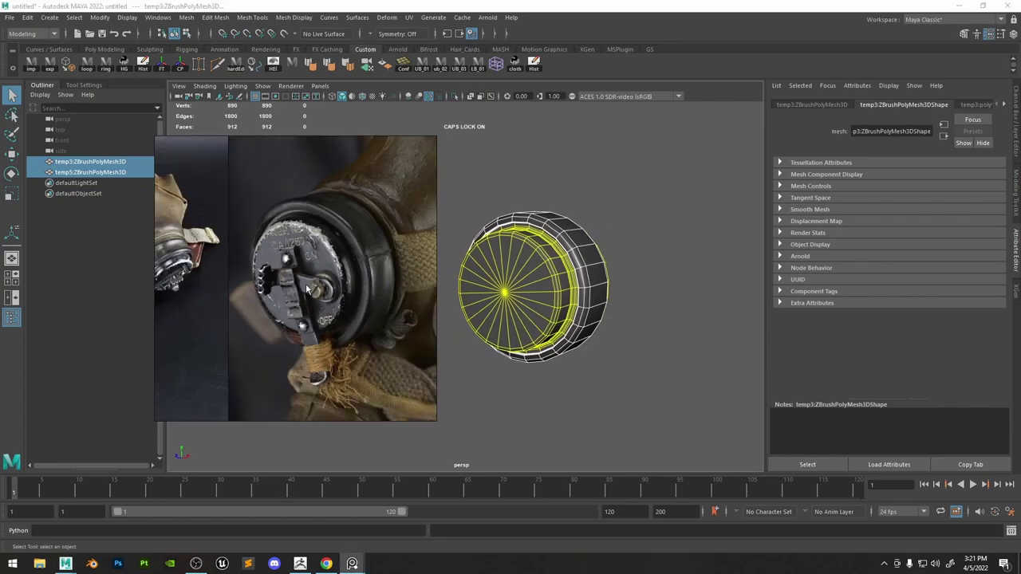
pyautogui.scroll(1, 318, 349)
pyautogui.scroll(2, 328, 254)
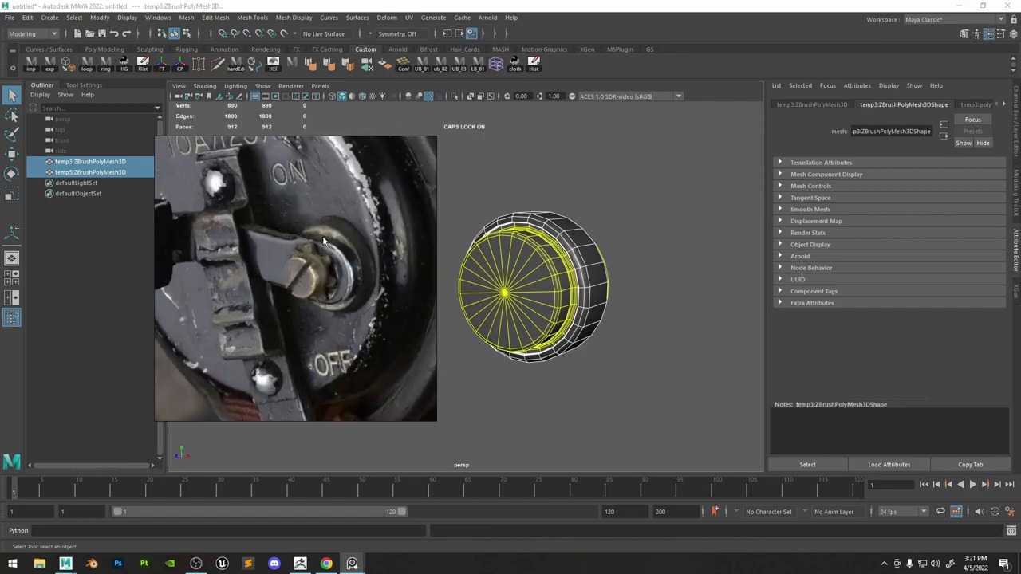
pyautogui.click(661, 199)
pyautogui.scroll(3, 434, 266)
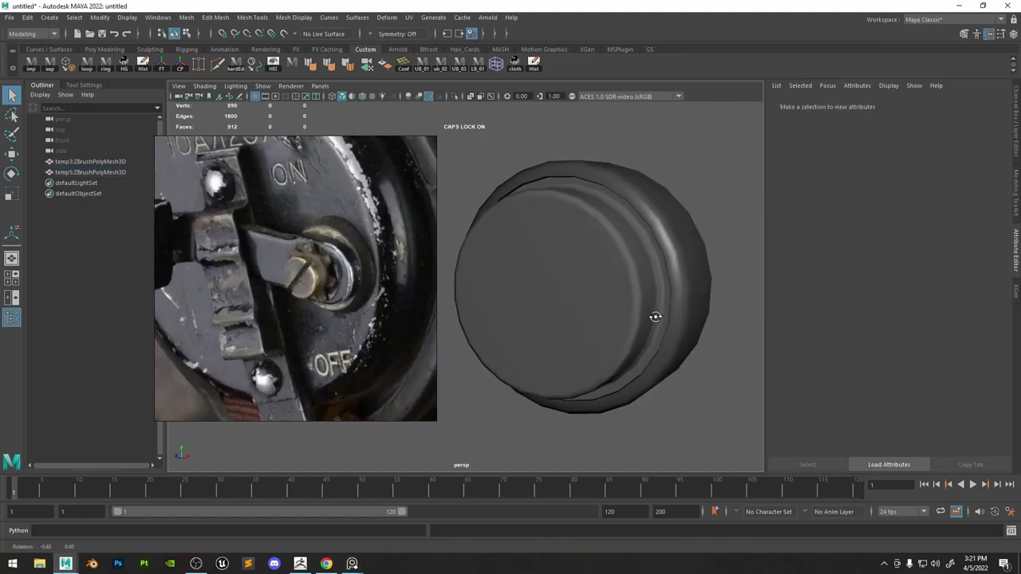
pyautogui.keyDown('alt'); pyautogui.moveTo(655, 316); pyautogui.dragTo(628, 284); pyautogui.keyUp('alt')
pyautogui.click(628, 284)
pyautogui.press('3')
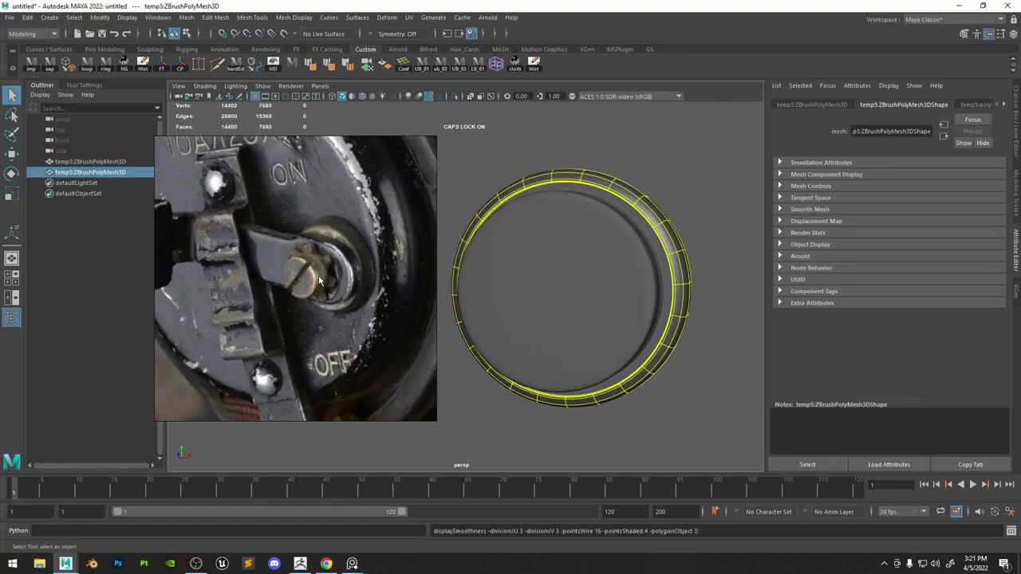
# Create a polygon cylinder for the lever's round pivot base and raise it to the housing.
pyautogui.scroll(2, 319, 279)
pyautogui.click(681, 174)
pyautogui.press('space')
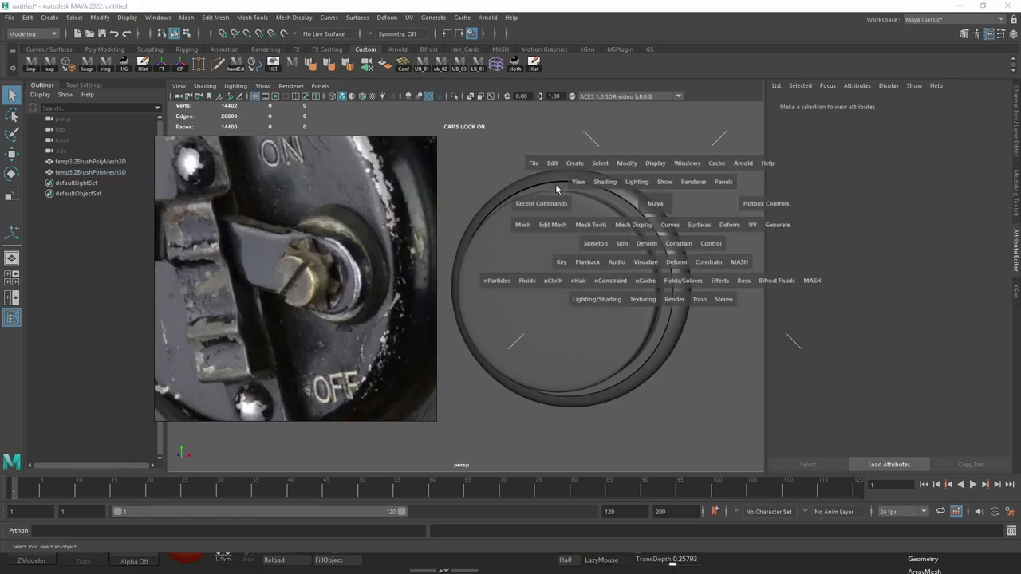
pyautogui.click(574, 163)
pyautogui.moveTo(630, 203)
pyautogui.click(750, 223)
pyautogui.press('w')
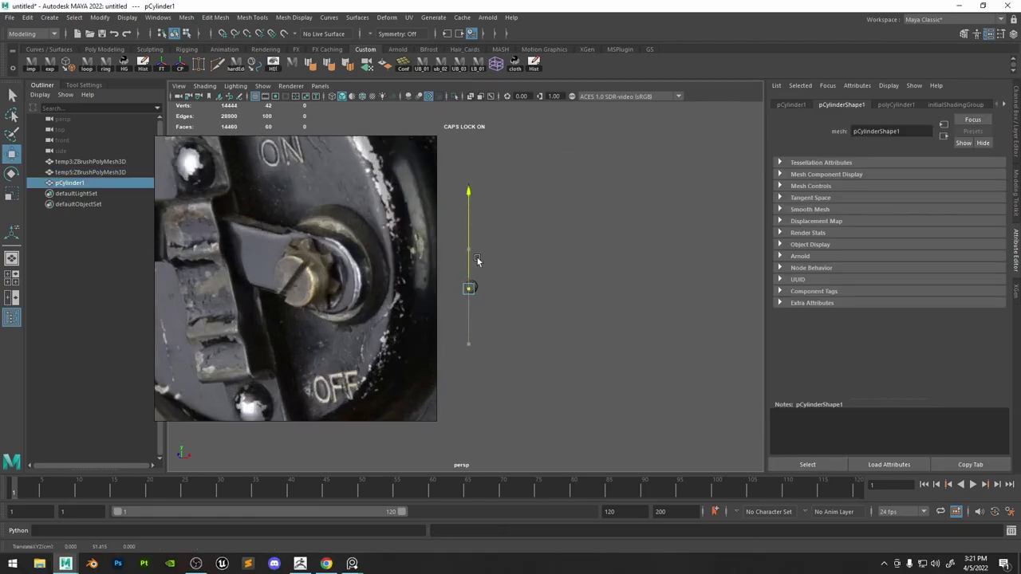
# Set the cylinder's axis subdivisions to 8 and rotate it so its cap faces outward from the housing.
pyautogui.write('t')
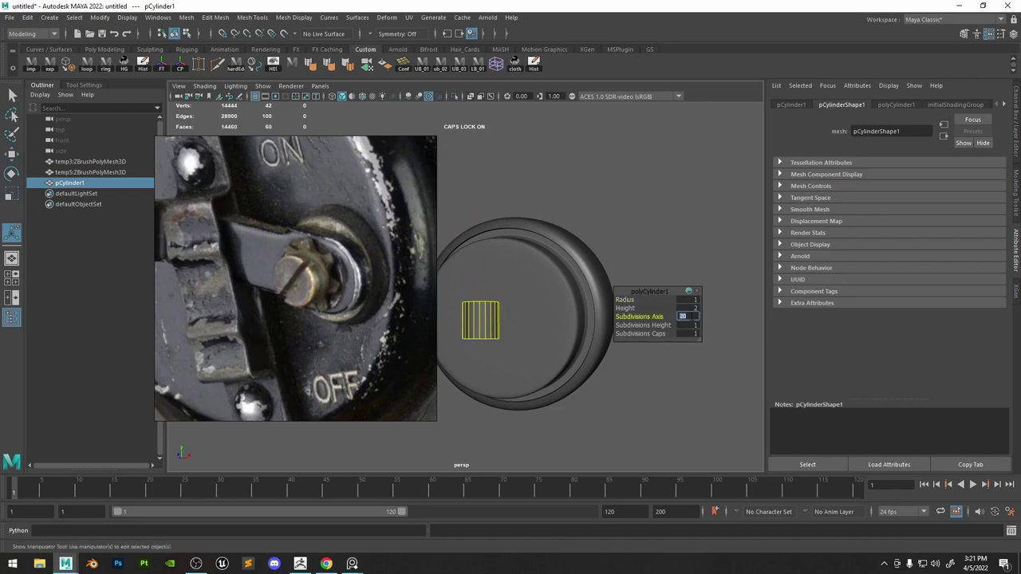
pyautogui.write('8')
pyautogui.press('Return')
pyautogui.press('e')
pyautogui.moveTo(558, 255); pyautogui.dragTo(453, 360)
# Set the cylinder's axis subdivisions to 12 and move it to the pivot position near the edge of the housing's front face.
pyautogui.press('t')
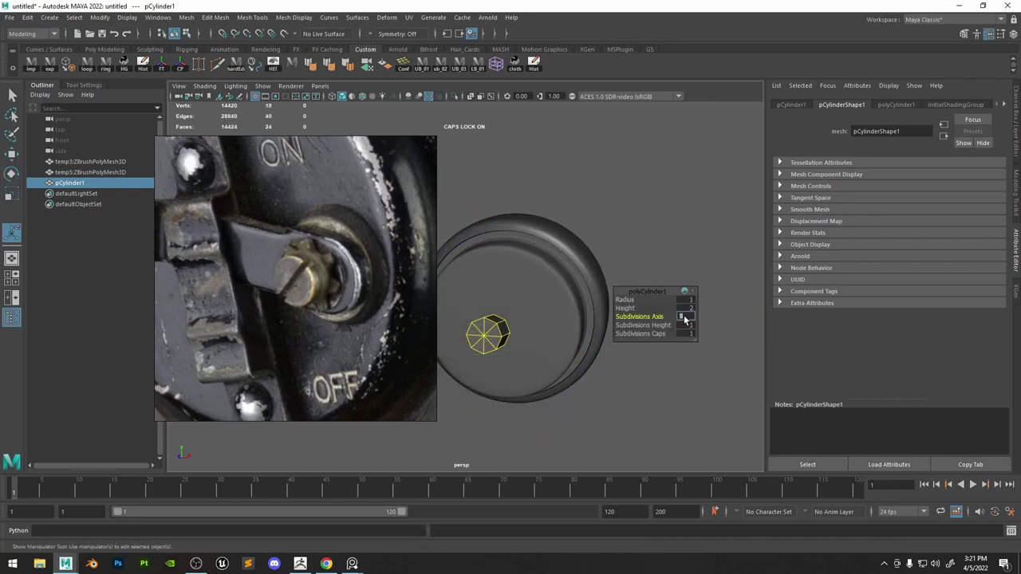
pyautogui.press('w')
pyautogui.scroll(3, 595, 205)
pyautogui.moveTo(562, 334); pyautogui.dragTo(652, 334)
pyautogui.moveTo(612, 346); pyautogui.dragTo(615, 342)
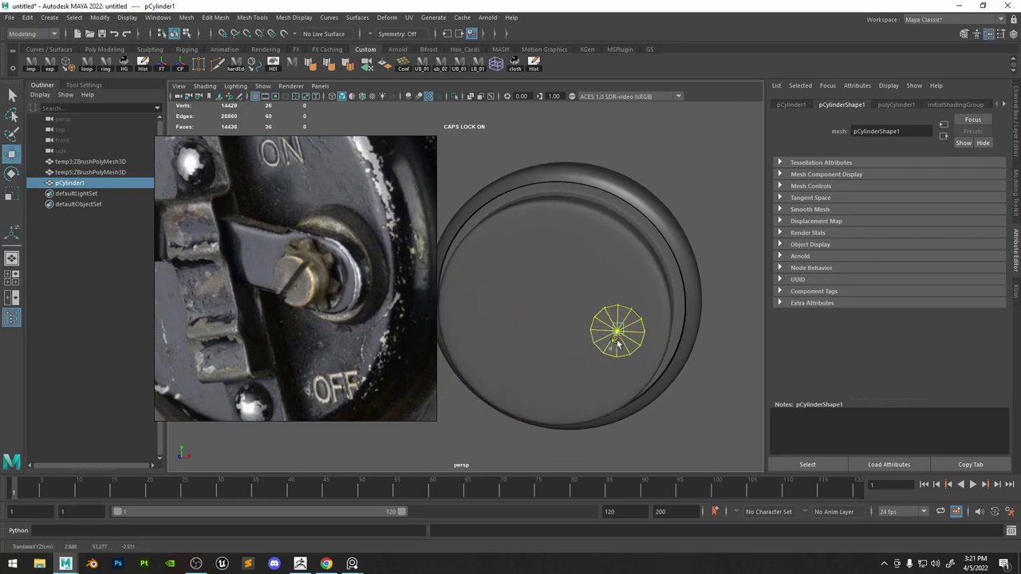
# Adjust the cylinder's tilt and delete all its faces except the front cap.
pyautogui.press('f')
pyautogui.keyDown('alt'); pyautogui.moveTo(579, 299); pyautogui.dragTo(497, 260); pyautogui.keyUp('alt')
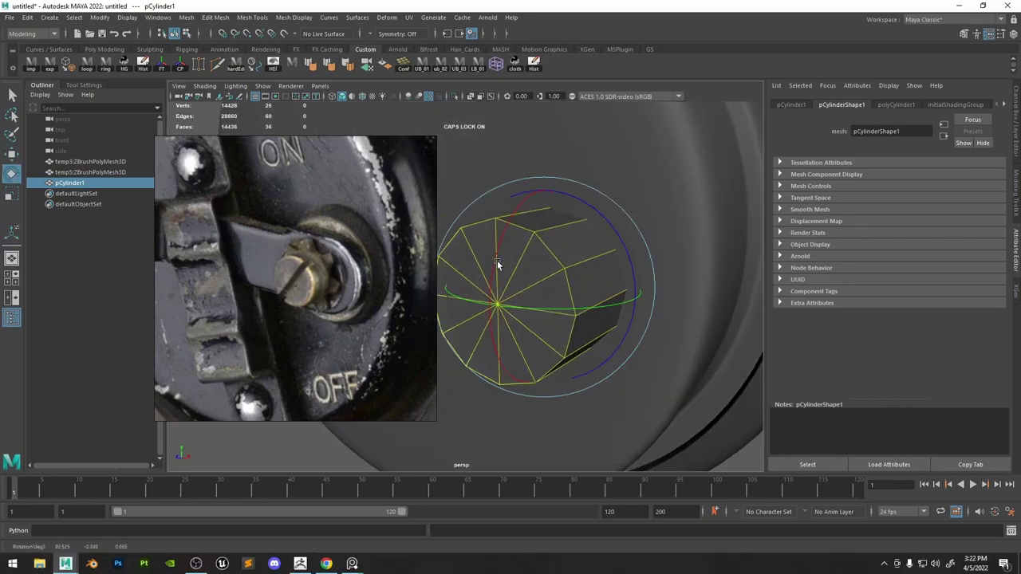
pyautogui.rightClick(532, 243)
pyautogui.moveTo(534, 246); pyautogui.dragTo(533, 272, button='right')
pyautogui.click(545, 259)
pyautogui.keyDown('shift'); pyautogui.doubleClick(481, 343); pyautogui.keyUp('shift')
pyautogui.scroll(-5, 598, 345)
pyautogui.keyDown('shift'); pyautogui.moveTo(598, 345); pyautogui.dragTo(444, 247); pyautogui.keyUp('shift')
pyautogui.press('Delete')
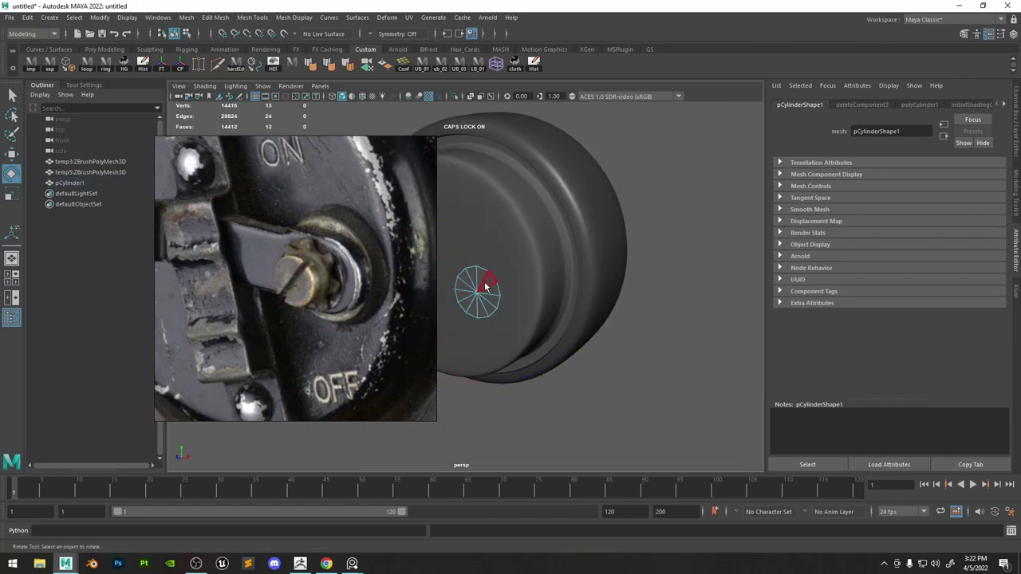
# Move and rotate the remaining disc so it lies against the housing's front face.
pyautogui.moveTo(483, 285); pyautogui.dragTo(532, 269, button='right')
pyautogui.press('w')
pyautogui.moveTo(461, 295)
pyautogui.mouseDown()
pyautogui.moveTo(519, 269)
pyautogui.moveTo(473, 285)
pyautogui.mouseUp()
pyautogui.press('r')
pyautogui.press('w')
pyautogui.press('e')
pyautogui.moveTo(471, 280)
pyautogui.mouseDown()
pyautogui.moveTo(463, 257)
pyautogui.moveTo(503, 267)
pyautogui.moveTo(524, 289)
pyautogui.moveTo(475, 294)
pyautogui.mouseUp()
pyautogui.press('e')
pyautogui.moveTo(456, 258); pyautogui.dragTo(682, 179)
# Try soft selection on a vertex at the disc's rim.
pyautogui.press('w')
pyautogui.moveTo(654, 191); pyautogui.dragTo(590, 195, button='right')
pyautogui.click(509, 242)
pyautogui.press('b')
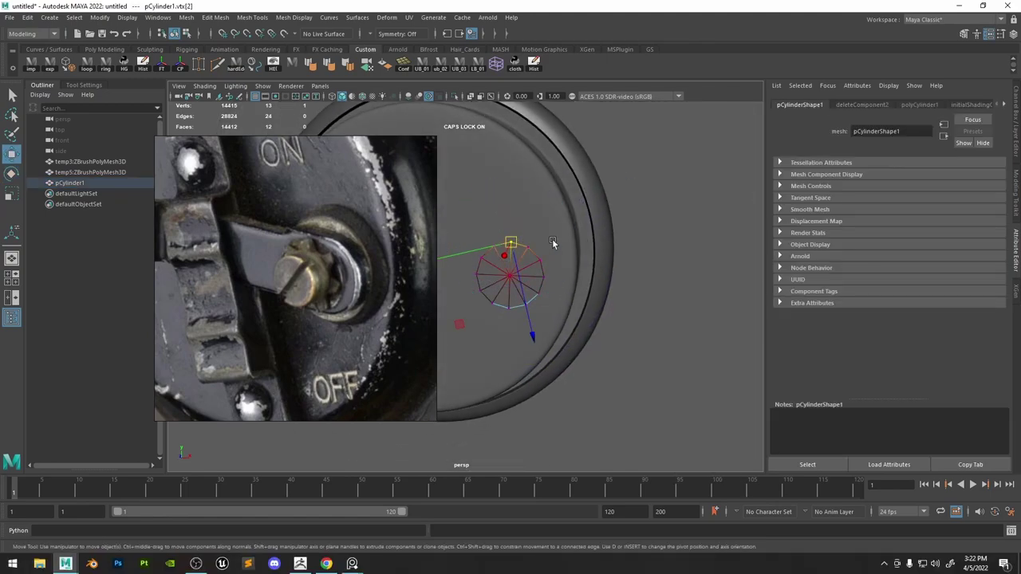
pyautogui.moveTo(517, 252)
pyautogui.keyDown('alt'); pyautogui.mouseDown()
pyautogui.moveTo(496, 245)
pyautogui.moveTo(538, 246)
pyautogui.moveTo(514, 247)
pyautogui.mouseUp(); pyautogui.keyUp('alt')
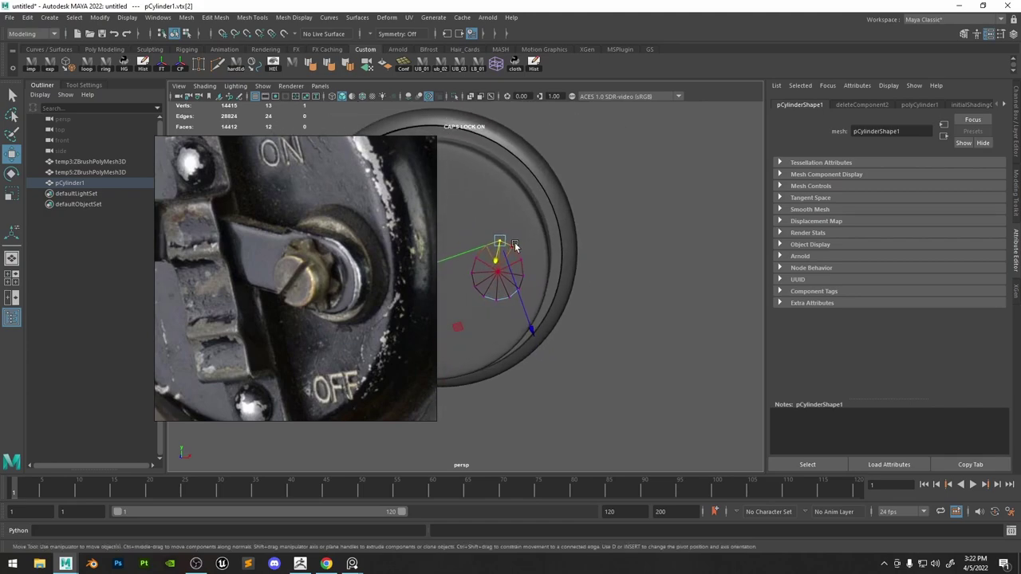
pyautogui.click(626, 194)
pyautogui.keyDown('alt'); pyautogui.moveTo(627, 194); pyautogui.dragTo(527, 221, button='right'); pyautogui.keyUp('alt')
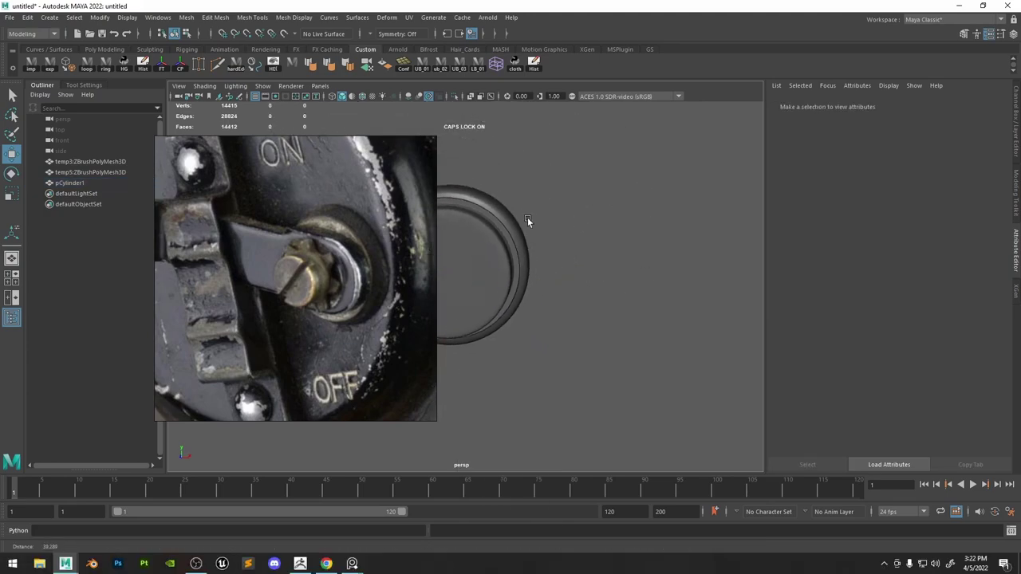
# Extrude all the disc's faces outward into a short cylinder.
pyautogui.click(491, 270)
pyautogui.keyDown('alt'); pyautogui.moveTo(572, 247); pyautogui.dragTo(683, 220, button='right'); pyautogui.keyUp('alt')
pyautogui.moveTo(706, 177); pyautogui.dragTo(706, 205, button='right')
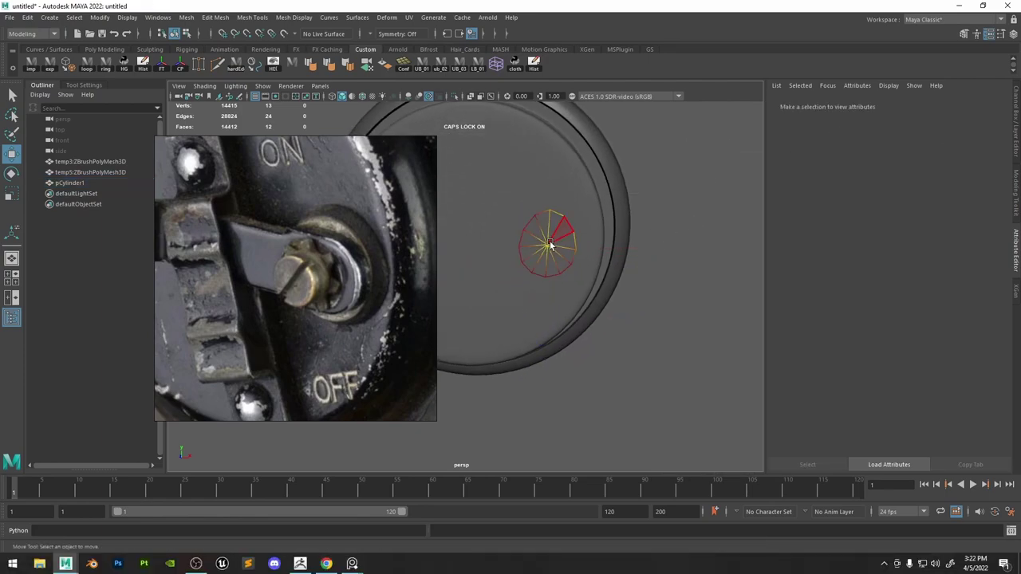
pyautogui.doubleClick(549, 245)
pyautogui.keyDown('alt'); pyautogui.moveTo(550, 244); pyautogui.dragTo(630, 303, button='right'); pyautogui.keyUp('alt')
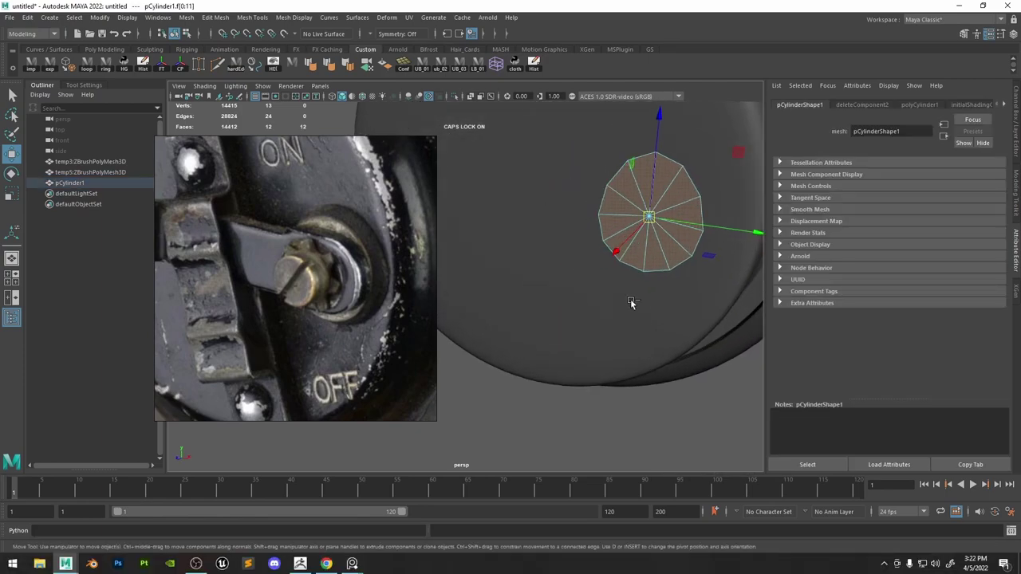
pyautogui.hotkey('ctrl', 'e')
# Scale the front rim edge loop of the short cylinder slightly inward and bevel it.
pyautogui.keyDown('alt'); pyautogui.moveTo(586, 271); pyautogui.dragTo(548, 220); pyautogui.keyUp('alt')
pyautogui.moveTo(548, 220); pyautogui.dragTo(547, 194, button='right')
pyautogui.doubleClick(547, 211)
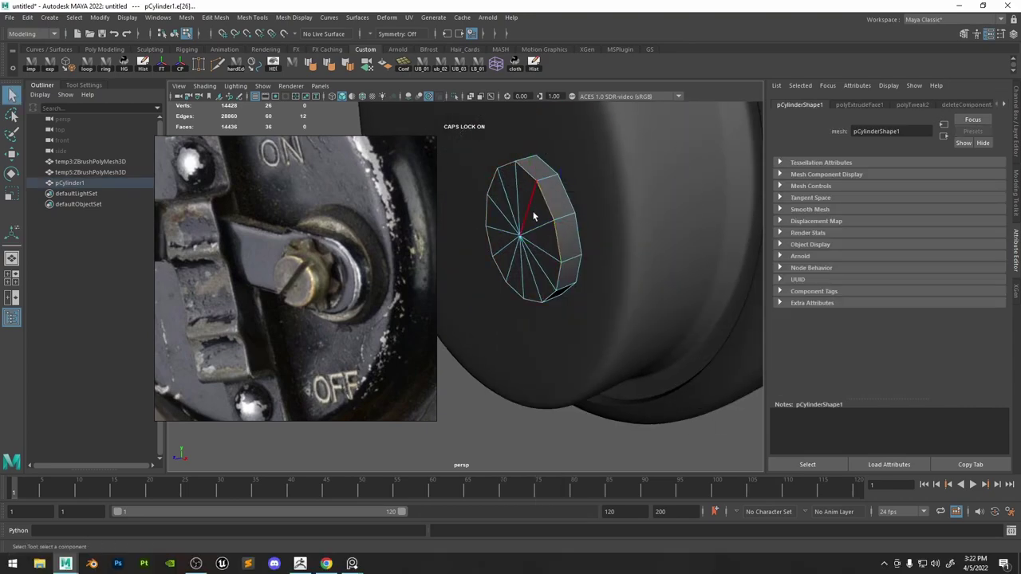
pyautogui.moveTo(517, 240); pyautogui.dragTo(512, 240)
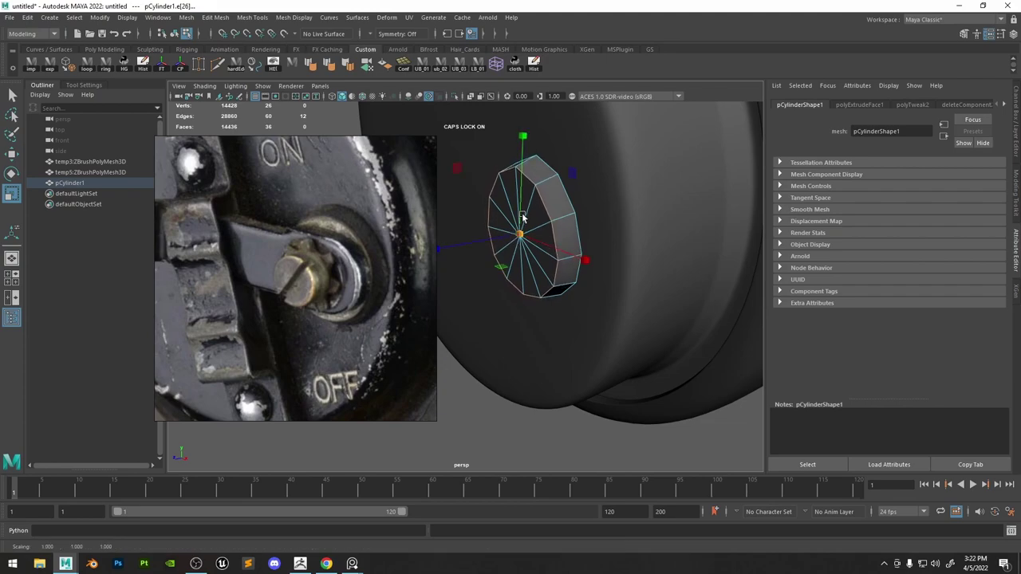
pyautogui.keyDown('alt'); pyautogui.moveTo(522, 216); pyautogui.dragTo(539, 209); pyautogui.keyUp('alt')
pyautogui.keyDown('shift'); pyautogui.moveTo(538, 186); pyautogui.dragTo(564, 183, button='right'); pyautogui.keyUp('shift')
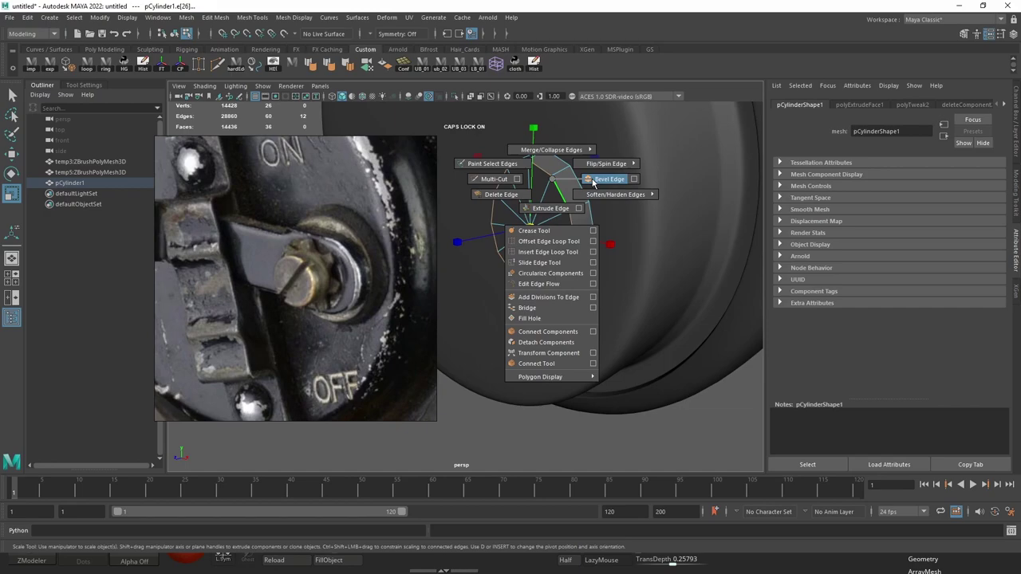
pyautogui.click(593, 182)
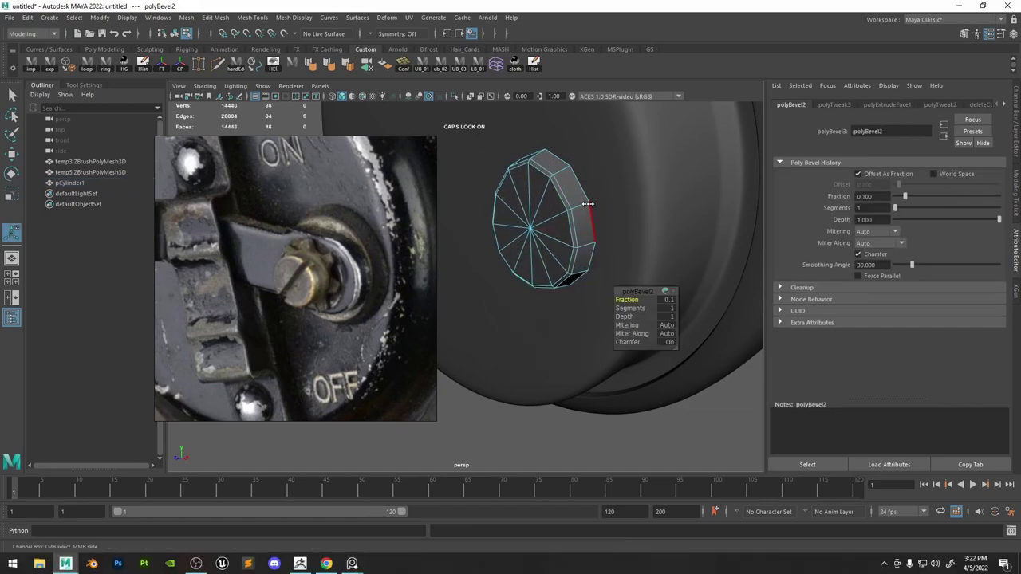
pyautogui.moveTo(627, 299); pyautogui.dragTo(639, 299)
# Isolate the short cylinder and bevel its rim edges again with fraction 0.1, 2 segments and Chamfer off.
pyautogui.moveTo(569, 214); pyautogui.dragTo(591, 194, button='right')
pyautogui.click(614, 431)
pyautogui.keyDown('alt'); pyautogui.moveTo(602, 399); pyautogui.dragTo(670, 407); pyautogui.keyUp('alt')
pyautogui.click(523, 277)
pyautogui.hotkey('ctrl', '1')
pyautogui.keyDown('alt'); pyautogui.moveTo(510, 255); pyautogui.dragTo(535, 230); pyautogui.keyUp('alt')
pyautogui.keyDown('shift'); pyautogui.rightClick(536, 231); pyautogui.keyUp('shift')
pyautogui.click(568, 230)
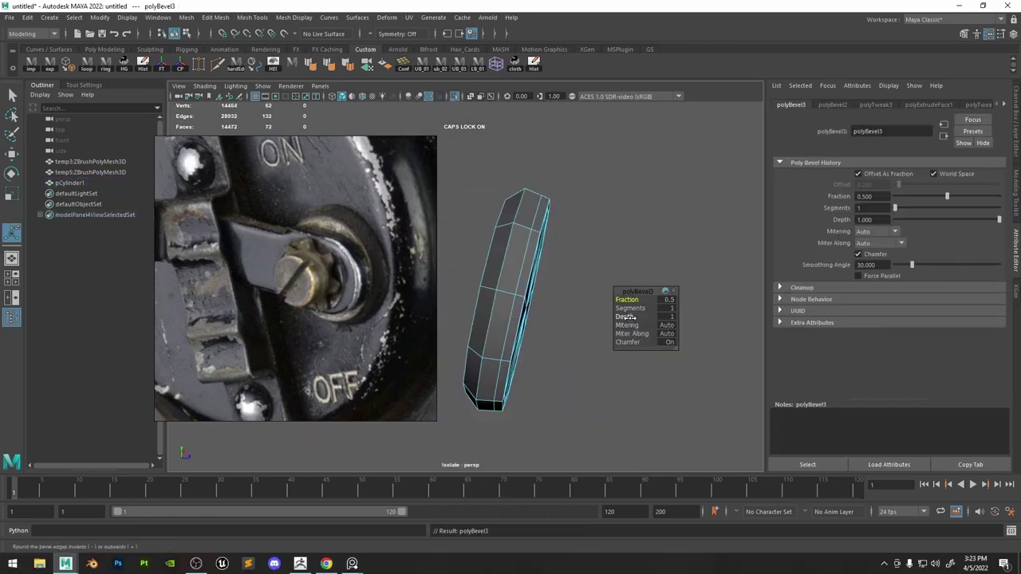
pyautogui.keyDown('alt'); pyautogui.moveTo(508, 297); pyautogui.dragTo(558, 294); pyautogui.keyUp('alt')
pyautogui.moveTo(628, 300); pyautogui.dragTo(602, 300)
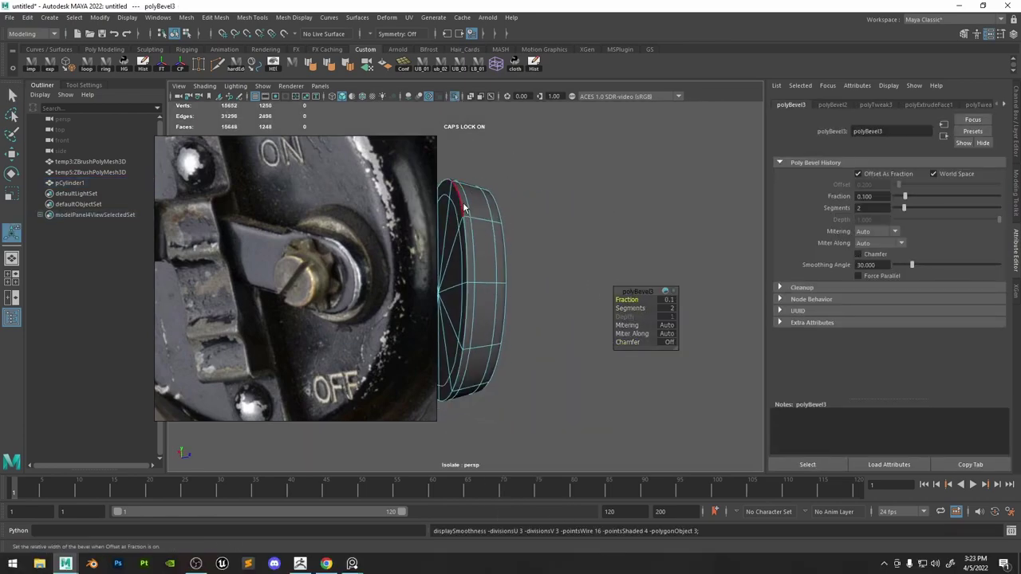
# Turn on the cylinder's smooth preview and end its isolation to show the whole housing again.
pyautogui.press('q')
pyautogui.moveTo(465, 205); pyautogui.dragTo(488, 185, button='right')
pyautogui.press('3')
pyautogui.click(628, 252)
pyautogui.moveTo(510, 240)
pyautogui.keyDown('alt'); pyautogui.mouseDown()
pyautogui.moveTo(577, 244)
pyautogui.moveTo(522, 231)
pyautogui.mouseUp(); pyautogui.keyUp('alt')
pyautogui.click(455, 96)
pyautogui.scroll(-5, 476, 173)
pyautogui.scroll(5, 527, 247)
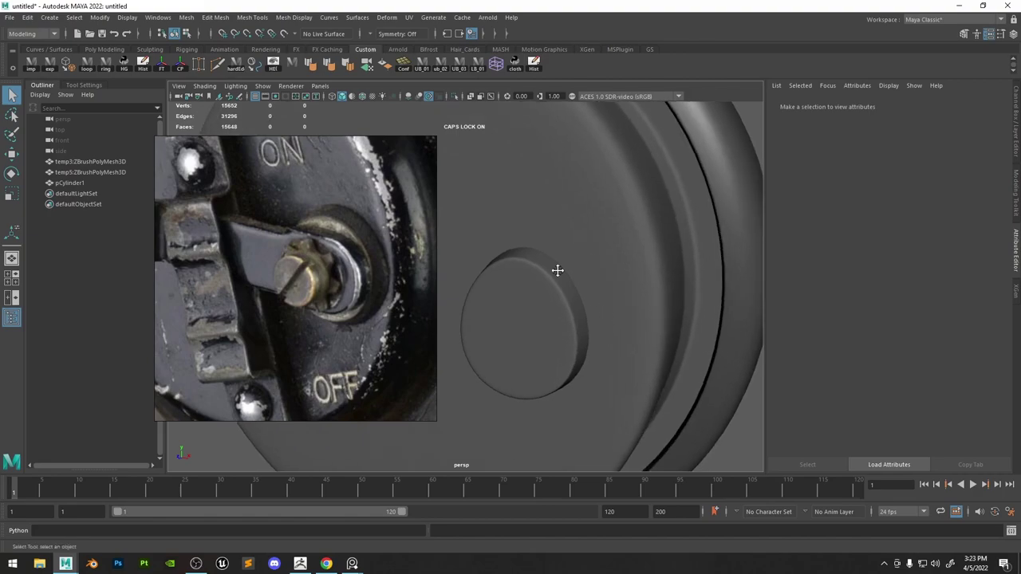
# Examine the round pivot base on the housing's front face from several angles.
pyautogui.click(556, 269)
pyautogui.press('1')
pyautogui.keyDown('alt'); pyautogui.moveTo(568, 259); pyautogui.dragTo(549, 213); pyautogui.keyUp('alt')
pyautogui.moveTo(548, 209); pyautogui.dragTo(547, 178, button='right')
pyautogui.scroll(-3, 548, 179)
pyautogui.press('F8')
pyautogui.scroll(-3, 482, 200)
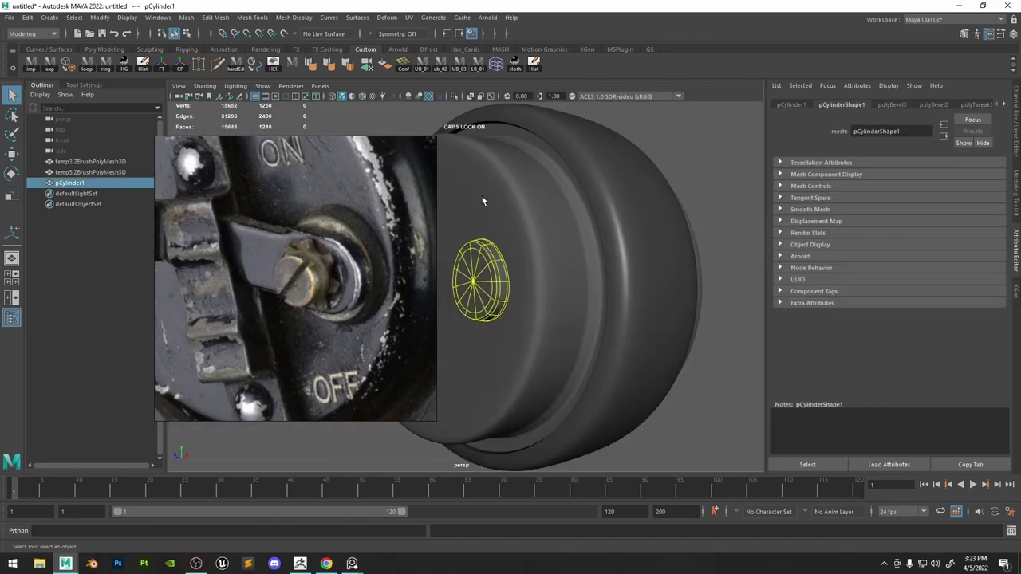
pyautogui.click(694, 200)
pyautogui.scroll(-4, 690, 203)
pyautogui.keyDown('alt'); pyautogui.moveTo(594, 231); pyautogui.dragTo(666, 252); pyautogui.keyUp('alt')
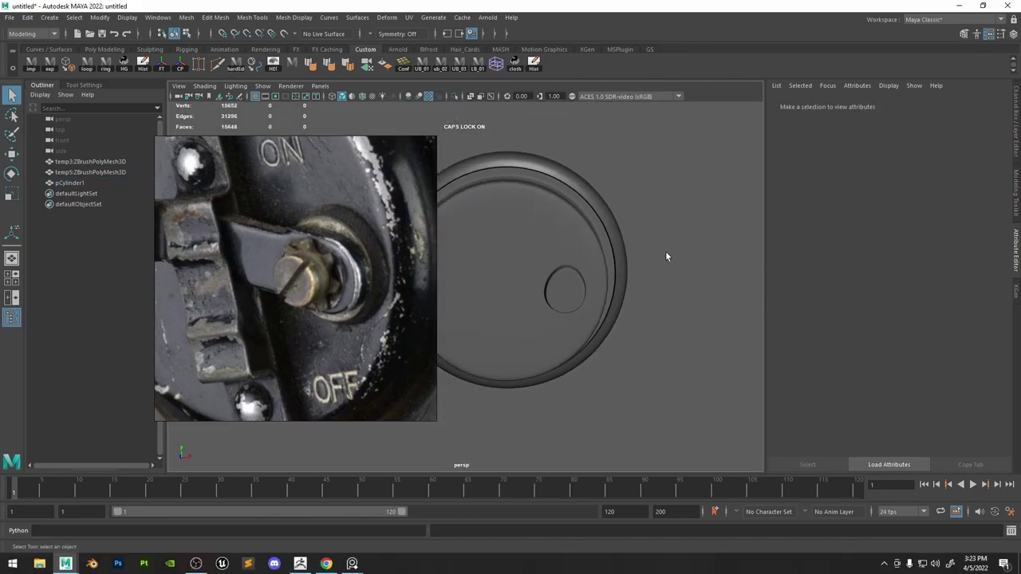
# Compare the switch lever, slotted screw and clip strap in the reference photo with the model.
pyautogui.scroll(-4, 358, 261)
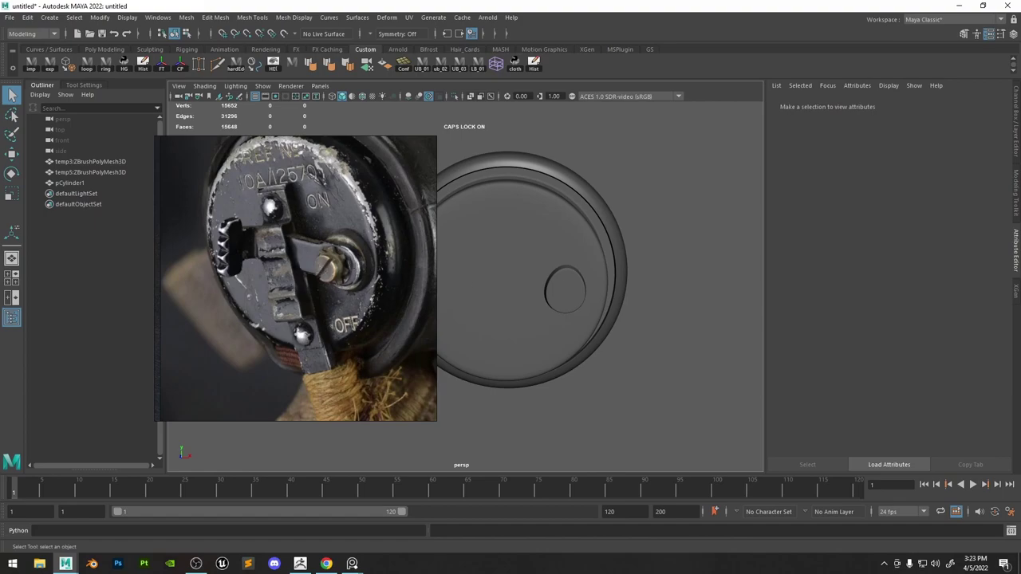
pyautogui.click(560, 282)
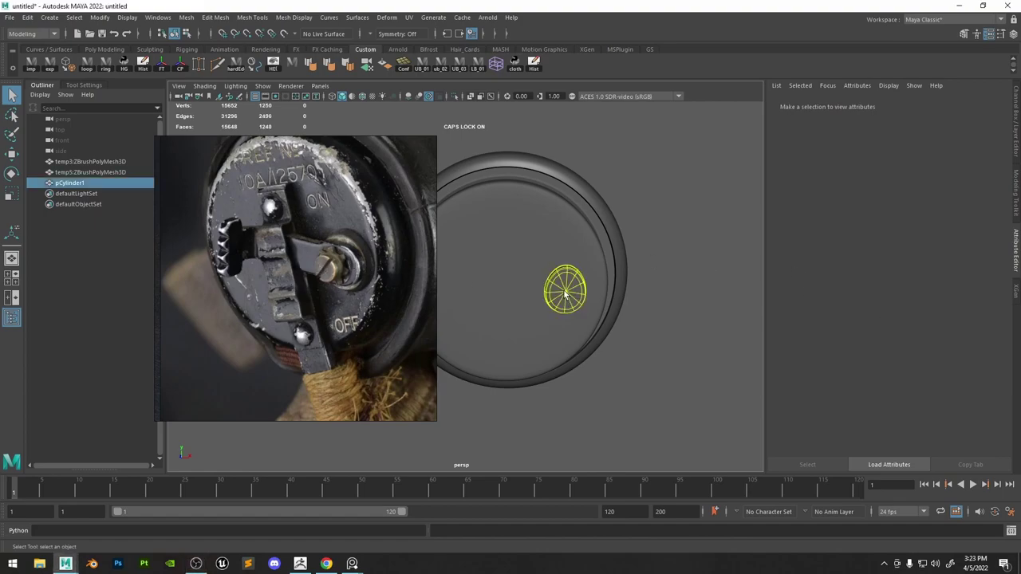
pyautogui.keyDown('alt'); pyautogui.moveTo(656, 220); pyautogui.dragTo(675, 204, button='middle'); pyautogui.keyUp('alt')
pyautogui.click(695, 167)
pyautogui.keyDown('alt'); pyautogui.moveTo(696, 172); pyautogui.dragTo(668, 231); pyautogui.keyUp('alt')
pyautogui.scroll(3, 334, 260)
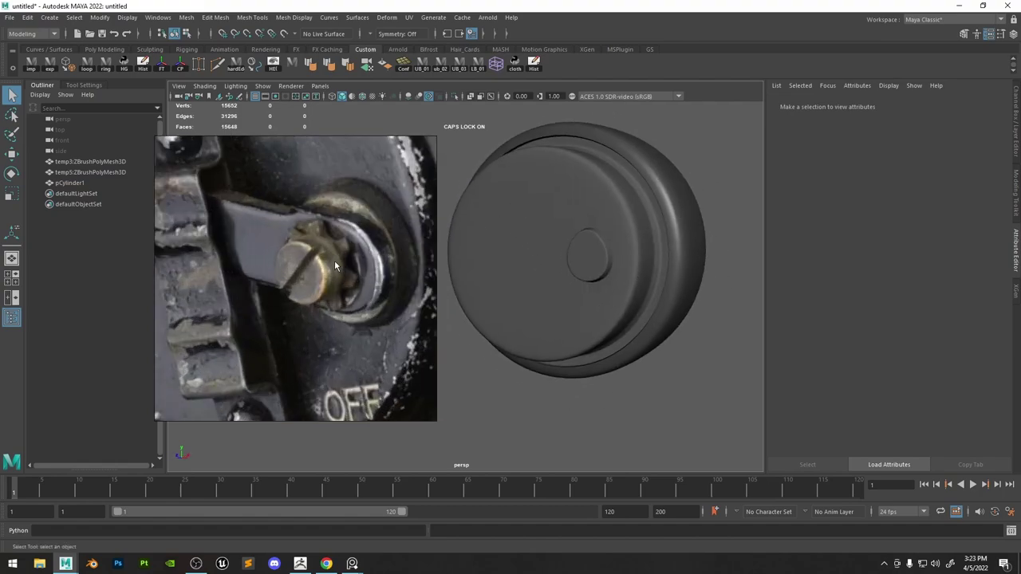
pyautogui.scroll(3, 307, 254)
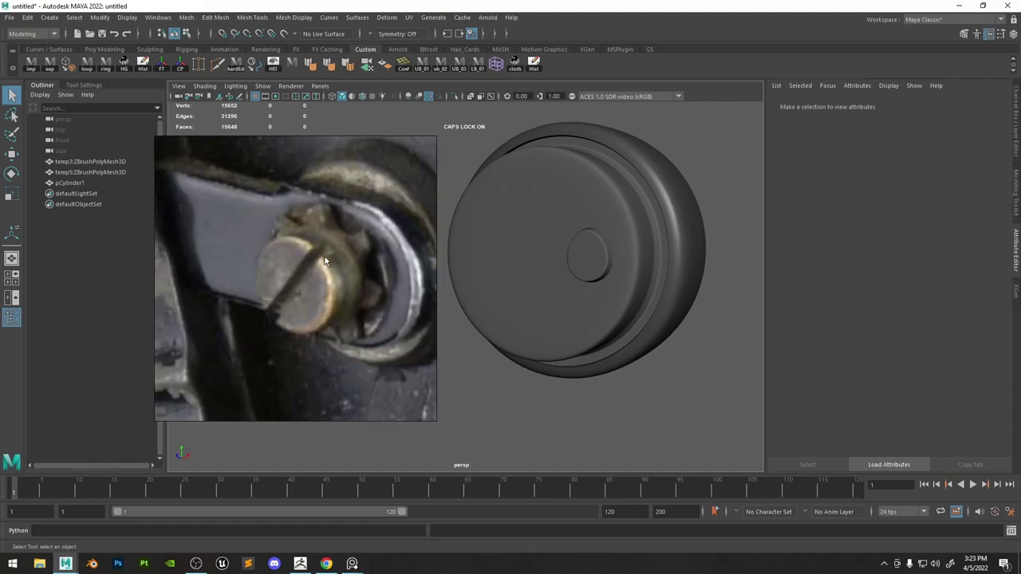
pyautogui.scroll(-4, 341, 255)
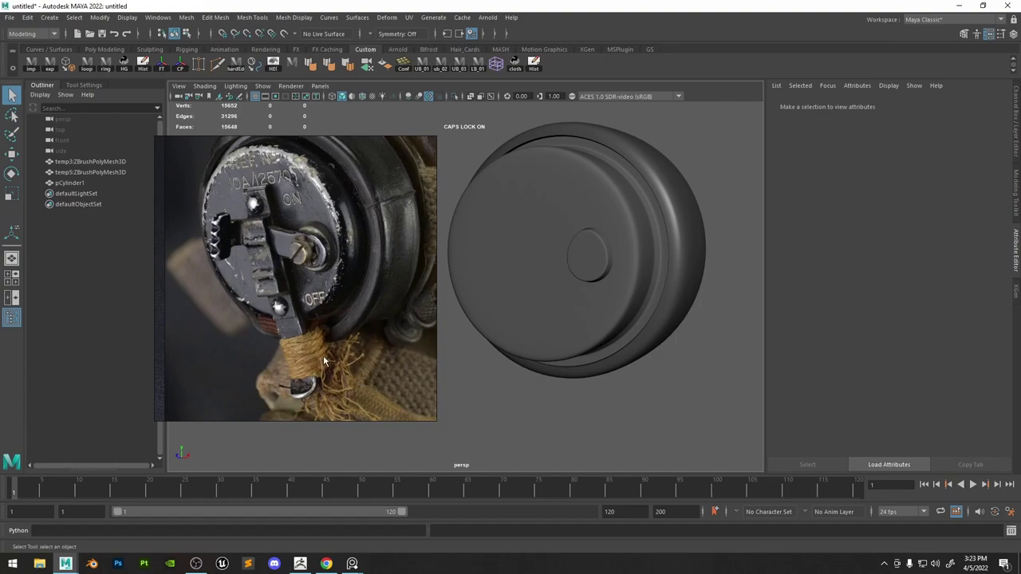
# Create a polygon cube and raise it to the housing's front face.
pyautogui.press('space')
pyautogui.click(490, 170)
pyautogui.click(469, 172)
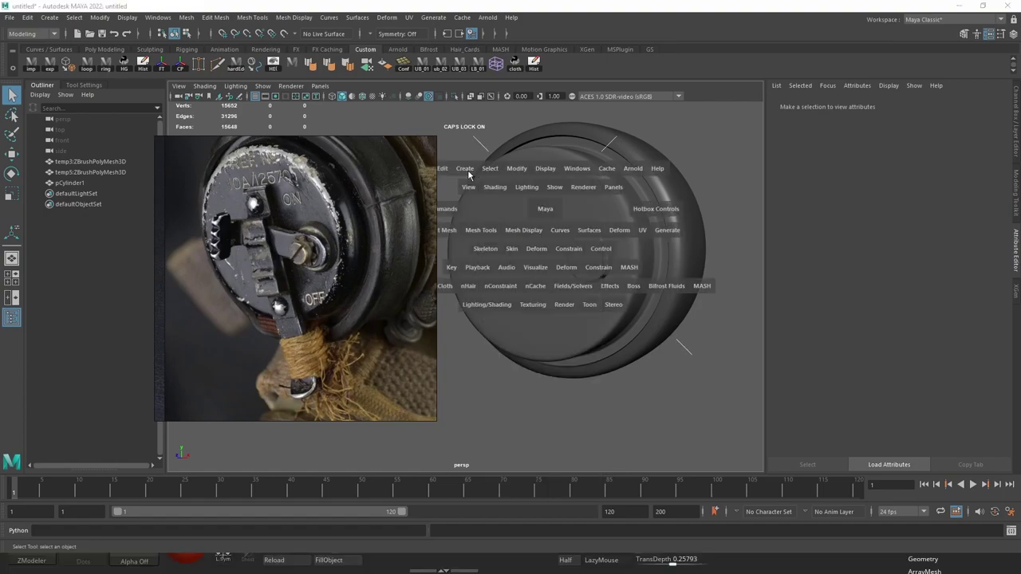
pyautogui.click(468, 170)
pyautogui.moveTo(583, 209)
pyautogui.click(633, 219)
pyautogui.press('w')
pyautogui.scroll(-6, 556, 322)
pyautogui.keyDown('alt'); pyautogui.moveTo(556, 322); pyautogui.dragTo(613, 286, button='middle'); pyautogui.keyUp('alt')
pyautogui.moveTo(534, 349); pyautogui.dragTo(542, 173)
pyautogui.press('f')
pyautogui.scroll(-5, 608, 274)
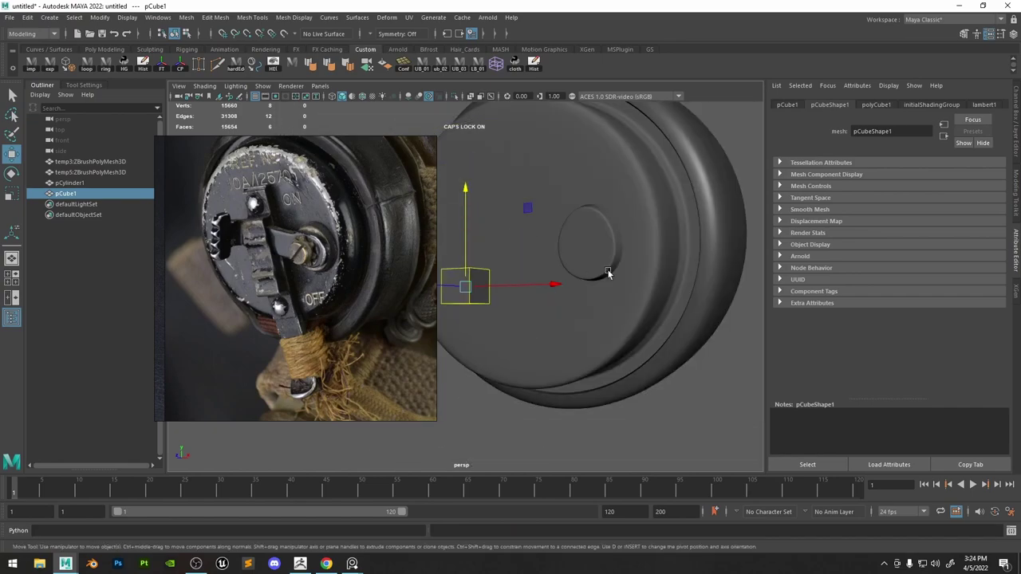
# Move the reference image out of the way and rotate the cube to match the tilt of the housing's front face.
pyautogui.keyDown('alt'); pyautogui.moveTo(608, 274); pyautogui.dragTo(502, 273); pyautogui.keyUp('alt')
pyautogui.moveTo(299, 249); pyautogui.dragTo(172, 279, button='right')
pyautogui.scroll(-2, 171, 279)
pyautogui.moveTo(173, 281); pyautogui.dragTo(136, 307, button='middle')
pyautogui.moveTo(526, 311)
pyautogui.keyDown('alt'); pyautogui.mouseDown()
pyautogui.moveTo(449, 316)
pyautogui.moveTo(522, 304)
pyautogui.mouseUp(); pyautogui.keyUp('alt')
pyautogui.press('e')
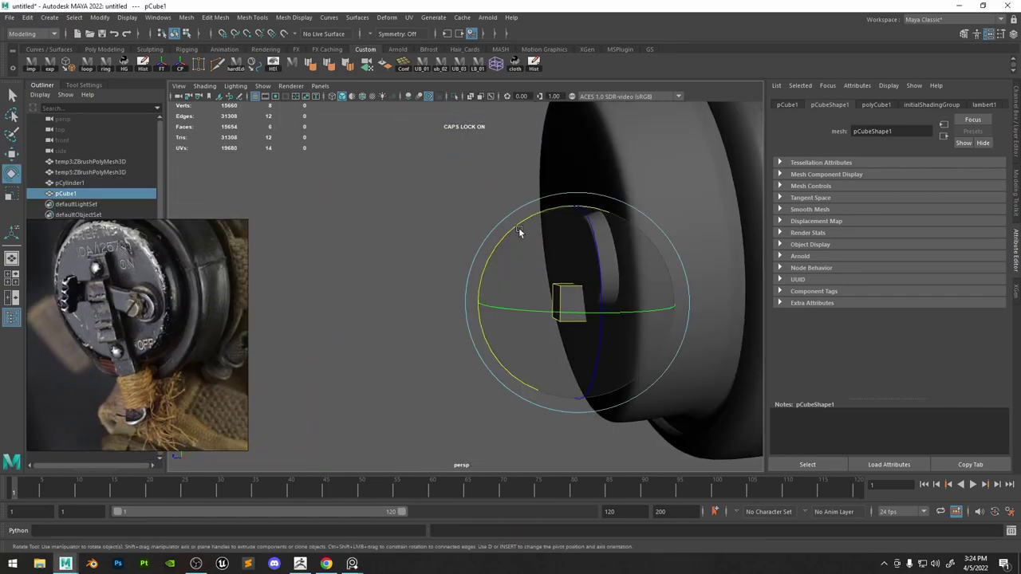
pyautogui.moveTo(518, 227); pyautogui.dragTo(511, 240)
# Turn on wireframe on shaded, stretch the cube into a tall bar and position it over the middle of the front face.
pyautogui.press('w')
pyautogui.click(567, 251)
pyautogui.click(586, 249)
pyautogui.moveTo(586, 226); pyautogui.dragTo(561, 206)
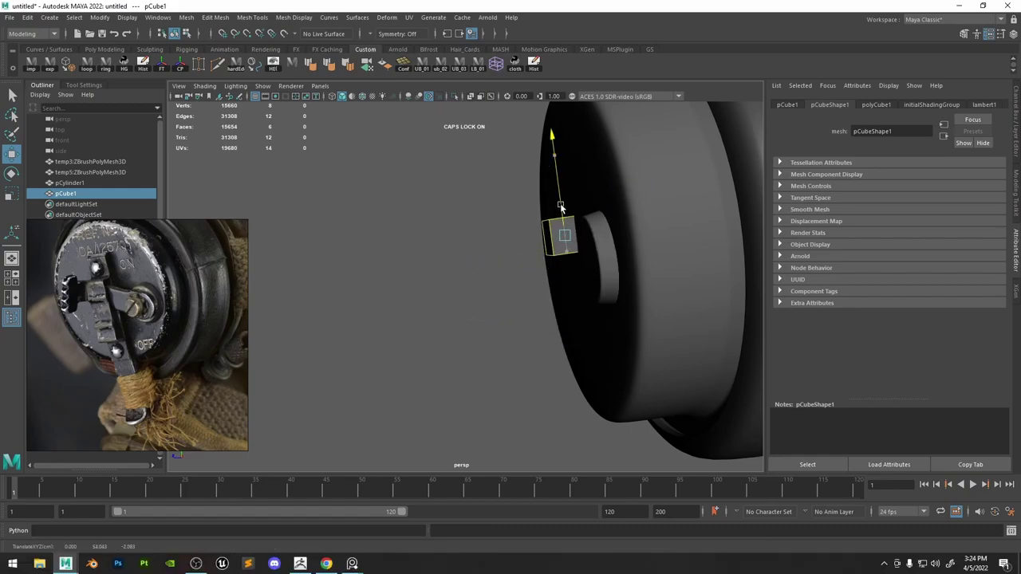
pyautogui.click(362, 96)
pyautogui.moveTo(494, 231)
pyautogui.keyDown('alt'); pyautogui.mouseDown()
pyautogui.moveTo(563, 246)
pyautogui.moveTo(533, 210)
pyautogui.moveTo(510, 214)
pyautogui.mouseUp(); pyautogui.keyUp('alt')
pyautogui.hotkey('ctrl', 'z')
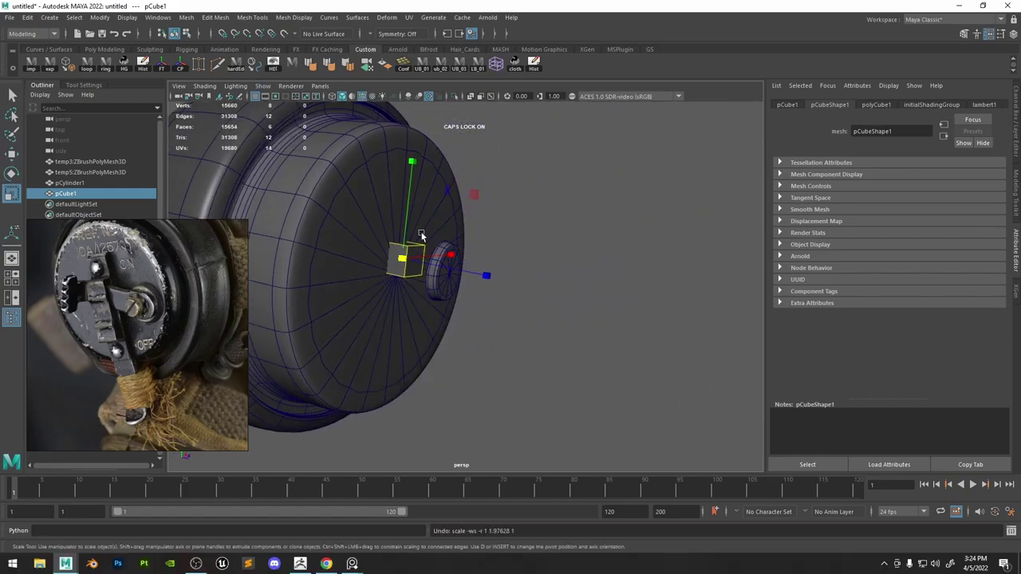
pyautogui.moveTo(422, 236); pyautogui.dragTo(436, 106)
pyautogui.press('w')
pyautogui.moveTo(409, 197); pyautogui.dragTo(399, 259)
# Delete all the cube's faces except one and move the remaining face back against the housing's front.
pyautogui.moveTo(405, 261); pyautogui.dragTo(406, 283, button='right')
pyautogui.moveTo(510, 351); pyautogui.dragTo(245, 129)
pyautogui.press('Delete')
pyautogui.moveTo(398, 307); pyautogui.dragTo(494, 247, button='right')
pyautogui.moveTo(433, 340); pyautogui.dragTo(410, 343)
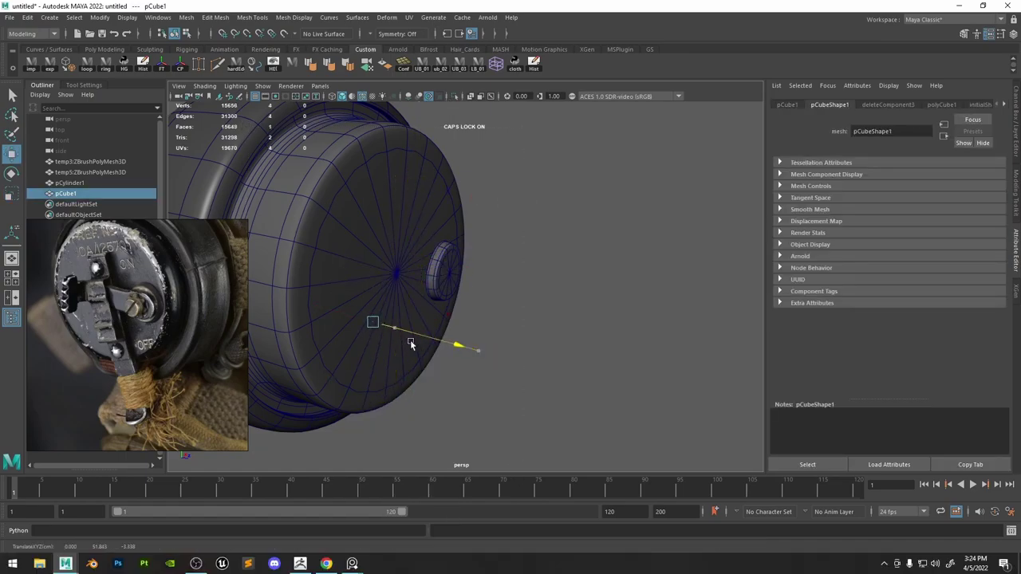
# Adjust the strip's lower pair of vertices perpendicular to the housing face.
pyautogui.moveTo(413, 343); pyautogui.dragTo(359, 343, button='right')
pyautogui.moveTo(354, 424); pyautogui.dragTo(423, 365)
pyautogui.moveTo(409, 410); pyautogui.dragTo(413, 412)
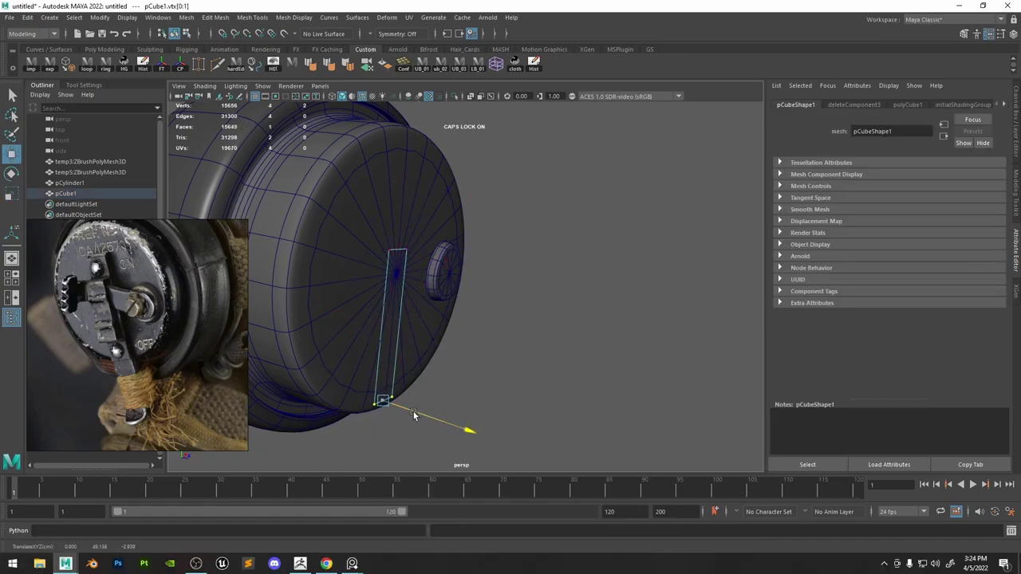
# Raise the strip's upper pair of vertices along the face and fine-tune both ends against the housing's front.
pyautogui.keyDown('alt'); pyautogui.moveTo(511, 319); pyautogui.dragTo(413, 303); pyautogui.keyUp('alt')
pyautogui.moveTo(471, 231); pyautogui.dragTo(555, 279)
pyautogui.press('w')
pyautogui.keyDown('alt'); pyautogui.moveTo(510, 271); pyautogui.dragTo(470, 261); pyautogui.keyUp('alt')
pyautogui.moveTo(495, 233); pyautogui.dragTo(510, 164)
pyautogui.moveTo(494, 188); pyautogui.dragTo(492, 194)
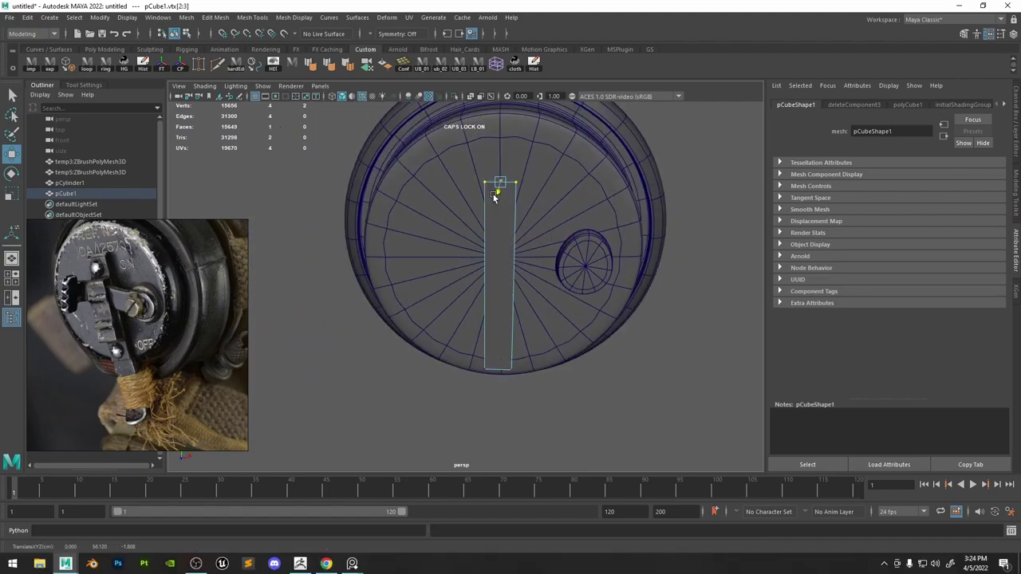
pyautogui.moveTo(500, 159); pyautogui.dragTo(500, 158)
pyautogui.moveTo(499, 180); pyautogui.dragTo(498, 182)
pyautogui.keyDown('shift'); pyautogui.moveTo(620, 421); pyautogui.dragTo(458, 339); pyautogui.keyUp('shift')
pyautogui.moveTo(496, 307)
pyautogui.mouseDown()
pyautogui.moveTo(492, 297)
pyautogui.moveTo(496, 305)
pyautogui.mouseUp()
# Connect the strip's long edges with a crosswise edge and bevel it with fraction 0.65 into a long middle section.
pyautogui.scroll(4, 96, 330)
pyautogui.moveTo(120, 315); pyautogui.dragTo(120, 364, button='middle')
pyautogui.keyDown('alt'); pyautogui.moveTo(677, 209); pyautogui.dragTo(614, 209); pyautogui.keyUp('alt')
pyautogui.moveTo(519, 230); pyautogui.dragTo(520, 187, button='right')
pyautogui.moveTo(593, 285); pyautogui.dragTo(473, 278)
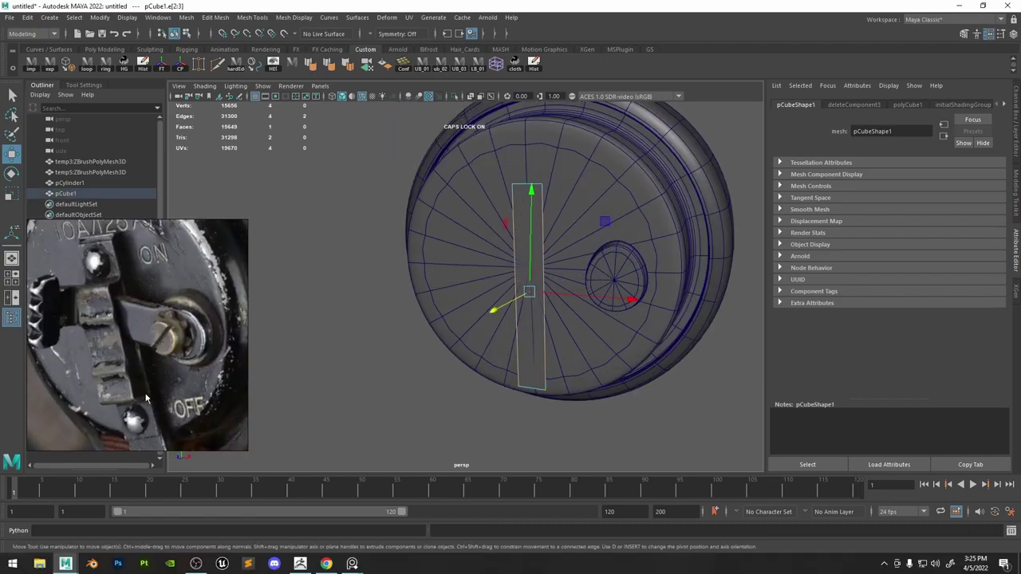
pyautogui.keyDown('shift'); pyautogui.moveTo(539, 295); pyautogui.dragTo(539, 383, button='right'); pyautogui.keyUp('shift')
pyautogui.keyDown('shift'); pyautogui.moveTo(528, 272); pyautogui.dragTo(565, 268, button='right'); pyautogui.keyUp('shift')
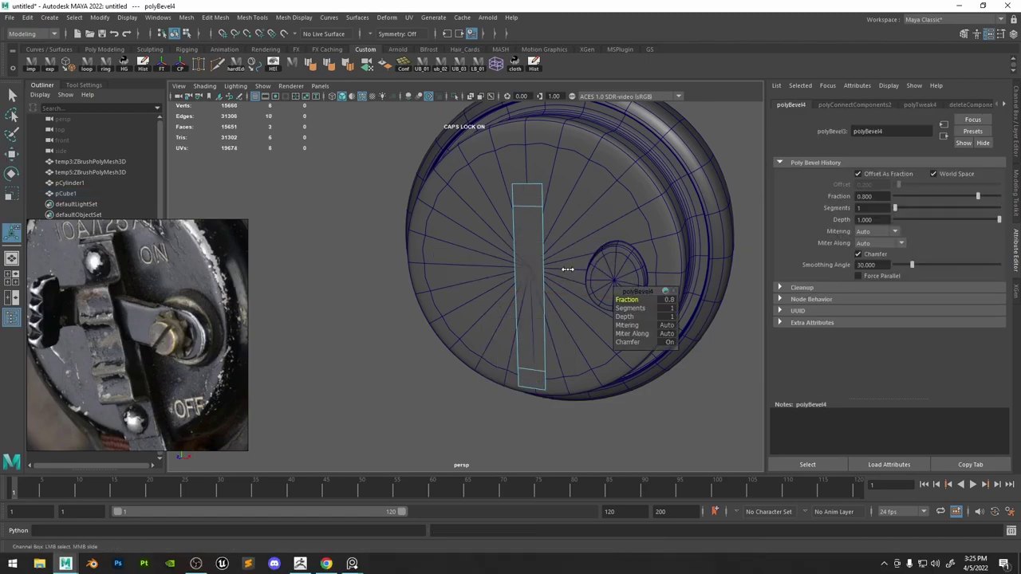
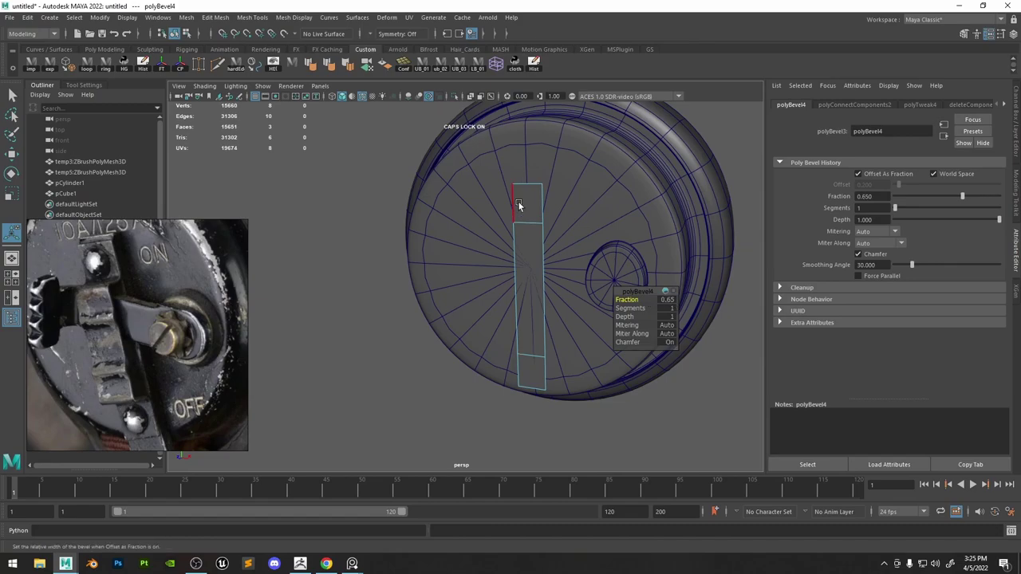
# Extrude the strip's middle face outward from the housing.
pyautogui.keyDown('alt'); pyautogui.moveTo(518, 206); pyautogui.dragTo(477, 232, button='right'); pyautogui.keyUp('alt')
pyautogui.keyDown('alt'); pyautogui.moveTo(477, 233); pyautogui.dragTo(614, 224); pyautogui.keyUp('alt')
pyautogui.press('q')
pyautogui.click(452, 302)
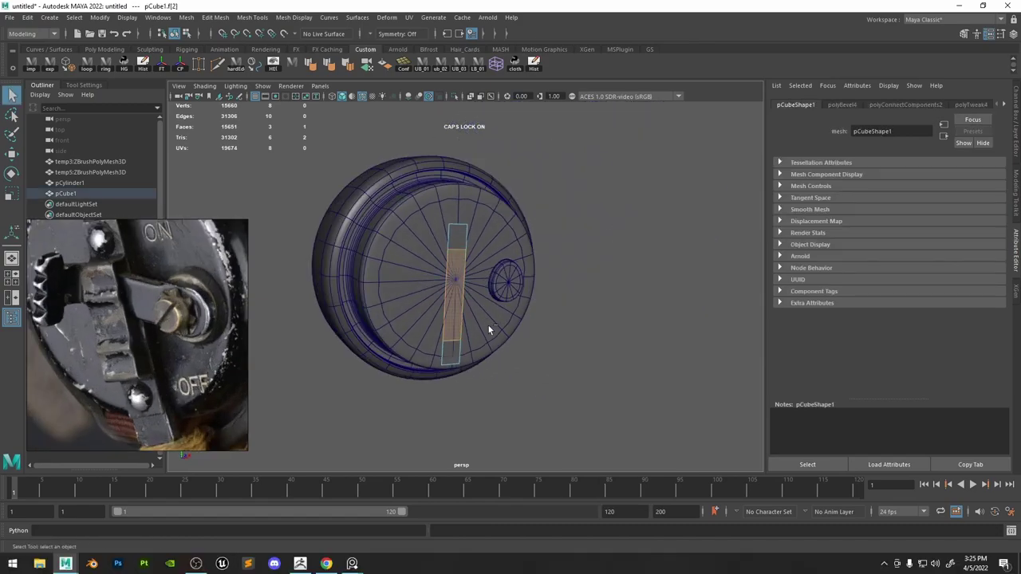
pyautogui.keyDown('alt'); pyautogui.moveTo(526, 151); pyautogui.dragTo(683, 126, button='right'); pyautogui.keyUp('alt')
pyautogui.click(683, 126)
pyautogui.click(445, 271)
pyautogui.hotkey('ctrl', 'e')
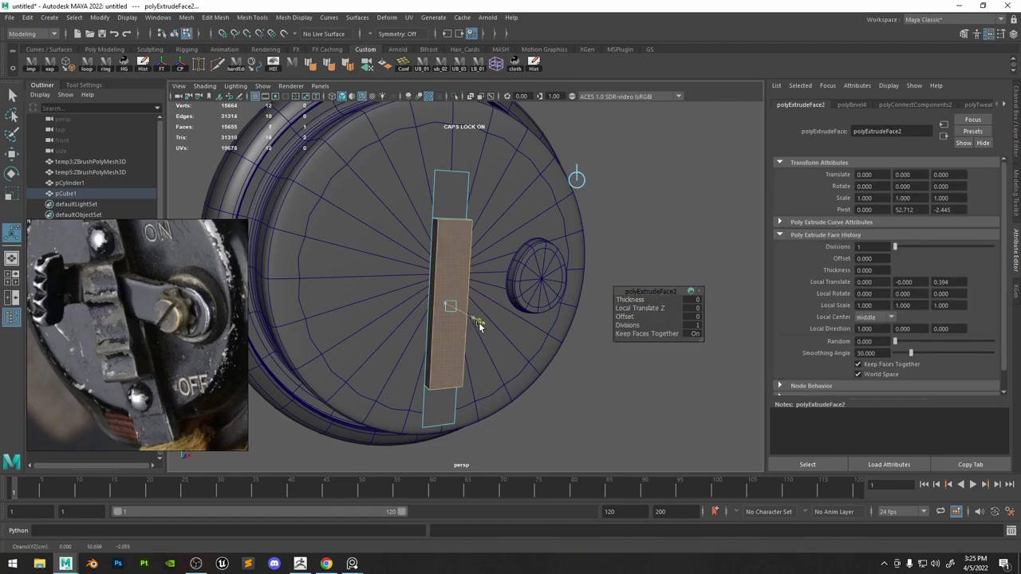
pyautogui.moveTo(478, 322); pyautogui.dragTo(496, 333)
# Delete the two long side faces of the extruded middle section.
pyautogui.keyDown('alt'); pyautogui.moveTo(371, 322); pyautogui.dragTo(490, 318); pyautogui.keyUp('alt')
pyautogui.moveTo(317, 276); pyautogui.dragTo(376, 310)
pyautogui.press('Delete')
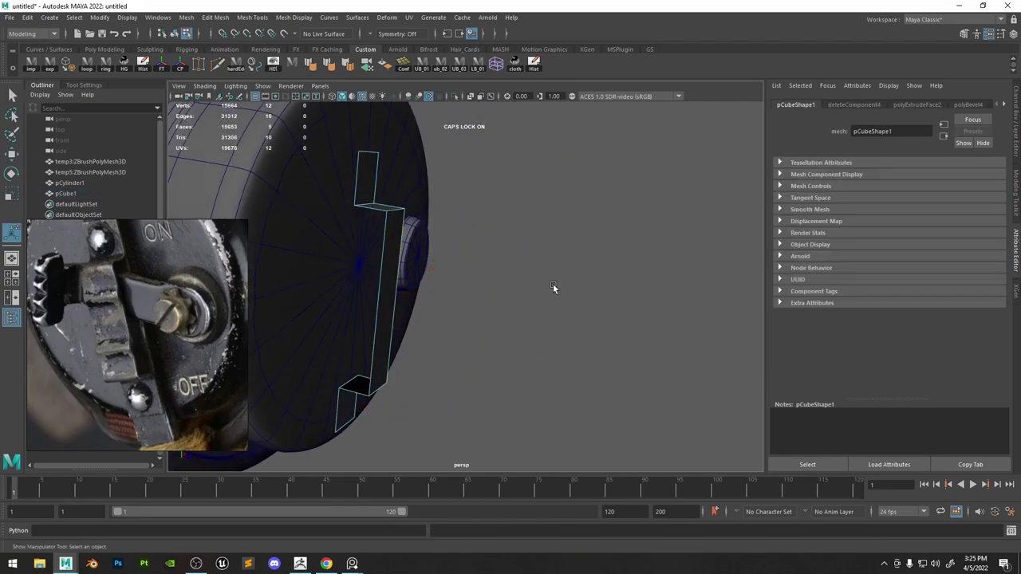
# Bevel the strap's two inner corner edges, where the end tabs meet the raised section, with 2 segments.
pyautogui.keyDown('alt'); pyautogui.moveTo(553, 268); pyautogui.dragTo(405, 267); pyautogui.keyUp('alt')
pyautogui.moveTo(514, 227); pyautogui.dragTo(512, 196, button='right')
pyautogui.click(506, 272)
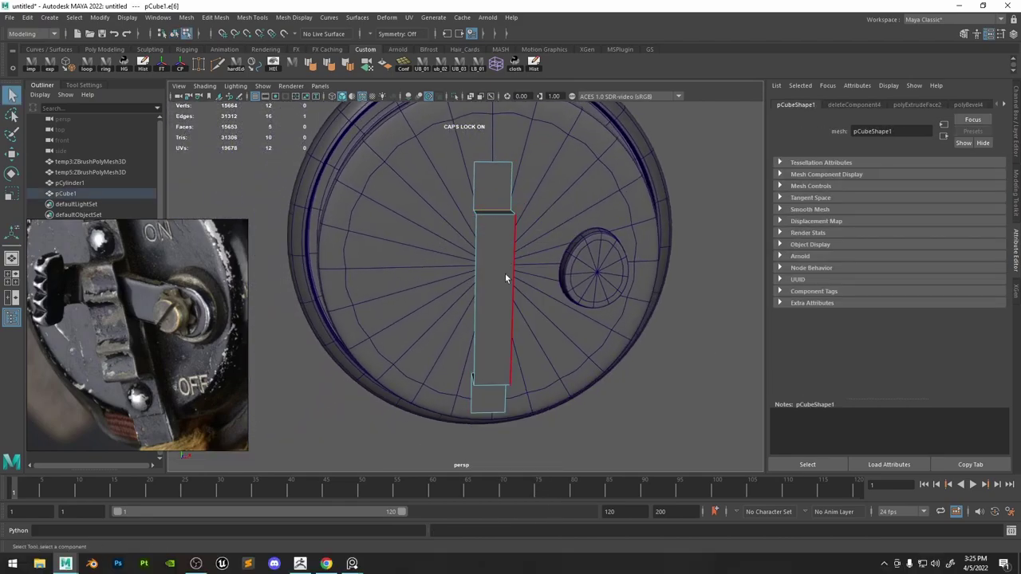
pyautogui.keyDown('alt'); pyautogui.moveTo(351, 375); pyautogui.dragTo(437, 401); pyautogui.keyUp('alt')
pyautogui.keyDown('alt'); pyautogui.moveTo(406, 293); pyautogui.dragTo(583, 335); pyautogui.keyUp('alt')
pyautogui.keyDown('shift'); pyautogui.rightClick(533, 259); pyautogui.keyUp('shift')
pyautogui.click(590, 255)
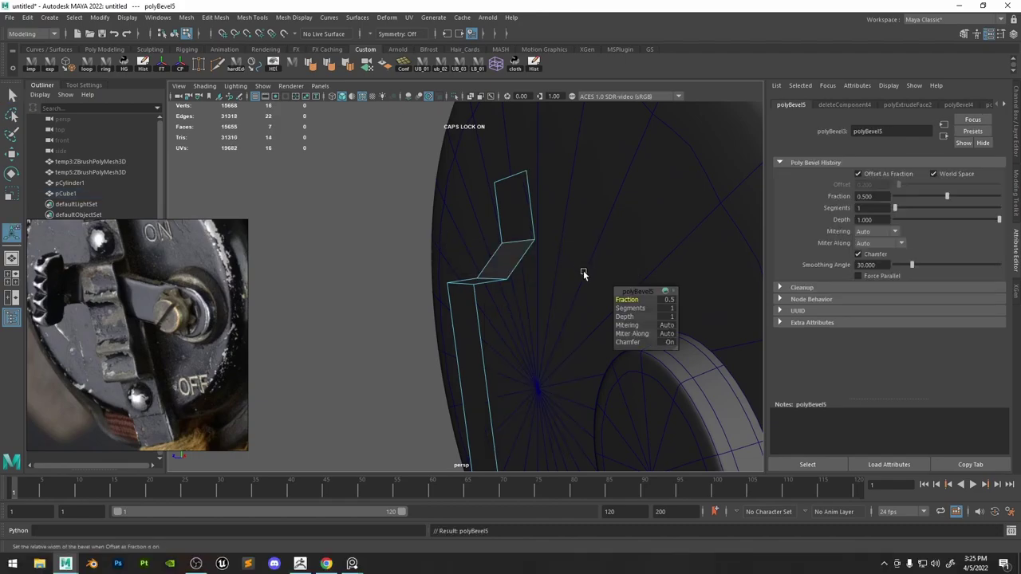
pyautogui.moveTo(622, 305); pyautogui.dragTo(626, 300)
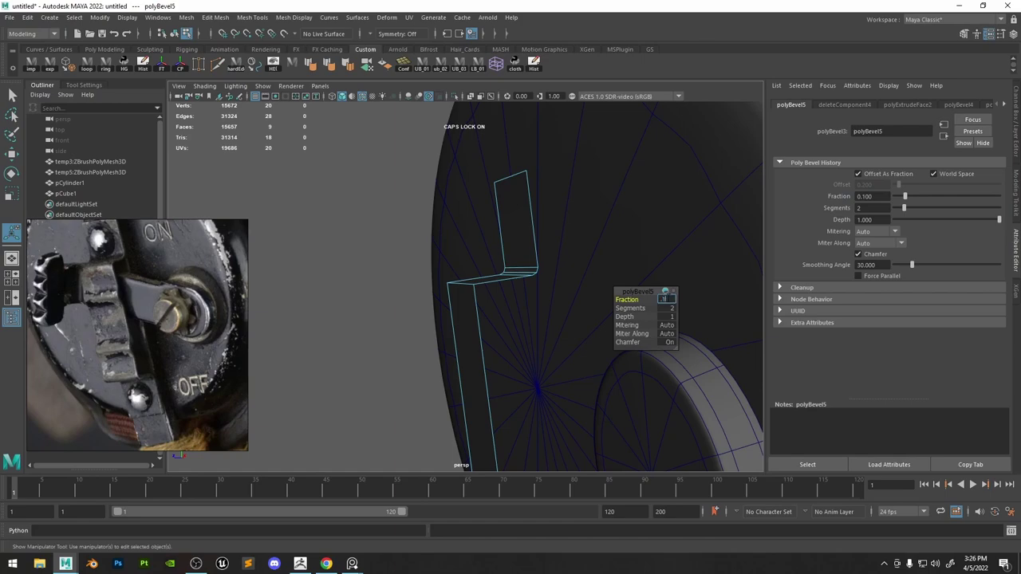
# Bevel the two outer corner edges of the strap's raised section with fraction 0.2 and 2 segments.
pyautogui.keyDown('alt'); pyautogui.moveTo(429, 252); pyautogui.dragTo(509, 360); pyautogui.keyUp('alt')
pyautogui.click(473, 243)
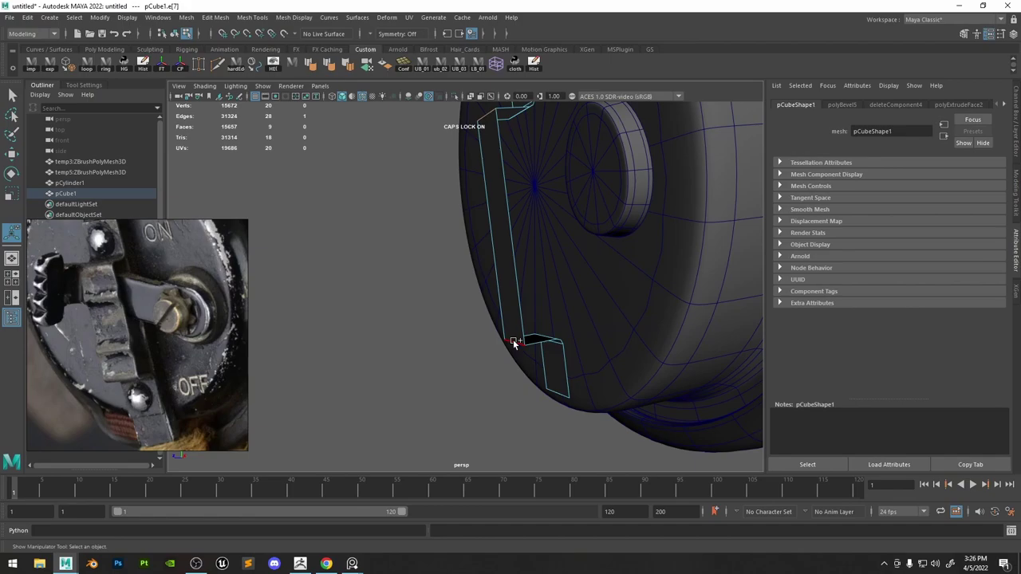
pyautogui.keyDown('shift'); pyautogui.moveTo(499, 229); pyautogui.dragTo(562, 224, button='right'); pyautogui.keyUp('shift')
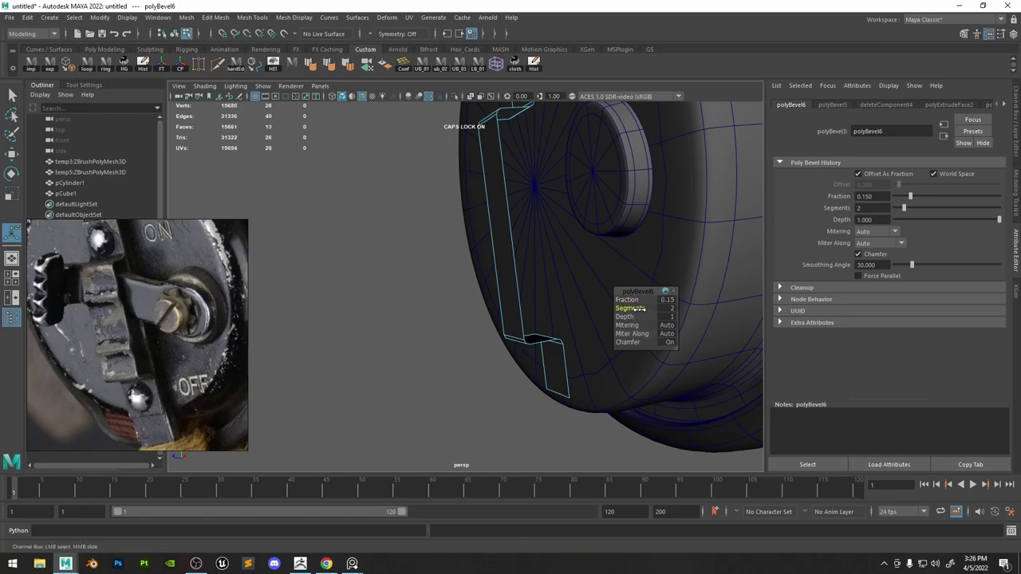
pyautogui.keyDown('alt'); pyautogui.moveTo(549, 184); pyautogui.dragTo(650, 316); pyautogui.keyUp('alt')
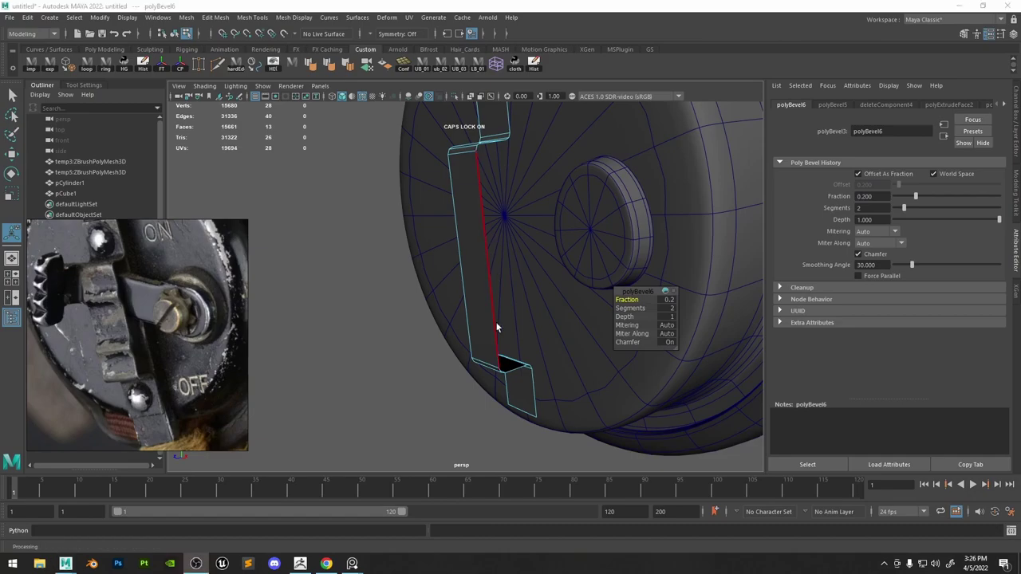
# Connect the two long edges of the strap's raised section with a cross edge and bevel it with fraction 0.7.
pyautogui.click(451, 228)
pyautogui.keyDown('shift'); pyautogui.rightClick(459, 226); pyautogui.keyUp('shift')
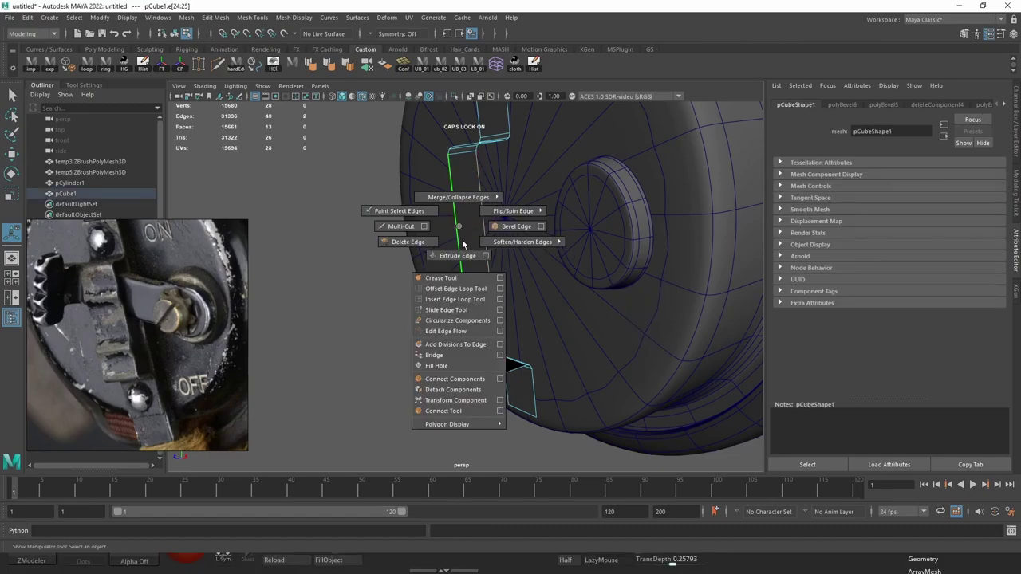
pyautogui.click(447, 382)
pyautogui.keyDown('shift'); pyautogui.rightClick(480, 255); pyautogui.keyUp('shift')
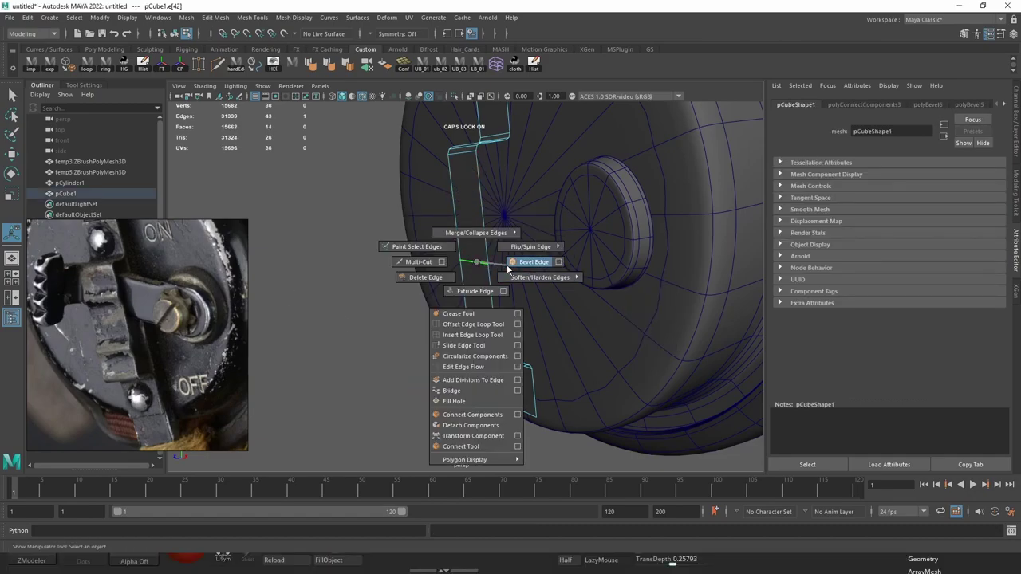
pyautogui.click(534, 259)
pyautogui.moveTo(535, 255); pyautogui.dragTo(536, 256)
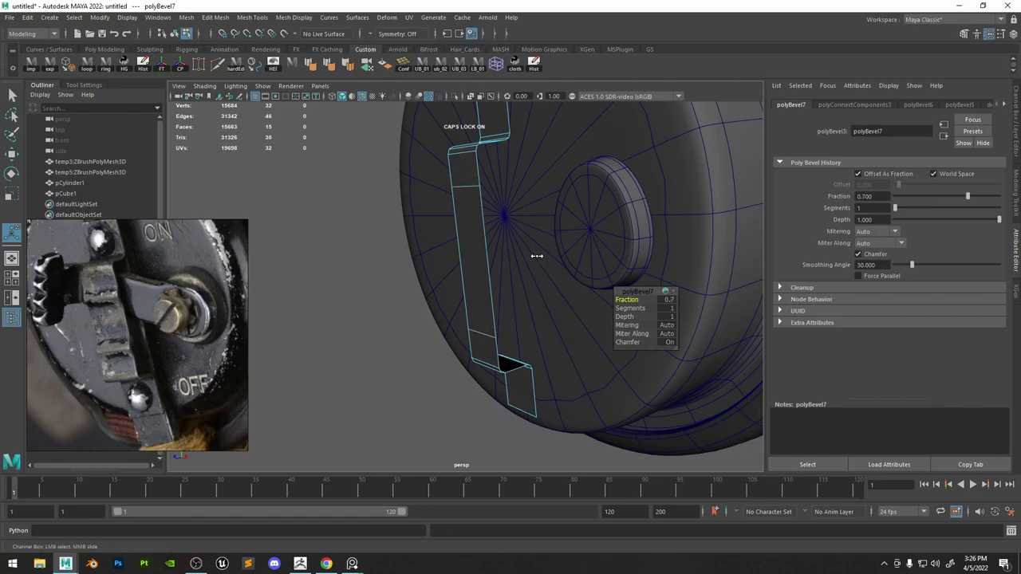
# Bevel the two new cross edges on the strap's raised section with fraction 0.1 and 2 segments.
pyautogui.click(474, 210)
pyautogui.keyDown('shift'); pyautogui.rightClick(495, 293); pyautogui.keyUp('shift')
pyautogui.click(549, 296)
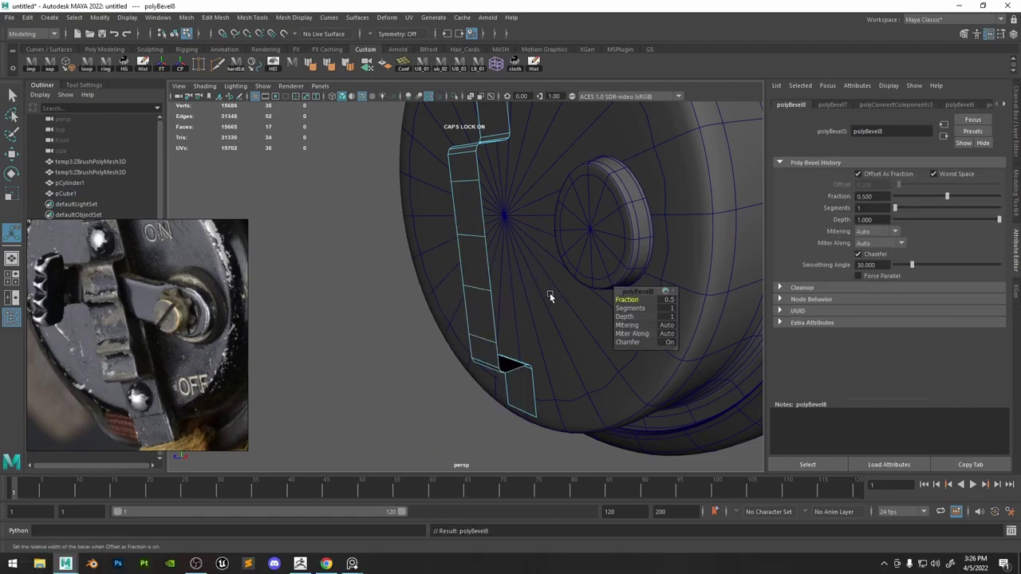
pyautogui.moveTo(632, 309); pyautogui.dragTo(633, 308)
pyautogui.moveTo(634, 301); pyautogui.dragTo(632, 300)
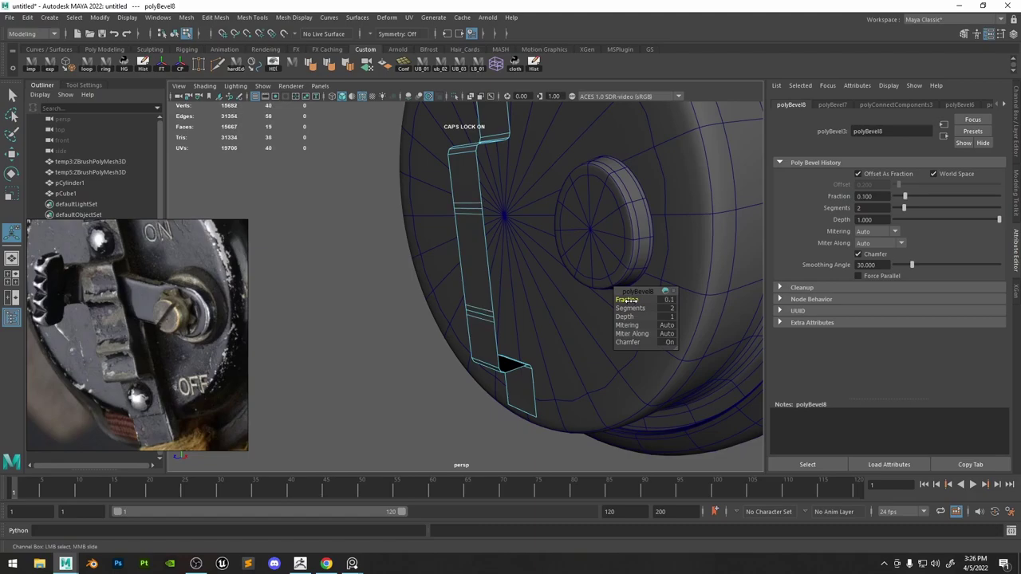
# Offset the middle edges of the two bevelled bands to form narrow creases across the raised section.
pyautogui.click(465, 210)
pyautogui.press('w')
pyautogui.moveTo(468, 205); pyautogui.dragTo(535, 180)
pyautogui.keyDown('shift'); pyautogui.click(480, 313); pyautogui.keyUp('shift')
# Extrude all of the strap's faces slightly to give it thickness, and select the strap as a whole object.
pyautogui.keyDown('alt'); pyautogui.moveTo(512, 306); pyautogui.dragTo(524, 231); pyautogui.keyUp('alt')
pyautogui.scroll(-4, 518, 227)
pyautogui.doubleClick(490, 193)
pyautogui.hotkey('ctrl', 'e')
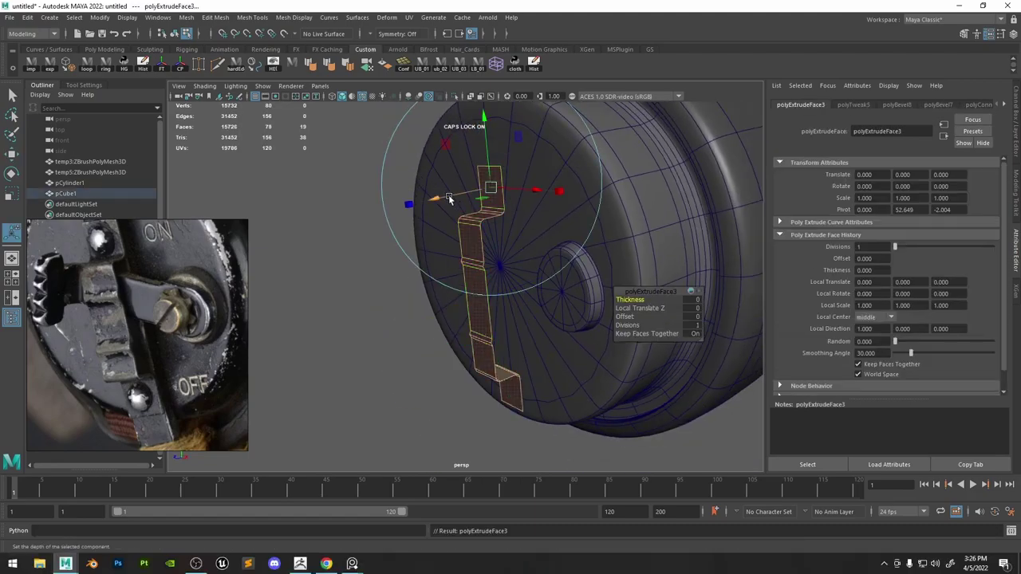
pyautogui.moveTo(447, 197); pyautogui.dragTo(478, 231)
pyautogui.keyDown('alt'); pyautogui.moveTo(479, 232); pyautogui.dragTo(550, 267, button='right'); pyautogui.keyUp('alt')
pyautogui.keyDown('alt'); pyautogui.moveTo(549, 267); pyautogui.dragTo(519, 252); pyautogui.keyUp('alt')
pyautogui.keyDown('alt'); pyautogui.moveTo(519, 253); pyautogui.dragTo(470, 274, button='right'); pyautogui.keyUp('alt')
pyautogui.keyDown('alt'); pyautogui.moveTo(471, 274); pyautogui.dragTo(514, 243); pyautogui.keyUp('alt')
pyautogui.press('q')
pyautogui.moveTo(514, 243); pyautogui.dragTo(542, 216, button='right')
pyautogui.click(470, 252)
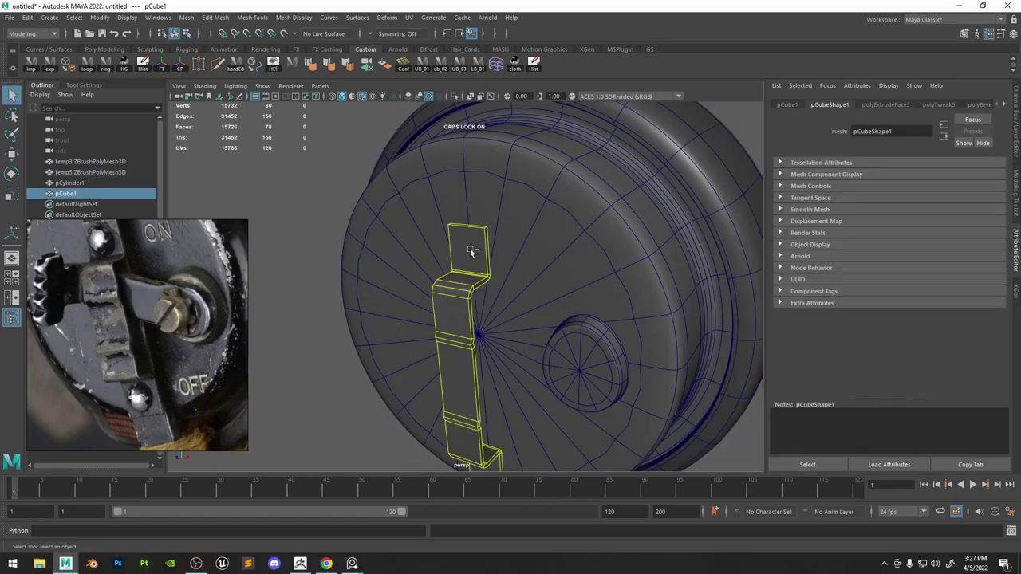
# Save the scene as GAS_MASK in Maya ASCII format in D:\Trigon\01_Projects\01_Pilot_helmet\Maya.
pyautogui.scroll(-3, 470, 252)
pyautogui.press('w')
pyautogui.keyDown('alt'); pyautogui.moveTo(457, 377); pyautogui.dragTo(481, 353); pyautogui.keyUp('alt')
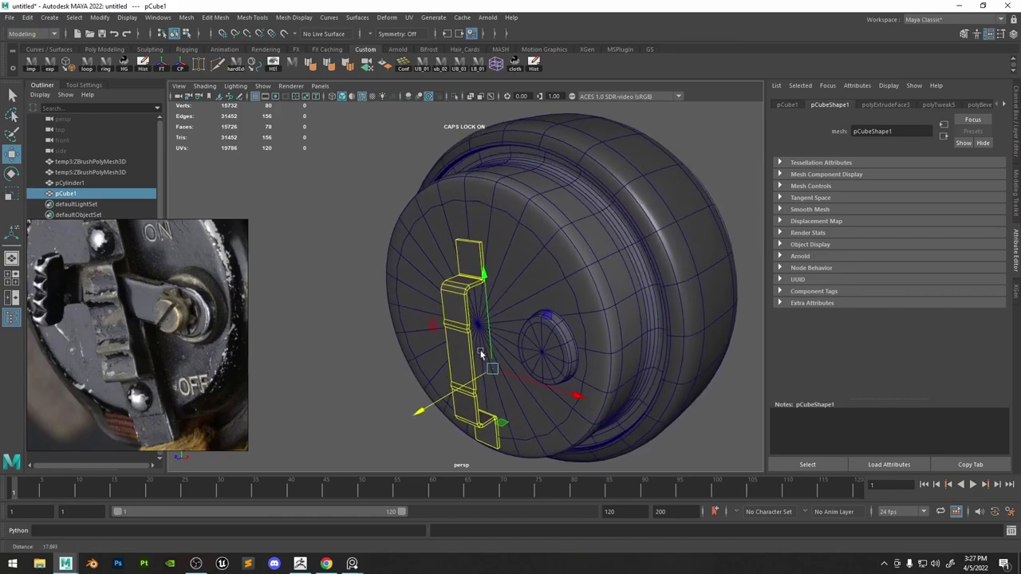
pyautogui.keyDown('alt'); pyautogui.moveTo(482, 353); pyautogui.dragTo(483, 290, button='middle'); pyautogui.keyUp('alt')
pyautogui.keyDown('alt'); pyautogui.moveTo(484, 289); pyautogui.dragTo(530, 311, button='right'); pyautogui.keyUp('alt')
pyautogui.click(9, 18)
pyautogui.click(45, 70)
pyautogui.moveTo(343, 124); pyautogui.dragTo(527, 118)
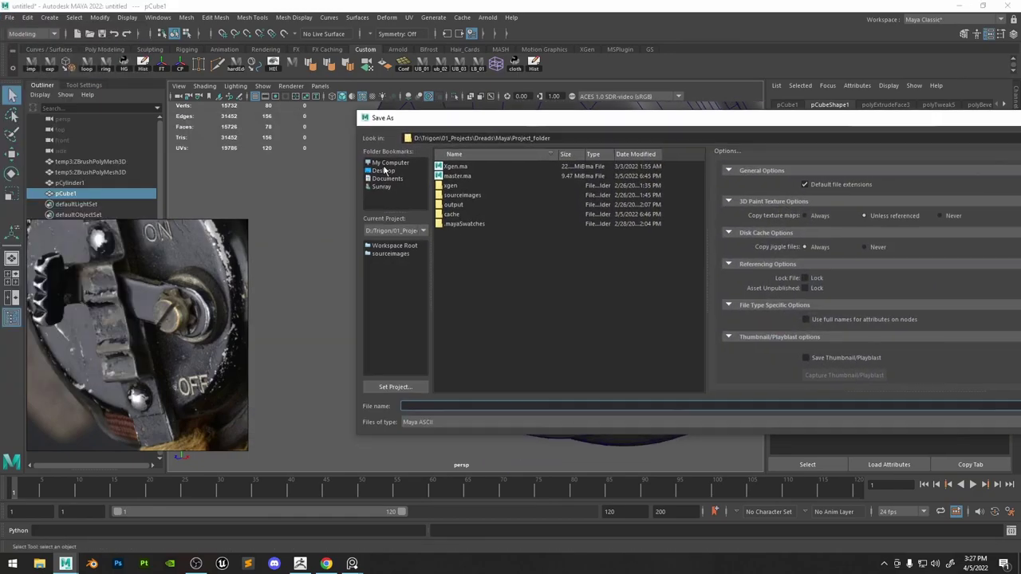
pyautogui.click(386, 165)
pyautogui.doubleClick(477, 175)
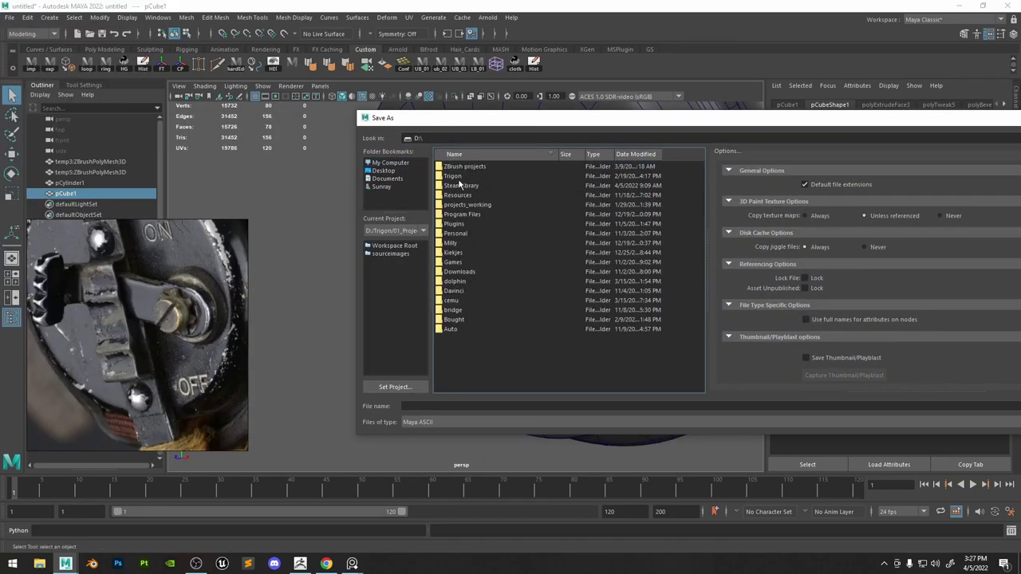
pyautogui.doubleClick(460, 175)
pyautogui.doubleClick(472, 176)
pyautogui.doubleClick(471, 330)
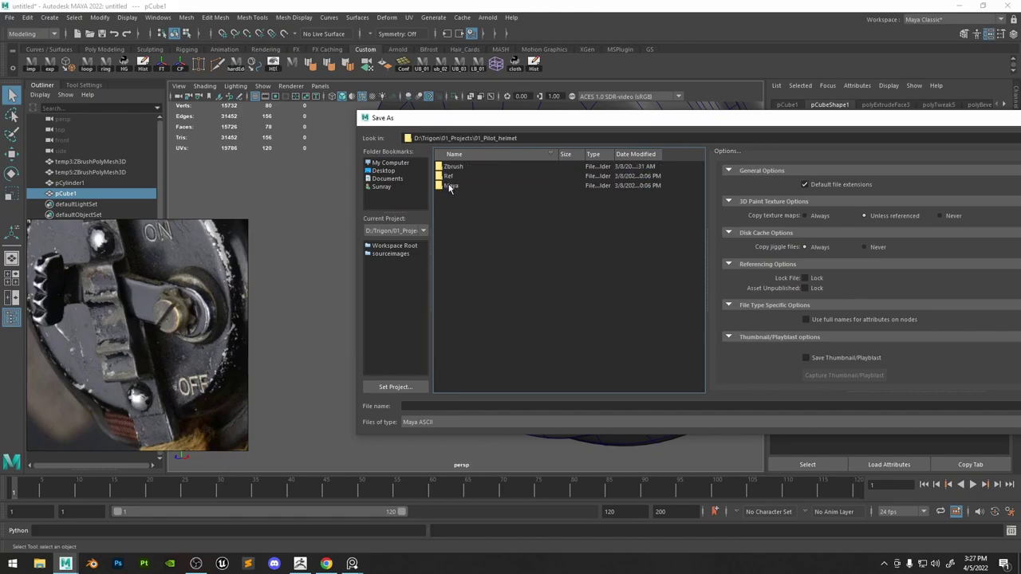
pyautogui.doubleClick(449, 186)
pyautogui.click(480, 405)
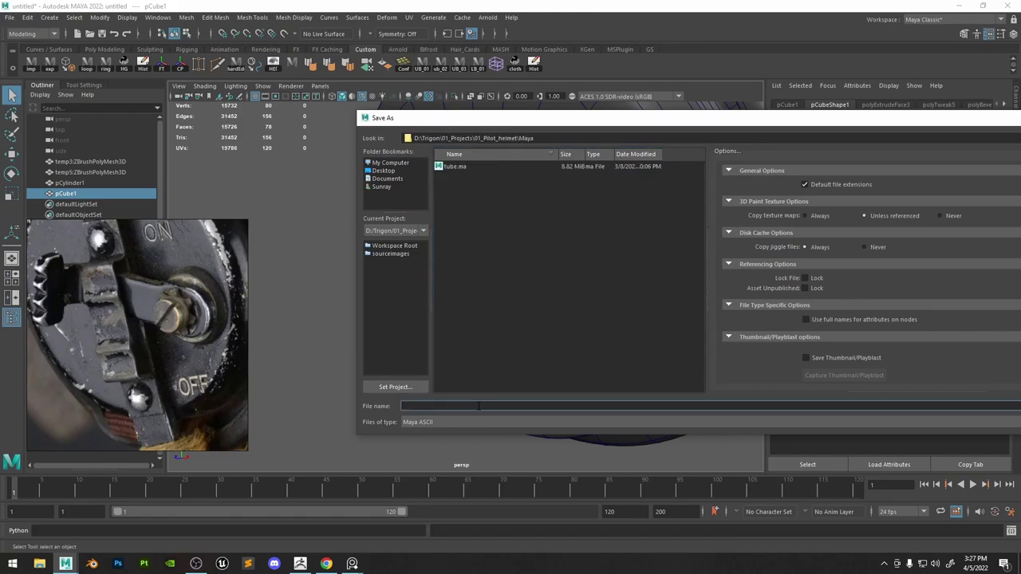
pyautogui.write('GAS_MASK')
pyautogui.press('Return')
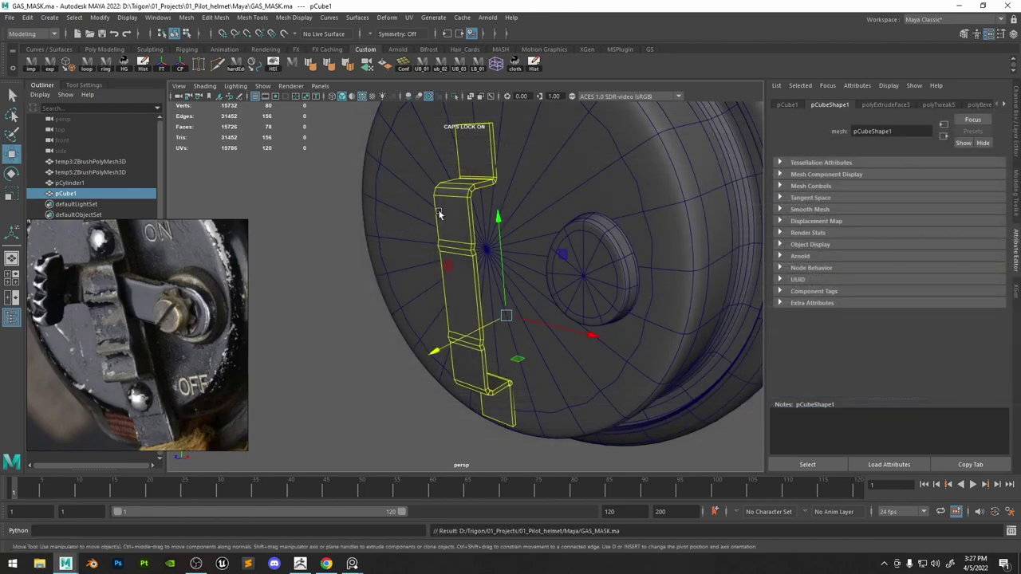
# Examine the strap's bends and thickness with and without smooth preview, and compare its shape with the reference photo.
pyautogui.keyDown('alt'); pyautogui.moveTo(437, 214); pyautogui.dragTo(499, 240, button='middle'); pyautogui.keyUp('alt')
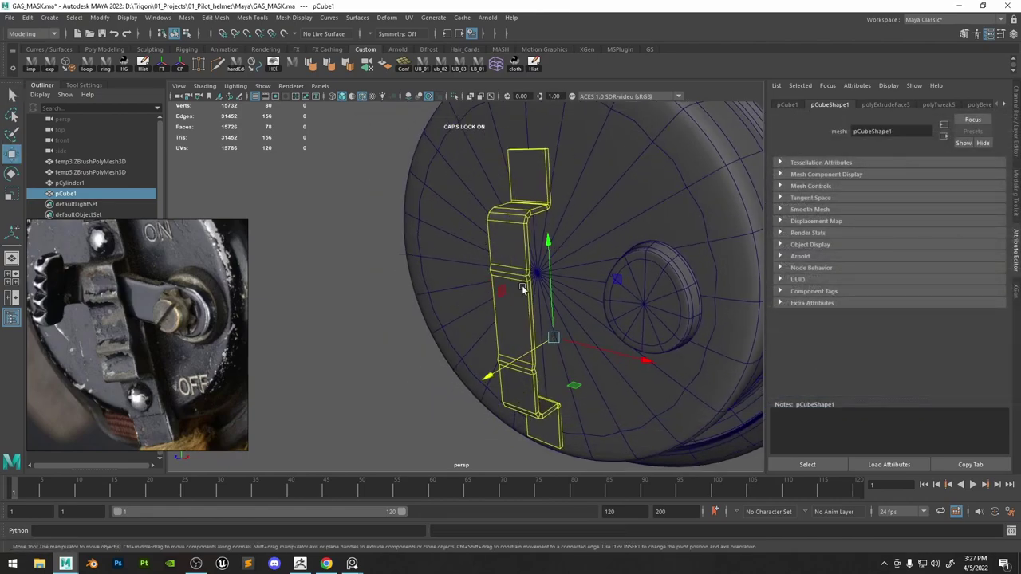
pyautogui.scroll(-2, 523, 289)
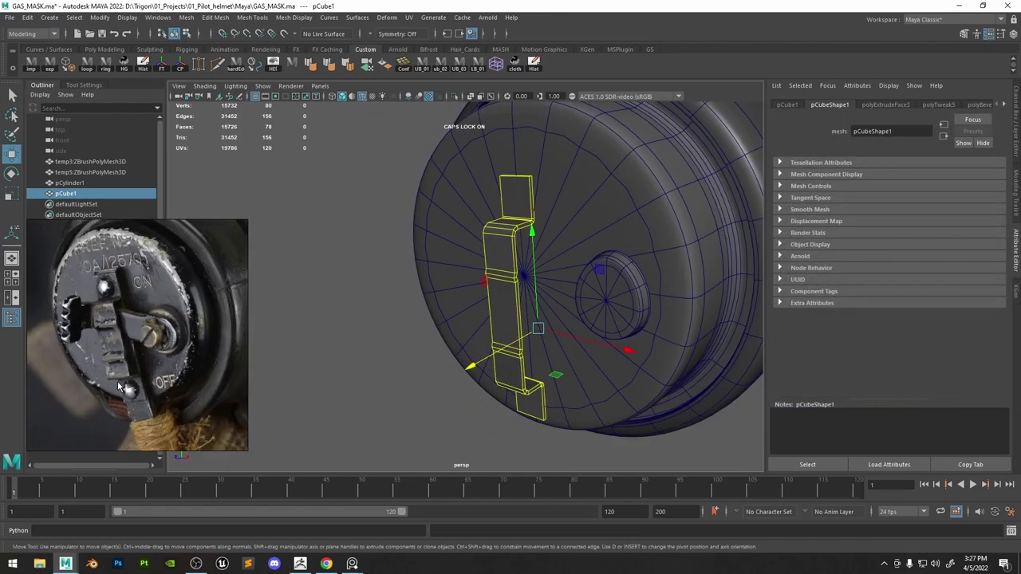
pyautogui.keyDown('alt'); pyautogui.moveTo(595, 331); pyautogui.dragTo(541, 301, button='middle'); pyautogui.keyUp('alt')
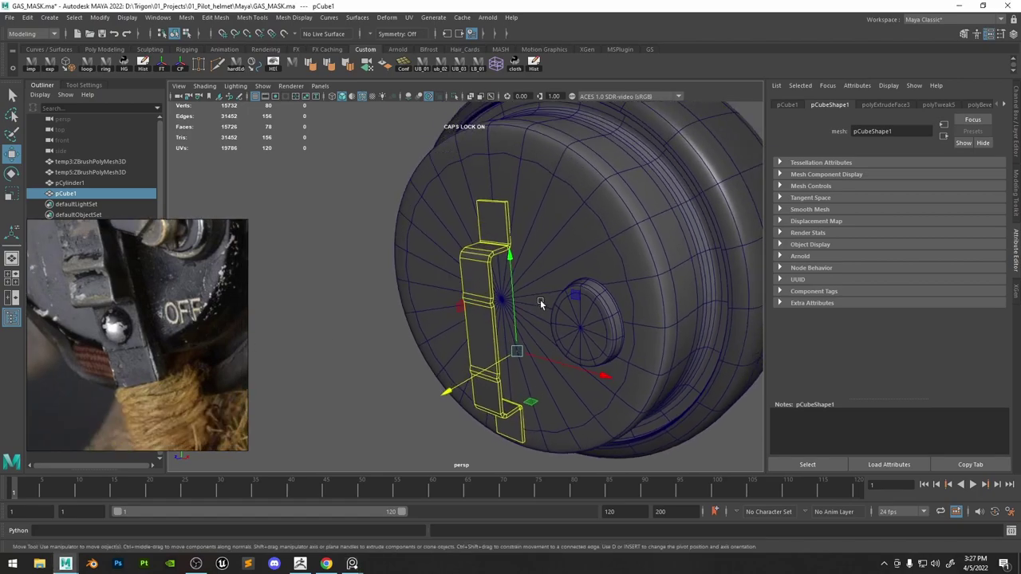
pyautogui.scroll(5, 520, 289)
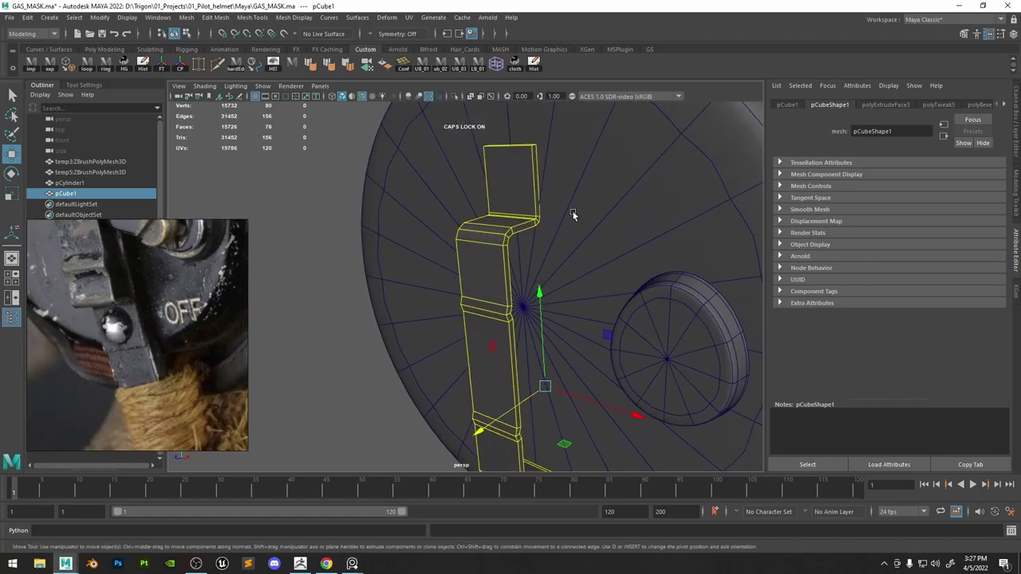
pyautogui.keyDown('alt'); pyautogui.moveTo(572, 213); pyautogui.dragTo(480, 274); pyautogui.keyUp('alt')
pyautogui.press('3')
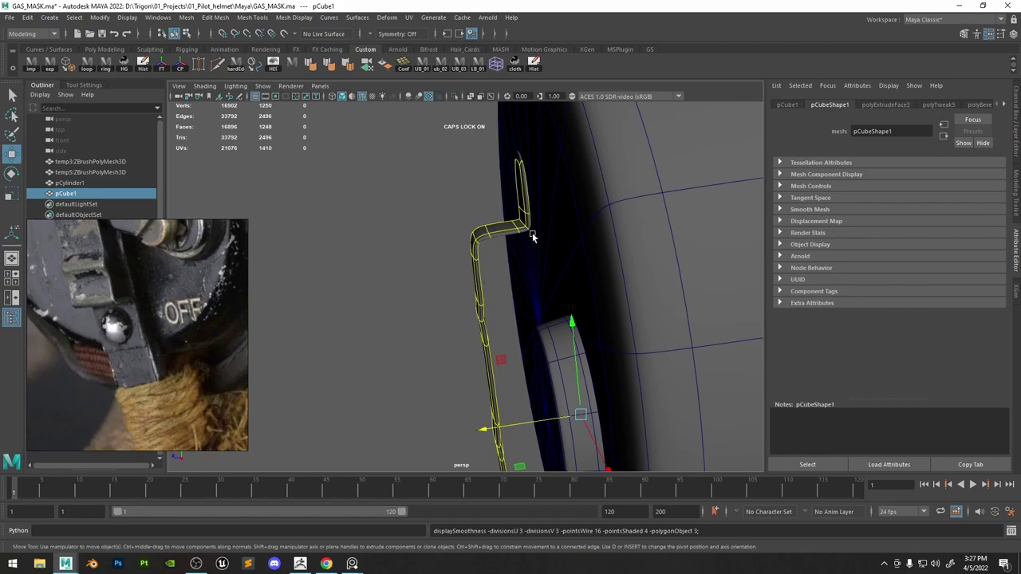
pyautogui.press('1')
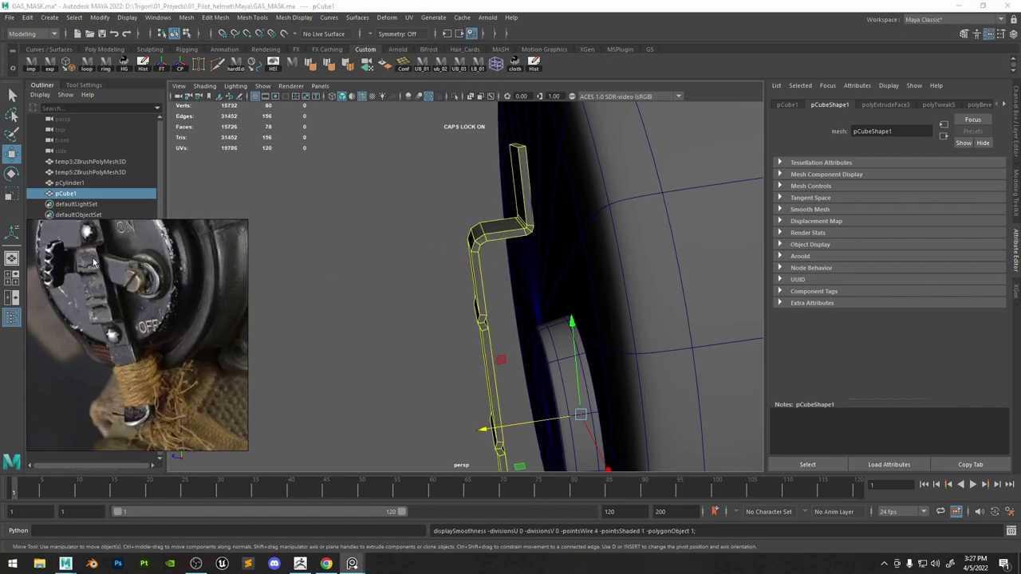
pyautogui.keyDown('alt'); pyautogui.moveTo(435, 283); pyautogui.dragTo(519, 296); pyautogui.keyUp('alt')
pyautogui.keyDown('alt'); pyautogui.moveTo(519, 296); pyautogui.dragTo(588, 333, button='right'); pyautogui.keyUp('alt')
pyautogui.keyDown('alt'); pyautogui.moveTo(589, 332); pyautogui.dragTo(573, 296); pyautogui.keyUp('alt')
pyautogui.keyDown('alt'); pyautogui.moveTo(573, 296); pyautogui.dragTo(532, 256, button='right'); pyautogui.keyUp('alt')
pyautogui.click(549, 259)
pyautogui.keyDown('alt'); pyautogui.moveTo(576, 267); pyautogui.dragTo(503, 296); pyautogui.keyUp('alt')
pyautogui.click(480, 273)
pyautogui.scroll(-4, 91, 321)
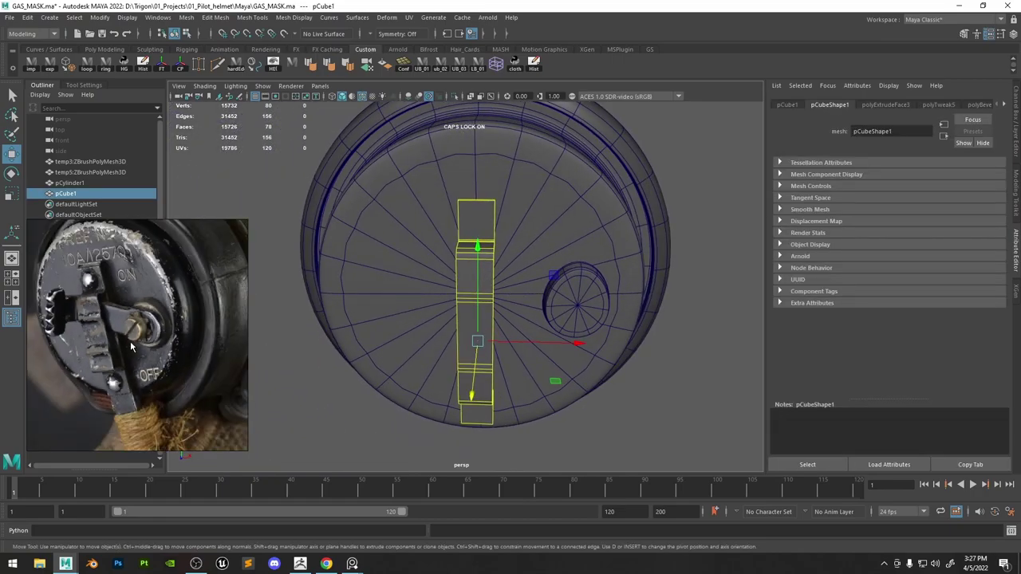
pyautogui.scroll(-6, 132, 347)
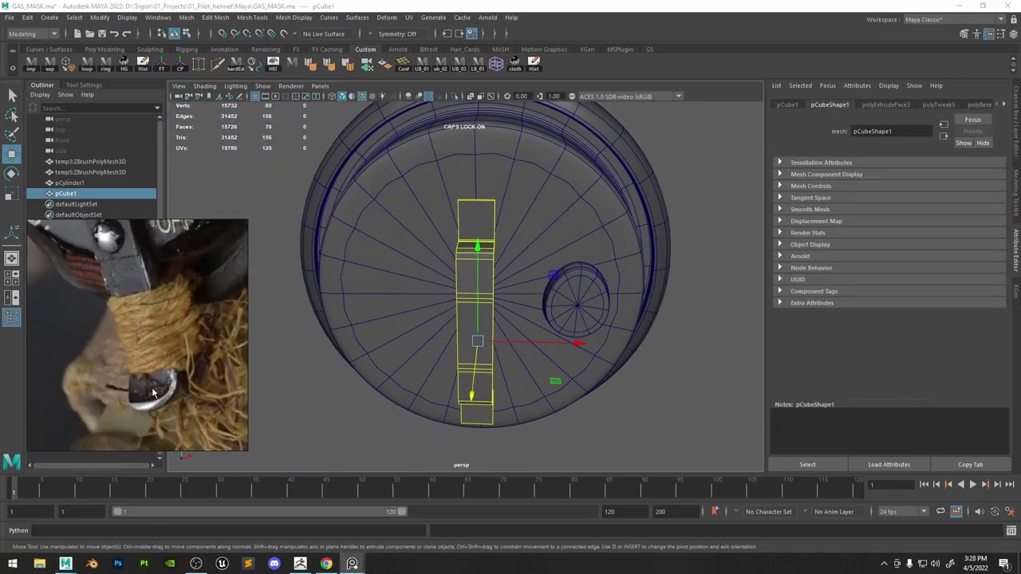
# Duplicate the strap and place the copy below the original, overlapping its lower end tab.
pyautogui.keyDown('alt'); pyautogui.moveTo(587, 272); pyautogui.dragTo(582, 331); pyautogui.keyUp('alt')
pyautogui.keyDown('alt'); pyautogui.moveTo(488, 247); pyautogui.dragTo(489, 334); pyautogui.keyUp('alt')
pyautogui.hotkey('ctrl', 'd')
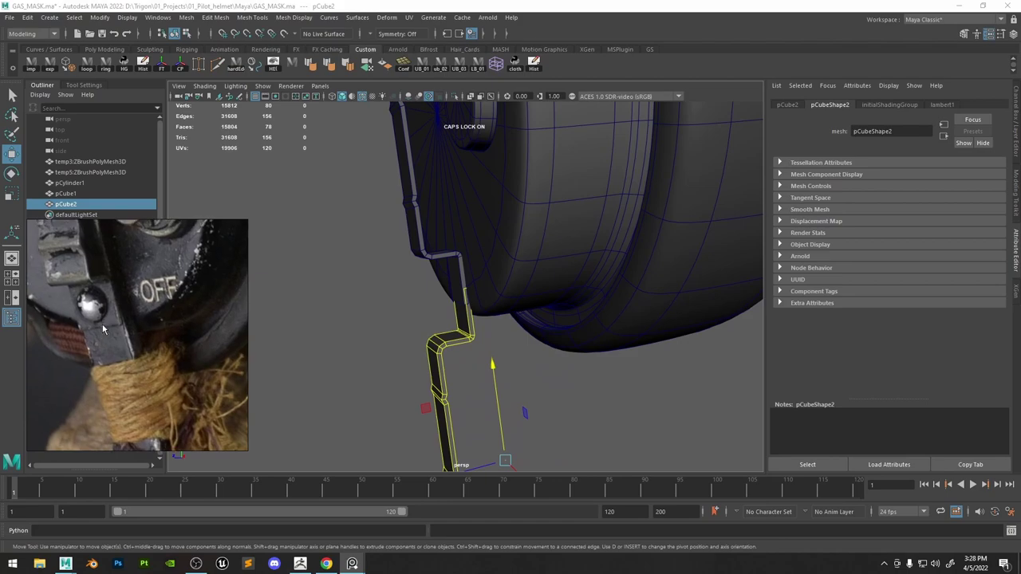
# Snap the original strap's pivot to its upper end and rotate the strap slightly around it.
pyautogui.click(415, 205)
pyautogui.keyDown('alt'); pyautogui.moveTo(416, 205); pyautogui.dragTo(438, 326, button='middle'); pyautogui.keyUp('alt')
pyautogui.keyDown('alt'); pyautogui.moveTo(438, 326); pyautogui.dragTo(481, 295, button='right'); pyautogui.keyUp('alt')
pyautogui.press('d')
pyautogui.press('v')
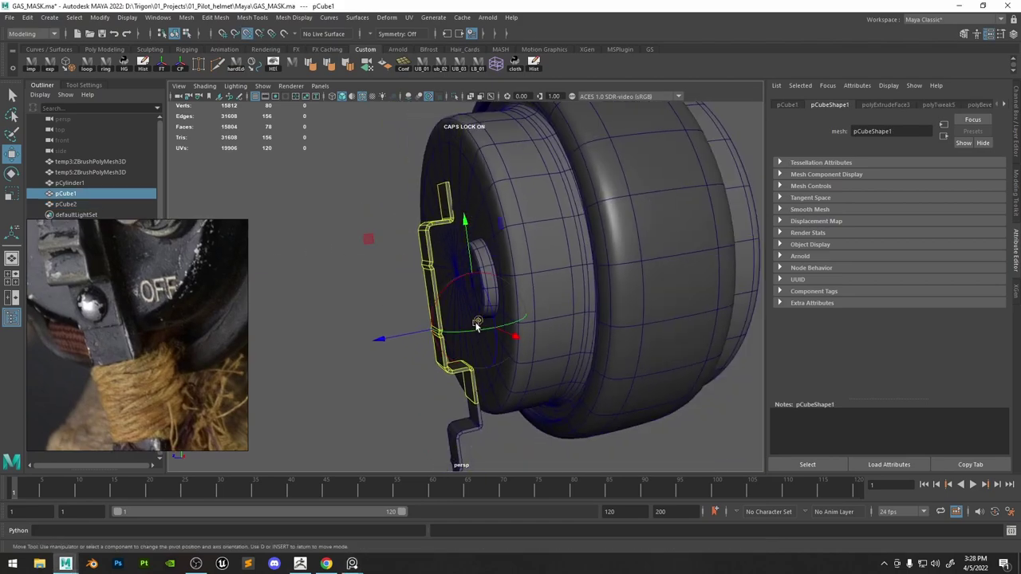
pyautogui.moveTo(477, 322); pyautogui.dragTo(444, 165)
pyautogui.press('e')
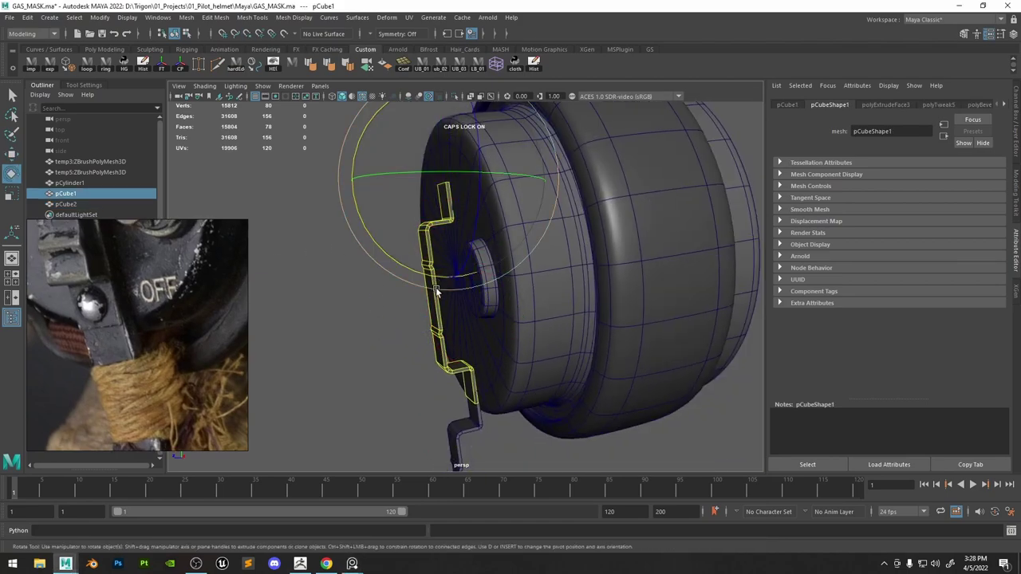
pyautogui.moveTo(436, 292); pyautogui.dragTo(539, 304)
pyautogui.hotkey('ctrl', 'z')
pyautogui.moveTo(467, 229); pyautogui.dragTo(589, 266)
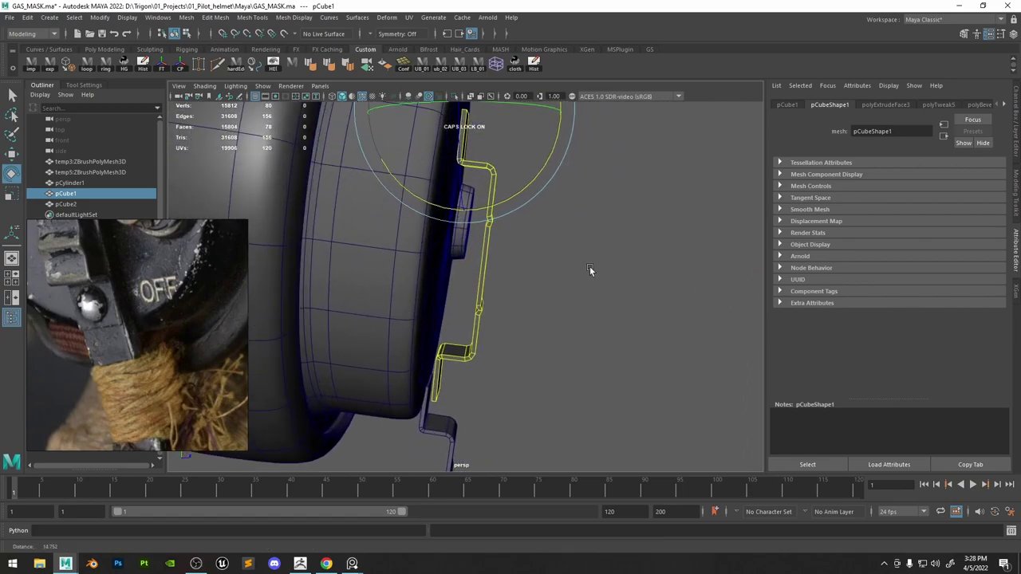
pyautogui.moveTo(546, 152); pyautogui.dragTo(546, 155)
# Move the lower strap copy slightly outward in depth at the original's lower end tab.
pyautogui.keyDown('alt'); pyautogui.moveTo(469, 348); pyautogui.dragTo(480, 257, button='middle'); pyautogui.keyUp('alt')
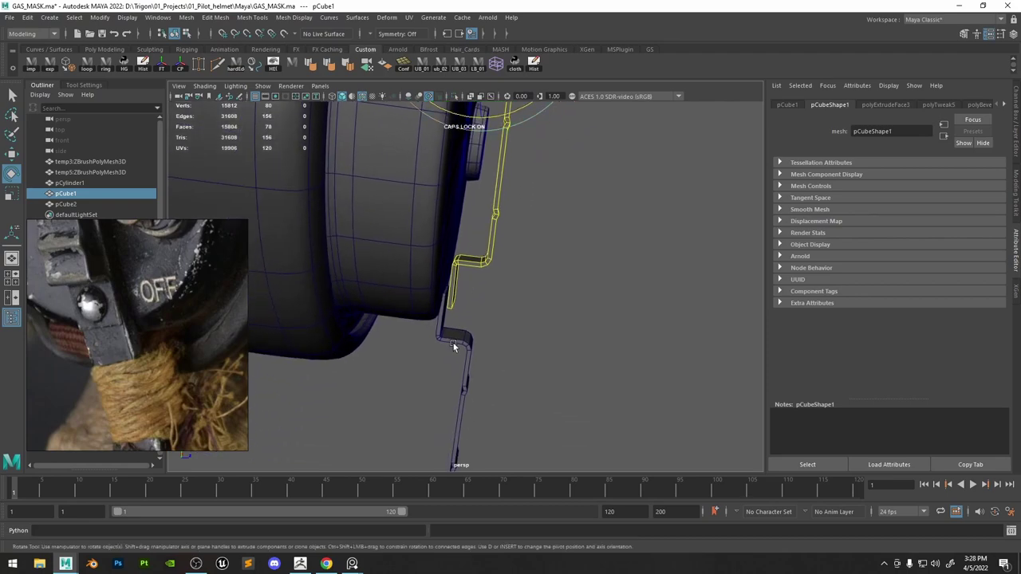
pyautogui.click(453, 342)
pyautogui.keyDown('alt'); pyautogui.moveTo(469, 333); pyautogui.dragTo(499, 324); pyautogui.keyUp('alt')
pyautogui.press('w')
pyautogui.keyDown('alt'); pyautogui.moveTo(436, 405); pyautogui.dragTo(447, 314, button='middle'); pyautogui.keyUp('alt')
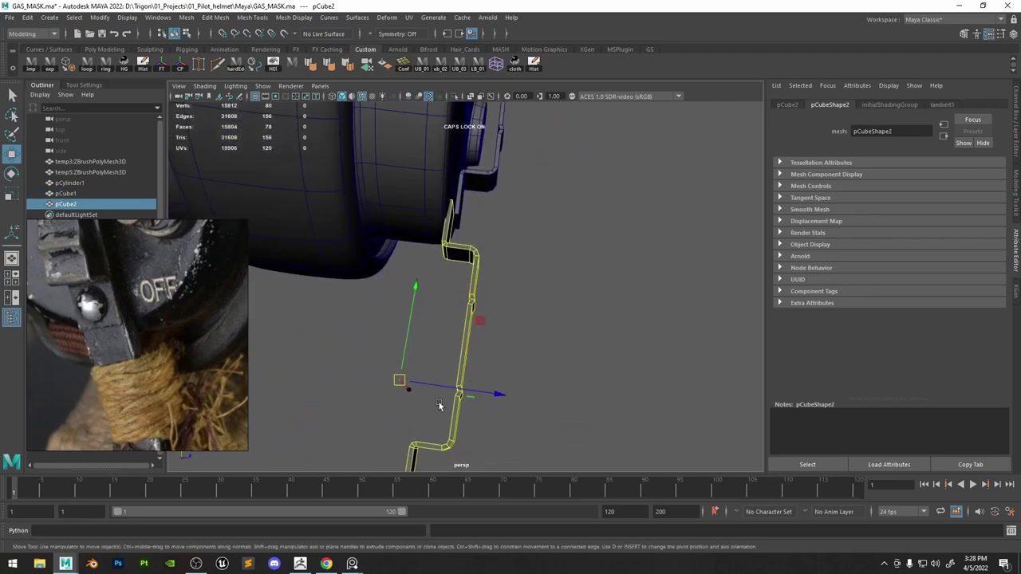
pyautogui.moveTo(448, 385); pyautogui.dragTo(451, 386)
# Delete all faces of the lower strap copy except the front face of its upper end tab.
pyautogui.keyDown('alt'); pyautogui.moveTo(575, 215); pyautogui.dragTo(550, 205); pyautogui.keyUp('alt')
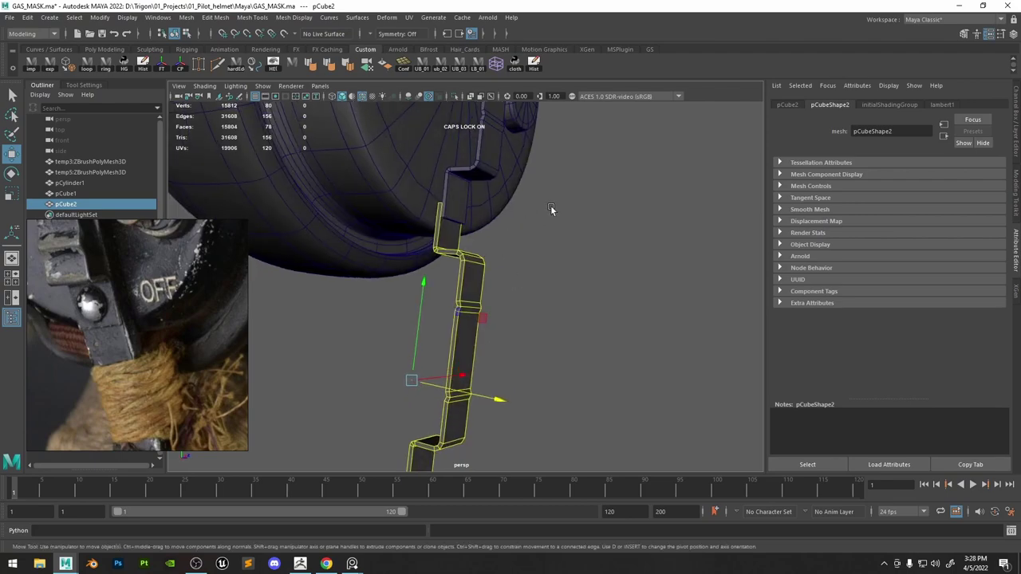
pyautogui.moveTo(550, 205); pyautogui.dragTo(549, 257, button='right')
pyautogui.click(447, 232)
pyautogui.scroll(-6, 492, 188)
pyautogui.moveTo(492, 189); pyautogui.dragTo(413, 400)
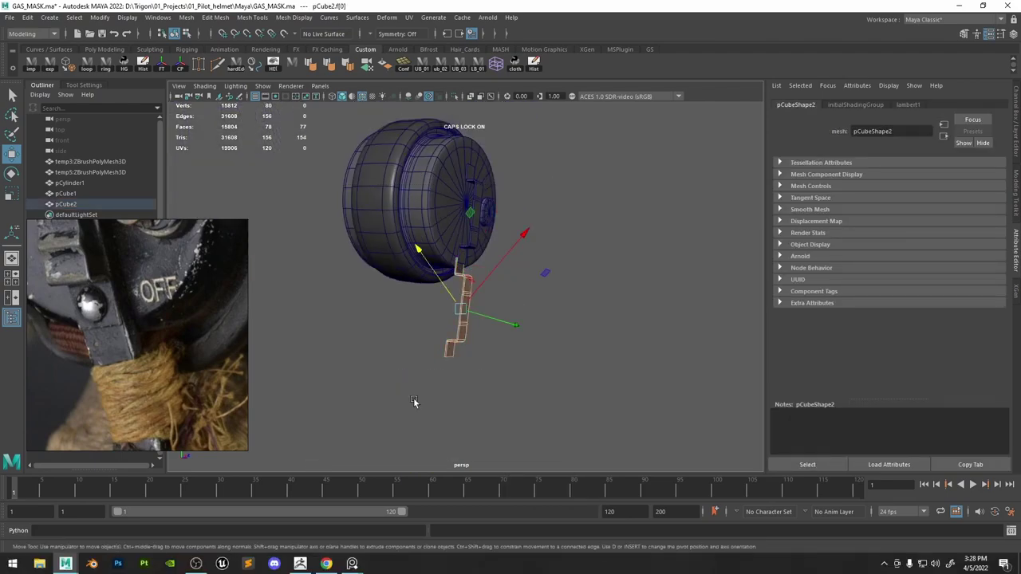
pyautogui.press('Delete')
# Select the remaining single-face plate as an object and center its pivot.
pyautogui.scroll(6, 478, 275)
pyautogui.moveTo(459, 249); pyautogui.dragTo(529, 181, button='right')
pyautogui.click(454, 244)
pyautogui.keyDown('alt'); pyautogui.moveTo(493, 248); pyautogui.dragTo(415, 254); pyautogui.keyUp('alt')
pyautogui.click(179, 67)
# Move the plate's bottom edge down past the housing's rim to lengthen the plate.
pyautogui.moveTo(451, 228); pyautogui.dragTo(453, 195, button='right')
pyautogui.moveTo(450, 250); pyautogui.dragTo(469, 219, button='right')
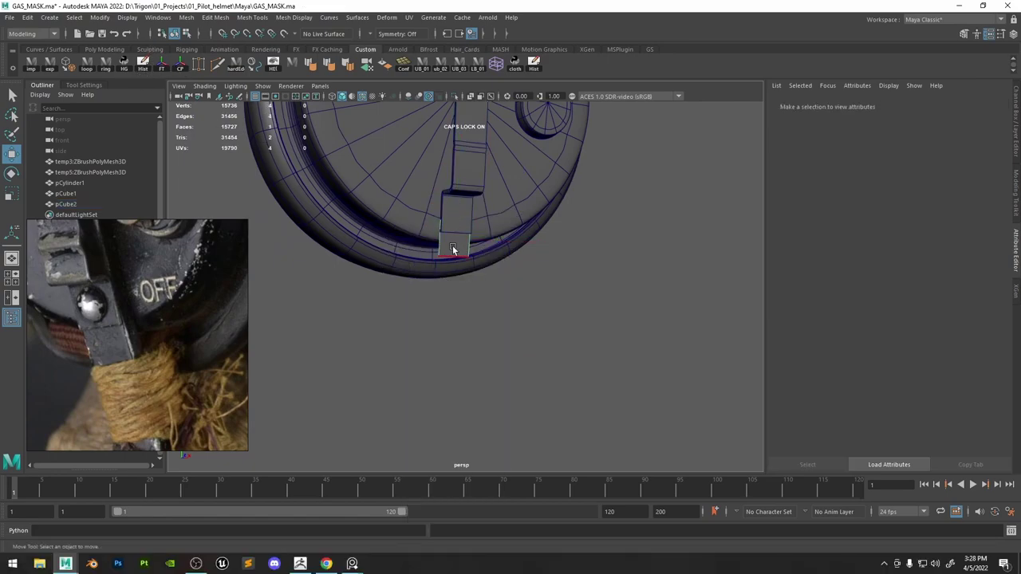
pyautogui.keyDown('alt'); pyautogui.moveTo(469, 220); pyautogui.dragTo(467, 190); pyautogui.keyUp('alt')
pyautogui.scroll(-4, 94, 354)
pyautogui.scroll(3, 98, 354)
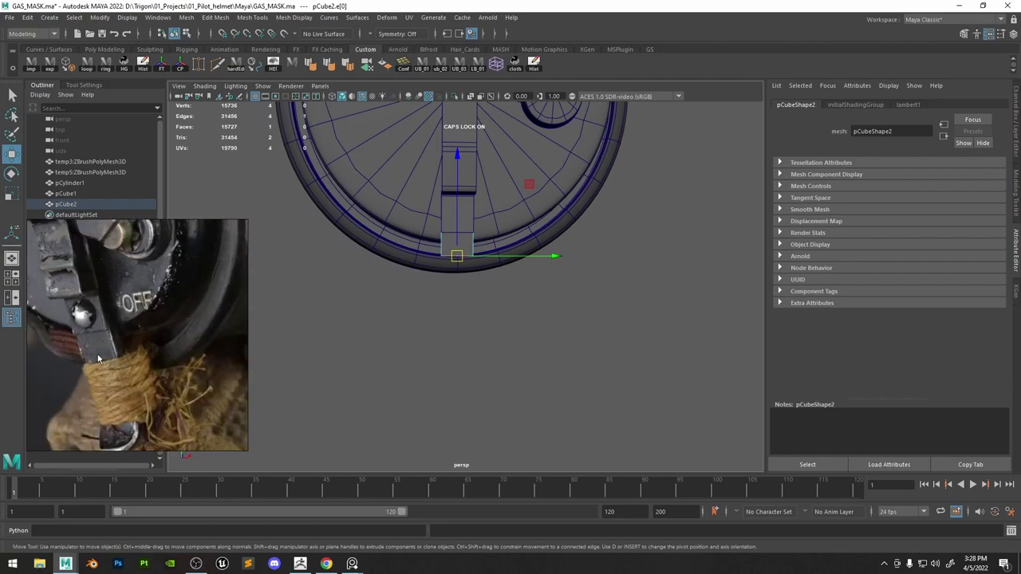
pyautogui.keyDown('alt'); pyautogui.moveTo(425, 374); pyautogui.dragTo(368, 388); pyautogui.keyUp('alt')
pyautogui.scroll(-4, 150, 346)
pyautogui.keyDown('alt'); pyautogui.moveTo(691, 212); pyautogui.dragTo(548, 207); pyautogui.keyUp('alt')
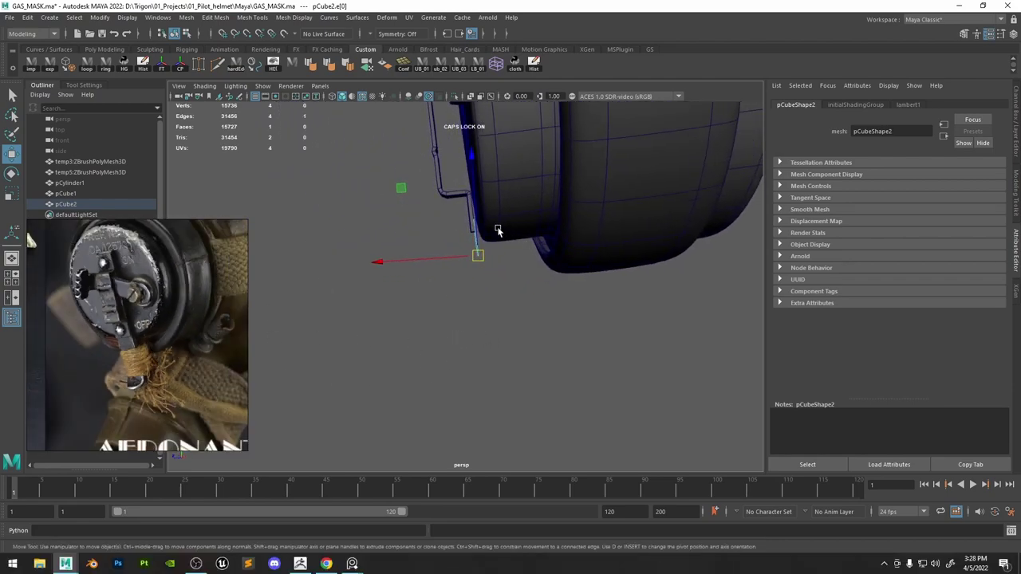
pyautogui.moveTo(476, 202); pyautogui.dragTo(469, 306)
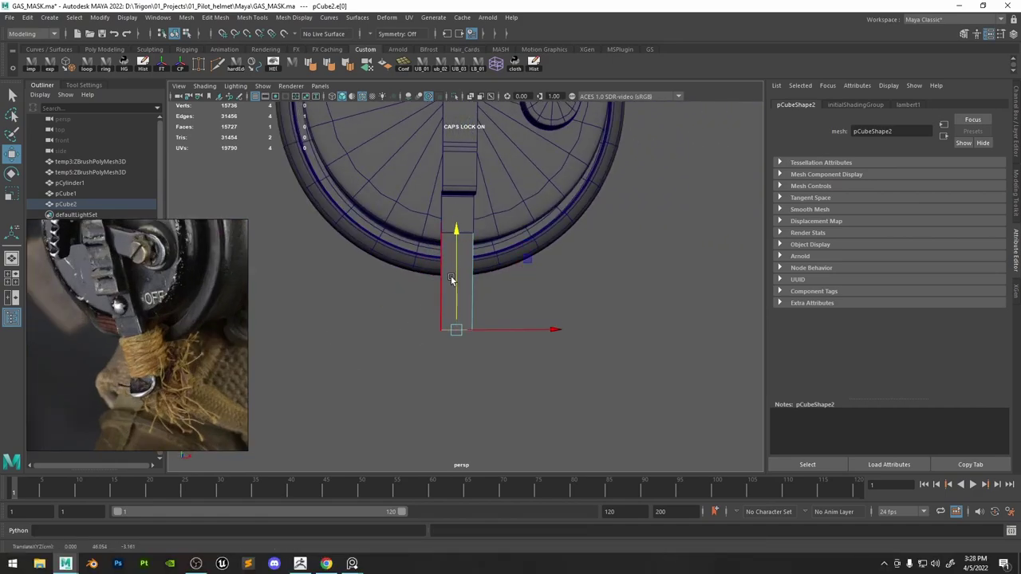
# Undo the trial edge extrusion and the last move of the plate's bottom edge.
pyautogui.hotkey('ctrl', 'e')
pyautogui.hotkey('ctrl', 'z')
pyautogui.hotkey('ctrl', 'z')
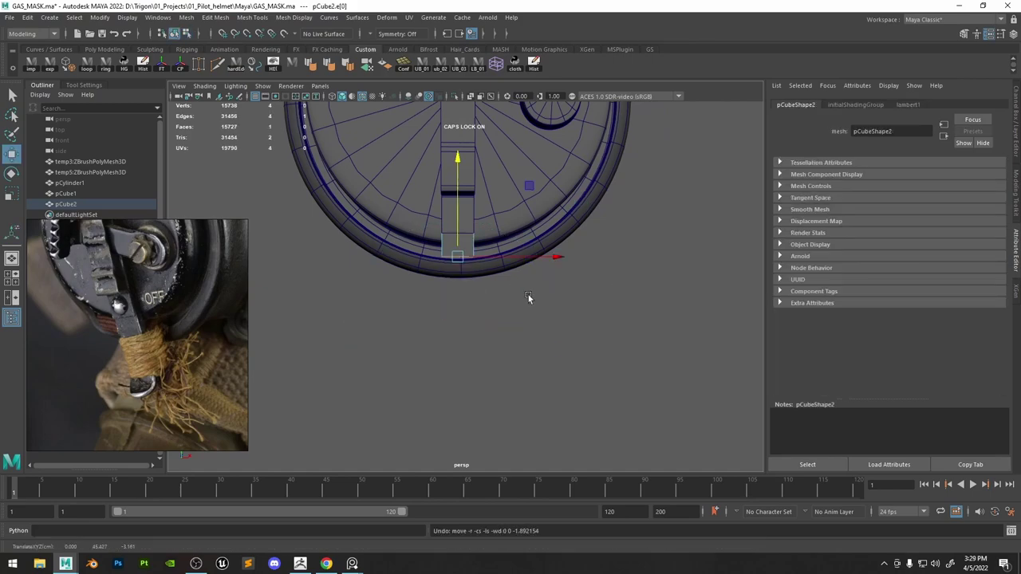
# Extrude the lengthened plate's bottom edge downward to add another section below it.
pyautogui.hotkey('ctrl', 'e')
pyautogui.moveTo(459, 395); pyautogui.dragTo(458, 422)
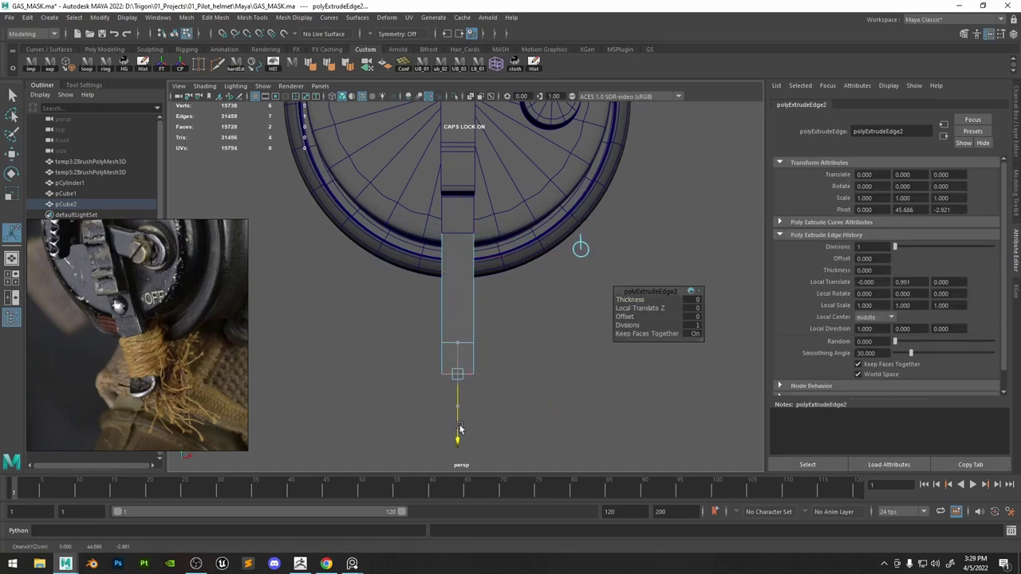
# Cut diagonals with Multi-Cut from the bottom section's upper corners to its bottom midpoint, and connect the lower corners across them.
pyautogui.press('r')
pyautogui.keyDown('alt'); pyautogui.moveTo(459, 428); pyautogui.dragTo(465, 389, button='middle'); pyautogui.keyUp('alt')
pyautogui.keyDown('alt'); pyautogui.moveTo(465, 389); pyautogui.dragTo(575, 365, button='right'); pyautogui.keyUp('alt')
pyautogui.click(216, 66)
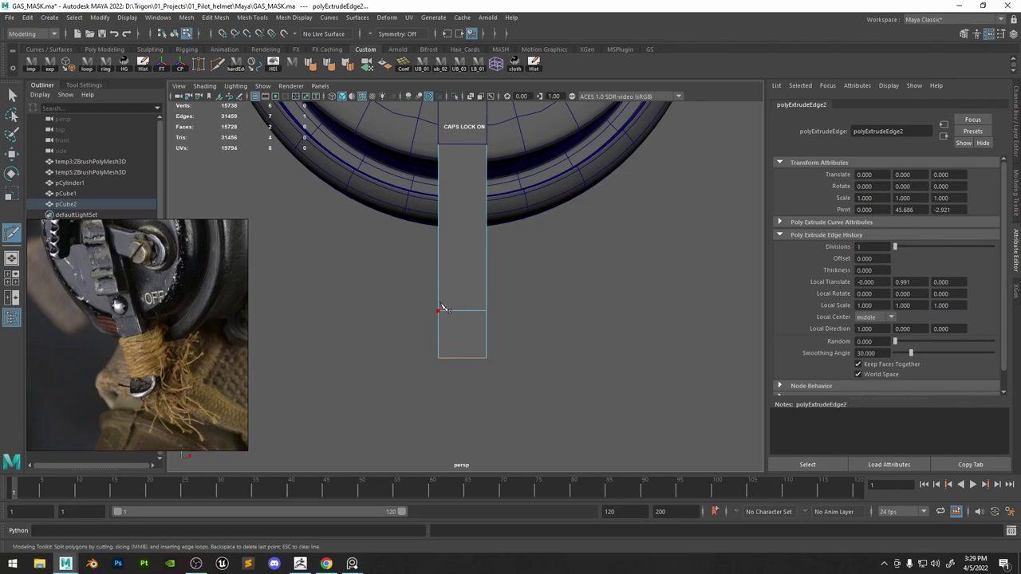
pyautogui.click(485, 311)
pyautogui.rightClick(486, 329)
pyautogui.click(439, 358)
pyautogui.keyDown('shift'); pyautogui.click(450, 334); pyautogui.keyUp('shift')
pyautogui.click(486, 358)
pyautogui.press('w')
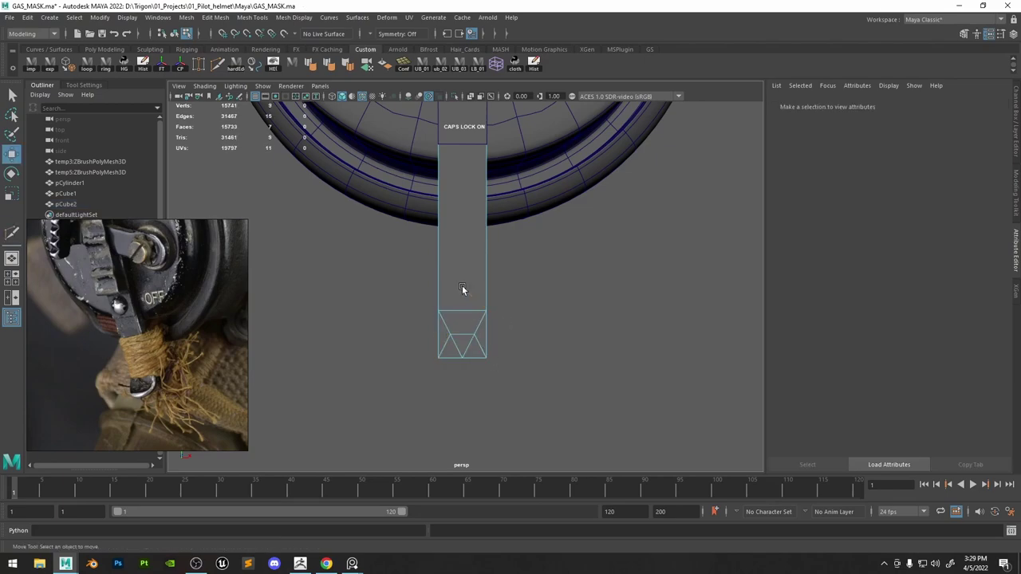
# Delete the horizontal edge between the two diagonals and scale their middle vertices apart toward the strip's sides.
pyautogui.click(463, 334)
pyautogui.press('Delete')
pyautogui.moveTo(485, 307); pyautogui.dragTo(420, 271, button='right')
pyautogui.click(451, 334)
pyautogui.press('r')
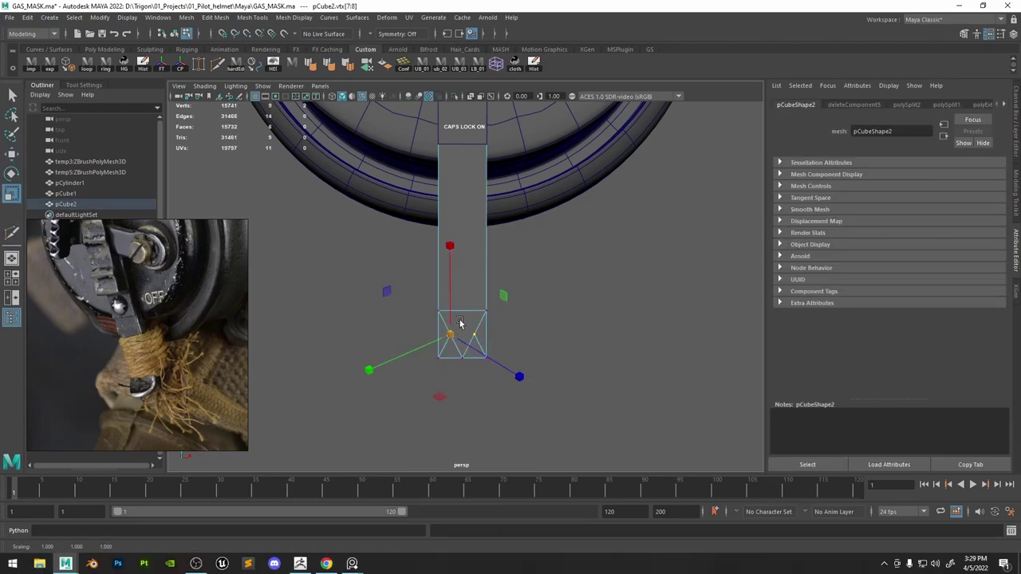
pyautogui.keyDown('shift'); pyautogui.click(473, 335); pyautogui.keyUp('shift')
pyautogui.moveTo(462, 335); pyautogui.dragTo(472, 335)
# Delete the two lower corner faces to leave a pointed tip, and adjust the tip's two shoulder vertices.
pyautogui.moveTo(483, 271); pyautogui.dragTo(522, 319, button='right')
pyautogui.click(484, 383)
pyautogui.keyDown('shift'); pyautogui.click(435, 383); pyautogui.keyUp('shift')
pyautogui.press('Delete')
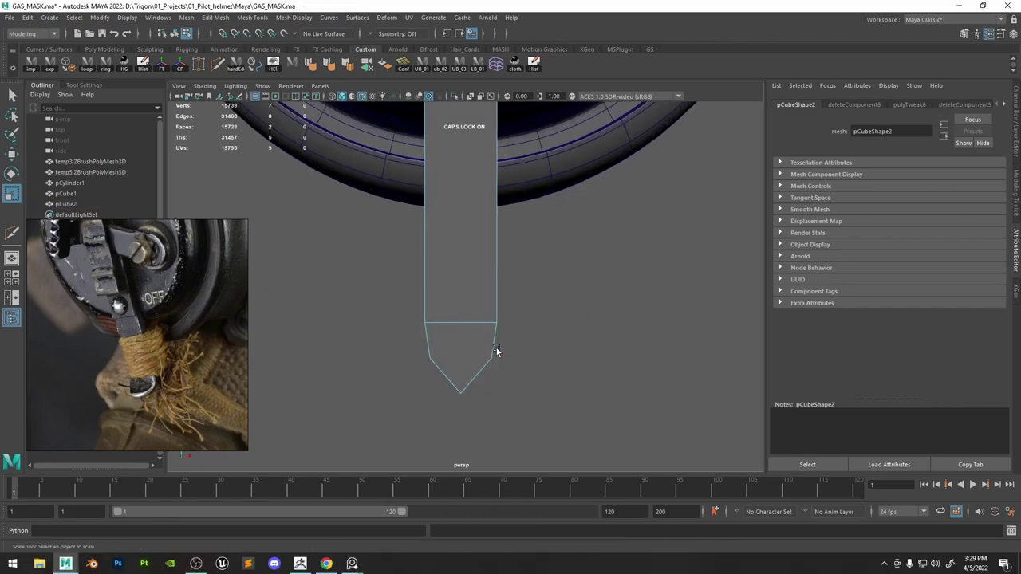
pyautogui.moveTo(510, 344); pyautogui.dragTo(419, 370)
pyautogui.moveTo(461, 359)
pyautogui.mouseDown()
pyautogui.moveTo(470, 360)
pyautogui.moveTo(461, 342)
pyautogui.mouseUp()
pyautogui.click(462, 392)
pyautogui.press('w')
# Rotate the vertices of the strip's pointed end so that the end bends back from the straight part.
pyautogui.click(565, 368)
pyautogui.keyDown('alt'); pyautogui.moveTo(564, 368); pyautogui.dragTo(563, 265, button='right'); pyautogui.keyUp('alt')
pyautogui.keyDown('alt'); pyautogui.moveTo(563, 266); pyautogui.dragTo(487, 272); pyautogui.keyUp('alt')
pyautogui.keyDown('alt'); pyautogui.moveTo(487, 273); pyautogui.dragTo(551, 343, button='right'); pyautogui.keyUp('alt')
pyautogui.moveTo(518, 301); pyautogui.dragTo(461, 358)
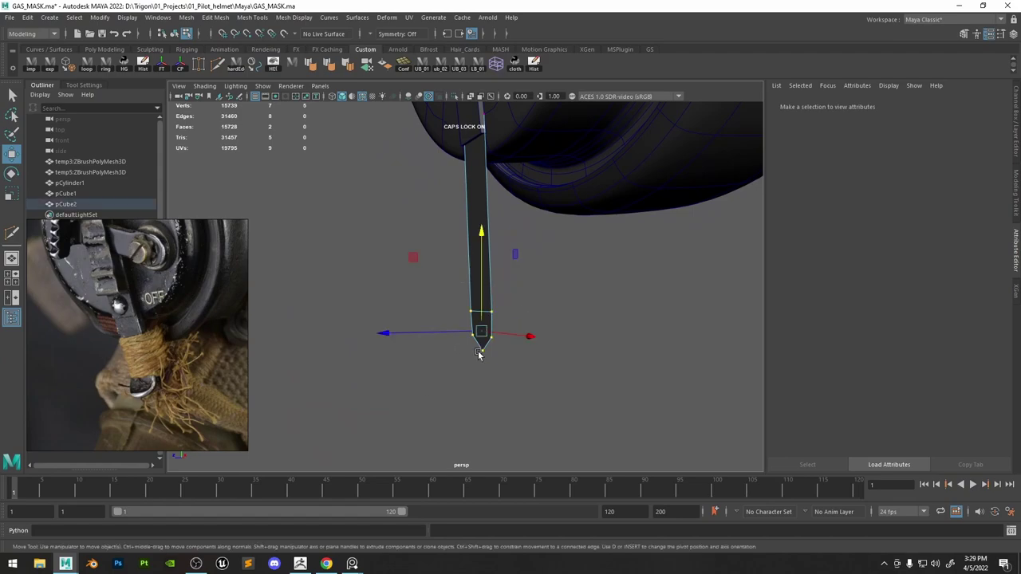
pyautogui.press('e')
pyautogui.moveTo(539, 237)
pyautogui.mouseDown()
pyautogui.moveTo(554, 262)
pyautogui.moveTo(539, 247)
pyautogui.mouseUp()
pyautogui.press('w')
pyautogui.keyDown('alt'); pyautogui.moveTo(532, 317); pyautogui.dragTo(547, 324); pyautogui.keyUp('alt')
pyautogui.keyDown('alt'); pyautogui.moveTo(547, 323); pyautogui.dragTo(533, 397, button='right'); pyautogui.keyUp('alt')
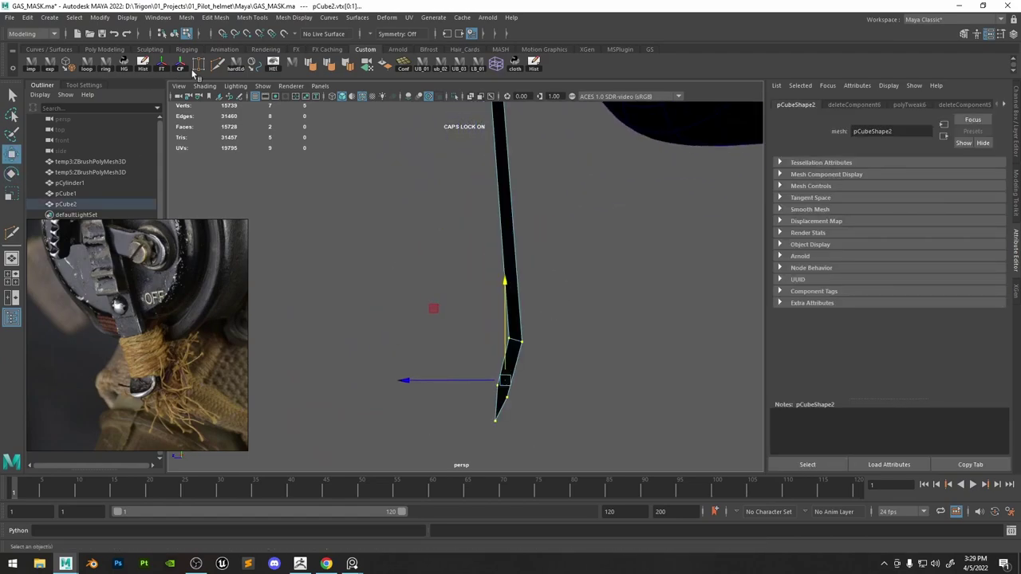
# Cut two crosswise edges into the strip's bent end, one between the shoulders and one halfway up the section above.
pyautogui.click(216, 66)
pyautogui.keyDown('alt'); pyautogui.moveTo(399, 350); pyautogui.dragTo(474, 371); pyautogui.keyUp('alt')
pyautogui.click(463, 370)
pyautogui.click(520, 391)
pyautogui.click(526, 361)
pyautogui.click(467, 346)
pyautogui.press('w')
pyautogui.click(495, 354)
pyautogui.keyDown('shift'); pyautogui.moveTo(495, 355); pyautogui.dragTo(484, 446, button='right'); pyautogui.keyUp('shift')
pyautogui.hotkey('ctrl', 'z')
# Try shifting the new crosswise edge and nearby vertices to curve the bend, and undo the moves along with the halfway cut.
pyautogui.keyDown('alt'); pyautogui.moveTo(518, 350); pyautogui.dragTo(536, 347); pyautogui.keyUp('alt')
pyautogui.moveTo(561, 284); pyautogui.dragTo(563, 296)
pyautogui.keyDown('alt'); pyautogui.moveTo(507, 350); pyautogui.dragTo(510, 319, button='middle'); pyautogui.keyUp('alt')
pyautogui.moveTo(496, 320); pyautogui.dragTo(453, 321, button='right')
pyautogui.moveTo(496, 350); pyautogui.dragTo(519, 368)
pyautogui.moveTo(549, 290); pyautogui.dragTo(559, 297)
pyautogui.keyDown('alt'); pyautogui.moveTo(562, 309); pyautogui.dragTo(685, 323); pyautogui.keyUp('alt')
pyautogui.hotkey('ctrl', 'z')
pyautogui.hotkey('ctrl', 'z')
pyautogui.hotkey('ctrl', 'z')
pyautogui.hotkey('ctrl', 'z')
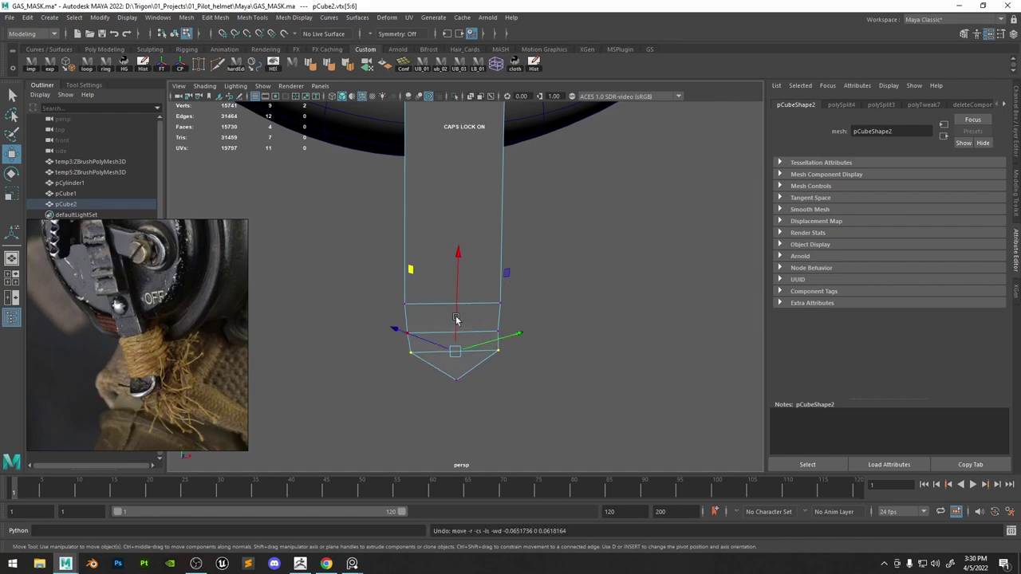
pyautogui.hotkey('ctrl', 'z')
pyautogui.hotkey('ctrl', 'z')
# Connect the side edges of the section above the shoulders to add a crosswise edge through its middle.
pyautogui.keyDown('alt'); pyautogui.moveTo(518, 338); pyautogui.dragTo(482, 264, button='right'); pyautogui.keyUp('alt')
pyautogui.press('space')
pyautogui.moveTo(482, 271); pyautogui.dragTo(511, 333)
pyautogui.keyDown('alt'); pyautogui.moveTo(511, 333); pyautogui.dragTo(524, 120, button='middle'); pyautogui.keyUp('alt')
pyautogui.keyDown('alt'); pyautogui.moveTo(526, 343); pyautogui.dragTo(614, 470, button='right'); pyautogui.keyUp('alt')
pyautogui.click(487, 250)
pyautogui.moveTo(383, 289); pyautogui.dragTo(625, 301)
pyautogui.hotkey('ctrl', 'shift', 'e')
# Show the strip's bent end in the side view, framed on the new middle edge.
pyautogui.press('space')
pyautogui.moveTo(571, 241); pyautogui.dragTo(571, 213)
pyautogui.keyDown('alt'); pyautogui.moveTo(558, 239); pyautogui.dragTo(410, 258); pyautogui.keyUp('alt')
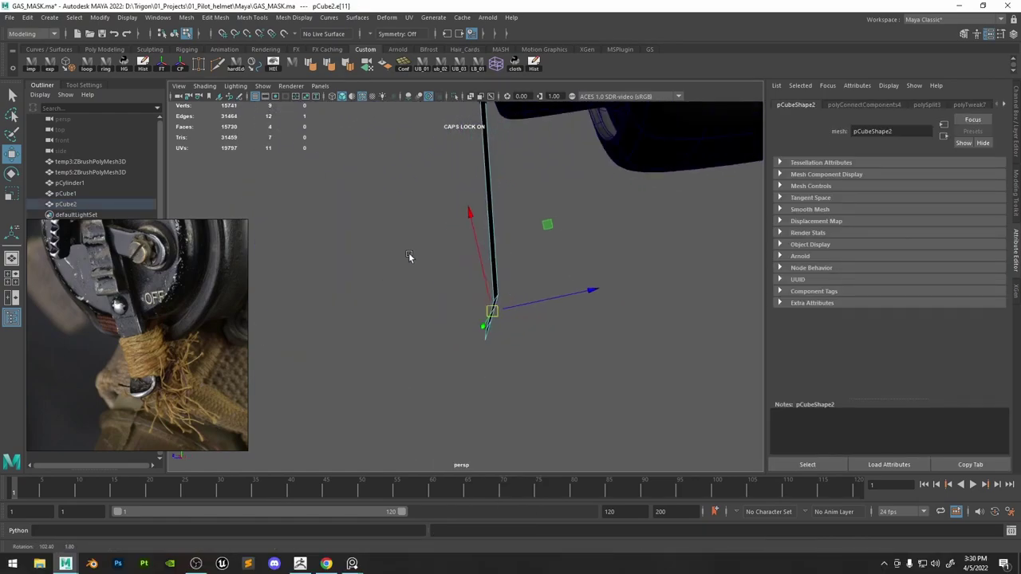
pyautogui.keyDown('alt'); pyautogui.moveTo(410, 258); pyautogui.dragTo(547, 343, button='right'); pyautogui.keyUp('alt')
pyautogui.moveTo(568, 259); pyautogui.dragTo(630, 259)
pyautogui.hotkey('ctrl', 'z')
pyautogui.press('space')
pyautogui.click(573, 259)
pyautogui.press('f')
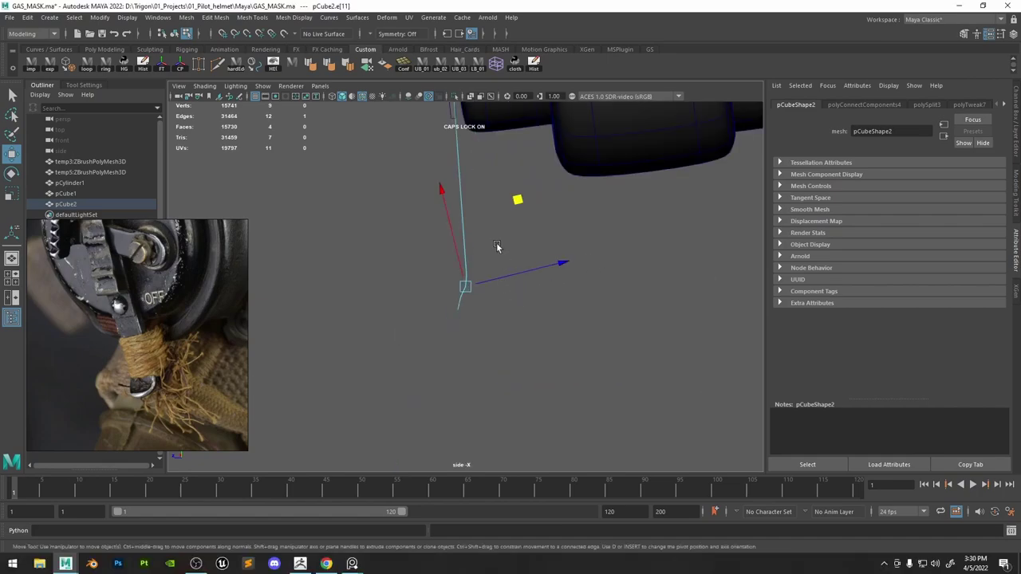
pyautogui.scroll(8, 502, 240)
# Try repositioning the middle edge and the shoulder vertices in the side view, and undo these moves.
pyautogui.moveTo(520, 203); pyautogui.dragTo(524, 210)
pyautogui.moveTo(378, 220); pyautogui.dragTo(480, 252)
pyautogui.moveTo(419, 319); pyautogui.dragTo(461, 360)
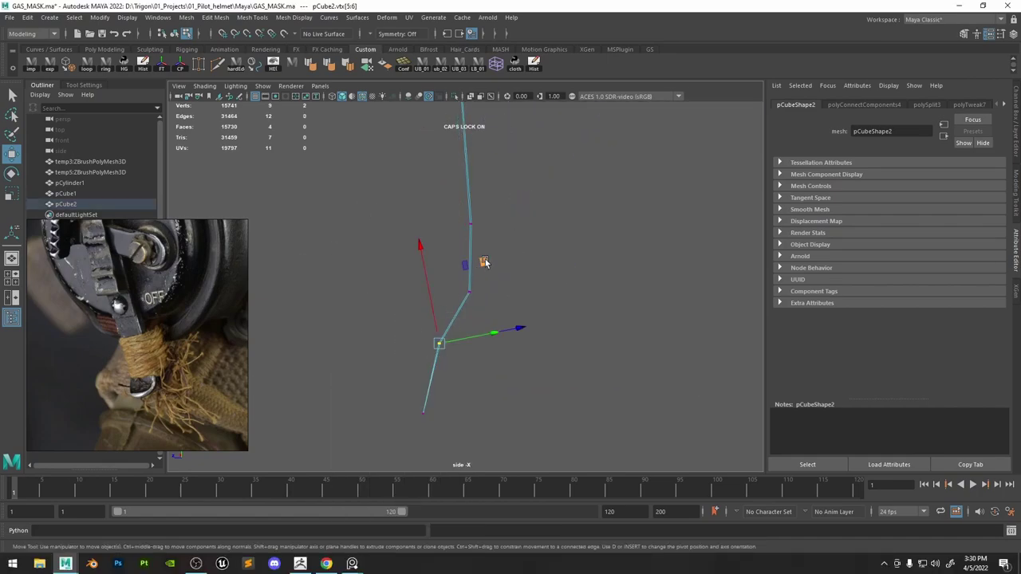
pyautogui.hotkey('ctrl', 'z')
pyautogui.hotkey('ctrl', 'z')
pyautogui.hotkey('ctrl', 'z')
pyautogui.hotkey('ctrl', 'z')
pyautogui.hotkey('ctrl', 'z')
# Move the middle edge, shoulder vertices and tip vertex in the side view to curve the strip's lower end.
pyautogui.moveTo(383, 212); pyautogui.dragTo(395, 216)
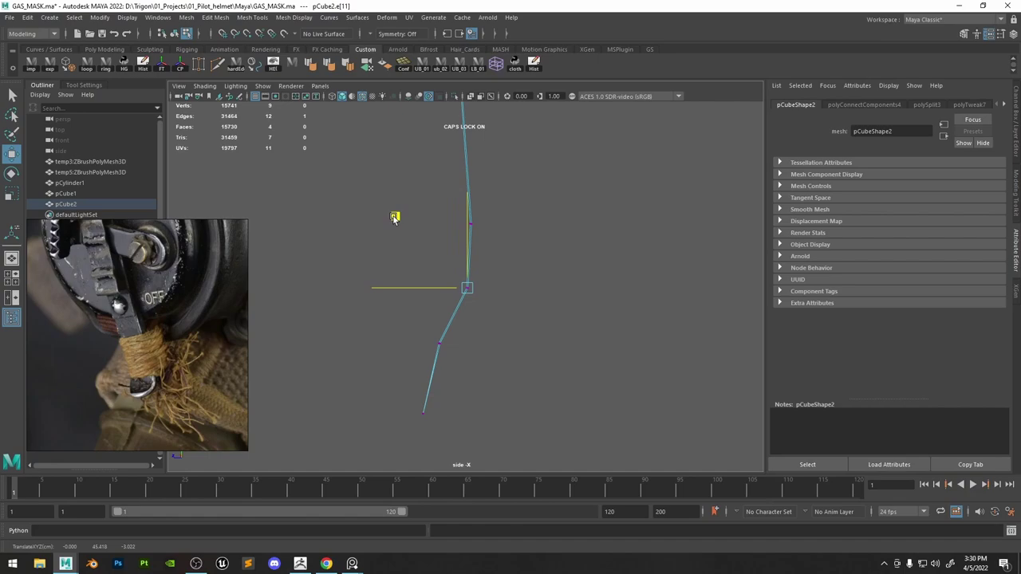
pyautogui.moveTo(418, 320); pyautogui.dragTo(460, 360)
pyautogui.moveTo(367, 272); pyautogui.dragTo(377, 277)
pyautogui.moveTo(446, 391); pyautogui.dragTo(405, 434)
pyautogui.moveTo(351, 342); pyautogui.dragTo(348, 338)
pyautogui.moveTo(458, 267); pyautogui.dragTo(463, 223)
pyautogui.keyDown('alt'); pyautogui.moveTo(474, 217); pyautogui.dragTo(612, 203); pyautogui.keyUp('alt')
pyautogui.keyDown('alt'); pyautogui.moveTo(612, 203); pyautogui.dragTo(464, 203, button='right'); pyautogui.keyUp('alt')
pyautogui.keyDown('alt'); pyautogui.moveTo(464, 202); pyautogui.dragTo(455, 239, button='middle'); pyautogui.keyUp('alt')
# Export the flat strip as temp.obj, load it into ZBrush and apply Mirror And Weld to it.
pyautogui.press('F8')
pyautogui.click(456, 241)
pyautogui.click(459, 279)
pyautogui.moveTo(458, 279)
pyautogui.keyDown('alt'); pyautogui.mouseDown()
pyautogui.moveTo(476, 280)
pyautogui.moveTo(461, 279)
pyautogui.mouseUp(); pyautogui.keyUp('alt')
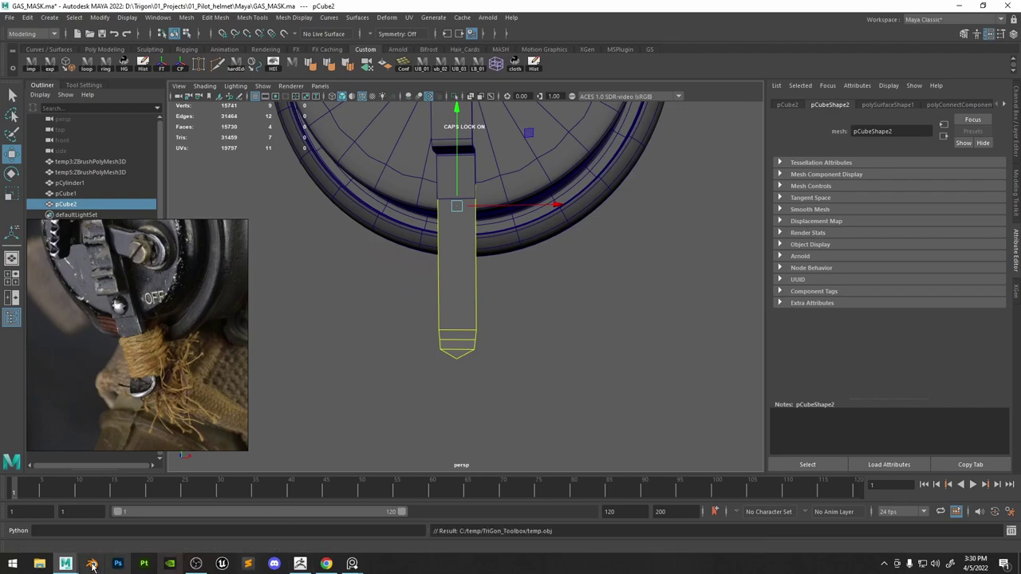
pyautogui.click(302, 559)
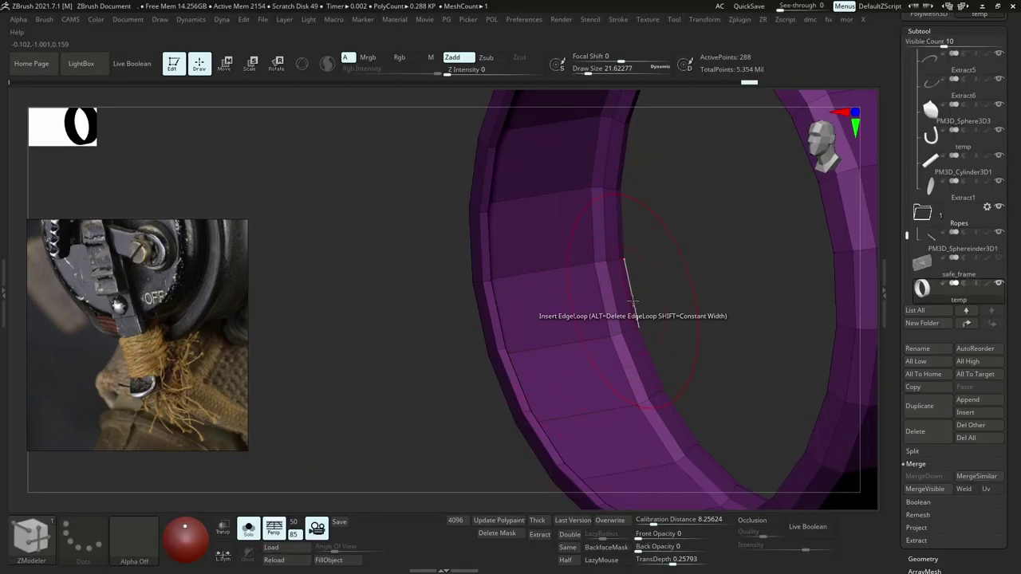
pyautogui.hotkey('ctrl', 'v')
pyautogui.keyDown('alt'); pyautogui.moveTo(622, 455); pyautogui.dragTo(681, 249); pyautogui.keyUp('alt')
pyautogui.press('f')
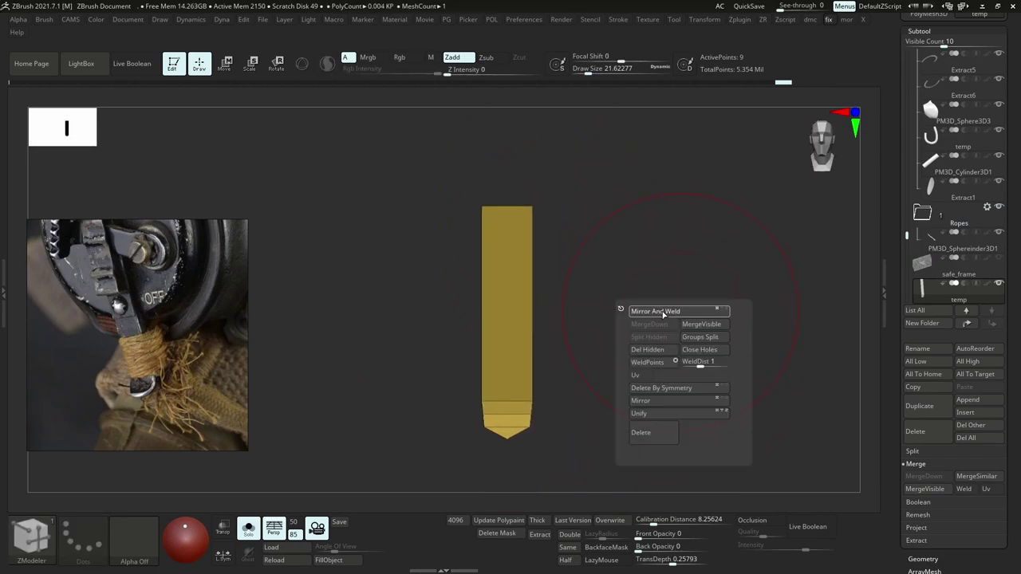
# Return to Maya, select all faces of the strip and extrude them to give it thickness.
pyautogui.click(998, 7)
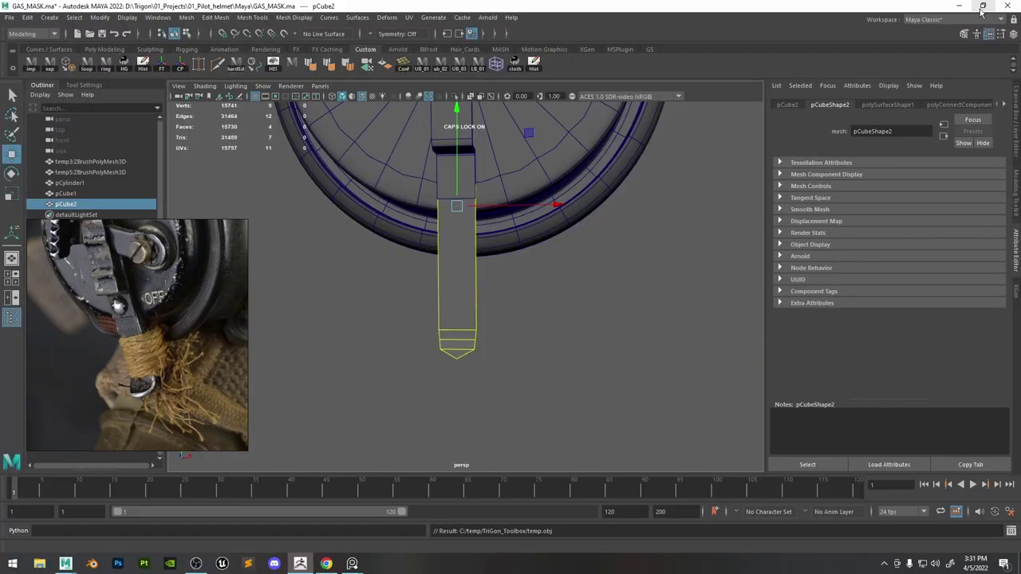
pyautogui.scroll(3, 474, 274)
pyautogui.rightClick(468, 219)
pyautogui.moveTo(469, 220); pyautogui.dragTo(470, 246, button='right')
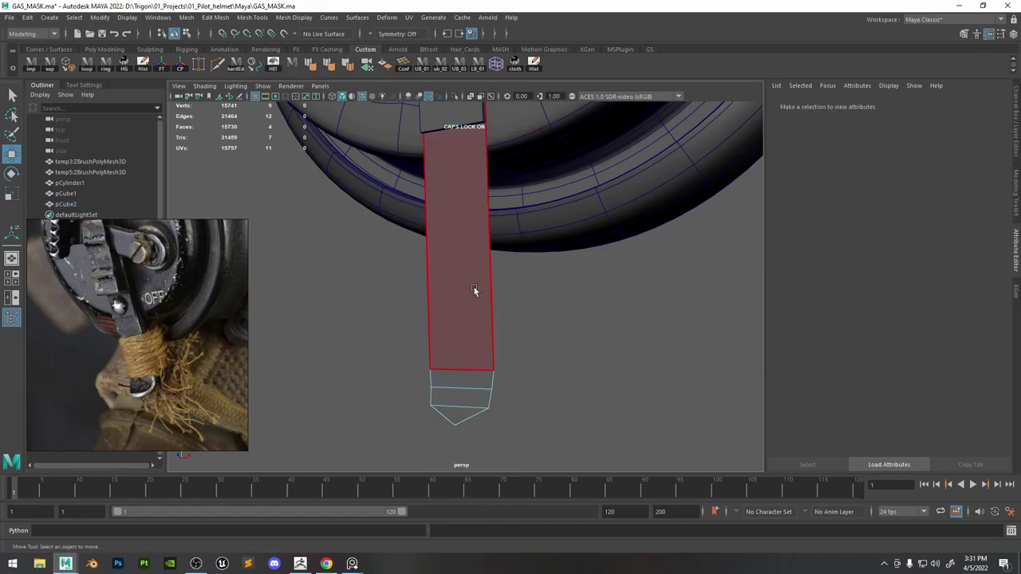
pyautogui.doubleClick(474, 287)
pyautogui.keyDown('alt'); pyautogui.moveTo(494, 303); pyautogui.dragTo(437, 325); pyautogui.keyUp('alt')
pyautogui.hotkey('ctrl', 'e')
pyautogui.moveTo(432, 280); pyautogui.dragTo(484, 275)
# Reverse the normals of the extruded strip and return it to object mode.
pyautogui.doubleClick(485, 271)
pyautogui.click(386, 66)
pyautogui.press('w')
pyautogui.moveTo(491, 239); pyautogui.dragTo(518, 217, button='right')
pyautogui.click(544, 246)
pyautogui.keyDown('alt'); pyautogui.moveTo(535, 245); pyautogui.dragTo(630, 255); pyautogui.keyUp('alt')
# Move the strip's top vertices up behind the strap's lower section and slightly away from the housing.
pyautogui.click(433, 264)
pyautogui.moveTo(433, 264); pyautogui.dragTo(403, 264, button='right')
pyautogui.moveTo(523, 184); pyautogui.dragTo(408, 260)
pyautogui.moveTo(440, 166); pyautogui.dragTo(443, 123)
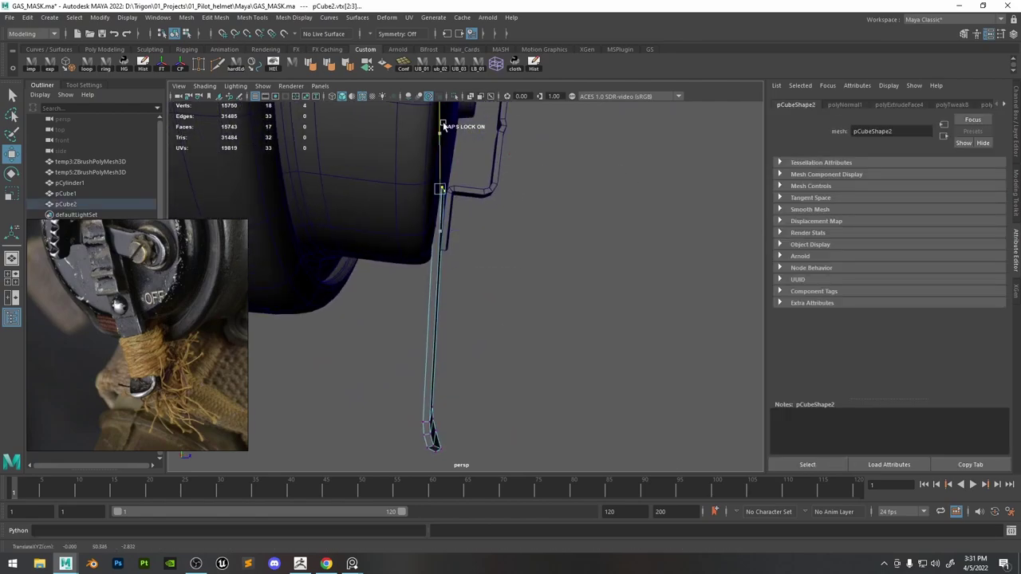
pyautogui.moveTo(505, 189); pyautogui.dragTo(510, 189)
# Move the vertices of the strip's lower end slightly back toward the housing side, and leave vertex editing.
pyautogui.keyDown('alt'); pyautogui.moveTo(483, 274); pyautogui.dragTo(499, 278); pyautogui.keyUp('alt')
pyautogui.moveTo(477, 392); pyautogui.dragTo(405, 465)
pyautogui.moveTo(490, 433); pyautogui.dragTo(477, 433)
pyautogui.moveTo(510, 351); pyautogui.dragTo(536, 328, button='right')
pyautogui.click(558, 319)
pyautogui.keyDown('alt'); pyautogui.moveTo(606, 276); pyautogui.dragTo(431, 257); pyautogui.keyUp('alt')
pyautogui.scroll(-6, 429, 257)
pyautogui.scroll(8, 451, 349)
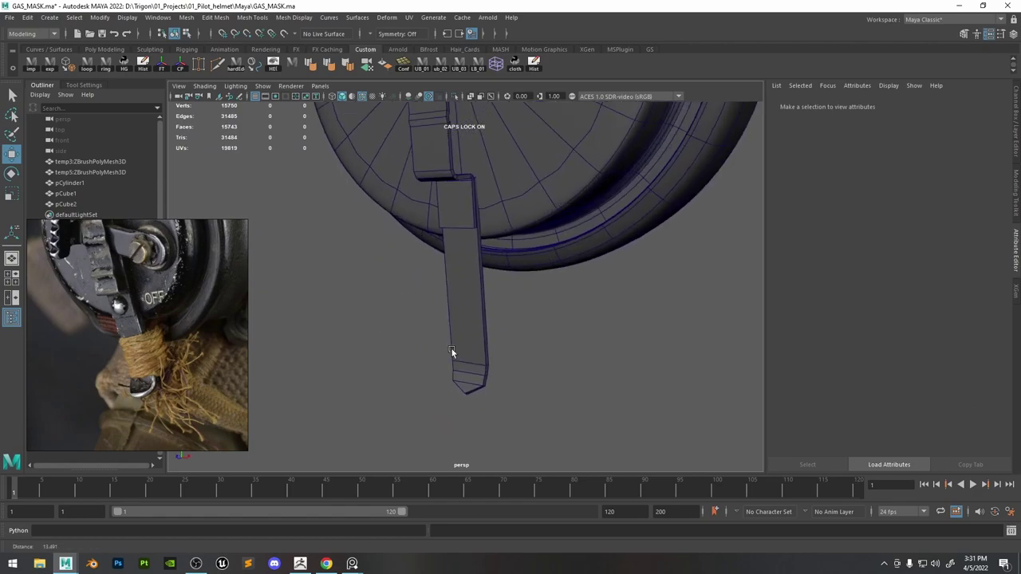
pyautogui.keyDown('alt'); pyautogui.moveTo(452, 348); pyautogui.dragTo(474, 285, button='middle'); pyautogui.keyUp('alt')
pyautogui.scroll(6, 475, 285)
pyautogui.moveTo(476, 285); pyautogui.dragTo(475, 252, button='right')
pyautogui.click(488, 265)
pyautogui.keyDown('alt'); pyautogui.moveTo(512, 289); pyautogui.dragTo(518, 297, button='middle'); pyautogui.keyUp('alt')
pyautogui.doubleClick(519, 296)
pyautogui.press('r')
pyautogui.scroll(3, 444, 290)
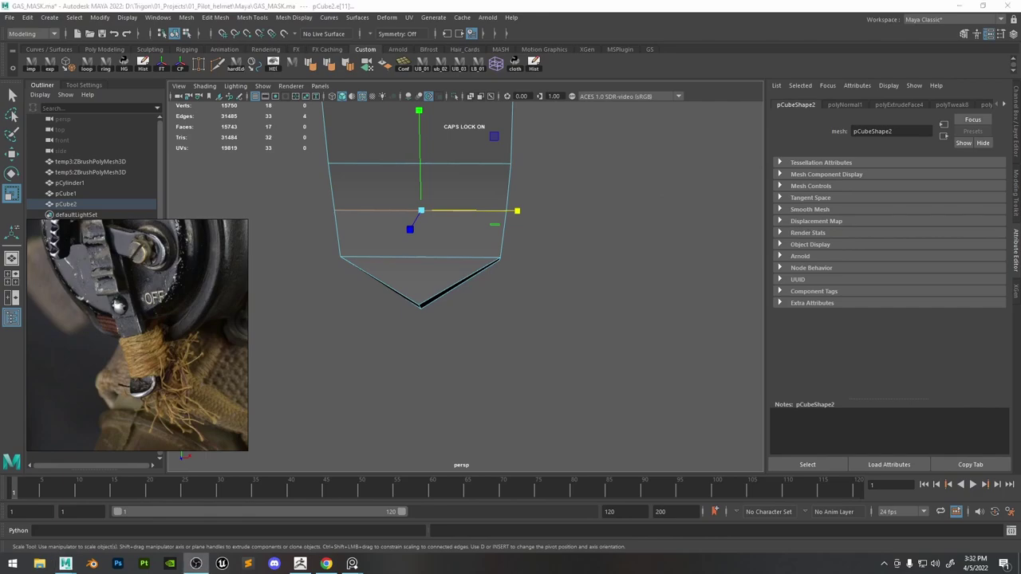
# Export the thickened strip as temp.obj, load it into ZBrush and apply Mirror And Weld to it.
pyautogui.moveTo(450, 196); pyautogui.dragTo(520, 163, button='right')
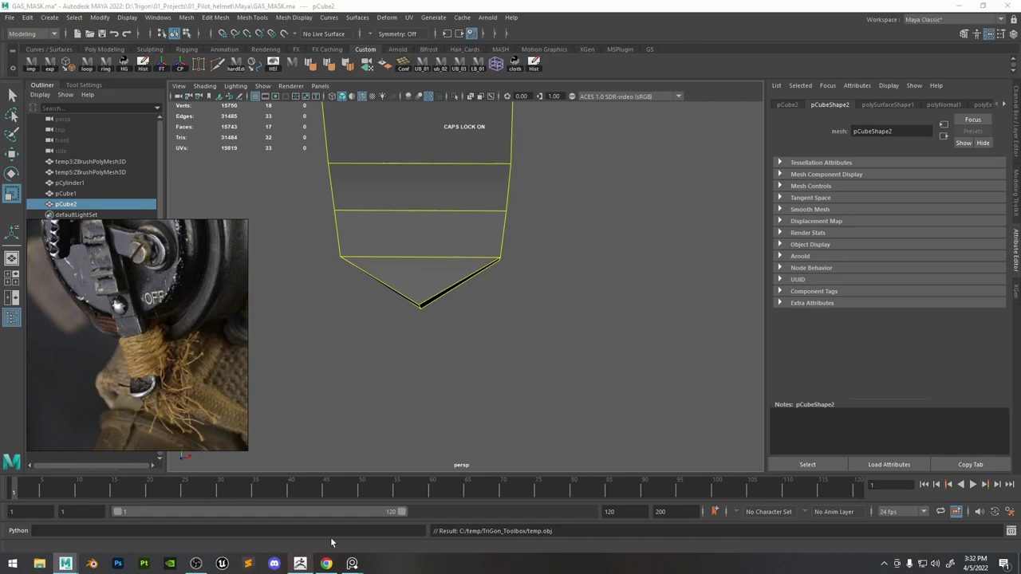
pyautogui.click(306, 563)
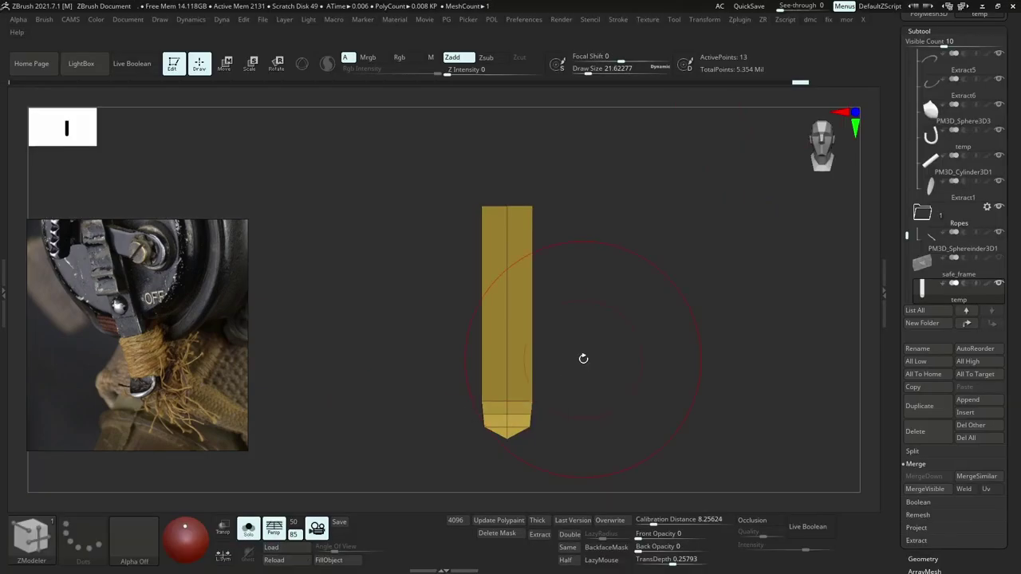
pyautogui.press('ctrl')
pyautogui.hotkey('ctrl', 'v')
pyautogui.press('m')
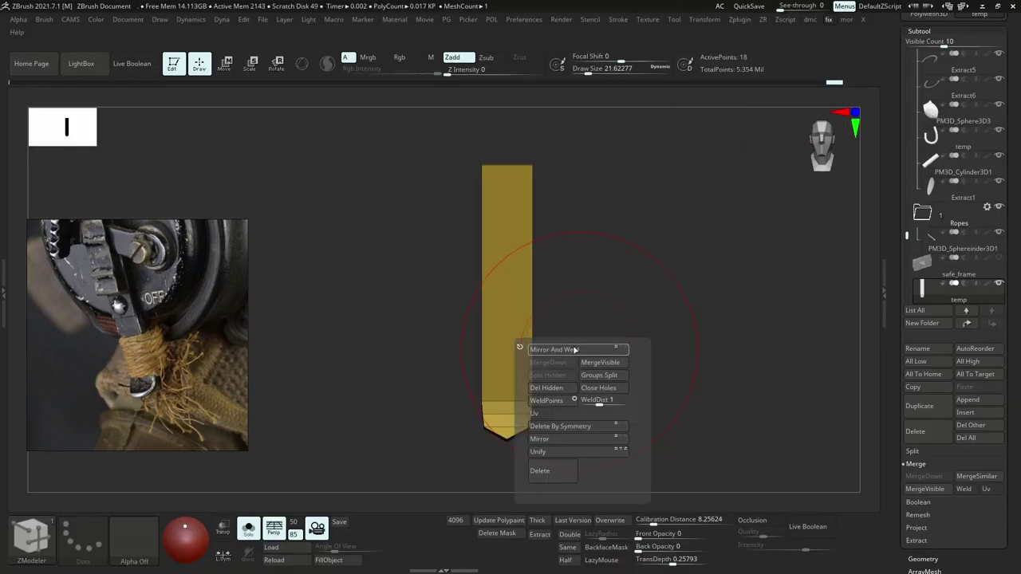
pyautogui.click(574, 349)
pyautogui.press('ctrl')
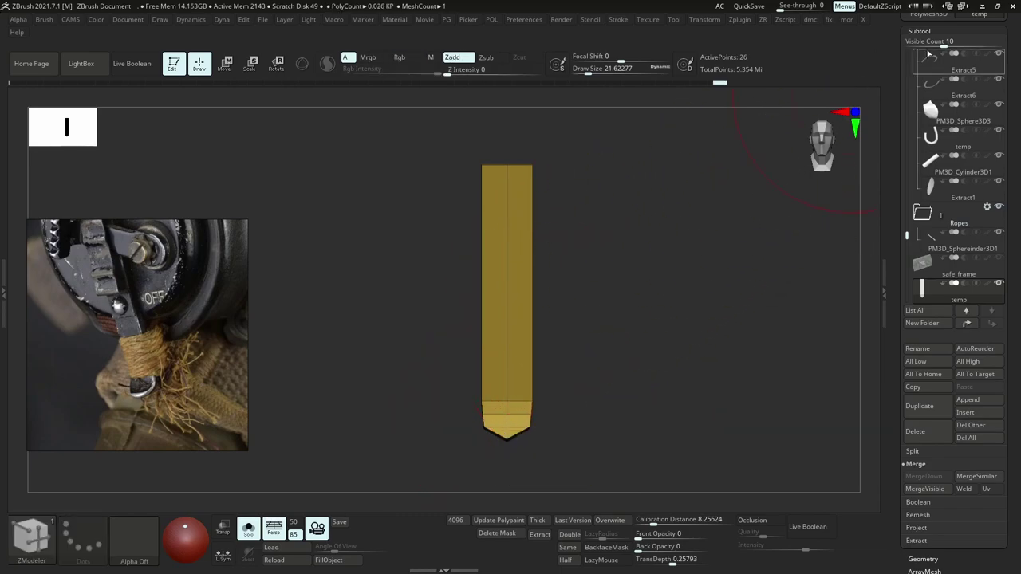
# Return to Maya and replace the old strip with the mirrored version imported from ZBrush.
pyautogui.click(983, 8)
pyautogui.press('Delete')
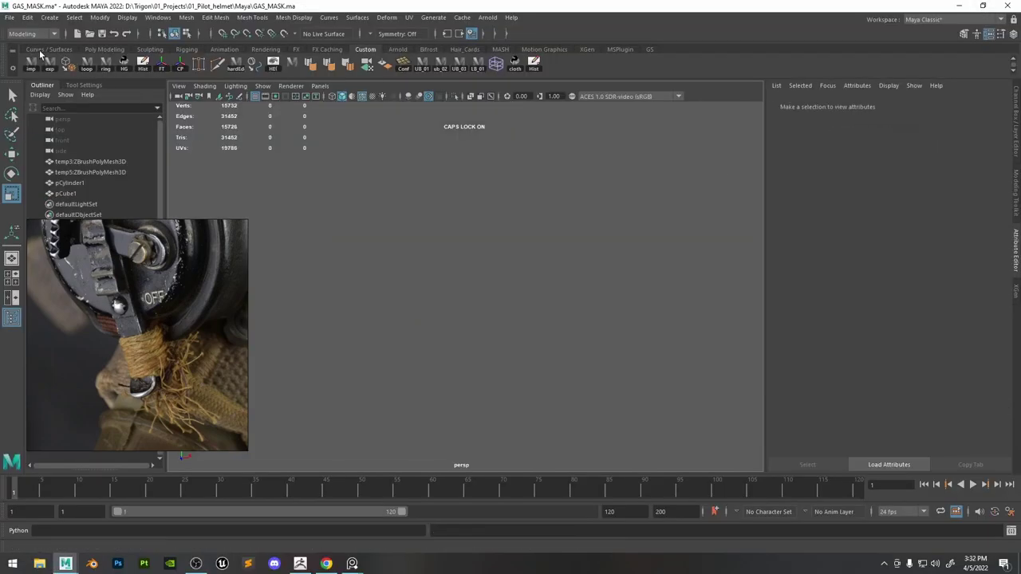
pyautogui.click(31, 64)
pyautogui.click(451, 179)
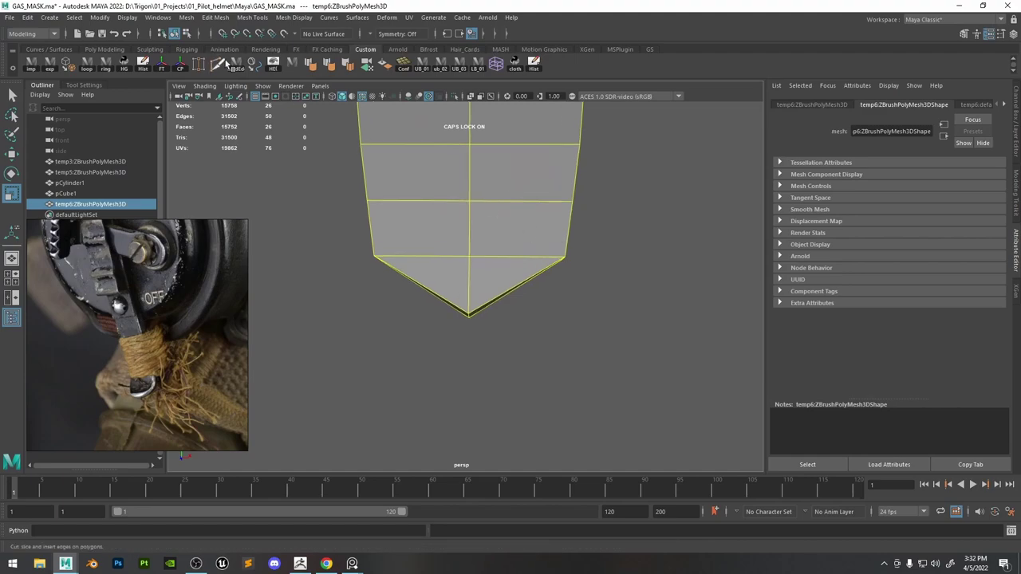
# Connect the slanted edges of the pointed tip to add a midpoint edge across the thickness on each side.
pyautogui.keyDown('alt'); pyautogui.moveTo(446, 275); pyautogui.dragTo(475, 272); pyautogui.keyUp('alt')
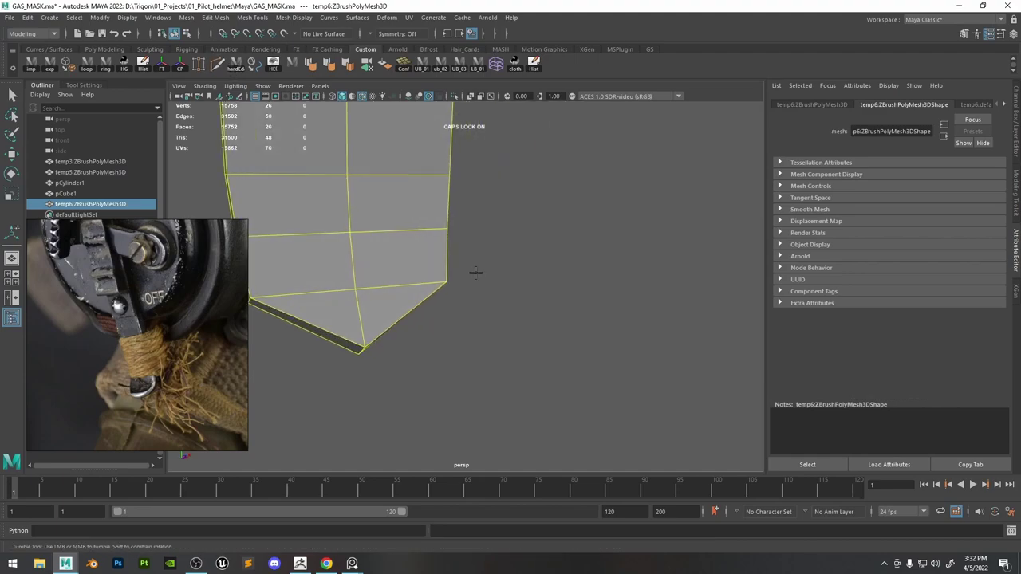
pyautogui.moveTo(330, 271); pyautogui.dragTo(340, 226, button='right')
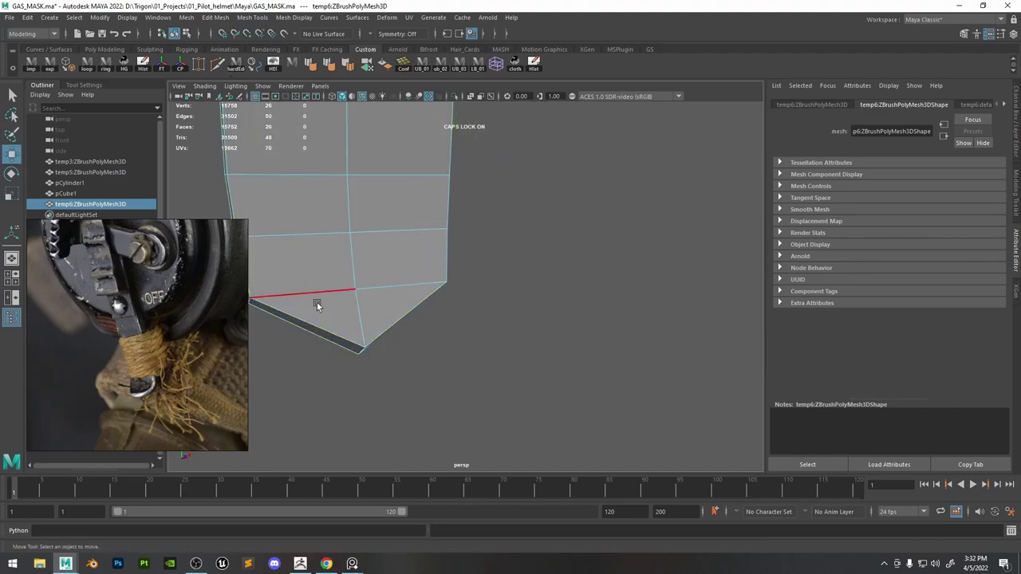
pyautogui.moveTo(317, 302); pyautogui.dragTo(273, 350)
pyautogui.keyDown('shift'); pyautogui.moveTo(415, 325); pyautogui.dragTo(416, 482, button='right'); pyautogui.keyUp('shift')
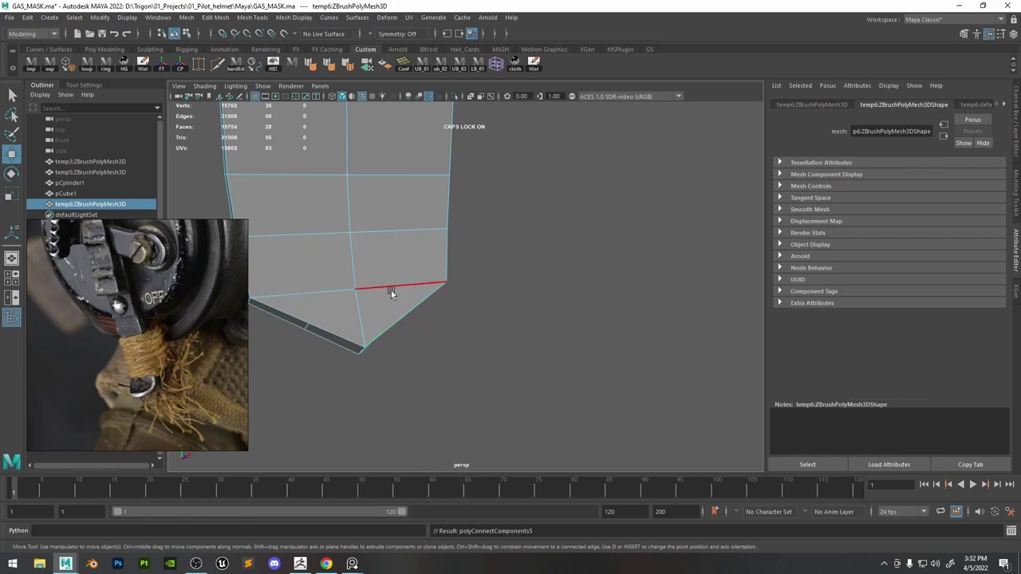
# Pull the midpoint edge on the tip's left slanted side outward to round that half of the outline.
pyautogui.keyDown('alt'); pyautogui.moveTo(417, 262); pyautogui.dragTo(409, 267); pyautogui.keyUp('alt')
pyautogui.click(406, 432)
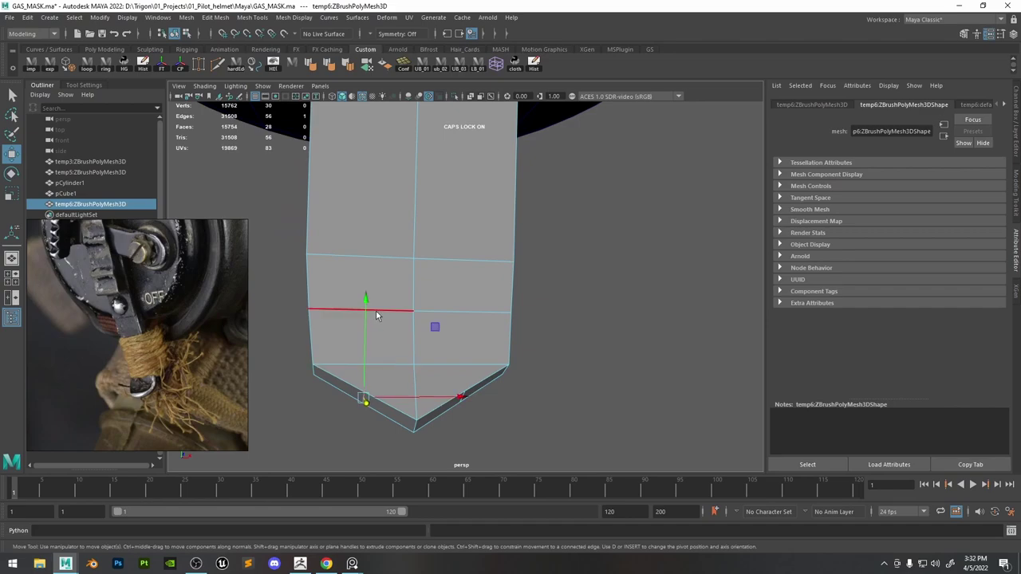
pyautogui.moveTo(354, 412); pyautogui.dragTo(345, 419)
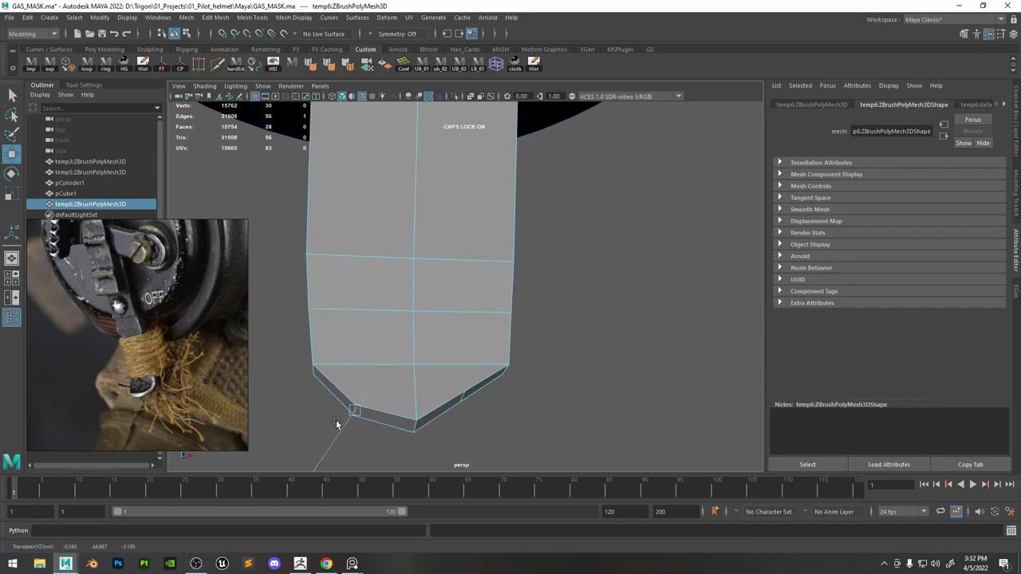
pyautogui.click(461, 399)
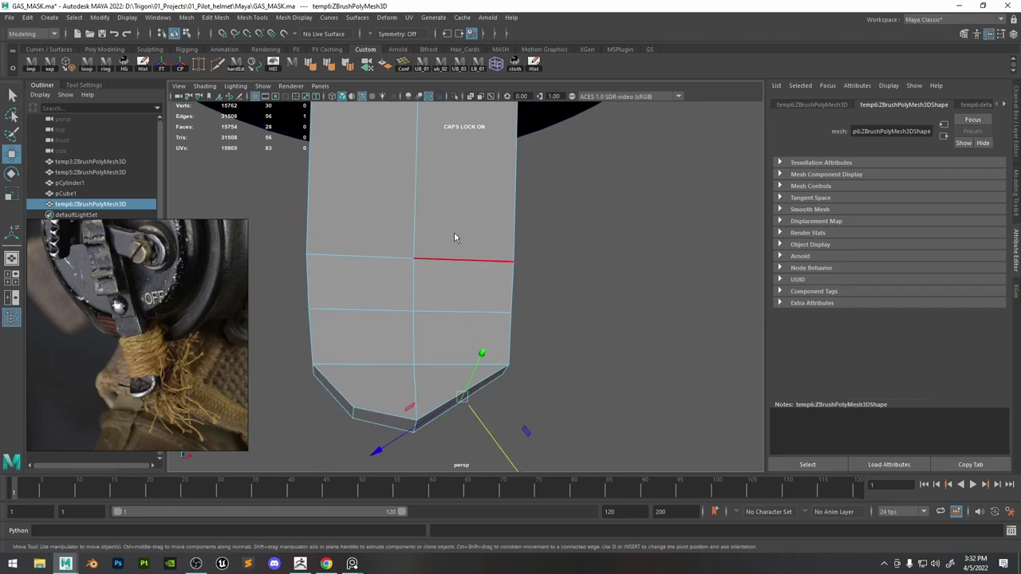
# Return the strip to object mode and export it with its half-rounded tip as temp.obj.
pyautogui.click(54, 66)
pyautogui.rightClick(420, 257)
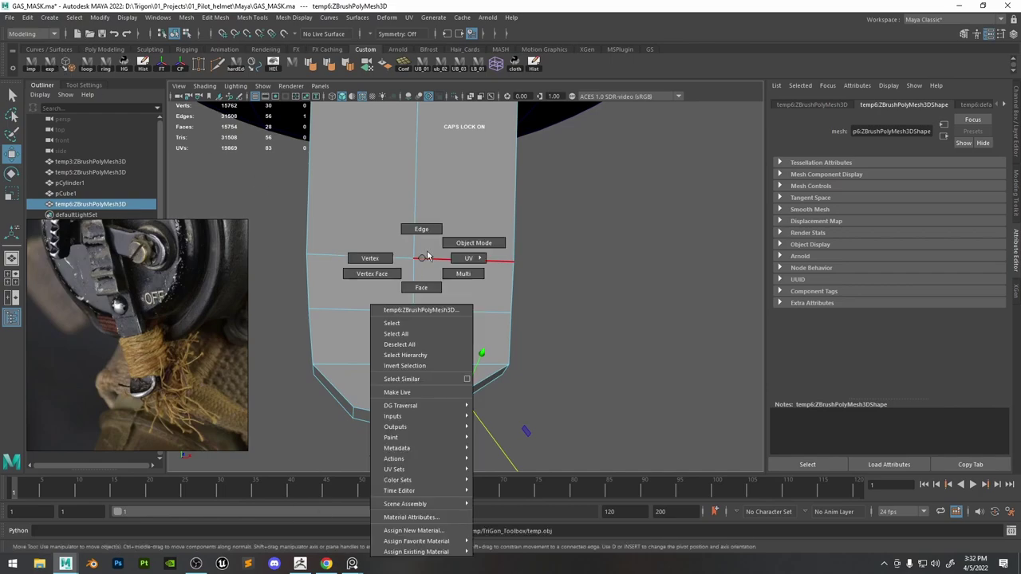
pyautogui.click(589, 359)
pyautogui.scroll(-5, 589, 359)
pyautogui.keyDown('alt'); pyautogui.moveTo(495, 257); pyautogui.dragTo(473, 240); pyautogui.keyUp('alt')
pyautogui.moveTo(474, 240); pyautogui.dragTo(492, 228, button='right')
pyautogui.keyDown('alt'); pyautogui.moveTo(470, 278); pyautogui.dragTo(472, 284); pyautogui.keyUp('alt')
pyautogui.click(472, 284)
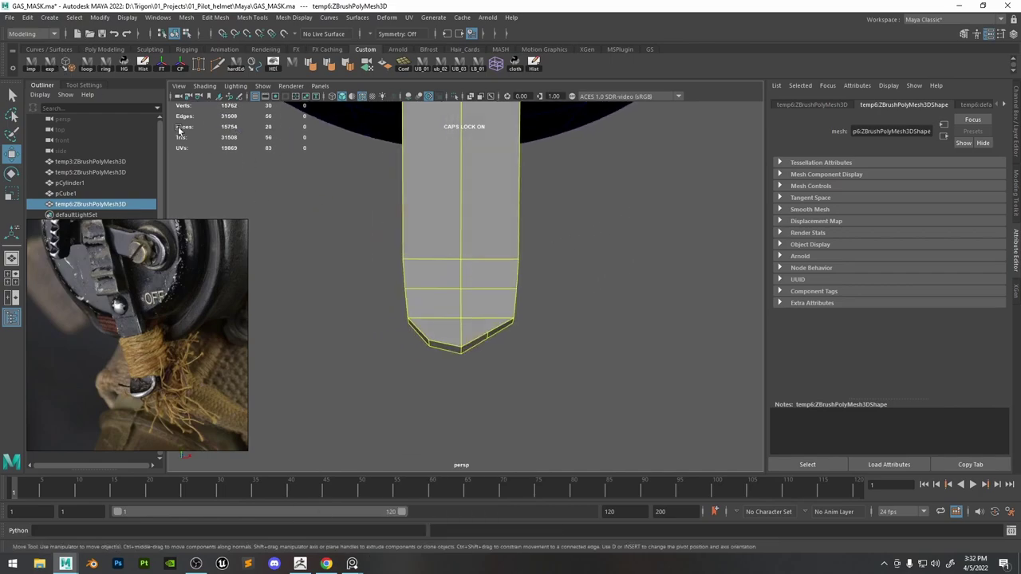
pyautogui.click(50, 69)
# Switch to ZBrush, load the re-exported strip and apply Mirror And Weld to make both halves of the tip match.
pyautogui.click(300, 563)
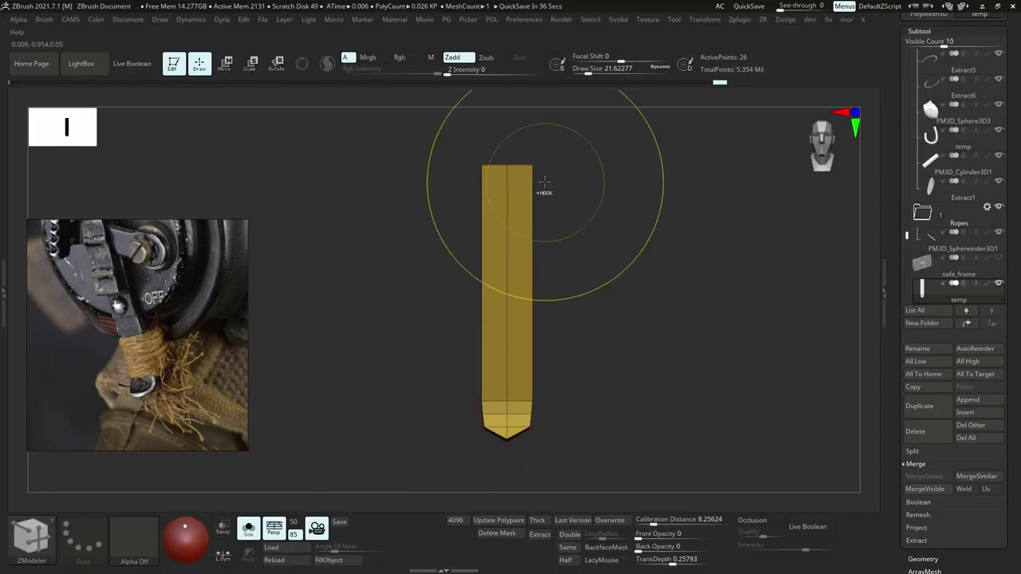
pyautogui.press('m')
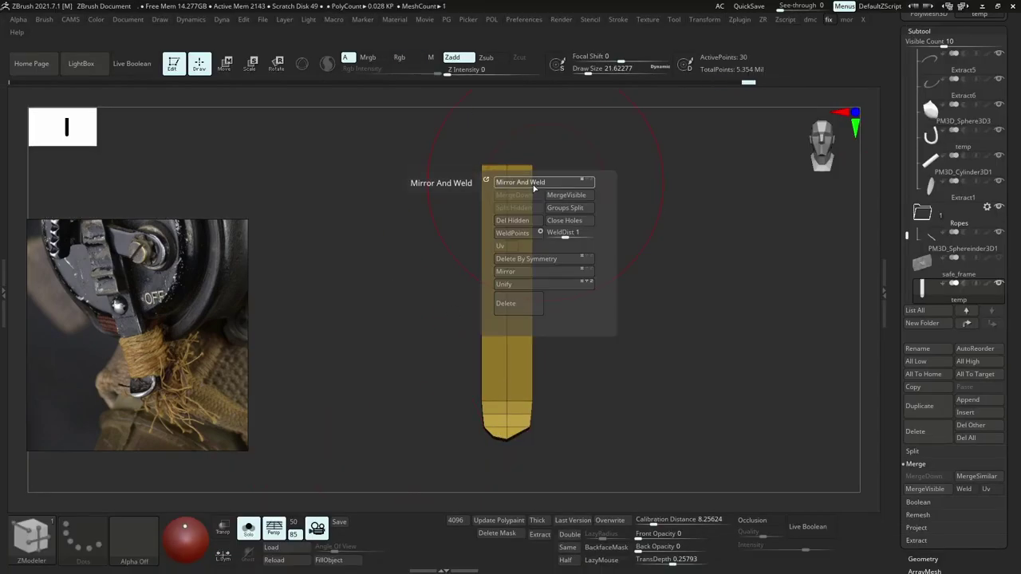
pyautogui.click(534, 188)
# Go back to Maya, swap the old strip for the mirrored import and reframe the reference photo on the round rivet.
pyautogui.hotkey('alt', 'Tab')
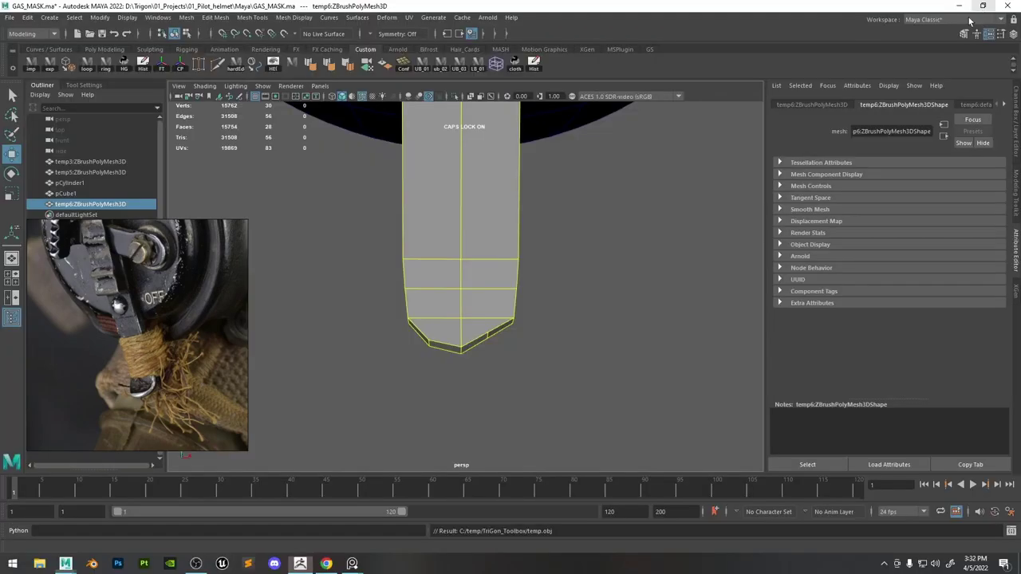
pyautogui.press('Delete')
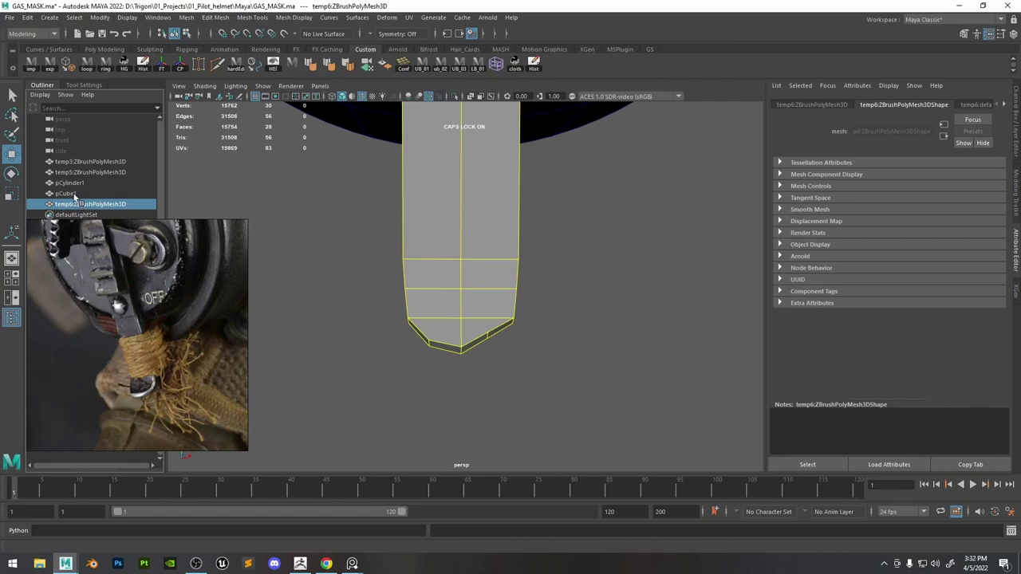
pyautogui.moveTo(167, 273); pyautogui.dragTo(276, 287)
pyautogui.moveTo(353, 233); pyautogui.dragTo(275, 296)
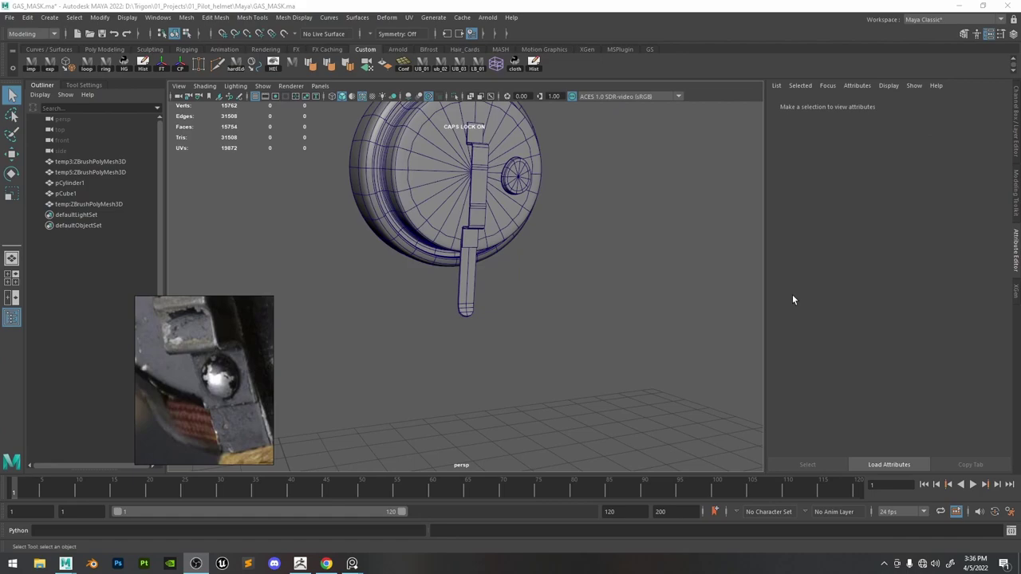
# Create a polygon cube and move it up to the upper end of the metal bracket on the switch face.
pyautogui.scroll(6, 647, 358)
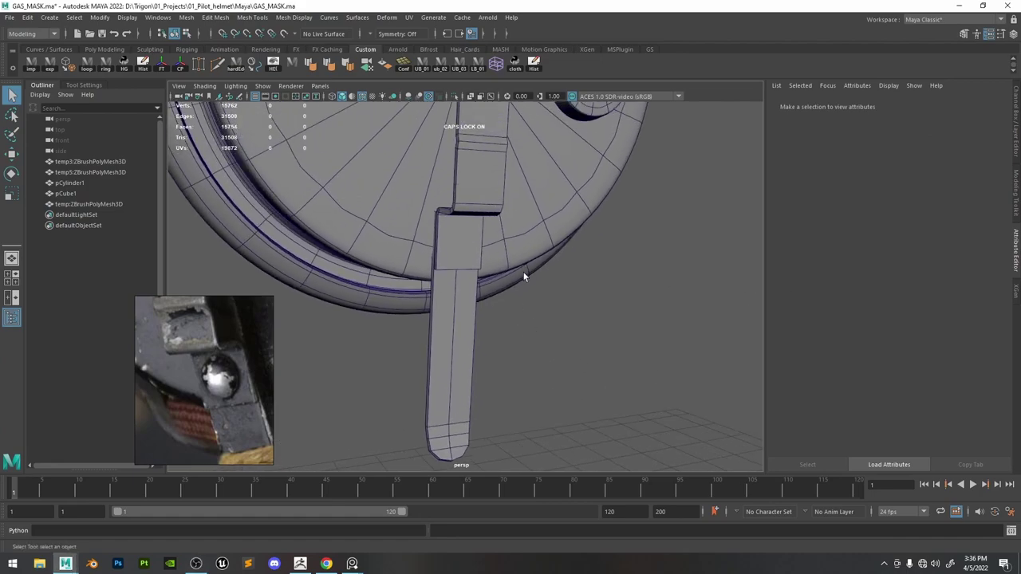
pyautogui.keyDown('alt'); pyautogui.moveTo(500, 222); pyautogui.dragTo(379, 309); pyautogui.keyUp('alt')
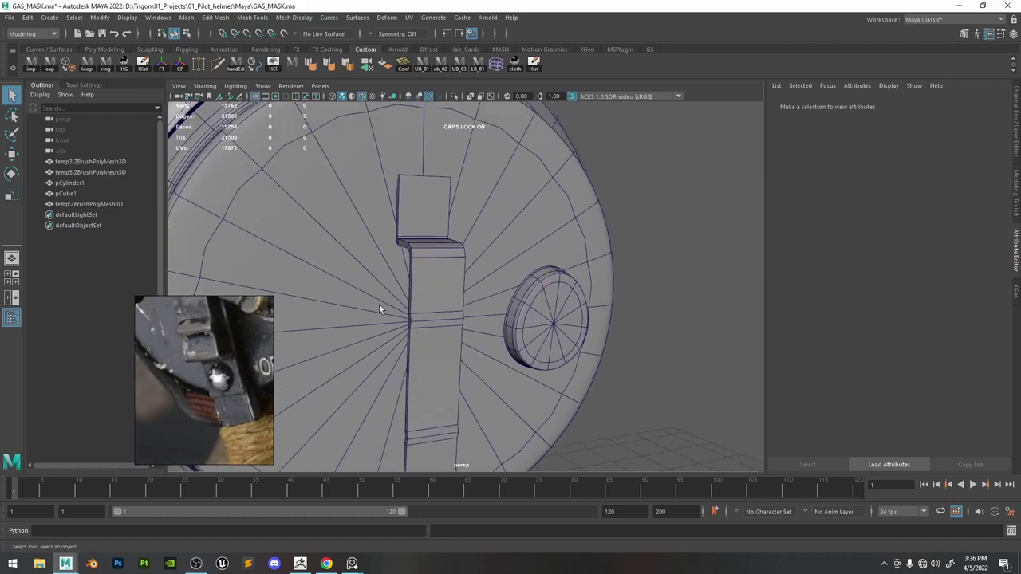
pyautogui.press('space')
pyautogui.click(382, 188)
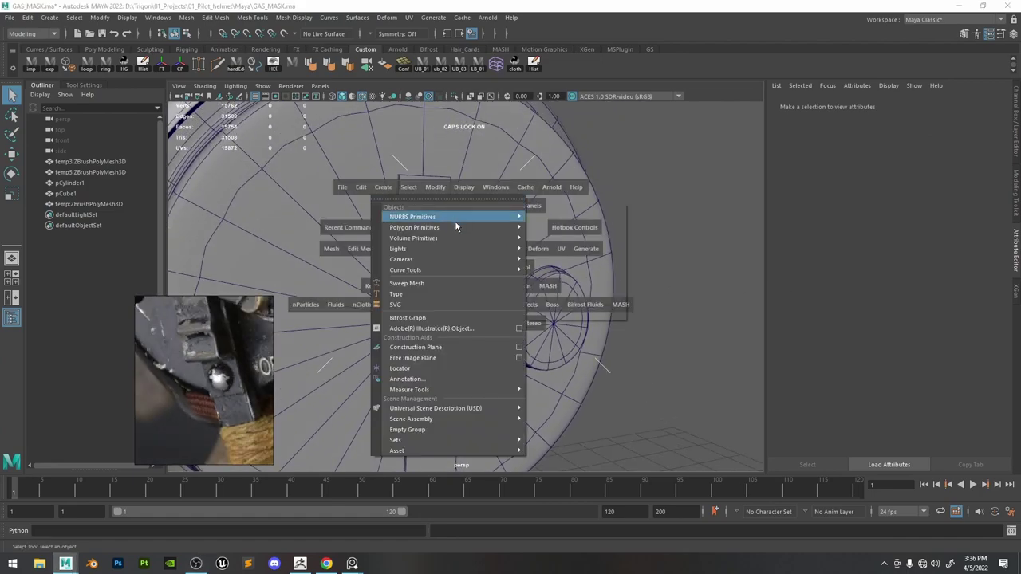
pyautogui.moveTo(454, 228)
pyautogui.click(559, 238)
pyautogui.keyDown('alt'); pyautogui.moveTo(558, 239); pyautogui.dragTo(463, 356, button='right'); pyautogui.keyUp('alt')
pyautogui.press('w')
pyautogui.moveTo(462, 362); pyautogui.dragTo(463, 241)
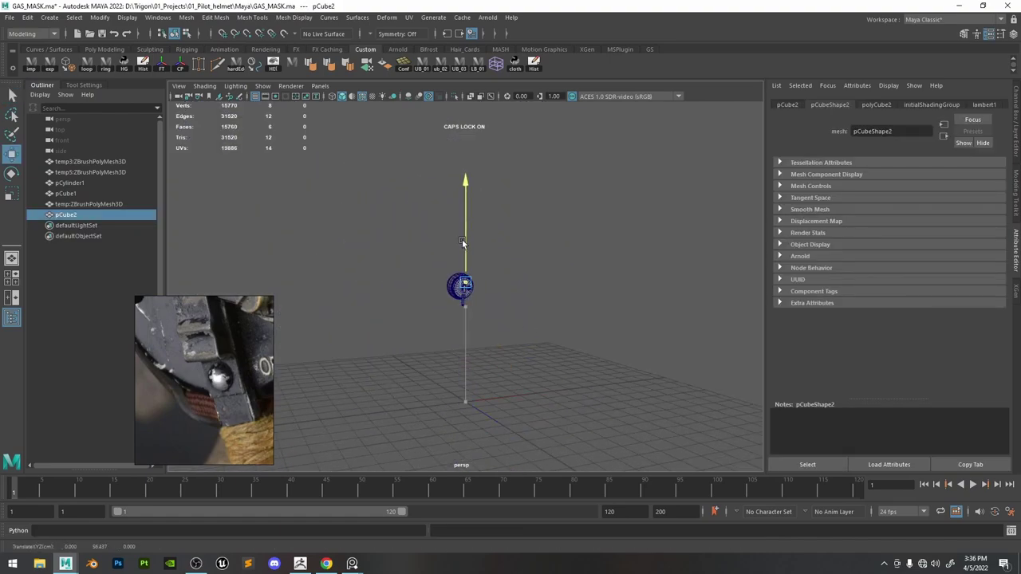
pyautogui.keyDown('alt'); pyautogui.moveTo(463, 248); pyautogui.dragTo(494, 299, button='right'); pyautogui.keyUp('alt')
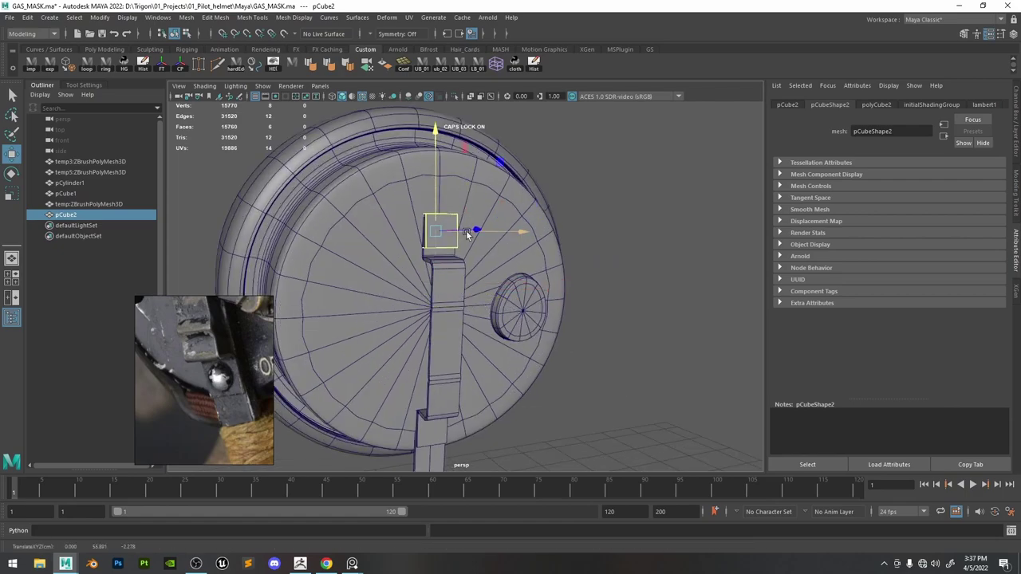
# Smooth the cube into a low-poly ball in front of the bracket, lower its preview level and convert it to real polygons.
pyautogui.press('3')
pyautogui.moveTo(478, 233); pyautogui.dragTo(477, 227)
pyautogui.keyDown('alt'); pyautogui.moveTo(477, 228); pyautogui.dragTo(566, 297, button='right'); pyautogui.keyUp('alt')
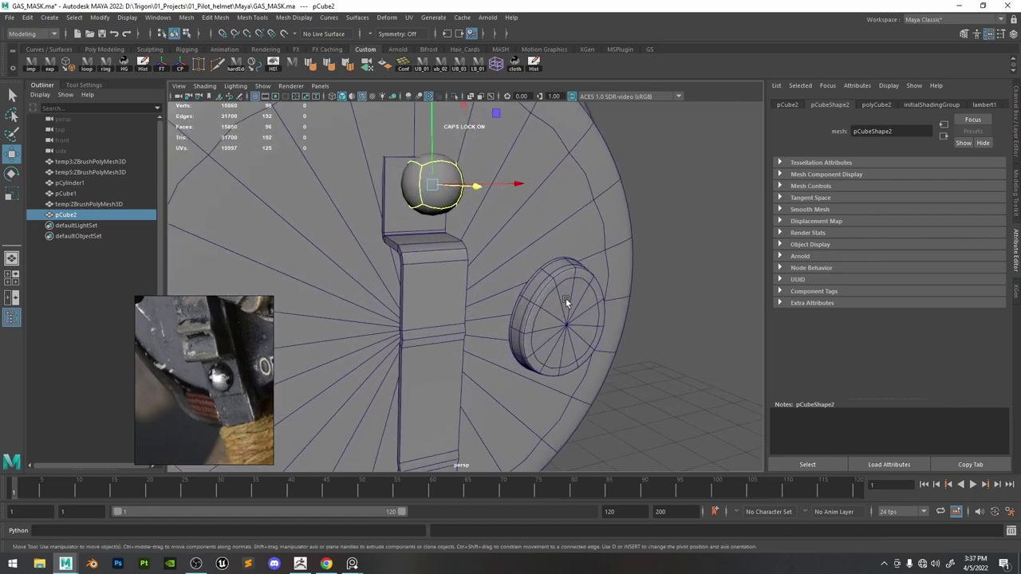
pyautogui.press('pagedown')
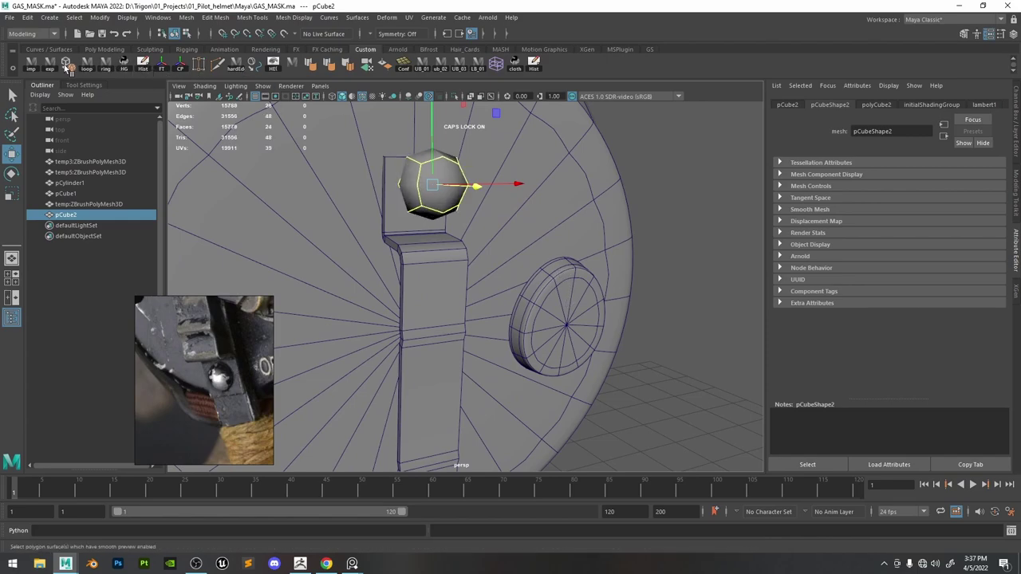
pyautogui.click(67, 67)
pyautogui.click(720, 152)
pyautogui.click(439, 175)
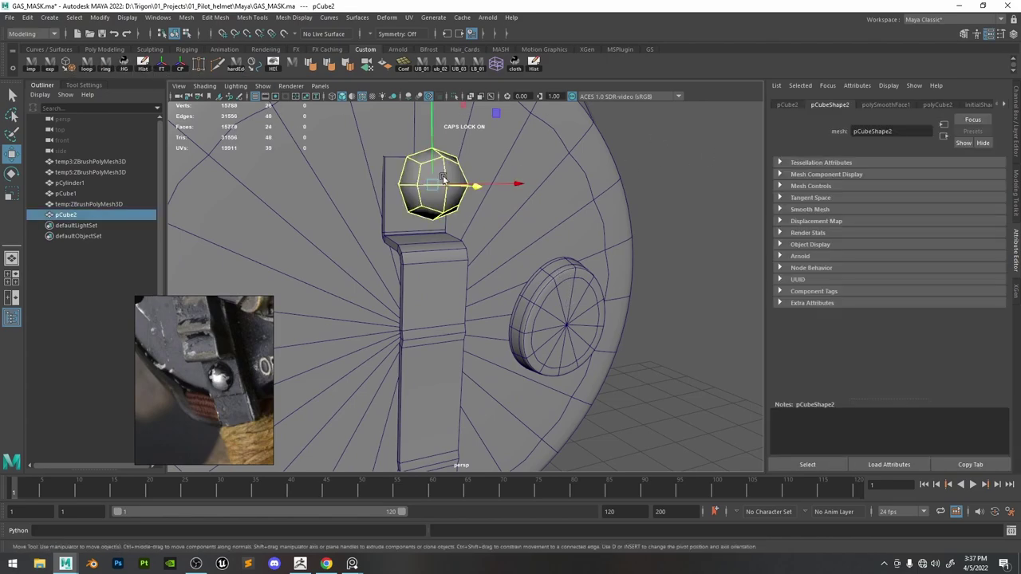
# Delete the faces on the rear half of the ball to leave an open dome.
pyautogui.keyDown('alt'); pyautogui.moveTo(435, 165); pyautogui.dragTo(467, 175); pyautogui.keyUp('alt')
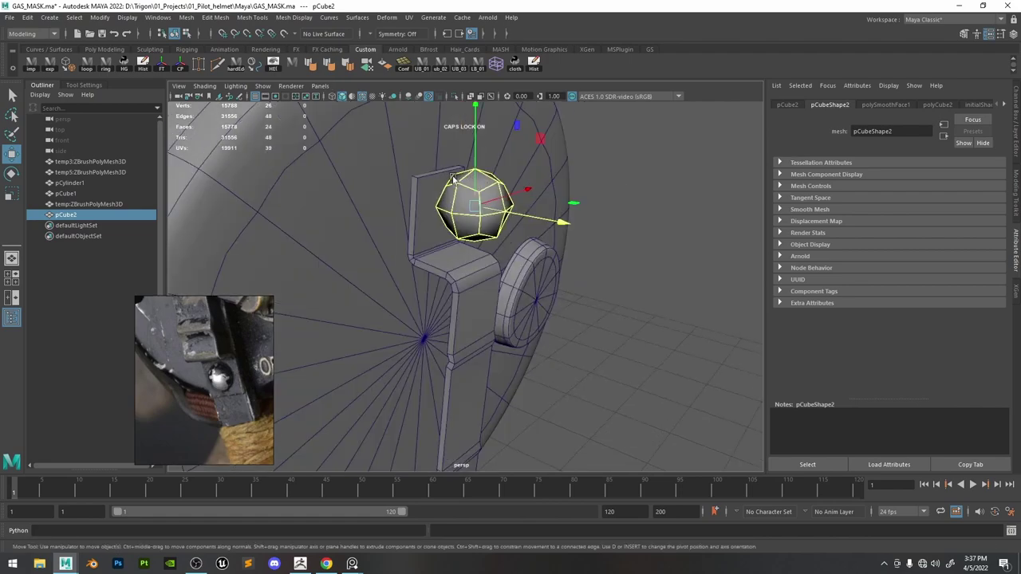
pyautogui.moveTo(458, 191); pyautogui.dragTo(460, 247, button='right')
pyautogui.click(448, 197)
pyautogui.keyDown('shift'); pyautogui.doubleClick(445, 218); pyautogui.keyUp('shift')
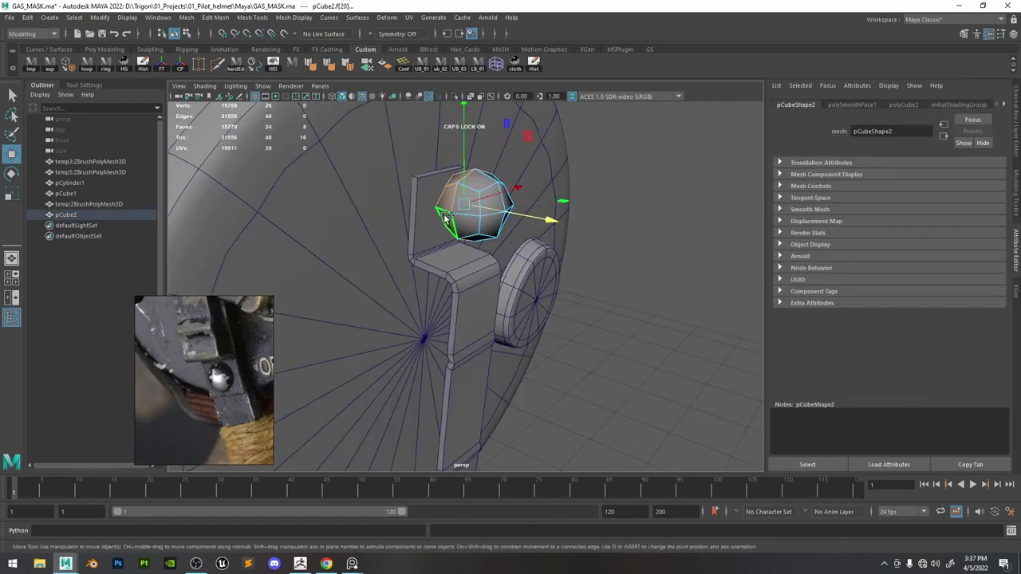
pyautogui.press('Delete')
pyautogui.doubleClick(446, 211)
pyautogui.press('Delete')
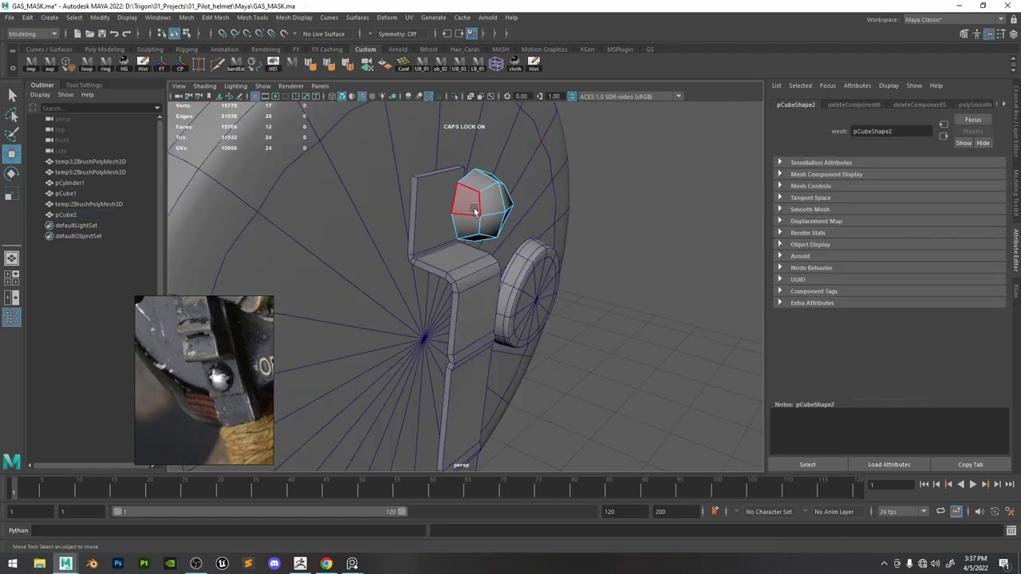
# Scale the open dome down along its depth to flatten it into a shallow rivet head.
pyautogui.keyDown('alt'); pyautogui.moveTo(473, 210); pyautogui.dragTo(526, 224); pyautogui.keyUp('alt')
pyautogui.keyDown('alt'); pyautogui.moveTo(526, 224); pyautogui.dragTo(611, 221, button='right'); pyautogui.keyUp('alt')
pyautogui.keyDown('alt'); pyautogui.moveTo(611, 221); pyautogui.dragTo(583, 202, button='middle'); pyautogui.keyUp('alt')
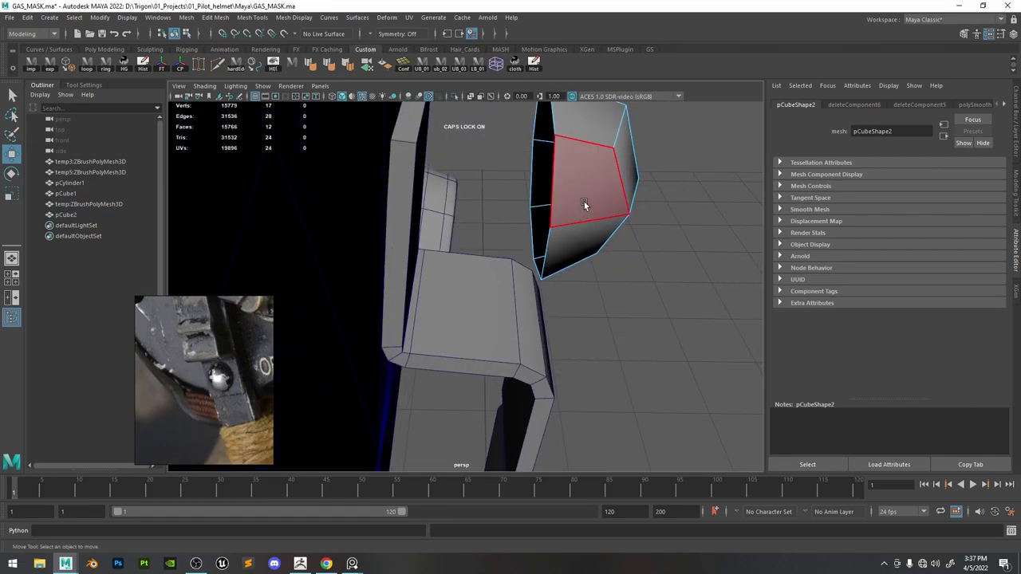
pyautogui.moveTo(584, 202); pyautogui.dragTo(626, 174, button='right')
pyautogui.press('r')
pyautogui.moveTo(633, 178); pyautogui.dragTo(588, 179)
pyautogui.click(654, 250)
pyautogui.keyDown('alt'); pyautogui.moveTo(655, 250); pyautogui.dragTo(598, 247, button='right'); pyautogui.keyUp('alt')
pyautogui.keyDown('alt'); pyautogui.moveTo(598, 247); pyautogui.dragTo(511, 244); pyautogui.keyUp('alt')
pyautogui.click(439, 224)
pyautogui.click(570, 253)
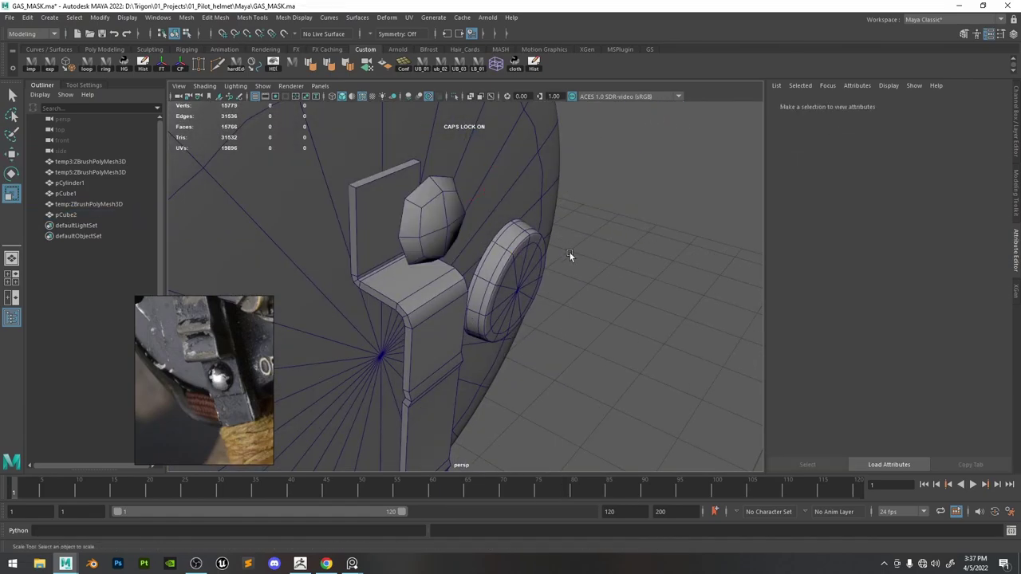
# Isolate the flattened dome in the viewport and turn to its open back side.
pyautogui.keyDown('alt'); pyautogui.moveTo(569, 253); pyautogui.dragTo(638, 250); pyautogui.keyUp('alt')
pyautogui.moveTo(466, 243); pyautogui.dragTo(458, 211, button='right')
pyautogui.doubleClick(454, 221)
pyautogui.keyDown('alt'); pyautogui.moveTo(453, 221); pyautogui.dragTo(463, 243); pyautogui.keyUp('alt')
pyautogui.moveTo(463, 244); pyautogui.dragTo(499, 207, button='right')
pyautogui.click(454, 97)
pyautogui.keyDown('alt'); pyautogui.moveTo(479, 227); pyautogui.dragTo(563, 230); pyautogui.keyUp('alt')
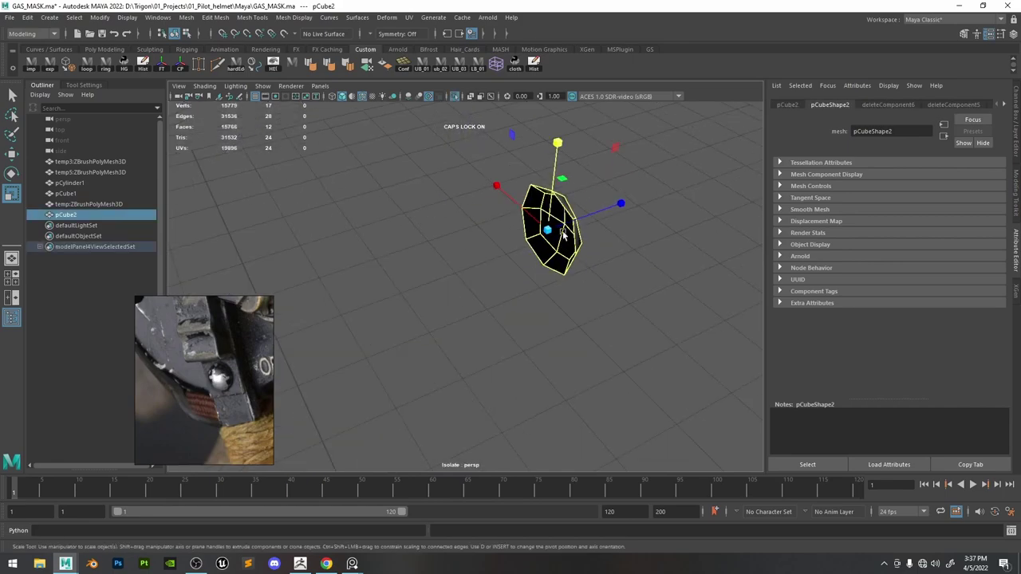
# Extrude the dome's open border edge inward and merge it to the center, capping the back with a triangle fan.
pyautogui.moveTo(563, 231); pyautogui.dragTo(562, 204, button='right')
pyautogui.keyDown('alt'); pyautogui.moveTo(563, 239); pyautogui.dragTo(597, 224); pyautogui.keyUp('alt')
pyautogui.hotkey('ctrl', 'e')
pyautogui.moveTo(556, 175); pyautogui.dragTo(530, 175)
pyautogui.keyDown('shift'); pyautogui.moveTo(549, 163); pyautogui.dragTo(547, 100, button='right'); pyautogui.keyUp('shift')
pyautogui.keyDown('alt'); pyautogui.moveTo(553, 151); pyautogui.dragTo(499, 175, button='middle'); pyautogui.keyUp('alt')
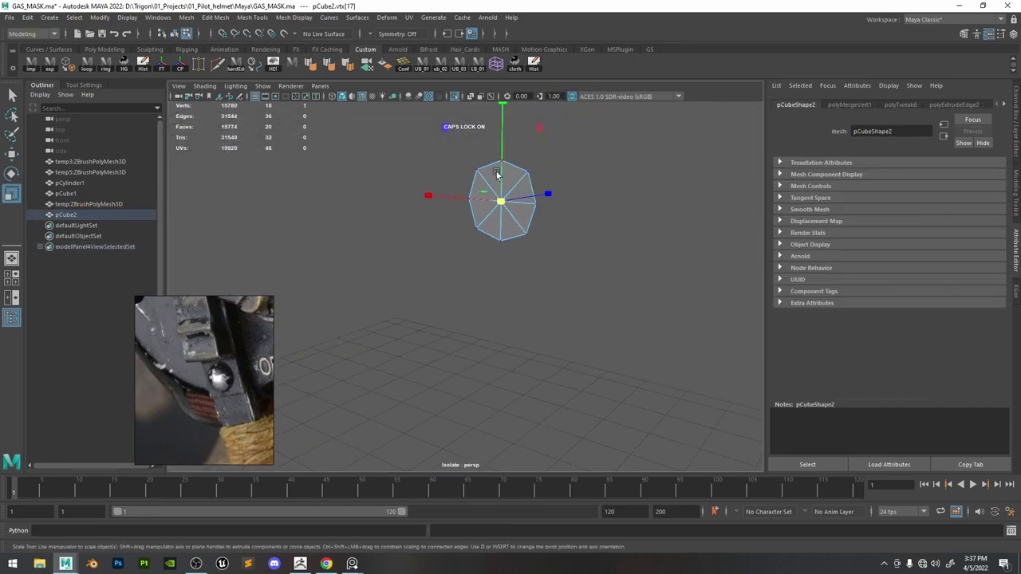
# Duplicate the capped dome and move the copy beside the original.
pyautogui.moveTo(499, 176); pyautogui.dragTo(499, 204, button='right')
pyautogui.doubleClick(496, 199)
pyautogui.keyDown('alt'); pyautogui.moveTo(496, 200); pyautogui.dragTo(583, 211); pyautogui.keyUp('alt')
pyautogui.moveTo(487, 205); pyautogui.dragTo(536, 185, button='right')
pyautogui.press('w')
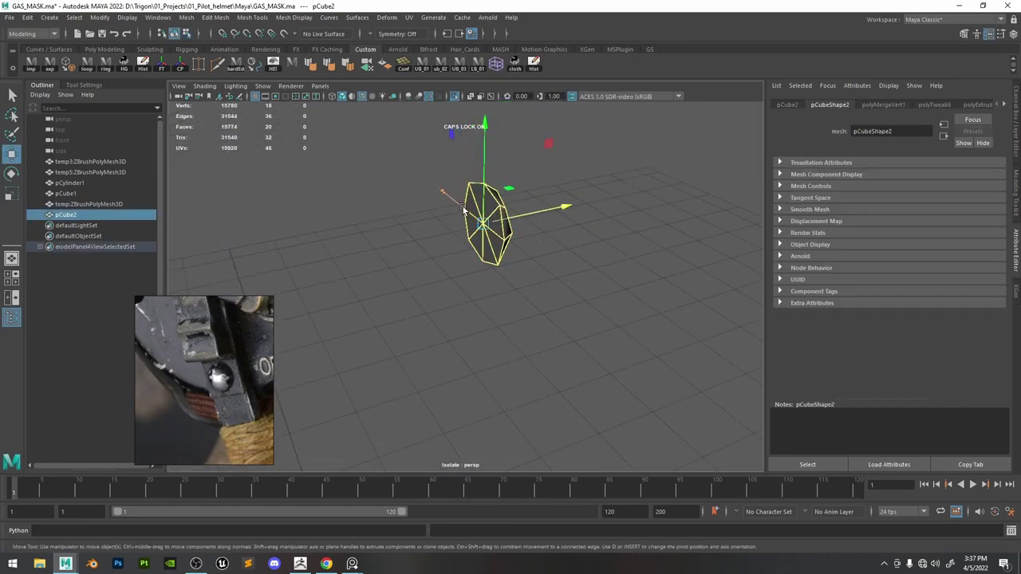
pyautogui.hotkey('ctrl', 'd')
pyautogui.moveTo(445, 192); pyautogui.dragTo(492, 226)
# Delete the triangle-fan cap from the copied dome, fill the hole and split the new cap with edges running across it.
pyautogui.moveTo(536, 223); pyautogui.dragTo(530, 254, button='right')
pyautogui.click(531, 239)
pyautogui.keyDown('shift'); pyautogui.doubleClick(527, 246); pyautogui.keyUp('shift')
pyautogui.press('Delete')
pyautogui.click(513, 263)
pyautogui.keyDown('shift'); pyautogui.click(558, 301); pyautogui.keyUp('shift')
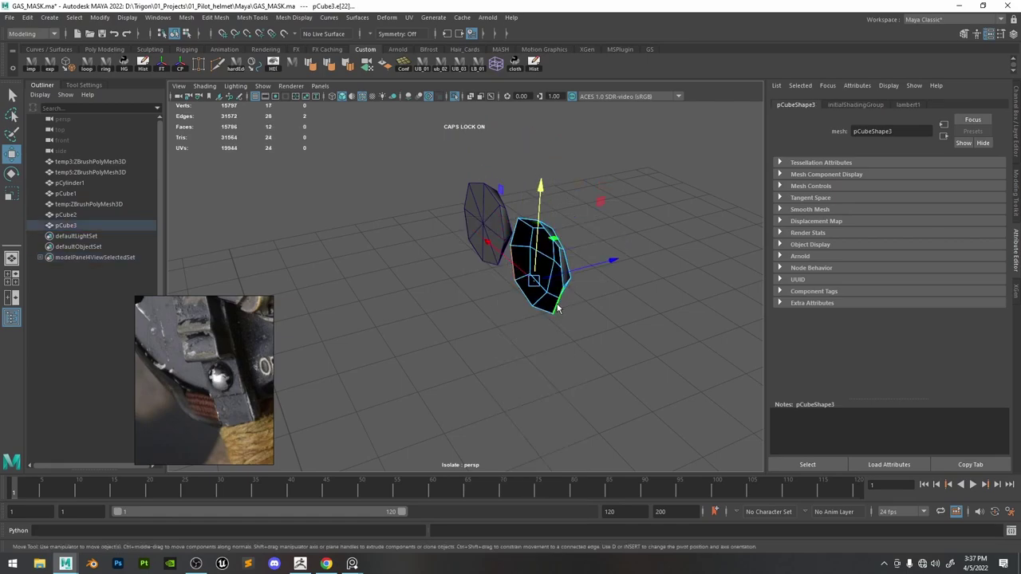
pyautogui.keyDown('shift'); pyautogui.moveTo(556, 303); pyautogui.dragTo(540, 428, button='right'); pyautogui.keyUp('shift')
pyautogui.click(561, 270)
pyautogui.keyDown('shift'); pyautogui.doubleClick(534, 296); pyautogui.keyUp('shift')
pyautogui.moveTo(526, 263); pyautogui.dragTo(538, 244, button='right')
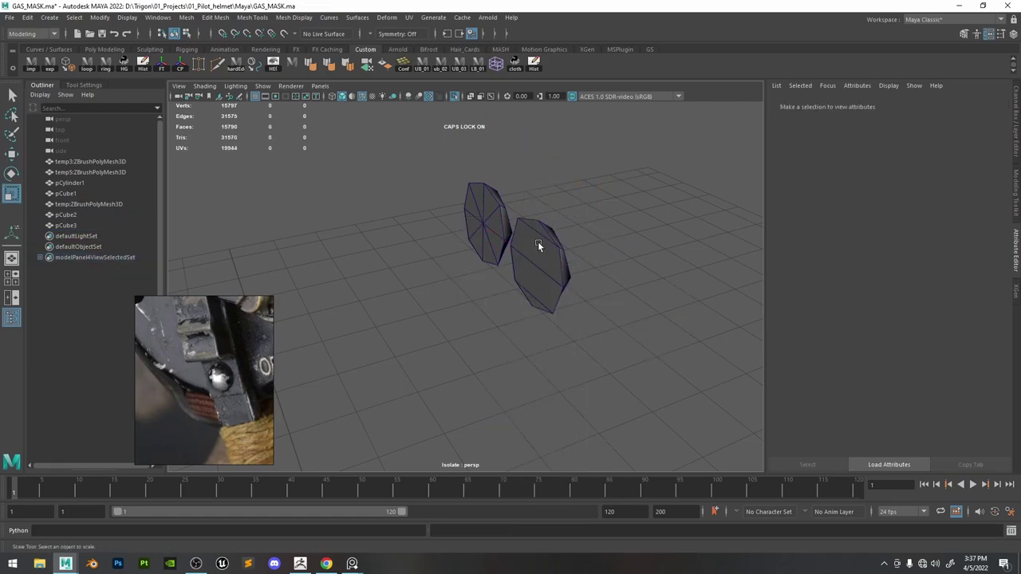
# Compare the two dome versions and delete the original with the triangle-fan cap.
pyautogui.click(538, 245)
pyautogui.press('r')
pyautogui.moveTo(543, 242)
pyautogui.keyDown('alt'); pyautogui.mouseDown()
pyautogui.moveTo(533, 233)
pyautogui.moveTo(542, 222)
pyautogui.mouseUp(); pyautogui.keyUp('alt')
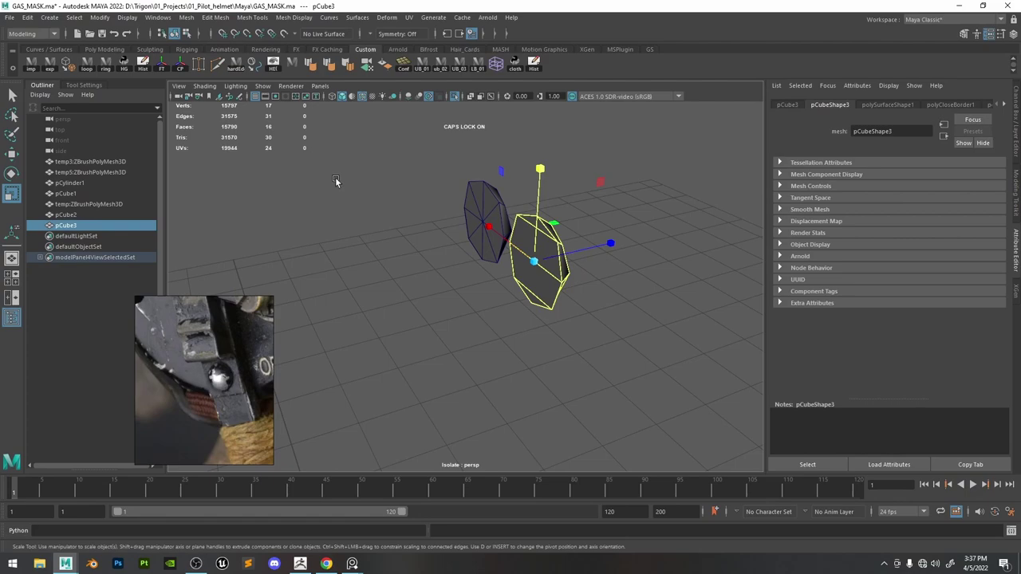
pyautogui.click(467, 207)
pyautogui.click(546, 268)
pyautogui.click(492, 223)
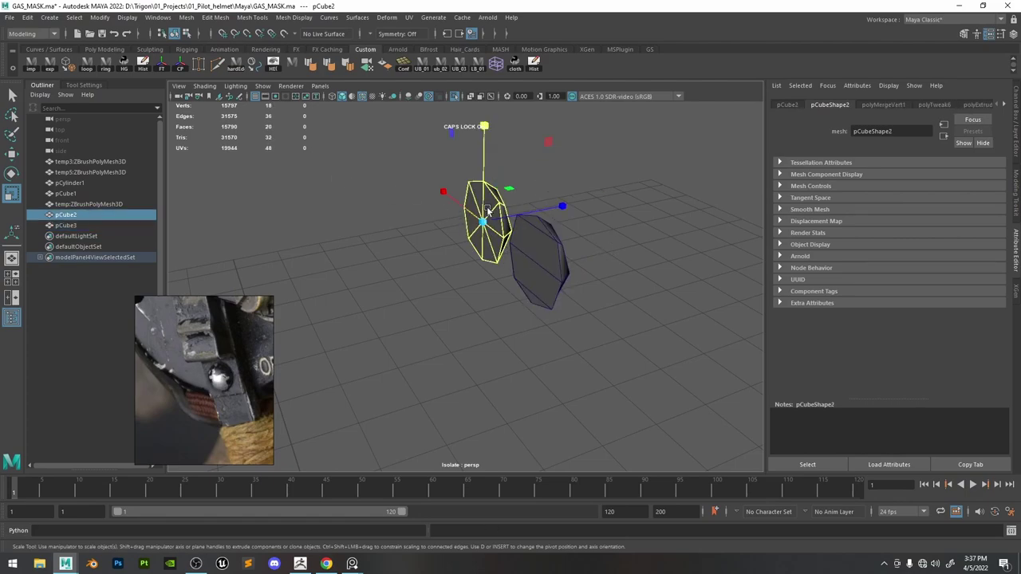
pyautogui.press('Delete')
# Create a polygon sphere, raise it above the grid and frame it in the view.
pyautogui.press('space')
pyautogui.click(469, 178)
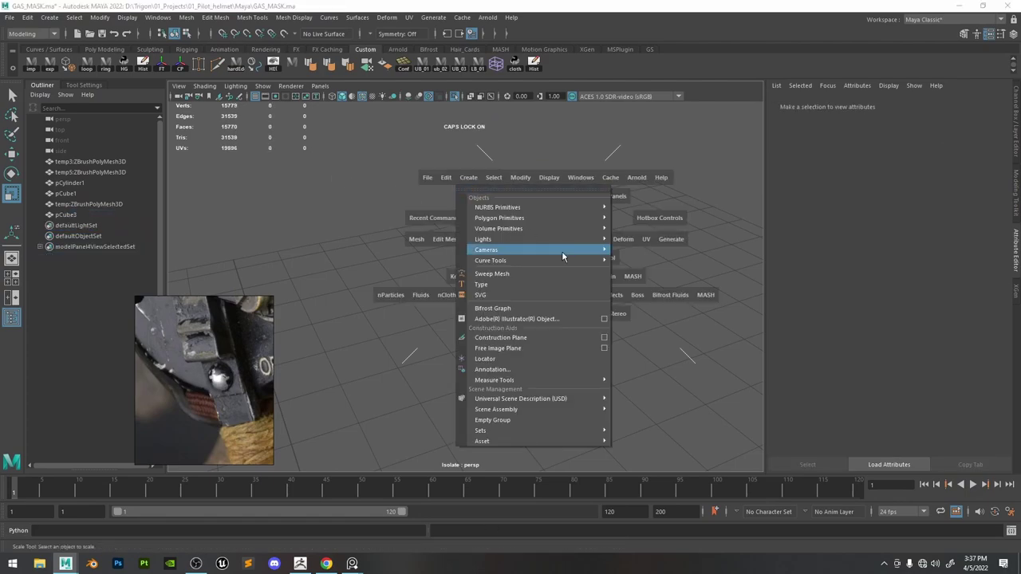
pyautogui.moveTo(536, 220)
pyautogui.click(647, 221)
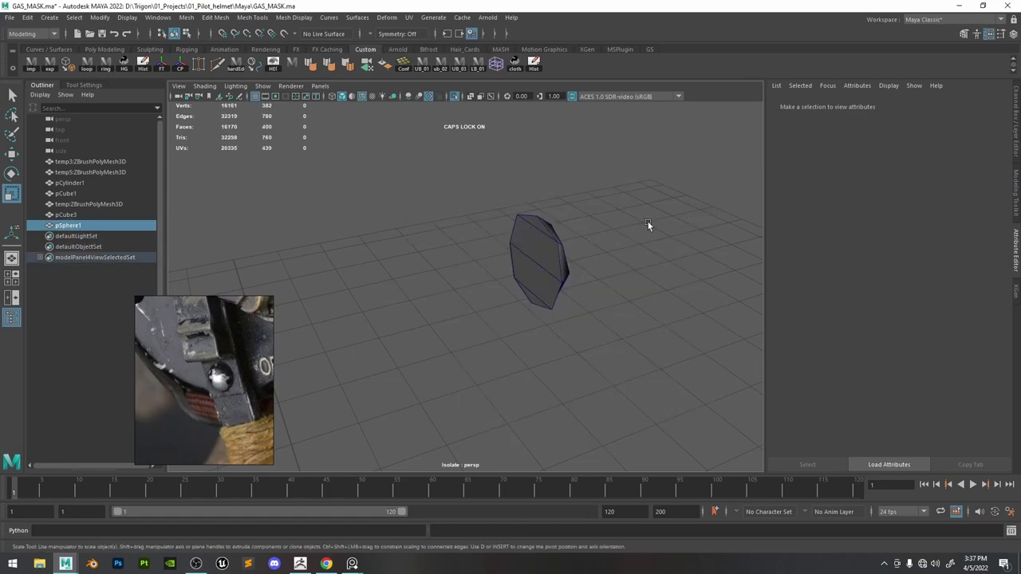
pyautogui.press('w')
pyautogui.moveTo(473, 358); pyautogui.dragTo(472, 260)
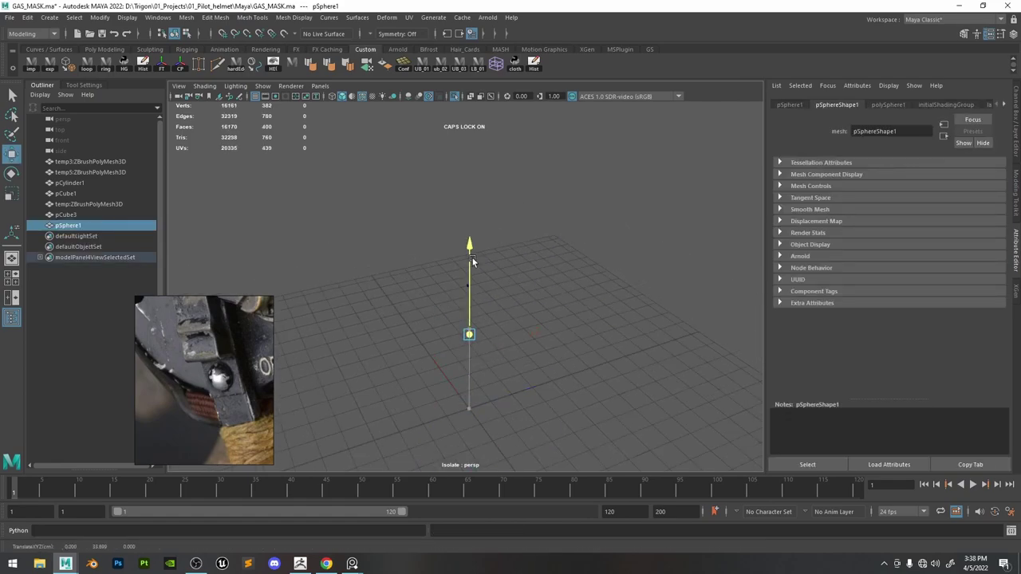
pyautogui.press('f')
pyautogui.keyDown('alt'); pyautogui.moveTo(502, 267); pyautogui.dragTo(435, 259, button='right'); pyautogui.keyUp('alt')
pyautogui.keyDown('alt'); pyautogui.moveTo(435, 259); pyautogui.dragTo(530, 323); pyautogui.keyUp('alt')
pyautogui.keyDown('alt'); pyautogui.moveTo(531, 323); pyautogui.dragTo(588, 391, button='right'); pyautogui.keyUp('alt')
# Rotate the sphere so its pole points sideways and raise it to the height of the flattened dome.
pyautogui.press('e')
pyautogui.moveTo(508, 233); pyautogui.dragTo(471, 325)
pyautogui.press('r')
pyautogui.press('w')
pyautogui.moveTo(467, 266); pyautogui.dragTo(466, 108)
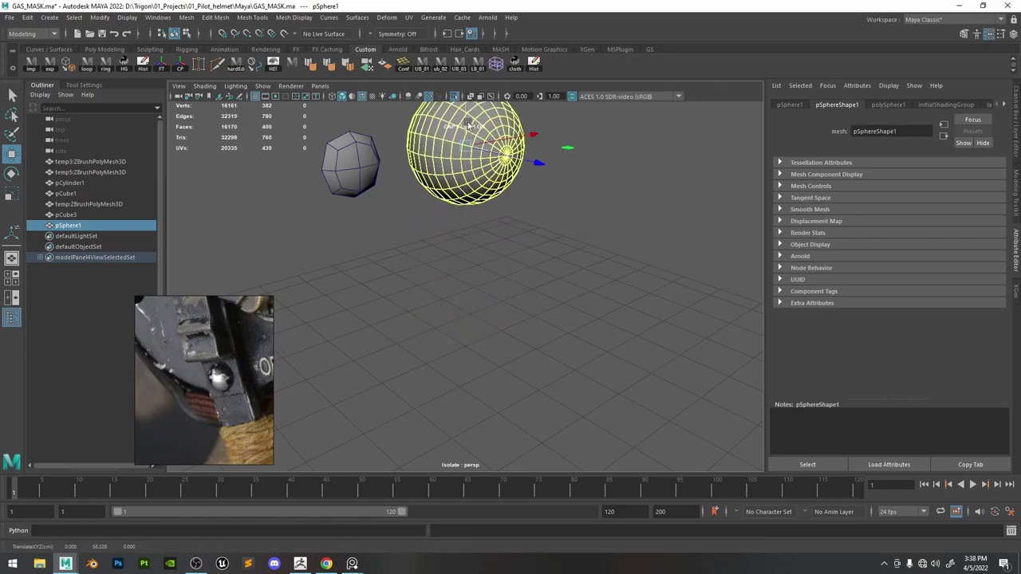
# Set the sphere's Subdivisions Axis and Subdivisions Height to 8.
pyautogui.keyDown('alt'); pyautogui.moveTo(455, 115); pyautogui.dragTo(447, 216, button='middle'); pyautogui.keyUp('alt')
pyautogui.keyDown('alt'); pyautogui.moveTo(447, 216); pyautogui.dragTo(498, 220); pyautogui.keyUp('alt')
pyautogui.keyDown('alt'); pyautogui.moveTo(498, 239); pyautogui.dragTo(527, 280, button='right'); pyautogui.keyUp('alt')
pyautogui.scroll(2, 526, 280)
pyautogui.rightClick(500, 192)
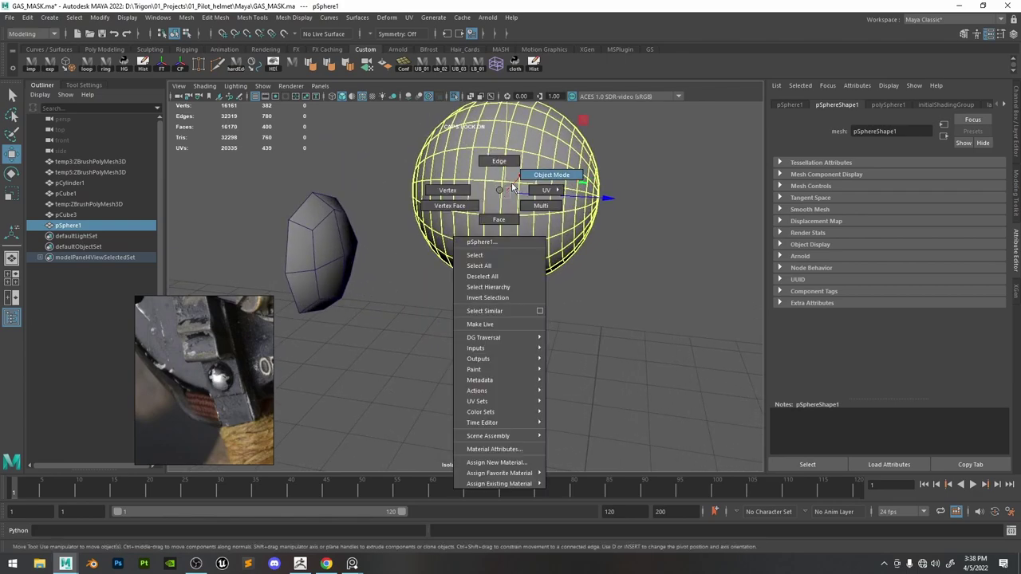
pyautogui.click(514, 185)
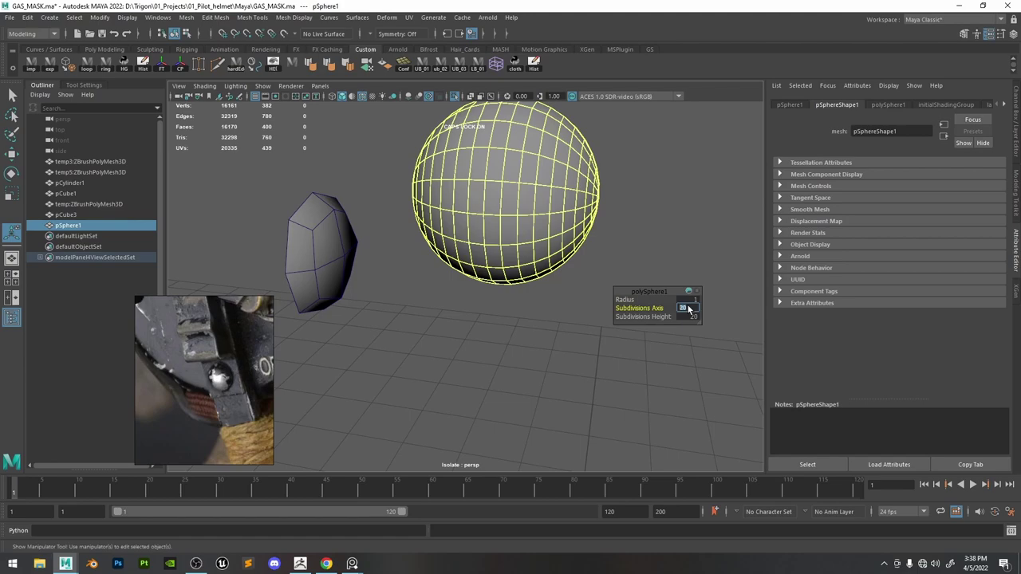
pyautogui.write('8')
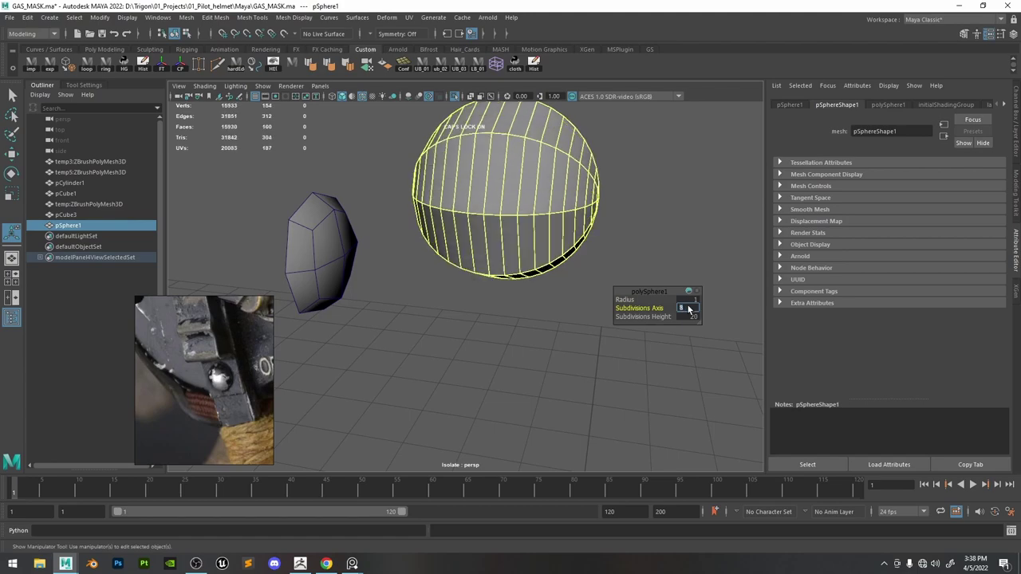
pyautogui.press('Return')
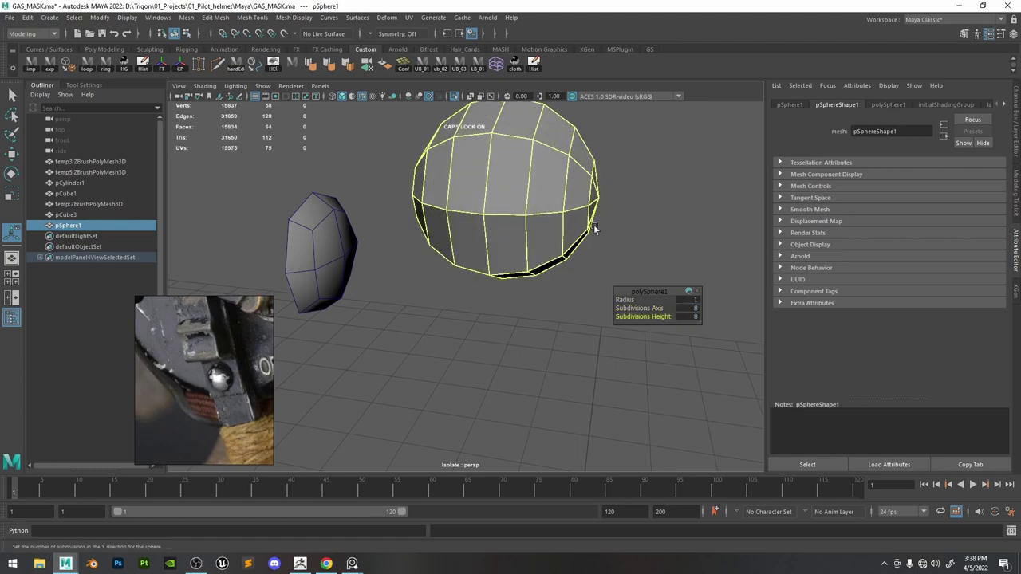
# Delete one half of the 8-subdivision sphere along its middle and flatten the remaining half into a shallow dome.
pyautogui.press('q')
pyautogui.moveTo(545, 183); pyautogui.dragTo(539, 219, button='right')
pyautogui.click(460, 219)
pyautogui.keyDown('shift'); pyautogui.doubleClick(469, 184); pyautogui.keyUp('shift')
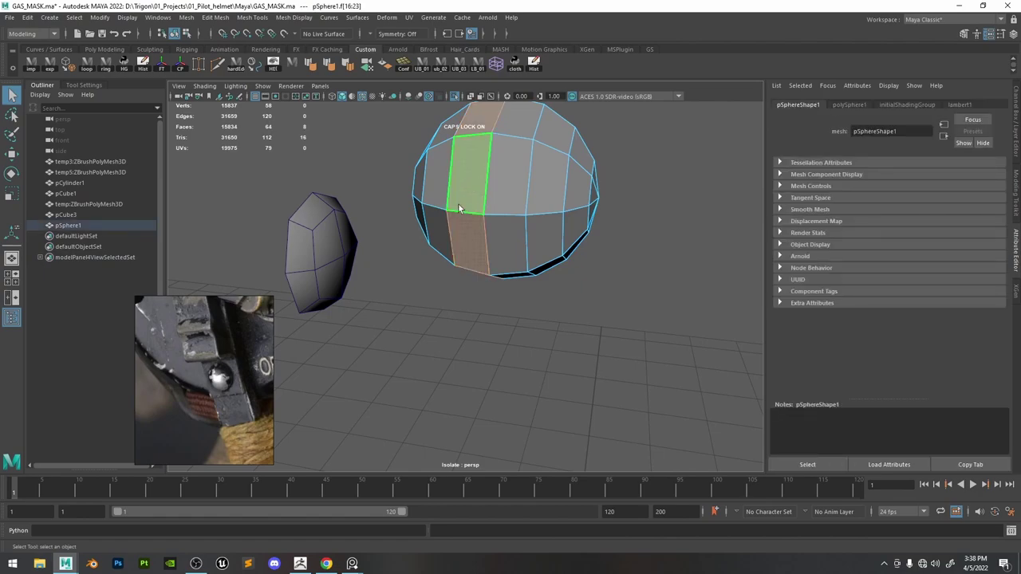
pyautogui.press('Delete')
pyautogui.doubleClick(448, 220)
pyautogui.press('Delete')
pyautogui.press('F8')
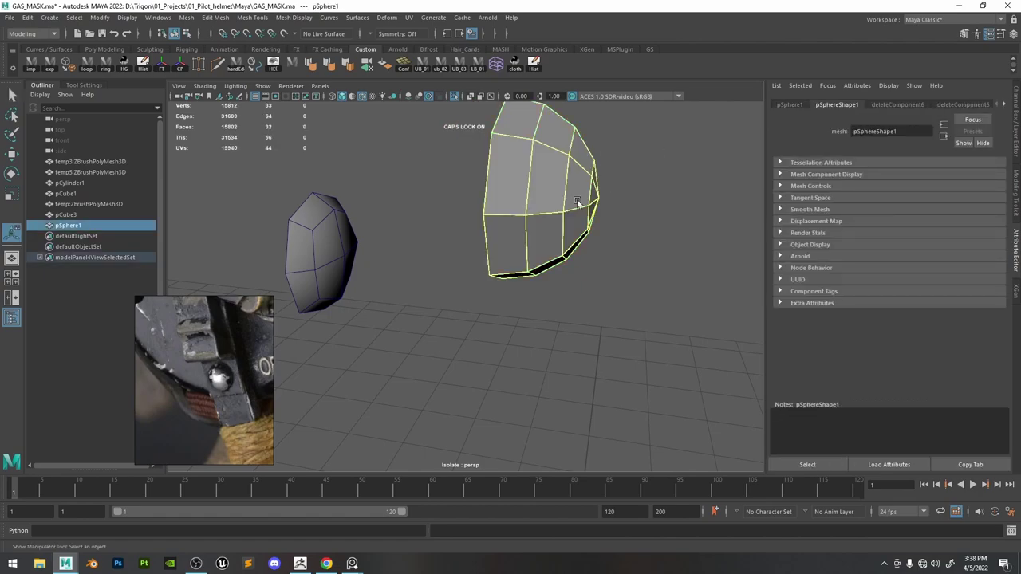
pyautogui.press('r')
pyautogui.moveTo(599, 198); pyautogui.dragTo(541, 218)
# Close the dome's open back by bridging opposite border edges and filling the holes that remain.
pyautogui.moveTo(510, 177); pyautogui.dragTo(515, 126, button='right')
pyautogui.keyDown('alt'); pyautogui.moveTo(463, 169); pyautogui.dragTo(555, 204); pyautogui.keyUp('alt')
pyautogui.click(592, 187)
pyautogui.keyDown('shift'); pyautogui.click(476, 130); pyautogui.keyUp('shift')
pyautogui.keyDown('shift'); pyautogui.moveTo(474, 128); pyautogui.dragTo(461, 258, button='right'); pyautogui.keyUp('shift')
pyautogui.keyDown('alt'); pyautogui.moveTo(487, 206); pyautogui.dragTo(608, 221); pyautogui.keyUp('alt')
pyautogui.click(580, 194)
pyautogui.click(495, 144)
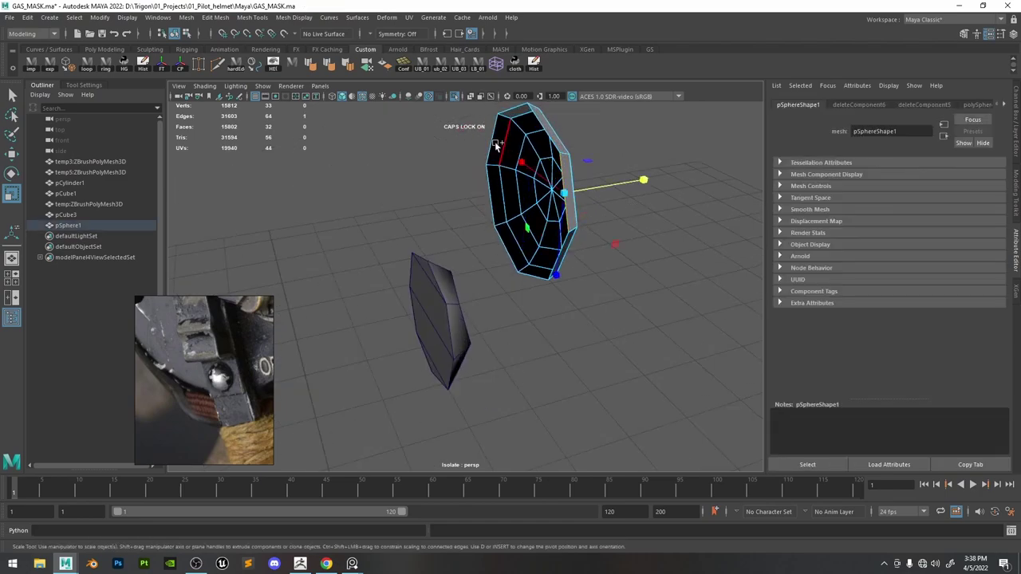
pyautogui.keyDown('shift'); pyautogui.moveTo(495, 145); pyautogui.dragTo(480, 183, button='right'); pyautogui.keyUp('shift')
pyautogui.click(494, 200)
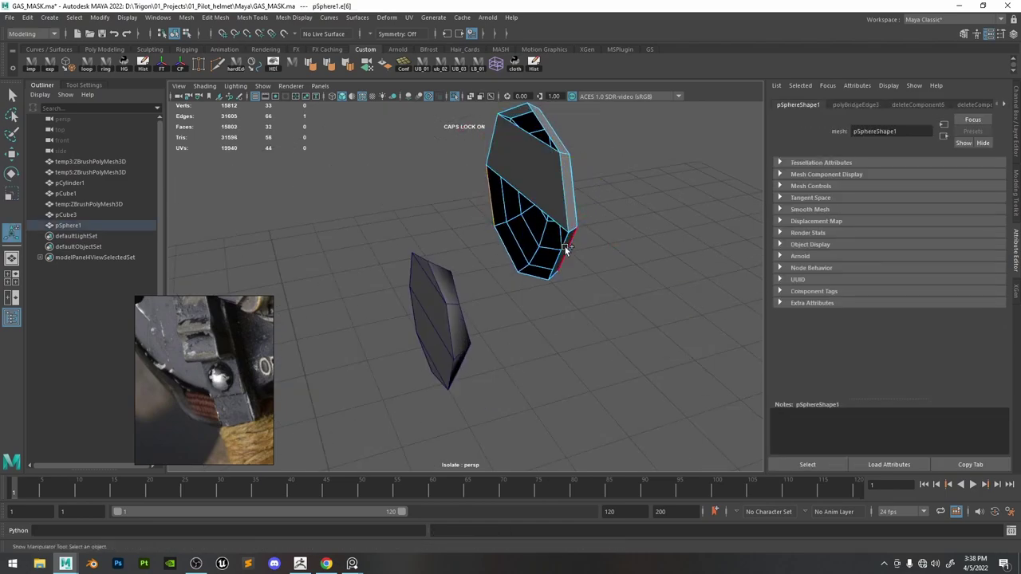
pyautogui.keyDown('shift'); pyautogui.moveTo(561, 252); pyautogui.dragTo(544, 291, button='right'); pyautogui.keyUp('shift')
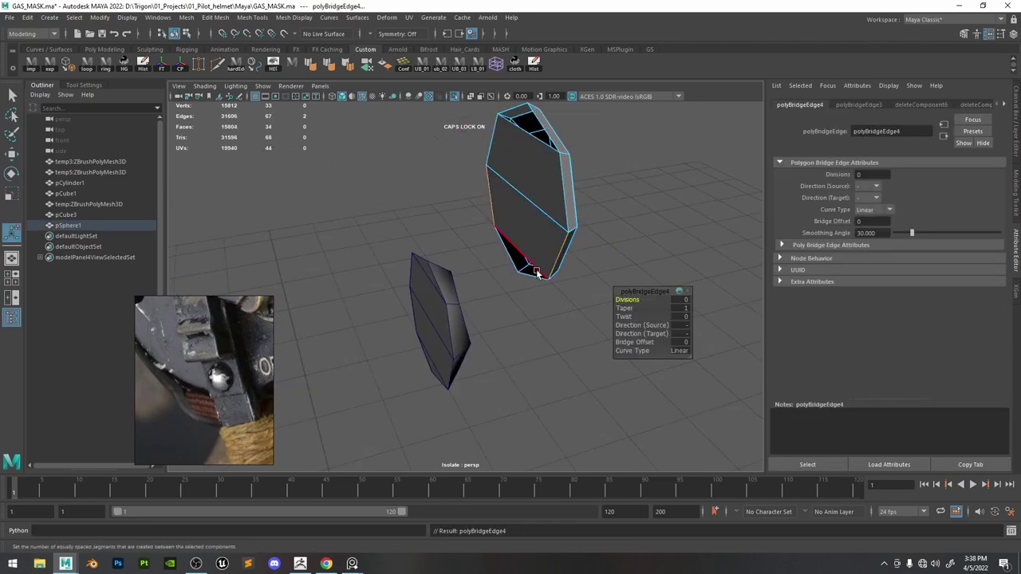
pyautogui.keyDown('shift'); pyautogui.moveTo(539, 141); pyautogui.dragTo(533, 271, button='right'); pyautogui.keyUp('shift')
# Remove two ring edge loops from the sphere-based dome, keeping its eight radial spokes and one inner ring.
pyautogui.keyDown('alt'); pyautogui.moveTo(578, 226); pyautogui.dragTo(490, 207); pyautogui.keyUp('alt')
pyautogui.moveTo(485, 180); pyautogui.dragTo(448, 186, button='right')
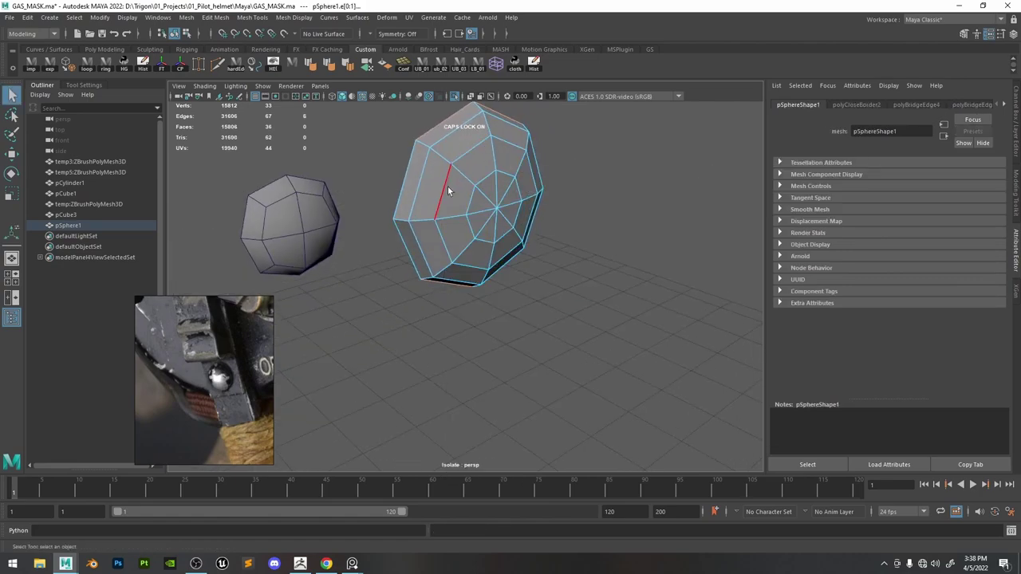
pyautogui.press('Delete')
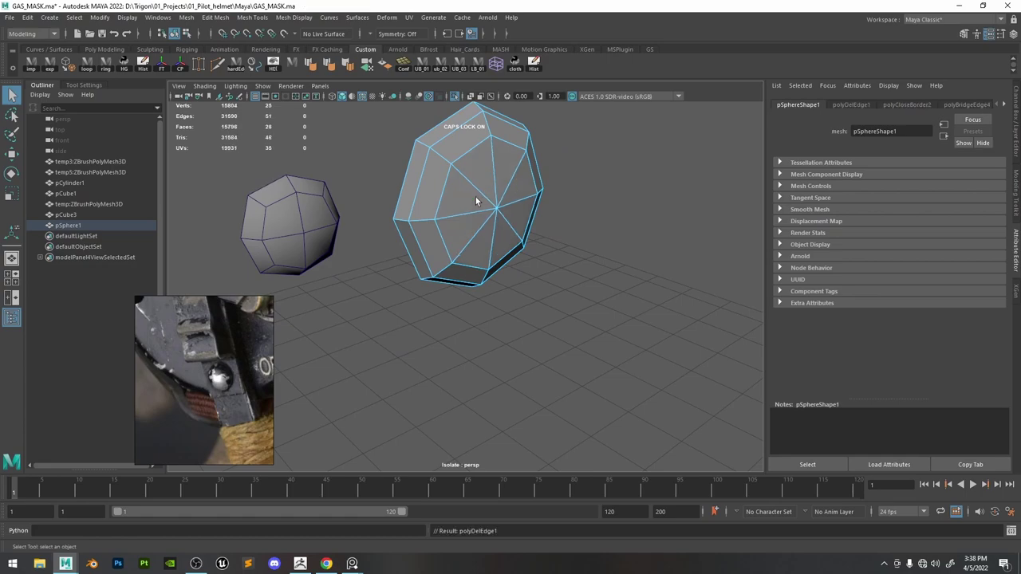
pyautogui.press('Delete')
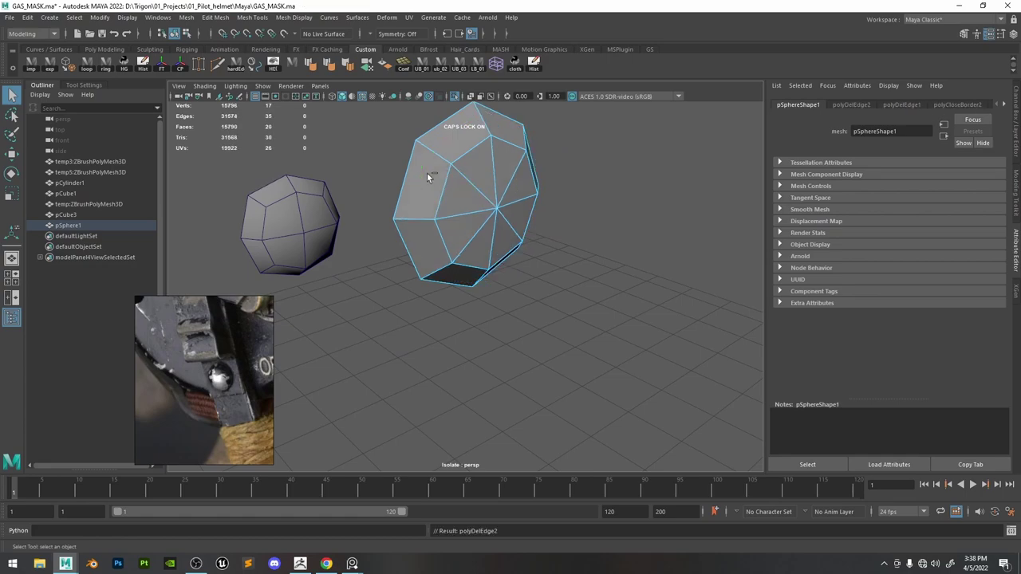
pyautogui.keyDown('alt'); pyautogui.moveTo(529, 193); pyautogui.dragTo(444, 156); pyautogui.keyUp('alt')
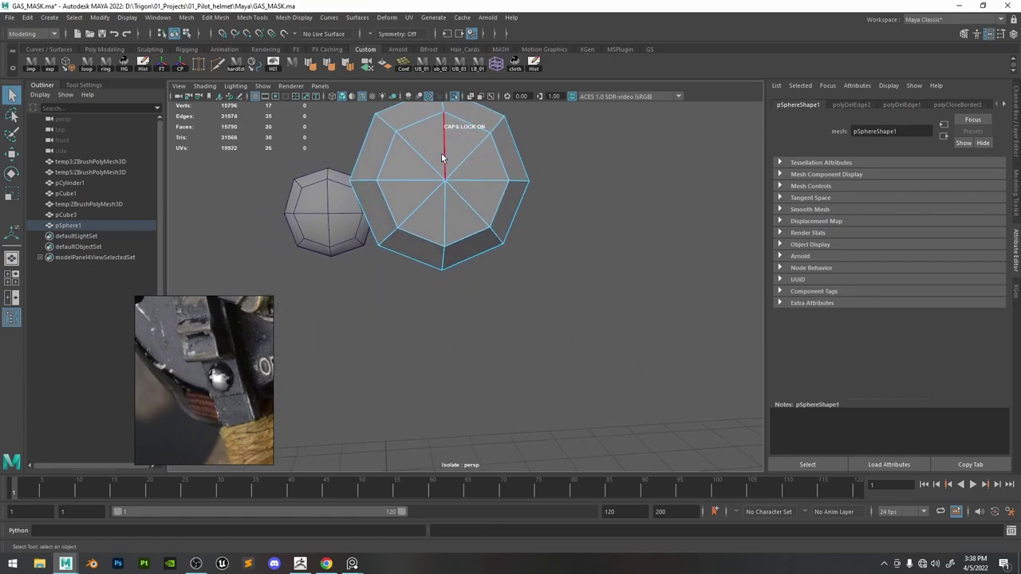
# Cut diagonal edges through the smaller dome's cap with Multi-Cut so eight spokes meet at its centre.
pyautogui.moveTo(478, 154); pyautogui.dragTo(520, 126, button='right')
pyautogui.press('w')
pyautogui.keyDown('alt'); pyautogui.moveTo(485, 180); pyautogui.dragTo(490, 212, button='middle'); pyautogui.keyUp('alt')
pyautogui.keyDown('alt'); pyautogui.moveTo(482, 219); pyautogui.dragTo(561, 231); pyautogui.keyUp('alt')
pyautogui.moveTo(301, 214)
pyautogui.keyDown('alt'); pyautogui.mouseDown()
pyautogui.moveTo(328, 226)
pyautogui.moveTo(368, 221)
pyautogui.moveTo(307, 214)
pyautogui.mouseUp(); pyautogui.keyUp('alt')
pyautogui.click(333, 227)
pyautogui.click(217, 65)
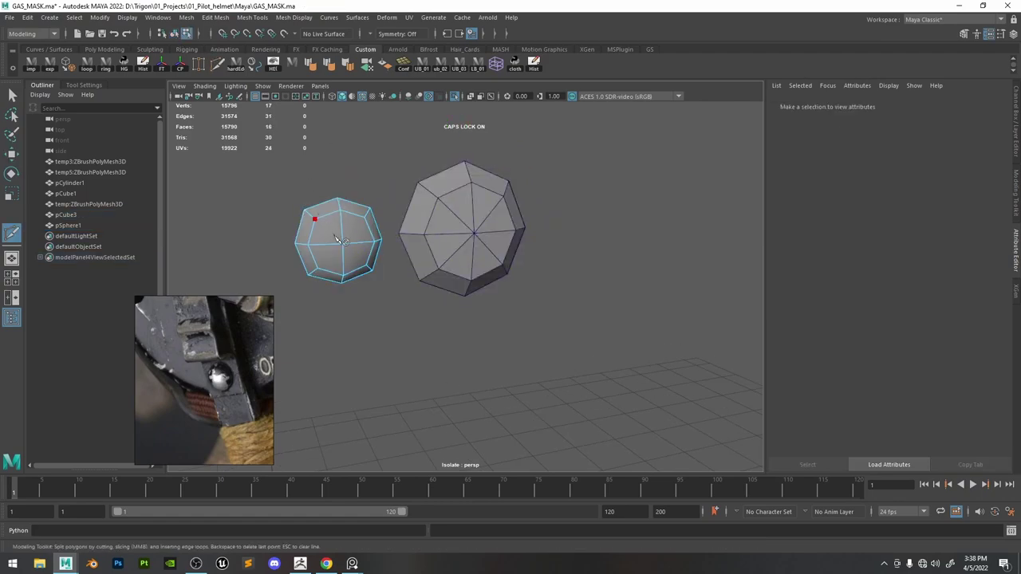
pyautogui.click(318, 268)
pyautogui.press('w')
pyautogui.keyDown('alt'); pyautogui.moveTo(416, 223); pyautogui.dragTo(370, 219); pyautogui.keyUp('alt')
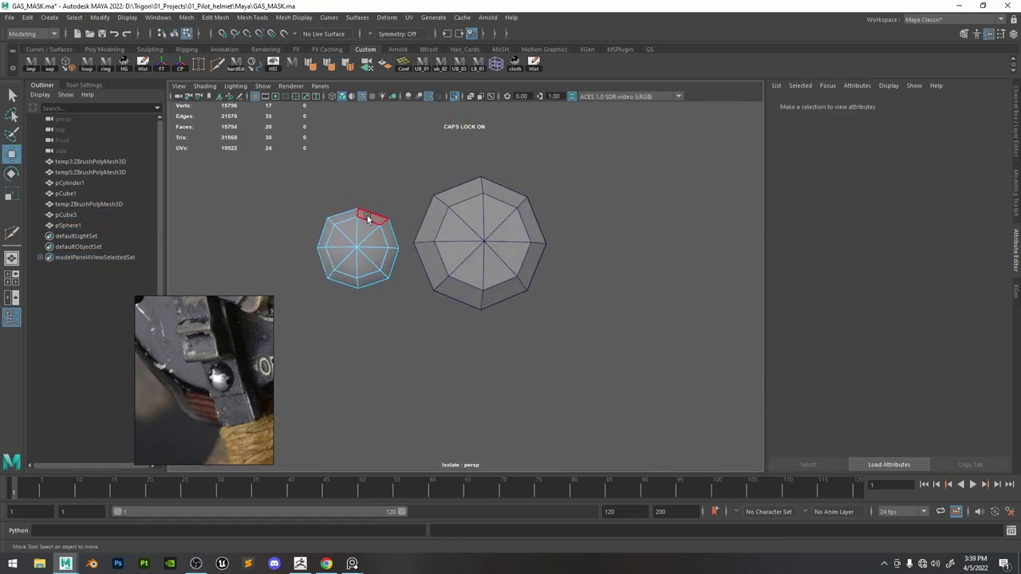
# Delete the smaller dome, leaving only the sphere-based one.
pyautogui.moveTo(369, 218); pyautogui.dragTo(402, 196, button='right')
pyautogui.scroll(-3, 534, 199)
pyautogui.click(394, 244)
pyautogui.press('Delete')
# Turn off isolation to show the whole switch model and delete the sphere-based dome.
pyautogui.click(500, 226)
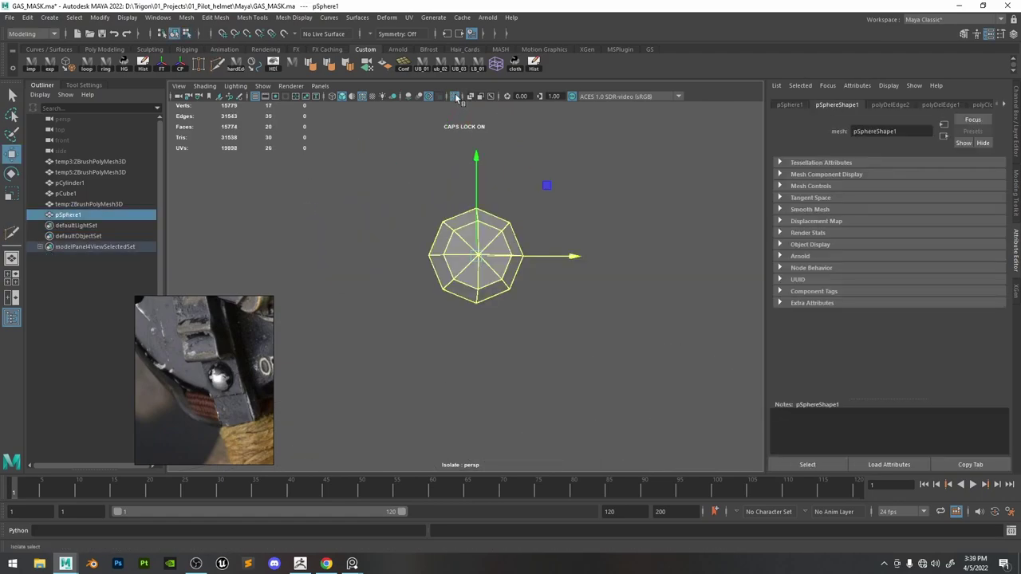
pyautogui.click(454, 96)
pyautogui.keyDown('alt'); pyautogui.moveTo(422, 191); pyautogui.dragTo(464, 215); pyautogui.keyUp('alt')
pyautogui.press('r')
pyautogui.keyDown('alt'); pyautogui.moveTo(514, 276); pyautogui.dragTo(480, 262); pyautogui.keyUp('alt')
pyautogui.keyDown('alt'); pyautogui.moveTo(480, 262); pyautogui.dragTo(513, 250, button='right'); pyautogui.keyUp('alt')
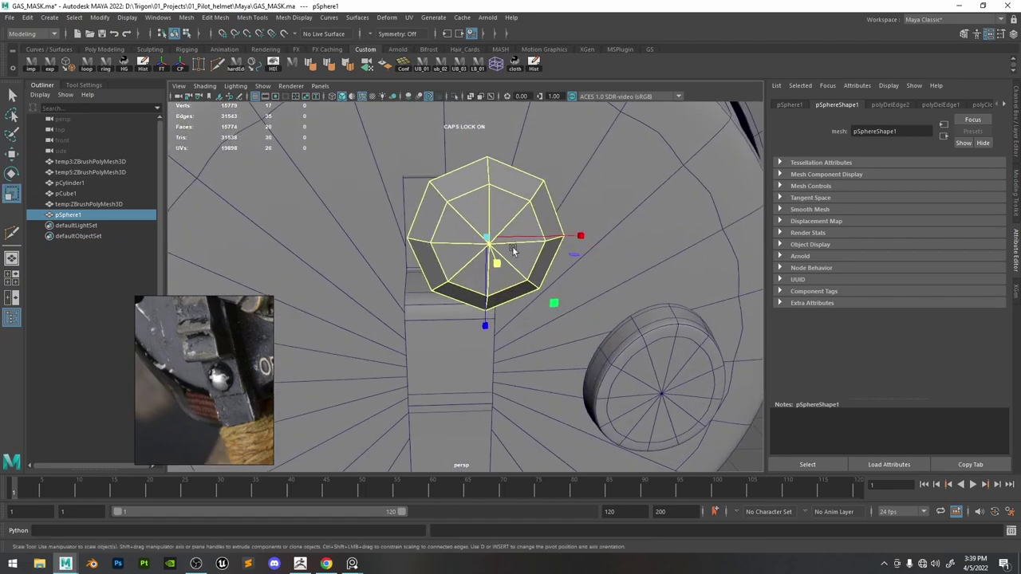
pyautogui.press('Delete')
# Create a new polygon sphere, raised to the metal strip's upper end and rotated so its pole faces forward.
pyautogui.press('space')
pyautogui.click(386, 174)
pyautogui.moveTo(456, 216)
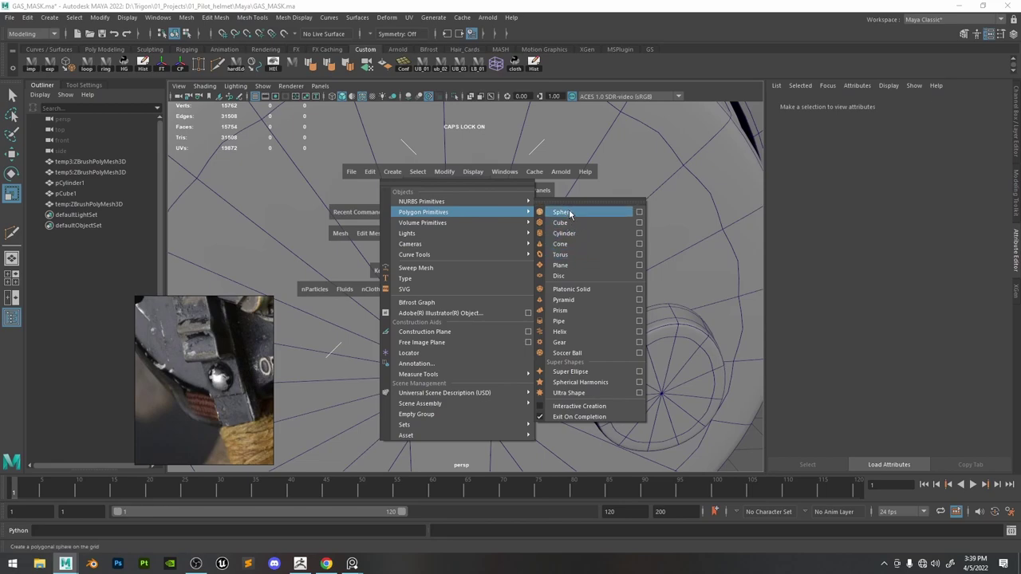
pyautogui.click(563, 212)
pyautogui.press('w')
pyautogui.scroll(-3, 490, 335)
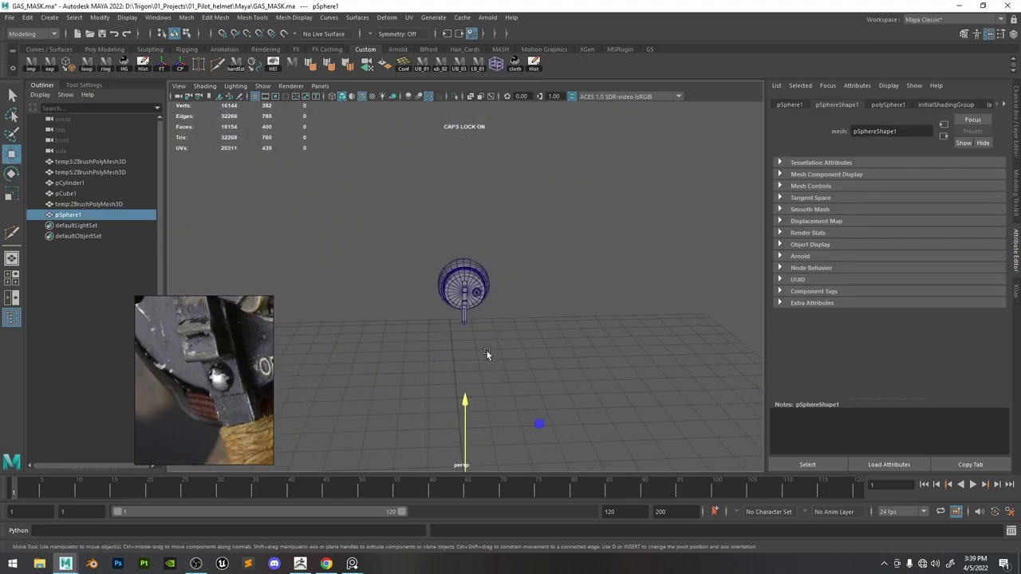
pyautogui.moveTo(465, 394); pyautogui.dragTo(469, 158)
pyautogui.scroll(10, 469, 241)
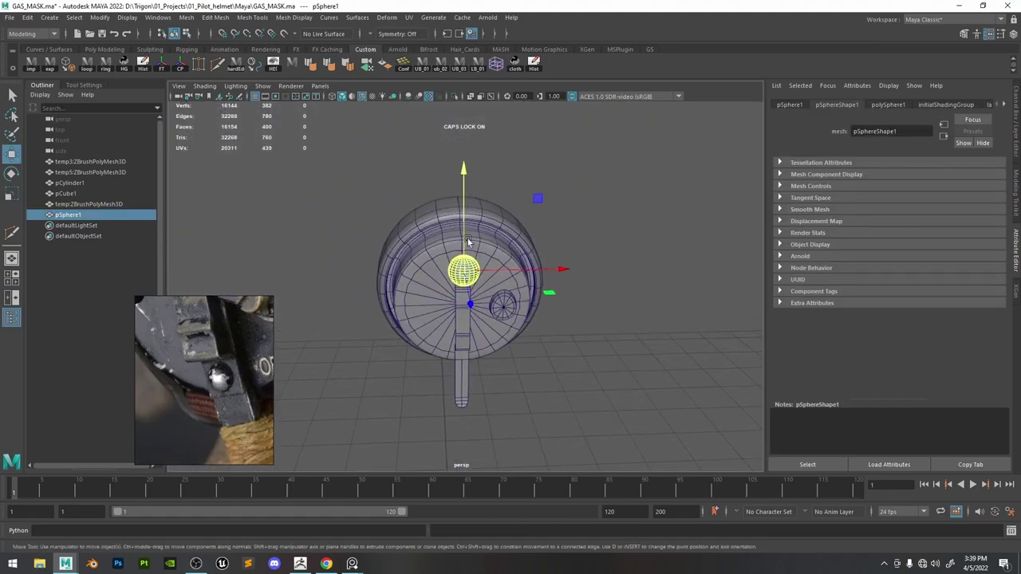
pyautogui.press('e')
pyautogui.moveTo(461, 203); pyautogui.dragTo(460, 295)
# Set the new sphere's Subdivisions Axis and Subdivisions Height to 16.
pyautogui.press('t')
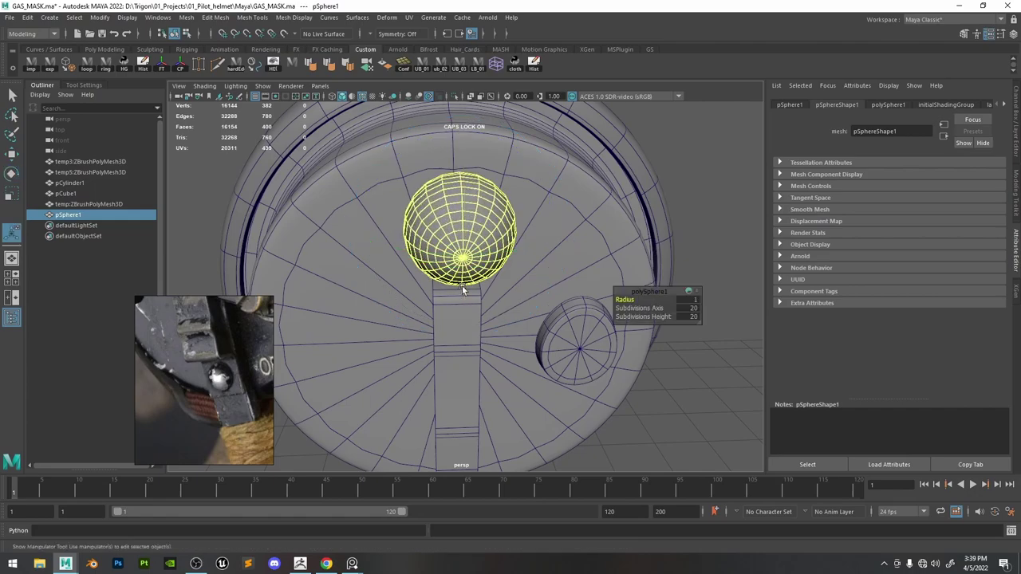
pyautogui.click(690, 308)
pyautogui.write('16')
pyautogui.press('Return')
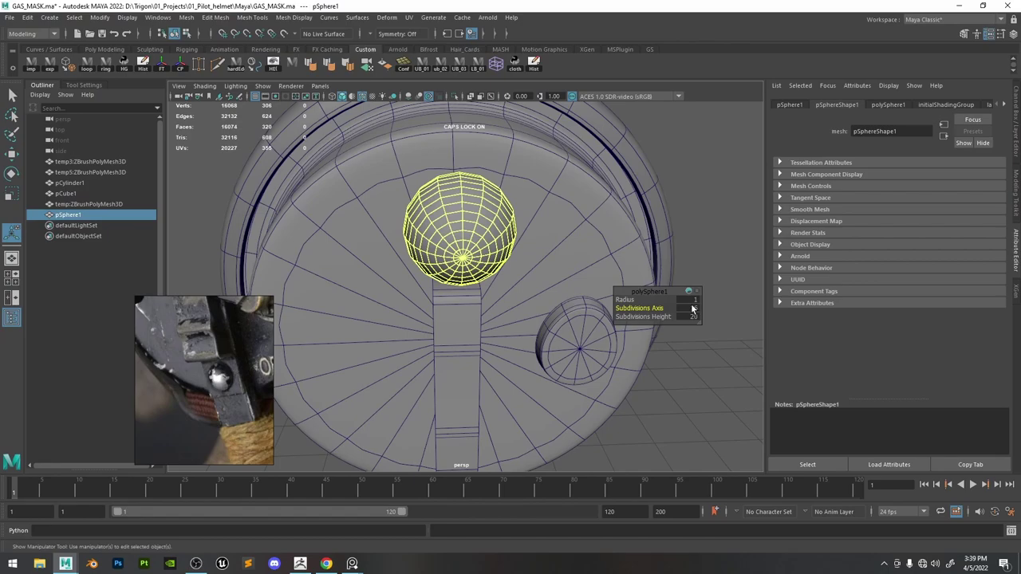
pyautogui.click(691, 318)
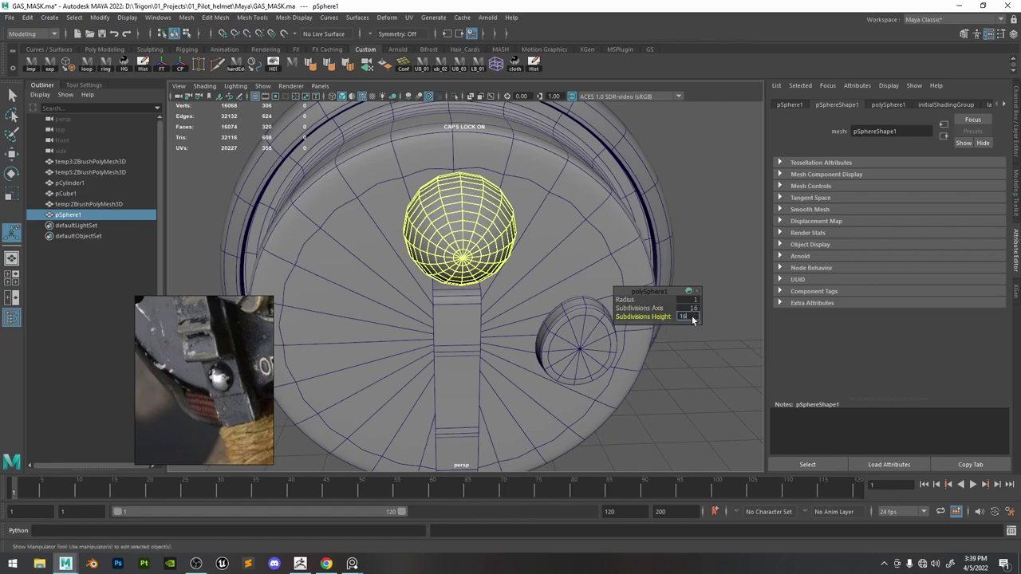
pyautogui.press('Return')
# Set the sphere's Subdivisions Axis to 32, then try Subdivisions Height values of 4 and 8.
pyautogui.keyDown('alt'); pyautogui.moveTo(503, 222); pyautogui.dragTo(527, 203); pyautogui.keyUp('alt')
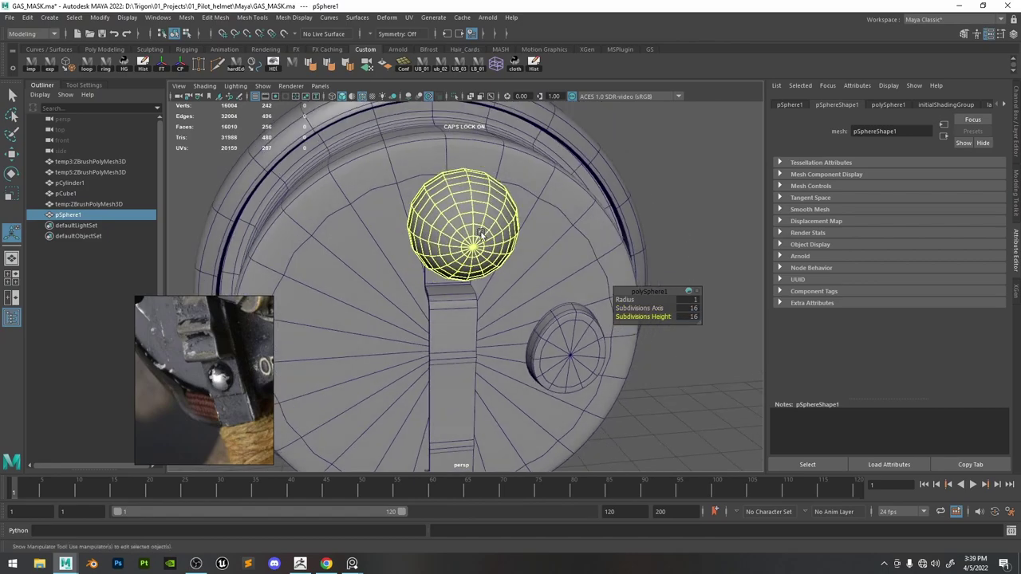
pyautogui.keyDown('alt'); pyautogui.moveTo(526, 202); pyautogui.dragTo(716, 320, button='right'); pyautogui.keyUp('alt')
pyautogui.click(690, 309)
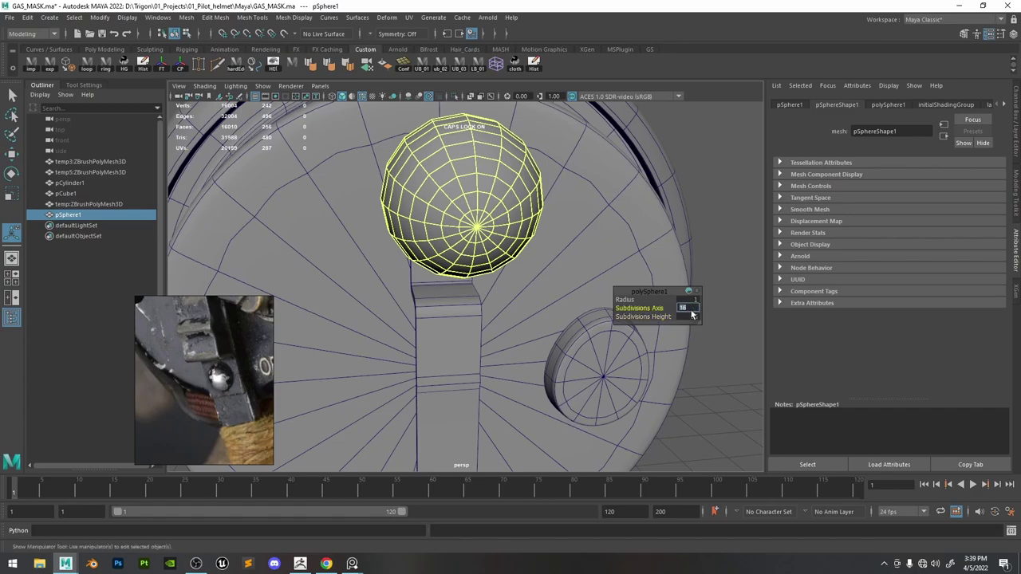
pyautogui.press('Return')
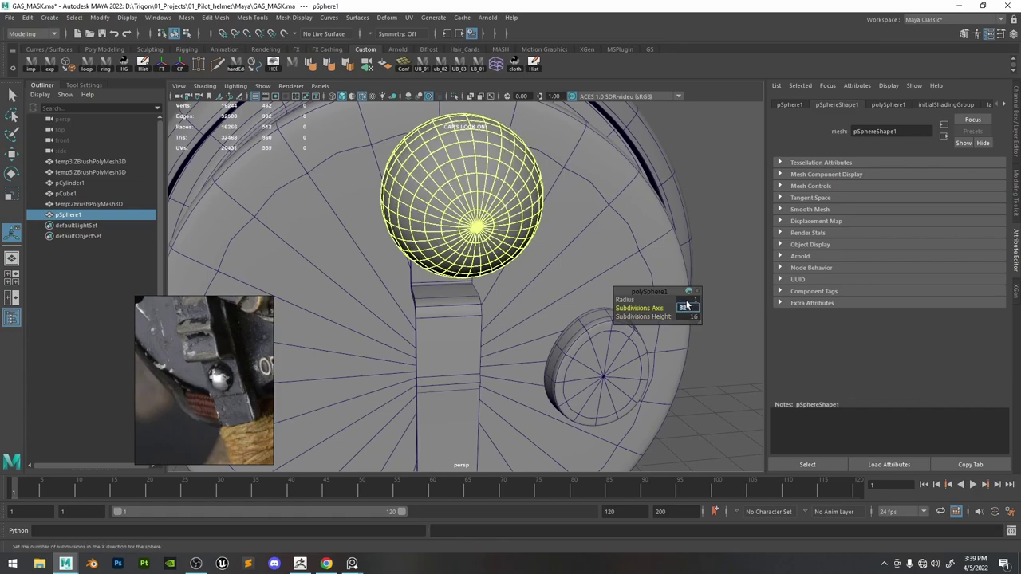
pyautogui.click(691, 318)
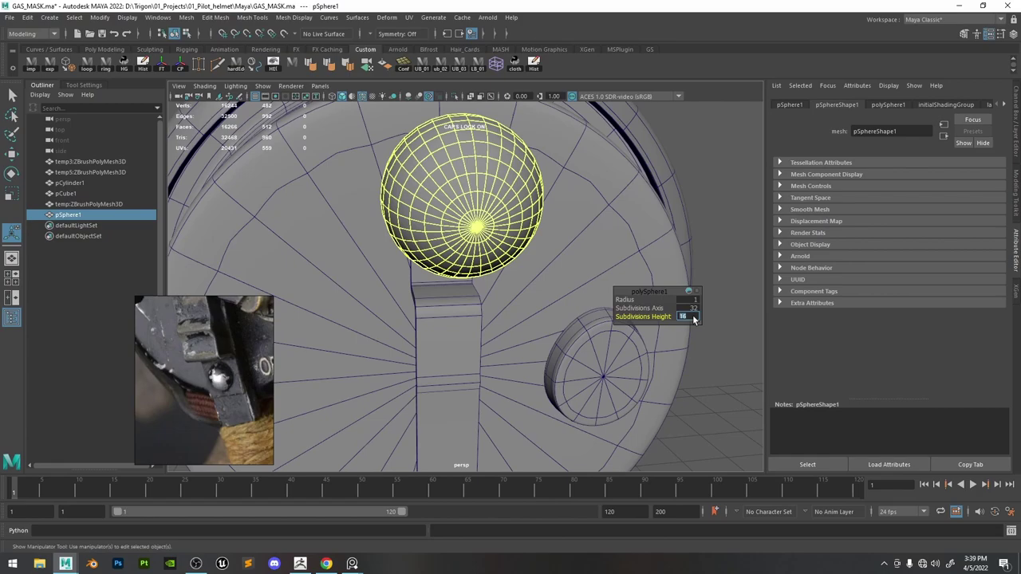
pyautogui.write('4')
pyautogui.press('Return')
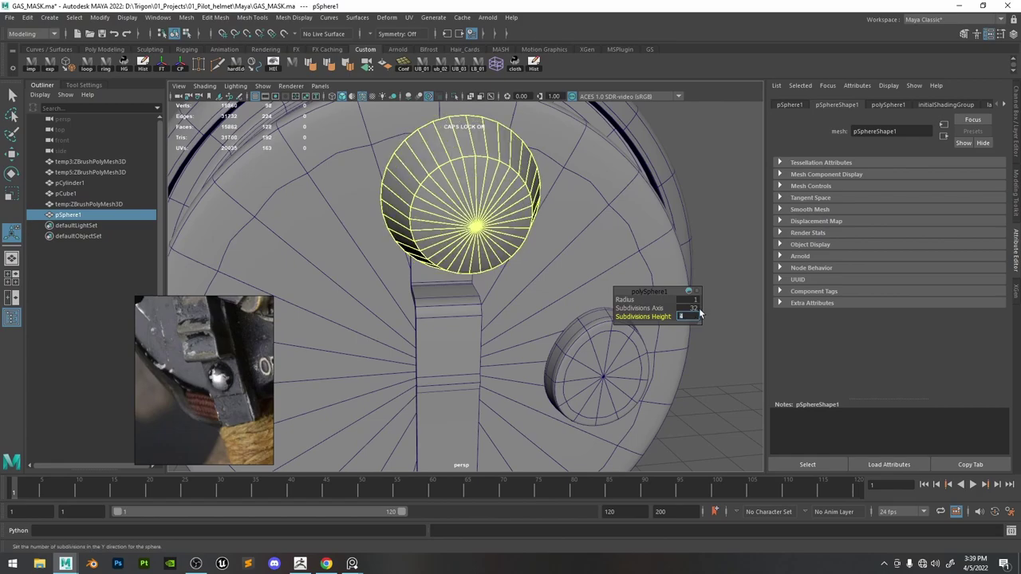
pyautogui.write('8')
pyautogui.press('Return')
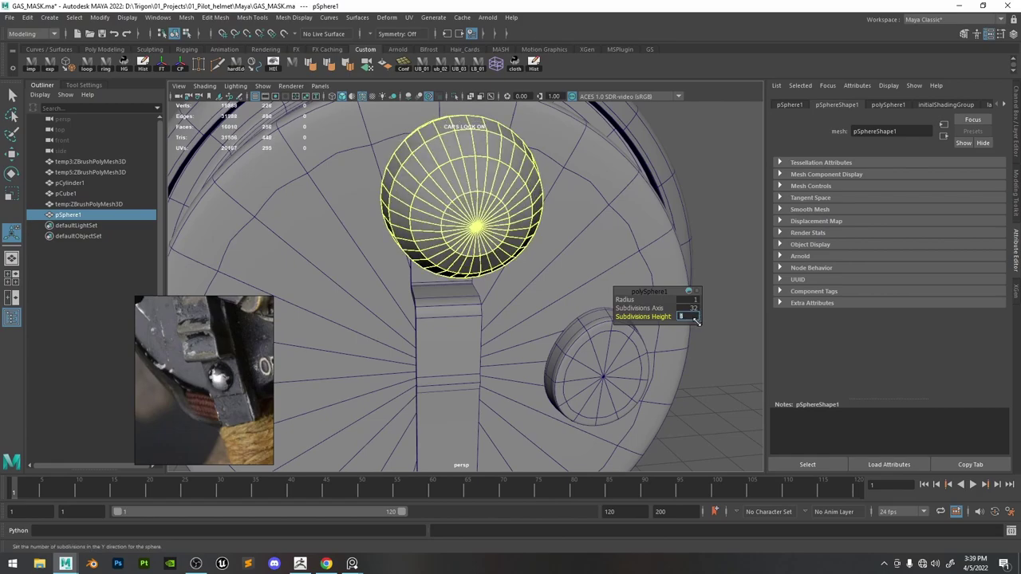
# Inspect the sphere's edge rings from the side and set its Subdivisions Height to 16.
pyautogui.keyDown('alt'); pyautogui.moveTo(446, 177); pyautogui.dragTo(529, 180); pyautogui.keyUp('alt')
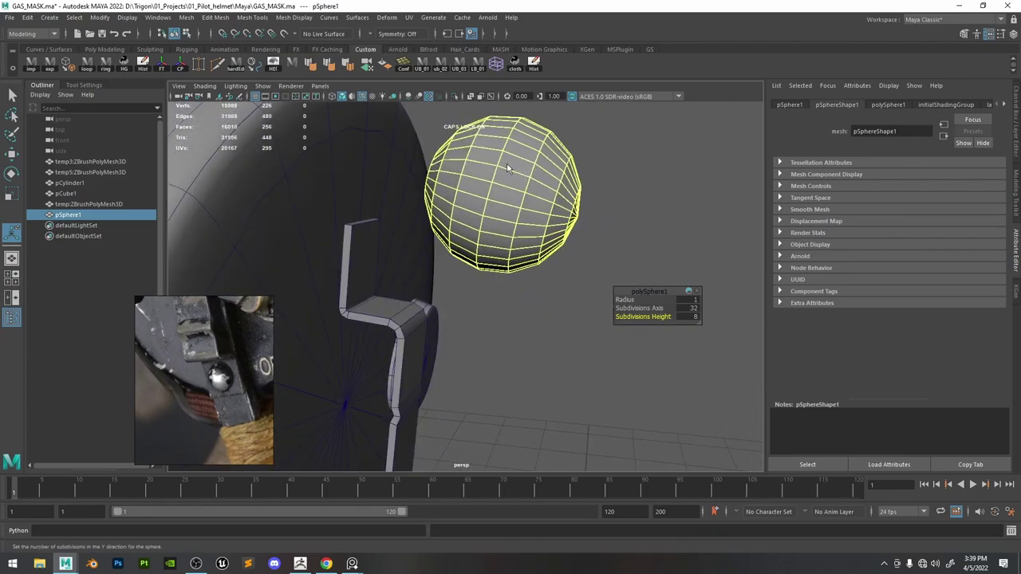
pyautogui.moveTo(507, 180); pyautogui.dragTo(469, 183, button='right')
pyautogui.click(475, 189)
pyautogui.click(659, 223)
pyautogui.click(526, 231)
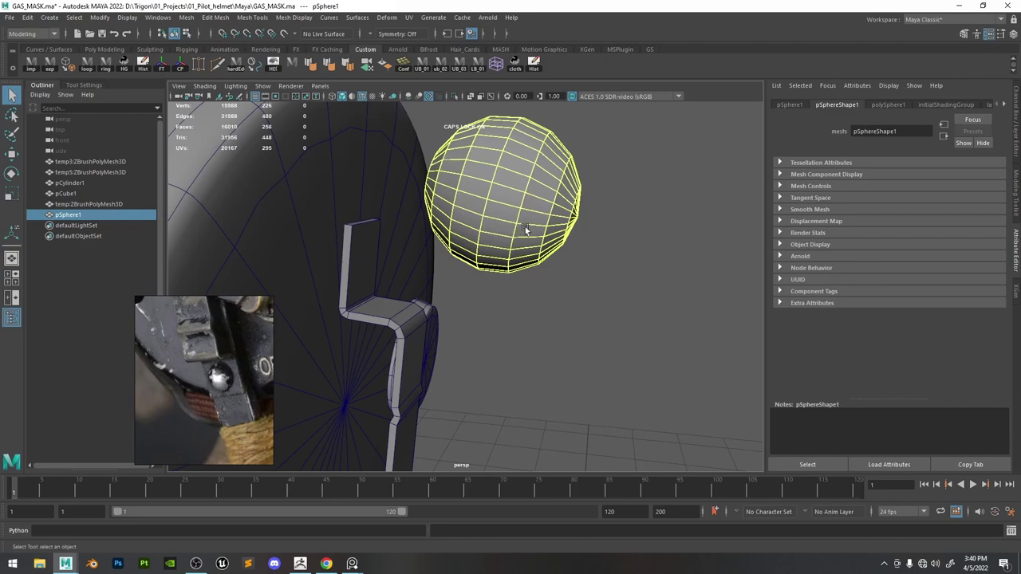
pyautogui.press('t')
pyautogui.write('1')
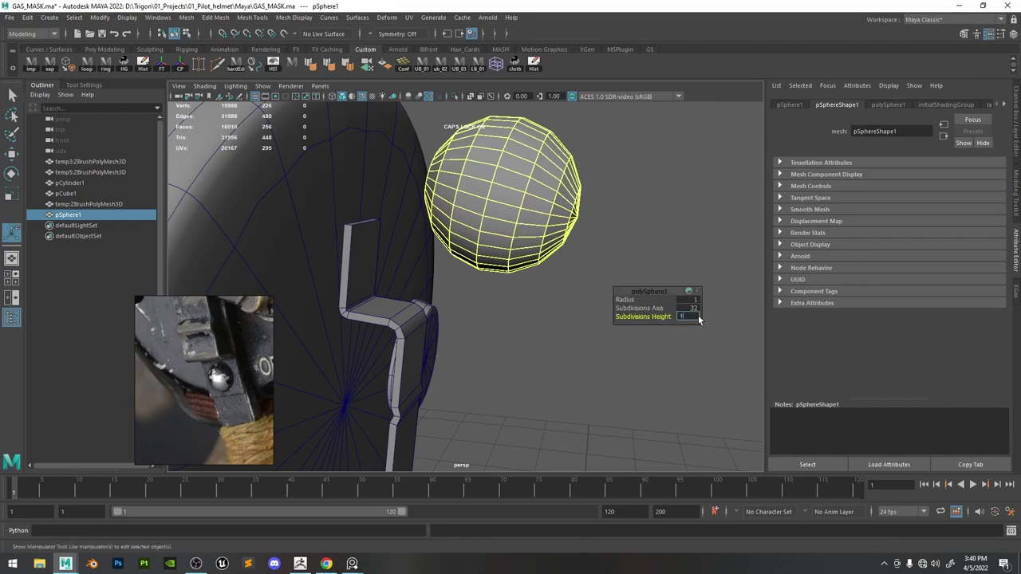
pyautogui.write('6')
pyautogui.press('Return')
# Delete the half of the sphere facing the switch and flatten the remaining half into a shallow dome.
pyautogui.moveTo(534, 180); pyautogui.dragTo(532, 211, button='right')
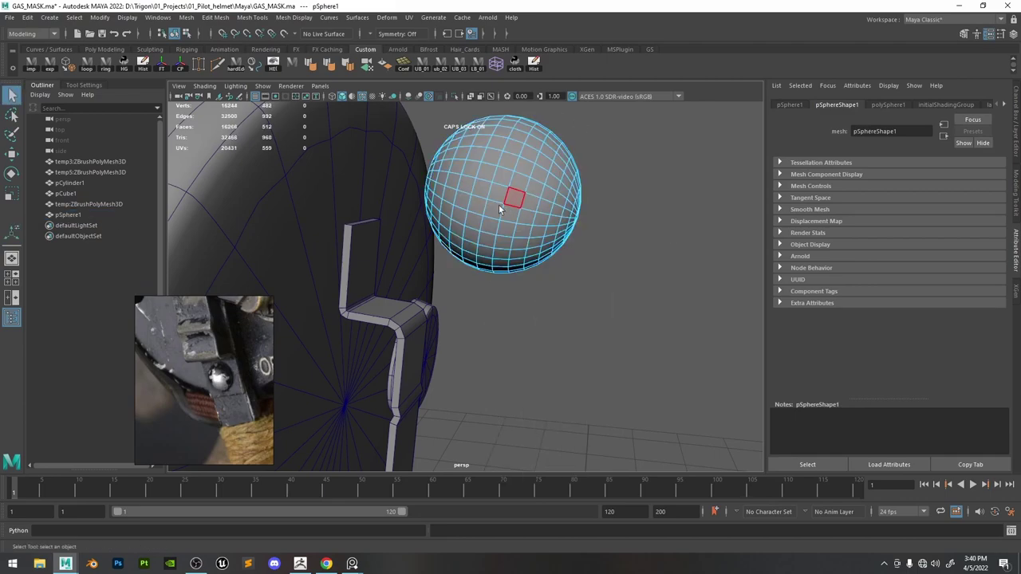
pyautogui.moveTo(496, 204)
pyautogui.keyDown('alt'); pyautogui.mouseDown()
pyautogui.moveTo(524, 196)
pyautogui.moveTo(505, 196)
pyautogui.mouseUp(); pyautogui.keyUp('alt')
pyautogui.press('F8')
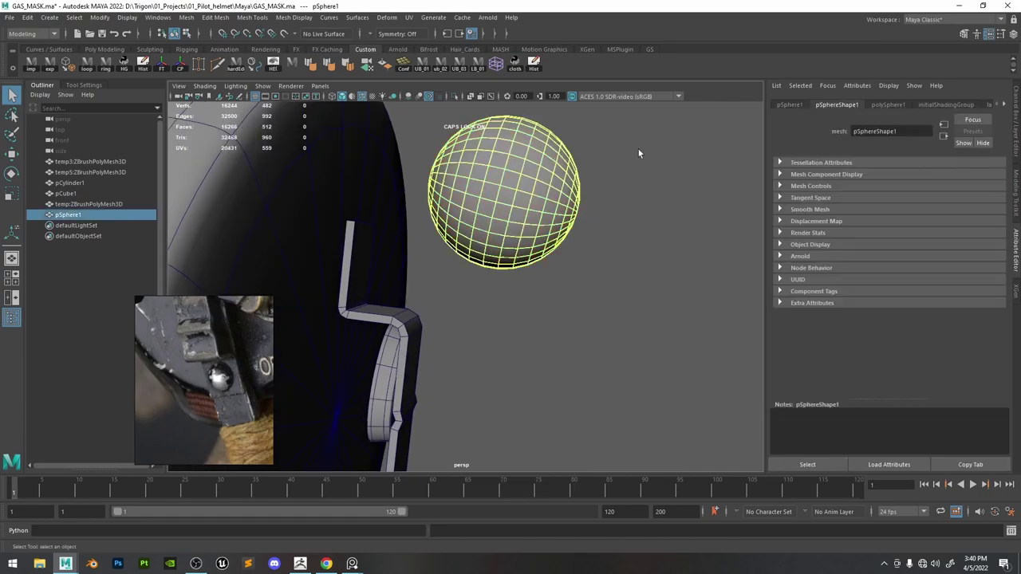
pyautogui.press('r')
pyautogui.moveTo(596, 217)
pyautogui.mouseDown()
pyautogui.moveTo(522, 206)
pyautogui.moveTo(580, 214)
pyautogui.mouseUp()
pyautogui.scroll(4, 573, 228)
# Extrude the dome's open border inward twice and merge the last extrusion to the centre to close the back.
pyautogui.moveTo(563, 263); pyautogui.dragTo(562, 290, button='right')
pyautogui.click(504, 177)
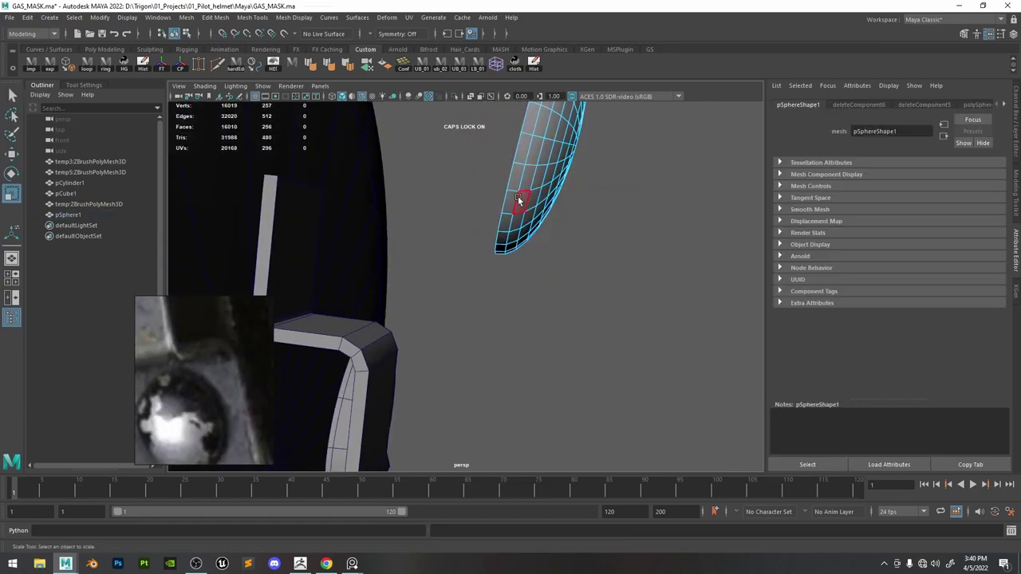
pyautogui.keyDown('alt'); pyautogui.moveTo(518, 199); pyautogui.dragTo(561, 231); pyautogui.keyUp('alt')
pyautogui.hotkey('ctrl', 'e')
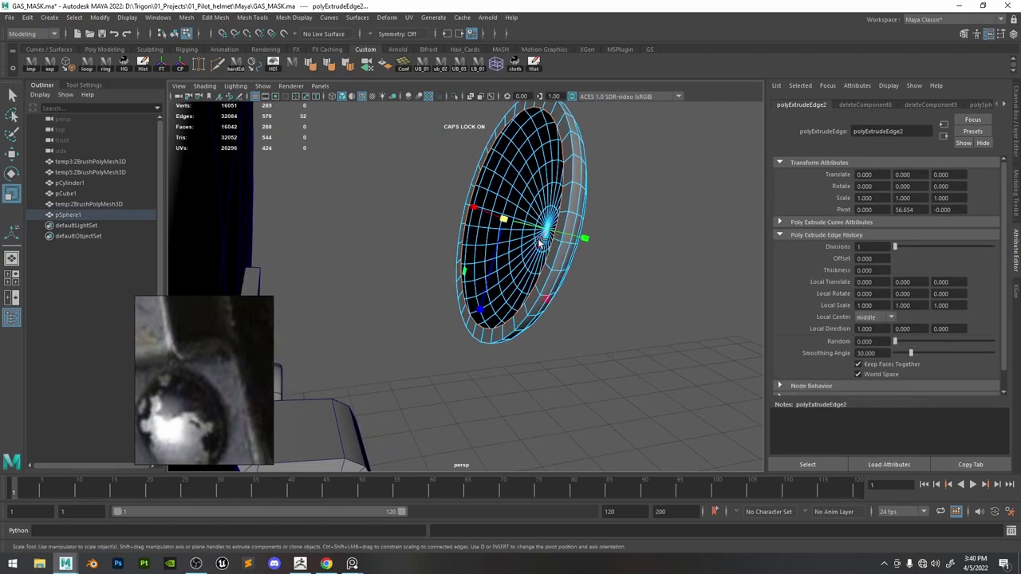
pyautogui.hotkey('ctrl', 'e')
pyautogui.moveTo(503, 218); pyautogui.dragTo(481, 219)
pyautogui.keyDown('shift'); pyautogui.moveTo(539, 239); pyautogui.dragTo(542, 203, button='right'); pyautogui.keyUp('shift')
pyautogui.keyDown('alt'); pyautogui.moveTo(554, 219); pyautogui.dragTo(583, 209); pyautogui.keyUp('alt')
pyautogui.moveTo(583, 210); pyautogui.dragTo(612, 187, button='right')
pyautogui.click(670, 215)
# View the closed dome from the opposite side and display the Channel Box.
pyautogui.keyDown('alt'); pyautogui.moveTo(669, 215); pyautogui.dragTo(433, 238); pyautogui.keyUp('alt')
pyautogui.click(436, 240)
pyautogui.click(1015, 130)
pyautogui.click(550, 191)
pyautogui.press('space')
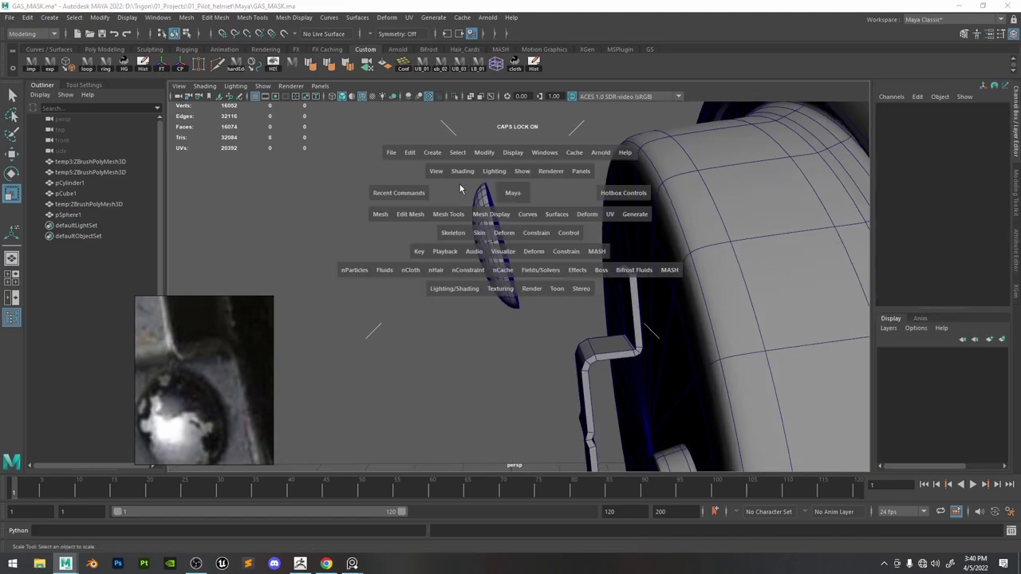
# Move the domed sphere in front of the round cap and rotate it to about 91.2° in X.
pyautogui.click(488, 212)
pyautogui.keyDown('alt'); pyautogui.moveTo(488, 212); pyautogui.dragTo(541, 240); pyautogui.keyUp('alt')
pyautogui.press('space')
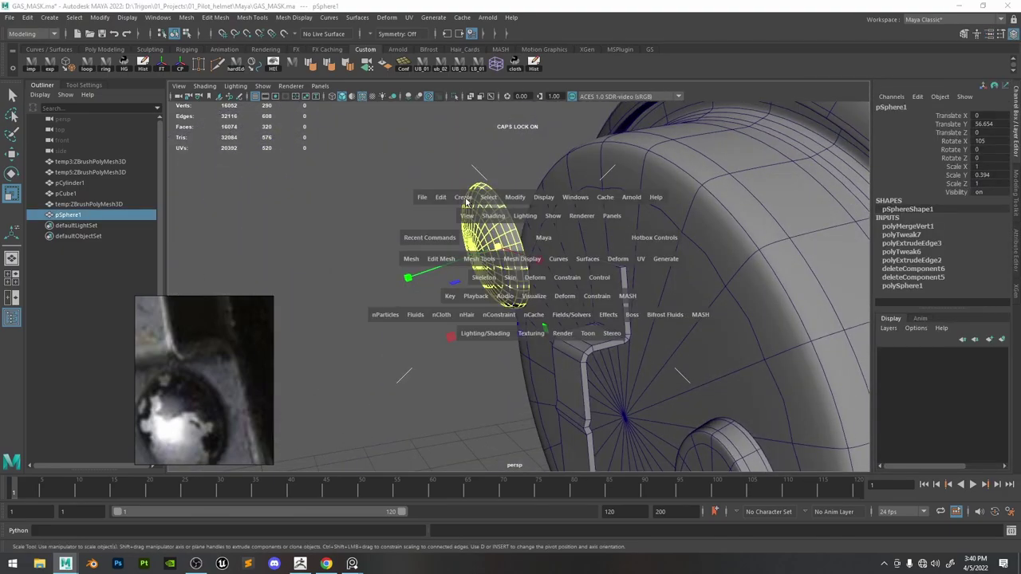
pyautogui.press('w')
pyautogui.moveTo(444, 254); pyautogui.dragTo(560, 246)
pyautogui.press('e')
pyautogui.moveTo(532, 257); pyautogui.dragTo(598, 224)
pyautogui.press('w')
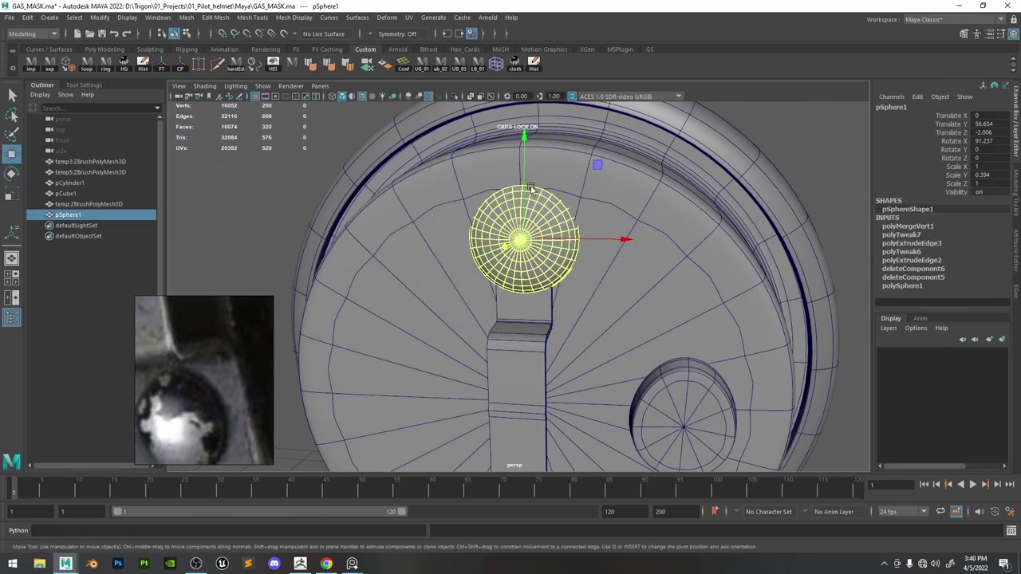
# Lower the dome onto the bracket's upper plate and scale it uniformly to about 0.452 in X and Z.
pyautogui.moveTo(526, 183); pyautogui.dragTo(526, 227)
pyautogui.press('r')
pyautogui.moveTo(525, 282); pyautogui.dragTo(479, 305)
pyautogui.press('w')
pyautogui.press('f')
pyautogui.keyDown('alt'); pyautogui.moveTo(559, 283); pyautogui.dragTo(488, 279); pyautogui.keyUp('alt')
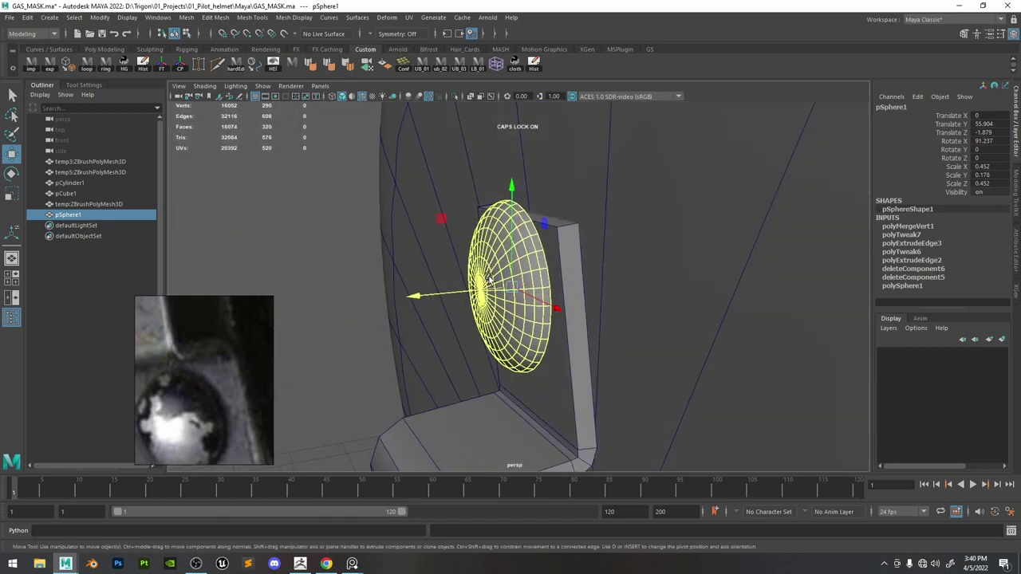
# Lower the dome on the plate and tilt it to about 96.7° in X to match the plate's slope.
pyautogui.moveTo(511, 188); pyautogui.dragTo(511, 215)
pyautogui.keyDown('alt'); pyautogui.moveTo(594, 290); pyautogui.dragTo(565, 285); pyautogui.keyUp('alt')
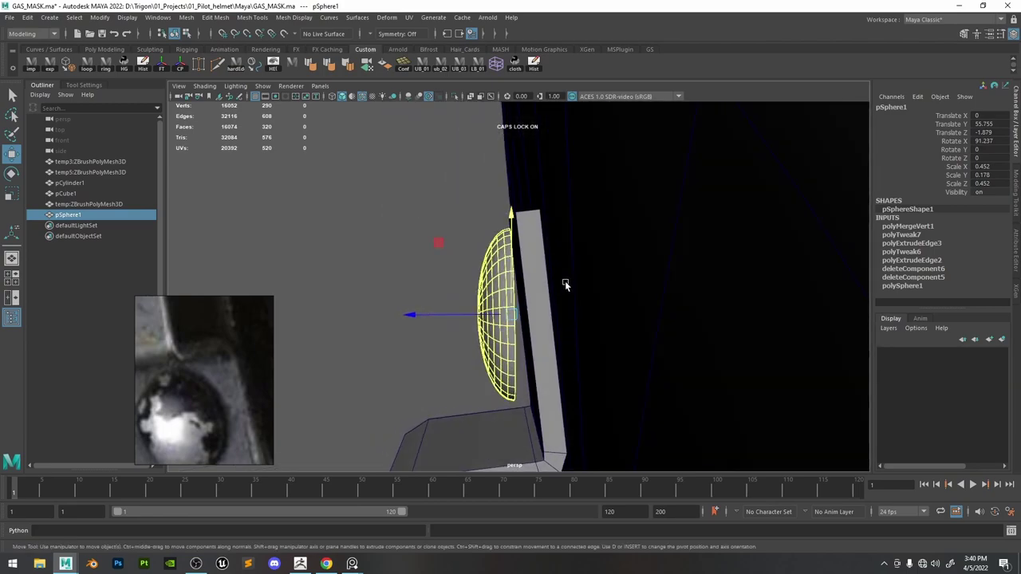
pyautogui.press('e')
pyautogui.moveTo(559, 244); pyautogui.dragTo(554, 232)
pyautogui.press('w')
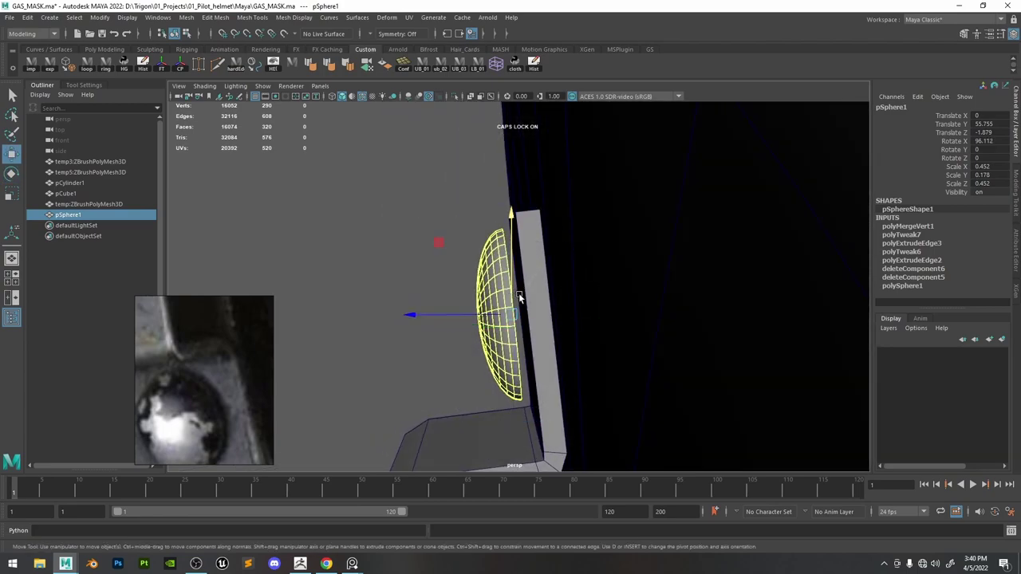
pyautogui.moveTo(439, 240); pyautogui.dragTo(452, 253, button='middle')
pyautogui.press('e')
pyautogui.moveTo(549, 237); pyautogui.dragTo(545, 234)
# Scale the dome to about 0.412 in X and Z and seat it against the plate at about Y 55.703.
pyautogui.keyDown('alt'); pyautogui.moveTo(551, 243); pyautogui.dragTo(639, 277); pyautogui.keyUp('alt')
pyautogui.scroll(-4, 630, 279)
pyautogui.scroll(-4, 177, 392)
pyautogui.press('r')
pyautogui.moveTo(588, 380); pyautogui.dragTo(585, 376)
pyautogui.press('w')
pyautogui.moveTo(517, 227); pyautogui.dragTo(518, 226)
pyautogui.keyDown('alt'); pyautogui.moveTo(531, 267); pyautogui.dragTo(686, 293); pyautogui.keyUp('alt')
pyautogui.press('r')
pyautogui.moveTo(591, 342)
pyautogui.mouseDown()
pyautogui.moveTo(606, 346)
pyautogui.moveTo(604, 333)
pyautogui.mouseUp()
pyautogui.press('w')
pyautogui.click(711, 307)
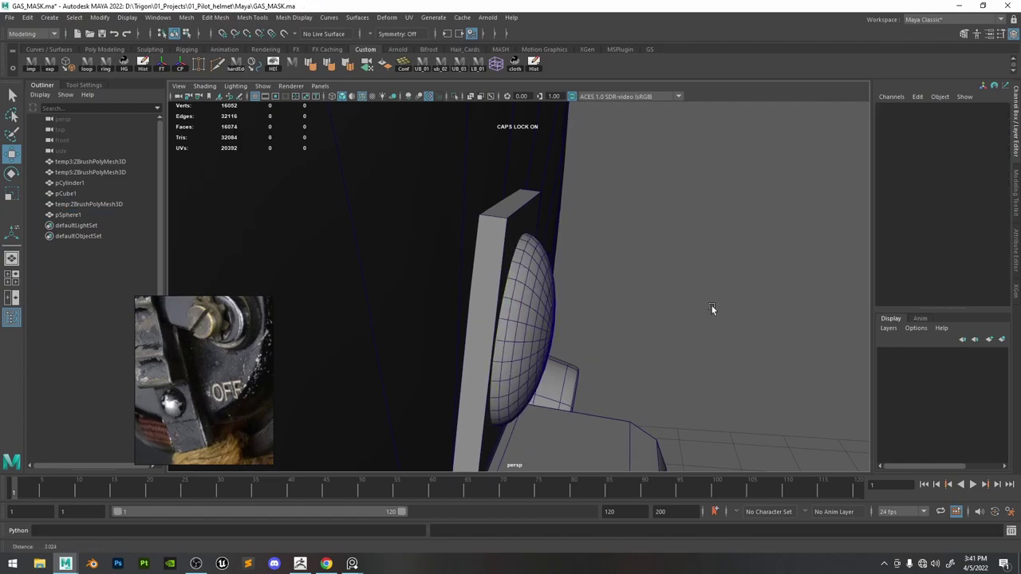
# Hide the wireframe overlay and turn off the viewport colour management to inspect the whole assembly.
pyautogui.scroll(-8, 525, 204)
pyautogui.keyDown('alt'); pyautogui.moveTo(711, 307); pyautogui.dragTo(627, 223); pyautogui.keyUp('alt')
pyautogui.hotkey('alt', '5')
pyautogui.scroll(8, 517, 291)
pyautogui.click(518, 294)
pyautogui.click(832, 130)
pyautogui.scroll(-8, 678, 191)
pyautogui.click(571, 96)
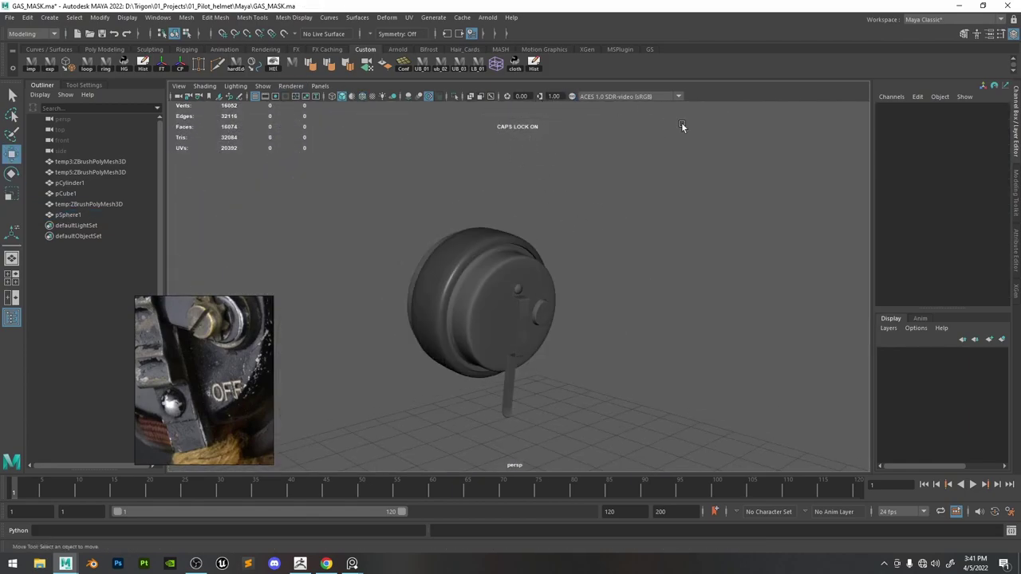
# Frame the dome and nudge it along Z to about -1.943.
pyautogui.click(196, 563)
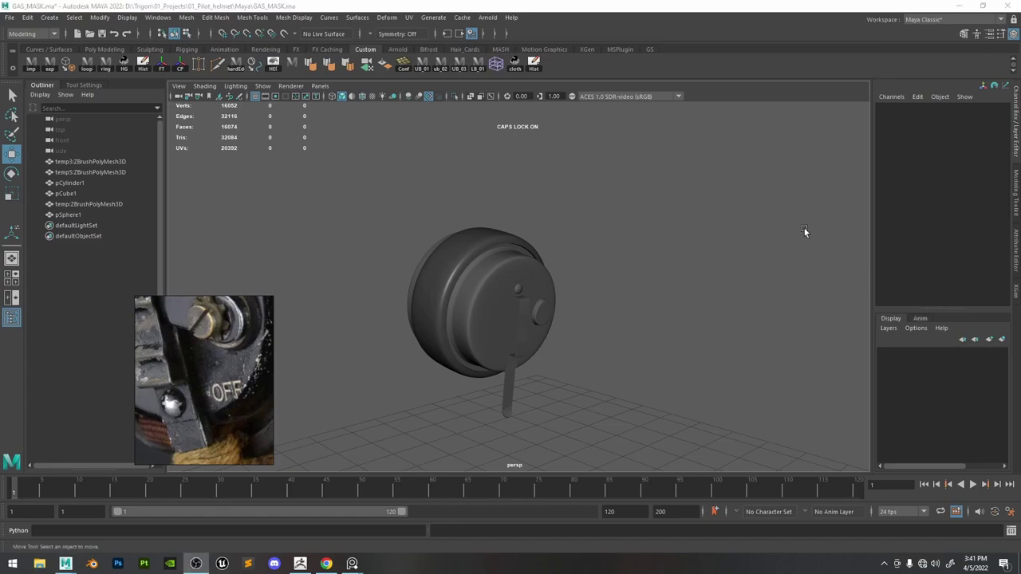
pyautogui.scroll(8, 547, 247)
pyautogui.click(524, 298)
pyautogui.press('f')
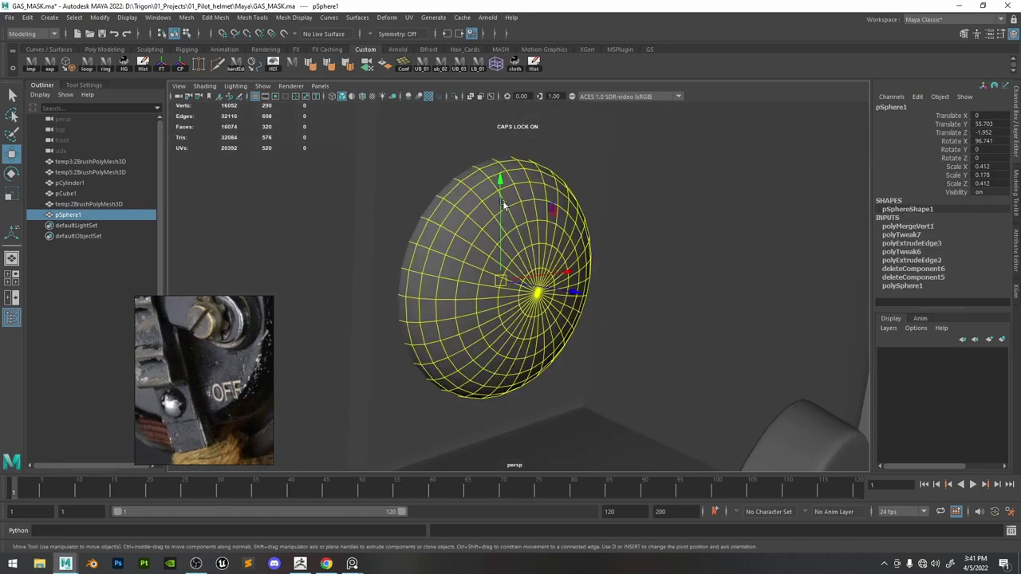
pyautogui.keyDown('alt'); pyautogui.moveTo(565, 296); pyautogui.dragTo(548, 312); pyautogui.keyUp('alt')
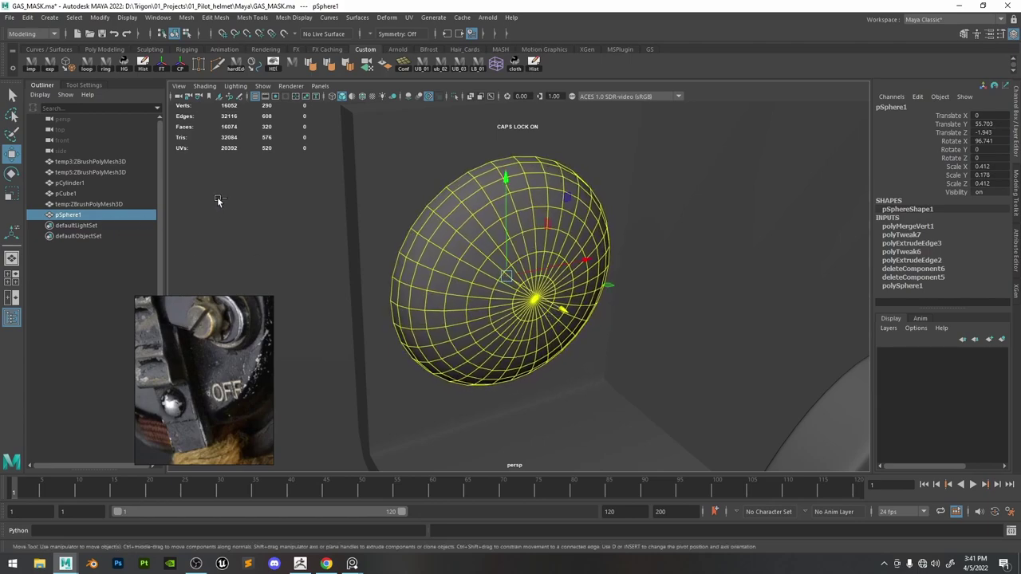
# Group the dome and rename the group BOLTS.
pyautogui.hotkey('ctrl', 'g')
pyautogui.doubleClick(85, 216)
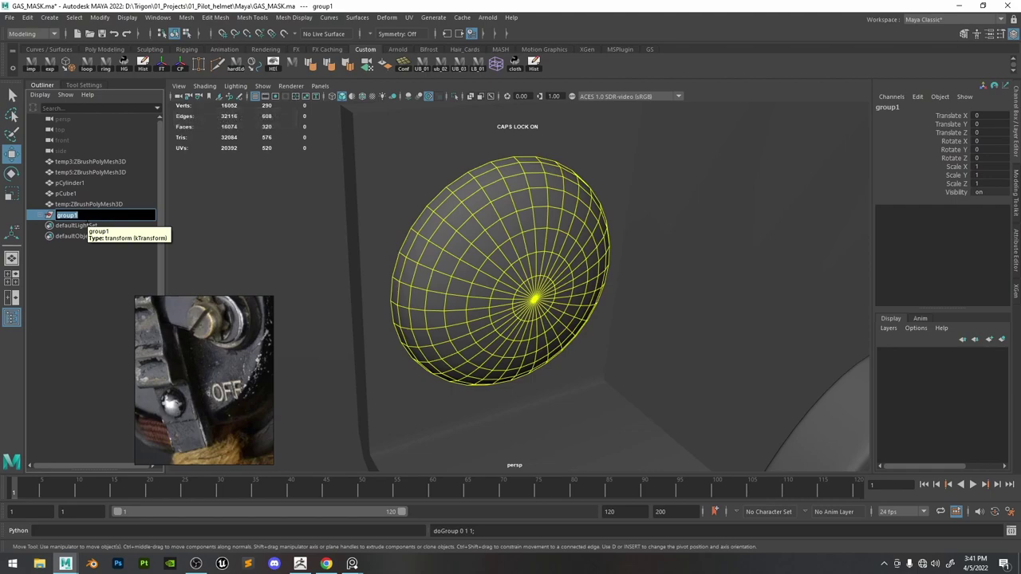
pyautogui.write('BOLTS')
pyautogui.press('Return')
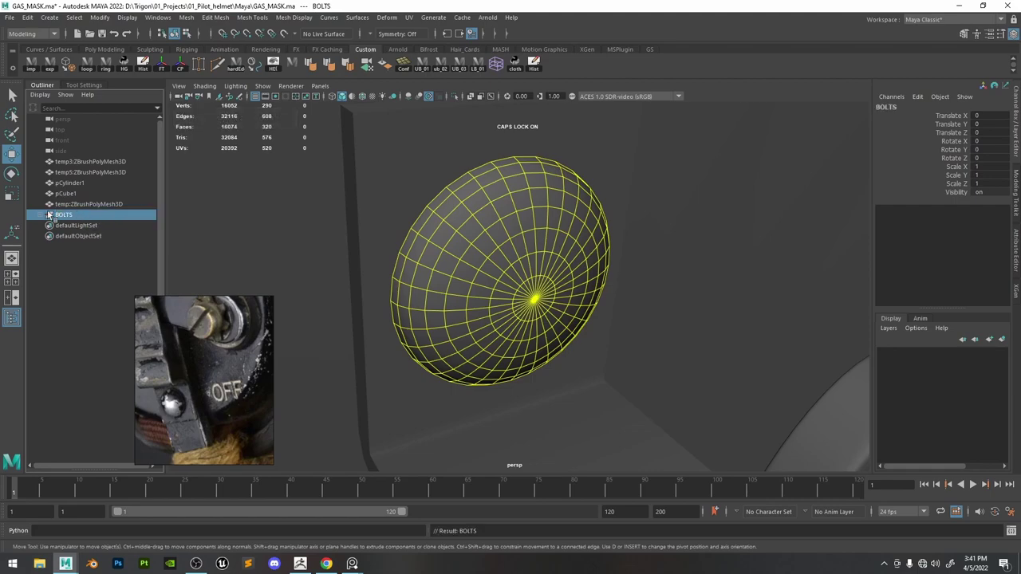
# Rename the sphere inside BOLTS to HJIGH and duplicate it.
pyautogui.click(42, 215)
pyautogui.doubleClick(76, 225)
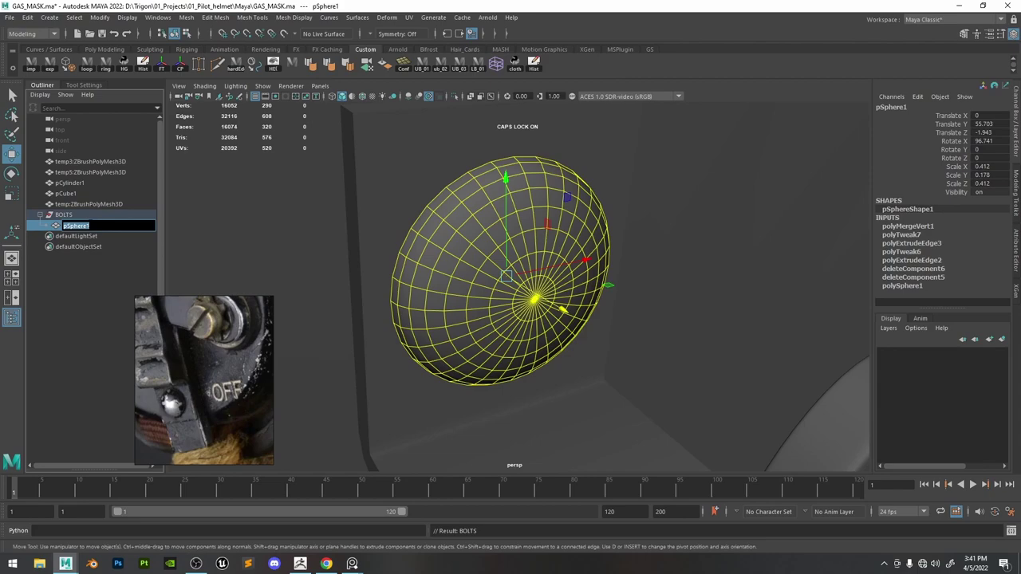
pyautogui.write('HJIGH')
pyautogui.press('Return')
pyautogui.hotkey('ctrl', 'd')
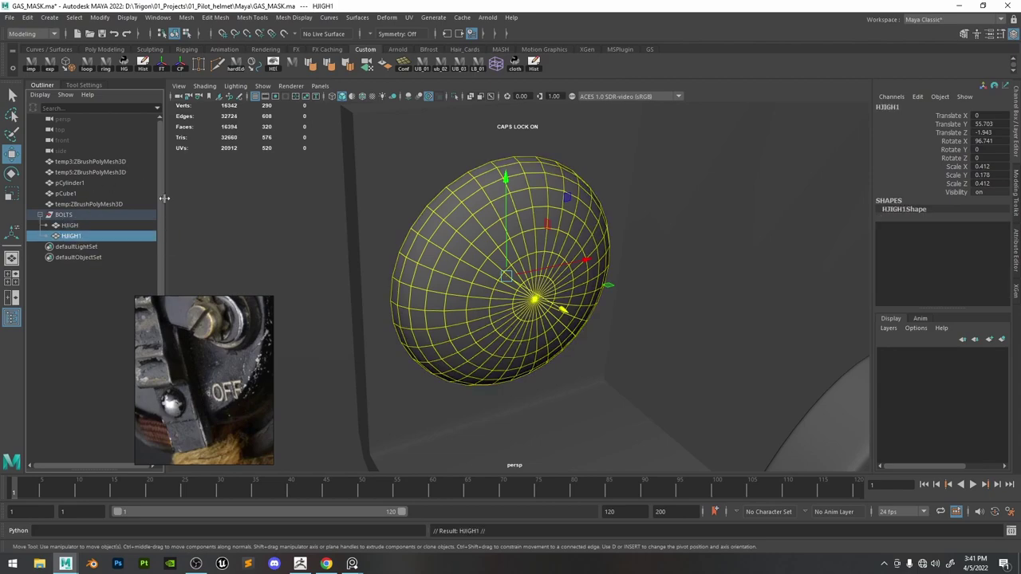
# Isolate the HJIGH dome and bevel the edge loop around its flat back rim.
pyautogui.click(70, 226)
pyautogui.click(455, 95)
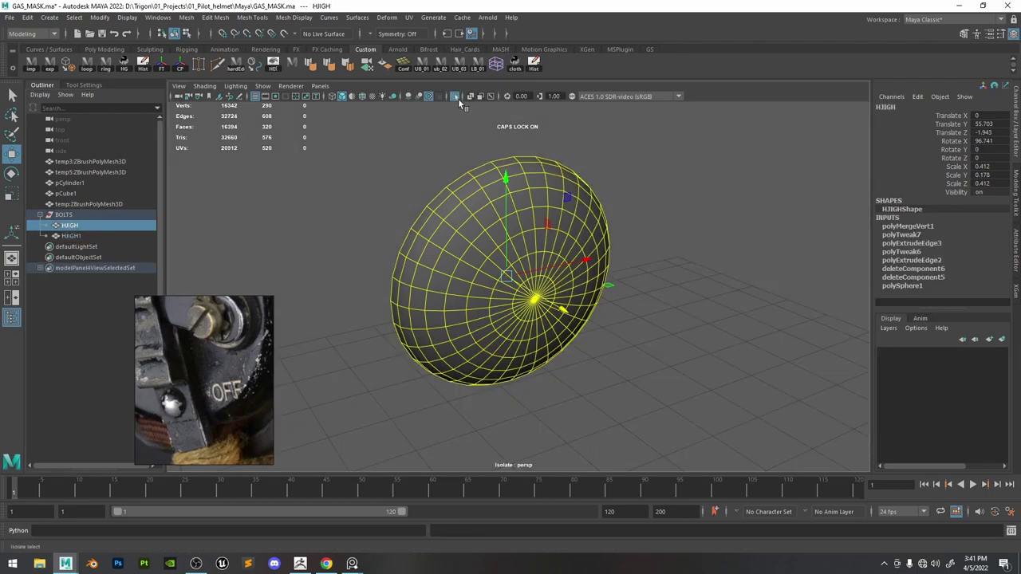
pyautogui.keyDown('alt'); pyautogui.moveTo(458, 98); pyautogui.dragTo(536, 222); pyautogui.keyUp('alt')
pyautogui.click(574, 242)
pyautogui.click(555, 248)
pyautogui.moveTo(536, 222); pyautogui.dragTo(575, 212, button='right')
pyautogui.doubleClick(536, 208)
pyautogui.moveTo(714, 308); pyautogui.dragTo(717, 300)
# Smooth the whole HJIGH dome into a dense high-poly mesh and inspect its surface.
pyautogui.moveTo(519, 230); pyautogui.dragTo(571, 238, button='right')
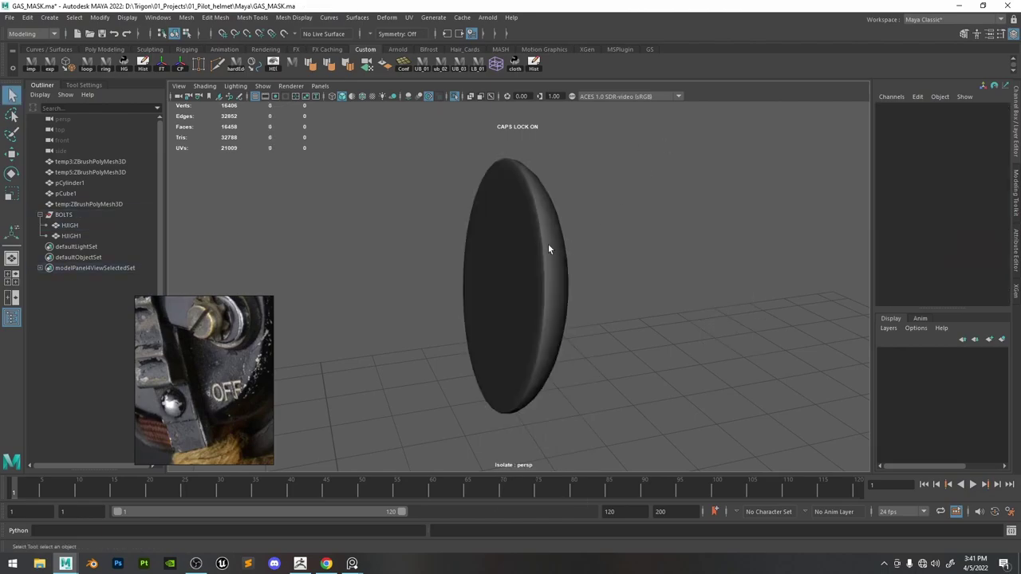
pyautogui.click(550, 244)
pyautogui.click(73, 67)
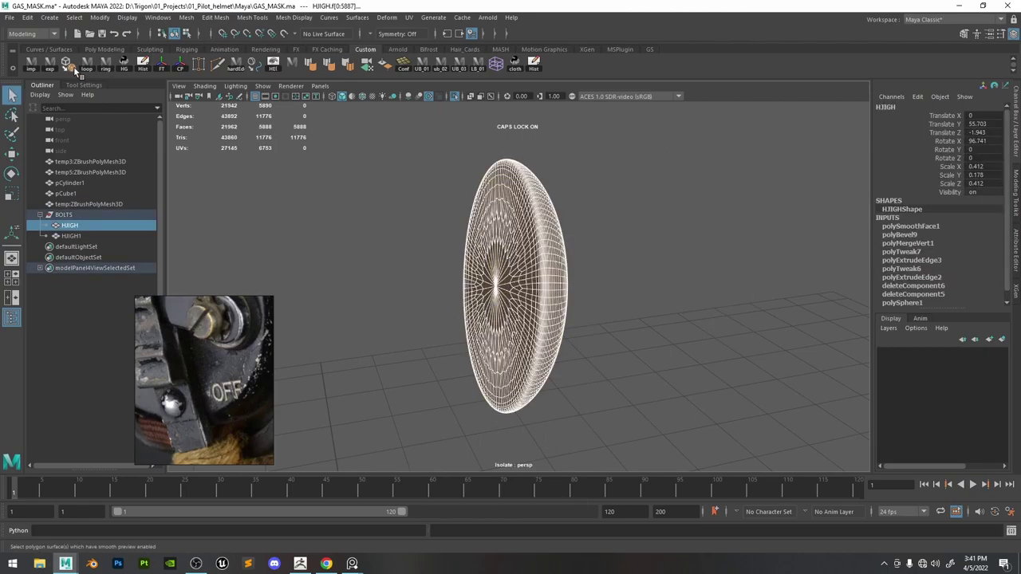
pyautogui.keyDown('alt'); pyautogui.moveTo(526, 231); pyautogui.dragTo(480, 227); pyautogui.keyUp('alt')
pyautogui.click(682, 192)
pyautogui.keyDown('alt'); pyautogui.moveTo(682, 194); pyautogui.dragTo(620, 214); pyautogui.keyUp('alt')
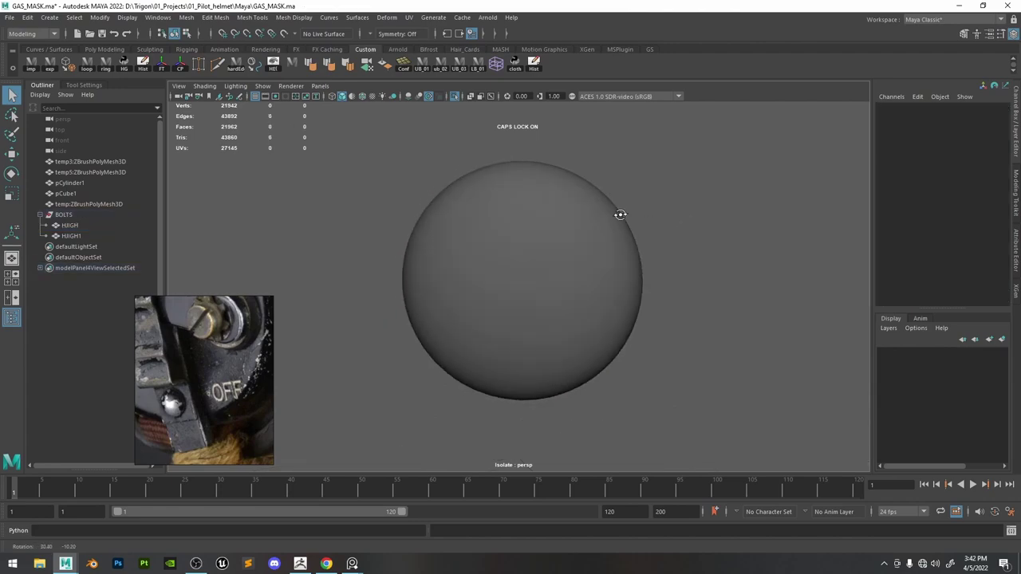
# Leave the isolated view, rename the duplicated dome LOW and isolate it.
pyautogui.click(453, 96)
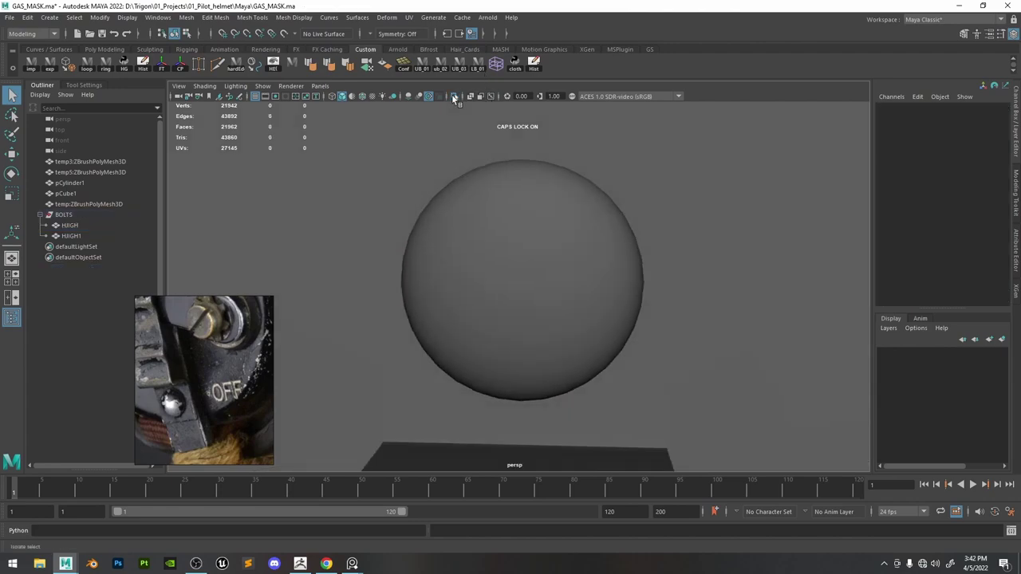
pyautogui.doubleClick(72, 235)
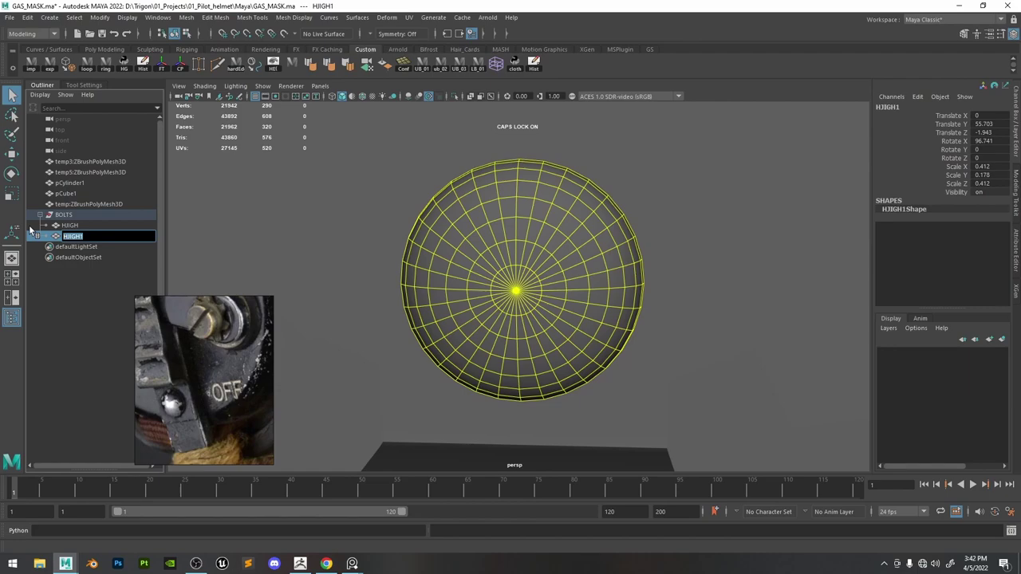
pyautogui.press('Return')
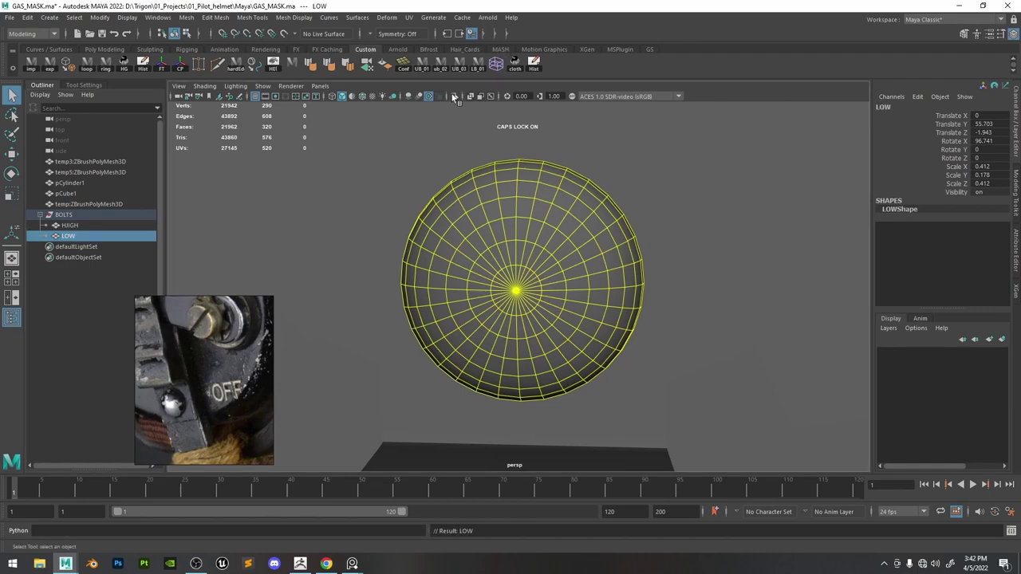
pyautogui.hotkey('ctrl', '1')
# Try to delete every second radial edge line from the LOW dome.
pyautogui.keyDown('alt'); pyautogui.moveTo(488, 153); pyautogui.dragTo(549, 166); pyautogui.keyUp('alt')
pyautogui.moveTo(523, 183); pyautogui.dragTo(527, 138, button='right')
pyautogui.keyDown('alt'); pyautogui.moveTo(499, 231); pyautogui.dragTo(442, 212); pyautogui.keyUp('alt')
pyautogui.keyDown('alt'); pyautogui.moveTo(442, 213); pyautogui.dragTo(526, 228, button='right'); pyautogui.keyUp('alt')
pyautogui.doubleClick(503, 218)
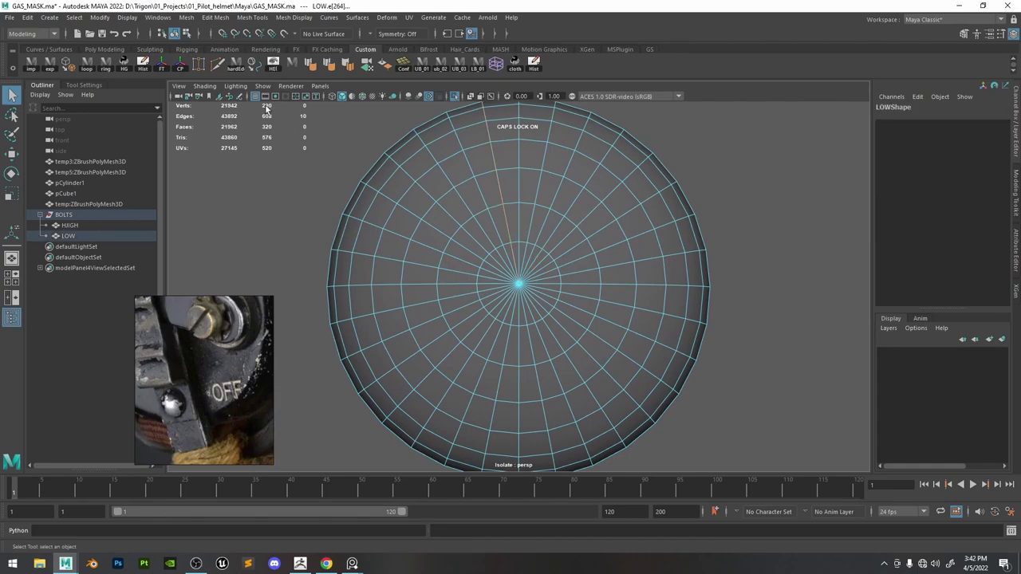
pyautogui.click(107, 67)
pyautogui.scroll(-3, 564, 210)
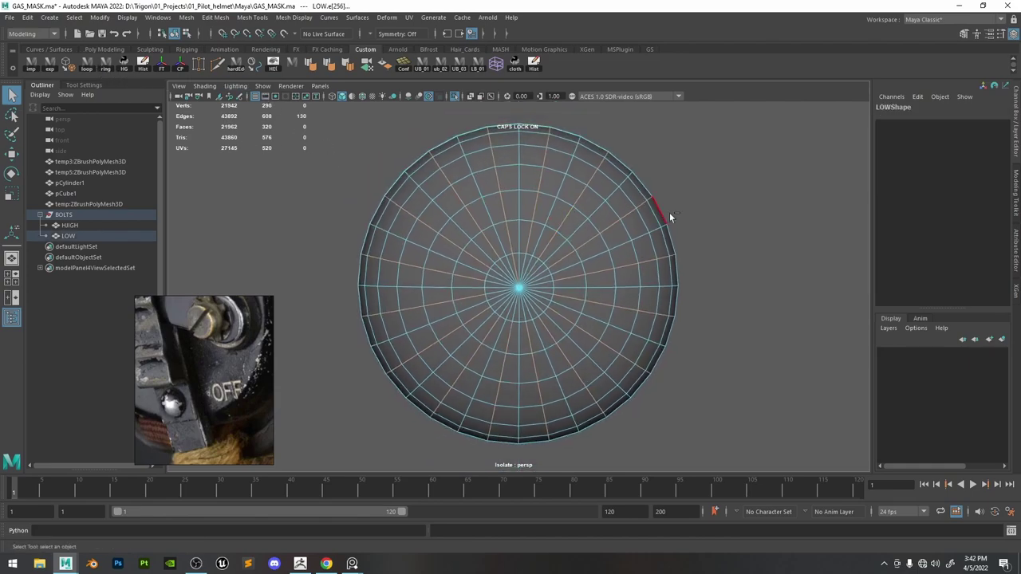
pyautogui.press('Delete')
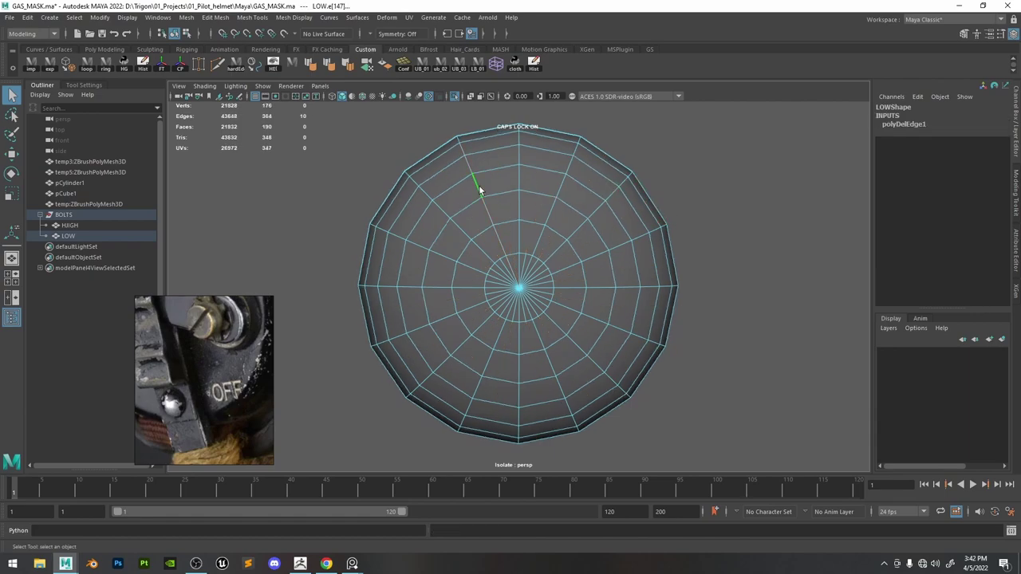
# Try to select every second concentric edge loop of the LOW dome and delete them.
pyautogui.scroll(-6, 510, 244)
pyautogui.scroll(5, 510, 240)
pyautogui.doubleClick(472, 185)
pyautogui.keyDown('alt'); pyautogui.moveTo(511, 244); pyautogui.dragTo(517, 267); pyautogui.keyUp('alt')
pyautogui.click(103, 69)
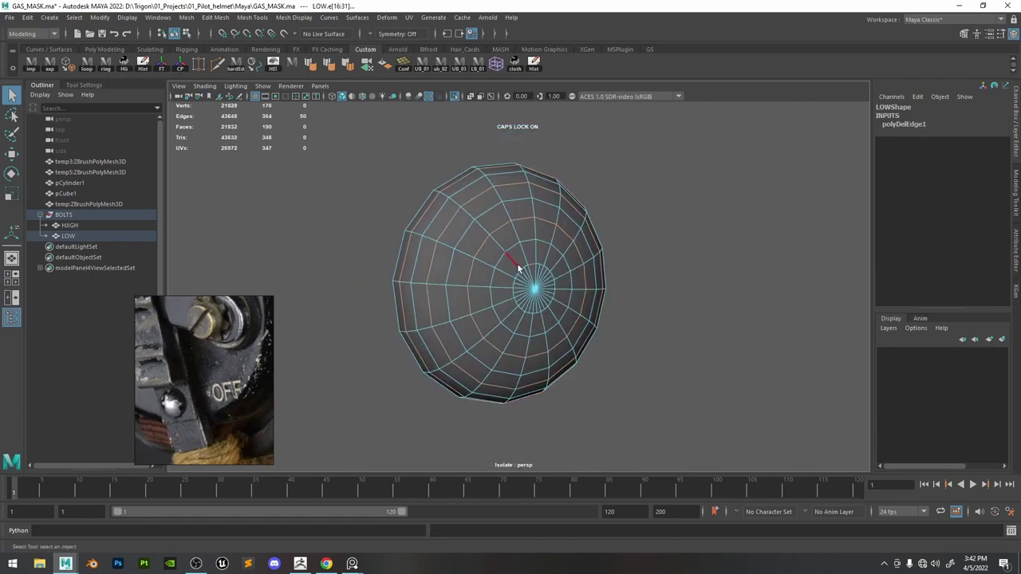
pyautogui.click(108, 70)
pyautogui.keyDown('alt'); pyautogui.moveTo(446, 232); pyautogui.dragTo(466, 231); pyautogui.keyUp('alt')
pyautogui.hotkey('ctrl', 'Delete')
# Undo the edge selections and deletions on the LOW dome back to its full mesh.
pyautogui.hotkey('ctrl', 'z')
pyautogui.hotkey('ctrl', 'z')
pyautogui.hotkey('ctrl', 'z')
pyautogui.hotkey('ctrl', 'z')
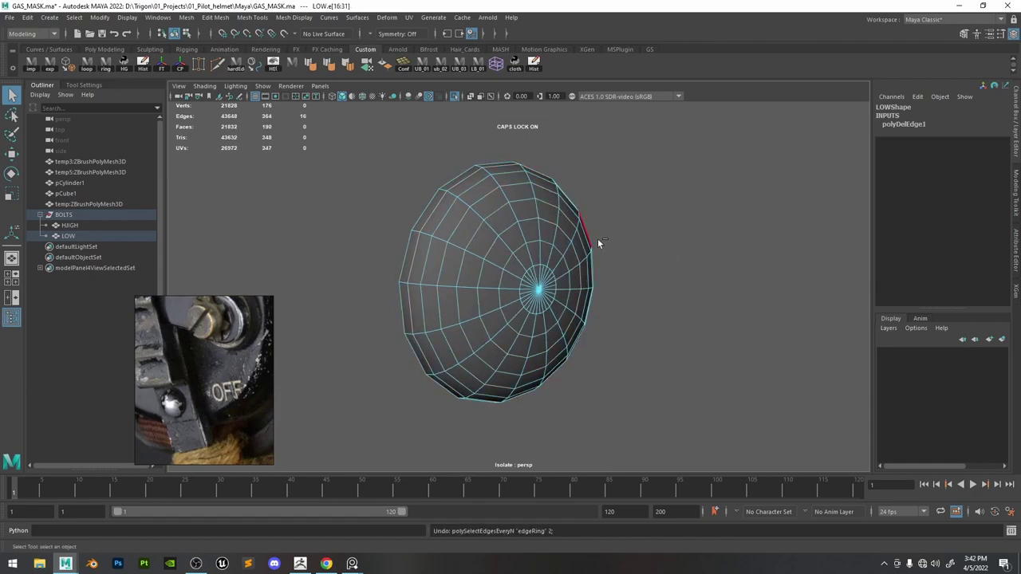
pyautogui.keyDown('alt'); pyautogui.moveTo(597, 238); pyautogui.dragTo(553, 247); pyautogui.keyUp('alt')
pyautogui.hotkey('ctrl', 'z')
pyautogui.hotkey('ctrl', 'z')
pyautogui.hotkey('ctrl', 'z')
pyautogui.hotkey('ctrl', 'z')
# Select every second radial edge line of the LOW dome, including the segments at the centre, and delete them with their vertices.
pyautogui.doubleClick(514, 243)
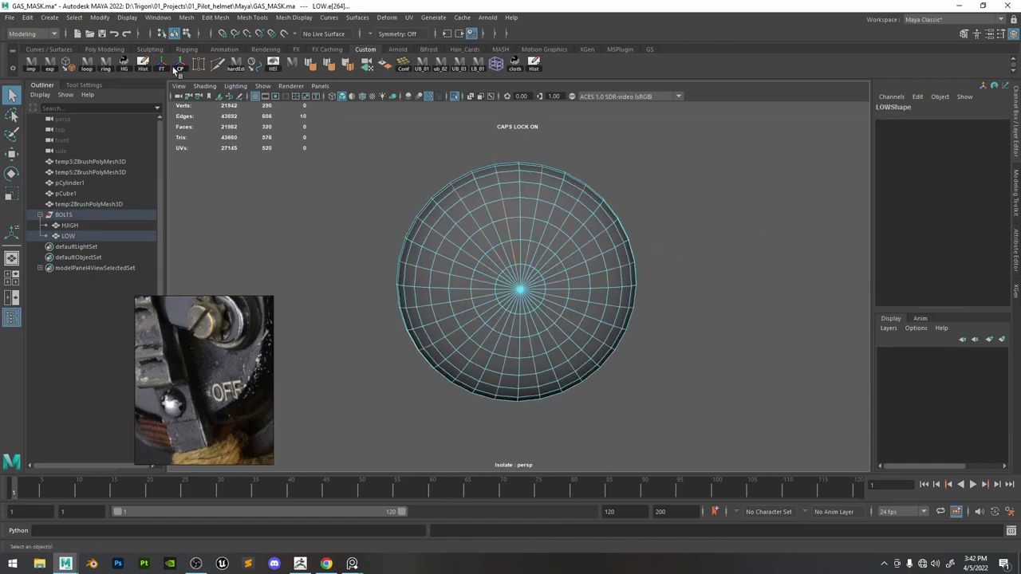
pyautogui.click(104, 69)
pyautogui.keyDown('alt'); pyautogui.moveTo(578, 209); pyautogui.dragTo(606, 269, button='right'); pyautogui.keyUp('alt')
pyautogui.scroll(5, 550, 263)
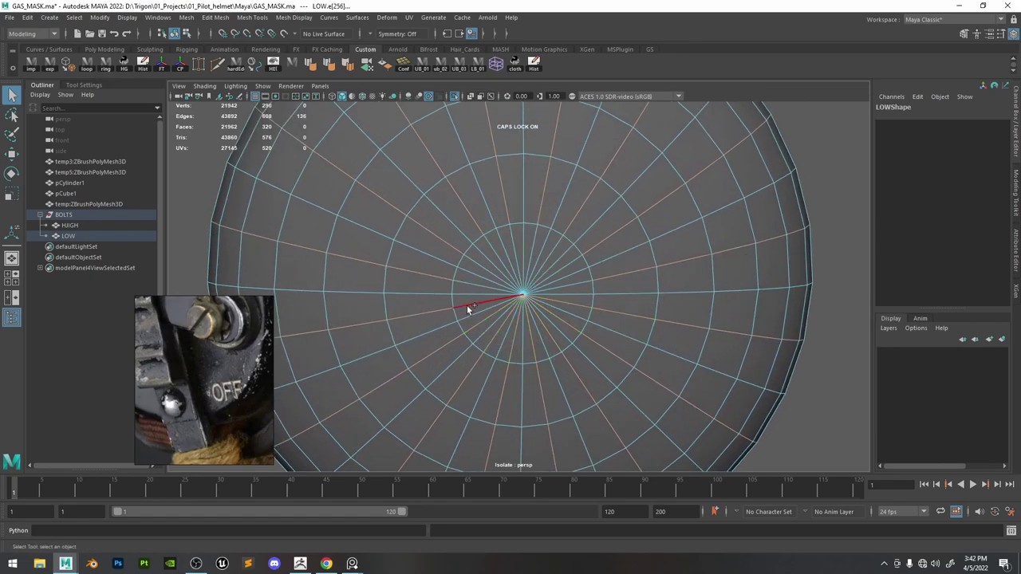
pyautogui.keyDown('shift'); pyautogui.click(557, 246); pyautogui.keyUp('shift')
pyautogui.keyDown('shift'); pyautogui.click(573, 259); pyautogui.keyUp('shift')
pyautogui.keyDown('shift'); pyautogui.click(582, 280); pyautogui.keyUp('shift')
pyautogui.hotkey('ctrl', 'Delete')
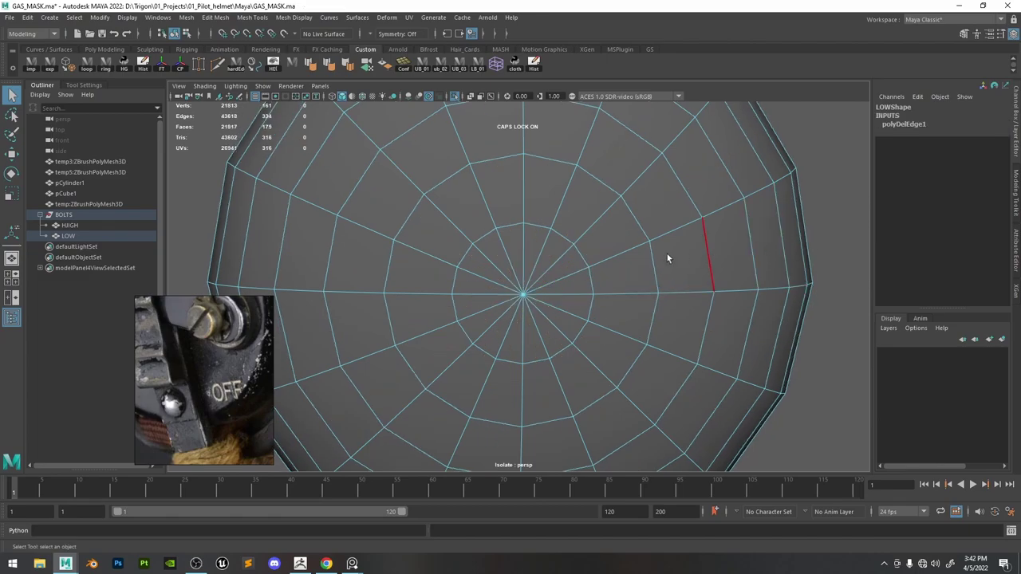
# Delete five concentric edge loops with their vertices from the LOW dome, leaving two rings between centre and rim.
pyautogui.scroll(-5, 567, 278)
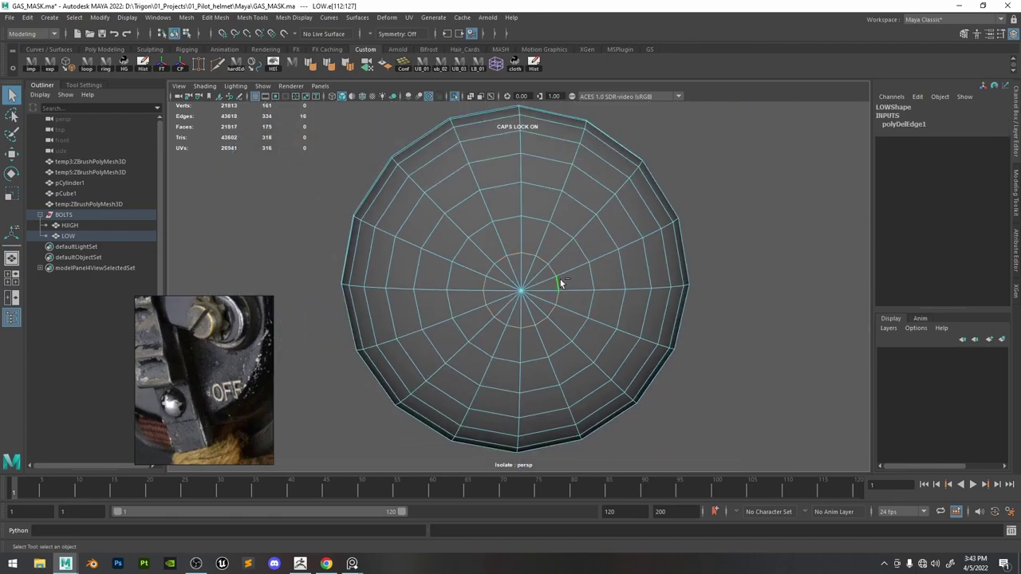
pyautogui.hotkey('ctrl', 'Delete')
pyautogui.keyDown('alt'); pyautogui.moveTo(560, 280); pyautogui.dragTo(585, 249); pyautogui.keyUp('alt')
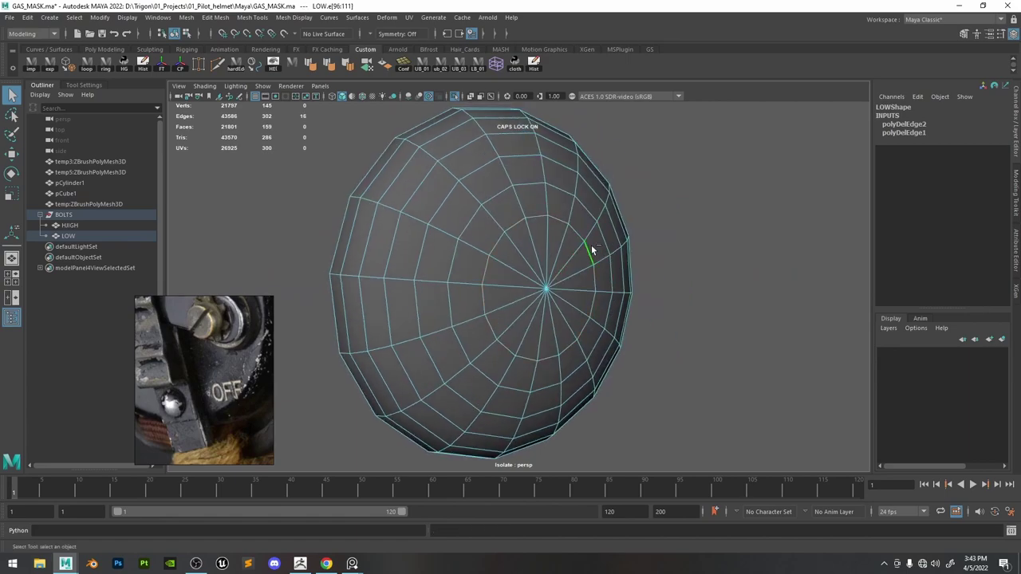
pyautogui.hotkey('ctrl', 'Delete')
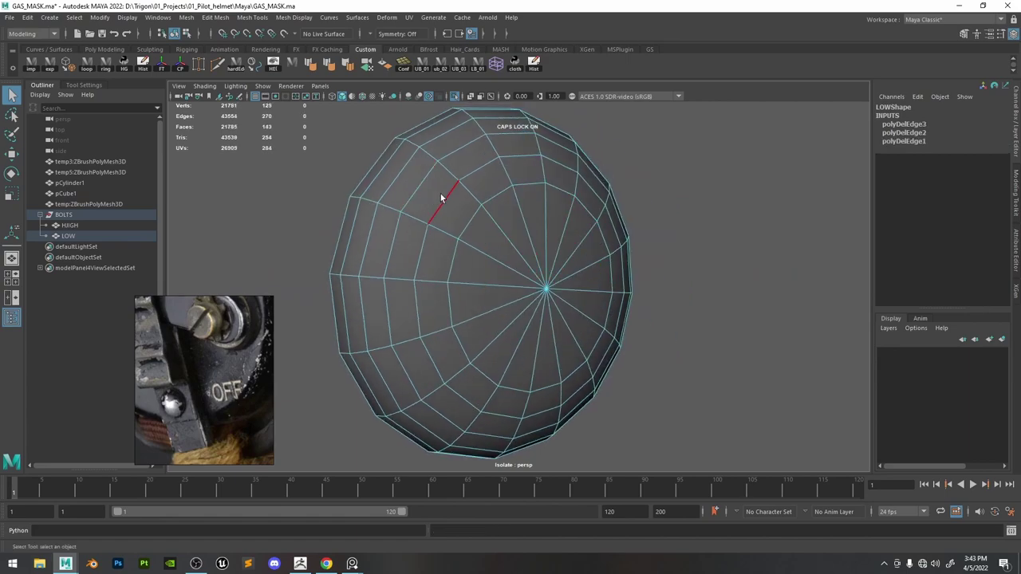
pyautogui.hotkey('ctrl', 'Delete')
pyautogui.click(405, 185)
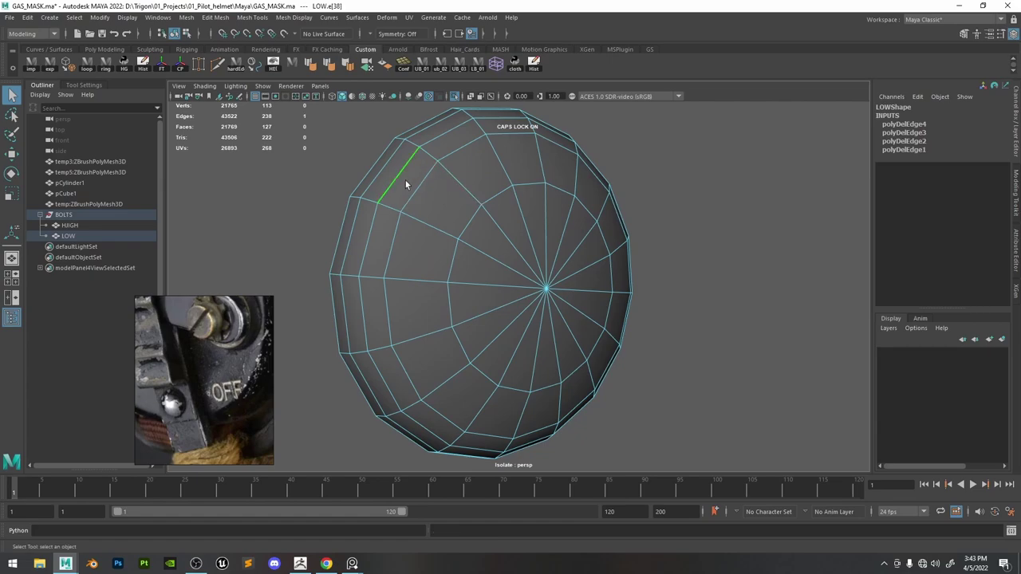
pyautogui.hotkey('ctrl', 'Delete')
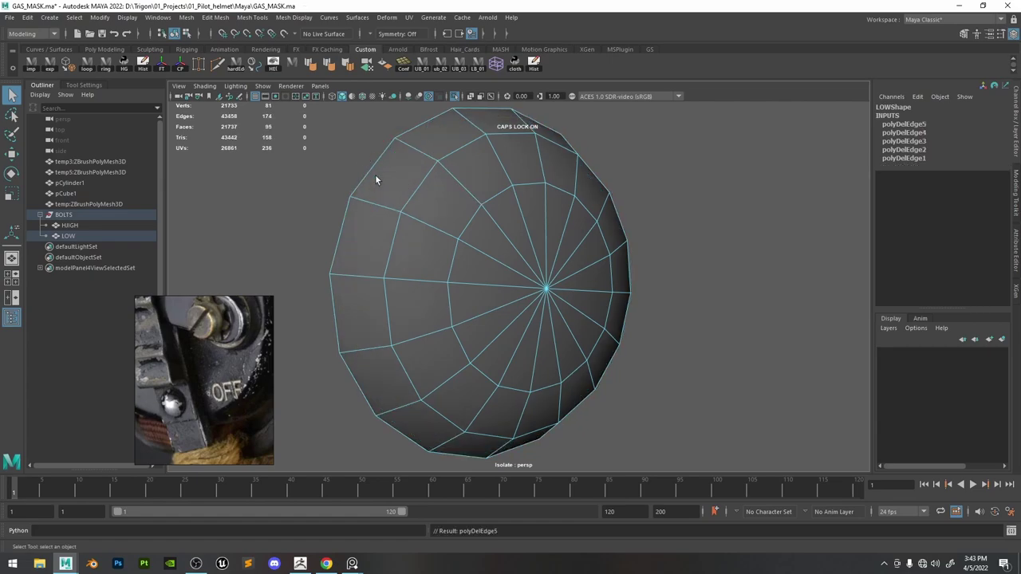
pyautogui.scroll(-5, 528, 257)
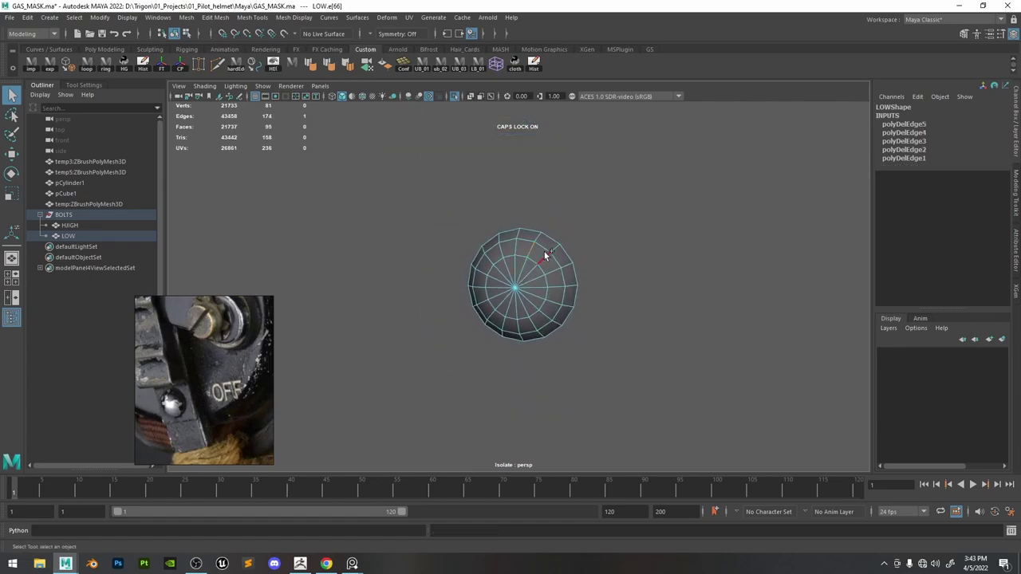
# Try to collapse the ring of radial edges between two concentric loops of the LOW dome.
pyautogui.keyDown('shift'); pyautogui.moveTo(547, 257); pyautogui.dragTo(599, 220, button='right'); pyautogui.keyUp('shift')
pyautogui.keyDown('alt'); pyautogui.moveTo(571, 261); pyautogui.dragTo(704, 264); pyautogui.keyUp('alt')
pyautogui.hotkey('ctrl', 'z')
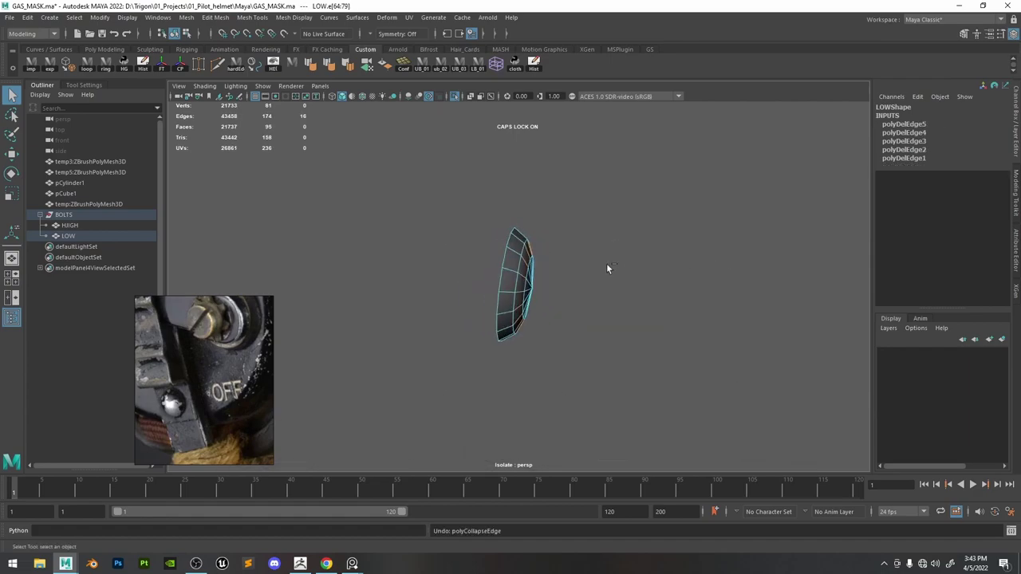
# Examine the reduced LOW dome's shape and silhouette from the front and at an angle.
pyautogui.keyDown('alt'); pyautogui.moveTo(594, 288); pyautogui.dragTo(546, 280); pyautogui.keyUp('alt')
pyautogui.scroll(5, 558, 279)
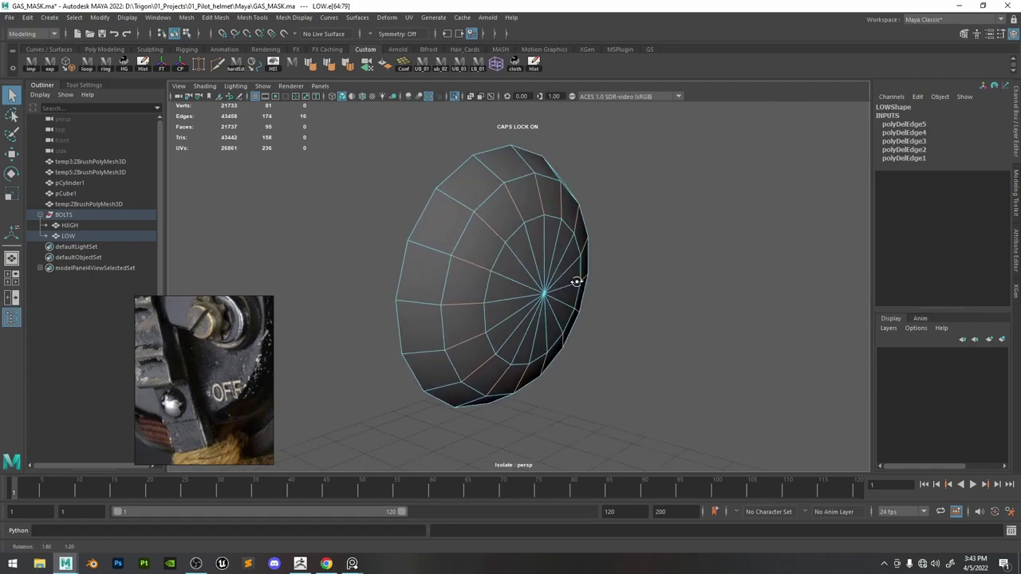
pyautogui.click(672, 182)
pyautogui.scroll(-5, 606, 209)
pyautogui.click(513, 245)
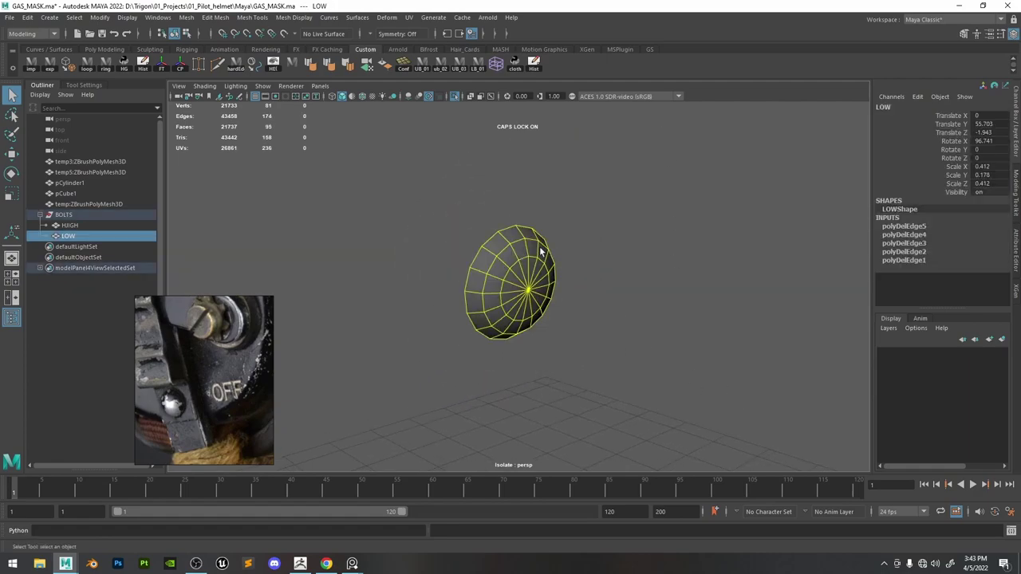
pyautogui.moveTo(520, 250); pyautogui.dragTo(520, 265, button='right')
pyautogui.doubleClick(533, 270)
pyautogui.keyDown('alt'); pyautogui.moveTo(546, 271); pyautogui.dragTo(520, 260); pyautogui.keyUp('alt')
pyautogui.moveTo(519, 258); pyautogui.dragTo(560, 224, button='right')
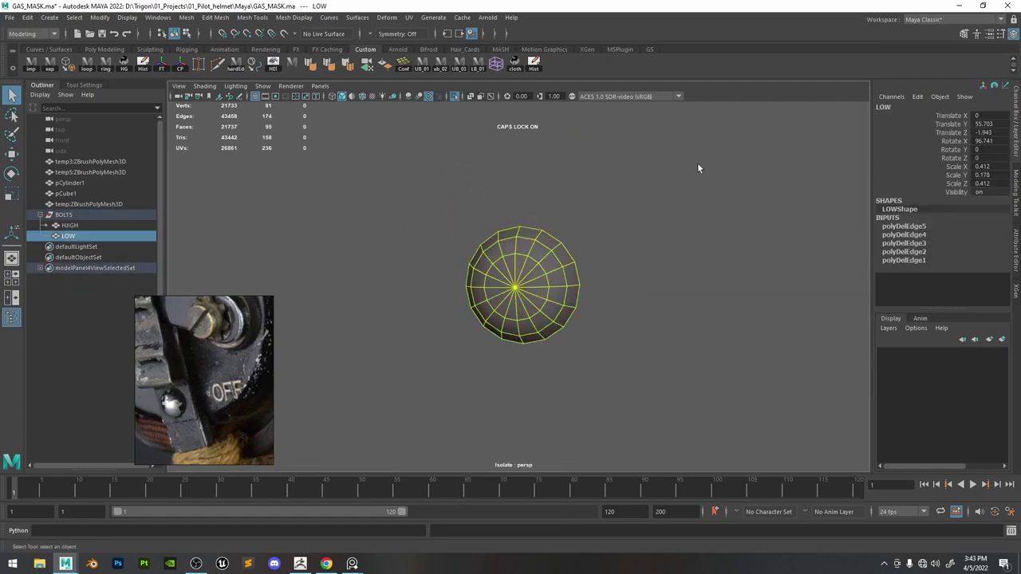
pyautogui.click(697, 163)
pyautogui.scroll(-6, 213, 355)
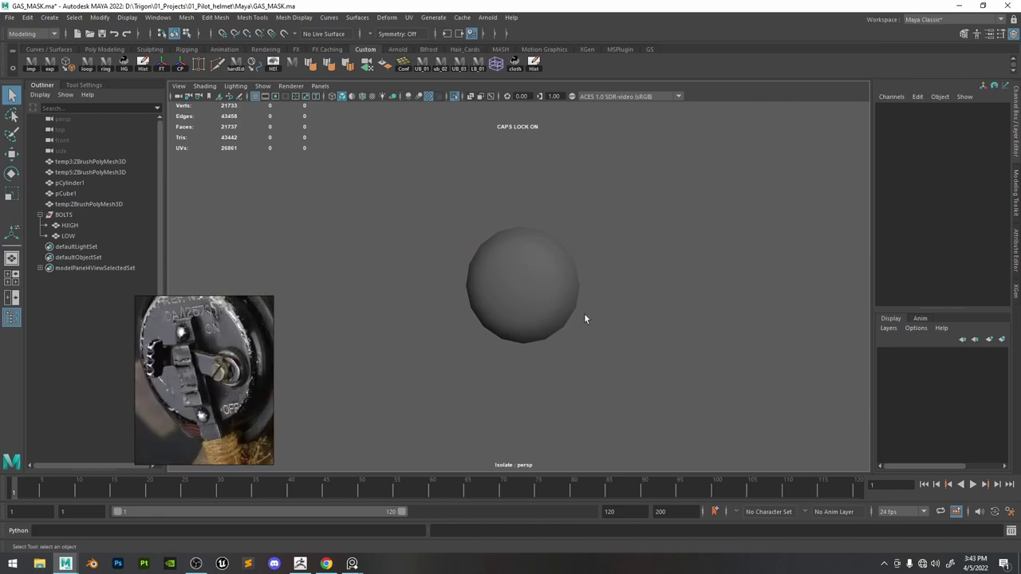
pyautogui.scroll(-4, 615, 301)
pyautogui.scroll(4, 551, 240)
# Delete the faces on the flat back of the LOW dome, both the outer ring and the inner radial cap.
pyautogui.click(487, 272)
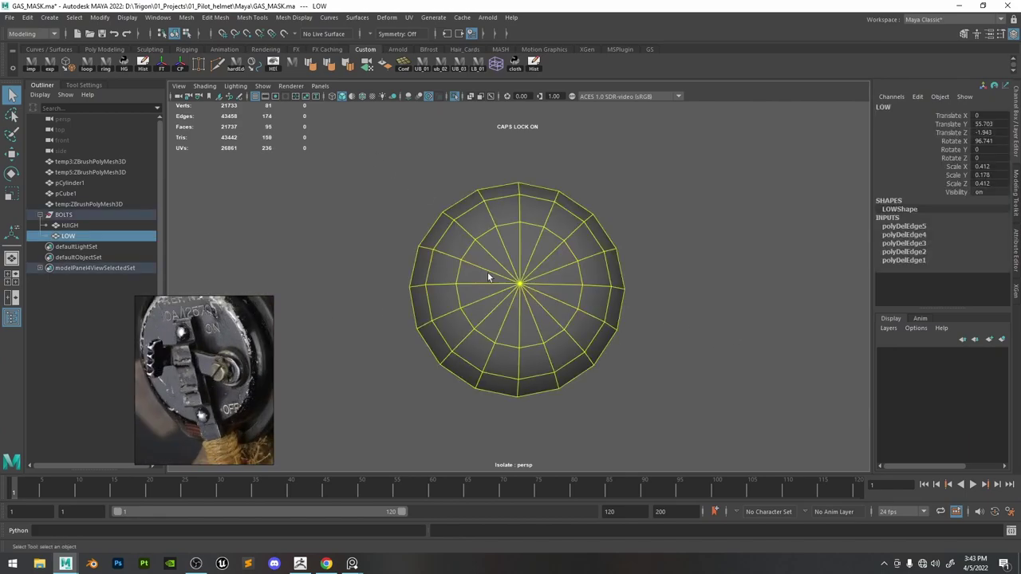
pyautogui.keyDown('alt'); pyautogui.moveTo(487, 272); pyautogui.dragTo(611, 292); pyautogui.keyUp('alt')
pyautogui.moveTo(528, 237); pyautogui.dragTo(534, 195, button='right')
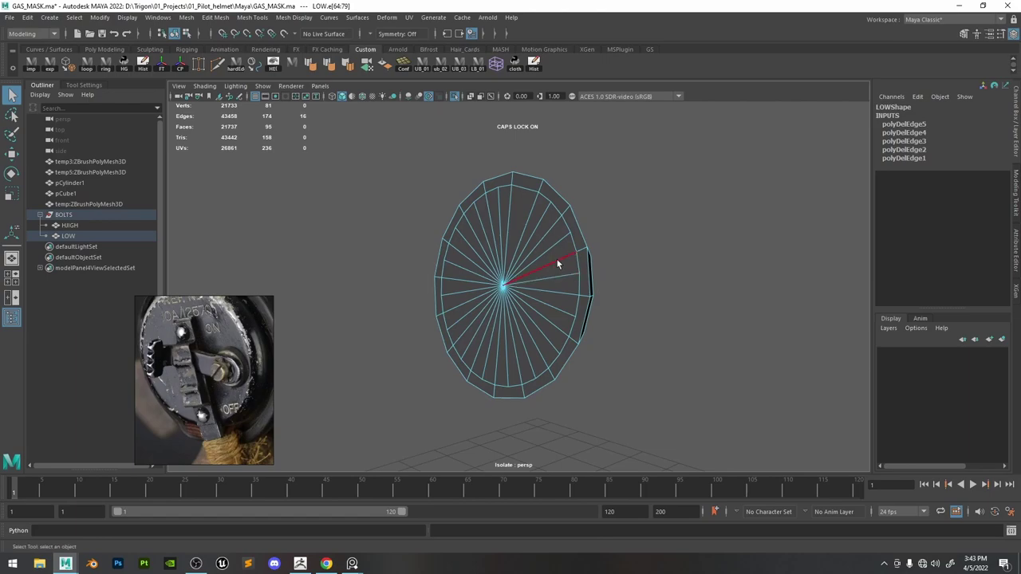
pyautogui.moveTo(572, 232); pyautogui.dragTo(572, 261, button='right')
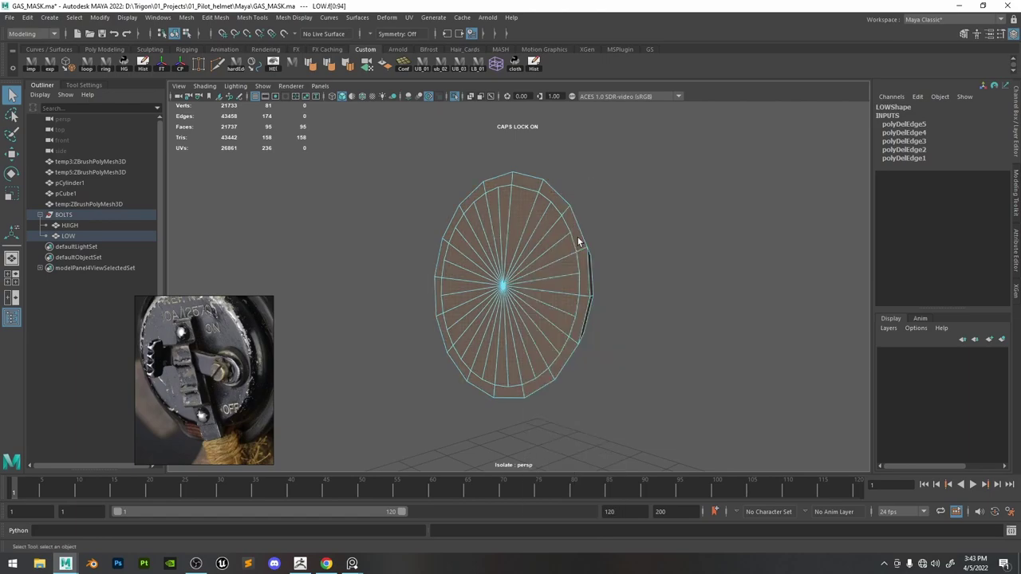
pyautogui.click(578, 239)
pyautogui.keyDown('shift'); pyautogui.click(583, 266); pyautogui.keyUp('shift')
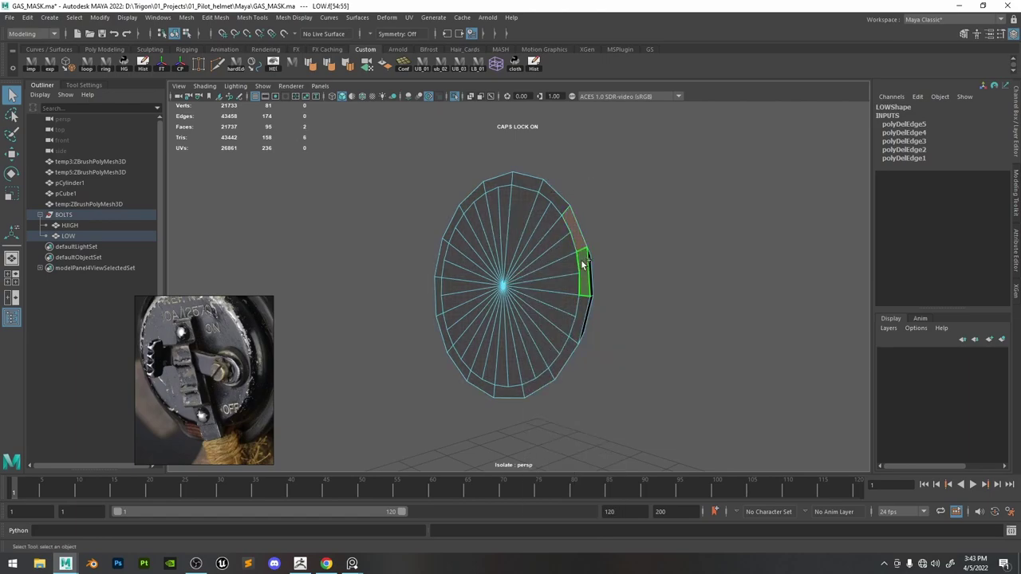
pyautogui.keyDown('shift'); pyautogui.click(586, 308); pyautogui.keyUp('shift')
pyautogui.keyDown('shift'); pyautogui.doubleClick(469, 376); pyautogui.keyUp('shift')
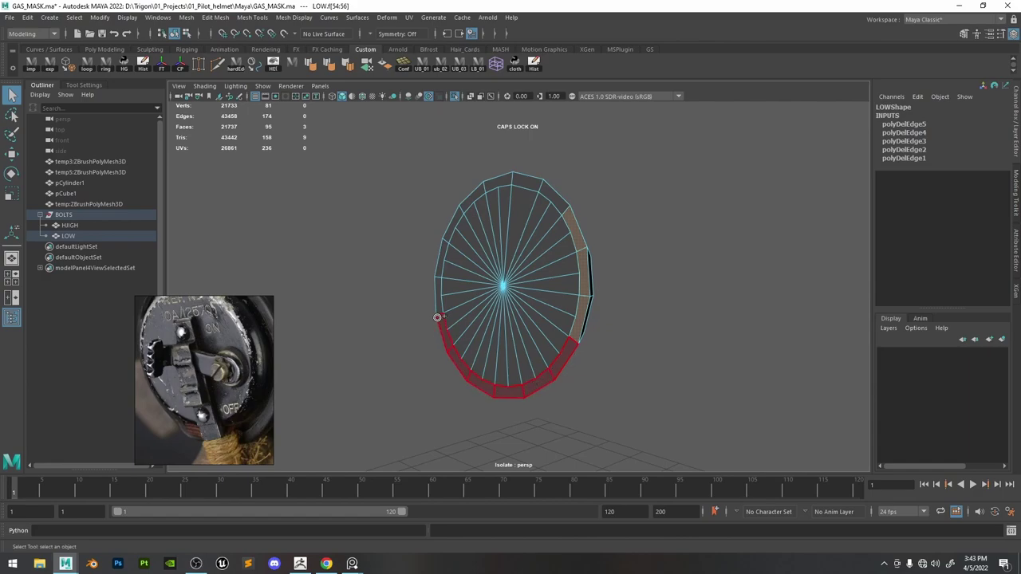
pyautogui.moveTo(438, 317)
pyautogui.keyDown('shift'); pyautogui.mouseDown()
pyautogui.moveTo(451, 231)
pyautogui.moveTo(483, 198)
pyautogui.moveTo(518, 185)
pyautogui.moveTo(556, 208)
pyautogui.mouseUp(); pyautogui.keyUp('shift')
pyautogui.press('Delete')
pyautogui.doubleClick(554, 279)
pyautogui.press('Delete')
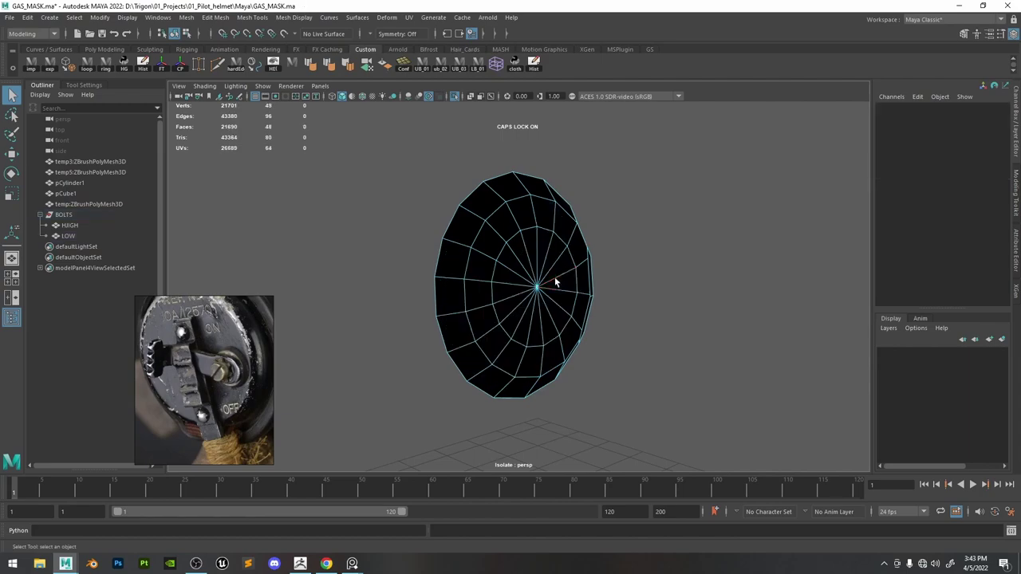
# Select every second radial edge line of the open LOW dome and delete them with their vertices.
pyautogui.keyDown('alt'); pyautogui.moveTo(644, 278); pyautogui.dragTo(486, 268); pyautogui.keyUp('alt')
pyautogui.moveTo(493, 219); pyautogui.dragTo(484, 180, button='right')
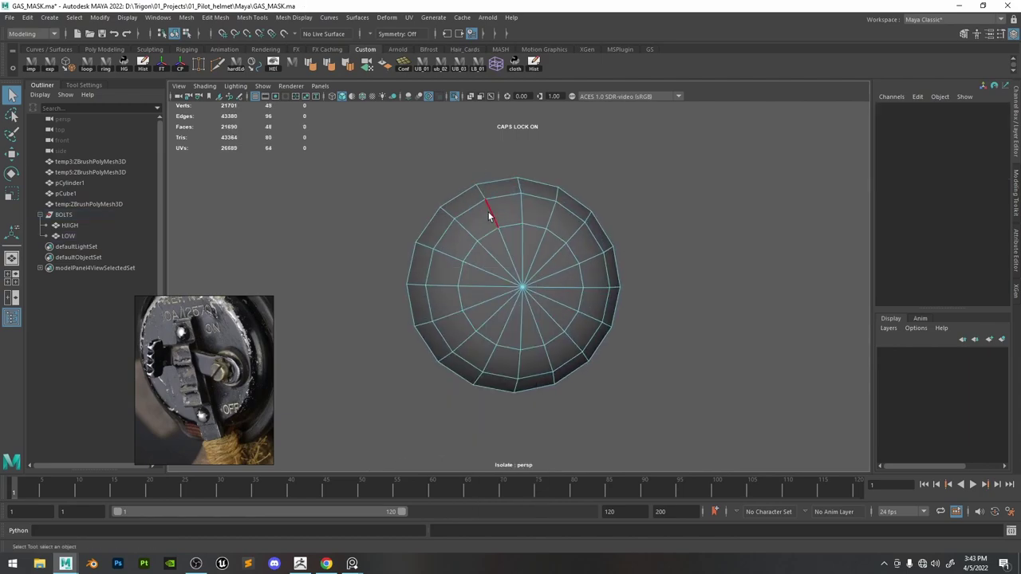
pyautogui.click(108, 65)
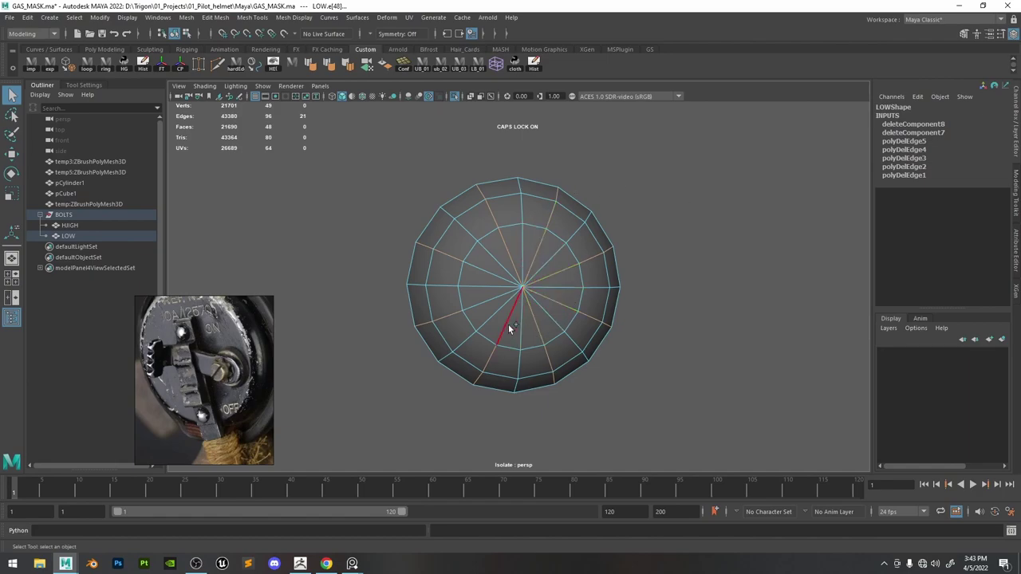
pyautogui.hotkey('ctrl', 'Delete')
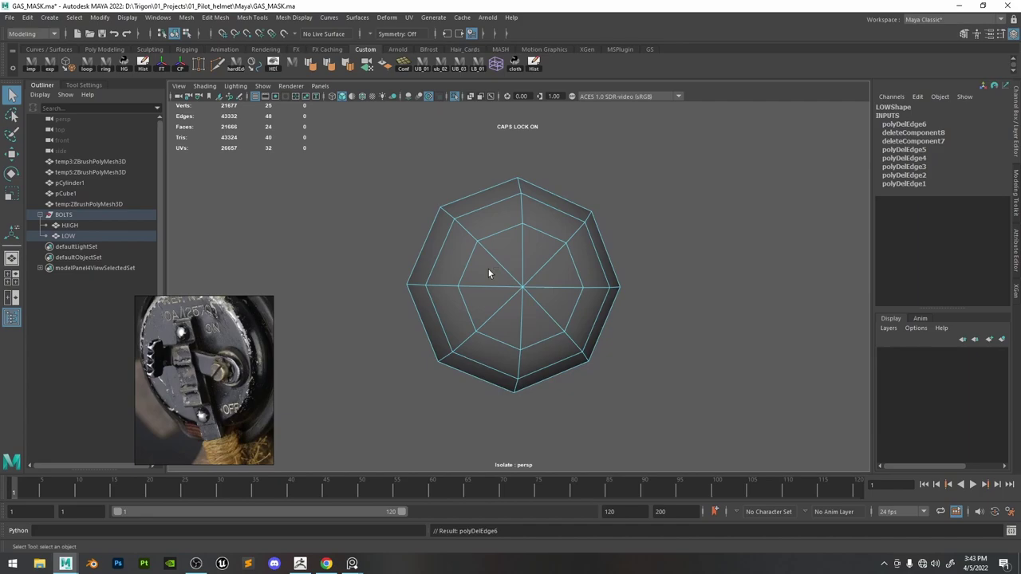
# Leave the isolated view and hide the HJIGH mesh to compare the LOW dome against the mask.
pyautogui.moveTo(519, 242); pyautogui.dragTo(484, 84, button='right')
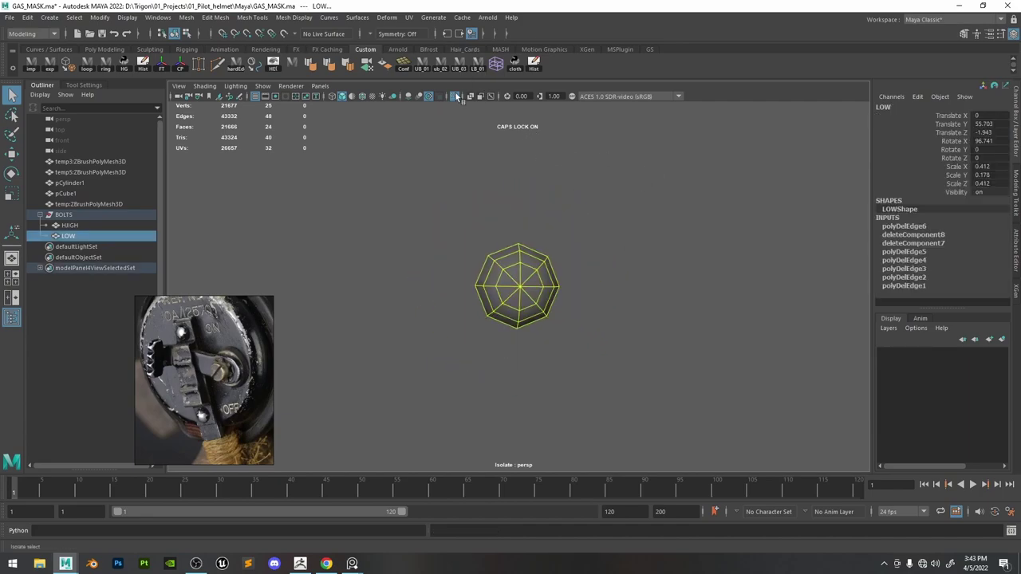
pyautogui.click(455, 96)
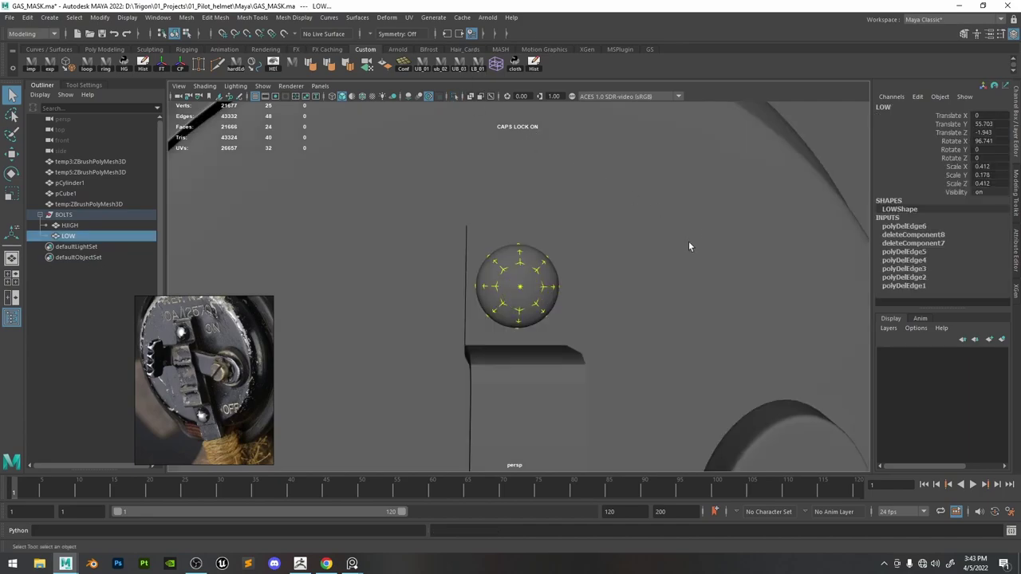
pyautogui.click(70, 224)
pyautogui.hotkey('ctrl', 'h')
pyautogui.keyDown('alt'); pyautogui.moveTo(758, 233); pyautogui.dragTo(743, 232); pyautogui.keyUp('alt')
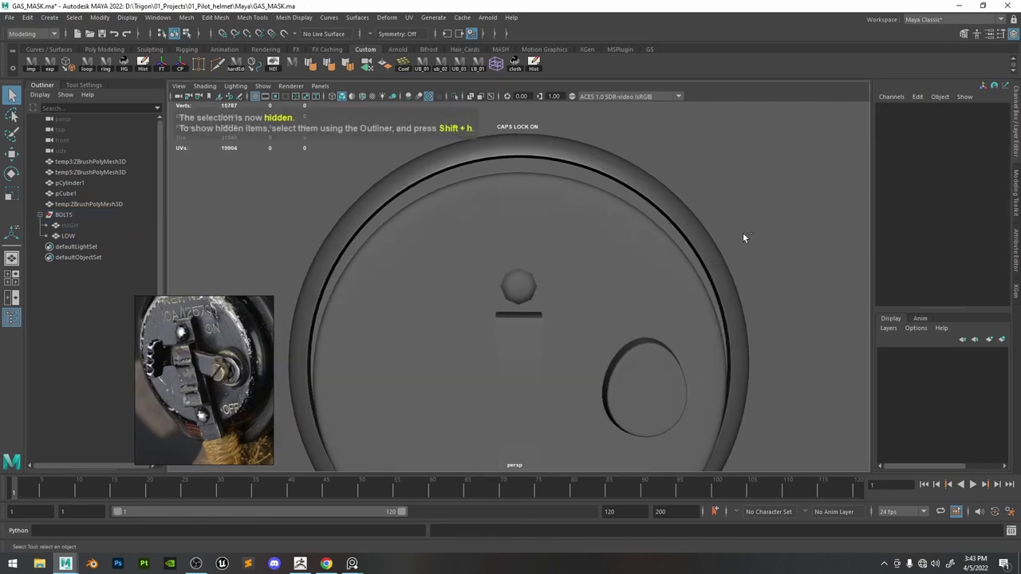
# Undo the hiding of HJIGH and the radial edge deletion, and isolate the LOW dome again.
pyautogui.hotkey('ctrl', 'z')
pyautogui.hotkey('ctrl', 'z')
pyautogui.hotkey('ctrl', '1')
pyautogui.hotkey('ctrl', 'z')
pyautogui.hotkey('ctrl', 'z')
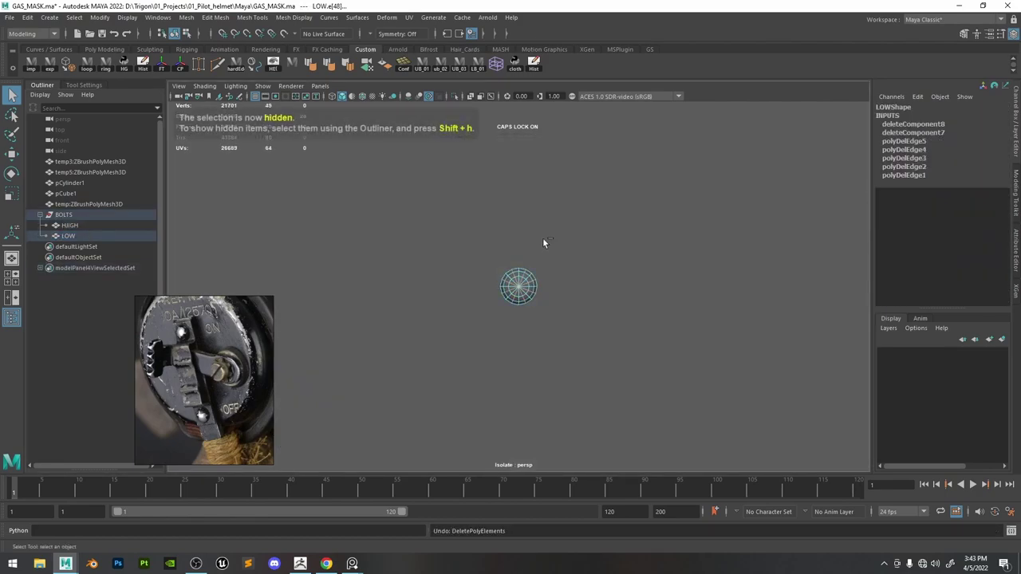
# Reselect the isolated LOW dome and select a rim edge of its open back.
pyautogui.click(542, 238)
pyautogui.scroll(5, 514, 245)
pyautogui.moveTo(498, 263); pyautogui.dragTo(550, 231, button='right')
pyautogui.click(584, 212)
pyautogui.keyDown('alt'); pyautogui.moveTo(510, 249); pyautogui.dragTo(520, 255); pyautogui.keyUp('alt')
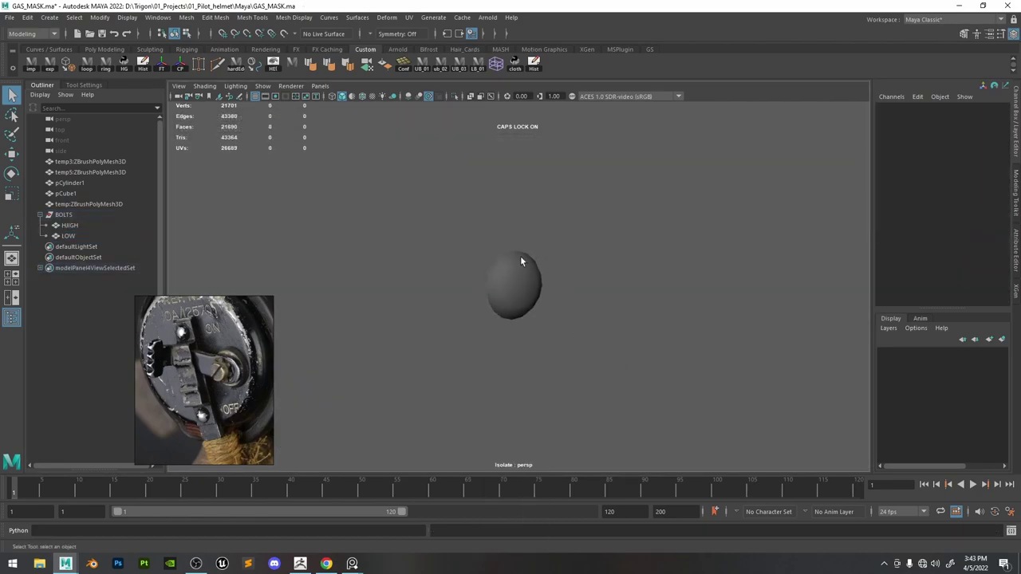
pyautogui.click(519, 257)
pyautogui.keyDown('alt'); pyautogui.moveTo(598, 299); pyautogui.dragTo(702, 351, button='right'); pyautogui.keyUp('alt')
pyautogui.keyDown('alt'); pyautogui.moveTo(630, 239); pyautogui.dragTo(577, 240); pyautogui.keyUp('alt')
pyautogui.keyDown('alt'); pyautogui.moveTo(515, 239); pyautogui.dragTo(598, 241); pyautogui.keyUp('alt')
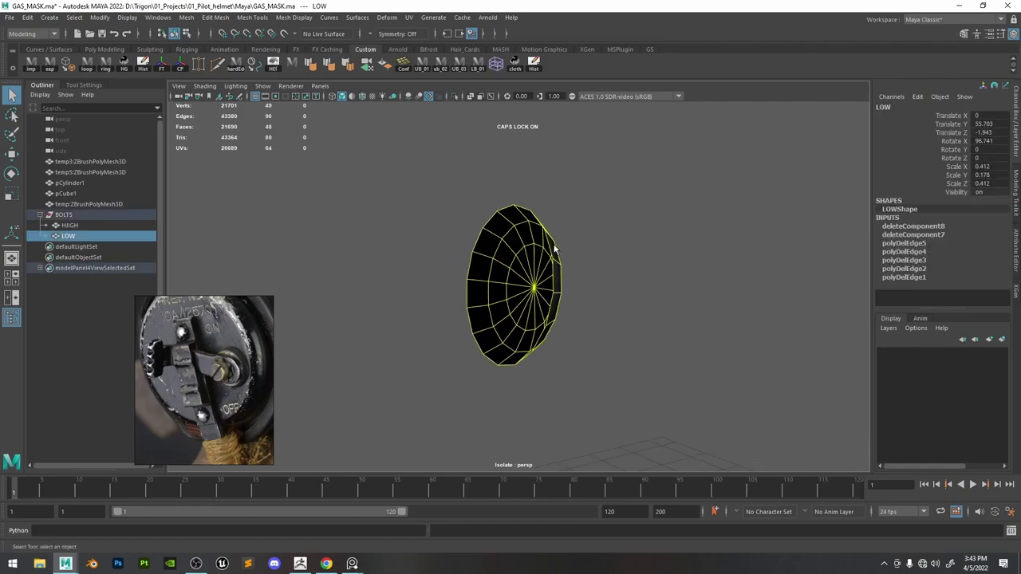
pyautogui.moveTo(553, 247); pyautogui.dragTo(553, 220, button='right')
pyautogui.keyDown('alt'); pyautogui.moveTo(538, 229); pyautogui.dragTo(600, 238); pyautogui.keyUp('alt')
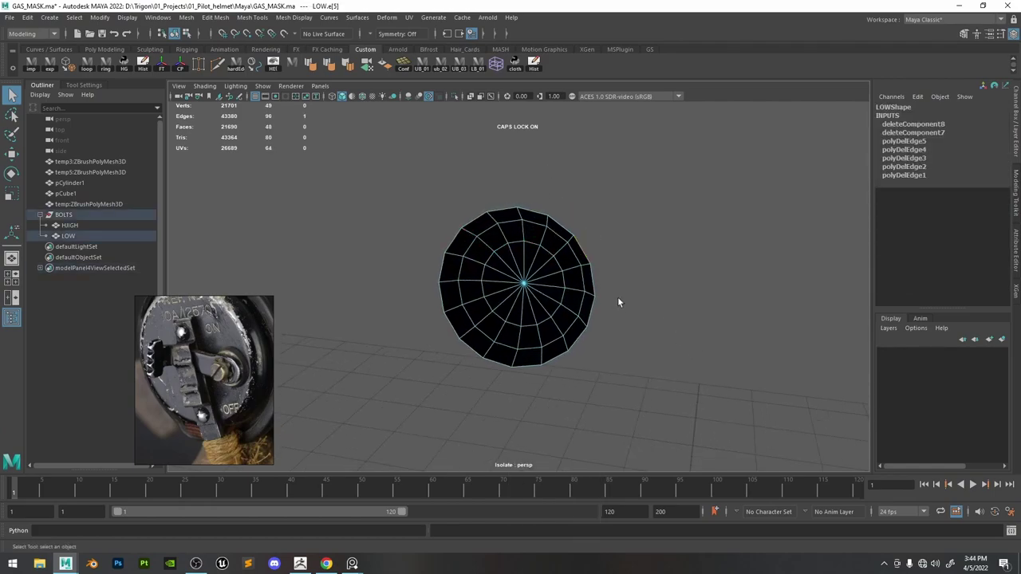
# Bridge two neighbouring pairs of opposite rim edges across the middle of the LOW dome's open back.
pyautogui.keyDown('shift'); pyautogui.moveTo(445, 271); pyautogui.dragTo(431, 398, button='right'); pyautogui.keyUp('shift')
pyautogui.keyDown('shift'); pyautogui.click(593, 311); pyautogui.keyUp('shift')
pyautogui.press('g')
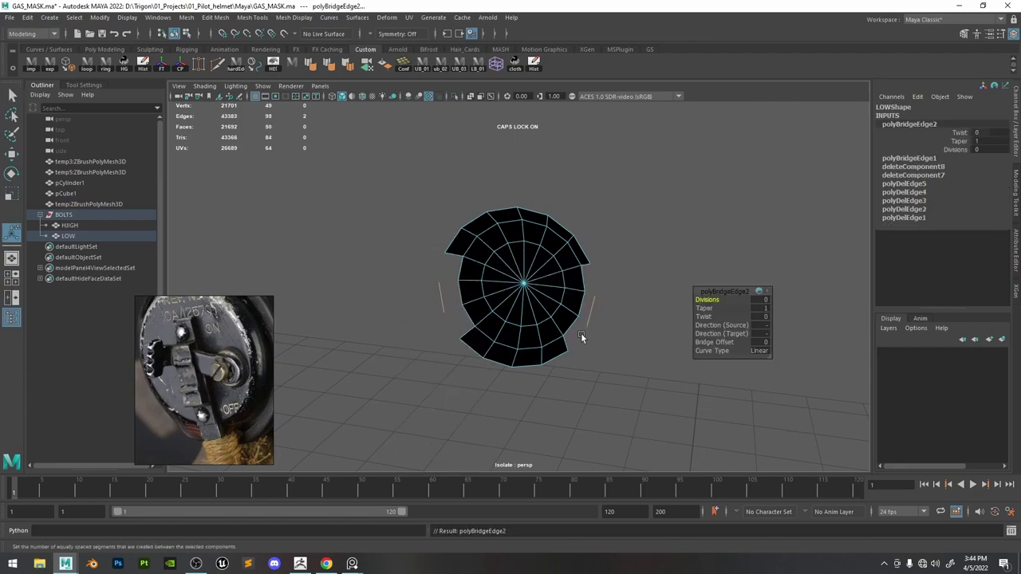
pyautogui.hotkey('ctrl', 'z')
pyautogui.hotkey('ctrl', 'z')
pyautogui.press('g')
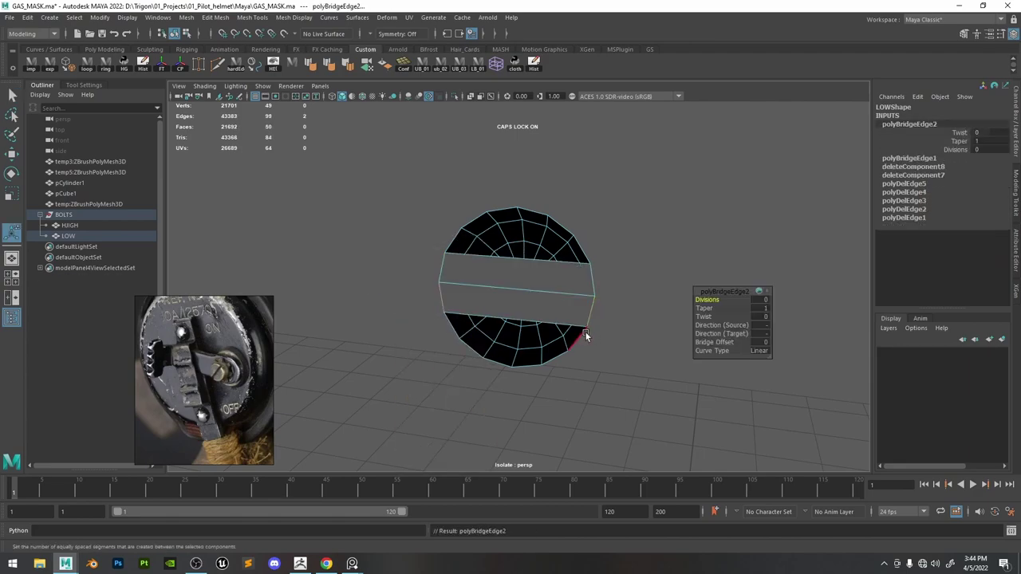
# Bridge two more pairs of opposite rim edges below the middle strips and one pair above them.
pyautogui.click(584, 334)
pyautogui.keyDown('shift'); pyautogui.click(450, 331); pyautogui.keyUp('shift')
pyautogui.press('g')
pyautogui.click(474, 346)
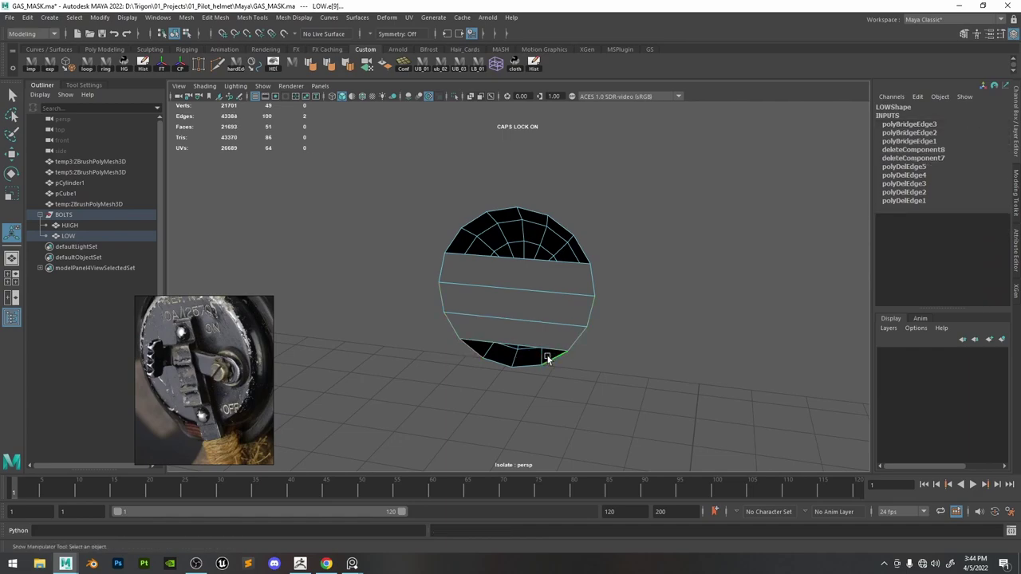
pyautogui.press('h')
pyautogui.hotkey('ctrl', 'z')
pyautogui.press('g')
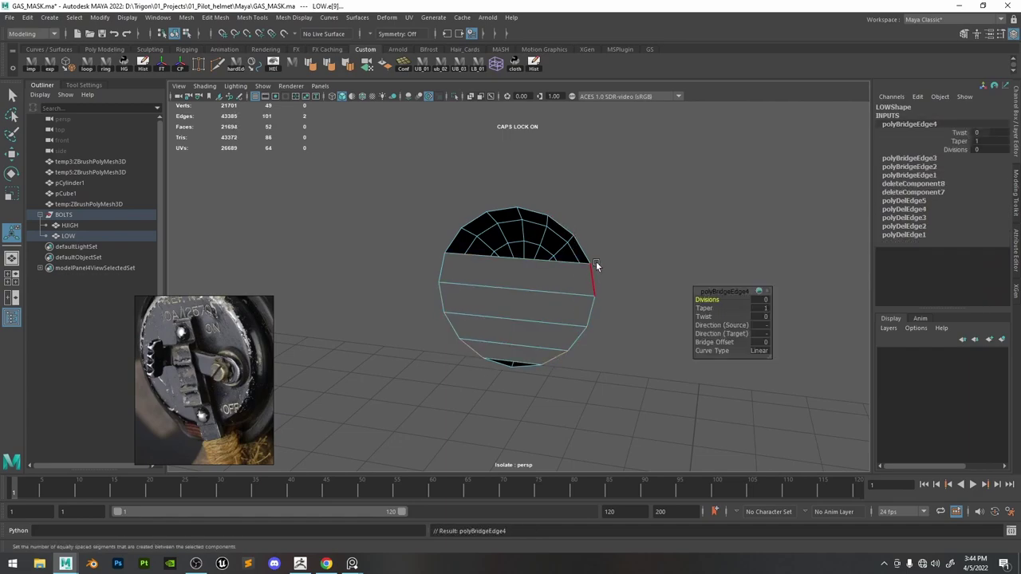
pyautogui.click(590, 253)
pyautogui.press('g')
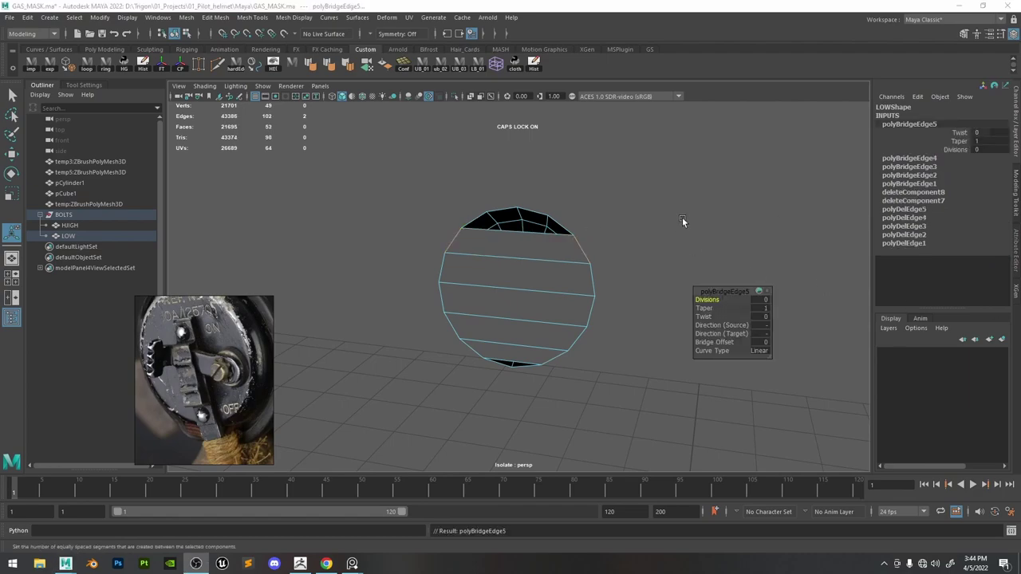
# Bridge one more rim edge pair above the strips and fill the two small holes left at the ends.
pyautogui.keyDown('alt'); pyautogui.moveTo(588, 238); pyautogui.dragTo(551, 235); pyautogui.keyUp('alt')
pyautogui.click(550, 237)
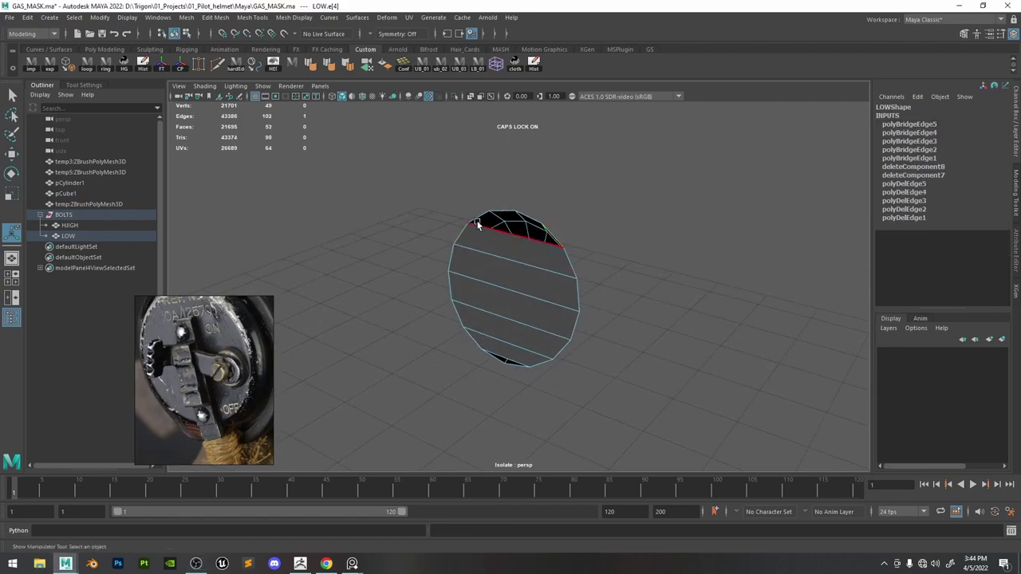
pyautogui.press('g')
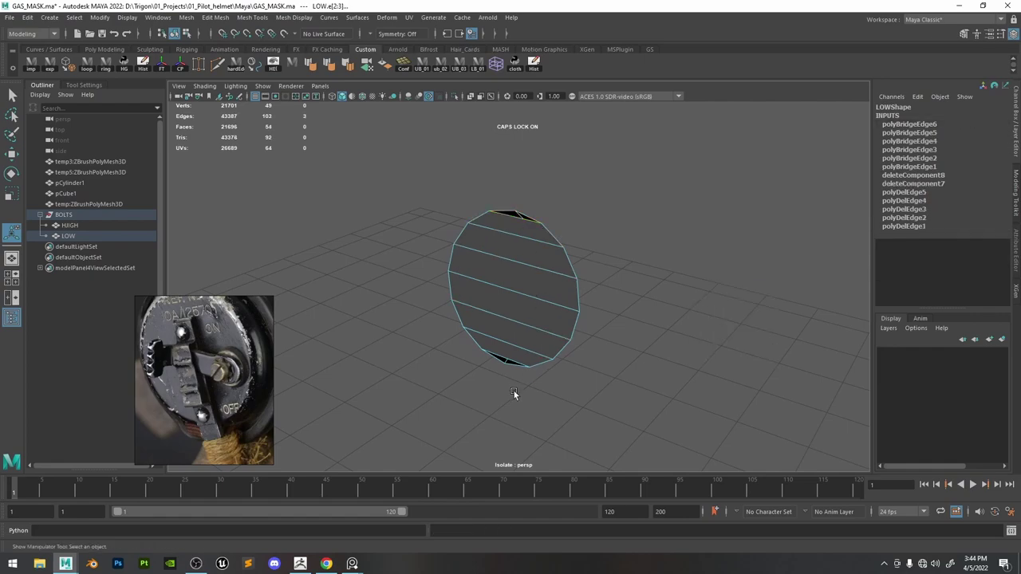
pyautogui.keyDown('shift'); pyautogui.moveTo(507, 358); pyautogui.dragTo(507, 498, button='right'); pyautogui.keyUp('shift')
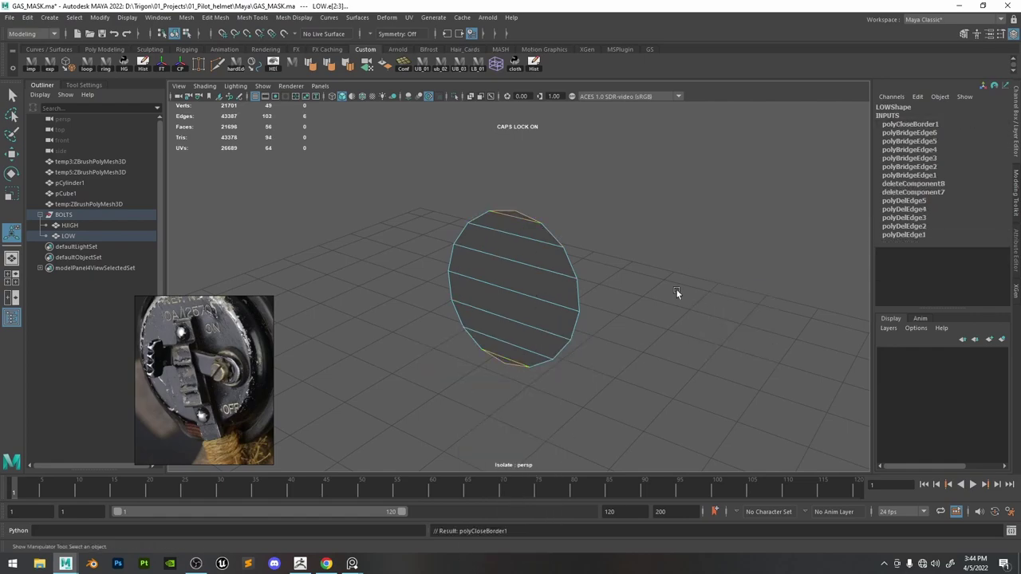
pyautogui.keyDown('alt'); pyautogui.moveTo(676, 290); pyautogui.dragTo(566, 260); pyautogui.keyUp('alt')
pyautogui.moveTo(566, 260); pyautogui.dragTo(650, 158, button='right')
pyautogui.click(495, 240)
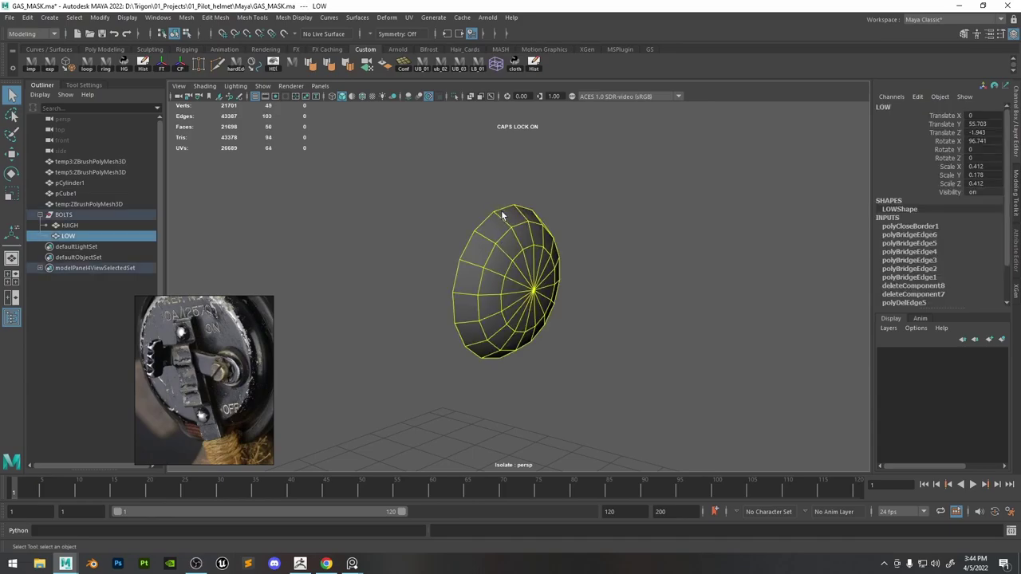
# Select all faces of the LOW dome and open its layout in the UV Editor.
pyautogui.keyDown('alt'); pyautogui.moveTo(501, 209); pyautogui.dragTo(535, 235); pyautogui.keyUp('alt')
pyautogui.click(625, 222)
pyautogui.click(533, 235)
pyautogui.moveTo(533, 237); pyautogui.dragTo(530, 281, button='right')
pyautogui.doubleClick(529, 280)
pyautogui.click(409, 17)
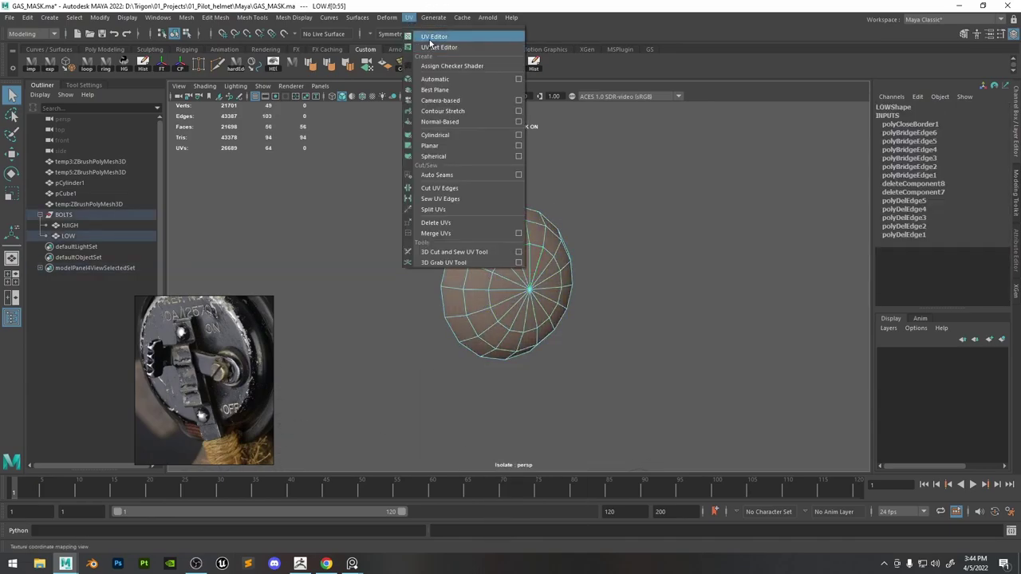
pyautogui.click(427, 39)
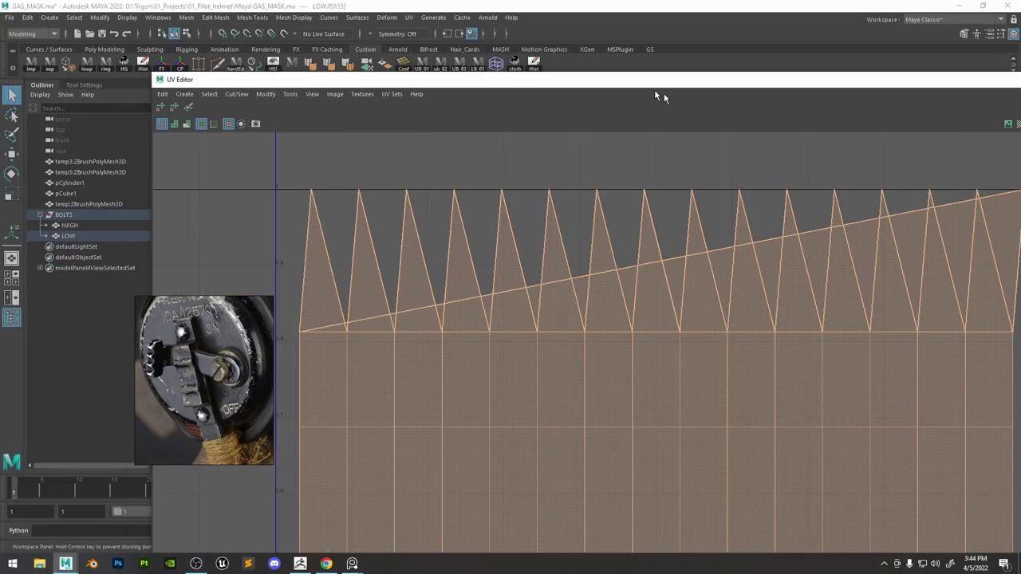
pyautogui.moveTo(654, 91); pyautogui.dragTo(722, 114)
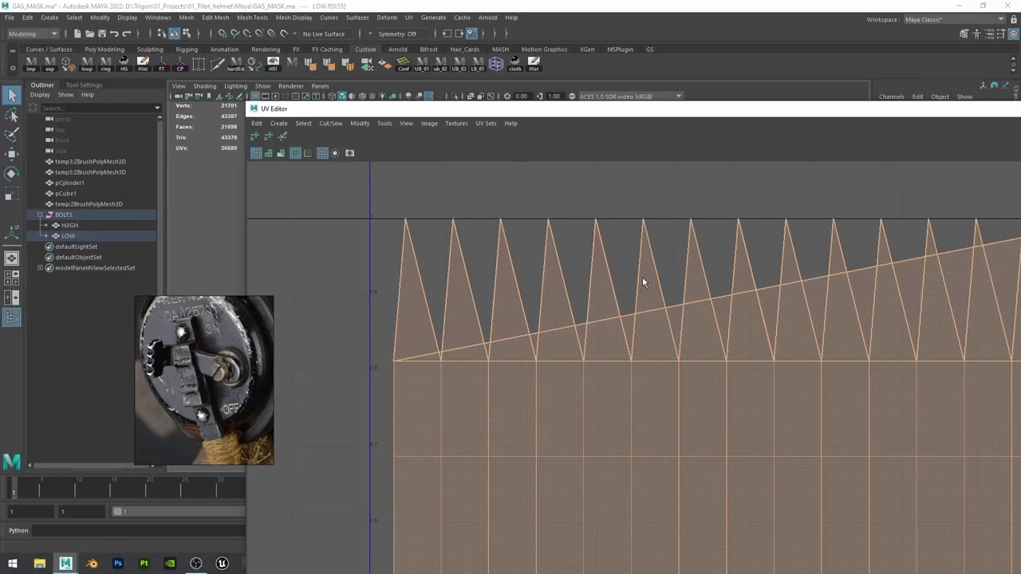
# Apply a planar UV projection to all faces of the LOW dome.
pyautogui.keyDown('shift'); pyautogui.moveTo(642, 274); pyautogui.dragTo(635, 193, button='right'); pyautogui.keyUp('shift')
pyautogui.scroll(-5, 655, 257)
pyautogui.keyDown('shift'); pyautogui.moveTo(666, 275); pyautogui.dragTo(665, 327, button='right'); pyautogui.keyUp('shift')
pyautogui.moveTo(387, 108); pyautogui.dragTo(799, 137)
# Select only the flat back faces of the LOW dome and give them a separate planar UV projection.
pyautogui.moveTo(526, 201); pyautogui.dragTo(527, 223, button='right')
pyautogui.keyDown('alt'); pyautogui.moveTo(525, 252); pyautogui.dragTo(594, 268); pyautogui.keyUp('alt')
pyautogui.moveTo(517, 215); pyautogui.dragTo(508, 363)
pyautogui.keyDown('shift'); pyautogui.moveTo(782, 280); pyautogui.dragTo(778, 206, button='right'); pyautogui.keyUp('shift')
pyautogui.moveTo(859, 136); pyautogui.dragTo(517, 43)
pyautogui.scroll(-2, 651, 247)
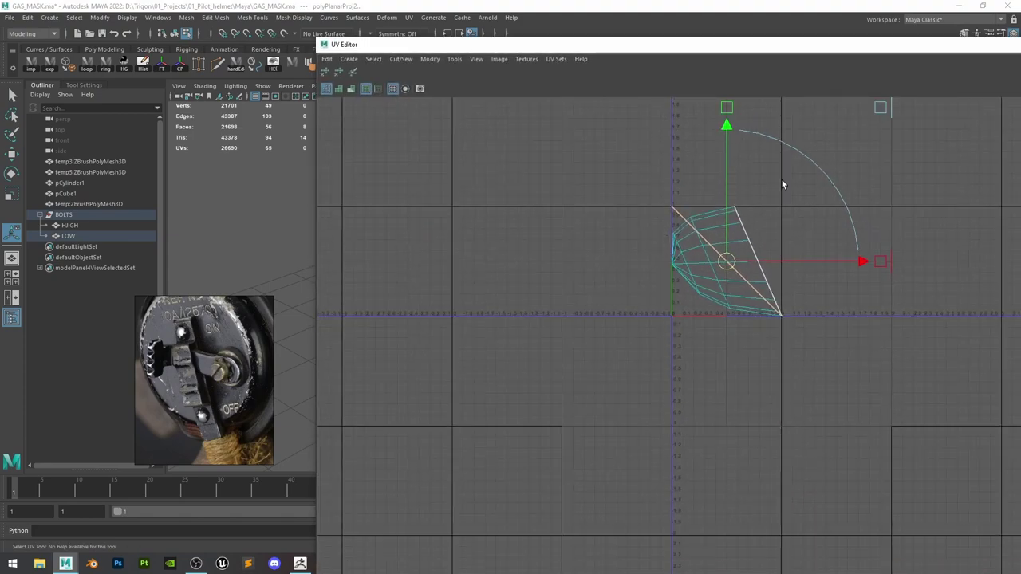
# Select all UVs of the LOW dome, unfold its two shells and lay them out within the UV tile.
pyautogui.moveTo(735, 256); pyautogui.dragTo(797, 260, button='right')
pyautogui.moveTo(850, 374); pyautogui.dragTo(667, 185)
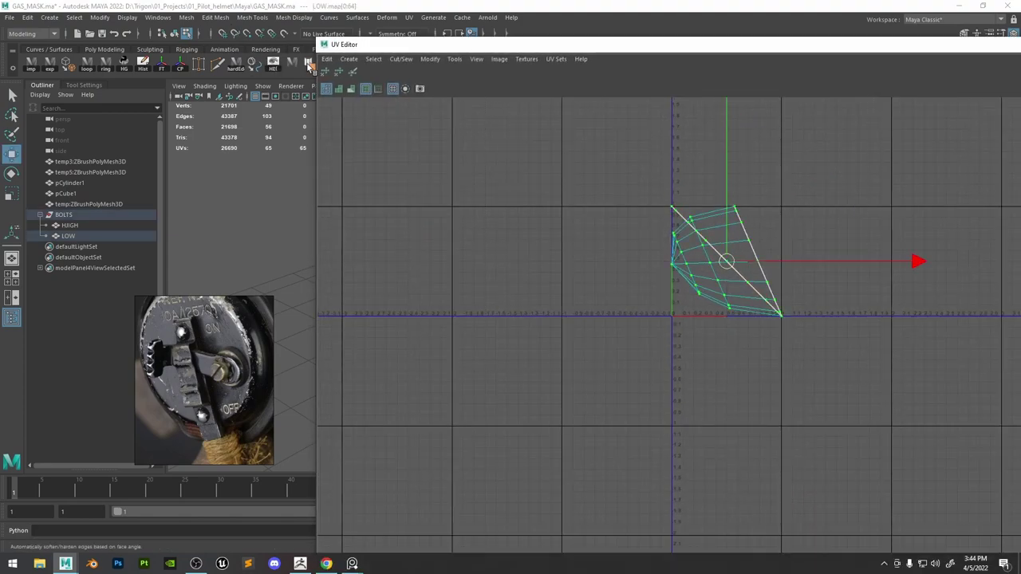
pyautogui.click(354, 73)
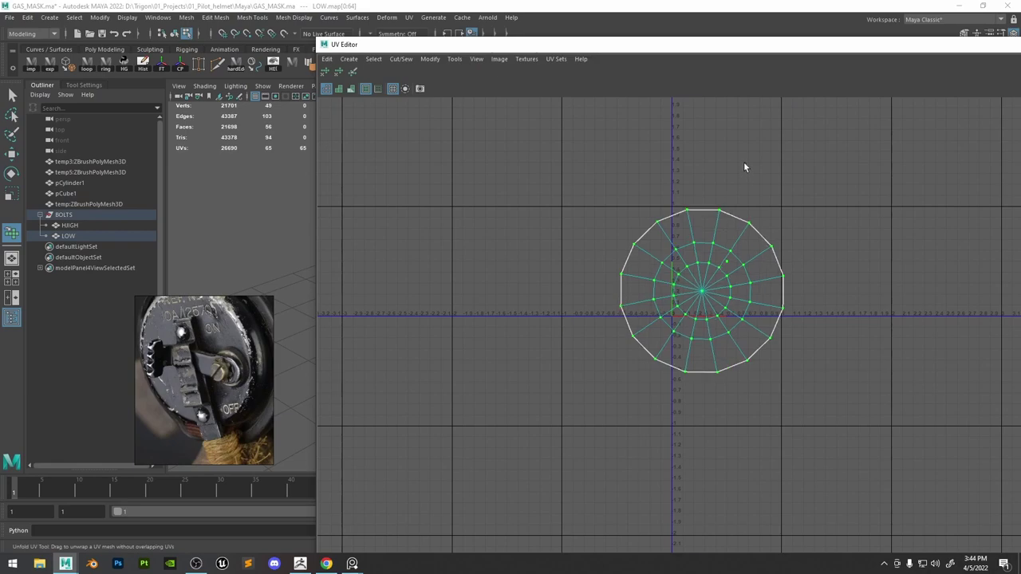
pyautogui.keyDown('shift'); pyautogui.moveTo(759, 158); pyautogui.dragTo(612, 220, button='right'); pyautogui.keyUp('shift')
pyautogui.scroll(1, 750, 263)
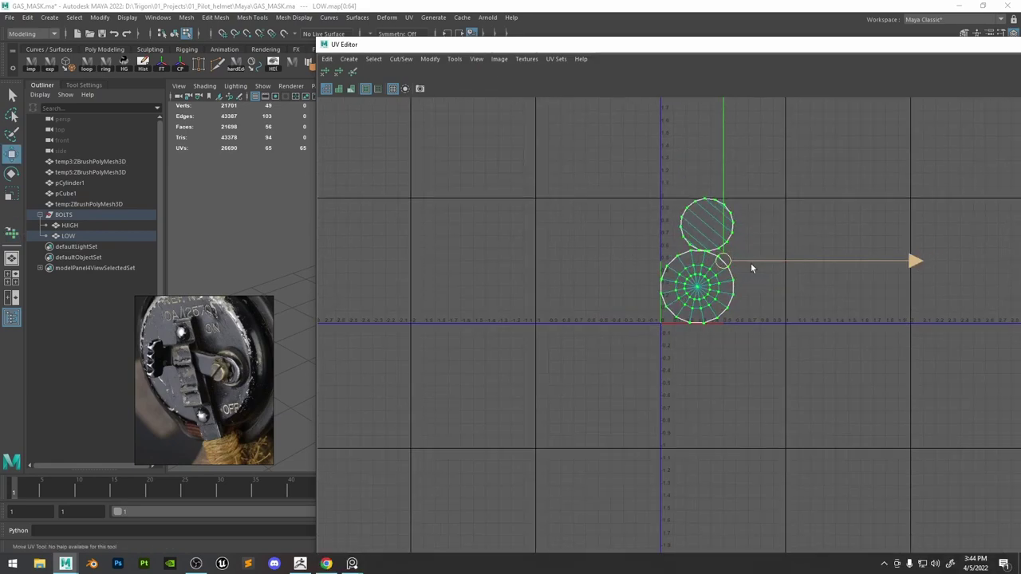
pyautogui.click(778, 303)
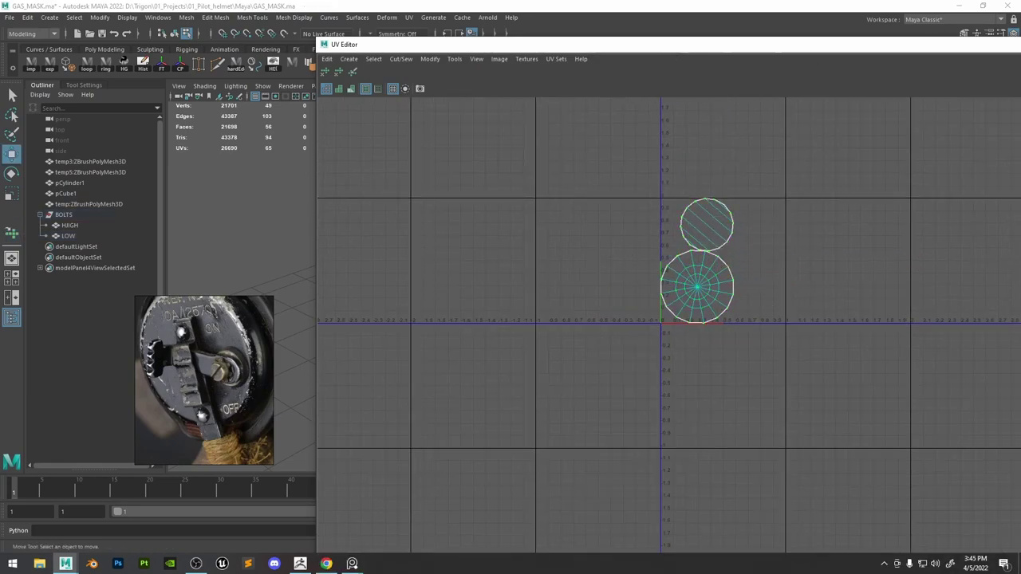
# Close the UV Editor, return the LOW dome to object mode and inspect its front and back.
pyautogui.click(1019, 44)
pyautogui.keyDown('alt'); pyautogui.moveTo(546, 217); pyautogui.dragTo(511, 235); pyautogui.keyUp('alt')
pyautogui.moveTo(511, 234); pyautogui.dragTo(584, 173, button='right')
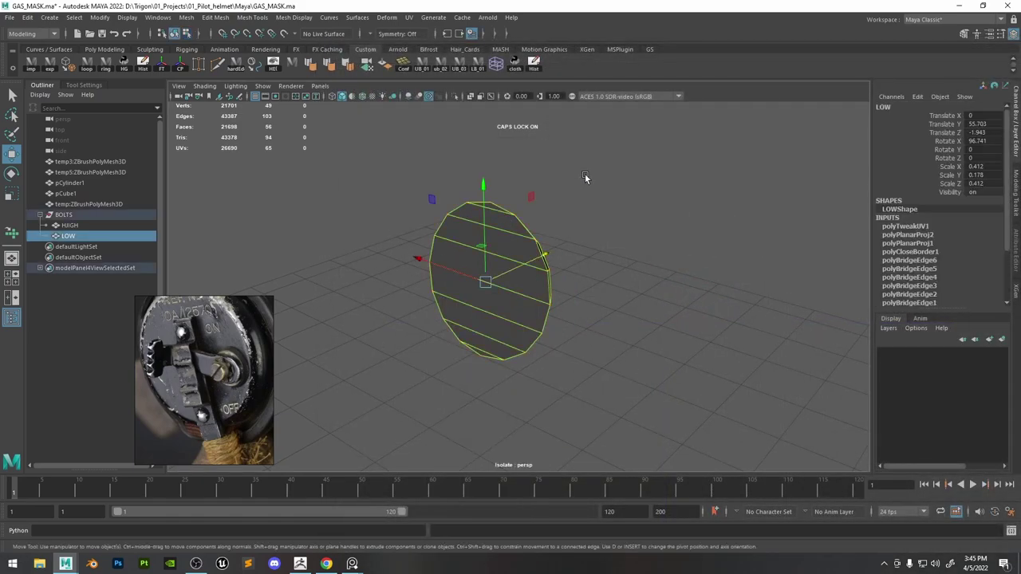
pyautogui.hotkey('ctrl', 'z')
pyautogui.hotkey('ctrl', 'z')
pyautogui.keyDown('alt'); pyautogui.moveTo(640, 211); pyautogui.dragTo(544, 221); pyautogui.keyUp('alt')
pyautogui.moveTo(543, 221); pyautogui.dragTo(704, 119, button='right')
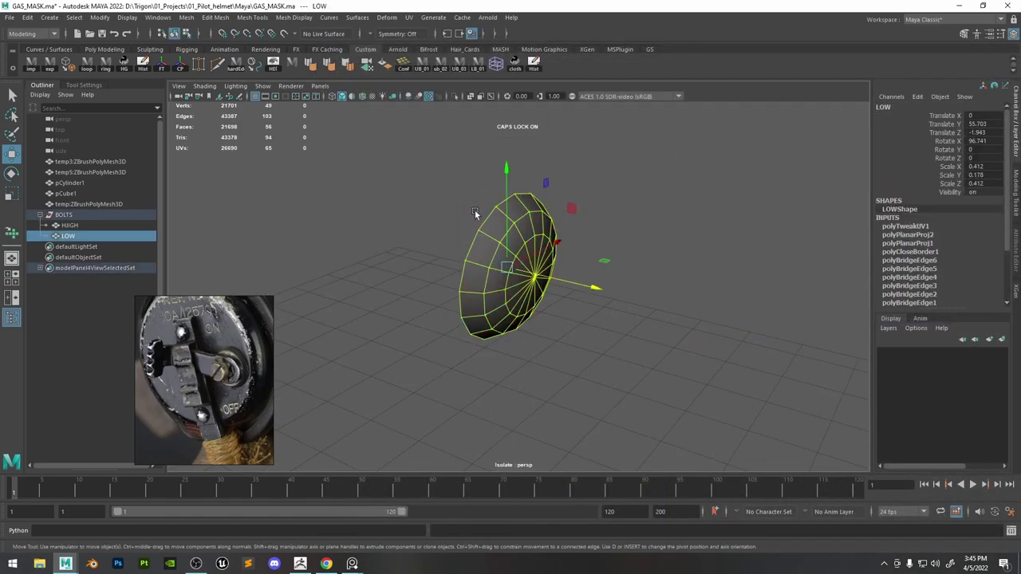
# Recheck the LOW dome's shells in the UV Editor, close it and turn off isolation to show the whole model.
pyautogui.click(409, 18)
pyautogui.click(431, 35)
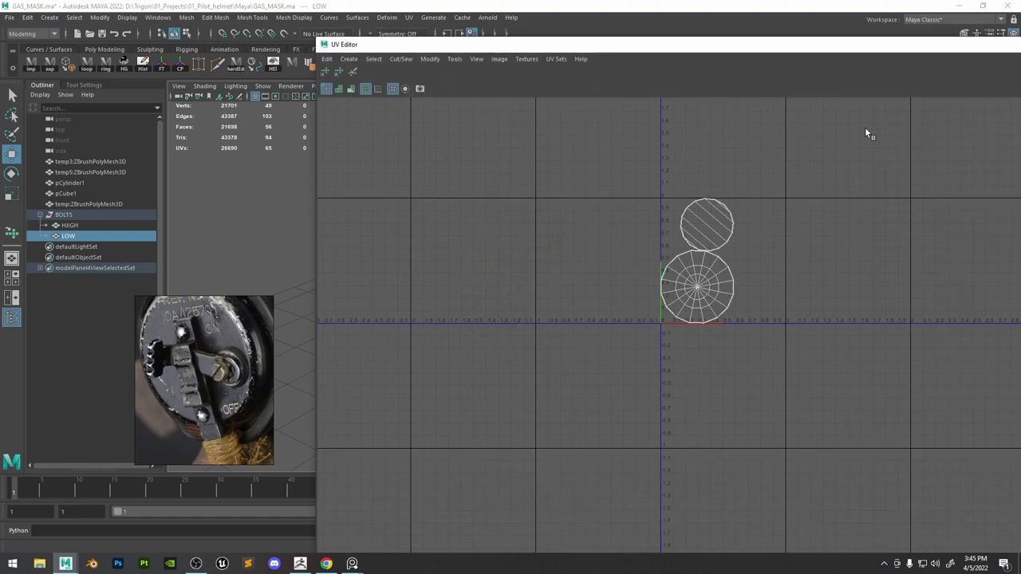
pyautogui.click(1020, 45)
pyautogui.click(643, 173)
pyautogui.click(528, 231)
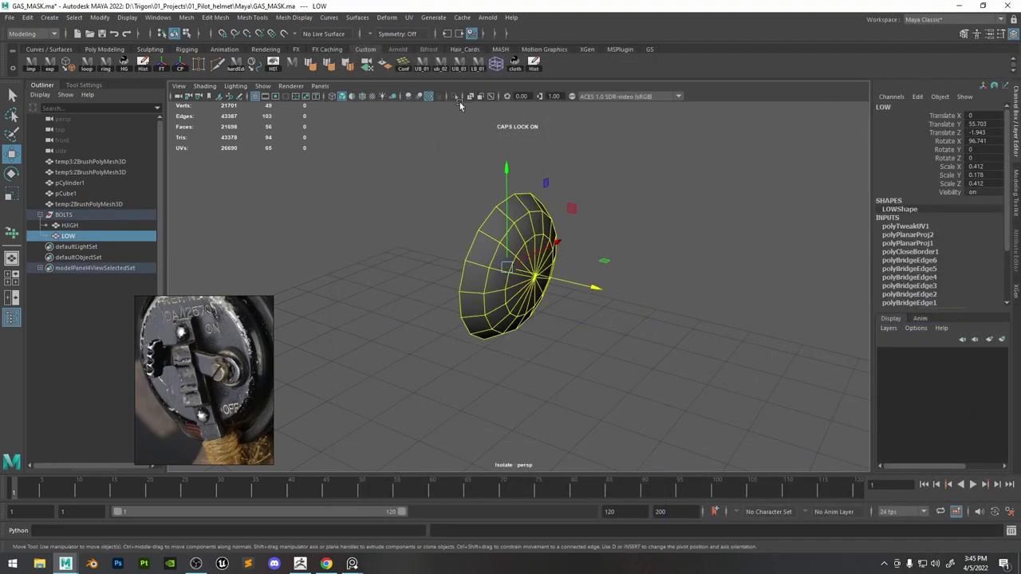
pyautogui.click(454, 97)
pyautogui.keyDown('alt'); pyautogui.moveTo(762, 267); pyautogui.dragTo(666, 239); pyautogui.keyUp('alt')
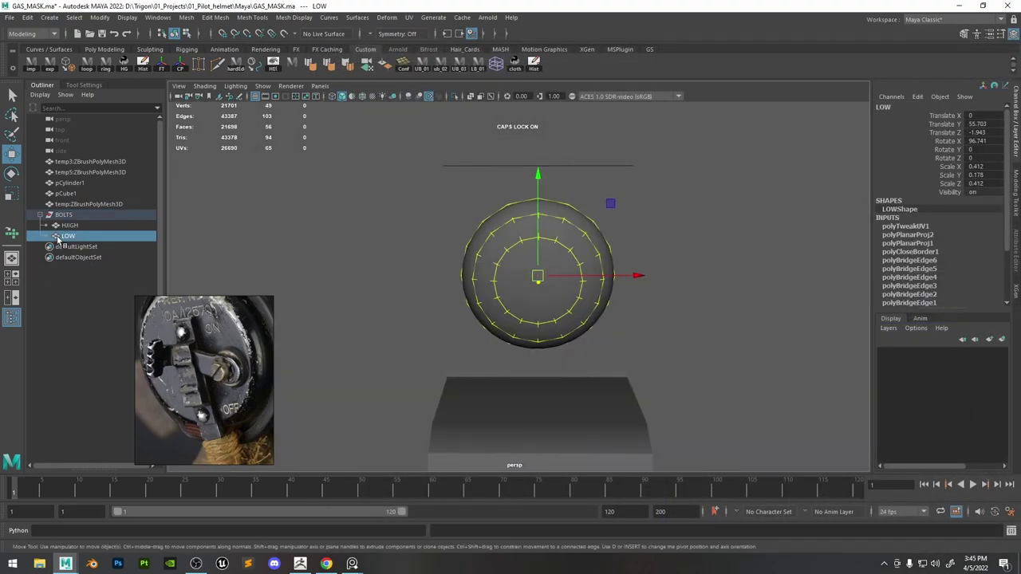
# Group the high-poly and LOW bolt meshes inside BOLTS and name the new group UPPER.
pyautogui.click(72, 217)
pyautogui.click(78, 228)
pyautogui.keyDown('shift'); pyautogui.click(79, 238); pyautogui.keyUp('shift')
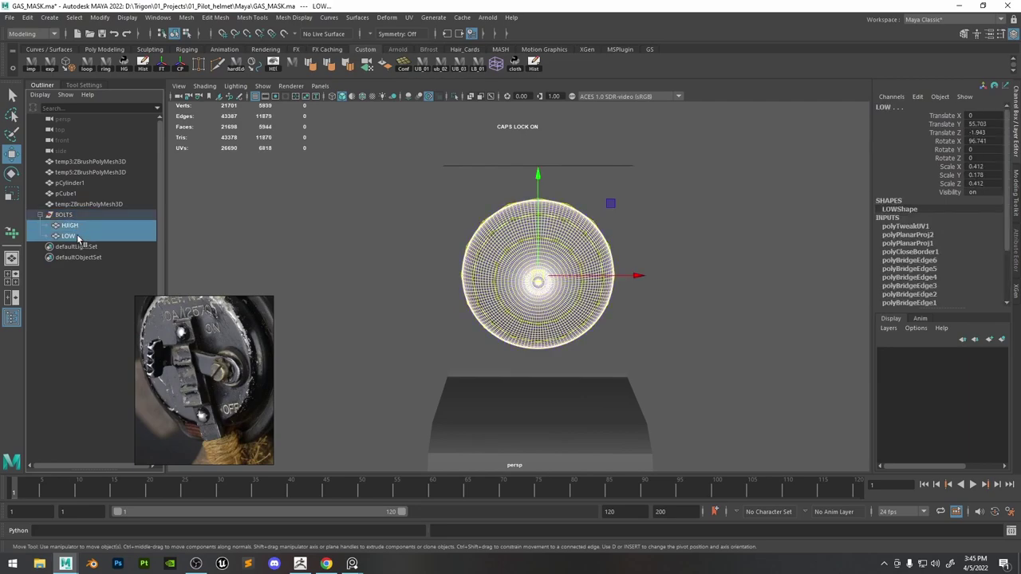
pyautogui.hotkey('ctrl', 'g')
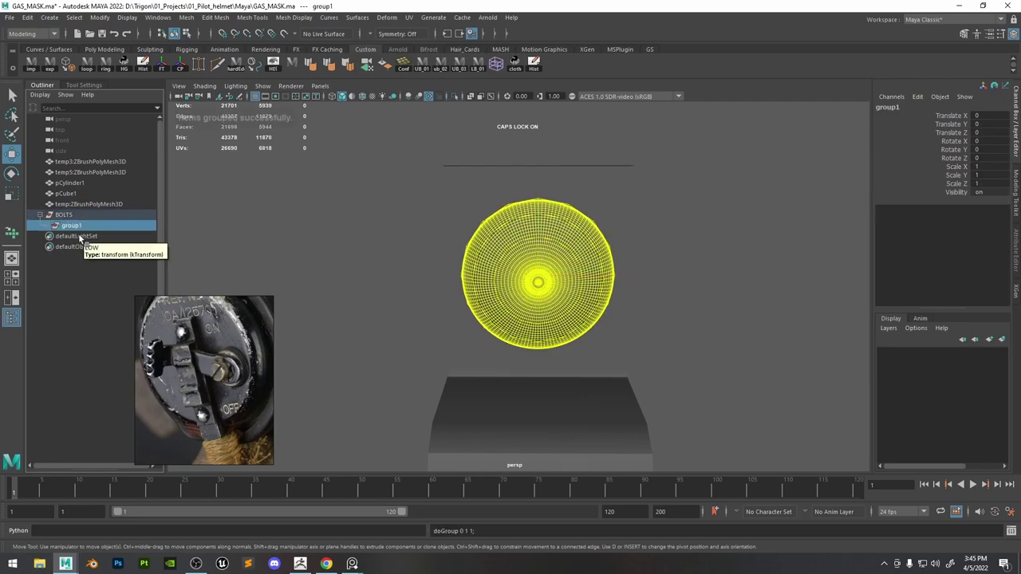
pyautogui.doubleClick(74, 226)
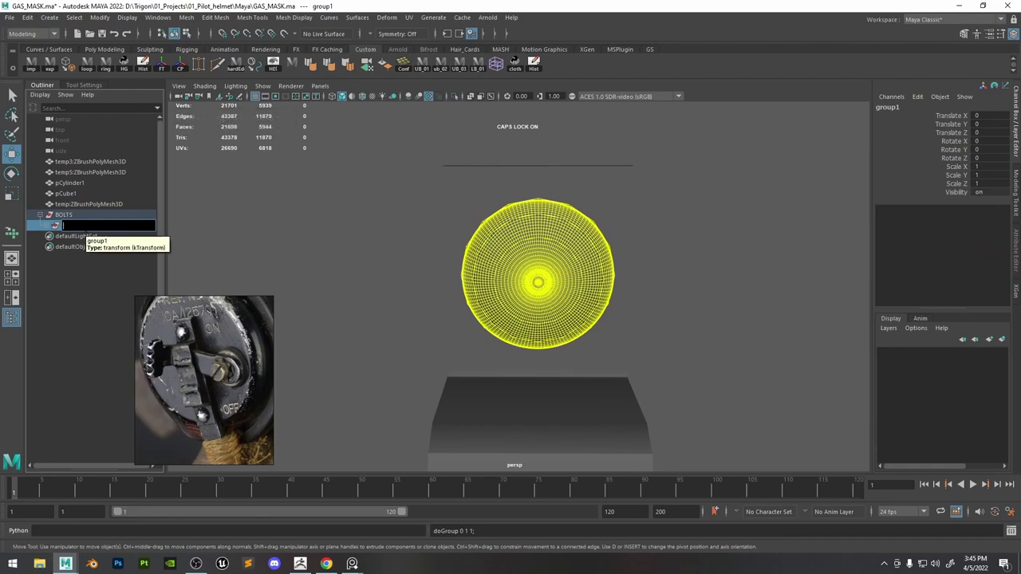
pyautogui.write('UPPER')
pyautogui.press('Return')
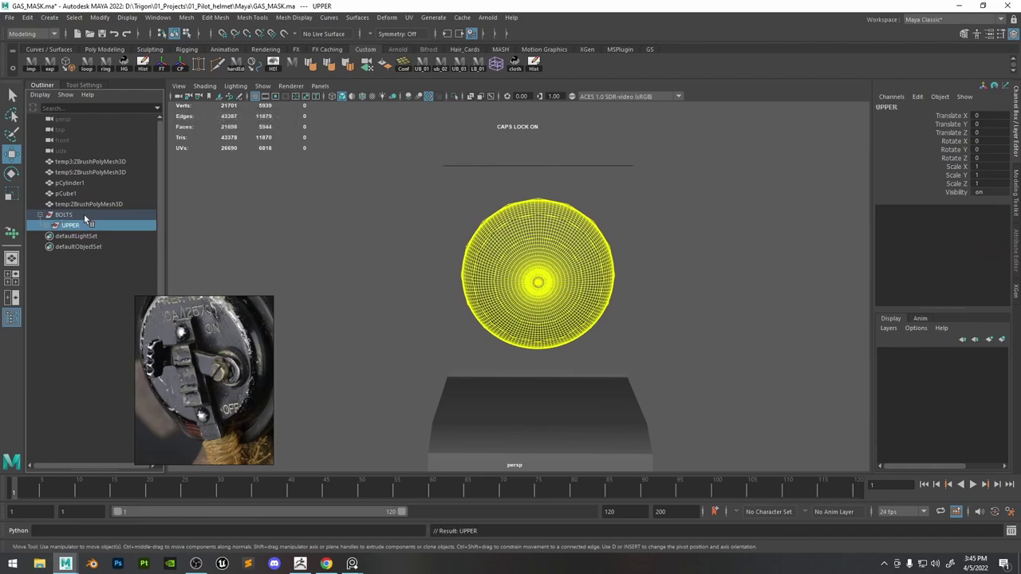
# Duplicate the UPPER group and name the copy LOWER.
pyautogui.hotkey('ctrl', 'd')
pyautogui.write('LOWE')
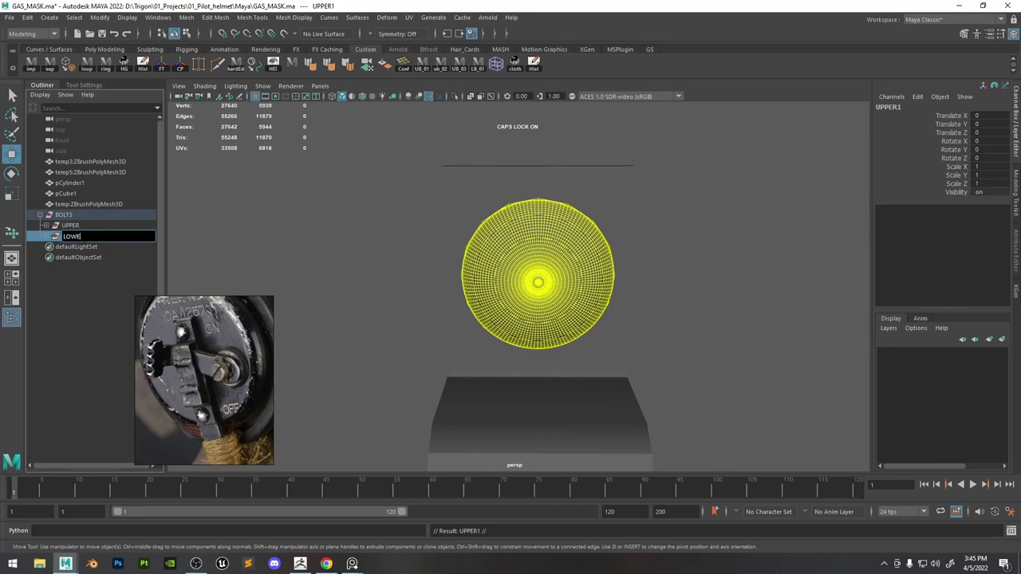
pyautogui.write('R')
pyautogui.press('Return')
# Expand the UPPER and LOWER groups and hide the LOW mesh in each.
pyautogui.click(53, 226)
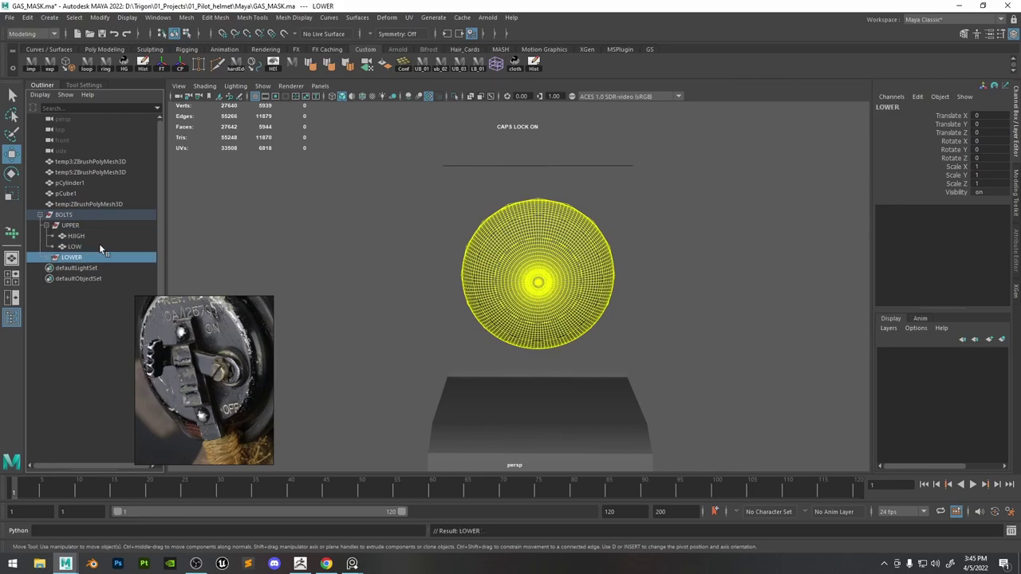
pyautogui.click(78, 247)
pyautogui.hotkey('ctrl', 'h')
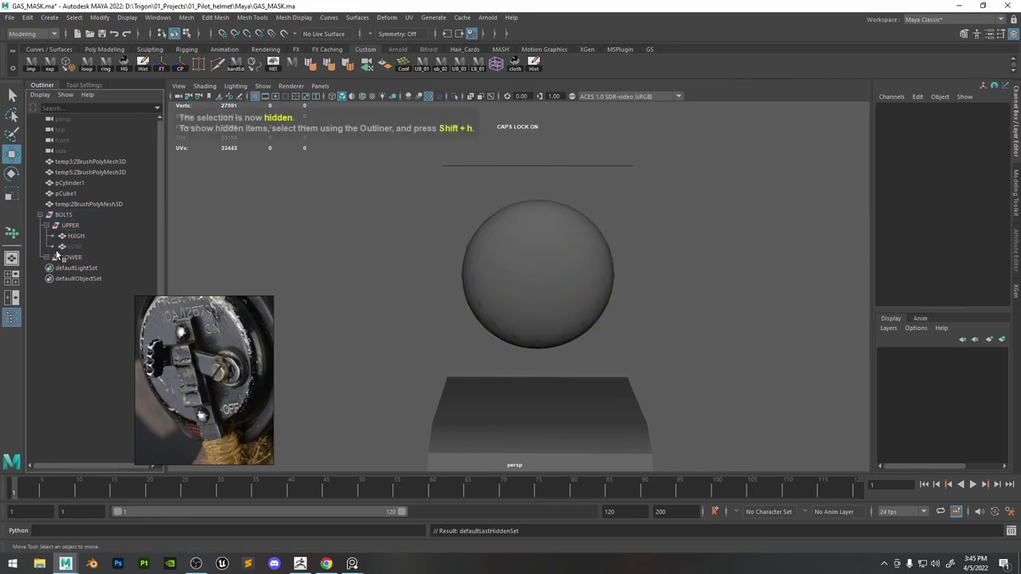
pyautogui.click(46, 257)
pyautogui.click(78, 279)
pyautogui.hotkey('ctrl', 'h')
pyautogui.scroll(5, 525, 248)
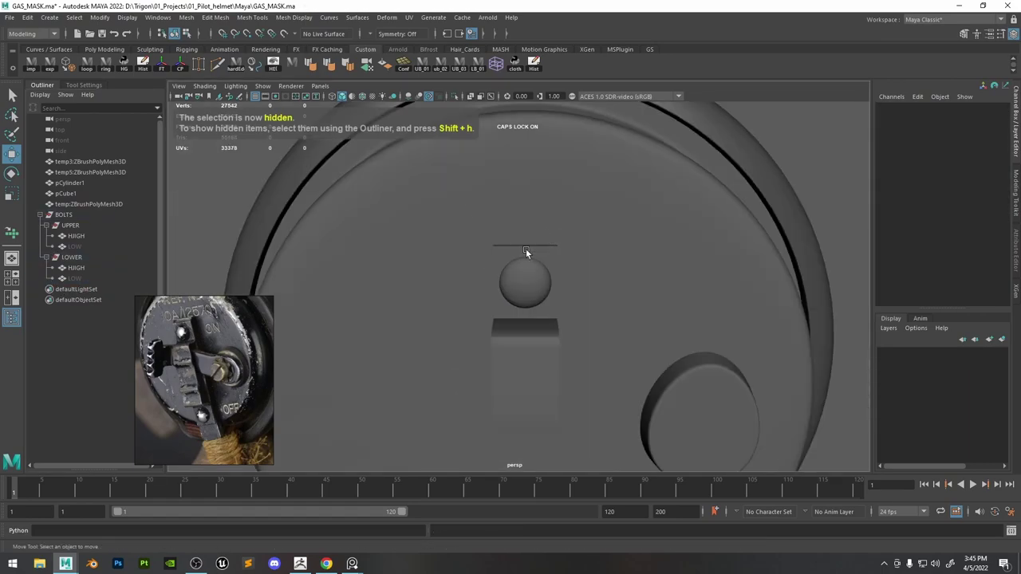
# Show the LOW mesh in the LOWER group again and select the whole group.
pyautogui.click(88, 267)
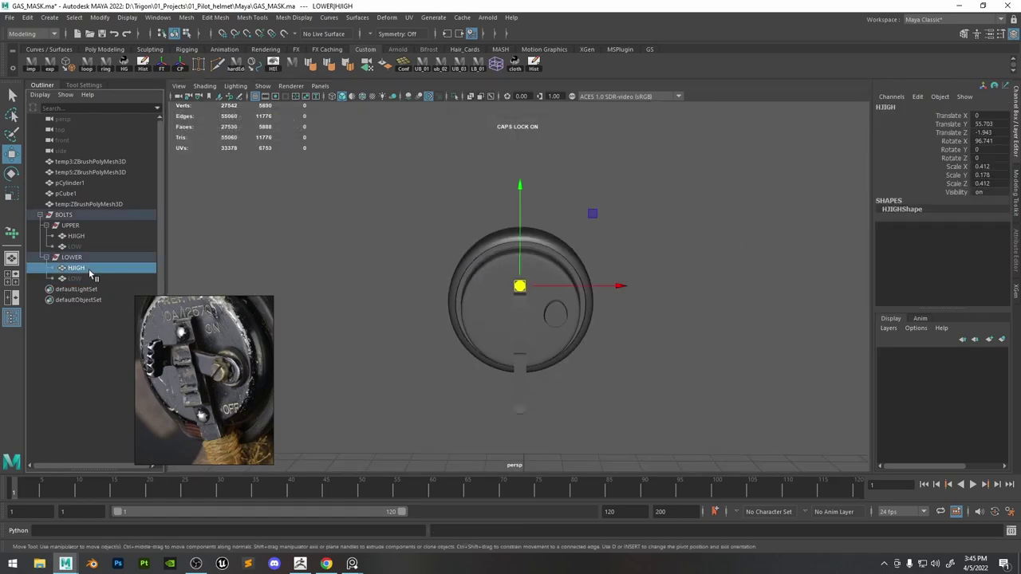
pyautogui.click(79, 279)
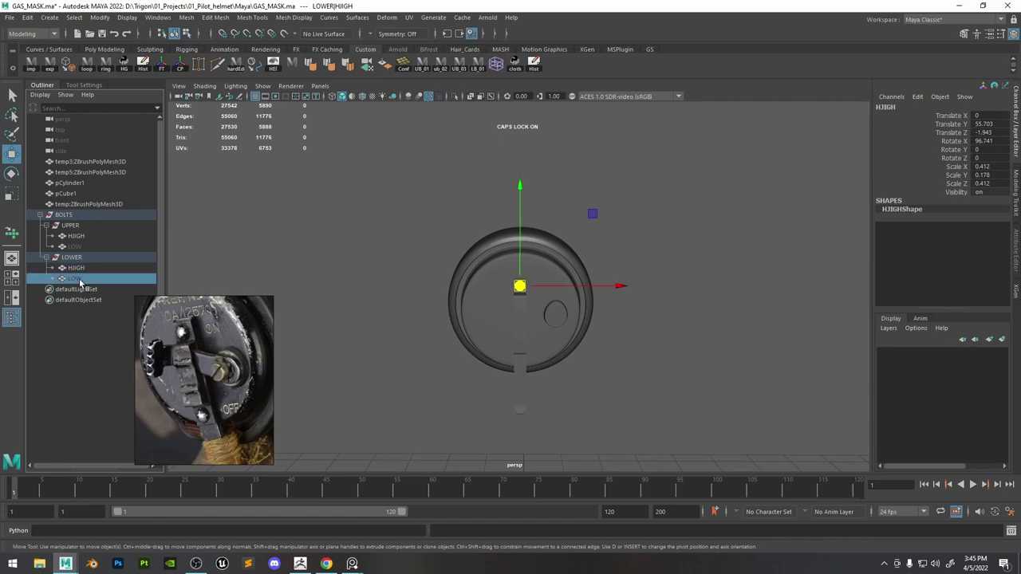
pyautogui.click(71, 258)
pyautogui.hotkey('shift', 'h')
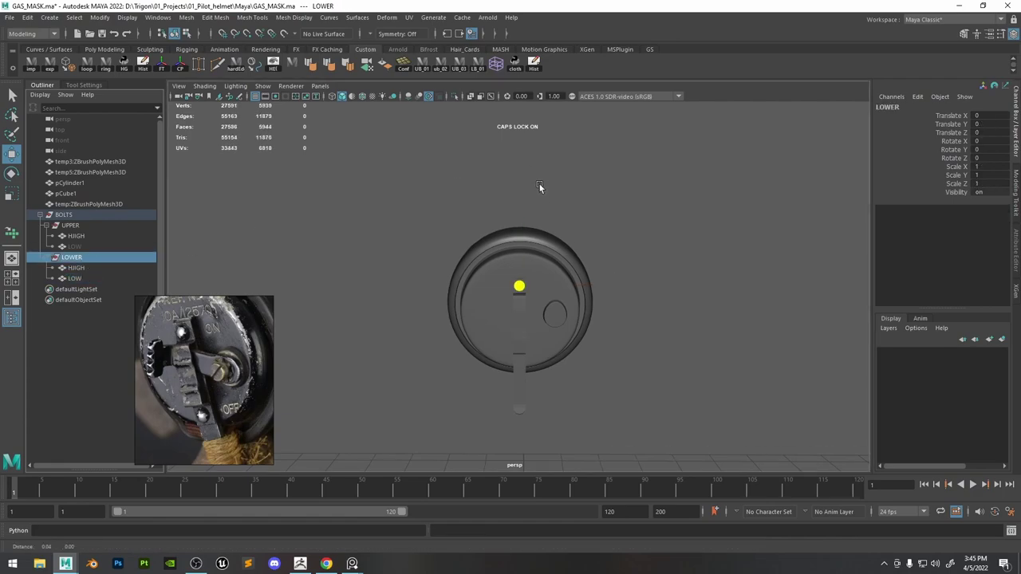
# Center the LOWER group's pivot and move it onto the bracket's lower arm, at about Translate Y -6.034 and Translate Z -0.688.
pyautogui.press('f')
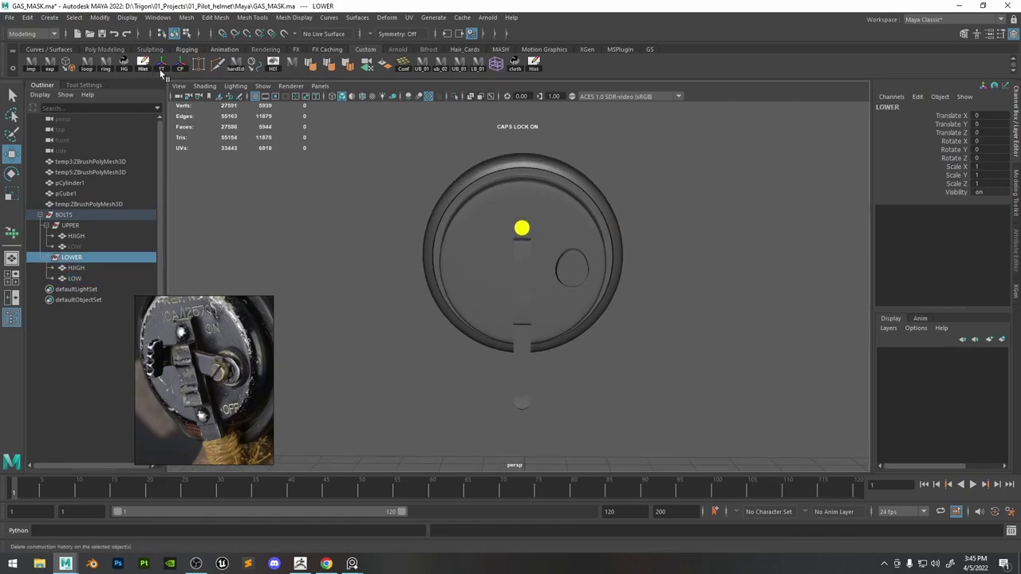
pyautogui.moveTo(526, 176); pyautogui.dragTo(558, 295)
pyautogui.moveTo(479, 129); pyautogui.dragTo(484, 199)
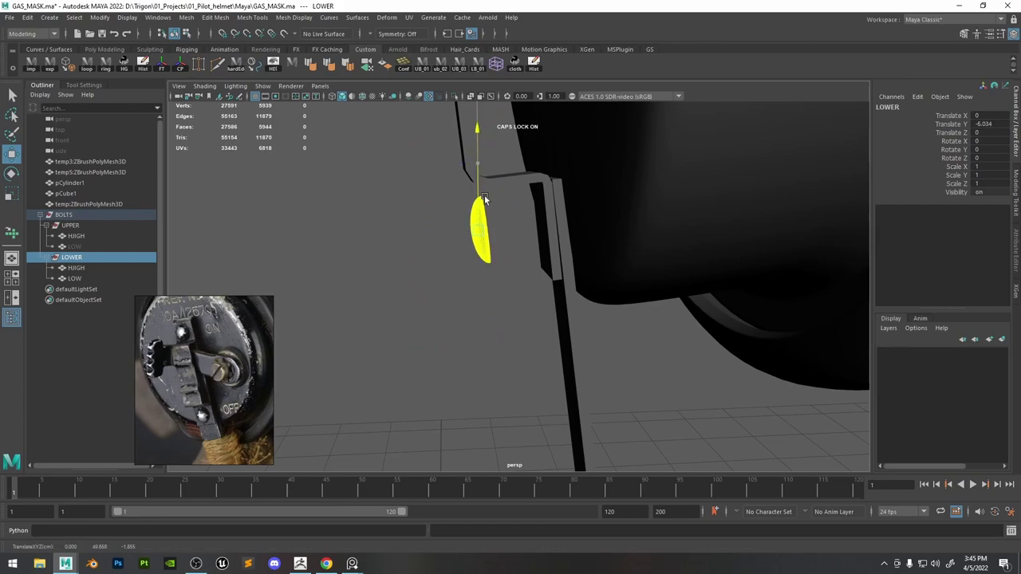
pyautogui.moveTo(422, 235); pyautogui.dragTo(492, 232)
pyautogui.press('f')
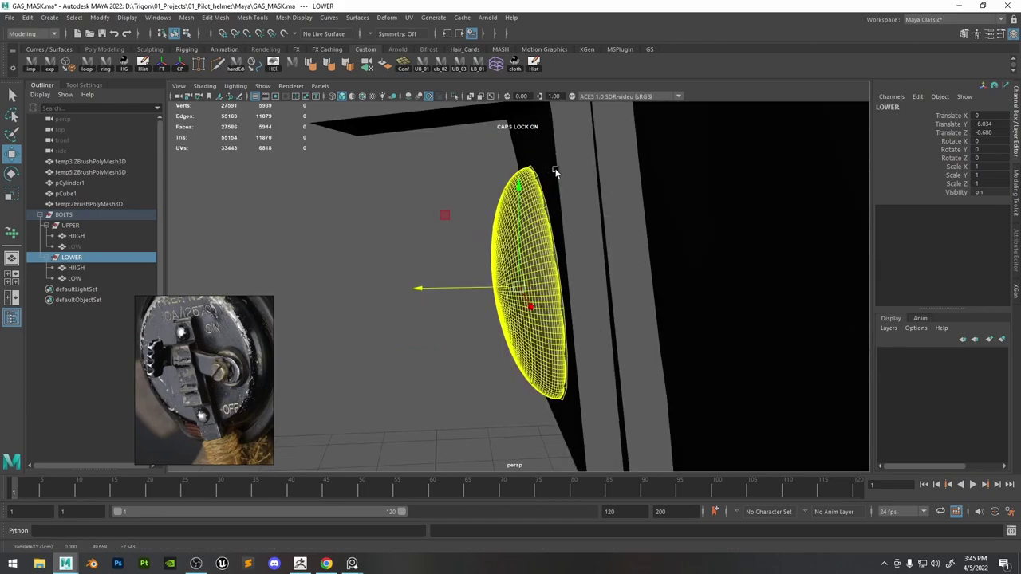
# Seat the LOWER bolt against the bracket by adjusting Translate Z to about -0.702 and Rotate X to about -0.224.
pyautogui.keyDown('alt'); pyautogui.moveTo(590, 297); pyautogui.dragTo(559, 290); pyautogui.keyUp('alt')
pyautogui.moveTo(470, 286)
pyautogui.mouseDown()
pyautogui.moveTo(458, 287)
pyautogui.moveTo(470, 287)
pyautogui.mouseUp()
pyautogui.press('e')
pyautogui.moveTo(539, 208); pyautogui.dragTo(545, 193)
pyautogui.press('w')
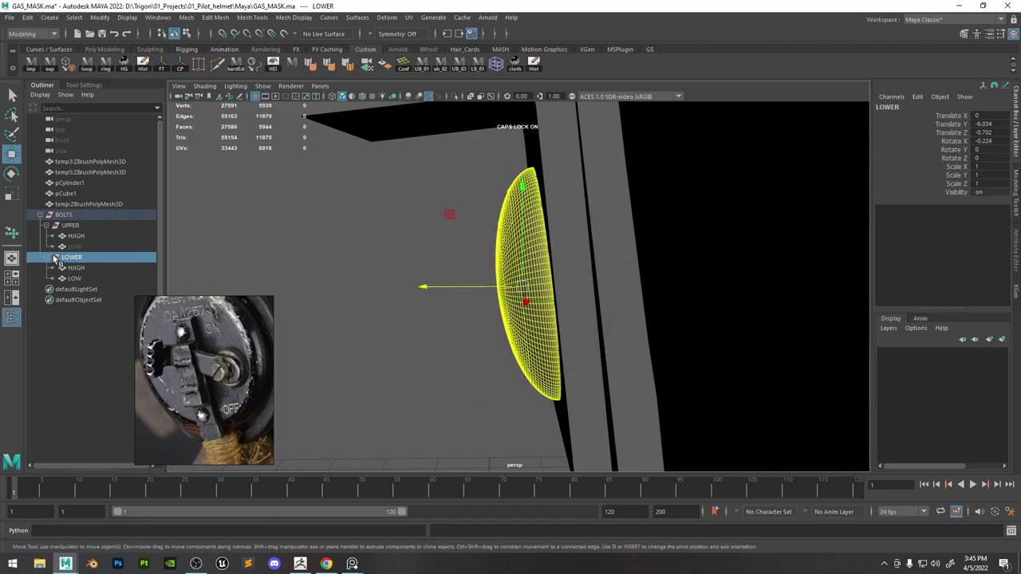
# Hide the high-poly mesh in the LOWER group and inspect how the low-poly bolt sits on the bracket.
pyautogui.click(76, 268)
pyautogui.hotkey('ctrl', 'h')
pyautogui.keyDown('alt'); pyautogui.moveTo(468, 308); pyautogui.dragTo(687, 290); pyautogui.keyUp('alt')
pyautogui.keyDown('alt'); pyautogui.moveTo(472, 318); pyautogui.dragTo(451, 301); pyautogui.keyUp('alt')
pyautogui.click(451, 302)
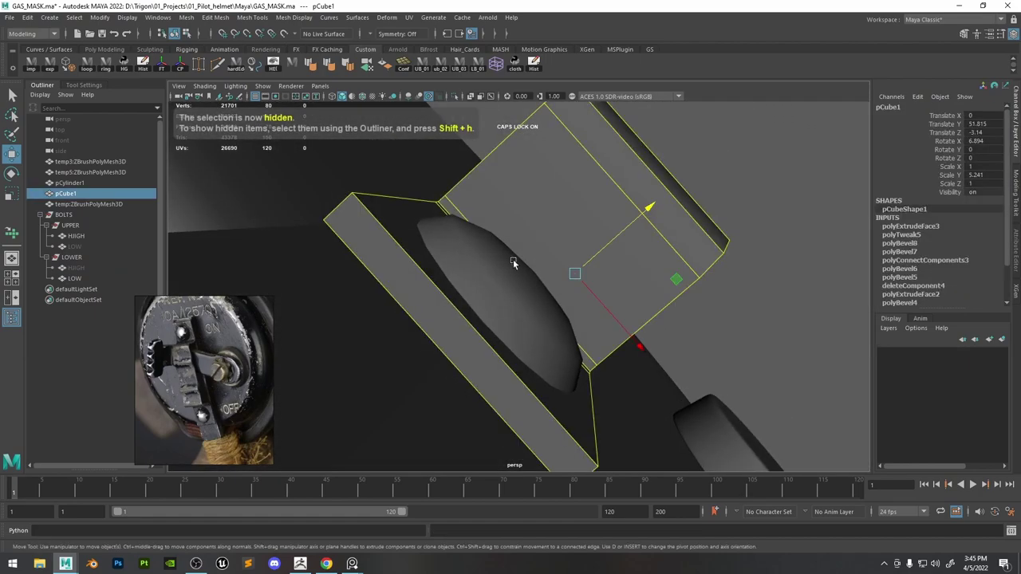
pyautogui.keyDown('alt'); pyautogui.moveTo(513, 259); pyautogui.dragTo(470, 185); pyautogui.keyUp('alt')
pyautogui.keyDown('alt'); pyautogui.moveTo(471, 188); pyautogui.dragTo(469, 254, button='middle'); pyautogui.keyUp('alt')
pyautogui.keyDown('alt'); pyautogui.moveTo(469, 253); pyautogui.dragTo(492, 314); pyautogui.keyUp('alt')
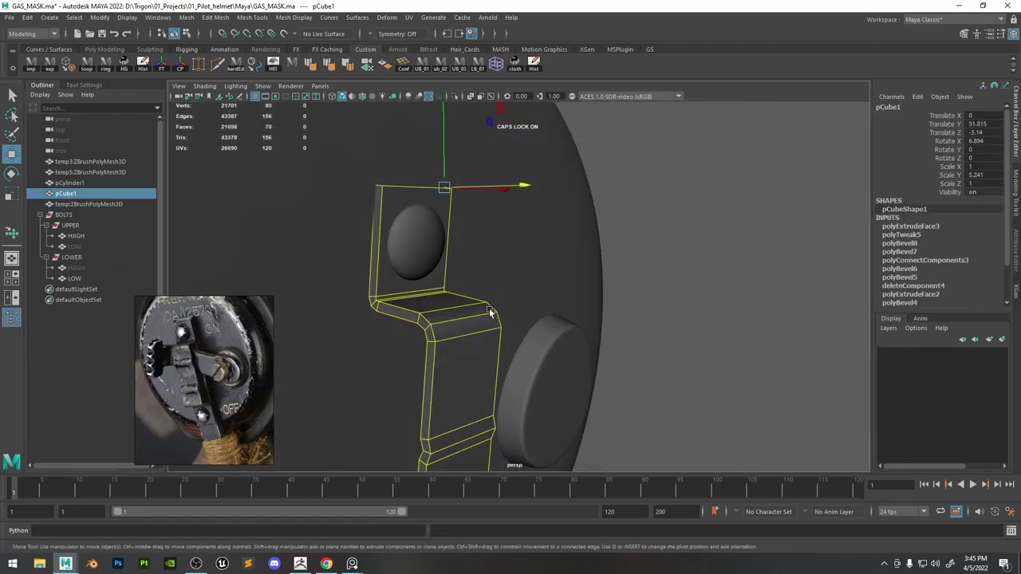
pyautogui.scroll(4, 492, 313)
# Hide the high-poly mesh in the UPPER group and show its LOW mesh to check its fit from the side.
pyautogui.click(82, 236)
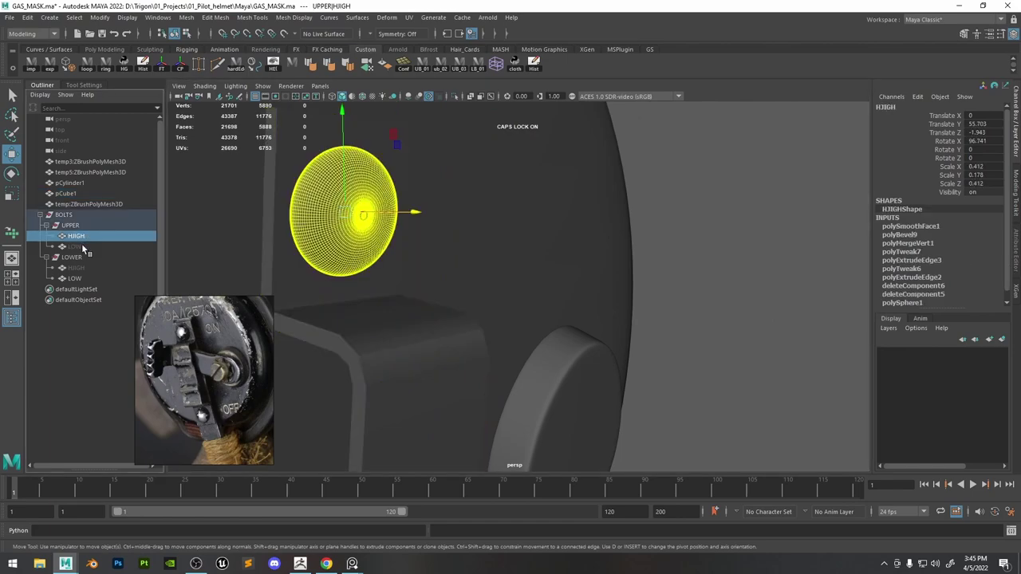
pyautogui.hotkey('ctrl', 'h')
pyautogui.click(89, 246)
pyautogui.keyDown('alt'); pyautogui.moveTo(494, 271); pyautogui.dragTo(462, 263); pyautogui.keyUp('alt')
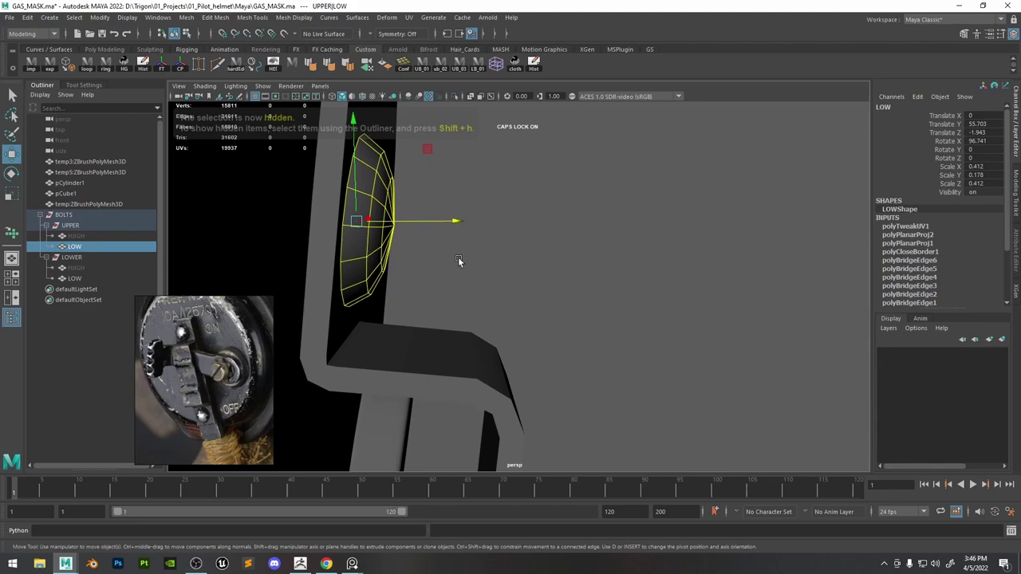
# Show the UPPER high-poly mesh again, center the group's pivot and move it toward the bracket to about Translate Z -0.015.
pyautogui.keyDown('shift'); pyautogui.click(79, 237); pyautogui.keyUp('shift')
pyautogui.hotkey('shift', 'h')
pyautogui.click(86, 224)
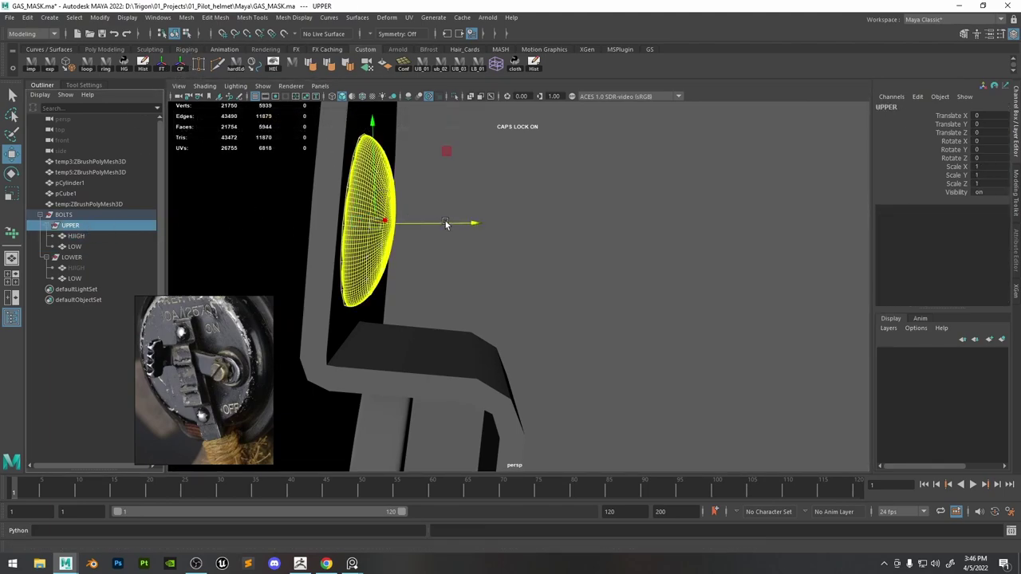
pyautogui.moveTo(445, 225); pyautogui.dragTo(444, 226)
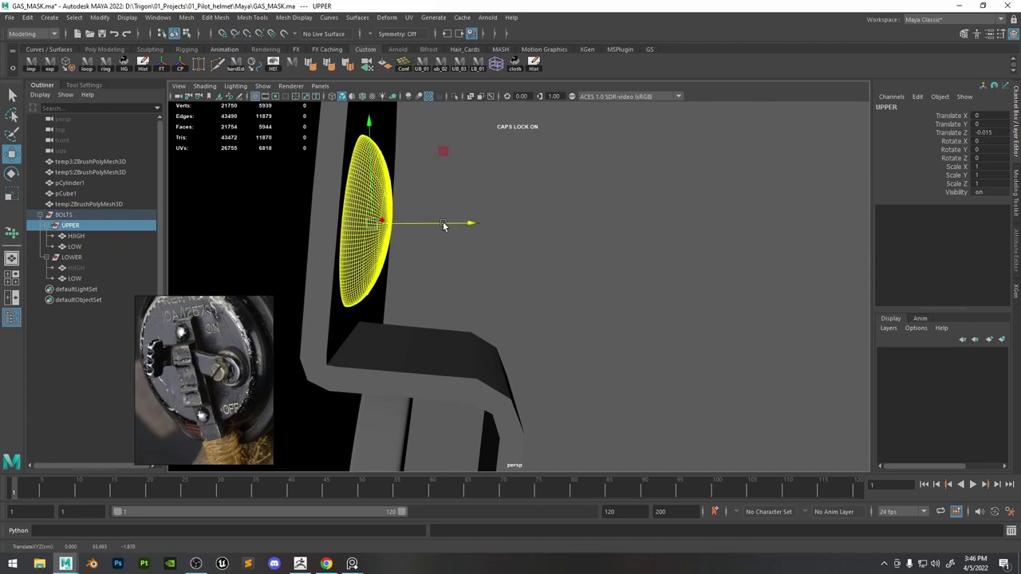
# Hide the UPPER group's high-poly mesh and inspect both low-poly bolts on the gas mask bracket.
pyautogui.click(93, 236)
pyautogui.hotkey('ctrl', 'h')
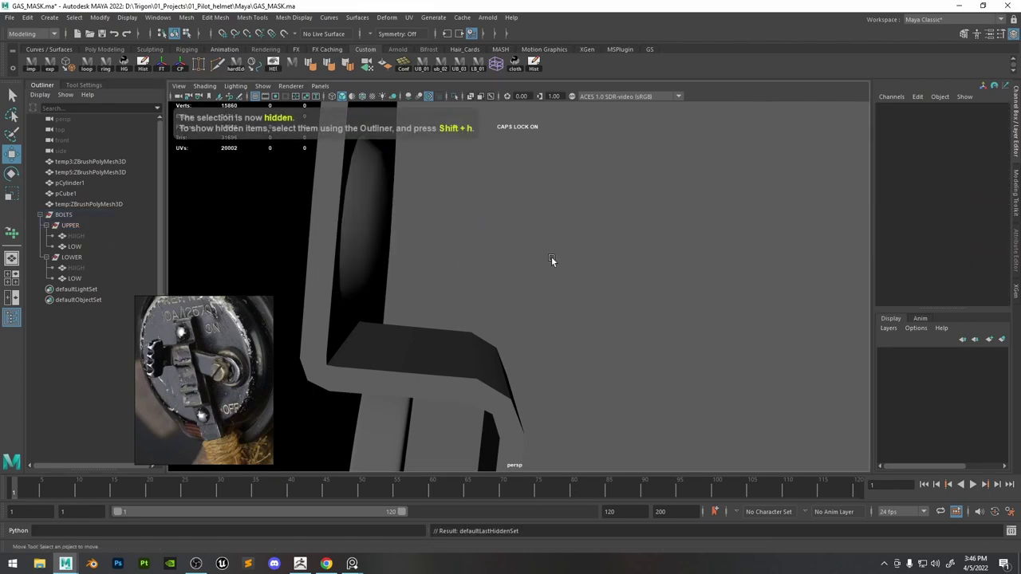
pyautogui.keyDown('alt'); pyautogui.moveTo(551, 263); pyautogui.dragTo(405, 261); pyautogui.keyUp('alt')
pyautogui.scroll(-13, 608, 321)
pyautogui.keyDown('alt'); pyautogui.moveTo(542, 284); pyautogui.dragTo(553, 230, button='middle'); pyautogui.keyUp('alt')
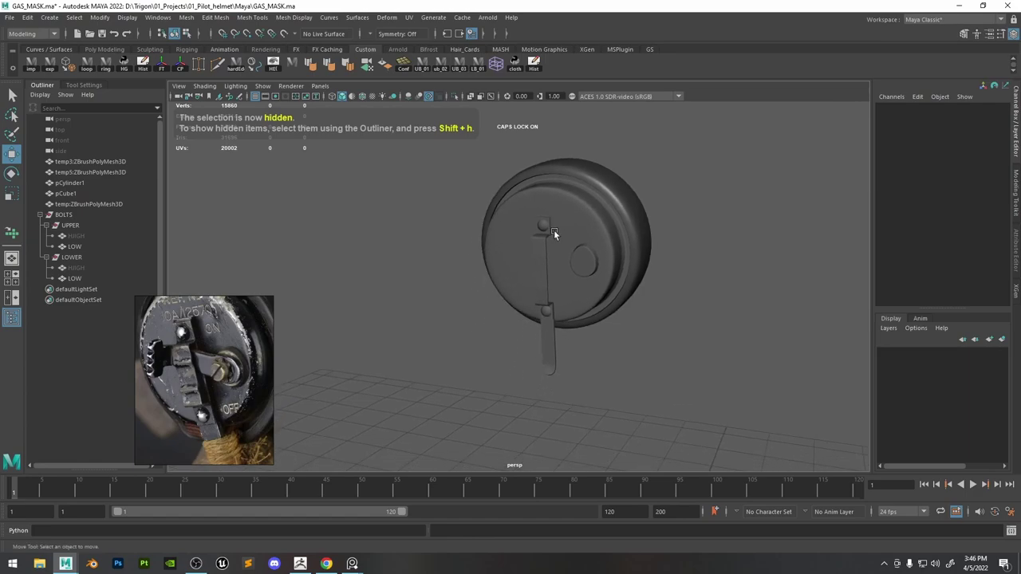
pyautogui.keyDown('alt'); pyautogui.moveTo(563, 233); pyautogui.dragTo(663, 249); pyautogui.keyUp('alt')
pyautogui.scroll(3, 666, 343)
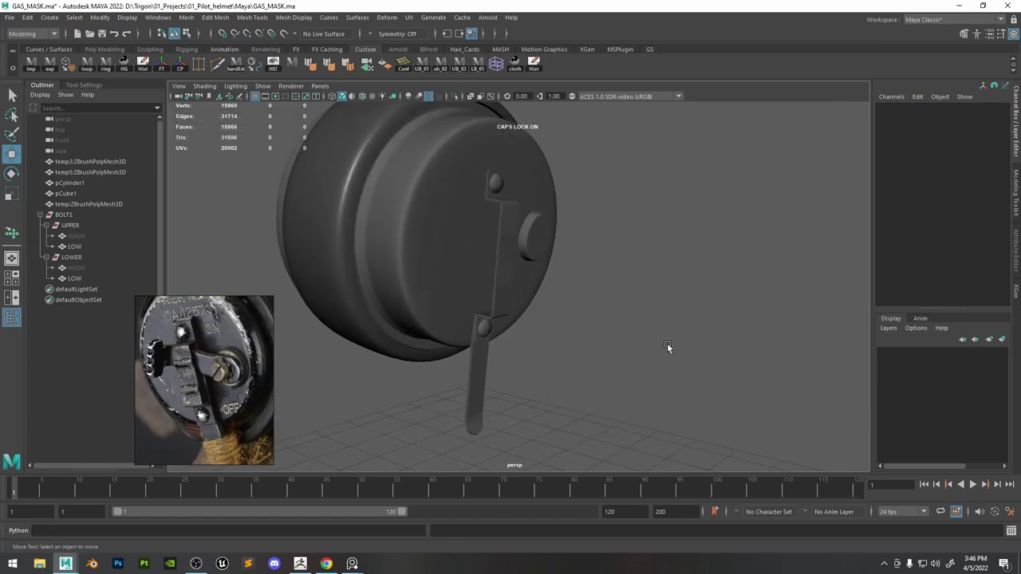
# Hide the LOW meshes in both the UPPER and LOWER bolt groups.
pyautogui.click(75, 247)
pyautogui.hotkey('ctrl', 'h')
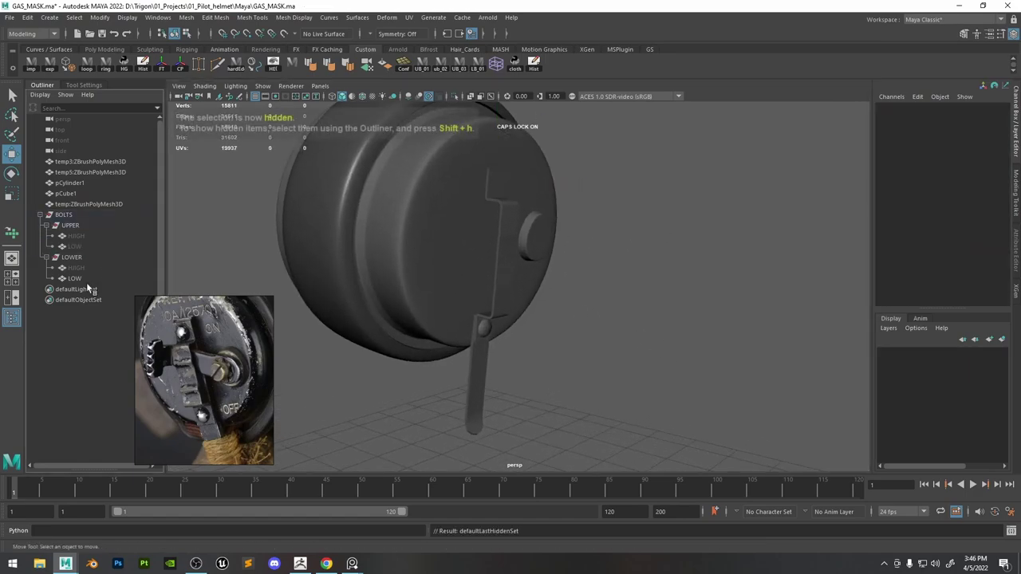
pyautogui.click(80, 279)
pyautogui.hotkey('ctrl', 'h')
# Show the high-poly meshes of both the UPPER and LOWER bolt groups and save the scene.
pyautogui.click(76, 268)
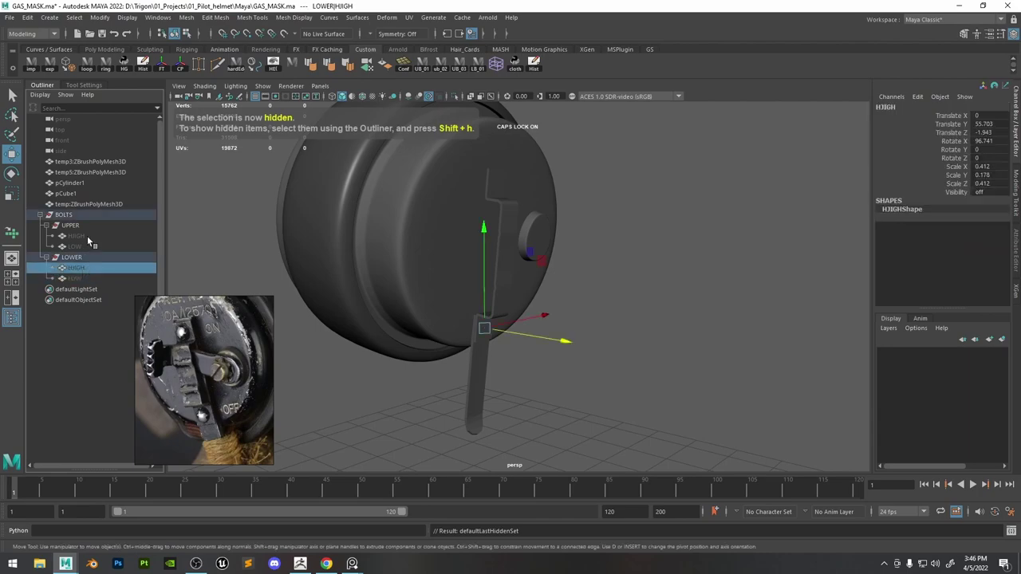
pyautogui.keyDown('ctrl'); pyautogui.click(75, 236); pyautogui.keyUp('ctrl')
pyautogui.hotkey('shift', 'h')
pyautogui.click(670, 252)
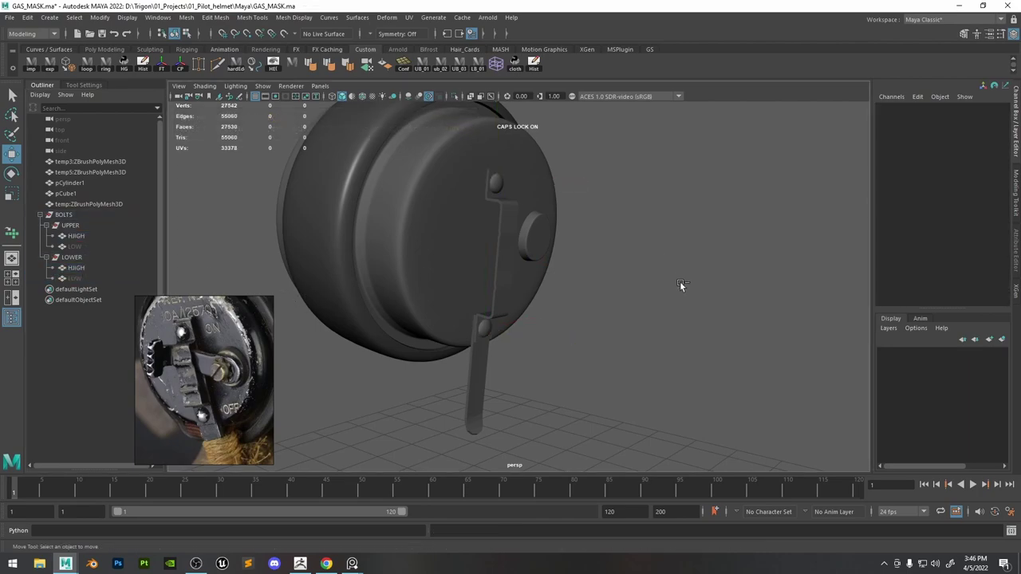
pyautogui.hotkey('ctrl', 's')
pyautogui.click(195, 563)
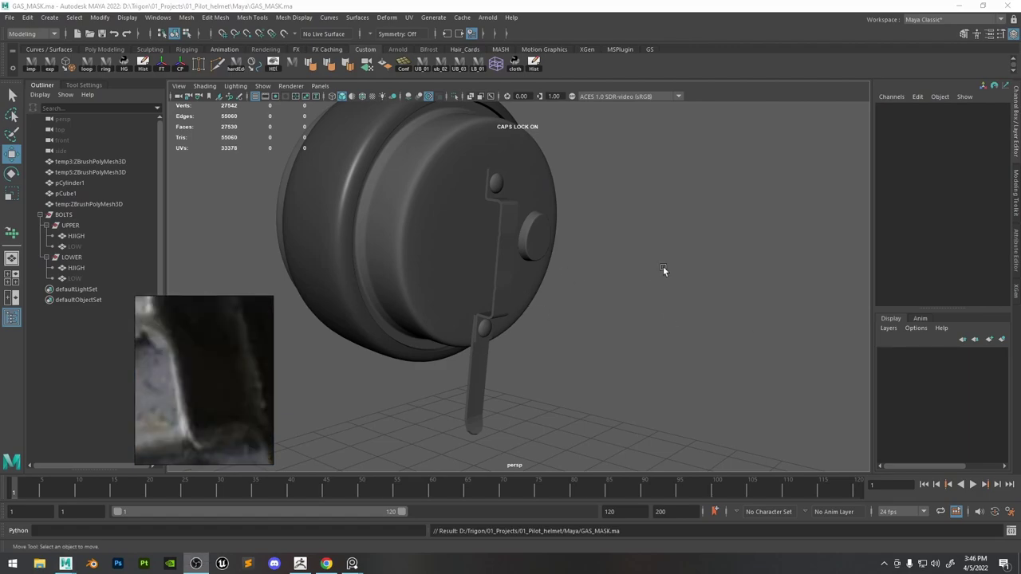
# Examine the bracket strip and the UPPER group's bolt meshes from several angles against the reference photo.
pyautogui.click(506, 277)
pyautogui.keyDown('alt'); pyautogui.moveTo(570, 249); pyautogui.dragTo(534, 257); pyautogui.keyUp('alt')
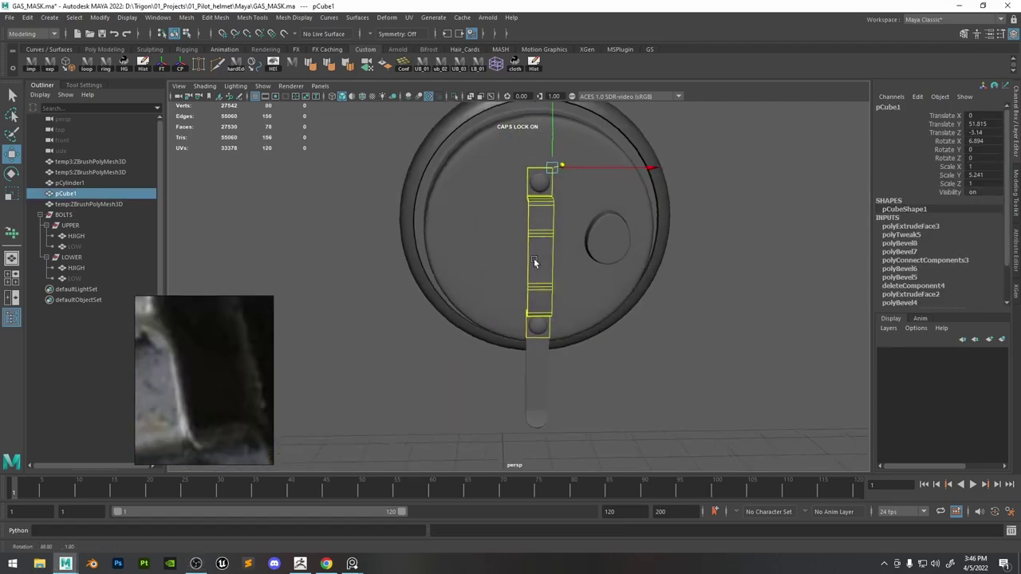
pyautogui.keyDown('alt'); pyautogui.moveTo(534, 258); pyautogui.dragTo(621, 335, button='right'); pyautogui.keyUp('alt')
pyautogui.keyDown('alt'); pyautogui.moveTo(621, 335); pyautogui.dragTo(570, 295); pyautogui.keyUp('alt')
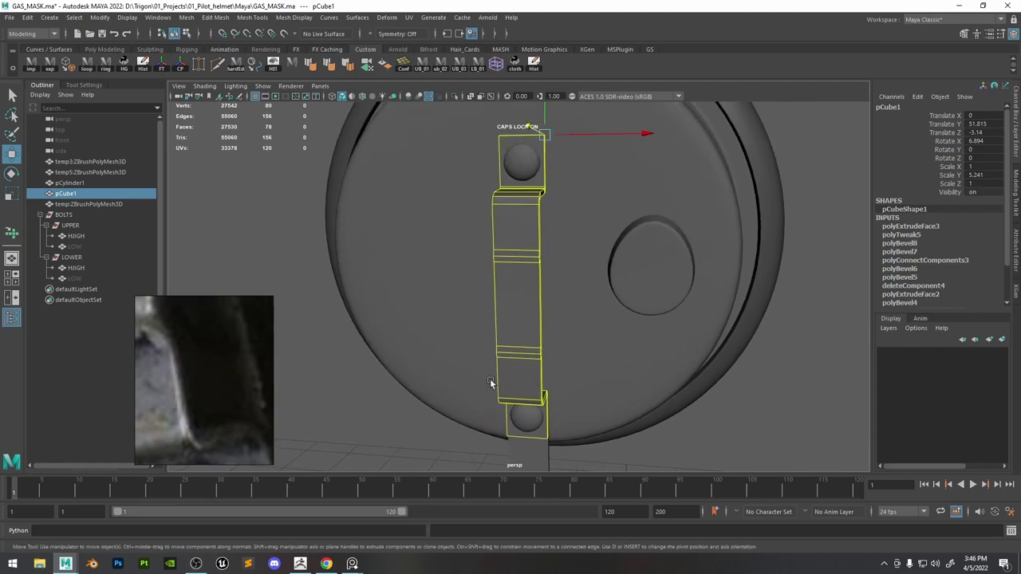
pyautogui.keyDown('alt'); pyautogui.moveTo(490, 381); pyautogui.dragTo(439, 369); pyautogui.keyUp('alt')
pyautogui.click(75, 237)
pyautogui.keyDown('shift'); pyautogui.click(80, 246); pyautogui.keyUp('shift')
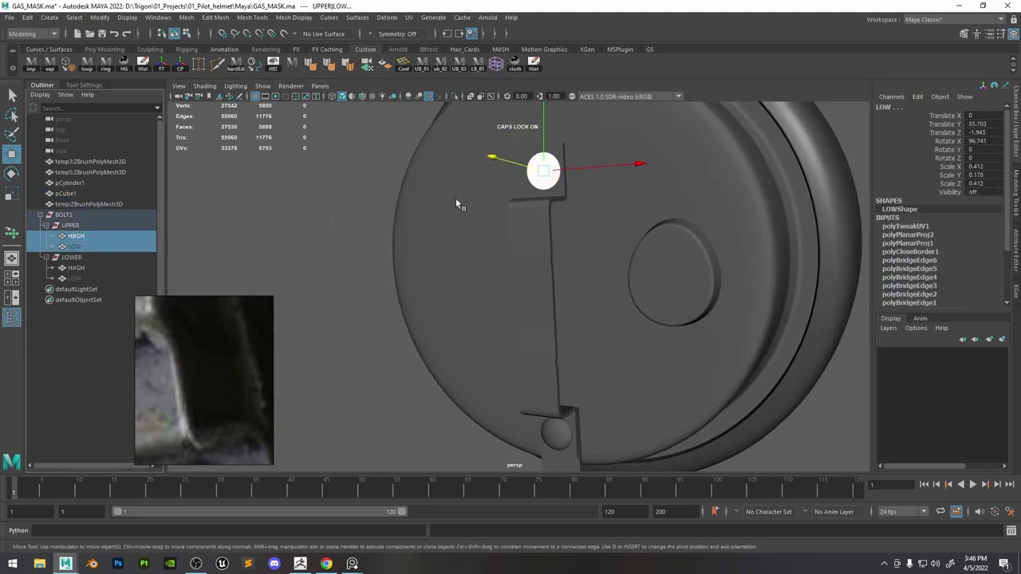
pyautogui.click(383, 365)
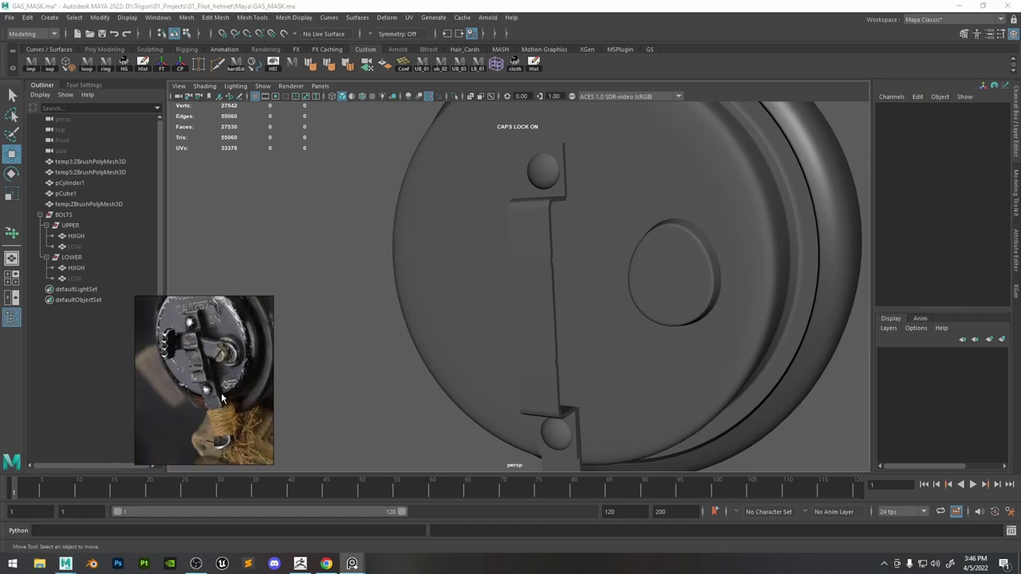
# Examine the joint between the bracket and the strap below the lower bolt, then the strap's rounded end.
pyautogui.click(532, 285)
pyautogui.keyDown('alt'); pyautogui.moveTo(581, 228); pyautogui.dragTo(602, 368); pyautogui.keyUp('alt')
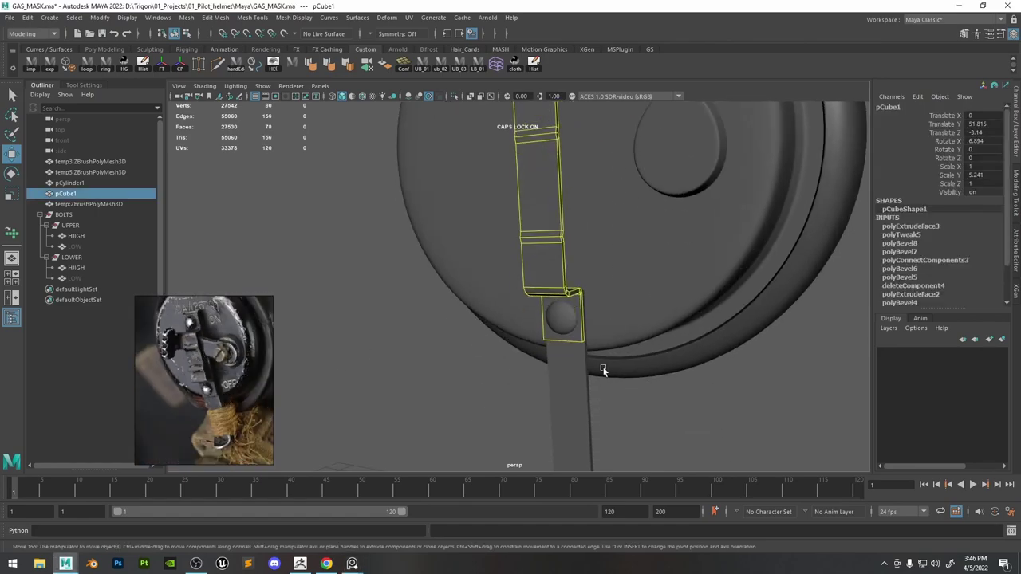
pyautogui.keyDown('alt'); pyautogui.moveTo(616, 396); pyautogui.dragTo(605, 298, button='middle'); pyautogui.keyUp('alt')
pyautogui.keyDown('shift'); pyautogui.click(554, 381); pyautogui.keyUp('shift')
pyautogui.keyDown('alt'); pyautogui.moveTo(576, 376); pyautogui.dragTo(658, 352); pyautogui.keyUp('alt')
pyautogui.scroll(4, 236, 457)
pyautogui.scroll(3, 226, 437)
pyautogui.keyDown('alt'); pyautogui.moveTo(530, 388); pyautogui.dragTo(503, 303, button='middle'); pyautogui.keyUp('alt')
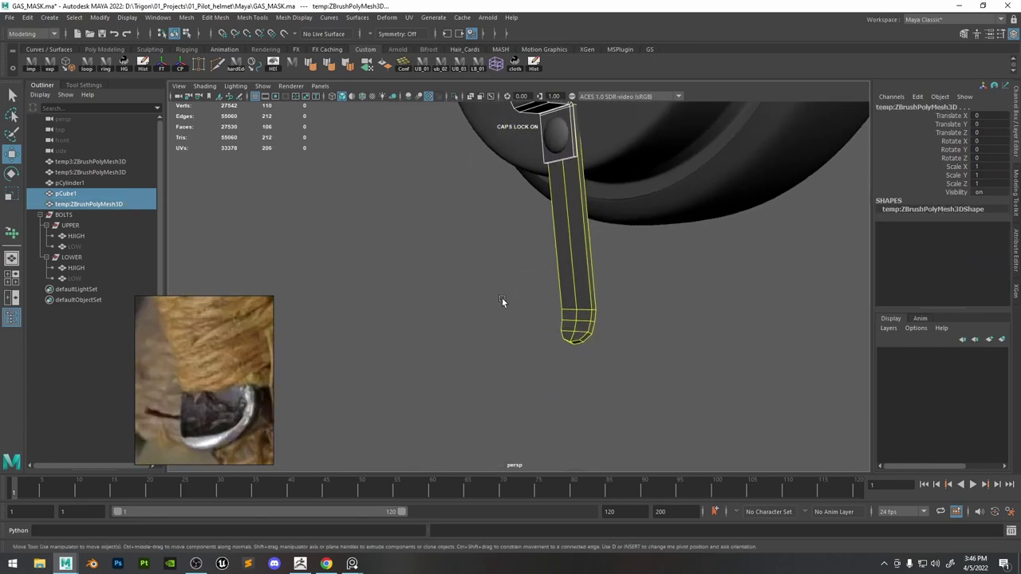
pyautogui.keyDown('alt'); pyautogui.moveTo(503, 303); pyautogui.dragTo(570, 319, button='right'); pyautogui.keyUp('alt')
pyautogui.keyDown('alt'); pyautogui.moveTo(577, 307); pyautogui.dragTo(555, 275, button='middle'); pyautogui.keyUp('alt')
pyautogui.keyDown('alt'); pyautogui.moveTo(556, 275); pyautogui.dragTo(581, 244, button='right'); pyautogui.keyUp('alt')
# Orient the move axis at the strap's rounded end and nudge its center vertex slightly along that axis.
pyautogui.click(601, 338)
pyautogui.keyDown('ctrl'); pyautogui.keyDown('shift'); pyautogui.moveTo(594, 328); pyautogui.dragTo(655, 297, button='right'); pyautogui.keyUp('shift'); pyautogui.keyUp('ctrl')
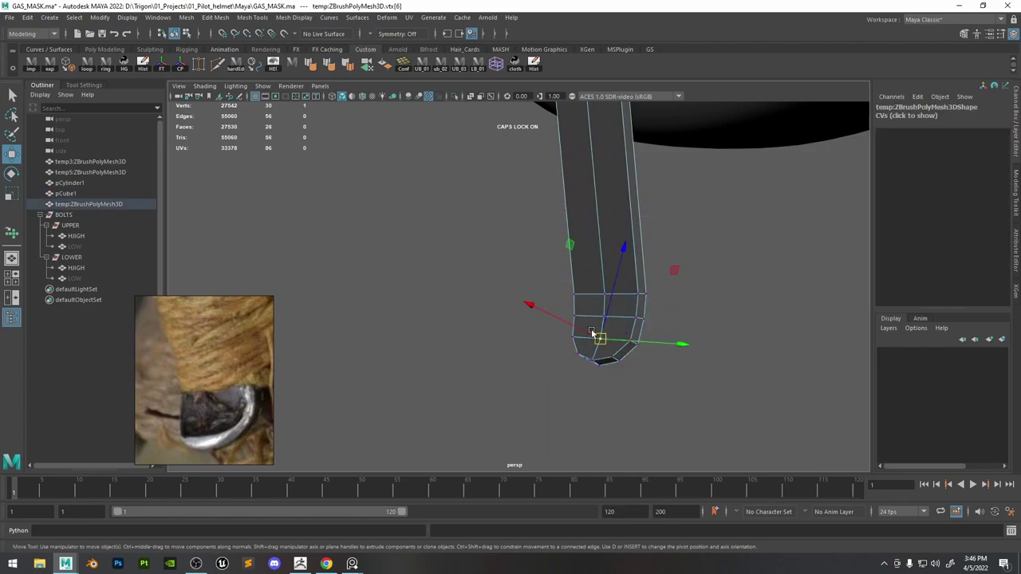
pyautogui.moveTo(586, 332); pyautogui.dragTo(565, 323)
pyautogui.press('w')
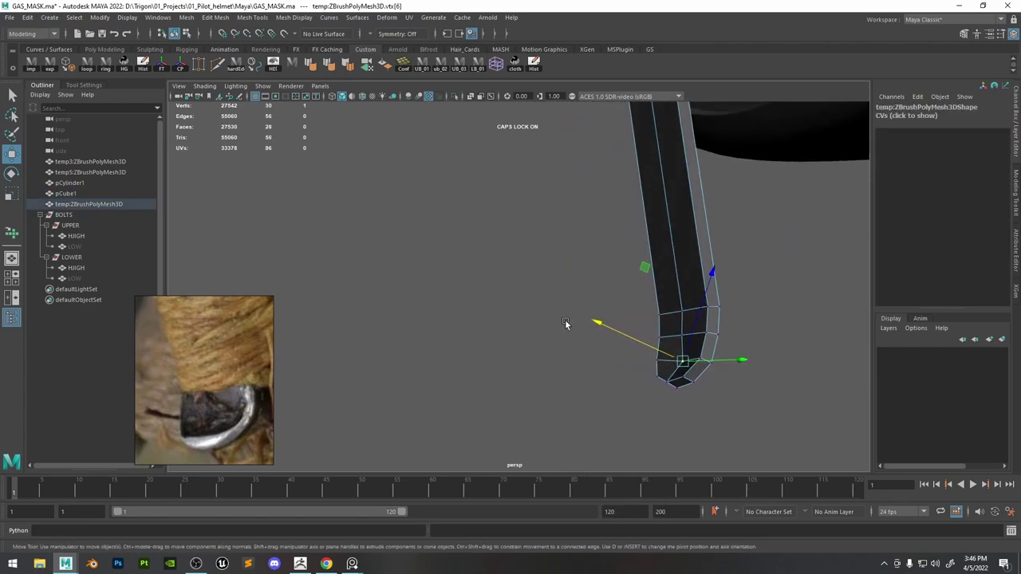
pyautogui.moveTo(647, 331); pyautogui.dragTo(650, 332)
pyautogui.moveTo(665, 264); pyautogui.dragTo(718, 227, button='right')
pyautogui.click(743, 405)
pyautogui.keyDown('alt'); pyautogui.moveTo(742, 405); pyautogui.dragTo(698, 345, button='right'); pyautogui.keyUp('alt')
# Cut a new edge line across the thickness of the strap's rounded tip with Multi-Cut.
pyautogui.click(676, 336)
pyautogui.keyDown('alt'); pyautogui.moveTo(676, 336); pyautogui.dragTo(686, 230); pyautogui.keyUp('alt')
pyautogui.moveTo(686, 231); pyautogui.dragTo(604, 219, button='right')
pyautogui.keyDown('alt'); pyautogui.moveTo(604, 219); pyautogui.dragTo(423, 230, button='middle'); pyautogui.keyUp('alt')
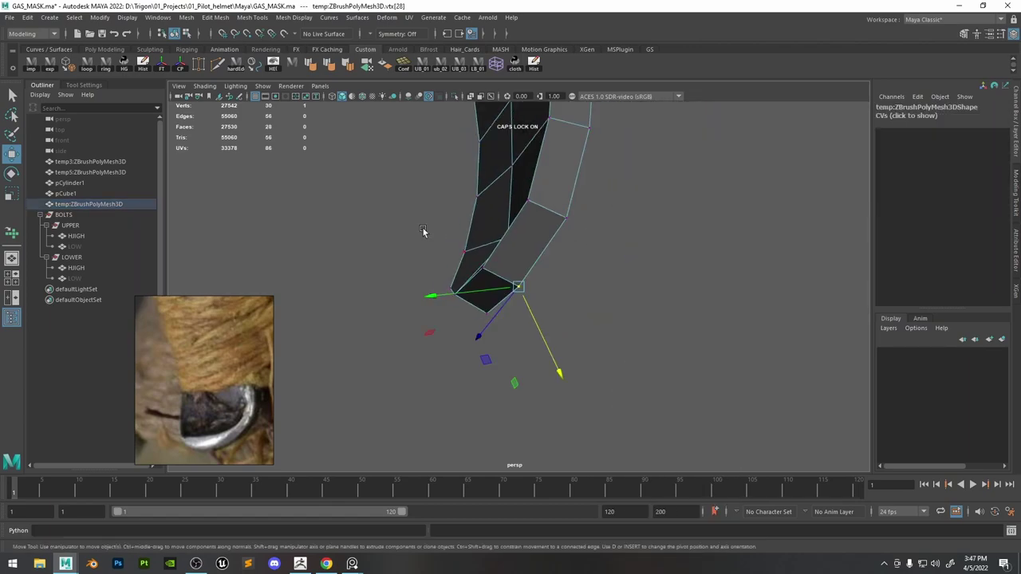
pyautogui.keyDown('alt'); pyautogui.moveTo(424, 230); pyautogui.dragTo(463, 228); pyautogui.keyUp('alt')
pyautogui.hotkey('ctrl', 'shift', 'x')
pyautogui.keyDown('alt'); pyautogui.moveTo(575, 230); pyautogui.dragTo(626, 249, button='middle'); pyautogui.keyUp('alt')
pyautogui.keyDown('alt'); pyautogui.moveTo(630, 251); pyautogui.dragTo(441, 302); pyautogui.keyUp('alt')
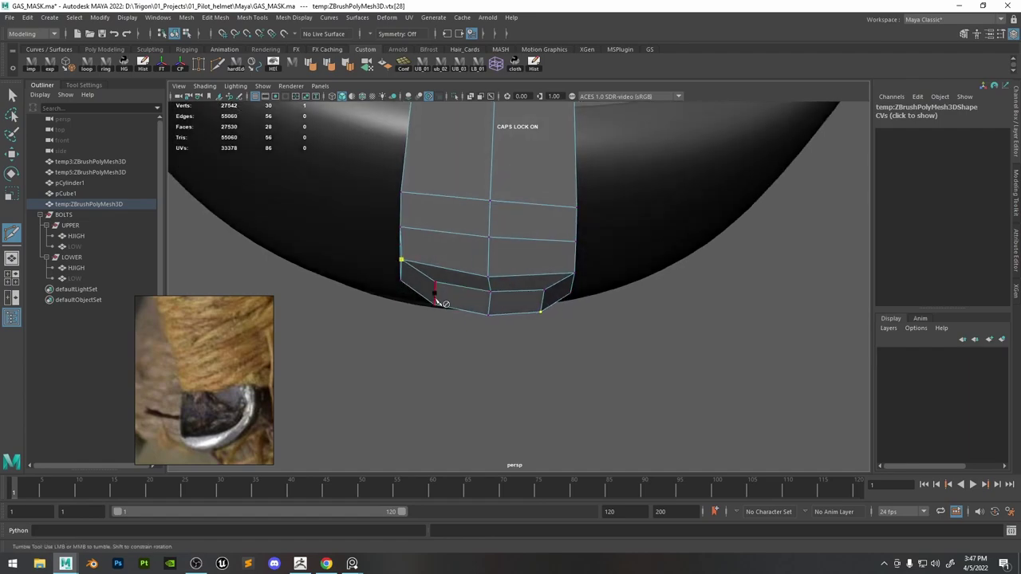
pyautogui.click(547, 299)
pyautogui.keyDown('alt'); pyautogui.moveTo(547, 299); pyautogui.dragTo(572, 291); pyautogui.keyUp('alt')
# Adjust the two middle edges cut into the strap's tip and soften the strap's edge shading.
pyautogui.press('w')
pyautogui.click(516, 299)
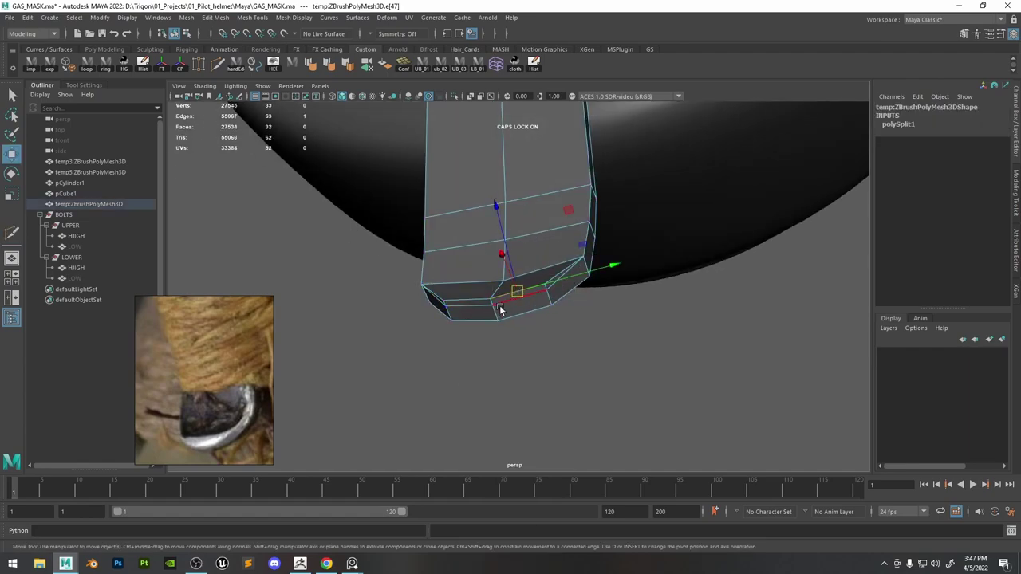
pyautogui.keyDown('shift'); pyautogui.click(483, 307); pyautogui.keyUp('shift')
pyautogui.moveTo(483, 331); pyautogui.dragTo(506, 335)
pyautogui.moveTo(510, 315); pyautogui.dragTo(354, 91, button='right')
pyautogui.click(558, 244)
pyautogui.moveTo(558, 244)
pyautogui.keyDown('alt'); pyautogui.mouseDown()
pyautogui.moveTo(669, 251)
pyautogui.moveTo(558, 255)
pyautogui.mouseUp(); pyautogui.keyUp('alt')
pyautogui.click(528, 267)
pyautogui.keyDown('alt'); pyautogui.moveTo(541, 273); pyautogui.dragTo(678, 247, button='right'); pyautogui.keyUp('alt')
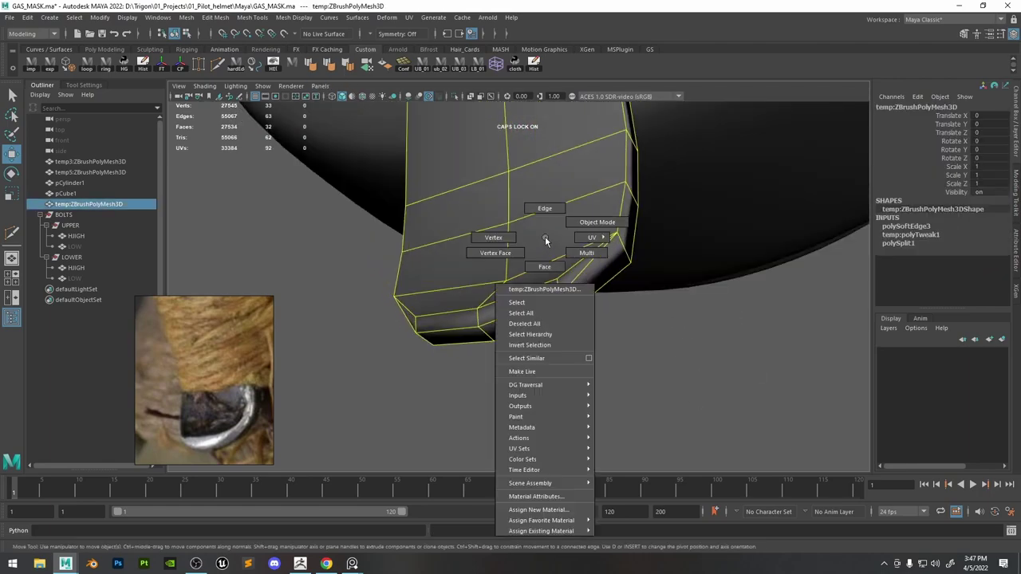
# Move the three lower vertices of the strap's rounded tip together along the strap's thickness direction.
pyautogui.moveTo(545, 239); pyautogui.dragTo(494, 239, button='right')
pyautogui.click(559, 296)
pyautogui.keyDown('shift'); pyautogui.click(477, 326); pyautogui.keyUp('shift')
pyautogui.keyDown('shift'); pyautogui.click(416, 334); pyautogui.keyUp('shift')
pyautogui.hotkey('ctrl', 'z')
pyautogui.keyDown('shift'); pyautogui.click(417, 335); pyautogui.keyUp('shift')
pyautogui.keyDown('alt'); pyautogui.moveTo(427, 338); pyautogui.dragTo(469, 357); pyautogui.keyUp('alt')
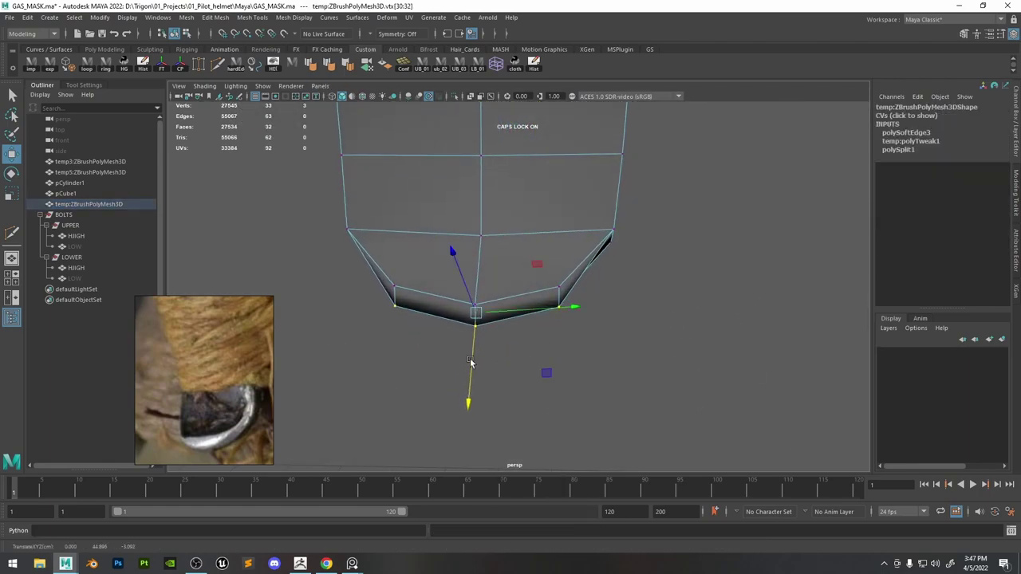
# Adjust the two outer vertices on the other rim of the strap's tip to even out its bend.
pyautogui.keyDown('alt'); pyautogui.moveTo(492, 300); pyautogui.dragTo(476, 267); pyautogui.keyUp('alt')
pyautogui.click(473, 298)
pyautogui.moveTo(466, 277); pyautogui.dragTo(406, 292)
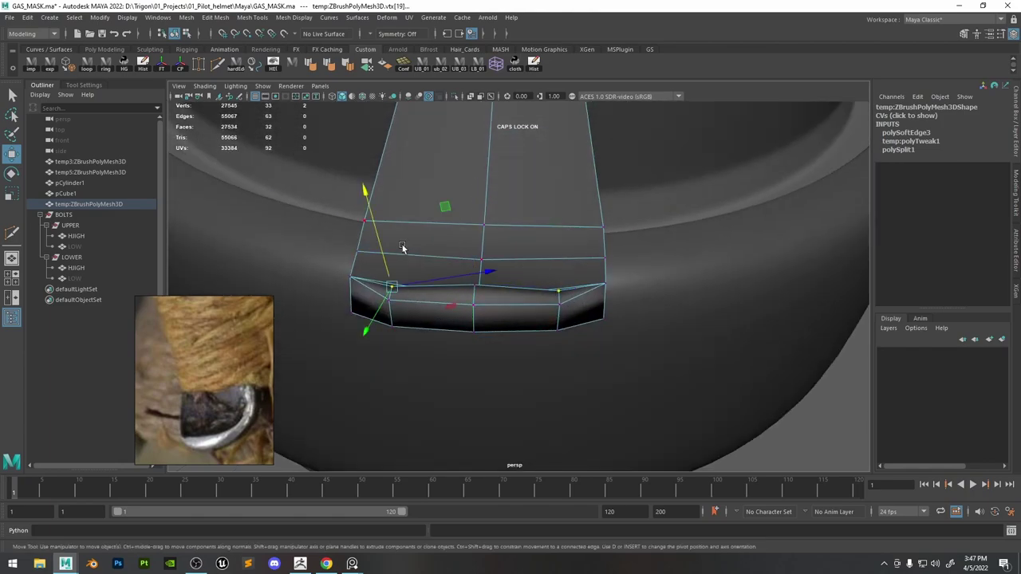
pyautogui.moveTo(446, 238); pyautogui.dragTo(399, 238)
pyautogui.keyDown('alt'); pyautogui.moveTo(423, 255); pyautogui.dragTo(458, 231); pyautogui.keyUp('alt')
pyautogui.moveTo(474, 225); pyautogui.dragTo(646, 272)
pyautogui.click(718, 358)
# Review the reshaped strap and apply the hardEd shading operation to all of its edges.
pyautogui.keyDown('alt'); pyautogui.moveTo(646, 303); pyautogui.dragTo(604, 236, button='right'); pyautogui.keyUp('alt')
pyautogui.keyDown('alt'); pyautogui.moveTo(604, 236); pyautogui.dragTo(515, 243); pyautogui.keyUp('alt')
pyautogui.keyDown('alt'); pyautogui.moveTo(514, 243); pyautogui.dragTo(544, 269, button='right'); pyautogui.keyUp('alt')
pyautogui.click(528, 266)
pyautogui.keyDown('alt'); pyautogui.moveTo(527, 265); pyautogui.dragTo(510, 279); pyautogui.keyUp('alt')
pyautogui.keyDown('alt'); pyautogui.moveTo(511, 279); pyautogui.dragTo(542, 317, button='right'); pyautogui.keyUp('alt')
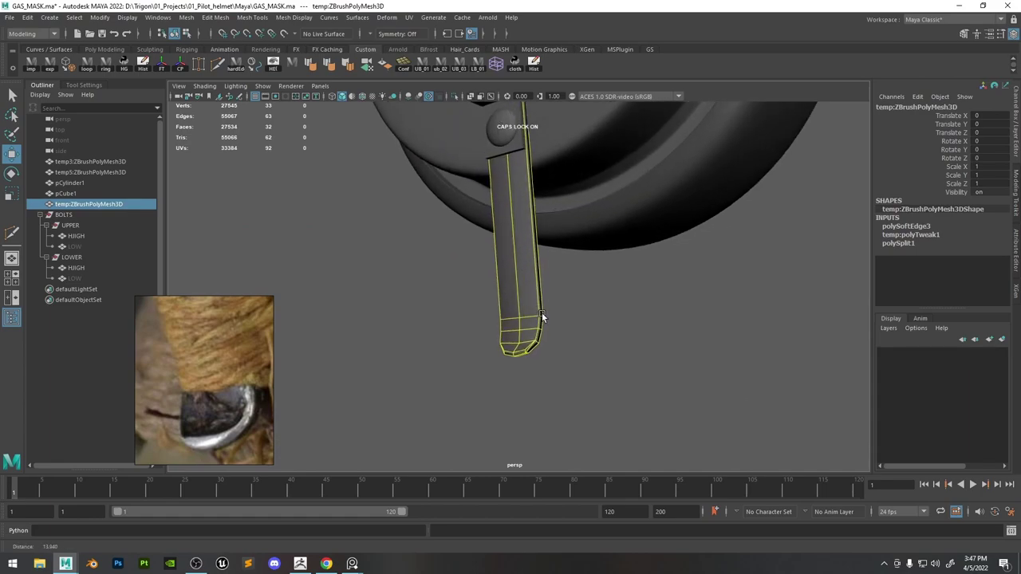
pyautogui.keyDown('alt'); pyautogui.moveTo(541, 316); pyautogui.dragTo(542, 295); pyautogui.keyUp('alt')
pyautogui.click(542, 296)
pyautogui.keyDown('alt'); pyautogui.moveTo(542, 296); pyautogui.dragTo(506, 306, button='right'); pyautogui.keyUp('alt')
pyautogui.click(506, 305)
pyautogui.keyDown('alt'); pyautogui.moveTo(506, 306); pyautogui.dragTo(509, 279); pyautogui.keyUp('alt')
pyautogui.keyDown('alt'); pyautogui.moveTo(508, 279); pyautogui.dragTo(558, 295, button='right'); pyautogui.keyUp('alt')
pyautogui.click(236, 67)
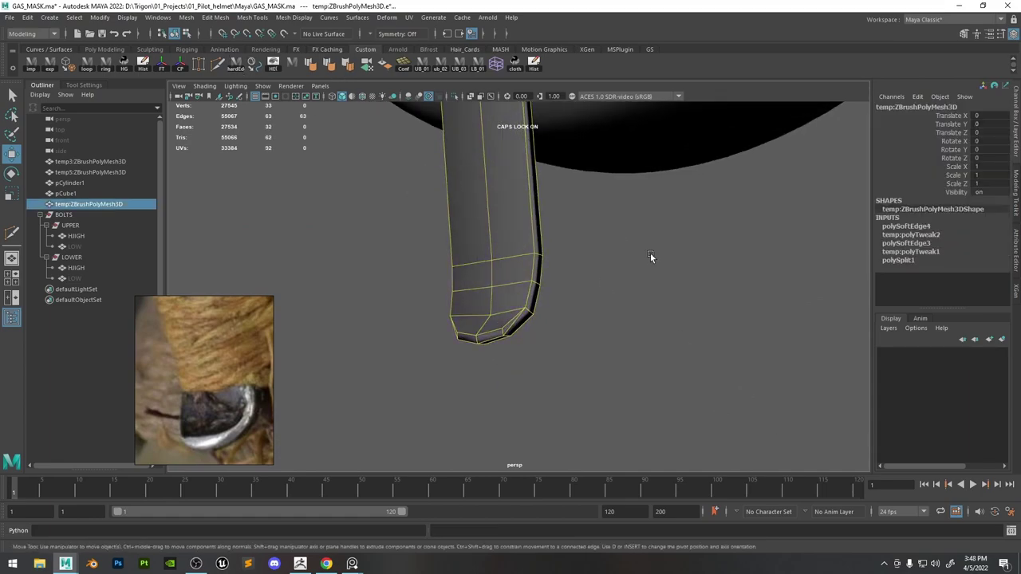
# Isolate the strap and apply Soften/Harden Edges to its long side edge loops and the rim at its upper end.
pyautogui.click(650, 254)
pyautogui.moveTo(650, 255)
pyautogui.keyDown('alt'); pyautogui.mouseDown()
pyautogui.moveTo(561, 285)
pyautogui.moveTo(646, 270)
pyautogui.mouseUp(); pyautogui.keyUp('alt')
pyautogui.keyDown('alt'); pyautogui.moveTo(645, 270); pyautogui.dragTo(531, 259, button='right'); pyautogui.keyUp('alt')
pyautogui.click(522, 257)
pyautogui.keyDown('alt'); pyautogui.moveTo(522, 257); pyautogui.dragTo(577, 247); pyautogui.keyUp('alt')
pyautogui.hotkey('ctrl', '1')
pyautogui.keyDown('alt'); pyautogui.moveTo(536, 192); pyautogui.dragTo(534, 318, button='middle'); pyautogui.keyUp('alt')
pyautogui.press('F10')
pyautogui.doubleClick(551, 200)
pyautogui.keyDown('alt'); pyautogui.moveTo(551, 200); pyautogui.dragTo(550, 327); pyautogui.keyUp('alt')
pyautogui.keyDown('shift'); pyautogui.doubleClick(545, 330); pyautogui.keyUp('shift')
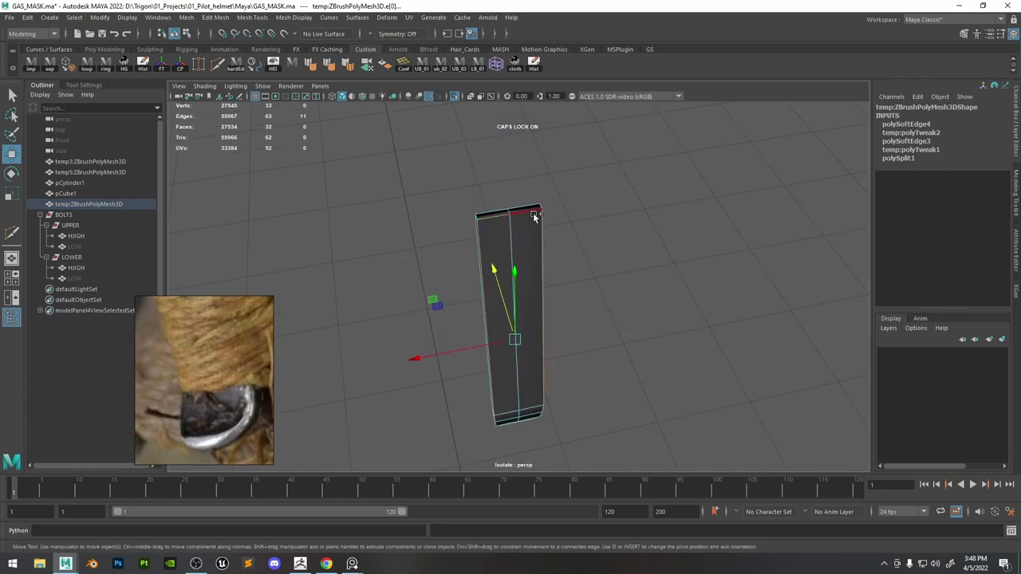
pyautogui.keyDown('shift'); pyautogui.click(532, 212); pyautogui.keyUp('shift')
pyautogui.keyDown('shift'); pyautogui.moveTo(533, 212); pyautogui.dragTo(678, 251, button='right'); pyautogui.keyUp('shift')
pyautogui.click(674, 249)
# Apply Soften/Harden Edges to the remaining edges at the strap's upper end and bring the other objects back into view.
pyautogui.keyDown('alt'); pyautogui.moveTo(674, 249); pyautogui.dragTo(554, 274); pyautogui.keyUp('alt')
pyautogui.click(522, 263)
pyautogui.press('F10')
pyautogui.click(498, 169)
pyautogui.keyDown('alt'); pyautogui.moveTo(495, 239); pyautogui.dragTo(668, 247, button='right'); pyautogui.keyUp('alt')
pyautogui.keyDown('shift'); pyautogui.click(547, 217); pyautogui.keyUp('shift')
pyautogui.click(668, 247)
pyautogui.keyDown('alt'); pyautogui.moveTo(668, 246); pyautogui.dragTo(484, 266); pyautogui.keyUp('alt')
pyautogui.keyDown('alt'); pyautogui.moveTo(484, 266); pyautogui.dragTo(494, 273, button='right'); pyautogui.keyUp('alt')
pyautogui.keyDown('alt'); pyautogui.moveTo(494, 272); pyautogui.dragTo(500, 242, button='middle'); pyautogui.keyUp('alt')
pyautogui.keyDown('alt'); pyautogui.moveTo(500, 242); pyautogui.dragTo(582, 263, button='right'); pyautogui.keyUp('alt')
pyautogui.keyDown('alt'); pyautogui.moveTo(583, 263); pyautogui.dragTo(647, 287); pyautogui.keyUp('alt')
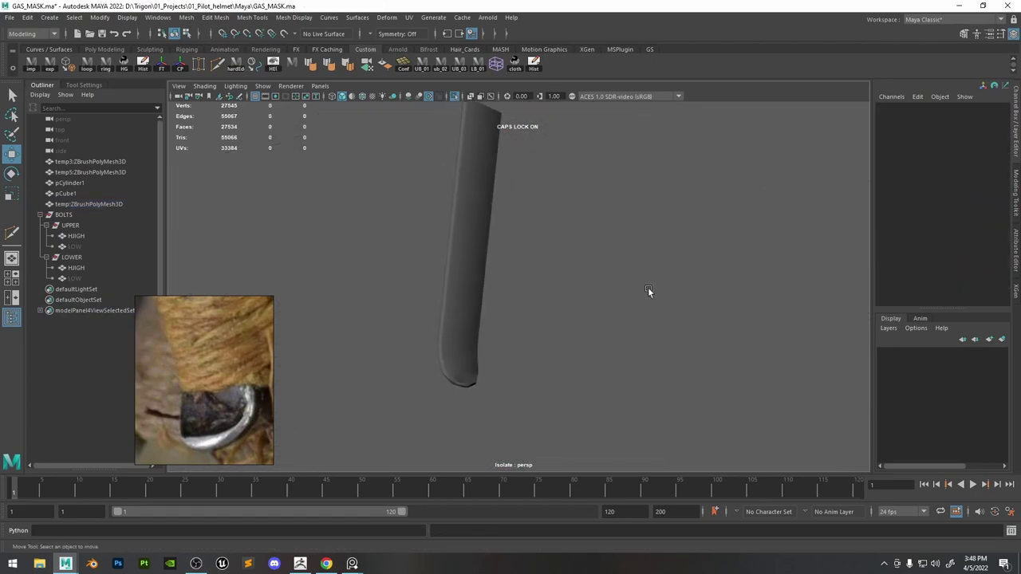
pyautogui.hotkey('ctrl', '1')
# Try to delete the edge line added across the thickness of the strap's rounded tip.
pyautogui.keyDown('alt'); pyautogui.moveTo(647, 288); pyautogui.dragTo(554, 222, button='right'); pyautogui.keyUp('alt')
pyautogui.keyDown('alt'); pyautogui.moveTo(554, 223); pyautogui.dragTo(491, 286); pyautogui.keyUp('alt')
pyautogui.keyDown('alt'); pyautogui.moveTo(492, 287); pyautogui.dragTo(574, 294, button='right'); pyautogui.keyUp('alt')
pyautogui.click(503, 278)
pyautogui.keyDown('alt'); pyautogui.moveTo(504, 278); pyautogui.dragTo(500, 240); pyautogui.keyUp('alt')
pyautogui.rightClick(500, 228)
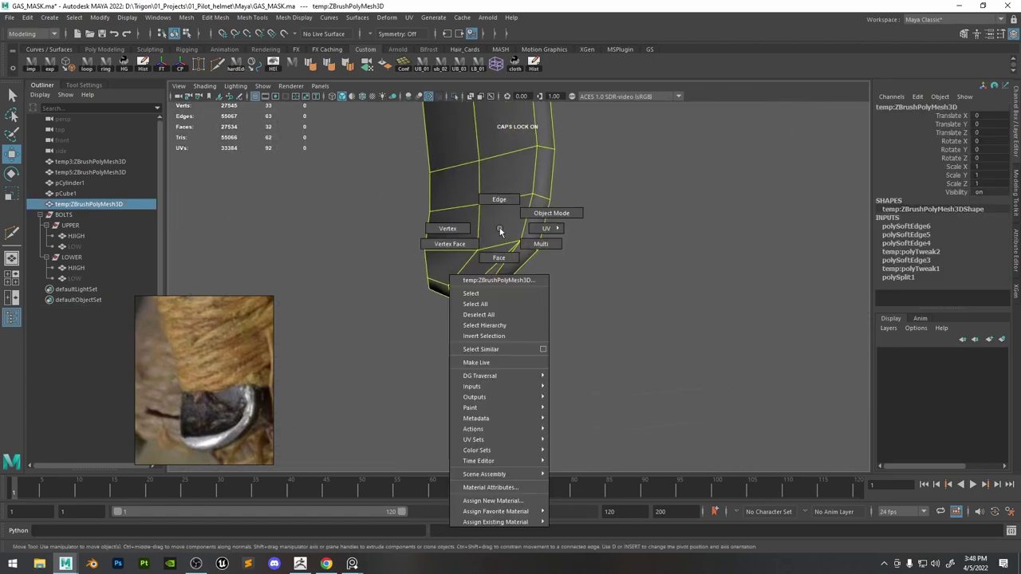
pyautogui.moveTo(500, 229); pyautogui.dragTo(500, 199, button='right')
pyautogui.doubleClick(476, 292)
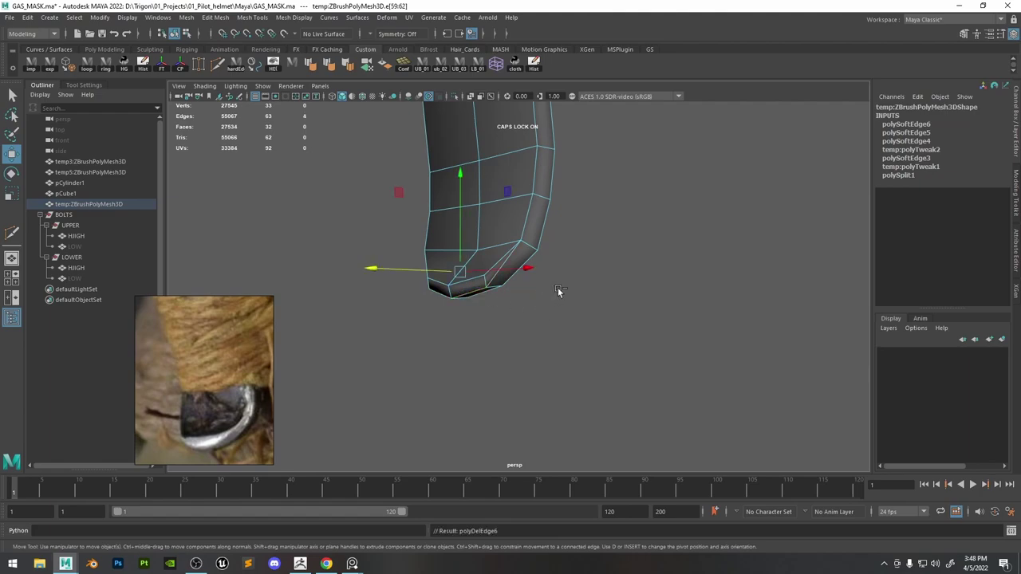
pyautogui.press('Delete')
pyautogui.keyDown('alt'); pyautogui.moveTo(469, 280); pyautogui.dragTo(457, 351); pyautogui.keyUp('alt')
# Isolate the strap, select its side border edges and check the edge shading around the tip.
pyautogui.doubleClick(515, 281)
pyautogui.keyDown('alt'); pyautogui.moveTo(470, 254); pyautogui.dragTo(488, 239); pyautogui.keyUp('alt')
pyautogui.press('F8')
pyautogui.click(457, 97)
pyautogui.moveTo(486, 180); pyautogui.dragTo(483, 151, button='right')
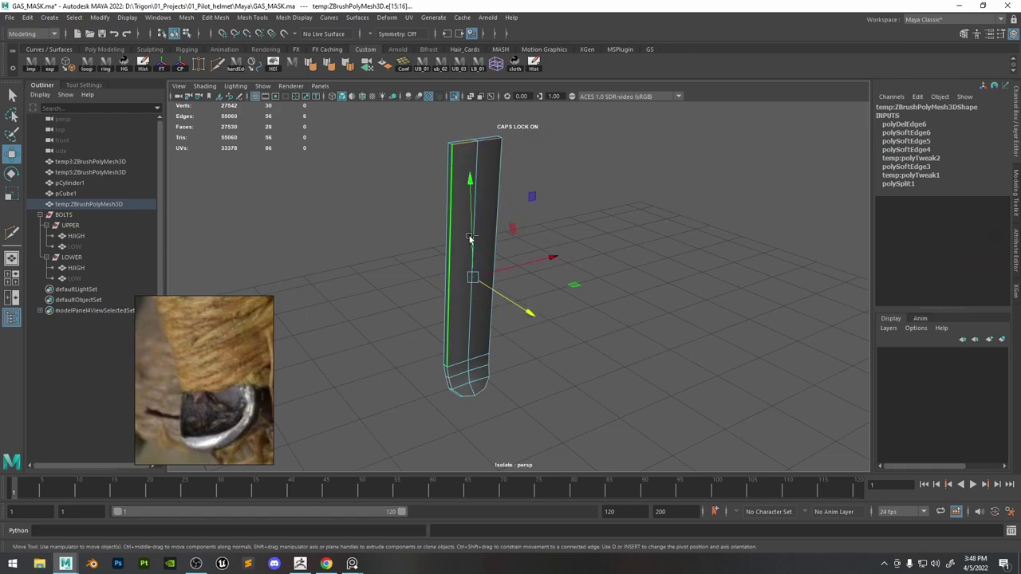
pyautogui.keyDown('alt'); pyautogui.moveTo(485, 385); pyautogui.dragTo(470, 305); pyautogui.keyUp('alt')
pyautogui.keyDown('alt'); pyautogui.moveTo(471, 368); pyautogui.dragTo(464, 380); pyautogui.keyUp('alt')
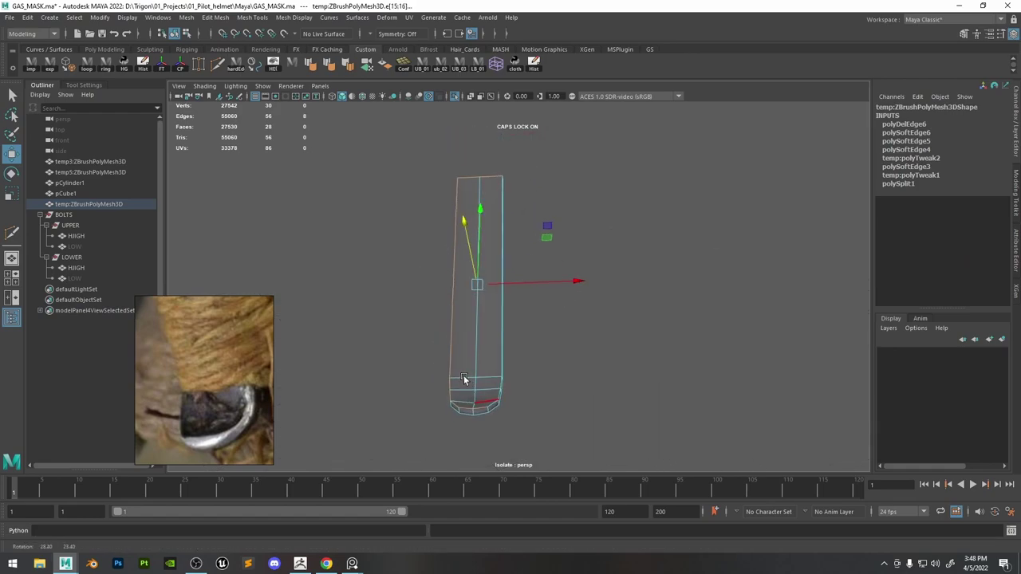
pyautogui.click(639, 160)
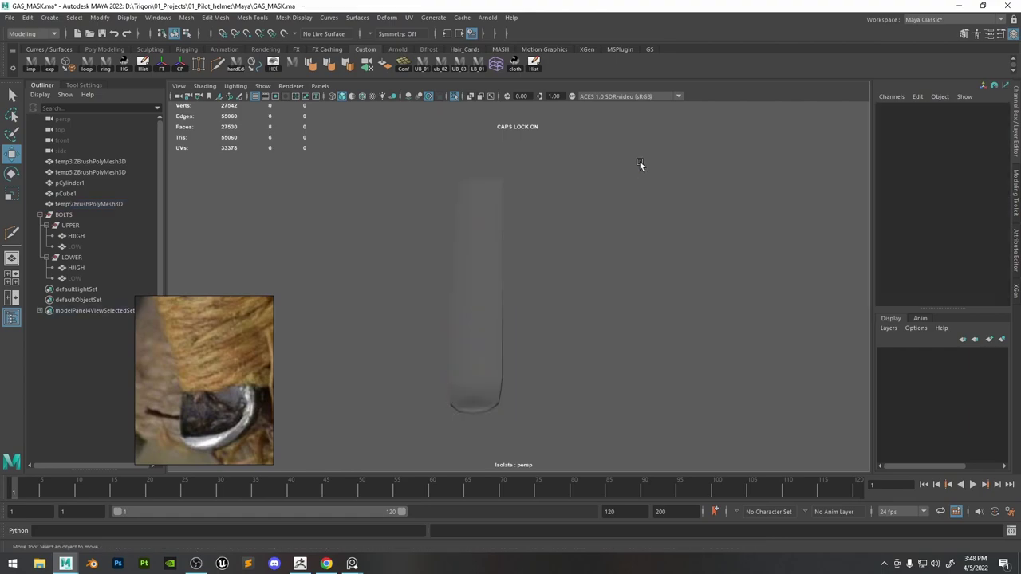
pyautogui.keyDown('alt'); pyautogui.moveTo(638, 160); pyautogui.dragTo(740, 261); pyautogui.keyUp('alt')
pyautogui.keyDown('alt'); pyautogui.moveTo(661, 272); pyautogui.dragTo(565, 208); pyautogui.keyUp('alt')
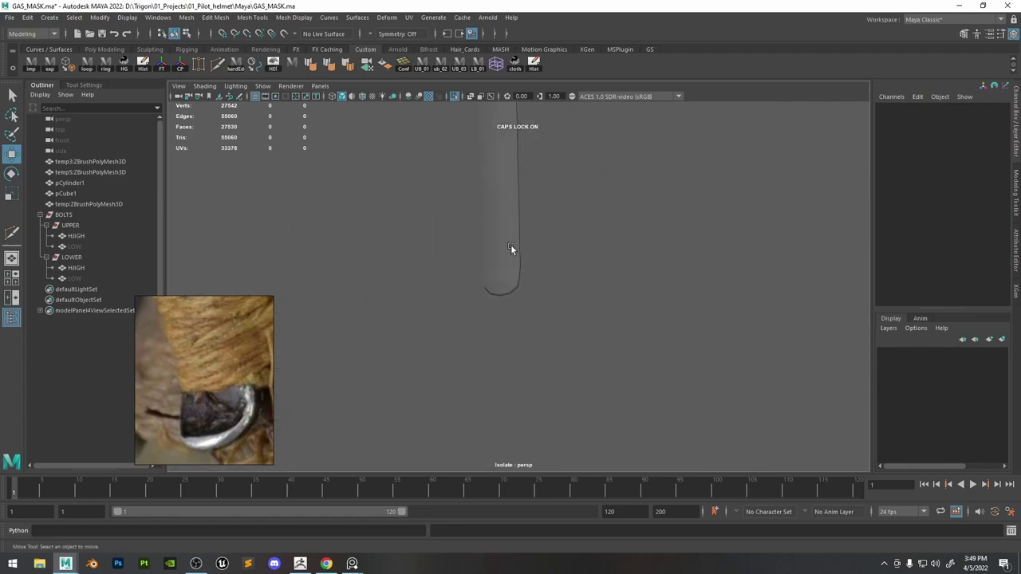
# Undo the strap's isolation, the edge selections and the deletion of the tip's edge line.
pyautogui.hotkey('ctrl', 'z')
pyautogui.hotkey('ctrl', 'z')
pyautogui.hotkey('ctrl', 'z')
pyautogui.hotkey('ctrl', 'z')
pyautogui.hotkey('ctrl', 'z')
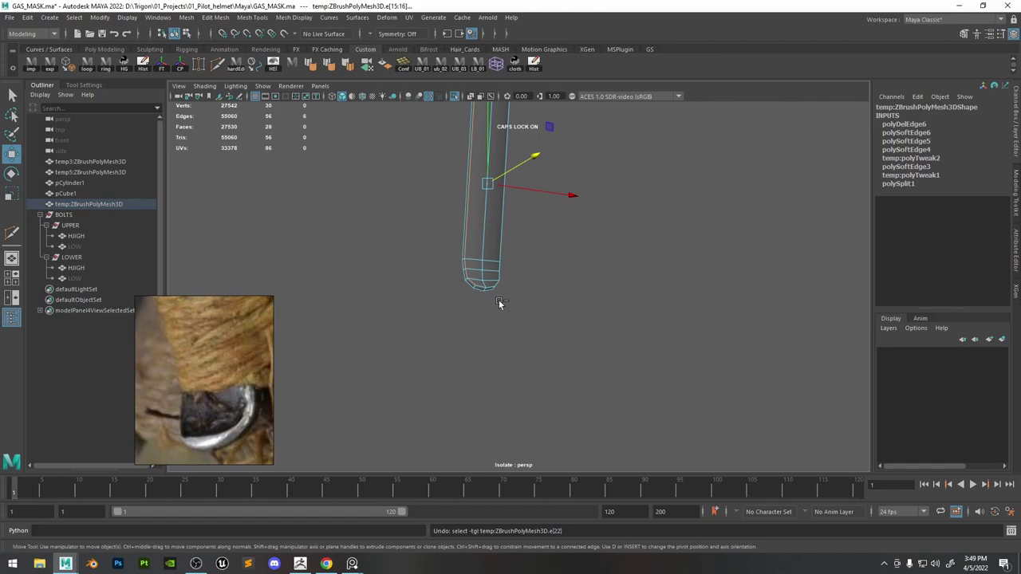
pyautogui.hotkey('ctrl', 'z')
pyautogui.hotkey('ctrl', 'z')
pyautogui.hotkey('ctrl', 'z')
pyautogui.hotkey('ctrl', 'z')
pyautogui.hotkey('ctrl', 'z')
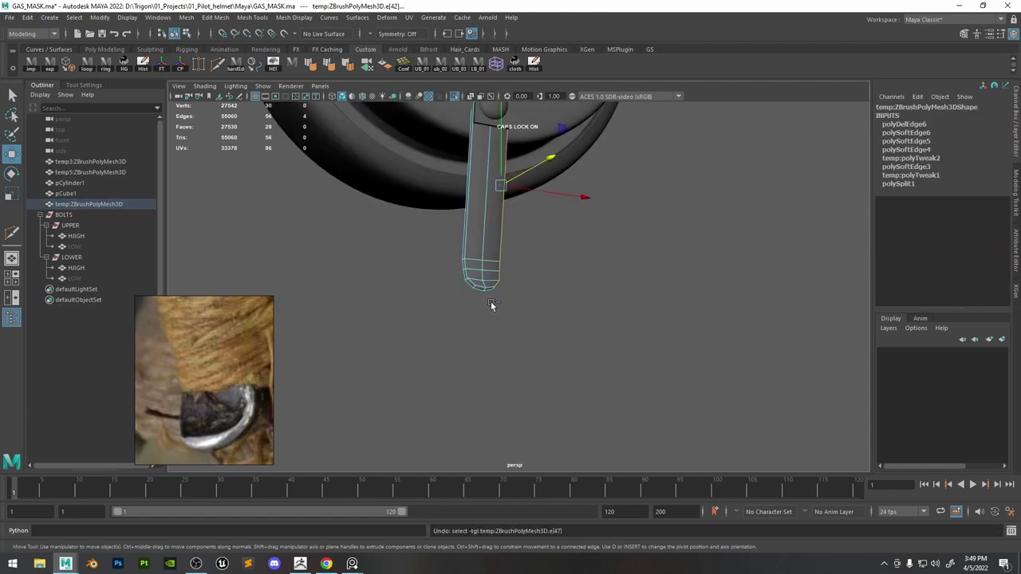
pyautogui.hotkey('ctrl', 'z')
# Return the strap to object mode and select it together with the bracket strip above it.
pyautogui.moveTo(476, 255); pyautogui.dragTo(528, 201, button='right')
pyautogui.click(607, 291)
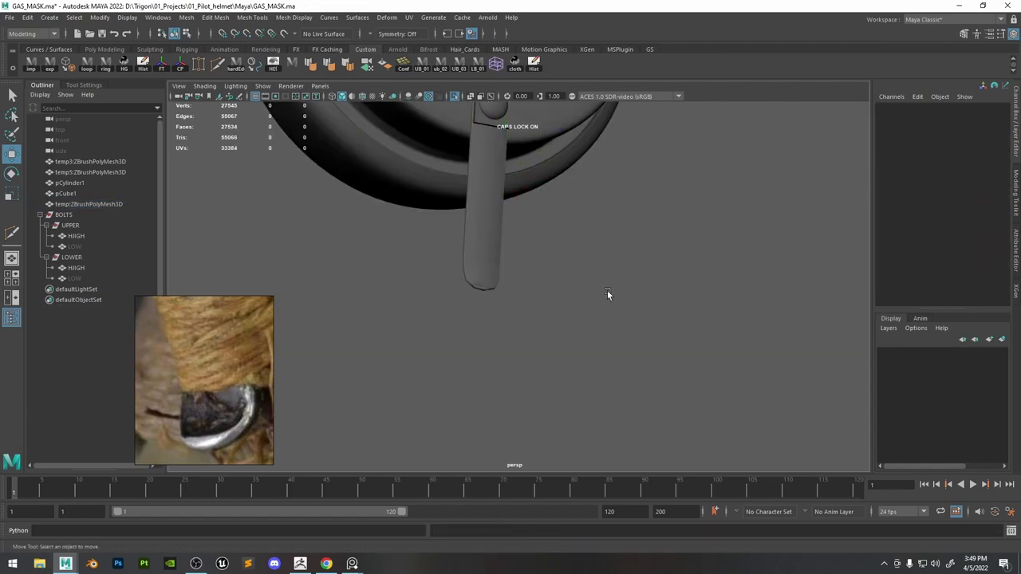
pyautogui.keyDown('alt'); pyautogui.moveTo(607, 291); pyautogui.dragTo(503, 275); pyautogui.keyUp('alt')
pyautogui.click(502, 275)
pyautogui.scroll(6, 515, 307)
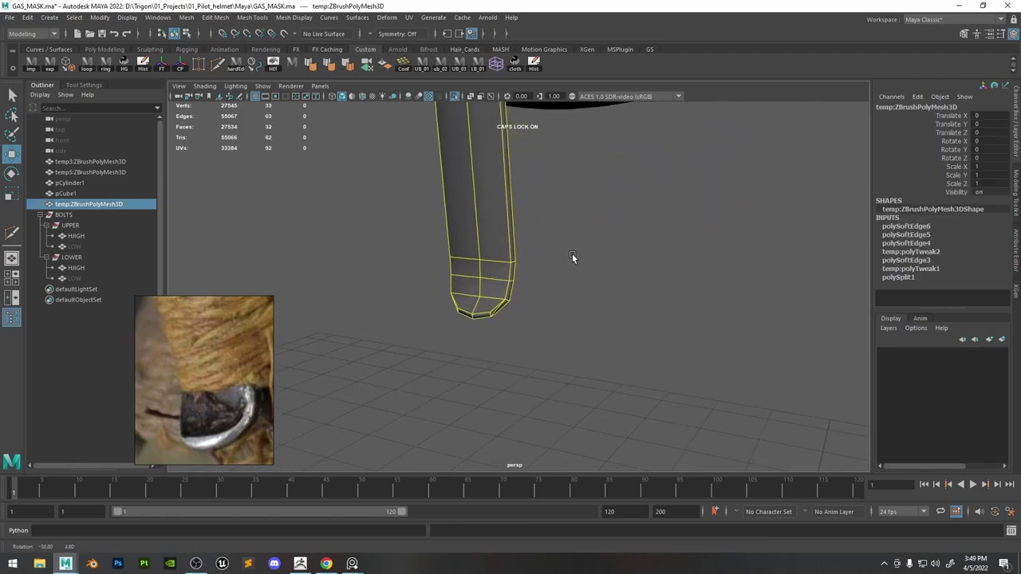
pyautogui.scroll(-6, 533, 237)
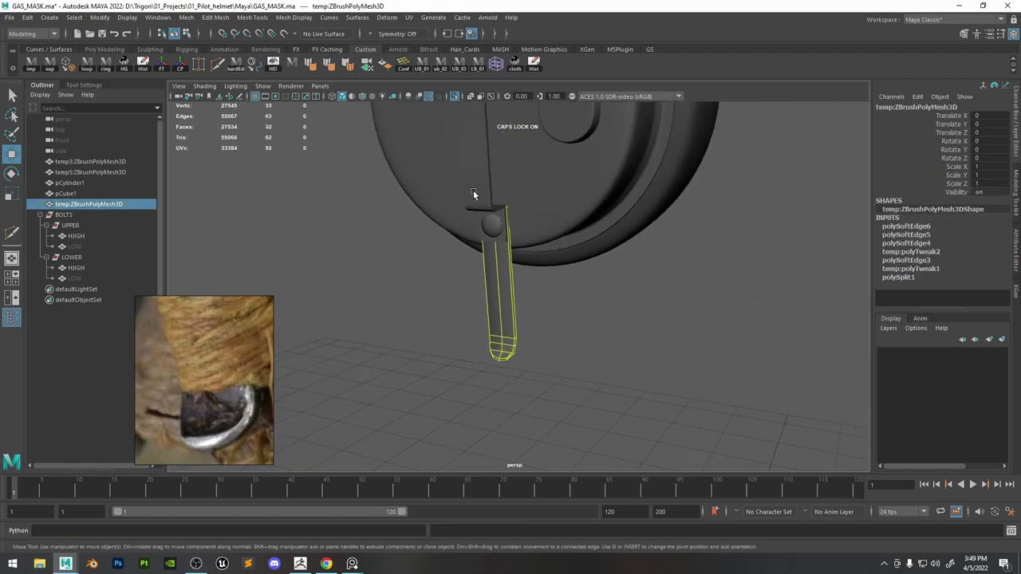
pyautogui.keyDown('shift'); pyautogui.click(473, 190); pyautogui.keyUp('shift')
pyautogui.keyDown('alt'); pyautogui.moveTo(473, 190); pyautogui.dragTo(485, 274); pyautogui.keyUp('alt')
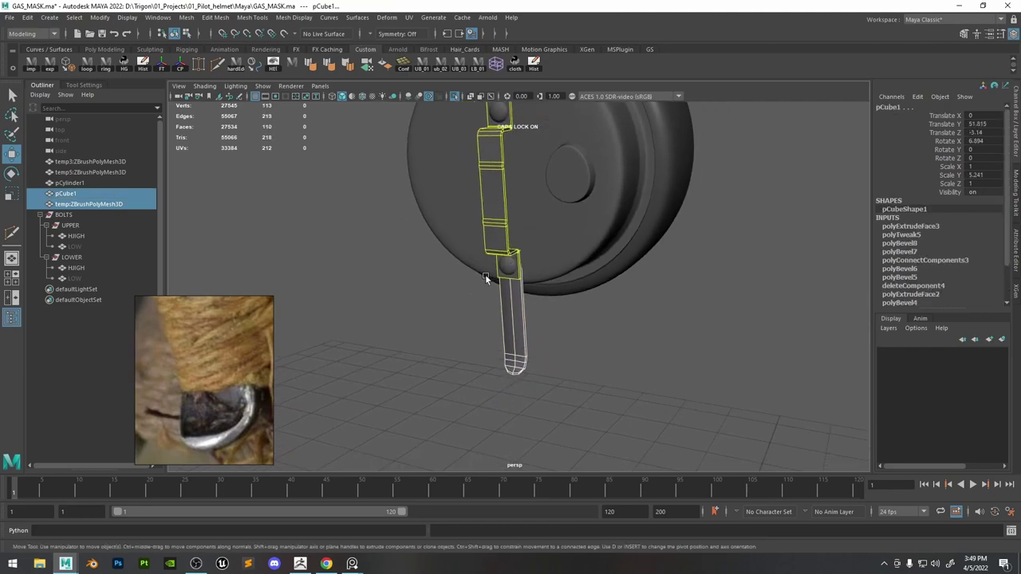
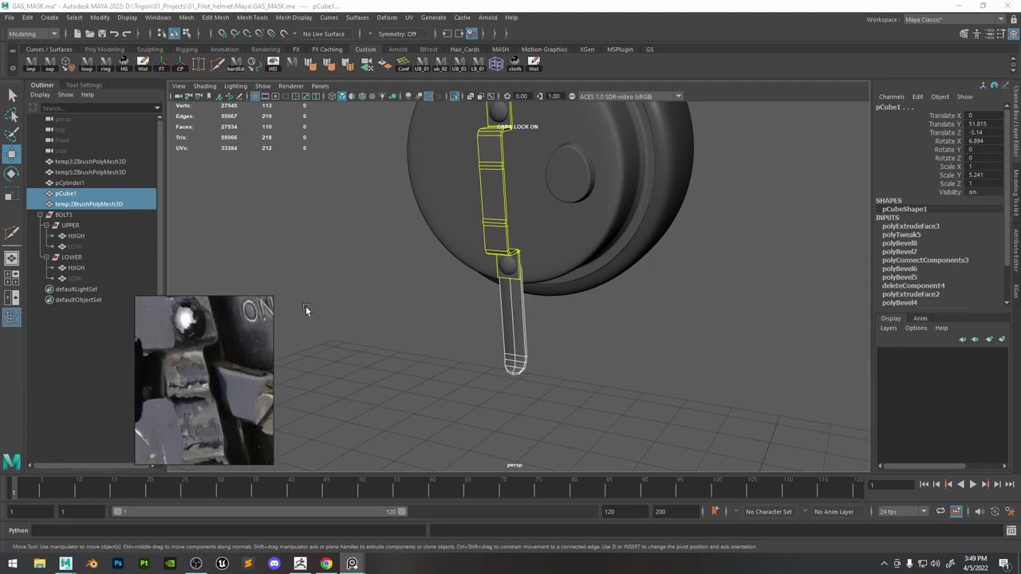
# Move the strap's upper end vertices up past the upper bolt and adjust their depth against the canister face.
pyautogui.keyDown('alt'); pyautogui.moveTo(500, 295); pyautogui.dragTo(409, 326); pyautogui.keyUp('alt')
pyautogui.keyDown('alt'); pyautogui.moveTo(409, 328); pyautogui.dragTo(412, 373, button='middle'); pyautogui.keyUp('alt')
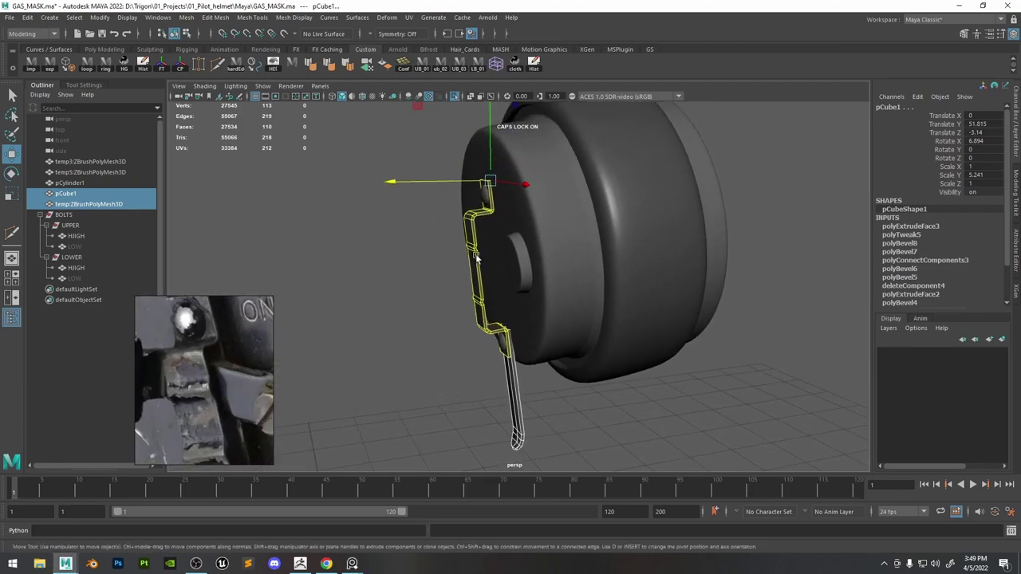
pyautogui.keyDown('alt'); pyautogui.moveTo(476, 255); pyautogui.dragTo(460, 383, button='right'); pyautogui.keyUp('alt')
pyautogui.keyDown('alt'); pyautogui.moveTo(460, 383); pyautogui.dragTo(472, 315, button='middle'); pyautogui.keyUp('alt')
pyautogui.click(507, 370)
pyautogui.moveTo(372, 200); pyautogui.dragTo(336, 192, button='right')
pyautogui.keyDown('alt'); pyautogui.moveTo(489, 246); pyautogui.dragTo(466, 237); pyautogui.keyUp('alt')
pyautogui.keyDown('alt'); pyautogui.moveTo(533, 240); pyautogui.dragTo(553, 308, button='middle'); pyautogui.keyUp('alt')
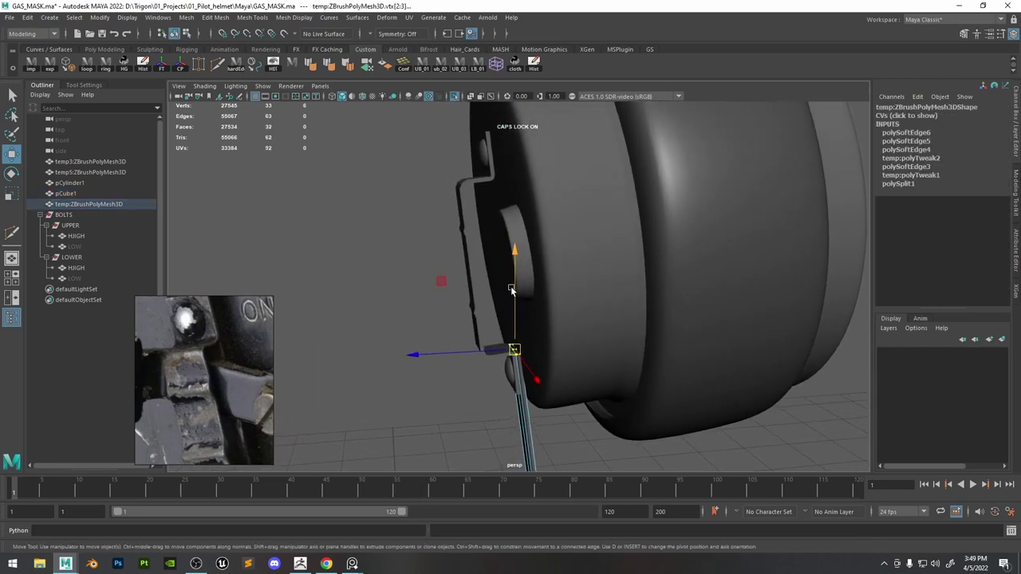
pyautogui.moveTo(513, 288); pyautogui.dragTo(508, 115)
pyautogui.moveTo(505, 74); pyautogui.dragTo(505, 73)
pyautogui.keyDown('alt'); pyautogui.moveTo(497, 118); pyautogui.dragTo(507, 185, button='middle'); pyautogui.keyUp('alt')
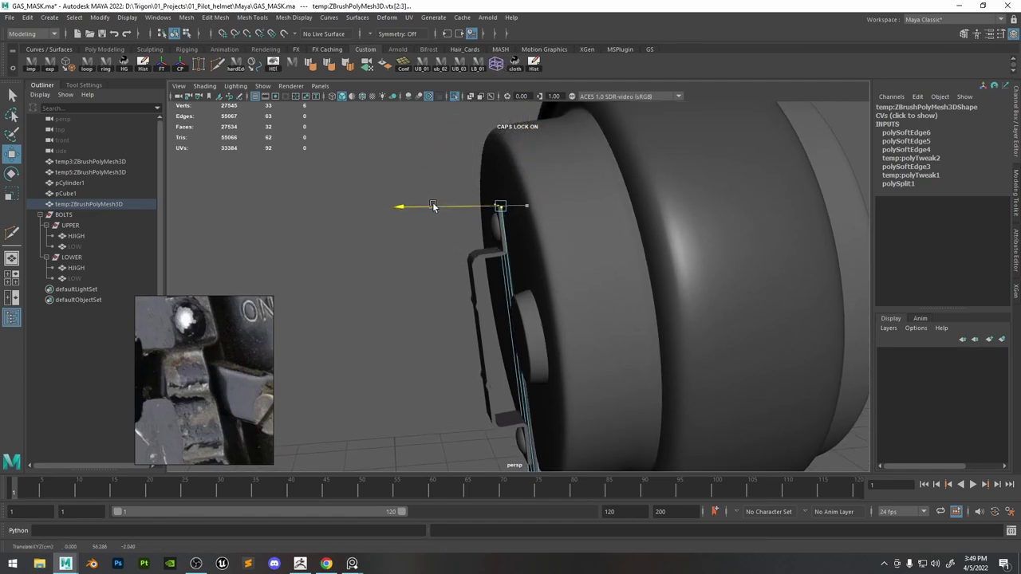
pyautogui.keyDown('alt'); pyautogui.moveTo(433, 206); pyautogui.dragTo(536, 313); pyautogui.keyUp('alt')
pyautogui.moveTo(462, 231)
pyautogui.mouseDown()
pyautogui.moveTo(439, 229)
pyautogui.moveTo(447, 231)
pyautogui.mouseUp()
# Unhide the LOW bolt meshes in the UPPER and LOWER groups.
pyautogui.click(492, 377)
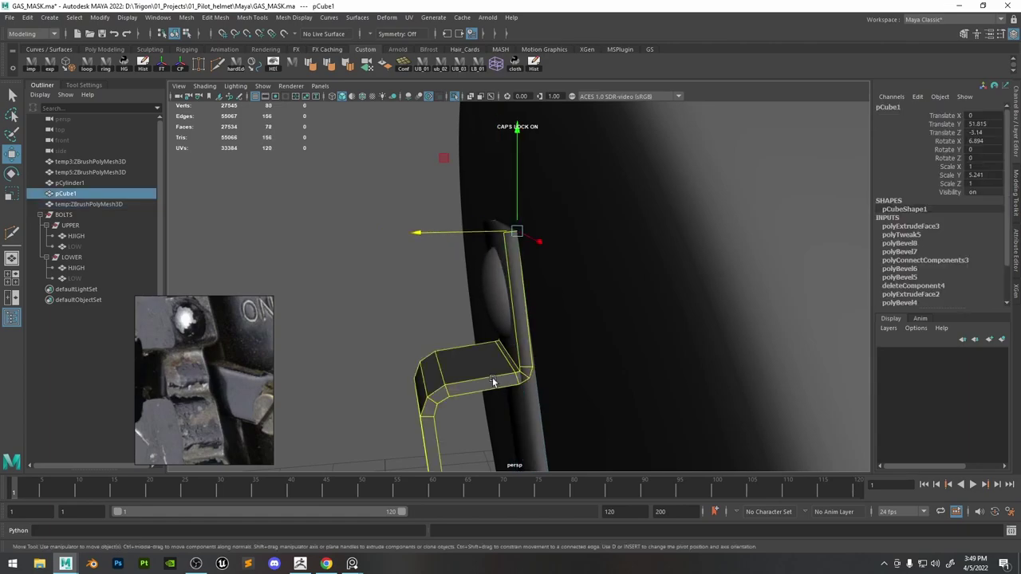
pyautogui.keyDown('alt'); pyautogui.moveTo(492, 377); pyautogui.dragTo(504, 304, button='middle'); pyautogui.keyUp('alt')
pyautogui.keyDown('alt'); pyautogui.moveTo(504, 304); pyautogui.dragTo(475, 266, button='right'); pyautogui.keyUp('alt')
pyautogui.keyDown('alt'); pyautogui.moveTo(475, 269); pyautogui.dragTo(552, 254); pyautogui.keyUp('alt')
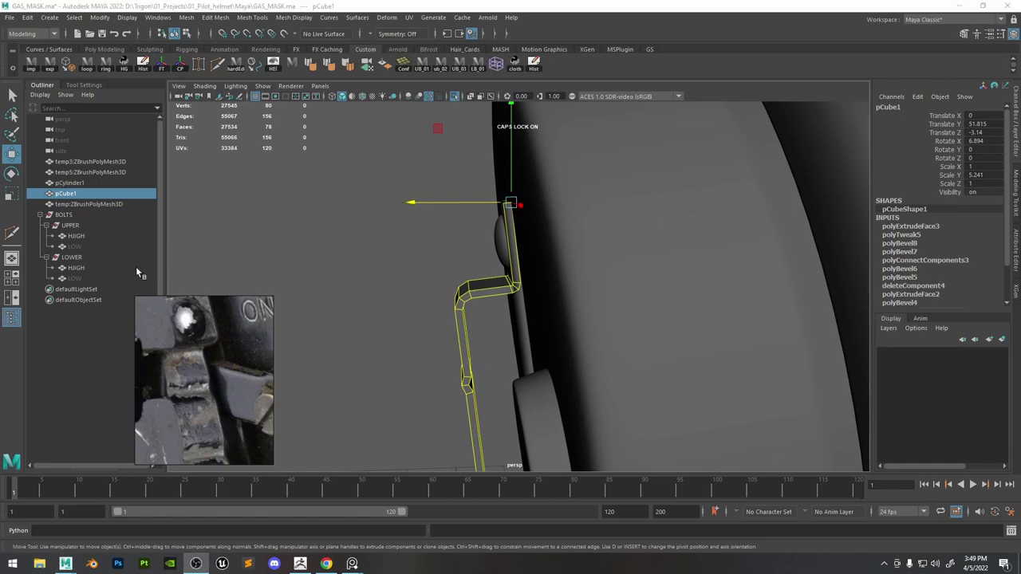
pyautogui.keyDown('ctrl'); pyautogui.click(64, 216); pyautogui.keyUp('ctrl')
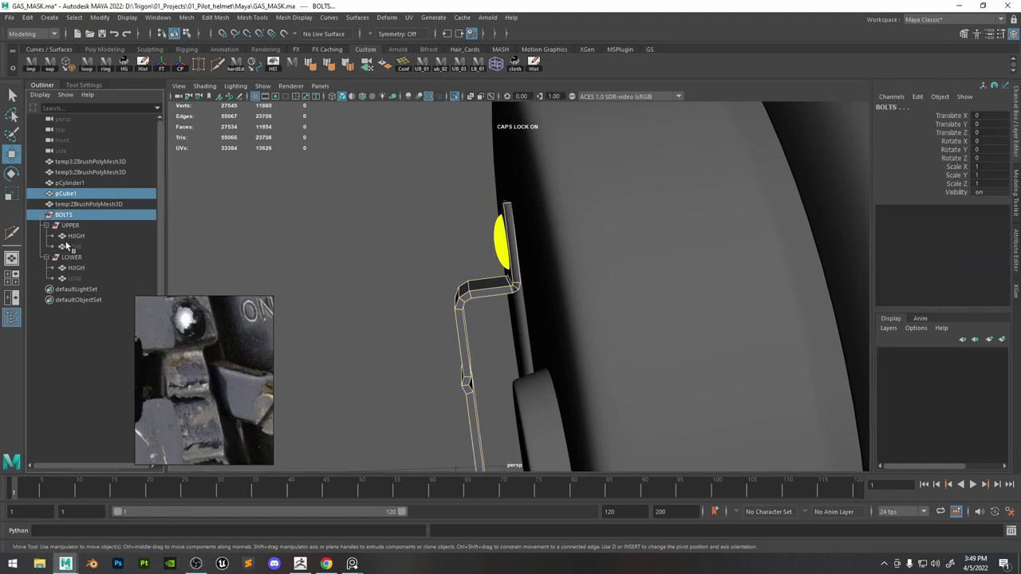
pyautogui.click(72, 246)
pyautogui.click(74, 278)
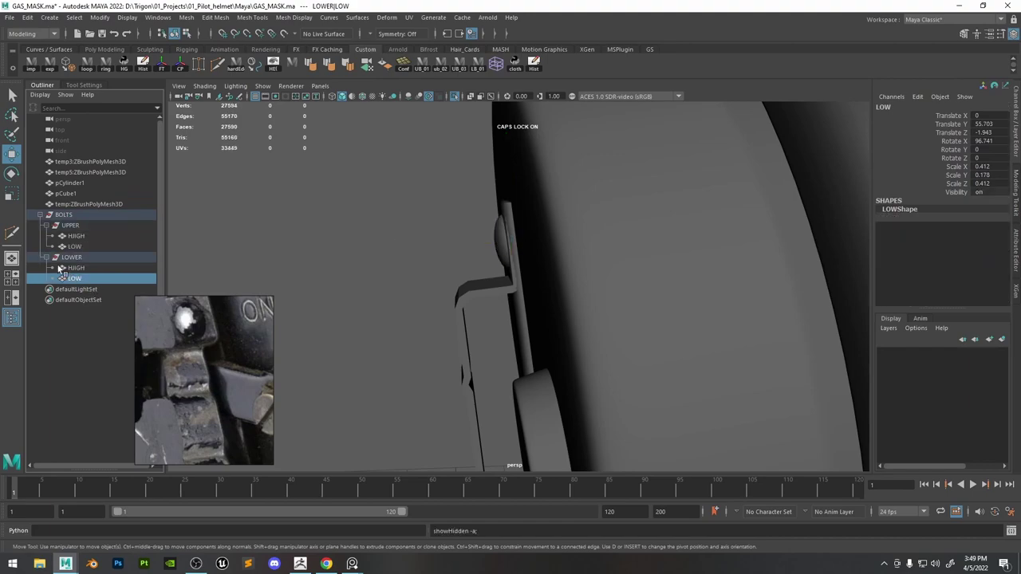
# Move the bracket strip pCube1 into the BOLTS group and select the whole group.
pyautogui.click(69, 192)
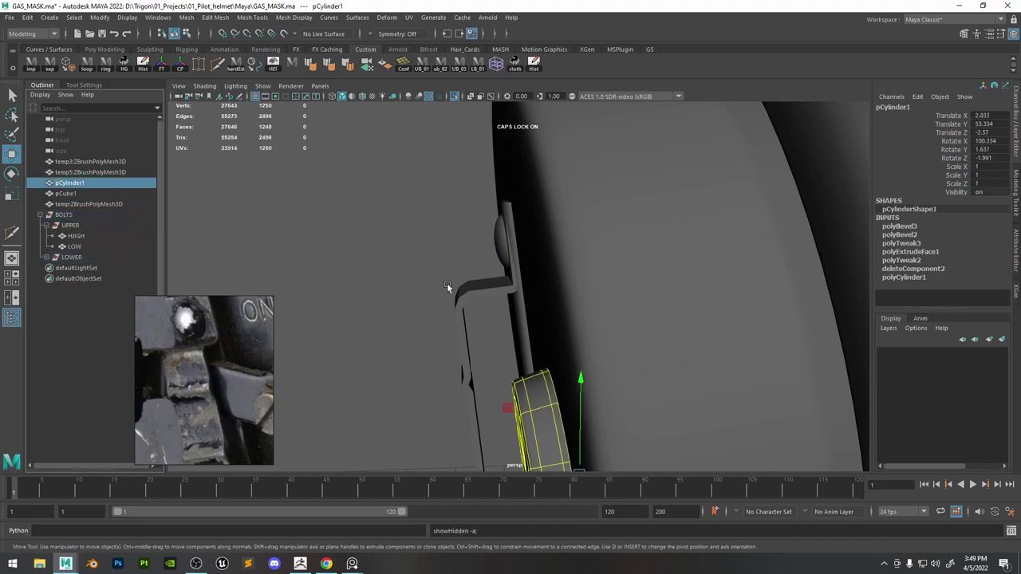
pyautogui.moveTo(72, 196); pyautogui.dragTo(77, 220, button='middle')
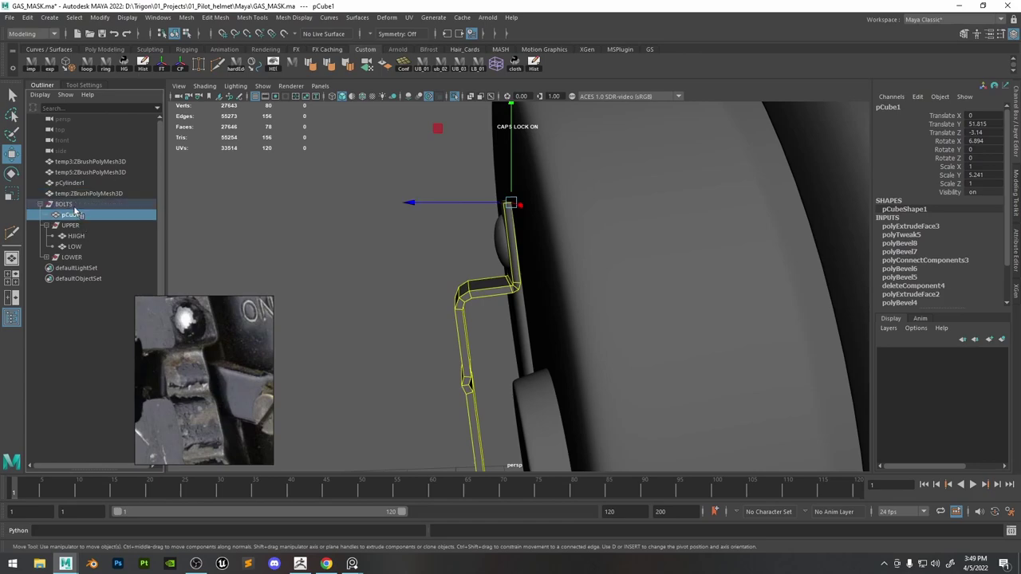
pyautogui.click(69, 204)
# Center the BOLTS group's pivot, snap it to the bracket's lower inner bend and rotate the group slightly.
pyautogui.keyDown('alt'); pyautogui.moveTo(560, 286); pyautogui.dragTo(448, 197, button='right'); pyautogui.keyUp('alt')
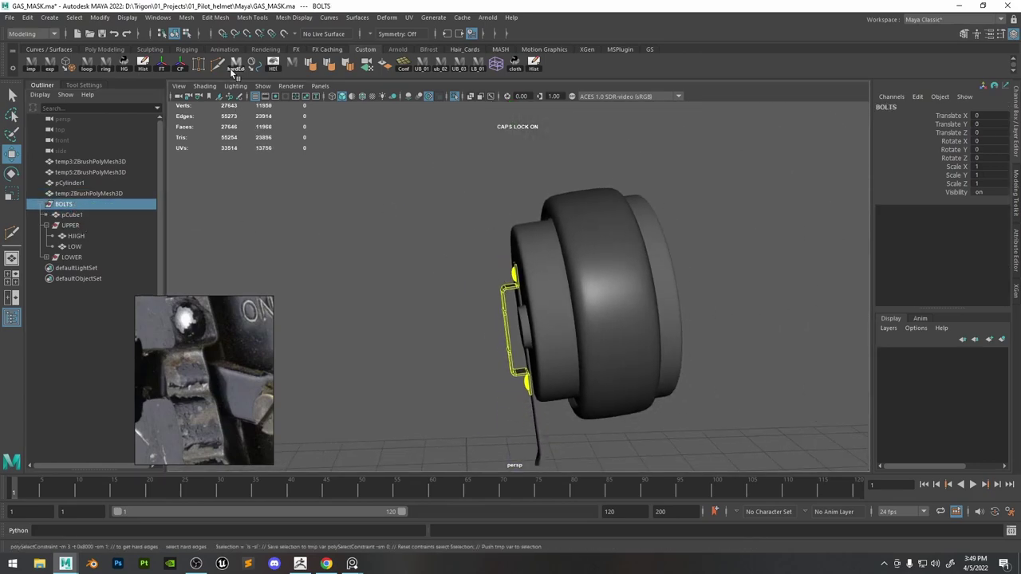
pyautogui.click(181, 70)
pyautogui.keyDown('alt'); pyautogui.moveTo(478, 279); pyautogui.dragTo(567, 357, button='right'); pyautogui.keyUp('alt')
pyautogui.keyDown('alt'); pyautogui.moveTo(553, 352); pyautogui.dragTo(515, 283, button='middle'); pyautogui.keyUp('alt')
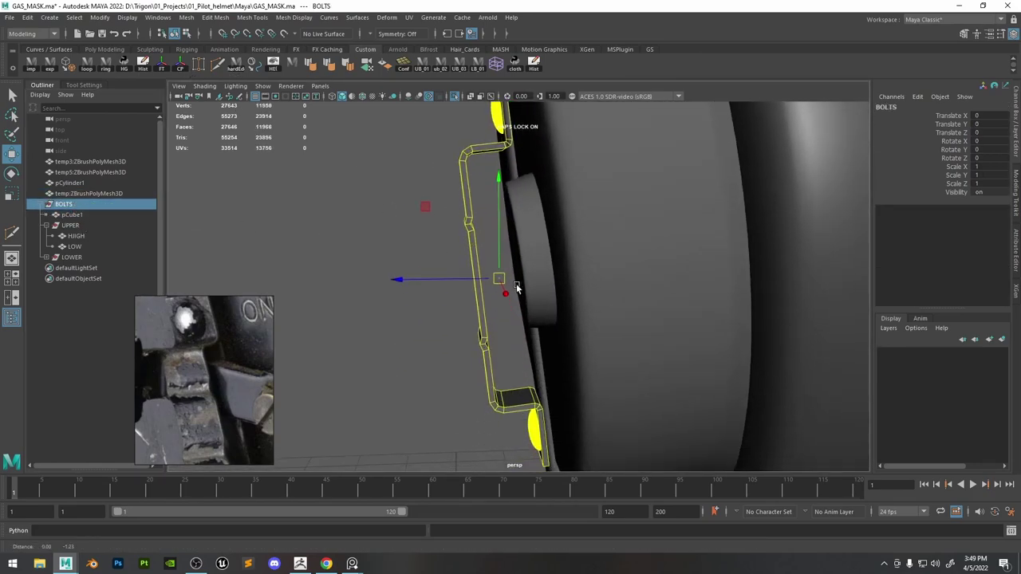
pyautogui.press('d')
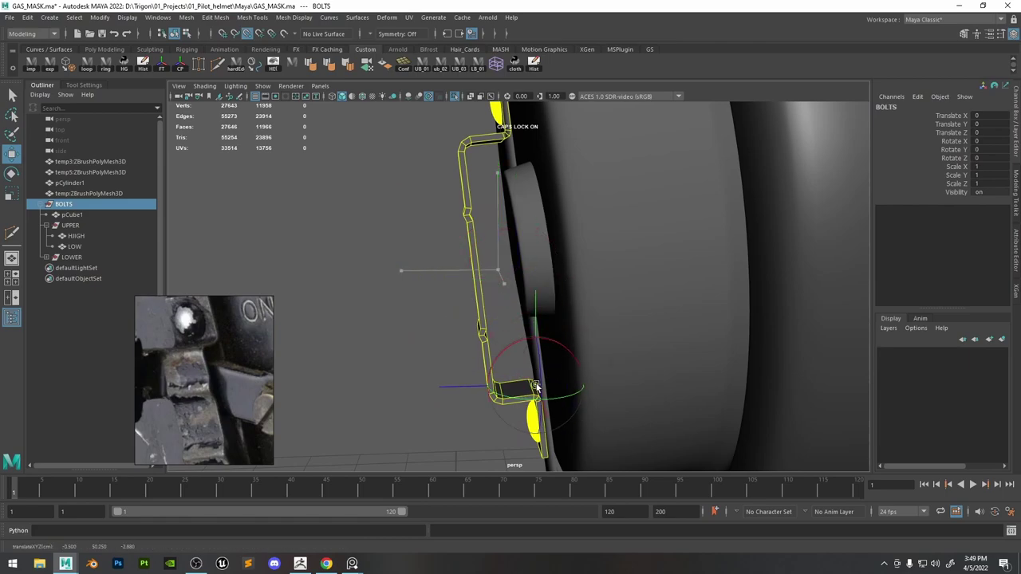
pyautogui.moveTo(535, 385); pyautogui.dragTo(536, 387)
pyautogui.press('e')
pyautogui.moveTo(571, 311); pyautogui.dragTo(511, 312)
pyautogui.keyDown('alt'); pyautogui.moveTo(600, 345); pyautogui.dragTo(571, 320, button='right'); pyautogui.keyUp('alt')
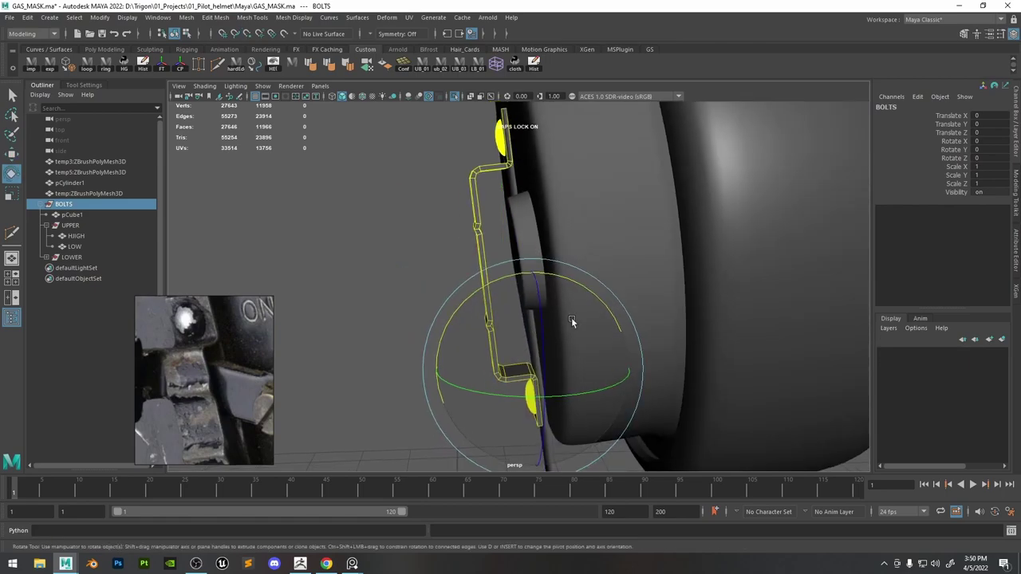
pyautogui.moveTo(582, 295); pyautogui.dragTo(587, 293)
# Examine how the bracket, bolts and strap sit against the canister from the side and the front.
pyautogui.keyDown('alt'); pyautogui.moveTo(586, 294); pyautogui.dragTo(558, 421, button='middle'); pyautogui.keyUp('alt')
pyautogui.keyDown('alt'); pyautogui.moveTo(558, 421); pyautogui.dragTo(643, 435, button='right'); pyautogui.keyUp('alt')
pyautogui.keyDown('alt'); pyautogui.moveTo(531, 291); pyautogui.dragTo(715, 320, button='middle'); pyautogui.keyUp('alt')
pyautogui.click(443, 241)
pyautogui.keyDown('alt'); pyautogui.moveTo(443, 242); pyautogui.dragTo(359, 223, button='right'); pyautogui.keyUp('alt')
pyautogui.keyDown('alt'); pyautogui.moveTo(478, 256); pyautogui.dragTo(718, 316); pyautogui.keyUp('alt')
pyautogui.keyDown('alt'); pyautogui.moveTo(718, 316); pyautogui.dragTo(782, 327, button='right'); pyautogui.keyUp('alt')
pyautogui.click(526, 319)
pyautogui.click(655, 321)
pyautogui.keyDown('alt'); pyautogui.moveTo(655, 320); pyautogui.dragTo(521, 204, button='right'); pyautogui.keyUp('alt')
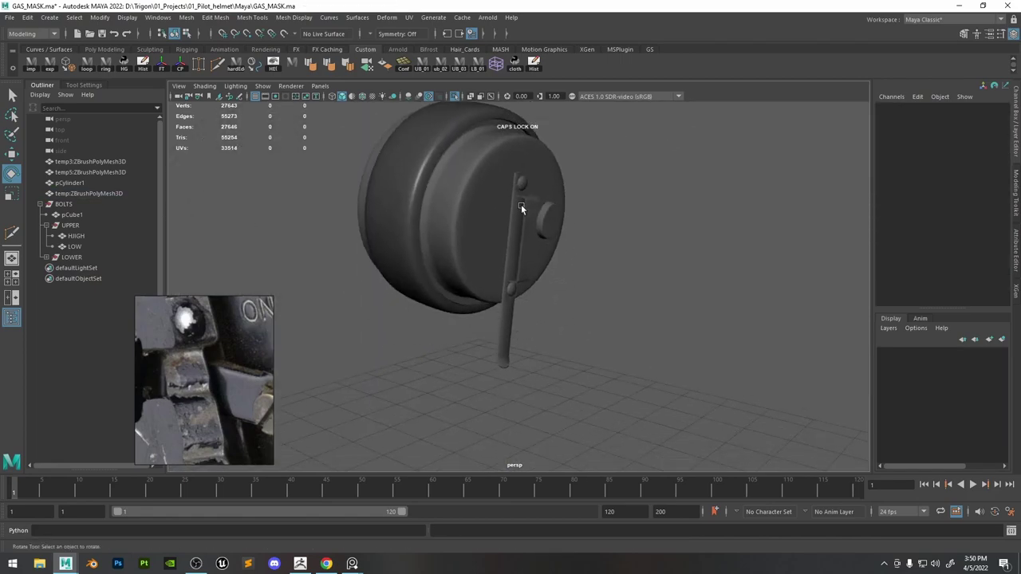
pyautogui.keyDown('alt'); pyautogui.moveTo(520, 204); pyautogui.dragTo(570, 215); pyautogui.keyUp('alt')
pyautogui.keyDown('alt'); pyautogui.moveTo(550, 319); pyautogui.dragTo(615, 393, button='right'); pyautogui.keyUp('alt')
pyautogui.keyDown('alt'); pyautogui.moveTo(615, 393); pyautogui.dragTo(570, 339, button='middle'); pyautogui.keyUp('alt')
pyautogui.click(576, 325)
pyautogui.keyDown('alt'); pyautogui.moveTo(576, 325); pyautogui.dragTo(514, 319); pyautogui.keyUp('alt')
pyautogui.click(515, 319)
pyautogui.keyDown('alt'); pyautogui.moveTo(515, 319); pyautogui.dragTo(479, 318, button='right'); pyautogui.keyUp('alt')
pyautogui.keyDown('alt'); pyautogui.moveTo(491, 319); pyautogui.dragTo(601, 320); pyautogui.keyUp('alt')
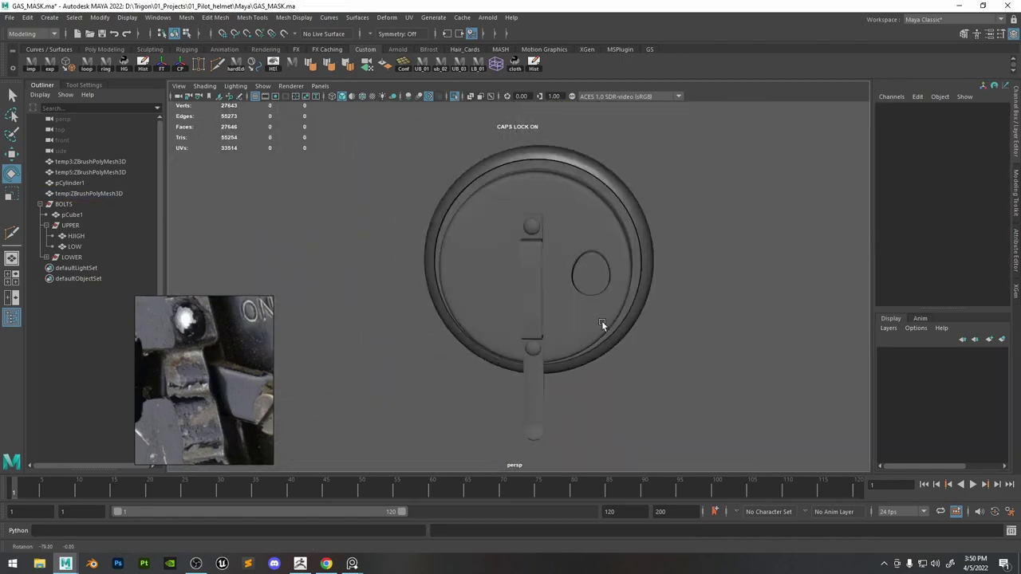
# Undo the last edits around the strap's top vertices and clear the selection.
pyautogui.hotkey('ctrl', 'z')
pyautogui.hotkey('ctrl', 'z')
pyautogui.hotkey('ctrl', 'z')
pyautogui.hotkey('ctrl', 'z')
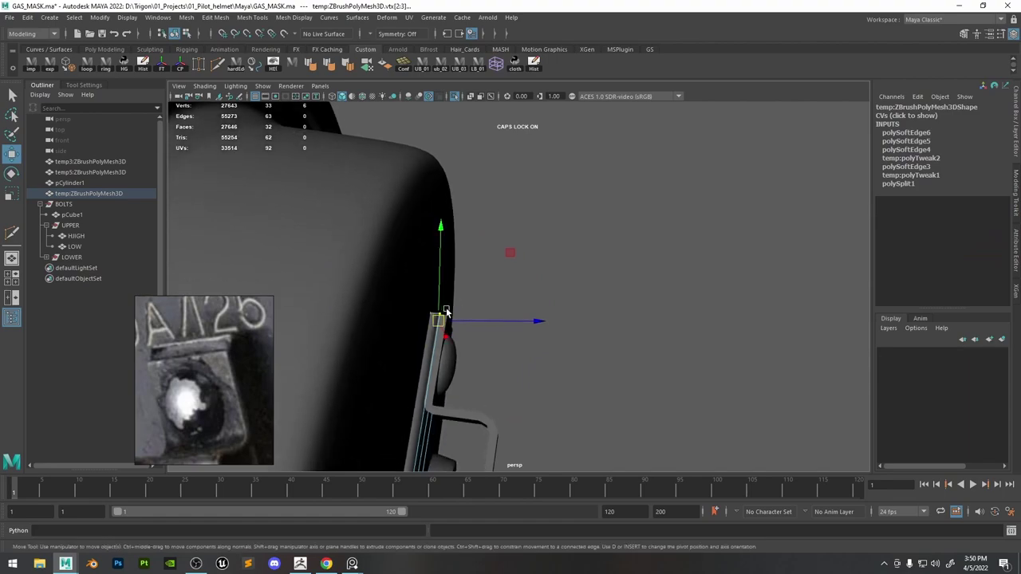
pyautogui.hotkey('ctrl', 'z')
pyautogui.click(701, 246)
pyautogui.keyDown('alt'); pyautogui.moveTo(702, 246); pyautogui.dragTo(645, 242, button='right'); pyautogui.keyUp('alt')
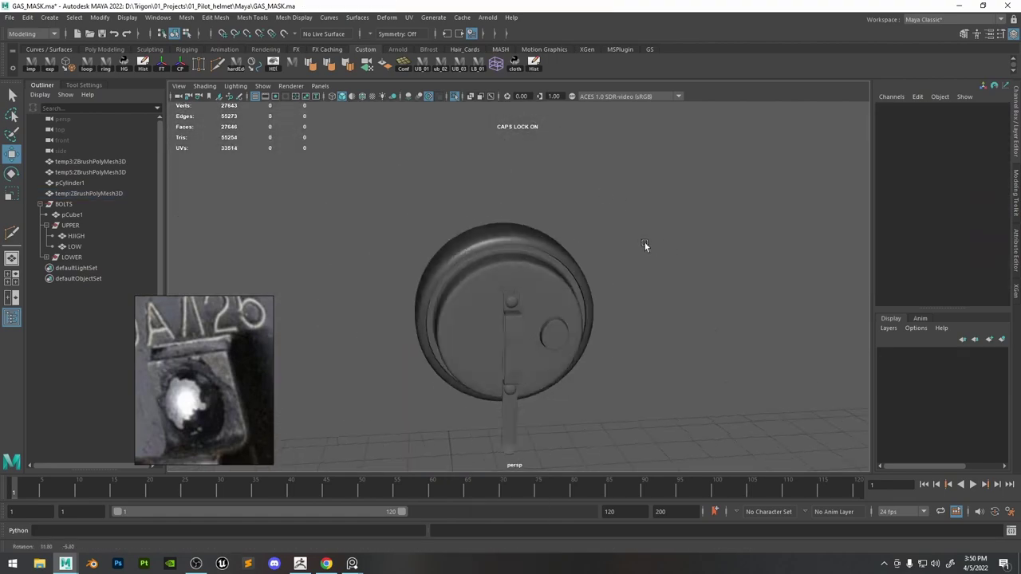
pyautogui.keyDown('alt'); pyautogui.moveTo(644, 242); pyautogui.dragTo(587, 306); pyautogui.keyUp('alt')
pyautogui.keyDown('alt'); pyautogui.moveTo(588, 306); pyautogui.dragTo(570, 259, button='middle'); pyautogui.keyUp('alt')
pyautogui.keyDown('alt'); pyautogui.moveTo(527, 279); pyautogui.dragTo(558, 367, button='right'); pyautogui.keyUp('alt')
pyautogui.keyDown('alt'); pyautogui.moveTo(558, 367); pyautogui.dragTo(548, 260, button='middle'); pyautogui.keyUp('alt')
pyautogui.click(548, 259)
# Group duplicates of the strap and the bracket strip as BASE_FOW_LP and hide that group.
pyautogui.hotkey('ctrl', 'z')
pyautogui.hotkey('ctrl', 'z')
pyautogui.hotkey('ctrl', 'z')
pyautogui.hotkey('ctrl', 'z')
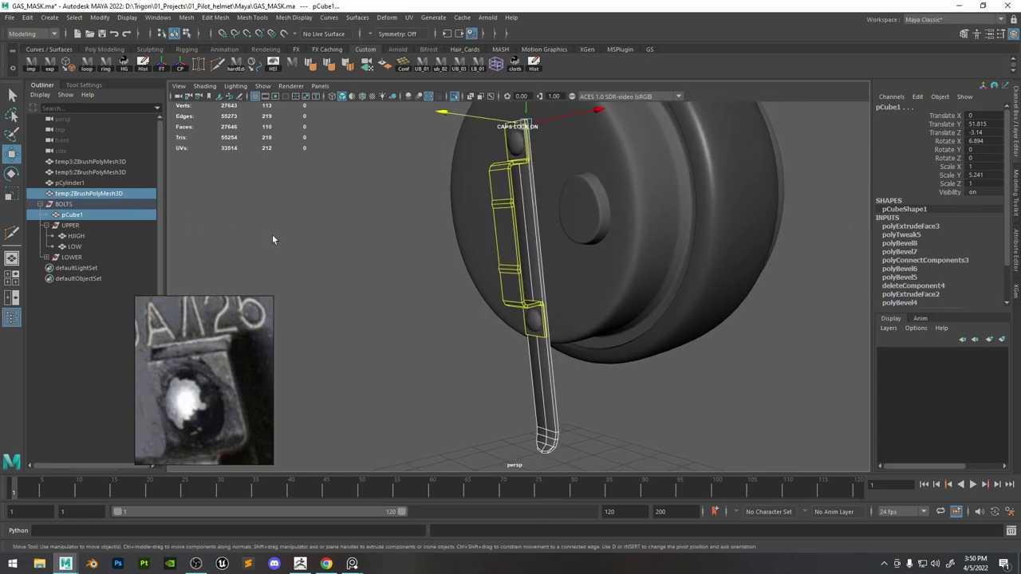
pyautogui.hotkey('ctrl', 'g')
pyautogui.doubleClick(79, 272)
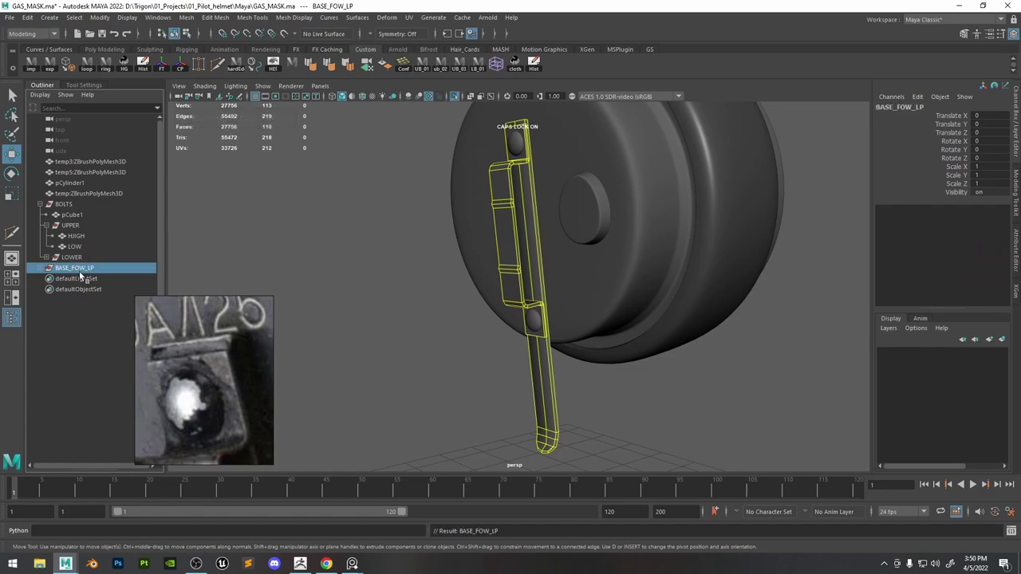
pyautogui.keyDown('alt'); pyautogui.moveTo(551, 227); pyautogui.dragTo(551, 268, button='middle'); pyautogui.keyUp('alt')
pyautogui.keyDown('alt'); pyautogui.moveTo(525, 215); pyautogui.dragTo(566, 211); pyautogui.keyUp('alt')
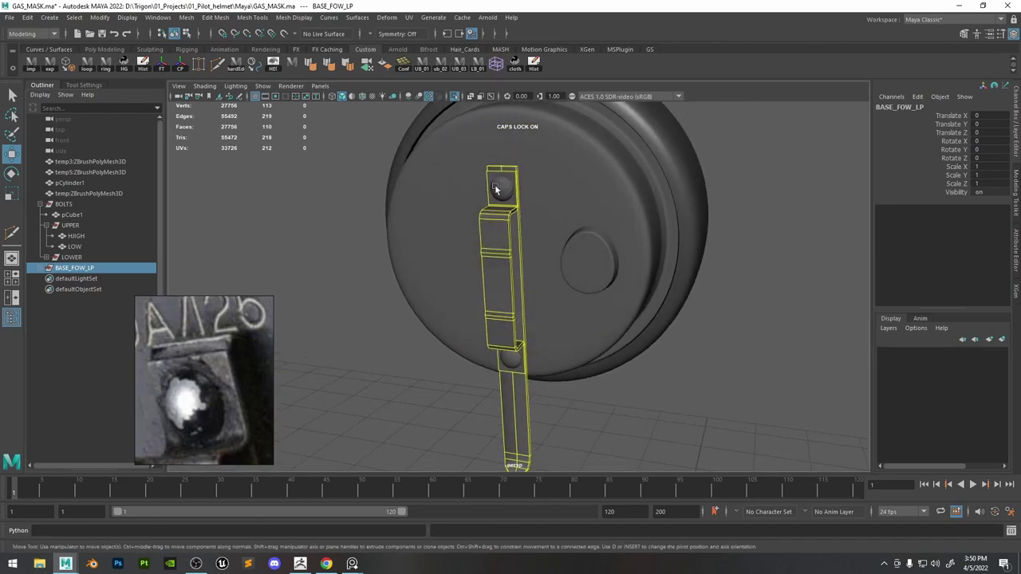
pyautogui.scroll(3, 495, 160)
pyautogui.keyDown('alt'); pyautogui.moveTo(491, 148); pyautogui.dragTo(502, 241, button='middle'); pyautogui.keyUp('alt')
pyautogui.scroll(-1, 505, 244)
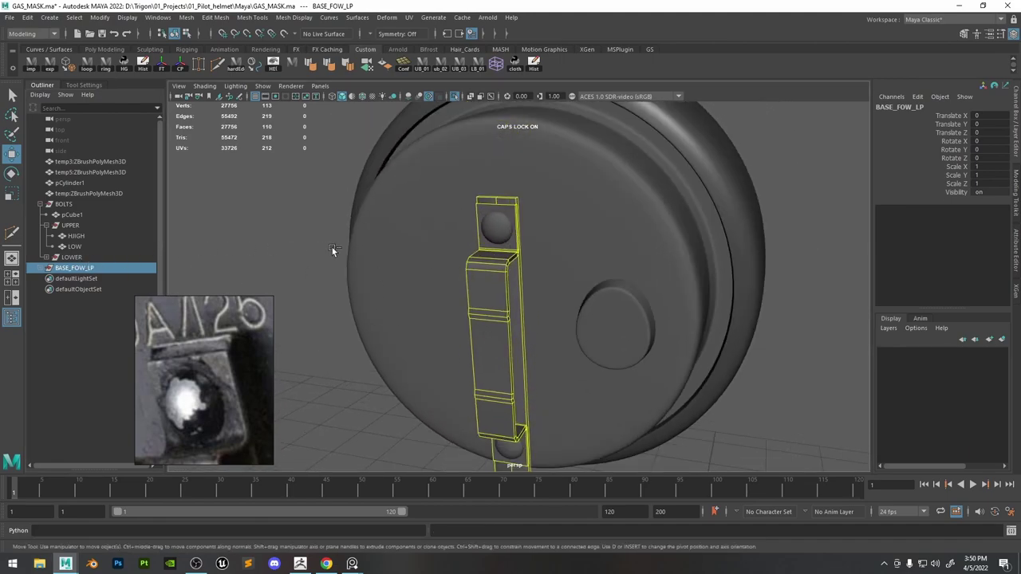
pyautogui.hotkey('ctrl', 'h')
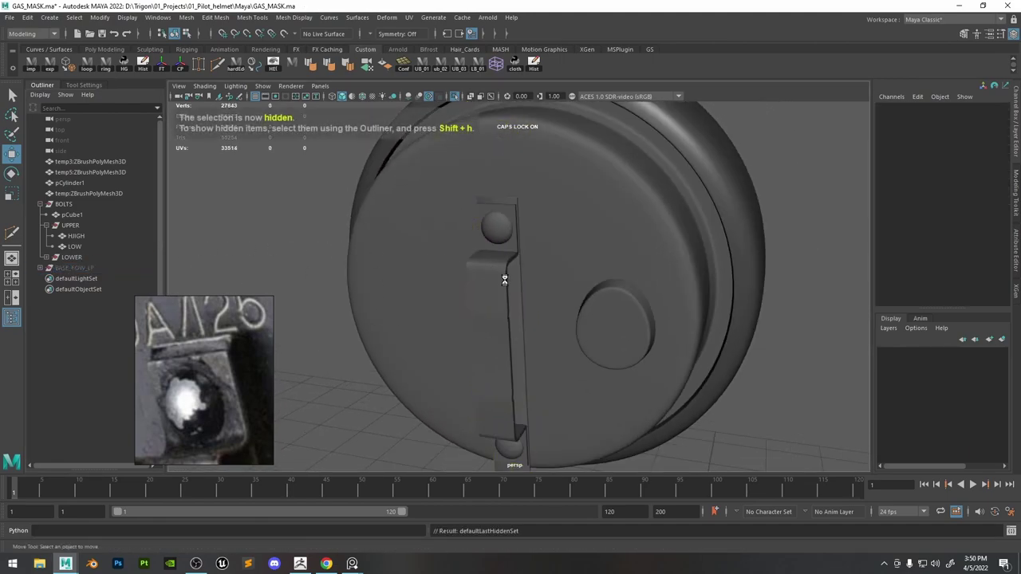
# Select the remaining strap together with the bracket strip and isolate both in the view.
pyautogui.click(500, 295)
pyautogui.click(645, 321)
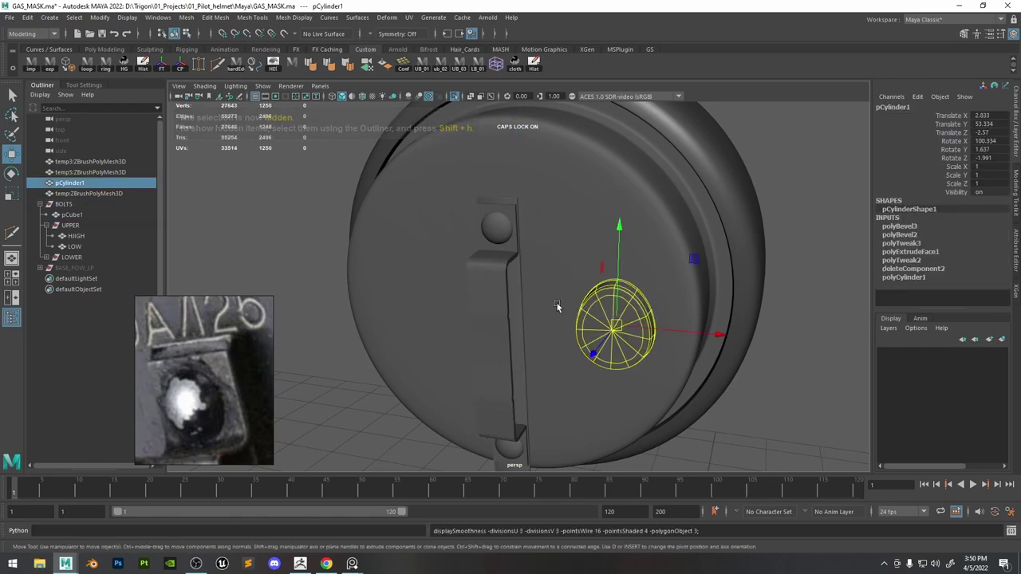
pyautogui.click(506, 295)
pyautogui.keyDown('alt'); pyautogui.moveTo(541, 302); pyautogui.dragTo(518, 266); pyautogui.keyUp('alt')
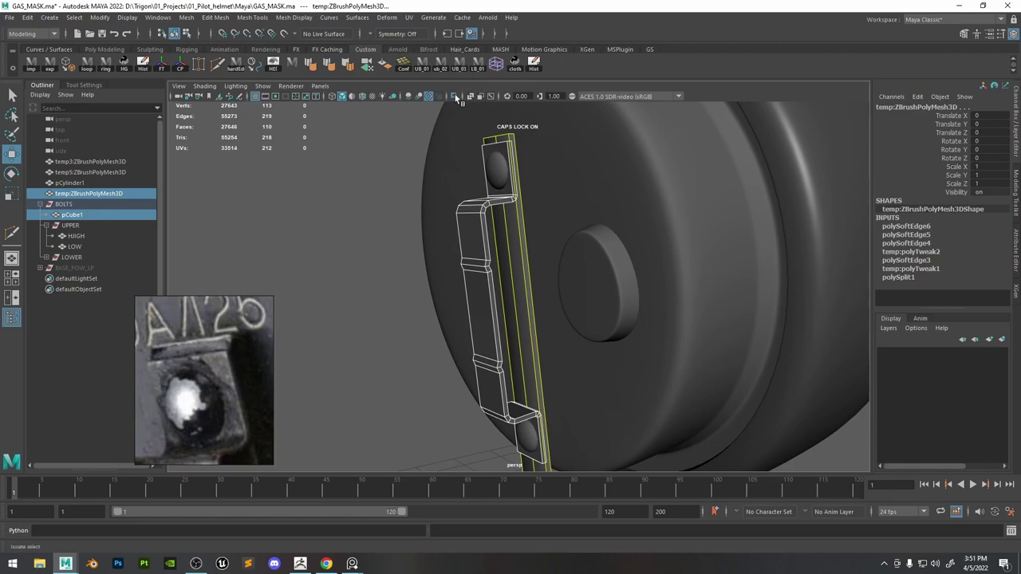
pyautogui.click(455, 95)
# Select the bracket strip's thickness faces and convert the selection to edges.
pyautogui.click(503, 253)
pyautogui.keyDown('alt'); pyautogui.moveTo(547, 266); pyautogui.dragTo(553, 189, button='middle'); pyautogui.keyUp('alt')
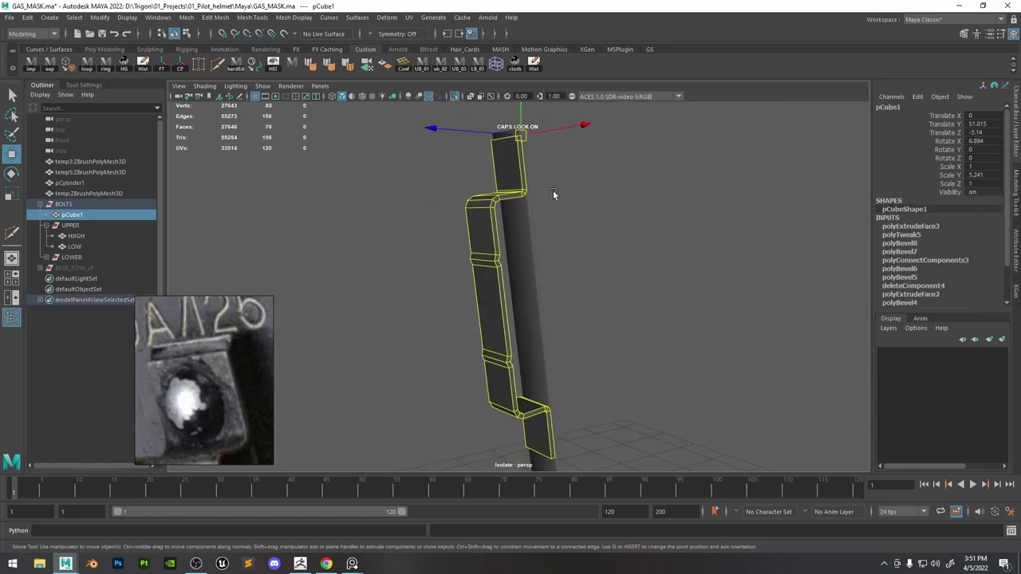
pyautogui.keyDown('alt'); pyautogui.moveTo(552, 190); pyautogui.dragTo(599, 192, button='right'); pyautogui.keyUp('alt')
pyautogui.press('F11')
pyautogui.click(491, 230)
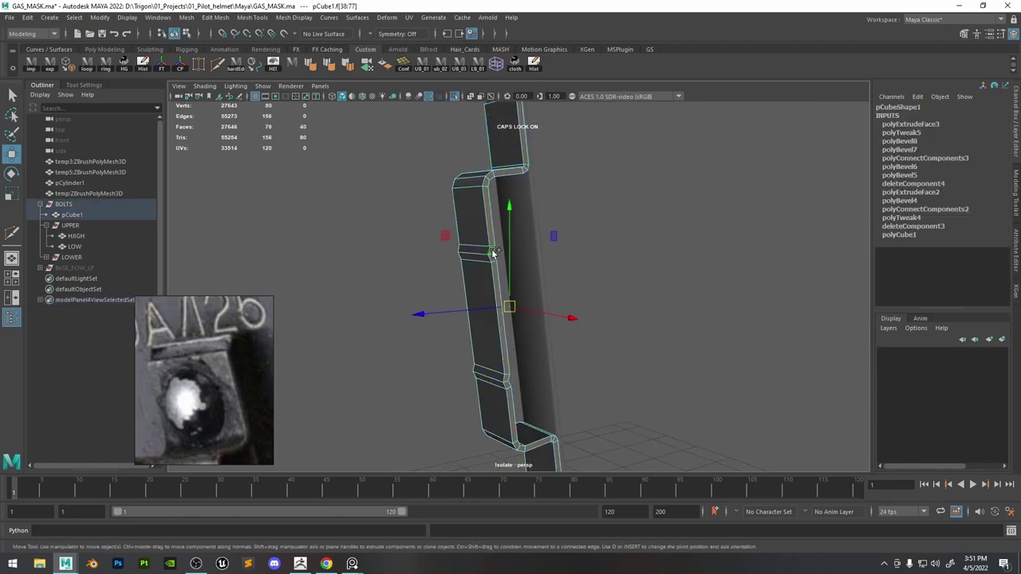
pyautogui.keyDown('alt'); pyautogui.moveTo(493, 252); pyautogui.dragTo(494, 219); pyautogui.keyUp('alt')
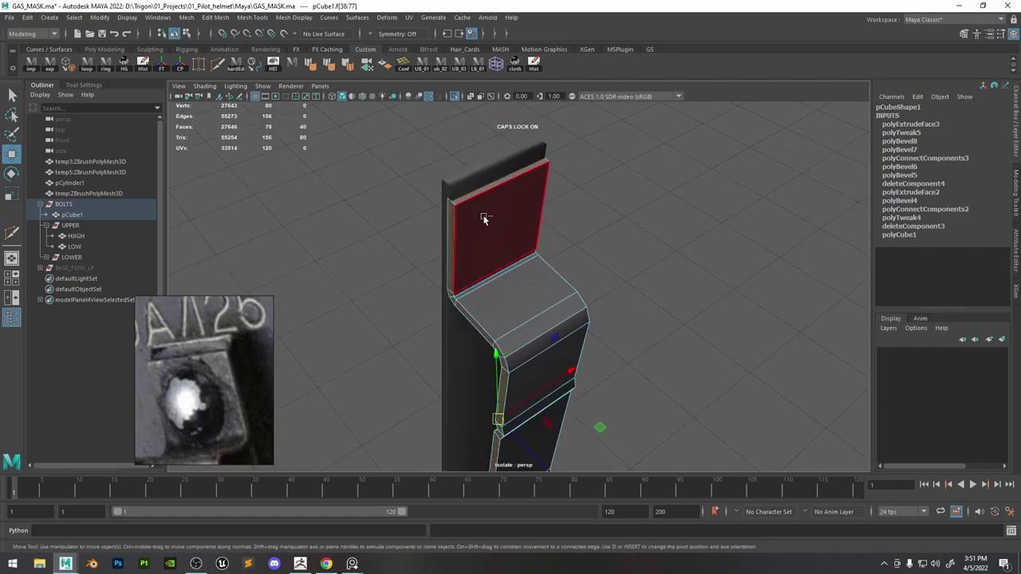
pyautogui.keyDown('ctrl'); pyautogui.moveTo(483, 218); pyautogui.dragTo(549, 173, button='right'); pyautogui.keyUp('ctrl')
# Add the missing border edges at the bracket strip's upper and lower ends to the edge selection.
pyautogui.keyDown('alt'); pyautogui.moveTo(474, 221); pyautogui.dragTo(496, 206); pyautogui.keyUp('alt')
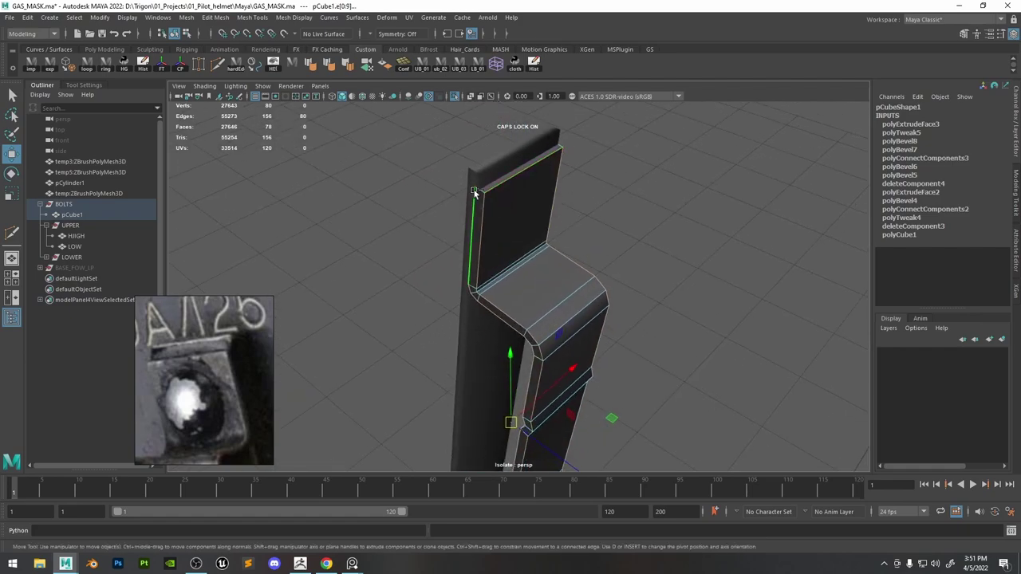
pyautogui.keyDown('alt'); pyautogui.moveTo(519, 447); pyautogui.dragTo(526, 296, button='middle'); pyautogui.keyUp('alt')
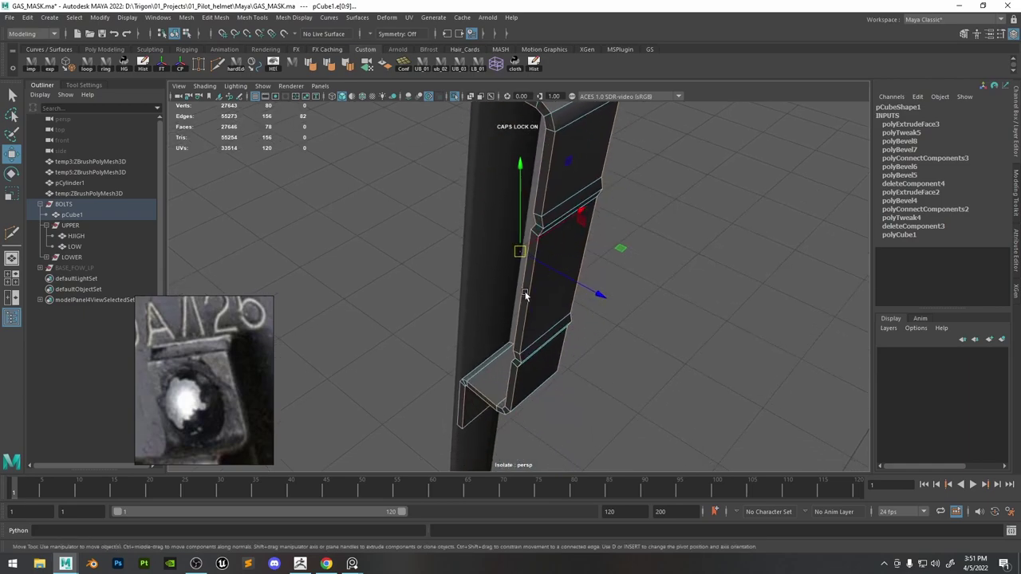
pyautogui.keyDown('alt'); pyautogui.moveTo(526, 295); pyautogui.dragTo(572, 223); pyautogui.keyUp('alt')
pyautogui.keyDown('alt'); pyautogui.moveTo(515, 303); pyautogui.dragTo(572, 147, button='middle'); pyautogui.keyUp('alt')
pyautogui.keyDown('alt'); pyautogui.moveTo(573, 147); pyautogui.dragTo(622, 154, button='right'); pyautogui.keyUp('alt')
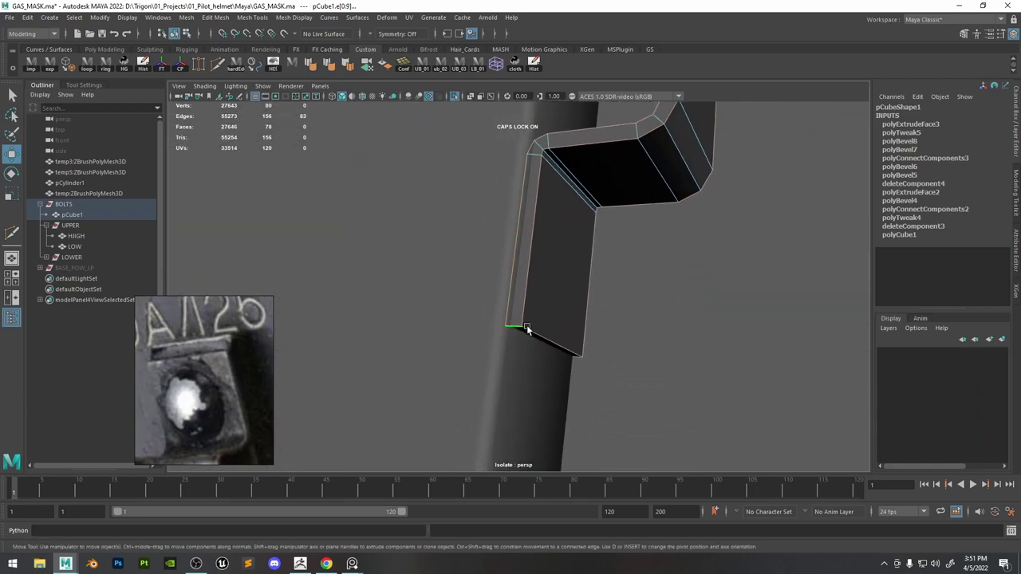
pyautogui.keyDown('alt'); pyautogui.moveTo(626, 325); pyautogui.dragTo(521, 338); pyautogui.keyUp('alt')
pyautogui.keyDown('alt'); pyautogui.moveTo(759, 244); pyautogui.dragTo(686, 281, button='middle'); pyautogui.keyUp('alt')
pyautogui.keyDown('shift'); pyautogui.click(682, 280); pyautogui.keyUp('shift')
# Bevel the bracket strip's selected border edges, adjust the bevel fraction and check the result in smooth preview.
pyautogui.keyDown('shift'); pyautogui.moveTo(696, 242); pyautogui.dragTo(729, 246, button='right'); pyautogui.keyUp('shift')
pyautogui.keyDown('alt'); pyautogui.moveTo(719, 249); pyautogui.dragTo(703, 255); pyautogui.keyUp('alt')
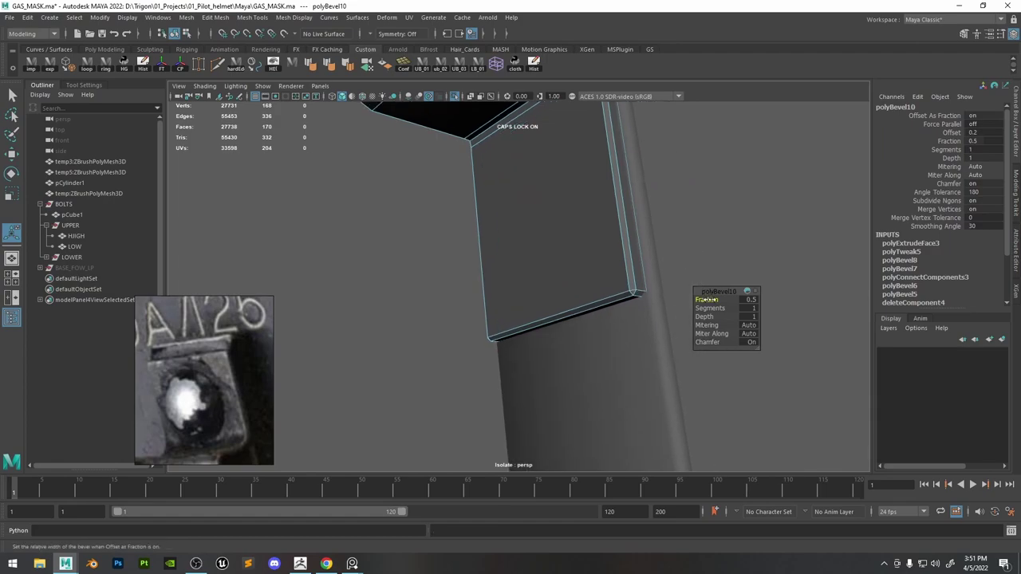
pyautogui.moveTo(709, 299)
pyautogui.mouseDown()
pyautogui.moveTo(720, 307)
pyautogui.moveTo(716, 299)
pyautogui.mouseUp()
pyautogui.press('3')
pyautogui.press('q')
pyautogui.click(684, 239)
pyautogui.keyDown('alt'); pyautogui.moveTo(684, 240); pyautogui.dragTo(585, 226, button='right'); pyautogui.keyUp('alt')
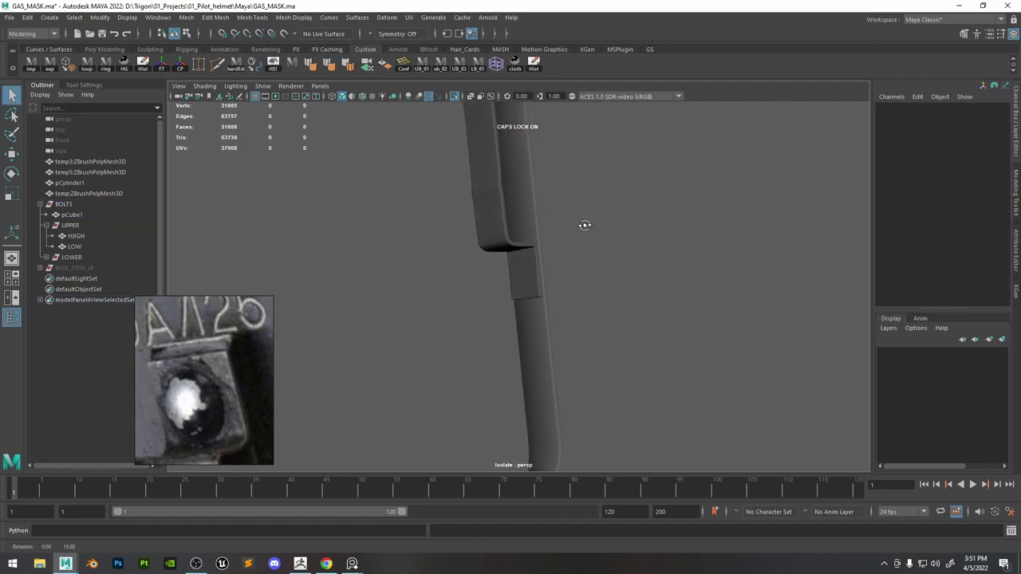
pyautogui.keyDown('alt'); pyautogui.moveTo(586, 226); pyautogui.dragTo(400, 275); pyautogui.keyUp('alt')
pyautogui.press('3')
pyautogui.press('1')
pyautogui.keyDown('alt'); pyautogui.moveTo(399, 269); pyautogui.dragTo(540, 305, button='right'); pyautogui.keyUp('alt')
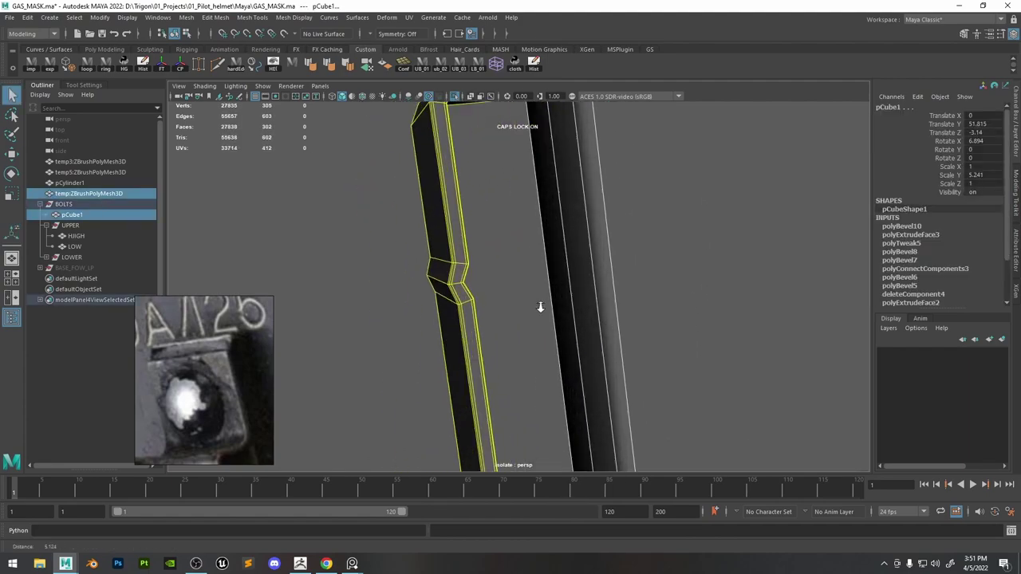
# Bevel the edge loop at the bracket strip's fold, adjust the bevel width and turn on smooth preview.
pyautogui.keyDown('alt'); pyautogui.moveTo(539, 306); pyautogui.dragTo(460, 260); pyautogui.keyUp('alt')
pyautogui.moveTo(434, 302); pyautogui.dragTo(433, 272, button='right')
pyautogui.doubleClick(433, 283)
pyautogui.keyDown('alt'); pyautogui.moveTo(433, 283); pyautogui.dragTo(501, 318, button='middle'); pyautogui.keyUp('alt')
pyautogui.keyDown('alt'); pyautogui.moveTo(501, 317); pyautogui.dragTo(537, 273, button='right'); pyautogui.keyUp('alt')
pyautogui.press('3')
pyautogui.press('1')
pyautogui.moveTo(710, 307); pyautogui.dragTo(718, 308)
pyautogui.press('3')
pyautogui.press('q')
# Inspect the smoothed bracket strip from several sides and select the strap behind it.
pyautogui.click(543, 236)
pyautogui.keyDown('alt'); pyautogui.moveTo(543, 236); pyautogui.dragTo(574, 228); pyautogui.keyUp('alt')
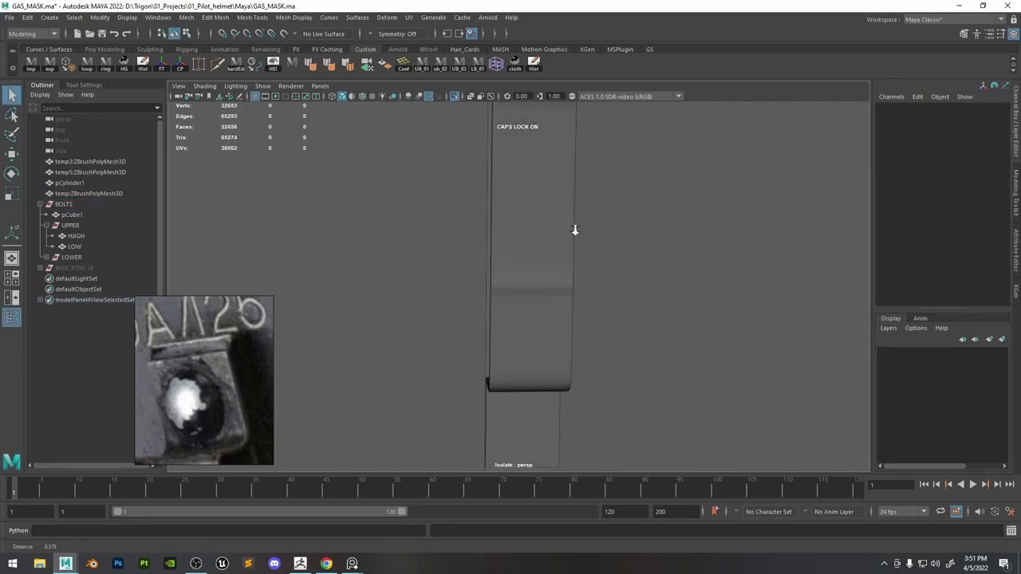
pyautogui.keyDown('alt'); pyautogui.moveTo(574, 228); pyautogui.dragTo(526, 239, button='right'); pyautogui.keyUp('alt')
pyautogui.keyDown('alt'); pyautogui.moveTo(590, 243); pyautogui.dragTo(625, 250); pyautogui.keyUp('alt')
pyautogui.scroll(-6, 211, 383)
pyautogui.scroll(3, 219, 418)
pyautogui.keyDown('alt'); pyautogui.moveTo(446, 271); pyautogui.dragTo(519, 259, button='right'); pyautogui.keyUp('alt')
pyautogui.click(519, 265)
pyautogui.keyDown('alt'); pyautogui.moveTo(519, 265); pyautogui.dragTo(538, 233); pyautogui.keyUp('alt')
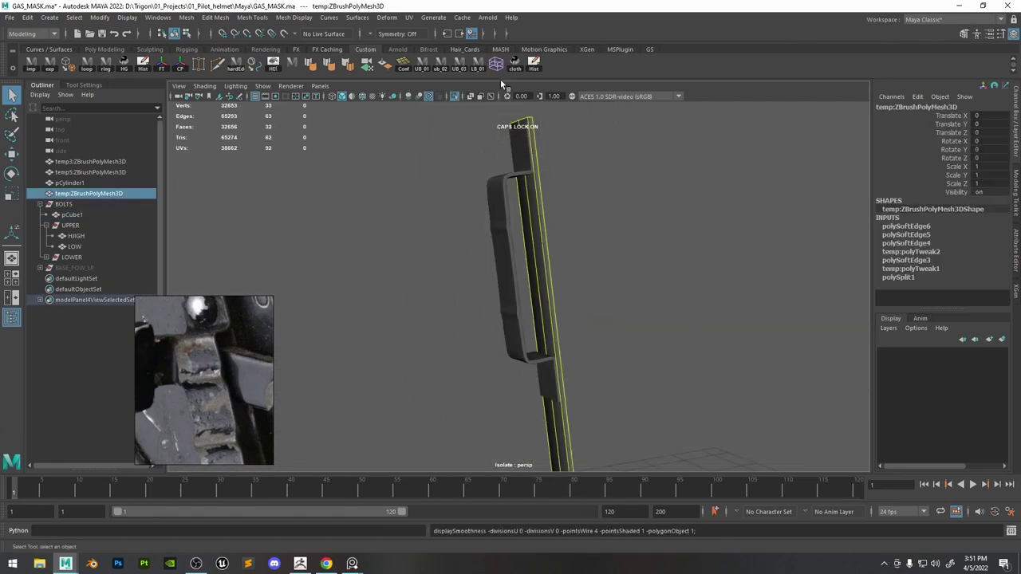
# Select the strap's long border edges together with the edges around its upper end.
pyautogui.moveTo(556, 158); pyautogui.dragTo(550, 185, button='right')
pyautogui.click(544, 183)
pyautogui.keyDown('alt'); pyautogui.moveTo(541, 126); pyautogui.dragTo(525, 177); pyautogui.keyUp('alt')
pyautogui.keyDown('ctrl'); pyautogui.moveTo(524, 172); pyautogui.dragTo(570, 117, button='right'); pyautogui.keyUp('ctrl')
pyautogui.keyDown('alt'); pyautogui.moveTo(517, 150); pyautogui.dragTo(516, 211, button='middle'); pyautogui.keyUp('alt')
pyautogui.keyDown('alt'); pyautogui.moveTo(516, 210); pyautogui.dragTo(594, 241, button='right'); pyautogui.keyUp('alt')
pyautogui.keyDown('shift'); pyautogui.click(571, 132); pyautogui.keyUp('shift')
pyautogui.keyDown('alt'); pyautogui.moveTo(572, 137); pyautogui.dragTo(576, 221); pyautogui.keyUp('alt')
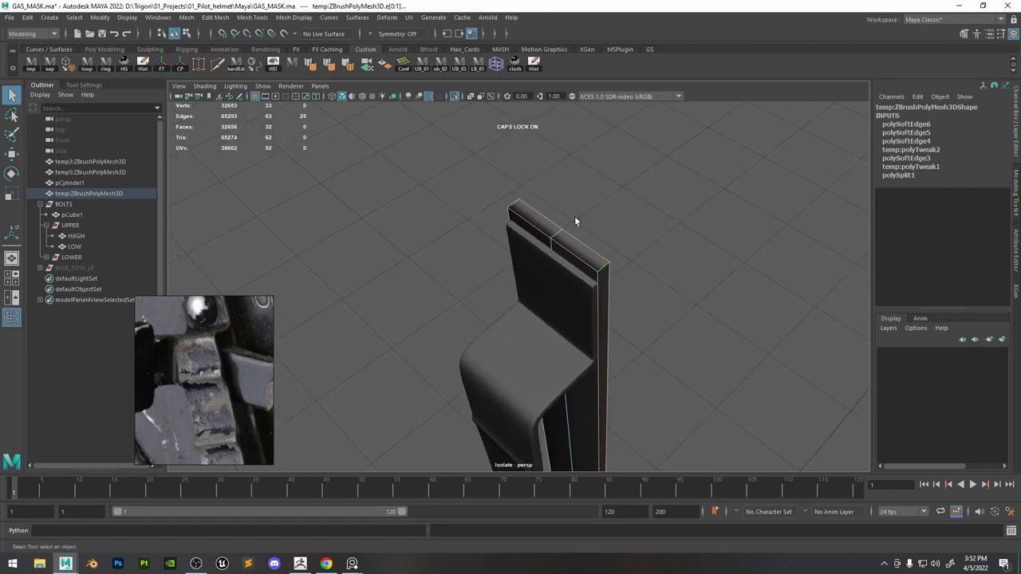
pyautogui.keyDown('shift'); pyautogui.click(513, 208); pyautogui.keyUp('shift')
pyautogui.keyDown('alt'); pyautogui.moveTo(512, 207); pyautogui.dragTo(374, 299); pyautogui.keyUp('alt')
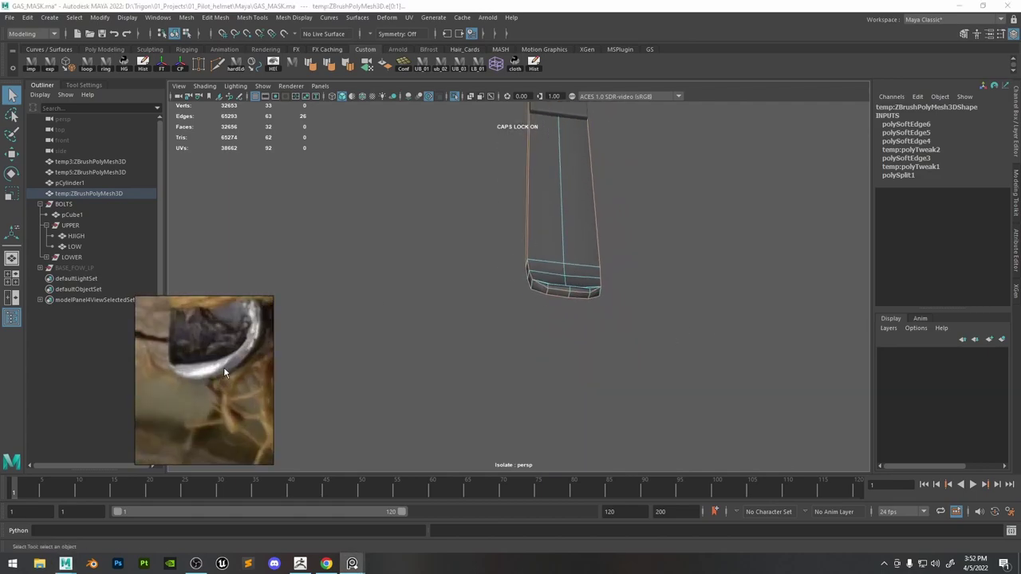
# Try to bevel the strap's border edges with two segments and check the lower end in smooth preview.
pyautogui.scroll(5, 583, 366)
pyautogui.keyDown('shift'); pyautogui.doubleClick(582, 367); pyautogui.keyUp('shift')
pyautogui.keyDown('shift'); pyautogui.moveTo(691, 298); pyautogui.dragTo(738, 297, button='right'); pyautogui.keyUp('shift')
pyautogui.keyDown('alt'); pyautogui.moveTo(633, 300); pyautogui.dragTo(658, 306); pyautogui.keyUp('alt')
pyautogui.hotkey('ctrl', 'z')
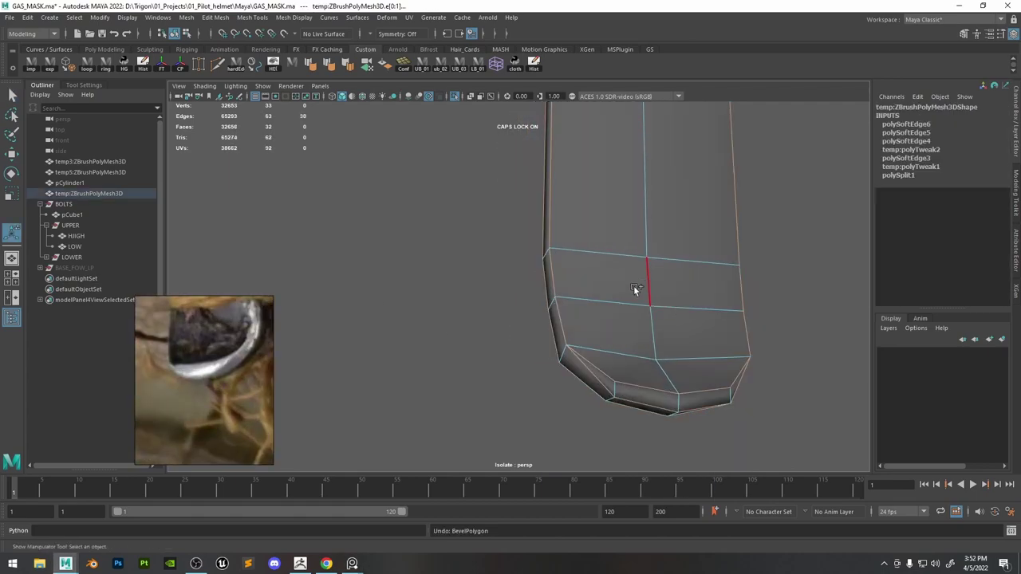
pyautogui.keyDown('shift'); pyautogui.moveTo(621, 302); pyautogui.dragTo(659, 301, button='right'); pyautogui.keyUp('shift')
pyautogui.keyDown('alt'); pyautogui.moveTo(659, 300); pyautogui.dragTo(602, 314); pyautogui.keyUp('alt')
pyautogui.press('3')
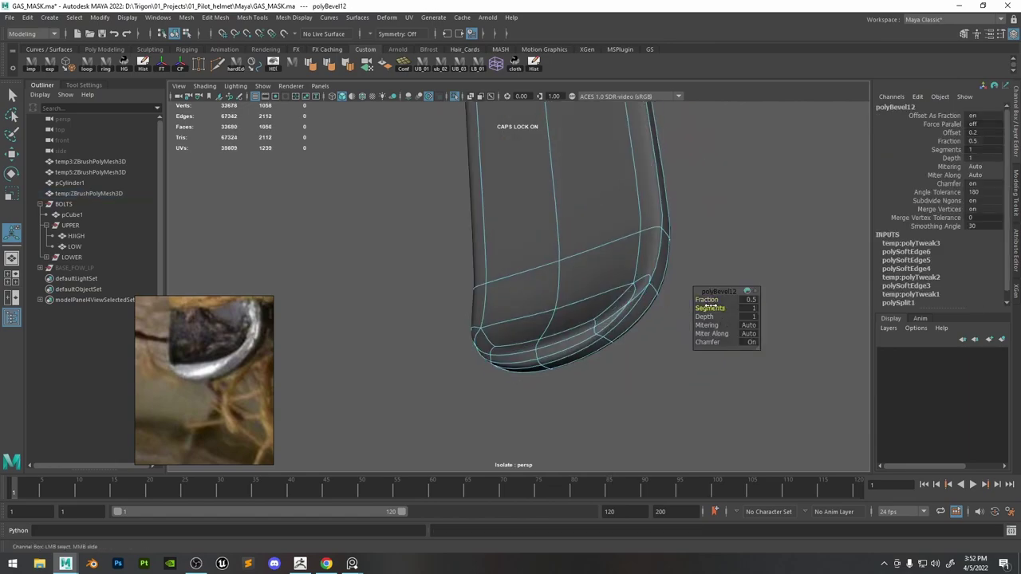
pyautogui.moveTo(710, 307); pyautogui.dragTo(715, 306)
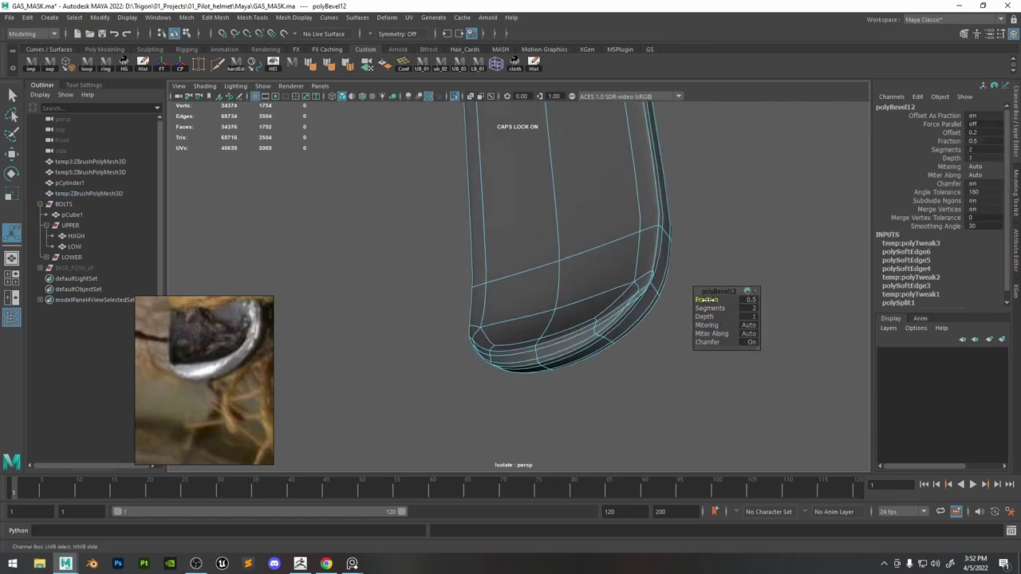
pyautogui.hotkey('ctrl', 'z')
pyautogui.hotkey('ctrl', 'z')
pyautogui.hotkey('ctrl', 'z')
pyautogui.press('1')
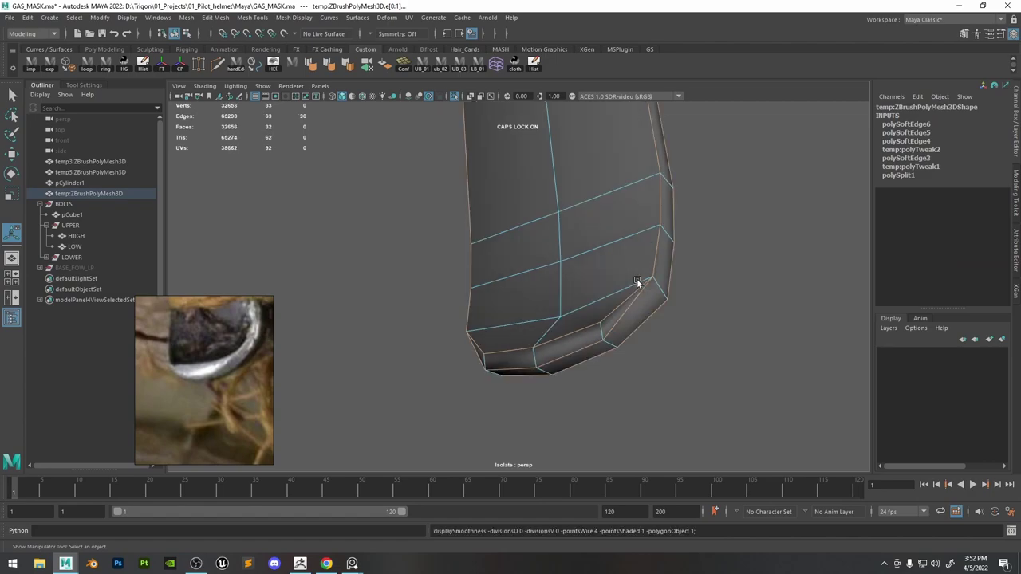
# Delete the redundant edges along the strap's rounded lower rim and check the side face loop.
pyautogui.keyDown('alt'); pyautogui.moveTo(643, 297); pyautogui.dragTo(589, 340); pyautogui.keyUp('alt')
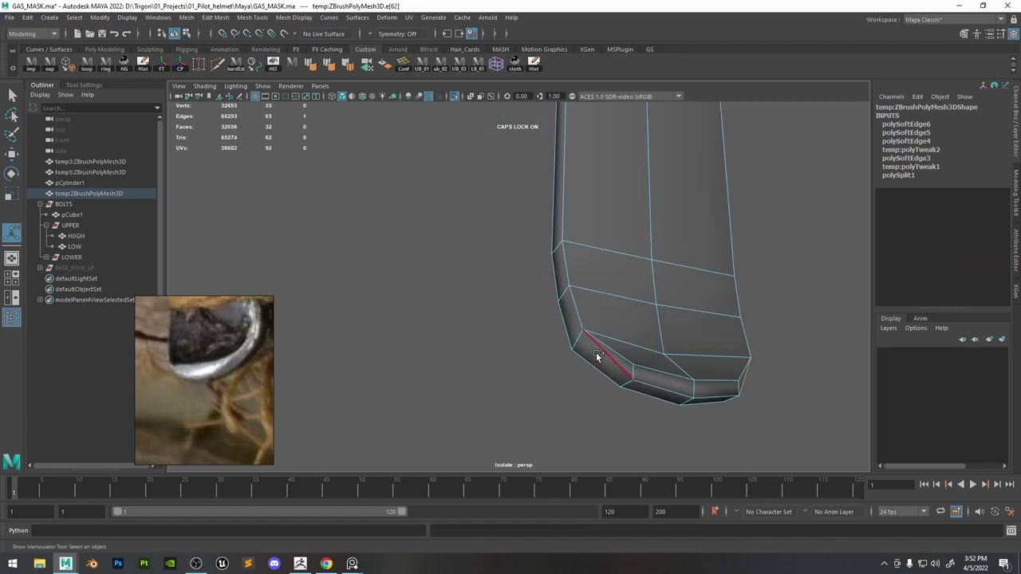
pyautogui.press('Delete')
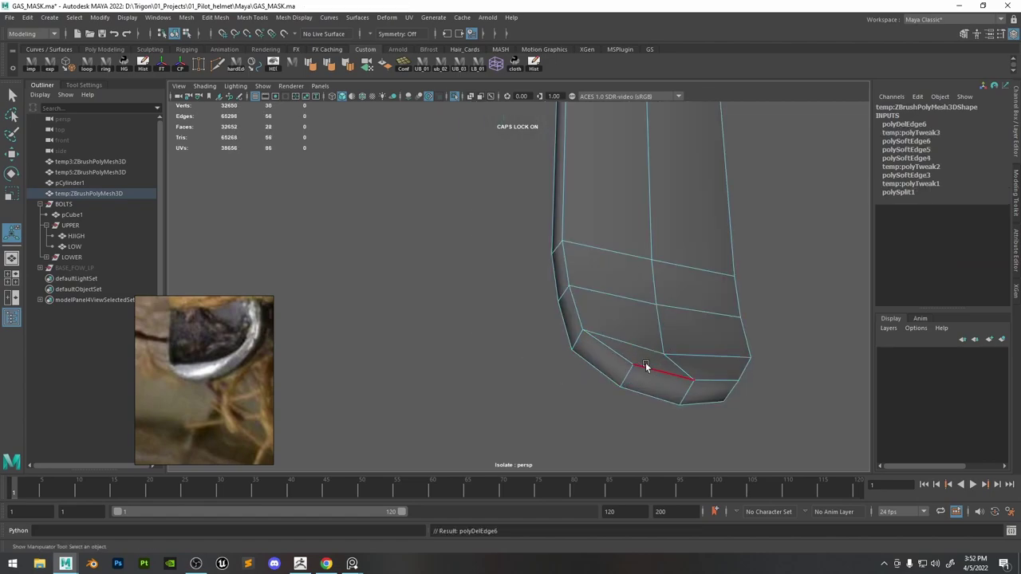
pyautogui.moveTo(606, 269); pyautogui.dragTo(614, 302, button='right')
pyautogui.doubleClick(571, 317)
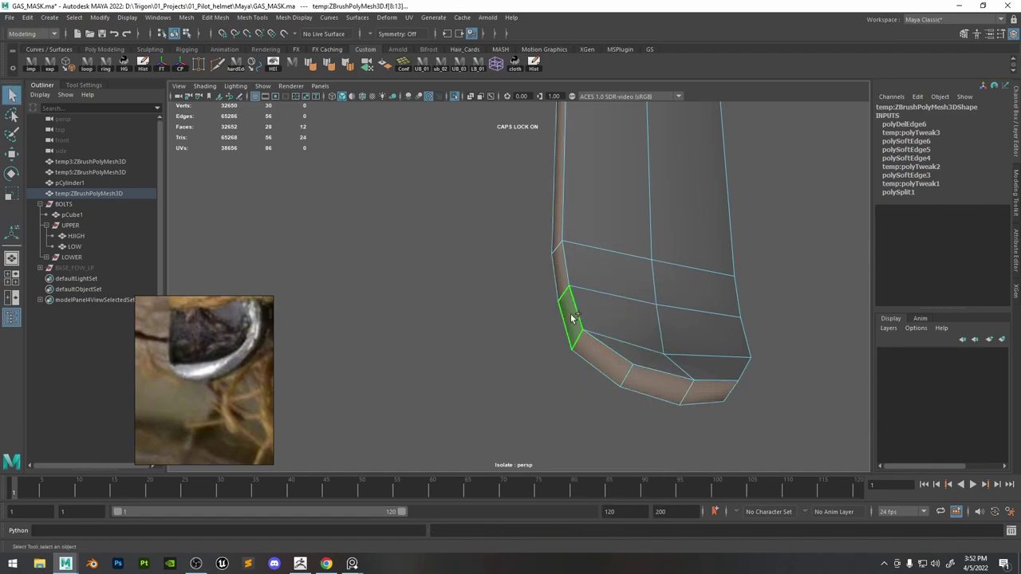
# Bevel the strap's front border edge loop with 2 segments and a fraction of 0.3.
pyautogui.moveTo(571, 270); pyautogui.dragTo(560, 285, button='right')
pyautogui.moveTo(563, 237); pyautogui.dragTo(709, 308, button='right')
pyautogui.doubleClick(555, 271)
pyautogui.moveTo(709, 308); pyautogui.dragTo(717, 307)
pyautogui.moveTo(719, 300); pyautogui.dragTo(713, 300)
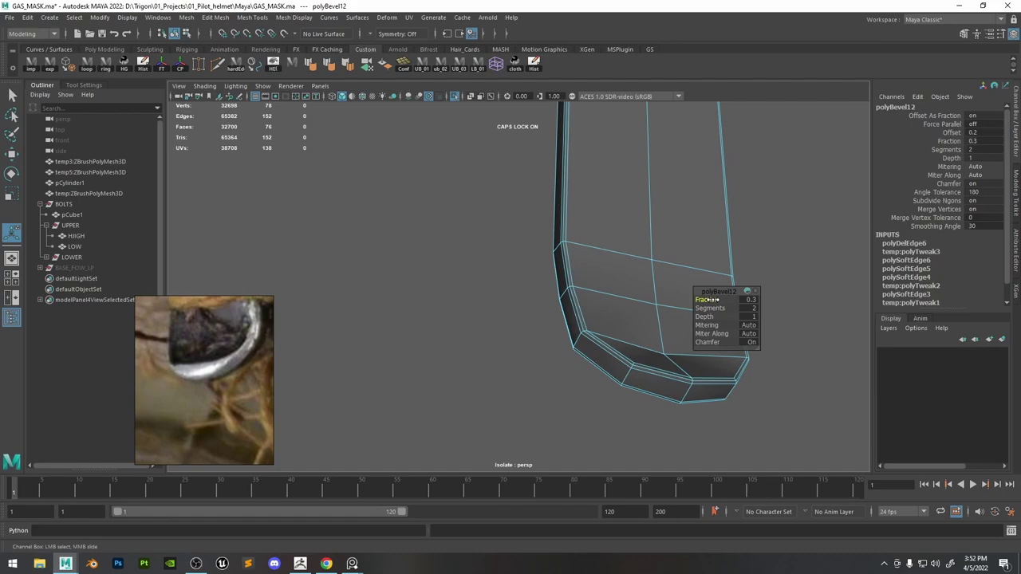
pyautogui.keyDown('alt'); pyautogui.moveTo(678, 253); pyautogui.dragTo(650, 239); pyautogui.keyUp('alt')
# Move the vertex at the tip of the strap's rounded lower end and check the curve in smooth preview.
pyautogui.press('q')
pyautogui.moveTo(645, 234); pyautogui.dragTo(610, 234, button='right')
pyautogui.click(627, 360)
pyautogui.keyDown('alt'); pyautogui.moveTo(715, 378); pyautogui.dragTo(673, 364); pyautogui.keyUp('alt')
pyautogui.keyDown('alt'); pyautogui.moveTo(684, 283); pyautogui.dragTo(596, 338); pyautogui.keyUp('alt')
pyautogui.press('3')
pyautogui.press('1')
pyautogui.click(478, 378)
pyautogui.keyDown('shift'); pyautogui.click(522, 382); pyautogui.keyUp('shift')
pyautogui.keyDown('shift'); pyautogui.click(575, 361); pyautogui.keyUp('shift')
pyautogui.moveTo(596, 336); pyautogui.dragTo(763, 352)
pyautogui.press('3')
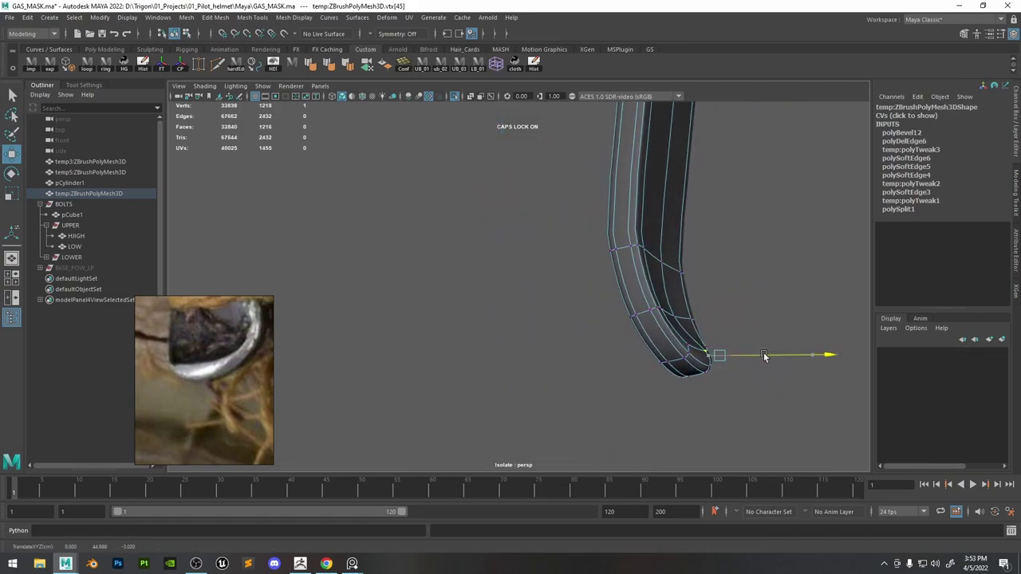
# Lower the bevel vertices on the strap's rounded lower rim to even out its spacing.
pyautogui.moveTo(674, 342); pyautogui.dragTo(754, 220, button='right')
pyautogui.click(757, 239)
pyautogui.moveTo(758, 256)
pyautogui.keyDown('alt'); pyautogui.mouseDown()
pyautogui.moveTo(680, 285)
pyautogui.moveTo(483, 237)
pyautogui.moveTo(545, 303)
pyautogui.moveTo(570, 275)
pyautogui.mouseUp(); pyautogui.keyUp('alt')
pyautogui.click(556, 267)
pyautogui.press('1')
pyautogui.moveTo(555, 267); pyautogui.dragTo(498, 269, button='right')
pyautogui.keyDown('alt'); pyautogui.moveTo(498, 269); pyautogui.dragTo(518, 240); pyautogui.keyUp('alt')
pyautogui.click(513, 230)
pyautogui.keyDown('alt'); pyautogui.moveTo(516, 232); pyautogui.dragTo(558, 239, button='right'); pyautogui.keyUp('alt')
pyautogui.moveTo(518, 227); pyautogui.dragTo(517, 239)
pyautogui.click(623, 238)
pyautogui.moveTo(625, 216); pyautogui.dragTo(625, 226)
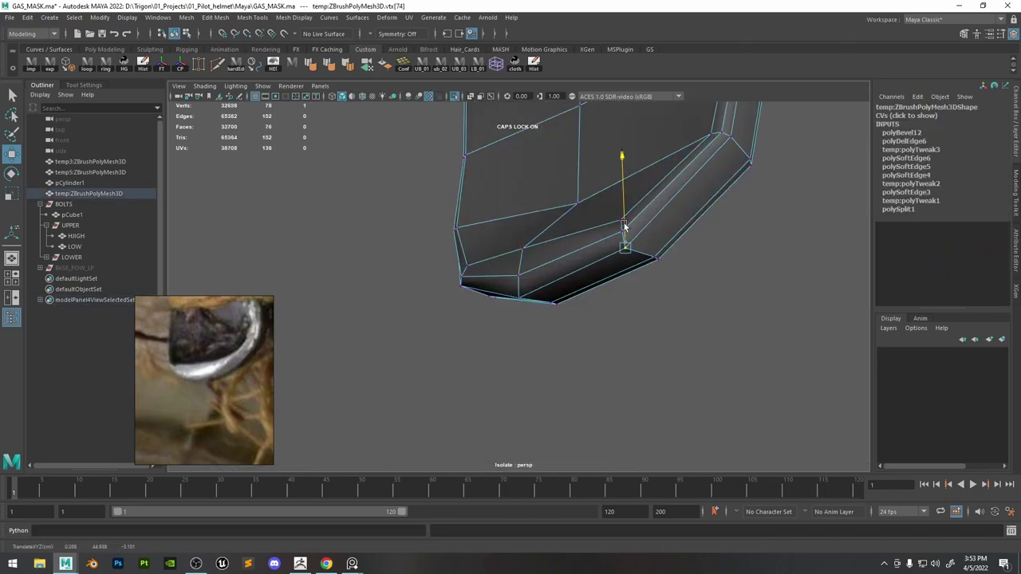
pyautogui.keyDown('alt'); pyautogui.moveTo(460, 259); pyautogui.dragTo(520, 276); pyautogui.keyUp('alt')
pyautogui.click(516, 278)
pyautogui.moveTo(483, 282); pyautogui.dragTo(548, 237)
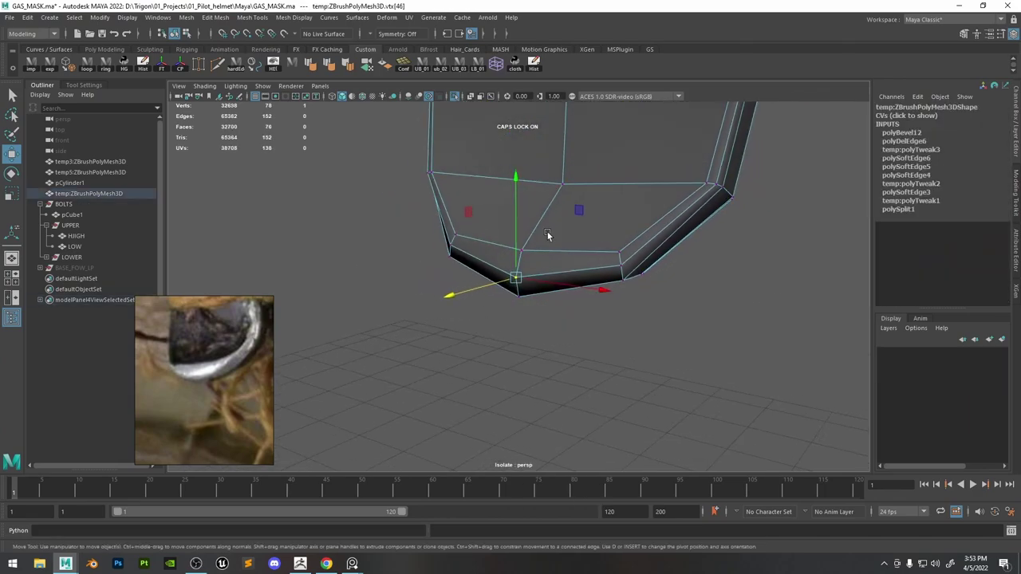
# Bevel the edges along the strap's bottom rim and check the result in smooth preview.
pyautogui.moveTo(548, 237); pyautogui.dragTo(549, 206, button='right')
pyautogui.click(544, 272)
pyautogui.keyDown('shift'); pyautogui.click(508, 270); pyautogui.keyUp('shift')
pyautogui.hotkey('ctrl', 'b')
pyautogui.press('3')
pyautogui.keyDown('alt'); pyautogui.moveTo(629, 279); pyautogui.dragTo(674, 214); pyautogui.keyUp('alt')
pyautogui.press('1')
pyautogui.press('q')
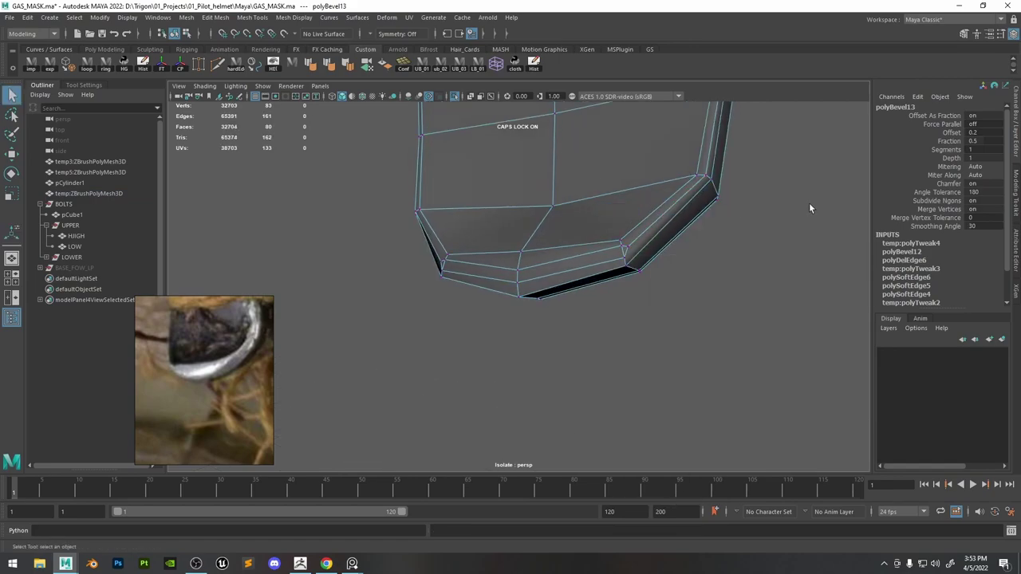
# Merge the doubled vertices at both ends of the bottom rim bevel.
pyautogui.moveTo(808, 203); pyautogui.dragTo(741, 201, button='right')
pyautogui.keyDown('alt'); pyautogui.moveTo(460, 218); pyautogui.dragTo(399, 202); pyautogui.keyUp('alt')
pyautogui.press('w')
pyautogui.press('3')
pyautogui.moveTo(401, 154); pyautogui.dragTo(464, 119, button='right')
pyautogui.keyDown('alt'); pyautogui.moveTo(510, 175); pyautogui.dragTo(437, 215, button='right'); pyautogui.keyUp('alt')
pyautogui.click(439, 217)
pyautogui.keyDown('alt'); pyautogui.moveTo(516, 229); pyautogui.dragTo(568, 189); pyautogui.keyUp('alt')
pyautogui.click(493, 200)
# Bevel the corner edges of the strap's upper end with 2 segments and a fraction of 0.1, previewed smooth.
pyautogui.keyDown('alt'); pyautogui.moveTo(569, 188); pyautogui.dragTo(630, 209, button='right'); pyautogui.keyUp('alt')
pyautogui.moveTo(510, 319); pyautogui.dragTo(509, 275, button='right')
pyautogui.click(428, 320)
pyautogui.keyDown('shift'); pyautogui.click(729, 220); pyautogui.keyUp('shift')
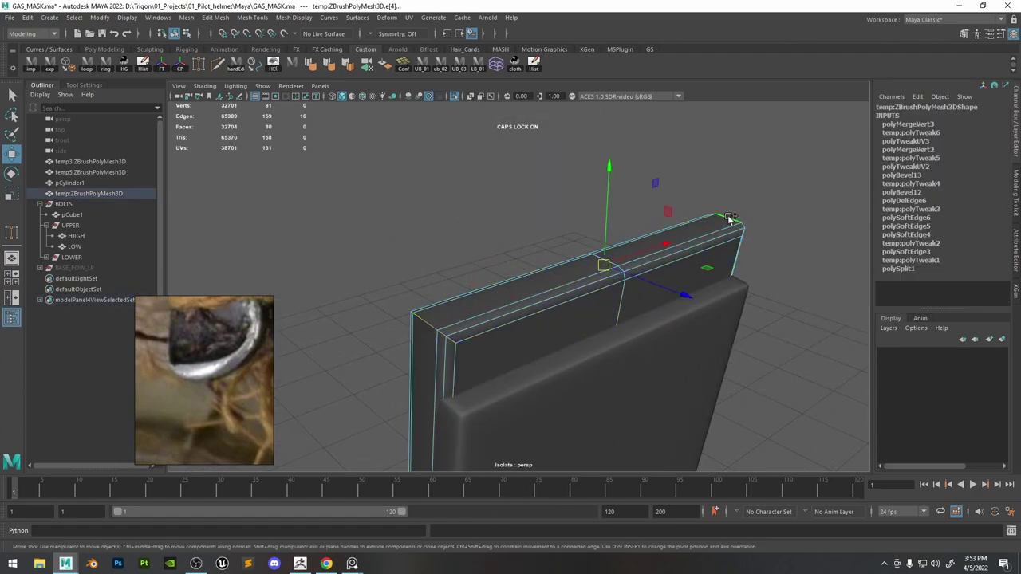
pyautogui.hotkey('ctrl', 'b')
pyautogui.moveTo(692, 251); pyautogui.dragTo(701, 254)
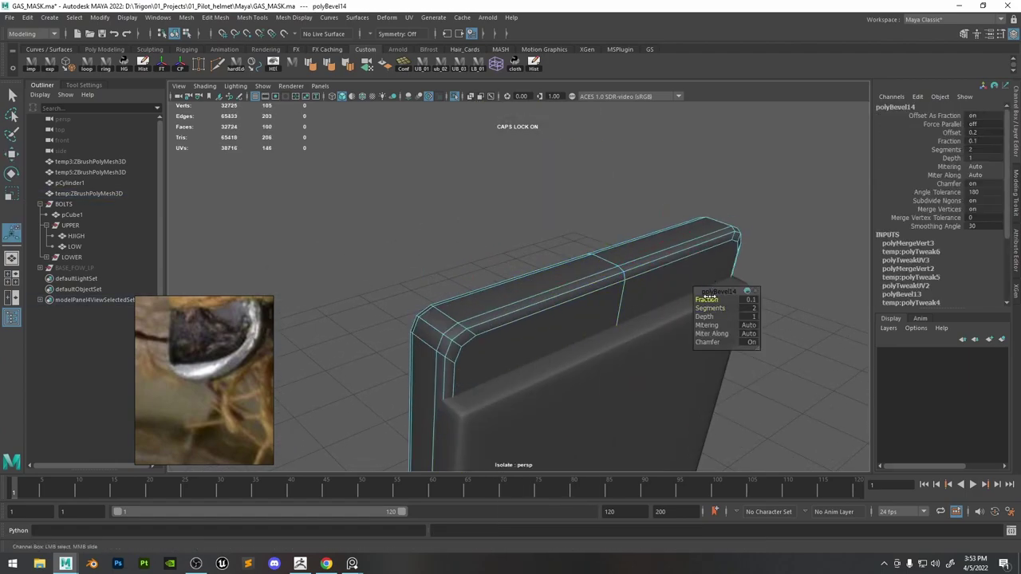
pyautogui.press('3')
pyautogui.press('q')
# Combine the strap and the bracket strip into one mesh and delete its history.
pyautogui.moveTo(622, 239); pyautogui.dragTo(660, 196, button='right')
pyautogui.click(661, 196)
pyautogui.keyDown('alt'); pyautogui.moveTo(661, 196); pyautogui.dragTo(505, 148); pyautogui.keyUp('alt')
pyautogui.keyDown('alt'); pyautogui.moveTo(524, 139); pyautogui.dragTo(552, 193, button='middle'); pyautogui.keyUp('alt')
pyautogui.press('space')
pyautogui.click(528, 283)
pyautogui.click(546, 314)
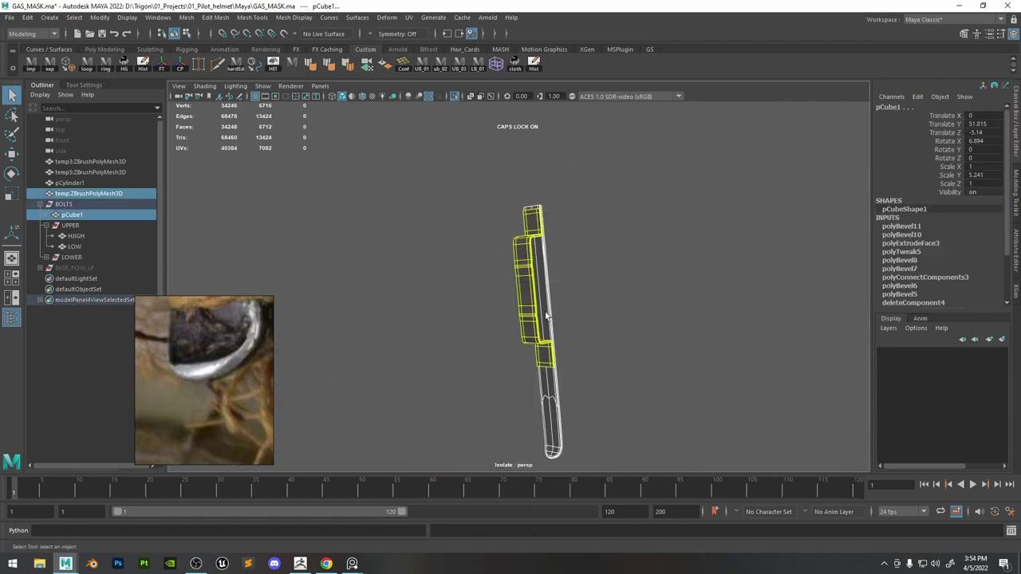
pyautogui.press('space')
pyautogui.click(354, 227)
pyautogui.click(370, 261)
pyautogui.click(143, 65)
pyautogui.scroll(2, 319, 143)
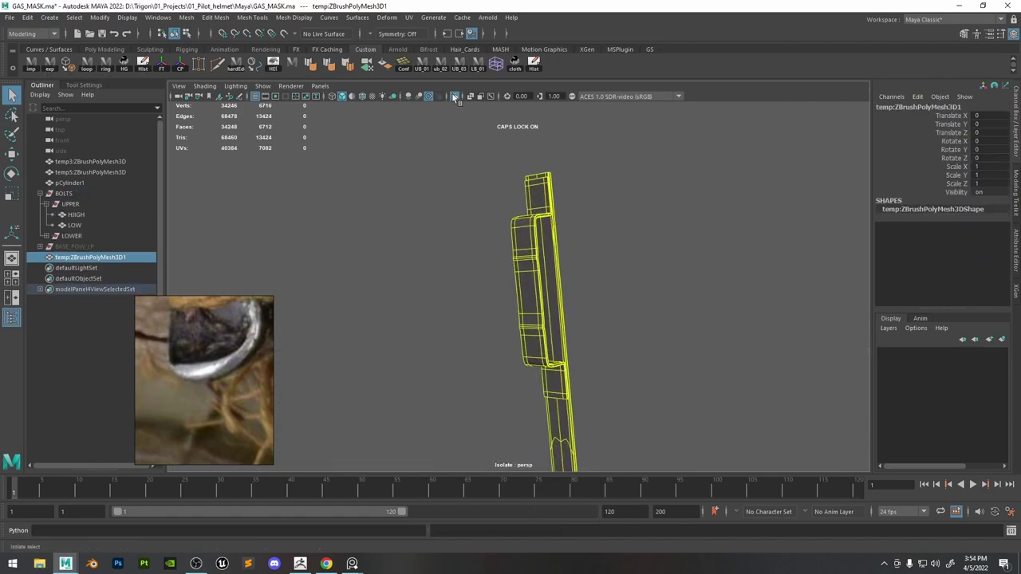
# Leave isolated view and compare the strap on the canister with the reference photo.
pyautogui.click(456, 97)
pyautogui.click(630, 254)
pyautogui.moveTo(630, 254)
pyautogui.keyDown('alt'); pyautogui.mouseDown()
pyautogui.moveTo(692, 254)
pyautogui.moveTo(610, 257)
pyautogui.mouseUp(); pyautogui.keyUp('alt')
pyautogui.scroll(-5, 682, 250)
pyautogui.scroll(-5, 212, 354)
pyautogui.moveTo(212, 353); pyautogui.dragTo(203, 383, button='middle')
pyautogui.scroll(3, 203, 374)
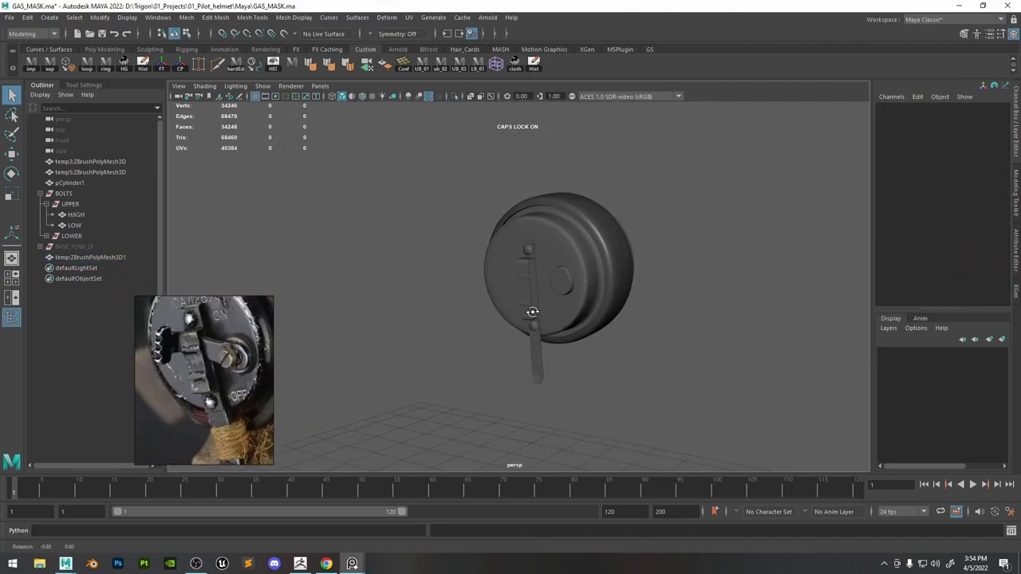
pyautogui.keyDown('alt'); pyautogui.moveTo(535, 312); pyautogui.dragTo(566, 336); pyautogui.keyUp('alt')
pyautogui.scroll(2, 568, 340)
pyautogui.scroll(2, 568, 340)
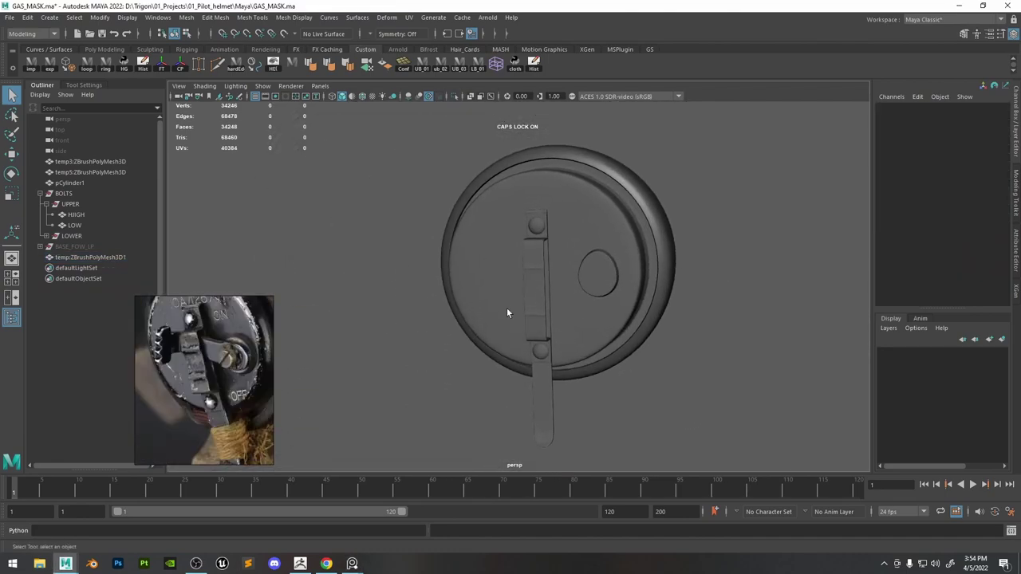
pyautogui.click(550, 295)
pyautogui.press('r')
pyautogui.keyDown('alt'); pyautogui.moveTo(567, 306); pyautogui.dragTo(601, 331); pyautogui.keyUp('alt')
pyautogui.hotkey('ctrl', 'z')
# Unhide the BASE_FOW_LP group and select it together with the combined strap mesh.
pyautogui.click(73, 249)
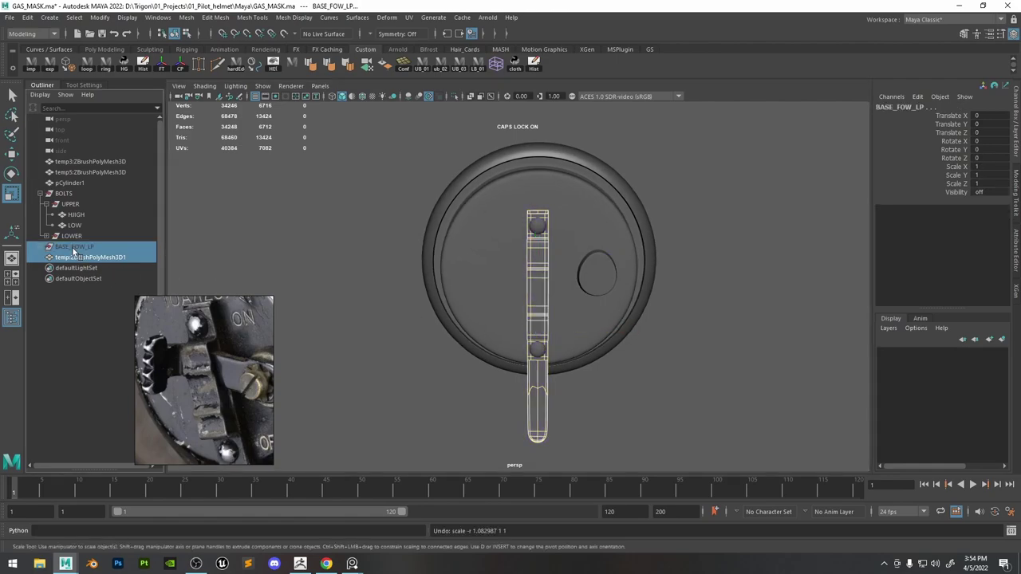
pyautogui.hotkey('shift', 'h')
pyautogui.click(75, 256)
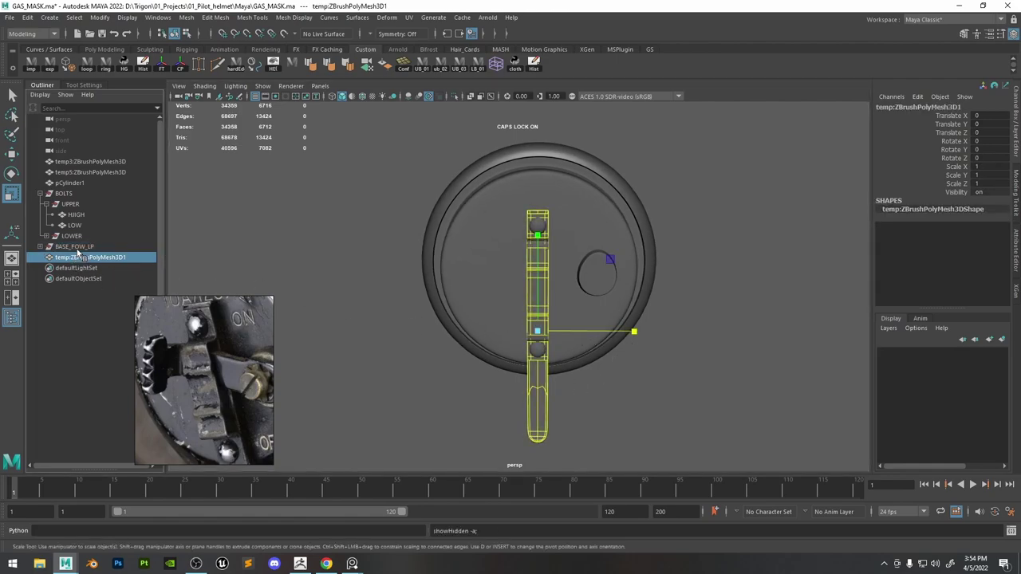
pyautogui.keyDown('ctrl'); pyautogui.click(78, 248); pyautogui.keyUp('ctrl')
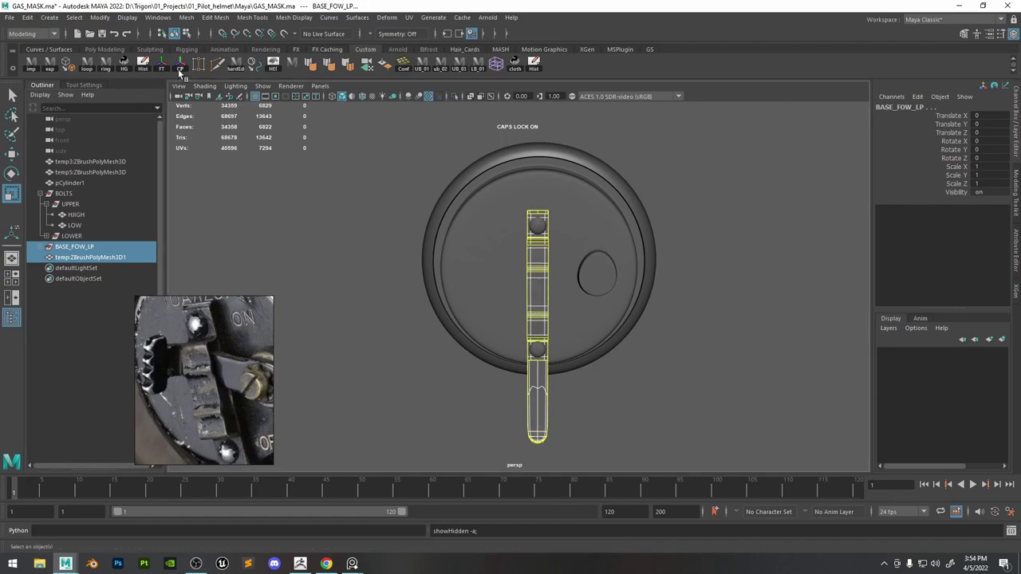
# Widen the strap and its low-poly copy together by scaling them to 1.1 in X.
pyautogui.moveTo(610, 331); pyautogui.dragTo(622, 332)
pyautogui.click(702, 300)
pyautogui.keyDown('alt'); pyautogui.moveTo(701, 300); pyautogui.dragTo(503, 238); pyautogui.keyUp('alt')
pyautogui.click(539, 215)
pyautogui.keyDown('alt'); pyautogui.moveTo(539, 215); pyautogui.dragTo(582, 179, button='right'); pyautogui.keyUp('alt')
pyautogui.keyDown('alt'); pyautogui.moveTo(565, 128); pyautogui.dragTo(525, 233, button='middle'); pyautogui.keyUp('alt')
pyautogui.keyDown('alt'); pyautogui.moveTo(518, 248); pyautogui.dragTo(526, 254); pyautogui.keyUp('alt')
pyautogui.keyDown('alt'); pyautogui.moveTo(574, 255); pyautogui.dragTo(531, 243, button='right'); pyautogui.keyUp('alt')
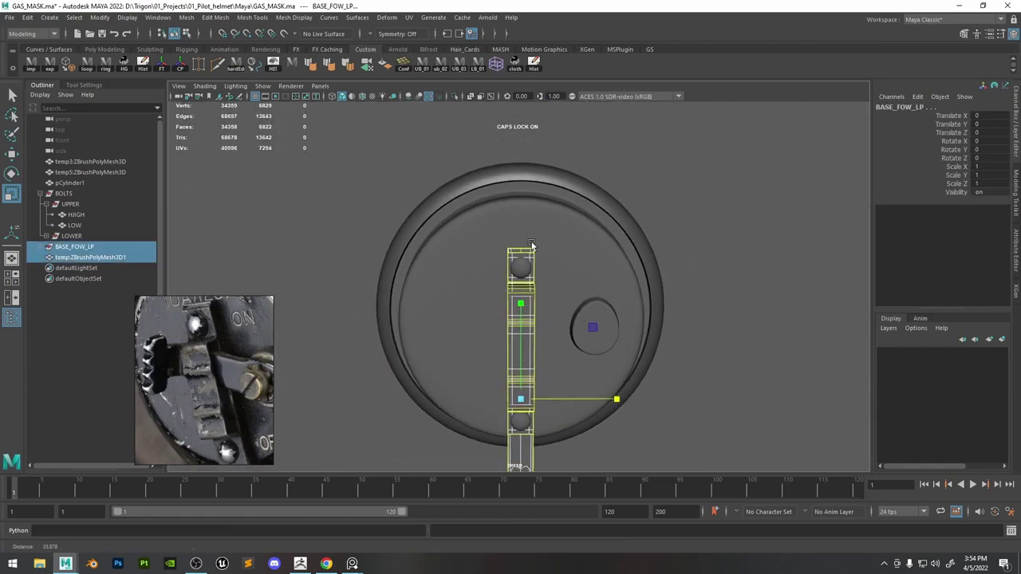
pyautogui.keyDown('alt'); pyautogui.moveTo(582, 420); pyautogui.dragTo(579, 351, button='middle'); pyautogui.keyUp('alt')
pyautogui.moveTo(604, 328); pyautogui.dragTo(614, 330)
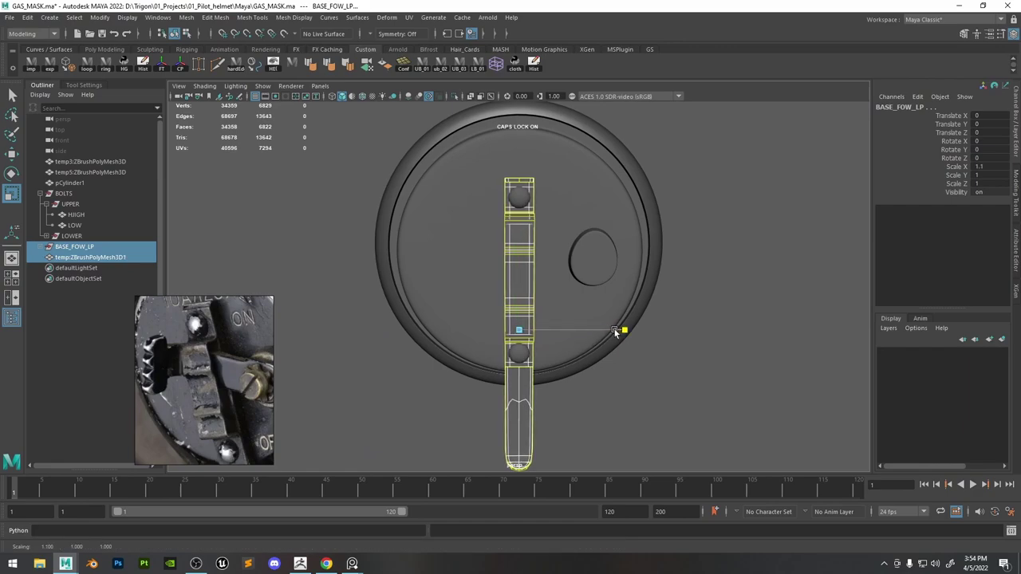
pyautogui.click(705, 334)
# Hide the BASE_FOW_LP group again and save the scene.
pyautogui.scroll(-2, 638, 287)
pyautogui.keyDown('alt'); pyautogui.moveTo(590, 243); pyautogui.dragTo(662, 379); pyautogui.keyUp('alt')
pyautogui.click(67, 247)
pyautogui.hotkey('ctrl', 'h')
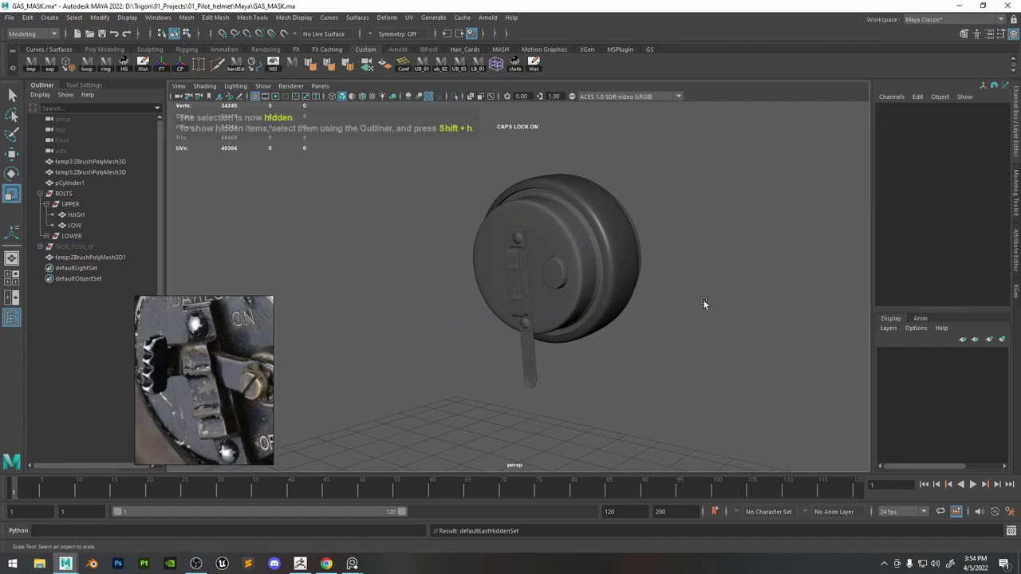
pyautogui.moveTo(704, 301)
pyautogui.keyDown('alt'); pyautogui.mouseDown()
pyautogui.moveTo(754, 299)
pyautogui.moveTo(719, 298)
pyautogui.mouseUp(); pyautogui.keyUp('alt')
pyautogui.hotkey('ctrl', 's')
# Select all visible canister, bolt and strap meshes and export them as an OBJ.
pyautogui.keyDown('alt'); pyautogui.moveTo(596, 287); pyautogui.dragTo(581, 266); pyautogui.keyUp('alt')
pyautogui.moveTo(394, 366); pyautogui.dragTo(516, 259)
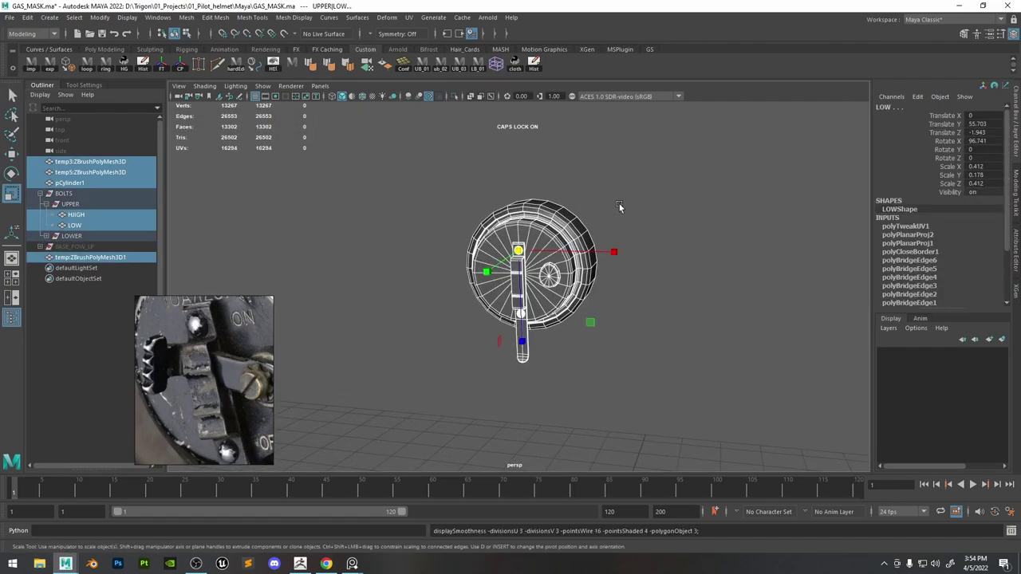
pyautogui.click(671, 189)
pyautogui.moveTo(713, 167); pyautogui.dragTo(312, 447)
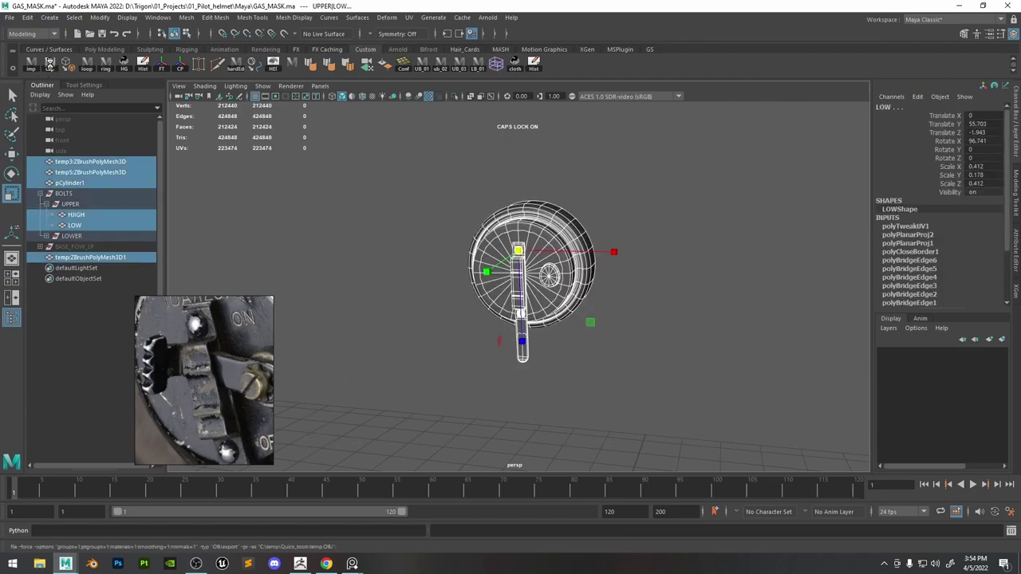
pyautogui.click(50, 63)
# Switch to ZBrush, import the exported parts into the temp subtool and show them on the full mask without wireframe.
pyautogui.click(299, 563)
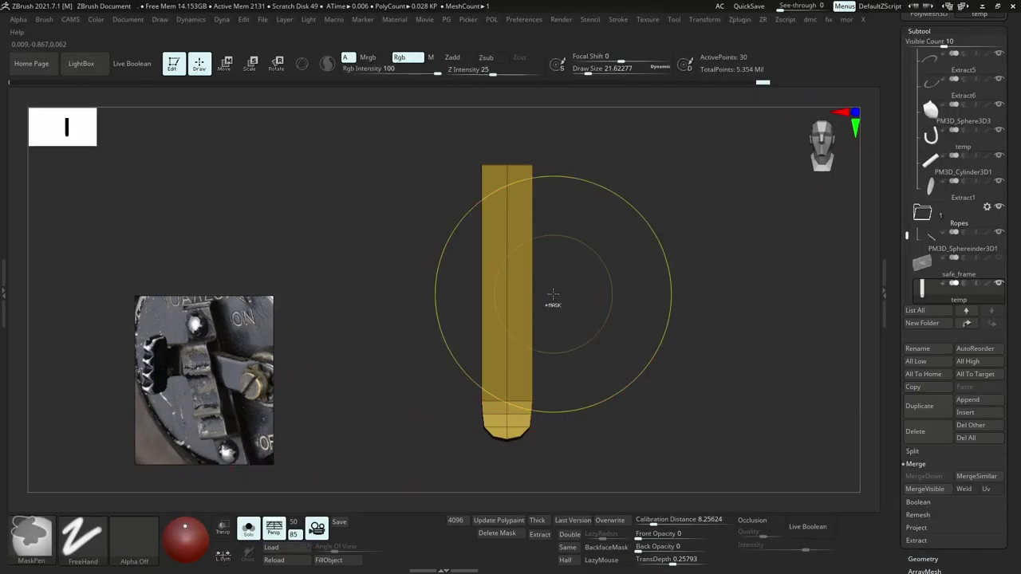
pyautogui.click(496, 197)
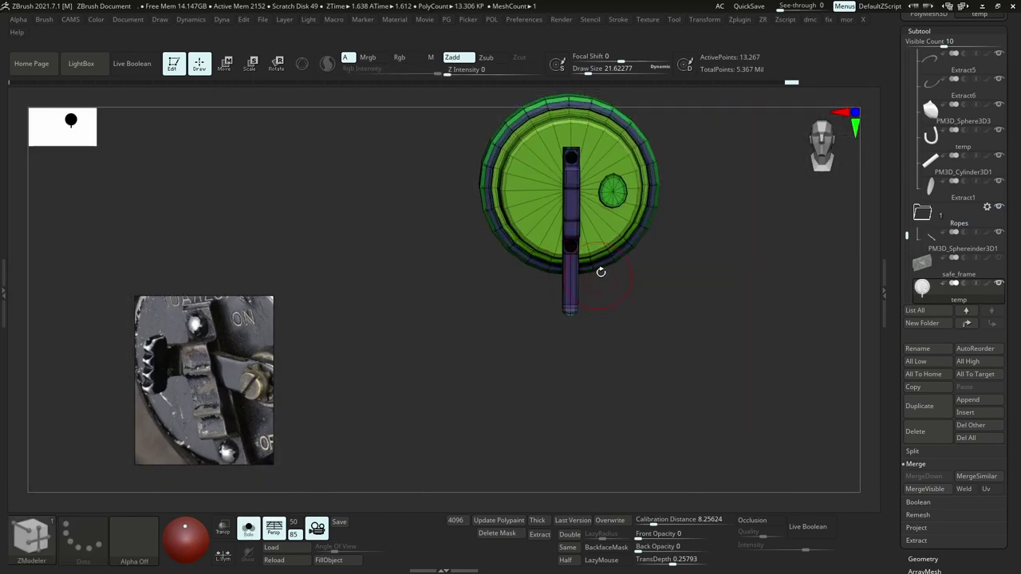
pyautogui.hotkey('shift', 'f')
pyautogui.hotkey('alt', 's')
pyautogui.moveTo(708, 186)
pyautogui.keyDown('alt'); pyautogui.mouseDown(button='right')
pyautogui.moveTo(653, 257)
pyautogui.moveTo(632, 259)
pyautogui.mouseUp(button='right'); pyautogui.keyUp('alt')
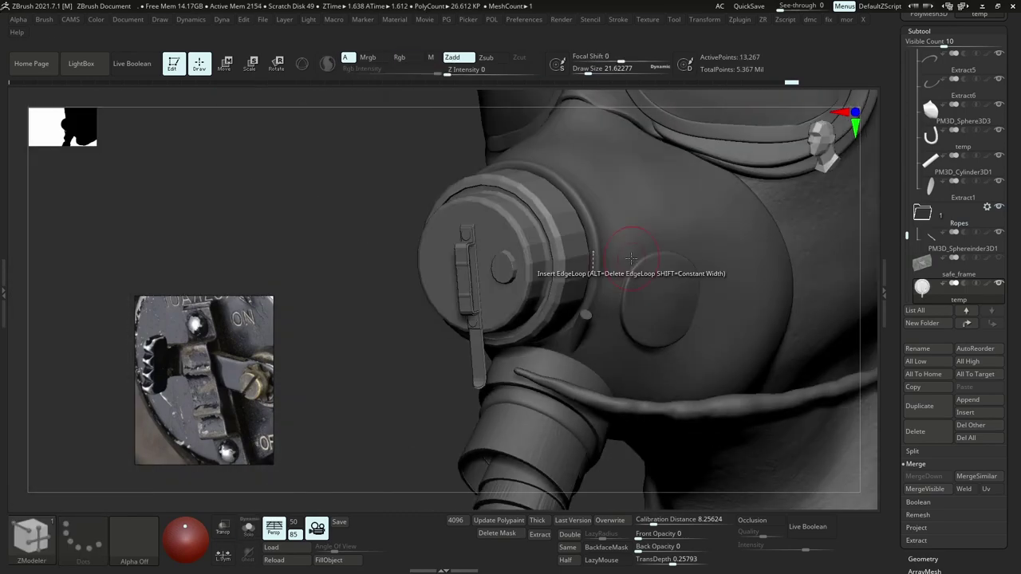
# Subdivide the imported canister parts and check them both alone and on the gas mask.
pyautogui.hotkey('alt', 's')
pyautogui.keyDown('ctrl'); pyautogui.moveTo(554, 246); pyautogui.dragTo(634, 324, button='right'); pyautogui.keyUp('ctrl')
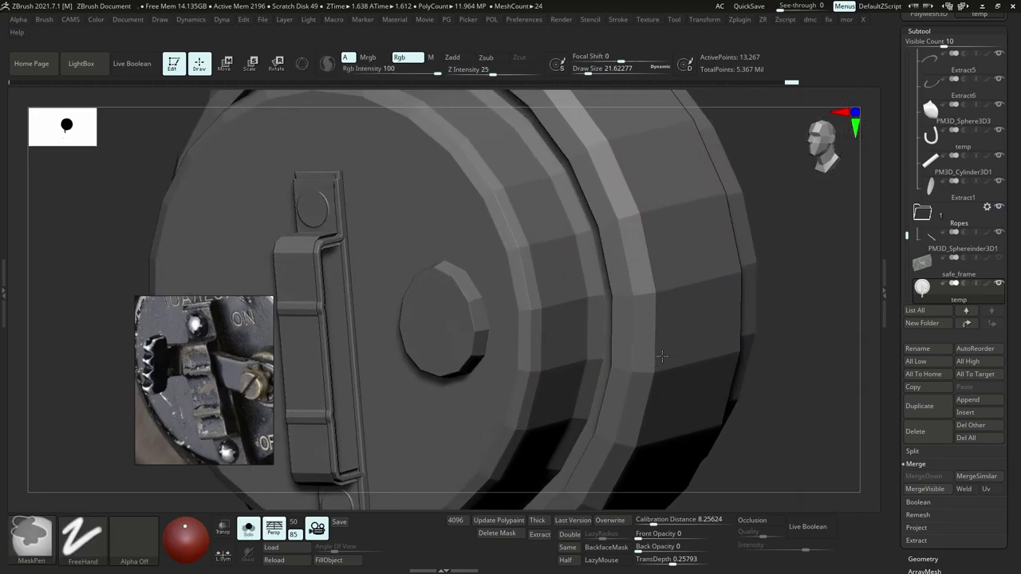
pyautogui.moveTo(588, 290); pyautogui.dragTo(562, 324)
pyautogui.hotkey('ctrl', 'd')
pyautogui.click(562, 307)
pyautogui.hotkey('alt', 's')
pyautogui.keyDown('ctrl'); pyautogui.moveTo(592, 295); pyautogui.dragTo(647, 279, button='right'); pyautogui.keyUp('ctrl')
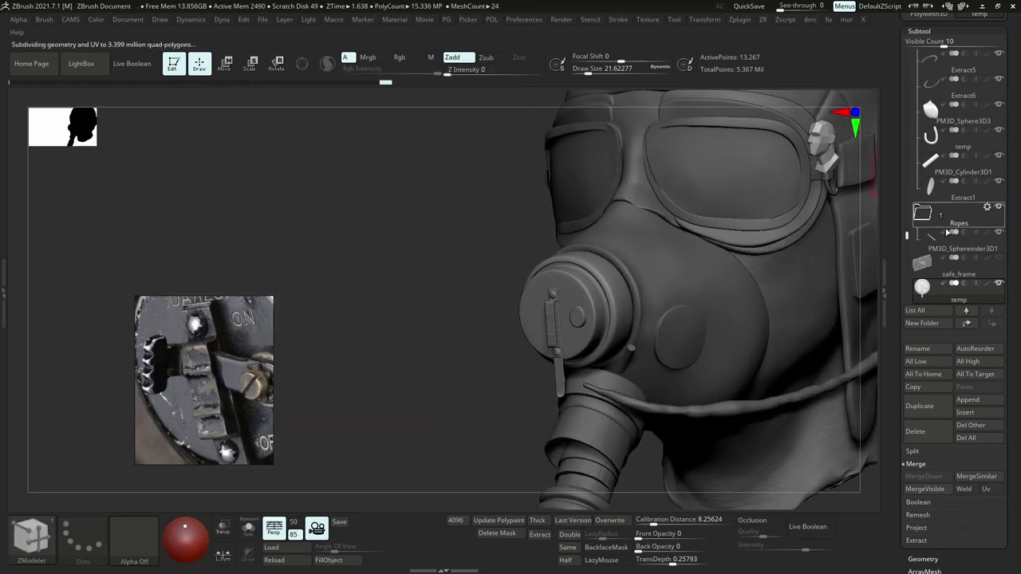
pyautogui.click(952, 243)
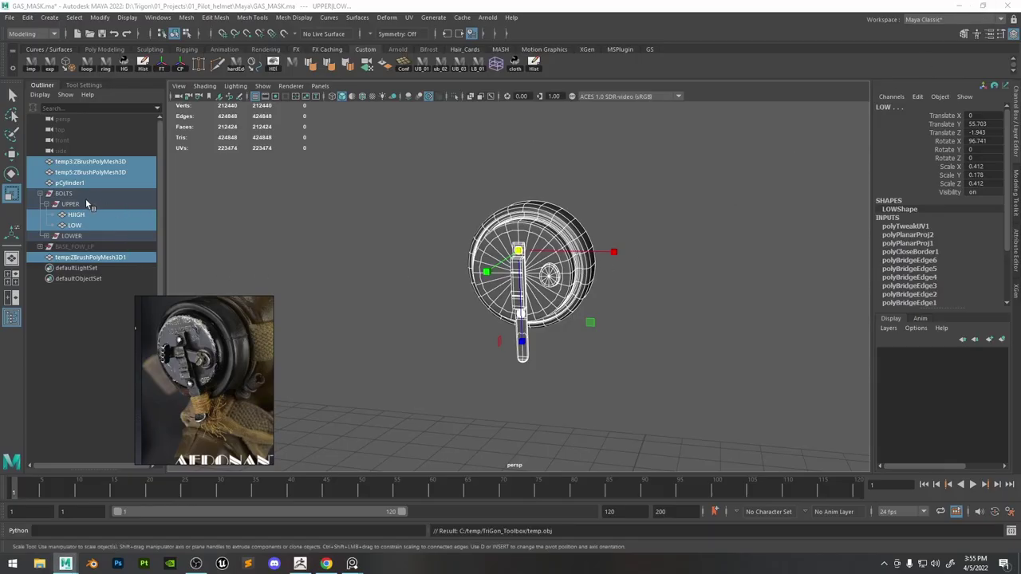
# Switch back to Maya, select the BOLTS group and collapse it in the object list.
pyautogui.click(85, 197)
pyautogui.click(40, 195)
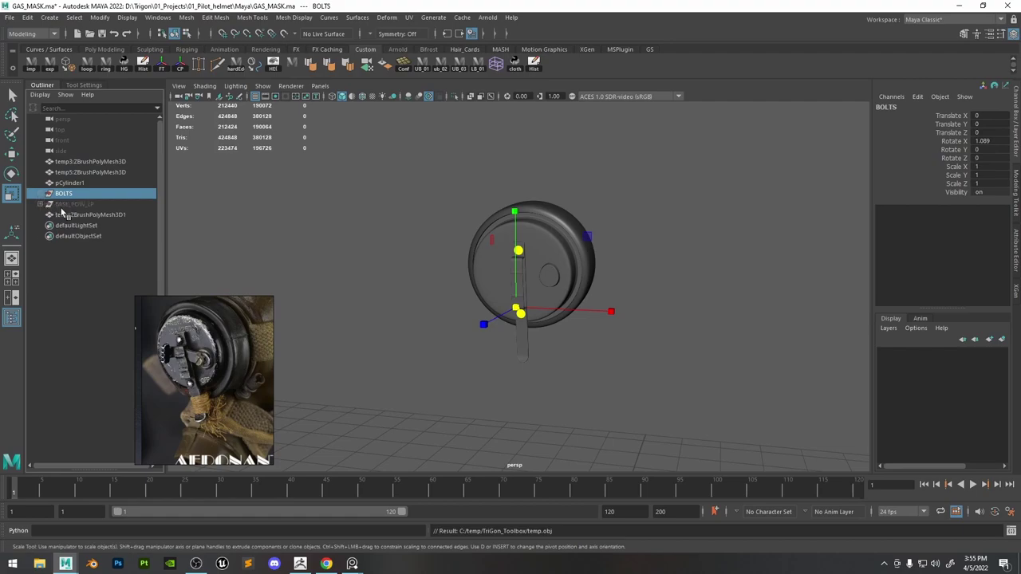
# Unhide the BASE_FOW_LP group and combine it with BOLTS in a new group.
pyautogui.click(79, 204)
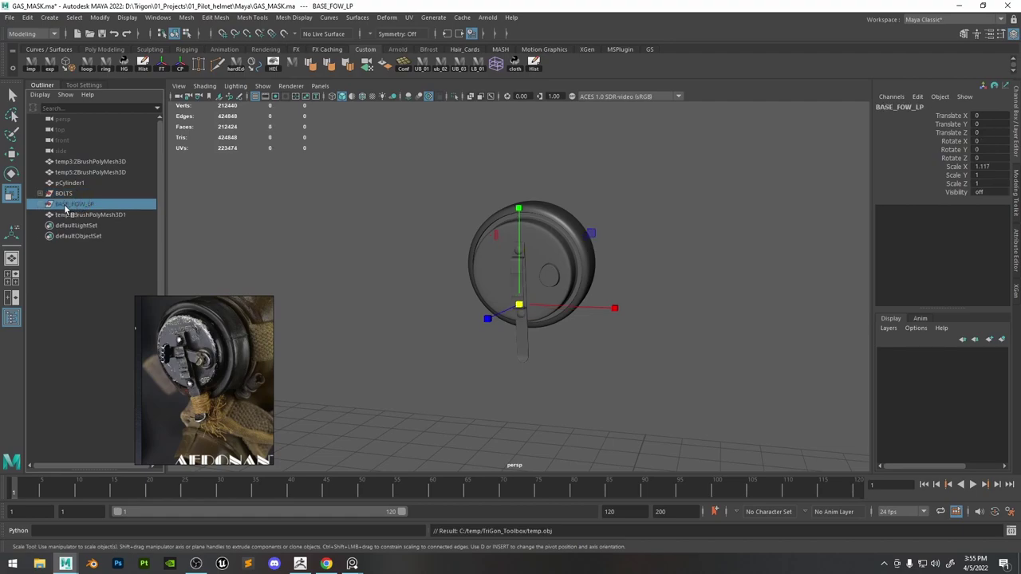
pyautogui.hotkey('shift', 'h')
pyautogui.click(195, 563)
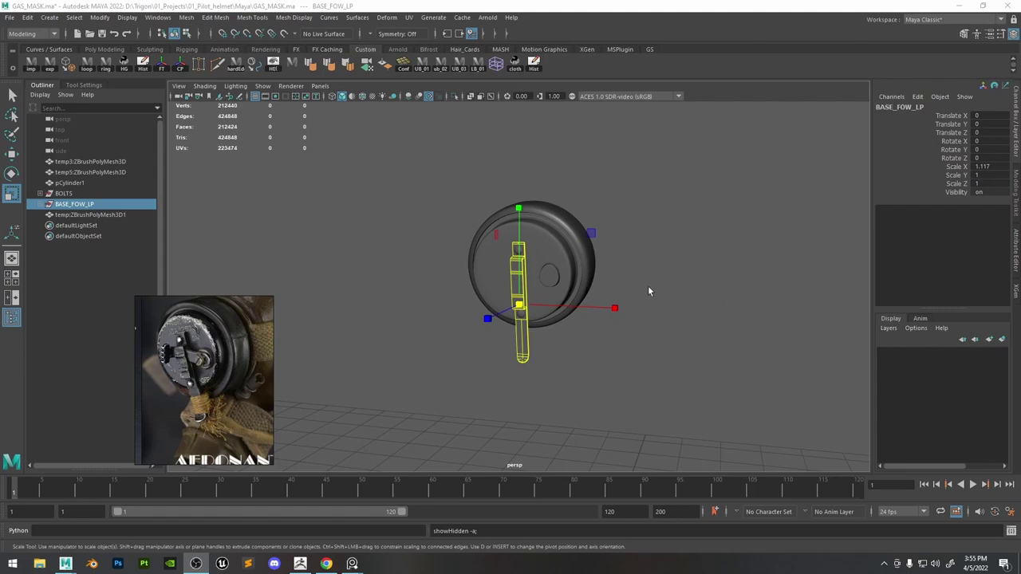
pyautogui.keyDown('ctrl'); pyautogui.click(64, 194); pyautogui.keyUp('ctrl')
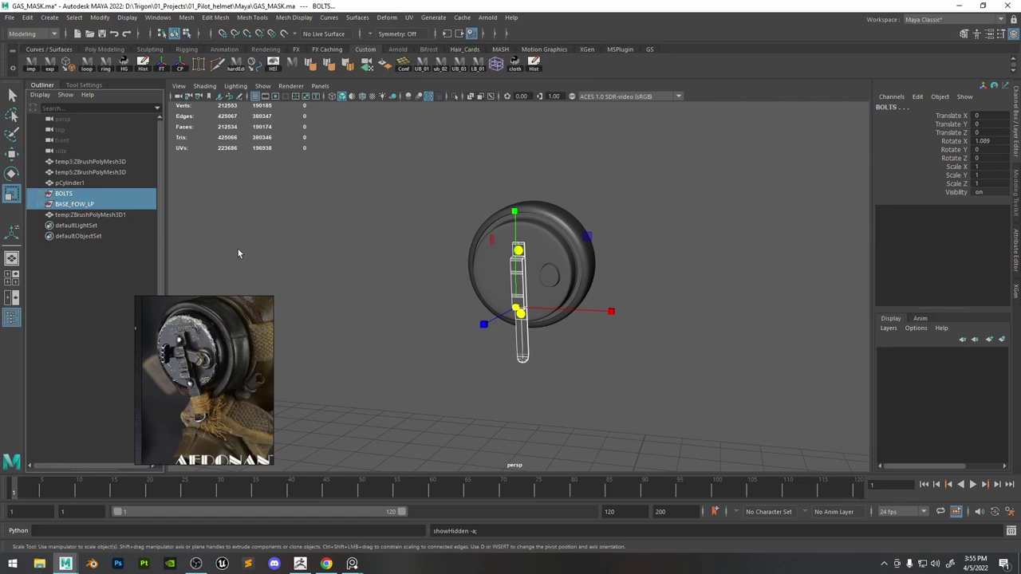
pyautogui.hotkey('ctrl', 'g')
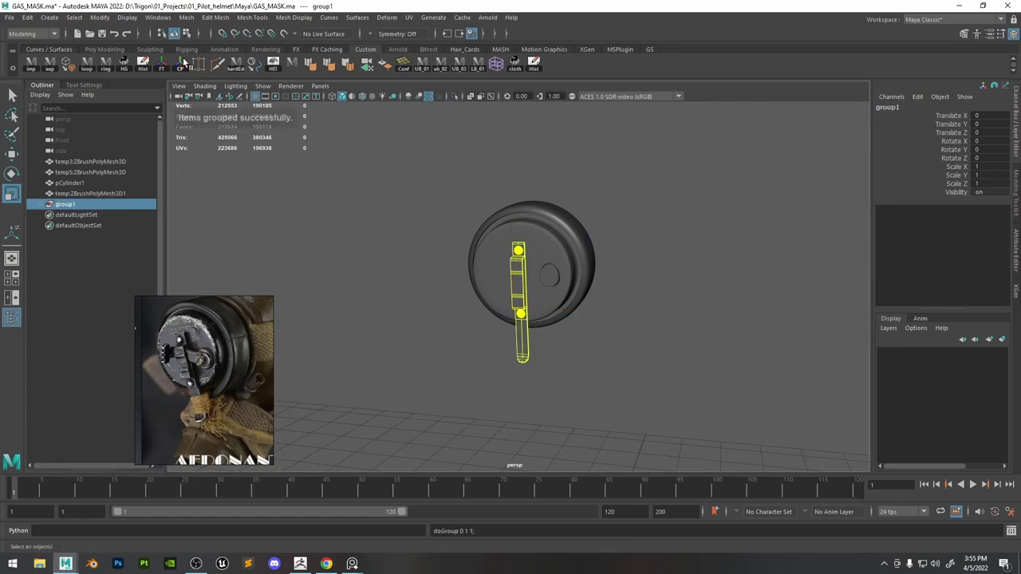
# Center the new group's pivot, scale the group uniformly to 1.035, and undo the extra widening along X.
pyautogui.click(183, 62)
pyautogui.keyDown('alt'); pyautogui.moveTo(552, 351); pyautogui.dragTo(601, 365, button='right'); pyautogui.keyUp('alt')
pyautogui.moveTo(519, 316); pyautogui.dragTo(580, 316)
pyautogui.scroll(5, 199, 374)
pyautogui.hotkey('ctrl', 'z')
# Move the BOLTS group out of group1 to the top level and select its UPPER subgroup.
pyautogui.keyDown('alt'); pyautogui.moveTo(530, 313); pyautogui.dragTo(554, 295); pyautogui.keyUp('alt')
pyautogui.click(40, 204)
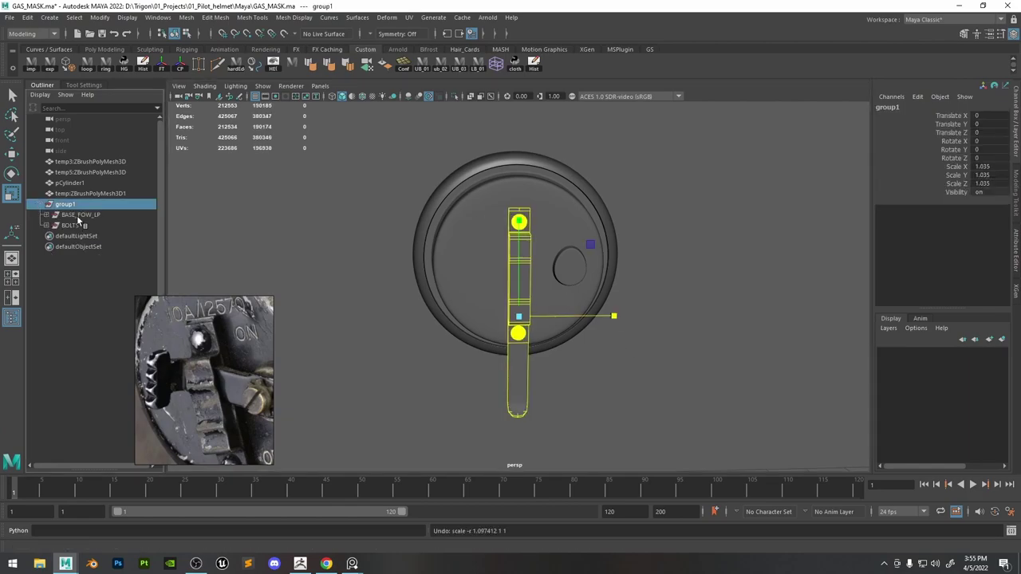
pyautogui.click(73, 225)
pyautogui.moveTo(78, 226); pyautogui.dragTo(75, 199, button='middle')
pyautogui.click(67, 215)
pyautogui.click(629, 348)
pyautogui.scroll(4, 542, 316)
pyautogui.keyDown('alt'); pyautogui.moveTo(556, 323); pyautogui.dragTo(537, 306); pyautogui.keyUp('alt')
pyautogui.click(525, 363)
pyautogui.click(63, 205)
pyautogui.click(39, 204)
pyautogui.click(68, 216)
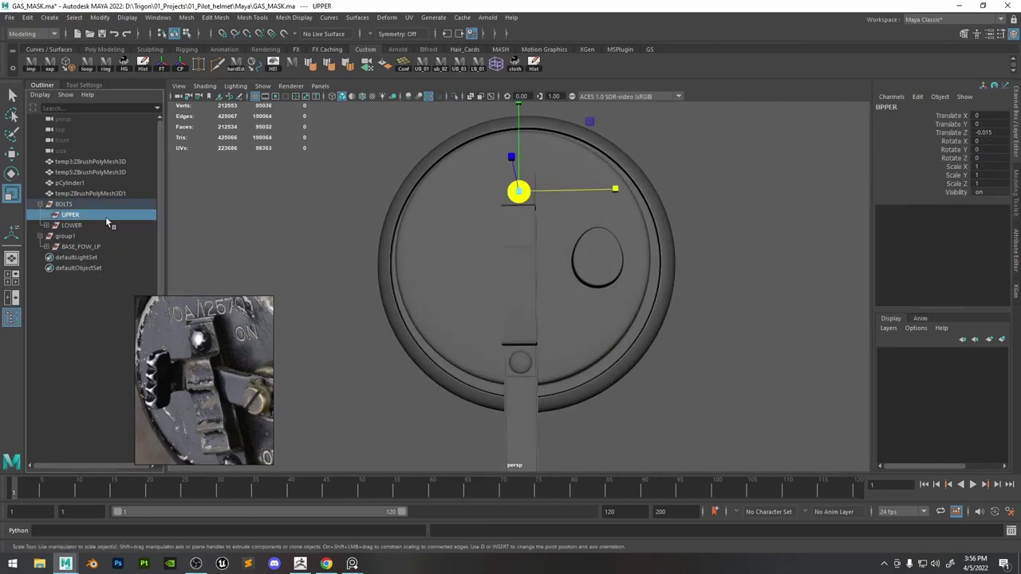
# Check the low-poly bracket around the upper bolt and delete the BASE_FOW_LP group from group1.
pyautogui.keyDown('alt'); pyautogui.moveTo(534, 185); pyautogui.dragTo(469, 213); pyautogui.keyUp('alt')
pyautogui.scroll(5, 522, 204)
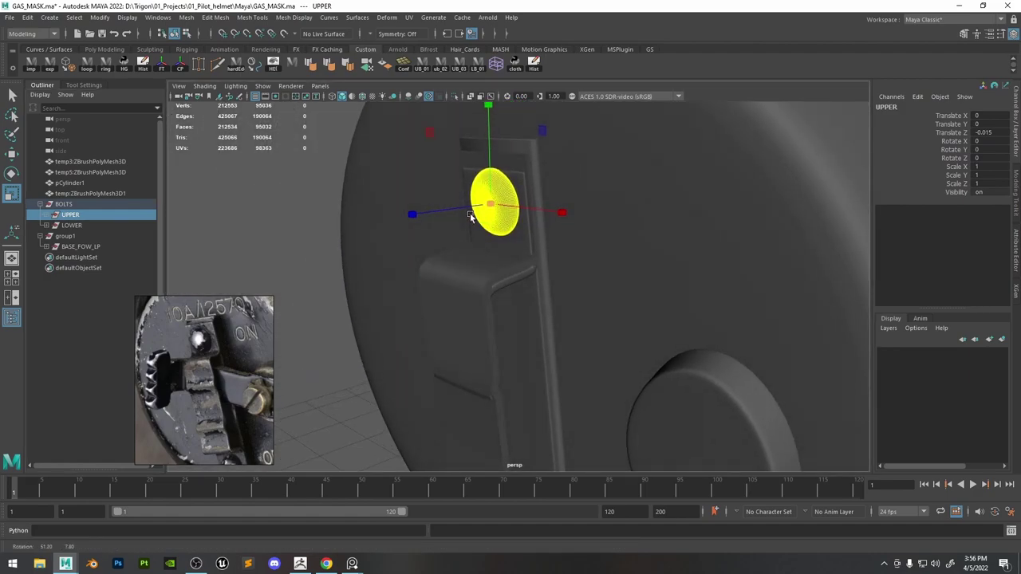
pyautogui.click(507, 275)
pyautogui.keyDown('alt'); pyautogui.moveTo(536, 273); pyautogui.dragTo(204, 251); pyautogui.keyUp('alt')
pyautogui.click(47, 247)
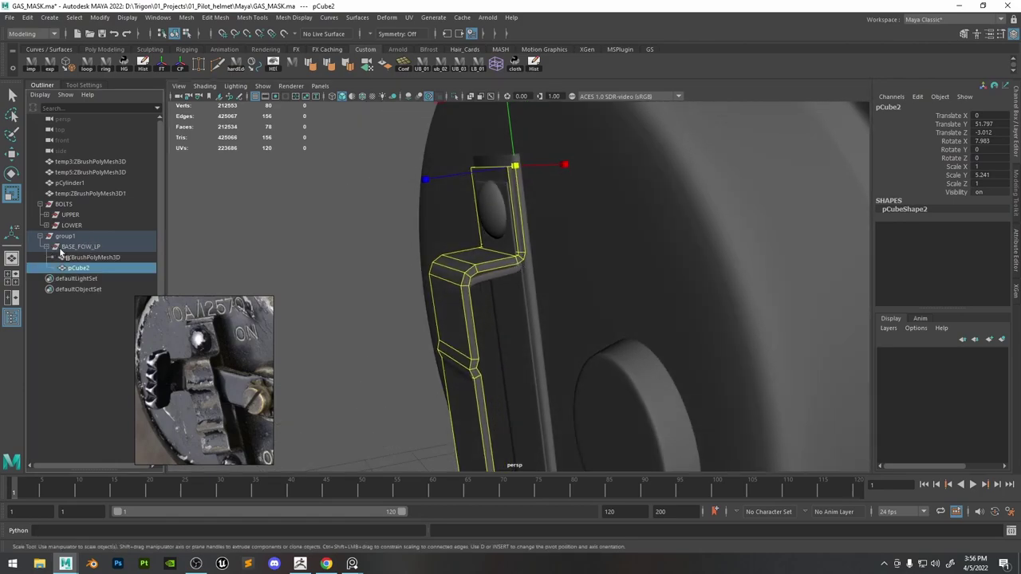
pyautogui.click(90, 248)
pyautogui.press('Delete')
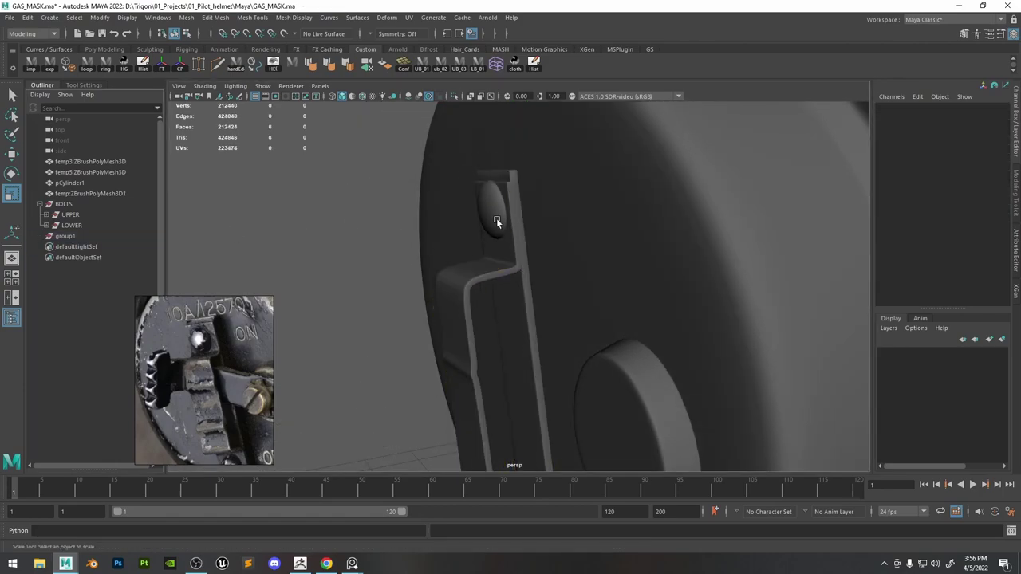
# Reposition the UPPER bolt group on the bracket's upper tab and enlarge it to fill more of the tab.
pyautogui.moveTo(496, 218); pyautogui.dragTo(502, 222)
pyautogui.keyDown('alt'); pyautogui.moveTo(501, 223); pyautogui.dragTo(547, 224); pyautogui.keyUp('alt')
pyautogui.click(63, 205)
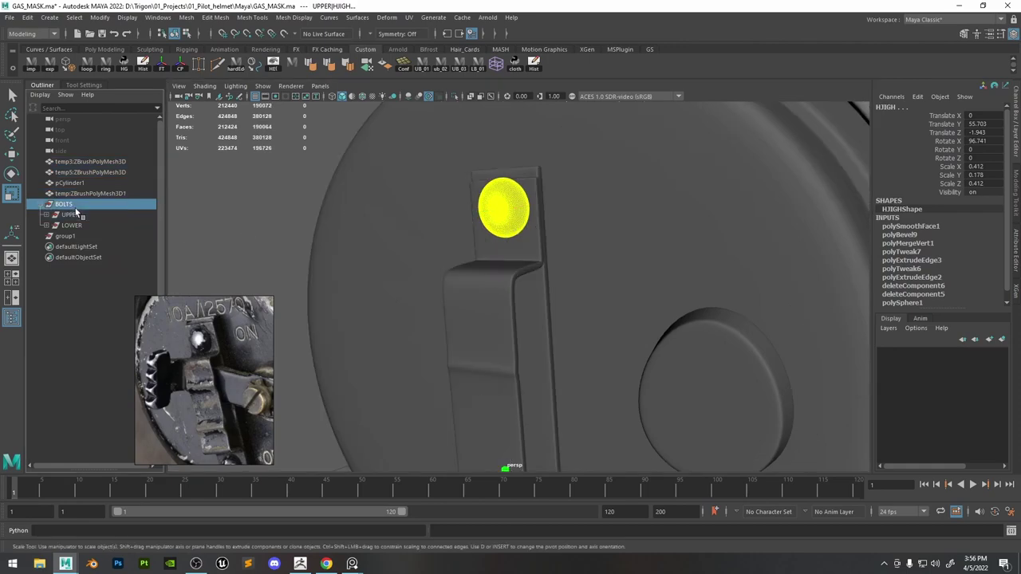
pyautogui.press('w')
pyautogui.click(49, 215)
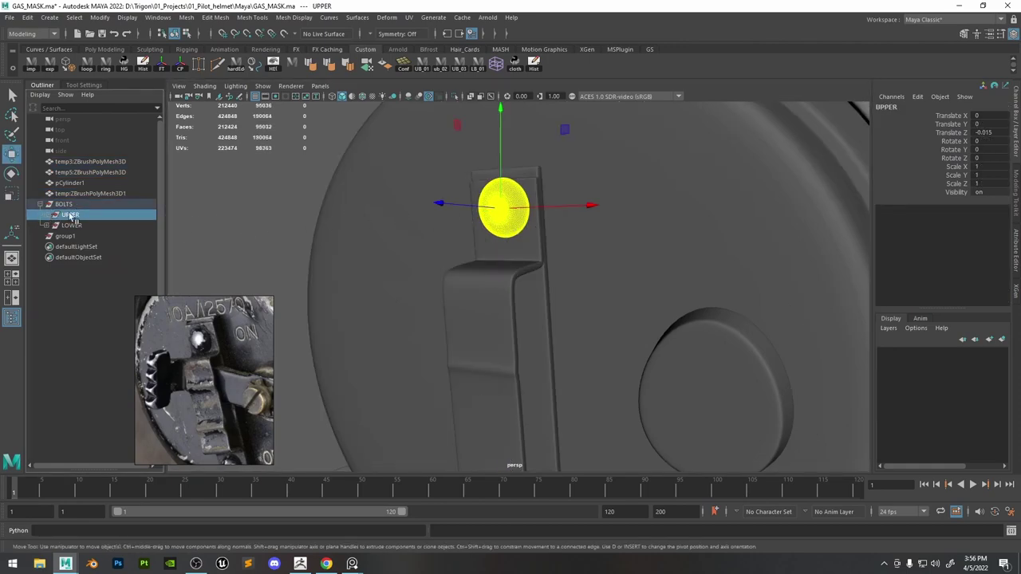
pyautogui.moveTo(503, 158); pyautogui.dragTo(524, 227)
pyautogui.press('r')
pyautogui.click(828, 134)
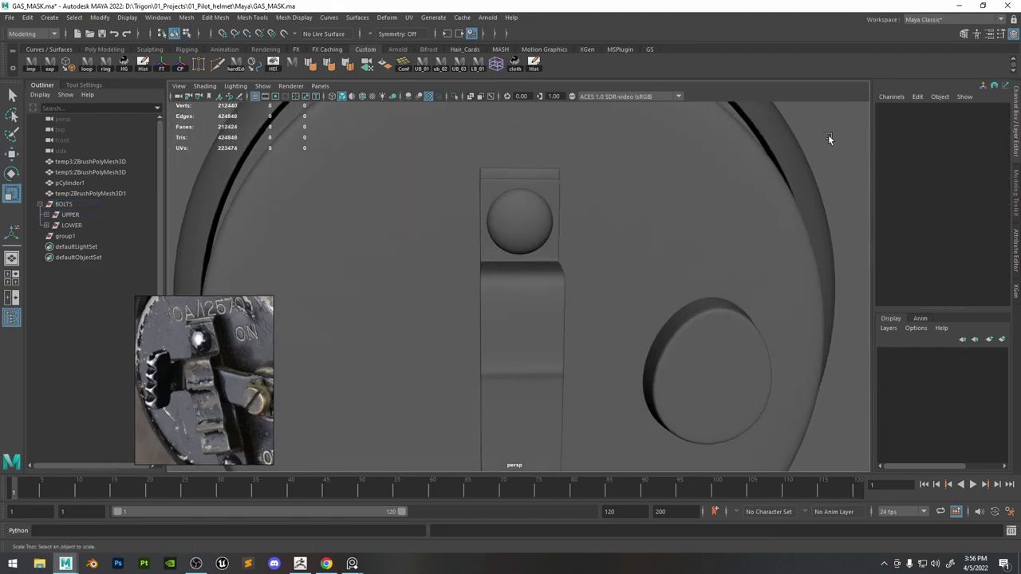
# Scale the LOWER bolt group uniformly to 1.147 and shift it up to Translate Y -5.965.
pyautogui.keyDown('alt'); pyautogui.moveTo(828, 134); pyautogui.dragTo(805, 172); pyautogui.keyUp('alt')
pyautogui.keyDown('alt'); pyautogui.moveTo(805, 172); pyautogui.dragTo(557, 134, button='right'); pyautogui.keyUp('alt')
pyautogui.keyDown('alt'); pyautogui.moveTo(558, 134); pyautogui.dragTo(569, 266); pyautogui.keyUp('alt')
pyautogui.keyDown('alt'); pyautogui.moveTo(570, 266); pyautogui.dragTo(578, 167, button='middle'); pyautogui.keyUp('alt')
pyautogui.keyDown('alt'); pyautogui.moveTo(577, 167); pyautogui.dragTo(598, 326, button='right'); pyautogui.keyUp('alt')
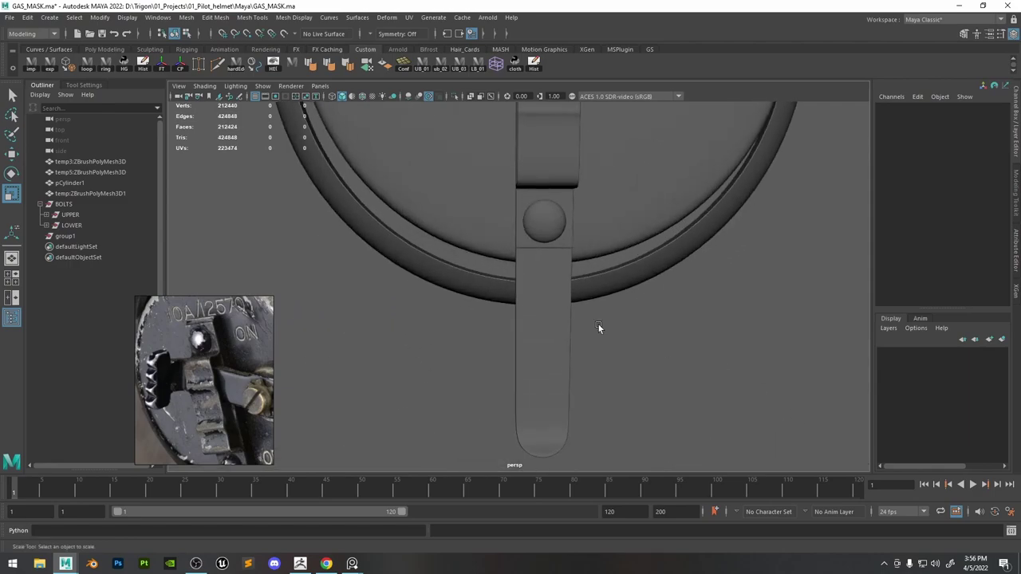
pyautogui.click(550, 221)
pyautogui.click(89, 225)
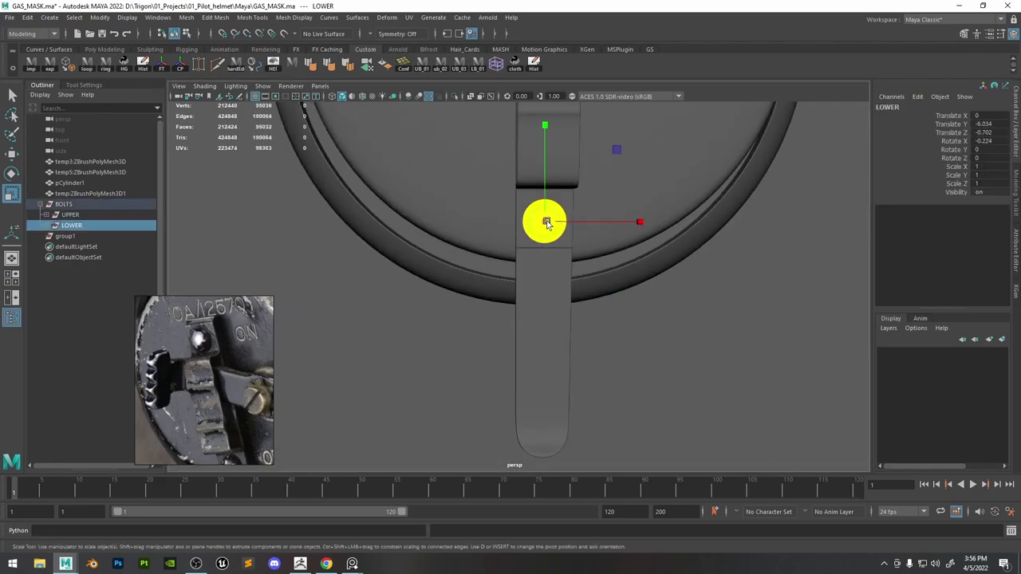
pyautogui.moveTo(546, 223)
pyautogui.mouseDown()
pyautogui.moveTo(545, 198)
pyautogui.moveTo(538, 222)
pyautogui.mouseUp()
pyautogui.press('w')
pyautogui.press('r')
pyautogui.press('w')
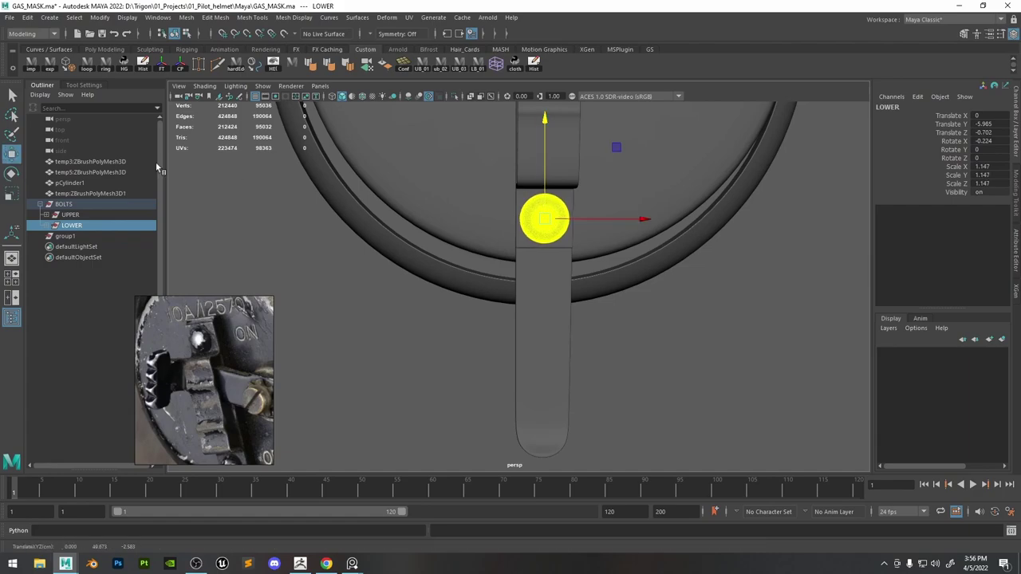
# Select the whole canister with its bolts, bracket and disc, and export the updated meshes as an OBJ.
pyautogui.scroll(-10, 585, 212)
pyautogui.click(674, 366)
pyautogui.moveTo(676, 368); pyautogui.dragTo(463, 184)
pyautogui.click(642, 313)
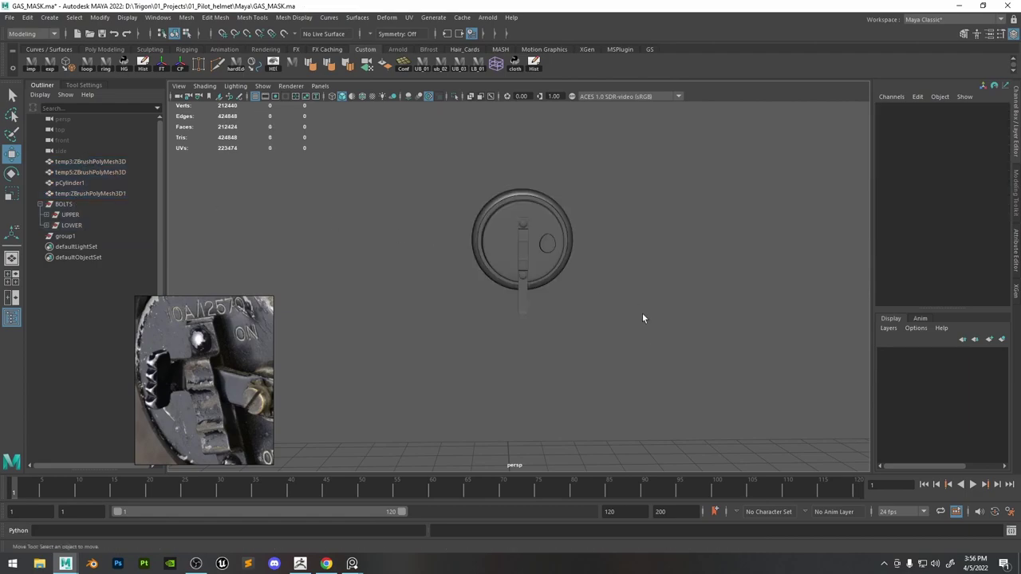
pyautogui.moveTo(647, 344); pyautogui.dragTo(456, 177)
pyautogui.click(50, 65)
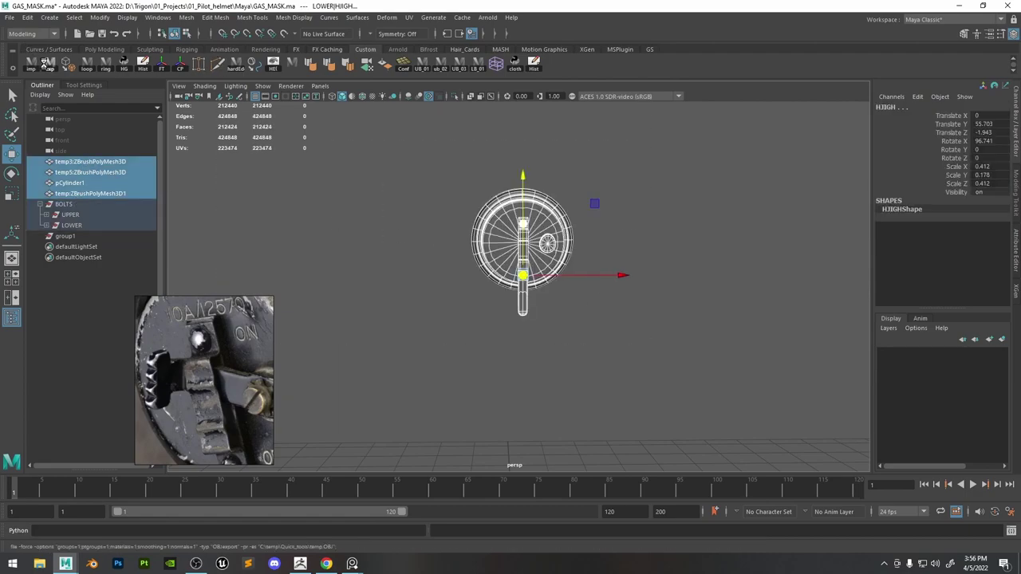
# Switch to ZBrush, import the updated canister into the temp subtool as quads and triangles, subdivide it and compare it with the reference.
pyautogui.click(300, 564)
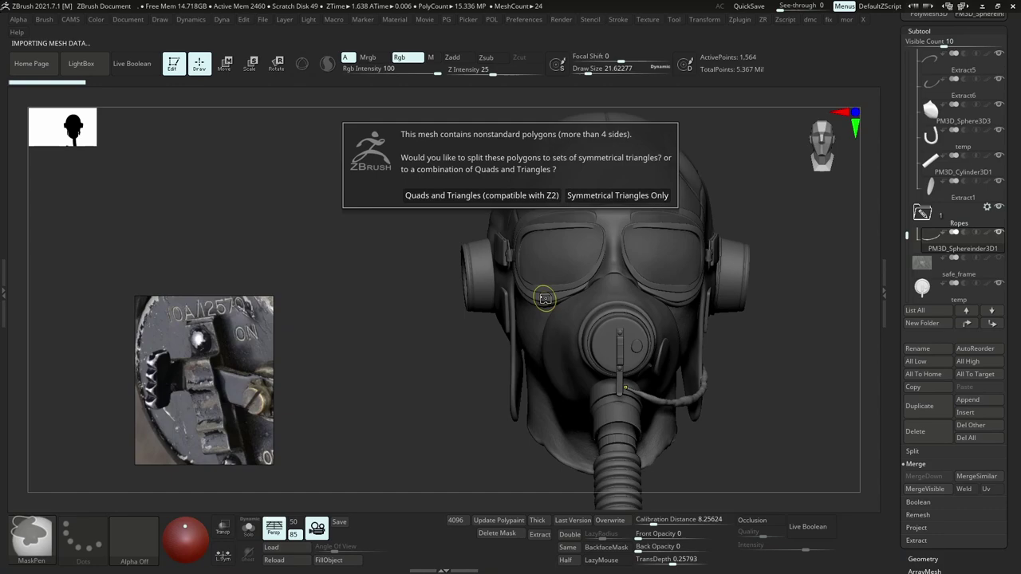
pyautogui.click(522, 197)
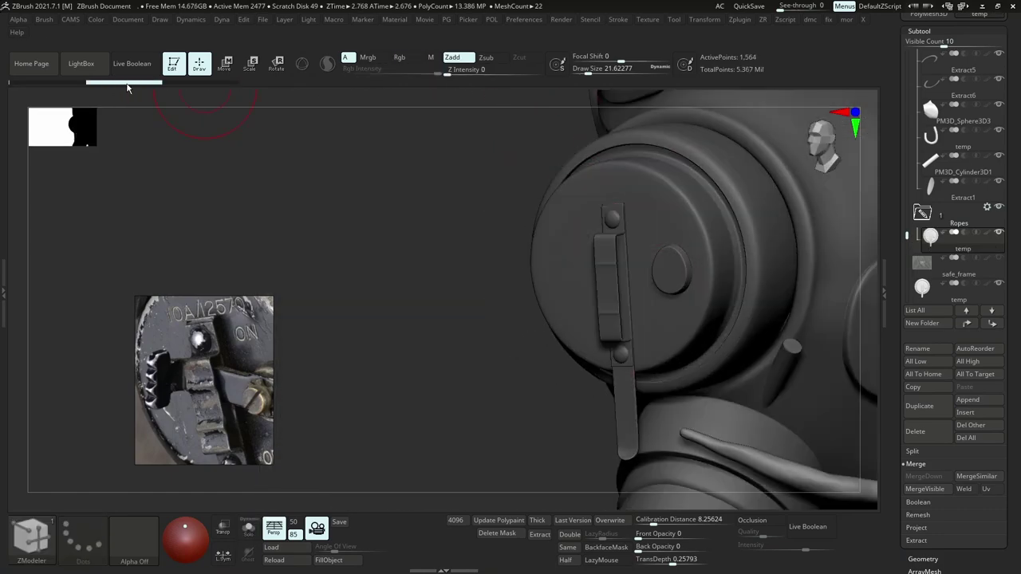
pyautogui.hotkey('ctrl', 'd')
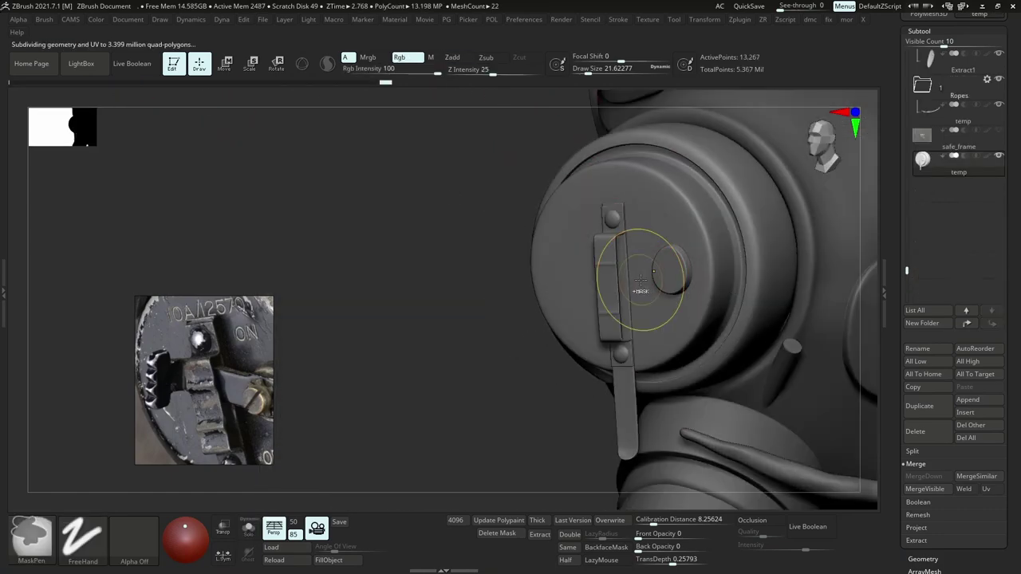
pyautogui.click(526, 197)
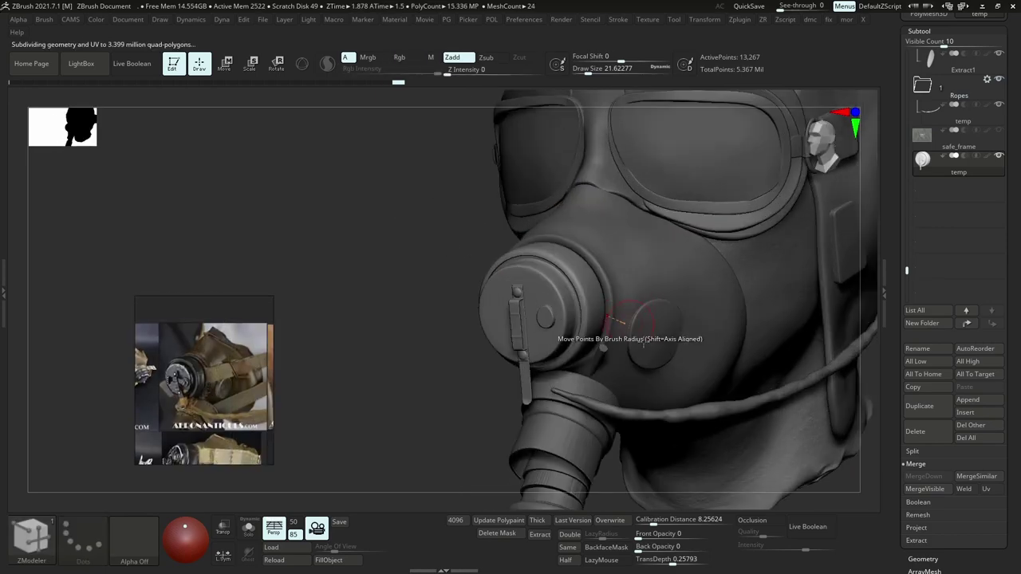
pyautogui.press('space')
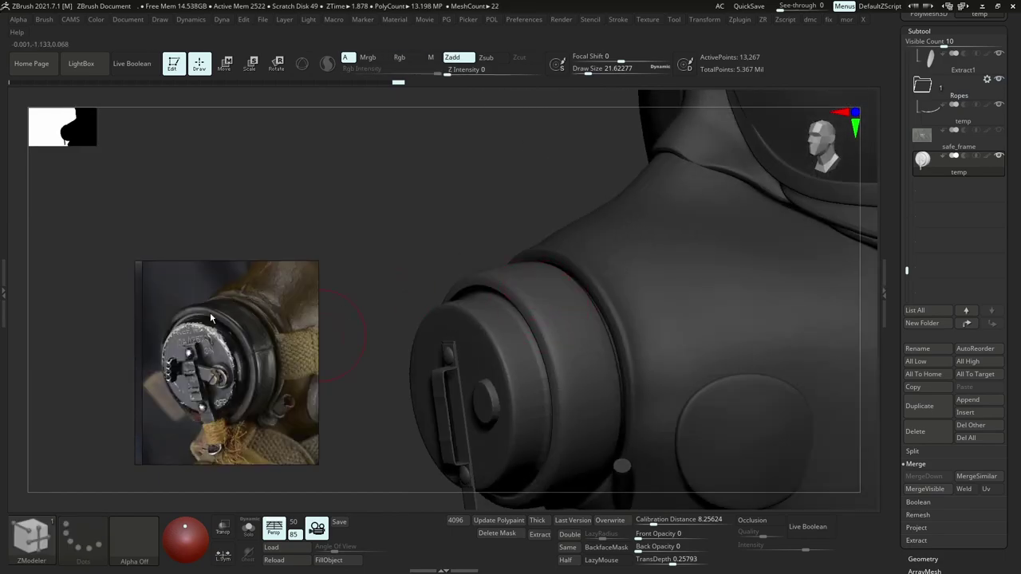
# Switch back to Maya and connect the edge ring across the canister's thick outer ring to add a middle loop.
pyautogui.click(983, 10)
pyautogui.keyDown('alt'); pyautogui.moveTo(692, 208); pyautogui.dragTo(610, 227); pyautogui.keyUp('alt')
pyautogui.keyDown('alt'); pyautogui.moveTo(610, 228); pyautogui.dragTo(661, 230, button='right'); pyautogui.keyUp('alt')
pyautogui.keyDown('alt'); pyautogui.moveTo(661, 231); pyautogui.dragTo(574, 318, button='middle'); pyautogui.keyUp('alt')
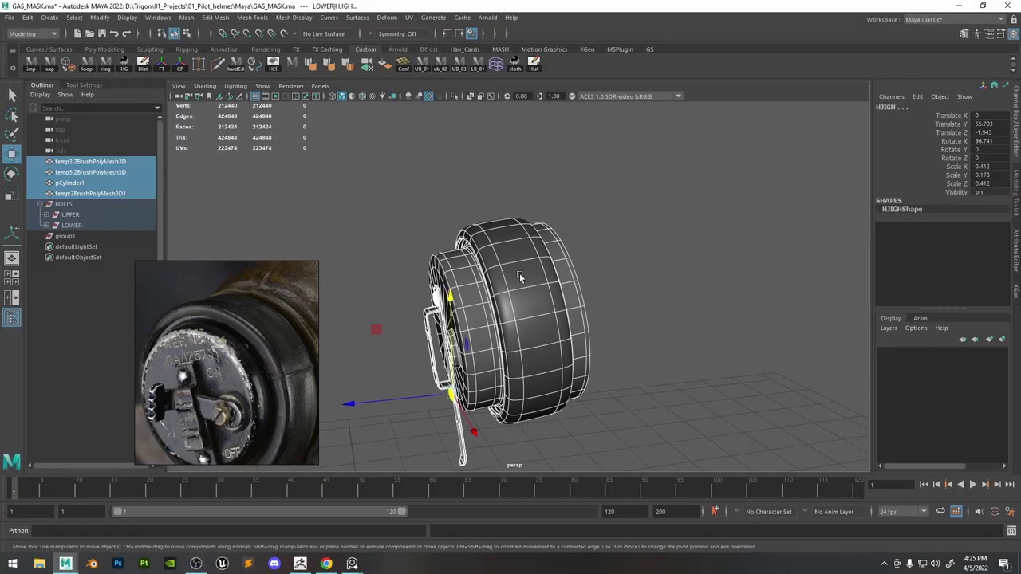
pyautogui.click(519, 273)
pyautogui.click(642, 237)
pyautogui.moveTo(517, 240); pyautogui.dragTo(512, 198, button='right')
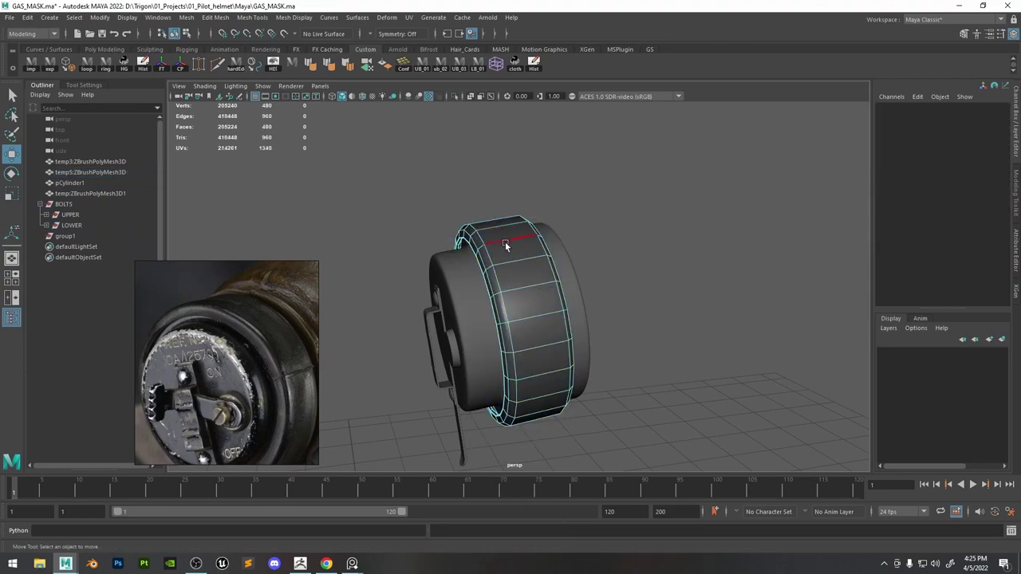
pyautogui.doubleClick(504, 241)
pyautogui.keyDown('shift'); pyautogui.rightClick(511, 257); pyautogui.keyUp('shift')
pyautogui.click(507, 407)
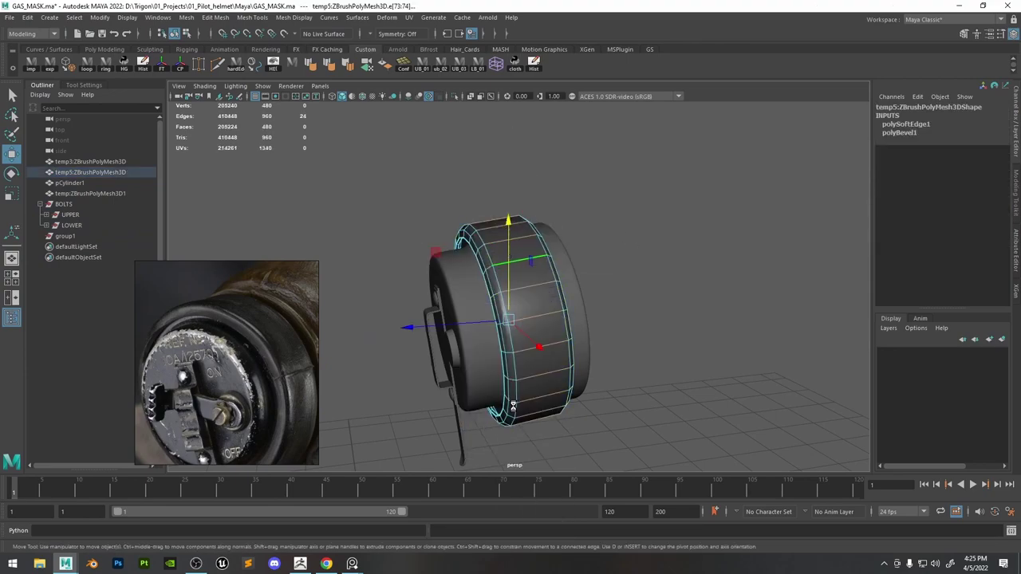
# Rescale the outer ring's new middle loop uniformly and show the ring in smooth preview.
pyautogui.press('r')
pyautogui.moveTo(508, 319); pyautogui.dragTo(507, 319)
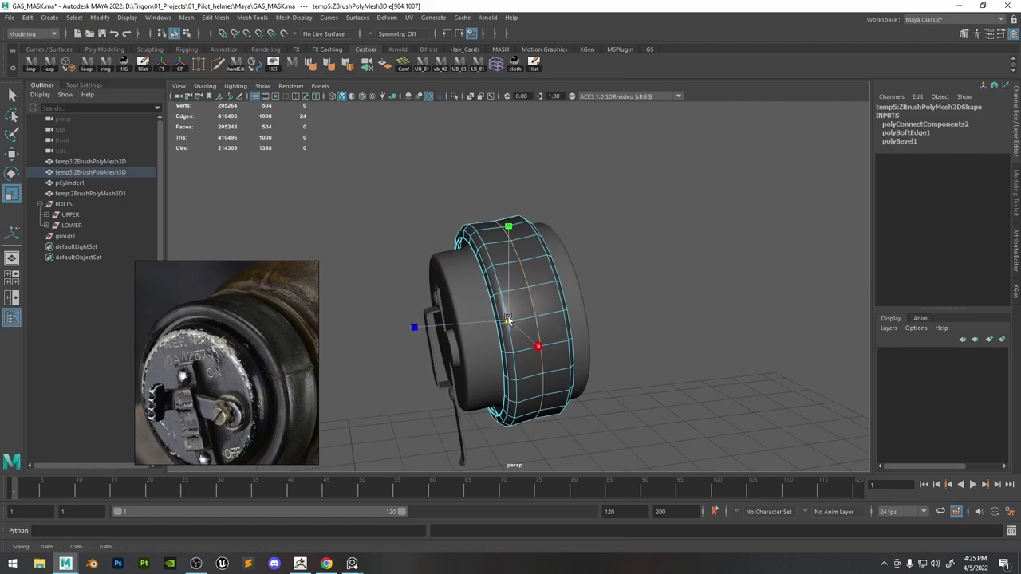
pyautogui.press('F8')
pyautogui.click(592, 249)
pyautogui.moveTo(592, 250)
pyautogui.keyDown('alt'); pyautogui.mouseDown()
pyautogui.moveTo(677, 244)
pyautogui.moveTo(576, 250)
pyautogui.mouseUp(); pyautogui.keyUp('alt')
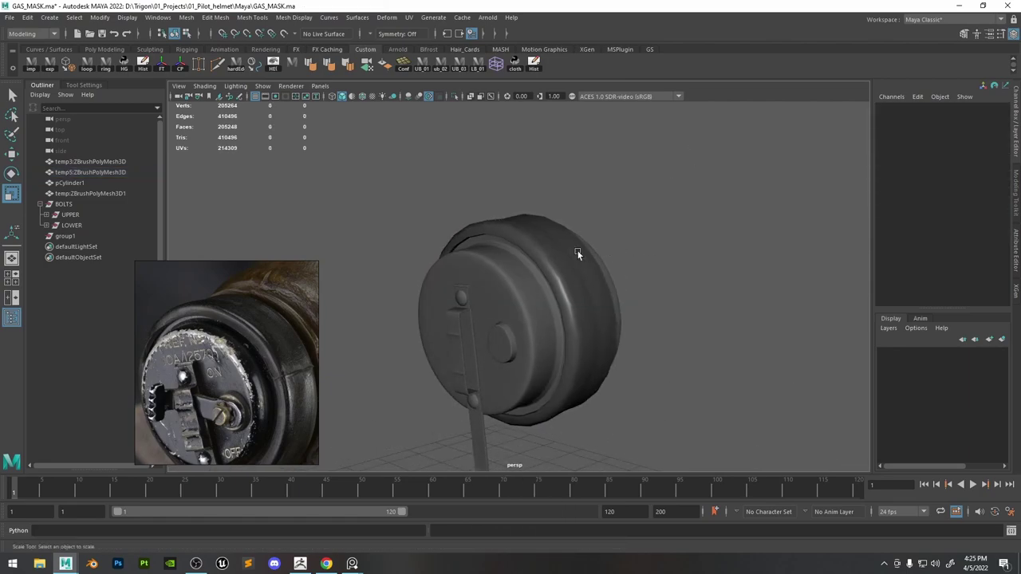
pyautogui.click(576, 250)
pyautogui.press('3')
pyautogui.click(723, 194)
pyautogui.keyDown('alt'); pyautogui.moveTo(723, 194); pyautogui.dragTo(658, 257); pyautogui.keyUp('alt')
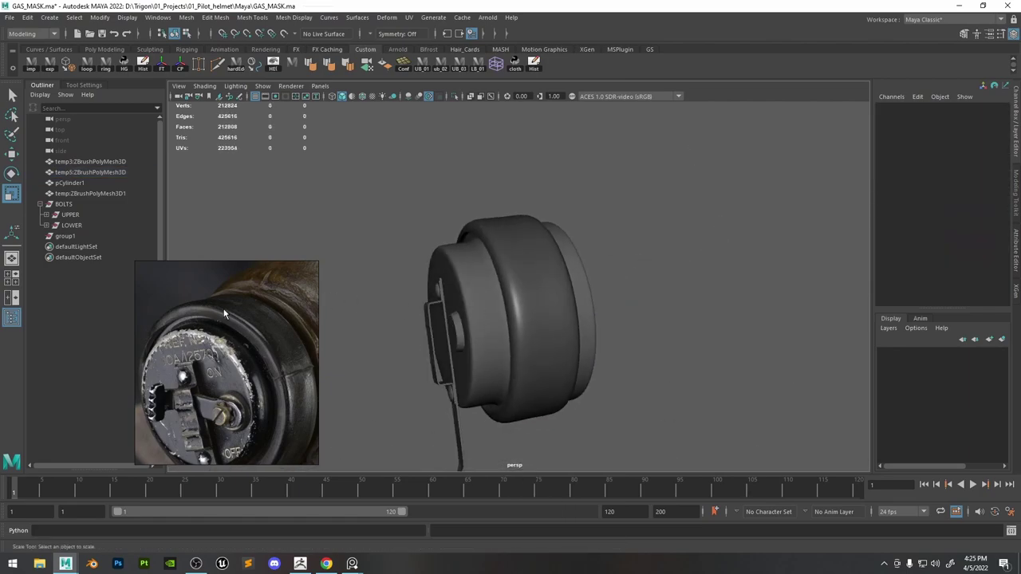
# Move the round disc on the canister face downward and closer to the rim to match the reference photo.
pyautogui.keyDown('alt'); pyautogui.moveTo(551, 259); pyautogui.dragTo(632, 311); pyautogui.keyUp('alt')
pyautogui.keyDown('alt'); pyautogui.moveTo(631, 311); pyautogui.dragTo(534, 316, button='right'); pyautogui.keyUp('alt')
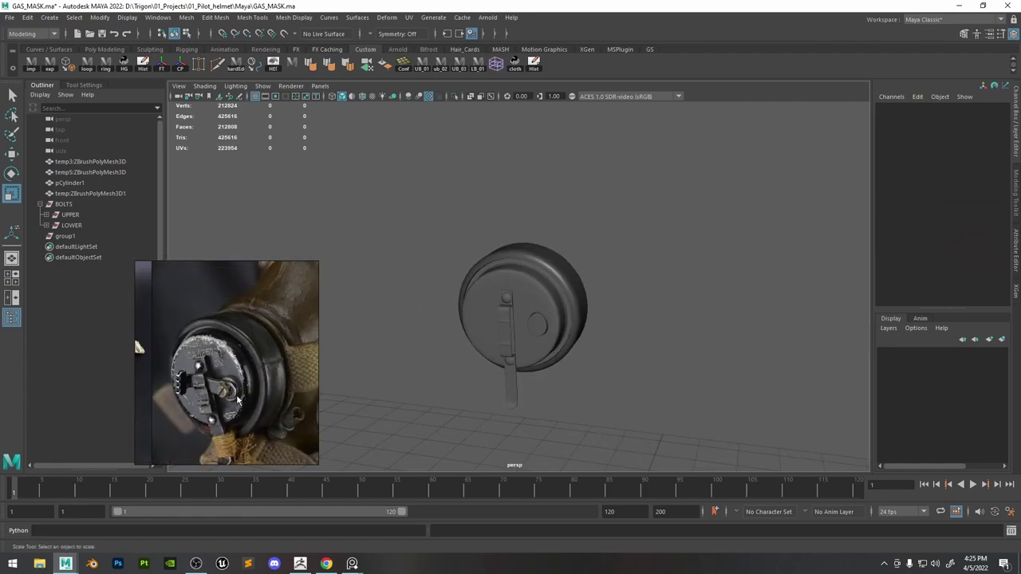
pyautogui.keyDown('alt'); pyautogui.moveTo(566, 328); pyautogui.dragTo(637, 352, button='right'); pyautogui.keyUp('alt')
pyautogui.keyDown('alt'); pyautogui.moveTo(637, 352); pyautogui.dragTo(650, 323); pyautogui.keyUp('alt')
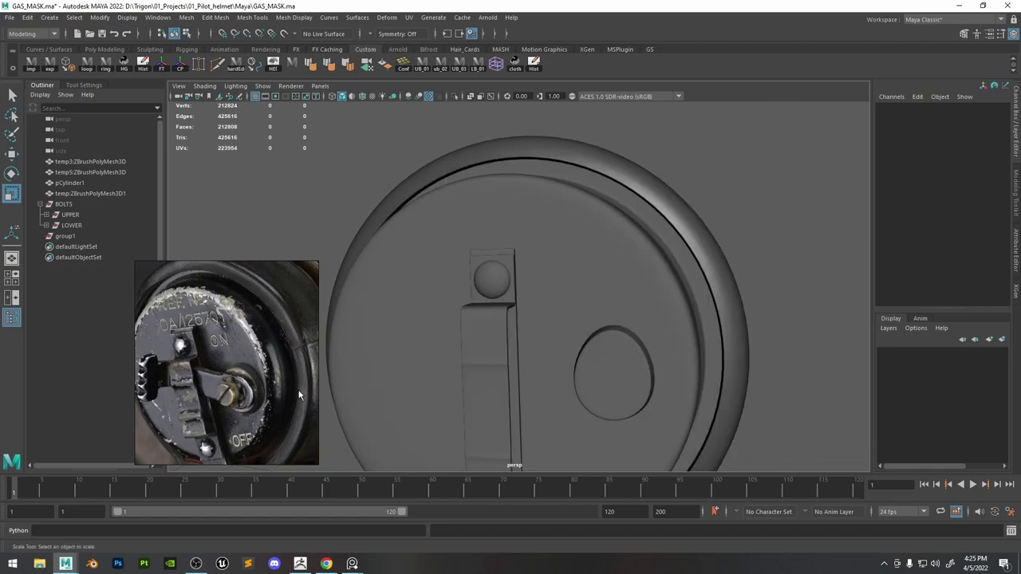
pyautogui.scroll(-2, 285, 397)
pyautogui.keyDown('alt'); pyautogui.moveTo(610, 381); pyautogui.dragTo(636, 387, button='right'); pyautogui.keyUp('alt')
pyautogui.keyDown('alt'); pyautogui.moveTo(637, 387); pyautogui.dragTo(603, 292, button='middle'); pyautogui.keyUp('alt')
pyautogui.click(604, 295)
pyautogui.press('w')
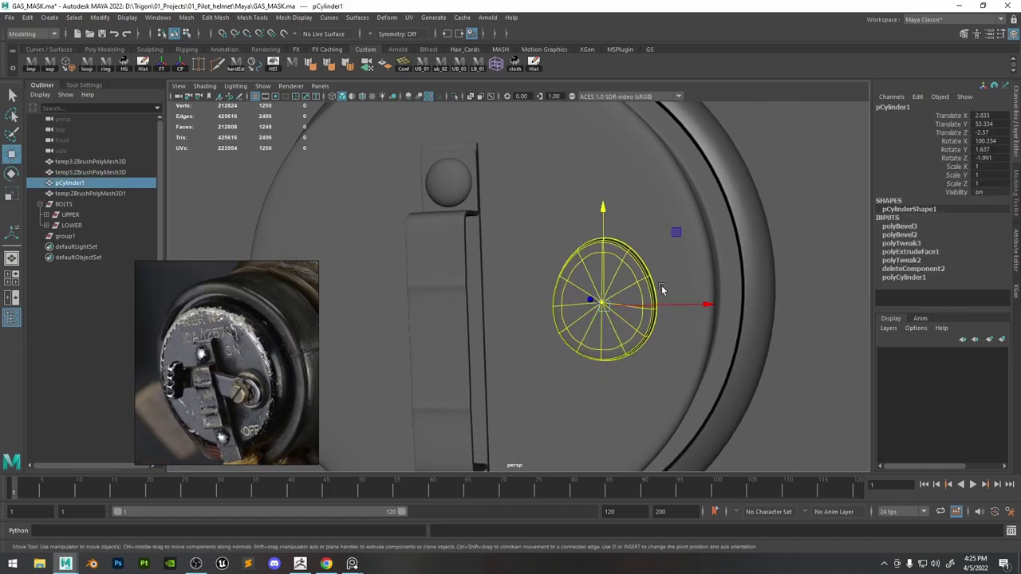
pyautogui.moveTo(674, 234); pyautogui.dragTo(699, 276)
pyautogui.click(817, 170)
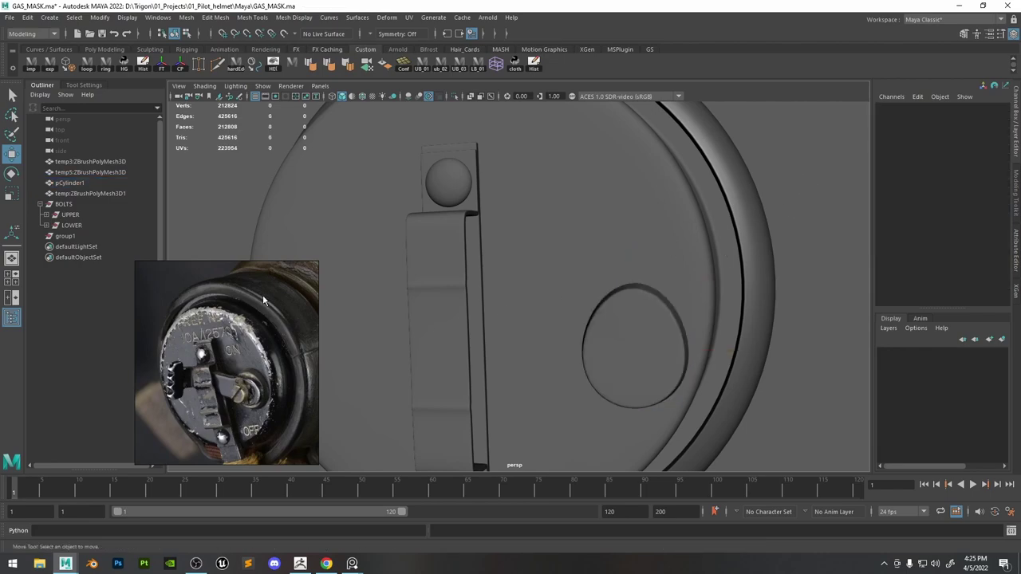
# Enlarge the reference image and examine the lever and slotted screw on the canister face up close.
pyautogui.moveTo(320, 263); pyautogui.dragTo(344, 214)
pyautogui.moveTo(254, 377); pyautogui.dragTo(230, 254, button='right')
pyautogui.scroll(-5, 211, 275)
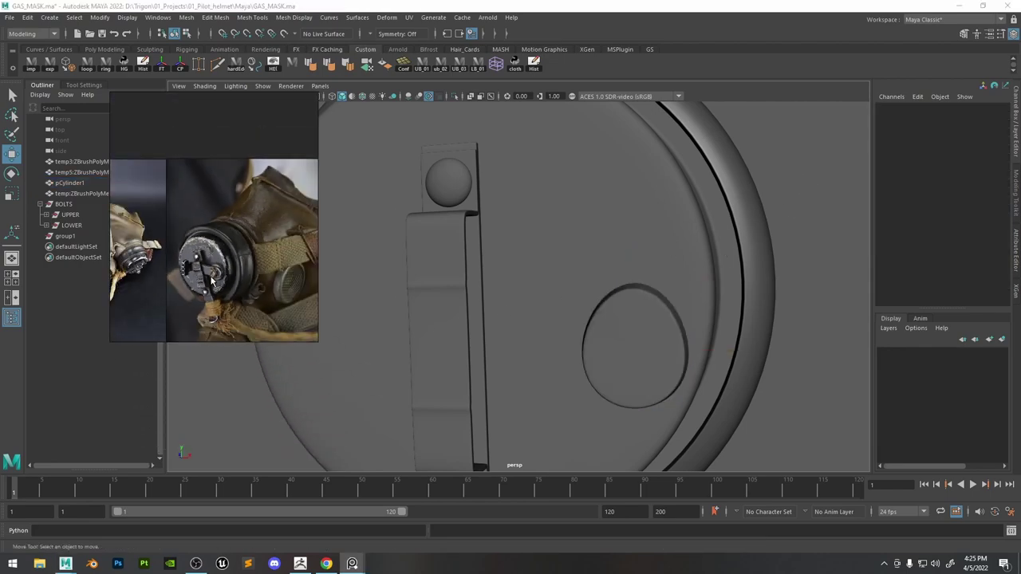
pyautogui.scroll(4, 198, 270)
pyautogui.scroll(2, 200, 273)
pyautogui.keyDown('alt'); pyautogui.moveTo(557, 283); pyautogui.dragTo(580, 231, button='middle'); pyautogui.keyUp('alt')
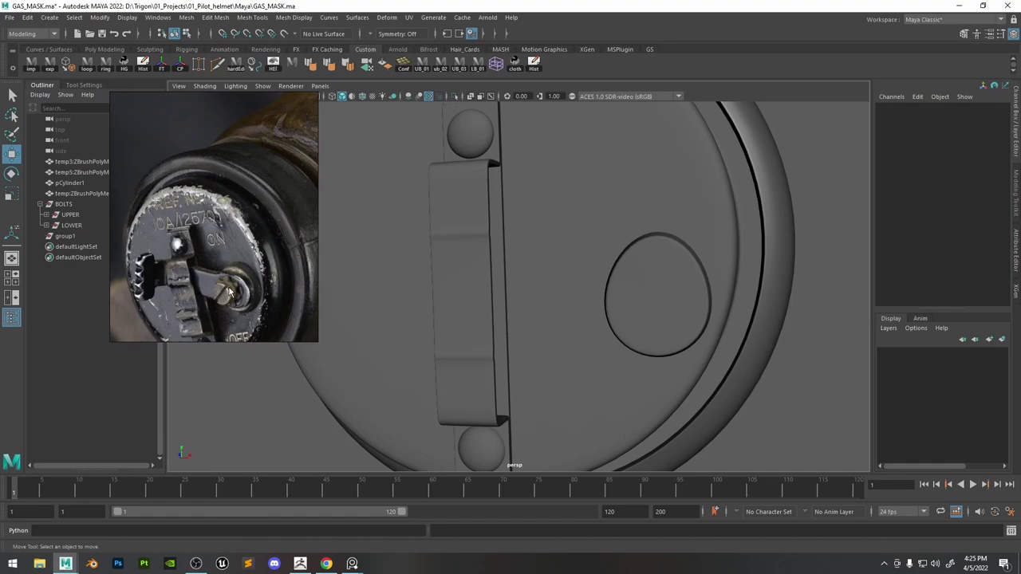
pyautogui.scroll(2, 231, 293)
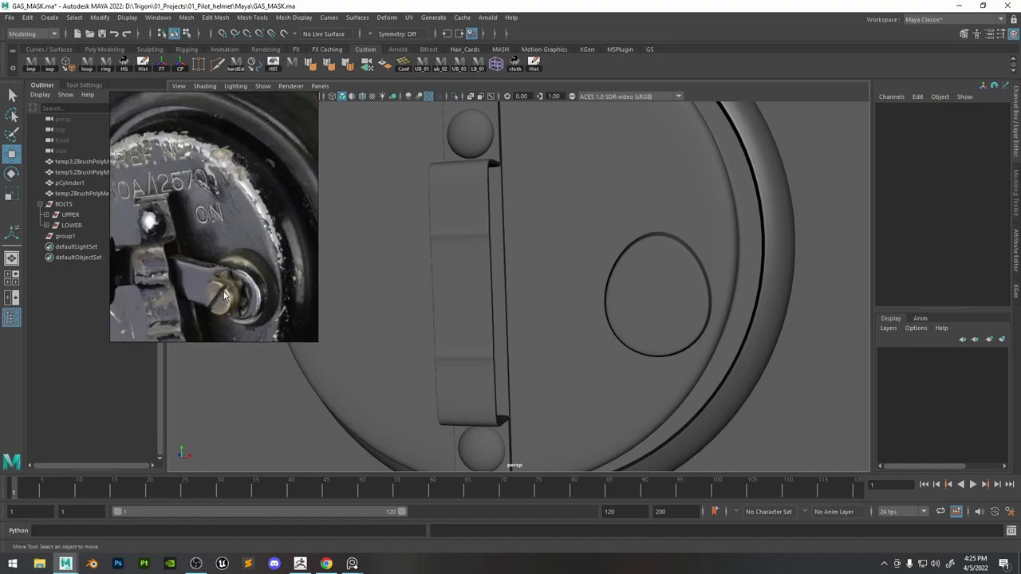
# Frame the canister face in the front view and create a polygon cube.
pyautogui.moveTo(225, 295); pyautogui.dragTo(268, 287)
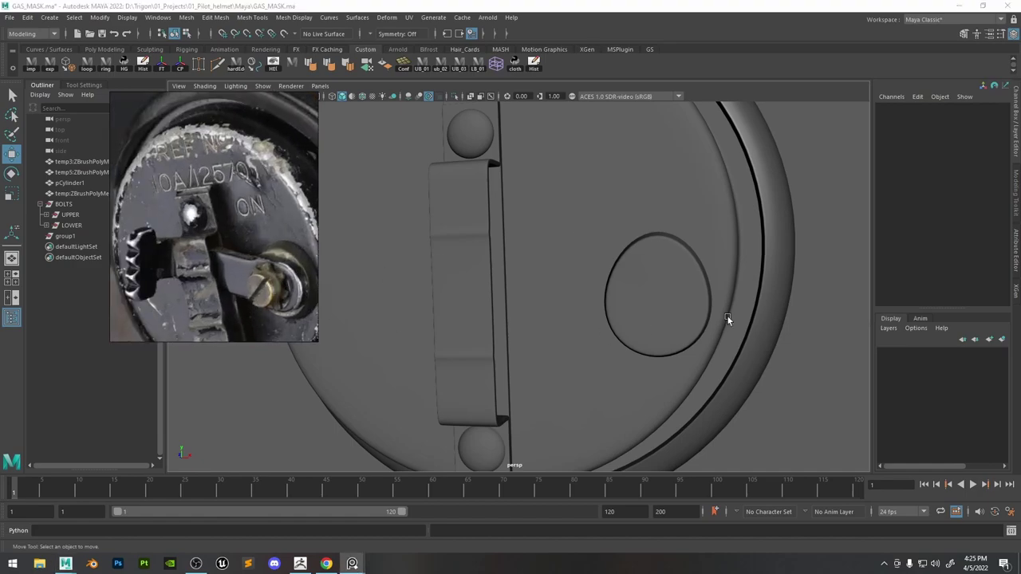
pyautogui.keyDown('alt'); pyautogui.moveTo(727, 319); pyautogui.dragTo(605, 285, button='right'); pyautogui.keyUp('alt')
pyautogui.scroll(-2, 216, 278)
pyautogui.keyDown('alt'); pyautogui.moveTo(561, 290); pyautogui.dragTo(577, 265, button='middle'); pyautogui.keyUp('alt')
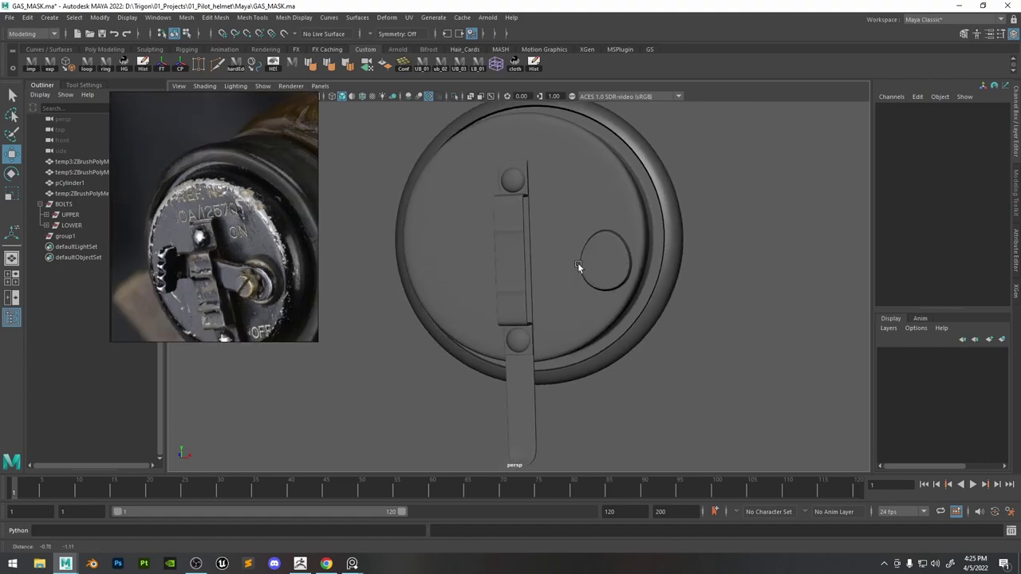
pyautogui.press('space')
pyautogui.moveTo(595, 241); pyautogui.dragTo(595, 266)
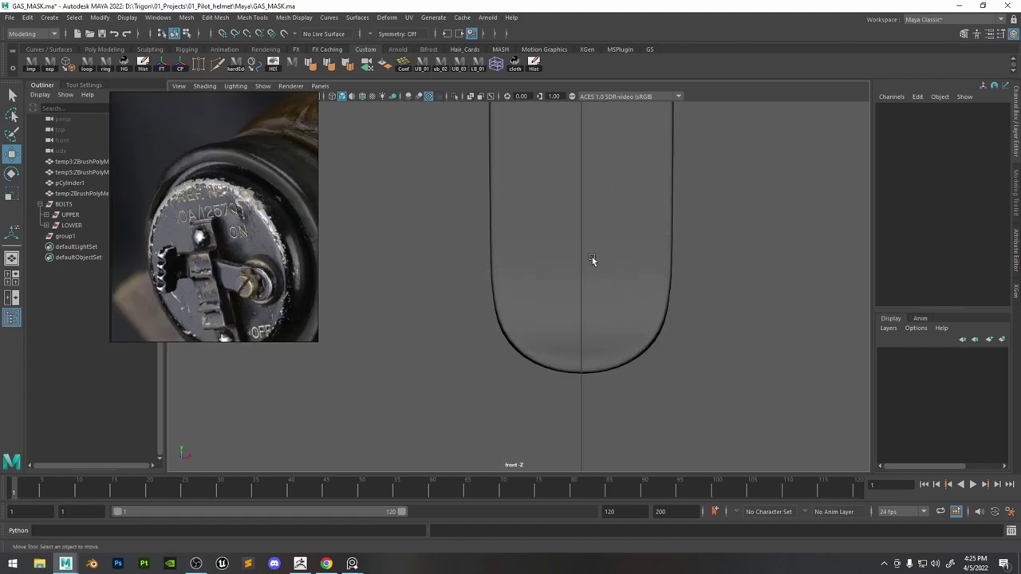
pyautogui.press('f')
pyautogui.press('space')
pyautogui.click(516, 228)
pyautogui.moveTo(594, 271)
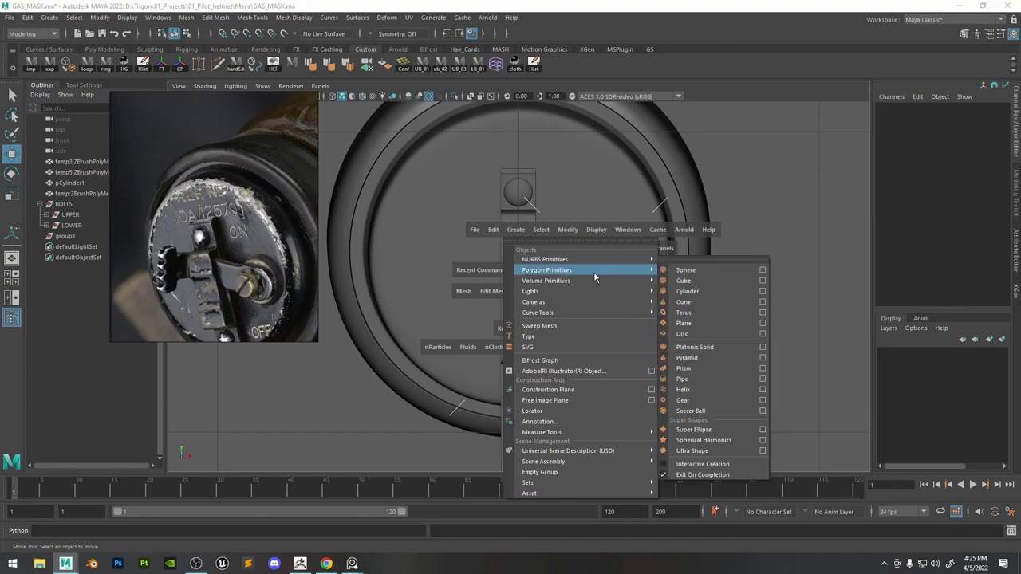
pyautogui.click(682, 274)
# Raise the new cube along Y to about 52.8 so it sits over the middle of the canister face.
pyautogui.scroll(-12, 682, 274)
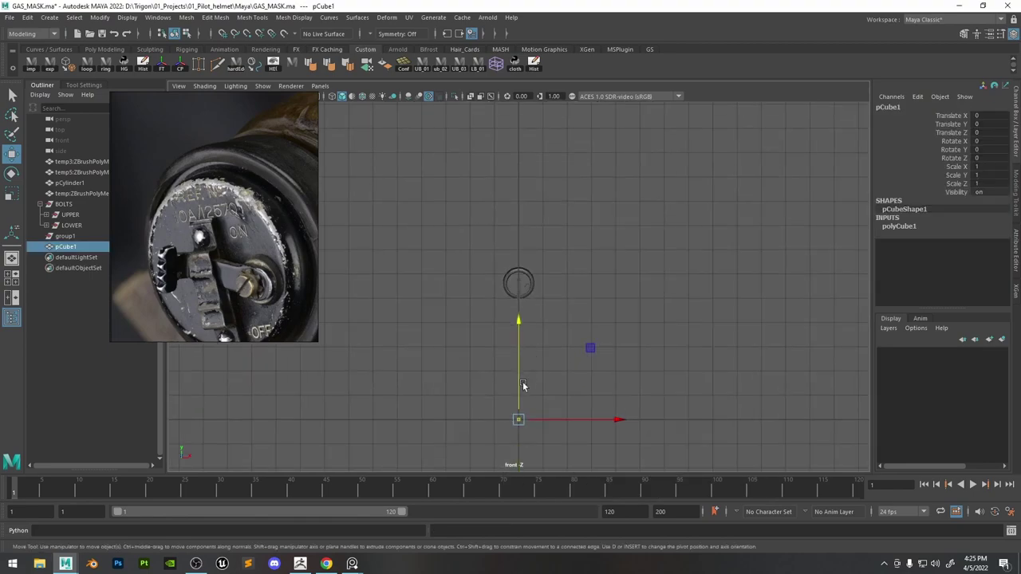
pyautogui.moveTo(520, 381); pyautogui.dragTo(530, 286)
pyautogui.moveTo(533, 236); pyautogui.dragTo(534, 232)
pyautogui.scroll(5, 540, 276)
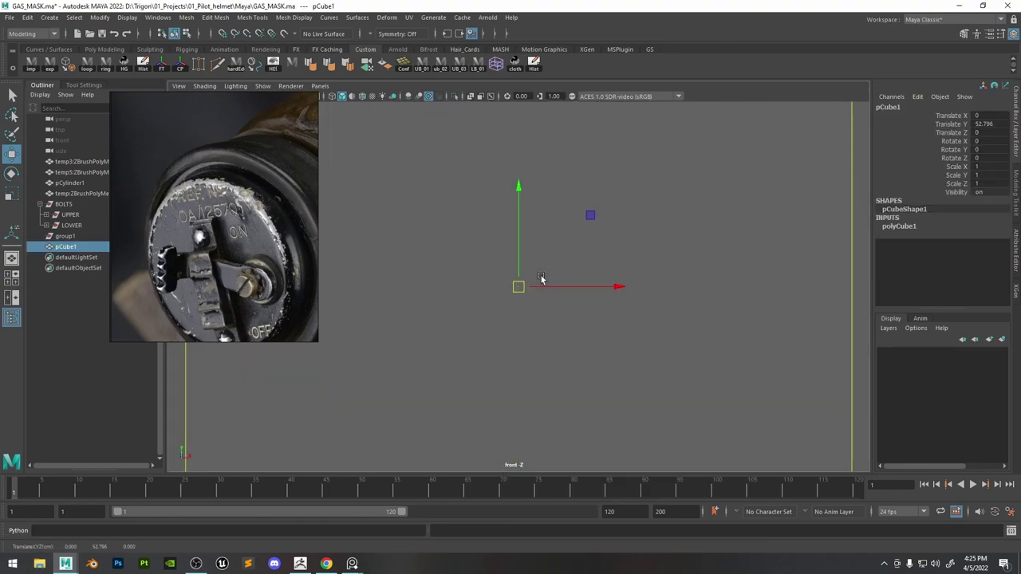
pyautogui.scroll(3, 539, 278)
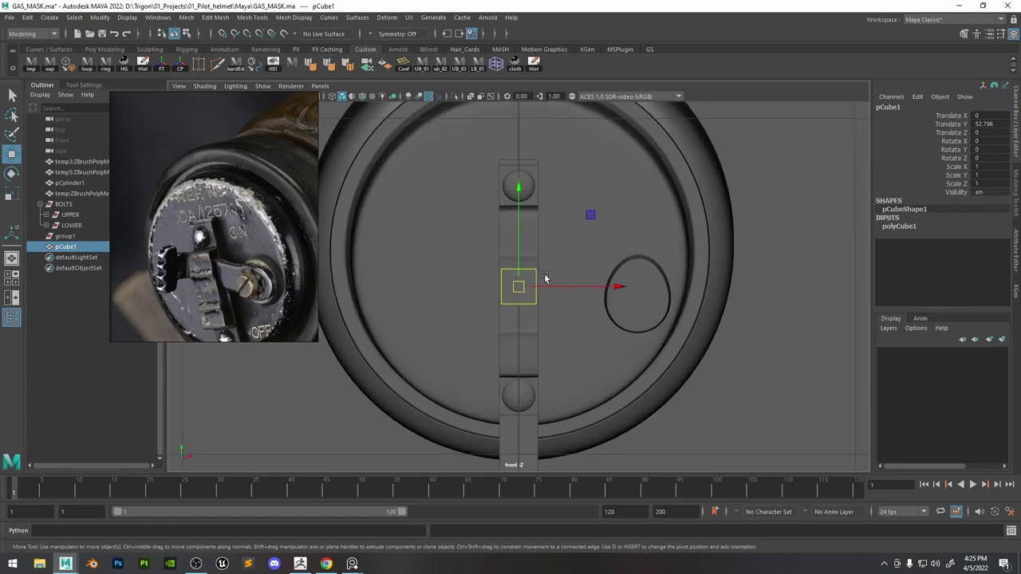
# Rotate the cube about -5.7 degrees in Z, stretch it to an X scale of about 5.5, and shift it to overlap the round disc.
pyautogui.press('e')
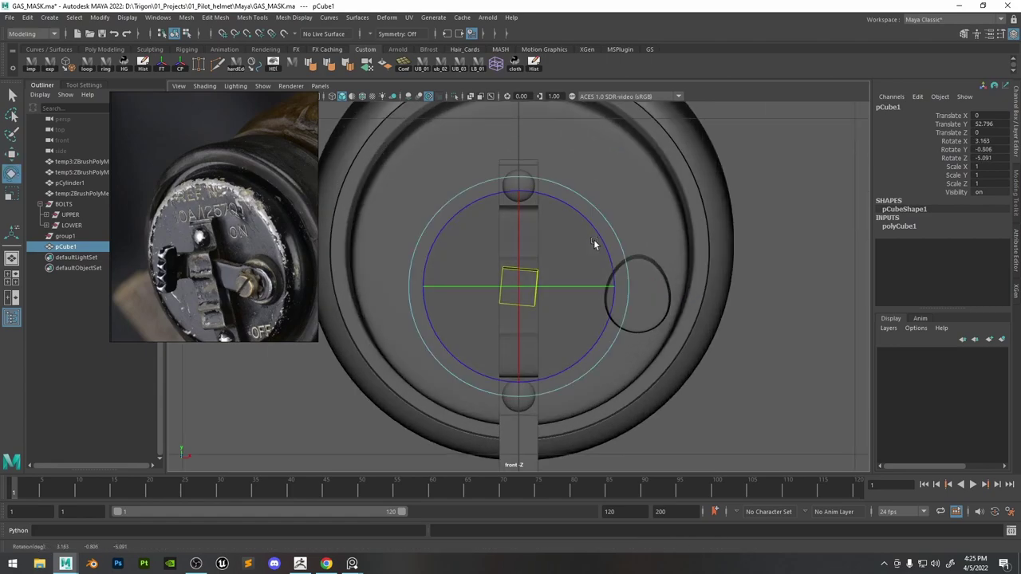
pyautogui.moveTo(594, 243)
pyautogui.mouseDown()
pyautogui.moveTo(604, 248)
pyautogui.moveTo(600, 239)
pyautogui.mouseUp()
pyautogui.press('r')
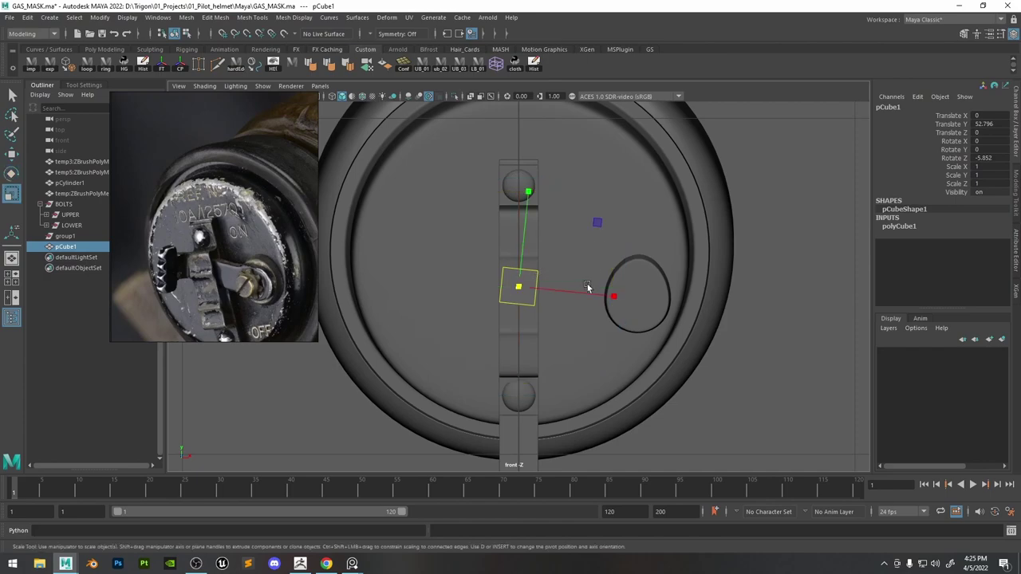
pyautogui.moveTo(612, 293); pyautogui.dragTo(630, 303)
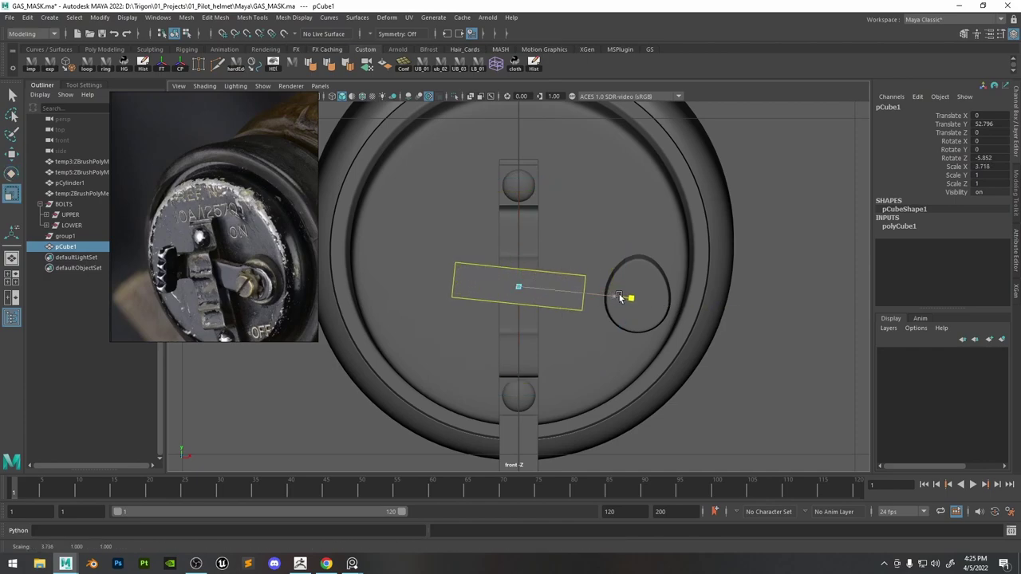
pyautogui.press('w')
pyautogui.moveTo(579, 290); pyautogui.dragTo(668, 307)
pyautogui.press('r')
pyautogui.press('e')
pyautogui.moveTo(663, 268); pyautogui.dragTo(660, 265)
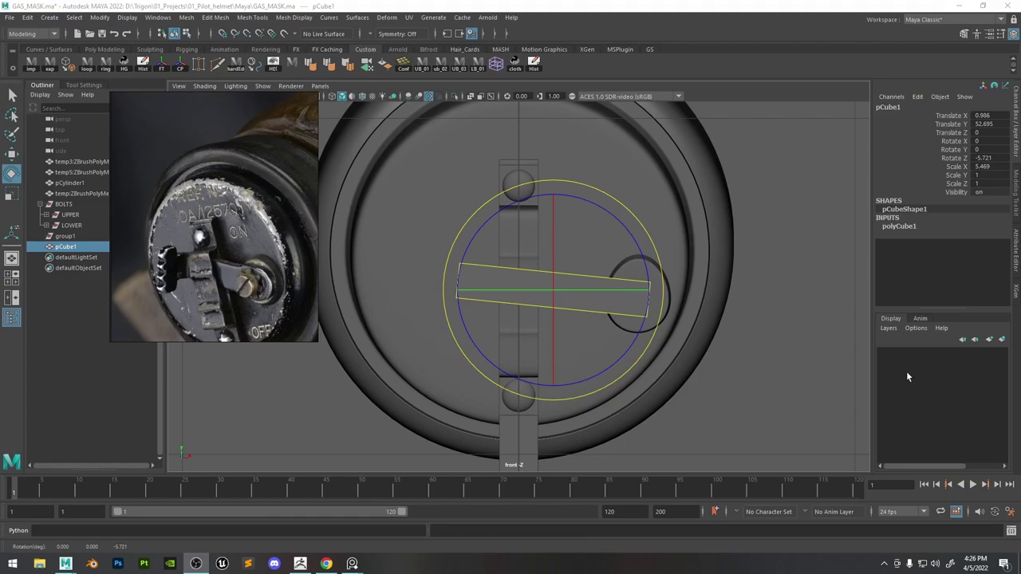
# In the perspective view, delete all faces of the stretched cube except the long face pointing away from the canister.
pyautogui.moveTo(652, 271); pyautogui.dragTo(648, 236, button='right')
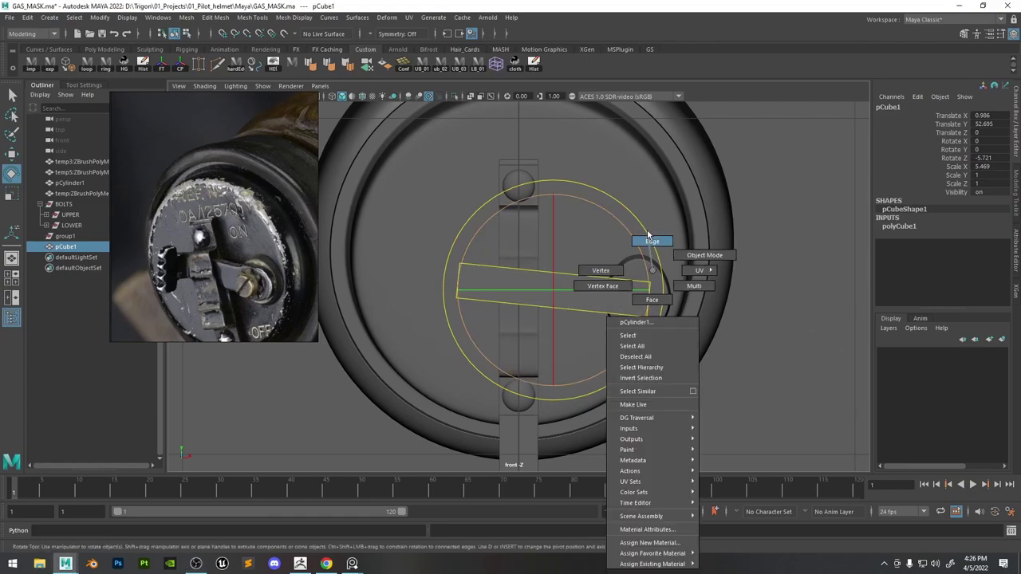
pyautogui.moveTo(654, 271); pyautogui.dragTo(651, 272, button='right')
pyautogui.press('space')
pyautogui.moveTo(650, 273); pyautogui.dragTo(649, 223)
pyautogui.press('f')
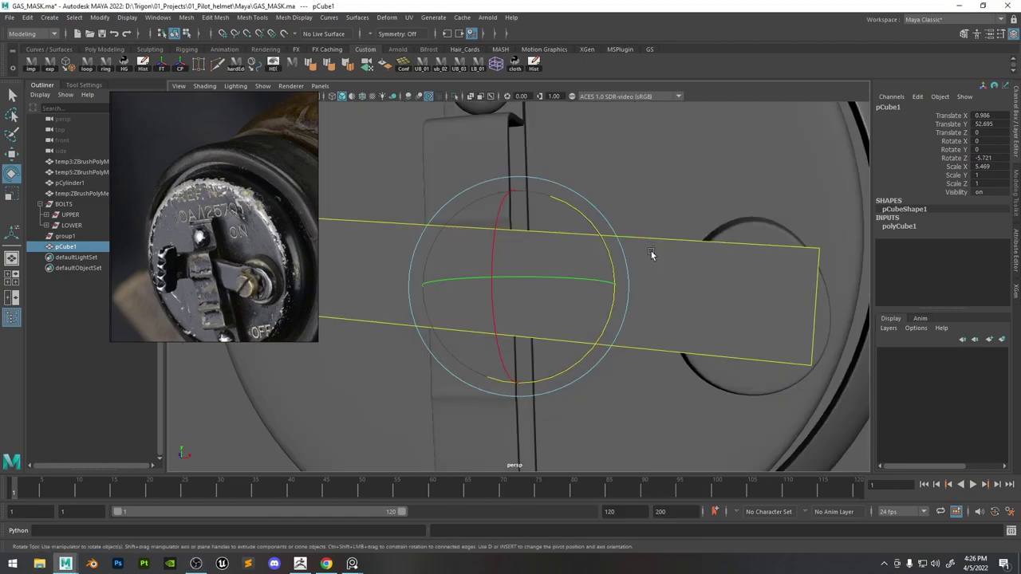
pyautogui.keyDown('alt'); pyautogui.moveTo(653, 268); pyautogui.dragTo(570, 300); pyautogui.keyUp('alt')
pyautogui.scroll(-4, 573, 287)
pyautogui.moveTo(532, 259); pyautogui.dragTo(528, 300, button='right')
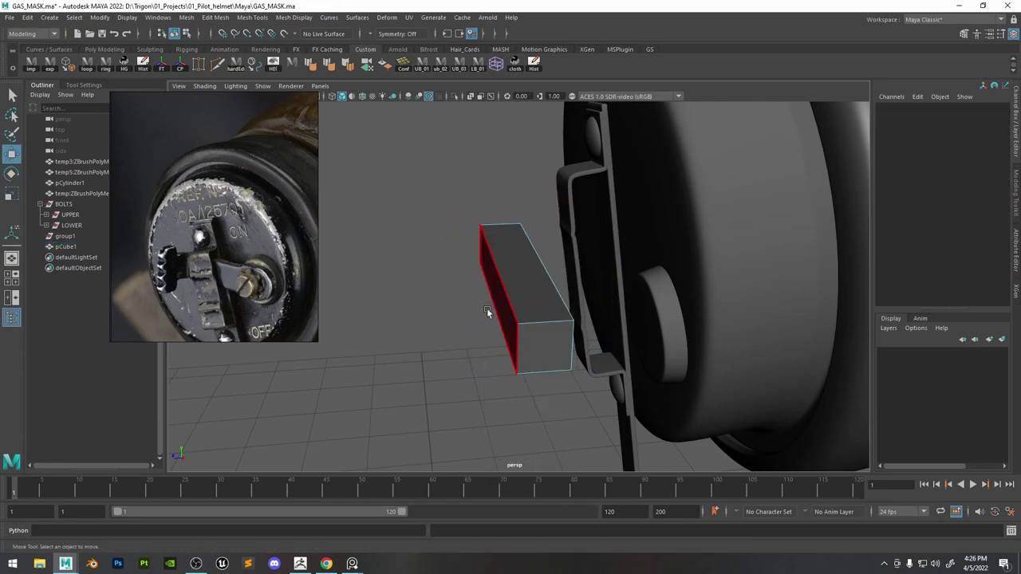
pyautogui.click(486, 308)
pyautogui.keyDown('shift'); pyautogui.moveTo(641, 419); pyautogui.dragTo(304, 170); pyautogui.keyUp('shift')
pyautogui.press('Delete')
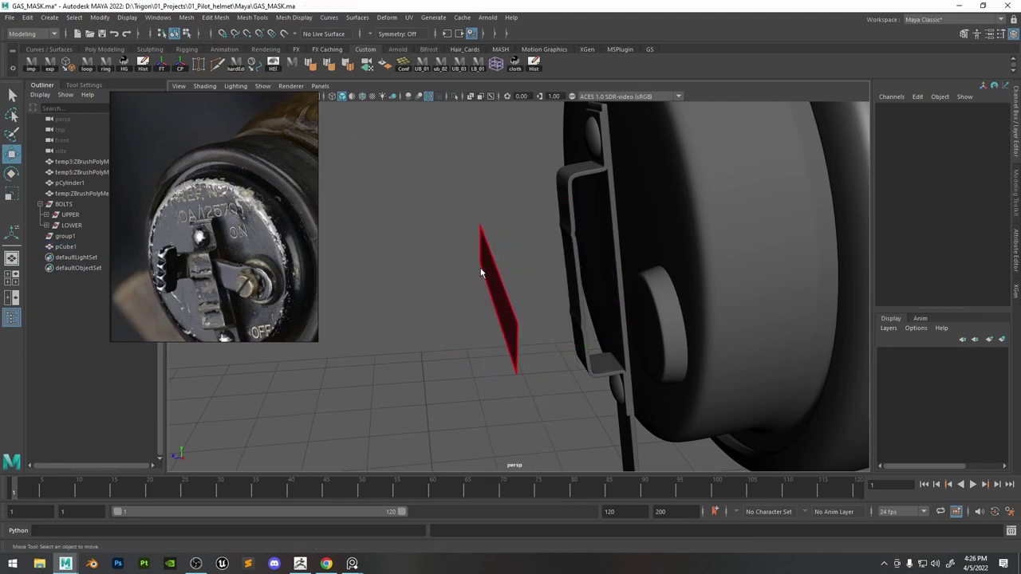
# Move the remaining flat strip back along Z into the gap between the raised bracket and the canister face.
pyautogui.press('F8')
pyautogui.moveTo(482, 289); pyautogui.dragTo(590, 279)
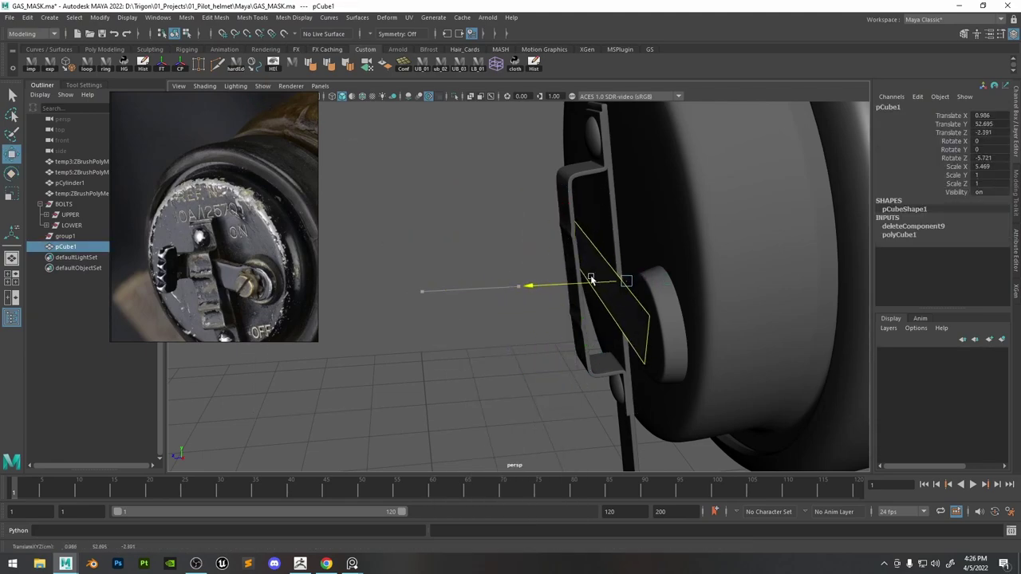
pyautogui.press('r')
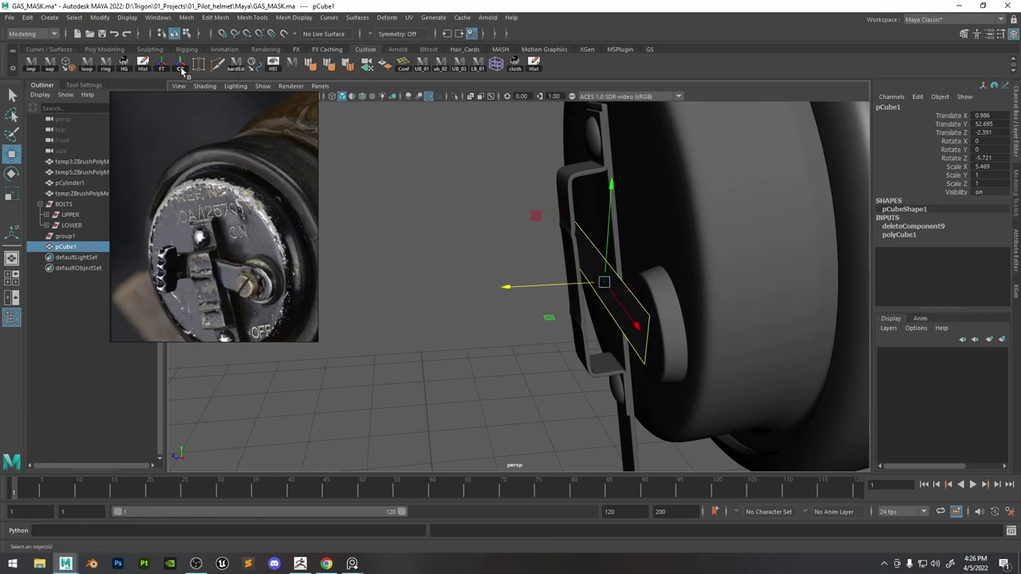
pyautogui.moveTo(570, 287); pyautogui.dragTo(638, 275)
# Tilt the strip about 8 degrees in X and fine-tune its depth to about -2.4 in Z behind the bracket.
pyautogui.press('e')
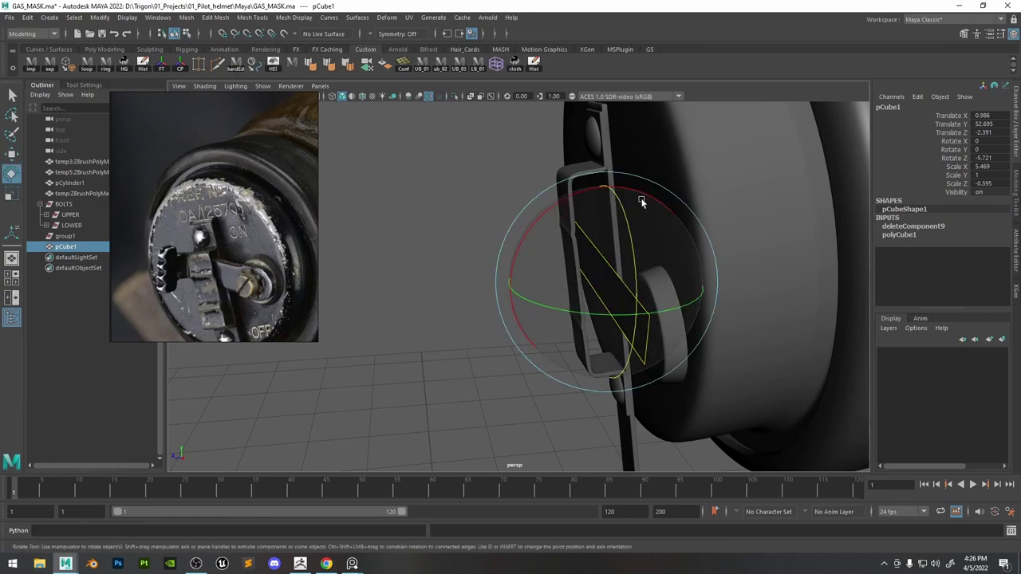
pyautogui.moveTo(642, 202); pyautogui.dragTo(633, 194)
pyautogui.press('w')
pyautogui.moveTo(574, 290); pyautogui.dragTo(558, 292)
pyautogui.press('e')
pyautogui.moveTo(633, 189); pyautogui.dragTo(632, 189)
pyautogui.press('w')
pyautogui.moveTo(571, 291); pyautogui.dragTo(638, 260)
pyautogui.moveTo(546, 311)
pyautogui.mouseDown()
pyautogui.moveTo(545, 321)
pyautogui.moveTo(581, 332)
pyautogui.mouseUp()
# Reverse the strip's normals and display wireframe over the shaded models.
pyautogui.click(384, 69)
pyautogui.click(362, 97)
pyautogui.keyDown('alt'); pyautogui.moveTo(631, 303); pyautogui.dragTo(667, 310); pyautogui.keyUp('alt')
pyautogui.scroll(2, 666, 310)
pyautogui.scroll(4, 239, 272)
pyautogui.scroll(-5, 250, 276)
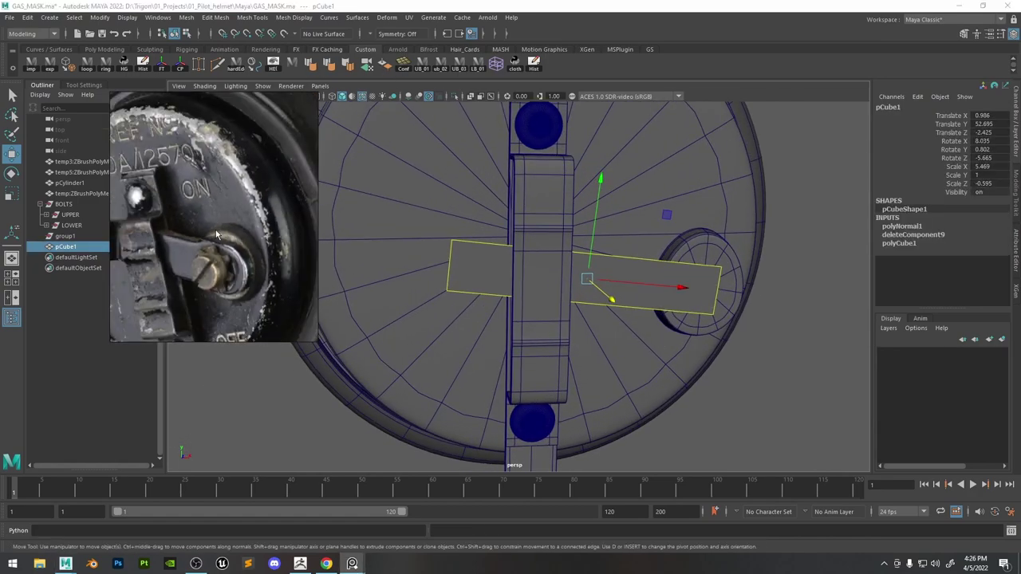
# Insert an edge loop near the strip's free end and pull the end edge outward from the canister to form a bent leg.
pyautogui.keyDown('alt'); pyautogui.moveTo(491, 250); pyautogui.dragTo(438, 267); pyautogui.keyUp('alt')
pyautogui.press('F10')
pyautogui.click(216, 68)
pyautogui.keyDown('ctrl'); pyautogui.click(462, 215); pyautogui.keyUp('ctrl')
pyautogui.press('w')
pyautogui.click(440, 226)
pyautogui.moveTo(481, 256); pyautogui.dragTo(466, 263)
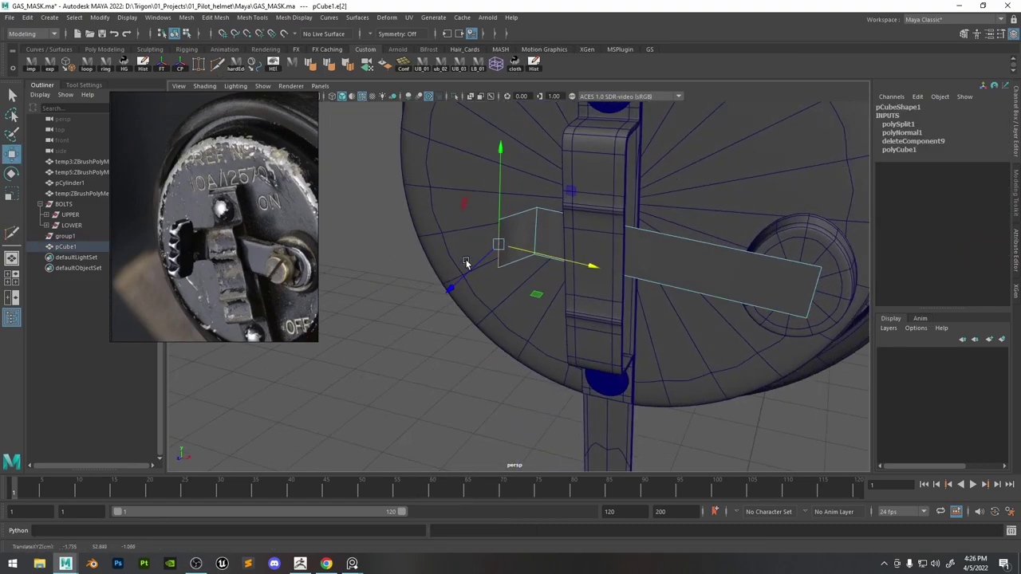
# Select all faces of the bent strip and extrude them to give the lever thickness.
pyautogui.keyDown('alt'); pyautogui.moveTo(643, 279); pyautogui.dragTo(616, 266); pyautogui.keyUp('alt')
pyautogui.keyDown('alt'); pyautogui.moveTo(599, 251); pyautogui.dragTo(588, 251, button='middle'); pyautogui.keyUp('alt')
pyautogui.moveTo(589, 253); pyautogui.dragTo(591, 275, button='right')
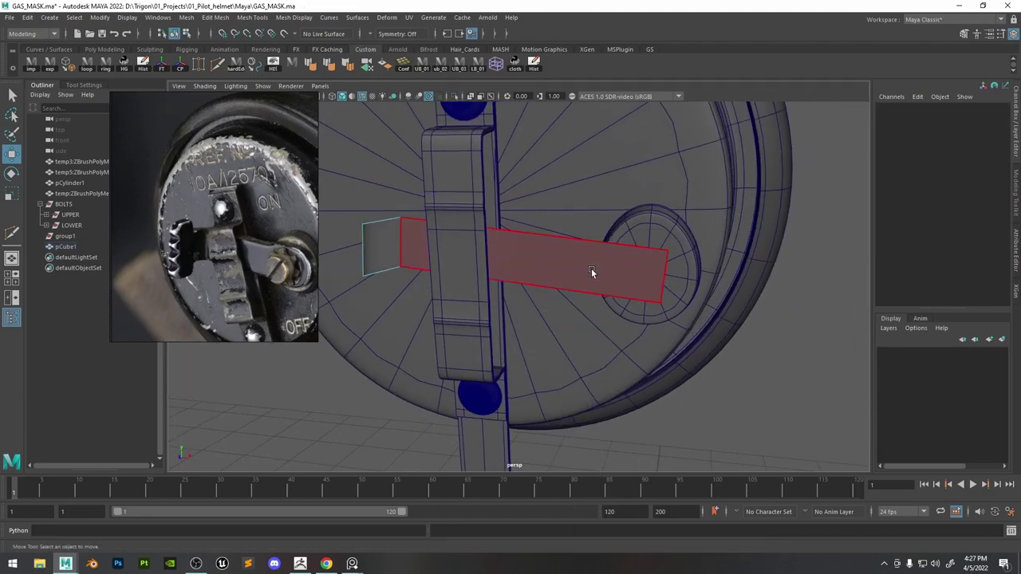
pyautogui.doubleClick(591, 273)
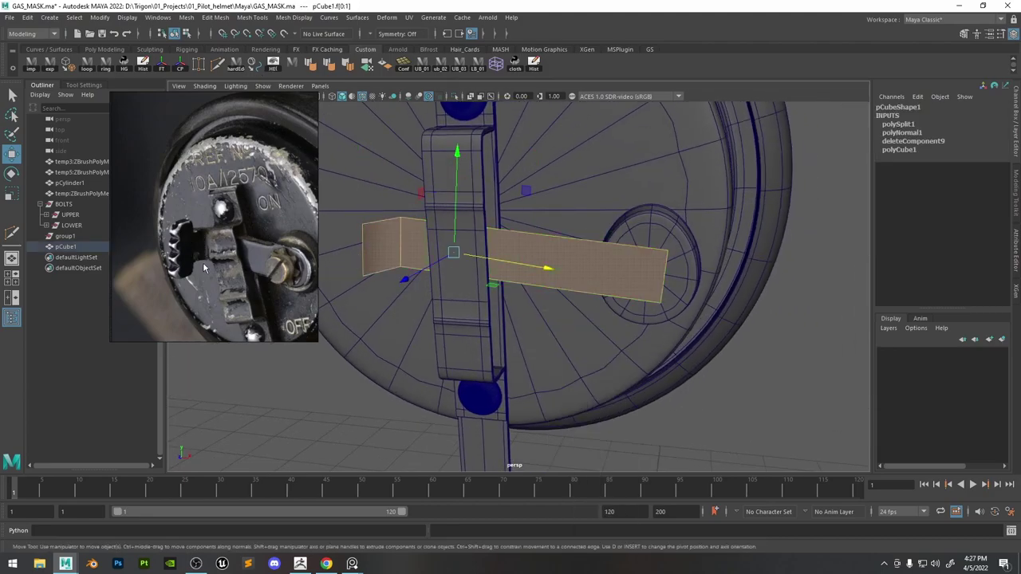
pyautogui.hotkey('ctrl', 'e')
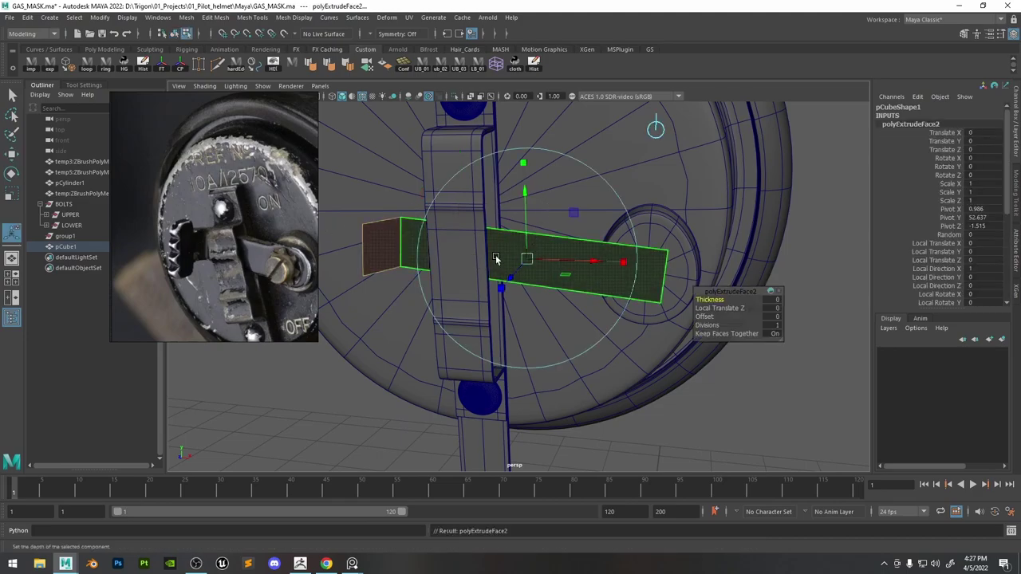
pyautogui.moveTo(513, 276); pyautogui.dragTo(585, 286)
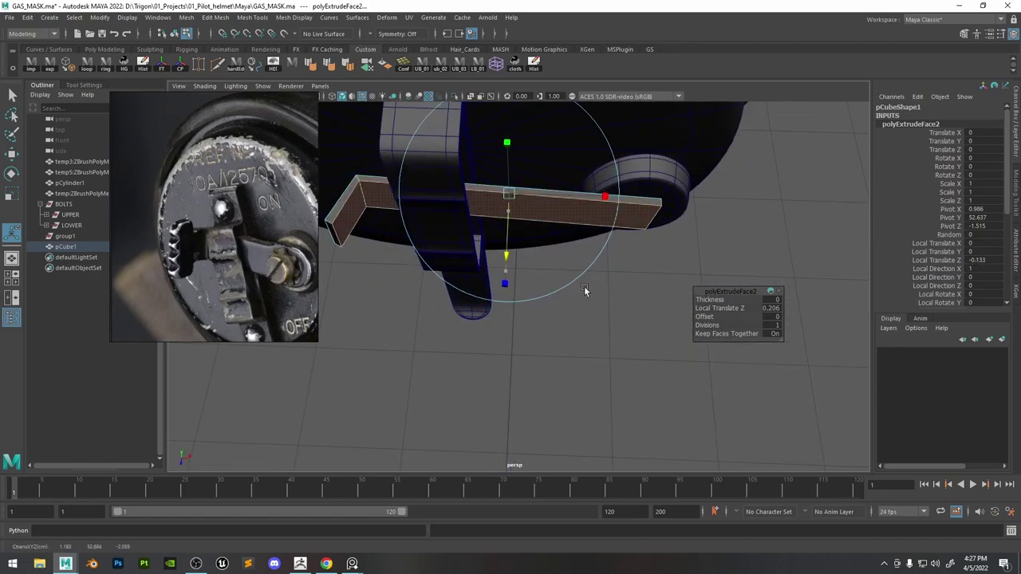
# Move the corner edge at the lever's bend along its component axis to even out the thickness.
pyautogui.press('w')
pyautogui.moveTo(361, 187); pyautogui.dragTo(361, 163, button='right')
pyautogui.click(363, 196)
pyautogui.press('f')
pyautogui.keyDown('alt'); pyautogui.moveTo(478, 271); pyautogui.dragTo(569, 306); pyautogui.keyUp('alt')
pyautogui.keyDown('ctrl'); pyautogui.keyDown('shift'); pyautogui.moveTo(570, 306); pyautogui.dragTo(612, 278, button='right'); pyautogui.keyUp('shift'); pyautogui.keyUp('ctrl')
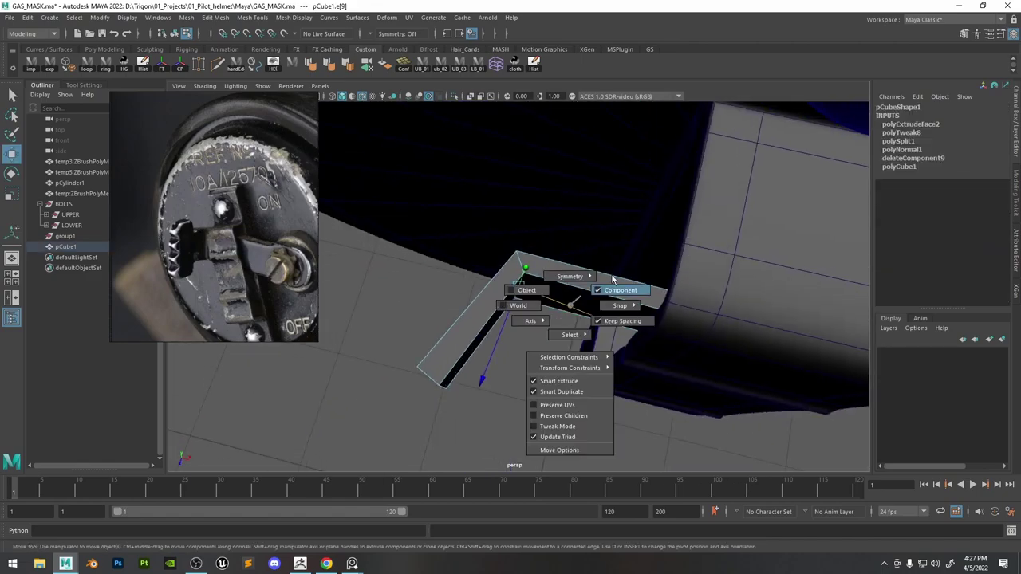
pyautogui.moveTo(563, 378)
pyautogui.mouseDown()
pyautogui.moveTo(564, 388)
pyautogui.moveTo(560, 377)
pyautogui.moveTo(576, 378)
pyautogui.mouseUp()
pyautogui.scroll(-5, 550, 321)
pyautogui.keyDown('alt'); pyautogui.moveTo(550, 322); pyautogui.dragTo(567, 285); pyautogui.keyUp('alt')
pyautogui.keyDown('alt'); pyautogui.moveTo(567, 286); pyautogui.dragTo(447, 254, button='middle'); pyautogui.keyUp('alt')
pyautogui.scroll(-3, 638, 245)
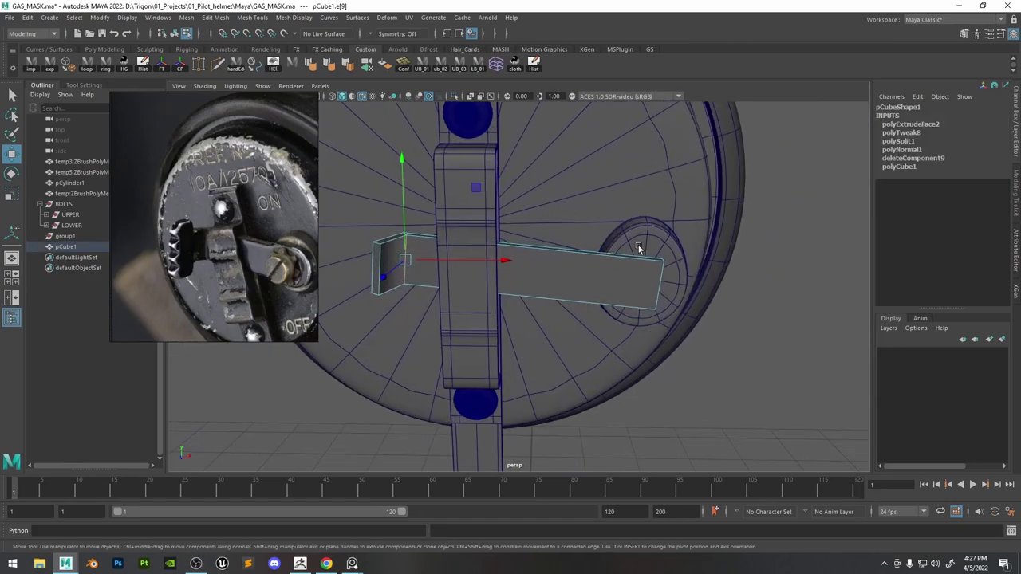
# Insert an edge loop across the lever close to its end over the round disc.
pyautogui.keyDown('alt'); pyautogui.moveTo(639, 245); pyautogui.dragTo(570, 242, button='middle'); pyautogui.keyUp('alt')
pyautogui.scroll(1, 570, 242)
pyautogui.click(200, 65)
pyautogui.click(218, 65)
pyautogui.keyDown('ctrl'); pyautogui.click(563, 244); pyautogui.keyUp('ctrl')
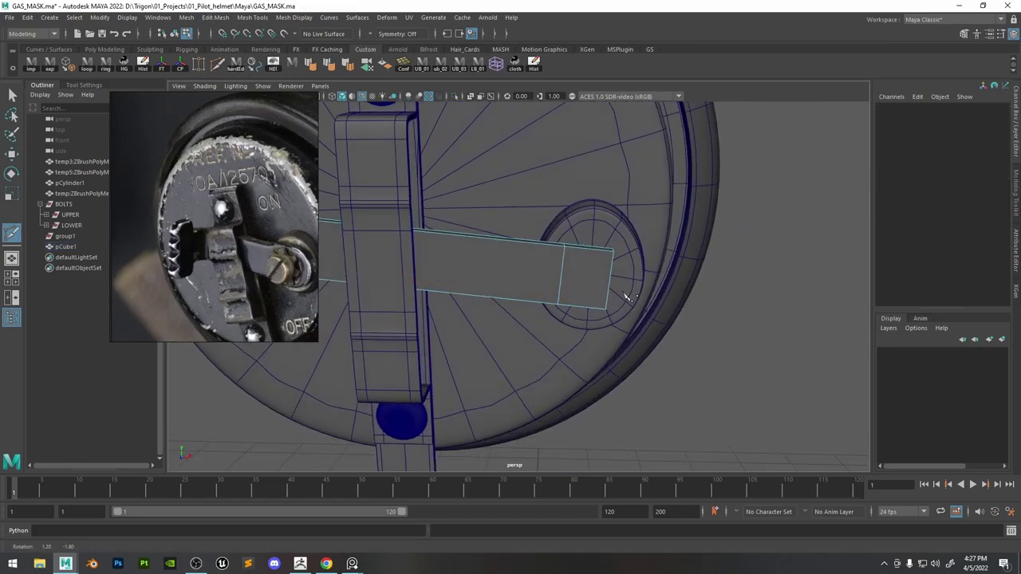
pyautogui.keyDown('alt'); pyautogui.moveTo(625, 295); pyautogui.dragTo(594, 278); pyautogui.keyUp('alt')
pyautogui.scroll(3, 606, 259)
# Bevel the two corner edges at the lever's disc end with extra segments to round the tip.
pyautogui.press('w')
pyautogui.moveTo(614, 239); pyautogui.dragTo(614, 187, button='right')
pyautogui.click(629, 226)
pyautogui.keyDown('shift'); pyautogui.click(630, 314); pyautogui.keyUp('shift')
pyautogui.hotkey('ctrl', 'b')
pyautogui.keyDown('alt'); pyautogui.moveTo(624, 265); pyautogui.dragTo(638, 266); pyautogui.keyUp('alt')
pyautogui.moveTo(710, 308); pyautogui.dragTo(720, 309)
pyautogui.moveTo(708, 300)
pyautogui.mouseDown()
pyautogui.moveTo(730, 301)
pyautogui.moveTo(720, 301)
pyautogui.mouseUp()
# Convert the bevel selection and scale it to adjust the curve of the lever's rounded tip.
pyautogui.keyDown('alt'); pyautogui.moveTo(610, 249); pyautogui.dragTo(633, 256); pyautogui.keyUp('alt')
pyautogui.press('q')
pyautogui.keyDown('ctrl'); pyautogui.moveTo(633, 255); pyautogui.dragTo(598, 249, button='right'); pyautogui.keyUp('ctrl')
pyautogui.press('r')
pyautogui.moveTo(721, 285); pyautogui.dragTo(731, 285)
pyautogui.press('w')
pyautogui.moveTo(594, 242); pyautogui.dragTo(628, 107, button='right')
# Isolate the lever and cut edges across its rounded tip between opposite vertices on the front and back.
pyautogui.hotkey('ctrl', '1')
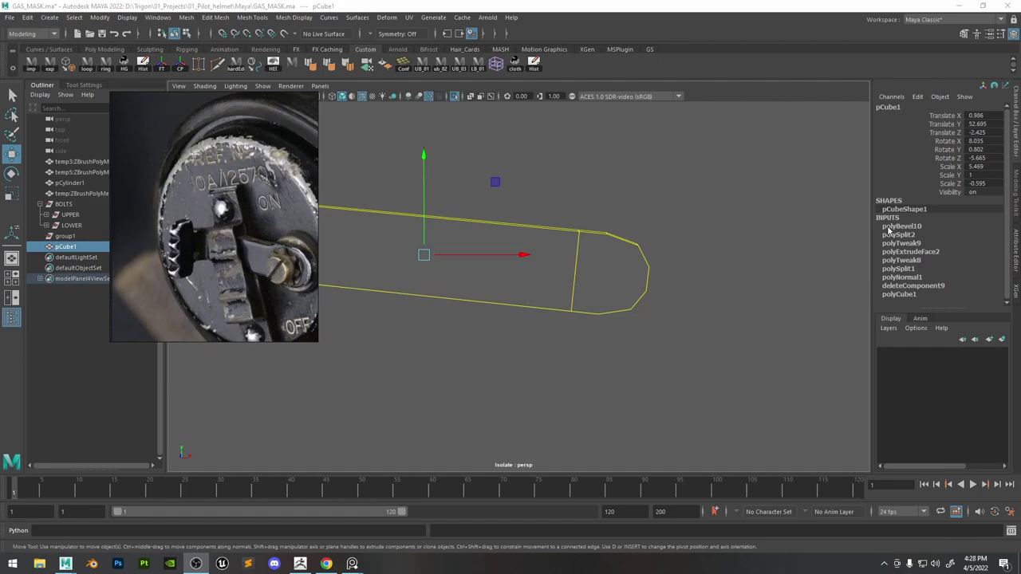
pyautogui.click(217, 65)
pyautogui.click(607, 233)
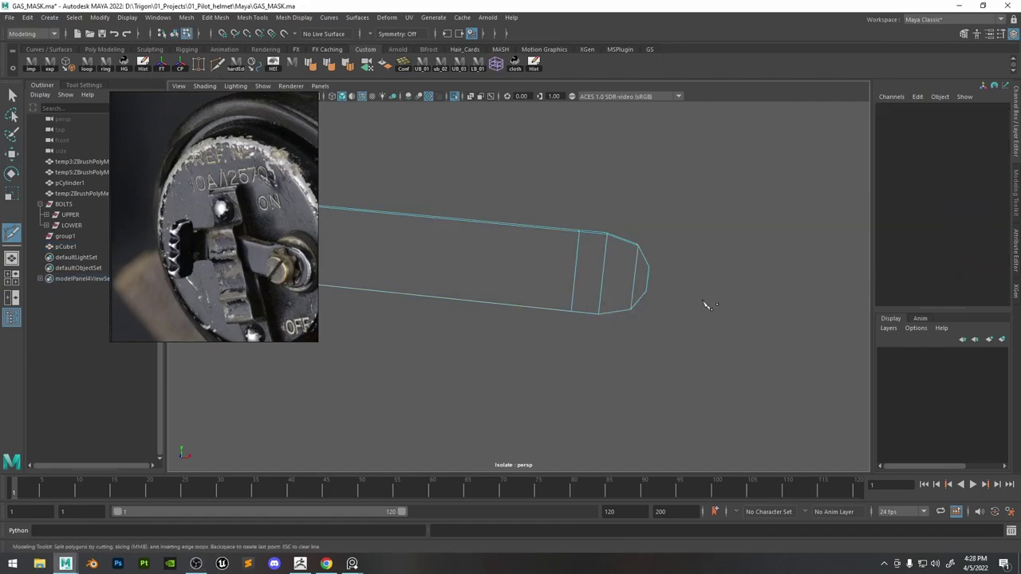
pyautogui.keyDown('alt'); pyautogui.moveTo(707, 304); pyautogui.dragTo(457, 262); pyautogui.keyUp('alt')
pyautogui.click(440, 343)
pyautogui.keyDown('alt'); pyautogui.moveTo(502, 303); pyautogui.dragTo(644, 289); pyautogui.keyUp('alt')
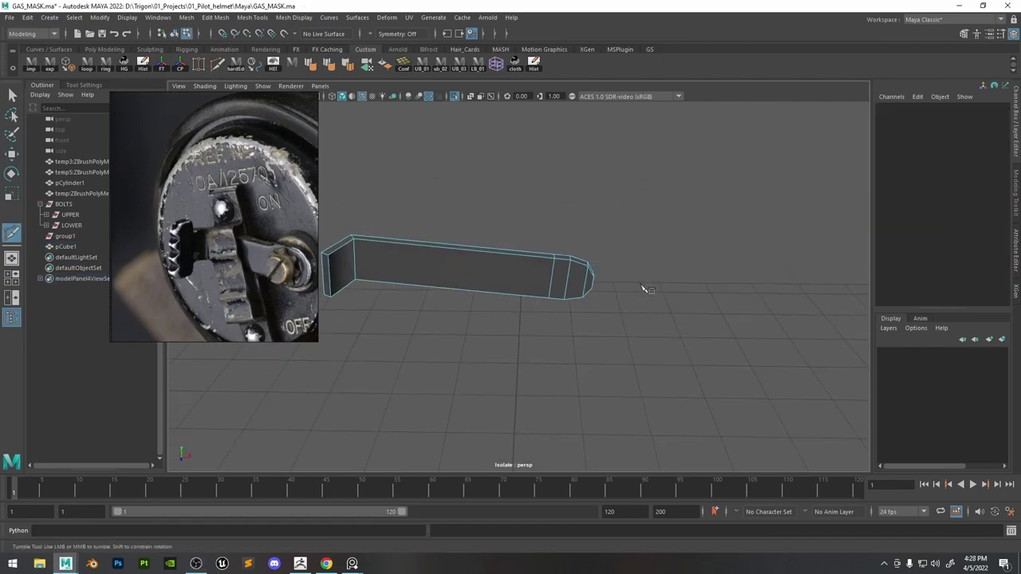
pyautogui.keyDown('alt'); pyautogui.moveTo(644, 290); pyautogui.dragTo(789, 287, button='middle'); pyautogui.keyUp('alt')
# Bevel the edge loop at the lever's bend with two segments and adjust the bevel fraction.
pyautogui.press('w')
pyautogui.click(503, 274)
pyautogui.scroll(3, 503, 273)
pyautogui.keyDown('alt'); pyautogui.moveTo(510, 273); pyautogui.dragTo(541, 307); pyautogui.keyUp('alt')
pyautogui.press('F10')
pyautogui.doubleClick(525, 247)
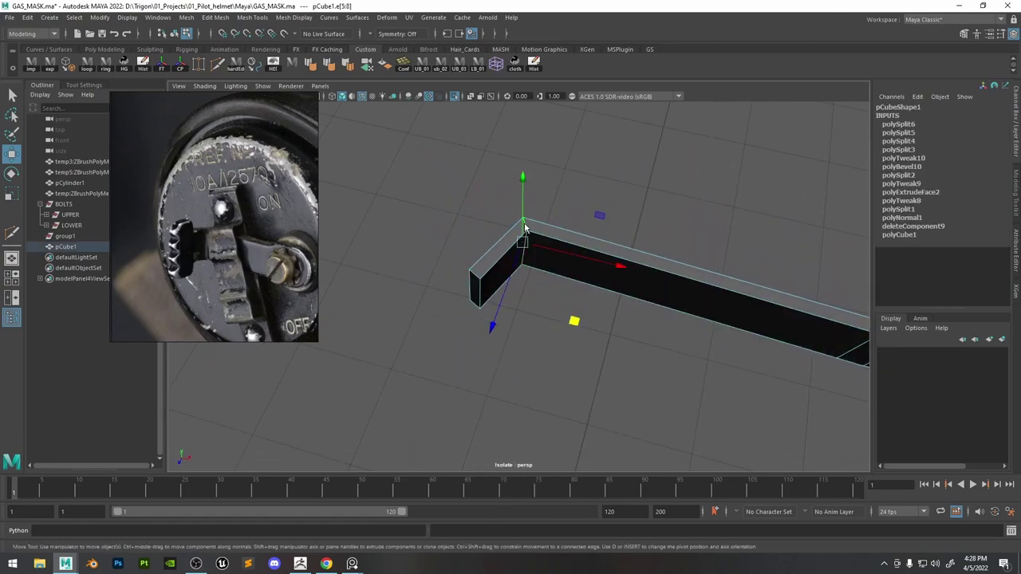
pyautogui.keyDown('shift'); pyautogui.moveTo(525, 247); pyautogui.dragTo(480, 245, button='right'); pyautogui.keyUp('shift')
pyautogui.moveTo(716, 300); pyautogui.dragTo(708, 300)
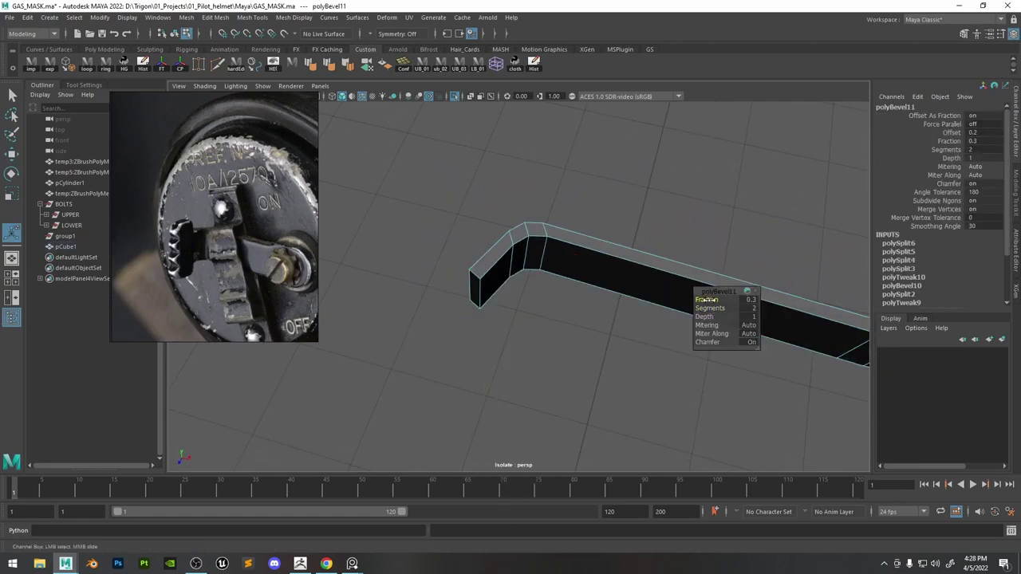
# Rotate the end face of the lever's short bent leg slightly to slant it, and return to object selection.
pyautogui.press('q')
pyautogui.press('F11')
pyautogui.click(475, 290)
pyautogui.press('e')
pyautogui.press('r')
pyautogui.moveTo(500, 208); pyautogui.dragTo(378, 378)
pyautogui.hotkey('ctrl', 'z')
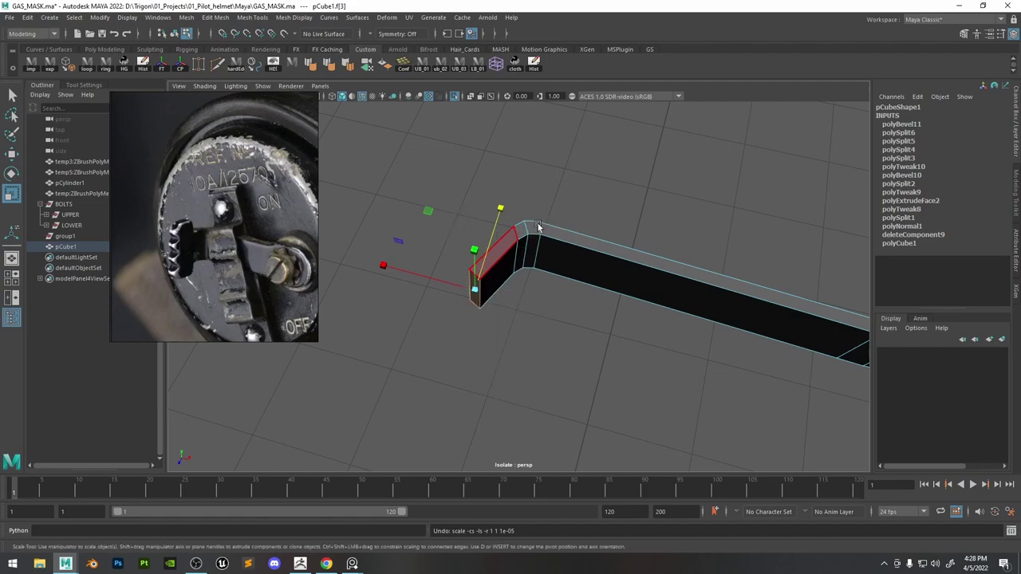
pyautogui.keyDown('alt'); pyautogui.moveTo(514, 231); pyautogui.dragTo(526, 153); pyautogui.keyUp('alt')
pyautogui.press('e')
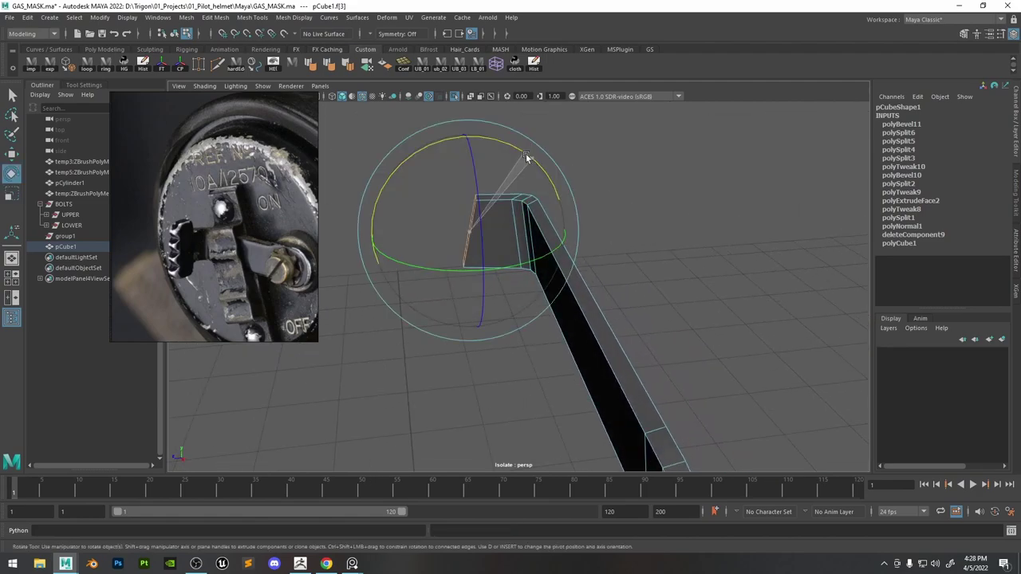
pyautogui.press('F8')
pyautogui.press('w')
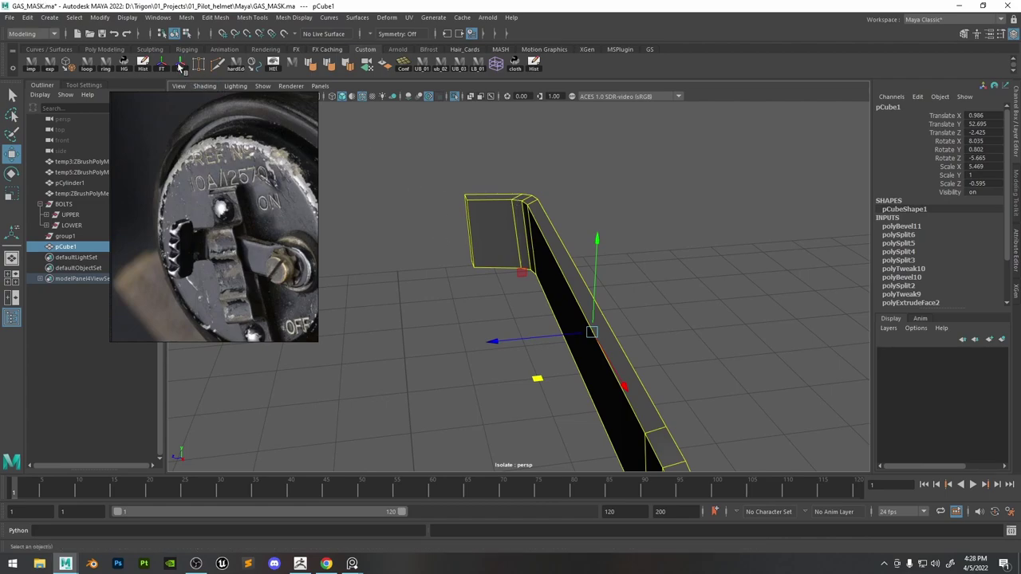
# Freeze the lever's transformations.
pyautogui.click(157, 70)
pyautogui.keyDown('alt'); pyautogui.moveTo(494, 239); pyautogui.dragTo(563, 223); pyautogui.keyUp('alt')
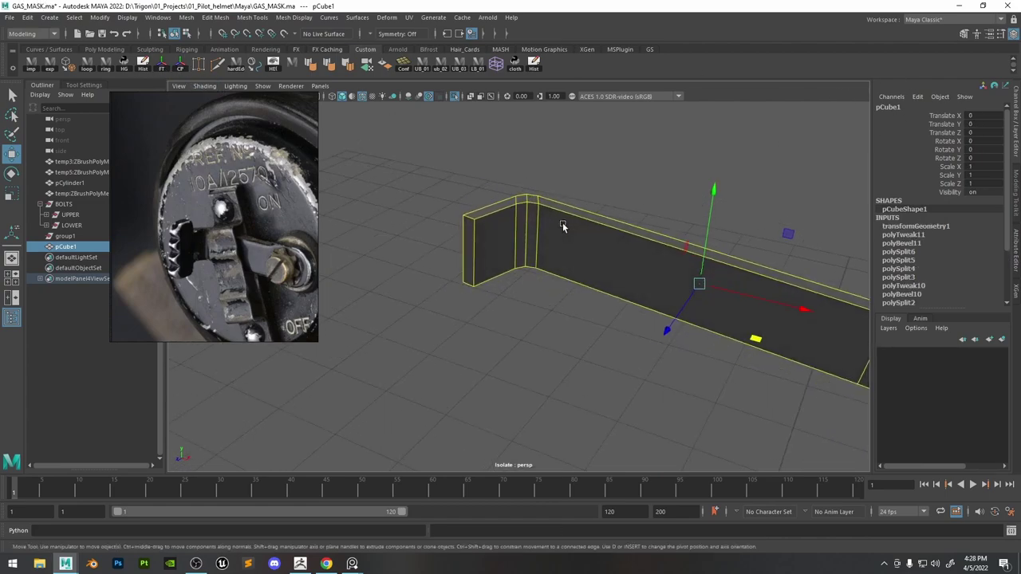
# Try Edit Edge Flow on the bend edge next to the lever's short leg, and undo it.
pyautogui.moveTo(502, 211); pyautogui.dragTo(496, 240, button='right')
pyautogui.click(472, 246)
pyautogui.keyDown('alt'); pyautogui.moveTo(472, 246); pyautogui.dragTo(491, 309); pyautogui.keyUp('alt')
pyautogui.click(525, 237)
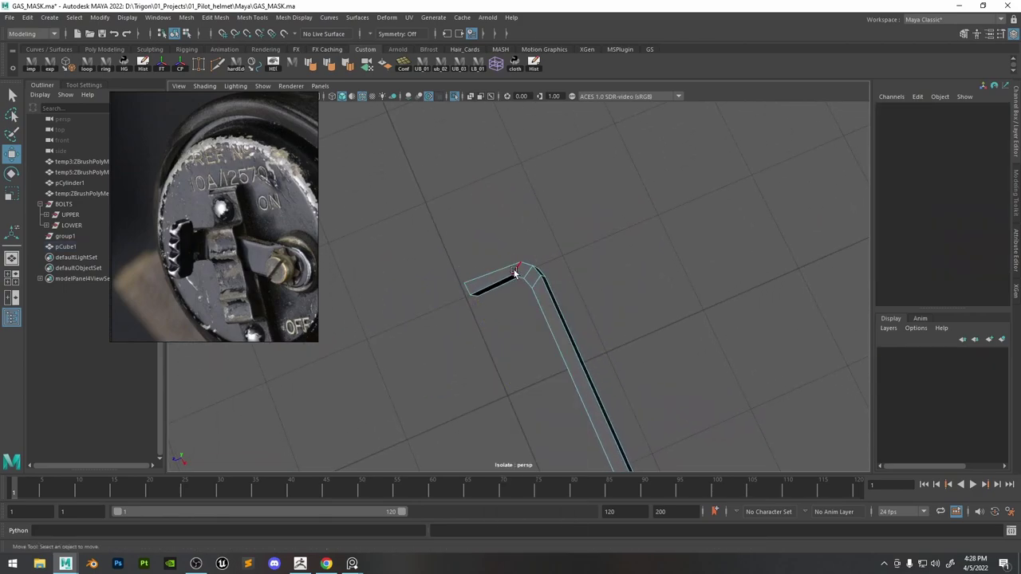
pyautogui.click(514, 273)
pyautogui.keyDown('shift'); pyautogui.moveTo(514, 275); pyautogui.dragTo(504, 352, button='right'); pyautogui.keyUp('shift')
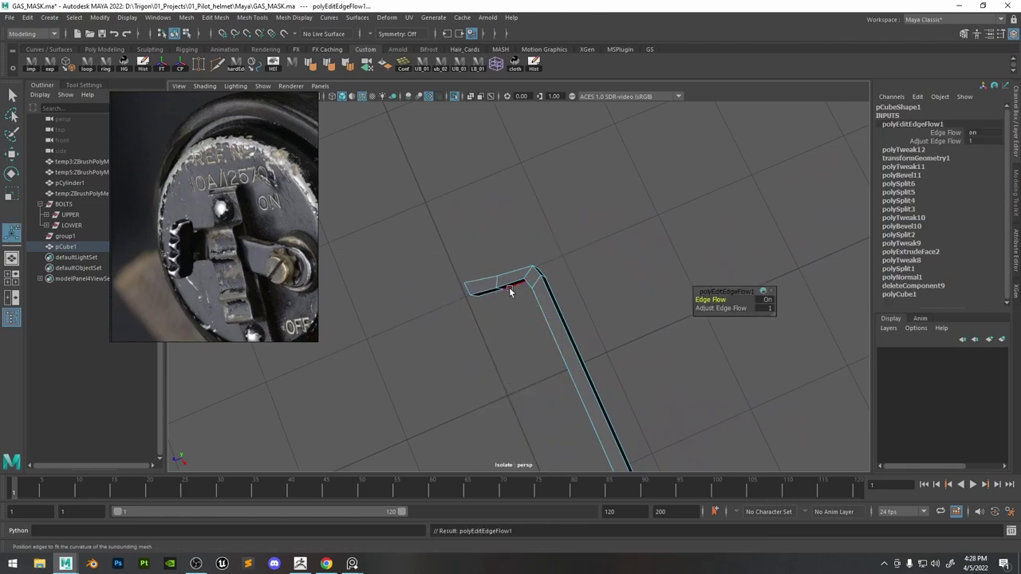
pyautogui.hotkey('ctrl', 'z')
# Rotate the edge where the bend meets the lever's short leg to adjust the corner.
pyautogui.press('f')
pyautogui.press('e')
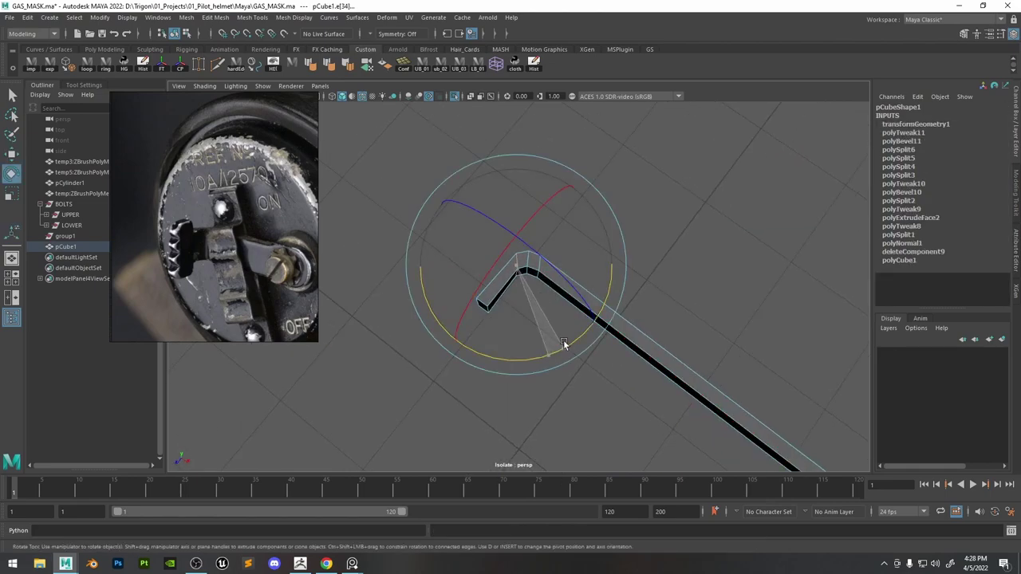
pyautogui.moveTo(570, 324); pyautogui.dragTo(570, 322)
pyautogui.moveTo(579, 285); pyautogui.dragTo(779, 277)
# Scale the strip of faces along the lever's upper side flat, and do the same with the strip along its lower side.
pyautogui.click(630, 295)
pyautogui.click(510, 202)
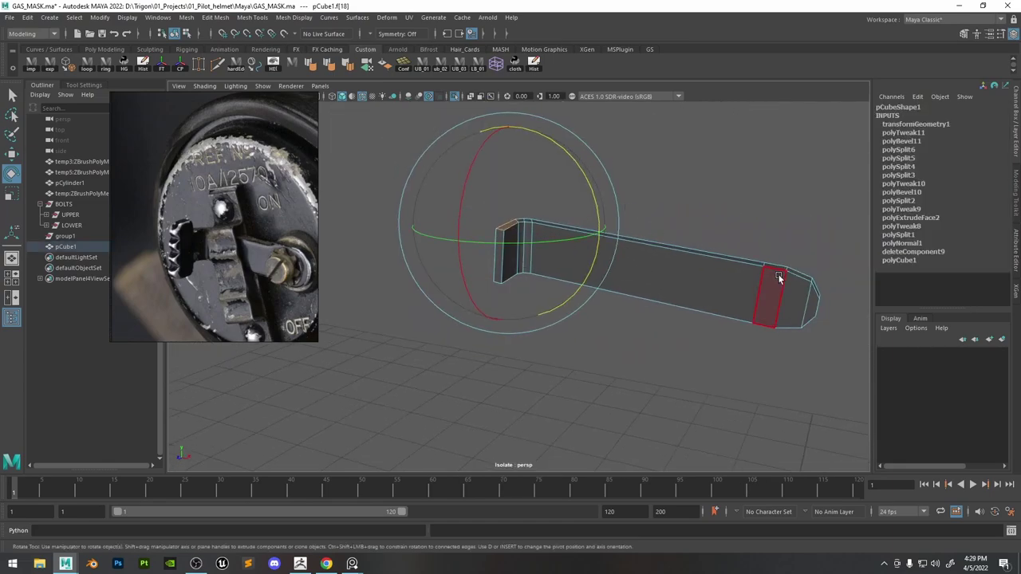
pyautogui.doubleClick(759, 264)
pyautogui.press('r')
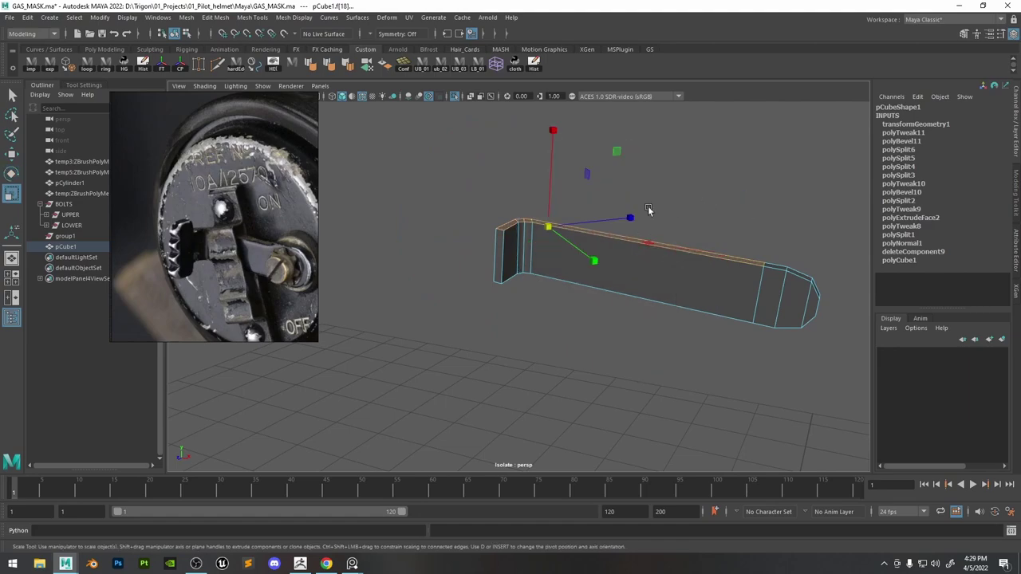
pyautogui.moveTo(553, 131); pyautogui.dragTo(578, 208)
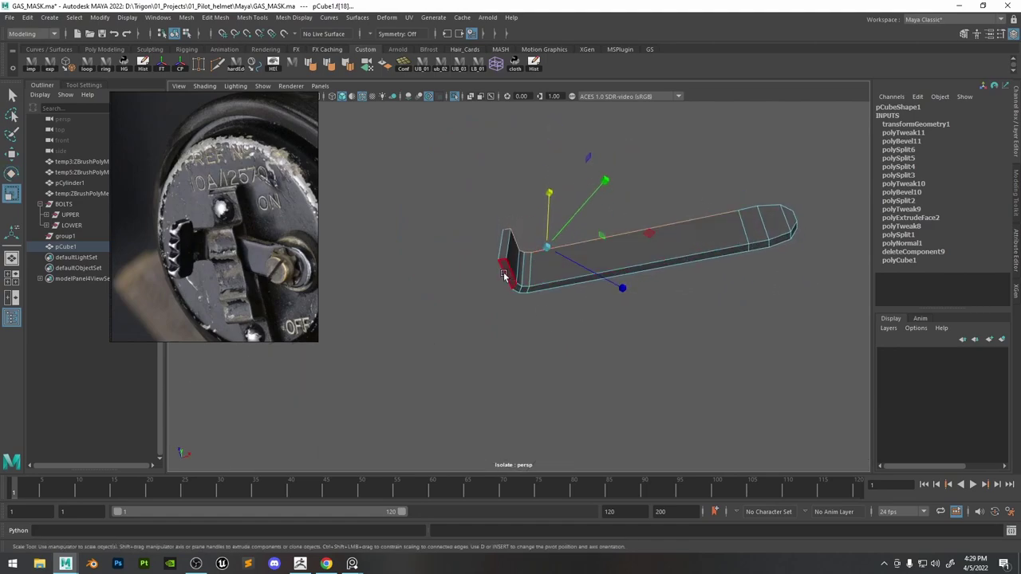
pyautogui.click(507, 274)
pyautogui.doubleClick(620, 280)
pyautogui.keyDown('alt'); pyautogui.moveTo(621, 281); pyautogui.dragTo(590, 277); pyautogui.keyUp('alt')
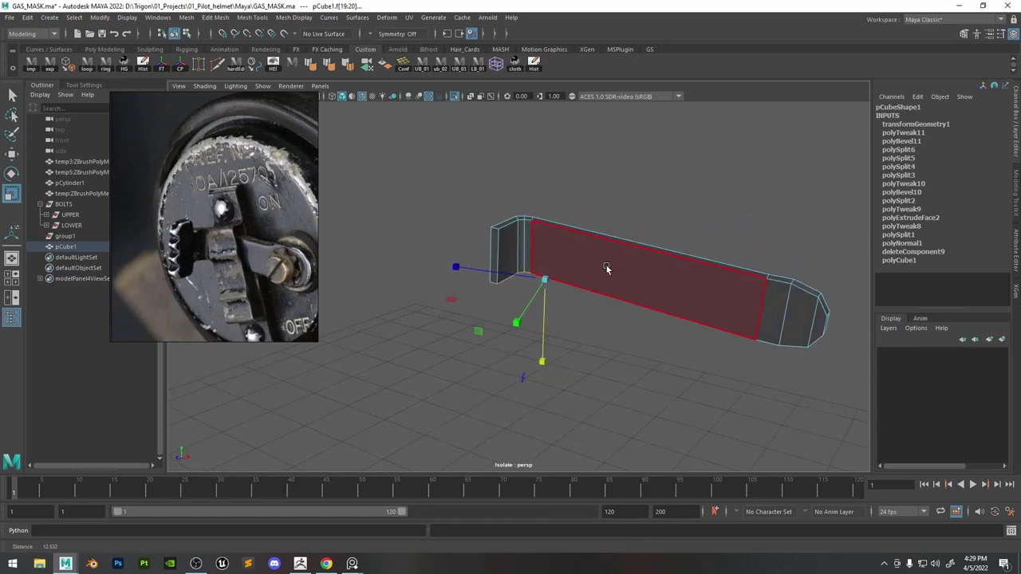
# Apply Edit Edge Flow to the edge loops across the lever's rounded tip to smooth its outline.
pyautogui.keyDown('alt'); pyautogui.moveTo(712, 277); pyautogui.dragTo(498, 248, button='middle'); pyautogui.keyUp('alt')
pyautogui.keyDown('alt'); pyautogui.moveTo(499, 248); pyautogui.dragTo(603, 222); pyautogui.keyUp('alt')
pyautogui.moveTo(635, 222); pyautogui.dragTo(629, 328, button='right')
pyautogui.doubleClick(640, 225)
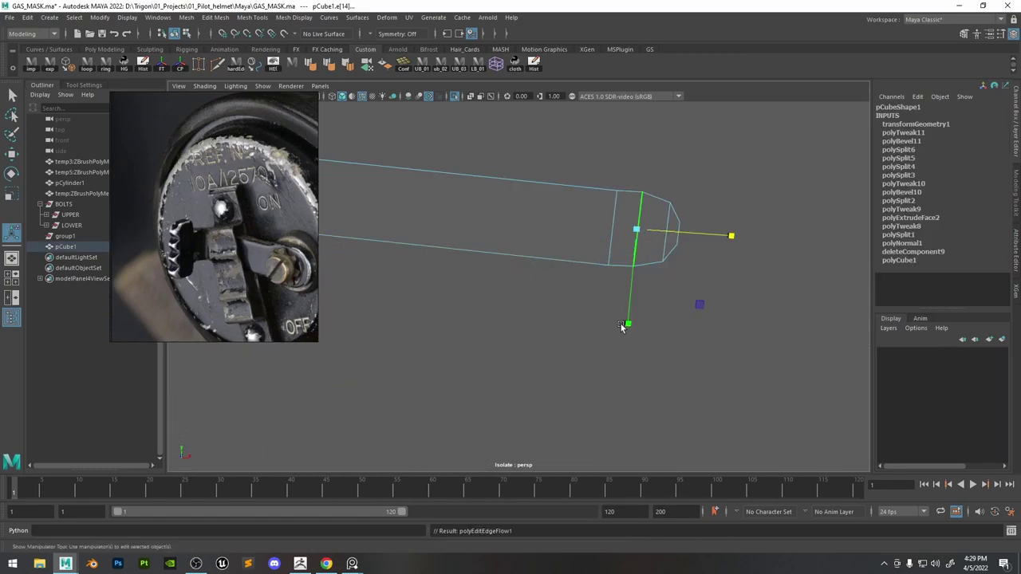
pyautogui.doubleClick(661, 232)
pyautogui.press('g')
pyautogui.doubleClick(639, 235)
pyautogui.press('g')
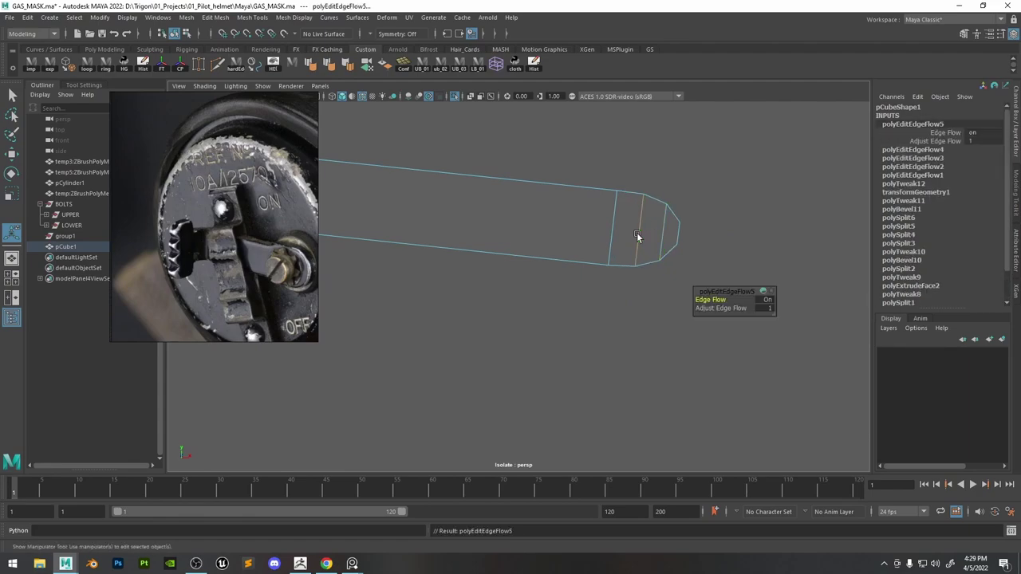
pyautogui.press('q')
pyautogui.click(686, 156)
# Move the end face of the lever's short leg inward to shorten the leg.
pyautogui.moveTo(685, 155)
pyautogui.keyDown('alt'); pyautogui.mouseDown()
pyautogui.moveTo(576, 199)
pyautogui.moveTo(540, 244)
pyautogui.moveTo(551, 283)
pyautogui.moveTo(576, 254)
pyautogui.moveTo(480, 228)
pyautogui.moveTo(467, 279)
pyautogui.moveTo(593, 332)
pyautogui.moveTo(486, 276)
pyautogui.moveTo(540, 233)
pyautogui.mouseUp(); pyautogui.keyUp('alt')
pyautogui.click(479, 228)
pyautogui.click(472, 259)
pyautogui.press('w')
pyautogui.hotkey('ctrl', 'z')
pyautogui.press('w')
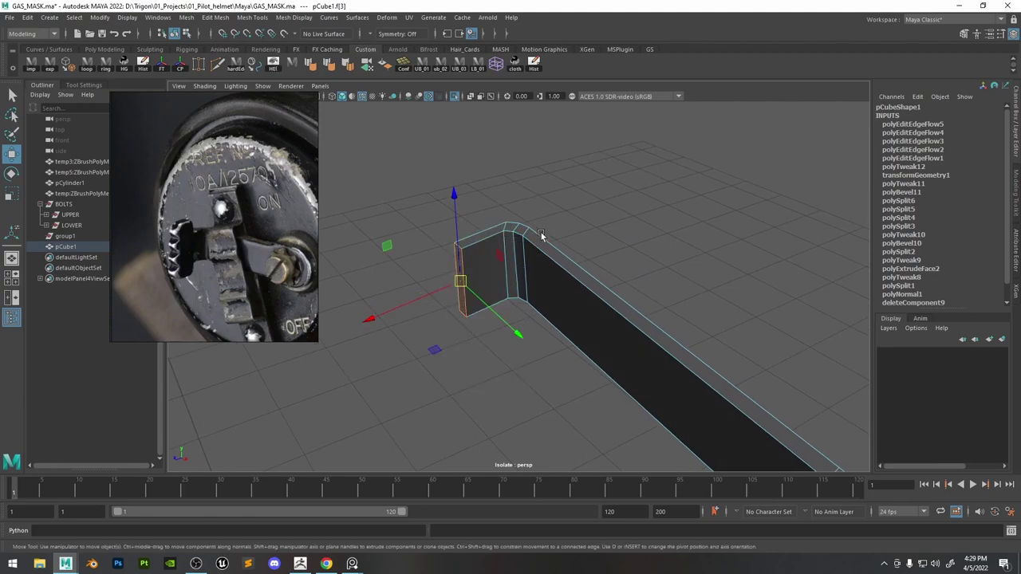
pyautogui.moveTo(414, 299); pyautogui.dragTo(528, 233)
pyautogui.press('e')
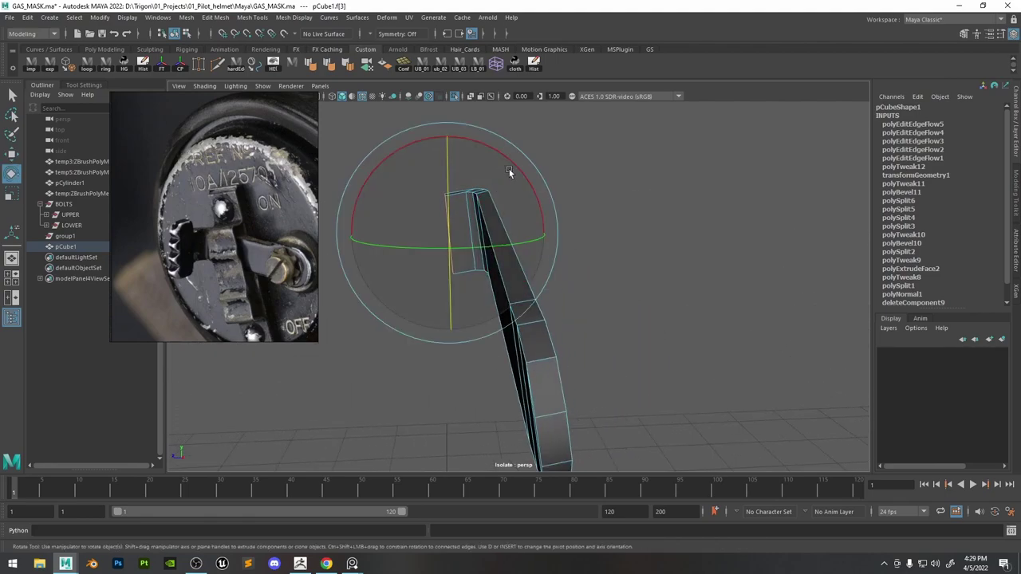
pyautogui.press('w')
# Level the short leg's upper face by scaling and extrude its end face with a local translate Z of 0.129.
pyautogui.keyDown('alt'); pyautogui.moveTo(605, 186); pyautogui.dragTo(495, 203); pyautogui.keyUp('alt')
pyautogui.click(488, 204)
pyautogui.press('r')
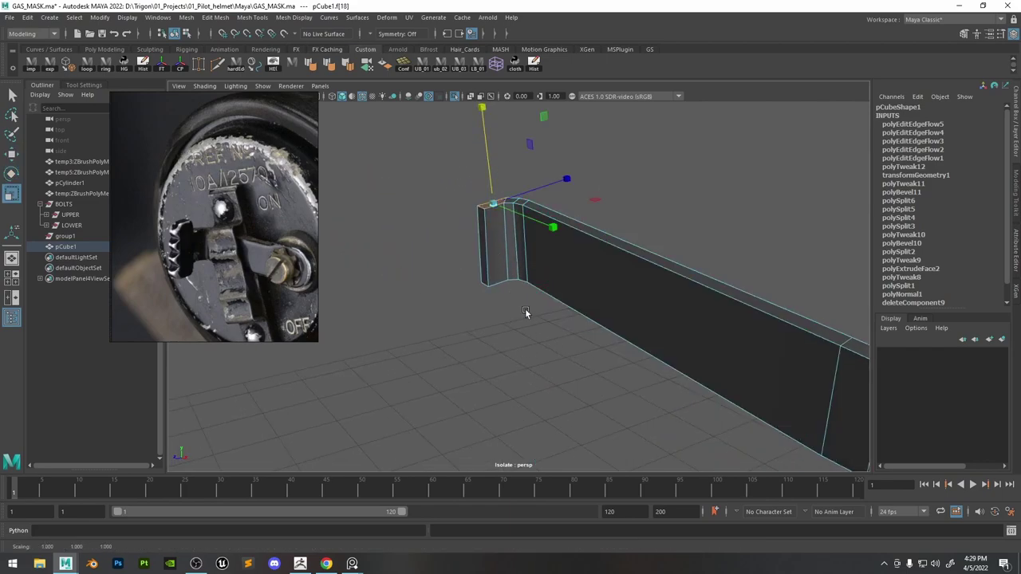
pyautogui.hotkey('ctrl', 'e')
pyautogui.moveTo(477, 248); pyautogui.dragTo(438, 263)
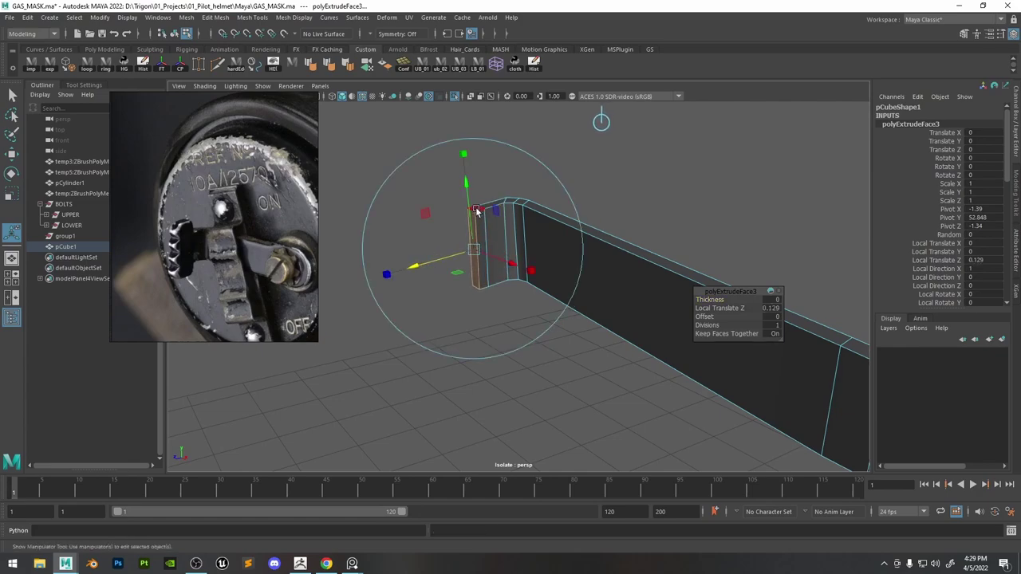
# Extrude the upper and lower faces of the new end section outward to form a taller end block.
pyautogui.click(480, 209)
pyautogui.keyDown('alt'); pyautogui.moveTo(482, 209); pyautogui.dragTo(485, 135); pyautogui.keyUp('alt')
pyautogui.hotkey('ctrl', 'e')
pyautogui.keyDown('alt'); pyautogui.moveTo(480, 229); pyautogui.dragTo(490, 318); pyautogui.keyUp('alt')
# Select the upper and lower end faces of the end block and scale them to level them.
pyautogui.click(490, 266)
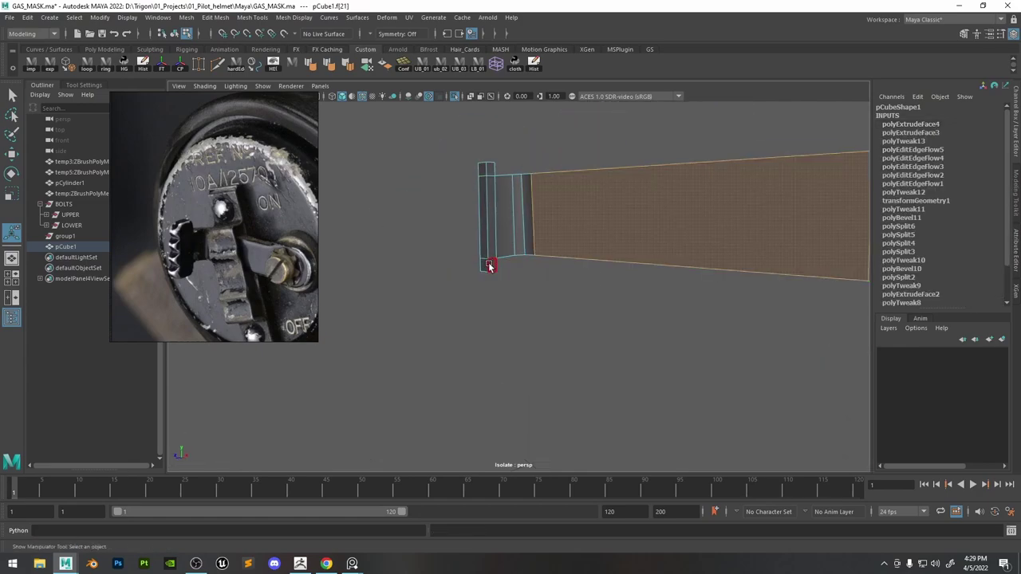
pyautogui.click(486, 266)
pyautogui.keyDown('alt'); pyautogui.moveTo(493, 265); pyautogui.dragTo(483, 239); pyautogui.keyUp('alt')
pyautogui.press('w')
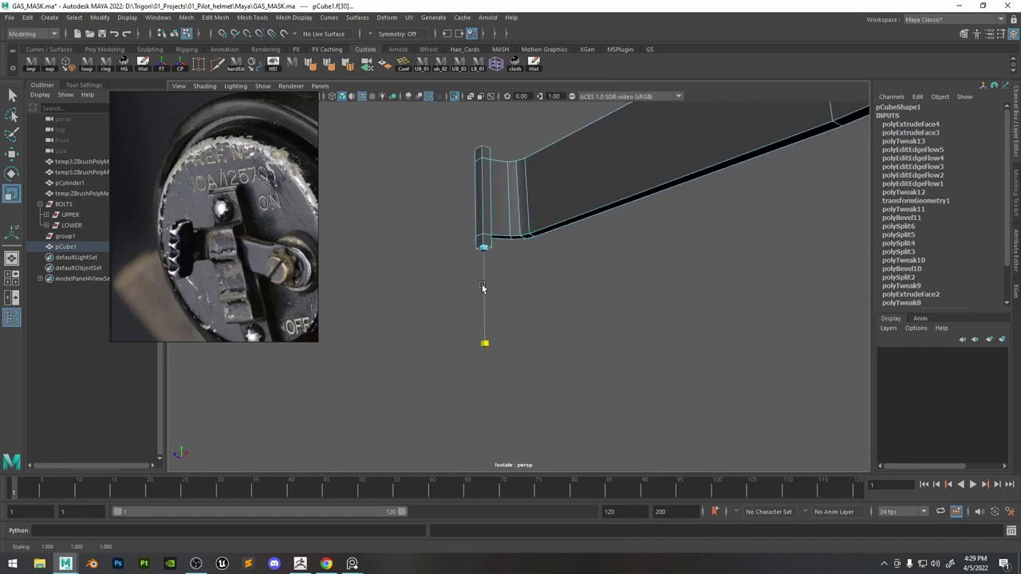
pyautogui.click(478, 238)
pyautogui.keyDown('shift'); pyautogui.doubleClick(479, 208); pyautogui.keyUp('shift')
pyautogui.hotkey('ctrl', 'z')
pyautogui.hotkey('ctrl', 'z')
pyautogui.keyDown('shift'); pyautogui.doubleClick(481, 156); pyautogui.keyUp('shift')
pyautogui.keyDown('alt'); pyautogui.moveTo(482, 151); pyautogui.dragTo(483, 174); pyautogui.keyUp('alt')
pyautogui.press('r')
# Target-weld the intermediate vertices of the end block into its outer corners so the upper and lower flanks slope toward the leg.
pyautogui.moveTo(486, 216); pyautogui.dragTo(485, 193, button='right')
pyautogui.click(483, 199)
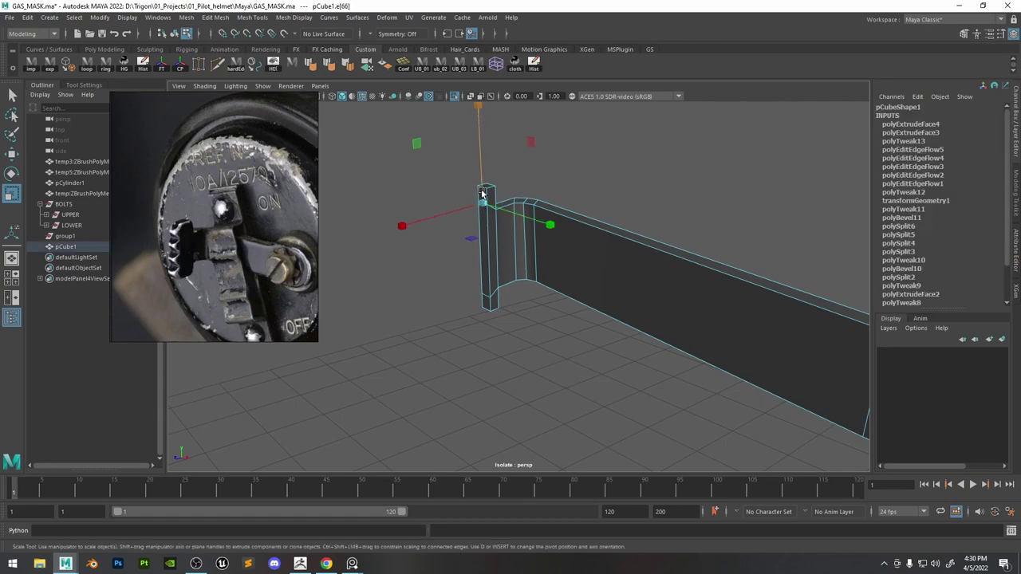
pyautogui.press('w')
pyautogui.moveTo(478, 180); pyautogui.dragTo(478, 179)
pyautogui.click(483, 272)
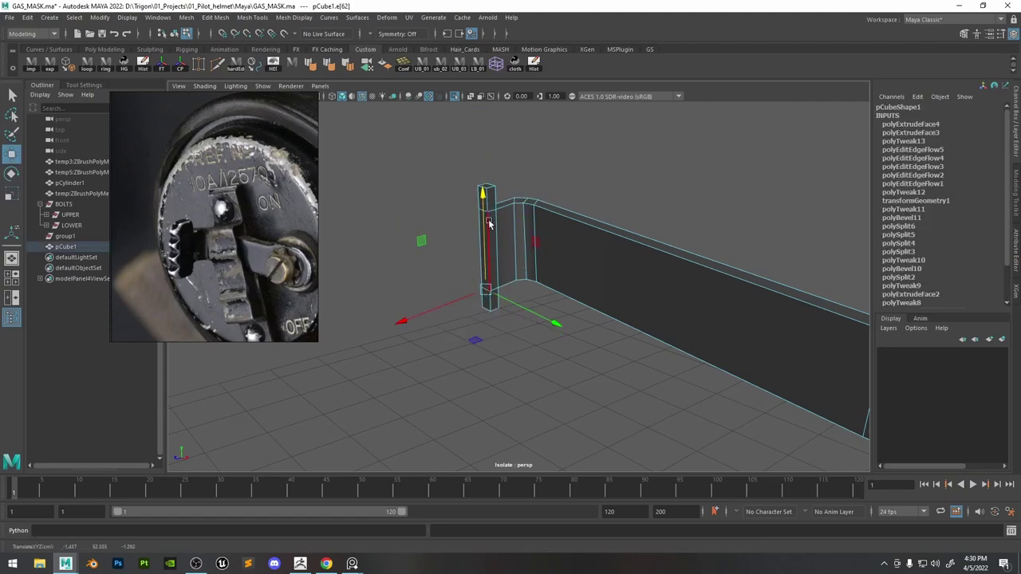
pyautogui.click(200, 66)
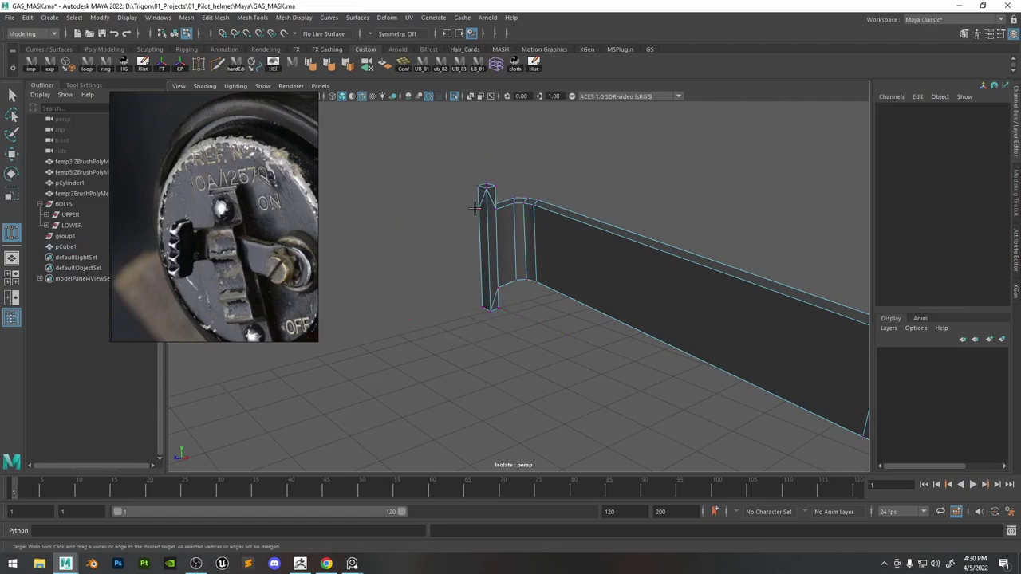
pyautogui.press('w')
# Connect the long edges of the end block's outer face with three segments.
pyautogui.moveTo(481, 207); pyautogui.dragTo(481, 237, button='right')
pyautogui.click(479, 247)
pyautogui.keyDown('alt'); pyautogui.moveTo(496, 246); pyautogui.dragTo(504, 242); pyautogui.keyUp('alt')
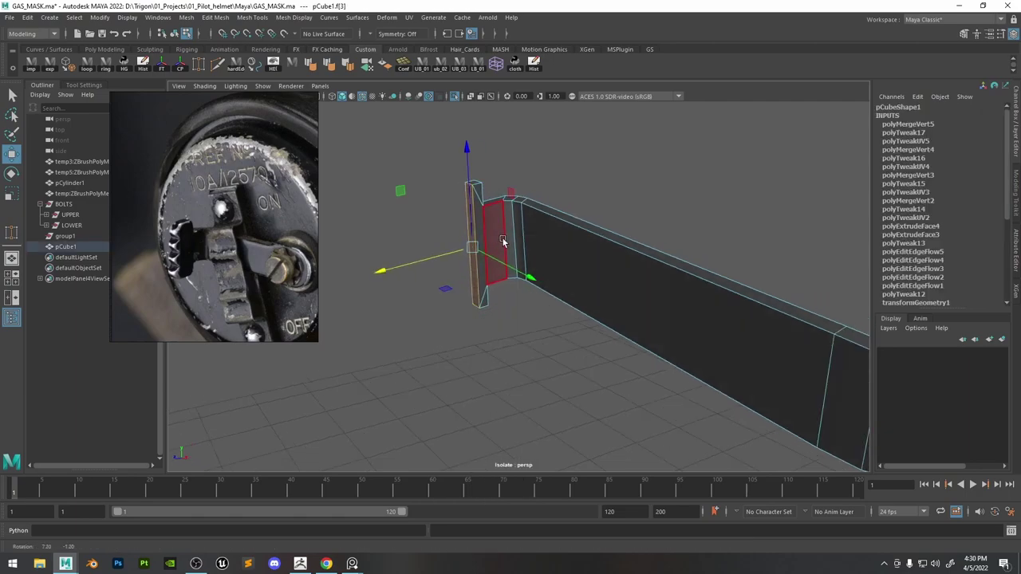
pyautogui.keyDown('alt'); pyautogui.moveTo(503, 242); pyautogui.dragTo(547, 242, button='right'); pyautogui.keyUp('alt')
pyautogui.keyDown('alt'); pyautogui.moveTo(543, 213); pyautogui.dragTo(588, 244, button='middle'); pyautogui.keyUp('alt')
pyautogui.keyDown('alt'); pyautogui.moveTo(588, 244); pyautogui.dragTo(561, 242, button='right'); pyautogui.keyUp('alt')
pyautogui.moveTo(480, 183); pyautogui.dragTo(481, 138, button='right')
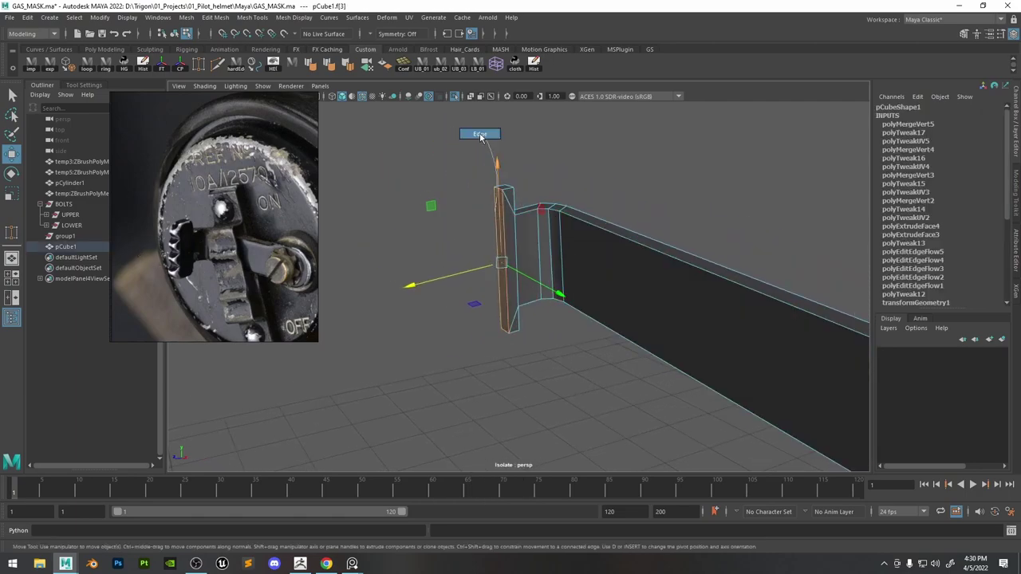
pyautogui.moveTo(472, 252); pyautogui.dragTo(504, 252)
pyautogui.moveTo(502, 238); pyautogui.dragTo(503, 210, button='right')
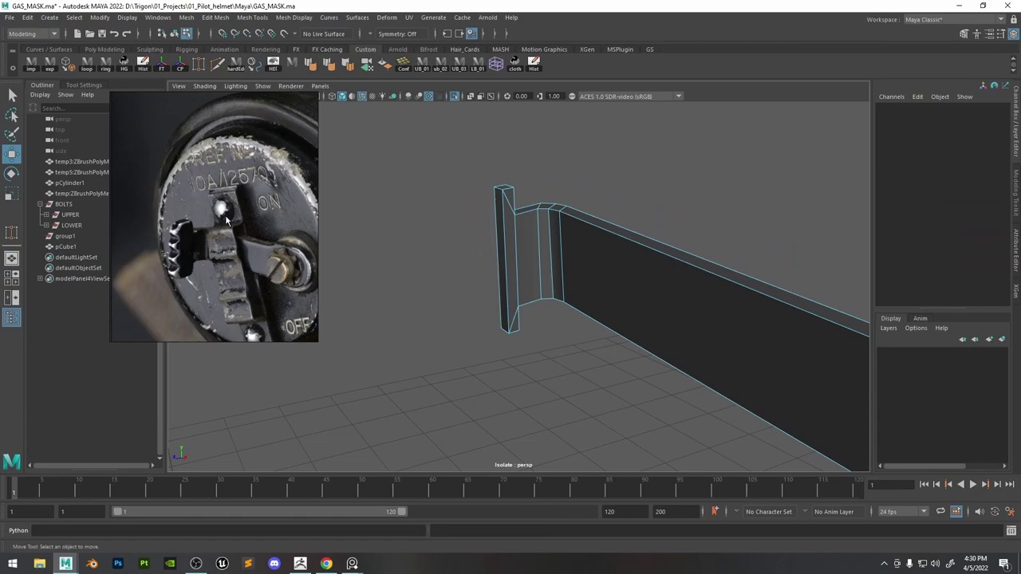
pyautogui.click(505, 253)
pyautogui.keyDown('shift'); pyautogui.moveTo(497, 260); pyautogui.dragTo(504, 413, button='right'); pyautogui.keyUp('shift')
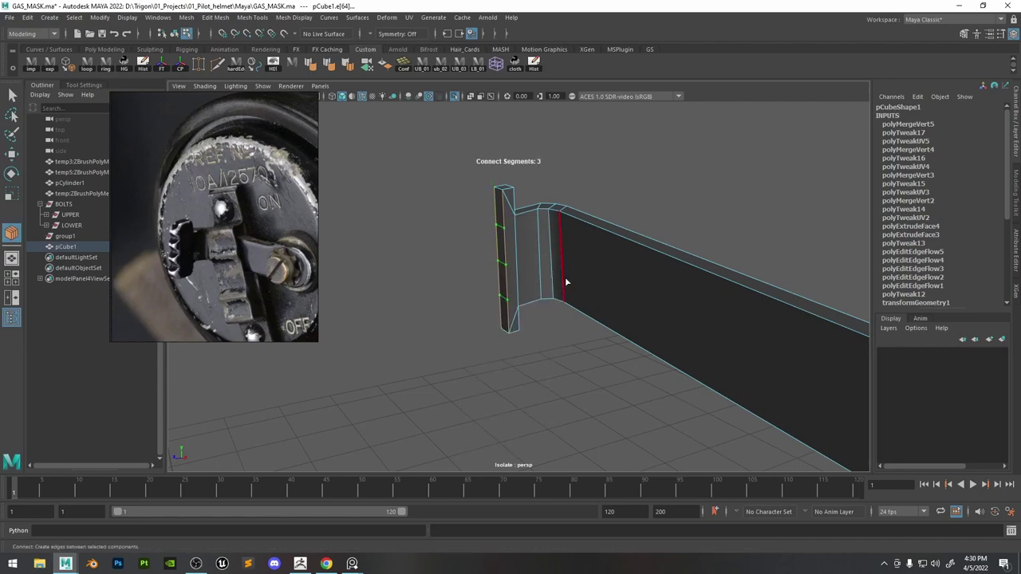
pyautogui.press('w')
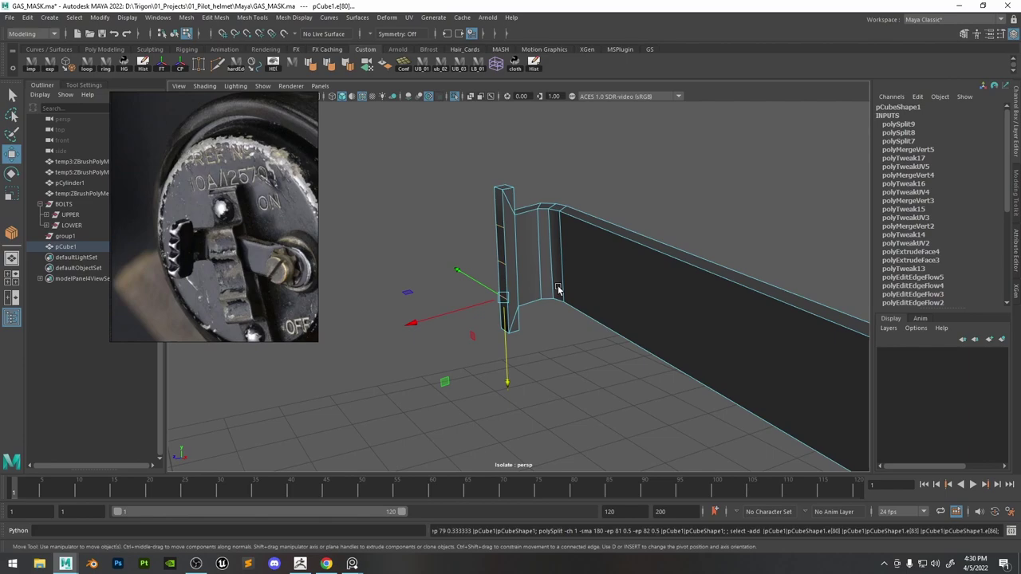
# Move the four outer faces of the end block outward to deepen the block, and clear the selection.
pyautogui.moveTo(495, 199); pyautogui.dragTo(511, 229, button='right')
pyautogui.click(497, 214)
pyautogui.keyDown('shift'); pyautogui.click(501, 246); pyautogui.keyUp('shift')
pyautogui.keyDown('shift'); pyautogui.click(502, 279); pyautogui.keyUp('shift')
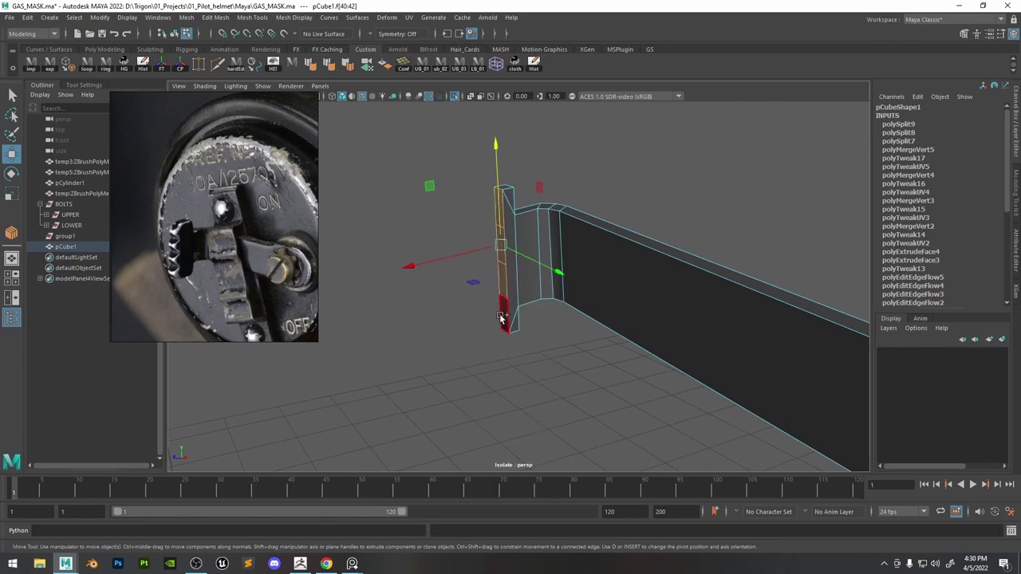
pyautogui.keyDown('shift'); pyautogui.click(500, 316); pyautogui.keyUp('shift')
pyautogui.moveTo(460, 275); pyautogui.dragTo(442, 276)
pyautogui.click(583, 331)
# Extrude the four outer faces of the end block with a local translate Z of 0.118.
pyautogui.click(479, 244)
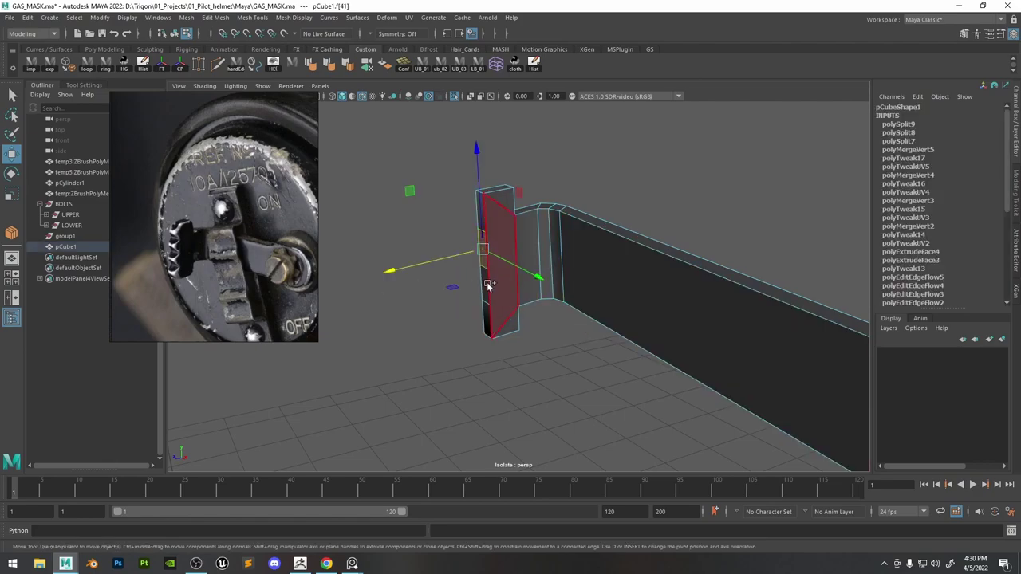
pyautogui.keyDown('shift'); pyautogui.click(482, 319); pyautogui.keyUp('shift')
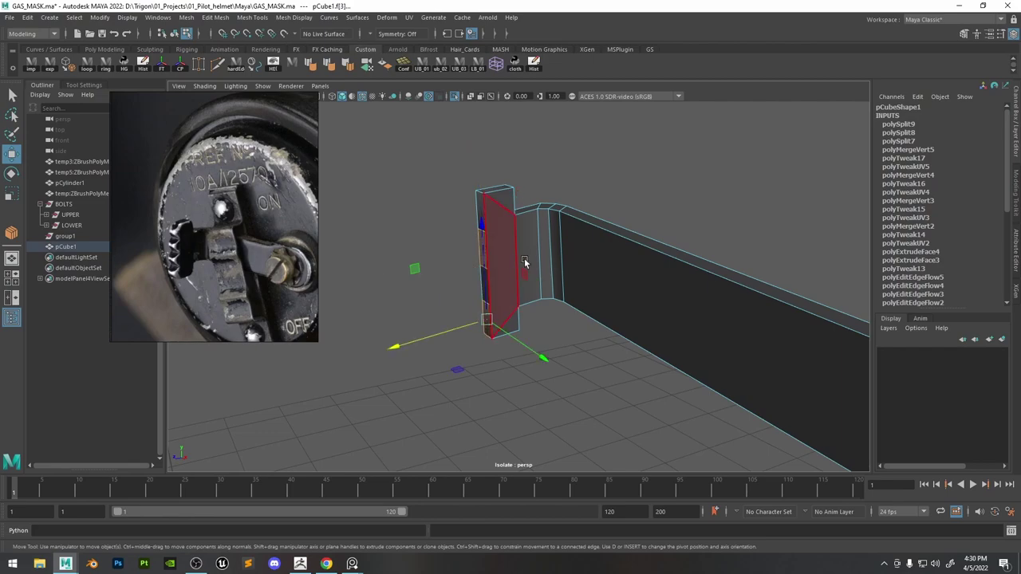
pyautogui.keyDown('alt'); pyautogui.moveTo(525, 263); pyautogui.dragTo(589, 295); pyautogui.keyUp('alt')
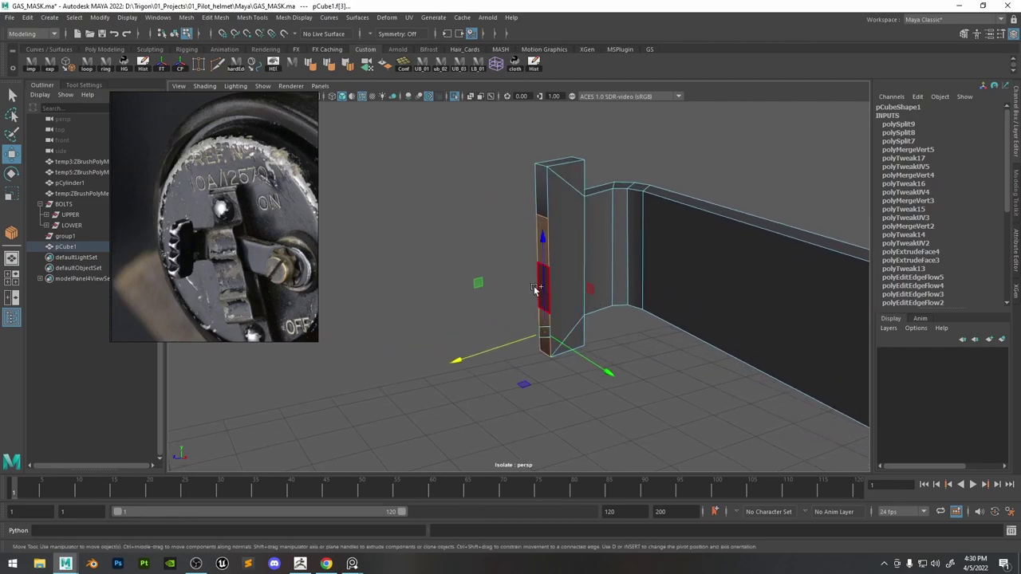
pyautogui.click(539, 231)
pyautogui.hotkey('ctrl', 'e')
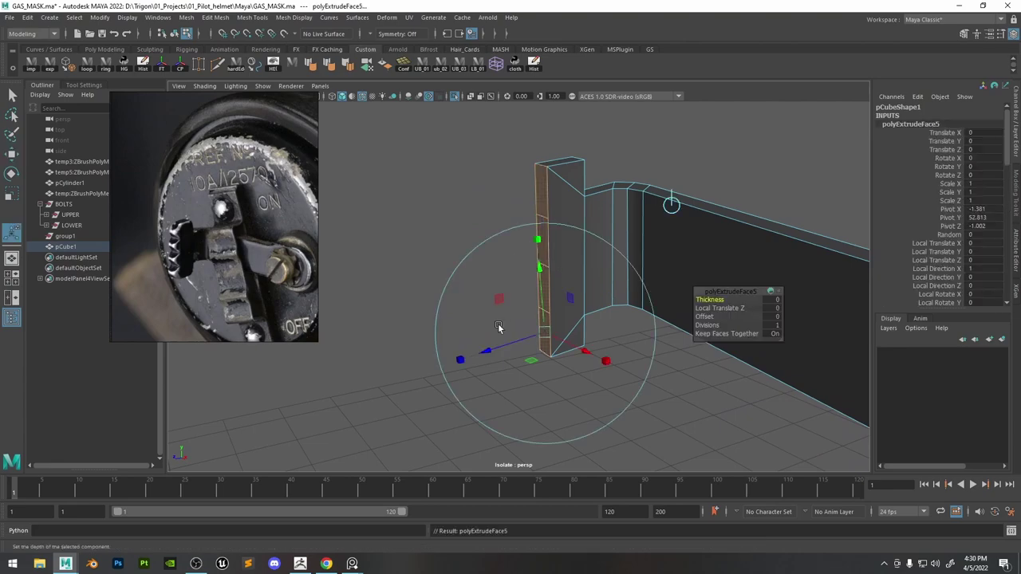
pyautogui.moveTo(485, 350)
pyautogui.mouseDown()
pyautogui.moveTo(472, 348)
pyautogui.moveTo(483, 349)
pyautogui.mouseUp()
# Select the vertices along the base of the extruded strip in wireframe and move them toward the lever, restoring shaded display.
pyautogui.keyDown('alt'); pyautogui.moveTo(580, 289); pyautogui.dragTo(522, 195); pyautogui.keyUp('alt')
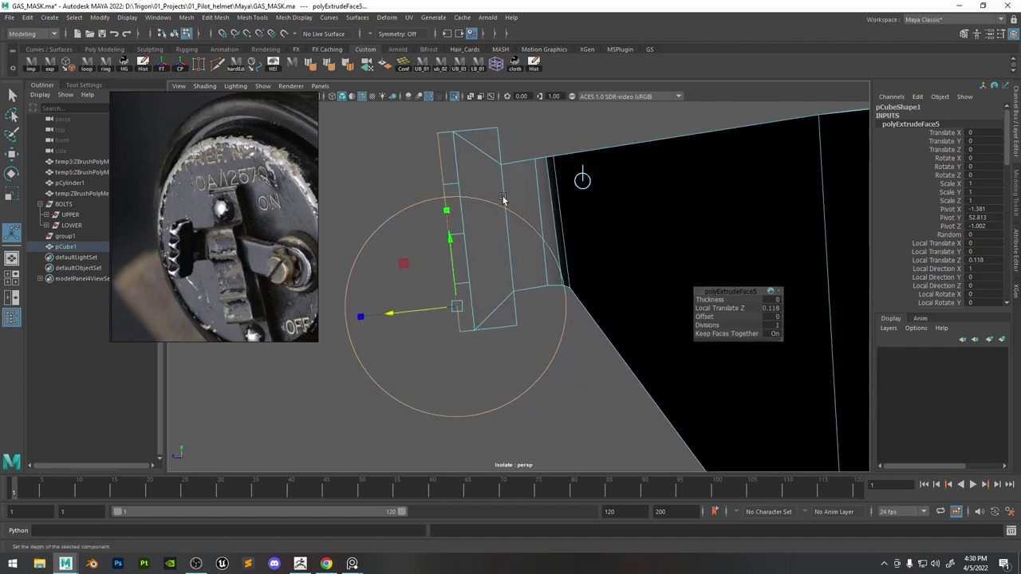
pyautogui.moveTo(503, 200); pyautogui.dragTo(457, 198, button='right')
pyautogui.press('4')
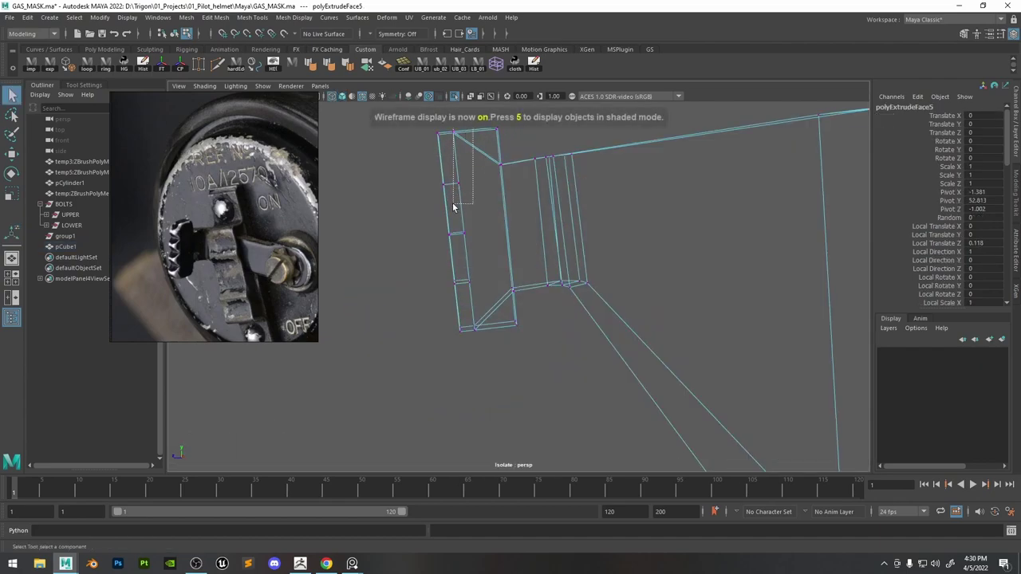
pyautogui.moveTo(453, 207); pyautogui.dragTo(455, 210)
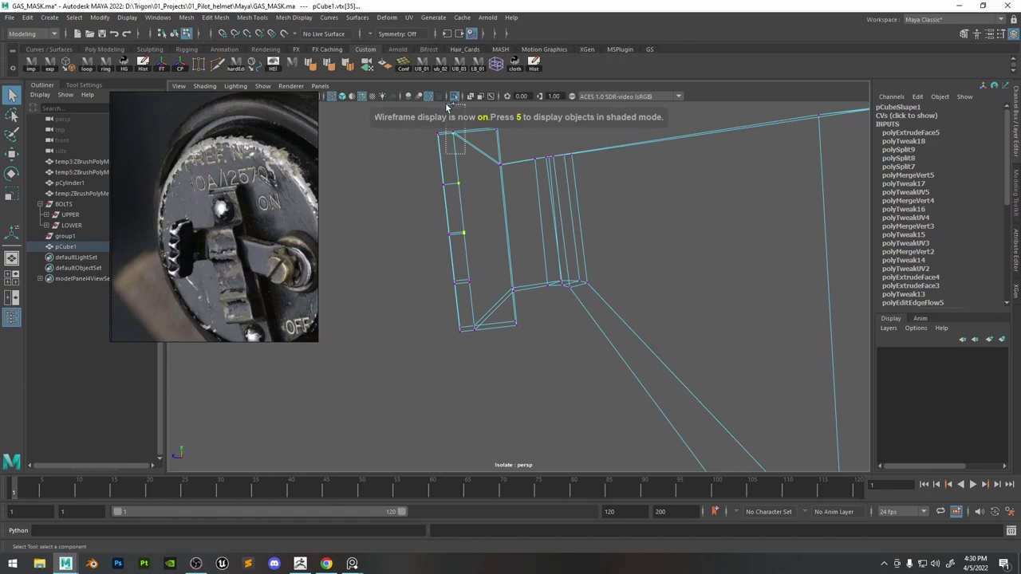
pyautogui.keyDown('shift'); pyautogui.moveTo(448, 106); pyautogui.dragTo(449, 109); pyautogui.keyUp('shift')
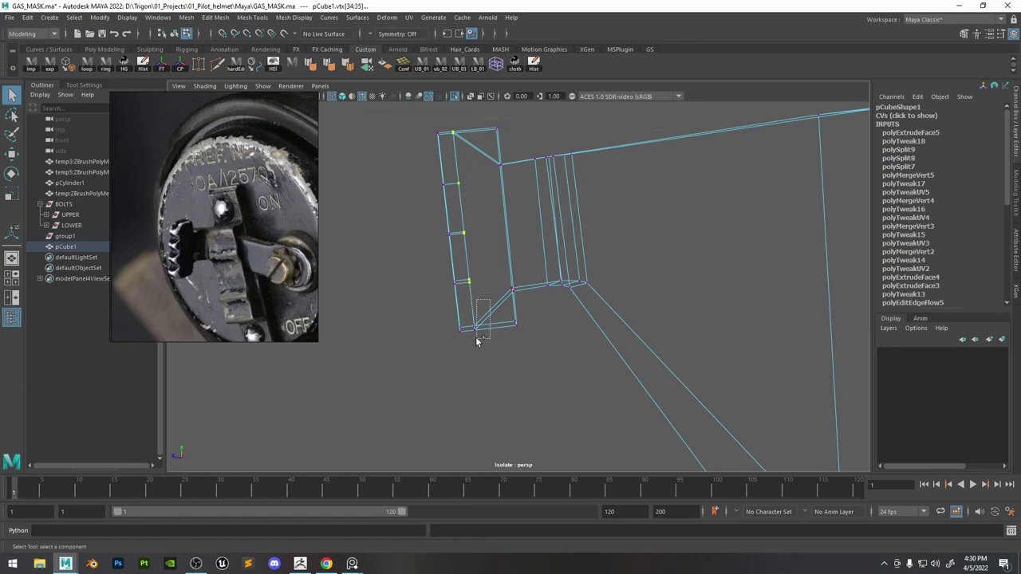
pyautogui.press('w')
pyautogui.moveTo(421, 237); pyautogui.dragTo(430, 238)
pyautogui.press('7')
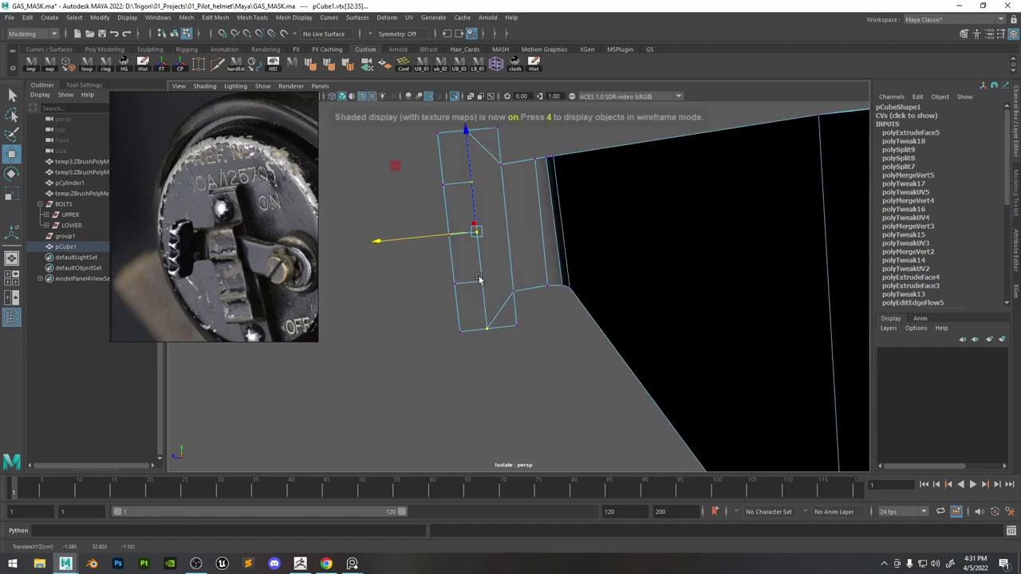
pyautogui.press('5')
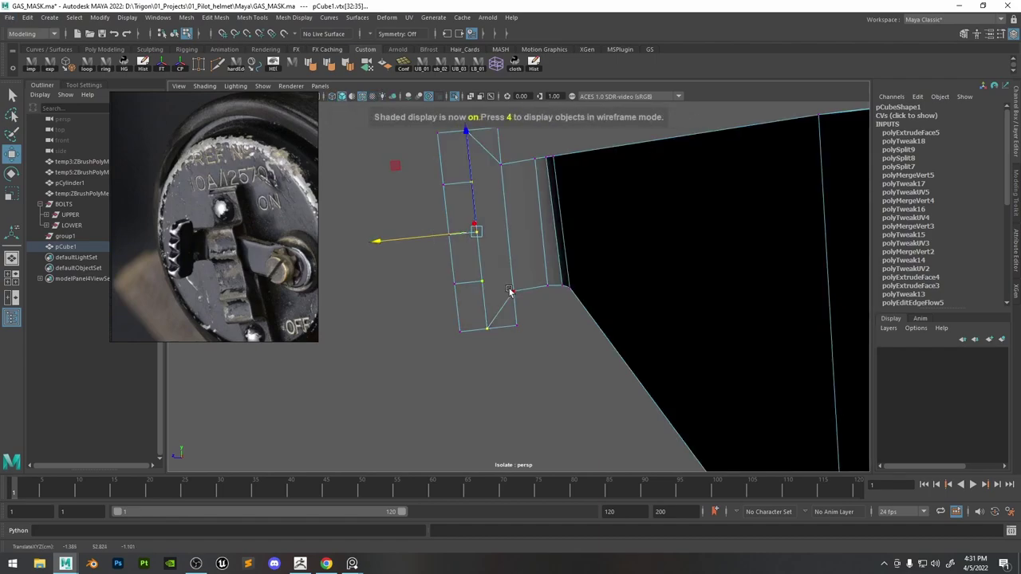
# Cut edges on both sides of the grip, joining the strip's segment points to the corner vertices where the lever meets the block.
pyautogui.keyDown('alt'); pyautogui.moveTo(510, 291); pyautogui.dragTo(638, 314); pyautogui.keyUp('alt')
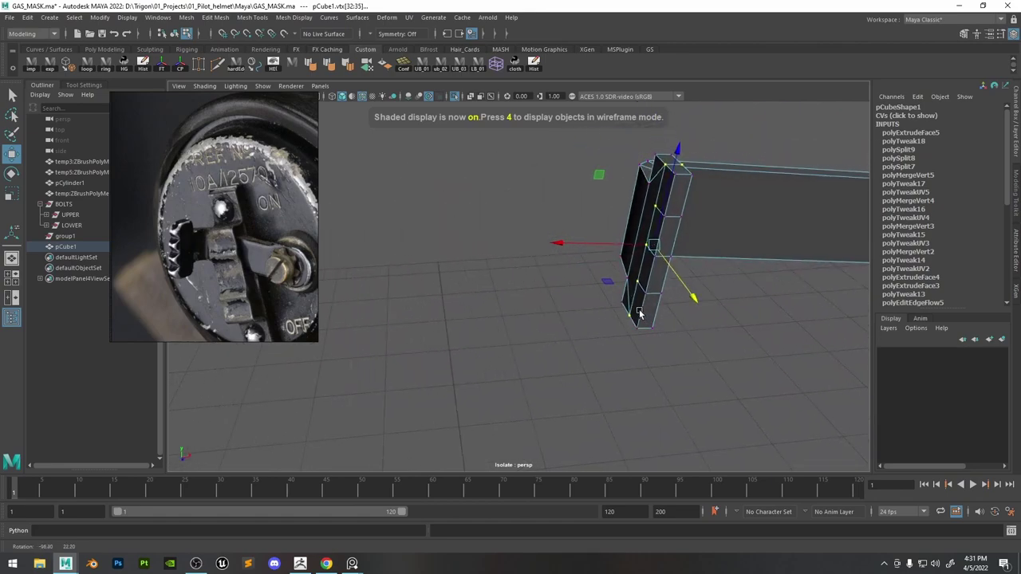
pyautogui.keyDown('alt'); pyautogui.moveTo(678, 254); pyautogui.dragTo(556, 280, button='middle'); pyautogui.keyUp('alt')
pyautogui.keyDown('alt'); pyautogui.moveTo(556, 280); pyautogui.dragTo(540, 310); pyautogui.keyUp('alt')
pyautogui.click(540, 312)
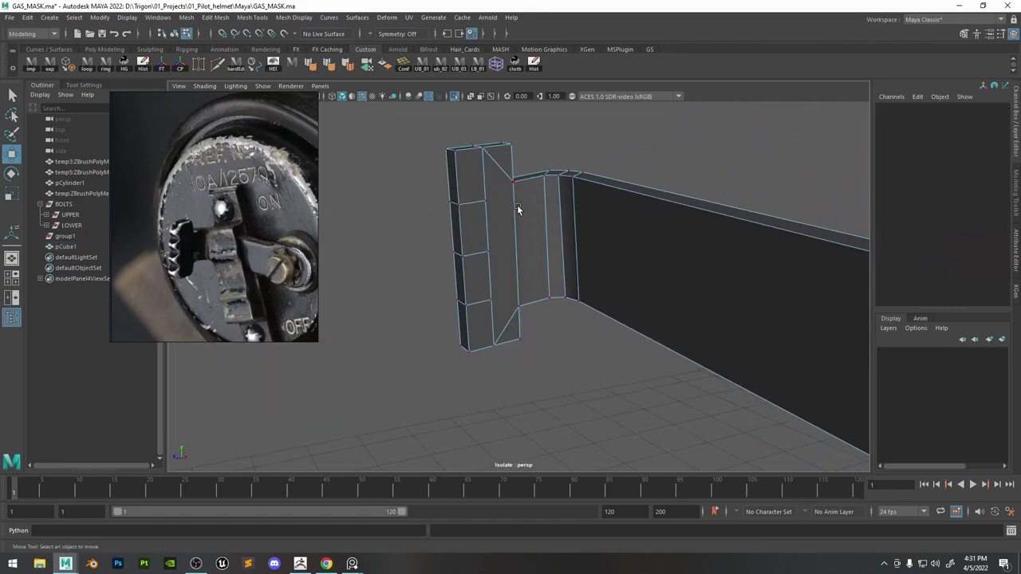
pyautogui.hotkey('ctrl', 'shift', 'x')
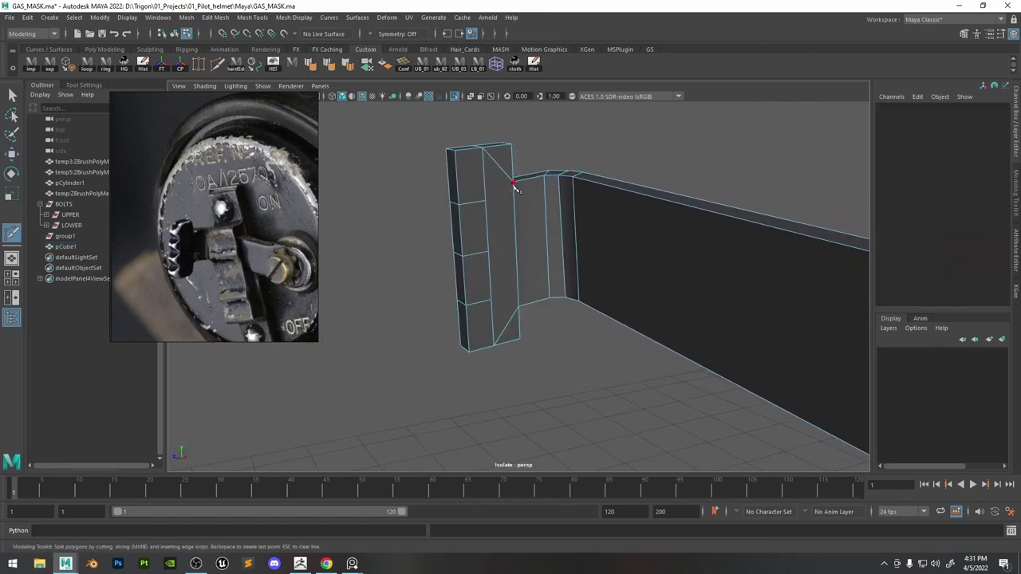
pyautogui.click(486, 203)
pyautogui.rightClick(486, 203)
pyautogui.keyDown('alt'); pyautogui.moveTo(502, 330); pyautogui.dragTo(551, 250); pyautogui.keyUp('alt')
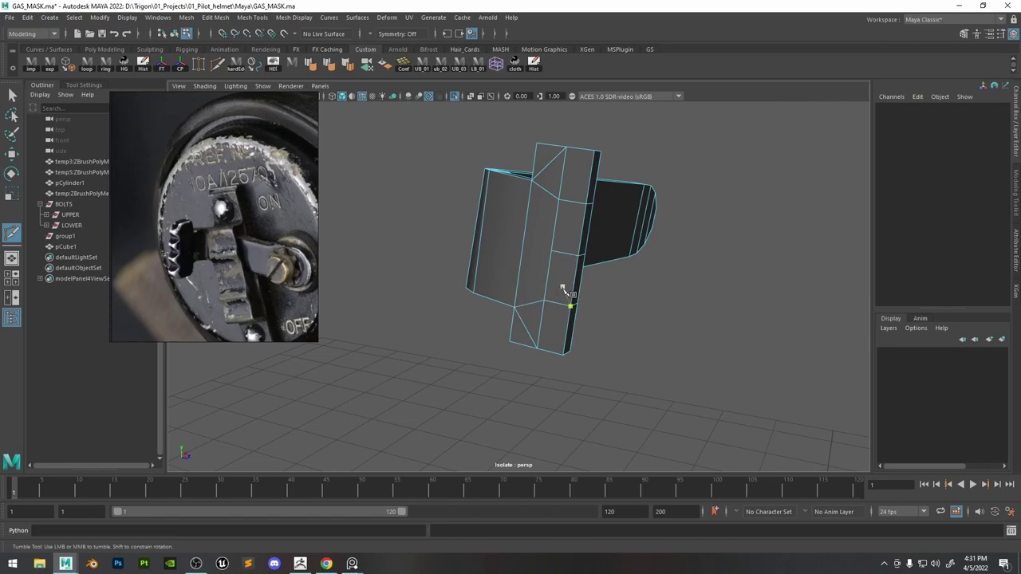
pyautogui.keyDown('alt'); pyautogui.moveTo(562, 289); pyautogui.dragTo(403, 284); pyautogui.keyUp('alt')
pyautogui.keyDown('alt'); pyautogui.moveTo(430, 289); pyautogui.dragTo(552, 279); pyautogui.keyUp('alt')
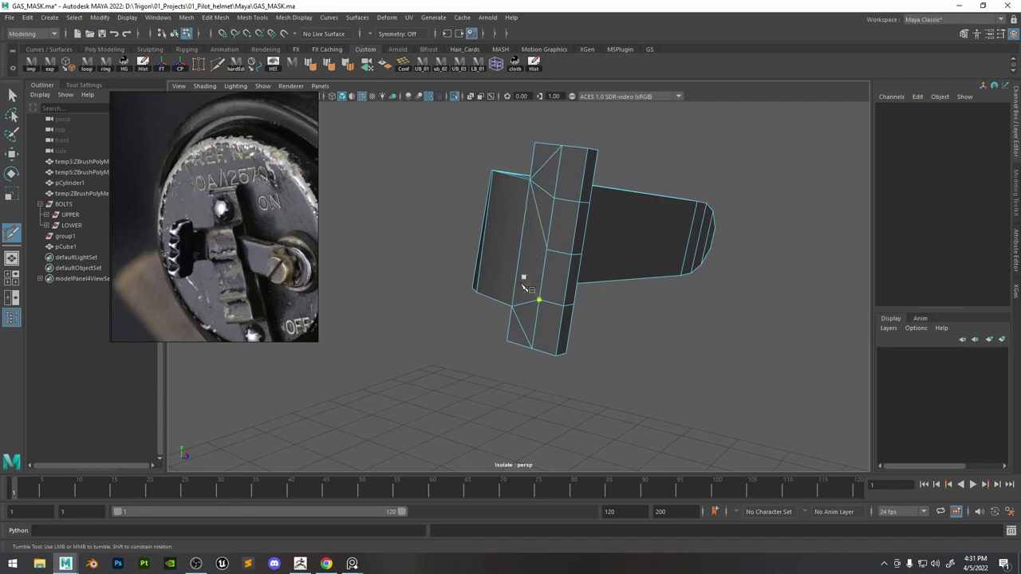
# Select the three short cross edges on the strip's outer face and bevel them with a fraction of 0.5 and one segment.
pyautogui.press('w')
pyautogui.click(584, 202)
pyautogui.scroll(5, 586, 215)
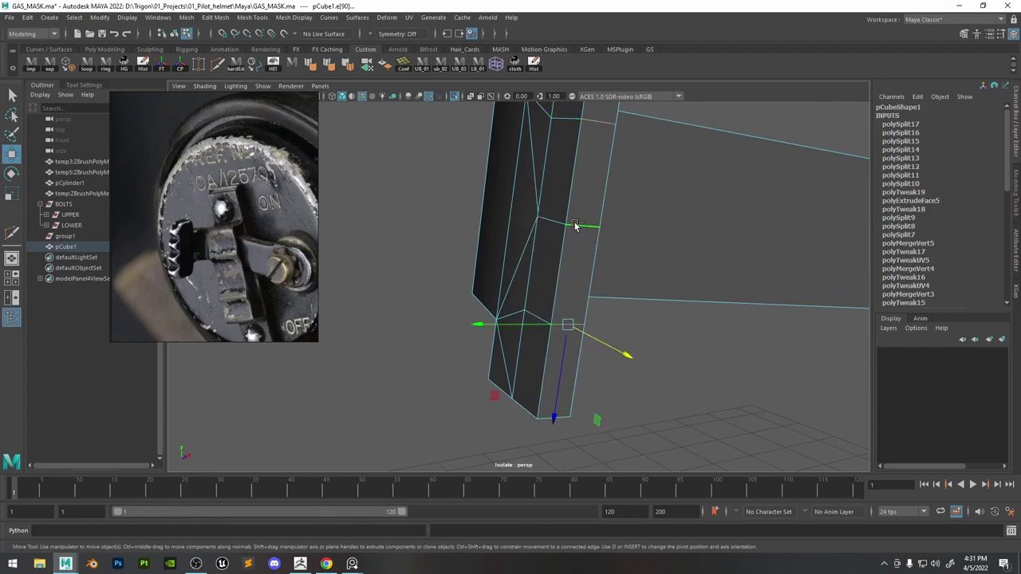
pyautogui.keyDown('shift'); pyautogui.moveTo(583, 213); pyautogui.dragTo(627, 217, button='right'); pyautogui.keyUp('shift')
pyautogui.keyDown('alt'); pyautogui.moveTo(630, 241); pyautogui.dragTo(567, 245); pyautogui.keyUp('alt')
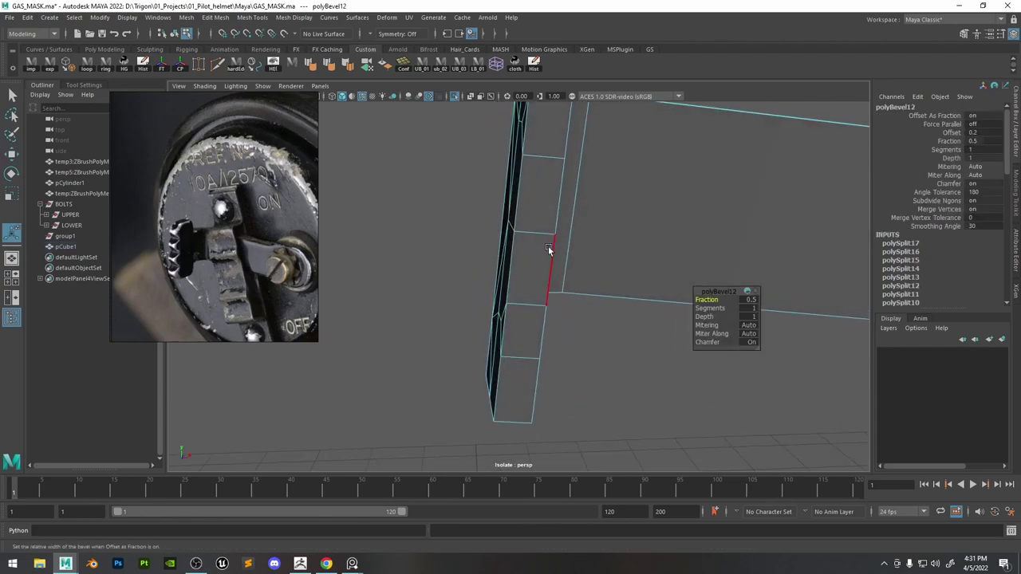
pyautogui.hotkey('ctrl', 'z')
pyautogui.keyDown('shift'); pyautogui.moveTo(536, 232); pyautogui.dragTo(596, 237, button='right'); pyautogui.keyUp('shift')
pyautogui.keyDown('alt'); pyautogui.moveTo(596, 237); pyautogui.dragTo(587, 245); pyautogui.keyUp('alt')
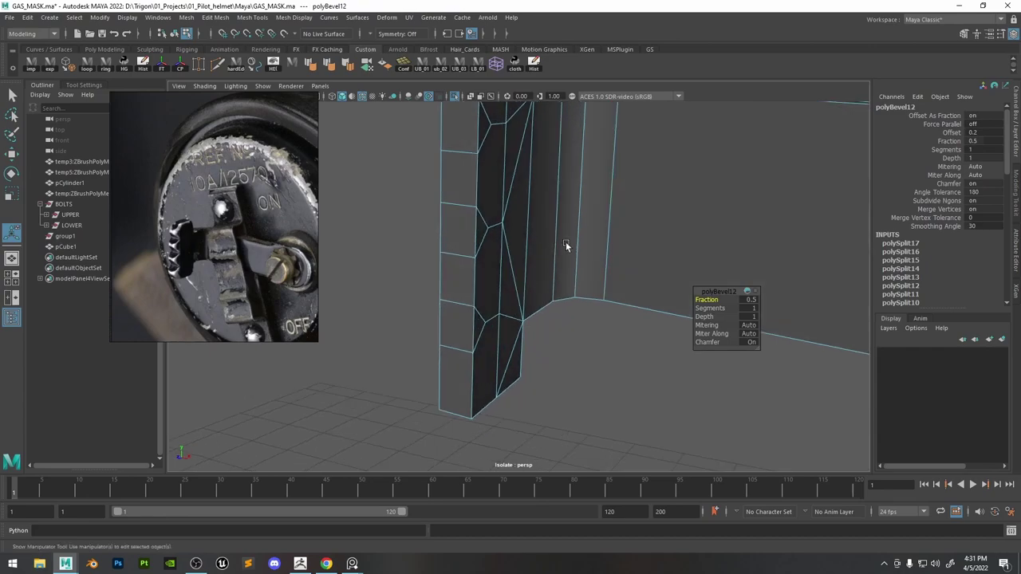
pyautogui.keyDown('alt'); pyautogui.moveTo(569, 283); pyautogui.dragTo(485, 254); pyautogui.keyUp('alt')
# Target-weld the extra bevel vertices at the base of the strip so each bevel tapers to a single point on both sides.
pyautogui.press('q')
pyautogui.click(200, 65)
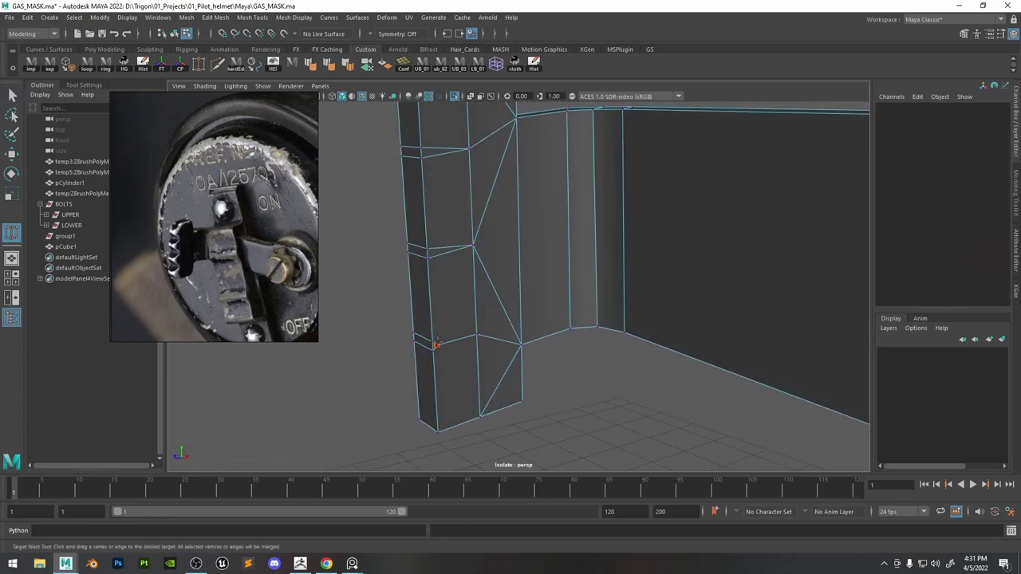
pyautogui.keyDown('alt'); pyautogui.moveTo(436, 343); pyautogui.dragTo(545, 328); pyautogui.keyUp('alt')
pyautogui.keyDown('alt'); pyautogui.moveTo(572, 169); pyautogui.dragTo(565, 236, button='middle'); pyautogui.keyUp('alt')
# Delete the narrow bevel faces on the strip's outer face and the tapered triangles on both sides, opening three notches.
pyautogui.press('w')
pyautogui.moveTo(597, 199); pyautogui.dragTo(595, 226, button='right')
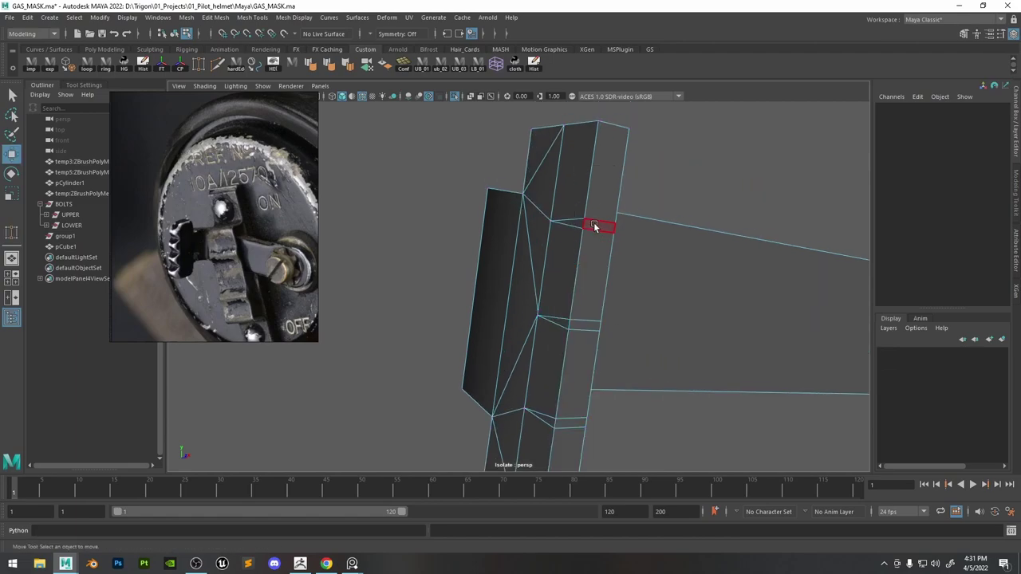
pyautogui.click(594, 227)
pyautogui.keyDown('shift'); pyautogui.click(581, 325); pyautogui.keyUp('shift')
pyautogui.keyDown('alt'); pyautogui.moveTo(581, 326); pyautogui.dragTo(485, 326); pyautogui.keyUp('alt')
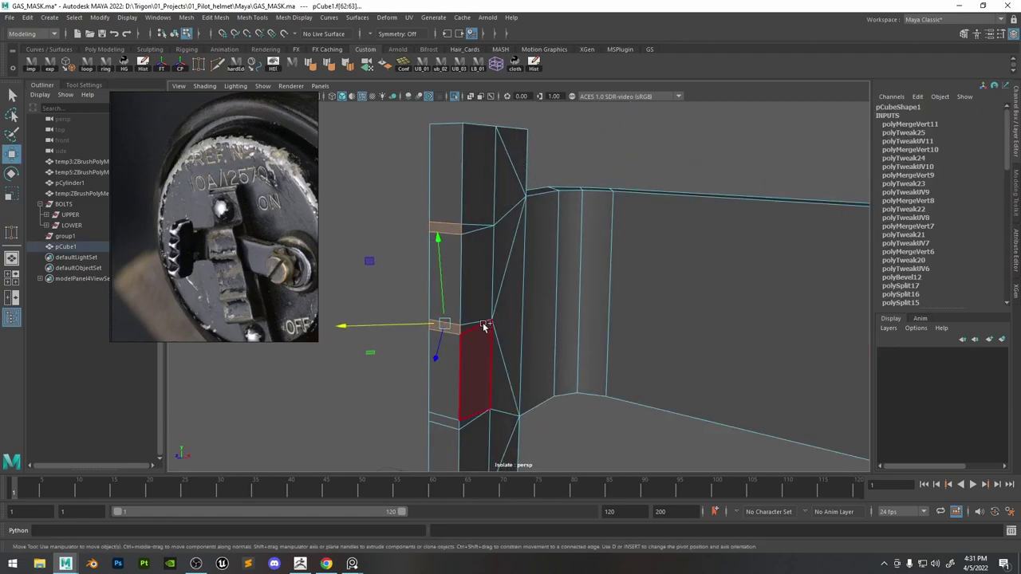
pyautogui.keyDown('shift'); pyautogui.click(476, 326); pyautogui.keyUp('shift')
pyautogui.keyDown('shift'); pyautogui.click(470, 226); pyautogui.keyUp('shift')
pyautogui.hotkey('ctrl', 'z')
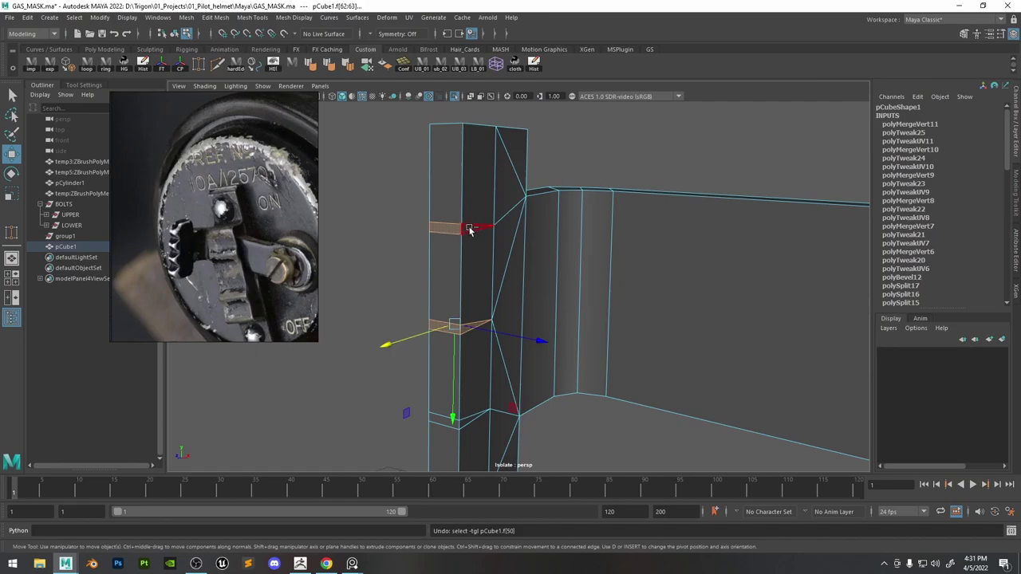
pyautogui.keyDown('shift'); pyautogui.click(470, 229); pyautogui.keyUp('shift')
pyautogui.keyDown('alt'); pyautogui.moveTo(470, 228); pyautogui.dragTo(577, 346); pyautogui.keyUp('alt')
pyautogui.click(606, 235)
pyautogui.hotkey('ctrl', 'z')
pyautogui.keyDown('alt'); pyautogui.moveTo(577, 346); pyautogui.dragTo(577, 263, button='middle'); pyautogui.keyUp('alt')
pyautogui.keyDown('shift'); pyautogui.click(571, 339); pyautogui.keyUp('shift')
pyautogui.keyDown('shift'); pyautogui.click(593, 342); pyautogui.keyUp('shift')
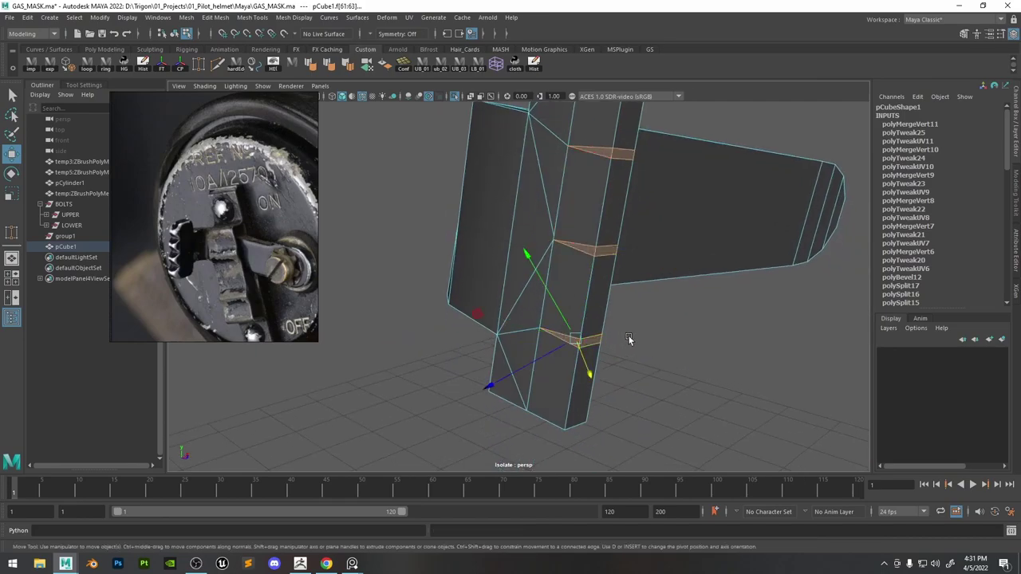
pyautogui.keyDown('alt'); pyautogui.moveTo(629, 338); pyautogui.dragTo(489, 338); pyautogui.keyUp('alt')
pyautogui.press('Delete')
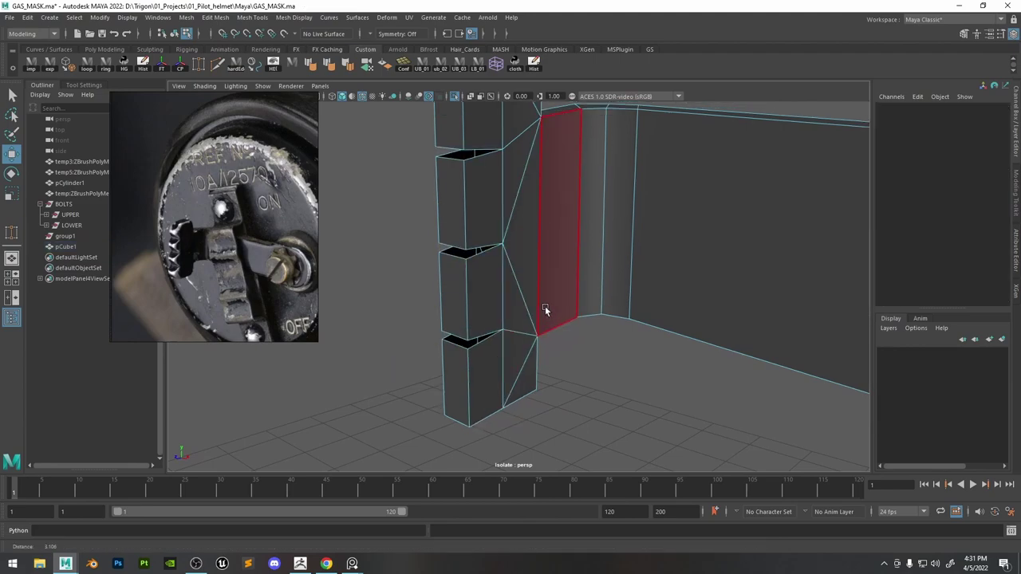
# Bridge the edges inside the uppermost notch and fill its remaining hole.
pyautogui.keyDown('alt'); pyautogui.moveTo(545, 305); pyautogui.dragTo(575, 269); pyautogui.keyUp('alt')
pyautogui.rightClick(527, 226)
pyautogui.click(527, 195)
pyautogui.click(522, 203)
pyautogui.keyDown('shift'); pyautogui.click(494, 196); pyautogui.keyUp('shift')
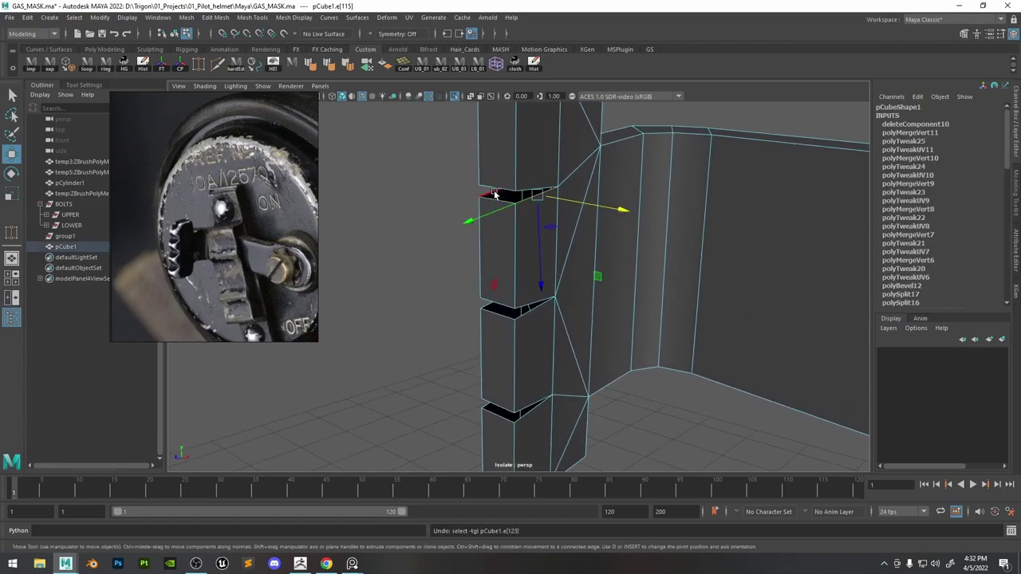
pyautogui.keyDown('shift'); pyautogui.moveTo(491, 194); pyautogui.dragTo(482, 321, button='right'); pyautogui.keyUp('shift')
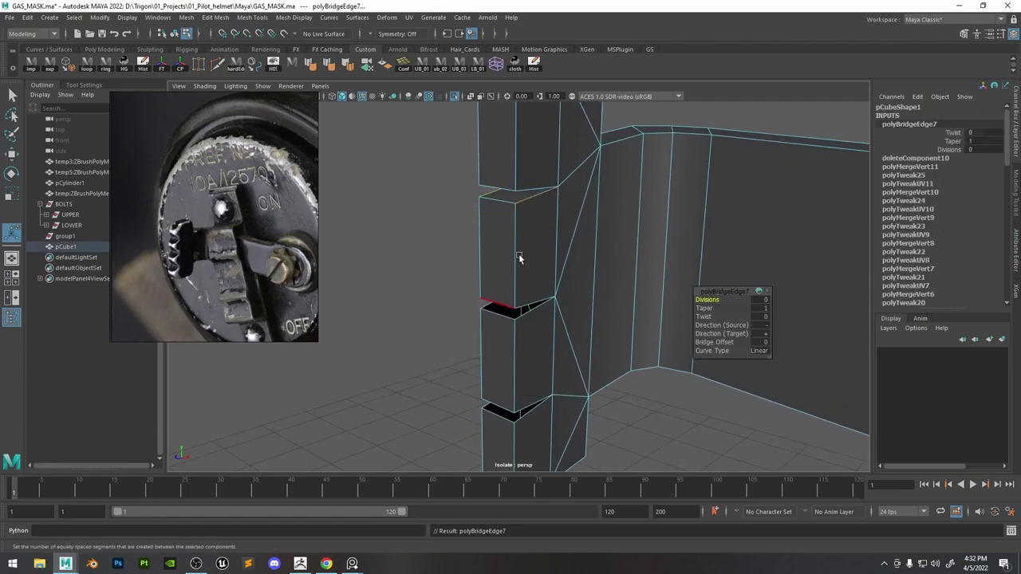
pyautogui.keyDown('alt'); pyautogui.moveTo(518, 254); pyautogui.dragTo(508, 206); pyautogui.keyUp('alt')
pyautogui.click(515, 157)
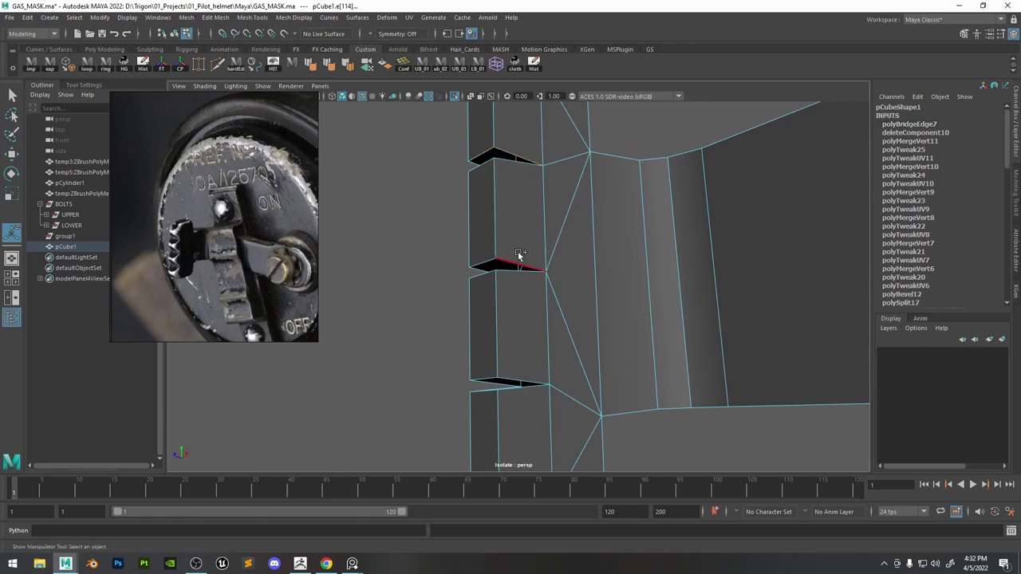
pyautogui.keyDown('shift'); pyautogui.moveTo(507, 211); pyautogui.dragTo(508, 324, button='right'); pyautogui.keyUp('shift')
# Bridge the edges inside the other two notches and fill their remaining holes.
pyautogui.keyDown('shift'); pyautogui.moveTo(476, 272); pyautogui.dragTo(477, 403, button='right'); pyautogui.keyUp('shift')
pyautogui.keyDown('alt'); pyautogui.moveTo(515, 389); pyautogui.dragTo(502, 401); pyautogui.keyUp('alt')
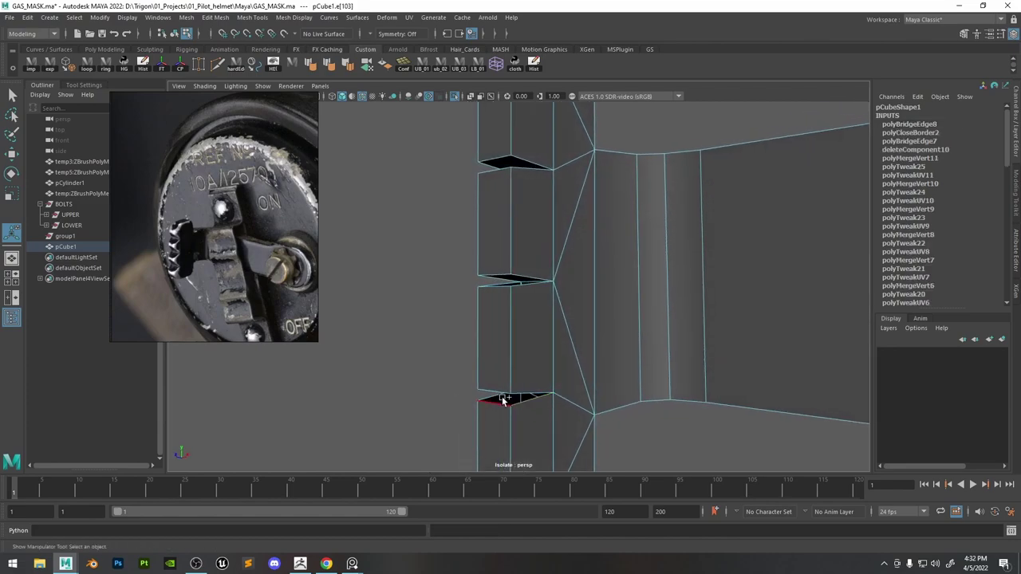
pyautogui.press('g')
pyautogui.keyDown('shift'); pyautogui.moveTo(539, 359); pyautogui.dragTo(518, 500, button='right'); pyautogui.keyUp('shift')
pyautogui.keyDown('alt'); pyautogui.moveTo(539, 369); pyautogui.dragTo(521, 245); pyautogui.keyUp('alt')
pyautogui.scroll(-5, 533, 267)
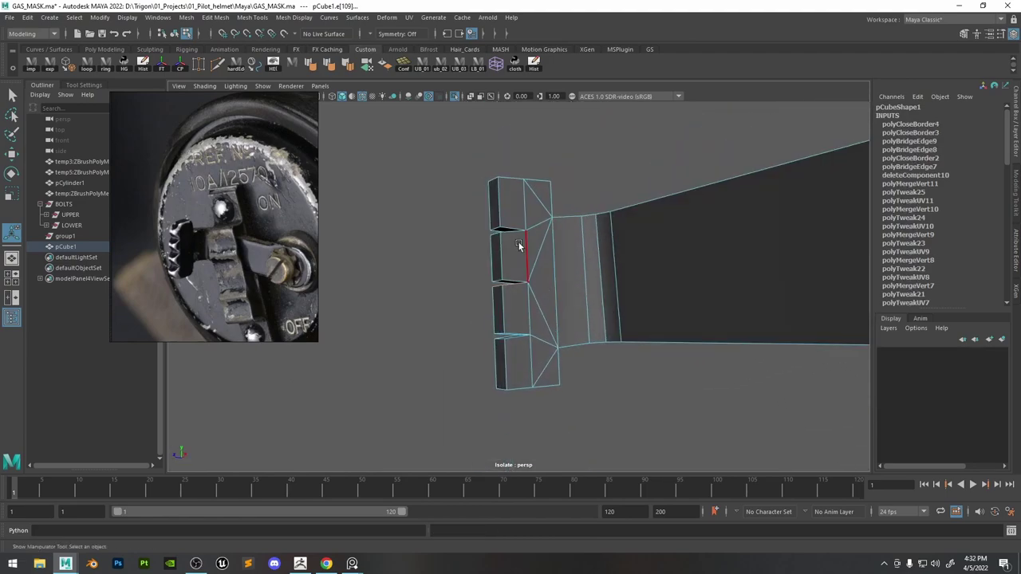
# Collapse the outer lengthwise edges of the four blocks so that each becomes a pointed tooth.
pyautogui.moveTo(519, 258); pyautogui.dragTo(517, 288, button='right')
pyautogui.click(493, 245)
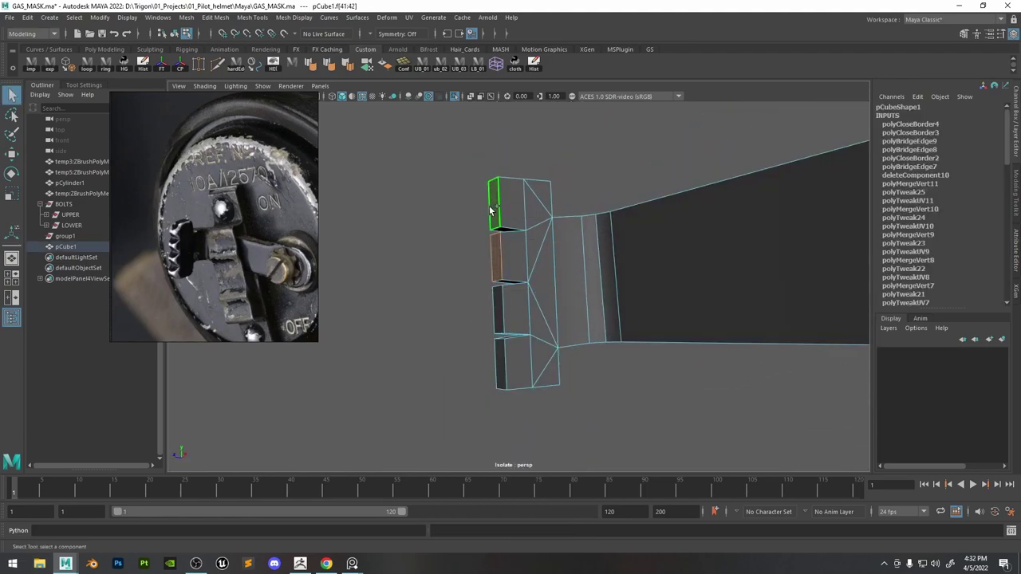
pyautogui.keyDown('shift'); pyautogui.moveTo(500, 255); pyautogui.dragTo(493, 193, button='right'); pyautogui.keyUp('shift')
pyautogui.hotkey('ctrl', 'z')
pyautogui.click(490, 254)
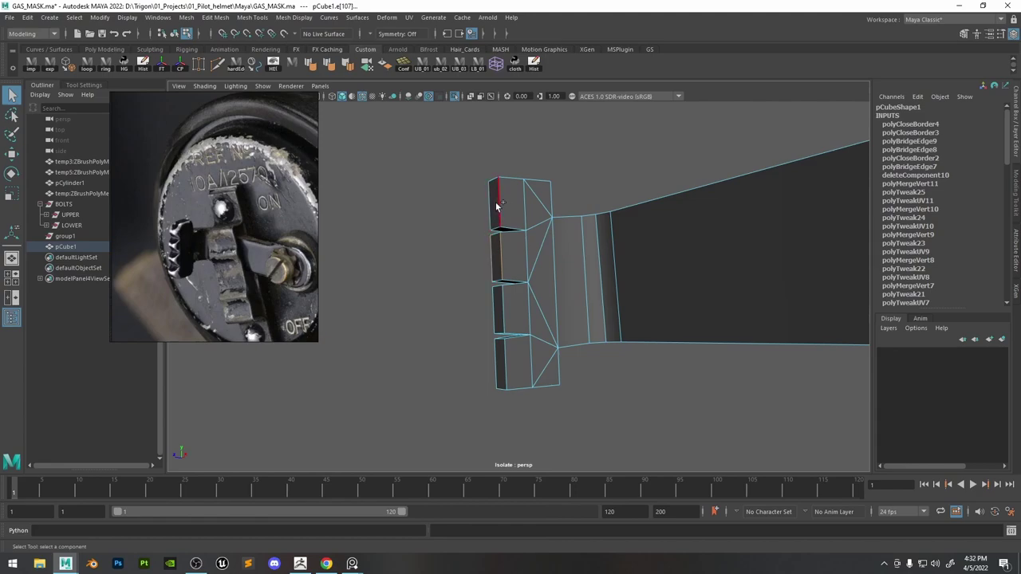
pyautogui.keyDown('shift'); pyautogui.click(496, 353); pyautogui.keyUp('shift')
pyautogui.keyDown('shift'); pyautogui.moveTo(494, 323); pyautogui.dragTo(536, 269, button='right'); pyautogui.keyUp('shift')
pyautogui.keyDown('alt'); pyautogui.moveTo(534, 272); pyautogui.dragTo(508, 275); pyautogui.keyUp('alt')
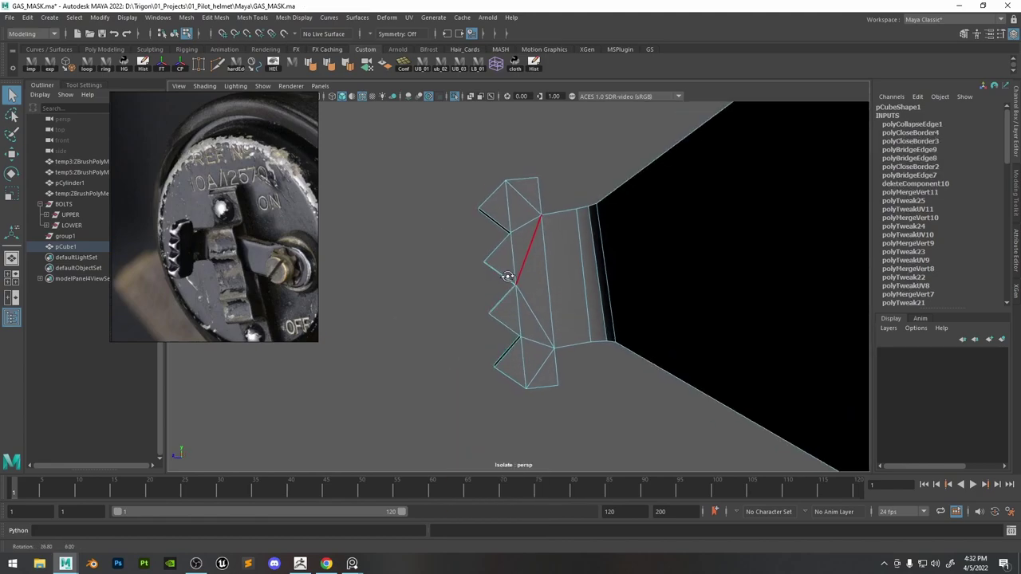
# Select the vertices of the serrated teeth, move them to adjust the grip's shape, and return to object mode.
pyautogui.moveTo(506, 274); pyautogui.dragTo(469, 269, button='right')
pyautogui.moveTo(414, 144); pyautogui.dragTo(535, 436)
pyautogui.press('w')
pyautogui.moveTo(470, 290); pyautogui.dragTo(513, 217)
pyautogui.moveTo(513, 217); pyautogui.dragTo(549, 187, button='right')
pyautogui.click(550, 187)
# Show the whole canister without the wireframe overlay and examine the serrated grip's size and placement on it.
pyautogui.scroll(-5, 543, 232)
pyautogui.keyDown('alt'); pyautogui.moveTo(542, 247); pyautogui.dragTo(461, 249); pyautogui.keyUp('alt')
pyautogui.click(364, 96)
pyautogui.keyDown('alt'); pyautogui.moveTo(545, 210); pyautogui.dragTo(504, 214); pyautogui.keyUp('alt')
pyautogui.click(454, 96)
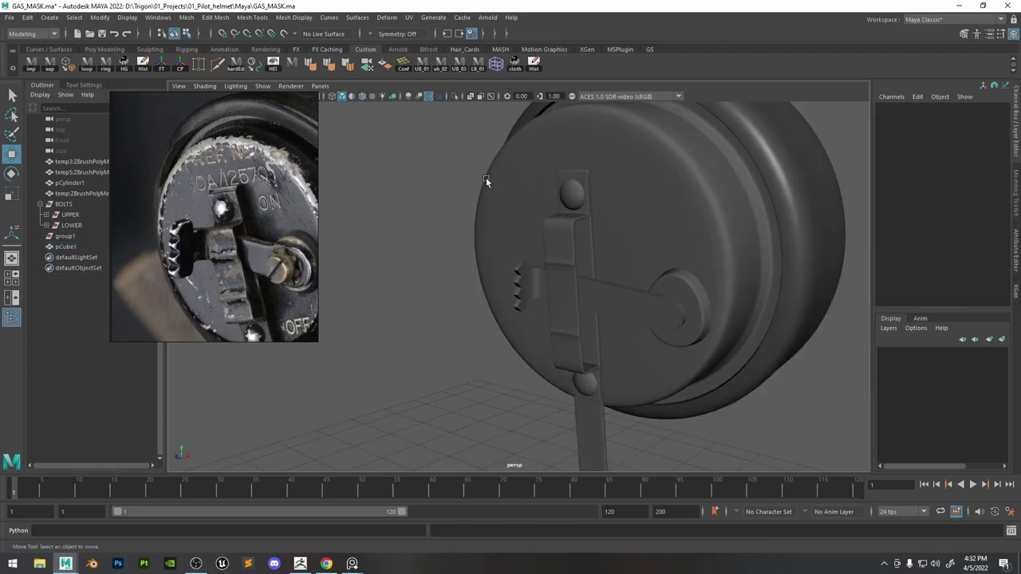
pyautogui.scroll(-5, 558, 239)
pyautogui.keyDown('alt'); pyautogui.moveTo(580, 260); pyautogui.dragTo(625, 268); pyautogui.keyUp('alt')
pyautogui.scroll(10, 626, 264)
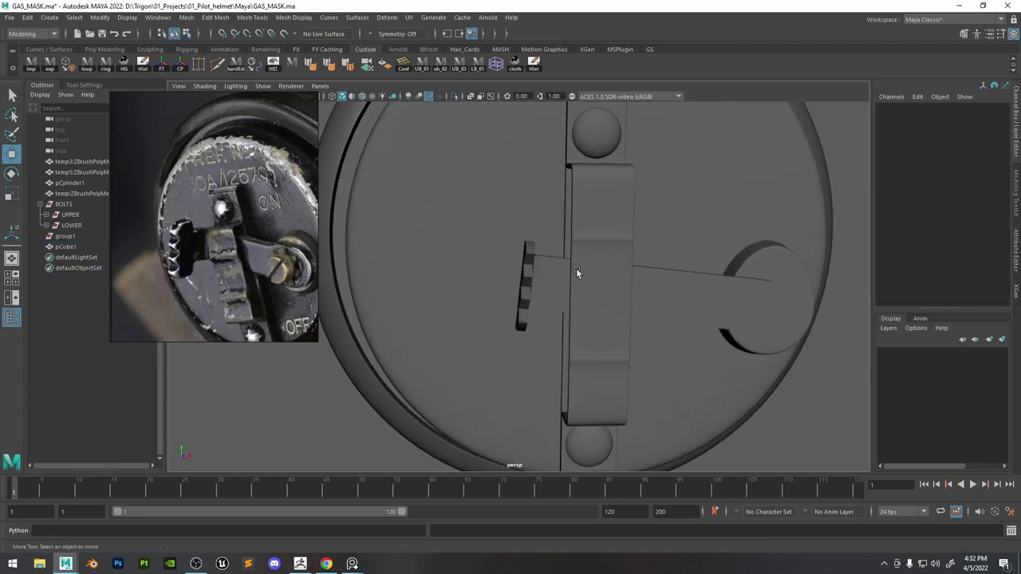
# Select the lever and isolate it in the view.
pyautogui.click(513, 259)
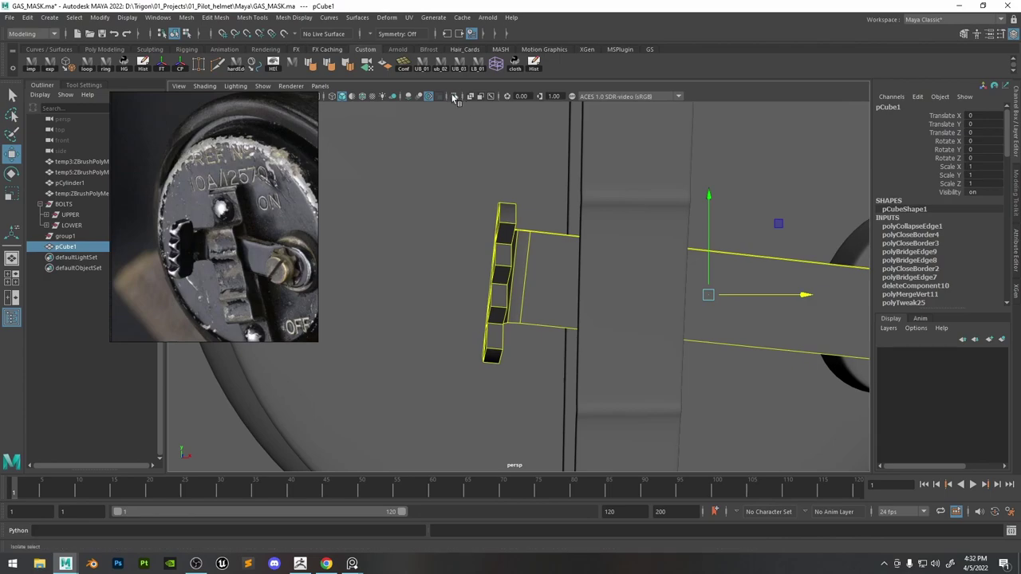
pyautogui.hotkey('ctrl', '1')
pyautogui.keyDown('alt'); pyautogui.moveTo(513, 259); pyautogui.dragTo(544, 252); pyautogui.keyUp('alt')
# Extrude the side faces of the serrated grip on both sides with a local translate Z of 0.061, and check the smooth preview.
pyautogui.moveTo(482, 225); pyautogui.dragTo(349, 236, button='right')
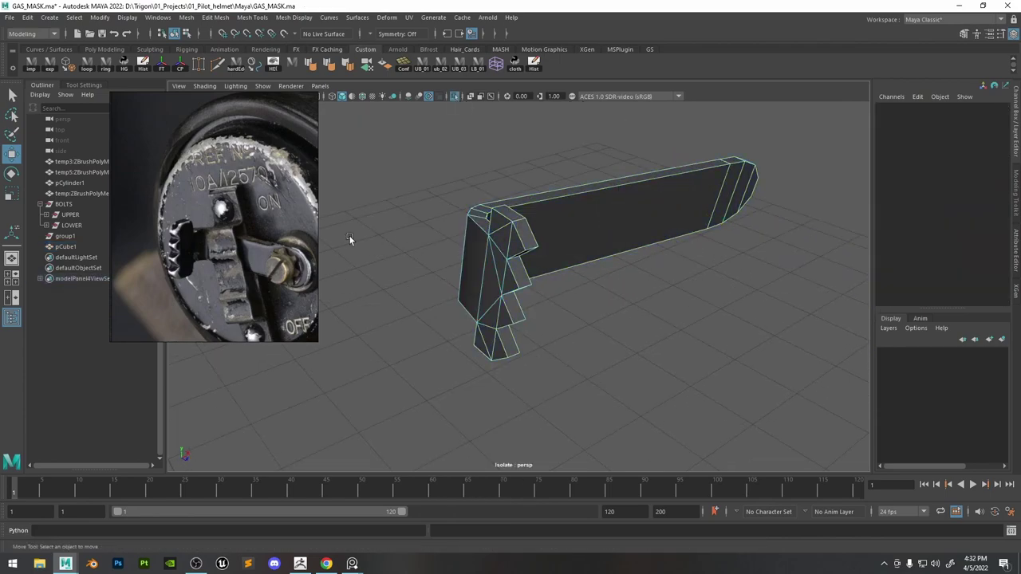
pyautogui.scroll(5, 182, 230)
pyautogui.click(508, 253)
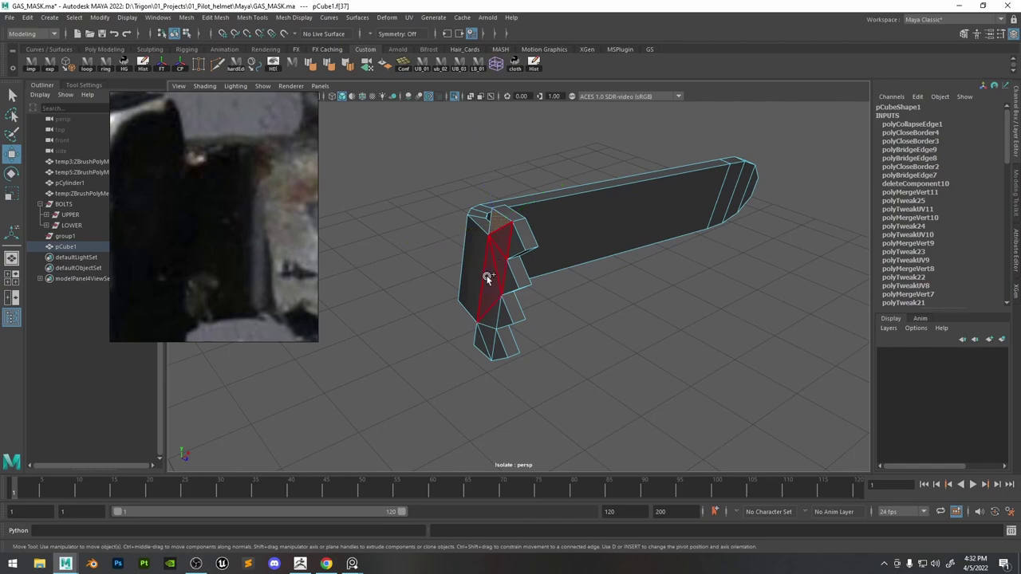
pyautogui.click(505, 315)
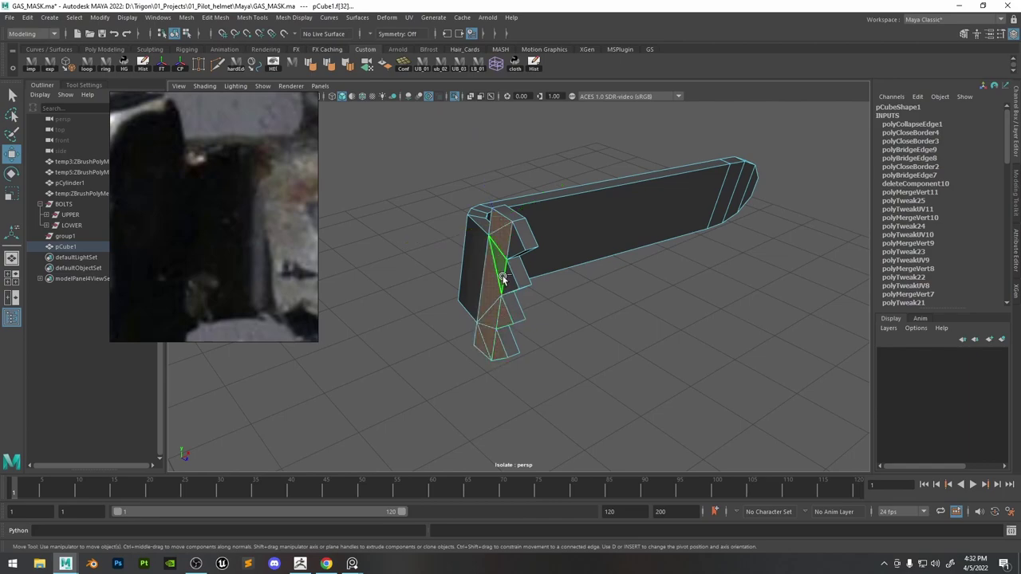
pyautogui.keyDown('alt'); pyautogui.moveTo(594, 270); pyautogui.dragTo(467, 271); pyautogui.keyUp('alt')
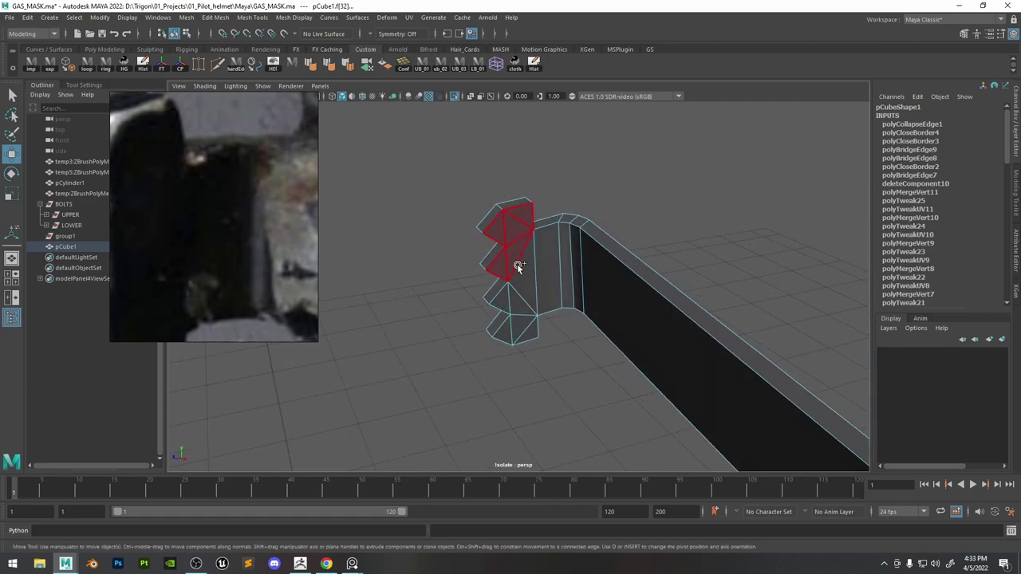
pyautogui.keyDown('shift'); pyautogui.moveTo(508, 333); pyautogui.dragTo(552, 366); pyautogui.keyUp('shift')
pyautogui.hotkey('ctrl', 'e')
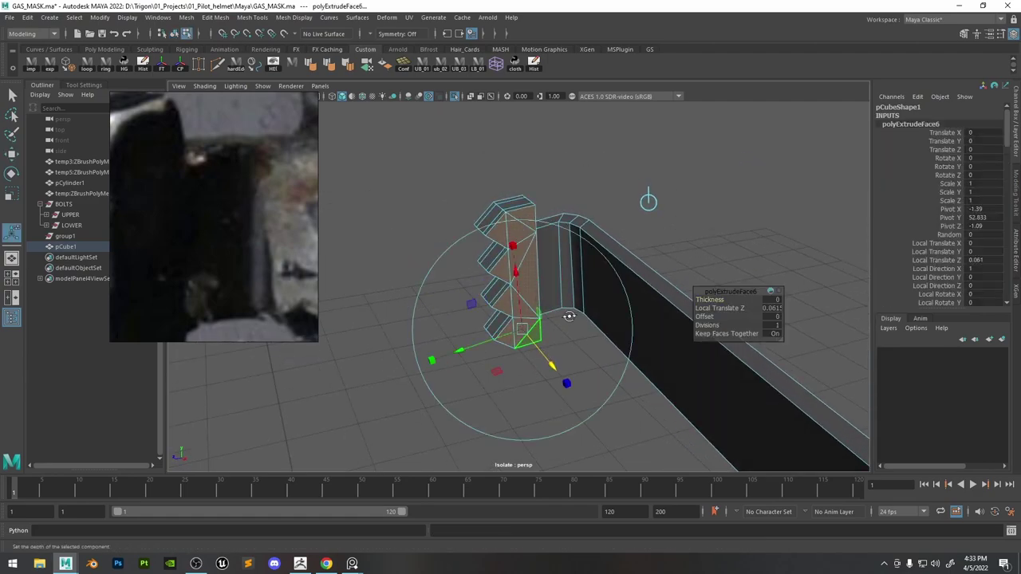
pyautogui.keyDown('alt'); pyautogui.moveTo(567, 312); pyautogui.dragTo(510, 319); pyautogui.keyUp('alt')
pyautogui.press('3')
pyautogui.press('1')
pyautogui.press('F8')
# Apply a soften/harden edge operation to the whole lever and adjust its angle.
pyautogui.click(526, 293)
pyautogui.click(630, 255)
pyautogui.keyDown('alt'); pyautogui.moveTo(574, 275); pyautogui.dragTo(510, 263); pyautogui.keyUp('alt')
pyautogui.click(456, 241)
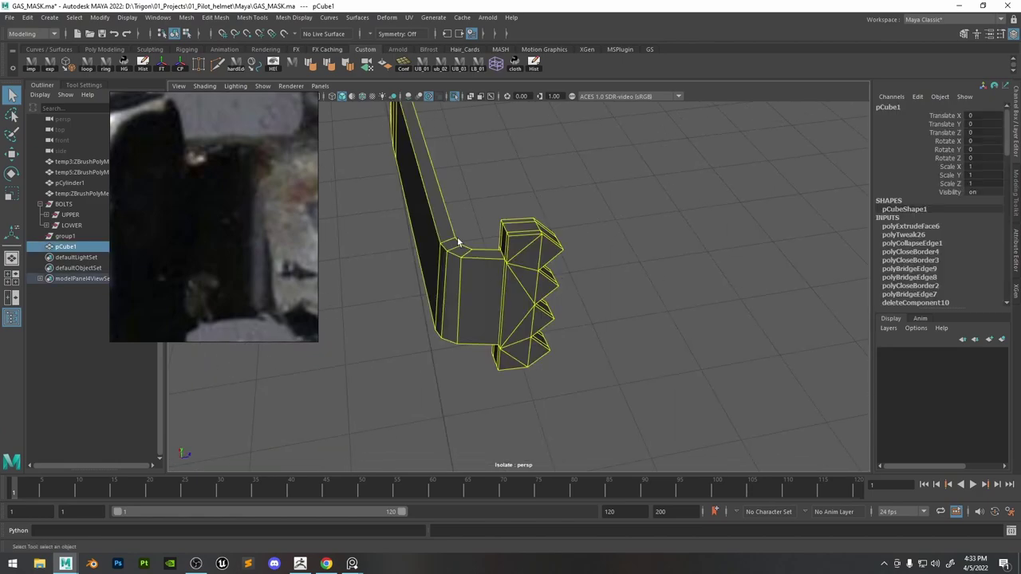
pyautogui.keyDown('alt'); pyautogui.moveTo(455, 242); pyautogui.dragTo(519, 251, button='right'); pyautogui.keyUp('alt')
pyautogui.click(240, 65)
pyautogui.click(273, 64)
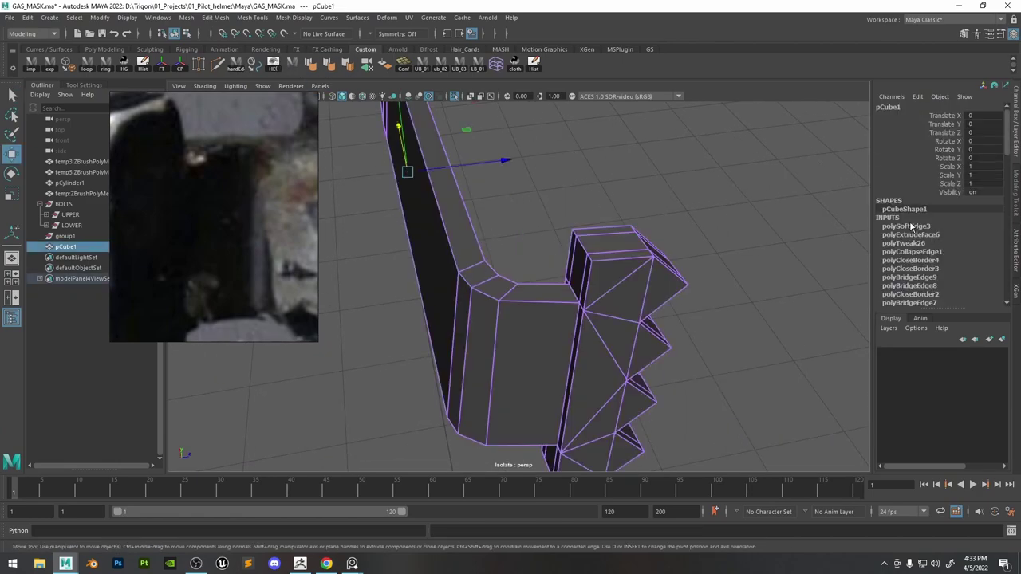
pyautogui.moveTo(630, 199); pyautogui.dragTo(638, 200, button='middle')
pyautogui.keyDown('alt'); pyautogui.moveTo(638, 199); pyautogui.dragTo(574, 236); pyautogui.keyUp('alt')
# Select the lever's hard edges and bevel them with a fraction of 0.5 and 2 segments.
pyautogui.click(238, 65)
pyautogui.moveTo(542, 182); pyautogui.dragTo(535, 131, button='right')
pyautogui.keyDown('alt'); pyautogui.moveTo(535, 135); pyautogui.dragTo(467, 223); pyautogui.keyUp('alt')
pyautogui.moveTo(465, 231); pyautogui.dragTo(460, 193, button='right')
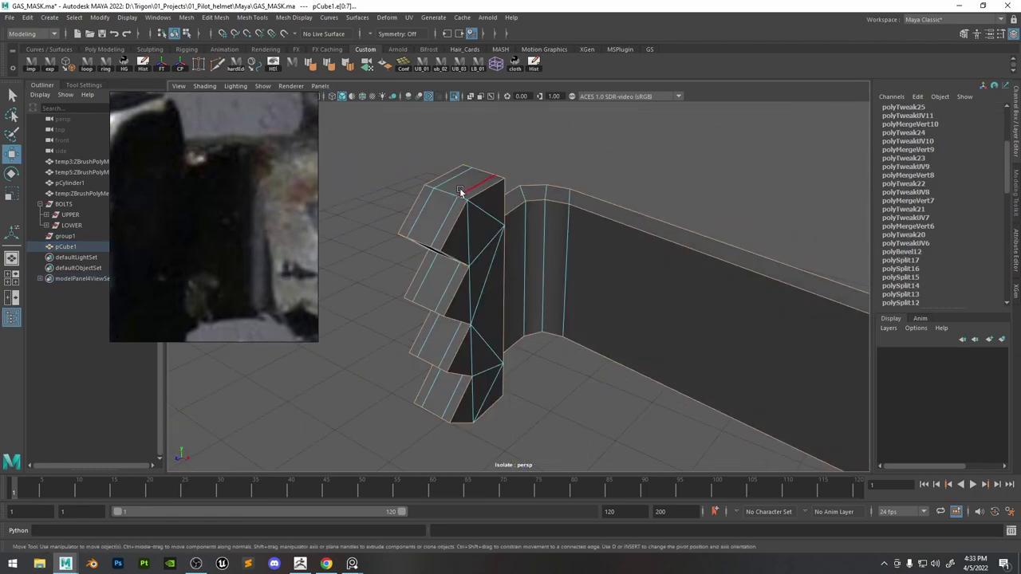
pyautogui.scroll(-4, 256, 165)
pyautogui.keyDown('alt'); pyautogui.moveTo(452, 200); pyautogui.dragTo(606, 231); pyautogui.keyUp('alt')
pyautogui.keyDown('shift'); pyautogui.moveTo(546, 204); pyautogui.dragTo(584, 204, button='right'); pyautogui.keyUp('shift')
pyautogui.keyDown('alt'); pyautogui.moveTo(584, 205); pyautogui.dragTo(627, 296); pyautogui.keyUp('alt')
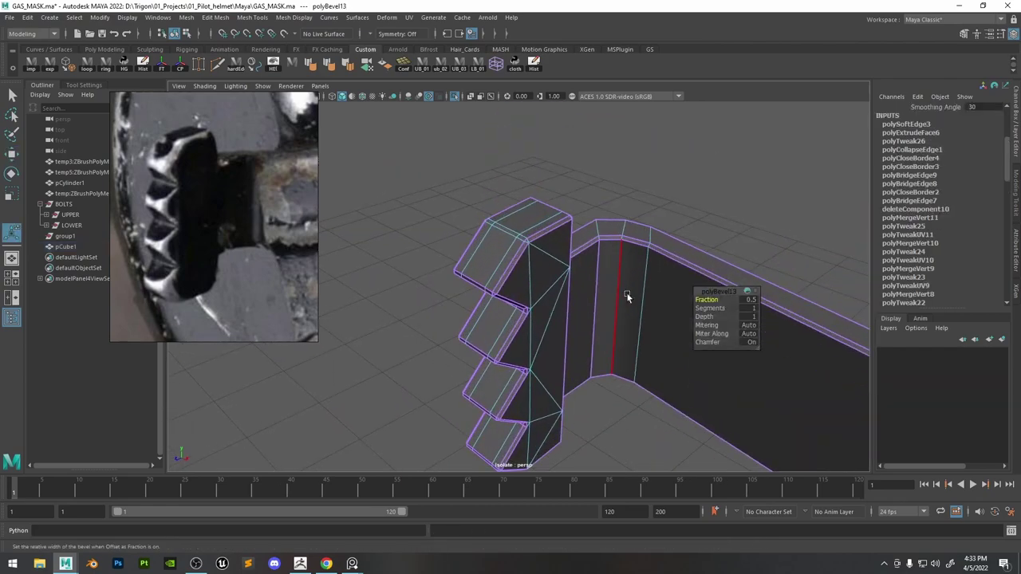
pyautogui.moveTo(714, 309); pyautogui.dragTo(727, 310)
# Return the lever to object mode and display it in smooth mesh preview.
pyautogui.press('q')
pyautogui.moveTo(626, 246); pyautogui.dragTo(656, 217, button='right')
pyautogui.press('3')
pyautogui.scroll(-4, 656, 217)
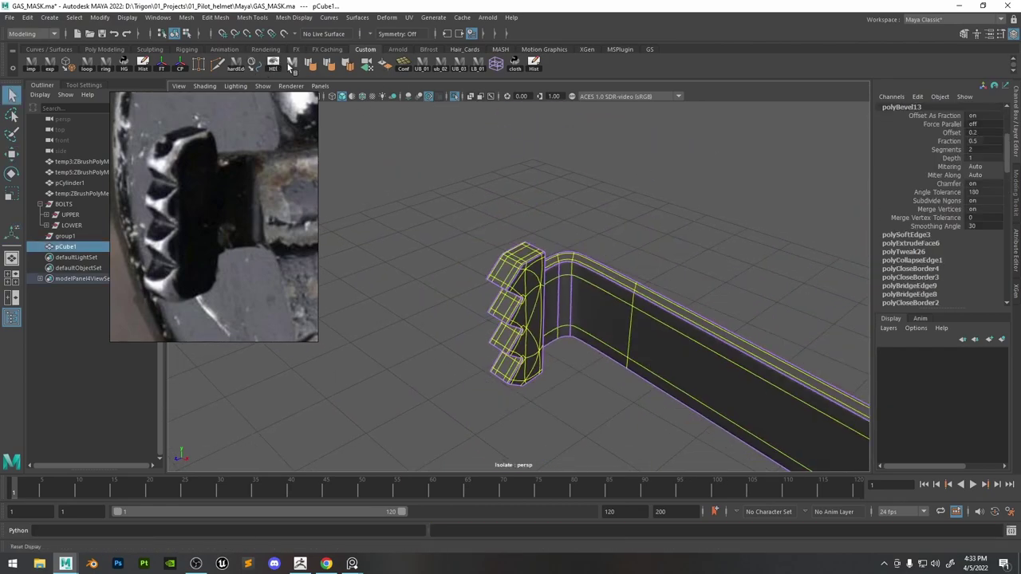
# Turn off the wireframe overlay and inspect the lever in shaded view with and without smooth preview.
pyautogui.click(477, 147)
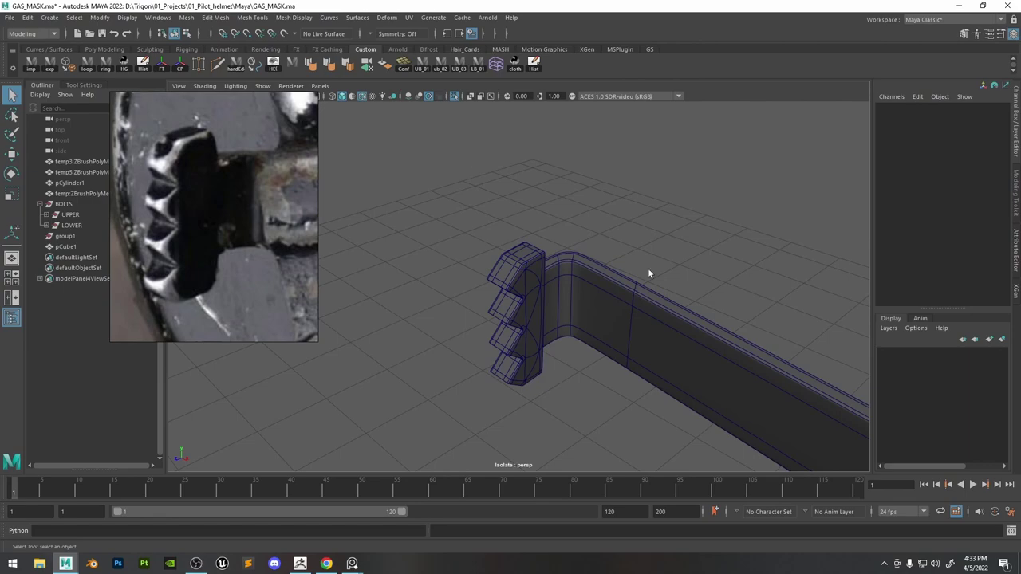
pyautogui.click(363, 96)
pyautogui.moveTo(705, 287)
pyautogui.keyDown('alt'); pyautogui.mouseDown()
pyautogui.moveTo(630, 246)
pyautogui.moveTo(747, 242)
pyautogui.moveTo(608, 267)
pyautogui.moveTo(554, 240)
pyautogui.moveTo(574, 312)
pyautogui.moveTo(617, 334)
pyautogui.mouseUp(); pyautogui.keyUp('alt')
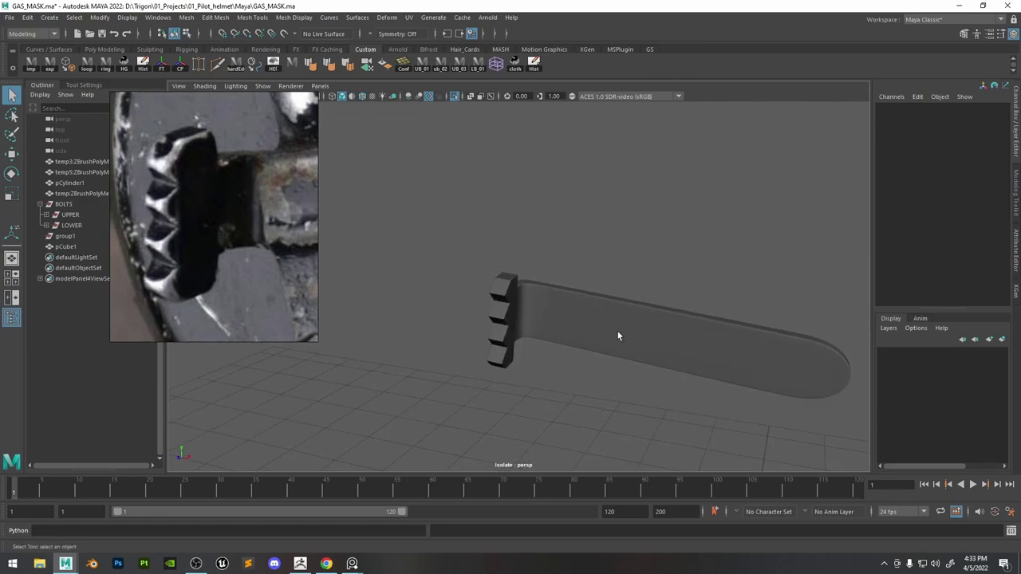
pyautogui.click(617, 335)
pyautogui.press('3')
pyautogui.press('1')
pyautogui.keyDown('alt'); pyautogui.moveTo(683, 303); pyautogui.dragTo(570, 247, button='middle'); pyautogui.keyUp('alt')
pyautogui.keyDown('alt'); pyautogui.moveTo(570, 247); pyautogui.dragTo(919, 239, button='right'); pyautogui.keyUp('alt')
# Turn off Chamfer on the lever's hard-edge bevel and check the resulting edges around the serrated grip.
pyautogui.click(914, 227)
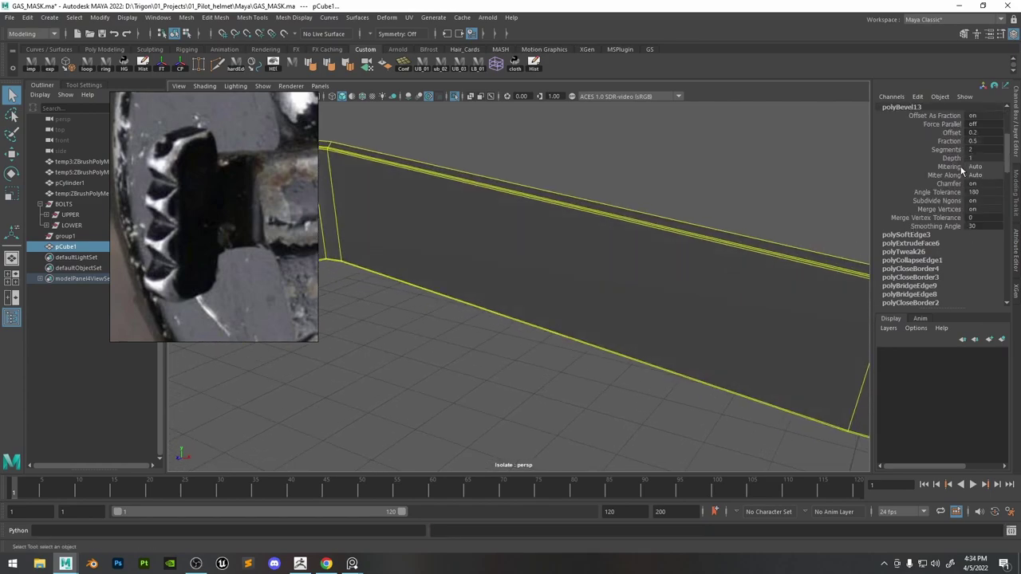
pyautogui.moveTo(789, 200); pyautogui.dragTo(720, 202, button='middle')
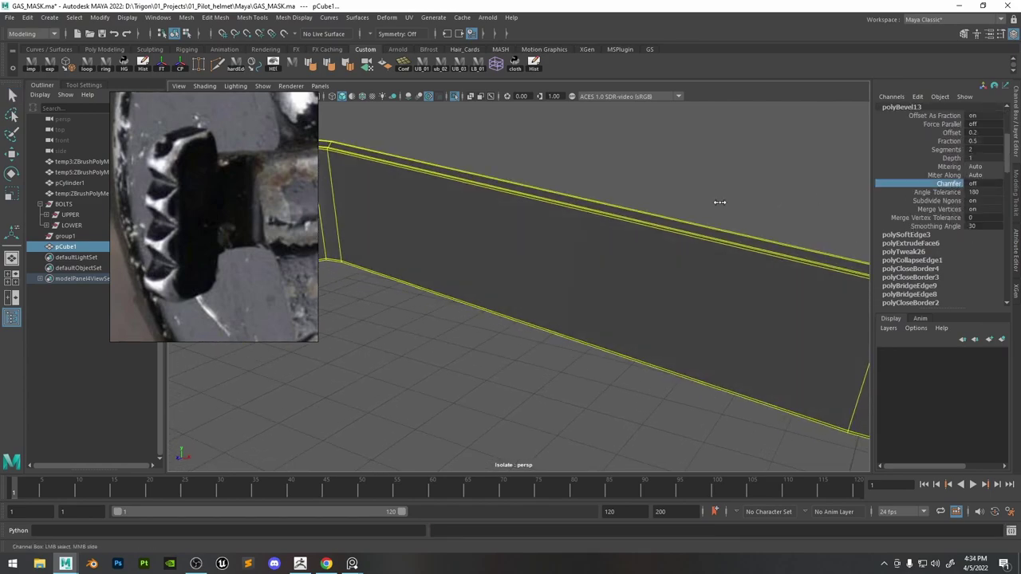
pyautogui.keyDown('alt'); pyautogui.moveTo(480, 185); pyautogui.dragTo(838, 326, button='middle'); pyautogui.keyUp('alt')
pyautogui.keyDown('alt'); pyautogui.moveTo(690, 275); pyautogui.dragTo(752, 294, button='right'); pyautogui.keyUp('alt')
pyautogui.keyDown('alt'); pyautogui.moveTo(752, 294); pyautogui.dragTo(718, 279); pyautogui.keyUp('alt')
pyautogui.keyDown('alt'); pyautogui.moveTo(717, 279); pyautogui.dragTo(743, 333, button='right'); pyautogui.keyUp('alt')
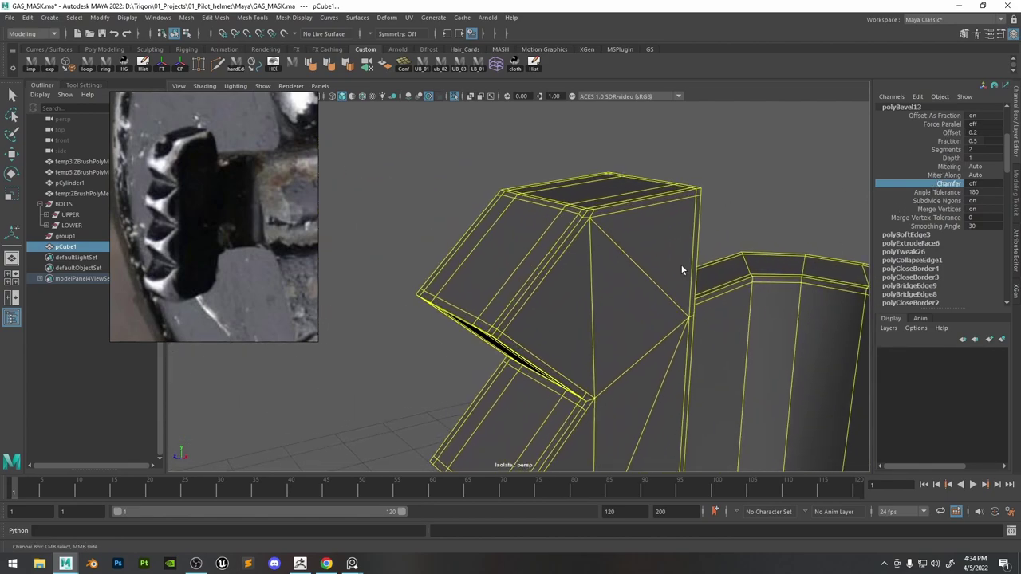
pyautogui.keyDown('alt'); pyautogui.moveTo(682, 270); pyautogui.dragTo(340, 272); pyautogui.keyUp('alt')
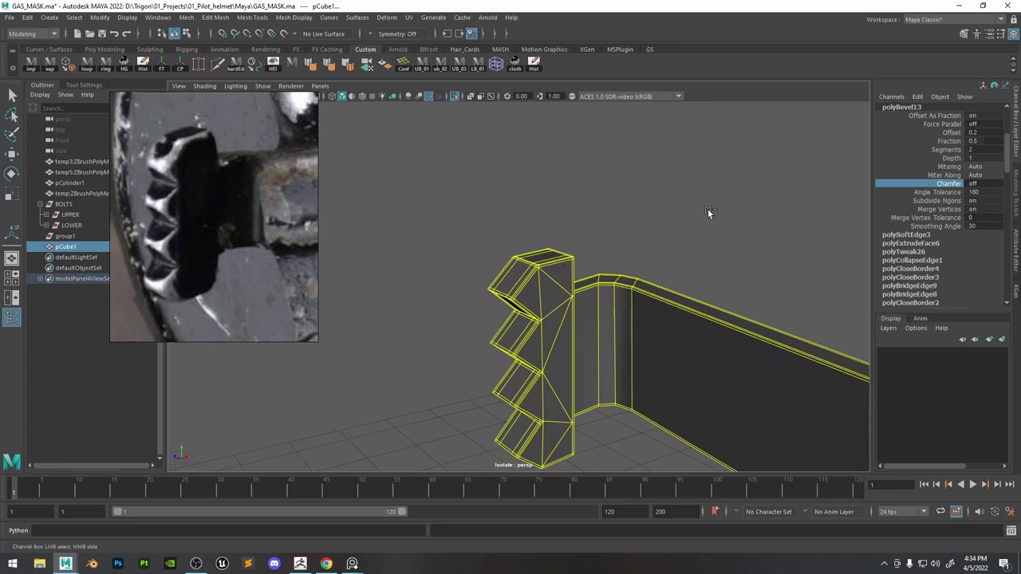
# Try duplicating the lever to keep a separate copy and reselecting the original, and undo the duplication.
pyautogui.press('q')
pyautogui.hotkey('ctrl', 'd')
pyautogui.click(702, 237)
pyautogui.click(549, 299)
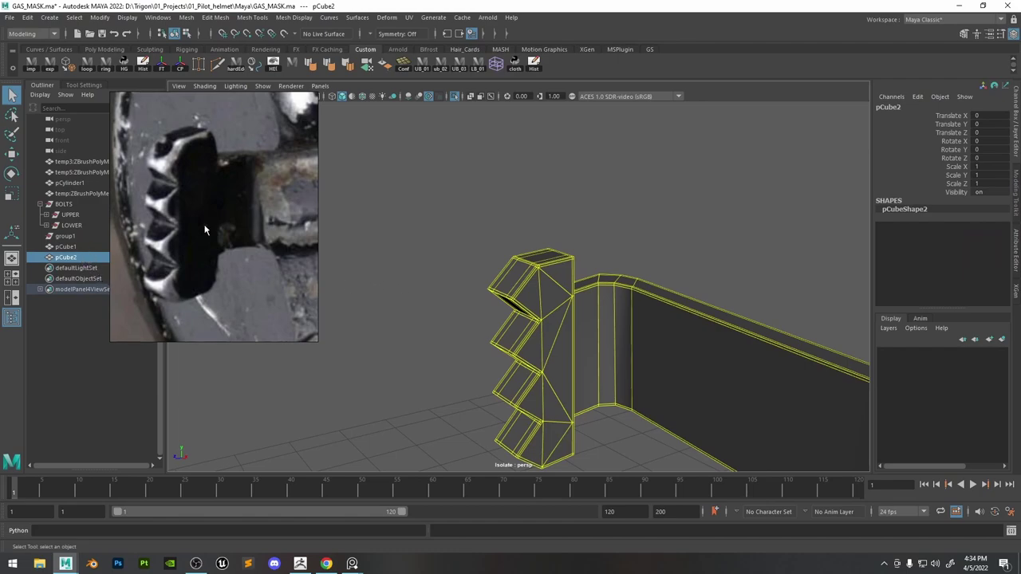
pyautogui.doubleClick(893, 209)
pyautogui.click(62, 247)
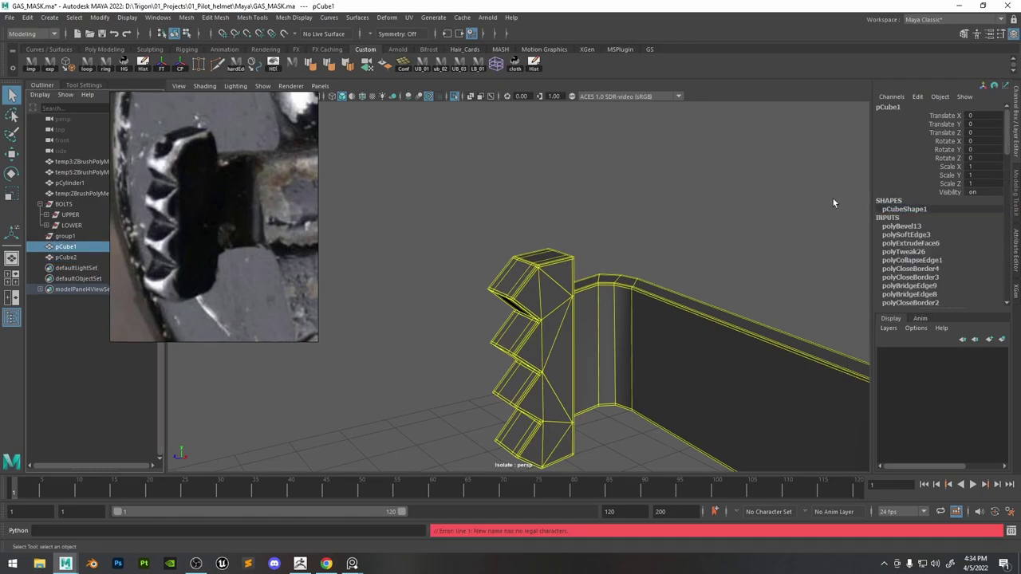
pyautogui.scroll(-10, 919, 264)
pyautogui.scroll(10, 919, 264)
pyautogui.hotkey('ctrl', 'z')
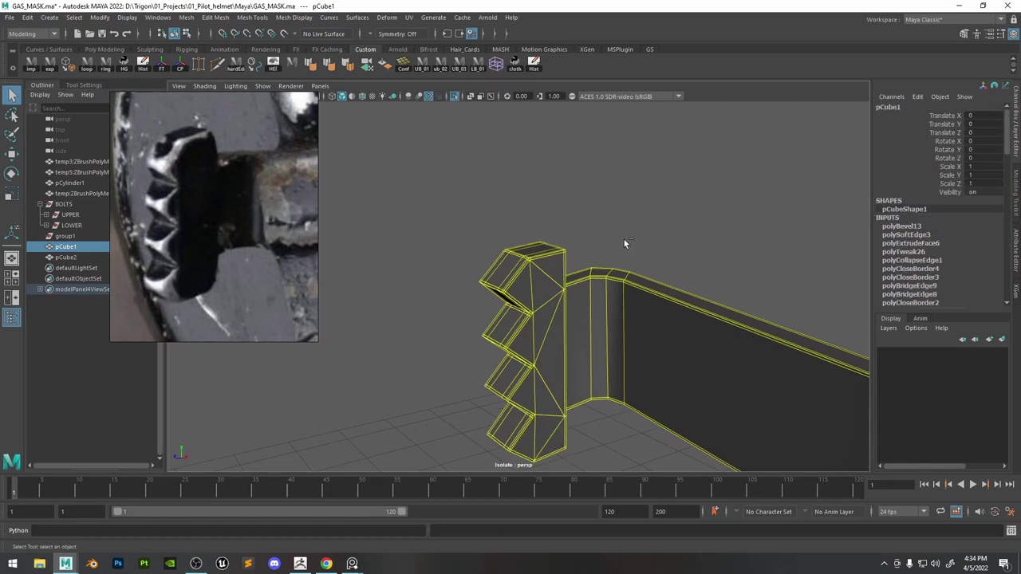
pyautogui.hotkey('ctrl', 'z')
pyautogui.hotkey('ctrl', 'z')
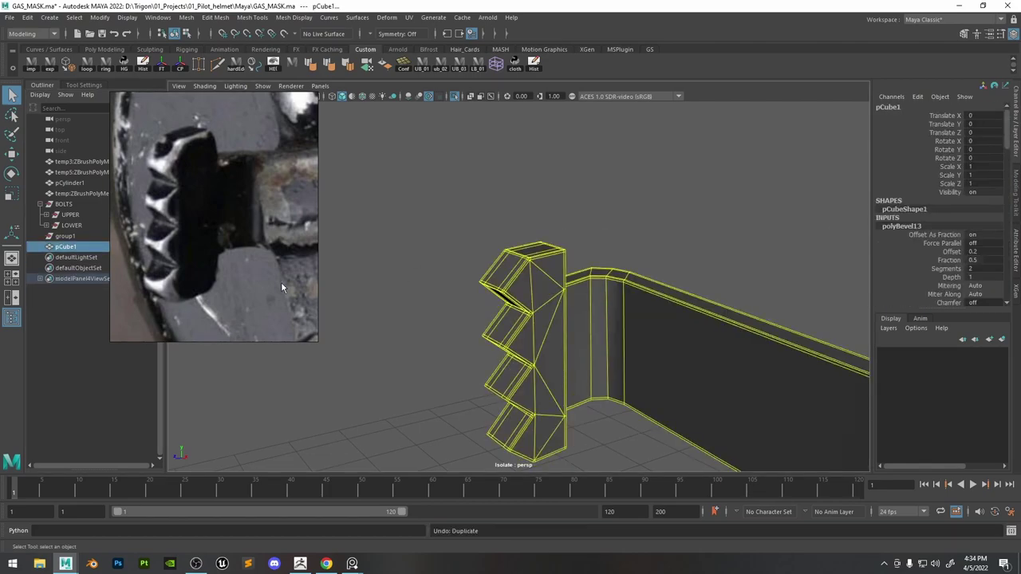
# Turn Chamfer back on for the lever's hard-edge bevel and check the grip's edges.
pyautogui.scroll(2, 746, 206)
pyautogui.scroll(-5, 956, 217)
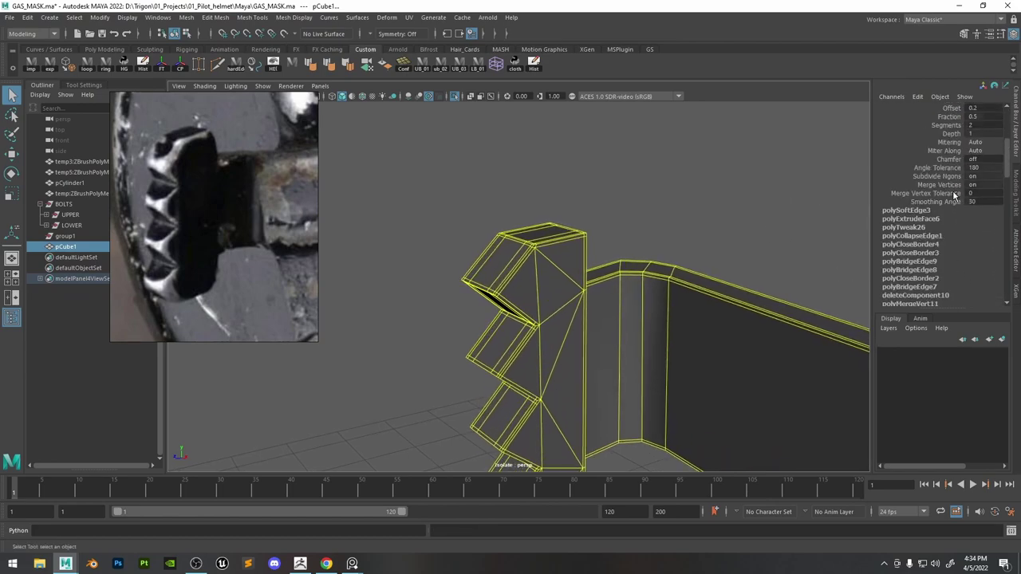
pyautogui.click(953, 159)
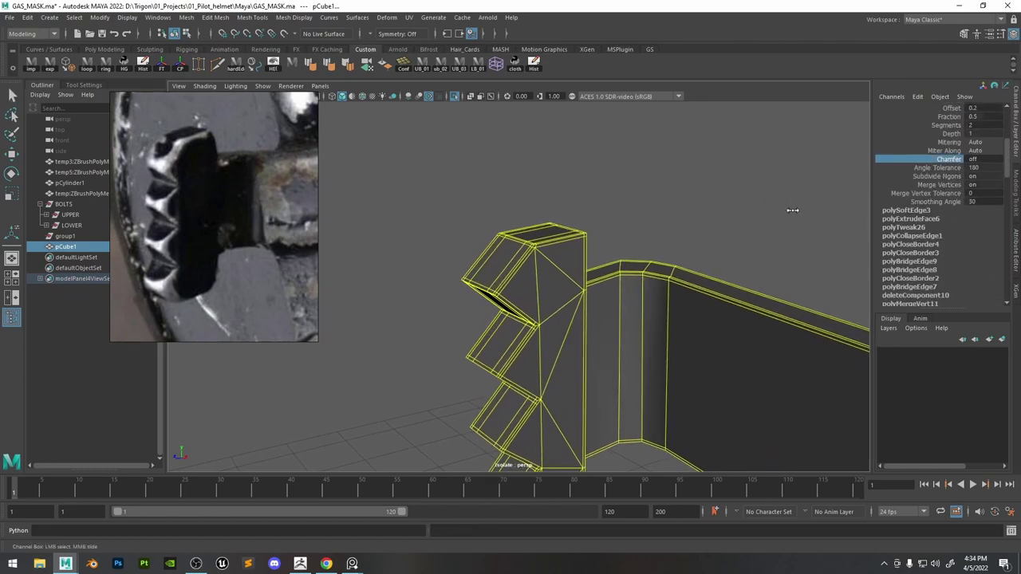
pyautogui.moveTo(792, 210); pyautogui.dragTo(861, 216, button='middle')
pyautogui.scroll(4, 758, 305)
pyautogui.keyDown('alt'); pyautogui.moveTo(789, 280); pyautogui.dragTo(751, 280); pyautogui.keyUp('alt')
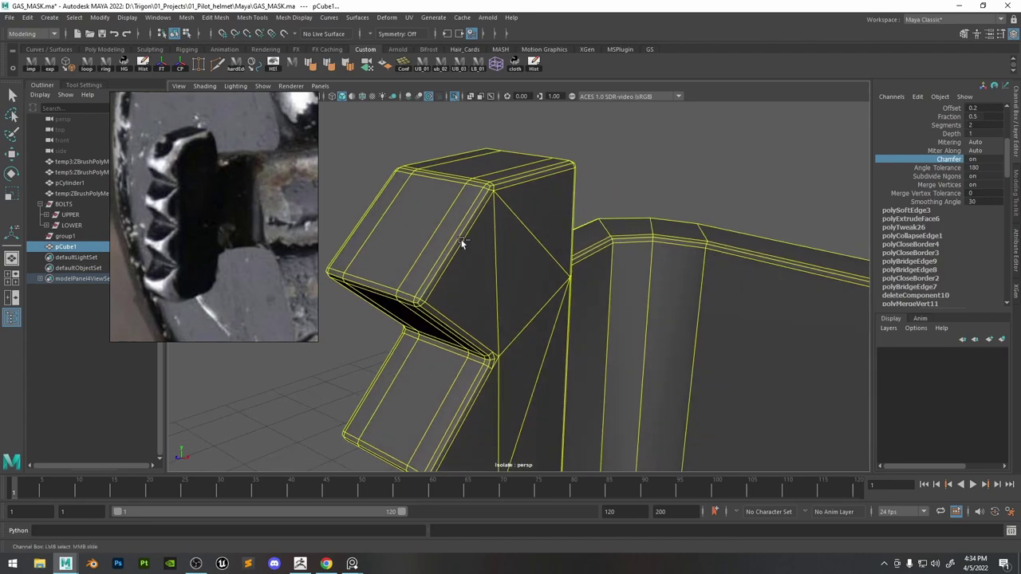
# Duplicate the bevelled lever and set the original's bevel fraction to 0, checking it in smooth preview.
pyautogui.hotkey('ctrl', 'd')
pyautogui.click(65, 246)
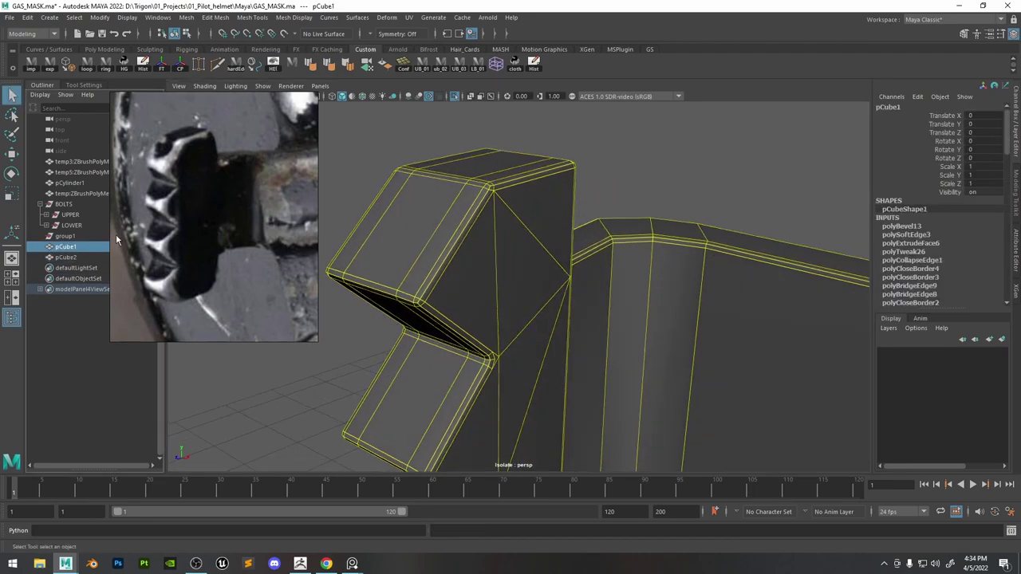
pyautogui.click(901, 227)
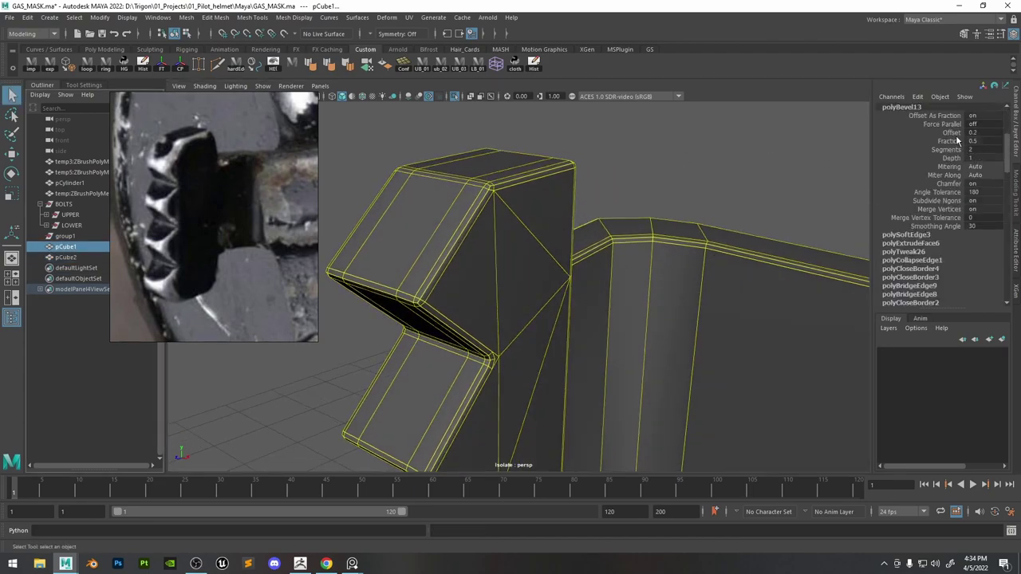
pyautogui.click(957, 140)
pyautogui.moveTo(763, 164); pyautogui.dragTo(563, 163, button='middle')
pyautogui.keyDown('alt'); pyautogui.moveTo(684, 198); pyautogui.dragTo(758, 195); pyautogui.keyUp('alt')
pyautogui.keyDown('alt'); pyautogui.moveTo(758, 195); pyautogui.dragTo(578, 161, button='right'); pyautogui.keyUp('alt')
pyautogui.press('3')
pyautogui.keyDown('alt'); pyautogui.moveTo(601, 186); pyautogui.dragTo(514, 158); pyautogui.keyUp('alt')
pyautogui.press('1')
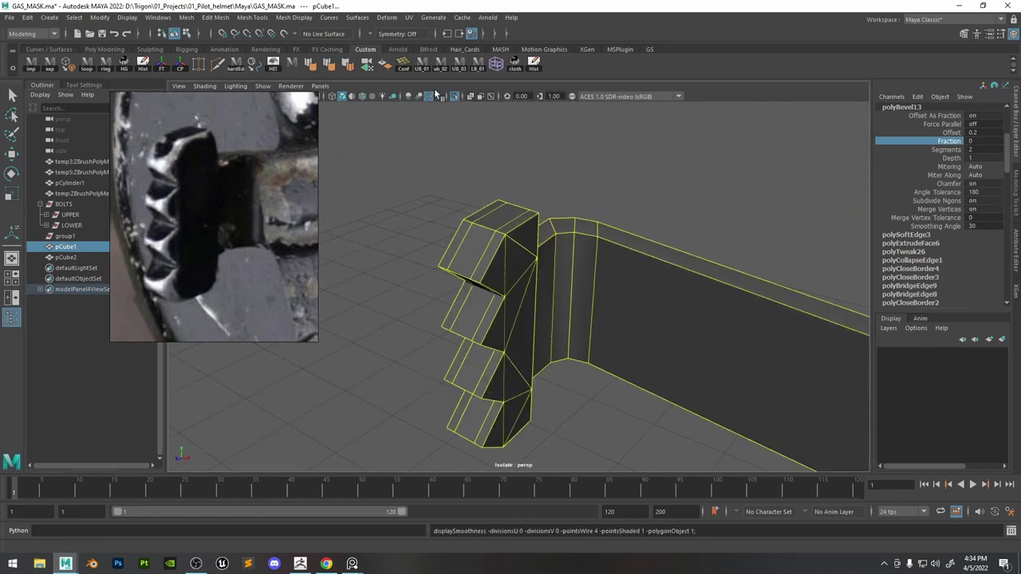
# Try moving corner vertices on the original lever's grip and deleting the faces of its uppermost tooth.
pyautogui.click(456, 96)
pyautogui.click(455, 97)
pyautogui.press('q')
pyautogui.click(583, 164)
pyautogui.click(501, 225)
pyautogui.keyDown('alt'); pyautogui.moveTo(501, 226); pyautogui.dragTo(471, 216, button='right'); pyautogui.keyUp('alt')
pyautogui.click(501, 213)
pyautogui.press('3')
pyautogui.press('1')
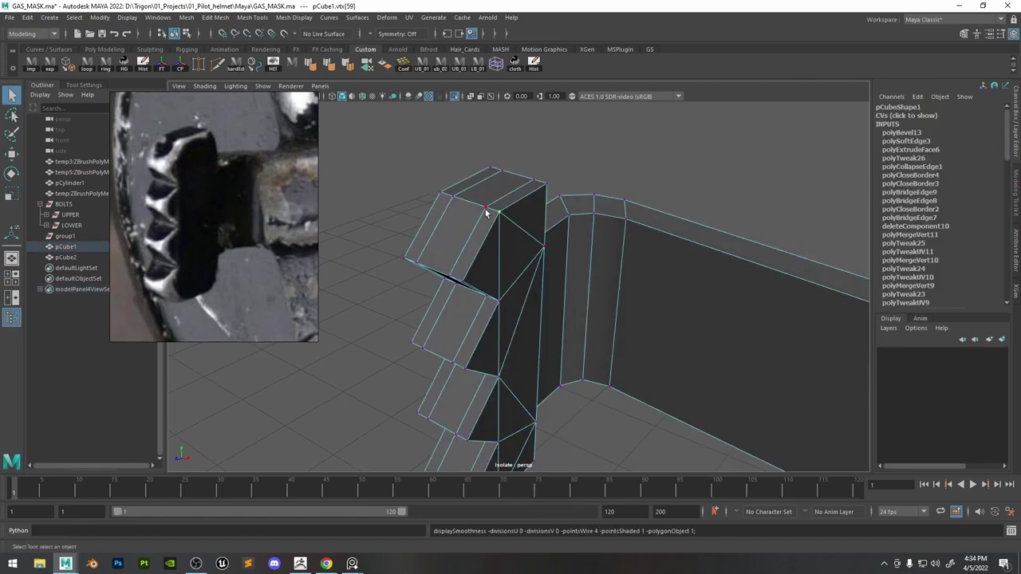
pyautogui.press('w')
pyautogui.click(473, 207)
pyautogui.moveTo(484, 201); pyautogui.dragTo(485, 232, button='right')
pyautogui.click(485, 196)
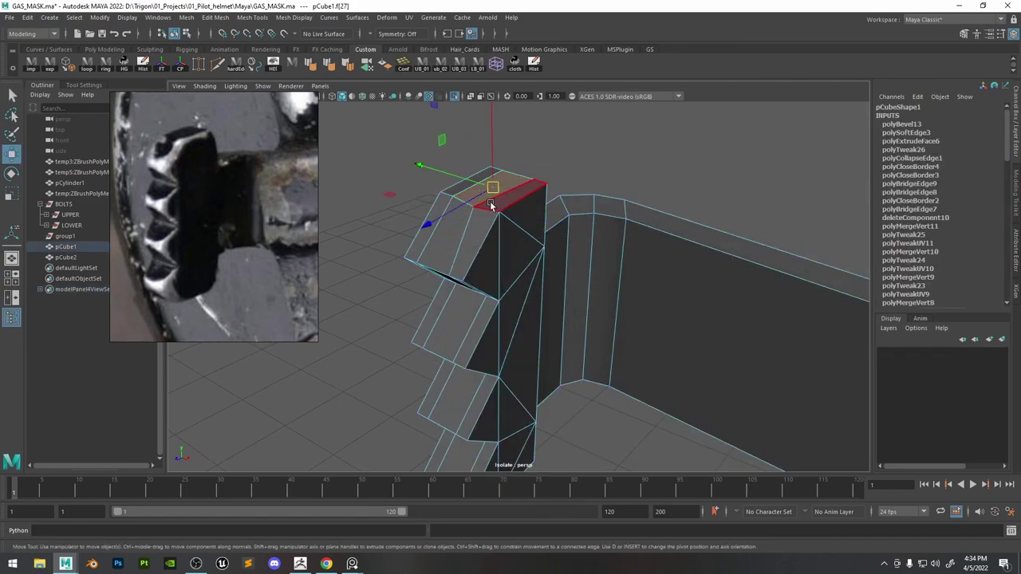
pyautogui.keyDown('shift'); pyautogui.click(489, 203); pyautogui.keyUp('shift')
pyautogui.keyDown('shift'); pyautogui.click(483, 220); pyautogui.keyUp('shift')
pyautogui.press('Delete')
pyautogui.click(457, 224)
pyautogui.press('Delete')
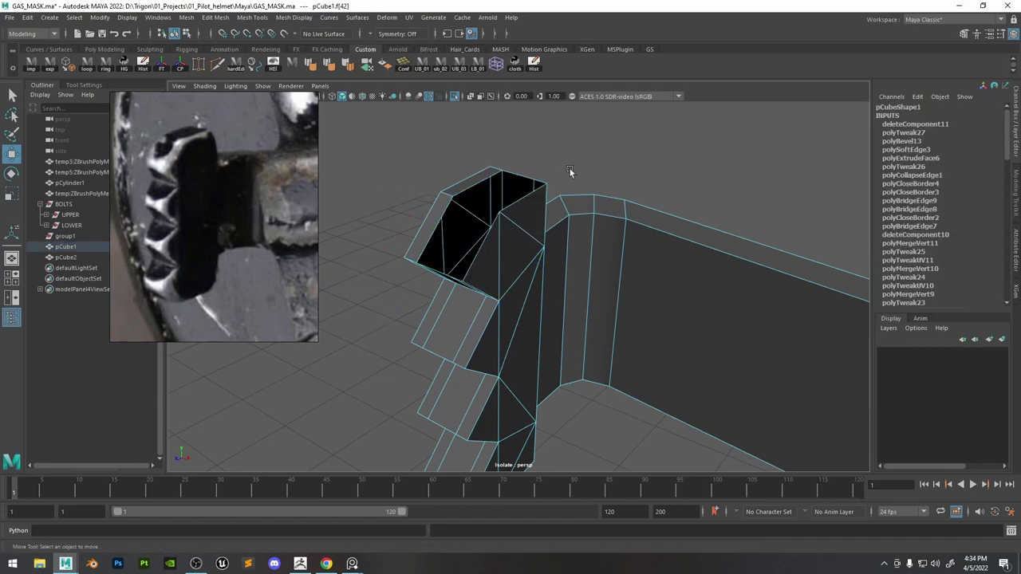
# Undo the face deletions and vertex move on the grip's uppermost tooth.
pyautogui.hotkey('ctrl', 'z')
pyautogui.hotkey('ctrl', 'z')
pyautogui.hotkey('ctrl', 'z')
pyautogui.hotkey('ctrl', 'z')
pyautogui.hotkey('ctrl', 'z')
pyautogui.hotkey('ctrl', 'z')
pyautogui.hotkey('ctrl', 'z')
pyautogui.hotkey('ctrl', 'z')
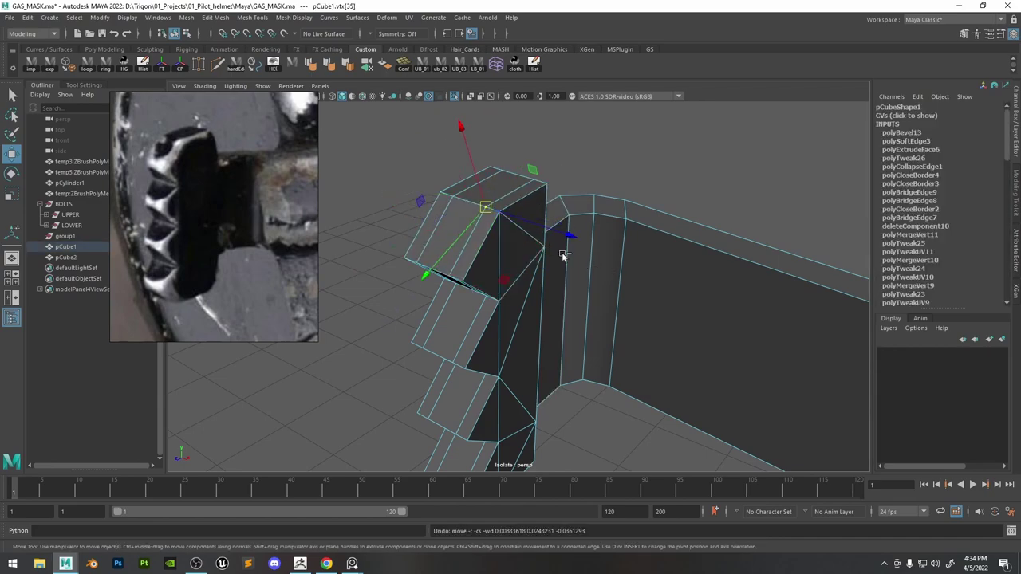
# Return the original lever to object mode, rename it low_base and save the scene.
pyautogui.moveTo(511, 202); pyautogui.dragTo(496, 183, button='right')
pyautogui.click(598, 164)
pyautogui.moveTo(496, 182); pyautogui.dragTo(299, 247)
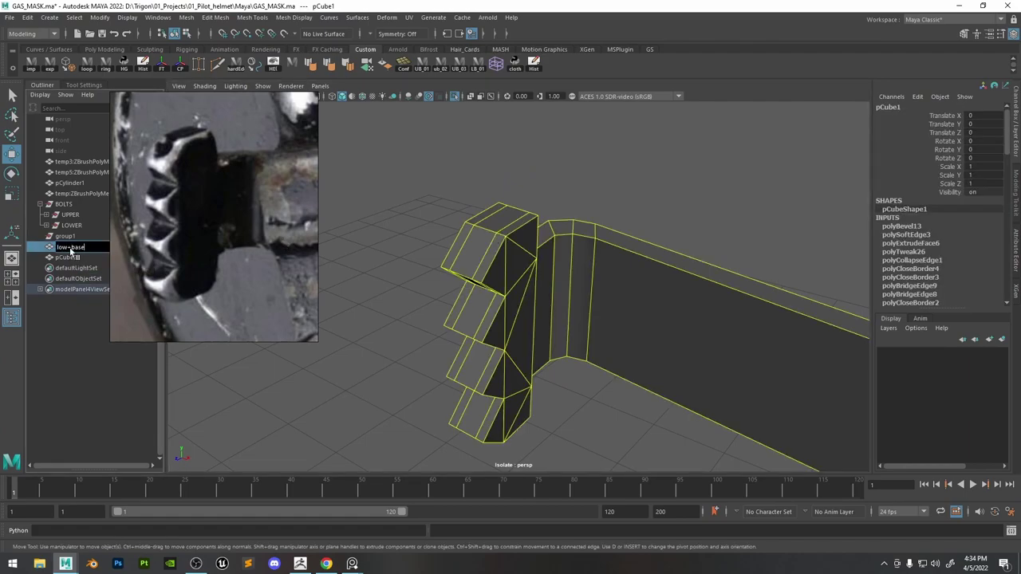
pyautogui.press('Return')
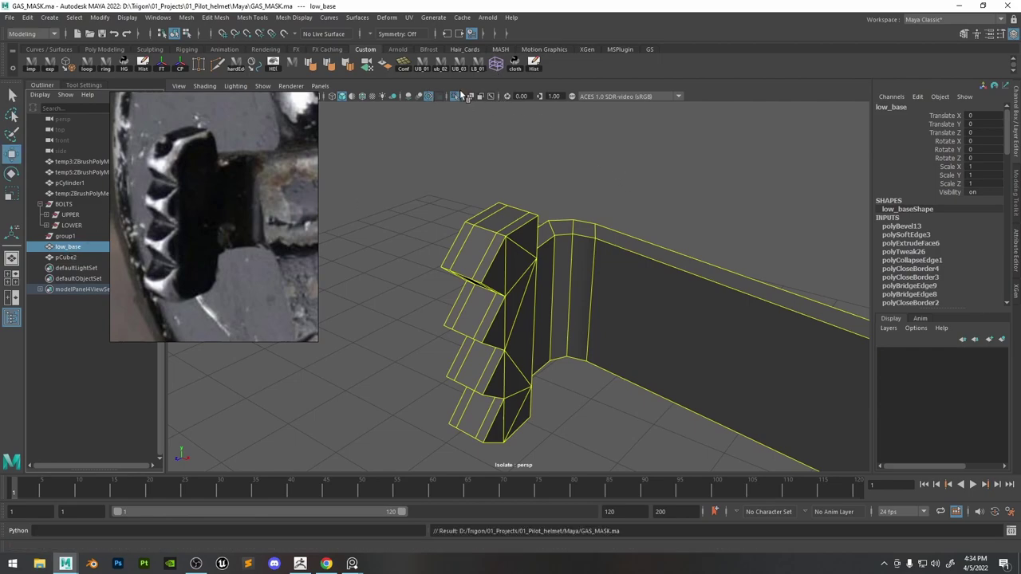
# Isolate the bevelled duplicate lever, pCube2, and apply a mesh smooth to it.
pyautogui.click(455, 95)
pyautogui.scroll(-5, 617, 255)
pyautogui.click(67, 256)
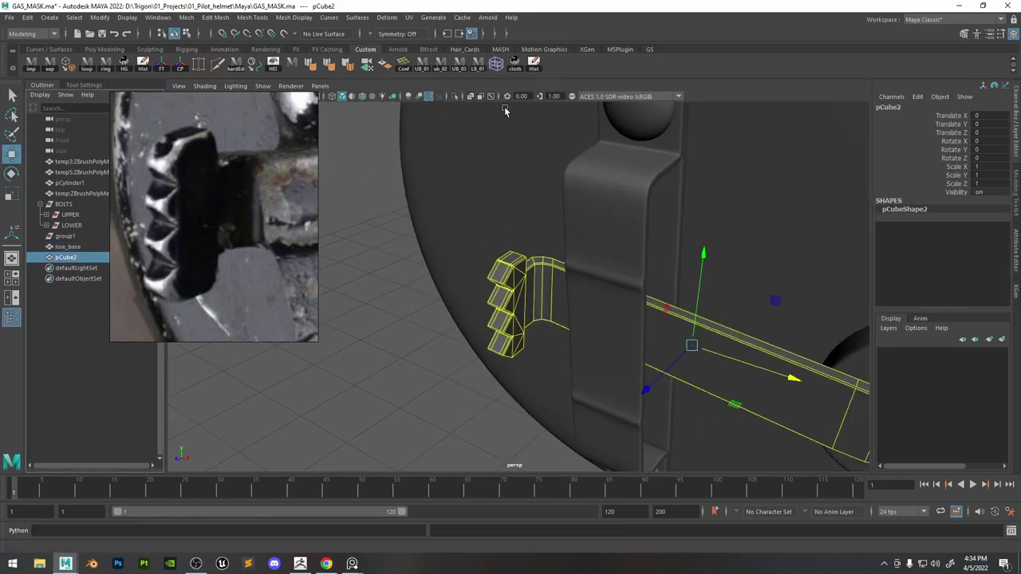
pyautogui.click(455, 96)
pyautogui.press('3')
pyautogui.scroll(5, 536, 177)
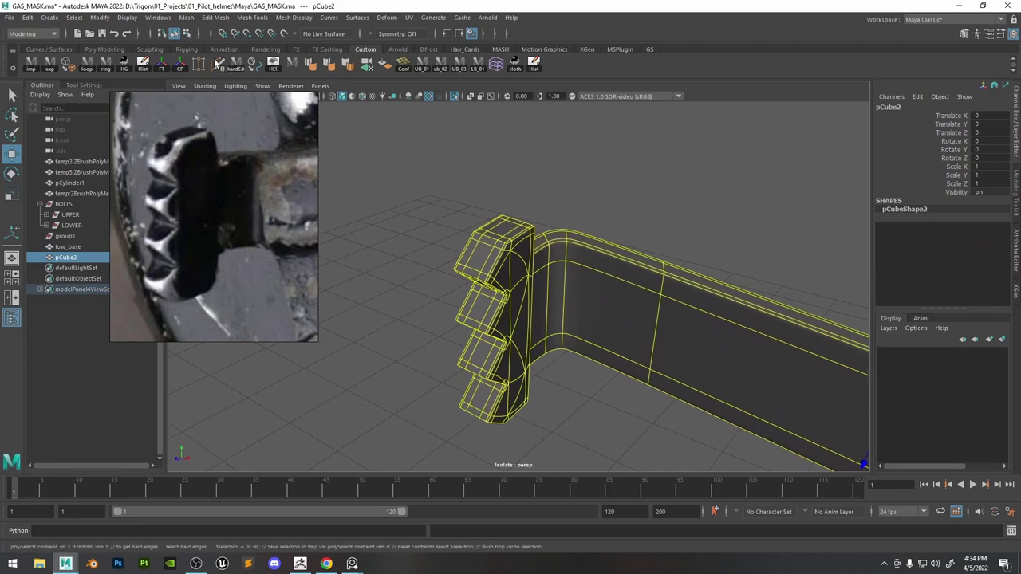
pyautogui.click(76, 63)
pyautogui.click(726, 182)
# Inspect the smoothed lever in isolation and in place on the full canister.
pyautogui.scroll(-4, 616, 226)
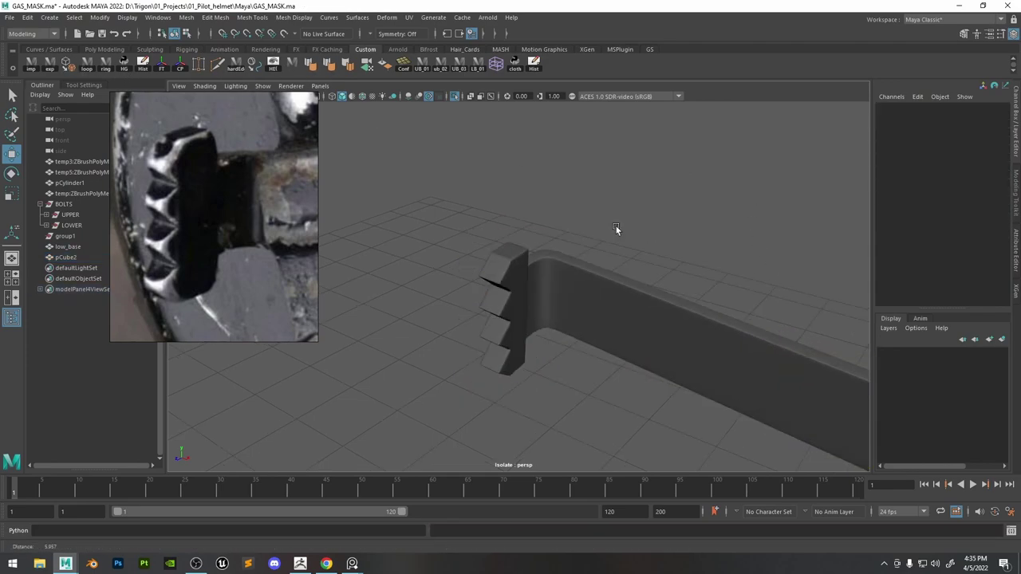
pyautogui.keyDown('alt'); pyautogui.moveTo(615, 227); pyautogui.dragTo(690, 258); pyautogui.keyUp('alt')
pyautogui.scroll(-2, 673, 309)
pyautogui.click(672, 309)
pyautogui.click(626, 224)
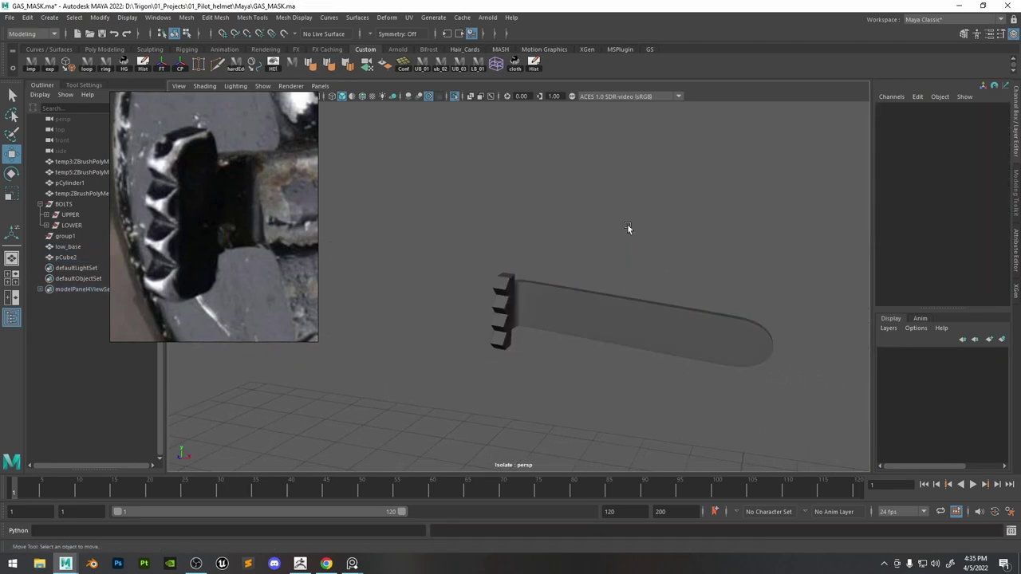
pyautogui.scroll(4, 634, 279)
pyautogui.keyDown('alt'); pyautogui.moveTo(635, 278); pyautogui.dragTo(413, 128); pyautogui.keyUp('alt')
pyautogui.click(455, 97)
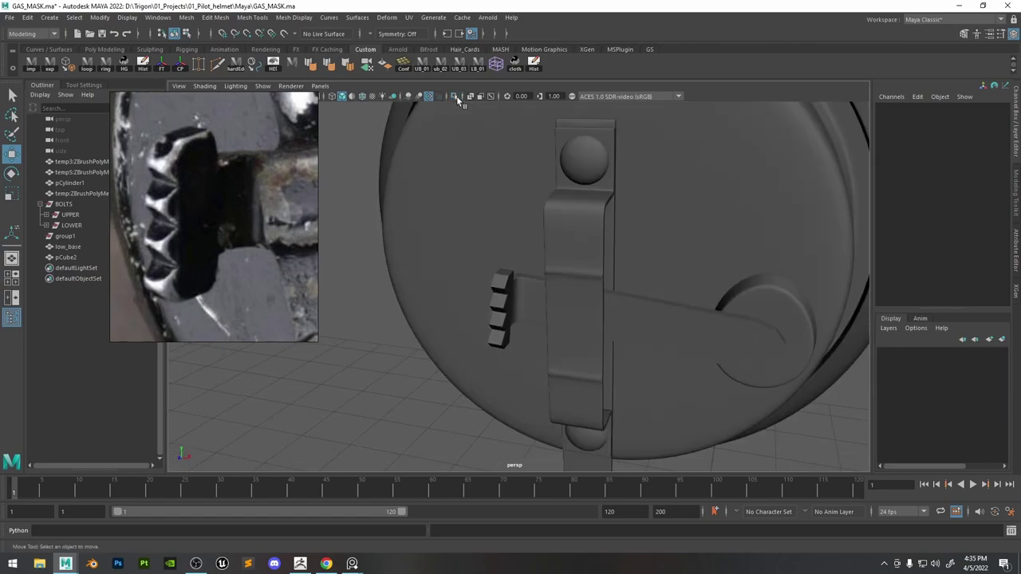
pyautogui.keyDown('alt'); pyautogui.moveTo(574, 231); pyautogui.dragTo(698, 337); pyautogui.keyUp('alt')
pyautogui.scroll(-5, 698, 334)
pyautogui.click(621, 310)
pyautogui.scroll(-4, 216, 215)
pyautogui.click(721, 275)
pyautogui.scroll(4, 718, 279)
pyautogui.keyDown('alt'); pyautogui.moveTo(745, 275); pyautogui.dragTo(717, 356); pyautogui.keyUp('alt')
# Hide low_base and select the smoothed lever, pCube2, on the canister.
pyautogui.click(594, 309)
pyautogui.hotkey('ctrl', 'h')
pyautogui.scroll(3, 716, 356)
pyautogui.click(586, 313)
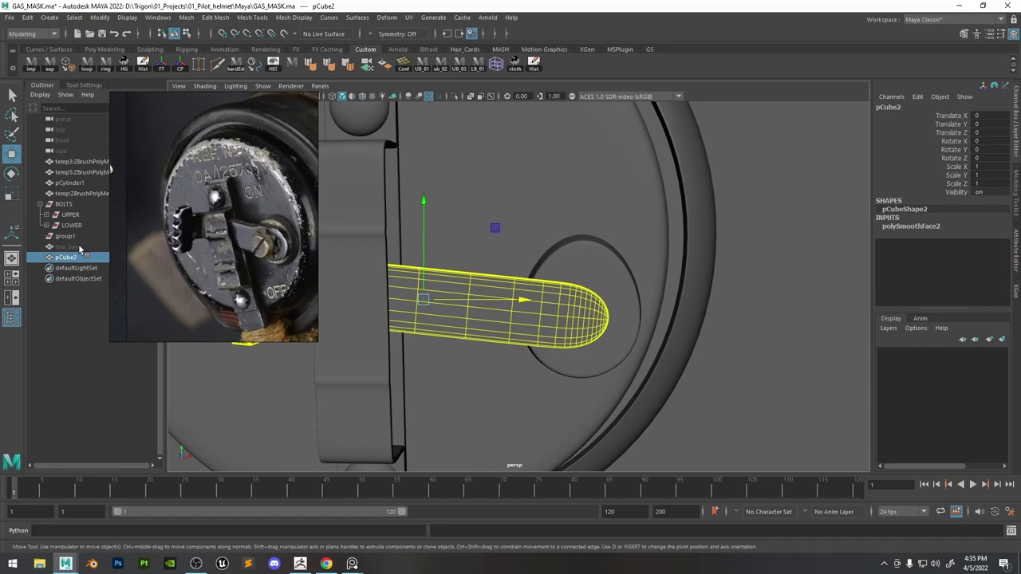